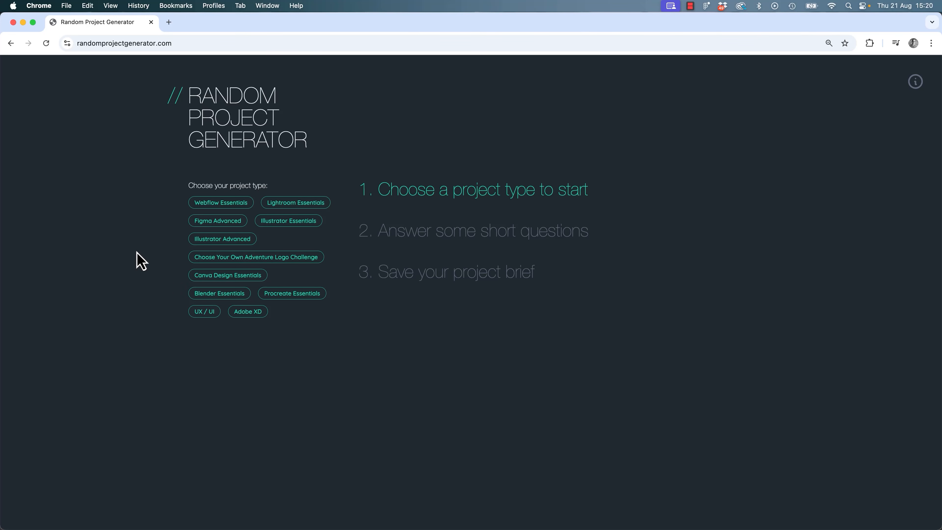
# Generate a Figma Advanced project brief for the city of Limerick.
pyautogui.click(140, 42)
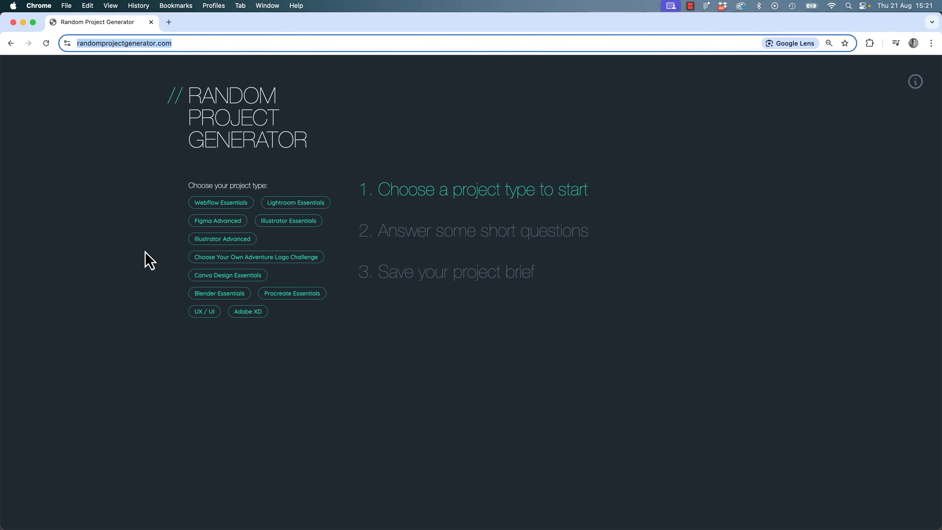
pyautogui.click(218, 222)
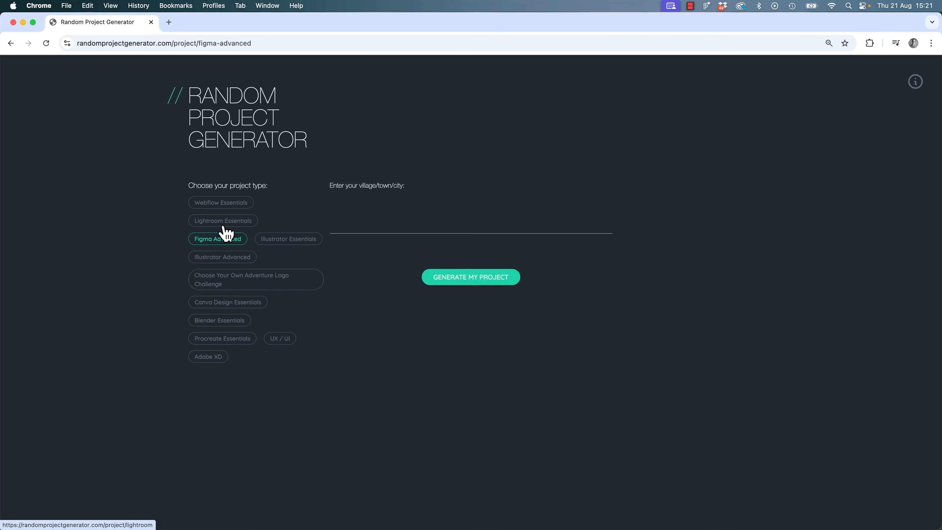
pyautogui.write('Limerick')
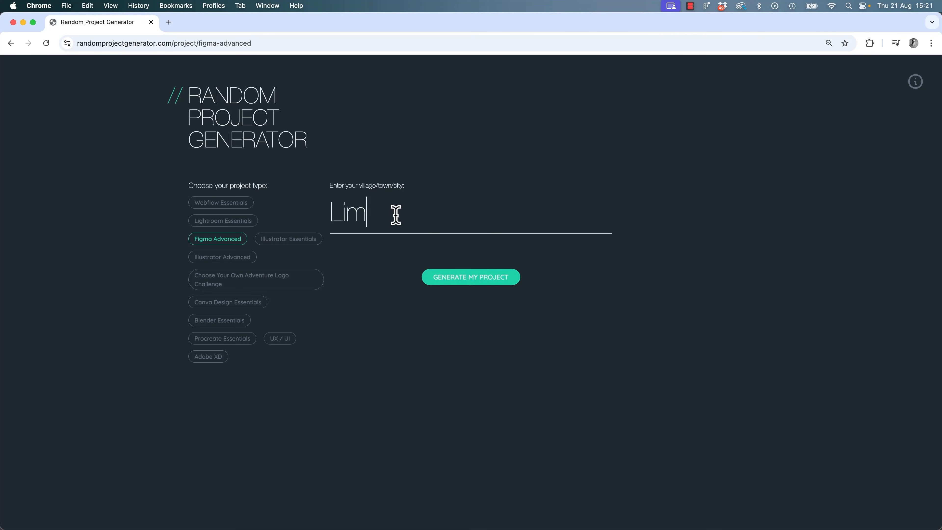
pyautogui.click(458, 284)
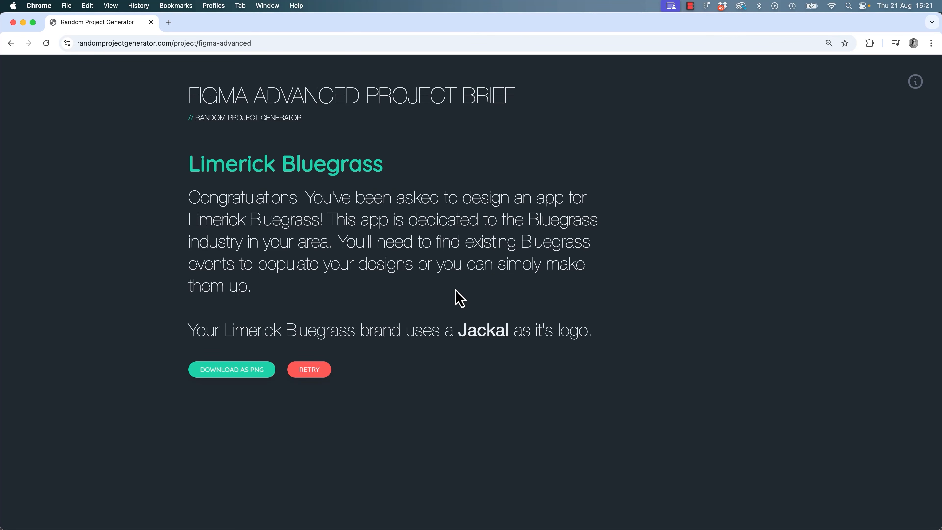
# Read the generated brief, examining the brand name, the app description and the animal assigned for the logo.
pyautogui.doubleClick(334, 168)
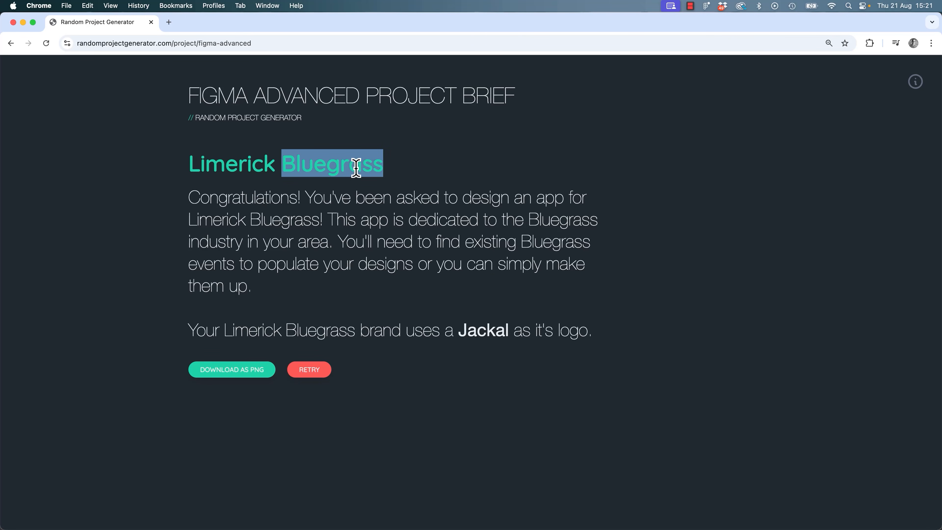
pyautogui.click(403, 188)
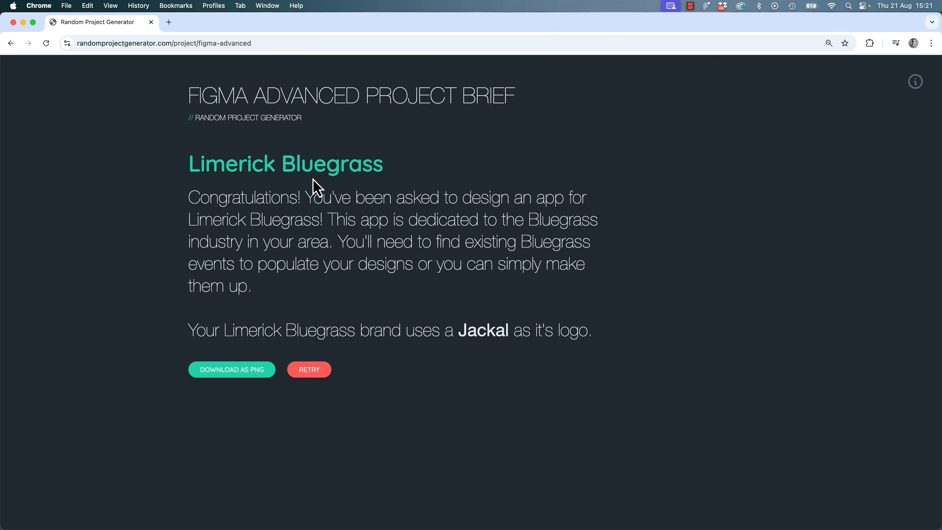
pyautogui.doubleClick(320, 174)
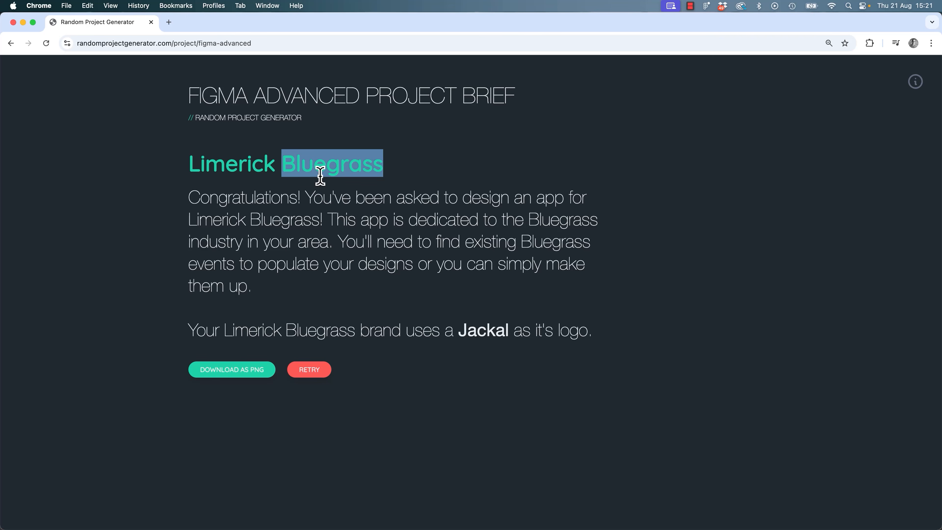
pyautogui.click(321, 180)
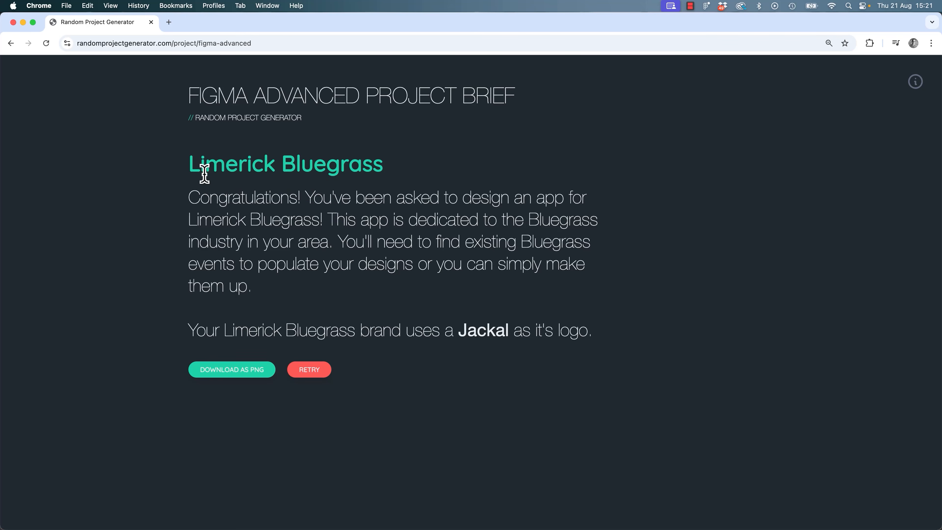
pyautogui.moveTo(205, 329); pyautogui.dragTo(497, 332)
pyautogui.doubleClick(490, 336)
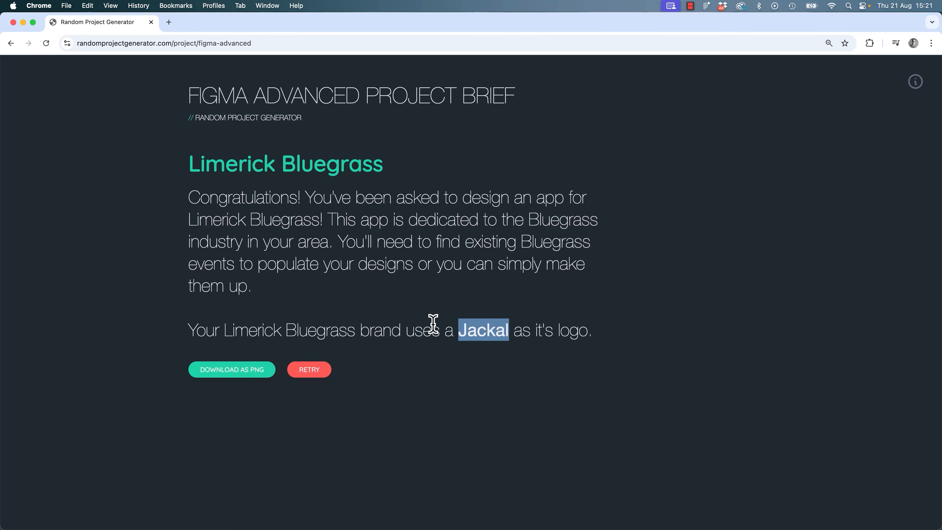
pyautogui.doubleClick(469, 331)
pyautogui.click(361, 270)
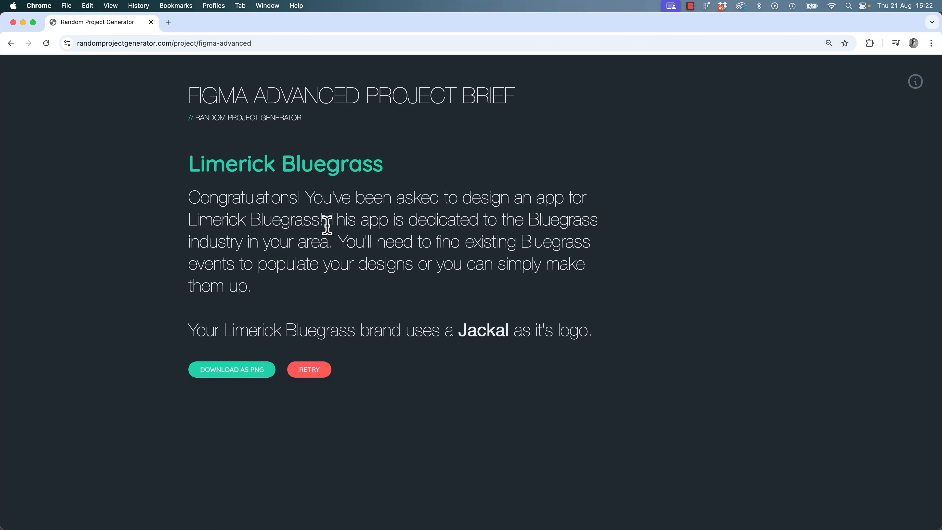
pyautogui.moveTo(185, 199); pyautogui.dragTo(431, 305)
pyautogui.click(420, 291)
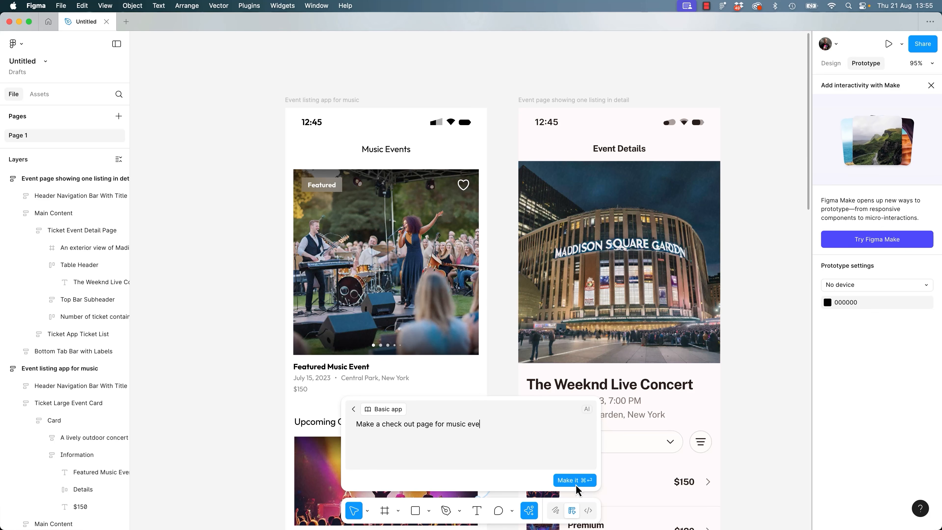
# Complete the Basic app prompt as "Make a check out page for music event app" and generate the screen.
pyautogui.write('nt app')
pyautogui.click(570, 482)
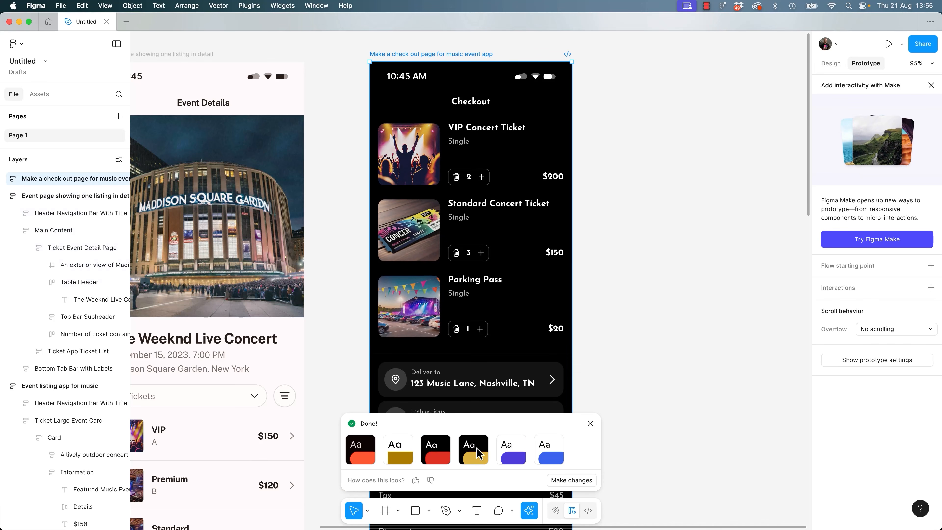
pyautogui.moveTo(329, 220); pyautogui.dragTo(616, 237)
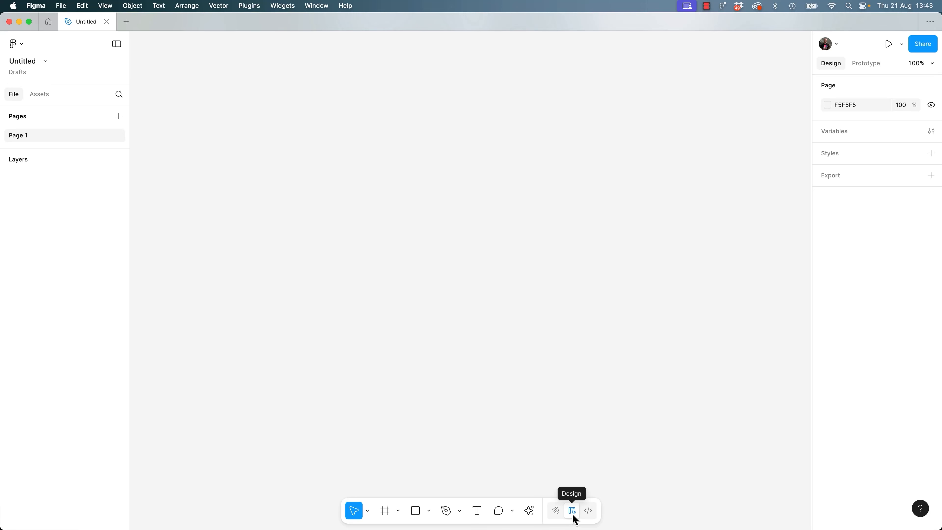
# Generate a First Draft design with the Basic app library from the prompt "Event listing app for music".
pyautogui.click(530, 517)
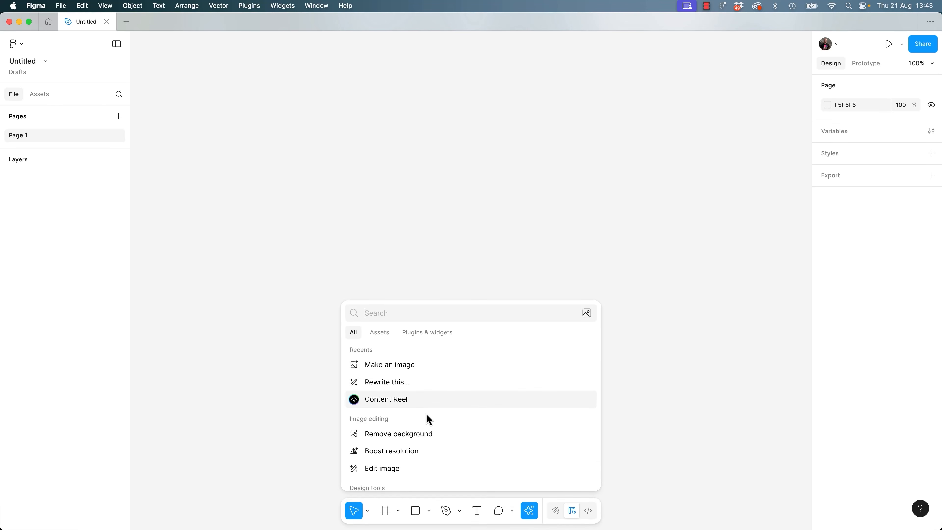
pyautogui.scroll(-1, 426, 414)
pyautogui.scroll(-2, 425, 415)
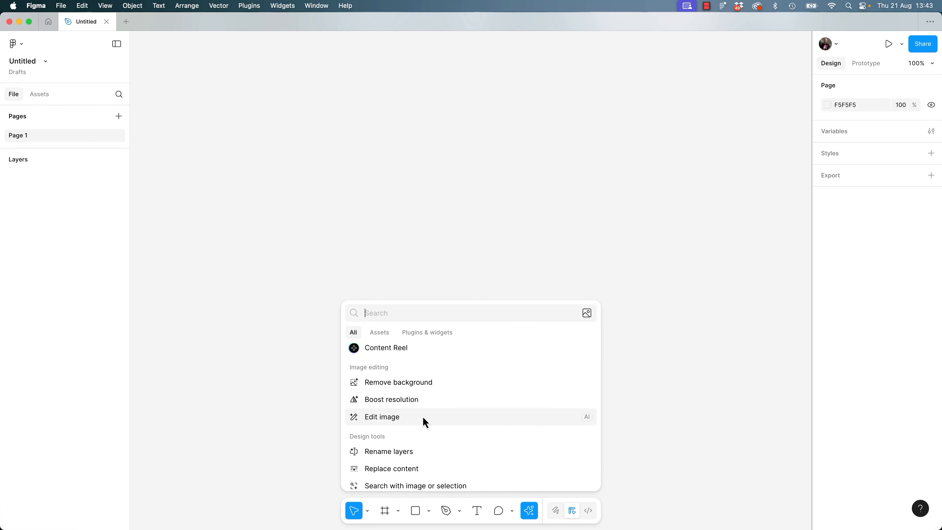
pyautogui.scroll(-2, 423, 419)
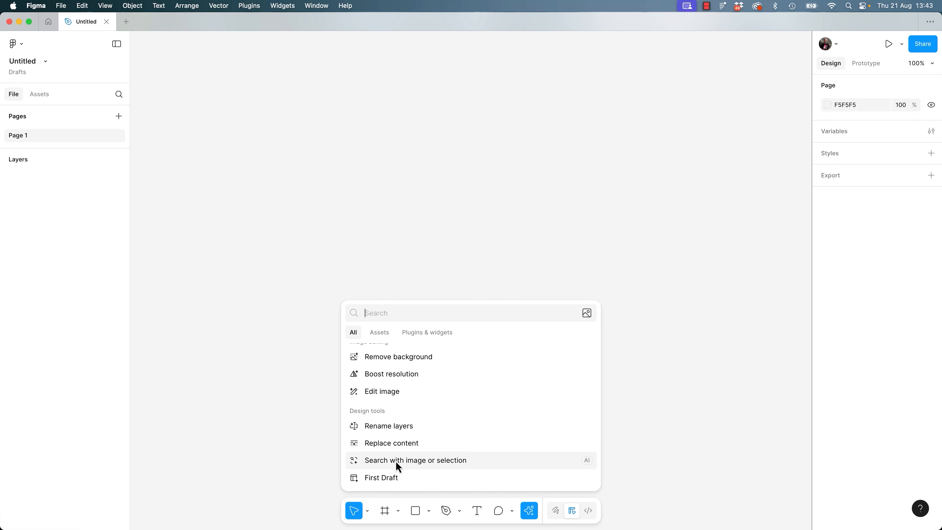
pyautogui.click(386, 481)
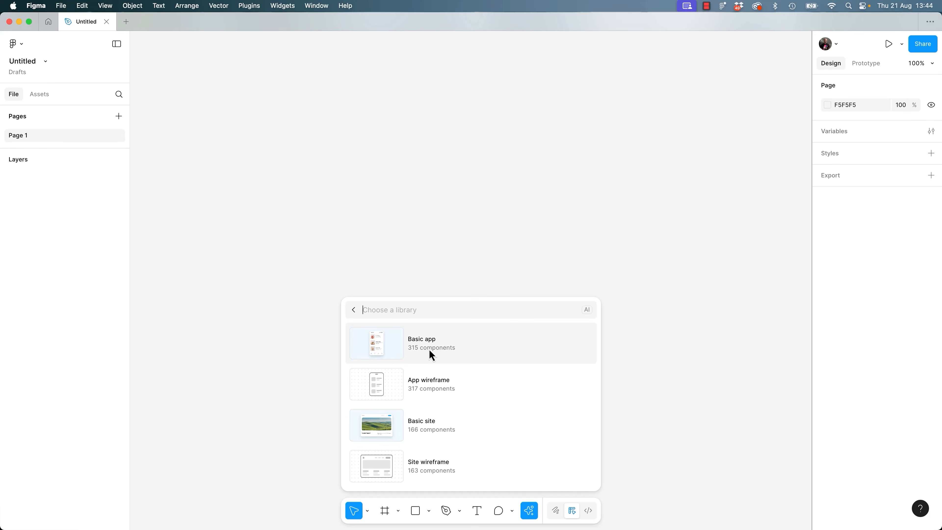
pyautogui.click(419, 358)
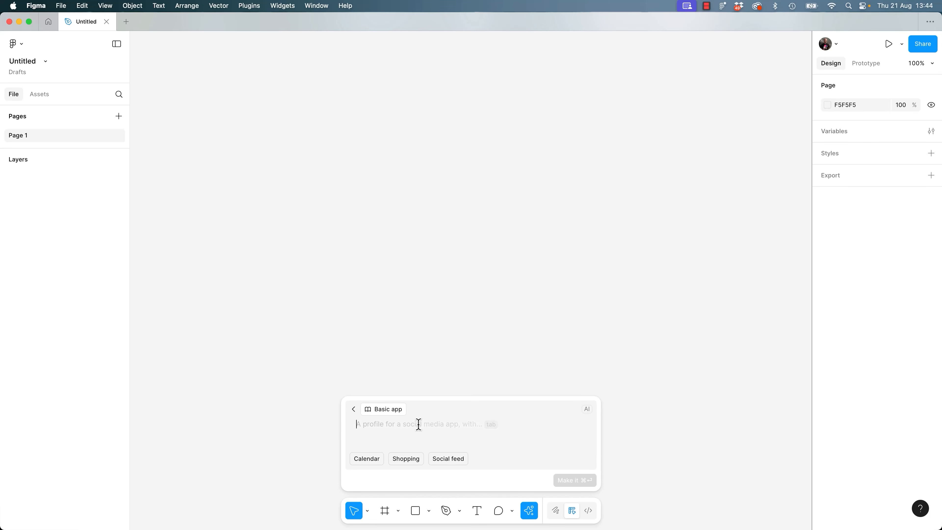
pyautogui.write('Event l')
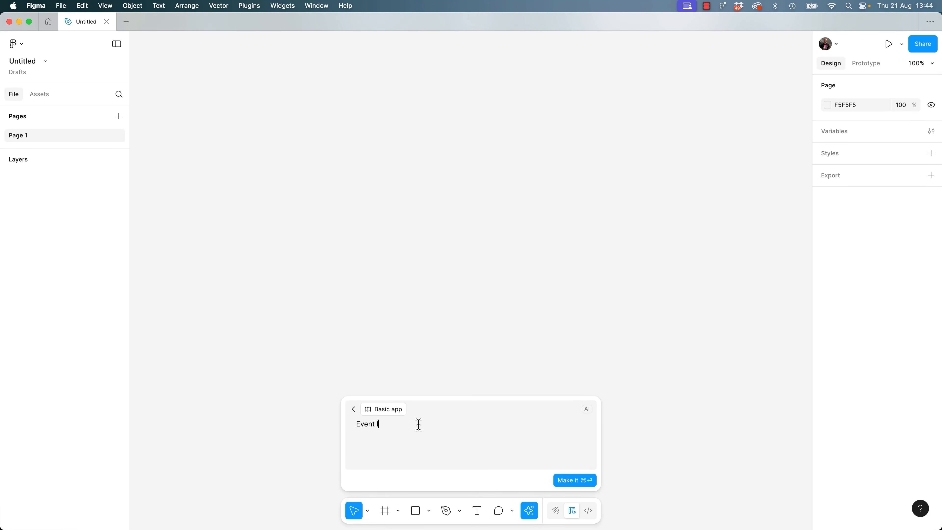
pyautogui.write('isting app for music')
pyautogui.click(578, 482)
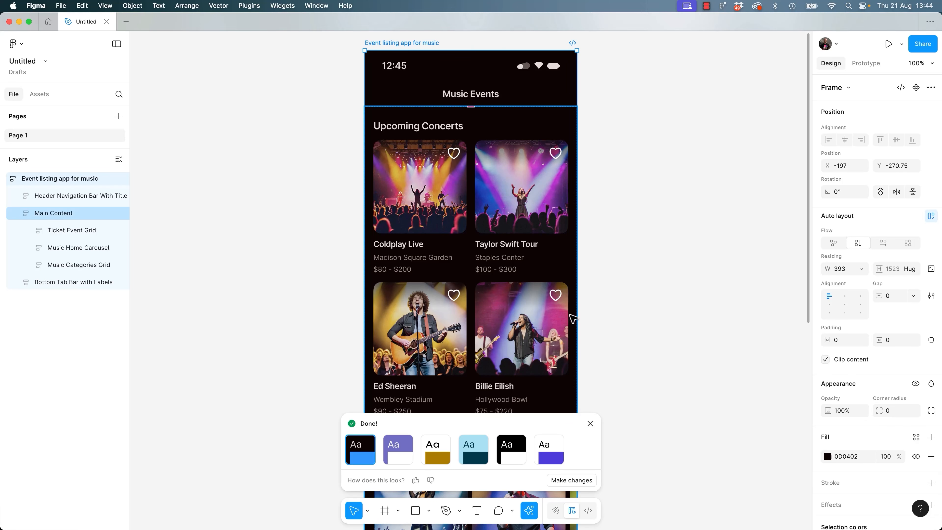
# Examine the whole event listing screen on the canvas and in the prototype preview, and return to the design file.
pyautogui.scroll(-5, 649, 307)
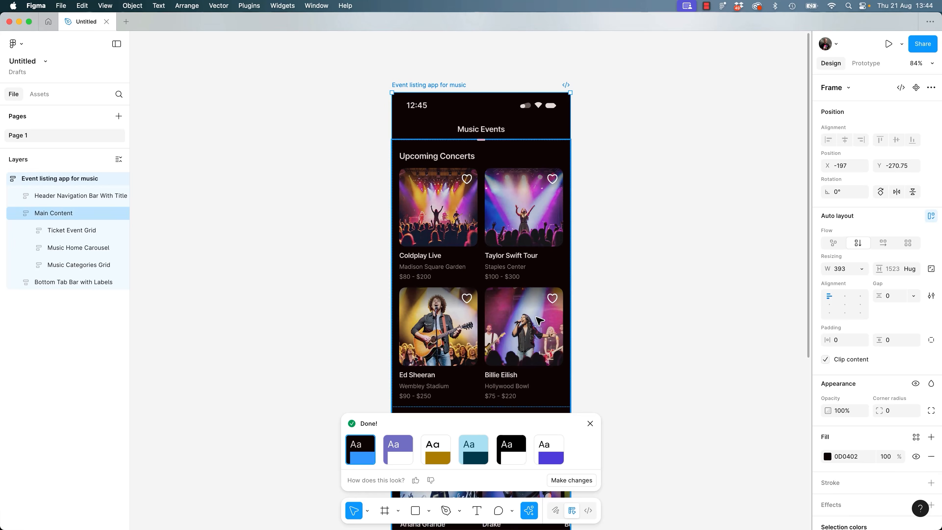
pyautogui.moveTo(614, 328); pyautogui.dragTo(579, 123)
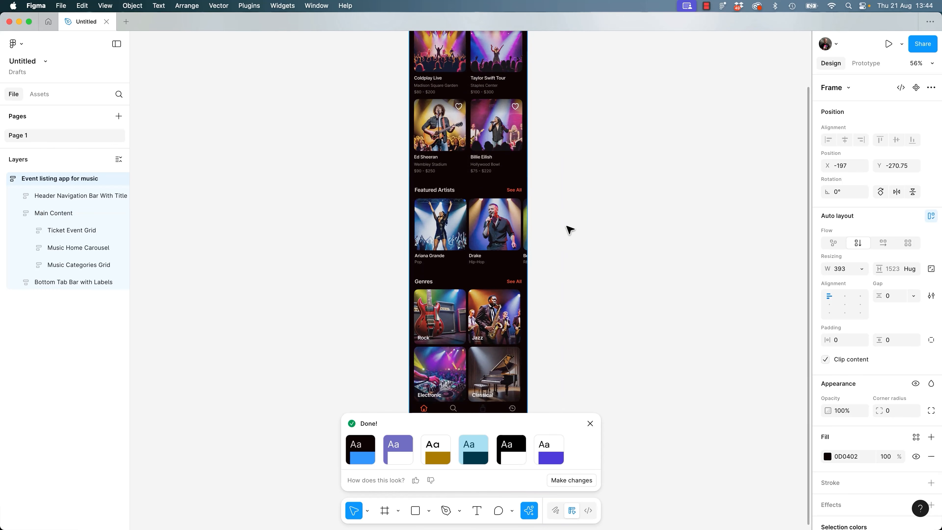
pyautogui.moveTo(564, 269); pyautogui.dragTo(574, 107)
pyautogui.moveTo(587, 305); pyautogui.dragTo(602, 311)
pyautogui.scroll(8, 603, 311)
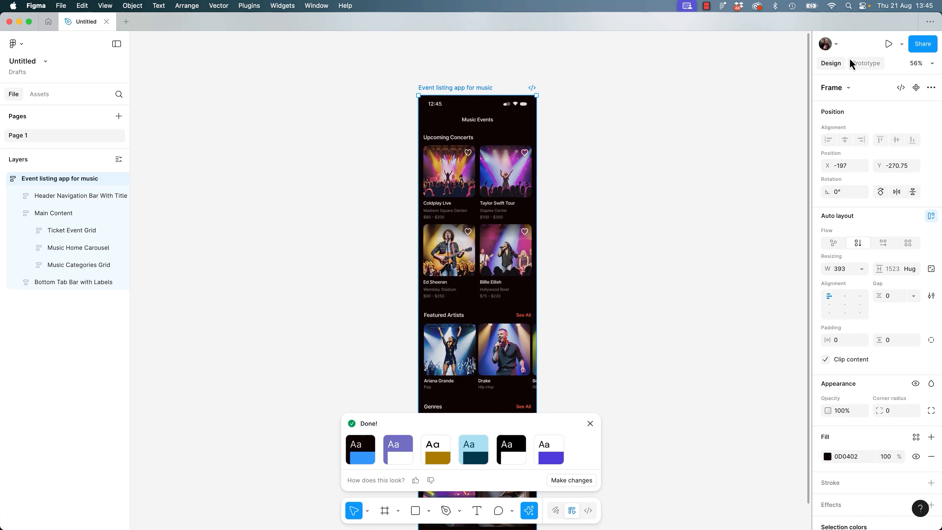
pyautogui.click(889, 45)
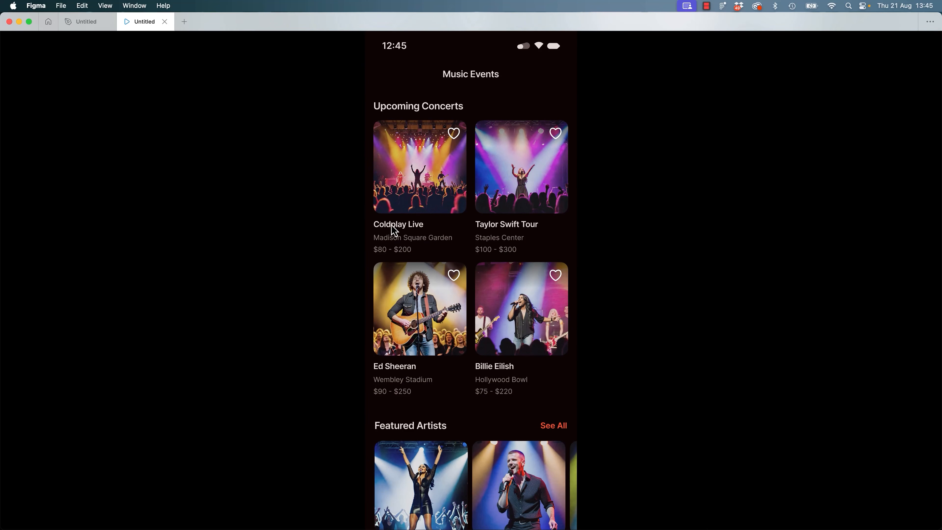
pyautogui.scroll(-7, 408, 256)
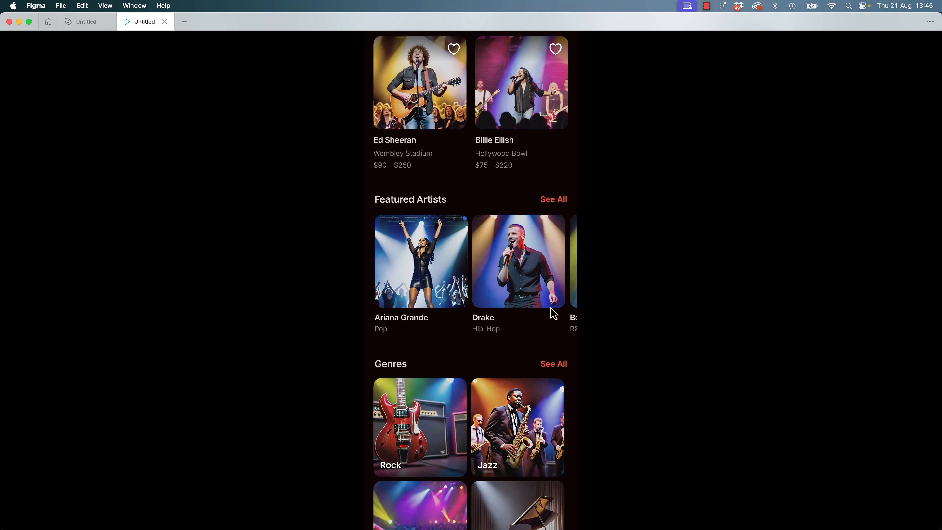
pyautogui.scroll(-1, 547, 317)
pyautogui.scroll(-3, 545, 321)
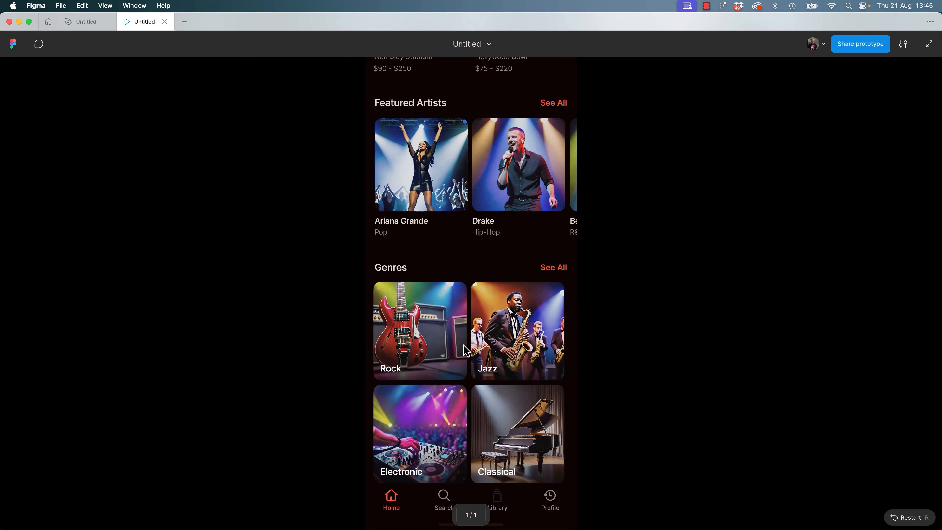
pyautogui.click(111, 23)
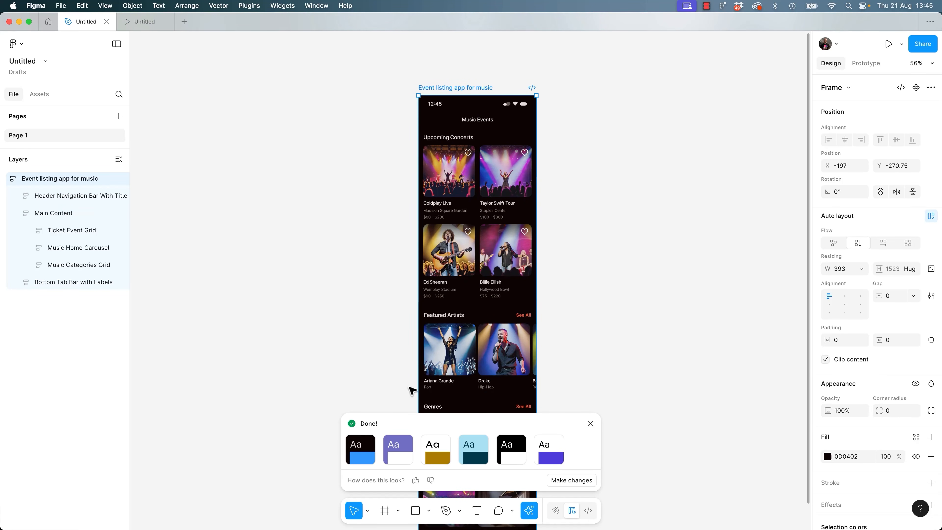
# Try the suggested themes on the event listing screen and apply the white one with the gold accent.
pyautogui.click(403, 459)
pyautogui.click(430, 453)
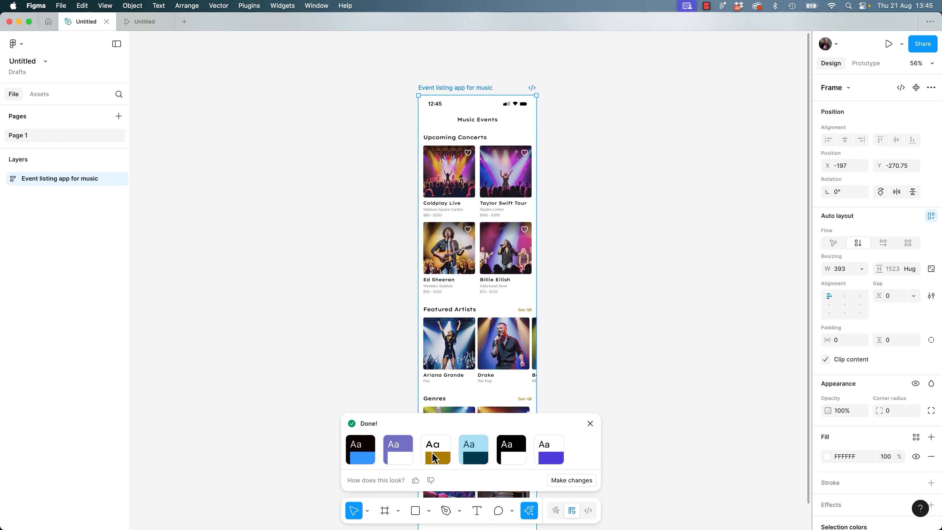
pyautogui.click(473, 452)
pyautogui.click(501, 457)
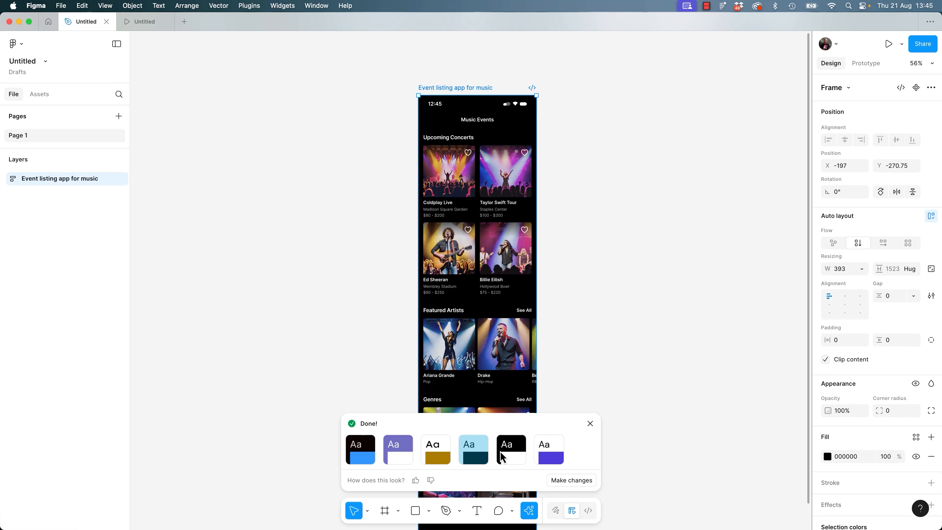
pyautogui.click(544, 455)
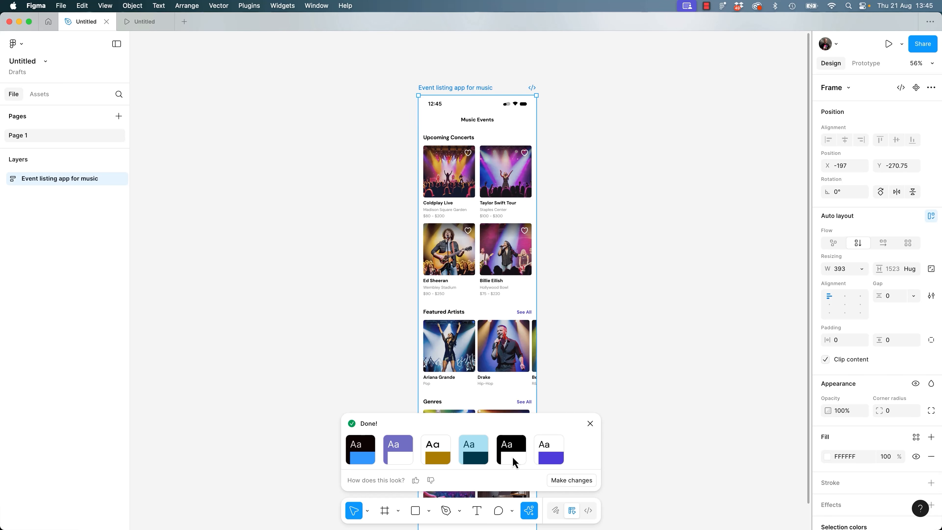
pyautogui.click(476, 455)
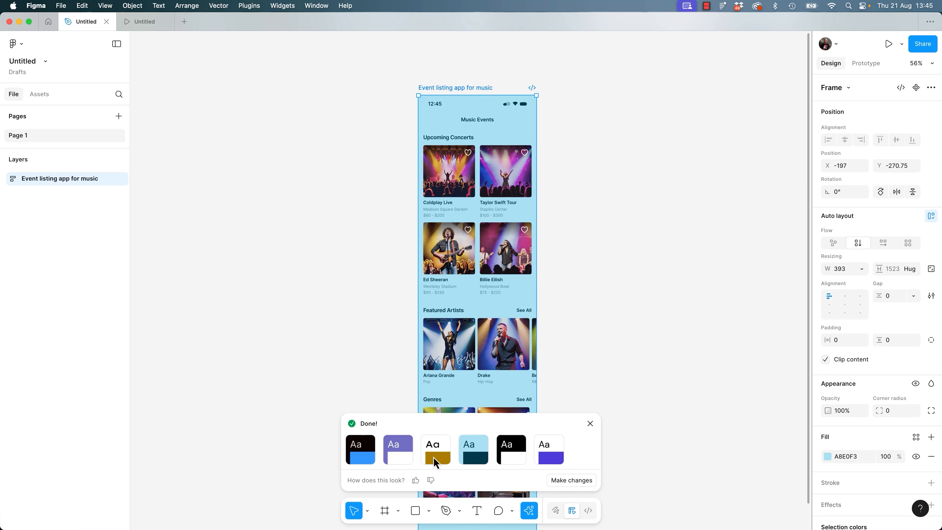
pyautogui.click(434, 460)
# Make changes to the generated design's style by reducing its corner radius to the minimum.
pyautogui.click(573, 484)
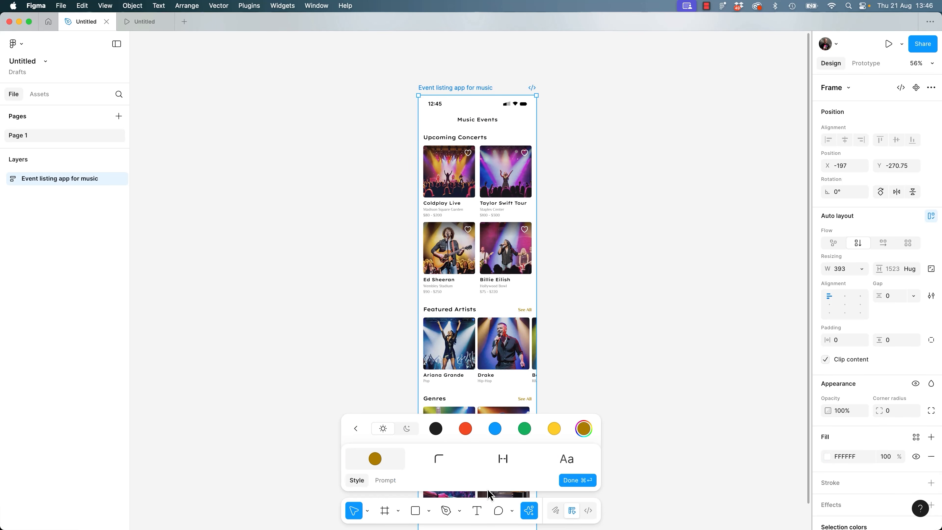
pyautogui.click(439, 461)
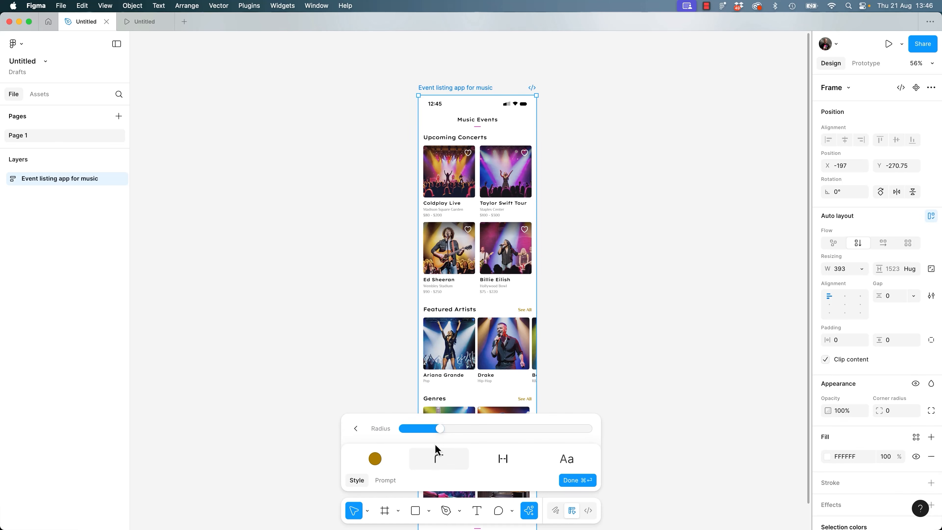
pyautogui.moveTo(439, 429); pyautogui.dragTo(363, 447)
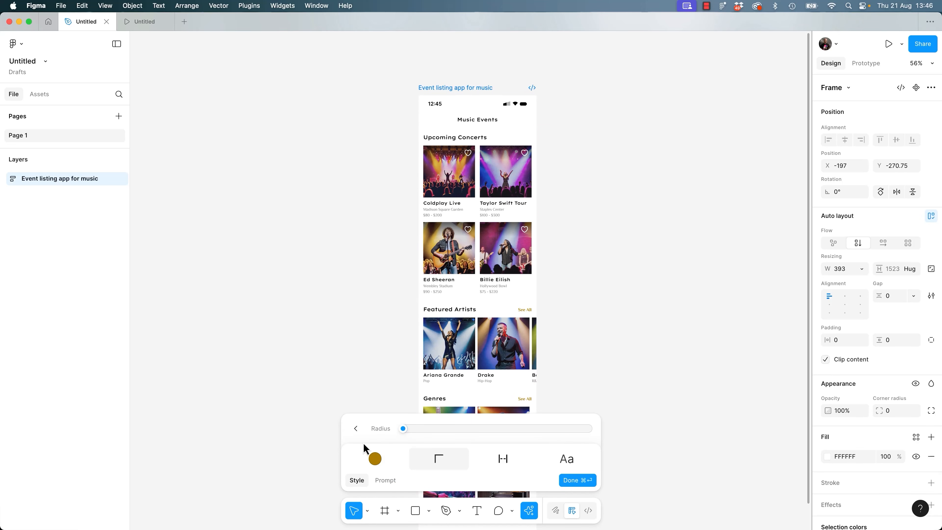
# Increase the event listing design's spacing to slightly over half its range and change the body font to a clean sans-serif.
pyautogui.click(508, 466)
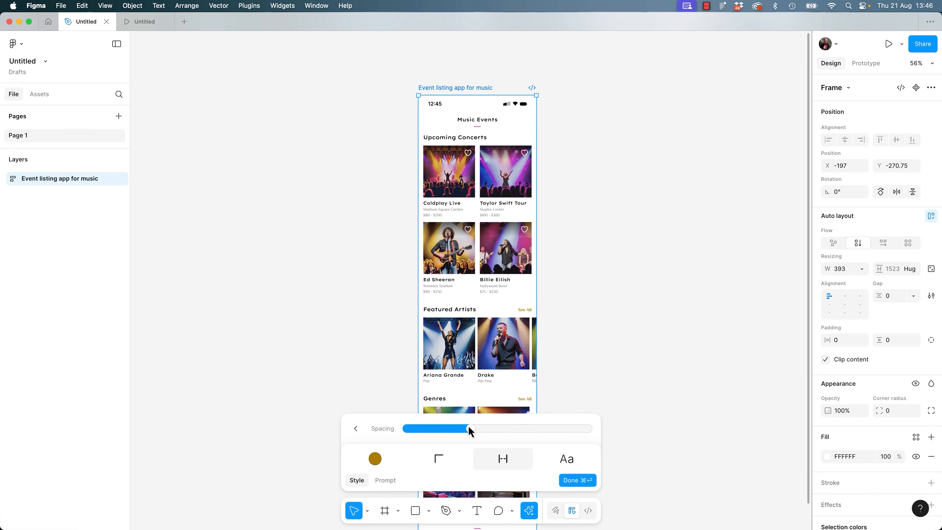
pyautogui.moveTo(468, 426); pyautogui.dragTo(506, 439)
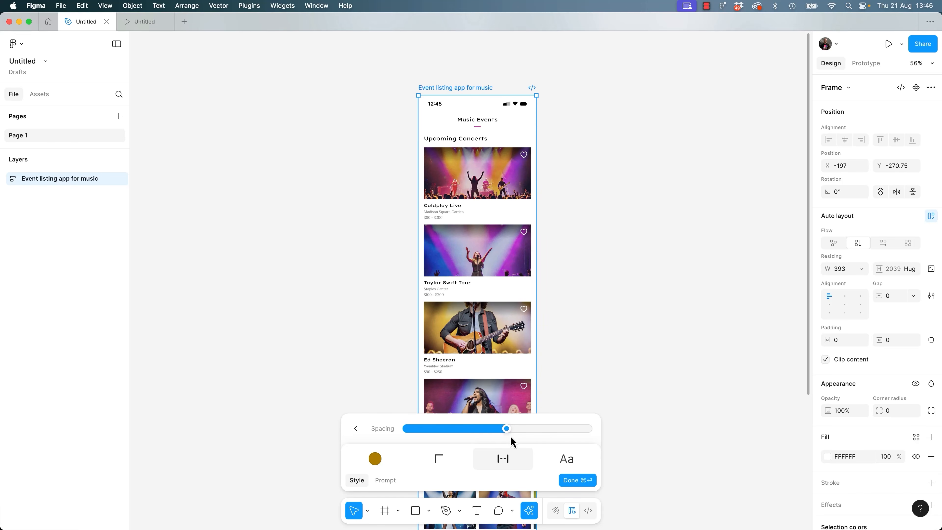
pyautogui.click(567, 465)
pyautogui.click(530, 404)
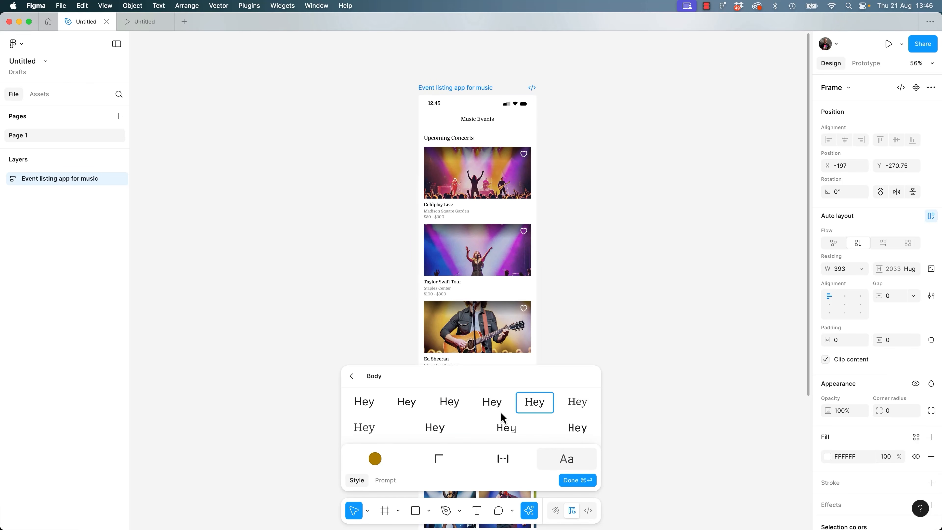
pyautogui.click(479, 407)
pyautogui.click(415, 408)
# Prompt for changes that add a large header feature above the Upcoming Concerts section.
pyautogui.click(392, 483)
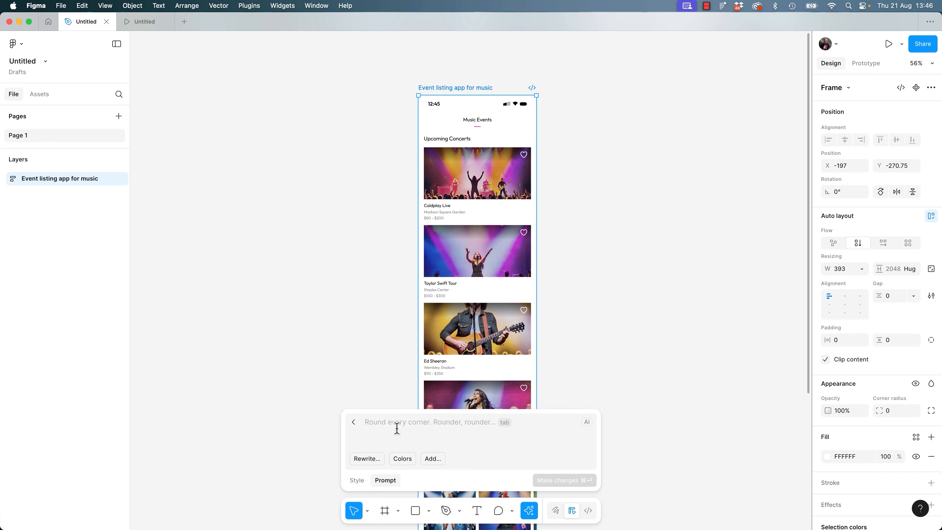
pyautogui.write('Ha')
pyautogui.press('BackSpace')
pyautogui.press('BackSpace')
pyautogui.write('Add a large')
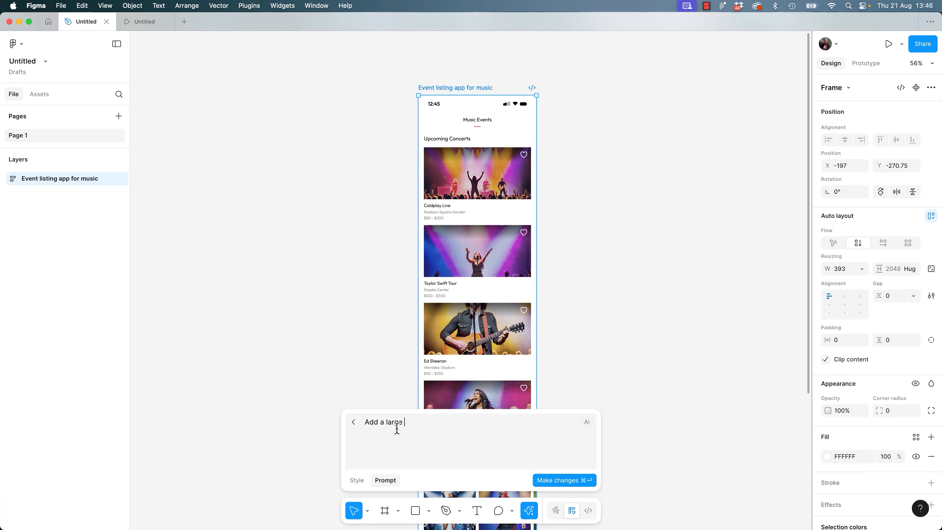
pyautogui.write(' hea')
pyautogui.click(565, 481)
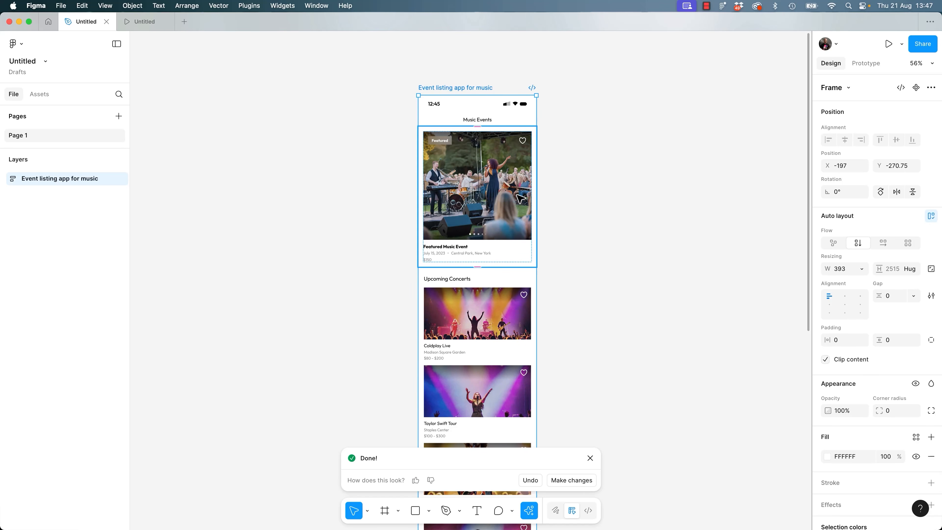
# Look through the available asset libraries and page style types, and dismiss the finished First Draft message.
pyautogui.click(592, 240)
pyautogui.click(39, 98)
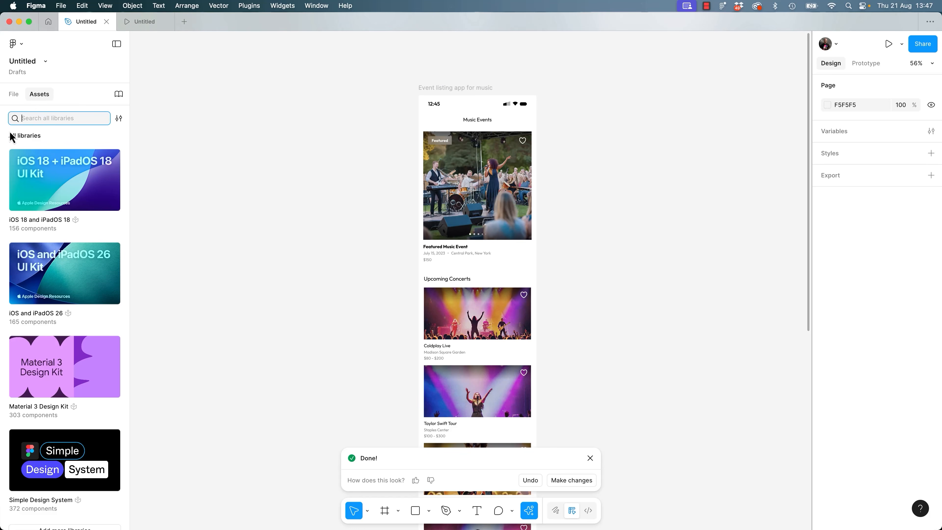
pyautogui.click(14, 96)
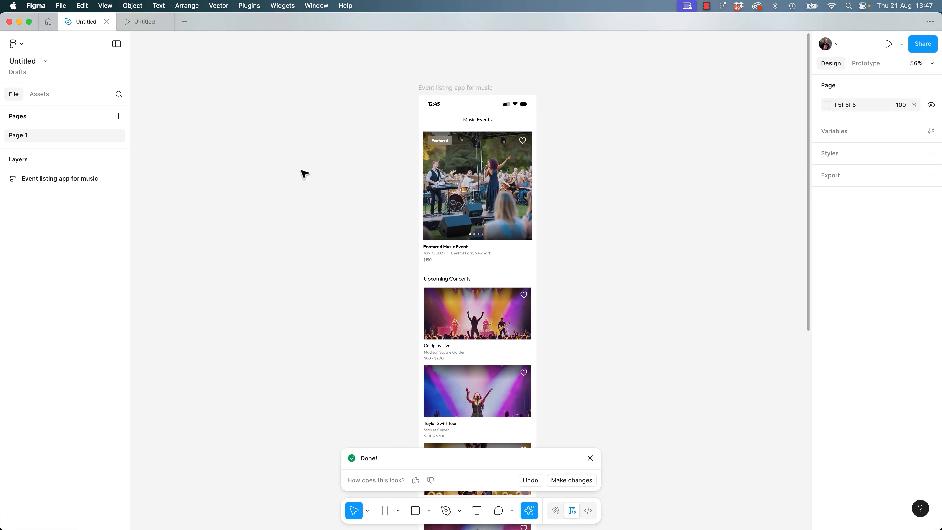
pyautogui.click(842, 155)
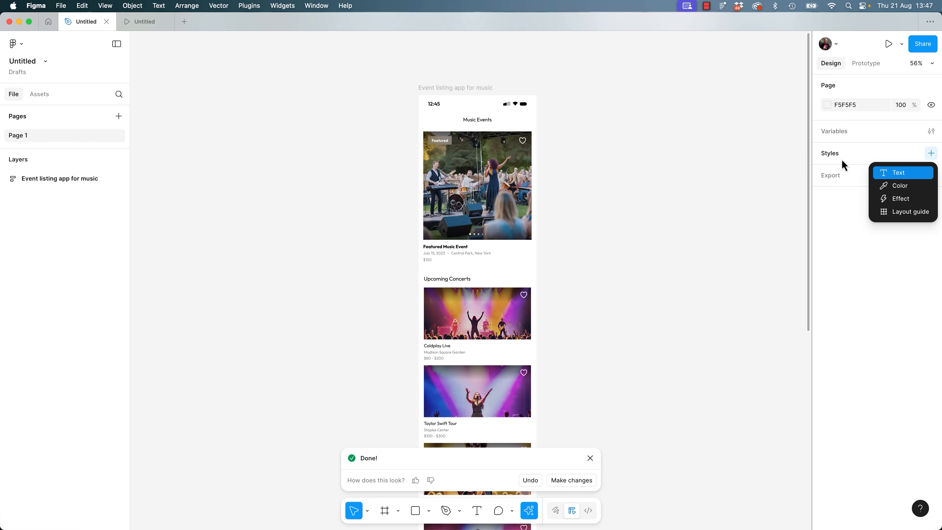
pyautogui.click(707, 190)
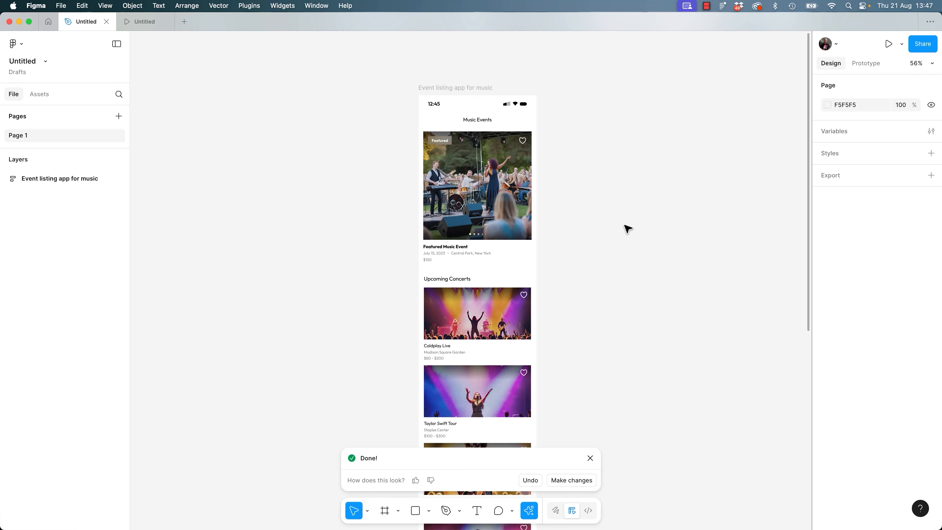
pyautogui.click(590, 459)
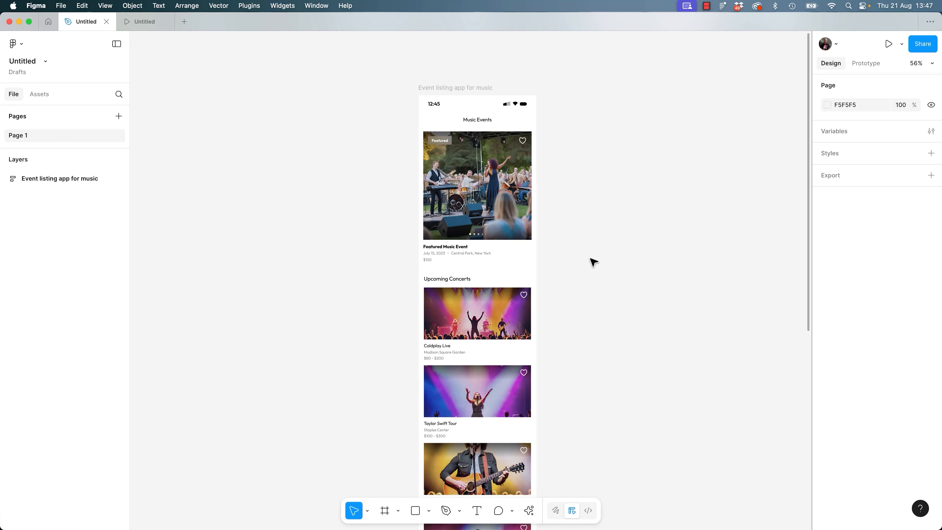
pyautogui.click(529, 510)
pyautogui.click(662, 354)
# Duplicate the event listing frame to the side of the original and delete everything inside the copy.
pyautogui.moveTo(580, 105); pyautogui.dragTo(402, 120)
pyautogui.click(271, 105)
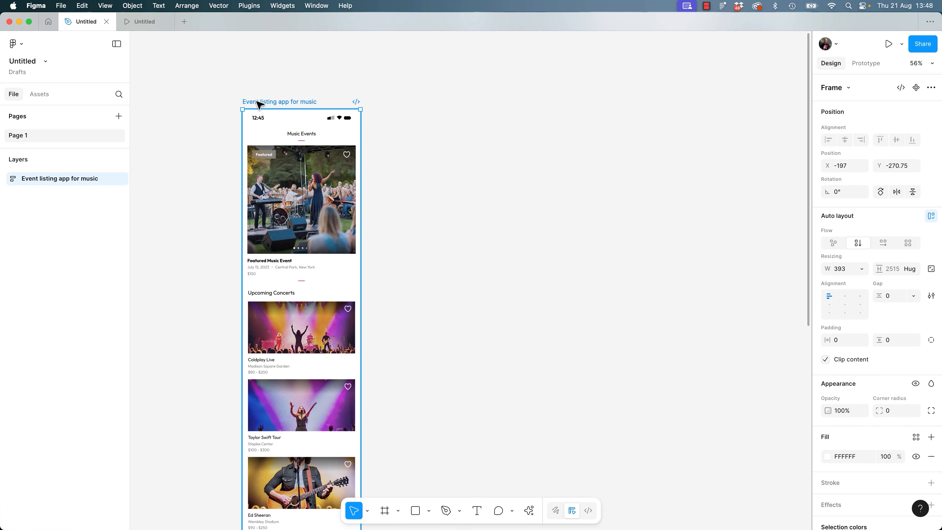
pyautogui.keyDown('alt'); pyautogui.moveTo(250, 105); pyautogui.dragTo(443, 103); pyautogui.keyUp('alt')
pyautogui.press('Return')
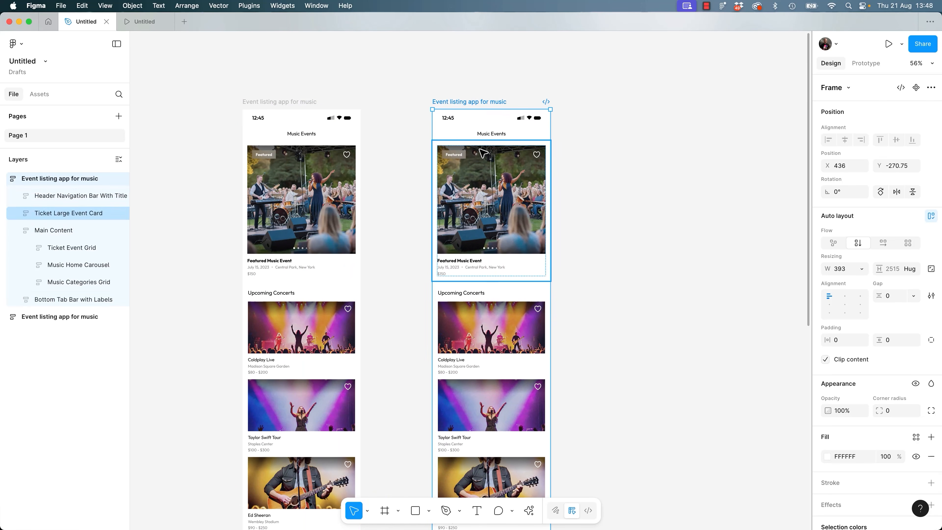
pyautogui.press('Delete')
# Generate a First Draft with the Basic app library from the prompt "Event page showing one listing in detail".
pyautogui.click(465, 102)
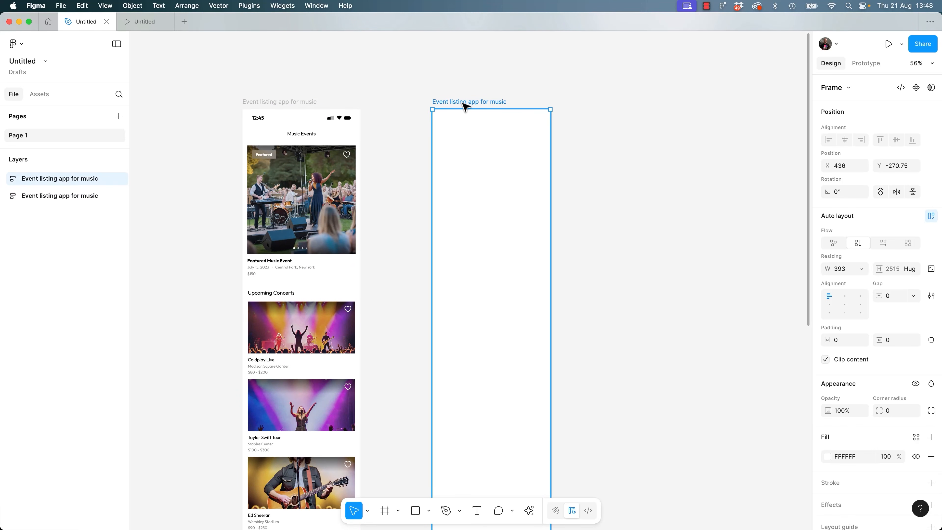
pyautogui.click(529, 510)
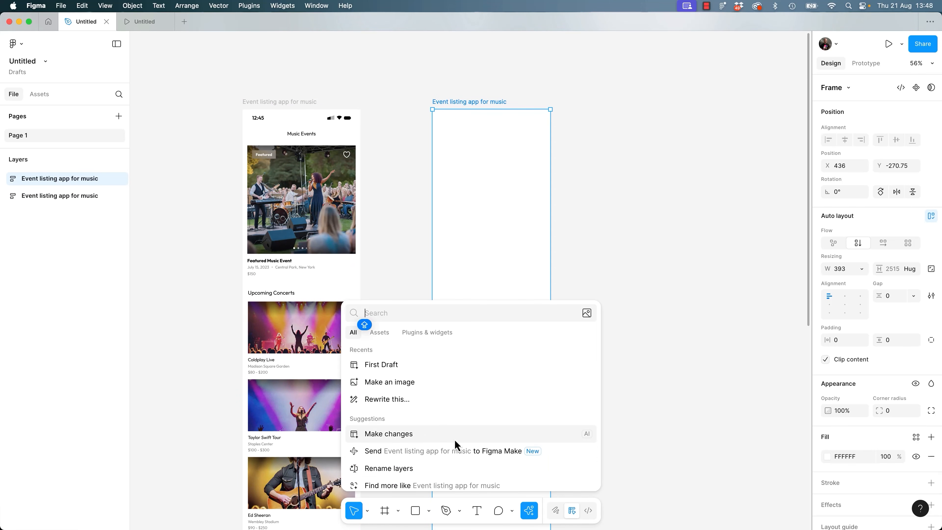
pyautogui.scroll(-1, 414, 431)
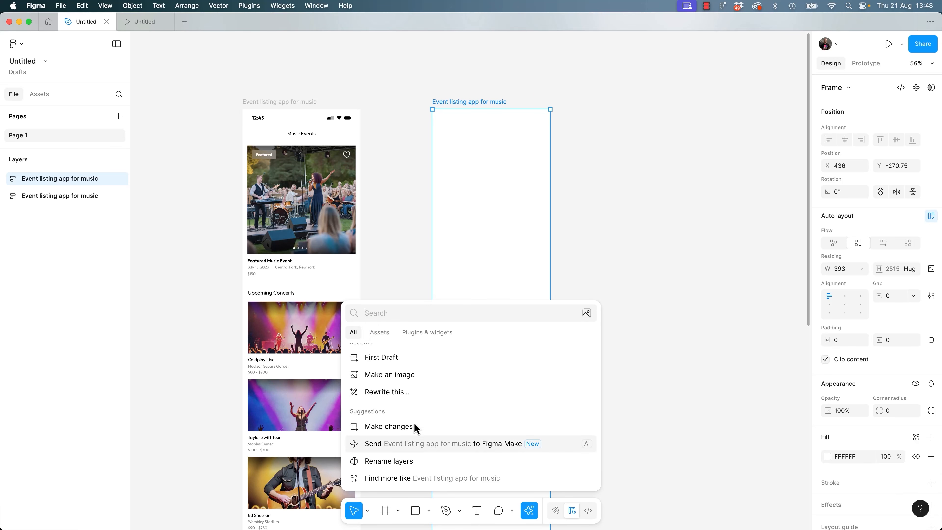
pyautogui.click(435, 358)
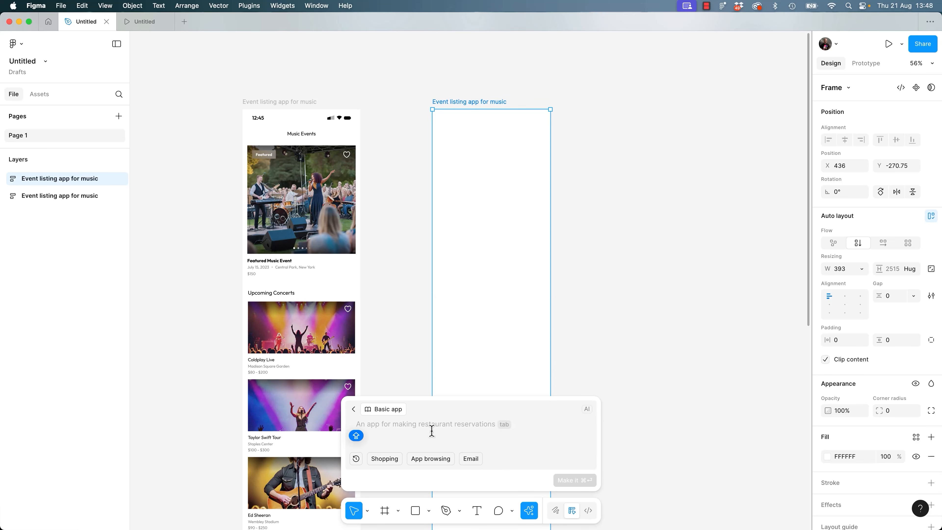
pyautogui.write('EVENT')
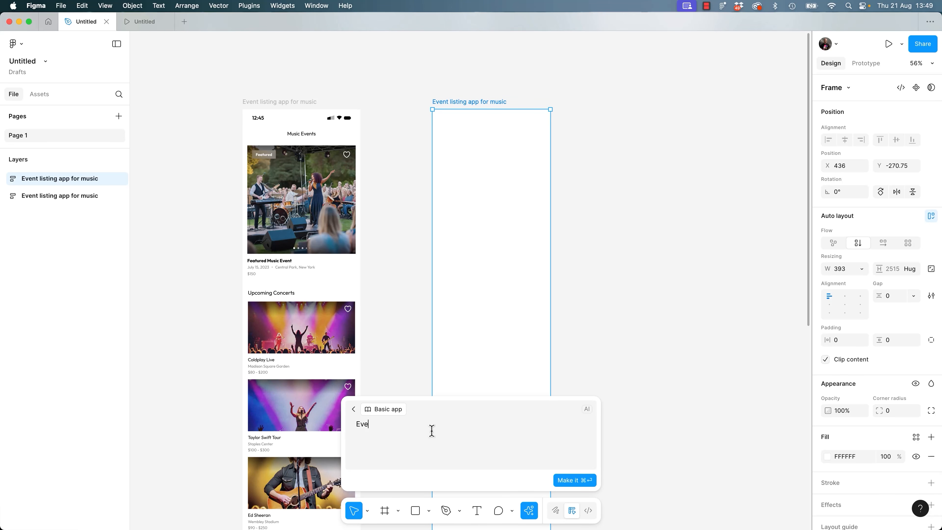
pyautogui.write('nt page showing one listing')
pyautogui.write(' in detiasl')
pyautogui.click(574, 480)
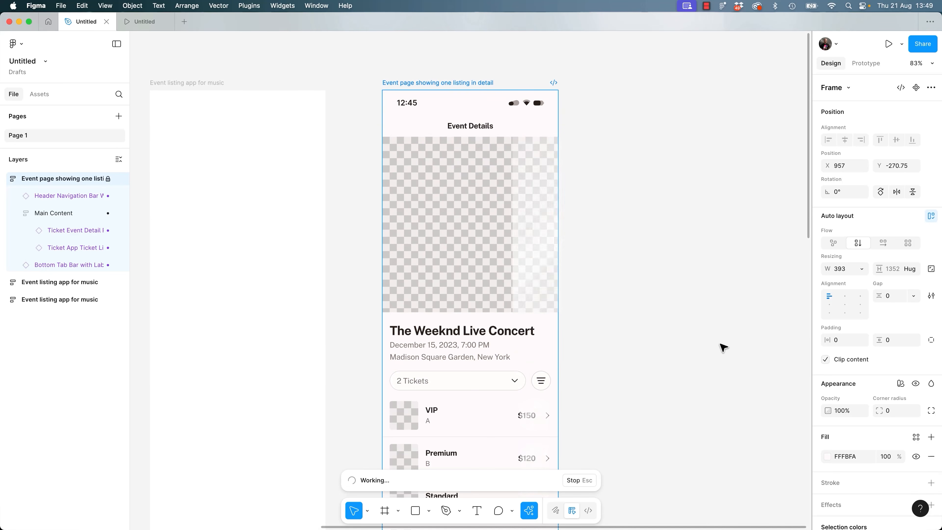
# Delete the empty copy of the event listing frame.
pyautogui.hscroll(-3, 628, 337)
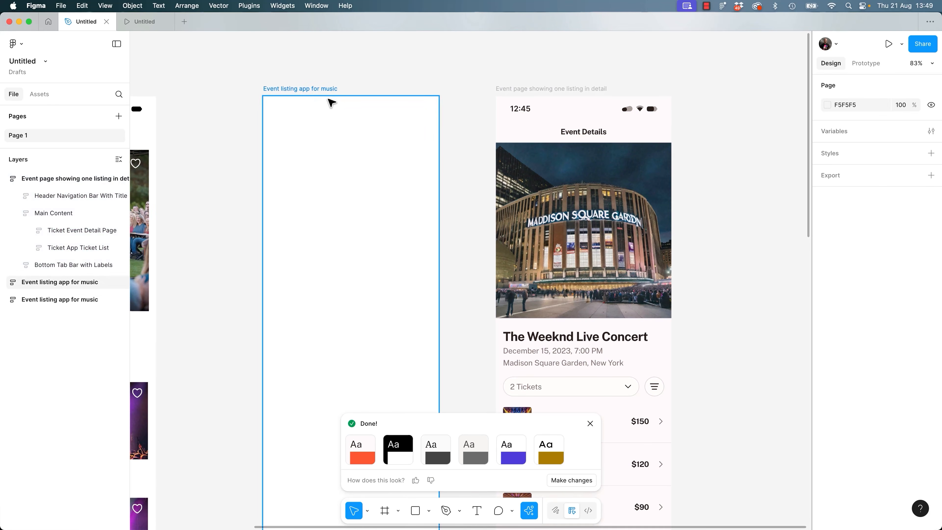
pyautogui.hscroll(-8, 547, 223)
pyautogui.click(590, 140)
pyautogui.press('Delete')
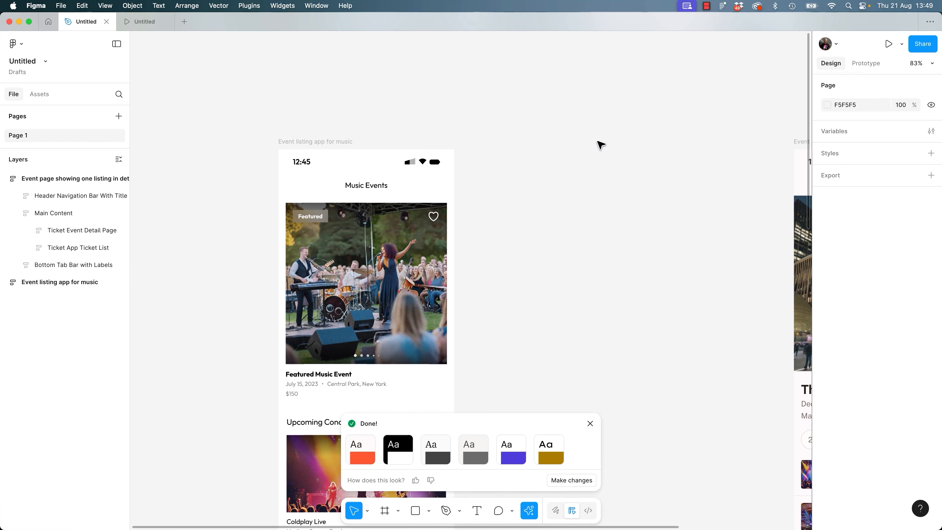
# Move the event details frame next to the event listing frame, at X 257 and Y -270.75.
pyautogui.hscroll(5, 614, 157)
pyautogui.moveTo(643, 133); pyautogui.dragTo(329, 137)
pyautogui.press('space')
pyautogui.moveTo(275, 158); pyautogui.dragTo(433, 126)
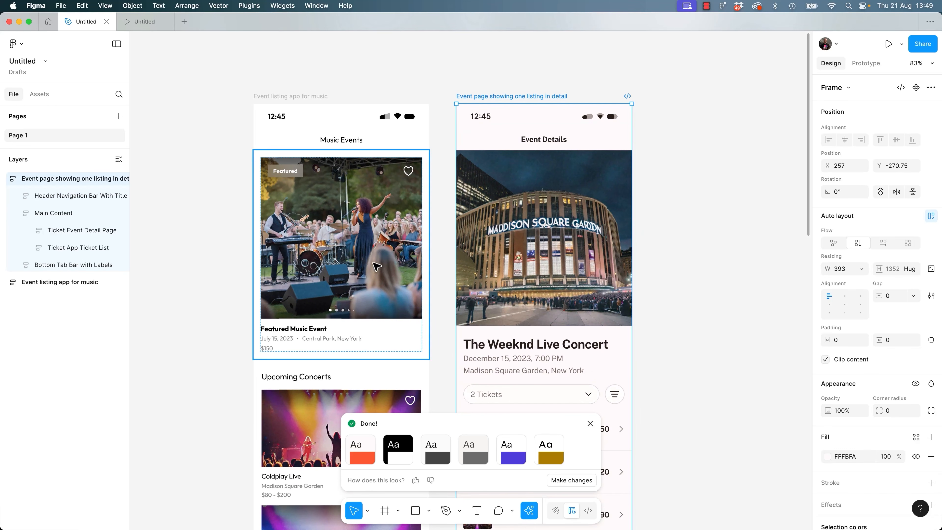
# Inspect the concert title on the event details screen and the Featured Music Event title to compare their text.
pyautogui.click(506, 347)
pyautogui.click(506, 346)
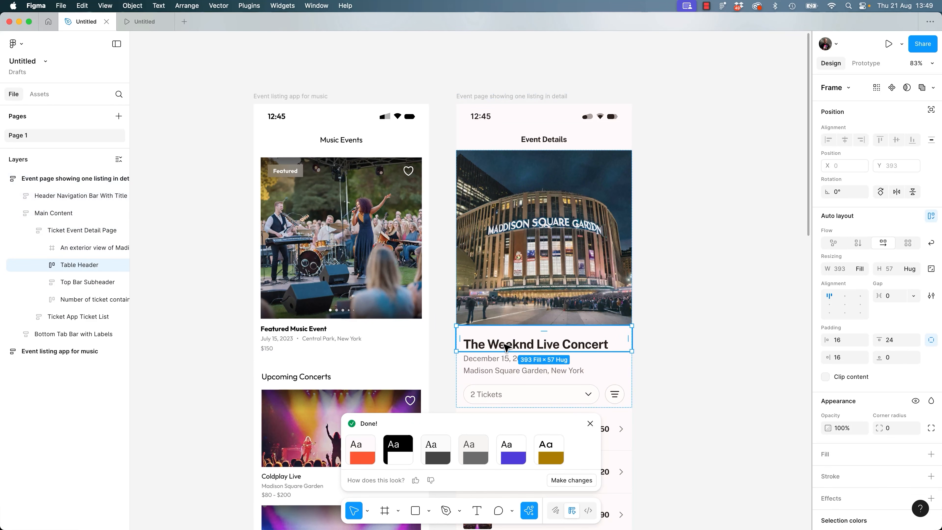
pyautogui.click(506, 347)
pyautogui.click(312, 331)
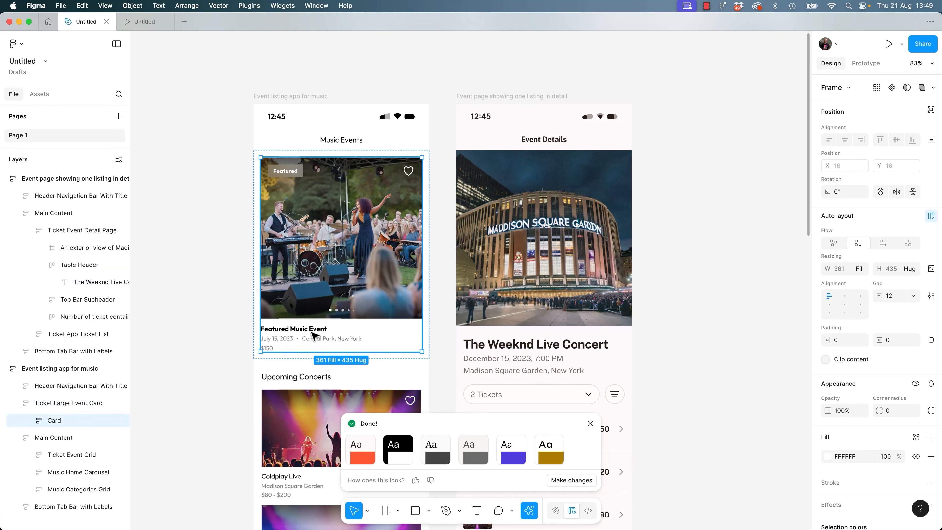
pyautogui.click(313, 331)
pyautogui.click(312, 331)
pyautogui.click(690, 354)
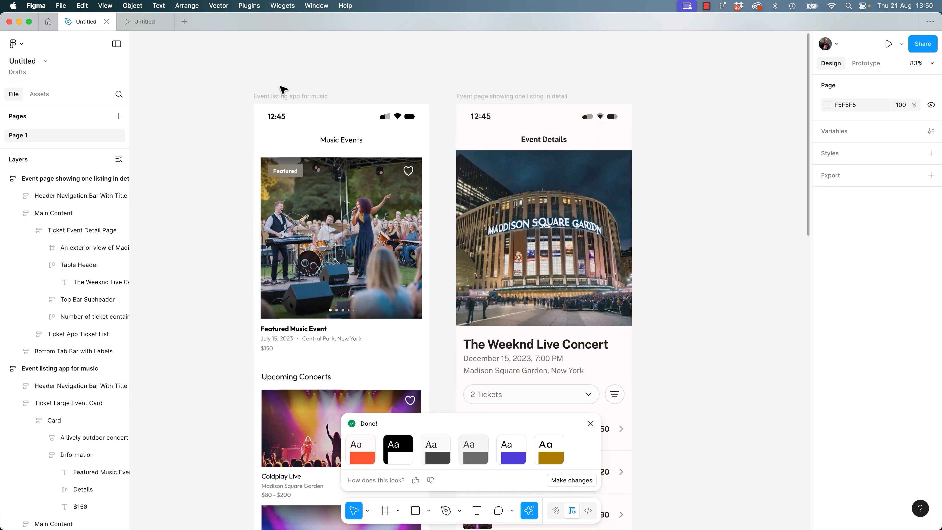
# Generate prototype interactions with AI between the event listing and event details frames.
pyautogui.click(531, 515)
pyautogui.click(532, 516)
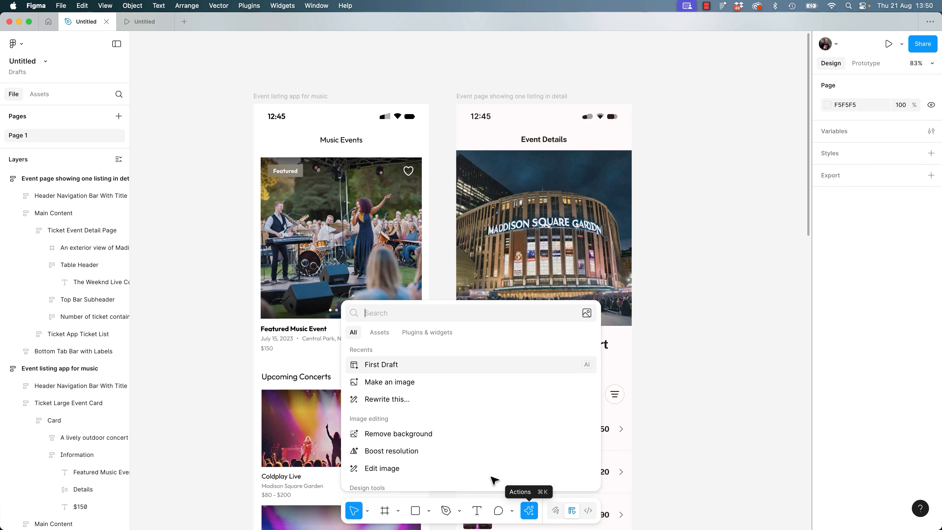
pyautogui.scroll(-5, 406, 426)
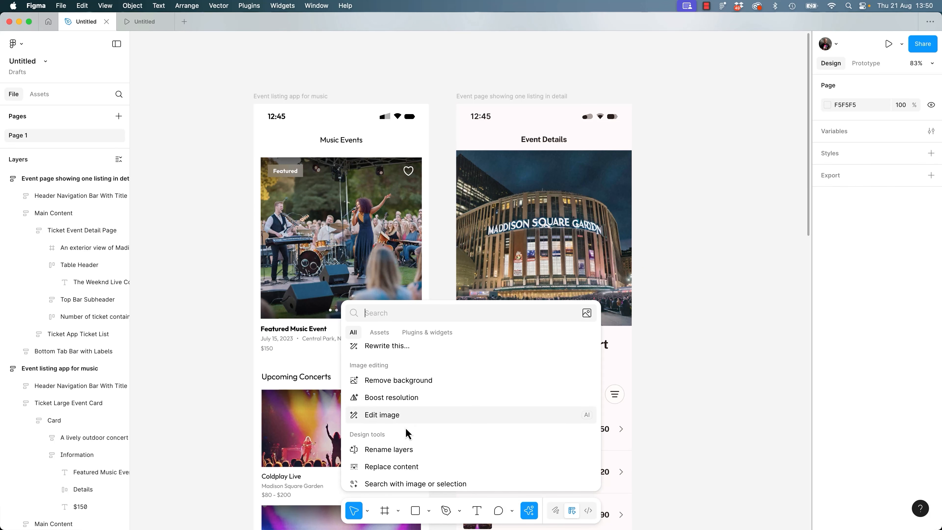
pyautogui.click(388, 457)
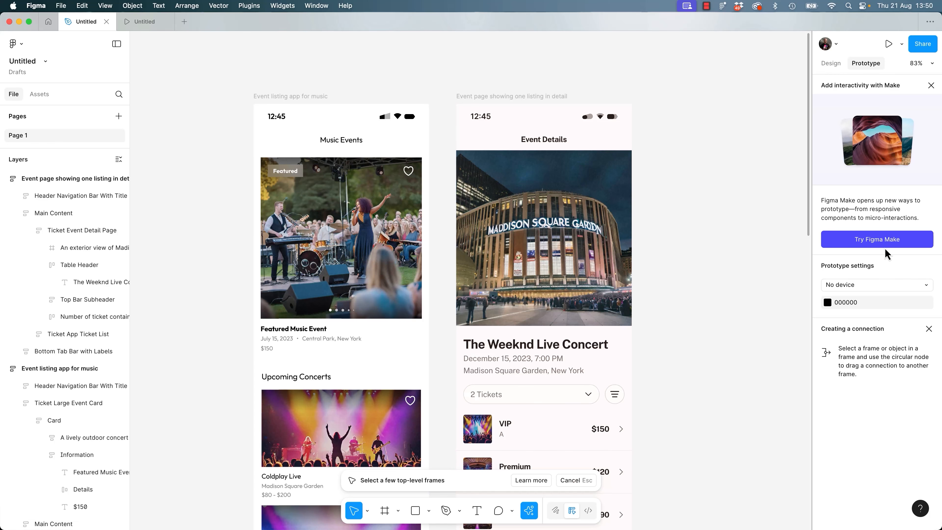
pyautogui.click(312, 96)
pyautogui.keyDown('shift'); pyautogui.click(513, 97); pyautogui.keyUp('shift')
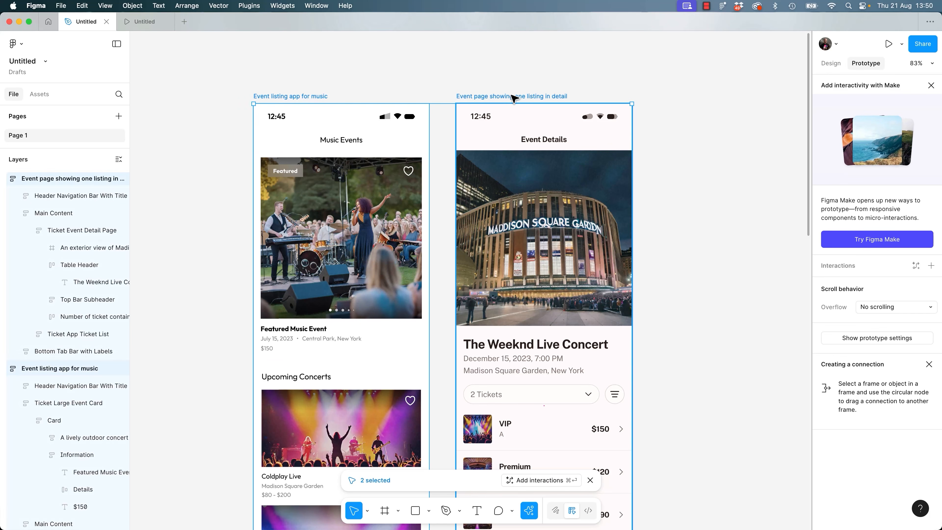
pyautogui.click(915, 268)
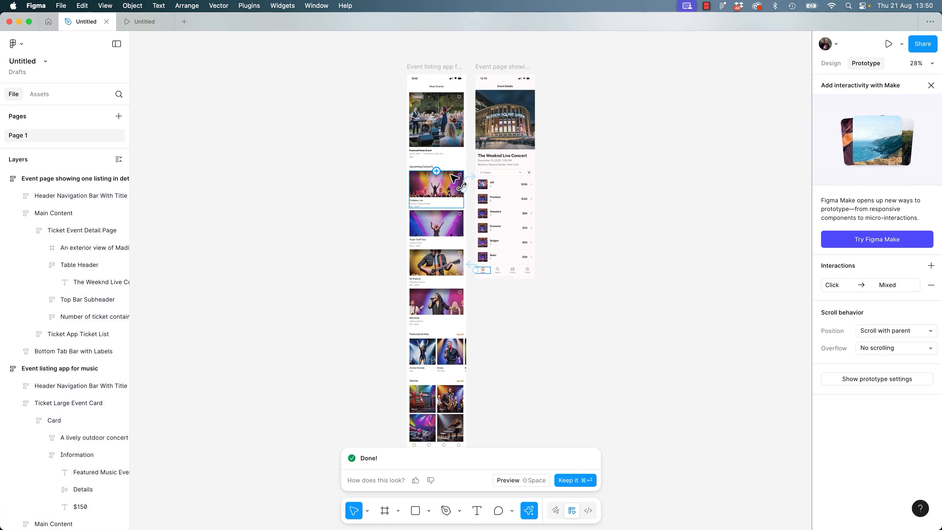
# Examine the generated connections on the canvas and preview the prototype from the event listing through the Coldplay Live card.
pyautogui.scroll(10, 461, 184)
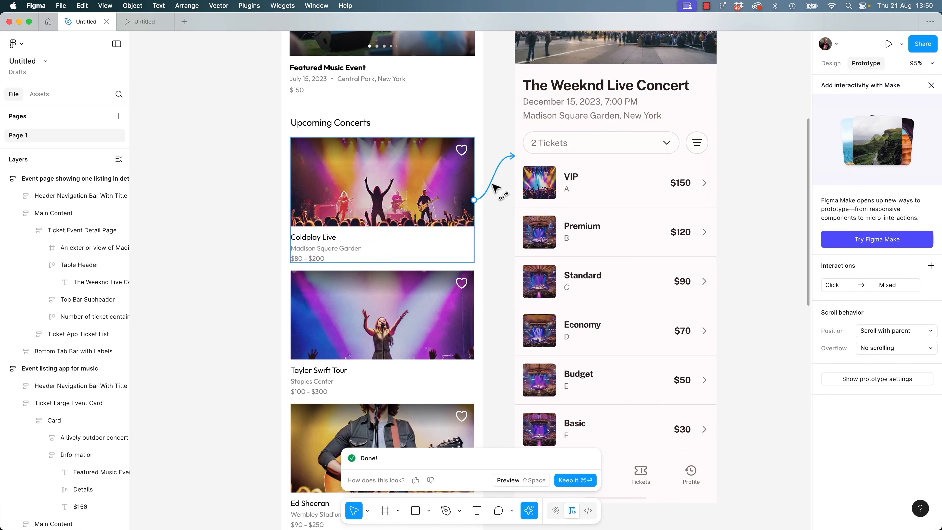
pyautogui.click(505, 277)
pyautogui.moveTo(613, 358)
pyautogui.mouseDown()
pyautogui.moveTo(628, 215)
pyautogui.moveTo(611, 358)
pyautogui.mouseUp()
pyautogui.scroll(8, 371, 149)
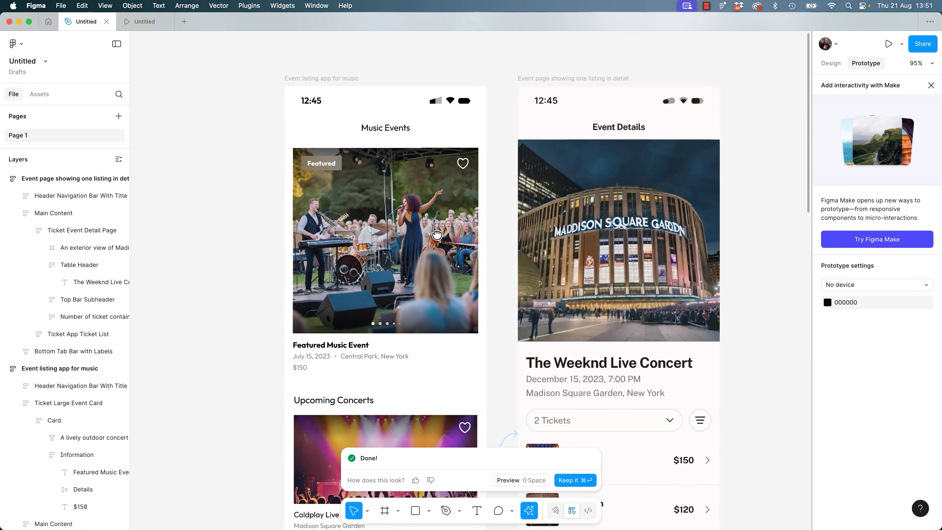
pyautogui.click(313, 99)
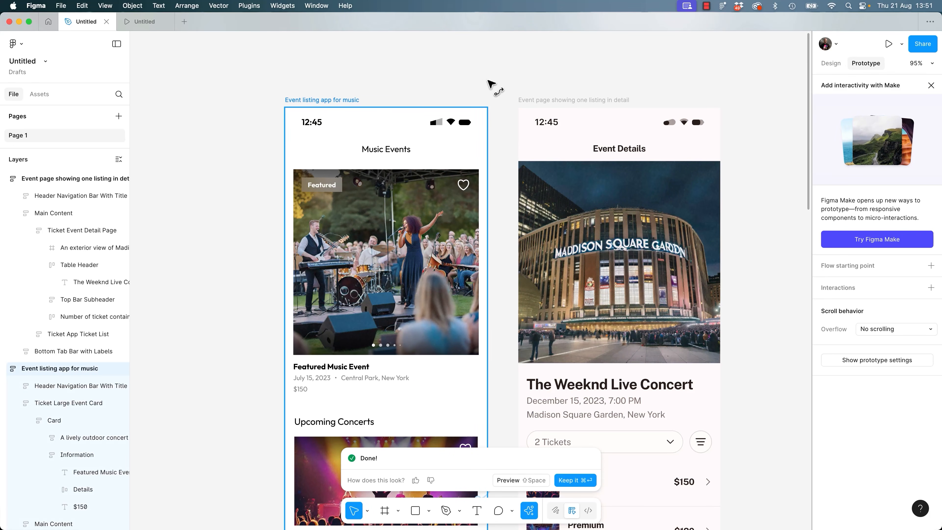
pyautogui.click(888, 43)
pyautogui.scroll(-7, 453, 215)
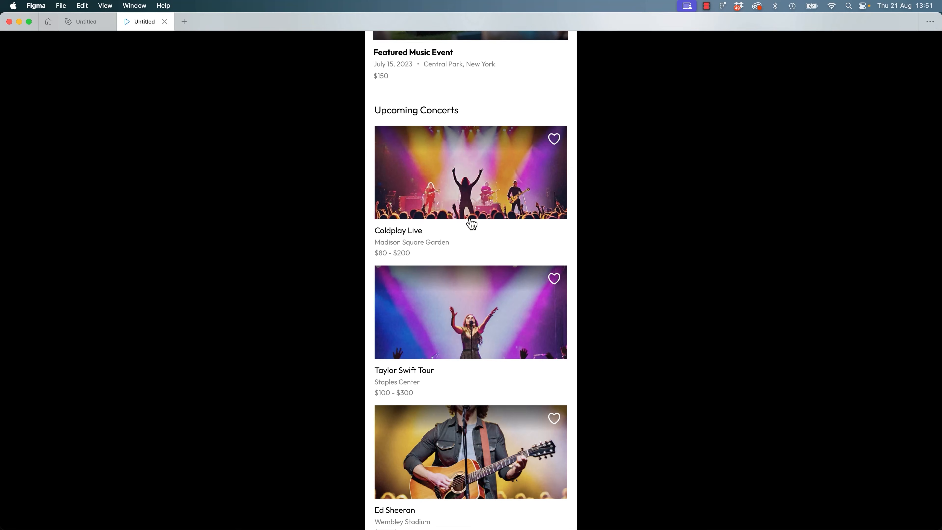
pyautogui.click(473, 205)
pyautogui.scroll(-6, 454, 363)
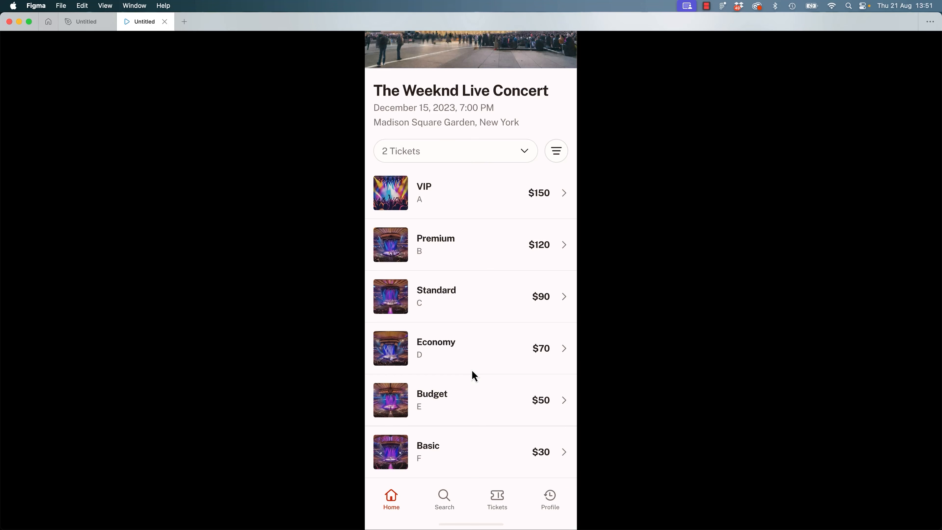
# Return to the Music Events screen in the prototype preview, close the preview, and clear the selection on the canvas.
pyautogui.click(391, 500)
pyautogui.scroll(6, 513, 148)
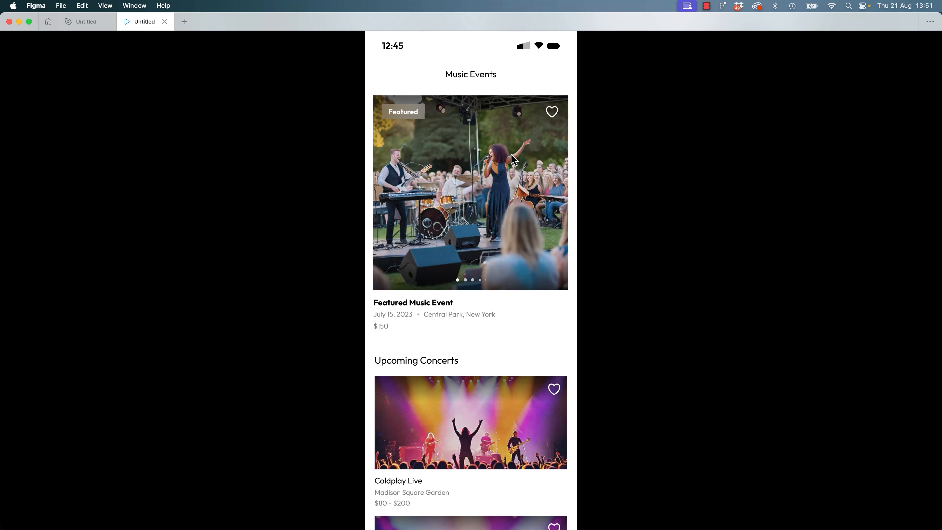
pyautogui.click(164, 22)
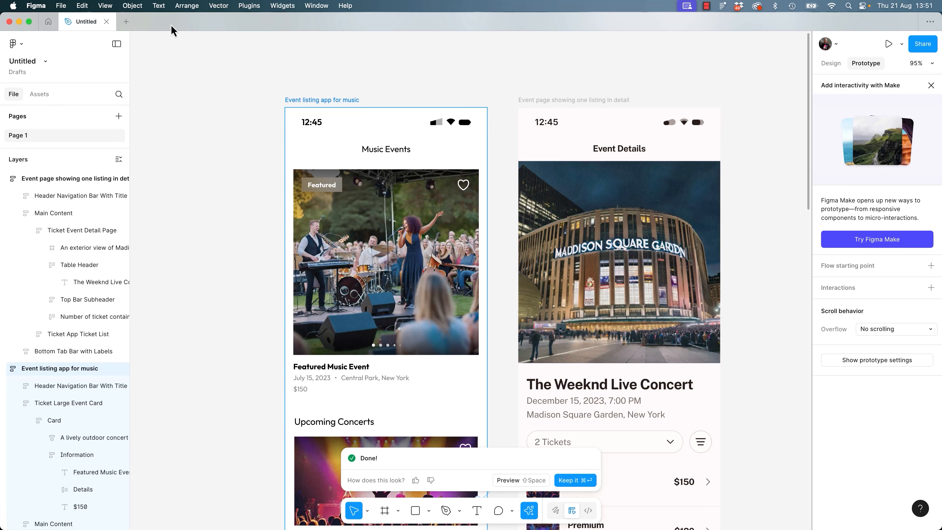
pyautogui.click(336, 80)
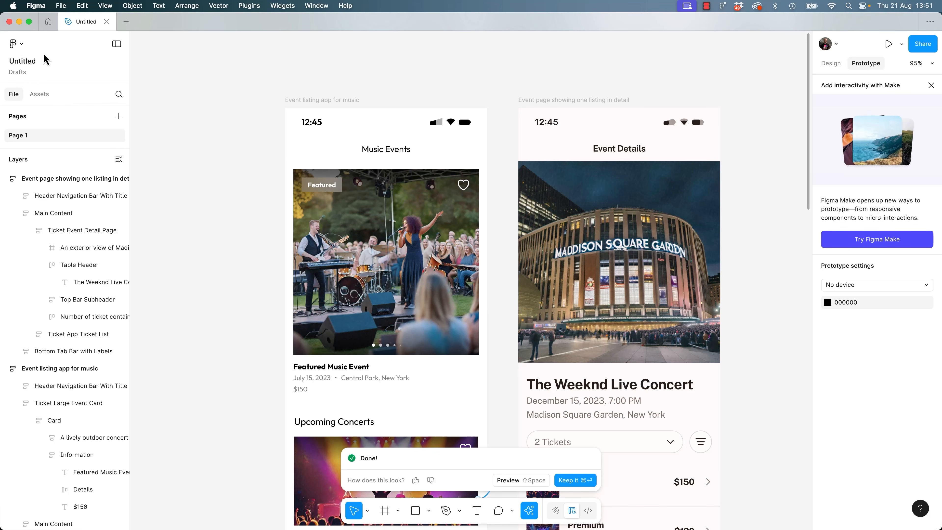
# Leave the event app file for the file browser and open its Templates and tools page.
pyautogui.click(47, 25)
pyautogui.click(76, 23)
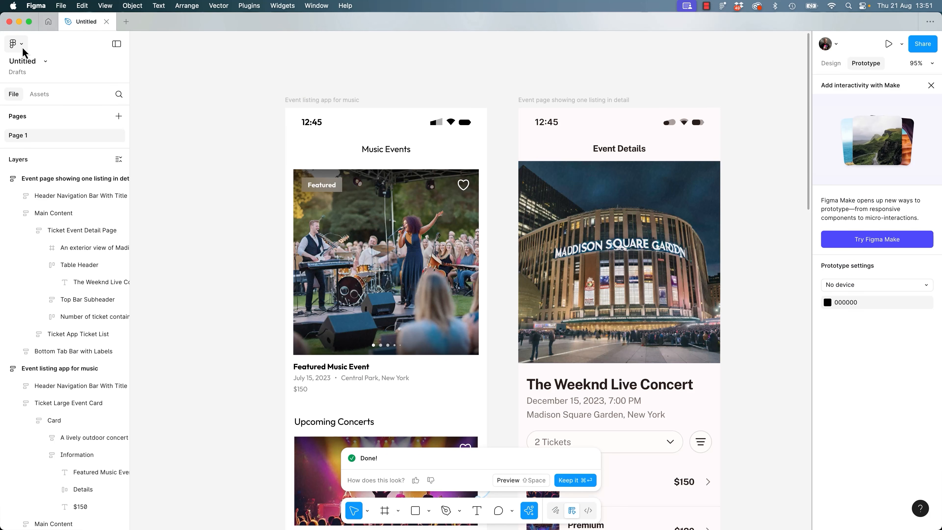
pyautogui.click(22, 48)
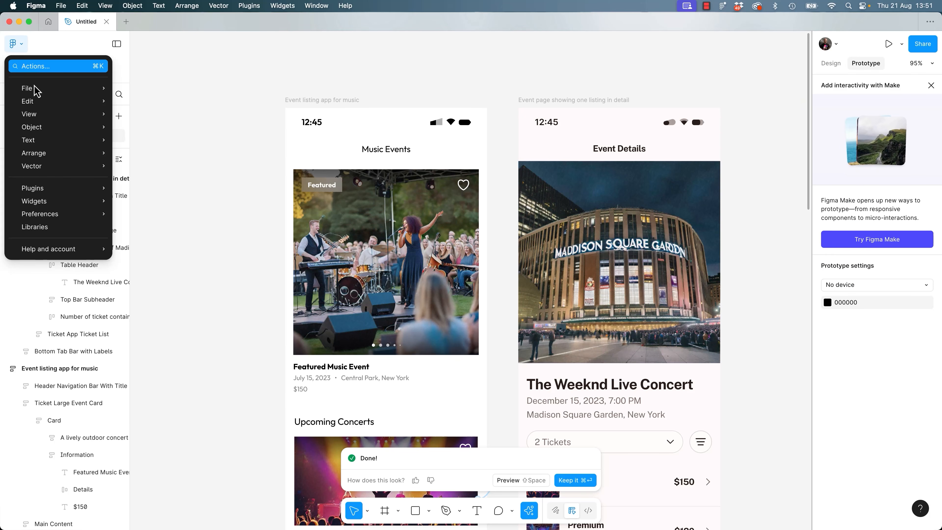
pyautogui.moveTo(36, 91)
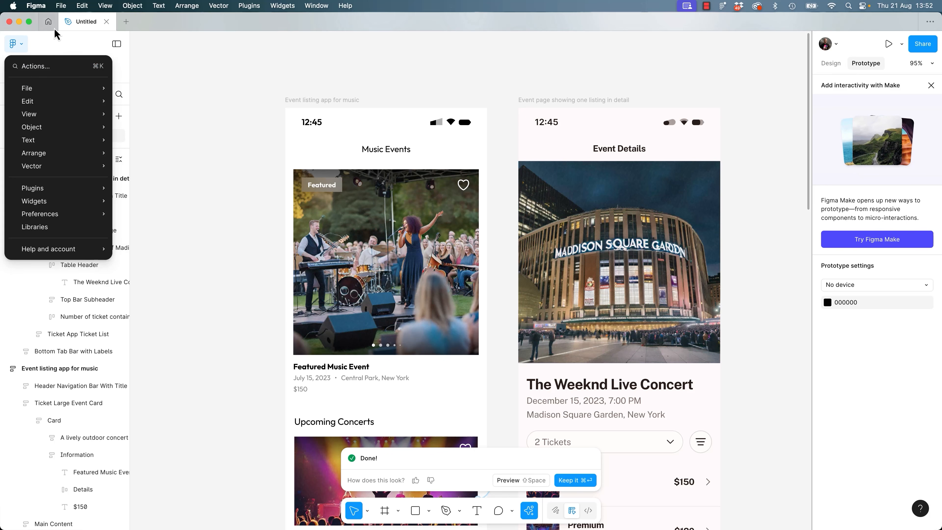
pyautogui.click(48, 22)
pyautogui.click(46, 129)
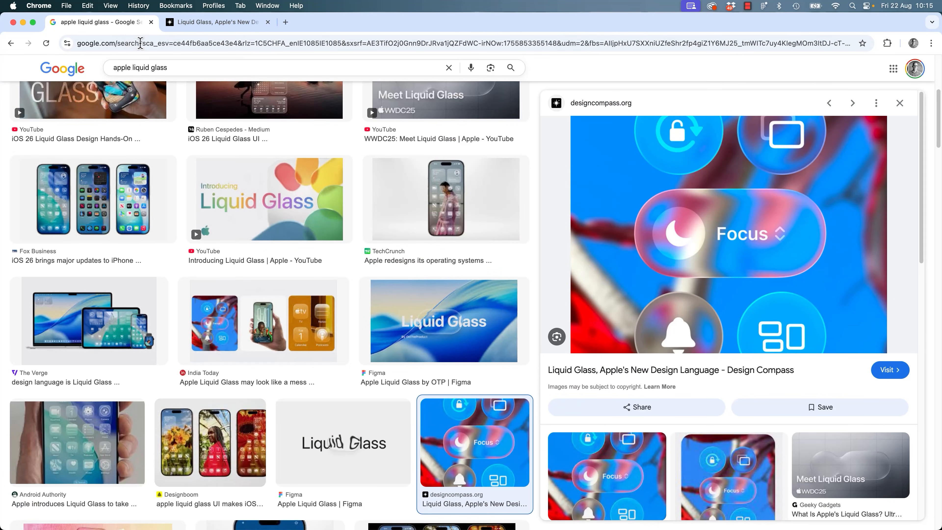
# Examine the Design Compass article on Apple's Liquid Glass and the matching pill-shaped glass frame over the venue photo.
pyautogui.click(215, 22)
pyautogui.scroll(-15, 429, 371)
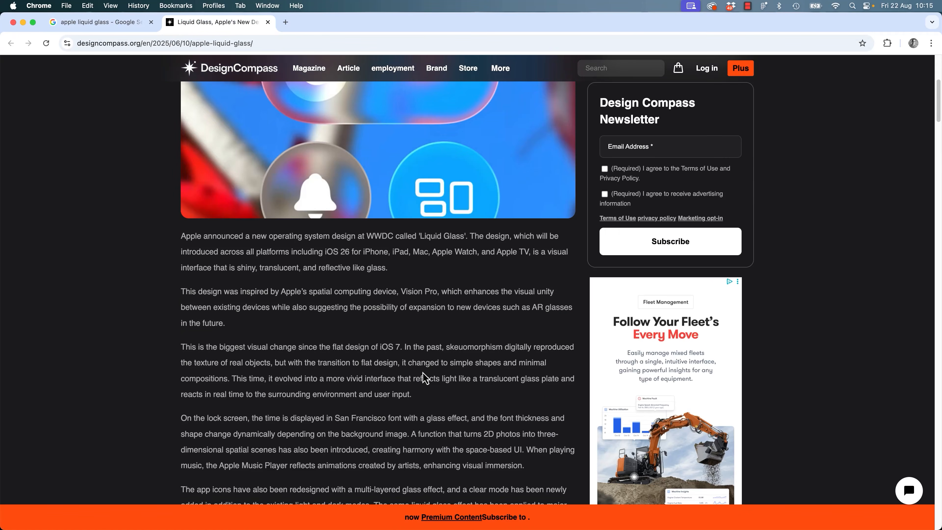
pyautogui.scroll(-20, 430, 380)
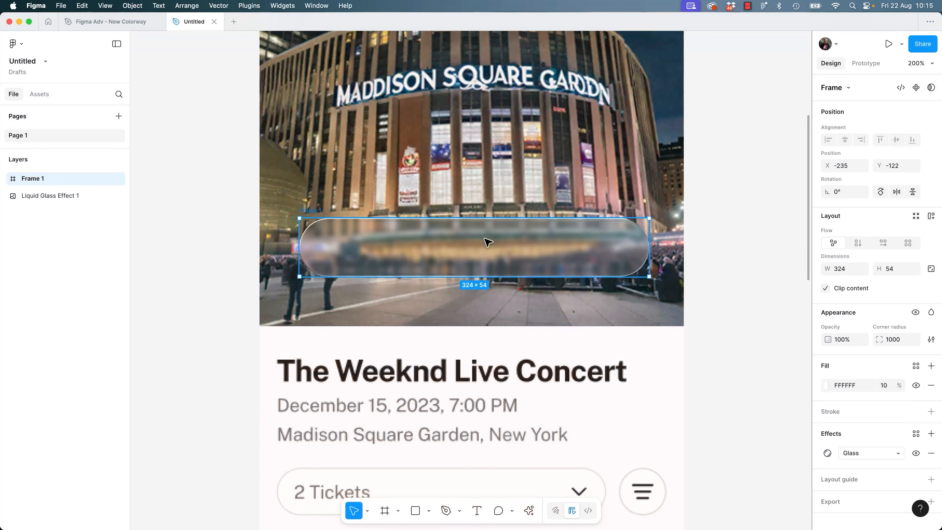
pyautogui.moveTo(482, 237); pyautogui.dragTo(481, 288)
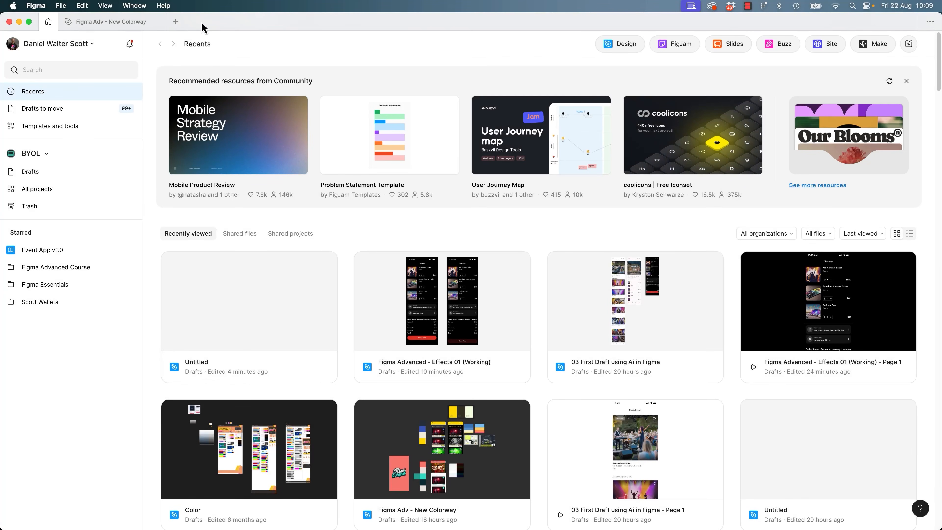
# Create a new blank design file.
pyautogui.click(176, 22)
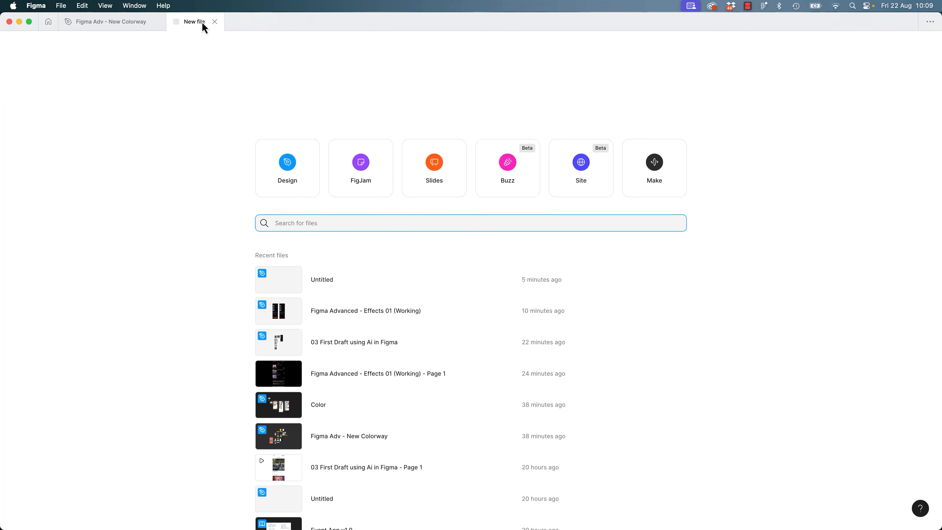
pyautogui.click(215, 22)
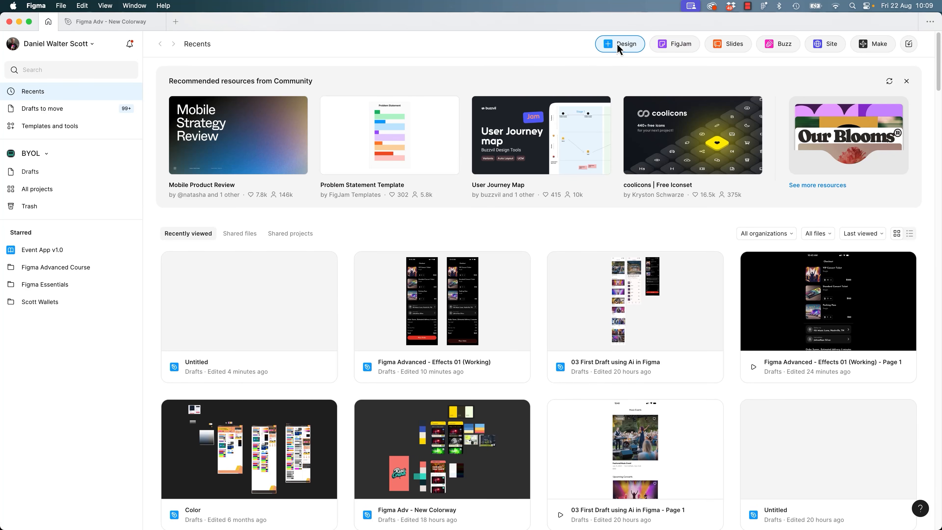
pyautogui.click(616, 43)
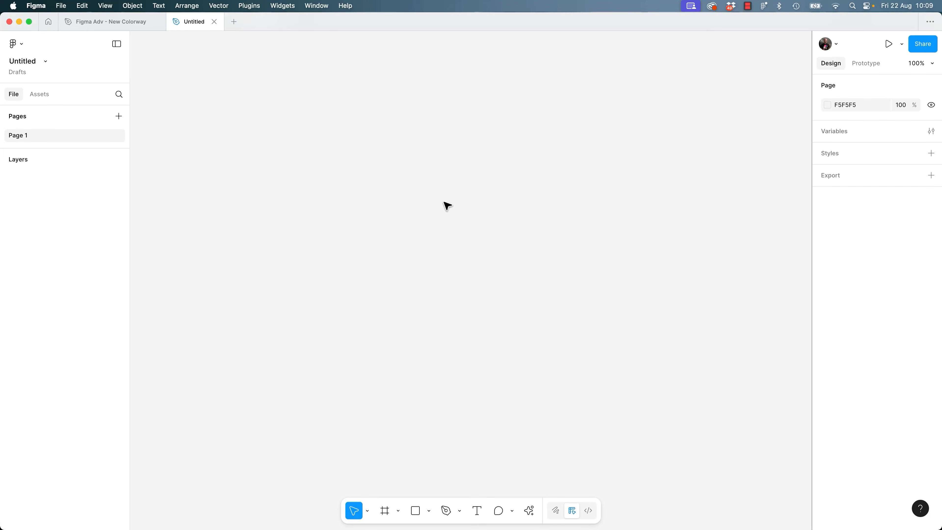
# Try importing Liquid Glass Effect.png from the Exercise Files folder onto the canvas, and delete the placed image.
pyautogui.press('super+Tab')
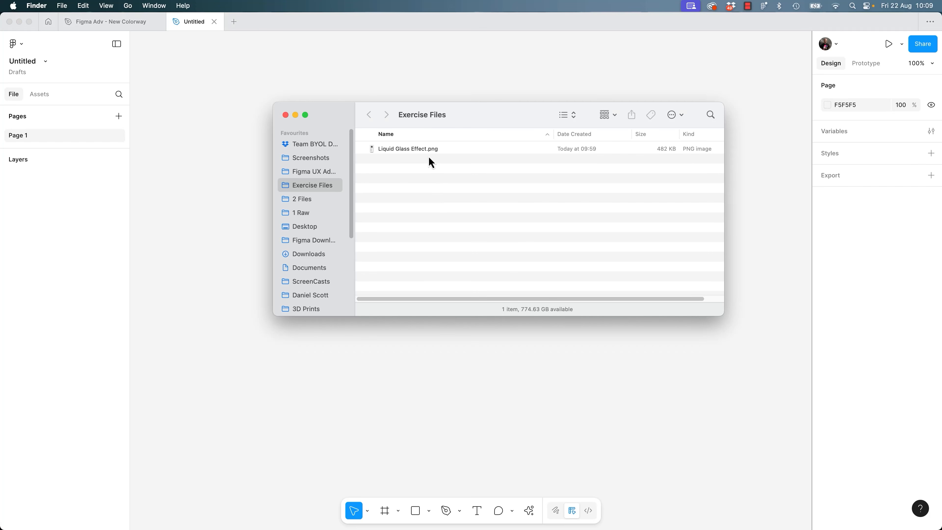
pyautogui.click(416, 153)
pyautogui.moveTo(406, 155); pyautogui.dragTo(466, 209)
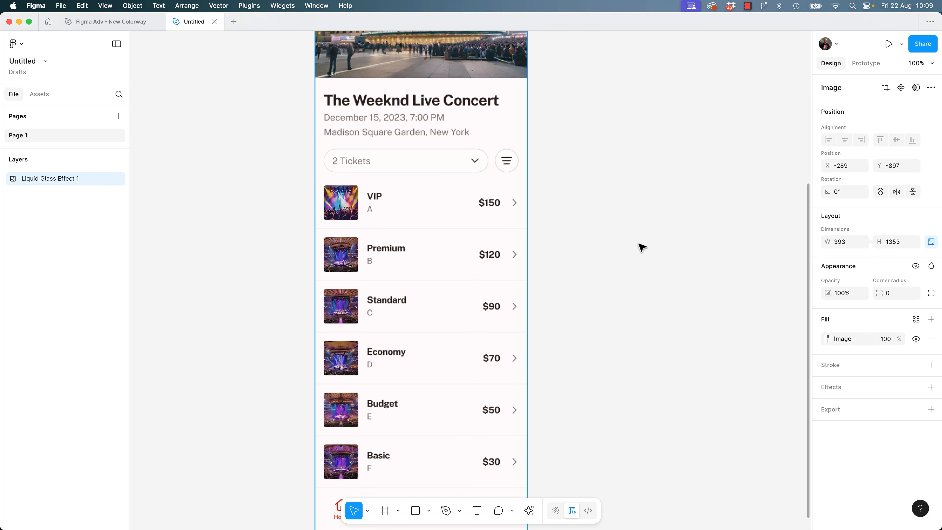
pyautogui.press('Delete')
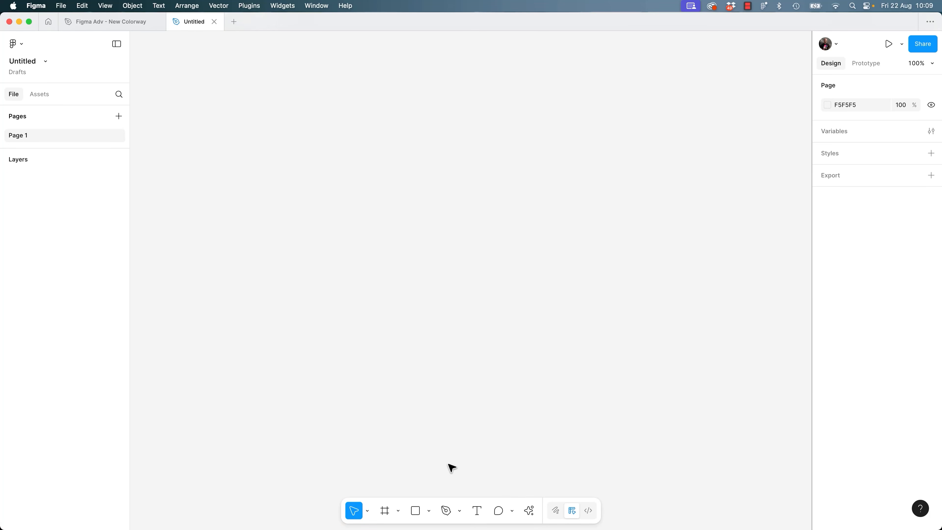
pyautogui.press('super+shift+k')
pyautogui.press('Escape')
pyautogui.click(429, 511)
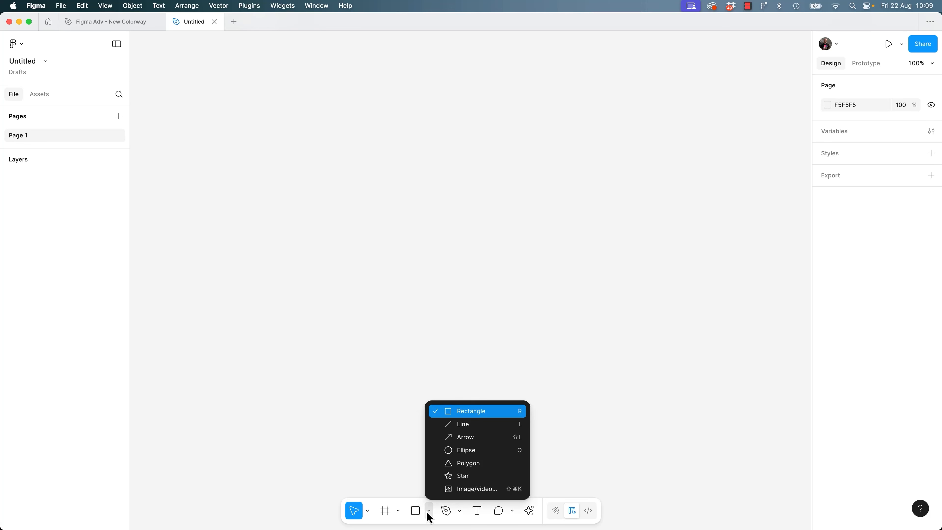
pyautogui.click(449, 489)
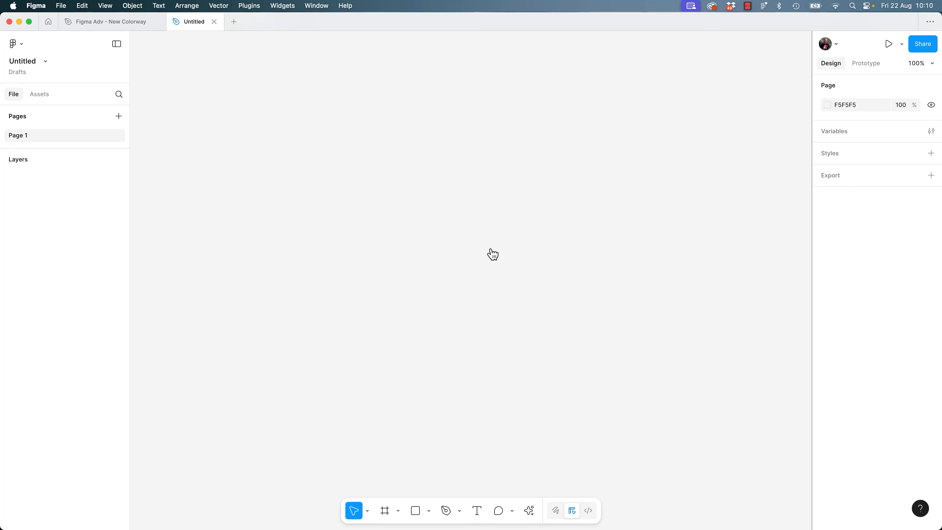
# Place Liquid Glass Effect.png from the Exercise Files folder on the empty canvas of the new file.
pyautogui.press('super+Tab')
pyautogui.moveTo(418, 150); pyautogui.dragTo(427, 375)
pyautogui.press('super+Tab')
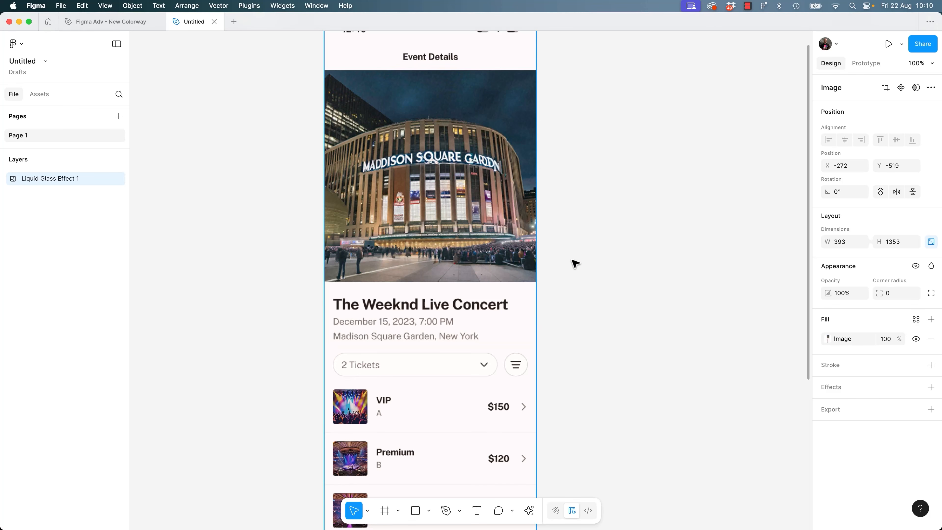
pyautogui.scroll(3, 614, 295)
pyautogui.hscroll(-3, 614, 295)
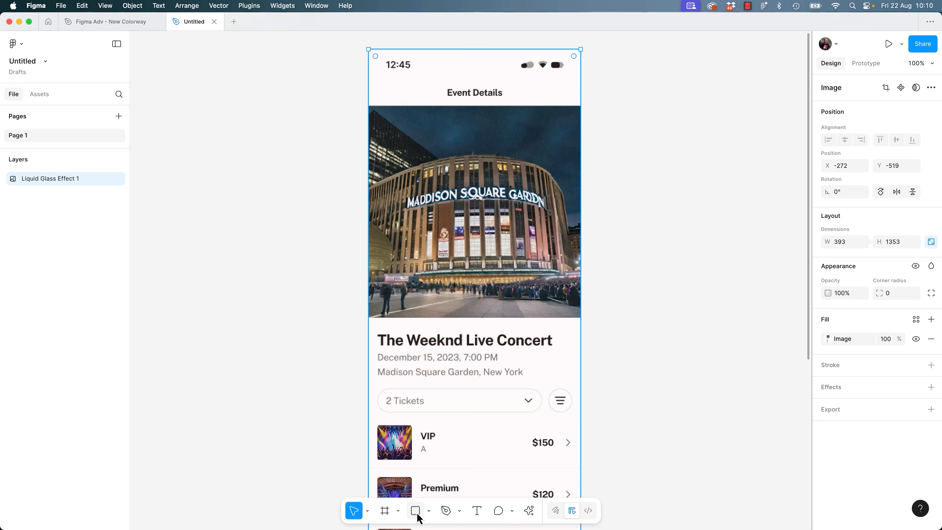
# Draw a frame about 324 × 54 across the lower part of the venue photo and apply a Glass effect to it.
pyautogui.click(385, 512)
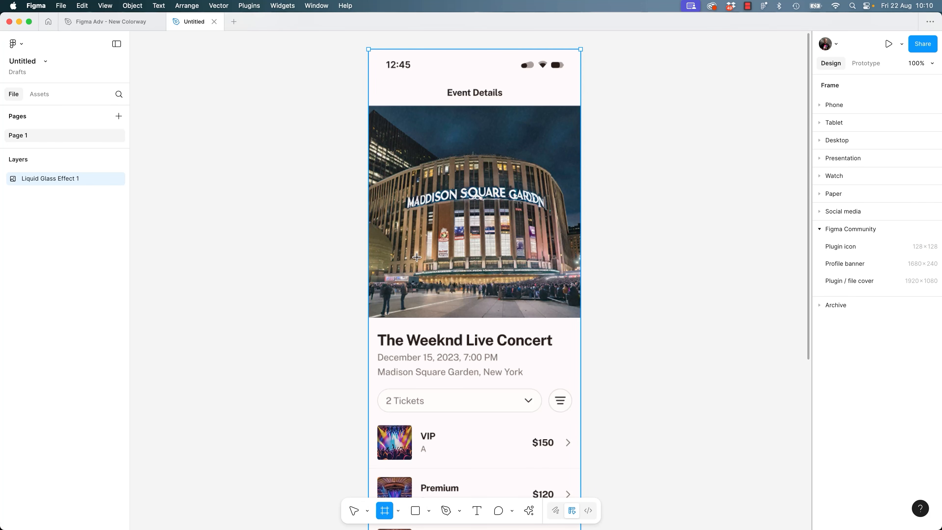
pyautogui.moveTo(388, 264); pyautogui.dragTo(563, 294)
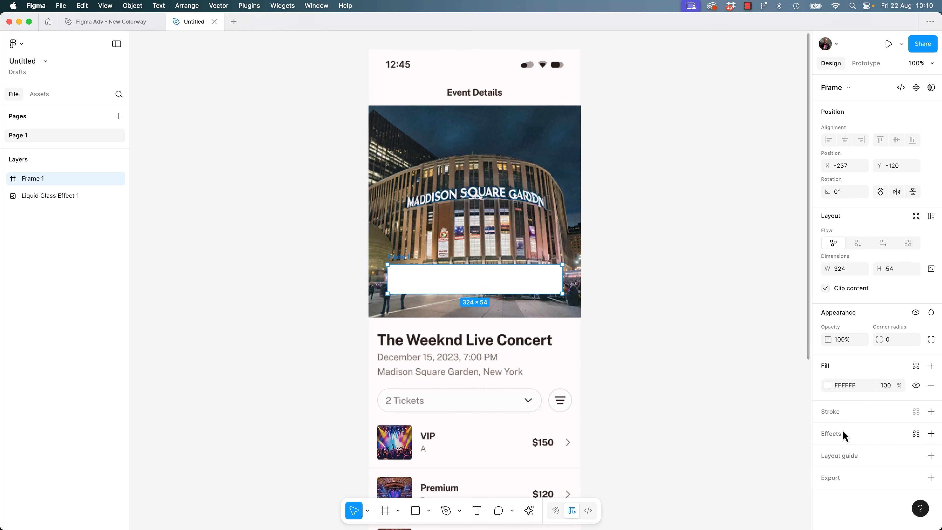
pyautogui.click(931, 434)
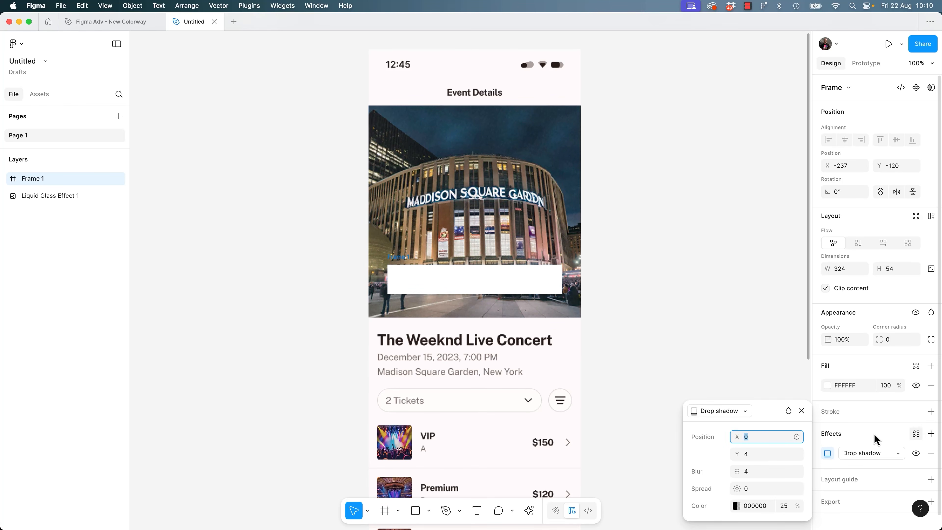
pyautogui.click(729, 413)
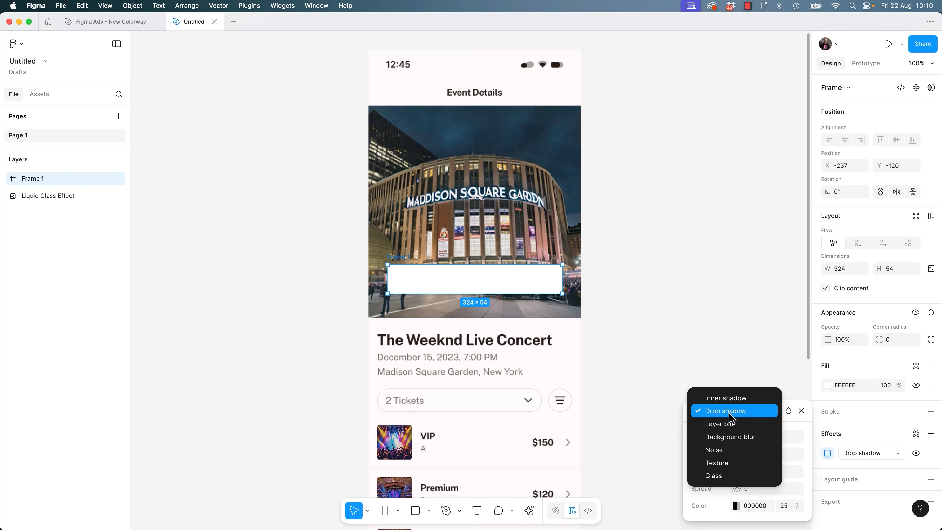
pyautogui.click(721, 476)
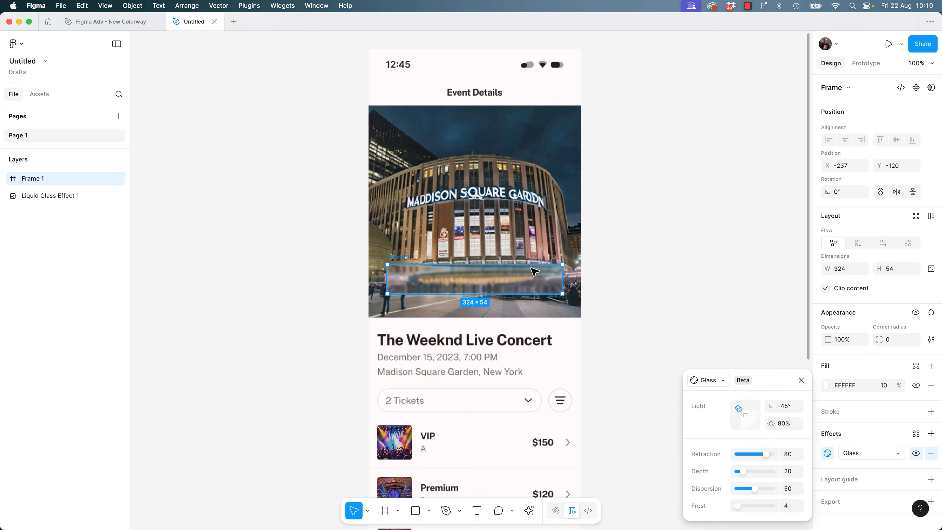
# Move the glass frame down to X -238, Y -106 and set its corner radius to 1000.
pyautogui.moveTo(535, 276)
pyautogui.mouseDown()
pyautogui.moveTo(525, 173)
pyautogui.moveTo(532, 346)
pyautogui.moveTo(534, 244)
pyautogui.moveTo(536, 289)
pyautogui.mouseUp()
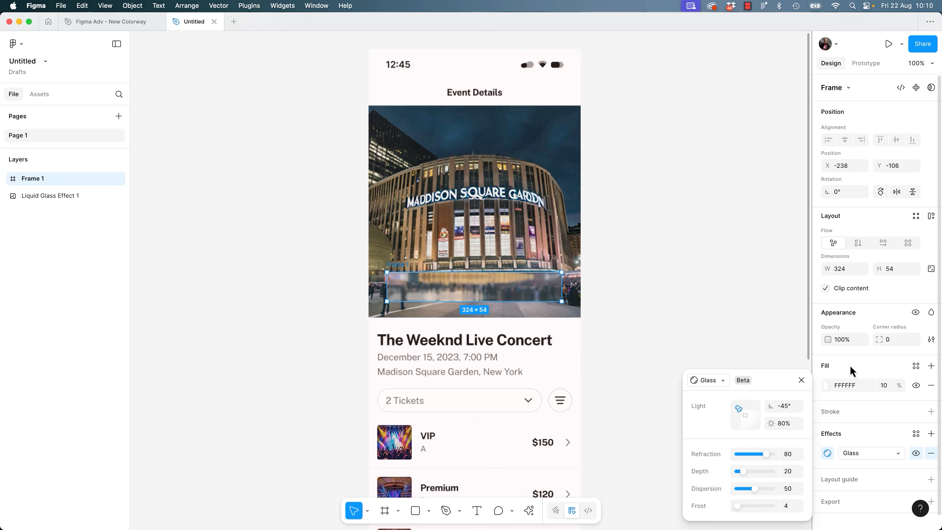
pyautogui.click(892, 342)
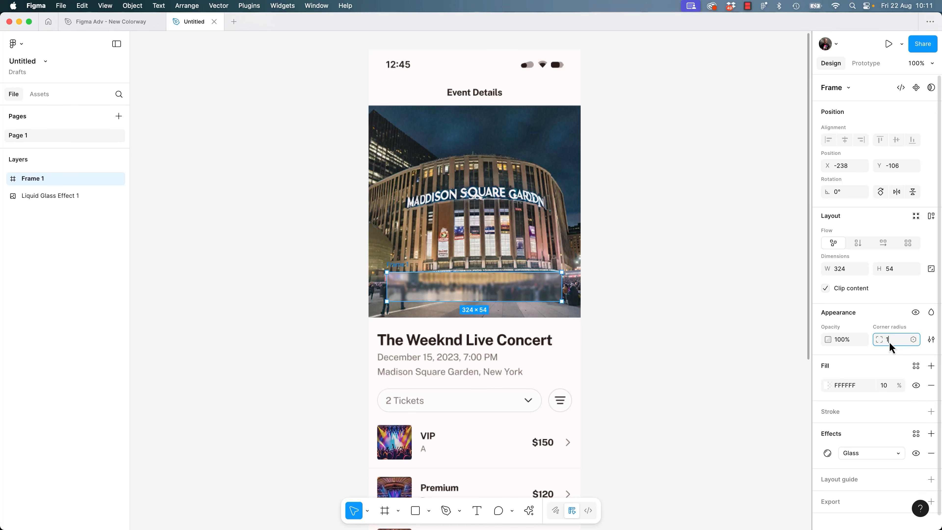
pyautogui.press('Return')
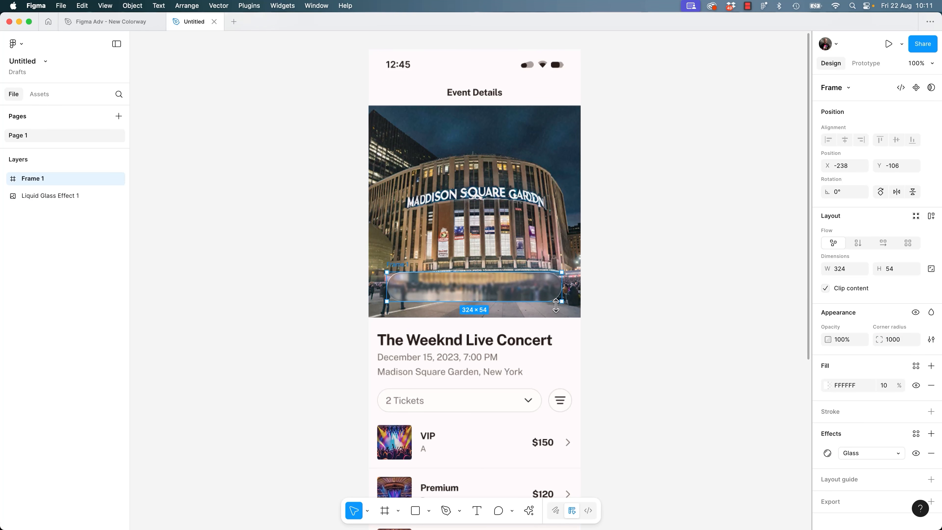
# Adjust the frame's Glass effect to a light angle of -29°, light intensity of 77% and depth of 14.
pyautogui.press('super+plus')
pyautogui.press('super+plus')
pyautogui.press('super+minus')
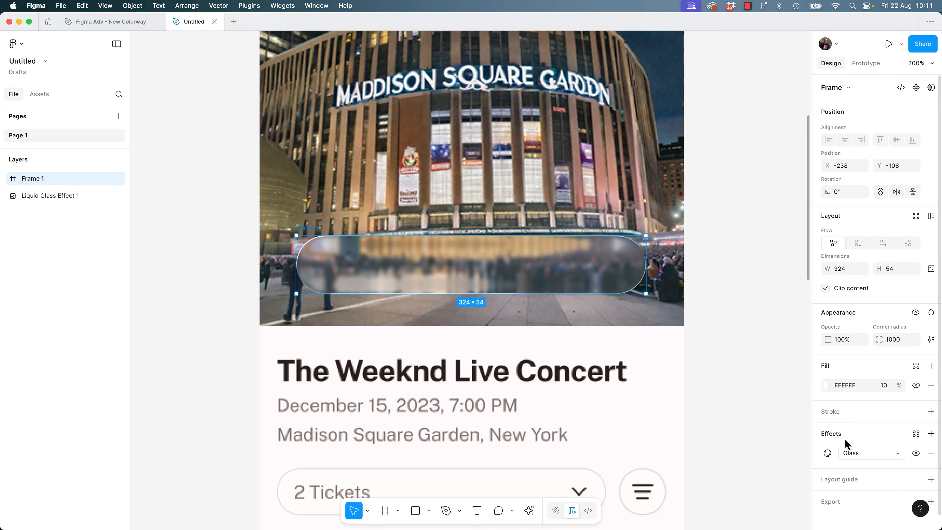
pyautogui.click(778, 282)
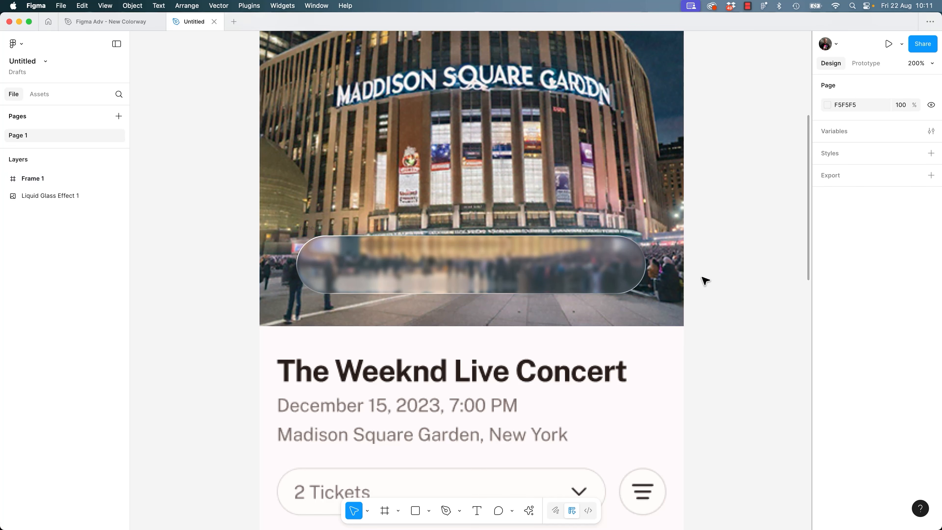
pyautogui.click(626, 276)
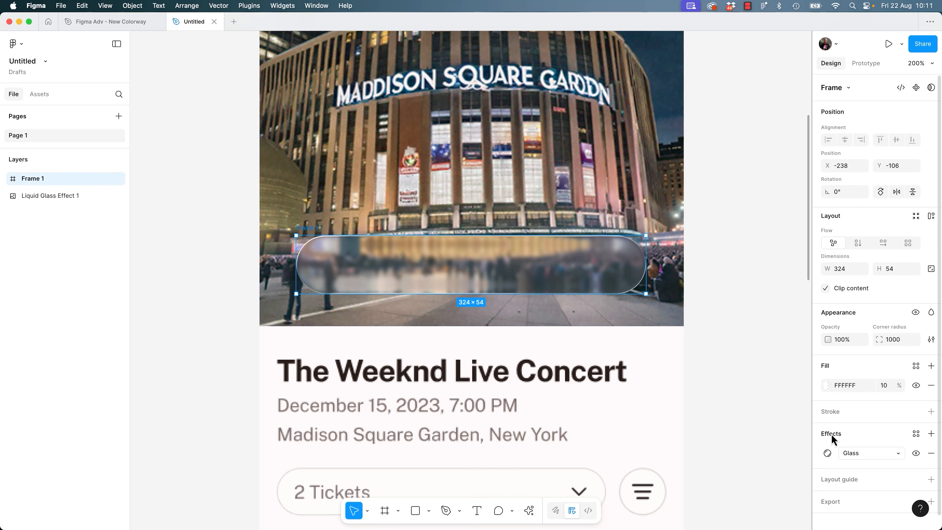
pyautogui.click(827, 452)
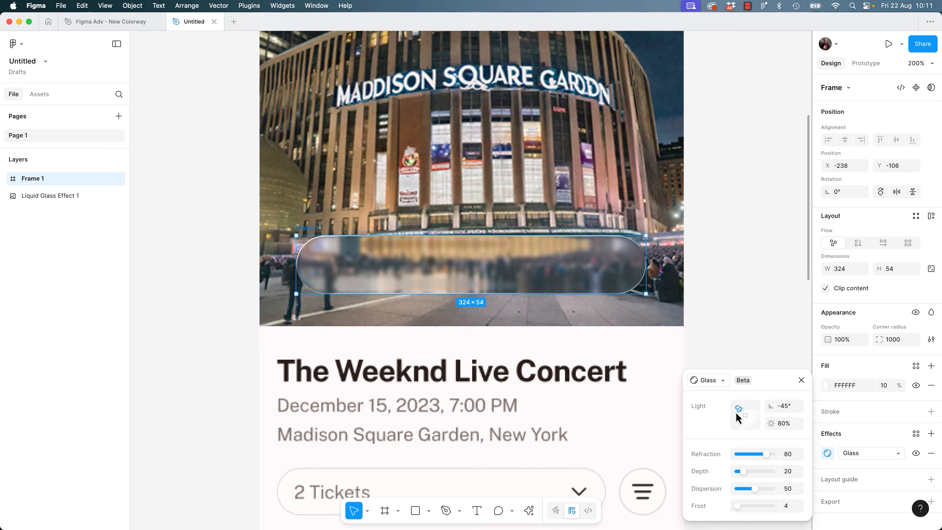
pyautogui.moveTo(740, 411); pyautogui.dragTo(768, 428)
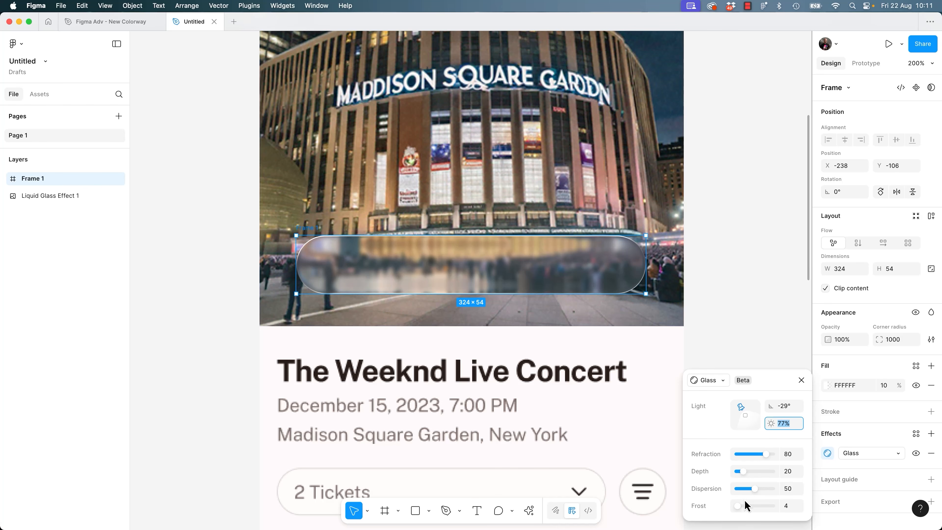
pyautogui.moveTo(742, 472); pyautogui.dragTo(741, 470)
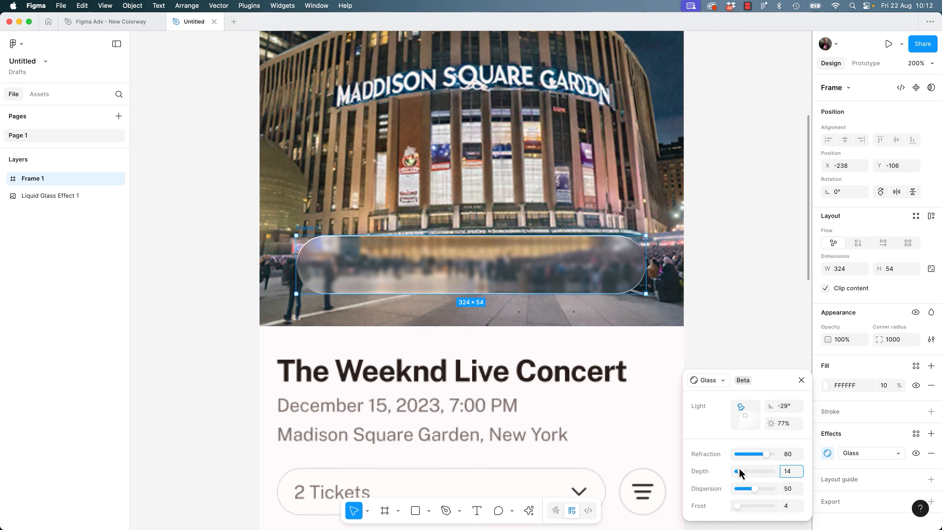
# Search the Community templates for "liquid glass" and return to the Untitled design file.
pyautogui.click(56, 28)
pyautogui.click(43, 128)
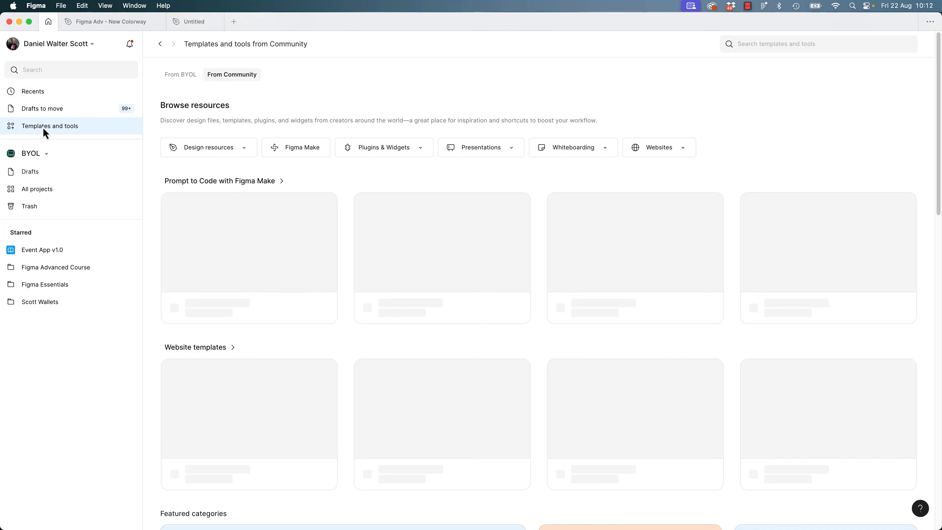
pyautogui.click(787, 44)
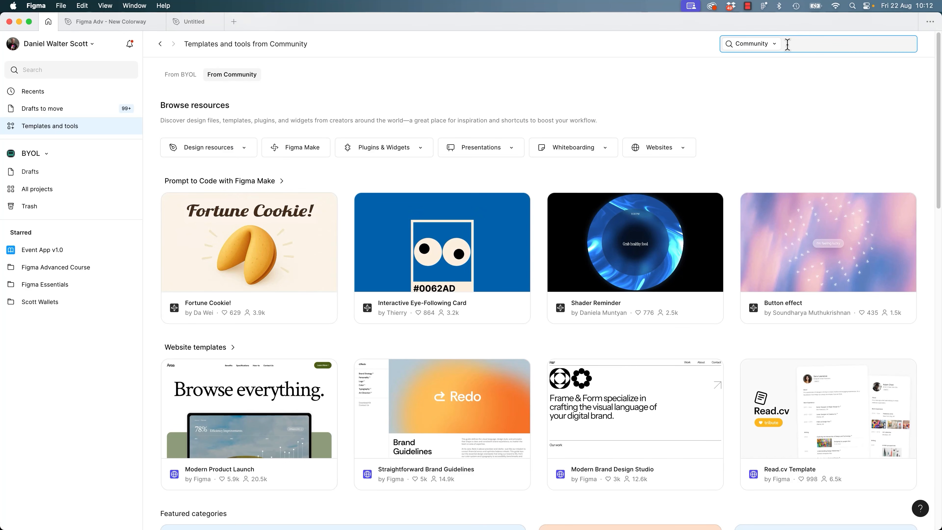
pyautogui.write('quid glass')
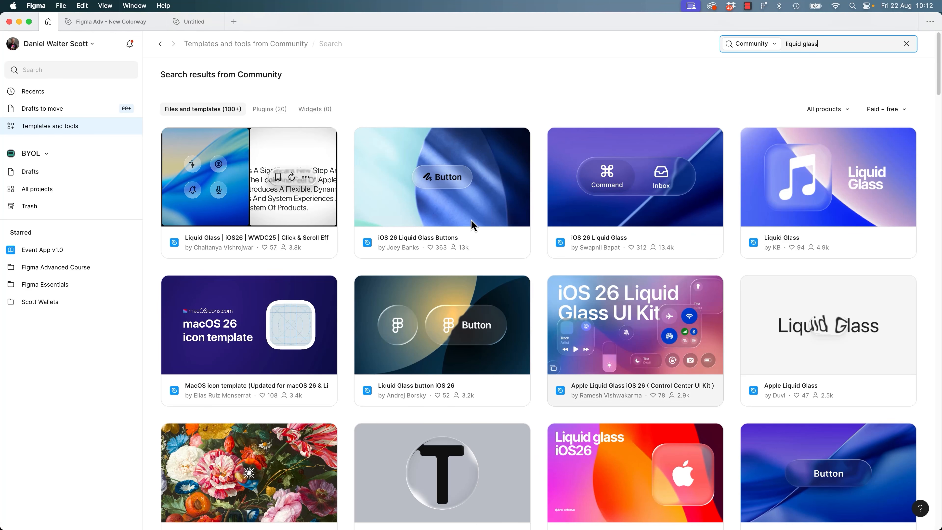
pyautogui.click(109, 22)
pyautogui.click(199, 29)
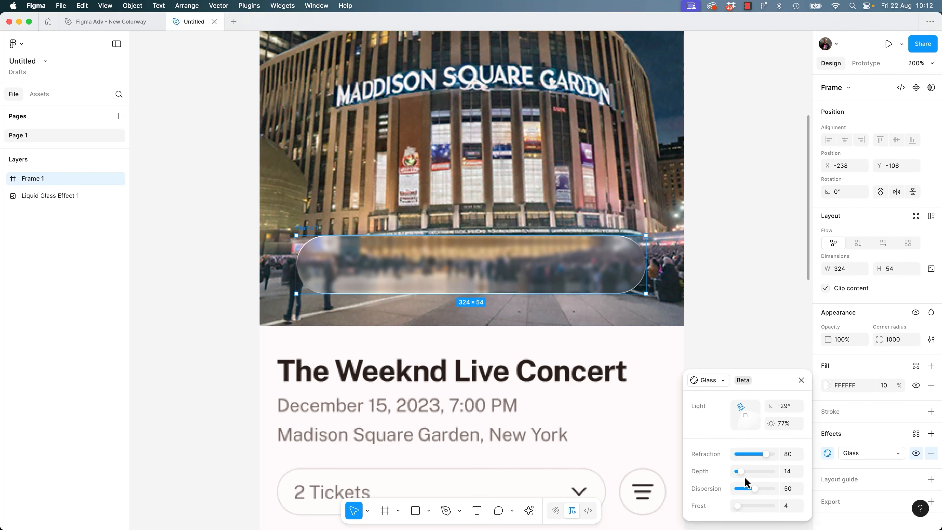
# Move the glass frame over the concert title and set its Glass effect to light angle -32°, depth 13, dispersion 100 and frost 5.
pyautogui.moveTo(741, 472); pyautogui.dragTo(672, 497)
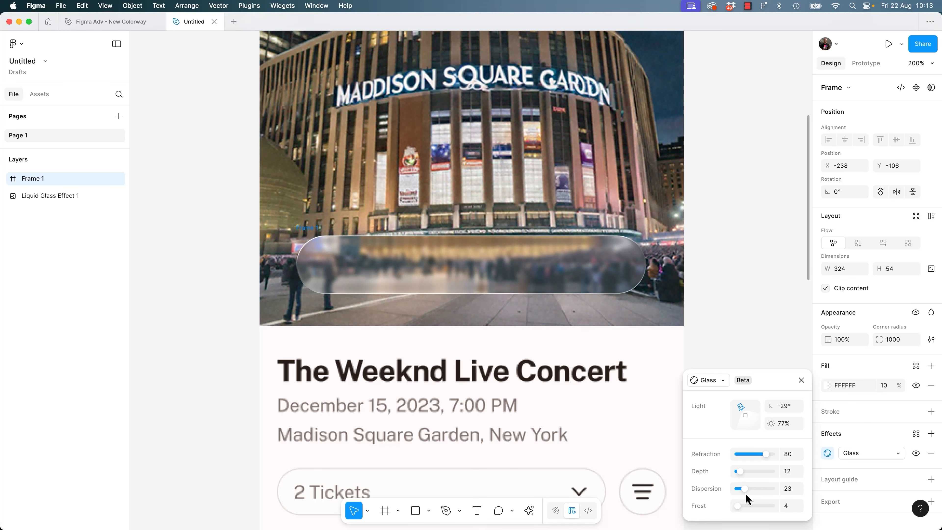
pyautogui.moveTo(745, 495)
pyautogui.mouseDown()
pyautogui.moveTo(698, 491)
pyautogui.moveTo(758, 490)
pyautogui.mouseUp()
pyautogui.moveTo(561, 264); pyautogui.dragTo(565, 369)
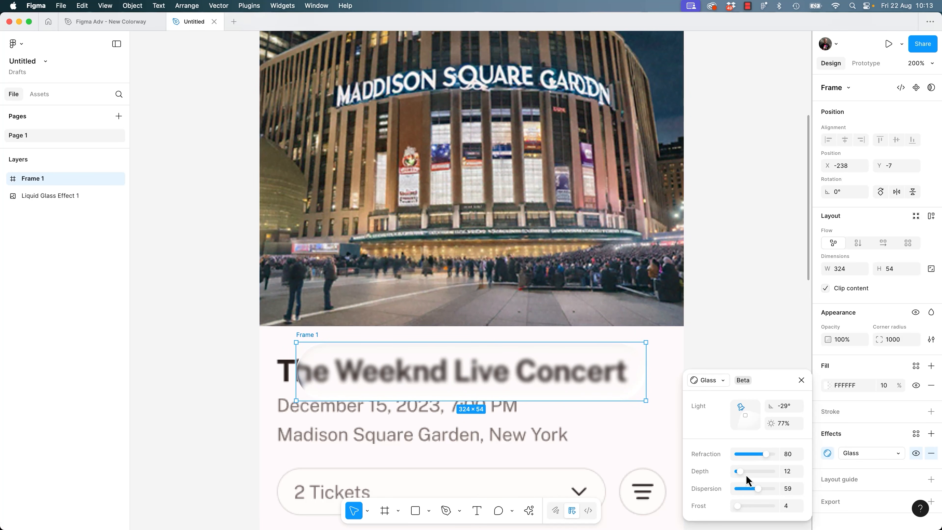
pyautogui.moveTo(755, 490); pyautogui.dragTo(797, 496)
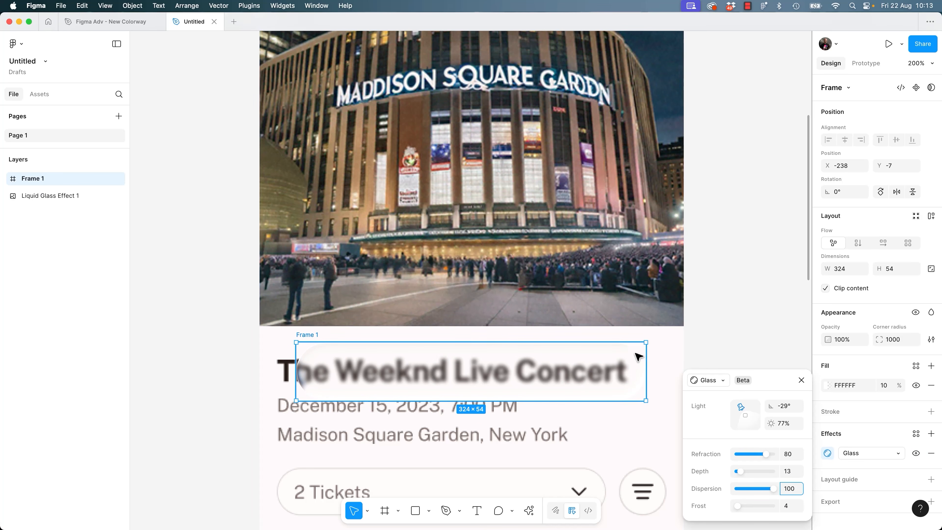
pyautogui.moveTo(740, 507)
pyautogui.mouseDown()
pyautogui.moveTo(754, 512)
pyautogui.moveTo(740, 511)
pyautogui.mouseUp()
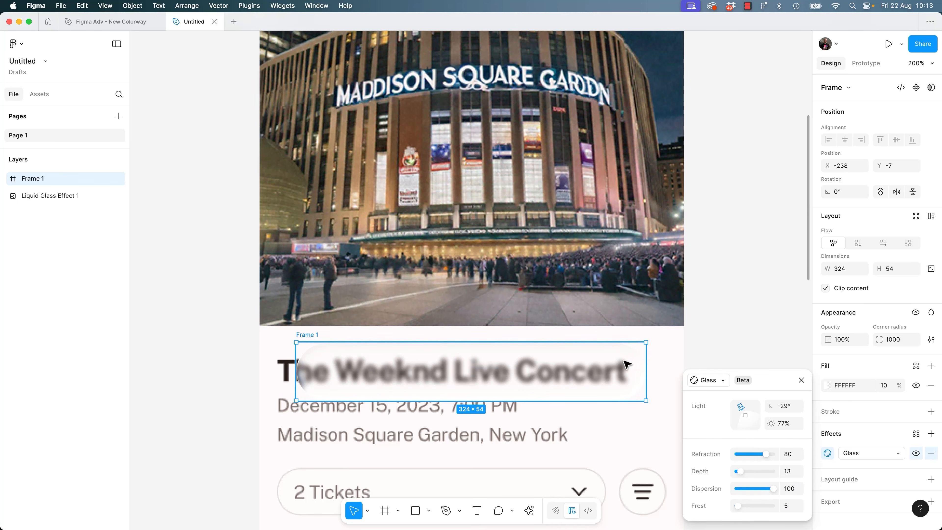
pyautogui.moveTo(741, 411); pyautogui.dragTo(667, 397)
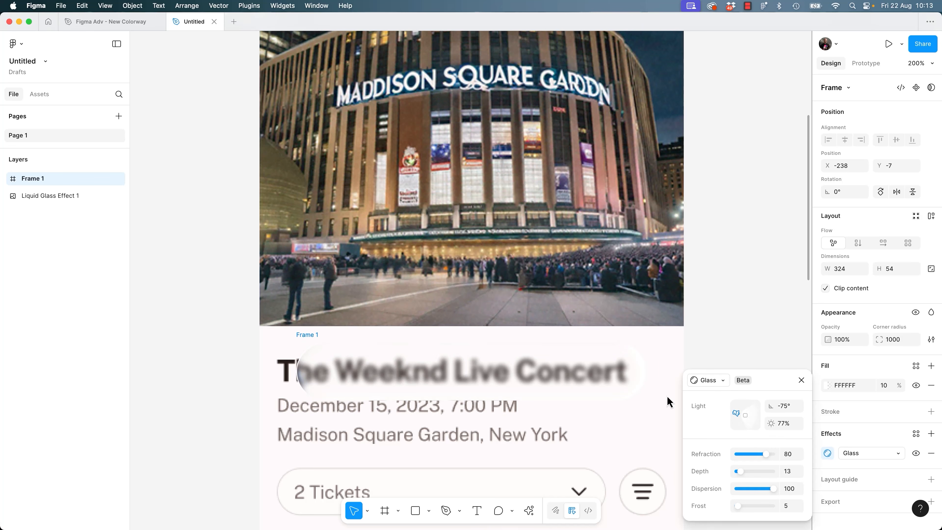
pyautogui.moveTo(736, 409); pyautogui.dragTo(740, 409)
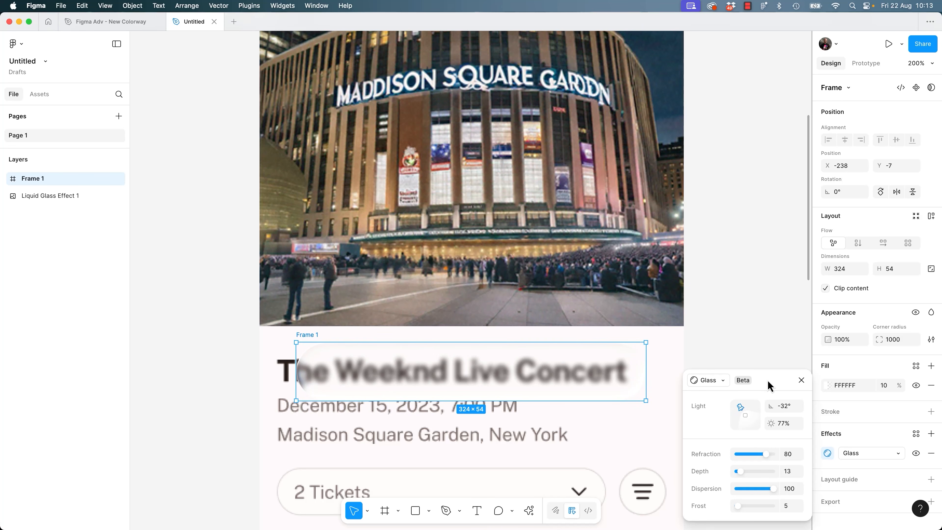
pyautogui.click(801, 380)
# Move the glass frame back onto the venue photo, trying several positions before placing it over the crowd at the building's entrance.
pyautogui.moveTo(488, 370); pyautogui.dragTo(482, 253)
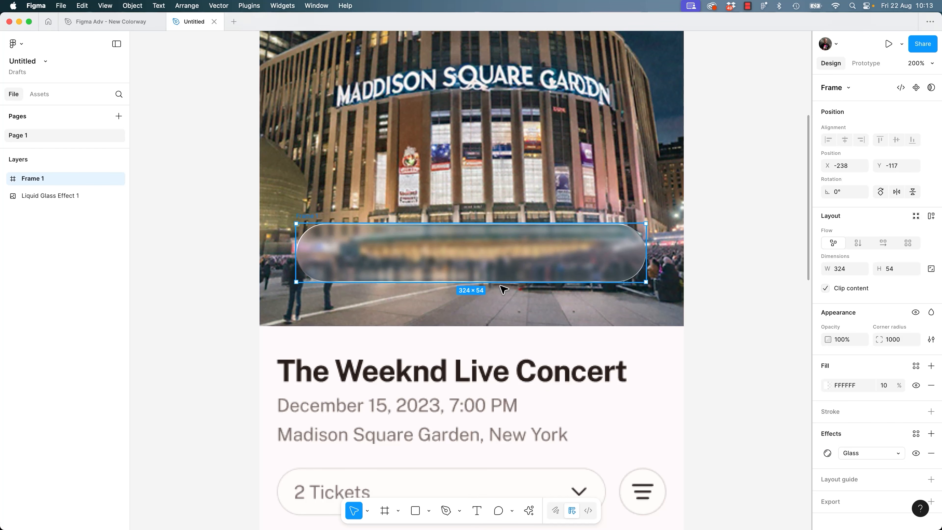
pyautogui.moveTo(534, 277); pyautogui.dragTo(534, 334)
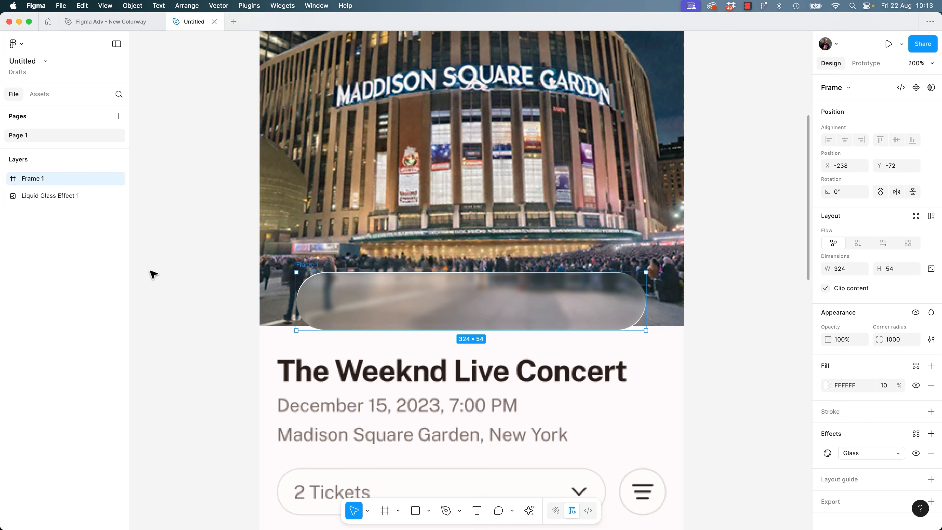
pyautogui.click(52, 197)
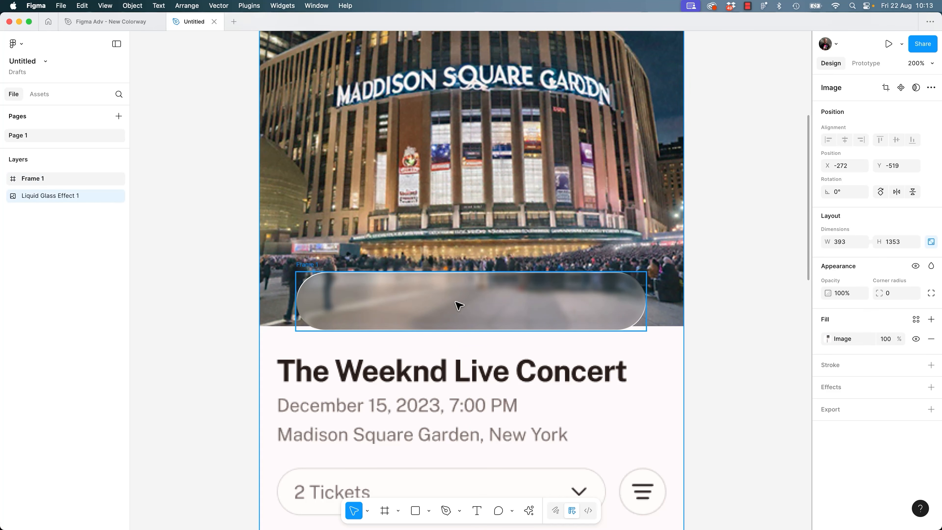
pyautogui.moveTo(458, 305); pyautogui.dragTo(478, 163)
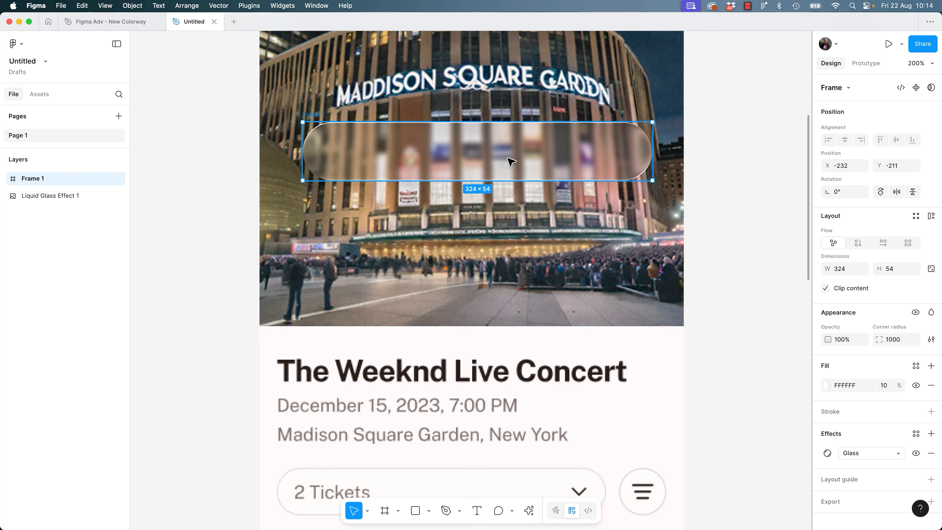
pyautogui.moveTo(511, 162); pyautogui.dragTo(508, 257)
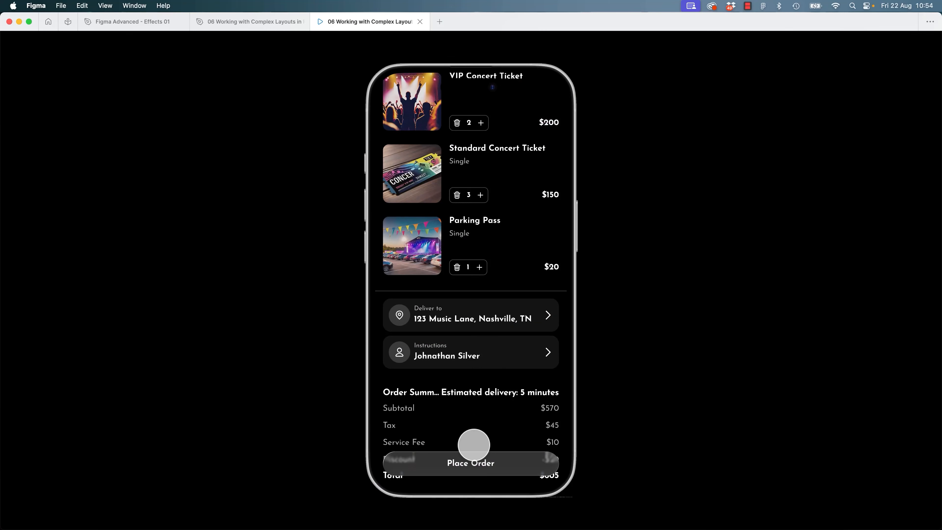
# Examine how the checkout prototype's content passes beneath the floating Place Order glass button.
pyautogui.scroll(3, 475, 327)
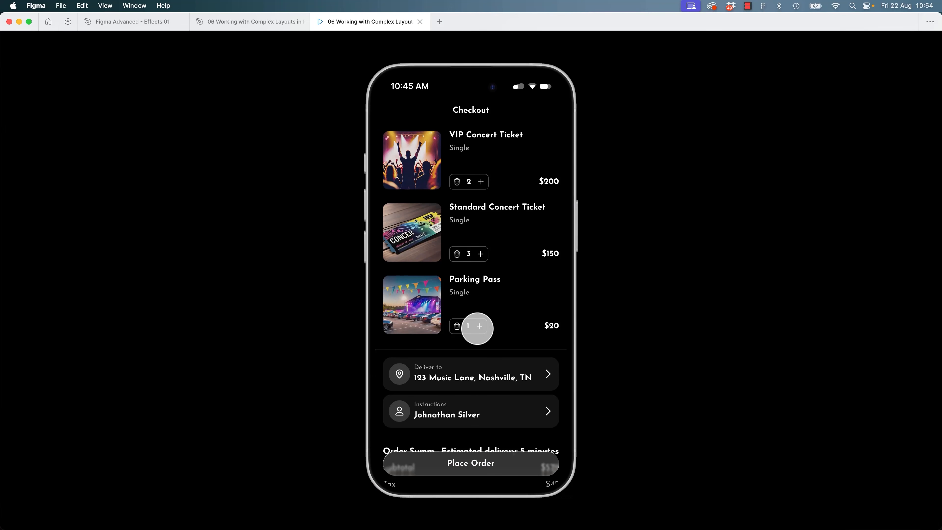
pyautogui.scroll(-5, 476, 326)
pyautogui.scroll(4, 474, 322)
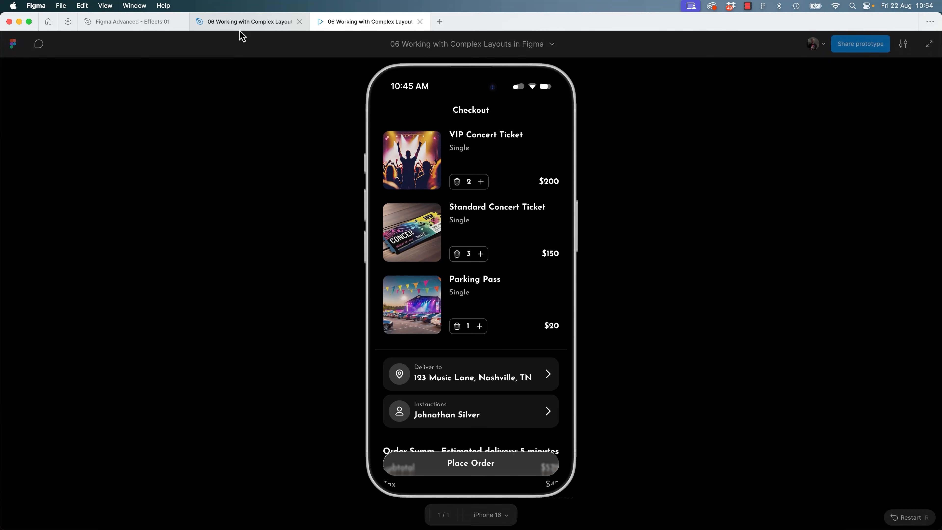
# Switch to the Figma Advanced - Effects 01 file, select the checkout page's Place Order button and inspect the nested layers.
pyautogui.click(124, 22)
pyautogui.hotkey('ctrl', 'z')
pyautogui.click(587, 302)
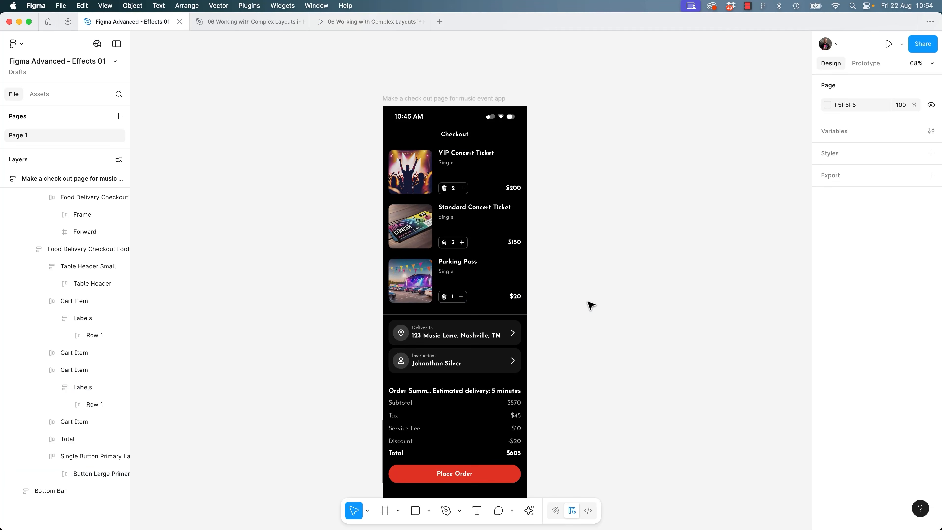
pyautogui.scroll(-3, 587, 303)
pyautogui.click(499, 423)
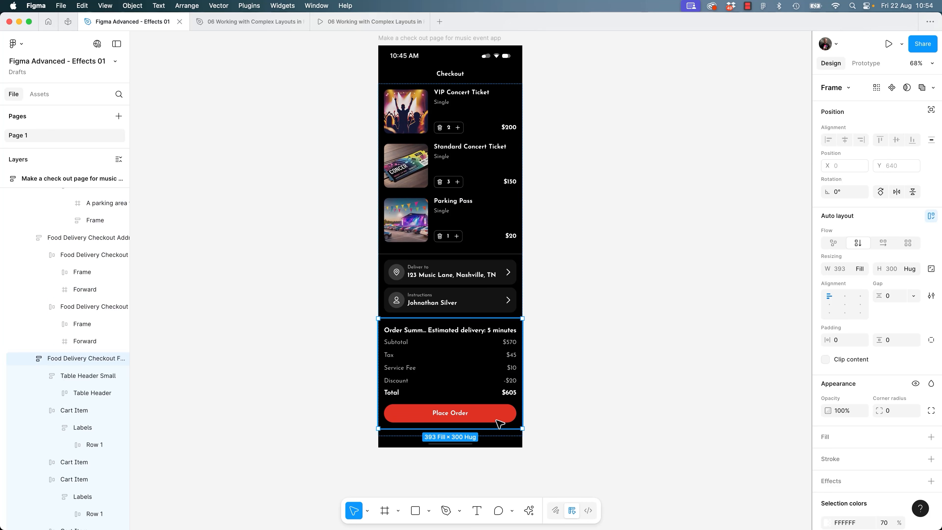
pyautogui.doubleClick(492, 423)
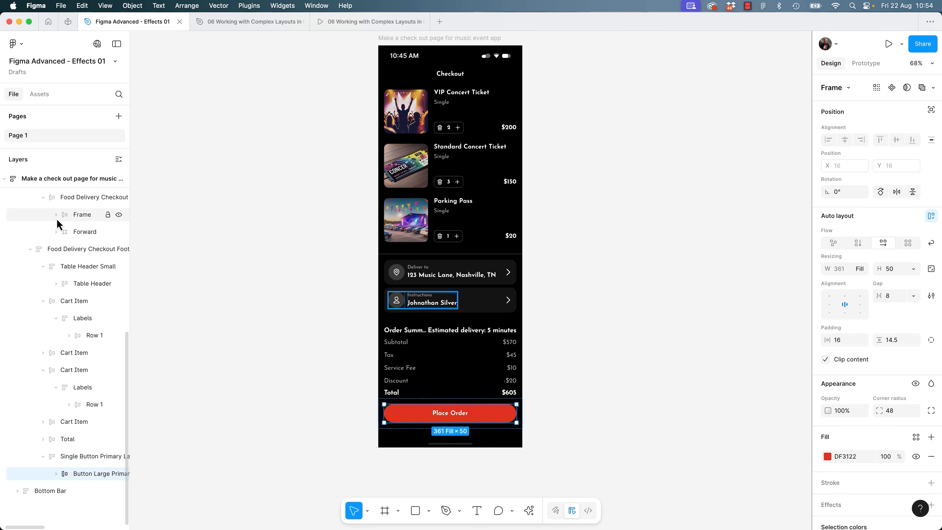
pyautogui.click(68, 232)
pyautogui.click(69, 266)
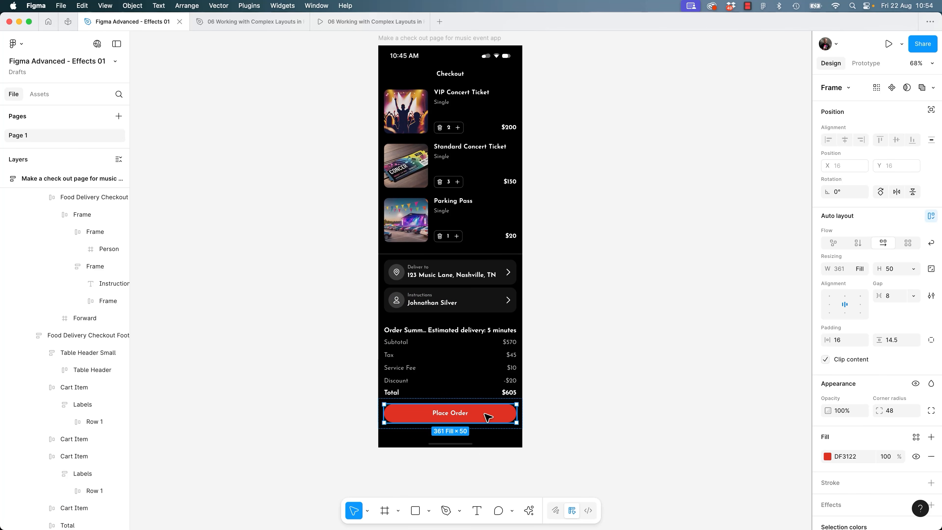
# Try to move the Place Order button up into the Parking Pass item, and undo the move.
pyautogui.moveTo(488, 417); pyautogui.dragTo(500, 207)
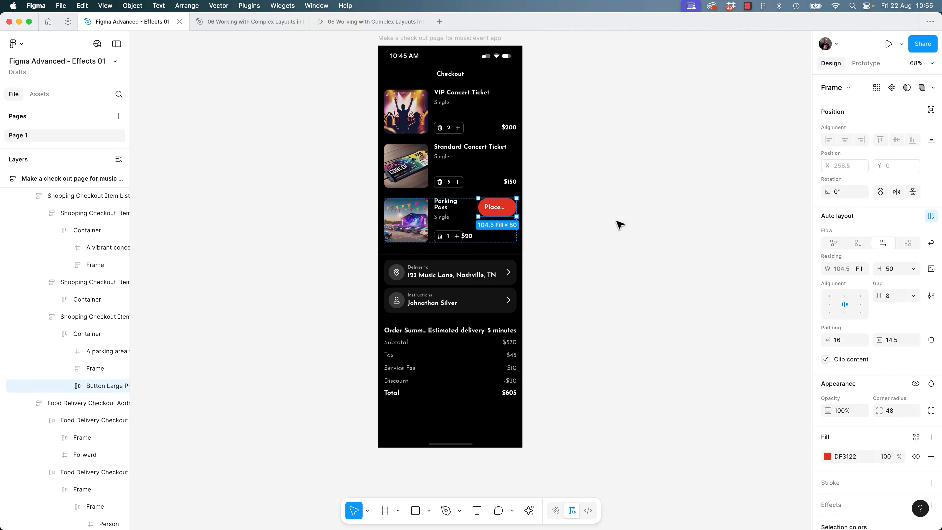
pyautogui.click(617, 222)
pyautogui.press('super+z')
pyautogui.press('super+z')
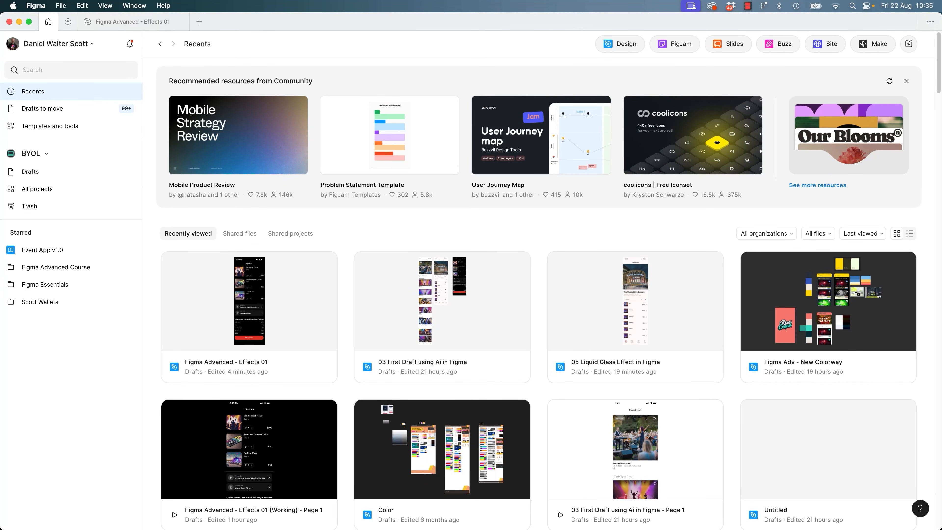
# Import Effects 01.fig from the Exercise Files folder into Drafts and open the imported file.
pyautogui.press('super+Tab')
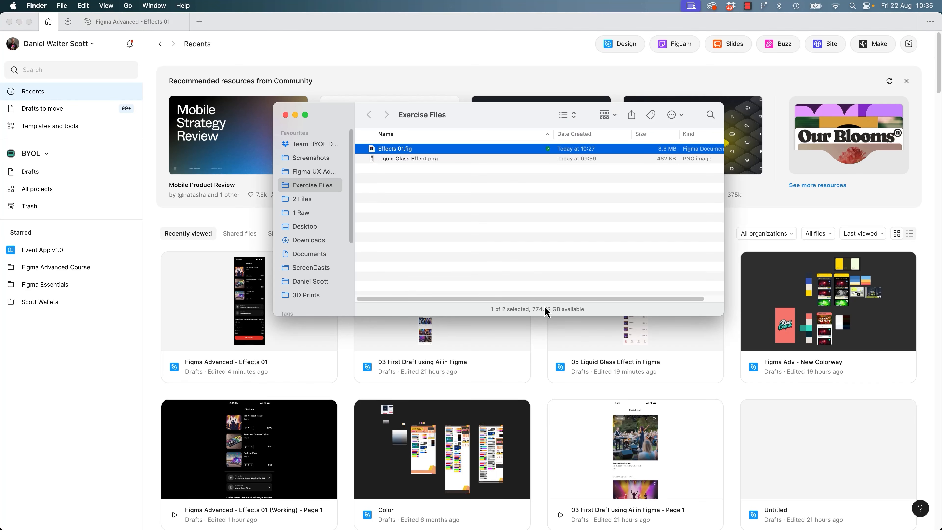
pyautogui.click(484, 258)
pyautogui.click(398, 151)
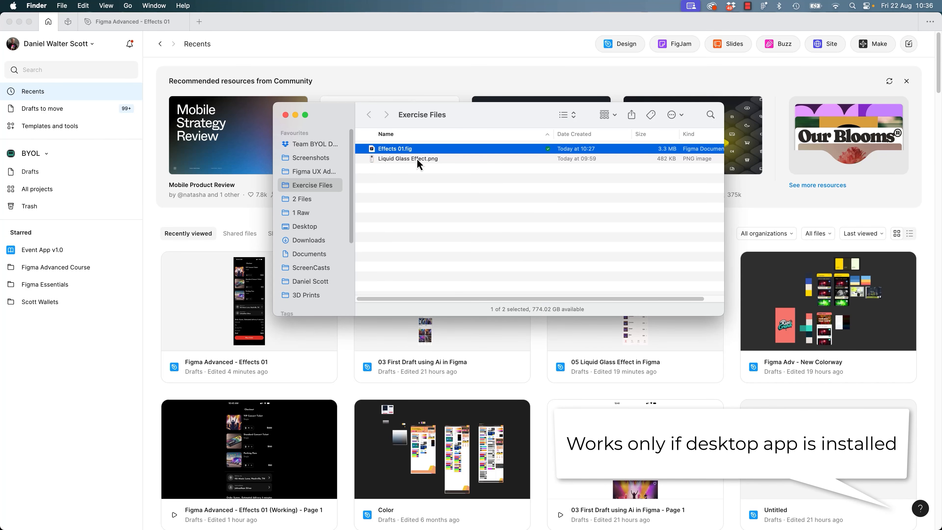
pyautogui.doubleClick(411, 151)
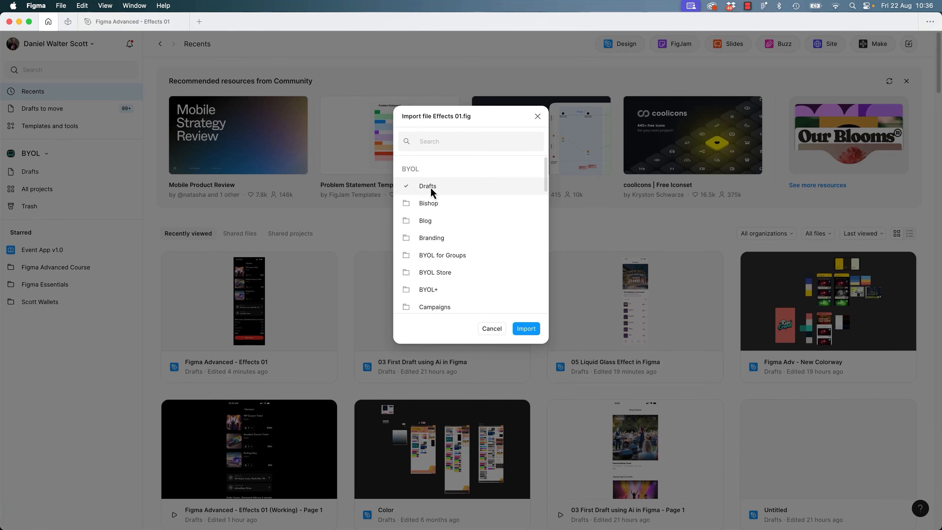
pyautogui.click(526, 328)
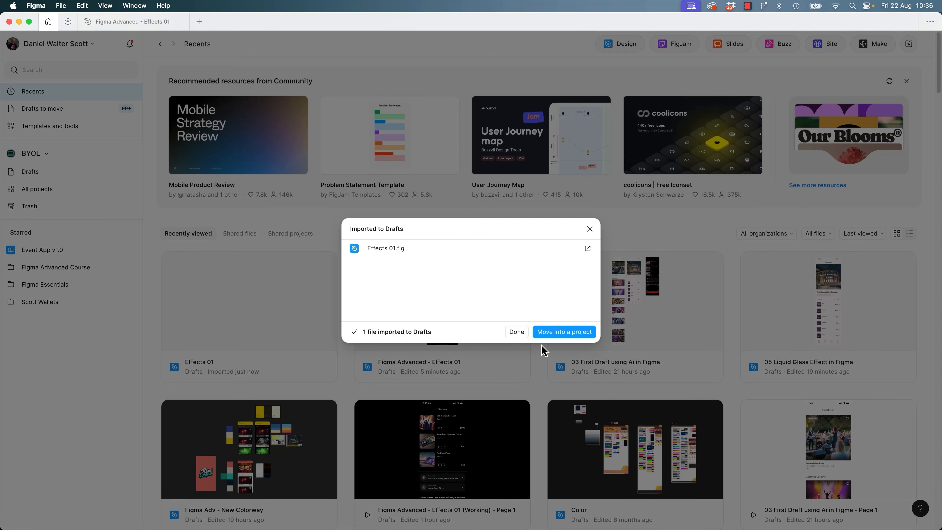
pyautogui.click(517, 333)
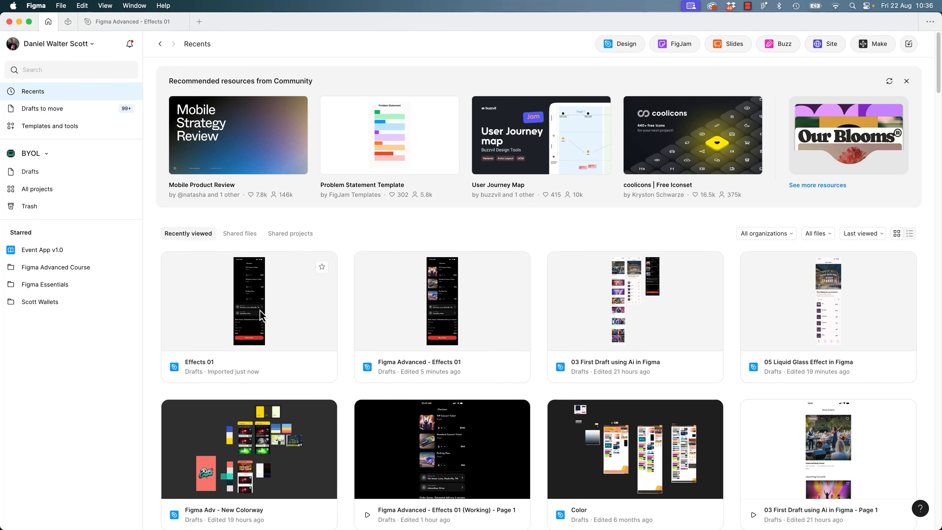
pyautogui.doubleClick(251, 320)
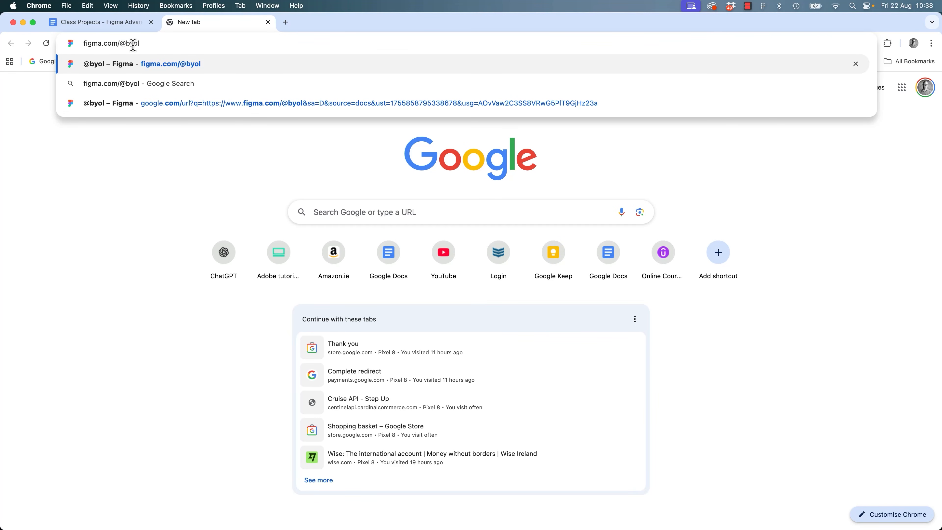
pyautogui.click(126, 63)
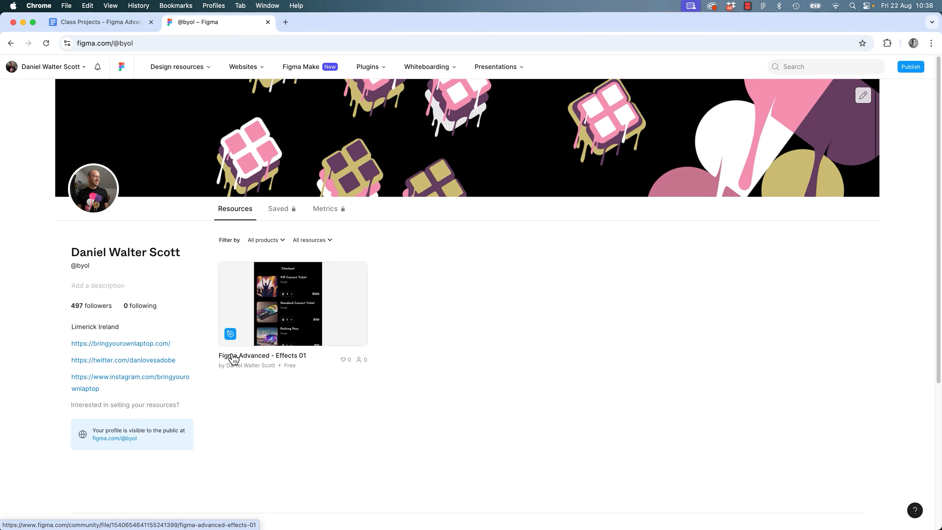
pyautogui.click(290, 311)
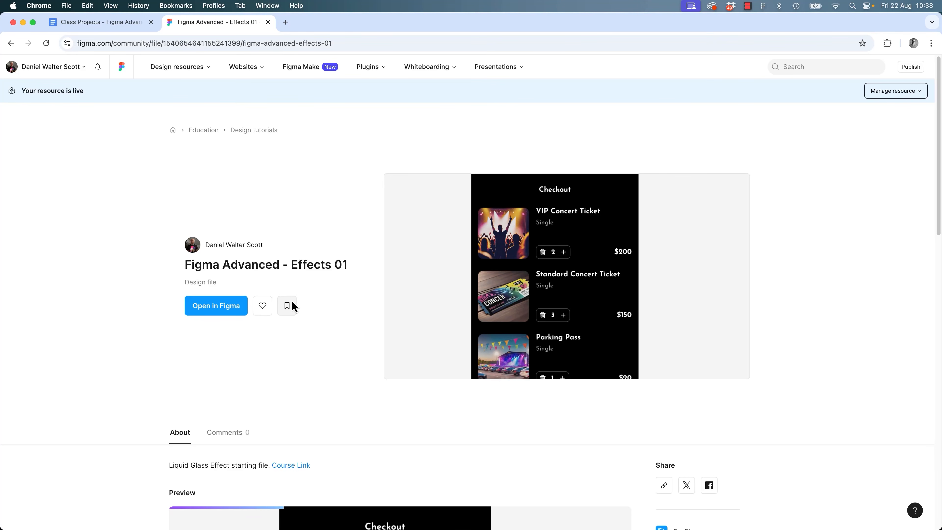
pyautogui.click(225, 308)
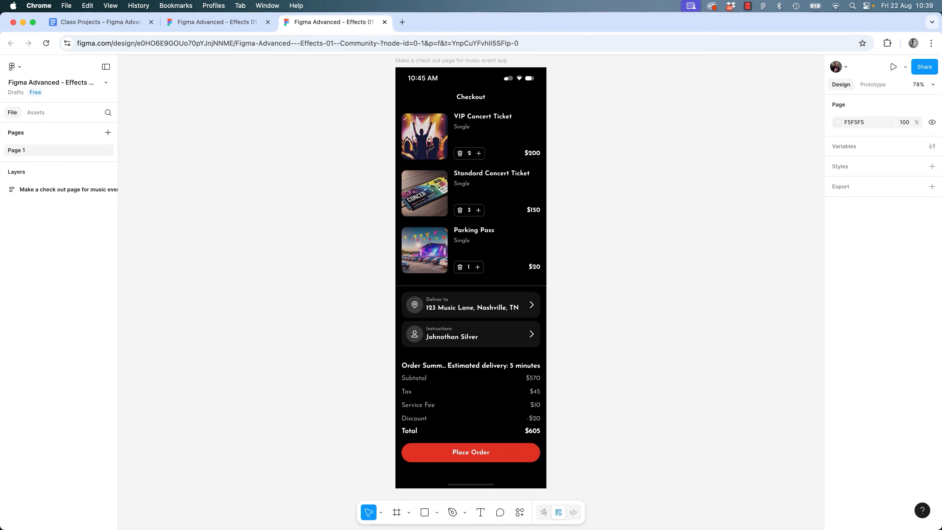
# Switch to the Figma desktop app and open the Effects 01 file from Drafts.
pyautogui.press('super+Tab')
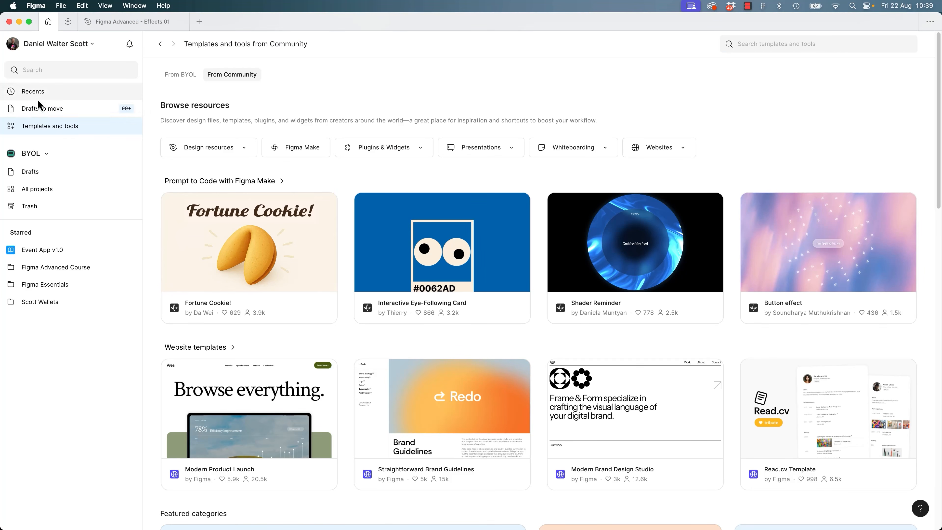
pyautogui.click(41, 176)
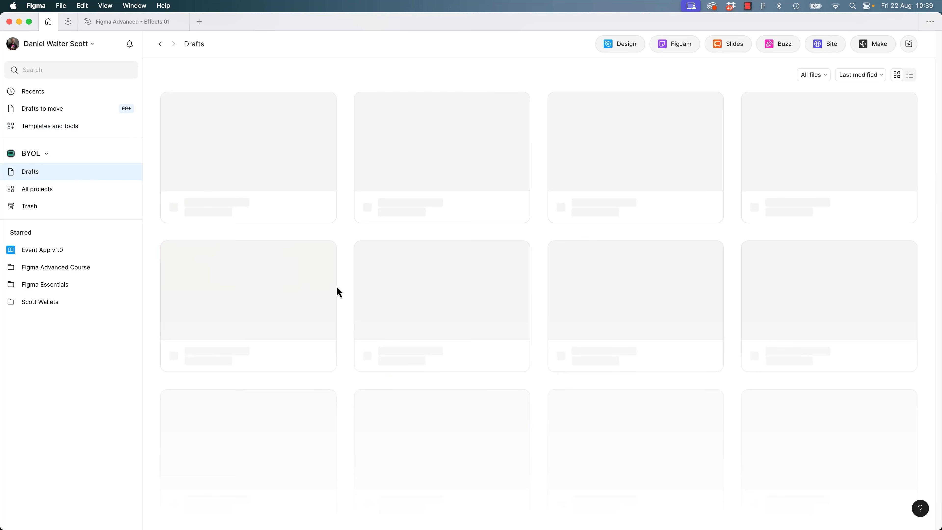
pyautogui.click(277, 175)
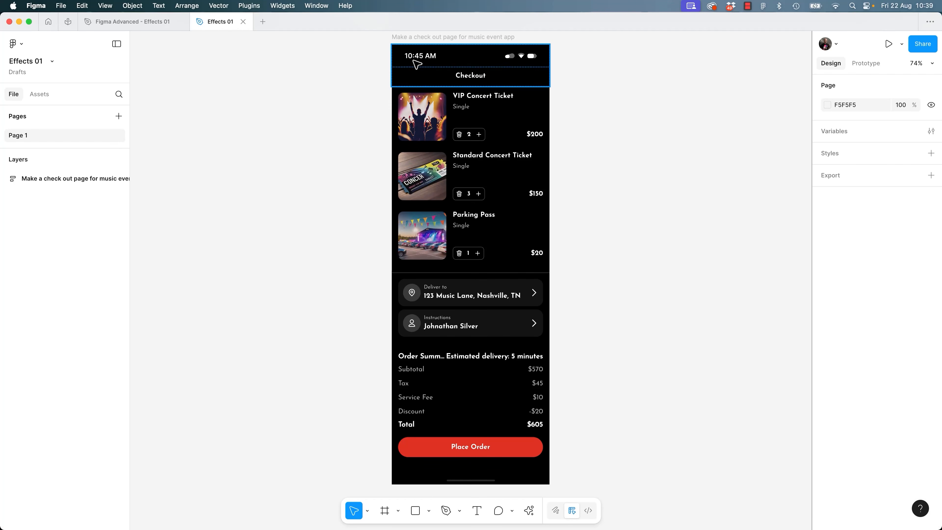
# Look through the AI actions available for the checkout page frame.
pyautogui.click(434, 37)
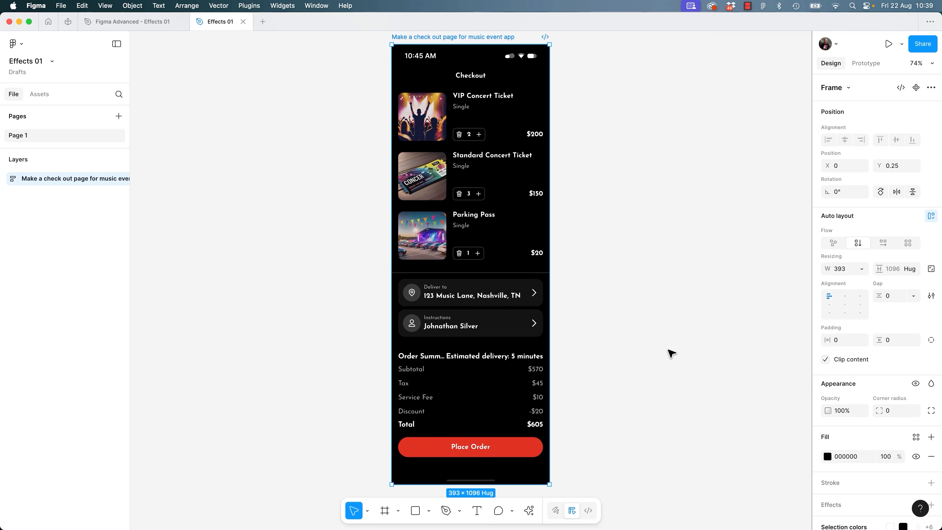
pyautogui.click(529, 510)
pyautogui.scroll(-1, 407, 452)
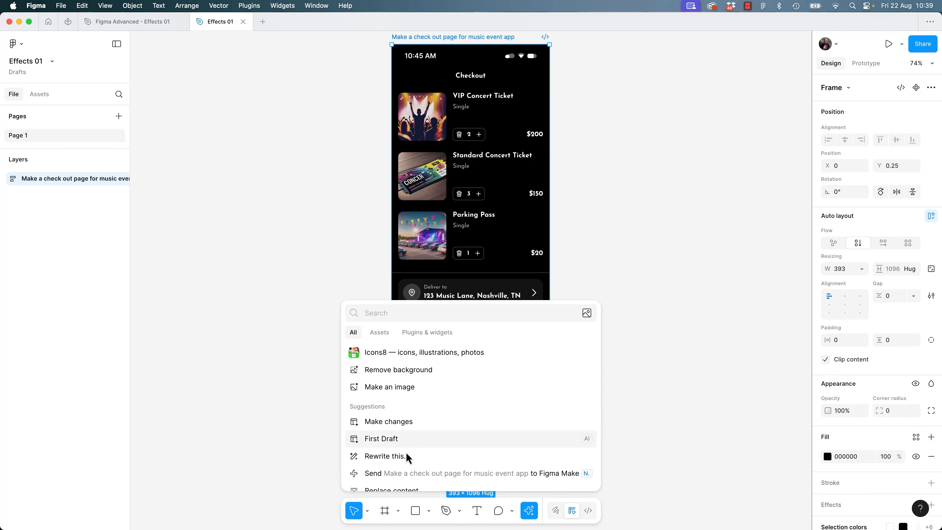
pyautogui.click(630, 218)
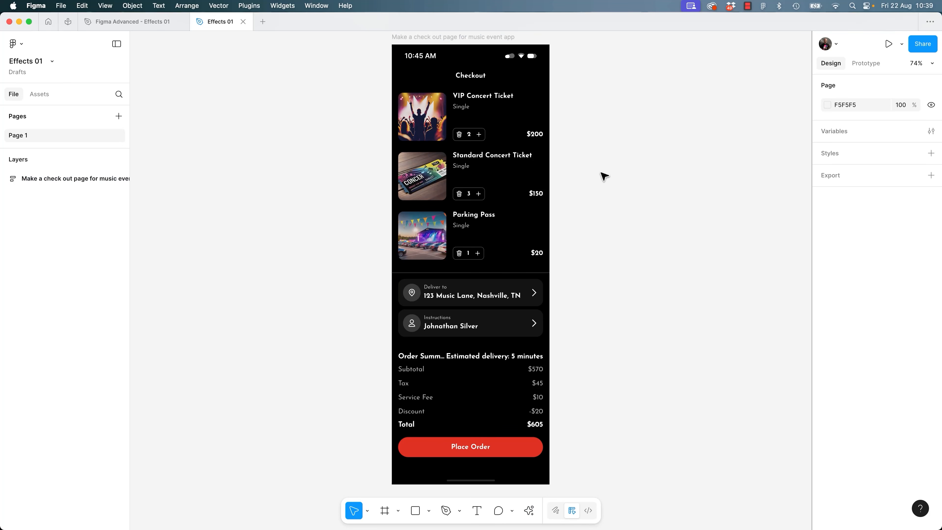
# Try moving the Shopping Checkout Item List below the delivery address section inside Main Content, and undo the reorder.
pyautogui.click(456, 112)
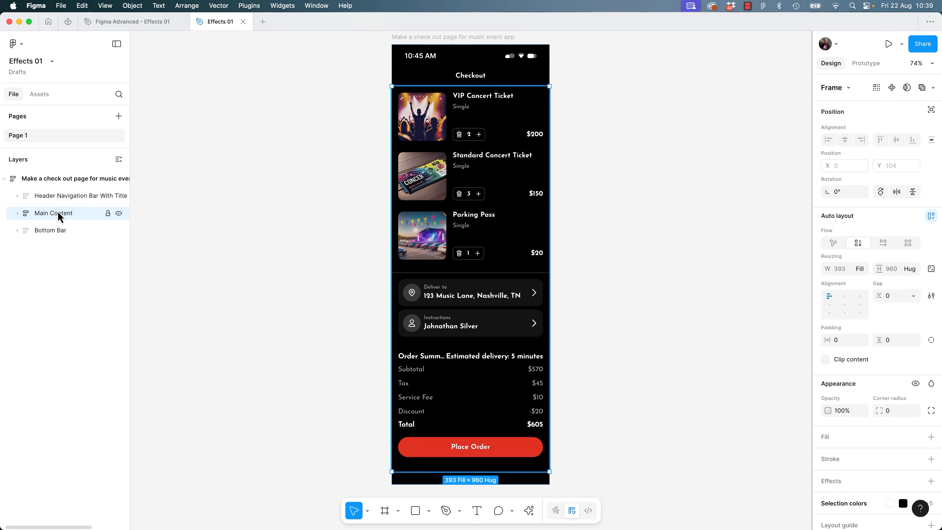
pyautogui.click(17, 214)
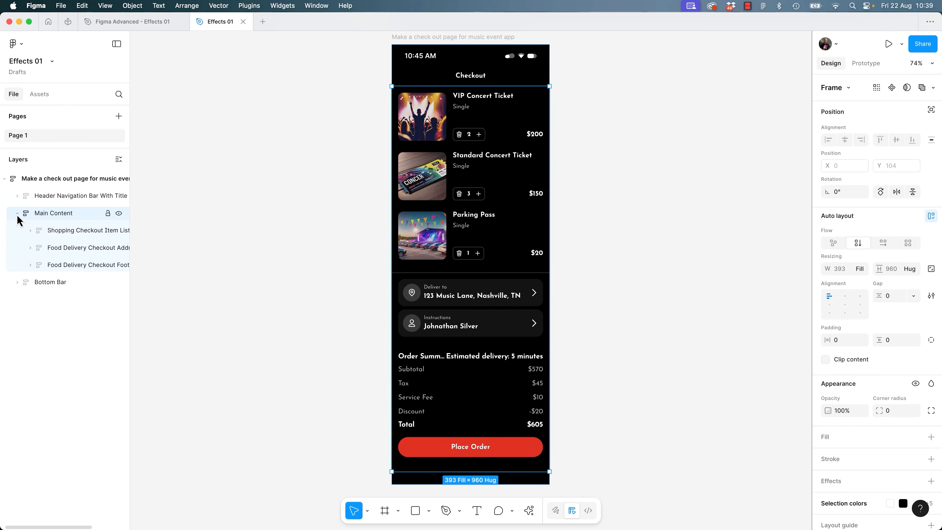
pyautogui.click(77, 232)
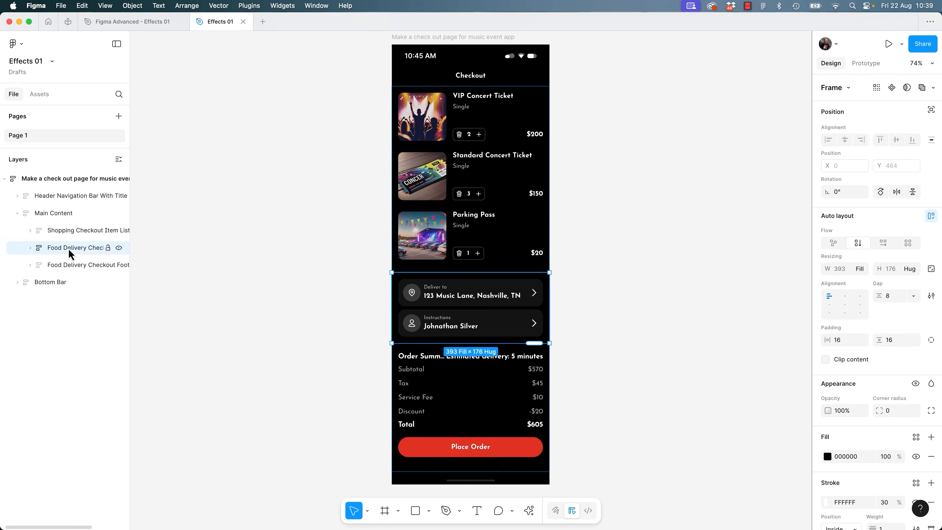
pyautogui.moveTo(67, 234); pyautogui.dragTo(67, 256)
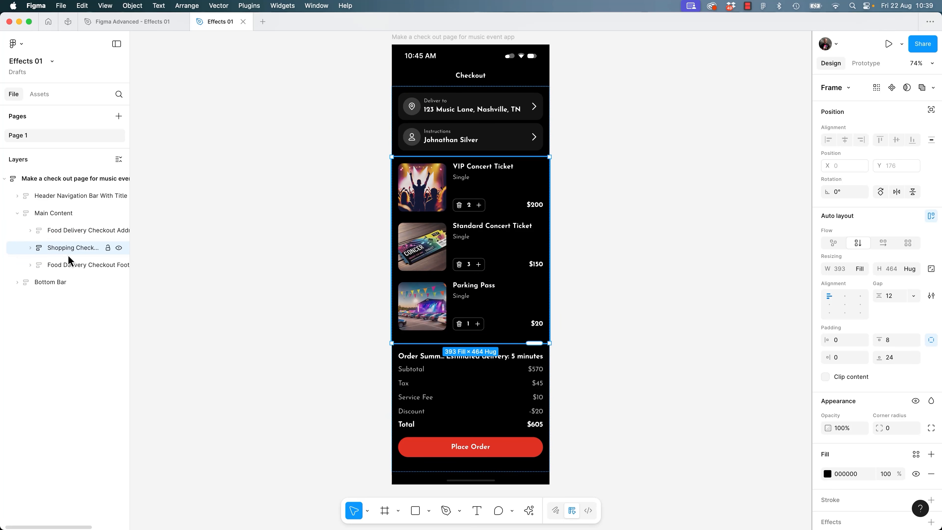
pyautogui.press('super+z')
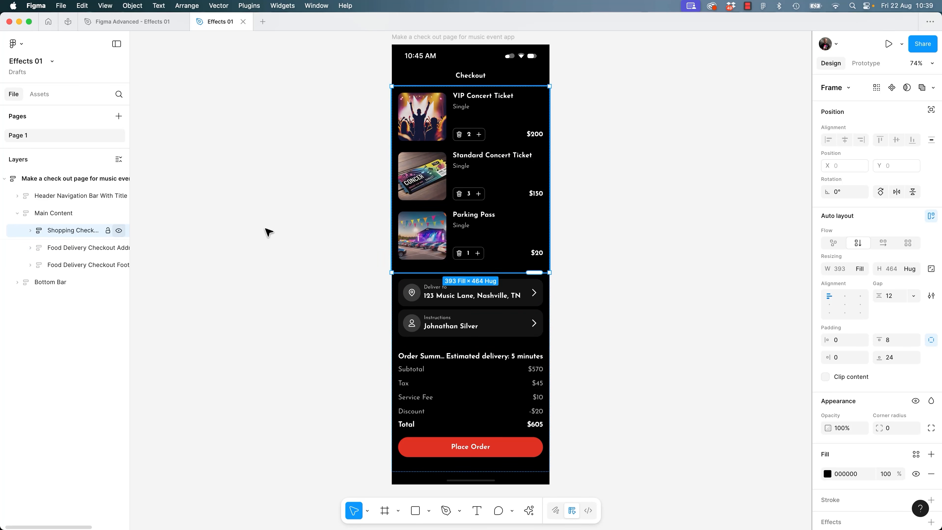
# Examine the three items in the Shopping Checkout Item List and the frames nested inside the VIP Concert Ticket item.
pyautogui.click(30, 231)
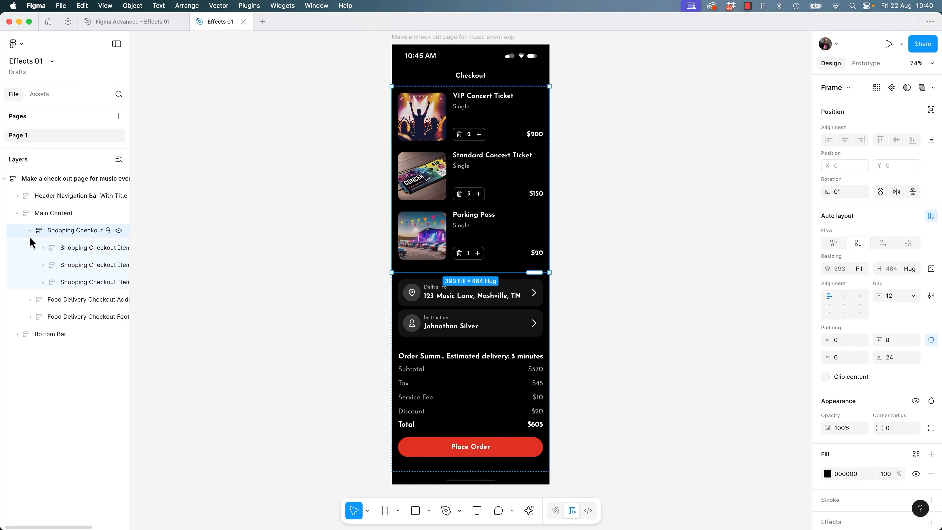
pyautogui.click(75, 248)
pyautogui.click(76, 264)
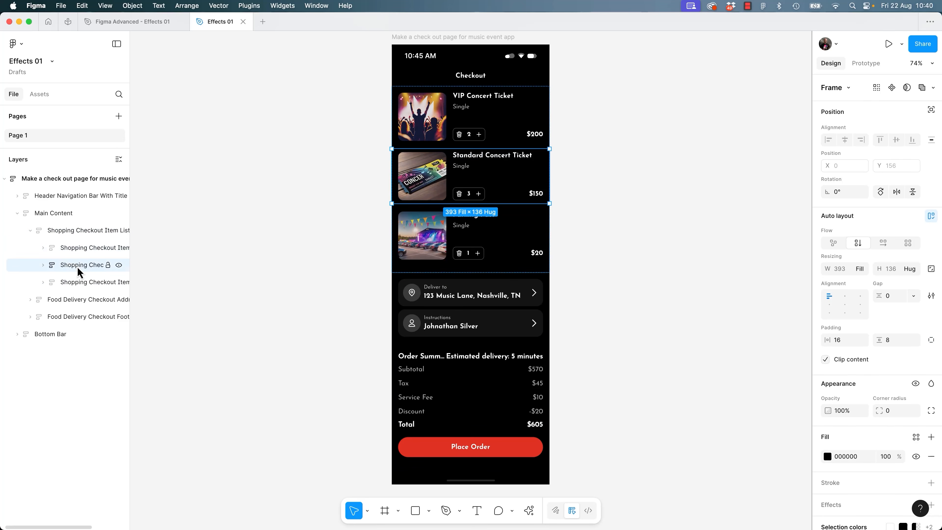
pyautogui.click(76, 282)
pyautogui.click(75, 253)
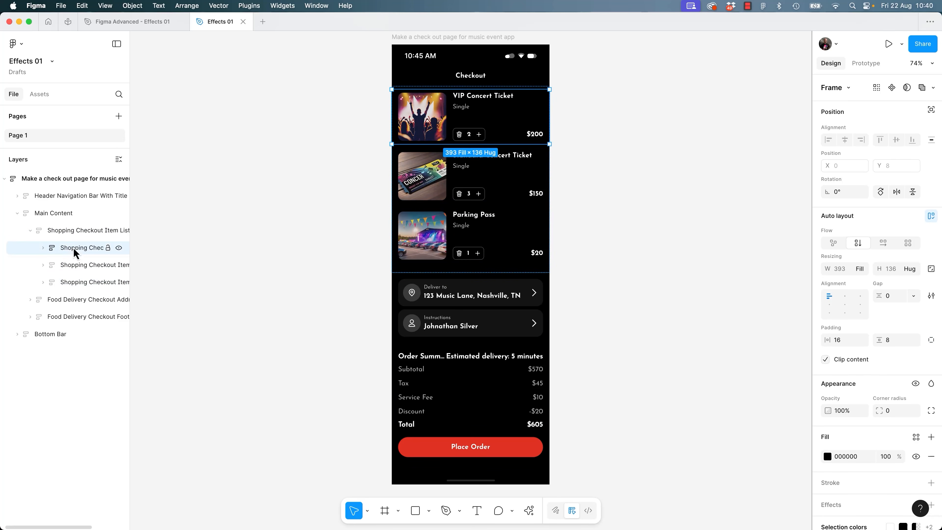
pyautogui.press('Down')
pyautogui.press('Up')
pyautogui.press('Down')
pyautogui.press('Down')
pyautogui.press('Up')
pyautogui.press('Up')
pyautogui.click(42, 248)
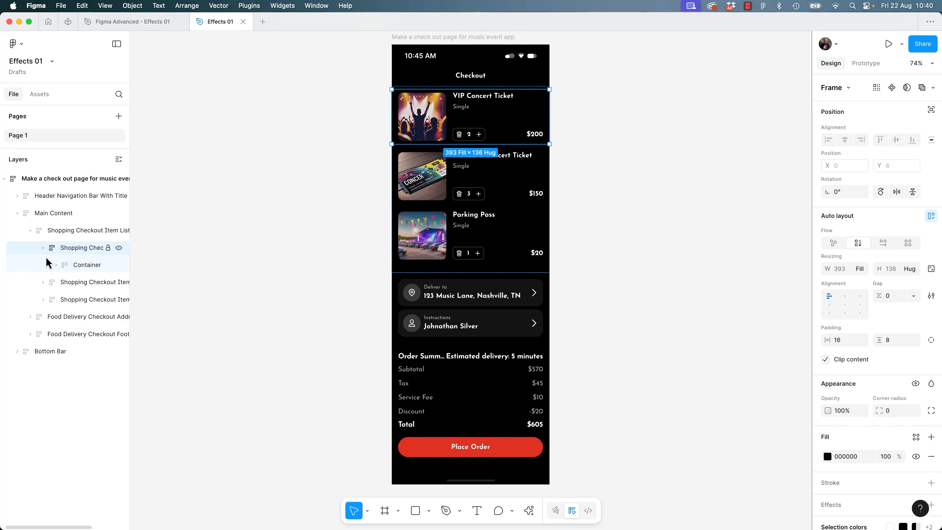
pyautogui.click(56, 265)
pyautogui.click(69, 300)
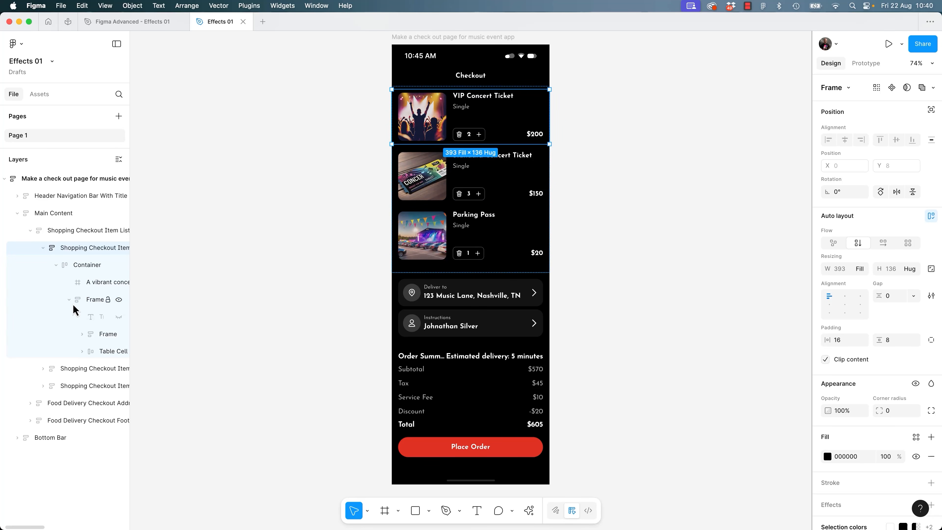
pyautogui.click(82, 334)
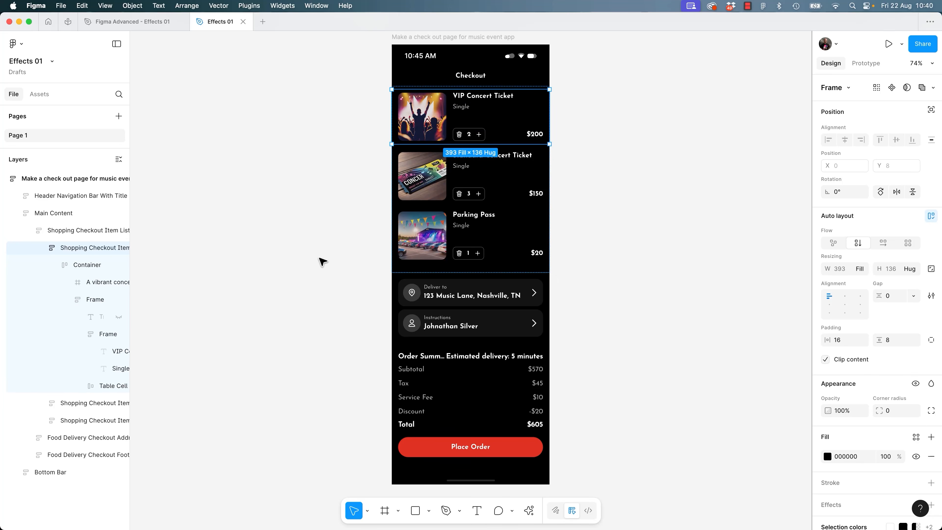
pyautogui.click(318, 261)
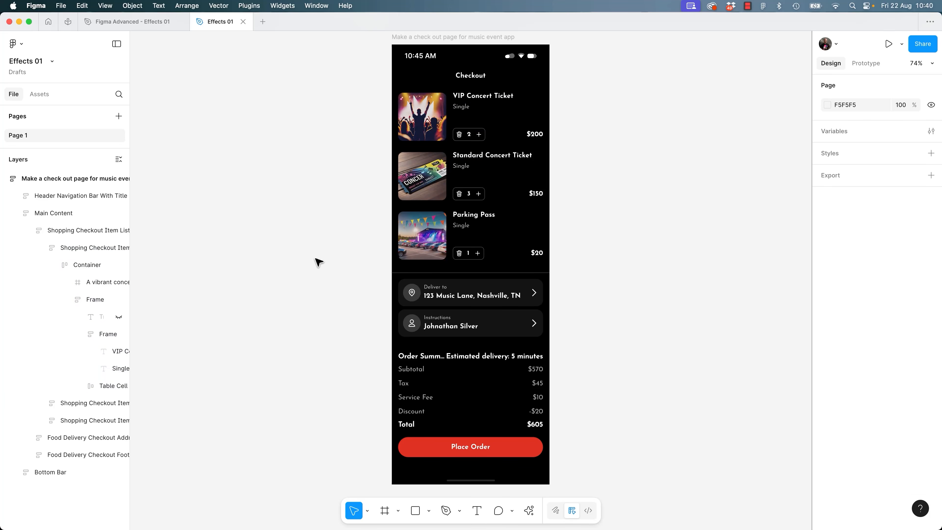
# Try to move the Place Order button up into the Standard Concert Ticket item, and undo the move.
pyautogui.click(532, 451)
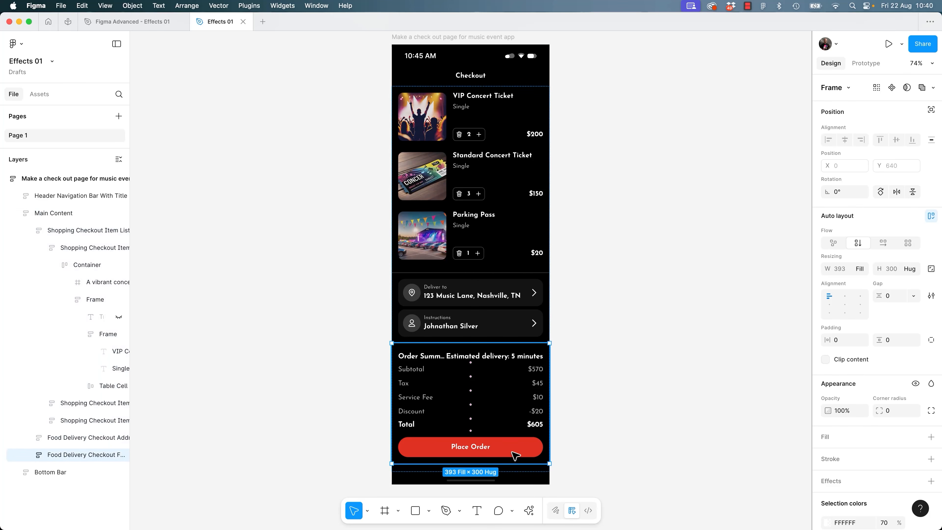
pyautogui.doubleClick(515, 455)
pyautogui.doubleClick(520, 452)
pyautogui.moveTo(518, 451); pyautogui.dragTo(510, 188)
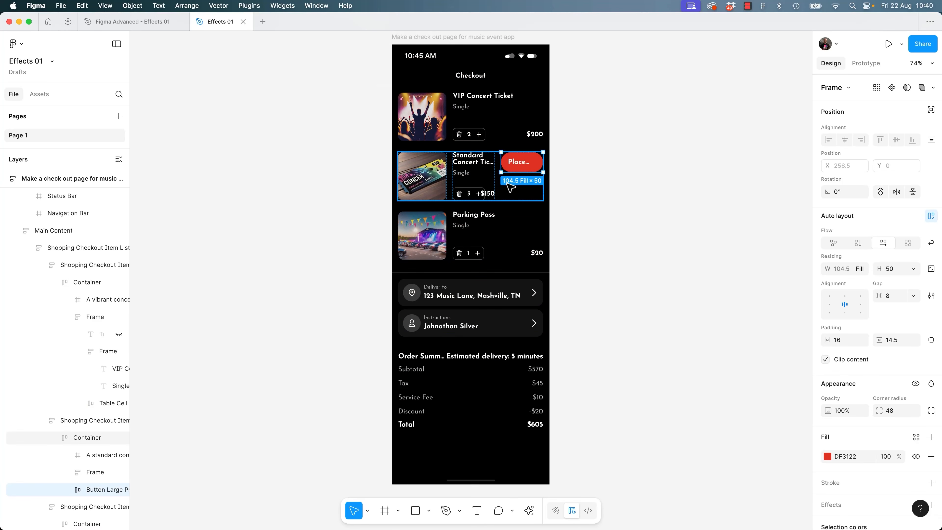
pyautogui.hotkey('ctrl', 'z')
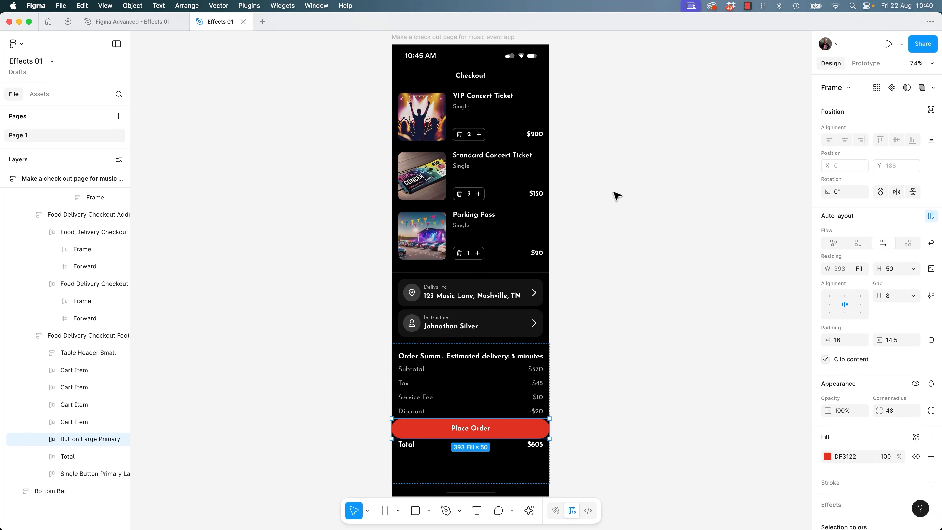
pyautogui.press('super+z')
pyautogui.click(614, 193)
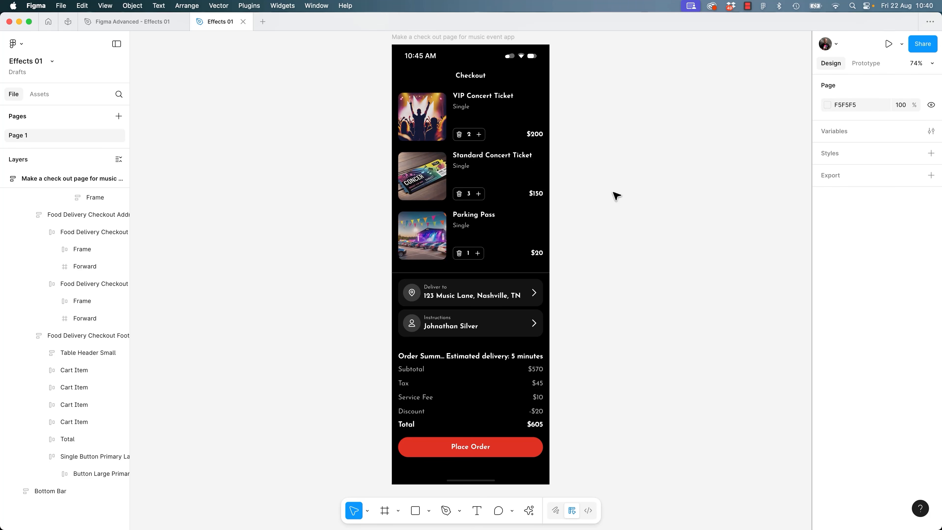
# Remove all auto layout from the music event checkout page frame, including its nested frames.
pyautogui.click(480, 38)
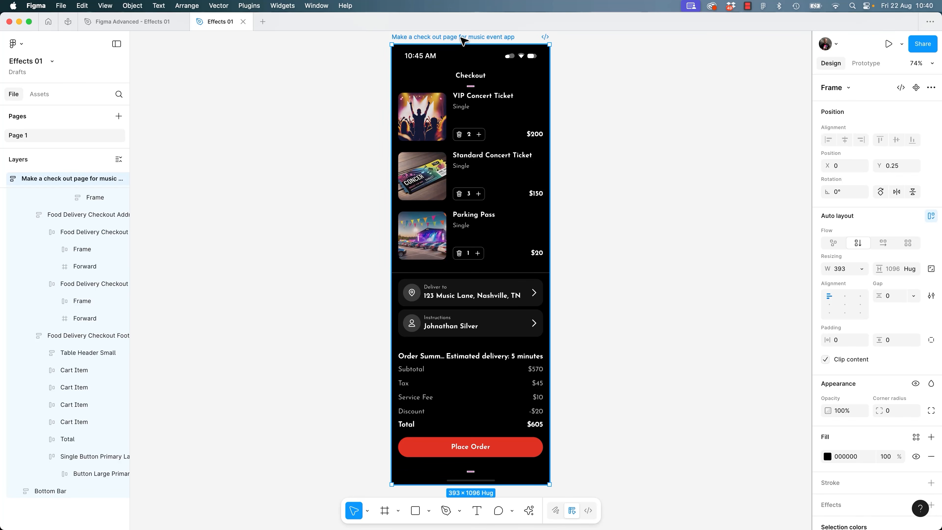
pyautogui.rightClick(461, 40)
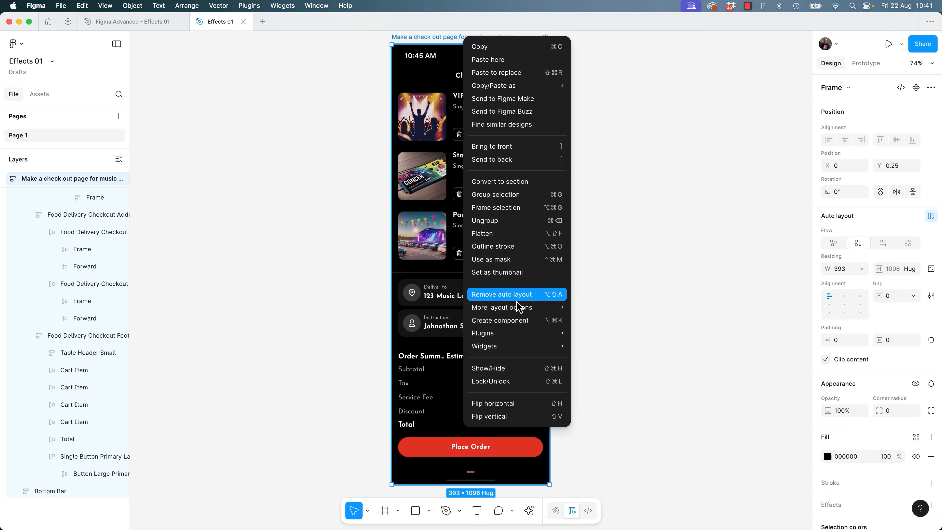
pyautogui.moveTo(520, 308)
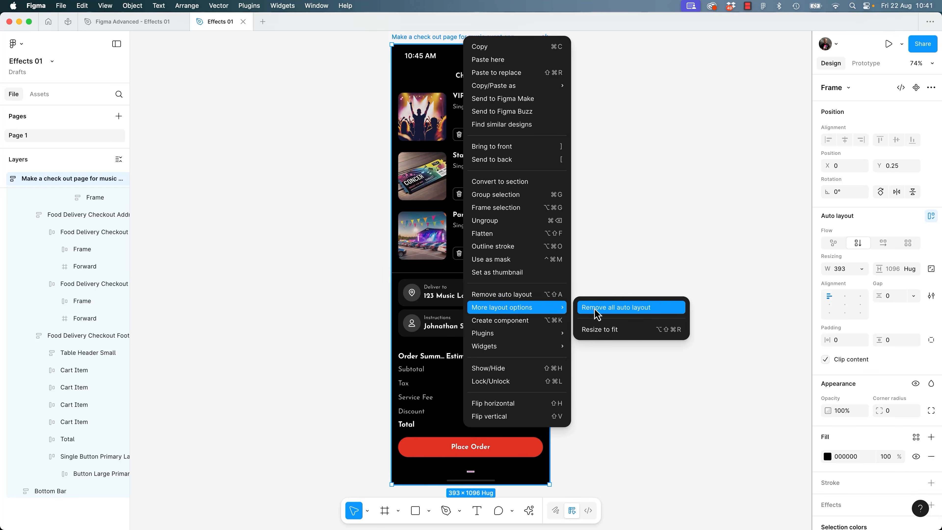
pyautogui.click(596, 313)
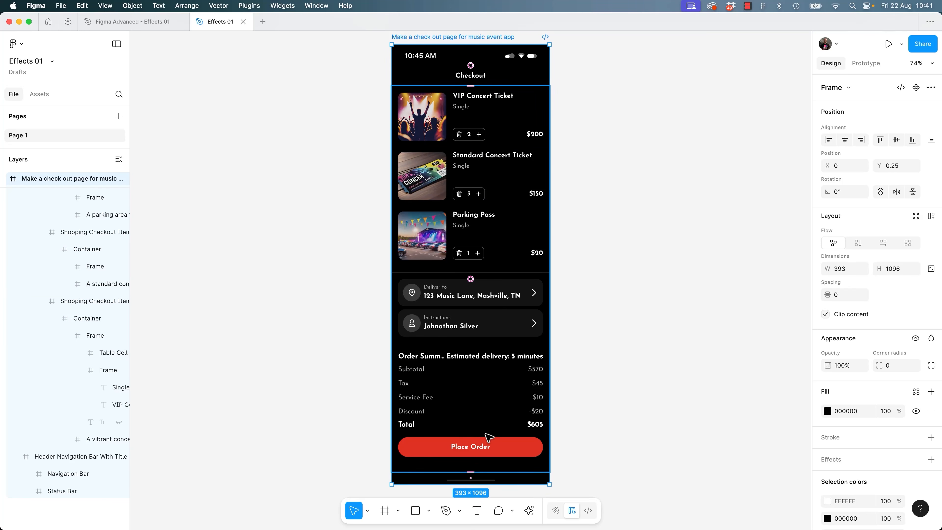
pyautogui.click(625, 244)
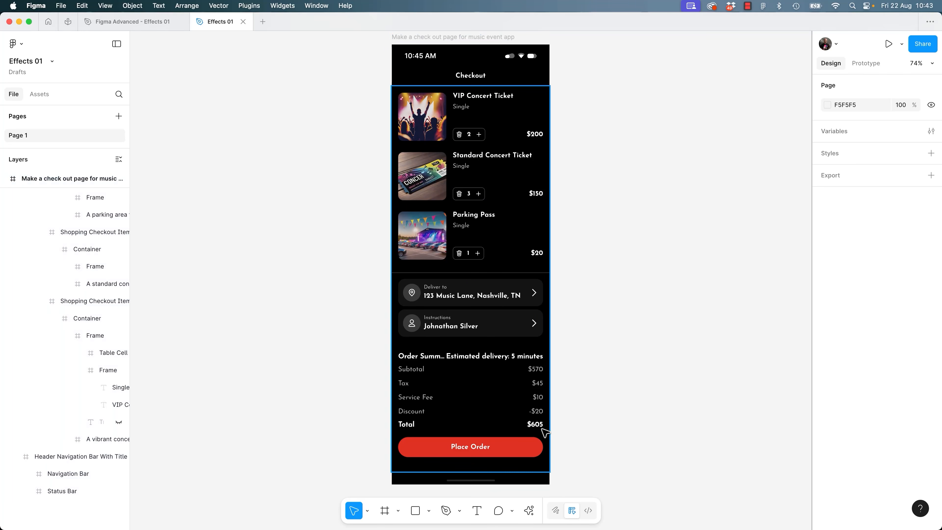
# Examine the nested layers of the third Cart Item within the Main Content frame.
pyautogui.click(523, 453)
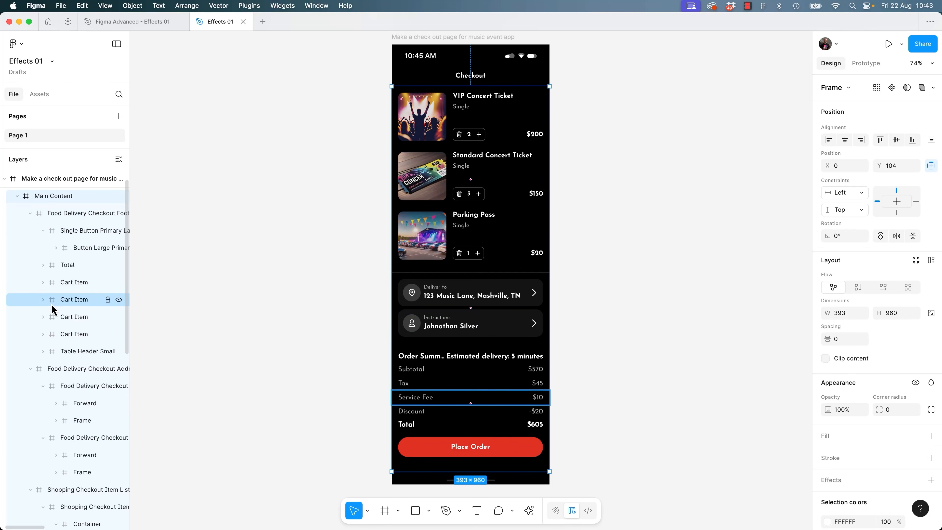
pyautogui.click(43, 317)
pyautogui.click(56, 334)
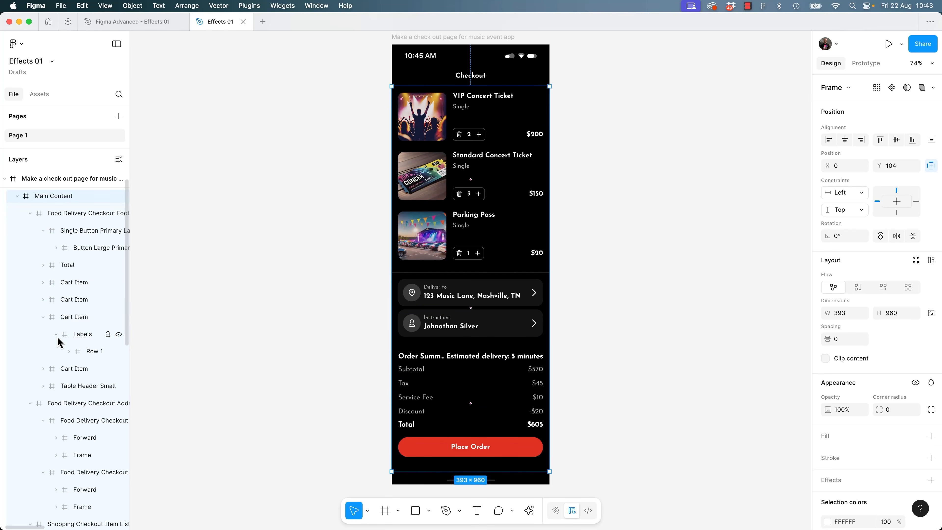
pyautogui.click(56, 333)
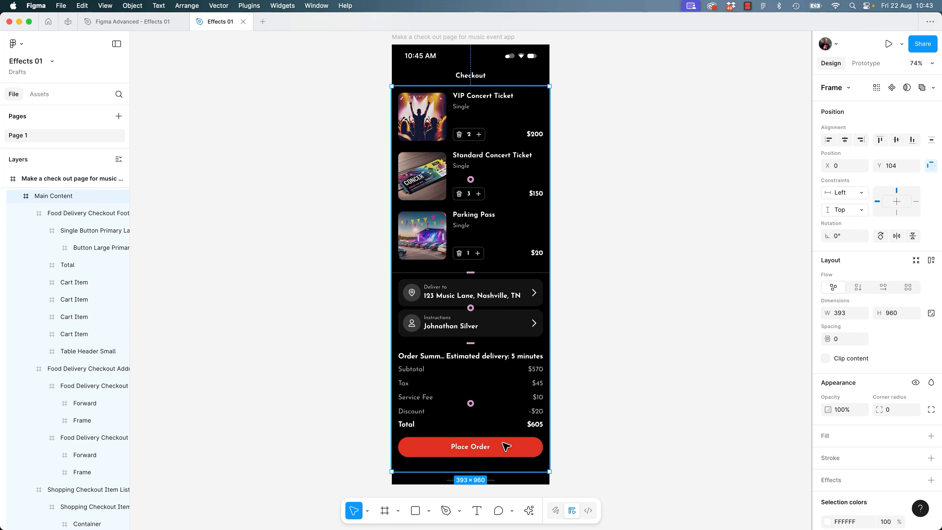
# Try moving the Place Order button frame over the Parking Pass item and back below the total, and undo the moves.
pyautogui.click(524, 445)
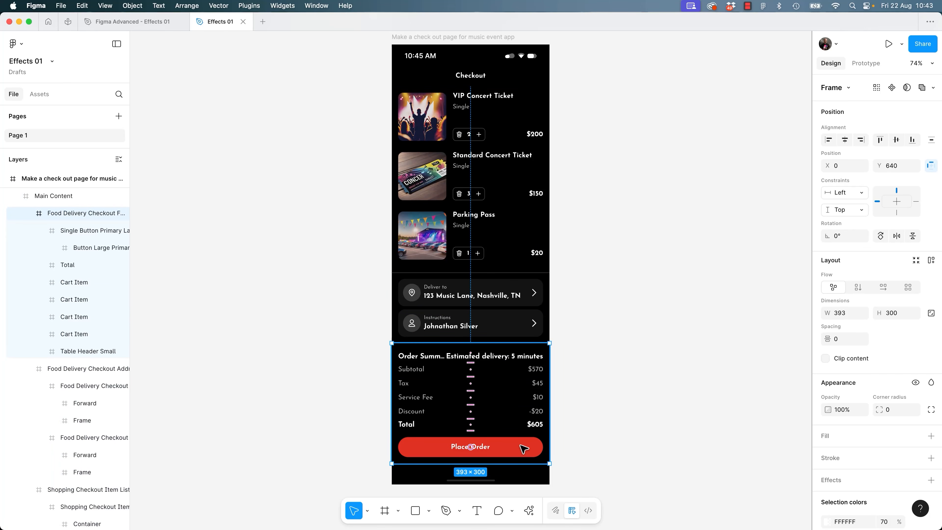
pyautogui.click(524, 448)
pyautogui.click(523, 448)
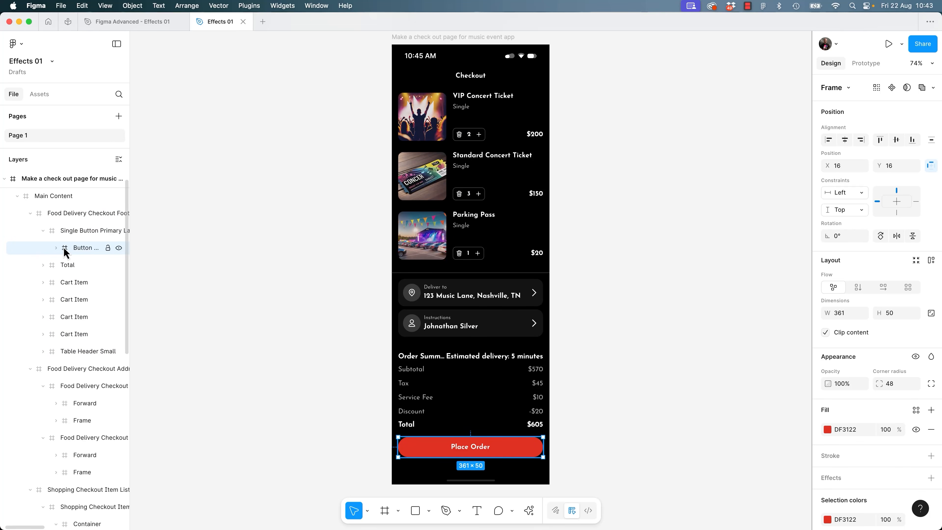
pyautogui.click(56, 247)
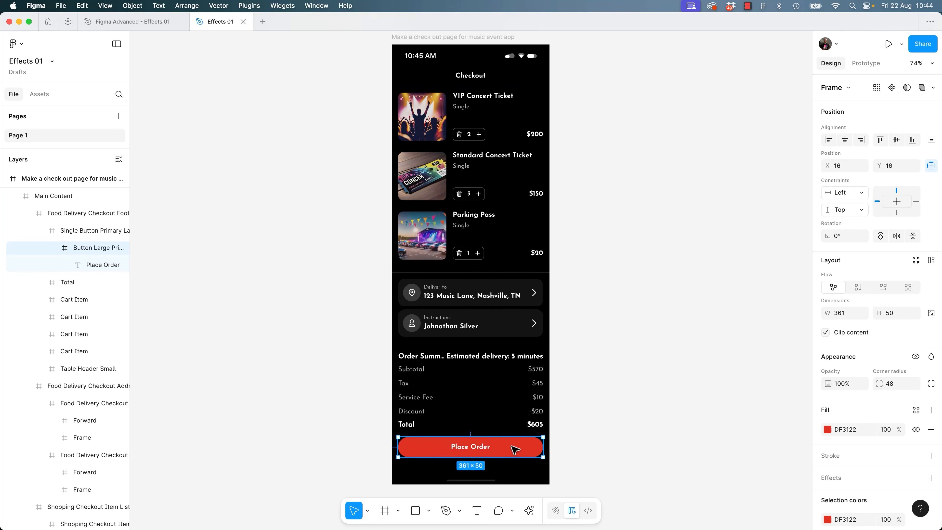
pyautogui.moveTo(514, 448); pyautogui.dragTo(509, 241)
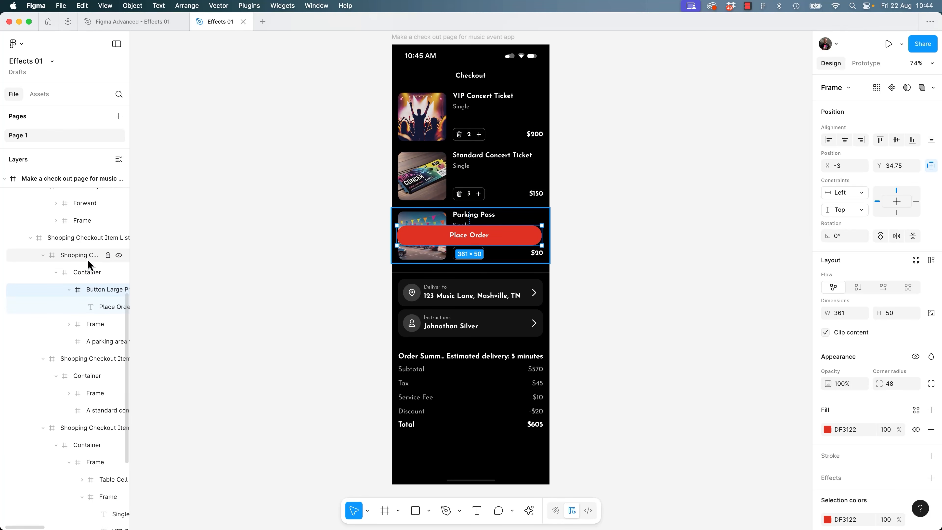
pyautogui.moveTo(519, 241); pyautogui.dragTo(534, 443)
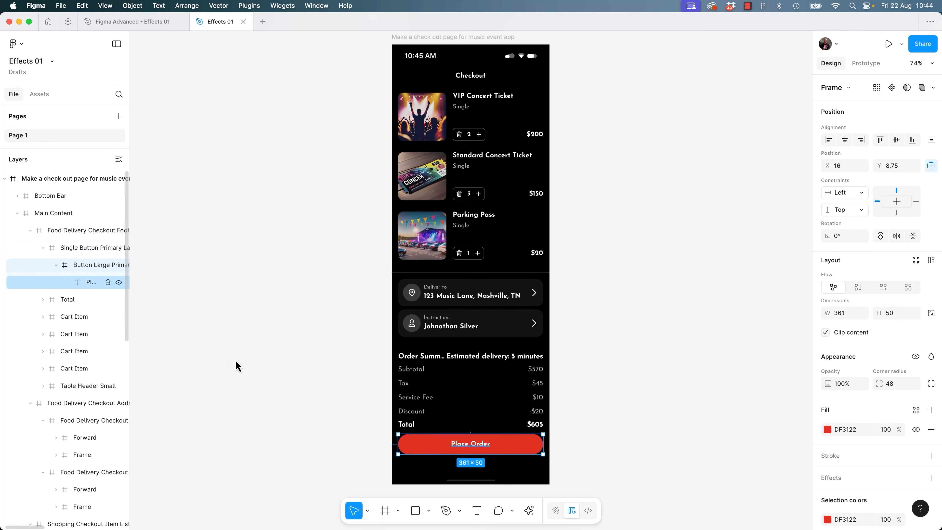
pyautogui.press('super+z')
pyautogui.press('super+z')
pyautogui.press('super+z')
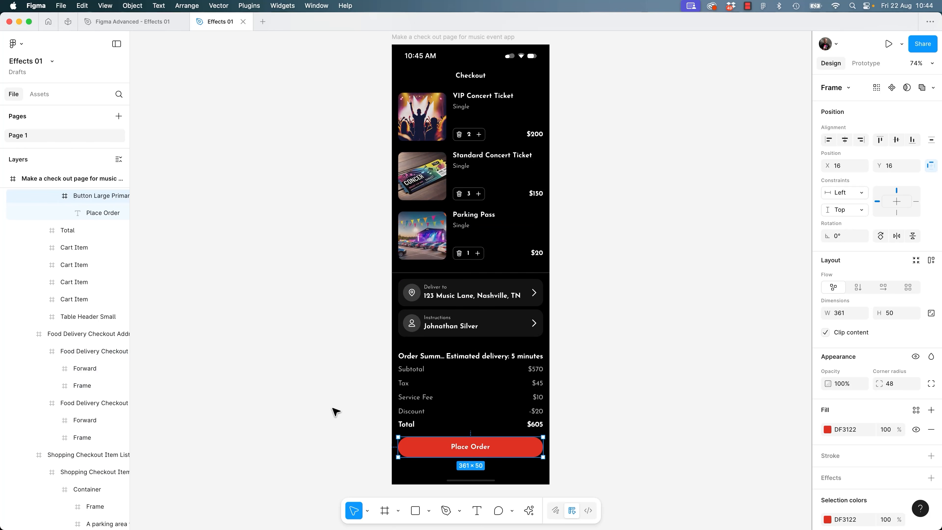
pyautogui.click(273, 364)
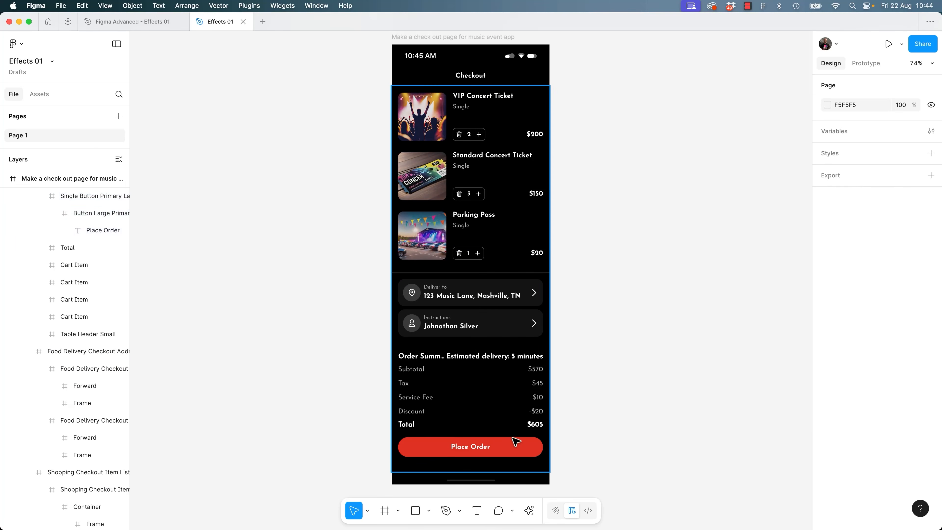
# Move the Place Order button's frame out of its nested container to the page frame's top level, between Bottom Bar and Main Content.
pyautogui.click(515, 443)
pyautogui.doubleClick(518, 446)
pyautogui.doubleClick(516, 445)
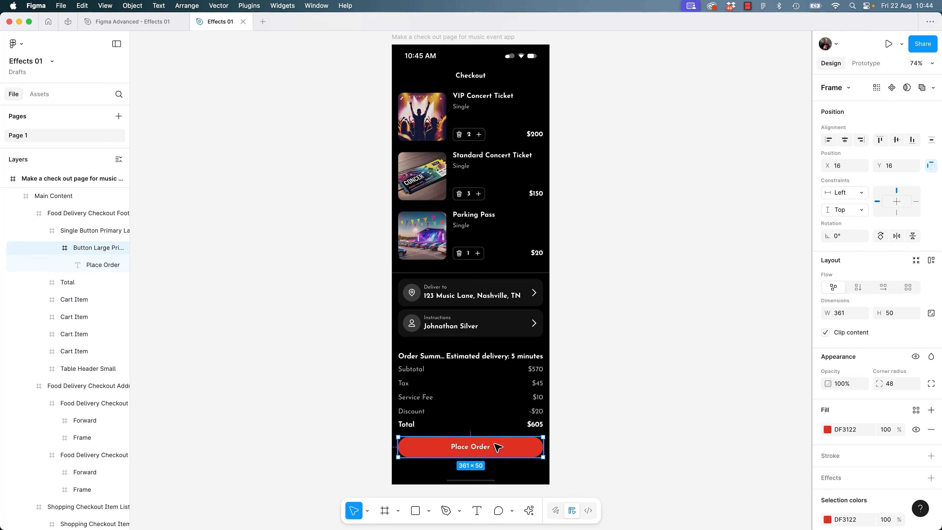
pyautogui.scroll(1, 74, 297)
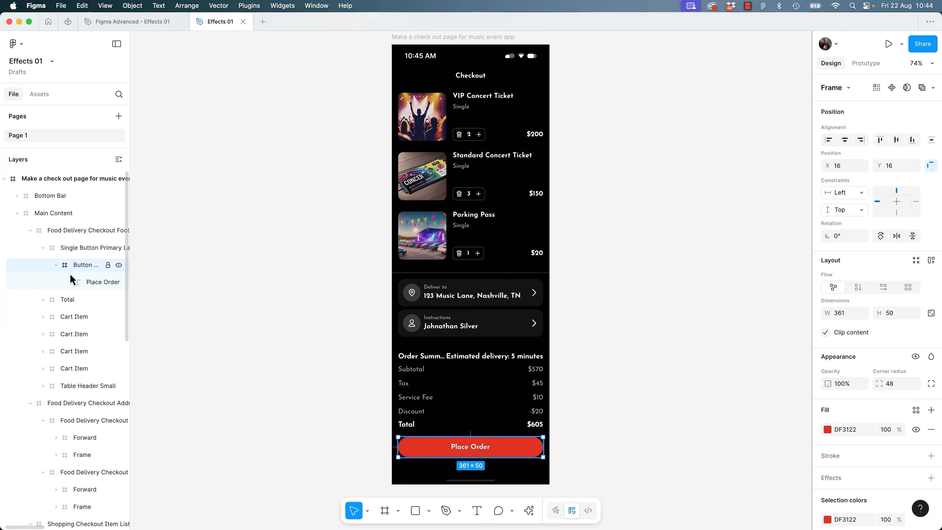
pyautogui.moveTo(78, 265); pyautogui.dragTo(53, 221)
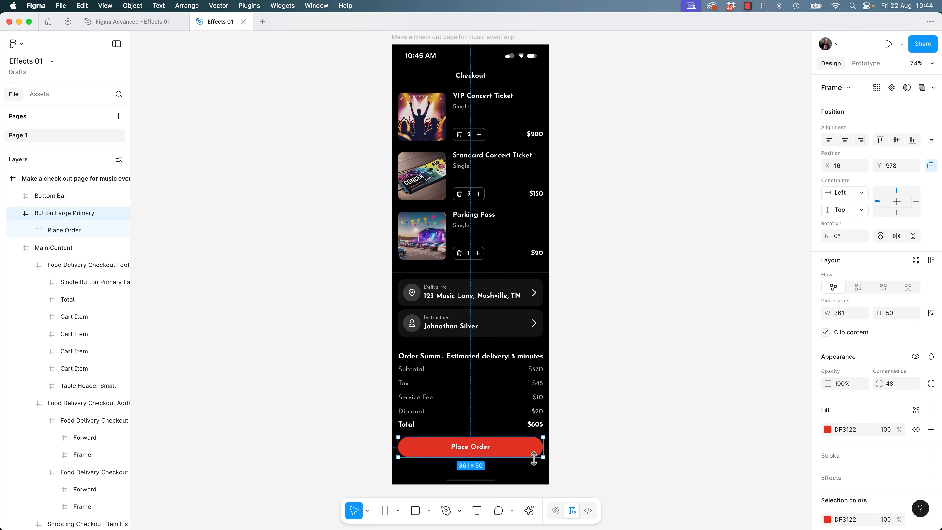
# Try to move the Place Order button up over the order total, and undo the move.
pyautogui.moveTo(518, 452); pyautogui.dragTo(519, 416)
pyautogui.press('super+z')
# Collapse the Main Content, Header Navigation Bar With Title and Button Large Primary layers, and select Button Large Primary.
pyautogui.click(18, 248)
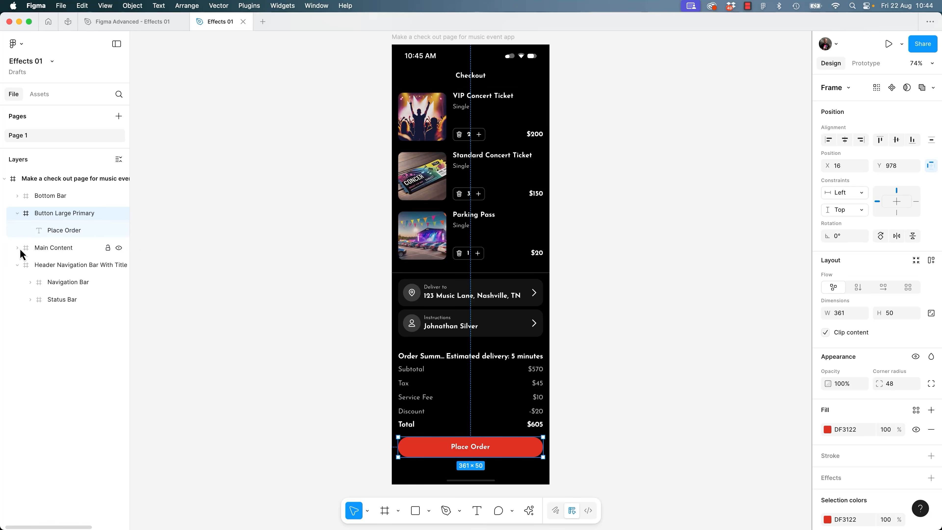
pyautogui.click(17, 265)
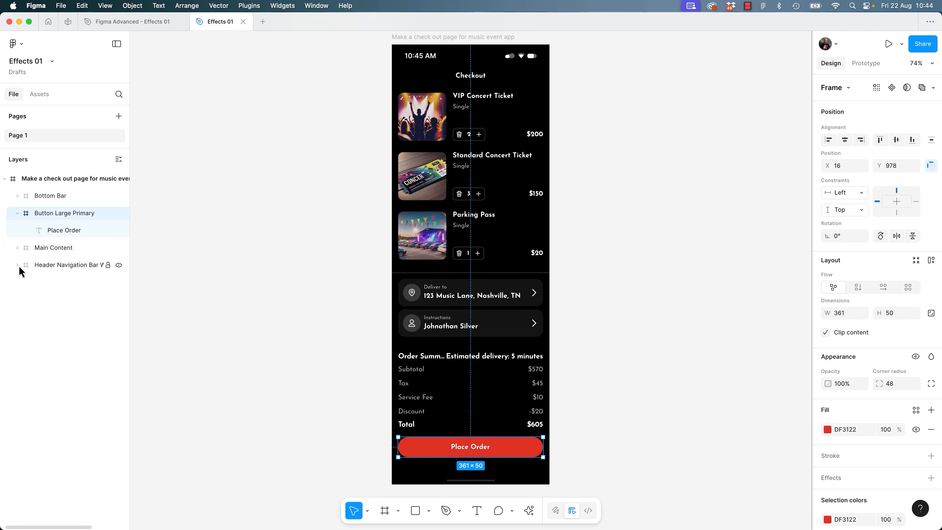
pyautogui.click(17, 213)
pyautogui.click(49, 201)
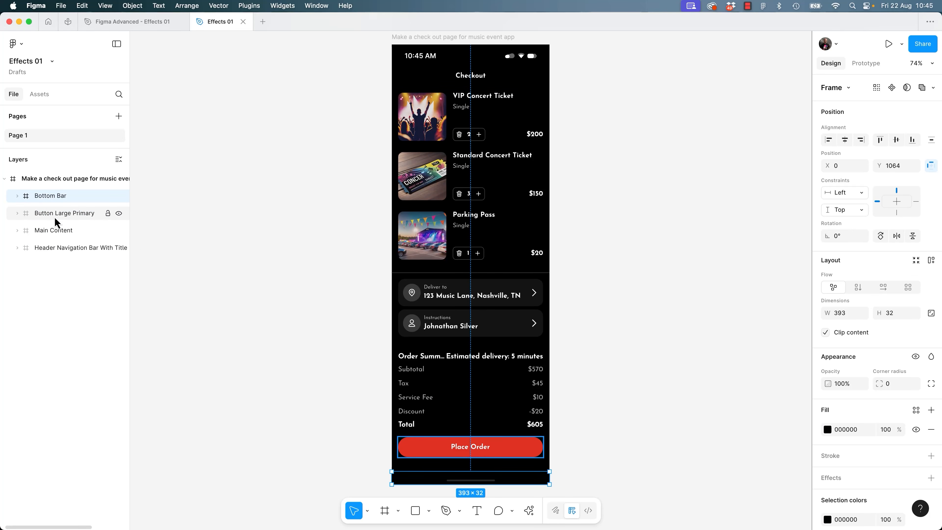
pyautogui.click(55, 216)
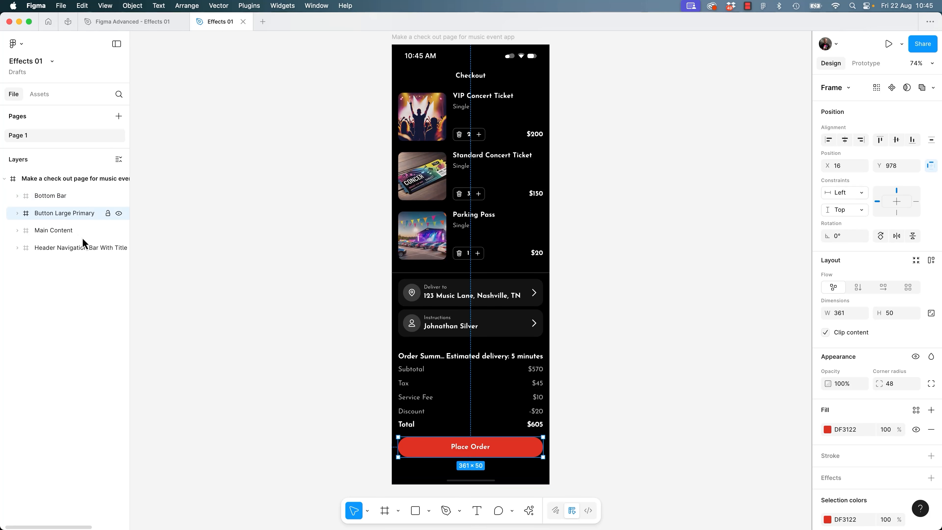
# Try dropping the Place Order button over the Discount and Total rows, undo the move, and collapse Main Content again.
pyautogui.moveTo(524, 448); pyautogui.dragTo(518, 413)
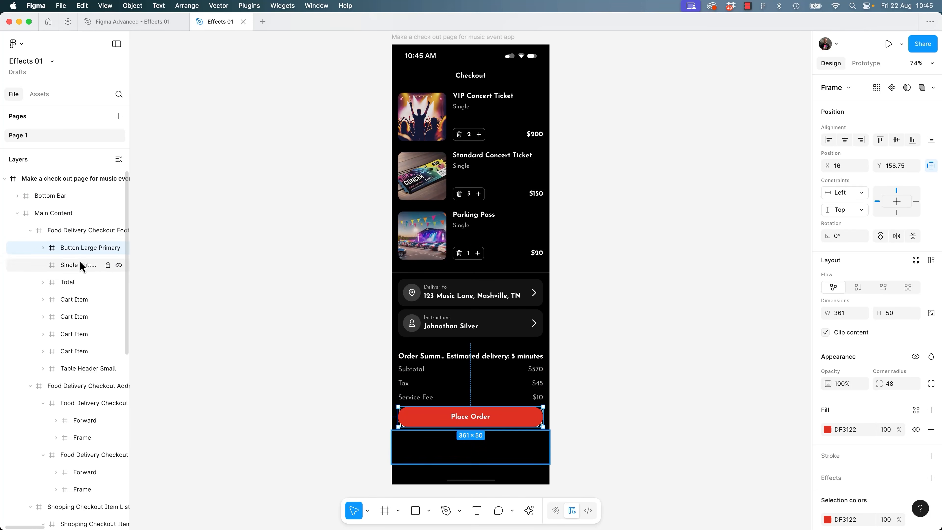
pyautogui.press('super+z')
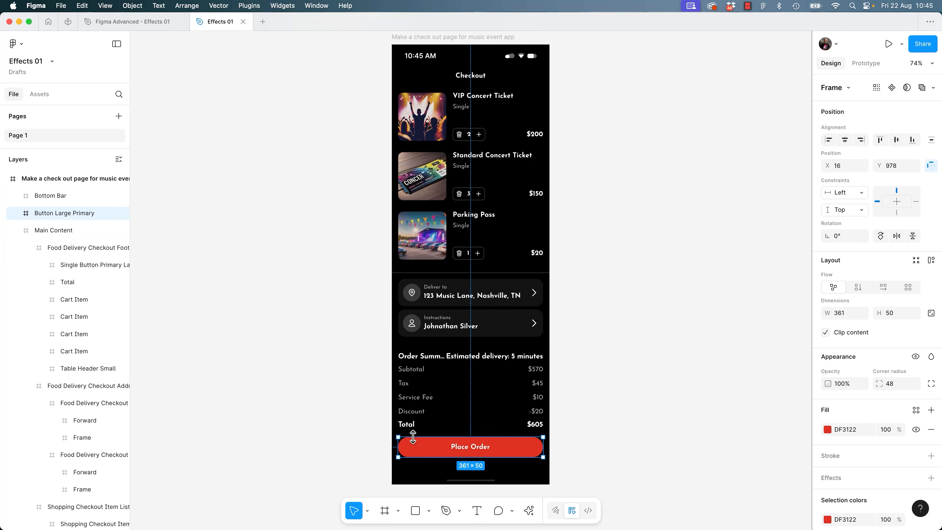
pyautogui.click(19, 231)
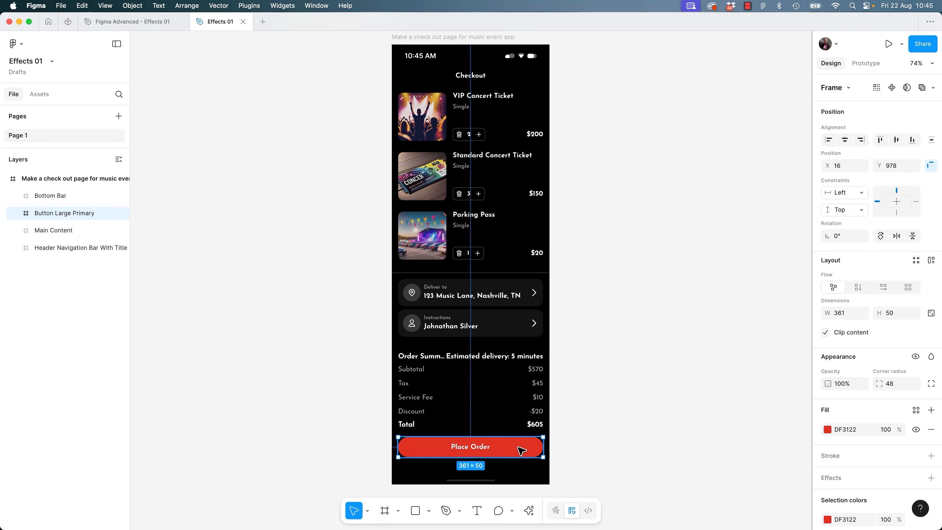
# Move the top-level Place Order button up over the lower edge of the Parking Pass item.
pyautogui.moveTo(521, 451); pyautogui.dragTo(570, 246)
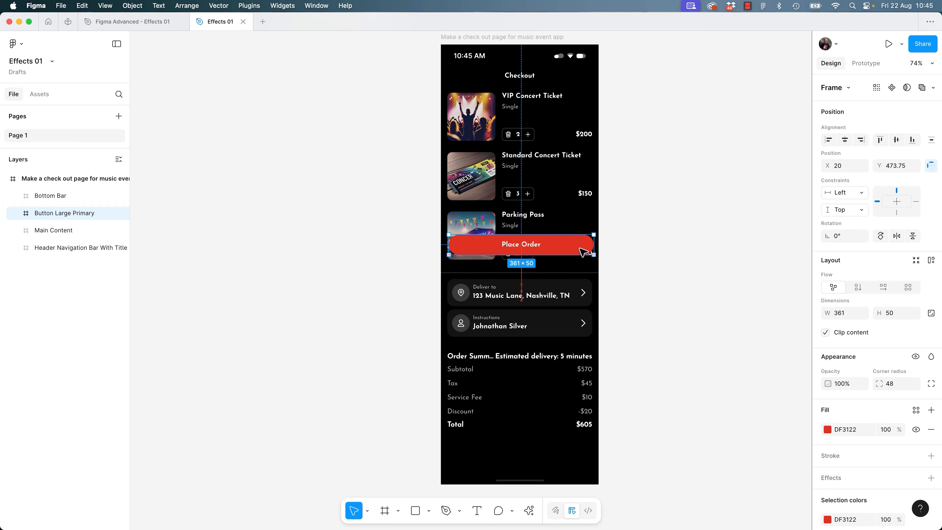
pyautogui.moveTo(583, 252); pyautogui.dragTo(567, 276)
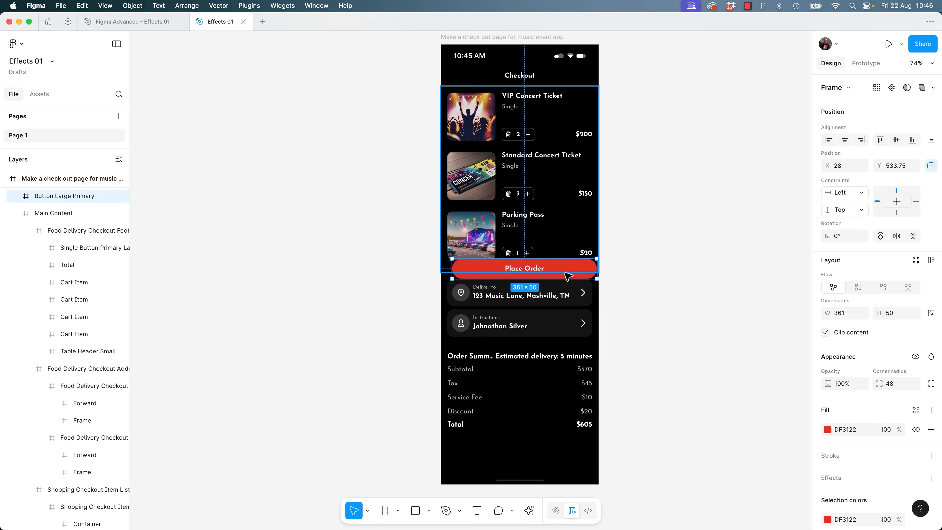
pyautogui.press('super+z')
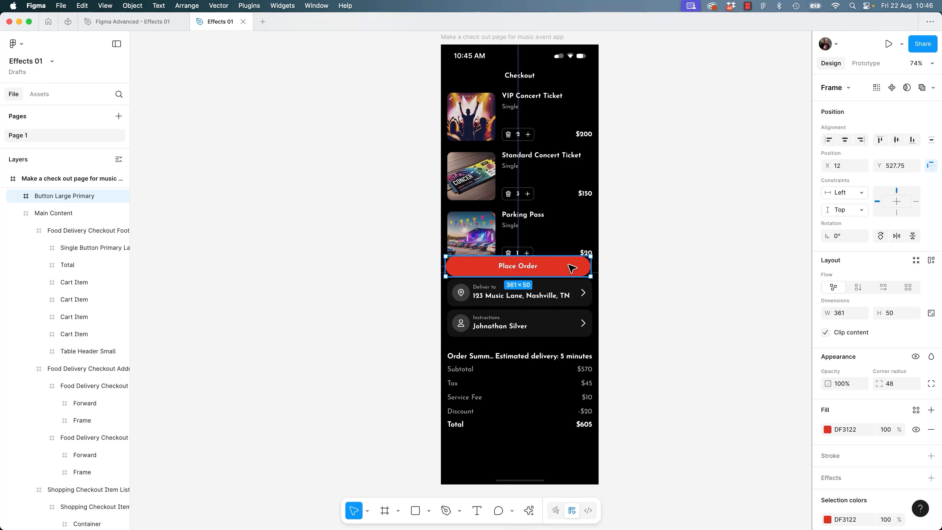
pyautogui.scroll(5, 643, 193)
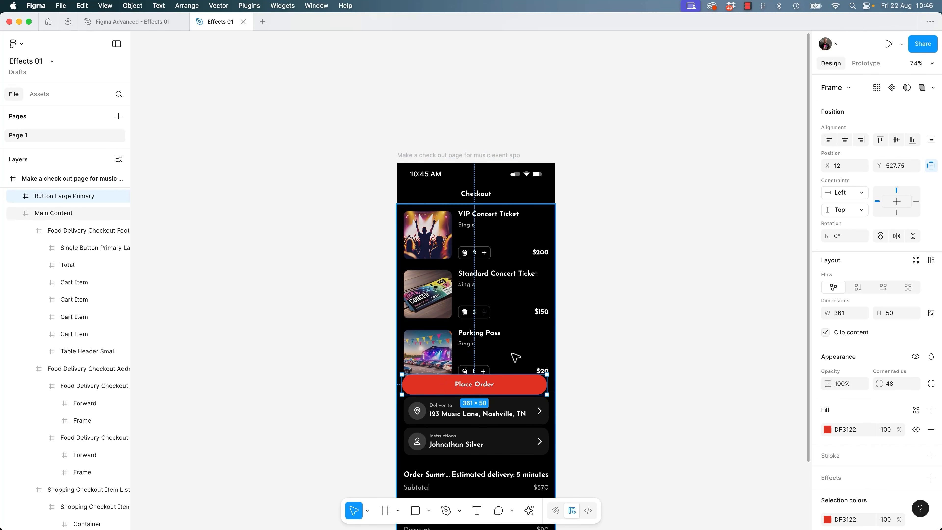
# Lock the Main Content and Header Navigation Bar layers, and move the Place Order button between Standard Concert Ticket and Parking Pass.
pyautogui.click(17, 213)
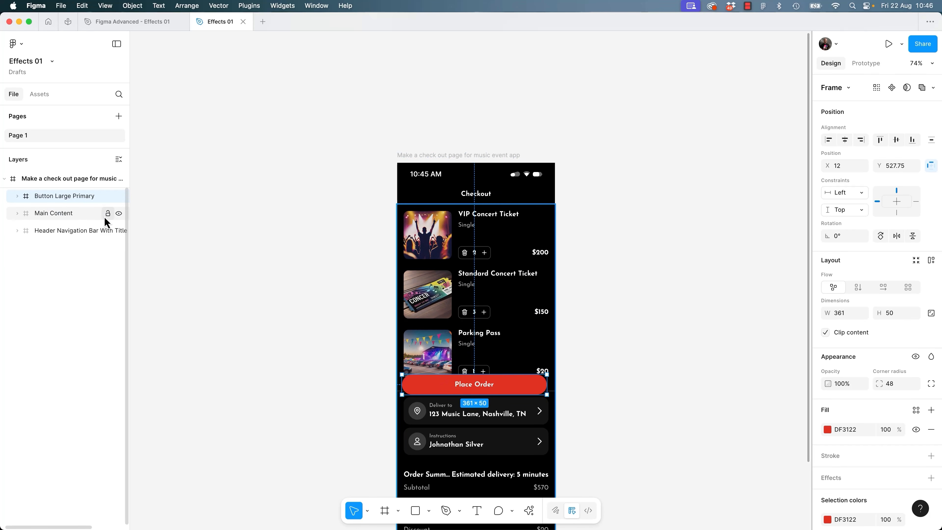
pyautogui.click(107, 213)
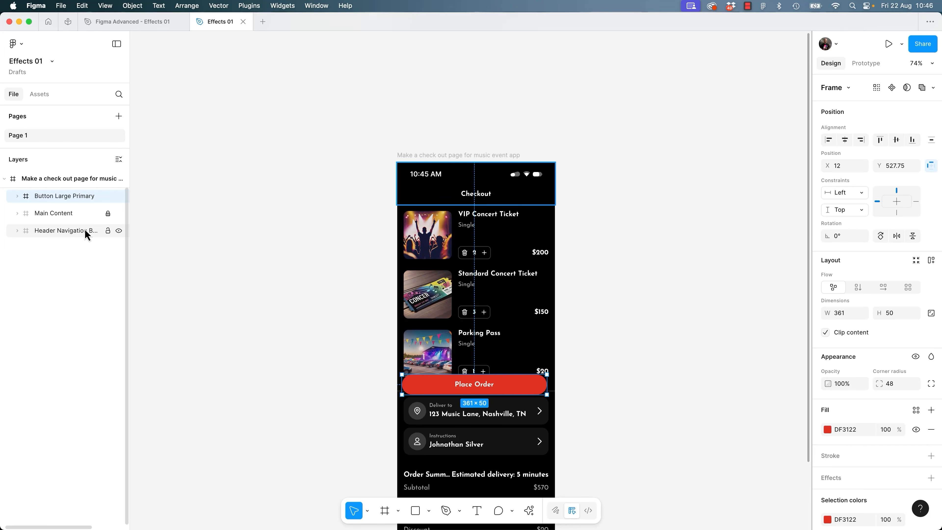
pyautogui.click(108, 231)
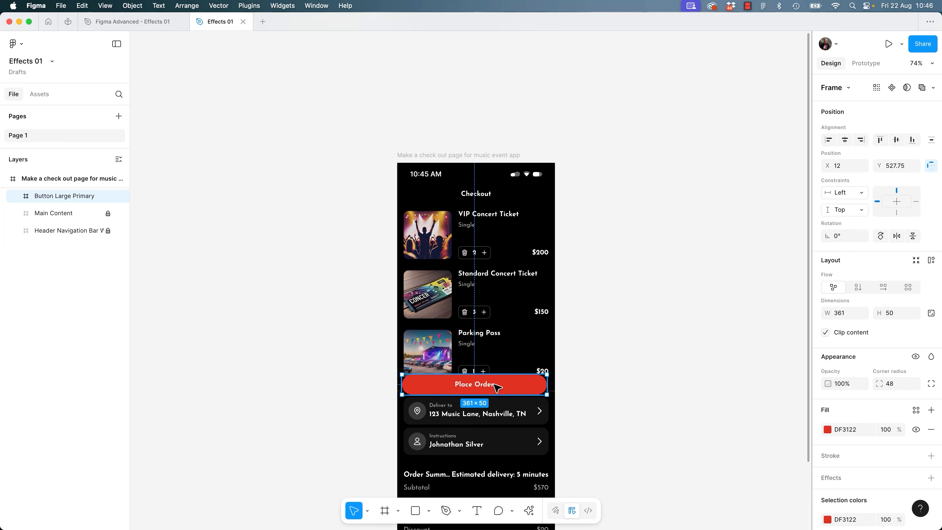
pyautogui.moveTo(496, 387); pyautogui.dragTo(500, 291)
# Preview the checkout page frame, check how the Place Order button behaves while the page scrolls, and close the preview.
pyautogui.click(445, 154)
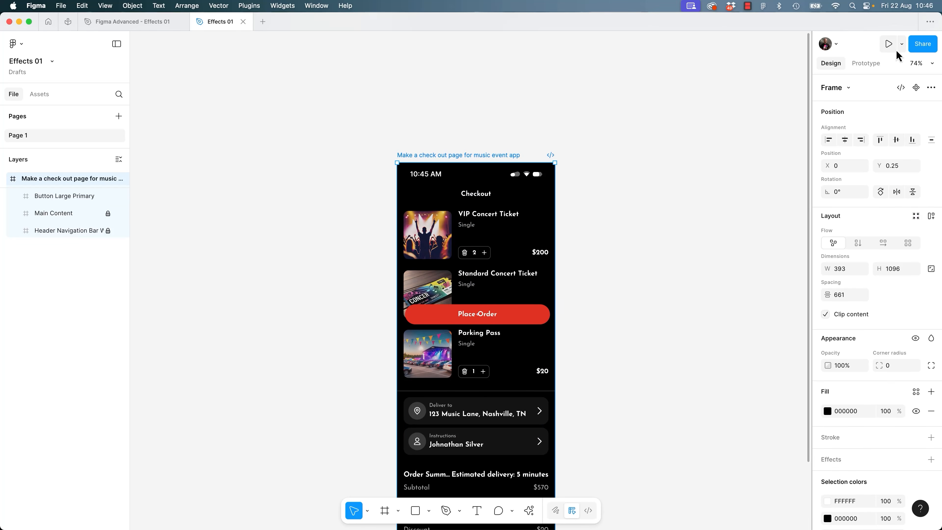
pyautogui.click(902, 45)
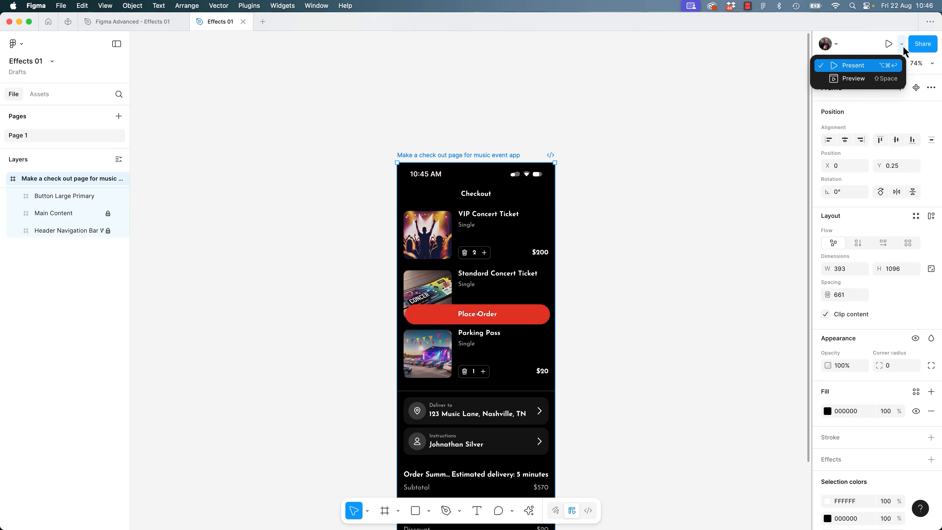
pyautogui.click(867, 80)
pyautogui.moveTo(241, 44); pyautogui.dragTo(227, 37)
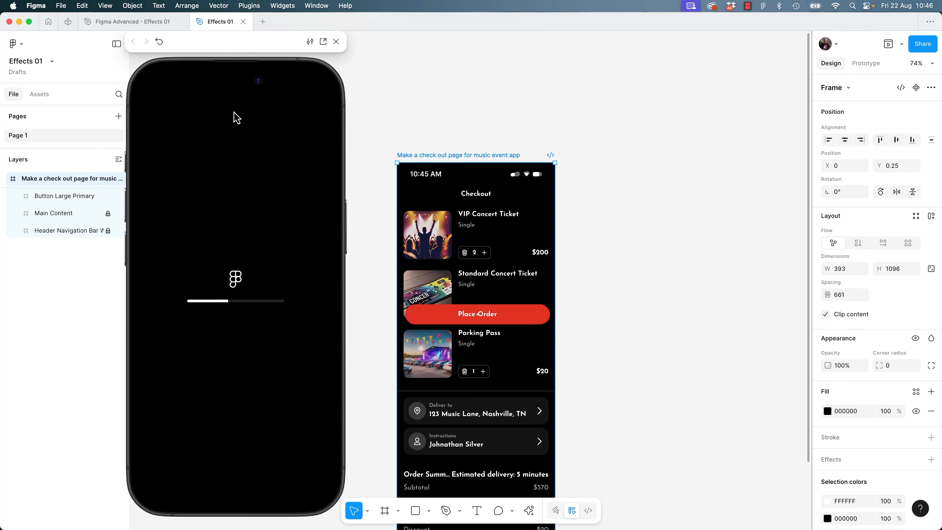
pyautogui.scroll(-5, 262, 282)
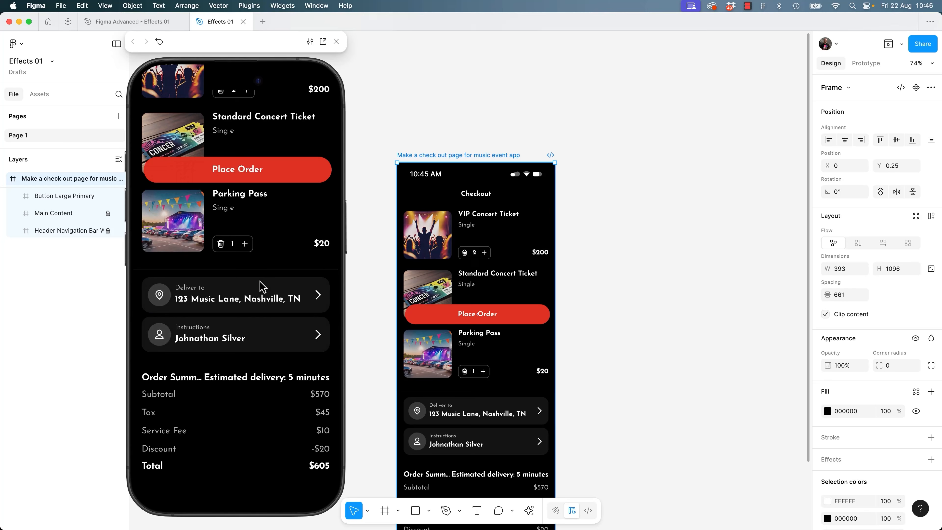
pyautogui.scroll(5, 263, 284)
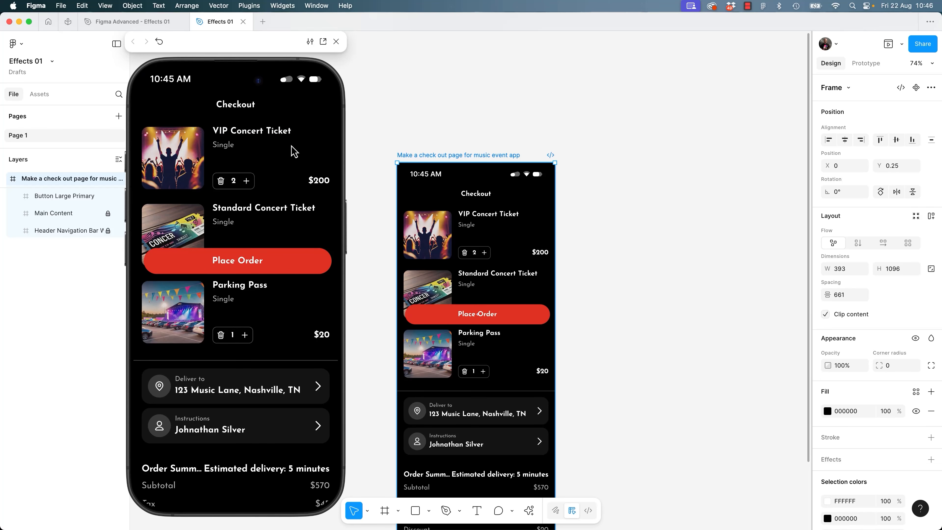
pyautogui.click(335, 42)
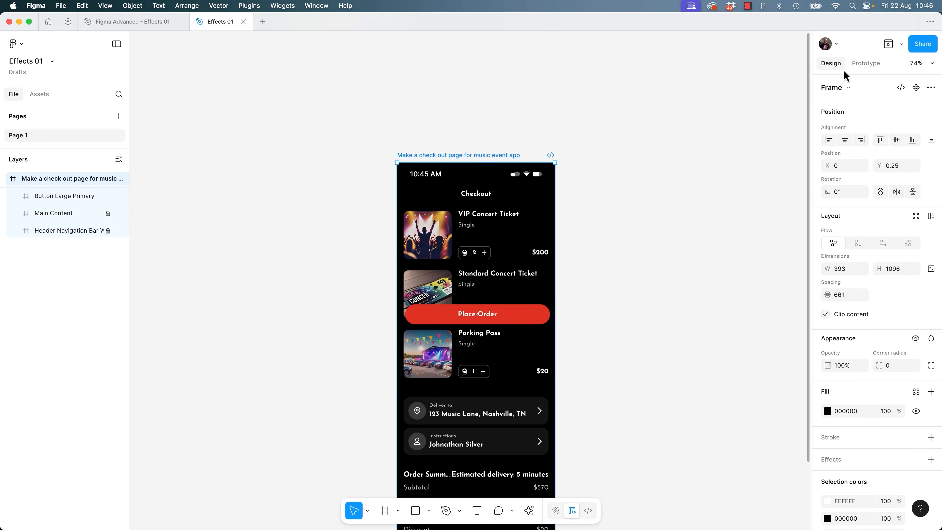
# Set the prototype device to iPhone 16.
pyautogui.click(857, 64)
pyautogui.click(627, 150)
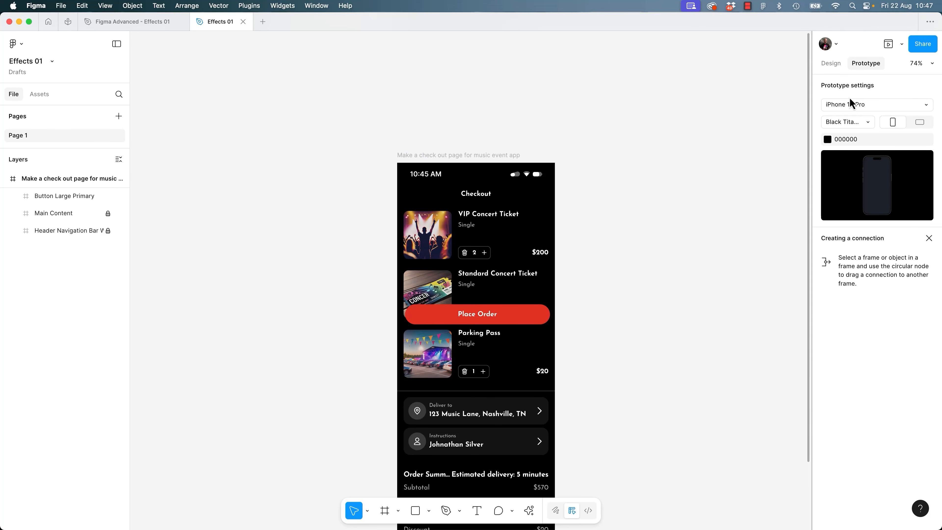
pyautogui.click(848, 108)
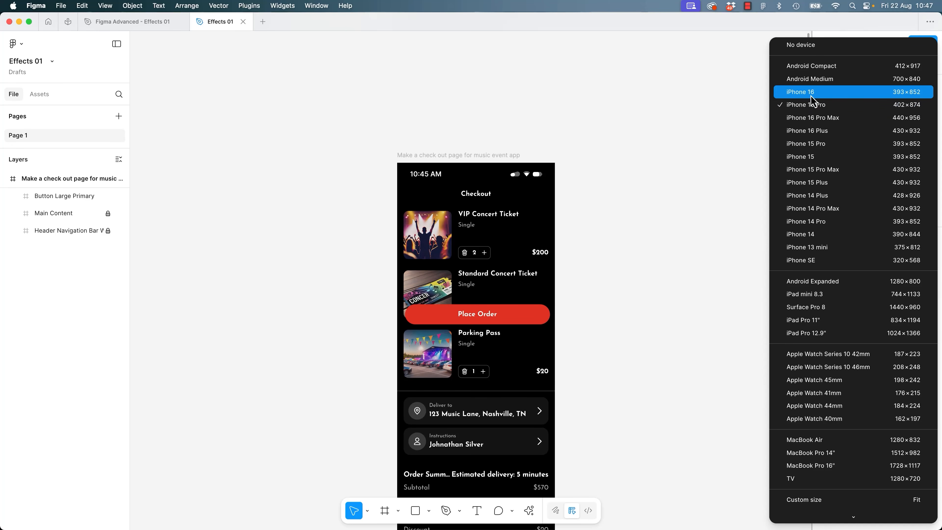
pyautogui.click(845, 94)
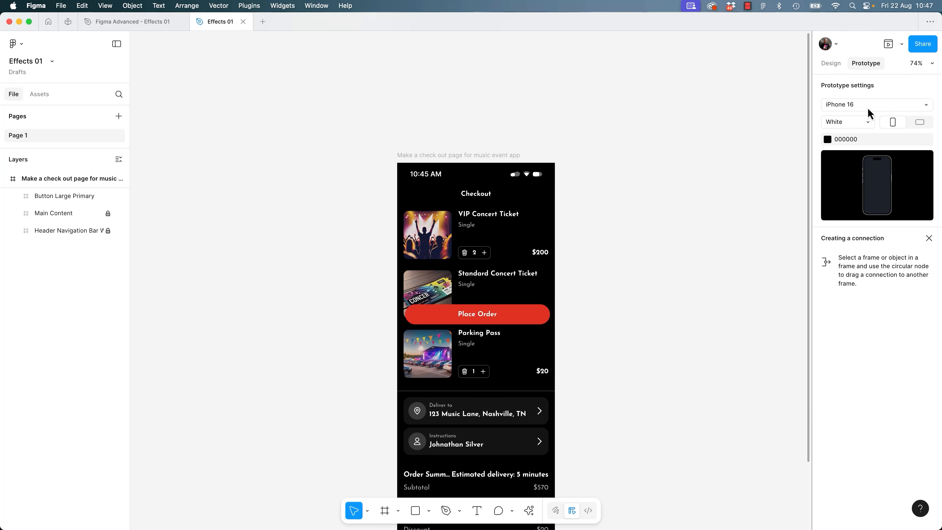
# Check the checkout page's scrolling in the iPhone 16 preview, and close the preview.
pyautogui.click(889, 44)
pyautogui.scroll(-5, 224, 309)
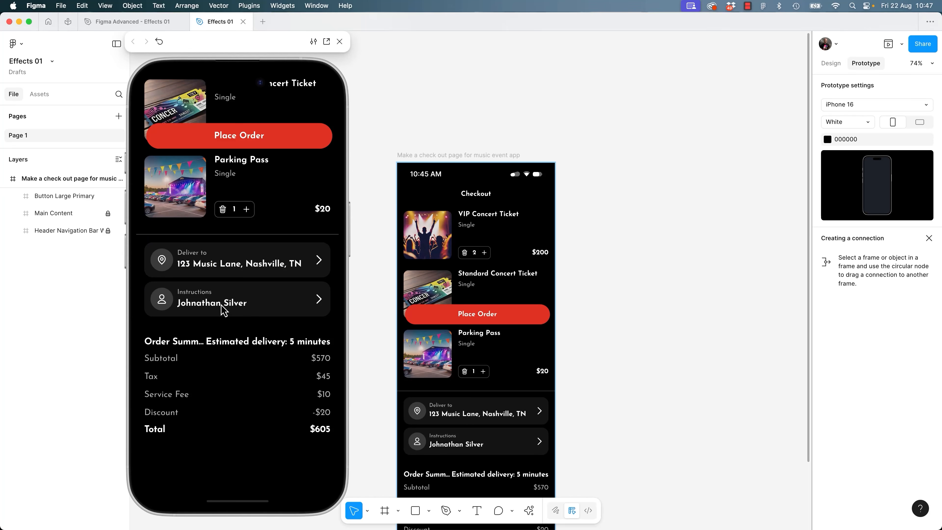
pyautogui.scroll(5, 223, 310)
pyautogui.click(339, 41)
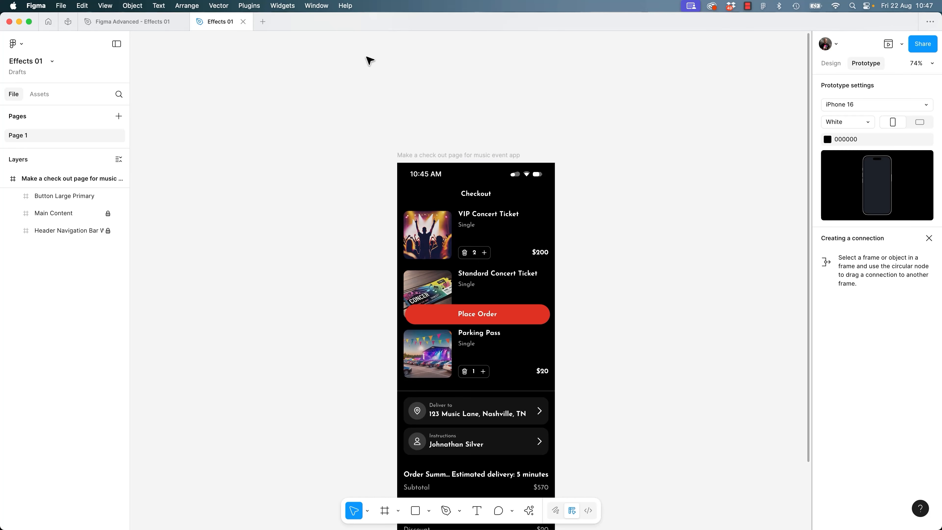
# Set the checkout page frame's scroll overflow to Vertical.
pyautogui.click(492, 156)
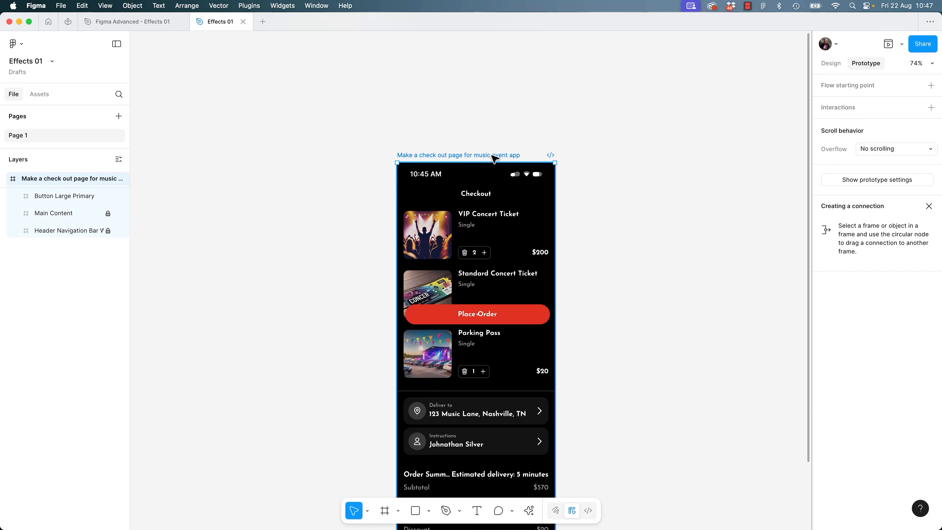
pyautogui.click(875, 155)
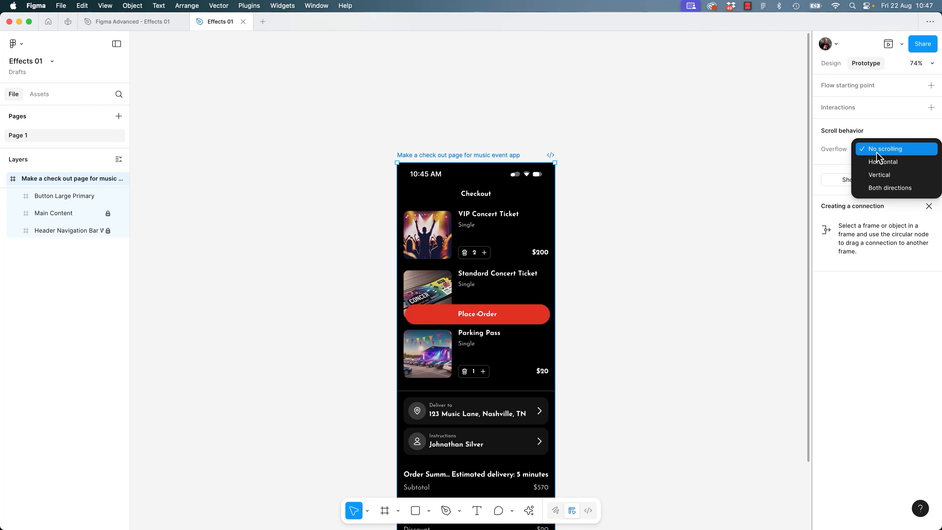
pyautogui.click(881, 176)
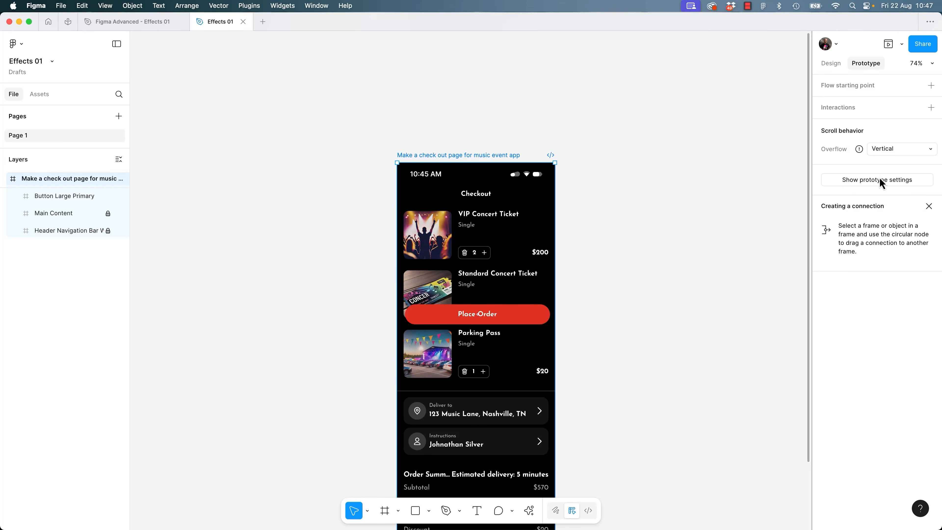
pyautogui.click(723, 187)
# Preview the checkout page frame with vertical overflow, scroll through it twice, and close the preview.
pyautogui.click(462, 156)
pyautogui.click(888, 44)
pyautogui.scroll(-5, 288, 305)
pyautogui.scroll(5, 237, 311)
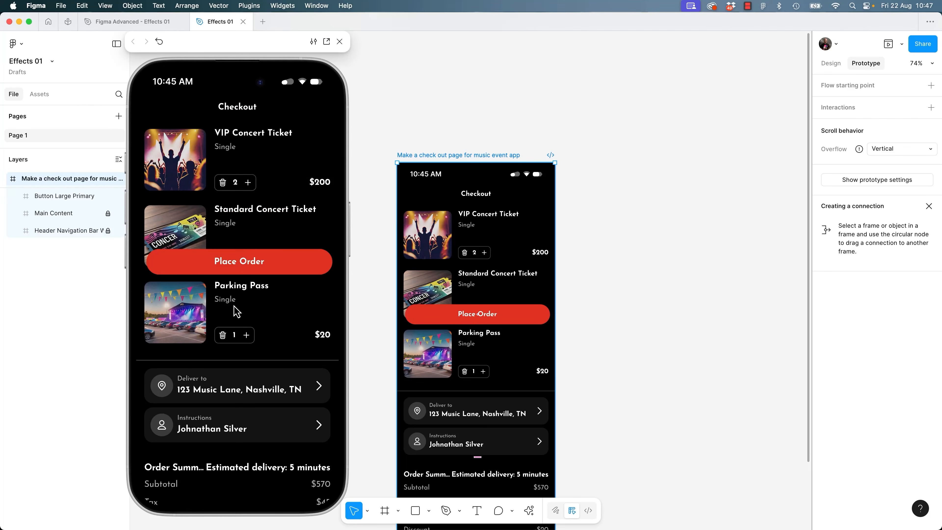
pyautogui.scroll(-5, 237, 311)
pyautogui.scroll(5, 234, 307)
pyautogui.click(340, 41)
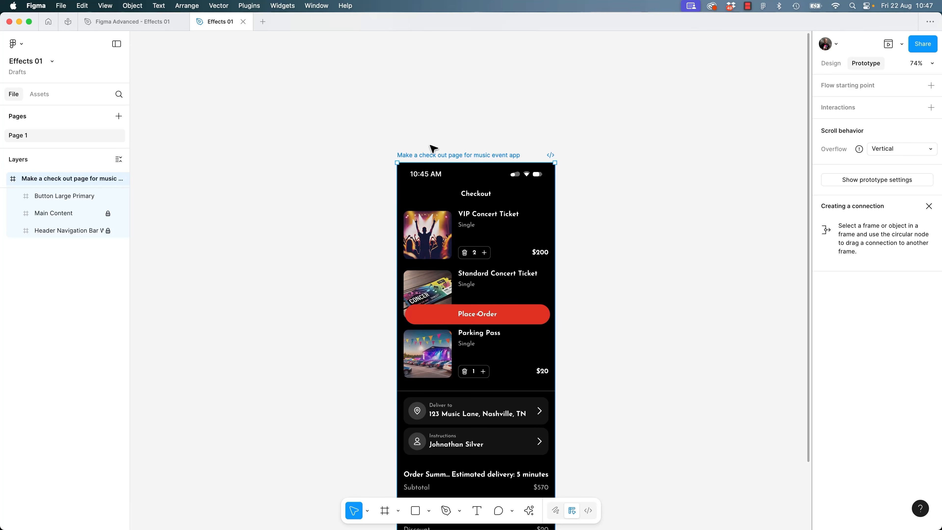
# Set the Place Order button's scroll position to Fixed (stay in place).
pyautogui.click(527, 318)
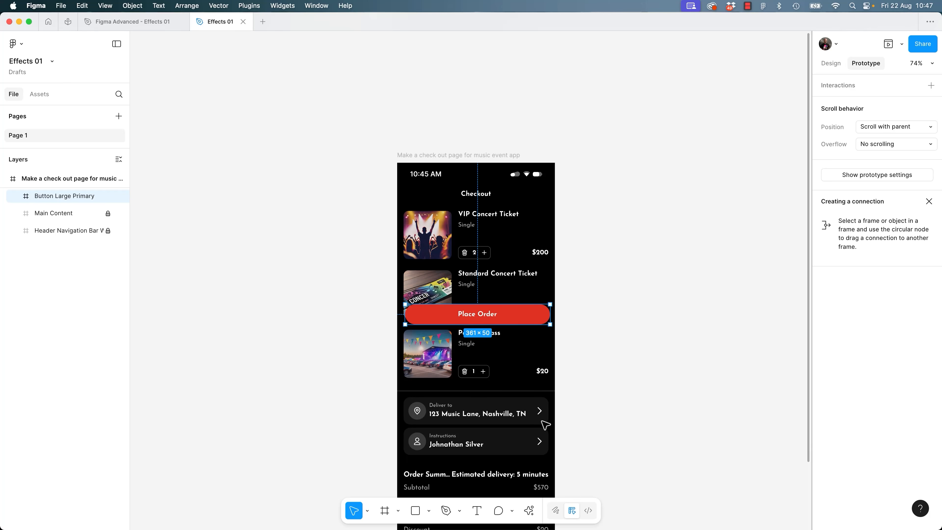
pyautogui.scroll(-5, 545, 424)
pyautogui.scroll(5, 603, 318)
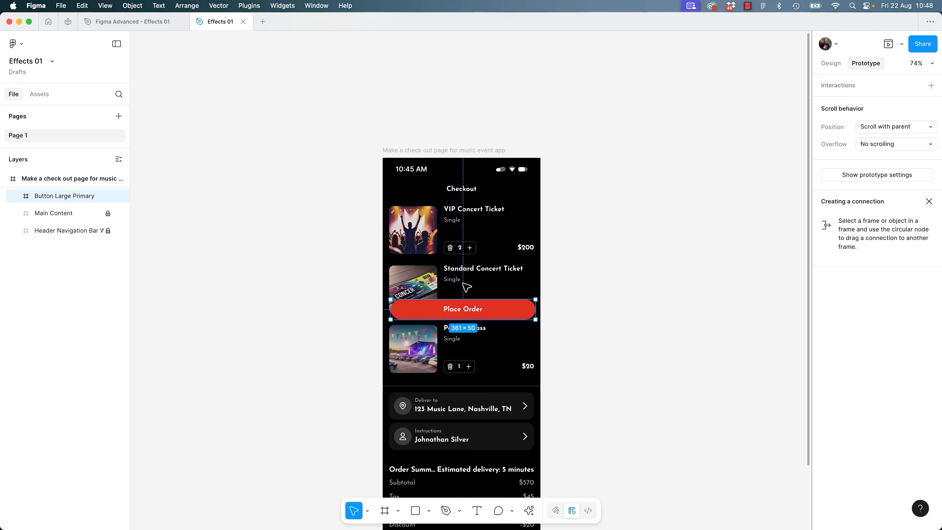
pyautogui.moveTo(500, 316)
pyautogui.click(881, 129)
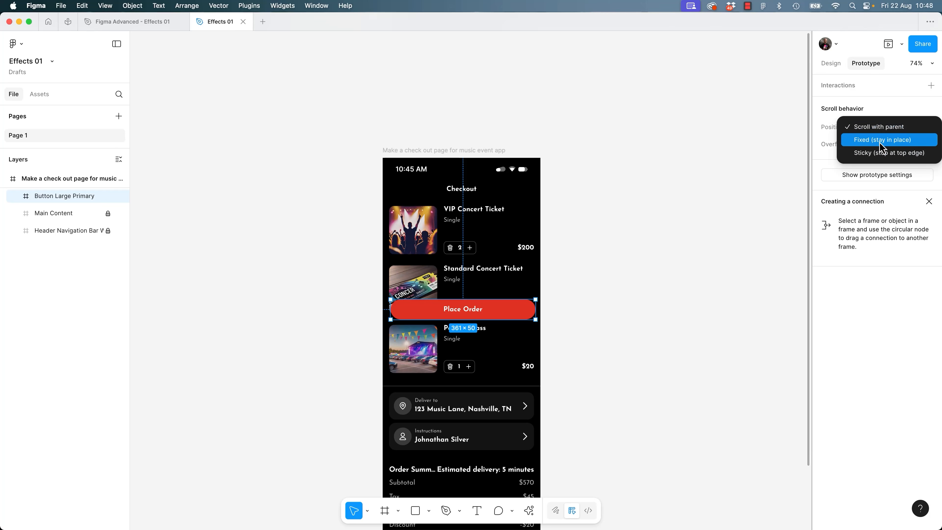
pyautogui.click(882, 140)
# Preview the checkout page with the fixed Place Order button, scroll through it twice, and close the preview.
pyautogui.click(888, 43)
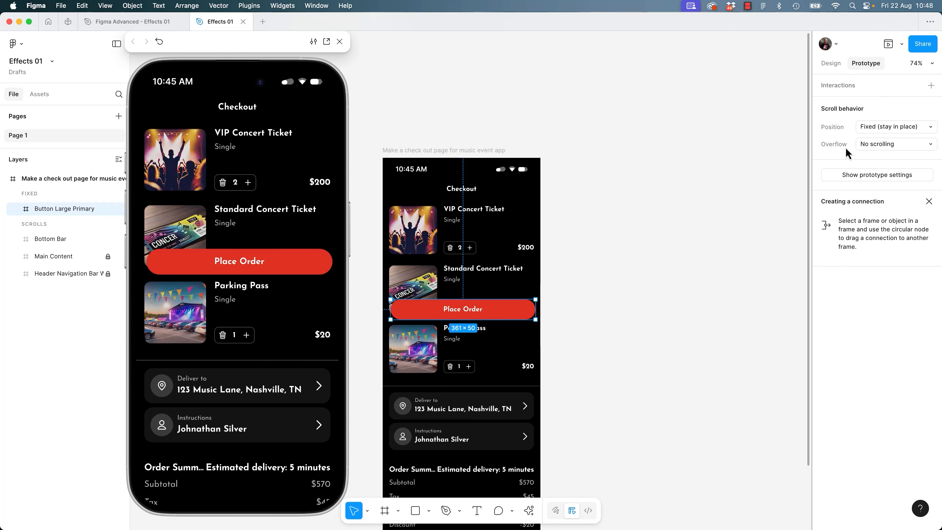
pyautogui.scroll(-5, 241, 346)
pyautogui.scroll(5, 245, 349)
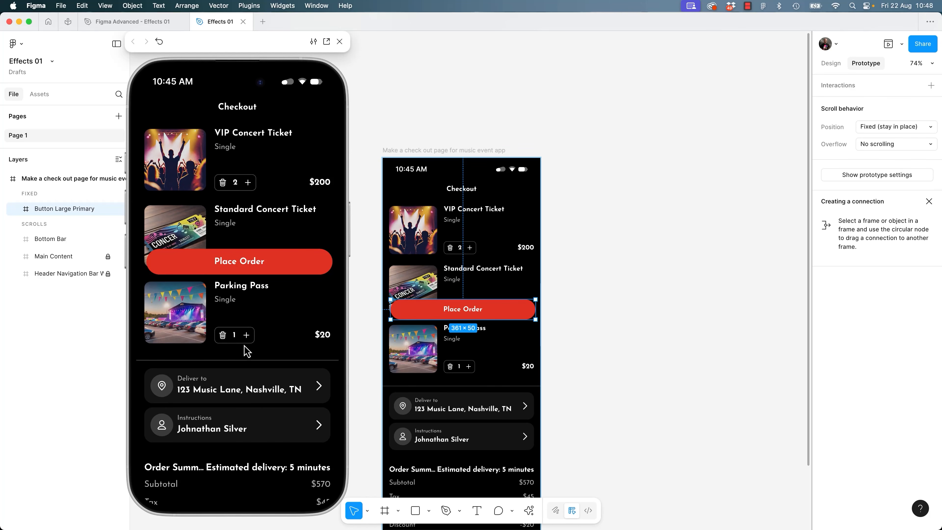
pyautogui.scroll(-5, 246, 349)
pyautogui.scroll(5, 250, 346)
pyautogui.click(339, 41)
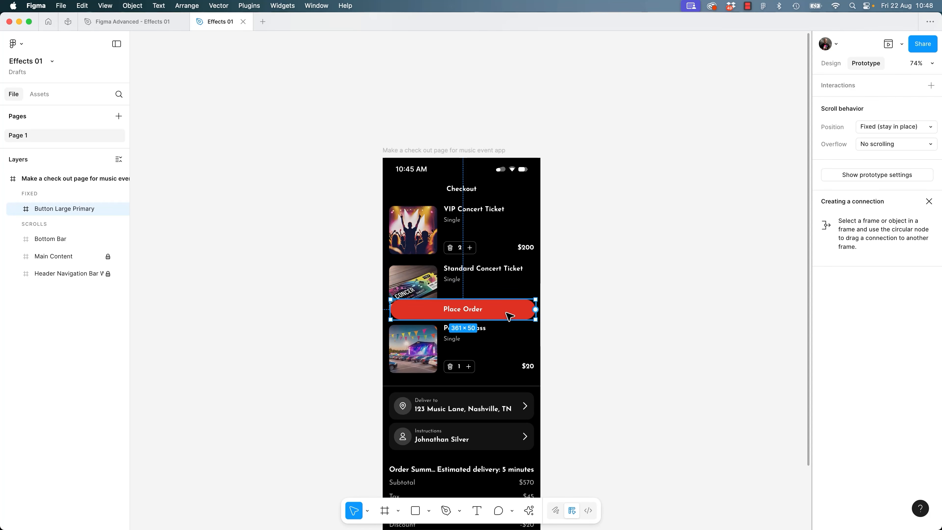
# Add a Glass effect to the Place Order button.
pyautogui.click(830, 65)
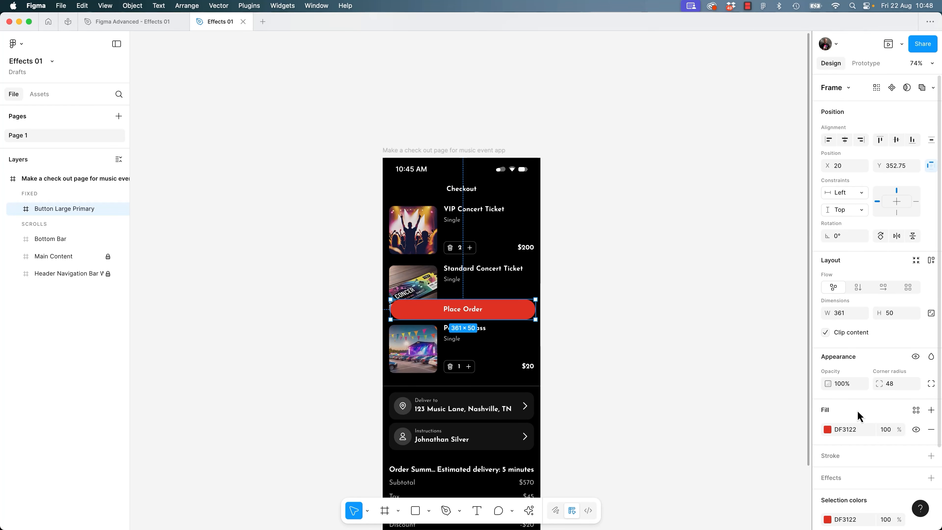
pyautogui.scroll(-2, 858, 416)
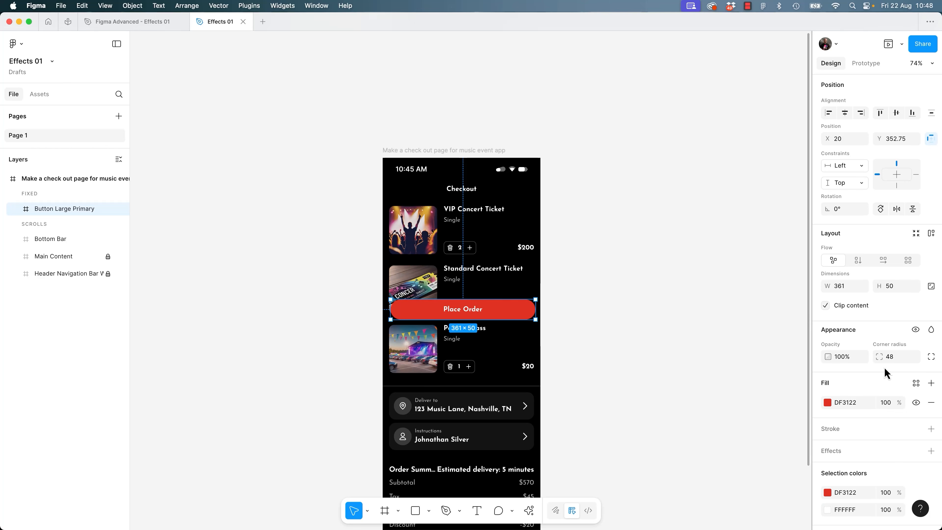
pyautogui.click(930, 451)
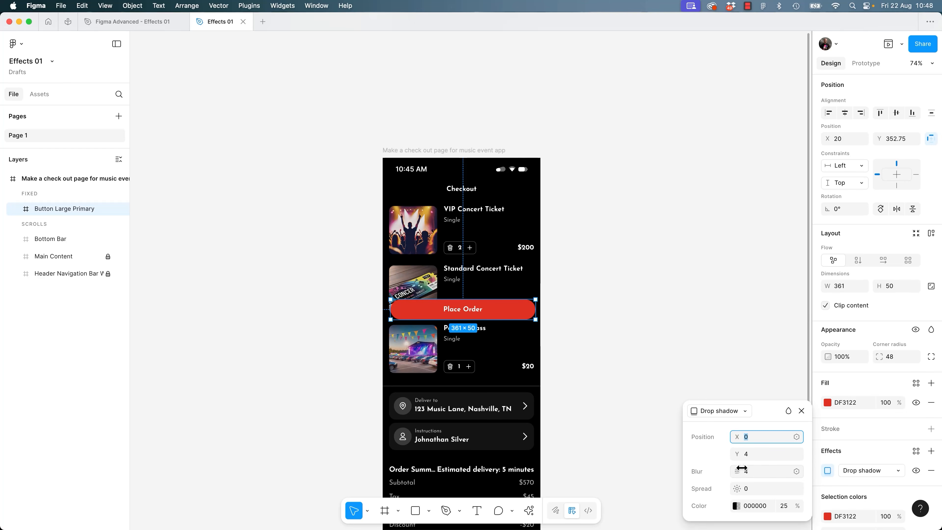
pyautogui.click(730, 418)
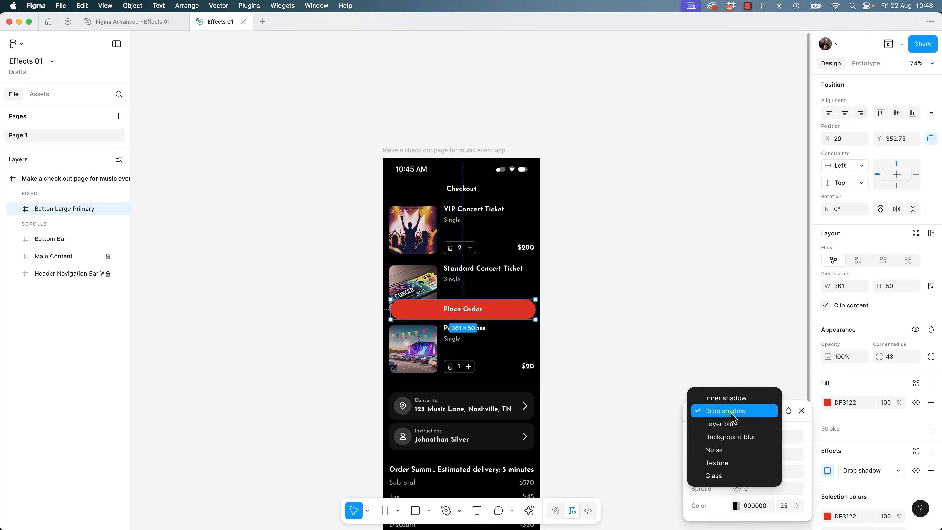
pyautogui.click(729, 475)
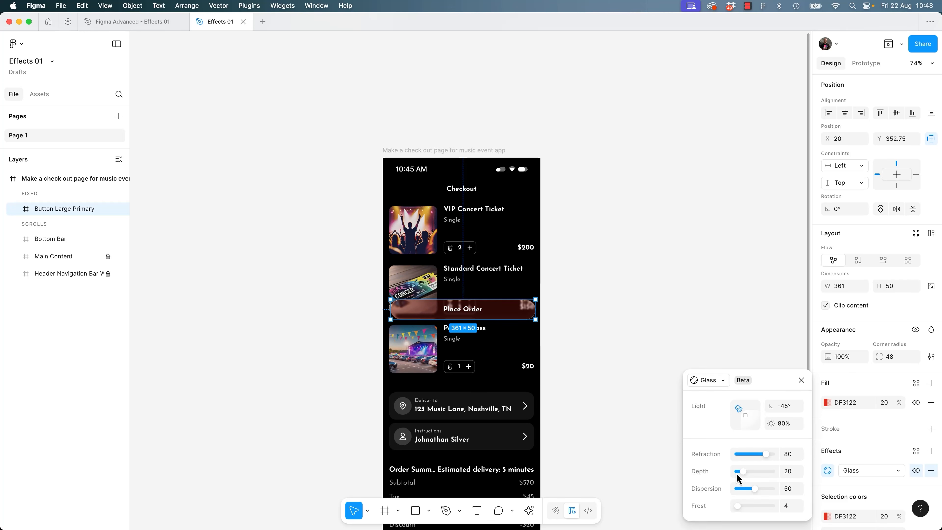
# Set the button's glass effect to depth 53, dispersion 36 and refraction 40, and close the effect settings.
pyautogui.moveTo(746, 475); pyautogui.dragTo(754, 487)
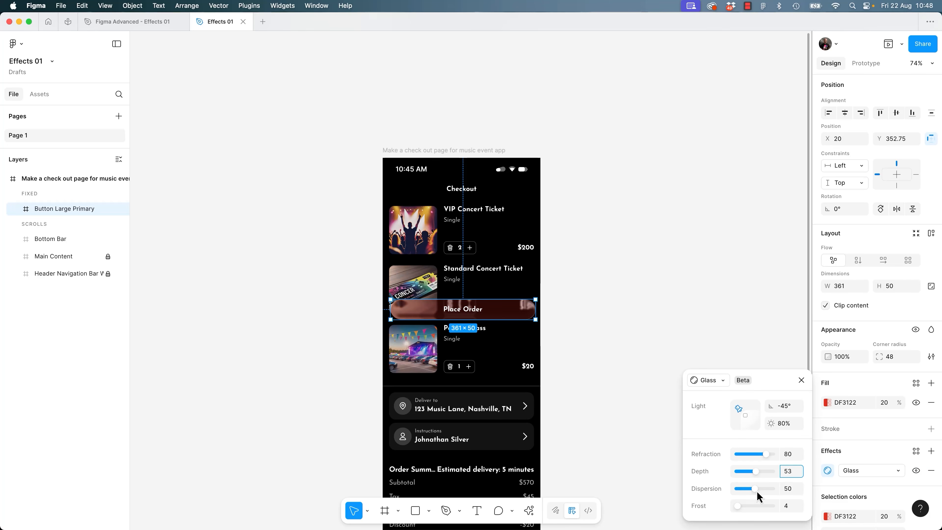
pyautogui.moveTo(755, 489); pyautogui.dragTo(750, 489)
pyautogui.moveTo(766, 454)
pyautogui.mouseDown()
pyautogui.moveTo(753, 464)
pyautogui.moveTo(742, 452)
pyautogui.moveTo(754, 460)
pyautogui.mouseUp()
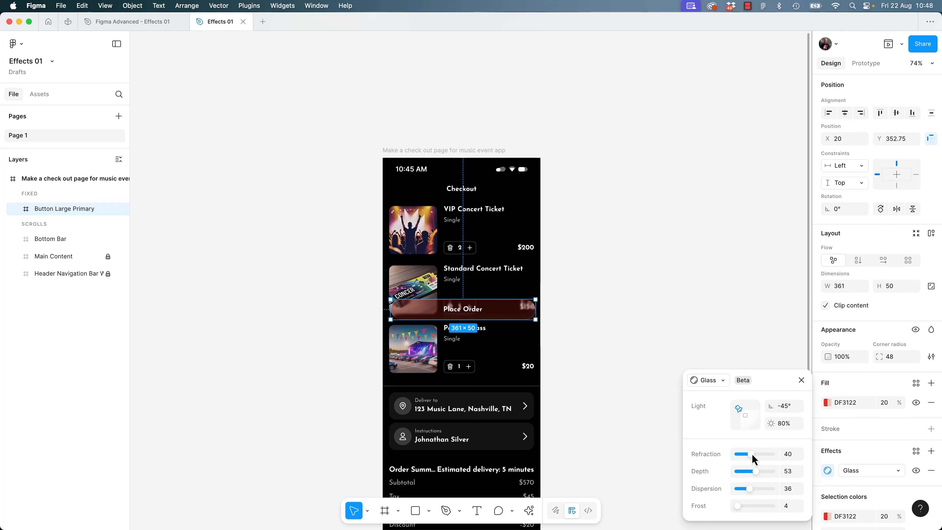
pyautogui.click(801, 379)
# Preview how the scrolling checkout content looks through the glass Place Order button, and close the preview.
pyautogui.click(888, 43)
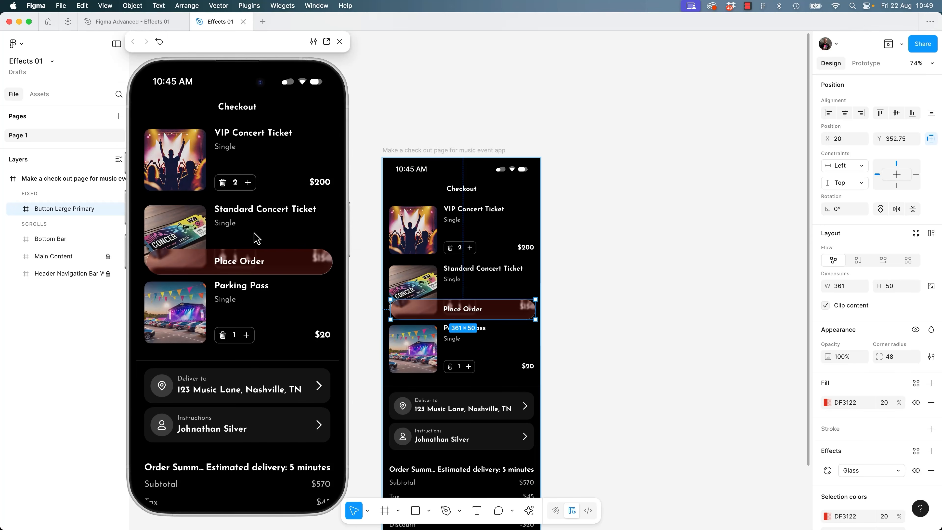
pyautogui.scroll(-5, 249, 336)
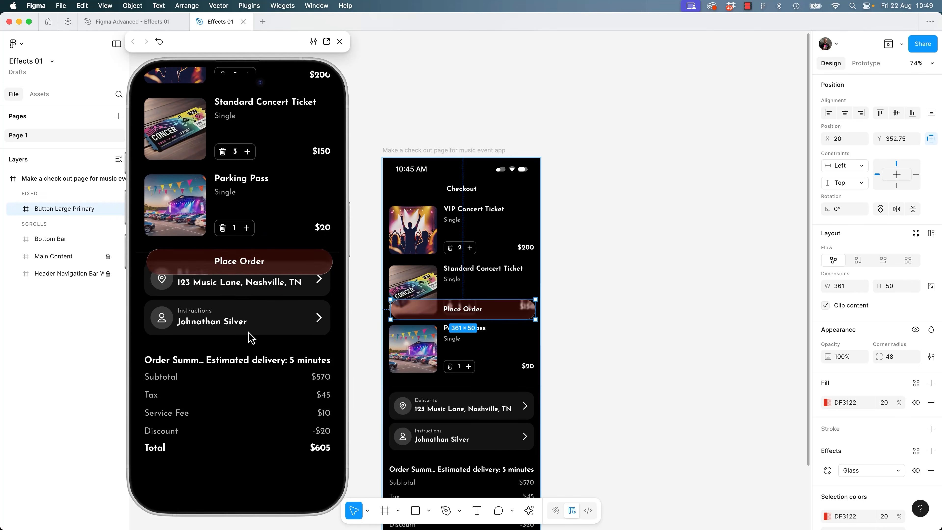
pyautogui.scroll(3, 251, 335)
pyautogui.scroll(-4, 257, 345)
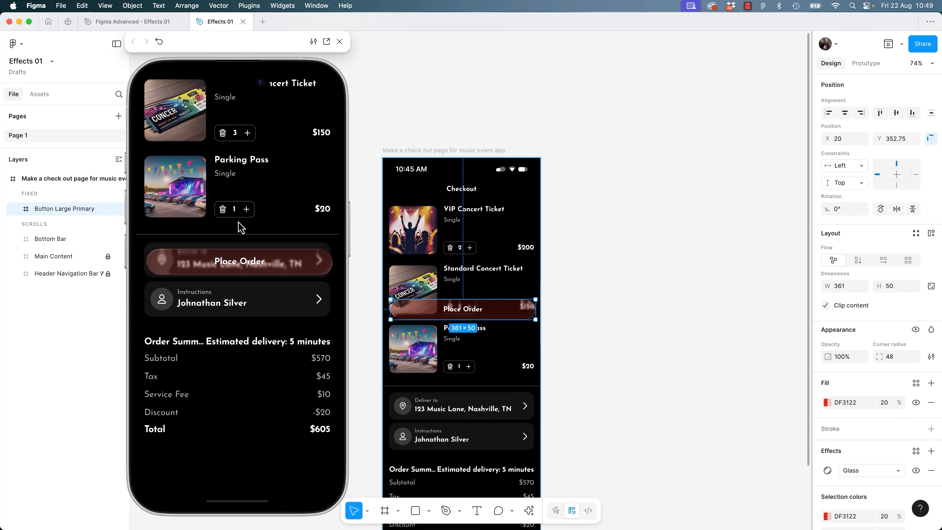
pyautogui.scroll(6, 266, 357)
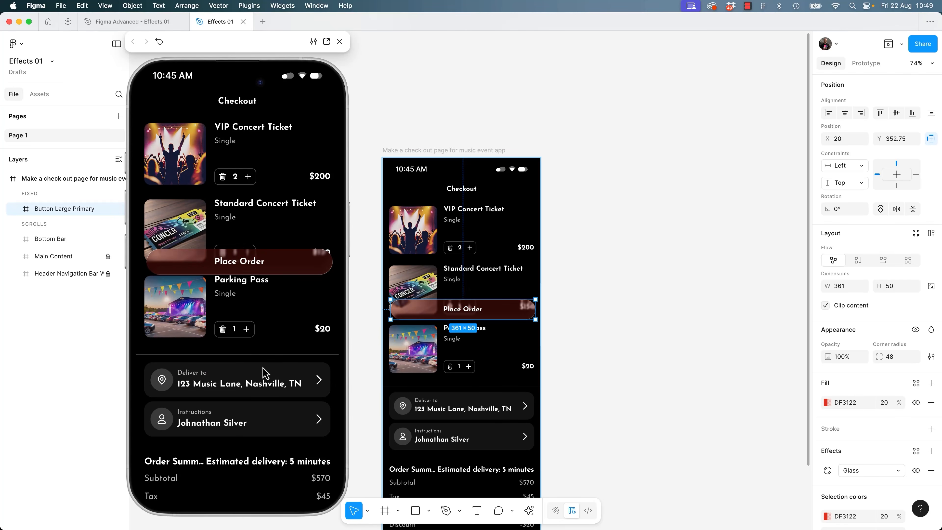
pyautogui.scroll(-5, 261, 373)
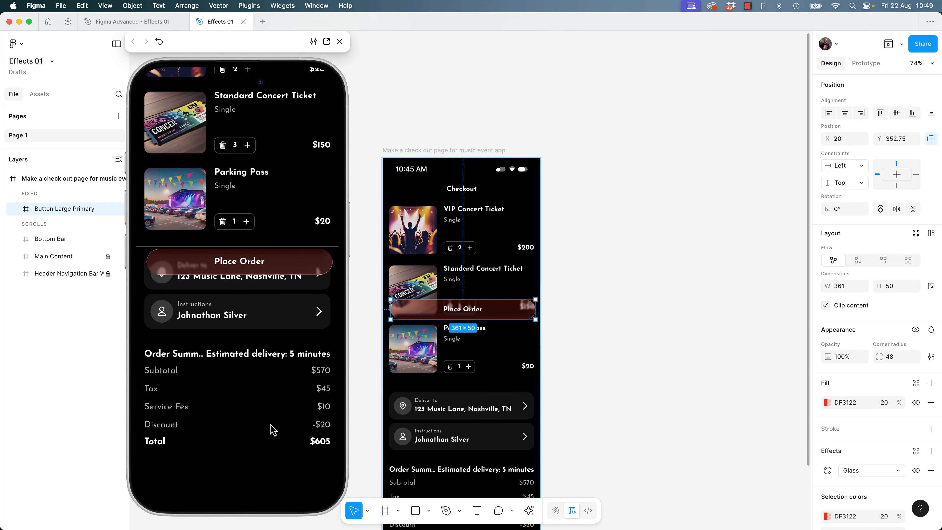
pyautogui.click(339, 42)
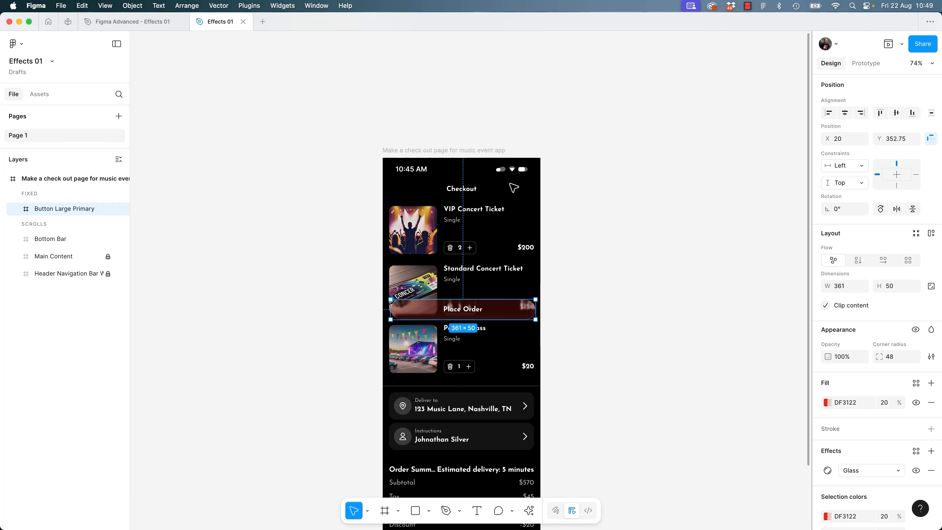
# Check the iPhone 16 dimensions in the prototype device list, keeping the current device.
pyautogui.click(488, 156)
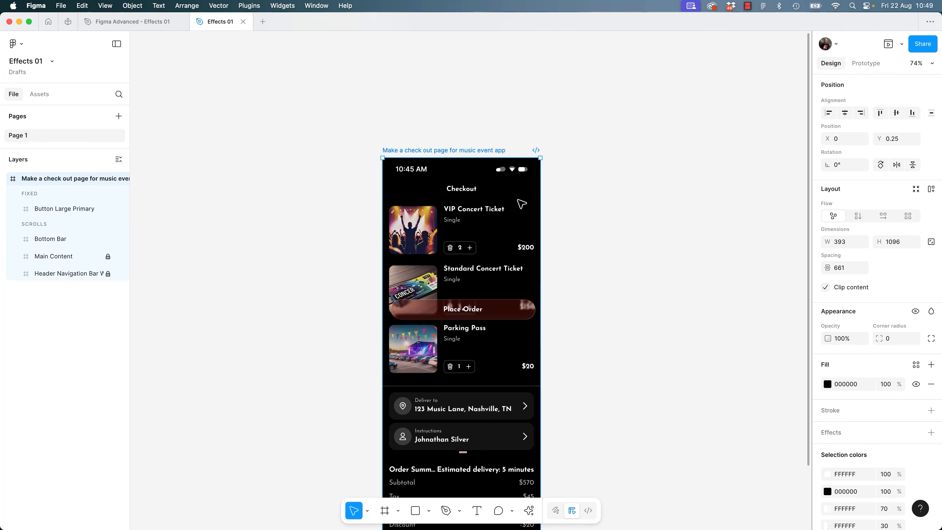
pyautogui.click(598, 191)
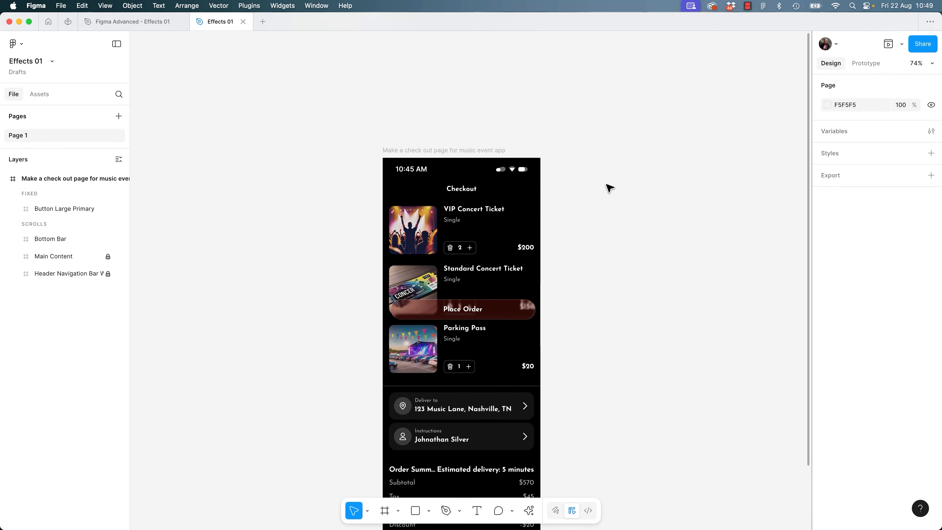
pyautogui.click(861, 64)
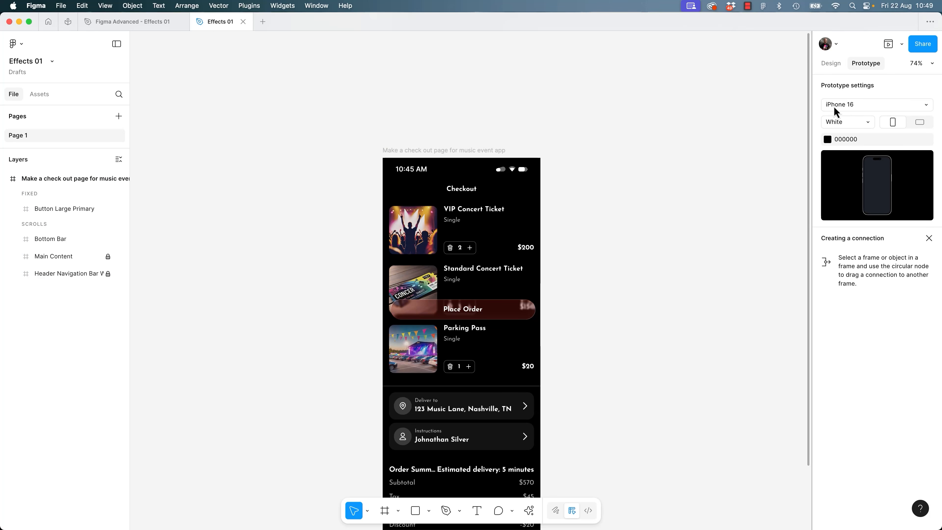
pyautogui.click(838, 106)
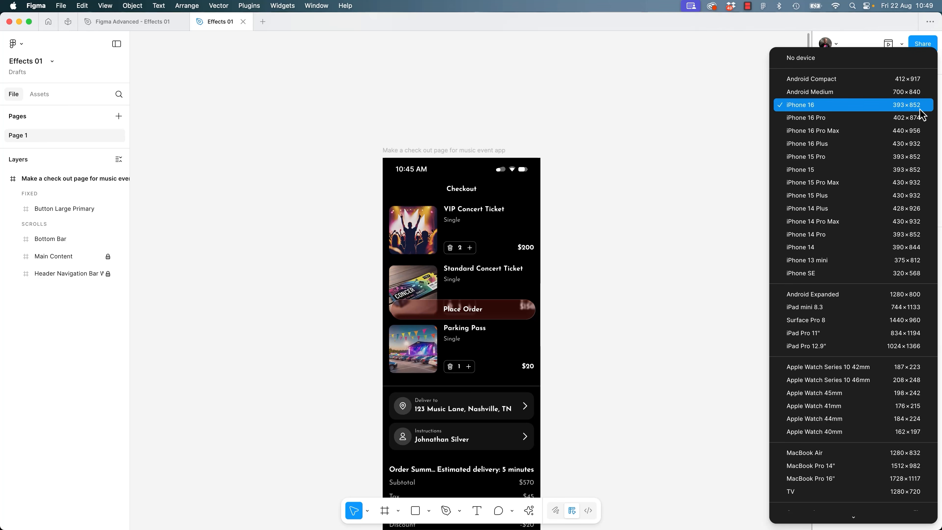
pyautogui.click(623, 213)
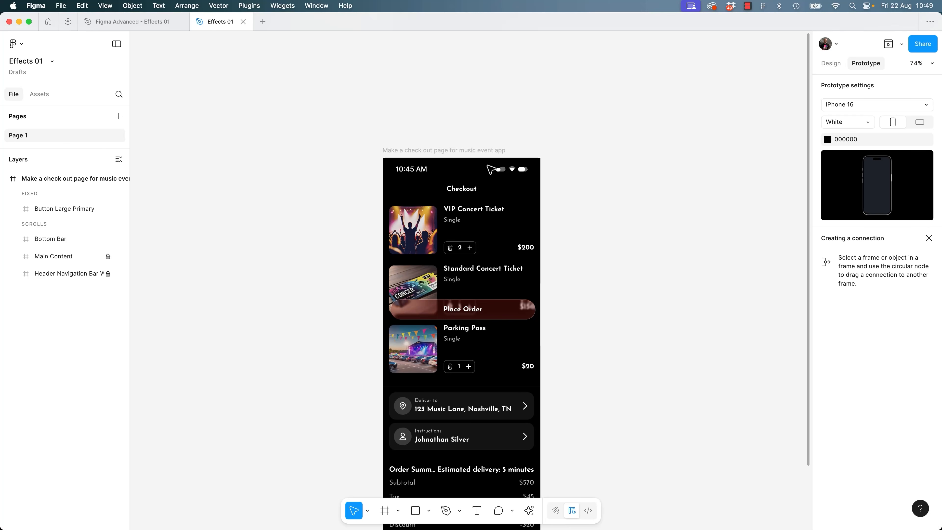
# Set the checkout page frame's height to 852.
pyautogui.click(486, 150)
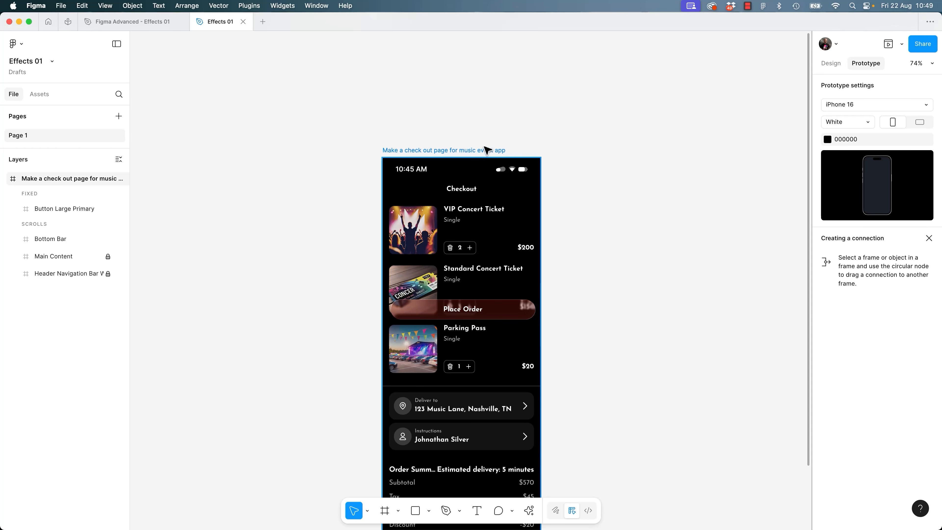
pyautogui.click(829, 65)
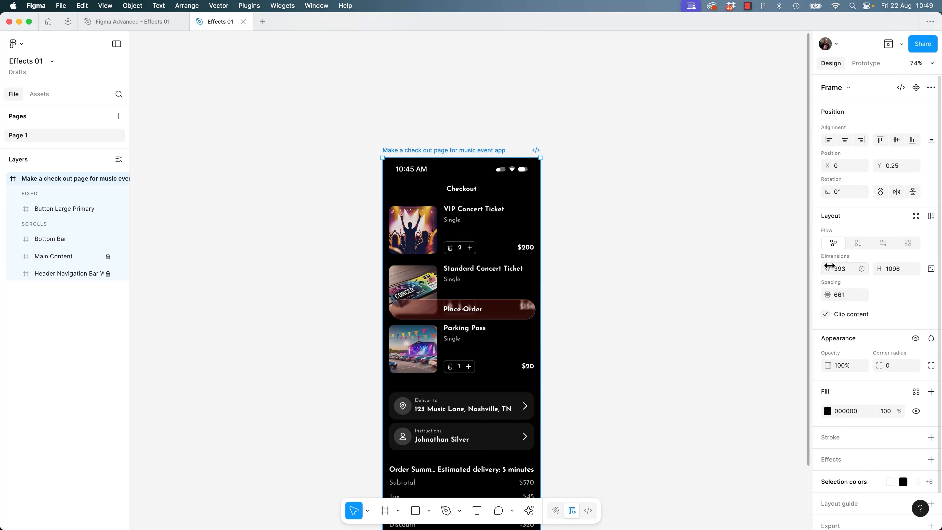
pyautogui.click(891, 275)
pyautogui.press('Return')
pyautogui.scroll(-2, 612, 351)
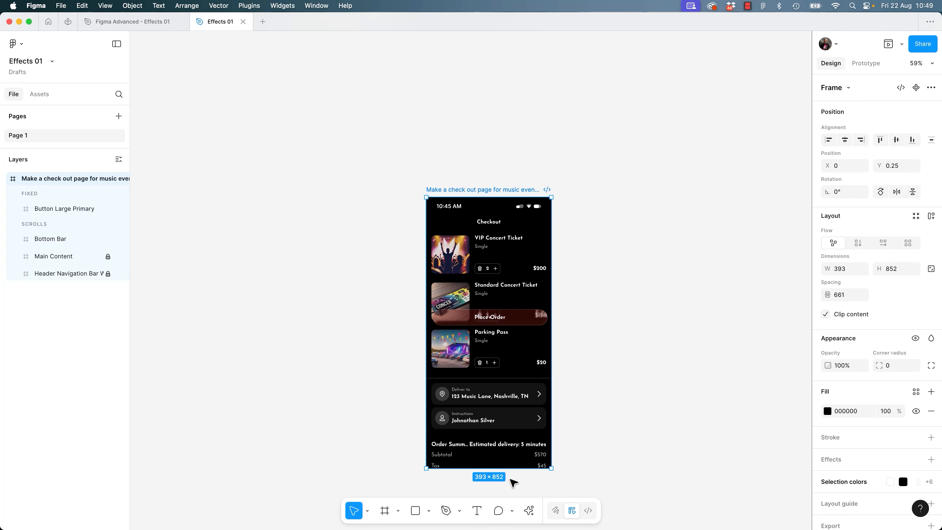
# Turn the checkout frame's Clip content off and back on twice to check the content extending beyond the frame.
pyautogui.click(825, 315)
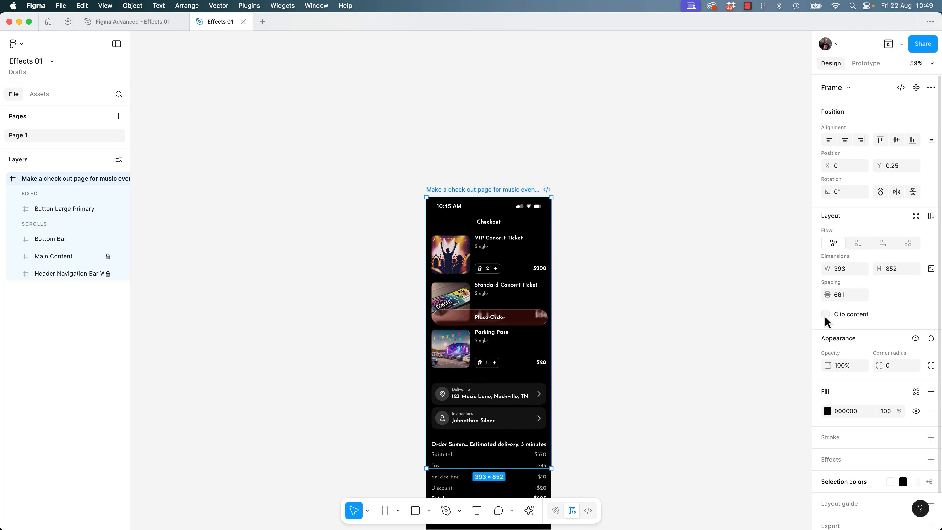
pyautogui.click(825, 314)
pyautogui.click(825, 315)
pyautogui.click(825, 314)
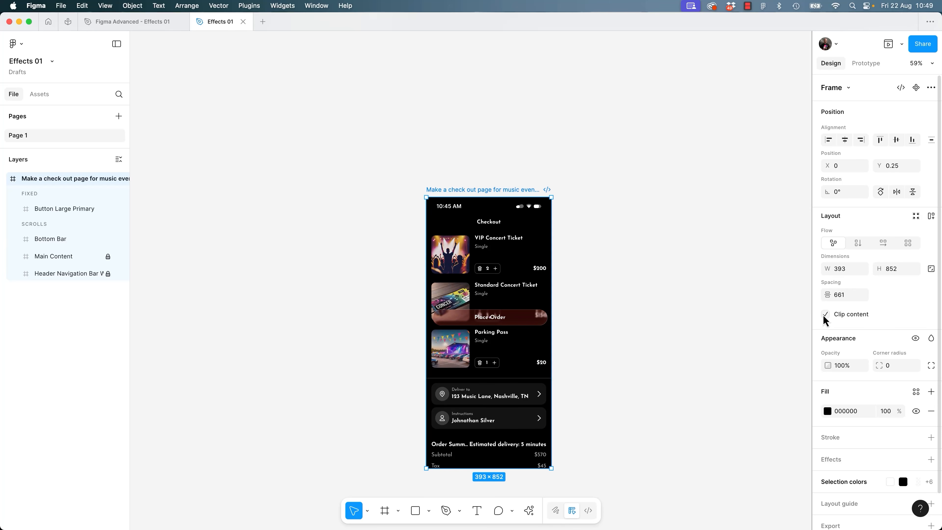
# Move the Place Order button near the frame's lower edge, at X 16 and Y 776.75, and set its vertical constraint to Bottom.
pyautogui.click(520, 317)
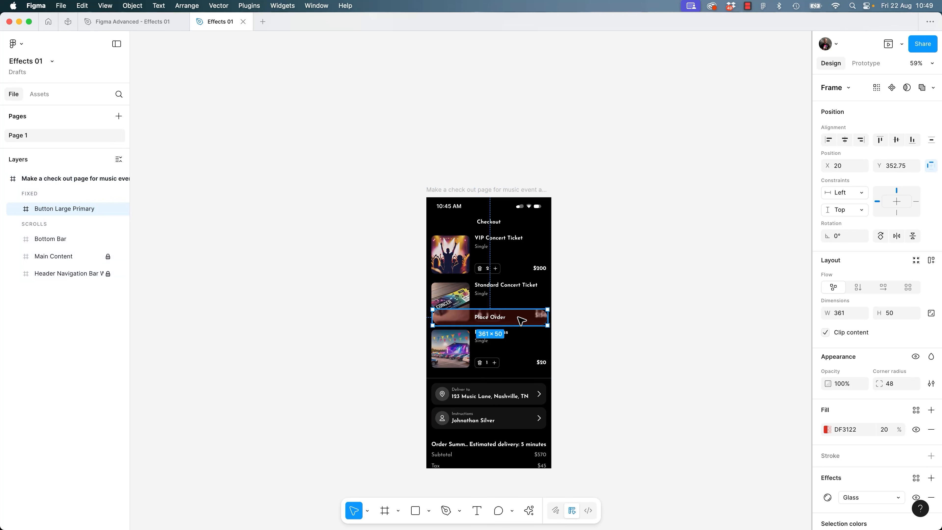
pyautogui.moveTo(521, 319); pyautogui.dragTo(520, 455)
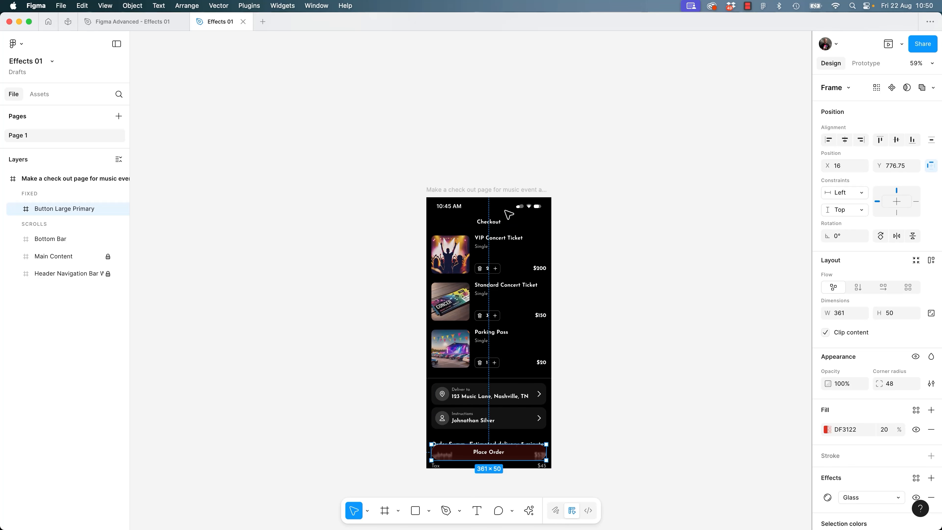
pyautogui.click(897, 211)
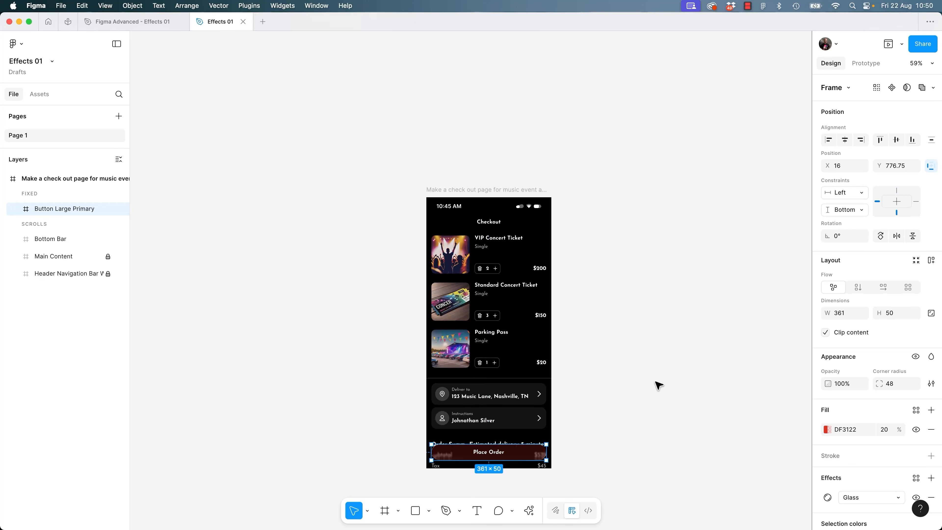
# Preview the checkout page with the repositioned Place Order button and scroll through its content twice.
pyautogui.click(637, 346)
pyautogui.click(887, 45)
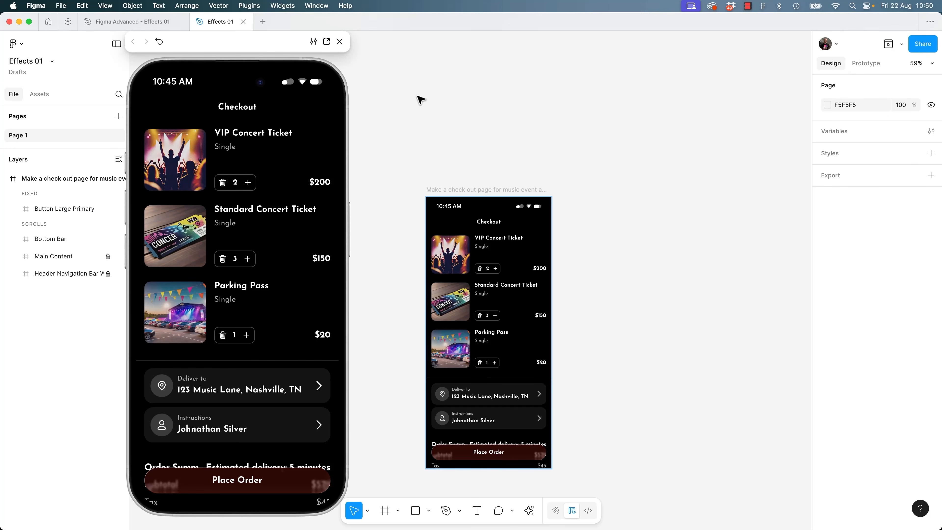
pyautogui.scroll(-5, 223, 362)
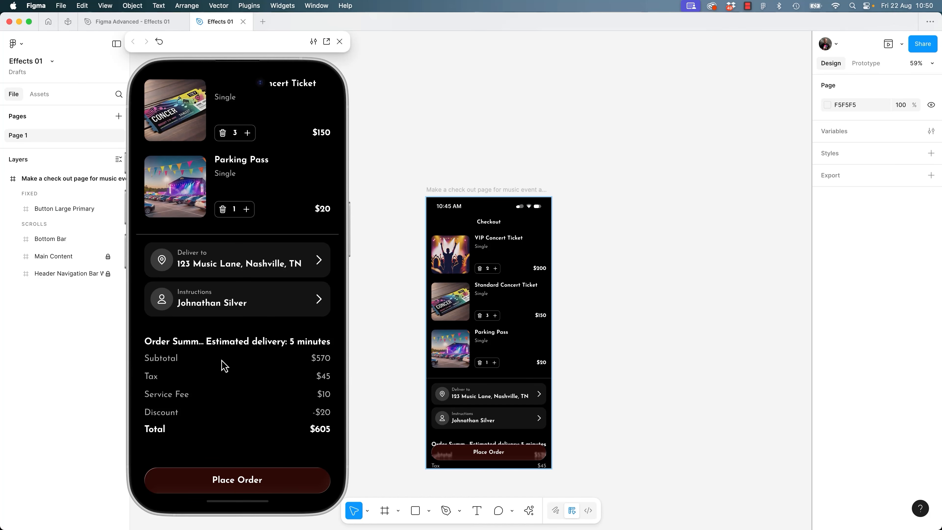
pyautogui.scroll(5, 224, 365)
pyautogui.scroll(-5, 227, 362)
pyautogui.scroll(5, 248, 177)
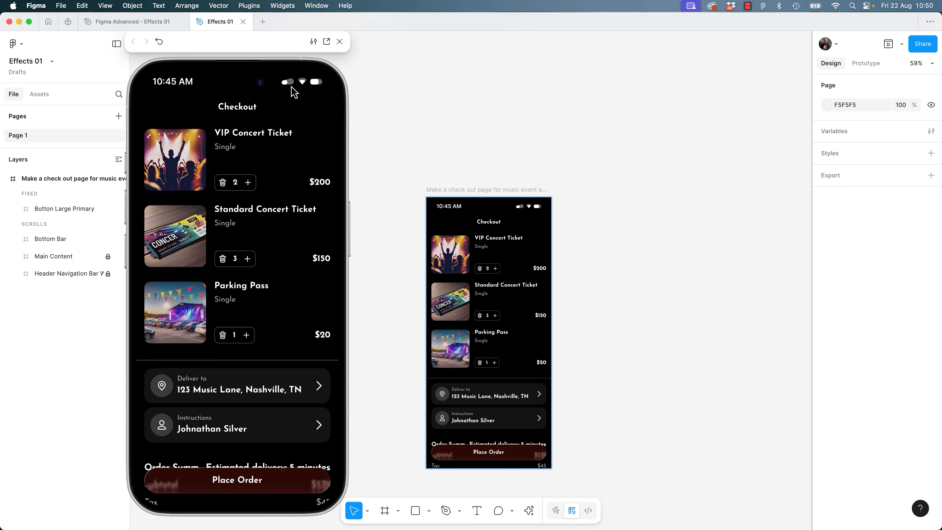
# Close the preview and look up the Remove all auto layout option for the checkout frame without applying it.
pyautogui.click(339, 41)
pyautogui.click(490, 190)
pyautogui.rightClick(492, 194)
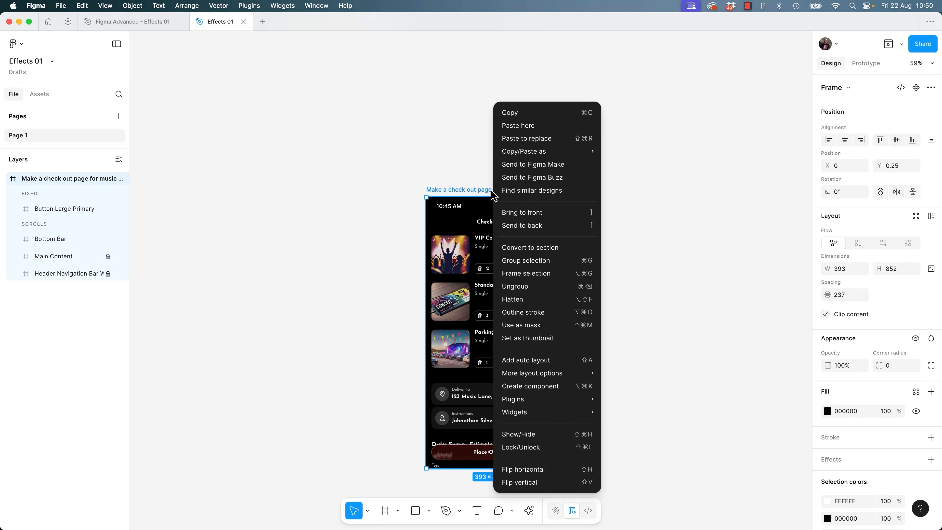
pyautogui.moveTo(558, 383)
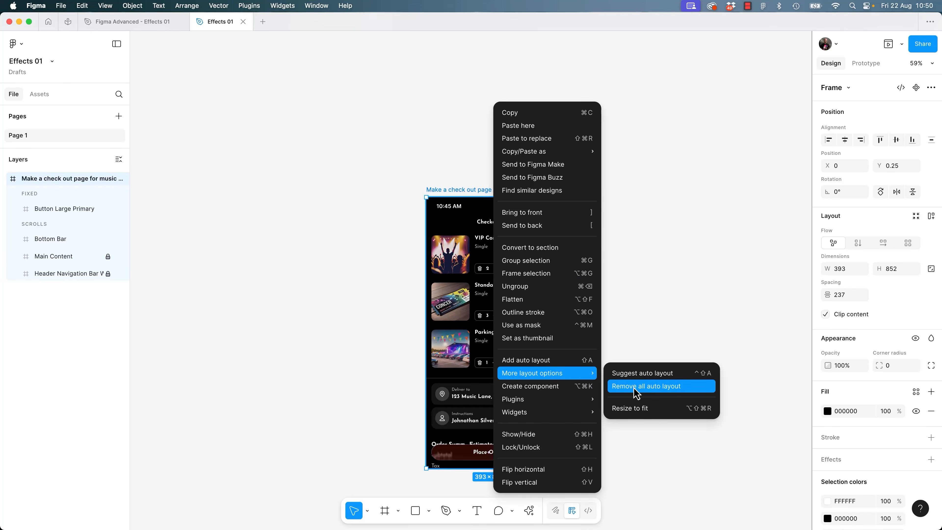
pyautogui.click(674, 256)
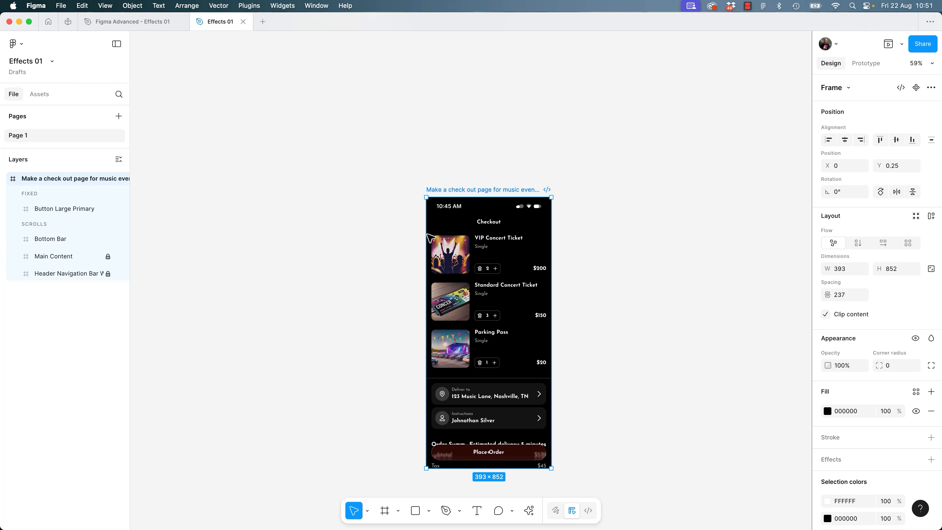
# Change the Place Order button's fill colour to white.
pyautogui.click(527, 451)
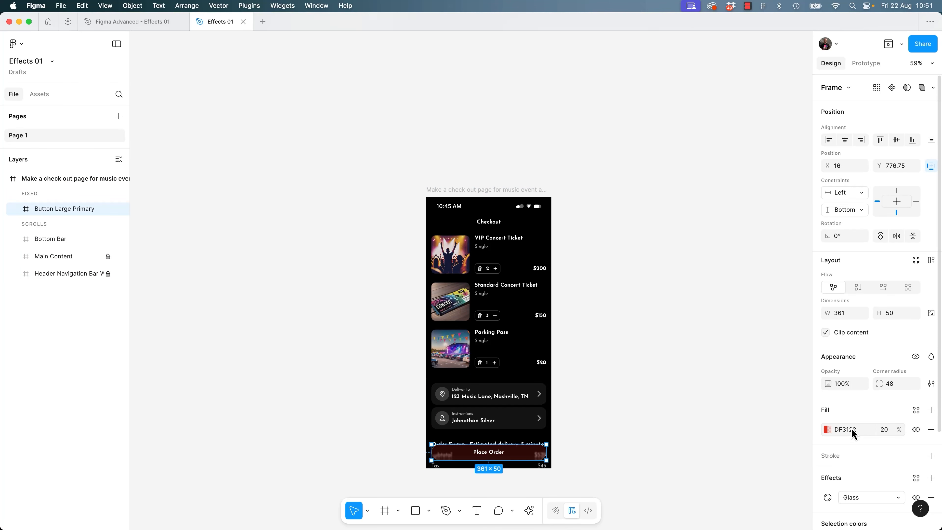
pyautogui.click(828, 429)
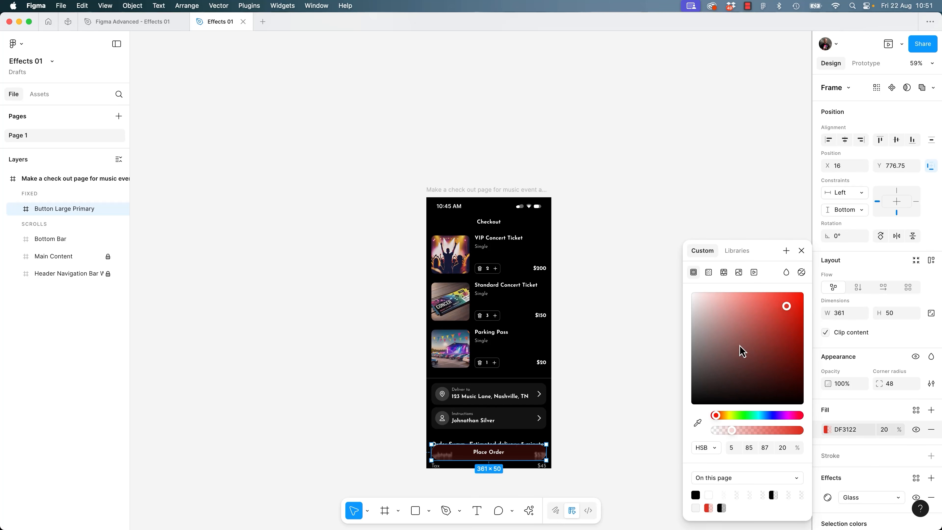
pyautogui.moveTo(740, 349); pyautogui.dragTo(662, 267)
pyautogui.click(600, 349)
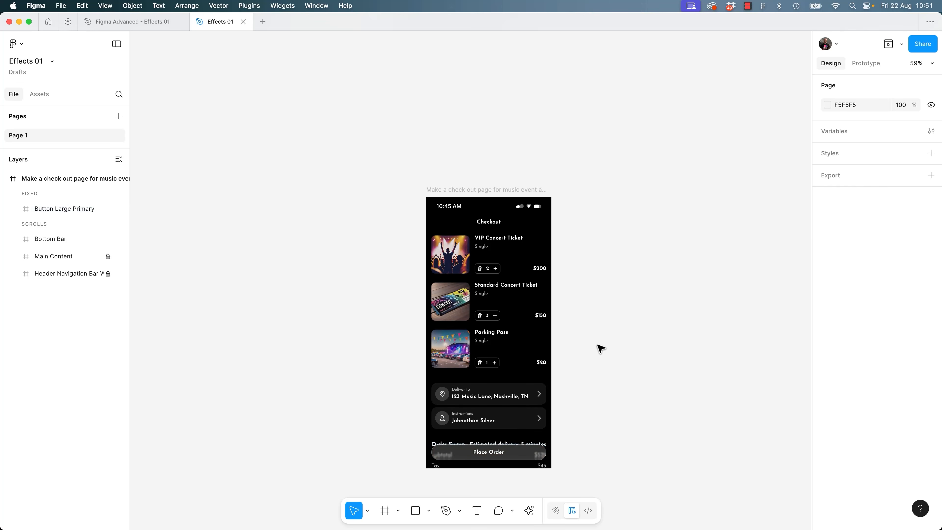
pyautogui.click(519, 190)
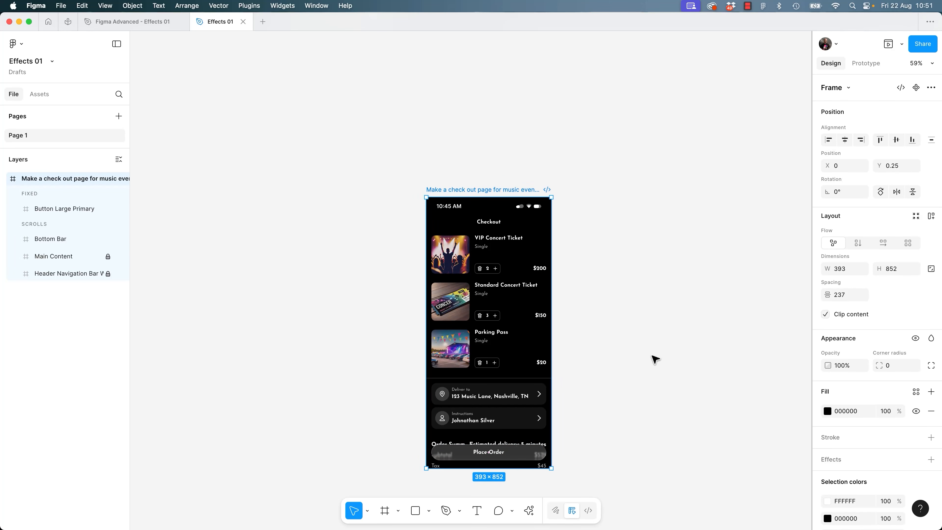
pyautogui.click(656, 362)
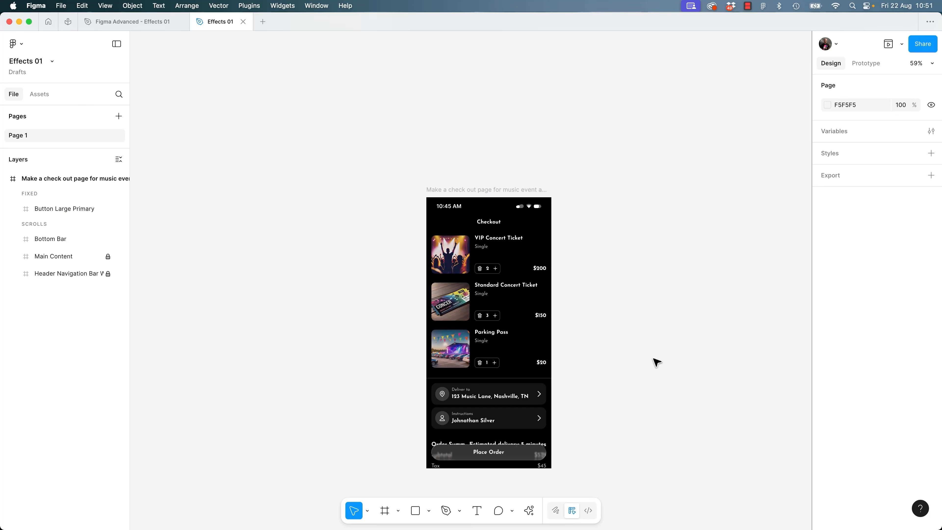
pyautogui.click(541, 454)
pyautogui.click(614, 403)
pyautogui.click(519, 189)
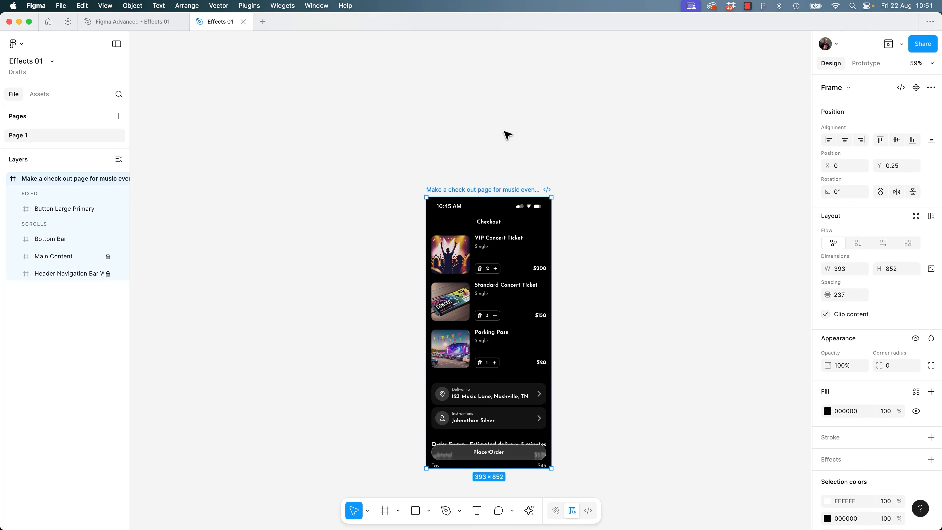
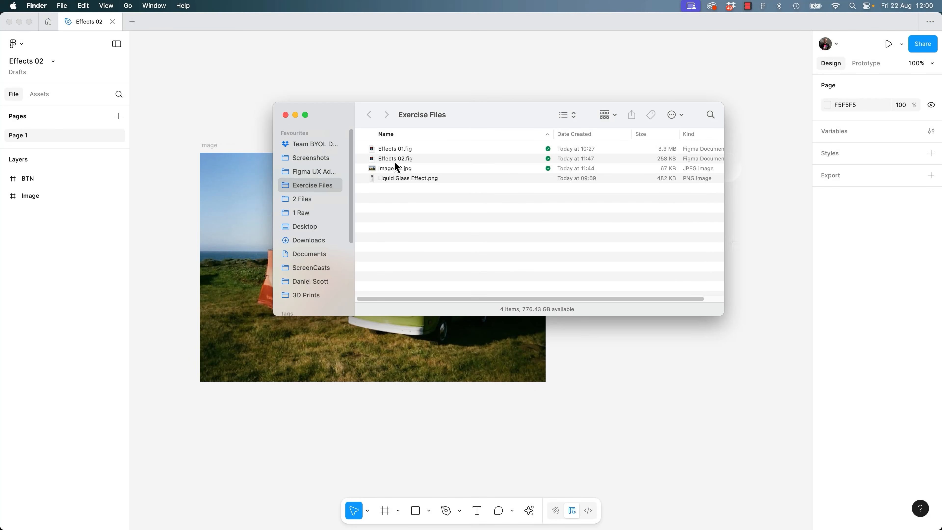
pyautogui.click(395, 162)
pyautogui.moveTo(509, 120); pyautogui.dragTo(513, 158)
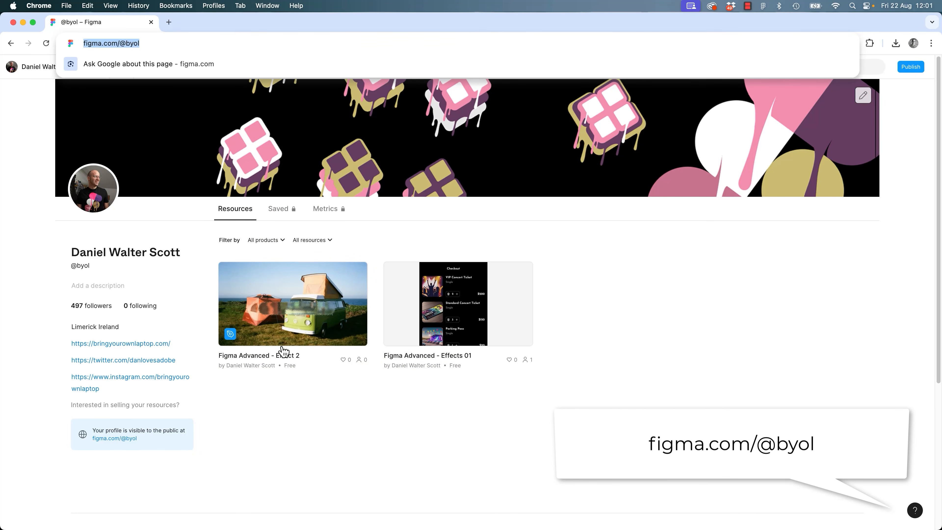
pyautogui.click(286, 336)
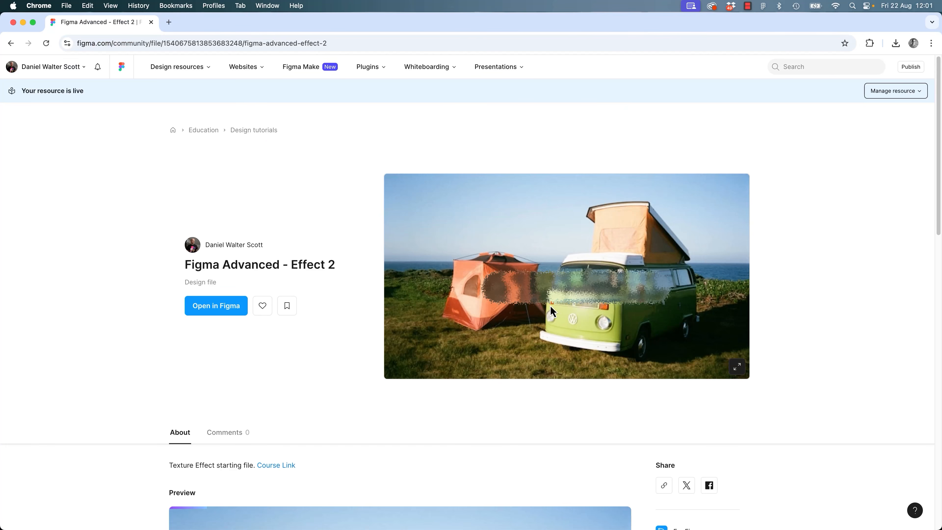
pyautogui.click(212, 310)
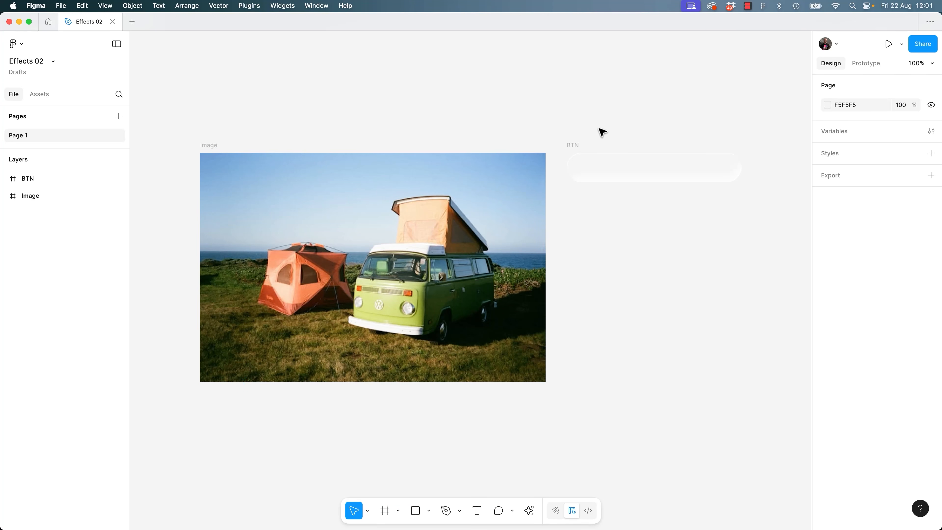
# Move the BTN frame onto the camper van photo at about X 158, Y 193 and add a Texture effect to it.
pyautogui.moveTo(601, 159); pyautogui.dragTo(331, 264)
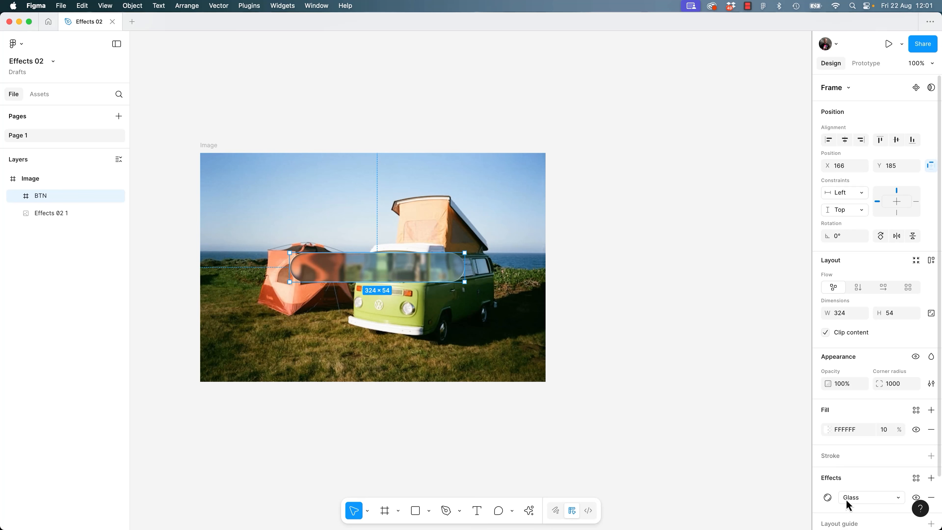
pyautogui.scroll(-2, 844, 482)
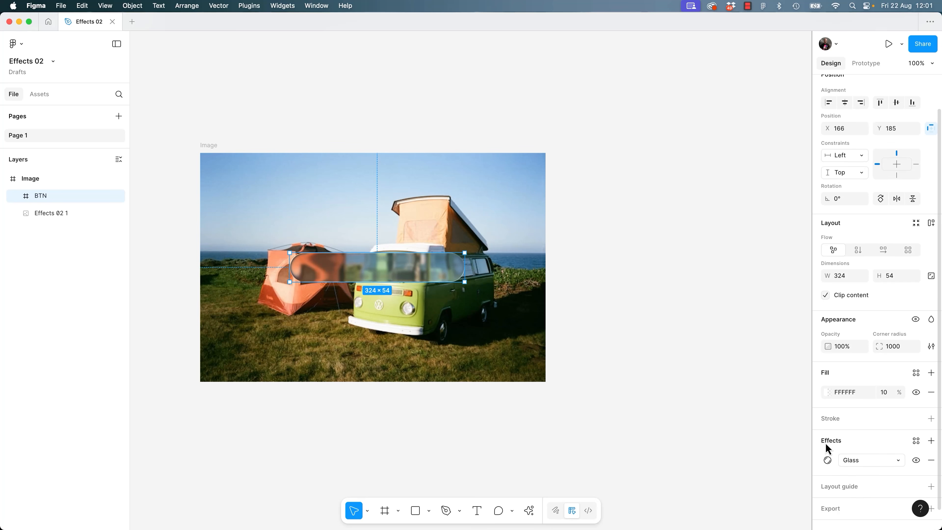
pyautogui.click(931, 441)
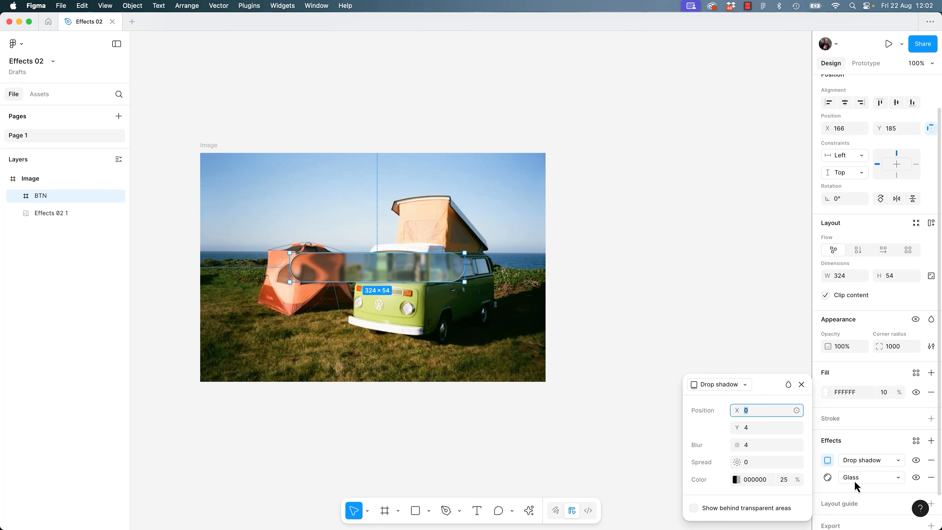
pyautogui.moveTo(388, 269); pyautogui.dragTo(358, 209)
pyautogui.click(719, 386)
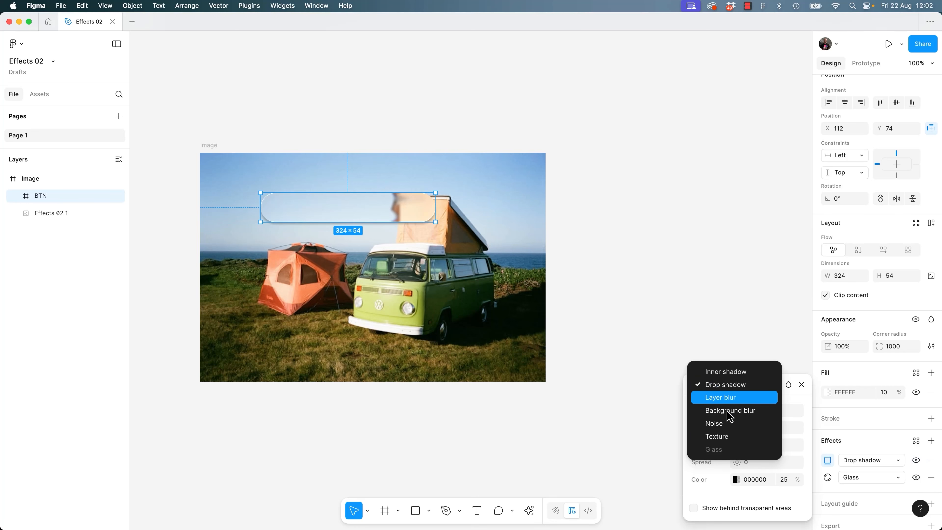
pyautogui.click(727, 437)
pyautogui.moveTo(357, 210); pyautogui.dragTo(387, 278)
pyautogui.press('super+equal')
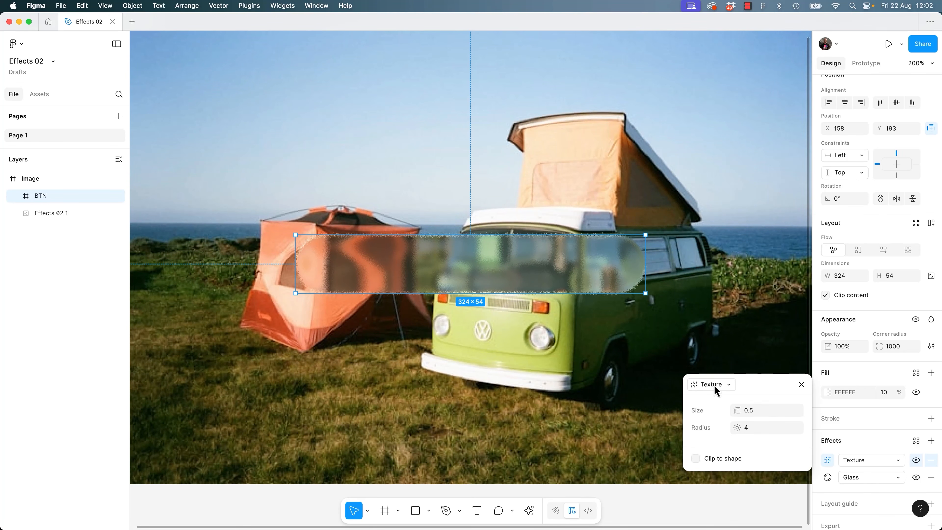
# Set the BTN Texture effect's size to 3.3 and radius to 4.1, and enable Clip to shape.
pyautogui.moveTo(731, 410); pyautogui.dragTo(735, 410)
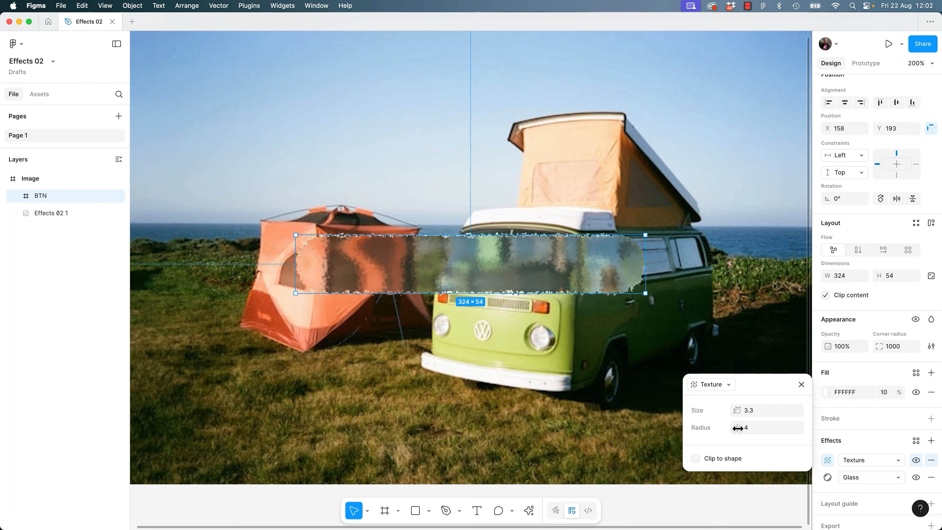
pyautogui.moveTo(737, 428)
pyautogui.mouseDown()
pyautogui.moveTo(693, 432)
pyautogui.moveTo(741, 432)
pyautogui.mouseUp()
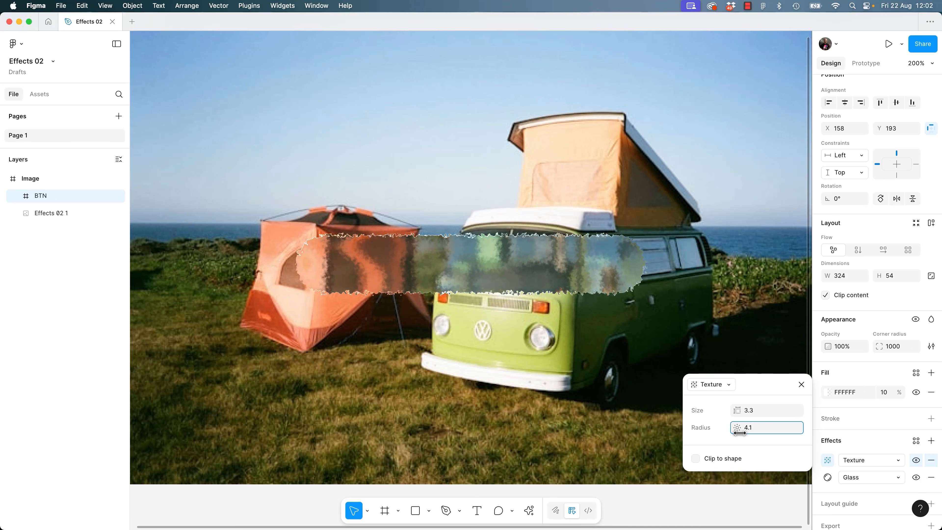
pyautogui.click(512, 198)
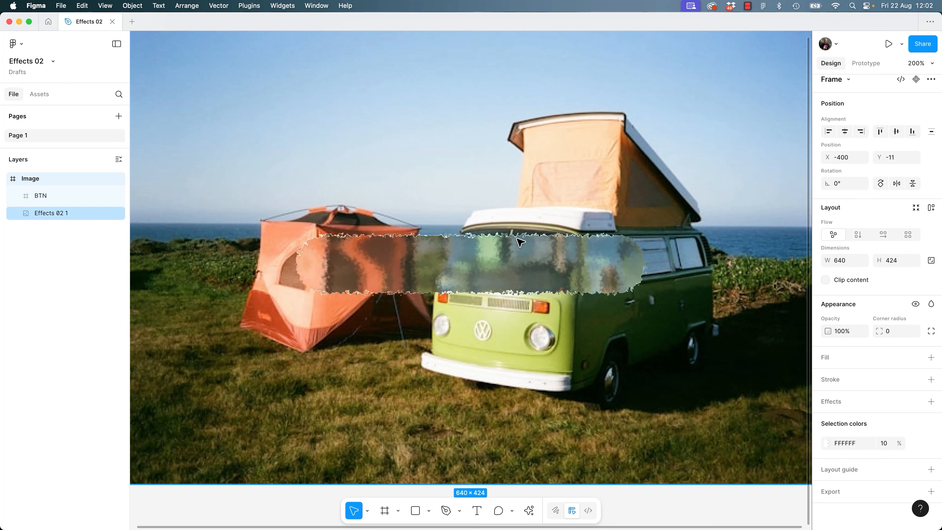
pyautogui.click(520, 256)
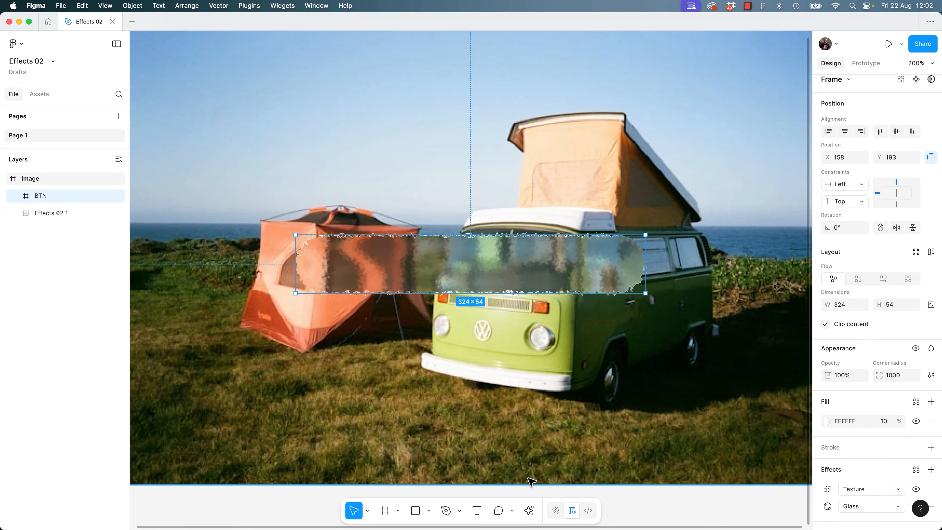
pyautogui.click(828, 490)
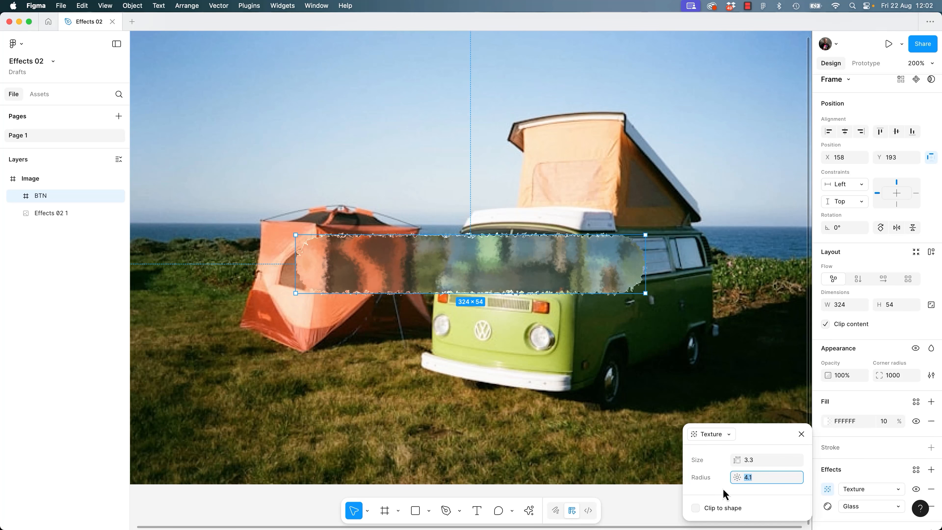
pyautogui.click(695, 508)
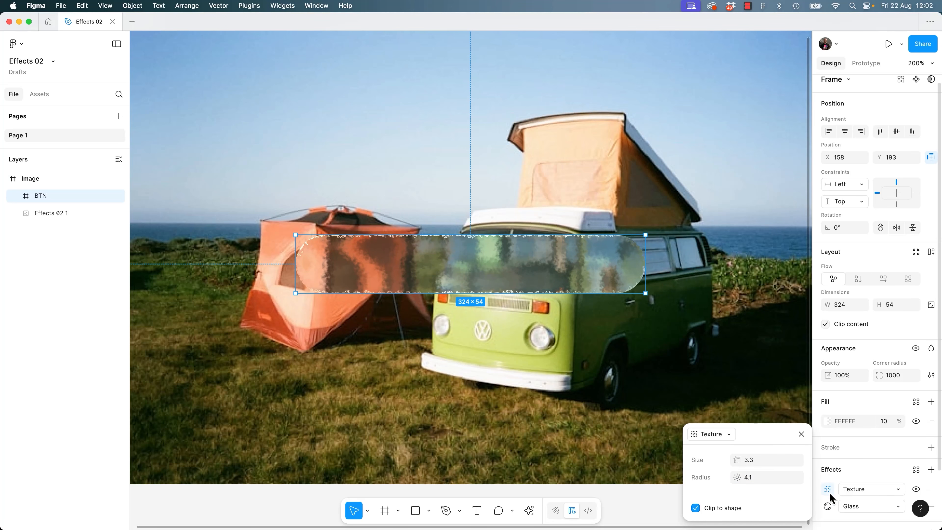
# Set the BTN Glass effect's light to -50° and 56% and its depth to 10, and move the button to X 181, Y 199.
pyautogui.click(828, 507)
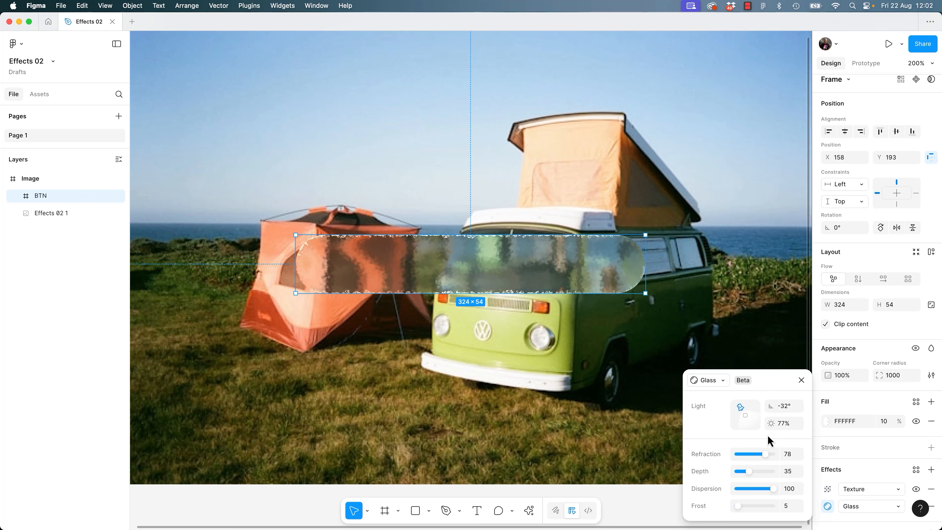
pyautogui.moveTo(749, 410); pyautogui.dragTo(777, 429)
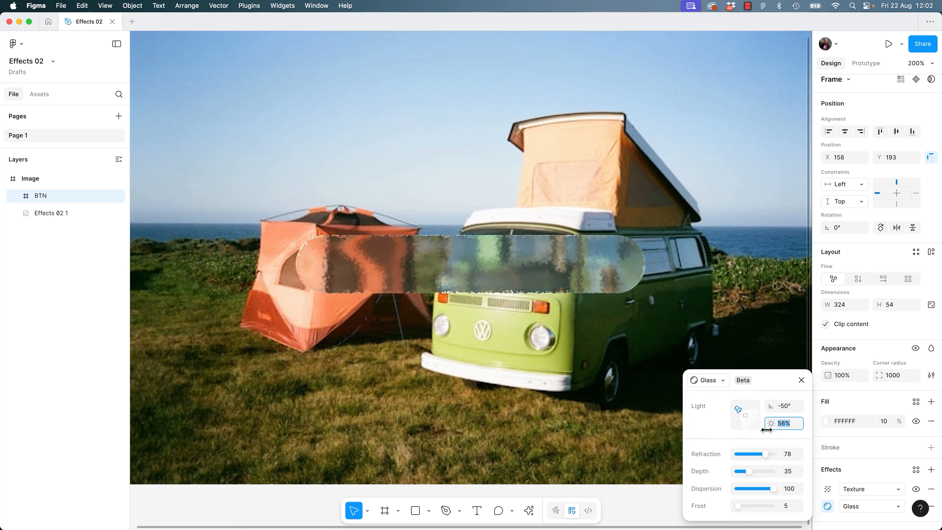
pyautogui.moveTo(749, 471)
pyautogui.mouseDown()
pyautogui.moveTo(727, 479)
pyautogui.moveTo(741, 474)
pyautogui.mouseUp()
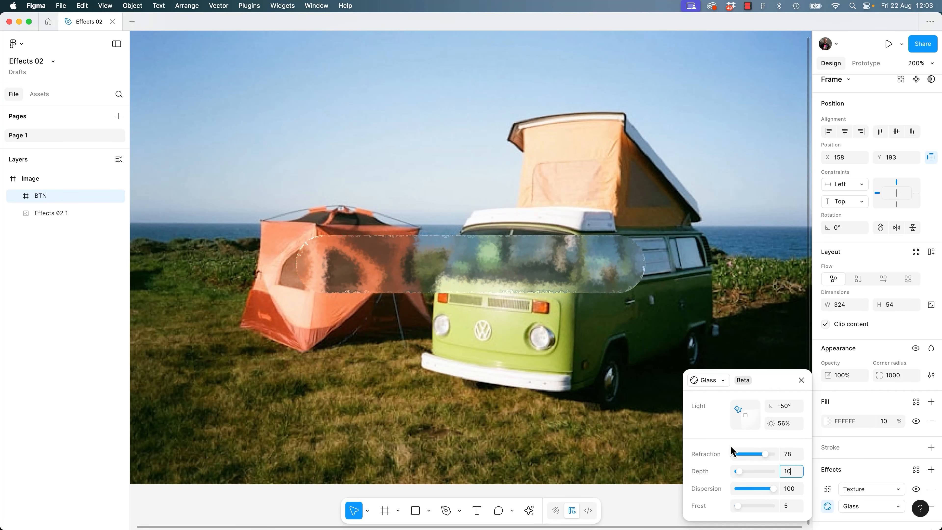
pyautogui.click(801, 380)
pyautogui.moveTo(555, 252)
pyautogui.mouseDown()
pyautogui.moveTo(652, 215)
pyautogui.moveTo(558, 226)
pyautogui.moveTo(551, 269)
pyautogui.mouseUp()
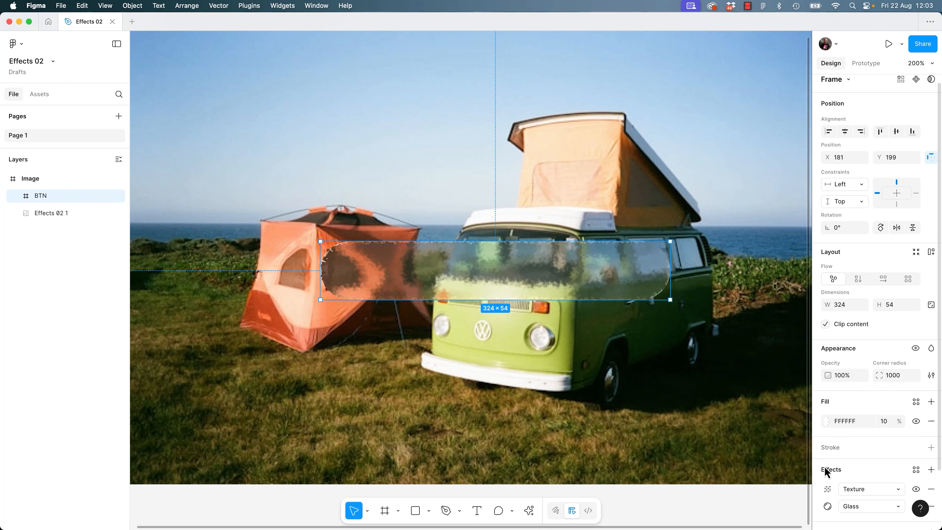
# Add a Noise effect to the BTN frame and inspect its grain up close.
pyautogui.click(931, 470)
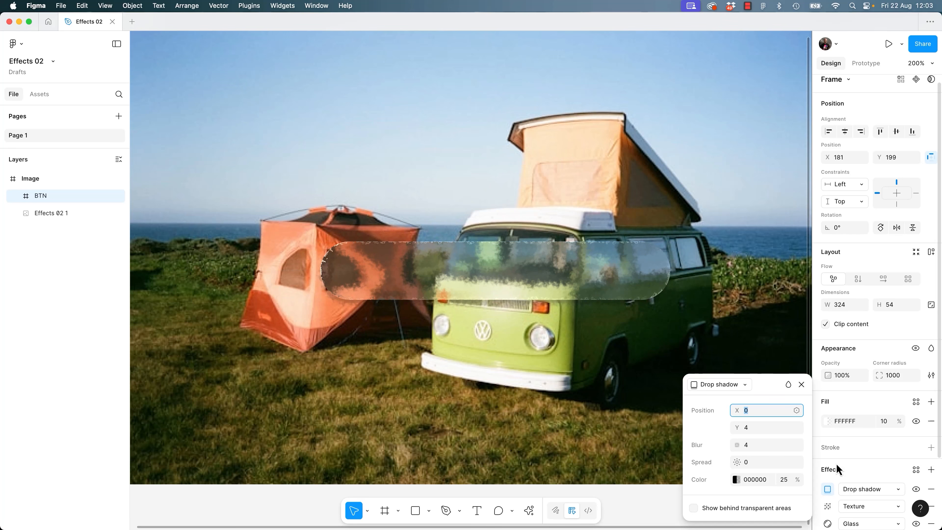
pyautogui.click(715, 386)
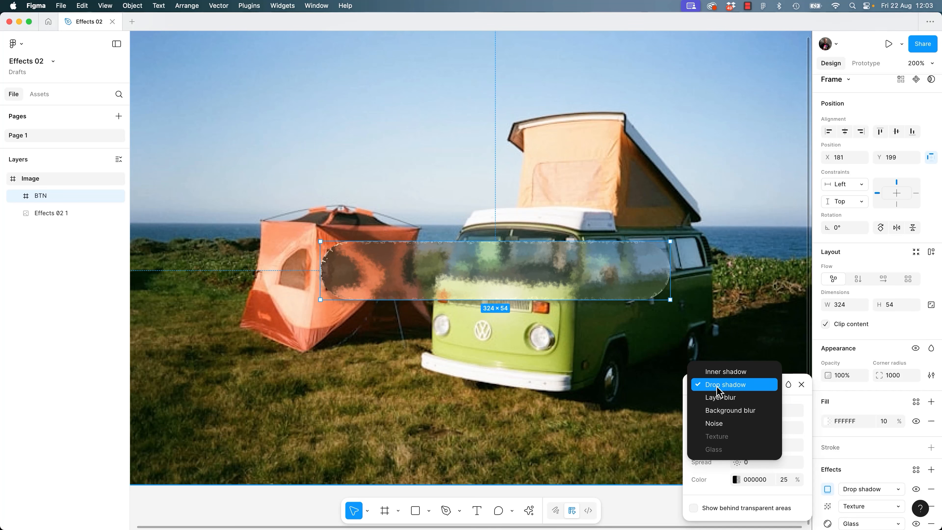
pyautogui.click(716, 423)
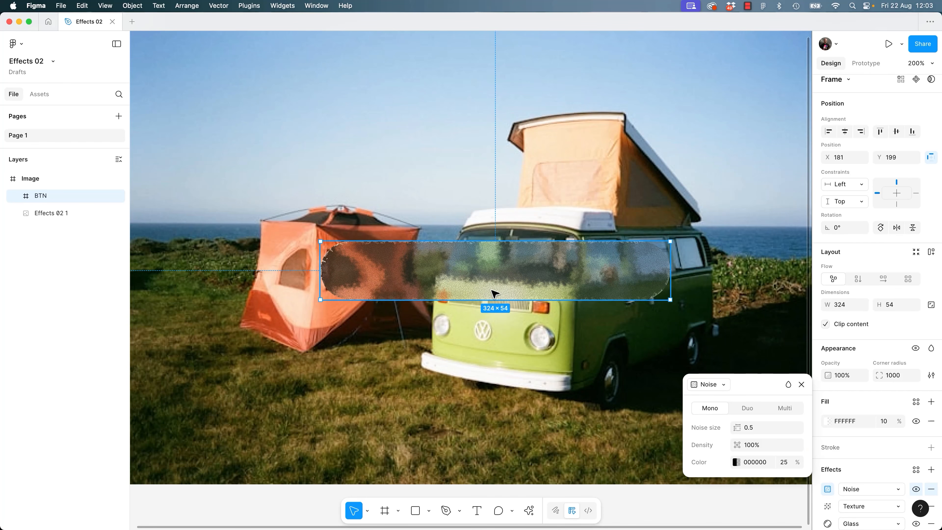
pyautogui.press('+')
pyautogui.press('-')
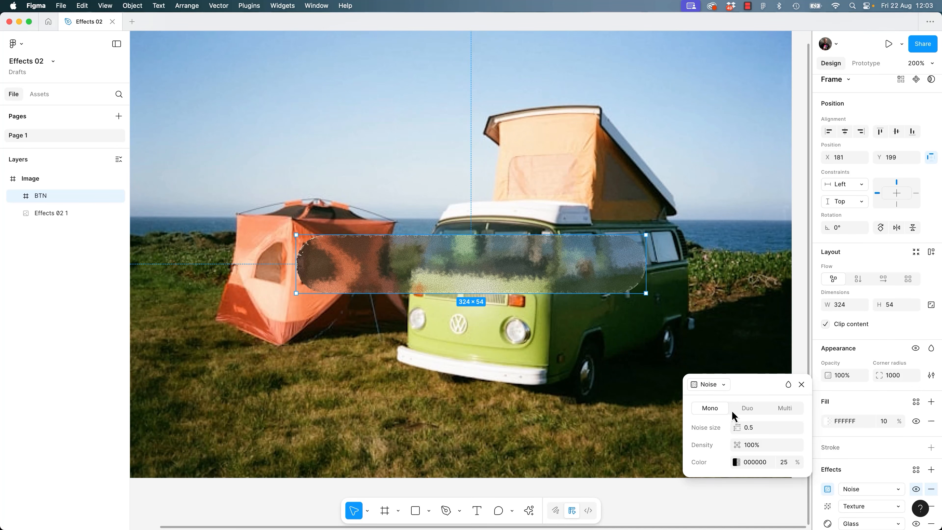
# Try the Duo noise type on the BTN frame, switch it to Multi, and examine the coloured grain at 1600%.
pyautogui.click(755, 408)
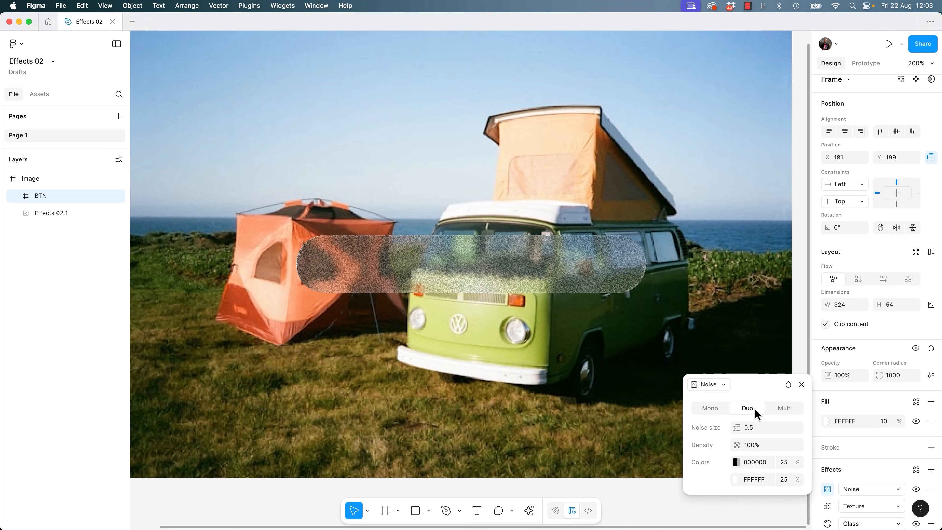
pyautogui.click(779, 410)
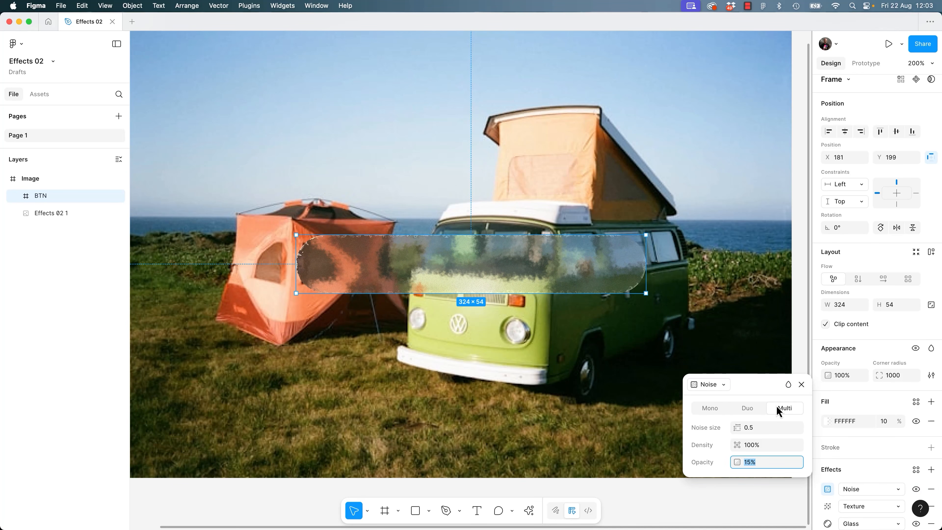
pyautogui.press('super+plus')
pyautogui.press('super+plus')
pyautogui.press('super+plus')
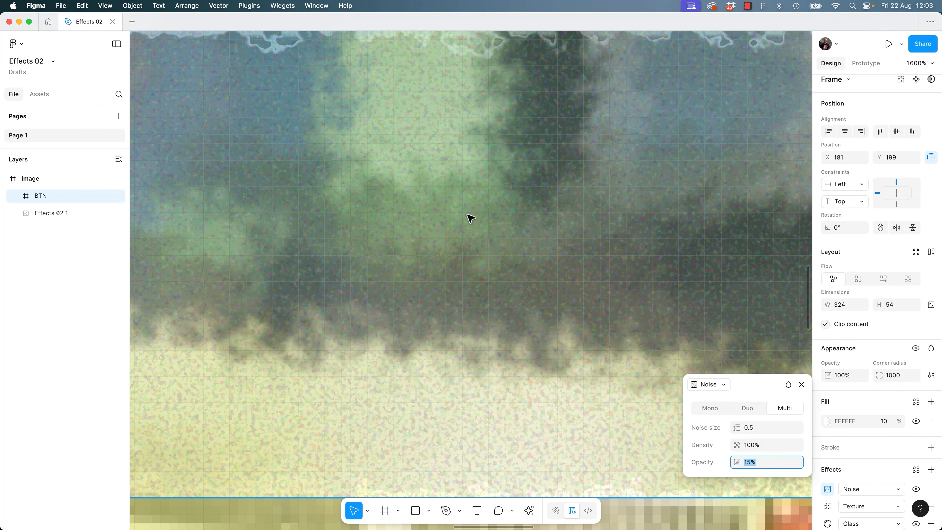
# Increase the noise size of the BTN frame's Multi Noise effect and close its settings.
pyautogui.hotkey('shift', '0')
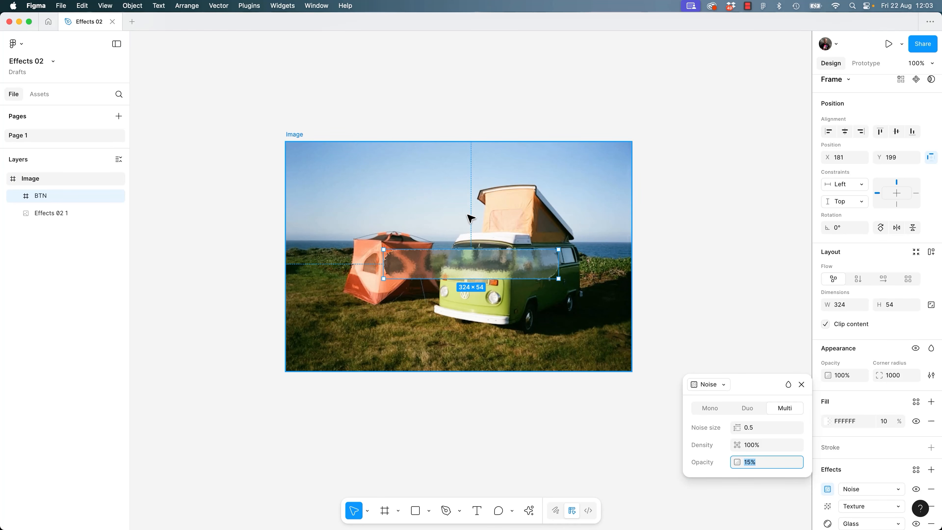
pyautogui.press('super+plus')
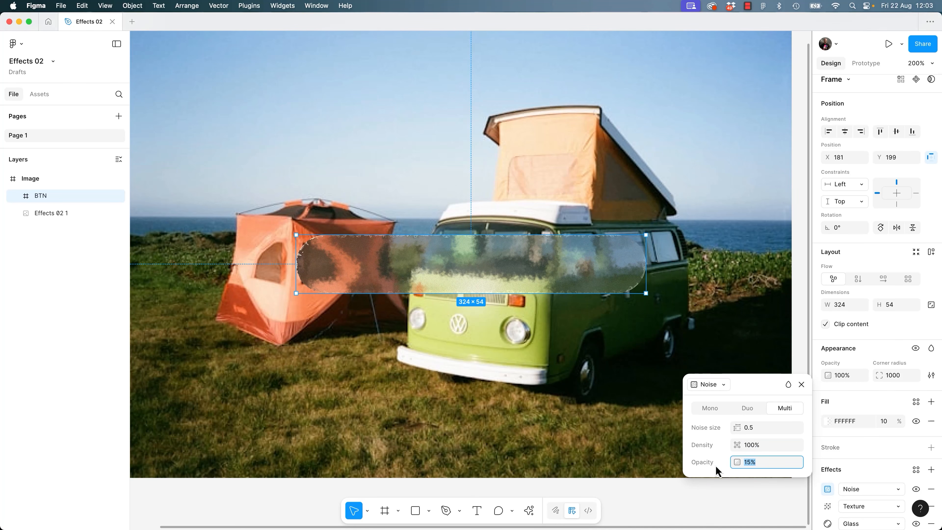
pyautogui.moveTo(737, 428); pyautogui.dragTo(756, 428)
pyautogui.click(802, 385)
pyautogui.scroll(-2, 845, 476)
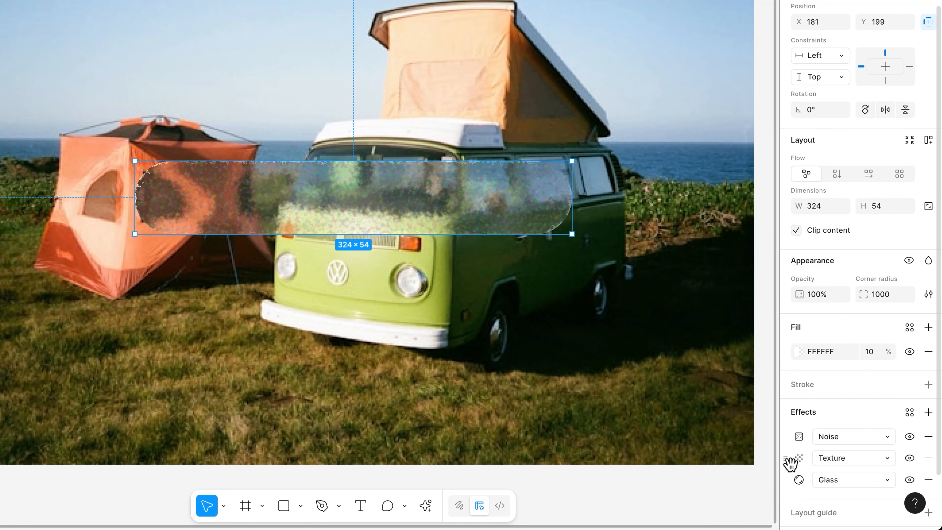
# Try the BTN Texture effect above Noise, and restore the order to Noise, Texture, Glass.
pyautogui.click(790, 462)
pyautogui.moveTo(790, 462); pyautogui.dragTo(793, 437)
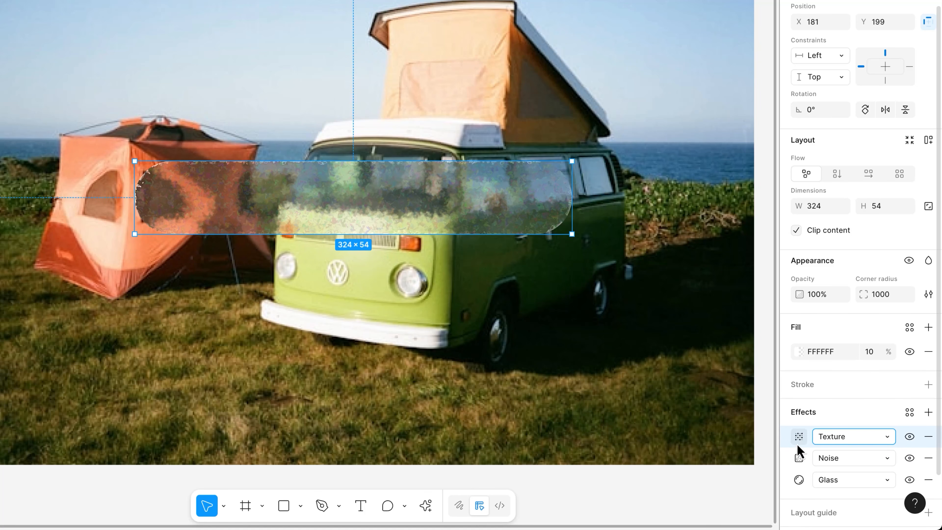
pyautogui.moveTo(788, 441)
pyautogui.mouseDown()
pyautogui.moveTo(790, 469)
pyautogui.moveTo(792, 436)
pyautogui.mouseUp()
pyautogui.moveTo(793, 475); pyautogui.dragTo(788, 497)
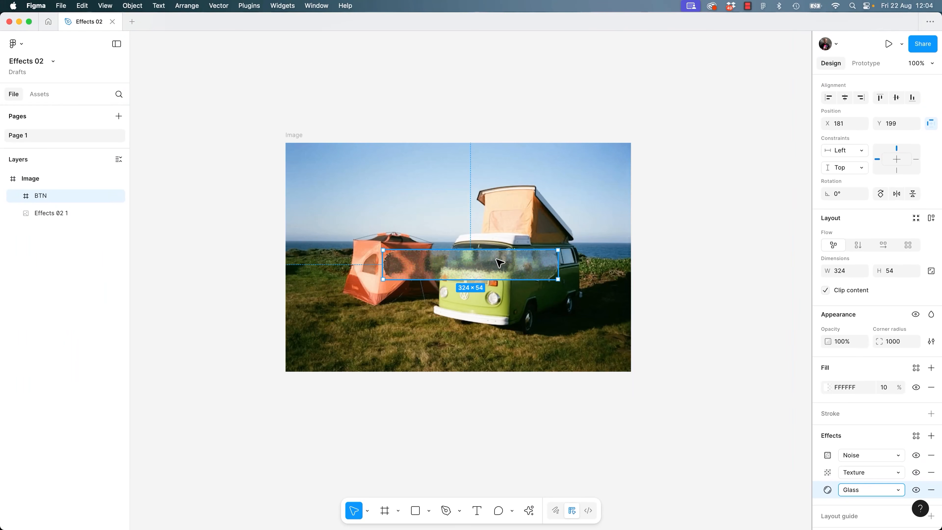
# Move the BTN frame off the photo onto the canvas, and add a Noise effect to the Image frame.
pyautogui.moveTo(500, 262); pyautogui.dragTo(790, 280)
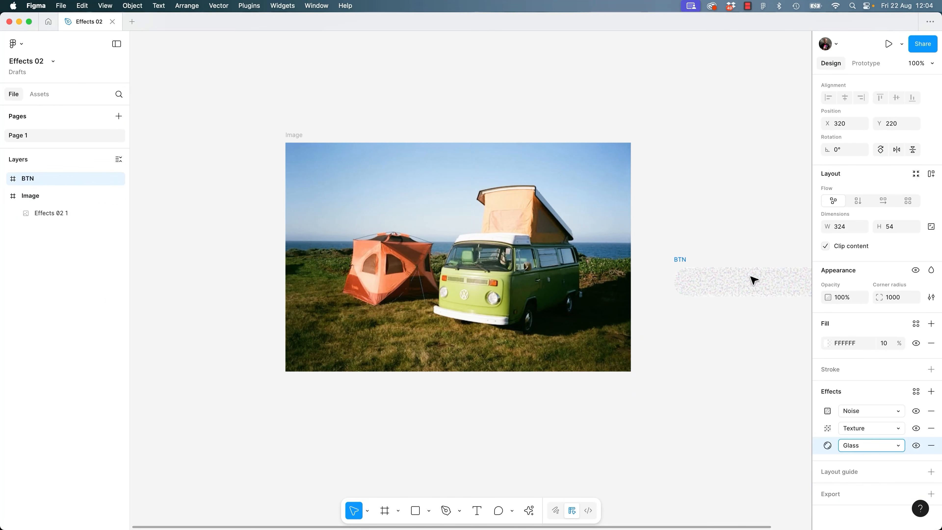
pyautogui.click(526, 277)
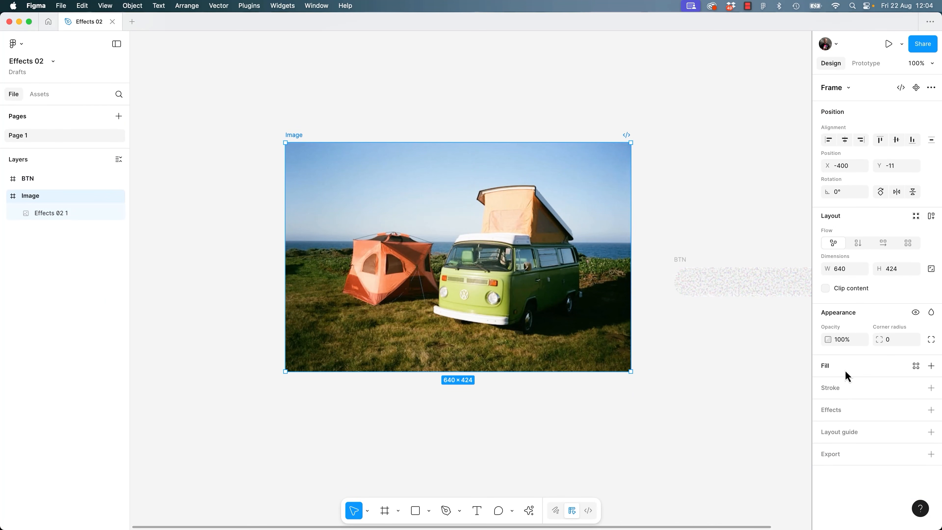
pyautogui.click(931, 410)
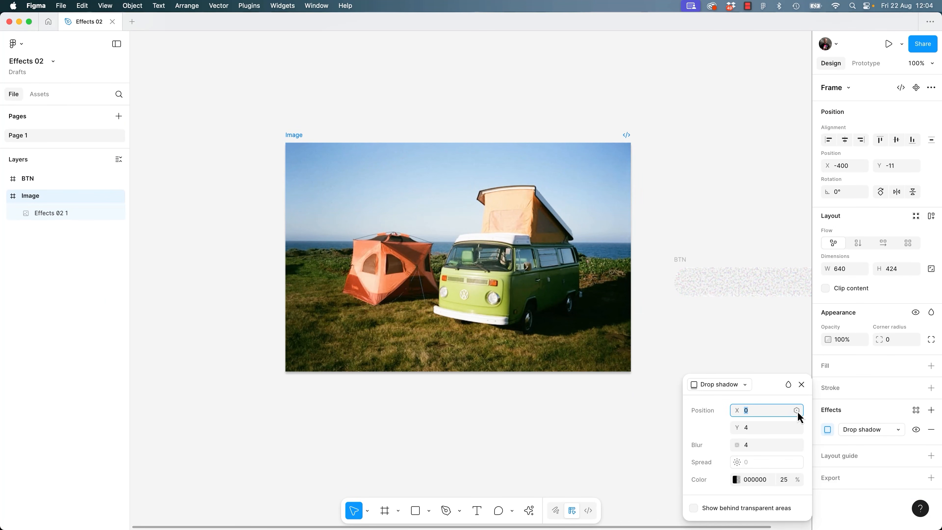
pyautogui.click(735, 389)
pyautogui.click(734, 423)
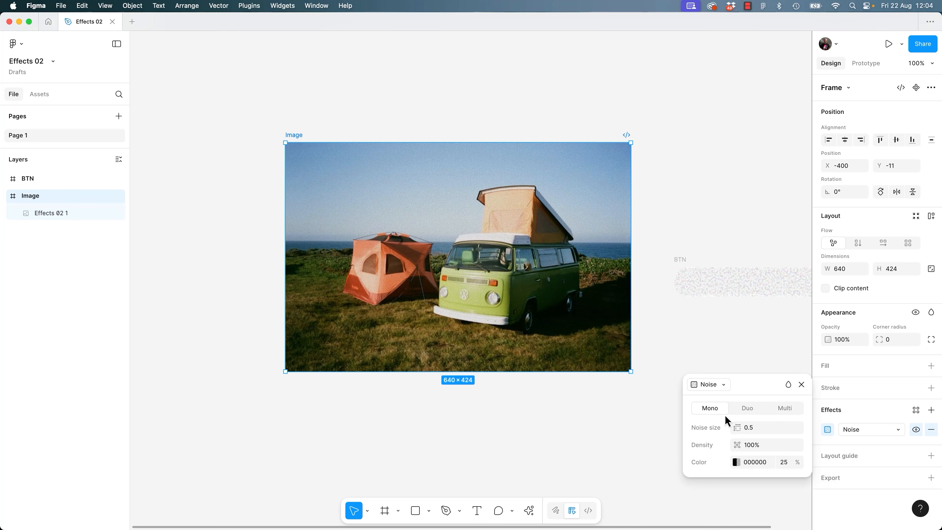
# Inspect the Image frame's noise grain at 400%, close its settings, and compare the photo with the noise hidden and shown.
pyautogui.scroll(5, 511, 328)
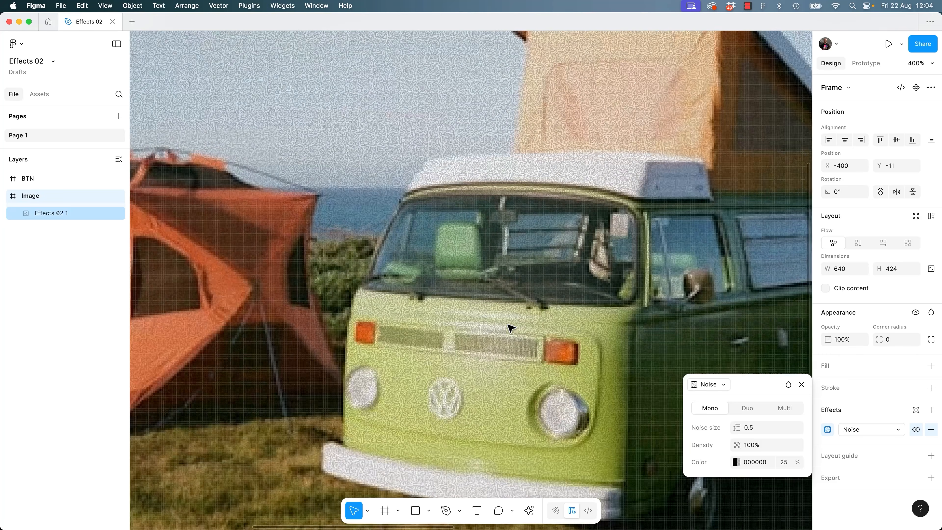
pyautogui.scroll(-5, 511, 328)
pyautogui.scroll(5, 511, 328)
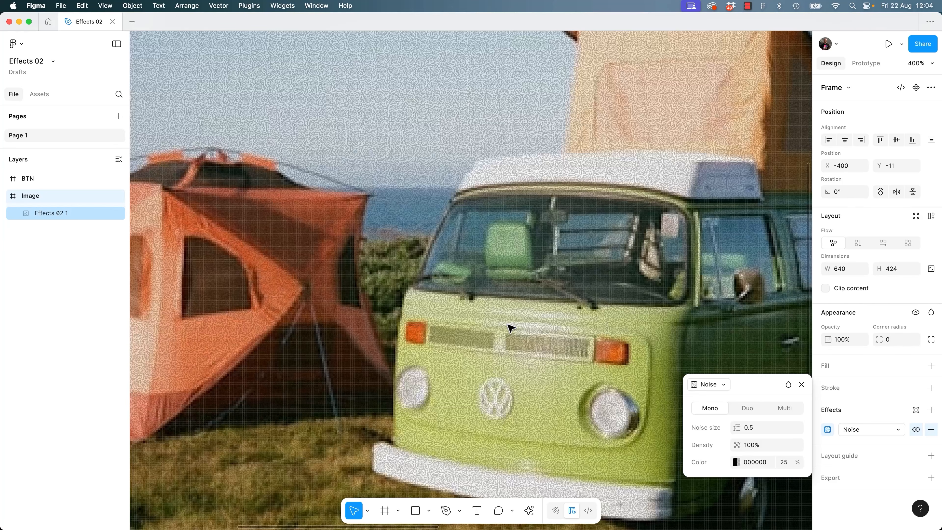
pyautogui.press('super+minus')
pyautogui.press('super+minus')
pyautogui.press('Escape')
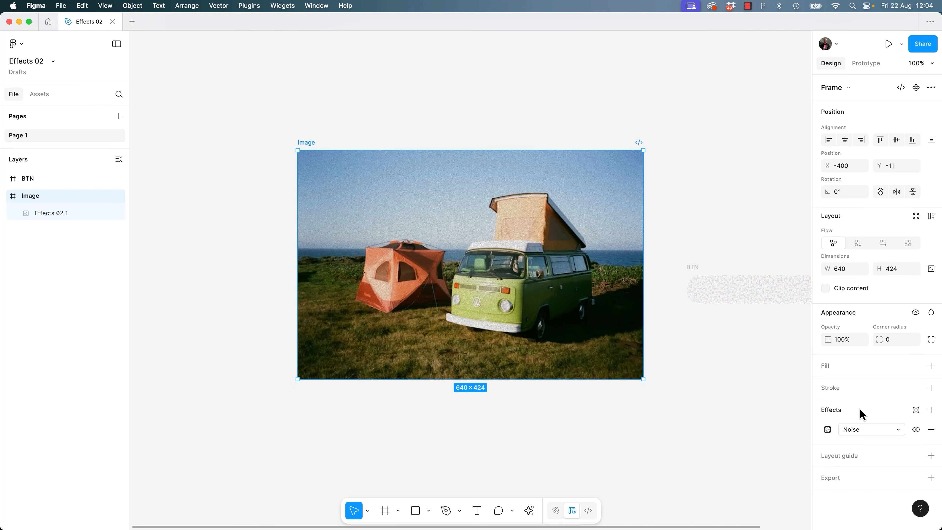
pyautogui.click(916, 430)
pyautogui.click(916, 429)
pyautogui.click(916, 429)
pyautogui.click(916, 430)
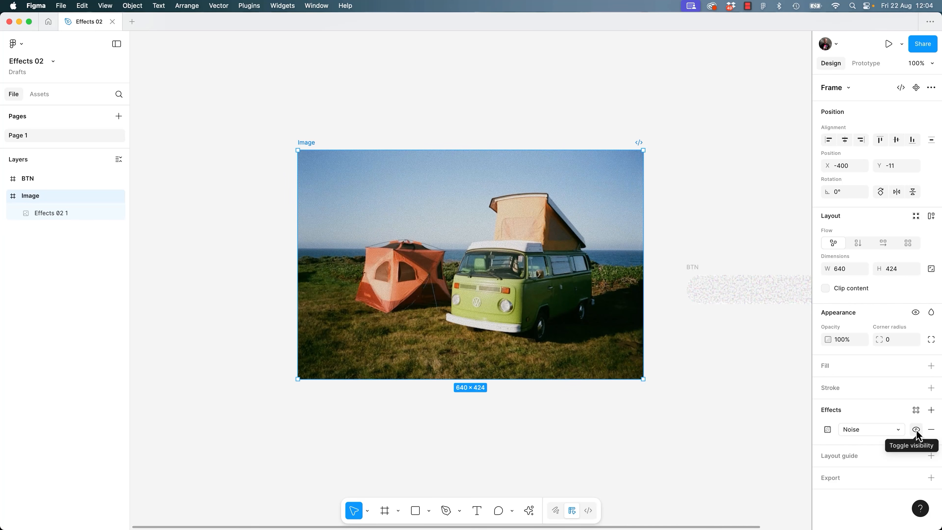
# Place the BTN frame back over the photo at X 183, Y 143, and remove its Noise effect.
pyautogui.click(761, 292)
pyautogui.moveTo(690, 271); pyautogui.dragTo(485, 273)
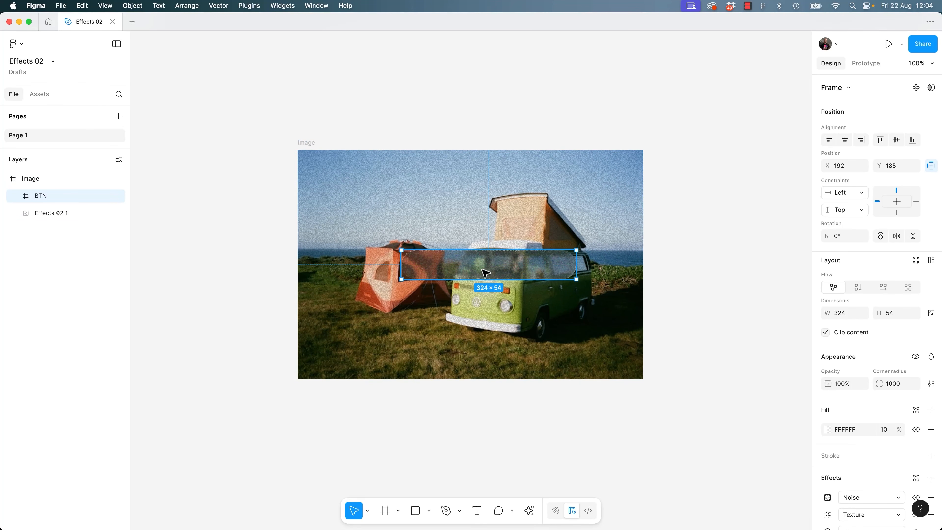
pyautogui.scroll(-3, 898, 479)
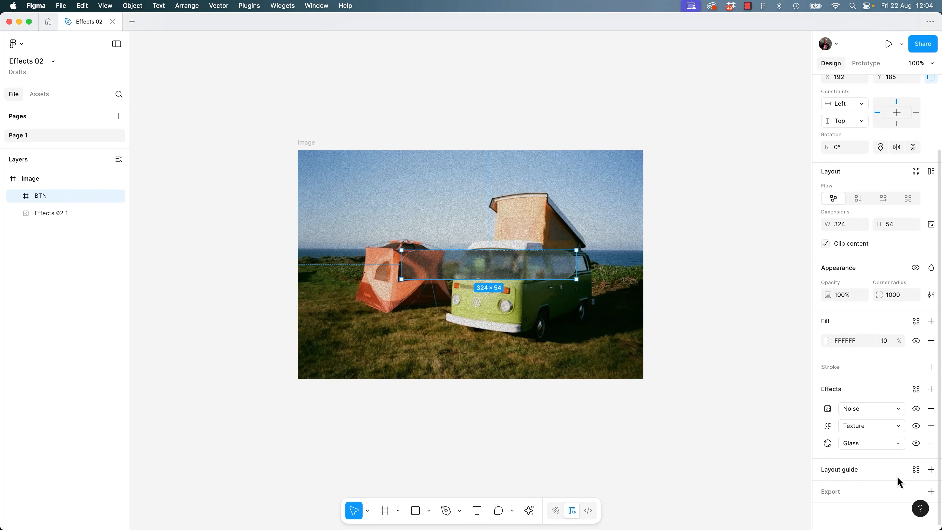
pyautogui.click(931, 409)
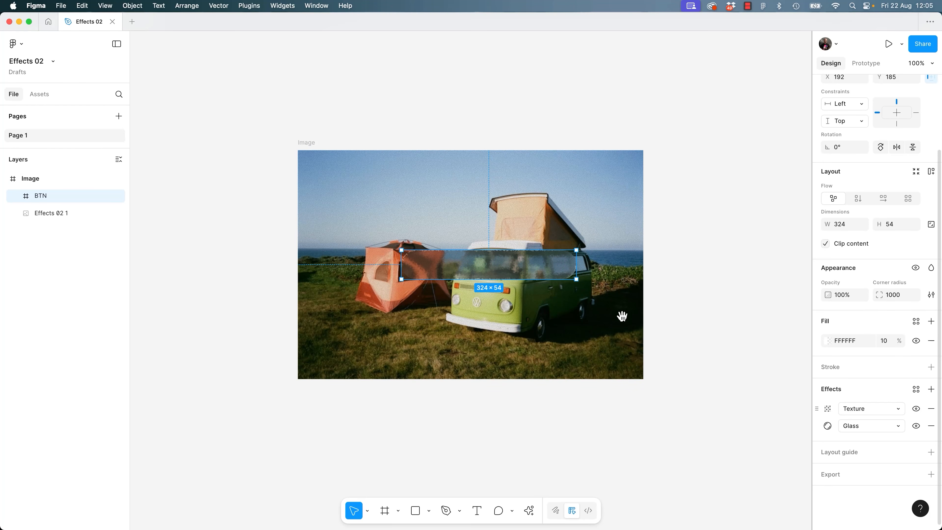
pyautogui.moveTo(550, 272); pyautogui.dragTo(532, 244)
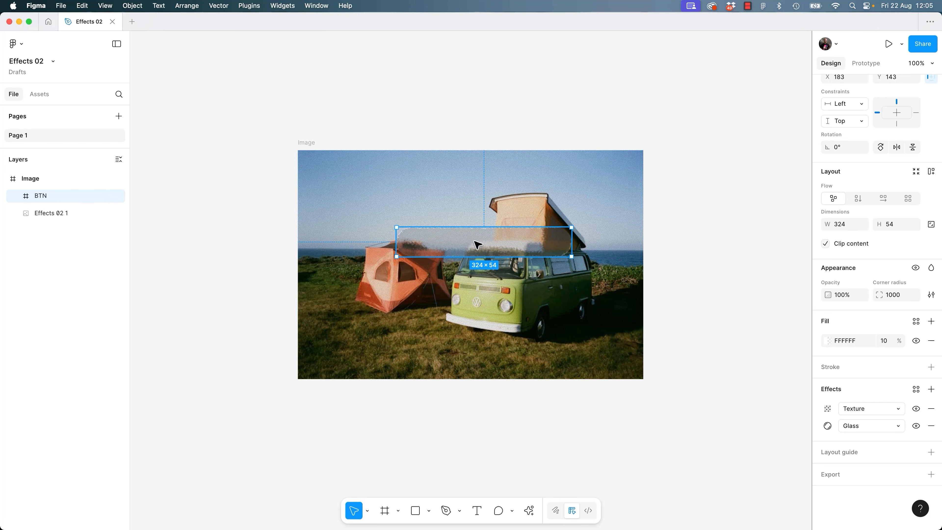
# Try a "Bookin" text inside the BTN frame, examine how the effects distort it, and delete the text layer.
pyautogui.press('t')
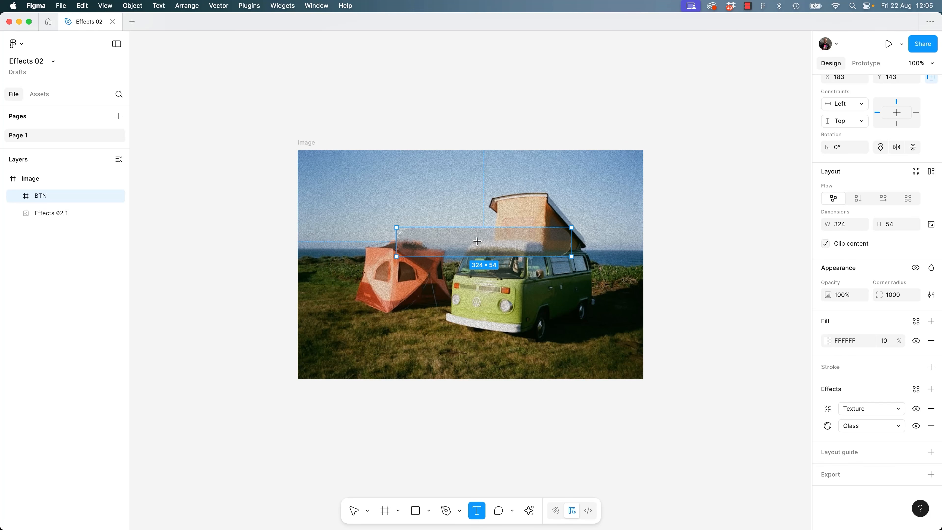
pyautogui.click(469, 241)
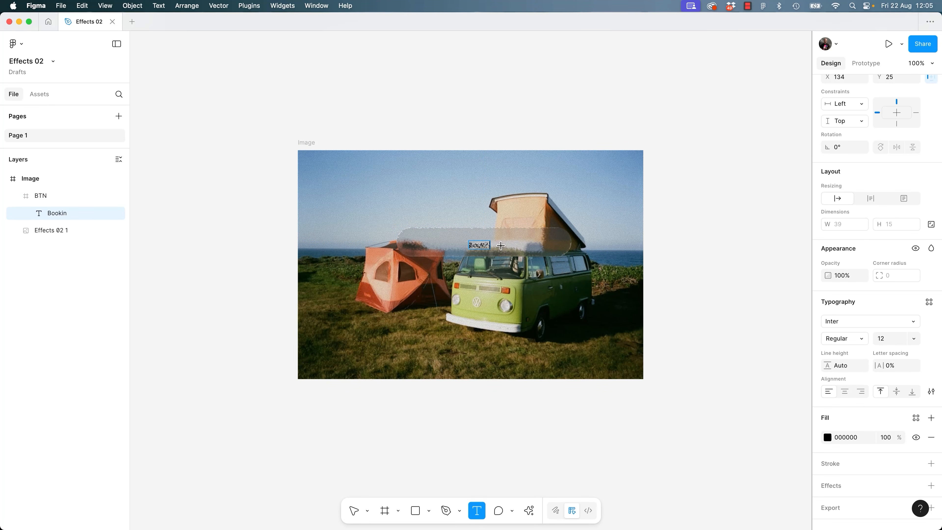
pyautogui.scroll(5, 500, 246)
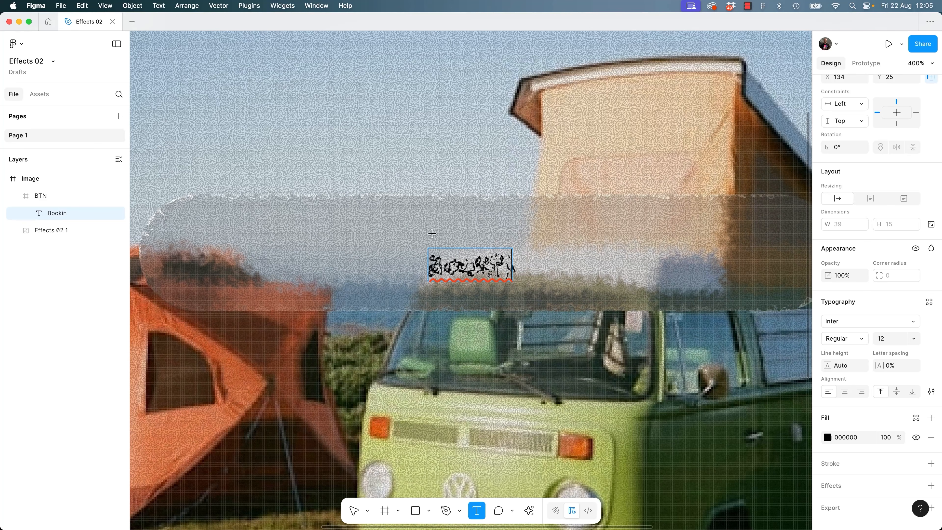
pyautogui.click(49, 201)
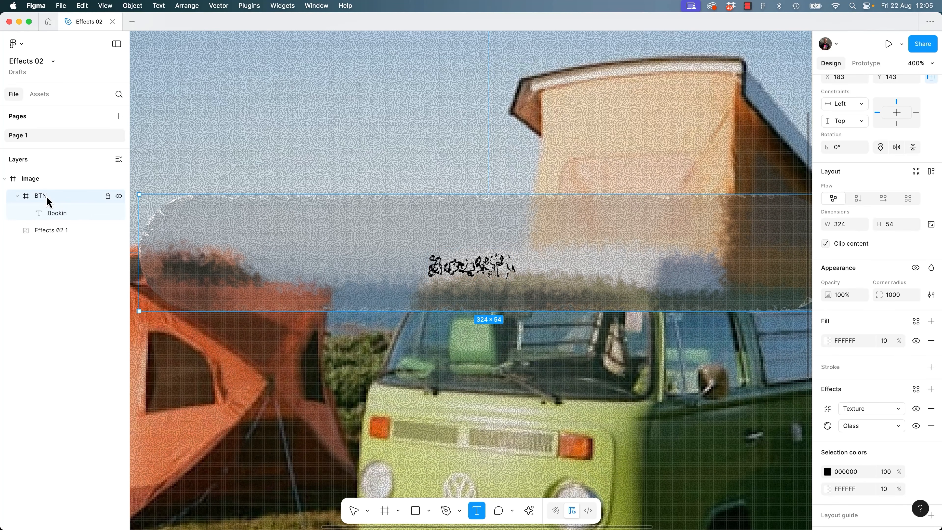
pyautogui.click(54, 214)
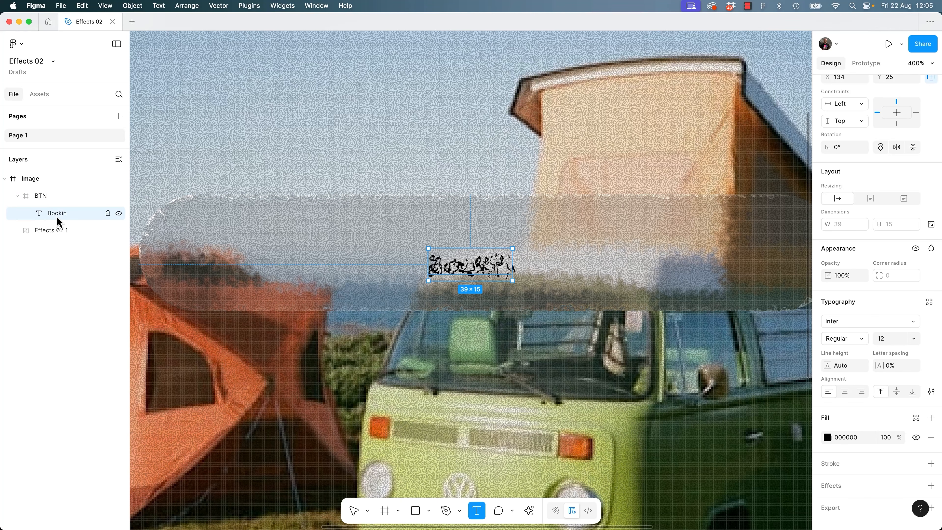
pyautogui.press('Delete')
# Add a "BOOK NOW" text above the button, inside the Image frame but outside BTN.
pyautogui.click(44, 202)
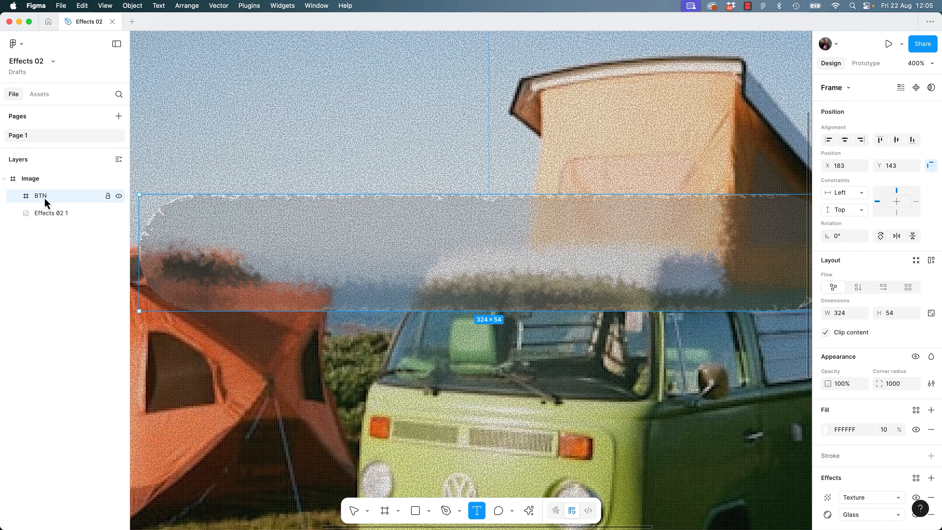
pyautogui.press('-')
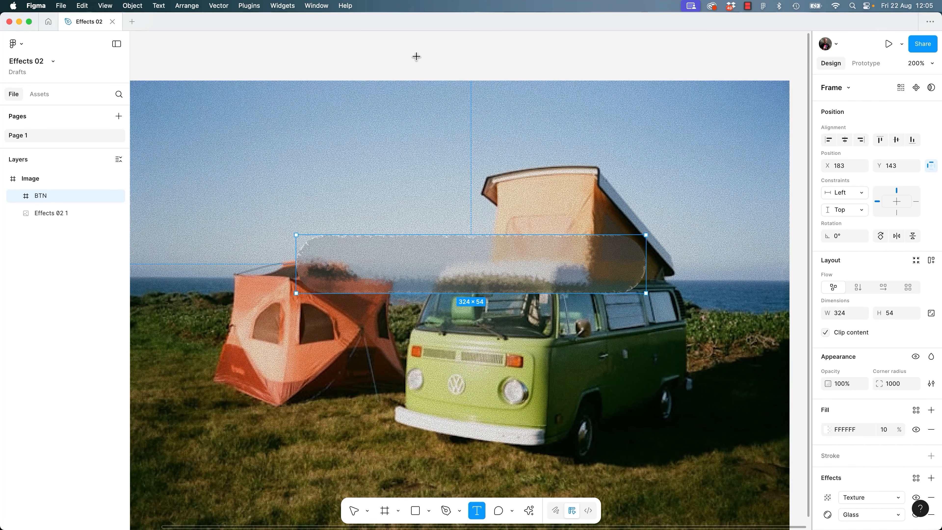
pyautogui.click(377, 154)
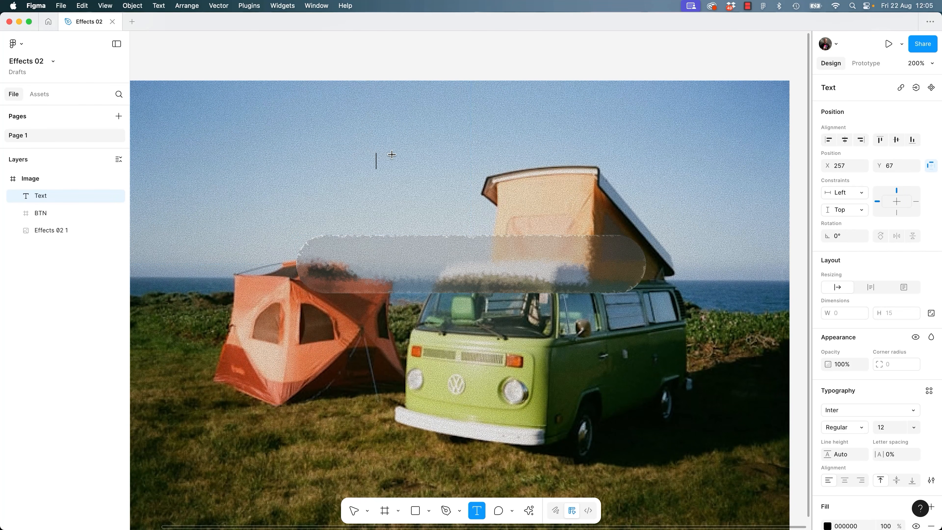
pyautogui.write('BOOK NOW')
pyautogui.press('Escape')
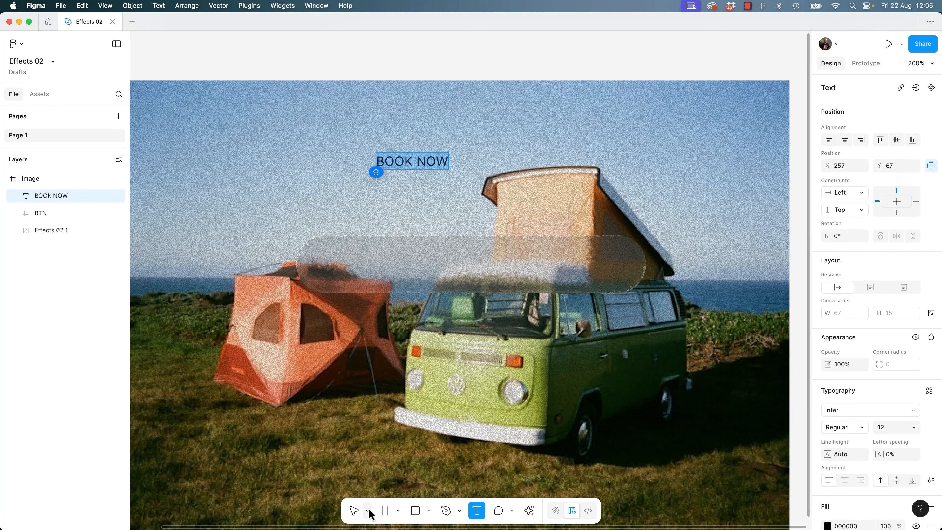
# Place the BOOK NOW text over the button at X 291, Y 154, and style it as white Roboto Condensed Bold, size 24.
pyautogui.click(355, 510)
pyautogui.moveTo(432, 161); pyautogui.dragTo(486, 262)
pyautogui.moveTo(53, 214); pyautogui.dragTo(56, 192)
pyautogui.press('super+alt+v')
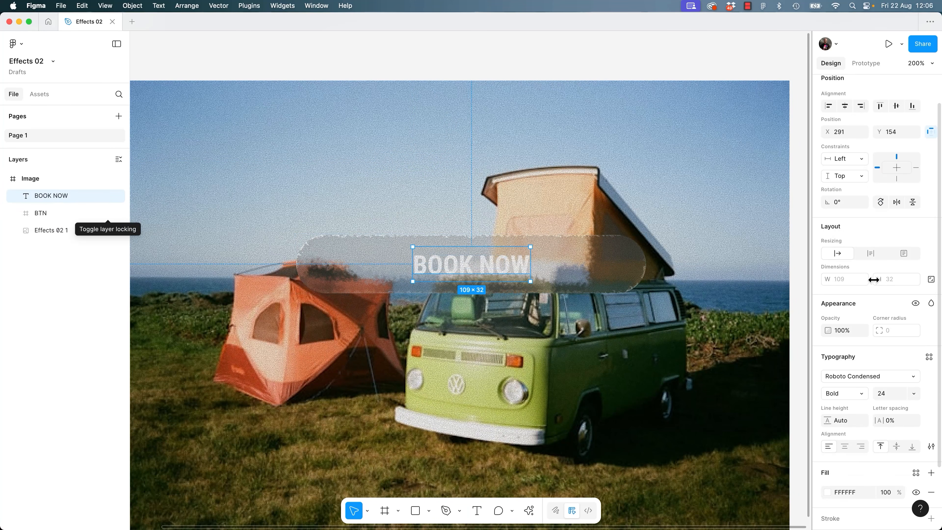
# Review the layers nested in the Image frame and the Noise effect applied to that frame.
pyautogui.click(31, 182)
pyautogui.click(45, 196)
pyautogui.click(39, 213)
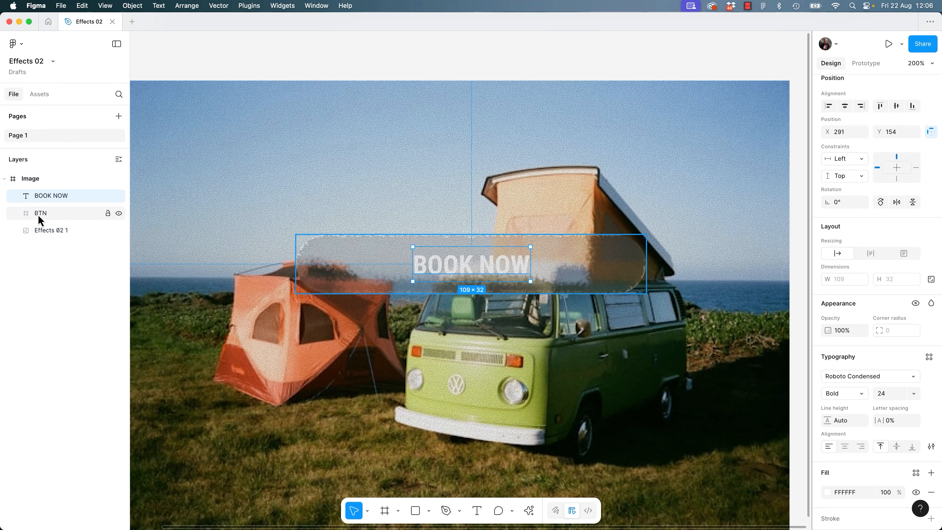
pyautogui.click(44, 230)
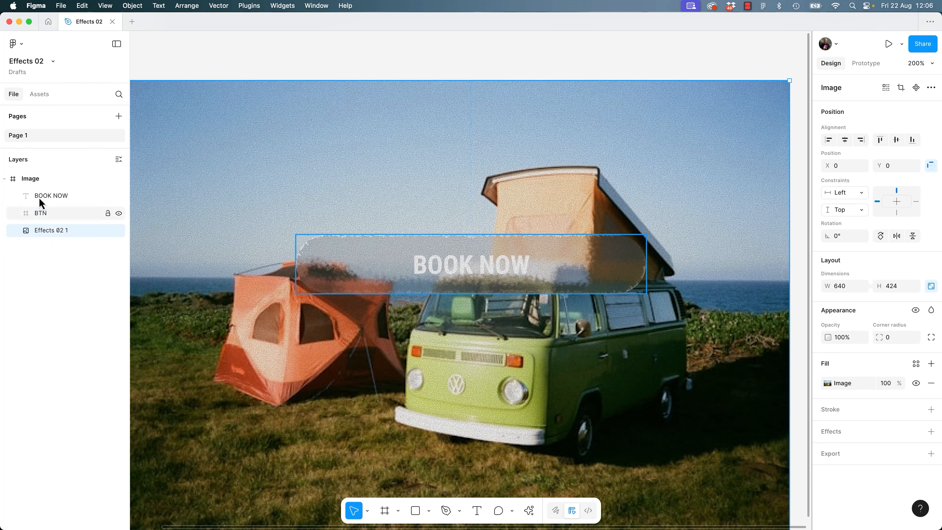
pyautogui.click(35, 180)
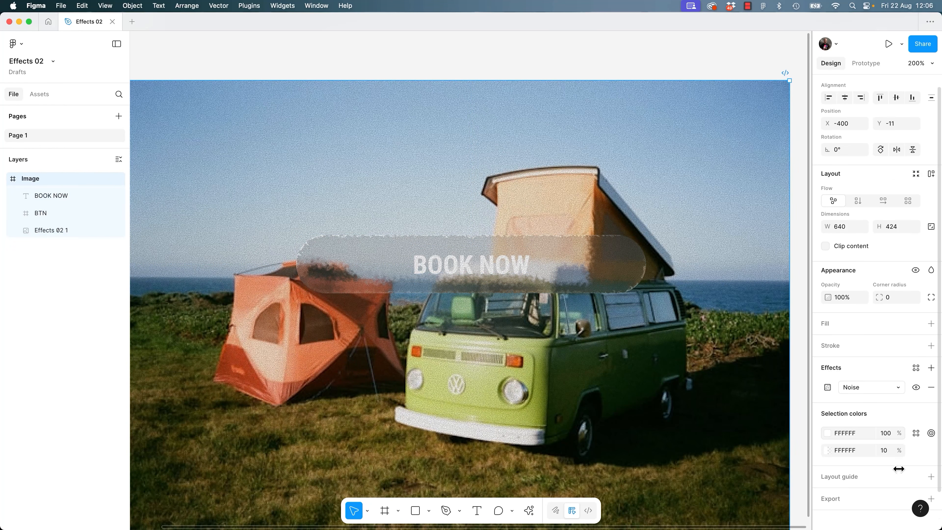
pyautogui.scroll(-1, 899, 469)
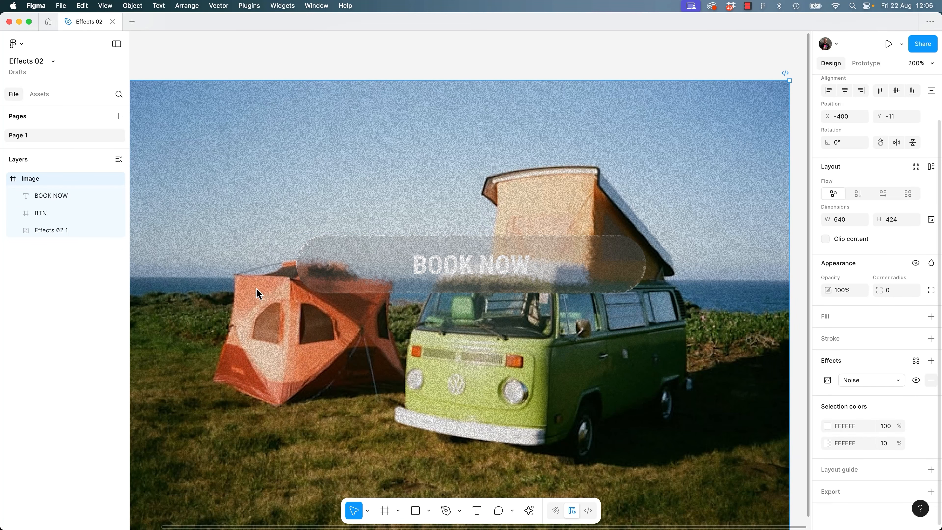
# Move the BOOK NOW text and BTN frame out of the Image frame to the page's top level, and check the result.
pyautogui.click(42, 199)
pyautogui.keyDown('shift'); pyautogui.click(41, 214); pyautogui.keyUp('shift')
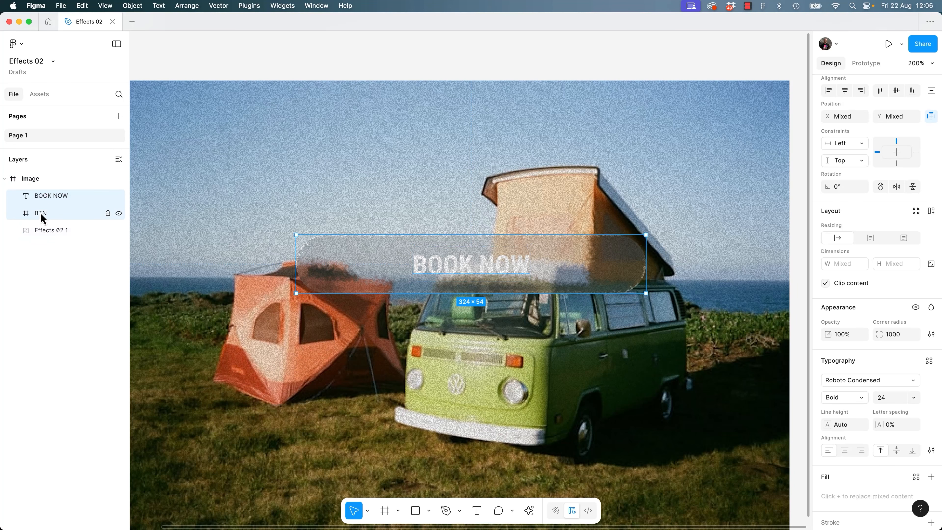
pyautogui.moveTo(45, 198); pyautogui.dragTo(38, 181)
pyautogui.click(459, 64)
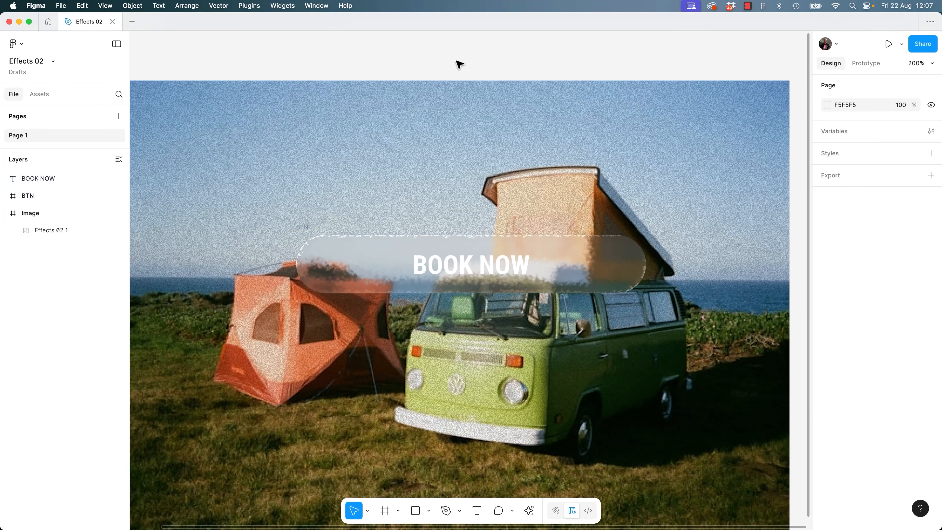
pyautogui.press('super+minus')
pyautogui.press('super+minus')
pyautogui.press('super+plus')
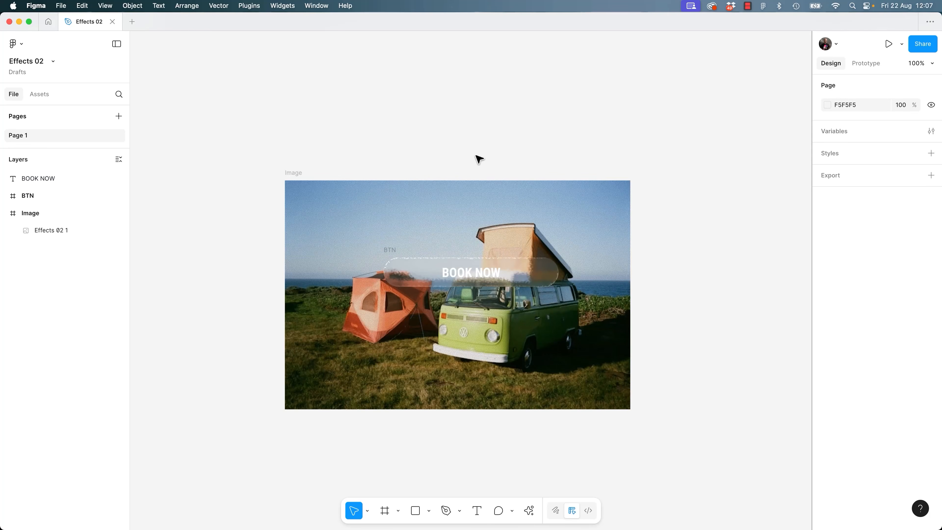
pyautogui.press('super+plus')
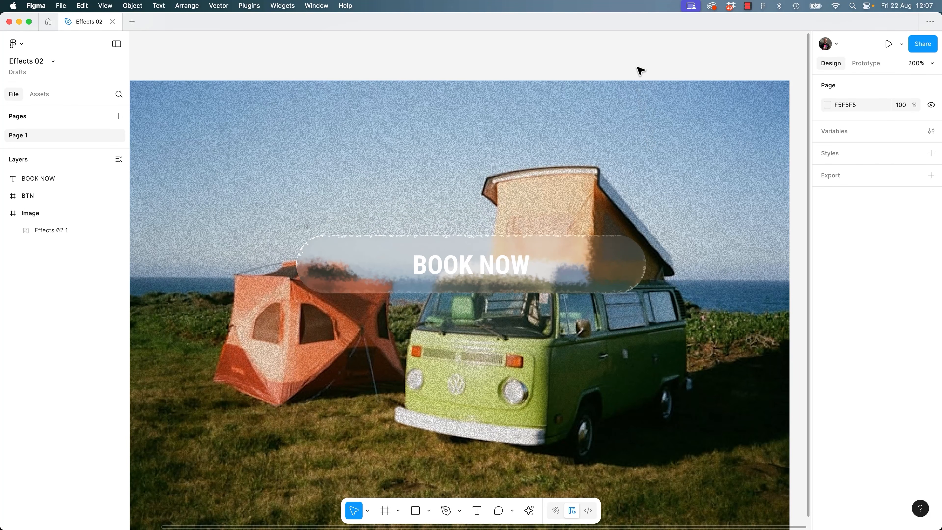
# Add a red FF0000 fill at 77% beneath BTN's white fill and set the white fill's opacity to 53%.
pyautogui.press('super+minus')
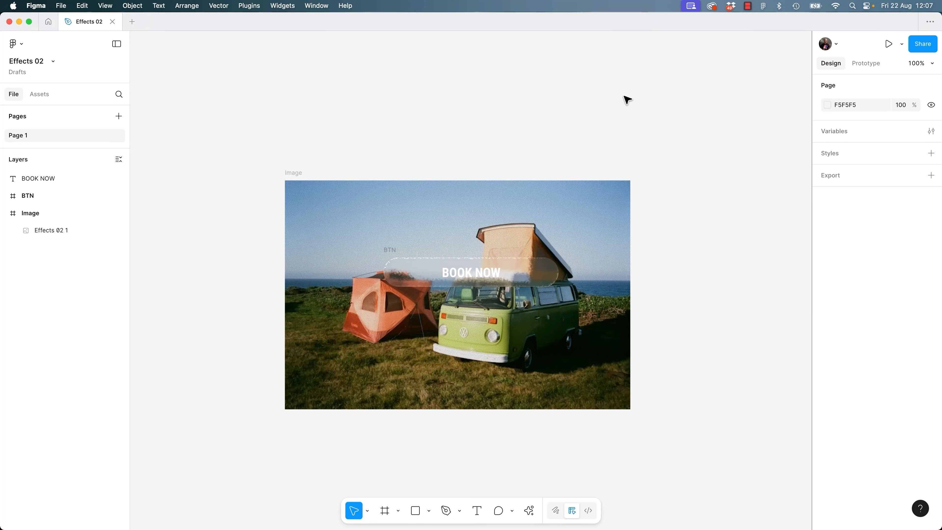
pyautogui.click(529, 276)
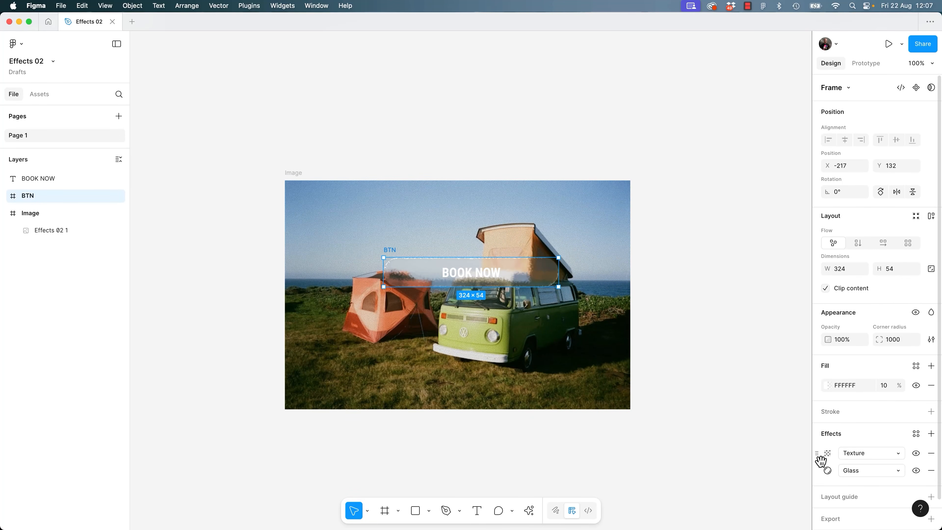
pyautogui.click(931, 366)
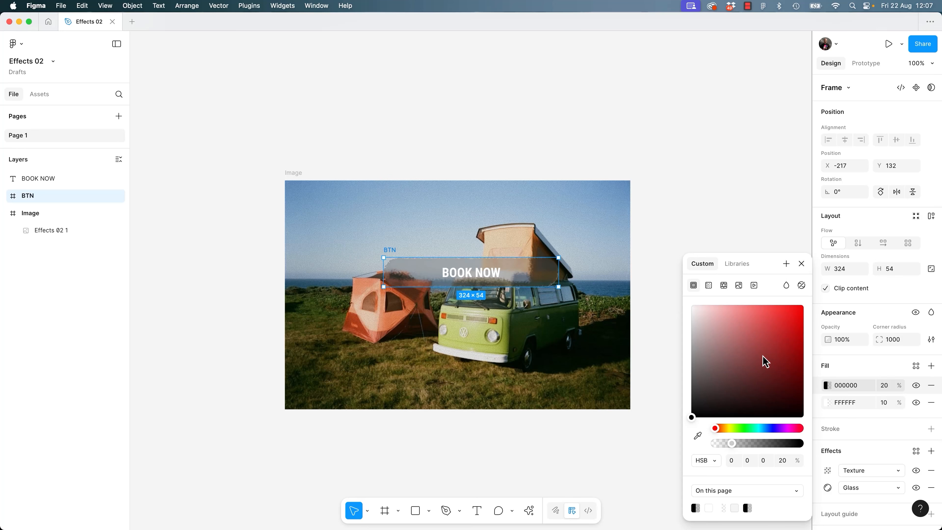
pyautogui.moveTo(764, 362); pyautogui.dragTo(820, 270)
pyautogui.click(801, 263)
pyautogui.moveTo(899, 385); pyautogui.dragTo(821, 411)
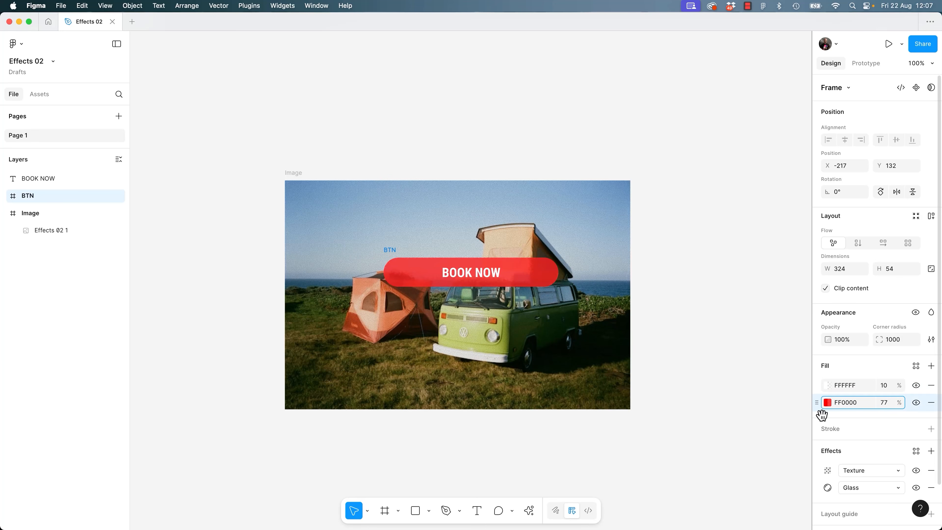
pyautogui.moveTo(900, 386)
pyautogui.mouseDown()
pyautogui.moveTo(938, 387)
pyautogui.moveTo(912, 386)
pyautogui.mouseUp()
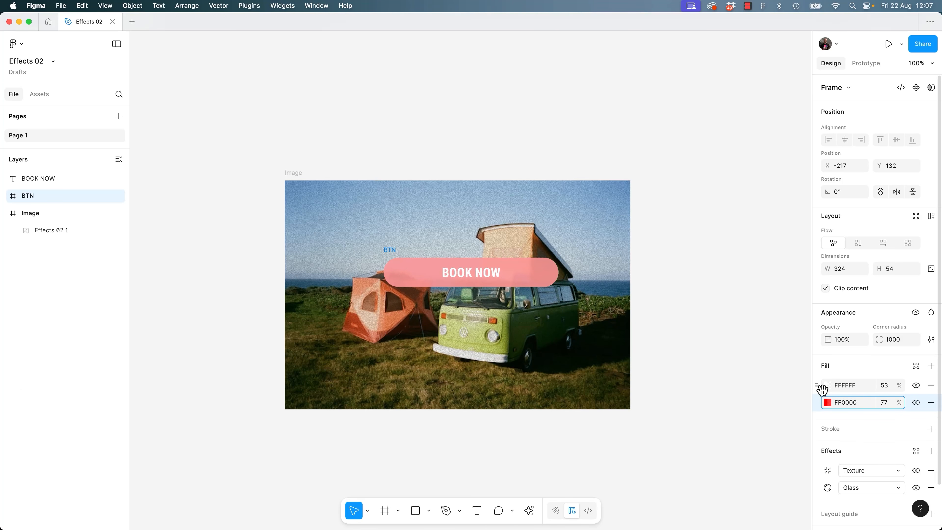
pyautogui.moveTo(820, 394)
pyautogui.mouseDown()
pyautogui.moveTo(820, 412)
pyautogui.moveTo(822, 385)
pyautogui.mouseUp()
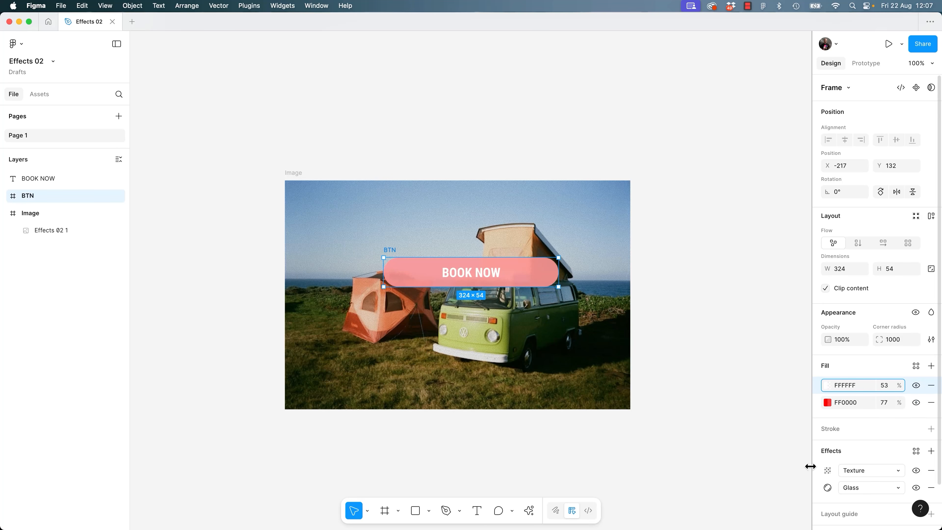
pyautogui.click(710, 372)
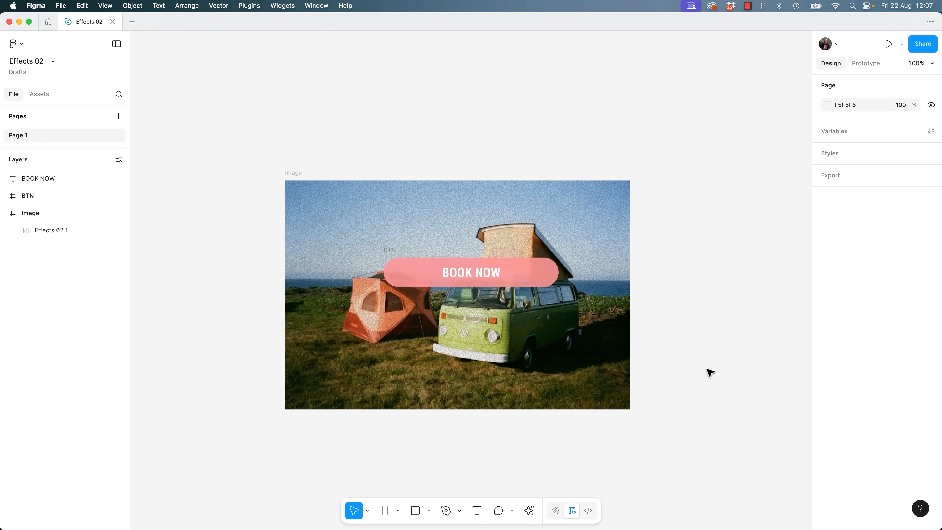
# Undo the added red fill and the white fill's opacity change on BTN.
pyautogui.press('super+z')
pyautogui.press('super+z')
pyautogui.press('super+z')
pyautogui.press('super+z')
pyautogui.press('super+z')
pyautogui.press('super+z')
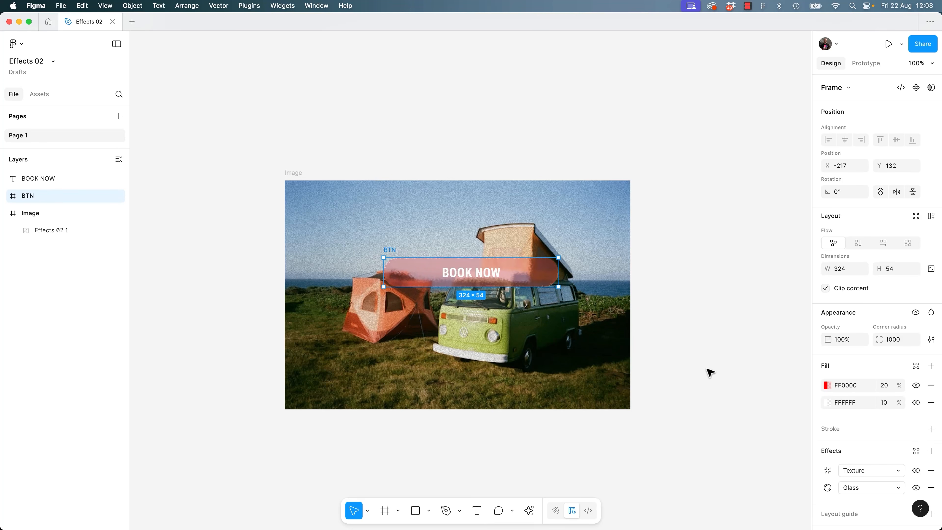
pyautogui.press('super+z')
pyautogui.press('super+shift+z')
pyautogui.press('super+z')
pyautogui.press('super+z')
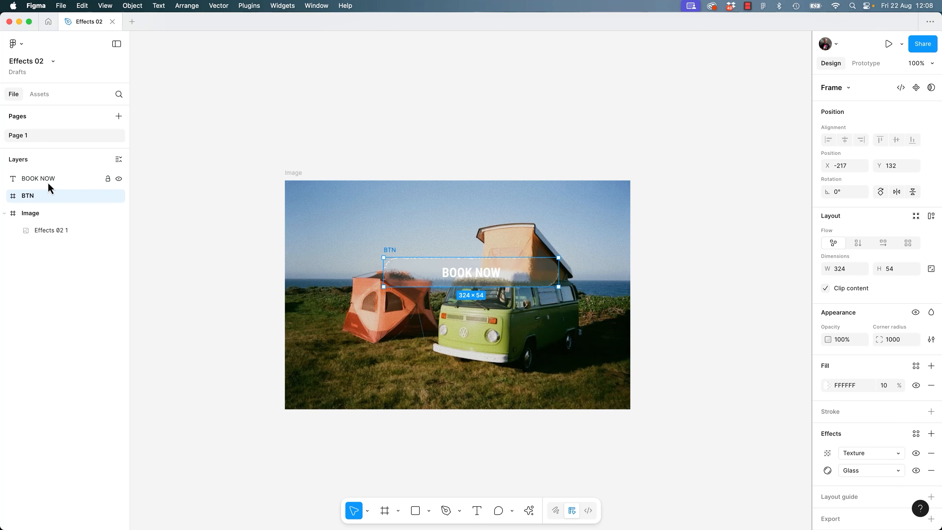
# Group the BOOK NOW text with BTN and move the group down to X -242, Y 302, across the van's bumper and the grass.
pyautogui.keyDown('shift'); pyautogui.click(48, 182); pyautogui.keyUp('shift')
pyautogui.rightClick(38, 185)
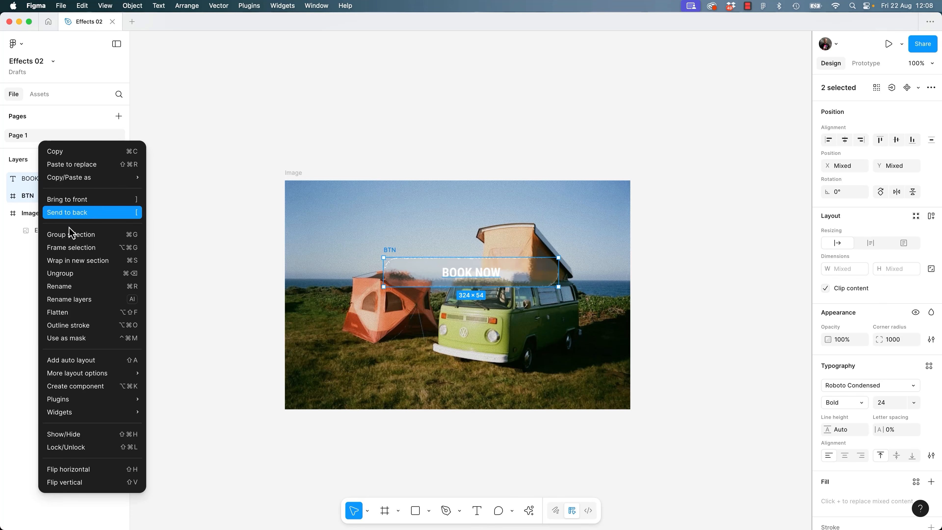
pyautogui.click(74, 234)
pyautogui.moveTo(529, 291); pyautogui.dragTo(523, 310)
pyautogui.click(726, 290)
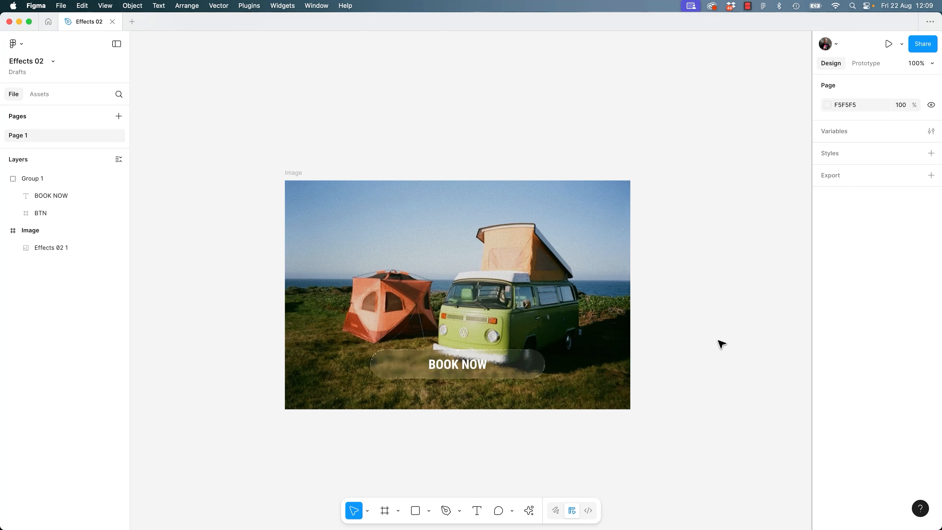
# Check the grouped button at several magnifications and move it to X -235, Y 284, over the front of the van.
pyautogui.press('-')
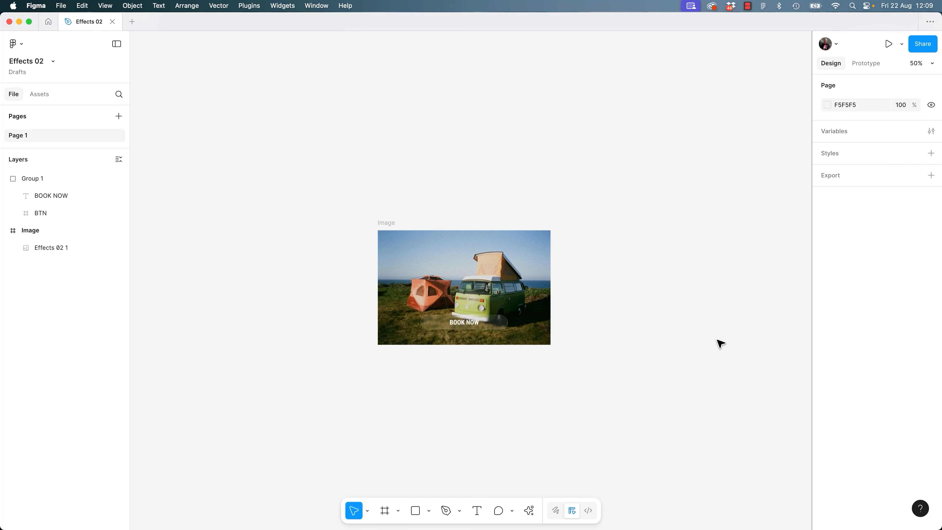
pyautogui.press('+')
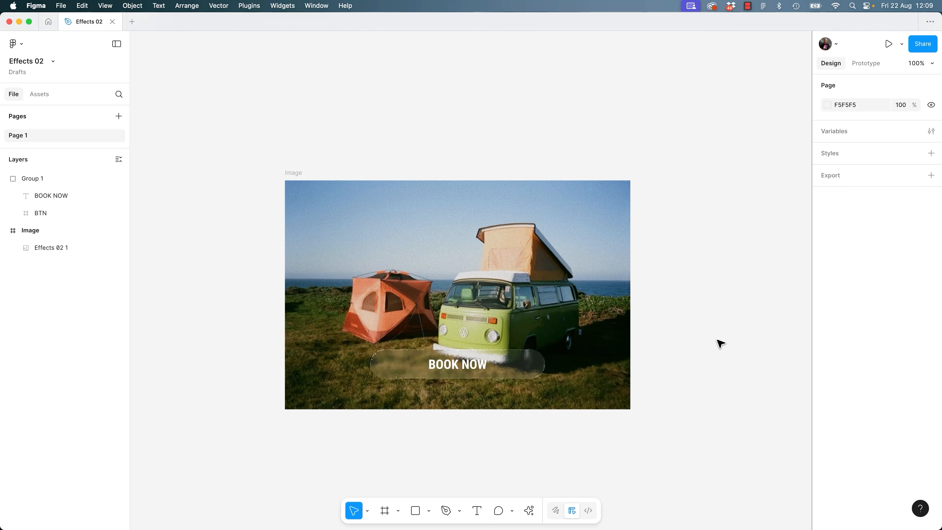
pyautogui.press('+')
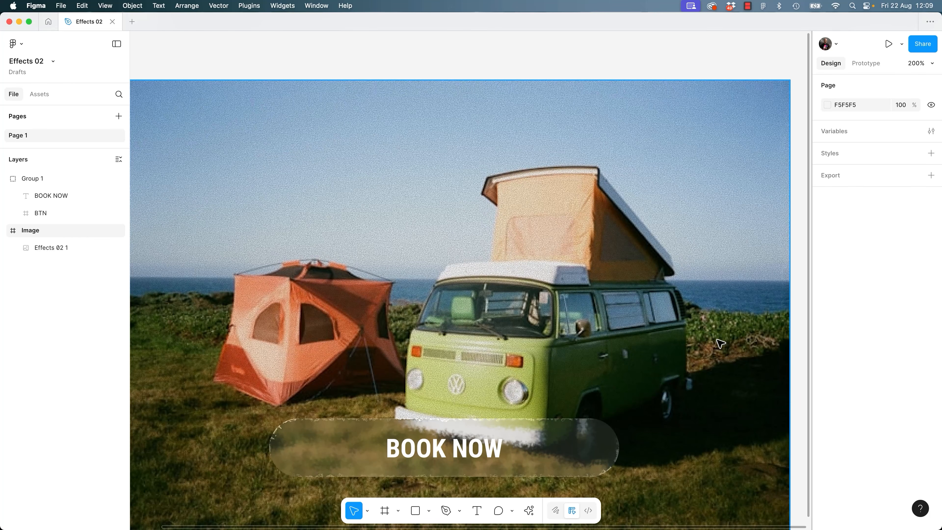
pyautogui.click(520, 382)
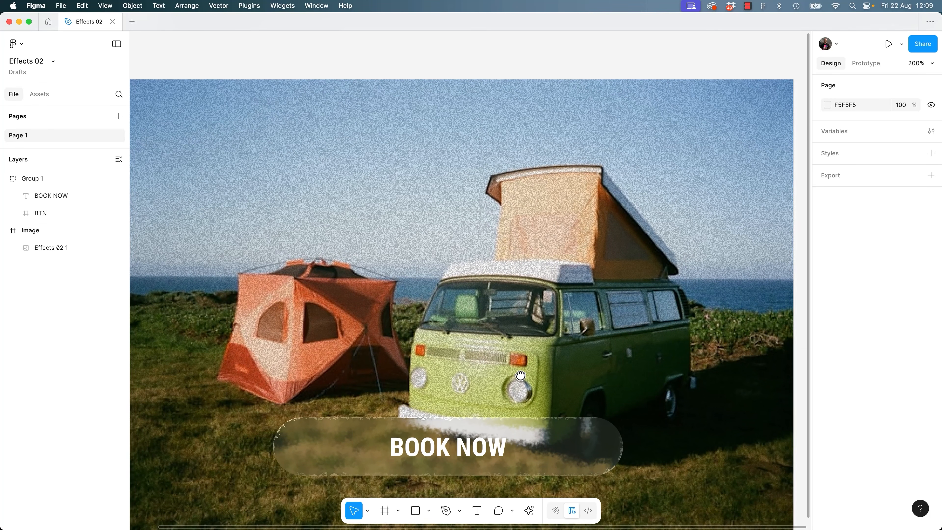
pyautogui.scroll(-5, 520, 382)
pyautogui.hscroll(-2, 520, 382)
pyautogui.click(622, 381)
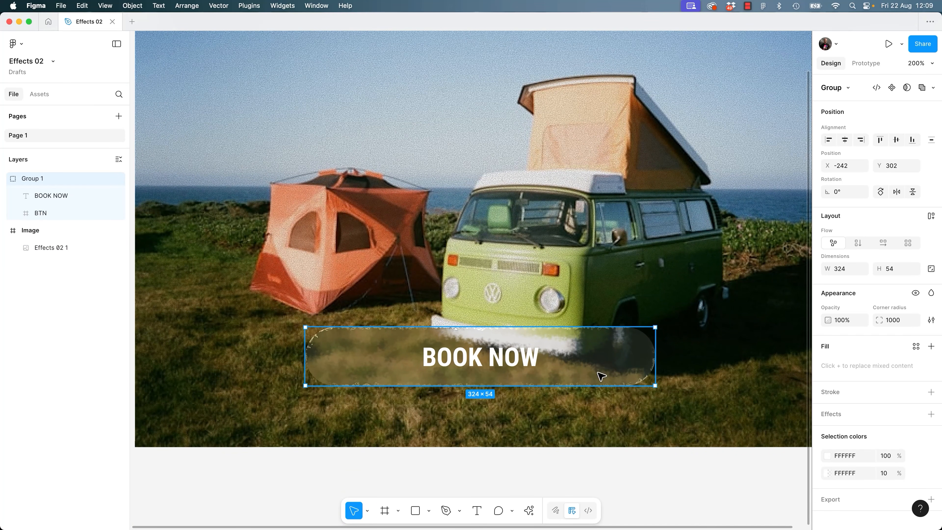
pyautogui.moveTo(602, 377); pyautogui.dragTo(608, 357)
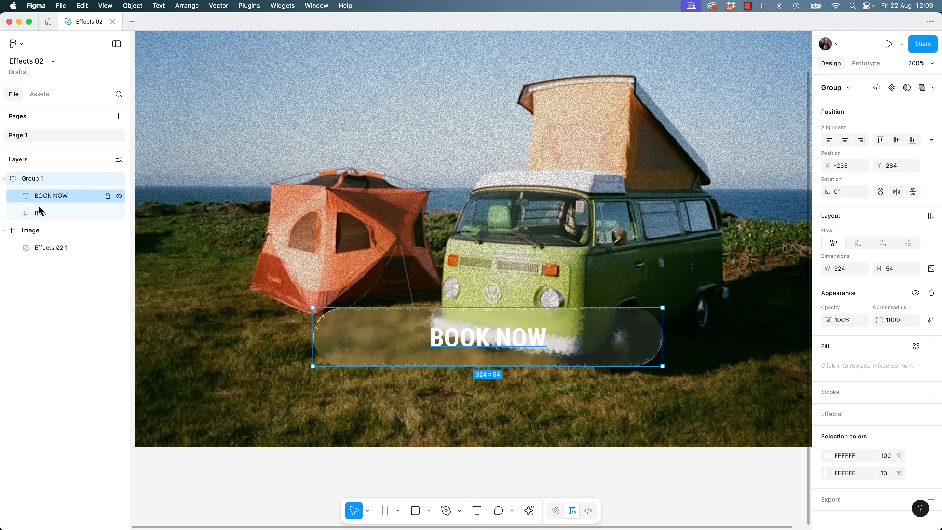
# Remove the white fill from the BTN frame inside the group.
pyautogui.click(42, 214)
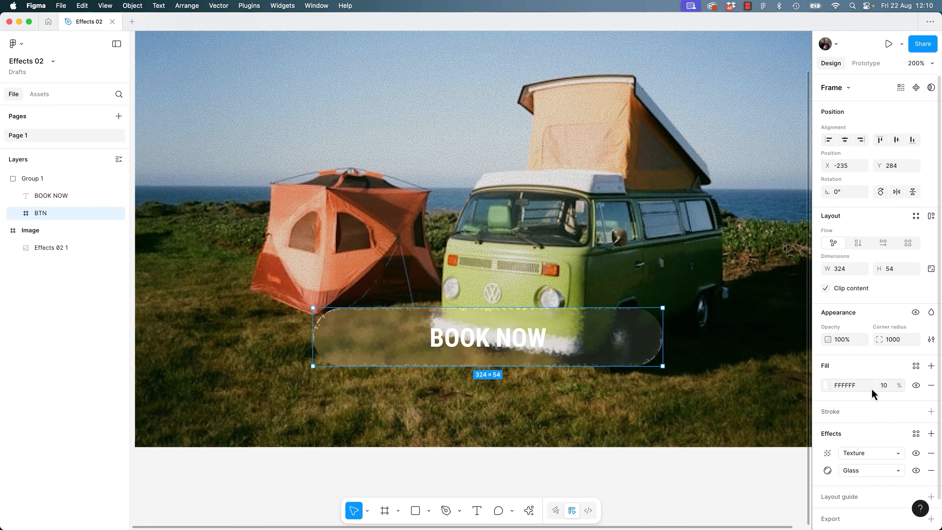
pyautogui.click(931, 386)
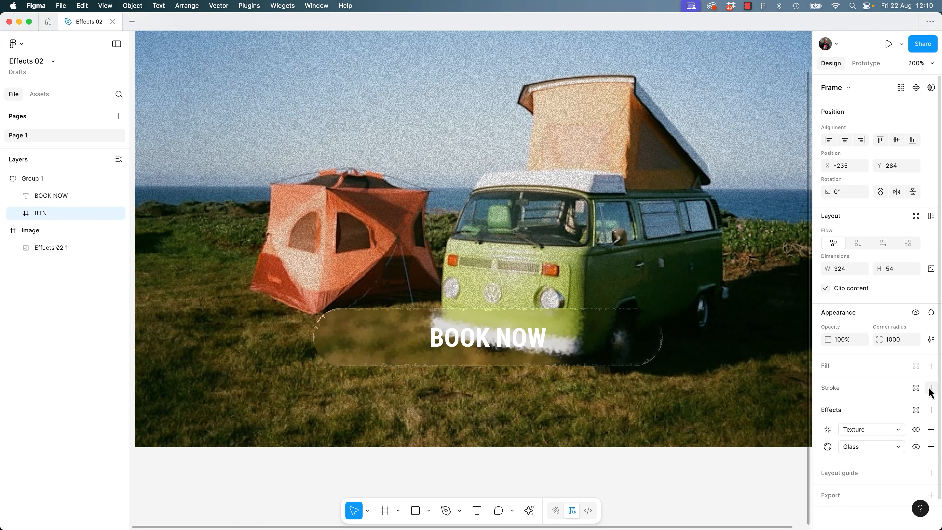
pyautogui.moveTo(623, 369); pyautogui.dragTo(598, 268)
pyautogui.press('super+z')
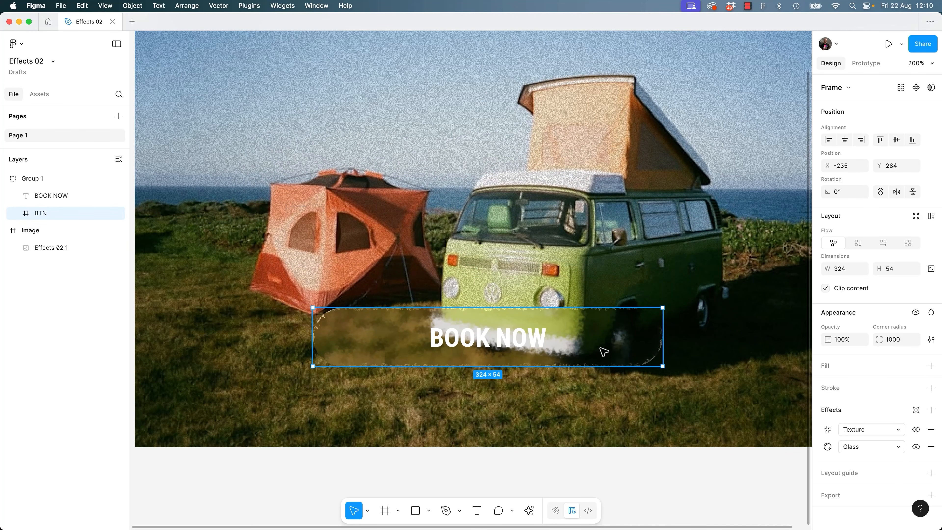
pyautogui.click(367, 476)
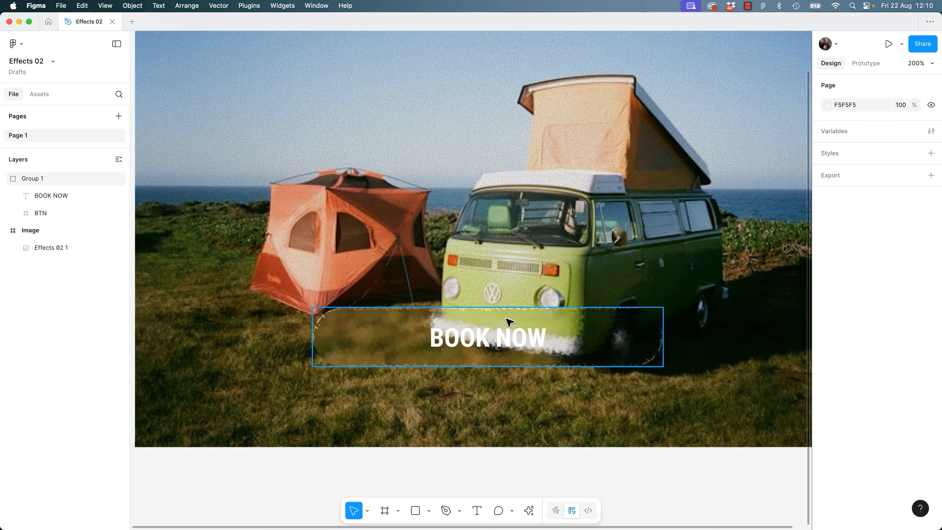
# Adjust the Texture effect settings on BTN to give the button a finer grain.
pyautogui.click(605, 344)
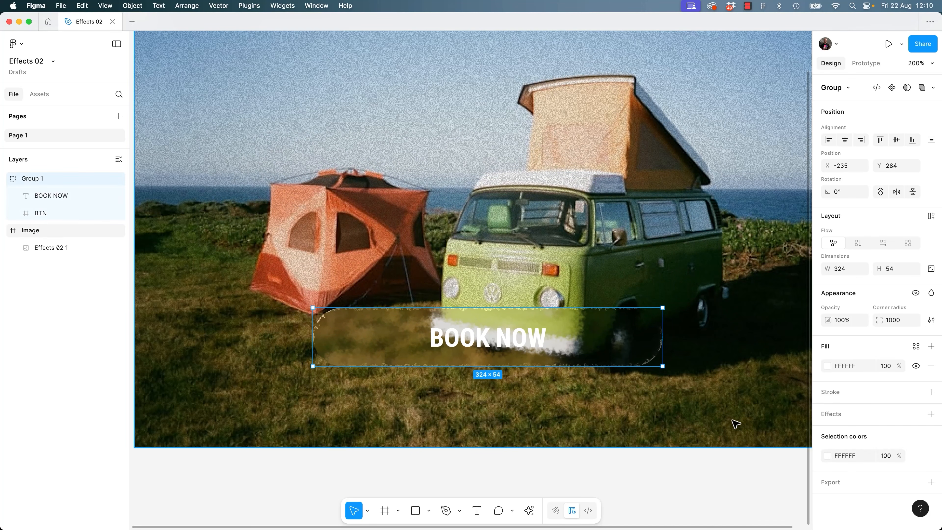
pyautogui.doubleClick(627, 350)
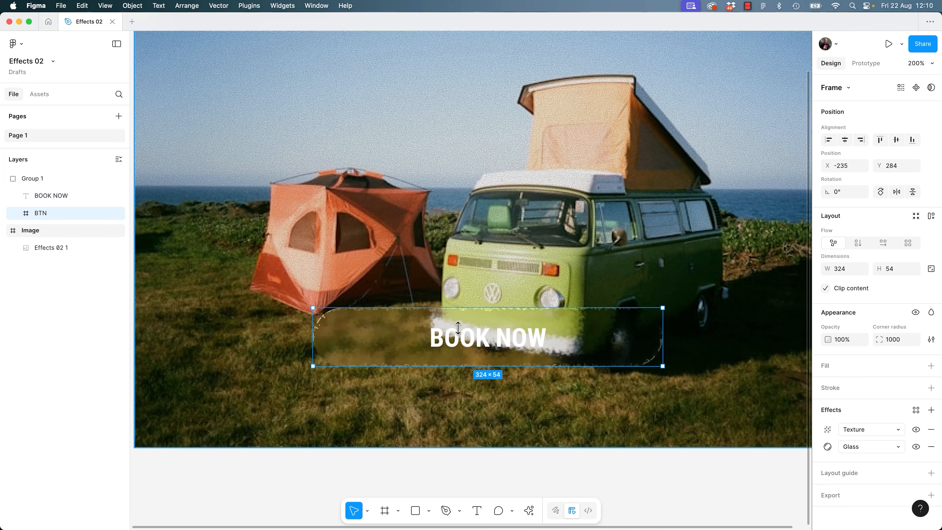
pyautogui.click(827, 431)
pyautogui.click(761, 474)
pyautogui.moveTo(736, 474); pyautogui.dragTo(483, 481)
pyautogui.moveTo(691, 483); pyautogui.dragTo(762, 480)
pyautogui.click(603, 477)
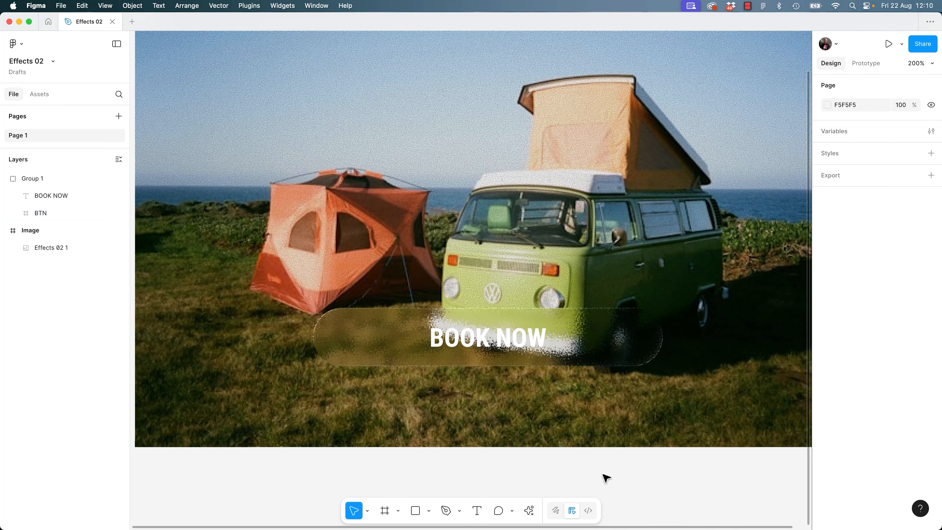
# Add a drop shadow with a blur of 2 to the BOOK NOW text.
pyautogui.click(47, 197)
pyautogui.scroll(-3, 871, 471)
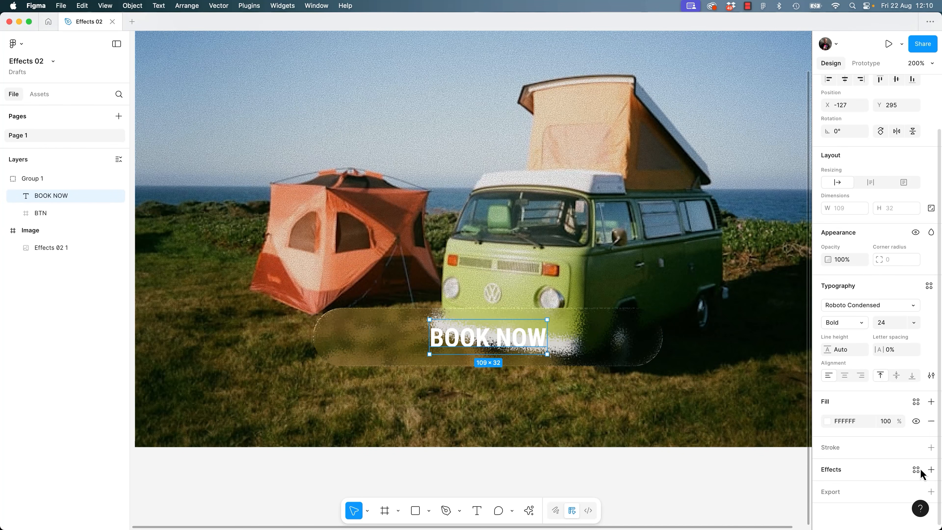
pyautogui.click(931, 469)
pyautogui.click(767, 470)
pyautogui.write('2')
pyautogui.click(762, 456)
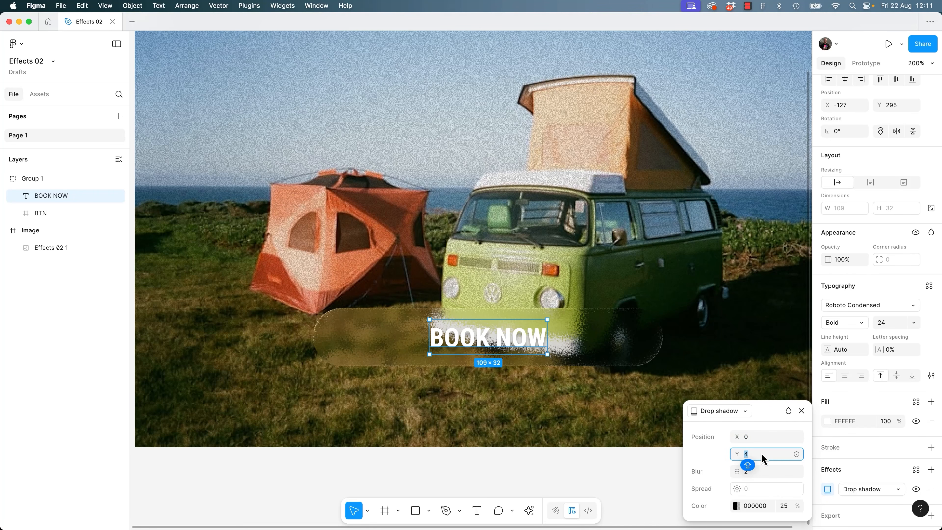
pyautogui.click(645, 487)
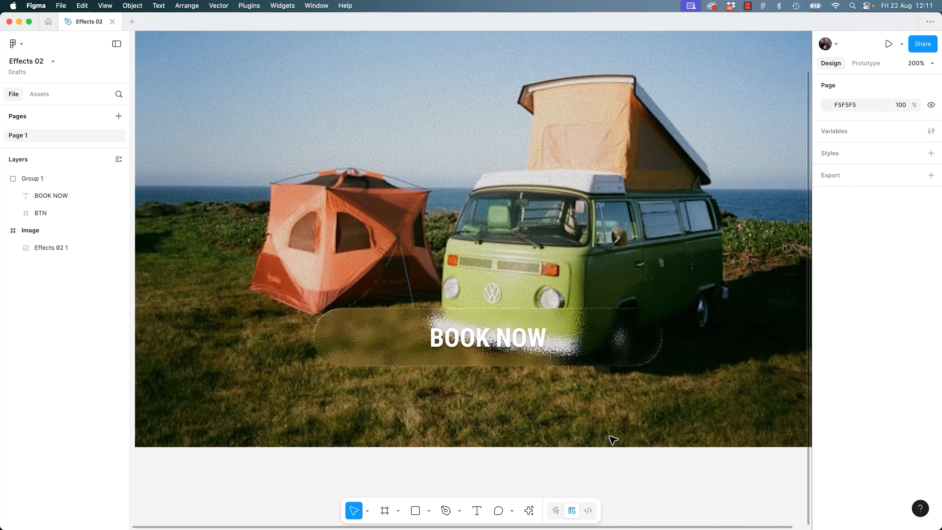
# Move the BOOK NOW button group up over the camper van to preview its glass effect there.
pyautogui.moveTo(562, 342); pyautogui.dragTo(580, 198)
pyautogui.moveTo(610, 125); pyautogui.dragTo(554, 183)
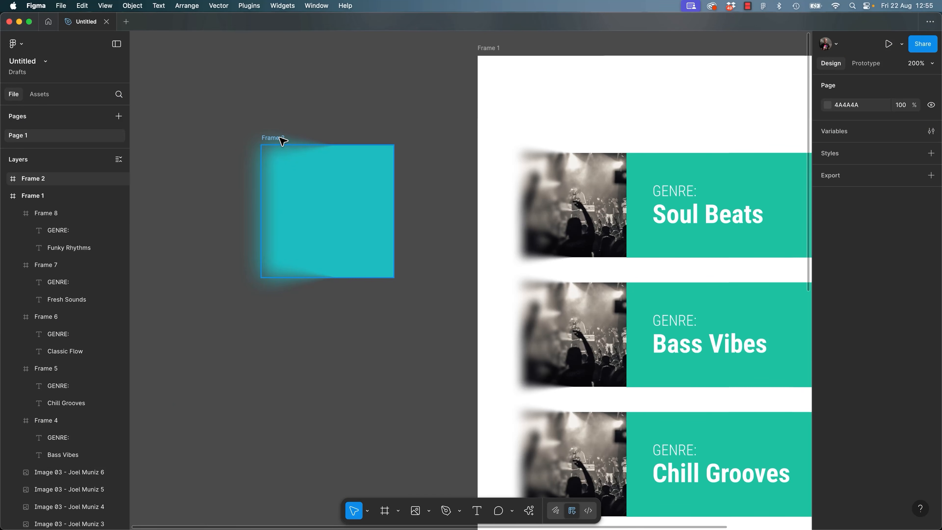
# Examine the Layer blur on the teal Frame 2 square and on the Soul Beats concert image.
pyautogui.click(283, 140)
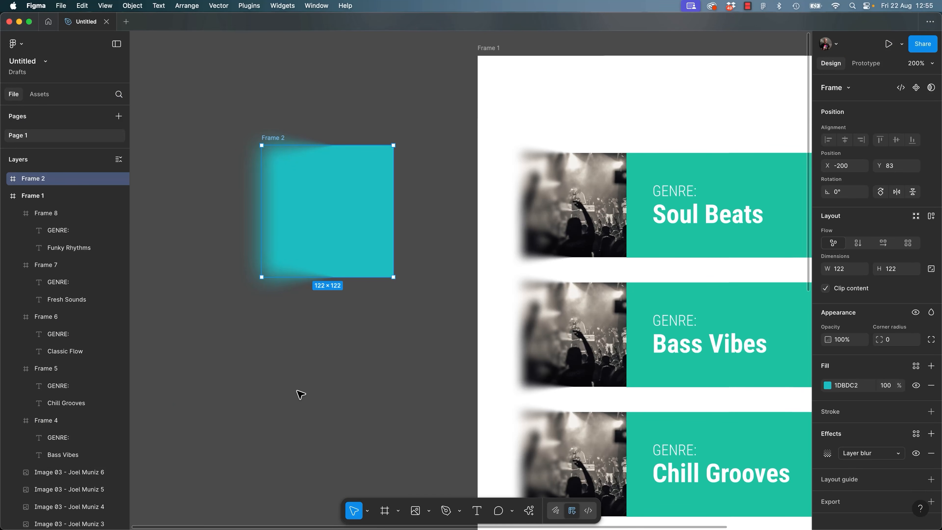
pyautogui.click(310, 435)
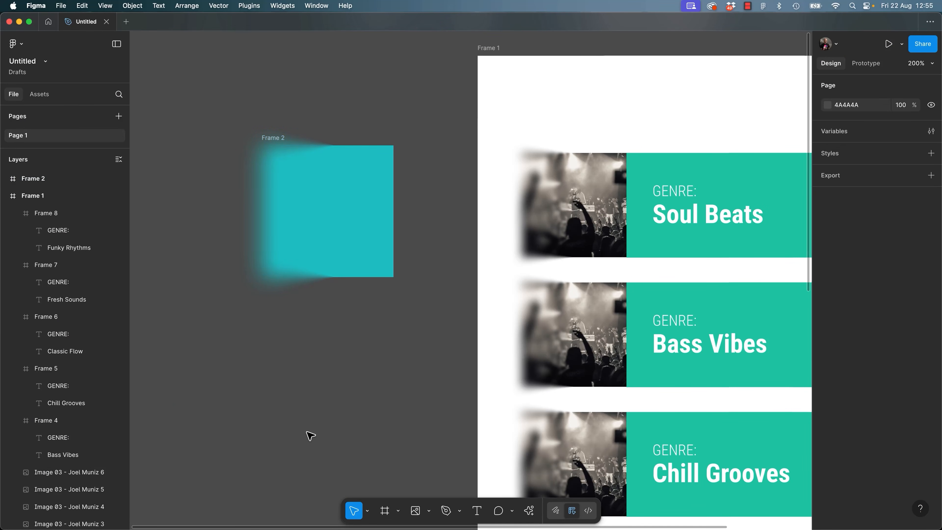
pyautogui.moveTo(355, 384); pyautogui.dragTo(194, 443)
pyautogui.click(374, 305)
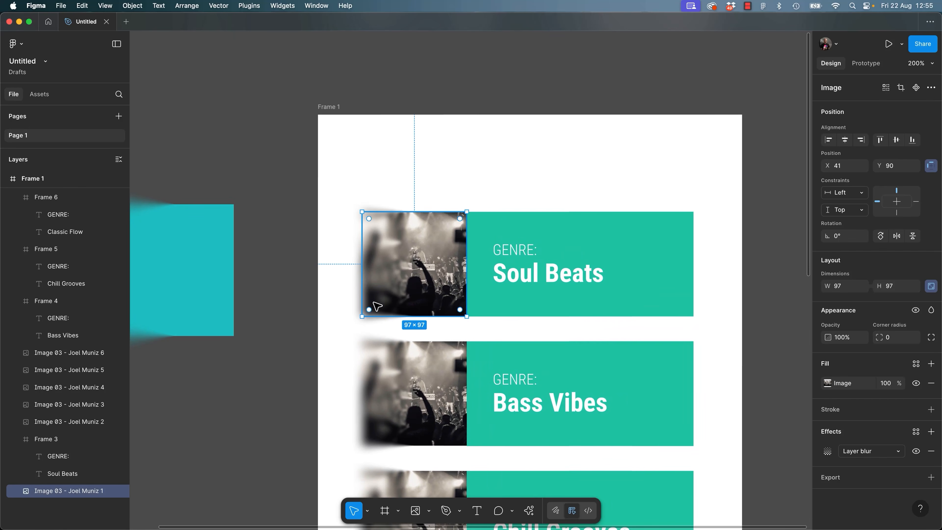
pyautogui.click(276, 384)
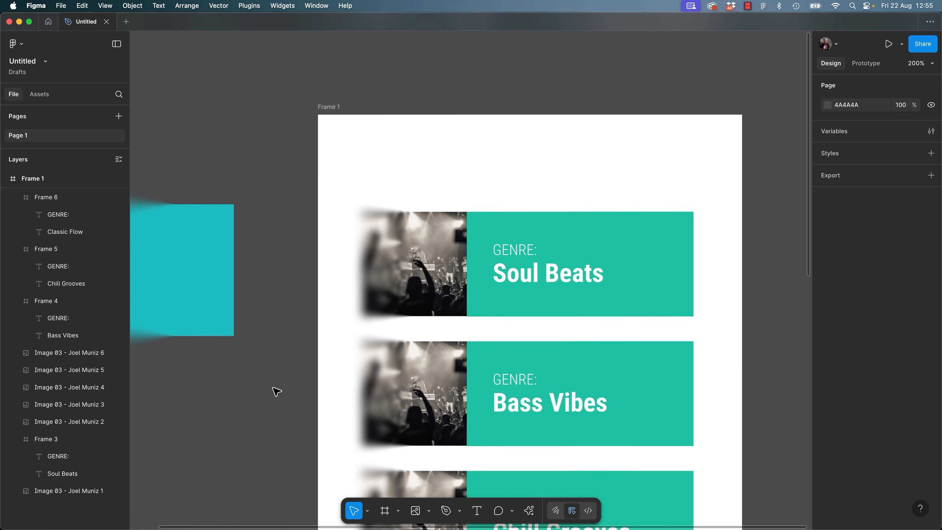
pyautogui.scroll(-4, 259, 408)
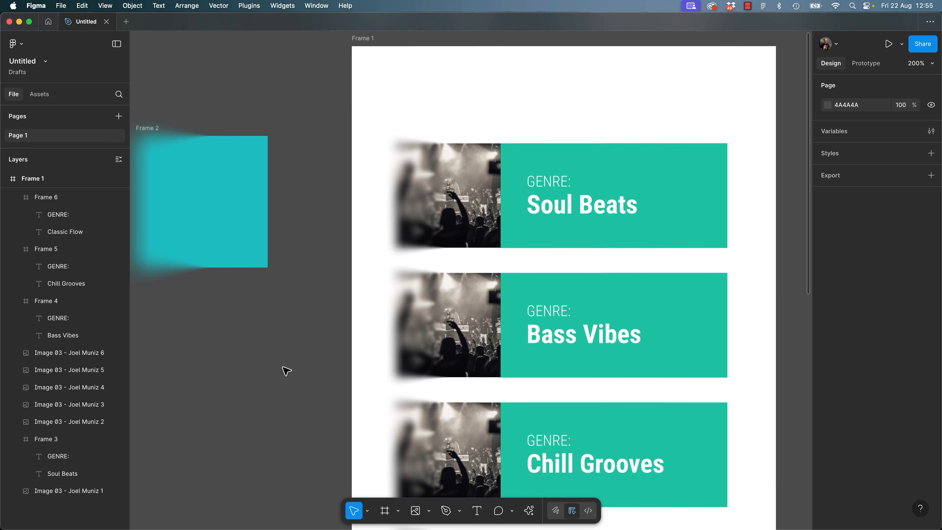
pyautogui.hscroll(3, 290, 365)
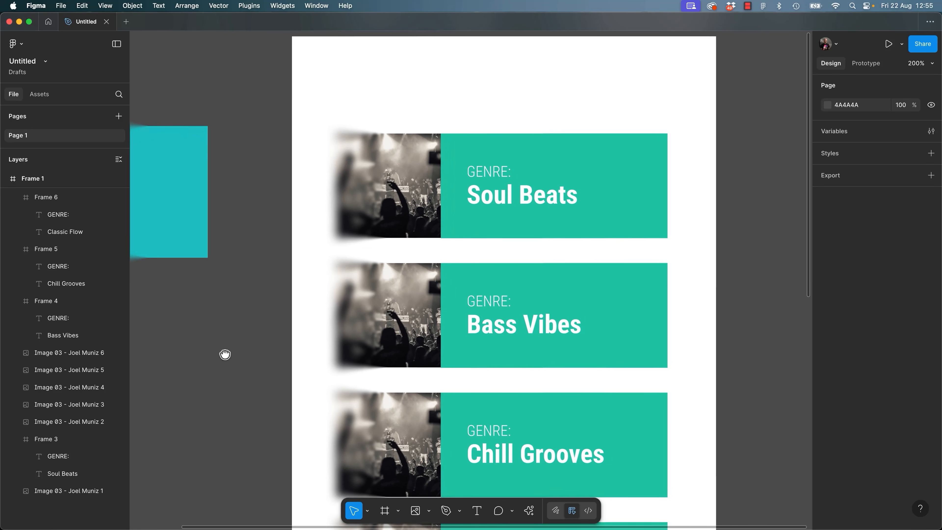
pyautogui.moveTo(214, 422); pyautogui.dragTo(238, 322)
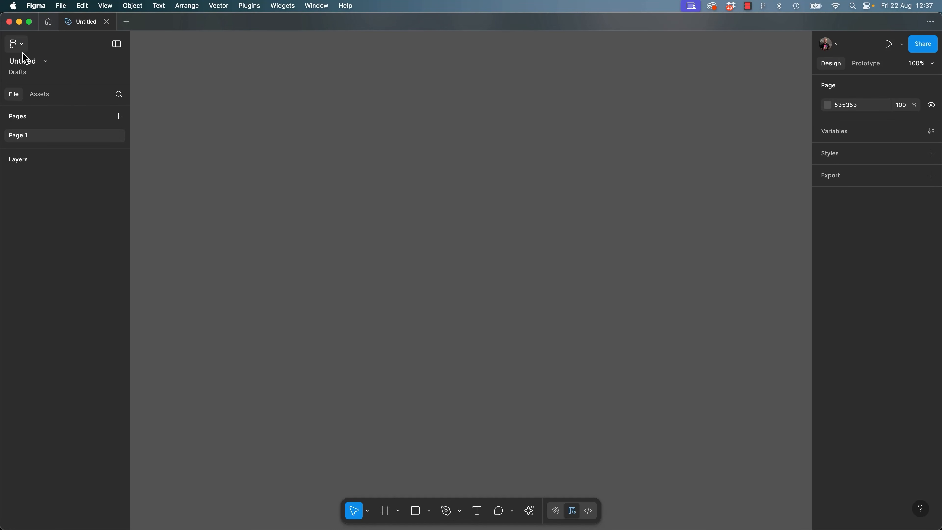
# Switch the interface theme to Light in the preferences.
pyautogui.click(15, 44)
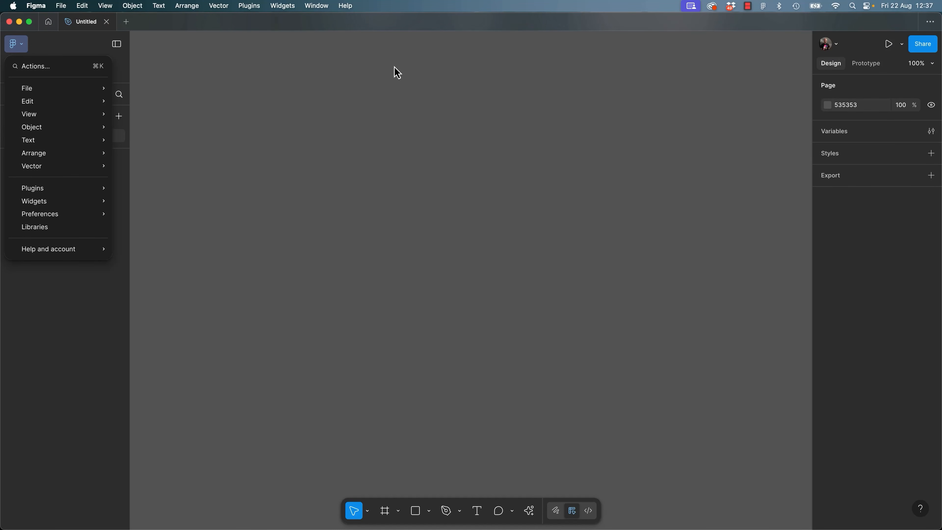
pyautogui.moveTo(84, 213)
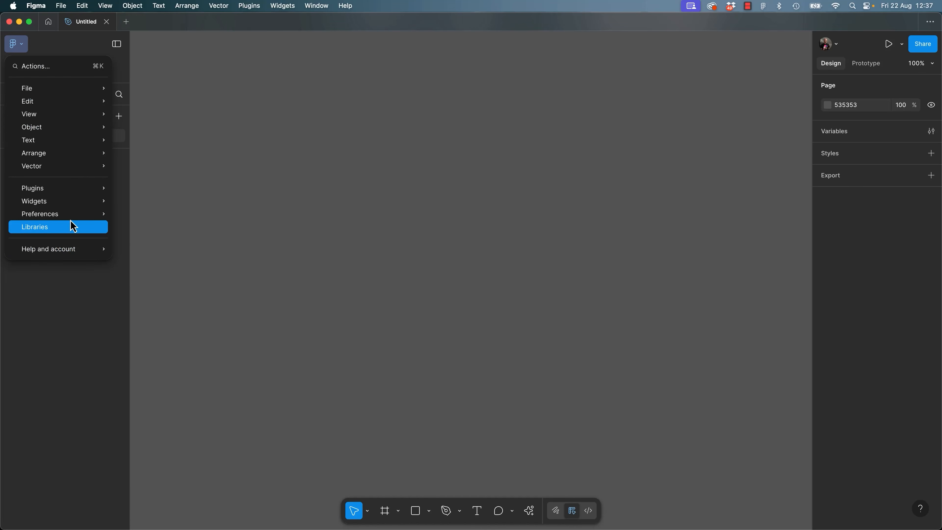
pyautogui.moveTo(155, 375)
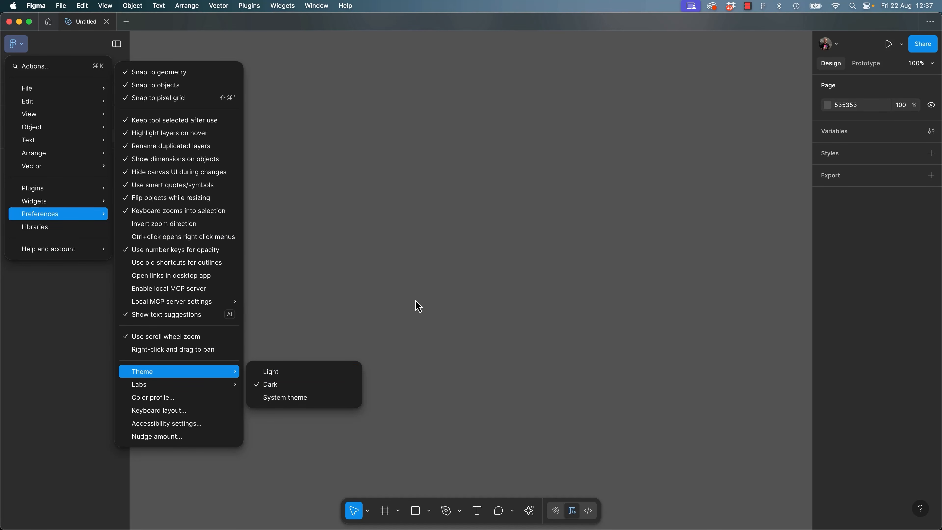
pyautogui.click(293, 373)
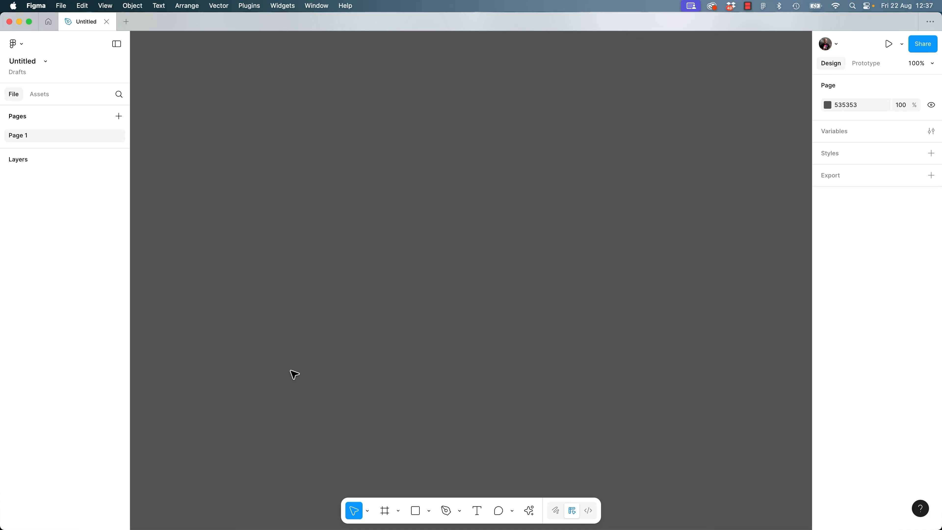
# Set the interface theme back to Dark.
pyautogui.click(22, 45)
pyautogui.moveTo(37, 214)
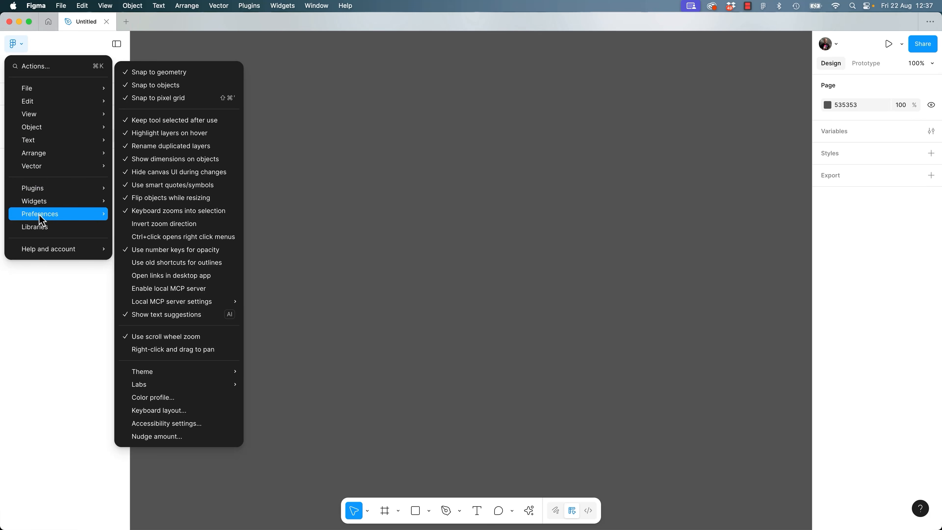
pyautogui.moveTo(225, 373)
pyautogui.click(299, 384)
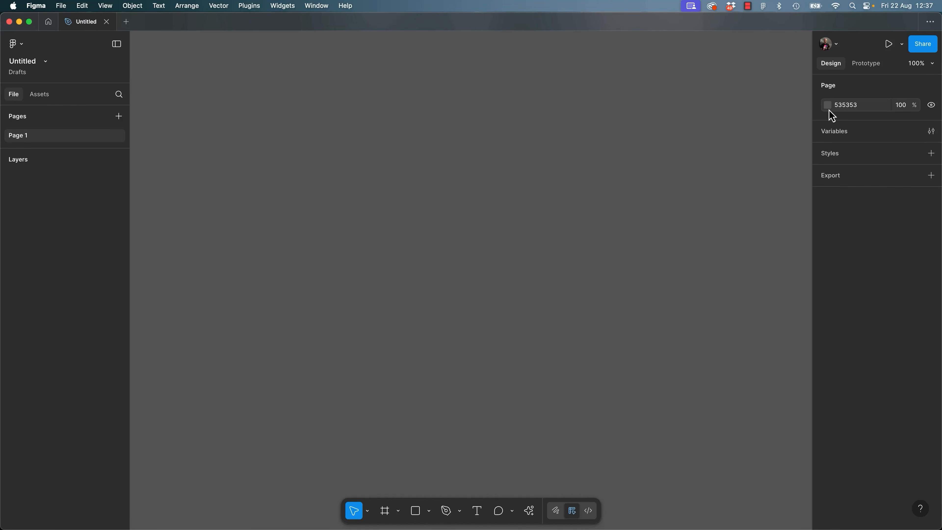
# Darken the page background to the grey 4A4A4A.
pyautogui.click(828, 107)
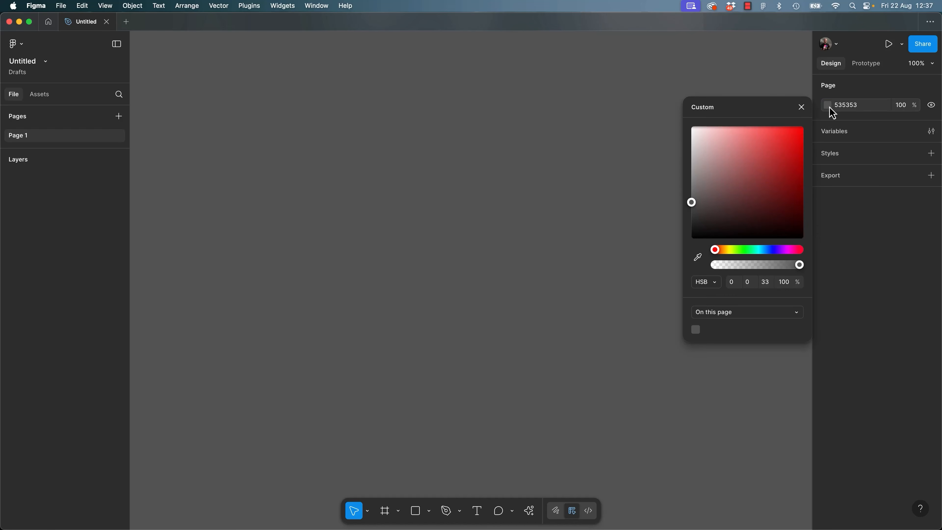
pyautogui.moveTo(692, 169); pyautogui.dragTo(684, 212)
pyautogui.click(801, 107)
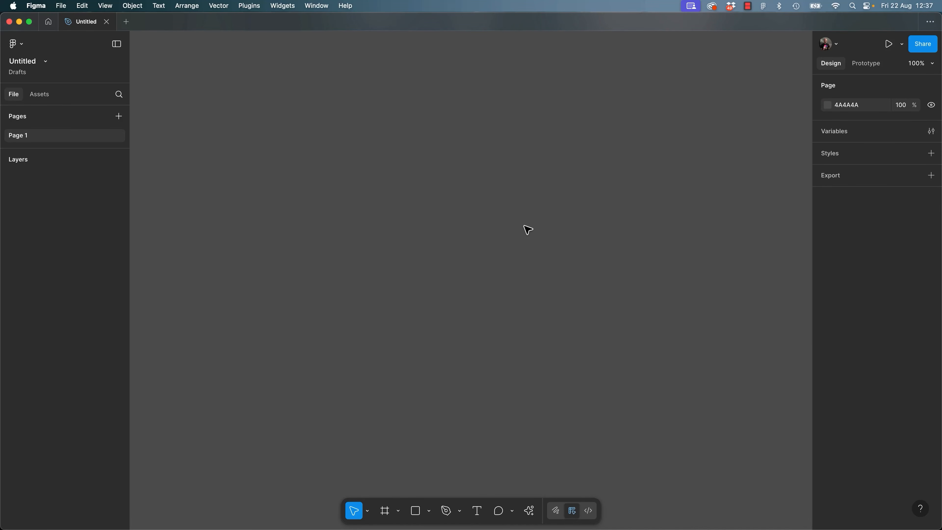
# Create a frame on the empty canvas and resize it to the iPhone 16 preset, 393 × 852.
pyautogui.press('f')
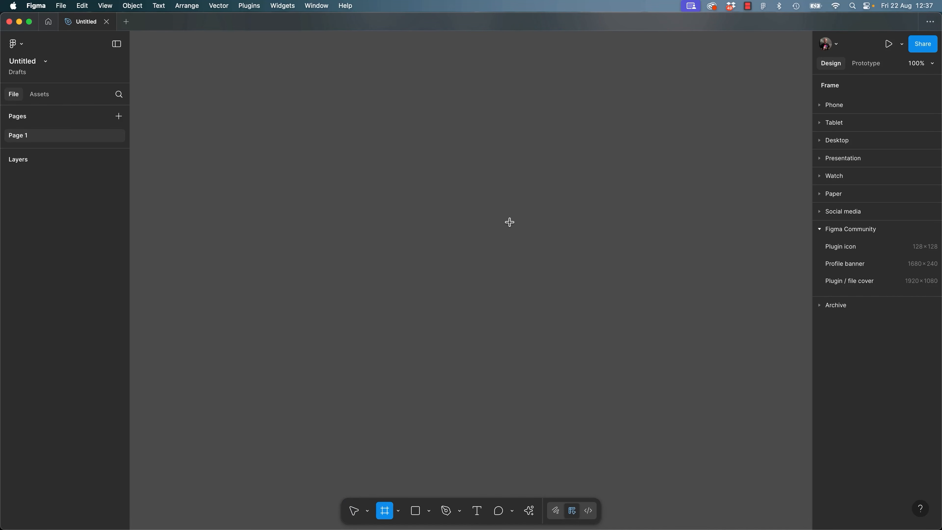
pyautogui.click(443, 209)
pyautogui.click(841, 90)
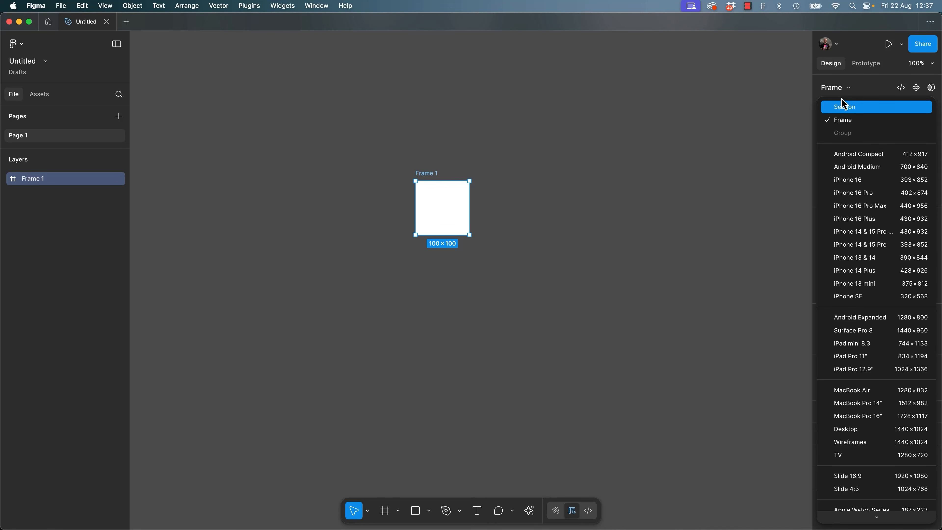
pyautogui.click(853, 181)
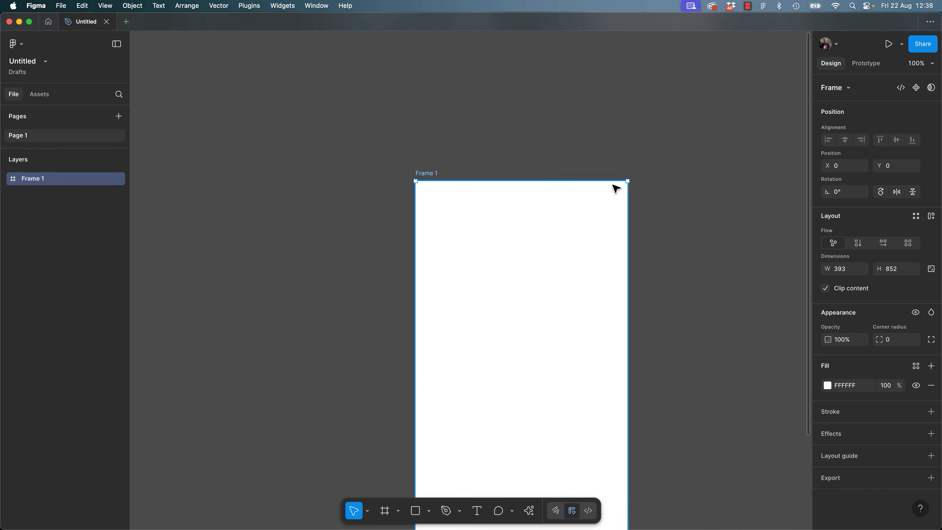
pyautogui.moveTo(599, 206); pyautogui.dragTo(568, 131)
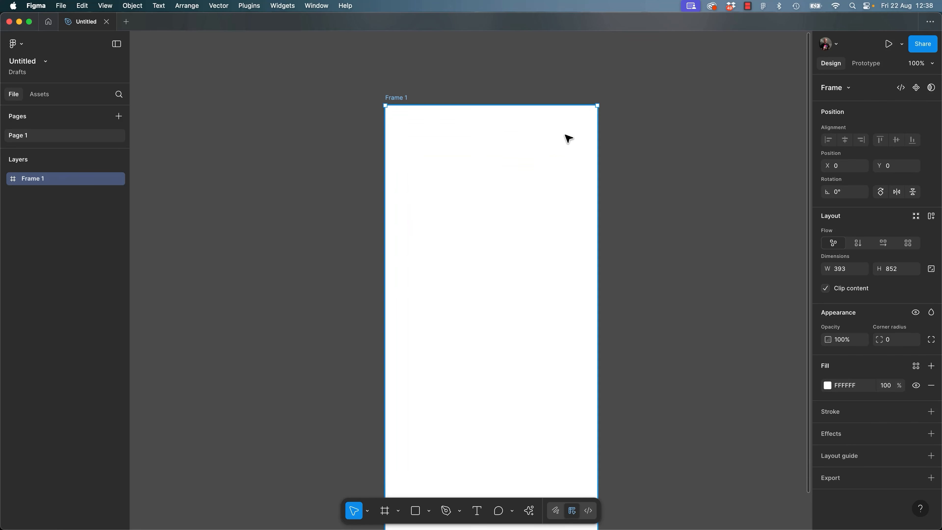
pyautogui.click(353, 226)
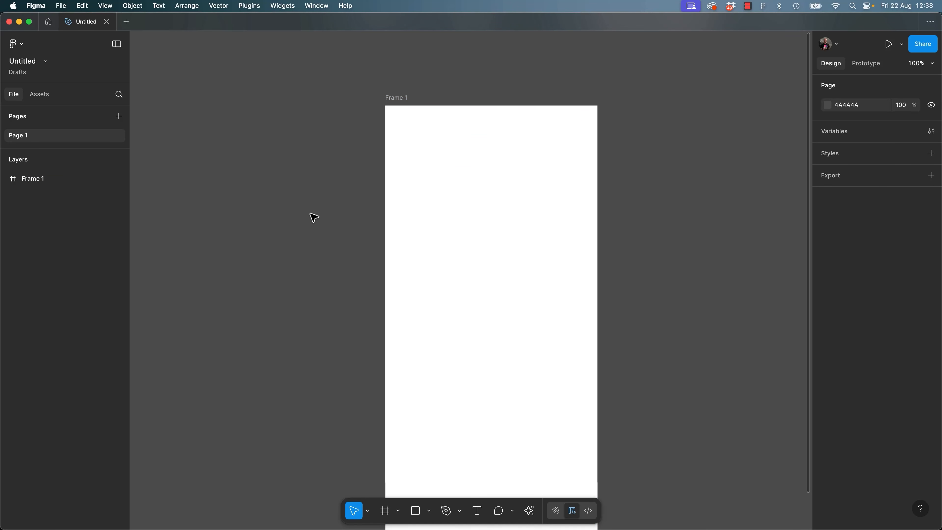
# Place the Image 03 JPEG that carries the photographer's name in the upper part of the phone frame, about 174 × 116.
pyautogui.press('super+shift+k')
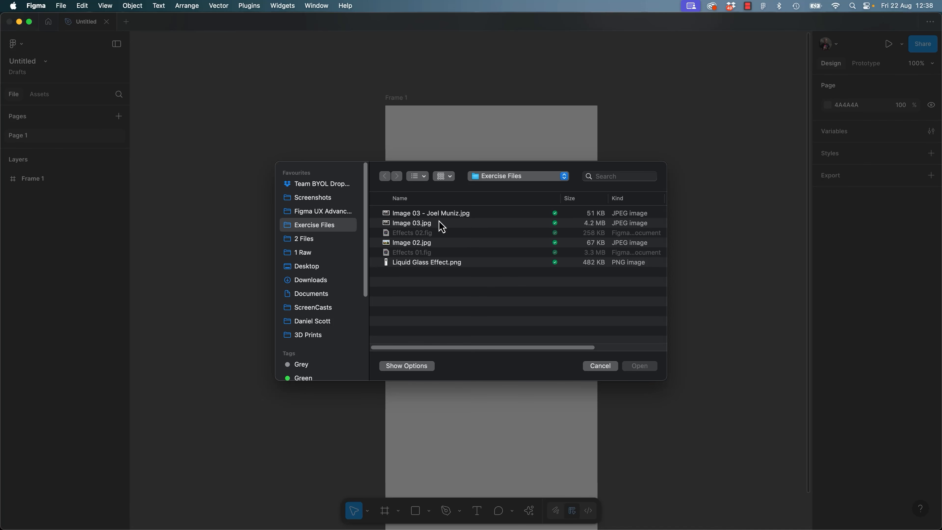
pyautogui.click(419, 215)
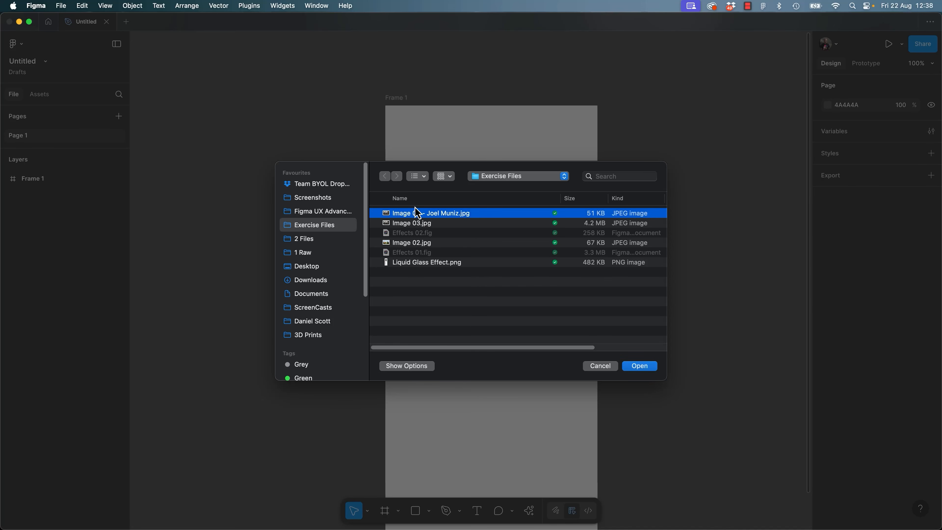
pyautogui.click(641, 367)
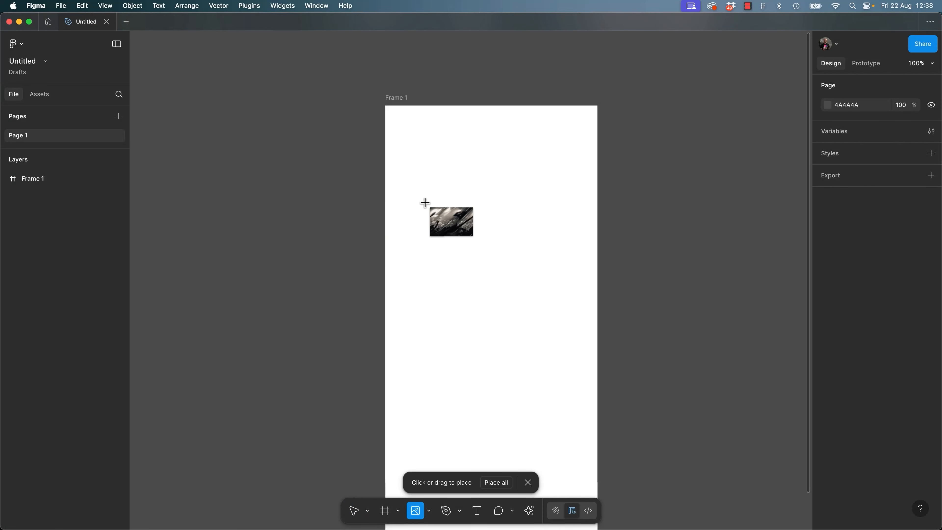
pyautogui.moveTo(416, 174); pyautogui.dragTo(479, 235)
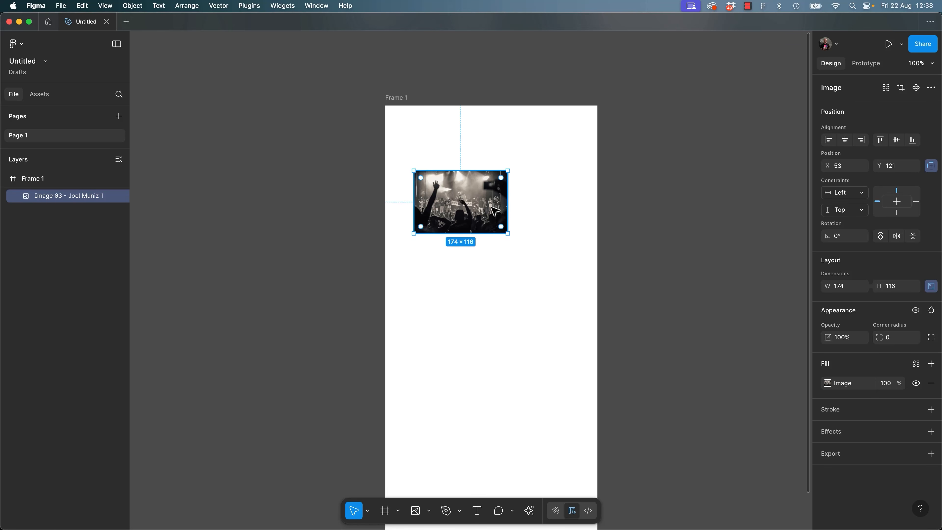
# Add a layer blur effect to the concert image and make it progressive.
pyautogui.click(931, 432)
pyautogui.click(732, 385)
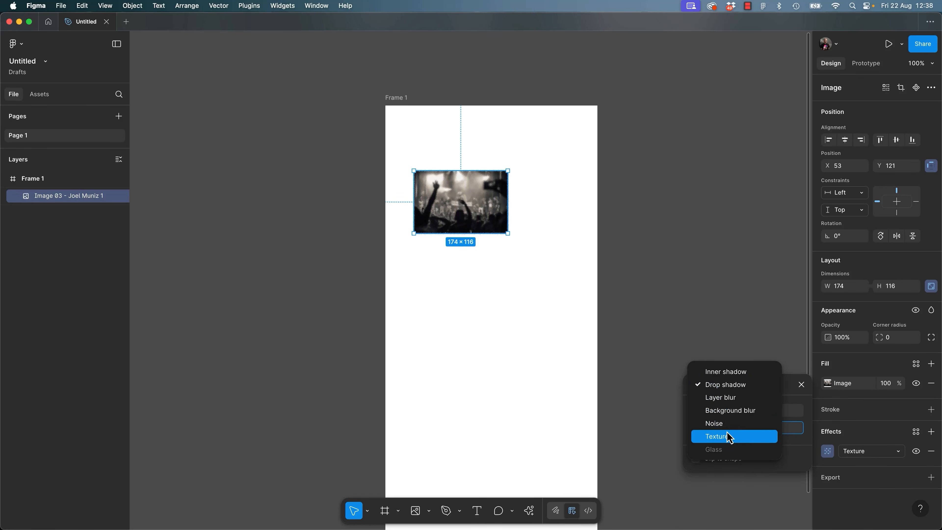
pyautogui.click(721, 404)
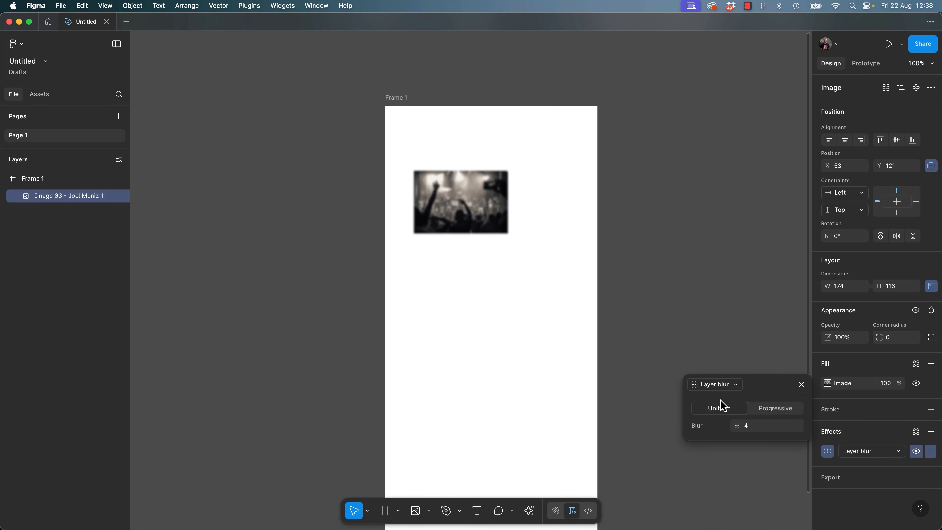
pyautogui.click(772, 411)
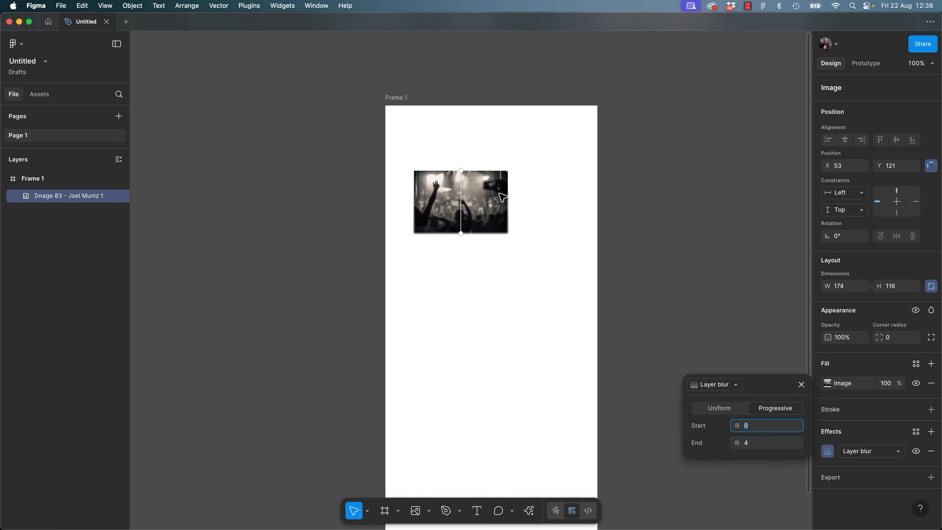
# Reorient the progressive blur horizontally, with its start at the image's centre and its end at the left edge.
pyautogui.press('super+equal')
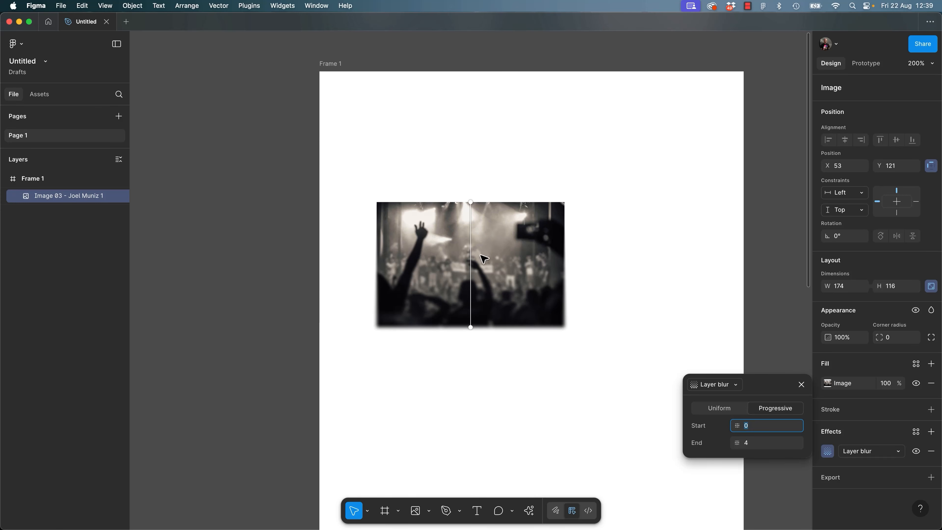
pyautogui.moveTo(470, 327); pyautogui.dragTo(377, 261)
pyautogui.moveTo(472, 202); pyautogui.dragTo(483, 256)
pyautogui.press('Escape')
# Draw a square frame about 122 × 122 below the concert image inside the phone frame.
pyautogui.moveTo(629, 228); pyautogui.dragTo(620, 128)
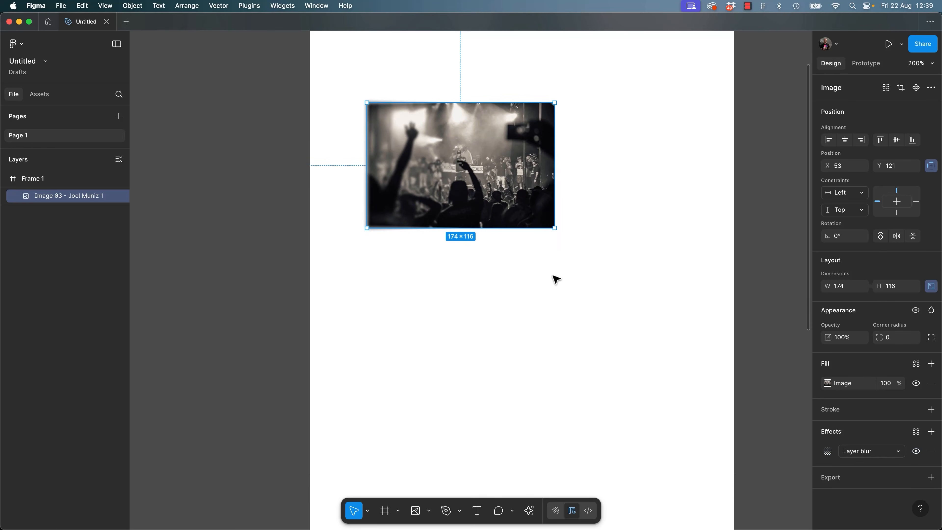
pyautogui.click(556, 279)
pyautogui.press('f')
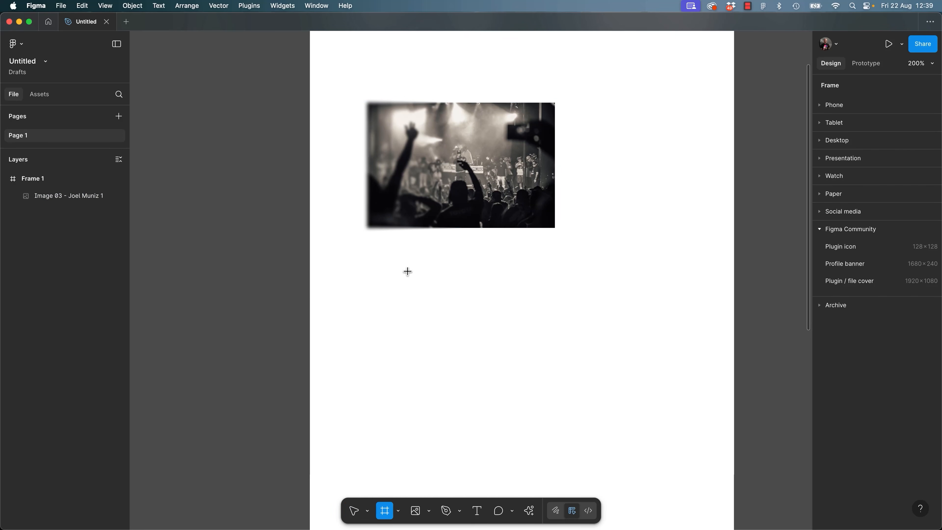
pyautogui.moveTo(407, 270); pyautogui.dragTo(539, 401)
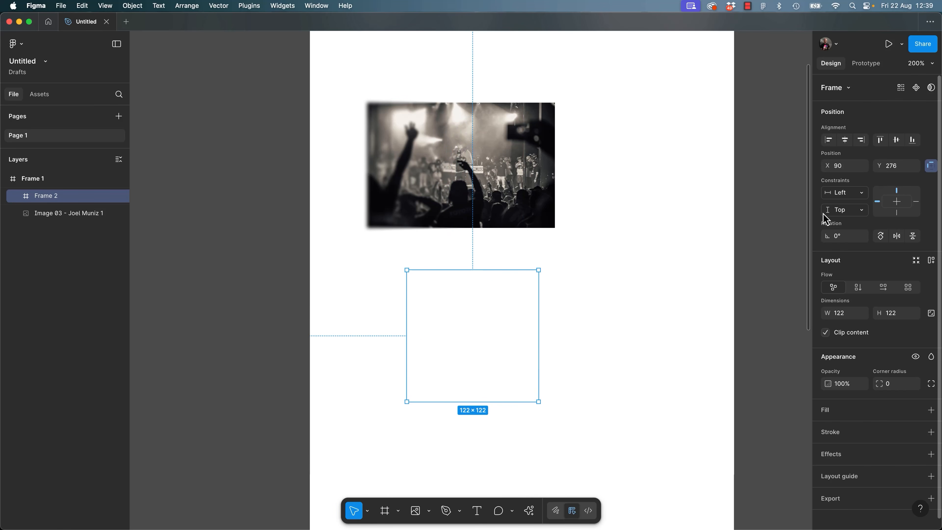
# Give the square frame a solid teal fill, 1DBDC2.
pyautogui.scroll(-1, 847, 400)
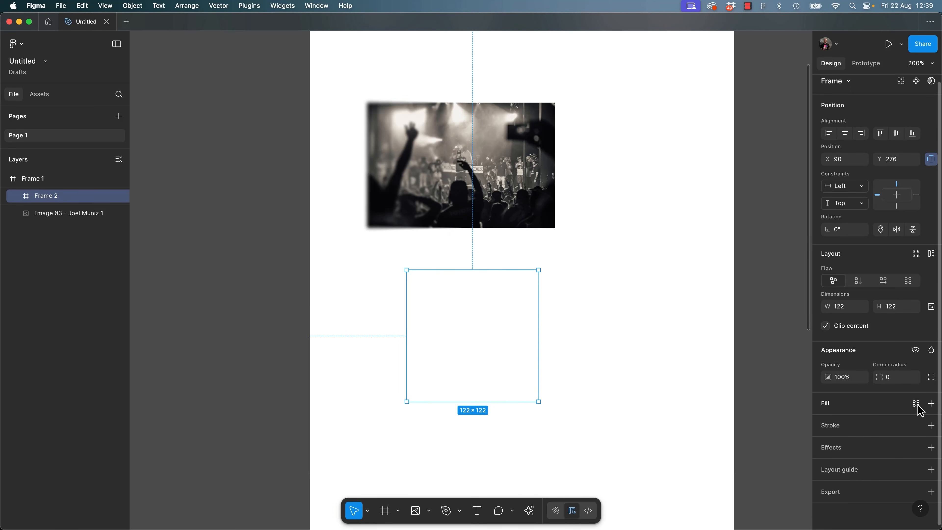
pyautogui.click(932, 403)
pyautogui.click(778, 331)
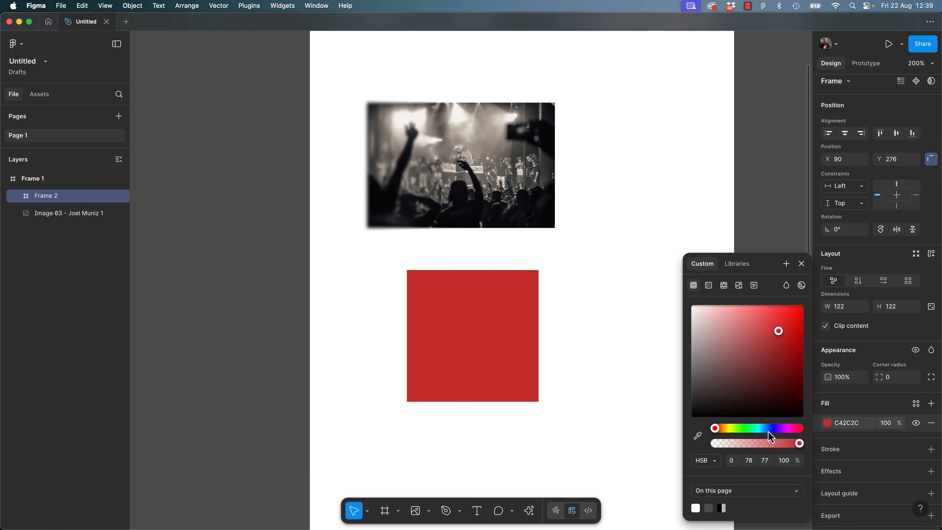
pyautogui.moveTo(771, 431); pyautogui.dragTo(761, 433)
pyautogui.moveTo(757, 385); pyautogui.dragTo(795, 311)
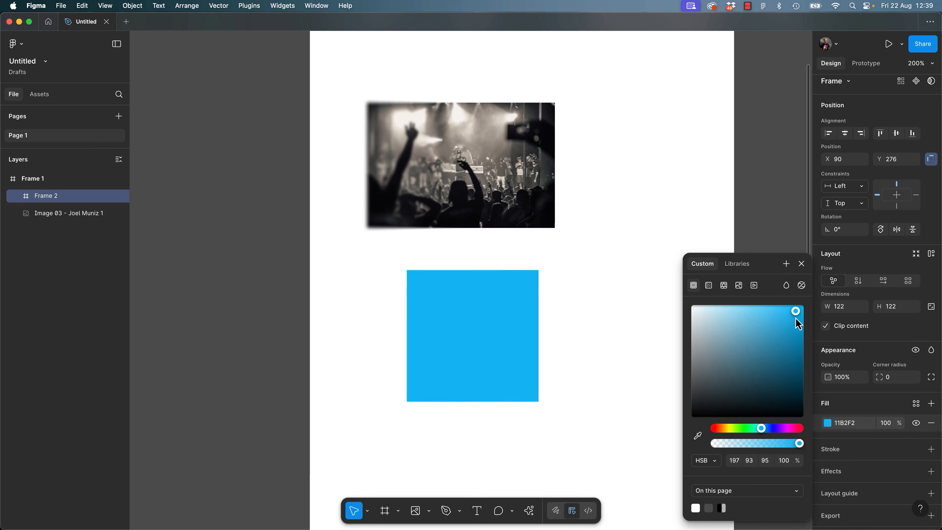
pyautogui.moveTo(766, 431); pyautogui.dragTo(758, 430)
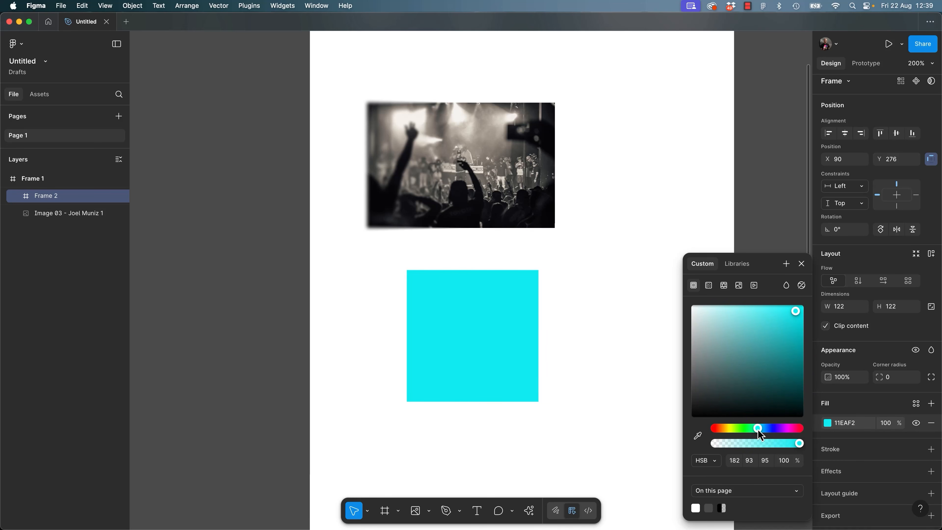
pyautogui.moveTo(786, 352); pyautogui.dragTo(788, 329)
pyautogui.click(564, 368)
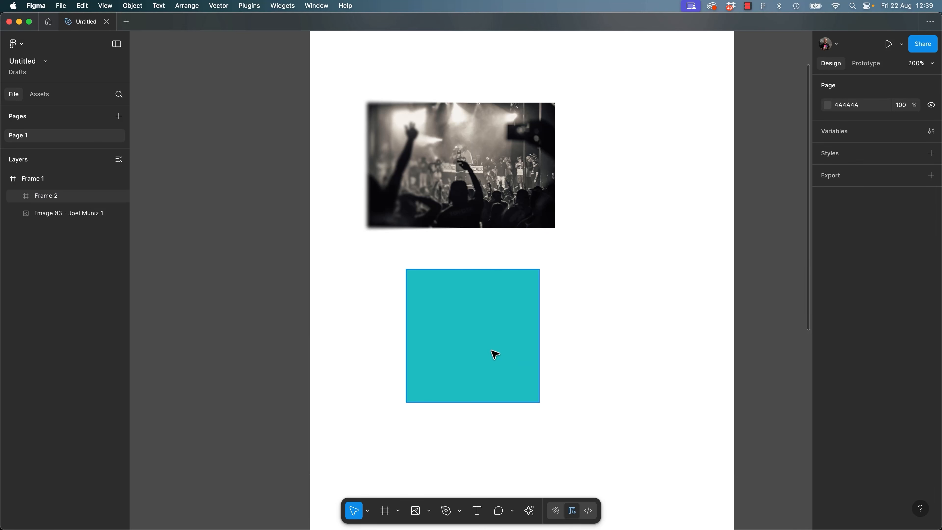
# Copy the layer blur effect from the concert image and paste it onto the teal square.
pyautogui.click(471, 198)
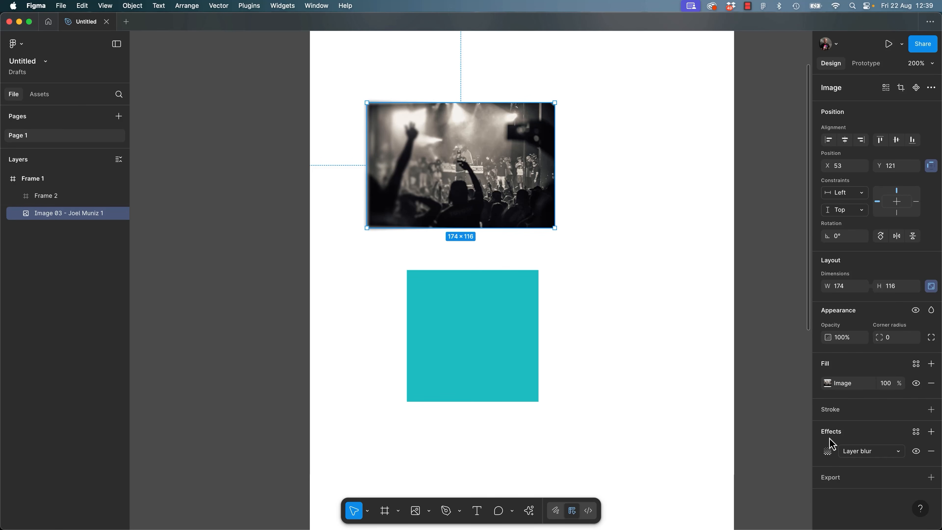
pyautogui.click(822, 460)
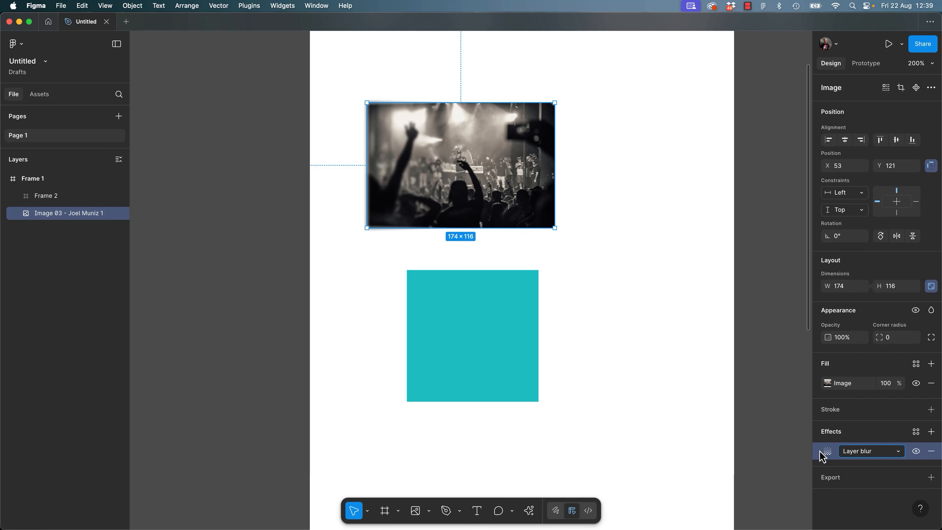
pyautogui.click(494, 308)
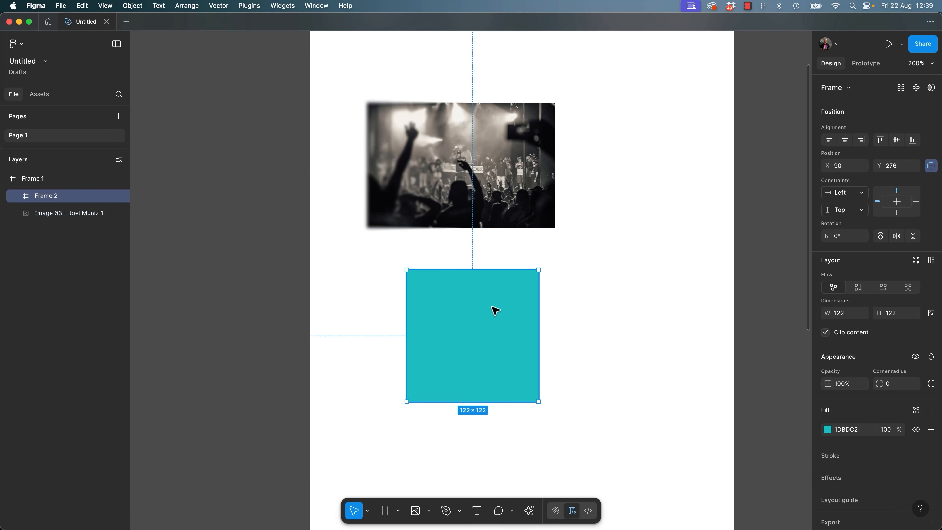
pyautogui.press('super+v')
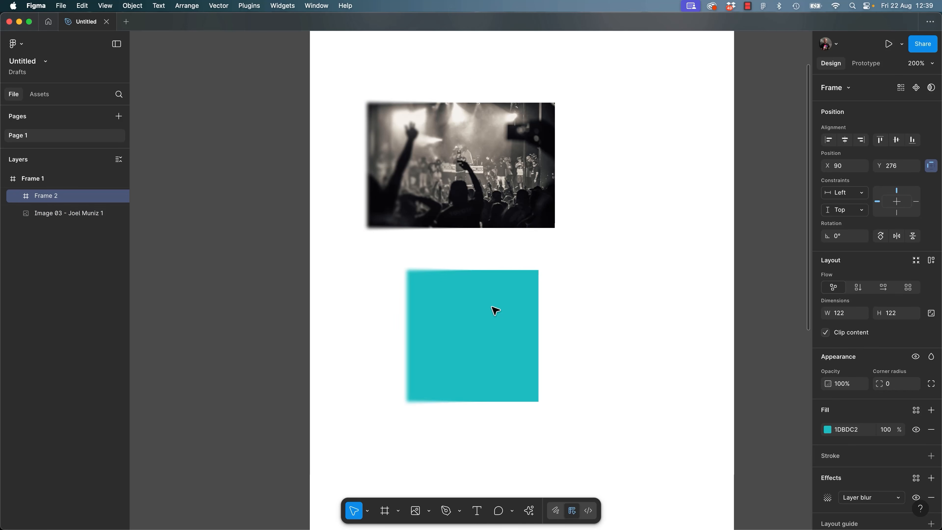
# Increase the end value of the teal square's progressive layer blur to about 22.9.
pyautogui.click(697, 268)
pyautogui.click(515, 343)
pyautogui.scroll(-1, 838, 494)
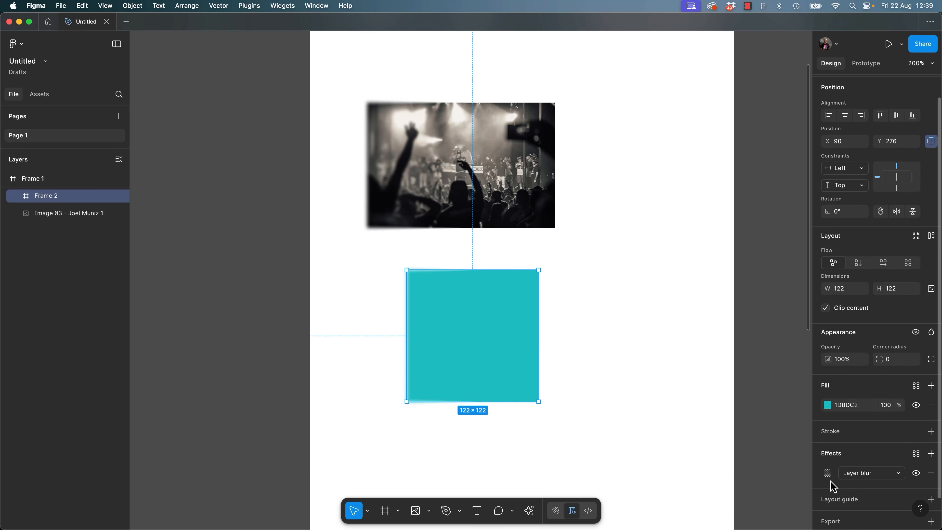
pyautogui.click(827, 474)
pyautogui.click(738, 508)
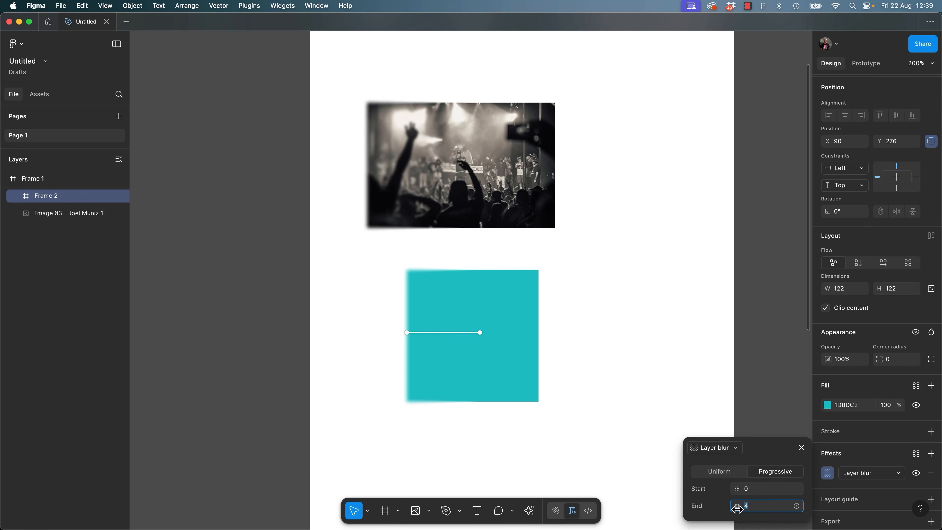
pyautogui.moveTo(734, 506); pyautogui.dragTo(665, 479)
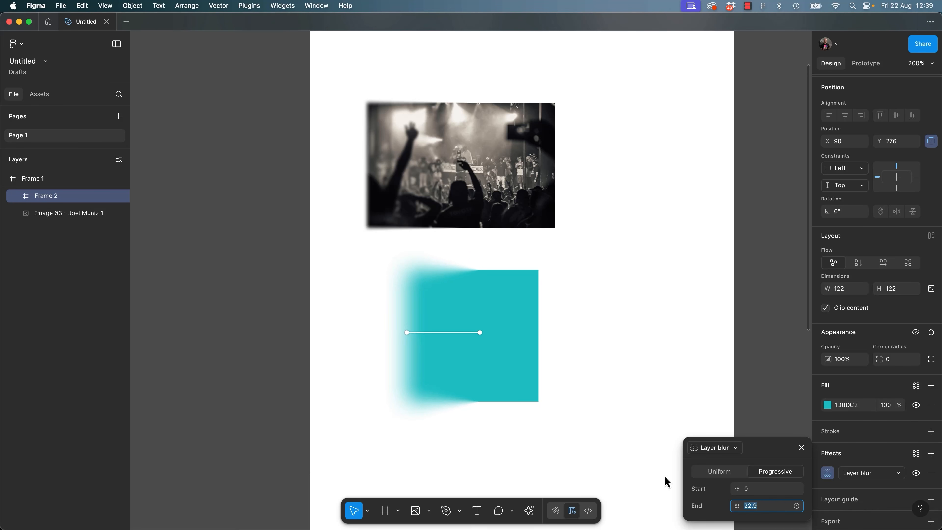
pyautogui.press('Escape')
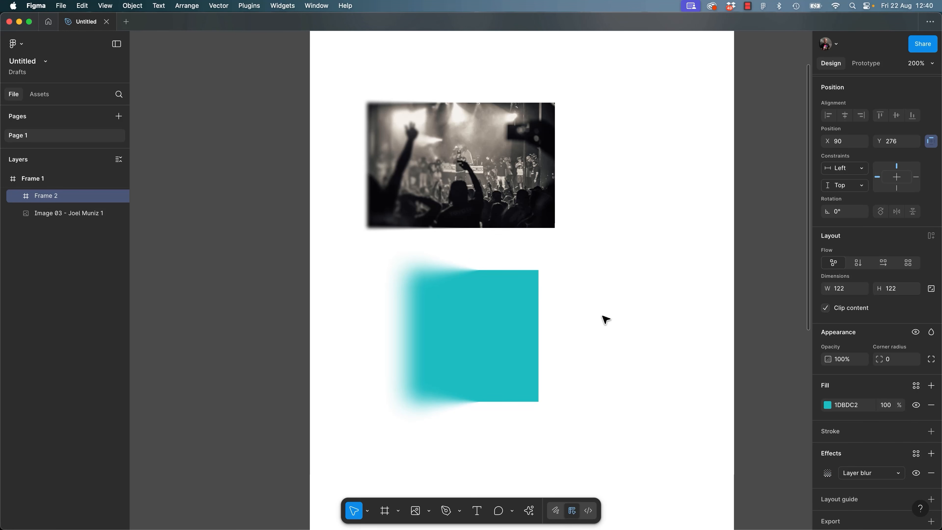
# Move the teal square out of the phone frame onto the empty canvas to its left.
pyautogui.click(494, 330)
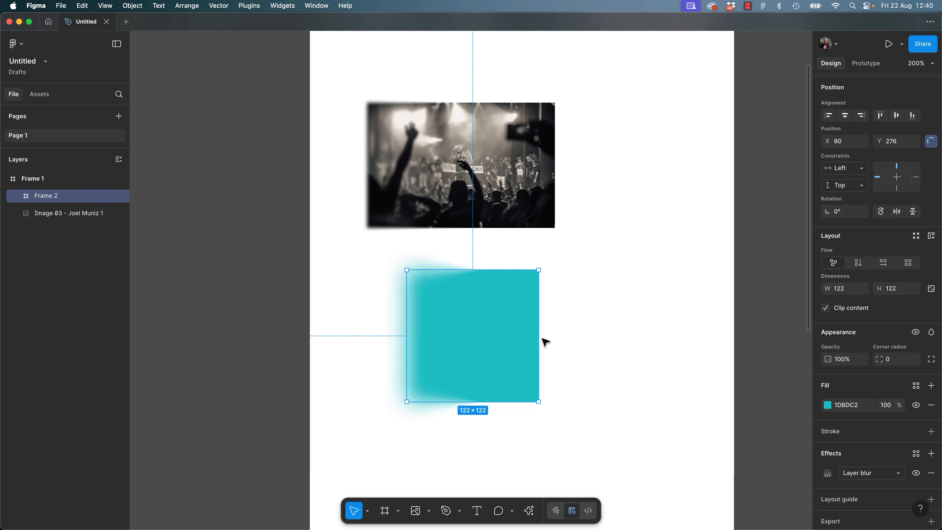
pyautogui.moveTo(523, 328); pyautogui.dragTo(488, 335)
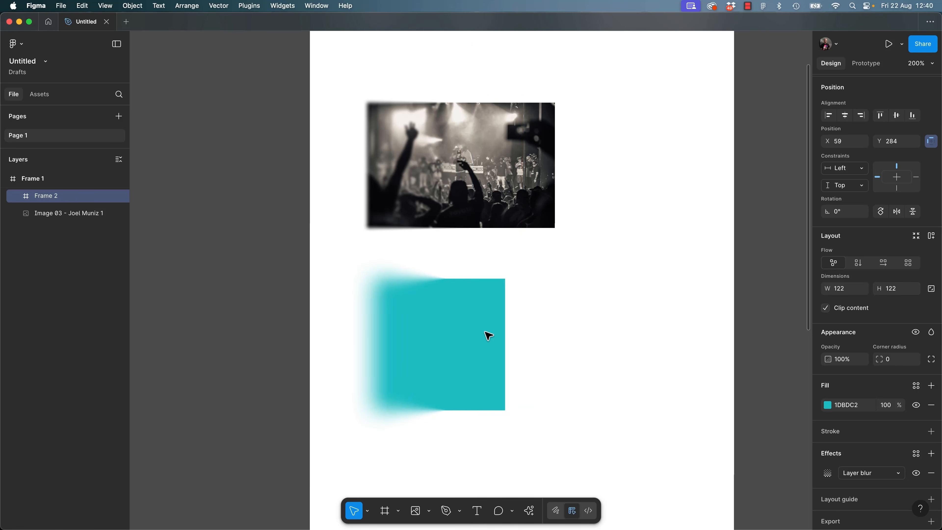
pyautogui.click(538, 343)
pyautogui.click(478, 347)
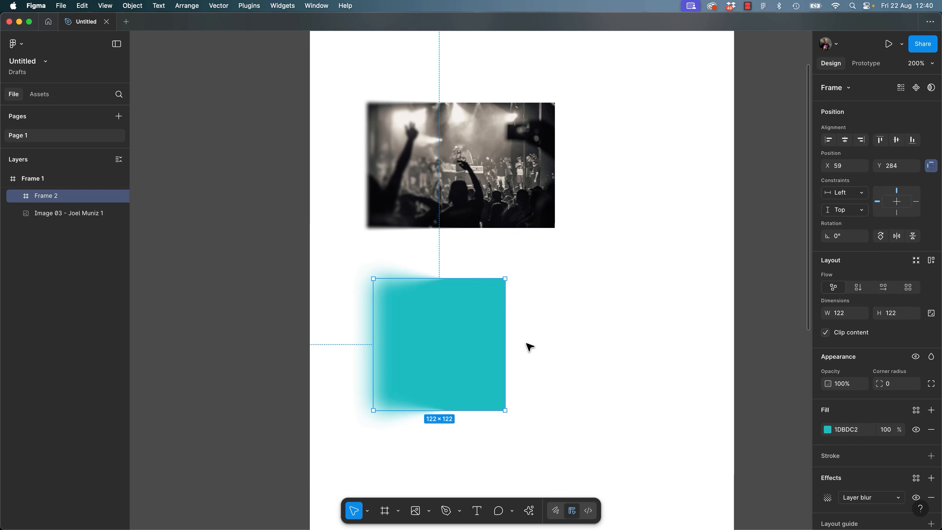
pyautogui.click(529, 346)
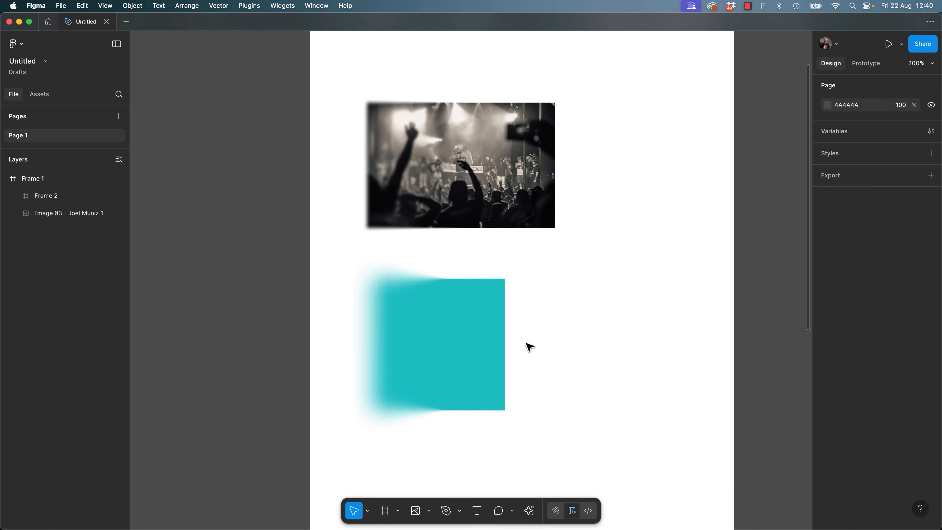
pyautogui.click(501, 344)
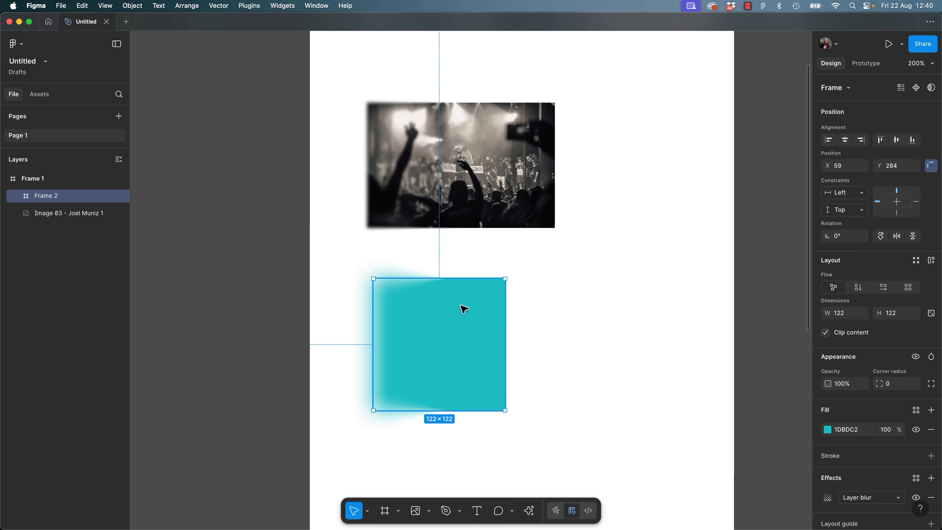
pyautogui.moveTo(471, 333); pyautogui.dragTo(215, 295)
pyautogui.moveTo(413, 302); pyautogui.dragTo(533, 304)
pyautogui.click(464, 140)
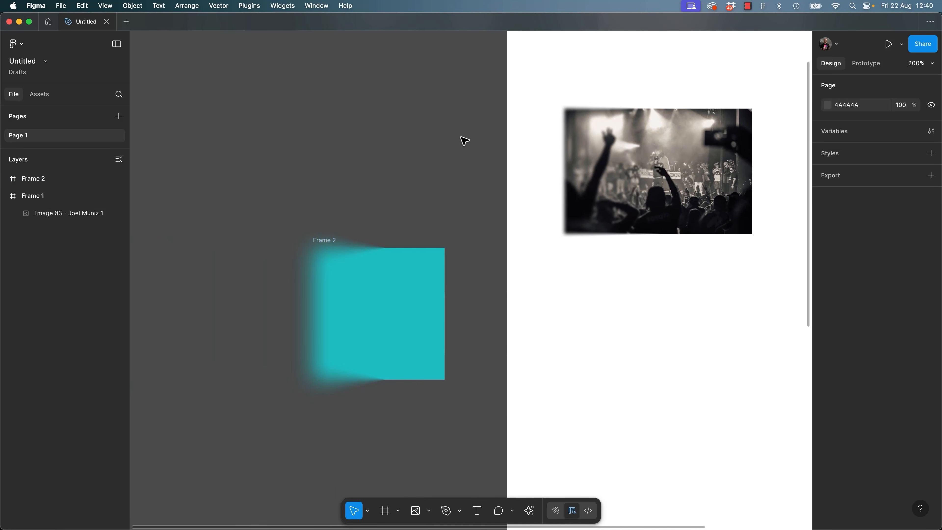
# Crop the concert image to a 116 × 116 square and shift the picture left inside the crop.
pyautogui.moveTo(463, 141); pyautogui.dragTo(296, 316)
pyautogui.click(450, 309)
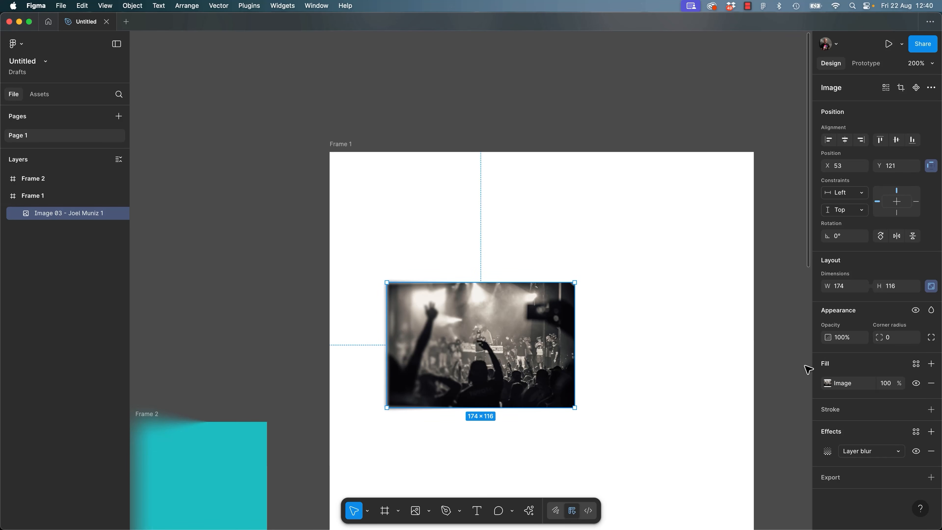
pyautogui.click(828, 384)
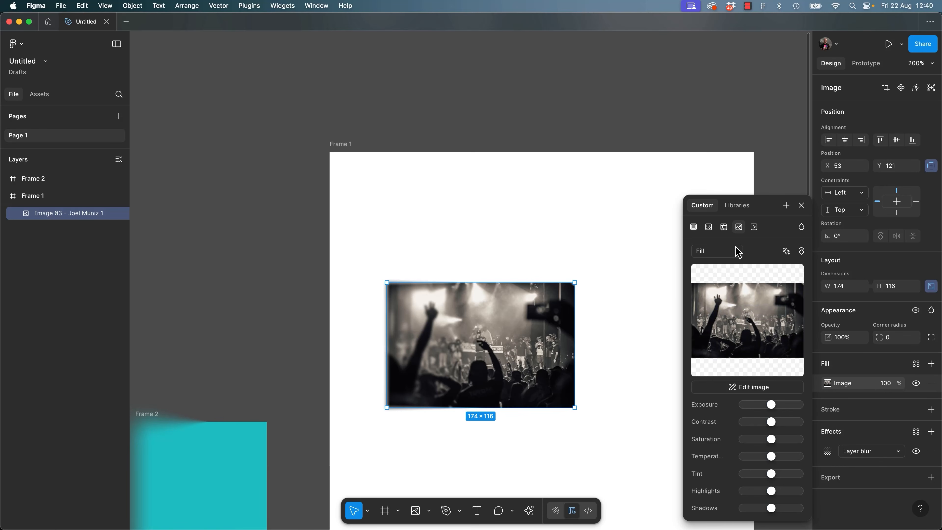
pyautogui.click(721, 255)
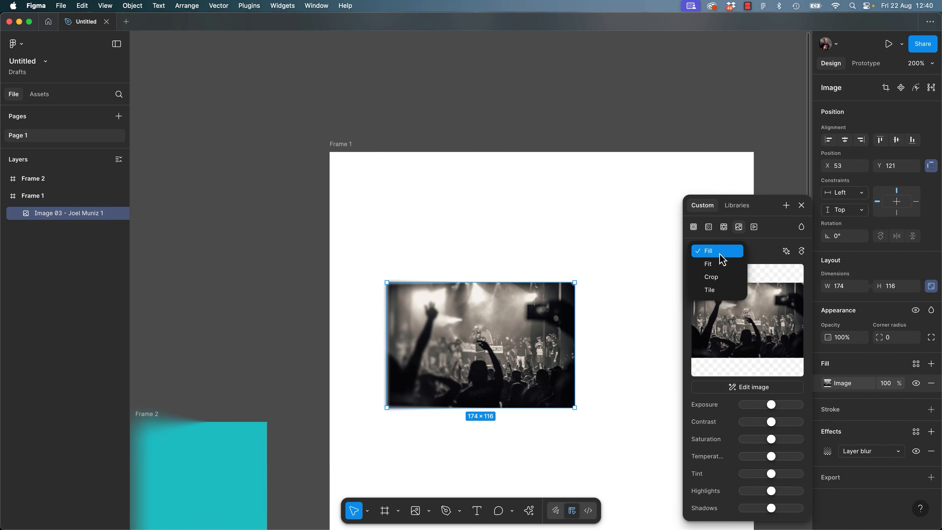
pyautogui.click(716, 280)
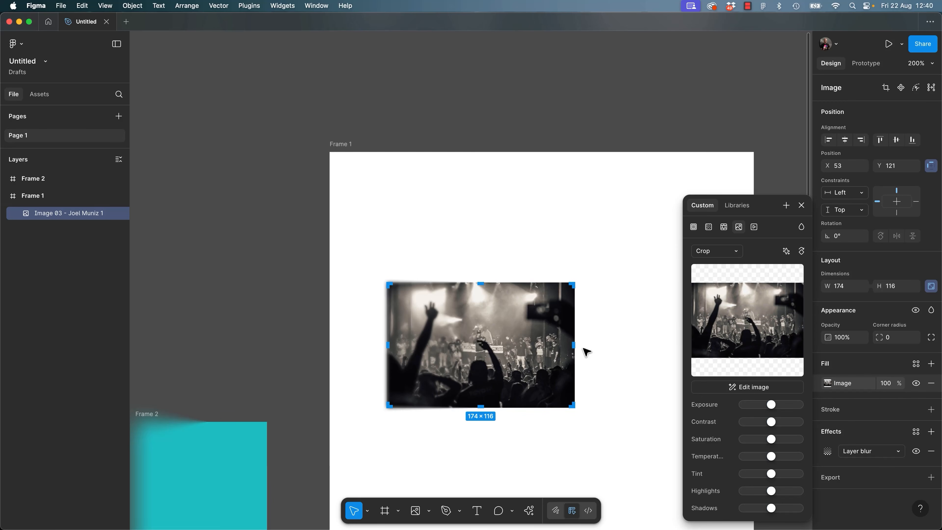
pyautogui.moveTo(575, 345); pyautogui.dragTo(517, 346)
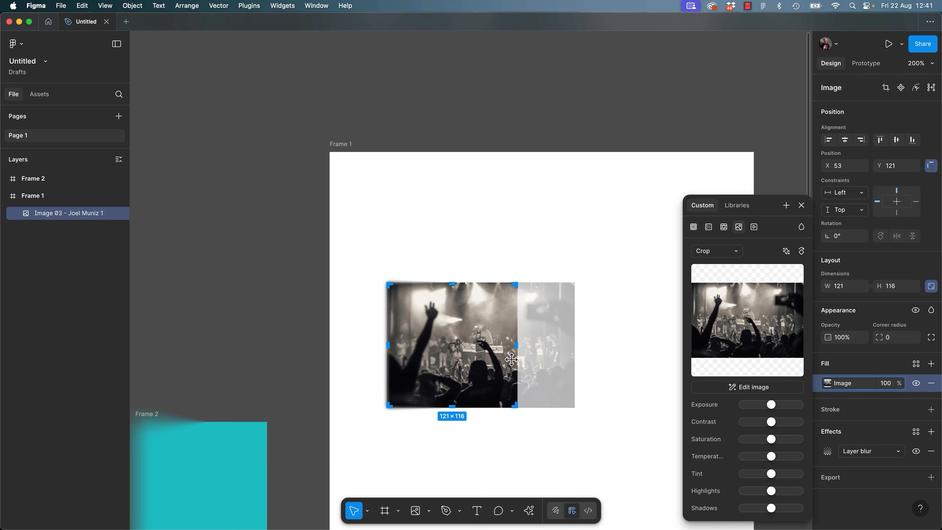
pyautogui.moveTo(524, 347)
pyautogui.mouseDown()
pyautogui.moveTo(544, 347)
pyautogui.moveTo(512, 349)
pyautogui.mouseUp()
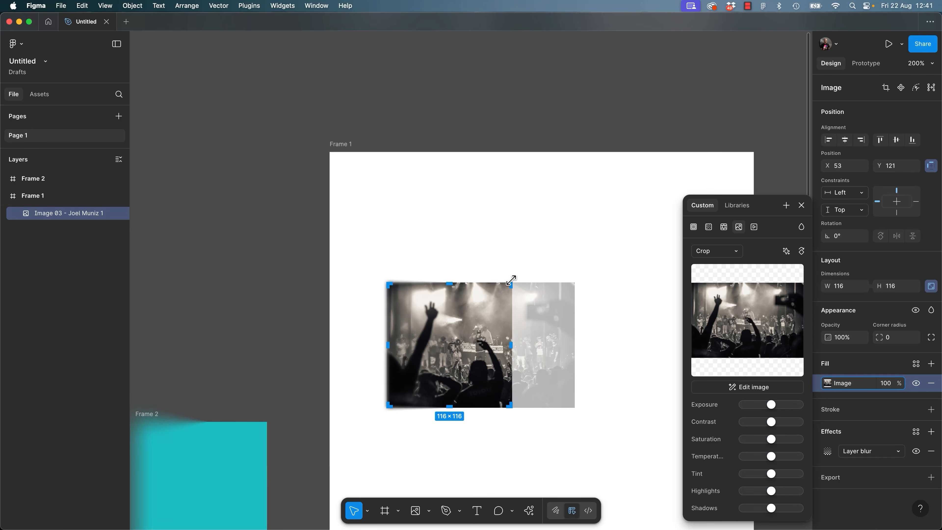
pyautogui.moveTo(466, 345); pyautogui.dragTo(436, 345)
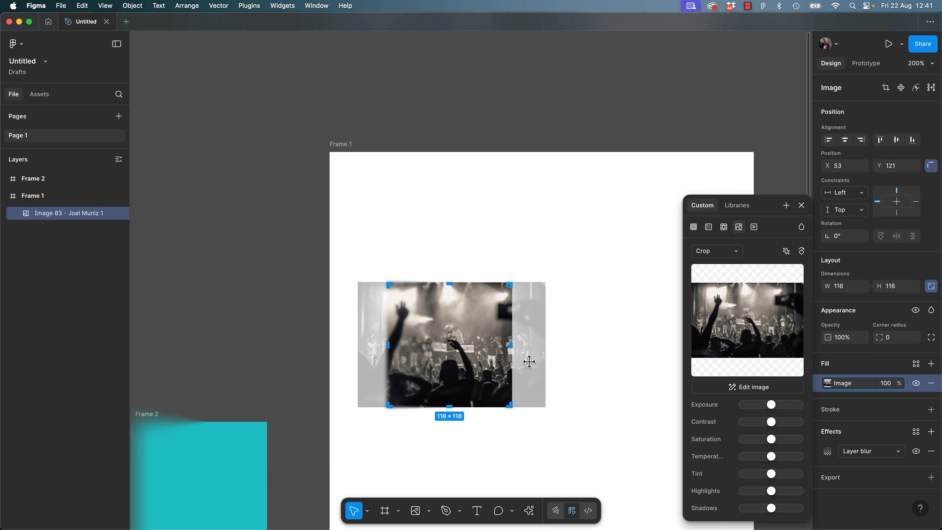
pyautogui.press('Return')
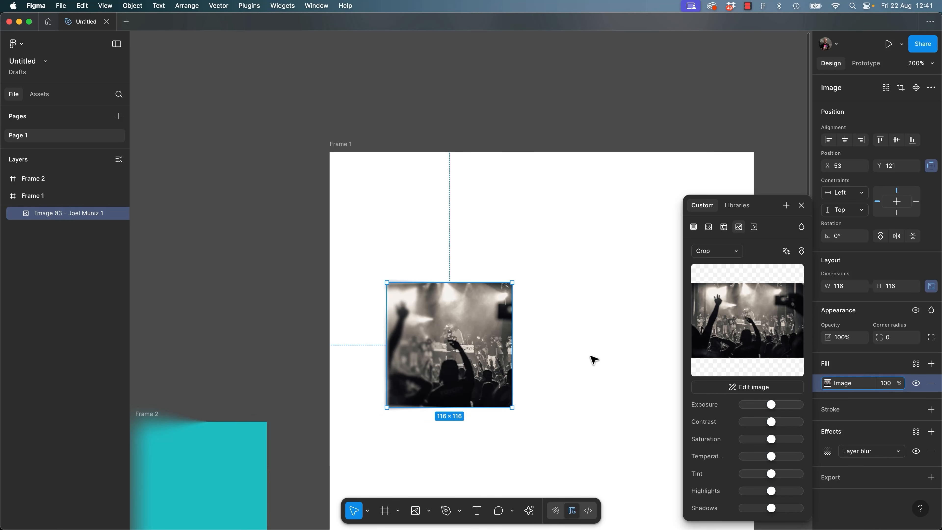
pyautogui.click(802, 205)
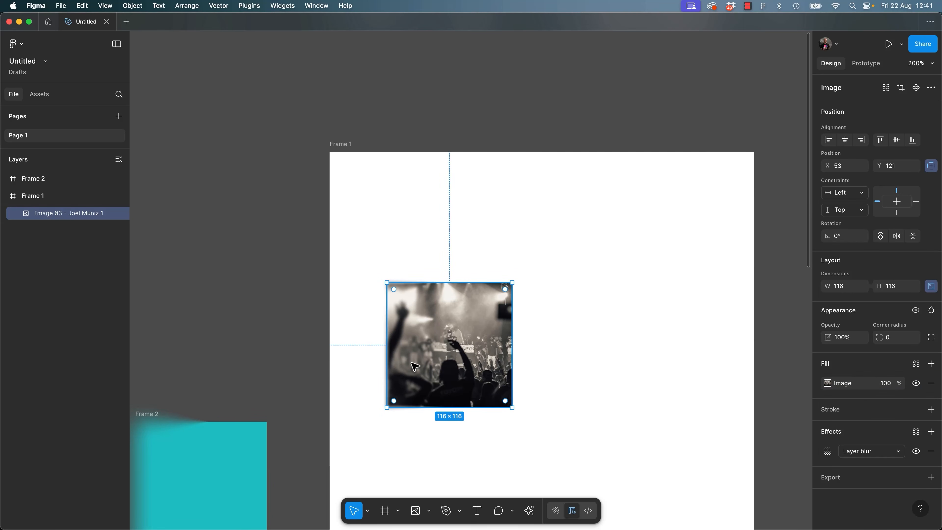
# Set the concert image's progressive blur end to about 11.9 and move the blur's start point to the image's centre.
pyautogui.click(827, 451)
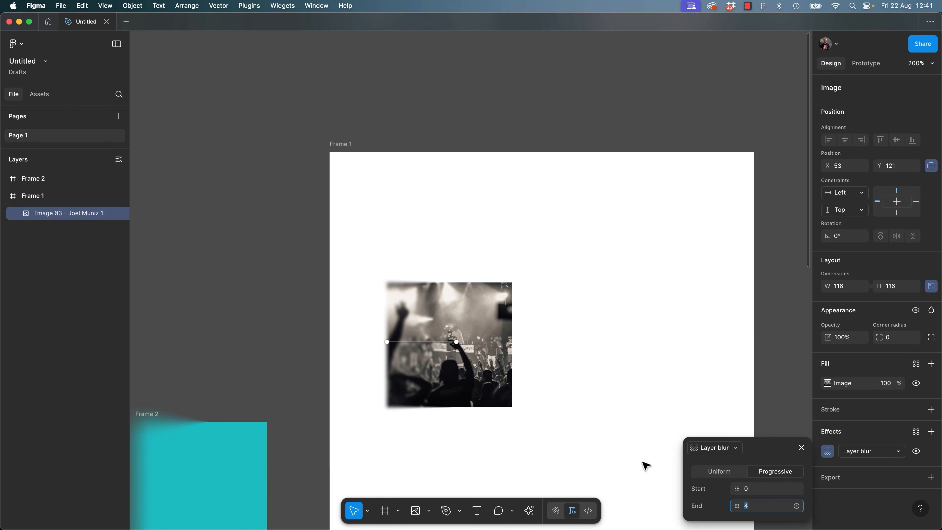
pyautogui.moveTo(737, 508); pyautogui.dragTo(775, 508)
pyautogui.moveTo(454, 343)
pyautogui.mouseDown()
pyautogui.moveTo(504, 342)
pyautogui.moveTo(449, 342)
pyautogui.mouseUp()
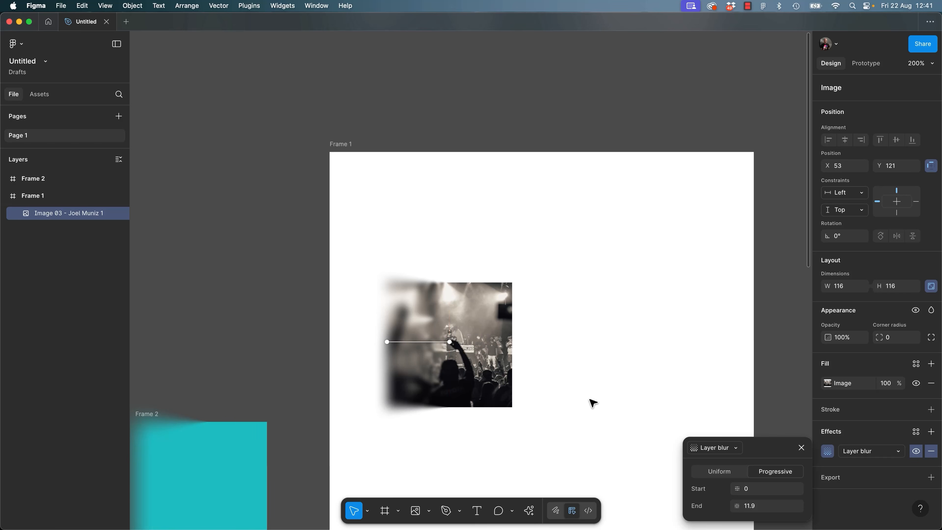
pyautogui.click(574, 402)
pyautogui.click(497, 359)
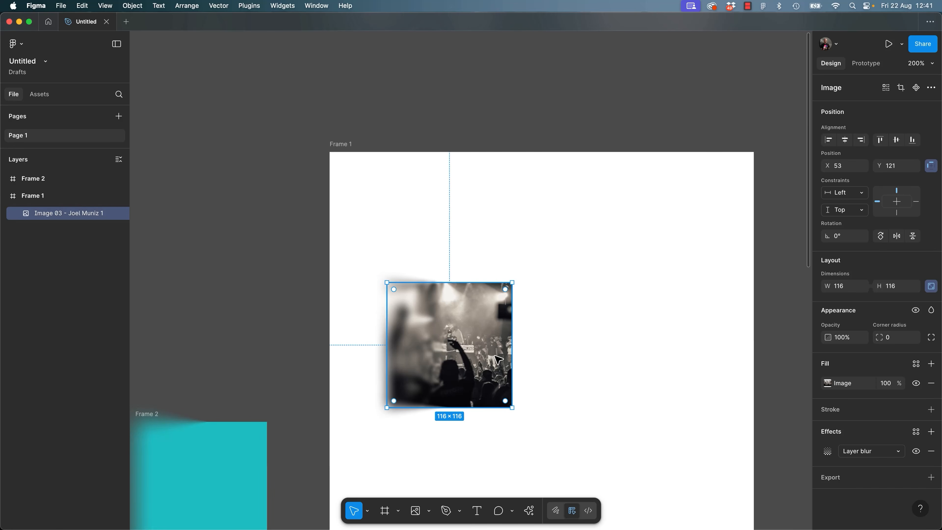
pyautogui.moveTo(513, 282); pyautogui.dragTo(483, 314)
pyautogui.press('super+z')
# Scale the concert image down to about 97 × 97 with the Scale tool and move it up and left to X 41, Y 90.
pyautogui.press('k')
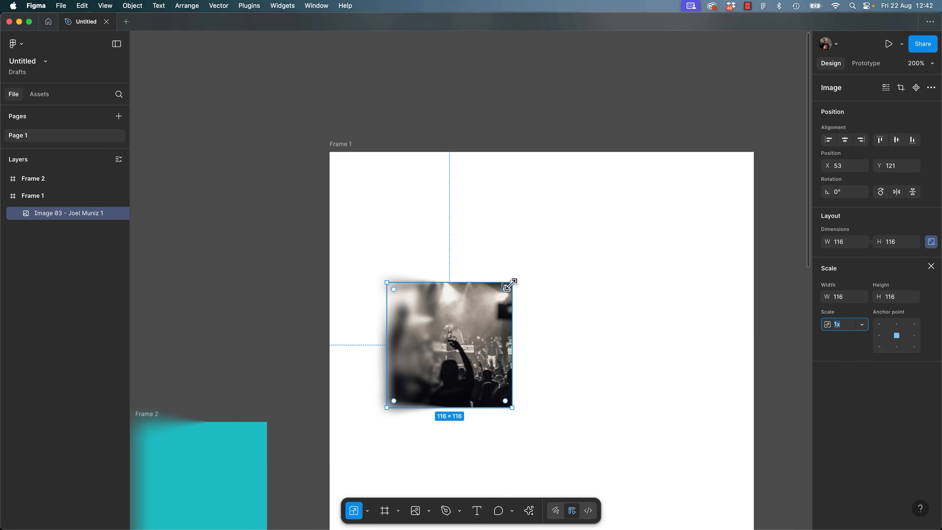
pyautogui.click(367, 510)
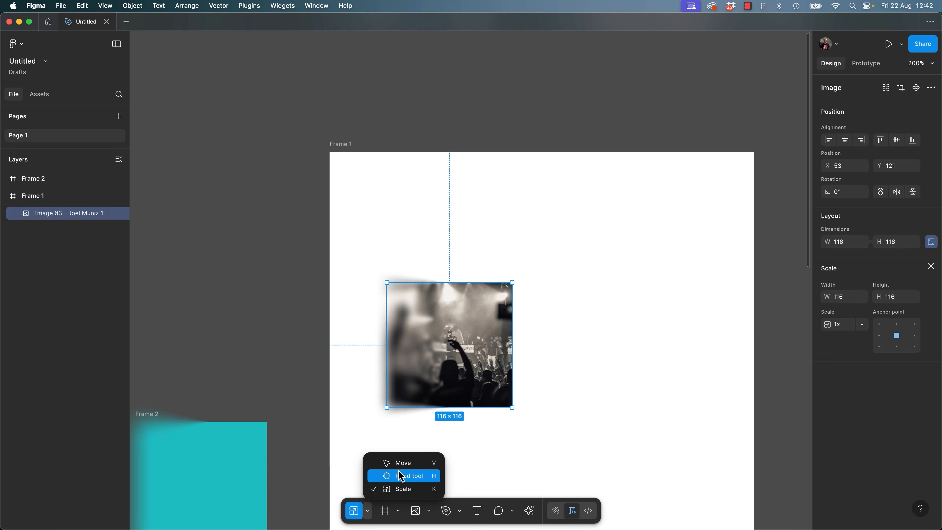
pyautogui.click(404, 489)
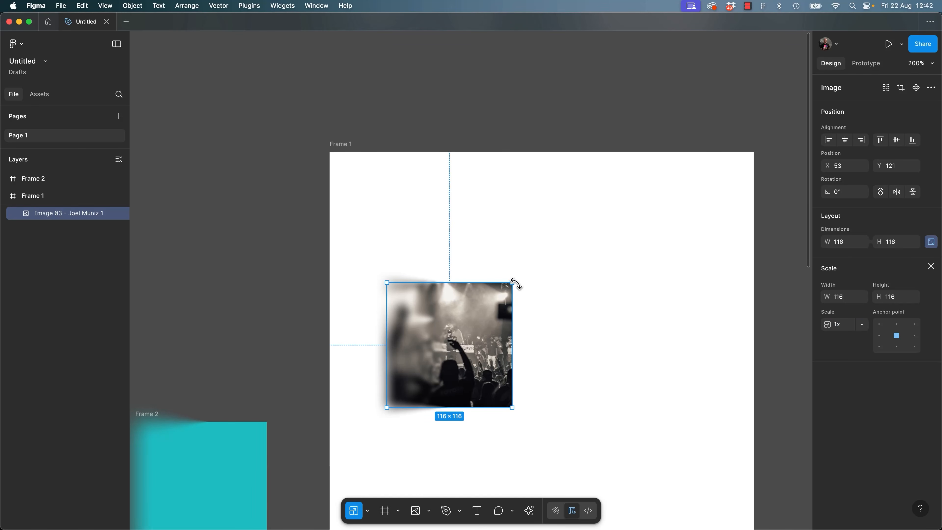
pyautogui.moveTo(513, 283); pyautogui.dragTo(492, 302)
pyautogui.moveTo(471, 334); pyautogui.dragTo(462, 288)
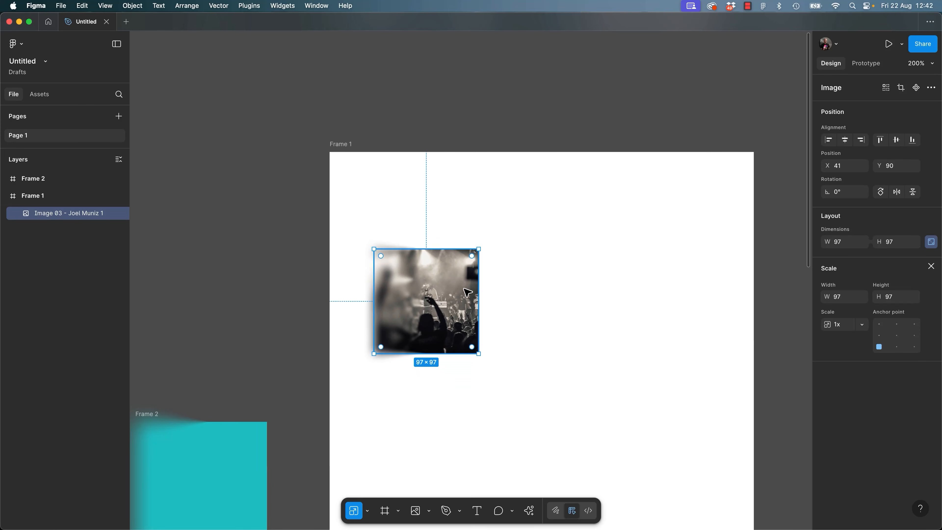
# Draw a frame about 210 × 97 inside the phone frame, flush against the concert image's right edge at X 138, Y 90.
pyautogui.press('super+minus')
pyautogui.click(530, 270)
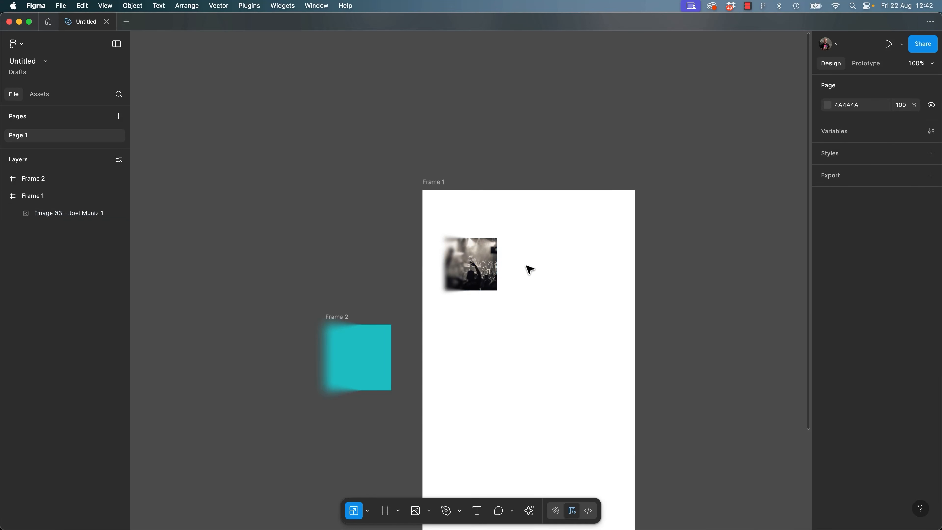
pyautogui.press('f')
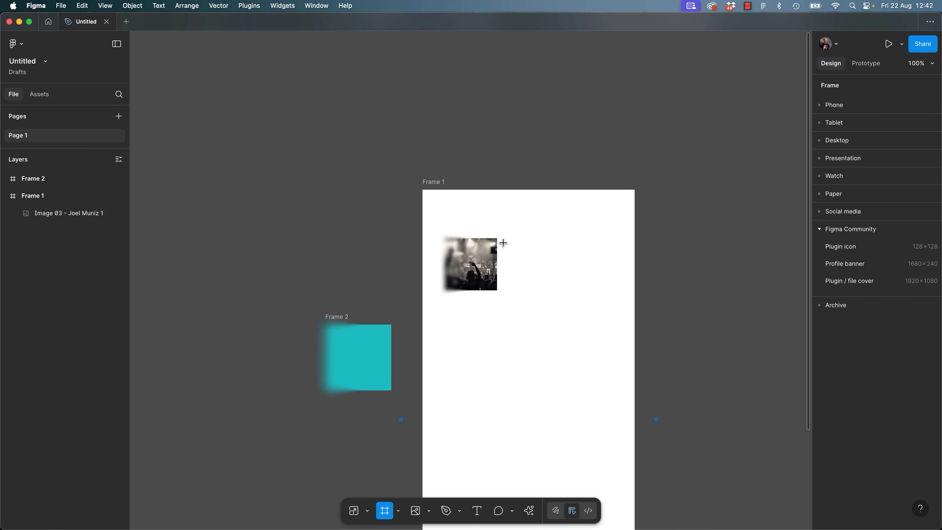
pyautogui.moveTo(497, 238); pyautogui.dragTo(611, 291)
pyautogui.moveTo(536, 238); pyautogui.dragTo(538, 238)
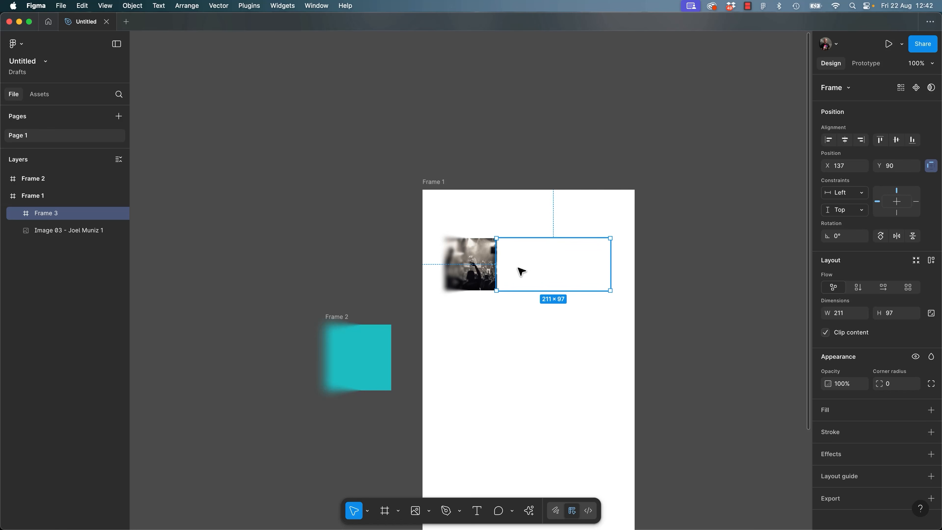
pyautogui.moveTo(496, 264); pyautogui.dragTo(497, 265)
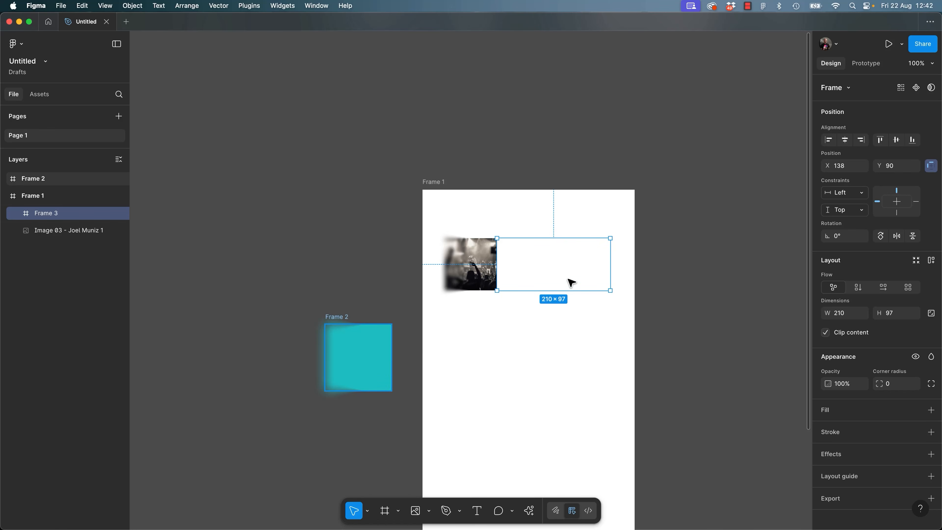
# Fill the new frame with the teal sampled from the square and shift its hue to the green 1DC2A1.
pyautogui.press('i')
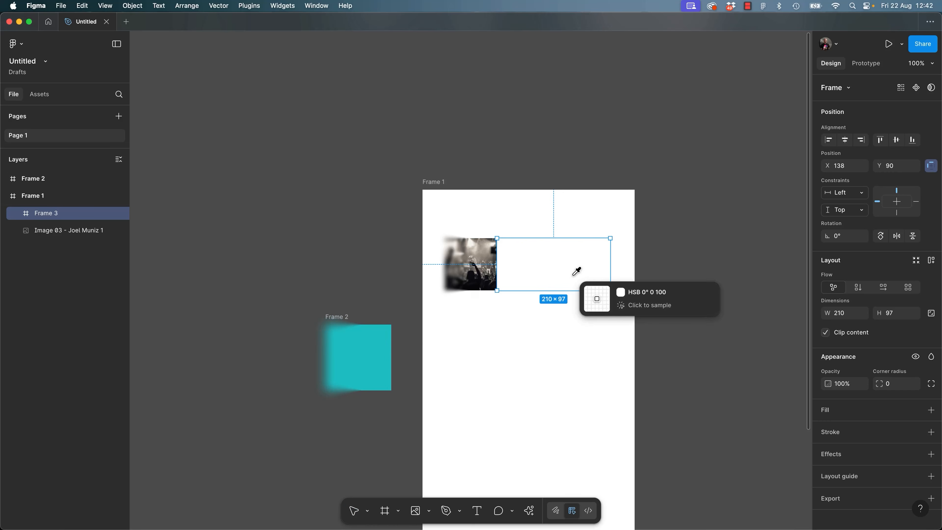
pyautogui.click(387, 346)
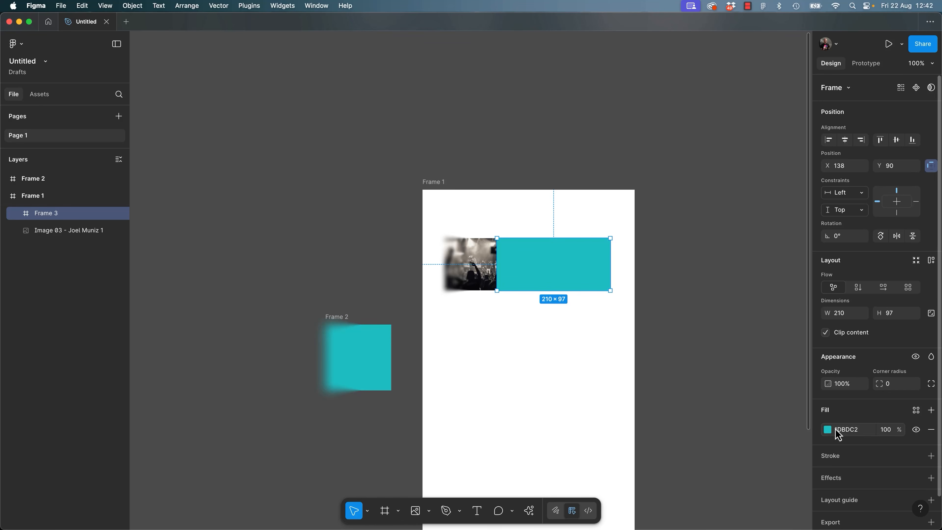
pyautogui.click(828, 429)
pyautogui.moveTo(759, 431); pyautogui.dragTo(756, 432)
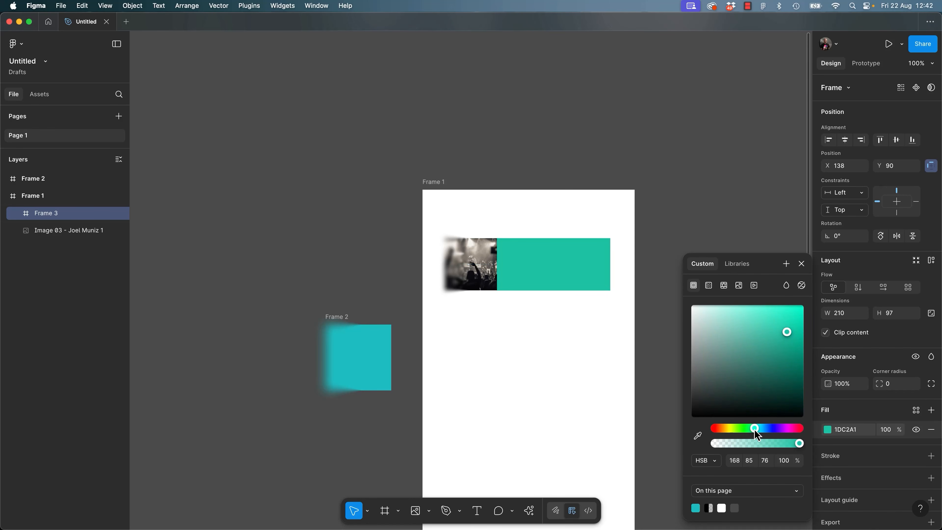
pyautogui.click(636, 341)
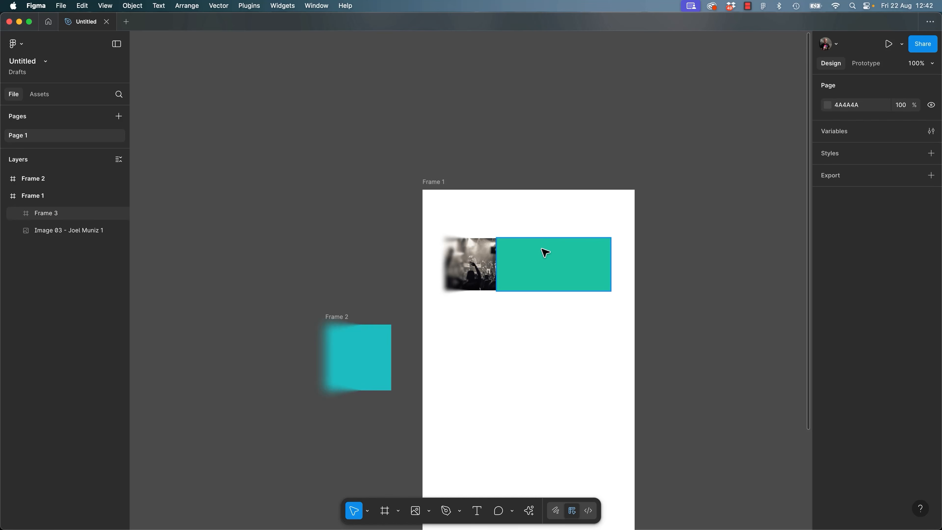
# Add a text block inside the green frame reading "GENRE:" with "HipHop" on the line below.
pyautogui.press('t')
pyautogui.click(526, 264)
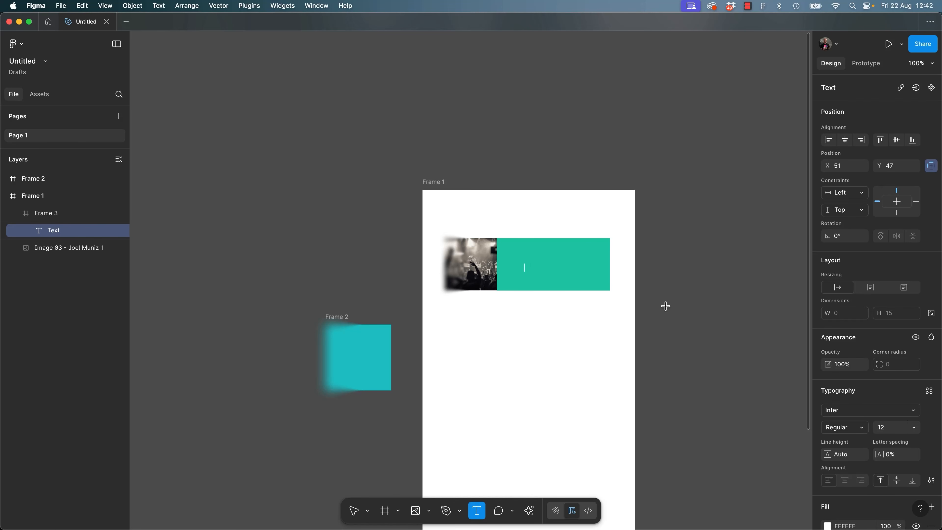
pyautogui.write('GENRE:')
pyautogui.press('Return')
pyautogui.write('HipHop')
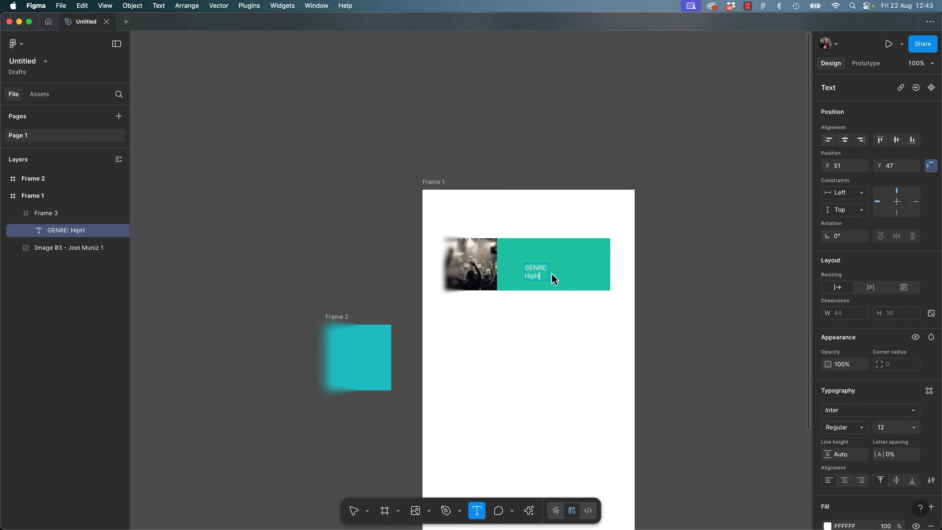
# Set the font of the entire "GENRE: HipHop" text to Roboto Condensed.
pyautogui.scroll(5, 556, 275)
pyautogui.tripleClick(436, 263)
pyautogui.press('super+a')
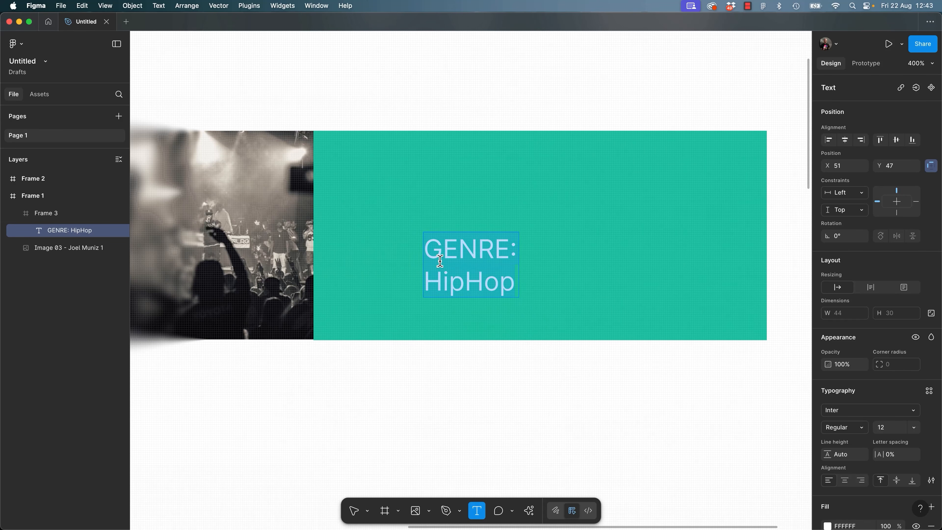
pyautogui.click(877, 411)
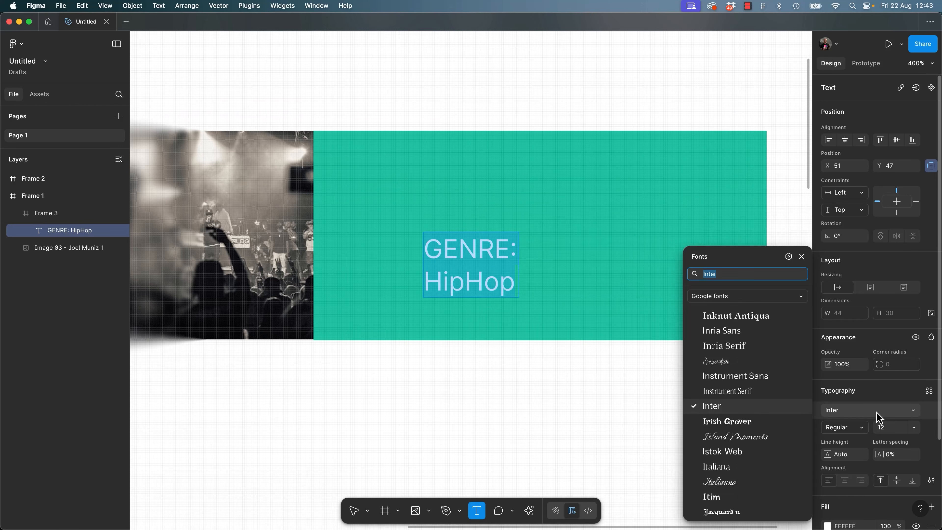
pyautogui.write('font')
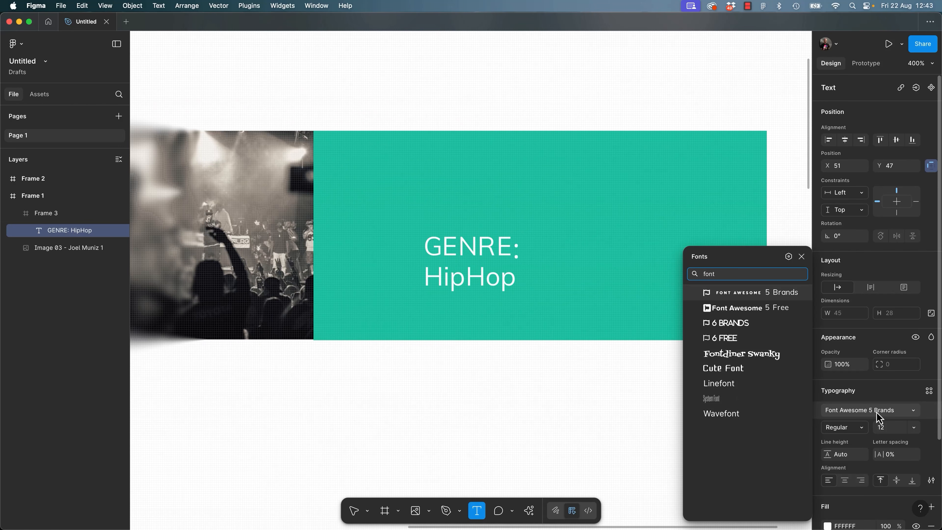
pyautogui.press('BackSpace')
pyautogui.press('BackSpace')
pyautogui.press('BackSpace')
pyautogui.press('BackSpace')
pyautogui.write('robo')
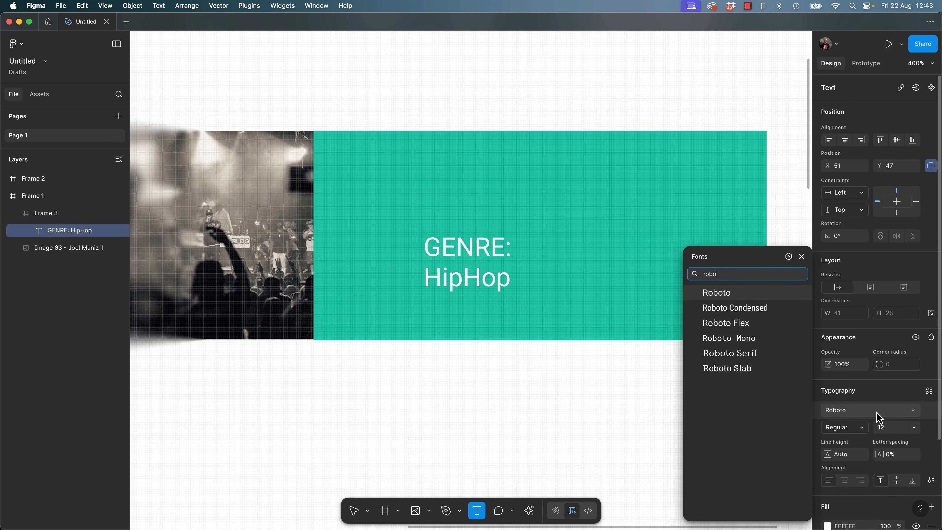
pyautogui.click(734, 308)
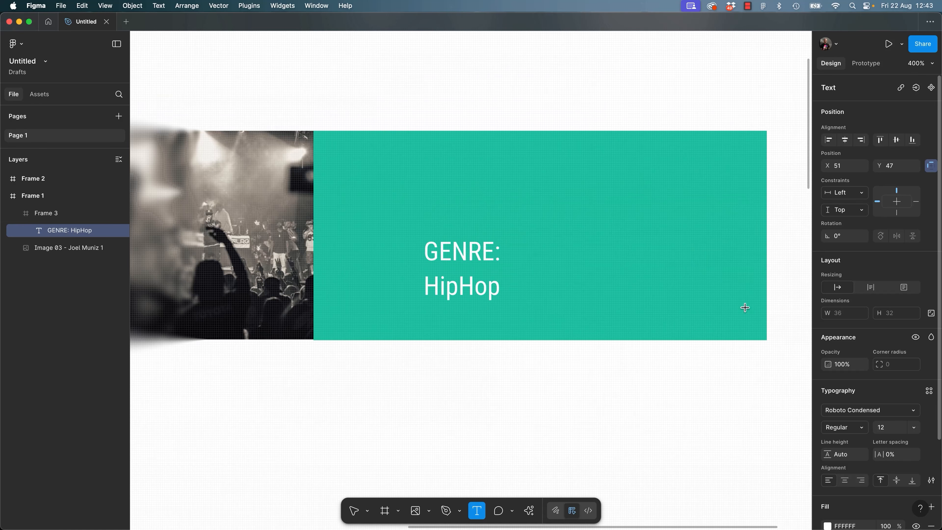
# Undo the text's font changes and redo them back to Roboto Condensed.
pyautogui.doubleClick(464, 288)
pyautogui.doubleClick(468, 284)
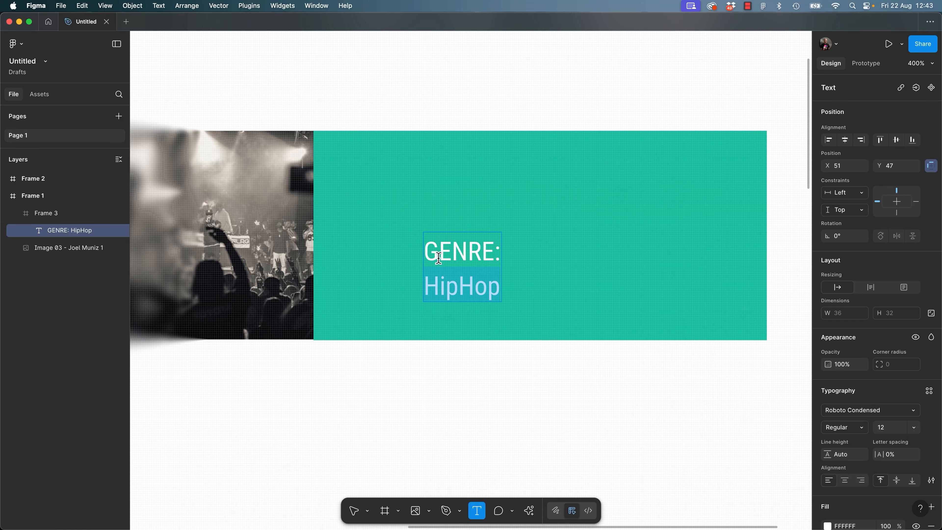
pyautogui.press('super+z')
pyautogui.press('super+z')
pyautogui.press('super+z')
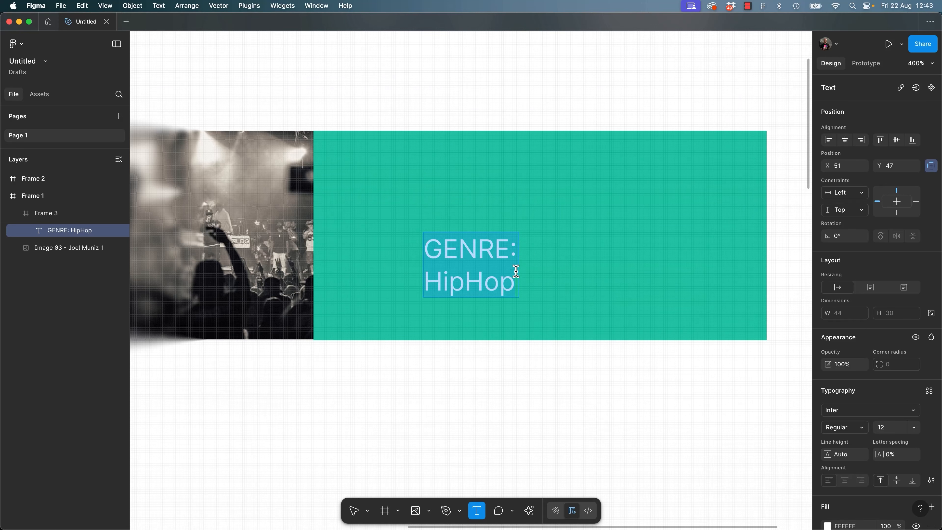
pyautogui.press('super+shift+z')
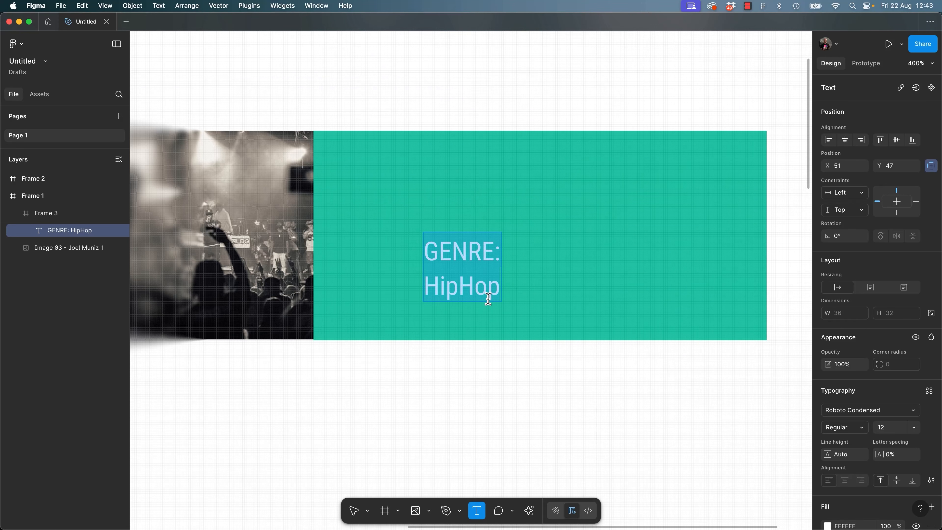
# Search the fonts for "conden" and preview condensed typefaces on the text.
pyautogui.click(896, 412)
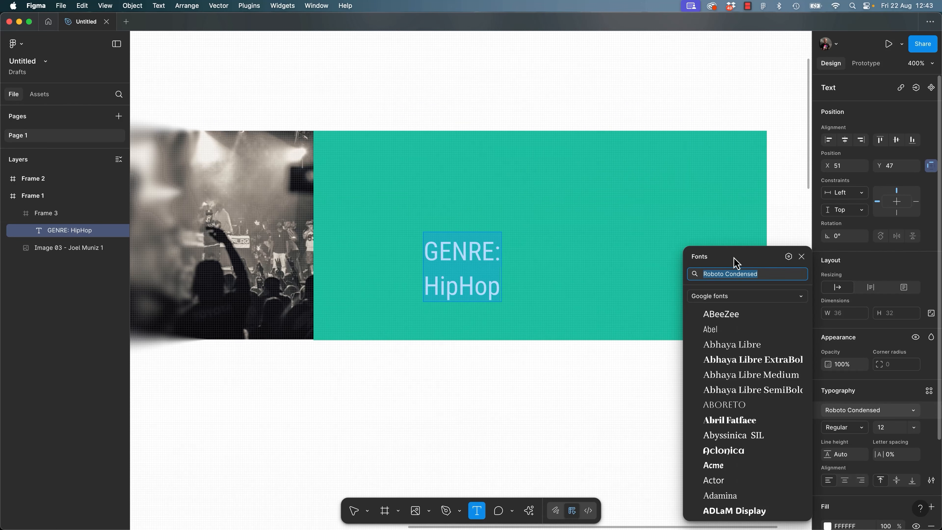
pyautogui.write('conden')
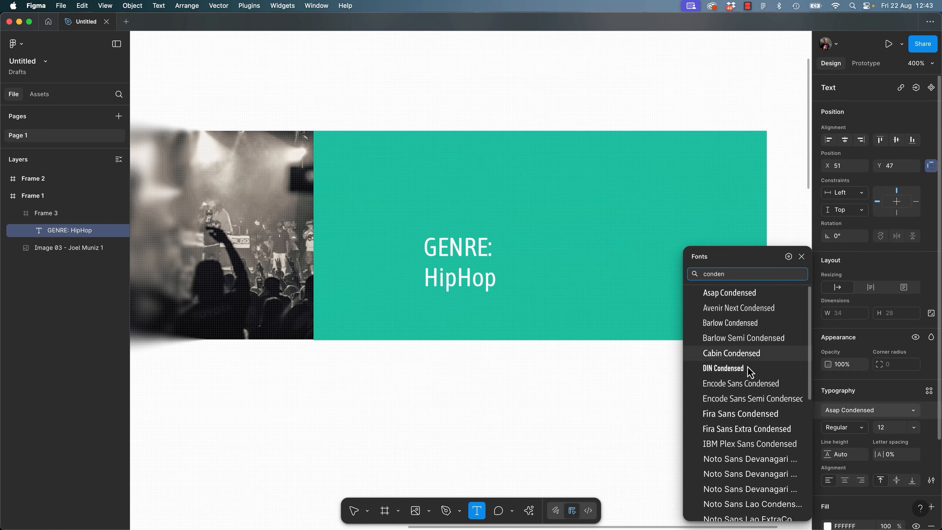
pyautogui.scroll(-2, 763, 439)
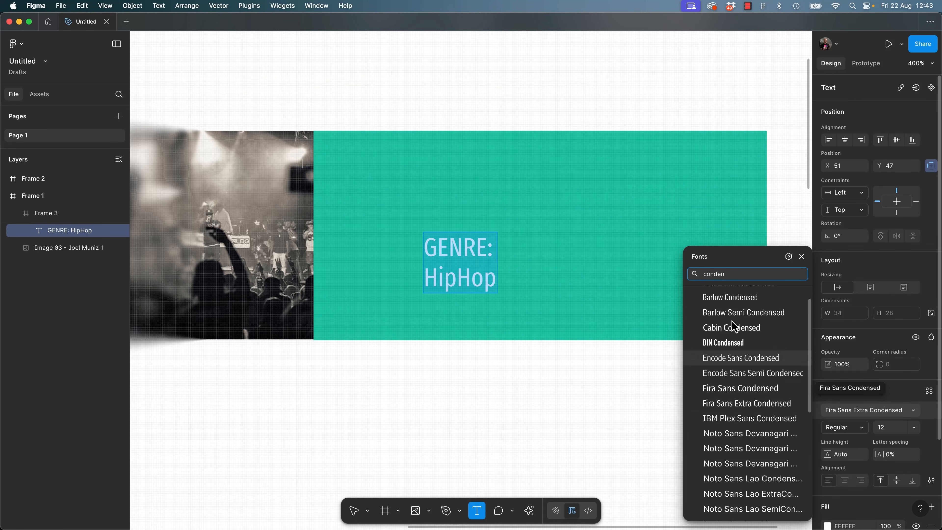
pyautogui.press('BackSpace')
pyautogui.press('BackSpace')
pyautogui.press('BackSpace')
pyautogui.press('BackSpace')
pyautogui.press('BackSpace')
pyautogui.press('BackSpace')
# Preview fonts matching "compr" and "cond" on the text and leave the font search without picking one.
pyautogui.write('co')
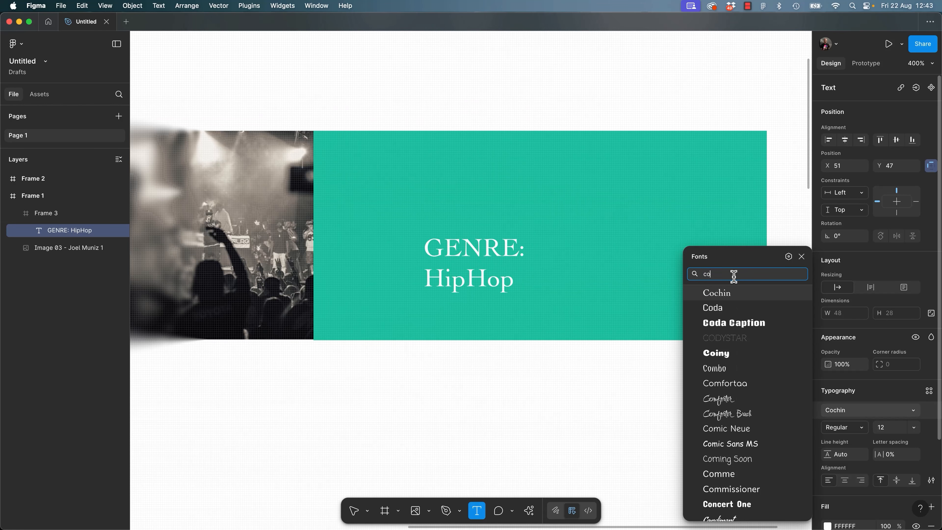
pyautogui.write('mpr')
pyautogui.press('Down')
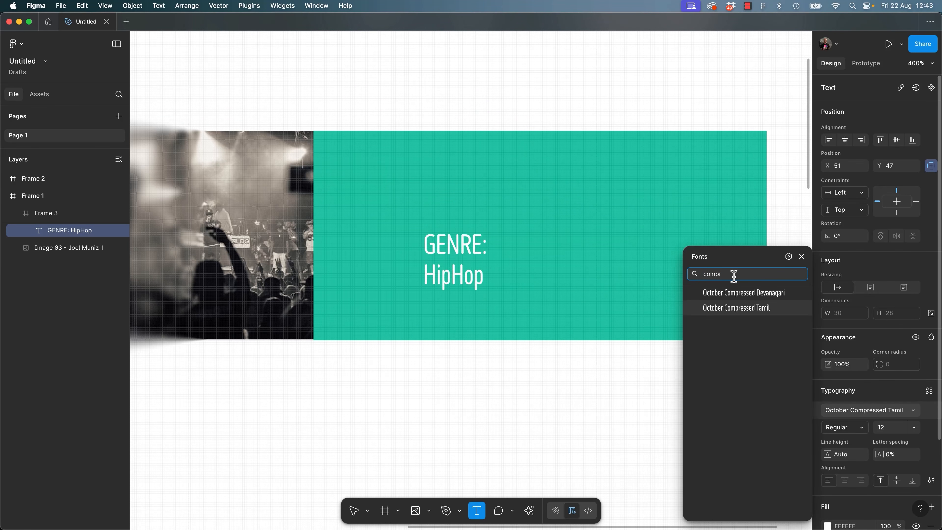
pyautogui.press('Up')
pyautogui.press('BackSpace')
pyautogui.press('BackSpace')
pyautogui.press('BackSpace')
pyautogui.press('BackSpace')
pyautogui.press('BackSpace')
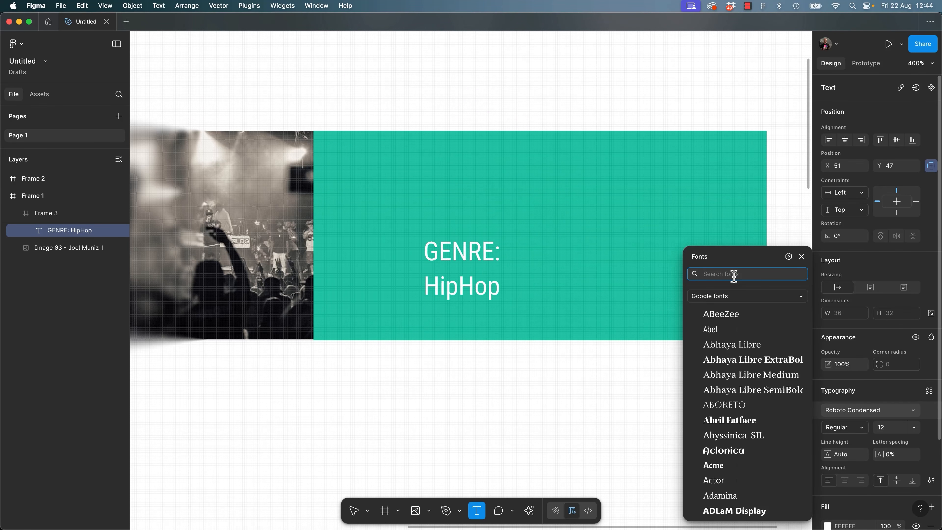
pyautogui.write('cond')
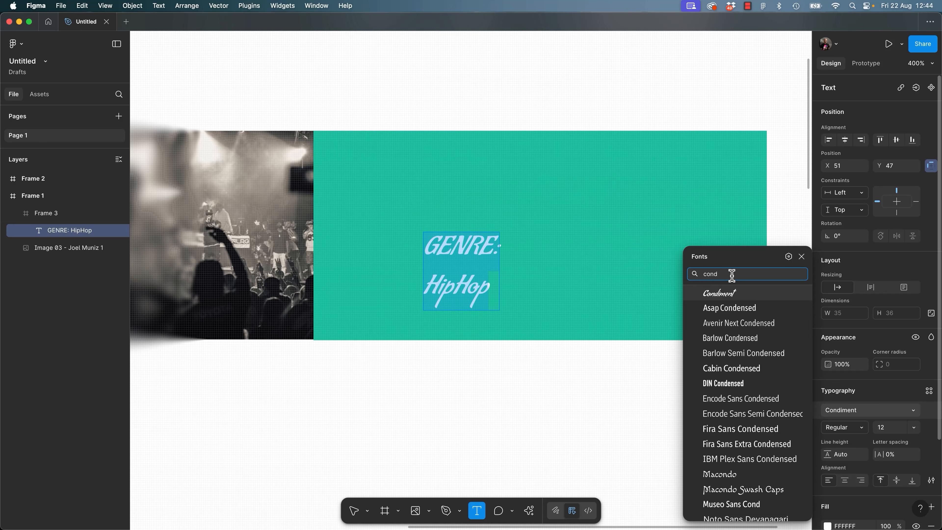
pyautogui.press('Escape')
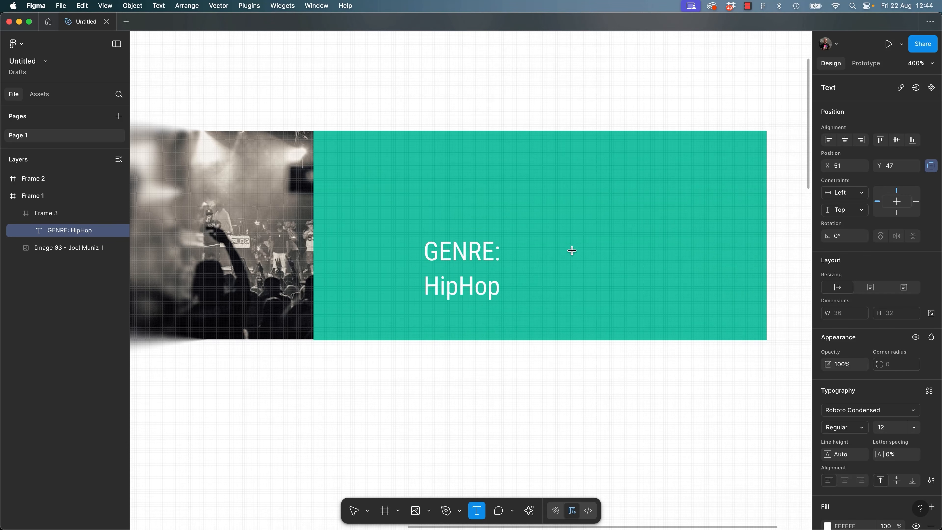
# Make the word "HipHop" bold and enlarge it to font size 25.
pyautogui.press('super+a')
pyautogui.doubleClick(461, 280)
pyautogui.press('super+b')
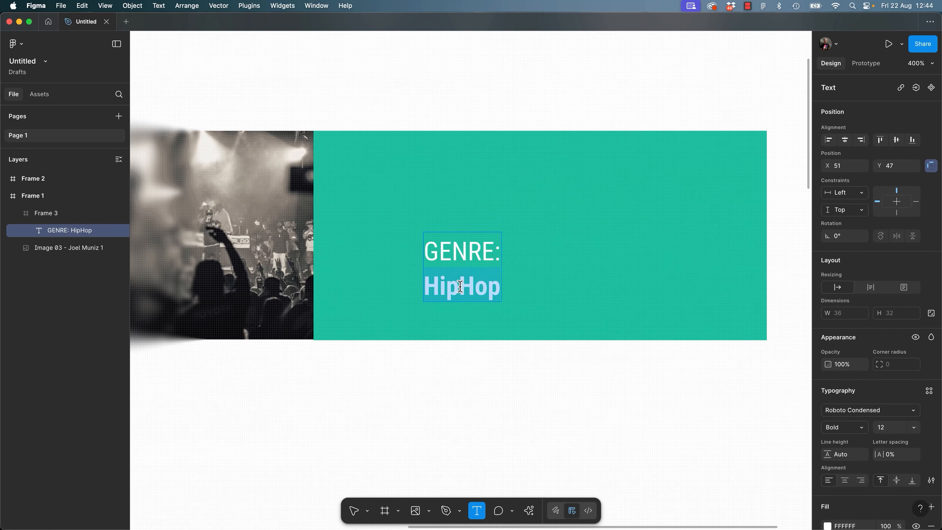
pyautogui.press('super+shift+period')
pyautogui.press('super+shift+period')
pyautogui.press('super+shift+period')
pyautogui.press('super+shift+period')
pyautogui.press('super+shift+period')
pyautogui.press('super+shift+period')
pyautogui.press('super+shift+period')
pyautogui.press('super+shift+period')
pyautogui.press('super+shift+period')
pyautogui.press('super+shift+period')
pyautogui.press('super+shift+period')
pyautogui.press('super+shift+period')
pyautogui.press('super+shift+period')
pyautogui.click(562, 278)
# Set the "GENRE:" line to the Light font weight.
pyautogui.tripleClick(462, 252)
pyautogui.click(860, 431)
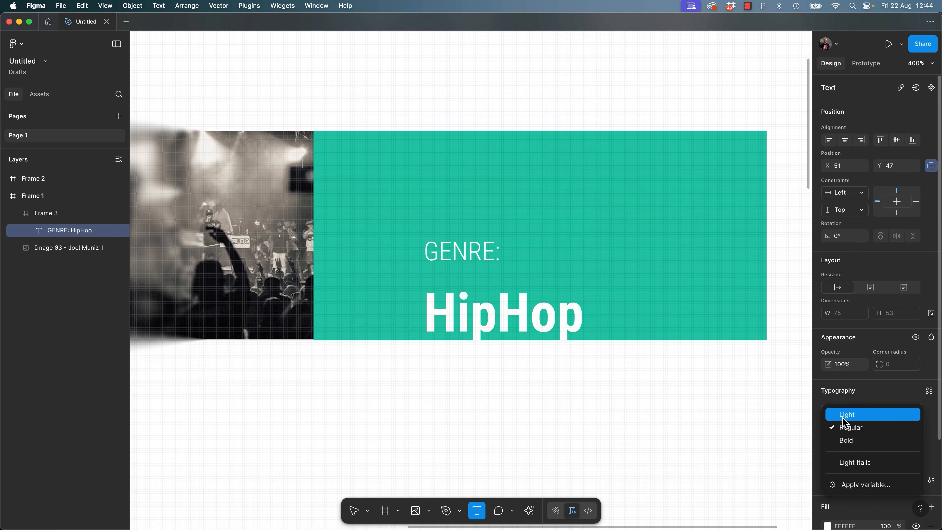
pyautogui.click(838, 416)
# Compare the font weight and size of the "GENRE:" and "HipHop" lines.
pyautogui.click(469, 252)
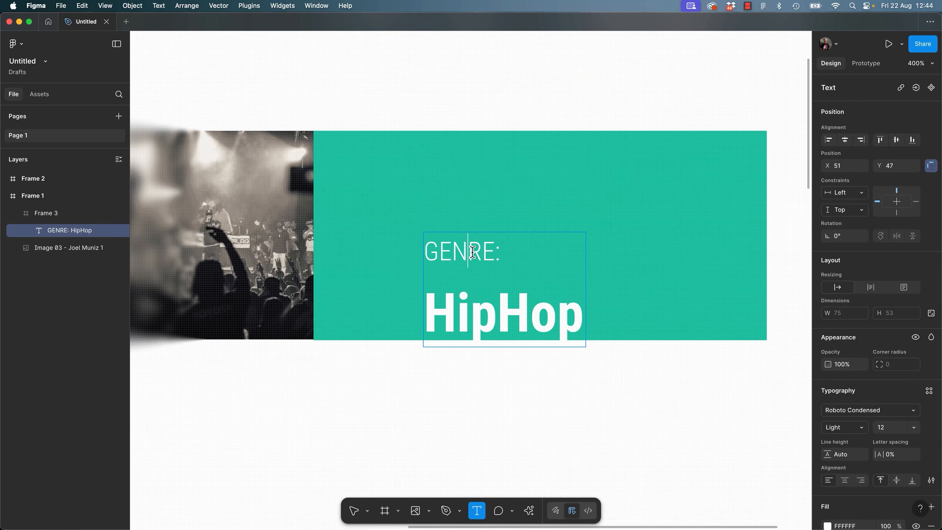
pyautogui.click(467, 314)
pyautogui.doubleClick(431, 309)
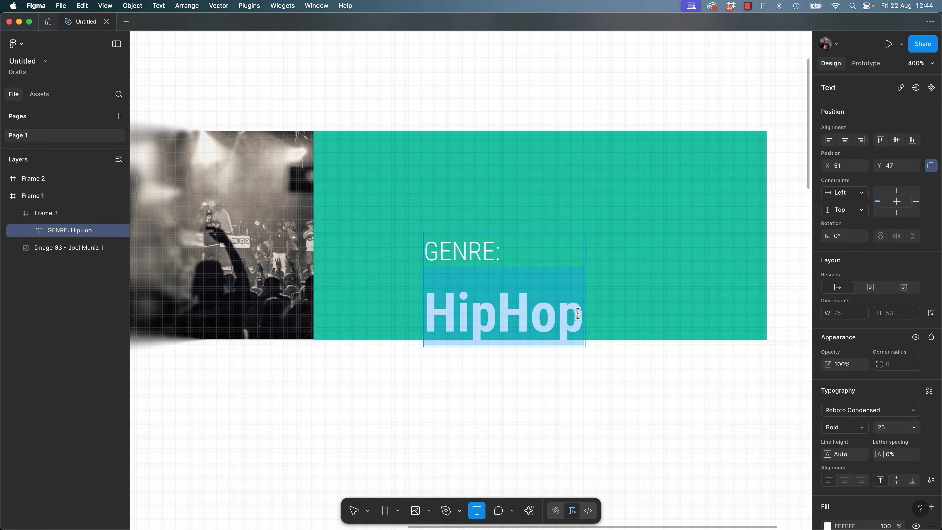
pyautogui.moveTo(495, 247); pyautogui.dragTo(429, 246)
pyautogui.moveTo(458, 319); pyautogui.dragTo(583, 319)
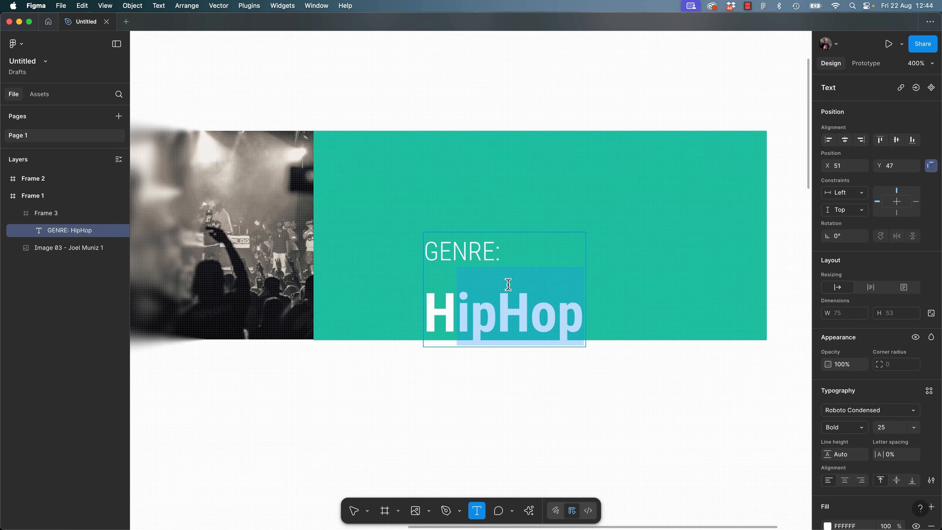
pyautogui.doubleClick(479, 254)
pyautogui.doubleClick(492, 296)
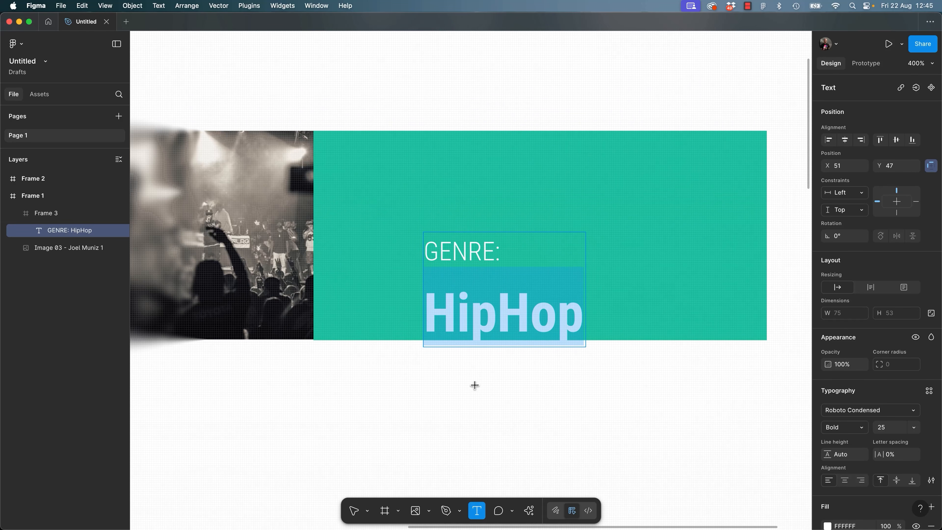
pyautogui.click(475, 285)
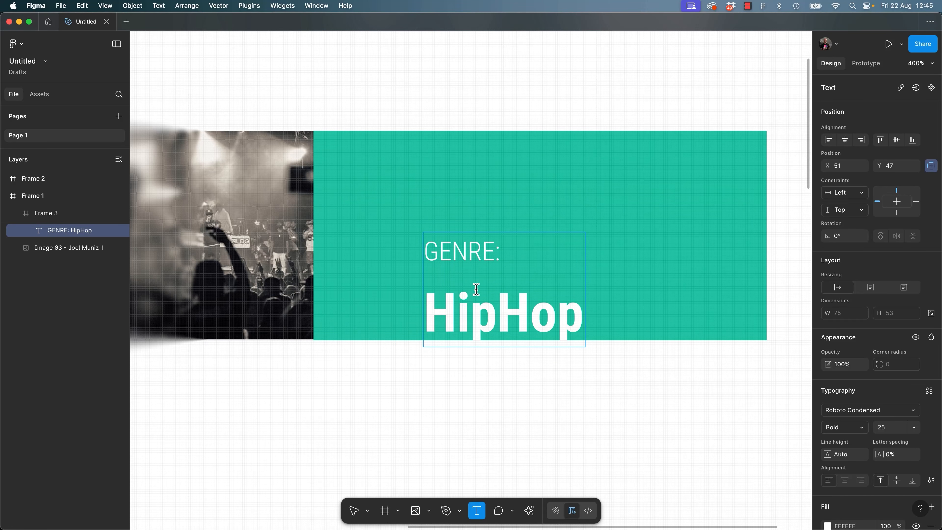
# Try reducing the line height of the whole text block to about 81.4%.
pyautogui.press('super+a')
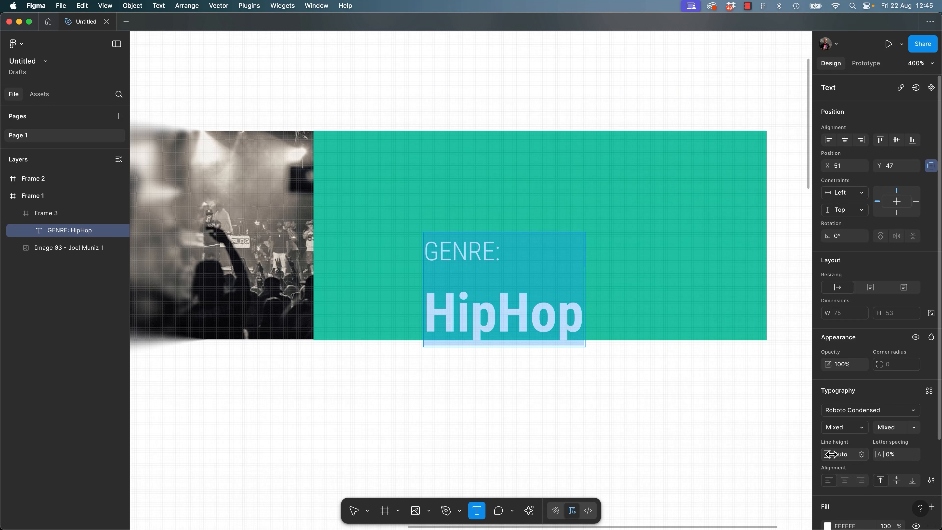
pyautogui.moveTo(831, 454); pyautogui.dragTo(789, 457)
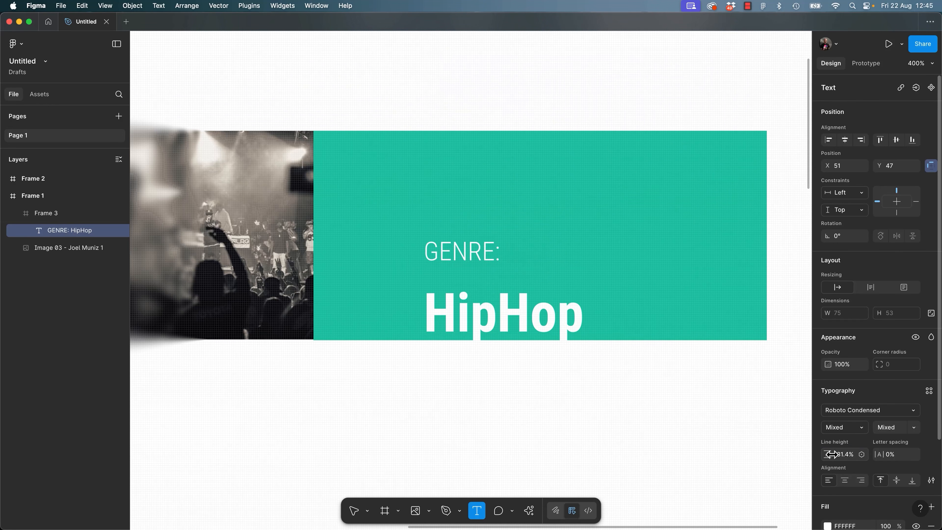
pyautogui.press('super+z')
# Select both text lines and try line heights of 0 and 16.
pyautogui.moveTo(579, 320); pyautogui.dragTo(434, 272)
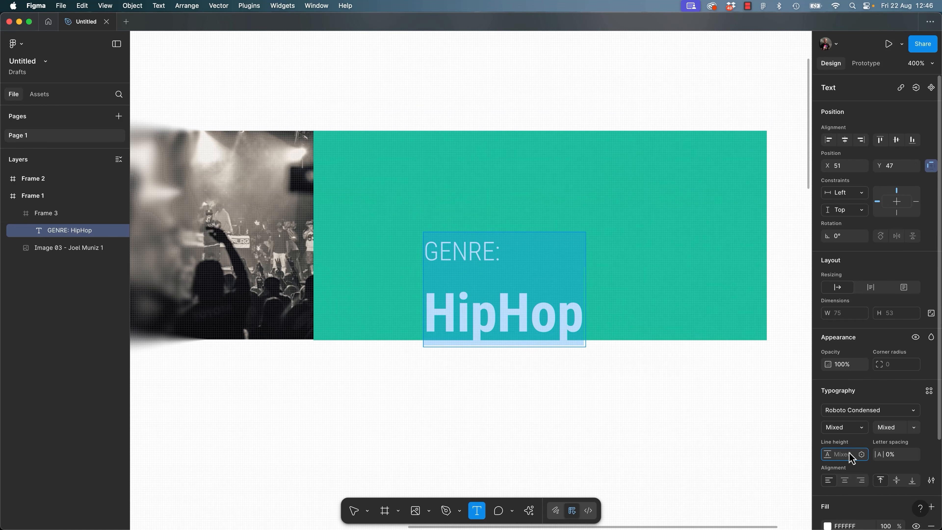
pyautogui.write('0')
pyautogui.press('Return')
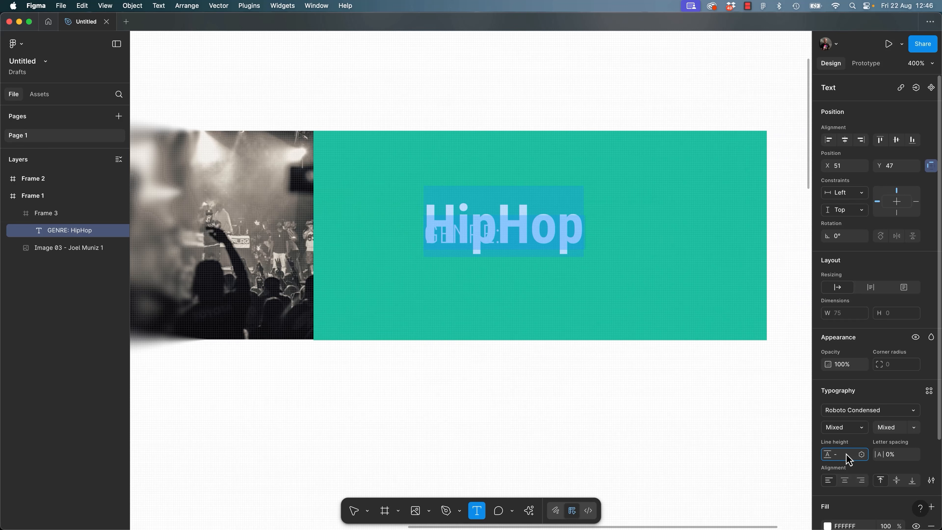
pyautogui.write('16')
pyautogui.press('Return')
# Adjust the line height of both text lines to 23.
pyautogui.click(853, 459)
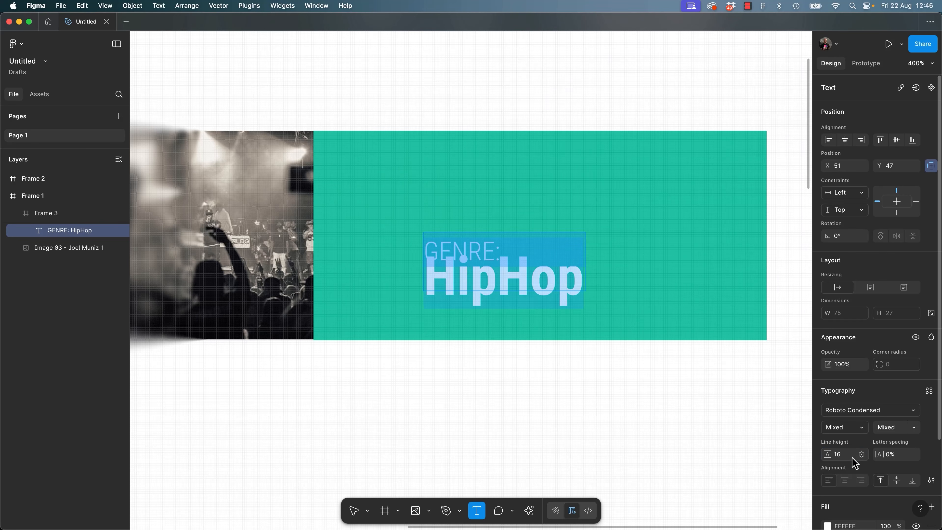
pyautogui.write('24')
pyautogui.press('Return')
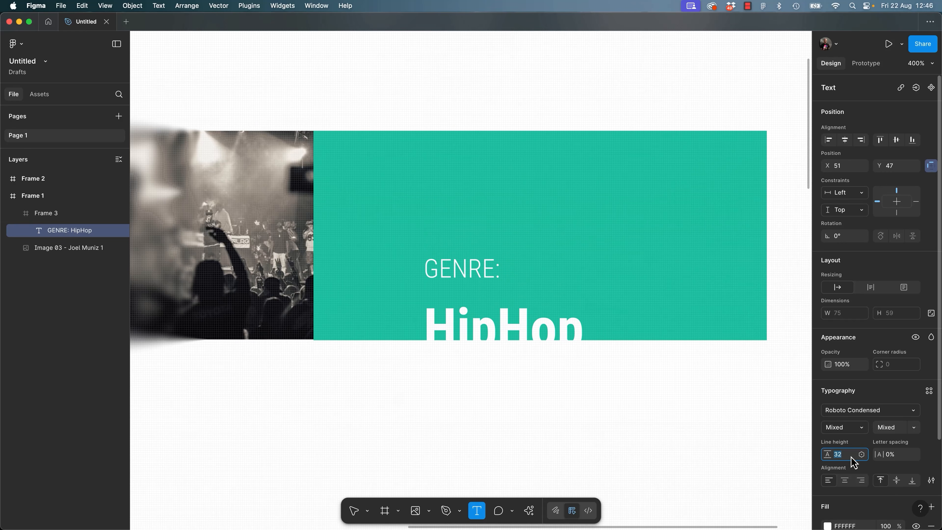
pyautogui.press('Up')
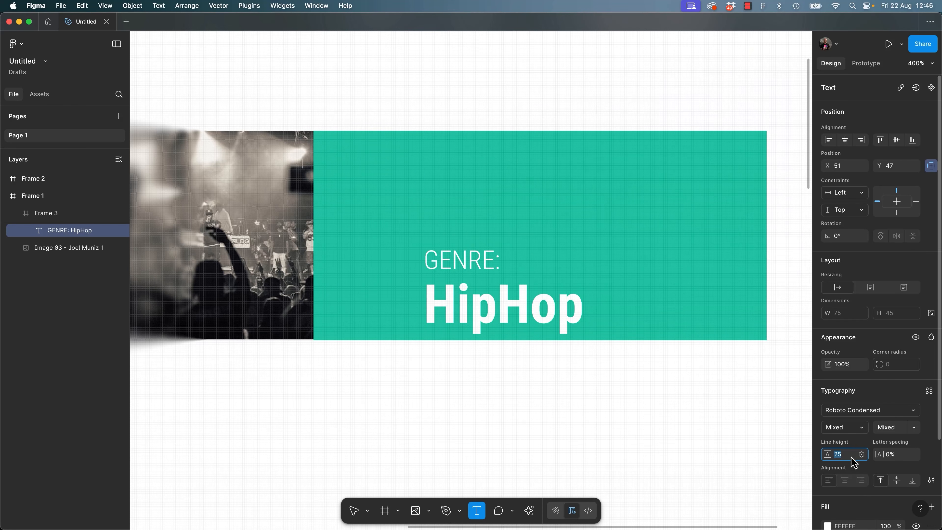
pyautogui.press('Down')
pyautogui.press('Down')
pyautogui.press('Down')
pyautogui.press('Down')
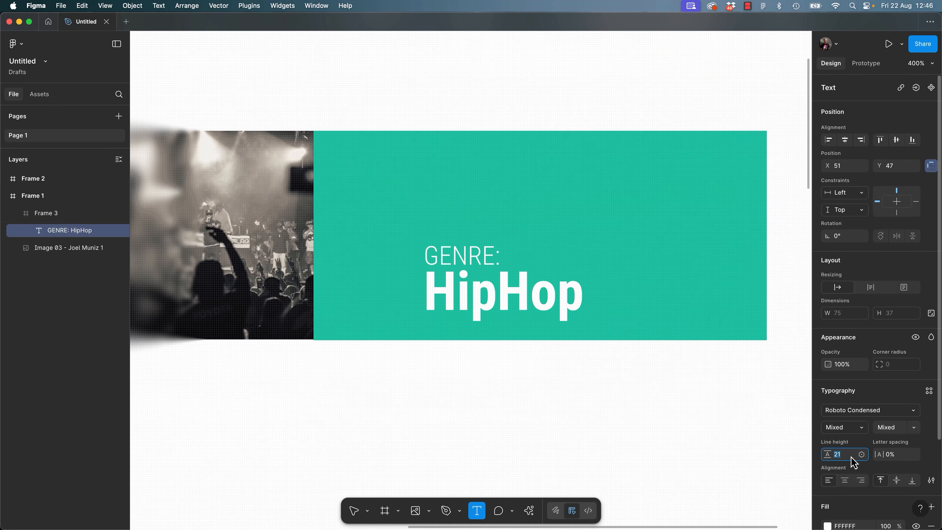
pyautogui.press('Down')
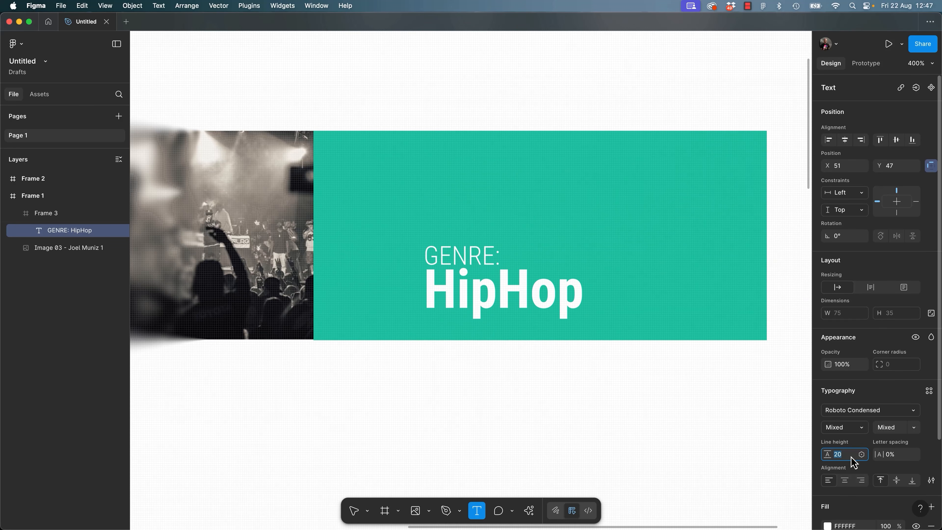
pyautogui.press('Up')
pyautogui.press('Up')
pyautogui.press('Up')
pyautogui.press('Up')
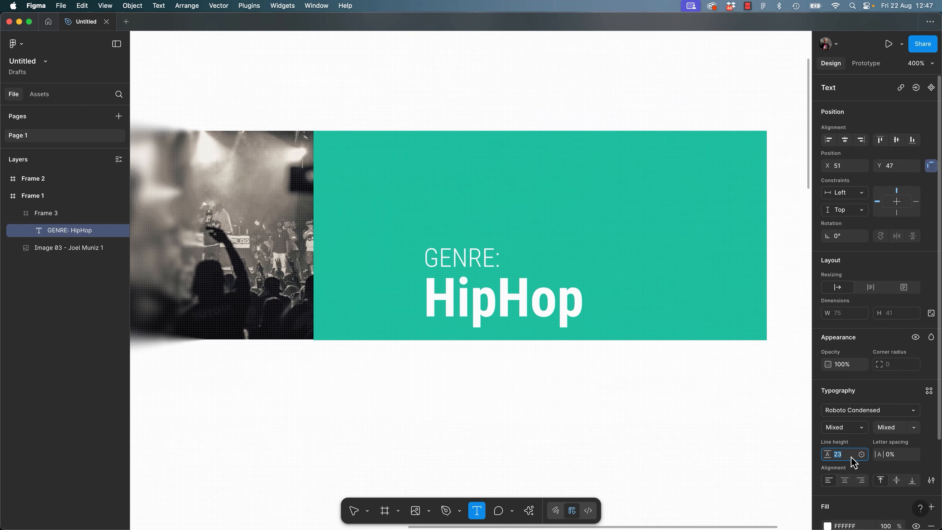
# Set the line height of both text lines to 22 and finish editing the text.
pyautogui.press('Down')
pyautogui.press('Down')
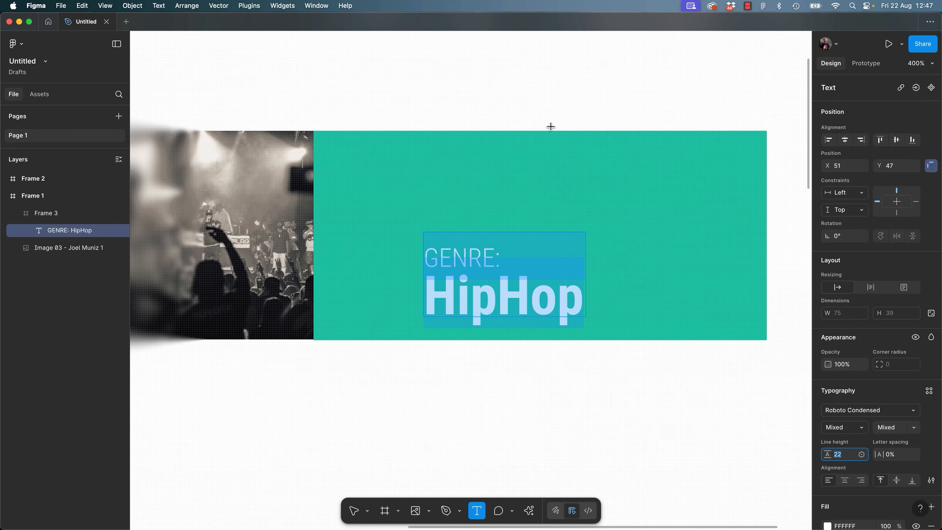
pyautogui.press('Escape')
pyautogui.click(519, 359)
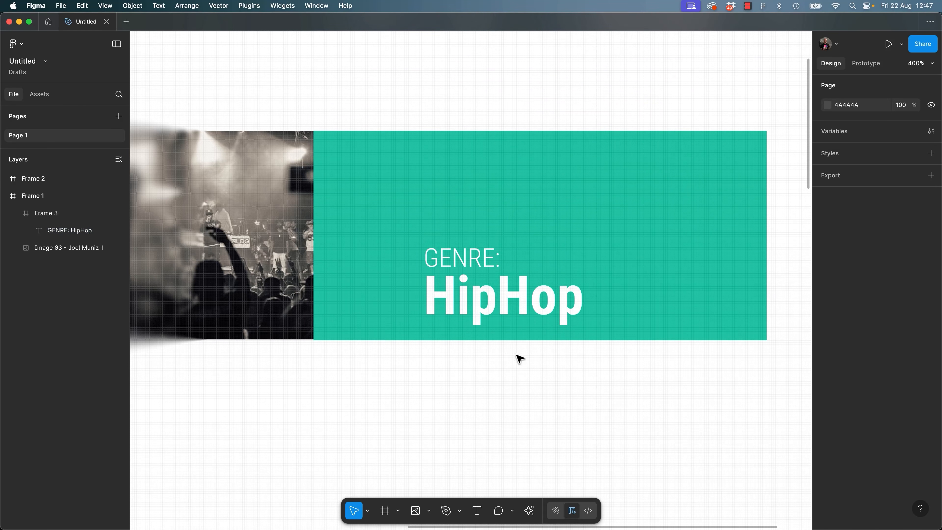
# Move the "GENRE: HipHop" text block to X 26, Y 27 inside the green frame.
pyautogui.click(517, 307)
pyautogui.click(516, 302)
pyautogui.moveTo(519, 299); pyautogui.dragTo(471, 248)
pyautogui.moveTo(469, 251); pyautogui.dragTo(467, 256)
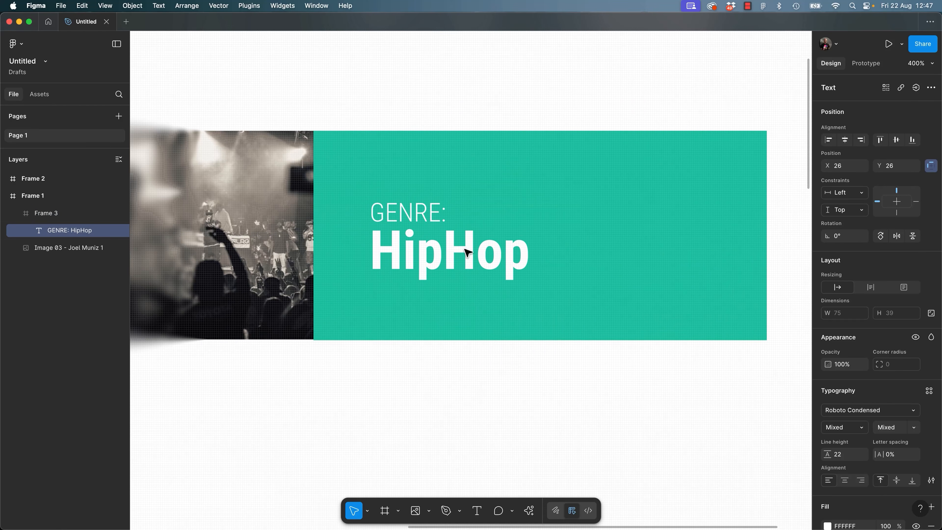
pyautogui.click(516, 90)
# Examine the design at 100%, fitted to the whole page, and zoomed in on the green frame.
pyautogui.press('-')
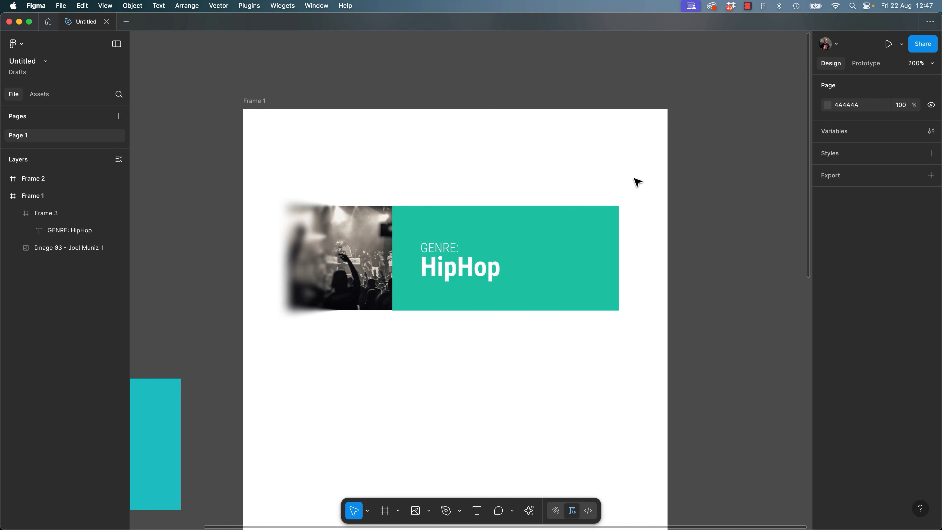
pyautogui.hotkey('shift', '0')
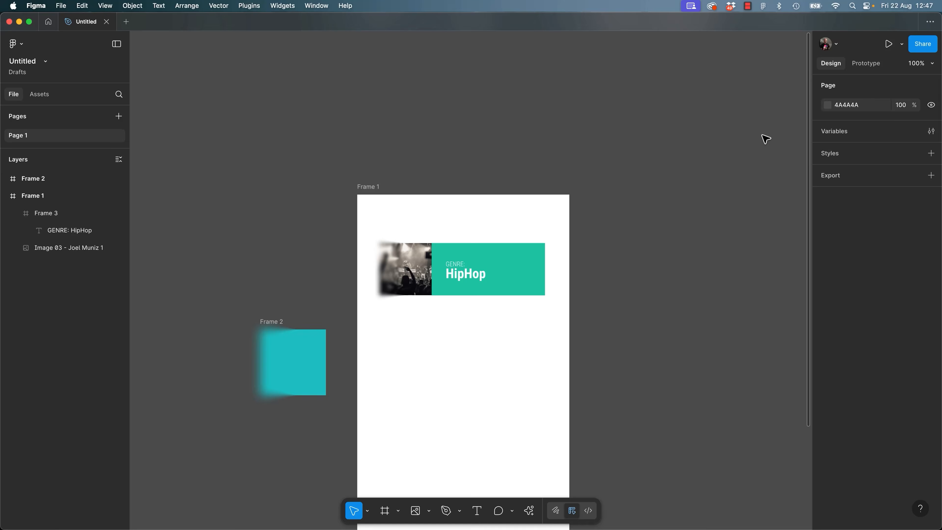
pyautogui.hotkey('shift', '1')
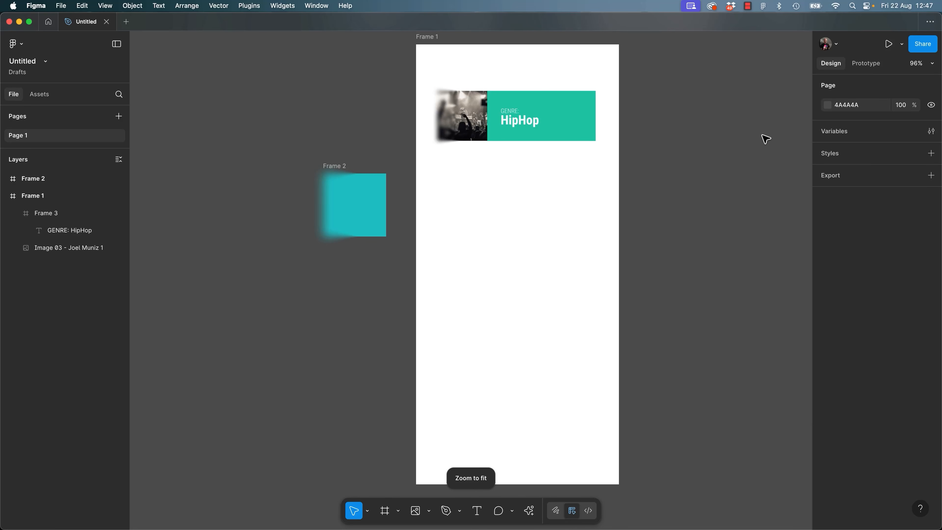
pyautogui.hotkey('shift', '2')
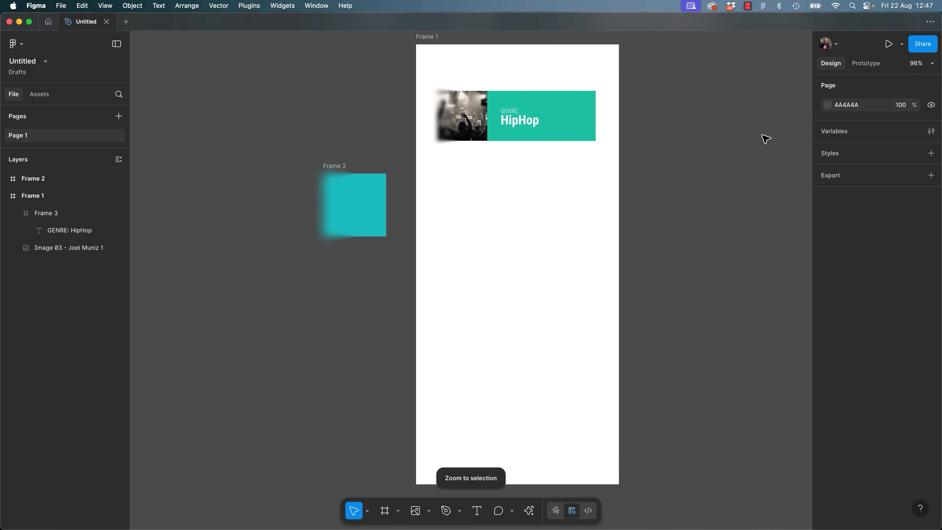
pyautogui.click(570, 112)
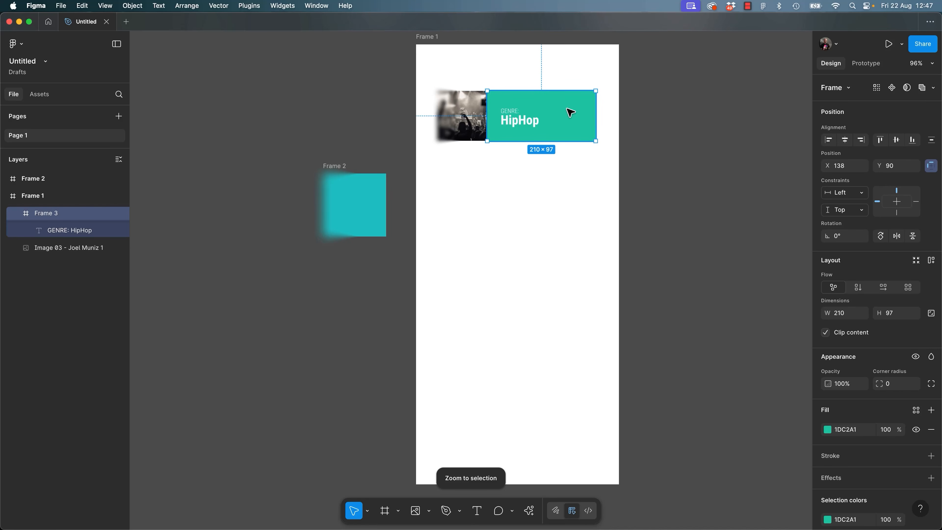
pyautogui.hotkey('shift', '2')
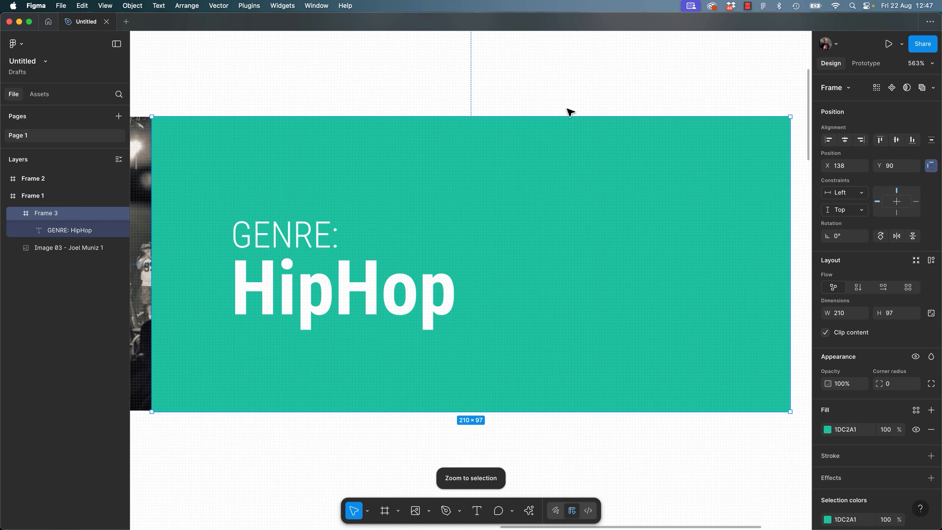
pyautogui.hotkey('shift', '0')
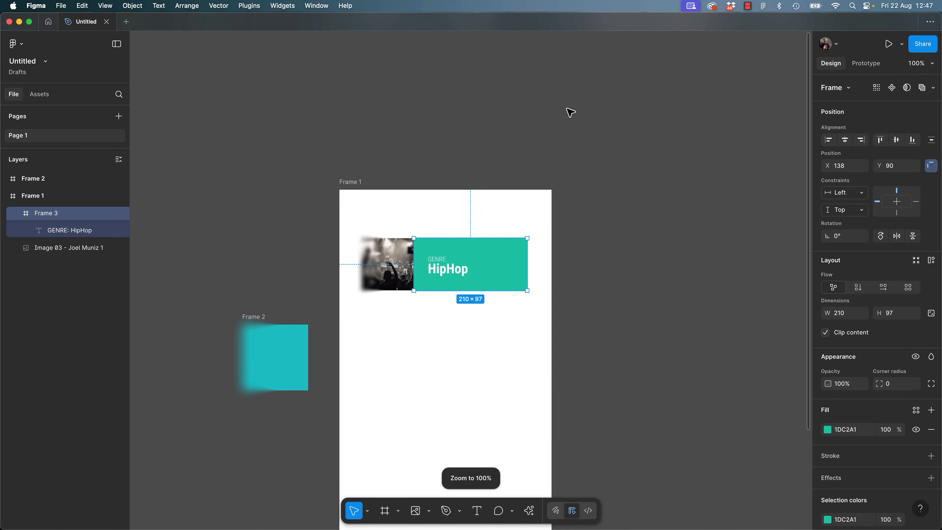
pyautogui.click(285, 173)
pyautogui.moveTo(293, 189); pyautogui.dragTo(340, 169)
# Enlarge the "GENRE: HipHop" text block proportionally to 1.15x with the Scale tool.
pyautogui.doubleClick(506, 255)
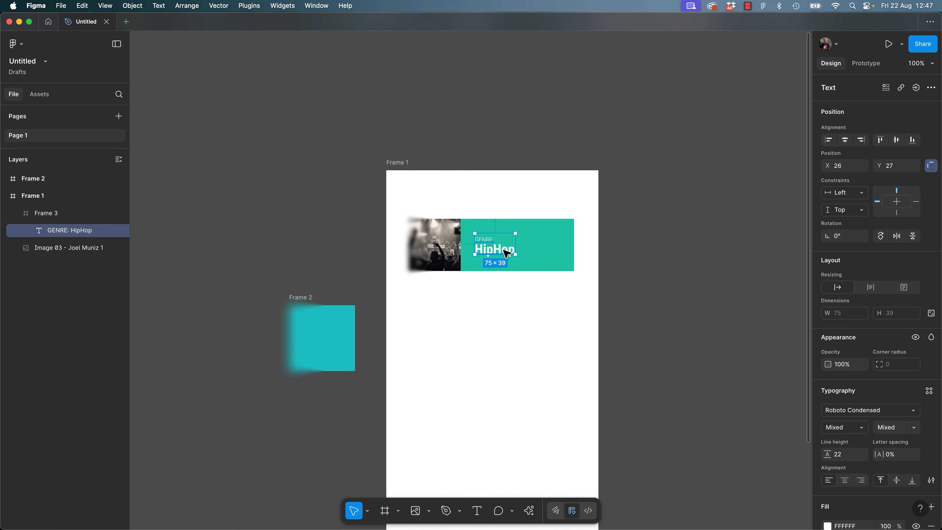
pyautogui.press('k')
pyautogui.moveTo(515, 254); pyautogui.dragTo(523, 261)
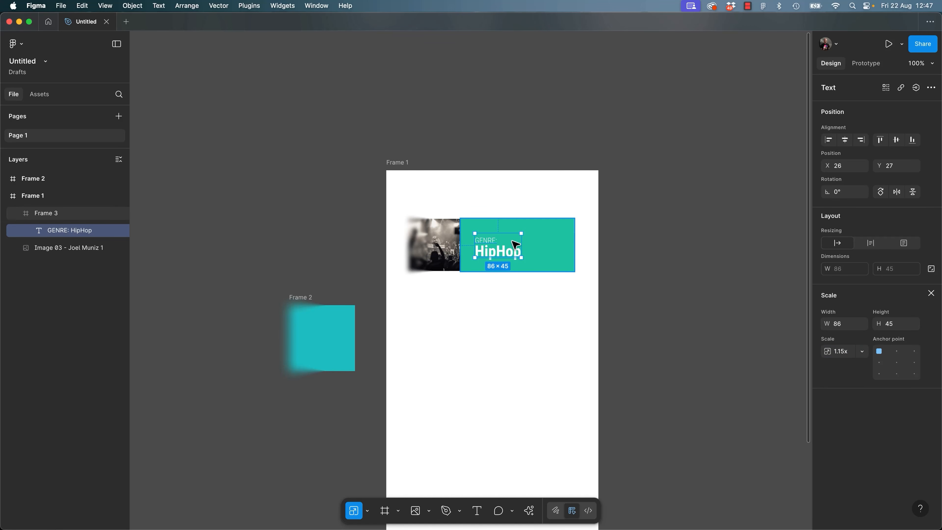
pyautogui.press('v')
# Nudge the text block to X 24, Y 22 inside the green frame.
pyautogui.press('Up')
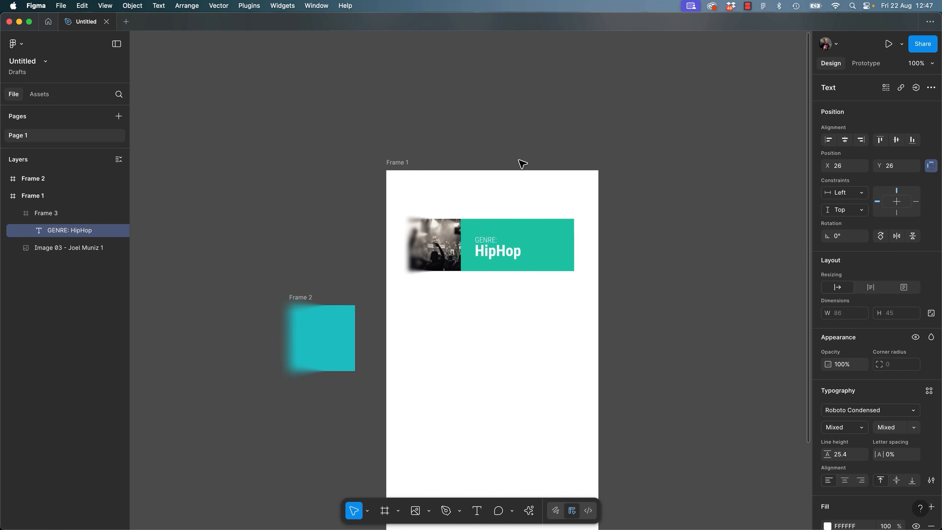
pyautogui.press('Left')
pyautogui.press('Left')
pyautogui.press('Up')
pyautogui.press('Up')
pyautogui.press('Up')
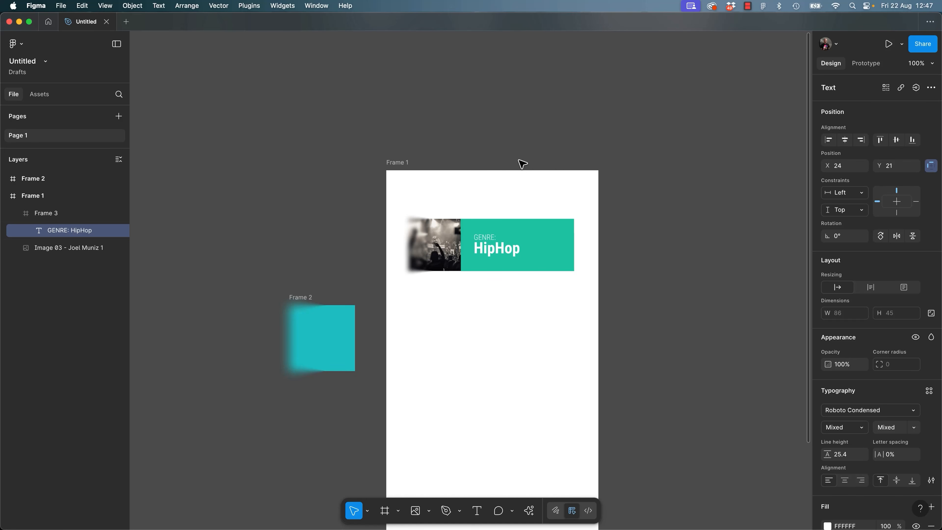
# Duplicate the blurred image and green frame four times down the phone frame, with the last copy at Y 650.
pyautogui.moveTo(687, 207); pyautogui.dragTo(467, 273)
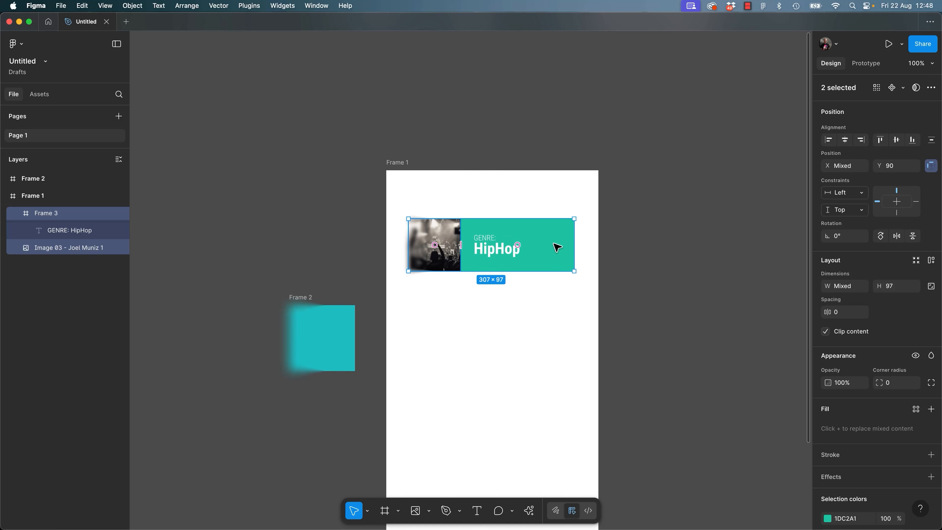
pyautogui.keyDown('alt'); pyautogui.moveTo(555, 242); pyautogui.dragTo(554, 317); pyautogui.keyUp('alt')
pyautogui.press('super+d')
pyautogui.press('super+d')
pyautogui.moveTo(635, 325); pyautogui.dragTo(638, 219)
pyautogui.press('super+d')
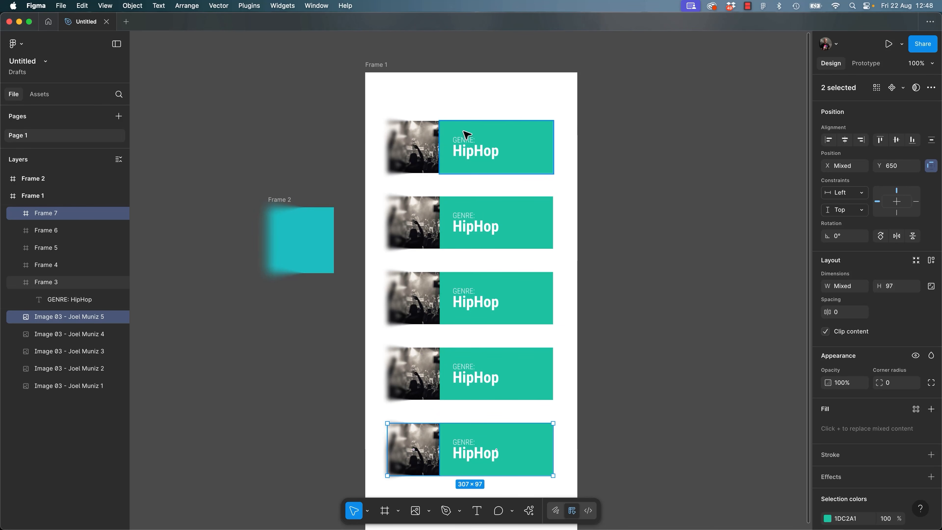
# Select all five rows and rewrite their text with the AI Rewrite tool using the prompt "5 genres of music".
pyautogui.click(484, 151)
pyautogui.keyDown('shift'); pyautogui.click(497, 206); pyautogui.keyUp('shift')
pyautogui.keyDown('shift'); pyautogui.click(497, 276); pyautogui.keyUp('shift')
pyautogui.keyDown('shift'); pyautogui.click(484, 398); pyautogui.keyUp('shift')
pyautogui.keyDown('shift'); pyautogui.click(493, 447); pyautogui.keyUp('shift')
pyautogui.moveTo(643, 95); pyautogui.dragTo(403, 432)
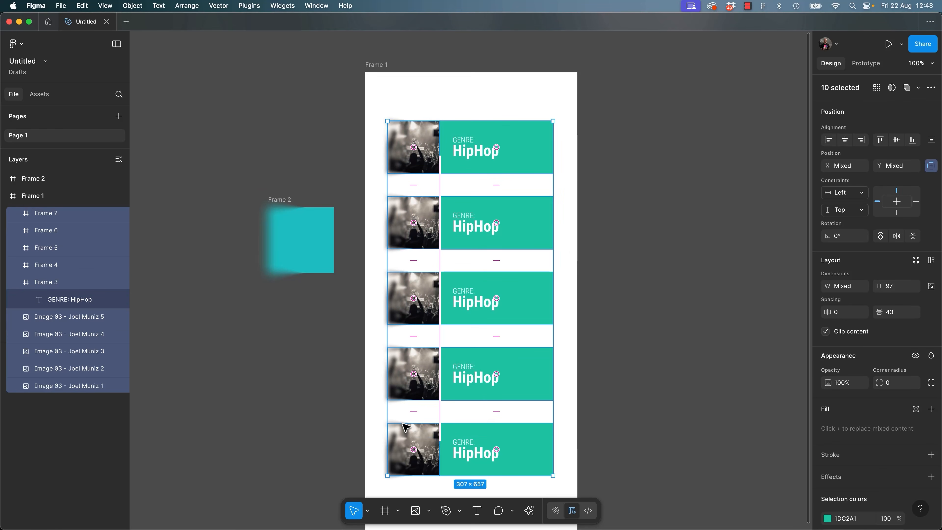
pyautogui.click(529, 511)
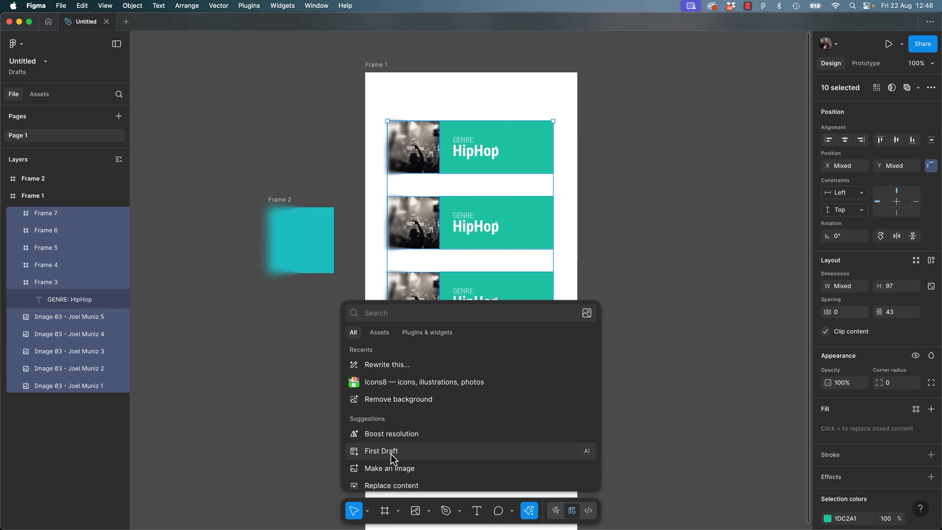
pyautogui.click(401, 365)
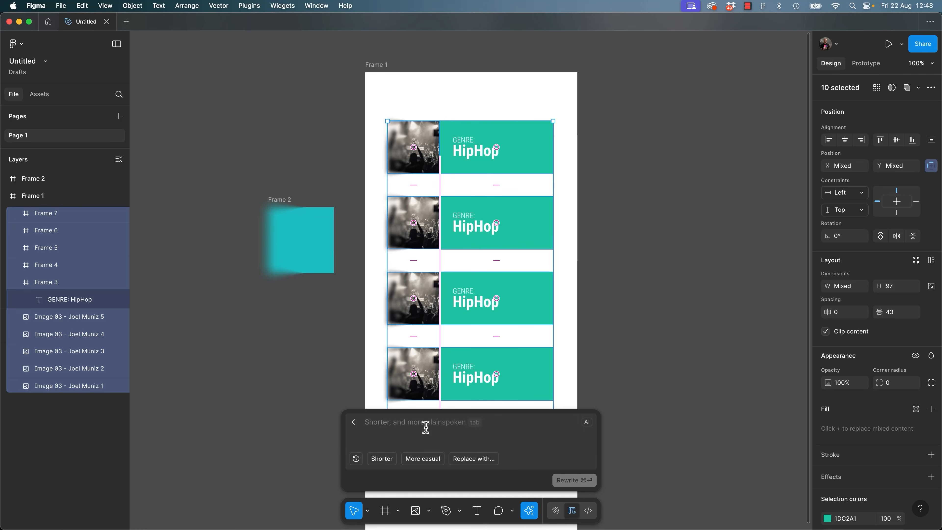
pyautogui.write('5 genres of music')
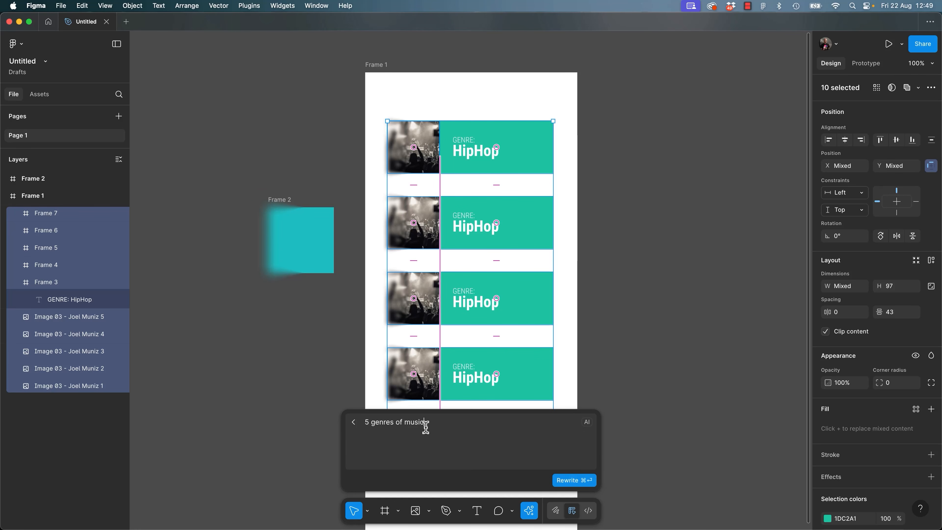
pyautogui.click(591, 481)
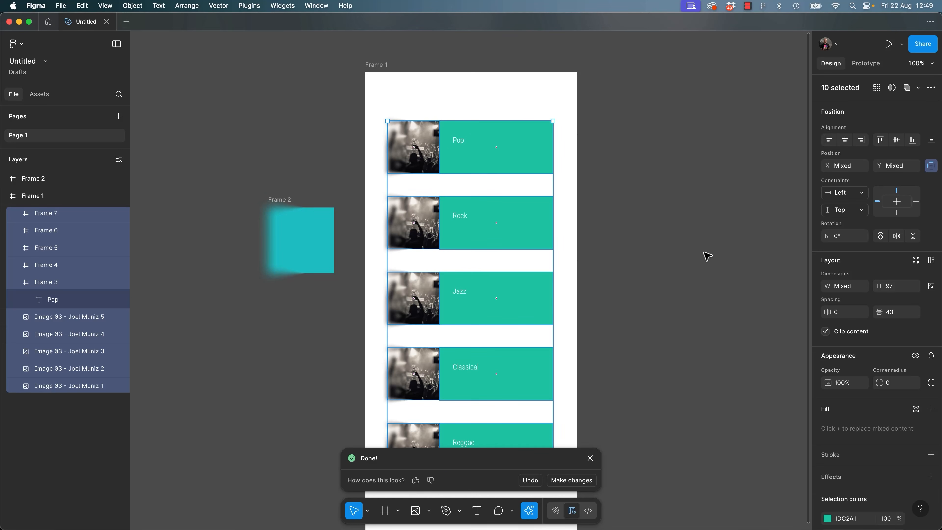
# Undo the AI text rewrite and delete the four duplicated rows, keeping only the first one.
pyautogui.press('super+z')
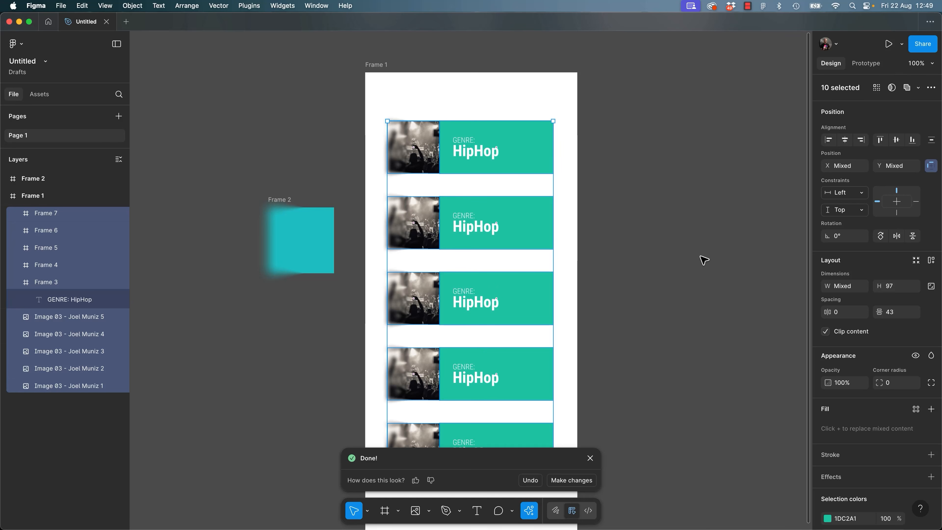
pyautogui.press('super+shift+z')
pyautogui.press('super+z')
pyautogui.click(583, 263)
pyautogui.moveTo(701, 236); pyautogui.dragTo(437, 434)
pyautogui.press('Delete')
# Split the text block into two separate text layers, "GENRE:" above and "HipHop" below, inside the green frame.
pyautogui.doubleClick(478, 156)
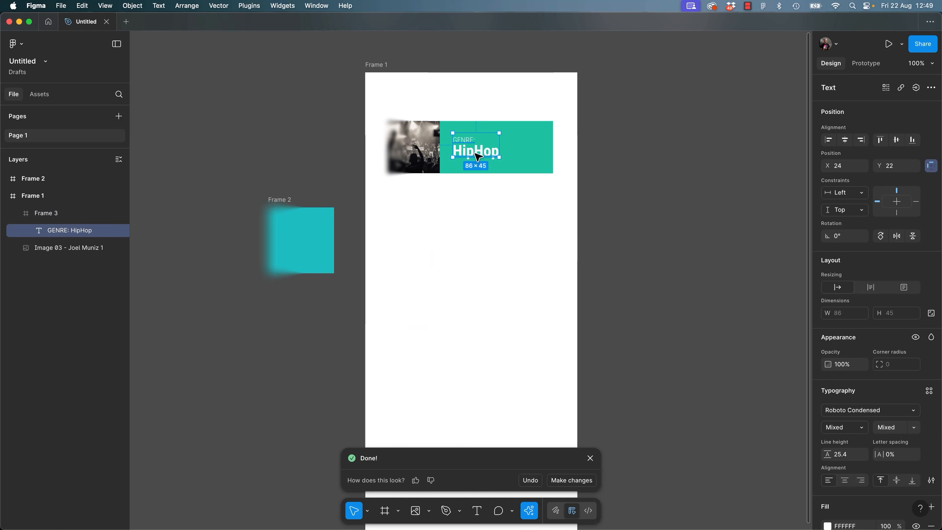
pyautogui.hotkey('shift', '2')
pyautogui.doubleClick(418, 214)
pyautogui.click(418, 214)
pyautogui.tripleClick(414, 214)
pyautogui.press('super+c')
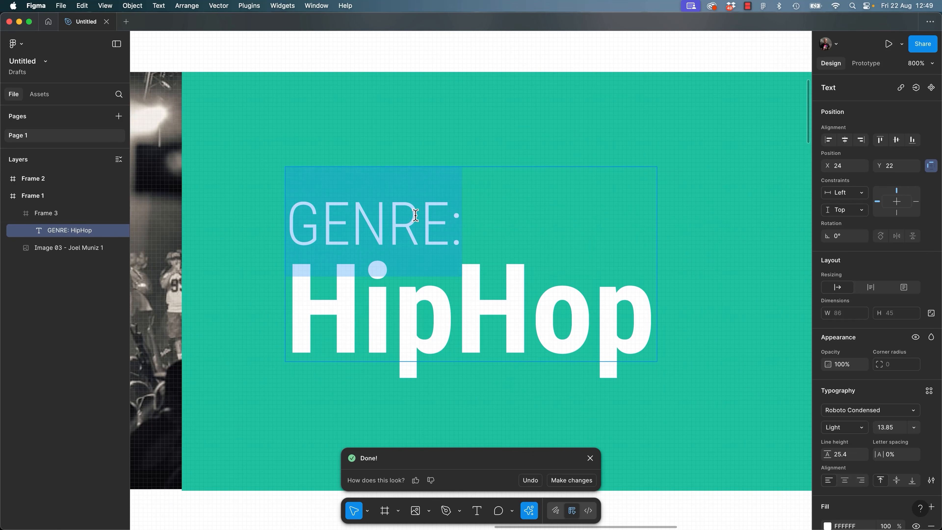
pyautogui.press('BackSpace')
pyautogui.press('Delete')
pyautogui.press('Escape')
pyautogui.moveTo(410, 217); pyautogui.dragTo(435, 339)
pyautogui.press('super+v')
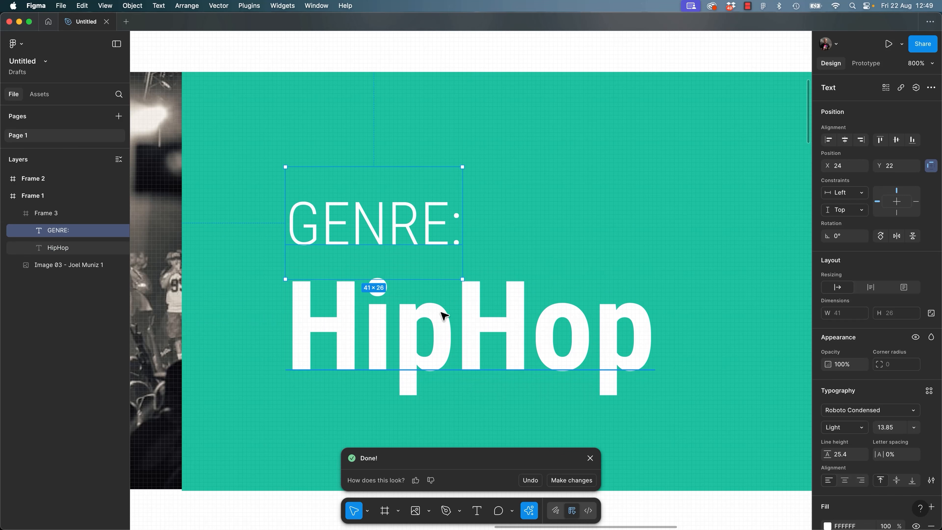
# Move the "HipHop" text layer up to Y 43, closer beneath "GENRE:".
pyautogui.click(450, 317)
pyautogui.hotkey('shift', '0')
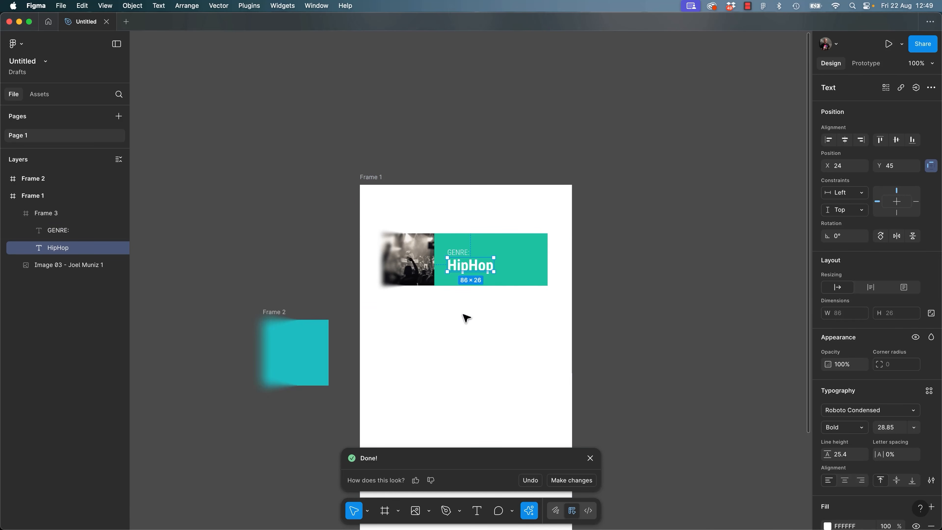
pyautogui.click(474, 309)
pyautogui.doubleClick(483, 274)
pyautogui.scroll(-5, 484, 274)
pyautogui.click(485, 275)
pyautogui.doubleClick(491, 121)
pyautogui.moveTo(492, 122); pyautogui.dragTo(491, 121)
# Duplicate the blurred image and green frame downward at 120 px intervals to make six rows.
pyautogui.moveTo(626, 66); pyautogui.dragTo(399, 149)
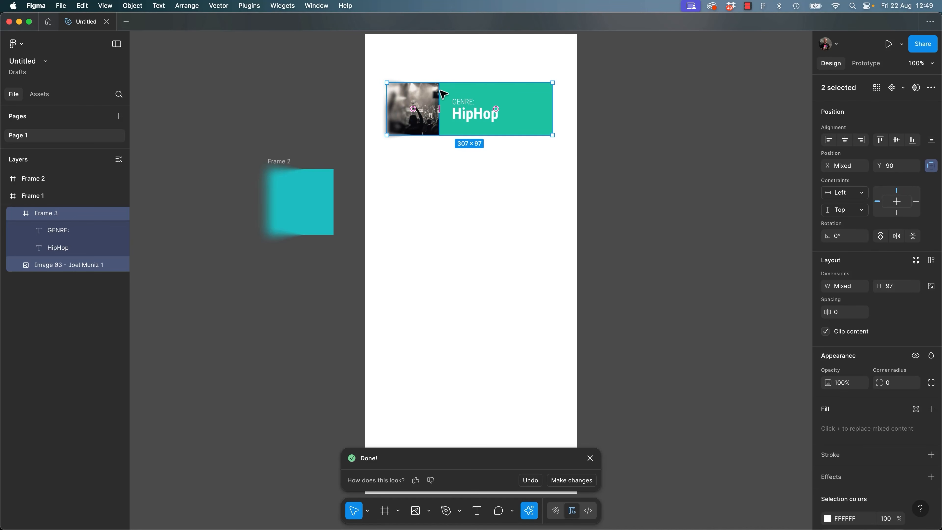
pyautogui.moveTo(438, 98); pyautogui.dragTo(432, 181)
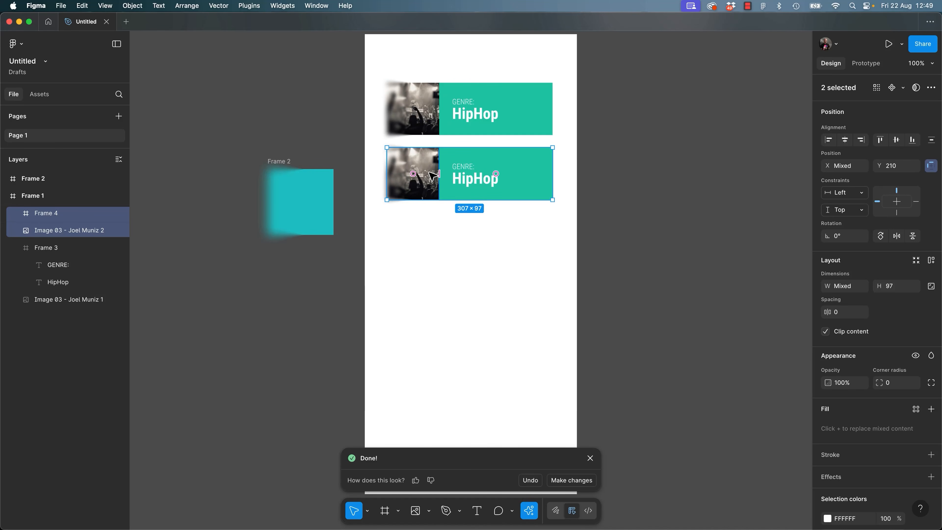
pyautogui.press('super+d')
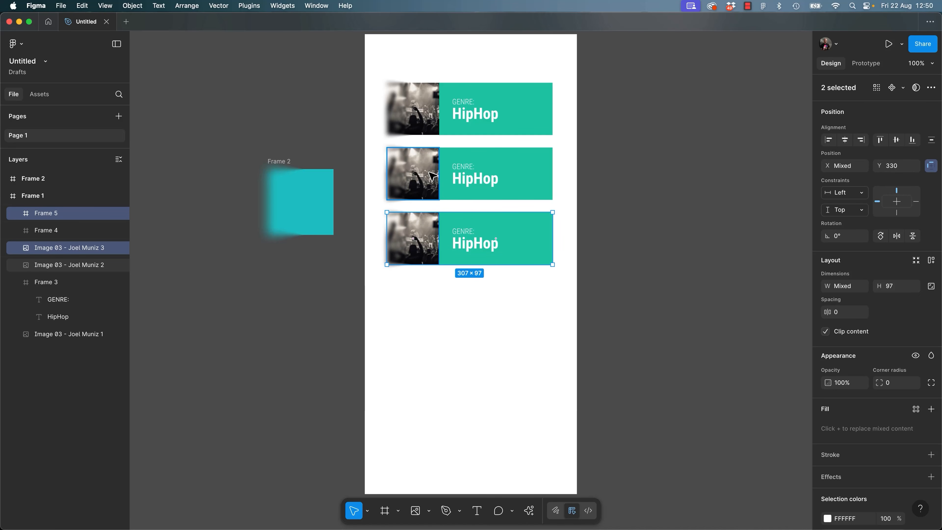
pyautogui.press('super+d')
pyautogui.press('super+d')
pyautogui.press('super+d')
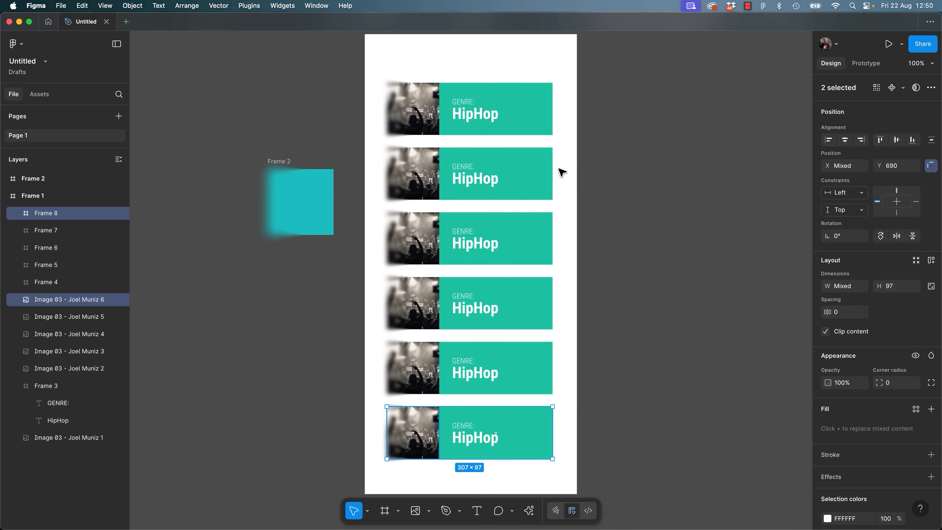
pyautogui.click(568, 174)
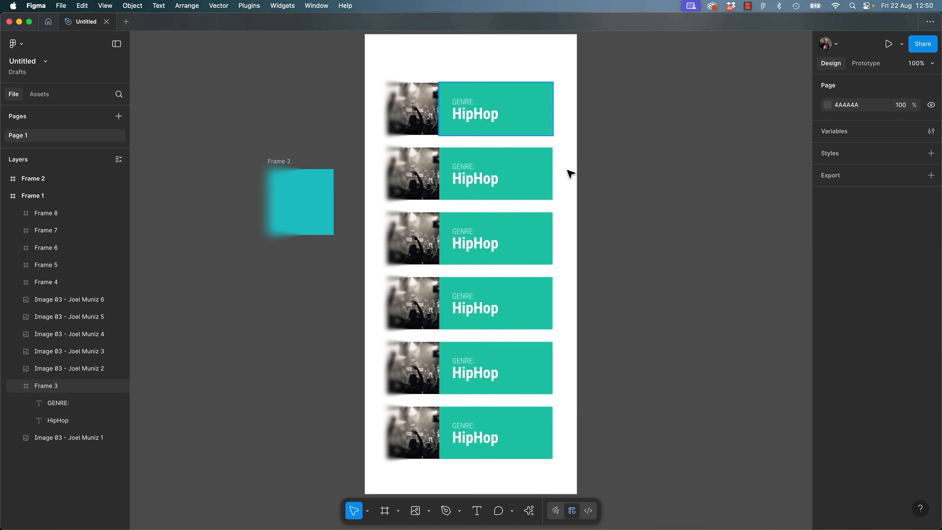
# Try selecting the first row's "HipHop" and "GENRE:" texts individually and adding the second row's "HipHop" to the selection.
pyautogui.click(490, 121)
pyautogui.doubleClick(481, 115)
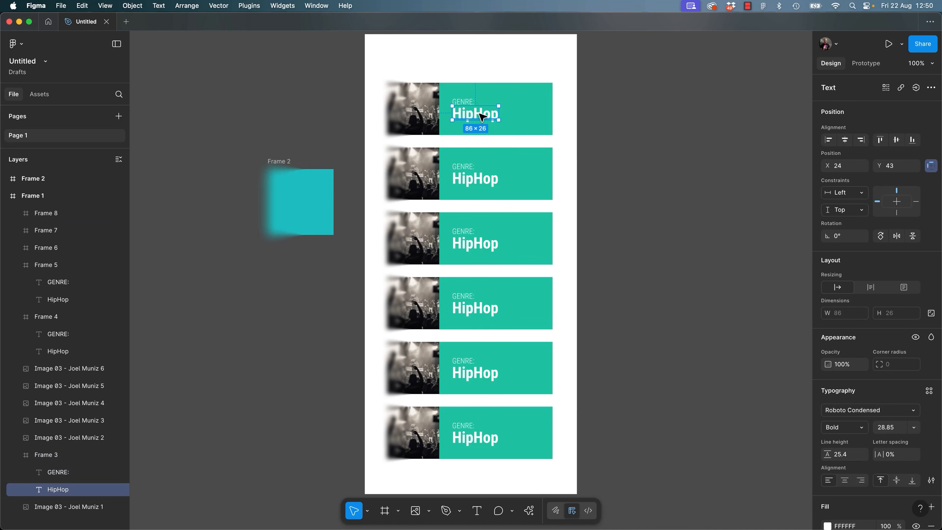
pyautogui.click(468, 102)
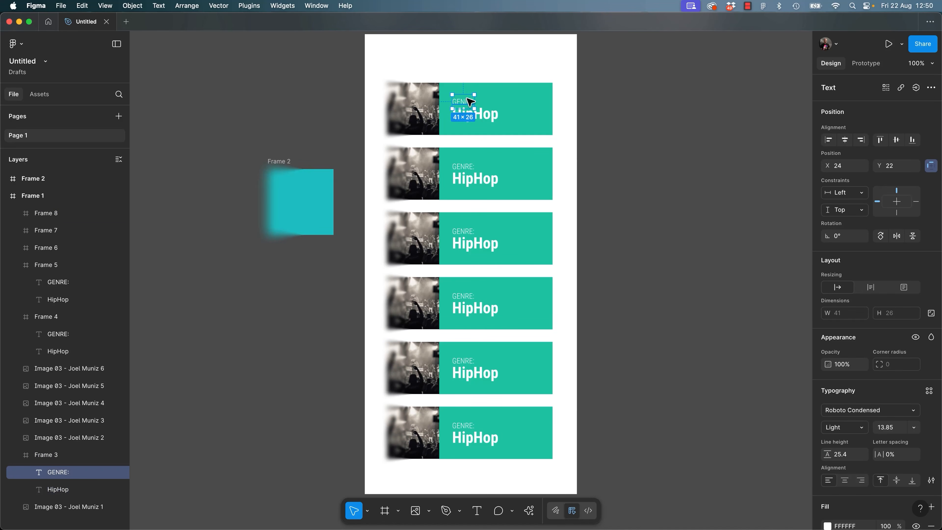
pyautogui.click(490, 120)
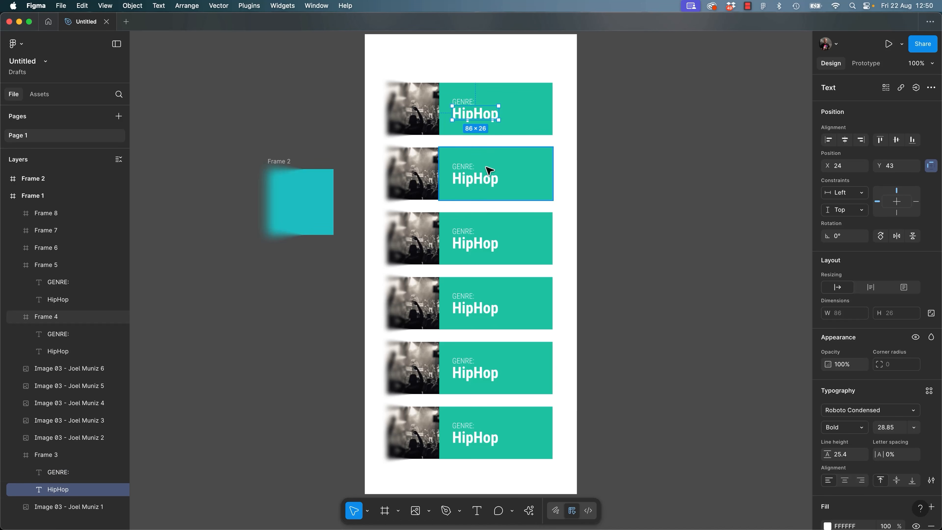
pyautogui.keyDown('shift'); pyautogui.click(487, 184); pyautogui.keyUp('shift')
pyautogui.moveTo(512, 171)
pyautogui.mouseDown()
pyautogui.moveTo(567, 167)
pyautogui.moveTo(536, 146)
pyautogui.moveTo(509, 171)
pyautogui.mouseUp()
pyautogui.click(678, 124)
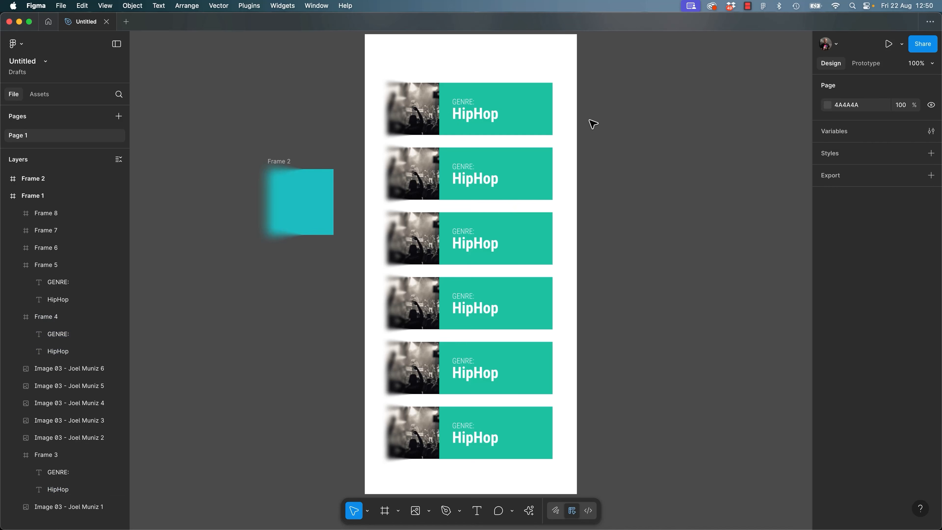
# Rewrite the "HipHop" texts in all six rows with the AI Rewrite feature, using the prompt "genres of music".
pyautogui.doubleClick(493, 118)
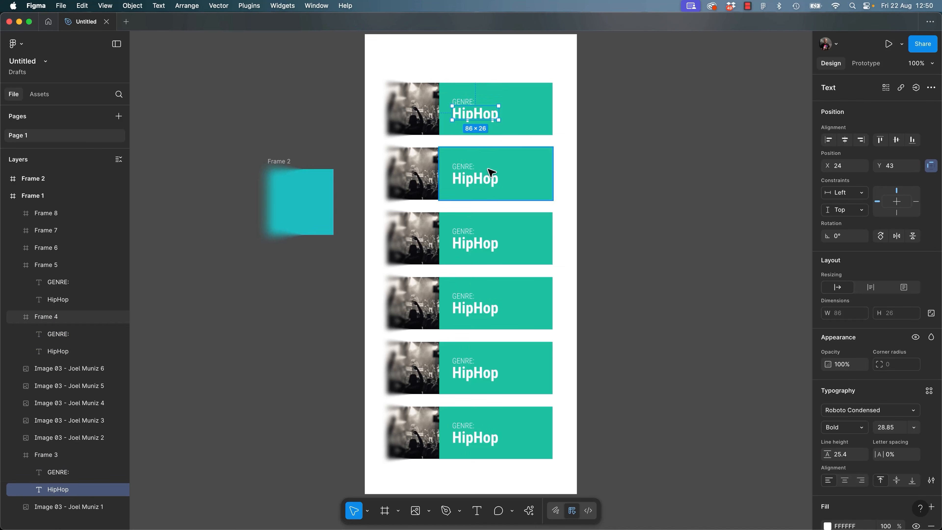
pyautogui.keyDown('shift'); pyautogui.click(491, 182); pyautogui.keyUp('shift')
pyautogui.keyDown('shift'); pyautogui.click(495, 244); pyautogui.keyUp('shift')
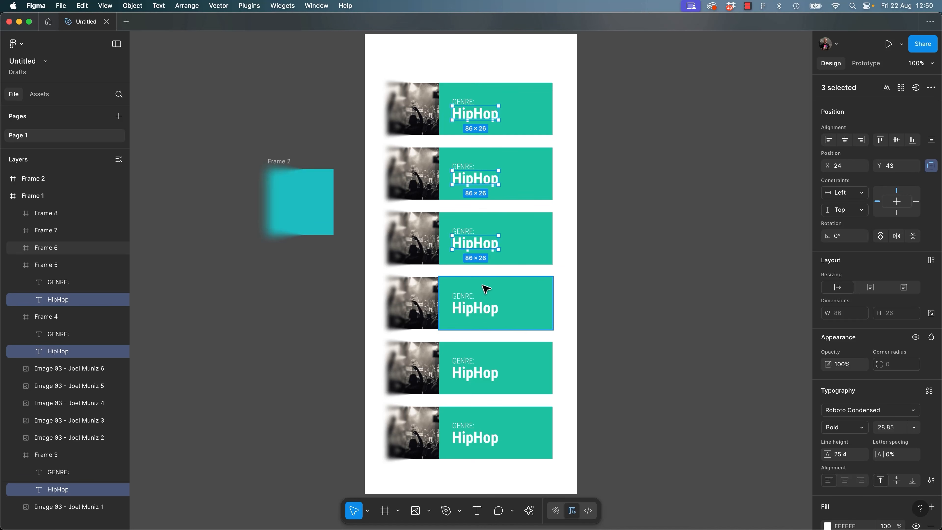
pyautogui.keyDown('shift'); pyautogui.click(490, 309); pyautogui.keyUp('shift')
pyautogui.keyDown('shift'); pyautogui.click(490, 374); pyautogui.keyUp('shift')
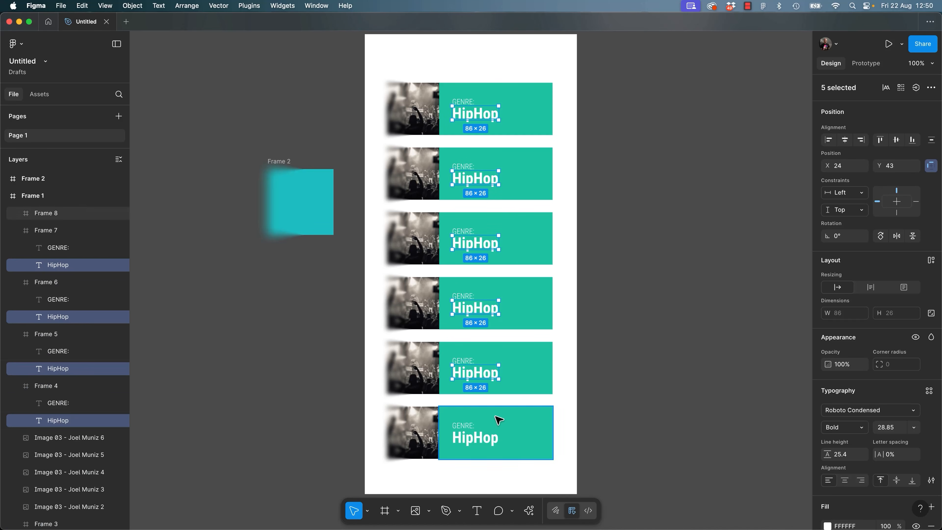
pyautogui.keyDown('shift'); pyautogui.click(484, 438); pyautogui.keyUp('shift')
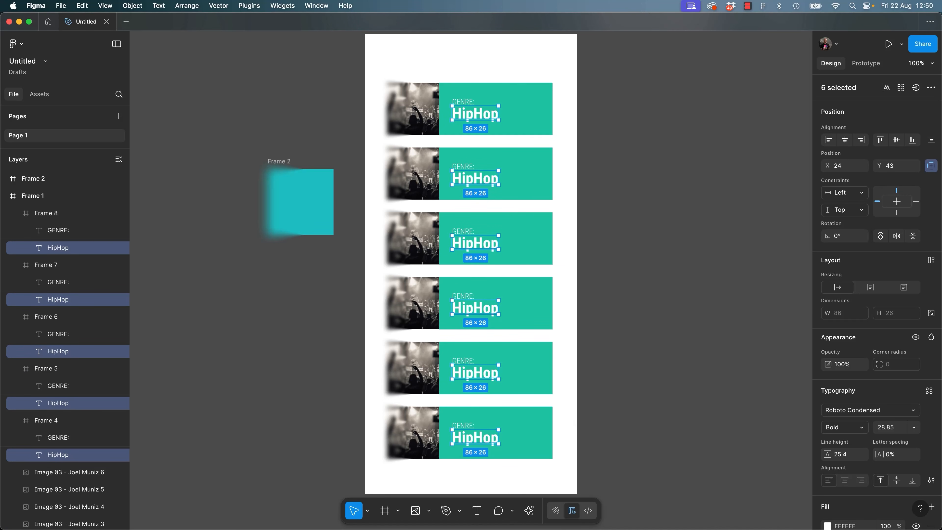
pyautogui.click(529, 510)
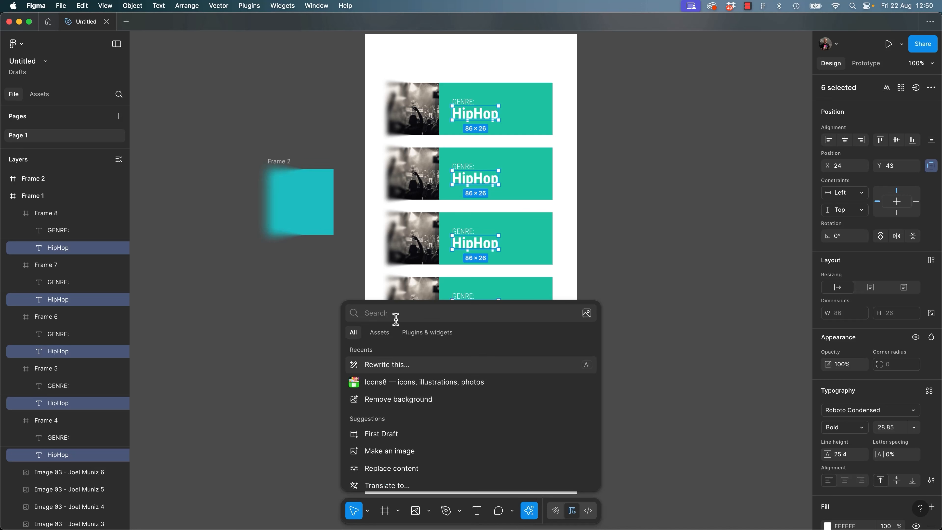
pyautogui.click(388, 365)
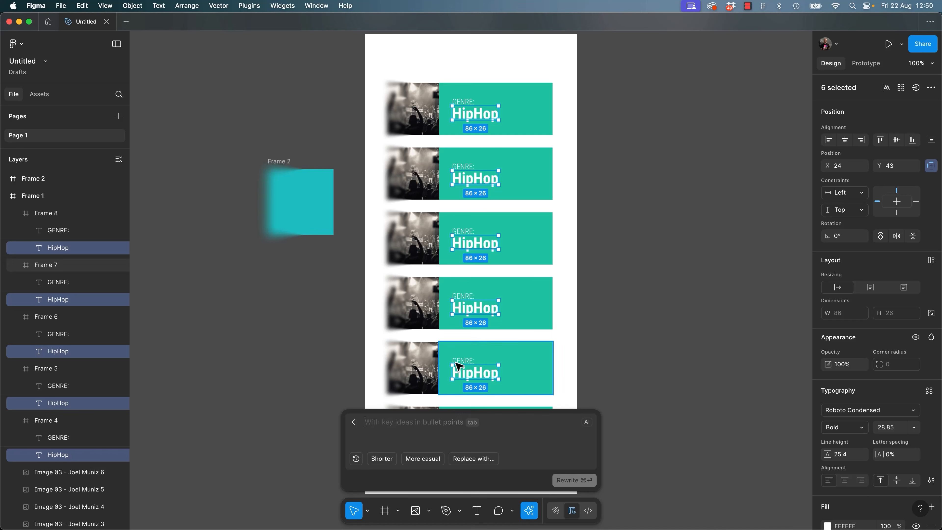
pyautogui.write('genres of music')
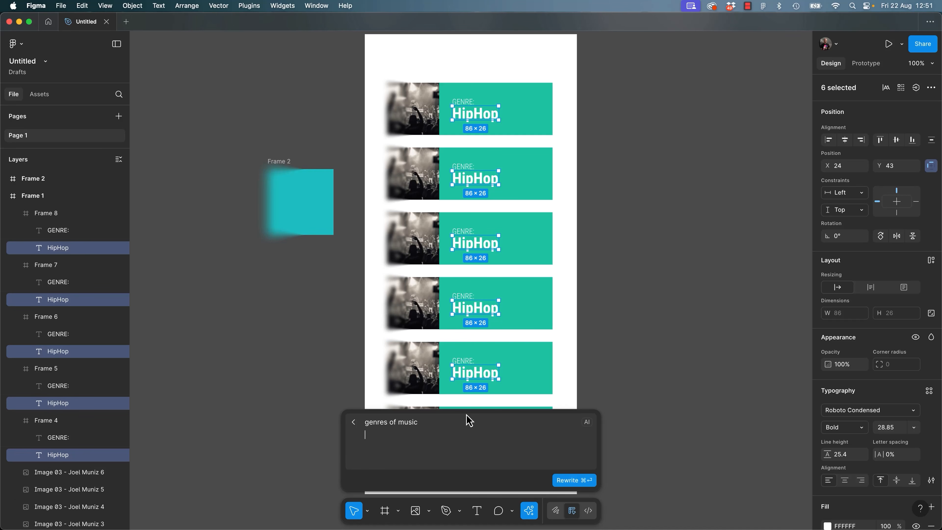
pyautogui.click(591, 482)
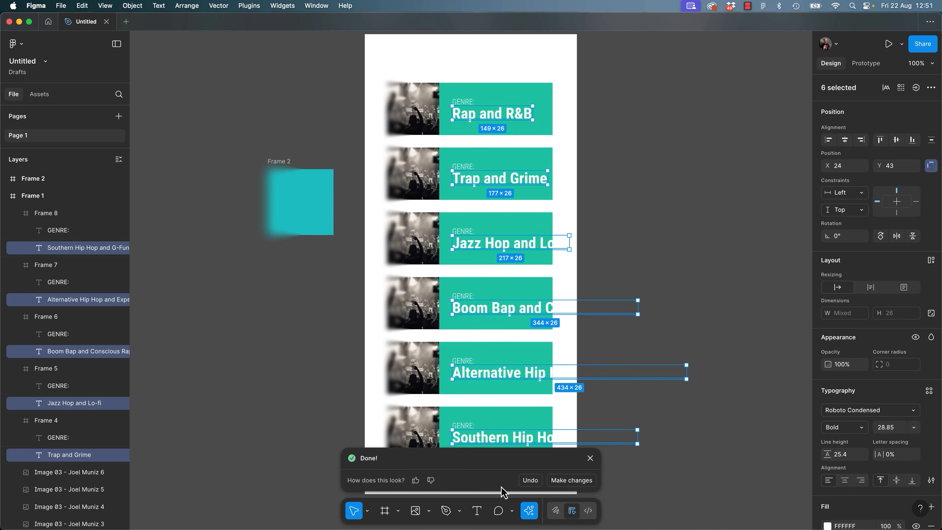
# Refine the AI rewrite of the six genre names with the prompt "2 words only" and keep the result.
pyautogui.click(564, 482)
pyautogui.write('2 words on')
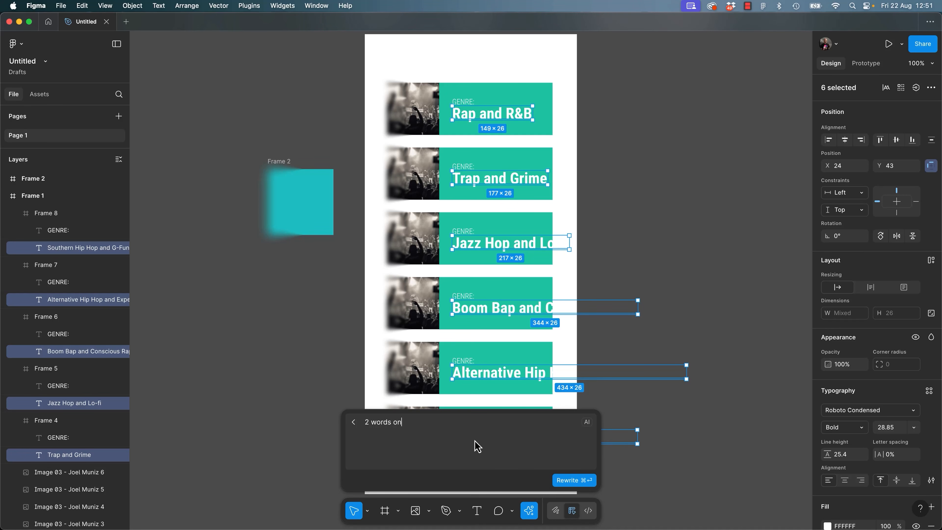
pyautogui.write('ly')
pyautogui.click(569, 480)
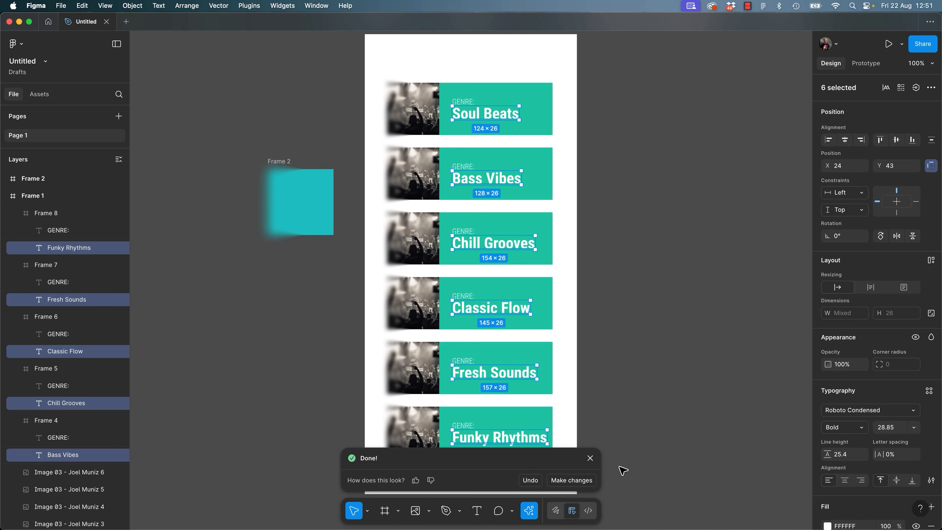
pyautogui.click(591, 458)
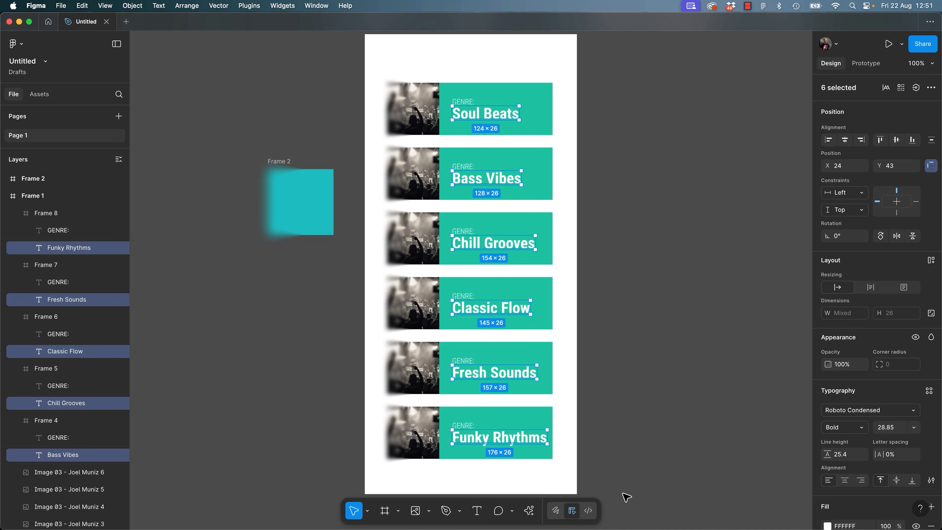
# Set the font size of the six genre names to 24.
pyautogui.click(890, 430)
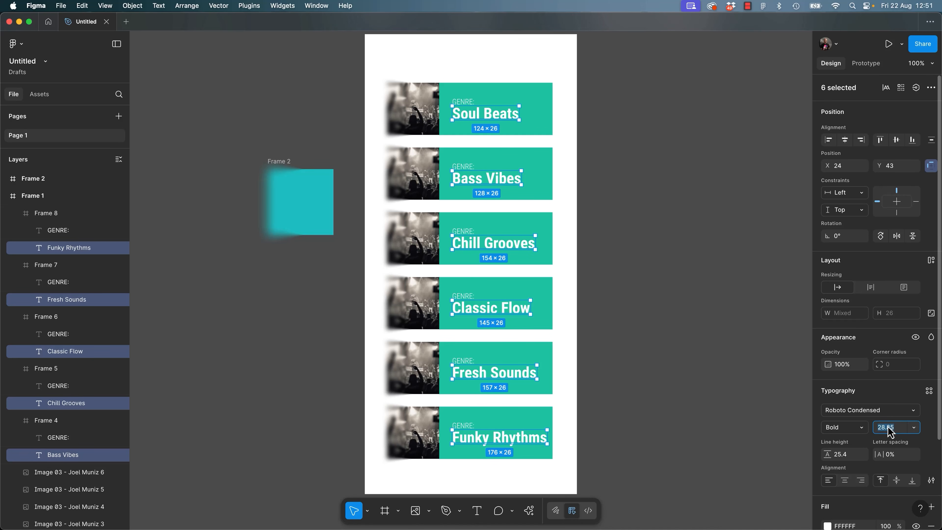
pyautogui.write('24')
pyautogui.press('Return')
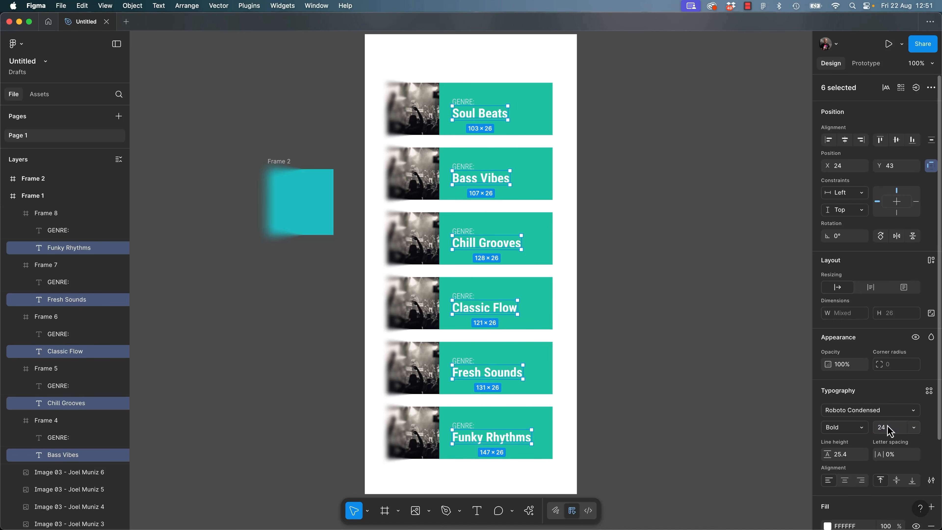
pyautogui.click(703, 371)
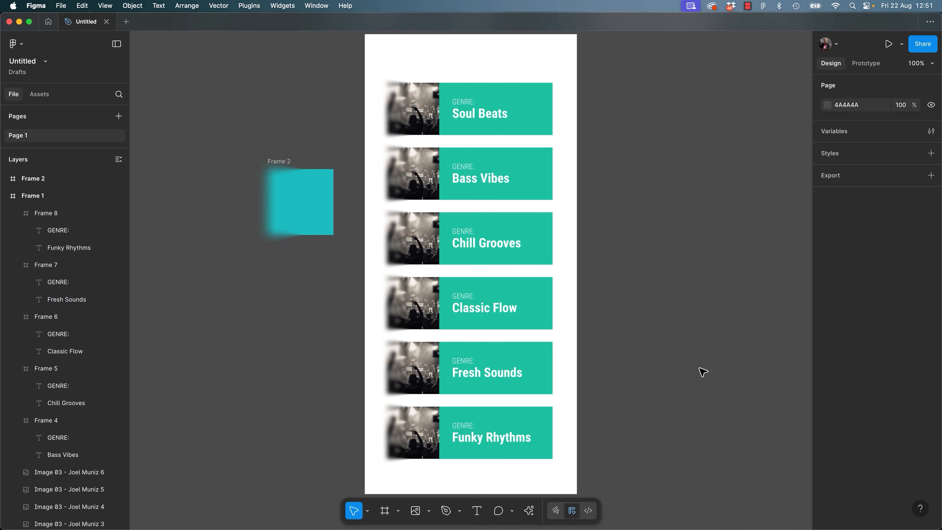
pyautogui.click(413, 116)
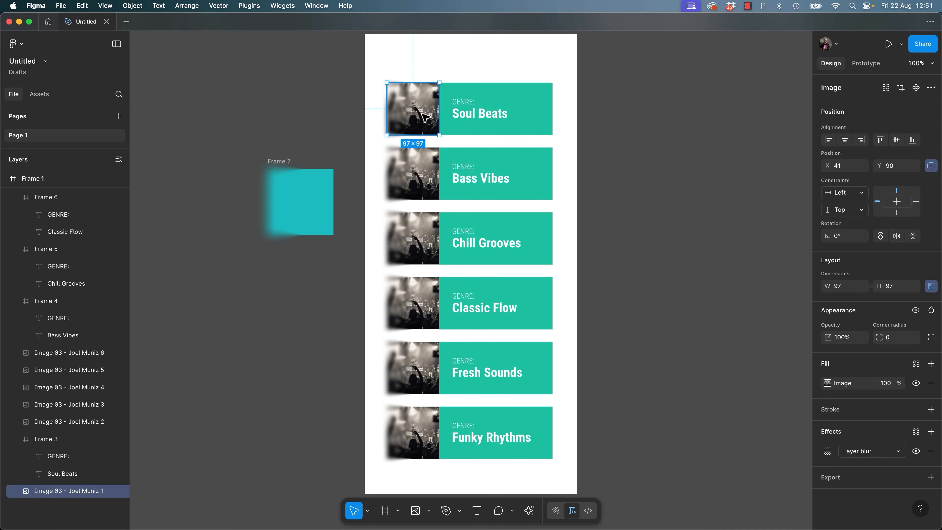
pyautogui.click(676, 141)
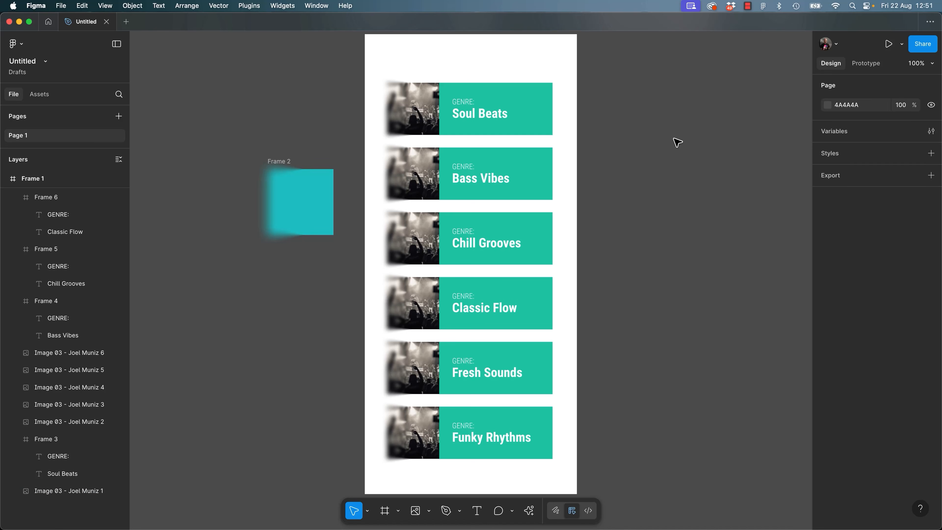
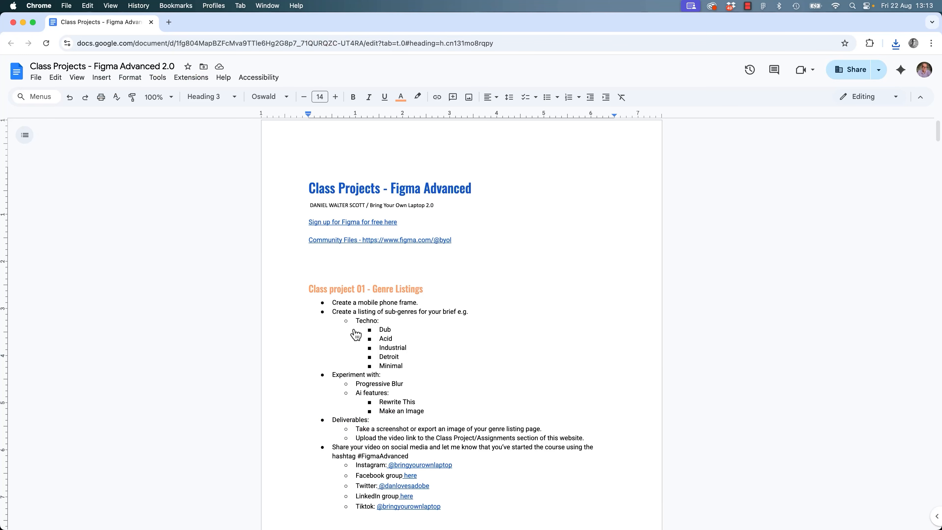
# Switch to Finder and locate "Class Projects - Figma Advanced 2.0.pdf" in the Exercise Files folder, returning to Chrome.
pyautogui.press('super+Tab')
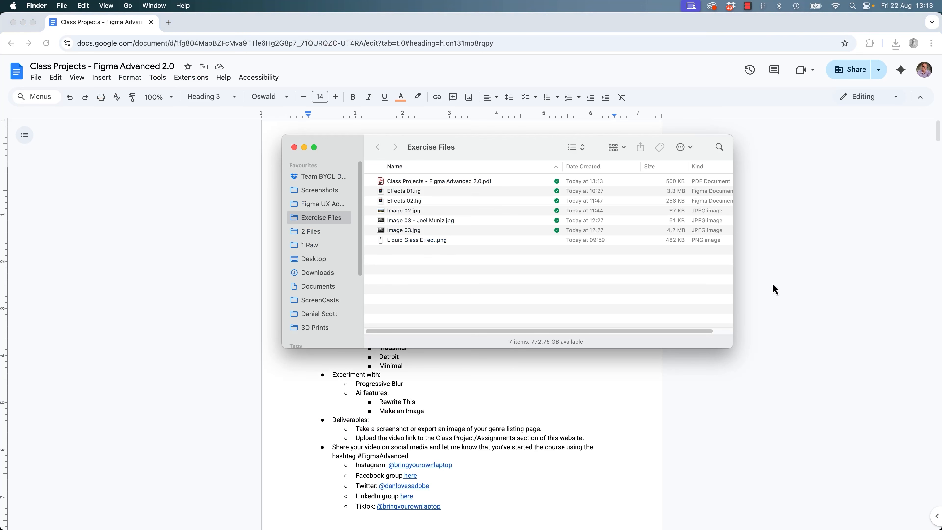
pyautogui.click(464, 181)
pyautogui.press('super+Tab')
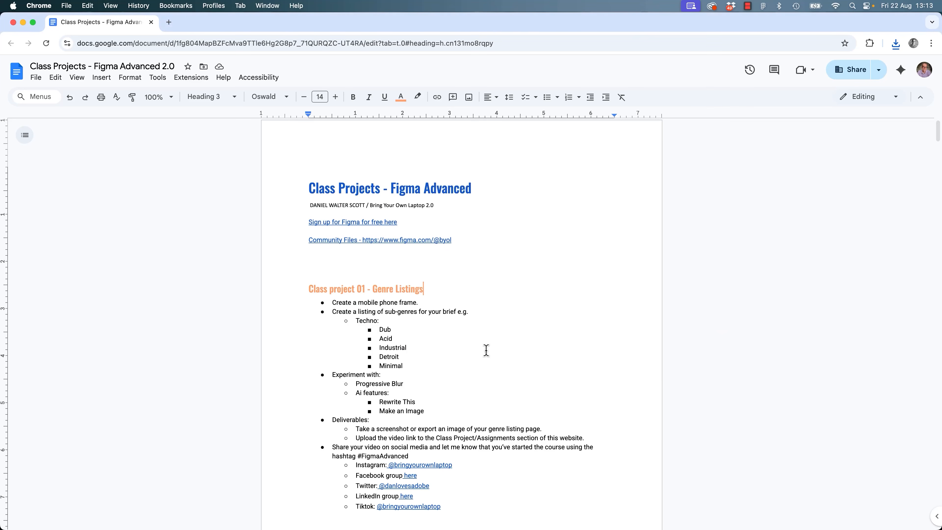
# Read the mobile phone frame requirement under Class project 01 - Genre Listings and compare it with the iPhone 16 frame in Figma.
pyautogui.scroll(-1, 448, 331)
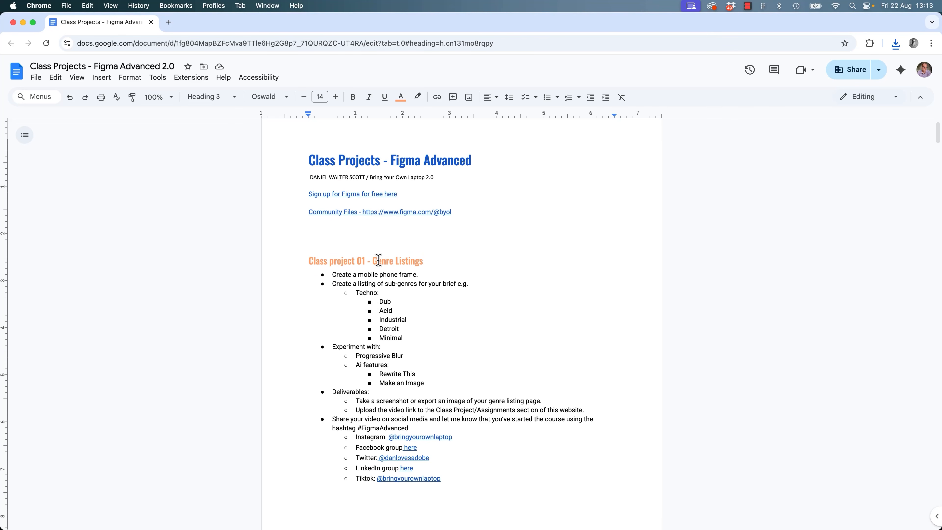
pyautogui.tripleClick(353, 273)
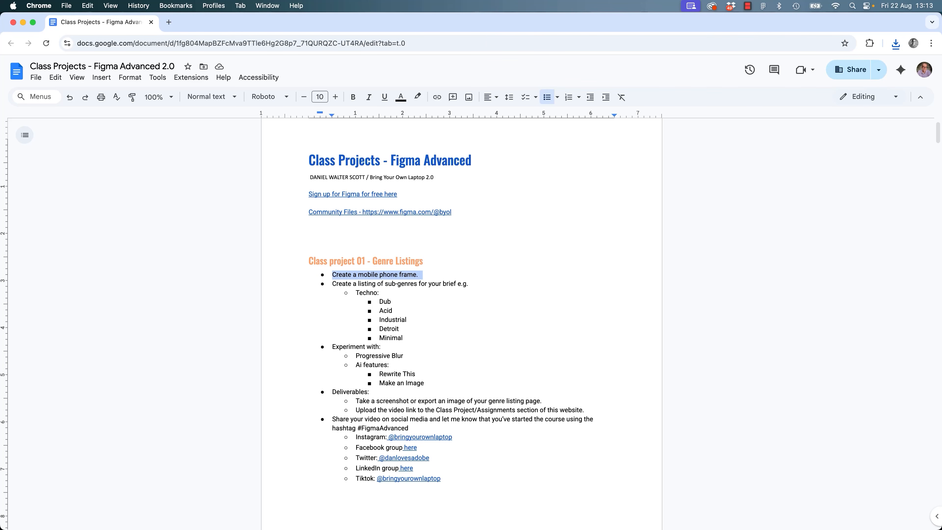
pyautogui.press('super+Tab')
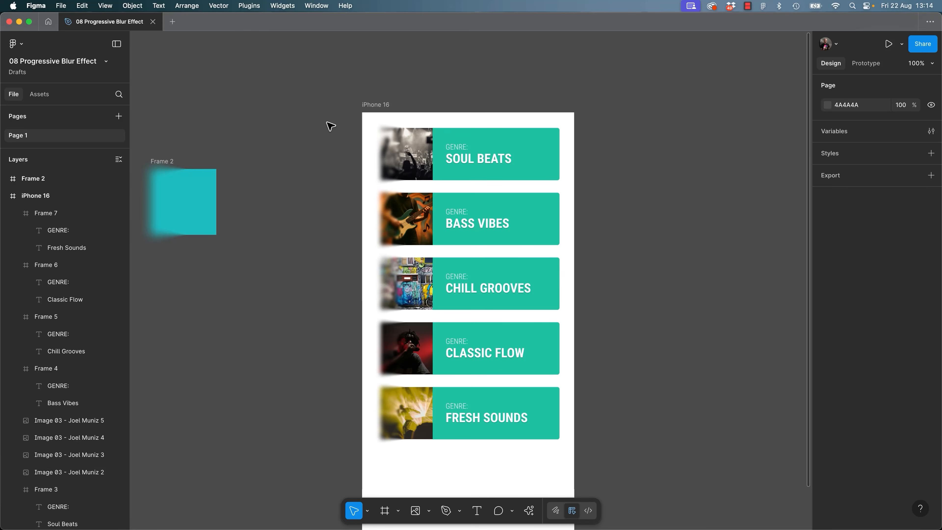
pyautogui.press('super+Tab')
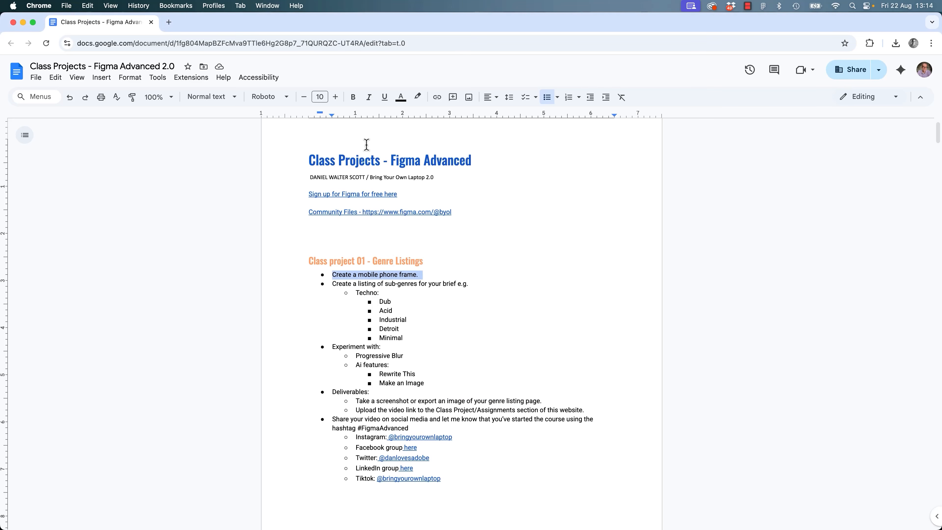
# Read the brief's example Techno sub-genres and its Progressive Blur requirement.
pyautogui.click(410, 287)
pyautogui.doubleClick(368, 293)
pyautogui.doubleClick(385, 302)
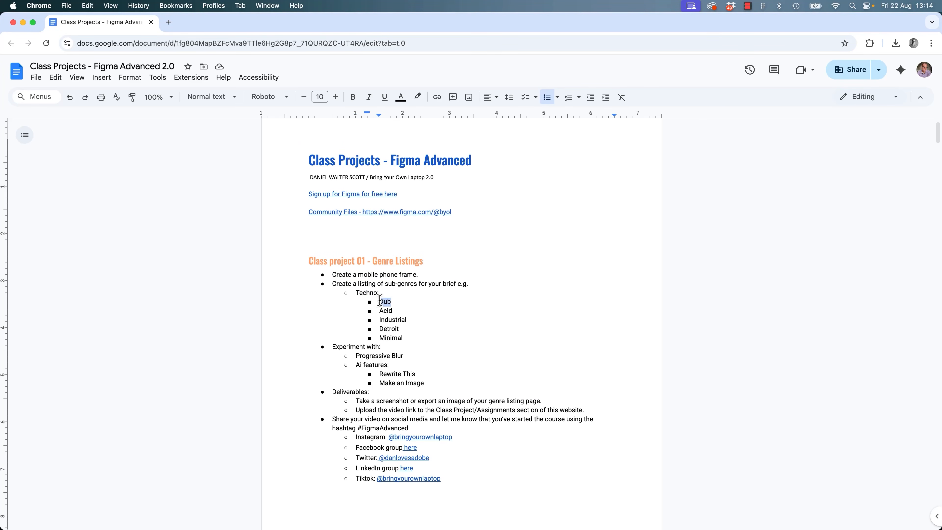
pyautogui.doubleClick(386, 311)
pyautogui.click(386, 329)
pyautogui.doubleClick(367, 293)
pyautogui.click(389, 294)
pyautogui.tripleClick(368, 356)
# Switch to Figma and inspect the blurred teal square and the "SOUL BEATS" row's image.
pyautogui.press('super+Tab')
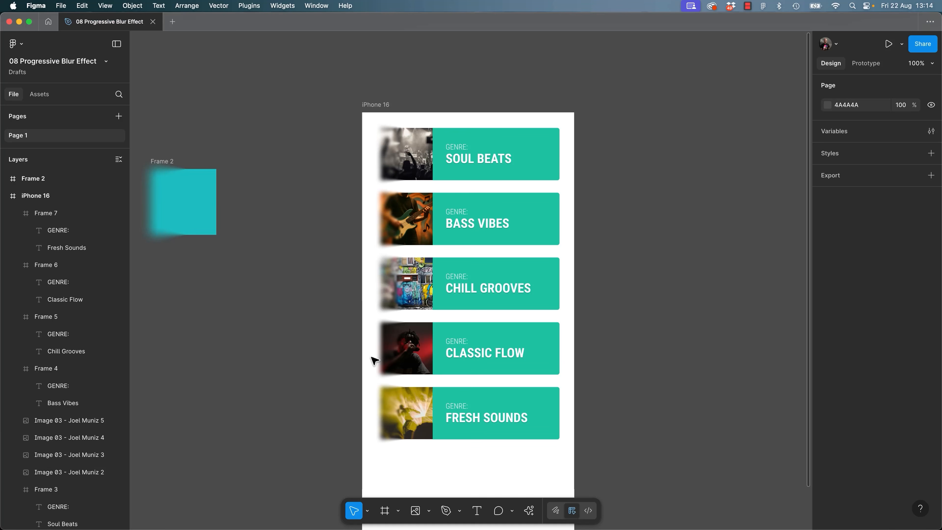
pyautogui.click(179, 212)
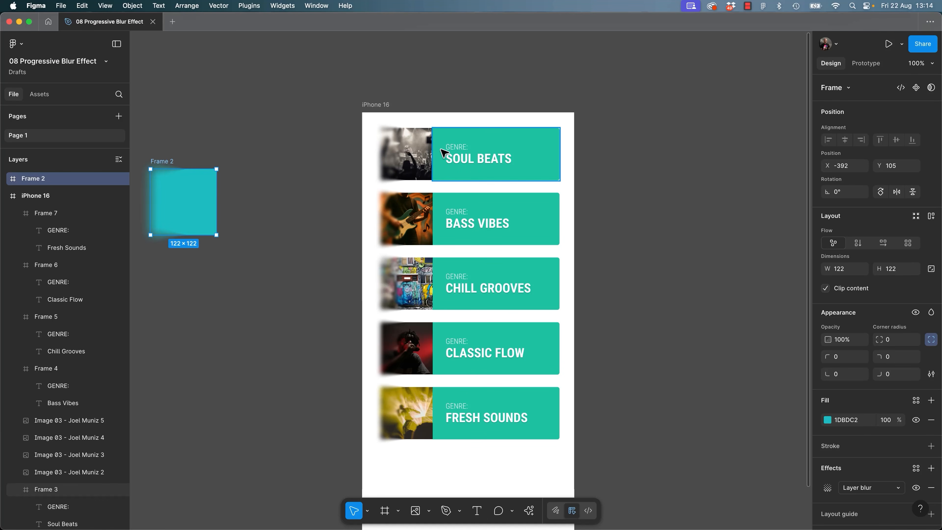
pyautogui.click(390, 150)
pyautogui.click(320, 161)
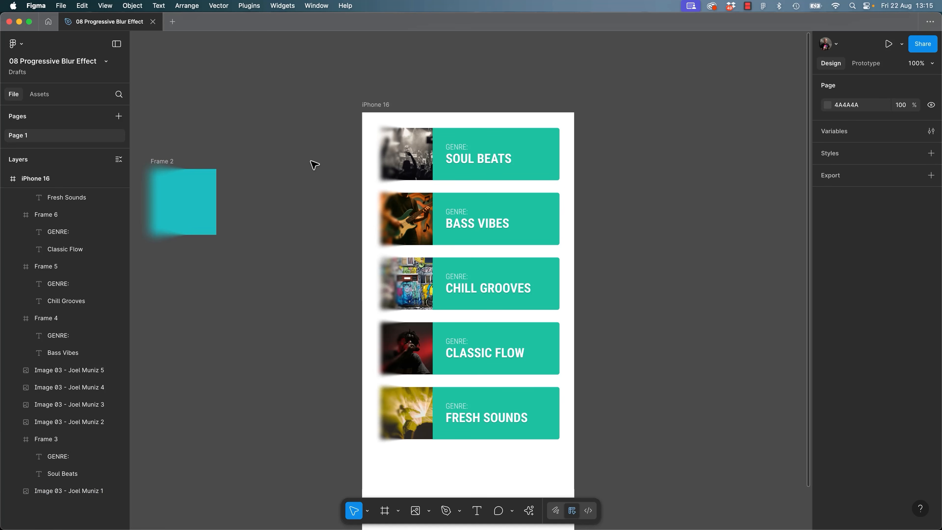
# Switch back to the class project document in Chrome and read the "Experiment with" items on Progressive Blur and AI features.
pyautogui.press('super+Tab')
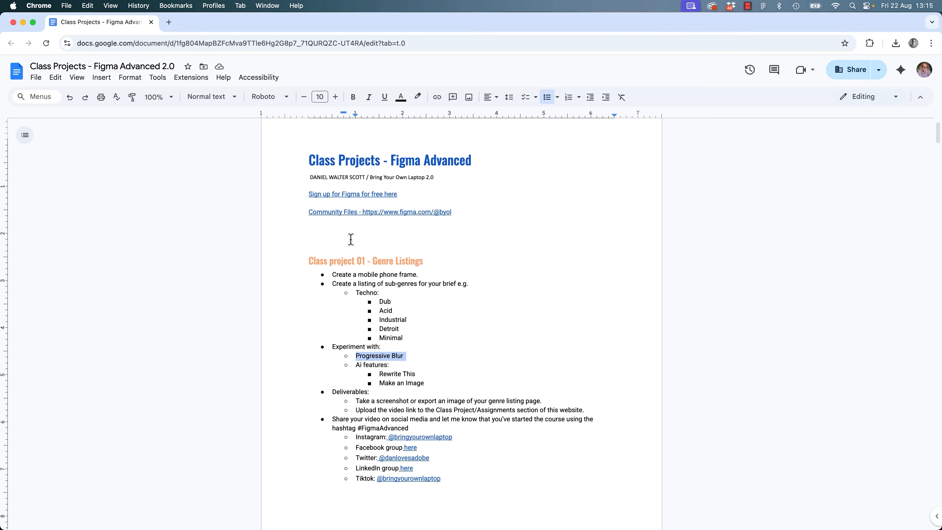
pyautogui.click(405, 347)
pyautogui.tripleClick(383, 373)
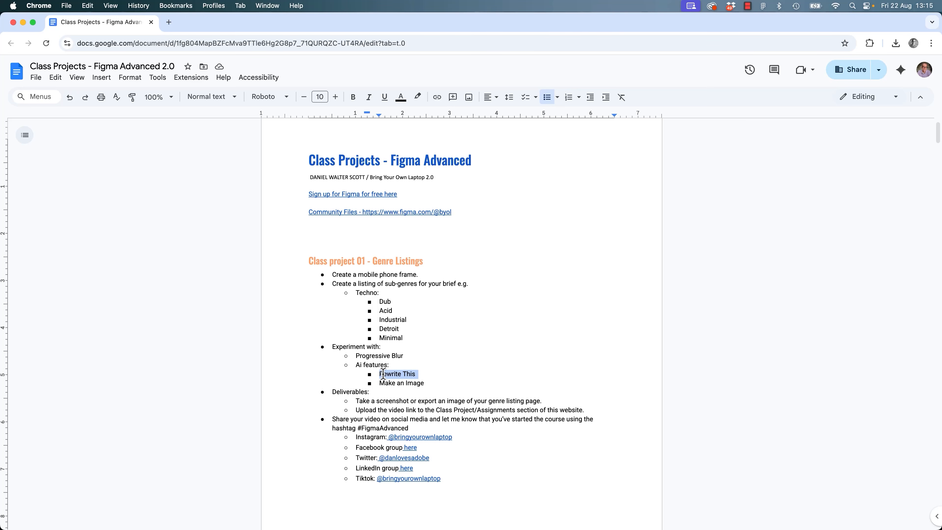
pyautogui.tripleClick(367, 357)
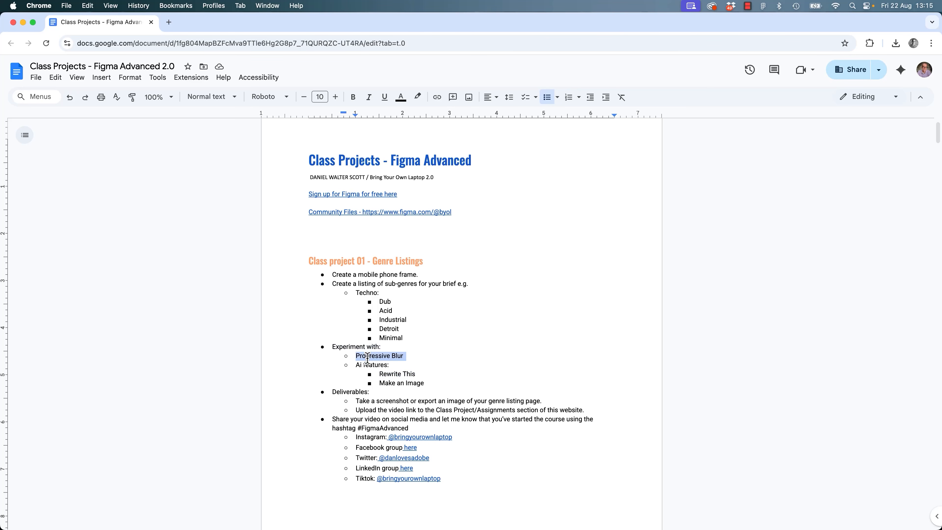
pyautogui.tripleClick(375, 365)
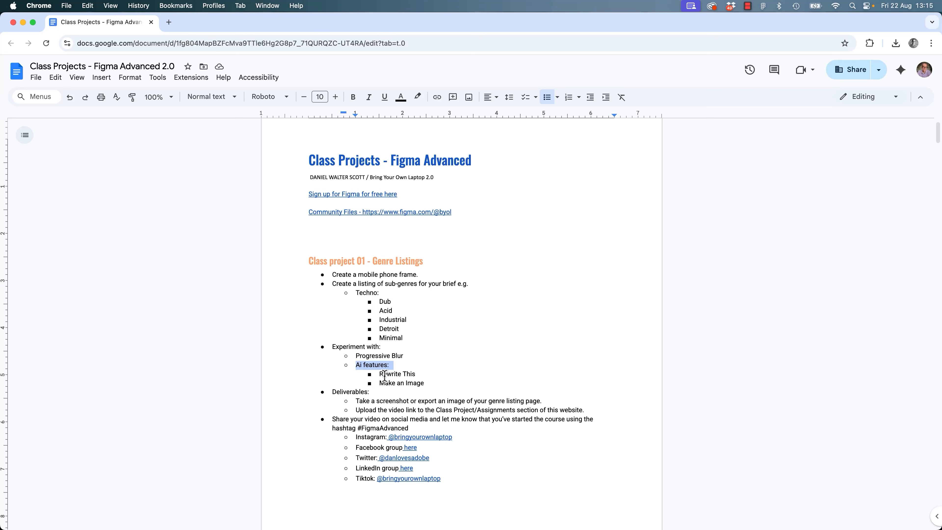
pyautogui.tripleClick(384, 374)
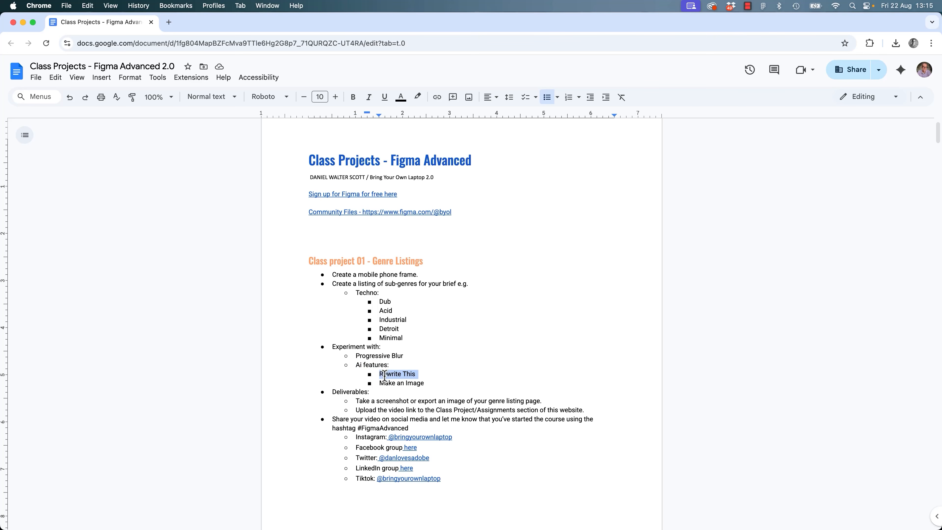
# Switch to Figma and inspect the "BASS VIBES" and "CHILL GROOVES" images and the available Make an image and Rewrite this AI actions.
pyautogui.press('super+Tab')
pyautogui.click(413, 224)
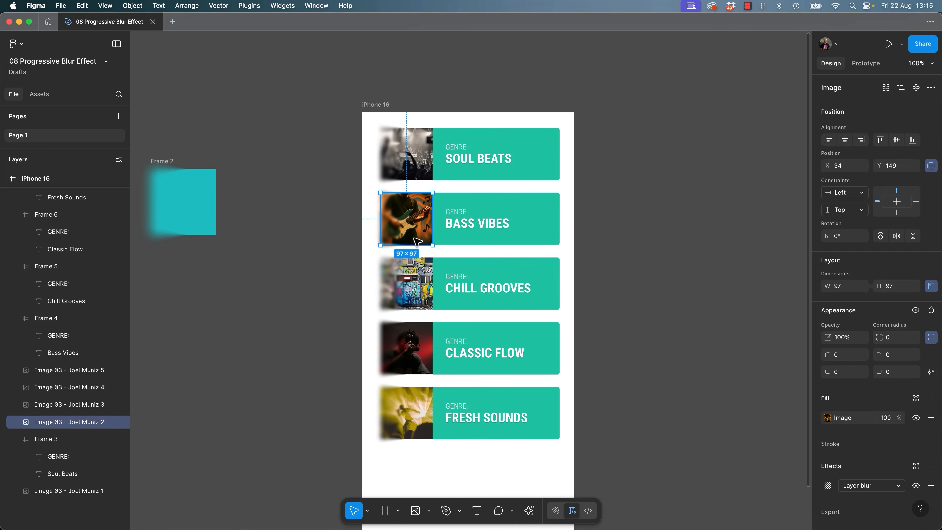
pyautogui.click(414, 275)
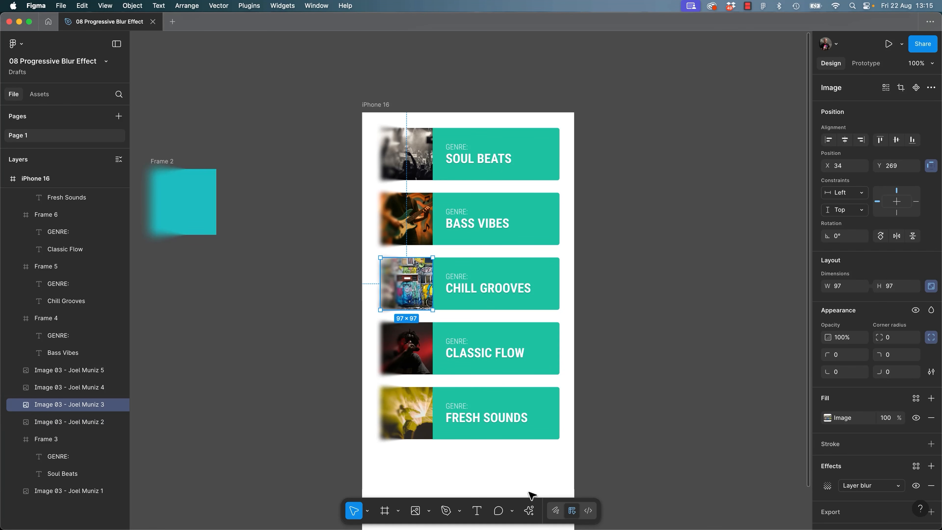
pyautogui.click(529, 511)
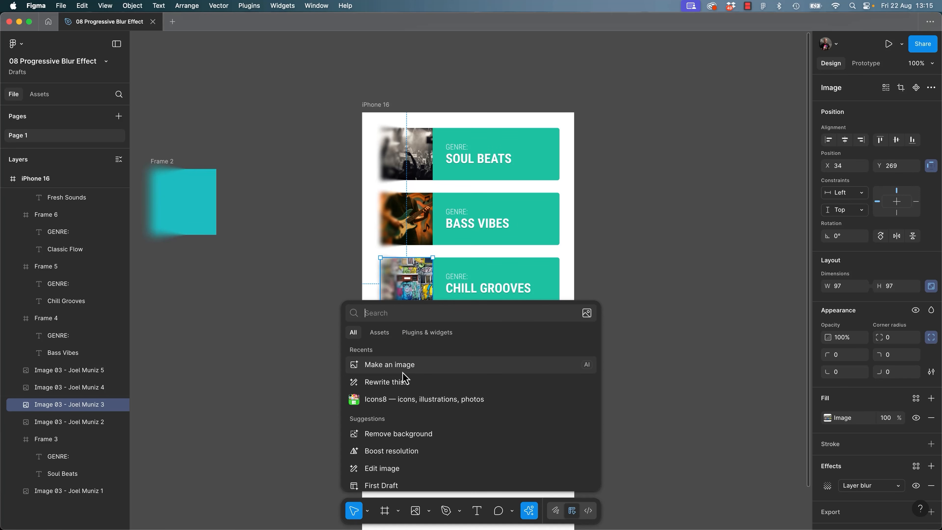
pyautogui.click(698, 333)
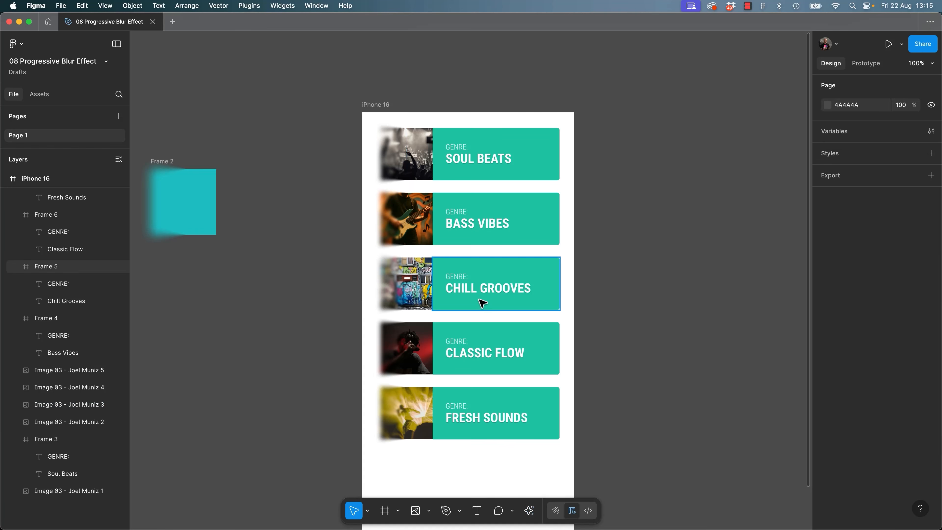
# Inspect the "CHILL GROOVES" image's fill options for uploading from the computer or making an image, without changing the fill.
pyautogui.click(414, 293)
pyautogui.click(828, 420)
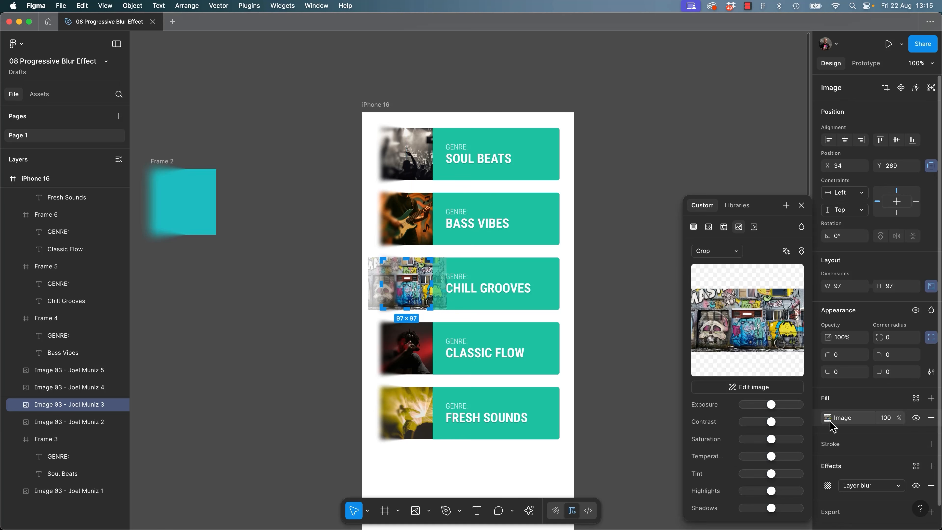
pyautogui.moveTo(753, 344)
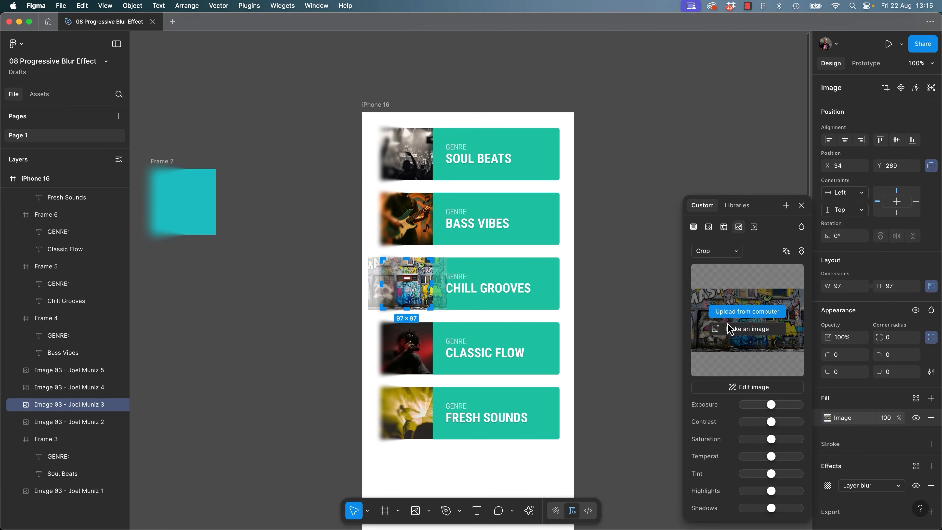
pyautogui.click(626, 271)
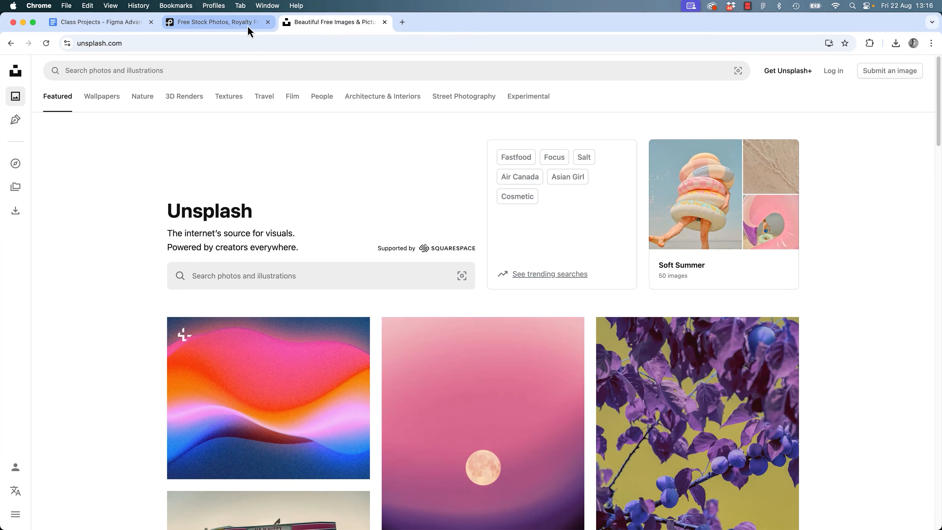
# View the Pexels free stock photo site in Chrome, then return to Figma.
pyautogui.click(229, 29)
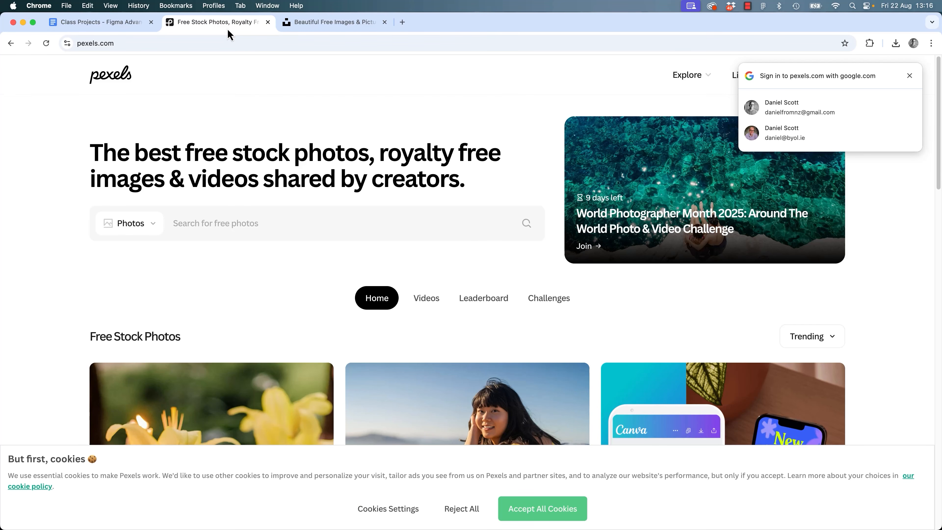
pyautogui.press('super+Tab')
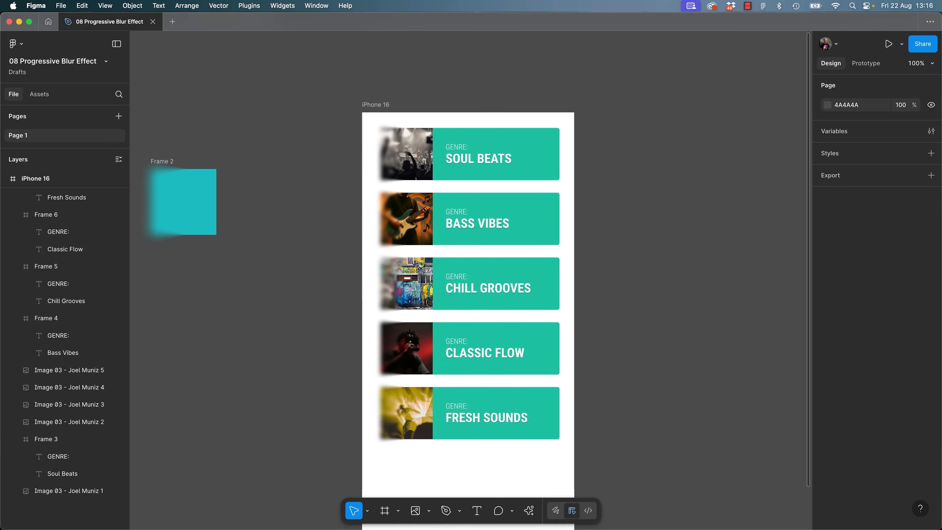
# Return to the class project document in Chrome and read the Progressive Blur, AI features and Deliverables items.
pyautogui.press('super+Tab')
pyautogui.click(132, 23)
pyautogui.tripleClick(383, 356)
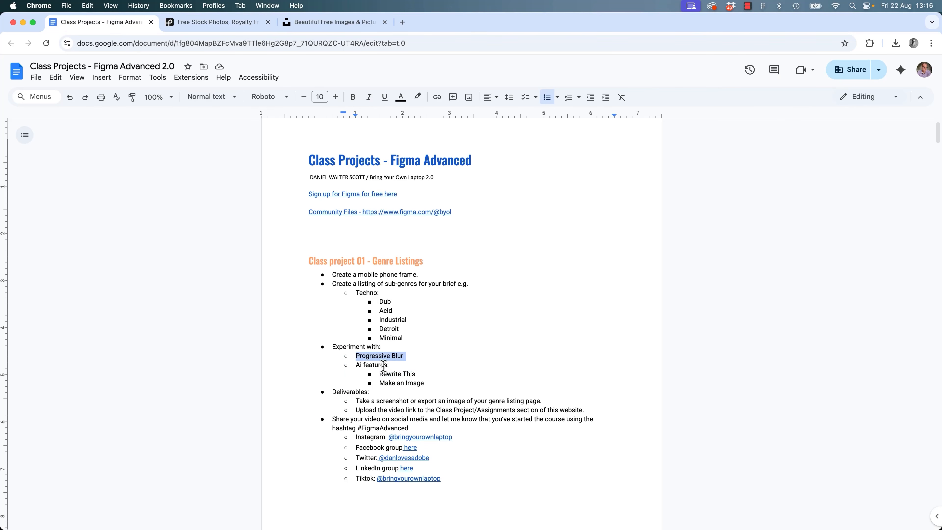
pyautogui.moveTo(425, 382); pyautogui.dragTo(349, 365)
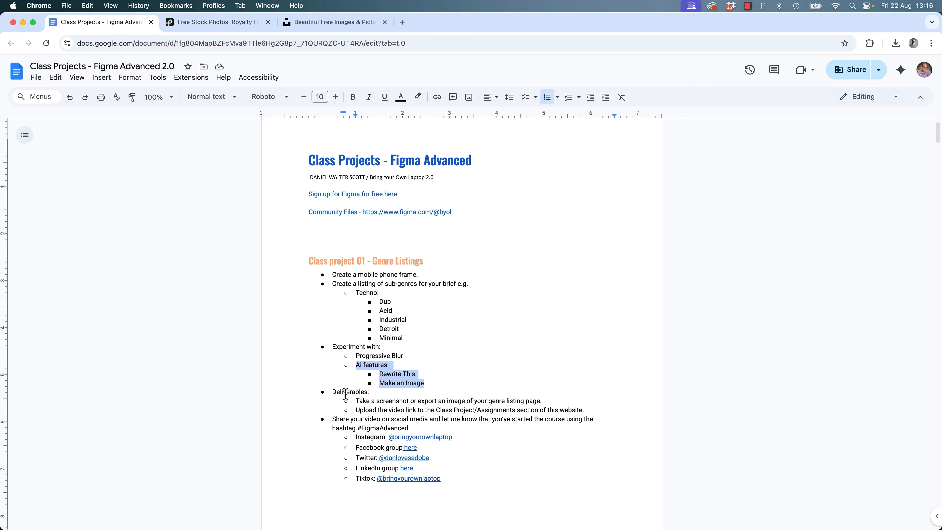
pyautogui.tripleClick(362, 402)
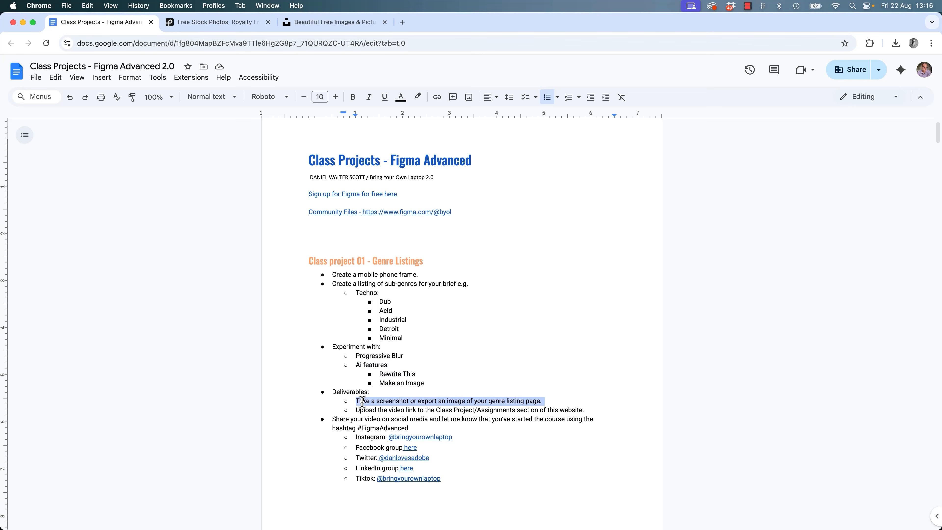
pyautogui.tripleClick(418, 410)
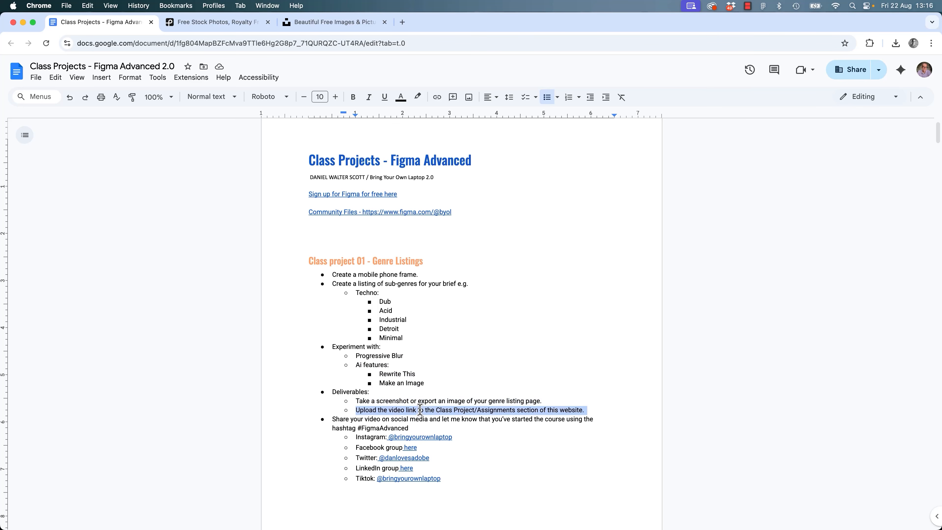
pyautogui.click(419, 400)
# Switch to Figma, present the iPhone 16 frame as a prototype, and close the presentation.
pyautogui.press('super+Tab')
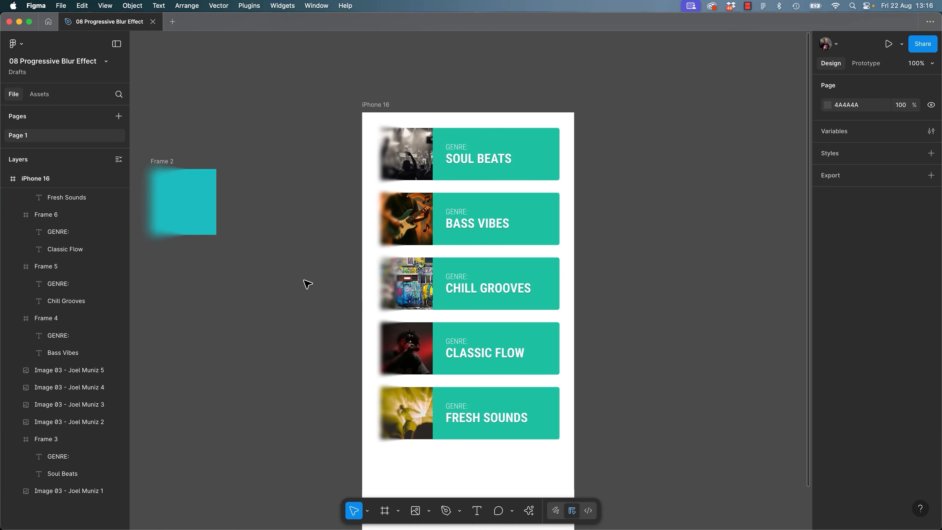
pyautogui.click(378, 107)
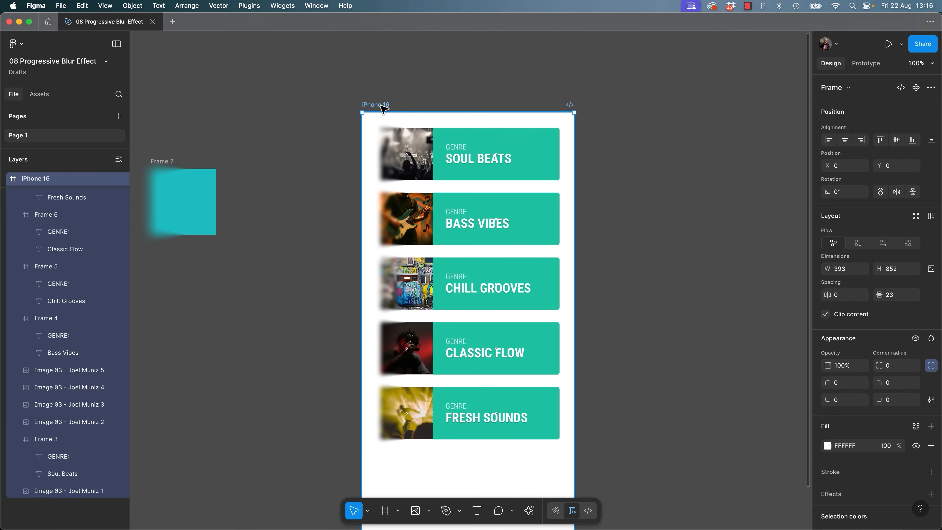
pyautogui.click(902, 45)
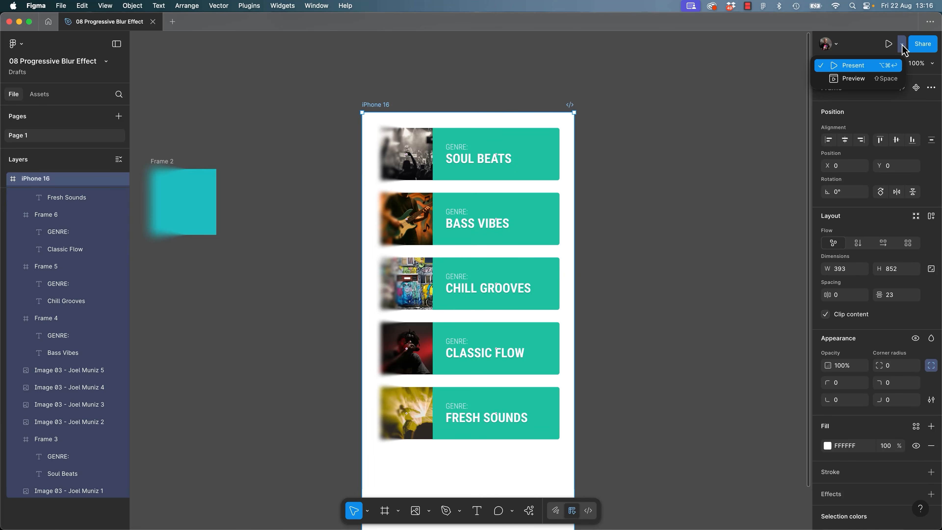
pyautogui.click(849, 69)
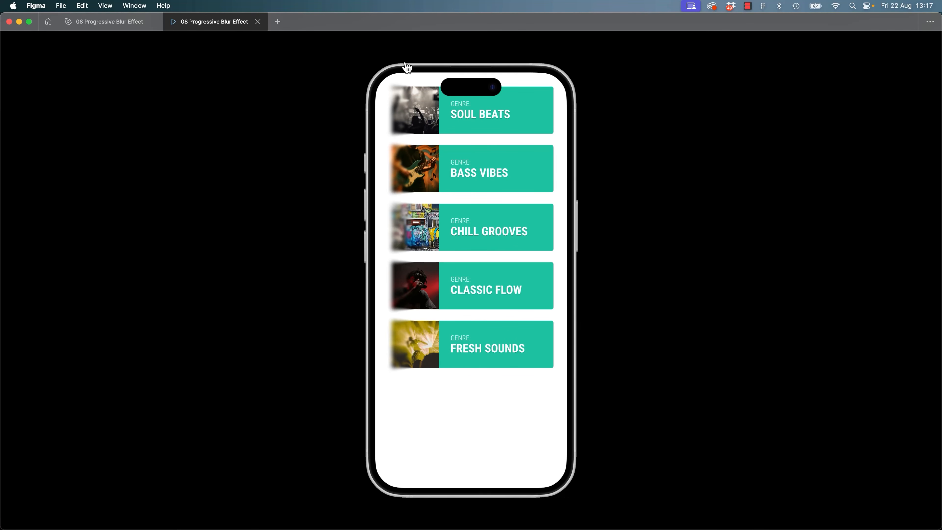
pyautogui.click(257, 21)
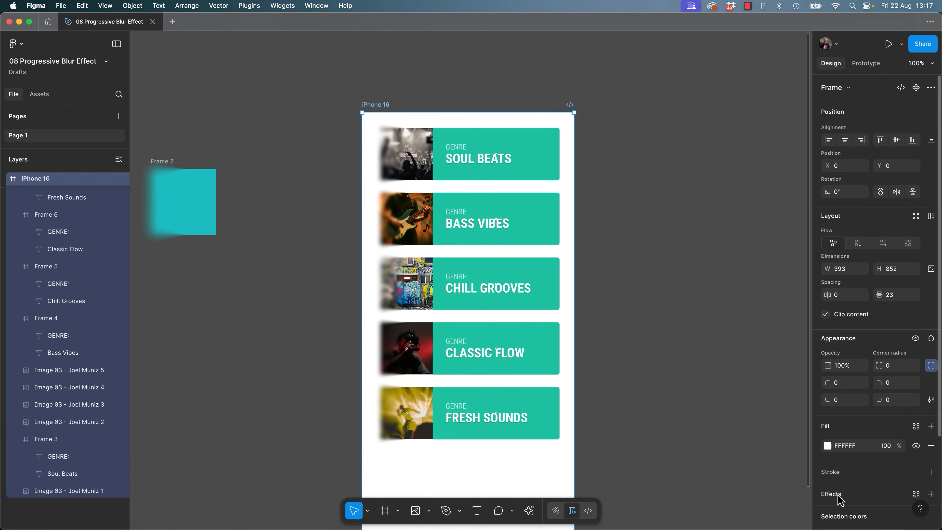
# Add a 1x PNG export setting to the iPhone 16 frame.
pyautogui.scroll(-5, 857, 499)
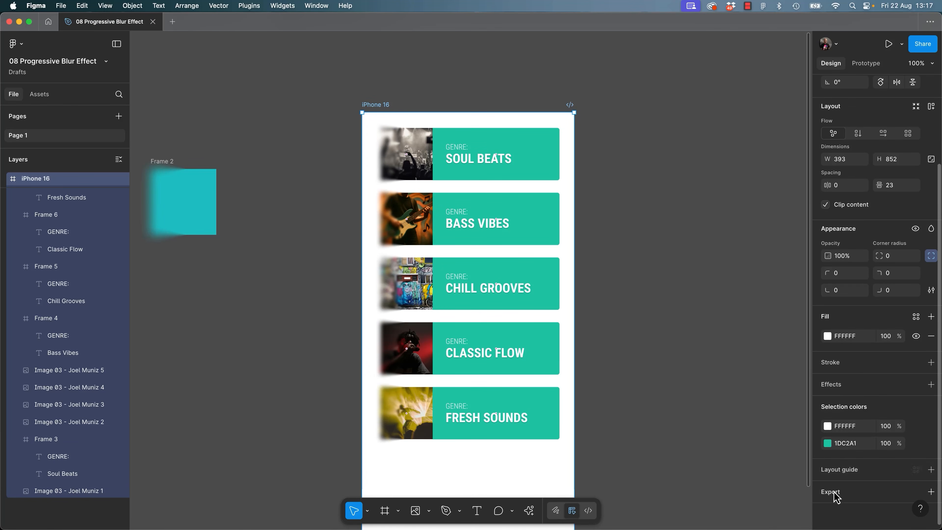
pyautogui.click(932, 492)
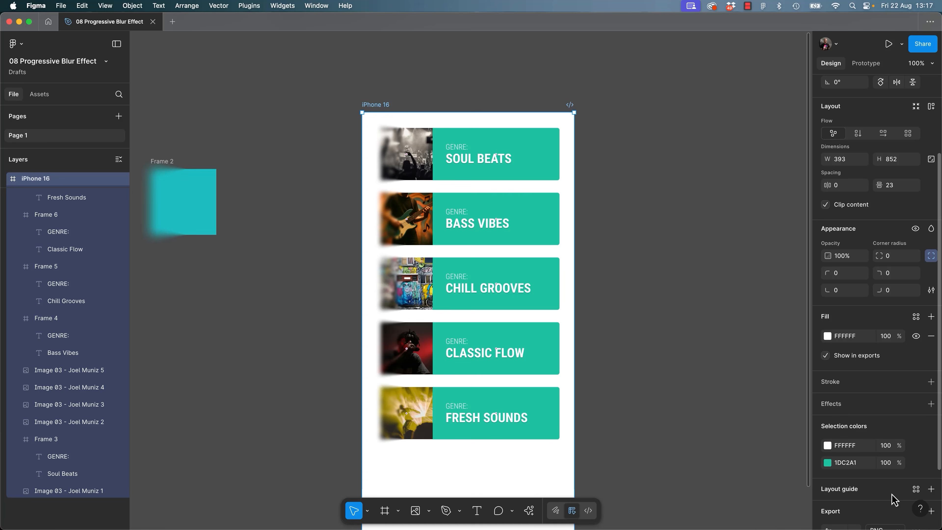
pyautogui.scroll(-3, 879, 498)
pyautogui.click(853, 452)
pyautogui.click(849, 457)
pyautogui.click(890, 459)
pyautogui.click(889, 459)
pyautogui.click(877, 470)
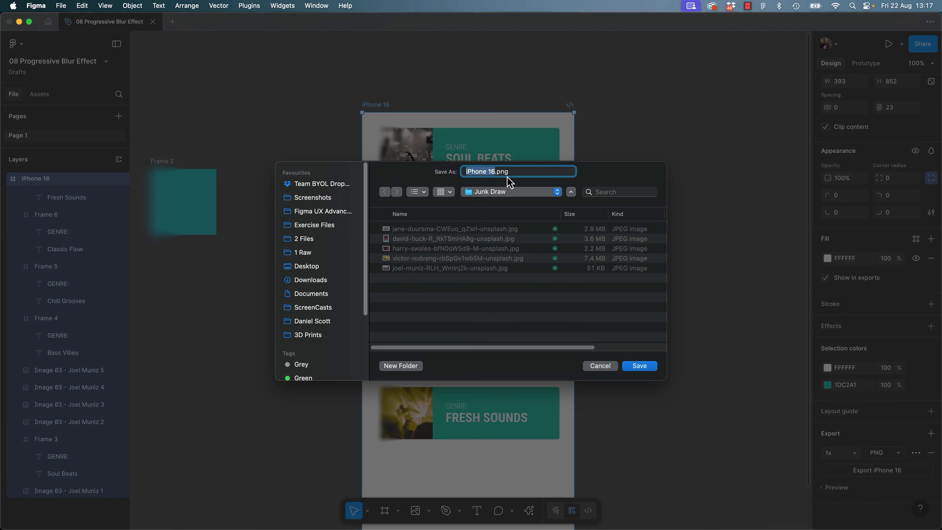
pyautogui.click(606, 368)
pyautogui.click(629, 378)
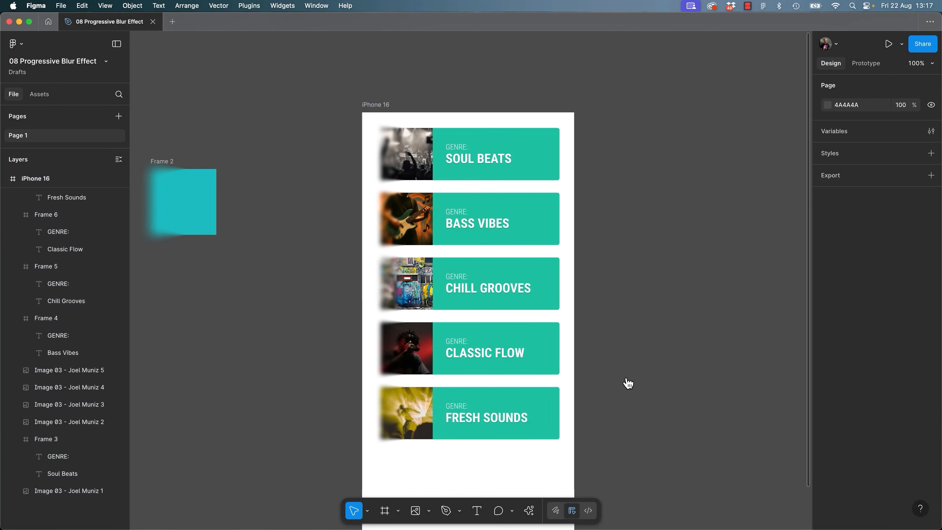
# Switch to the class project document in Chrome and read the social media sharing instruction with the hashtag #FigmaAdvanced.
pyautogui.press('super+Tab')
pyautogui.click(481, 381)
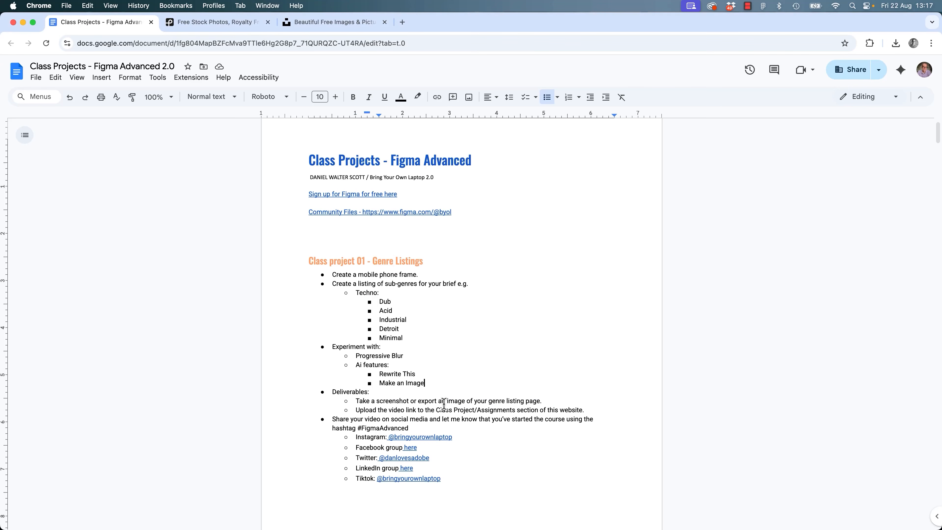
pyautogui.tripleClick(353, 420)
pyautogui.scroll(-2, 430, 444)
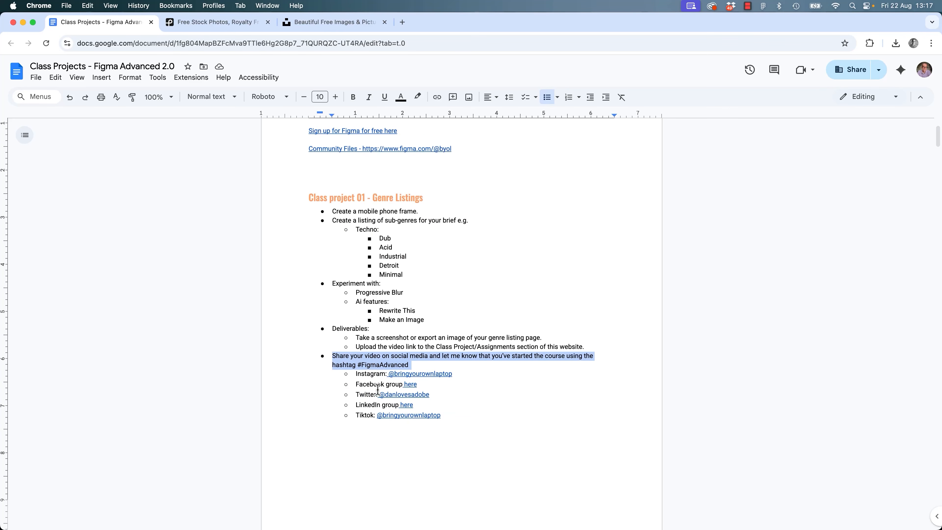
pyautogui.moveTo(467, 417); pyautogui.dragTo(406, 364)
pyautogui.doubleClick(372, 367)
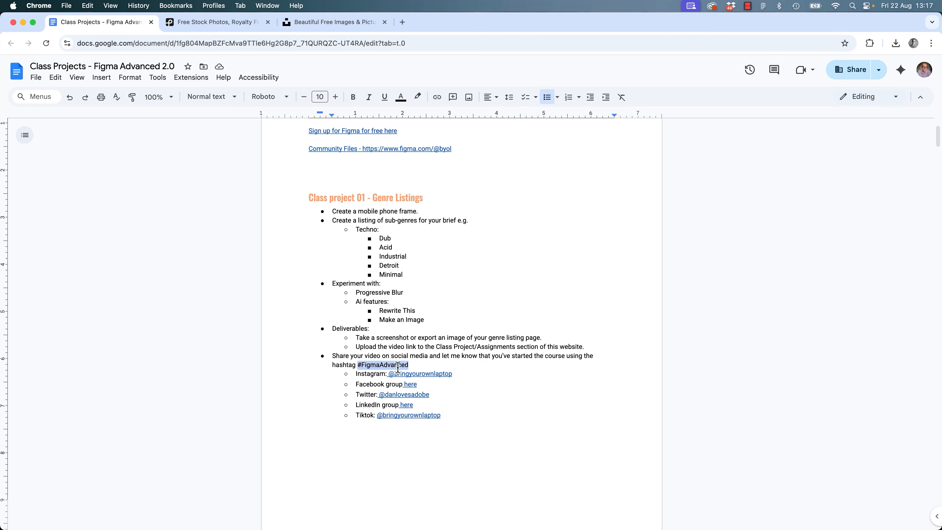
pyautogui.doubleClick(383, 365)
# Read the brief's list of Instagram, Facebook, Twitter, LinkedIn and Tiktok links for sharing the project.
pyautogui.tripleClick(366, 374)
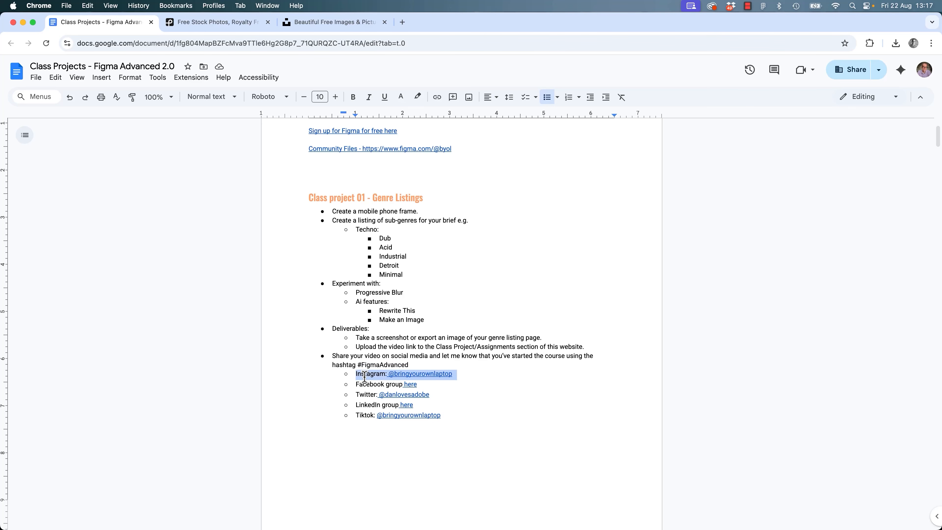
pyautogui.tripleClick(367, 384)
pyautogui.doubleClick(364, 394)
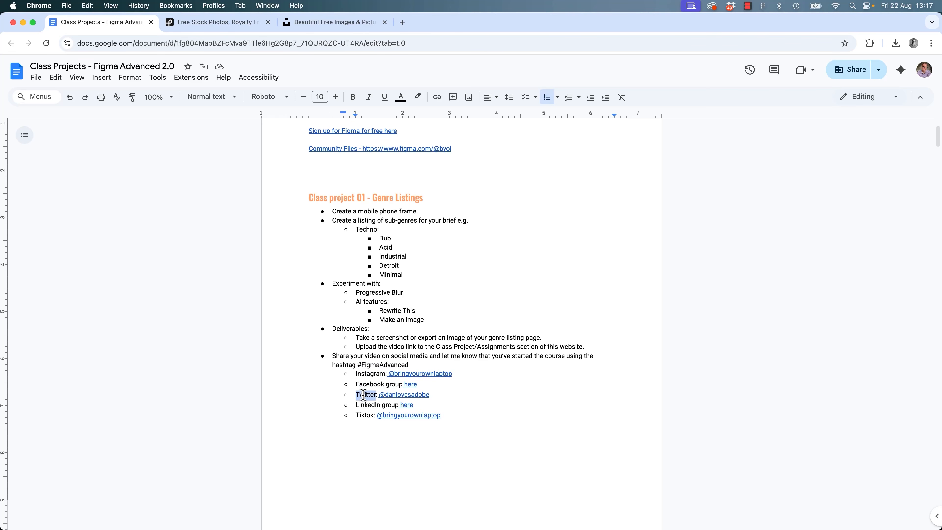
pyautogui.click(443, 394)
pyautogui.click(449, 405)
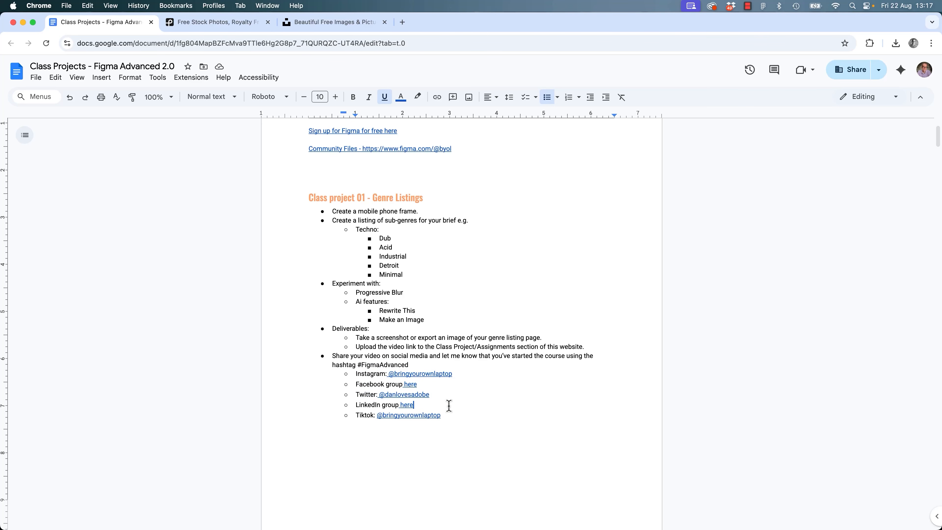
pyautogui.moveTo(354, 373); pyautogui.dragTo(477, 424)
pyautogui.click(483, 417)
# Switch back to Figma and inspect the blurred image in the "SOUL BEATS" row.
pyautogui.press('super+Tab')
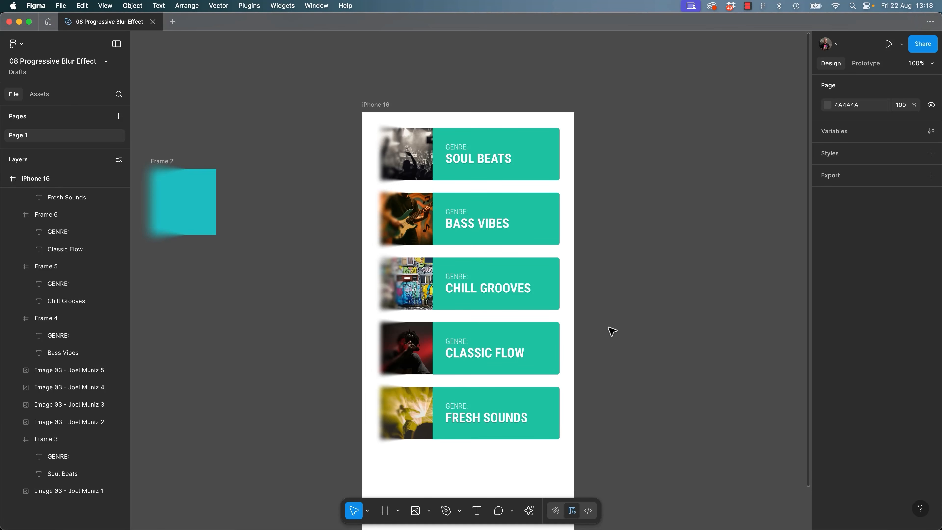
pyautogui.click(417, 170)
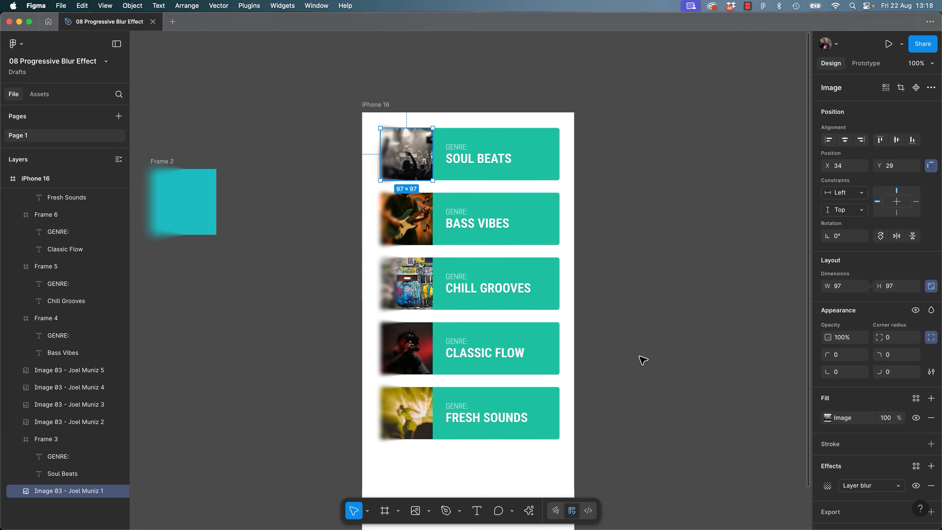
pyautogui.click(641, 359)
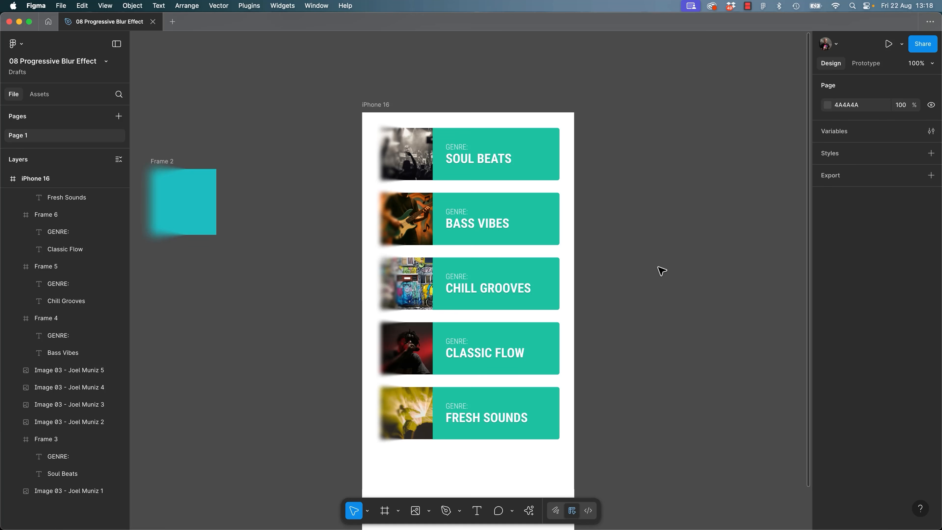
# Open the Community templates and tools from Figma's home page and search them for "listing".
pyautogui.click(49, 22)
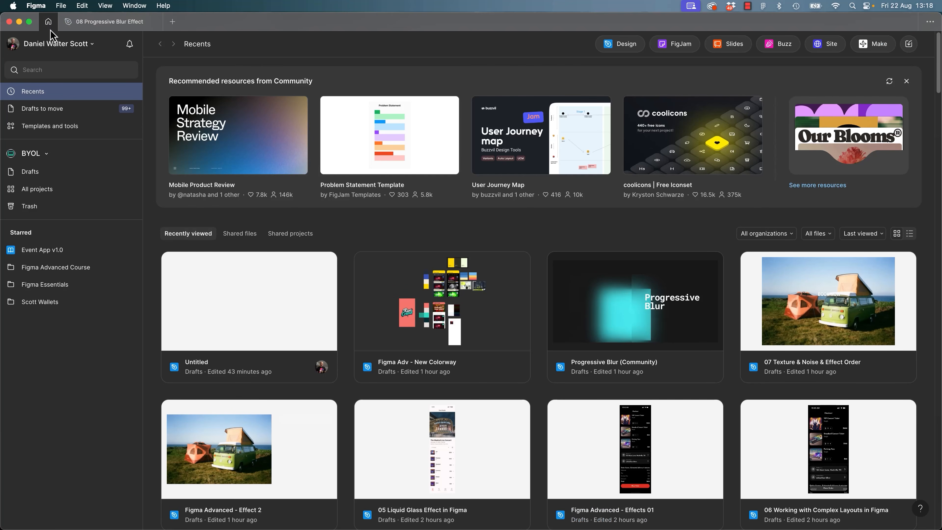
pyautogui.click(52, 126)
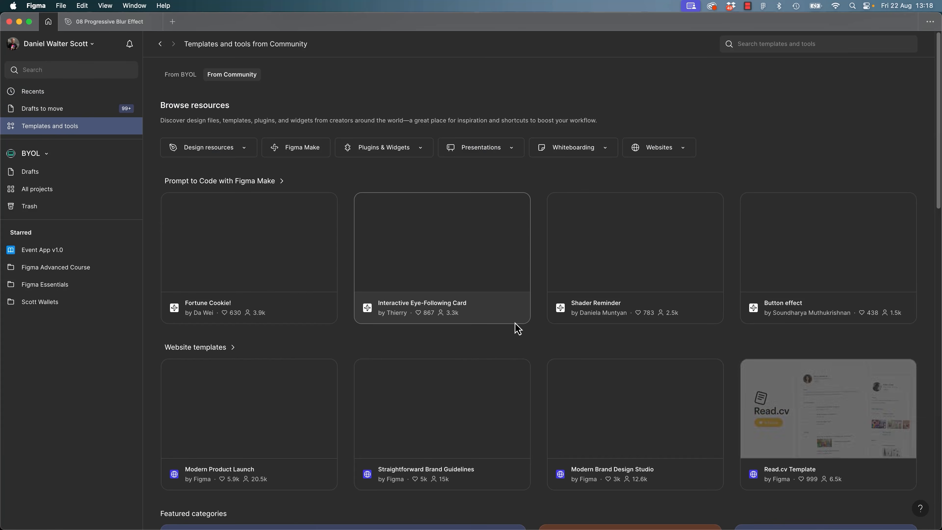
pyautogui.click(774, 47)
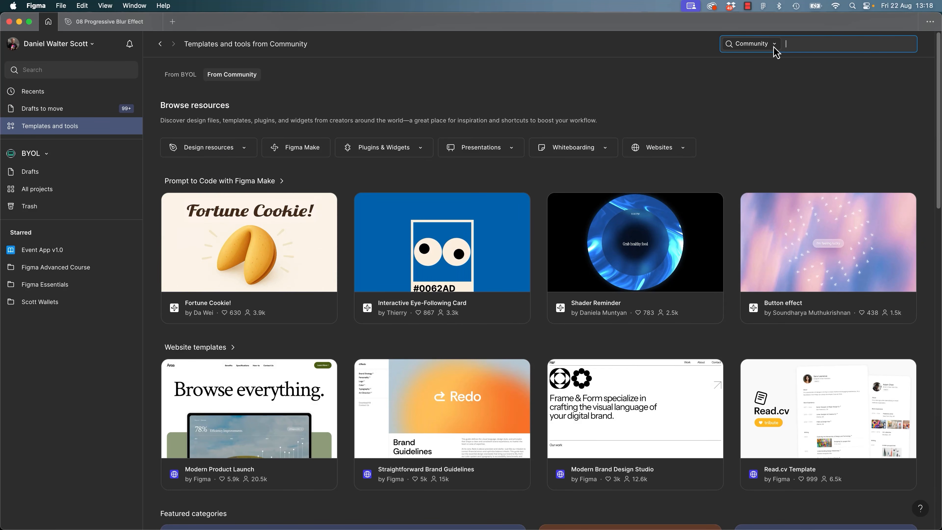
pyautogui.write('listing')
pyautogui.press('Return')
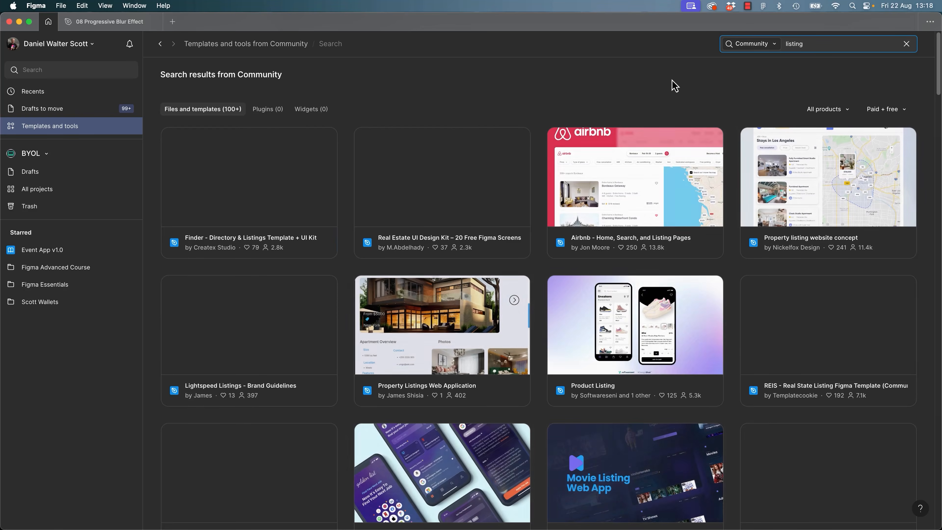
# Browse the Community search results for "listing" for layout inspiration.
pyautogui.scroll(-1, 513, 303)
pyautogui.scroll(-5, 513, 302)
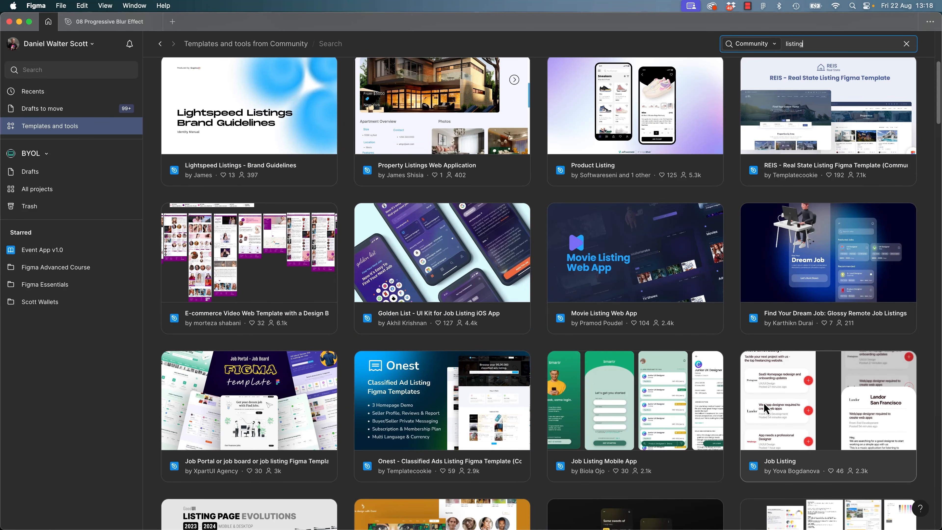
pyautogui.scroll(-5, 765, 408)
pyautogui.scroll(10, 637, 219)
# Search the Community templates for "cards" and look through the card design results.
pyautogui.doubleClick(806, 46)
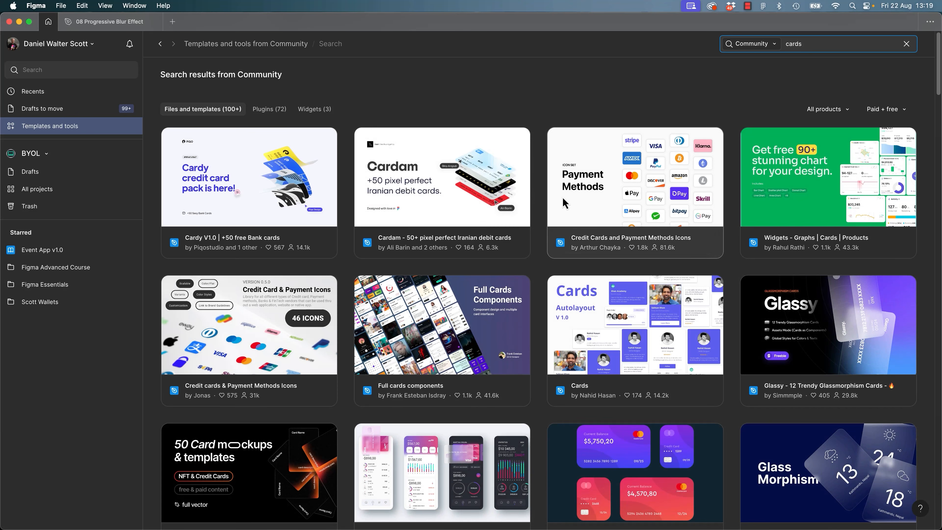
pyautogui.scroll(-4, 517, 257)
pyautogui.scroll(-2, 652, 332)
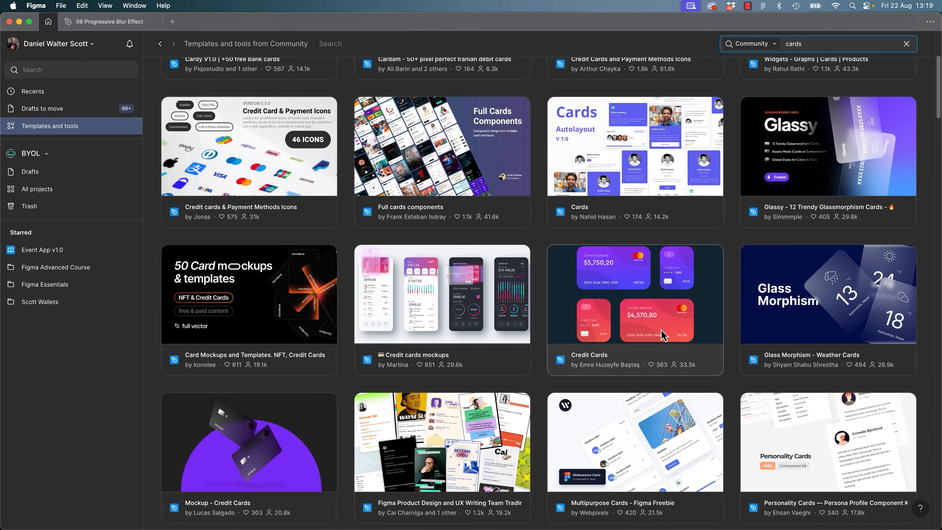
pyautogui.scroll(-1, 846, 319)
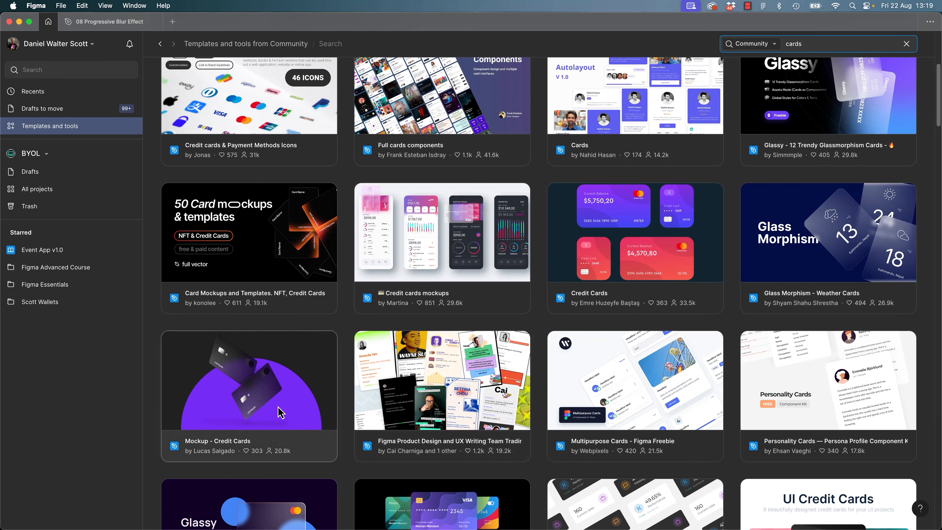
pyautogui.scroll(-6, 460, 388)
pyautogui.scroll(13, 459, 388)
# Search the Community templates for "feature cards" and look through the results.
pyautogui.doubleClick(808, 45)
pyautogui.write('feat')
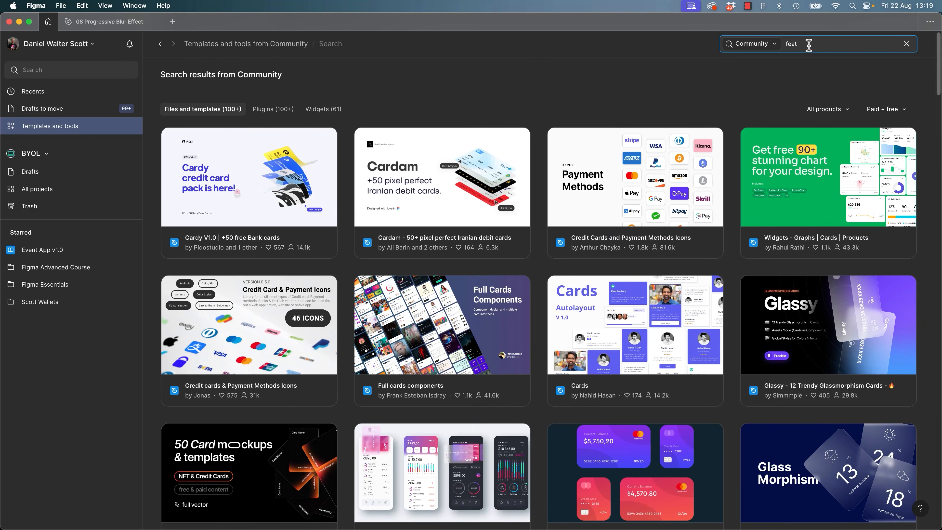
pyautogui.write('ure cards')
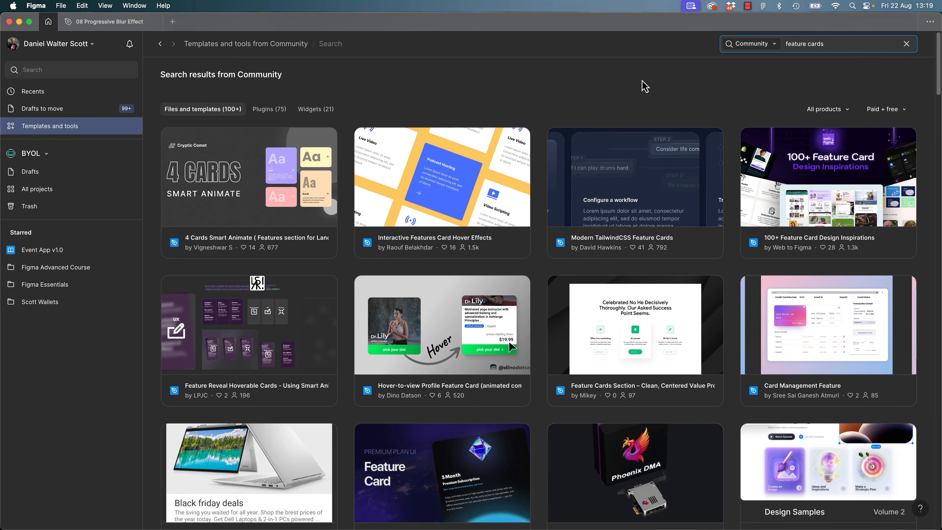
pyautogui.scroll(-4, 643, 90)
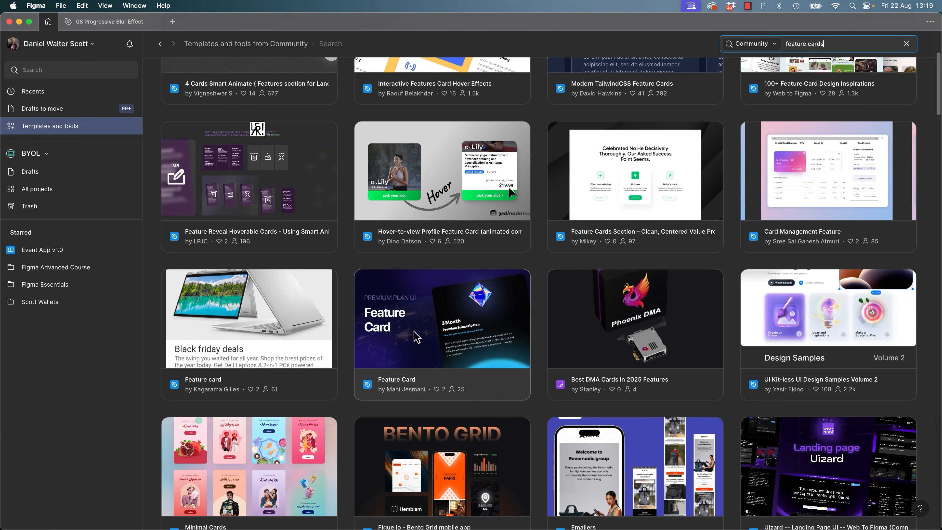
# Return to the 08 Progressive Blur Effect file and switch the Progressive Blur 01 style's layer blur to Uniform and back to Progressive.
pyautogui.press('super+Tab')
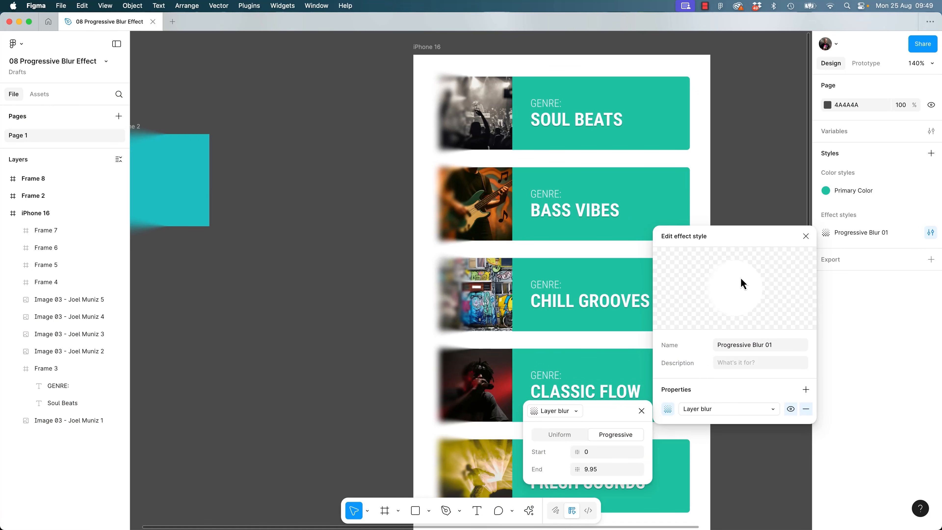
pyautogui.click(561, 434)
pyautogui.click(621, 435)
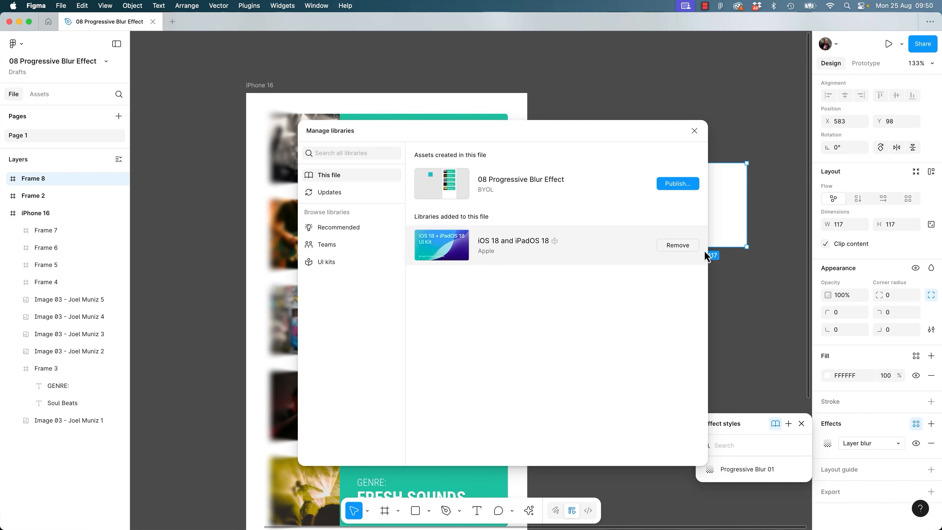
# Close the library manager and look through the color styles in the iOS 18 and iPadOS 18 library.
pyautogui.click(695, 130)
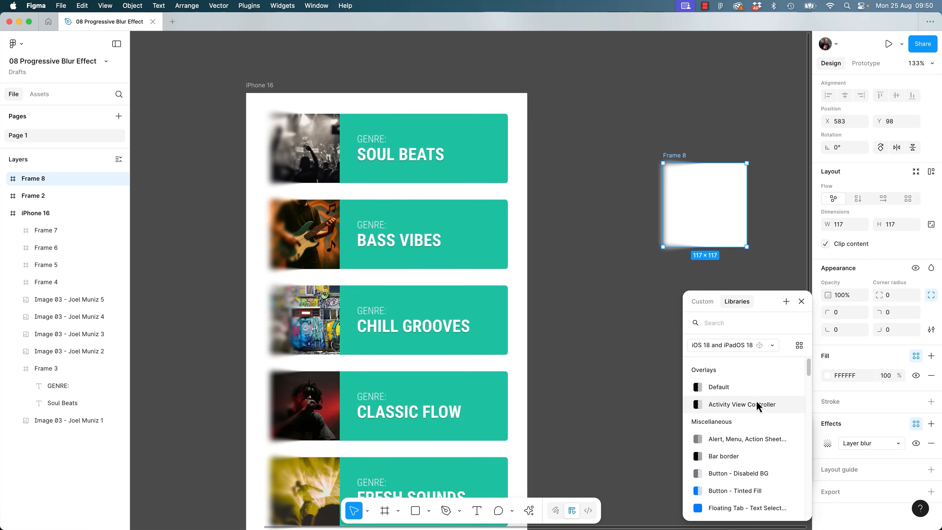
pyautogui.scroll(-6, 753, 401)
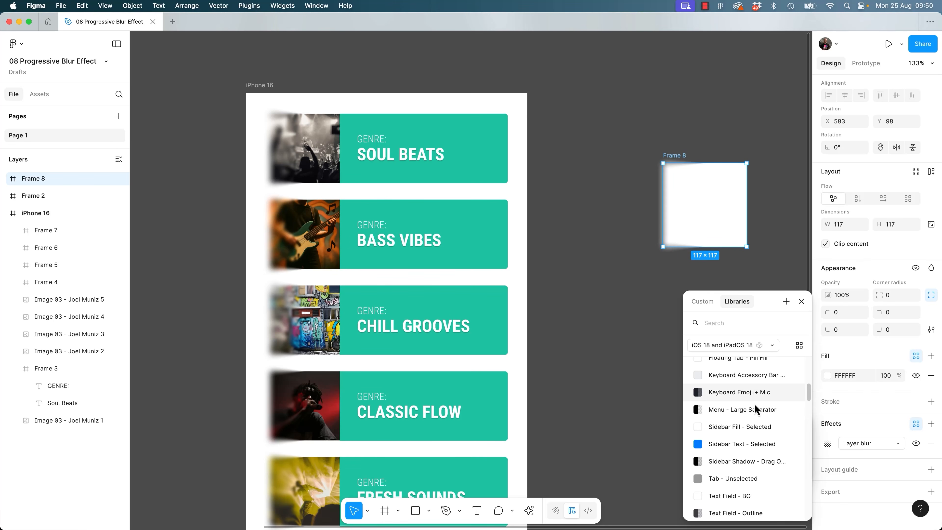
pyautogui.scroll(-15, 755, 404)
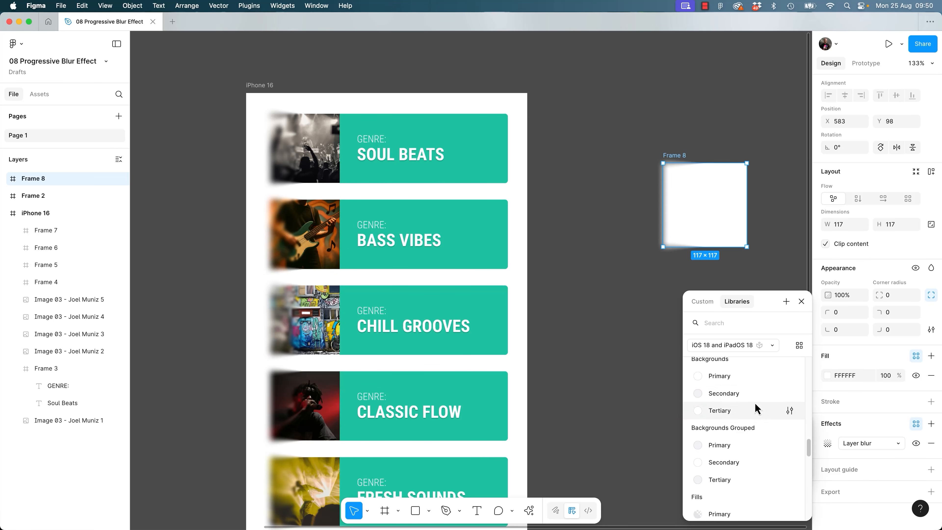
pyautogui.scroll(20, 755, 402)
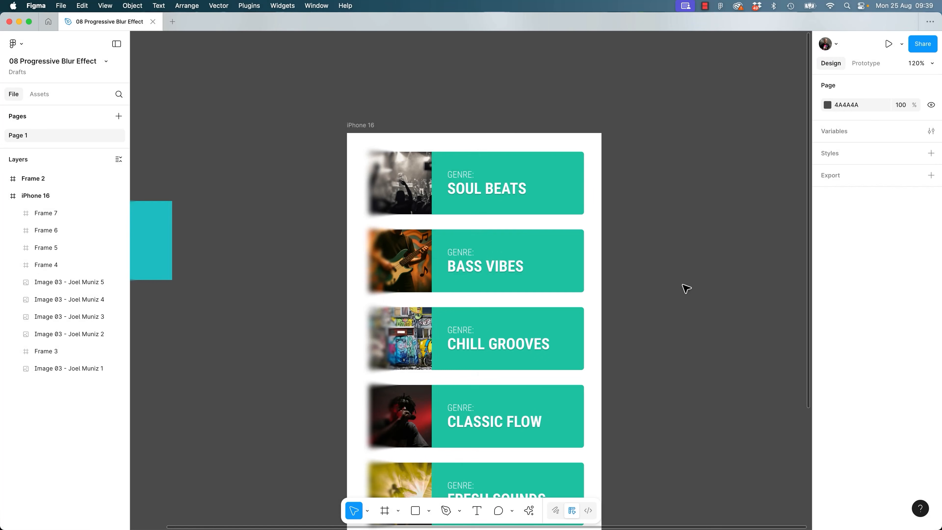
# Start a new effect style from the SOUL BEATS image's layer blur and name it "Progressive Blur 01".
pyautogui.click(412, 174)
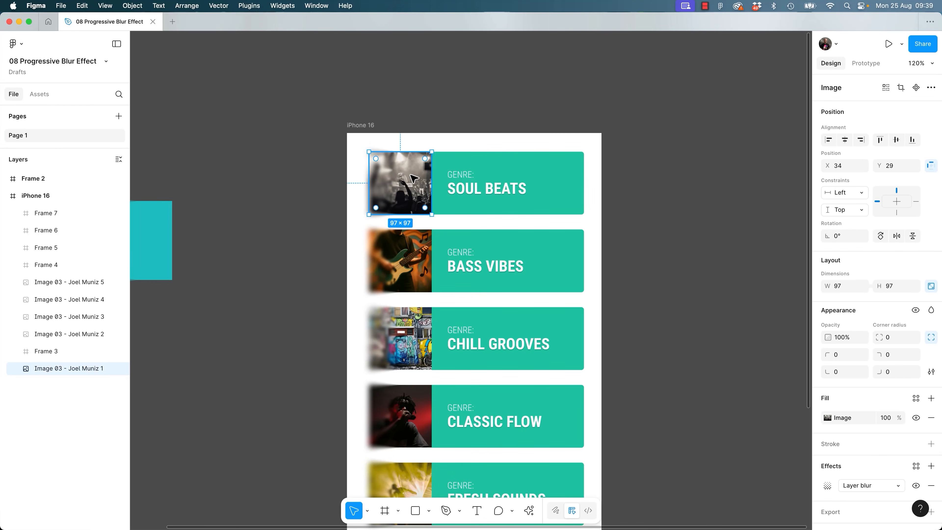
pyautogui.doubleClick(469, 193)
pyautogui.click(415, 195)
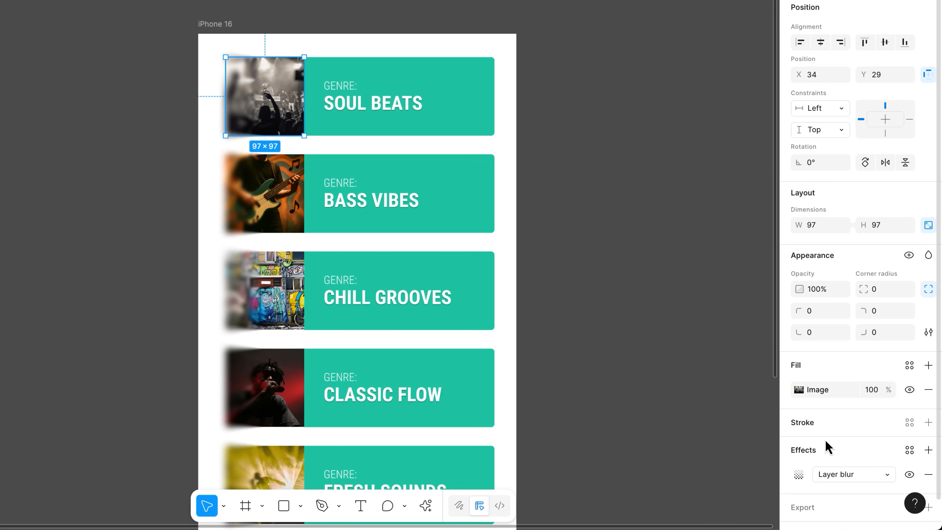
pyautogui.click(911, 451)
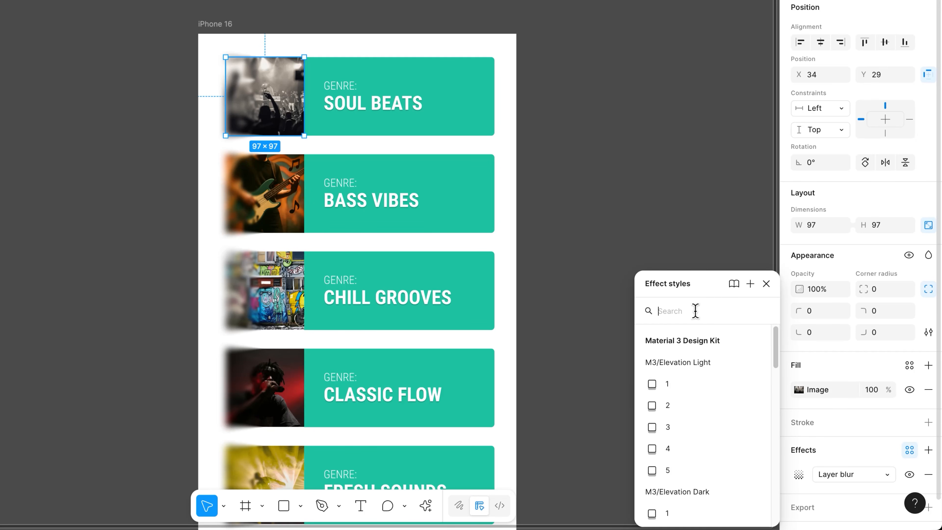
pyautogui.click(749, 285)
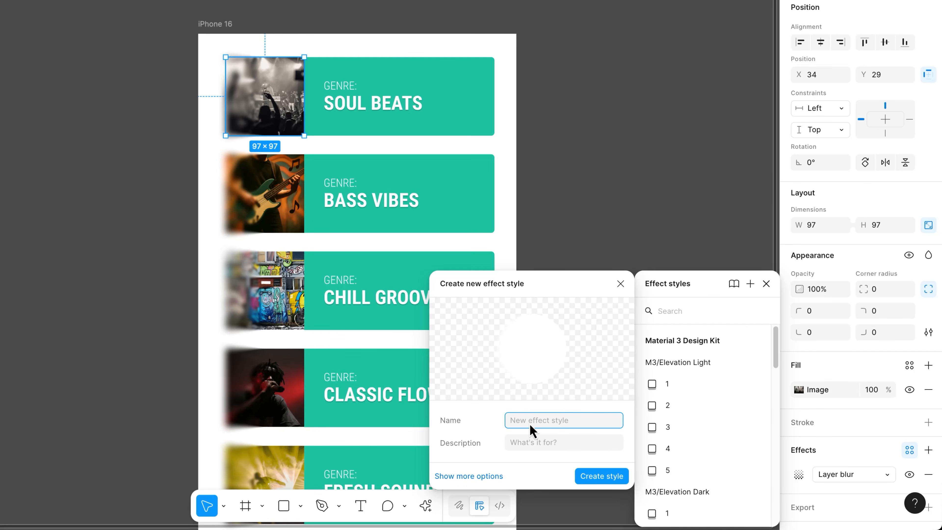
pyautogui.write('Progressive Blur 01')
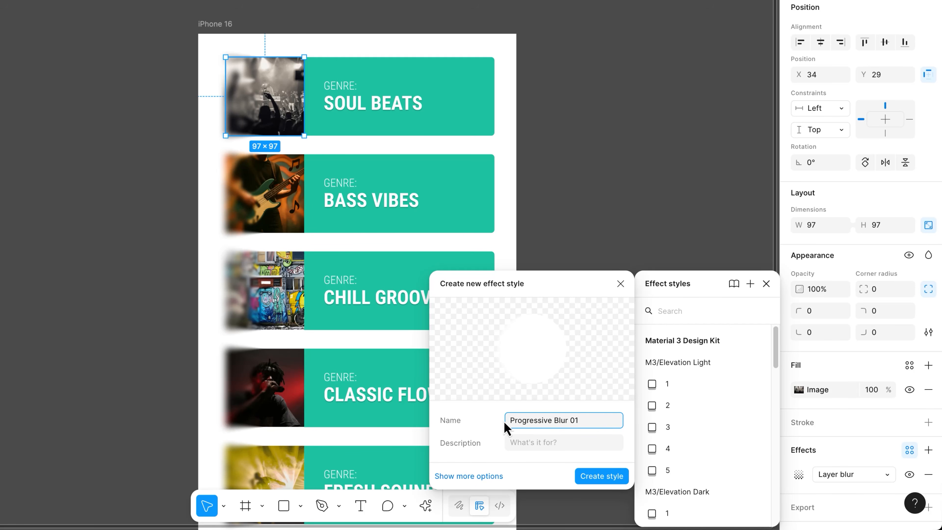
# Try the prefix "BYOL -" in front of the new style's name and remove it again.
pyautogui.write('BYOL -')
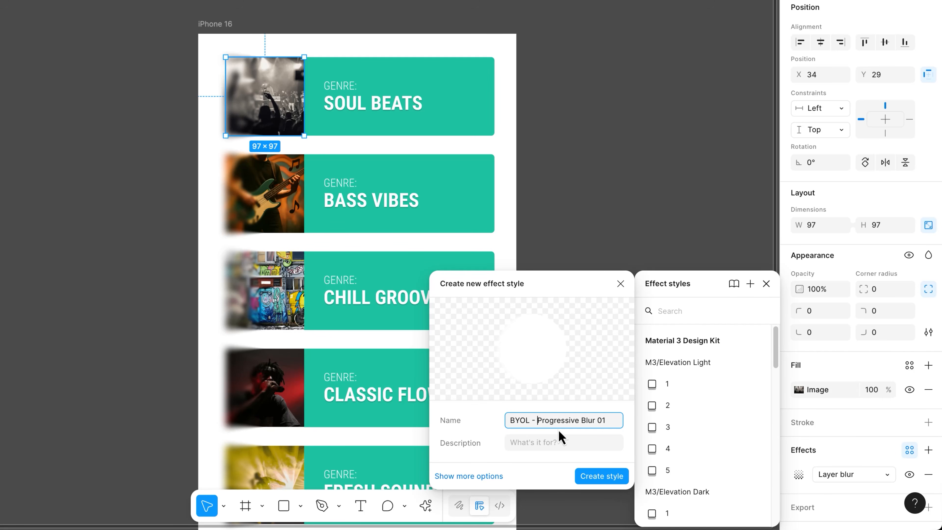
pyautogui.moveTo(538, 421); pyautogui.dragTo(492, 421)
pyautogui.press('BackSpace')
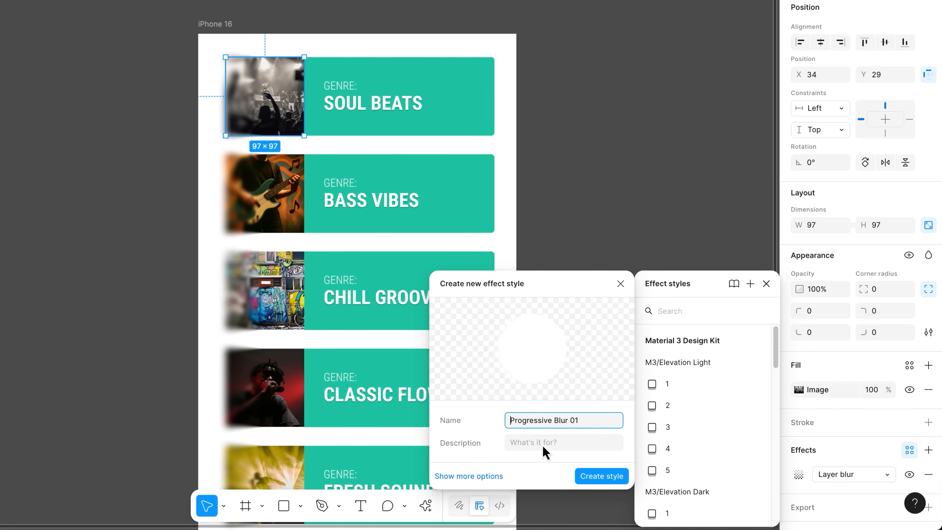
# Finish creating the effect style and deselect the image.
pyautogui.click(602, 477)
pyautogui.click(614, 404)
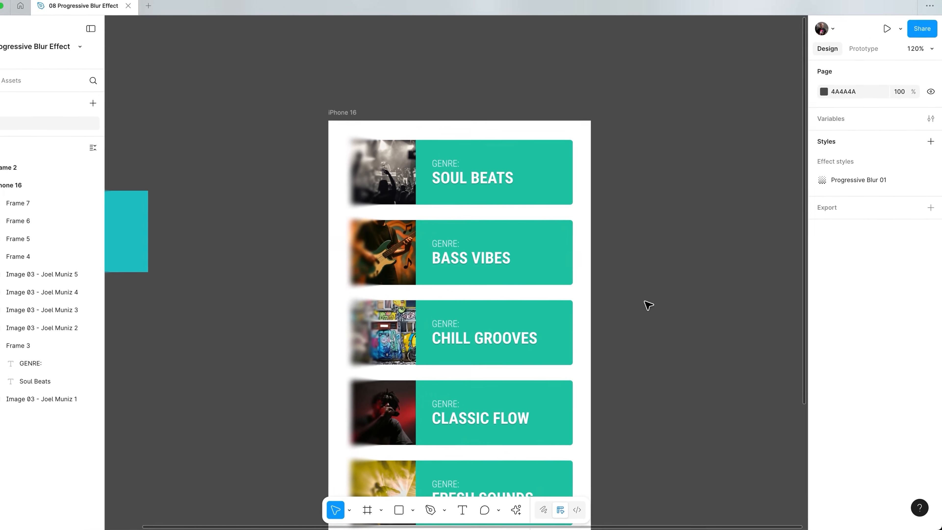
# Draw a square frame about 117 × 117 on the empty canvas beside the iPhone 16 frame.
pyautogui.moveTo(537, 257); pyautogui.dragTo(258, 227)
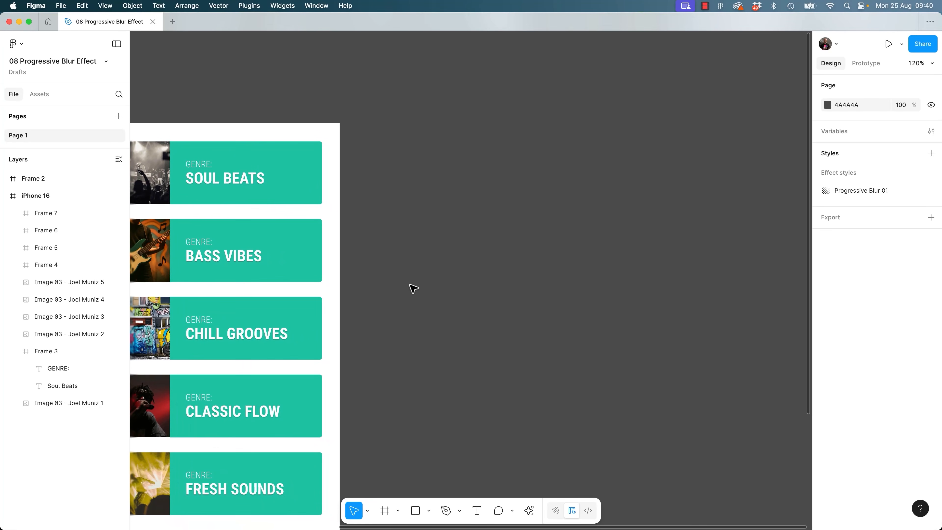
pyautogui.press('f')
pyautogui.moveTo(463, 186); pyautogui.dragTo(538, 255)
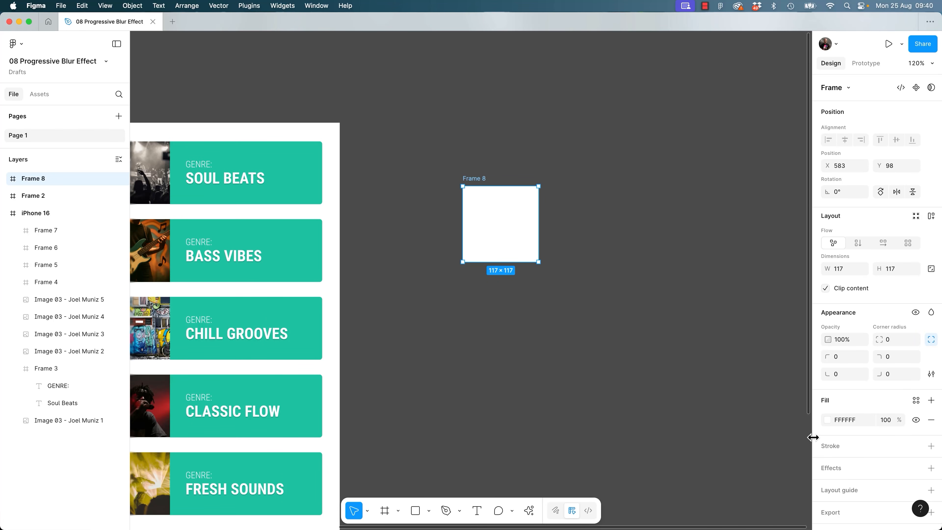
pyautogui.click(931, 469)
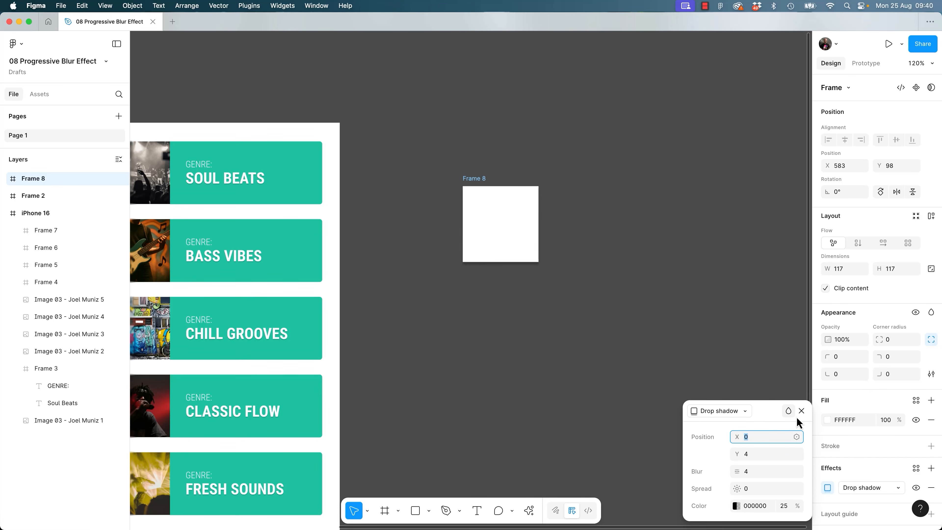
pyautogui.click(802, 411)
pyautogui.click(931, 487)
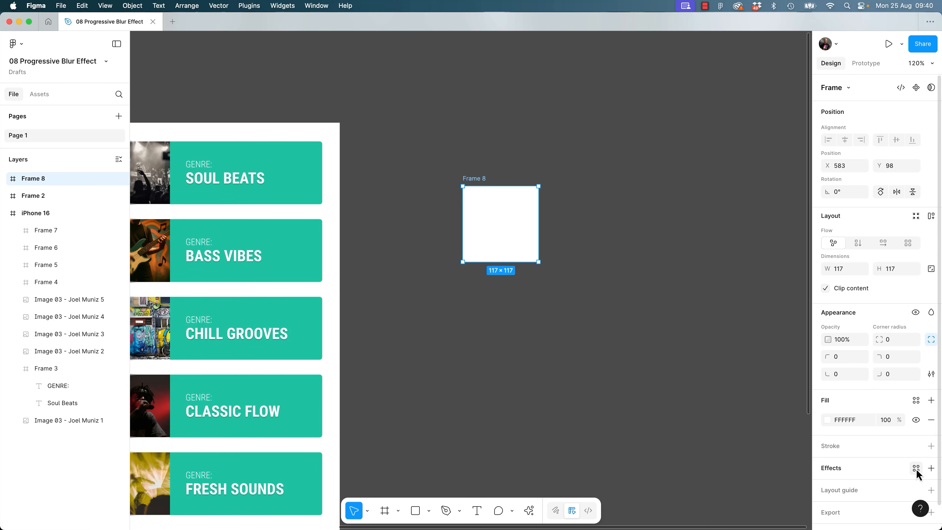
# Apply the Progressive Blur 01 effect style to the new square frame and deselect it.
pyautogui.click(916, 469)
pyautogui.click(751, 381)
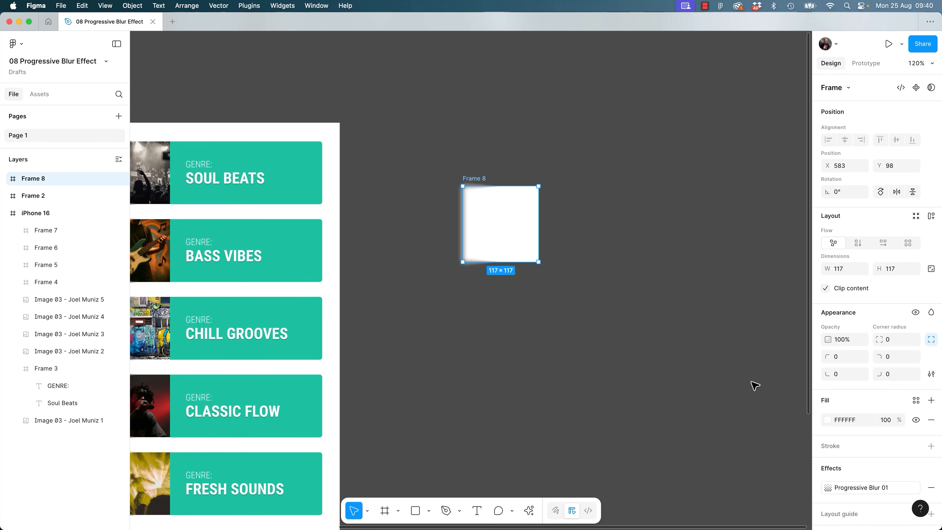
pyautogui.click(655, 376)
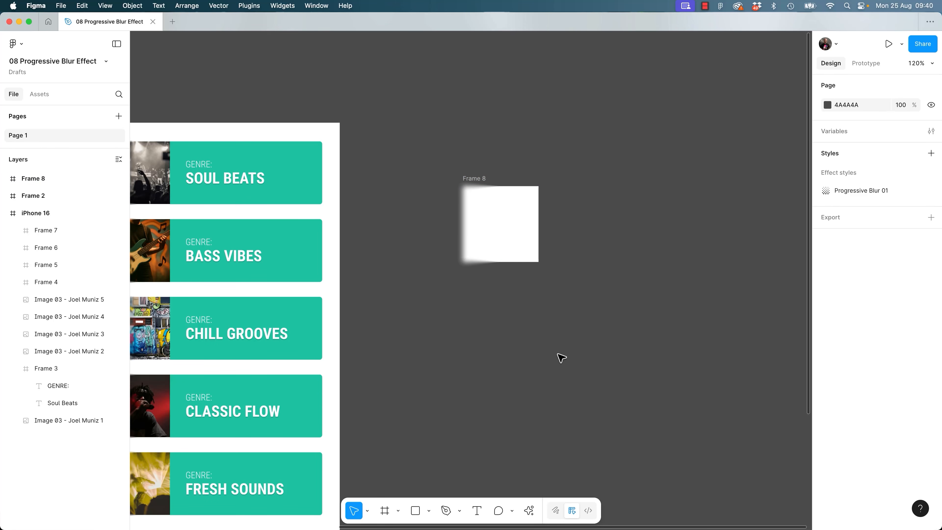
# Compare the effect assigned to the SOUL BEATS image with the effects on the BASS VIBES and CHILL GROOVES images.
pyautogui.hscroll(-5, 459, 339)
pyautogui.scroll(1, 460, 339)
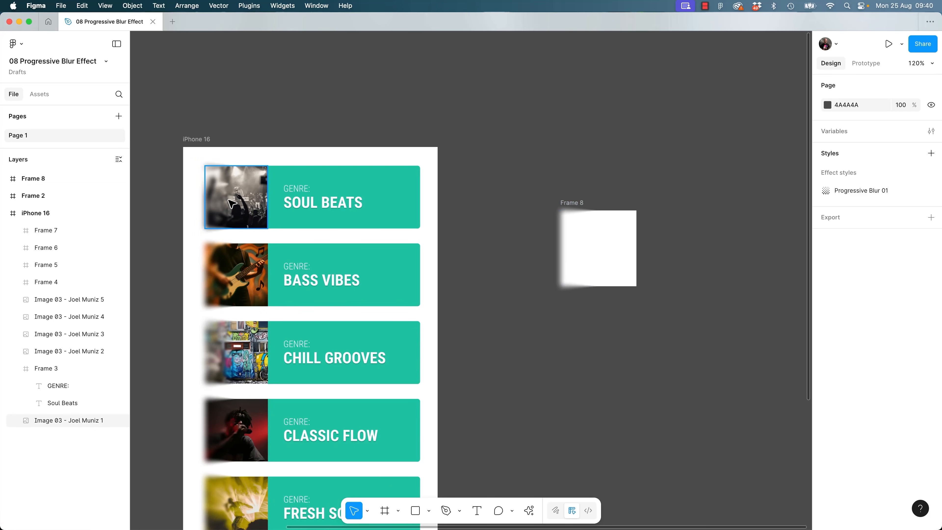
pyautogui.click(232, 206)
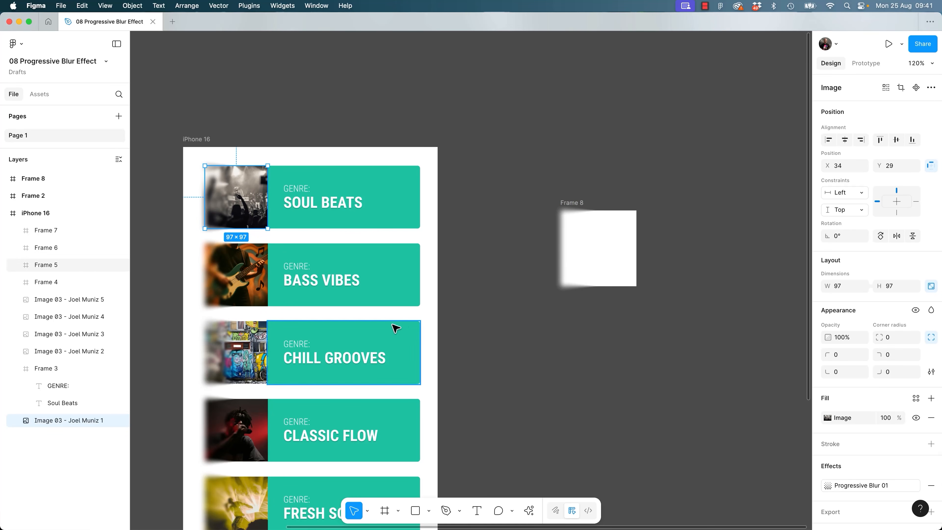
pyautogui.click(235, 289)
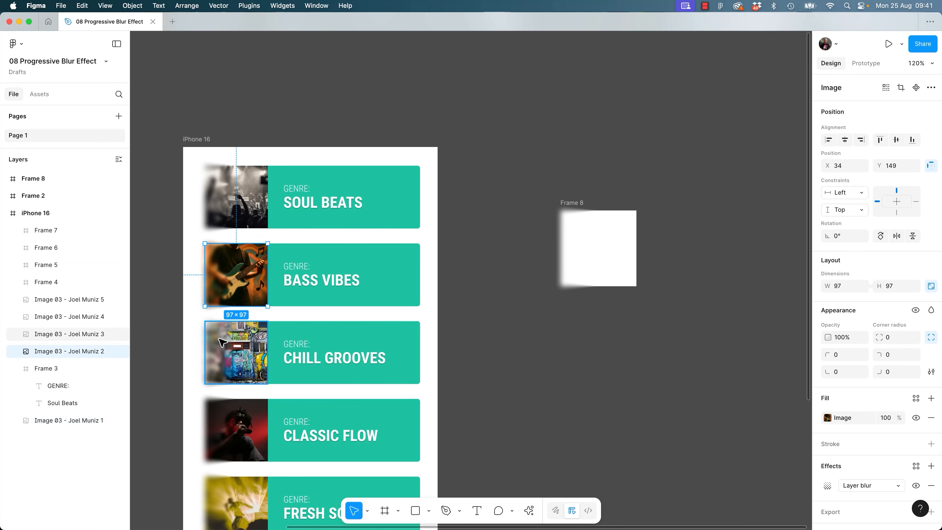
pyautogui.click(237, 214)
pyautogui.click(239, 297)
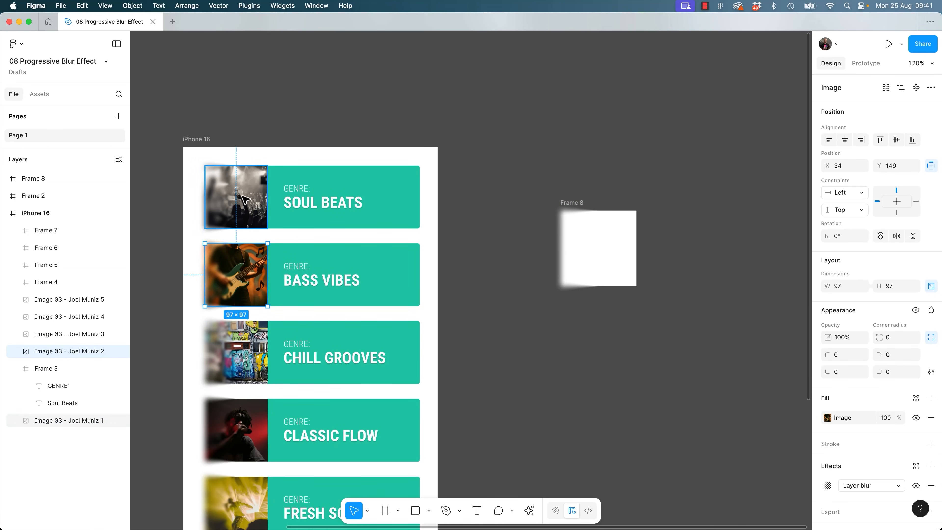
pyautogui.click(242, 211)
pyautogui.click(255, 347)
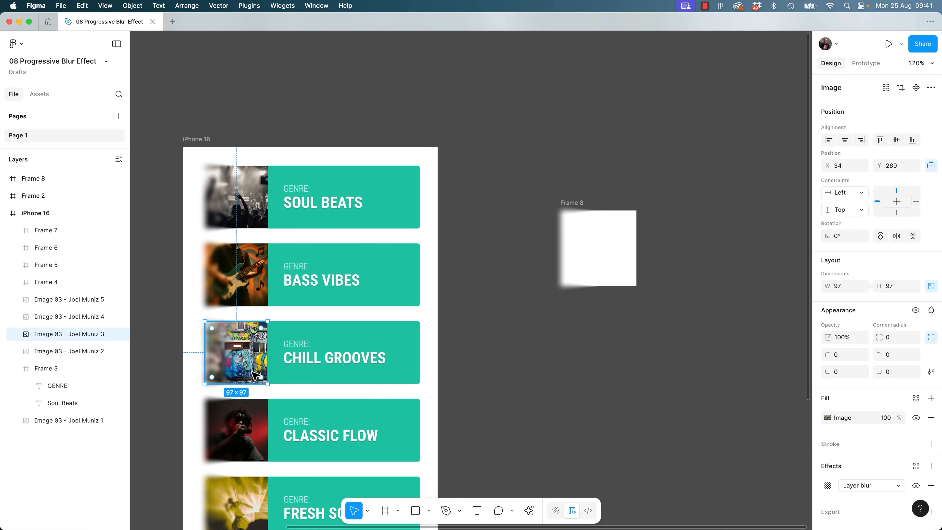
pyautogui.click(246, 285)
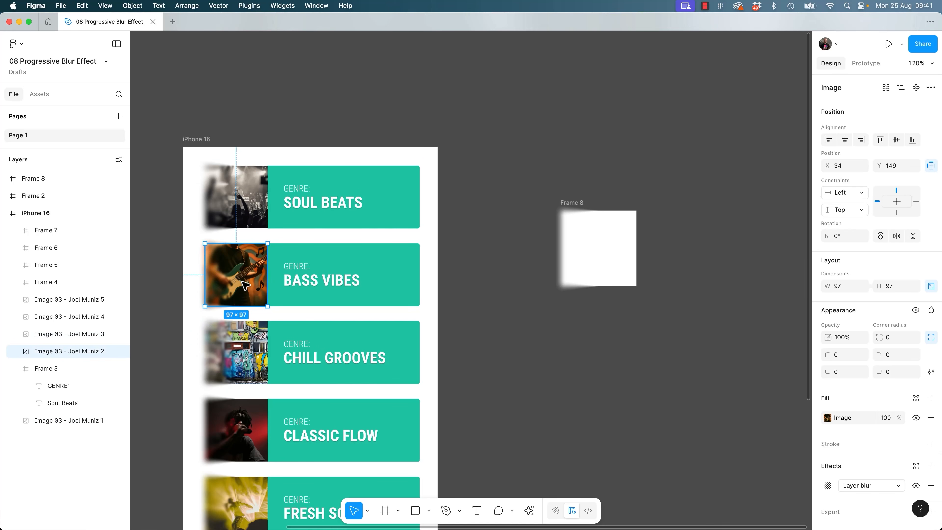
pyautogui.click(249, 200)
# Remove the separate layer blur from the BASS VIBES, CHILL GROOVES, CLASSIC FLOW and FRESH SOUNDS images together.
pyautogui.click(251, 274)
pyautogui.keyDown('shift'); pyautogui.click(245, 352); pyautogui.keyUp('shift')
pyautogui.scroll(-5, 260, 345)
pyautogui.hscroll(-3, 260, 345)
pyautogui.keyDown('shift'); pyautogui.click(319, 341); pyautogui.keyUp('shift')
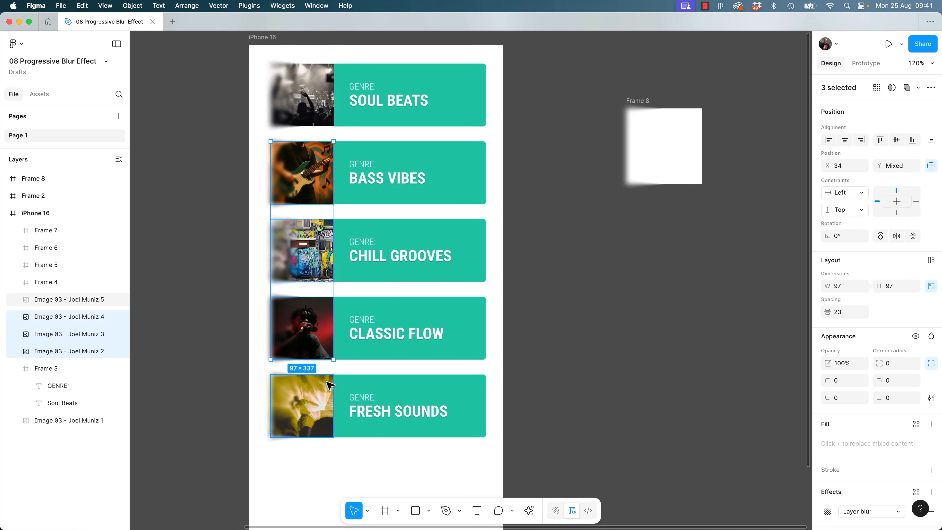
pyautogui.keyDown('shift'); pyautogui.click(317, 409); pyautogui.keyUp('shift')
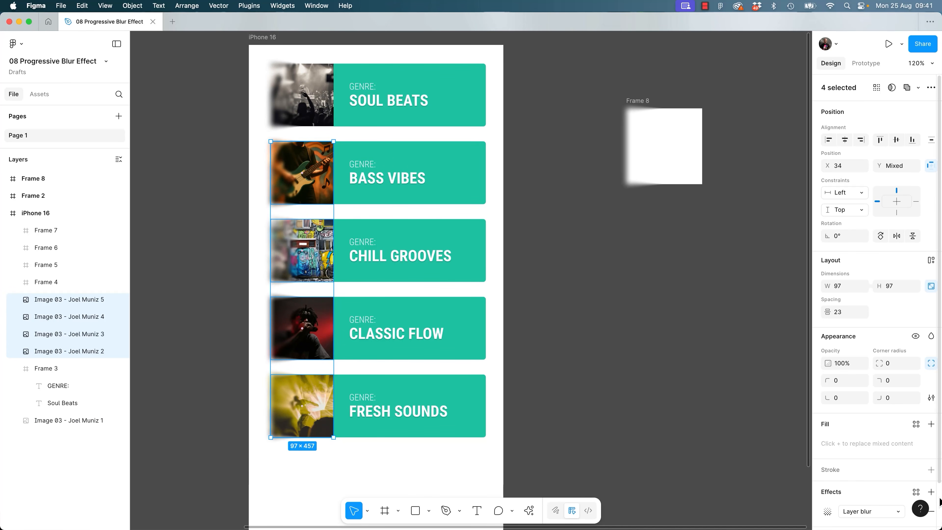
pyautogui.click(931, 511)
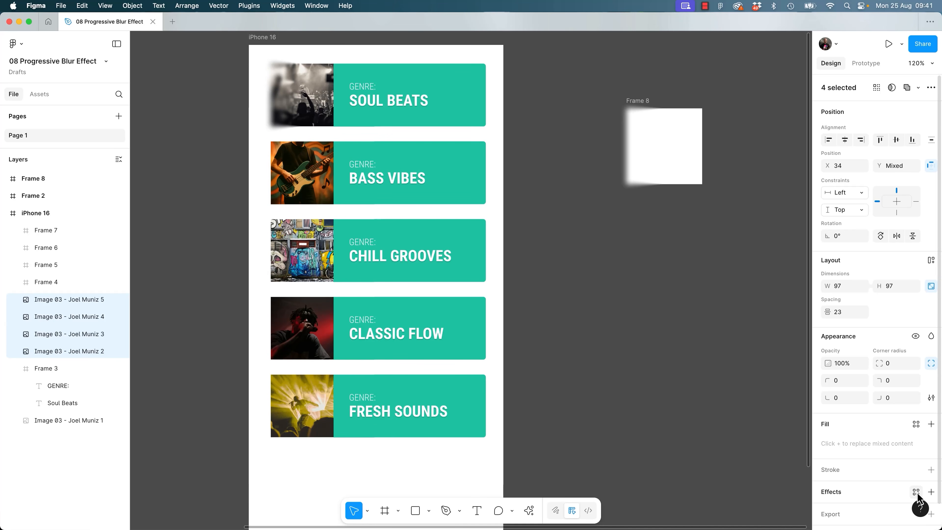
# Apply the Progressive Blur 01 effect style to the four selected images and deselect them.
pyautogui.click(915, 492)
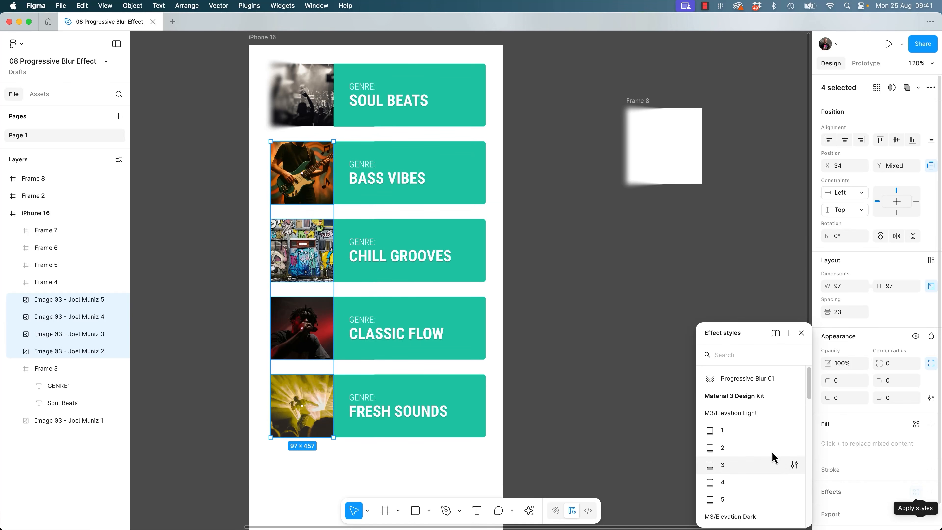
pyautogui.click(747, 378)
pyautogui.click(574, 332)
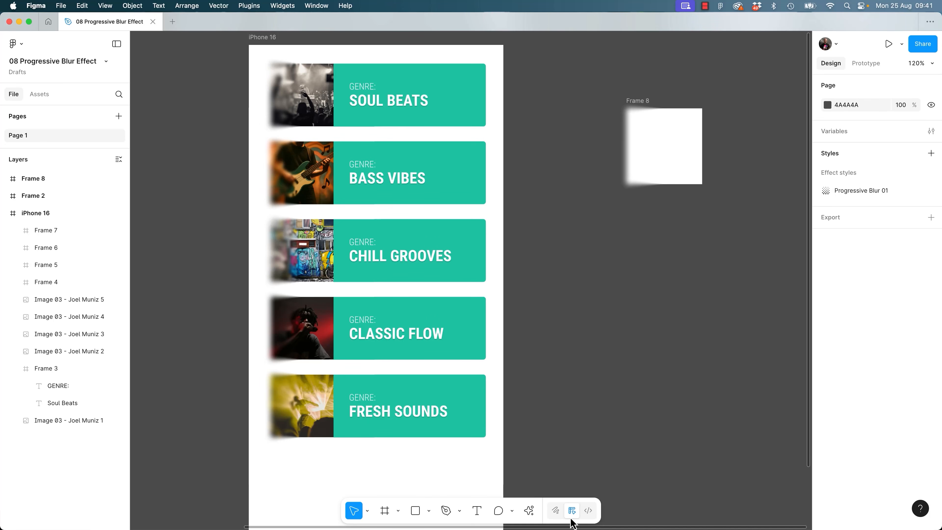
pyautogui.click(555, 510)
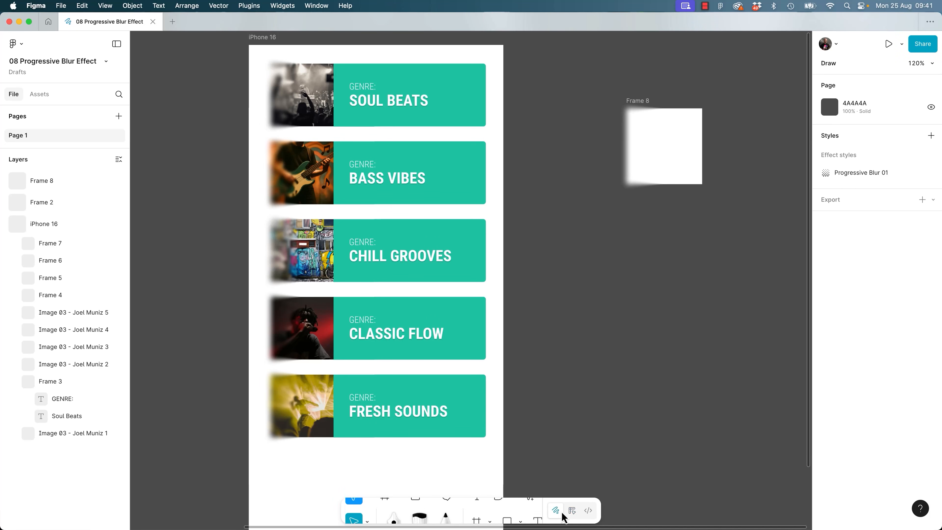
pyautogui.click(598, 510)
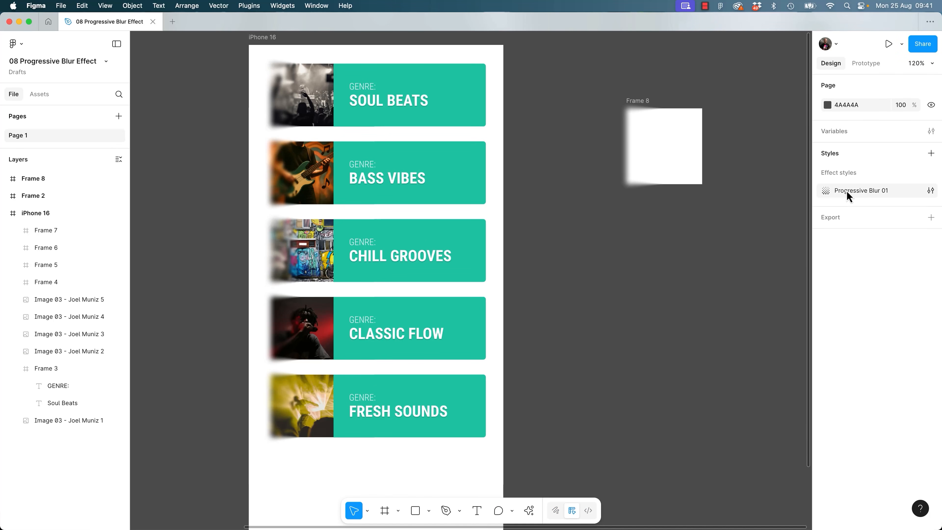
# Try switching the layer blur in the Progressive Blur 01 effect style from Progressive to Uniform, and close the style editor.
pyautogui.click(931, 191)
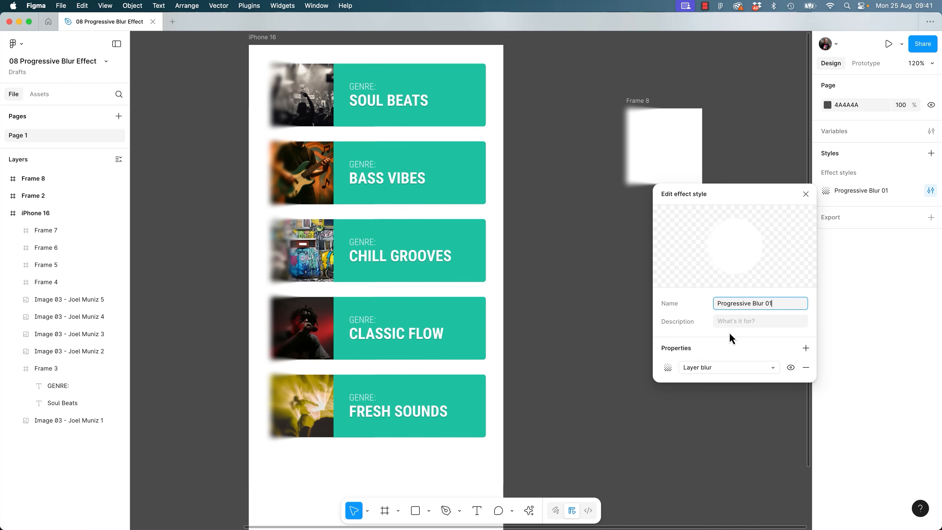
pyautogui.click(667, 367)
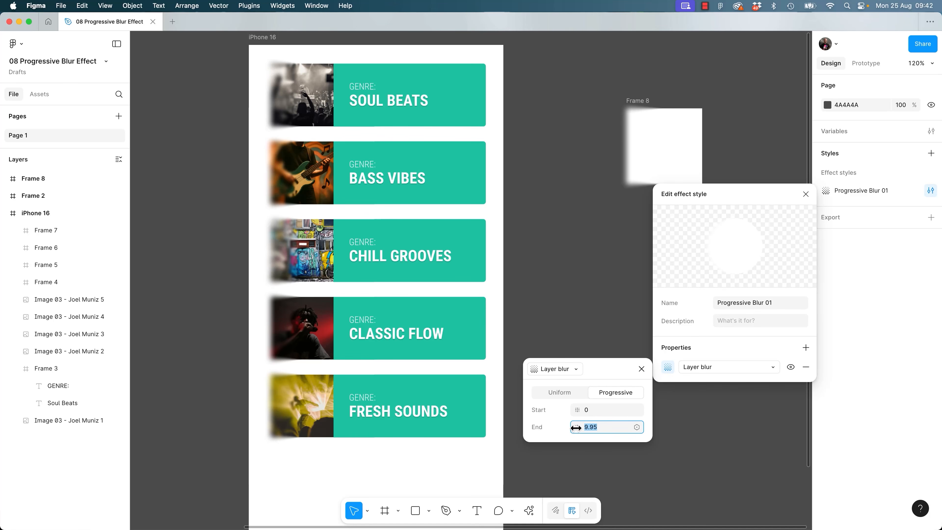
pyautogui.click(561, 396)
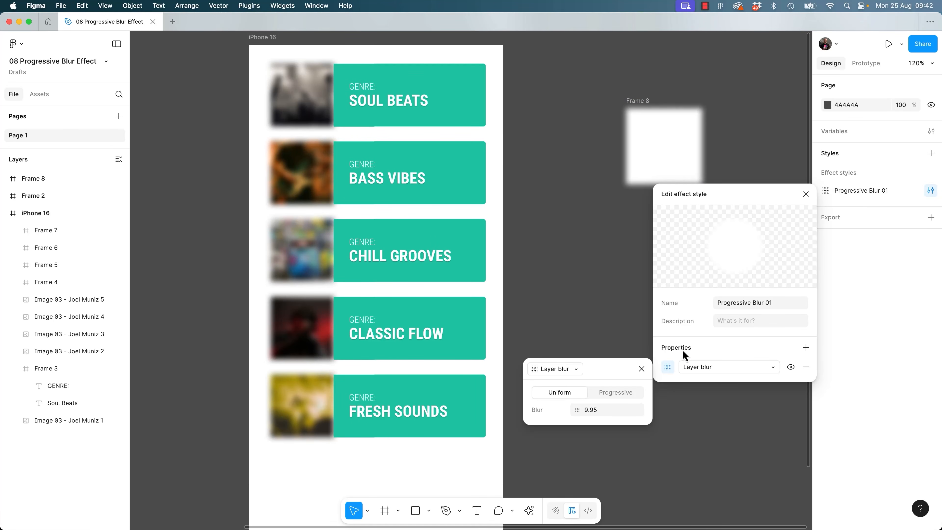
pyautogui.click(641, 369)
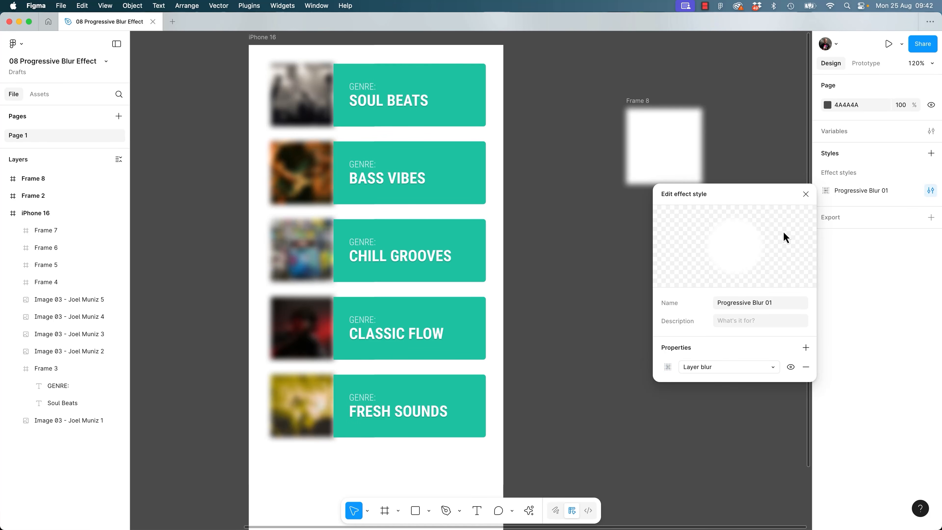
pyautogui.click(805, 195)
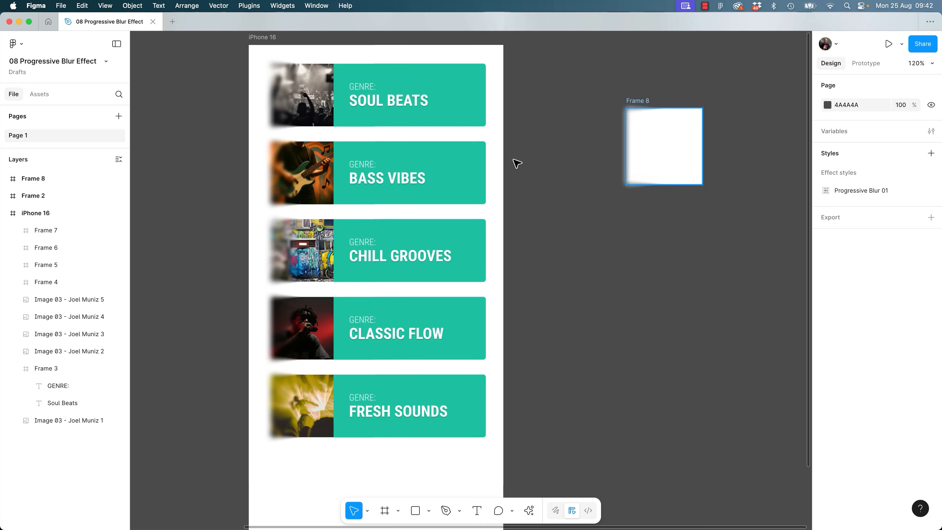
# Save the SOUL BEATS frame's teal fill as a color style named Primary Color and deselect the frame.
pyautogui.click(469, 99)
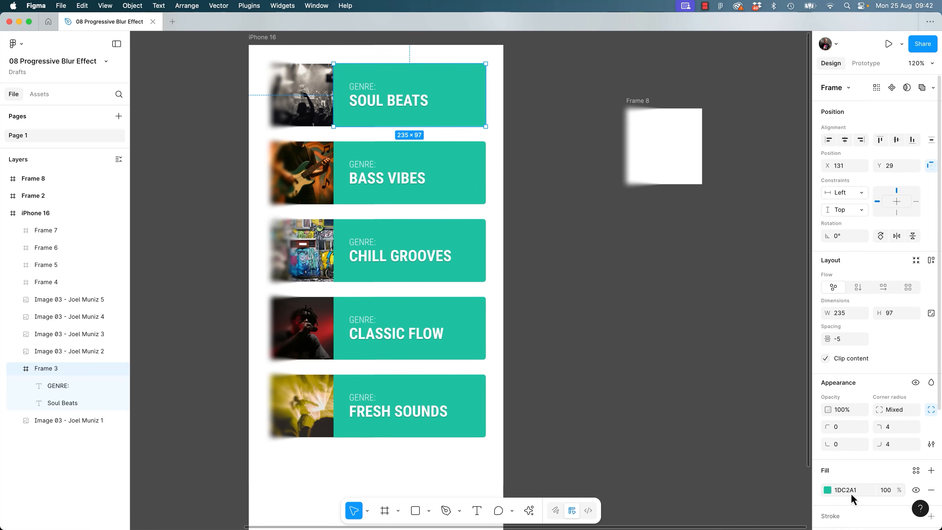
pyautogui.click(916, 471)
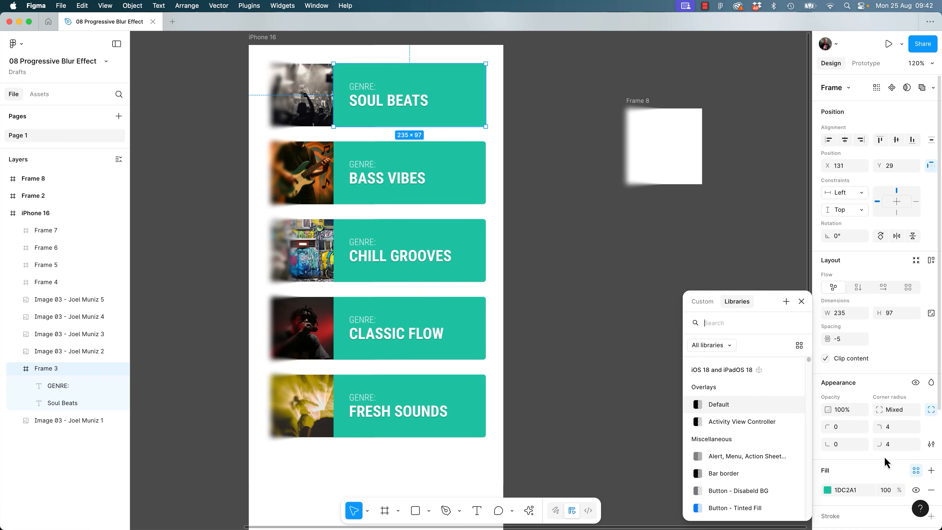
pyautogui.click(786, 301)
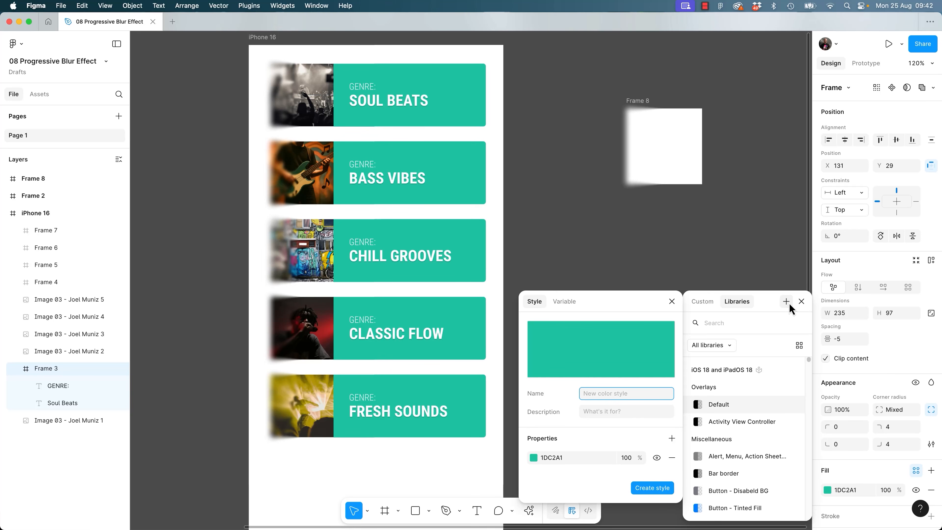
pyautogui.write('Primary Color')
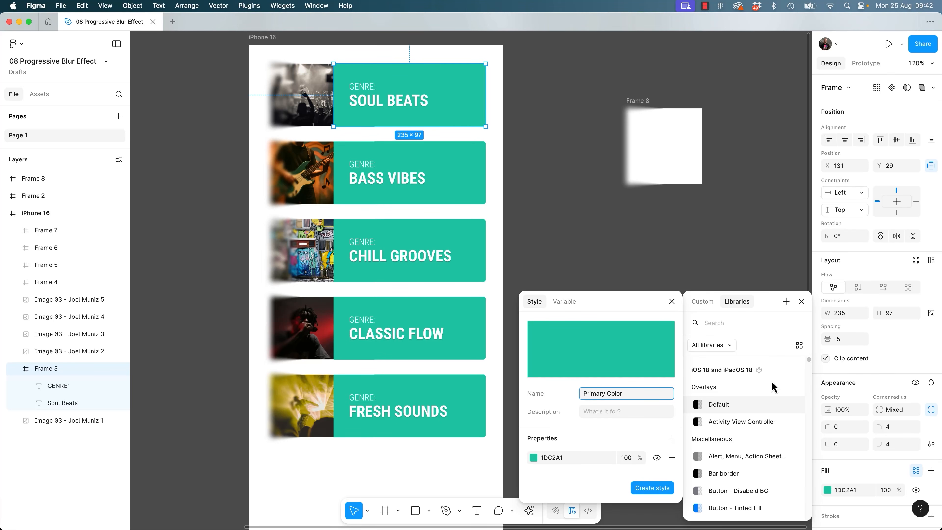
pyautogui.click(650, 489)
pyautogui.click(583, 305)
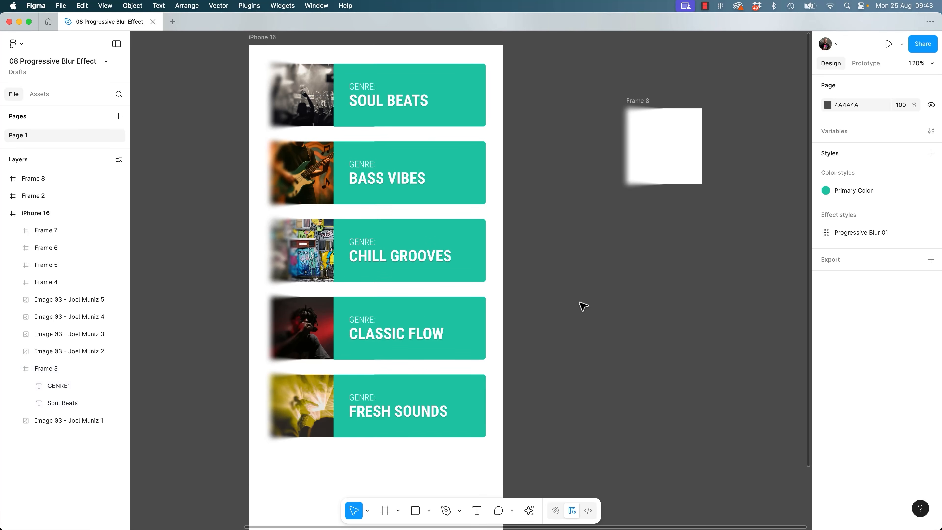
# Draw a frame about 142 × 155 below the blurred square and check which fill styles are available for it.
pyautogui.press('f')
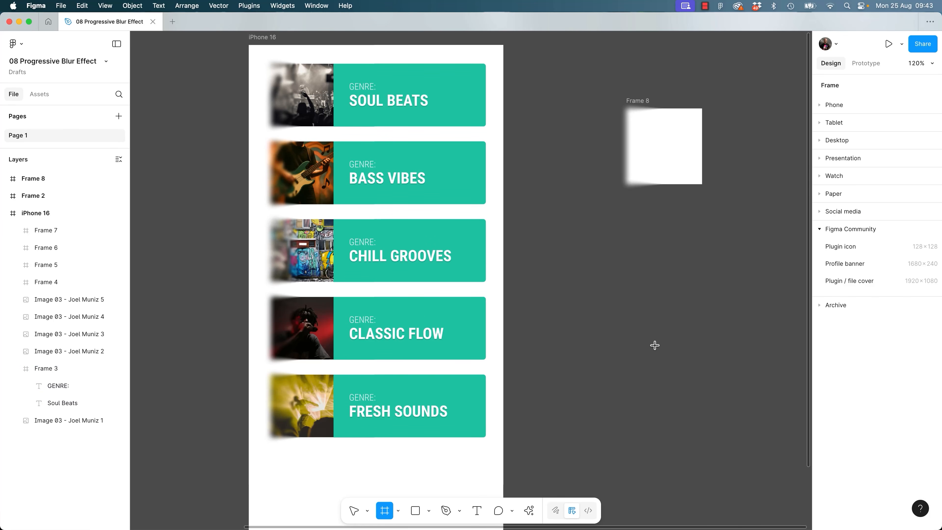
pyautogui.moveTo(637, 326); pyautogui.dragTo(729, 426)
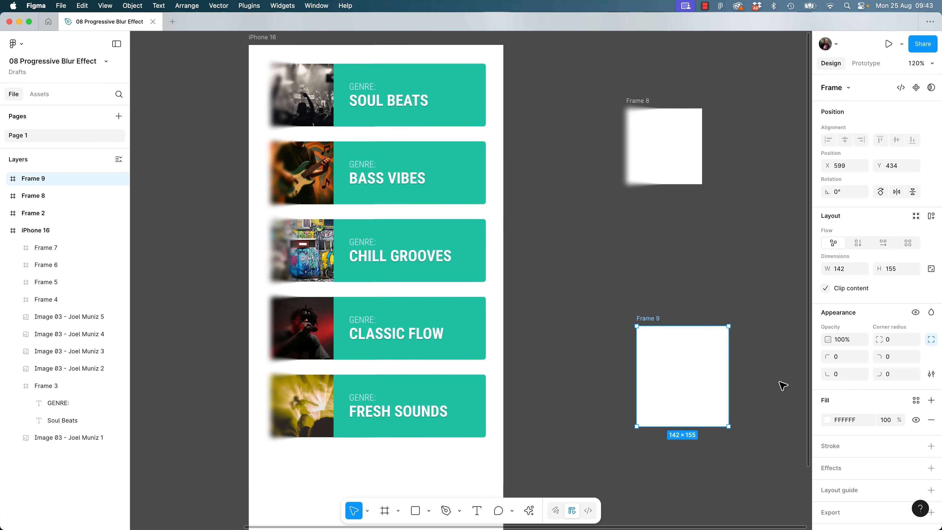
pyautogui.click(916, 400)
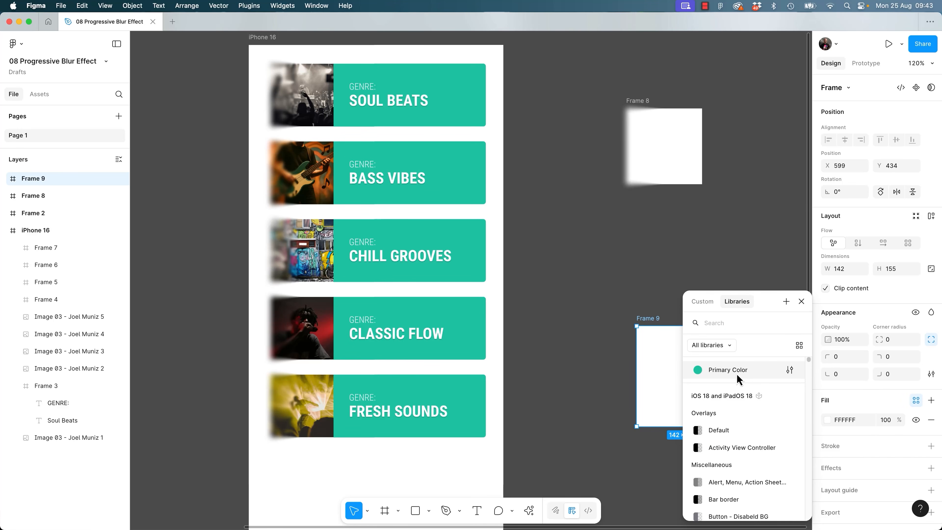
pyautogui.click(801, 301)
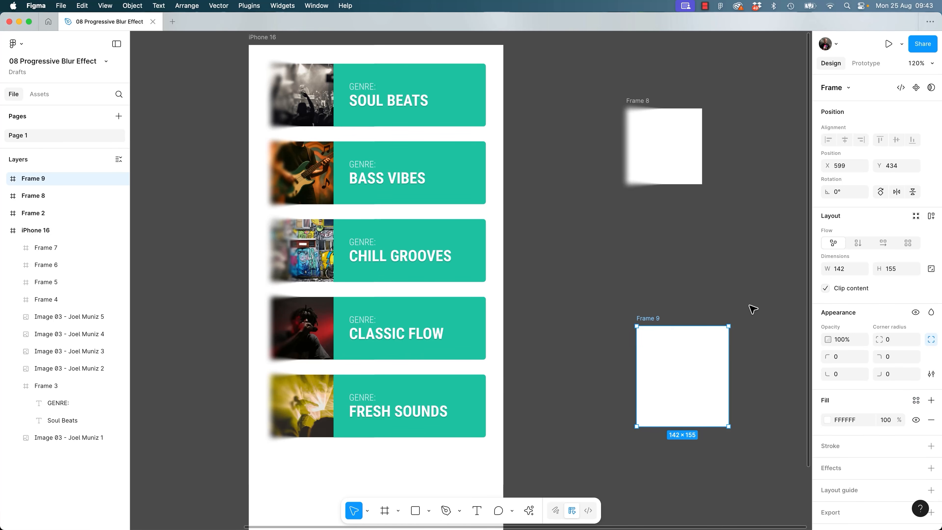
# Delete the new frame below the blurred square.
pyautogui.click(715, 309)
pyautogui.click(637, 321)
pyautogui.press('Delete')
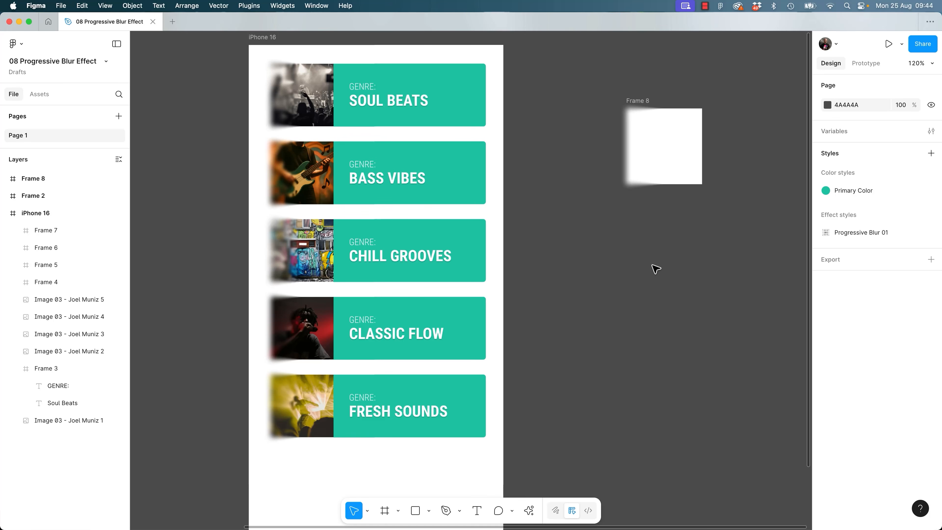
# Examine the blurred square frame's assigned effect style and look through the library color styles available for its fill.
pyautogui.click(656, 167)
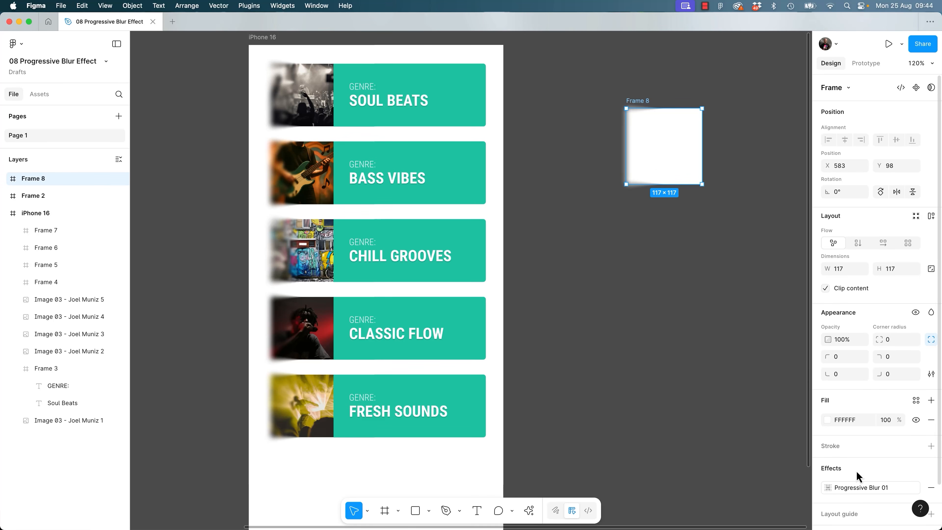
pyautogui.moveTo(852, 495)
pyautogui.click(918, 402)
pyautogui.scroll(-3, 738, 427)
pyautogui.scroll(-10, 727, 438)
pyautogui.scroll(-10, 726, 438)
pyautogui.scroll(-10, 727, 438)
pyautogui.scroll(-10, 726, 438)
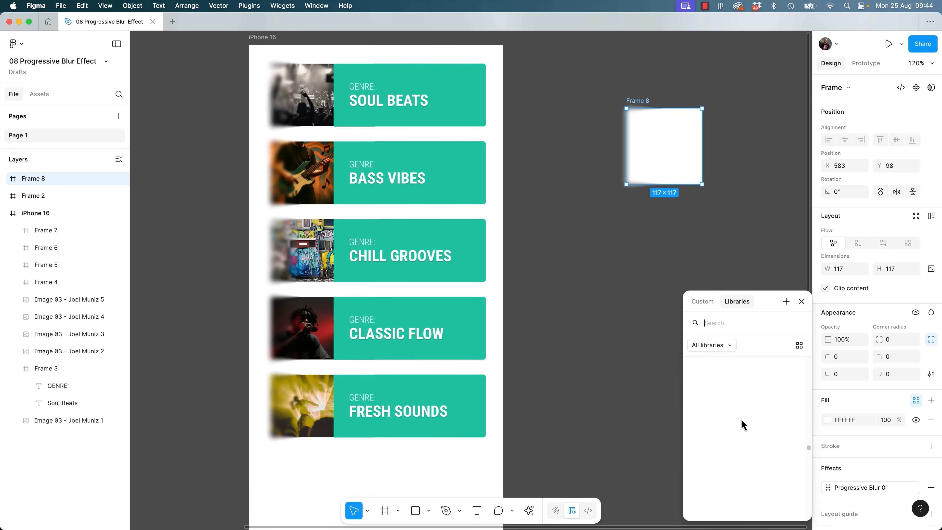
# Compare the color styles listed under Created in this file with those under All libraries, and deselect the square frame.
pyautogui.click(719, 349)
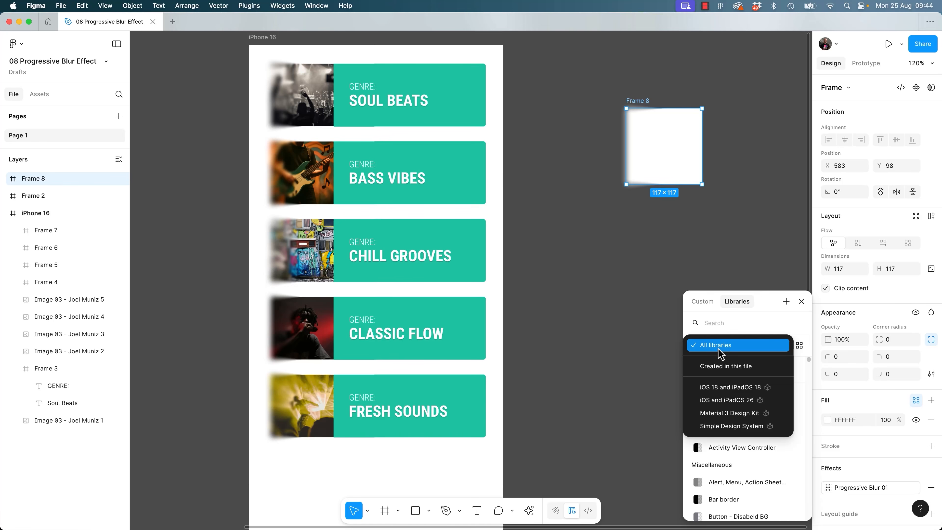
pyautogui.click(713, 371)
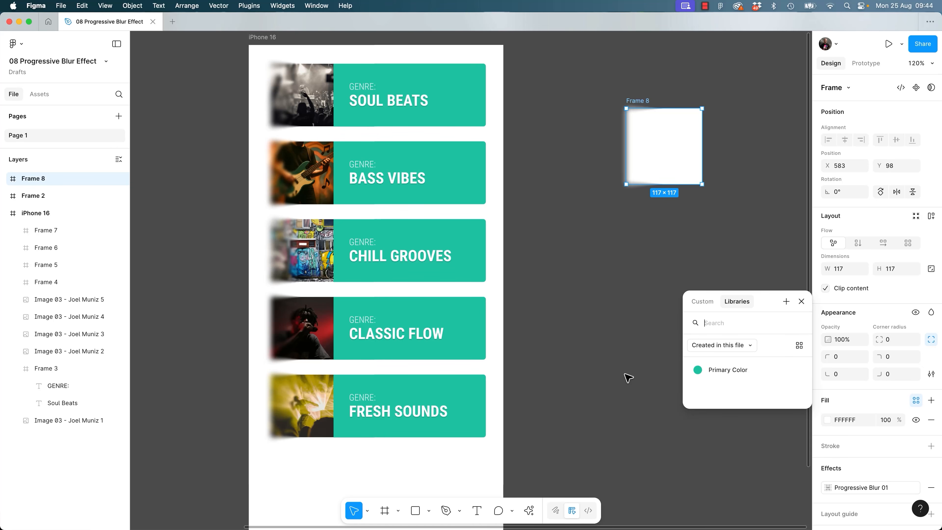
pyautogui.click(720, 346)
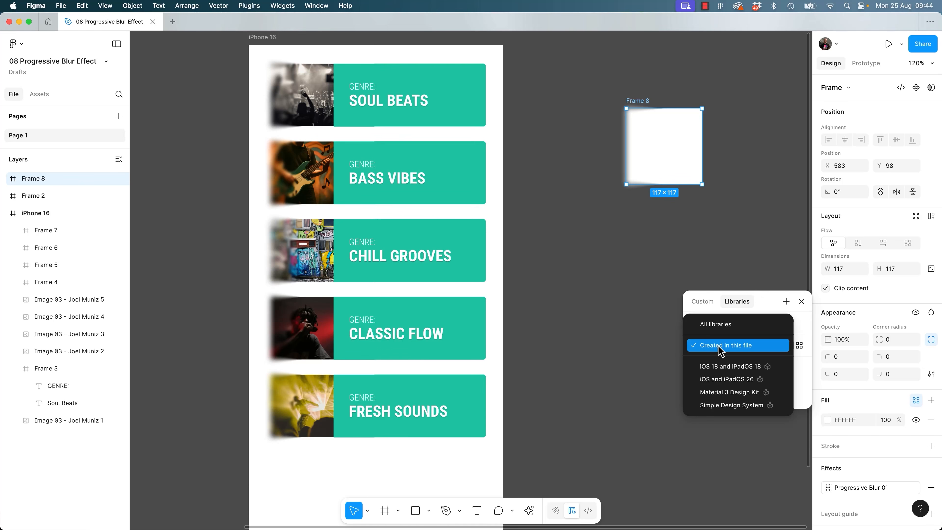
pyautogui.click(723, 324)
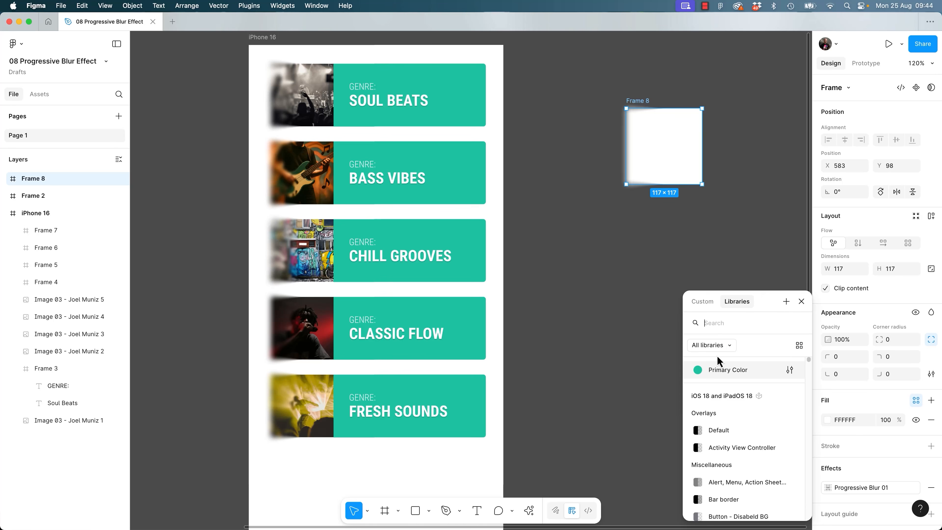
pyautogui.click(728, 349)
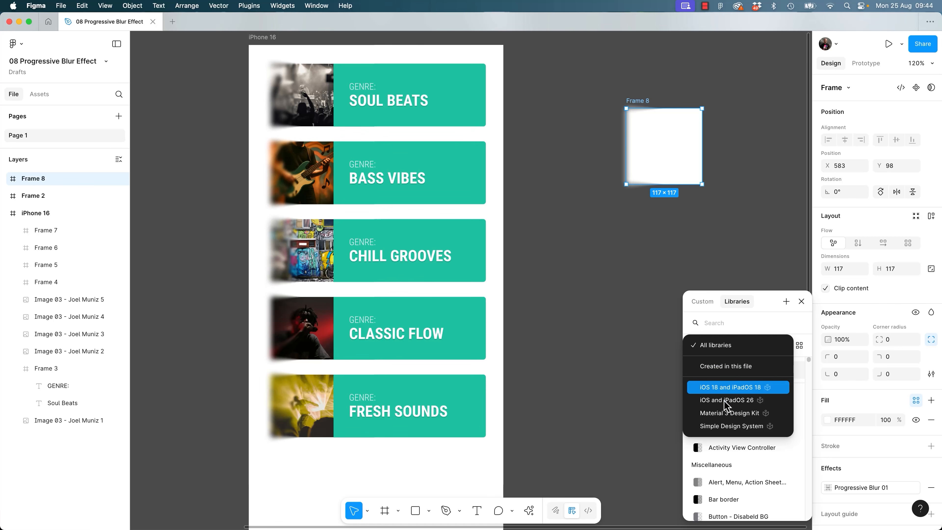
pyautogui.click(722, 374)
pyautogui.click(616, 363)
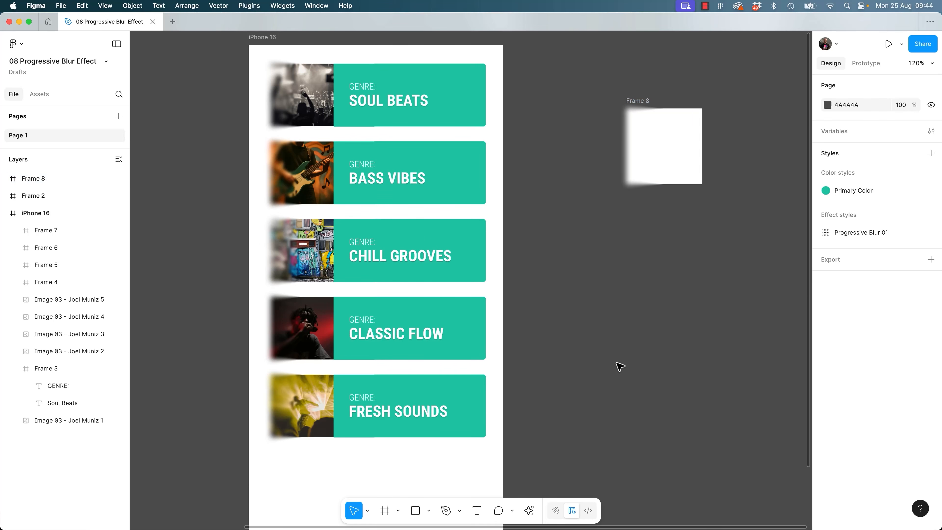
# Detach the Progressive Blur 01 style from the square frame and look through the available effect styles.
pyautogui.click(641, 100)
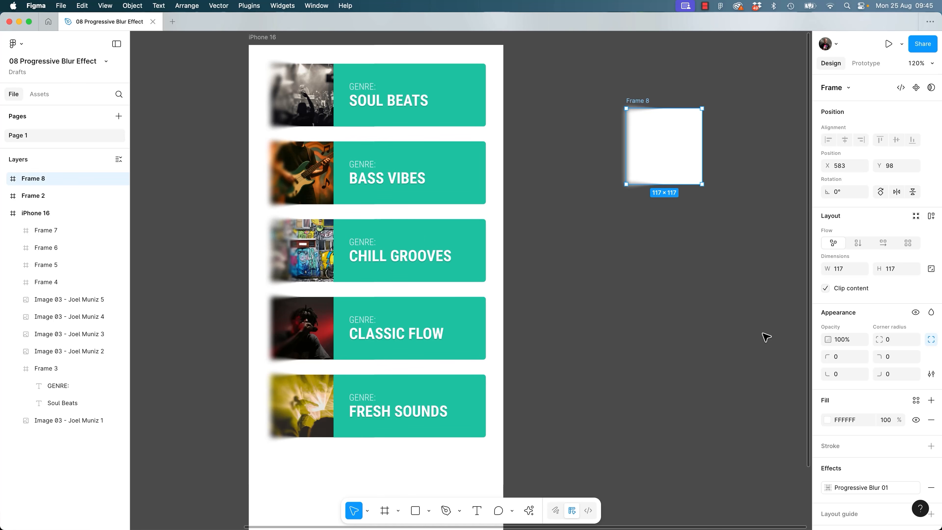
pyautogui.click(914, 487)
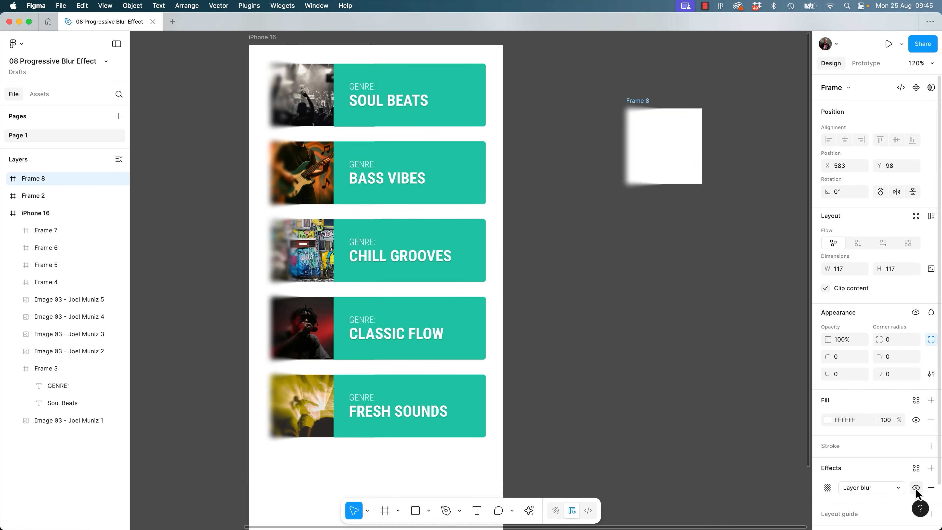
pyautogui.click(916, 468)
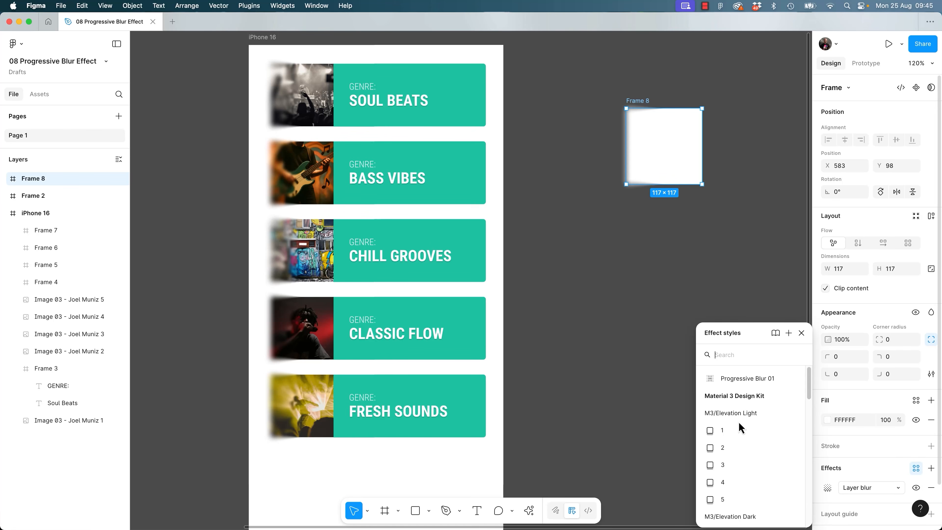
pyautogui.scroll(-10, 725, 450)
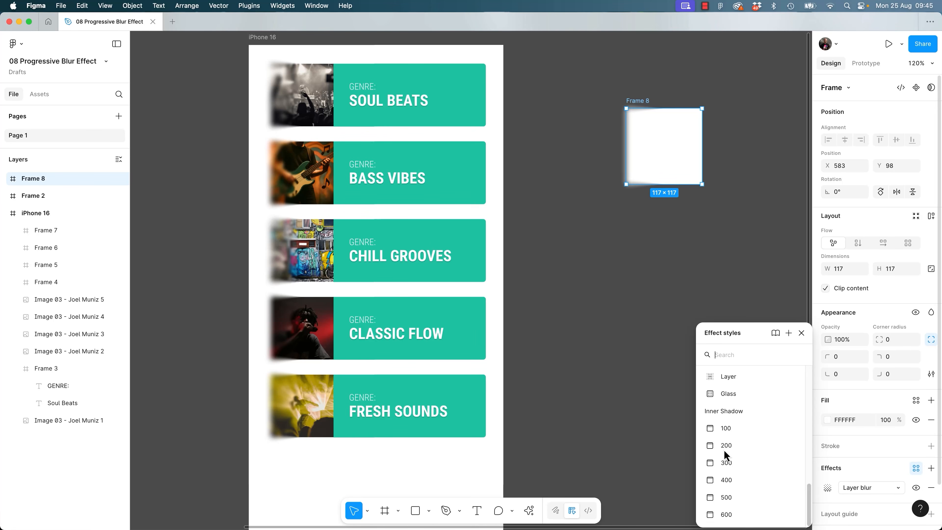
pyautogui.scroll(10, 724, 449)
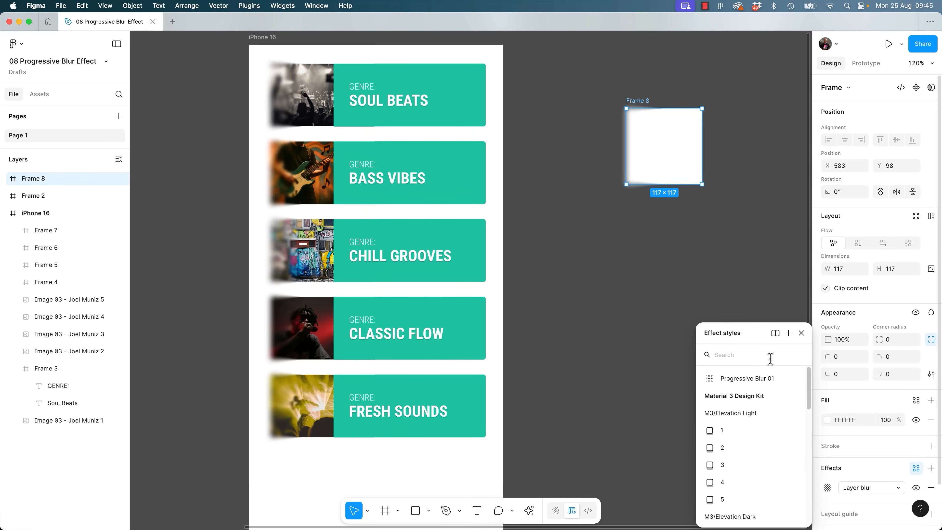
# Remove the iOS 18 and iPadOS 18, iOS and iPadOS 26, Material 3 Design Kit and Simple Design System libraries from the file.
pyautogui.click(775, 334)
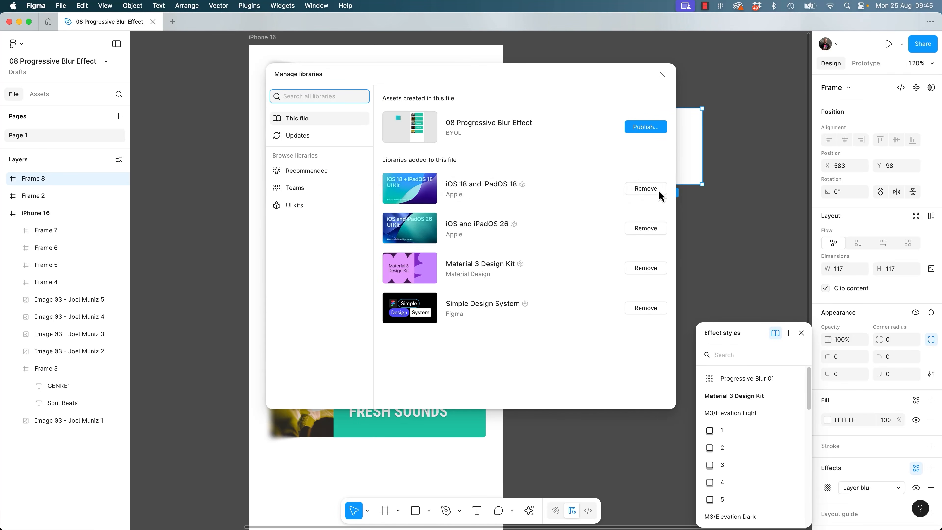
pyautogui.click(648, 278)
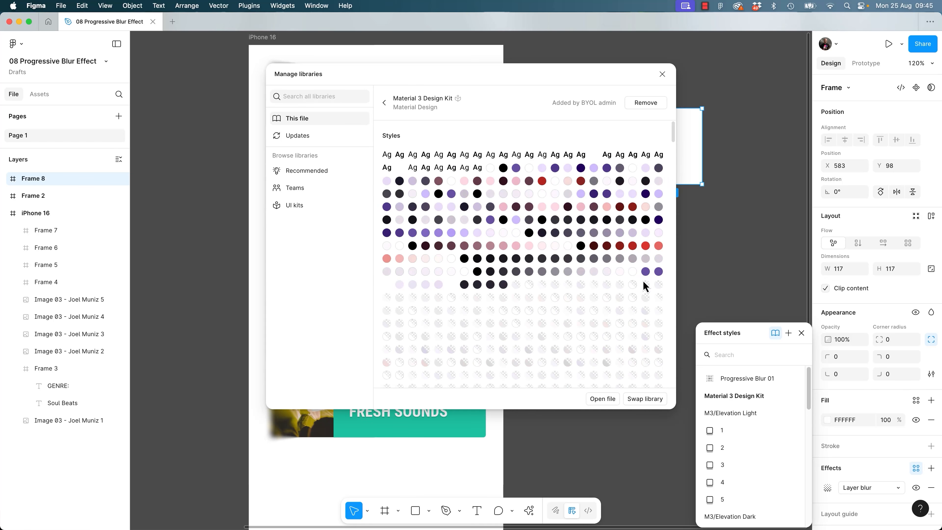
pyautogui.click(385, 102)
pyautogui.click(645, 271)
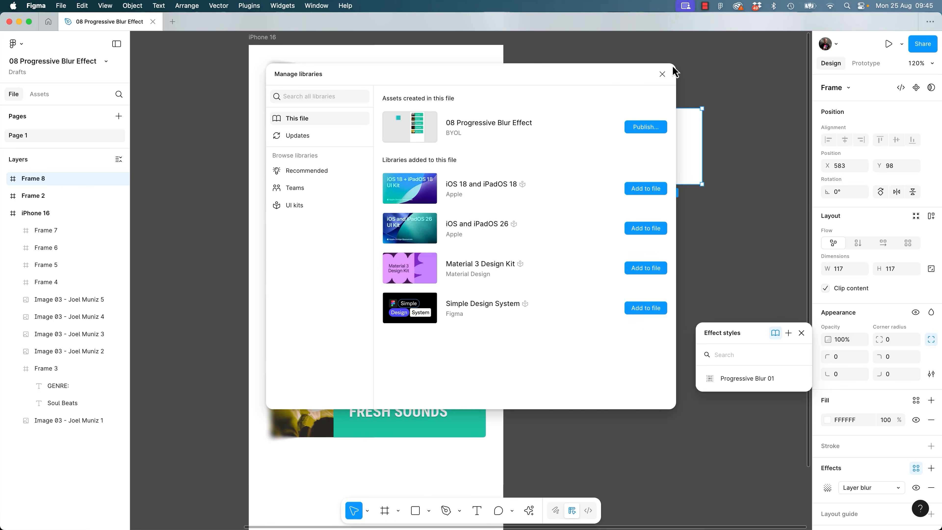
pyautogui.click(662, 75)
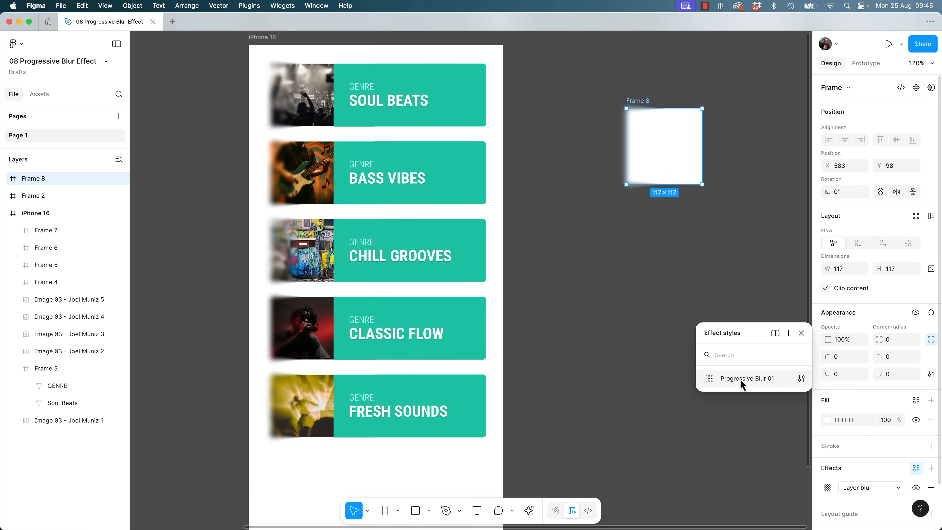
pyautogui.click(624, 305)
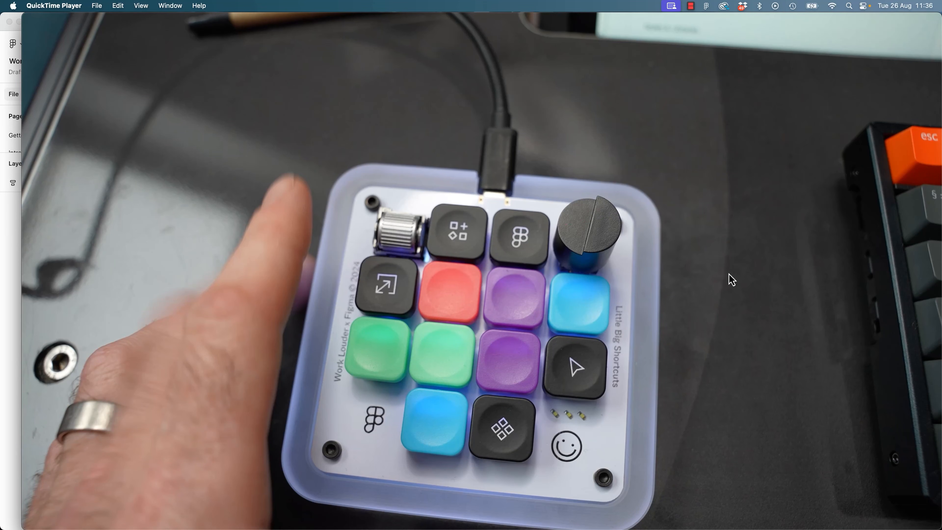
pyautogui.moveTo(619, 197)
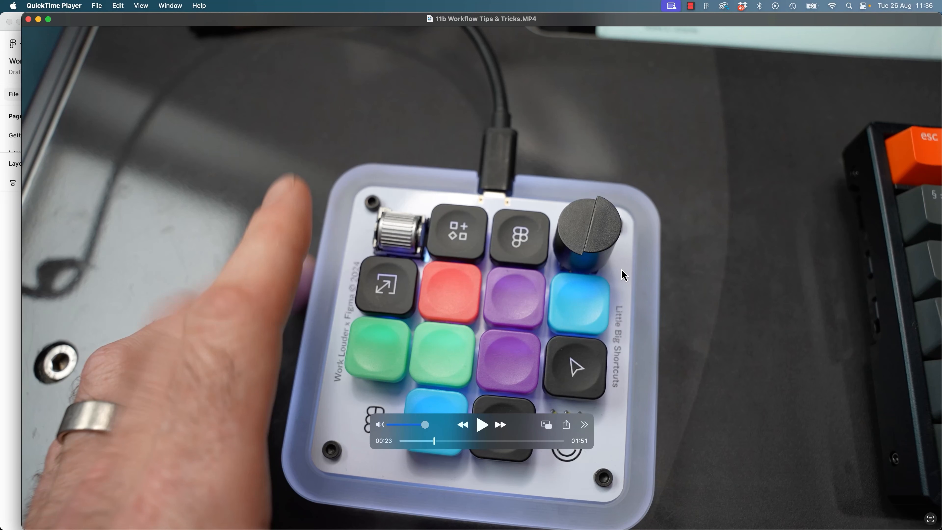
pyautogui.moveTo(434, 441); pyautogui.dragTo(472, 448)
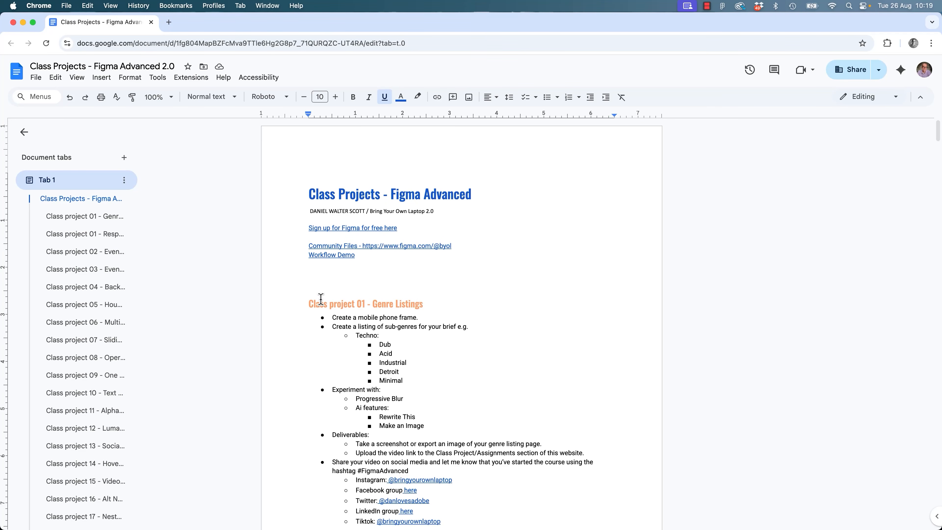
# Open Workflow 01.fig from the Exercise Files folder in Figma and go to its Design page.
pyautogui.click(314, 255)
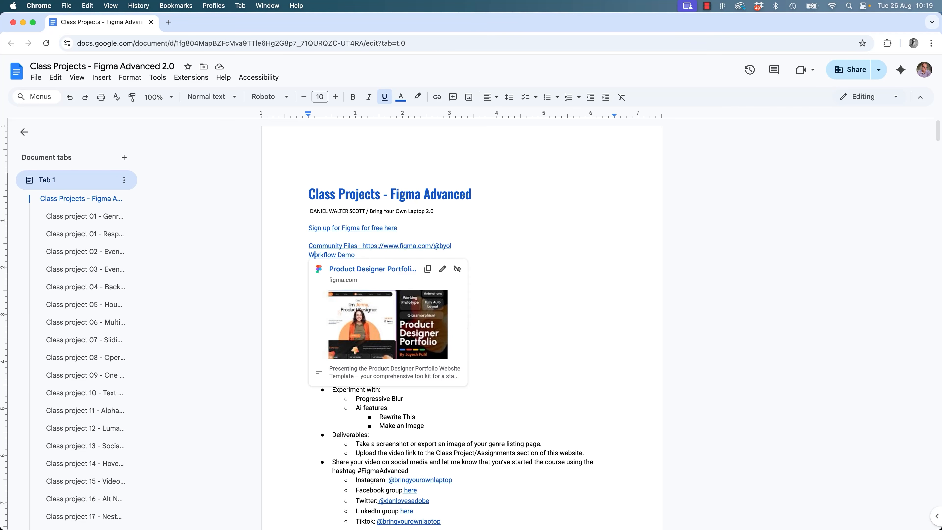
pyautogui.press('super+Tab')
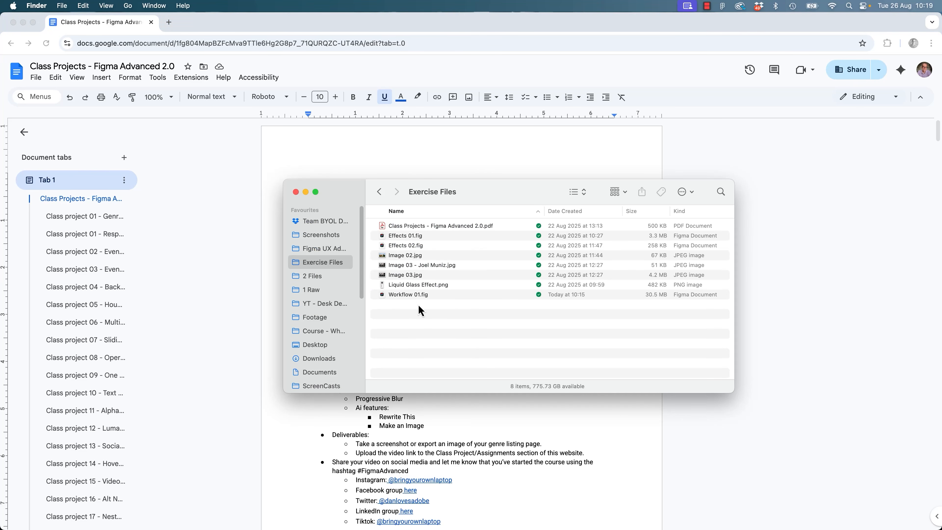
pyautogui.click(415, 297)
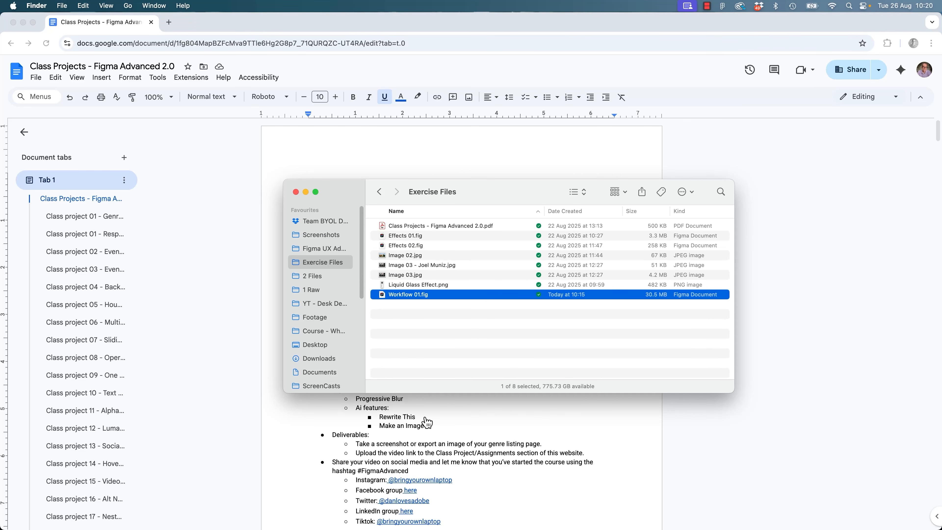
pyautogui.press('super+o')
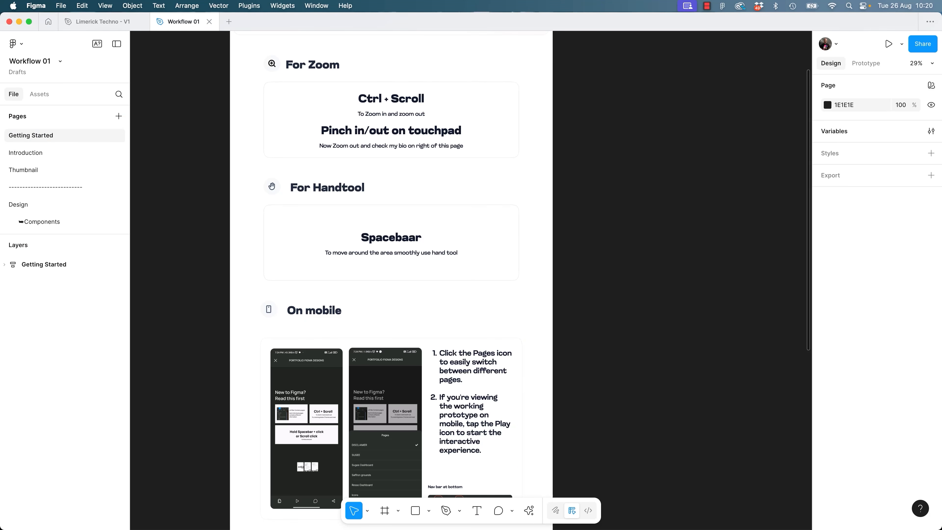
pyautogui.click(32, 209)
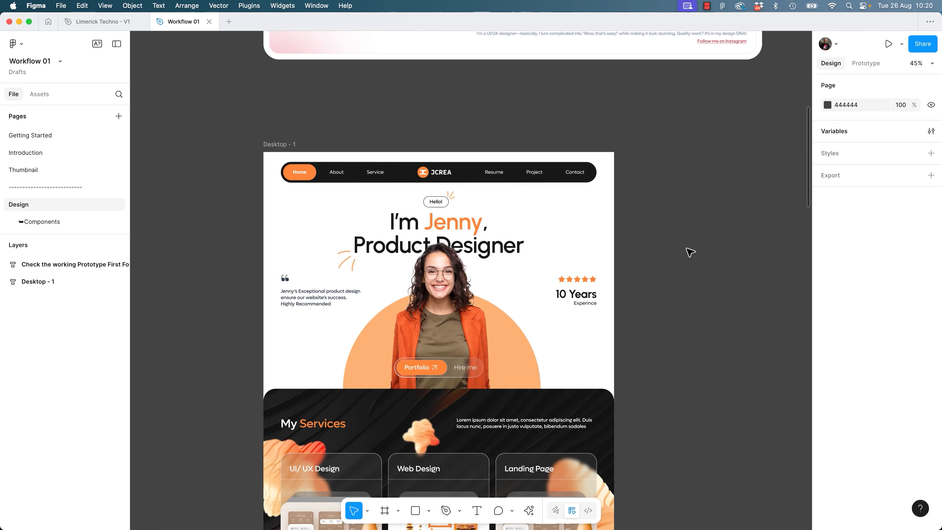
# Select the first four sections of the Desktop - 1 frame and expand their list of selection colors.
pyautogui.press('-')
pyautogui.press('-')
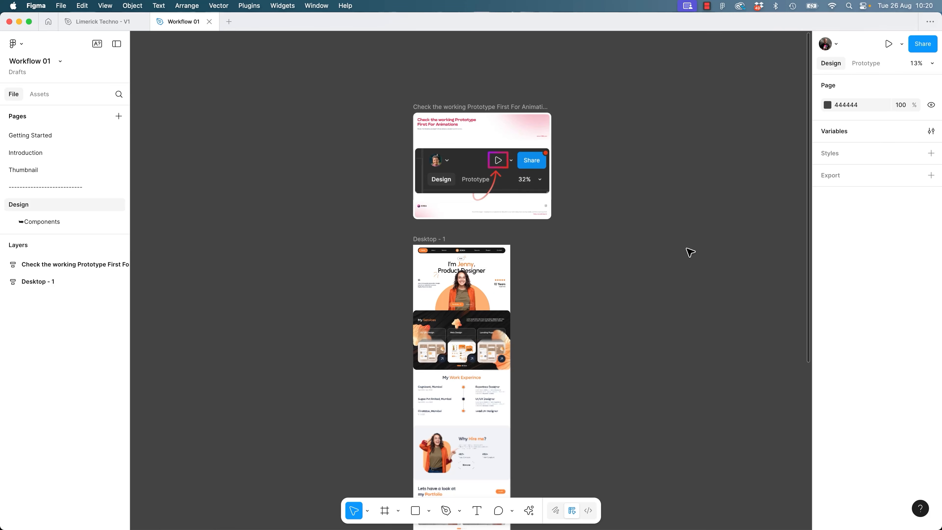
pyautogui.moveTo(637, 268); pyautogui.dragTo(595, 341)
pyautogui.moveTo(357, 181); pyautogui.dragTo(525, 427)
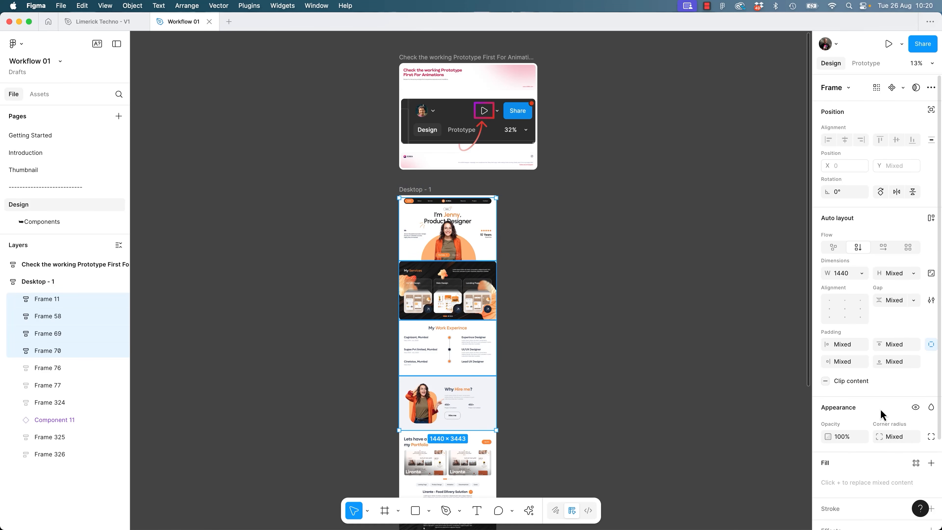
pyautogui.scroll(-3, 882, 412)
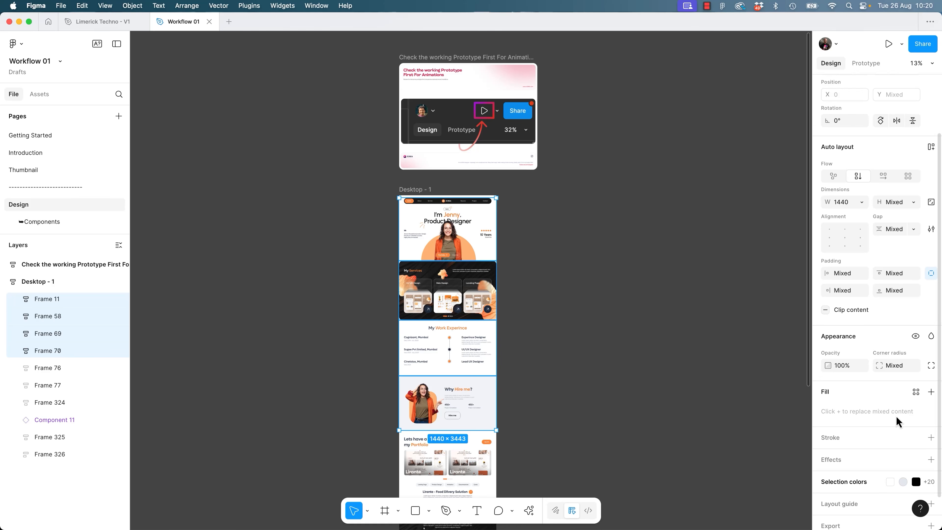
pyautogui.scroll(-2, 898, 421)
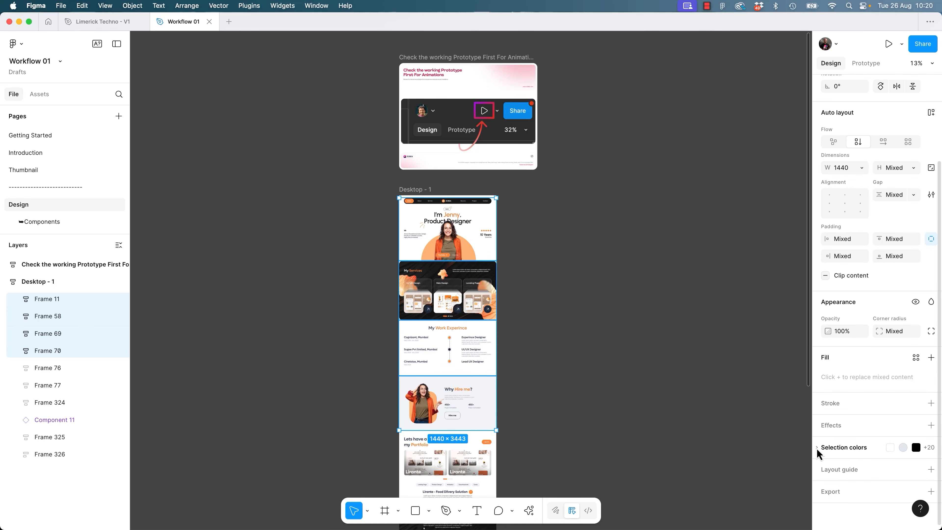
pyautogui.click(817, 448)
pyautogui.scroll(-1, 873, 455)
pyautogui.scroll(-6, 873, 455)
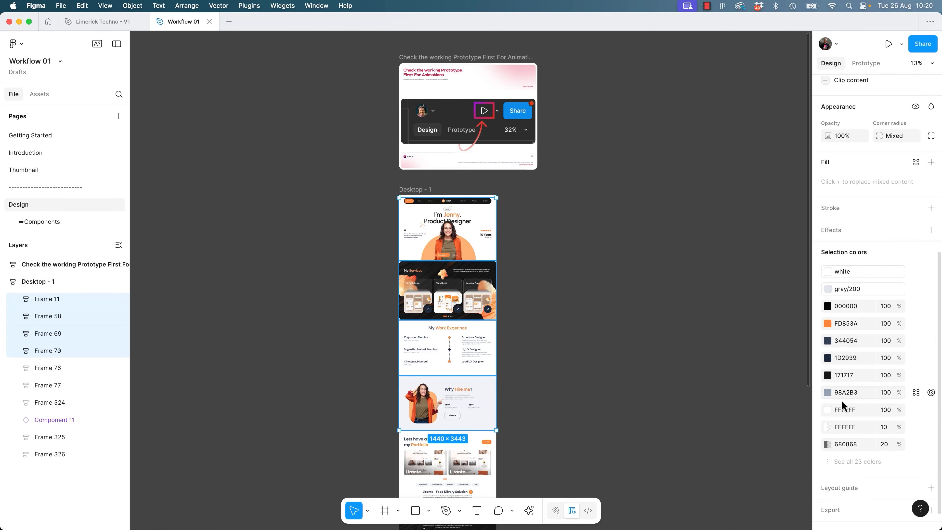
# Try recoloring the orange FD853A in the selected sections to magenta FD3AFD, undo the change and clear the selection.
pyautogui.click(825, 327)
pyautogui.moveTo(738, 404); pyautogui.dragTo(785, 403)
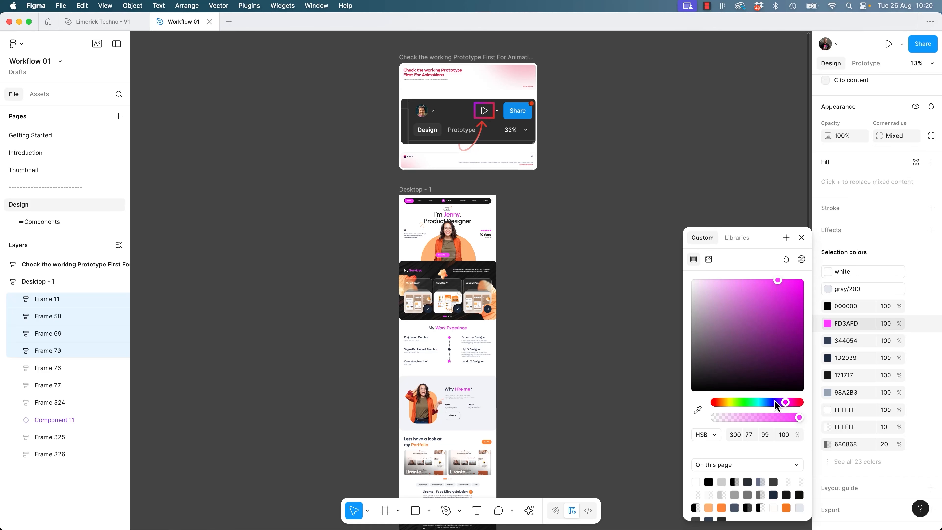
pyautogui.click(802, 238)
pyautogui.press('super+z')
pyautogui.click(575, 259)
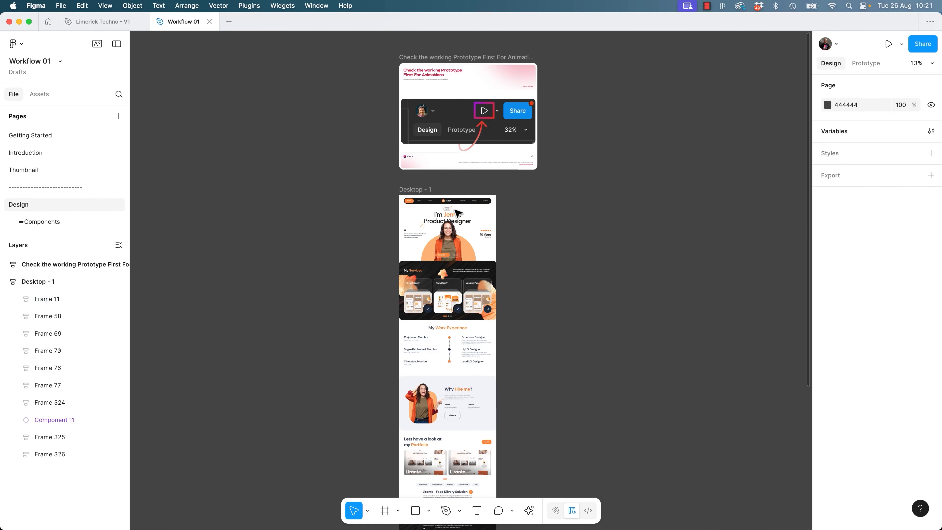
# Select the nested Home label in the navigation bar together with the hero's Portfolio button, and clear the selection.
pyautogui.keyDown('super'); pyautogui.click(408, 201); pyautogui.keyUp('super')
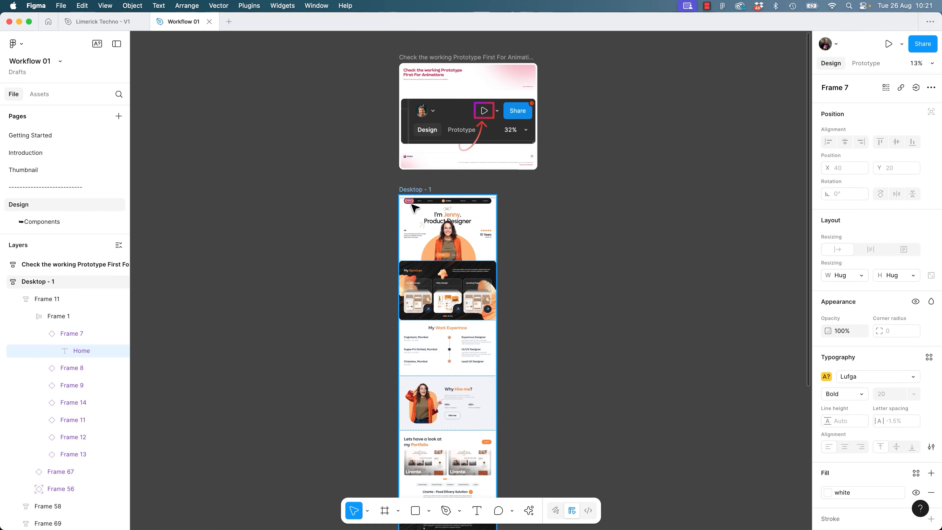
pyautogui.keyDown('shift'); pyautogui.keyDown('super'); pyautogui.click(447, 255); pyautogui.keyUp('super'); pyautogui.keyUp('shift')
pyautogui.click(599, 259)
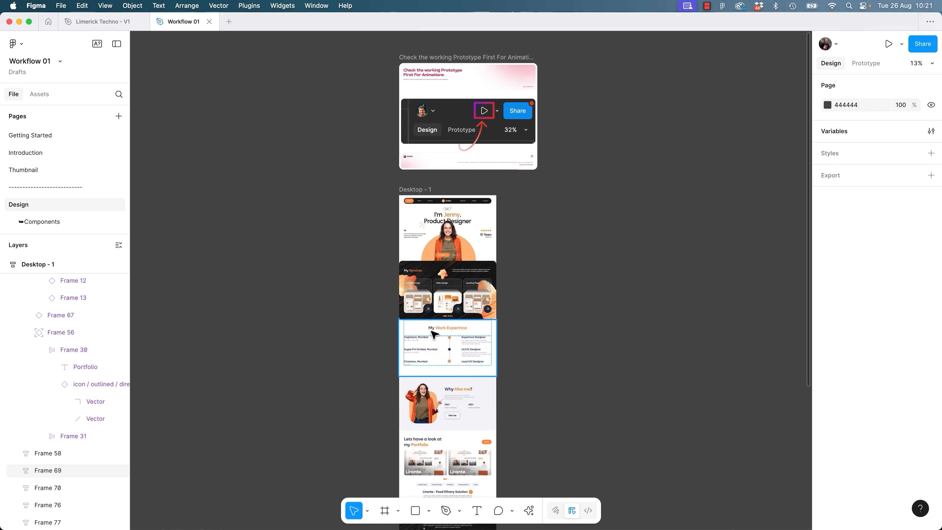
# Zoom to the My Work Experince section and to the first orange circle in its timeline.
pyautogui.click(418, 333)
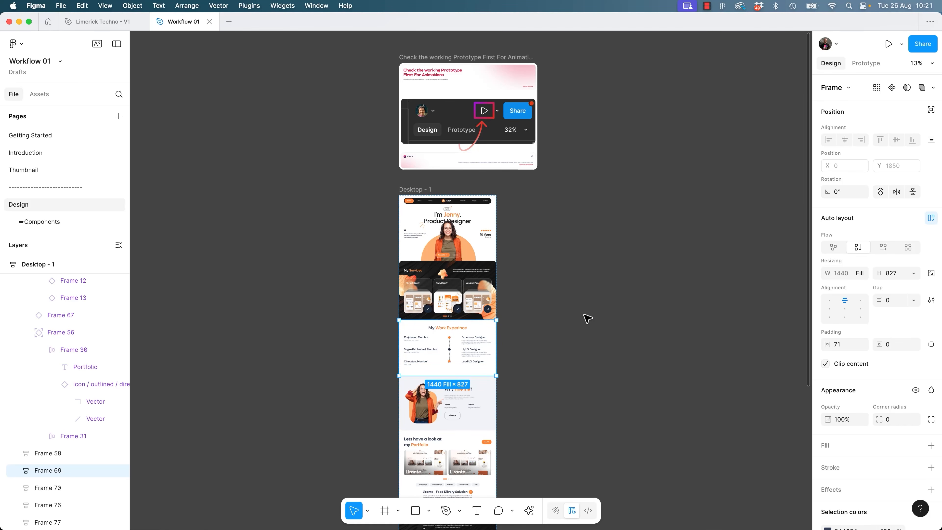
pyautogui.hotkey('shift', '2')
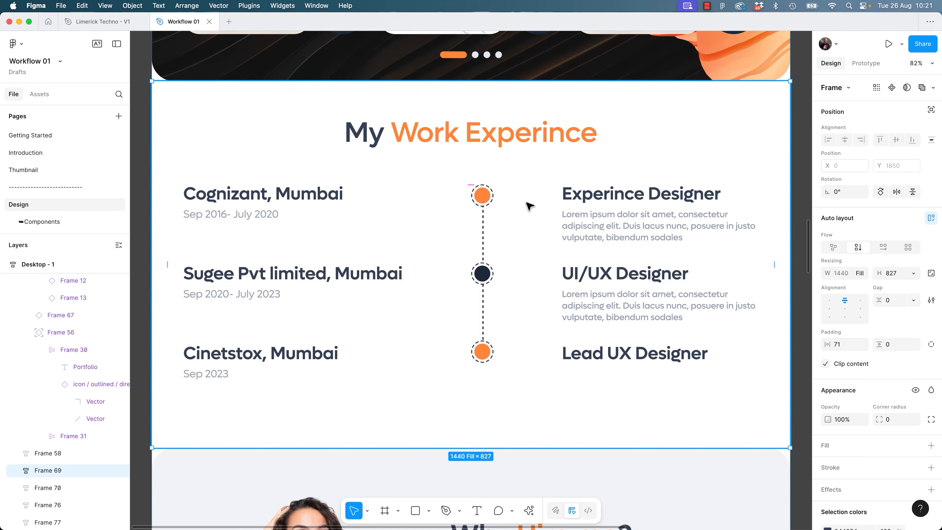
pyautogui.keyDown('super'); pyautogui.click(485, 203); pyautogui.keyUp('super')
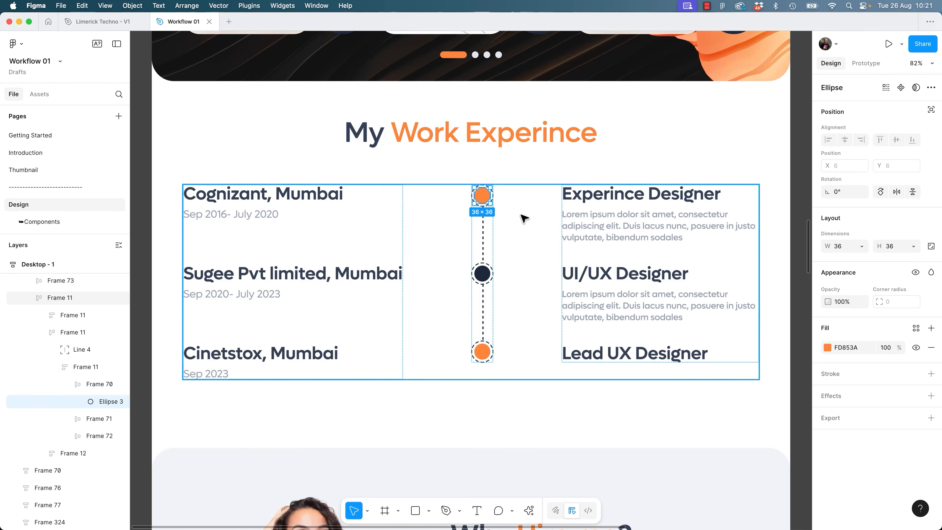
pyautogui.hotkey('shift', '2')
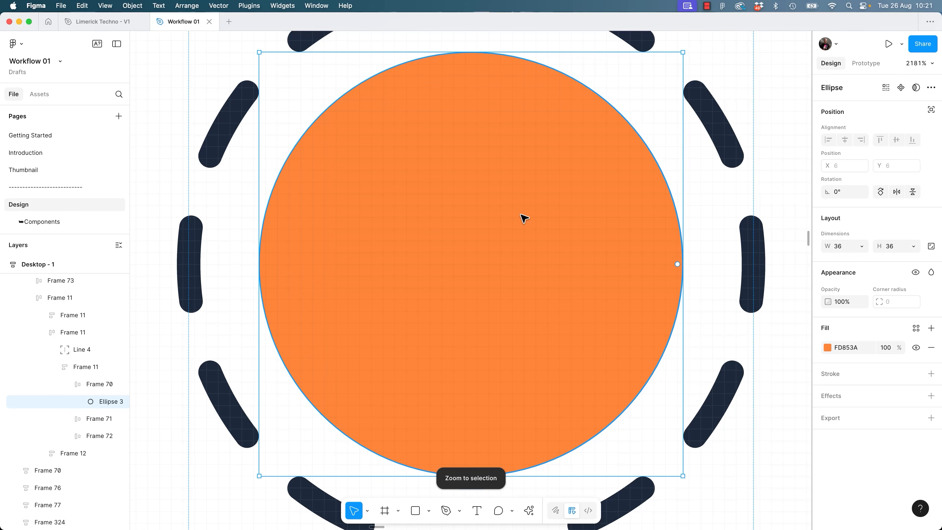
# Compare the whole-page view, the close-up of the selected orange circle and the 100% view.
pyautogui.hotkey('shift', '1')
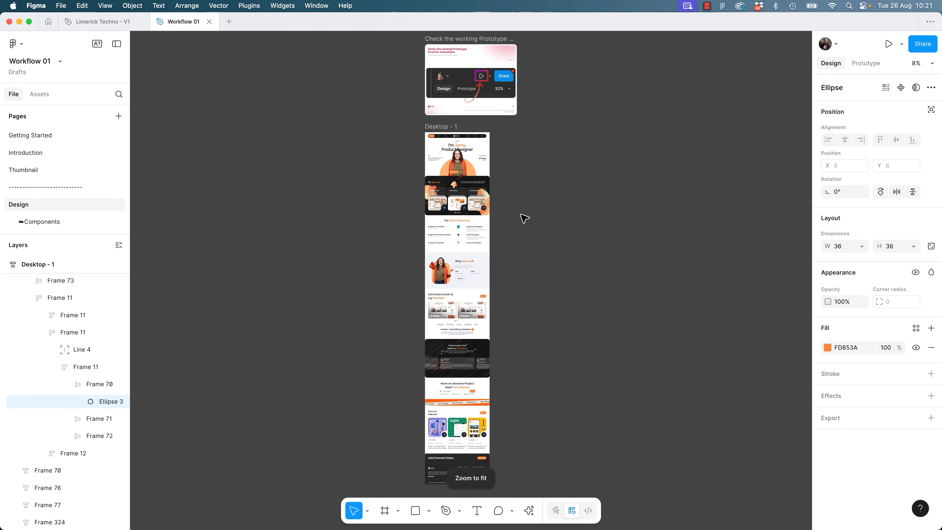
pyautogui.hotkey('shift', '2')
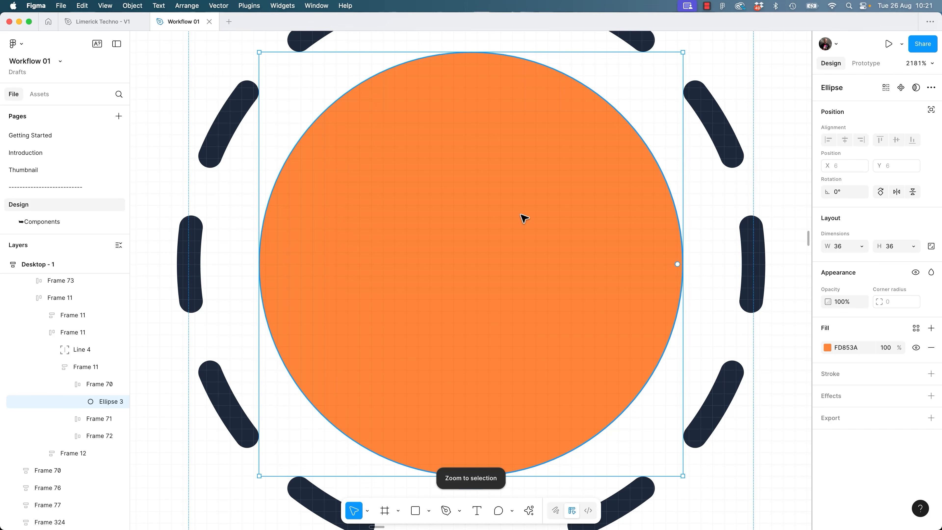
pyautogui.hotkey('shift', '0')
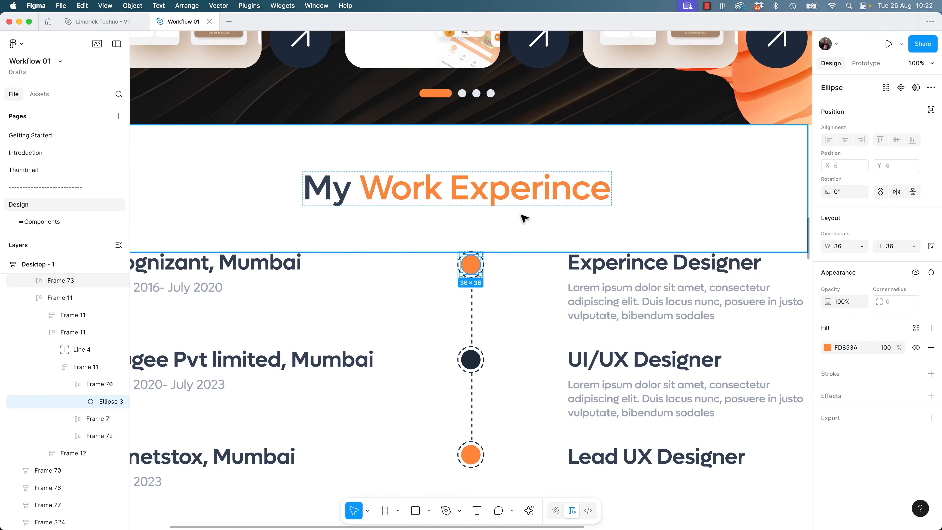
pyautogui.hotkey('shift', '1')
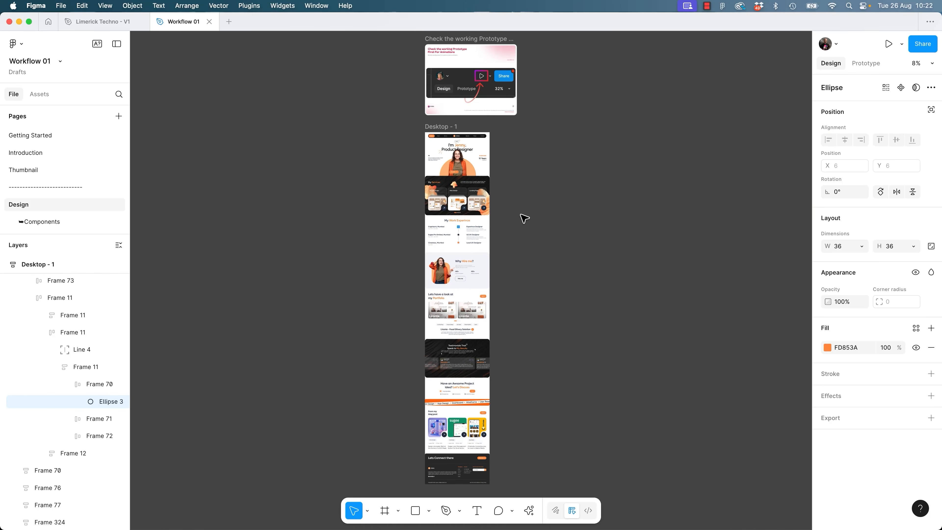
pyautogui.hotkey('shift', '2')
pyautogui.hotkey('shift', '0')
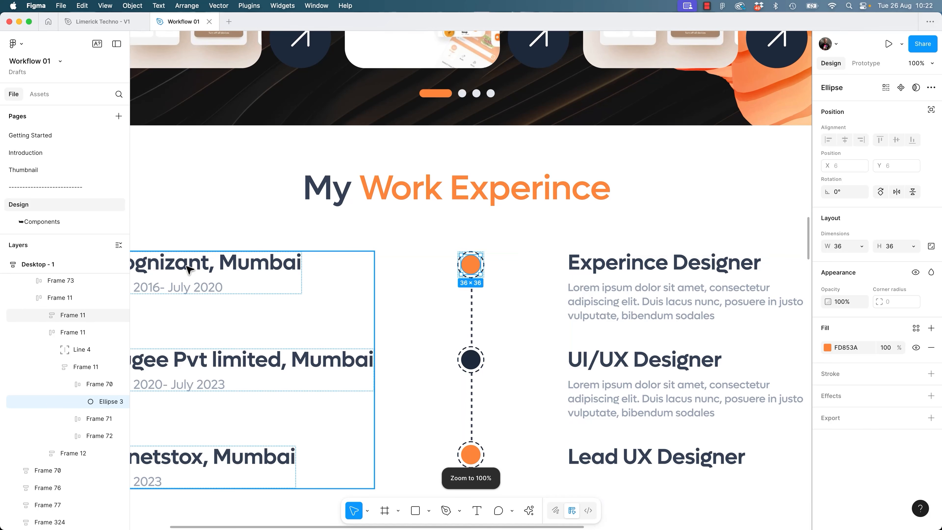
# Select the Cognizant, Mumbai heading by drilling through the nested frames of the My Work Experince section.
pyautogui.moveTo(275, 264); pyautogui.dragTo(385, 263)
pyautogui.click(376, 266)
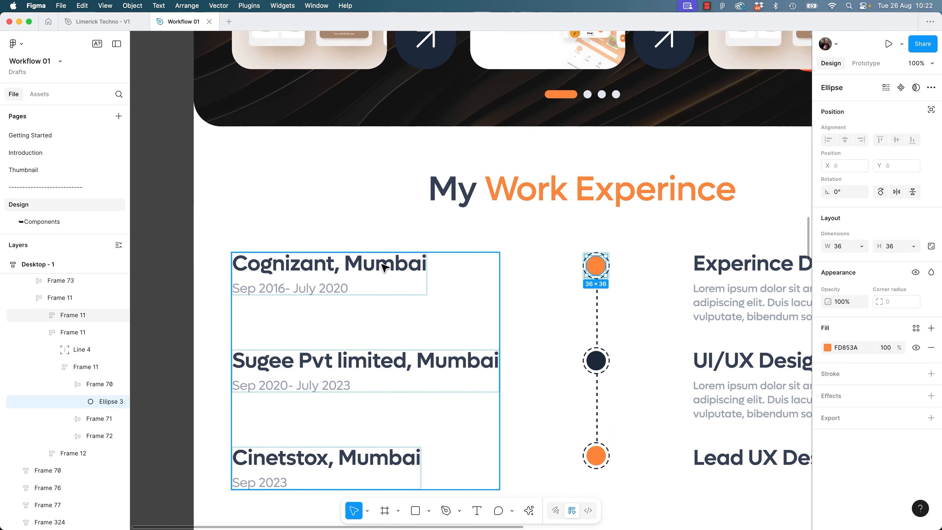
pyautogui.click(366, 267)
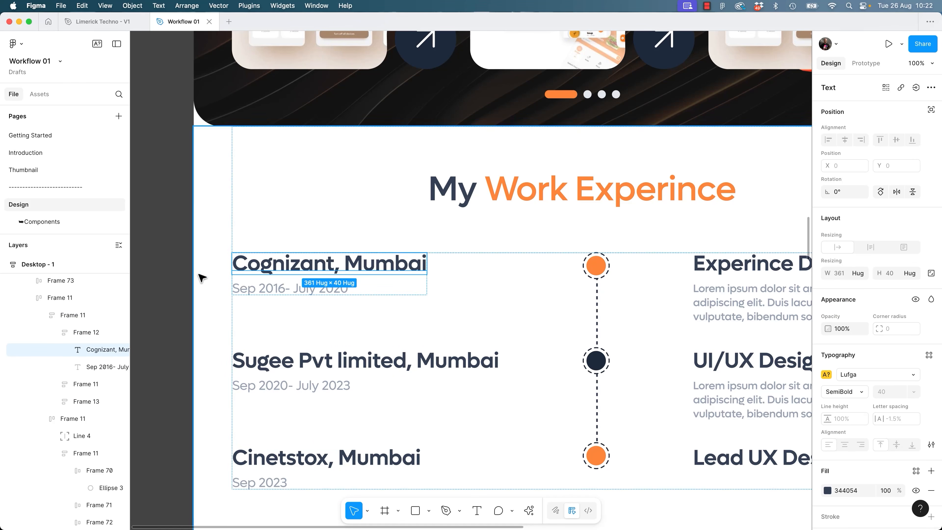
pyautogui.click(179, 282)
pyautogui.click(371, 273)
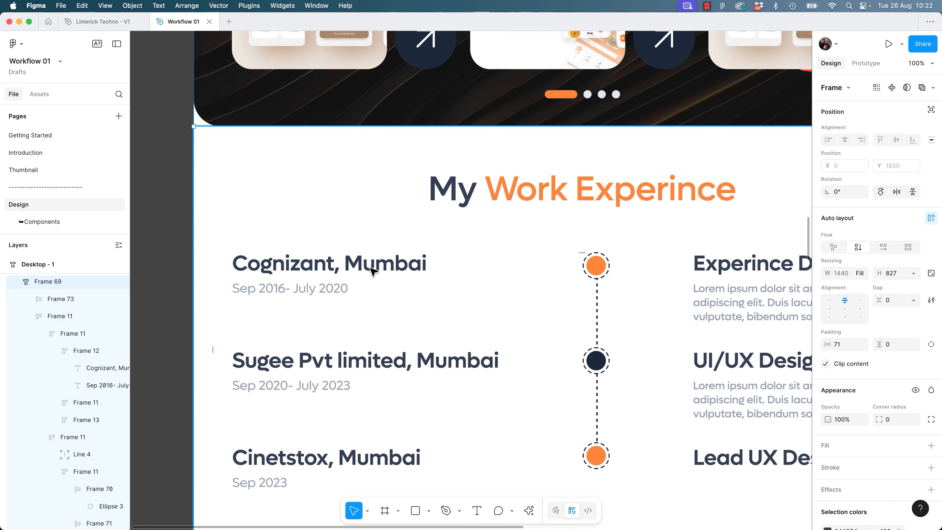
pyautogui.click(372, 270)
pyautogui.click(373, 271)
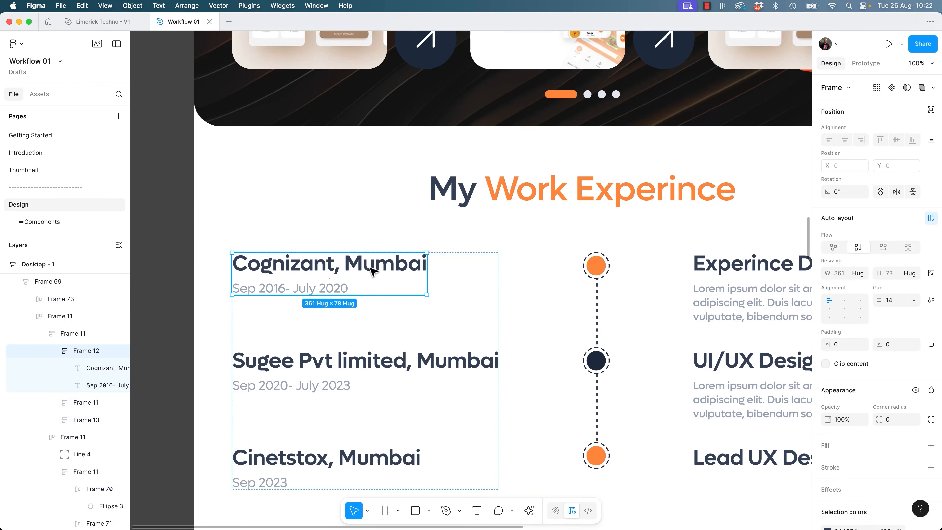
pyautogui.click(372, 271)
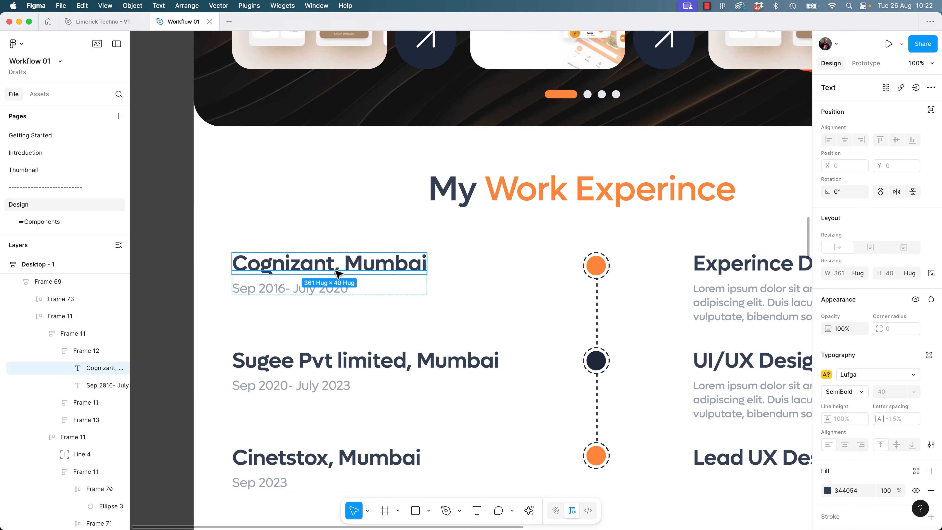
# Reselect the Cognizant, Mumbai heading and select all layers with the same text properties.
pyautogui.click(180, 276)
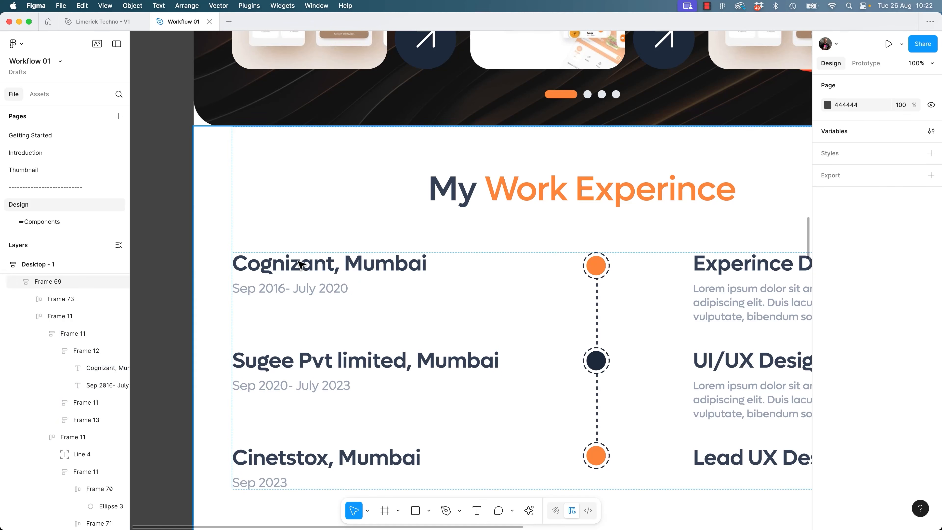
pyautogui.keyDown('super'); pyautogui.click(406, 267); pyautogui.keyUp('super')
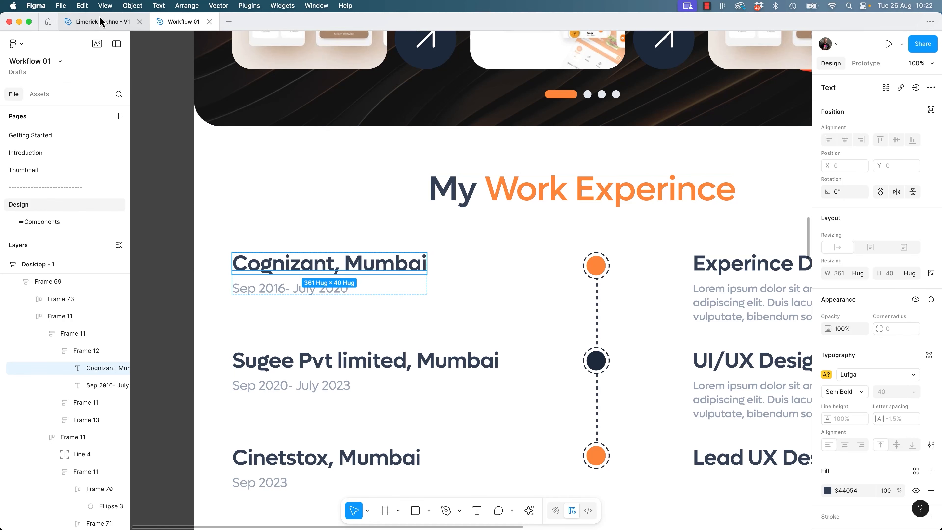
pyautogui.click(82, 5)
pyautogui.moveTo(116, 286)
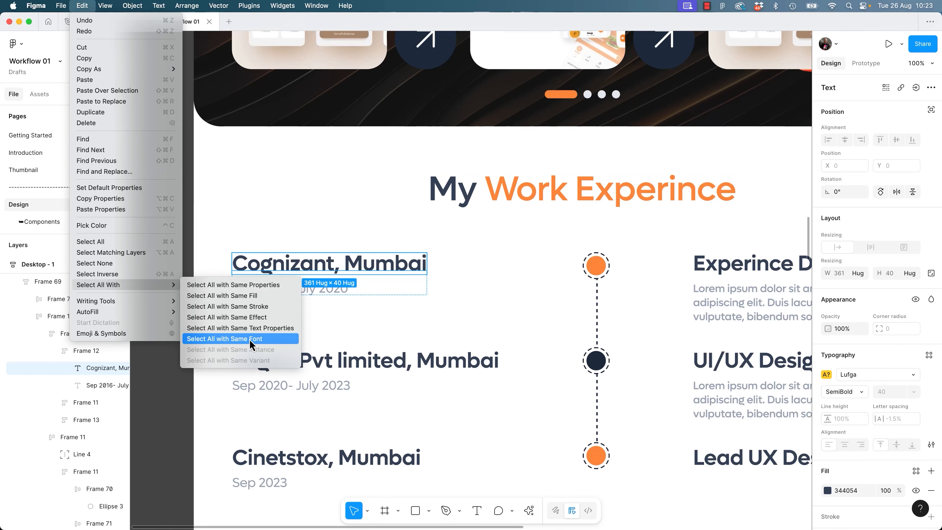
pyautogui.click(249, 330)
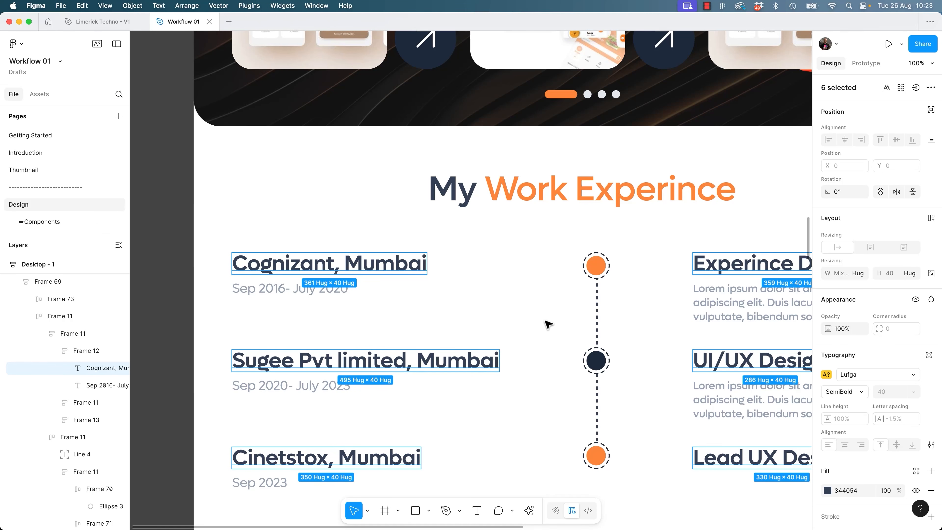
# Change the font of the six selected work experience headings to Acme and clear the selection.
pyautogui.press('super+minus')
pyautogui.press('super+minus')
pyautogui.press('super+minus')
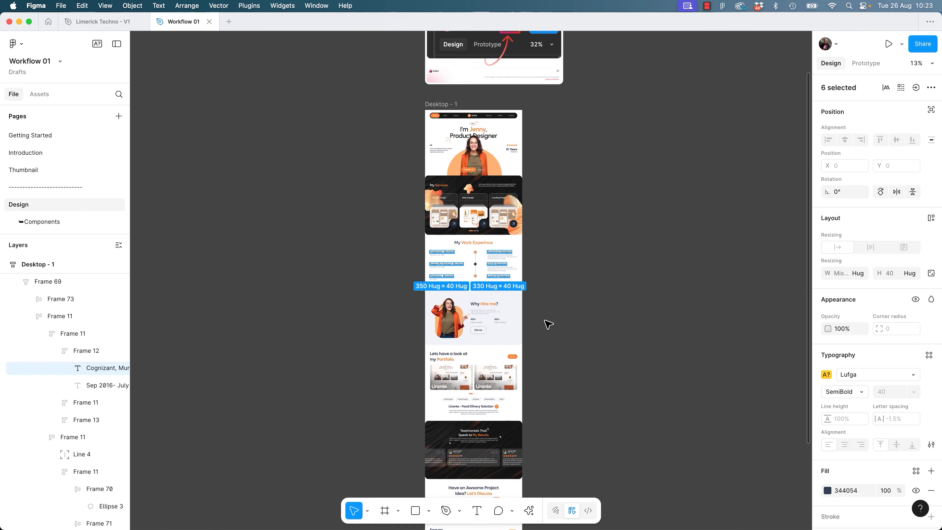
pyautogui.press('super+plus')
pyautogui.press('super+plus')
pyautogui.click(863, 377)
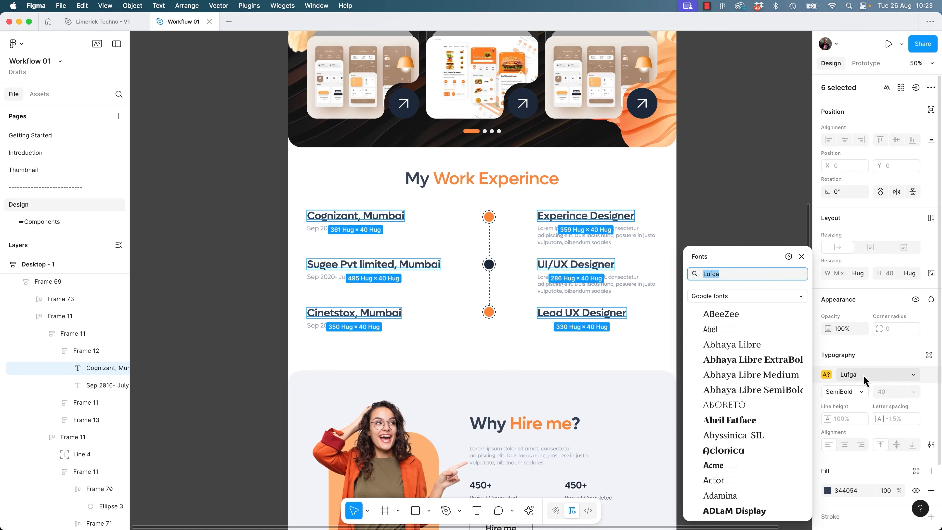
pyautogui.click(729, 472)
pyautogui.click(206, 351)
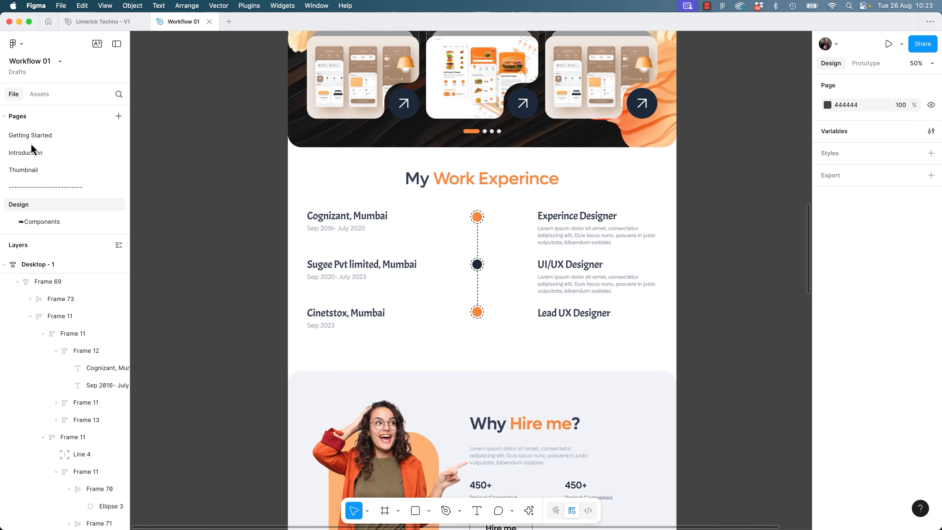
# View the Introduction page, return to Design, and select all layers with the same properties as the Landing Page tag in the Portfolio section.
pyautogui.click(30, 153)
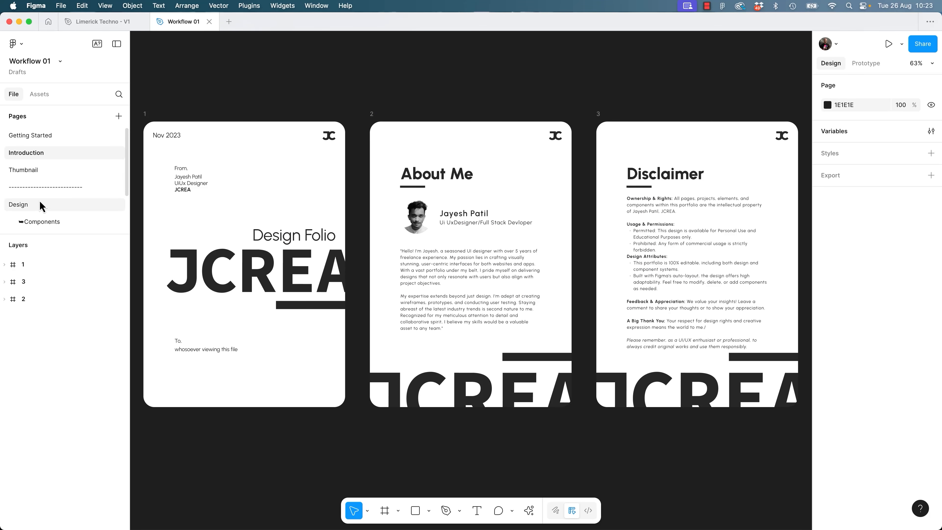
pyautogui.click(51, 207)
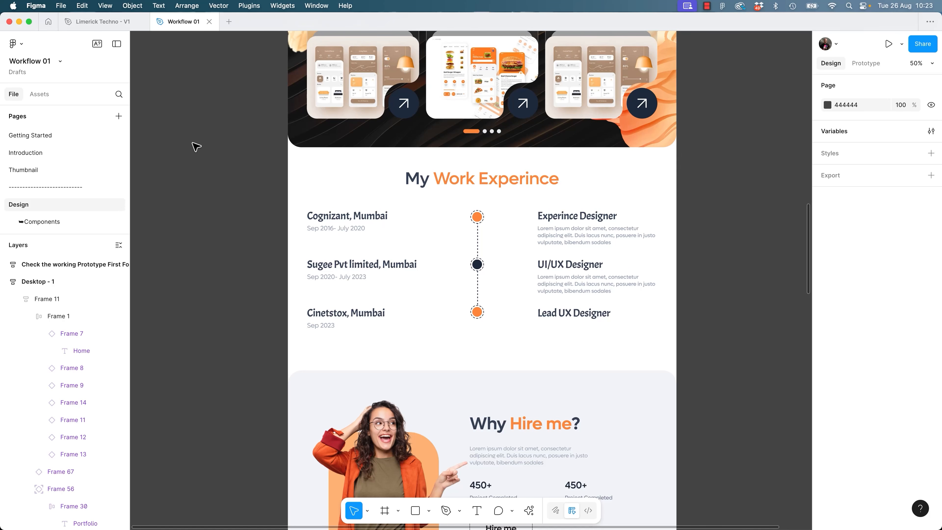
pyautogui.scroll(-15, 482, 297)
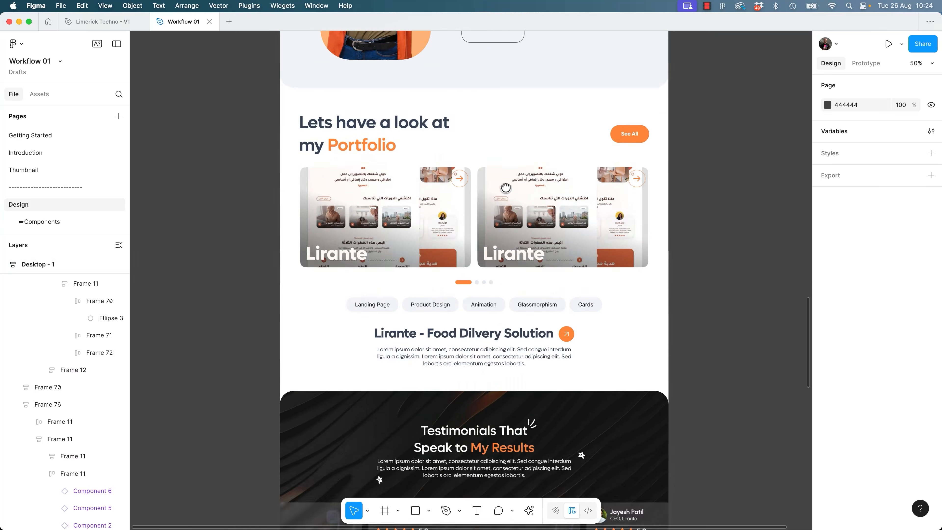
pyautogui.doubleClick(395, 198)
pyautogui.doubleClick(395, 197)
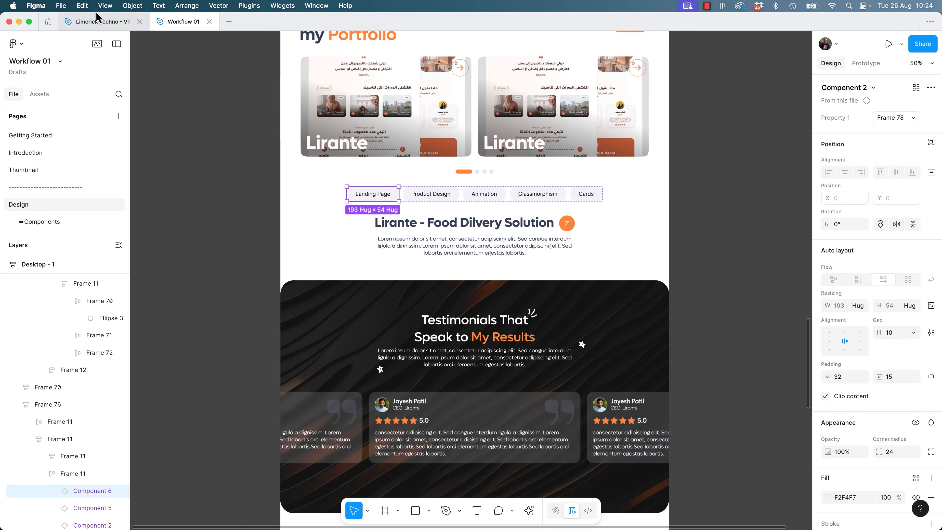
pyautogui.click(82, 5)
pyautogui.moveTo(149, 285)
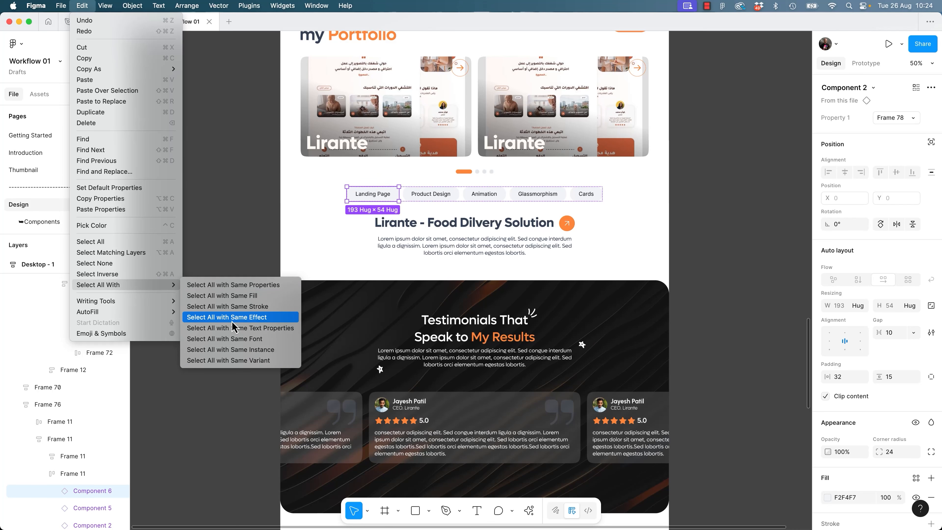
pyautogui.click(267, 285)
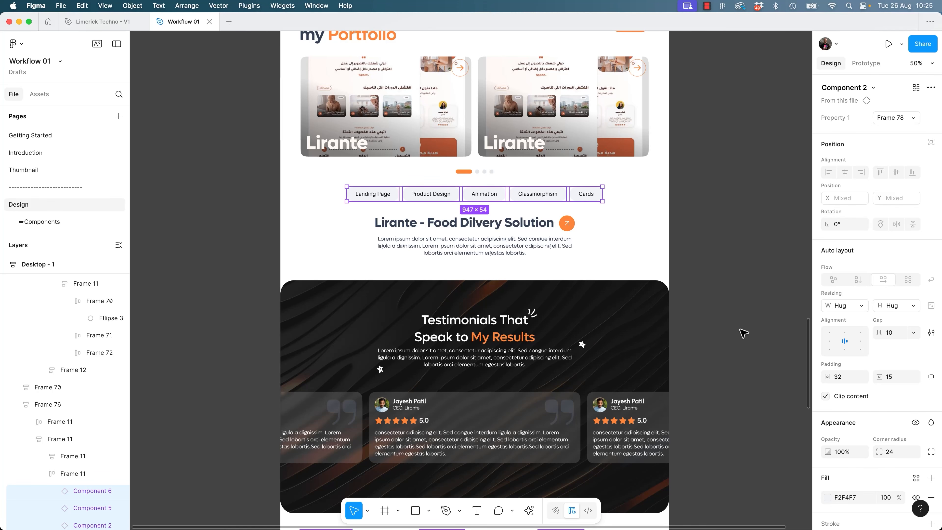
# Select all layers with the same fill as the orange arrow beside Lirante - Food Dilvery Solution, review them zoomed out, and clear the selection.
pyautogui.scroll(8, 710, 193)
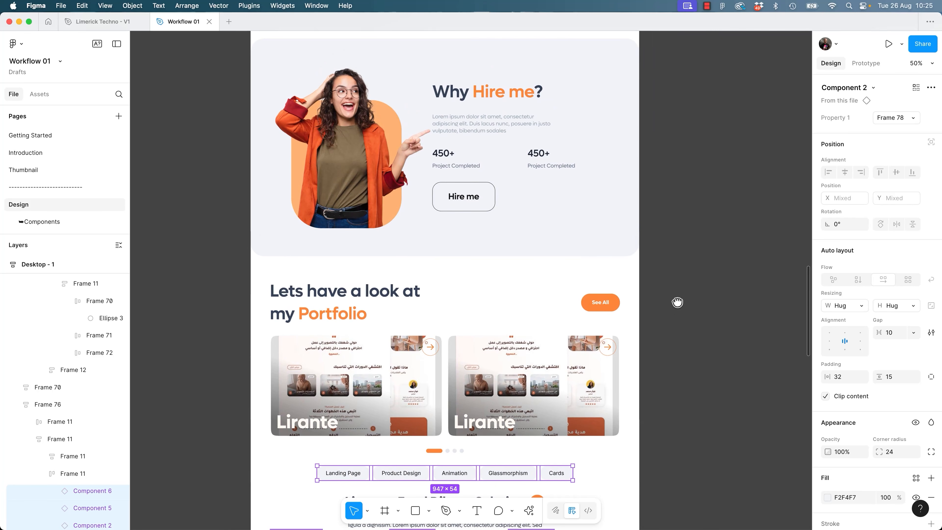
pyautogui.moveTo(678, 302); pyautogui.dragTo(684, 101)
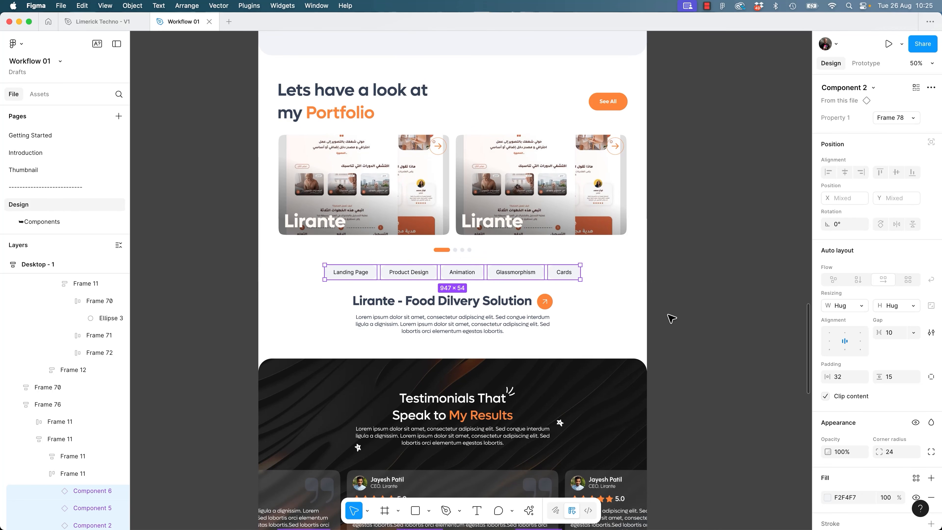
pyautogui.click(552, 304)
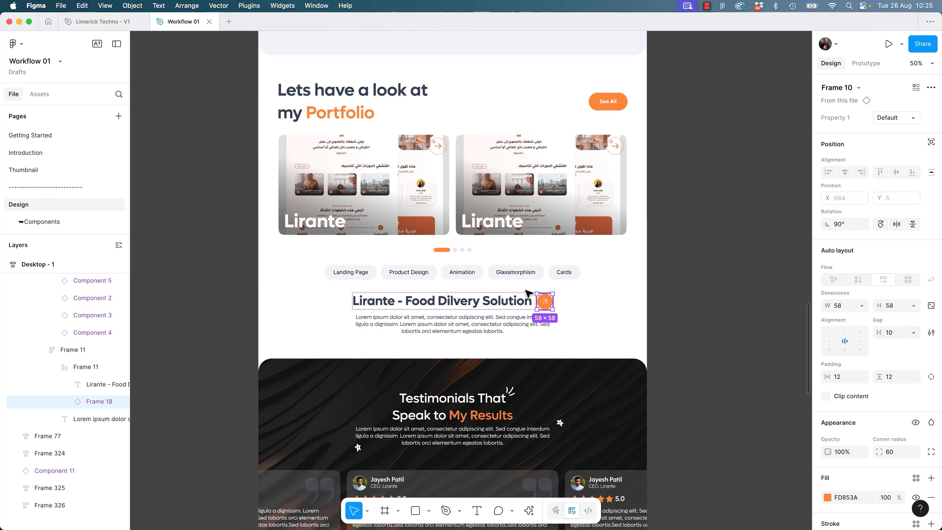
pyautogui.click(83, 6)
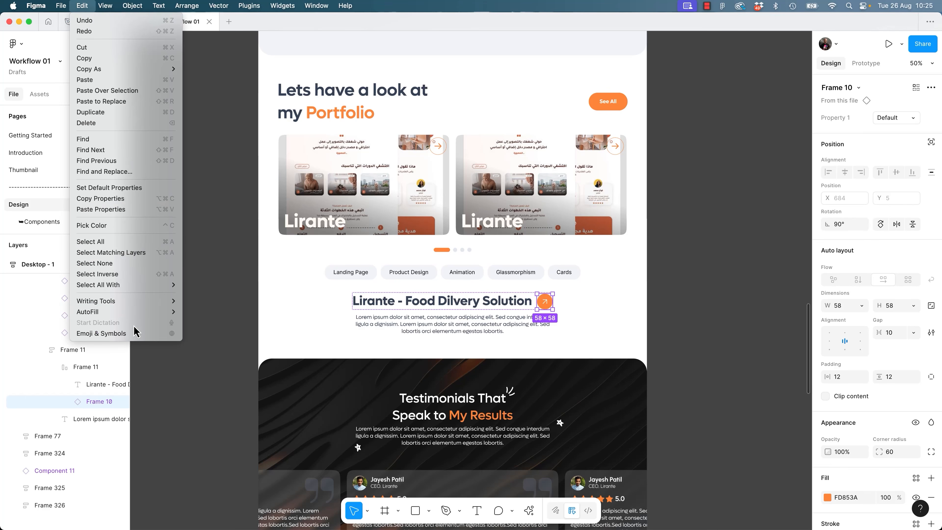
pyautogui.click(240, 297)
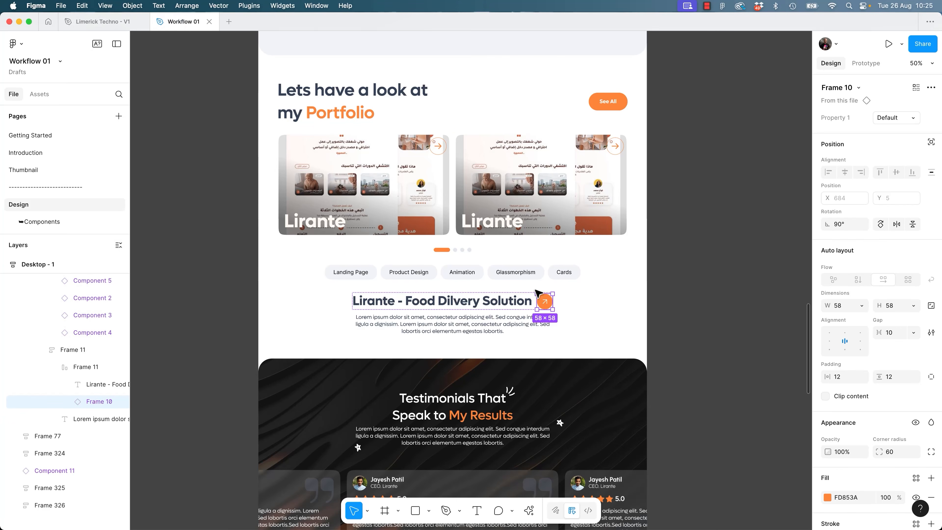
pyautogui.hotkey('shift', '2')
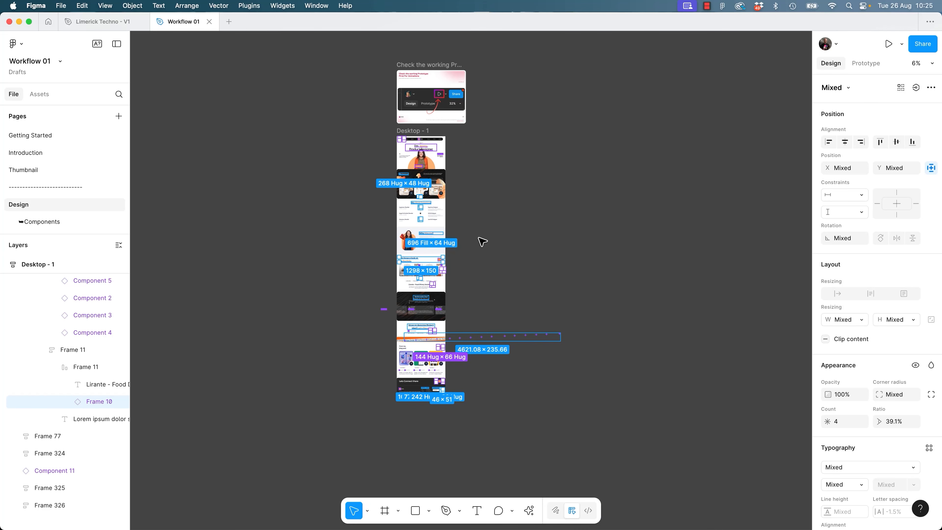
pyautogui.click(460, 320)
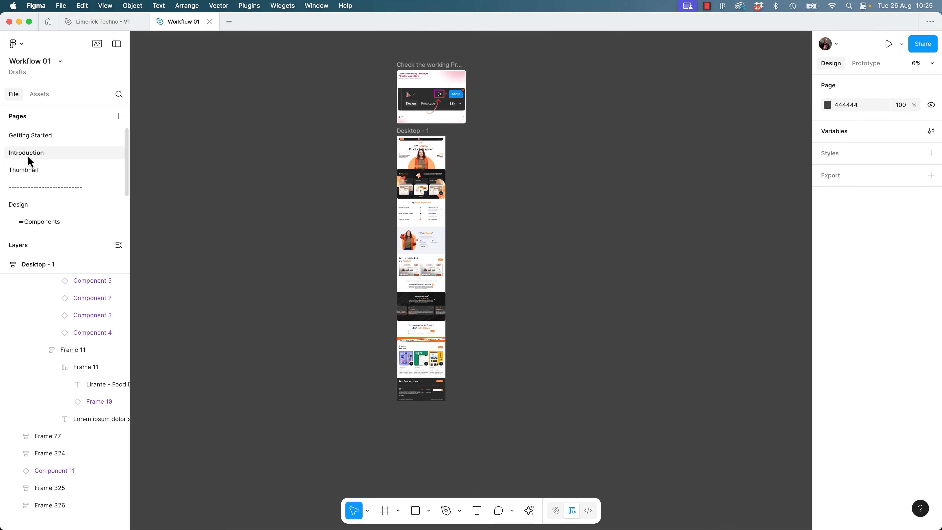
# Revisit the Introduction and Design pages, and add a new page in the Limerick Techno - V1 file.
pyautogui.click(27, 155)
pyautogui.click(30, 208)
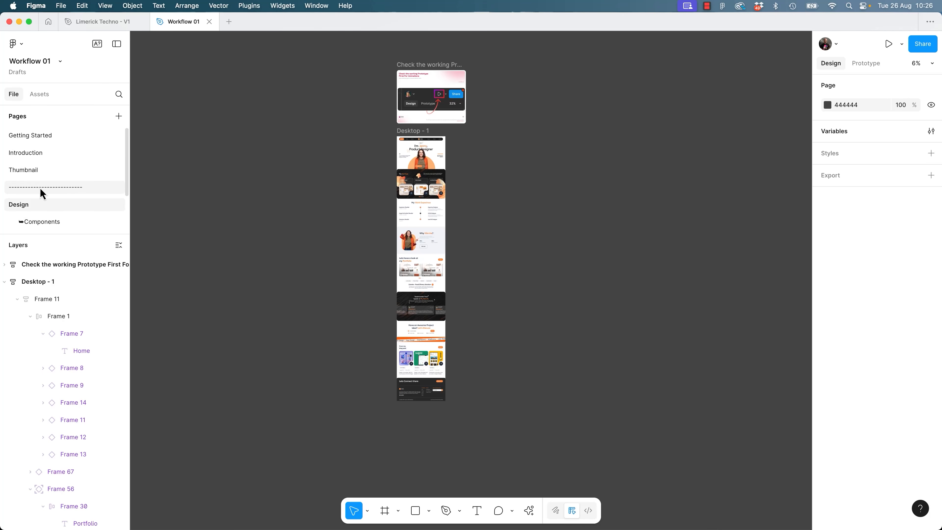
pyautogui.click(100, 24)
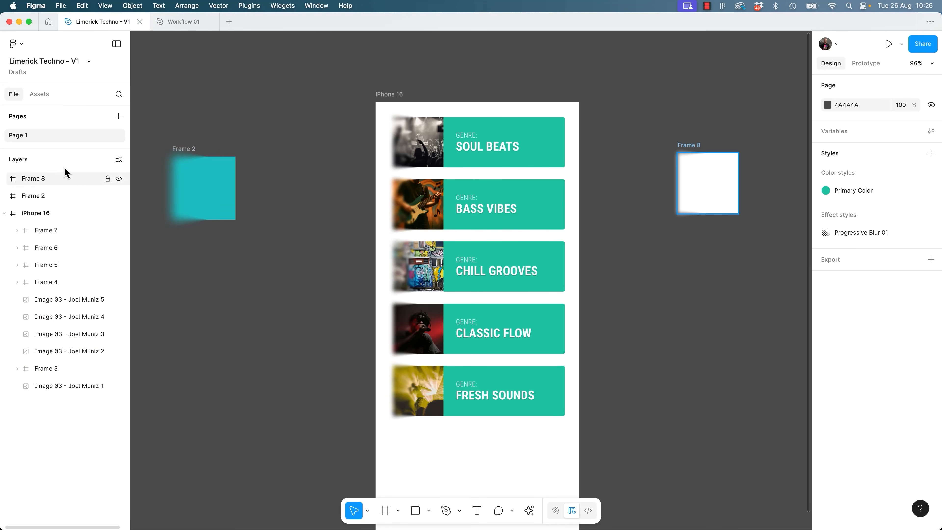
pyautogui.click(119, 116)
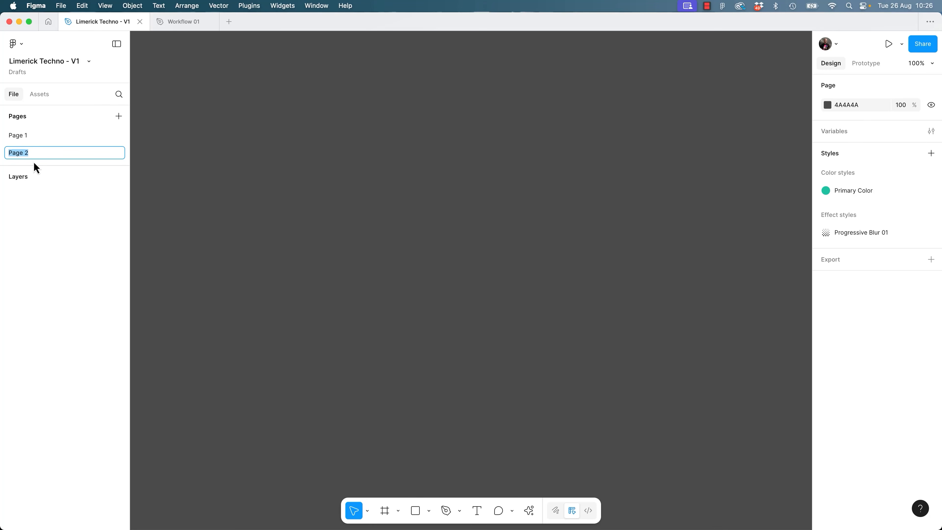
# Rename Page 1, which holds the iPhone 16 genre screen, as Hifi - Mobile.
pyautogui.doubleClick(24, 137)
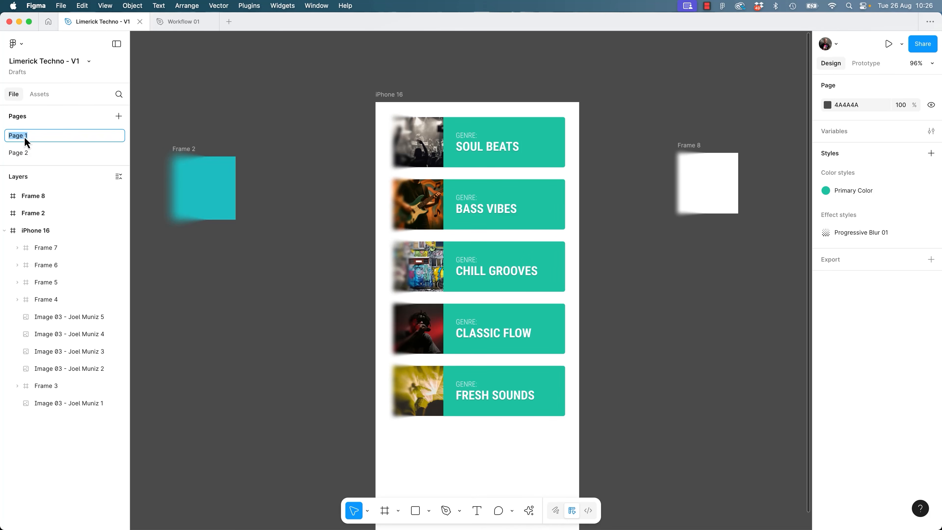
pyautogui.write('MI')
pyautogui.press('BackSpace')
pyautogui.press('BackSpace')
pyautogui.write('Hifi - Mobile')
# Rename Page 2 as Components and move it above the Hifi - Mobile page.
pyautogui.doubleClick(21, 152)
pyautogui.write('Components')
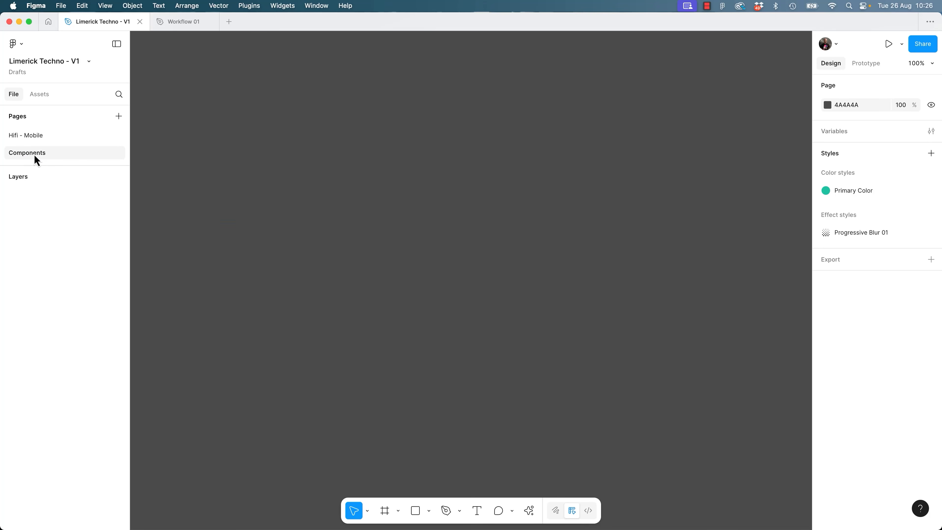
pyautogui.press('Return')
pyautogui.moveTo(34, 154)
pyautogui.mouseDown()
pyautogui.moveTo(33, 126)
pyautogui.moveTo(37, 139)
pyautogui.mouseUp()
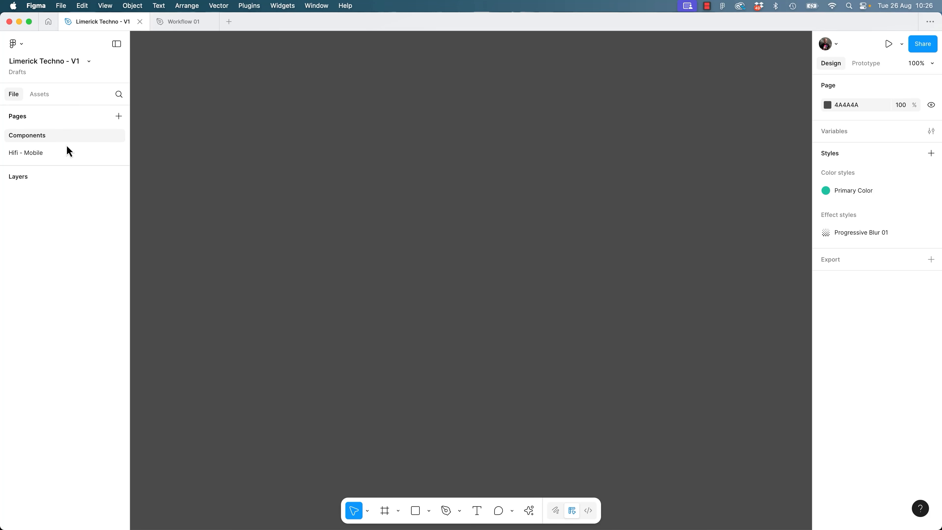
# Add a separator page named with a row of underscores between Components and Hifi - Mobile, and adjust its length.
pyautogui.click(115, 119)
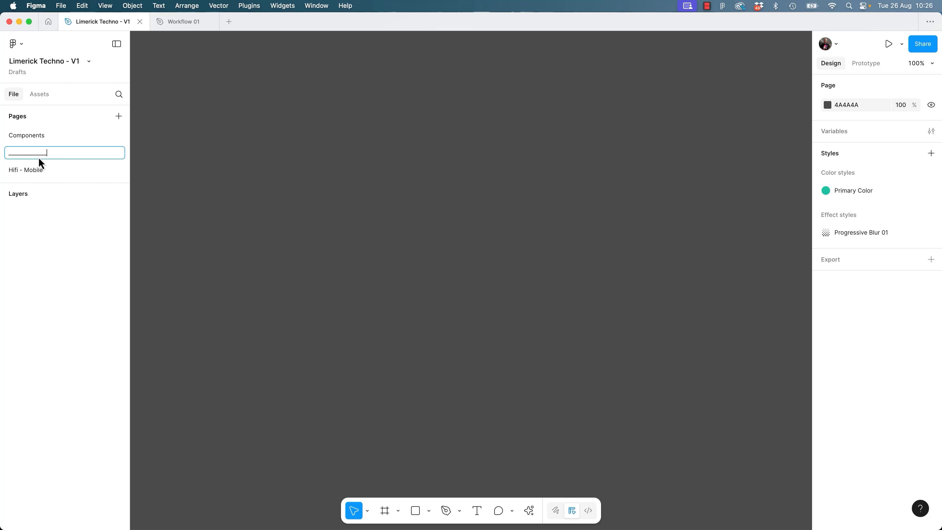
pyautogui.write('___')
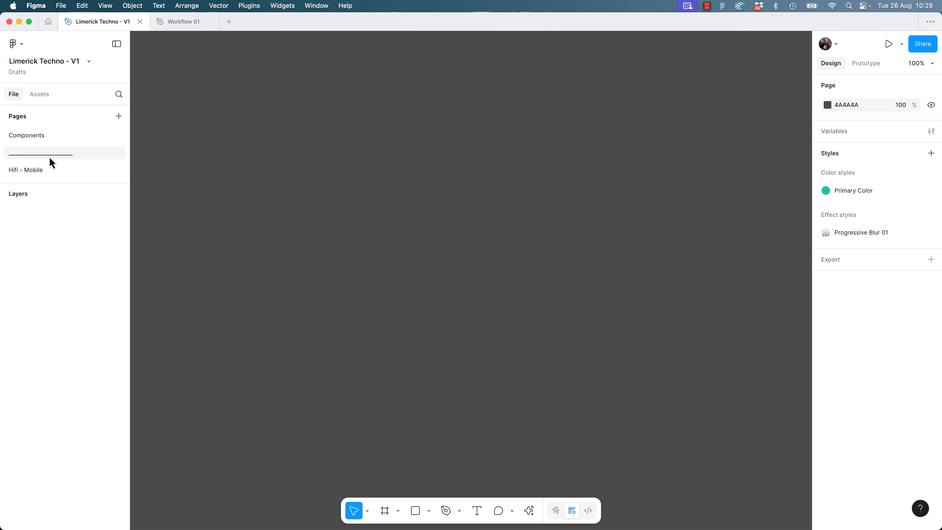
pyautogui.doubleClick(59, 158)
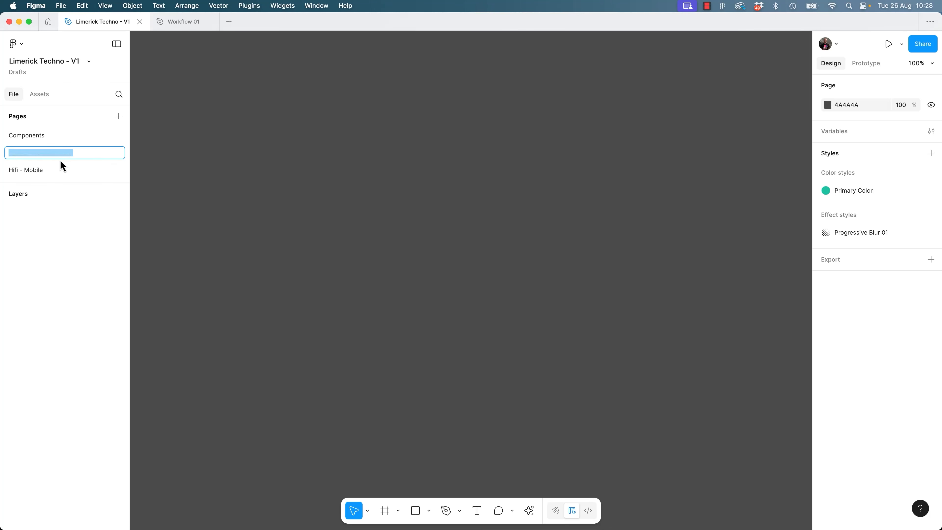
pyautogui.click(74, 154)
# Open the Components and Hifi - Mobile page names for editing, and search the emoji picker for mobile.
pyautogui.doubleClick(43, 135)
pyautogui.click(54, 140)
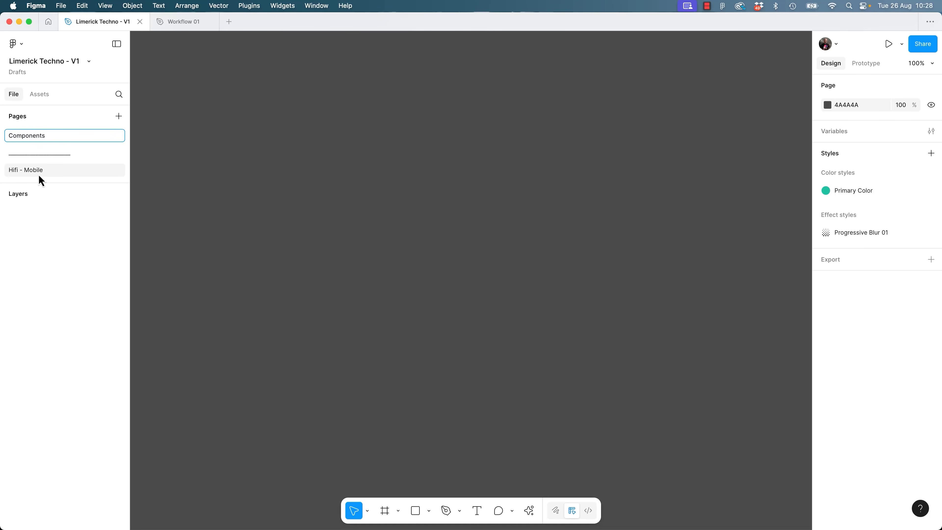
pyautogui.doubleClick(46, 173)
pyautogui.click(52, 172)
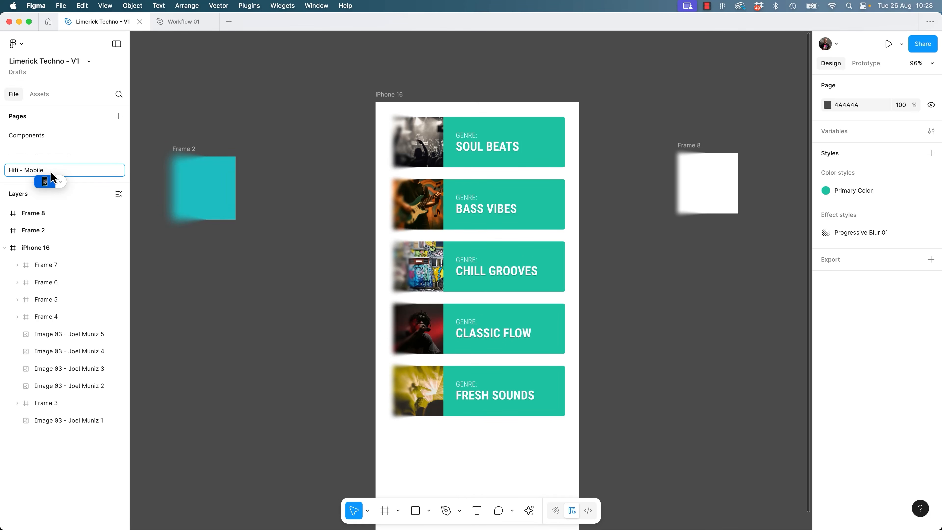
pyautogui.press('ctrl+super+space')
pyautogui.moveTo(415, 189); pyautogui.dragTo(161, 107)
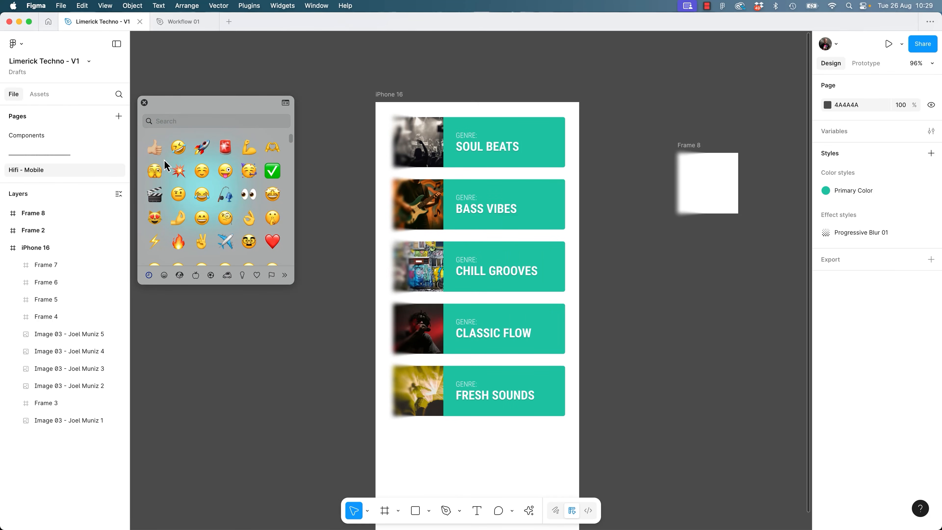
pyautogui.click(195, 121)
pyautogui.write('mobile')
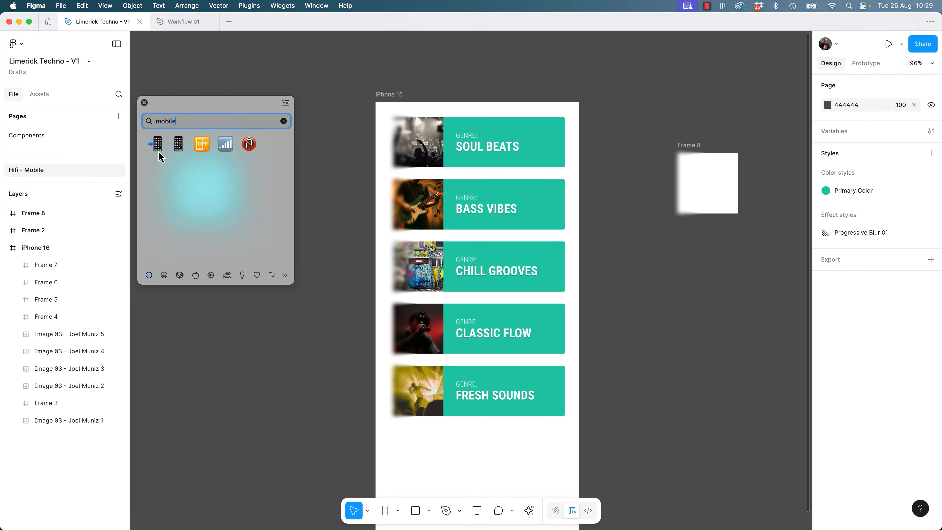
# Append the mobile phone emoji to the name of the divider page and dismiss the emoji picker.
pyautogui.click(180, 146)
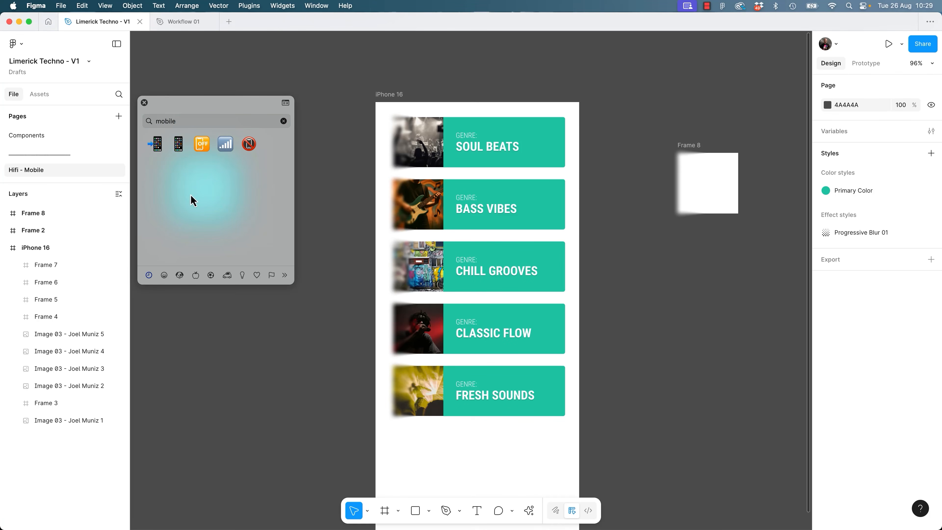
pyautogui.click(78, 156)
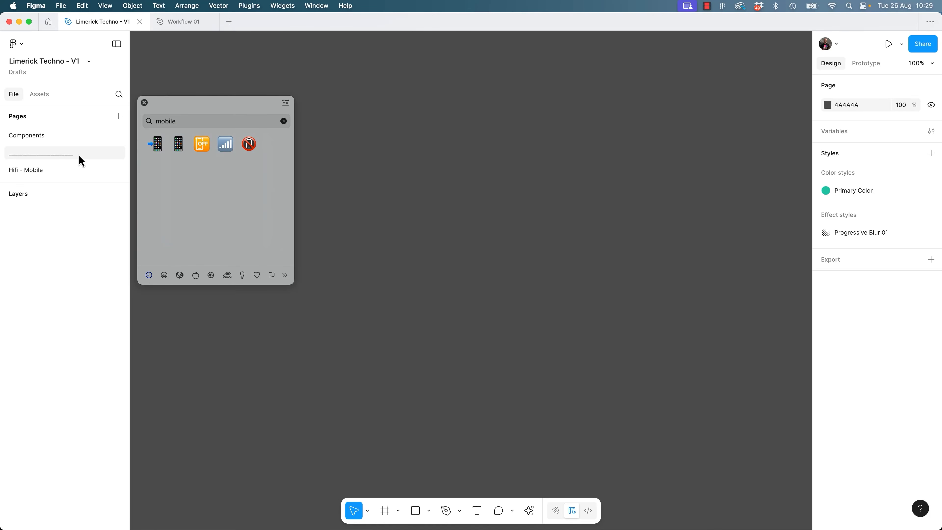
pyautogui.doubleClick(74, 155)
pyautogui.click(71, 152)
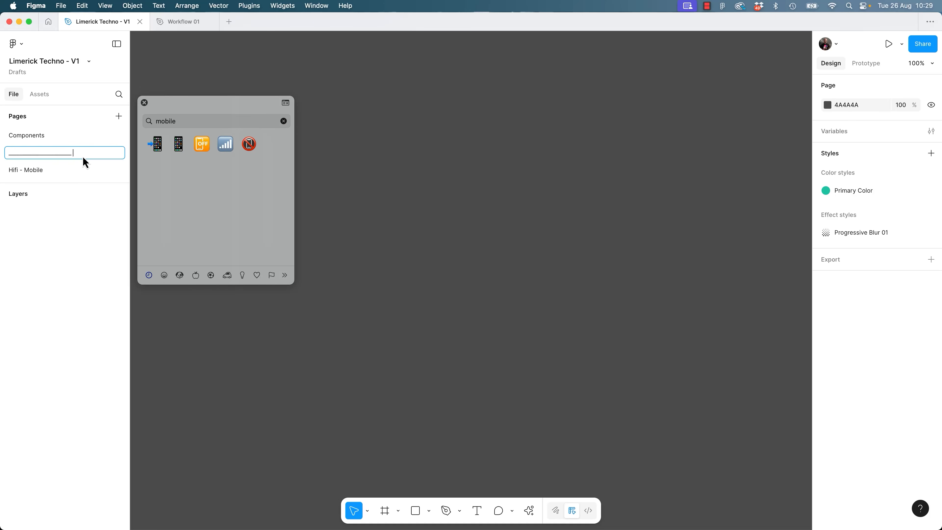
pyautogui.click(178, 144)
pyautogui.press('BackSpace')
pyautogui.click(144, 103)
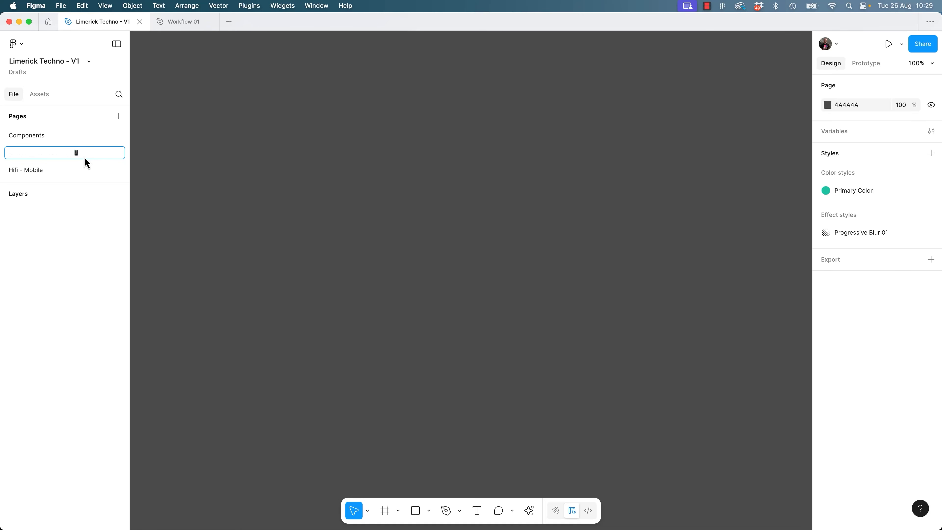
pyautogui.press('Return')
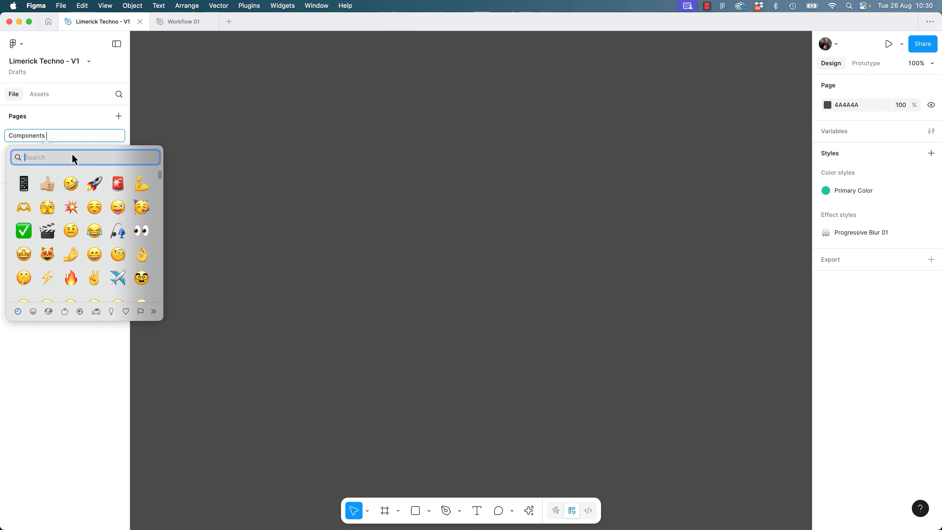
# Find the puzzle piece emoji with the search "puzz" and append it to the Components page name.
pyautogui.write('puzz')
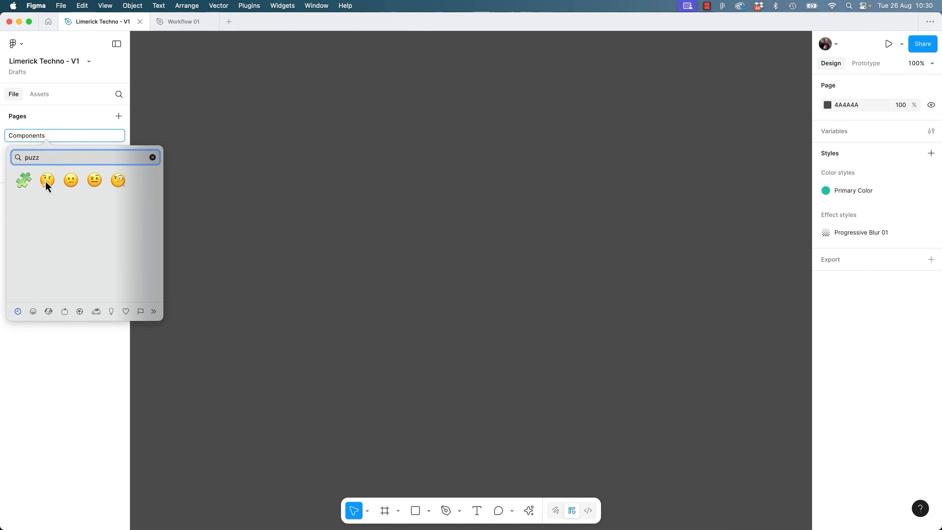
pyautogui.click(23, 181)
pyautogui.click(183, 256)
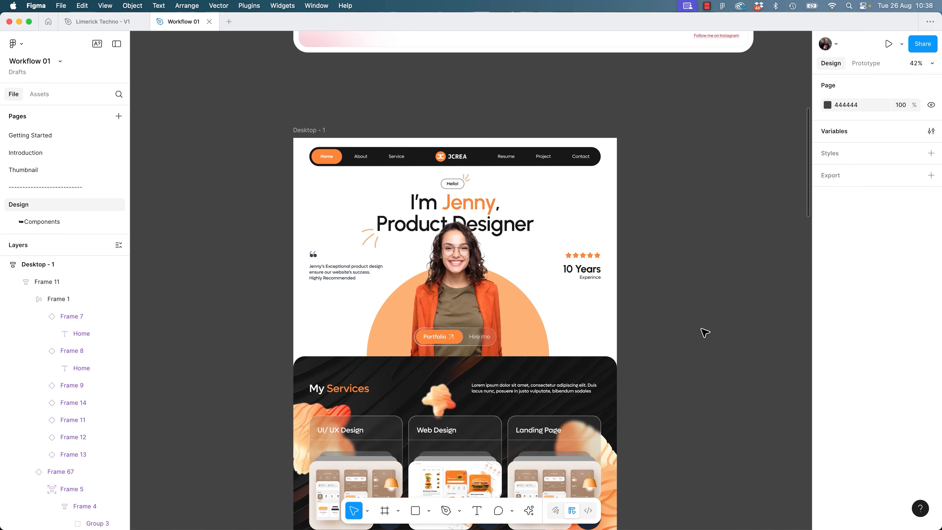
# Toggle the interface off and on around the Desktop - 1 design, briefly selecting its hero section while the panels are hidden.
pyautogui.press('super+backslash')
pyautogui.press('Escape')
pyautogui.press('super+backslash')
pyautogui.press('super+backslash')
pyautogui.press('super+backslash')
pyautogui.press('super+backslash')
pyautogui.click(404, 296)
pyautogui.moveTo(403, 283); pyautogui.dragTo(470, 275)
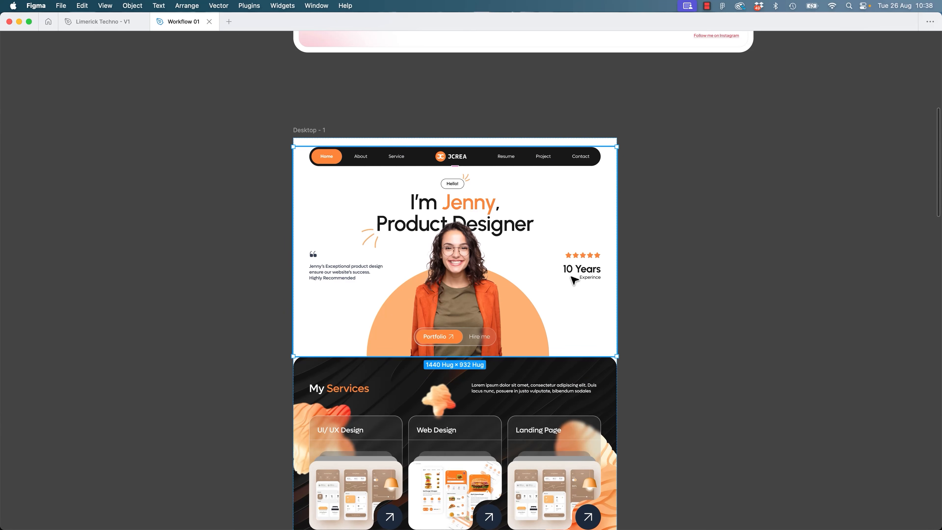
pyautogui.click(690, 273)
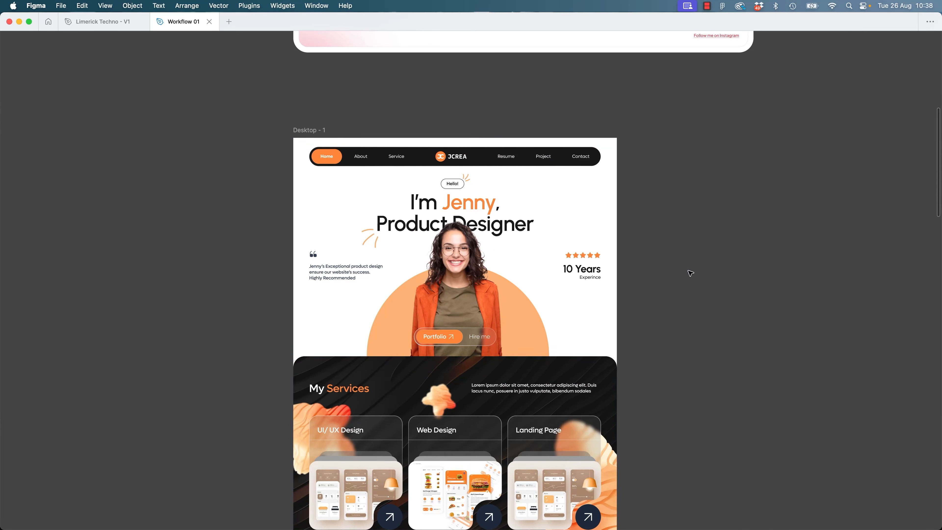
pyautogui.press('super+backslash')
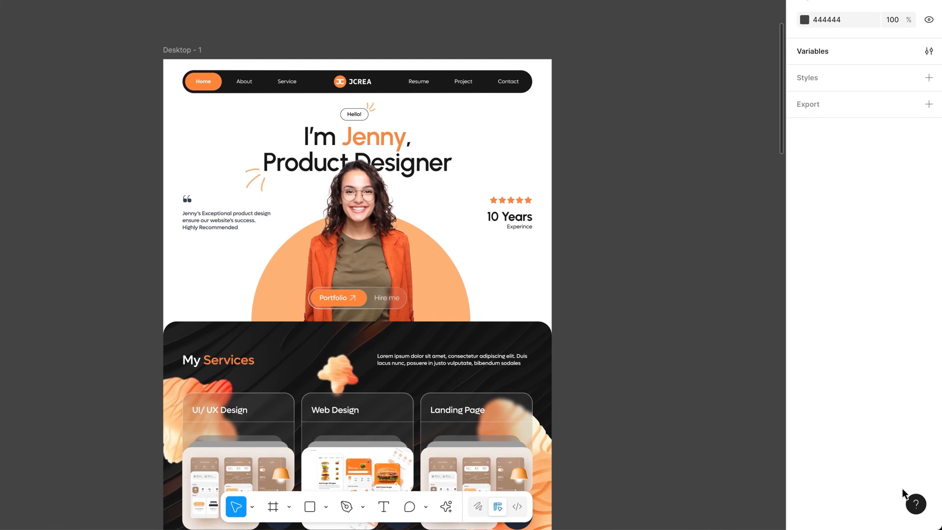
# Review the keyboard shortcuts reference across the Essential, Tools, View, Zoom, Text and Shape categories, and close it.
pyautogui.click(916, 506)
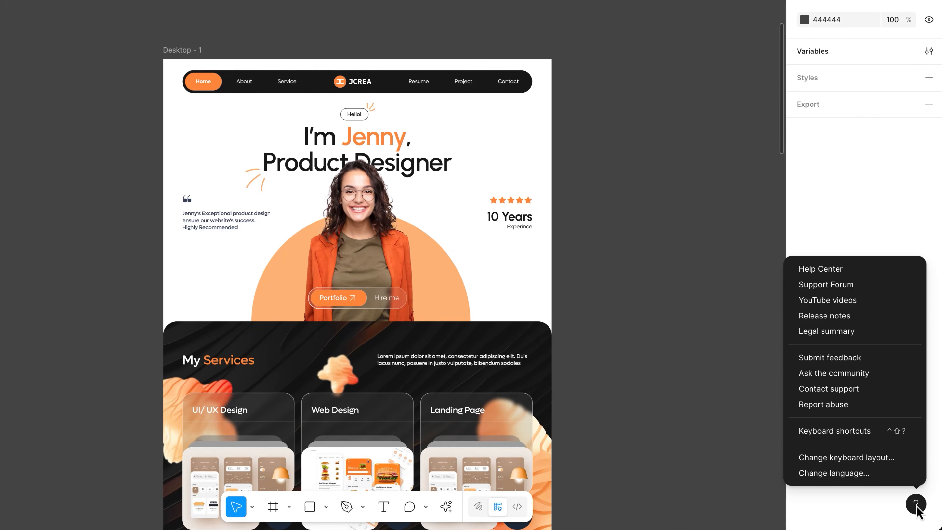
pyautogui.click(843, 434)
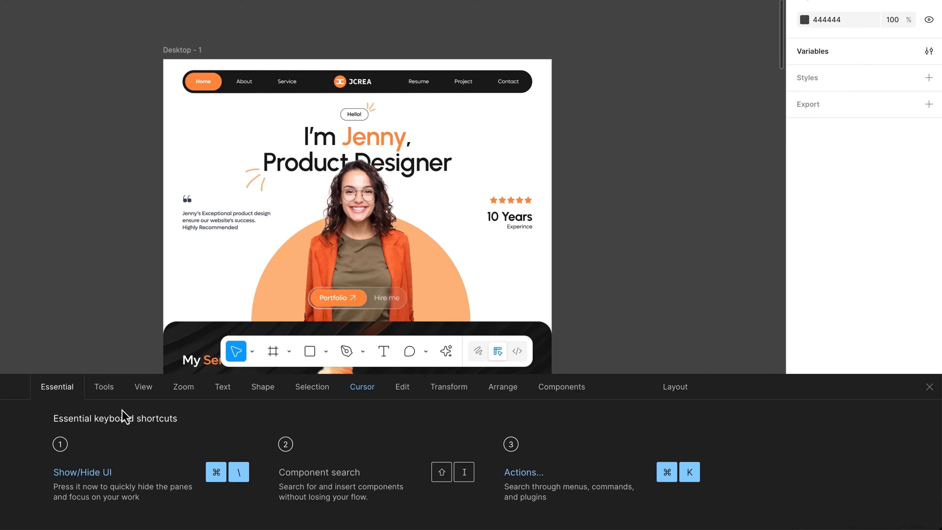
pyautogui.click(105, 396)
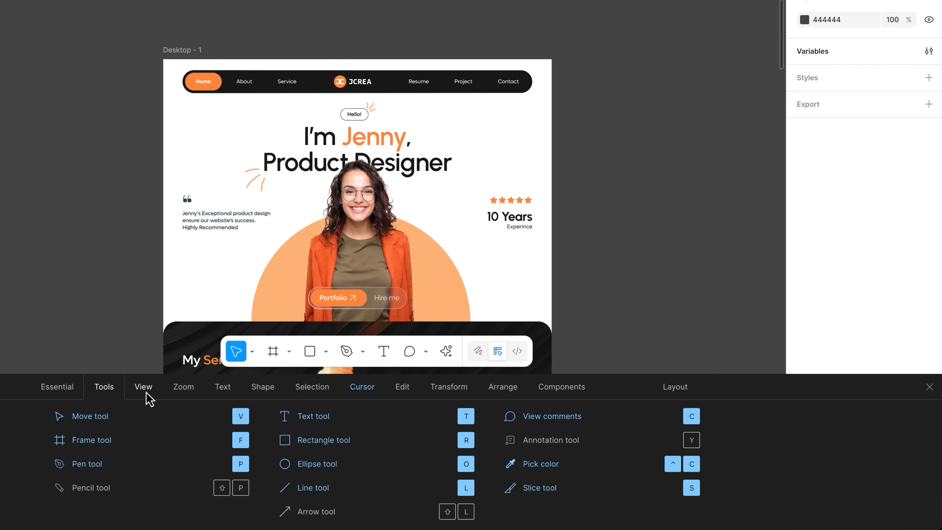
pyautogui.click(144, 397)
pyautogui.click(188, 397)
pyautogui.click(225, 396)
pyautogui.click(262, 395)
pyautogui.click(225, 399)
pyautogui.click(180, 395)
pyautogui.click(142, 397)
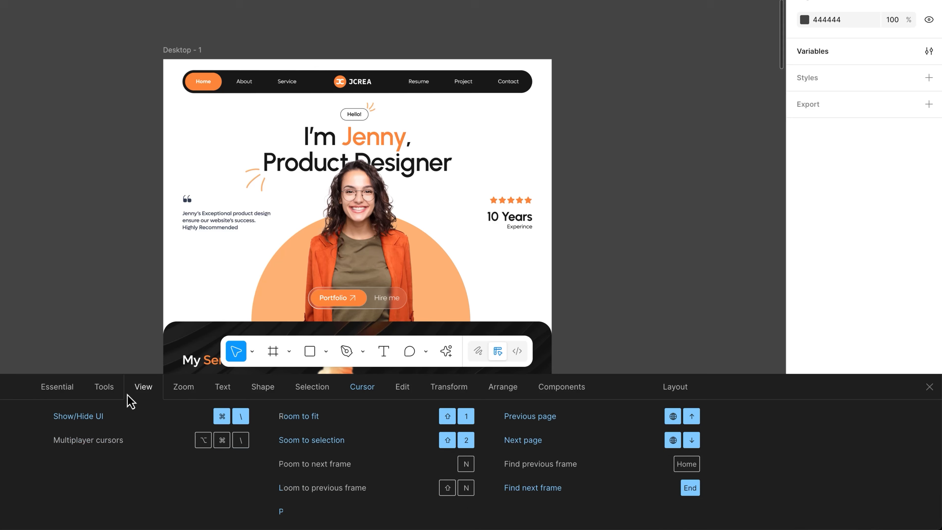
pyautogui.click(98, 394)
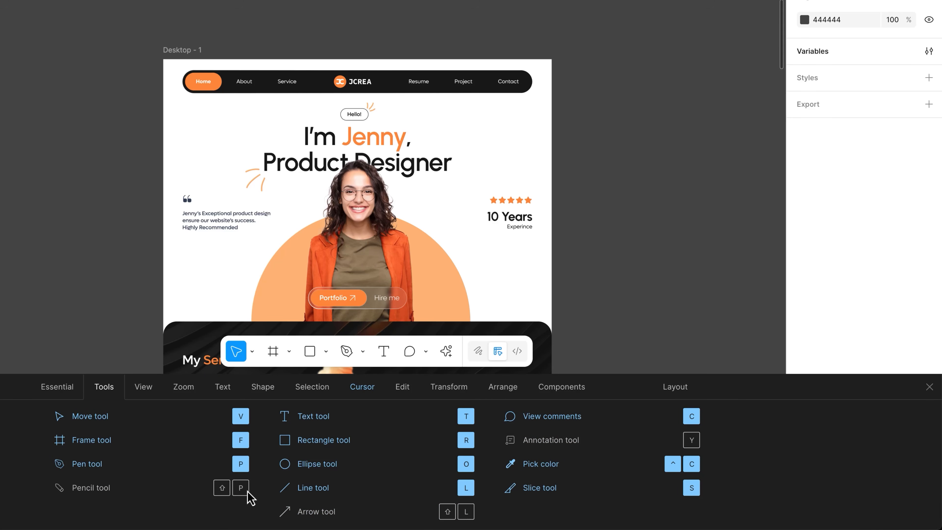
pyautogui.click(70, 395)
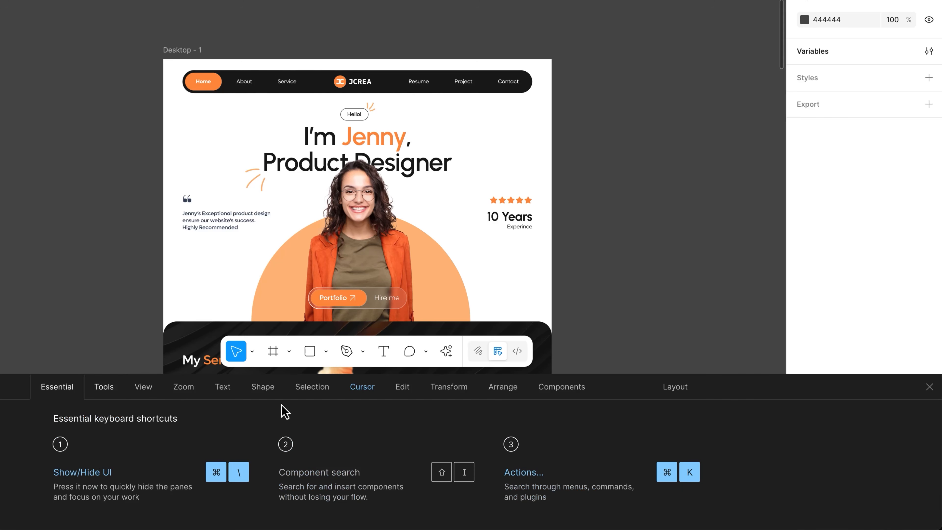
pyautogui.click(930, 388)
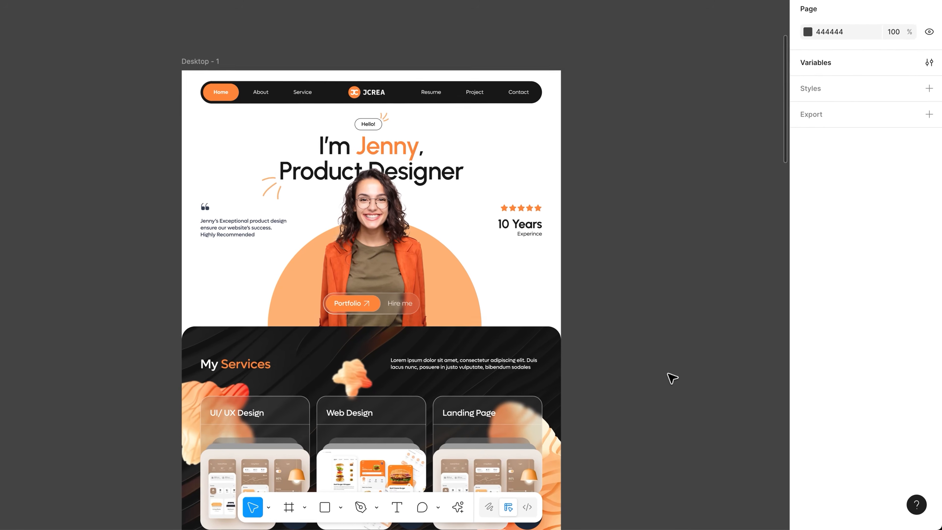
# Hide the interface panels to leave only the canvas around the Desktop - 1 hero section.
pyautogui.press('super+backslash')
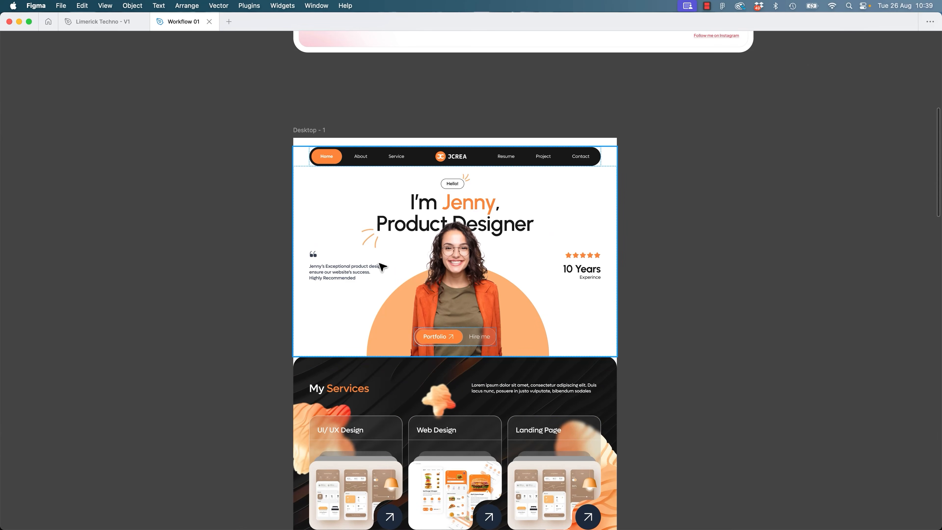
pyautogui.scroll(5, 419, 285)
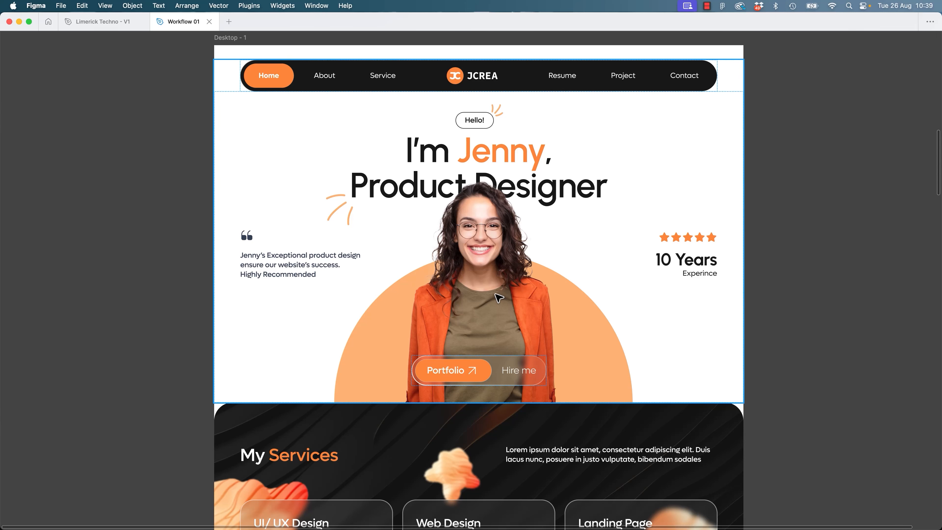
pyautogui.moveTo(508, 217); pyautogui.dragTo(535, 335)
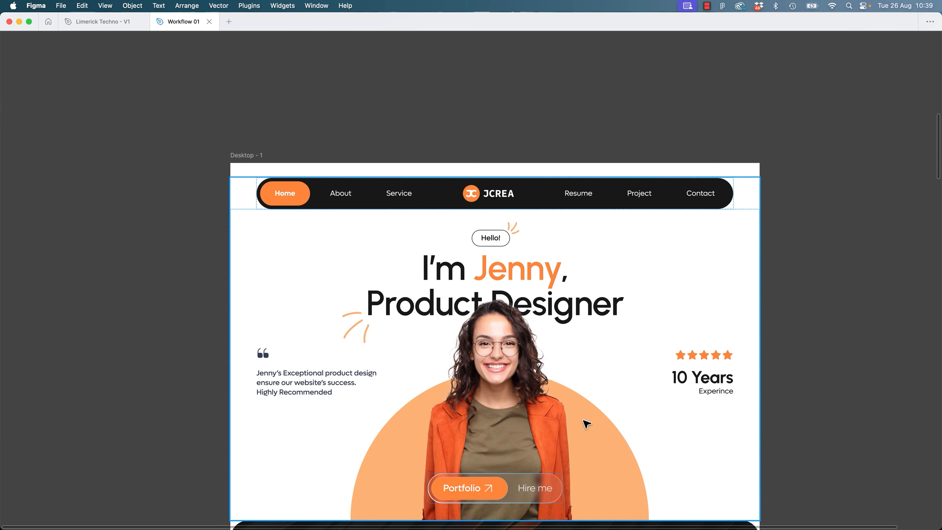
pyautogui.press('super+backslash')
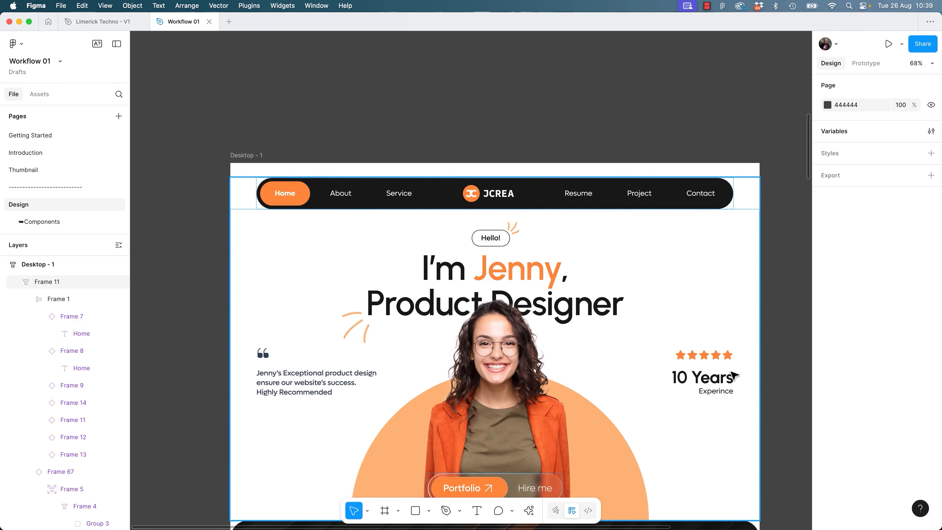
pyautogui.press('super+backslash')
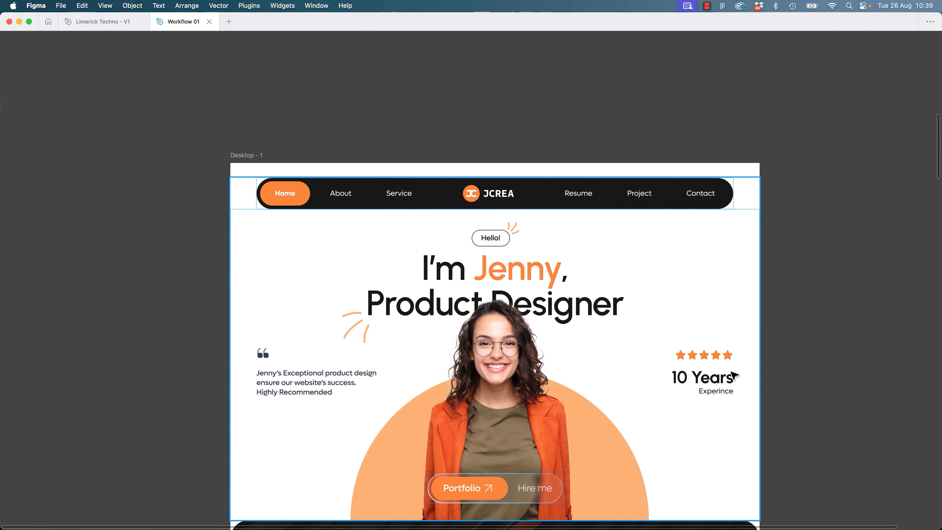
pyautogui.scroll(-1, 645, 322)
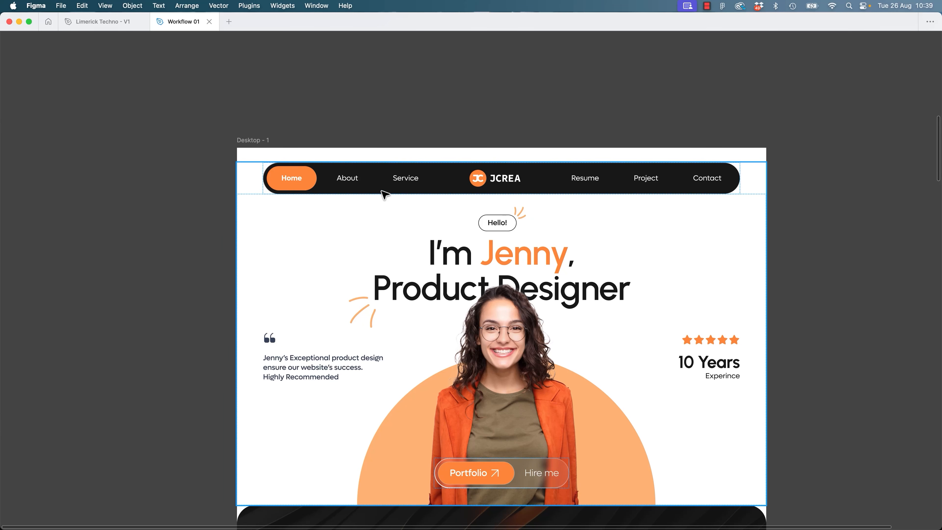
# Convert the large hero heading of Desktop - 1 to uppercase using the Actions search.
pyautogui.click(467, 251)
pyautogui.press('Escape')
pyautogui.press('Escape')
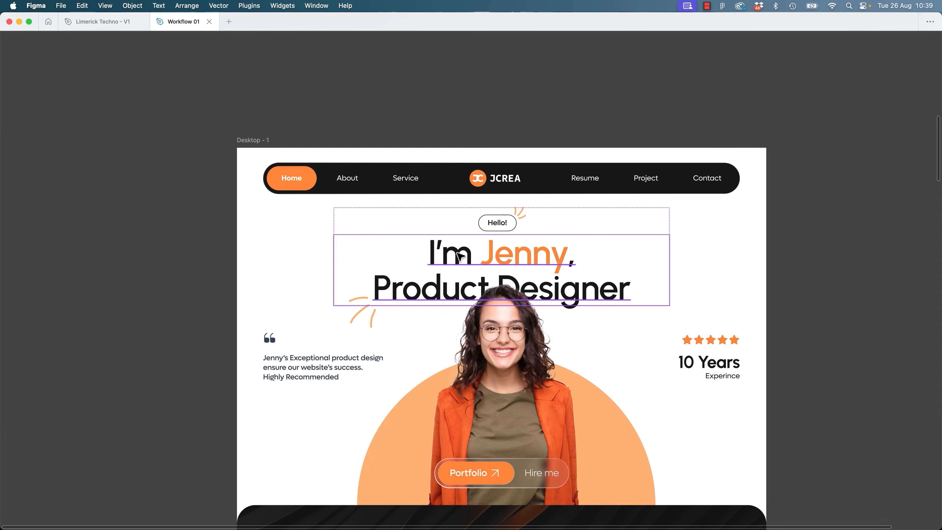
pyautogui.press('super+k')
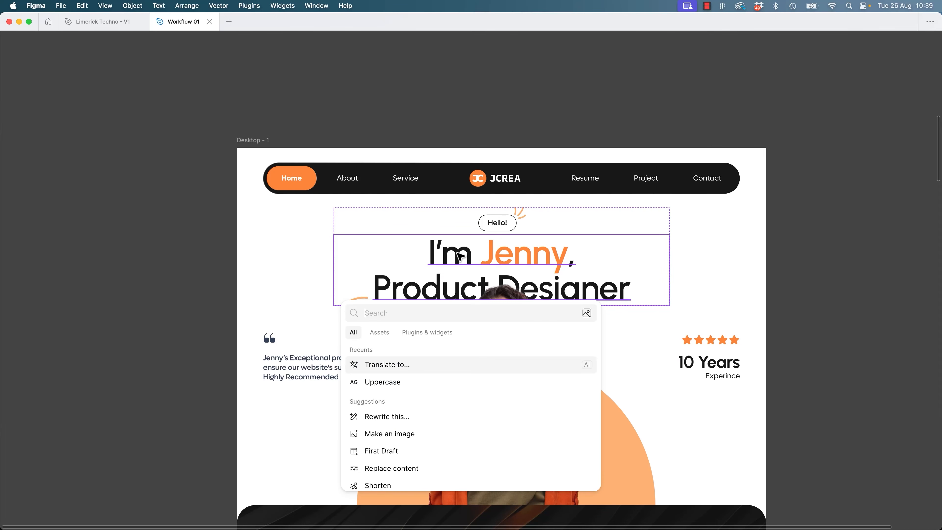
pyautogui.write('upp')
pyautogui.press('Return')
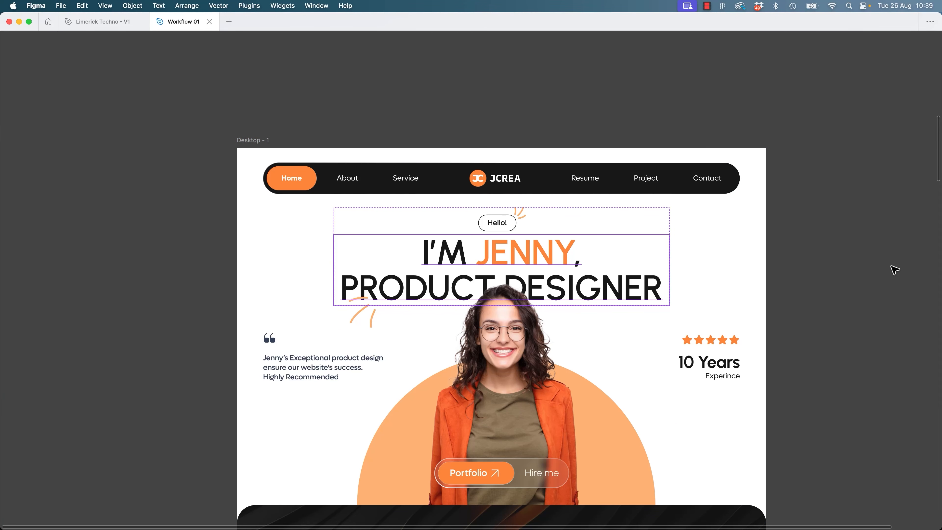
pyautogui.click(889, 283)
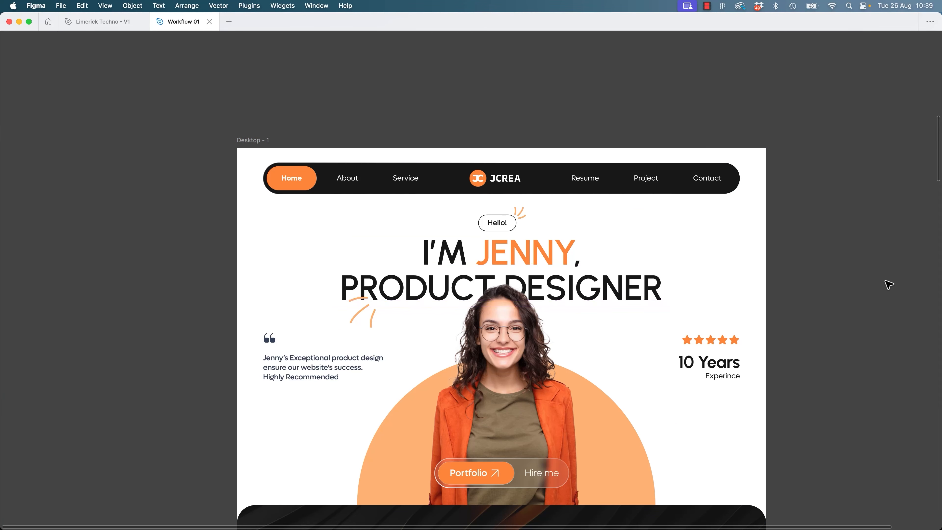
# Try rotating the navigation bar 90° left using the Actions search, and undo the rotation.
pyautogui.click(539, 188)
pyautogui.click(539, 187)
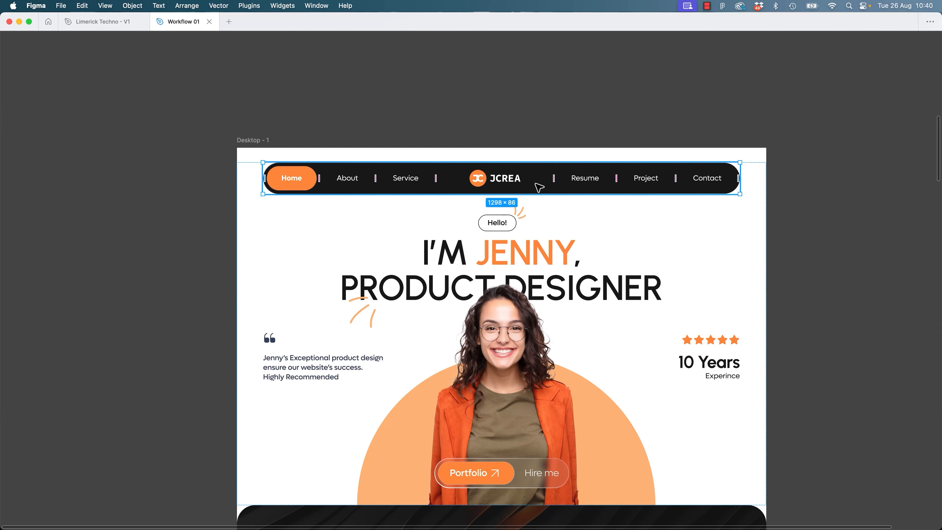
pyautogui.press('super+k')
pyautogui.write('rota')
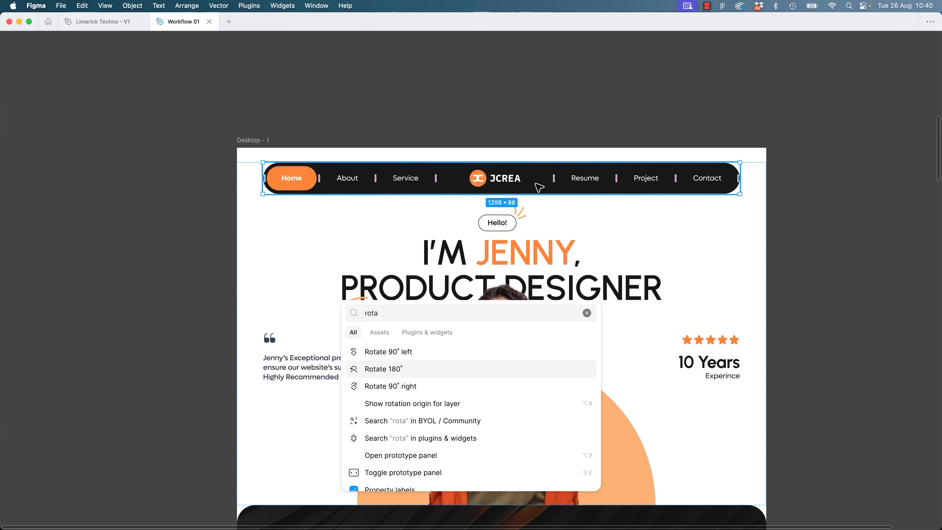
pyautogui.press('Up')
pyautogui.press('Return')
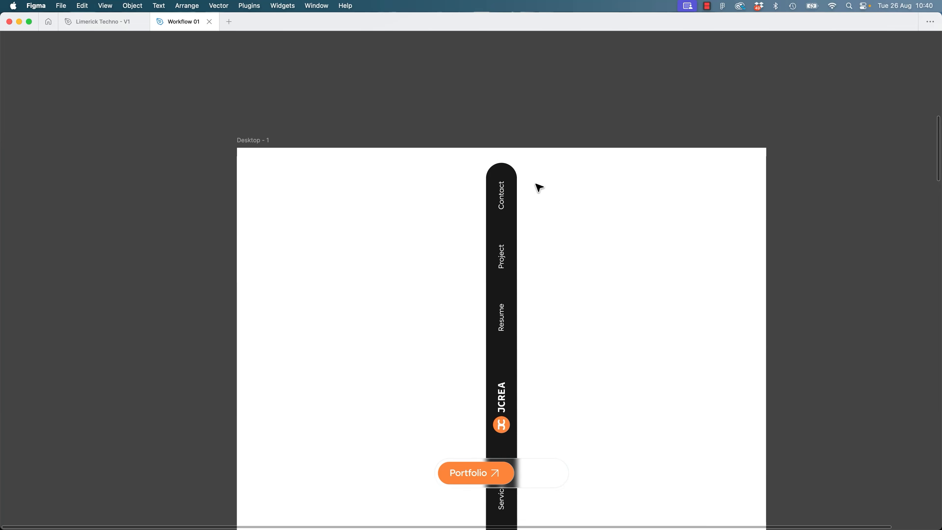
pyautogui.press('super+z')
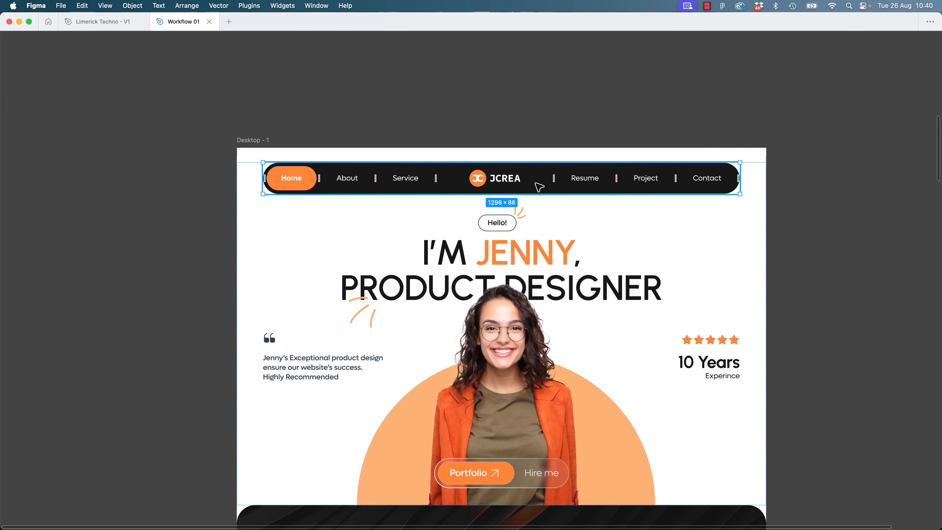
# Translate the hero heading into Portuguese (Brazil) using the Translate to... action.
pyautogui.click(642, 213)
pyautogui.press('super+k')
pyautogui.write('tra')
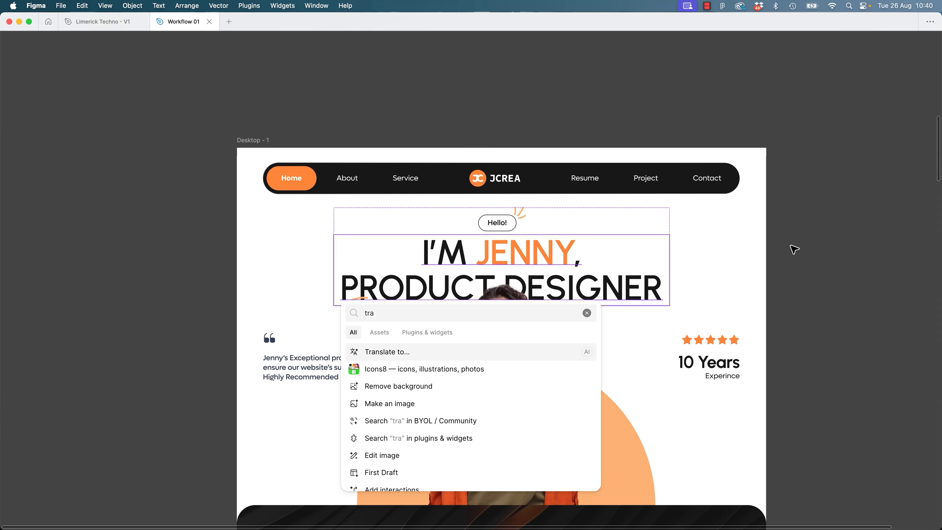
pyautogui.press('Return')
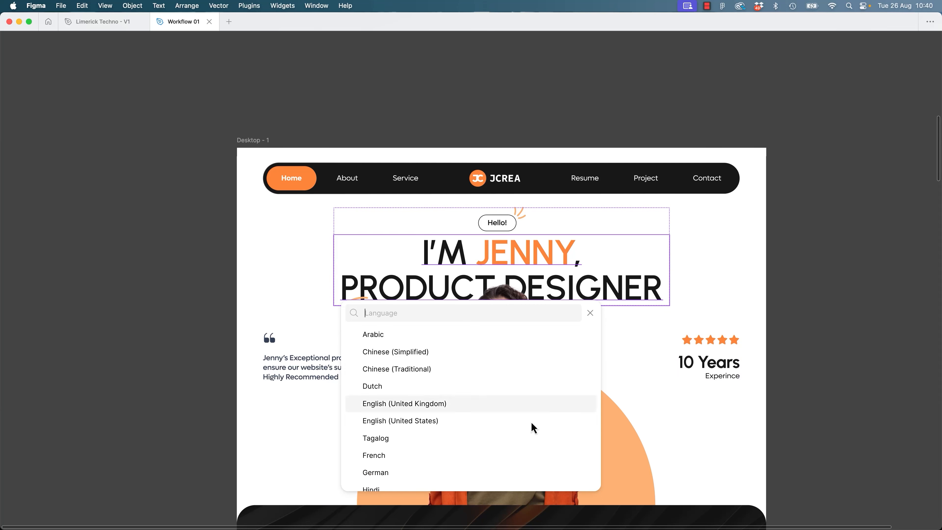
pyautogui.scroll(-5, 424, 404)
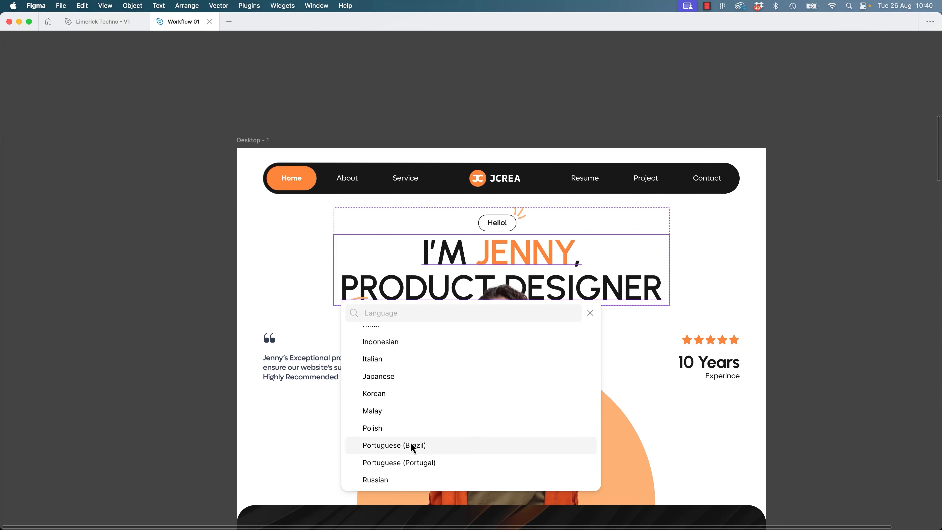
pyautogui.click(411, 448)
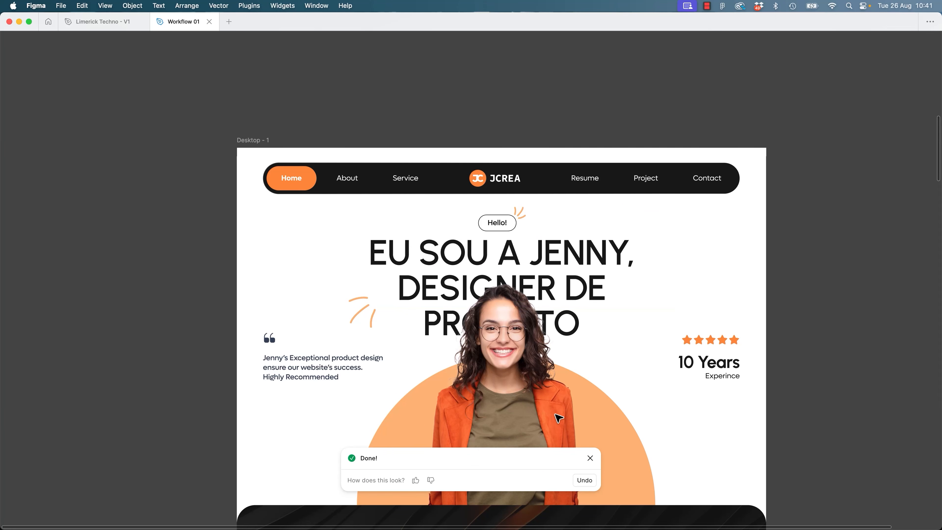
# Undo the hero heading's Portuguese translation, dismissing its notice, and bring back the hidden interface panels.
pyautogui.press('super+z')
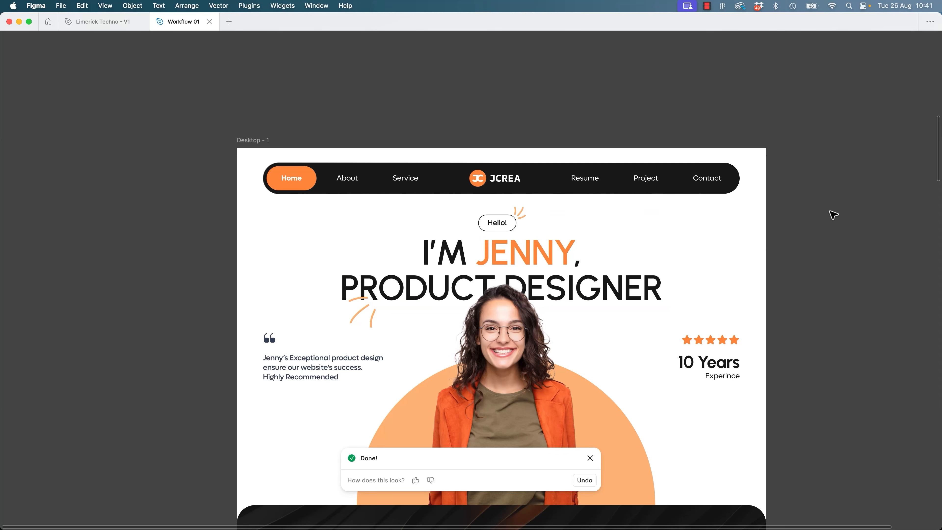
pyautogui.click(589, 460)
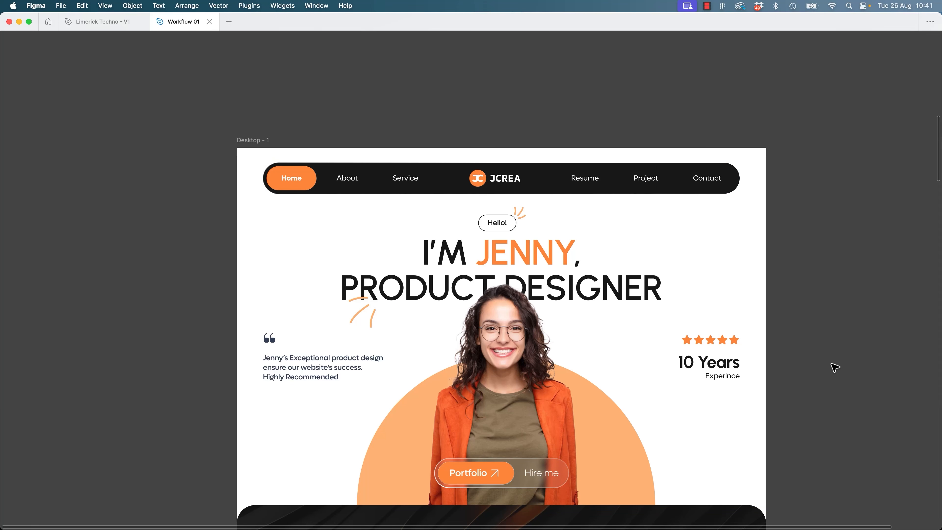
pyautogui.press('super+backslash')
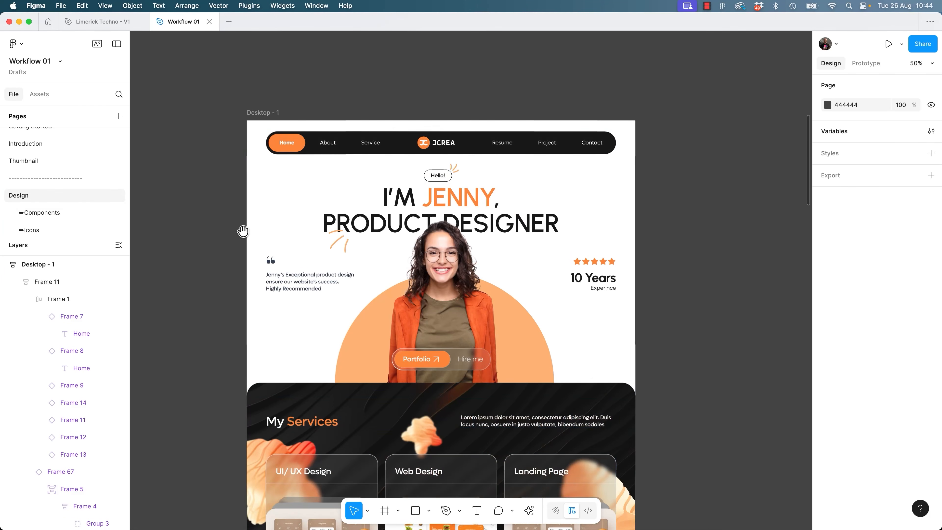
# Jump from the Home button instance in the Desktop - 1 navigation bar to its main component, return to the instance, and deselect it.
pyautogui.scroll(5, 270, 277)
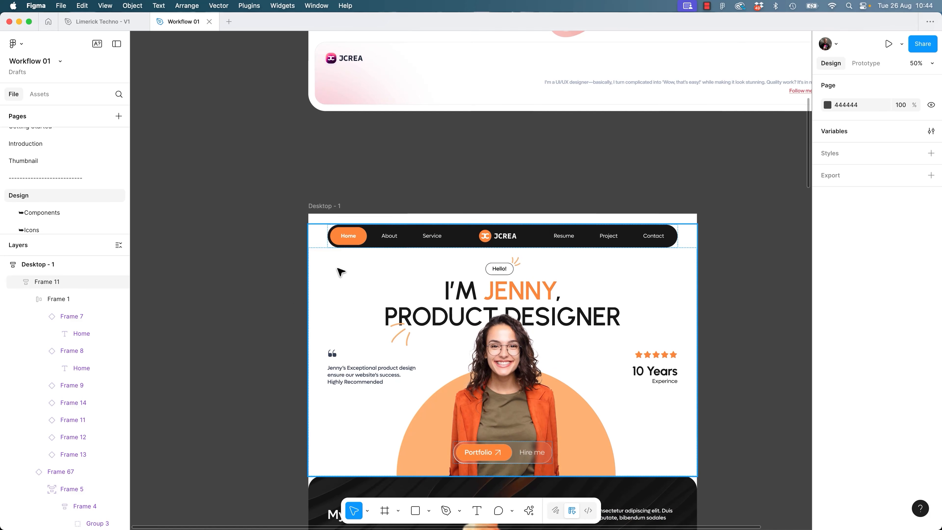
pyautogui.click(362, 237)
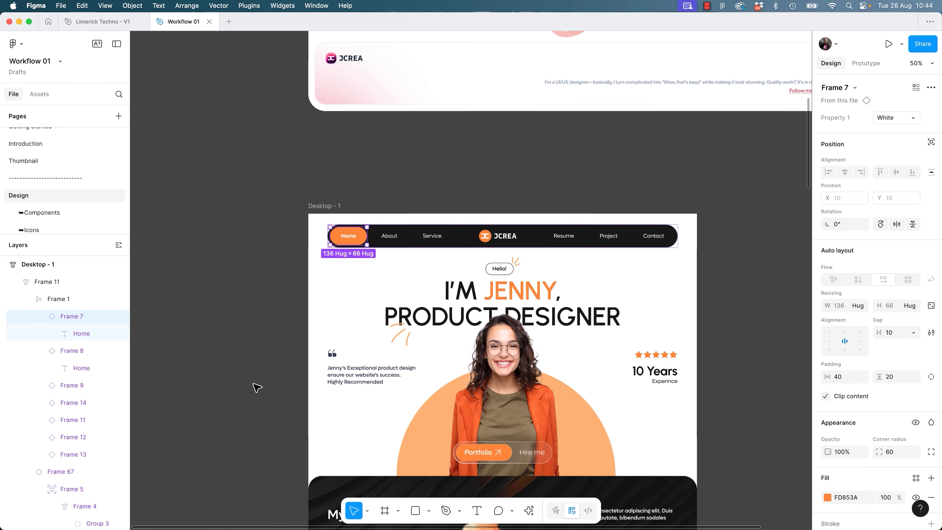
pyautogui.press('ctrl+alt+super+k')
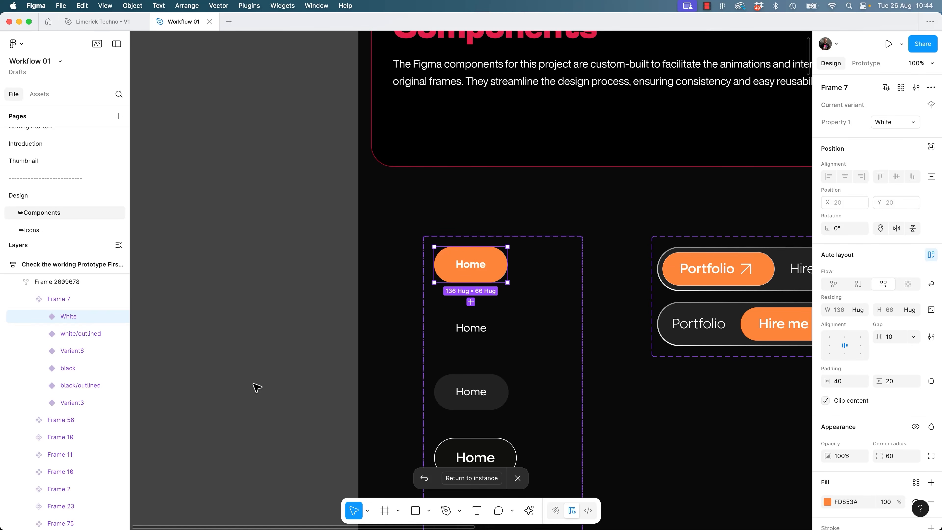
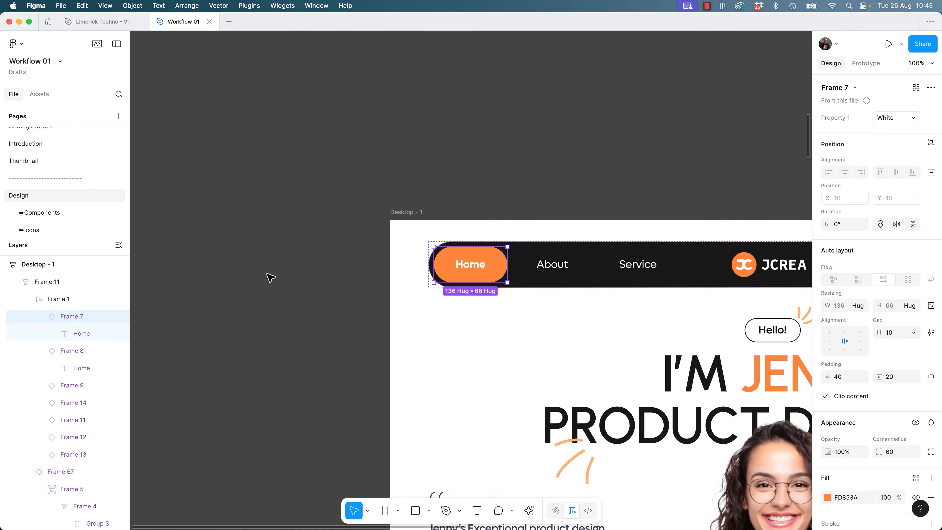
pyautogui.click(272, 278)
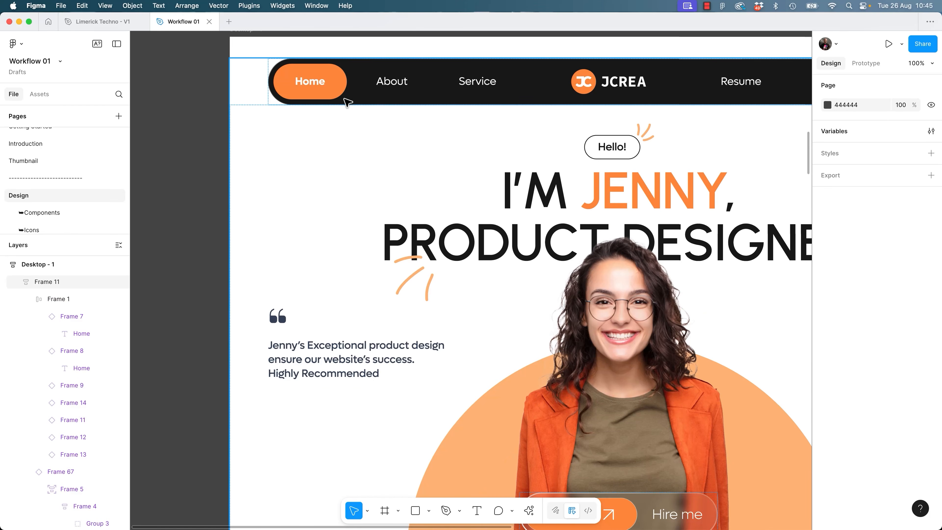
# Go to the main component of the UI/ UX Design card in the My Services section.
pyautogui.scroll(-5, 348, 102)
pyautogui.click(626, 328)
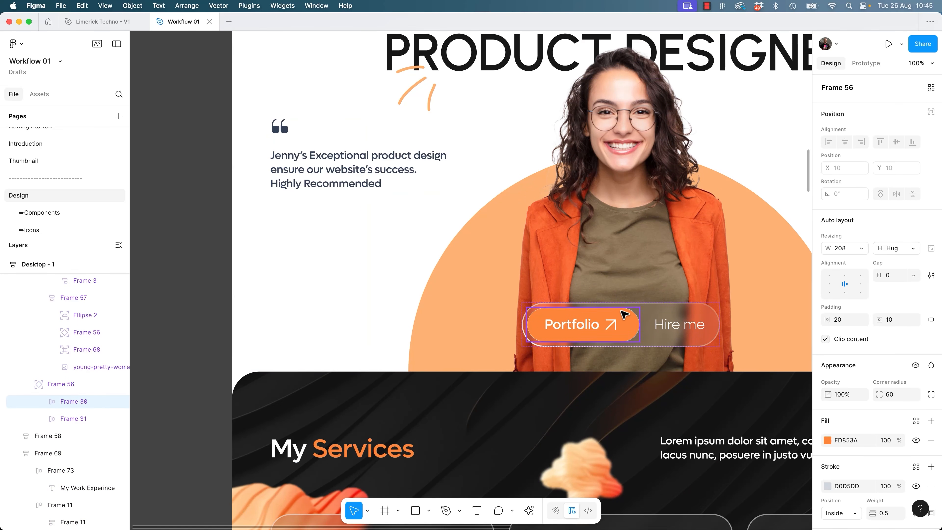
pyautogui.click(397, 451)
pyautogui.moveTo(560, 428); pyautogui.dragTo(578, 161)
pyautogui.click(433, 385)
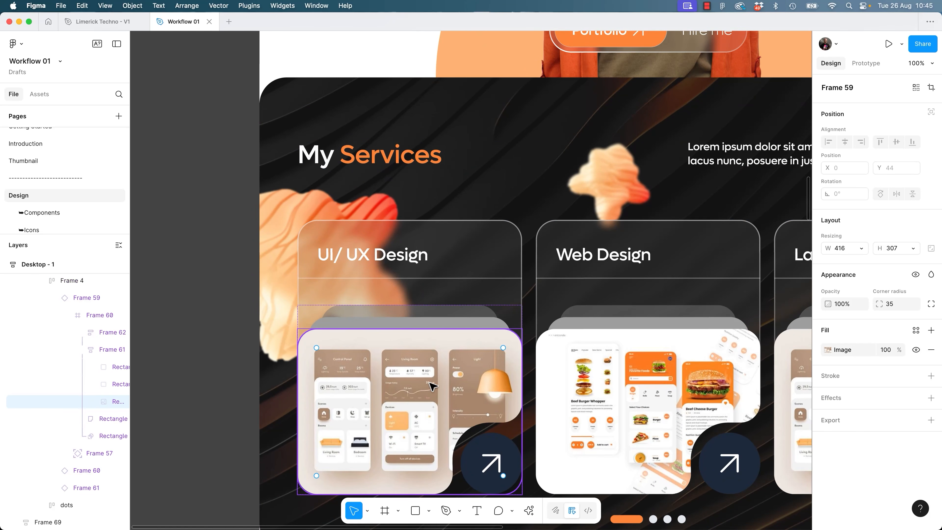
pyautogui.click(78, 303)
pyautogui.press('ctrl+alt+super+k')
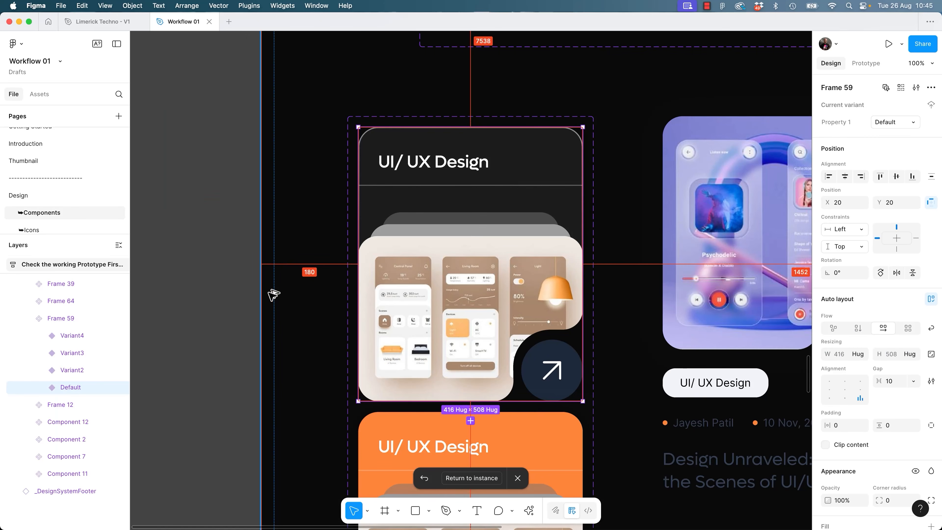
# Switch back and forth between the UI/ UX Design card instance and its main component, ending deselected on the Design page.
pyautogui.press('ctrl+alt+super+k')
pyautogui.press('ctrl+alt+super+k')
pyautogui.press('ctrl+alt+super+k')
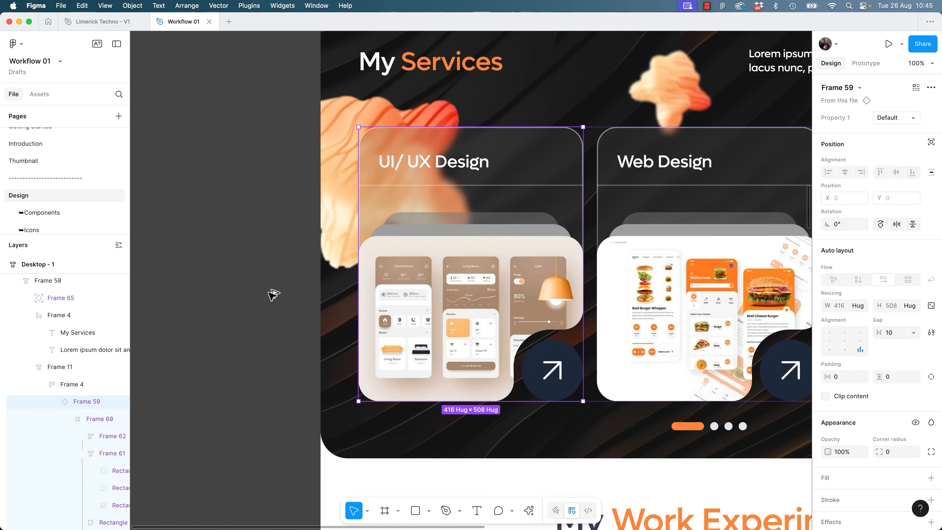
pyautogui.press('ctrl+alt+super+k')
pyautogui.press('ctrl+alt+super+k')
pyautogui.click(297, 211)
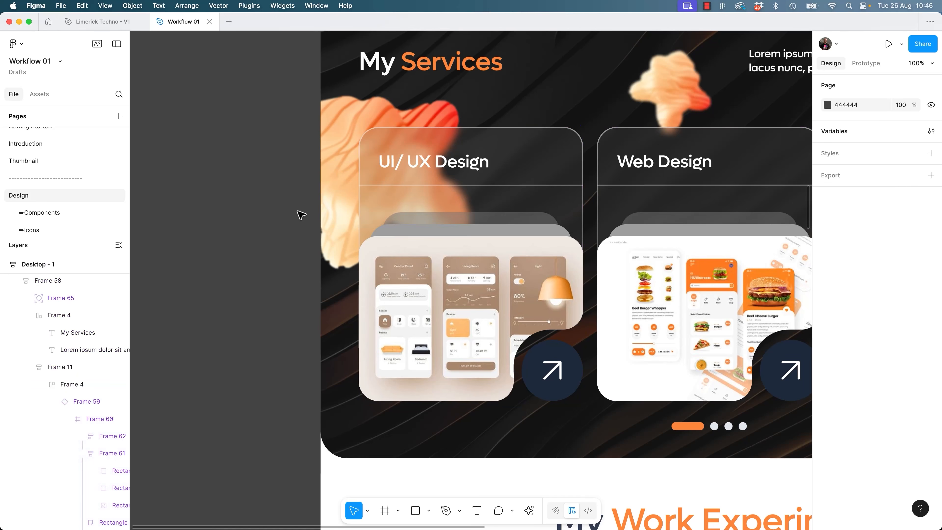
# Switch to the Limerick Techno - V1 file and copy its Progressive Blur 01 effect style.
pyautogui.click(99, 23)
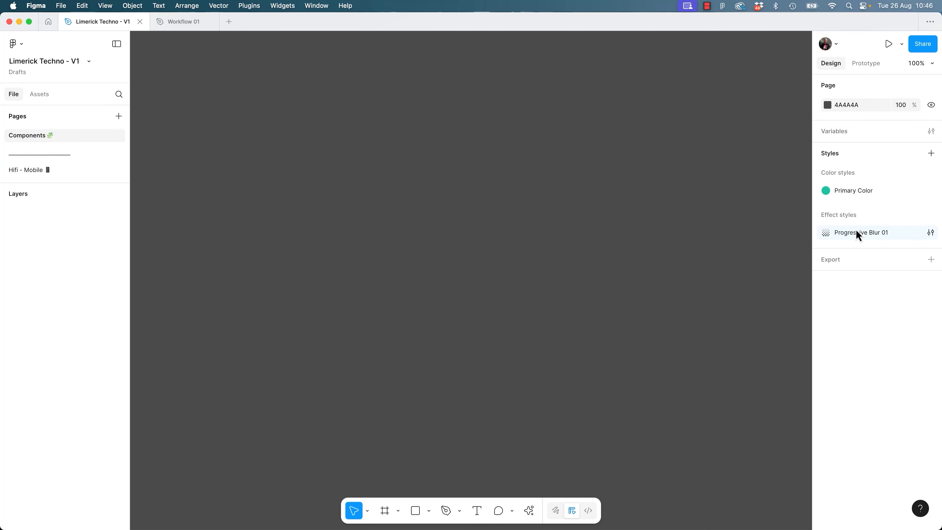
pyautogui.rightClick(849, 235)
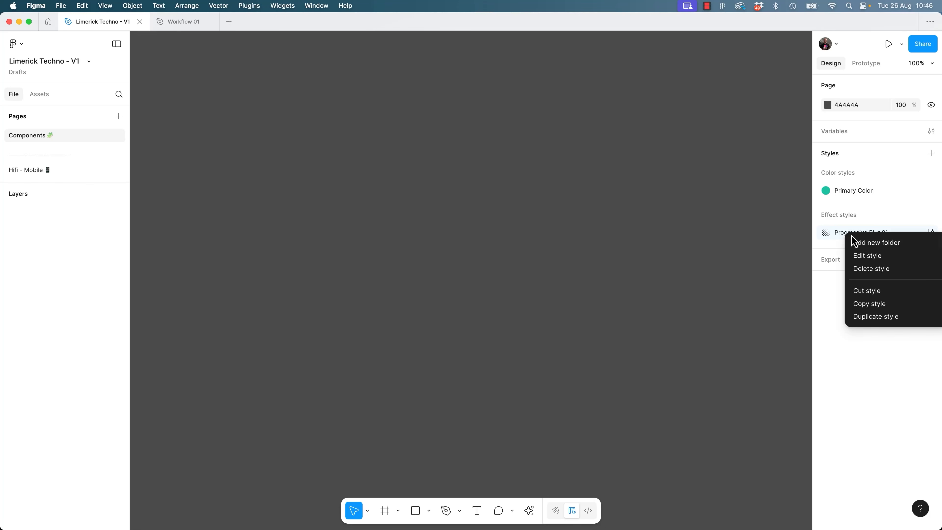
pyautogui.click(869, 304)
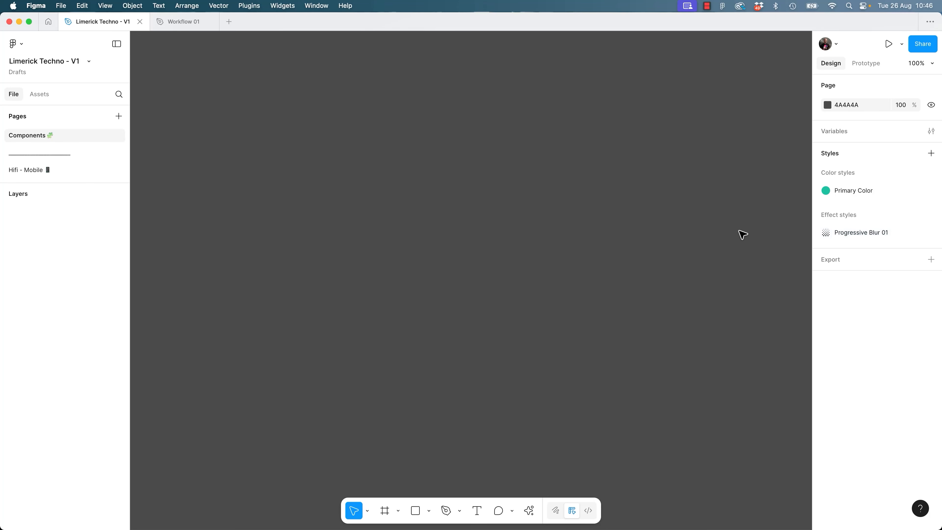
# Create a new drop shadow effect style named Drop Shadow.
pyautogui.click(932, 216)
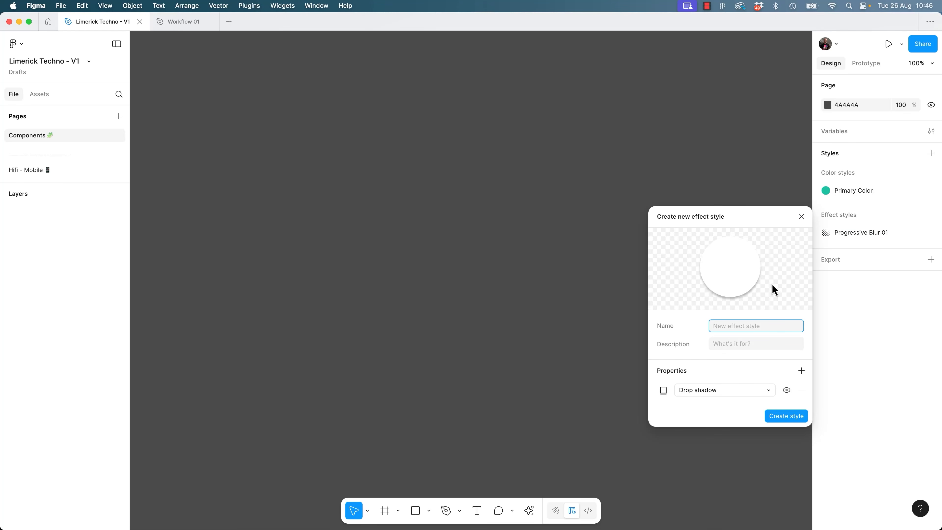
pyautogui.click(792, 413)
# Copy the Progressive Blur 01 and Drop Shadow effect styles together and paste them into the Workflow 01 file.
pyautogui.click(859, 231)
pyautogui.click(858, 249)
pyautogui.click(874, 233)
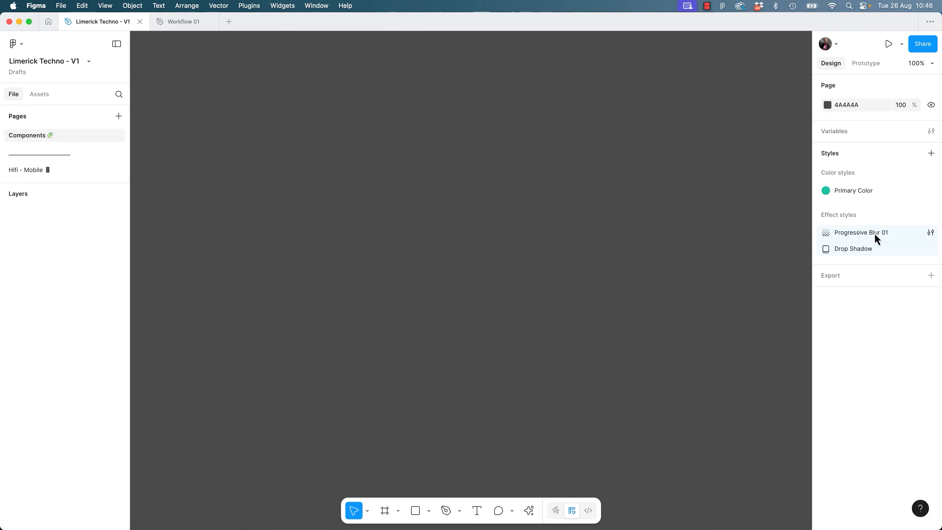
pyautogui.click(864, 251)
pyautogui.rightClick(864, 250)
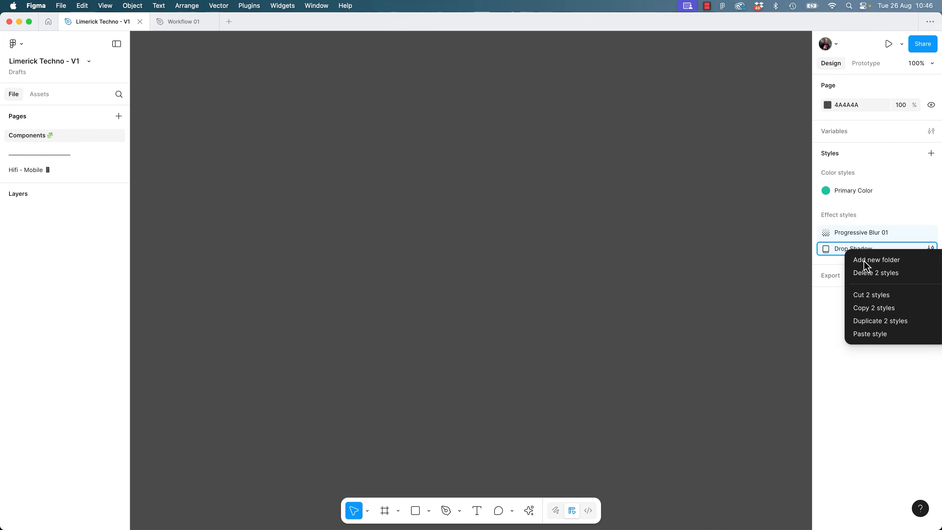
pyautogui.click(874, 312)
pyautogui.click(170, 21)
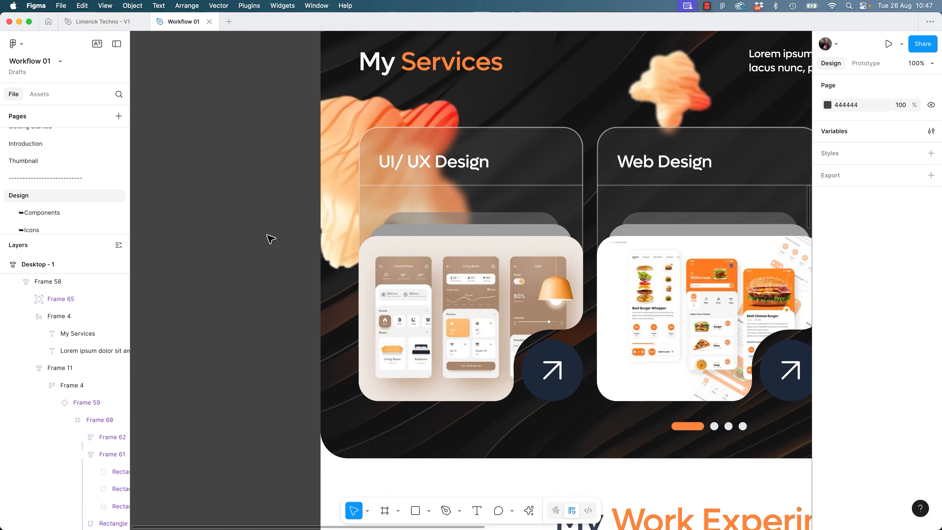
pyautogui.press('super+v')
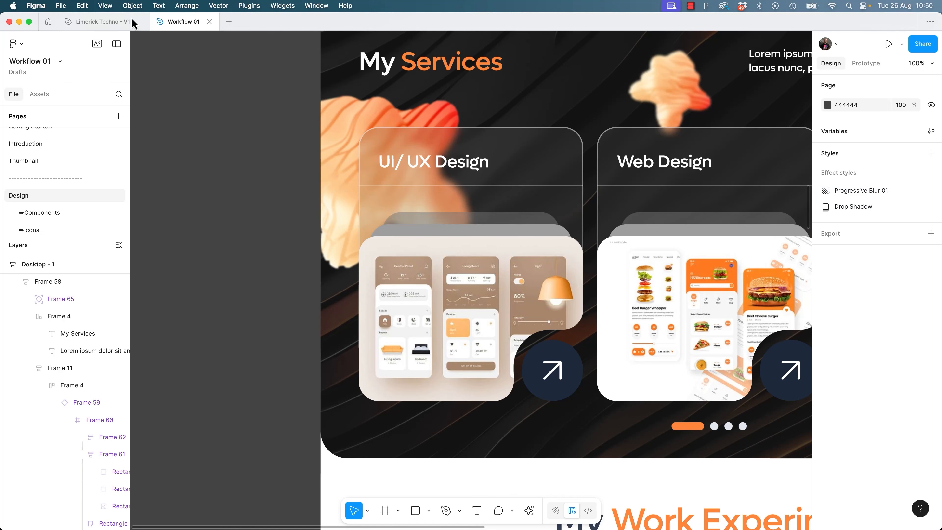
# Open the Hifi - Mobile page of the Limerick Techno - V1 file and place the text "Pick a path" above the cards in iPhone 16.
pyautogui.click(96, 23)
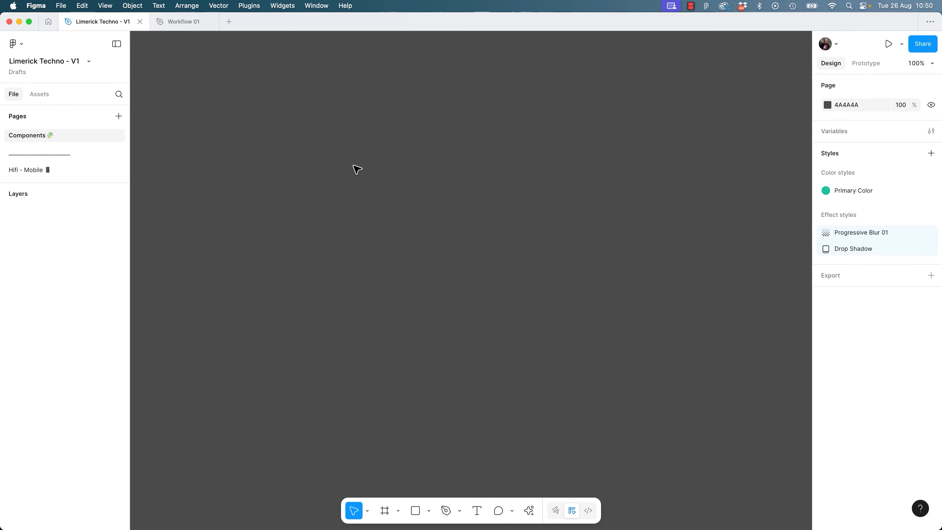
pyautogui.click(21, 174)
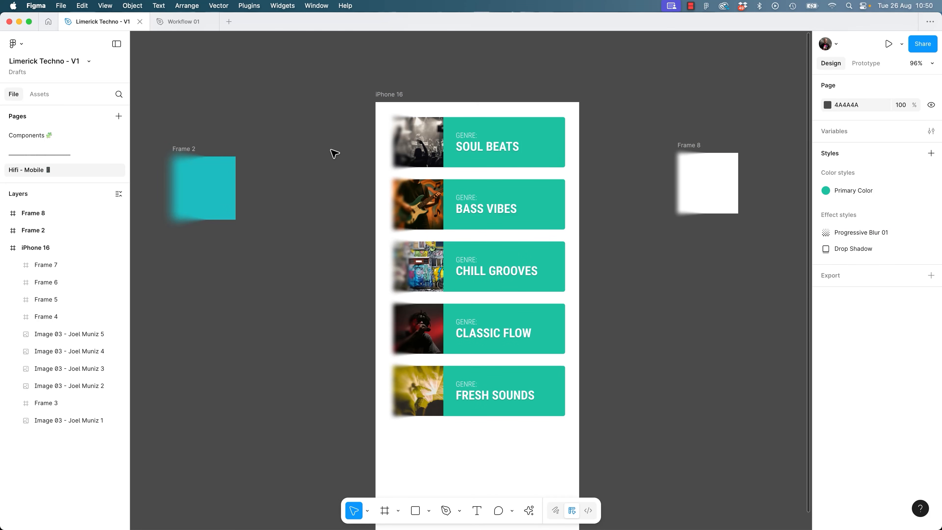
pyautogui.press('super+v')
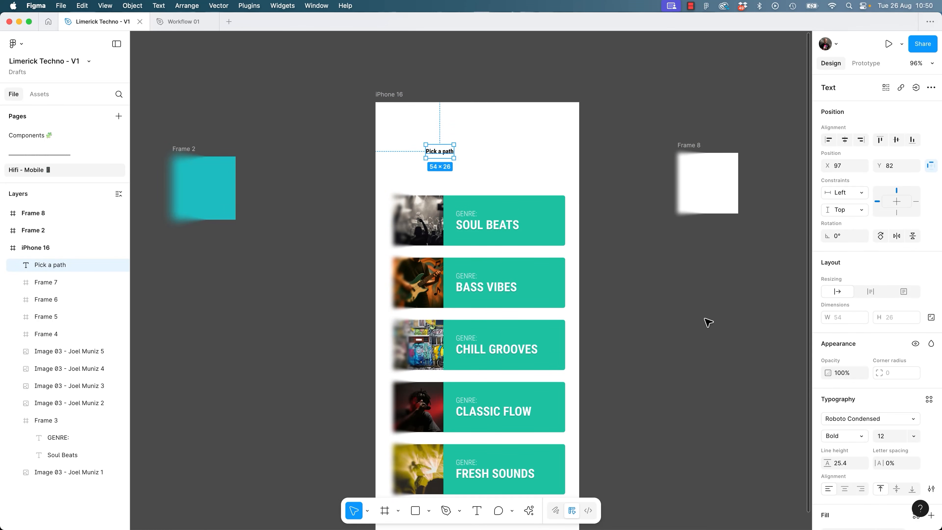
# Step the font size of the "Pick a path" text up to 50.
pyautogui.click(892, 438)
pyautogui.press('Up')
pyautogui.press('Up')
pyautogui.press('Up')
pyautogui.press('Up')
pyautogui.press('Up')
pyautogui.press('Up')
pyautogui.press('Up')
pyautogui.press('Up')
pyautogui.press('Up')
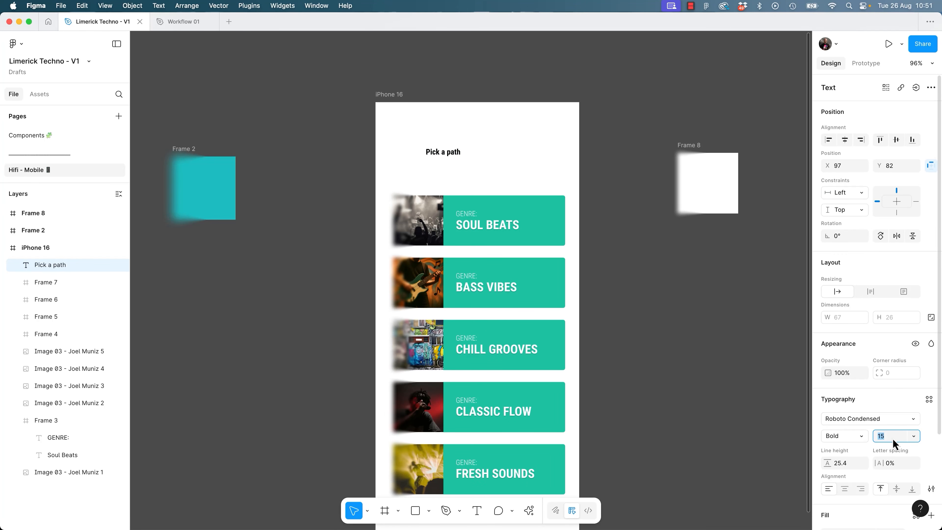
pyautogui.press('Up')
pyautogui.press('Up')
pyautogui.press('Up')
pyautogui.press('Up')
pyautogui.press('Up')
pyautogui.press('Up')
pyautogui.press('Up')
pyautogui.press('Up')
pyautogui.press('Up')
pyautogui.press('Up')
pyautogui.press('Up')
pyautogui.press('Up')
pyautogui.press('Up')
pyautogui.press('Up')
pyautogui.press('Up')
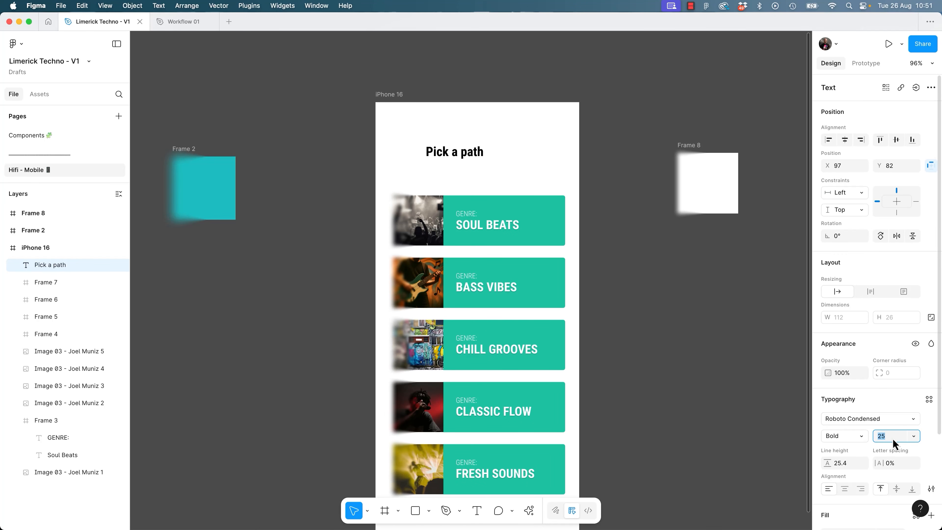
pyautogui.press('Up')
pyautogui.press('Up')
pyautogui.press('Up')
pyautogui.press('Up')
pyautogui.press('Up')
pyautogui.press('Up')
pyautogui.press('Up')
pyautogui.press('Up')
pyautogui.press('Up')
pyautogui.press('Up')
pyautogui.press('Up')
pyautogui.press('Up')
pyautogui.press('Up')
pyautogui.press('Up')
pyautogui.press('Up')
pyautogui.press('Up')
pyautogui.press('Up')
pyautogui.press('Up')
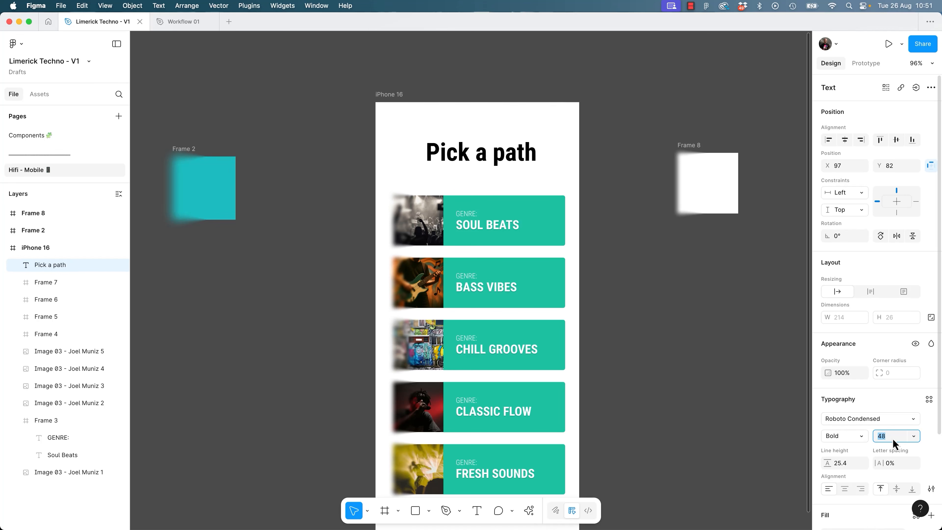
pyautogui.press('Down')
pyautogui.press('Down')
pyautogui.press('Down')
pyautogui.press('Down')
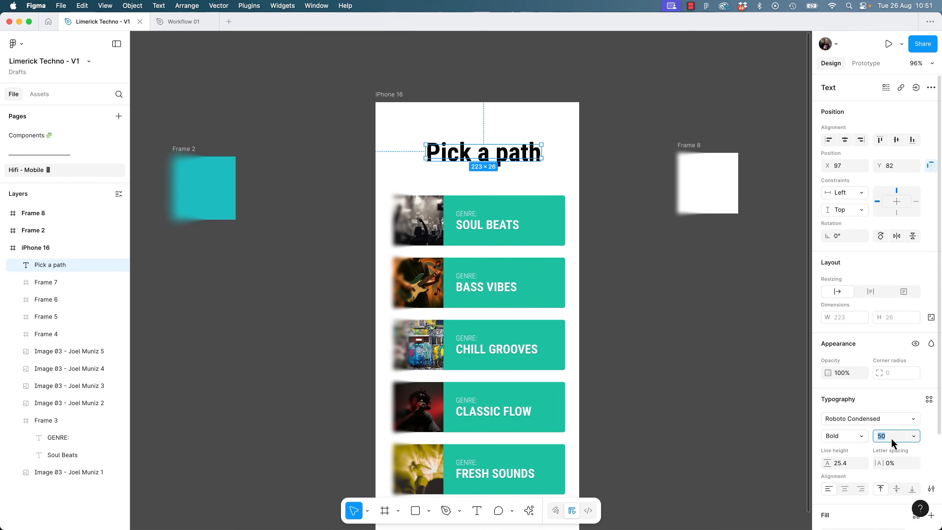
# Adjust the letter spacing of the "Pick a path" text to be slightly wider.
pyautogui.click(903, 470)
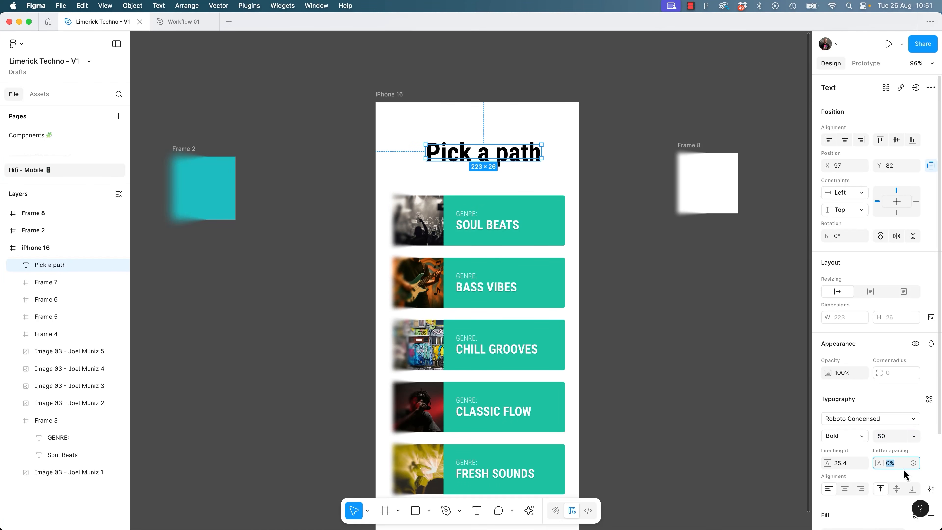
pyautogui.press('Up')
pyautogui.press('Up')
pyautogui.press('Up')
pyautogui.press('Up')
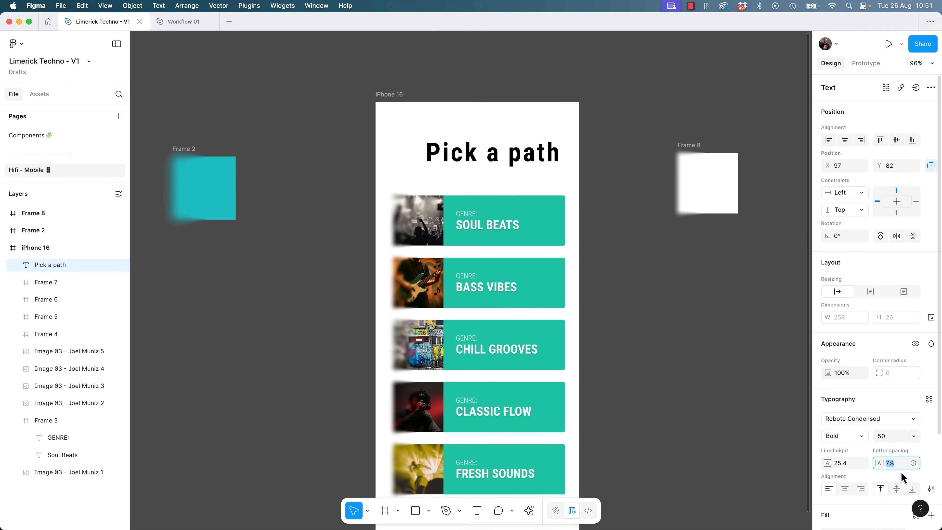
pyautogui.press('Down')
pyautogui.press('Down')
pyautogui.press('Down')
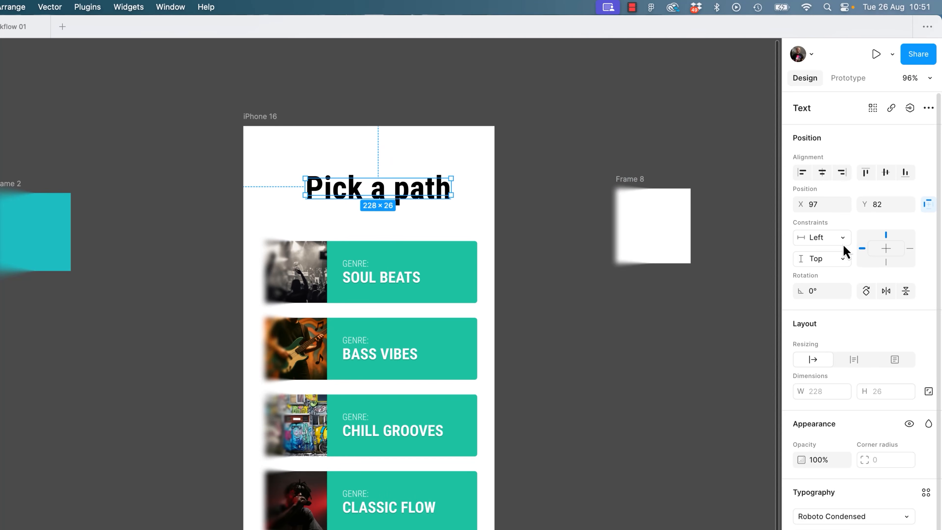
# Move the "Pick a path" text horizontally in small and large increments, ending at an X position of 107.
pyautogui.click(824, 207)
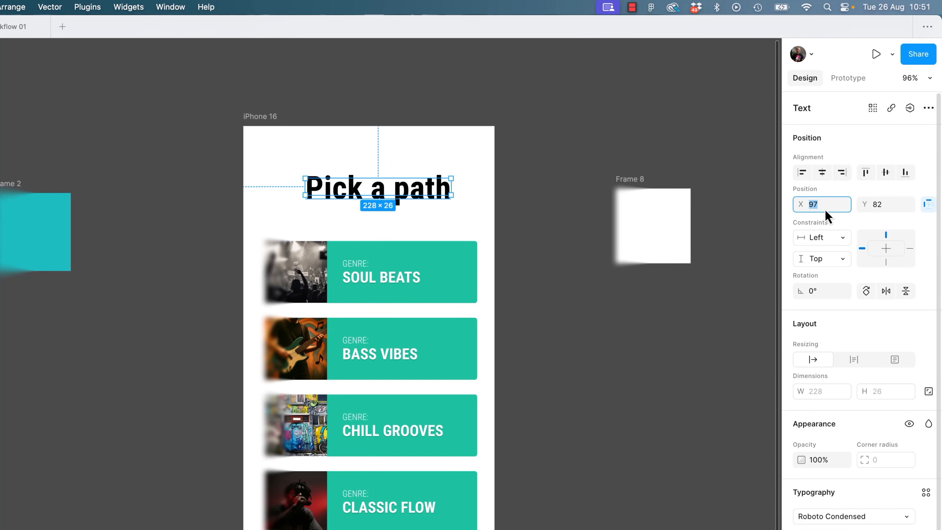
pyautogui.press('Up')
pyautogui.press('Up')
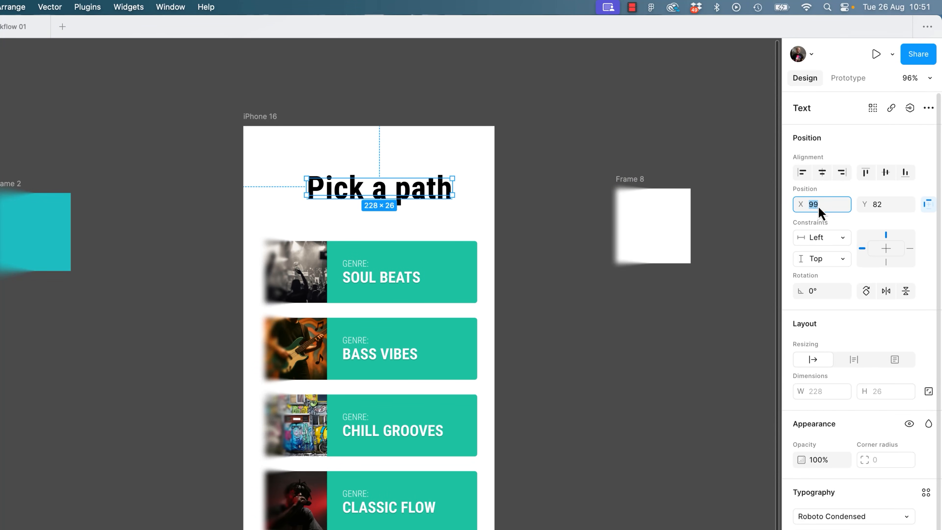
pyautogui.hotkey('shift', 'Down')
pyautogui.hotkey('shift', 'Down')
pyautogui.hotkey('shift', 'Down')
pyautogui.hotkey('shift', 'Down')
pyautogui.hotkey('shift', 'Down')
pyautogui.hotkey('shift', 'Down')
pyautogui.hotkey('shift', 'Up')
pyautogui.hotkey('shift', 'Up')
pyautogui.hotkey('shift', 'Up')
pyautogui.hotkey('shift', 'Up')
pyautogui.hotkey('shift', 'Up')
pyautogui.hotkey('shift', 'Up')
pyautogui.hotkey('shift', 'Up')
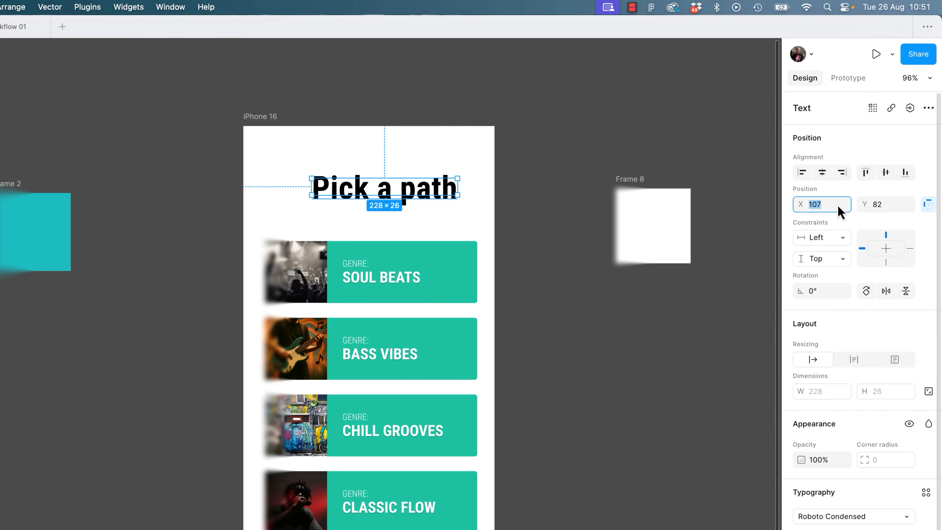
# Set the rotation of the "Pick a path" text to -15°.
pyautogui.click(847, 293)
pyautogui.write('-15')
pyautogui.press('Return')
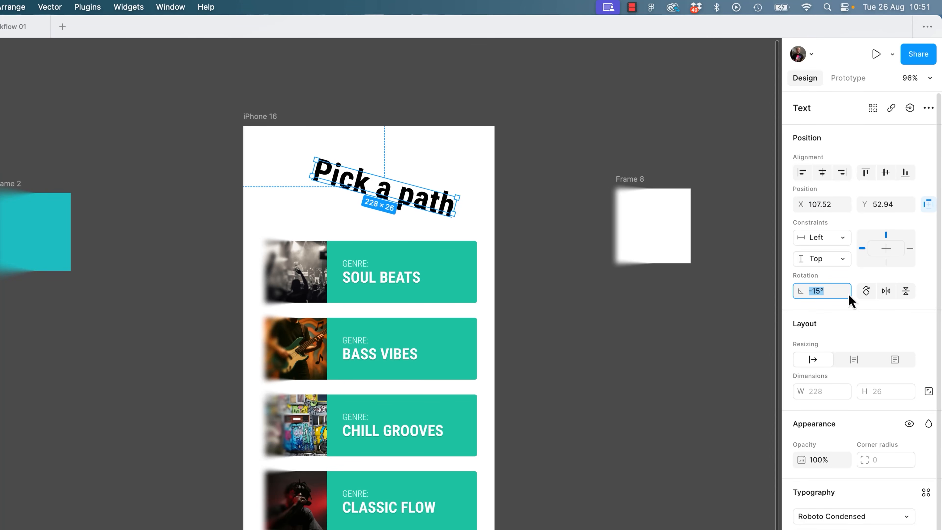
# Step the rotation of the "Pick a path" text down to -48°.
pyautogui.press('Down')
pyautogui.press('Down')
pyautogui.press('Down')
pyautogui.press('Down')
pyautogui.press('Down')
pyautogui.press('Down')
pyautogui.press('Down')
pyautogui.press('Down')
pyautogui.press('Down')
pyautogui.press('Down')
pyautogui.press('Down')
pyautogui.press('Down')
pyautogui.press('Down')
pyautogui.press('Down')
pyautogui.press('Down')
pyautogui.press('Down')
pyautogui.press('Down')
pyautogui.press('Down')
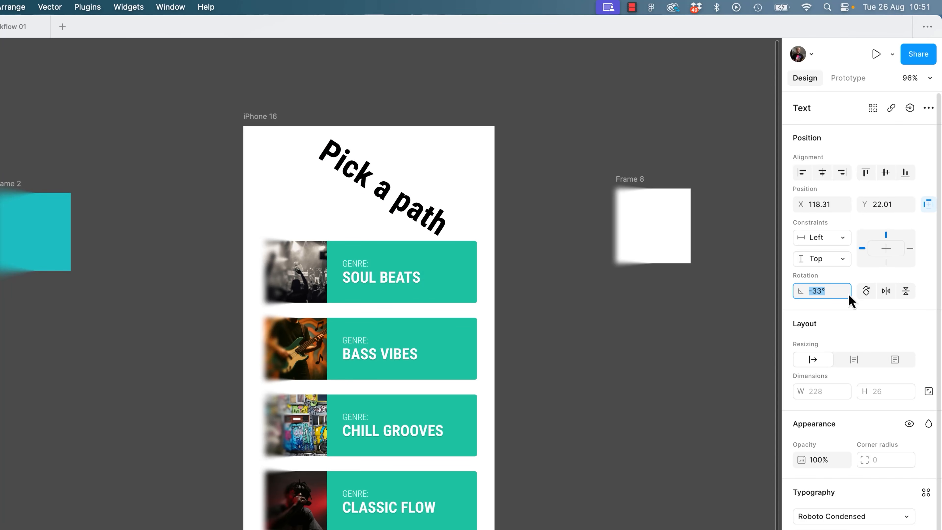
pyautogui.press('Down')
pyautogui.press('Down')
pyautogui.press('Down')
pyautogui.press('Down')
pyautogui.press('Down')
pyautogui.press('Down')
pyautogui.press('Down')
pyautogui.press('Down')
pyautogui.press('Down')
pyautogui.press('Down')
pyautogui.press('Down')
pyautogui.press('Down')
pyautogui.press('Down')
pyautogui.press('Down')
pyautogui.press('Down')
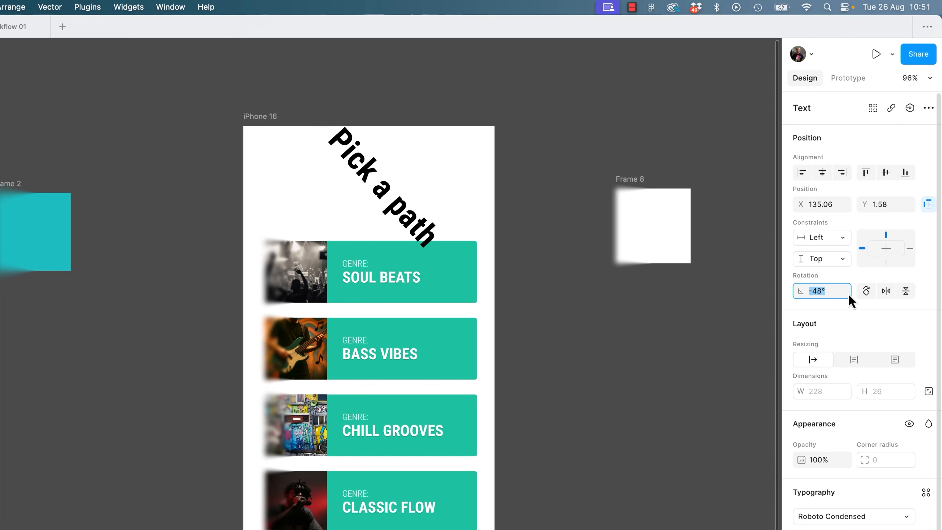
# Set the rotation of the "Pick a path" text to 12°.
pyautogui.write('-3')
pyautogui.press('Return')
pyautogui.write('12')
pyautogui.press('Return')
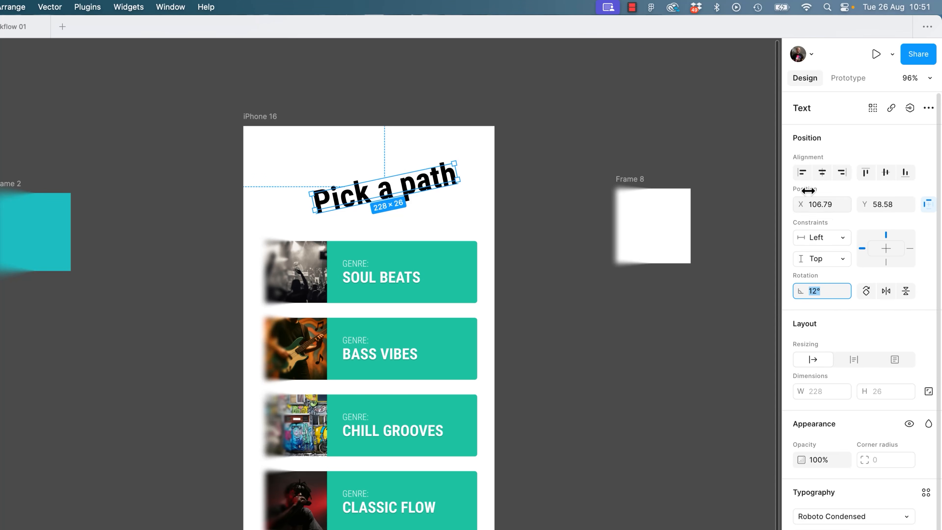
# Try X positions of 115.79 and 108 for the "Pick a path" text, ending at 100.
pyautogui.click(828, 210)
pyautogui.write('115.79')
pyautogui.press('Return')
pyautogui.write('100')
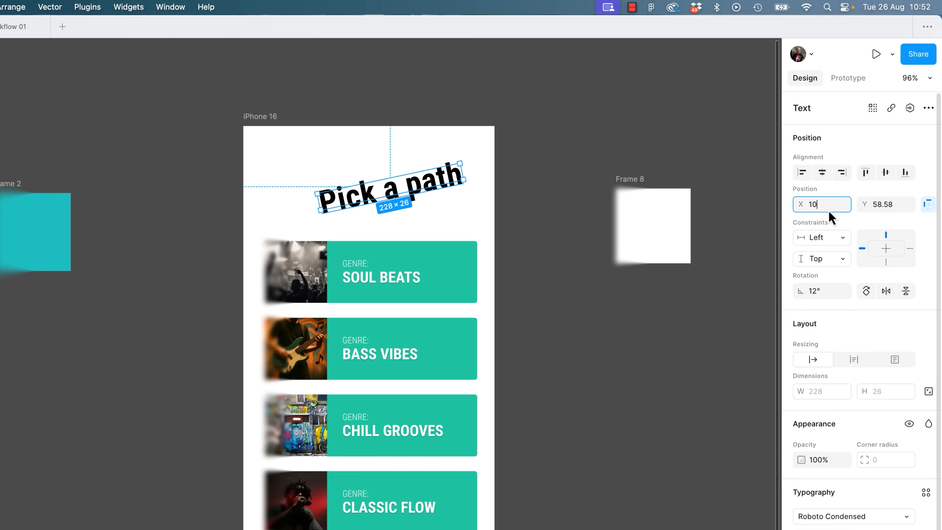
pyautogui.press('Return')
pyautogui.click(828, 210)
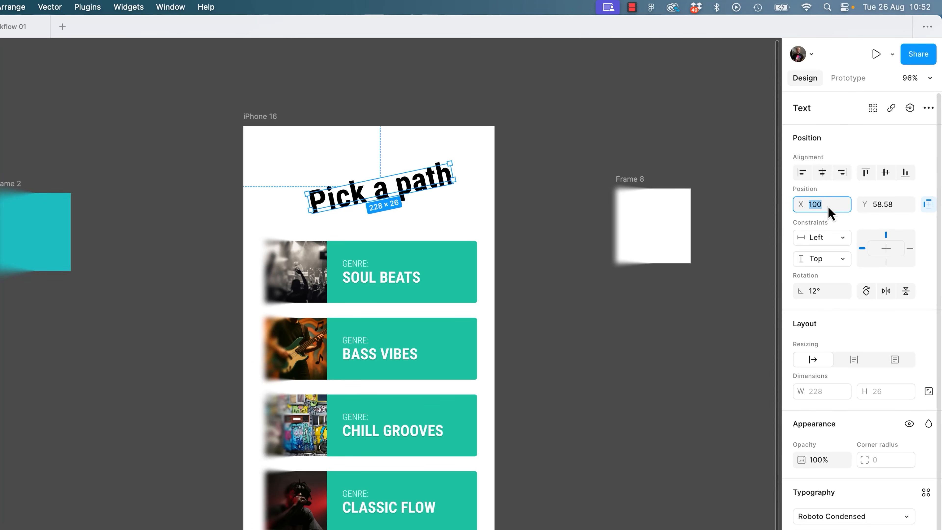
pyautogui.write('108')
pyautogui.press('Return')
pyautogui.write('100')
pyautogui.press('Return')
# Open the nudge amount preferences, check the small and big nudge values, and close them.
pyautogui.moveTo(610, 365); pyautogui.dragTo(877, 391)
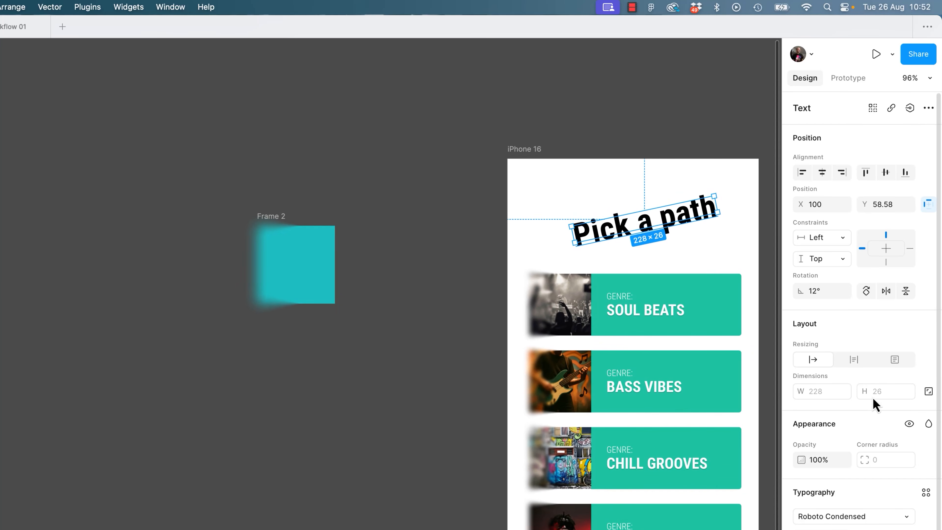
pyautogui.moveTo(716, 398); pyautogui.dragTo(708, 370)
pyautogui.click(807, 203)
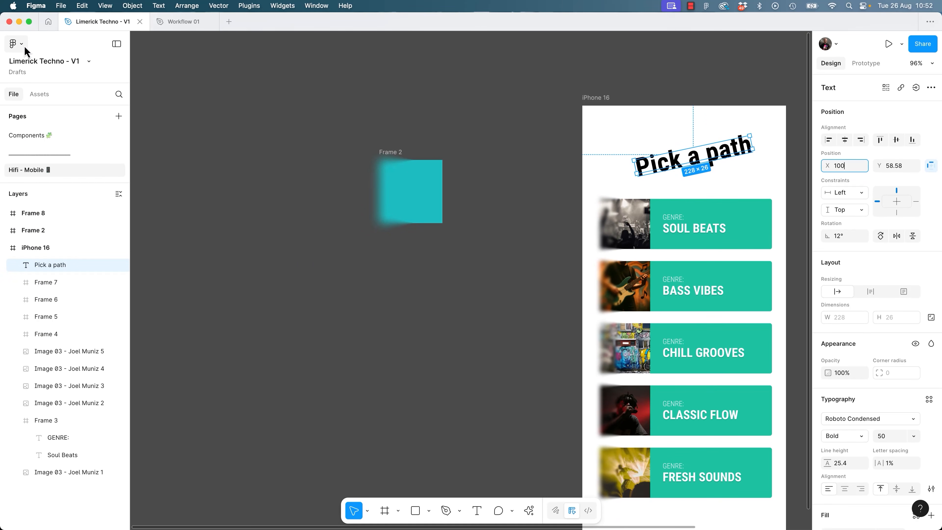
pyautogui.click(16, 44)
pyautogui.moveTo(37, 213)
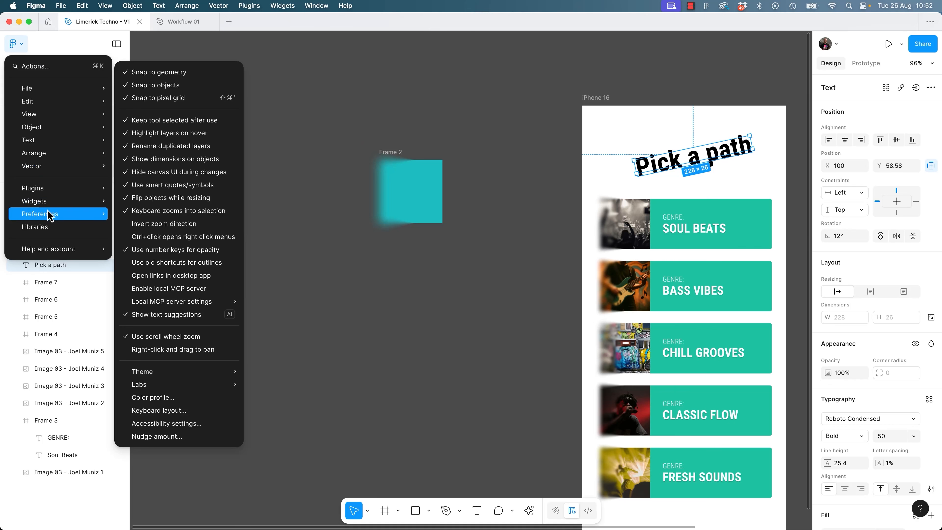
pyautogui.click(189, 436)
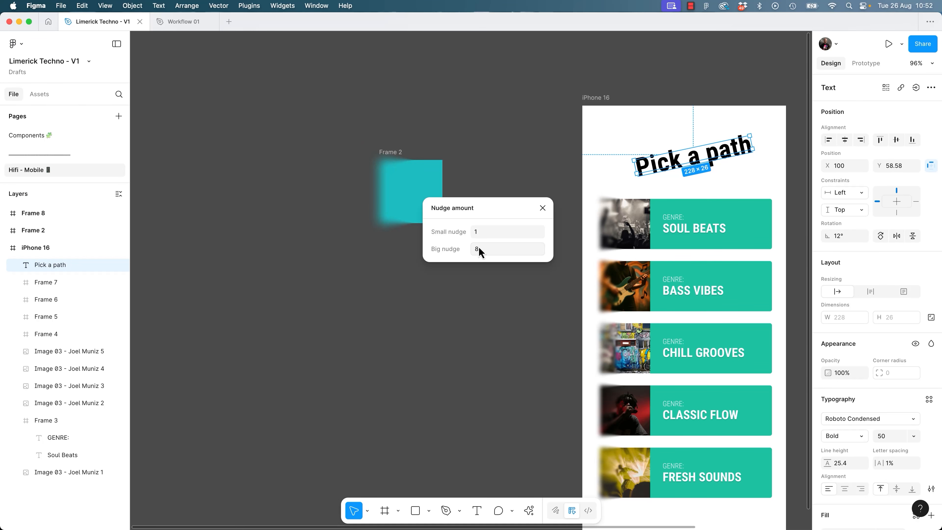
pyautogui.click(545, 209)
# Nudge the "Pick a path" text up in small increments to a Y position of 53.58.
pyautogui.moveTo(677, 218); pyautogui.dragTo(453, 265)
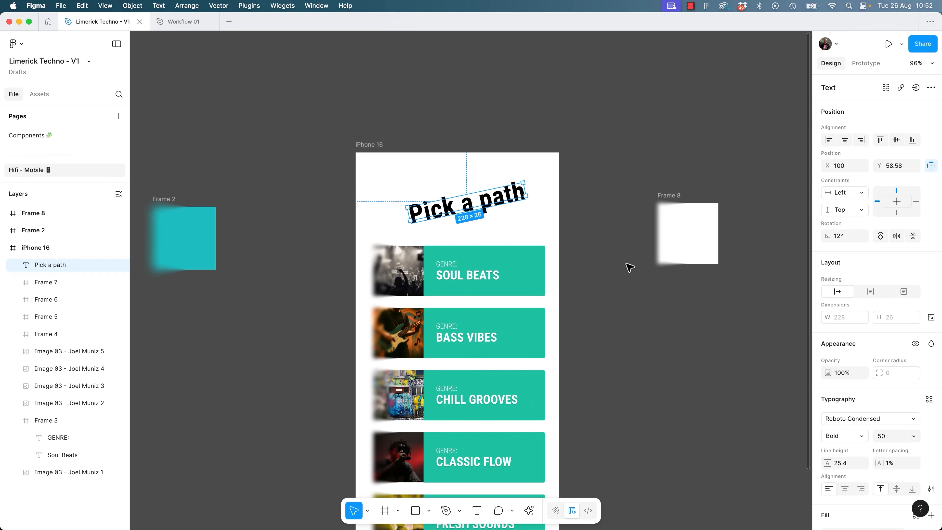
pyautogui.click(594, 175)
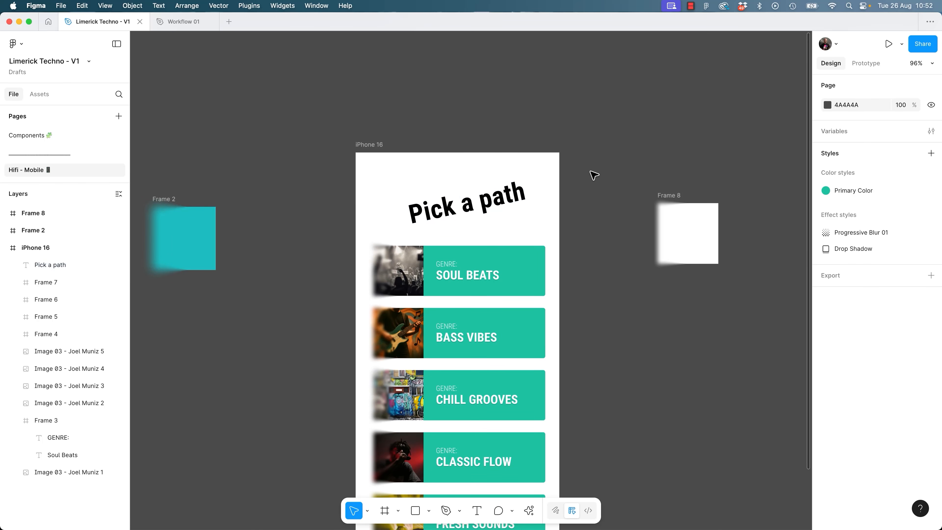
pyautogui.click(502, 208)
pyautogui.press('Left')
pyautogui.press('Left')
pyautogui.press('Left')
pyautogui.press('Left')
pyautogui.press('Left')
pyautogui.press('Up')
pyautogui.press('Up')
pyautogui.press('Up')
pyautogui.press('Up')
pyautogui.press('Up')
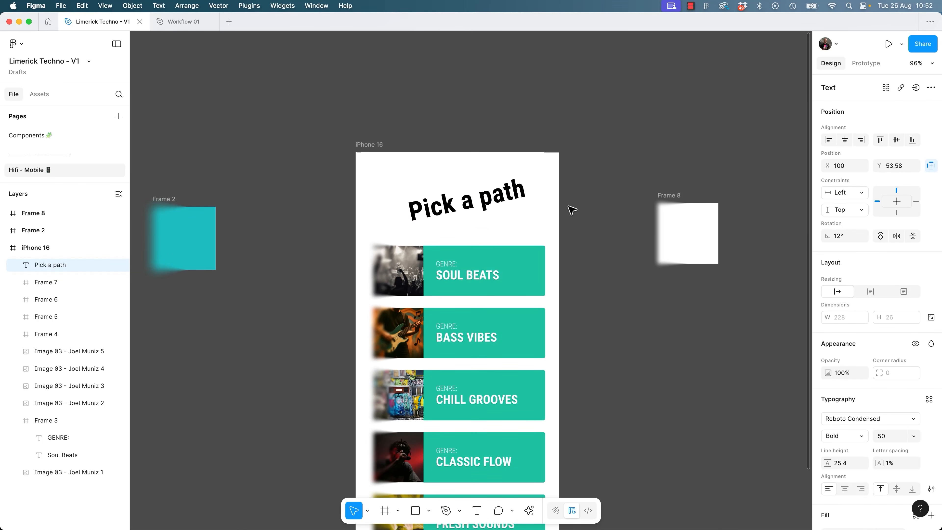
# Nudge the "Pick a path" text left to X 63 and up to Y 45.58.
pyautogui.press('Left')
pyautogui.press('Left')
pyautogui.press('Left')
pyautogui.press('Left')
pyautogui.press('Left')
pyautogui.press('Left')
pyautogui.press('Left')
pyautogui.press('Left')
pyautogui.press('Left')
pyautogui.press('Left')
pyautogui.press('Left')
pyautogui.press('Left')
pyautogui.press('Left')
pyautogui.press('Left')
pyautogui.press('Left')
pyautogui.press('Left')
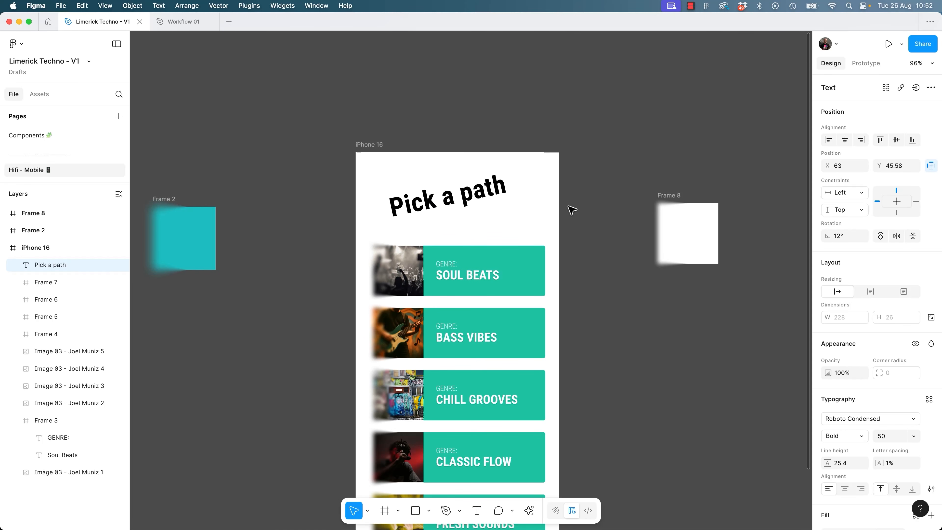
pyautogui.press('Up')
pyautogui.press('Up')
pyautogui.press('Up')
pyautogui.press('Up')
pyautogui.press('Up')
pyautogui.press('Up')
pyautogui.press('Up')
pyautogui.press('Up')
# Nudge the "Pick a path" text back to the right to an X position of 103.
pyautogui.press('Right')
pyautogui.press('Right')
pyautogui.press('Right')
pyautogui.press('Right')
pyautogui.press('Right')
pyautogui.press('Right')
pyautogui.press('Right')
pyautogui.press('Right')
pyautogui.press('Right')
pyautogui.press('Right')
pyautogui.press('Right')
pyautogui.press('Right')
pyautogui.press('Right')
pyautogui.press('Right')
pyautogui.press('Right')
pyautogui.press('Right')
pyautogui.press('Right')
pyautogui.press('Right')
pyautogui.press('Right')
pyautogui.press('Right')
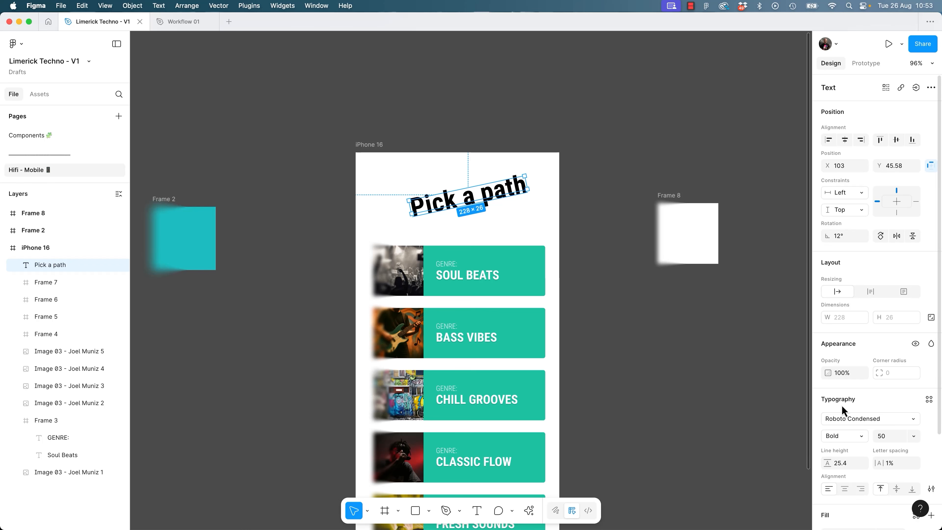
# Scrub the "Pick a path" text's typography values to -5% letter spacing, line height 14 and font size 54.
pyautogui.moveTo(878, 463); pyautogui.dragTo(826, 462)
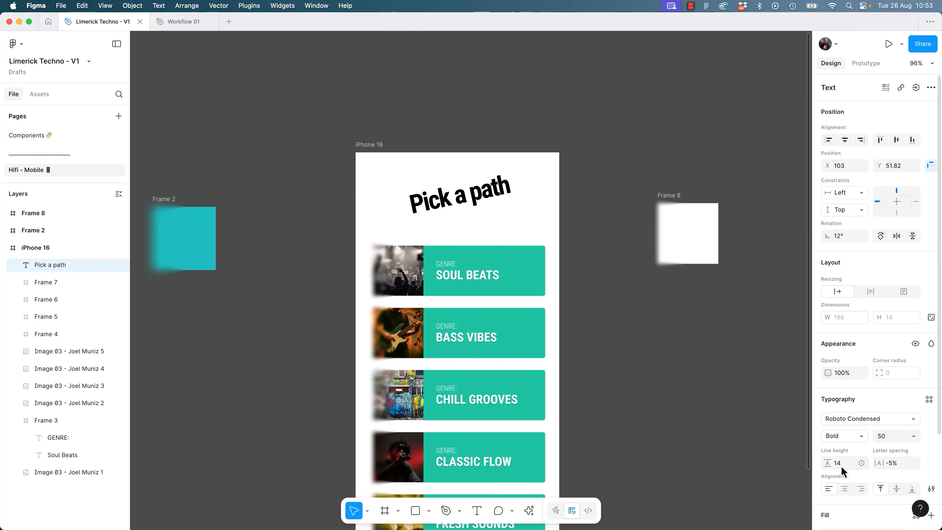
pyautogui.moveTo(825, 373)
pyautogui.mouseDown()
pyautogui.moveTo(843, 373)
pyautogui.moveTo(719, 381)
pyautogui.moveTo(817, 379)
pyautogui.mouseUp()
pyautogui.moveTo(879, 435)
pyautogui.mouseDown()
pyautogui.moveTo(898, 436)
pyautogui.moveTo(853, 436)
pyautogui.moveTo(897, 436)
pyautogui.moveTo(883, 436)
pyautogui.mouseUp()
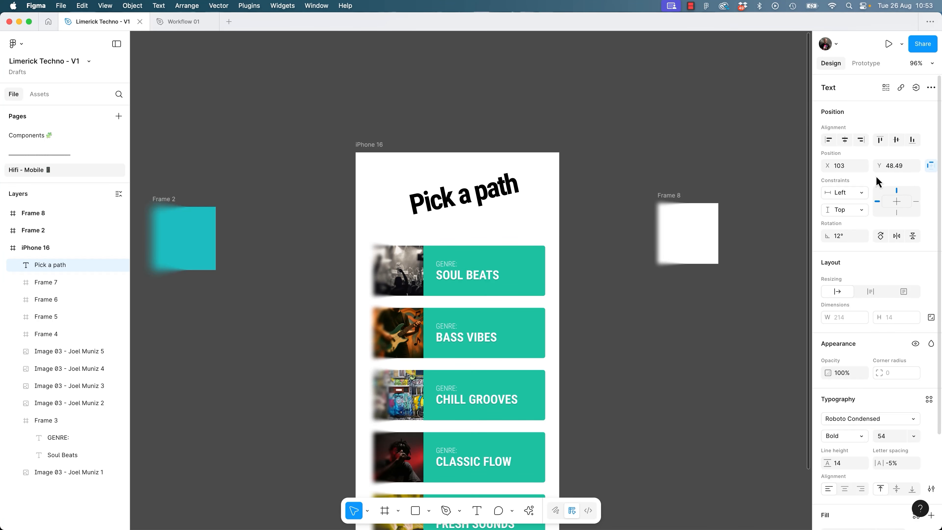
# Scrub the "Pick a path" text's Y position to 46, and move the text closer to the iPhone 16 frame's upper edge.
pyautogui.moveTo(878, 166); pyautogui.dragTo(881, 169)
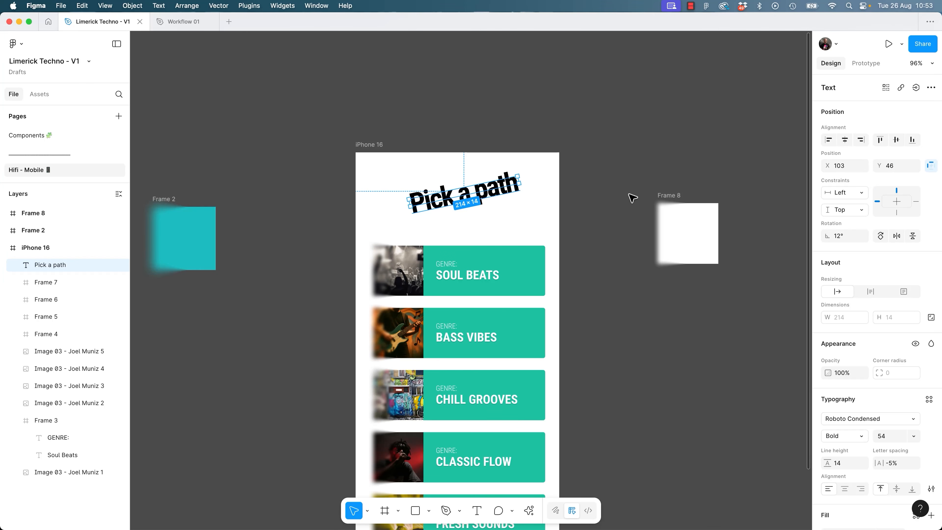
pyautogui.moveTo(513, 189)
pyautogui.mouseDown()
pyautogui.moveTo(508, 164)
pyautogui.moveTo(506, 175)
pyautogui.mouseUp()
pyautogui.press('super+z')
pyautogui.click(323, 240)
# Draw a 393 × 56 frame between the "Pick a path" text and the first genre card, and fill it with red FF0808.
pyautogui.press('f')
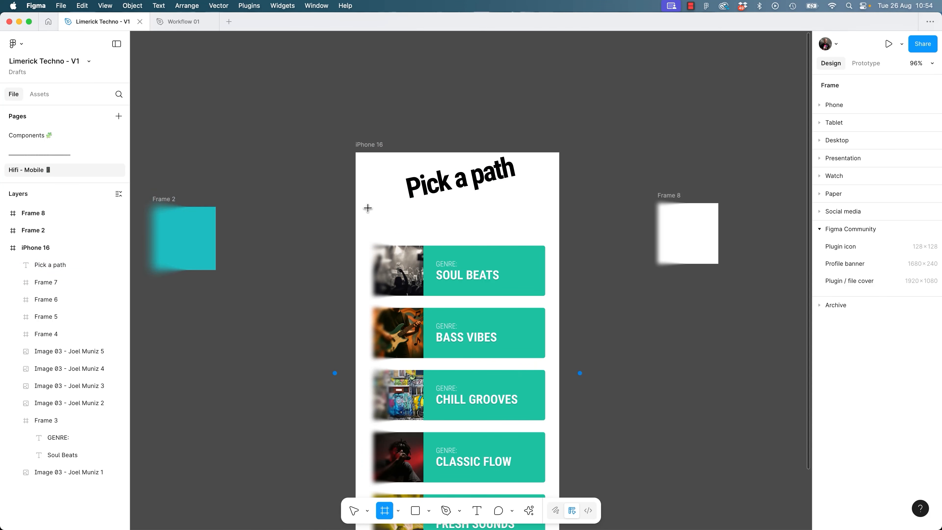
pyautogui.moveTo(361, 209)
pyautogui.mouseDown()
pyautogui.moveTo(585, 229)
pyautogui.moveTo(559, 236)
pyautogui.mouseUp()
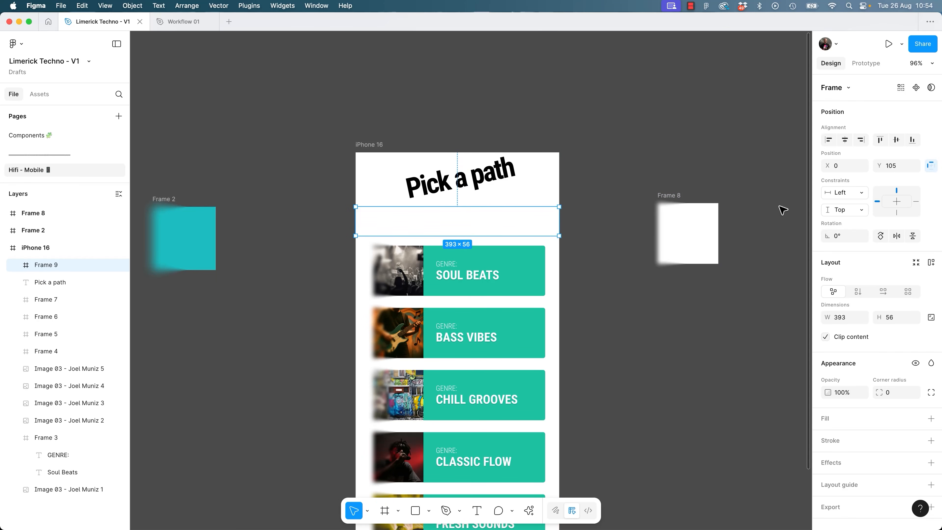
pyautogui.click(930, 418)
pyautogui.click(768, 380)
pyautogui.moveTo(780, 354); pyautogui.dragTo(800, 305)
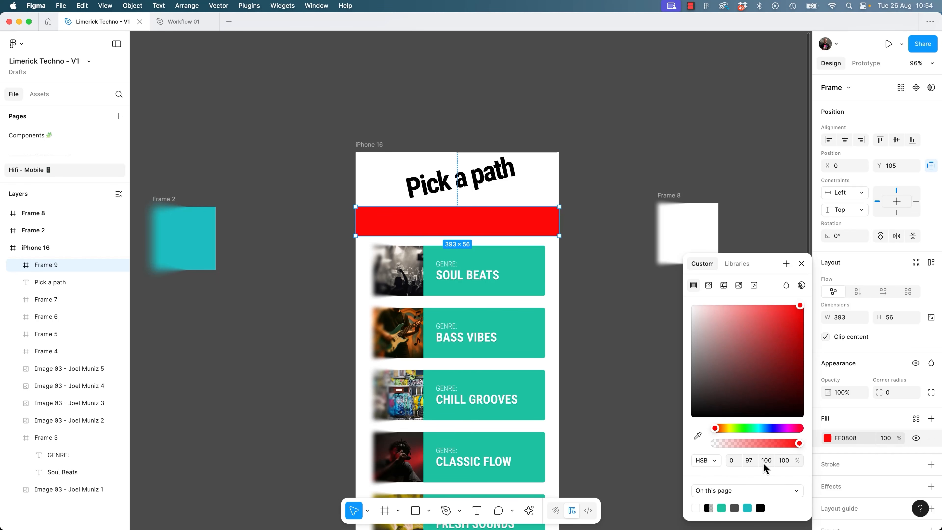
# Keep the HSB color model for the red frame's fill and step its brightness down to 80.
pyautogui.click(707, 463)
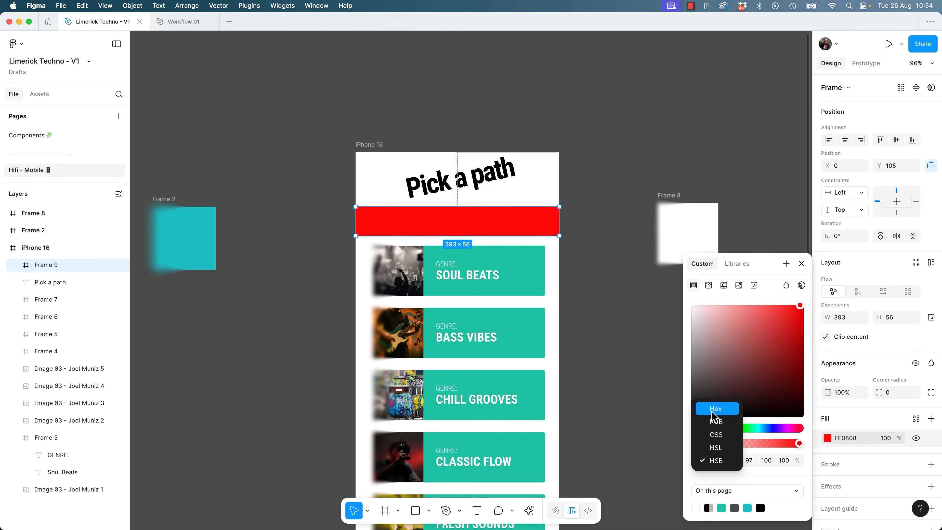
pyautogui.click(710, 463)
pyautogui.click(768, 462)
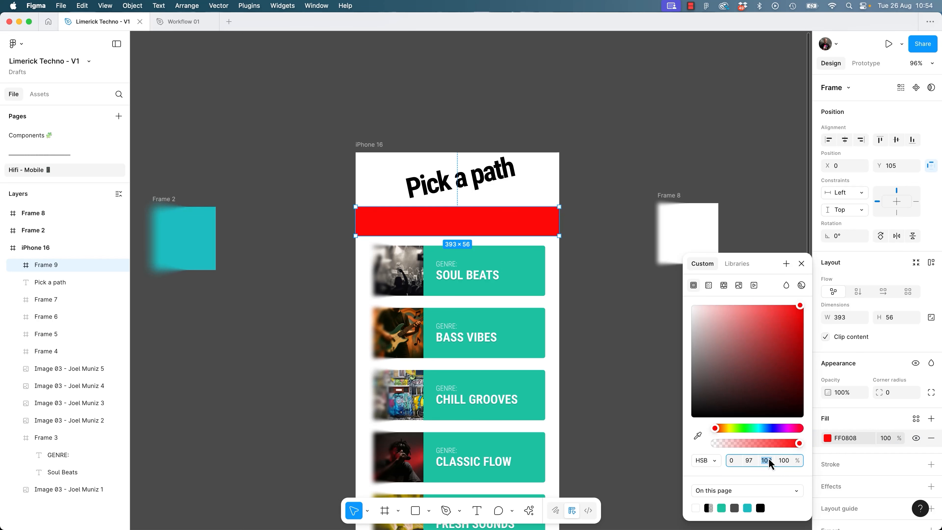
pyautogui.click(733, 461)
pyautogui.click(766, 463)
pyautogui.press('Down')
pyautogui.press('Down')
pyautogui.press('Down')
pyautogui.press('Down')
pyautogui.press('Down')
pyautogui.press('Down')
pyautogui.press('Down')
pyautogui.press('Down')
pyautogui.press('Down')
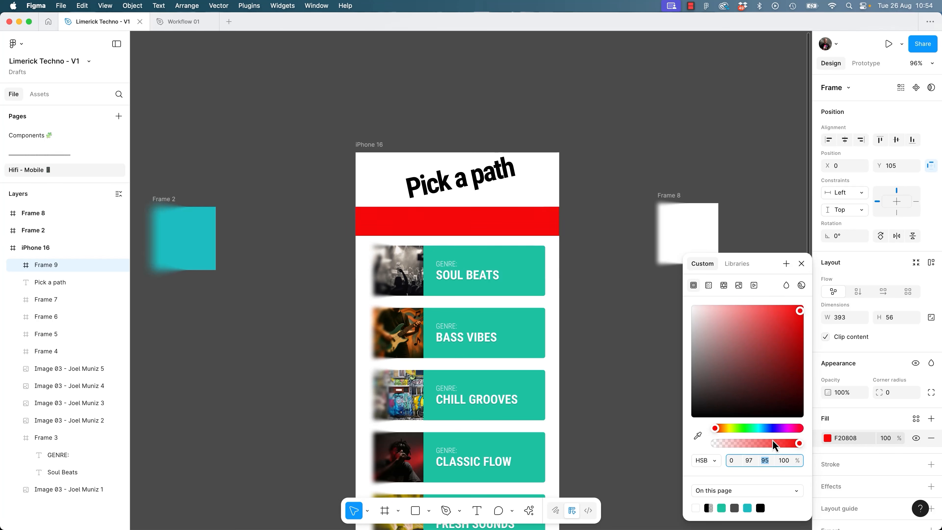
pyautogui.press('Down')
pyautogui.press('Down')
pyautogui.press('Down')
pyautogui.press('Down')
pyautogui.press('Down')
pyautogui.press('Down')
pyautogui.press('Down')
pyautogui.press('Down')
pyautogui.press('Down')
pyautogui.press('Down')
pyautogui.press('Down')
pyautogui.press('Down')
pyautogui.press('Down')
pyautogui.press('Down')
pyautogui.press('Down')
pyautogui.press('Down')
pyautogui.press('Down')
pyautogui.press('Down')
pyautogui.press('Down')
pyautogui.press('Down')
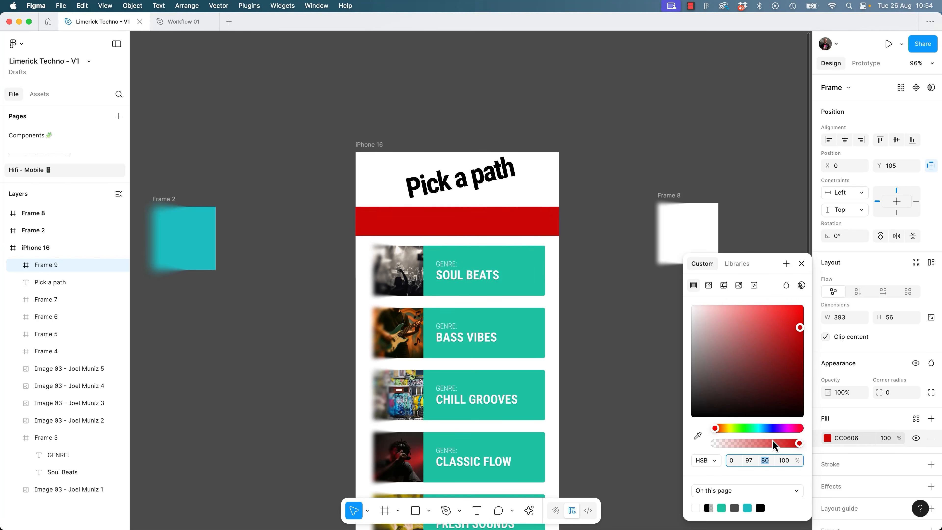
# Step the red frame's fill brightness down to 63 one unit at a time and back up to 100.
pyautogui.press('Down')
pyautogui.press('Down')
pyautogui.press('Down')
pyautogui.press('Down')
pyautogui.press('Down')
pyautogui.press('Down')
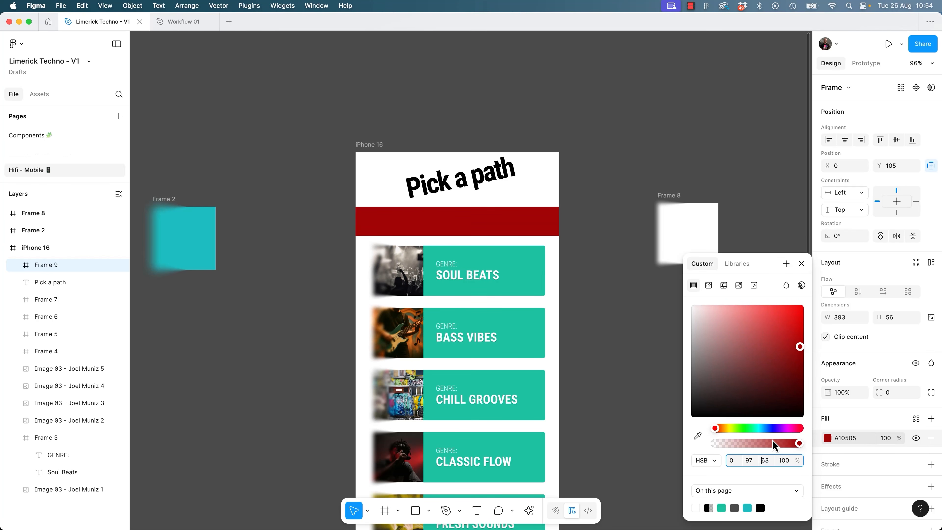
pyautogui.press('Up')
pyautogui.press('Up')
pyautogui.press('Up')
pyautogui.press('Up')
pyautogui.press('Up')
pyautogui.press('Up')
pyautogui.press('Up')
pyautogui.press('Up')
pyautogui.press('Up')
pyautogui.press('Up')
pyautogui.press('Up')
pyautogui.press('Up')
pyautogui.press('Up')
pyautogui.press('Up')
pyautogui.press('Up')
pyautogui.press('Up')
pyautogui.press('Up')
pyautogui.press('Up')
pyautogui.press('Up')
pyautogui.press('Up')
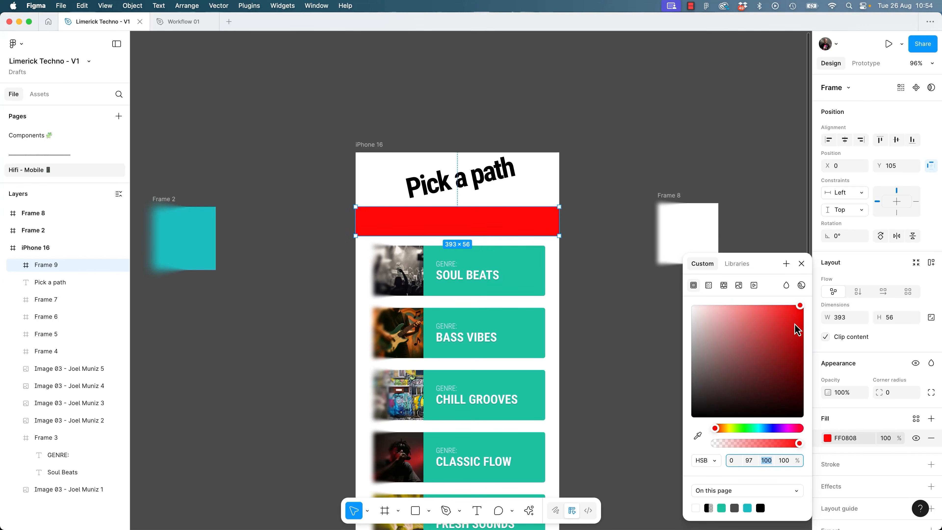
# Pick a softer red E44141 for the frame's fill and lower its brightness to 70 in larger increments.
pyautogui.click(772, 316)
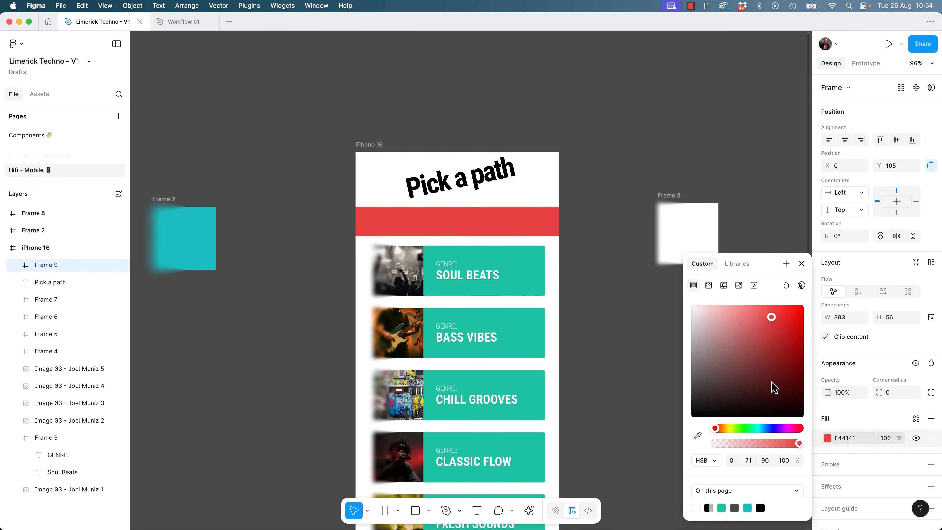
pyautogui.click(765, 461)
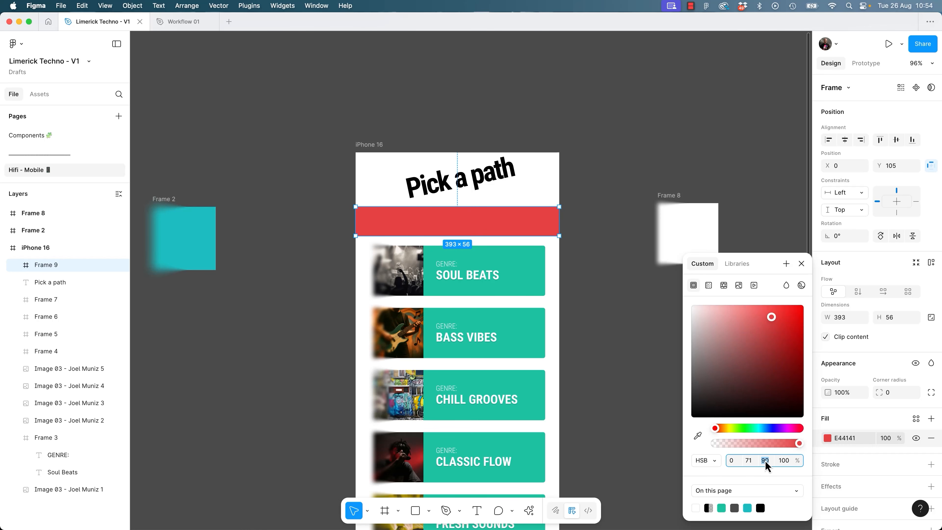
pyautogui.hotkey('shift', 'Down')
pyautogui.hotkey('shift', 'Down')
pyautogui.hotkey('shift', 'Down')
pyautogui.hotkey('shift', 'Down')
pyautogui.hotkey('shift', 'Down')
pyautogui.hotkey('shift', 'Down')
pyautogui.hotkey('shift', 'Up')
pyautogui.hotkey('shift', 'Up')
pyautogui.hotkey('shift', 'Up')
pyautogui.hotkey('shift', 'Up')
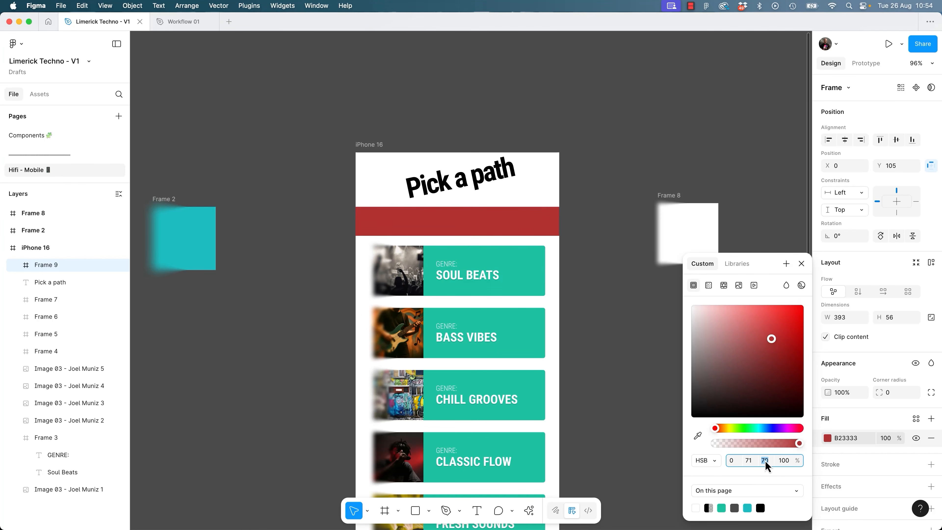
# Darken the frame's fill visually to 350C0C, settle on the brighter red B03030, and close the color picker.
pyautogui.moveTo(771, 339); pyautogui.dragTo(777, 394)
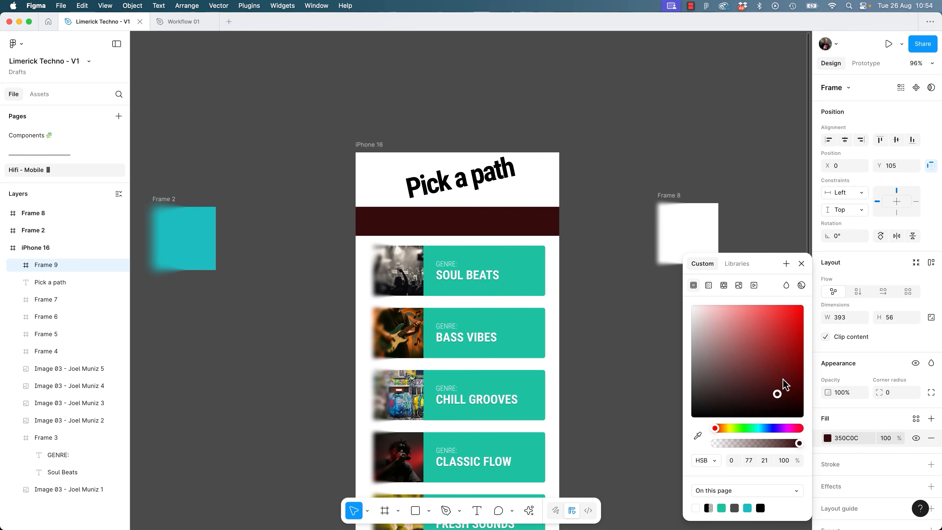
pyautogui.moveTo(778, 394); pyautogui.dragTo(773, 340)
pyautogui.click(802, 264)
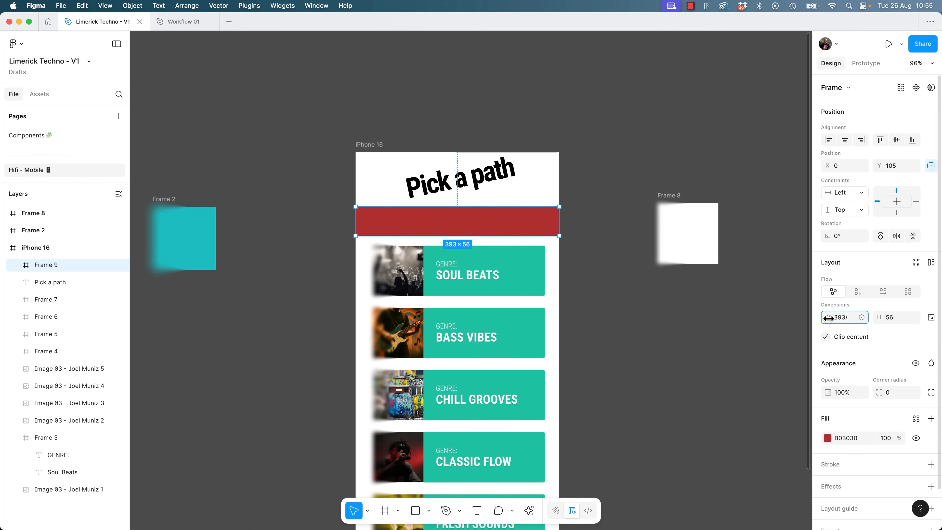
# Divide the red frame's 393 width by 3, try moving the narrowed frame sideways, and undo back to the full-width frame.
pyautogui.press('Return')
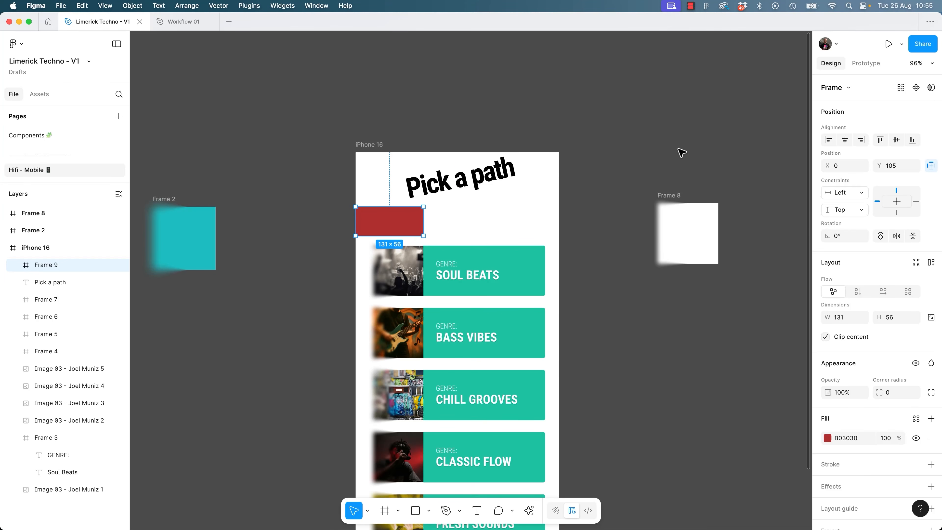
pyautogui.moveTo(414, 225); pyautogui.dragTo(524, 233)
pyautogui.press('super+z')
pyautogui.press('super+z')
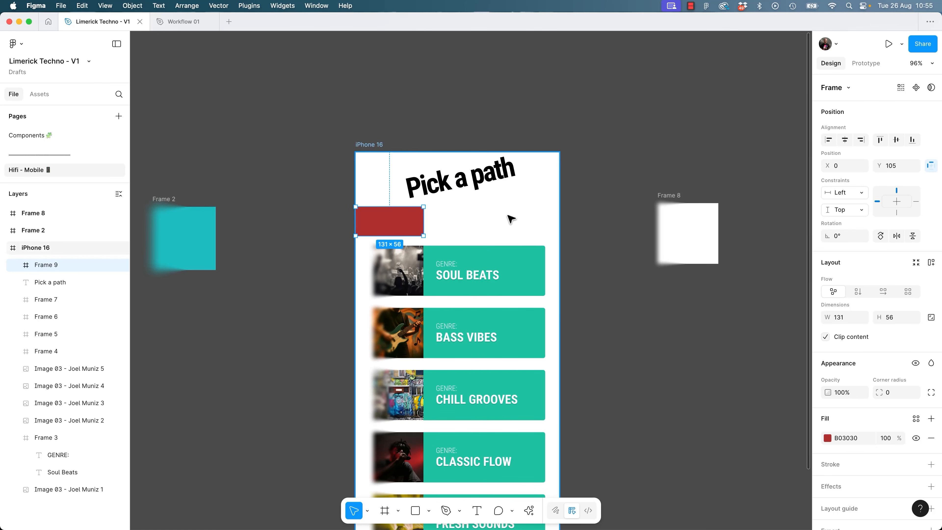
pyautogui.press('super+z')
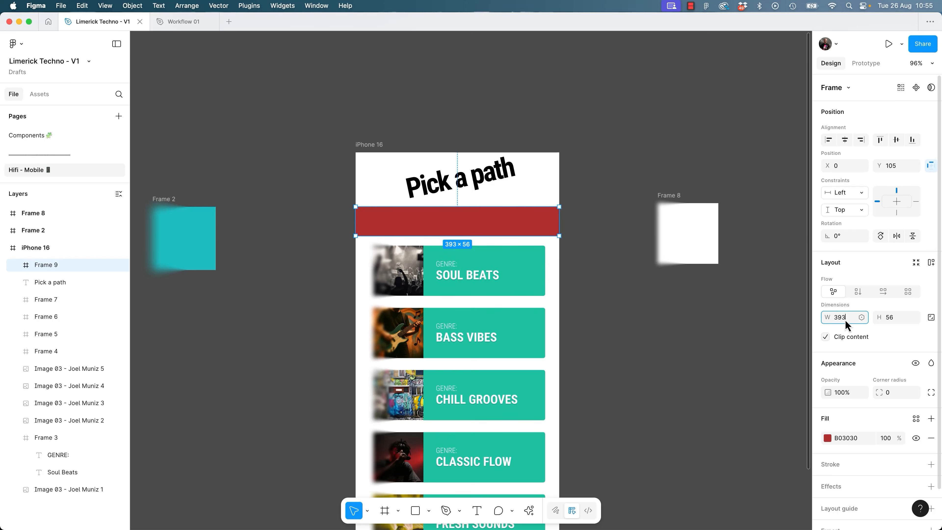
# Subtract 16 from the red frame's width for 377, and center it in the iPhone 16 frame at X 8.
pyautogui.press('Return')
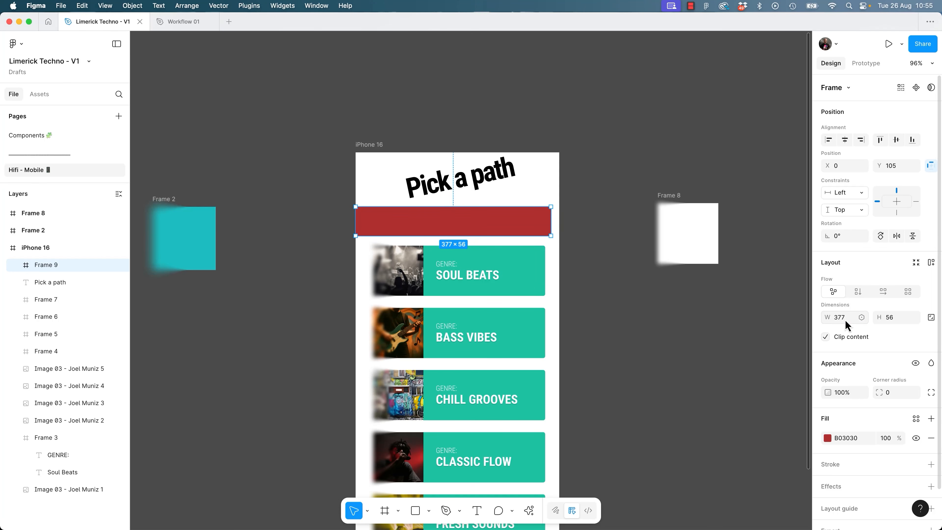
pyautogui.moveTo(485, 220); pyautogui.dragTo(490, 221)
pyautogui.click(654, 326)
# Try rotating the red frame by a quarter of 360 to 90°, undo the rotation, and deselect the frame.
pyautogui.click(519, 209)
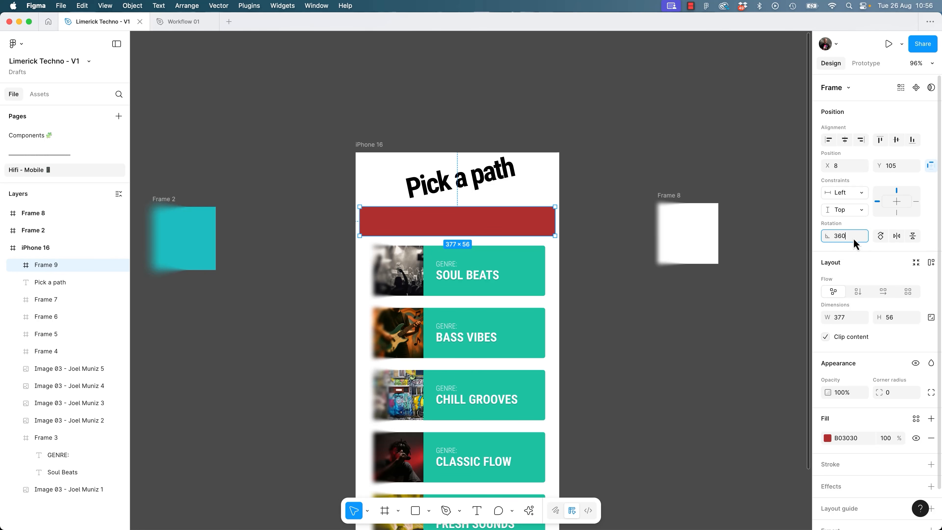
pyautogui.press('Return')
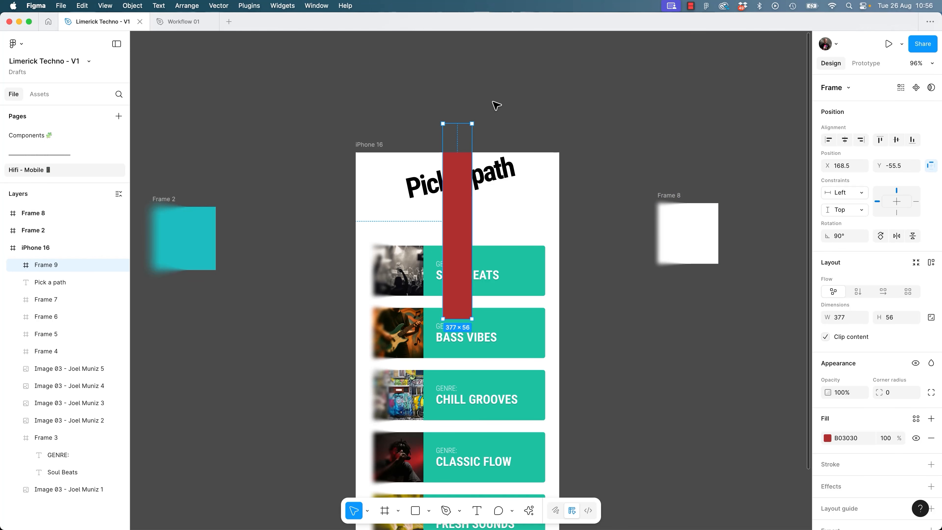
pyautogui.press('super+z')
pyautogui.click(712, 189)
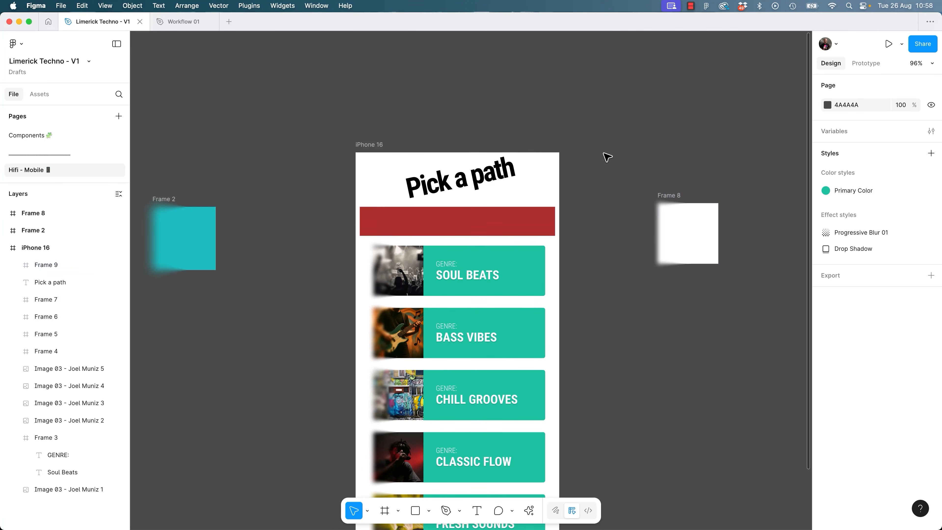
# Add the text "(c), (R), (TM), ->, <-, vv, ^^, [ ]" on the canvas beside the iPhone 16 frame.
pyautogui.scroll(5, 606, 160)
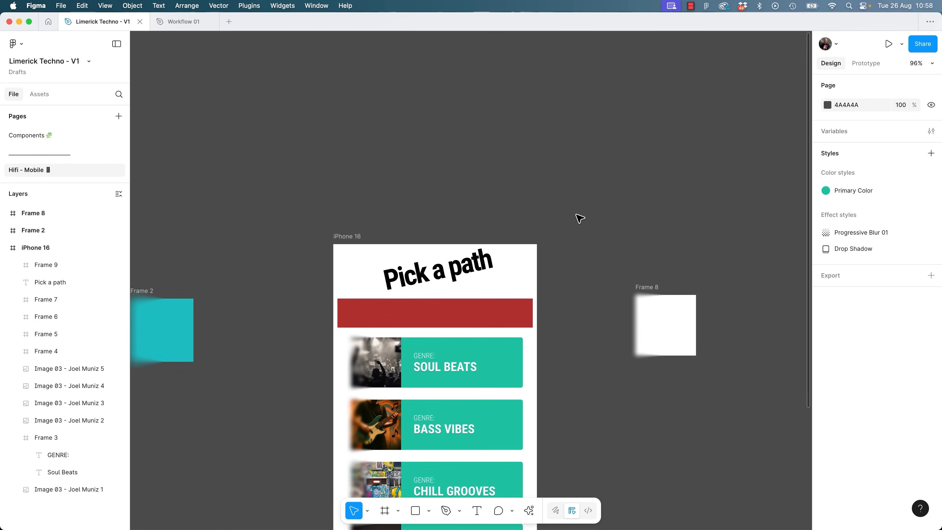
pyautogui.press('t')
pyautogui.click(596, 227)
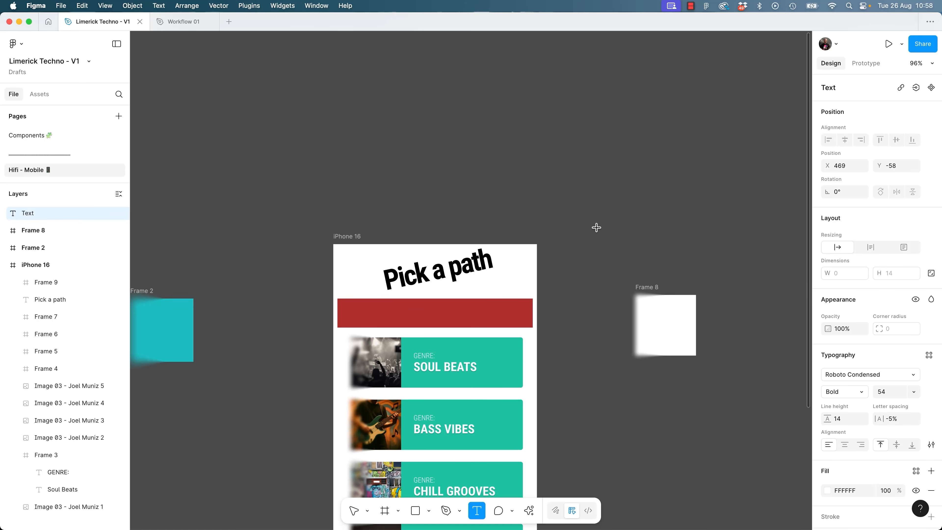
pyautogui.write('(c), (R), (TM), ->, <-, vv, ^^, [ ]')
pyautogui.hscroll(5, 530, 189)
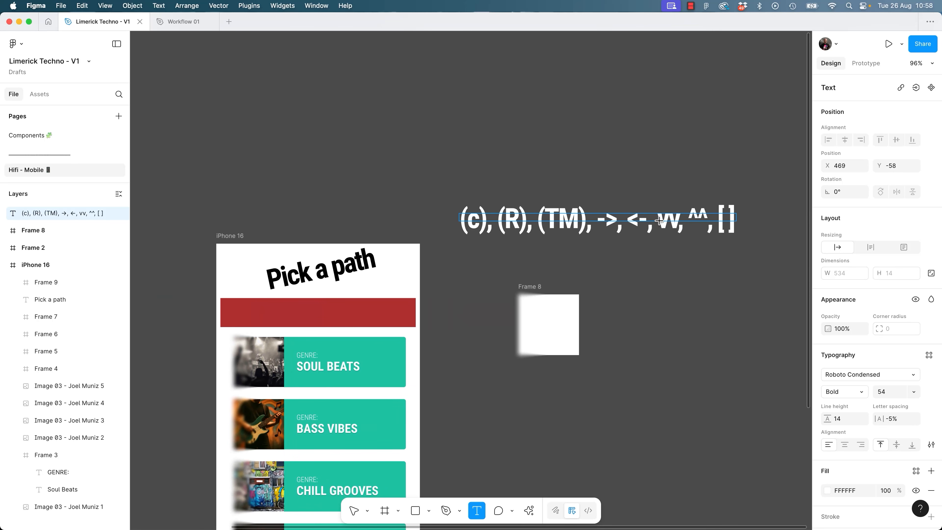
pyautogui.press('Escape')
pyautogui.press('Escape')
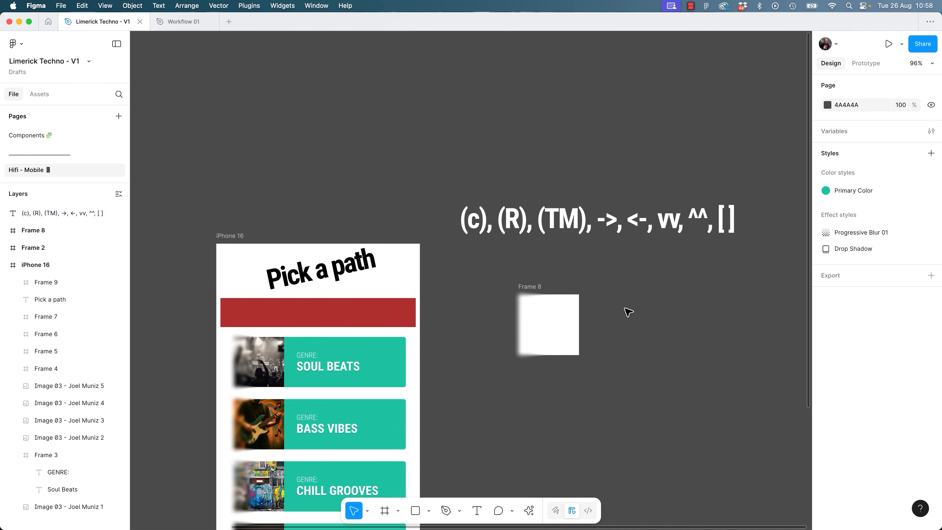
# Set the rotation of the "Pick a path" text to 0°.
pyautogui.hscroll(-2, 460, 289)
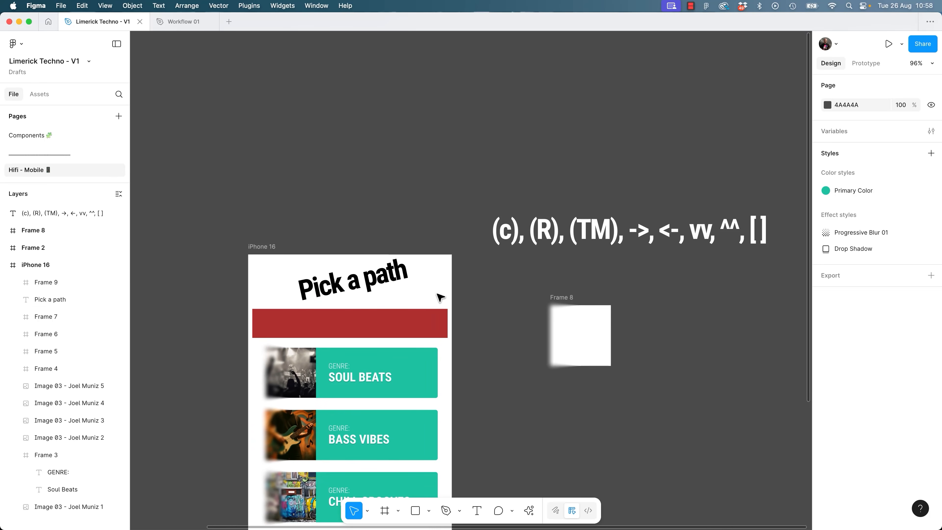
pyautogui.click(403, 277)
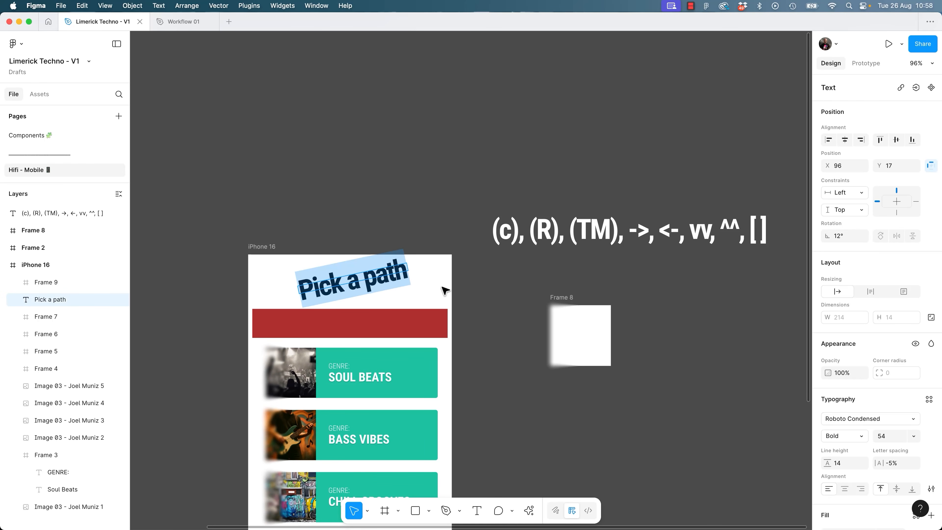
pyautogui.click(840, 238)
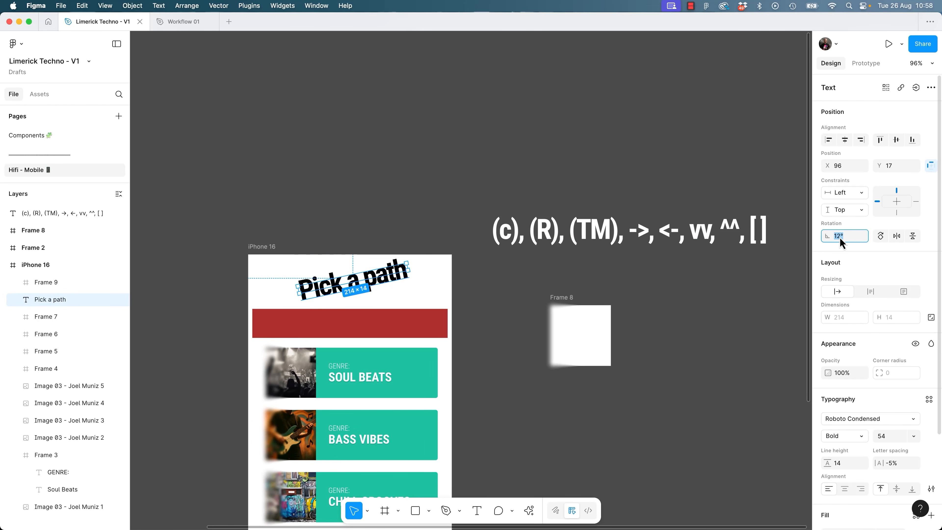
pyautogui.write('0')
pyautogui.press('Return')
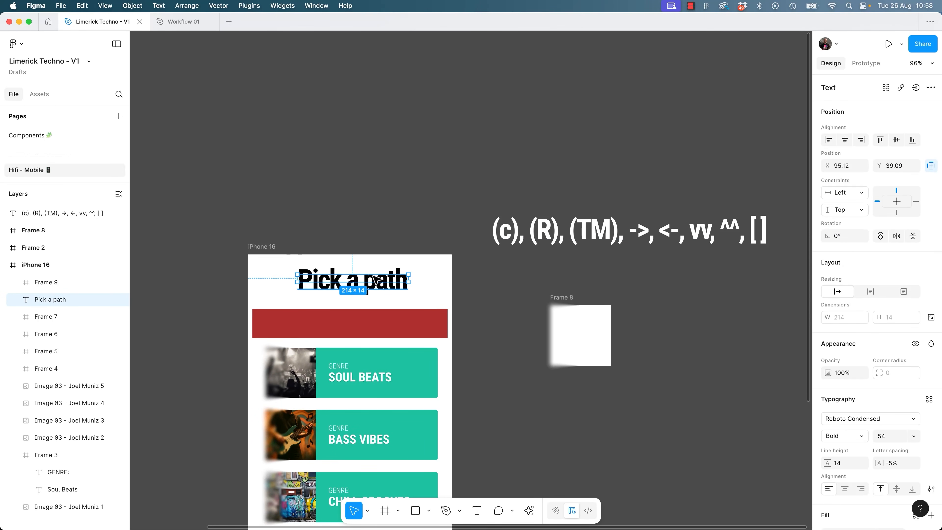
# Try the "(c)" and "(R)" symbol substitutions at the end of the "Pick a path" text, and erase them.
pyautogui.doubleClick(404, 284)
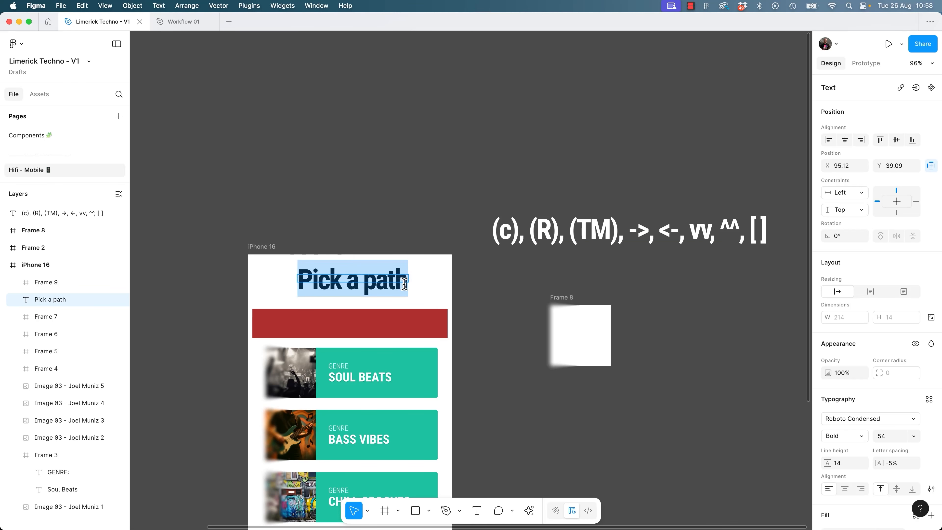
pyautogui.press('Escape')
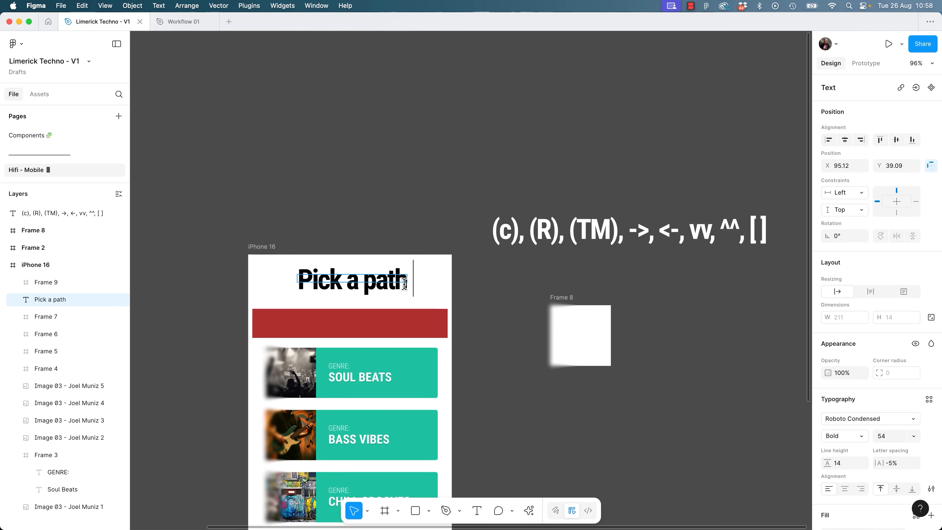
pyautogui.write('(c')
pyautogui.write(')')
pyautogui.write('(R')
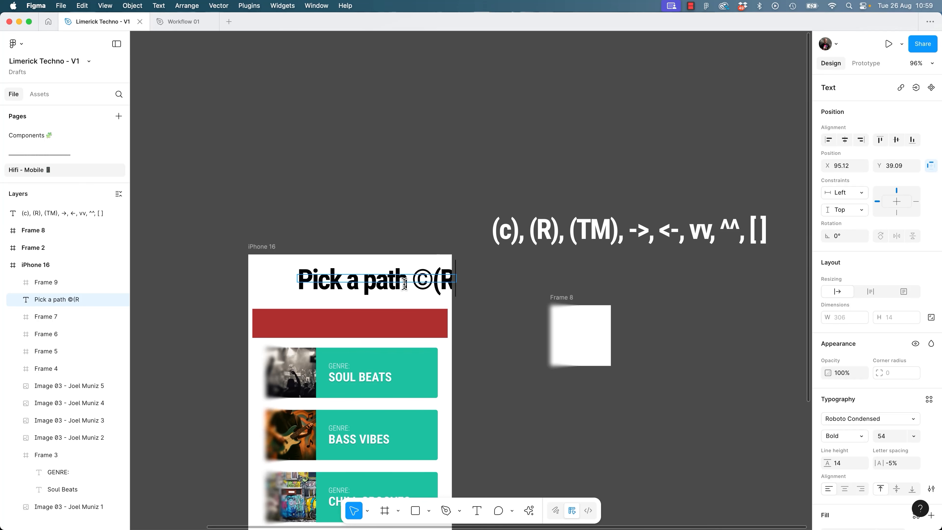
pyautogui.write(')')
pyautogui.press('BackSpace')
pyautogui.press('BackSpace')
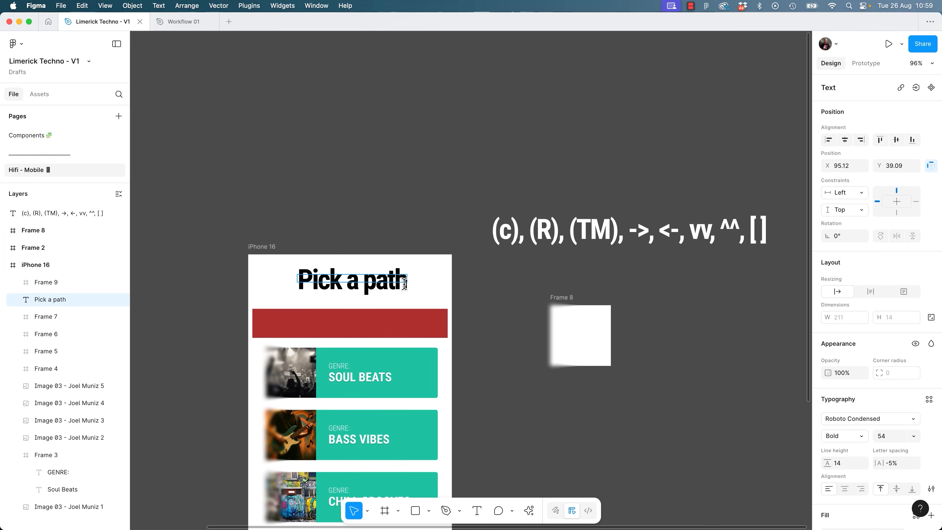
# Try the "->", "vv", "^^" and "[]" substitutions after the "Pick a path" text, erasing each one.
pyautogui.write('->')
pyautogui.press('BackSpace')
pyautogui.press('BackSpace')
pyautogui.write('vv')
pyautogui.press('BackSpace')
pyautogui.press('BackSpace')
pyautogui.write('^^')
pyautogui.press('BackSpace')
pyautogui.press('BackSpace')
pyautogui.write('[]')
pyautogui.press('BackSpace')
pyautogui.press('BackSpace')
pyautogui.write('[]')
pyautogui.press('BackSpace')
pyautogui.press('BackSpace')
pyautogui.press('BackSpace')
# Turn the Soul Beats card's frame and image into one component.
pyautogui.moveTo(533, 267); pyautogui.dragTo(311, 345)
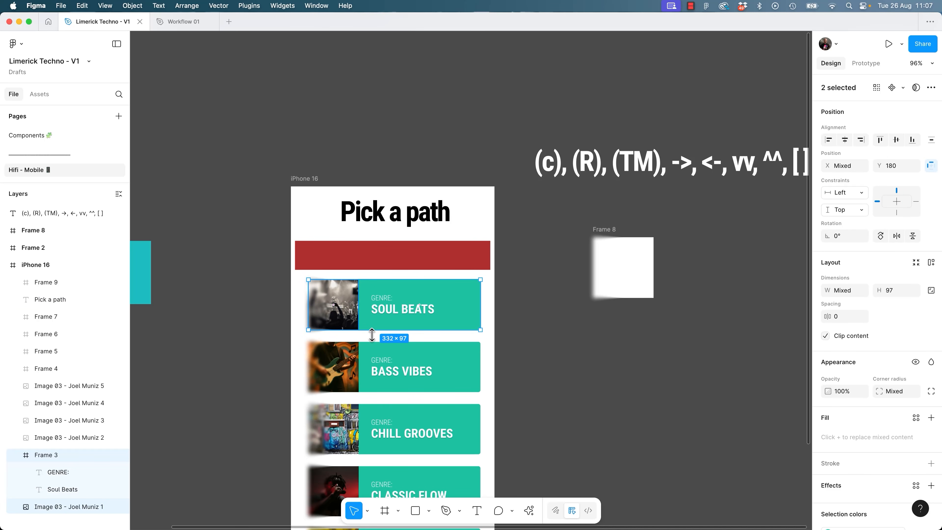
pyautogui.press('super+alt+k')
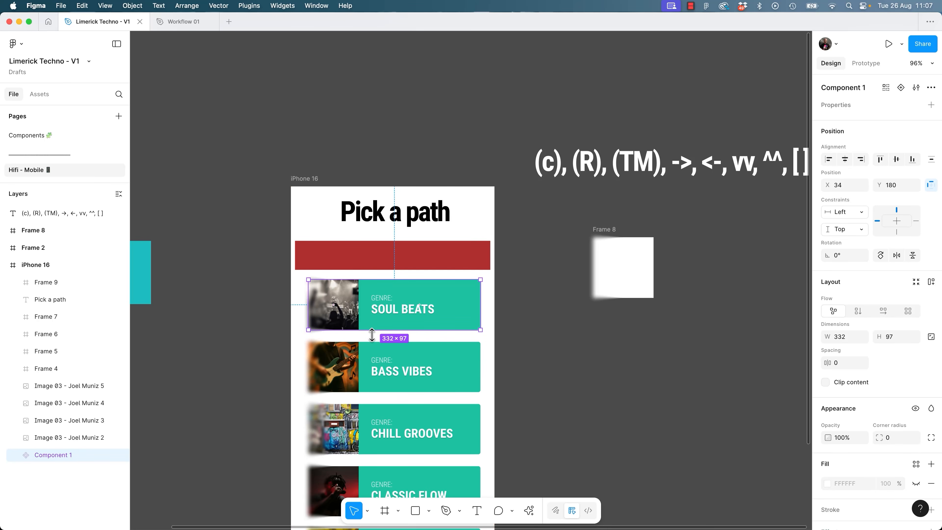
# Try moving the "Pick a path" text onto the Soul Beats component twice, undoing each move.
pyautogui.click(420, 216)
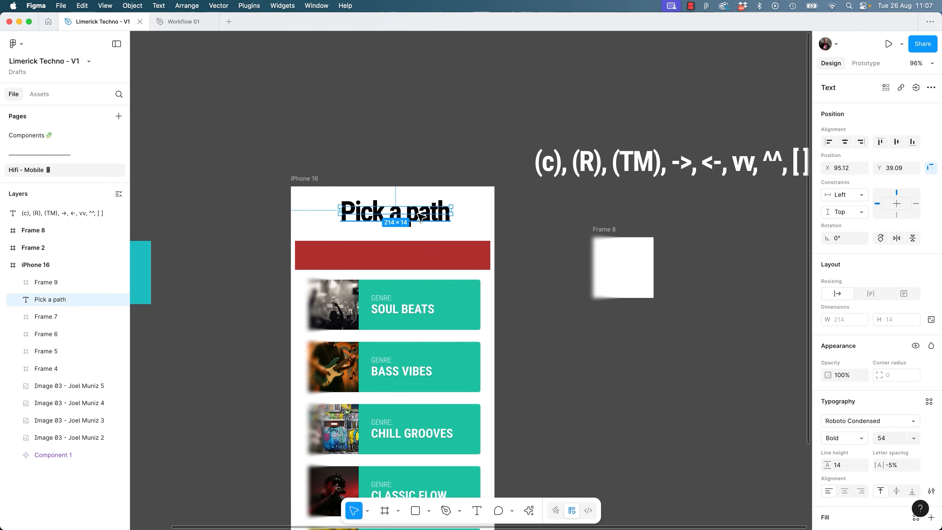
pyautogui.moveTo(421, 217); pyautogui.dragTo(433, 291)
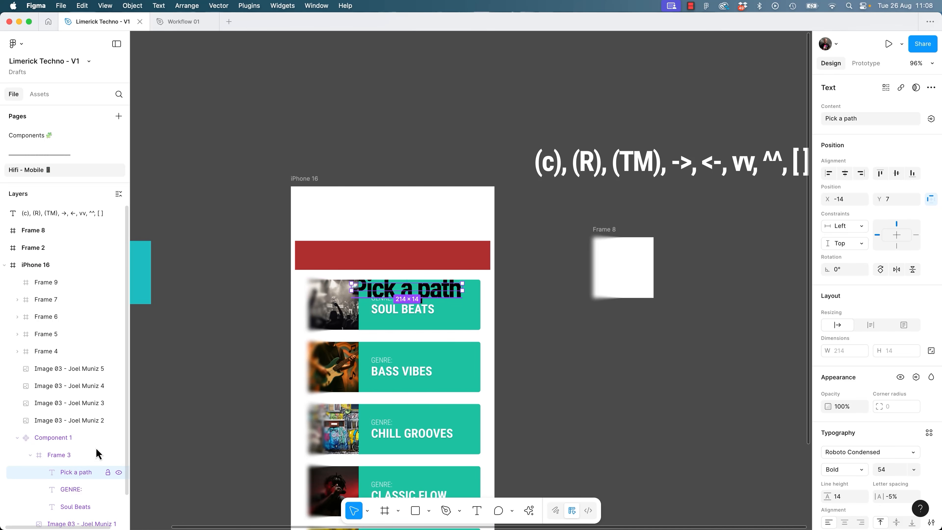
pyautogui.press('super+z')
pyautogui.moveTo(377, 214); pyautogui.dragTo(375, 307)
pyautogui.press('super+z')
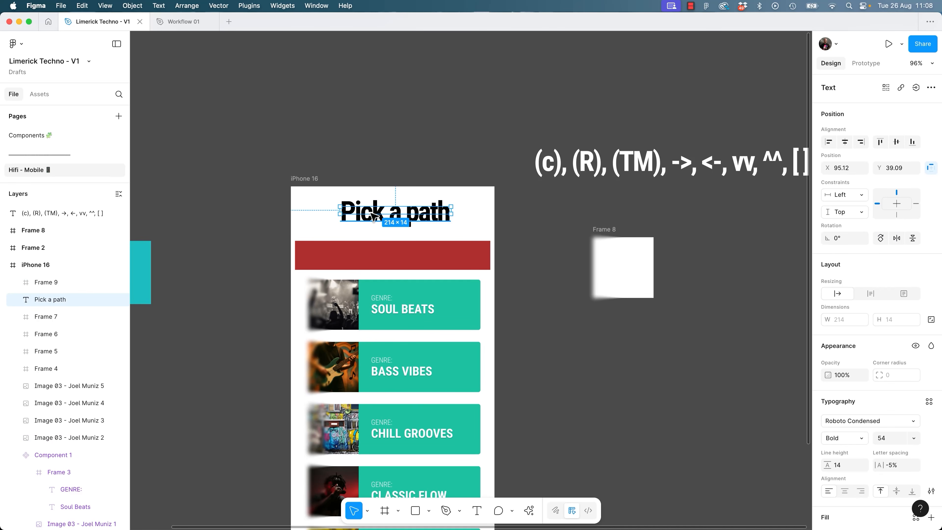
# Move the "Pick a path" text slightly down within the iPhone 16 frame, and deselect it.
pyautogui.moveTo(373, 215)
pyautogui.mouseDown()
pyautogui.moveTo(381, 290)
pyautogui.moveTo(366, 408)
pyautogui.moveTo(369, 197)
pyautogui.moveTo(372, 221)
pyautogui.mouseUp()
pyautogui.click(612, 381)
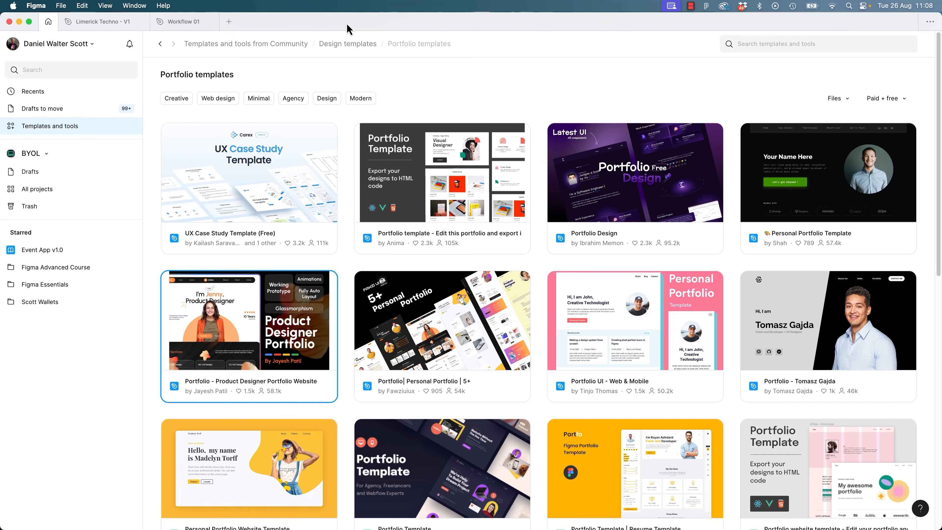
# Cycle through the open home, Limerick Techno - V1 and Workflow 01 tabs, ending on Workflow 01.
pyautogui.moveTo(192, 27)
pyautogui.hotkey('ctrl', 'Tab')
pyautogui.hotkey('ctrl', 'Tab')
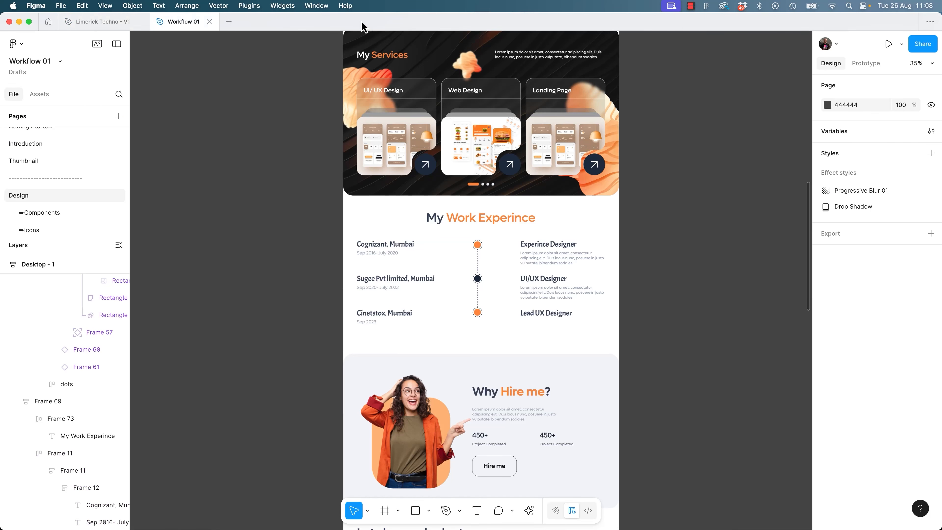
pyautogui.hotkey('ctrl', 'Tab')
pyautogui.hotkey('ctrl', 'Tab')
pyautogui.hotkey('ctrl', 'Tab')
pyautogui.hotkey('ctrl', 'Tab')
pyautogui.hotkey('ctrl', 'Tab')
pyautogui.hotkey('ctrl', 'Tab')
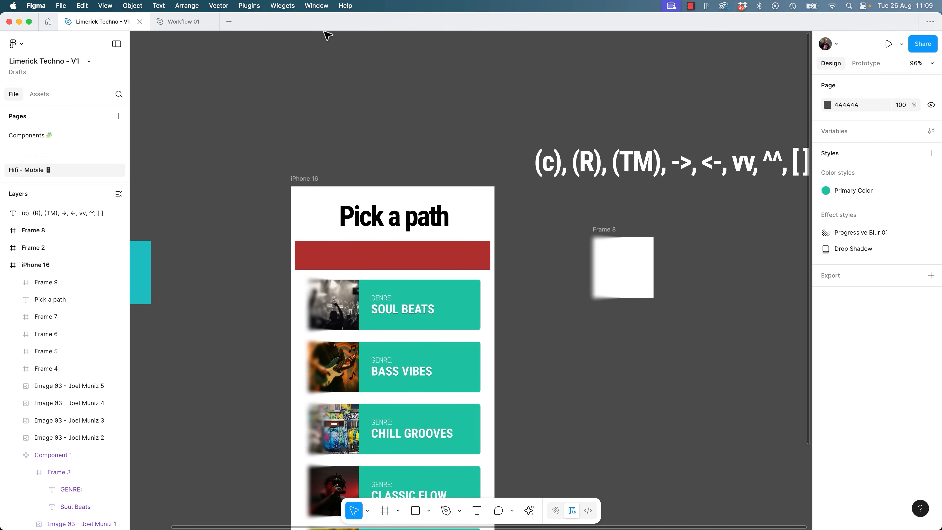
pyautogui.hotkey('ctrl', 'Tab')
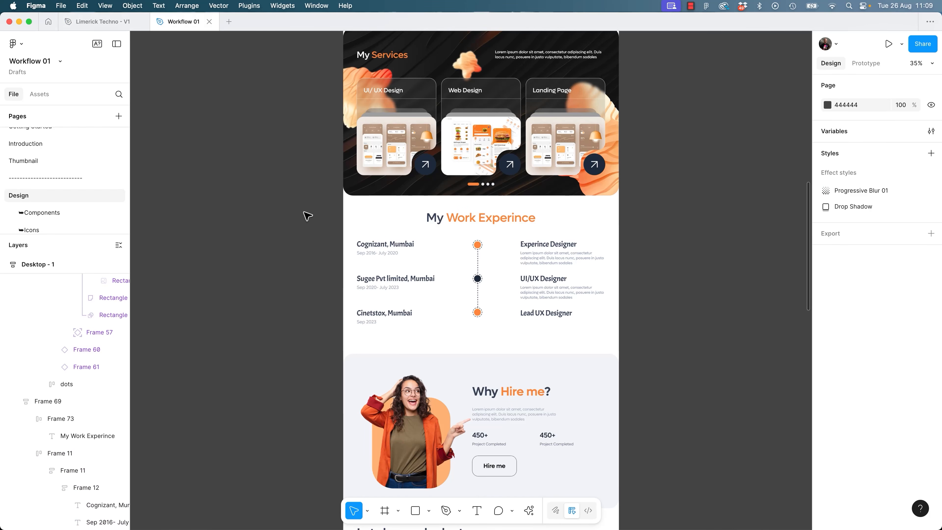
# Pin the Limerick Techno - V1 tab, and switch to the Workflow 01 file.
pyautogui.click(106, 28)
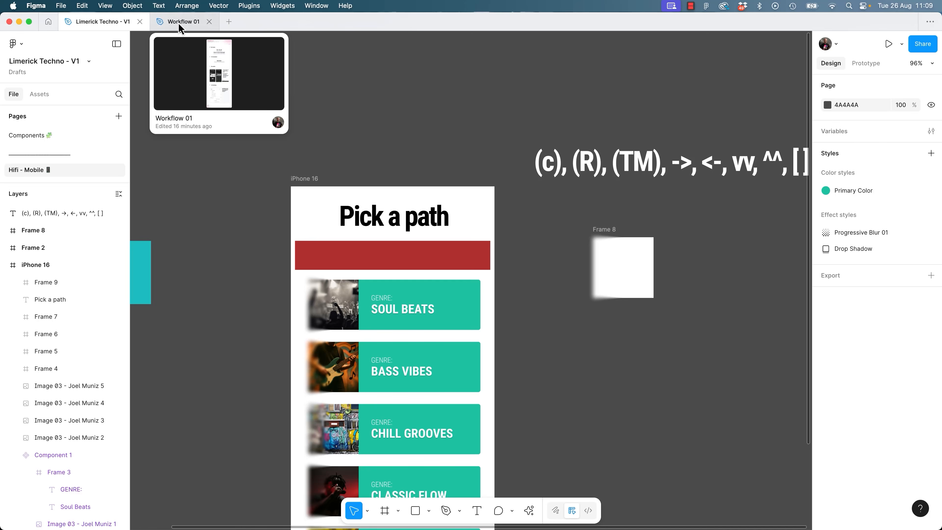
pyautogui.rightClick(116, 29)
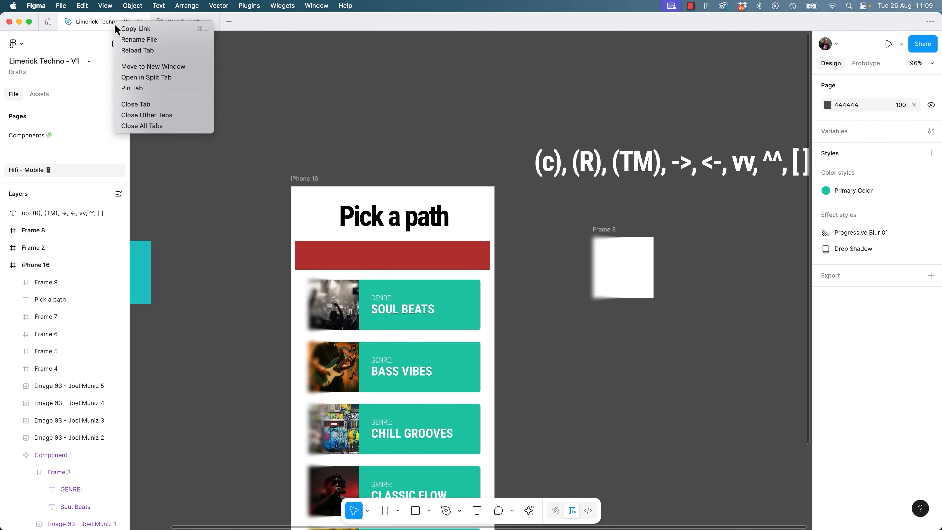
pyautogui.click(143, 88)
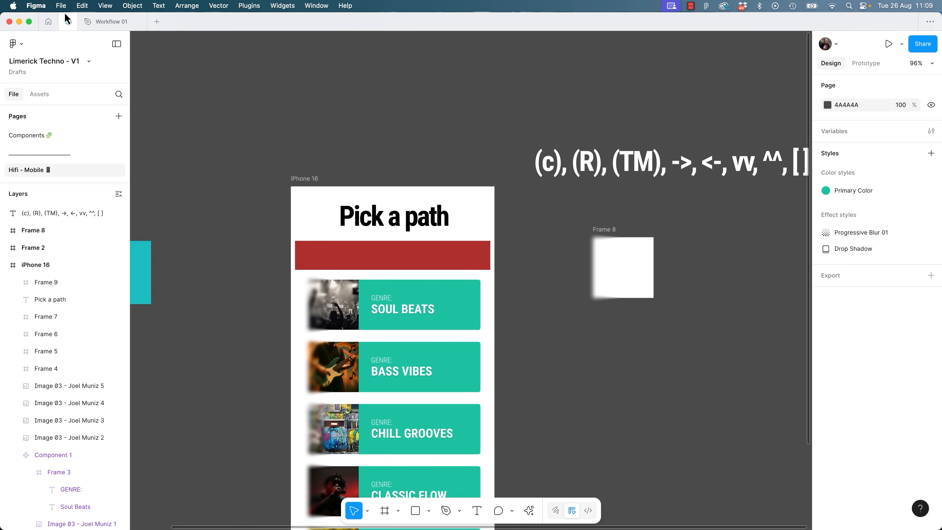
pyautogui.click(105, 26)
pyautogui.click(76, 24)
pyautogui.moveTo(109, 23)
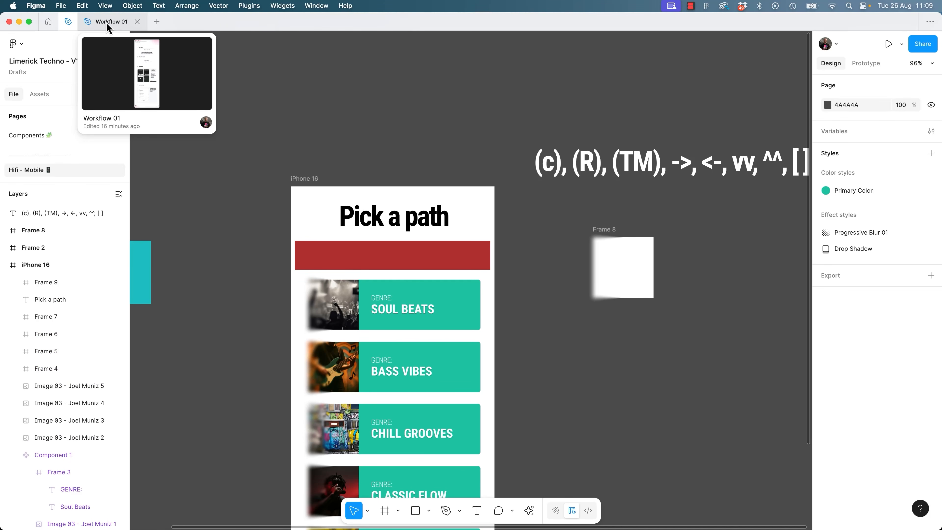
pyautogui.click(115, 25)
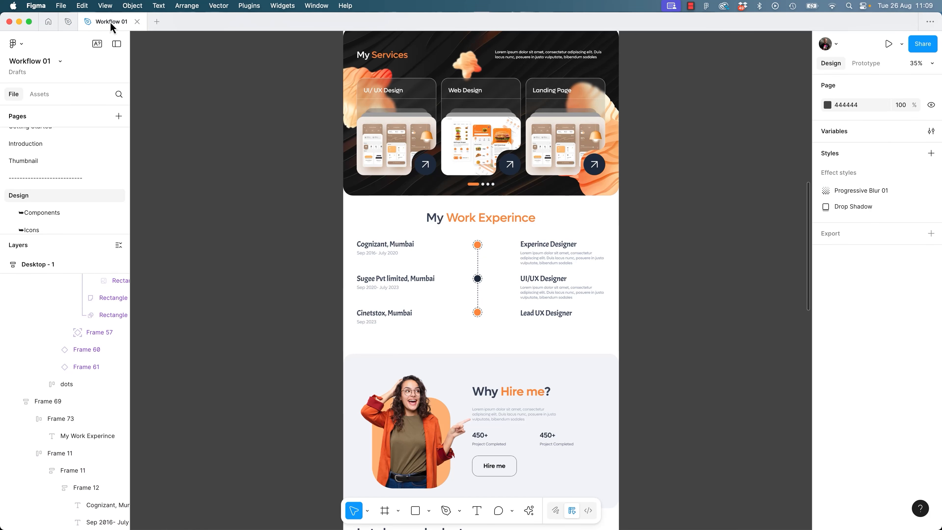
# Unpin the Limerick Techno - V1 tab.
pyautogui.rightClick(113, 23)
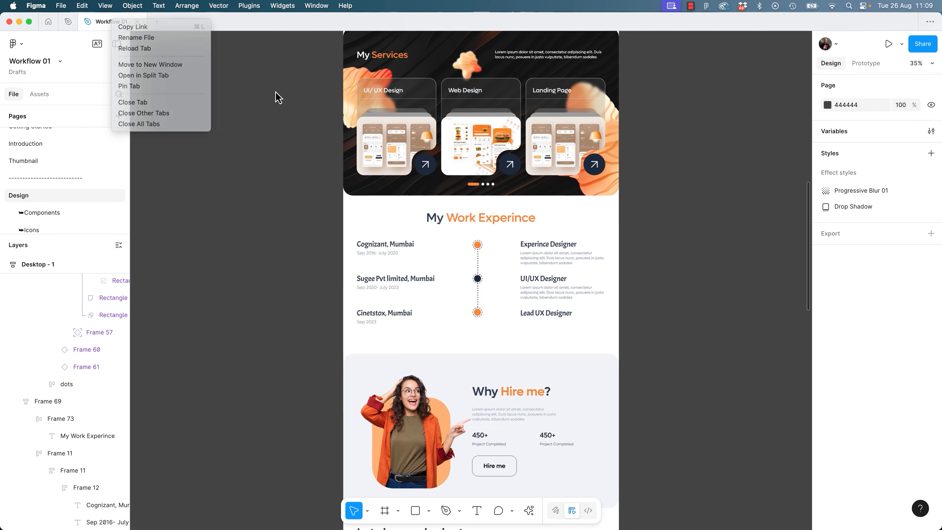
pyautogui.click(128, 85)
pyautogui.rightClick(69, 22)
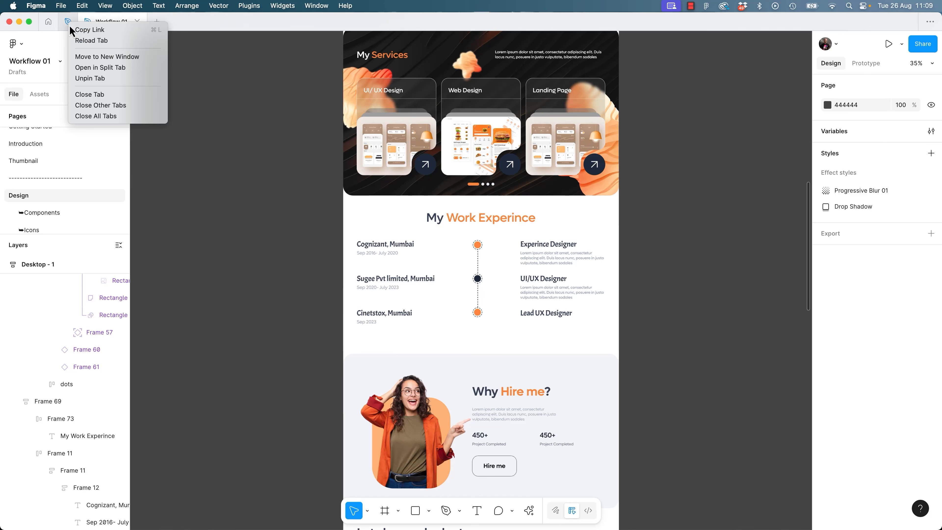
pyautogui.click(82, 78)
# Reorder the open tabs so Limerick Techno - V1 follows Workflow 01, and switch between the two files.
pyautogui.moveTo(106, 30); pyautogui.dragTo(169, 26)
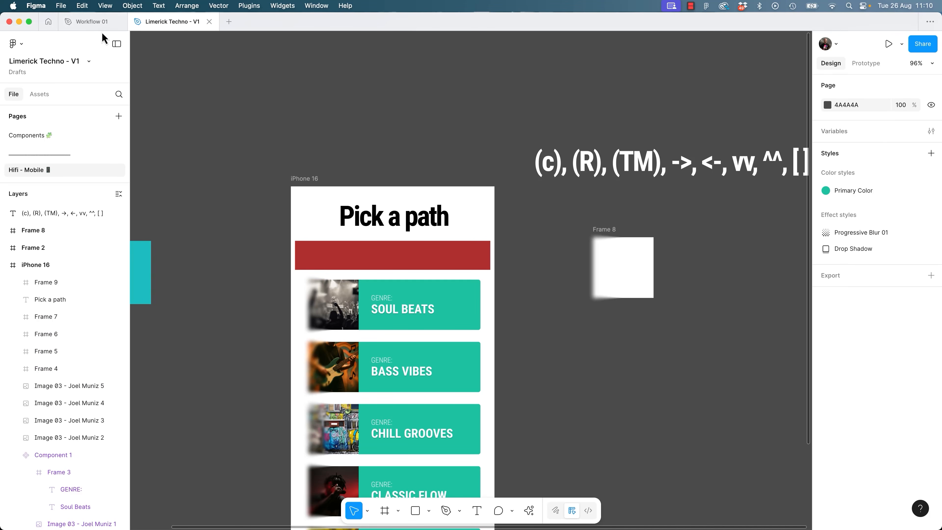
pyautogui.moveTo(116, 25)
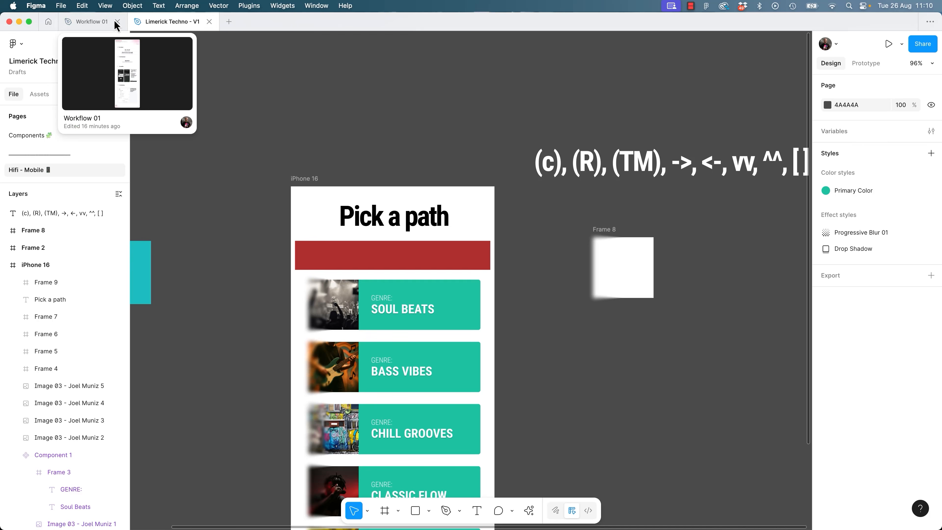
pyautogui.click(86, 23)
pyautogui.click(169, 26)
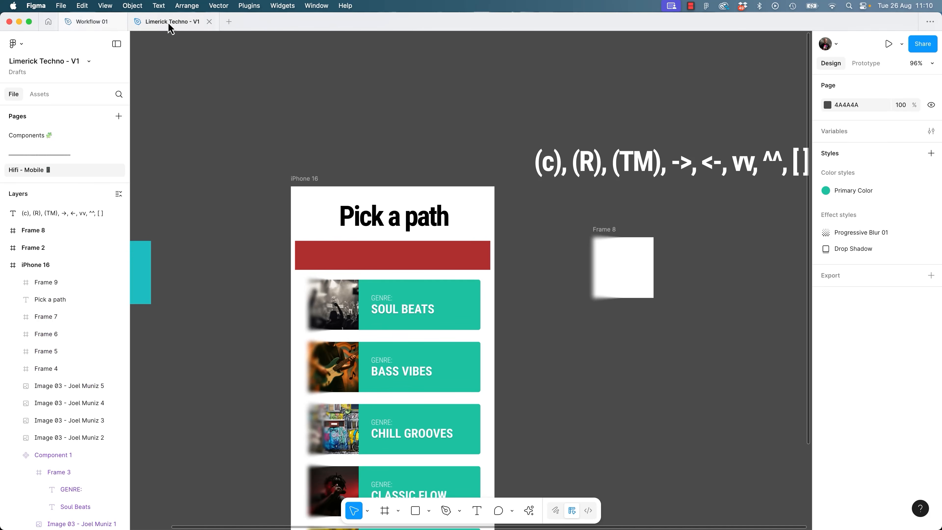
pyautogui.click(86, 23)
pyautogui.moveTo(183, 23); pyautogui.dragTo(114, 30)
pyautogui.click(188, 26)
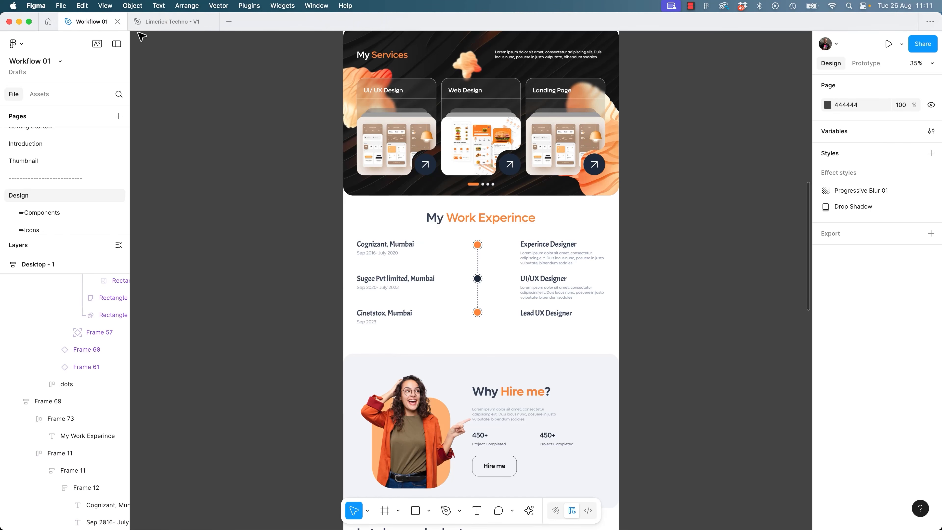
# Star the Limerick Techno - V1 file among the recent files on the home screen, and collapse and re-expand the Starred section.
pyautogui.click(48, 22)
pyautogui.click(64, 170)
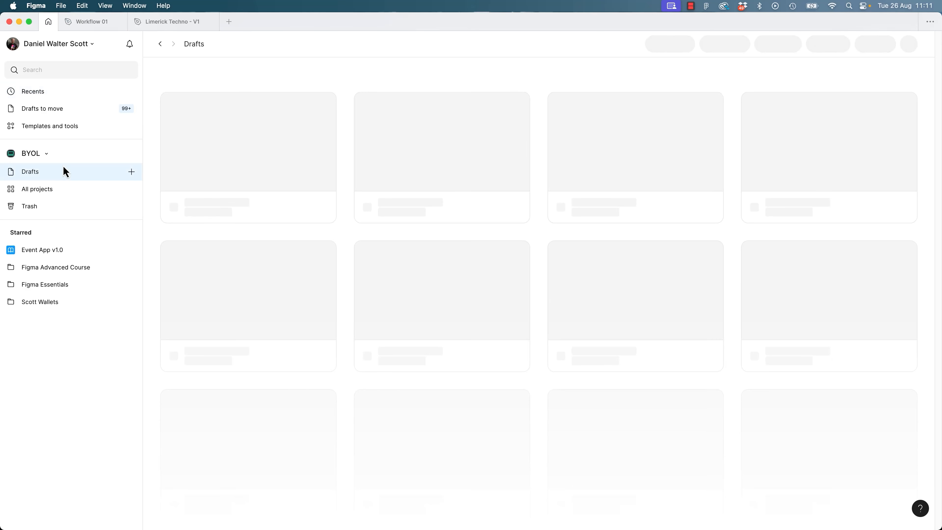
pyautogui.click(51, 106)
pyautogui.click(52, 97)
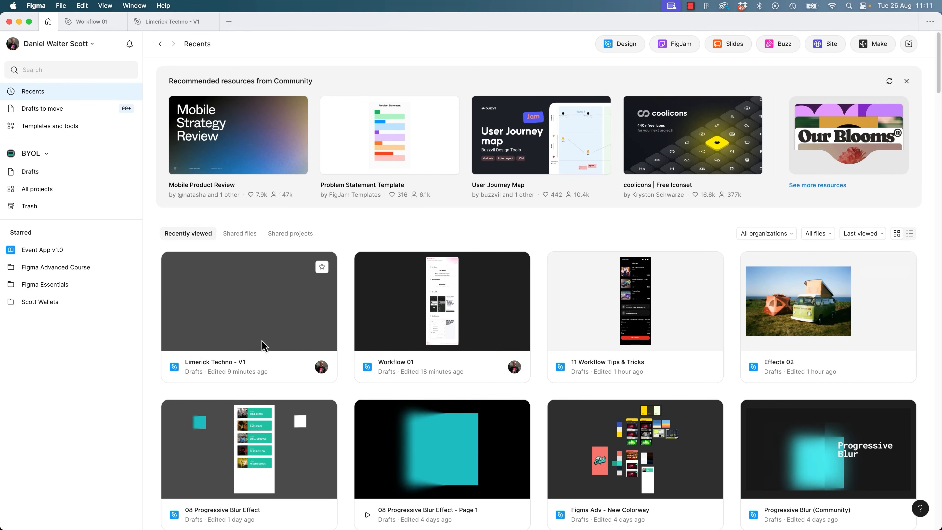
pyautogui.click(323, 267)
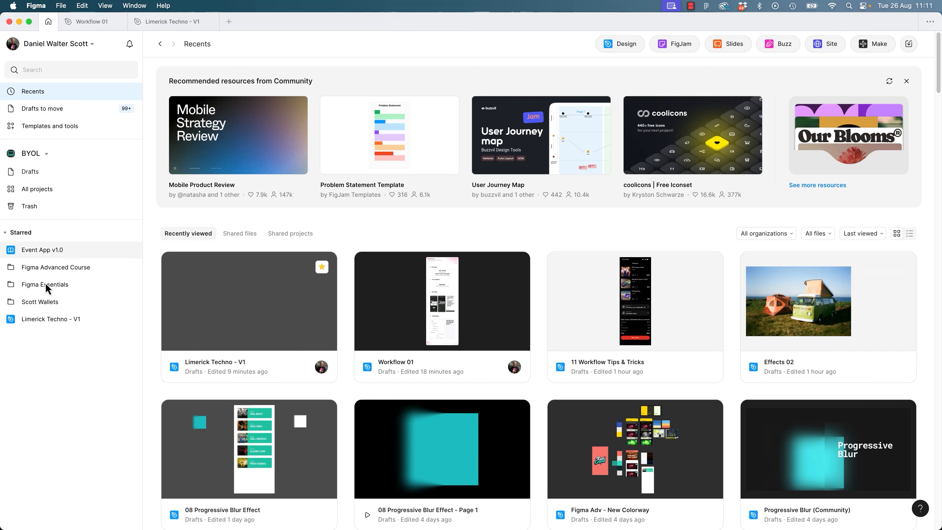
pyautogui.click(9, 236)
pyautogui.click(9, 236)
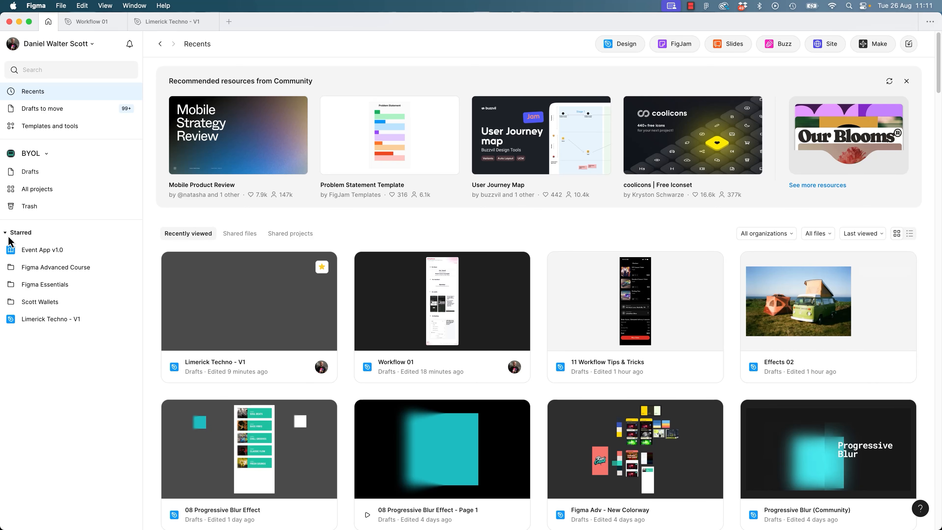
# Browse the BYOL team's drafts and all projects.
pyautogui.click(44, 172)
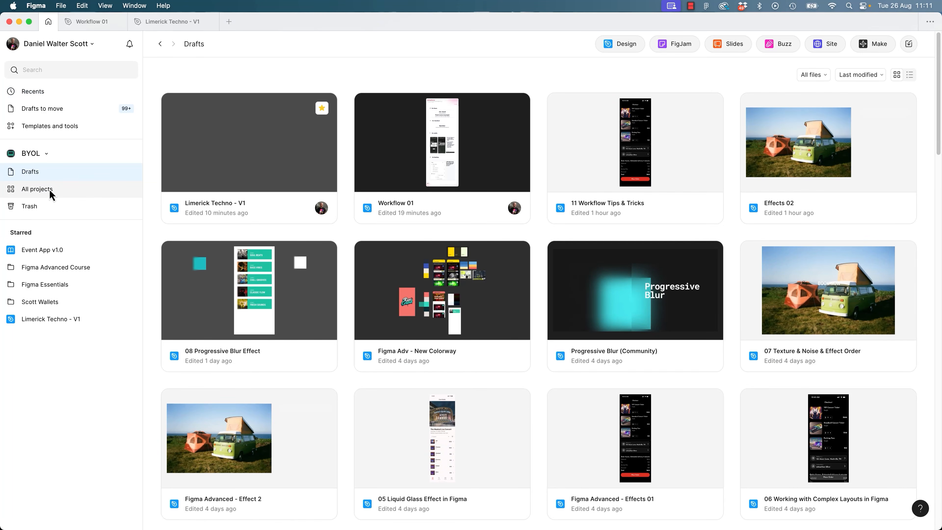
pyautogui.click(49, 189)
pyautogui.click(47, 174)
pyautogui.click(52, 191)
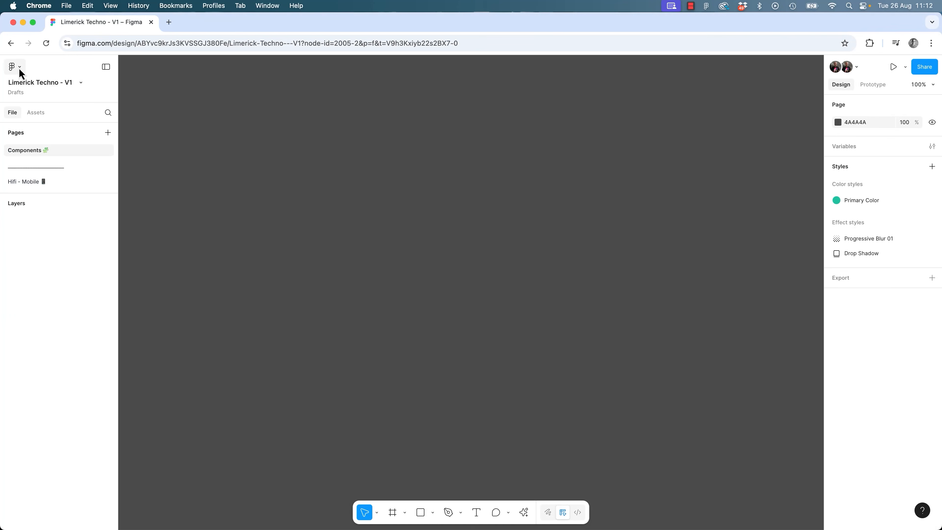
# Leave the browser version of Limerick Techno - V1 for its files view, and switch back to the Figma desktop app.
pyautogui.click(20, 68)
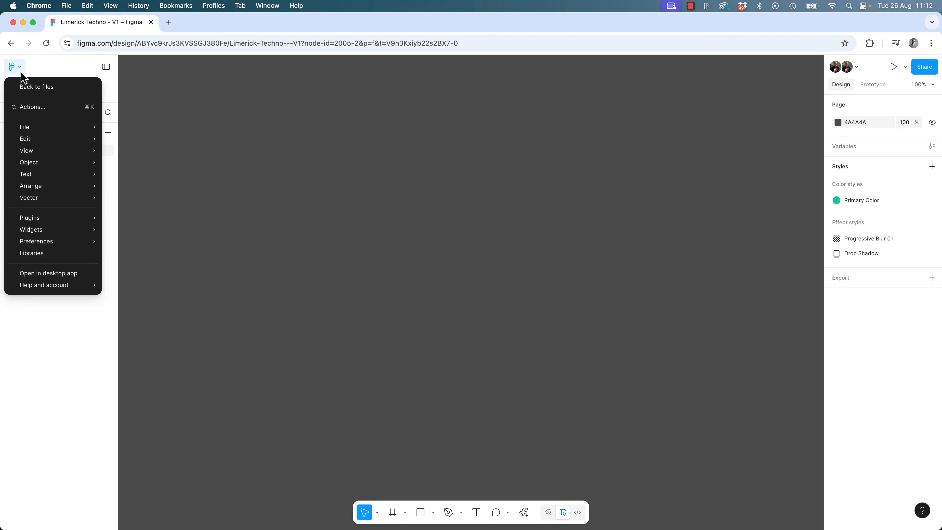
pyautogui.click(37, 88)
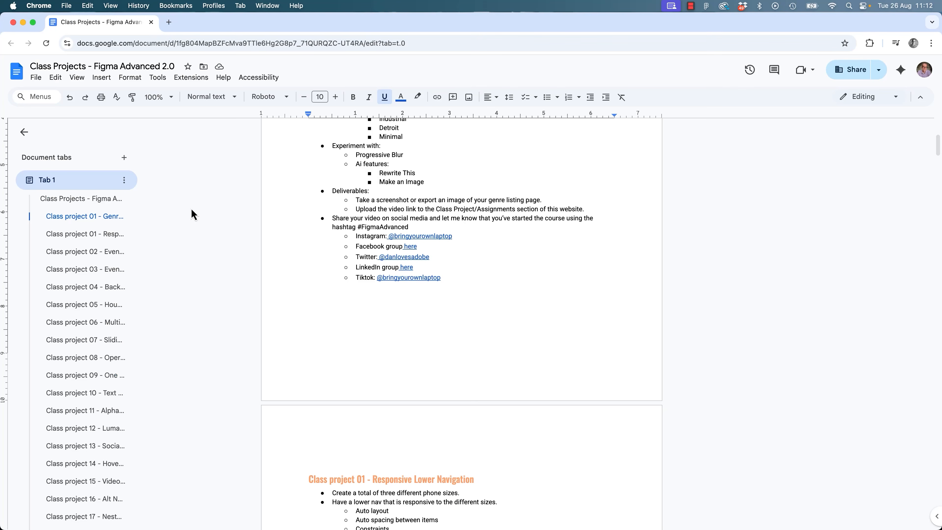
pyautogui.press('super+Tab')
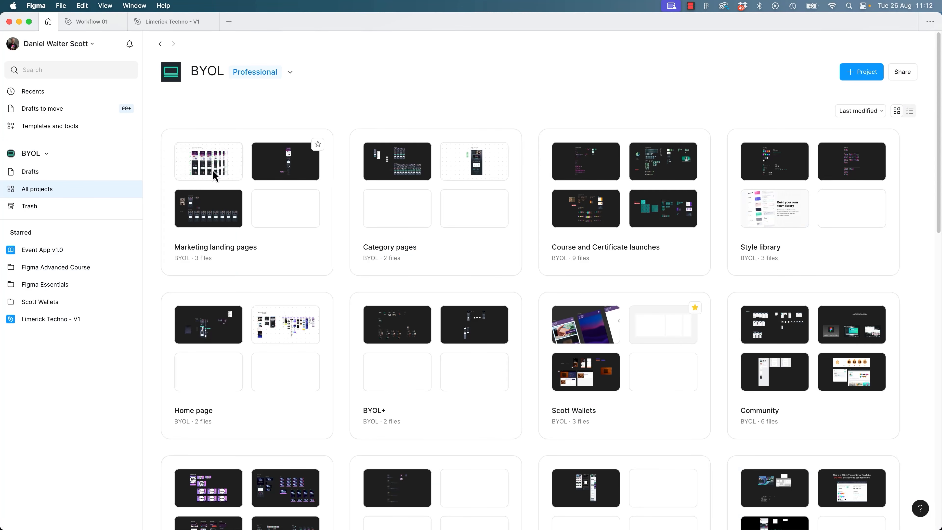
# Look over the list of recently closed files, and return to the recent files.
pyautogui.click(930, 21)
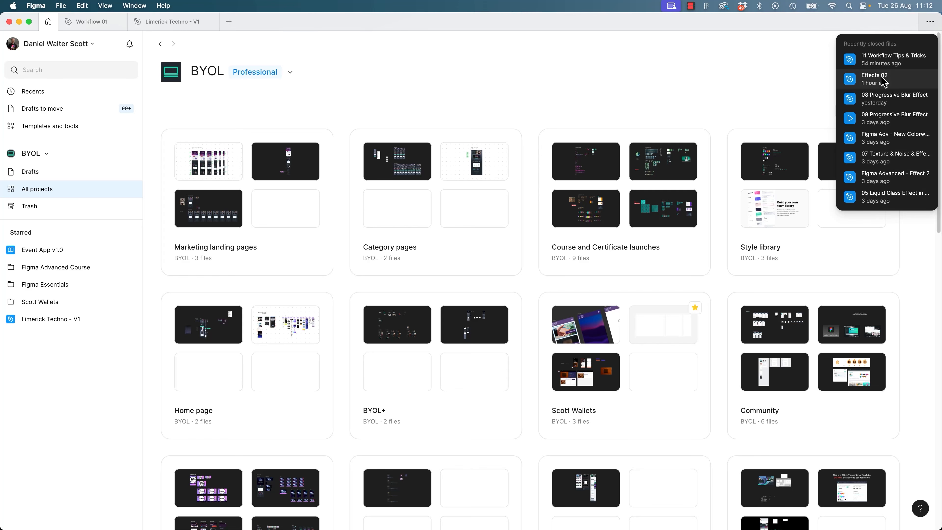
pyautogui.click(755, 104)
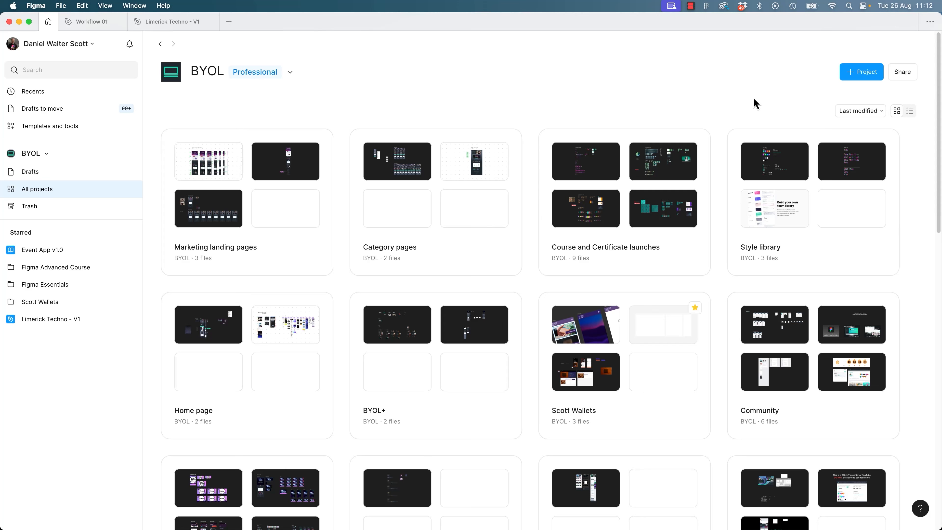
pyautogui.click(63, 93)
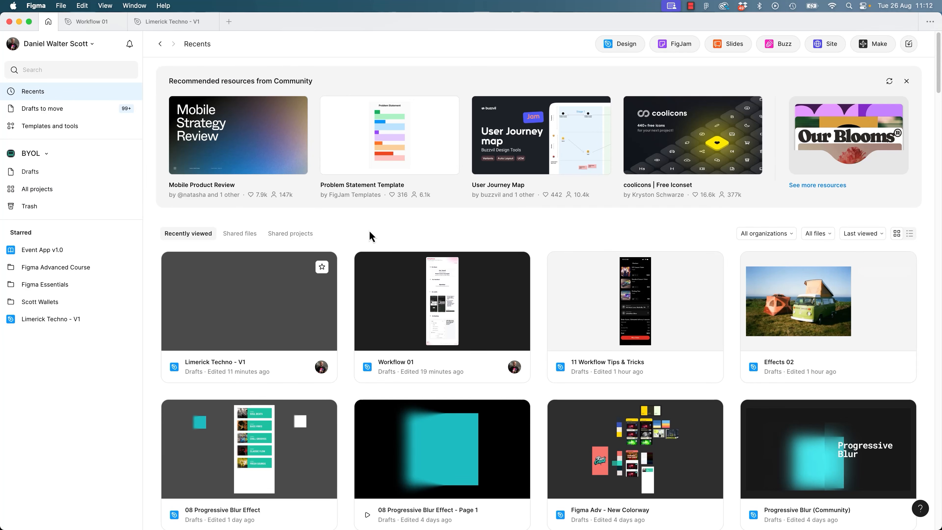
# Switch to the Workflow 01 file and view the top of the Desktop - 1 frame.
pyautogui.click(89, 23)
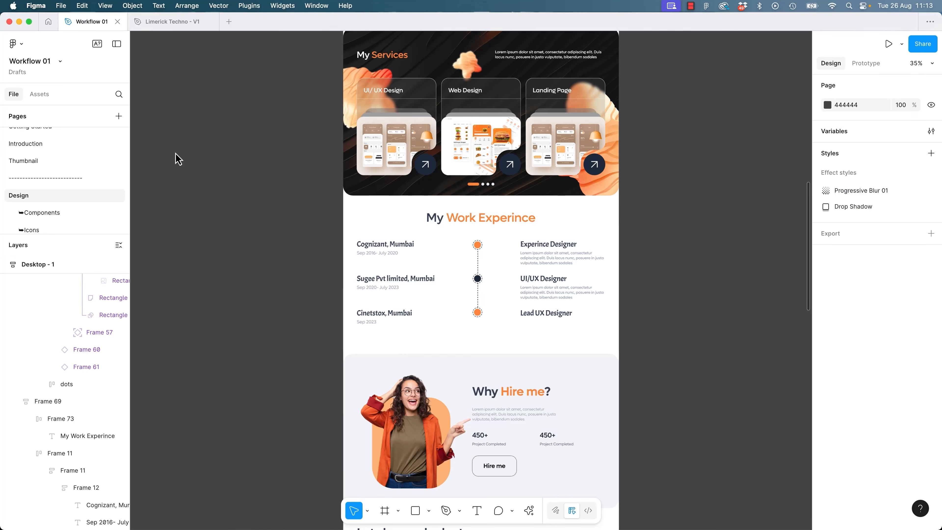
pyautogui.scroll(5, 222, 167)
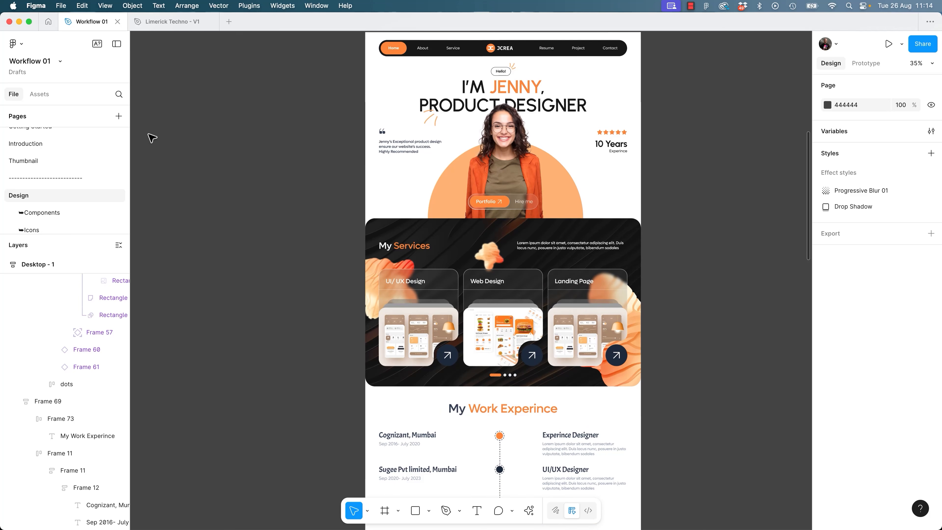
pyautogui.scroll(6, 263, 197)
pyautogui.scroll(-4, 271, 215)
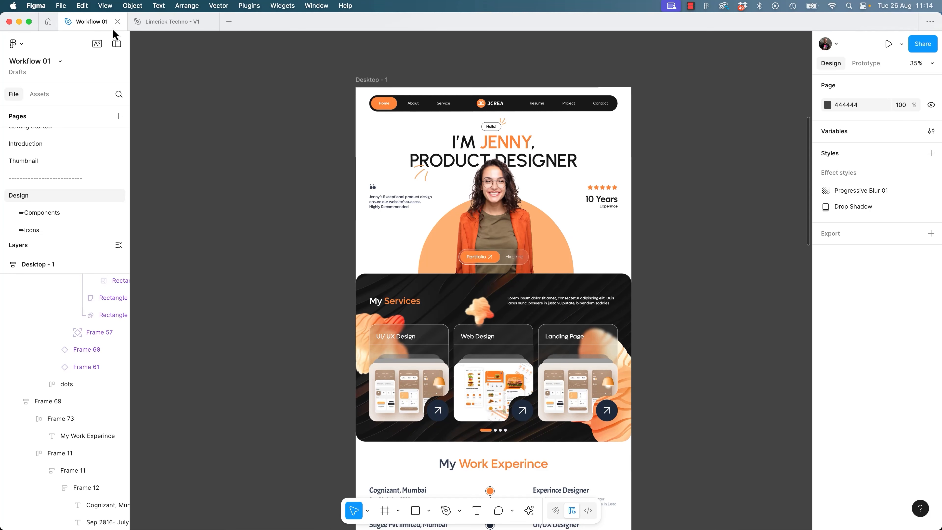
pyautogui.click(164, 22)
pyautogui.click(75, 22)
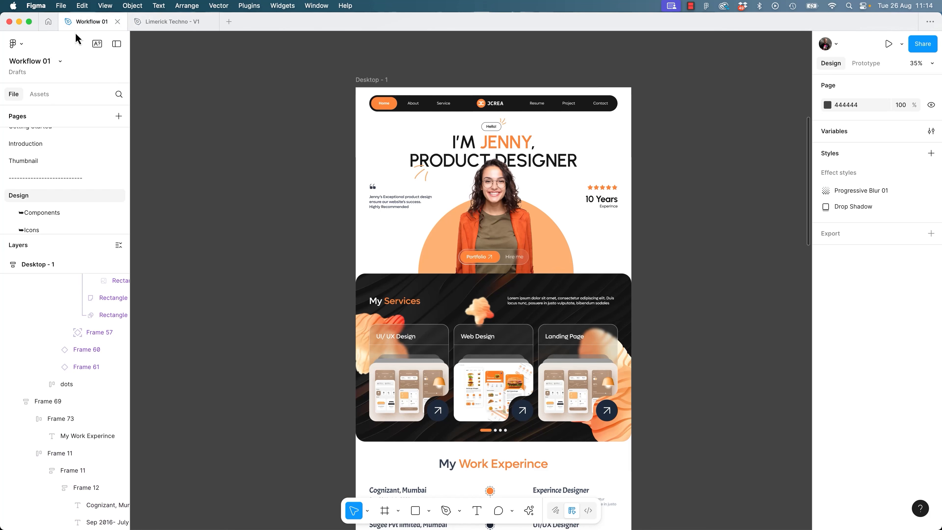
# Display the memory usage of the Workflow 01 file and open its memory management details.
pyautogui.click(22, 44)
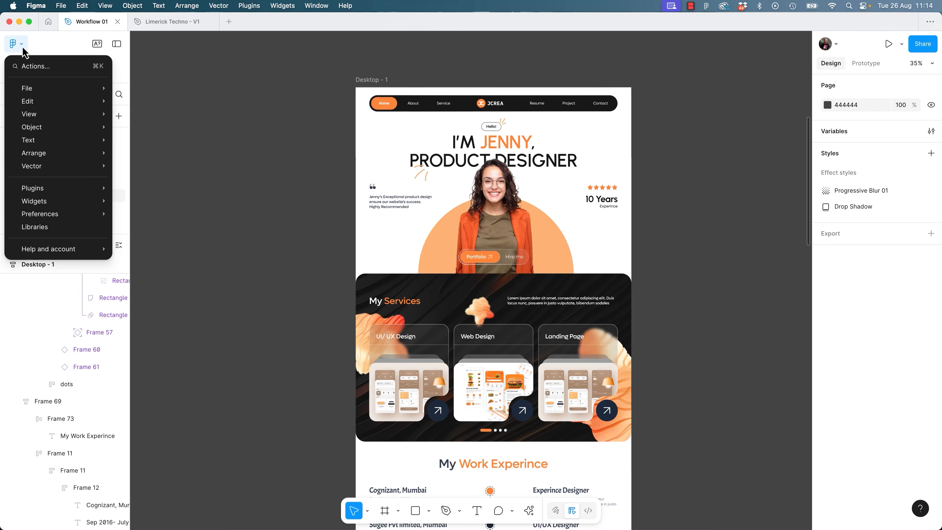
pyautogui.moveTo(47, 115)
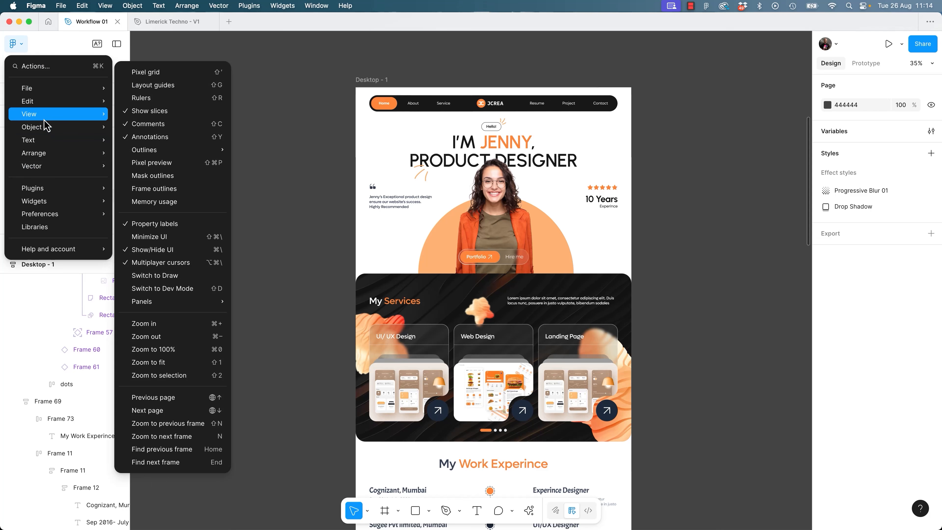
pyautogui.click(151, 202)
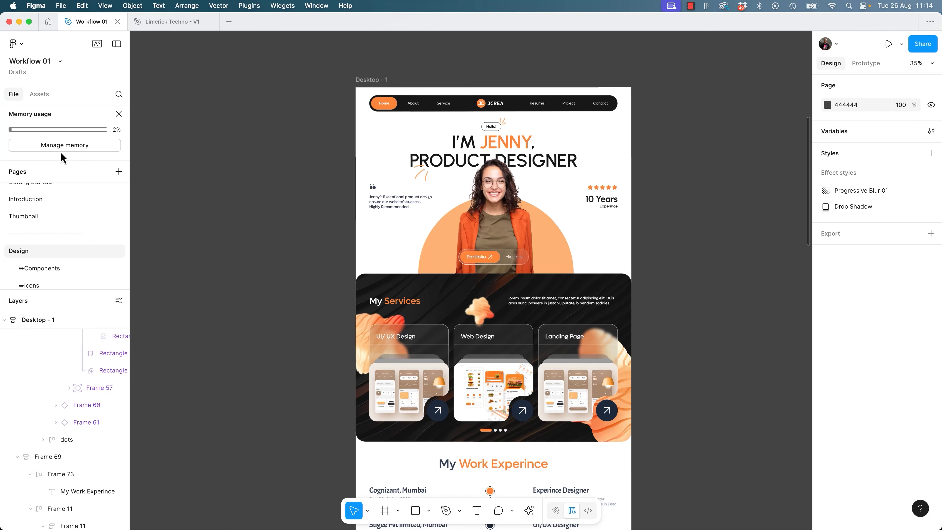
pyautogui.click(75, 146)
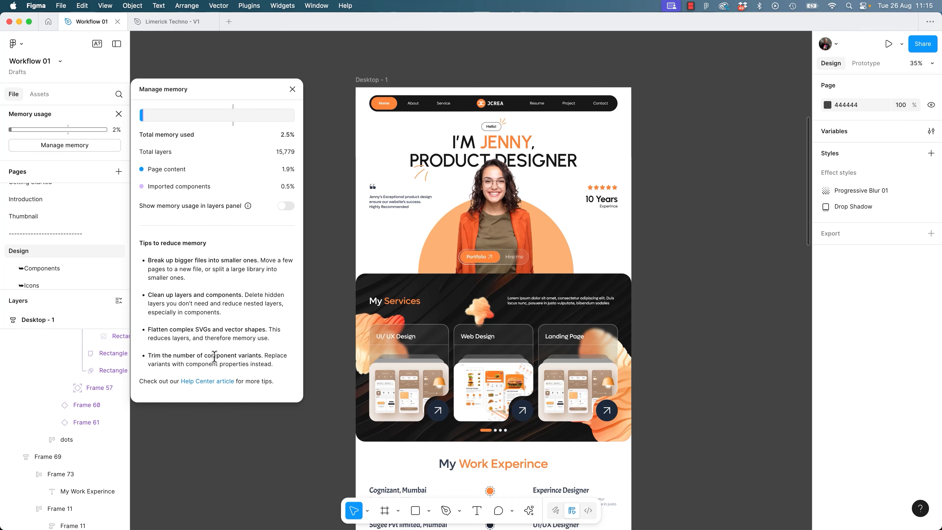
# Enable showing memory usage in the layers panel, and look through the per-layer usage in Desktop - 1.
pyautogui.click(285, 205)
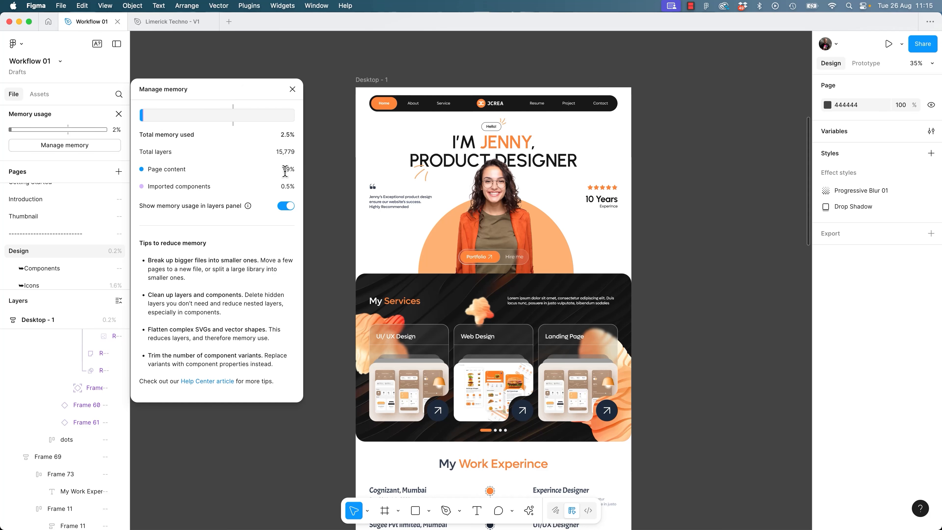
pyautogui.scroll(3, 85, 382)
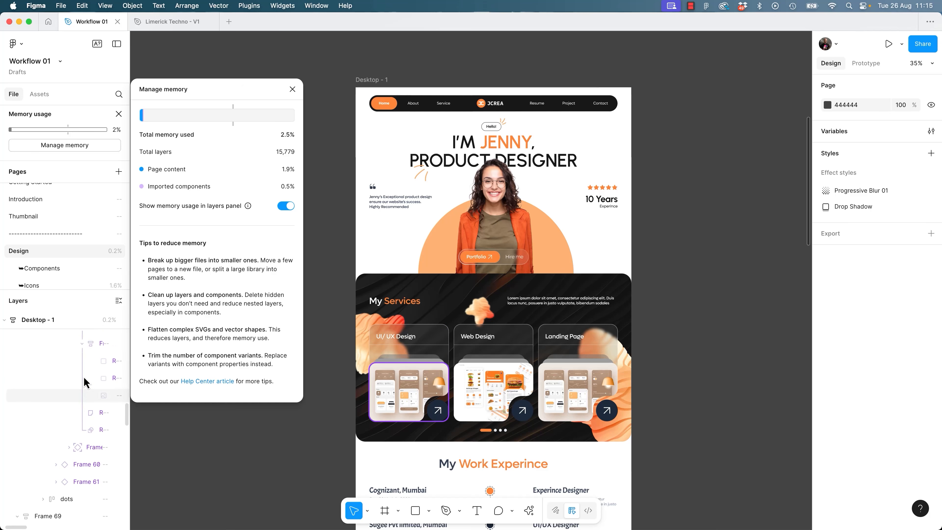
pyautogui.scroll(-3, 83, 380)
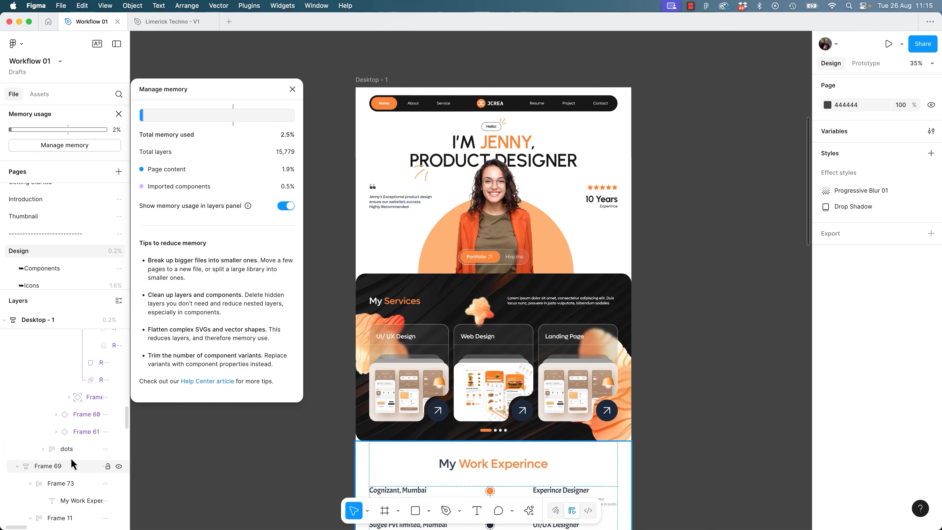
pyautogui.scroll(-8, 103, 455)
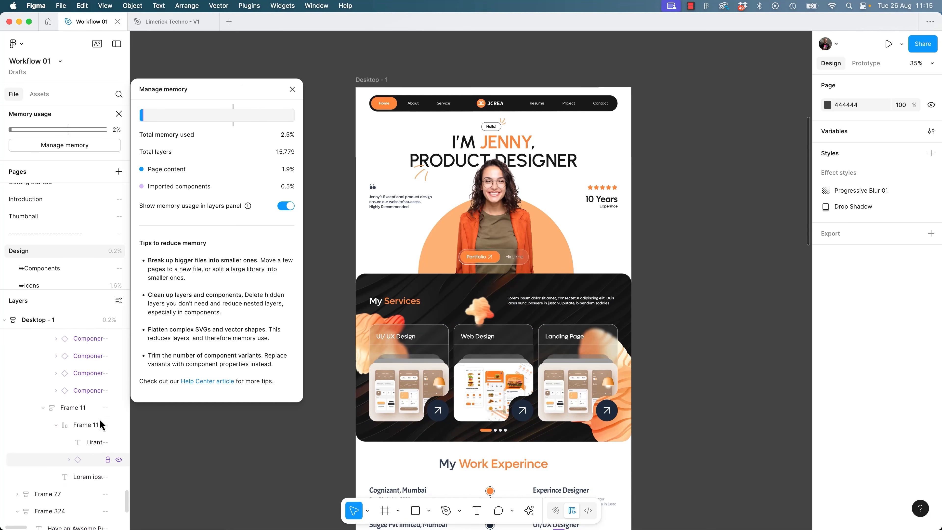
# Return to the start of the Desktop - 1 layers and read the memory tips on flattening vectors and breaking up bigger files.
pyautogui.scroll(10, 84, 418)
pyautogui.scroll(5, 85, 418)
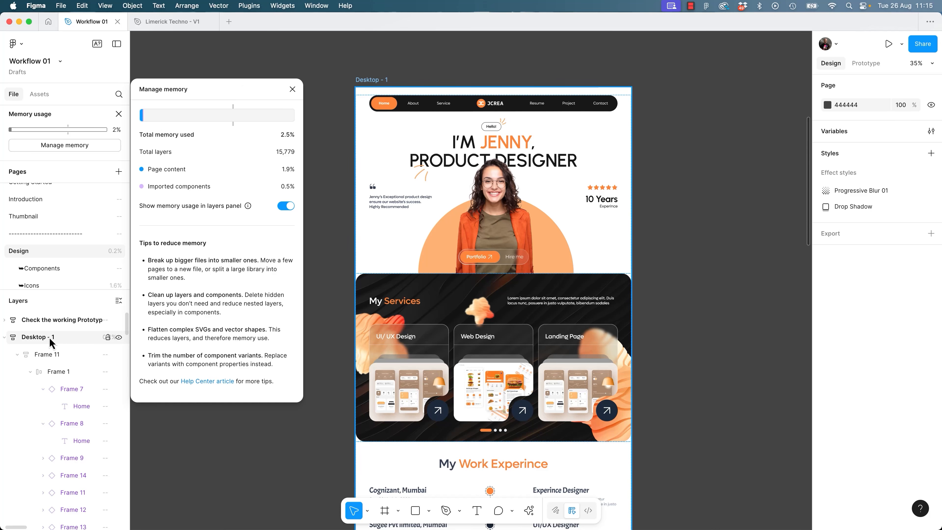
pyautogui.moveTo(191, 332)
pyautogui.mouseDown()
pyautogui.moveTo(249, 327)
pyautogui.moveTo(202, 327)
pyautogui.mouseUp()
pyautogui.tripleClick(206, 325)
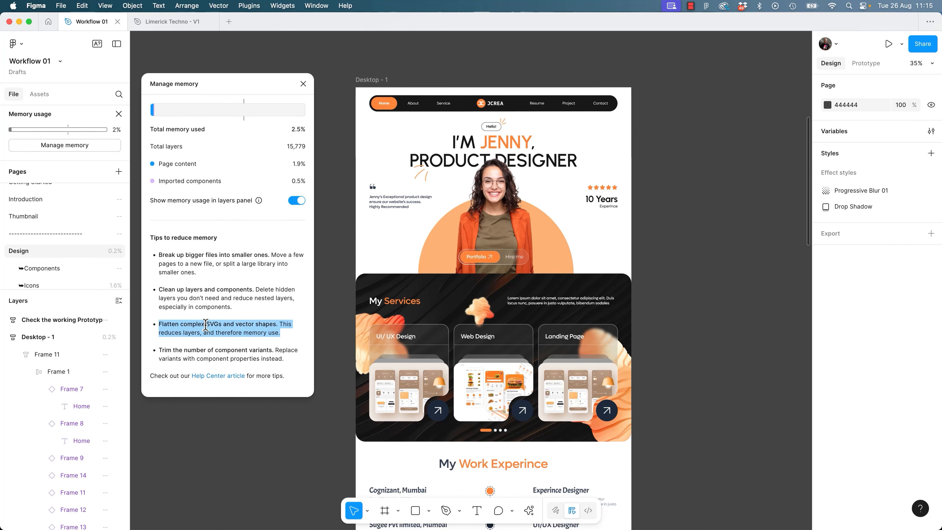
pyautogui.tripleClick(235, 263)
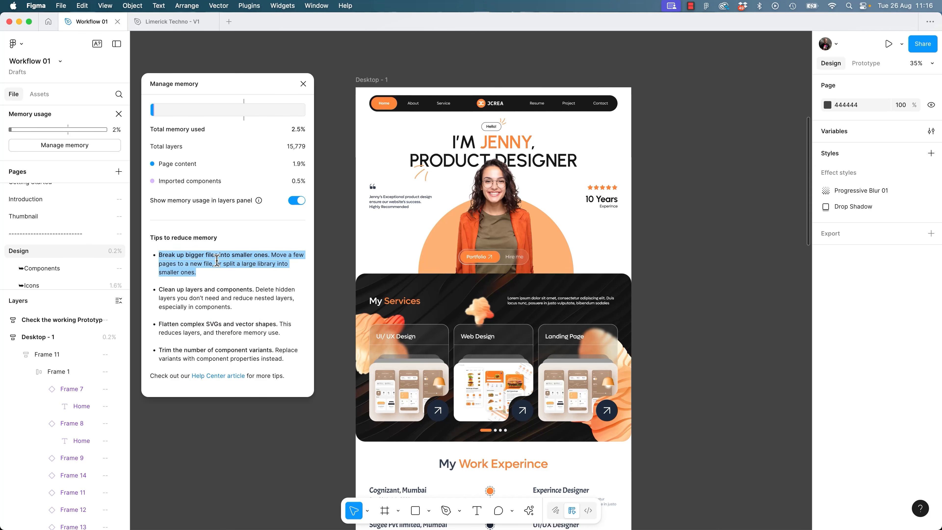
# Close the memory details and widen the layers sidebar enough to fit the full top-level layer names.
pyautogui.click(304, 84)
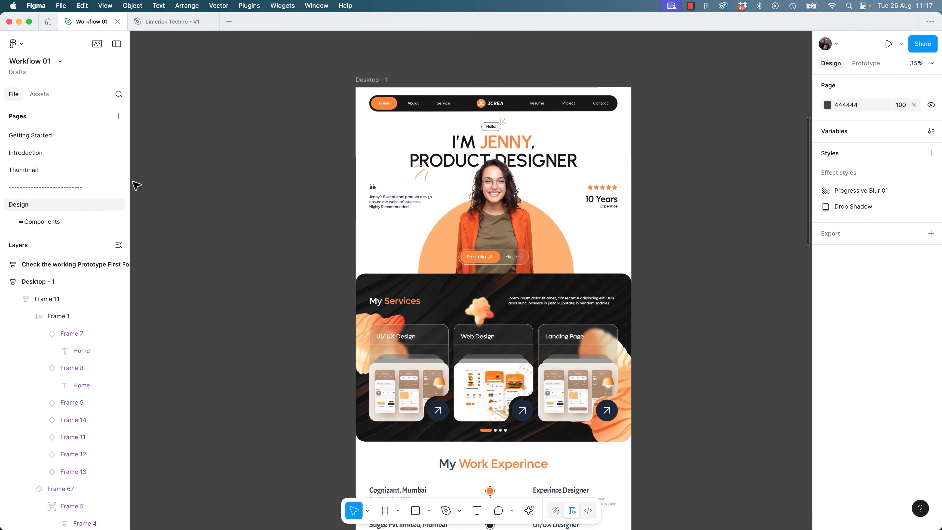
pyautogui.moveTo(130, 191); pyautogui.dragTo(184, 197)
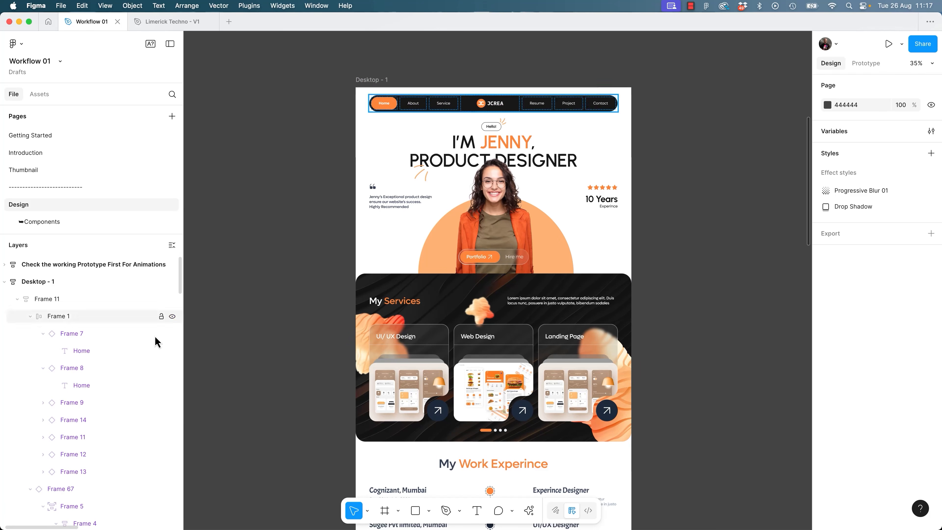
pyautogui.moveTo(184, 343)
pyautogui.mouseDown()
pyautogui.moveTo(322, 349)
pyautogui.moveTo(168, 351)
pyautogui.moveTo(179, 358)
pyautogui.mouseUp()
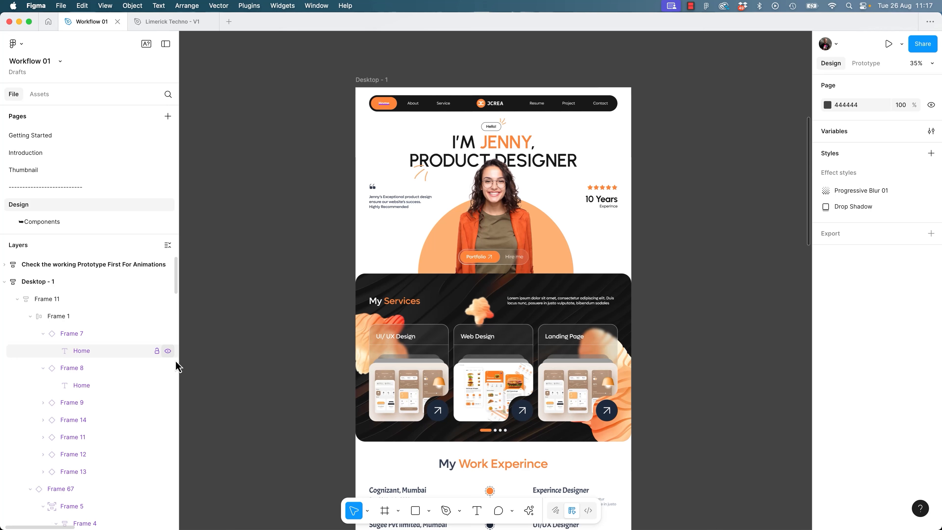
# Search the assets created in this file for "export", and clear the search.
pyautogui.click(46, 97)
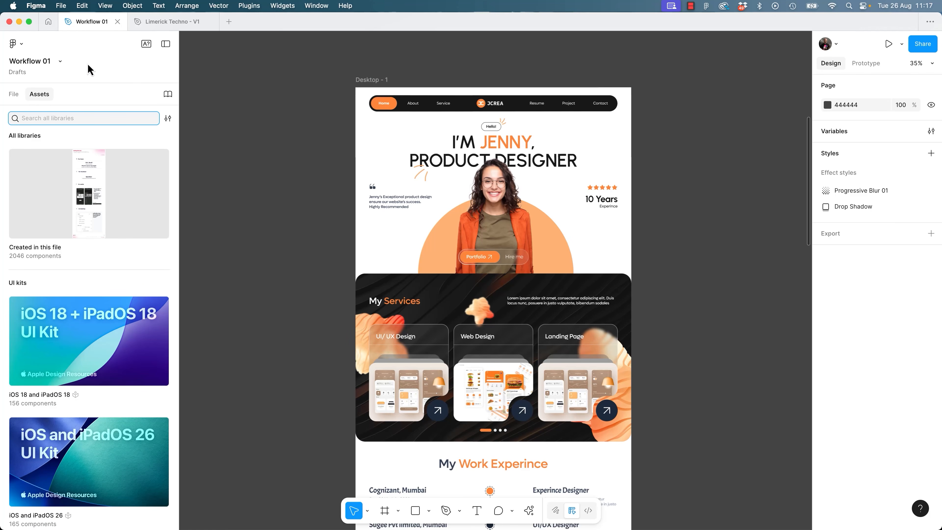
pyautogui.click(39, 197)
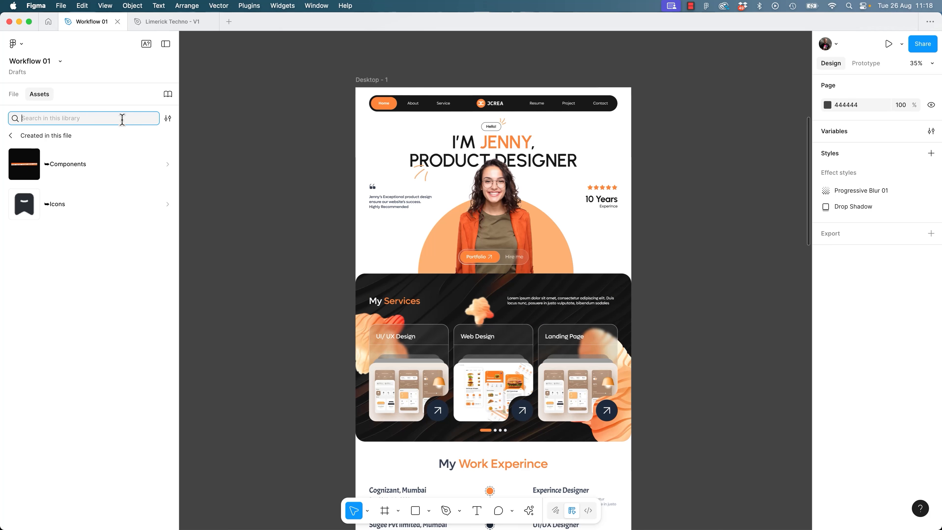
pyautogui.write('export')
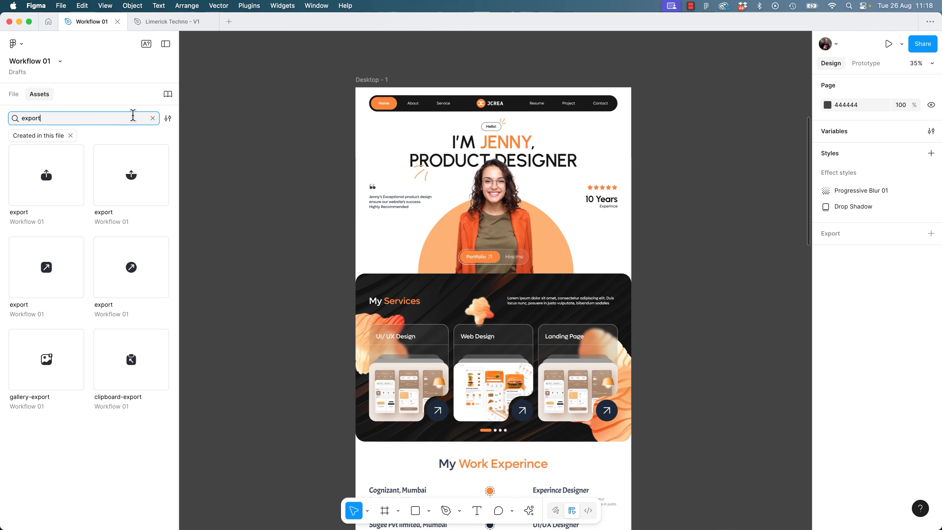
pyautogui.click(153, 118)
# Look through the assets in the Components folder and display them as a list instead of a grid.
pyautogui.click(51, 155)
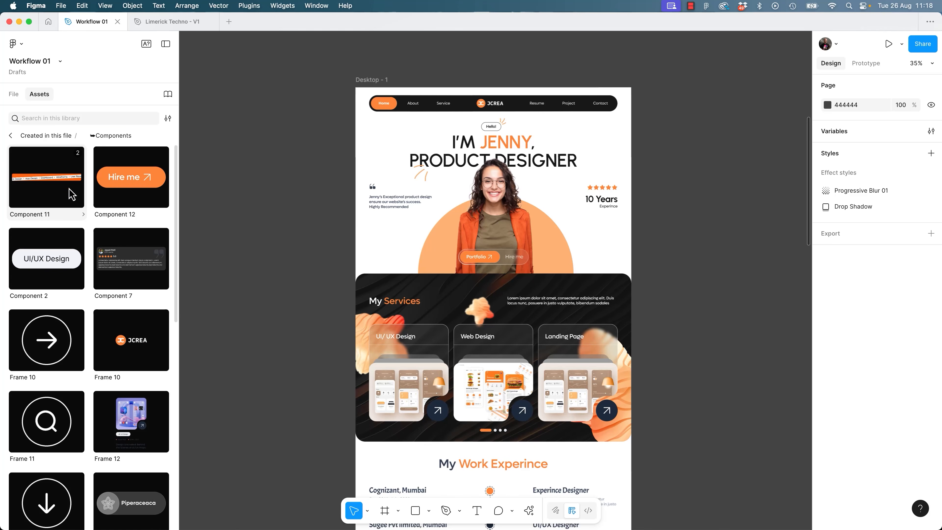
pyautogui.scroll(-15, 105, 334)
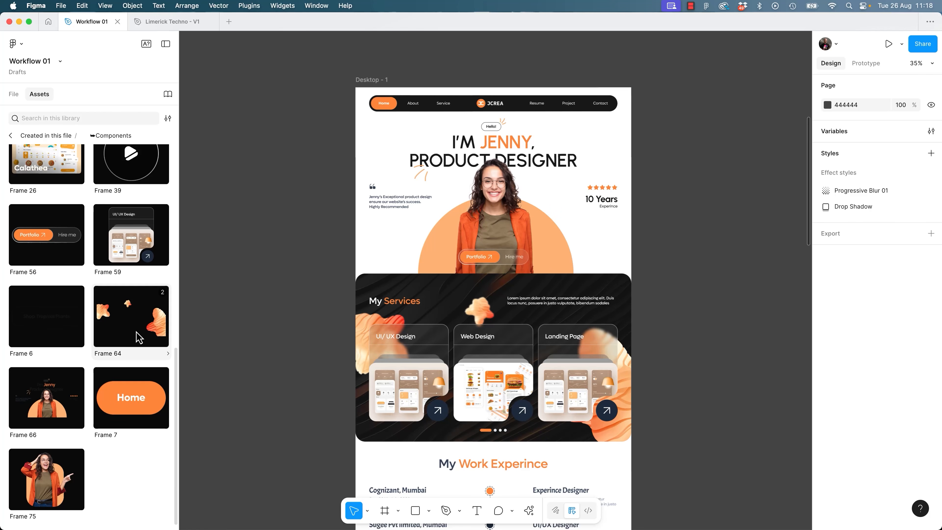
pyautogui.scroll(15, 147, 313)
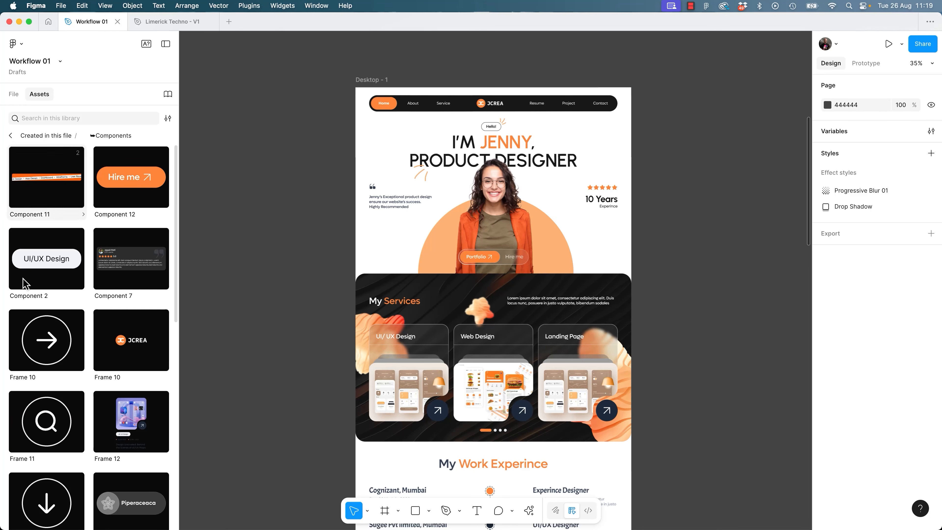
pyautogui.click(168, 118)
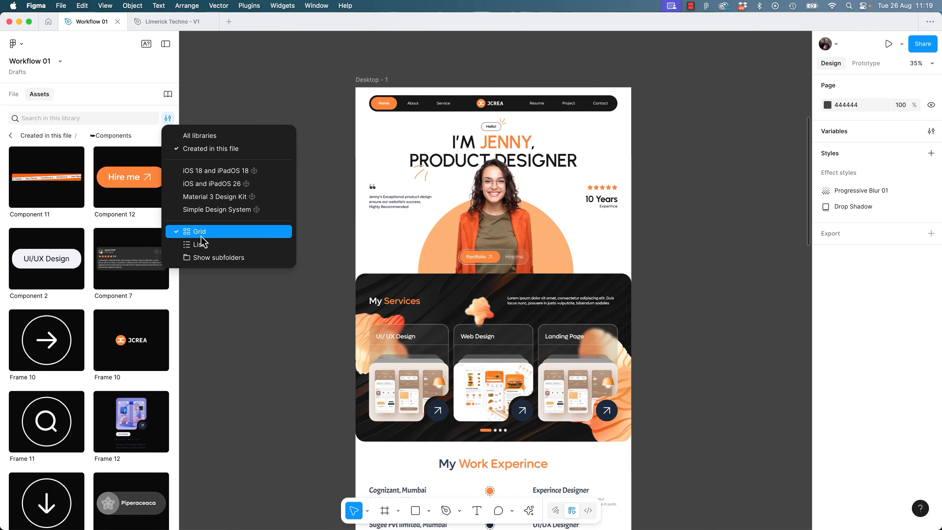
pyautogui.click(193, 245)
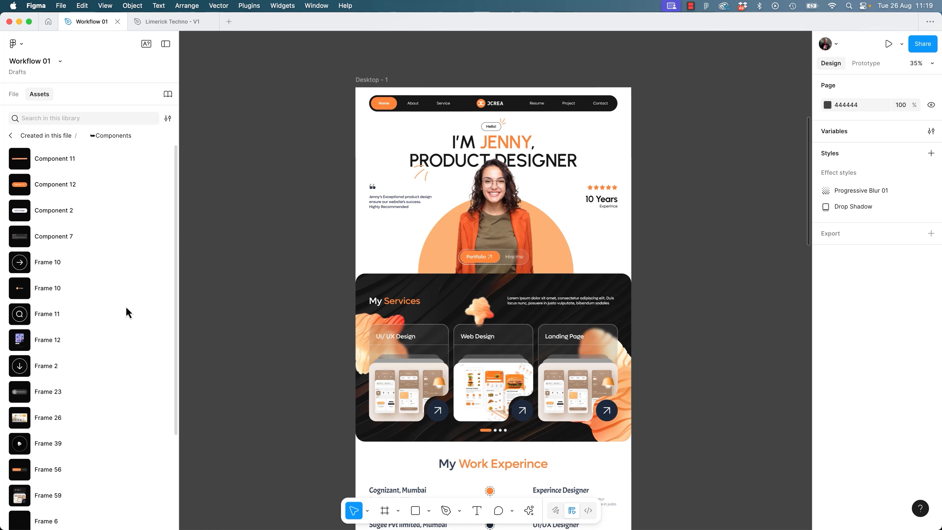
# Search the file's layers for "star" and locate the first icon/Star and Star results on the canvas.
pyautogui.click(13, 95)
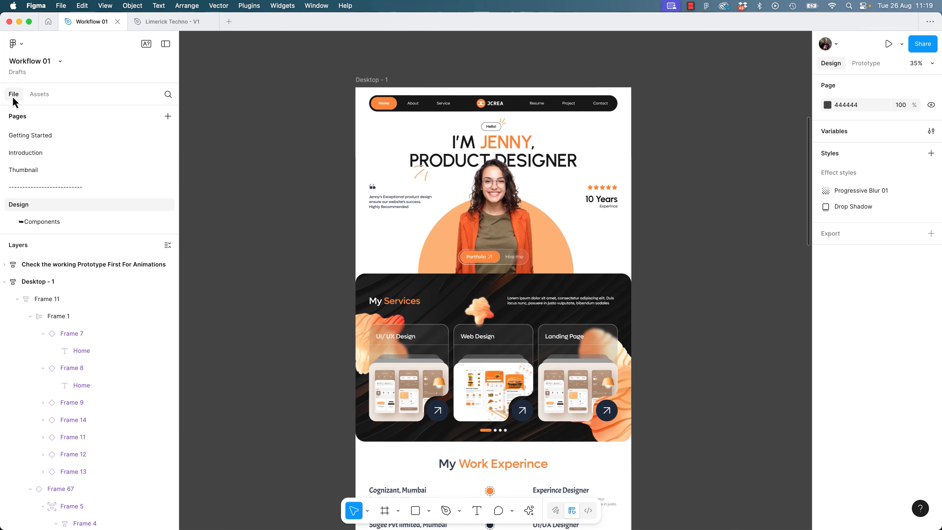
pyautogui.click(168, 94)
pyautogui.write('star')
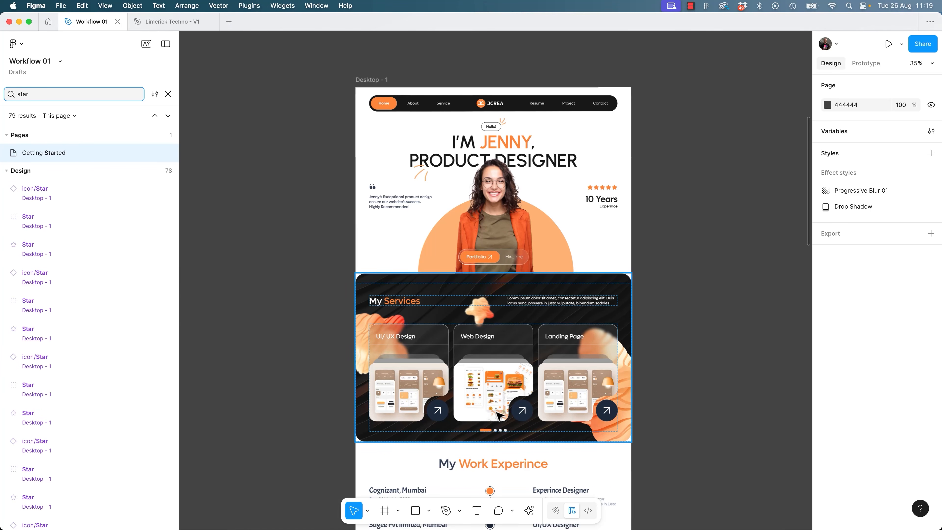
pyautogui.click(70, 201)
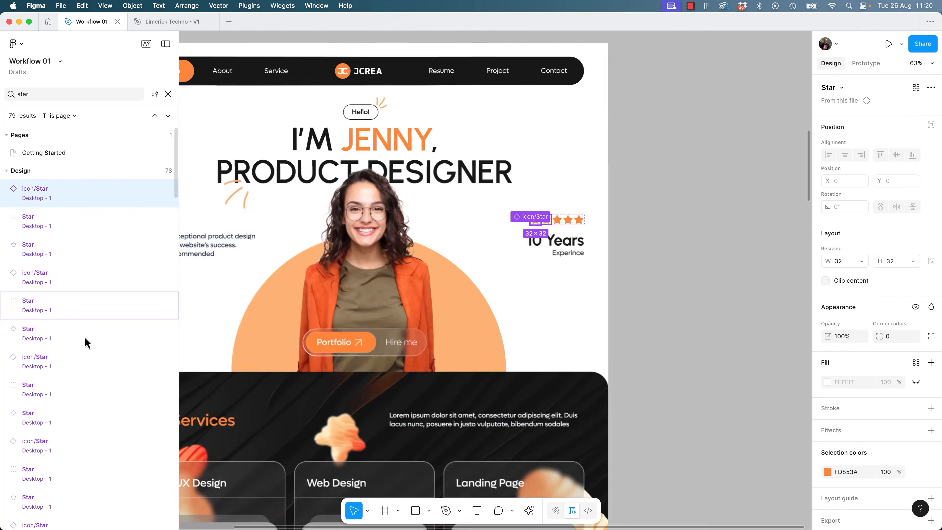
pyautogui.click(89, 224)
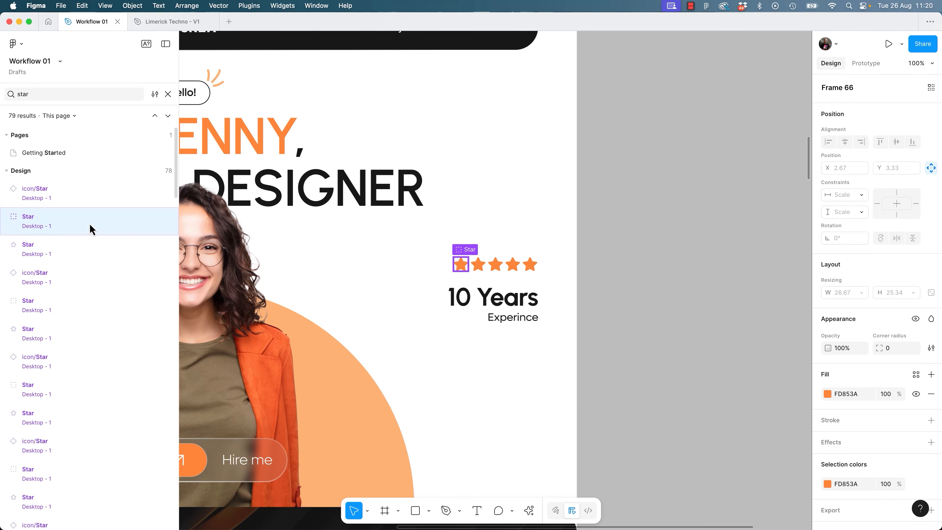
# Select the whole range of star results from the first icon/Star down to Star 15, then close the search and deselect everything.
pyautogui.click(84, 202)
pyautogui.scroll(-8, 100, 485)
pyautogui.scroll(-15, 98, 485)
pyautogui.scroll(-5, 99, 484)
pyautogui.keyDown('shift'); pyautogui.click(95, 497); pyautogui.keyUp('shift')
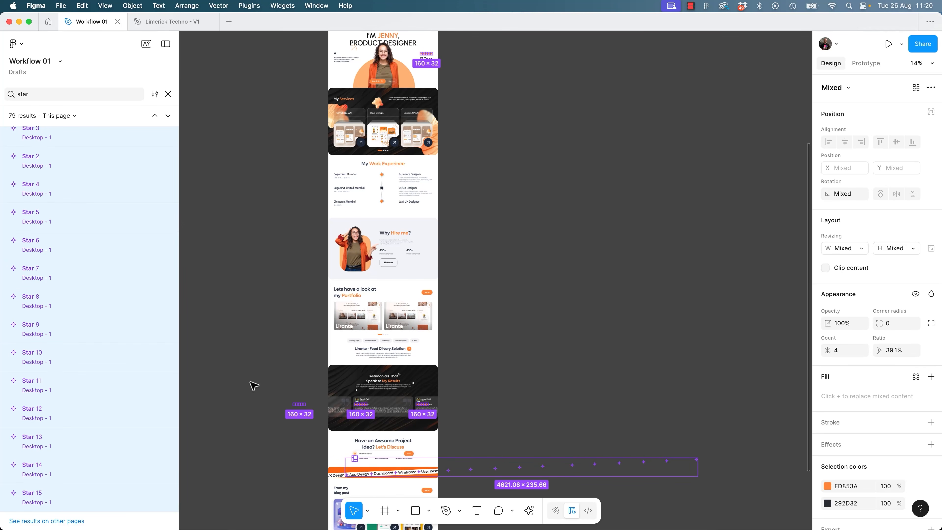
pyautogui.click(167, 94)
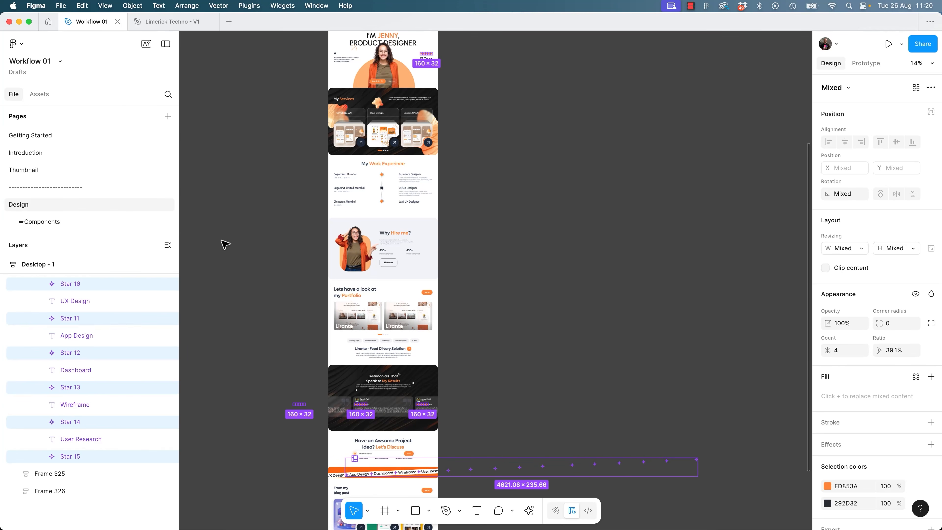
pyautogui.click(275, 189)
# Search the page for the text "lirante" from the portfolio section, and close the search.
pyautogui.scroll(5, 382, 351)
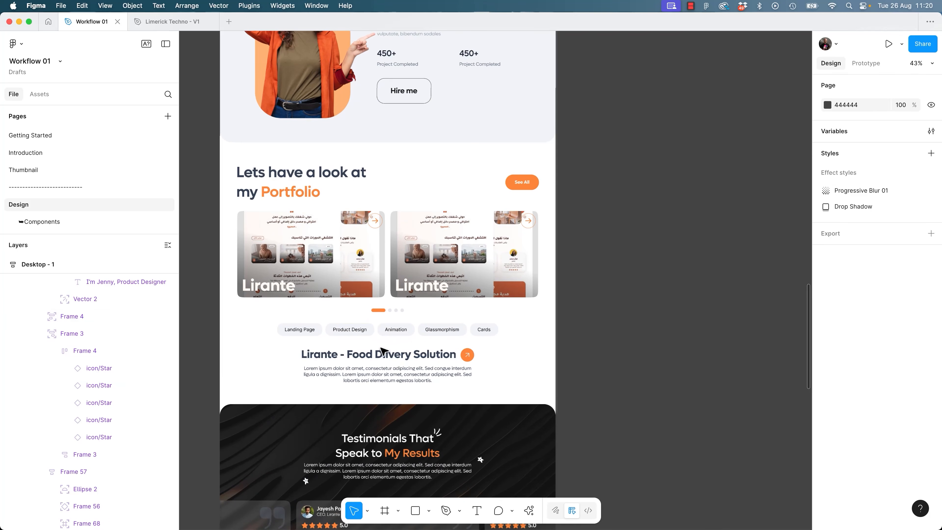
pyautogui.click(382, 351)
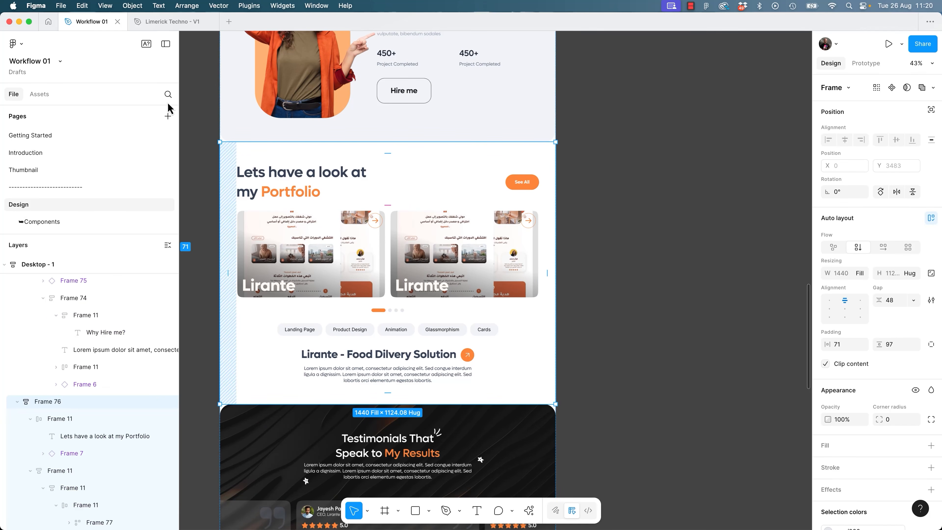
pyautogui.click(168, 94)
pyautogui.write('li')
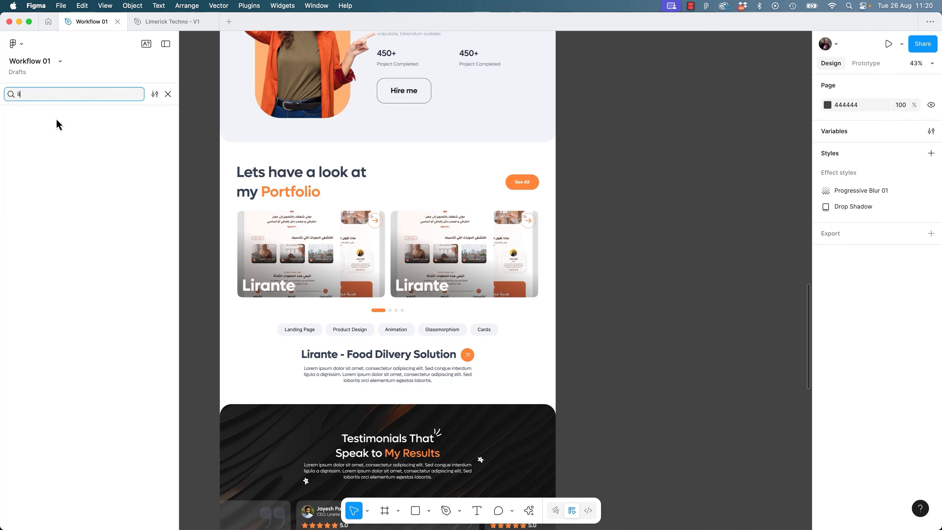
pyautogui.write('rante')
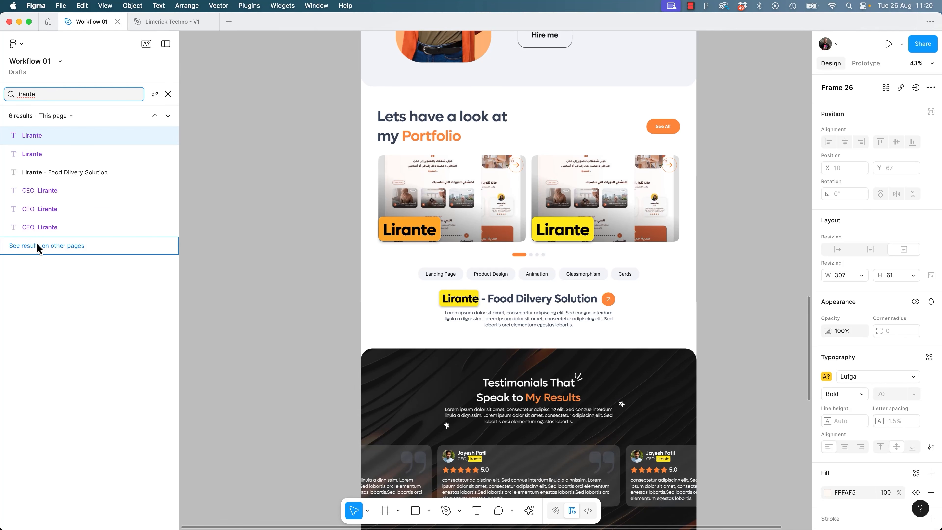
pyautogui.click(168, 95)
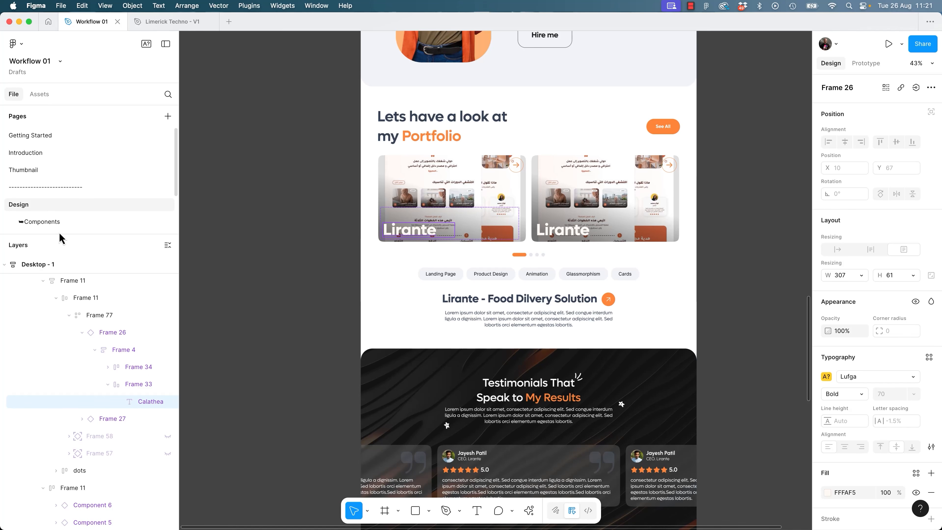
# Shrink the pages list to its minimum height to give the layers list more room.
pyautogui.moveTo(60, 234); pyautogui.dragTo(46, 134)
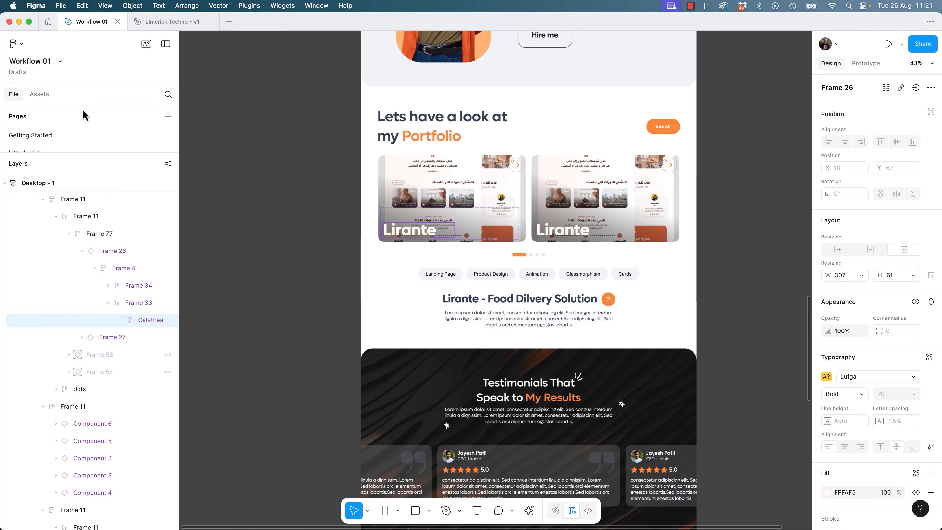
pyautogui.moveTo(86, 149); pyautogui.dragTo(93, 126)
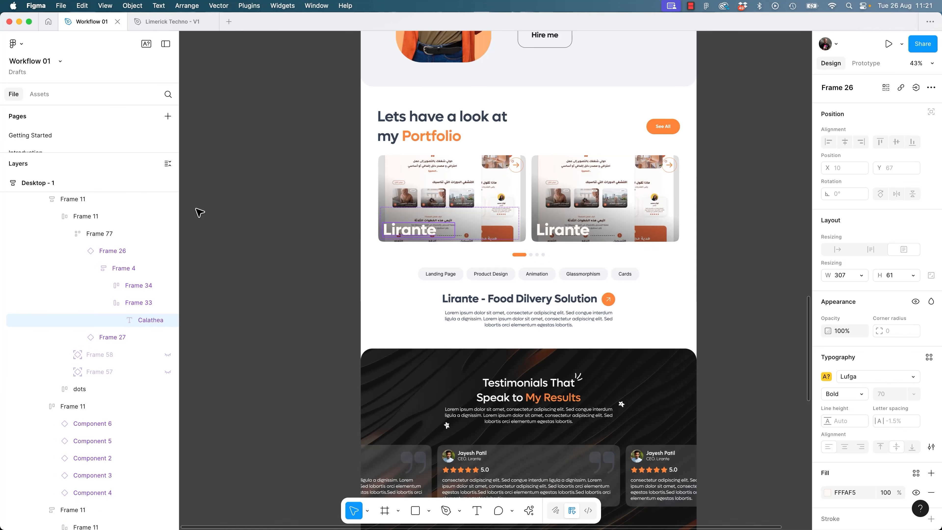
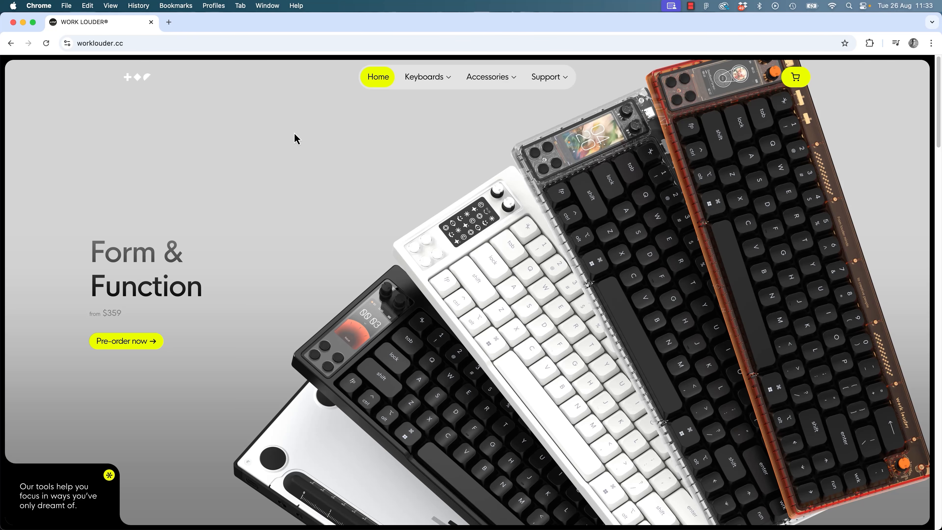
# On the Work Louder site in Chrome, view the Figma Creator Micro keyboard, then open the Creator Micro page.
pyautogui.click(418, 85)
pyautogui.moveTo(447, 72)
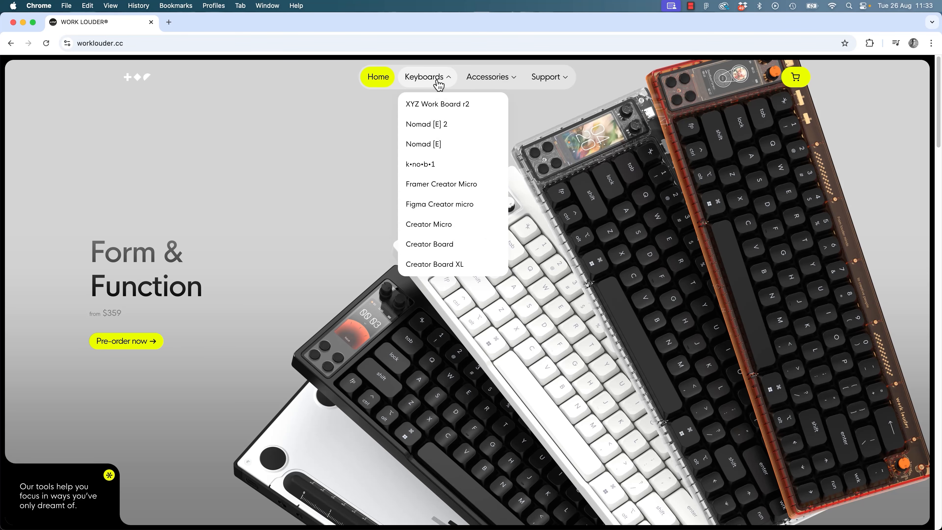
pyautogui.click(457, 210)
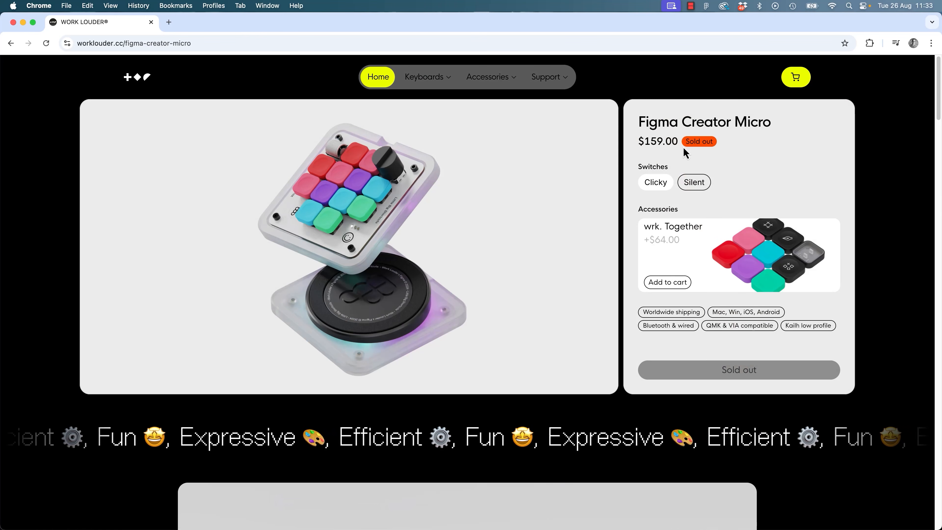
pyautogui.moveTo(422, 77)
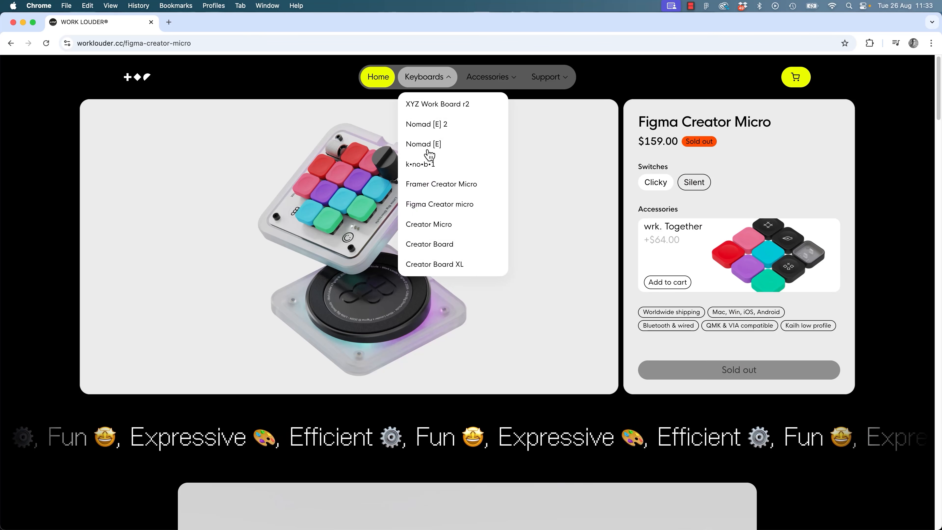
pyautogui.click(431, 227)
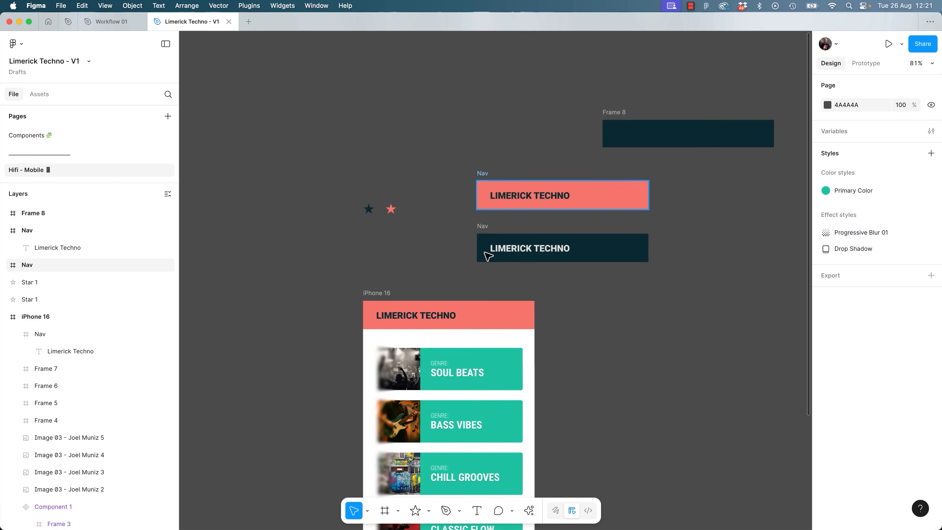
# In the Limerick Techno - V1 file, select the iPhone 16 header Nav and the two loose Nav frames in turn, then deselect.
pyautogui.click(490, 315)
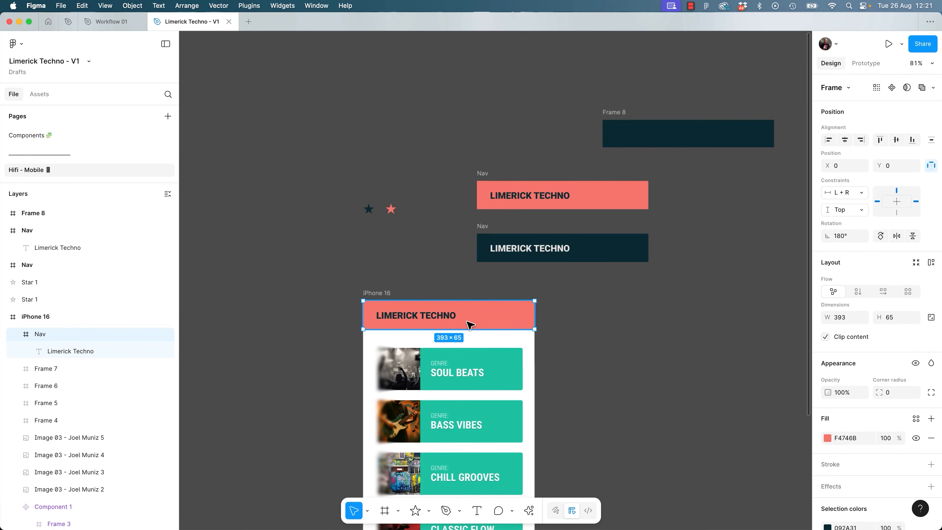
pyautogui.click(587, 297)
pyautogui.moveTo(448, 165); pyautogui.dragTo(652, 213)
pyautogui.moveTo(447, 230); pyautogui.dragTo(668, 293)
pyautogui.click(620, 330)
# Draw a new frame on the empty canvas beside the iPhone 16 frame, and delete it.
pyautogui.press('f')
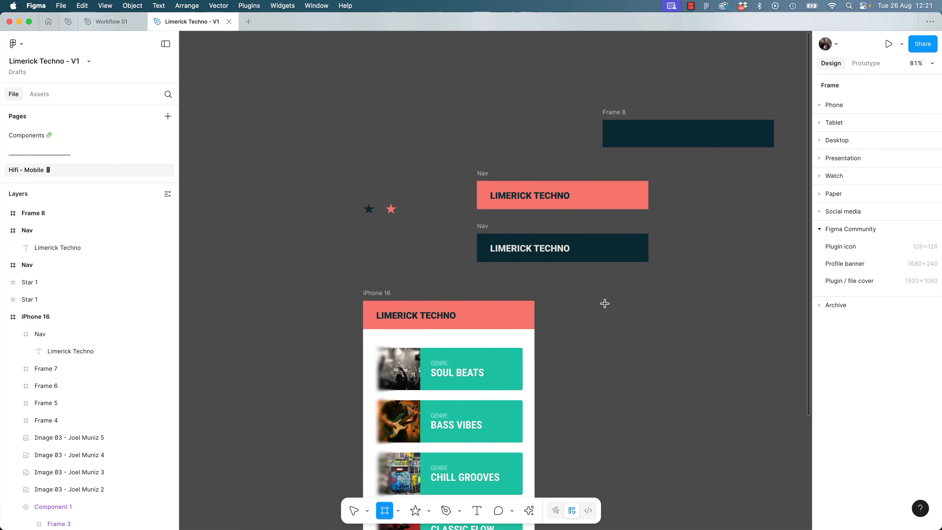
pyautogui.moveTo(601, 299); pyautogui.dragTo(691, 373)
pyautogui.press('Delete')
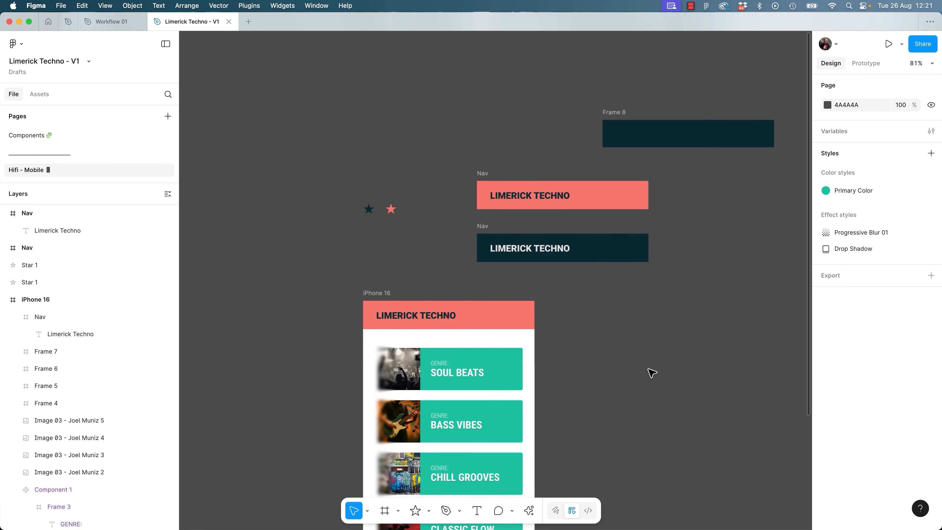
# Duplicate the iPhone 16 frame so the copy sits beside the original.
pyautogui.click(389, 293)
pyautogui.moveTo(637, 355); pyautogui.dragTo(587, 330)
pyautogui.click(582, 328)
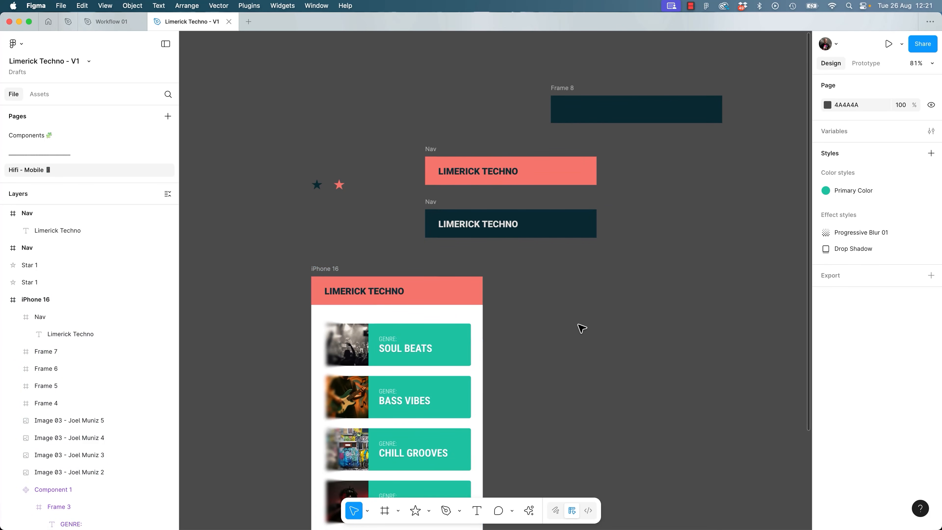
pyautogui.click(324, 269)
pyautogui.press('super+d')
pyautogui.scroll(-5, 325, 274)
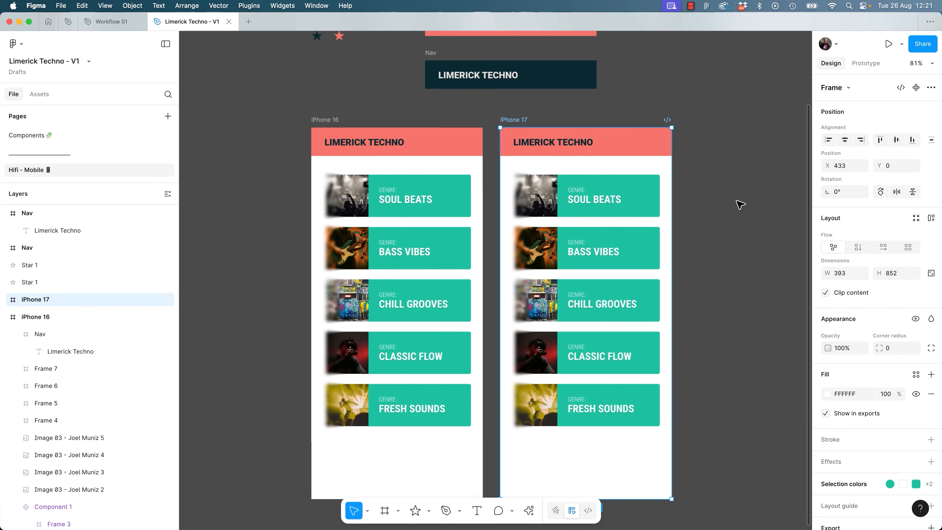
pyautogui.scroll(5, 739, 207)
pyautogui.scroll(-4, 656, 337)
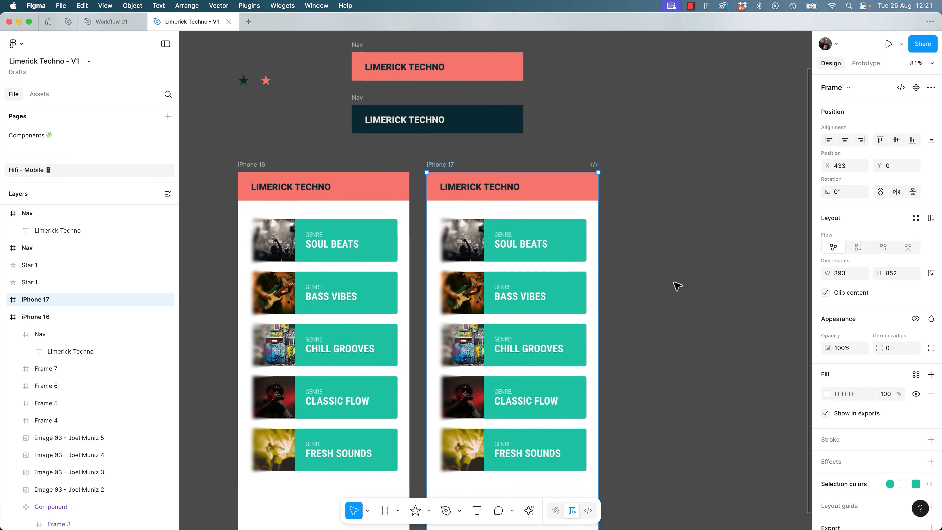
pyautogui.scroll(-3, 677, 285)
pyautogui.scroll(4, 667, 228)
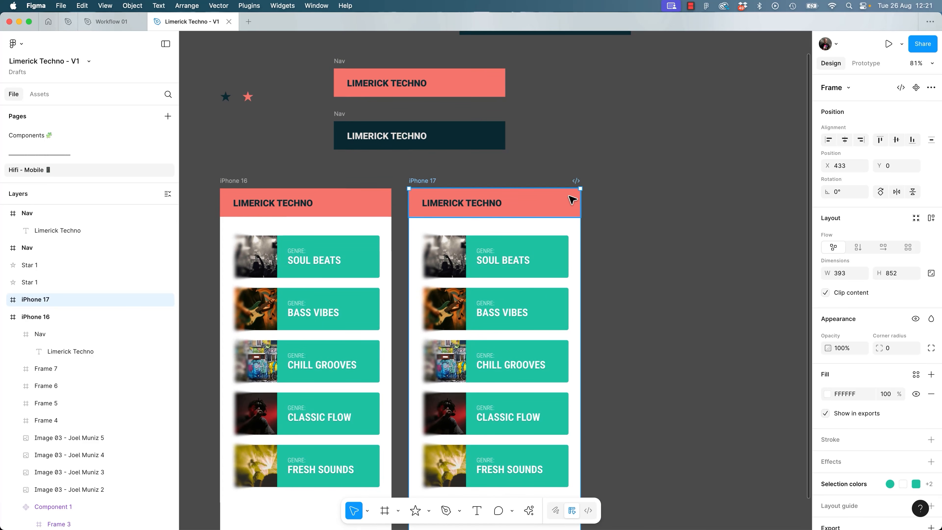
# Invert the selection from the iPhone 17 frame's Nav and delete everything else in that frame.
pyautogui.click(517, 207)
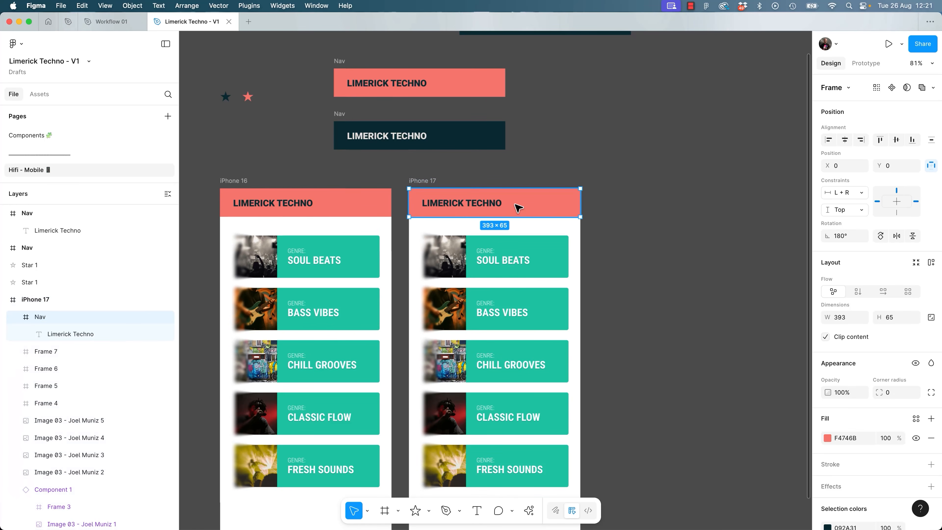
pyautogui.click(89, 7)
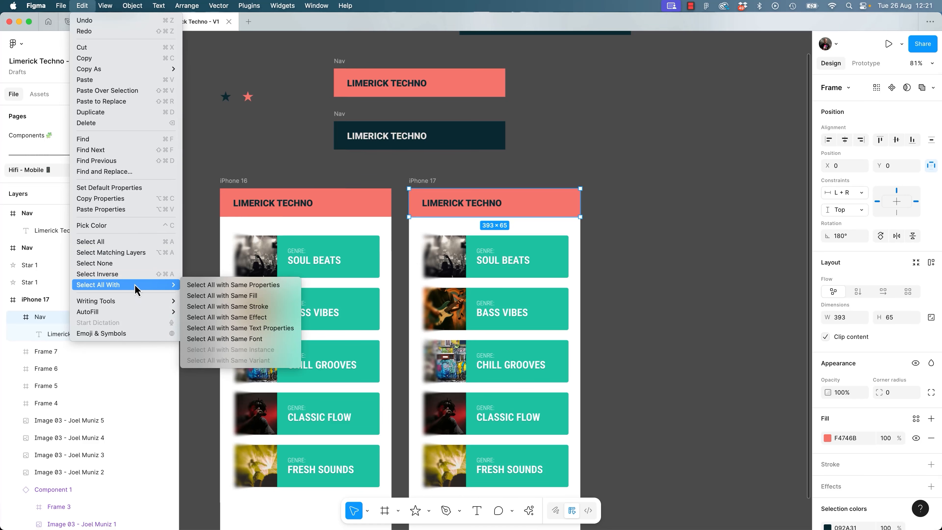
pyautogui.click(161, 278)
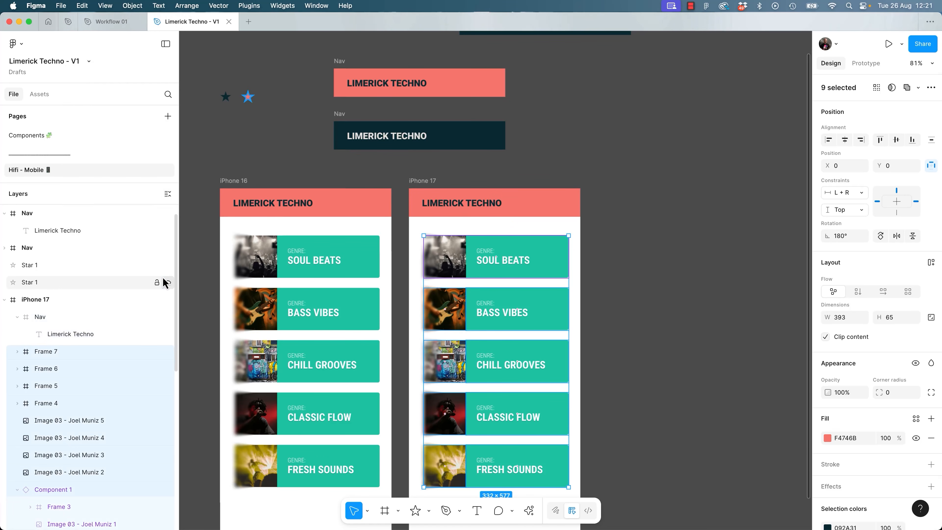
pyautogui.press('Delete')
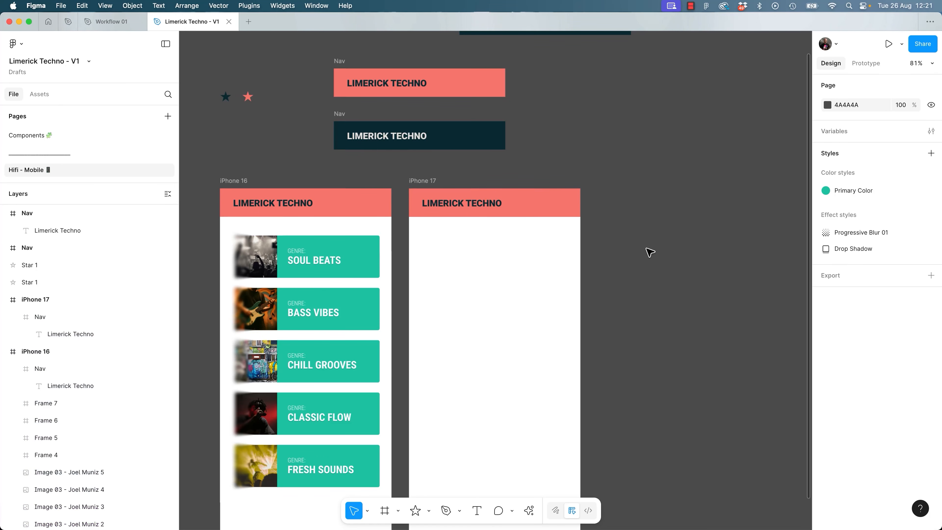
# Try pasting a copy of the dark Nav into the iPhone 17 frame and moving it over the header, and undo both changes.
pyautogui.moveTo(658, 260); pyautogui.dragTo(744, 391)
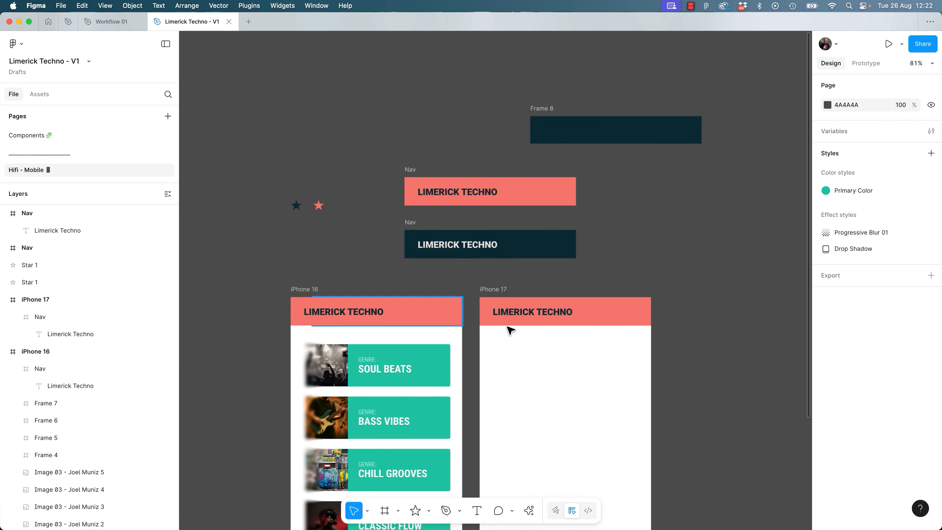
pyautogui.click(630, 321)
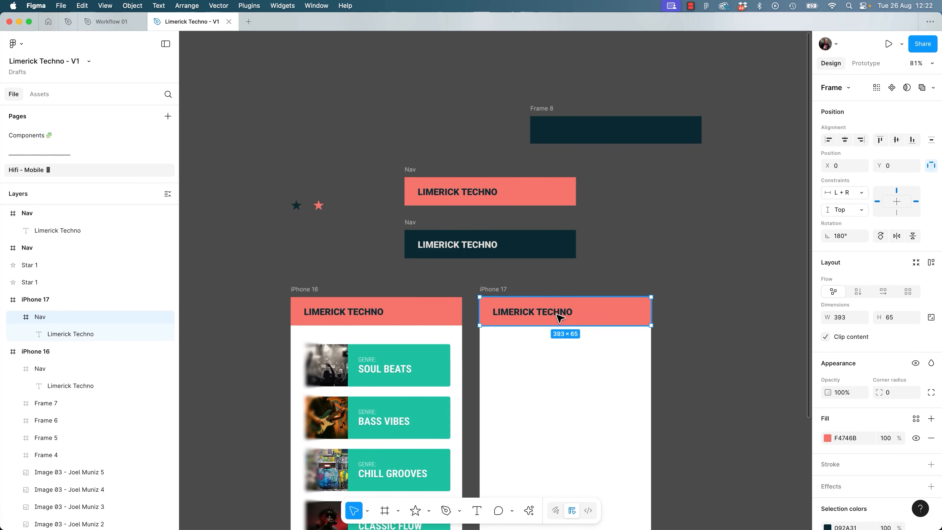
pyautogui.click(479, 273)
pyautogui.click(425, 237)
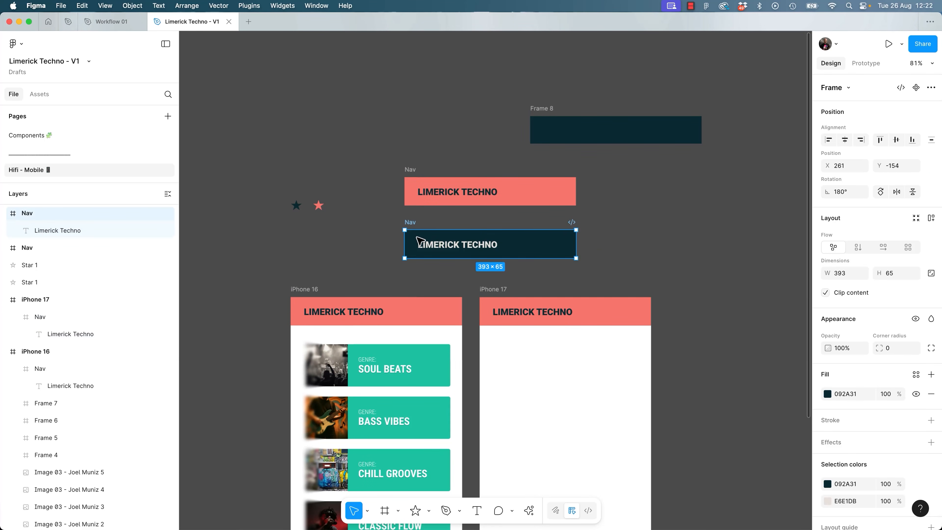
pyautogui.click(506, 293)
pyautogui.press('super+v')
pyautogui.moveTo(571, 393); pyautogui.dragTo(609, 319)
pyautogui.press('super+z')
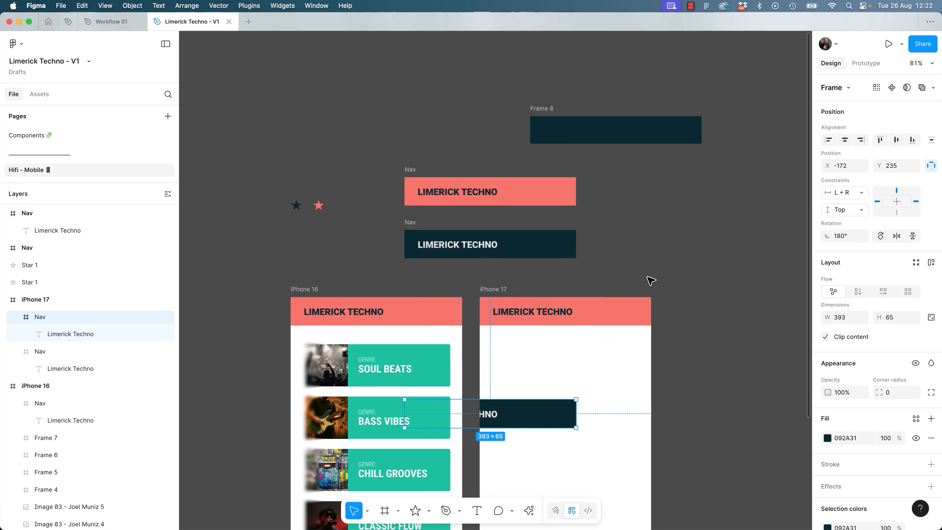
pyautogui.press('super+z')
# Try pasting the dark Nav over the coral Nav in the iPhone 17 frame, move it down, and undo both changes.
pyautogui.click(408, 224)
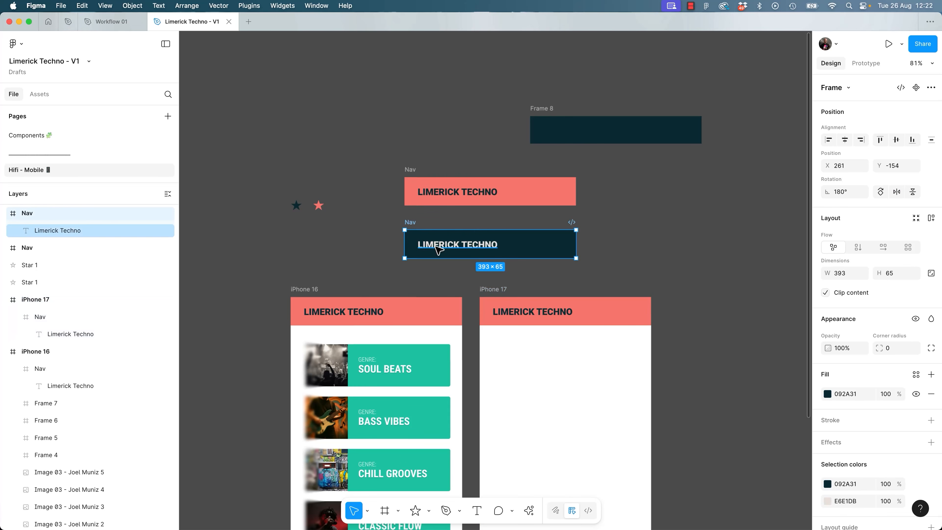
pyautogui.click(598, 318)
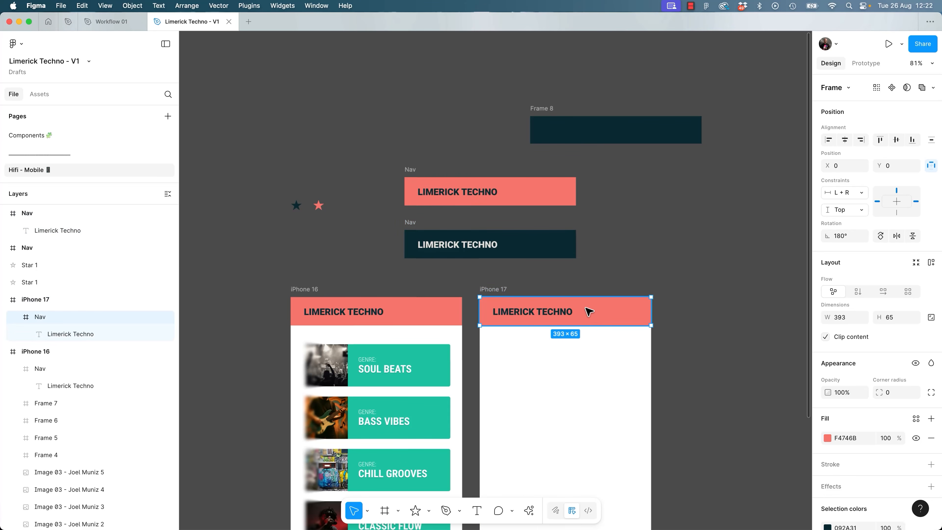
pyautogui.click(82, 6)
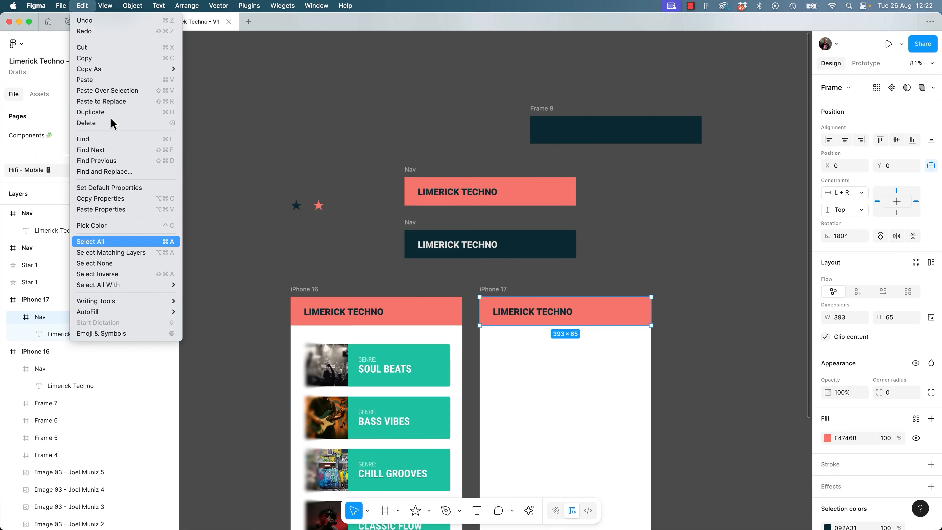
pyautogui.click(115, 93)
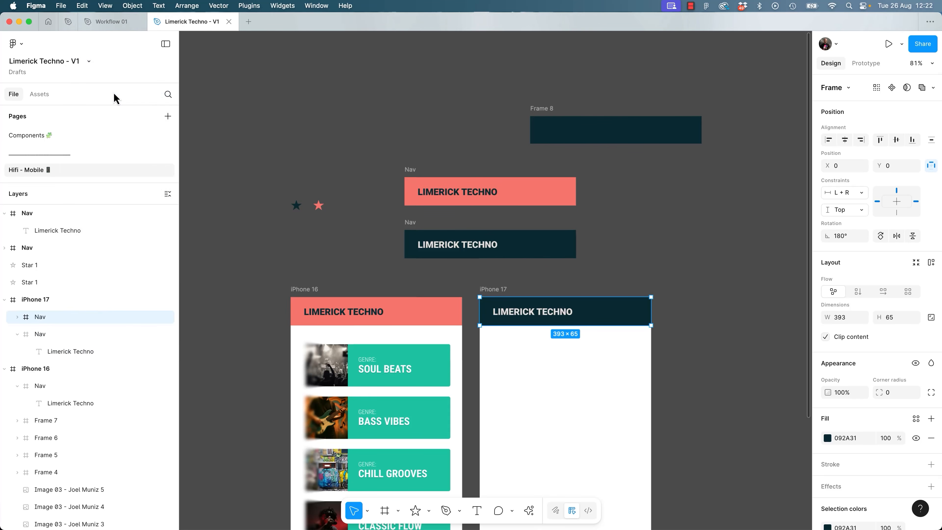
pyautogui.moveTo(609, 311); pyautogui.dragTo(604, 387)
pyautogui.press('super+z')
pyautogui.press('super+z')
# Replace the coral Nav in the iPhone 17 frame with the copied dark Nav using Paste to Replace.
pyautogui.click(82, 6)
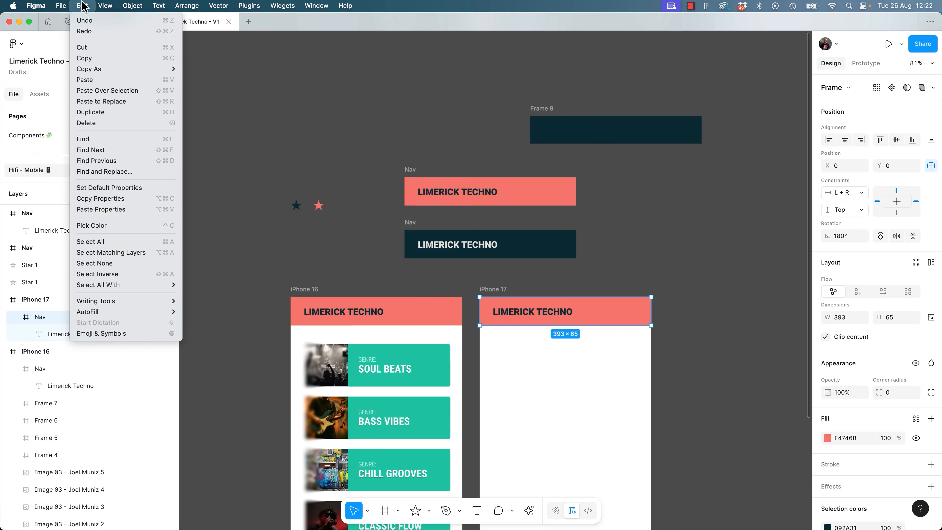
pyautogui.click(159, 105)
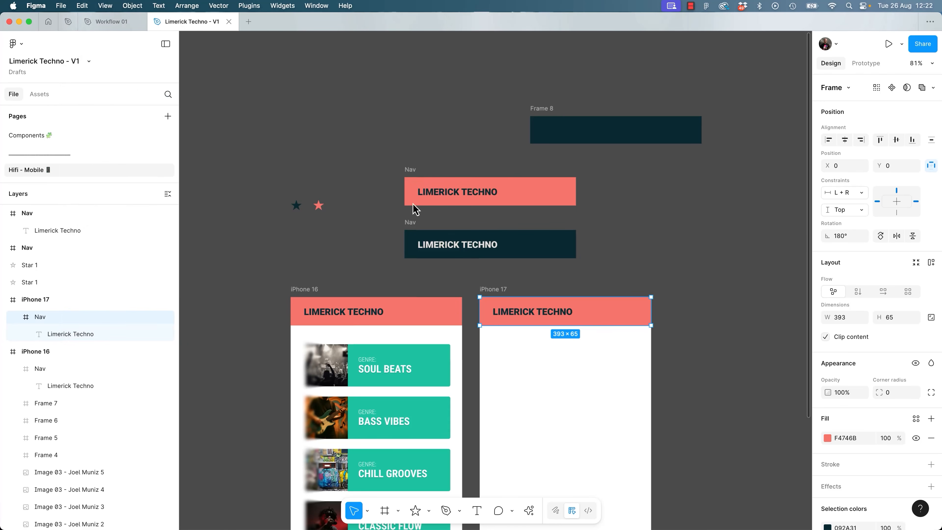
pyautogui.click(679, 243)
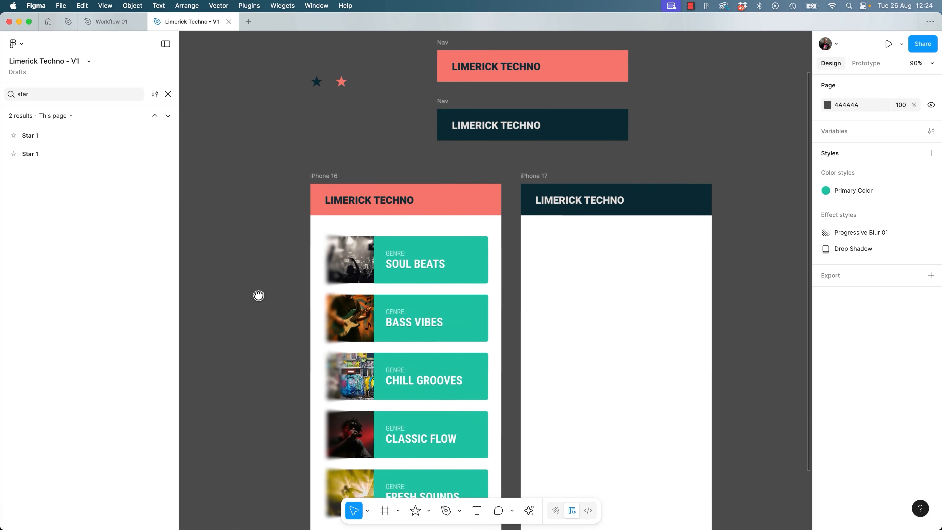
# Place copies of the loose coral star on the Soul Beats card, the Classic Flow card and the iPhone 17 frame.
pyautogui.click(341, 76)
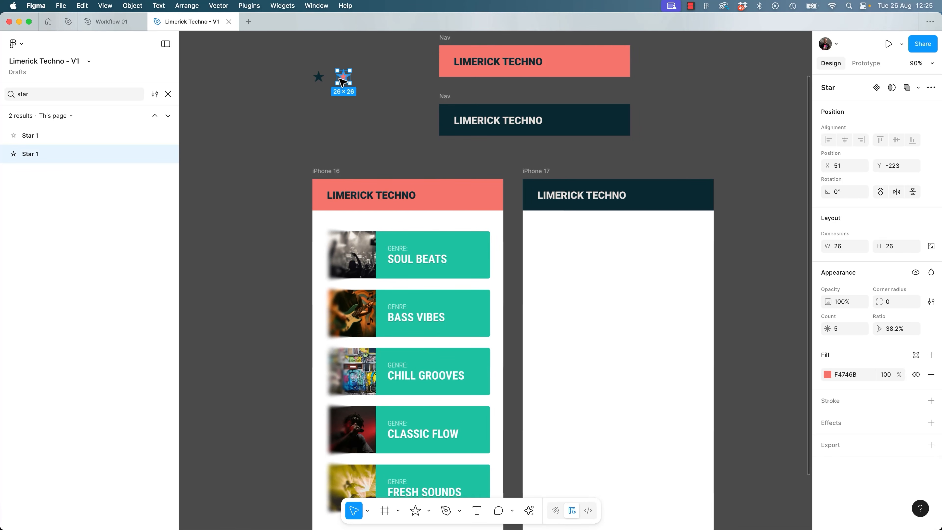
pyautogui.moveTo(344, 80); pyautogui.dragTo(478, 431)
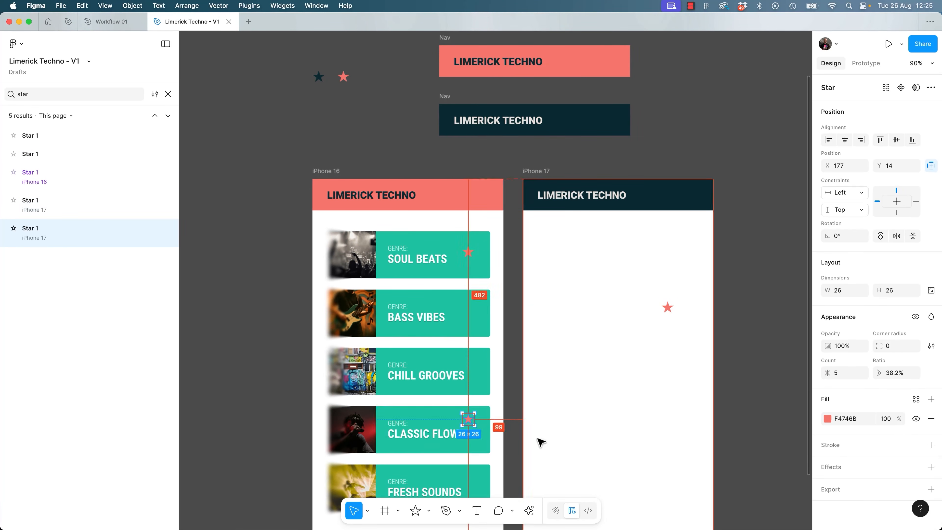
pyautogui.click(573, 429)
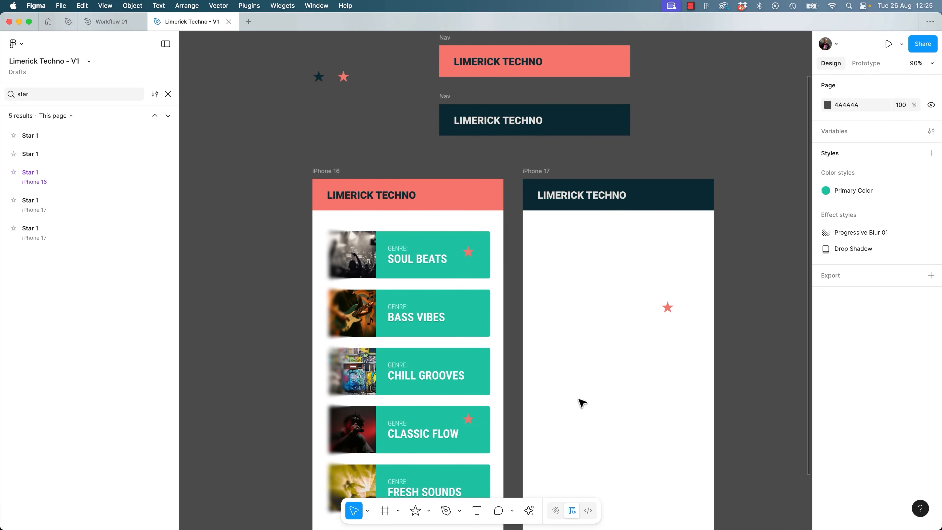
# Copy the loose dark star and paste it to replace the three coral stars on the iPhone 16 and iPhone 17 frames.
pyautogui.click(319, 78)
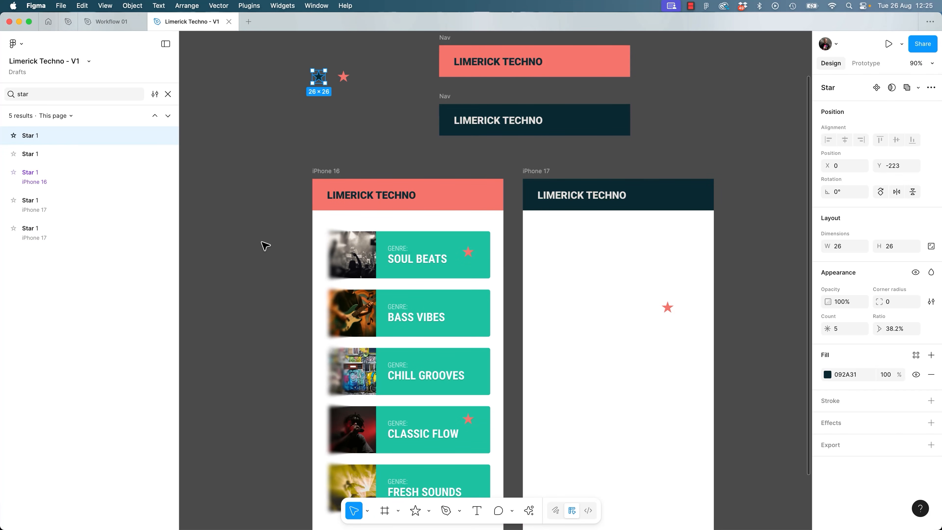
pyautogui.click(473, 255)
pyautogui.click(471, 253)
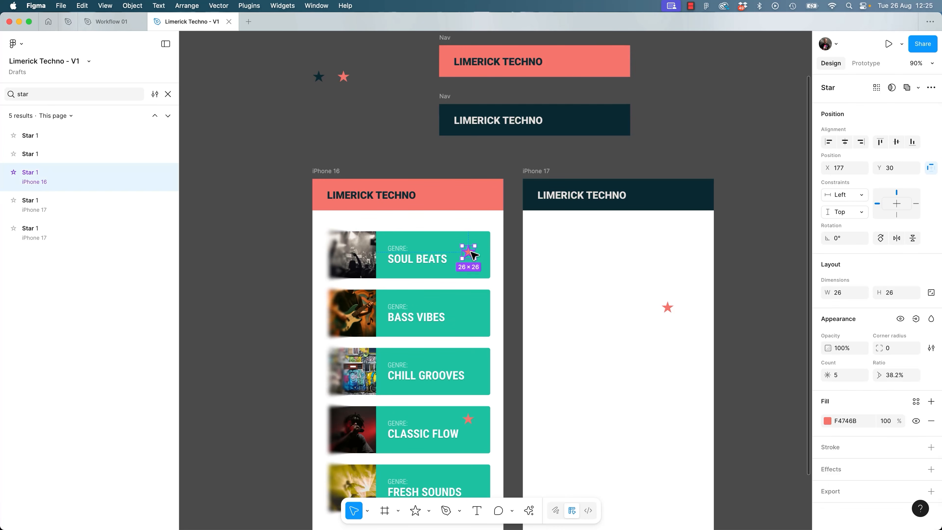
pyautogui.keyDown('shift'); pyautogui.click(668, 308); pyautogui.keyUp('shift')
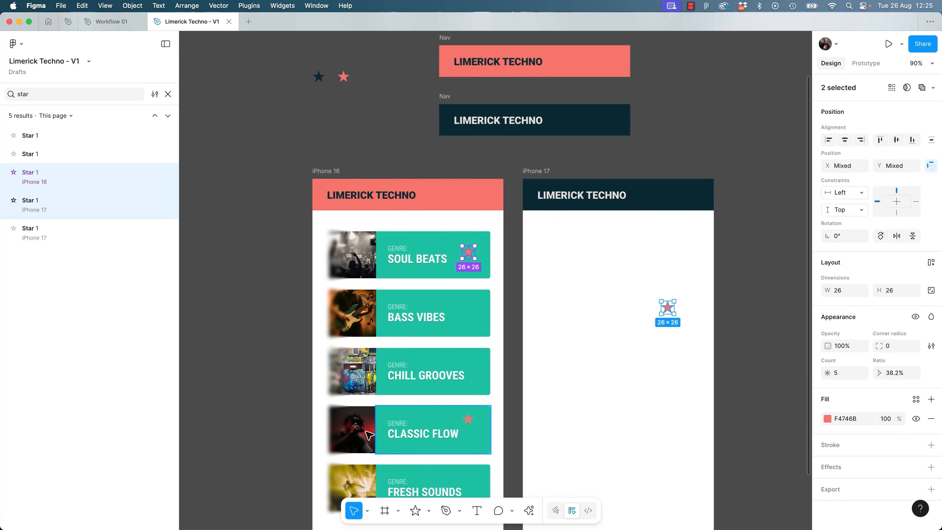
pyautogui.keyDown('shift'); pyautogui.click(468, 419); pyautogui.keyUp('shift')
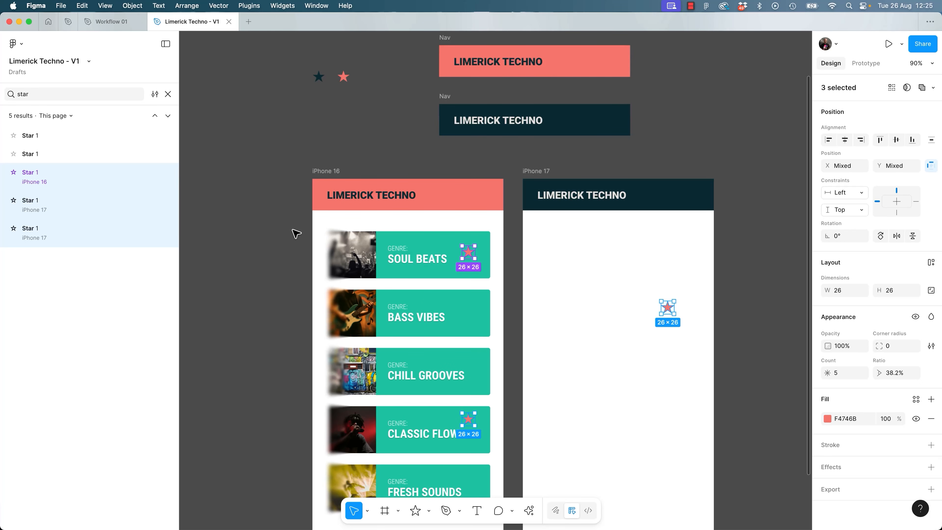
pyautogui.press('super+shift+r')
pyautogui.click(723, 323)
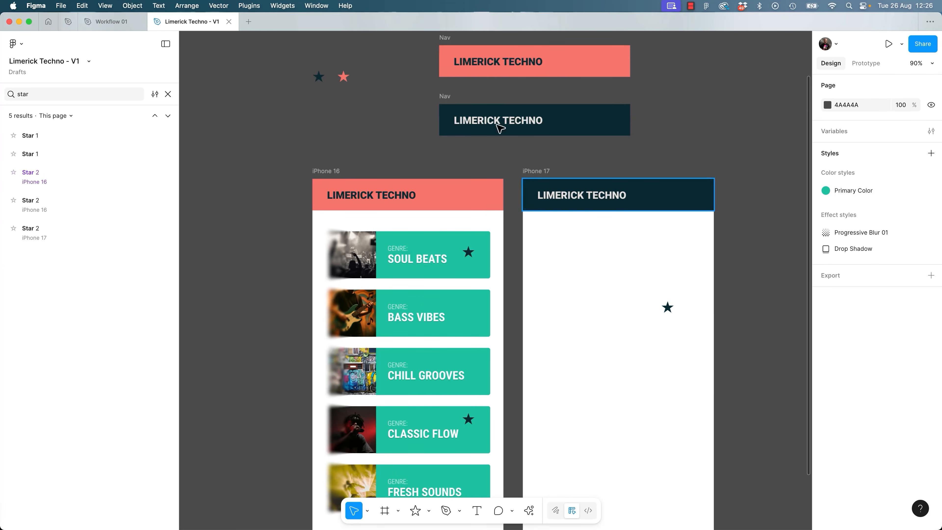
# Copy the dark star in the iPhone 17 frame and paste the duplicate in the same place.
pyautogui.click(468, 253)
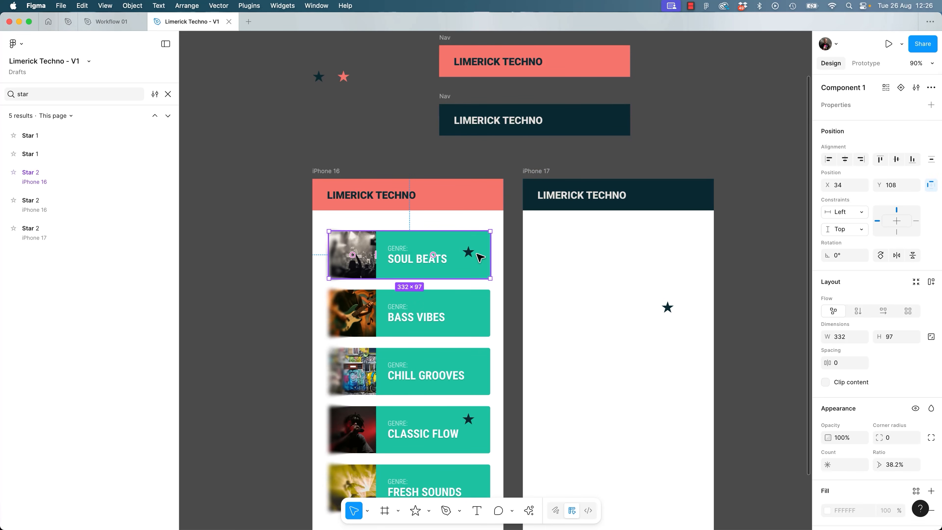
pyautogui.click(667, 308)
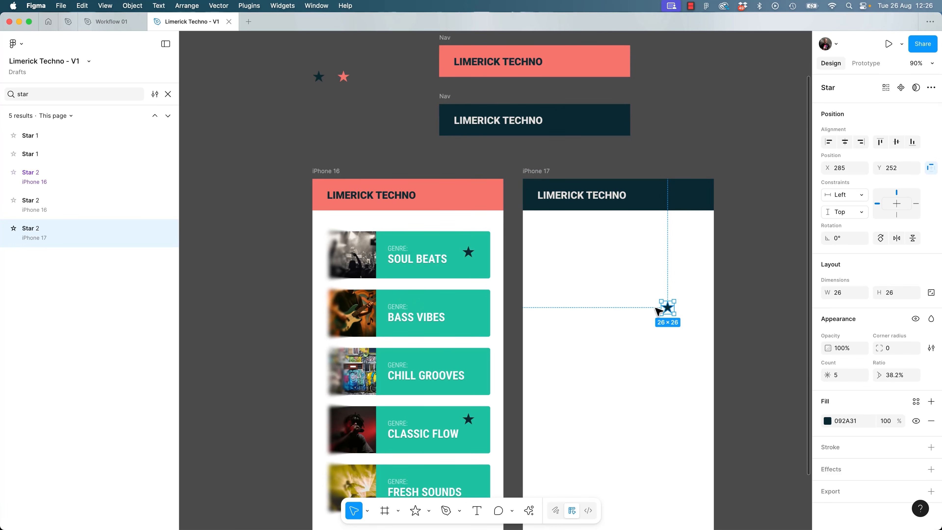
pyautogui.moveTo(712, 249); pyautogui.dragTo(580, 397)
pyautogui.moveTo(658, 269); pyautogui.dragTo(574, 343)
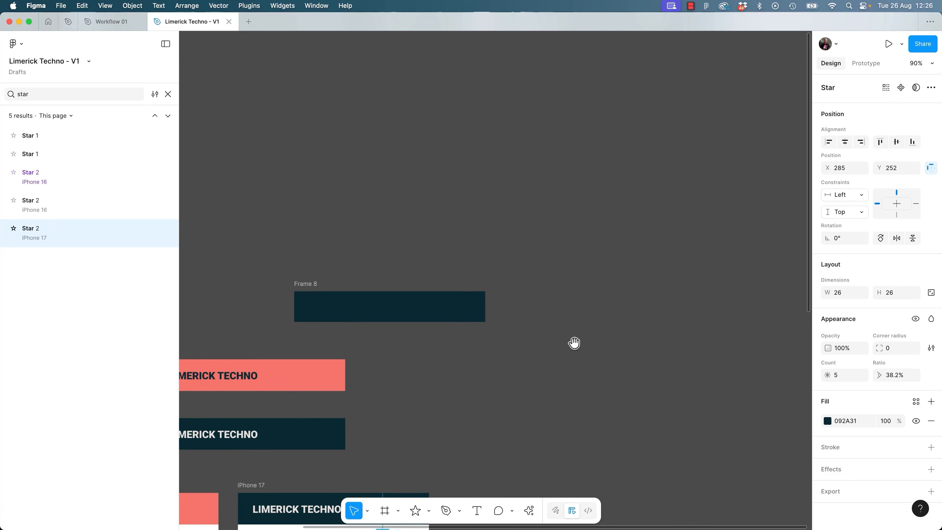
pyautogui.scroll(-10, 597, 312)
pyautogui.scroll(2, 585, 289)
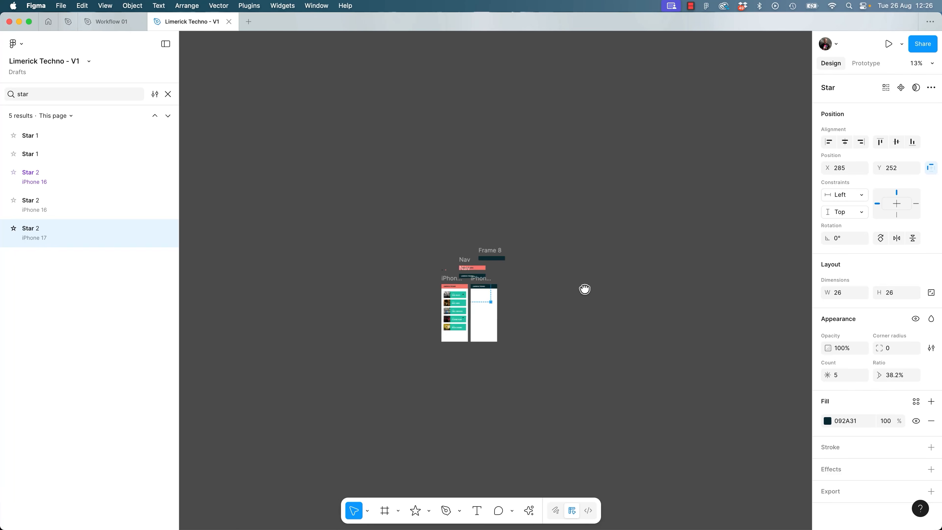
pyautogui.scroll(3, 584, 289)
pyautogui.press('+')
pyautogui.moveTo(593, 232); pyautogui.dragTo(532, 375)
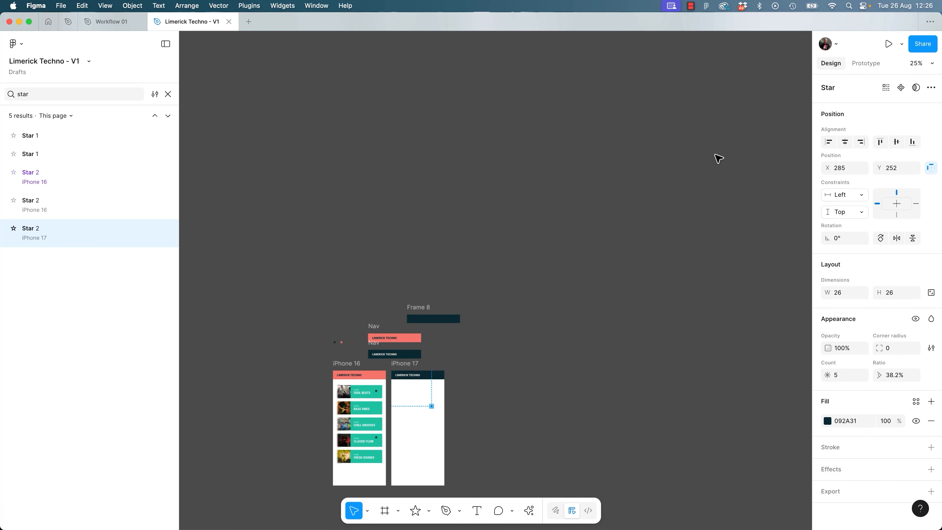
pyautogui.press('Escape')
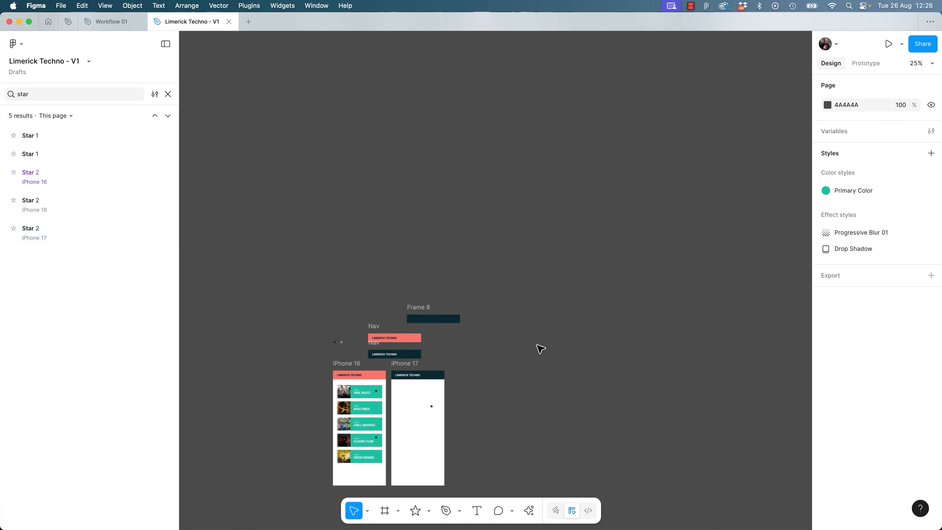
pyautogui.press('super+v')
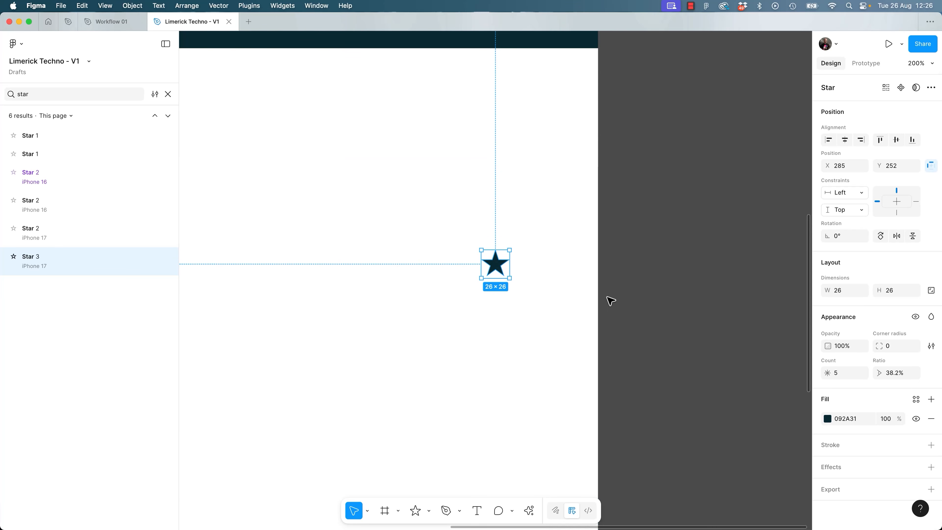
# Try duplicating the pasted star to a lower spot in the iPhone 17 frame, and undo the duplication.
pyautogui.keyDown('alt'); pyautogui.moveTo(494, 267); pyautogui.dragTo(398, 332); pyautogui.keyUp('alt')
pyautogui.press('super+z')
pyautogui.click(673, 325)
pyautogui.press('super+z')
pyautogui.press('-')
pyautogui.press('-')
pyautogui.press('-')
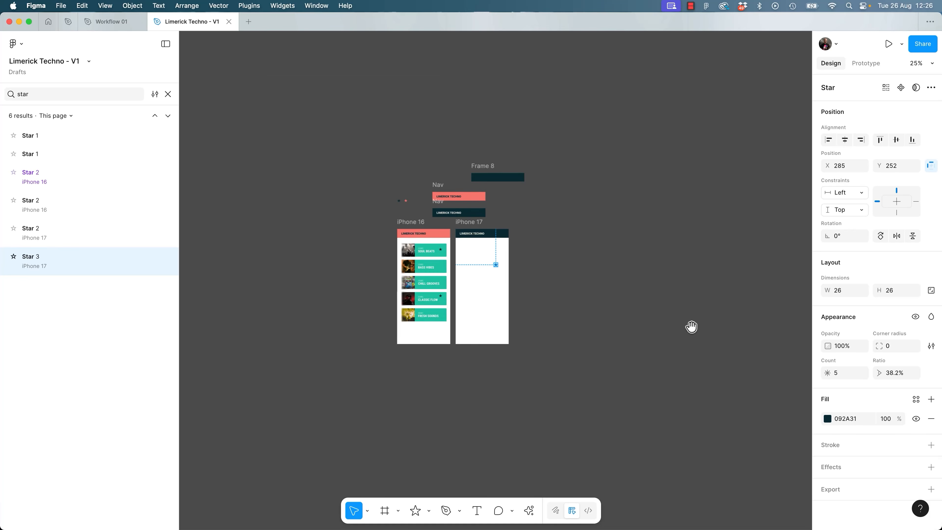
# Paste the copied dark star onto an empty area of the canvas, far above and to the right of the frames.
pyautogui.moveTo(697, 240); pyautogui.dragTo(570, 462)
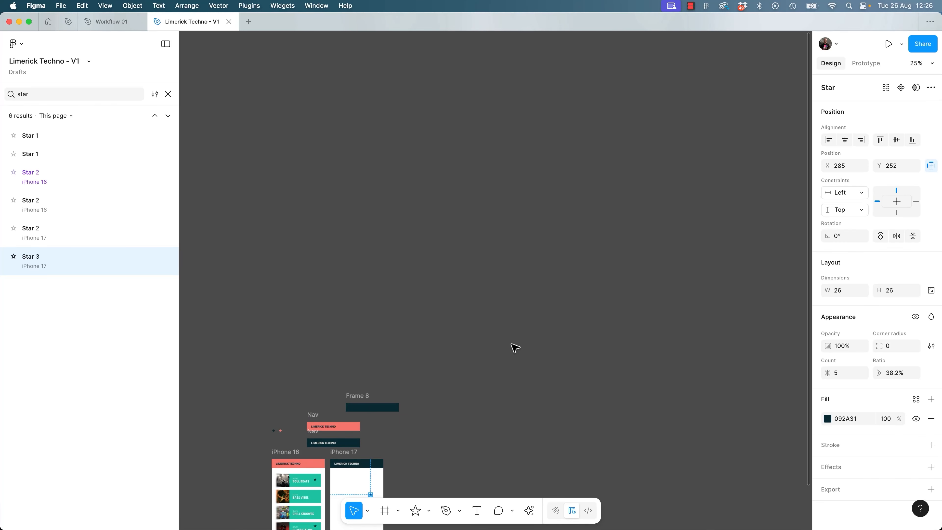
pyautogui.click(571, 232)
pyautogui.moveTo(639, 179); pyautogui.dragTo(574, 230)
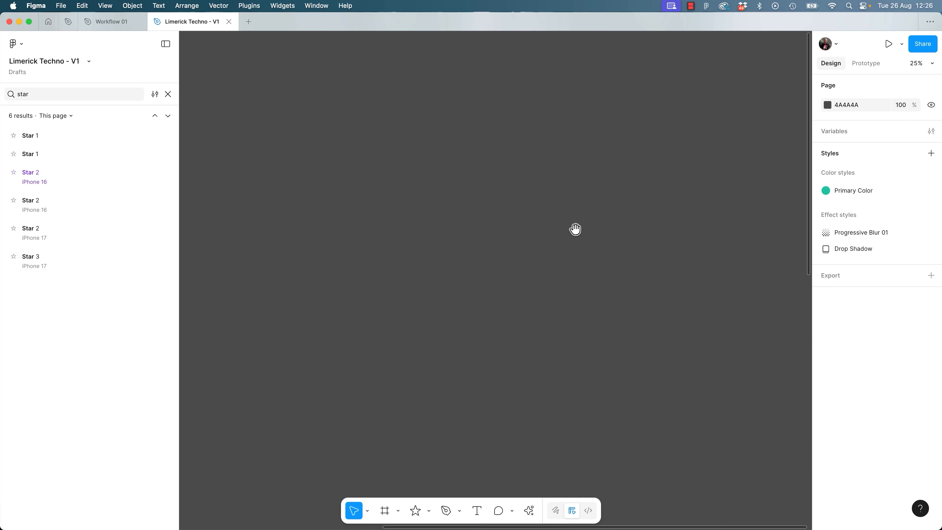
pyautogui.rightClick(554, 260)
pyautogui.click(565, 265)
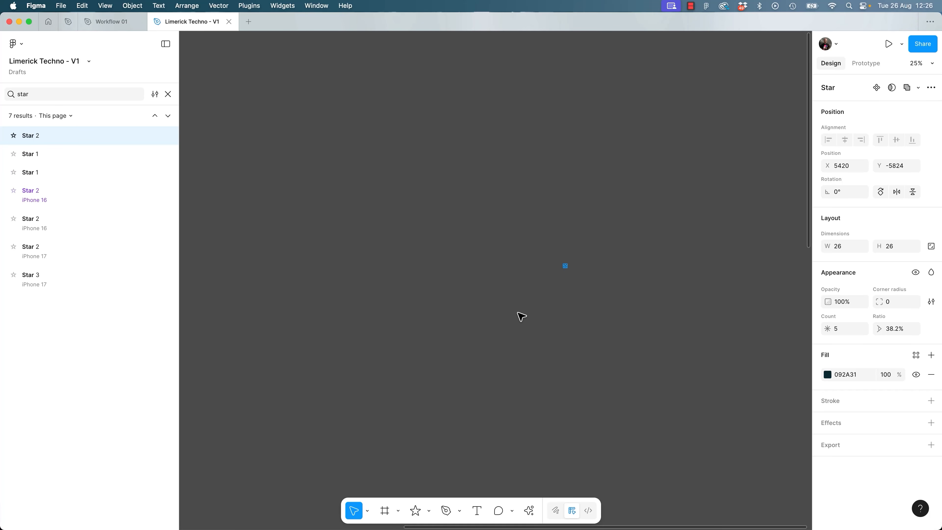
pyautogui.click(563, 291)
pyautogui.scroll(5, 561, 275)
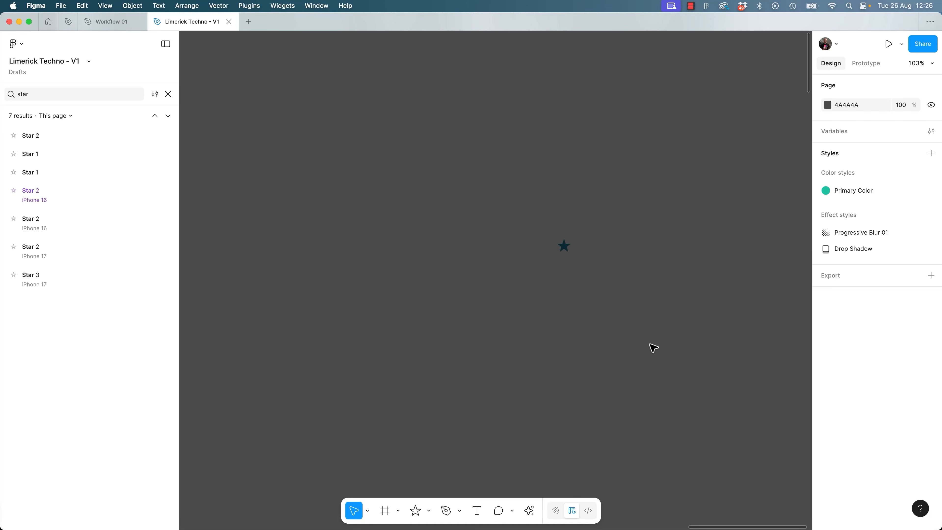
# Add a blank frame with the iPhone 16 preset (393 × 852) beside the iPhone 17 frame.
pyautogui.scroll(-10, 449, 383)
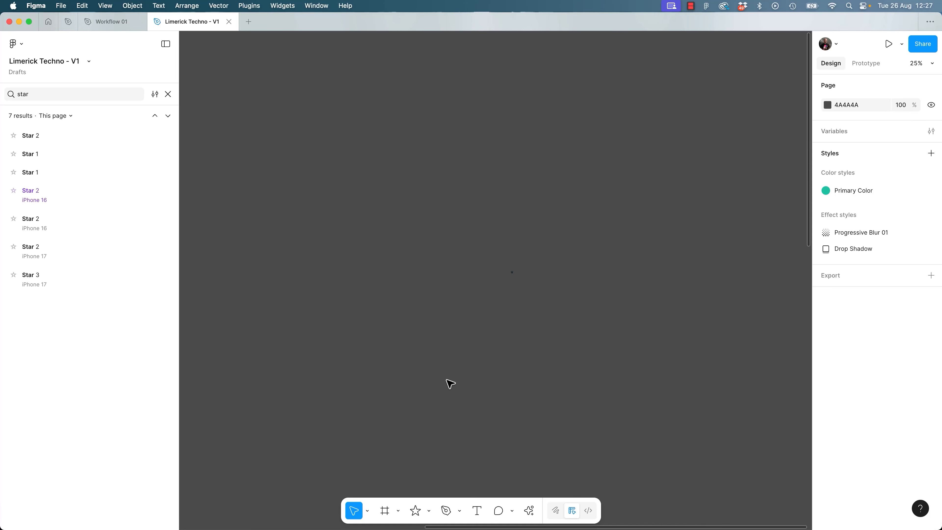
pyautogui.moveTo(442, 387); pyautogui.dragTo(637, 182)
pyautogui.scroll(-2, 476, 328)
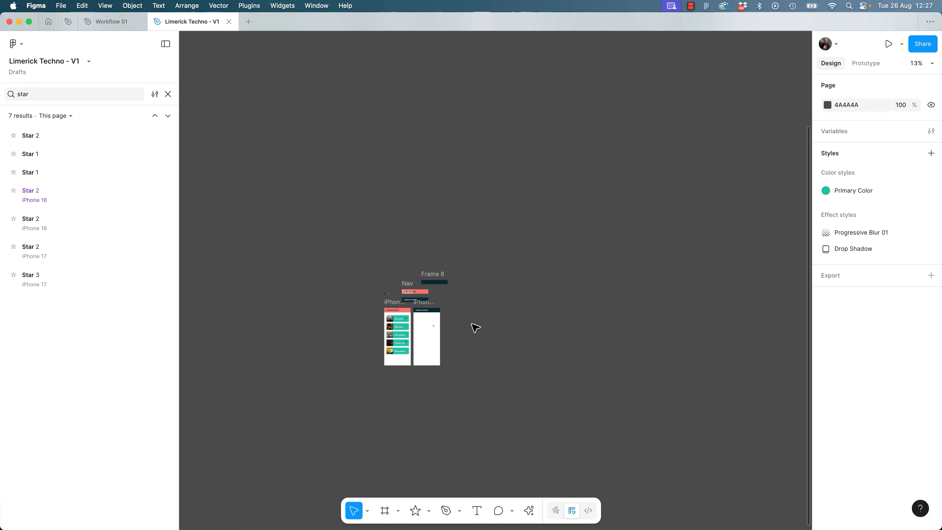
pyautogui.press('+')
pyautogui.press('+')
pyautogui.moveTo(365, 434); pyautogui.dragTo(574, 227)
pyautogui.click(389, 169)
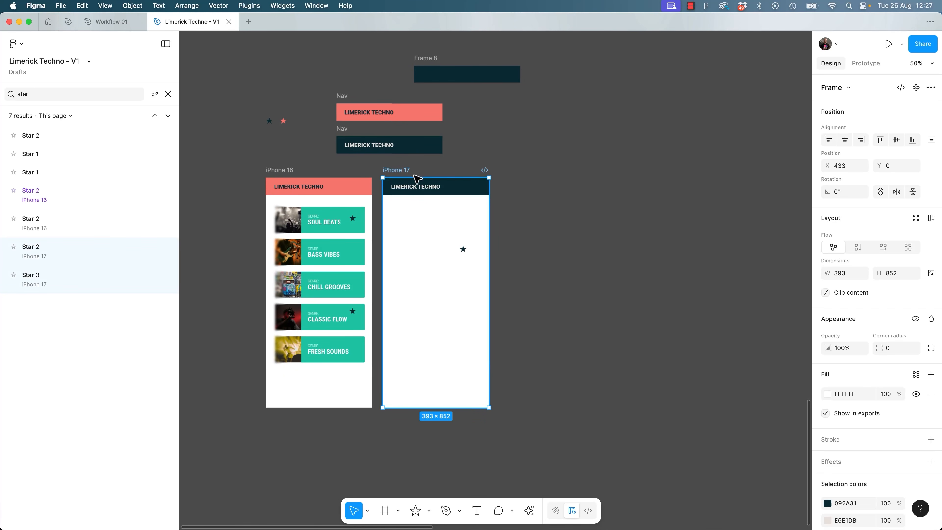
pyautogui.click(564, 209)
pyautogui.rightClick(563, 209)
pyautogui.click(531, 206)
pyautogui.press('f')
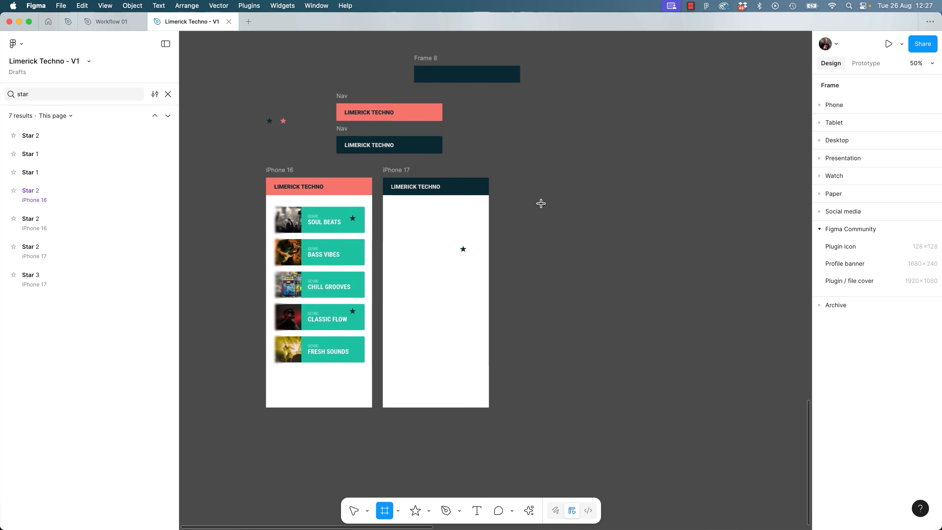
pyautogui.click(822, 107)
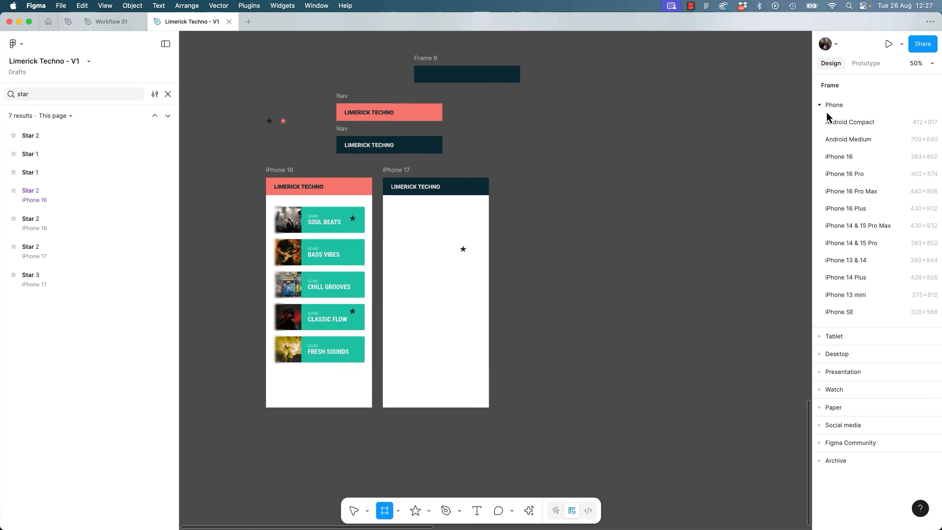
pyautogui.click(833, 154)
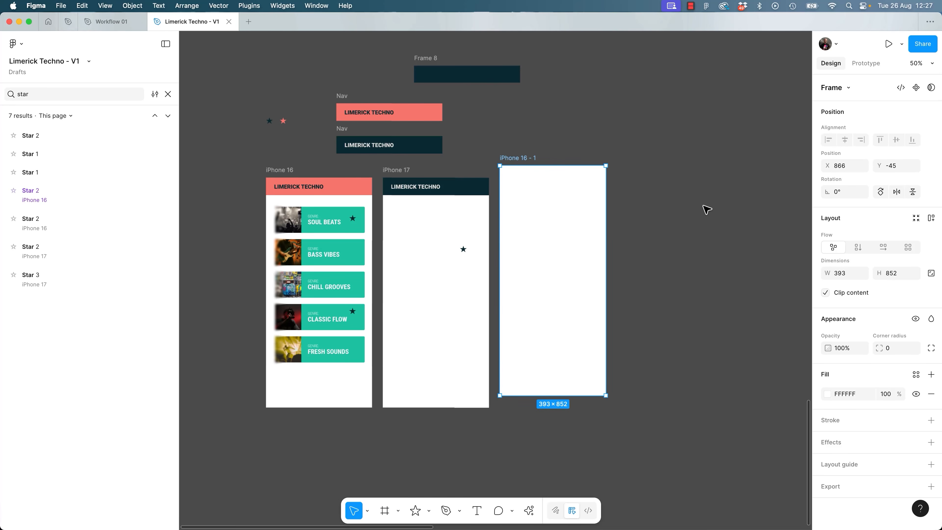
# Duplicate the blank iPhone 16 frame three times to make a row of four.
pyautogui.press('super+d')
pyautogui.press('super+d')
pyautogui.press('super+d')
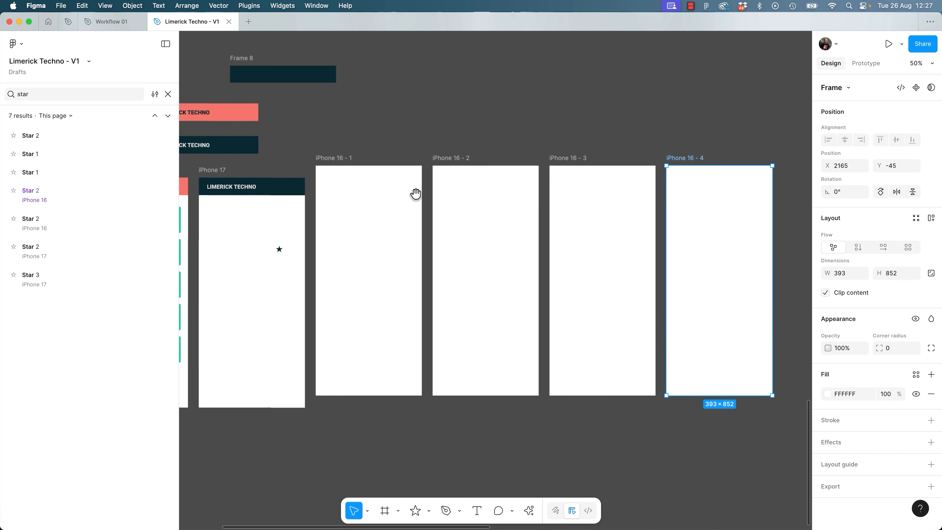
# Copy the dark Nav bar from the iPhone 17 frame and paste it into all four blank iPhone 16 frames.
pyautogui.moveTo(412, 189); pyautogui.dragTo(559, 255)
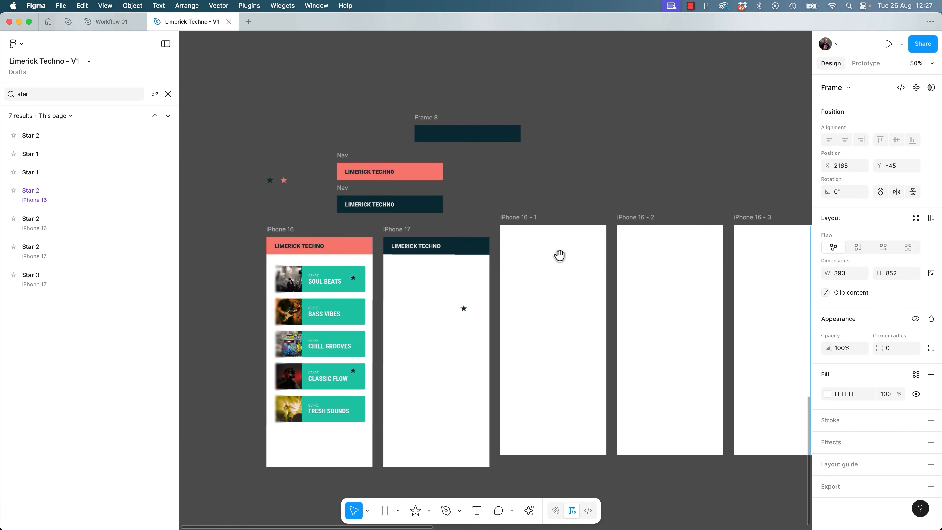
pyautogui.click(445, 247)
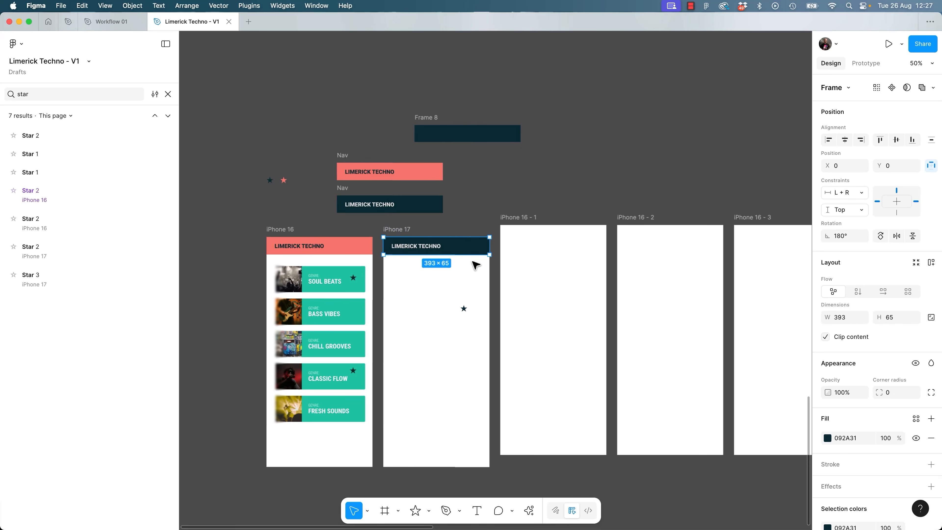
pyautogui.click(534, 219)
pyautogui.keyDown('shift'); pyautogui.click(648, 218); pyautogui.keyUp('shift')
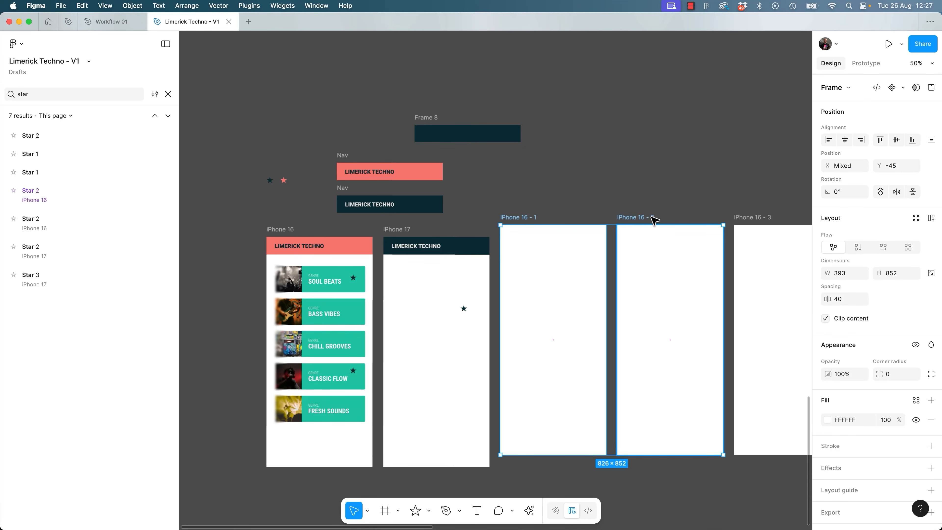
pyautogui.keyDown('shift'); pyautogui.click(755, 219); pyautogui.keyUp('shift')
pyautogui.hscroll(5, 732, 179)
pyautogui.keyDown('shift'); pyautogui.click(697, 227); pyautogui.keyUp('shift')
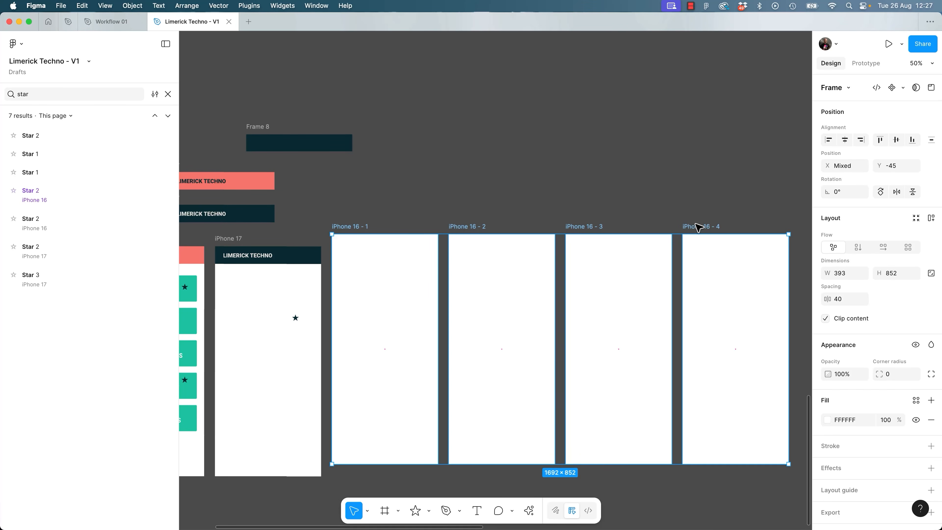
pyautogui.press('super+v')
pyautogui.click(608, 207)
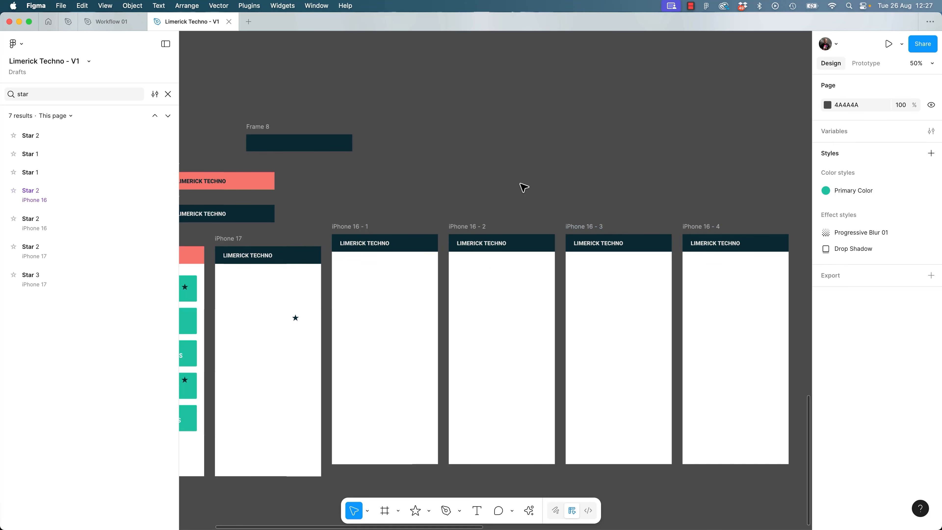
pyautogui.moveTo(335, 207); pyautogui.dragTo(730, 230)
pyautogui.moveTo(543, 189); pyautogui.dragTo(600, 185)
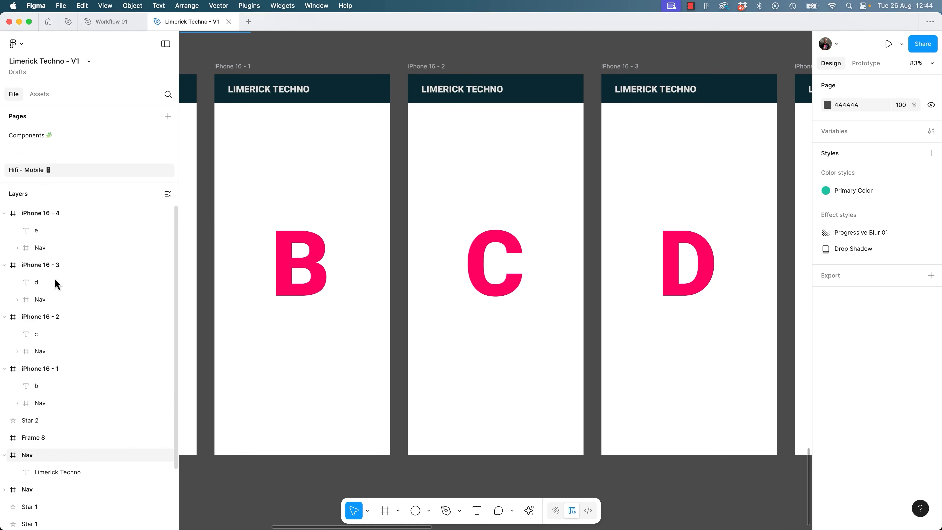
# Expand the Nav layers inside iPhone 16 - 4 and iPhone 16 - 3, and collapse all layers at once.
pyautogui.click(17, 248)
pyautogui.click(17, 317)
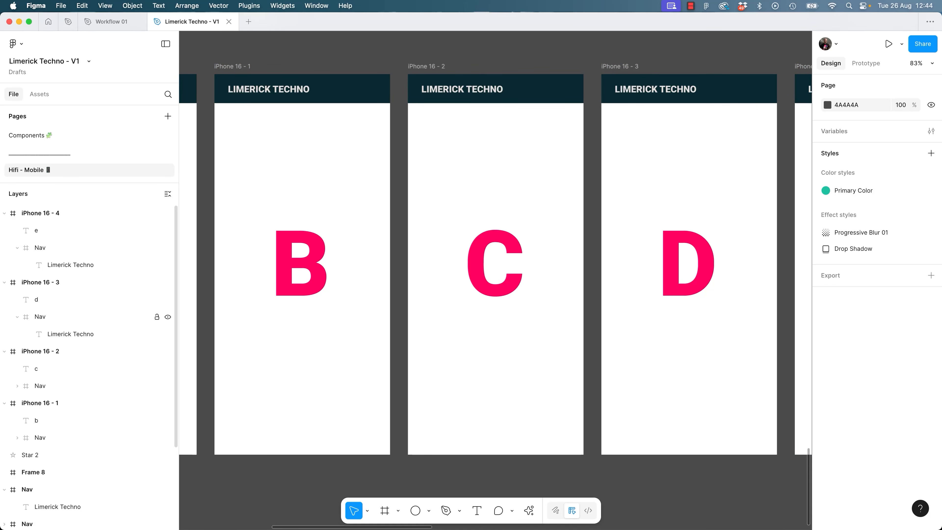
pyautogui.hotkey('alt', 'l')
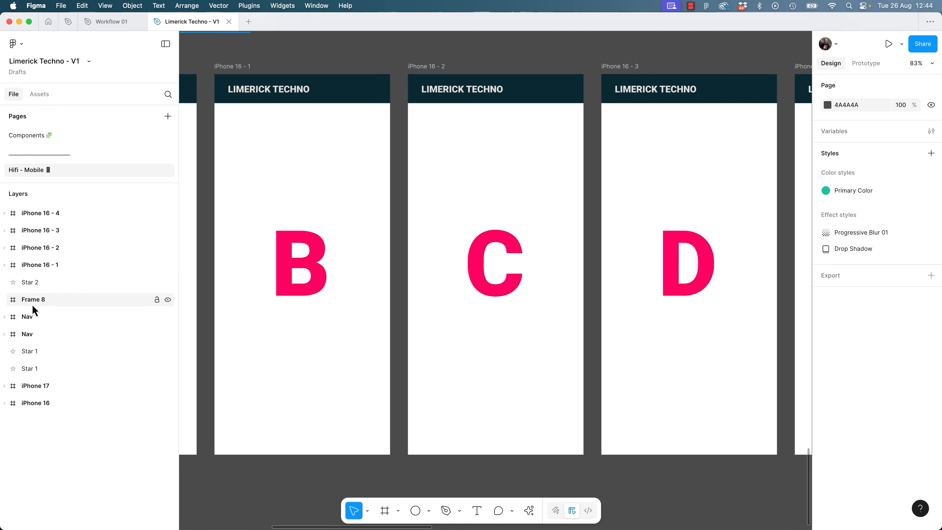
# Zoom to individual frames from the layer list, including Frame 8, iPhone 16 - 2, iPhone 16 - 3 and iPhone 16 - 1.
pyautogui.click(16, 301)
pyautogui.hotkey('shift', '2')
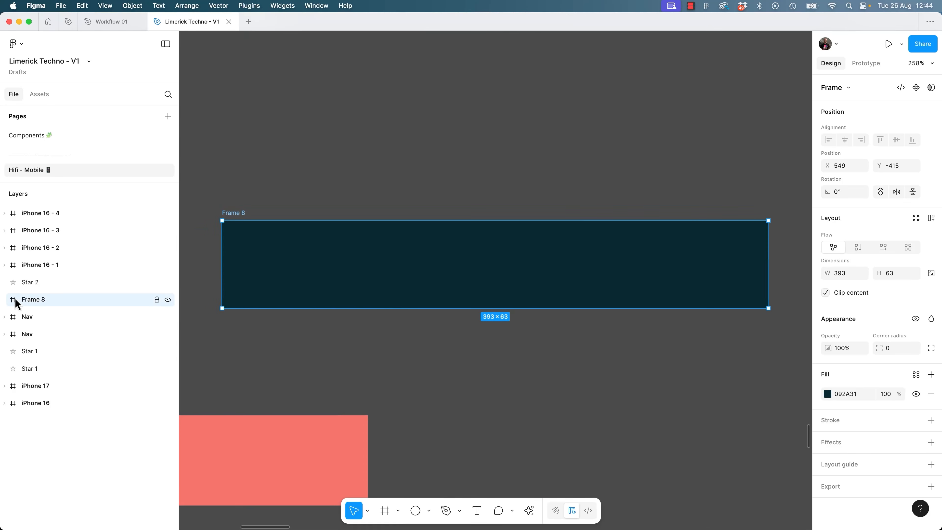
pyautogui.click(17, 249)
pyautogui.hotkey('shift', '2')
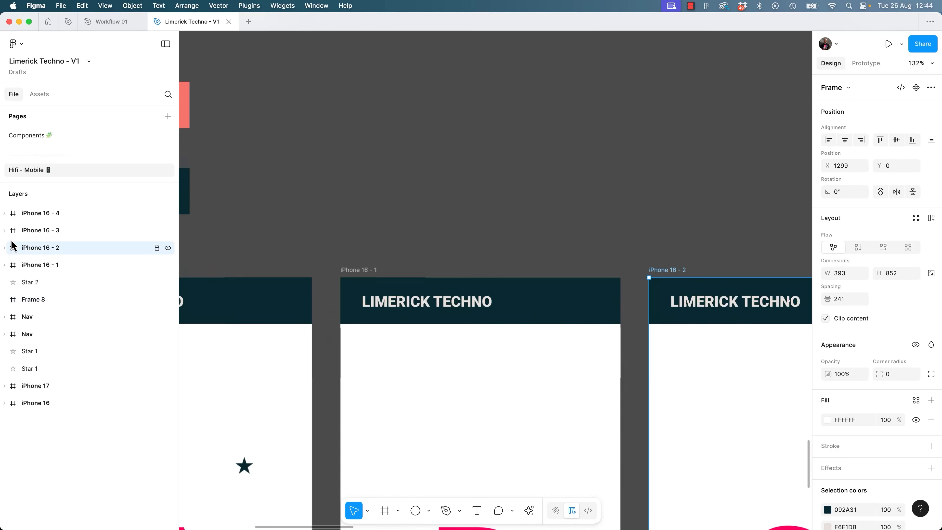
pyautogui.click(15, 234)
pyautogui.hotkey('shift', '2')
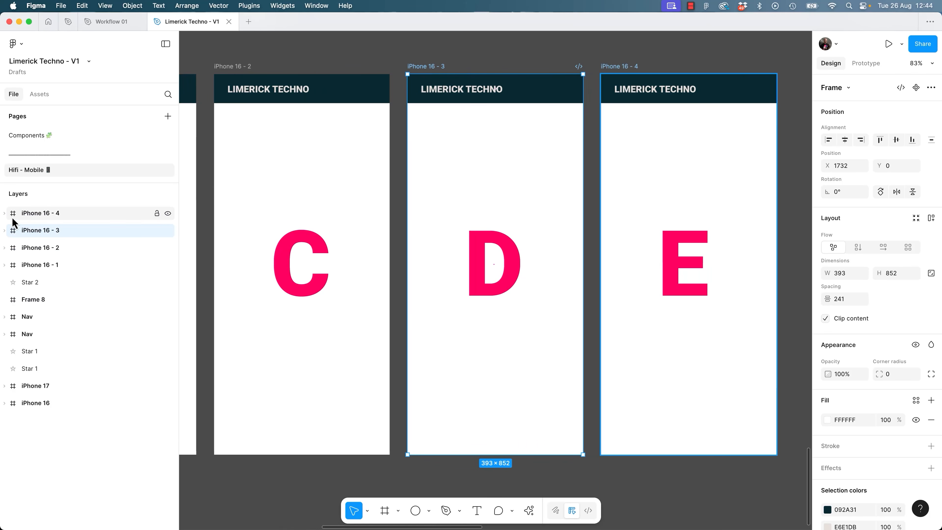
pyautogui.click(15, 213)
pyautogui.click(15, 264)
pyautogui.hotkey('shift', '2')
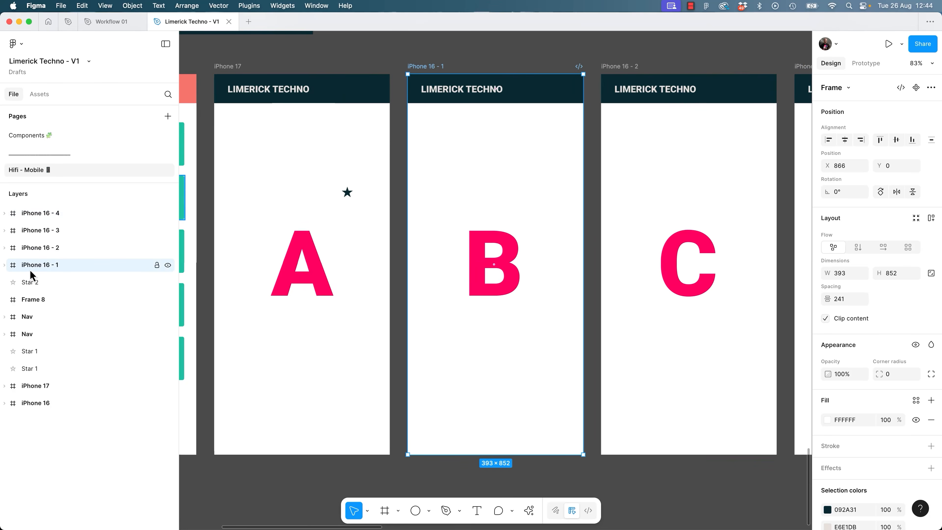
# Select the iPhone 16 frame and zoom to each next frame in turn up to iPhone 16 - 4.
pyautogui.hscroll(-6, 376, 176)
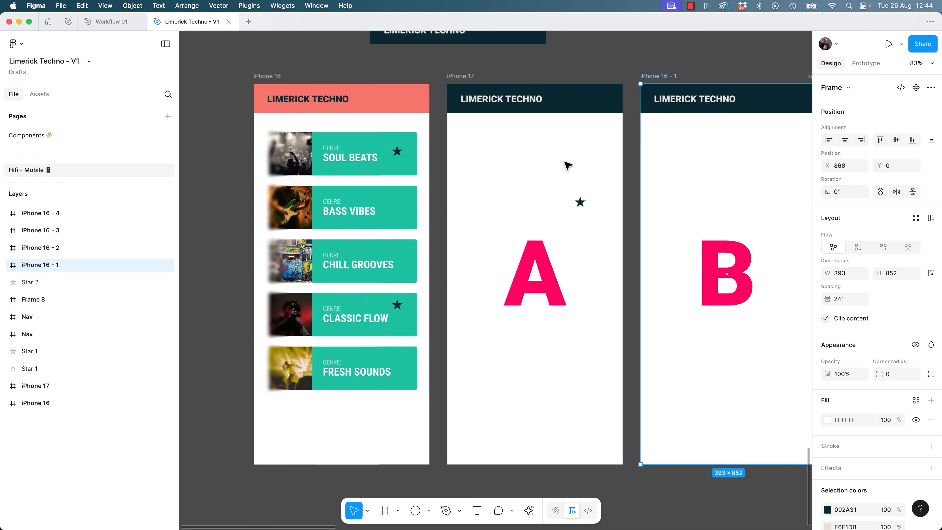
pyautogui.click(272, 89)
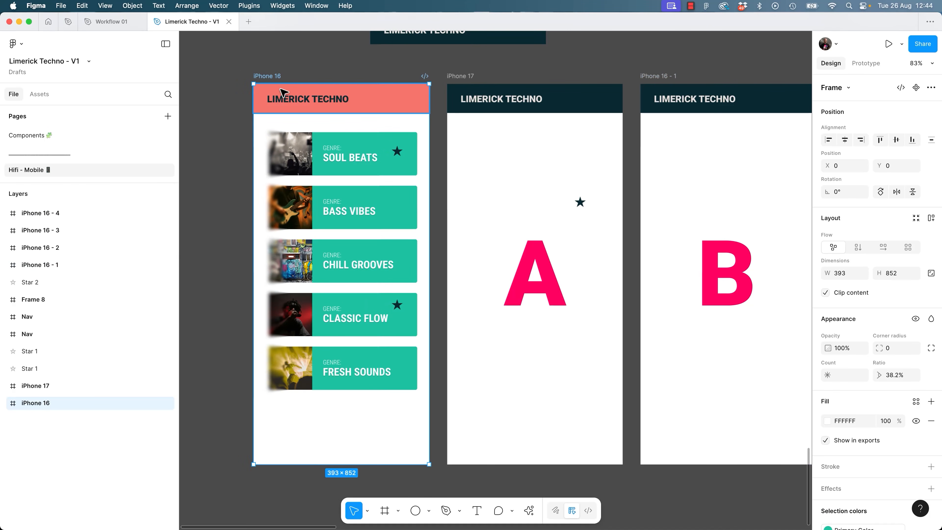
pyautogui.press('n')
pyautogui.press('n')
pyautogui.press('n')
pyautogui.press('n')
pyautogui.press('n')
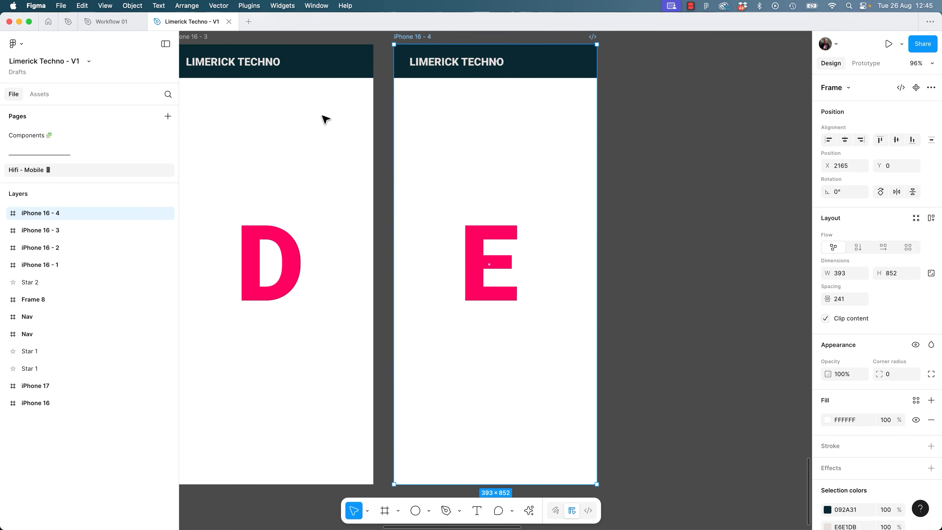
# Continue zooming to each next frame past iPhone 16 - 4, cycling through the remaining top-level frames.
pyautogui.press('n')
pyautogui.press('n')
pyautogui.press('n')
pyautogui.press('n')
pyautogui.press('n')
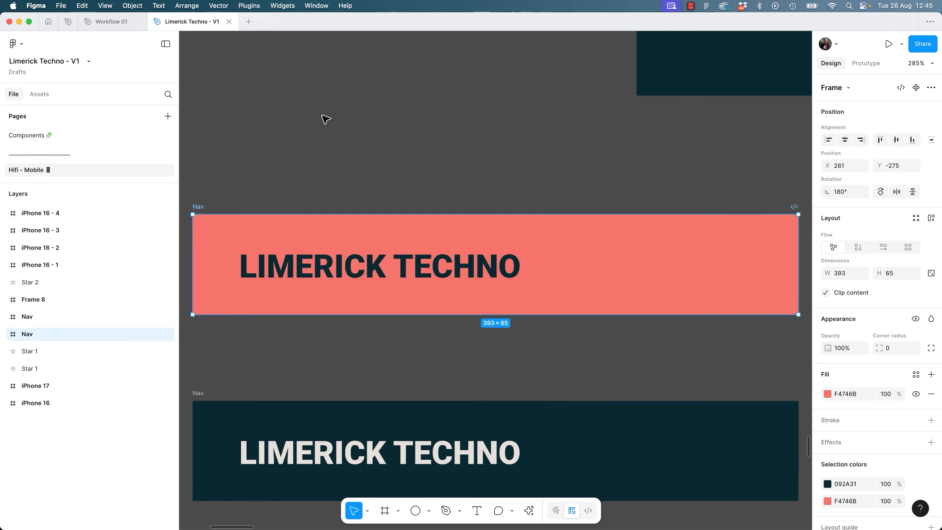
pyautogui.press('n')
pyautogui.press('n')
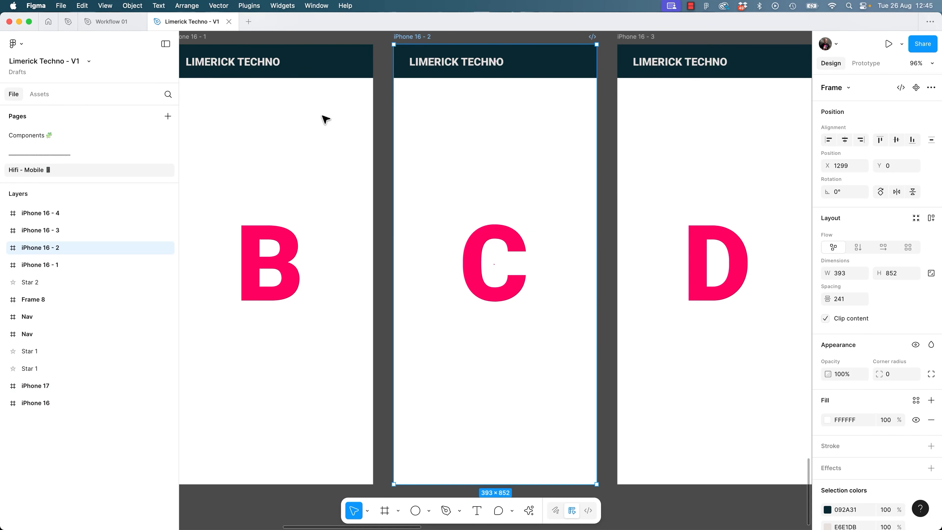
# Zoom to the previous frames one by one, and move forward again to iPhone 16 - 2.
pyautogui.hotkey('shift', 'n')
pyautogui.hotkey('shift', 'n')
pyautogui.hotkey('shift', 'n')
pyautogui.press('n')
pyautogui.press('n')
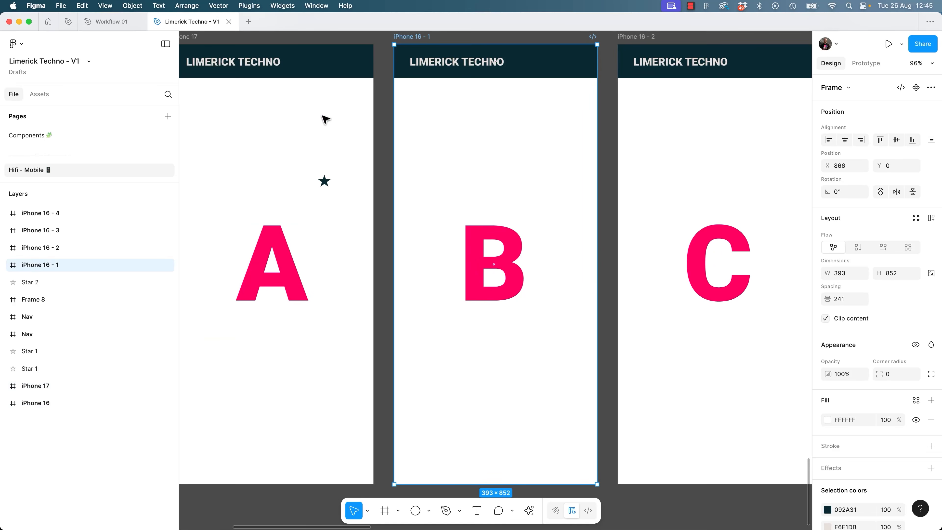
pyautogui.press('n')
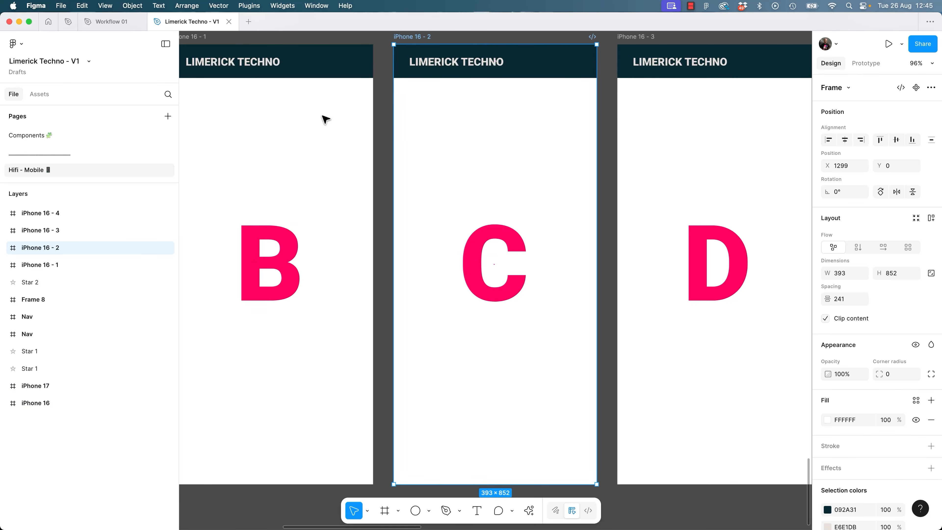
# Cycle backward through several frames from iPhone 16 - 2, and forward again to iPhone 16 - 3.
pyautogui.hotkey('shift', 'n')
pyautogui.hotkey('shift', 'n')
pyautogui.hotkey('shift', 'n')
pyautogui.hotkey('shift', 'n')
pyautogui.hotkey('shift', 'n')
pyautogui.press('n')
pyautogui.press('n')
pyautogui.press('n')
pyautogui.press('n')
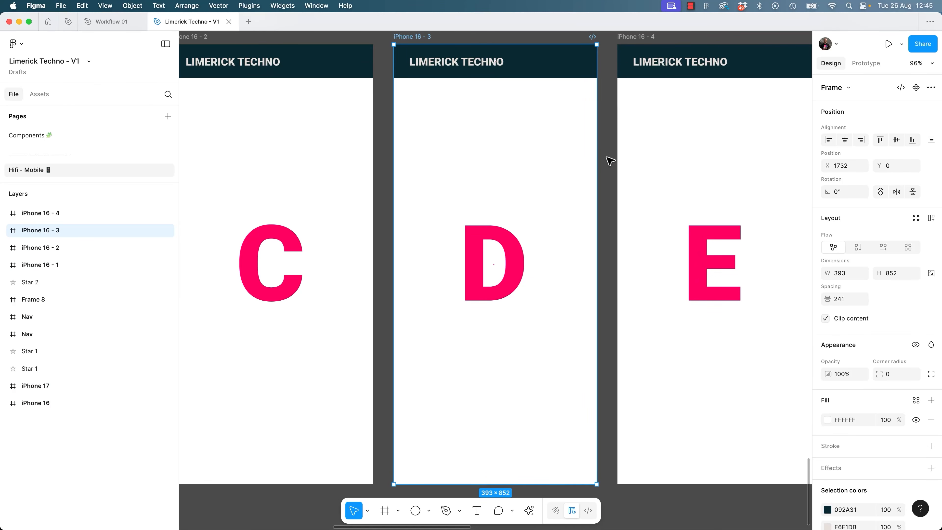
# Zoom out to 6% for an overview of all frames, and zoom to the next frame, iPhone 16 - 4.
pyautogui.press('-')
pyautogui.press('-')
pyautogui.press('-')
pyautogui.press('-')
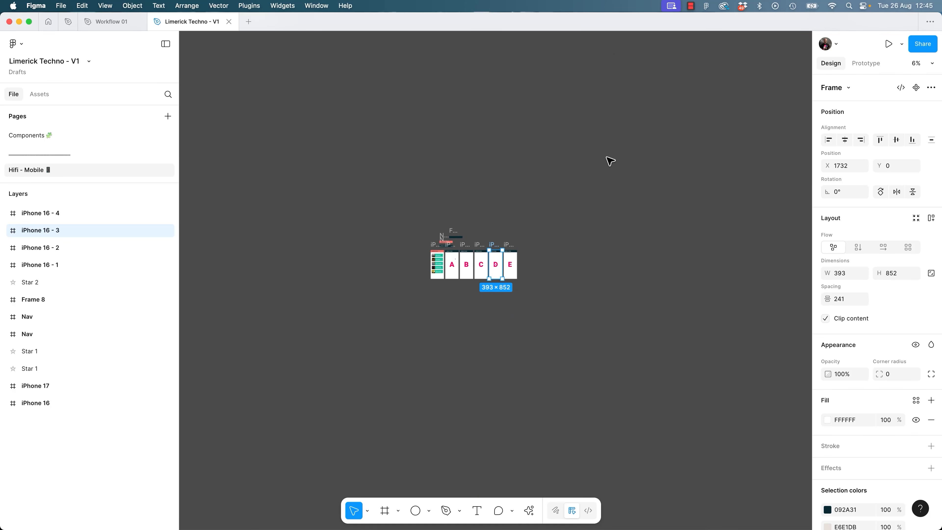
pyautogui.press('n')
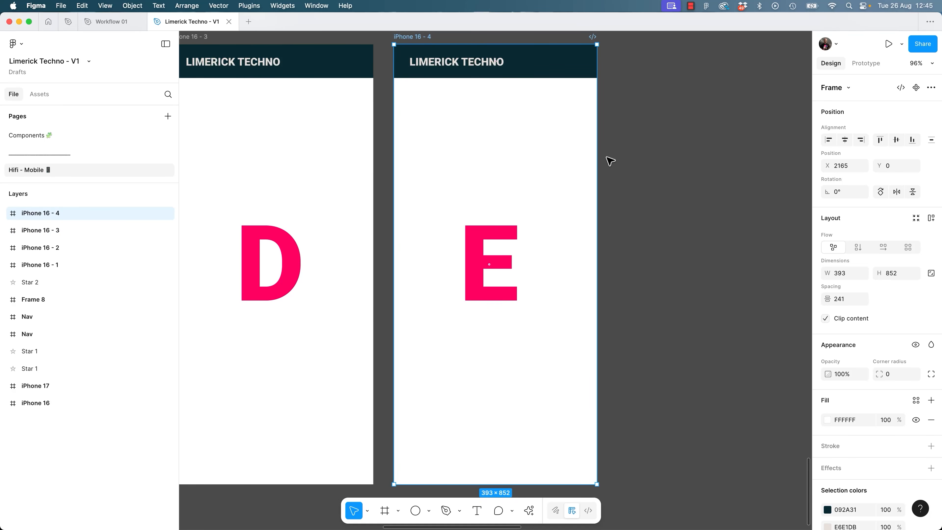
# Set the canvas zoom to 25% and cycle back through the frames from iPhone 16 - 4 to iPhone 16 - 1.
pyautogui.press('-')
pyautogui.press('-')
pyautogui.press('-')
pyautogui.press('-')
pyautogui.press('+')
pyautogui.press('+')
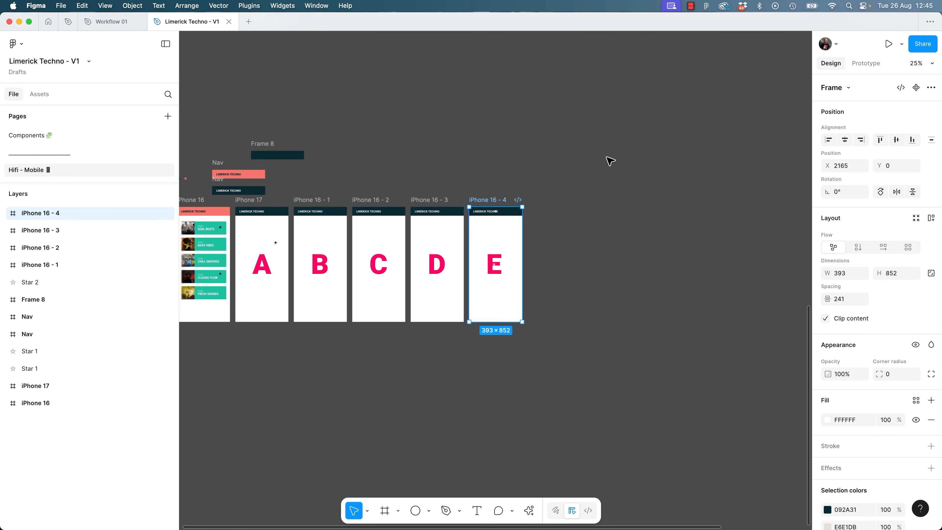
pyautogui.hotkey('shift', 'n')
pyautogui.press('n')
pyautogui.hotkey('shift', 'n')
pyautogui.hotkey('shift', 'n')
pyautogui.hotkey('shift', 'n')
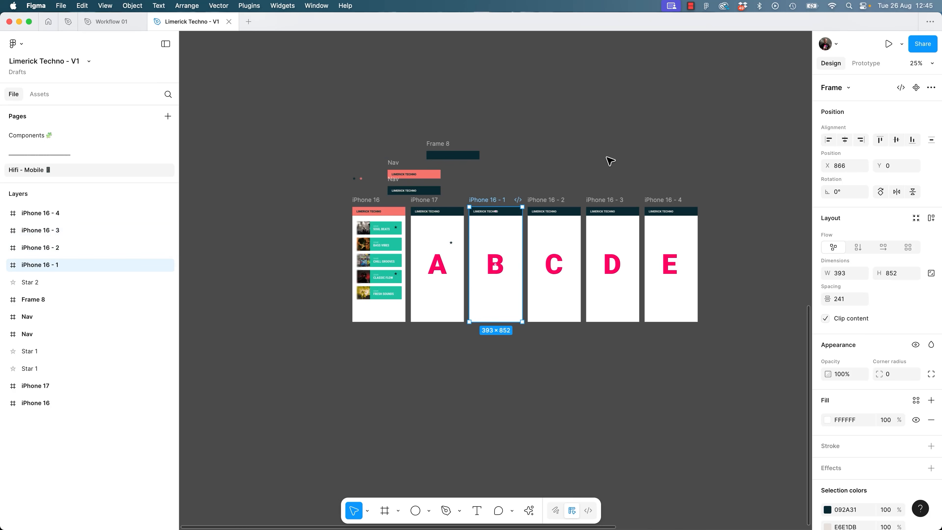
# Cycle forward and backward through the iPhone frames from iPhone 16 - 1, ending on iPhone 16 - 4.
pyautogui.hotkey('shift', 'n')
pyautogui.press('n')
pyautogui.press('n')
pyautogui.press('n')
pyautogui.press('n')
pyautogui.hotkey('shift', 'n')
pyautogui.hotkey('shift', 'n')
pyautogui.hotkey('shift', 'n')
pyautogui.press('n')
pyautogui.press('n')
pyautogui.press('n')
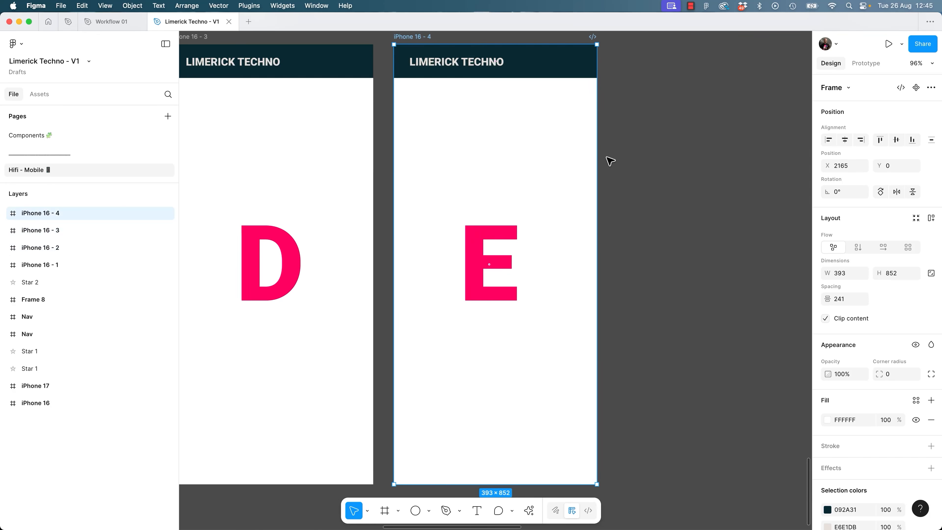
# Zoom out to 13% and cycle back through the frames from iPhone 16 - 4 to iPhone 17.
pyautogui.press('-')
pyautogui.press('-')
pyautogui.press('-')
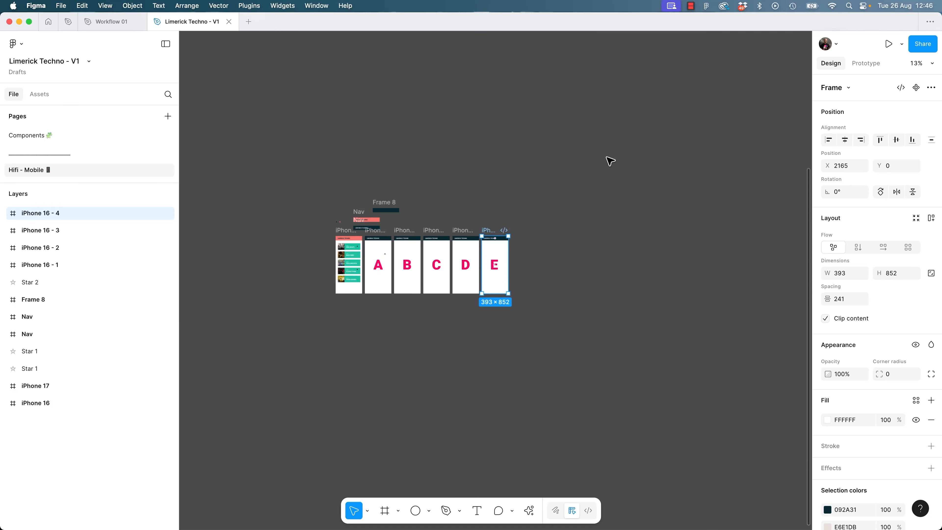
pyautogui.hotkey('shift', 'n')
pyautogui.hotkey('shift', 'n')
pyautogui.press('n')
pyautogui.press('n')
pyautogui.hotkey('shift', 'n')
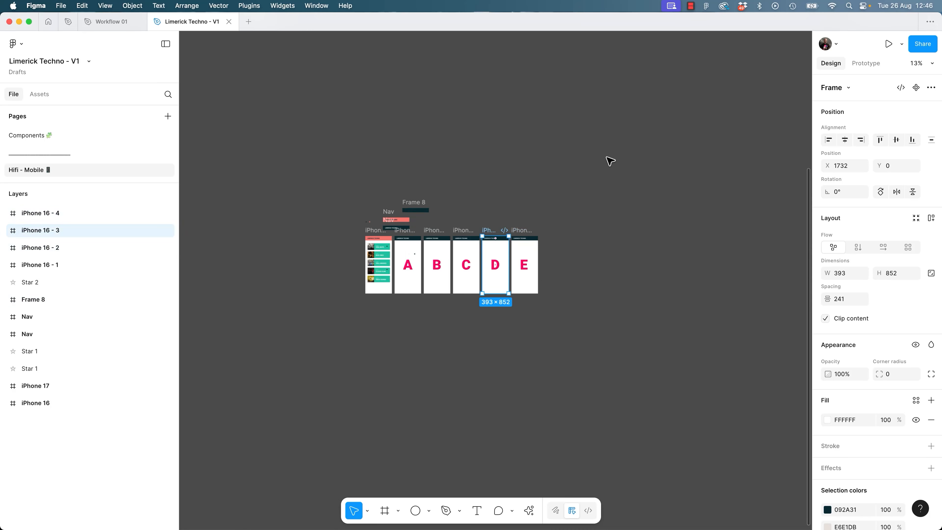
pyautogui.hotkey('shift', 'n')
pyautogui.hotkey('shift', 'n')
pyautogui.hotkey('shift', 'n')
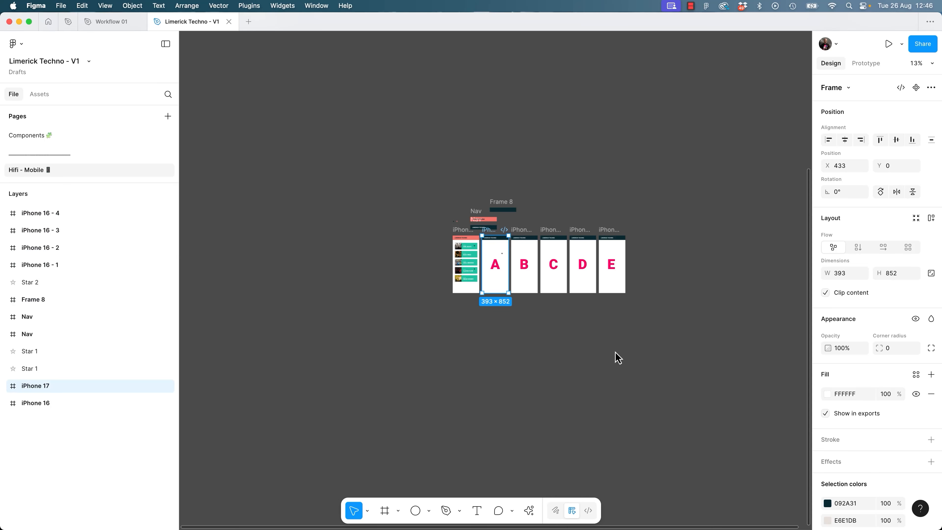
# Draw a frame about 913 × 491 above the iPhone frames and move the two Nav bars into it.
pyautogui.click(617, 386)
pyautogui.scroll(10, 513, 232)
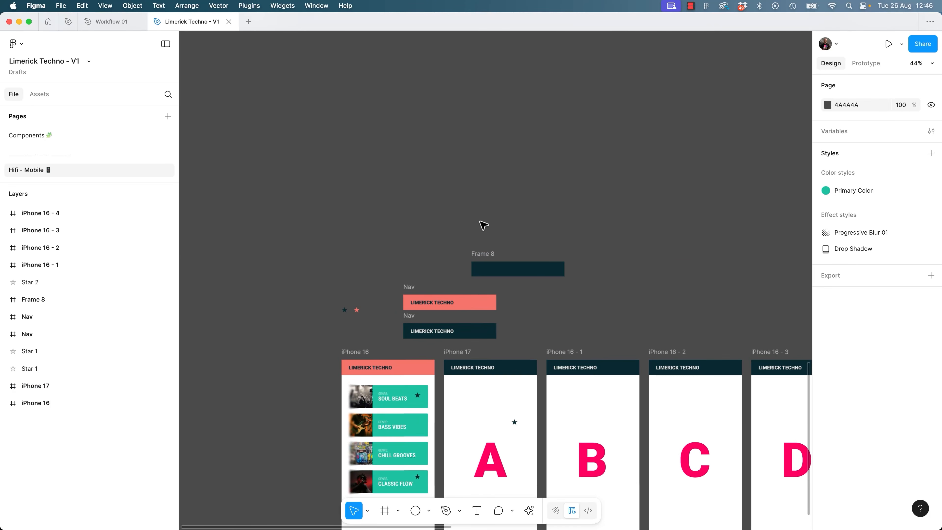
pyautogui.press('f')
pyautogui.moveTo(360, 105); pyautogui.dragTo(575, 221)
pyautogui.moveTo(352, 246); pyautogui.dragTo(604, 342)
pyautogui.moveTo(484, 261); pyautogui.dragTo(478, 130)
# Delete the dark empty Frame 8 and the coral star hanging outside the edge of Frame 9.
pyautogui.click(543, 154)
pyautogui.click(529, 143)
pyautogui.press('Delete')
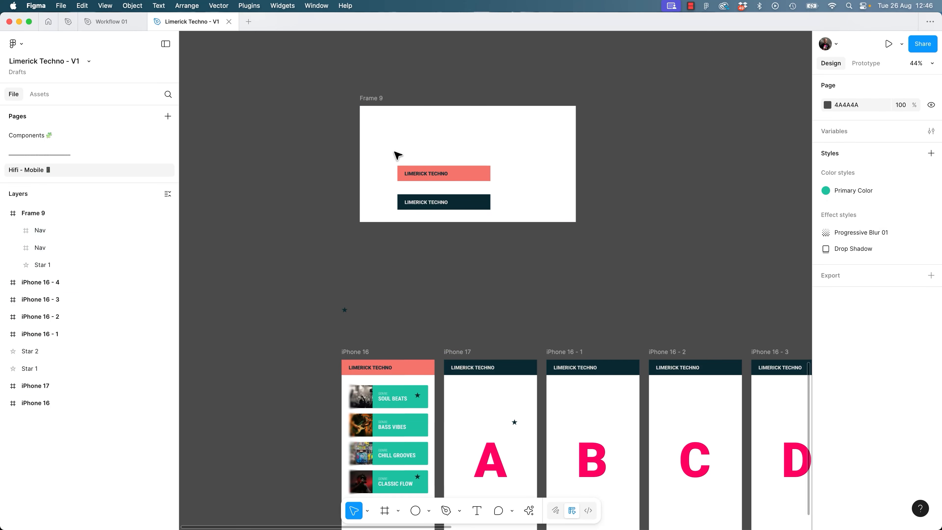
pyautogui.moveTo(320, 124); pyautogui.dragTo(386, 229)
pyautogui.click(392, 240)
pyautogui.moveTo(332, 168); pyautogui.dragTo(372, 210)
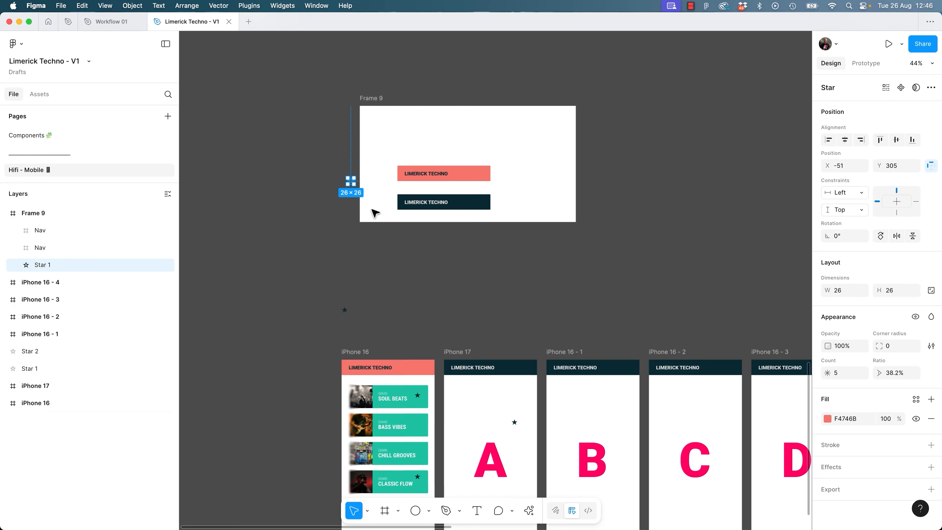
pyautogui.press('BackSpace')
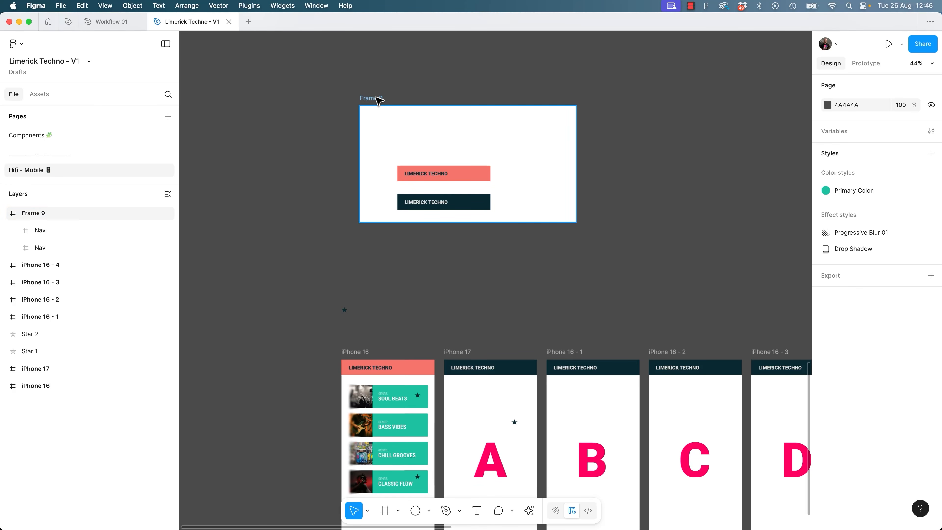
# Fit Frame 9 tightly around its two Nav bars with auto layout.
pyautogui.click(373, 98)
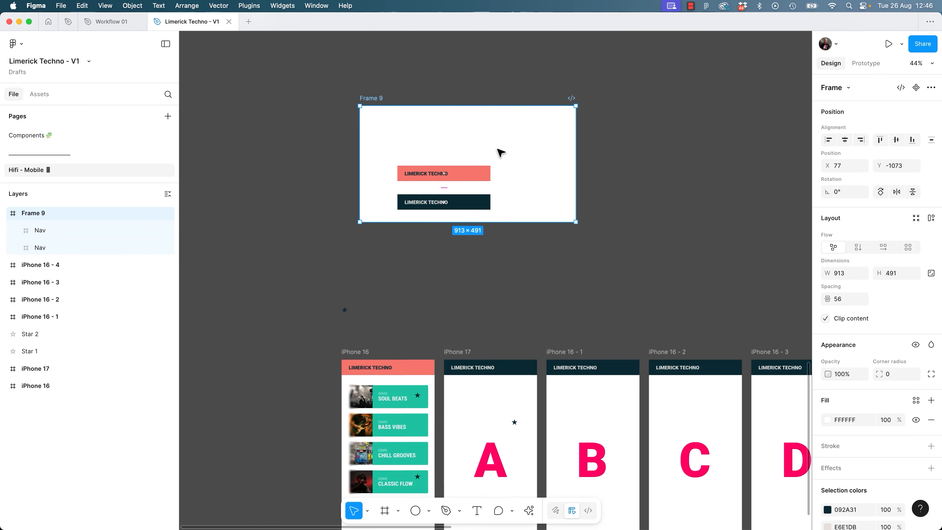
pyautogui.click(917, 219)
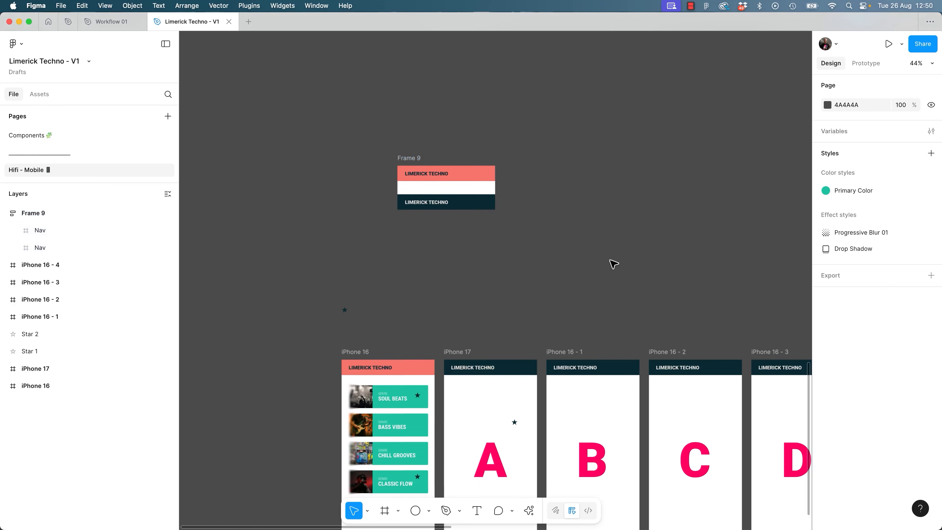
# Switch to Finder and import Image 04 - Guitar.svg from Exercise Files onto the canvas beside iPhone 16.
pyautogui.scroll(-3, 582, 160)
pyautogui.scroll(5, 453, 222)
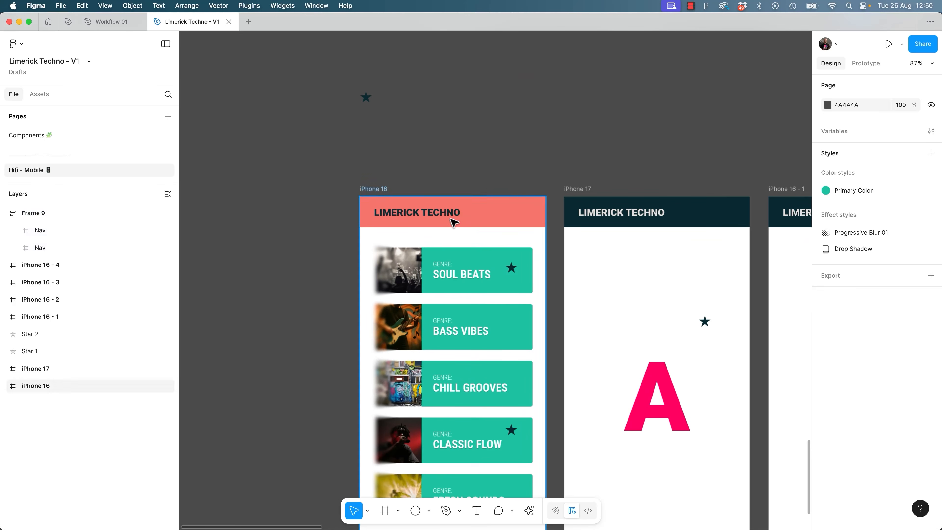
pyautogui.scroll(-3, 453, 223)
pyautogui.hscroll(2, 453, 222)
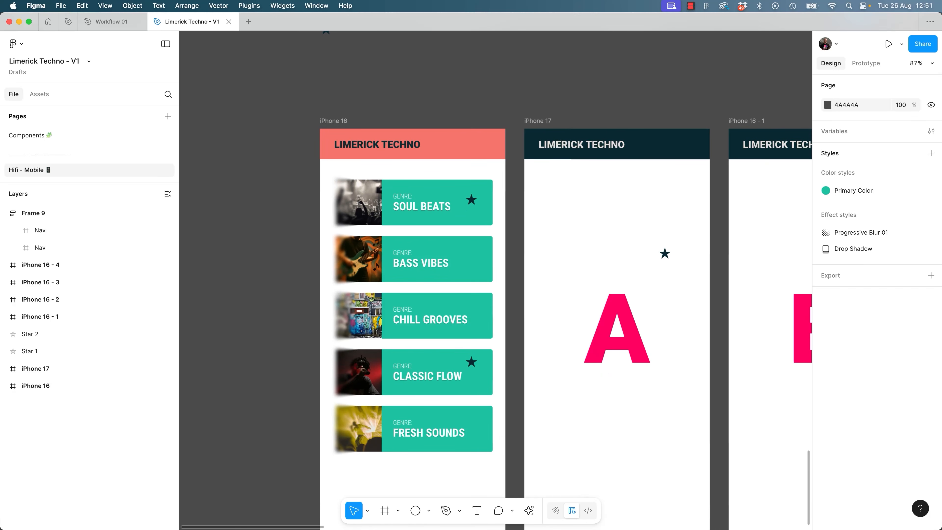
pyautogui.press('super+Tab')
pyautogui.click(389, 285)
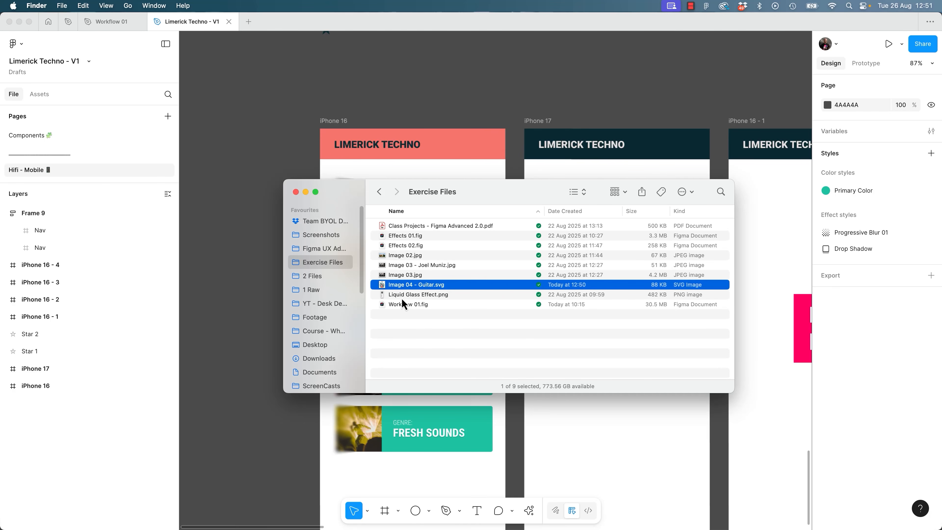
pyautogui.moveTo(408, 293); pyautogui.dragTo(286, 141)
pyautogui.moveTo(402, 109); pyautogui.dragTo(477, 198)
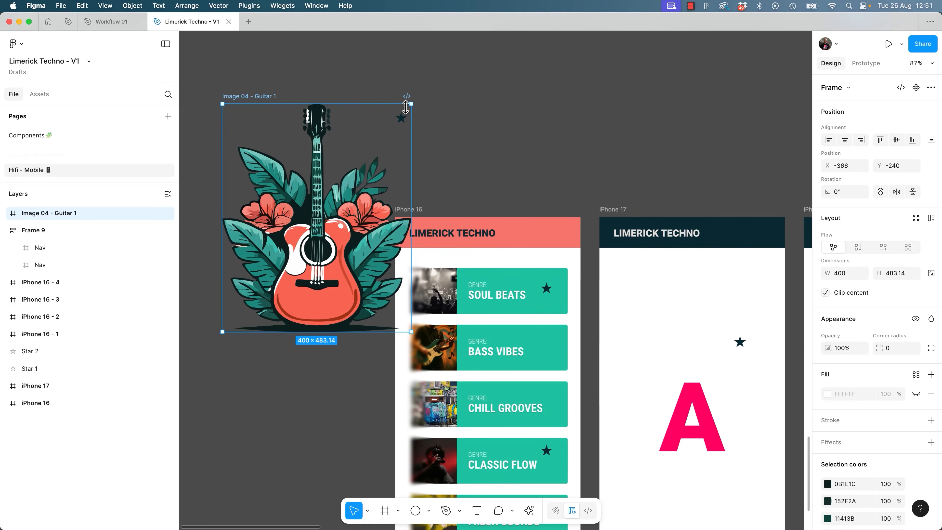
# Move the guitar illustration into iPhone 16, overhanging the frame's lower-right corner at about X 182, Y 370.
pyautogui.moveTo(308, 253); pyautogui.dragTo(544, 339)
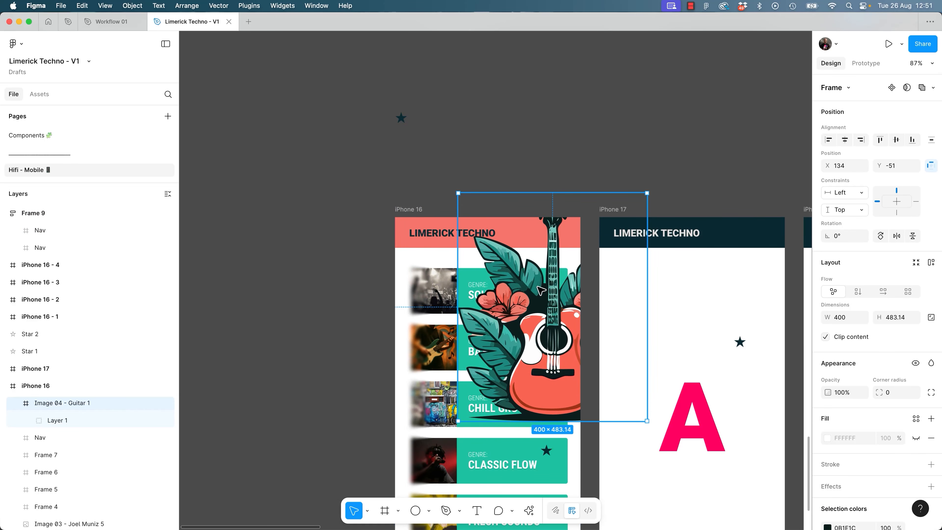
pyautogui.moveTo(501, 256); pyautogui.dragTo(513, 269)
pyautogui.moveTo(538, 277); pyautogui.dragTo(505, 276)
pyautogui.moveTo(505, 275); pyautogui.dragTo(533, 344)
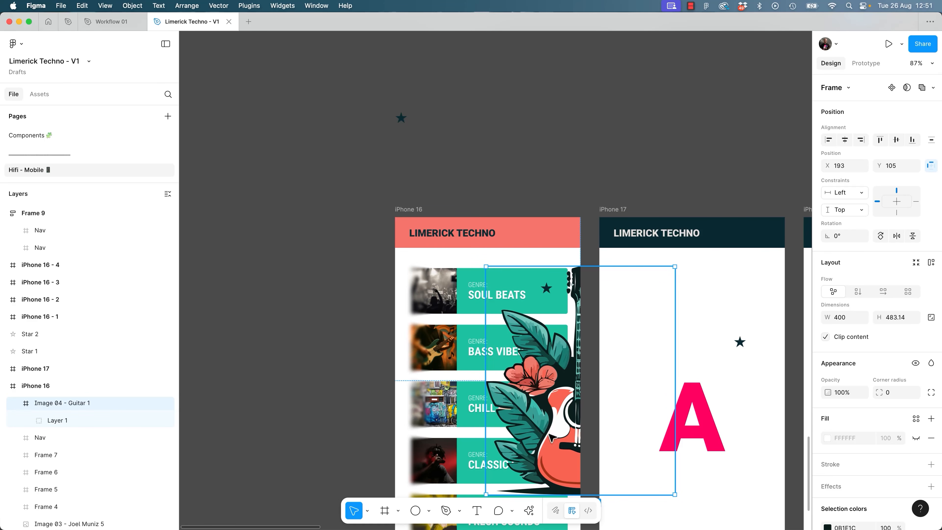
pyautogui.scroll(-5, 550, 430)
pyautogui.moveTo(542, 289); pyautogui.dragTo(538, 327)
pyautogui.scroll(-5, 542, 308)
# Send the guitar illustration behind the genre cards, bring it to the front, send it to the back again, and deselect it.
pyautogui.press('super+alt+bracketleft')
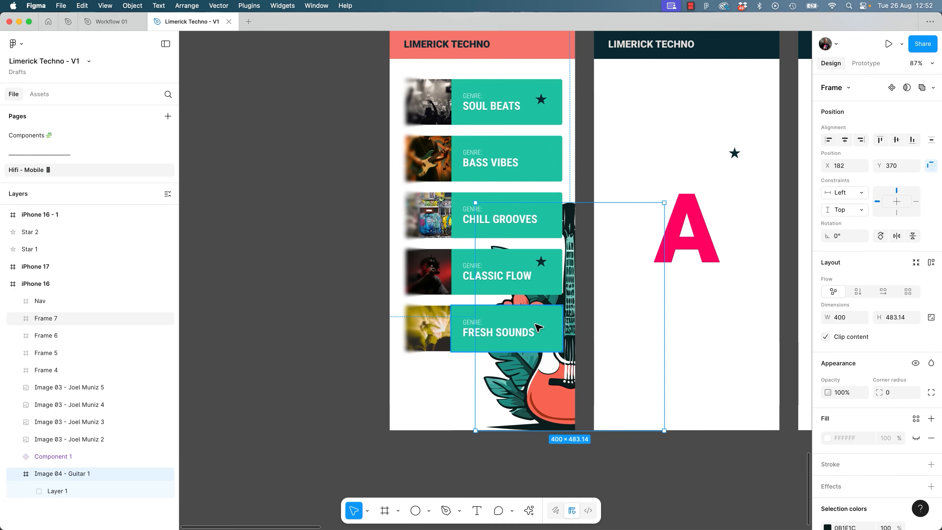
pyautogui.press(']')
pyautogui.press('[')
pyautogui.click(343, 321)
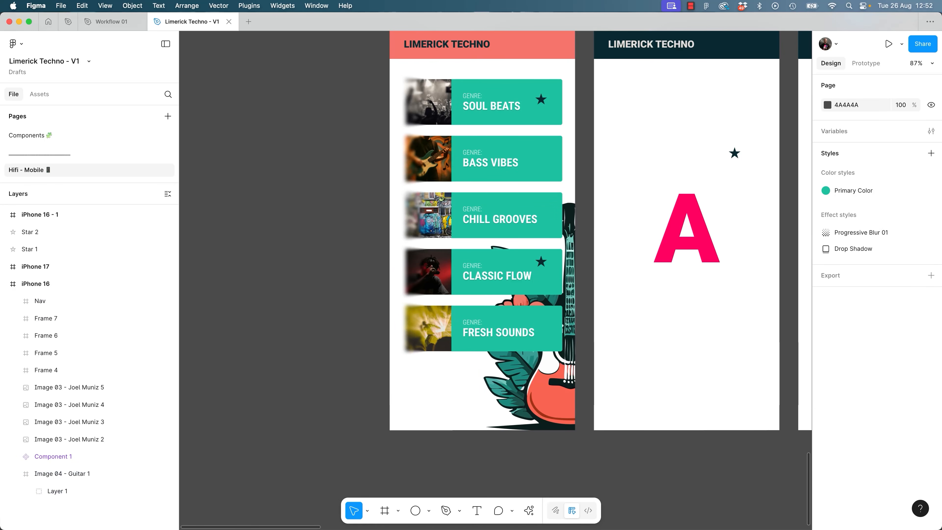
pyautogui.click(315, 343)
# Show outlines and examine the guitar's hidden parts and the other frames in outline view.
pyautogui.scroll(5, 280, 305)
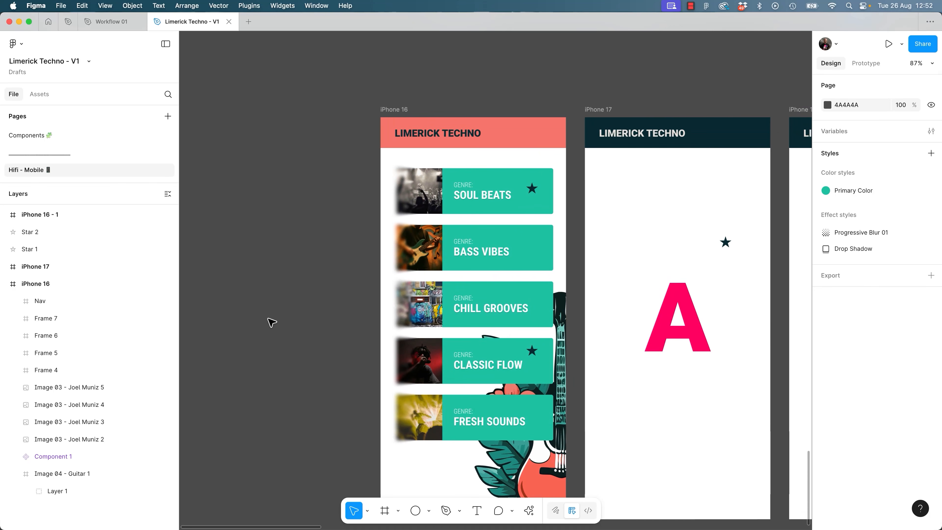
pyautogui.scroll(-2, 276, 301)
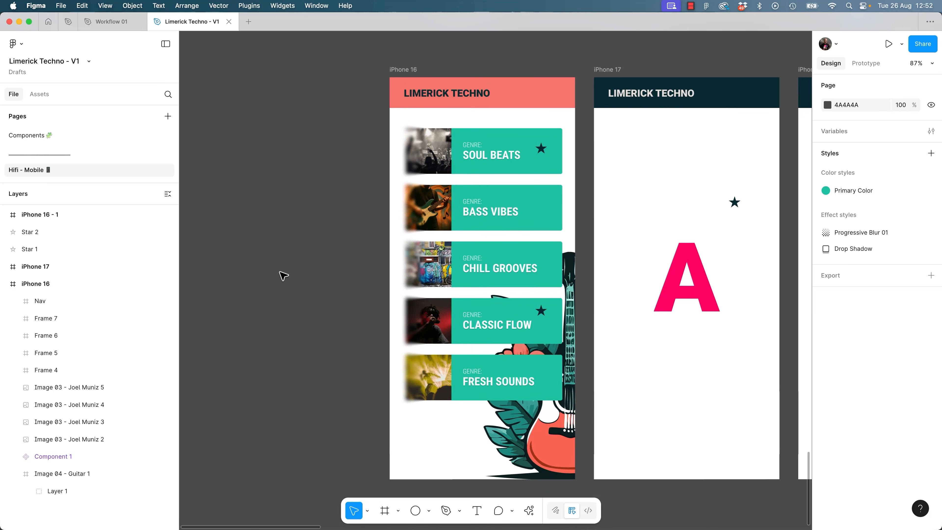
pyautogui.press('super+y')
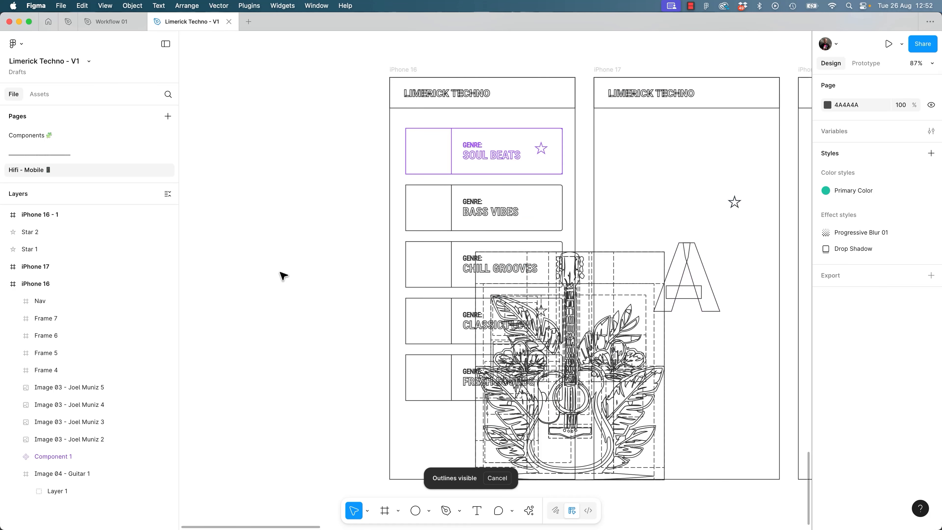
pyautogui.hscroll(12, 636, 285)
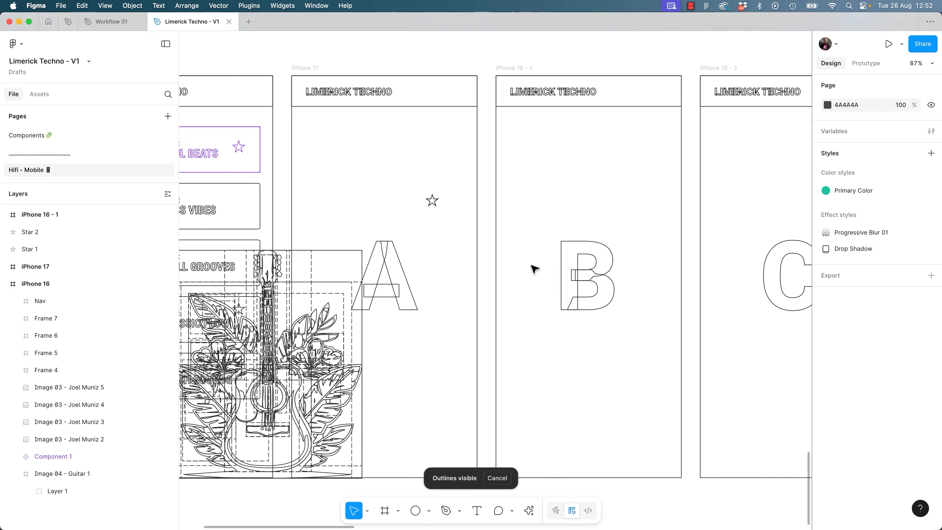
pyautogui.hscroll(10, 470, 297)
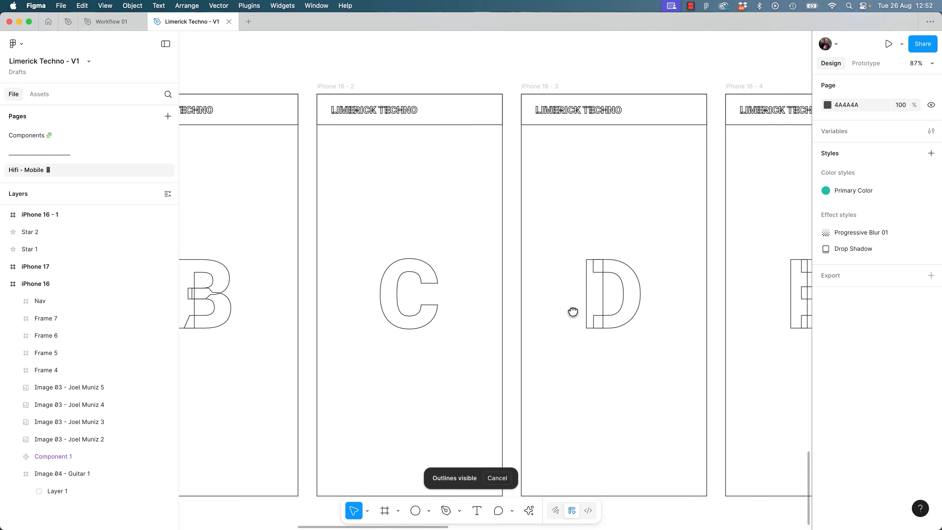
pyautogui.hscroll(-15, 519, 314)
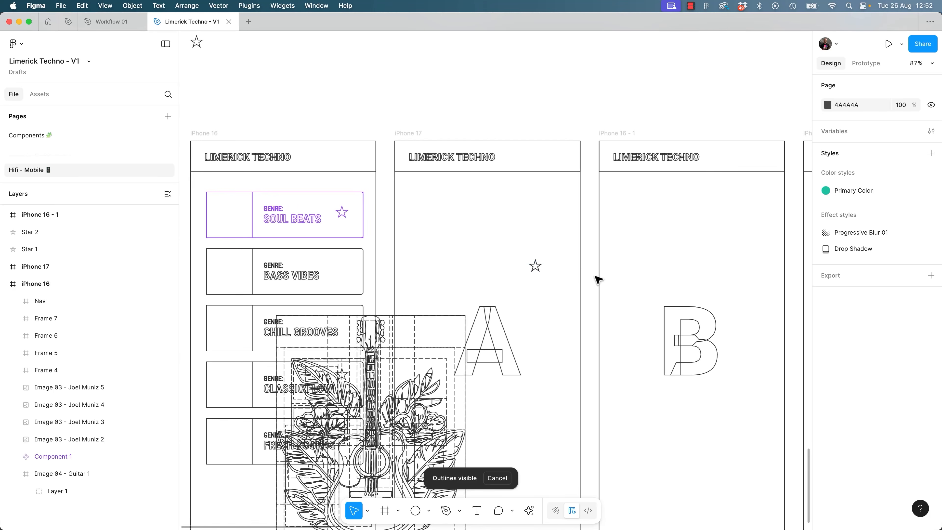
pyautogui.scroll(6, 467, 267)
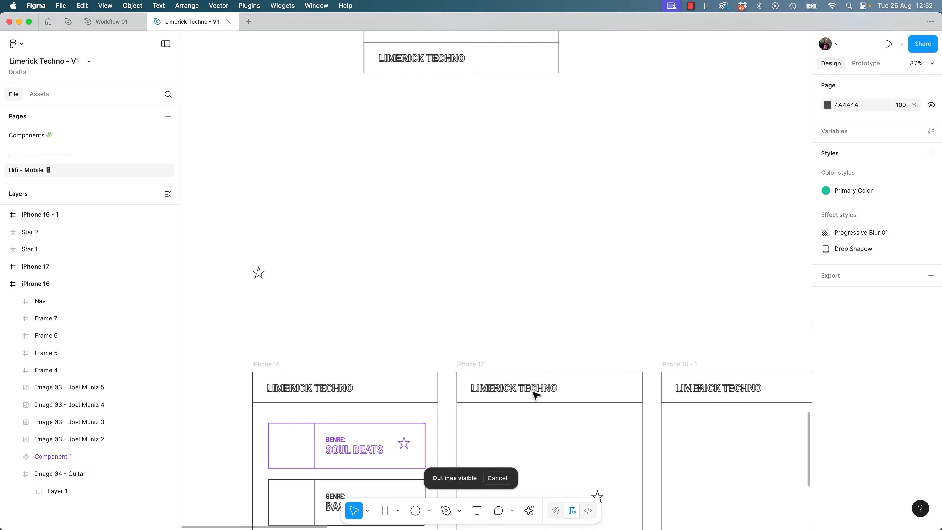
# Zoom out to 13% and toggle outlines off and on to compare how stray objects show, ending with outlines hidden.
pyautogui.press('-')
pyautogui.press('-')
pyautogui.press('-')
pyautogui.moveTo(632, 249); pyautogui.dragTo(498, 469)
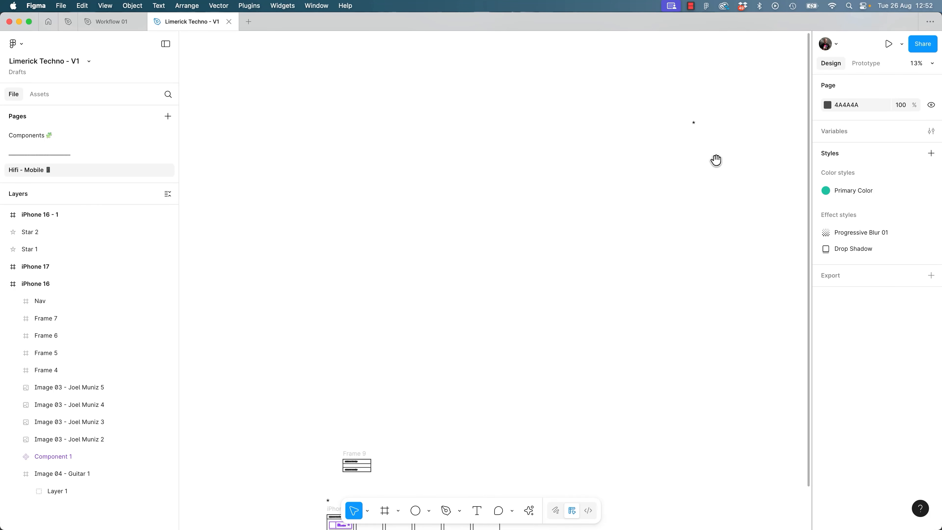
pyautogui.press('super+y')
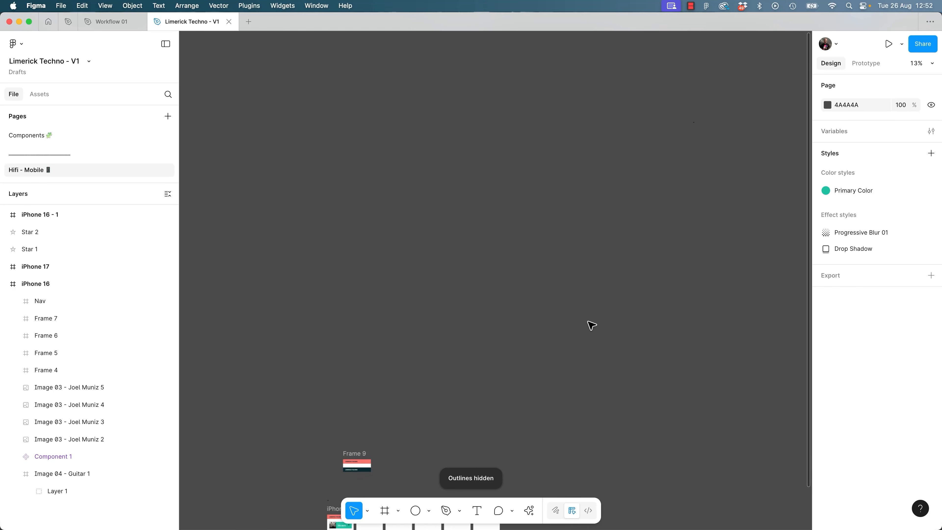
pyautogui.press('super+y')
pyautogui.press('super+y')
pyautogui.scroll(-10, 622, 349)
pyautogui.hscroll(-4, 622, 349)
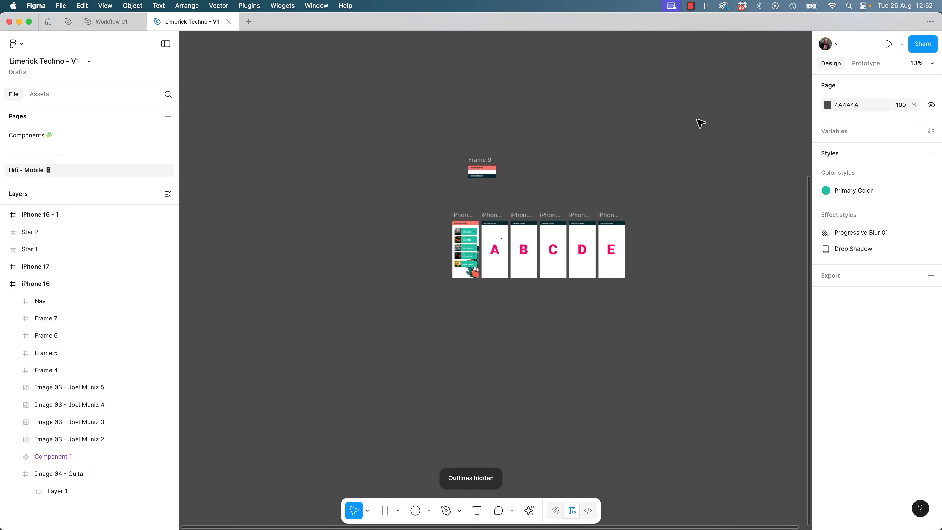
# Open the layer search for "star", show outlines with iPhone 16 in view at 100%, and clear the selection.
pyautogui.press('super+equal')
pyautogui.press('super+equal')
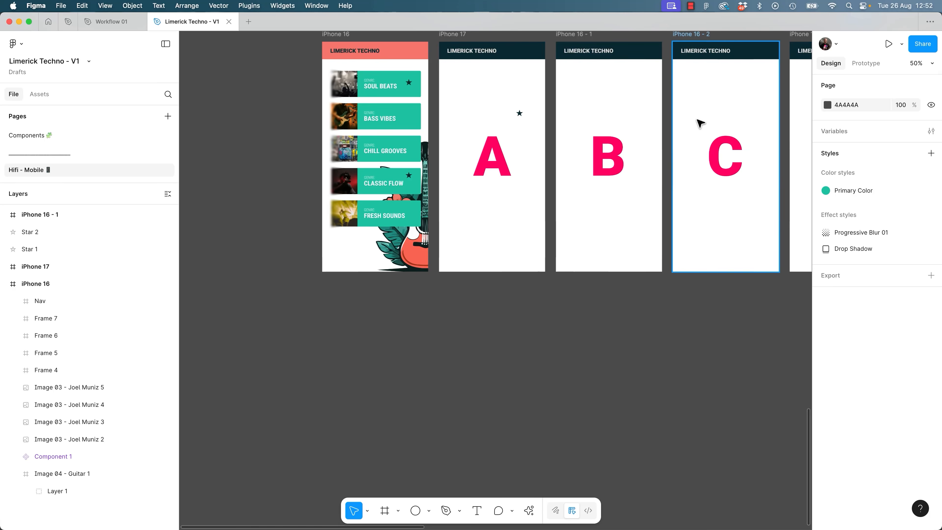
pyautogui.scroll(9, 645, 162)
pyautogui.hscroll(-2, 664, 301)
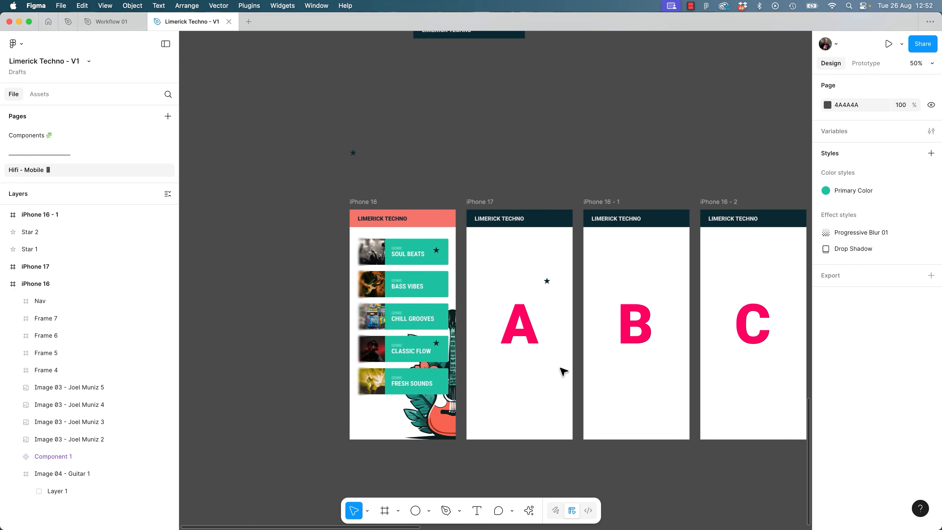
pyautogui.press('super+equal')
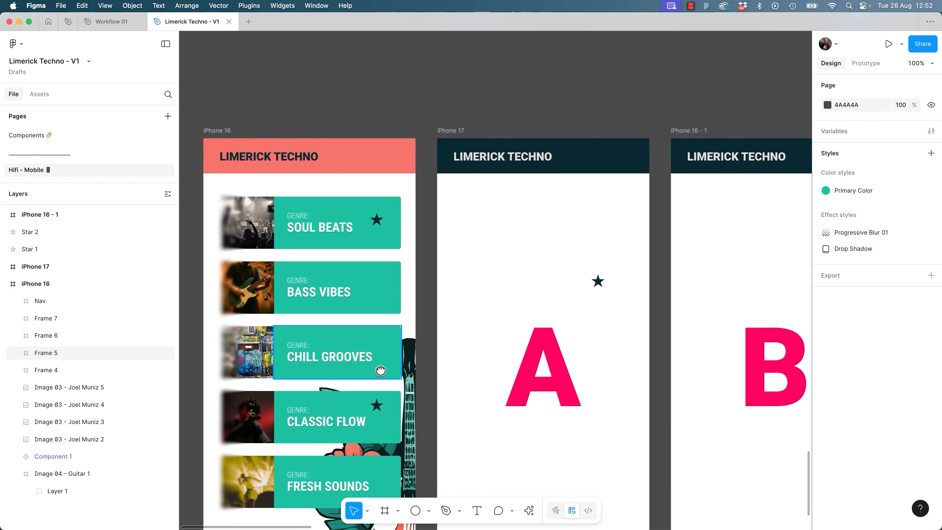
pyautogui.scroll(-3, 516, 341)
pyautogui.hscroll(-4, 516, 341)
pyautogui.press('super+f')
pyautogui.press('super+y')
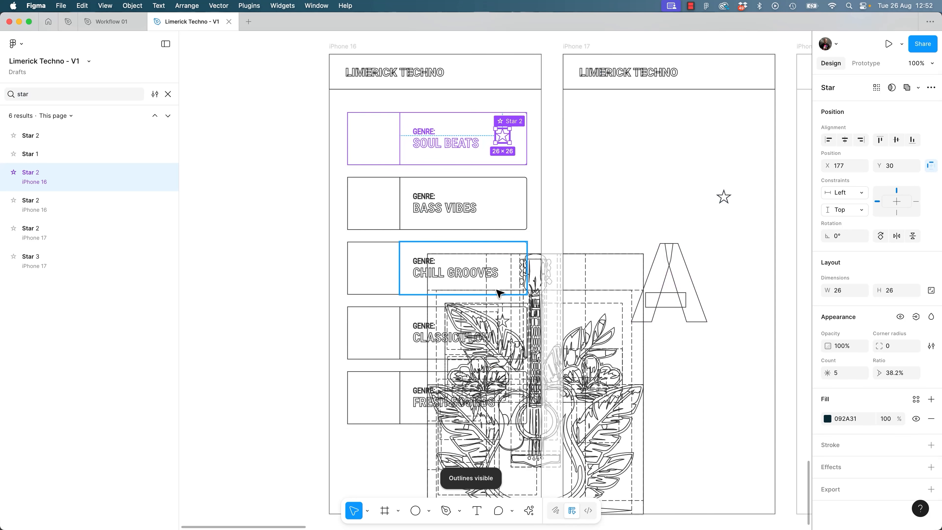
pyautogui.click(227, 214)
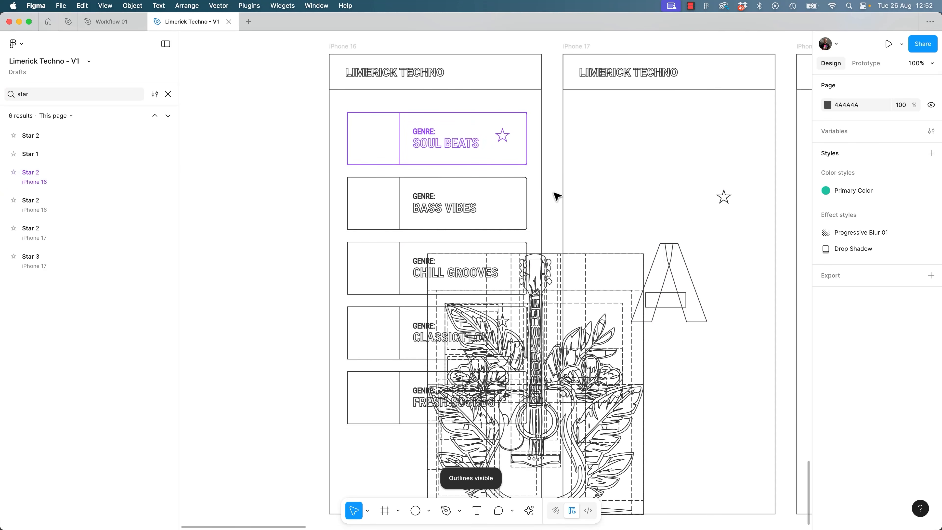
# Select the Bass Vibes card frame by its outline in iPhone 16, and deselect it.
pyautogui.click(409, 227)
pyautogui.moveTo(399, 204)
pyautogui.mouseDown()
pyautogui.moveTo(418, 204)
pyautogui.moveTo(400, 203)
pyautogui.mouseUp()
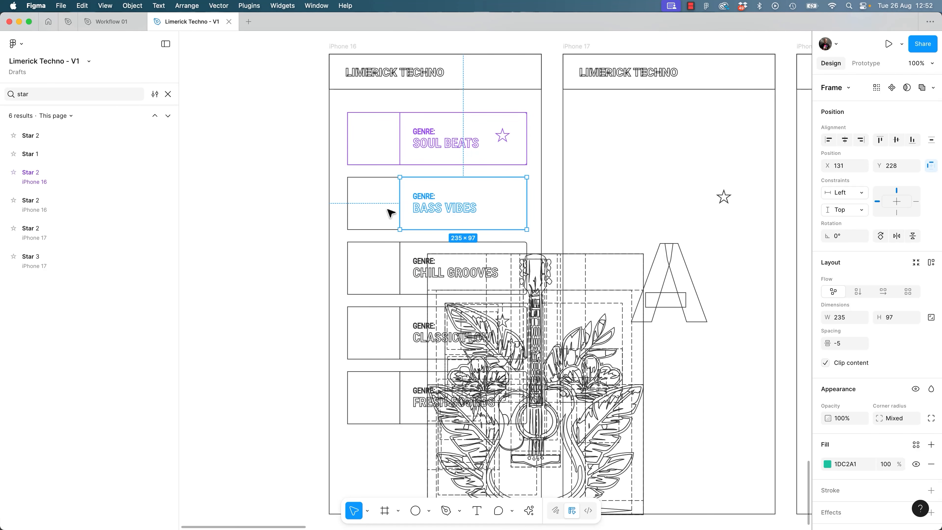
pyautogui.click(258, 281)
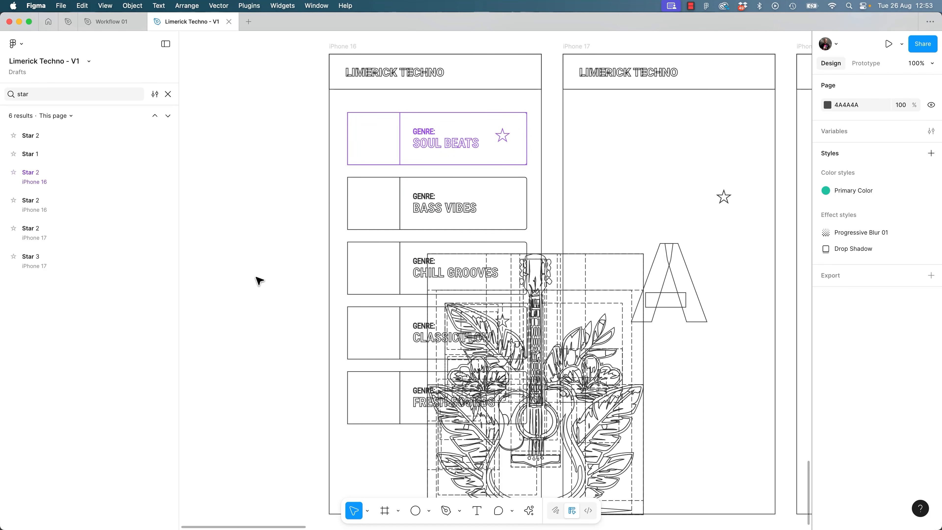
# Toggle outlines repeatedly to compare how objects in iPhone 16 and iPhone 17 show, ending with outlines hidden.
pyautogui.press('super+y')
pyautogui.press('super+y')
pyautogui.press('super+y')
pyautogui.press('super+y')
pyautogui.press('super+y')
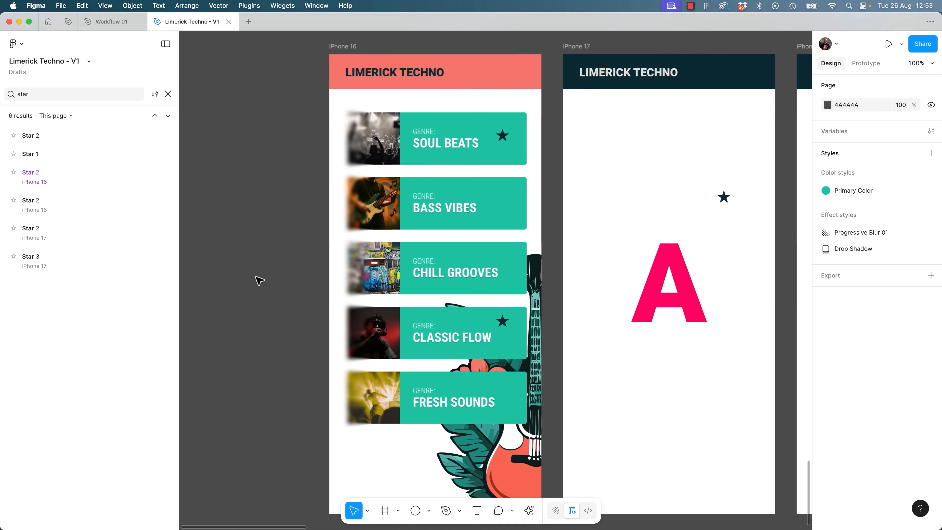
# Open the keyboard shortcuts reference, review the Tools, Zoom and View shortcuts including Show outlines, and close it.
pyautogui.click(920, 508)
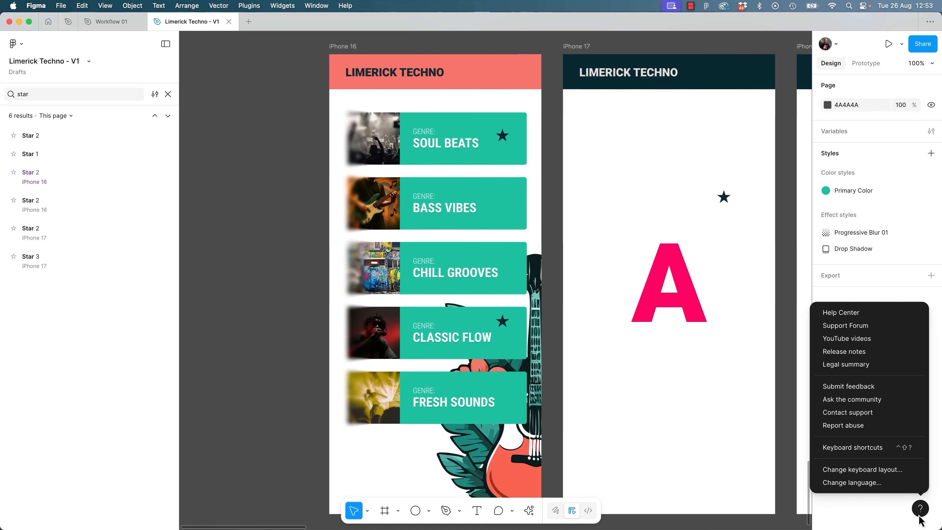
pyautogui.click(861, 447)
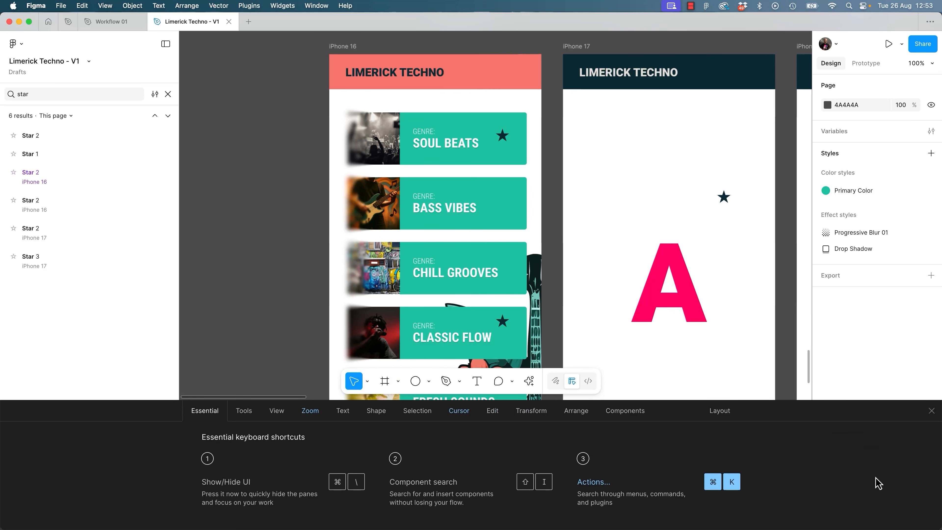
pyautogui.click(285, 411)
pyautogui.click(243, 412)
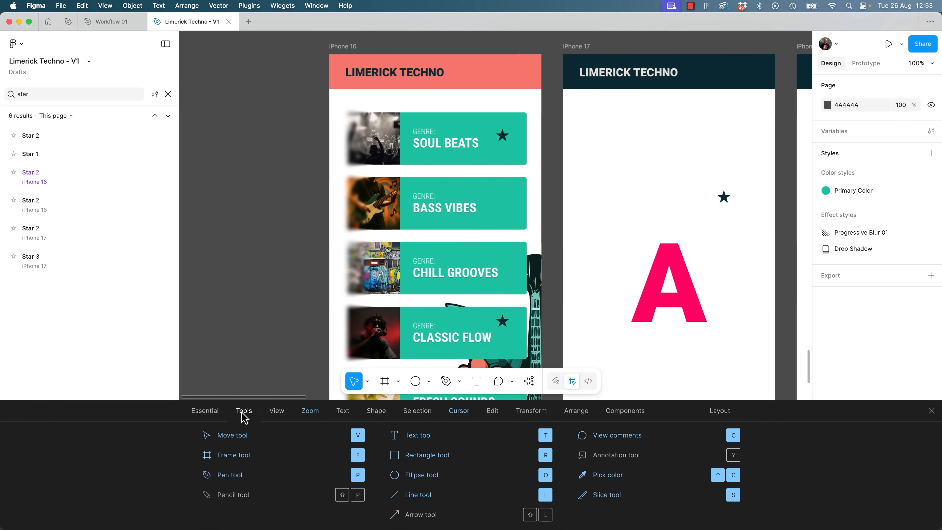
pyautogui.click(310, 413)
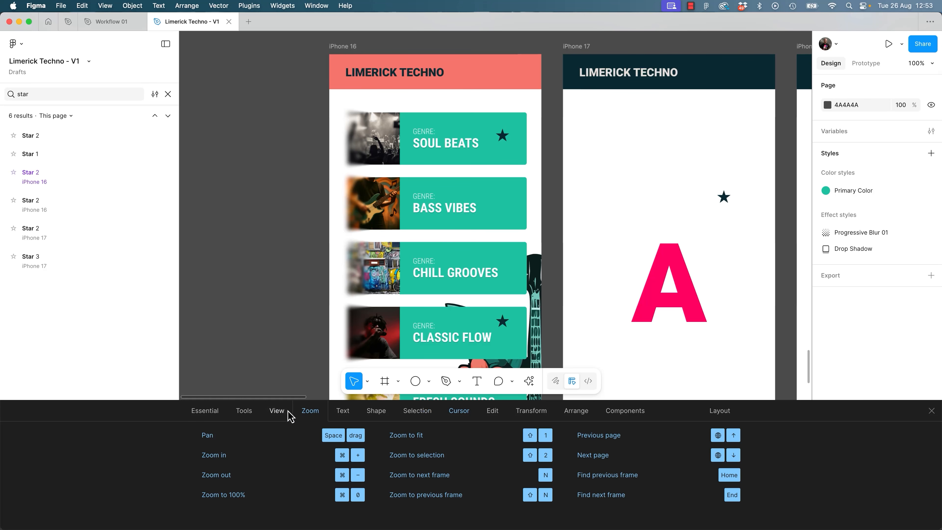
pyautogui.click(279, 412)
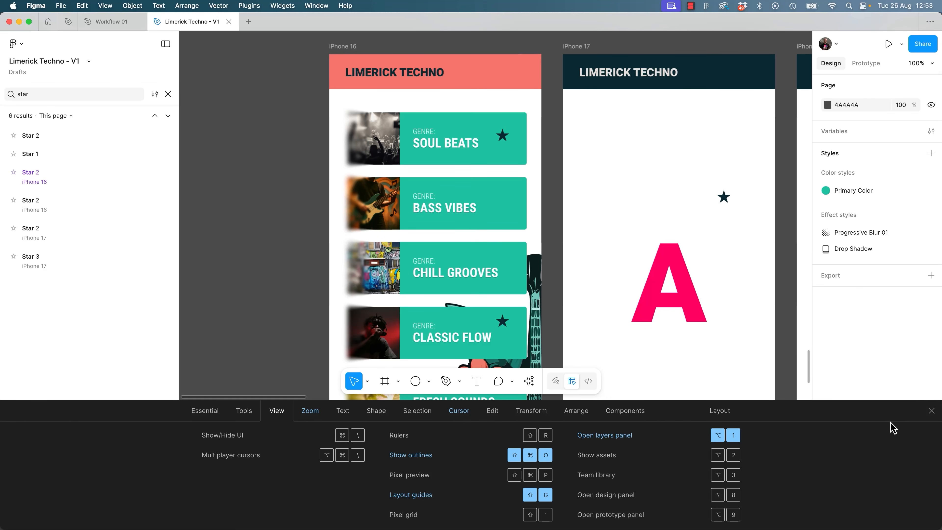
pyautogui.click(931, 410)
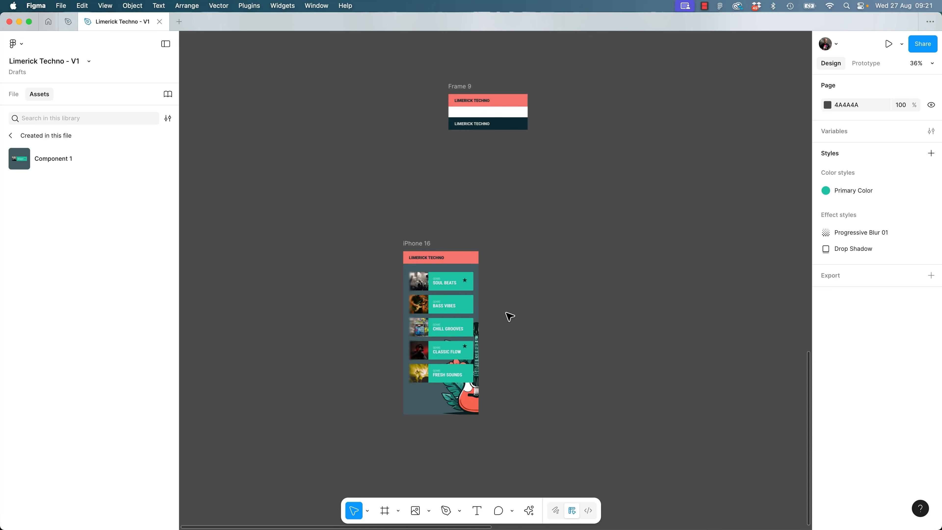
# Bring the iPhone 16 frame into view at 66% and select it.
pyautogui.scroll(5, 501, 314)
pyautogui.moveTo(496, 313); pyautogui.dragTo(602, 216)
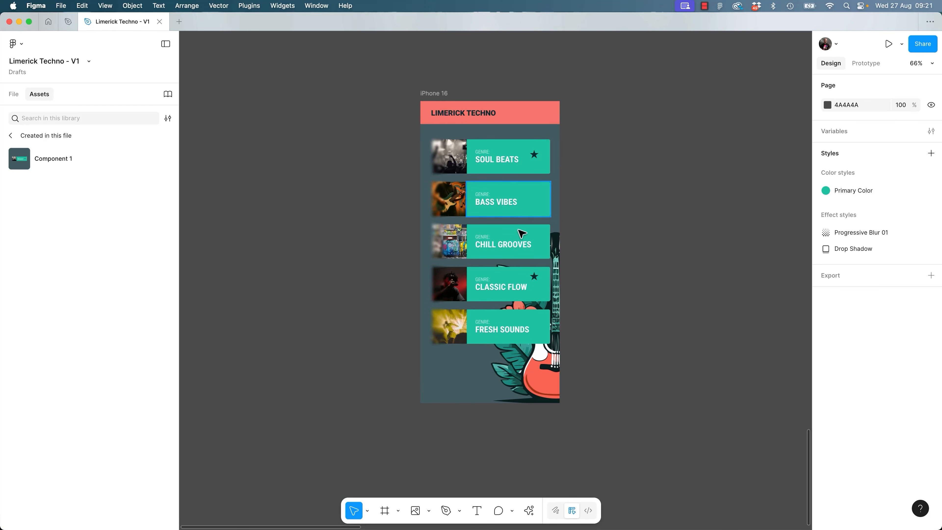
pyautogui.scroll(2, 692, 255)
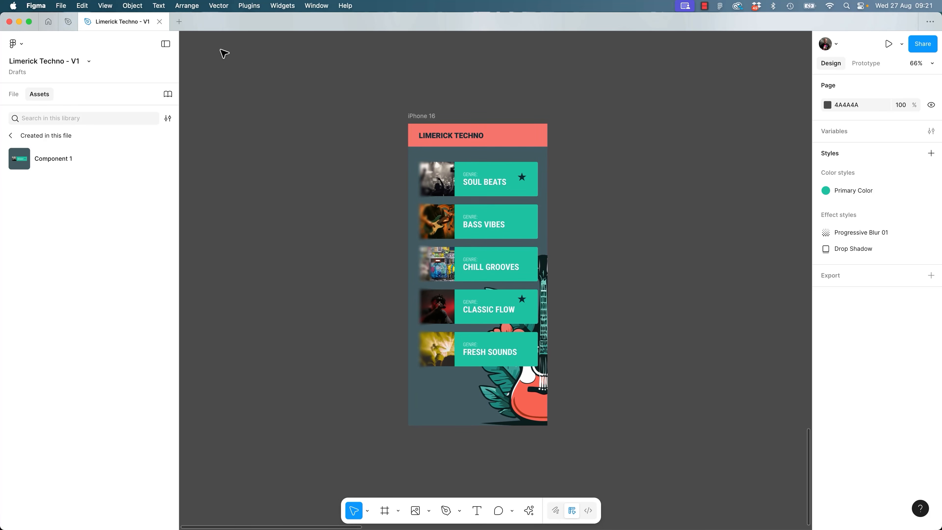
pyautogui.doubleClick(116, 22)
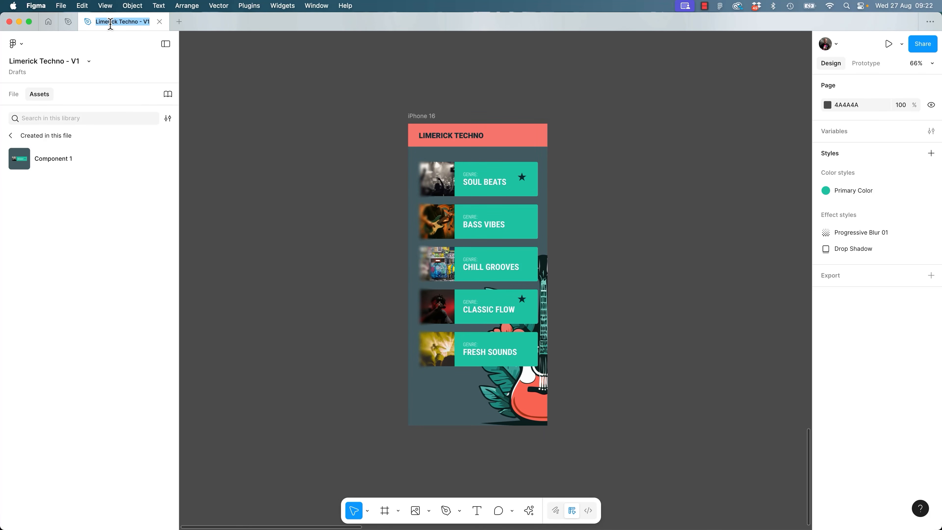
pyautogui.click(286, 139)
pyautogui.click(426, 116)
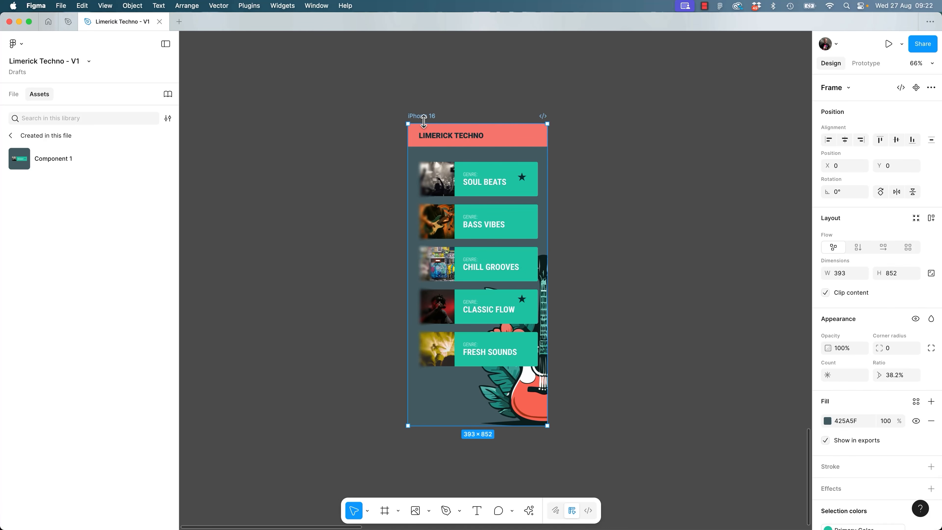
pyautogui.scroll(2, 424, 120)
pyautogui.hscroll(3, 424, 121)
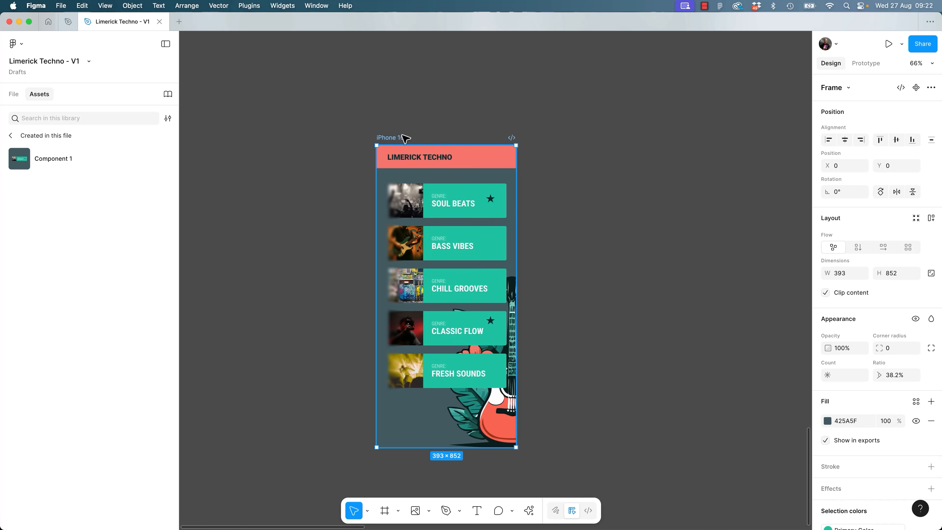
# Try duplicating the iPhone 16 frame in Design mode, and undo the copies.
pyautogui.hotkey('shift', 'd')
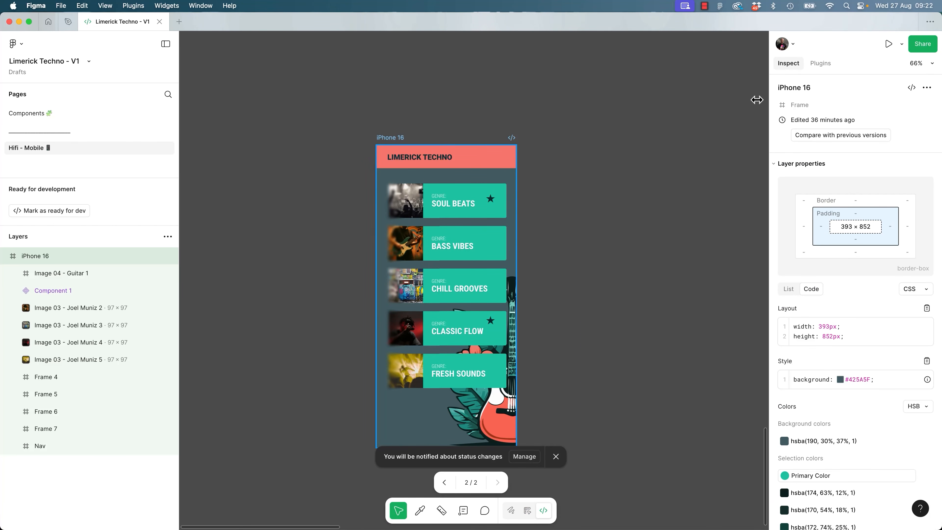
pyautogui.click(530, 514)
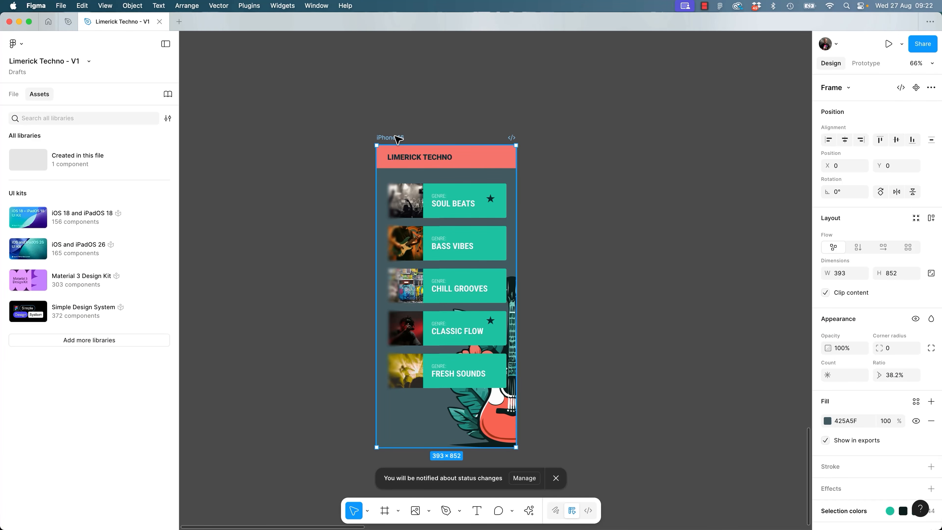
pyautogui.press('super+d')
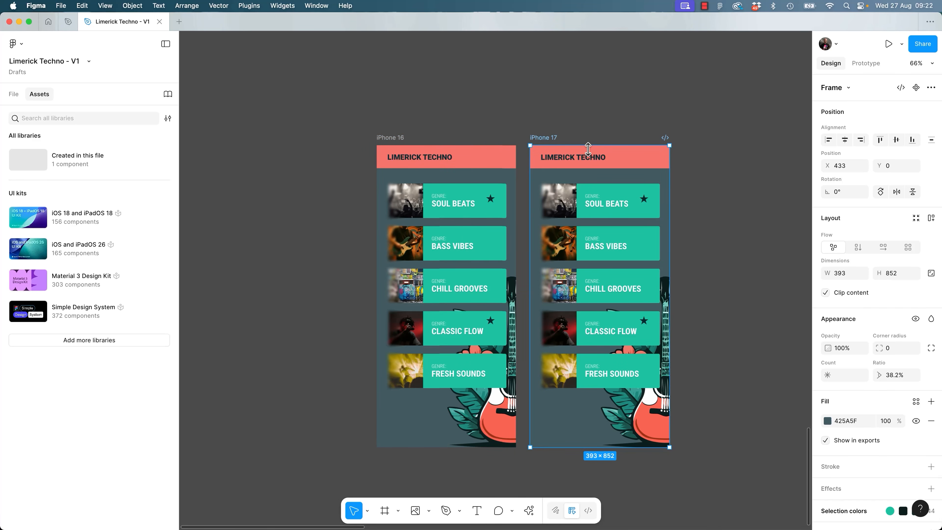
pyautogui.press('super+d')
pyautogui.press('super+z')
pyautogui.press('super+z')
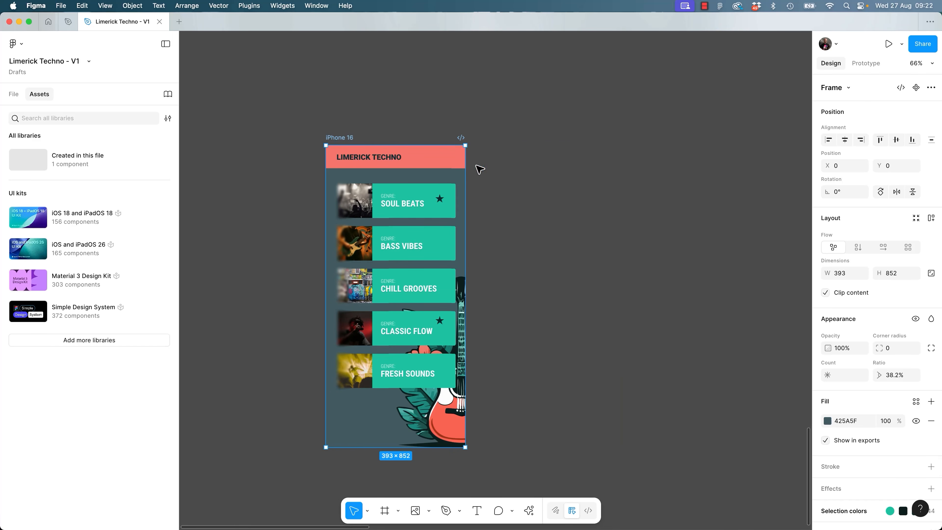
# Rename the iPhone 16 frame as Genres.
pyautogui.doubleClick(350, 138)
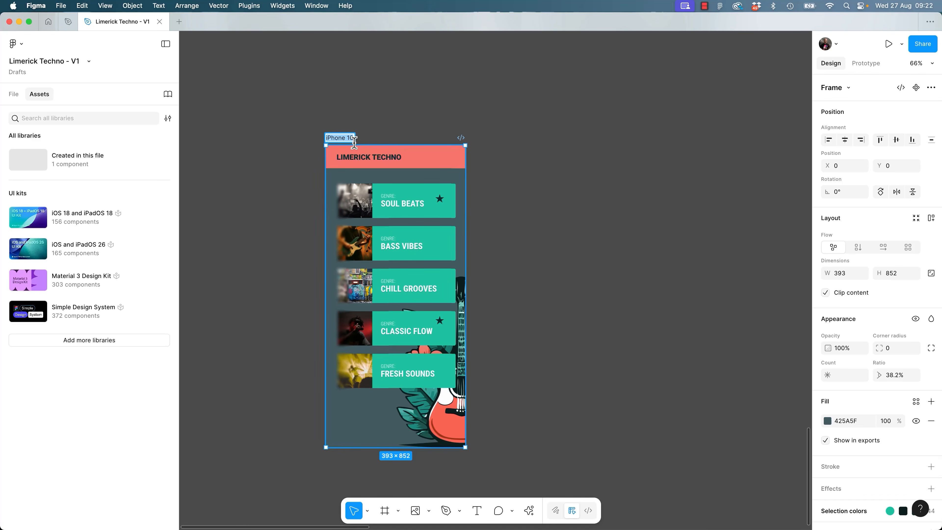
pyautogui.write('Genres')
pyautogui.press('Return')
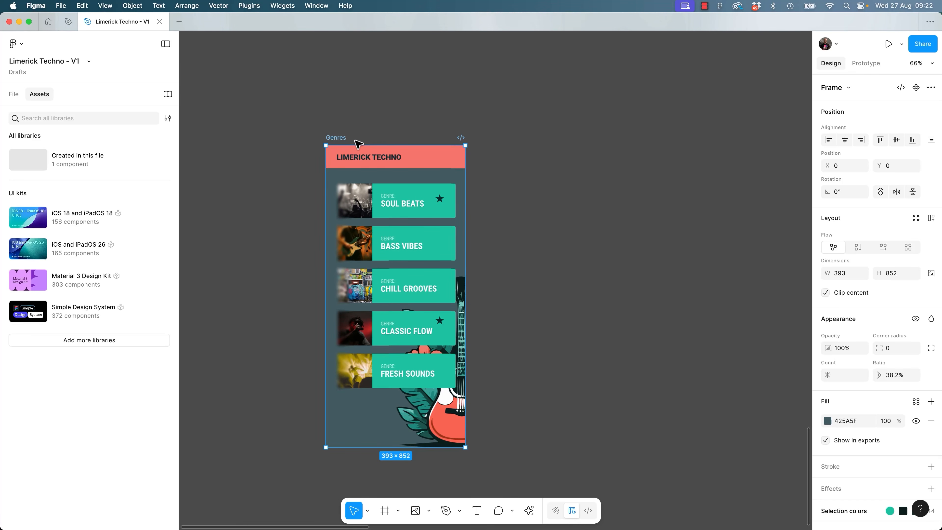
# Duplicate the Genres frame and rename the copy as Homepage.
pyautogui.press('super+d')
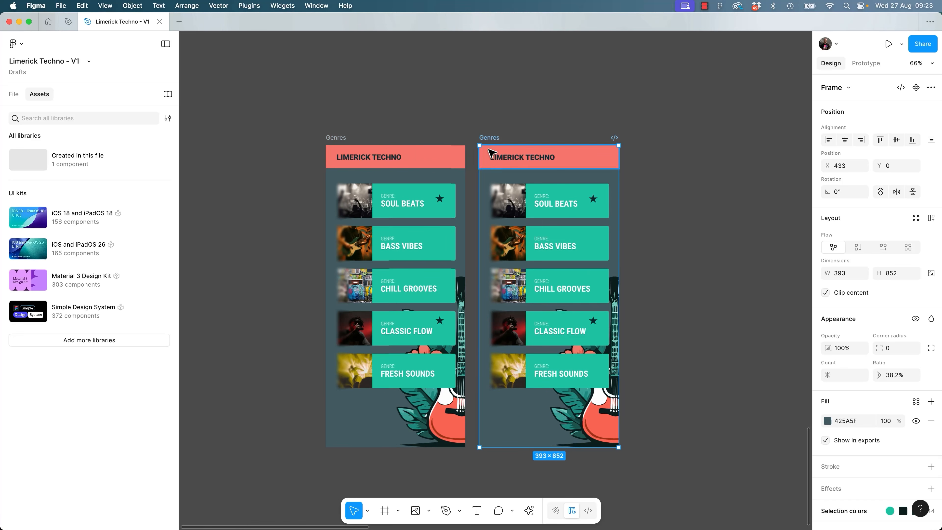
pyautogui.doubleClick(489, 137)
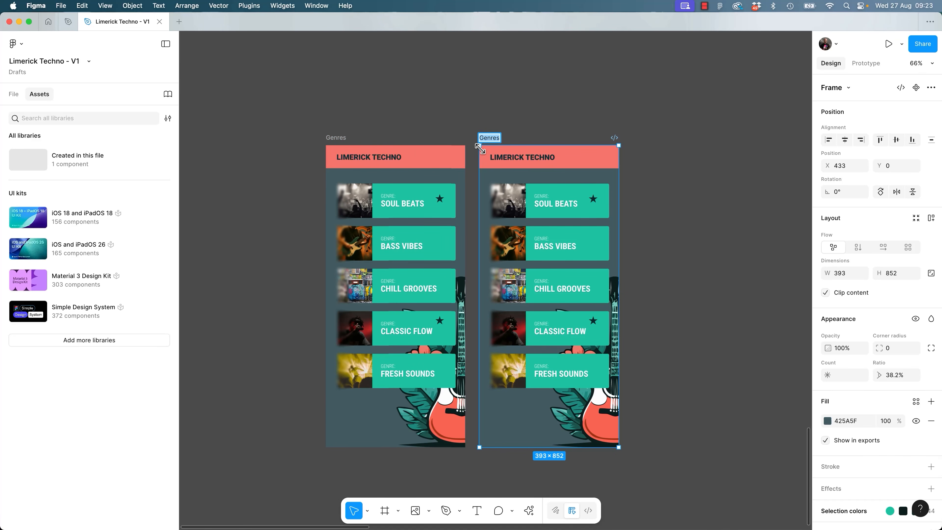
pyautogui.write('Homage')
pyautogui.write('epag')
pyautogui.press('Return')
# Delete the genre cards, the guitar and the remaining images from the Homepage frame, keeping only its header.
pyautogui.moveTo(667, 192); pyautogui.dragTo(543, 423)
pyautogui.press('Delete')
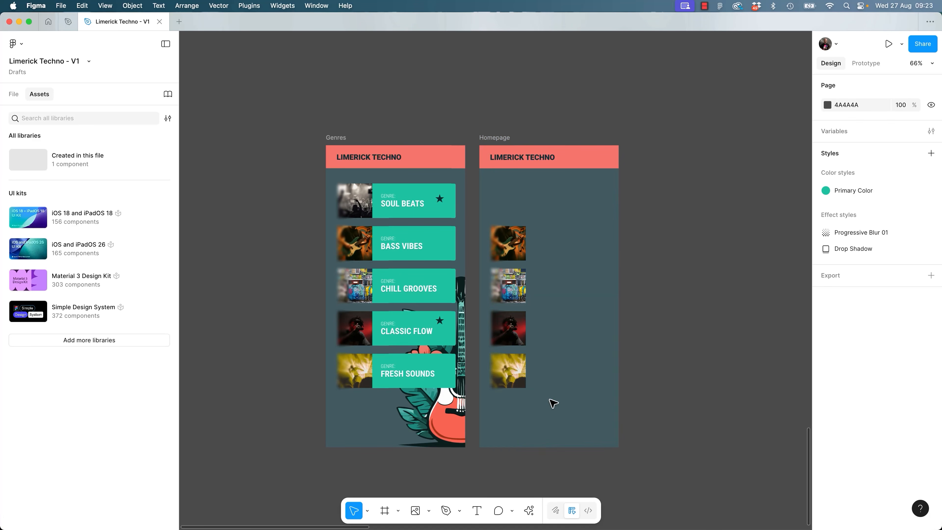
pyautogui.moveTo(627, 202); pyautogui.dragTo(503, 390)
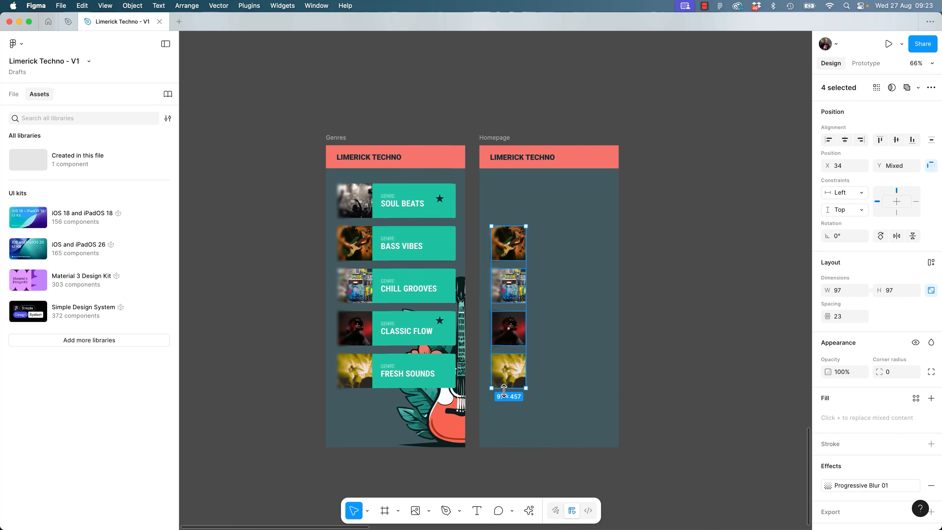
pyautogui.press('Delete')
# Set the Homepage frame's fill to light grey F1F1F1.
pyautogui.click(506, 139)
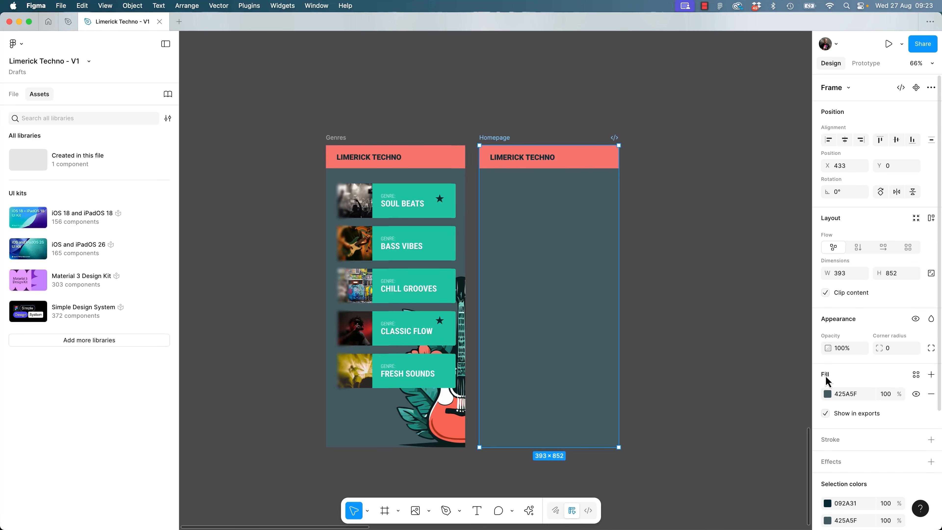
pyautogui.click(828, 395)
pyautogui.moveTo(755, 315); pyautogui.dragTo(684, 297)
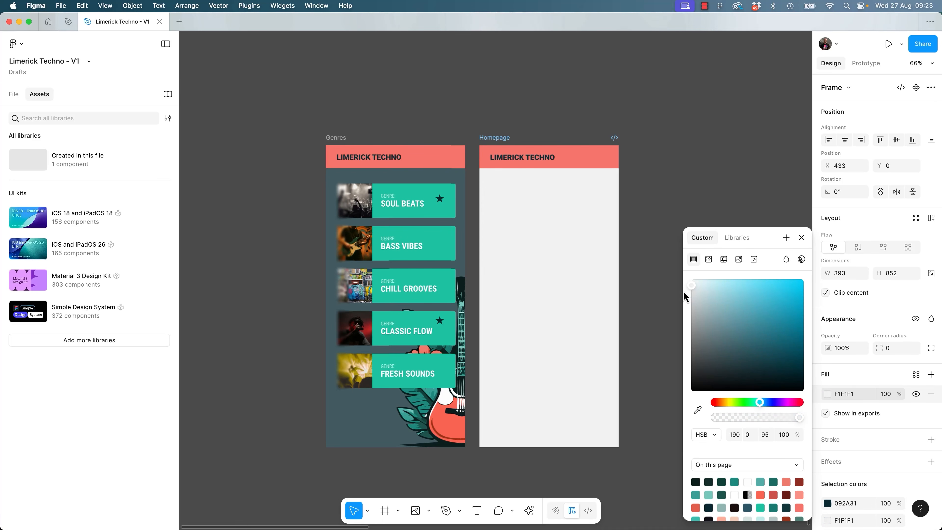
pyautogui.click(683, 174)
# Import icon-user, icon-ticket, icon-magnifying and icon-heart SVGs together and place them all on the canvas beside the Homepage frame.
pyautogui.moveTo(701, 233); pyautogui.dragTo(654, 183)
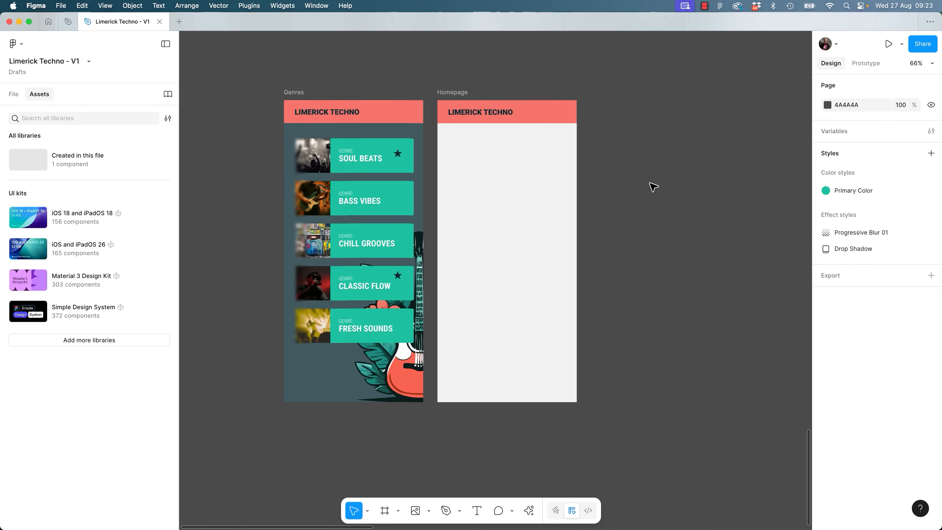
pyautogui.press('super+shift+k')
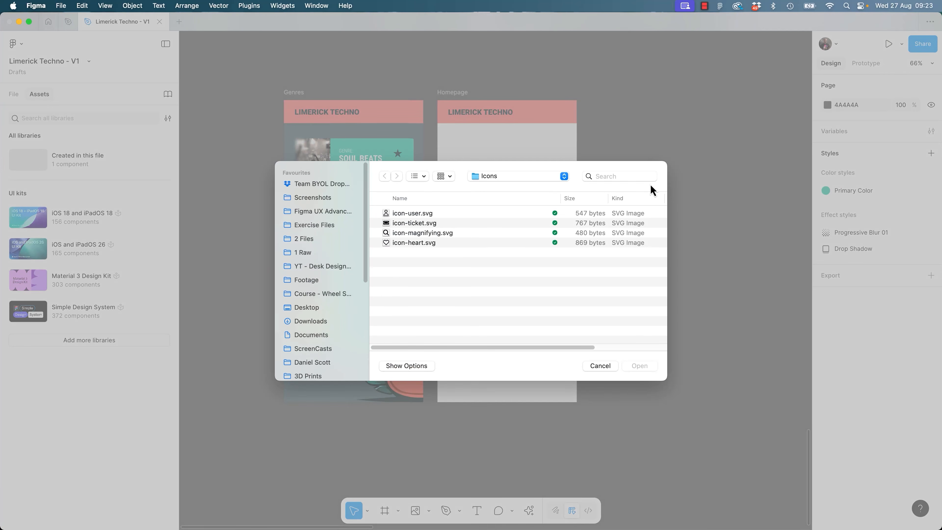
pyautogui.click(459, 214)
pyautogui.keyDown('shift'); pyautogui.click(451, 243); pyautogui.keyUp('shift')
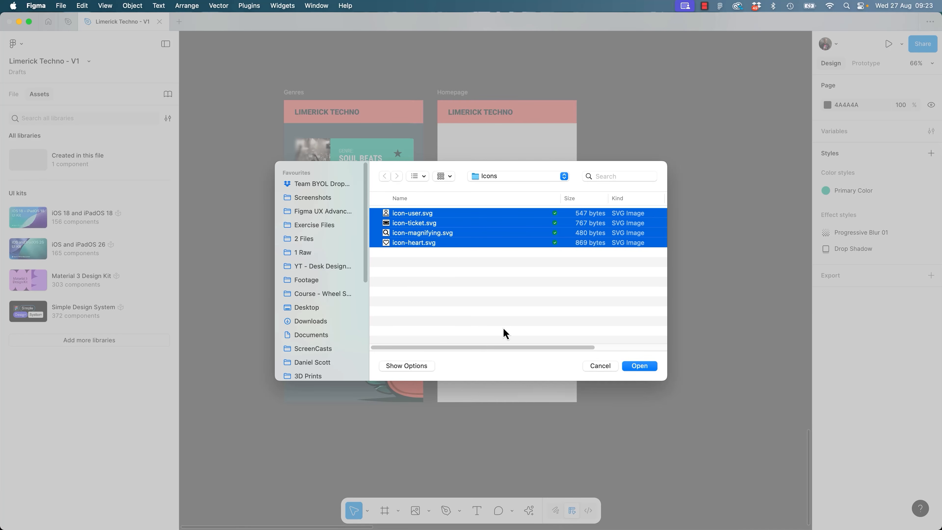
pyautogui.click(642, 370)
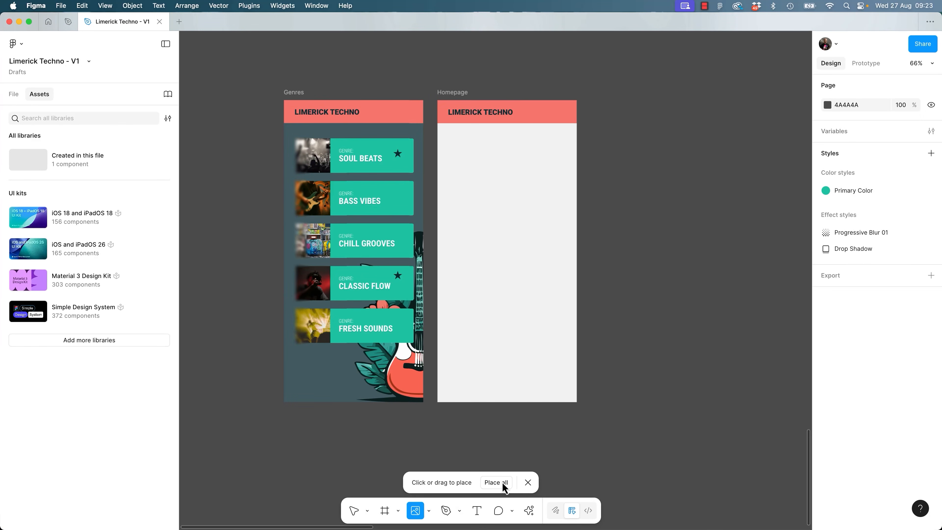
pyautogui.click(495, 482)
pyautogui.moveTo(433, 185); pyautogui.dragTo(660, 181)
pyautogui.moveTo(684, 152); pyautogui.dragTo(561, 184)
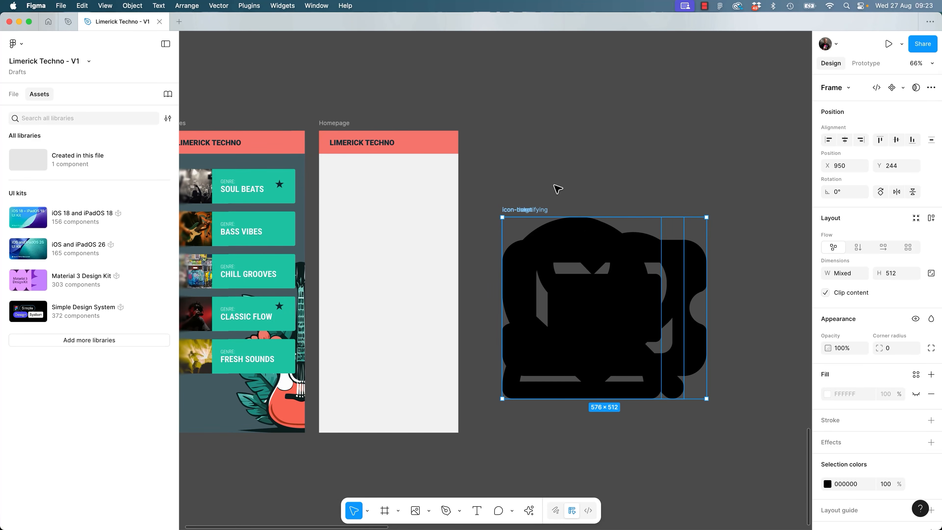
# Scale the four imported icons together to a height of 32.
pyautogui.press('k')
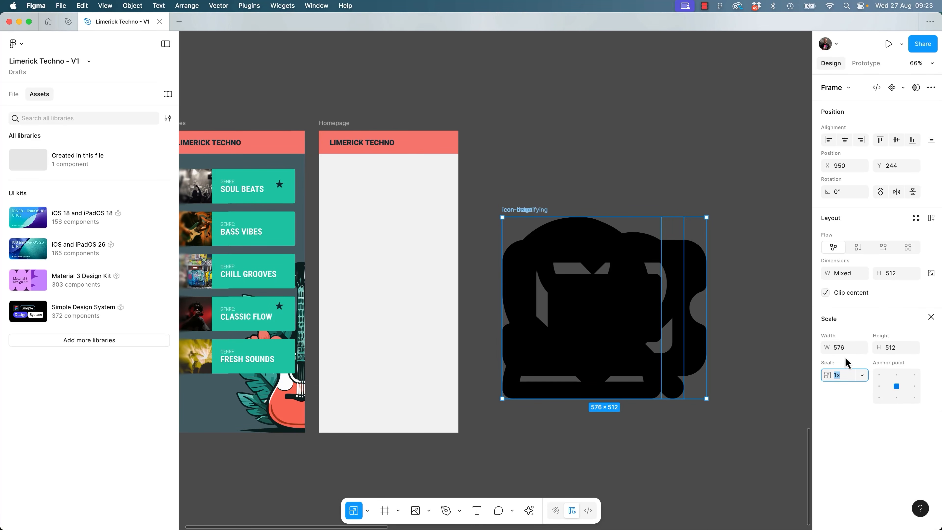
pyautogui.click(893, 348)
pyautogui.write('32')
pyautogui.press('Return')
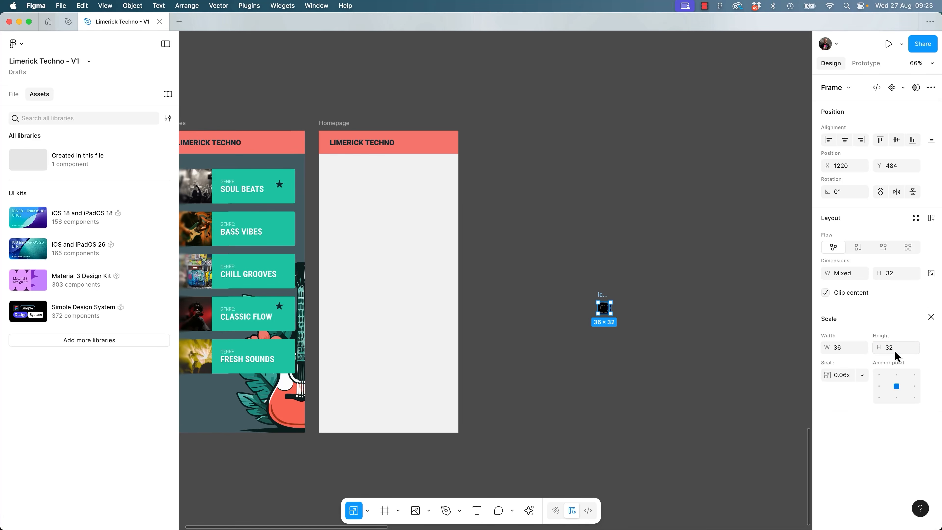
# Spread the user, magnifying, ticket and heart icons into a horizontal row and wrap them in an auto layout frame.
pyautogui.hotkey('shift', '2')
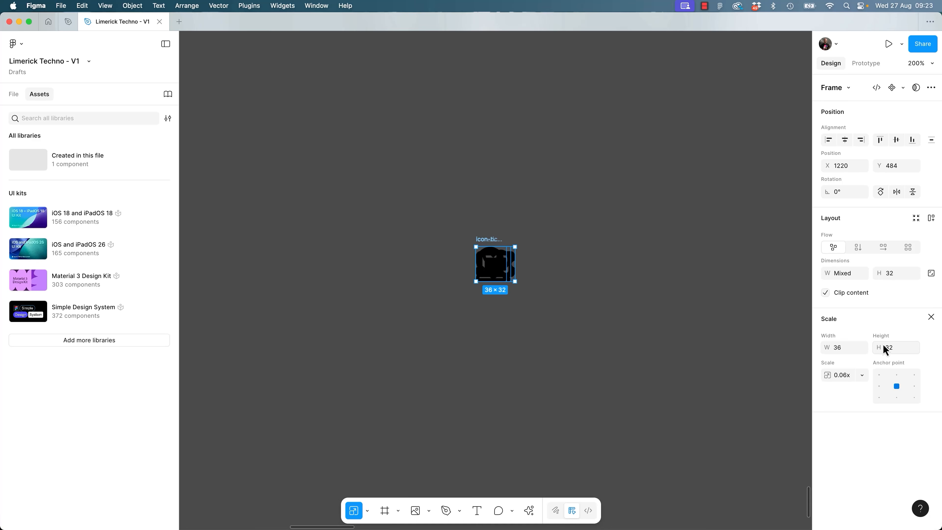
pyautogui.click(604, 230)
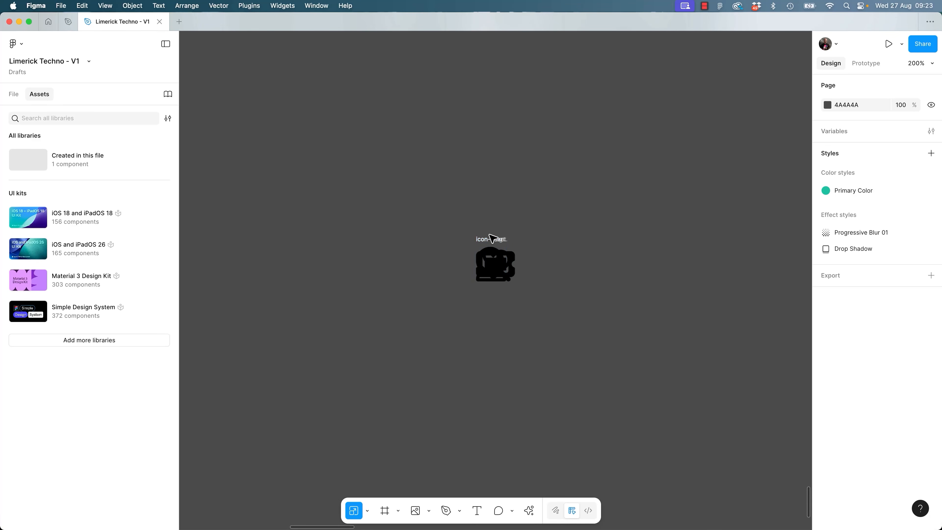
pyautogui.moveTo(488, 246); pyautogui.dragTo(423, 245)
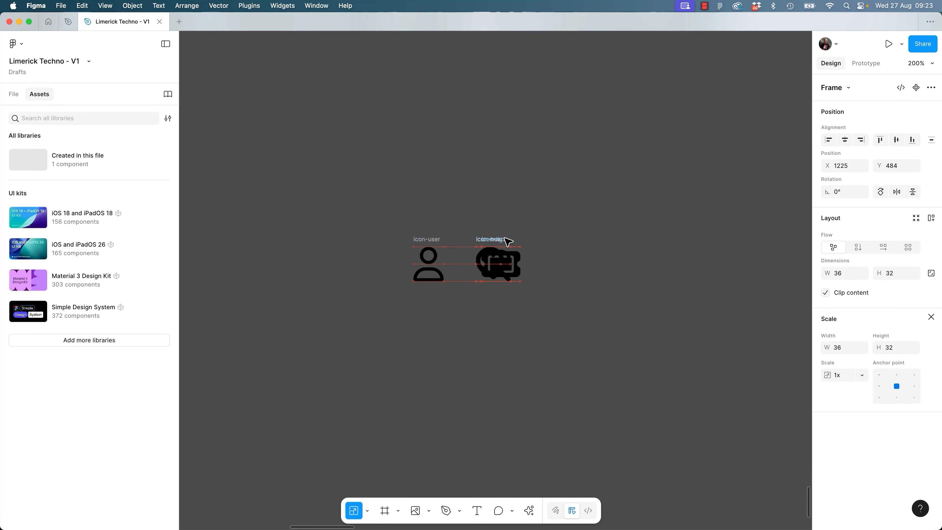
pyautogui.moveTo(494, 244); pyautogui.dragTo(562, 242)
pyautogui.moveTo(496, 241); pyautogui.dragTo(636, 238)
pyautogui.moveTo(313, 174); pyautogui.dragTo(681, 337)
pyautogui.hotkey('shift', 'a')
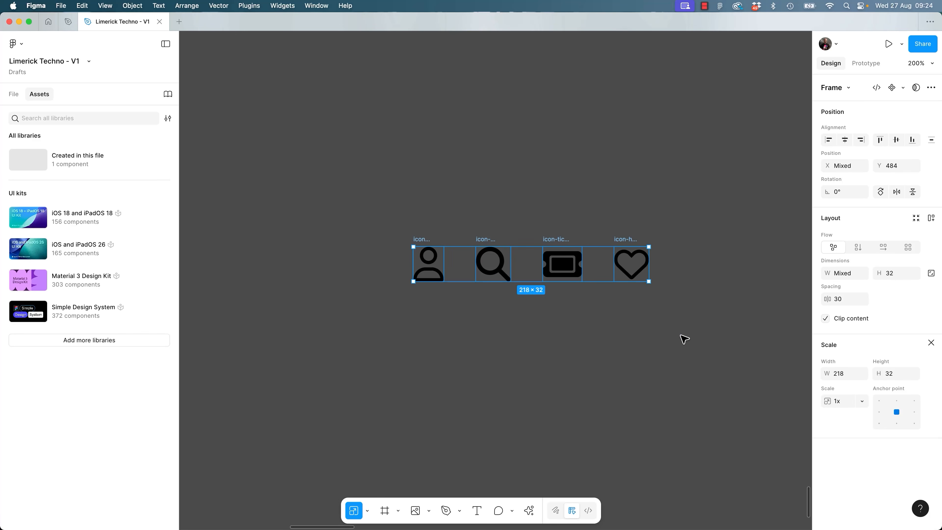
pyautogui.hotkey('shift', 'a')
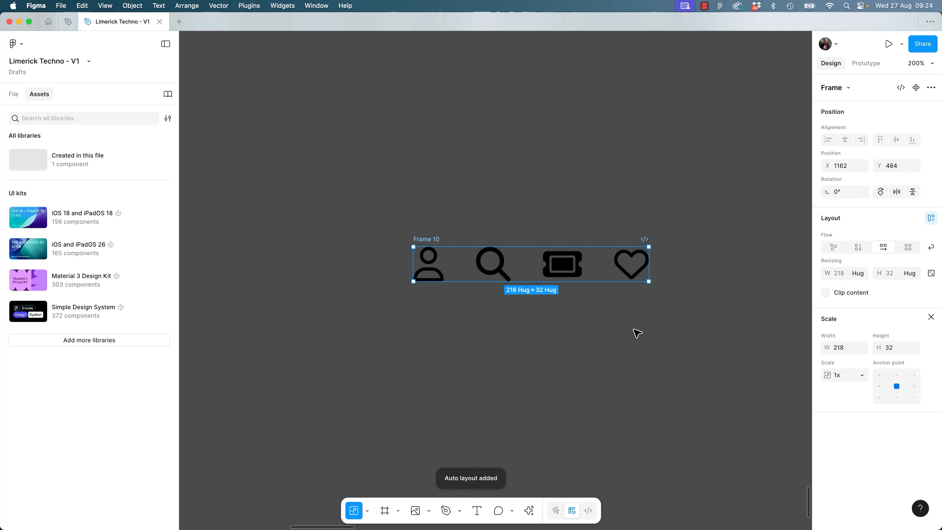
# Move the icon row to the bottom centre of the Homepage frame, and undo its unwanted scaling.
pyautogui.press('super+minus')
pyautogui.press('super+minus')
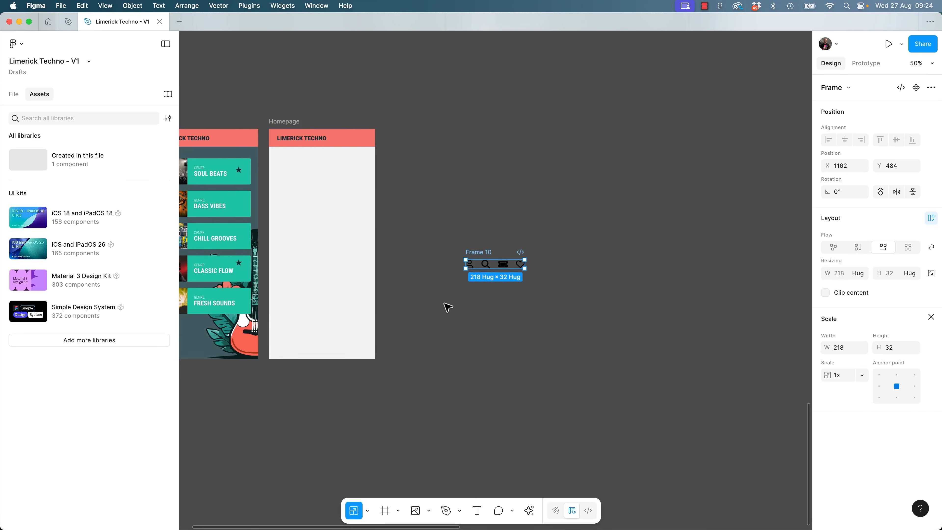
pyautogui.moveTo(446, 305); pyautogui.dragTo(539, 373)
pyautogui.moveTo(586, 322); pyautogui.dragTo(362, 418)
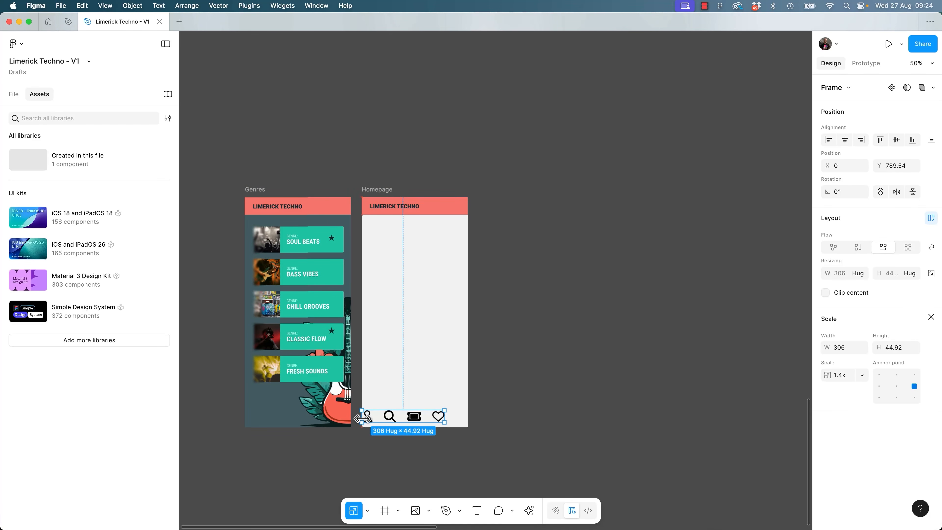
pyautogui.press('super+z')
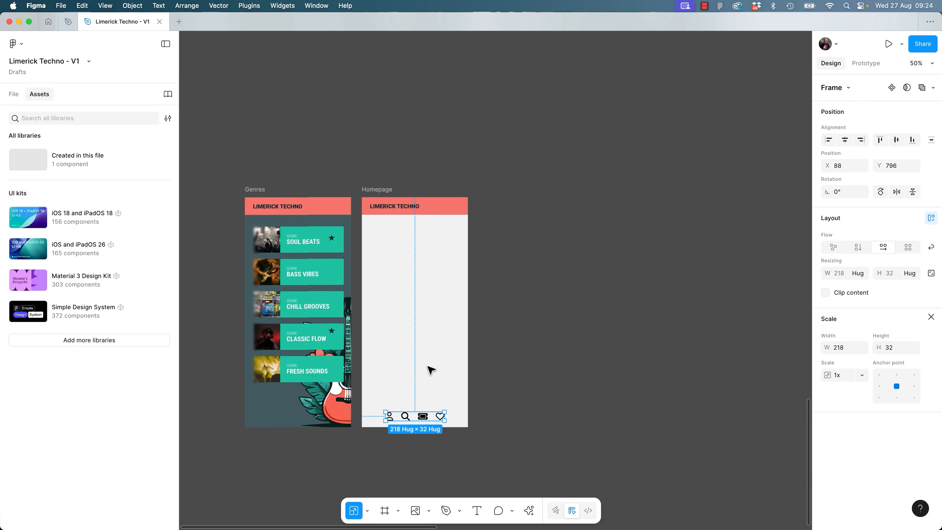
# Stretch the icon row across the full width of the Homepage frame, from X 0 to a width of 393.
pyautogui.press('v')
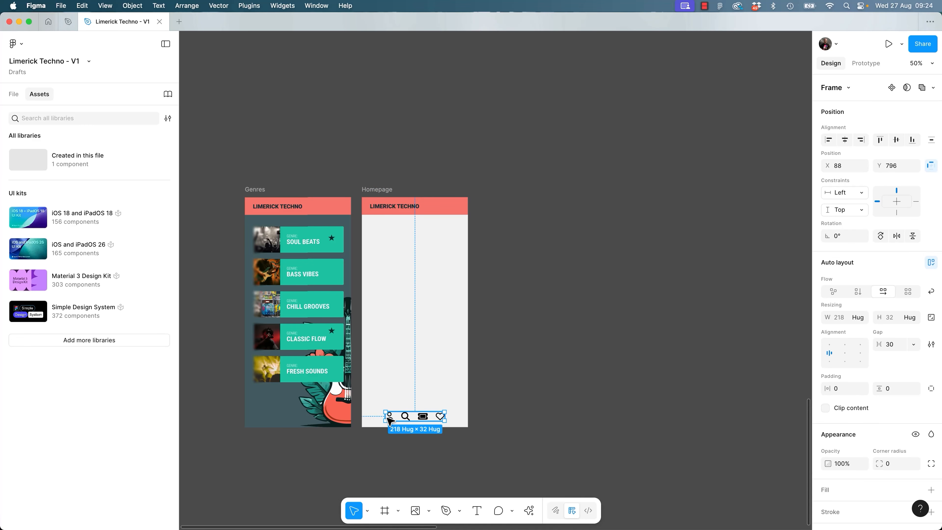
pyautogui.moveTo(386, 416); pyautogui.dragTo(362, 417)
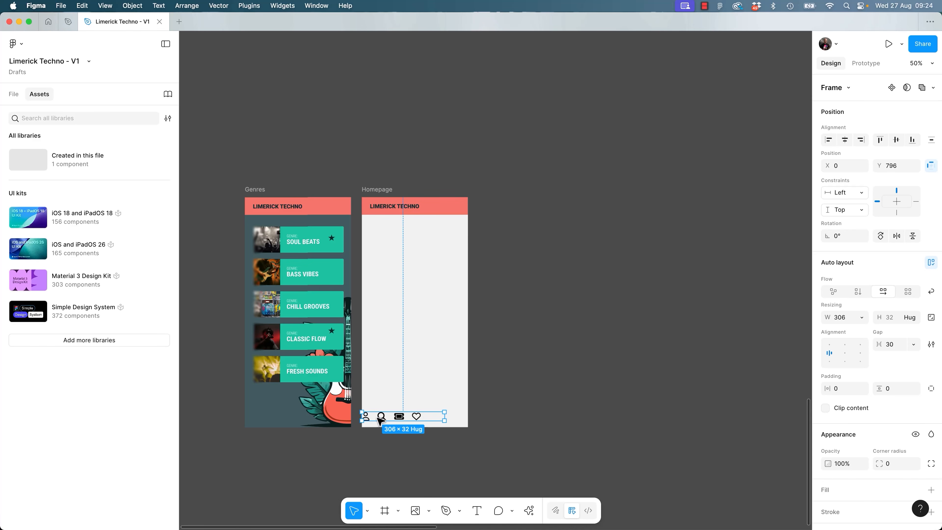
pyautogui.moveTo(447, 417); pyautogui.dragTo(468, 417)
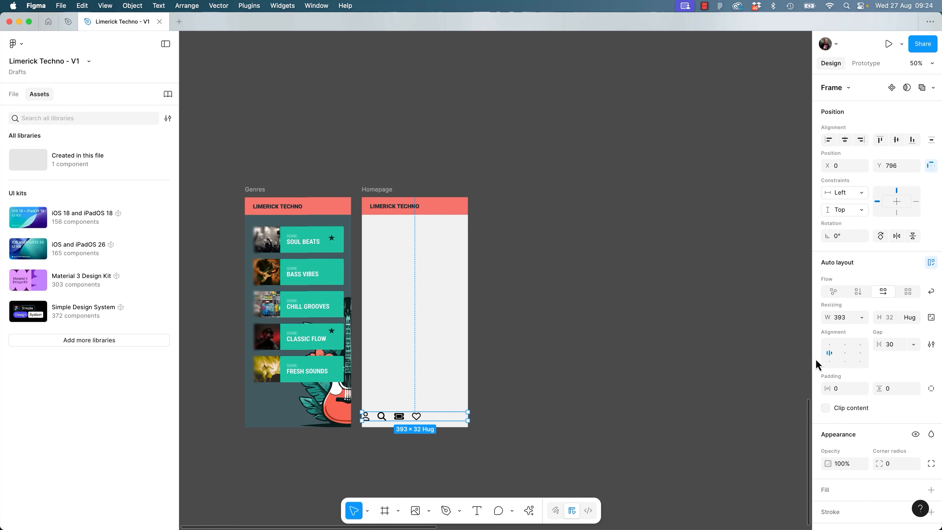
# Centre the icons within their auto layout row with a gap of 57, and turn the row into a component.
pyautogui.click(845, 355)
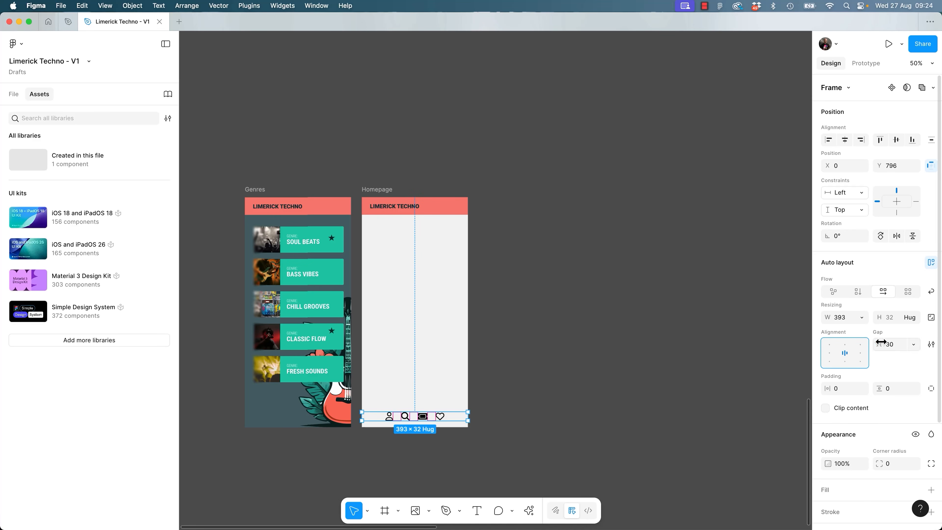
pyautogui.moveTo(881, 344); pyautogui.dragTo(907, 346)
pyautogui.press('super+plus')
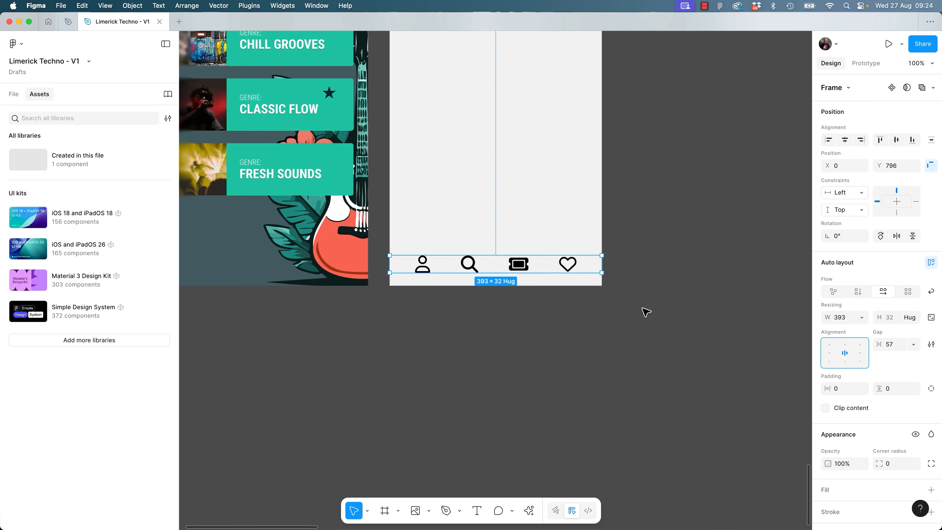
pyautogui.moveTo(643, 295); pyautogui.dragTo(609, 416)
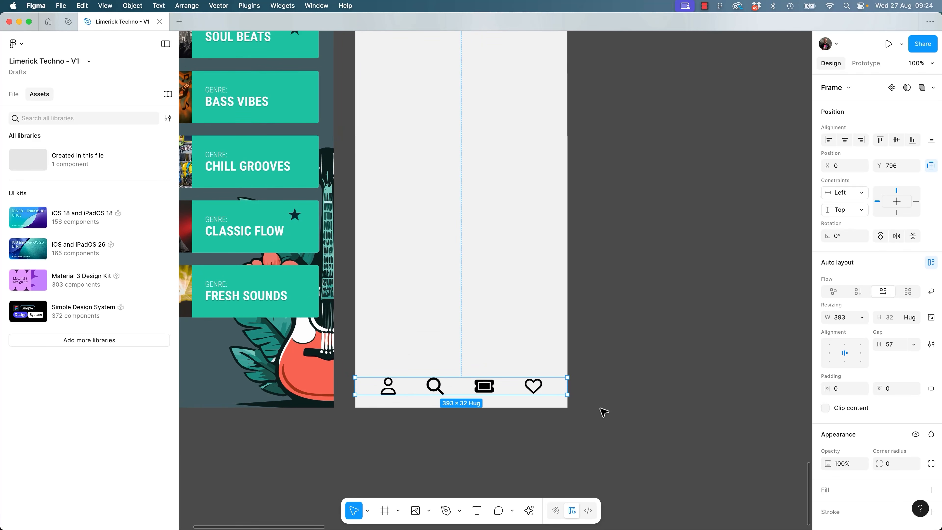
pyautogui.press('super+minus')
pyautogui.moveTo(608, 232); pyautogui.dragTo(557, 322)
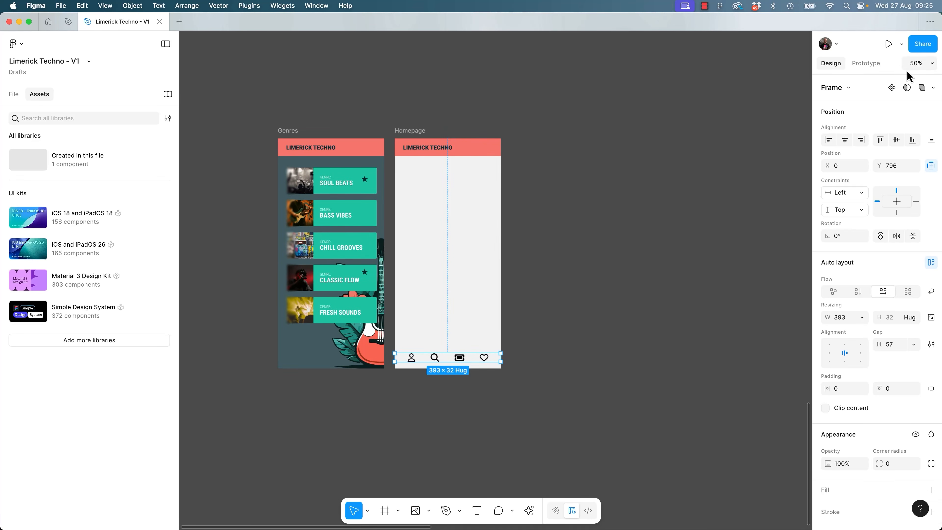
pyautogui.click(893, 92)
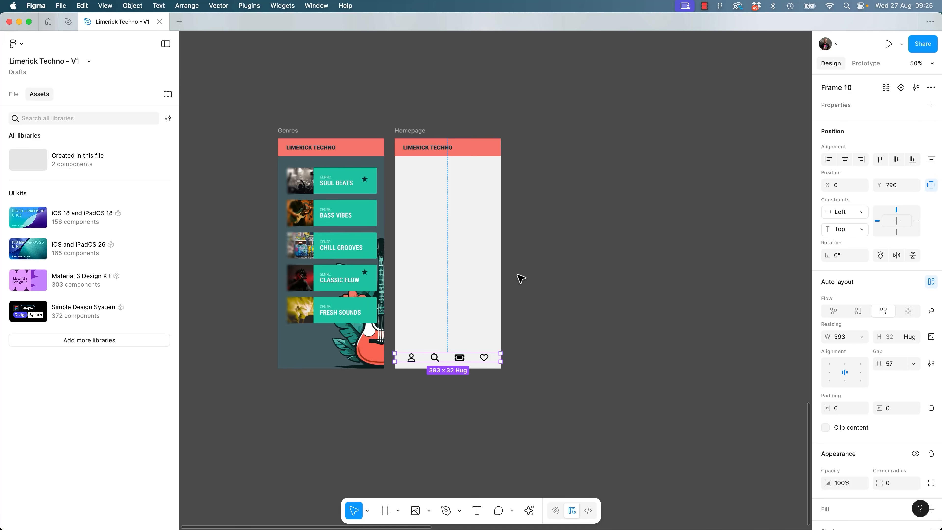
# Duplicate the Homepage frame and change the copy to the iPhone 16 Pro Max size.
pyautogui.click(422, 131)
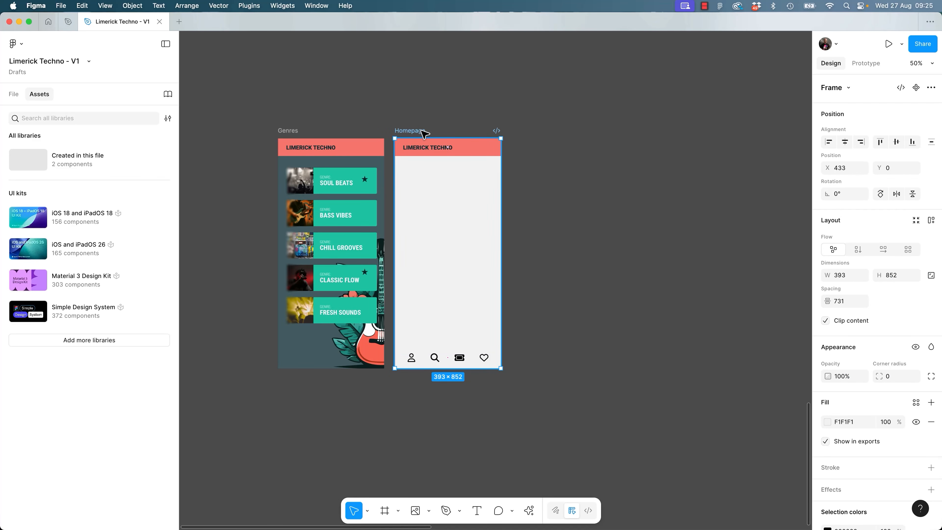
pyautogui.press('super+d')
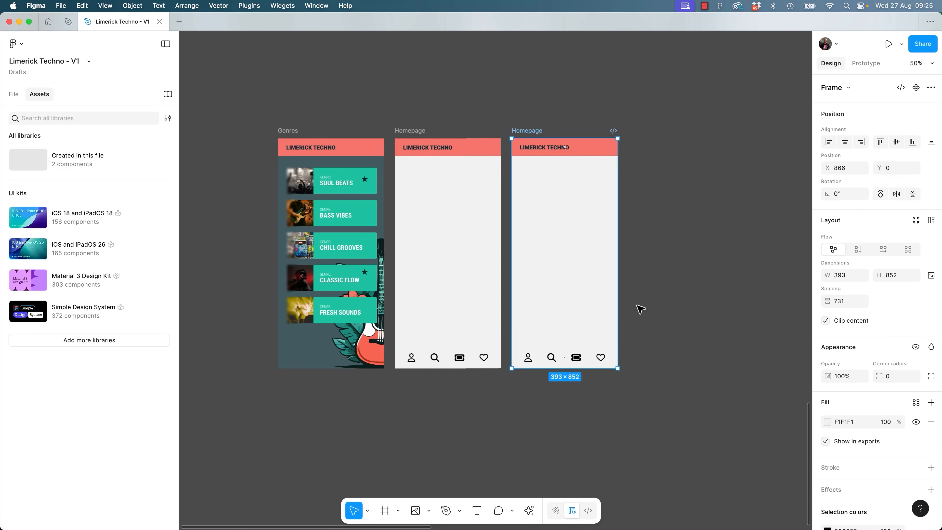
pyautogui.click(841, 93)
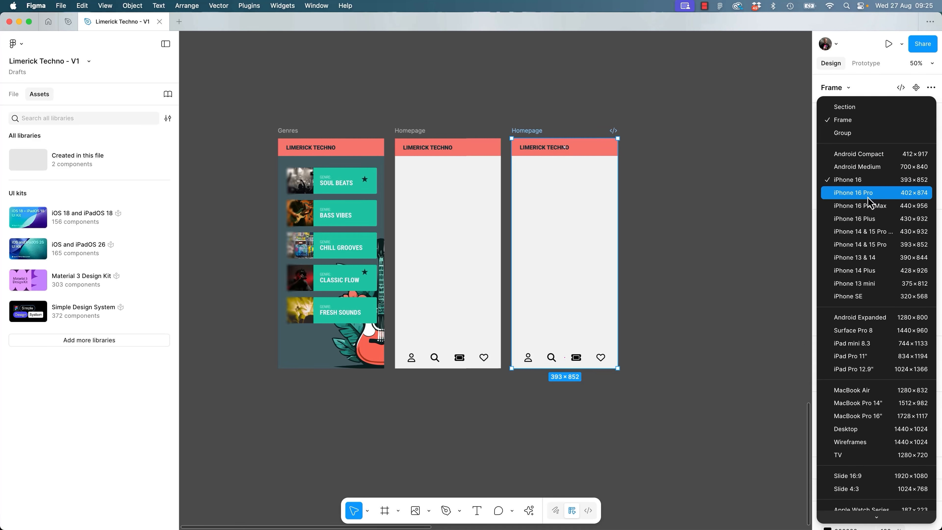
pyautogui.click(870, 206)
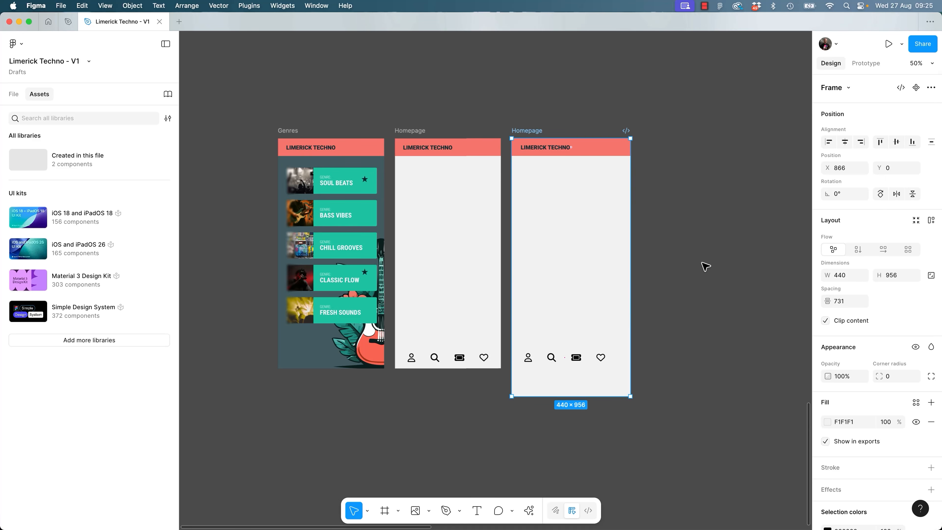
# Fit the icon row to the larger Homepage copy: width 440, Y position 892 and a gap of 69.
pyautogui.click(610, 357)
pyautogui.moveTo(620, 359); pyautogui.dragTo(612, 386)
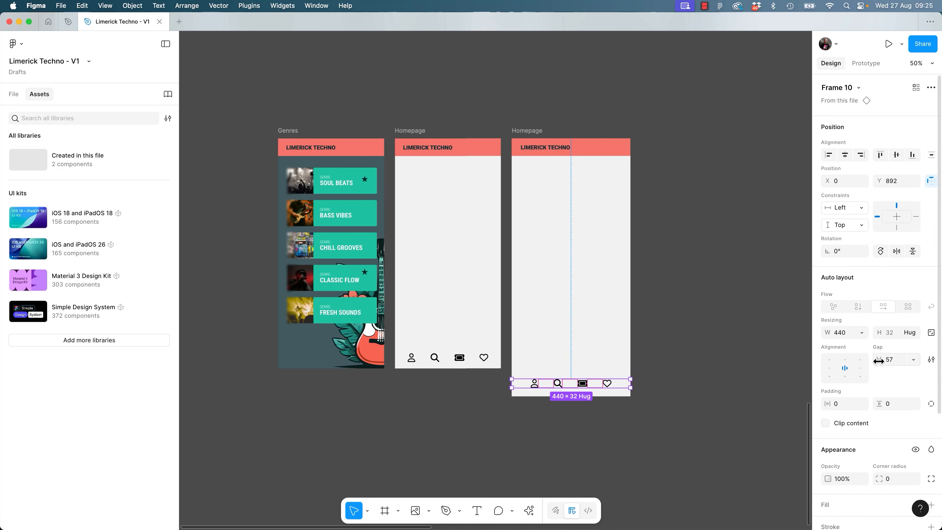
pyautogui.moveTo(879, 360); pyautogui.dragTo(894, 359)
pyautogui.click(692, 365)
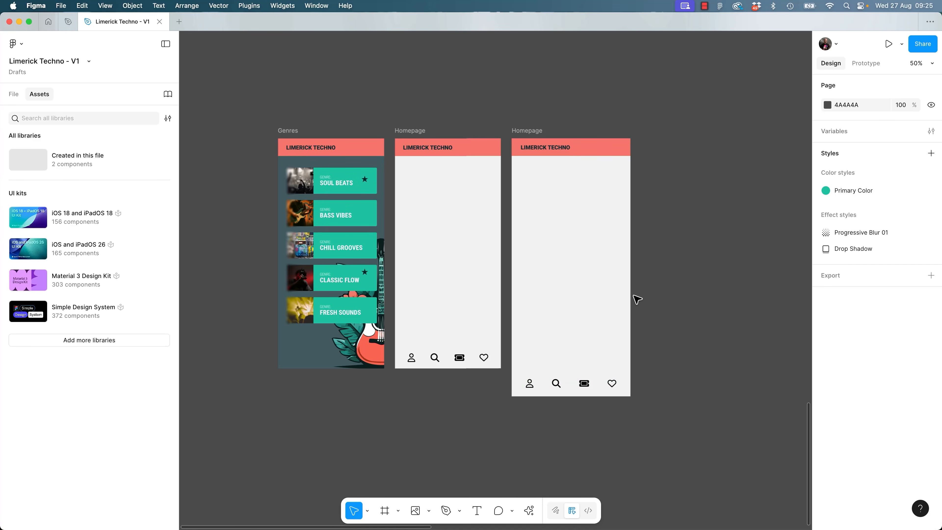
# Hide the icon-ticket layer inside the main icon row component on the original Homepage.
pyautogui.click(585, 386)
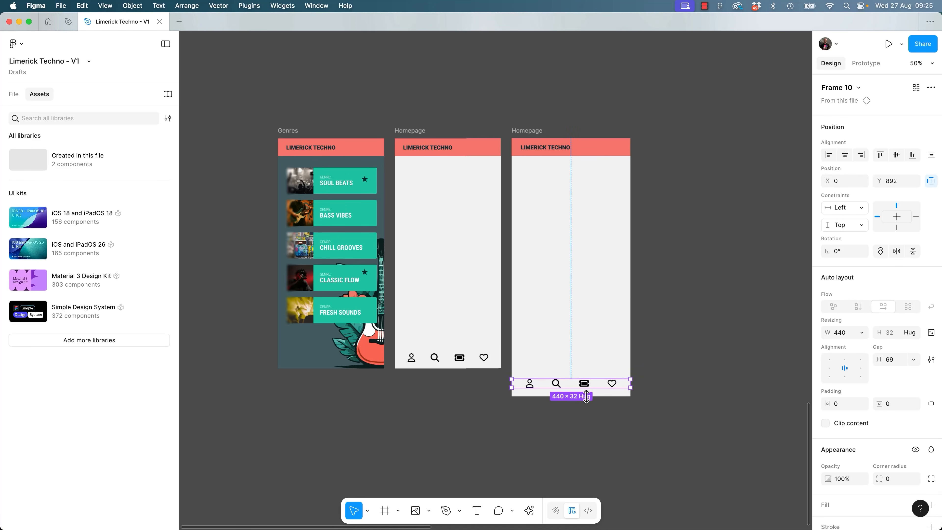
pyautogui.click(455, 207)
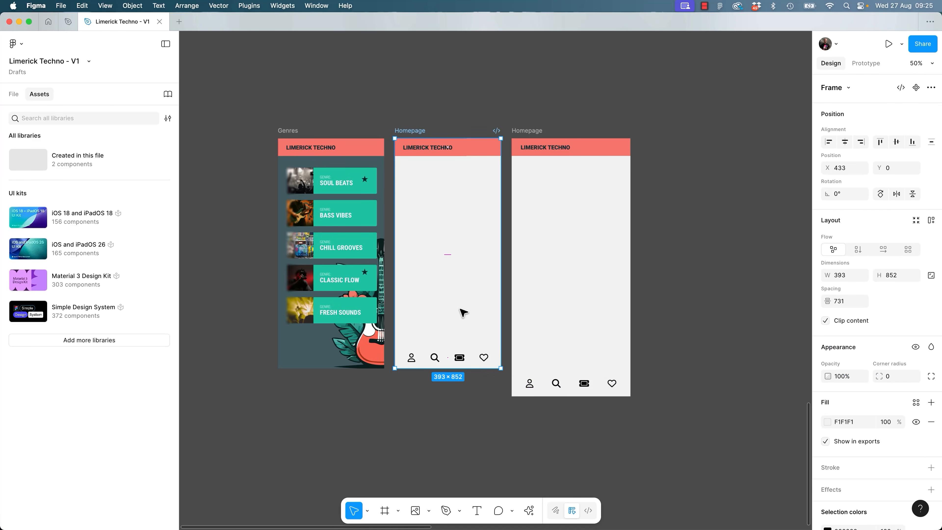
pyautogui.click(460, 359)
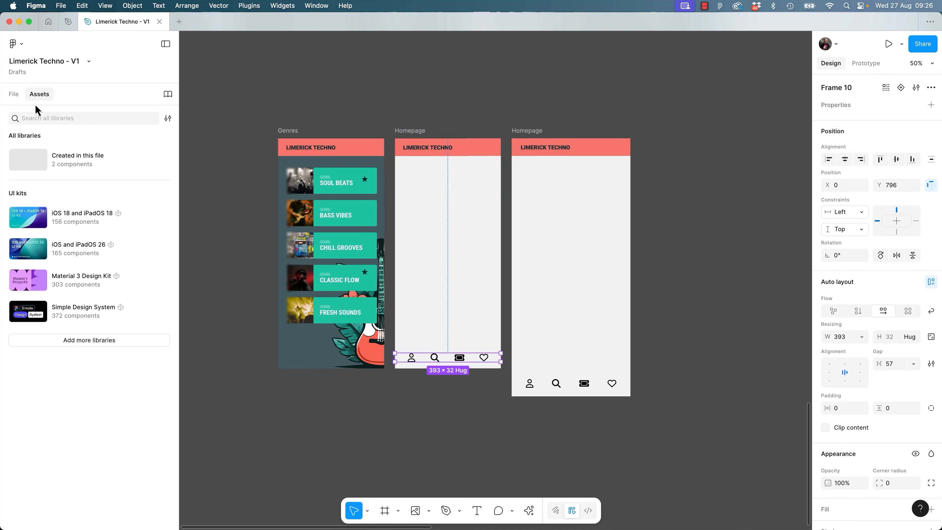
pyautogui.click(13, 94)
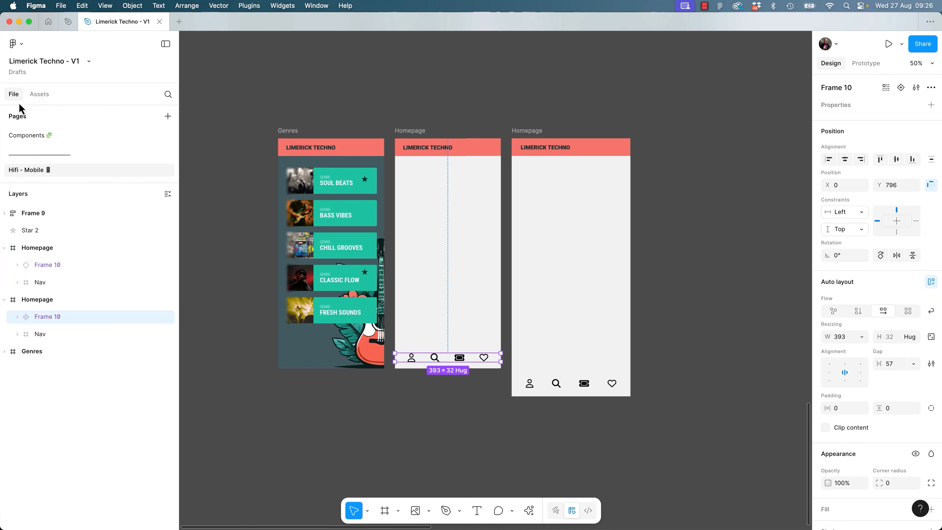
pyautogui.click(18, 317)
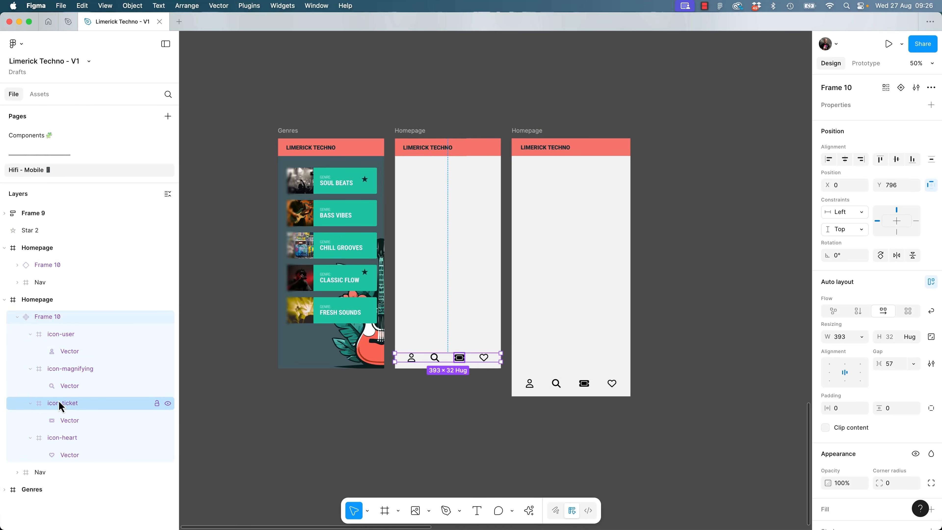
pyautogui.click(168, 404)
# Make icon-ticket visible in the icon row instance on the larger Homepage copy.
pyautogui.click(594, 384)
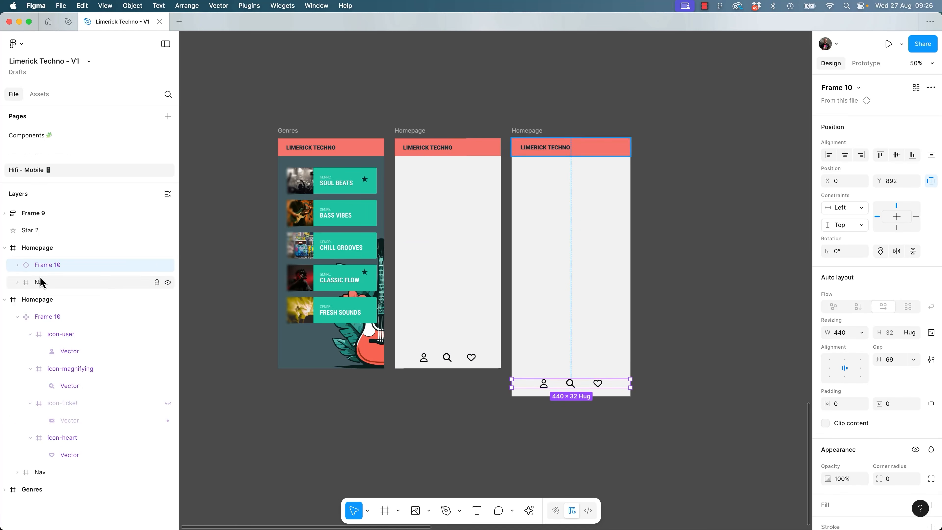
pyautogui.click(17, 264)
pyautogui.click(168, 317)
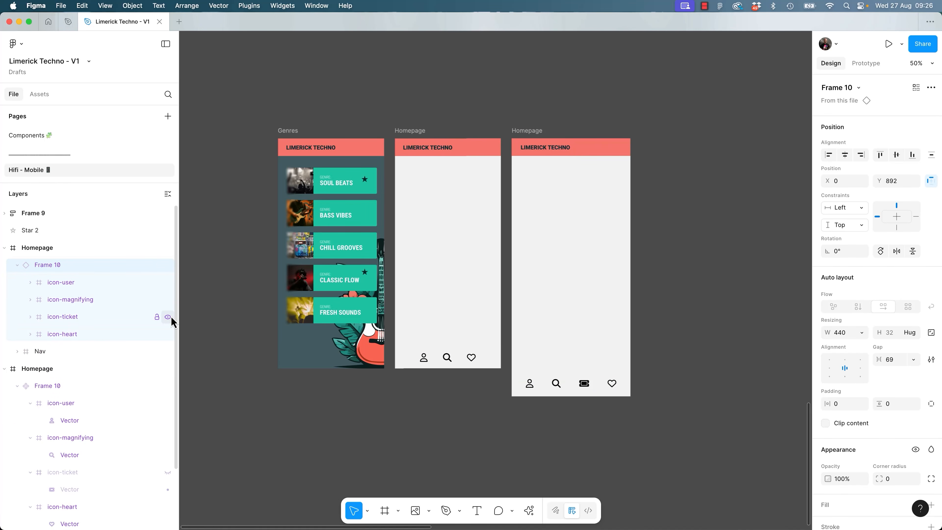
pyautogui.click(459, 429)
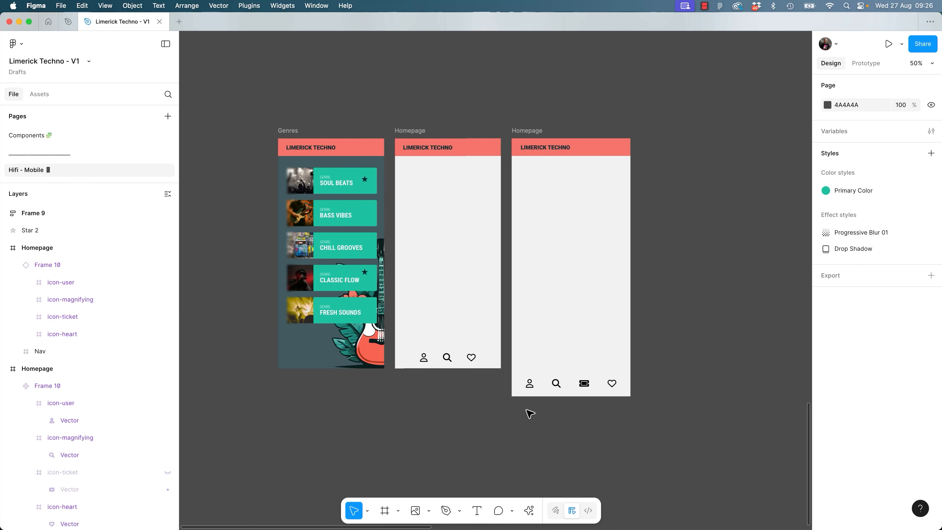
pyautogui.click(584, 384)
pyautogui.click(601, 410)
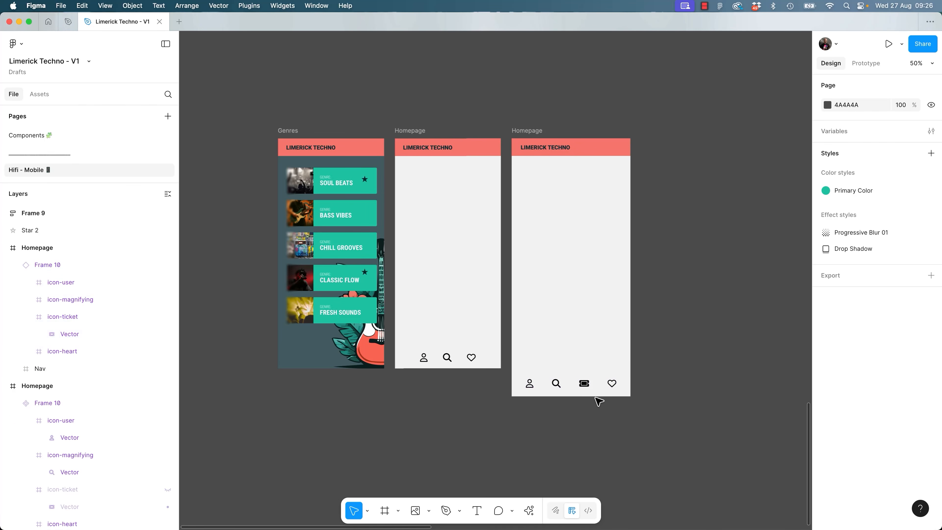
pyautogui.click(599, 388)
# Move the magnifying glass icon to the end of the row in the main component, after the heart.
pyautogui.click(471, 361)
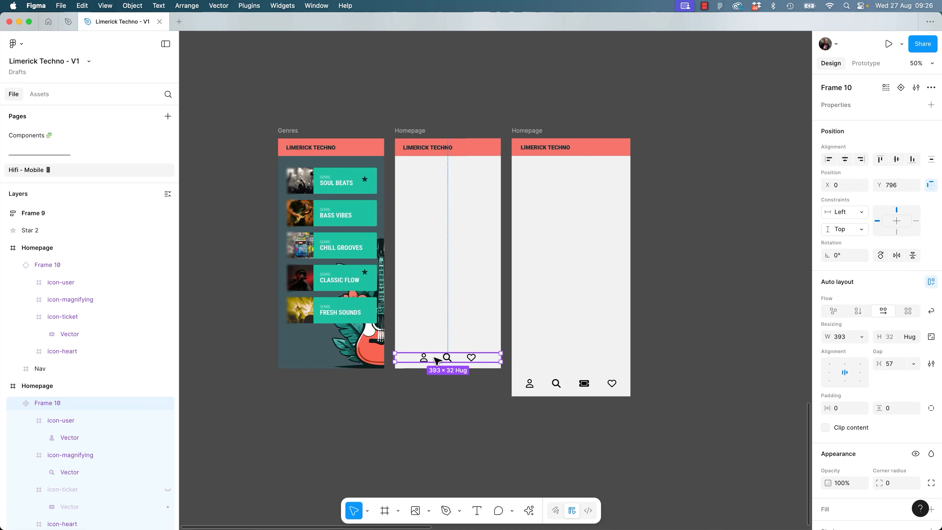
pyautogui.click(450, 362)
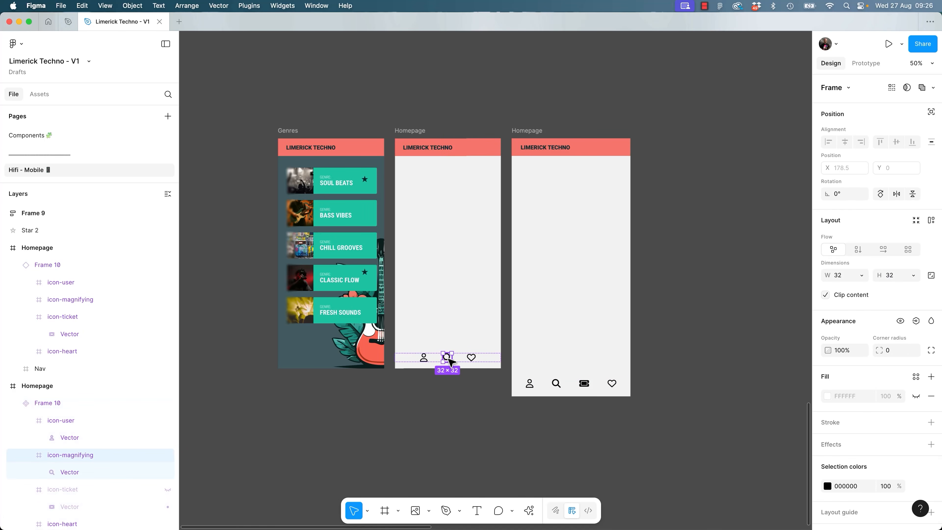
pyautogui.moveTo(451, 362); pyautogui.dragTo(473, 361)
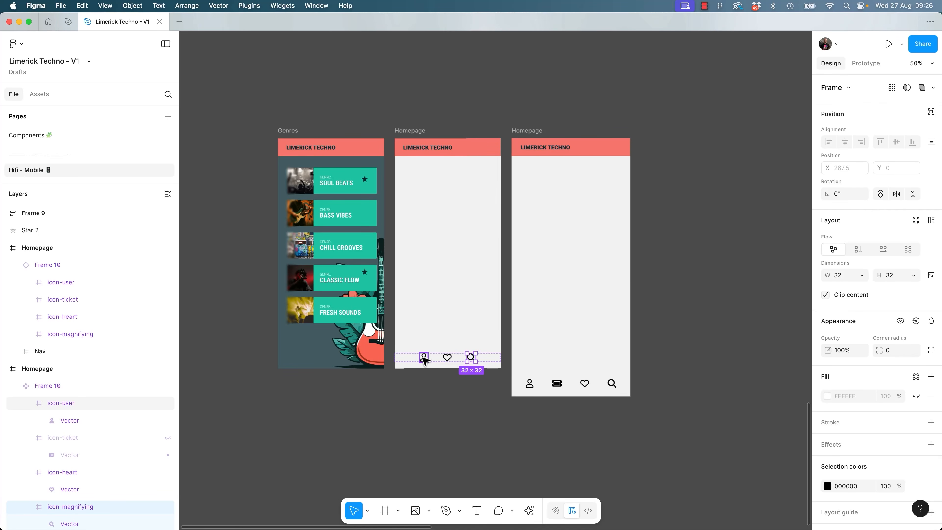
pyautogui.click(665, 395)
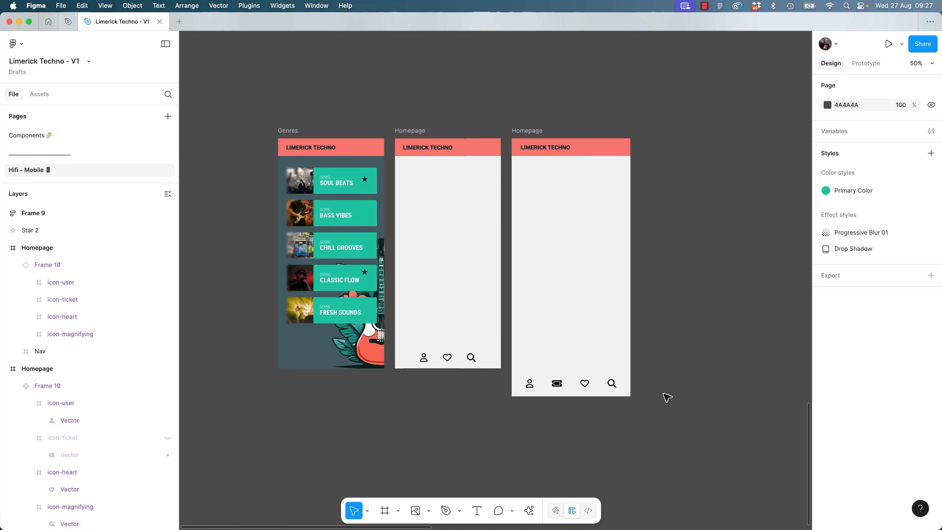
# Make the hidden icon-ticket layer visible again in the main icon row component.
pyautogui.click(432, 356)
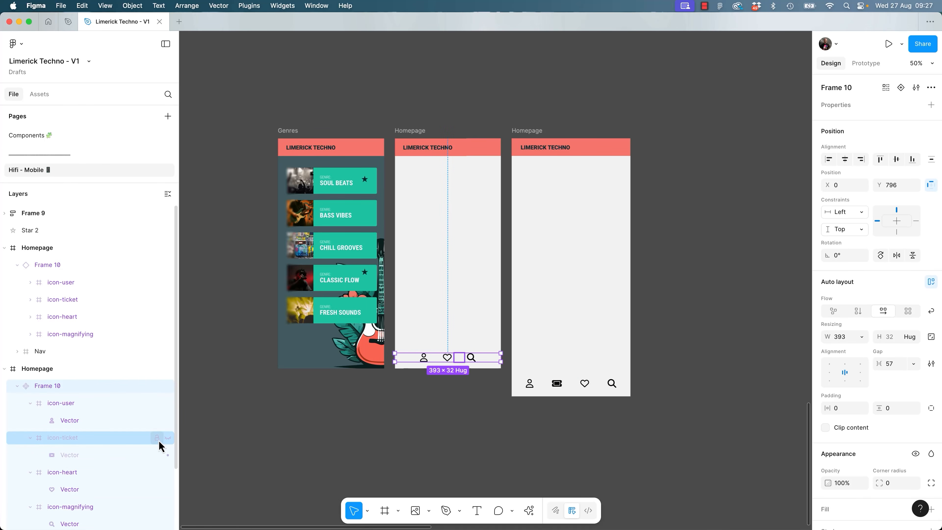
pyautogui.click(168, 438)
pyautogui.click(435, 436)
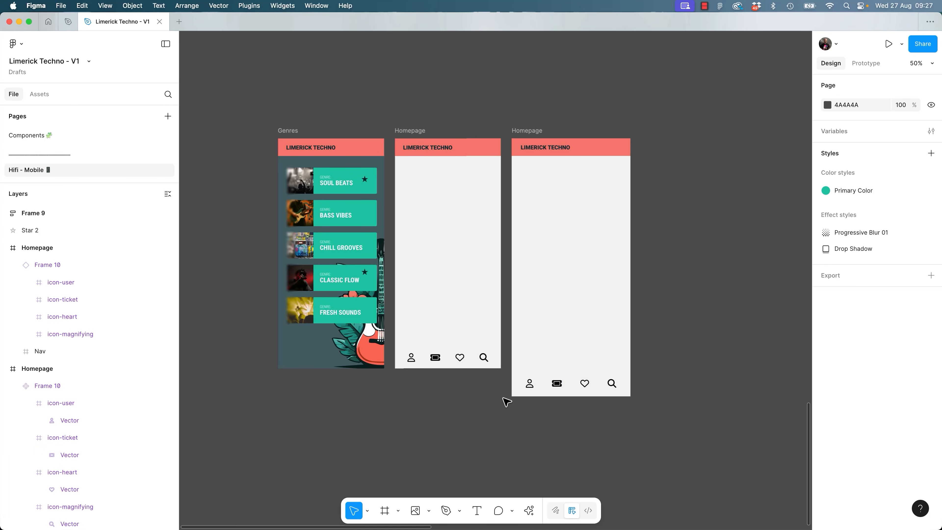
pyautogui.press('+')
pyautogui.press('-')
pyautogui.moveTo(521, 326); pyautogui.dragTo(526, 384)
pyautogui.scroll(3, 530, 401)
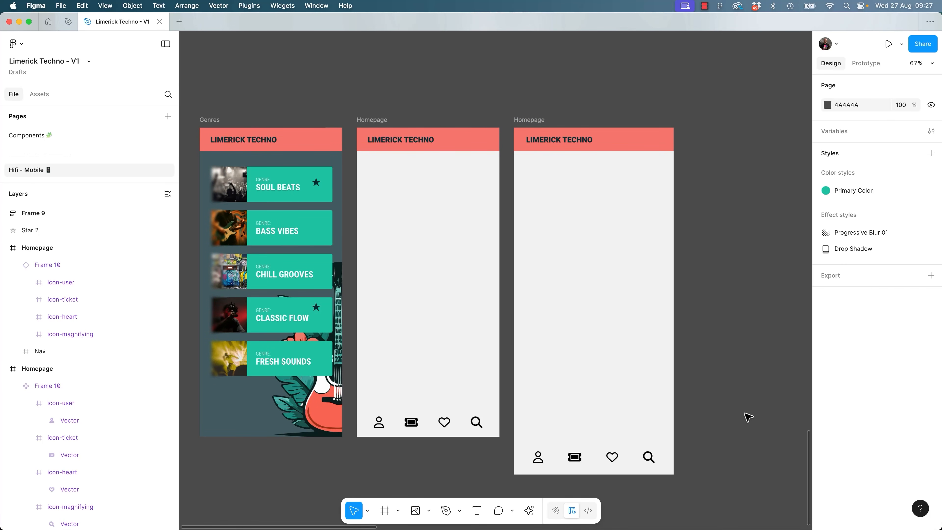
pyautogui.moveTo(774, 448); pyautogui.dragTo(762, 405)
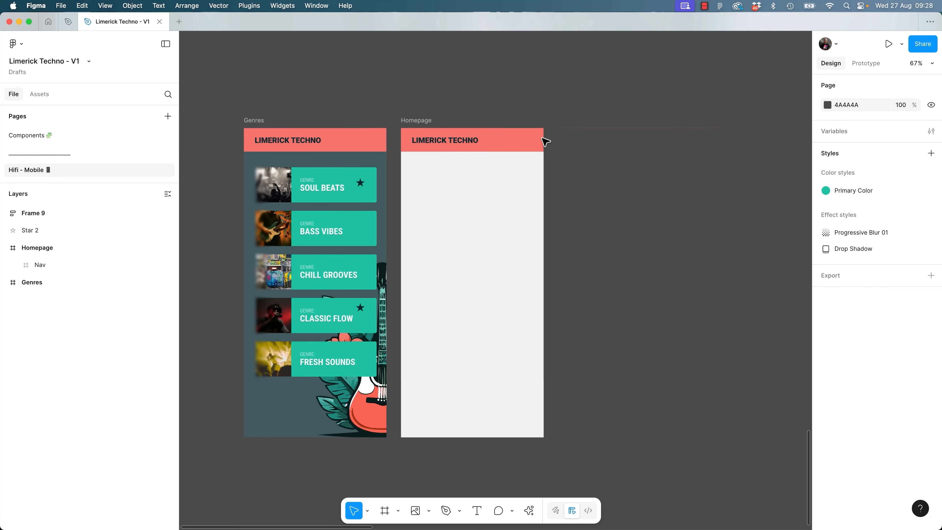
pyautogui.moveTo(575, 111); pyautogui.dragTo(646, 179)
pyautogui.press('super+Tab')
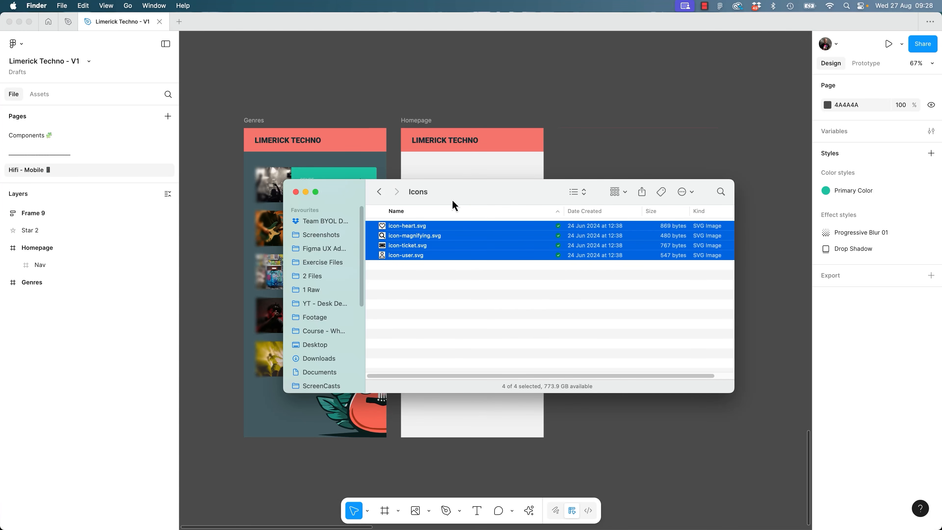
pyautogui.click(587, 164)
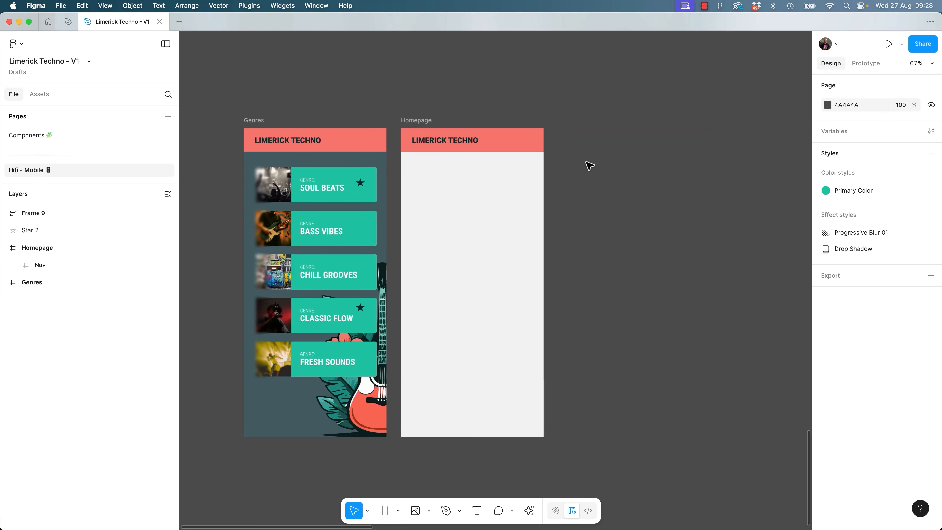
# Place icon-user.svg, icon-ticket.svg, icon-magnifying.svg and icon-heart.svg all at once from the Icons folder, and undo the placement.
pyautogui.press('super+shift+k')
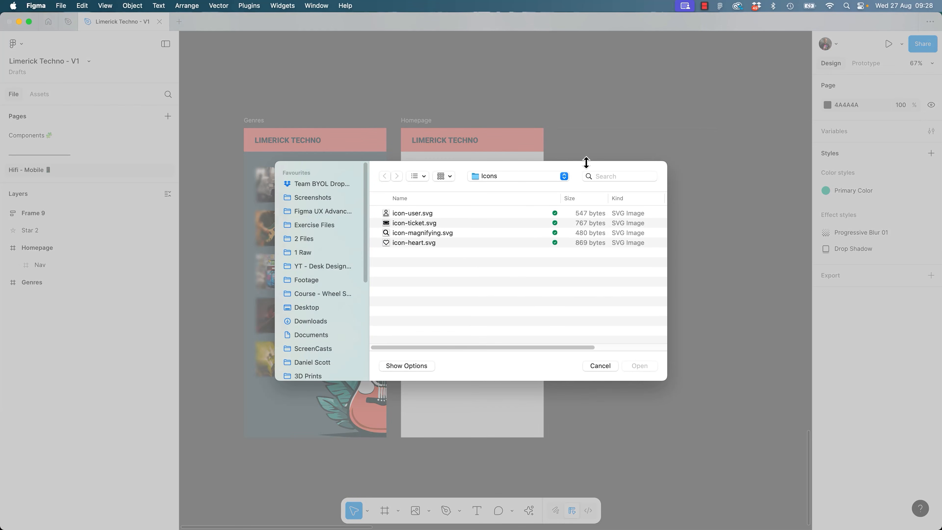
pyautogui.click(441, 220)
pyautogui.press('Up')
pyautogui.keyDown('shift'); pyautogui.click(438, 241); pyautogui.keyUp('shift')
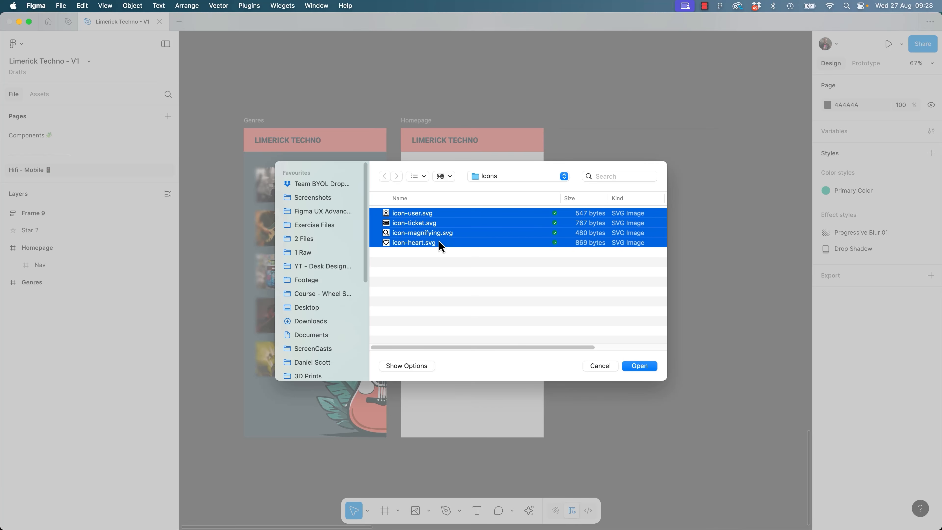
pyautogui.click(639, 365)
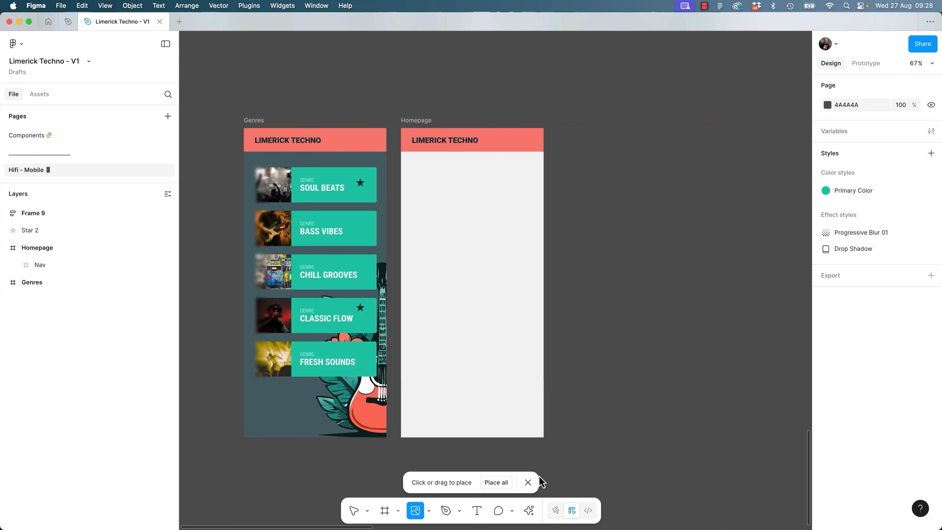
pyautogui.click(496, 482)
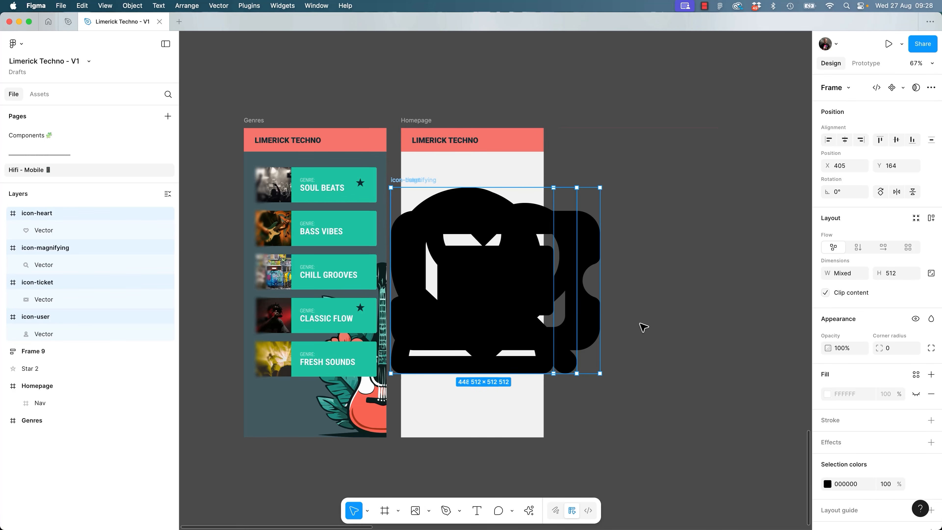
pyautogui.press('super+z')
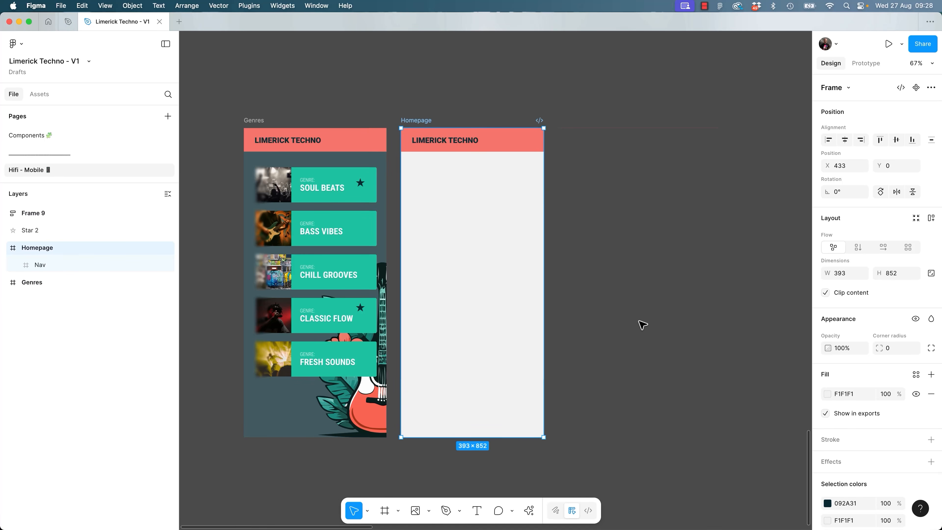
# Switch to Finder and bring all four SVG files from the Icons folder onto the empty canvas beside the Homepage frame.
pyautogui.press('super+Tab')
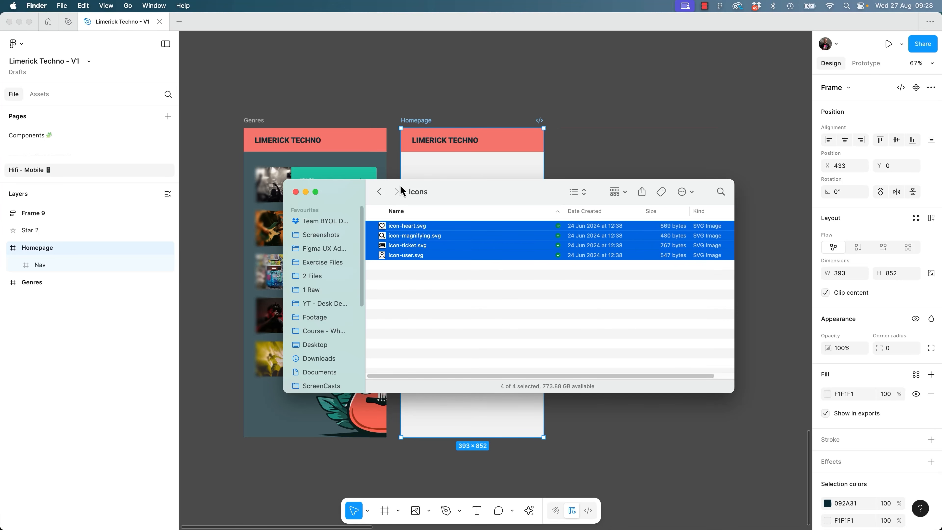
pyautogui.click(379, 192)
pyautogui.doubleClick(400, 255)
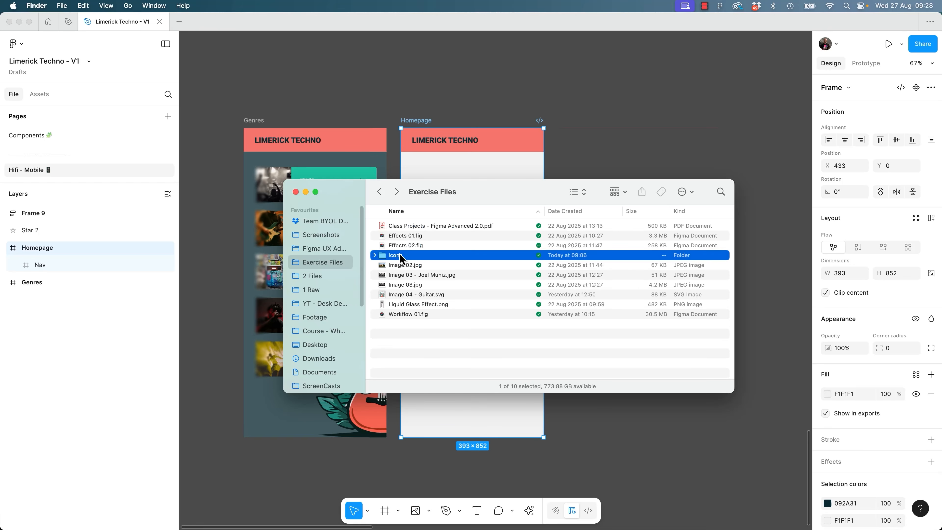
pyautogui.click(401, 217)
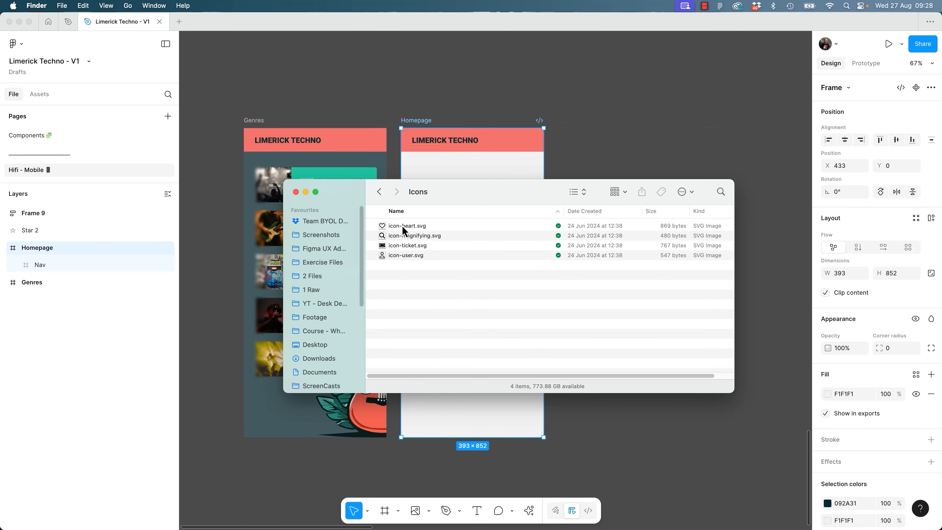
pyautogui.click(402, 226)
pyautogui.keyDown('shift'); pyautogui.click(405, 255); pyautogui.keyUp('shift')
pyautogui.moveTo(400, 227); pyautogui.dragTo(758, 178)
pyautogui.moveTo(784, 347); pyautogui.dragTo(534, 474)
pyautogui.moveTo(533, 285); pyautogui.dragTo(551, 308)
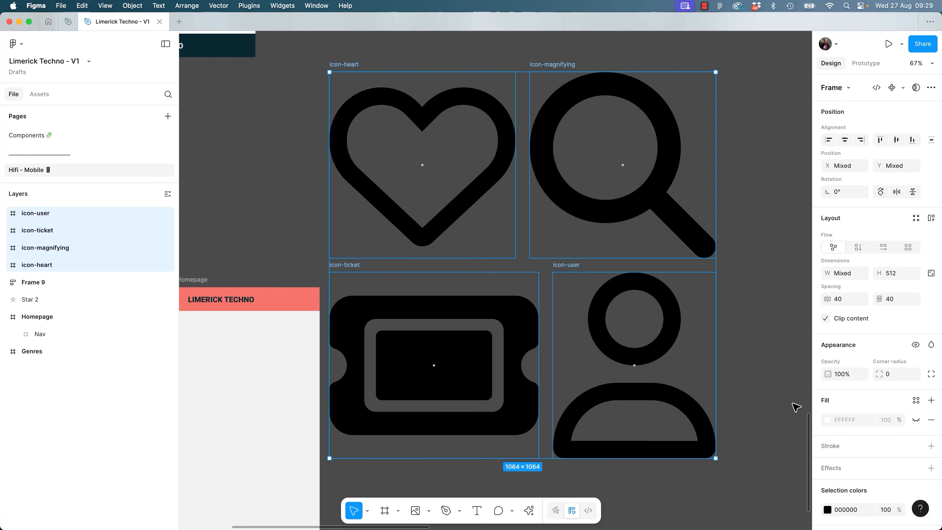
# Scale the four selected icons together to an overall height of 32 with the Scale tool.
pyautogui.press('k')
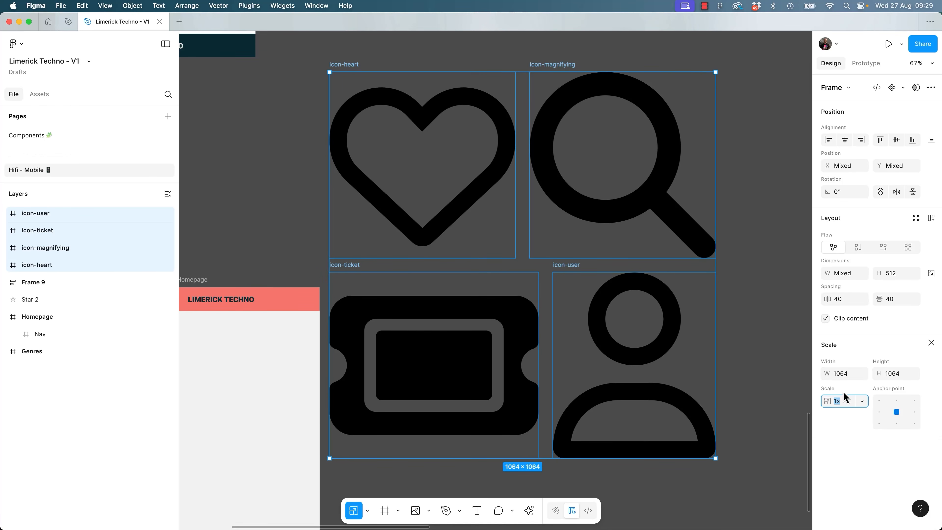
pyautogui.click(888, 376)
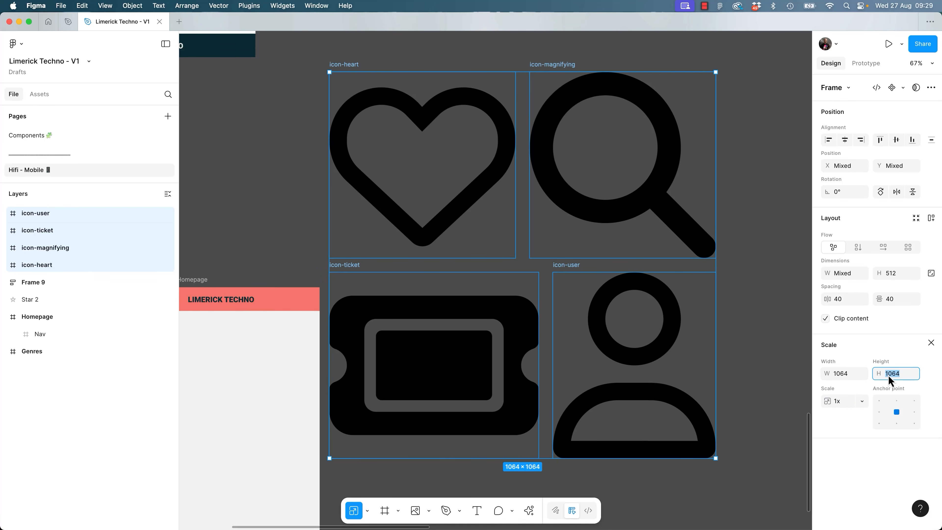
pyautogui.write('32')
pyautogui.press('Return')
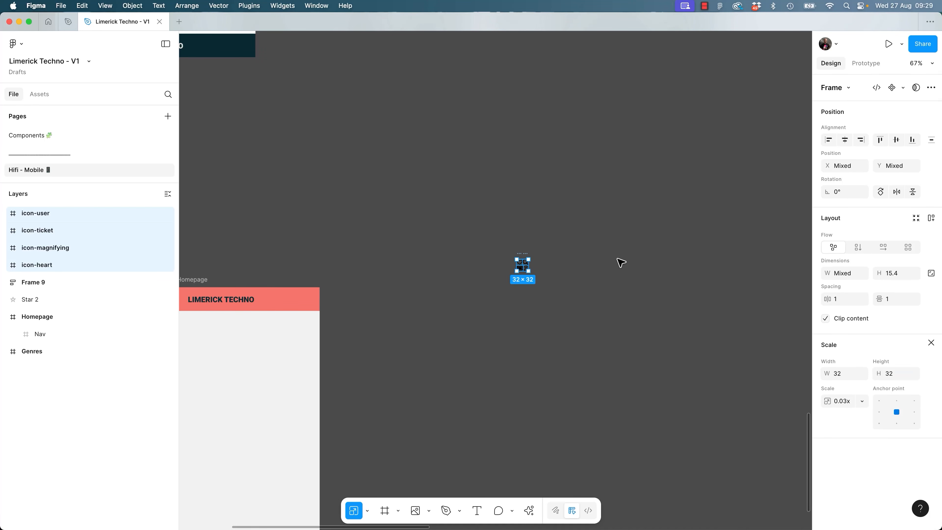
pyautogui.hotkey('shift', '2')
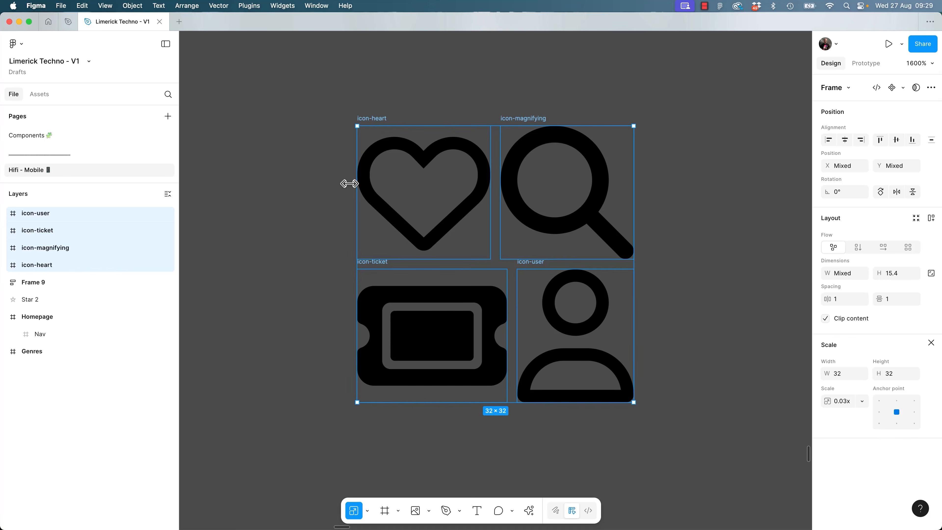
# Try scaling the icon-heart frame alone to a height of 32, and revert it.
pyautogui.press('Escape')
pyautogui.click(375, 118)
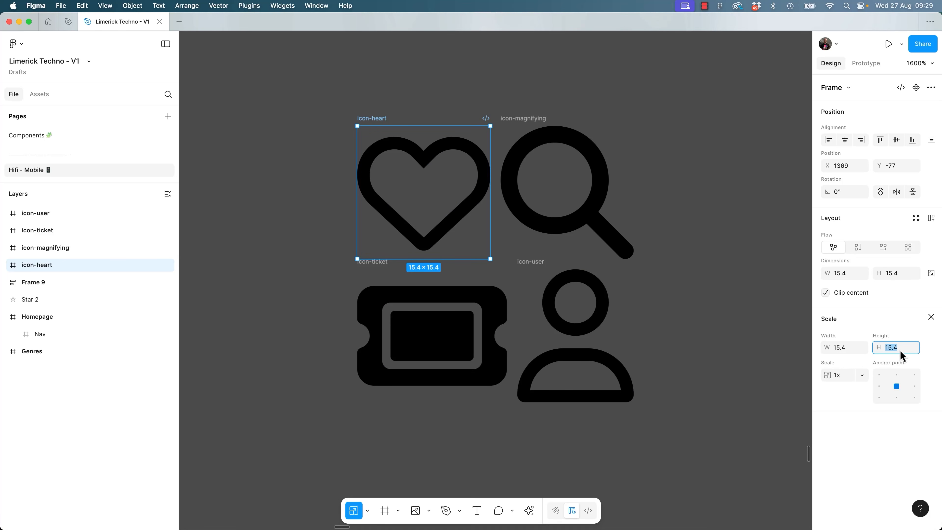
pyautogui.write('32')
pyautogui.press('Return')
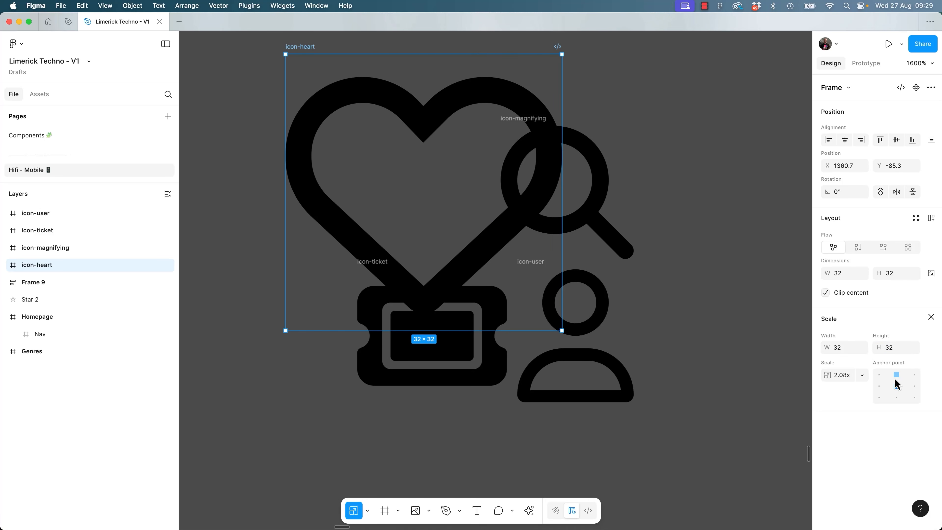
pyautogui.press('Escape')
pyautogui.click(372, 120)
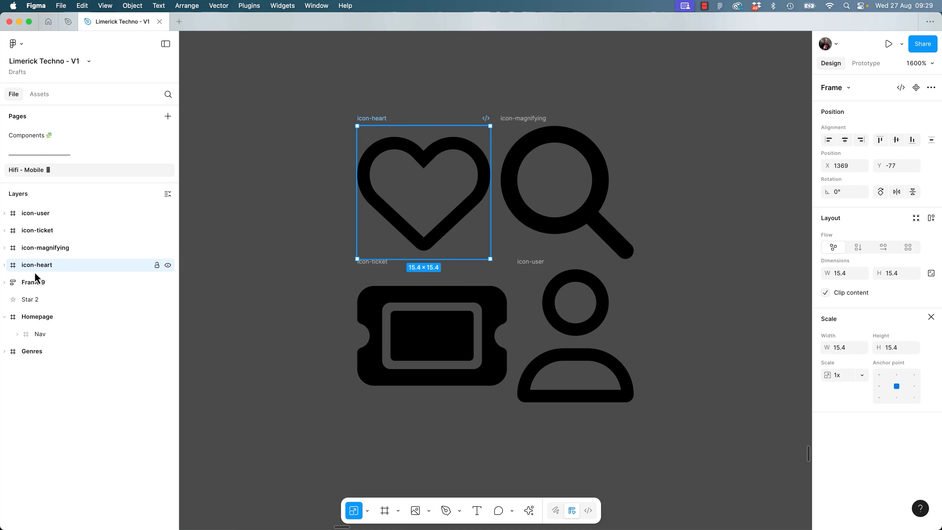
# Try scaling only the Vector nested inside the icon-heart frame to a height of 32.
pyautogui.click(5, 265)
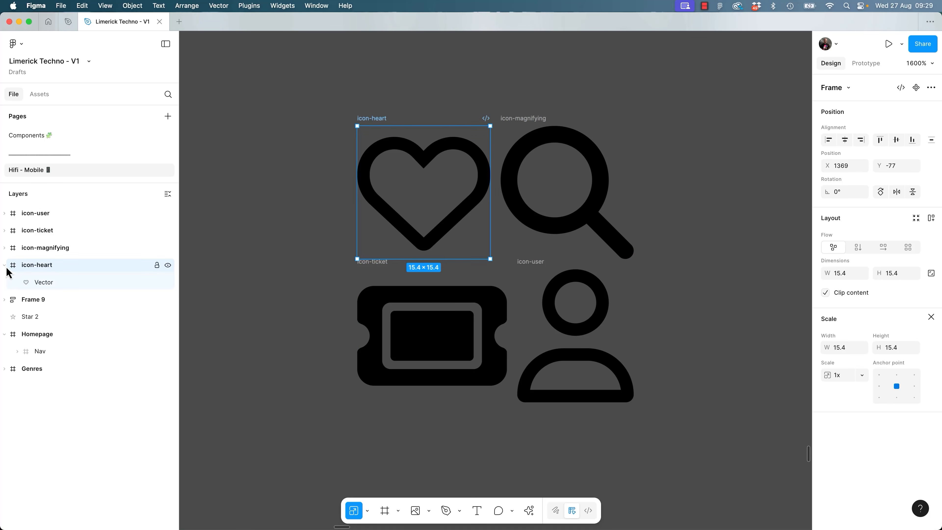
pyautogui.click(44, 285)
pyautogui.click(45, 266)
pyautogui.click(44, 282)
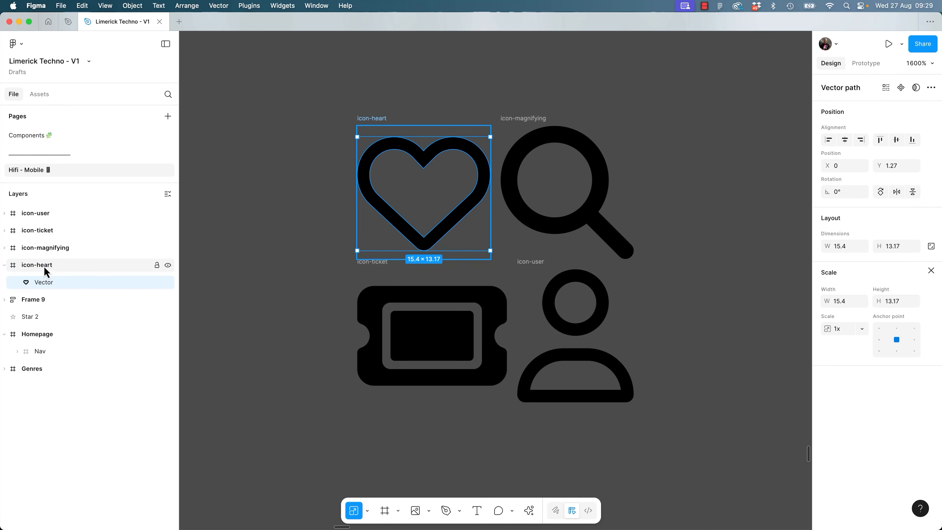
pyautogui.click(46, 267)
pyautogui.click(49, 285)
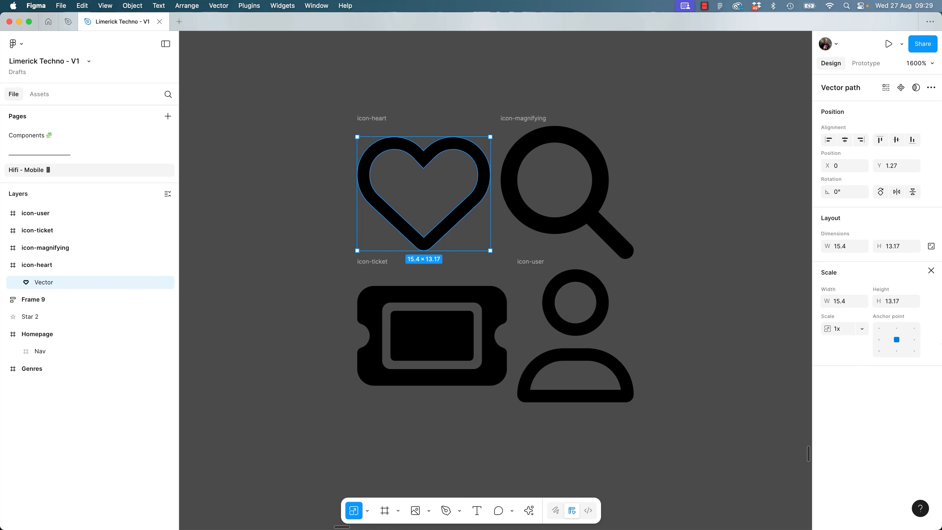
pyautogui.click(891, 305)
pyautogui.write('32')
pyautogui.press('Return')
pyautogui.click(797, 286)
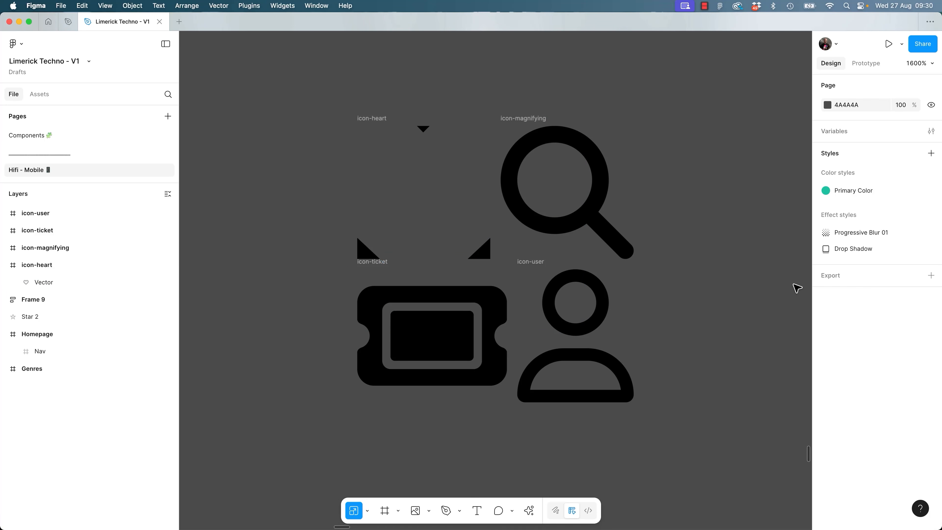
# Move the icon-heart frame away from the other icons and compare the frame with its nested Vector.
pyautogui.scroll(5, 742, 303)
pyautogui.hscroll(-3, 742, 303)
pyautogui.moveTo(465, 258); pyautogui.dragTo(327, 162)
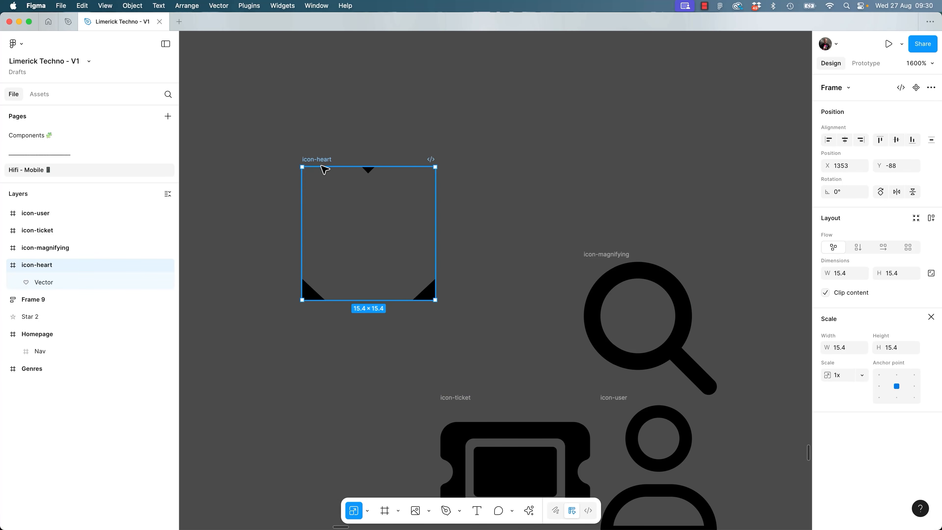
pyautogui.click(41, 287)
pyautogui.click(45, 272)
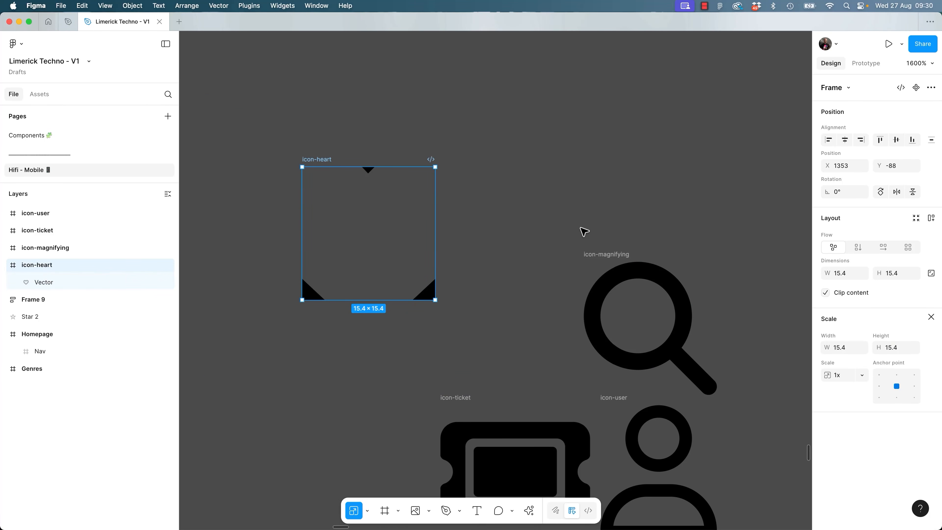
# Undo the icon-heart frame's move and the scaling of its nested Vector.
pyautogui.press('super+z')
pyautogui.press('super+z')
pyautogui.press('super+z')
pyautogui.press('super+z')
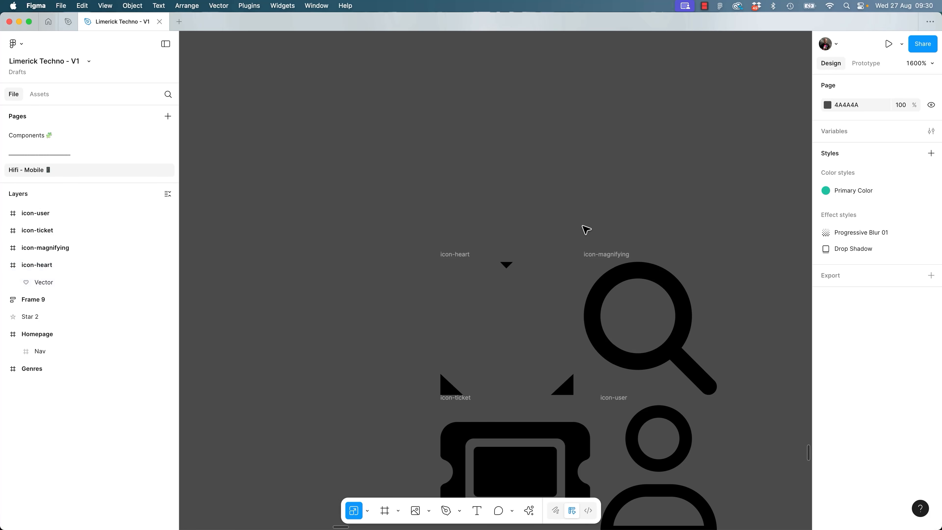
pyautogui.click(629, 207)
pyautogui.scroll(-3, 633, 260)
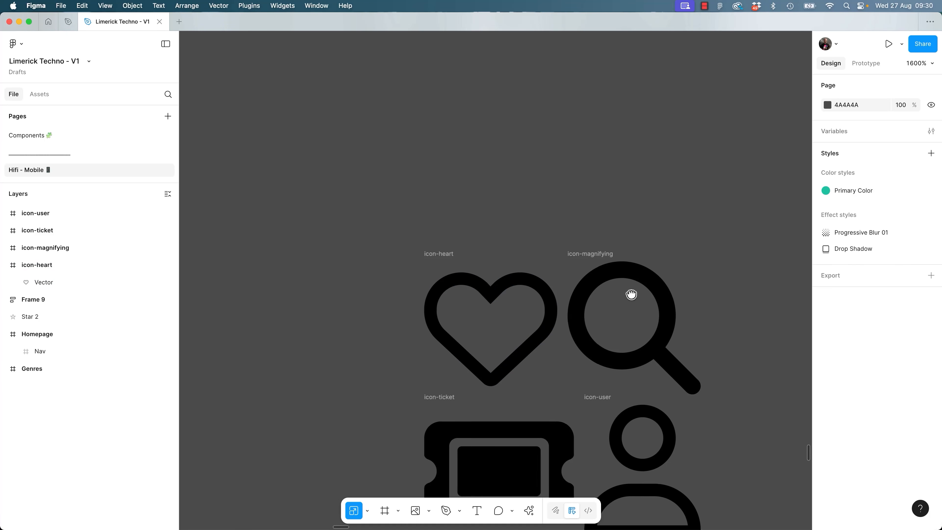
# Move the four icon vectors out of their frames onto empty canvas and check the emptied frames.
pyautogui.click(636, 228)
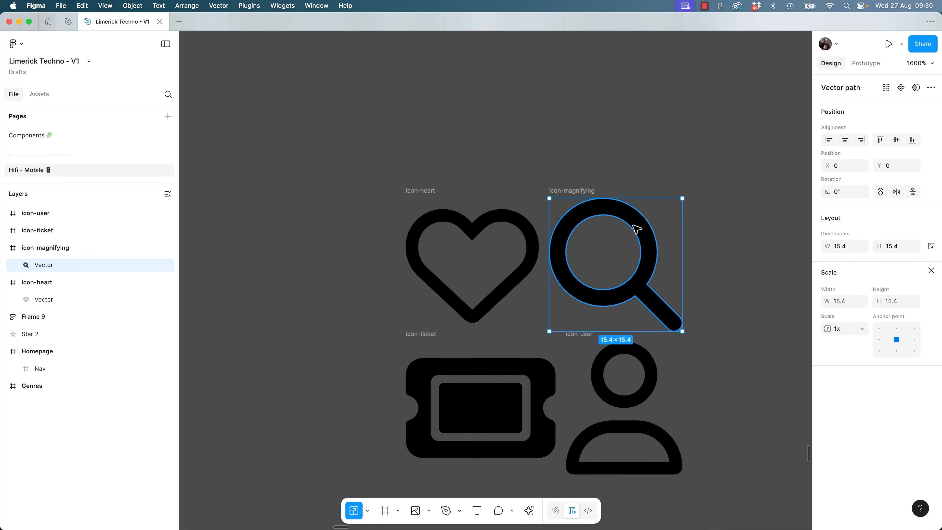
pyautogui.click(59, 249)
pyautogui.click(335, 359)
pyautogui.moveTo(328, 360); pyautogui.dragTo(325, 329)
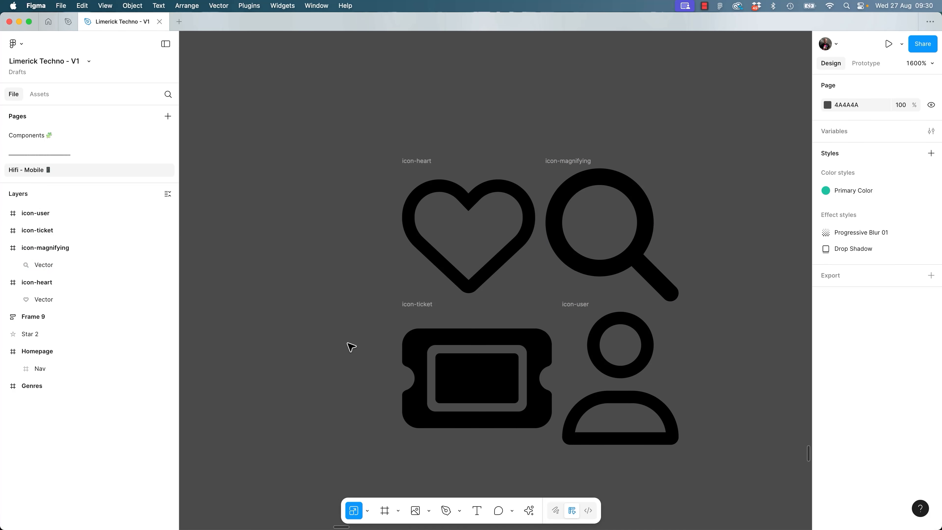
pyautogui.moveTo(351, 232); pyautogui.dragTo(591, 340)
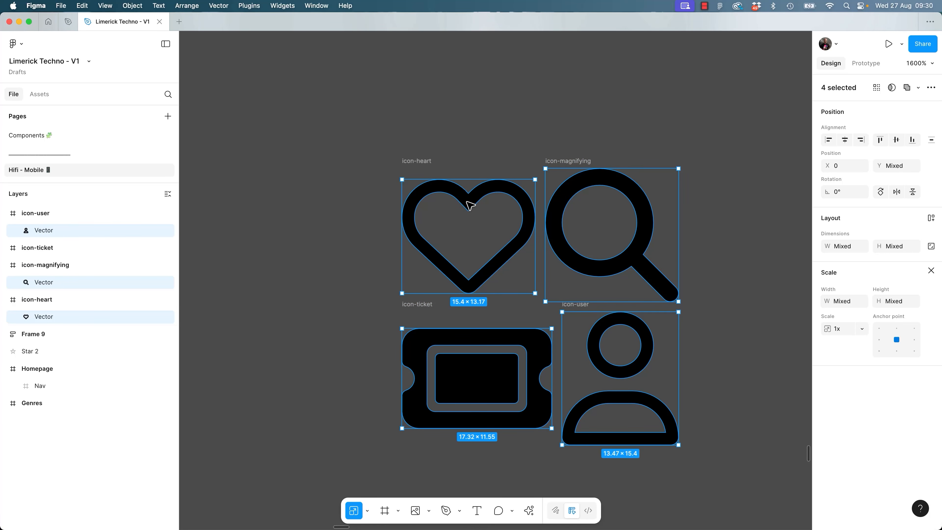
pyautogui.moveTo(479, 196); pyautogui.dragTo(747, 135)
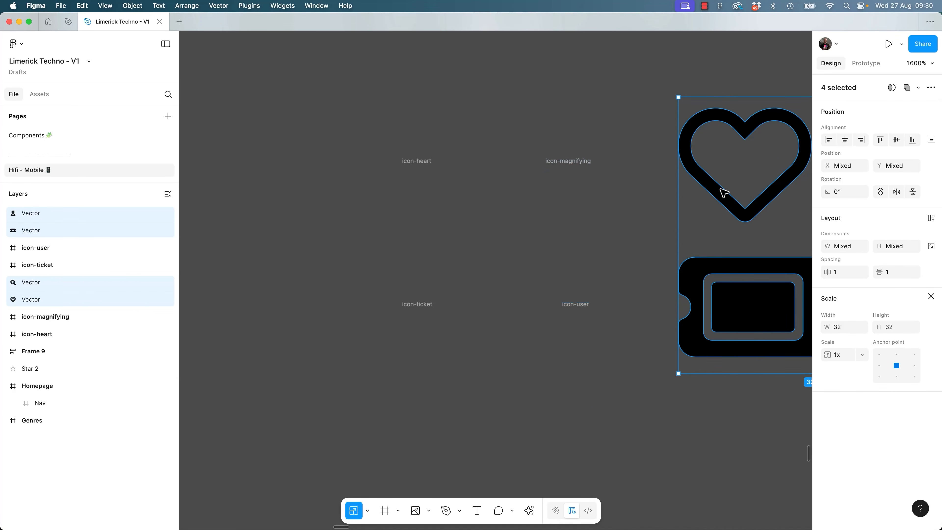
pyautogui.moveTo(557, 142); pyautogui.dragTo(395, 386)
pyautogui.click(371, 341)
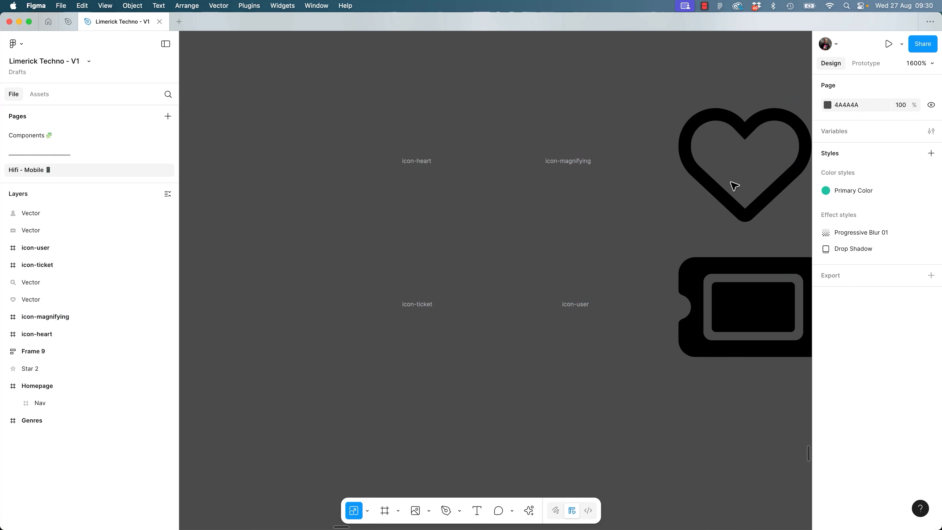
pyautogui.click(767, 204)
pyautogui.hscroll(5, 765, 206)
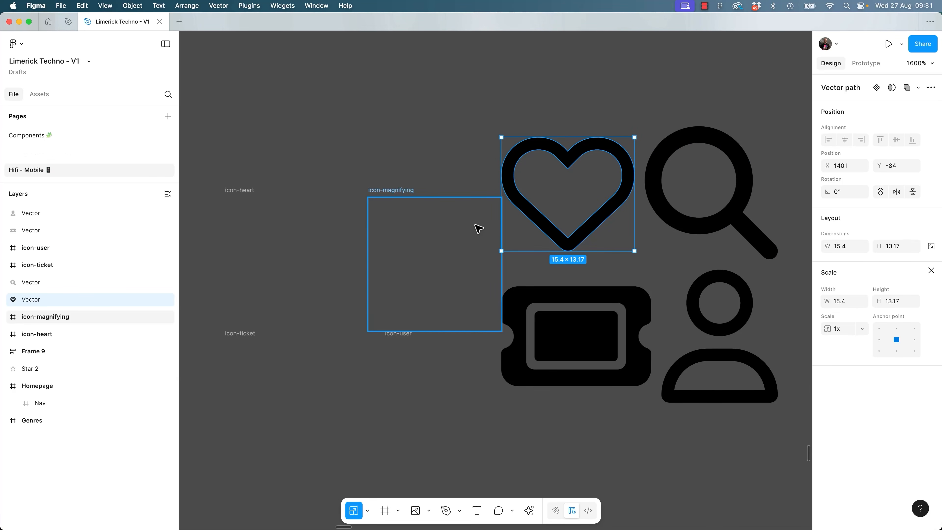
# Undo the move of the vectors so all four return inside their icon frames.
pyautogui.press('super+z')
pyautogui.press('super+z')
pyautogui.press('super+z')
pyautogui.press('super+z')
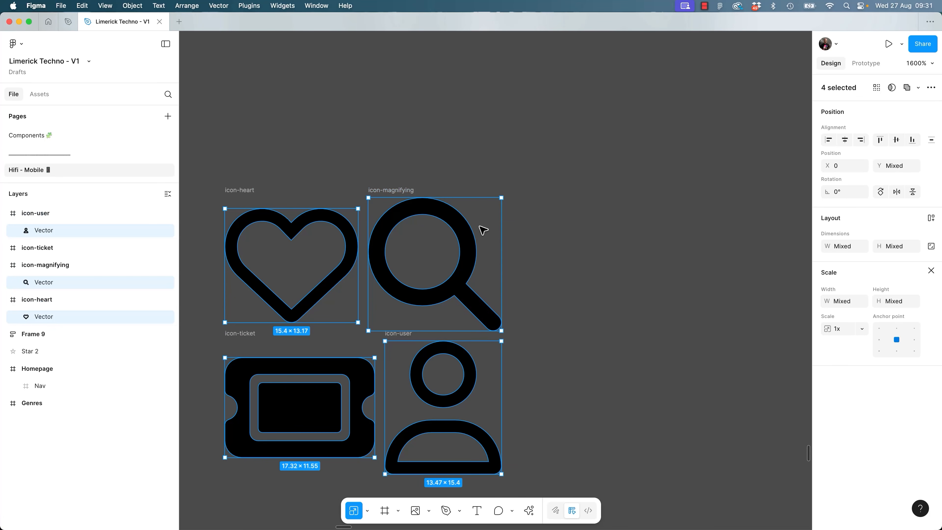
pyautogui.click(566, 249)
pyautogui.hscroll(-5, 566, 248)
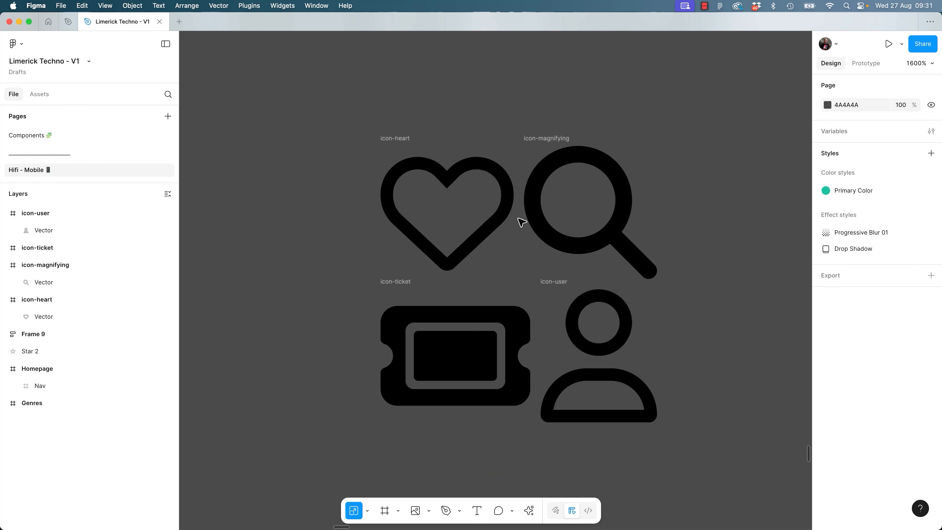
# Switch the selection between the icon-heart frame and its nested Vector, and clear the selection.
pyautogui.click(483, 216)
pyautogui.click(408, 139)
pyautogui.press('Return')
pyautogui.hotkey('shift', 'Return')
pyautogui.click(352, 178)
# Select all four icon frames by area, one by one on the canvas, and as a layer range, clearing each selection.
pyautogui.moveTo(307, 80); pyautogui.dragTo(727, 447)
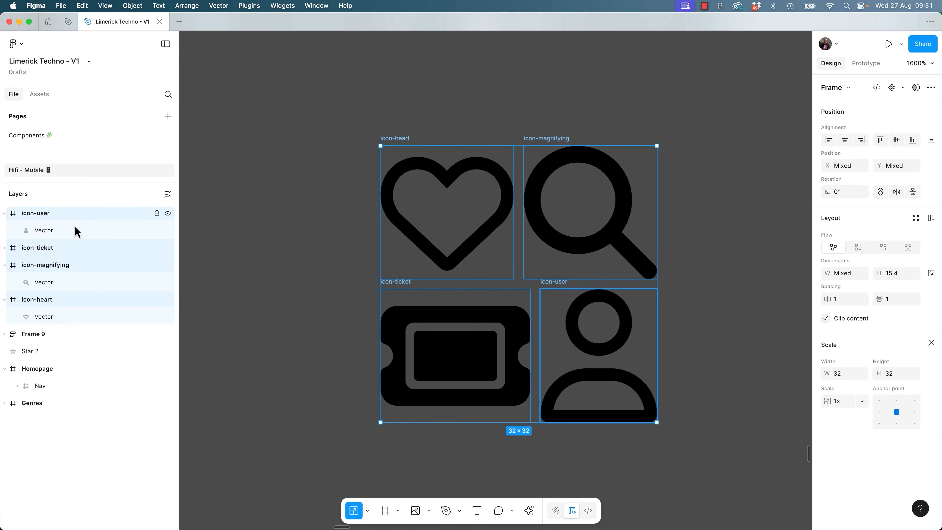
pyautogui.click(353, 259)
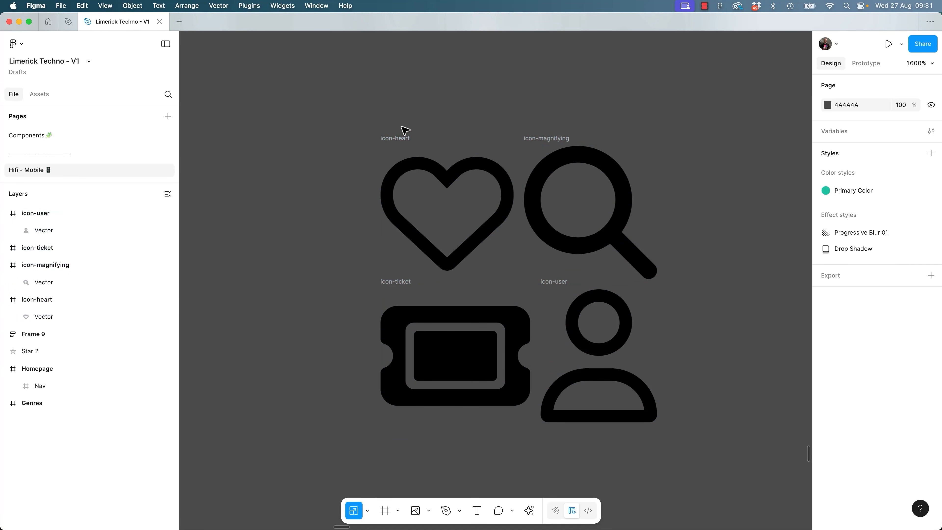
pyautogui.click(405, 146)
pyautogui.keyDown('shift'); pyautogui.click(541, 142); pyautogui.keyUp('shift')
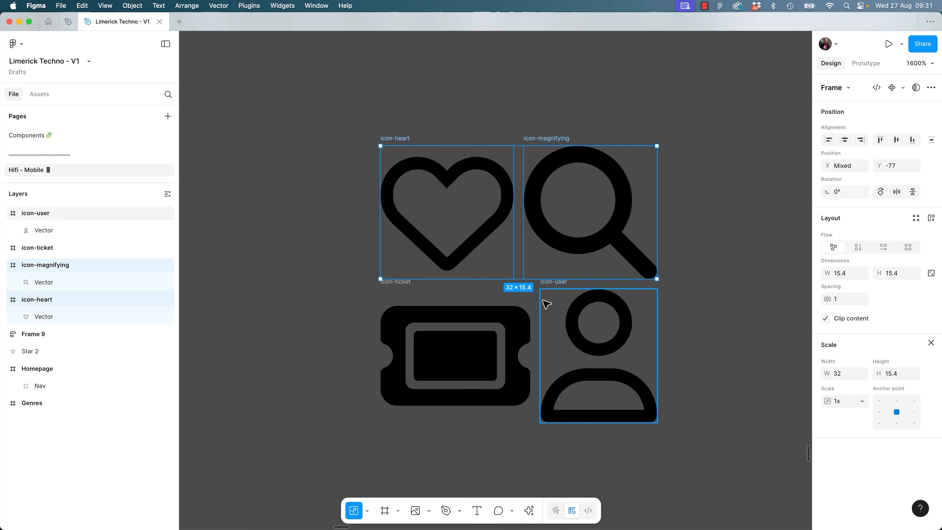
pyautogui.keyDown('shift'); pyautogui.click(554, 283); pyautogui.keyUp('shift')
pyautogui.keyDown('shift'); pyautogui.click(412, 282); pyautogui.keyUp('shift')
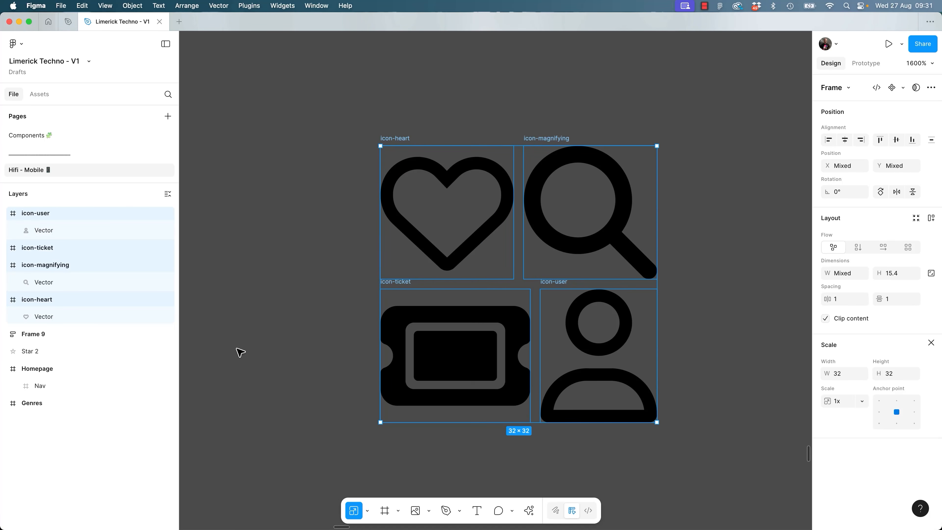
pyautogui.click(277, 318)
pyautogui.click(38, 217)
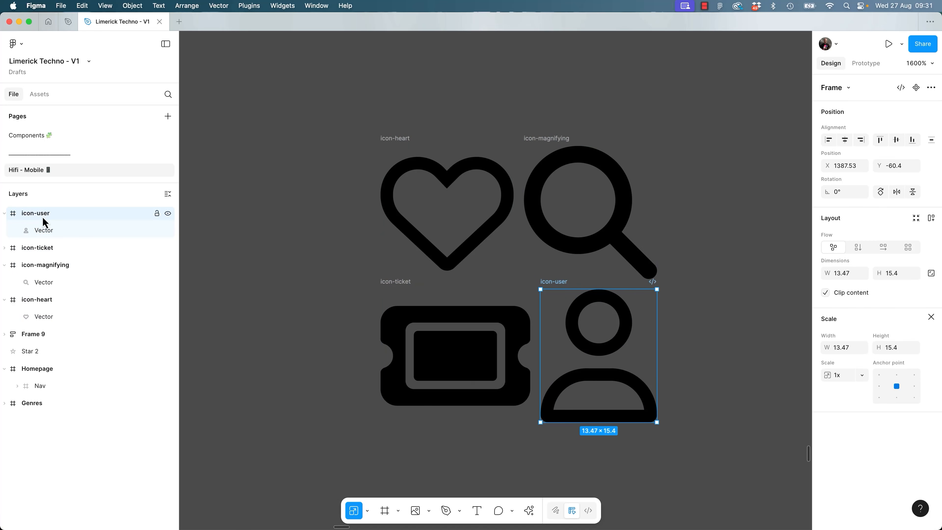
pyautogui.keyDown('shift'); pyautogui.click(56, 302); pyautogui.keyUp('shift')
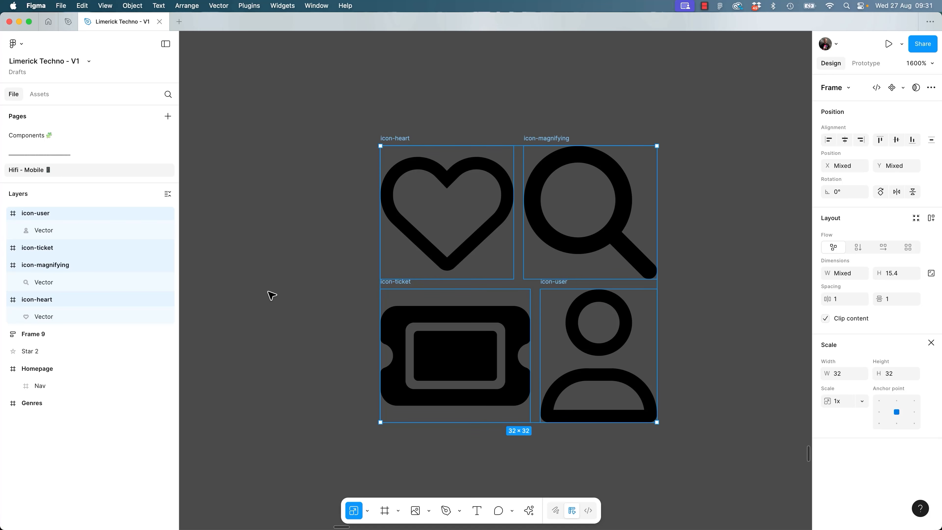
pyautogui.click(261, 299)
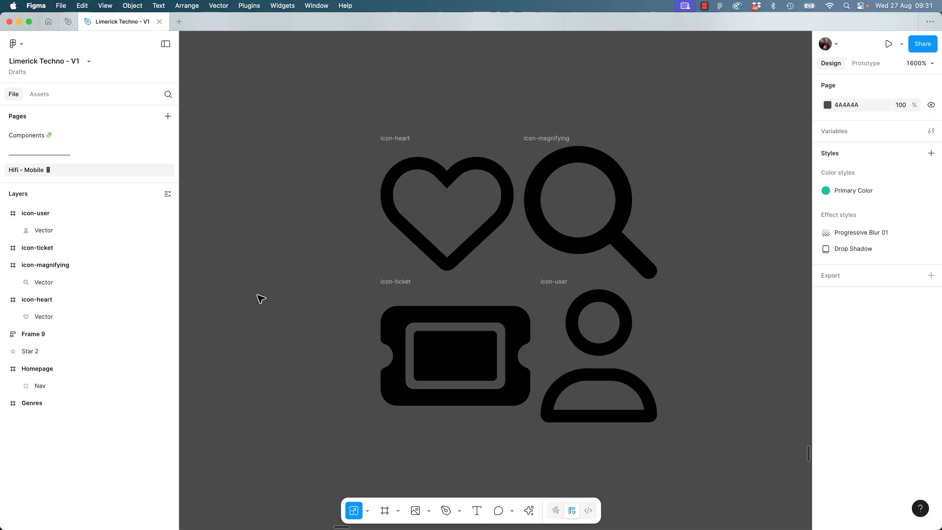
# Move the heart vector out of the icon-heart frame onto empty canvas and wrap it in its own new frame.
pyautogui.moveTo(451, 183); pyautogui.dragTo(277, 181)
pyautogui.moveTo(359, 260); pyautogui.dragTo(637, 321)
pyautogui.click(694, 204)
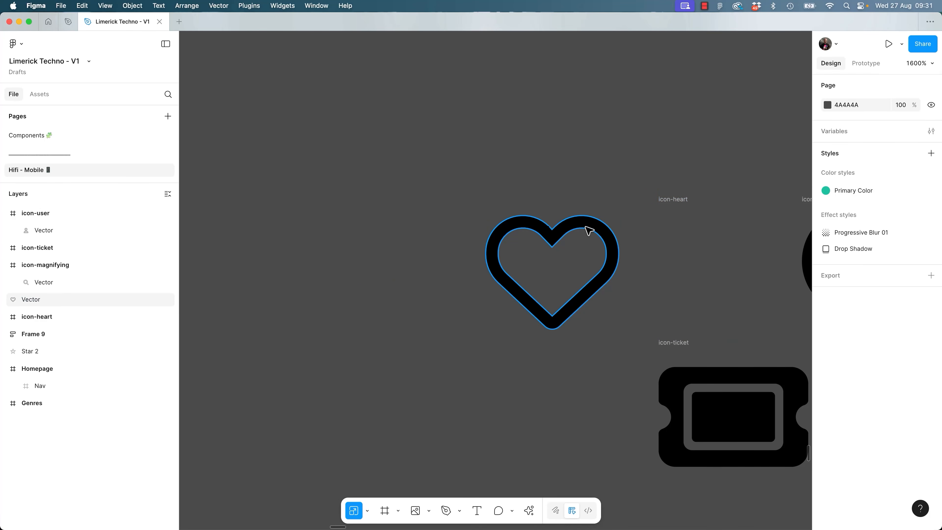
pyautogui.click(587, 232)
pyautogui.moveTo(601, 233); pyautogui.dragTo(524, 225)
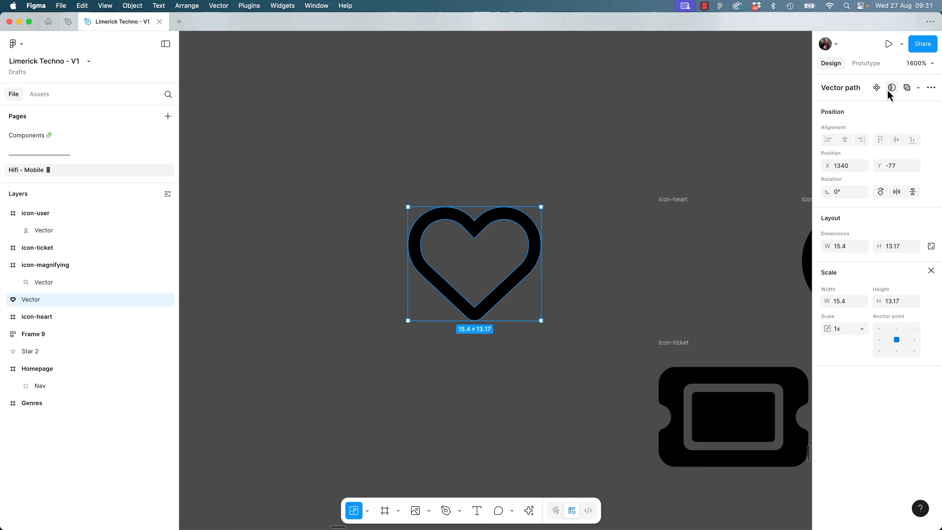
pyautogui.rightClick(495, 220)
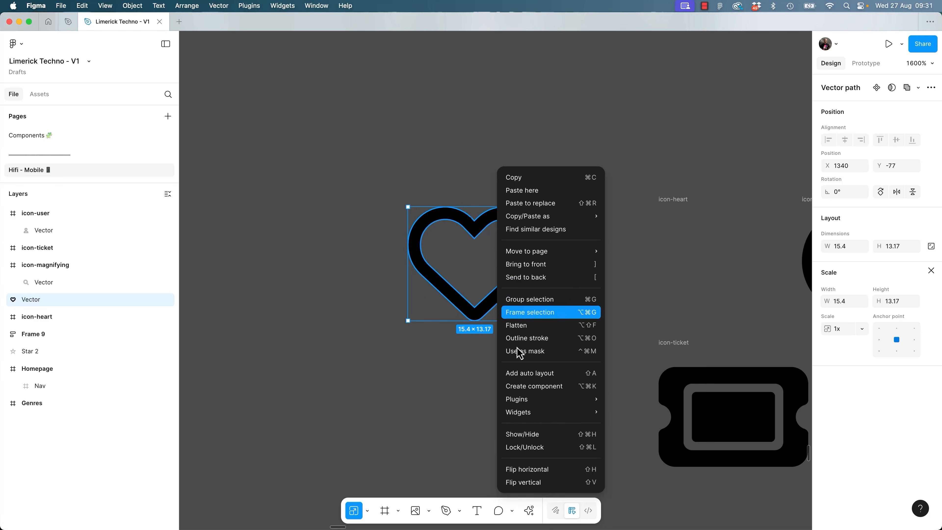
pyautogui.click(537, 318)
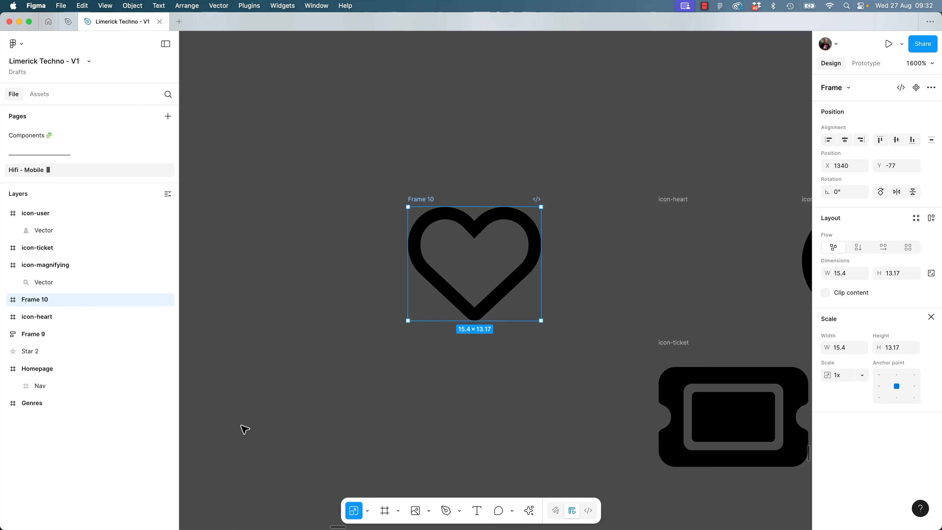
# Undo the new frame around the heart vector and its move out of icon-heart.
pyautogui.press('super+z')
pyautogui.press('super+z')
pyautogui.press('super+z')
pyautogui.press('super+z')
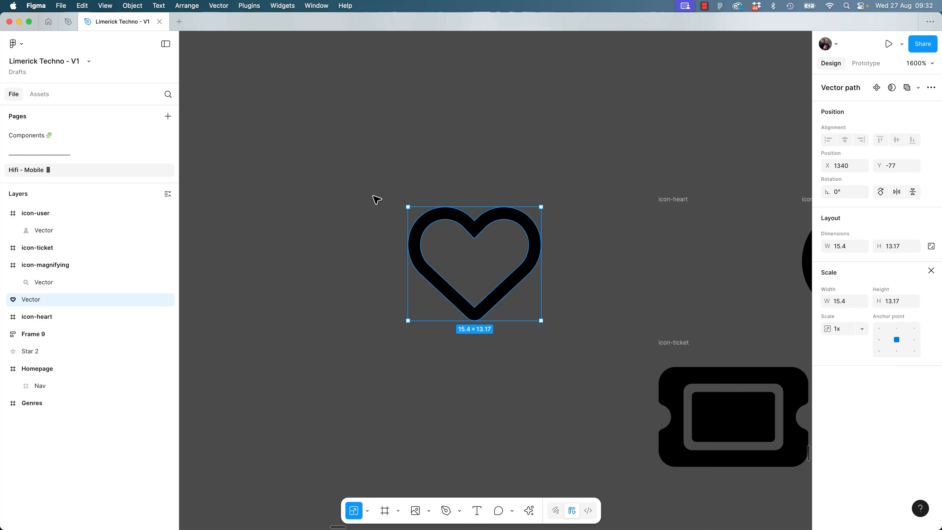
pyautogui.click(465, 238)
pyautogui.moveTo(465, 237); pyautogui.dragTo(348, 192)
pyautogui.click(570, 152)
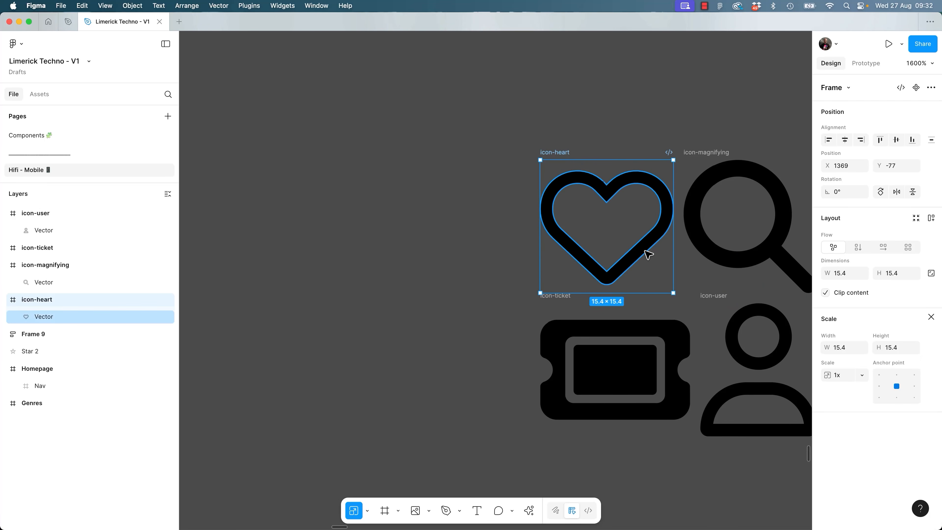
pyautogui.moveTo(633, 249); pyautogui.dragTo(480, 223)
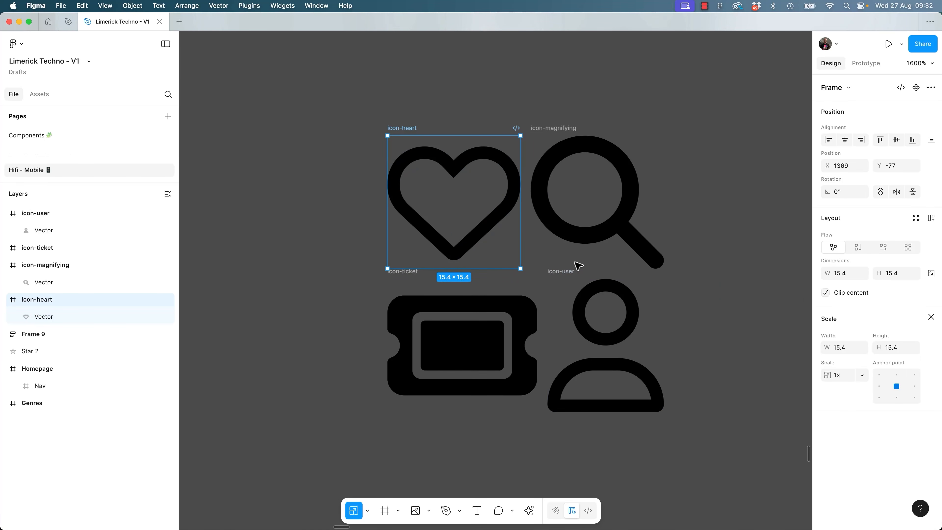
# Try to centre all four icon frames on each other horizontally and vertically.
pyautogui.moveTo(332, 96); pyautogui.dragTo(709, 426)
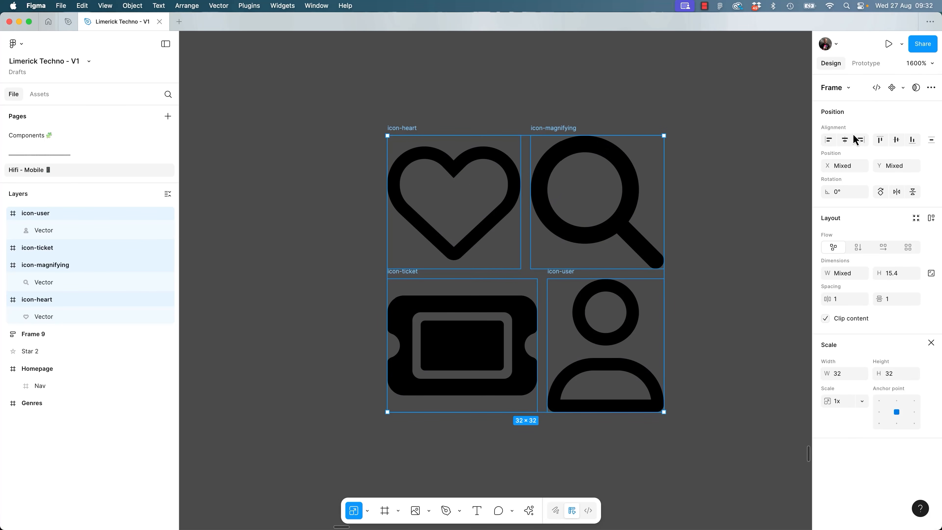
pyautogui.click(844, 140)
pyautogui.click(896, 140)
pyautogui.hotkey('ctrl', 'z')
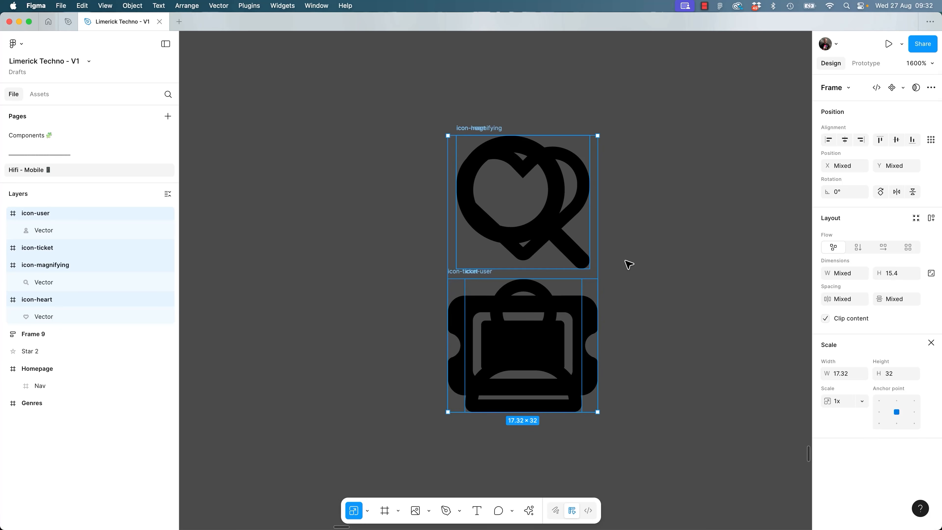
pyautogui.hotkey('ctrl', 'z')
pyautogui.click(734, 253)
# Try to move the icon-magnifying frame over the icon-heart frame.
pyautogui.moveTo(564, 136); pyautogui.dragTo(455, 165)
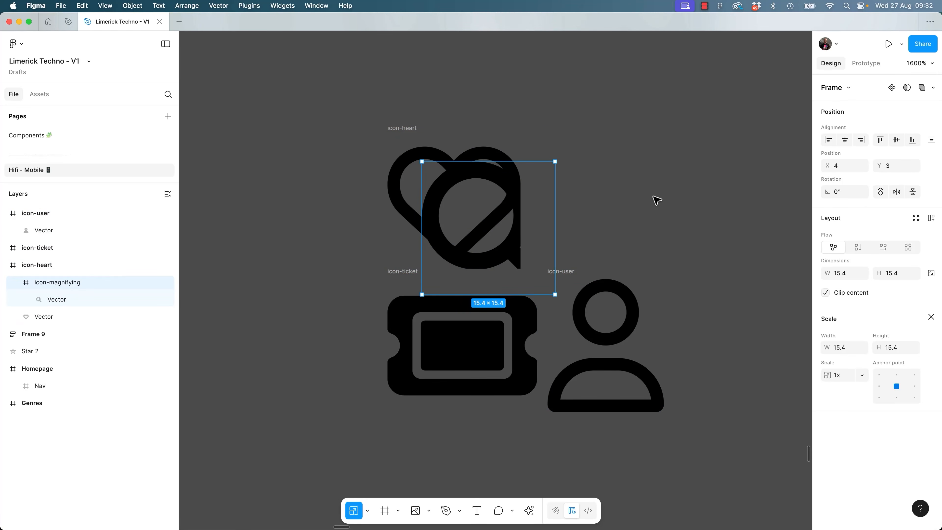
pyautogui.hotkey('ctrl', 'z')
pyautogui.click(547, 129)
pyautogui.moveTo(547, 131)
pyautogui.mouseDown()
pyautogui.moveTo(488, 152)
pyautogui.moveTo(389, 118)
pyautogui.moveTo(481, 120)
pyautogui.mouseUp()
# Align all four icon frames to their shared horizontal and vertical centres so they stack on one another.
pyautogui.moveTo(349, 101)
pyautogui.mouseDown()
pyautogui.moveTo(753, 444)
pyautogui.moveTo(753, 422)
pyautogui.mouseUp()
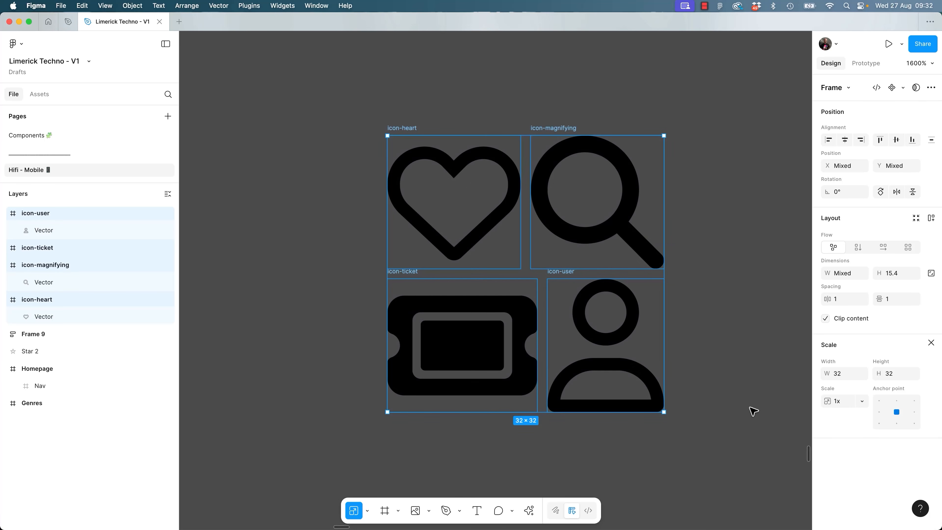
pyautogui.click(850, 142)
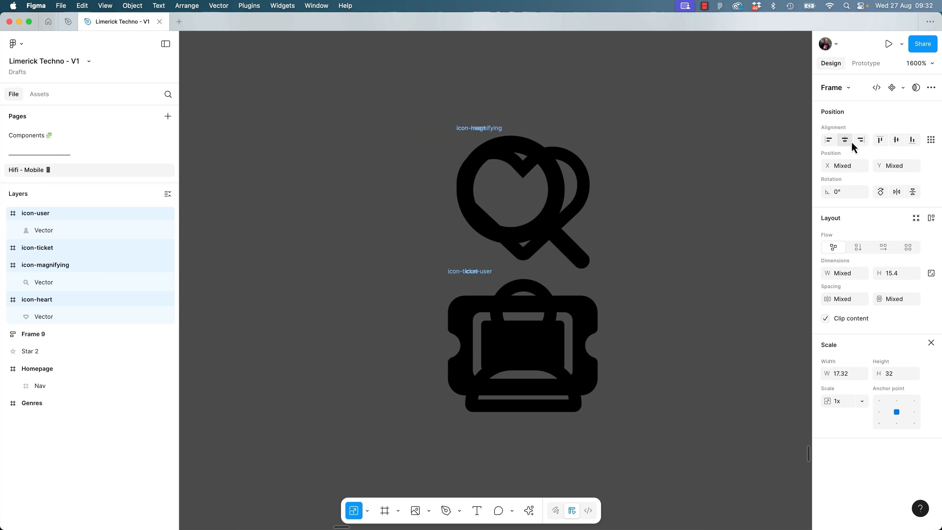
pyautogui.click(897, 140)
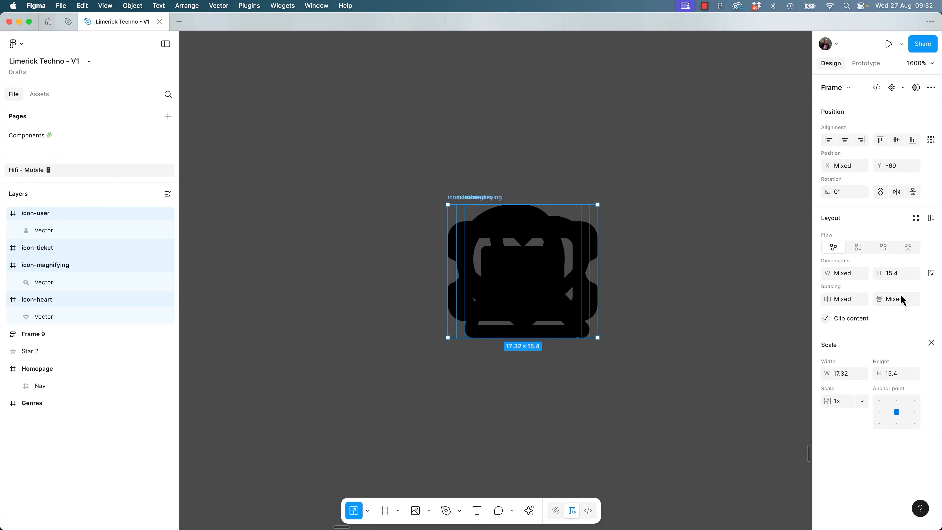
# Scale the four stacked icon frames together with their contents to a height of 32.
pyautogui.doubleClick(895, 271)
pyautogui.write('32')
pyautogui.press('Return')
pyautogui.press('super+z')
pyautogui.click(837, 261)
pyautogui.write('32')
pyautogui.press('Return')
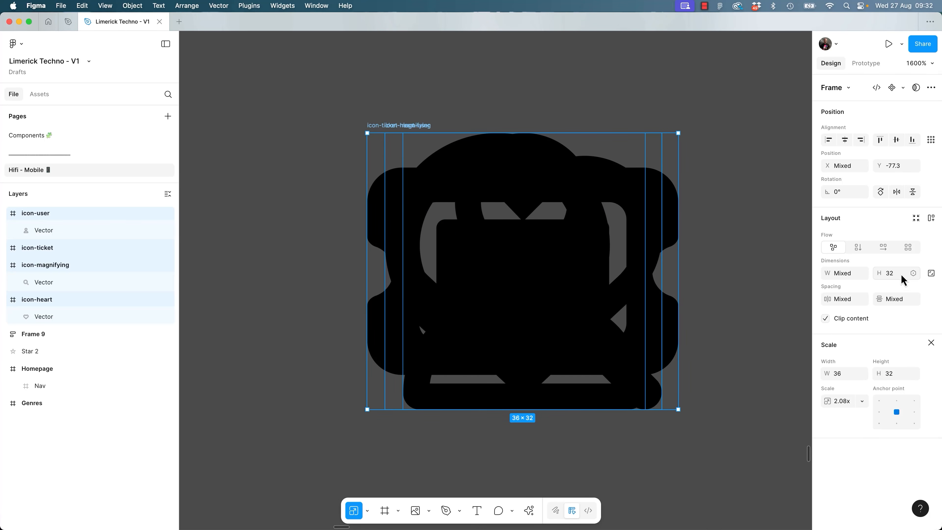
# Wrap the four scaled icon frames in a single auto layout frame.
pyautogui.click(331, 157)
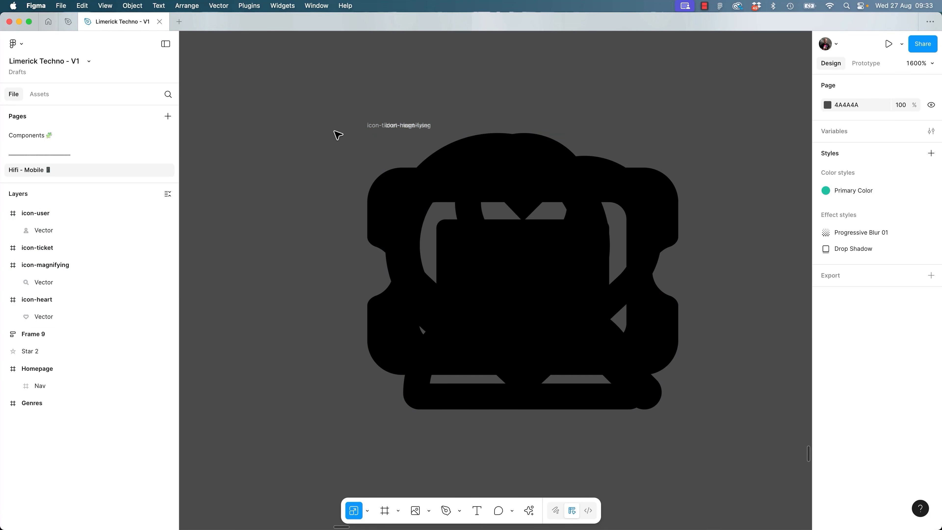
pyautogui.press('-')
pyautogui.moveTo(373, 147); pyautogui.dragTo(620, 376)
pyautogui.moveTo(363, 147); pyautogui.dragTo(681, 421)
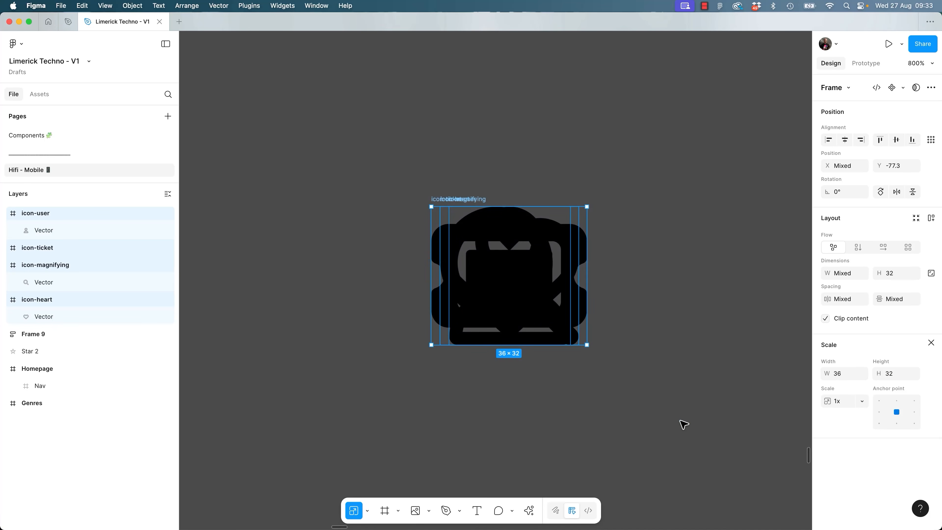
pyautogui.hotkey('shift', 'a')
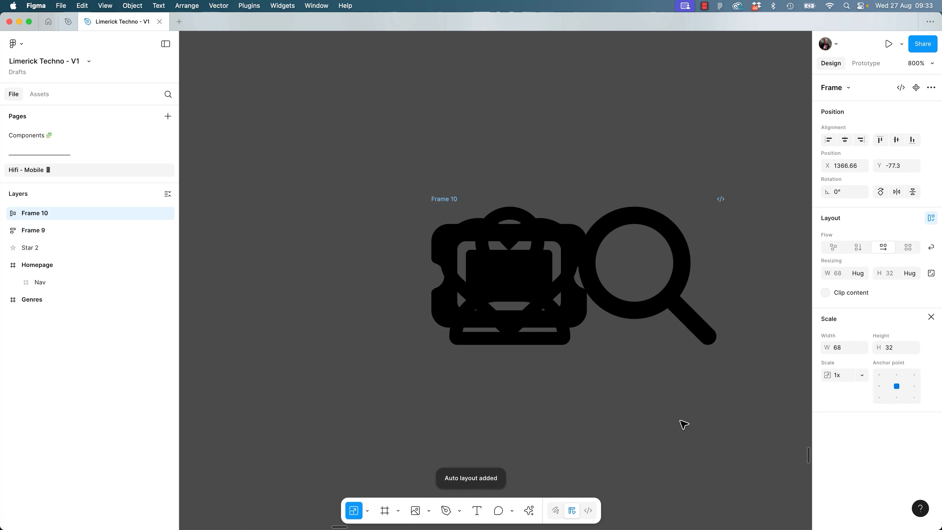
pyautogui.hscroll(3, 672, 418)
pyautogui.scroll(1, 672, 419)
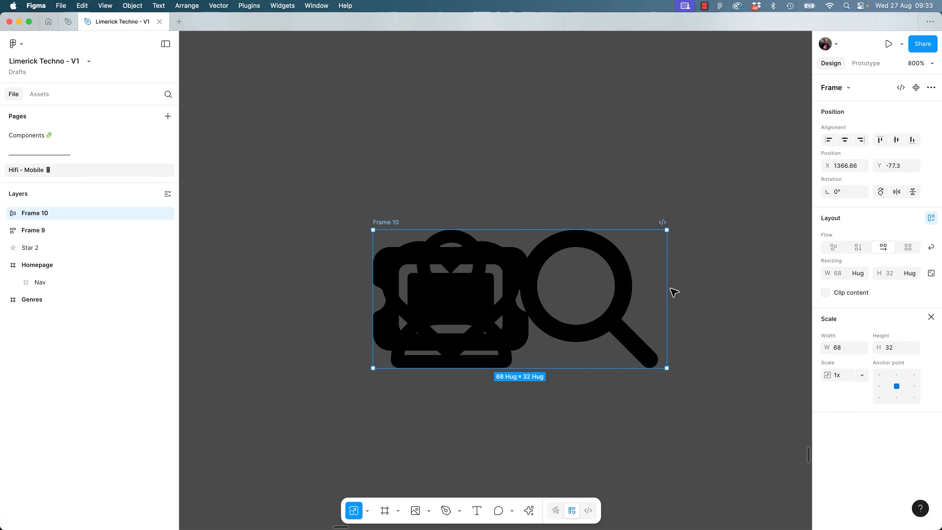
# Rename the new auto layout frame as "Nav / Bottom" and collapse the icon frames nested in it.
pyautogui.moveTo(345, 205); pyautogui.dragTo(698, 396)
pyautogui.click(7, 214)
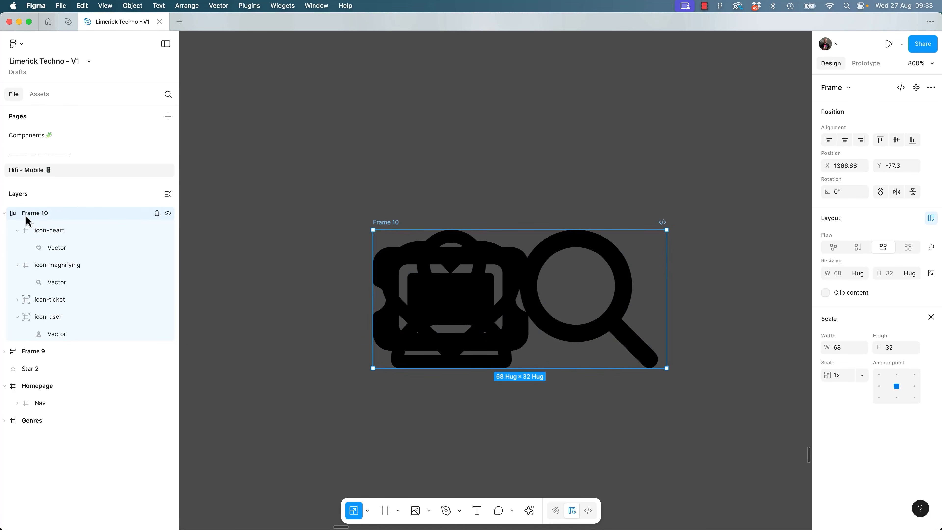
pyautogui.doubleClick(26, 215)
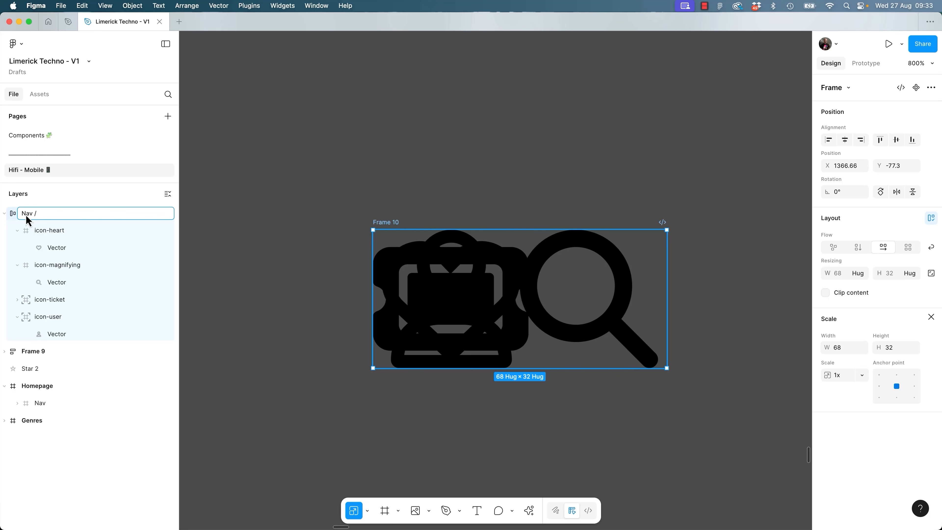
pyautogui.write('Nav / Bottom')
pyautogui.press('Return')
pyautogui.click(17, 230)
pyautogui.click(17, 247)
pyautogui.click(18, 283)
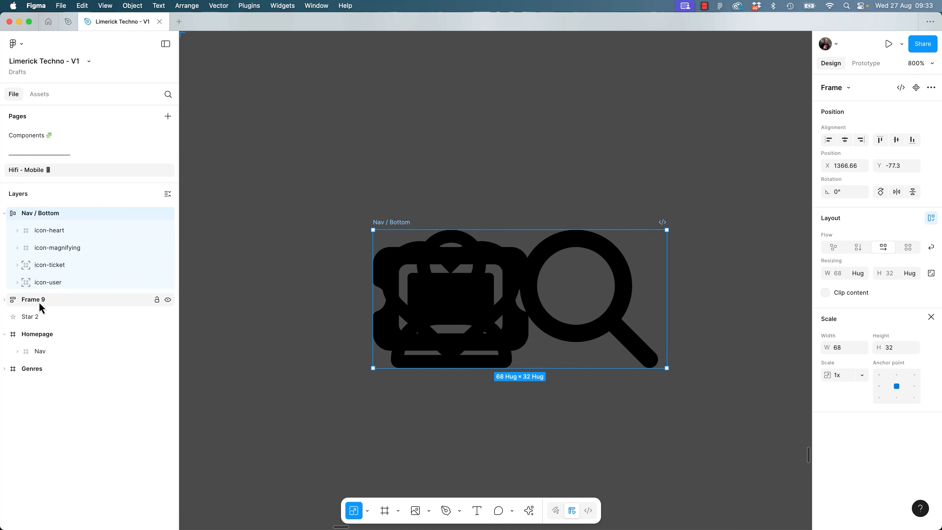
# Examine the position and size settings of the icon-heart, icon-magnifying and icon-ticket frames inside Nav / Bottom.
pyautogui.click(42, 233)
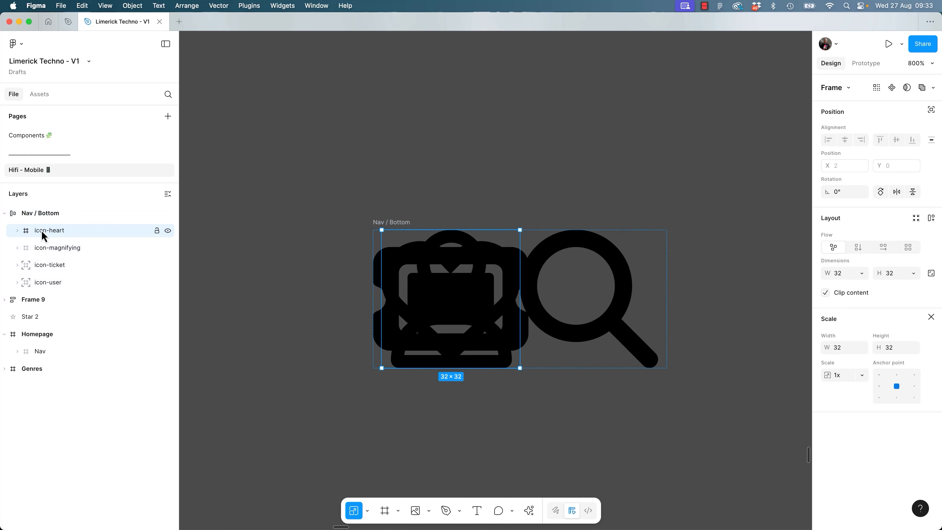
pyautogui.click(25, 249)
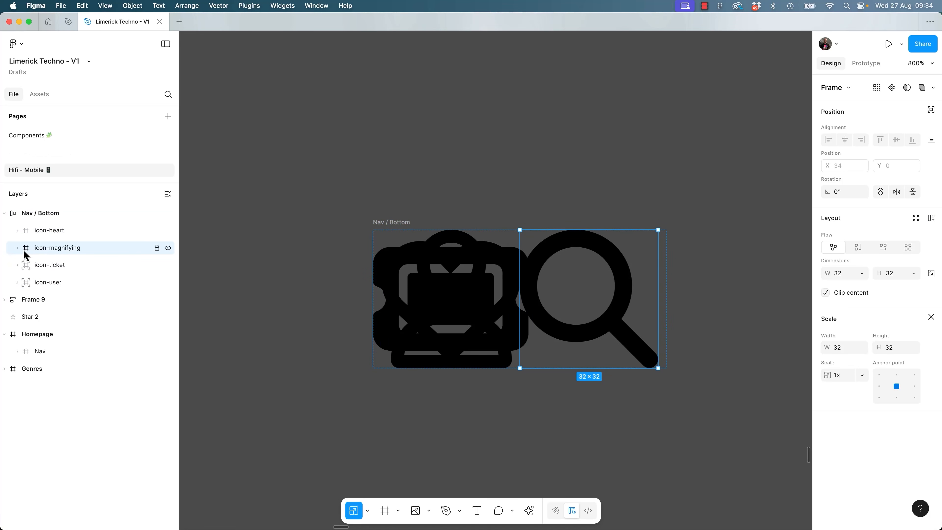
pyautogui.click(43, 269)
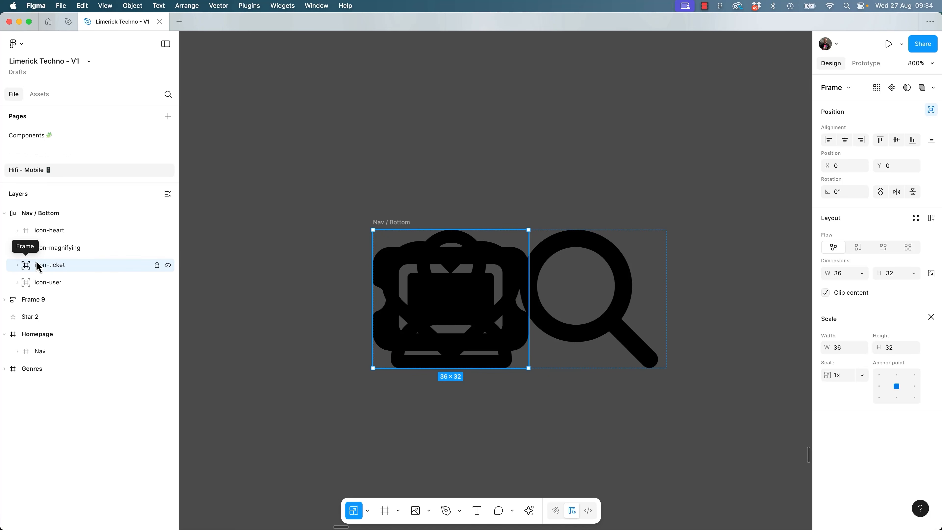
pyautogui.click(50, 233)
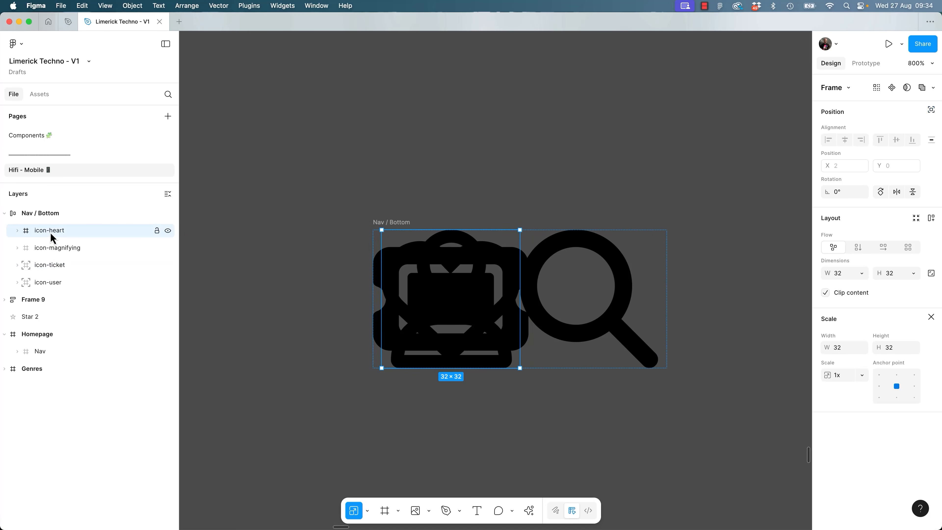
pyautogui.click(56, 251)
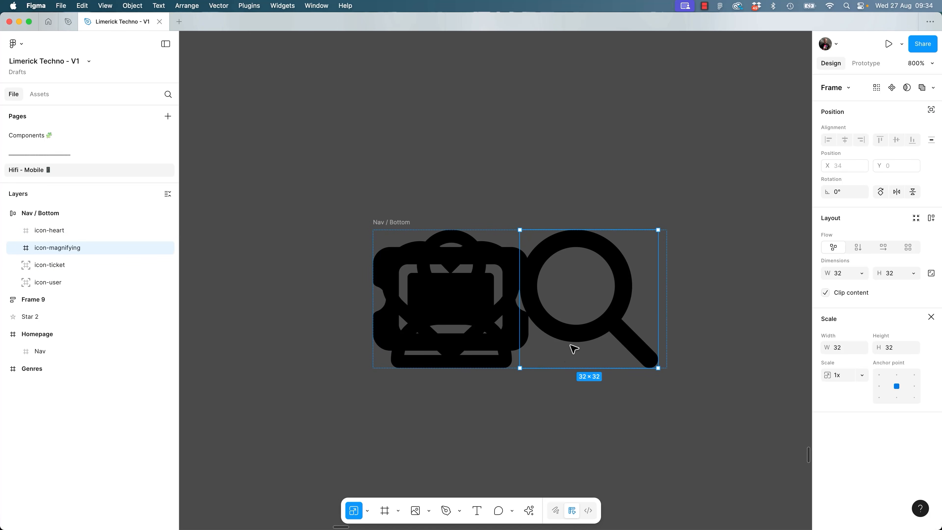
pyautogui.click(56, 269)
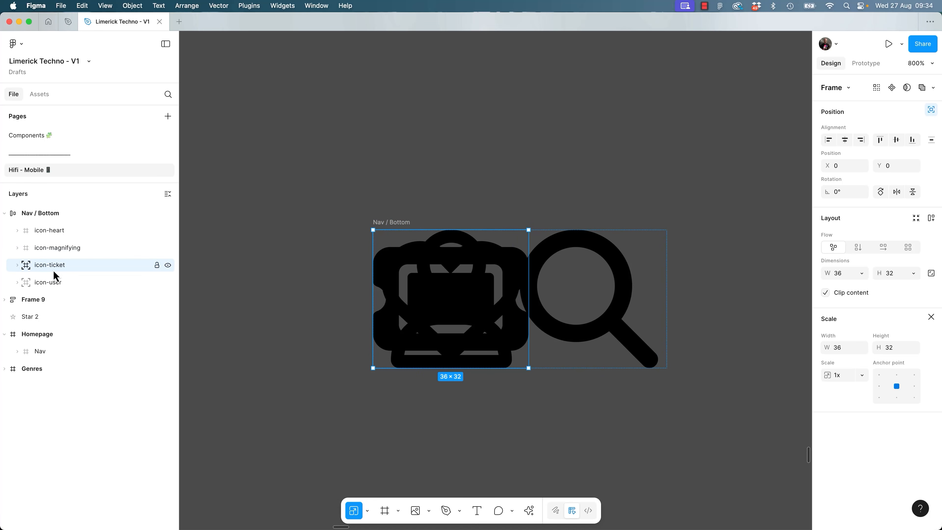
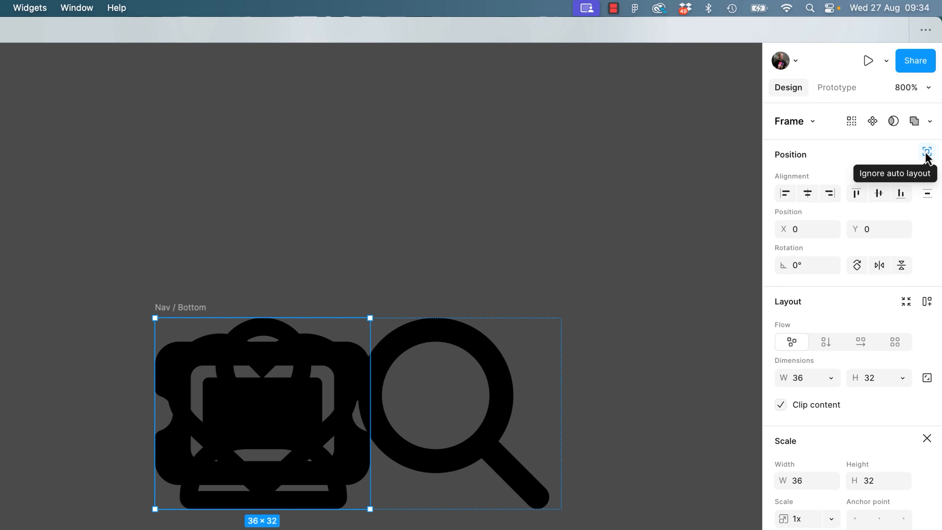
# Turn off Ignore auto layout for the icon-ticket and icon-user frames so both join the Nav / Bottom row.
pyautogui.click(927, 153)
pyautogui.hscroll(5, 629, 389)
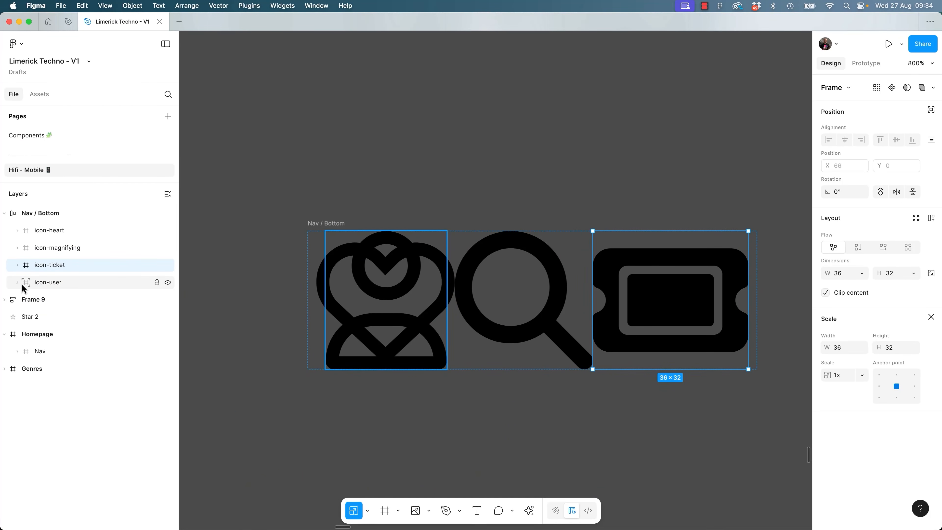
pyautogui.click(43, 283)
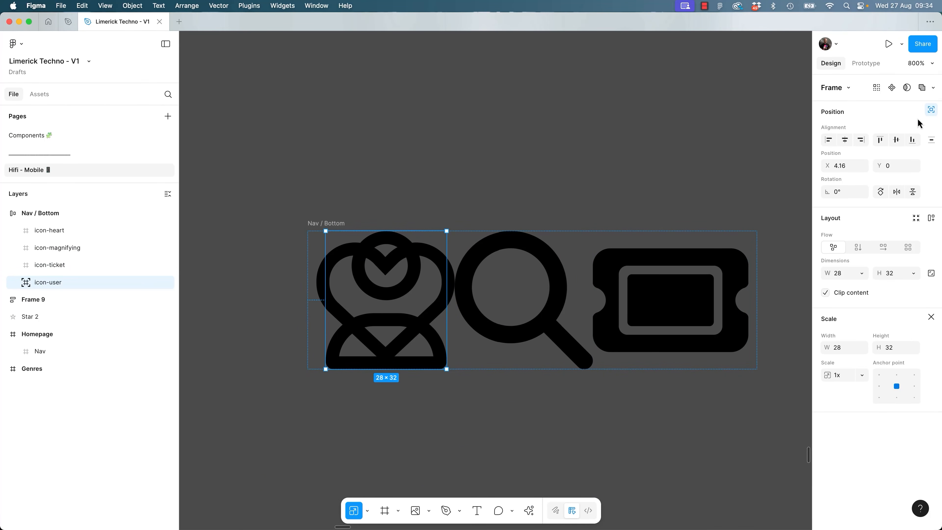
pyautogui.click(931, 110)
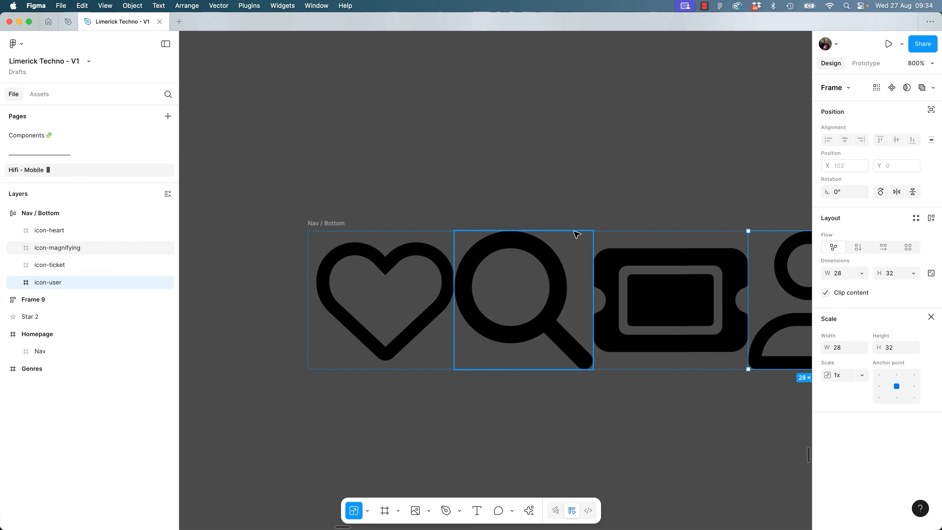
pyautogui.moveTo(593, 174); pyautogui.dragTo(550, 179)
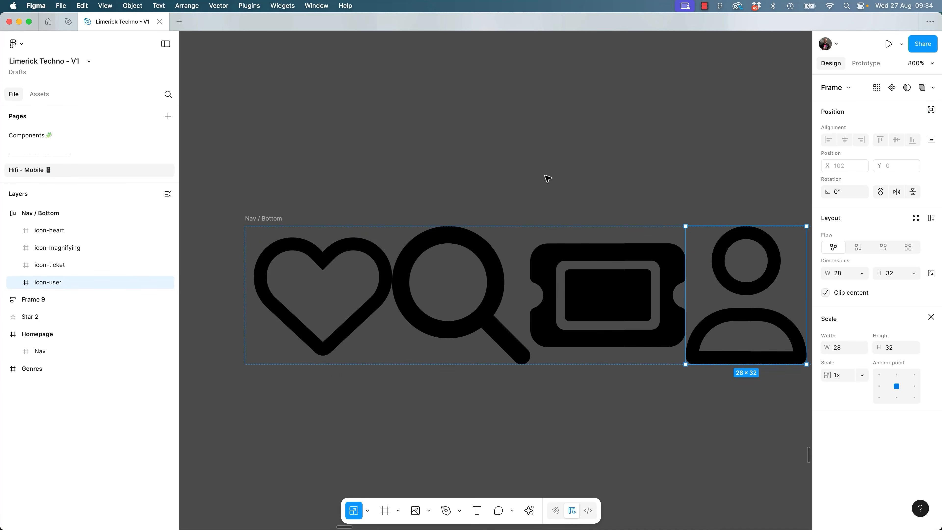
# Try a vertical flow on the Nav / Bottom auto layout frame and return it to a horizontal flow.
pyautogui.click(272, 220)
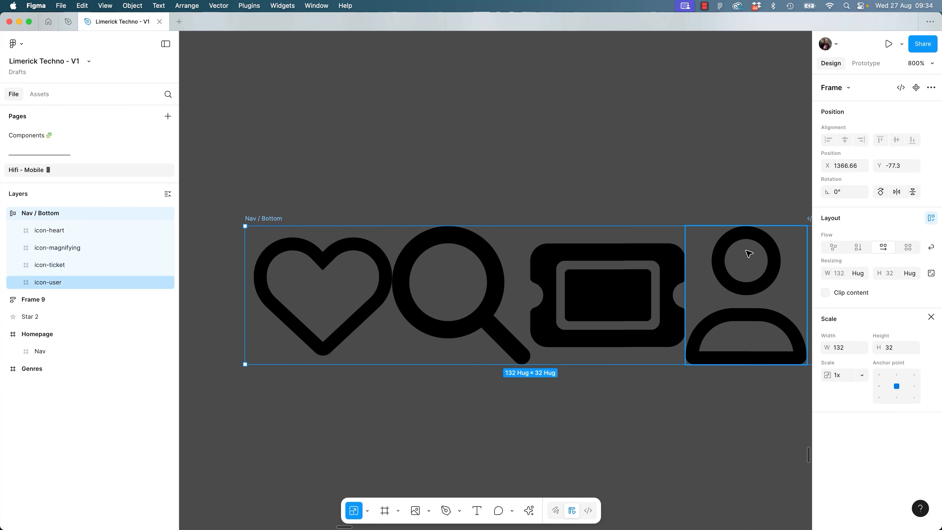
pyautogui.click(859, 249)
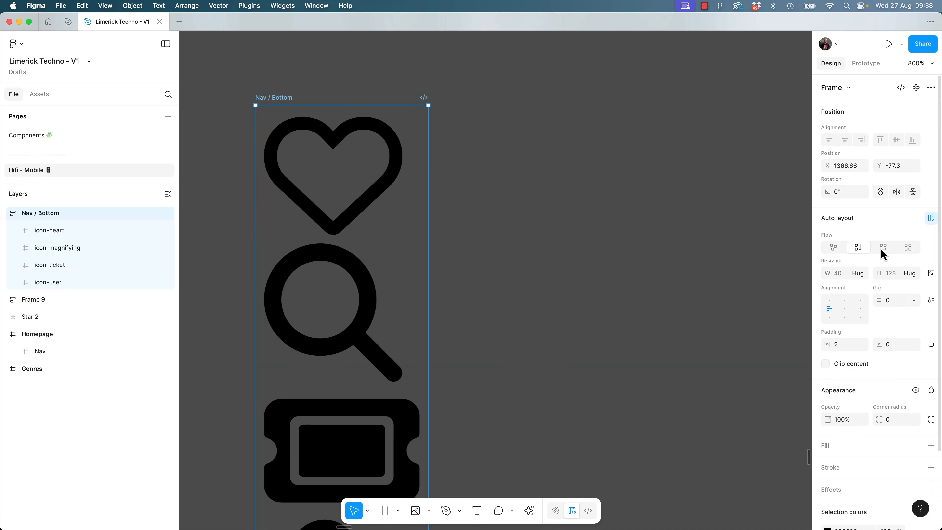
pyautogui.click(882, 248)
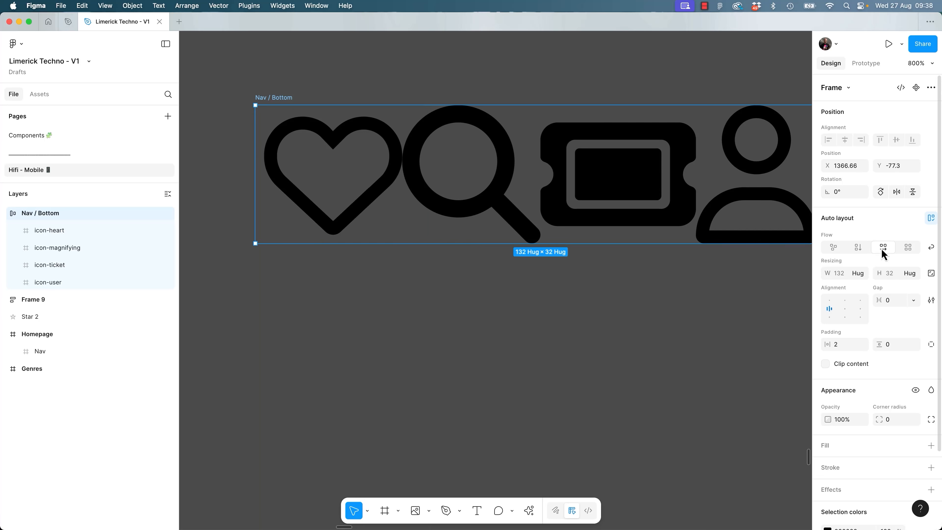
# Try the Nav / Bottom frame inside the Homepage frame and move it back out onto the canvas beside it.
pyautogui.press('-')
pyautogui.press('-')
pyautogui.press('-')
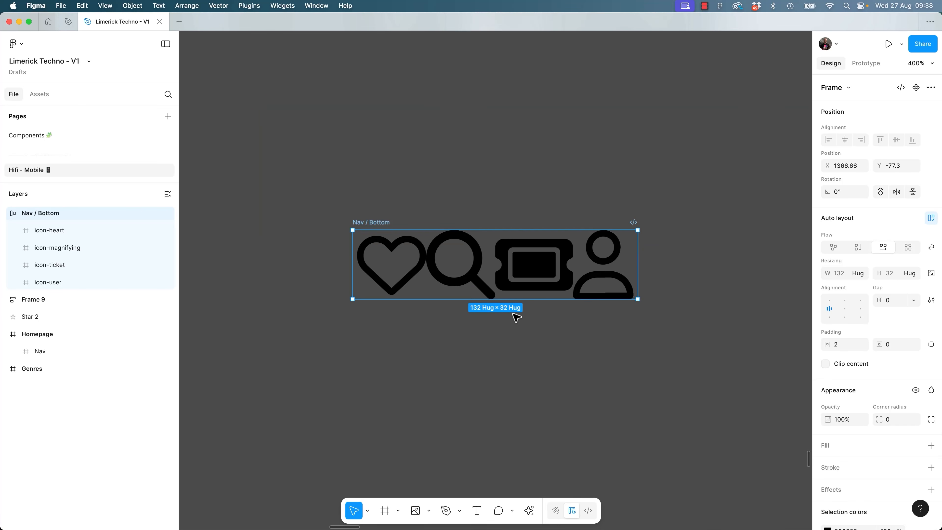
pyautogui.hscroll(-6, 515, 312)
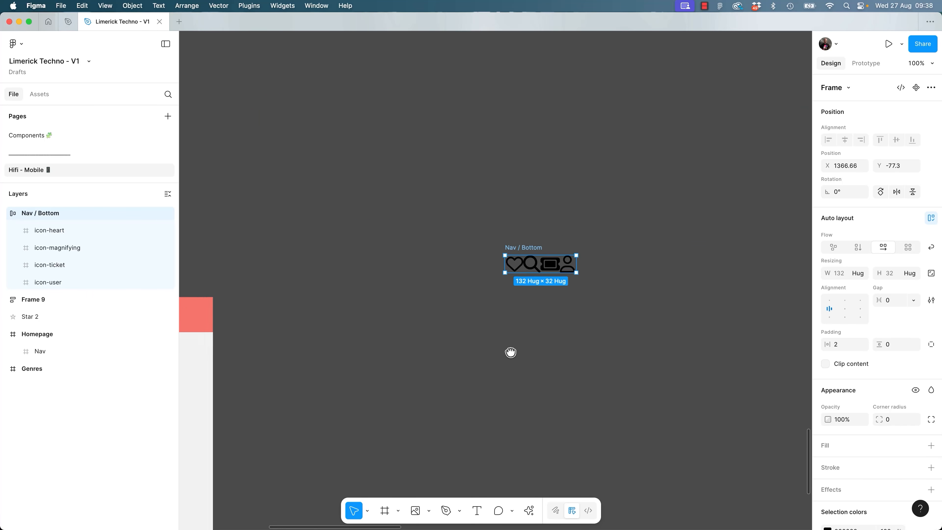
pyautogui.scroll(-2, 599, 353)
pyautogui.moveTo(701, 207); pyautogui.dragTo(520, 307)
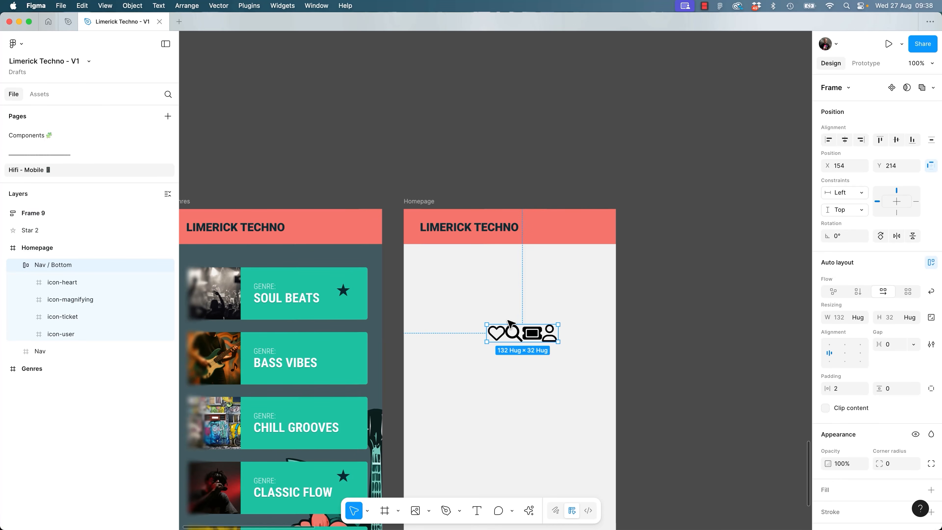
pyautogui.click(609, 328)
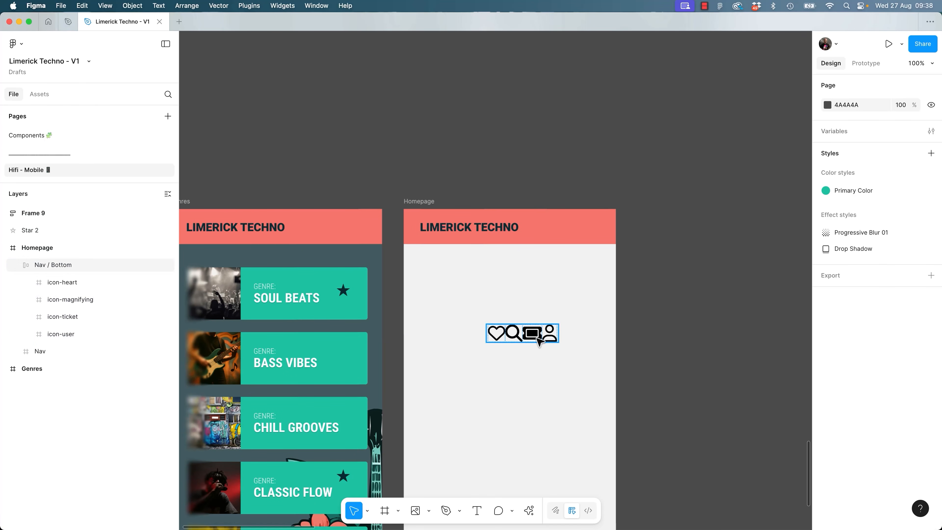
pyautogui.click(55, 264)
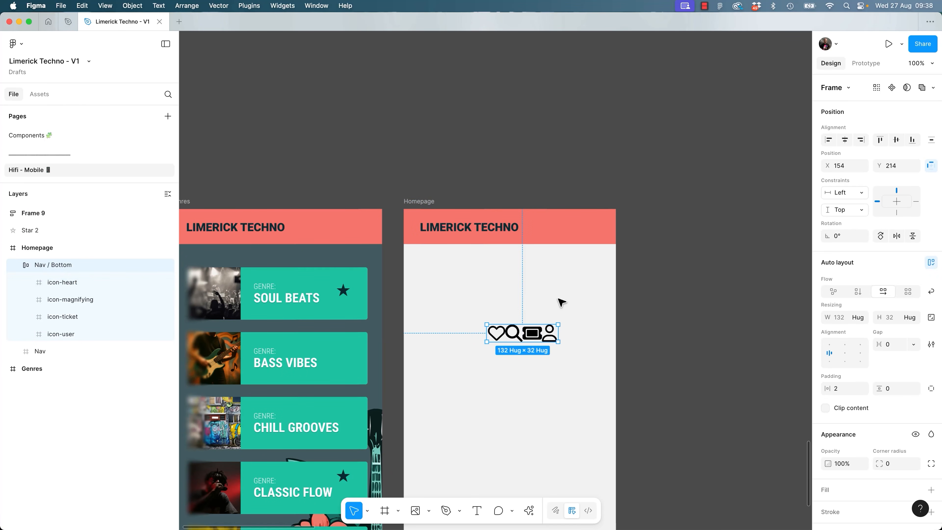
pyautogui.moveTo(552, 332); pyautogui.dragTo(733, 307)
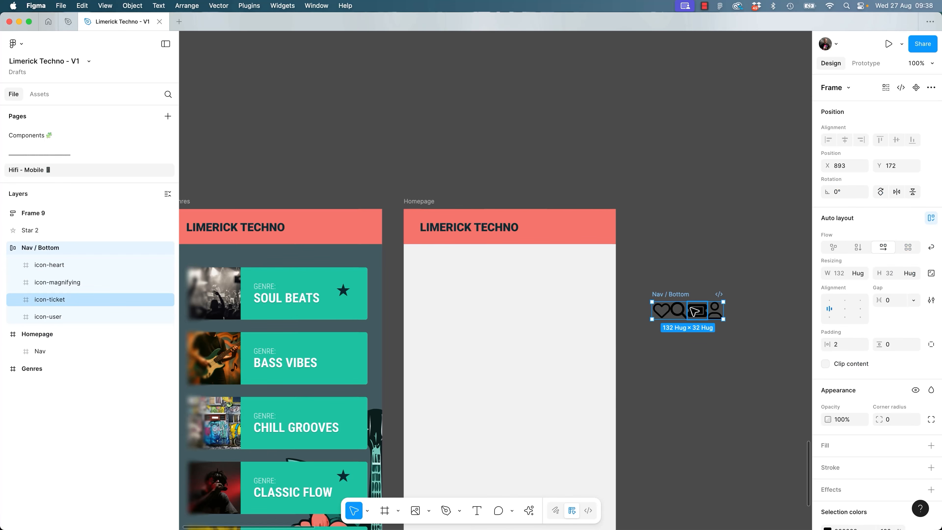
# Create a separate component from each of the four icon frames inside Nav / Bottom.
pyautogui.click(69, 267)
pyautogui.click(69, 282)
pyautogui.click(68, 299)
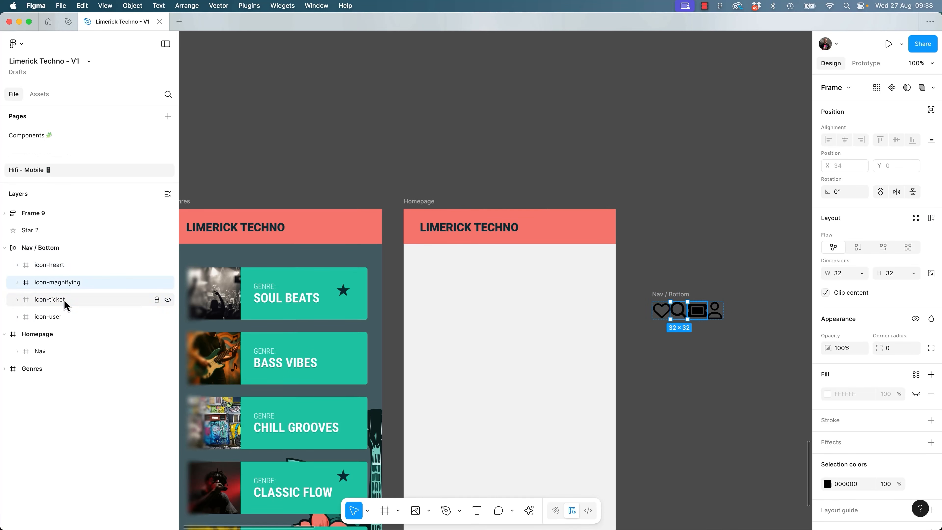
pyautogui.click(57, 321)
pyautogui.click(53, 271)
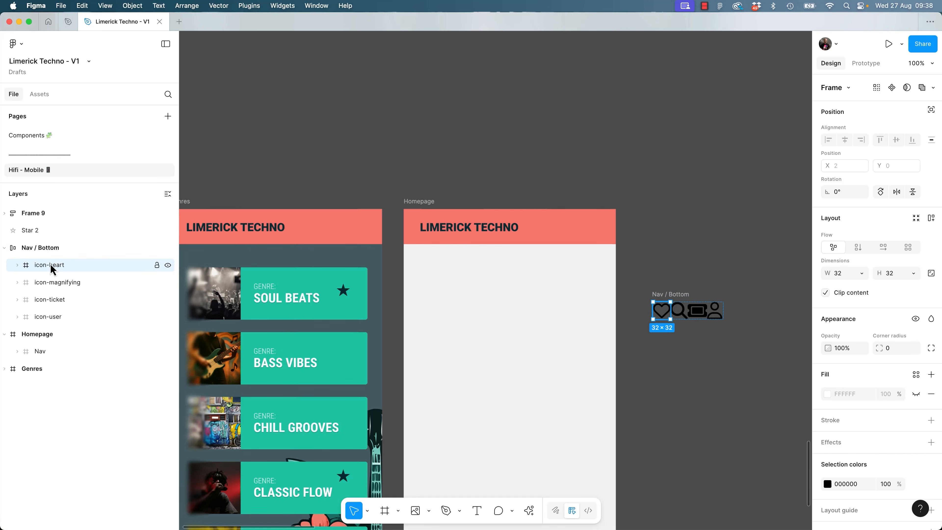
pyautogui.keyDown('shift'); pyautogui.click(48, 321); pyautogui.keyUp('shift')
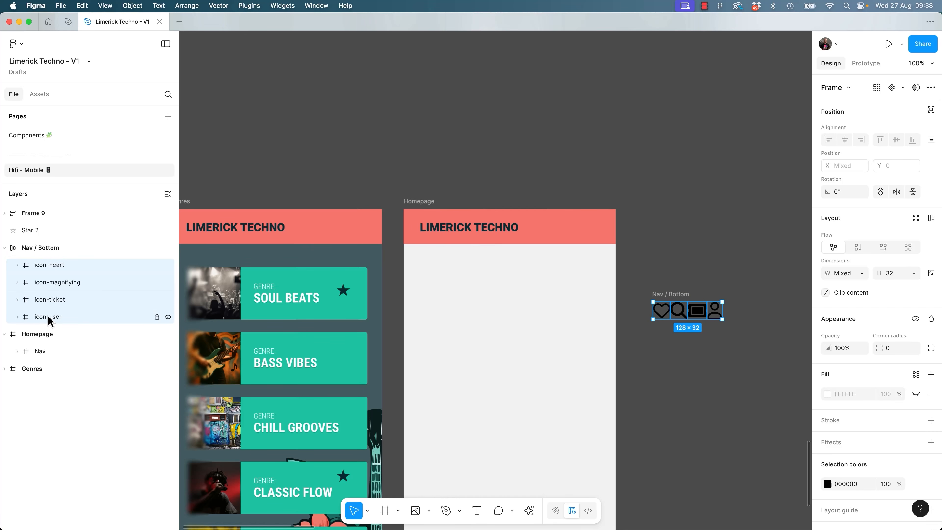
pyautogui.click(892, 90)
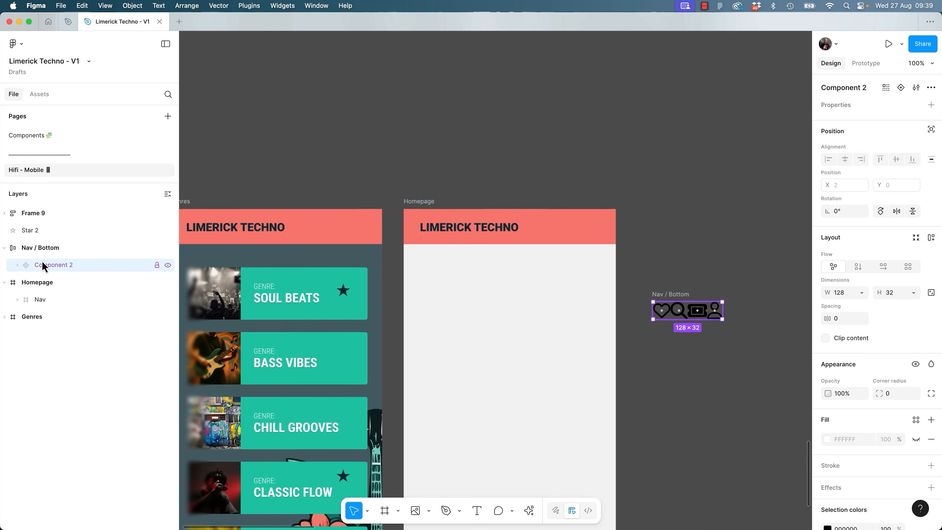
pyautogui.press('super+z')
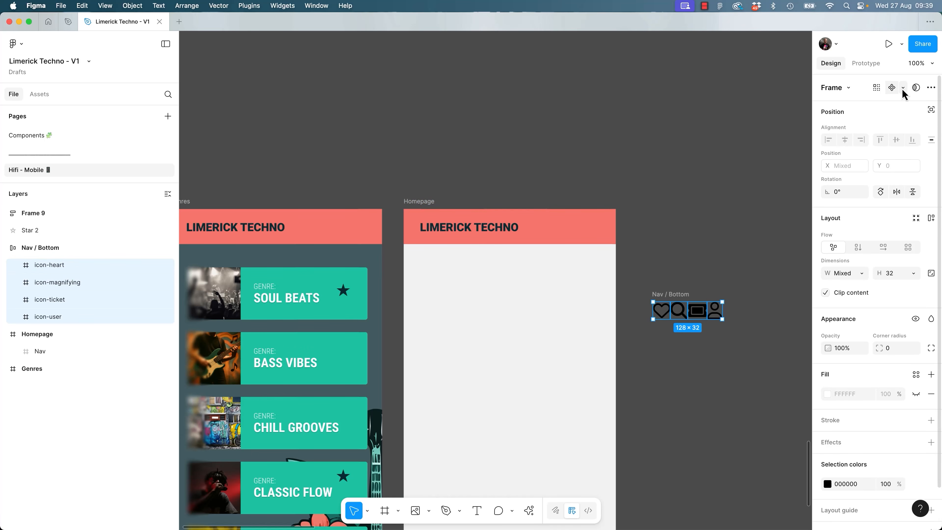
pyautogui.click(902, 88)
pyautogui.click(860, 121)
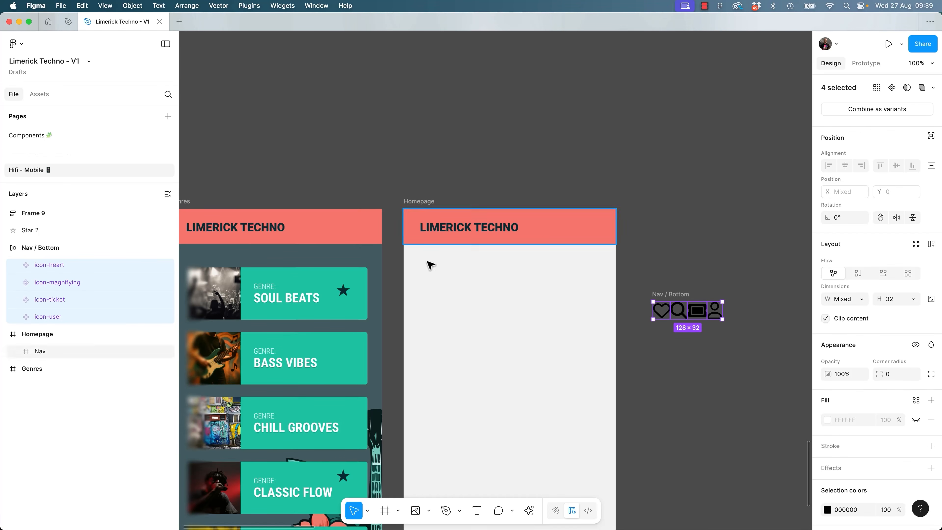
pyautogui.click(44, 283)
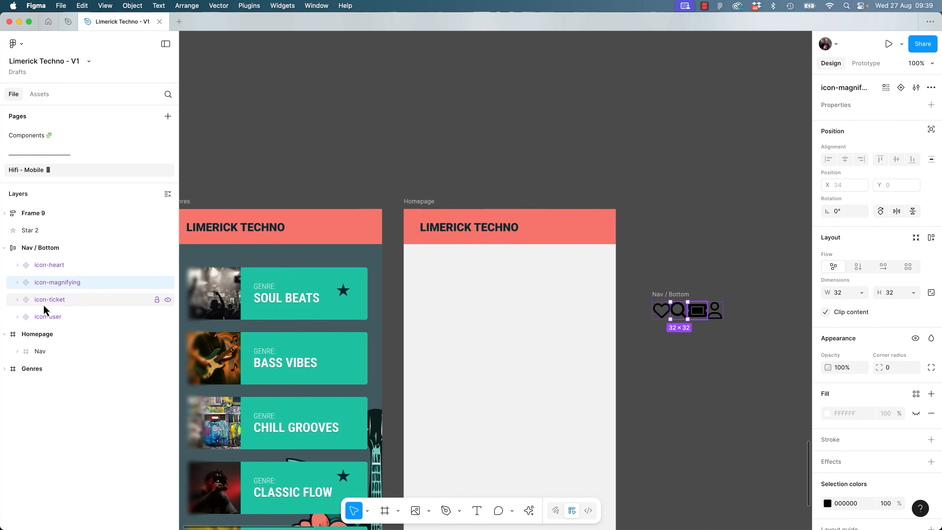
pyautogui.click(47, 317)
pyautogui.click(702, 222)
# Place Nav / Bottom near the lower edge of the Homepage frame at X 0, Y 798 and stretch it to a width of 393.
pyautogui.moveTo(710, 243); pyautogui.dragTo(726, 97)
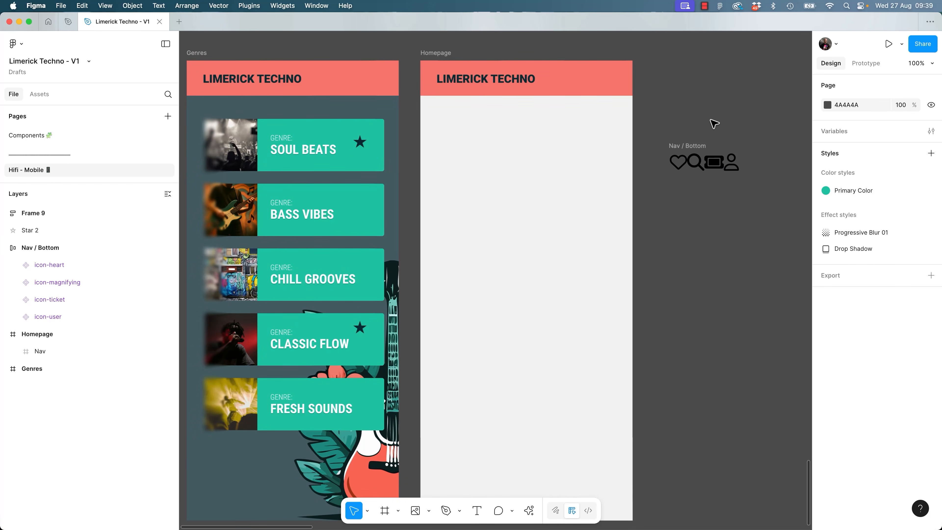
pyautogui.press('-')
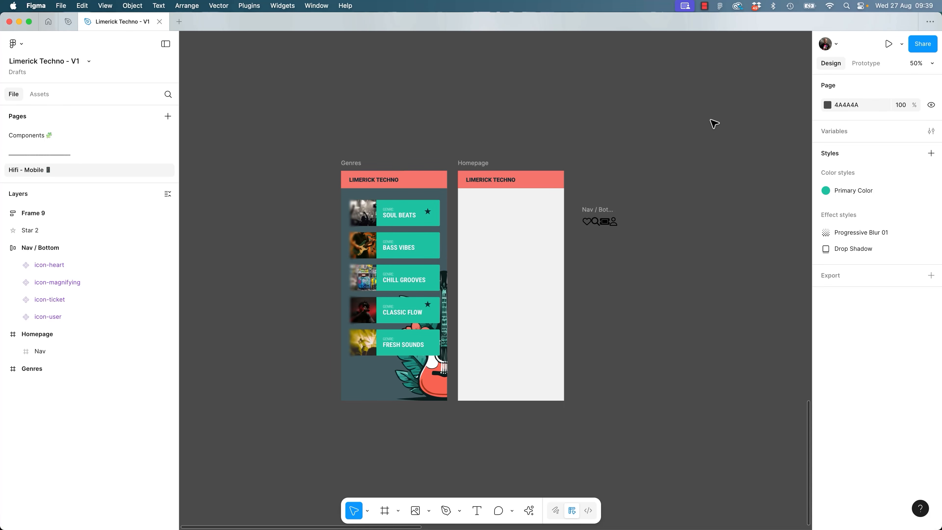
pyautogui.moveTo(589, 220); pyautogui.dragTo(565, 392)
pyautogui.moveTo(495, 392); pyautogui.dragTo(458, 392)
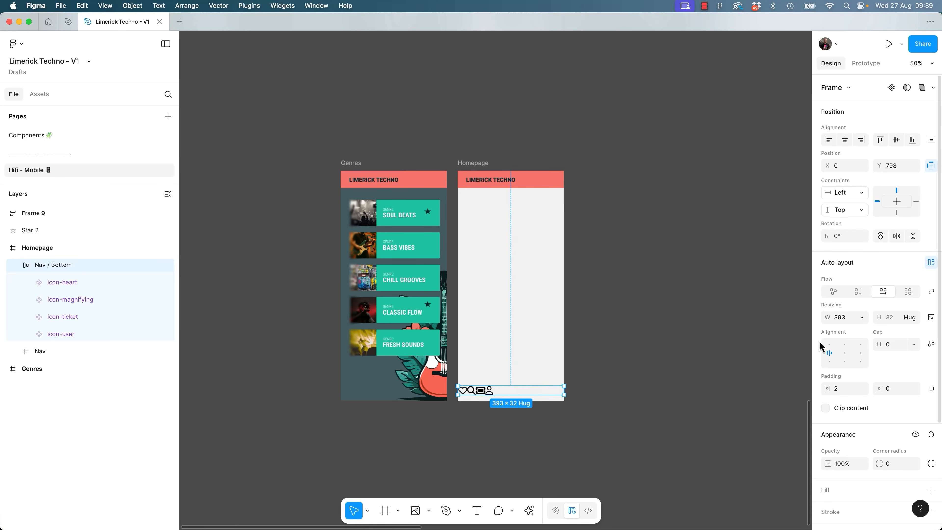
# Center the icons in Nav / Bottom, try a gap of 16 between them, and switch the gap to Auto.
pyautogui.click(845, 355)
pyautogui.moveTo(878, 344); pyautogui.dragTo(882, 344)
pyautogui.click(914, 345)
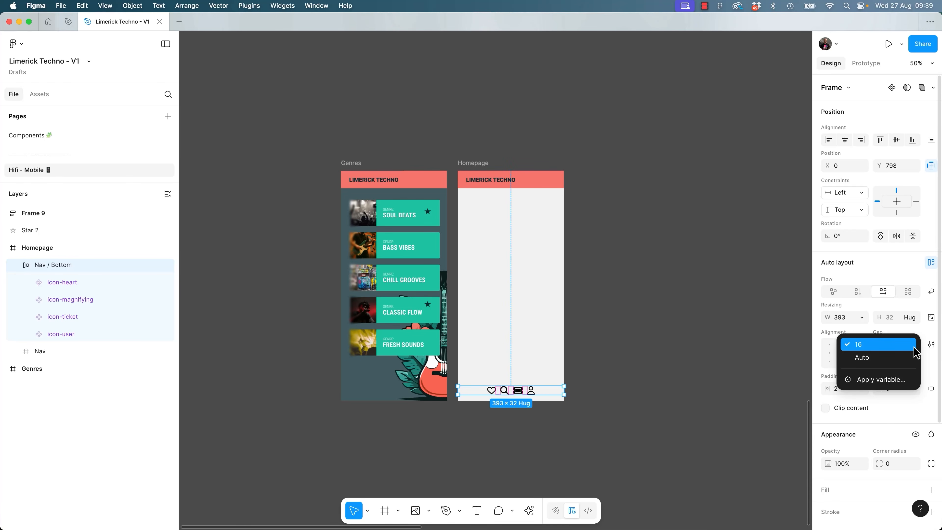
pyautogui.click(908, 357)
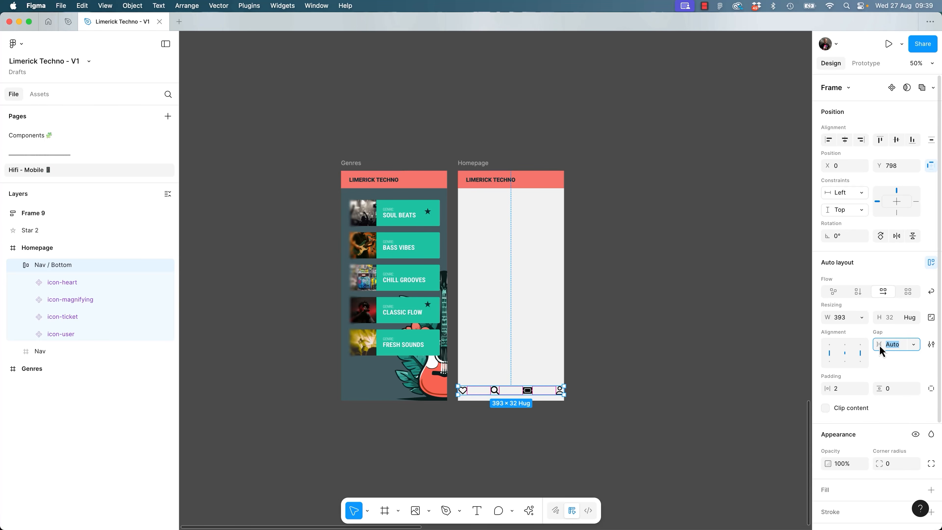
# Set the gap between the Nav / Bottom icons to 50 and align them to the center of the frame.
pyautogui.write('50')
pyautogui.press('Return')
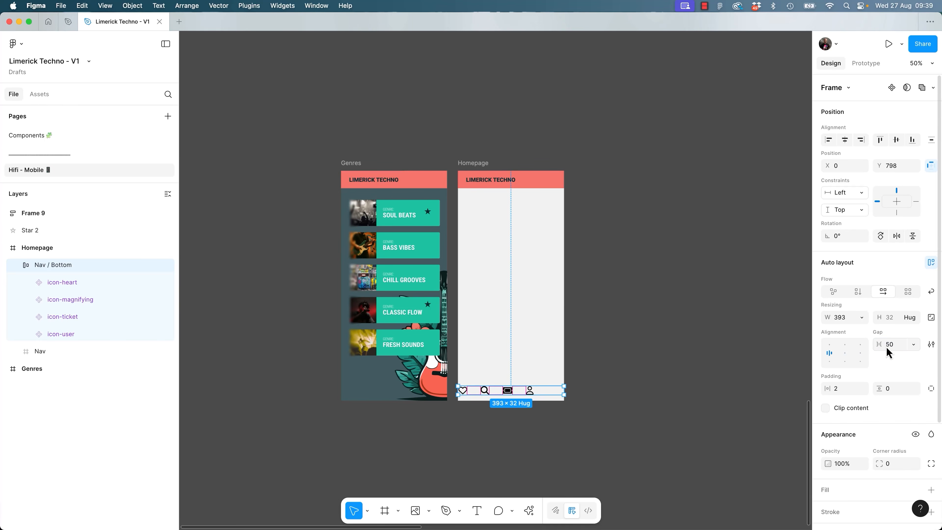
pyautogui.click(848, 356)
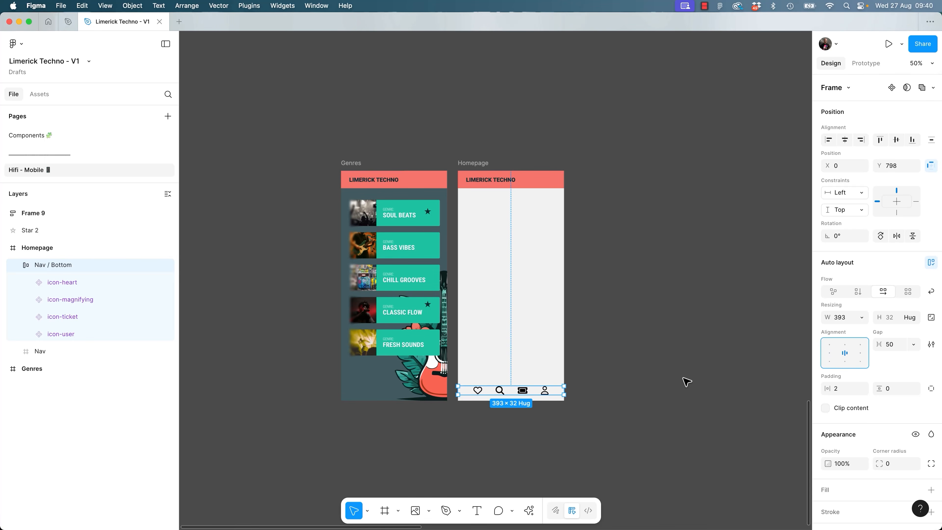
# Adjust the gap between the Nav / Bottom icons directly on the canvas to 48.
pyautogui.hotkey('shift', '2')
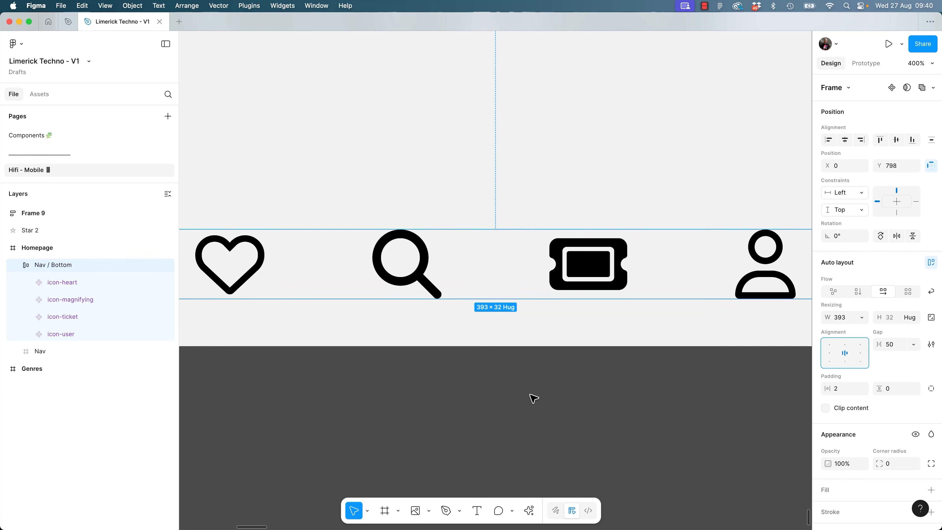
pyautogui.moveTo(684, 262); pyautogui.dragTo(669, 265)
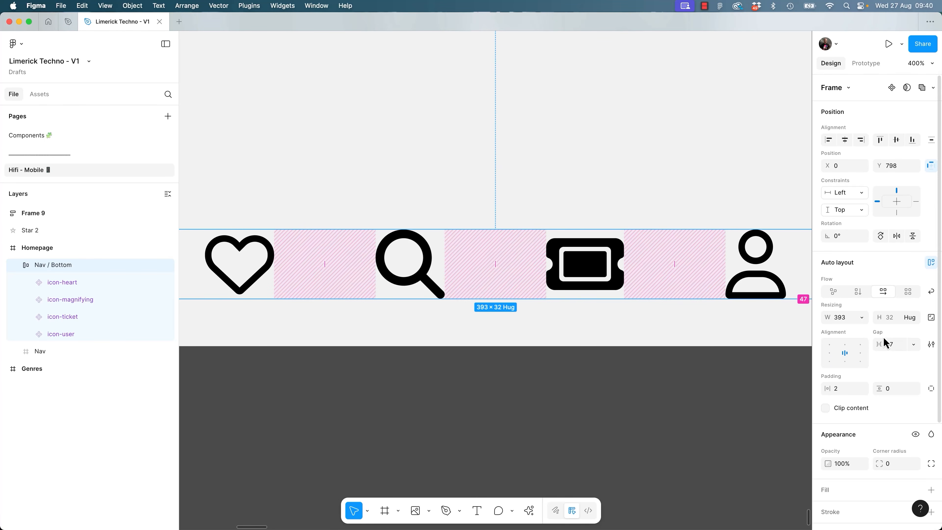
pyautogui.moveTo(673, 266)
pyautogui.mouseDown()
pyautogui.moveTo(697, 265)
pyautogui.moveTo(671, 264)
pyautogui.mouseUp()
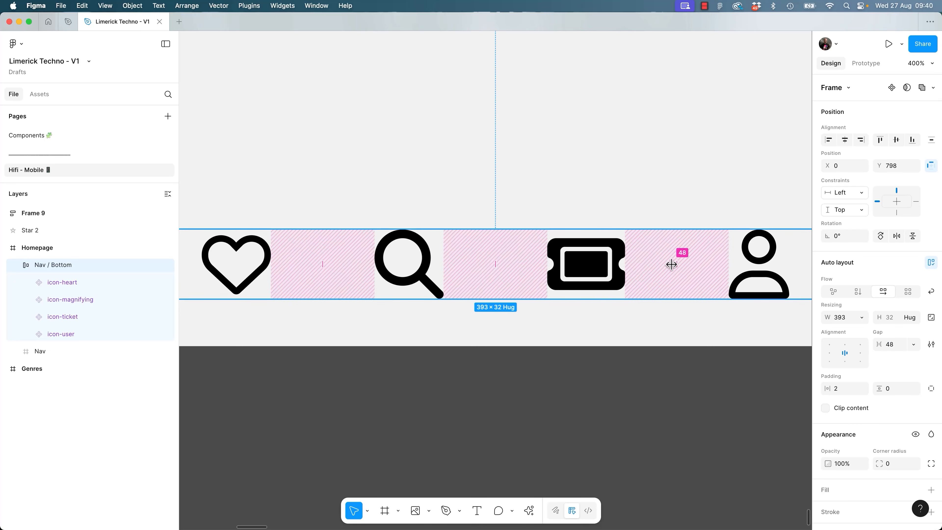
# Set the gap of the Nav / Bottom frame to Auto so the icons spread across its full width.
pyautogui.press('-')
pyautogui.click(905, 345)
pyautogui.click(911, 346)
pyautogui.click(900, 360)
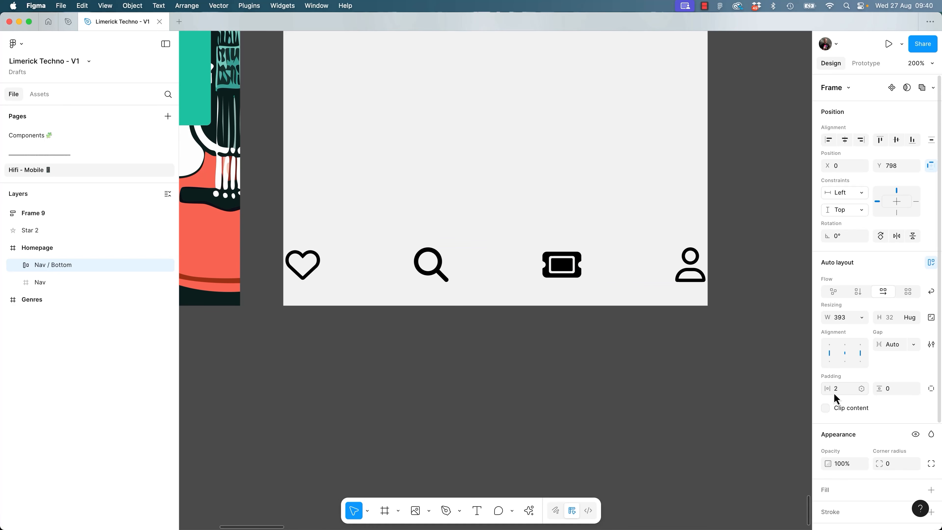
# Set the horizontal padding of the Nav / Bottom frame to 32 and deselect the frame.
pyautogui.moveTo(828, 388); pyautogui.dragTo(856, 388)
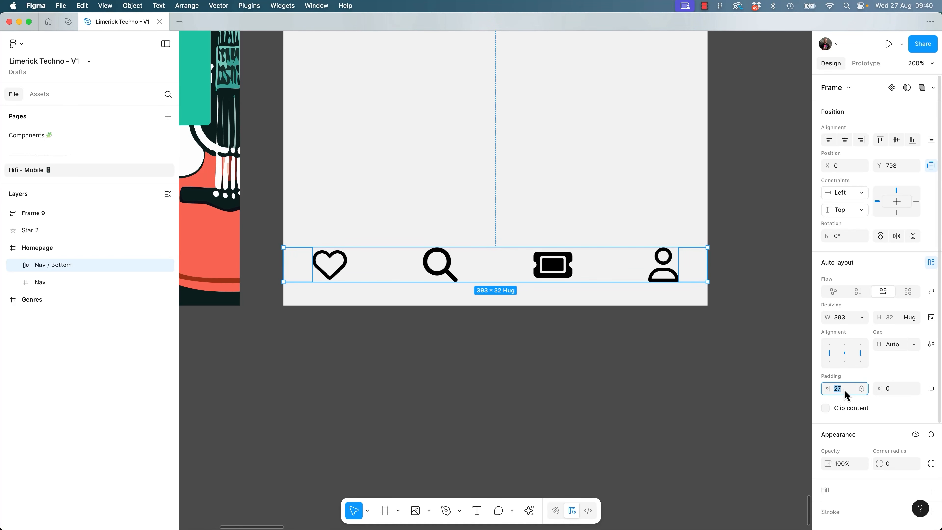
pyautogui.write('32')
pyautogui.press('Return')
pyautogui.click(652, 401)
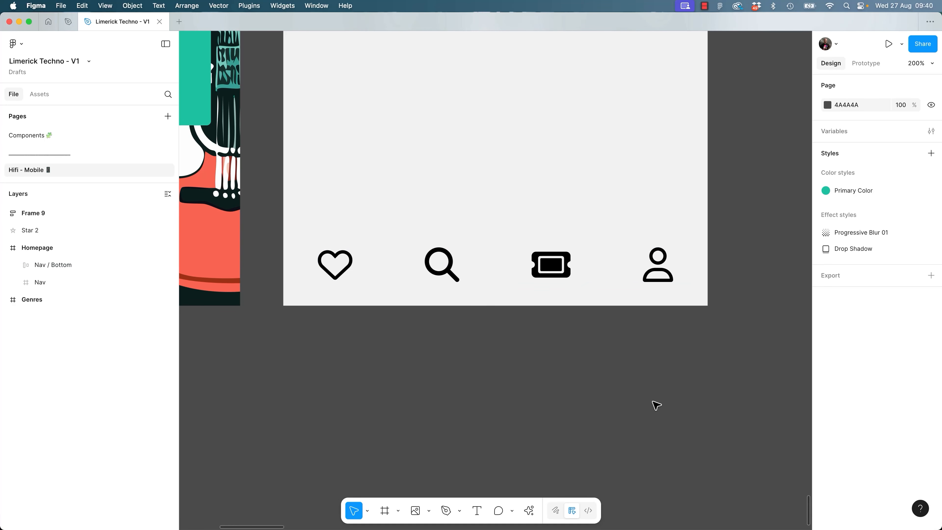
pyautogui.scroll(-5, 656, 406)
pyautogui.scroll(3, 582, 295)
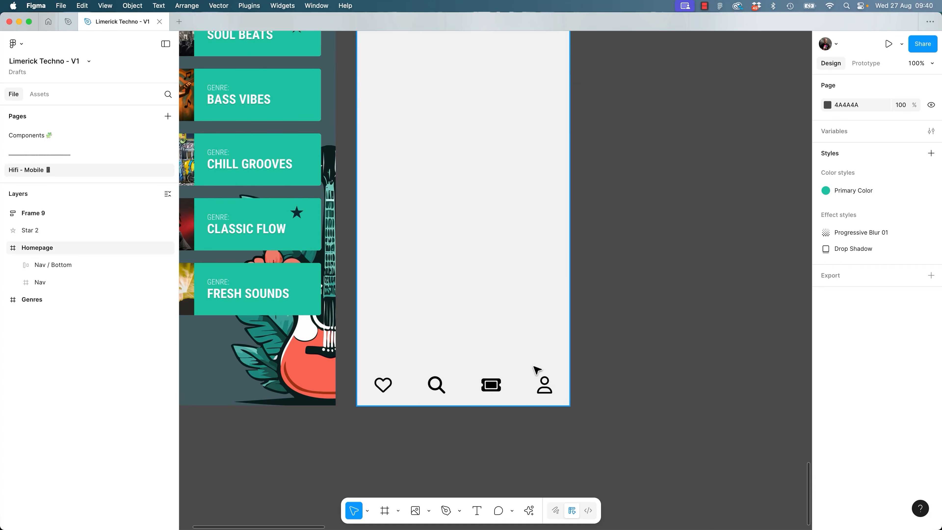
pyautogui.press('-')
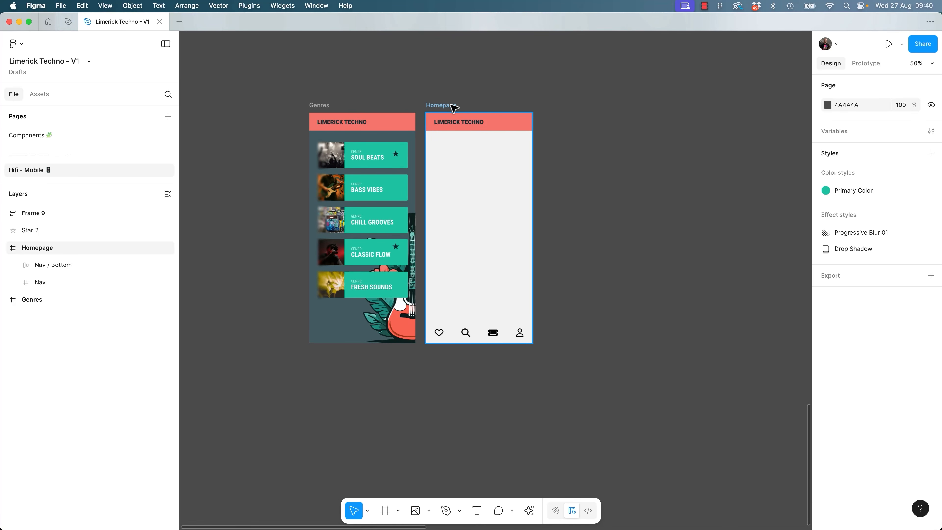
# Duplicate the Homepage frame and resize the copy to the iPhone 16 Pro Max preset.
pyautogui.click(464, 105)
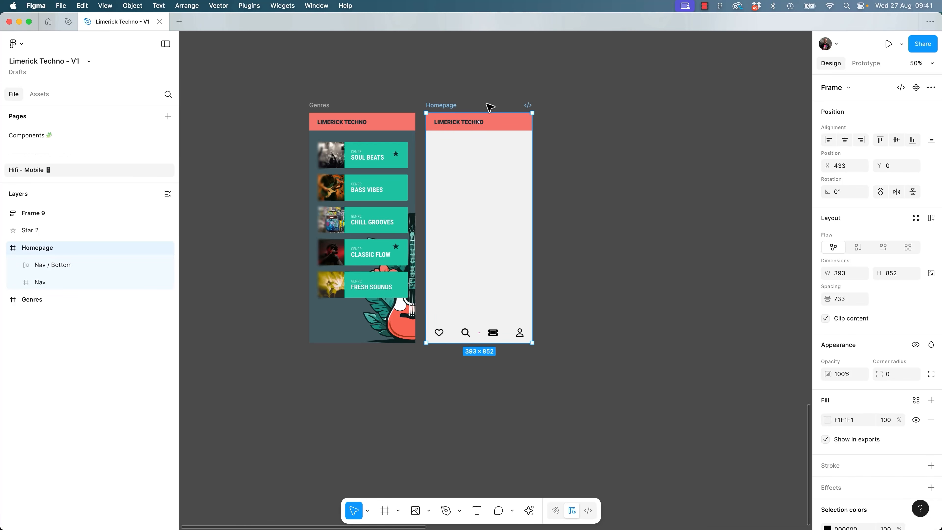
pyautogui.press('super+d')
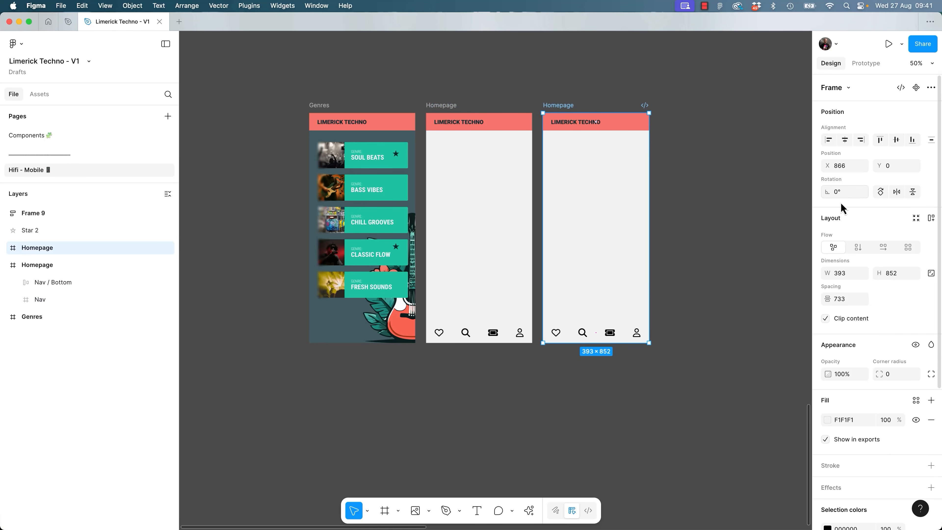
pyautogui.click(842, 88)
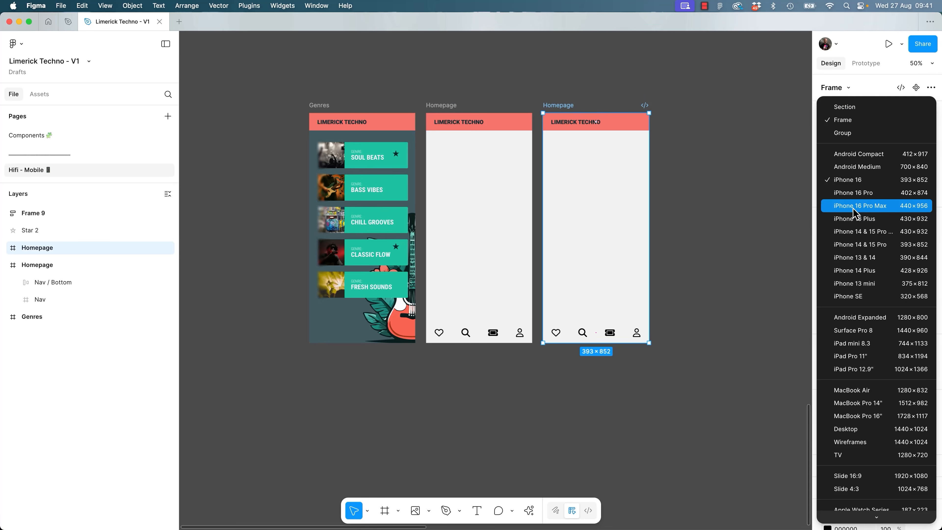
pyautogui.click(855, 206)
# Move the Nav / Bottom row to Y 904 in the enlarged Homepage copy and widen it to 440.
pyautogui.click(641, 332)
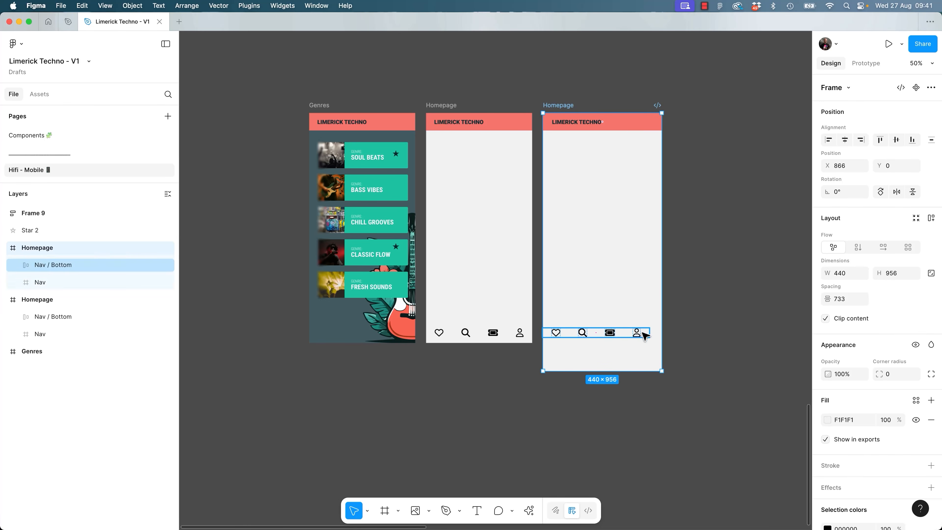
pyautogui.moveTo(638, 337); pyautogui.dragTo(661, 357)
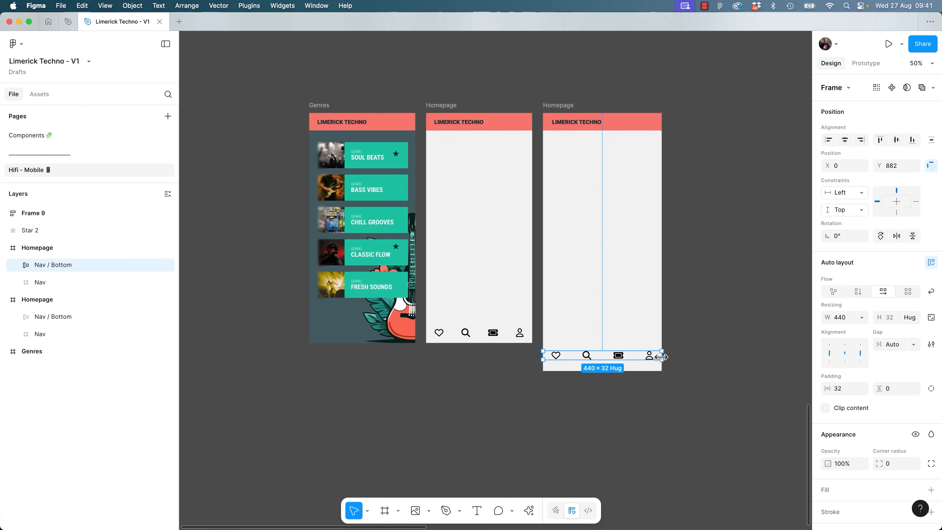
pyautogui.click(694, 340)
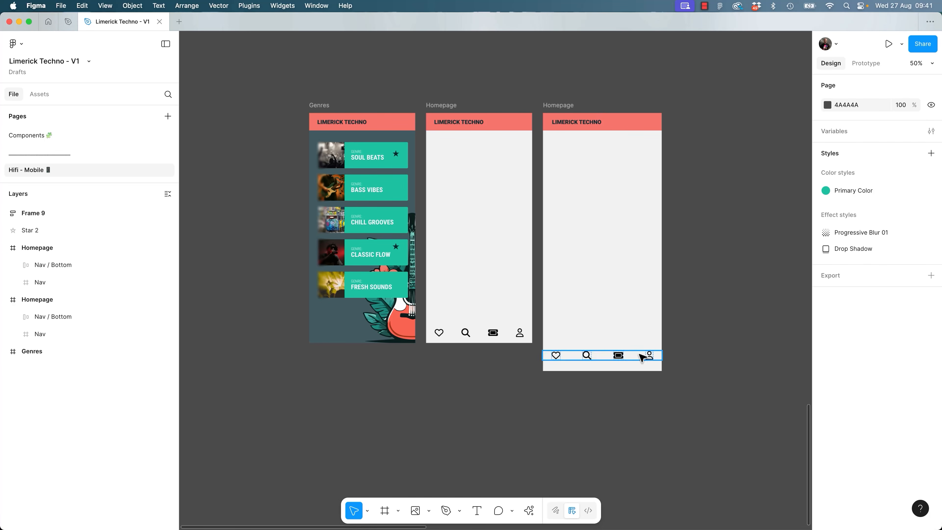
pyautogui.moveTo(623, 356); pyautogui.dragTo(662, 364)
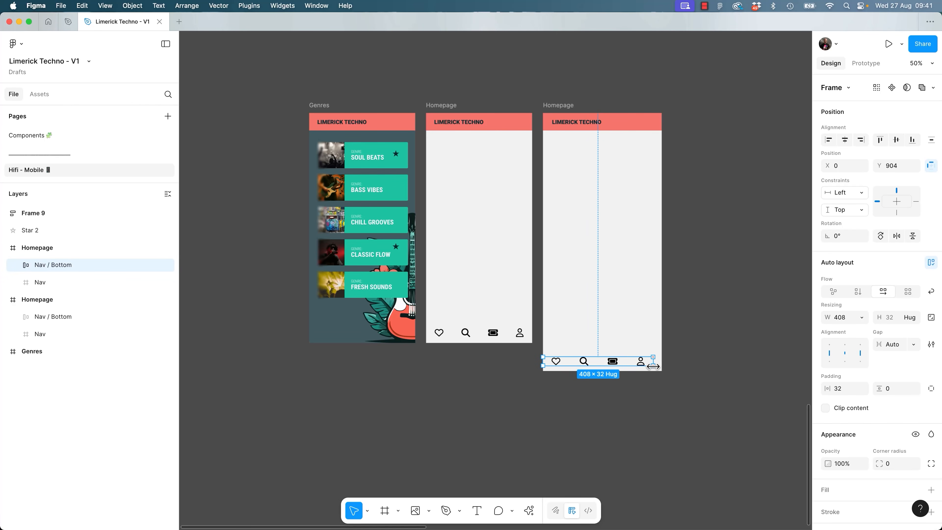
pyautogui.click(517, 359)
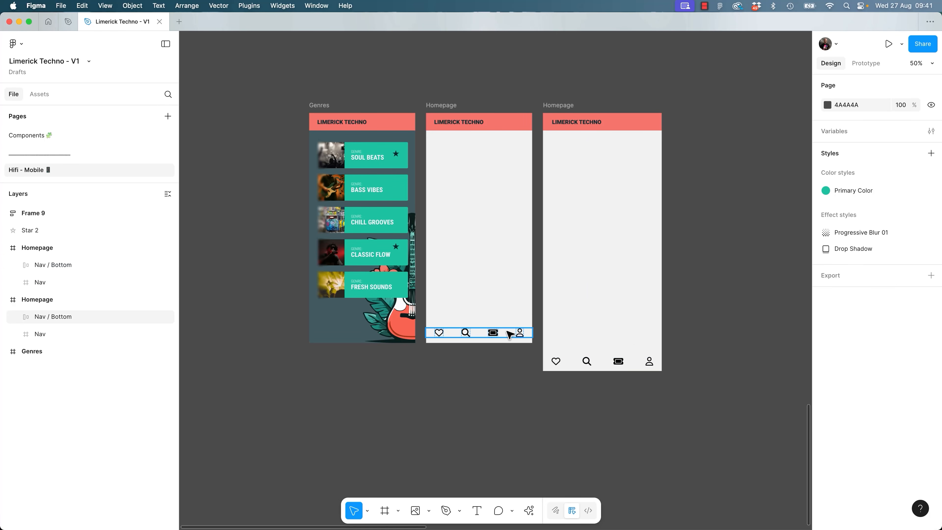
# Compare the icon-user main component in the original Nav / Bottom row with its instance in the Homepage copy.
pyautogui.hotkey('shift', '0')
pyautogui.press('super+equal')
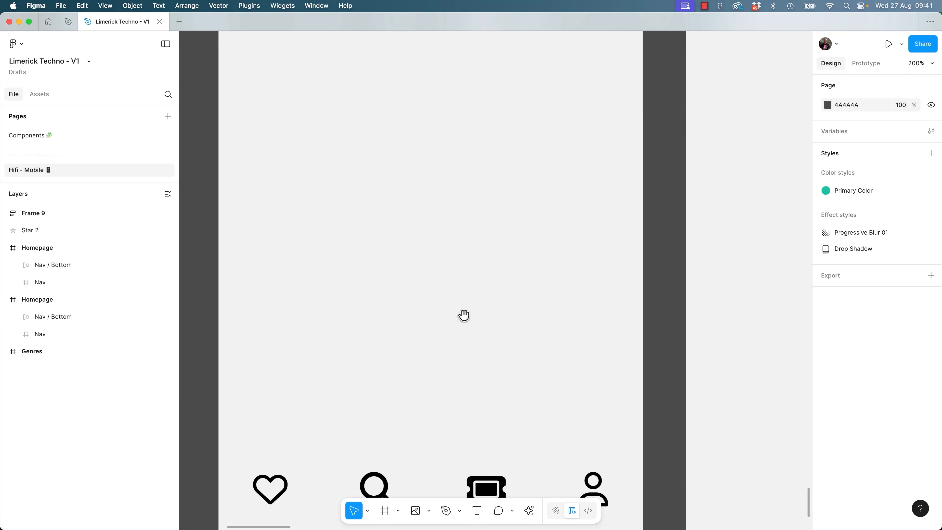
pyautogui.moveTo(463, 315); pyautogui.dragTo(473, 238)
pyautogui.click(589, 406)
pyautogui.scroll(6, 590, 402)
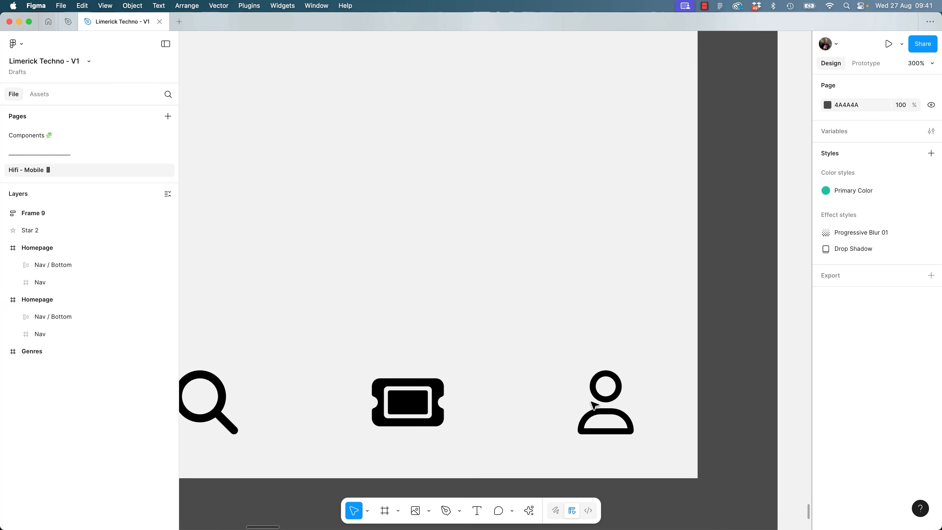
pyautogui.moveTo(605, 395); pyautogui.dragTo(577, 380)
pyautogui.click(577, 380)
pyautogui.click(577, 380)
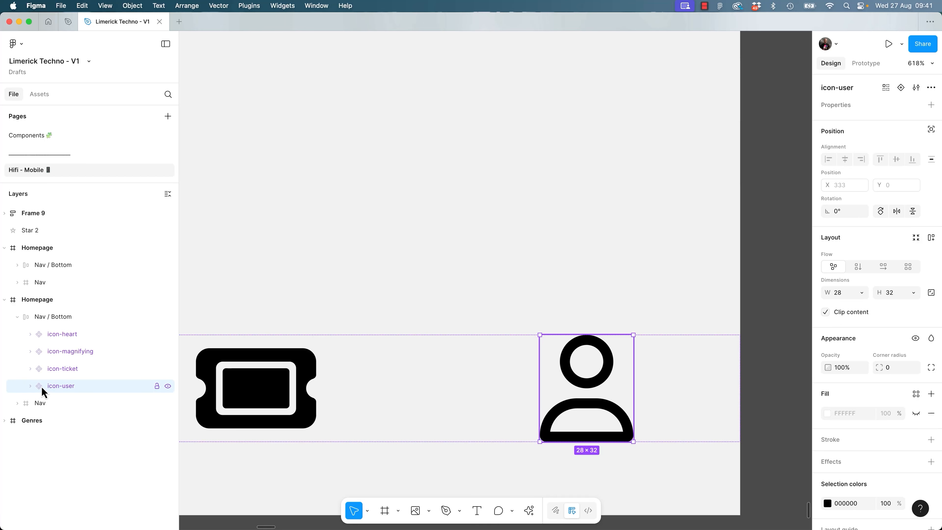
pyautogui.hscroll(10, 500, 375)
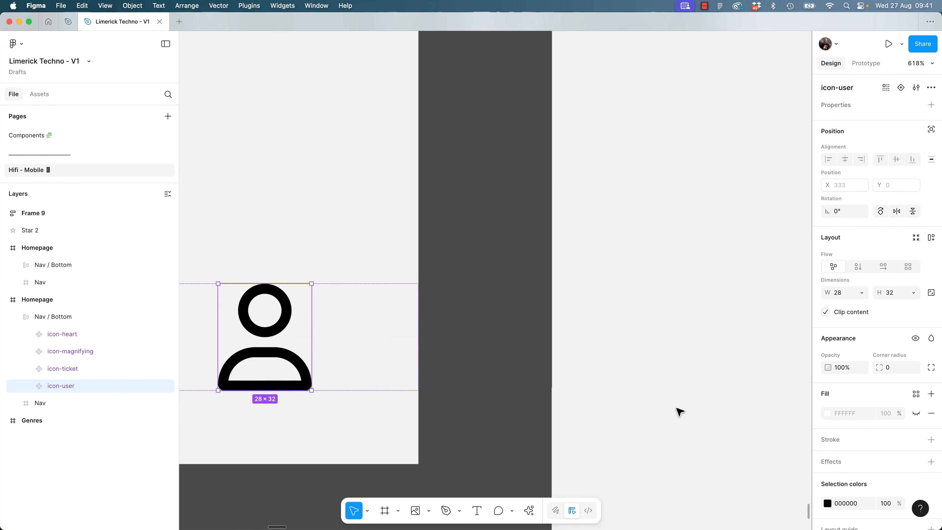
pyautogui.scroll(-4, 490, 269)
pyautogui.hscroll(15, 490, 269)
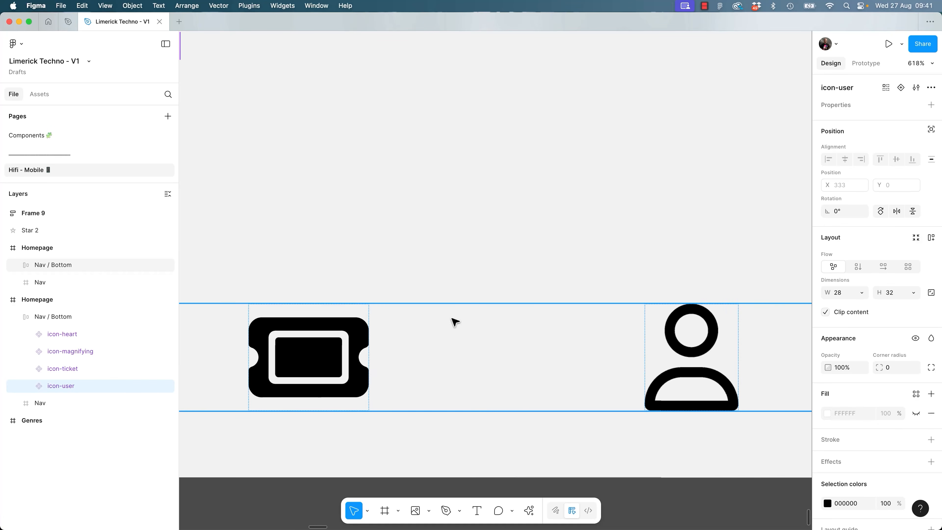
pyautogui.click(708, 330)
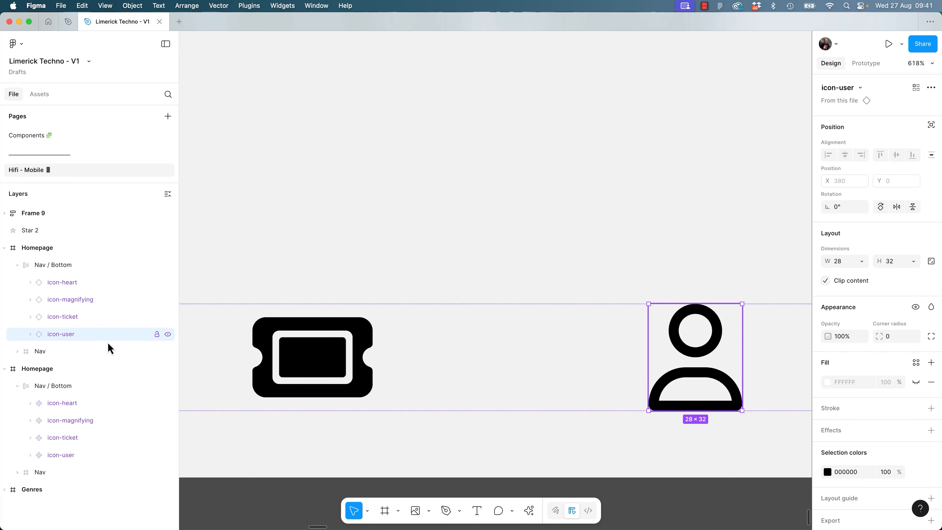
# Edit the vector of the original Homepage's icon-user component, pulling points of the head's inner circle inward, and leave vector editing.
pyautogui.click(412, 271)
pyautogui.moveTo(373, 263); pyautogui.dragTo(938, 373)
pyautogui.moveTo(186, 314); pyautogui.dragTo(511, 362)
pyautogui.moveTo(253, 332); pyautogui.dragTo(589, 349)
pyautogui.moveTo(507, 352); pyautogui.dragTo(576, 457)
pyautogui.click(353, 277)
pyautogui.moveTo(370, 279); pyautogui.dragTo(458, 362)
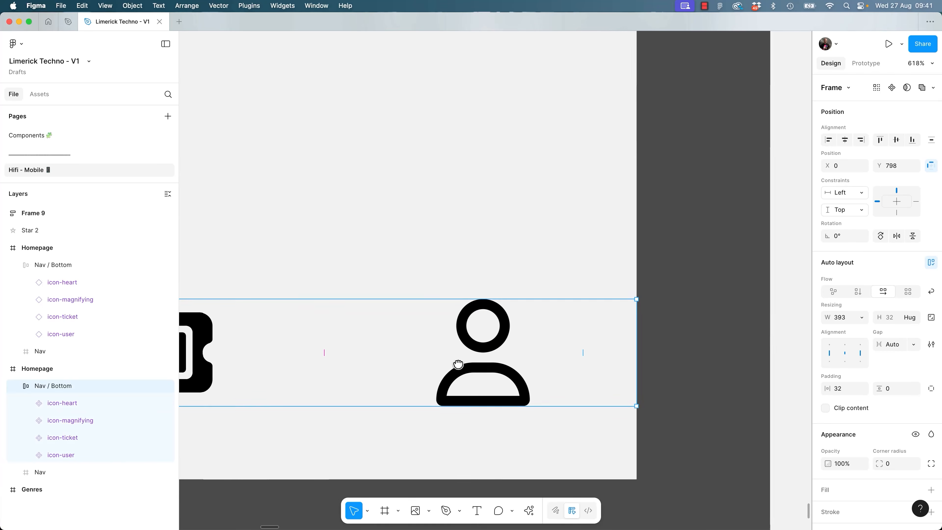
pyautogui.click(509, 374)
pyautogui.doubleClick(501, 343)
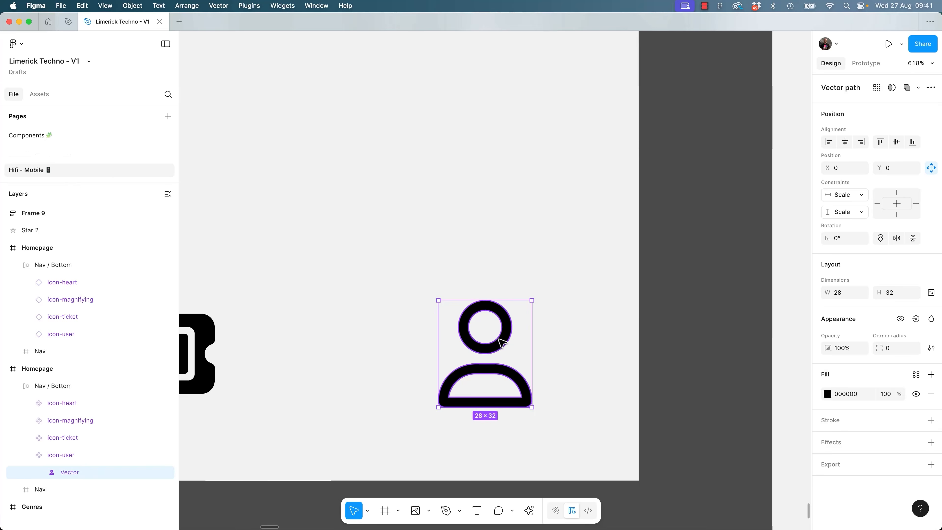
pyautogui.doubleClick(501, 343)
pyautogui.click(497, 339)
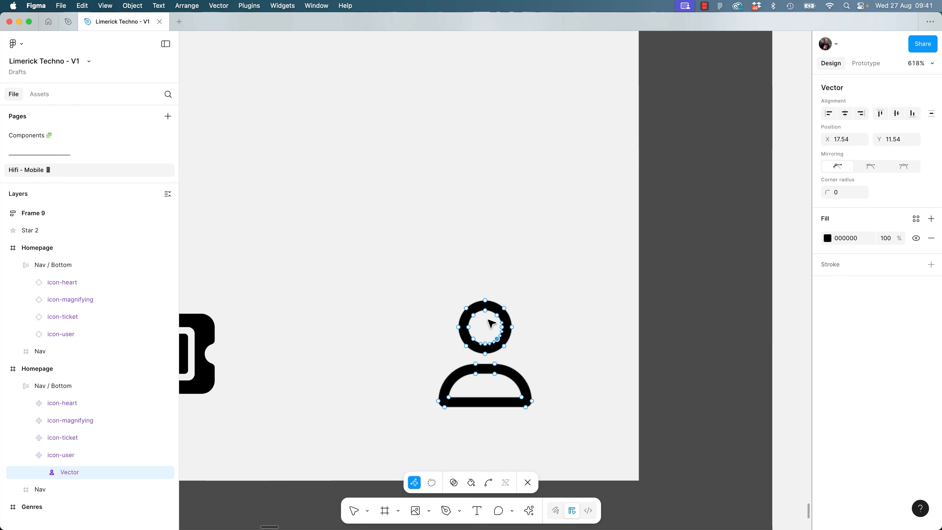
pyautogui.moveTo(496, 315); pyautogui.dragTo(475, 332)
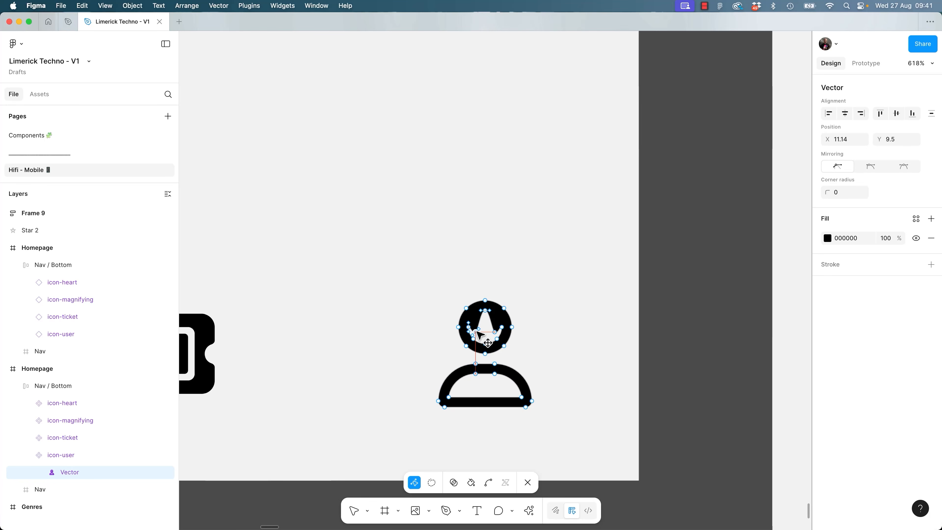
pyautogui.press('Escape')
pyautogui.press('Escape')
pyautogui.press('Escape')
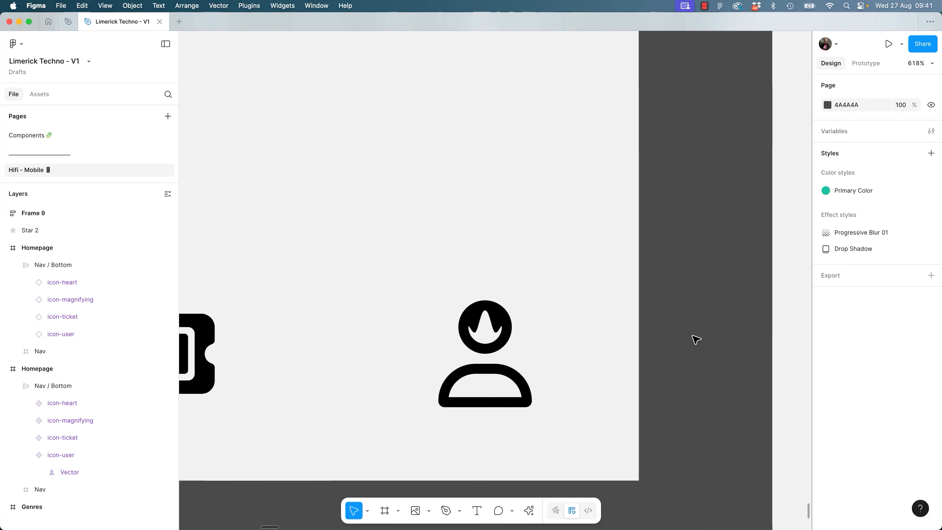
# Examine the icon-user instance in the Homepage copy beside the original to check how the component edit carries over.
pyautogui.hscroll(10, 694, 337)
pyautogui.scroll(-5, 694, 336)
pyautogui.hscroll(10, 633, 304)
pyautogui.scroll(-3, 633, 304)
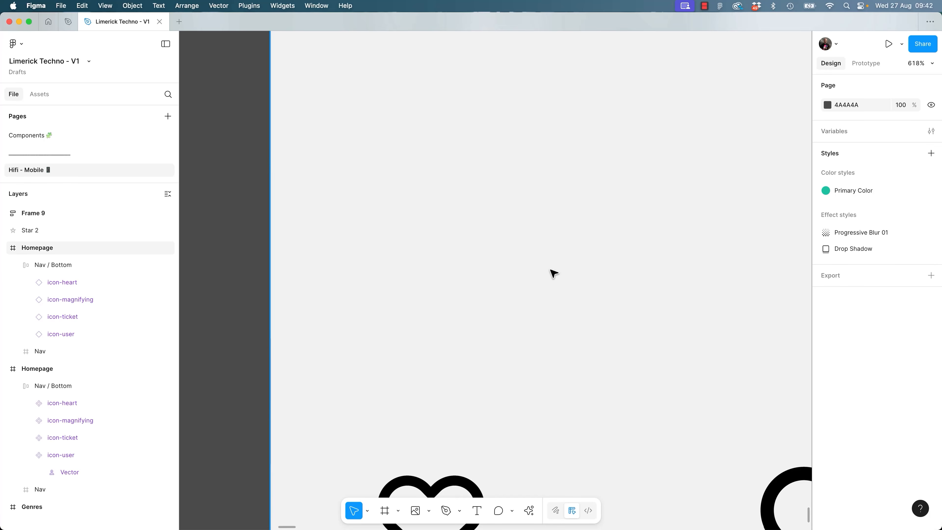
pyautogui.press('-')
pyautogui.press('-')
pyautogui.hscroll(8, 492, 320)
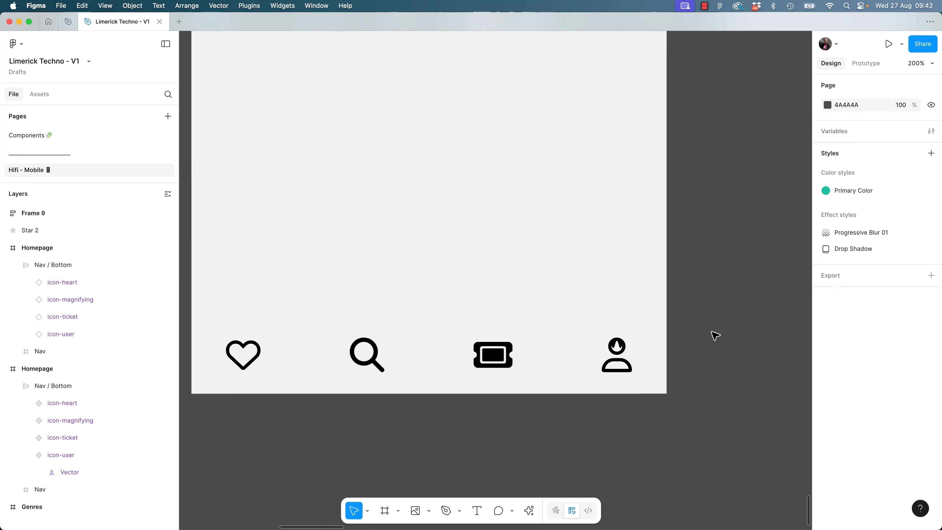
pyautogui.hscroll(2, 715, 335)
pyautogui.scroll(1, 715, 335)
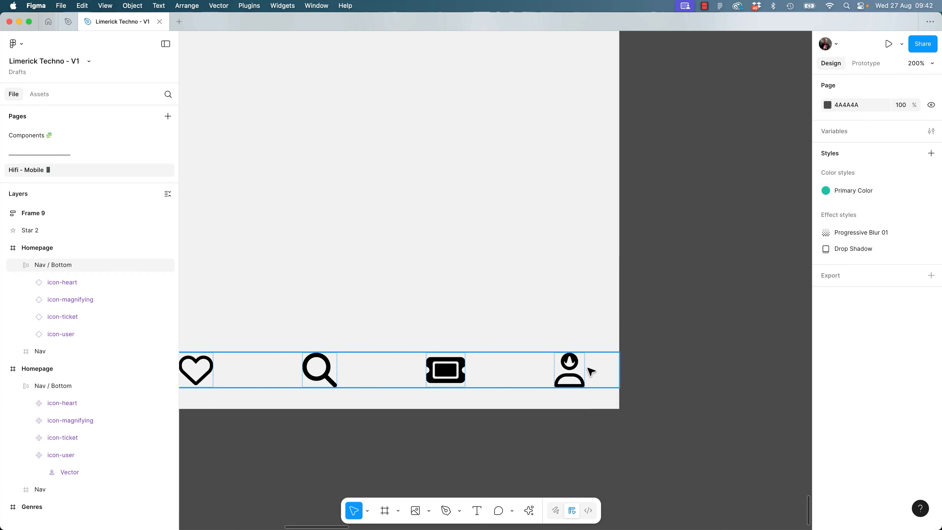
pyautogui.hotkey('shift', '0')
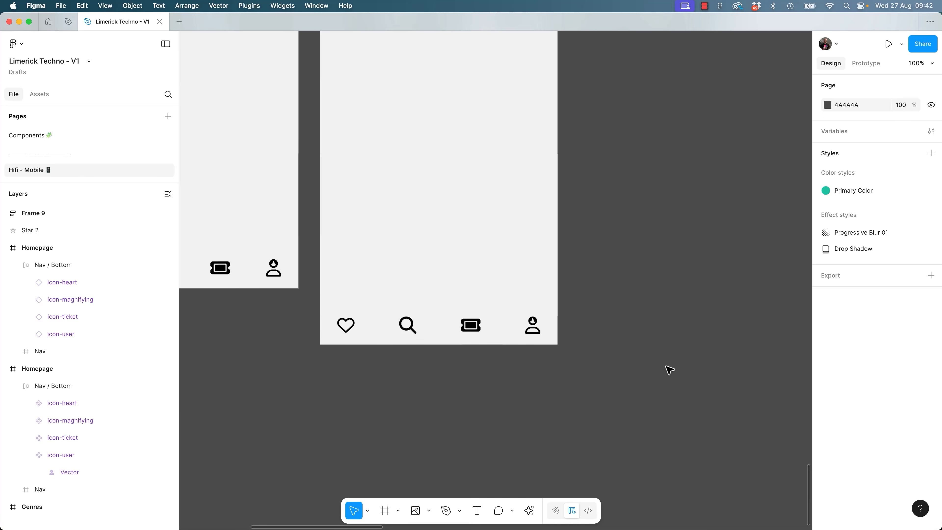
# Try moving the Rock n Roll title and the Mar 03 date separately within the Frame 38 card, undoing each move.
pyautogui.moveTo(334, 126); pyautogui.dragTo(473, 273)
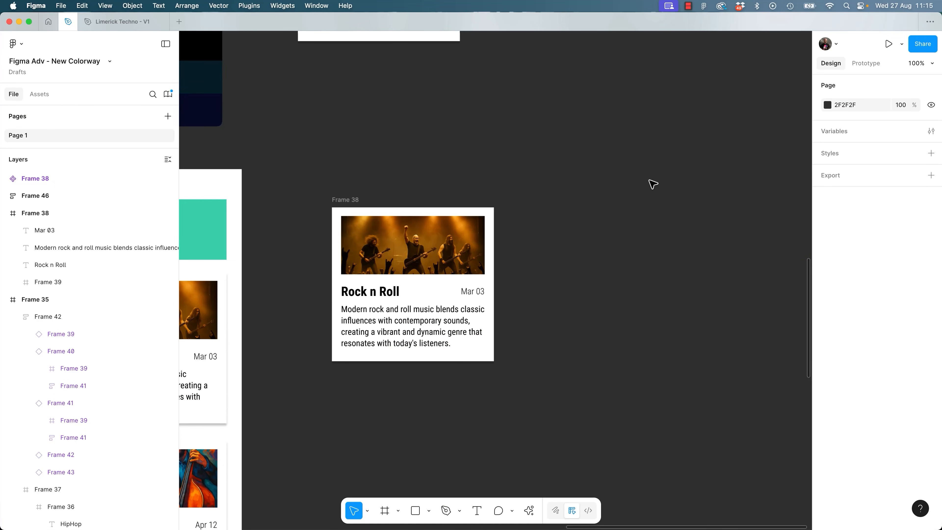
pyautogui.click(398, 253)
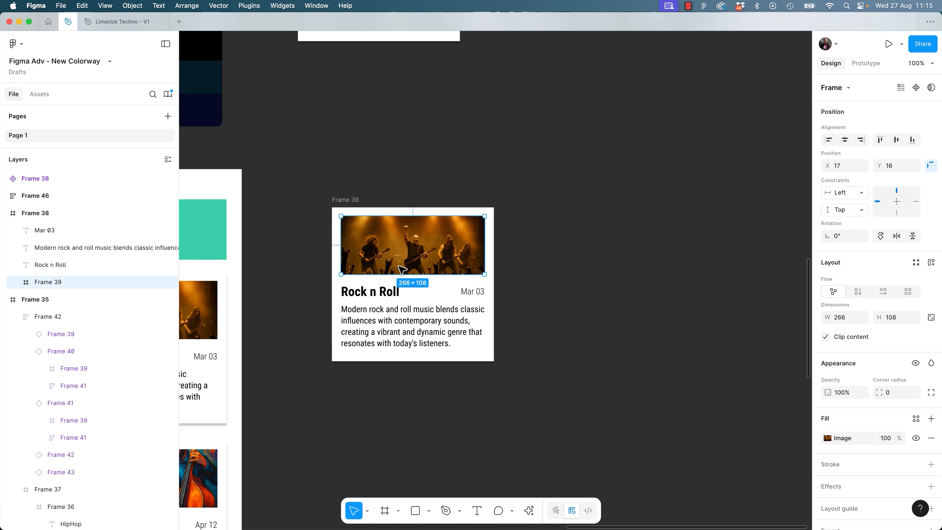
pyautogui.moveTo(377, 291); pyautogui.dragTo(405, 291)
pyautogui.press('super+z')
pyautogui.moveTo(475, 290); pyautogui.dragTo(456, 287)
pyautogui.press('super+z')
# Duplicate the Rock n Roll card beside the original and apply Suggest auto layout to the copy.
pyautogui.click(352, 200)
pyautogui.moveTo(351, 200); pyautogui.dragTo(557, 217)
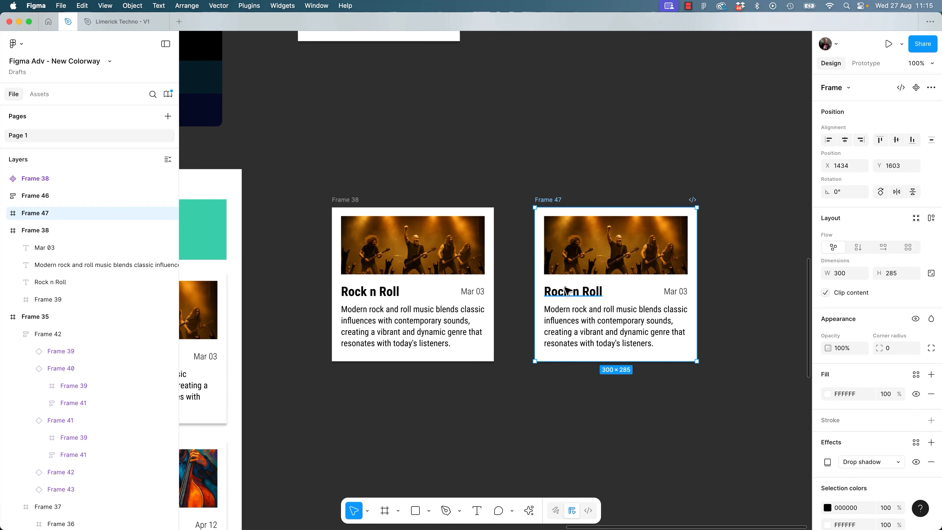
pyautogui.rightClick(629, 288)
pyautogui.moveTo(668, 379)
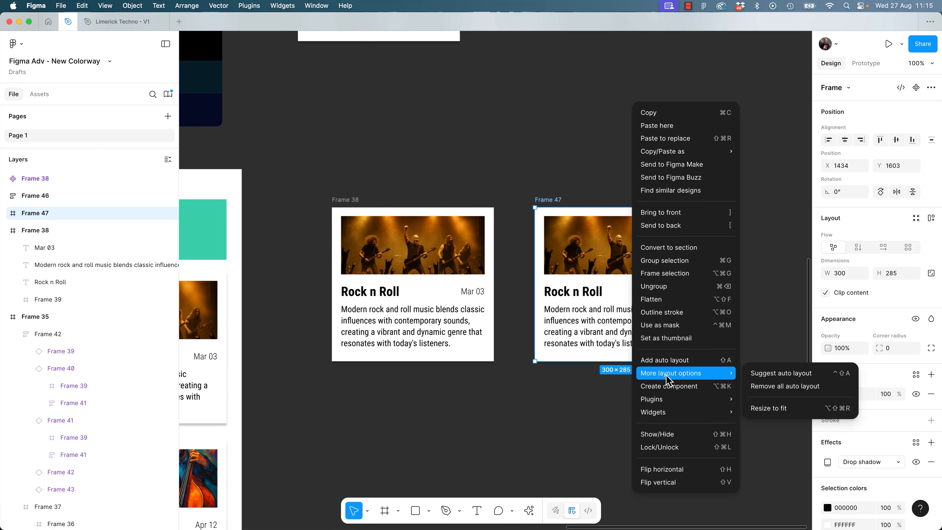
pyautogui.click(771, 373)
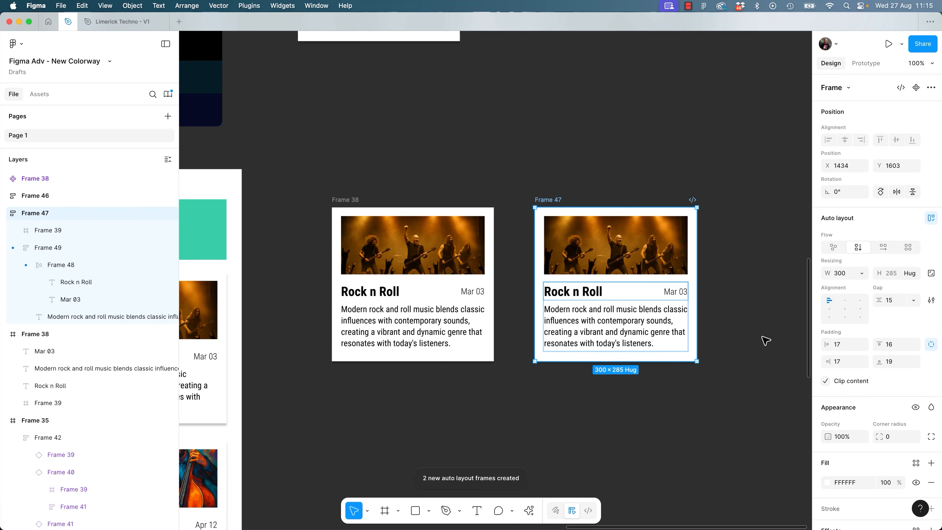
# Try moving the band image downward within the auto layout copy of the card.
pyautogui.moveTo(675, 241); pyautogui.dragTo(679, 270)
pyautogui.press('super+z')
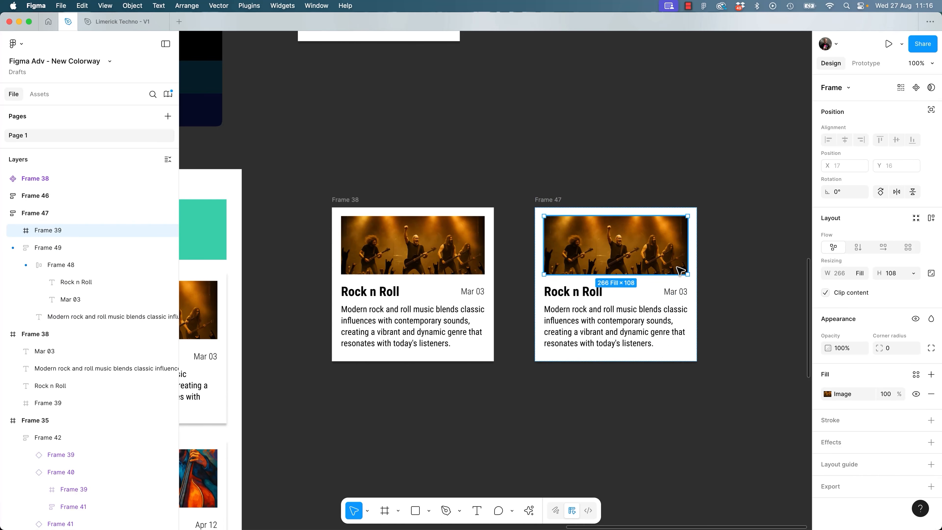
pyautogui.click(715, 263)
pyautogui.moveTo(627, 242); pyautogui.dragTo(626, 411)
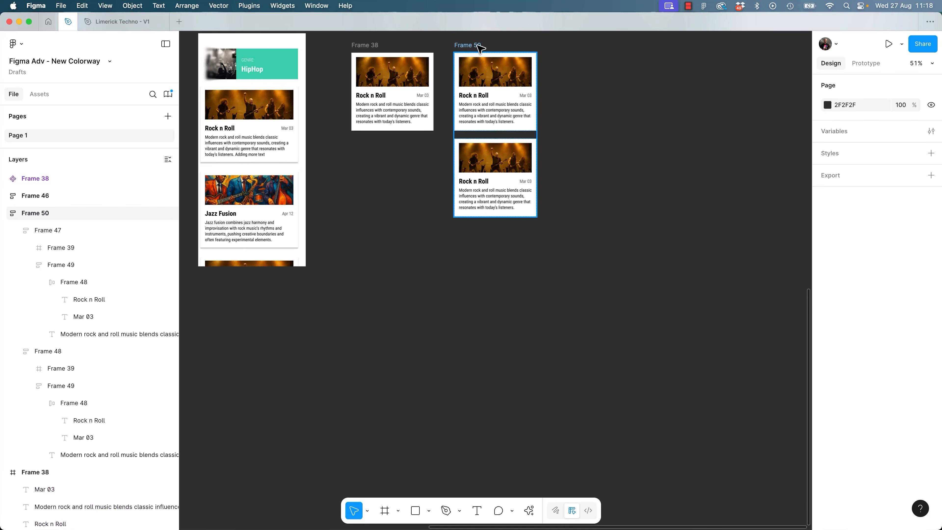
# Extend the Frame 50 auto layout stack to five cards and run Replace content on it with the prompt "Fill in realistic content".
pyautogui.click(480, 48)
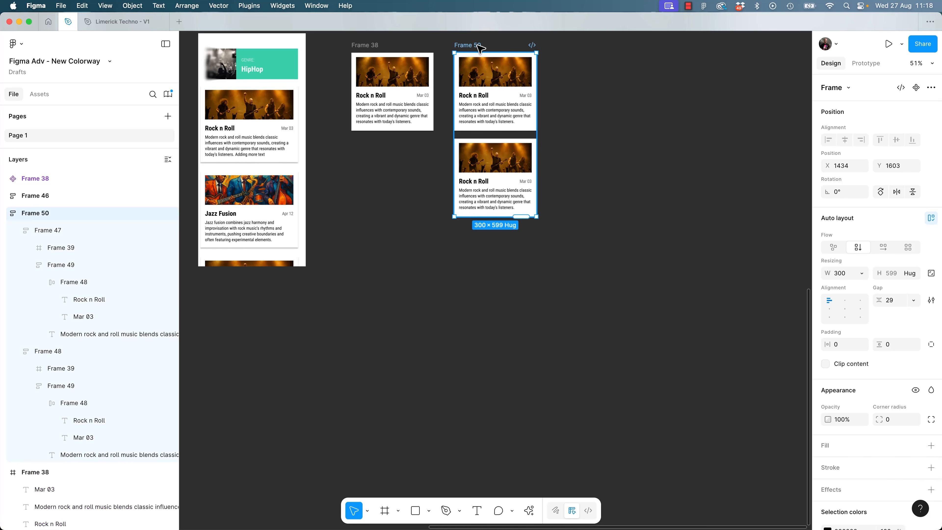
pyautogui.moveTo(525, 219); pyautogui.dragTo(531, 476)
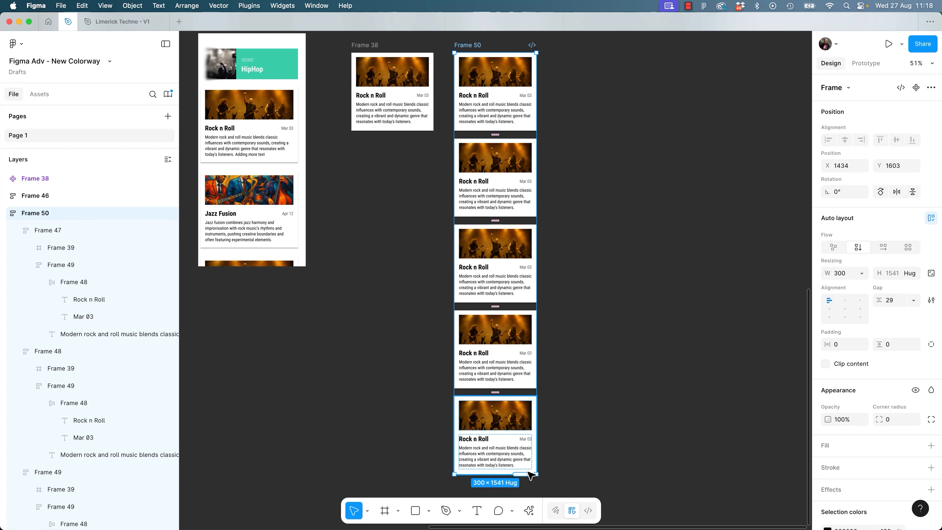
pyautogui.click(529, 510)
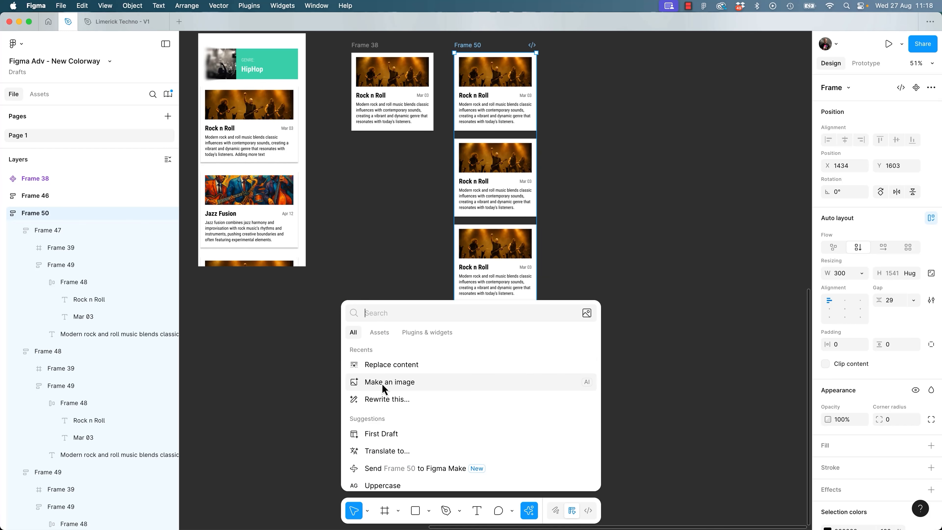
pyautogui.click(392, 367)
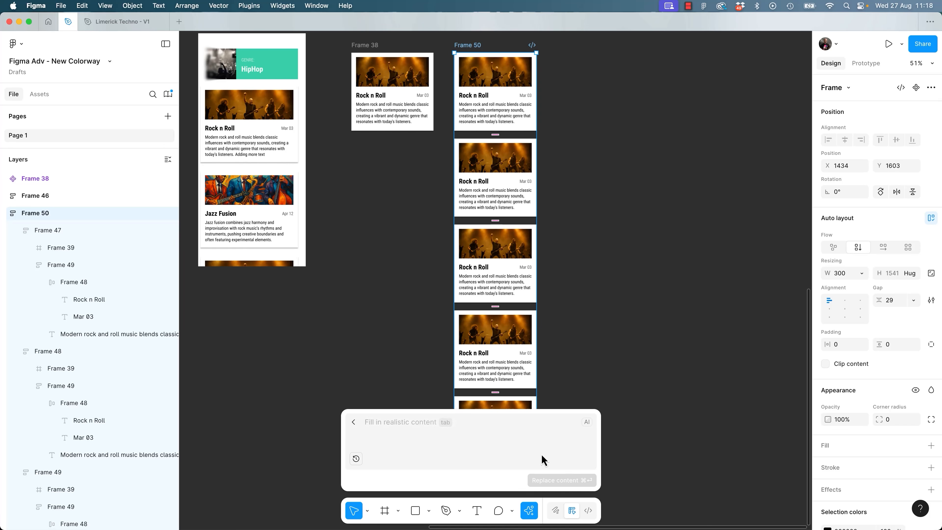
pyautogui.press('Tab')
pyautogui.click(558, 481)
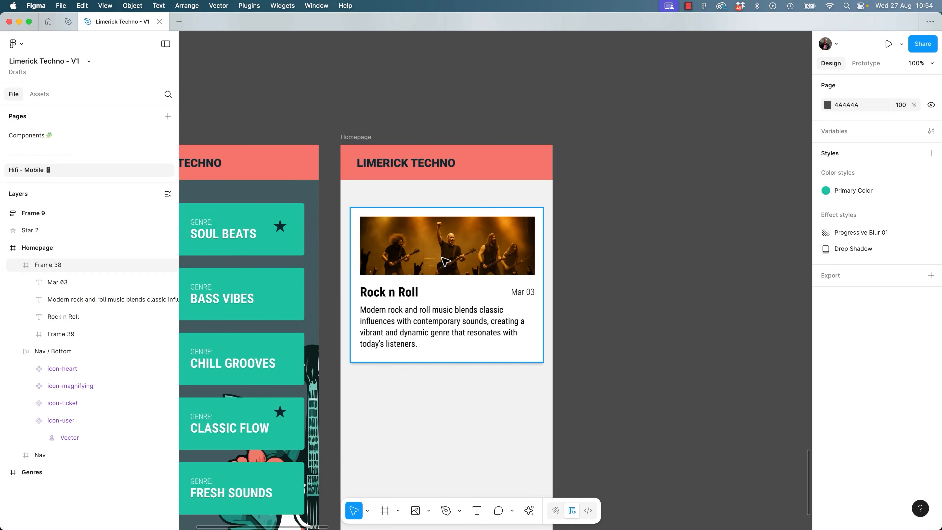
# Try moving the Mar 03 date towards the Rock n Roll title in the Frame 38 card, undoing the move.
pyautogui.click(442, 259)
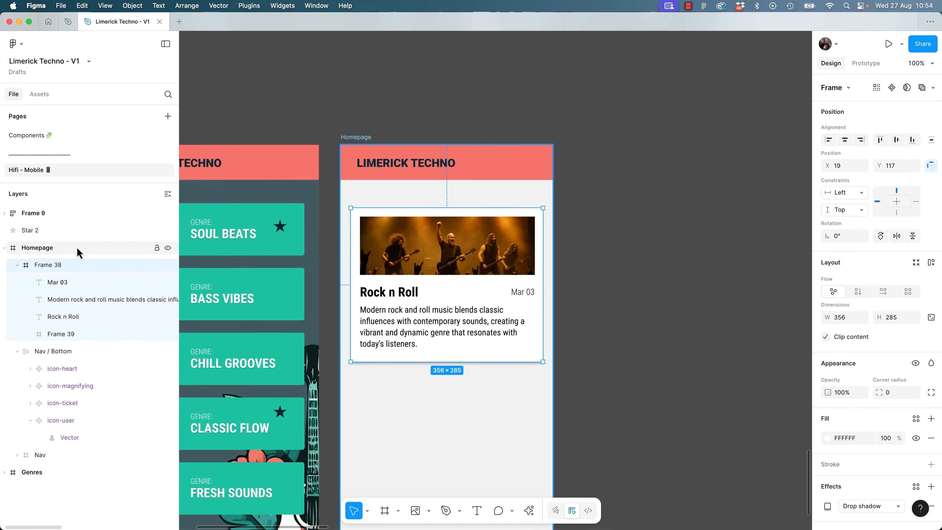
pyautogui.click(436, 259)
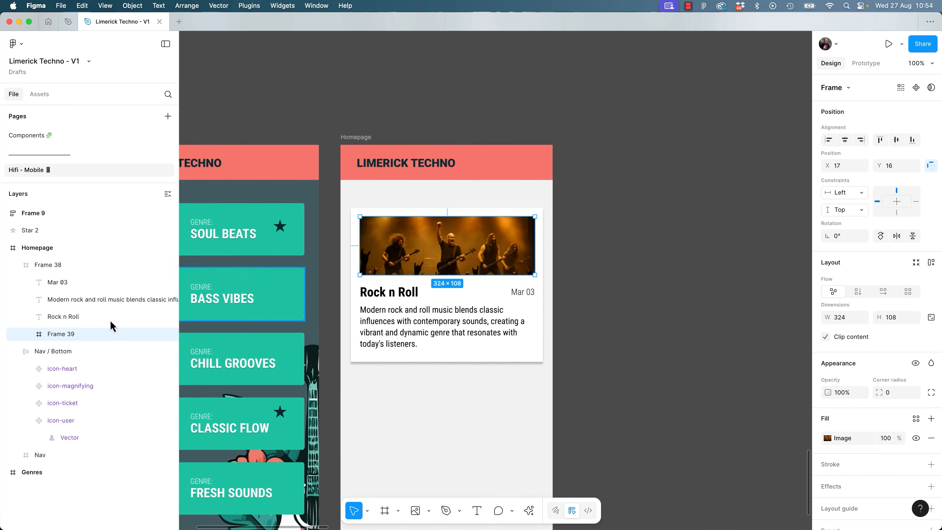
pyautogui.click(411, 295)
pyautogui.click(519, 294)
pyautogui.moveTo(520, 295); pyautogui.dragTo(448, 285)
pyautogui.press('super+z')
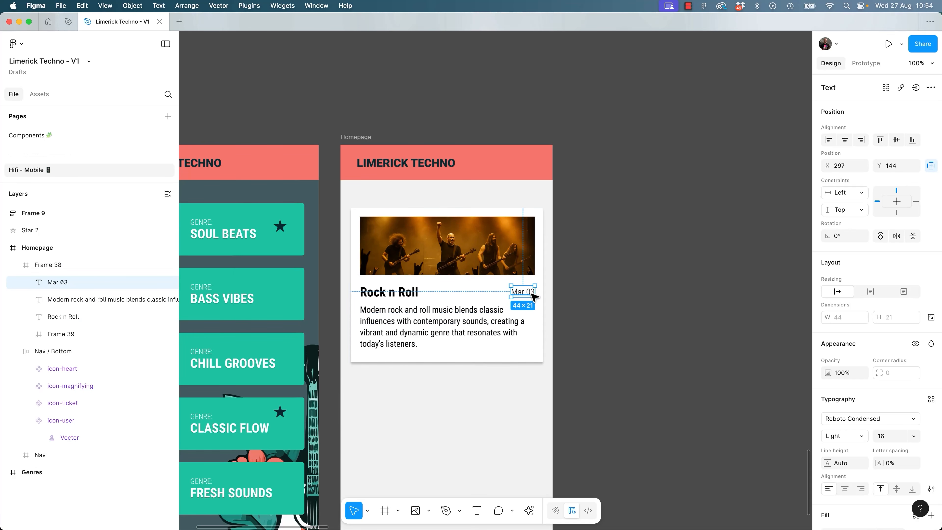
pyautogui.click(593, 292)
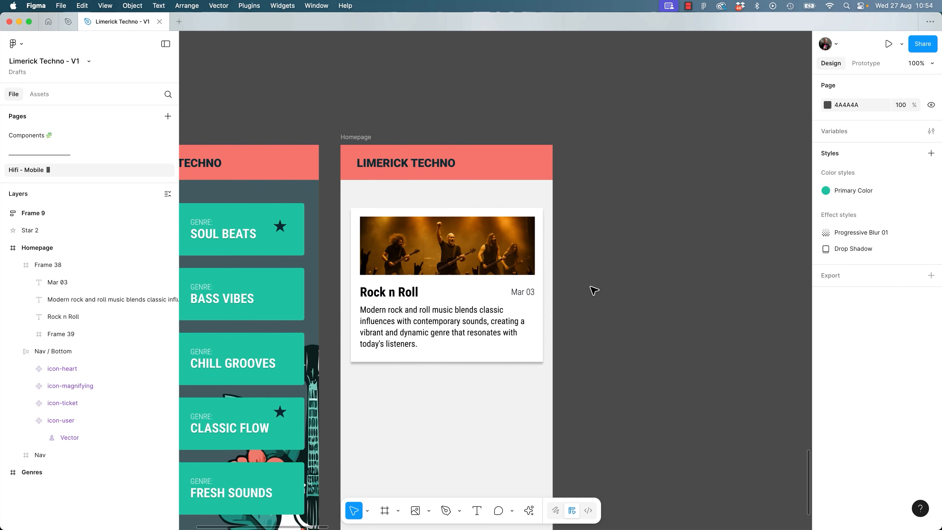
# Try widening the Frame 38 card and extending its Rock n Roll title with long filler text, undoing the changes.
pyautogui.click(491, 295)
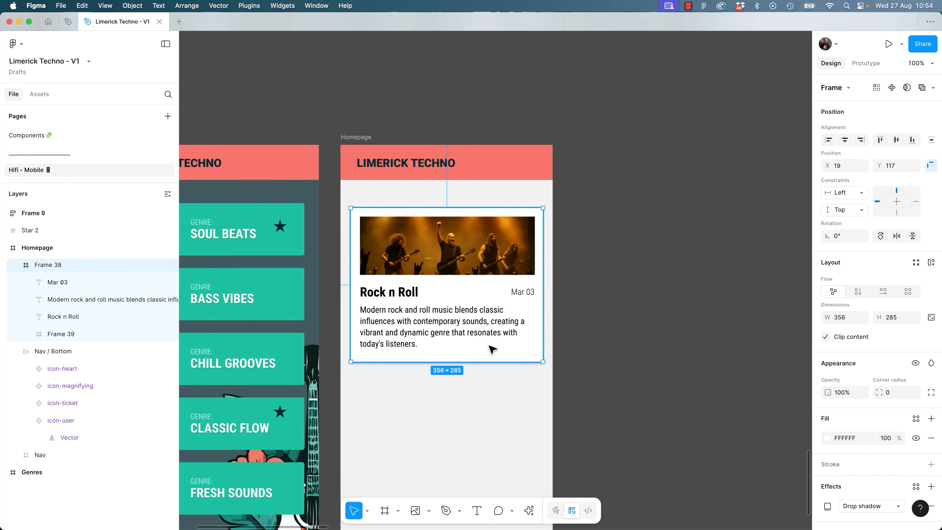
pyautogui.moveTo(543, 322)
pyautogui.mouseDown()
pyautogui.moveTo(620, 318)
pyautogui.moveTo(543, 322)
pyautogui.mouseUp()
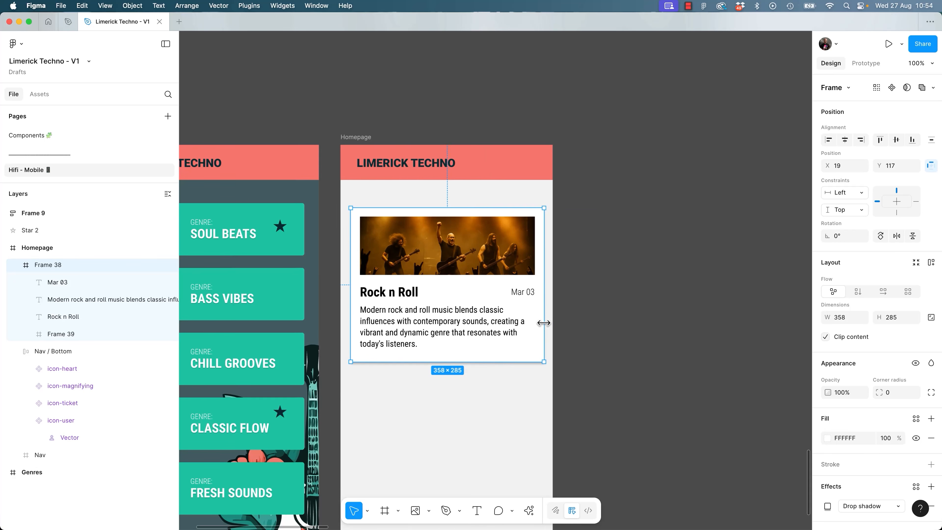
pyautogui.click(413, 297)
pyautogui.doubleClick(414, 296)
pyautogui.click(417, 294)
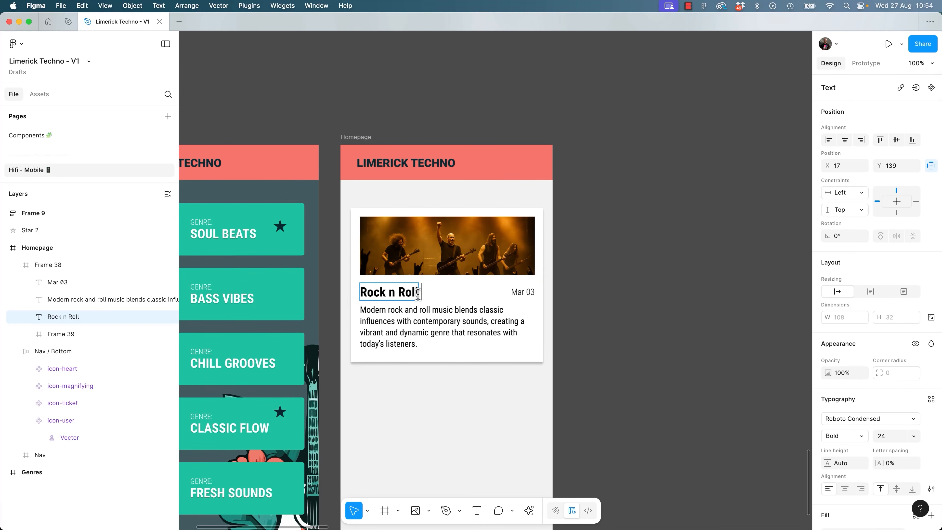
pyautogui.write('realdkjaf;lksdjl;fjkasdl;fjas lf')
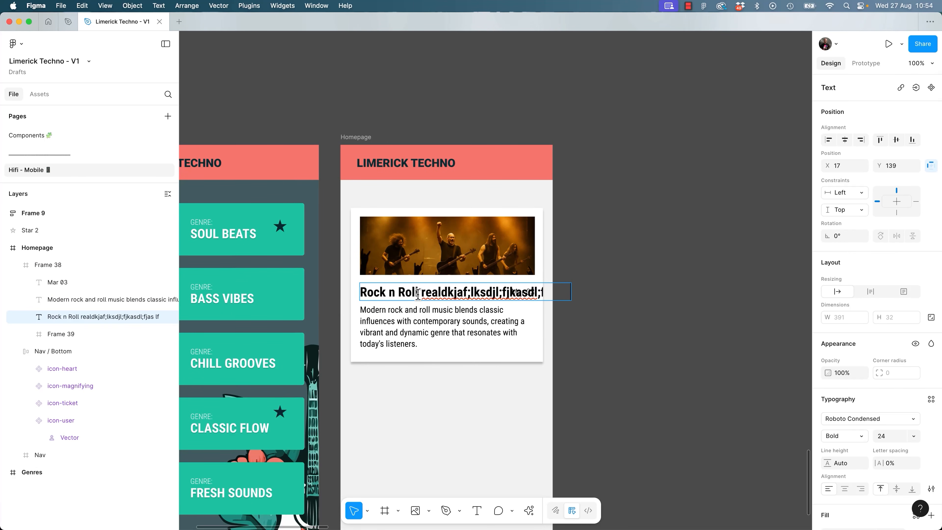
pyautogui.press('super+z')
pyautogui.press('Escape')
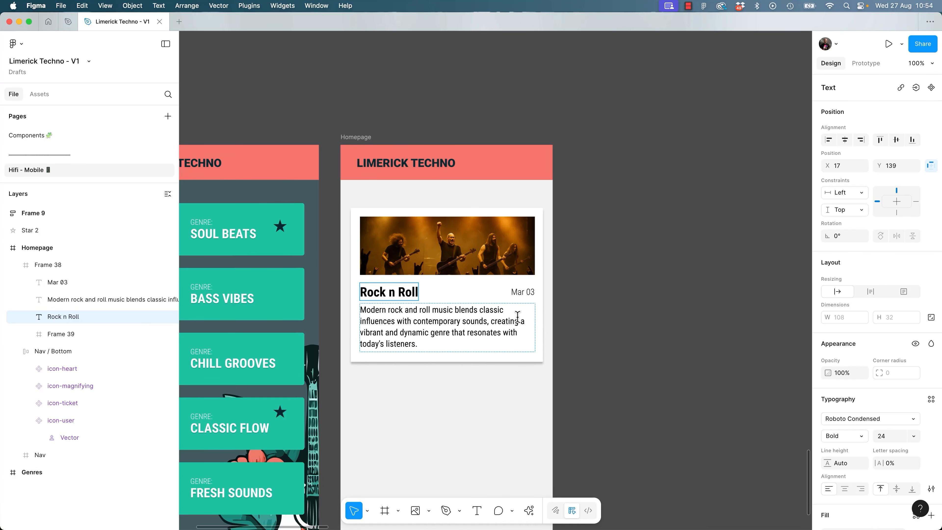
pyautogui.click(641, 318)
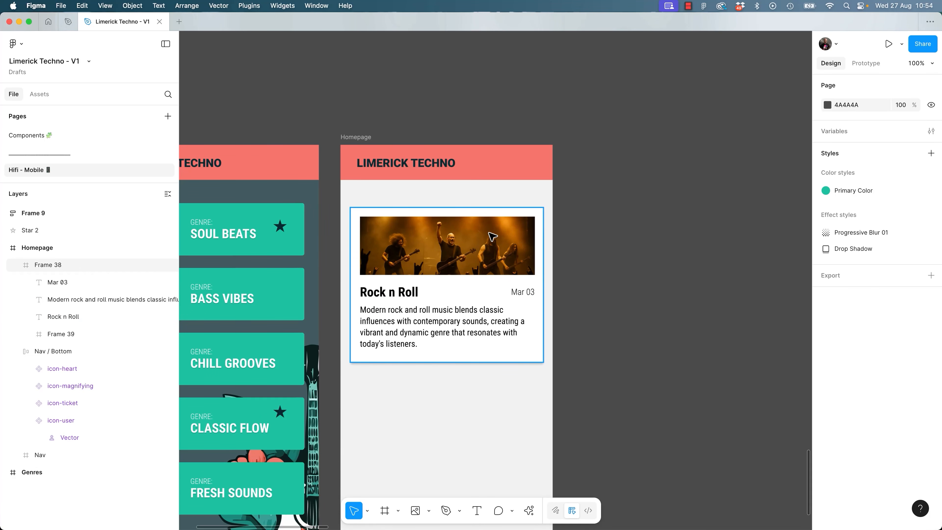
# Try adding standard auto layout to the whole Frame 38 card and undo it.
pyautogui.click(492, 220)
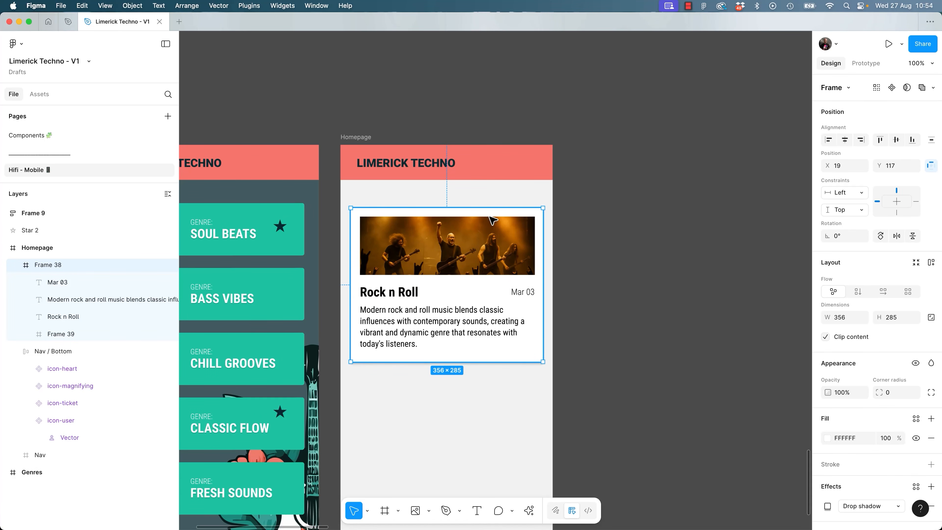
pyautogui.hotkey('shift', 'a')
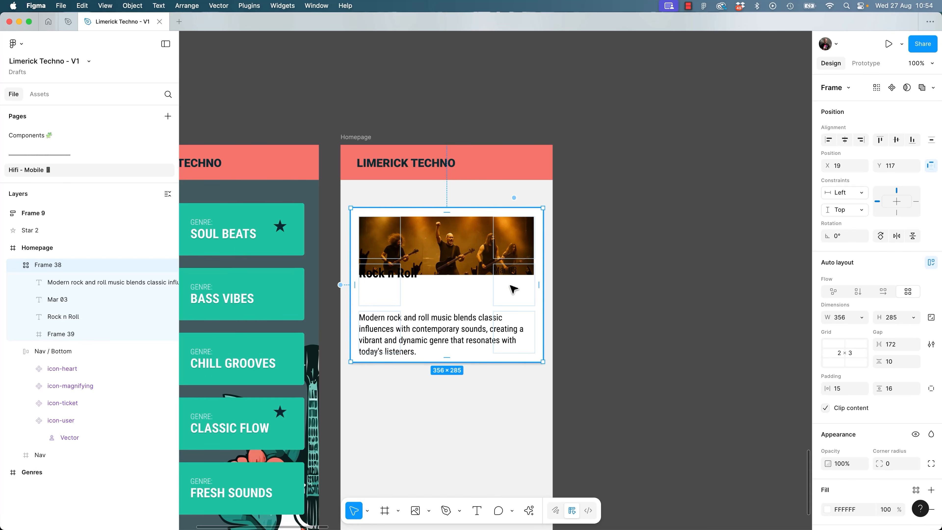
pyautogui.press('super+z')
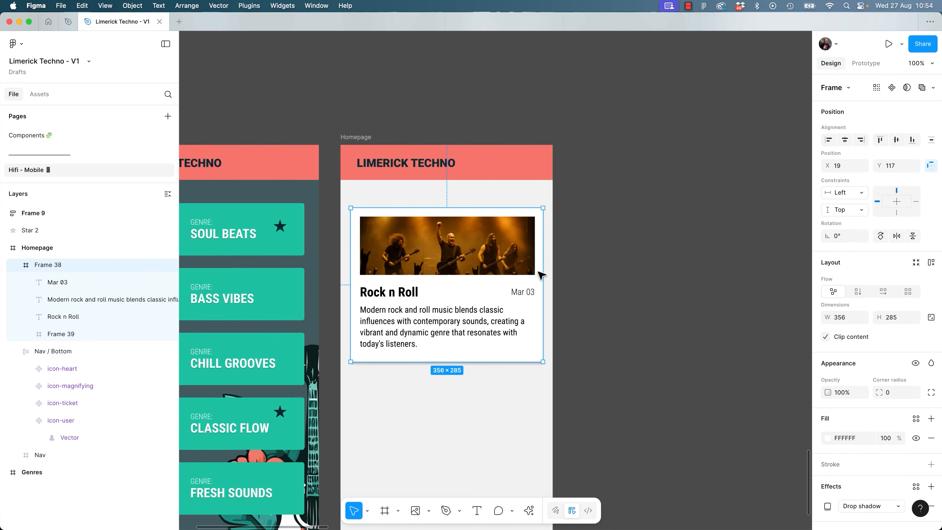
# Apply Suggest auto layout to the Frame 38 card on the Homepage.
pyautogui.rightClick(468, 254)
pyautogui.moveTo(540, 378)
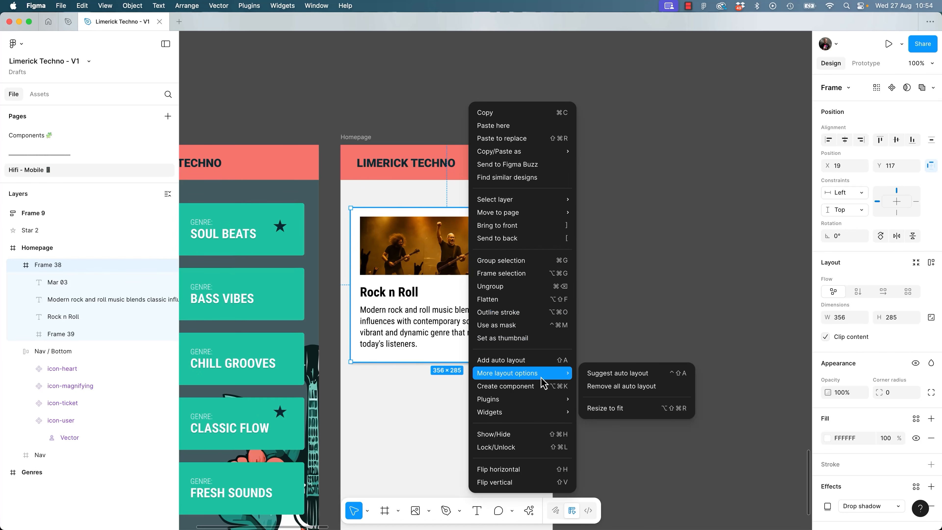
pyautogui.click(612, 373)
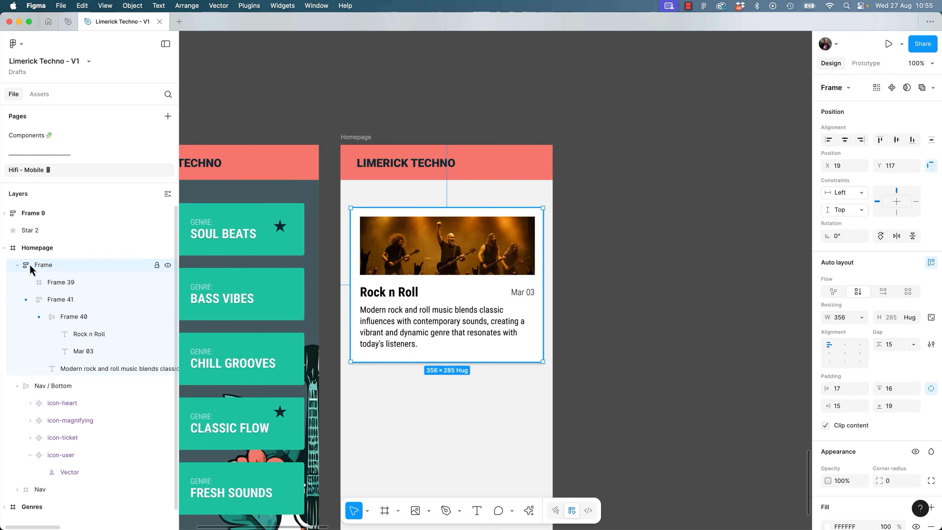
# Try moving the Frame 39 band image below Frame 41 in the card's layer order.
pyautogui.click(62, 284)
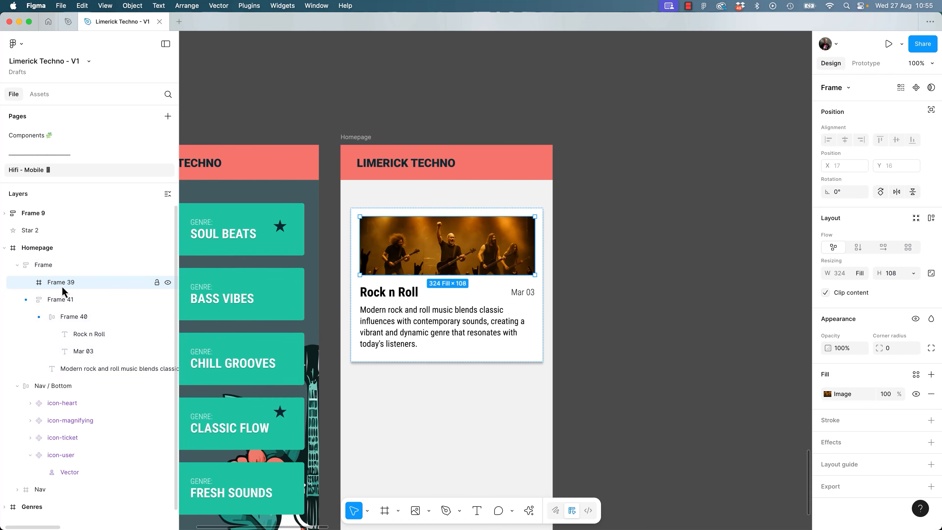
pyautogui.click(59, 302)
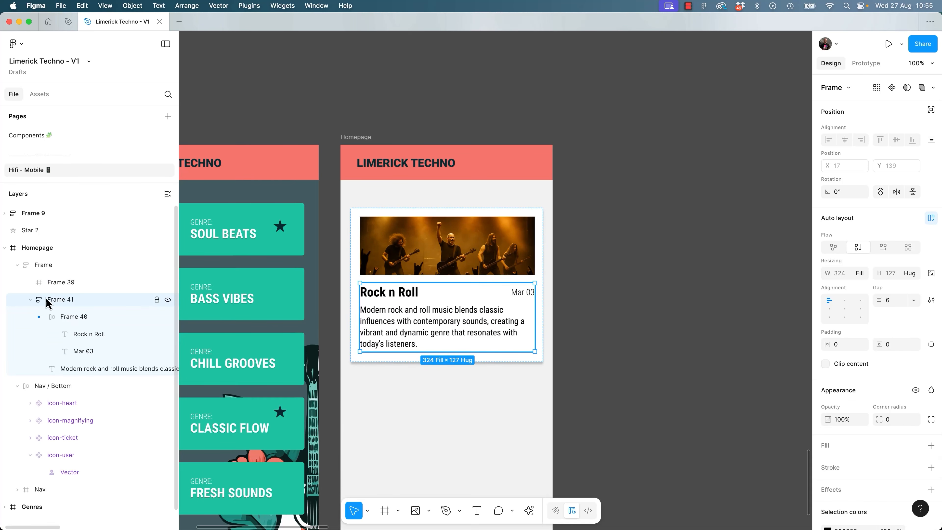
pyautogui.click(30, 300)
pyautogui.moveTo(61, 283); pyautogui.dragTo(61, 306)
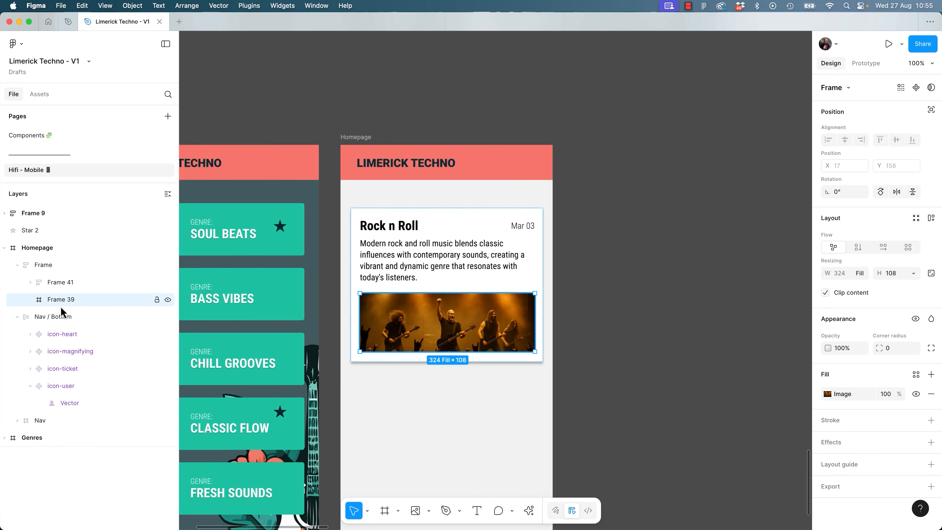
# Try moving the description text above Frame 40 within Frame 41, and undo both the text and image reordering.
pyautogui.click(30, 282)
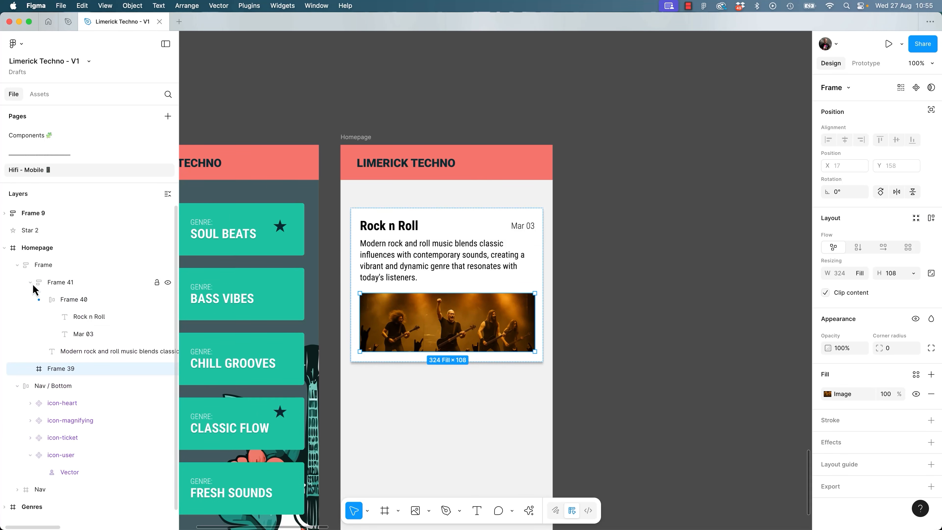
pyautogui.click(71, 303)
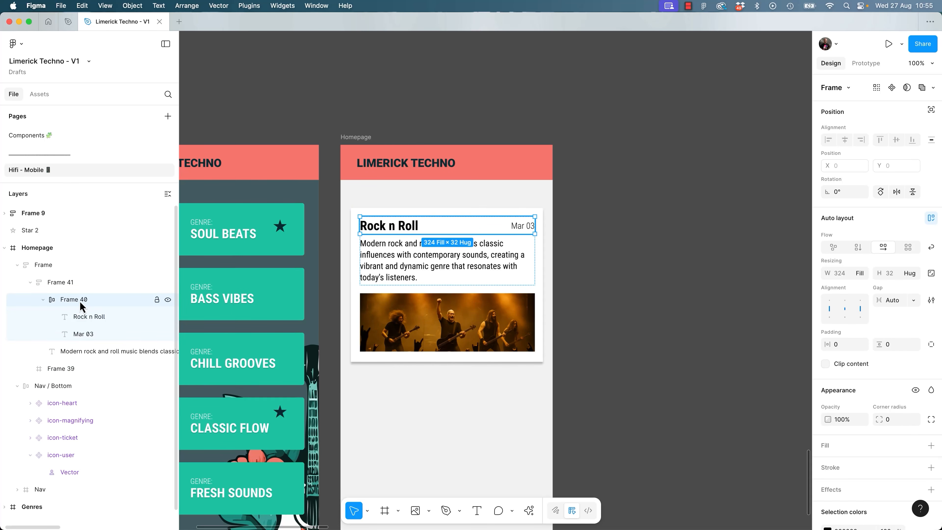
pyautogui.click(80, 356)
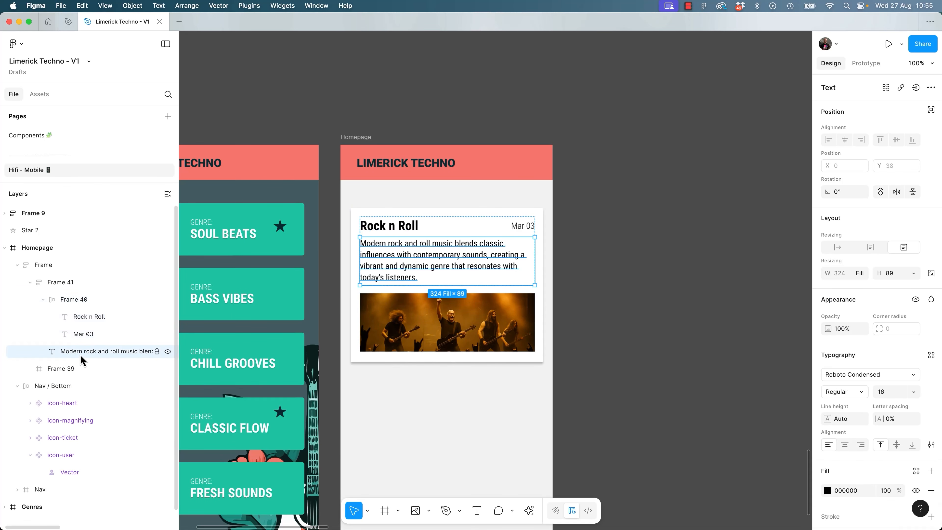
pyautogui.moveTo(76, 357); pyautogui.dragTo(124, 300)
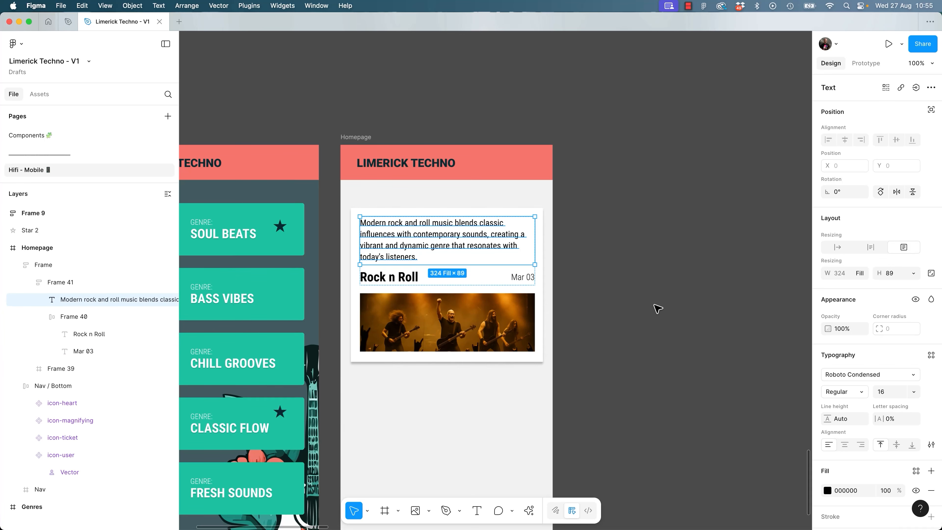
pyautogui.press('super+z')
pyautogui.press('super+z')
pyautogui.press('super+z')
pyautogui.press('super+z')
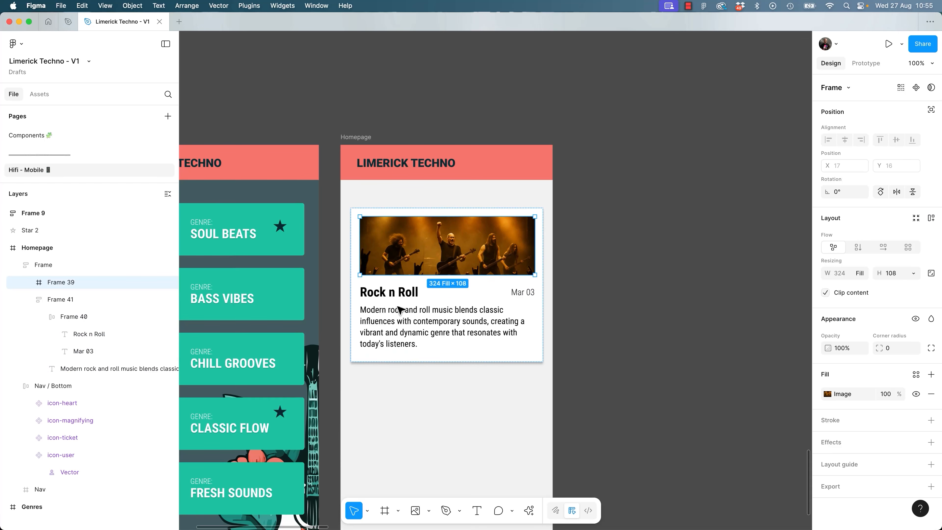
# Try extending the card title with "Really long heading" and filler text, undoing the text change.
pyautogui.click(410, 301)
pyautogui.doubleClick(414, 295)
pyautogui.doubleClick(416, 295)
pyautogui.doubleClick(419, 293)
pyautogui.click(422, 293)
pyautogui.write('Really ')
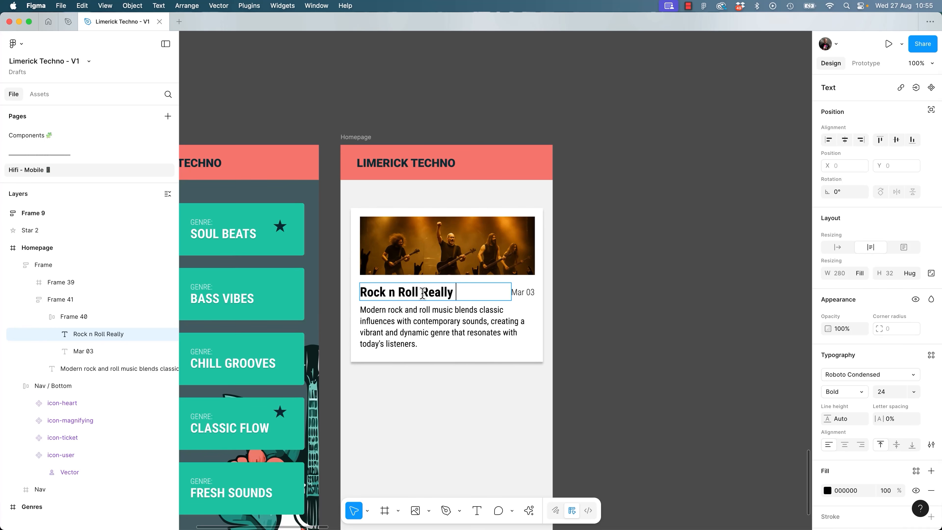
pyautogui.write('long heading ')
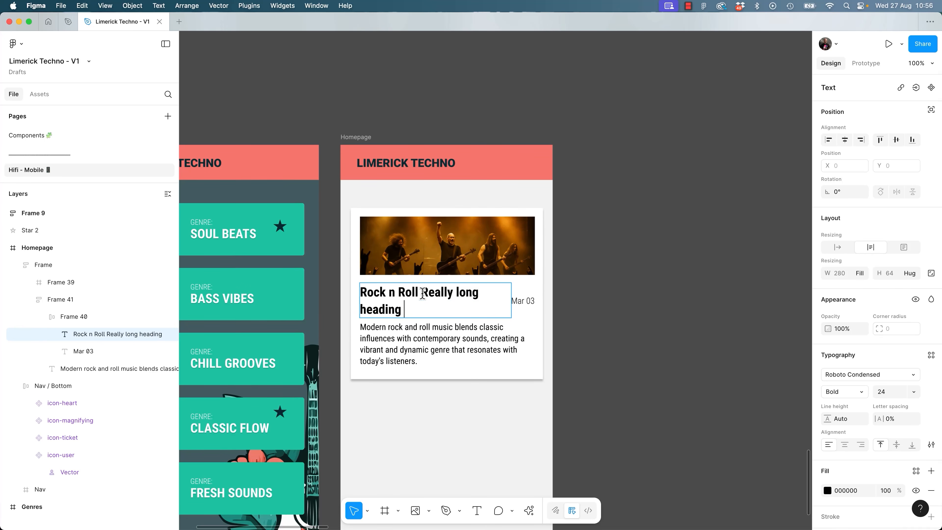
pyautogui.write('awdlkfjasl;dkfjl;askdjf;laskdjf')
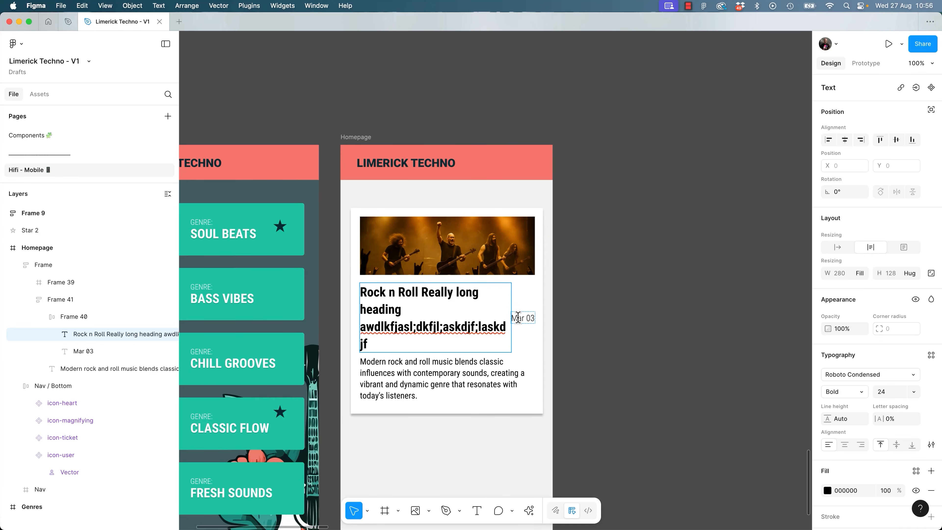
pyautogui.press('super+z')
pyautogui.click(608, 338)
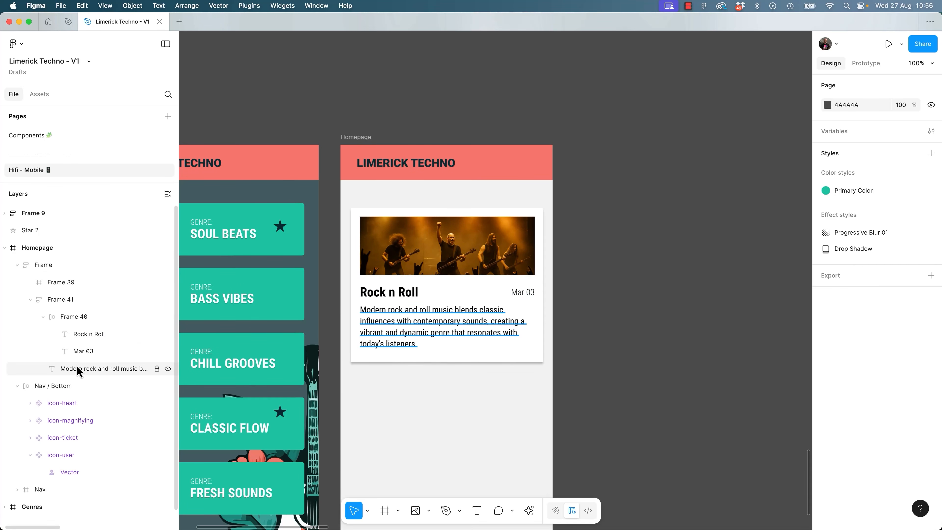
# Run the AI Rename layers command on the auto layout card frame.
pyautogui.click(49, 271)
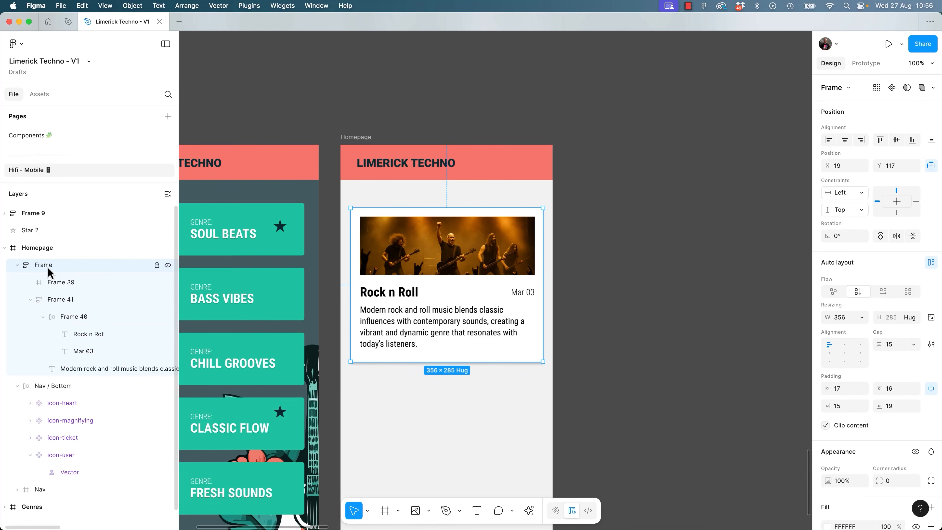
pyautogui.rightClick(48, 267)
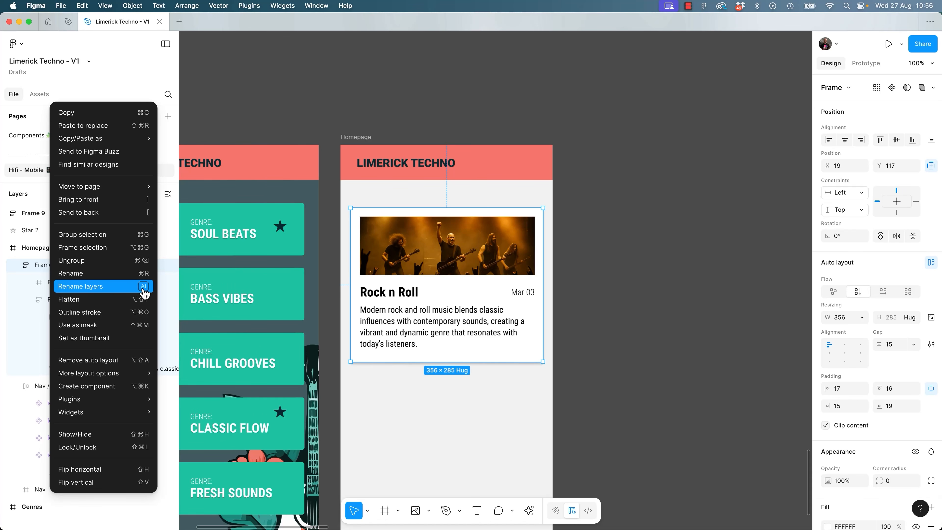
pyautogui.click(75, 293)
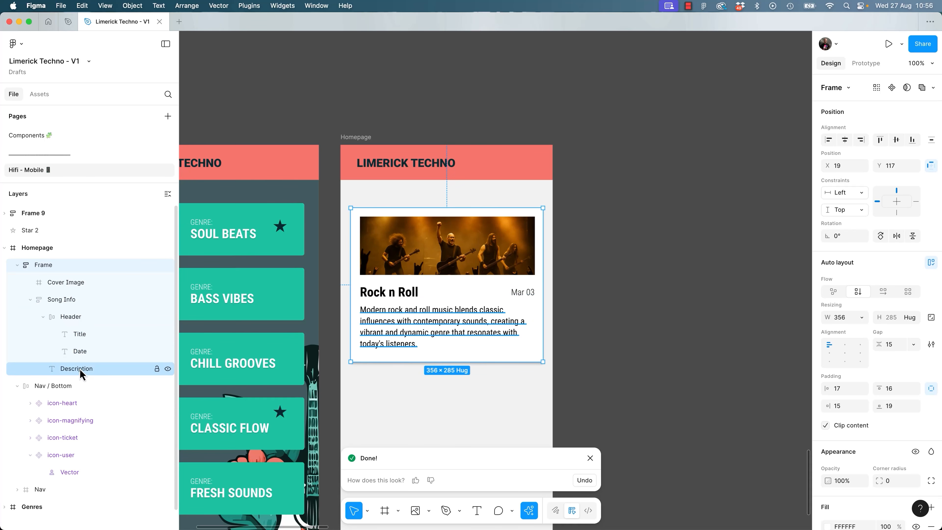
# Rename the card's Song Info layer to "Genre".
pyautogui.click(71, 303)
pyautogui.doubleClick(72, 302)
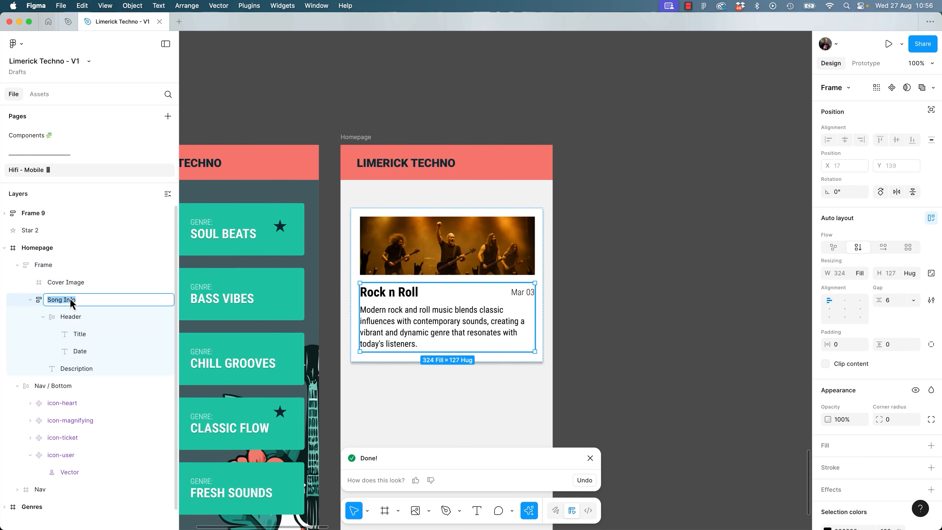
pyautogui.write('Genre')
pyautogui.press('Return')
pyautogui.click(707, 271)
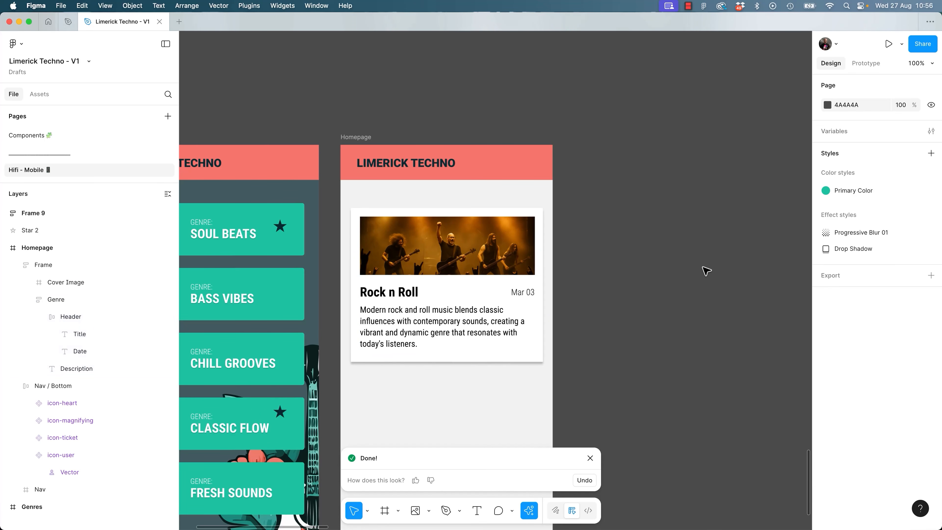
# Duplicate the Rock n Roll card 24 px below the original and wrap both cards in one auto layout frame.
pyautogui.click(486, 262)
pyautogui.moveTo(486, 261); pyautogui.dragTo(490, 422)
pyautogui.scroll(-5, 490, 422)
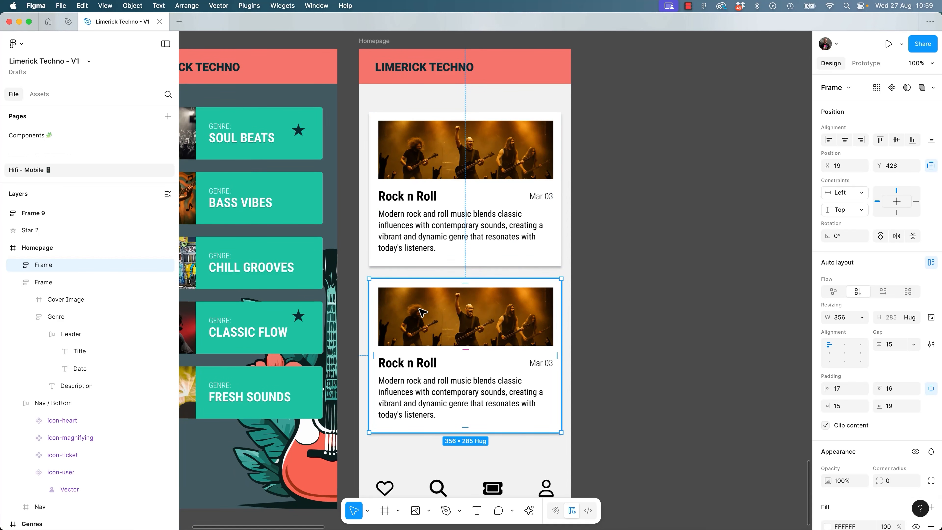
pyautogui.keyDown('shift'); pyautogui.click(467, 204); pyautogui.keyUp('shift')
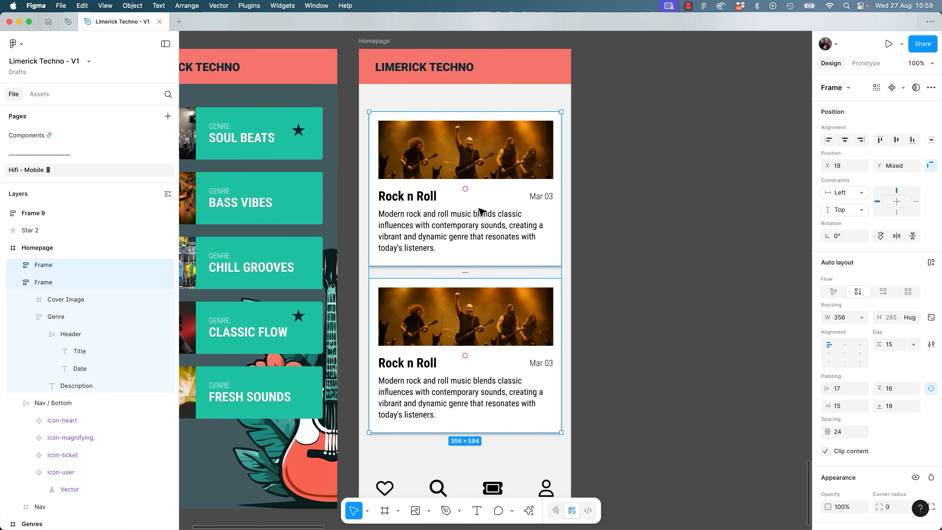
pyautogui.hotkey('shift', 'a')
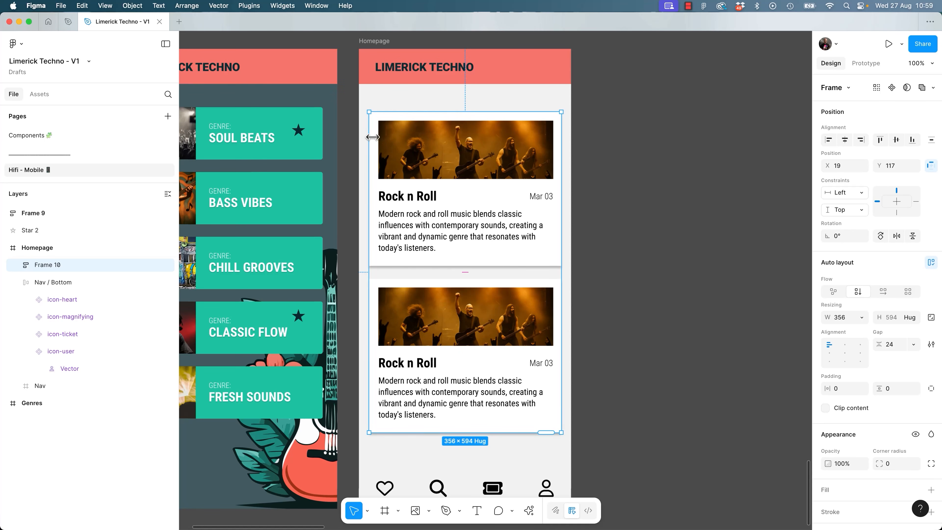
# Move the two-card auto layout frame out of the Homepage onto the empty canvas beside it.
pyautogui.moveTo(415, 139); pyautogui.dragTo(664, 122)
pyautogui.hscroll(6, 626, 126)
pyautogui.scroll(-2, 626, 125)
pyautogui.hscroll(-2, 626, 125)
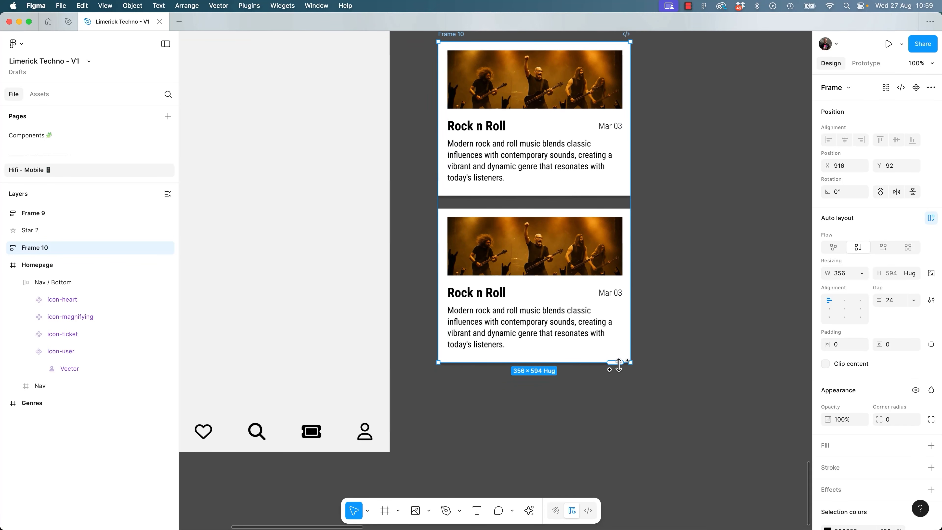
pyautogui.press('super+minus')
pyautogui.press('super+minus')
pyautogui.press('super+minus')
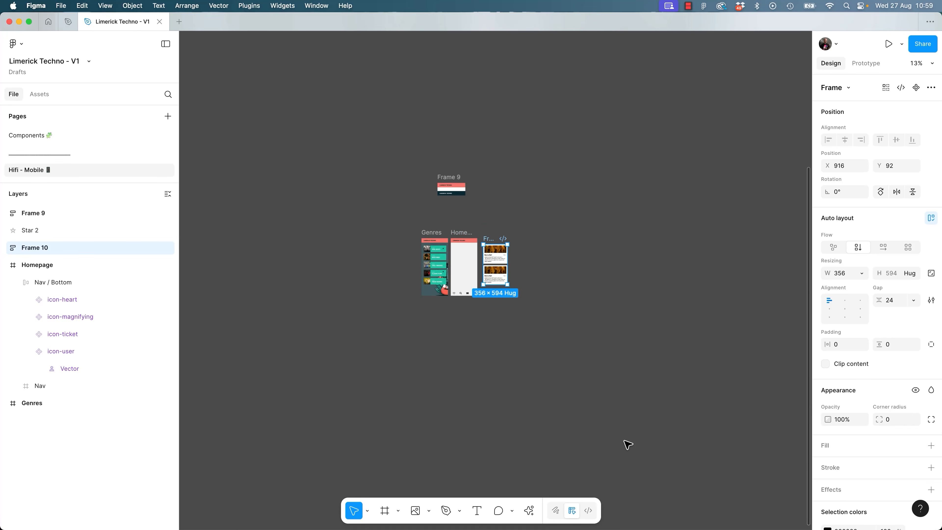
pyautogui.press('super+equal')
pyautogui.press('super+equal')
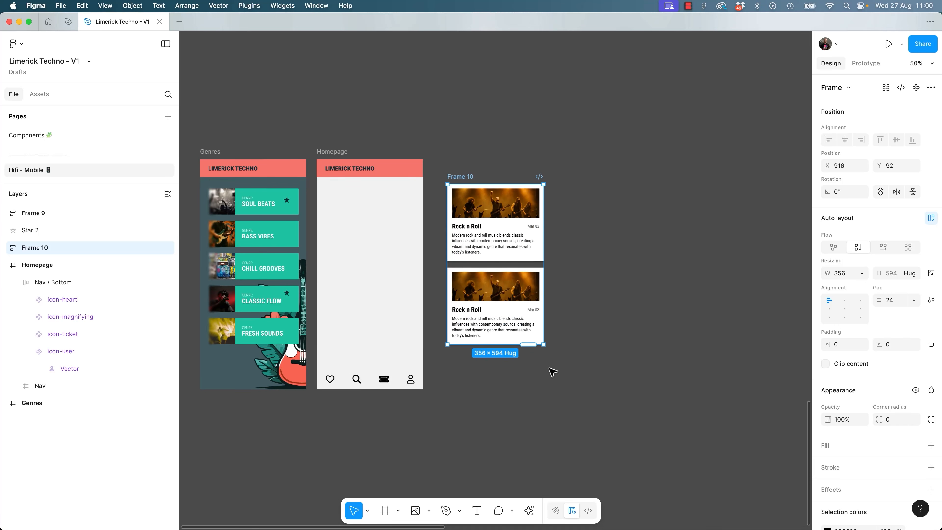
# Repeat the event card down the auto layout frame until the stack holds five cards.
pyautogui.moveTo(528, 349); pyautogui.dragTo(531, 488)
pyautogui.moveTo(578, 392); pyautogui.dragTo(595, 273)
pyautogui.moveTo(548, 395); pyautogui.dragTo(545, 476)
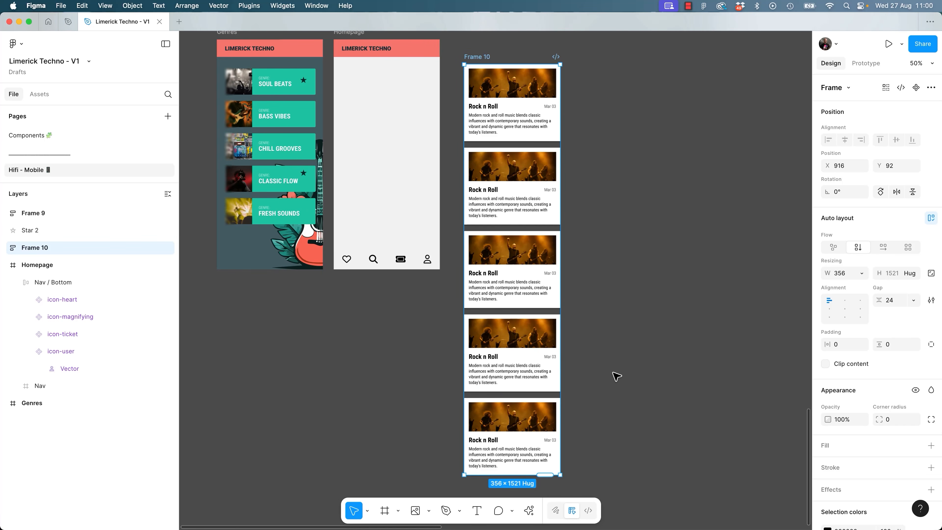
# Run the AI Replace content command on the five-card stack with the prompt "Fill in realistic content".
pyautogui.rightClick(526, 99)
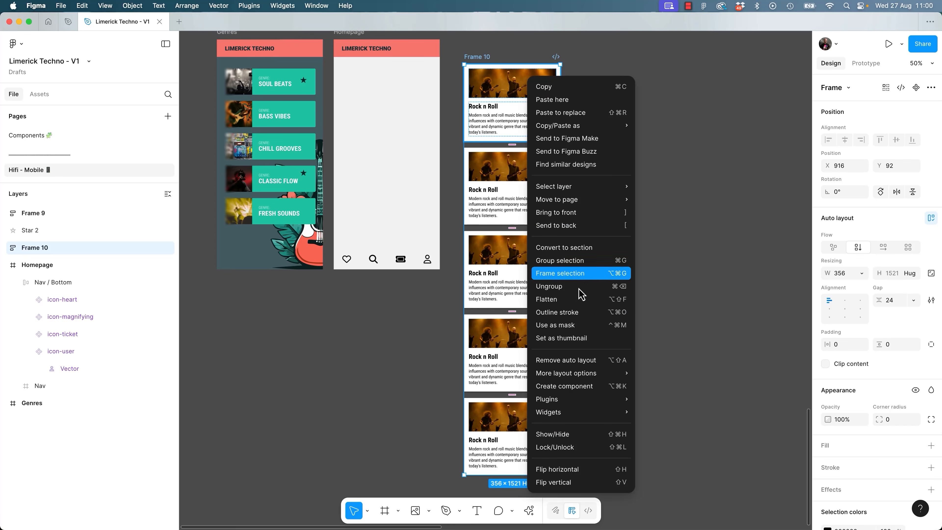
pyautogui.moveTo(585, 372)
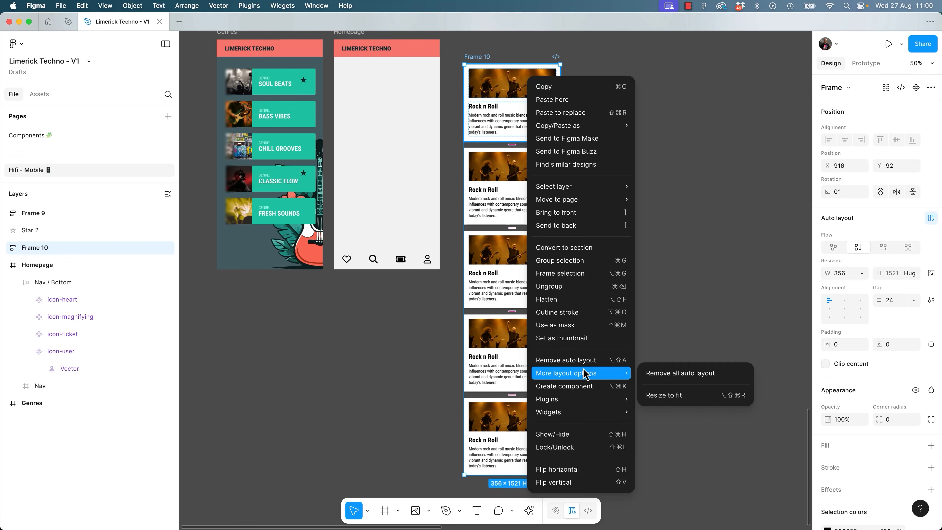
pyautogui.click(506, 357)
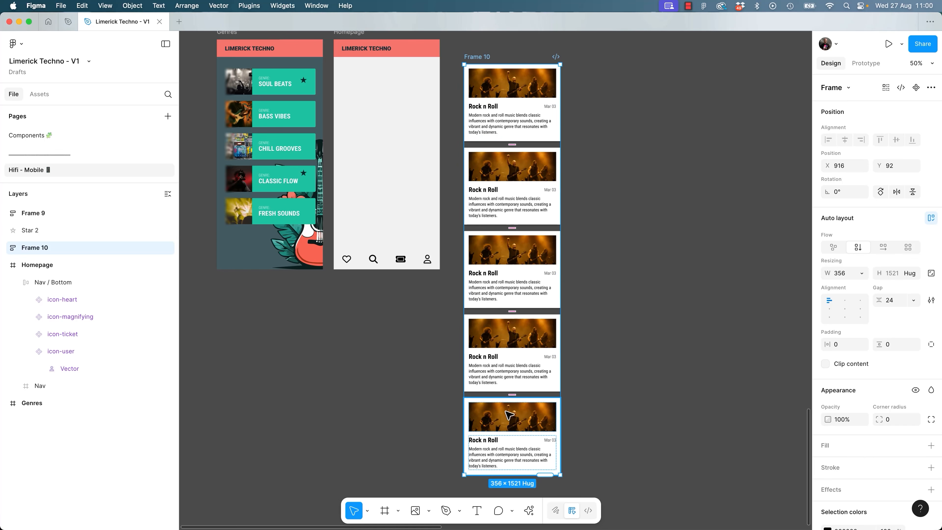
pyautogui.click(533, 510)
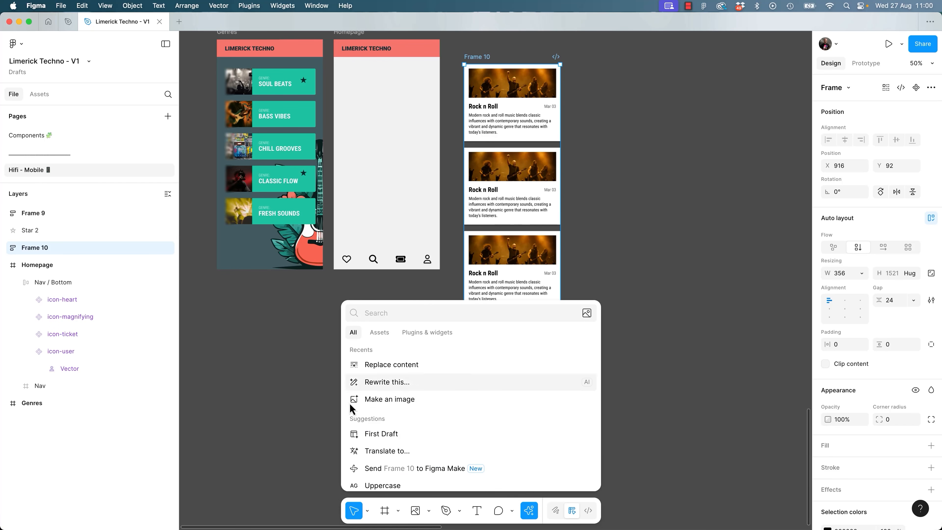
pyautogui.click(377, 366)
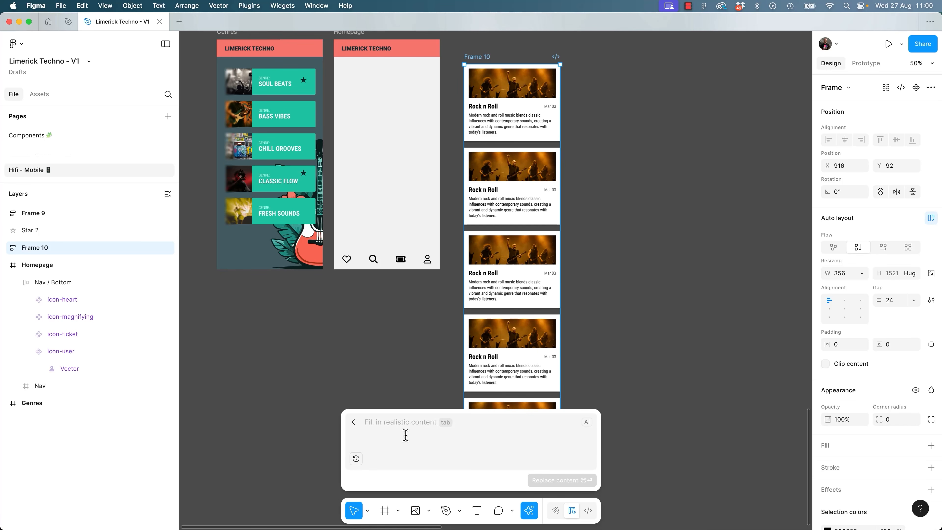
pyautogui.press('Tab')
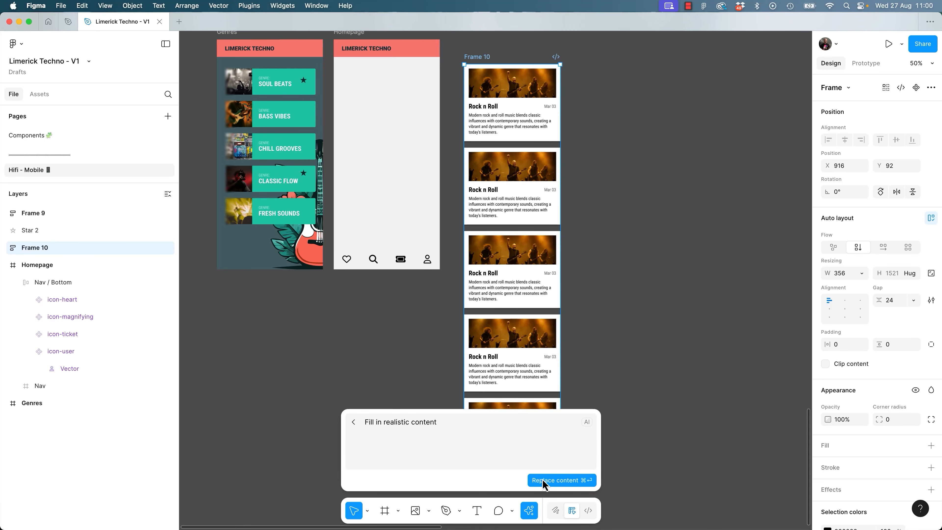
pyautogui.click(548, 486)
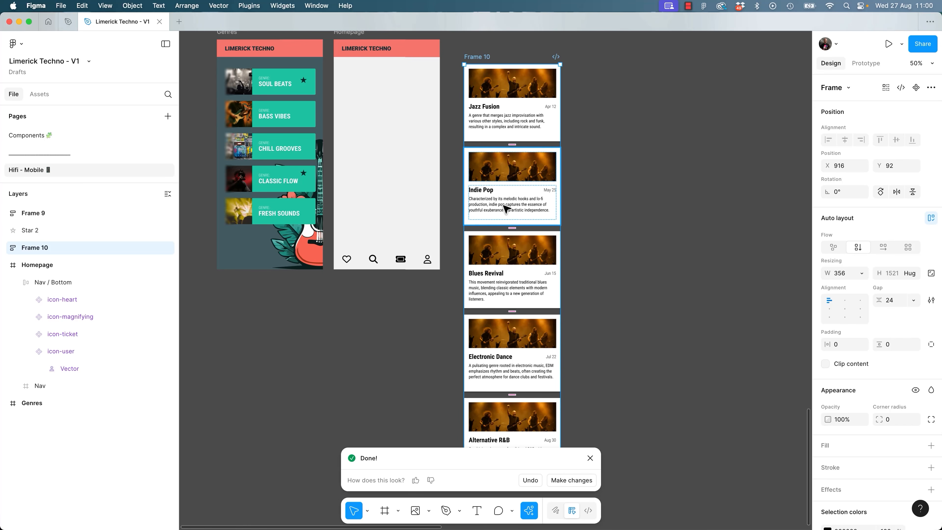
# Generate an AI cover image for the Indie Pop card from the prompt "indie pop band" and increase the cover's height to 199.
pyautogui.hotkey('shift', '0')
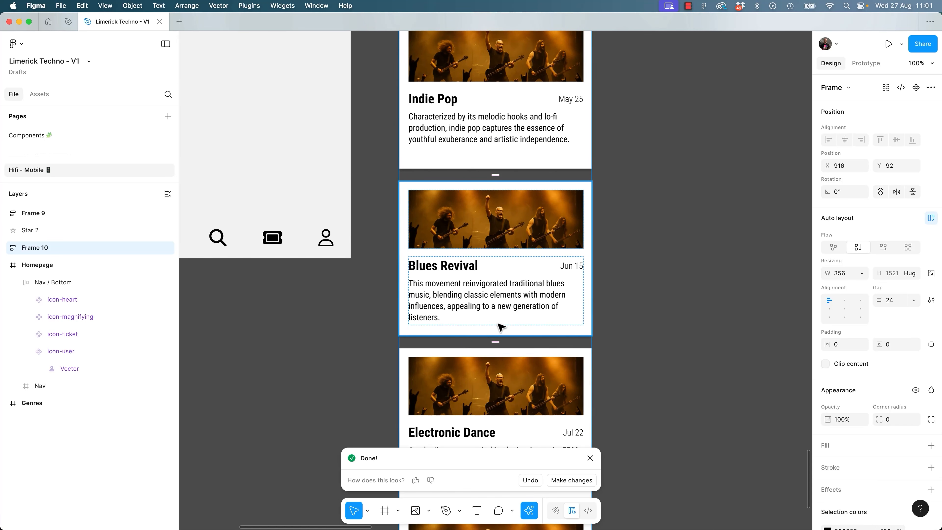
pyautogui.scroll(4, 501, 319)
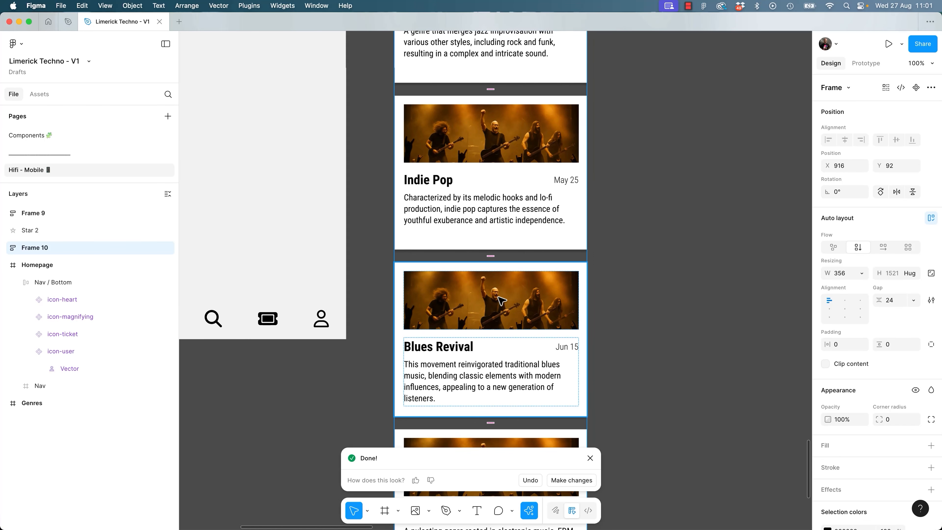
pyautogui.scroll(8, 501, 300)
pyautogui.click(522, 316)
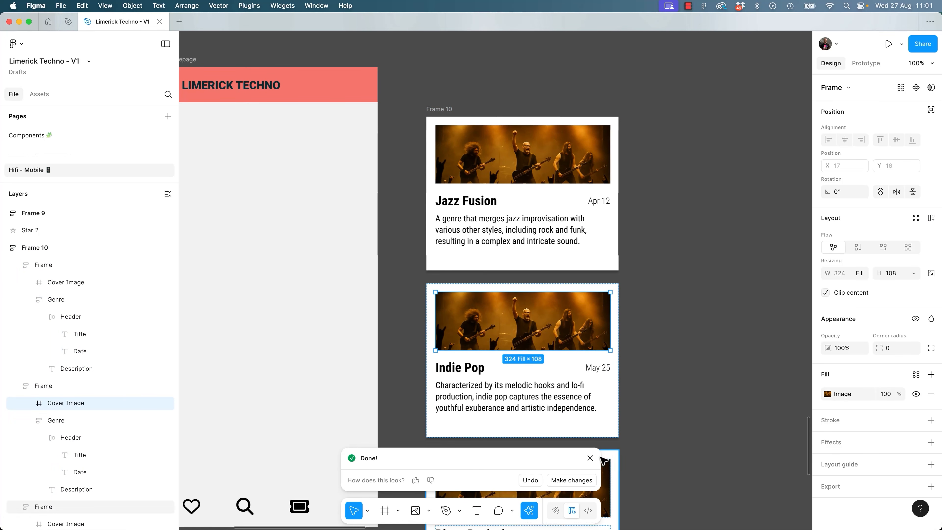
pyautogui.click(590, 458)
pyautogui.click(529, 511)
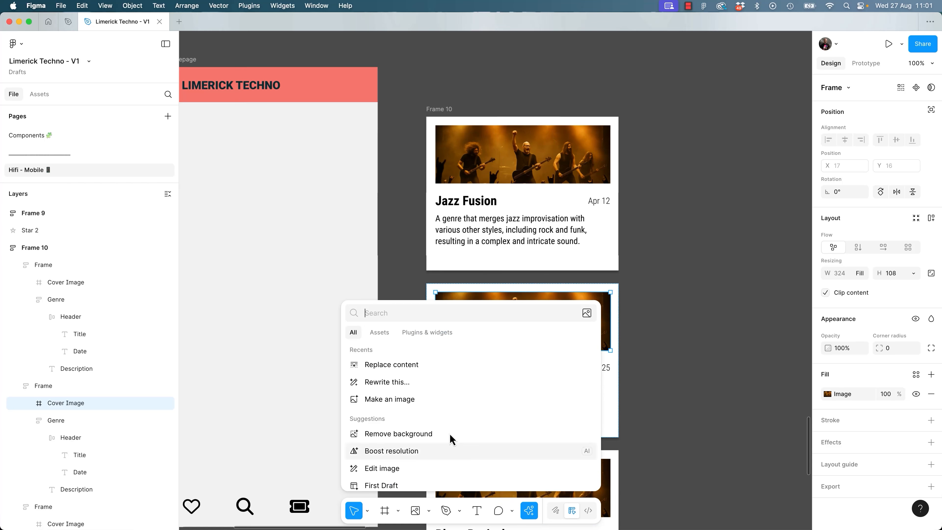
pyautogui.click(405, 401)
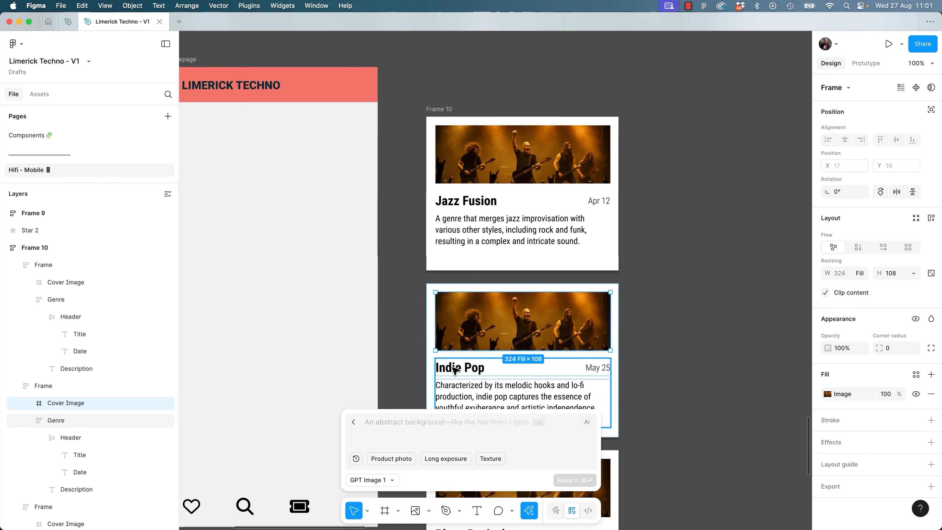
pyautogui.write('in')
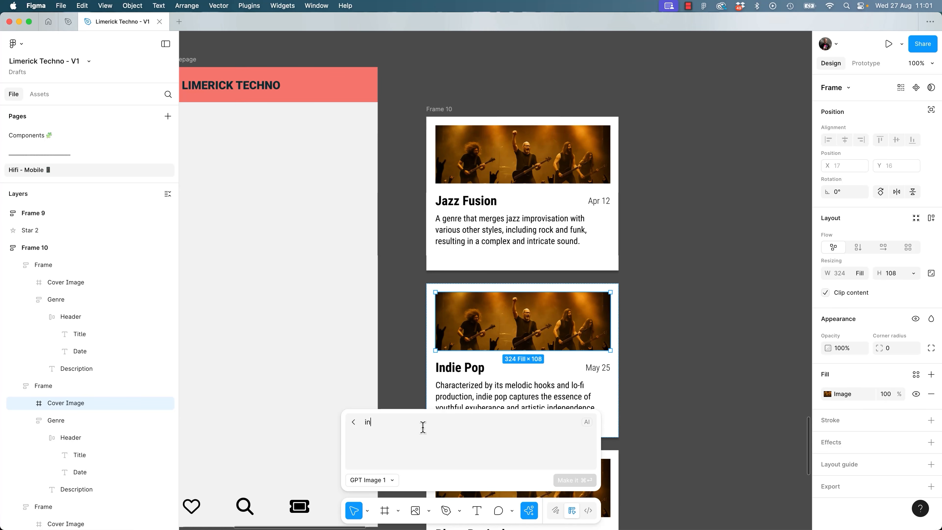
pyautogui.write('die pop band')
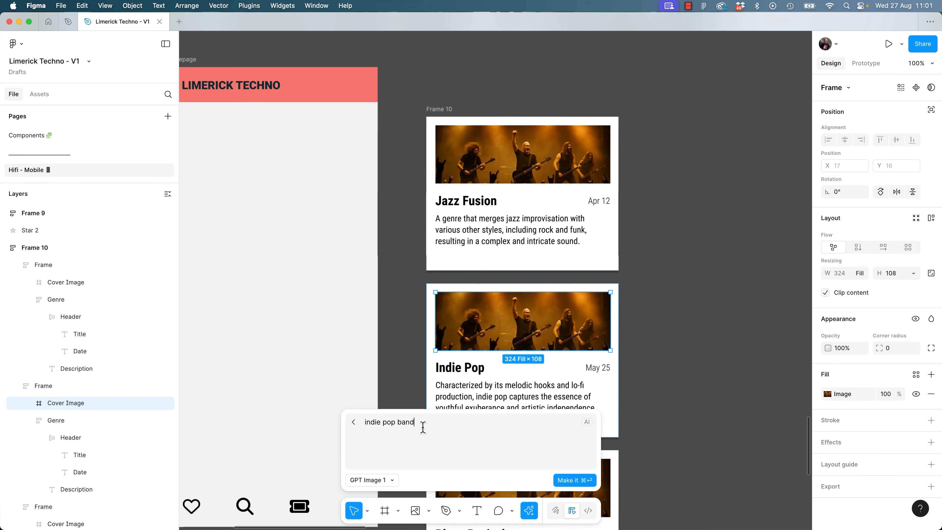
pyautogui.press('super+Return')
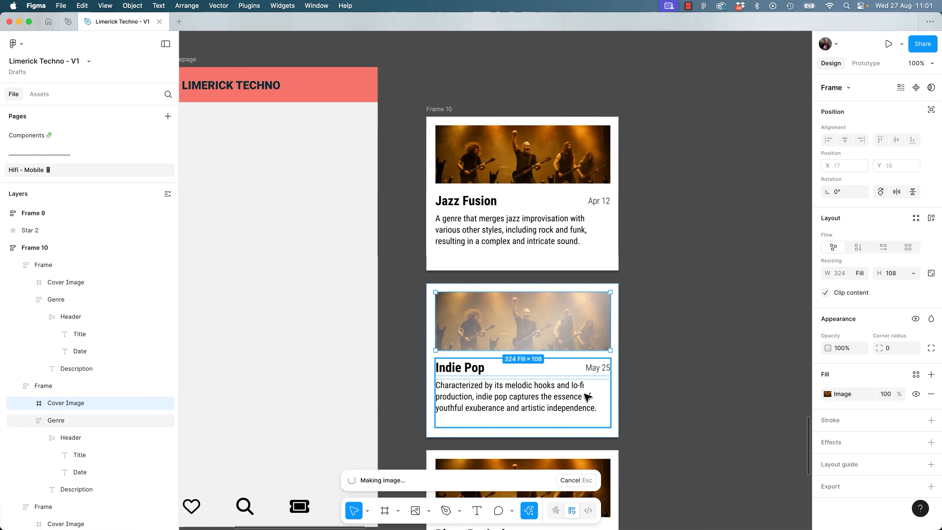
pyautogui.moveTo(539, 351); pyautogui.dragTo(538, 399)
pyautogui.scroll(-2, 584, 348)
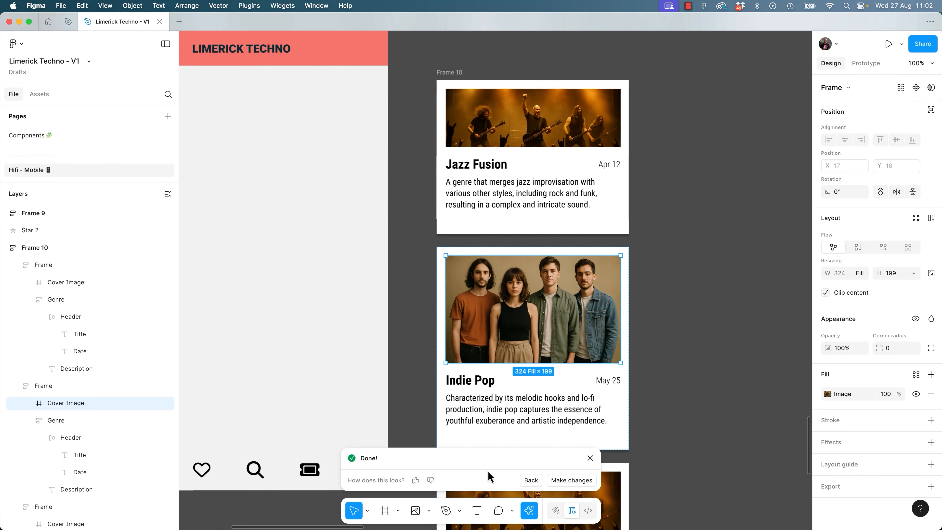
# Edit the generated band image with the AI prompt "Can the middle male be a bald, middle aged man with sideburns", and add glasses to him.
pyautogui.click(566, 480)
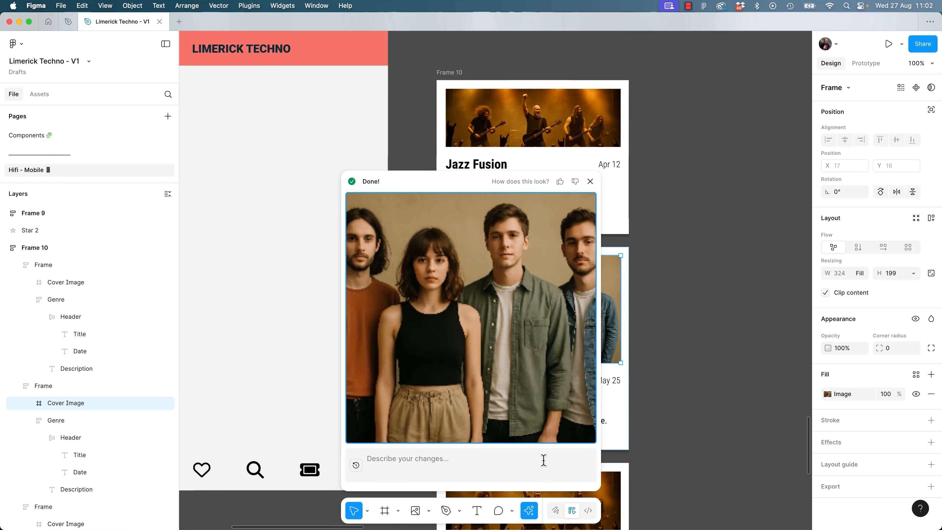
pyautogui.write('Can the middle male be a bald, middle aged man with sideburns')
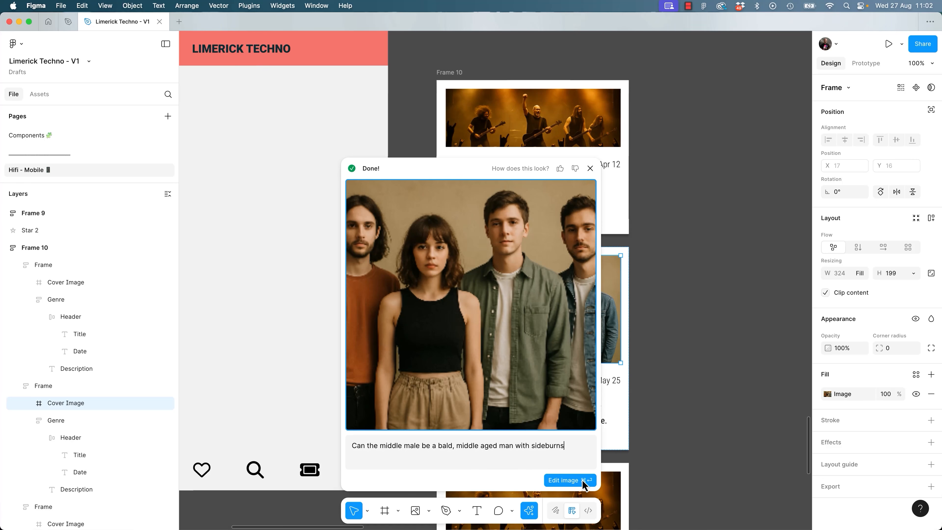
pyautogui.click(564, 480)
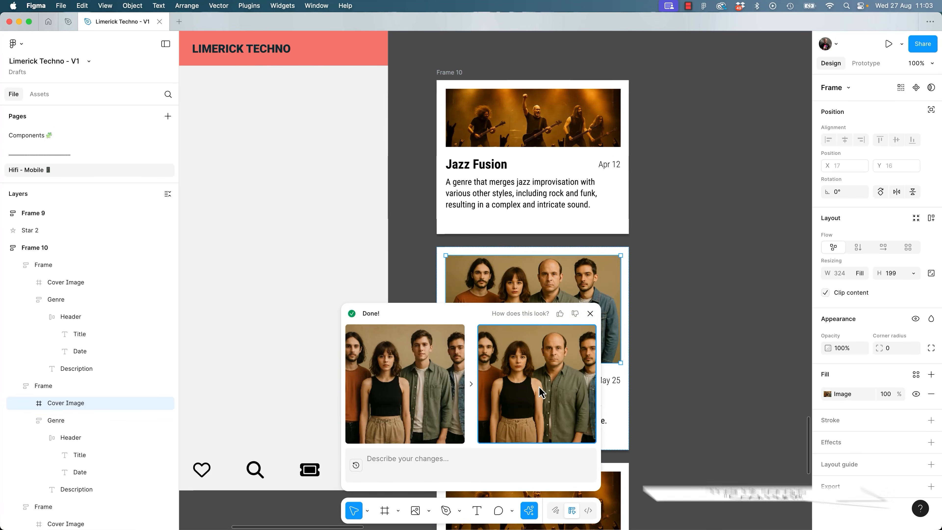
pyautogui.click(590, 313)
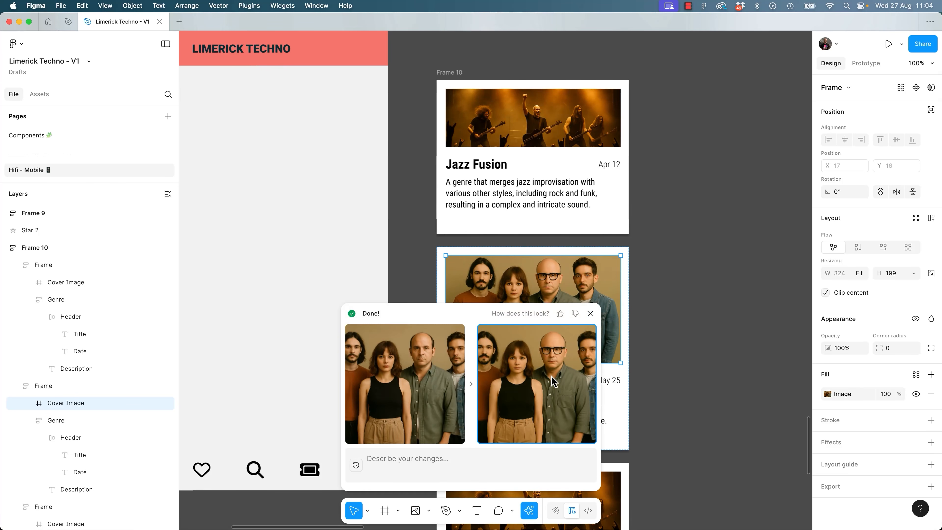
pyautogui.press('Escape')
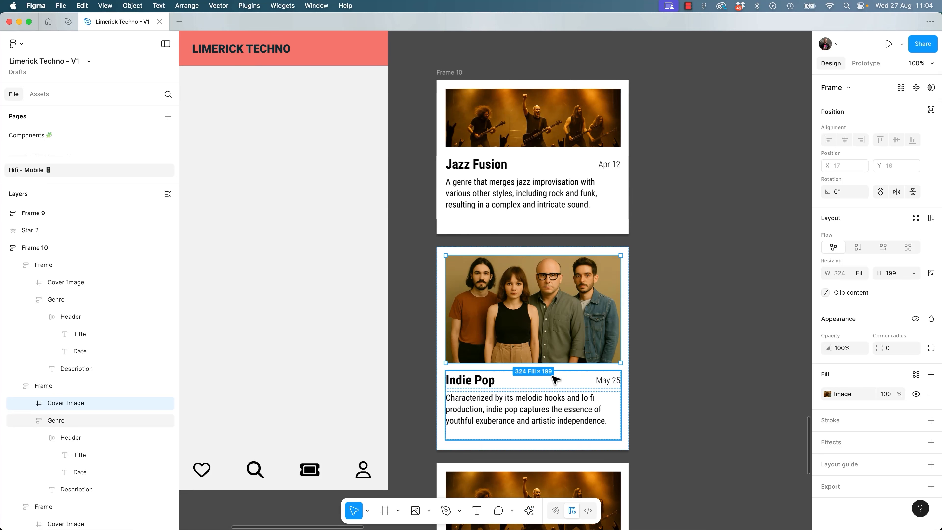
pyautogui.click(668, 352)
# Paste a standalone copy of the Jazz Fusion card onto an empty area of the canvas beside the card stack.
pyautogui.scroll(-5, 670, 353)
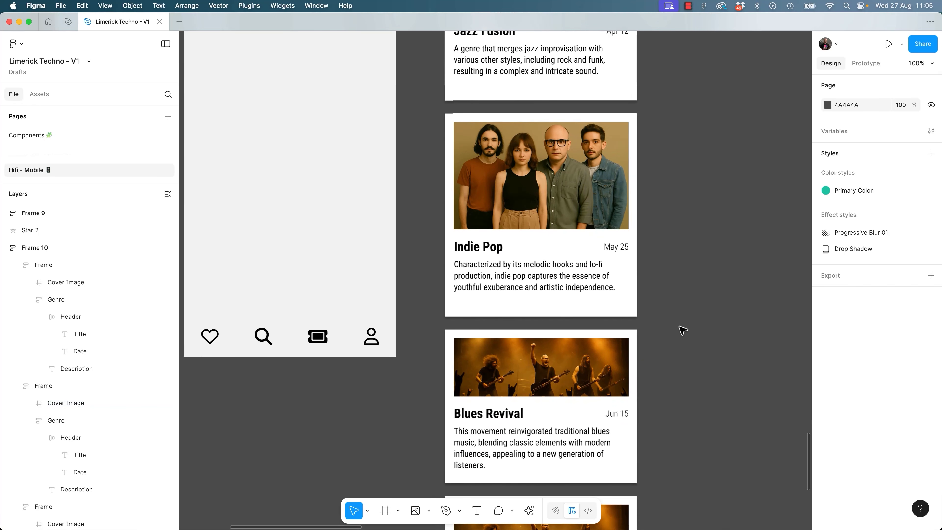
pyautogui.scroll(7, 695, 236)
pyautogui.hscroll(5, 695, 236)
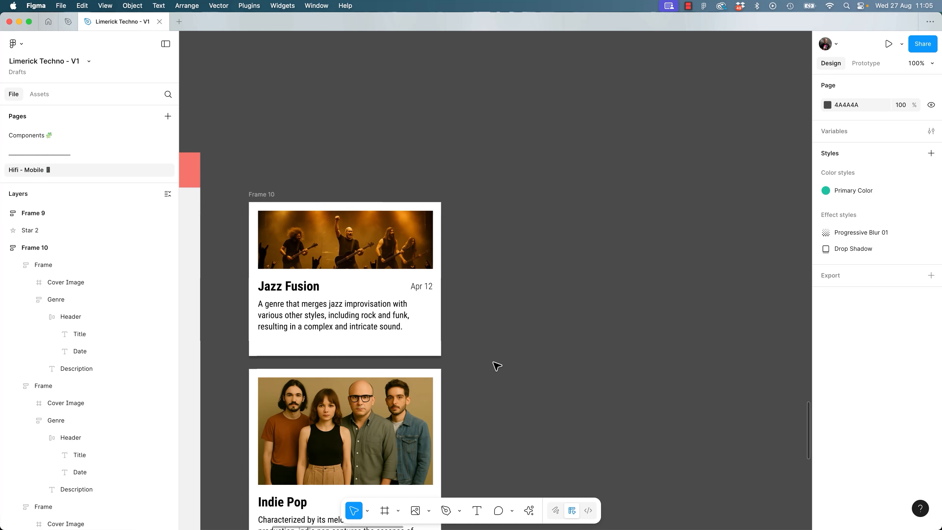
pyautogui.click(370, 251)
pyautogui.click(530, 292)
pyautogui.moveTo(503, 311); pyautogui.dragTo(664, 298)
pyautogui.moveTo(283, 307); pyautogui.dragTo(292, 267)
pyautogui.moveTo(467, 288); pyautogui.dragTo(448, 299)
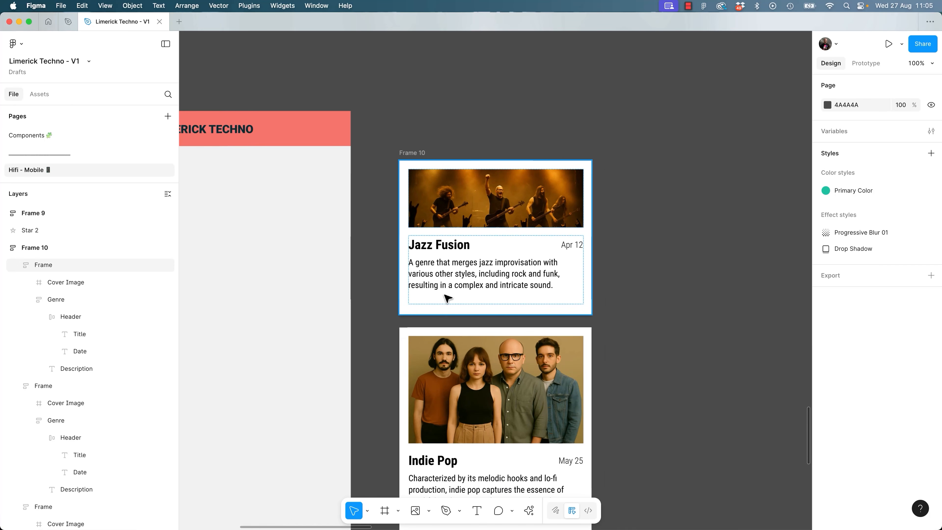
pyautogui.click(444, 295)
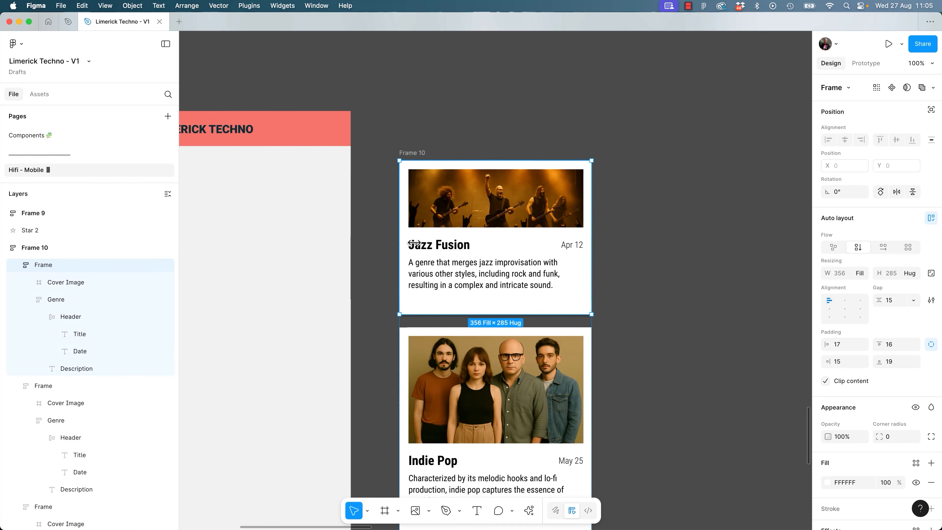
pyautogui.click(690, 236)
pyautogui.moveTo(593, 239); pyautogui.dragTo(252, 244)
pyautogui.hotkey('ctrl', 'v')
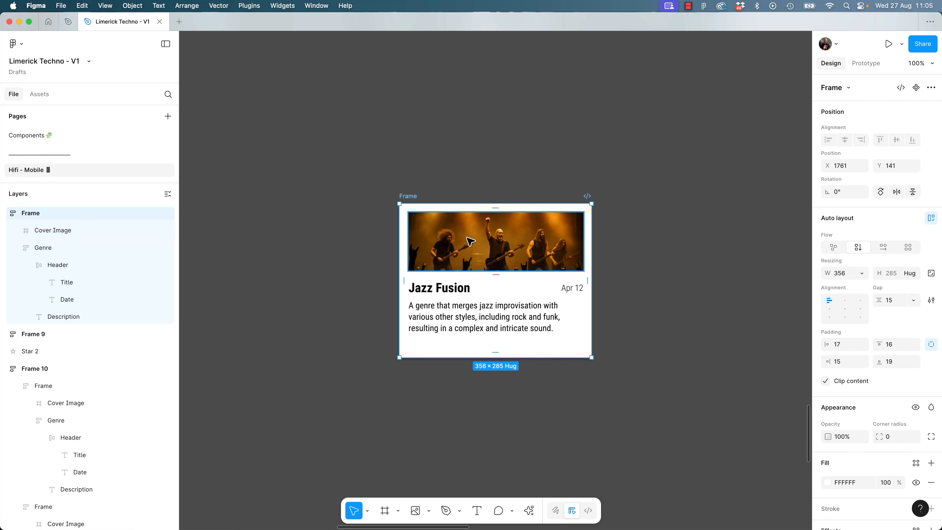
# Try widening the gap between the copied card's cover image and text to 115, undoing the spacing changes.
pyautogui.moveTo(498, 209); pyautogui.dragTo(478, 163)
pyautogui.press('super+z')
pyautogui.press('super+z')
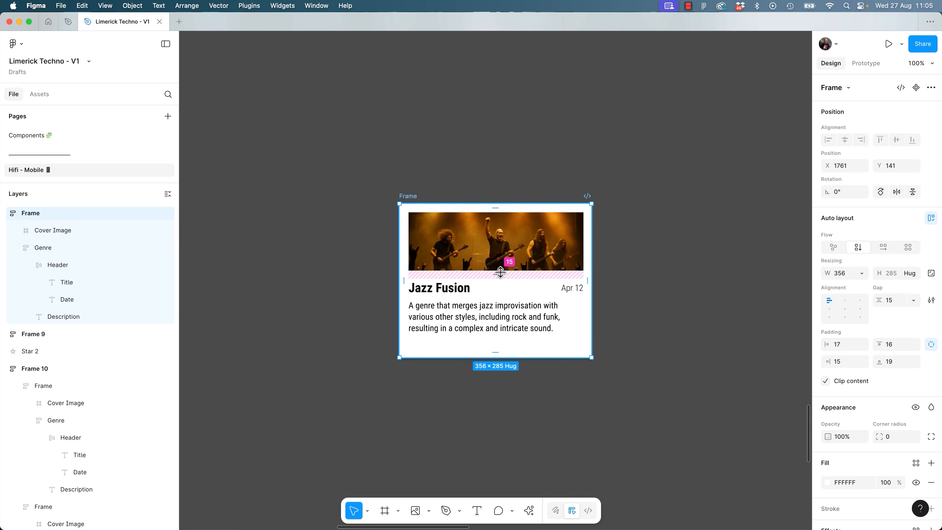
pyautogui.moveTo(504, 274); pyautogui.dragTo(500, 297)
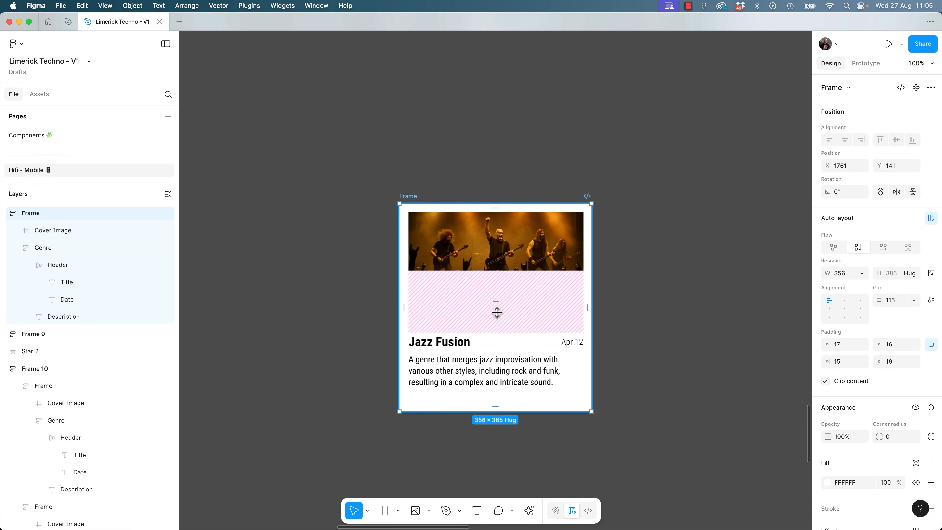
pyautogui.press('super+z')
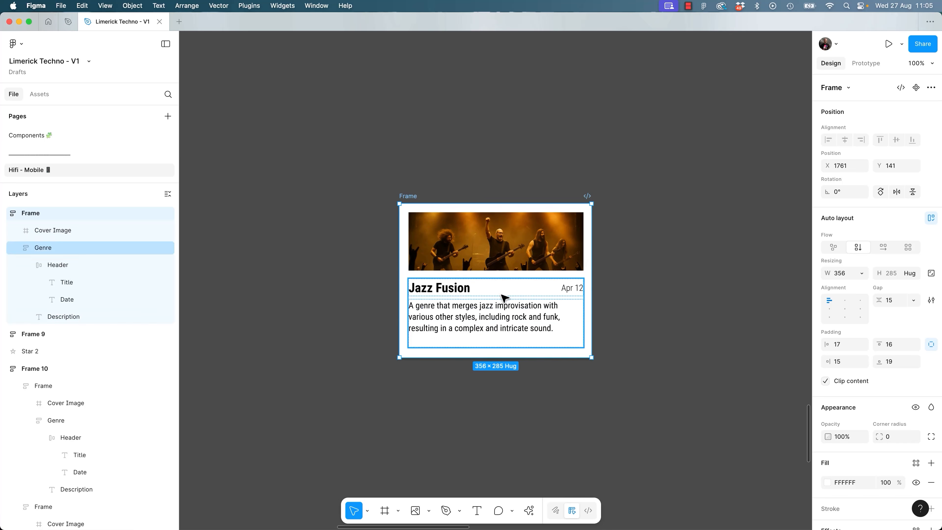
# Increase the height of the copied card's cover image so that the card becomes 376 high.
pyautogui.click(507, 270)
pyautogui.moveTo(507, 271); pyautogui.dragTo(506, 319)
pyautogui.press('Escape')
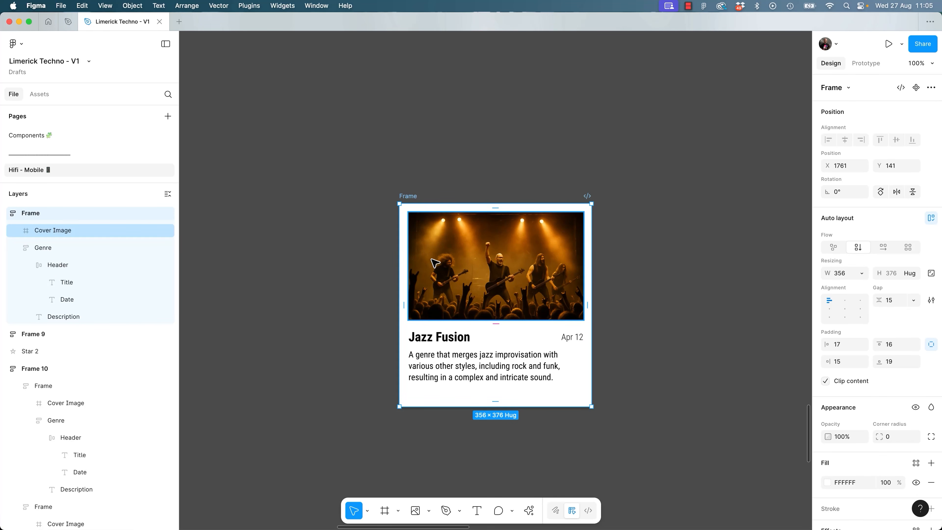
# Convert the standalone Jazz Fusion card frame into a component.
pyautogui.press('shift+super+k')
pyautogui.press('Escape')
pyautogui.press('alt+super+k')
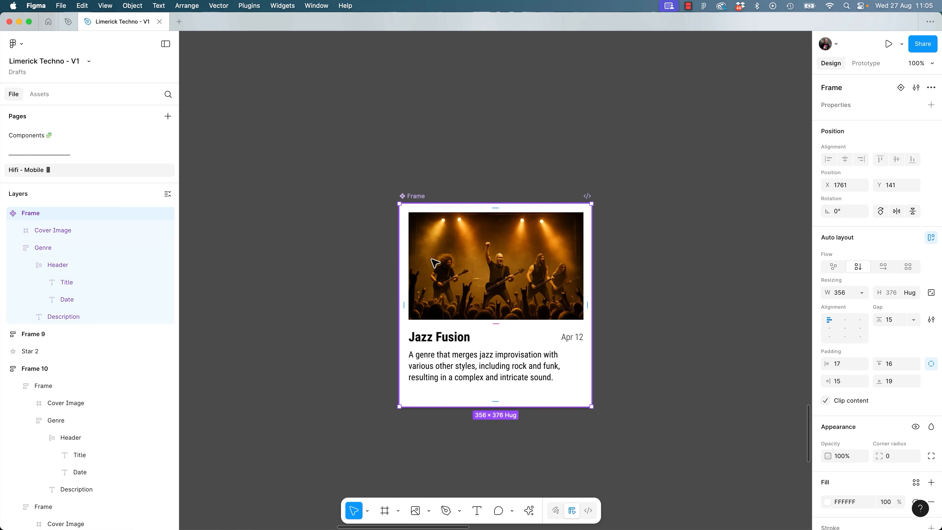
# Undo the component creation and convert the standalone Jazz Fusion card frame into a component again.
pyautogui.press('super+z')
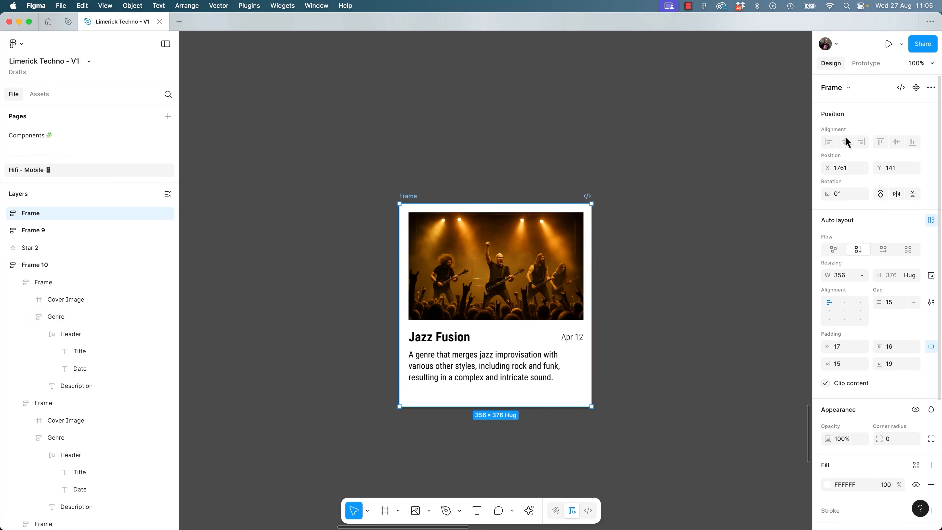
pyautogui.click(917, 89)
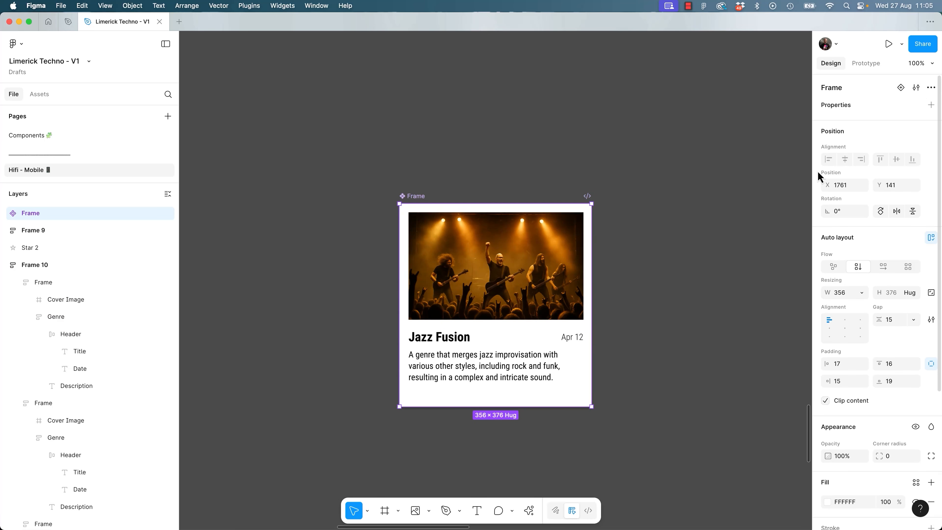
pyautogui.scroll(-5, 447, 286)
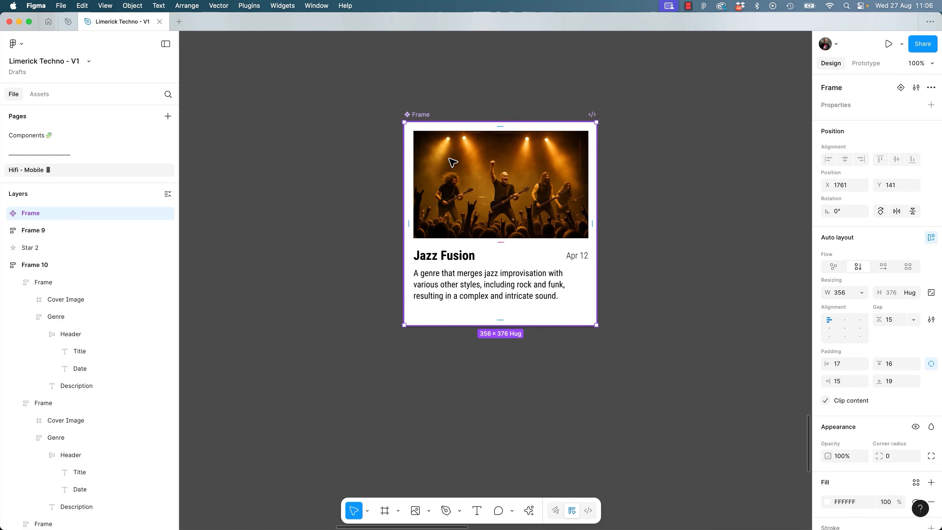
# Try duplicating the Jazz Fusion component as an instance below it and wrapping both in a vertical auto layout.
pyautogui.moveTo(450, 178); pyautogui.dragTo(459, 376)
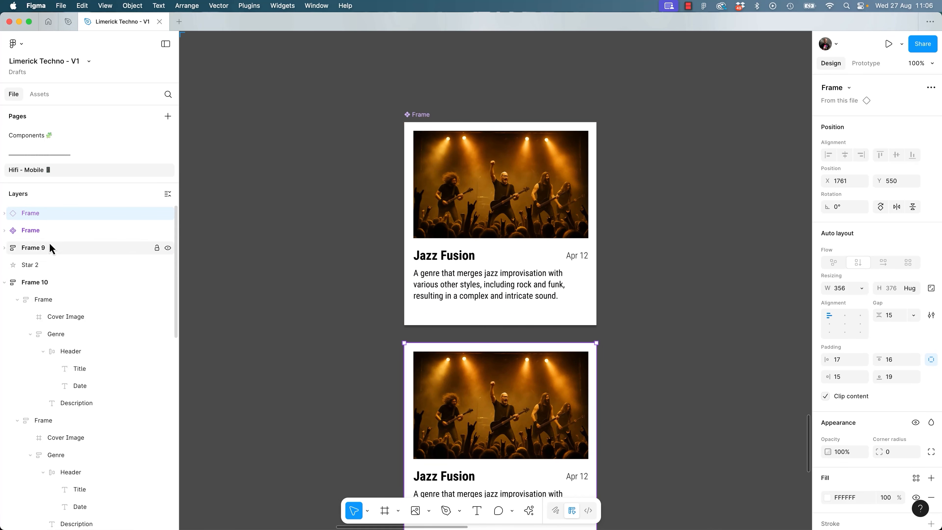
pyautogui.moveTo(36, 240); pyautogui.dragTo(34, 210)
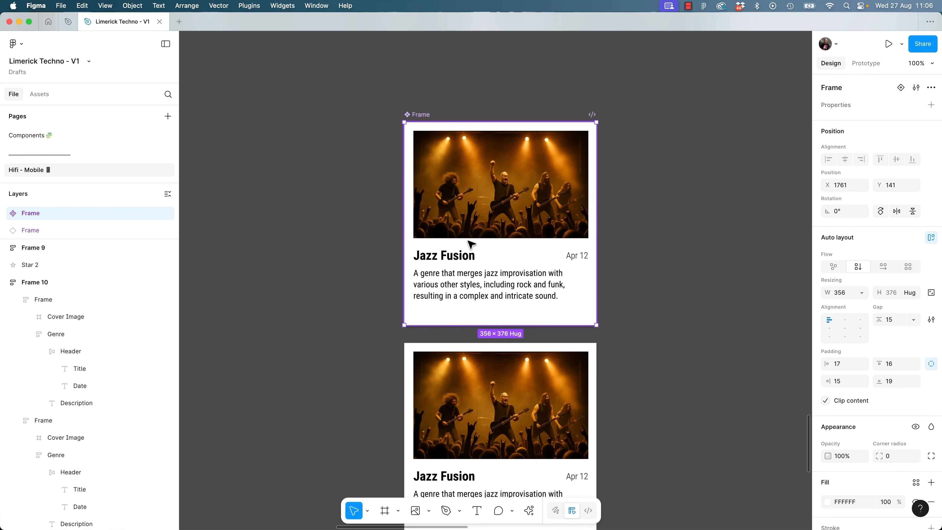
pyautogui.click(461, 343)
pyautogui.moveTo(361, 94); pyautogui.dragTo(642, 400)
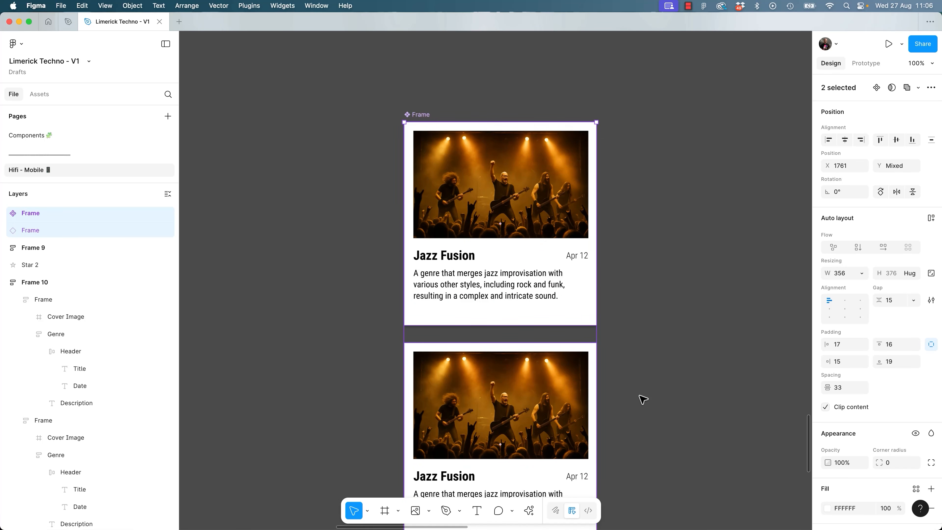
pyautogui.hotkey('shift', 'a')
pyautogui.scroll(-5, 646, 327)
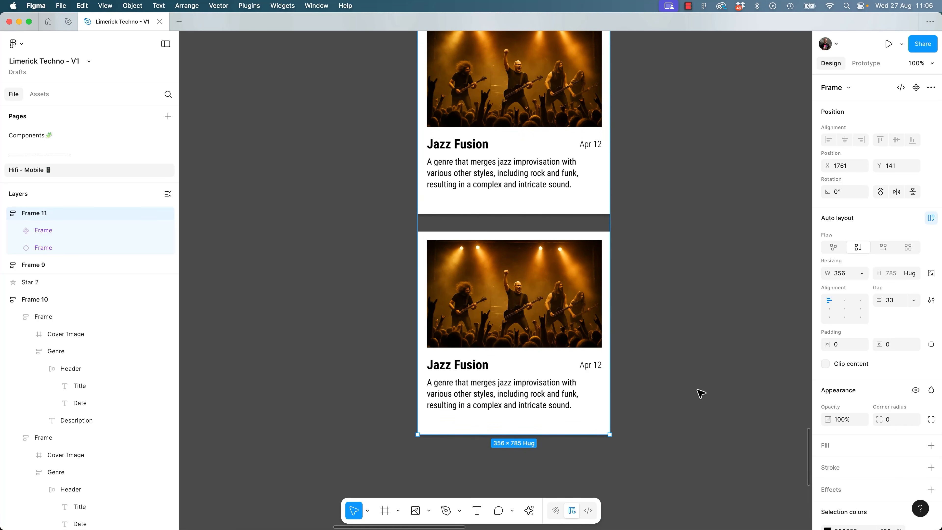
# Undo the auto layout, the layer reordering and the duplicated instance so that only the main component remains.
pyautogui.click(690, 370)
pyautogui.press('super+z')
pyautogui.press('super+z')
pyautogui.press('super+z')
pyautogui.press('super+z')
pyautogui.press('super+z')
pyautogui.press('super+z')
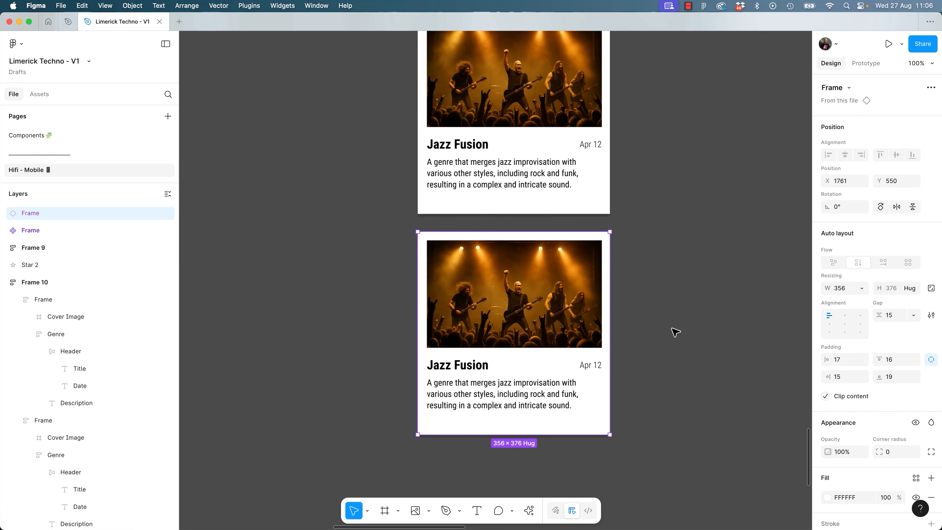
pyautogui.press('super+z')
pyautogui.scroll(3, 519, 185)
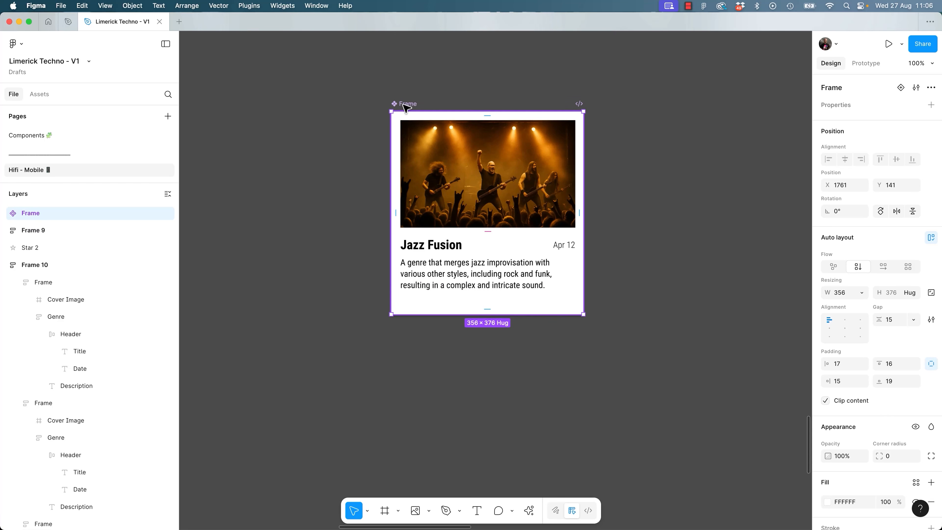
# Try placing an instance of the card on the Components page, and undo a deletion of the main component on Hifi - Mobile.
pyautogui.click(31, 135)
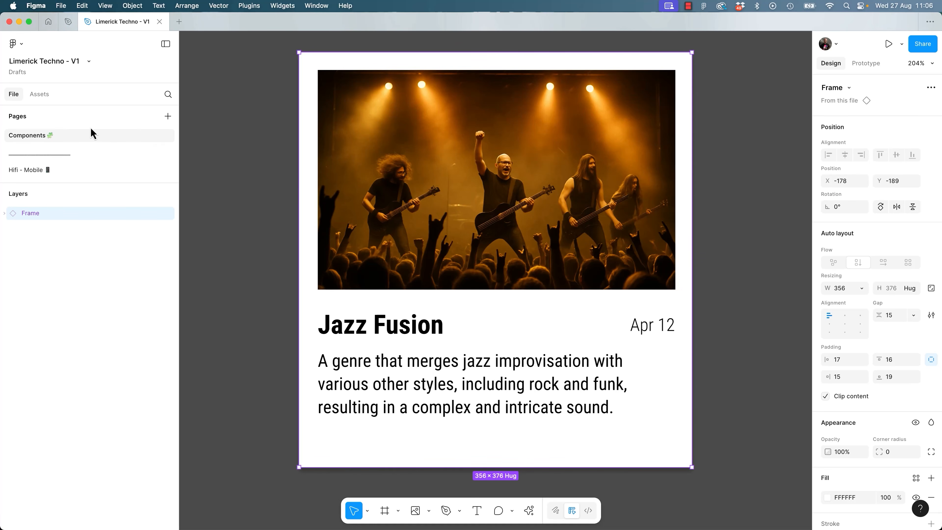
pyautogui.click(28, 170)
pyautogui.click(328, 152)
pyautogui.click(401, 102)
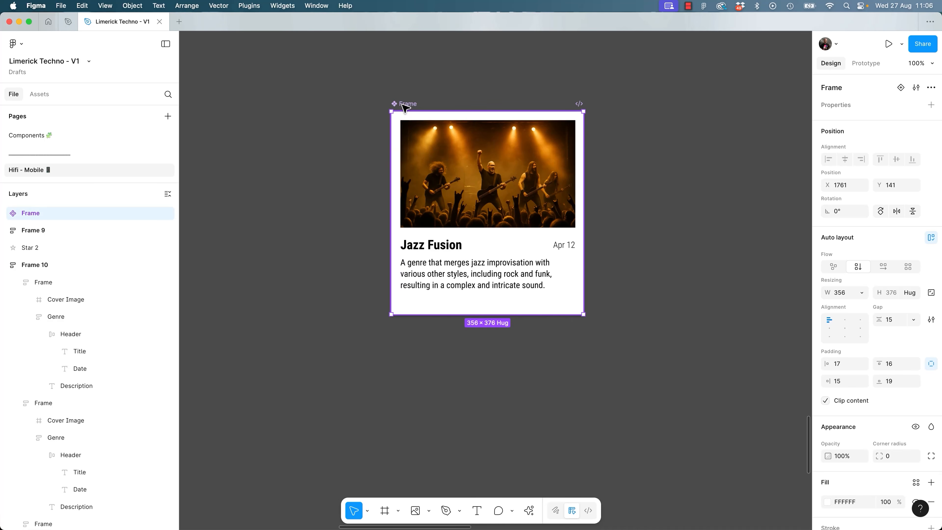
pyautogui.press('Delete')
pyautogui.press('super+z')
# Move the Jazz Fusion main component from Hifi - Mobile to the Components page, replacing the instance there.
pyautogui.click(412, 106)
pyautogui.press('Delete')
pyautogui.click(28, 137)
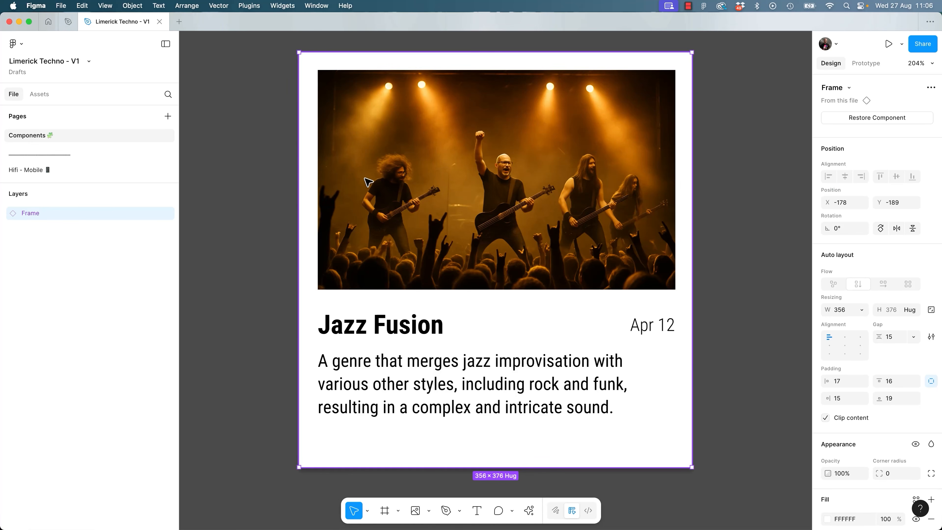
pyautogui.press('Delete')
pyautogui.press('super+z')
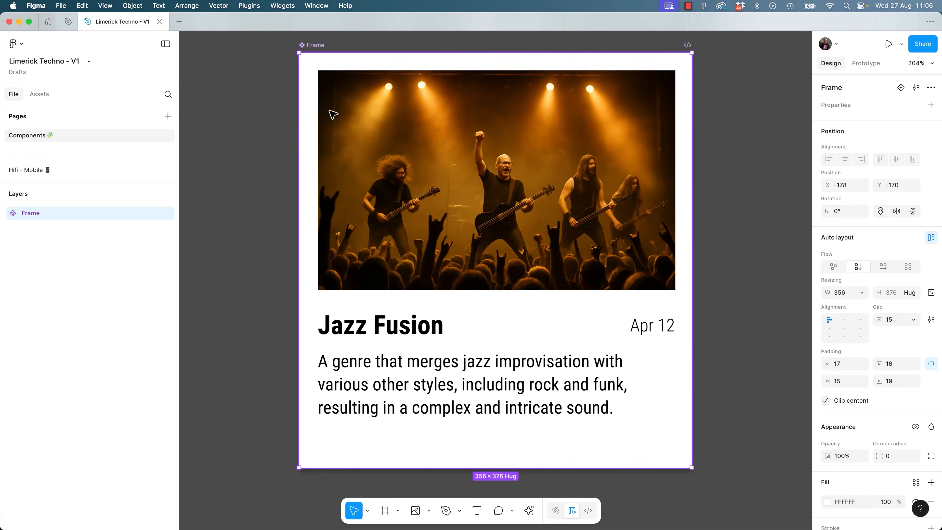
# Paste an instance of the Jazz Fusion card onto an empty area of the Hifi - Mobile page.
pyautogui.click(94, 174)
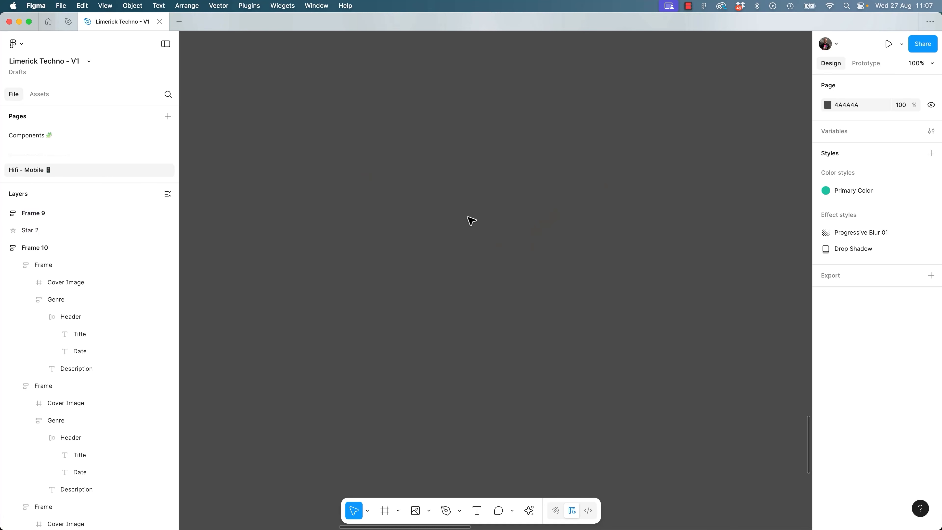
pyautogui.press('super+v')
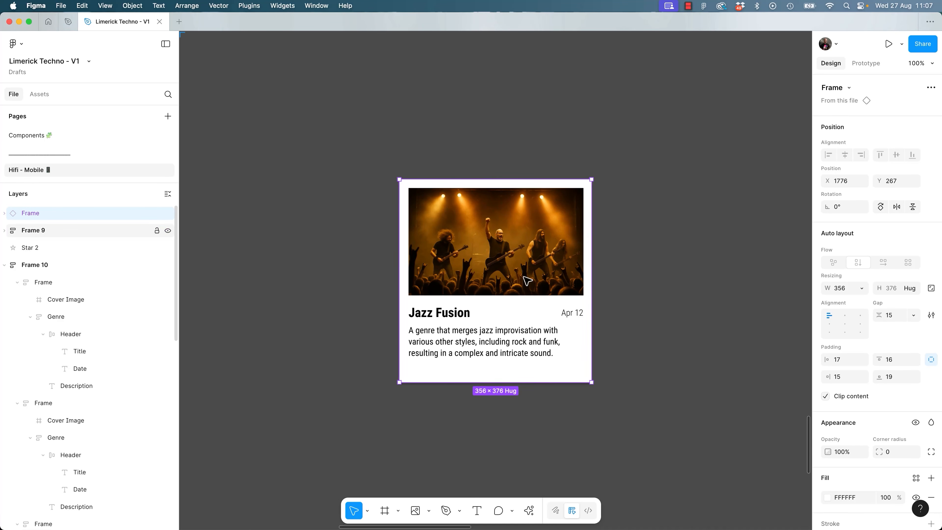
# Try duplicating the pasted card instance and extending the copies into a vertical auto layout stack of four.
pyautogui.moveTo(579, 285); pyautogui.dragTo(546, 395)
pyautogui.scroll(-3, 550, 399)
pyautogui.keyDown('shift'); pyautogui.click(592, 118); pyautogui.keyUp('shift')
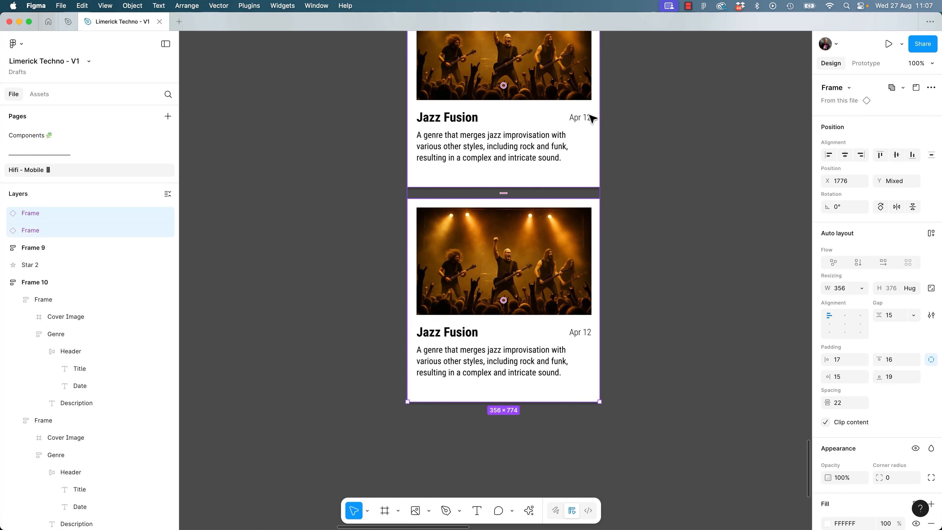
pyautogui.hotkey('shift', 'a')
pyautogui.moveTo(591, 403); pyautogui.dragTo(593, 509)
pyautogui.click(693, 362)
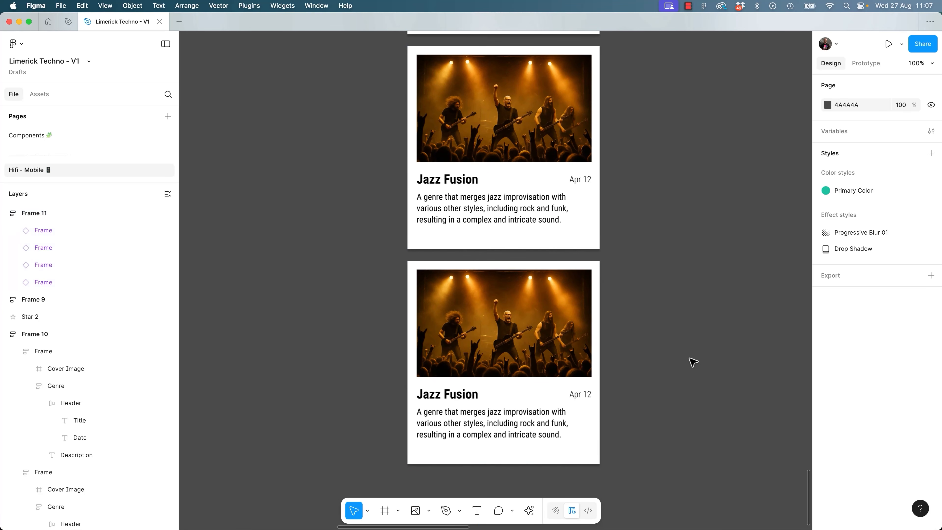
pyautogui.scroll(-3, 672, 152)
pyautogui.scroll(3, 674, 185)
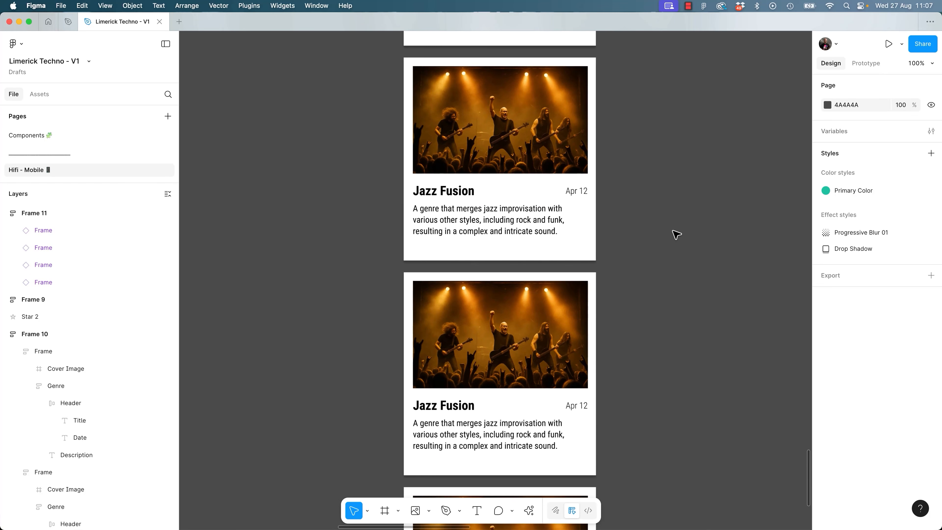
# Undo the four-card auto layout stack and the duplicates, keeping only the single card instance.
pyautogui.press('super+z')
pyautogui.press('super+z')
pyautogui.press('super+z')
pyautogui.press('super+z')
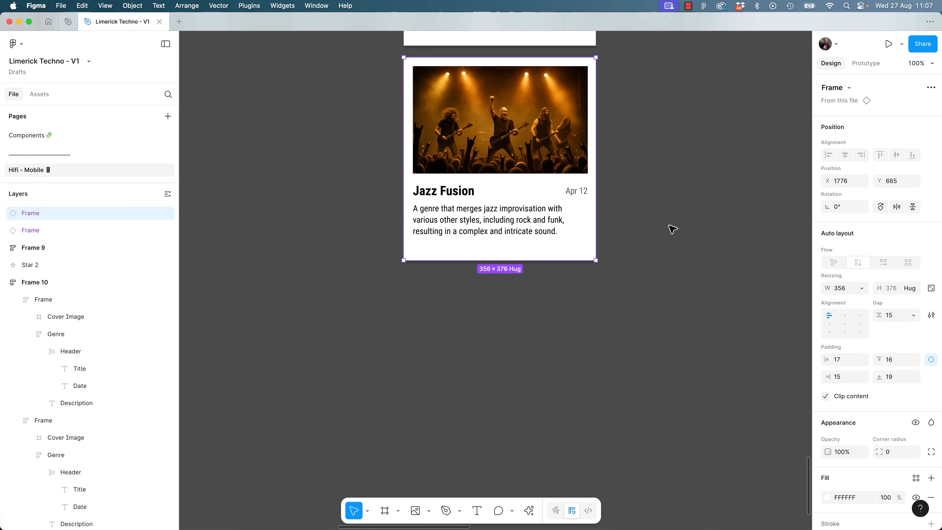
pyautogui.scroll(7, 551, 206)
pyautogui.hscroll(-3, 550, 205)
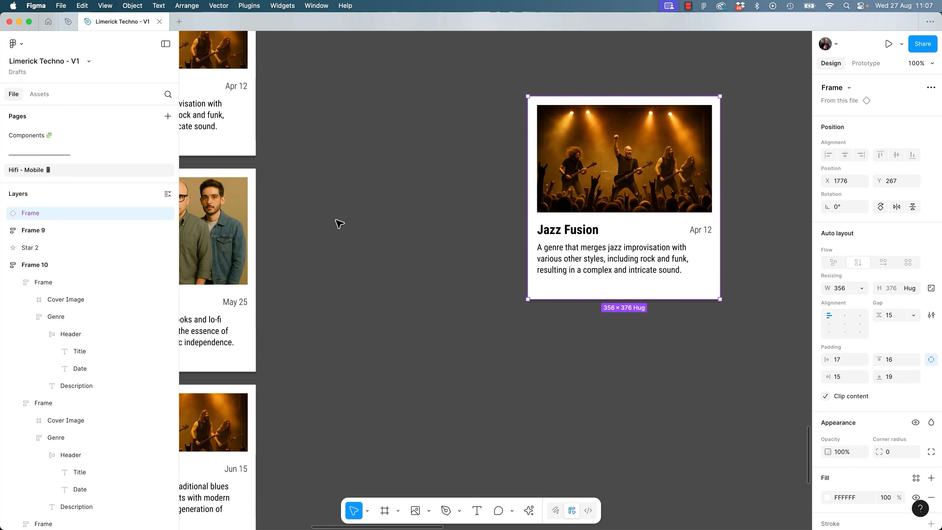
# Reduce the cover image's height to 184 in the main card component on the Components page.
pyautogui.click(29, 137)
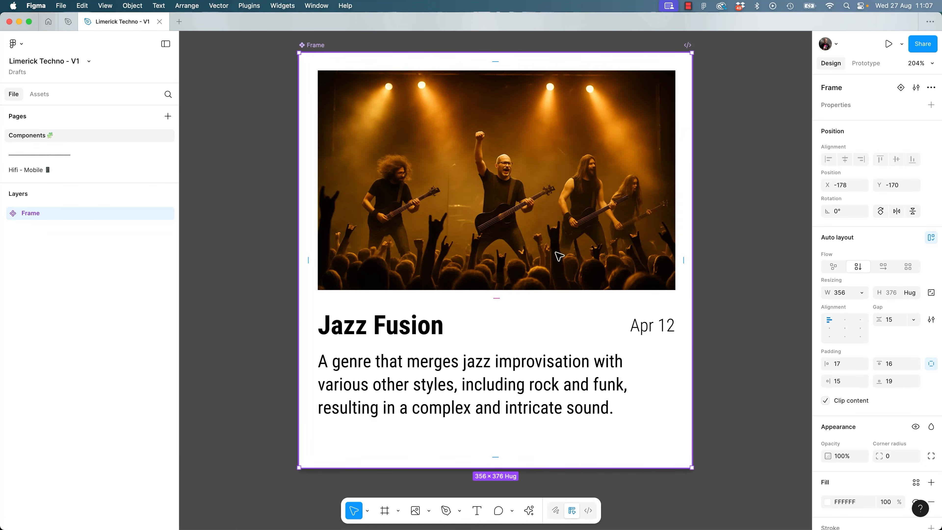
pyautogui.click(520, 287)
pyautogui.moveTo(521, 292)
pyautogui.mouseDown()
pyautogui.moveTo(522, 332)
pyautogui.moveTo(532, 280)
pyautogui.mouseUp()
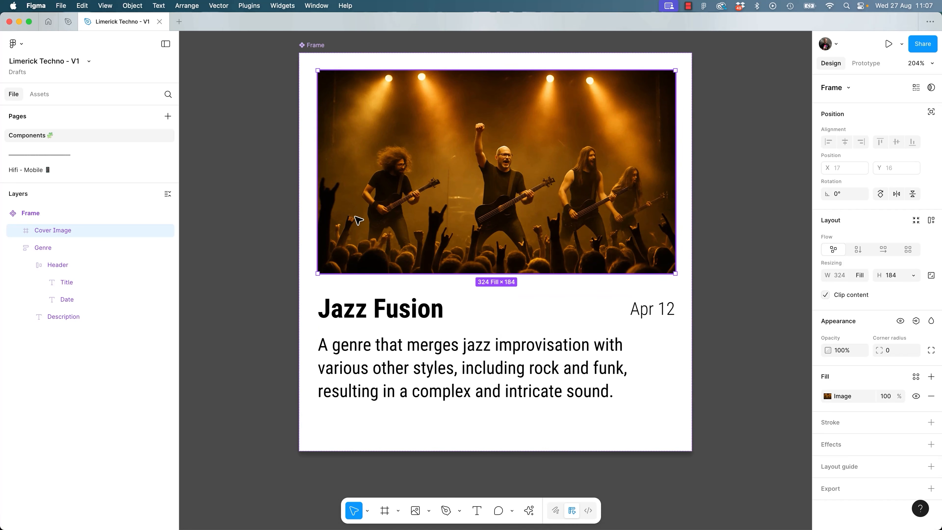
# Set the card component's left, right and bottom padding to 16.
pyautogui.click(313, 218)
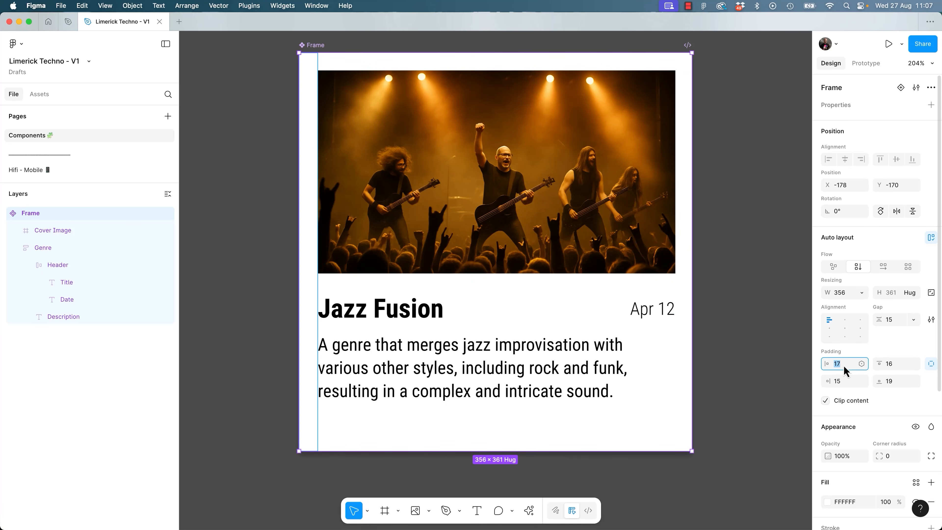
pyautogui.write('16')
pyautogui.press('Return')
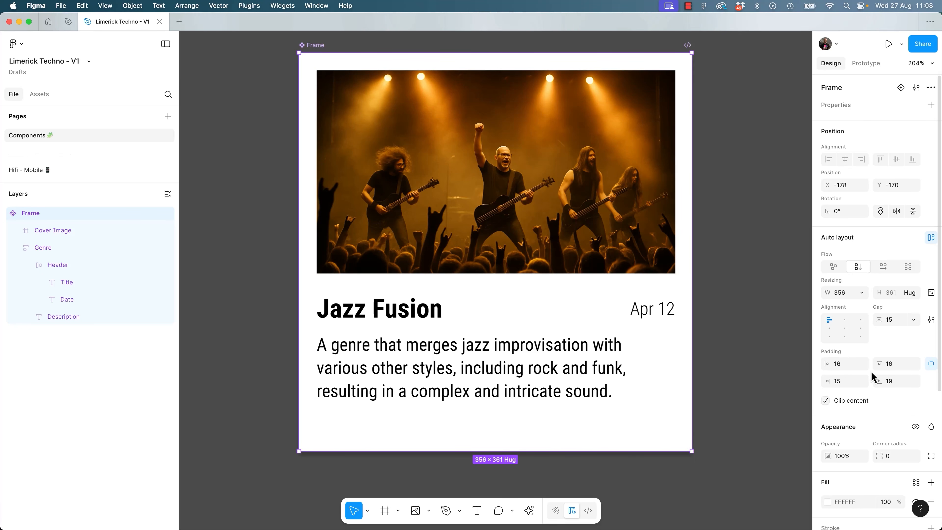
pyautogui.click(840, 383)
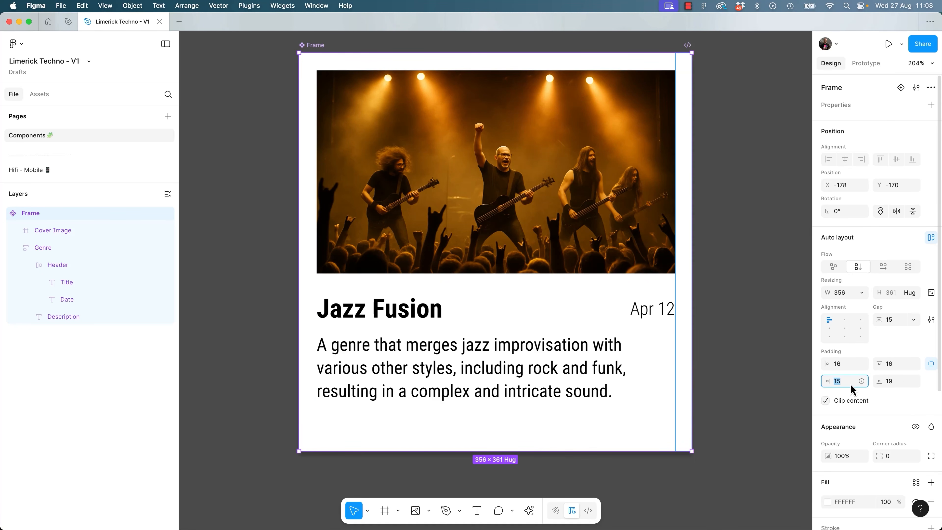
pyautogui.write('16')
pyautogui.press('Tab')
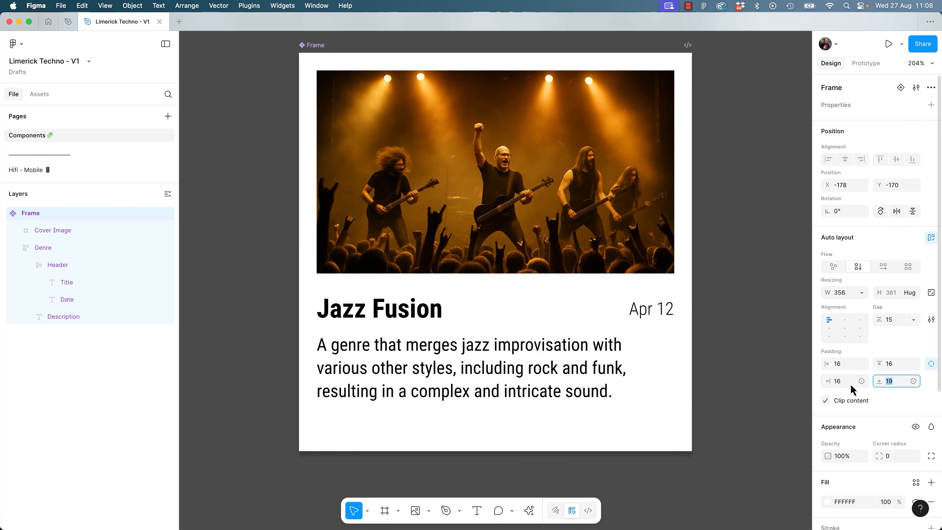
pyautogui.write('16')
pyautogui.press('Return')
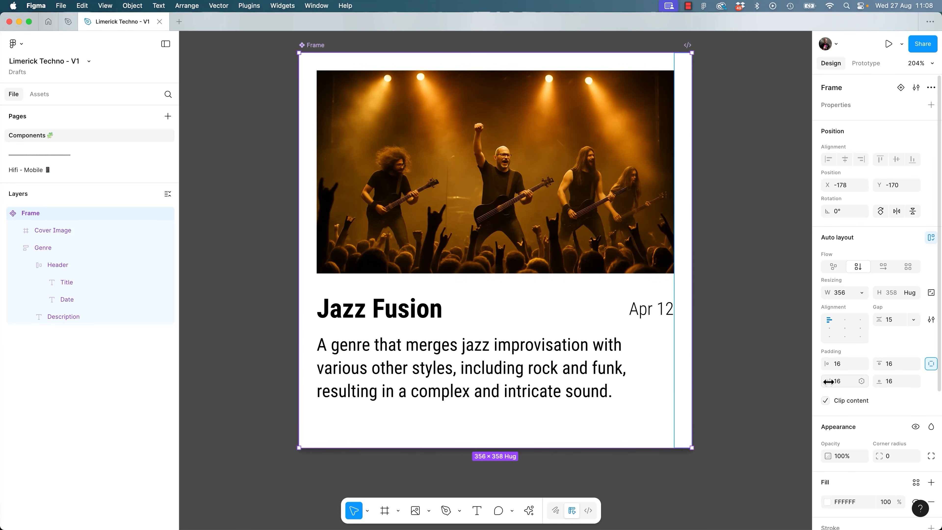
# Test the card's description text box by adding extra lines of filler text and deleting them again.
pyautogui.click(523, 385)
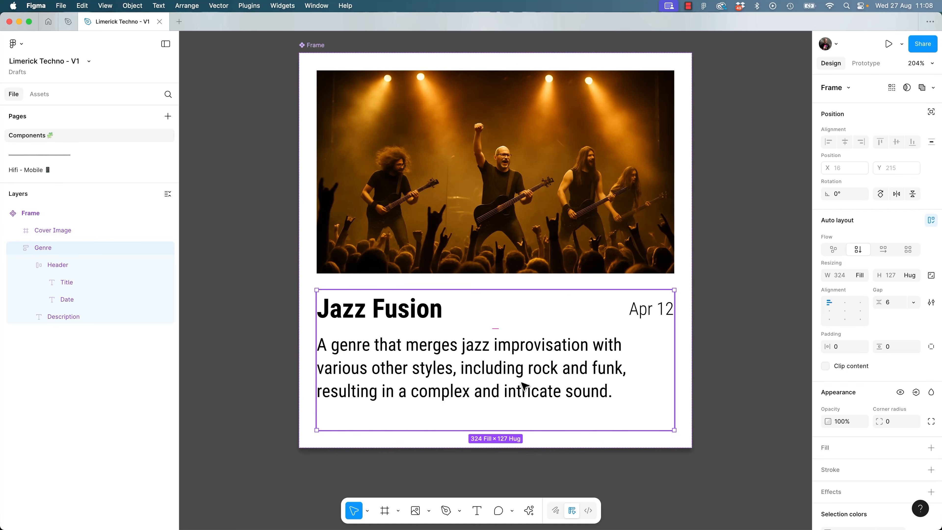
pyautogui.doubleClick(522, 384)
pyautogui.doubleClick(591, 394)
pyautogui.click(618, 396)
pyautogui.write('kl;asjfasdfs')
pyautogui.press('Return')
pyautogui.write('adfas')
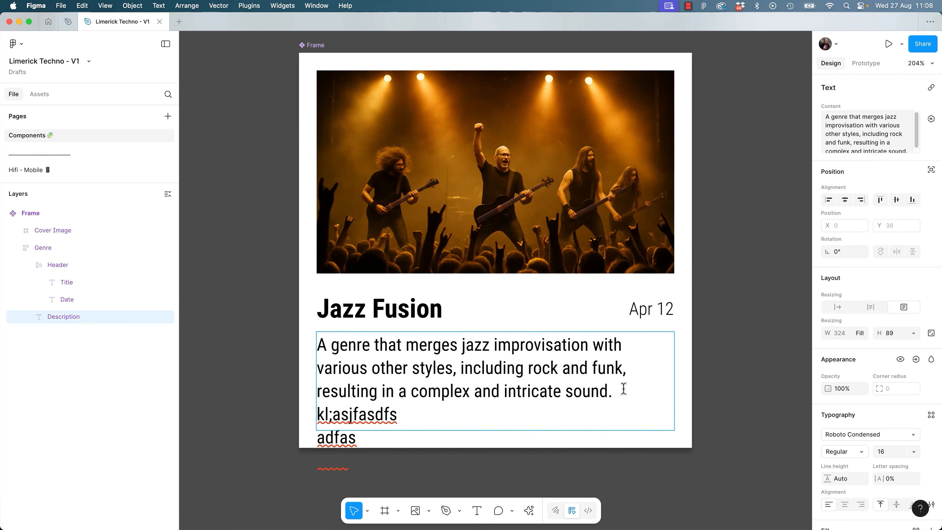
pyautogui.press('Return')
pyautogui.hotkey('alt', 'BackSpace')
pyautogui.hotkey('alt', 'BackSpace')
pyautogui.hotkey('alt', 'BackSpace')
pyautogui.hotkey('alt', 'BackSpace')
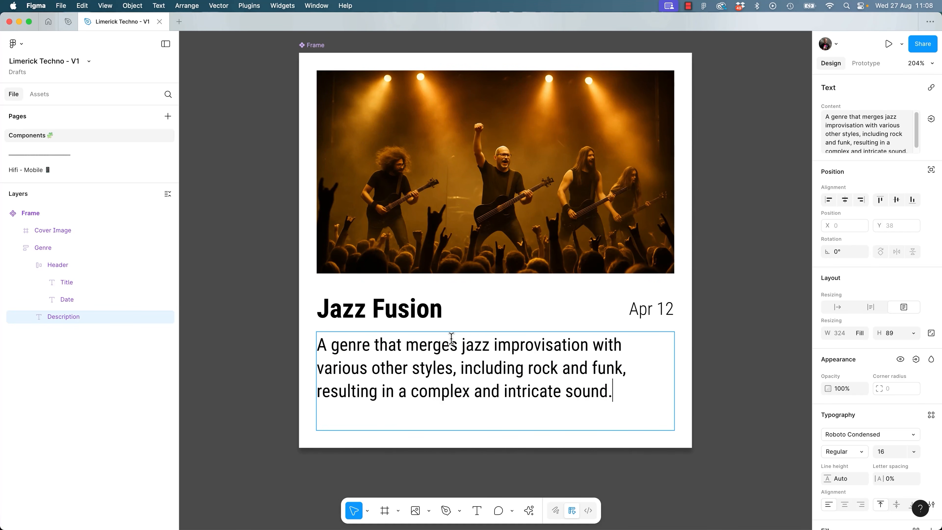
pyautogui.press('Escape')
# Make the card description's height hug its text instead of using a fixed size.
pyautogui.doubleClick(532, 431)
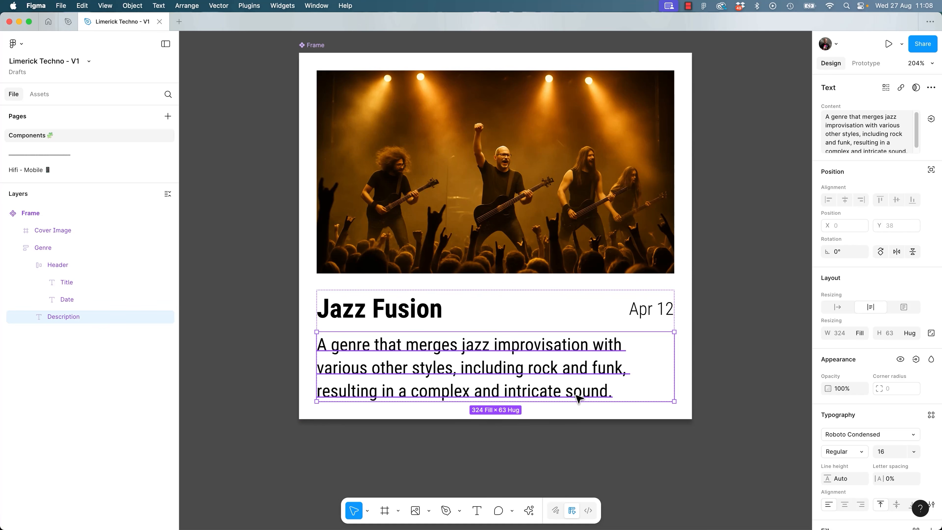
pyautogui.press('cmd+z')
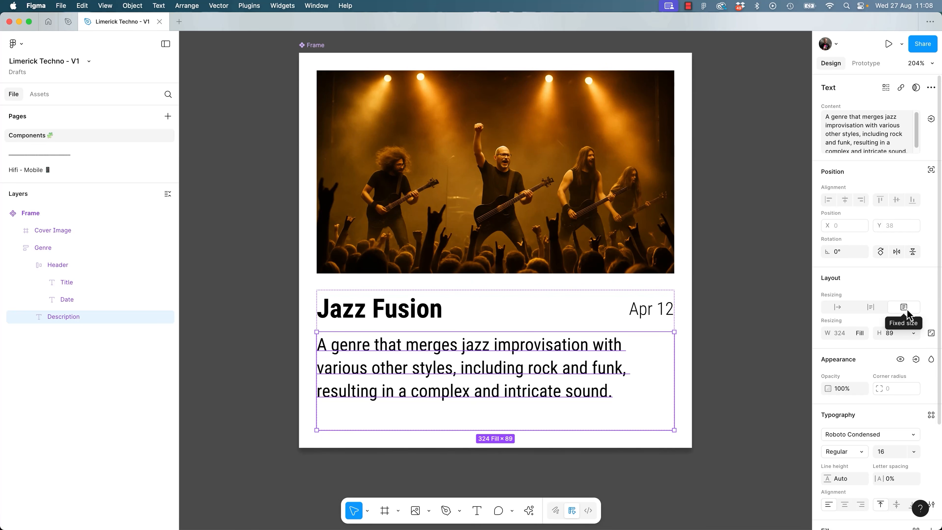
pyautogui.doubleClick(441, 431)
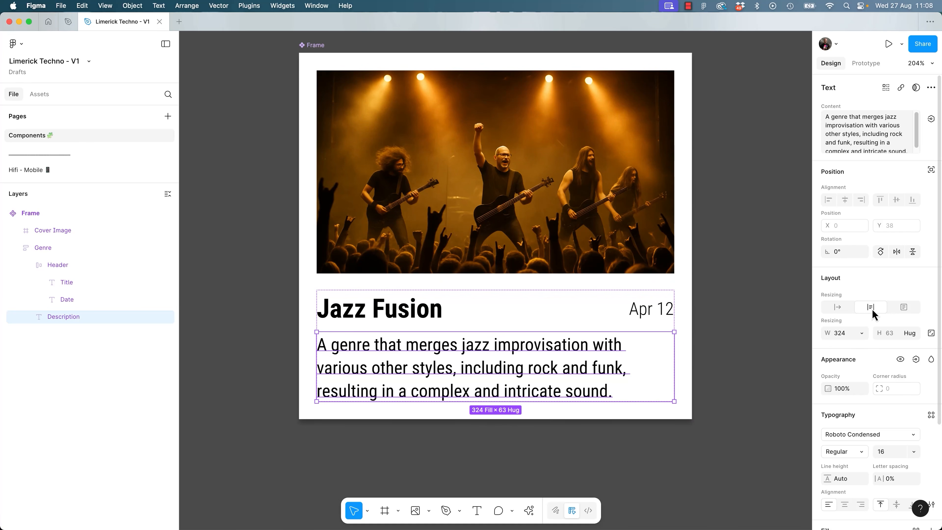
pyautogui.click(725, 370)
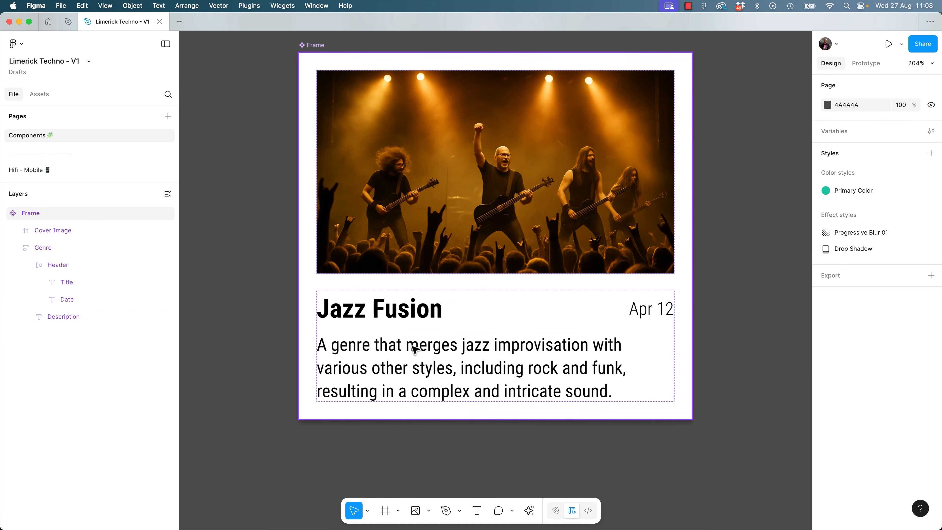
pyautogui.doubleClick(441, 366)
pyautogui.press('Escape')
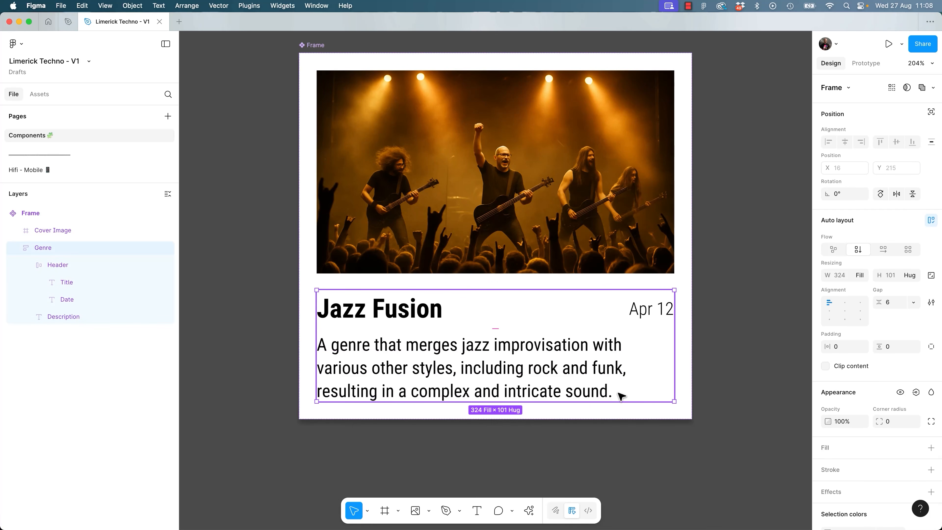
# Test the description's hugging height by appending several lines of filler text and removing them again.
pyautogui.click(607, 392)
pyautogui.doubleClick(608, 391)
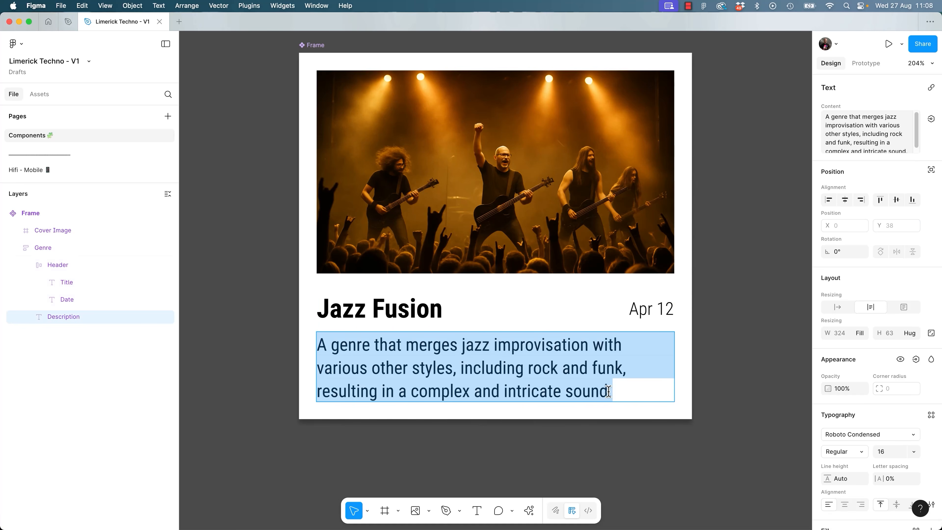
pyautogui.press('Right')
pyautogui.press('Return')
pyautogui.write('asdf')
pyautogui.press('Return')
pyautogui.write('asd')
pyautogui.press('Return')
pyautogui.write('fs')
pyautogui.press('Return')
pyautogui.write('adf')
pyautogui.hotkey('alt', 'BackSpace')
pyautogui.press('BackSpace')
pyautogui.hotkey('alt', 'BackSpace')
pyautogui.press('BackSpace')
pyautogui.hotkey('alt', 'BackSpace')
pyautogui.press('BackSpace')
pyautogui.hotkey('alt', 'BackSpace')
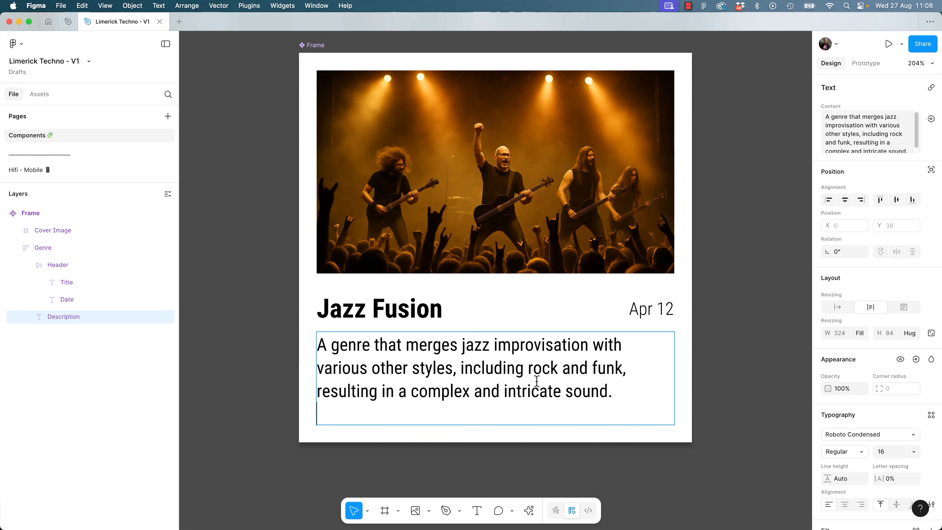
pyautogui.press('BackSpace')
# Try deleting part of the card's date text, and undo the deletion.
pyautogui.click(438, 308)
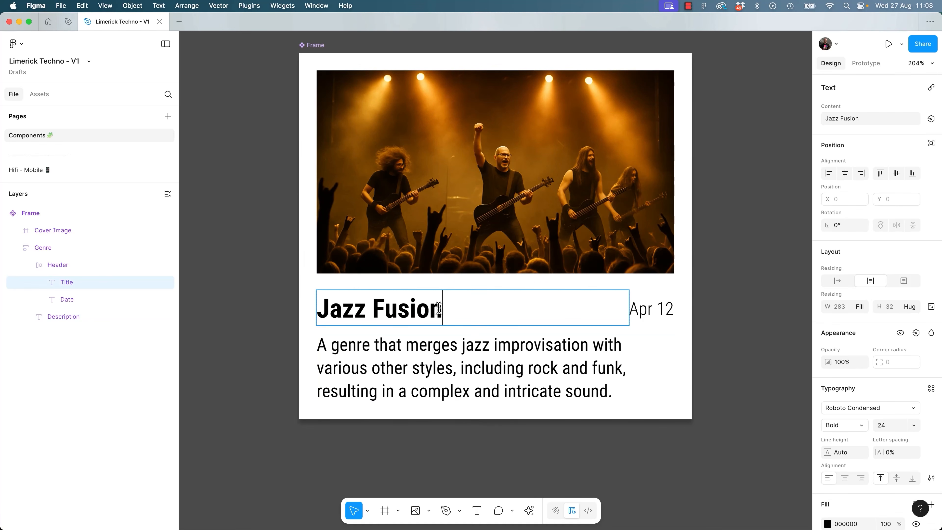
pyautogui.click(638, 308)
pyautogui.doubleClick(638, 309)
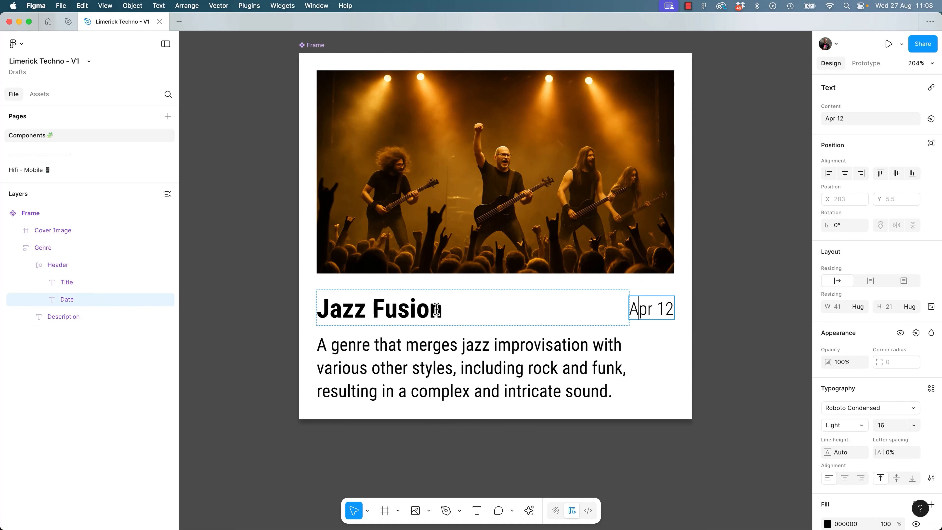
pyautogui.moveTo(658, 308); pyautogui.dragTo(664, 308)
pyautogui.press('BackSpace')
pyautogui.press('super+z')
# Test the date's hugging width by replacing Apr with APR and APRIL, and undo the edits.
pyautogui.moveTo(653, 307); pyautogui.dragTo(630, 327)
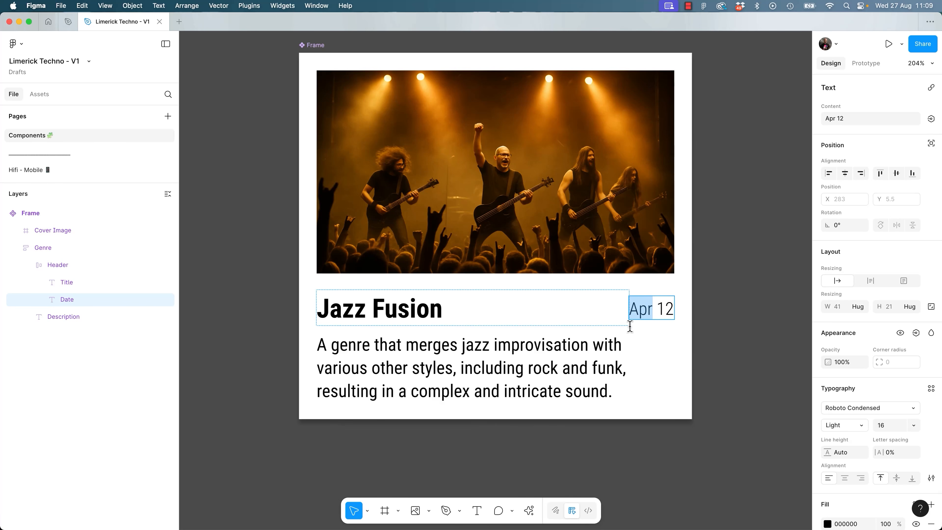
pyautogui.write('Au')
pyautogui.press('BackSpace')
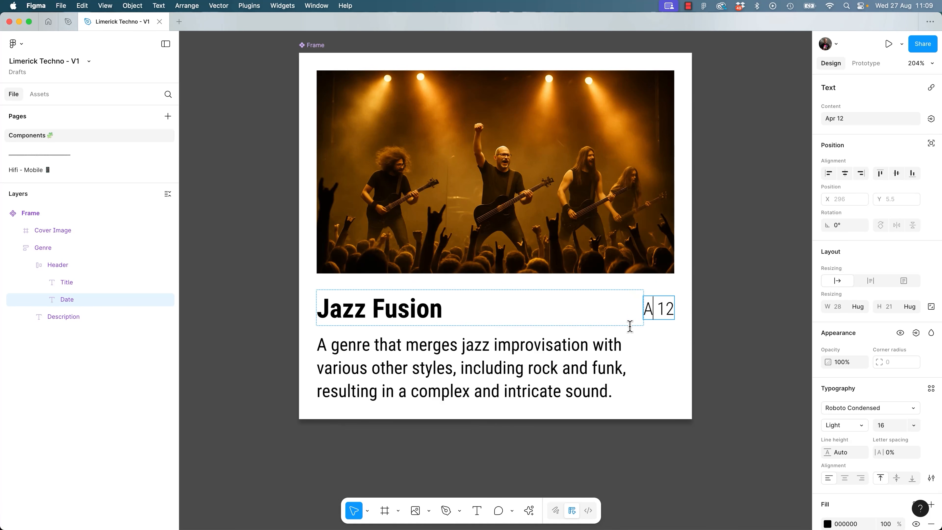
pyautogui.press('capslock')
pyautogui.write('PR')
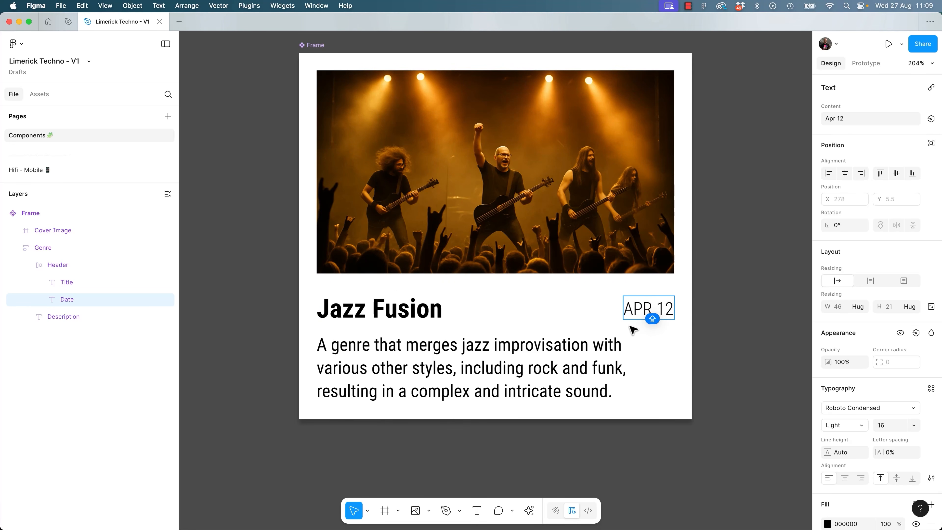
pyautogui.press('BackSpace')
pyautogui.press('BackSpace')
pyautogui.write('PRIL')
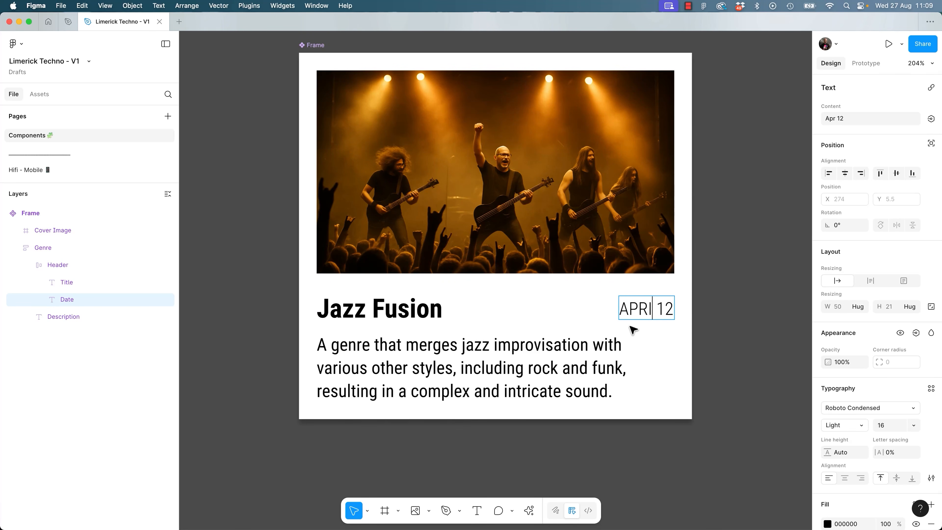
pyautogui.press('BackSpace')
pyautogui.press('BackSpace')
pyautogui.press('BackSpace')
pyautogui.press('BackSpace')
pyautogui.write('S')
pyautogui.press('super+z')
# Append filler text after Jazz Fusion in the card title so that it wraps onto two lines.
pyautogui.click(452, 308)
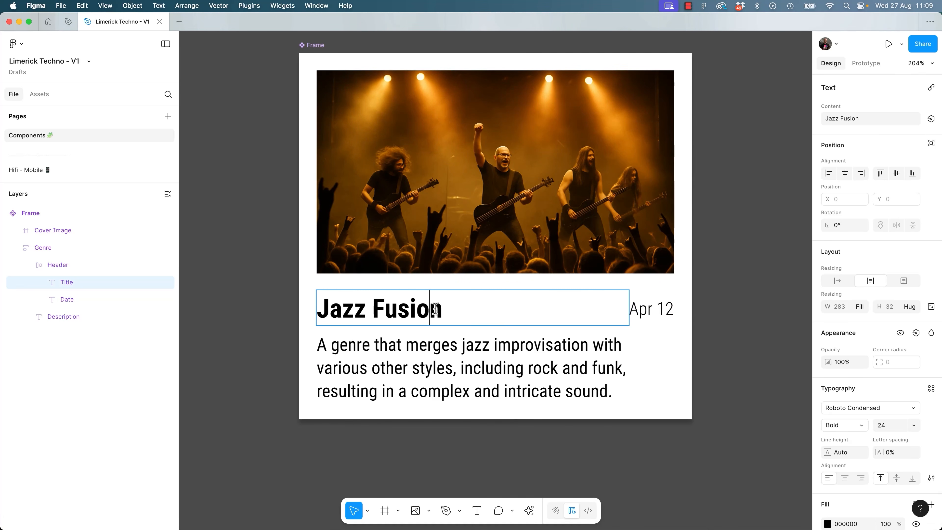
pyautogui.doubleClick(454, 315)
pyautogui.write('L;ASKDJF;LAS KJDFL;AS KDJFL; KAS J;')
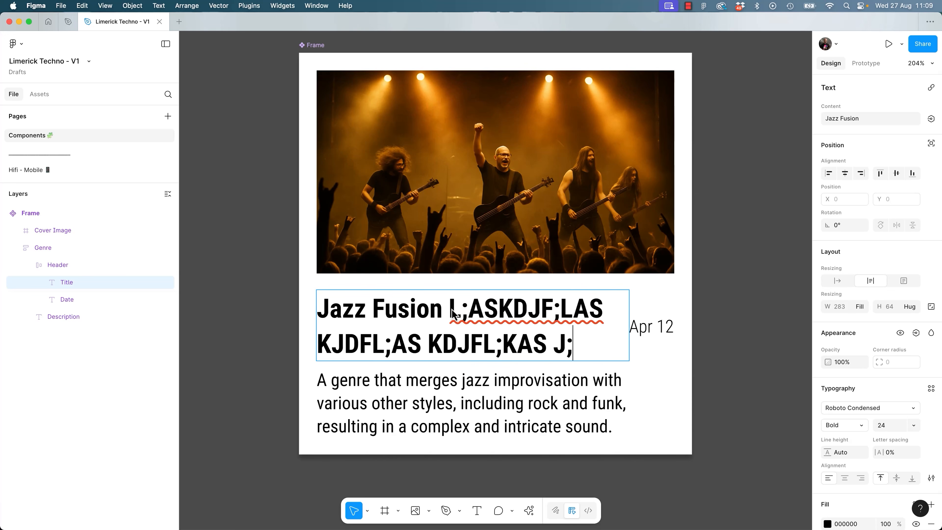
pyautogui.press('super+z')
pyautogui.press('super+shift+z')
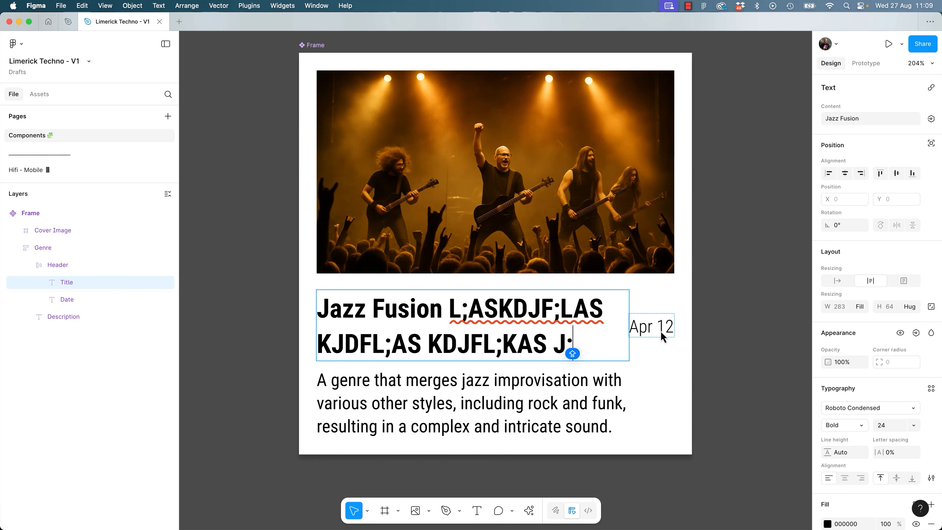
pyautogui.doubleClick(658, 316)
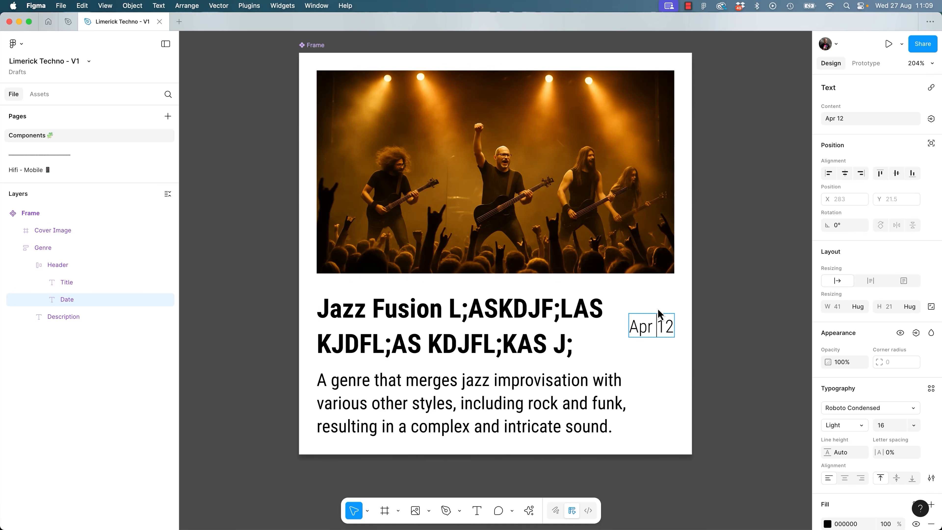
pyautogui.click(542, 314)
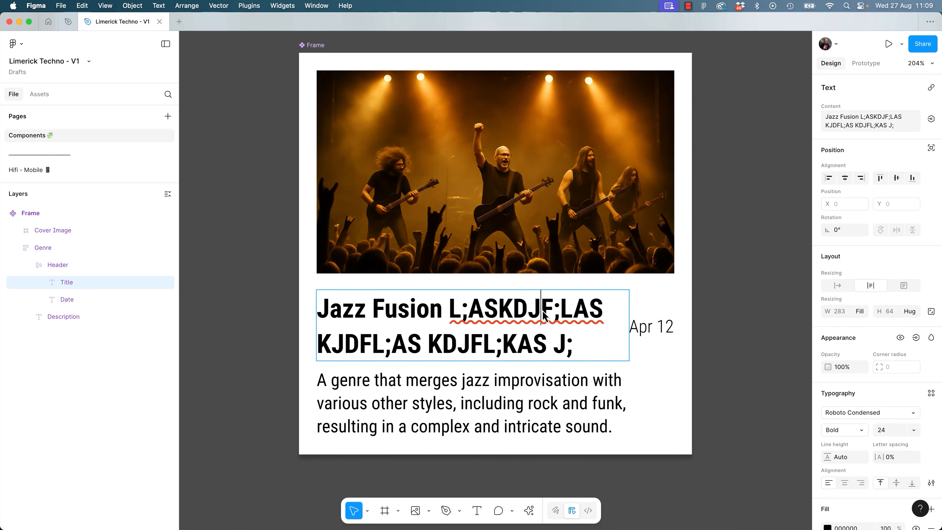
# Align the contents of the card's Header to the top so the date sits level with the title's first line.
pyautogui.click(50, 266)
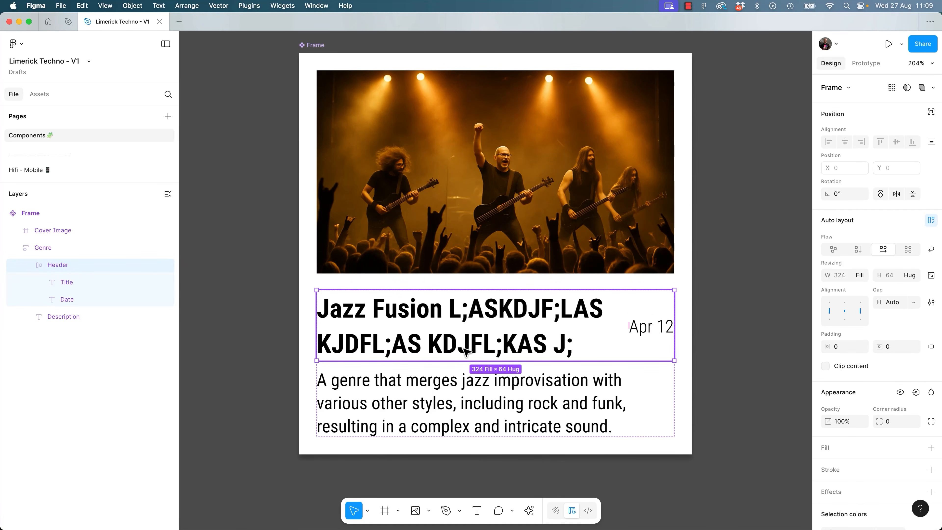
pyautogui.click(68, 299)
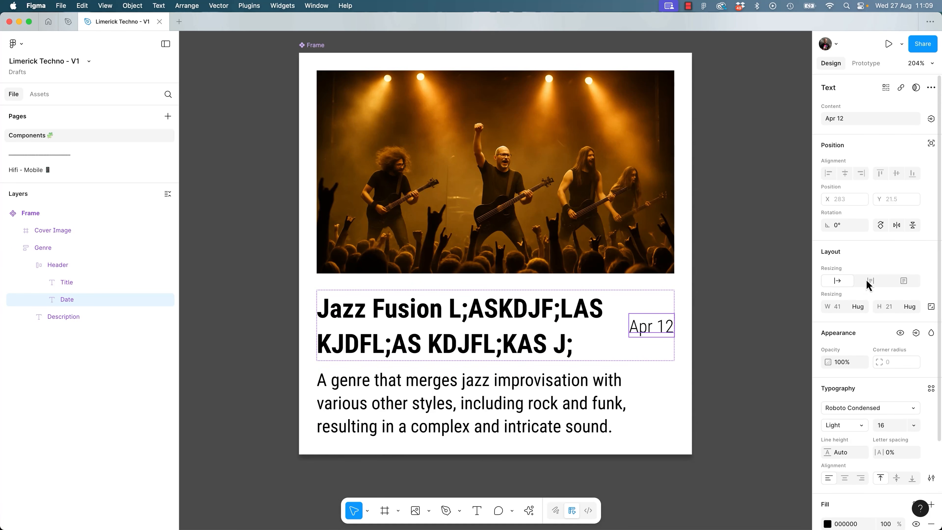
pyautogui.scroll(-5, 866, 280)
pyautogui.click(49, 266)
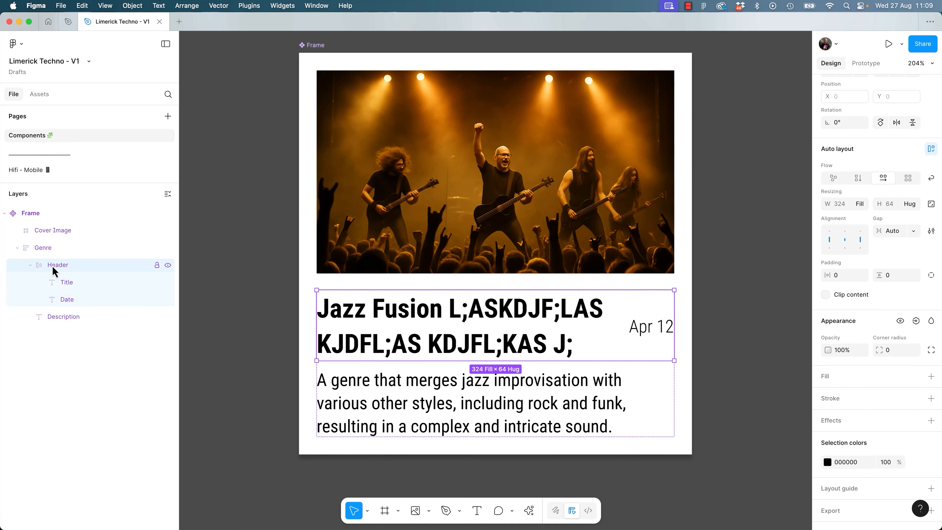
pyautogui.click(846, 233)
pyautogui.click(749, 331)
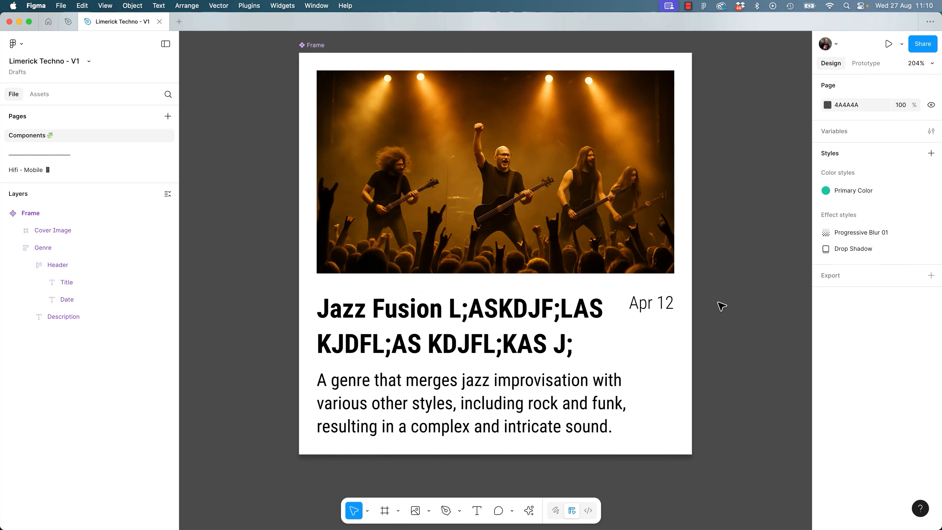
pyautogui.hotkey('shift', '0')
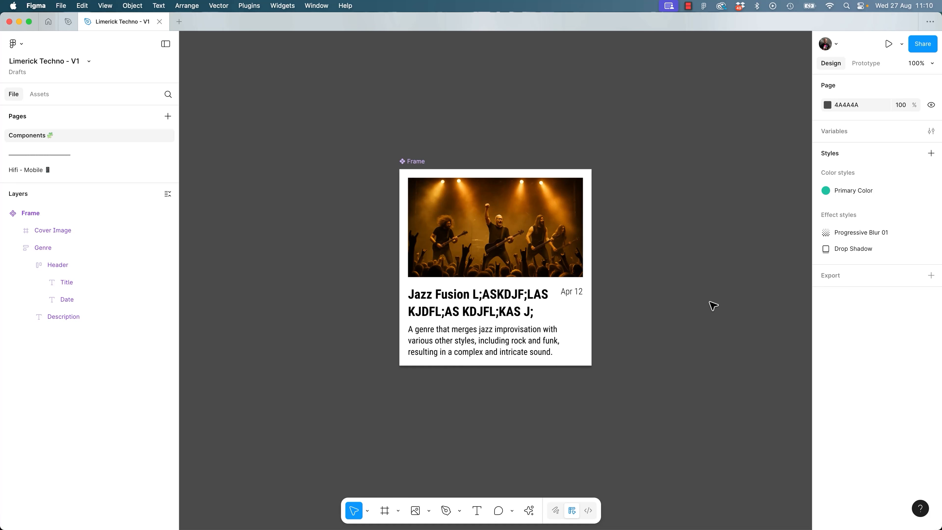
pyautogui.scroll(-2, 692, 318)
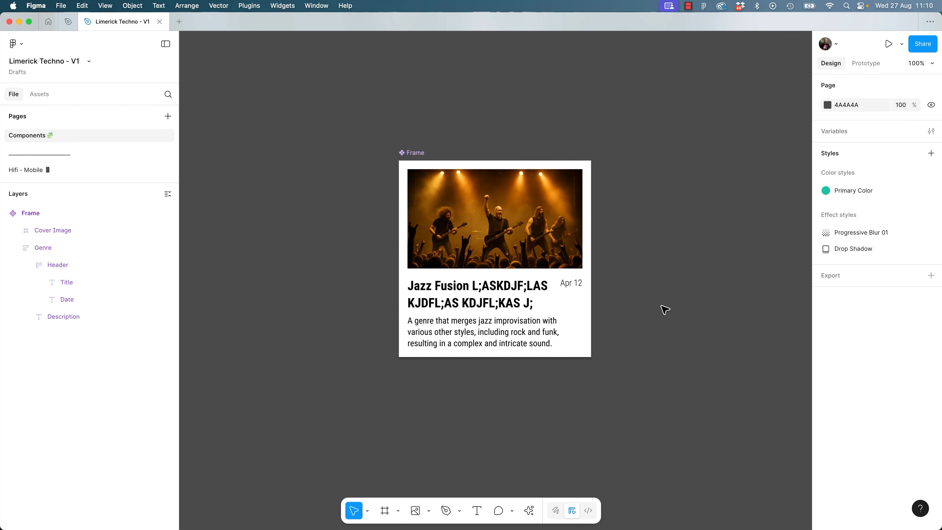
pyautogui.click(511, 300)
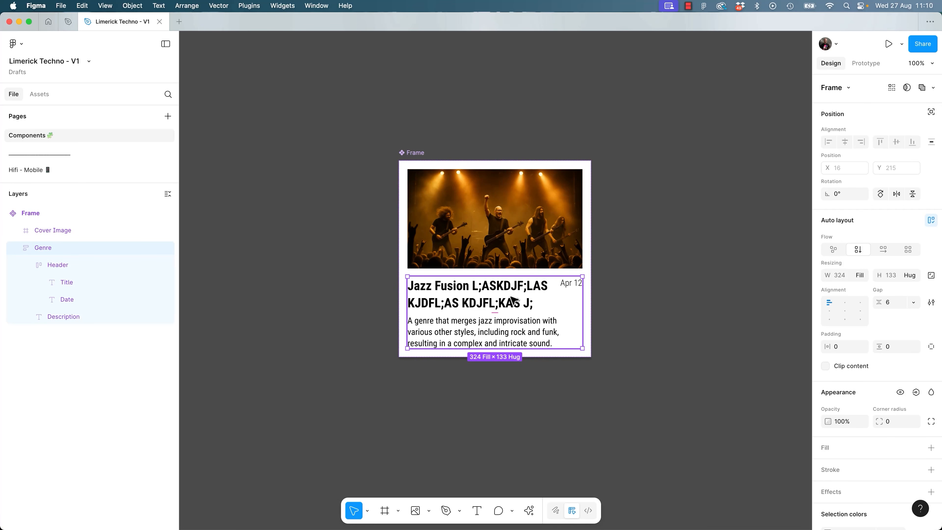
pyautogui.click(511, 300)
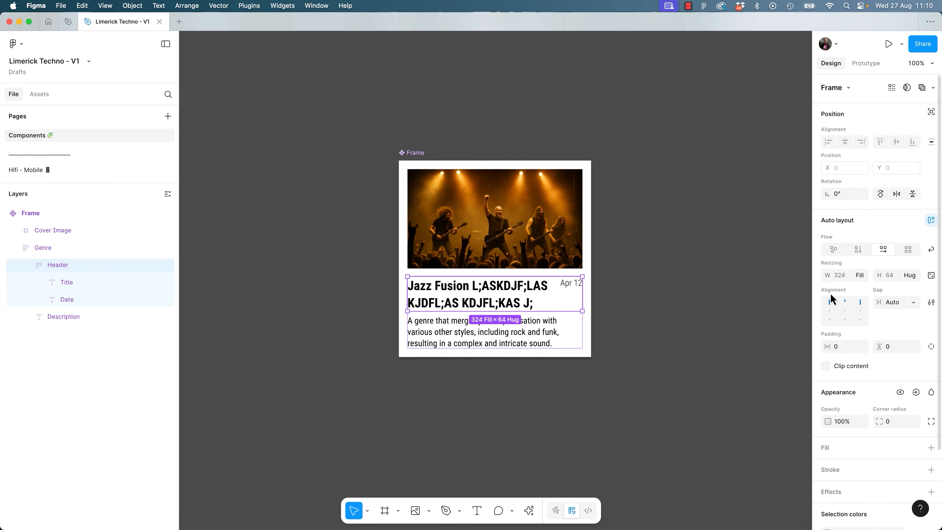
pyautogui.click(620, 319)
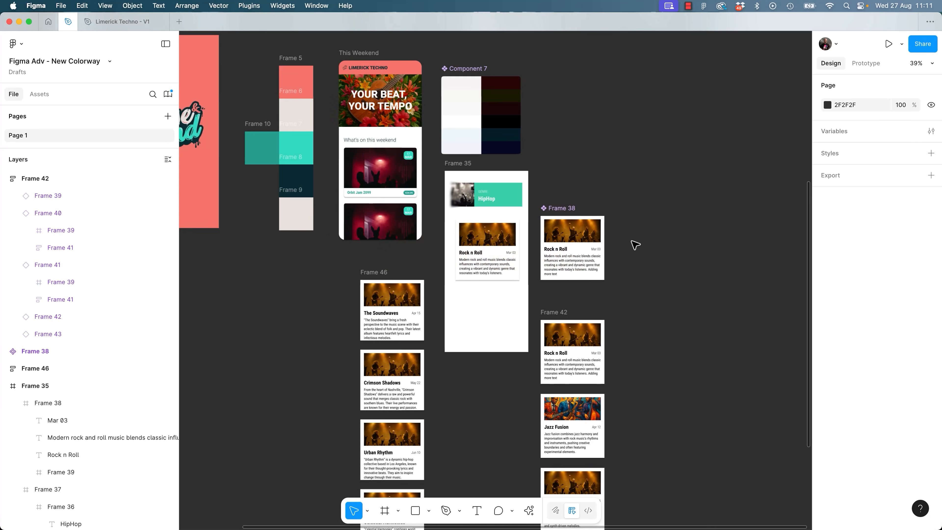
# In the Figma Adv - New Colorway file, replace the Rock n Roll card inside Frame 35 with the Frame 42 card list below the HipHop banner.
pyautogui.click(492, 249)
pyautogui.moveTo(485, 236); pyautogui.dragTo(677, 115)
pyautogui.click(553, 312)
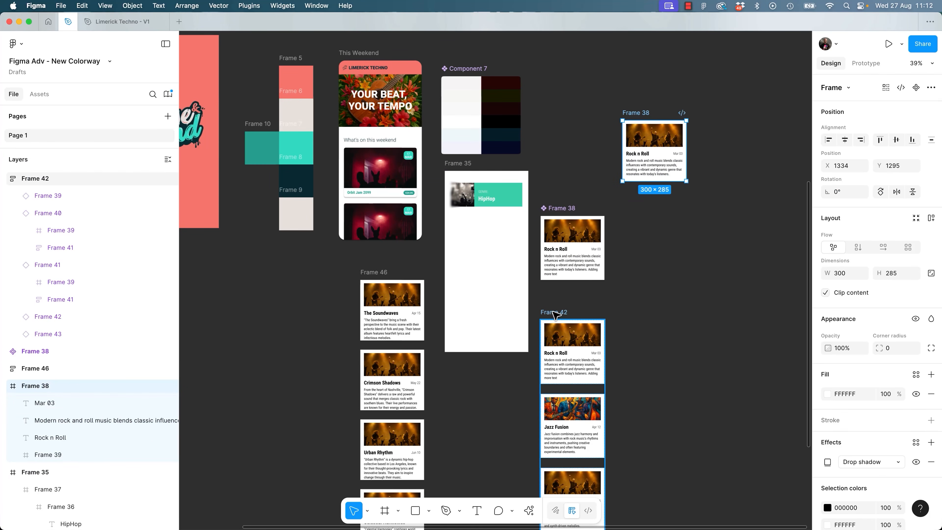
pyautogui.scroll(-2, 577, 324)
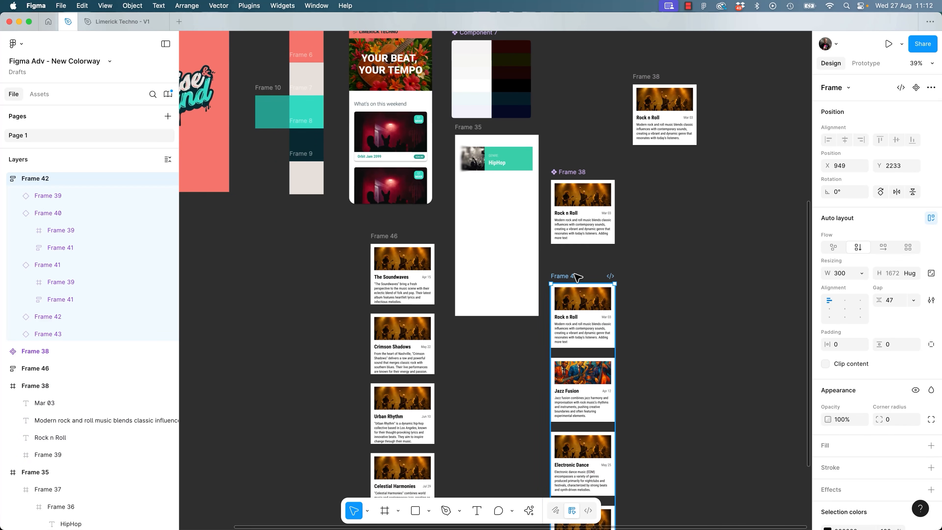
pyautogui.scroll(2, 570, 261)
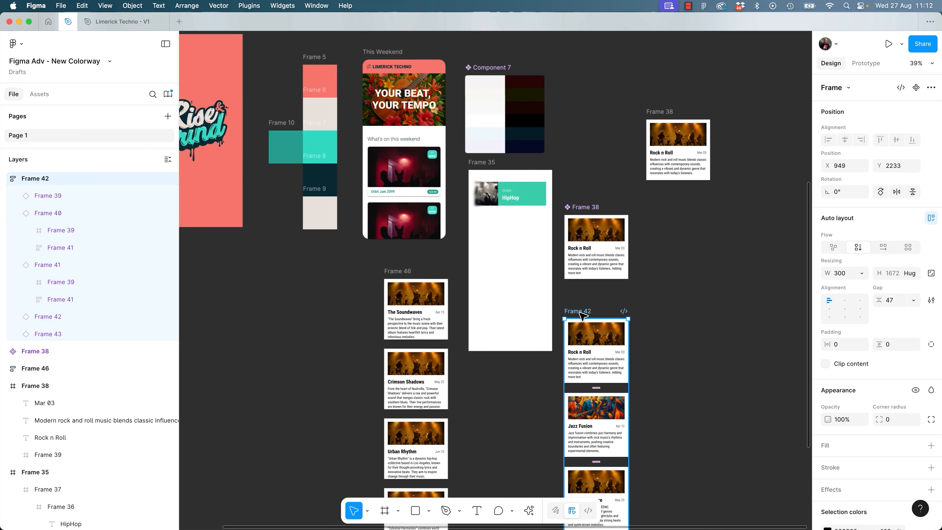
pyautogui.moveTo(582, 316); pyautogui.dragTo(497, 223)
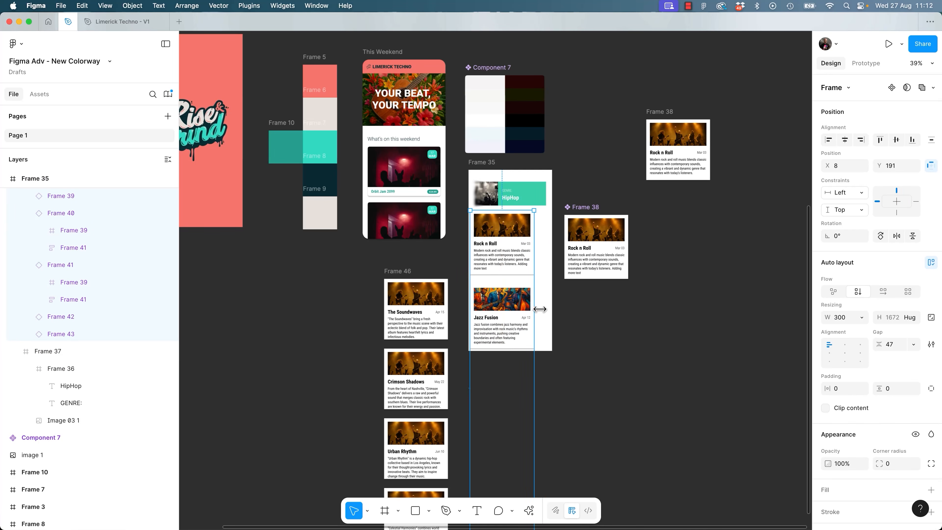
# Widen the card list in Frame 35 to 357 and set the gap between its cards to 32.
pyautogui.moveTo(536, 292); pyautogui.dragTo(544, 295)
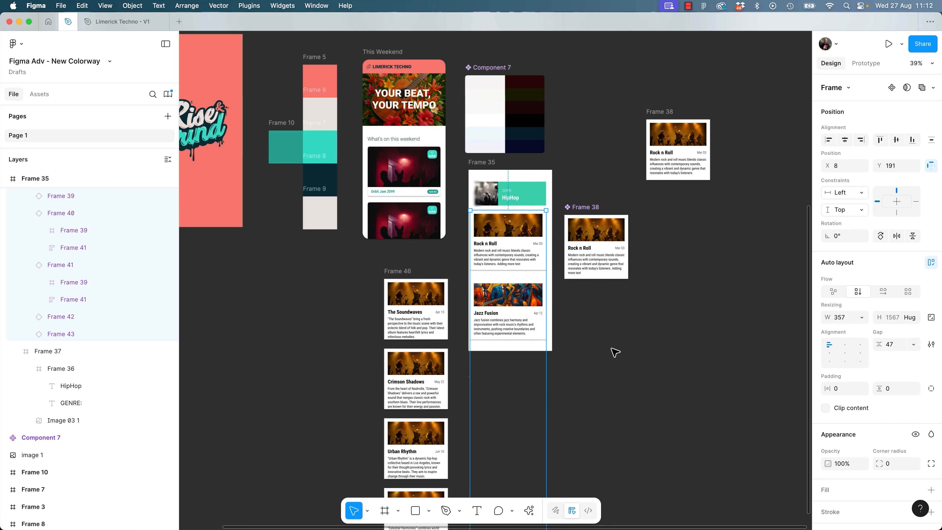
pyautogui.click(618, 355)
pyautogui.click(506, 286)
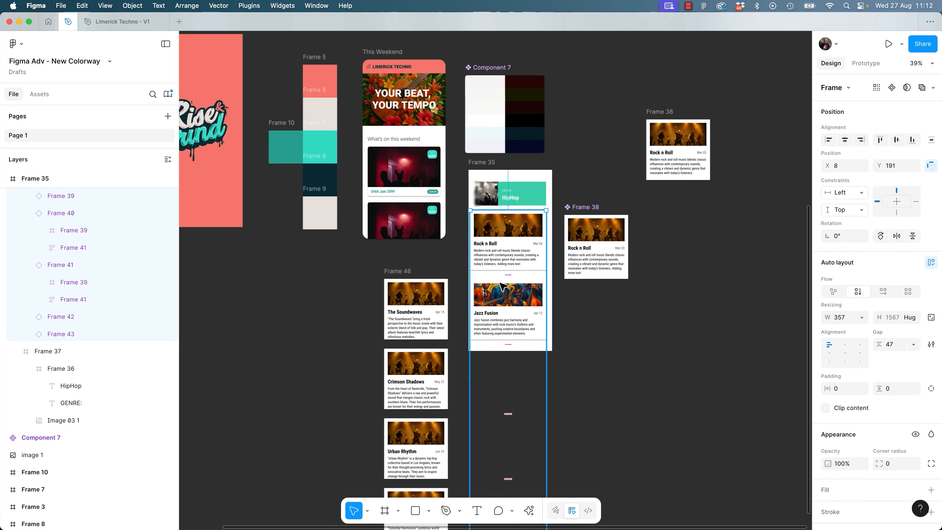
pyautogui.moveTo(506, 275); pyautogui.dragTo(506, 275)
pyautogui.write('32')
pyautogui.press('Return')
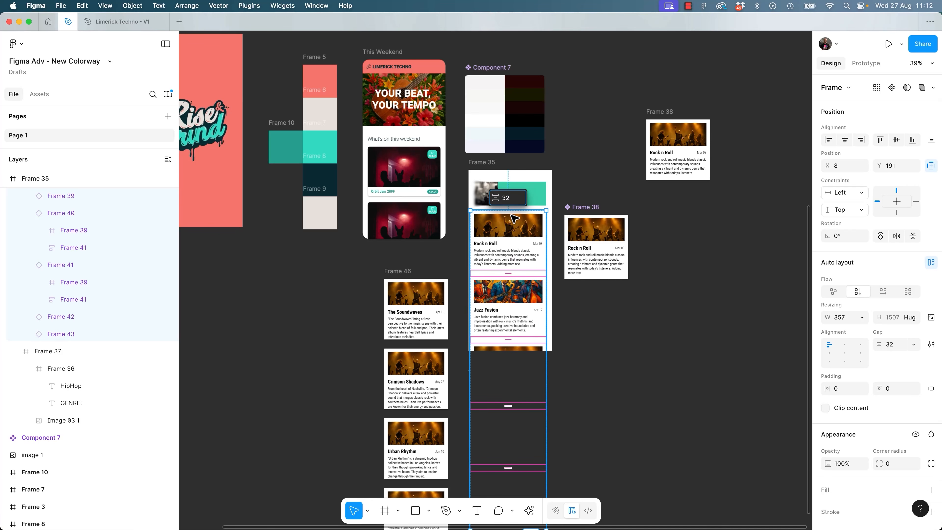
# Inspect the main Frame 38 card component and the gap value between the cards in Frame 35's list.
pyautogui.click(508, 271)
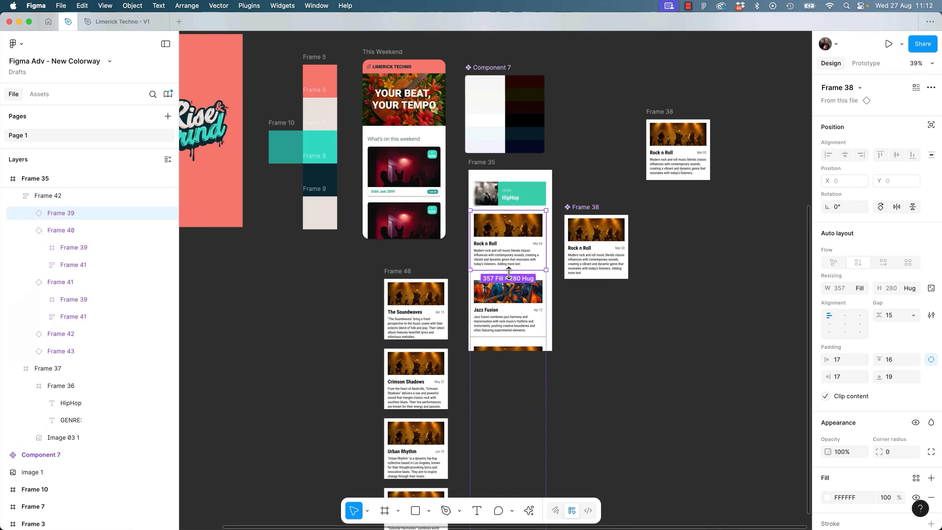
pyautogui.click(508, 275)
pyautogui.click(592, 277)
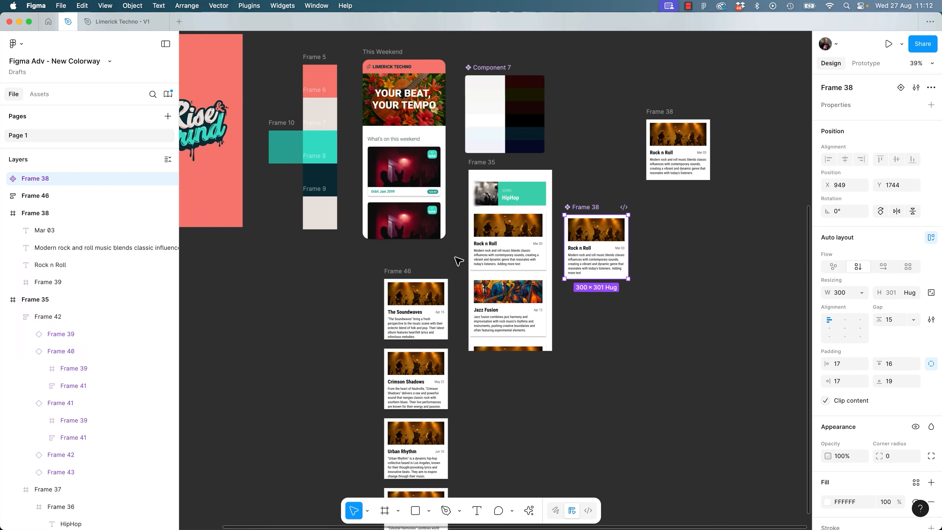
pyautogui.scroll(3, 513, 270)
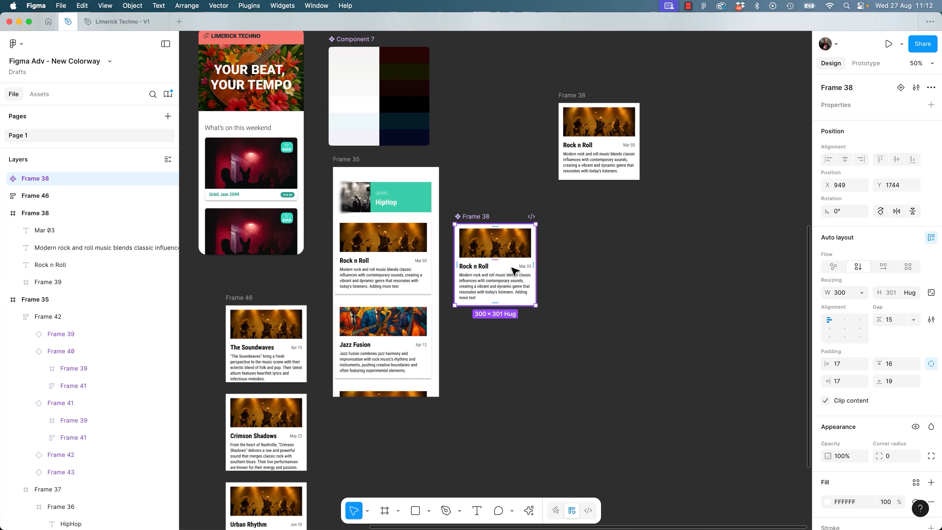
pyautogui.click(399, 300)
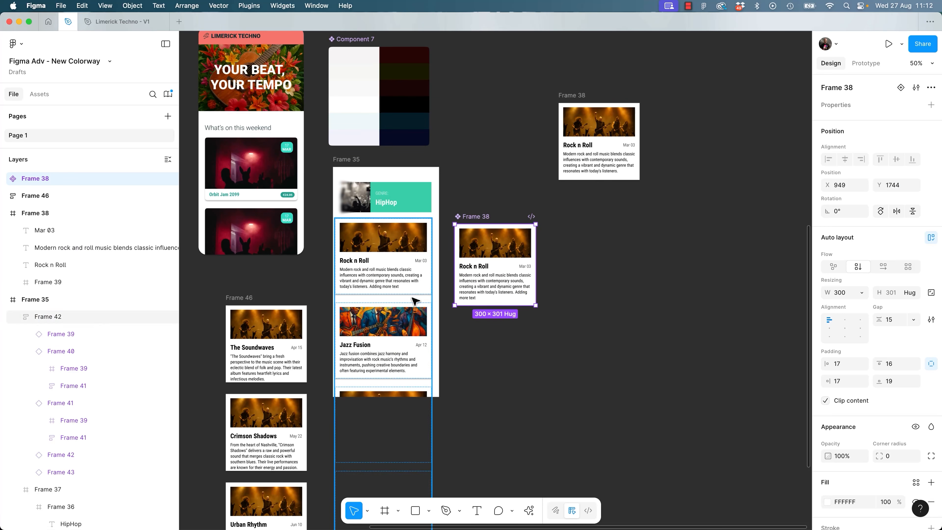
pyautogui.click(397, 301)
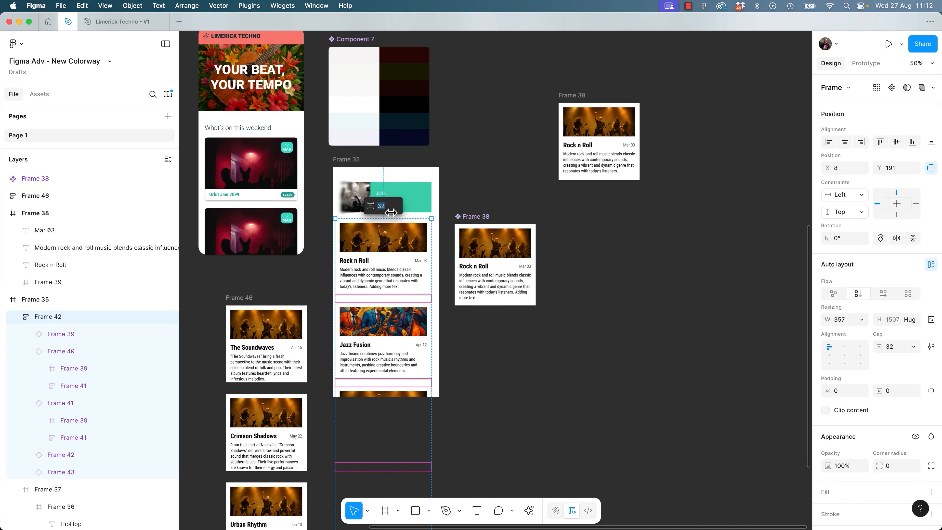
pyautogui.press('Escape')
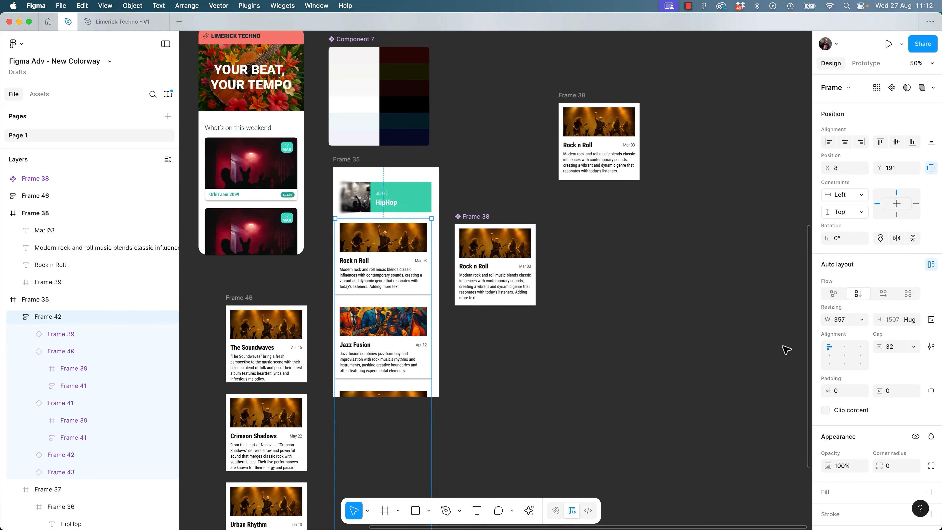
# Try a copy of the Frame 42 card list beside Frame 35 at 1070 wide, undo the widening and delete the copy.
pyautogui.click(571, 399)
pyautogui.moveTo(572, 399); pyautogui.dragTo(645, 448)
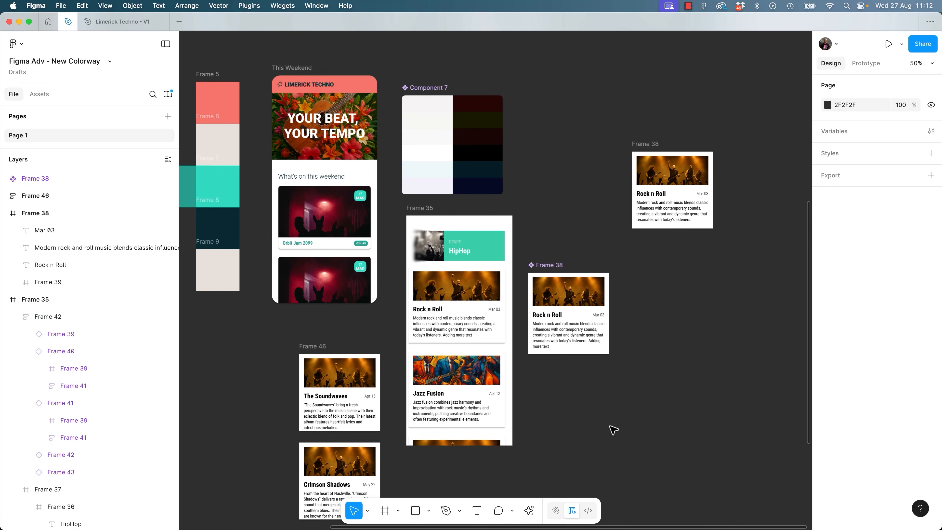
pyautogui.moveTo(484, 344); pyautogui.dragTo(807, 423)
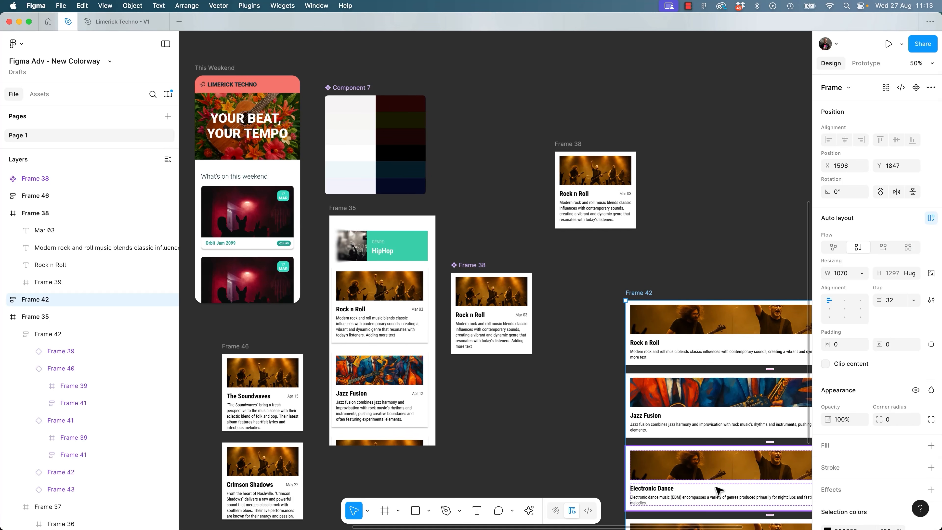
pyautogui.press('super+z')
pyautogui.click(523, 345)
pyautogui.click(560, 385)
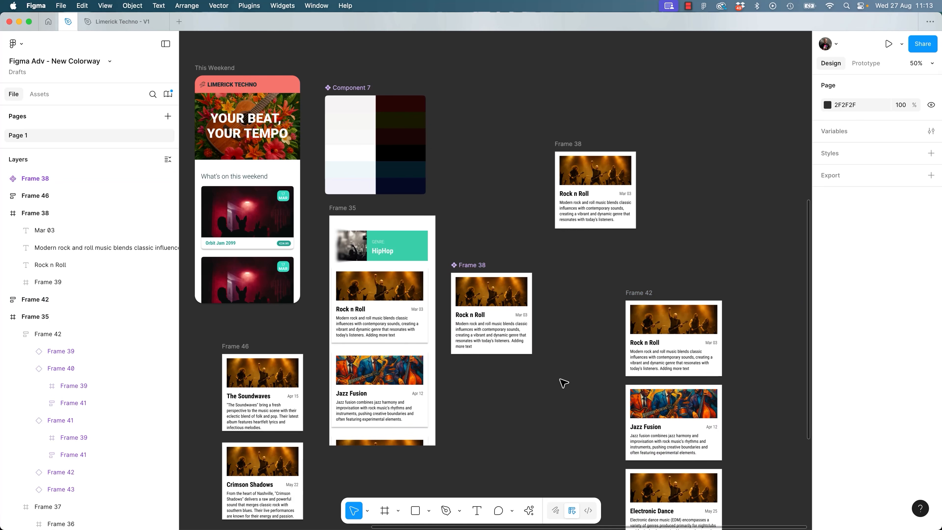
pyautogui.click(638, 293)
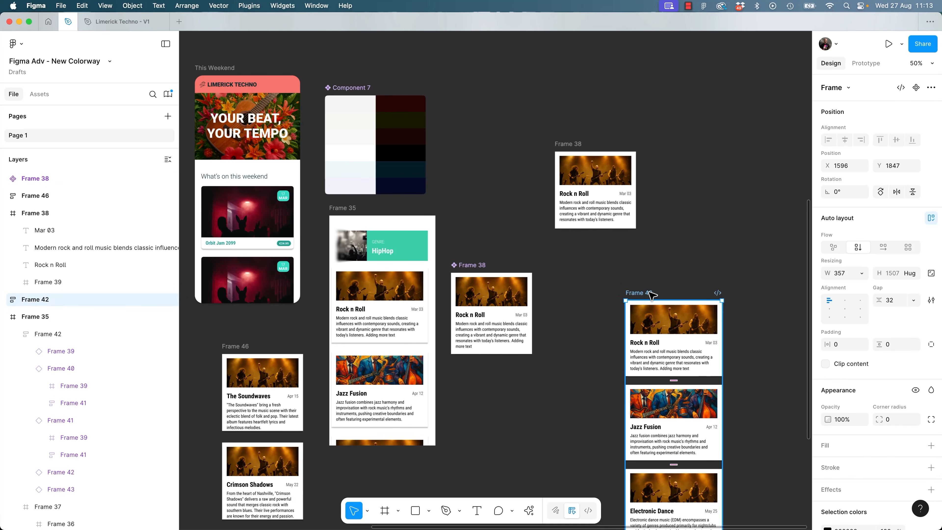
pyautogui.press('Delete')
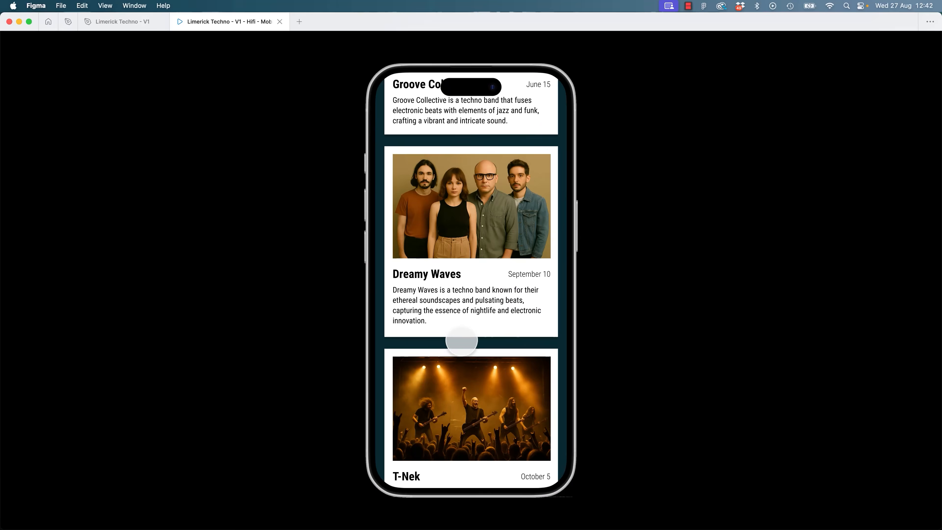
# Compare the What's On This Weekend phone prototype with the page requirements in the Class project 02 - Band Listings brief in Chrome.
pyautogui.scroll(-5, 461, 339)
pyautogui.scroll(10, 453, 330)
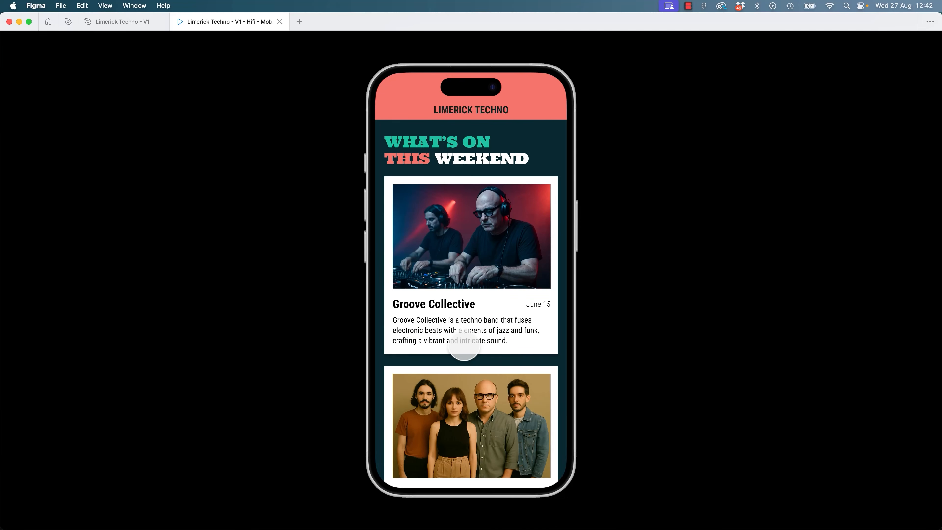
pyautogui.press('super+Tab')
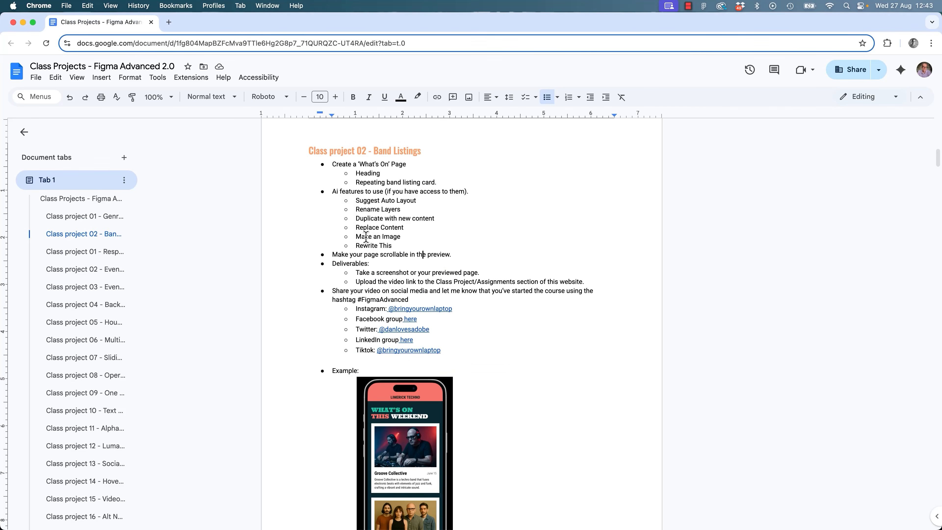
pyautogui.moveTo(332, 164); pyautogui.dragTo(403, 165)
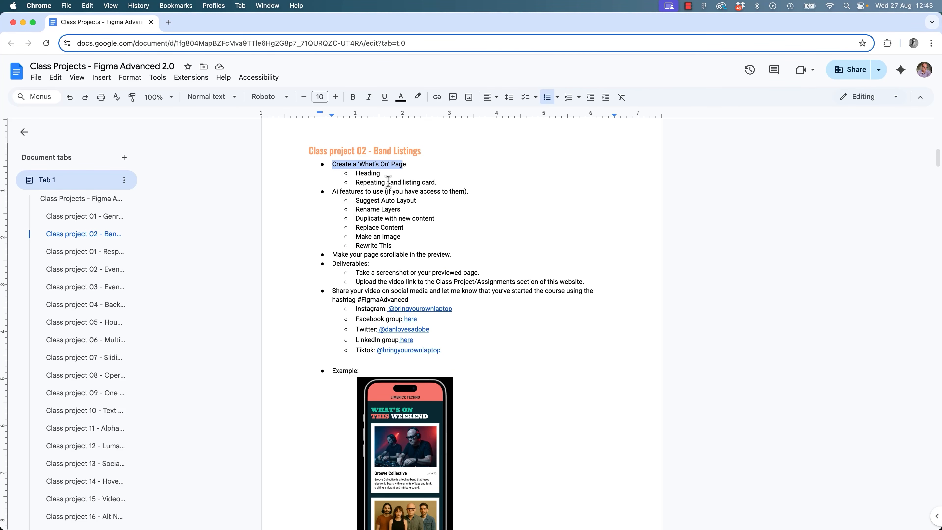
pyautogui.doubleClick(371, 175)
pyautogui.tripleClick(372, 182)
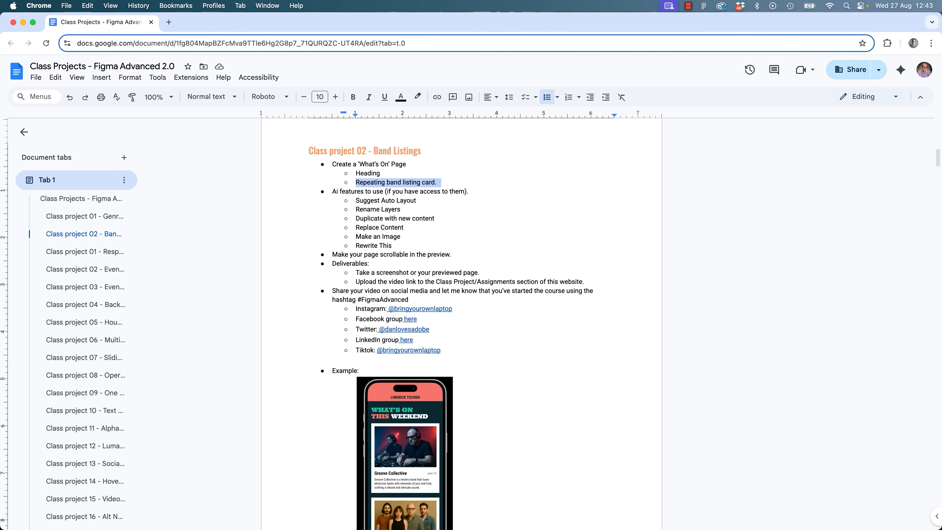
pyautogui.press('super+Tab')
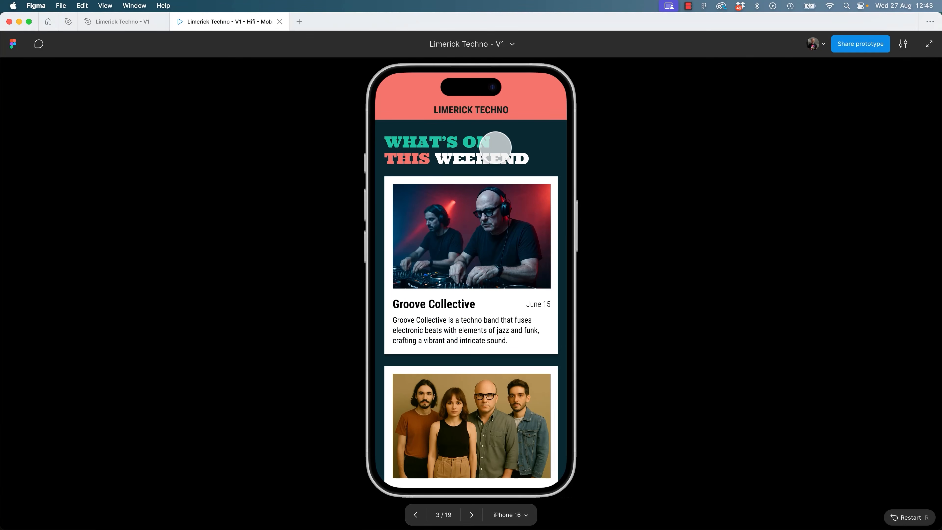
pyautogui.scroll(-10, 489, 366)
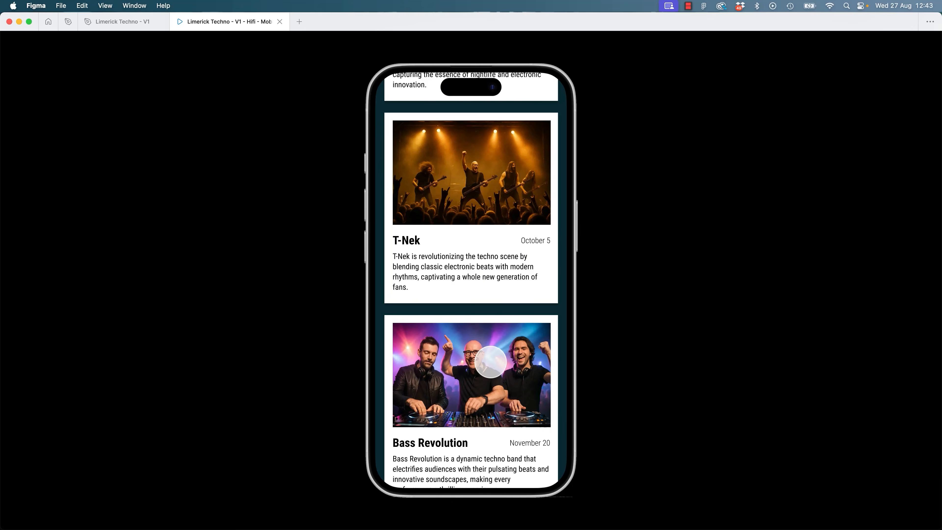
pyautogui.scroll(10, 479, 374)
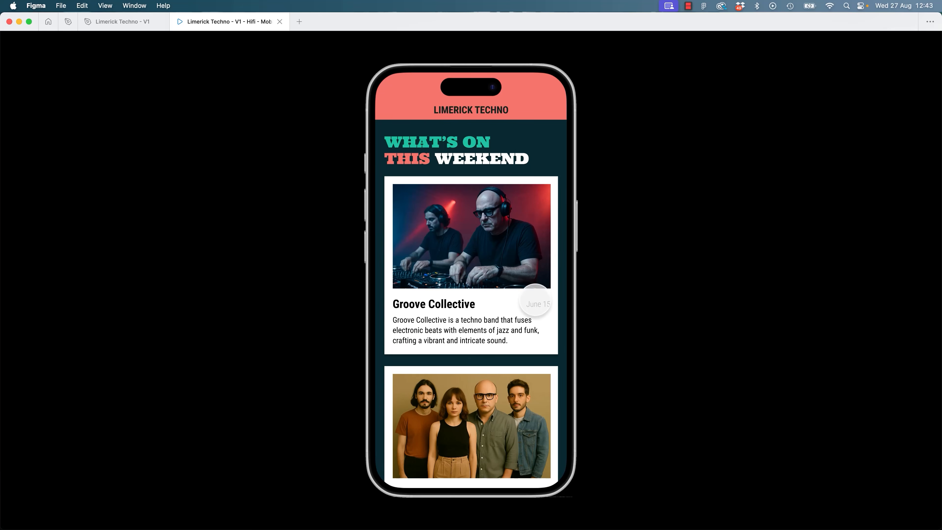
# Switch to Chrome and read the brief's AI features to use, especially Suggest Auto Layout and Rename Layers.
pyautogui.press('super+Tab')
pyautogui.tripleClick(350, 191)
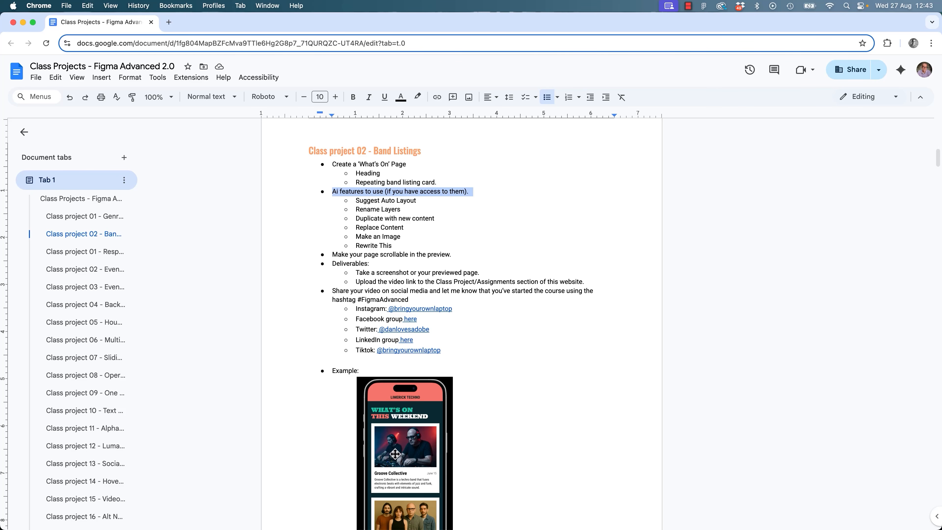
pyautogui.click(413, 245)
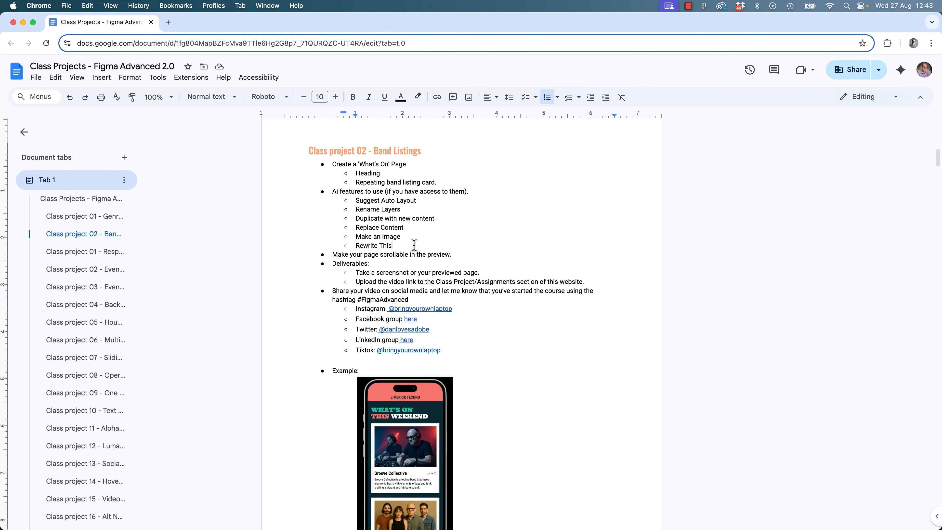
pyautogui.moveTo(414, 244); pyautogui.dragTo(351, 202)
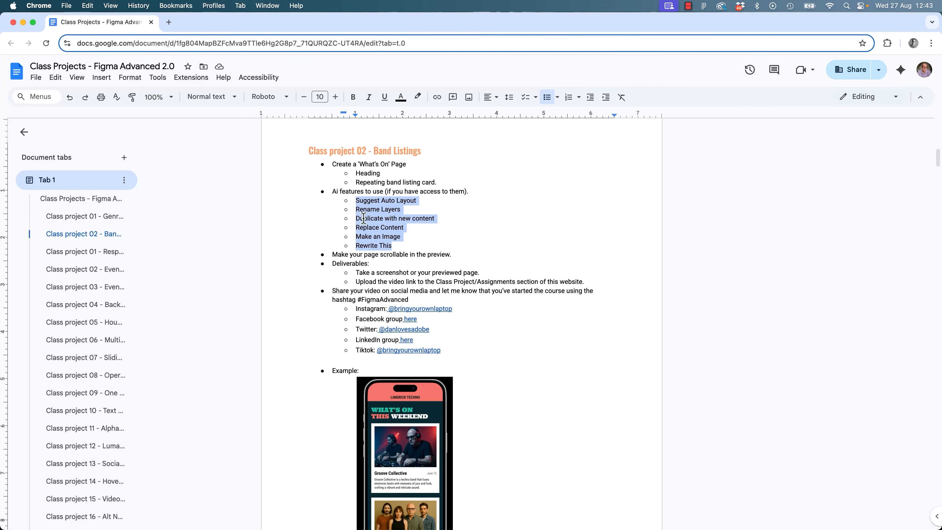
pyautogui.tripleClick(368, 201)
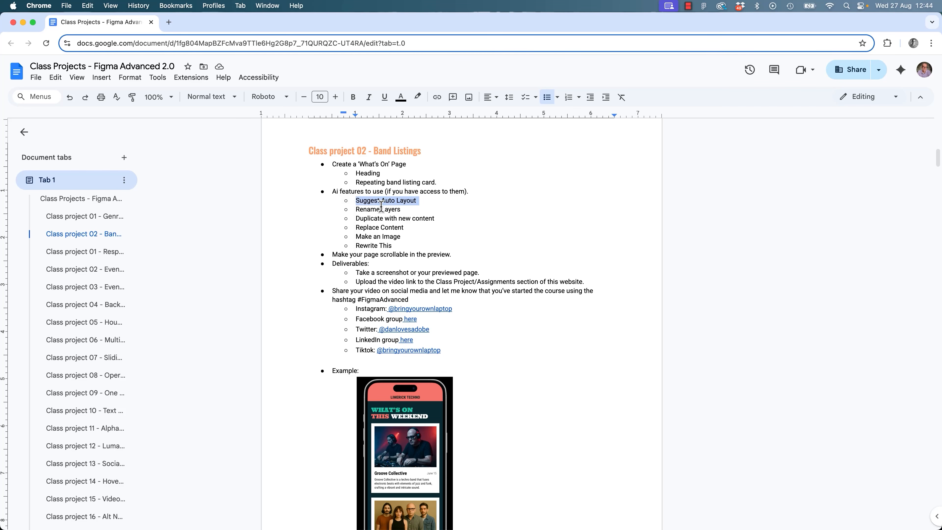
pyautogui.tripleClick(373, 209)
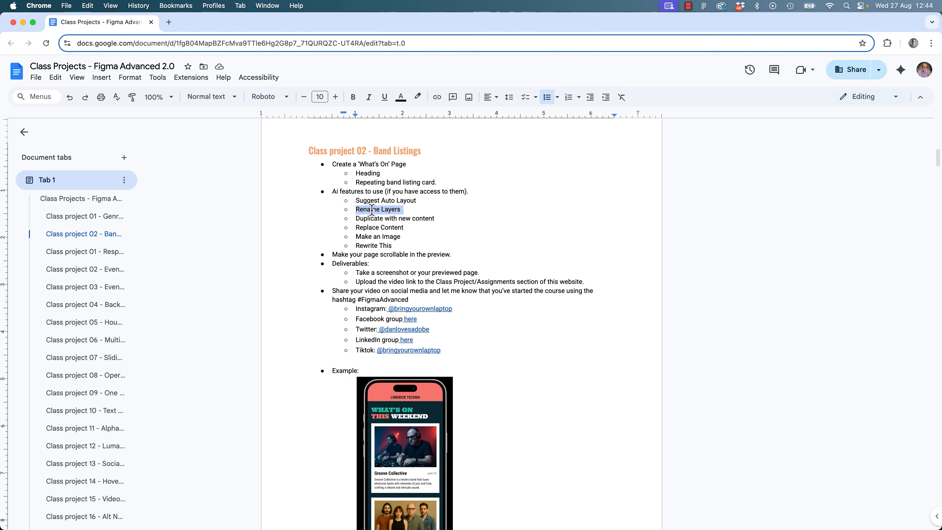
# In Figma's Limerick Techno - V1 file, find the AI Rename layers command for a card Frame inside Whats On.
pyautogui.press('super+Tab')
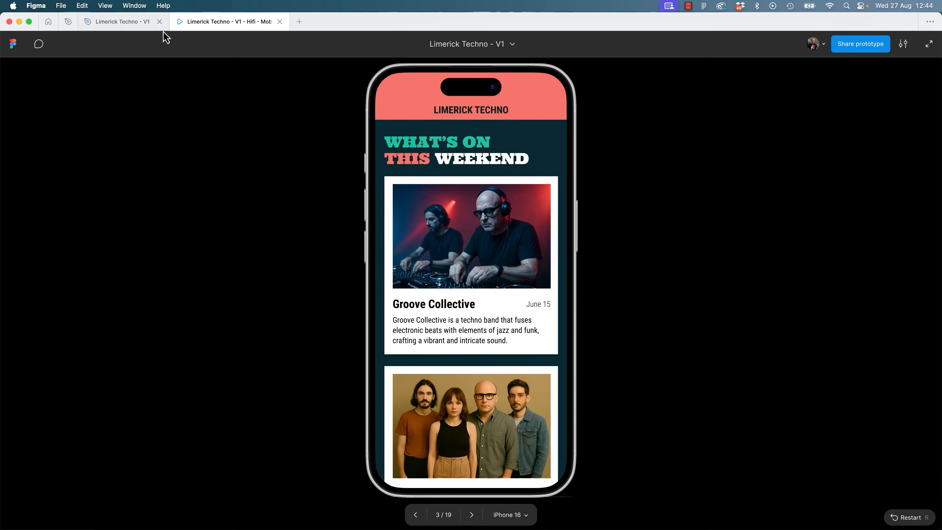
pyautogui.click(142, 26)
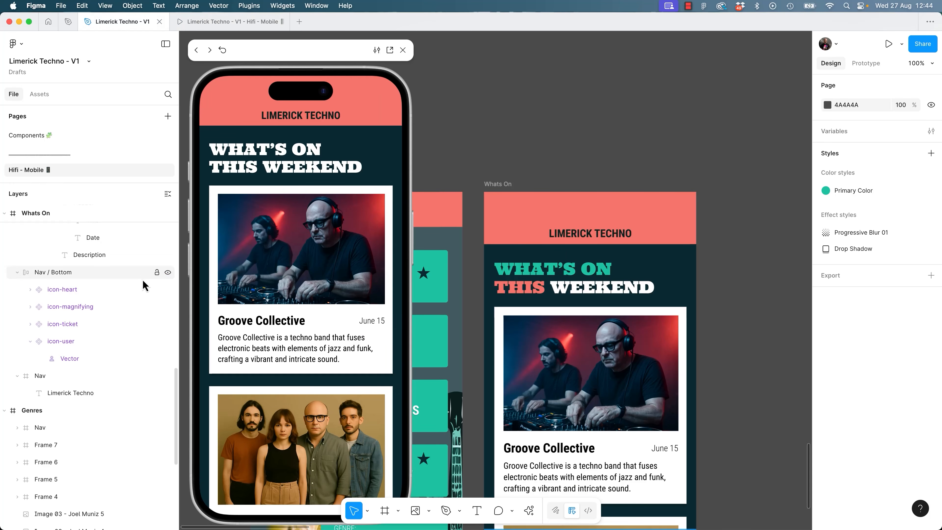
pyautogui.scroll(8, 111, 301)
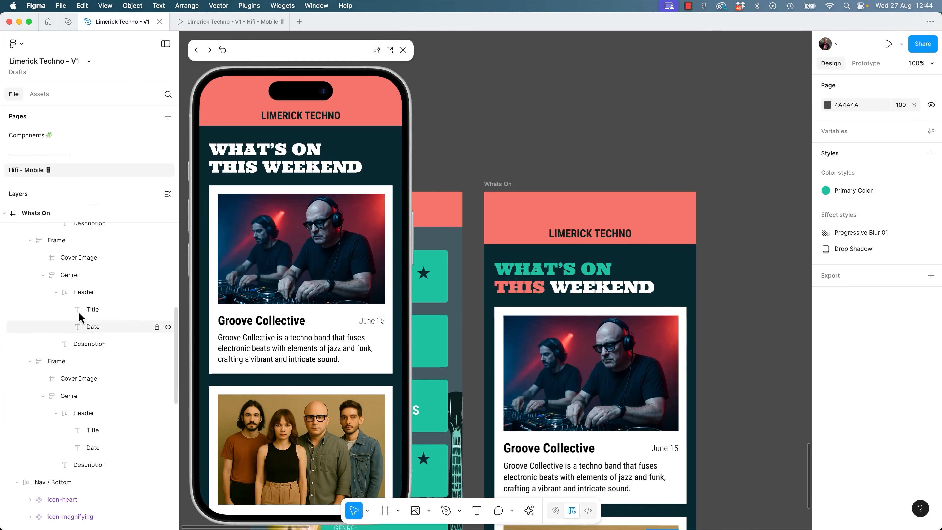
pyautogui.click(65, 310)
pyautogui.rightClick(66, 315)
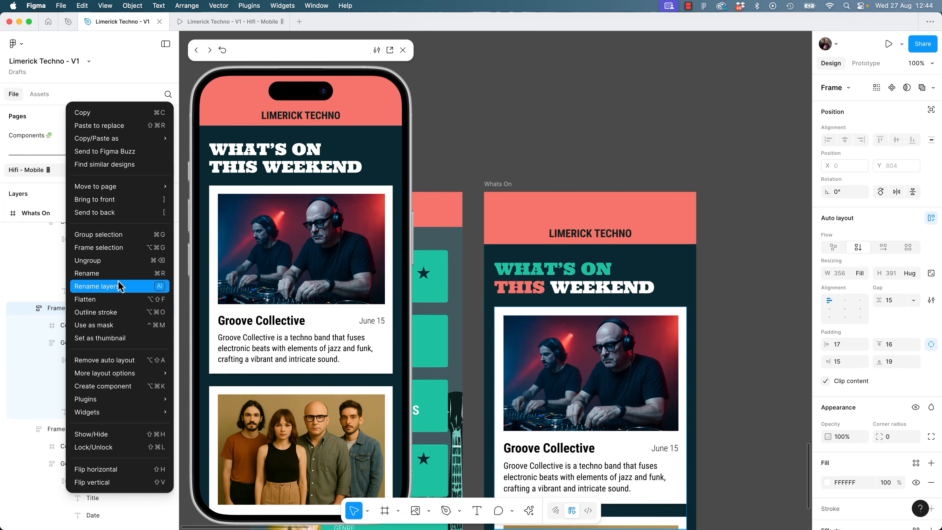
pyautogui.click(543, 132)
# Switch to Chrome and read the Duplicate with new content item in the Band Listings brief.
pyautogui.press('super+Tab')
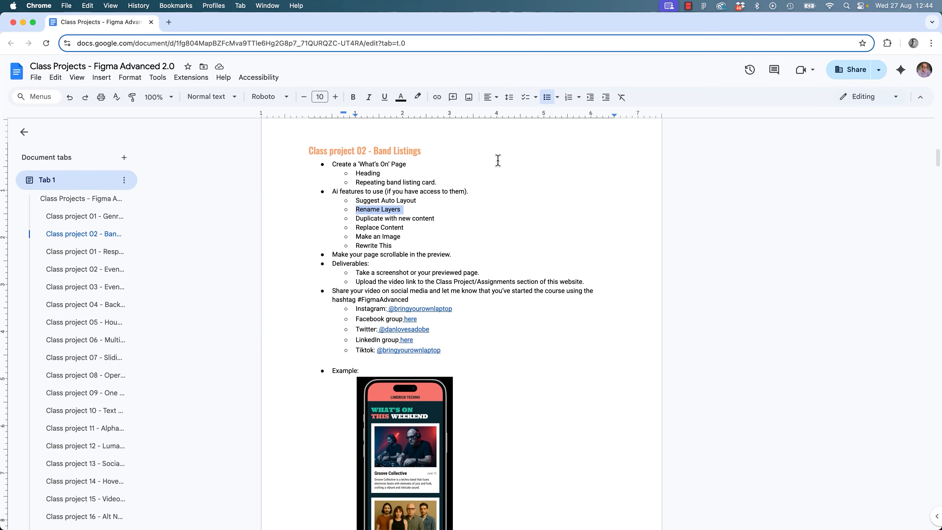
pyautogui.tripleClick(382, 221)
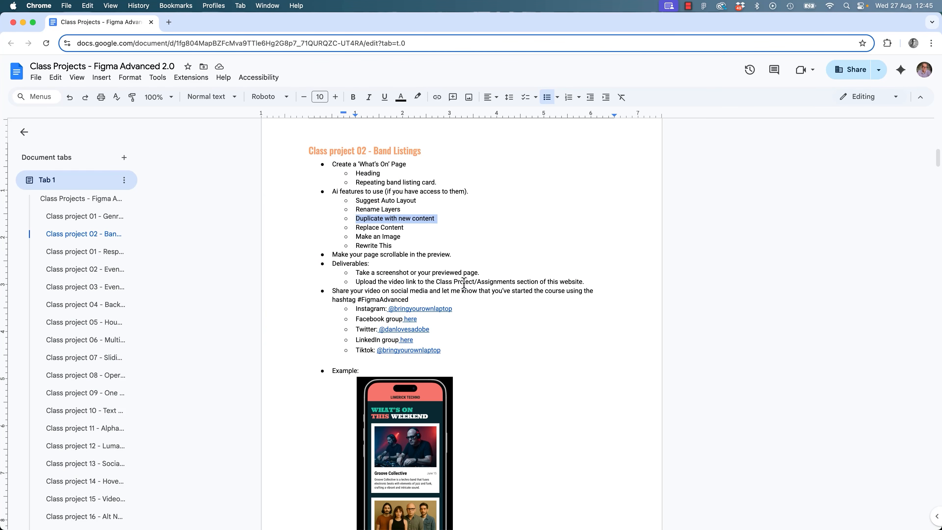
pyautogui.tripleClick(388, 220)
# Switch to Figma, select the Frame 10 card list on the Whats On page and examine it down to its lower edge.
pyautogui.press('super+Tab')
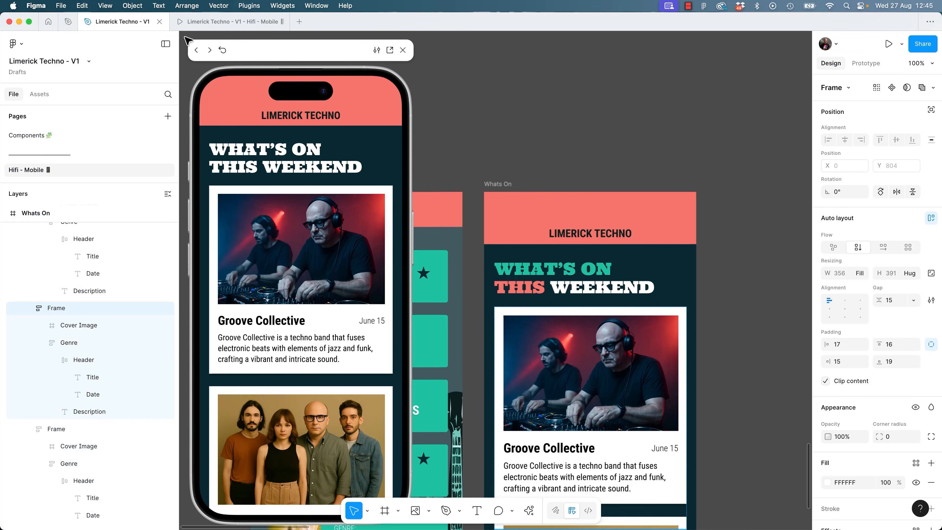
pyautogui.click(239, 25)
pyautogui.click(150, 24)
pyautogui.press('Escape')
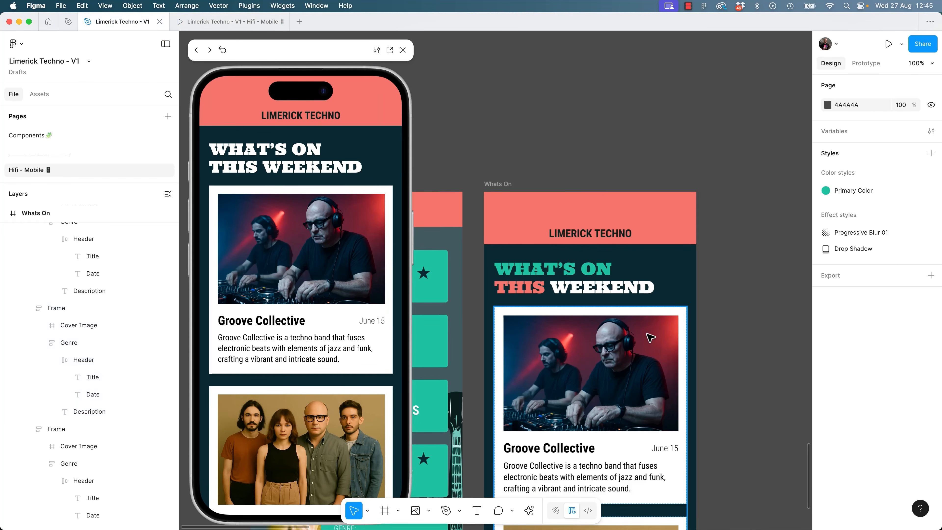
pyautogui.moveTo(661, 331); pyautogui.dragTo(628, 72)
pyautogui.click(584, 204)
pyautogui.moveTo(653, 392); pyautogui.dragTo(672, 104)
pyautogui.moveTo(719, 494); pyautogui.dragTo(722, 293)
pyautogui.scroll(-2, 723, 293)
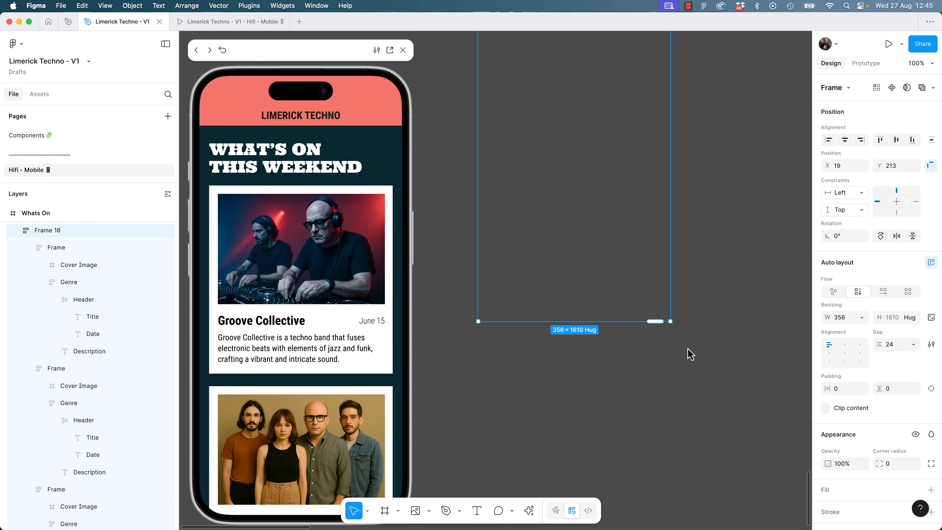
# Switch to Chrome and read the Make an Image and Replace Content items in the Band Listings brief.
pyautogui.press('super+Tab')
pyautogui.tripleClick(375, 236)
pyautogui.tripleClick(373, 228)
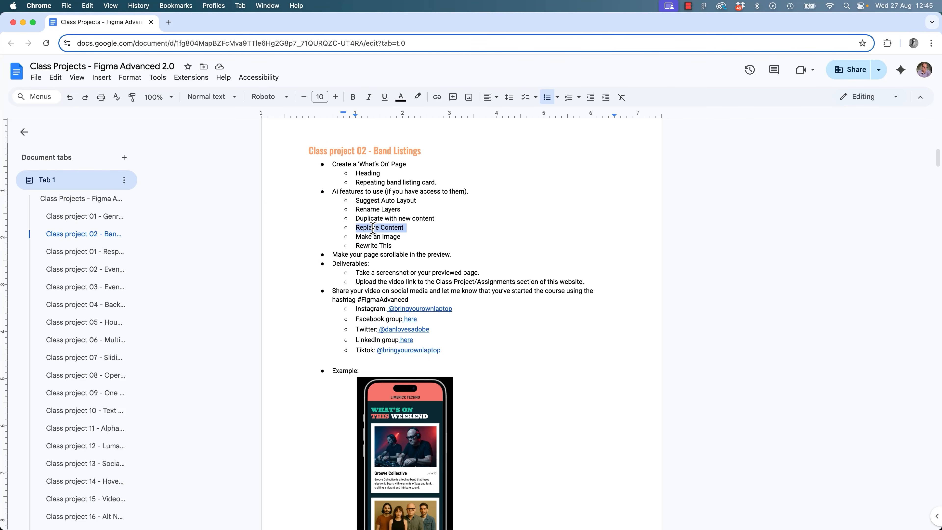
# Switch to Figma, deselect the Frame 10 card list and close the inline prototype preview in Limerick Techno - V1.
pyautogui.press('super+Tab')
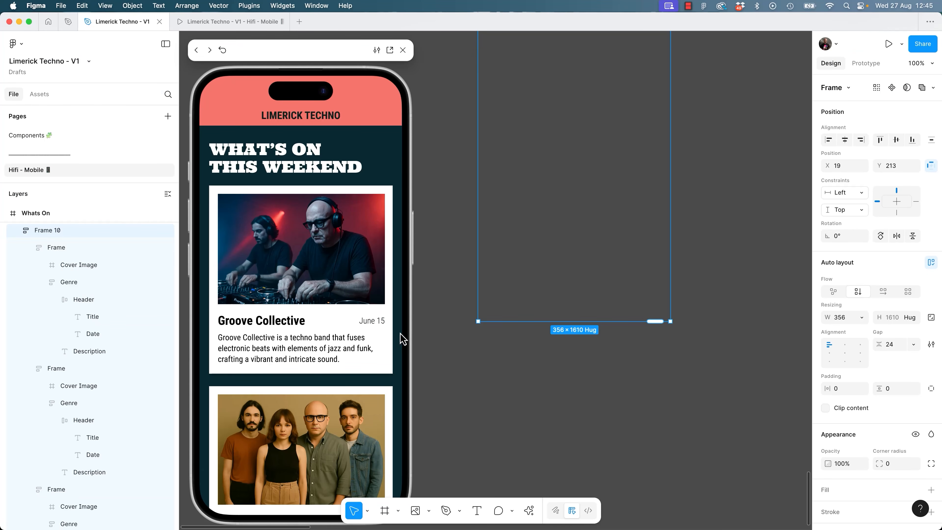
pyautogui.click(454, 334)
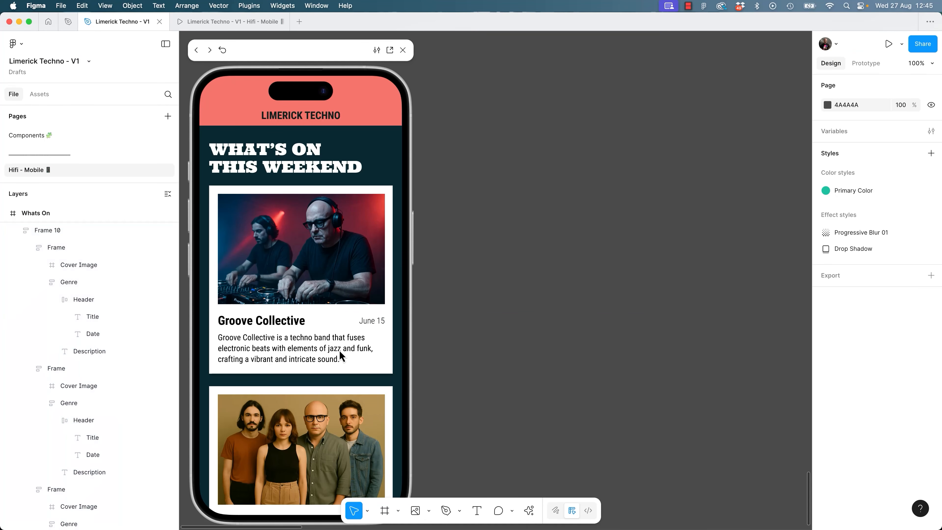
pyautogui.click(402, 50)
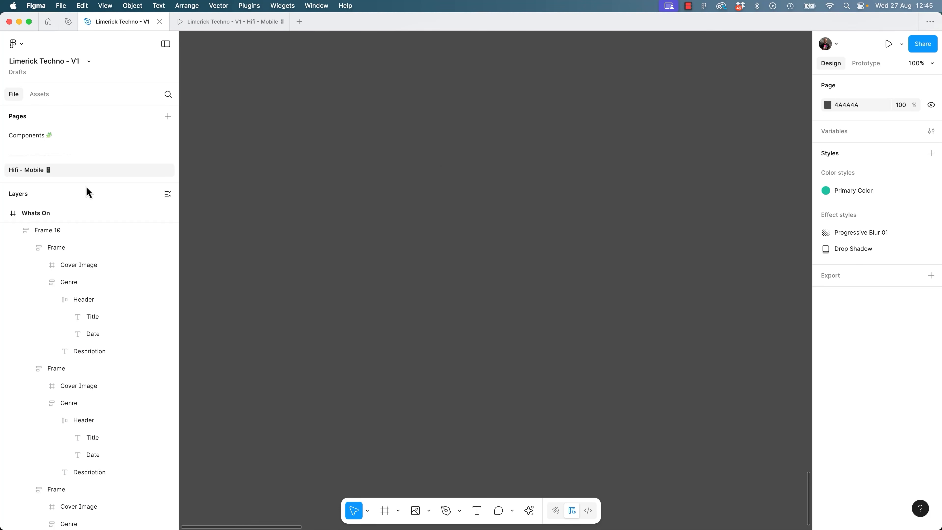
pyautogui.doubleClick(95, 175)
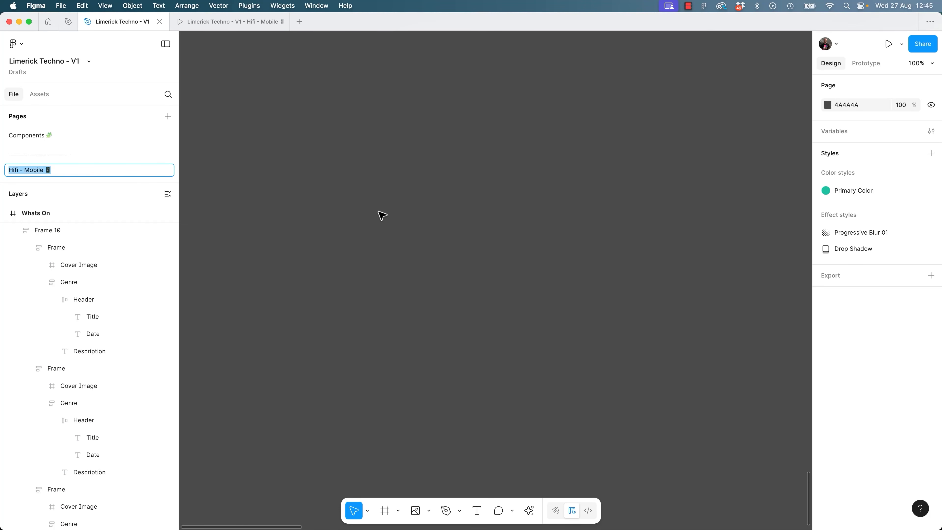
pyautogui.write('!')
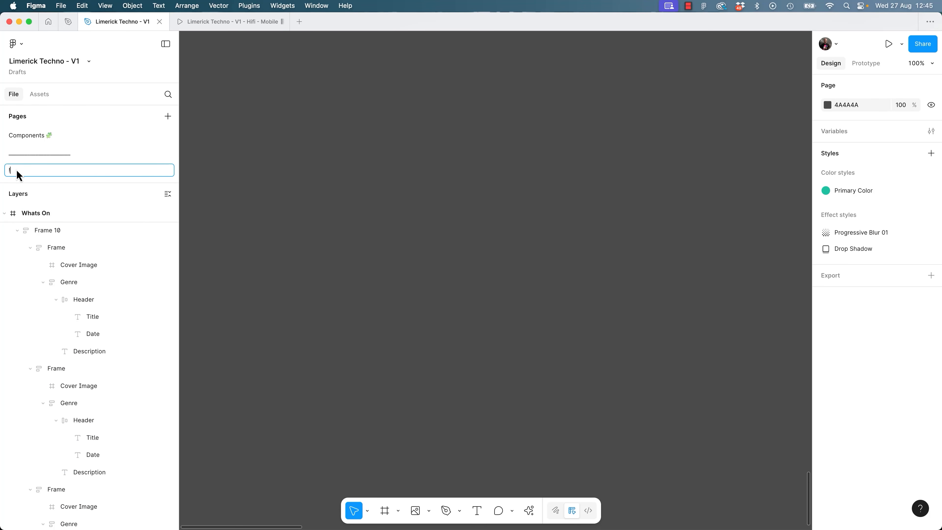
pyautogui.press('Escape')
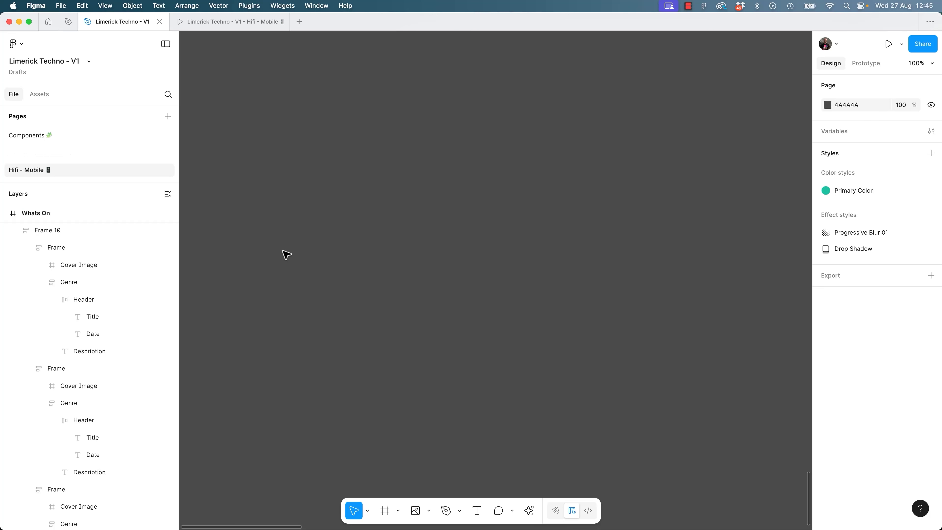
# Place a "Band Name" text layer on the empty canvas beside the Whats On frame and bring up the AI actions for it.
pyautogui.hotkey('shift', '1')
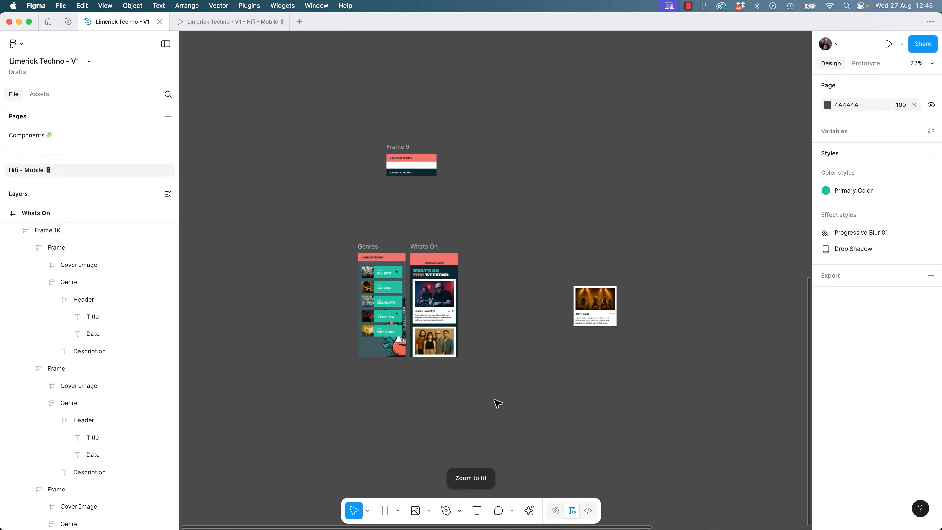
pyautogui.scroll(5, 497, 404)
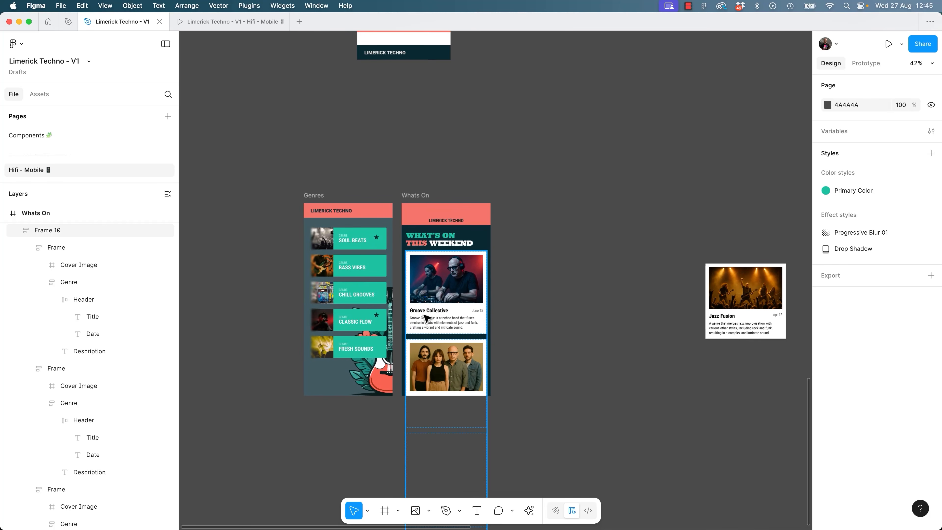
pyautogui.press('t')
pyautogui.click(530, 297)
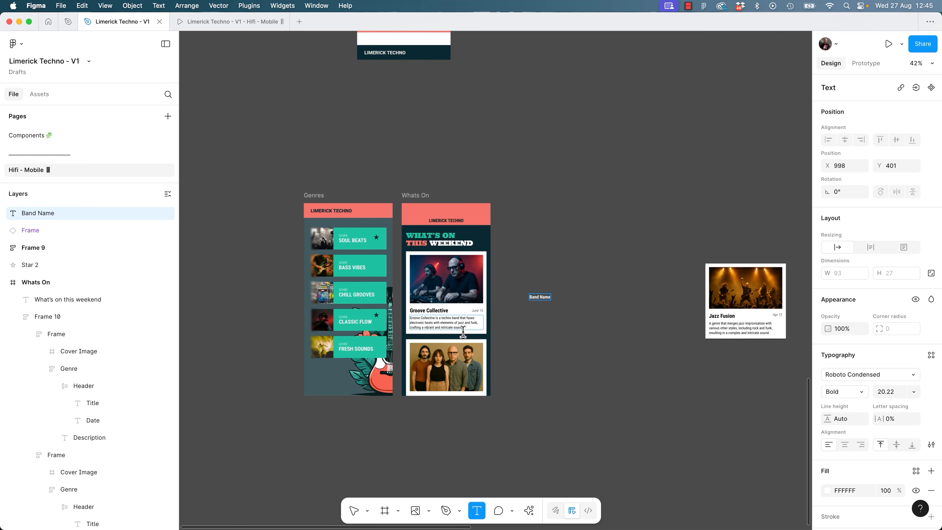
pyautogui.click(529, 510)
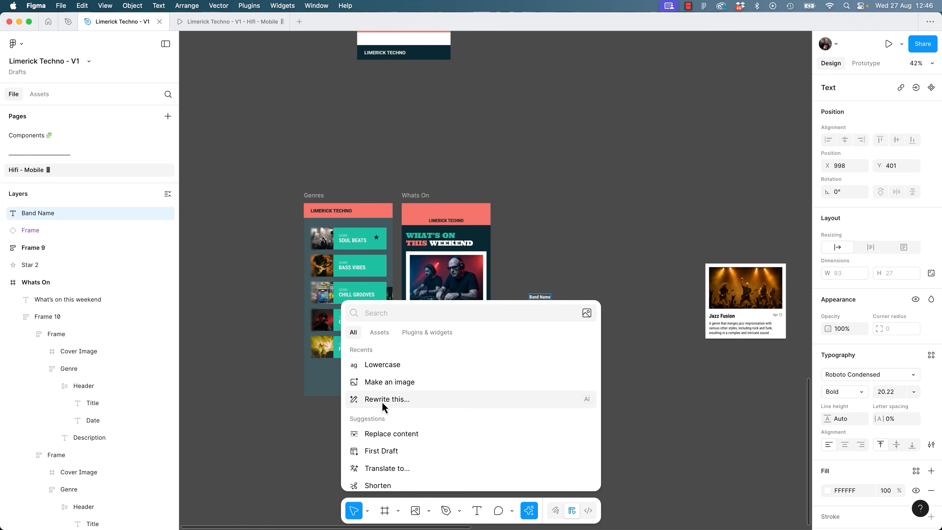
pyautogui.press('Escape')
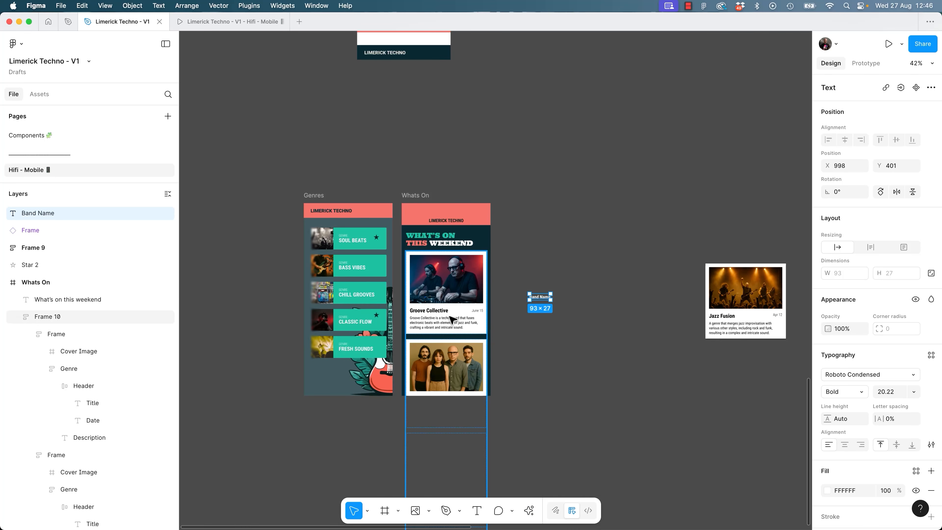
# Delete the Band Name text layer beside the Whats On frame.
pyautogui.click(451, 325)
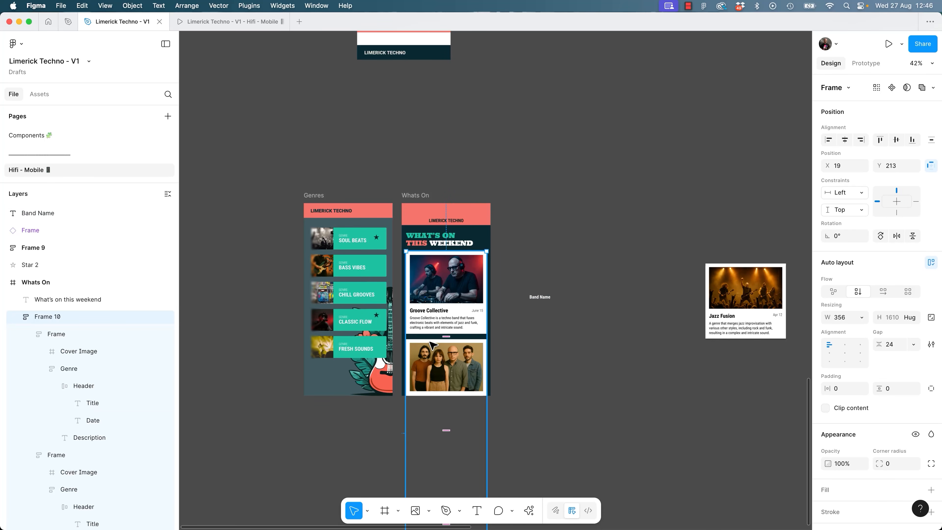
pyautogui.click(540, 297)
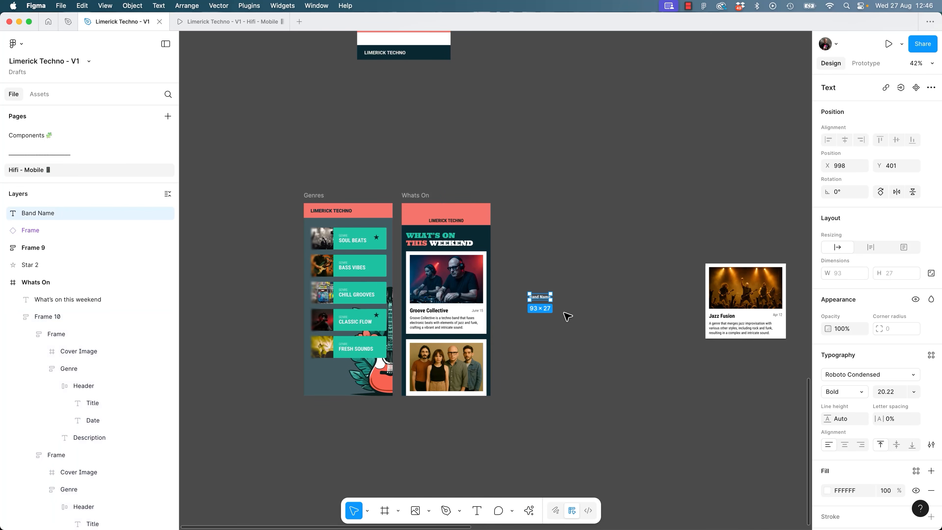
pyautogui.moveTo(528, 276); pyautogui.dragTo(595, 368)
pyautogui.press('Delete')
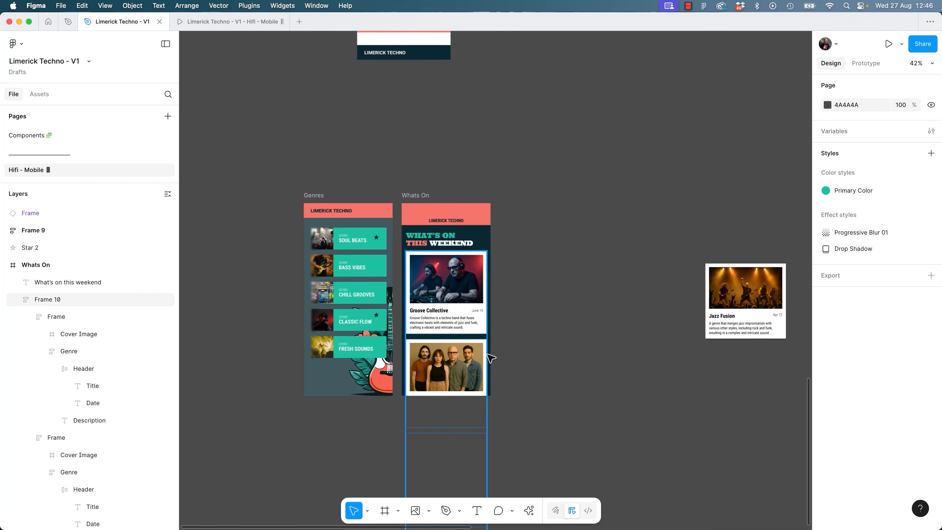
# Try the "Rewrite this" AI action without any text selected, and cancel it.
pyautogui.click(529, 511)
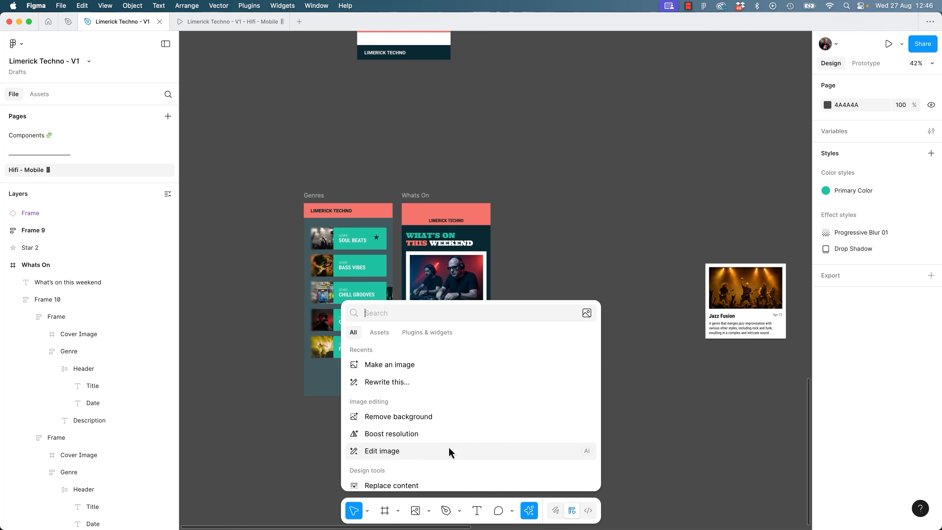
pyautogui.click(561, 256)
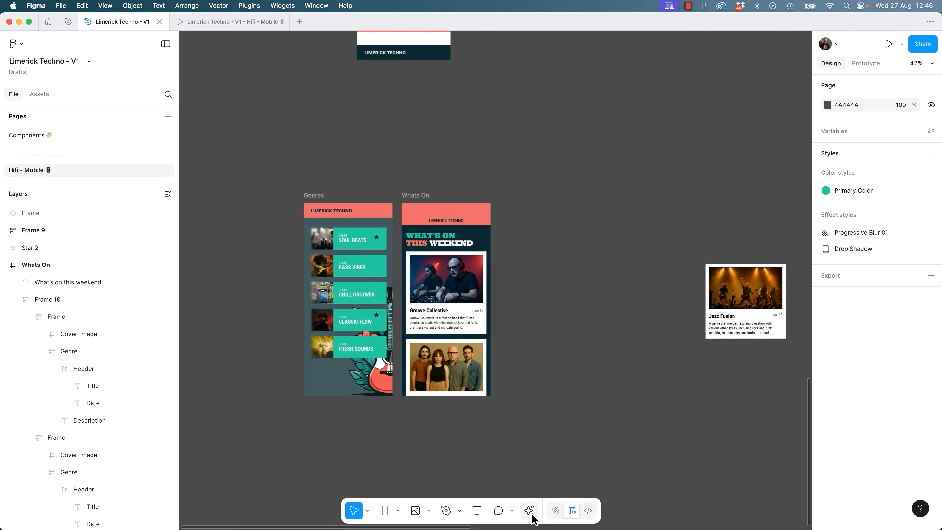
pyautogui.click(529, 510)
pyautogui.click(386, 381)
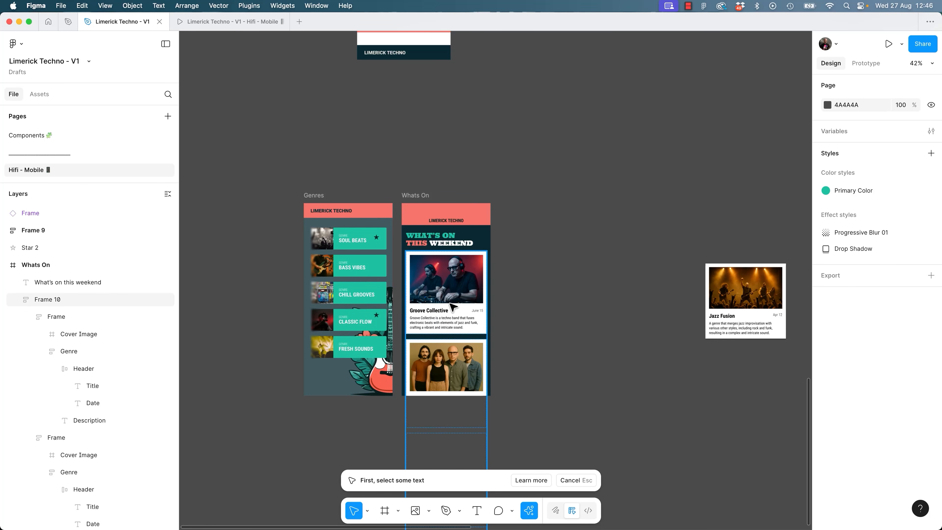
pyautogui.click(579, 480)
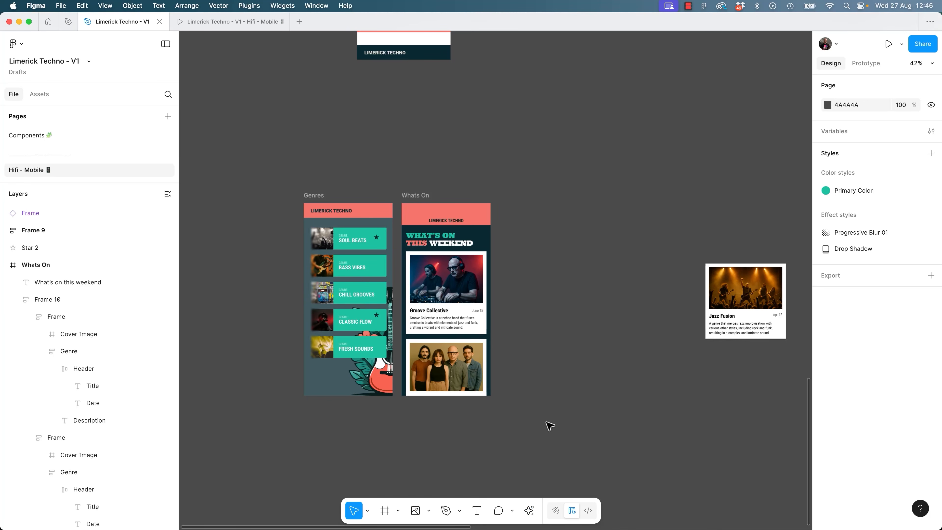
# Highlight the "Make an Image" item in the Class project 02 brief in Google Docs and return to Figma.
pyautogui.press('super+Tab')
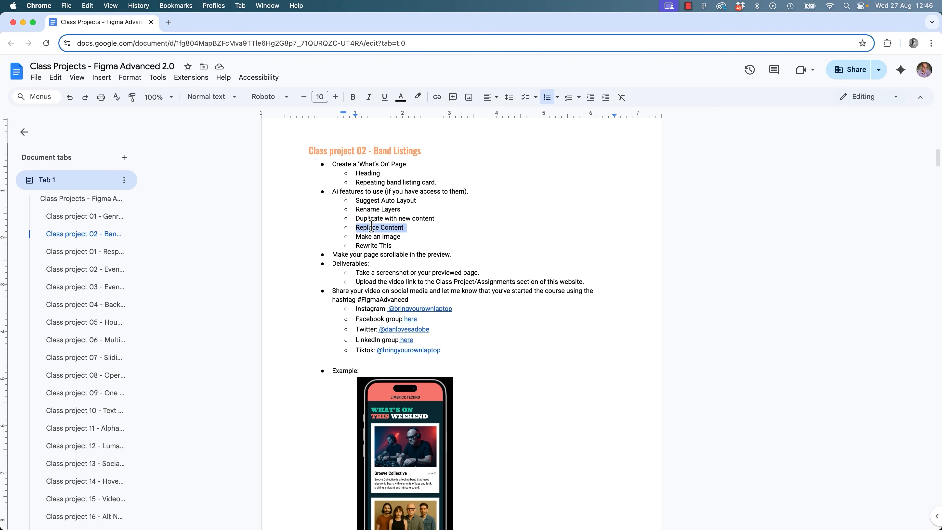
pyautogui.moveTo(356, 237); pyautogui.dragTo(403, 236)
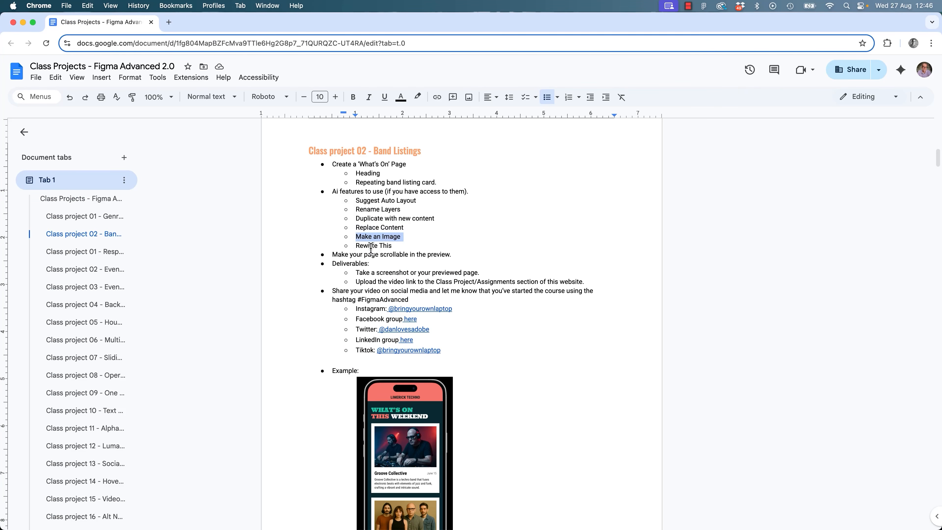
pyautogui.press('super+Tab')
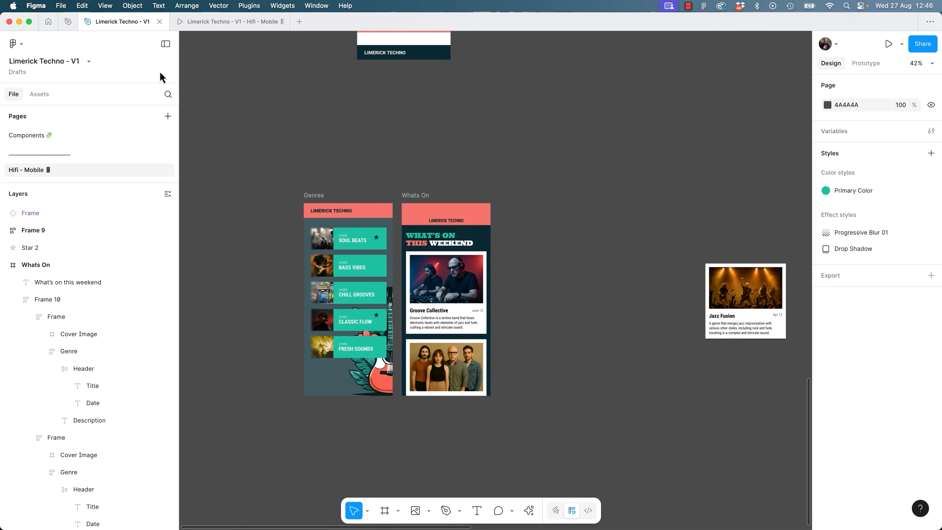
# Preview the What's On prototype, scrolling through the band cards and back up to the heading.
pyautogui.click(200, 21)
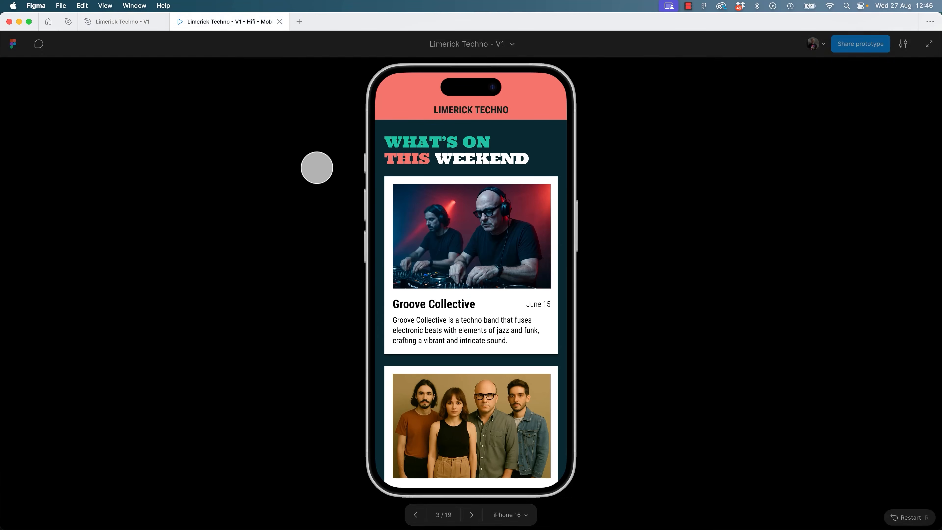
pyautogui.scroll(-10, 501, 306)
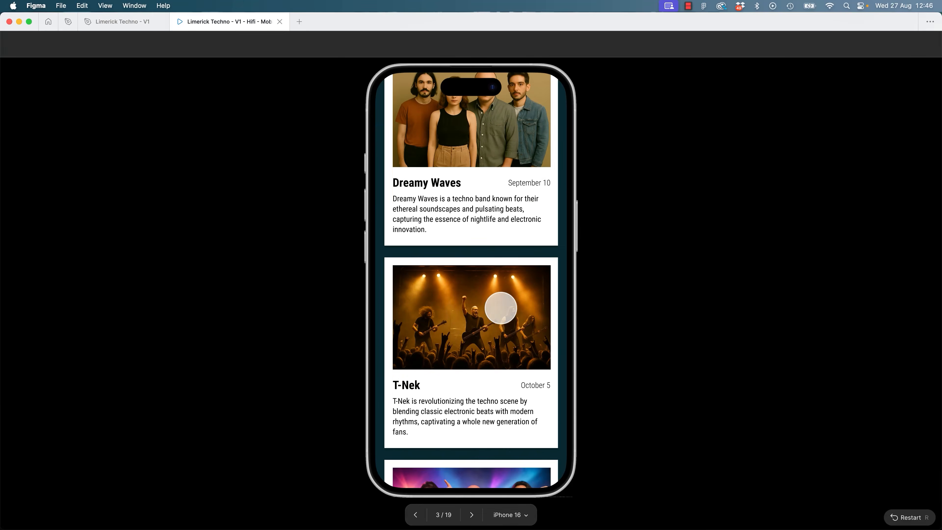
pyautogui.scroll(-5, 501, 307)
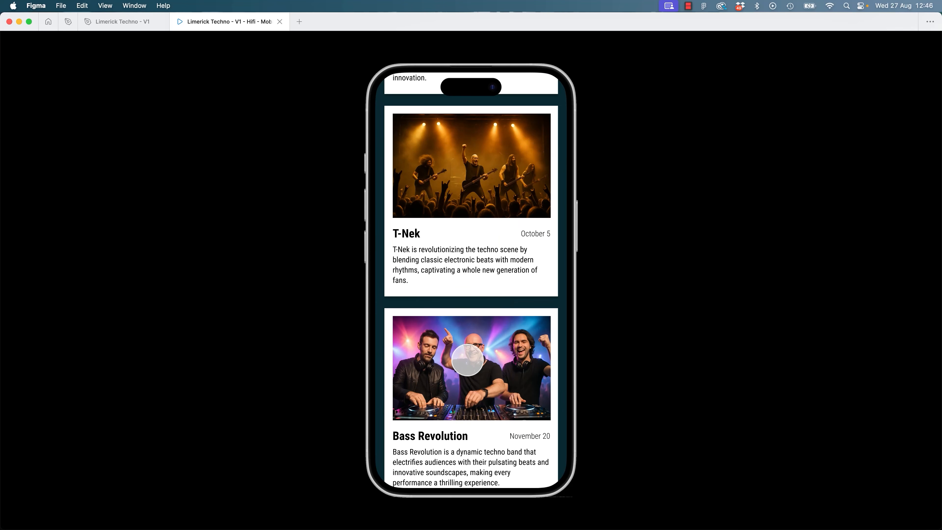
pyautogui.scroll(7, 495, 329)
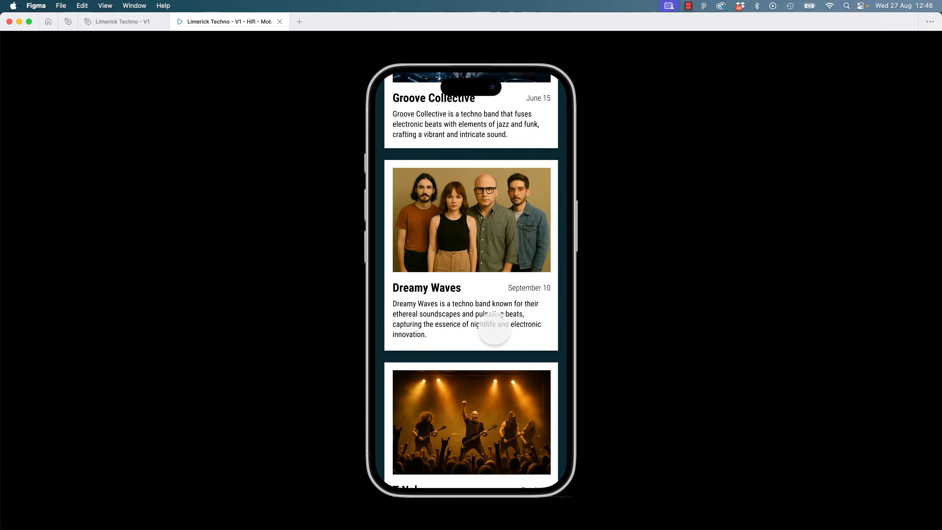
pyautogui.scroll(5, 494, 329)
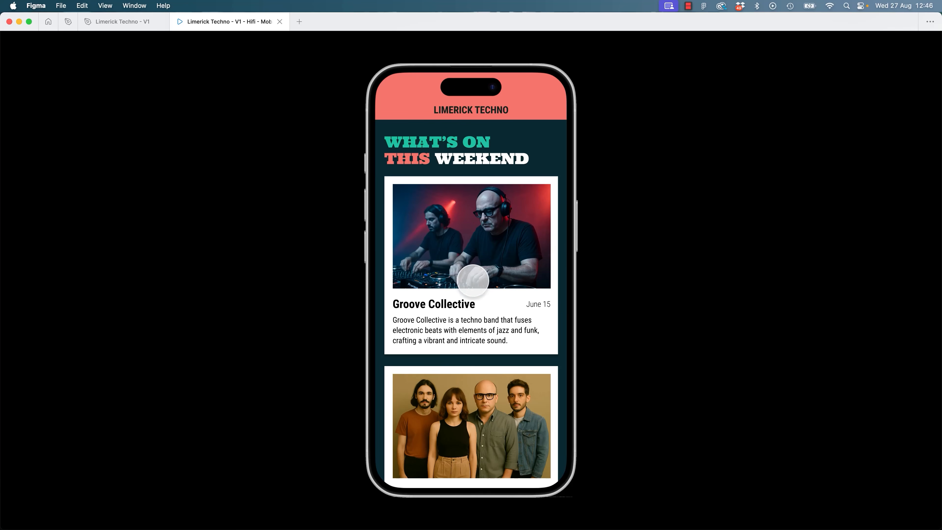
# Switch to the Google Docs brief and highlight "Rewrite This" and the line about making the page scrollable in the preview.
pyautogui.press('super+Tab')
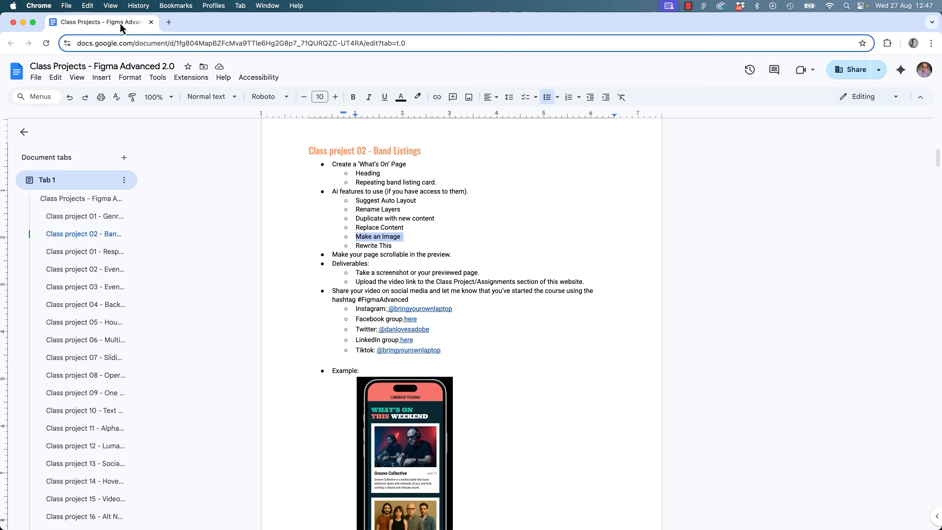
pyautogui.tripleClick(367, 240)
pyautogui.tripleClick(360, 245)
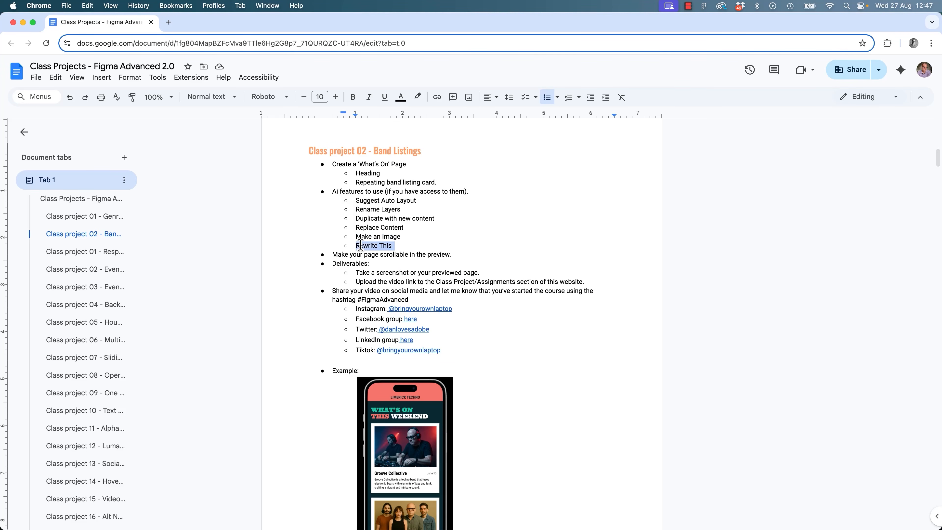
pyautogui.tripleClick(349, 254)
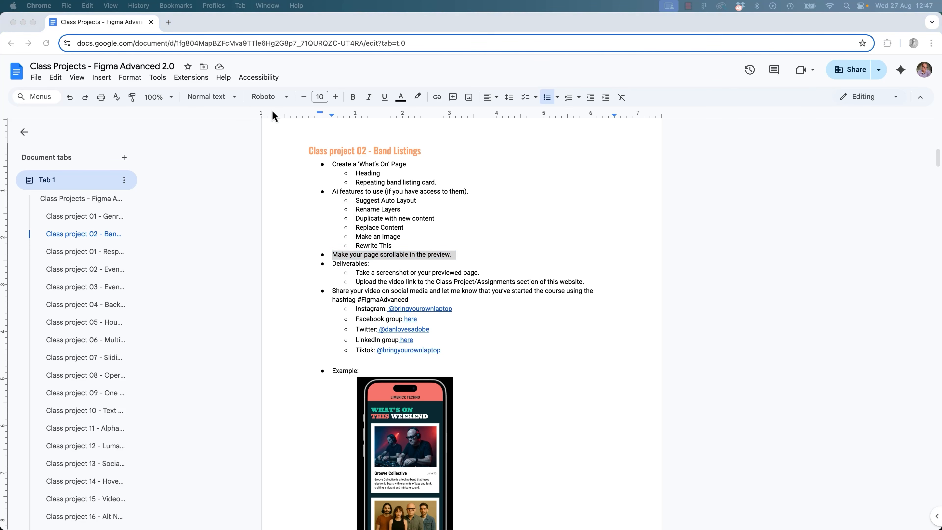
# Switch back to Figma and test vertical scrolling of the What's On page in the prototype preview.
pyautogui.press('super+Tab')
pyautogui.scroll(-5, 523, 311)
pyautogui.scroll(-8, 522, 315)
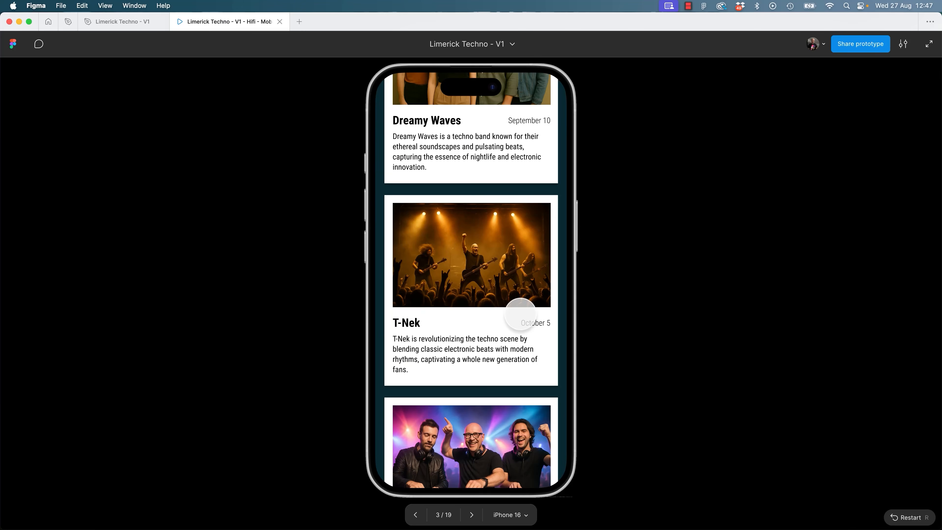
pyautogui.scroll(13, 522, 319)
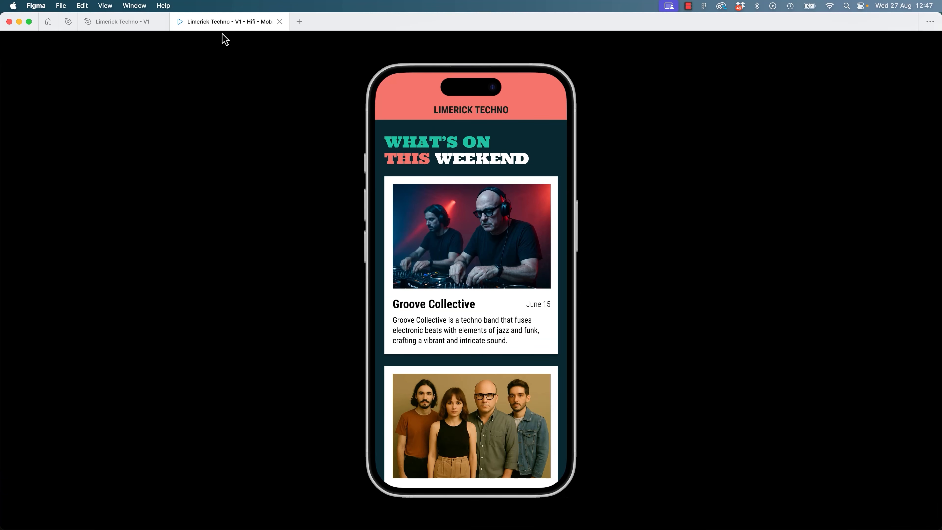
# Return to the design file and move the band card list, Frame 10, down to Y 222 in the Whats On frame.
pyautogui.click(120, 23)
pyautogui.click(421, 200)
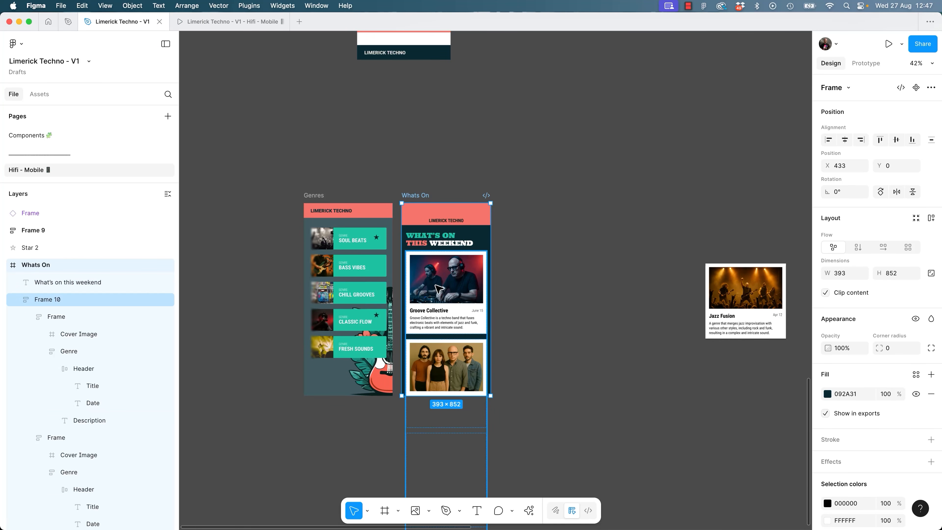
pyautogui.click(439, 289)
pyautogui.moveTo(442, 290)
pyautogui.mouseDown()
pyautogui.moveTo(552, 310)
pyautogui.moveTo(475, 309)
pyautogui.moveTo(445, 290)
pyautogui.mouseUp()
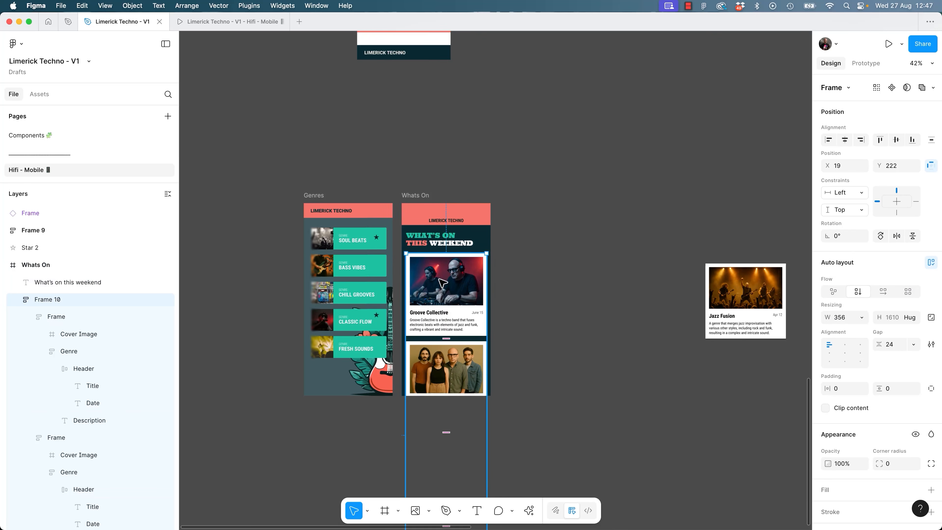
# Toggle Clip content off and back on for the Whats On frame, and check its device size preset.
pyautogui.click(418, 195)
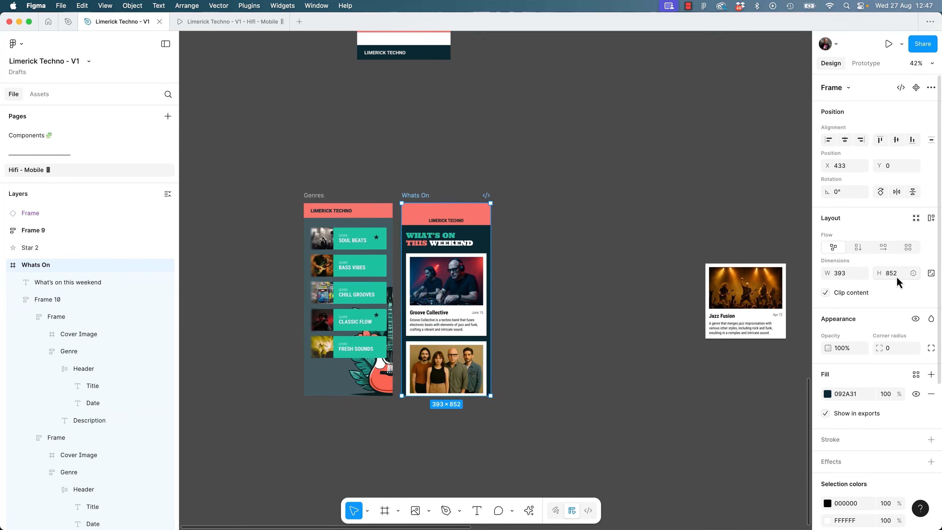
pyautogui.click(825, 293)
pyautogui.click(825, 293)
pyautogui.click(825, 293)
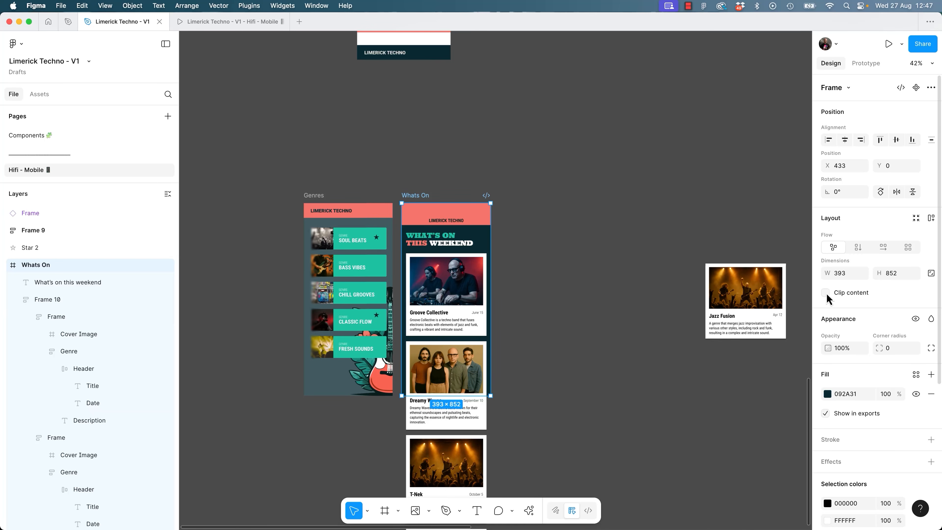
pyautogui.click(825, 293)
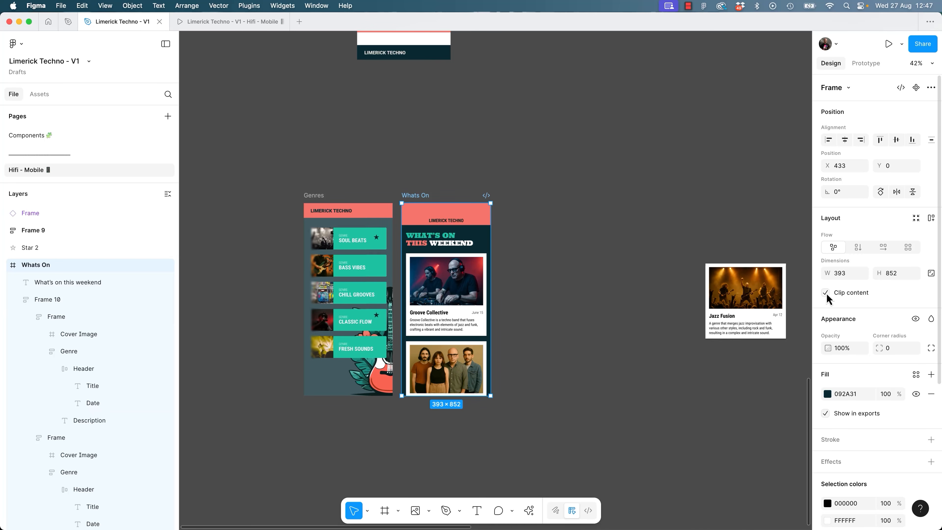
pyautogui.click(848, 88)
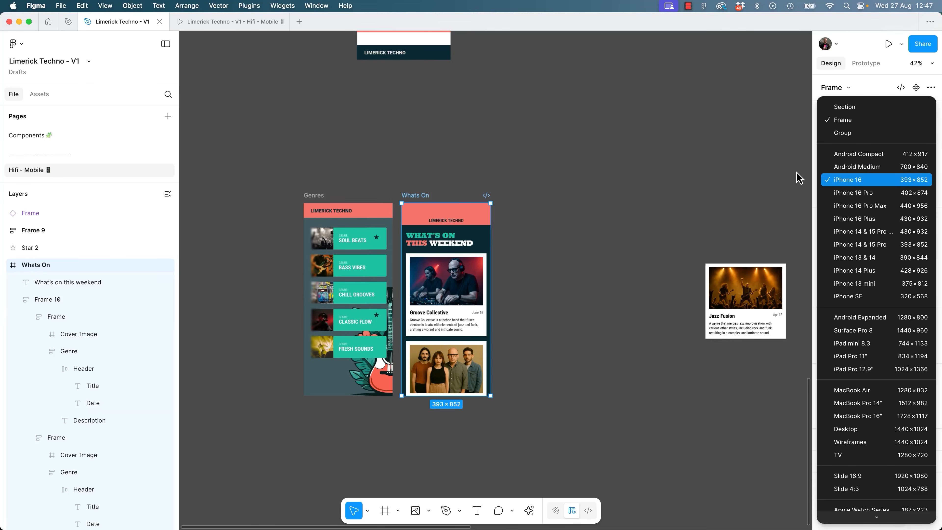
pyautogui.click(734, 188)
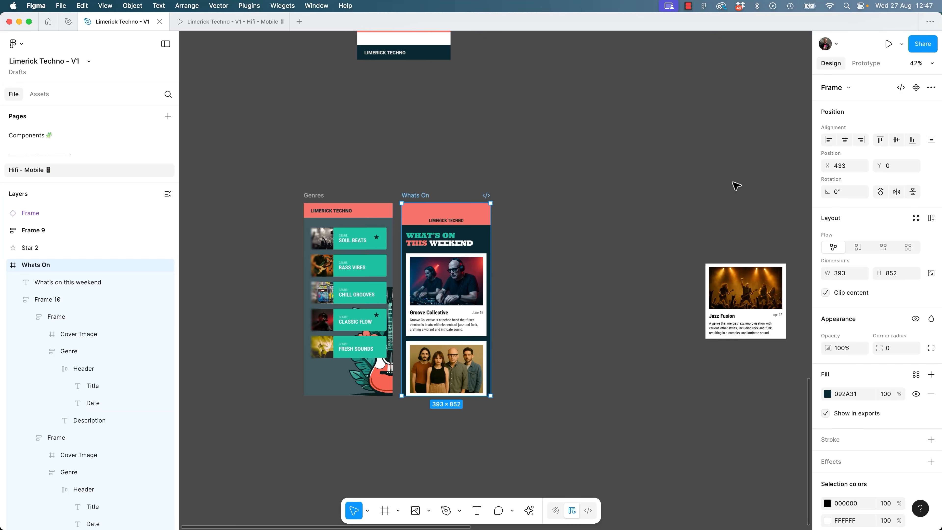
# In the Whats On frame's prototype scroll behavior, switch Overflow to No scrolling and back to Vertical.
pyautogui.click(870, 65)
pyautogui.click(834, 67)
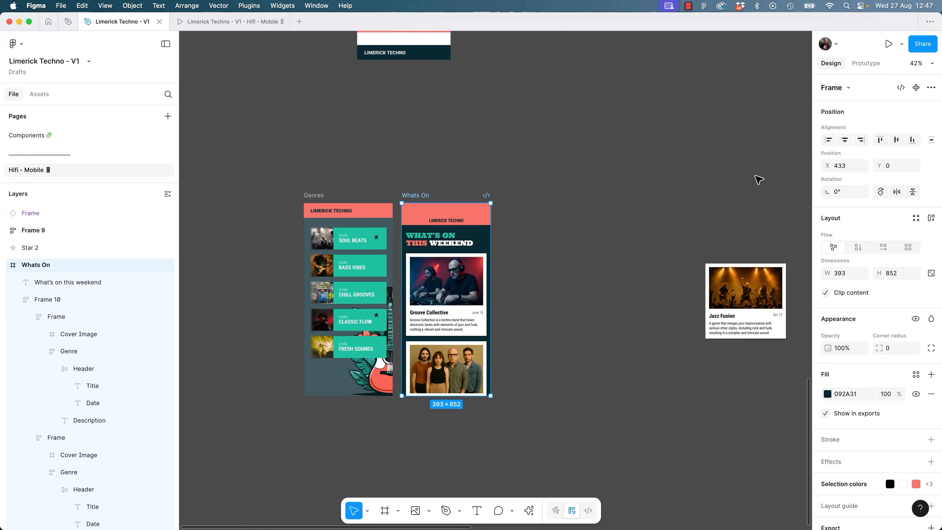
pyautogui.click(870, 67)
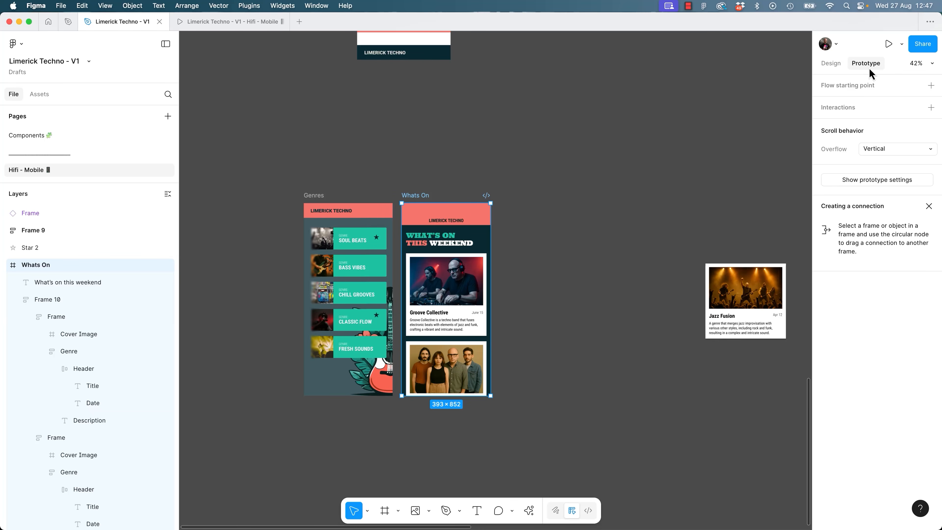
pyautogui.click(861, 150)
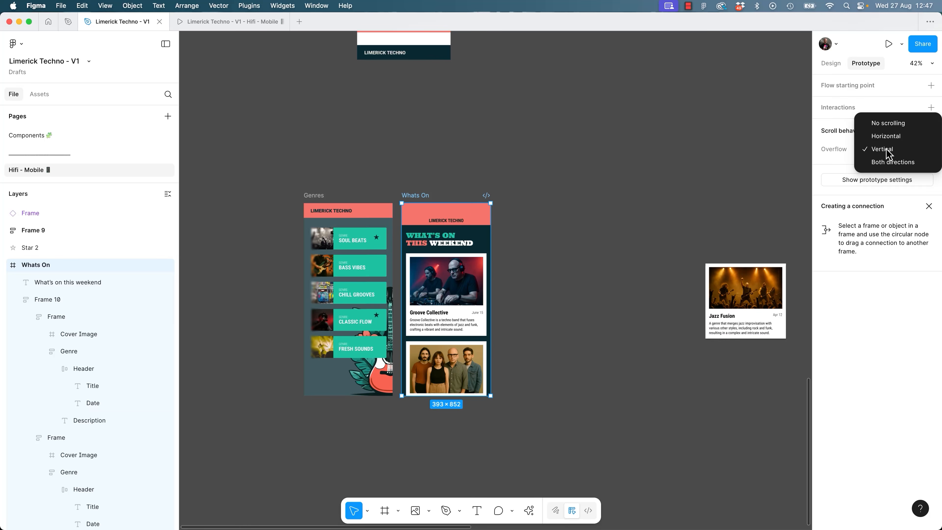
pyautogui.click(890, 126)
pyautogui.click(875, 153)
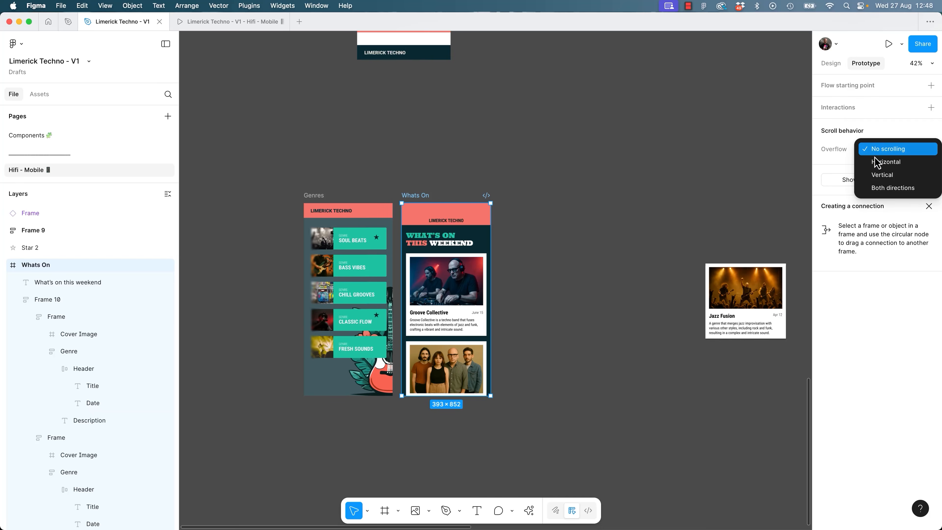
pyautogui.click(875, 180)
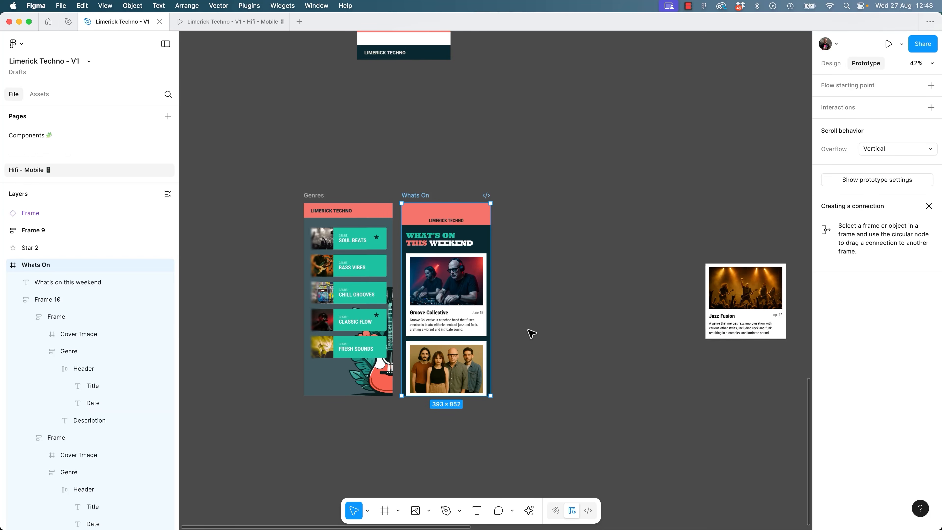
# Test vertical scrolling of the What's On page in the prototype preview, return to the design file and clear the selection.
pyautogui.click(220, 25)
pyautogui.scroll(-5, 522, 311)
pyautogui.scroll(5, 570, 264)
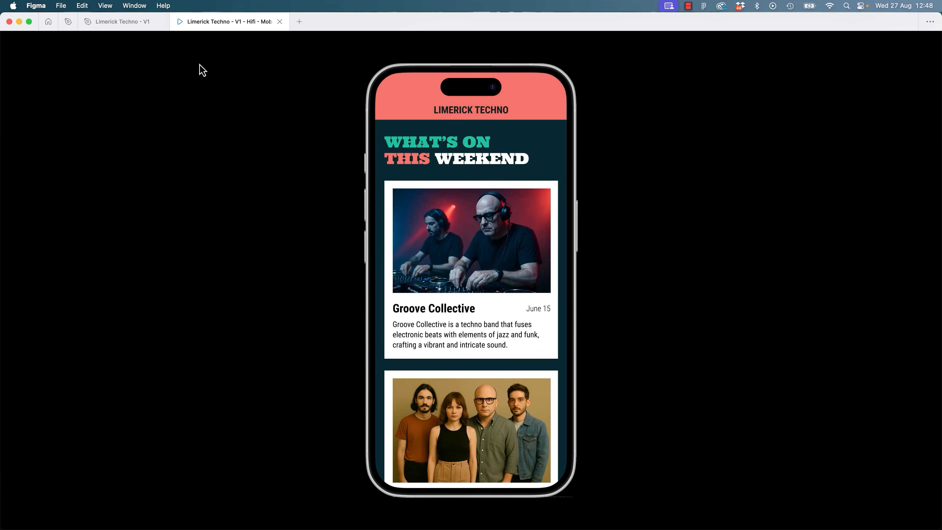
pyautogui.click(120, 22)
pyautogui.click(554, 213)
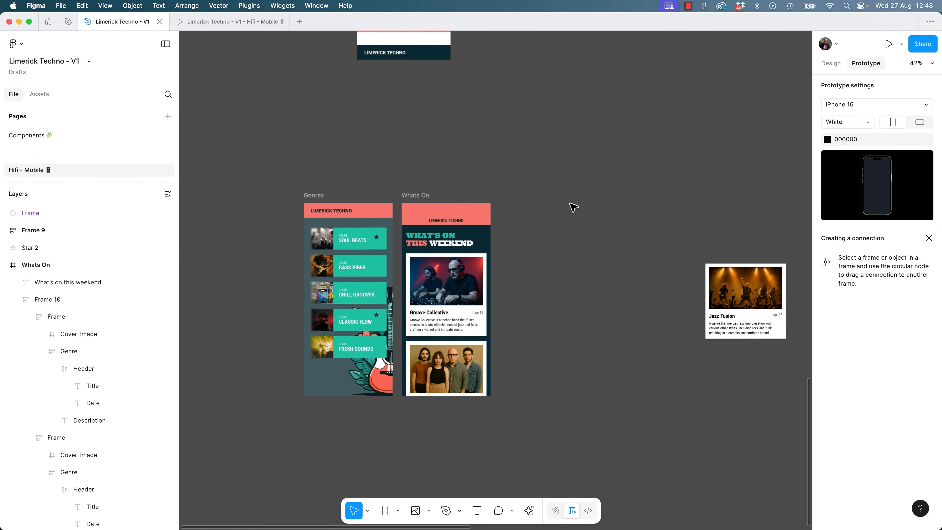
# Switch to the Google Docs brief and highlight the screenshot and upload lines under Deliverables, looking over the example image.
pyautogui.press('super+Tab')
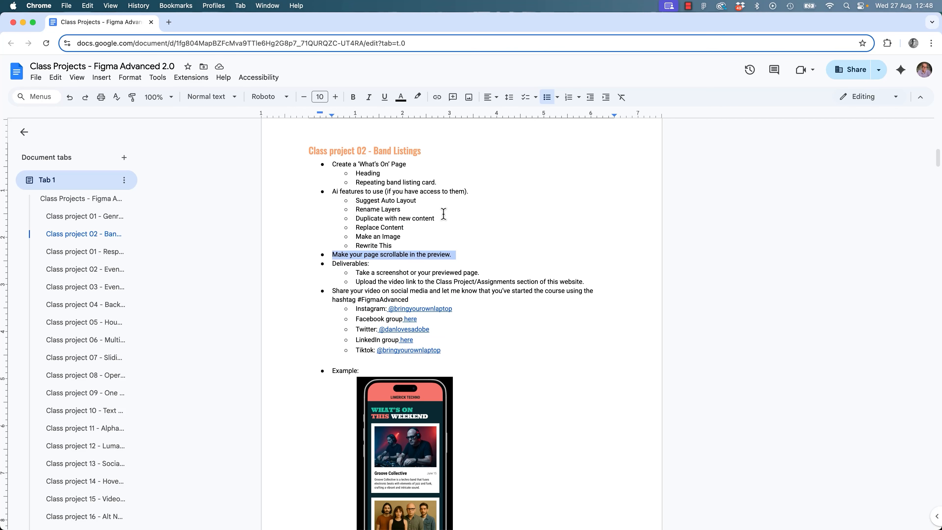
pyautogui.tripleClick(378, 275)
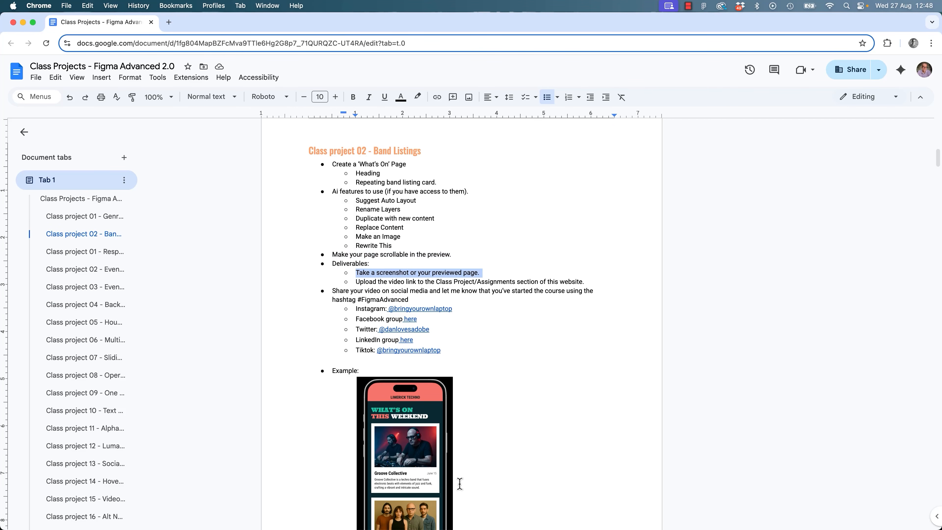
pyautogui.click(408, 453)
pyautogui.tripleClick(379, 230)
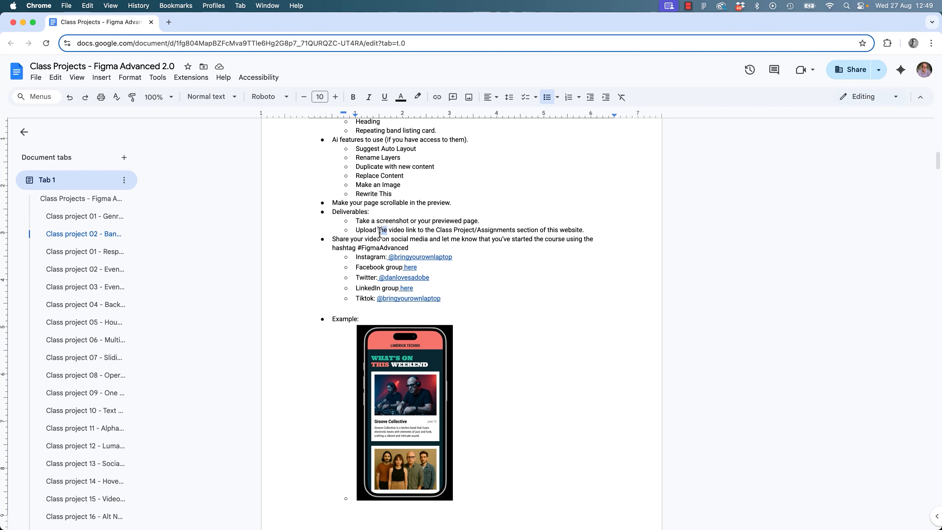
# Highlight the social media sharing instruction, its hashtag and the list of social links from Instagram to Tiktok.
pyautogui.tripleClick(348, 241)
pyautogui.click(452, 248)
pyautogui.doubleClick(382, 248)
pyautogui.click(437, 247)
pyautogui.moveTo(356, 256); pyautogui.dragTo(451, 299)
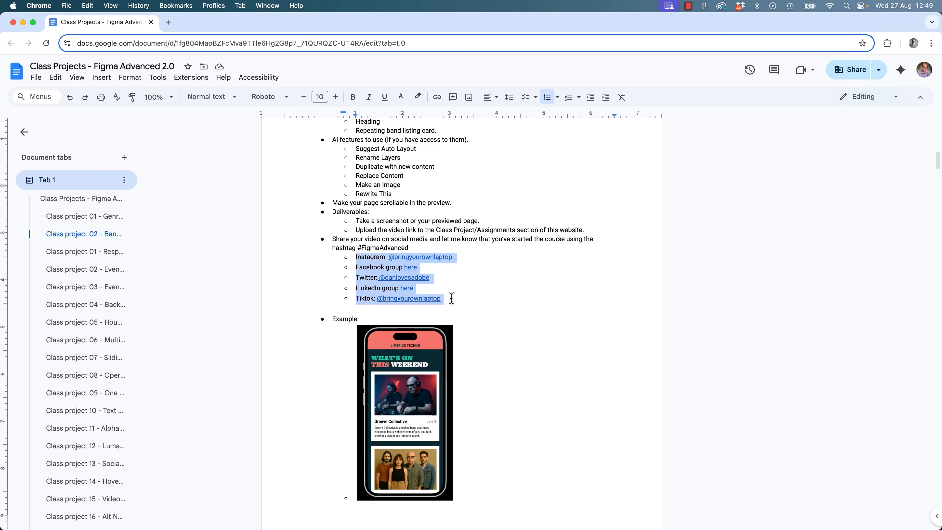
pyautogui.click(461, 299)
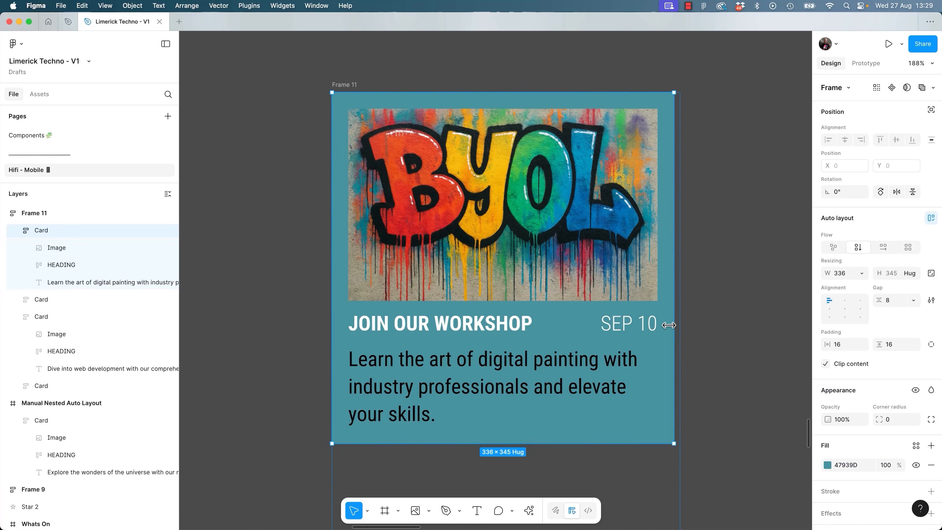
# Widen the "JOIN OUR WORKSHOP" card in Frame 11 by its side edge in the Figma file.
pyautogui.moveTo(675, 328)
pyautogui.mouseDown()
pyautogui.moveTo(551, 330)
pyautogui.moveTo(686, 334)
pyautogui.mouseUp()
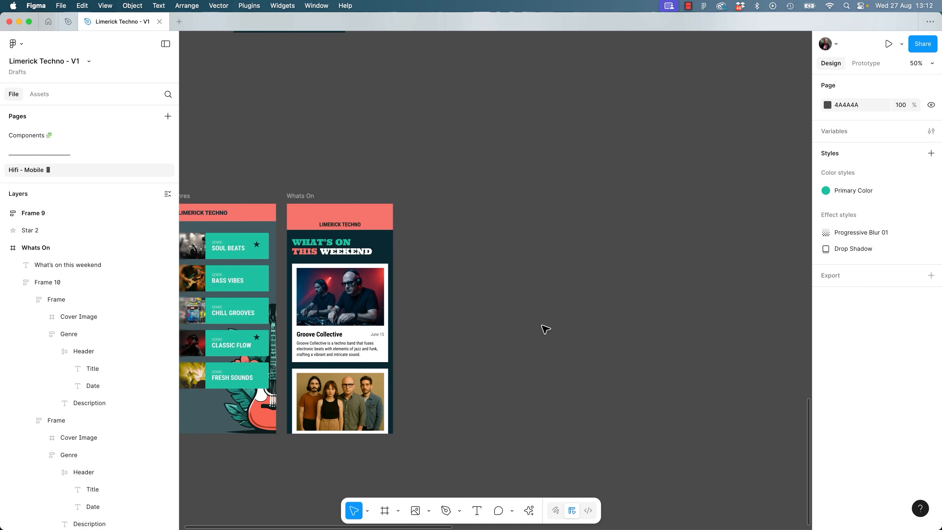
# Add an iPhone 16 frame and place it beside the Whats On frame at X 866, Y 0.
pyautogui.press('f')
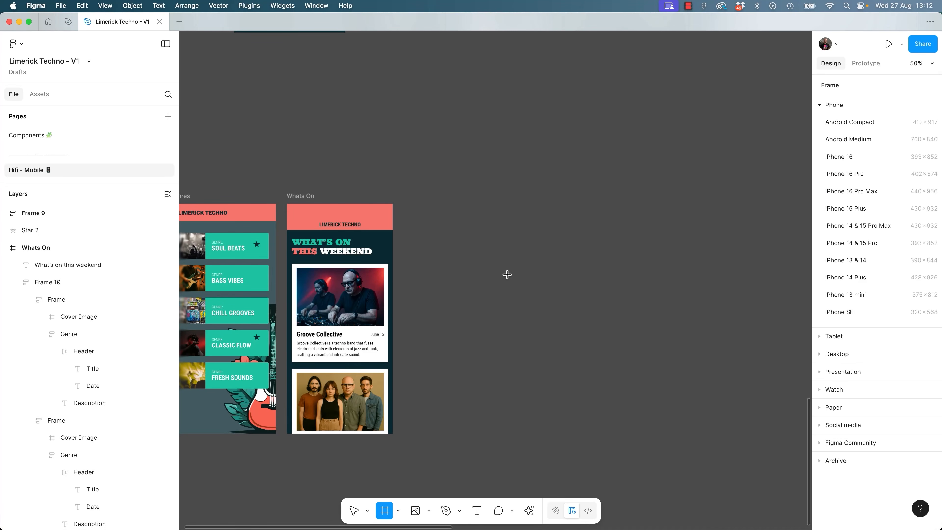
pyautogui.click(838, 163)
pyautogui.moveTo(470, 160); pyautogui.dragTo(433, 199)
# Rename the new iPhone 16 frame "Manual Nested Auto Layout".
pyautogui.doubleClick(435, 196)
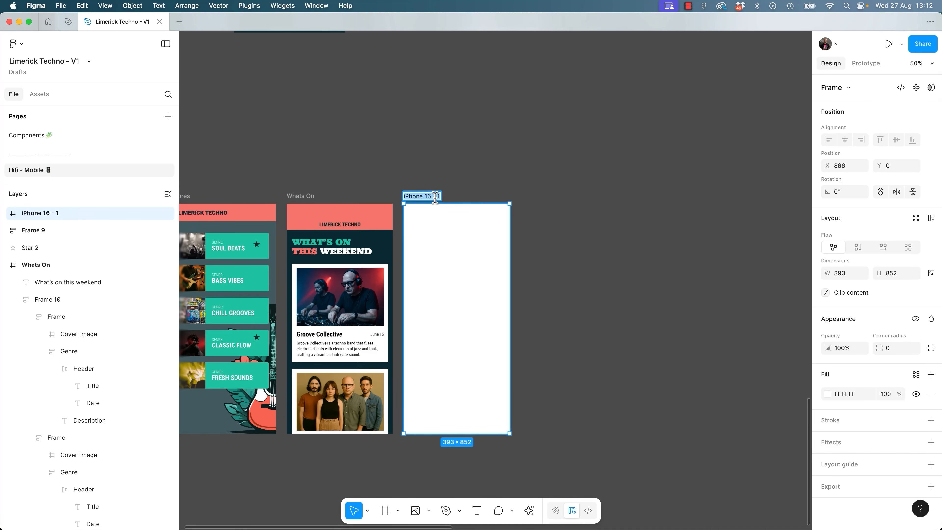
pyautogui.write('Man')
pyautogui.write('ual Nested A')
pyautogui.press('BackSpace')
pyautogui.write('Nested Auto Layout')
pyautogui.press('Return')
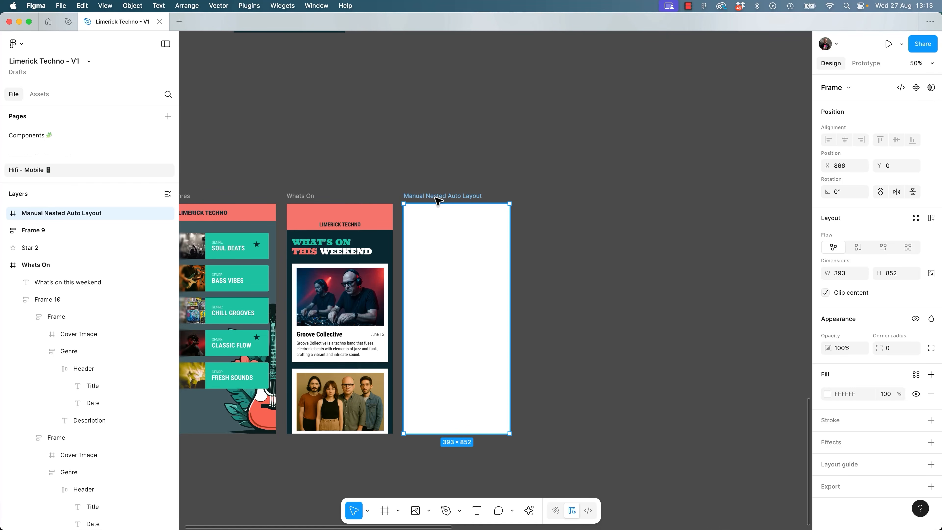
# Draw a nested frame about 347 × 230 near the upper part of the Manual Nested Auto Layout frame.
pyautogui.hotkey('shift', '2')
pyautogui.moveTo(490, 147); pyautogui.dragTo(512, 248)
pyautogui.click(496, 76)
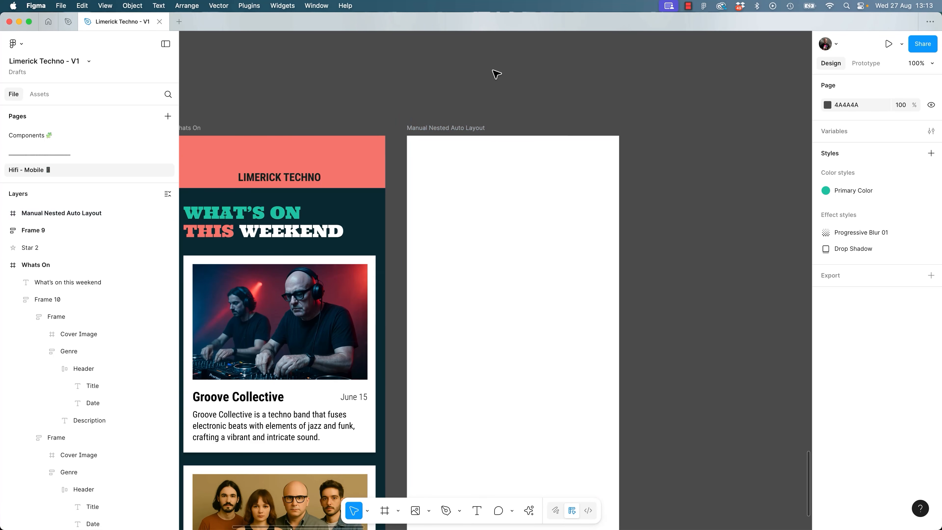
pyautogui.press('f')
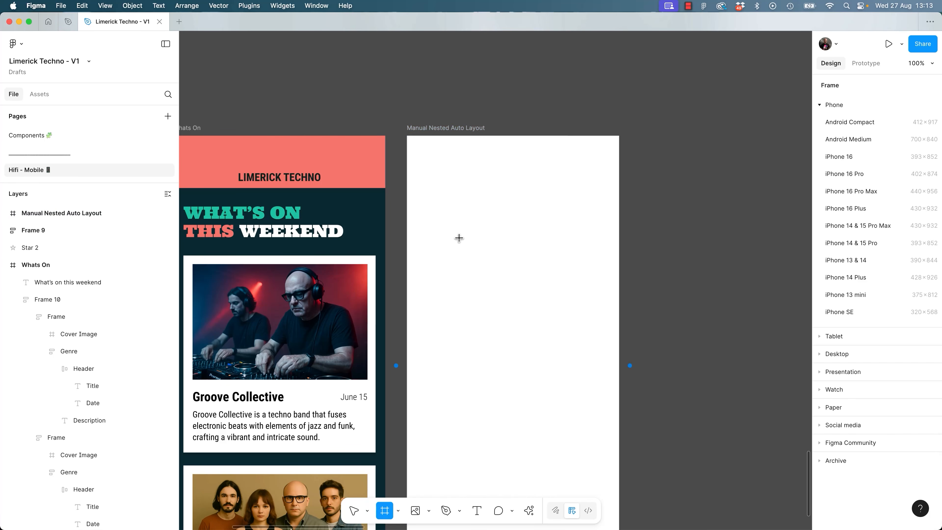
pyautogui.moveTo(418, 201)
pyautogui.mouseDown()
pyautogui.moveTo(572, 330)
pyautogui.moveTo(612, 326)
pyautogui.mouseUp()
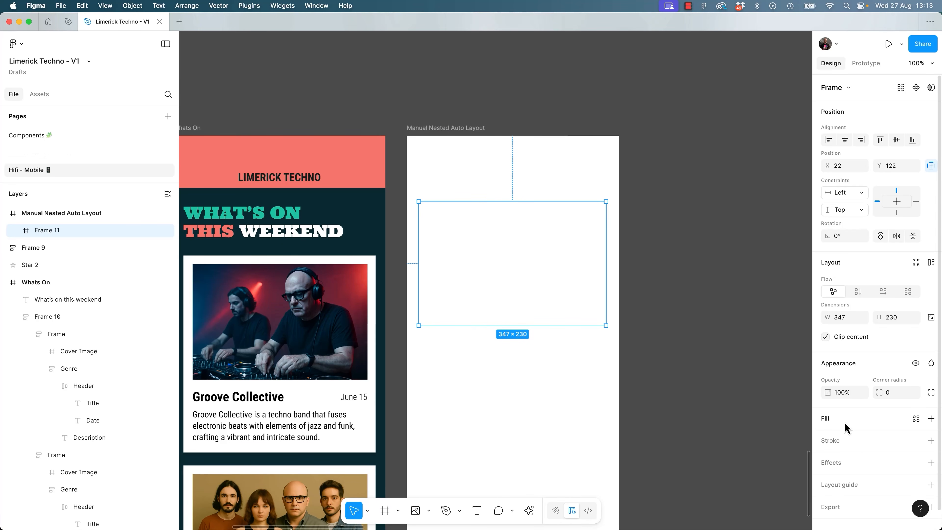
# Give the nested frame a solid teal fill of 47939D and clear the selection.
pyautogui.click(931, 419)
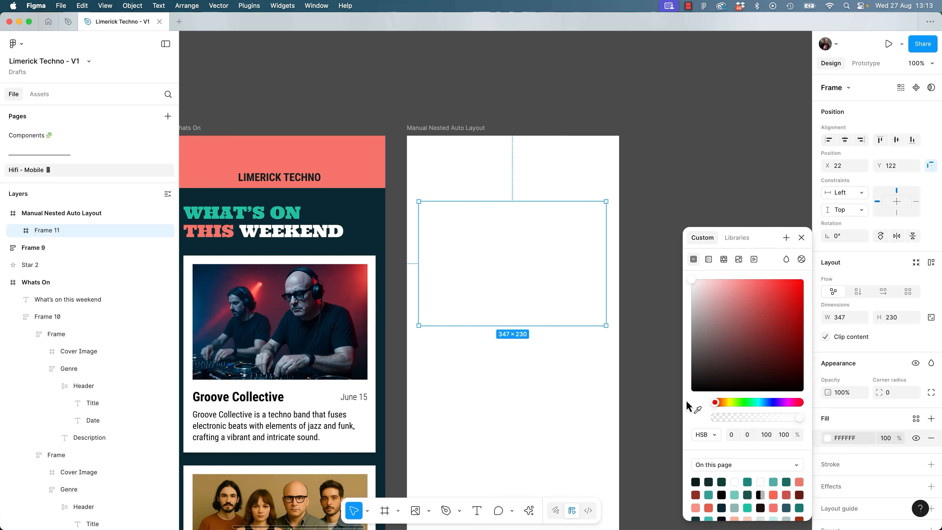
pyautogui.click(719, 310)
pyautogui.click(758, 403)
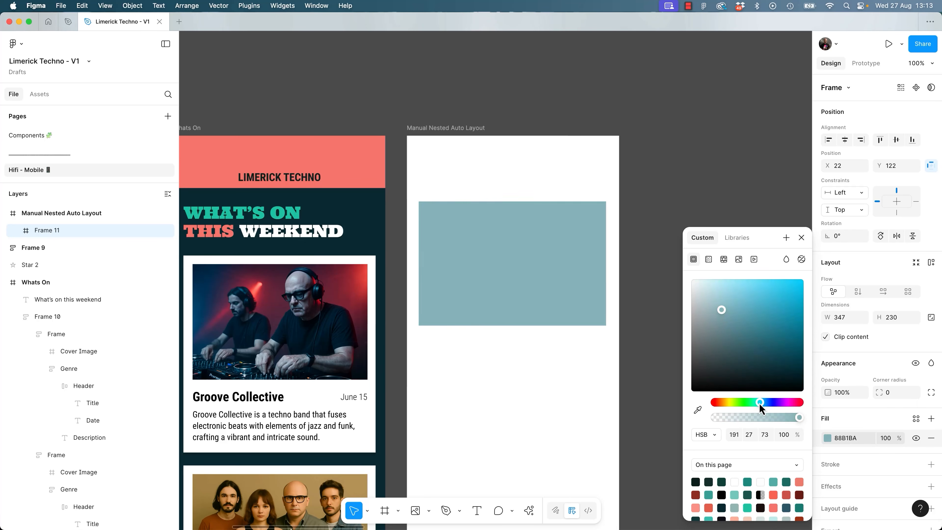
pyautogui.moveTo(759, 359); pyautogui.dragTo(753, 322)
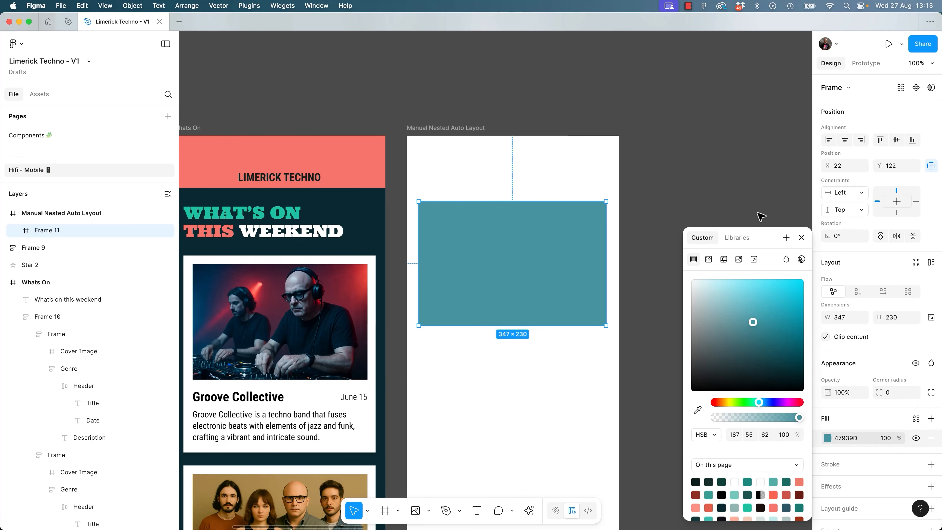
pyautogui.click(801, 237)
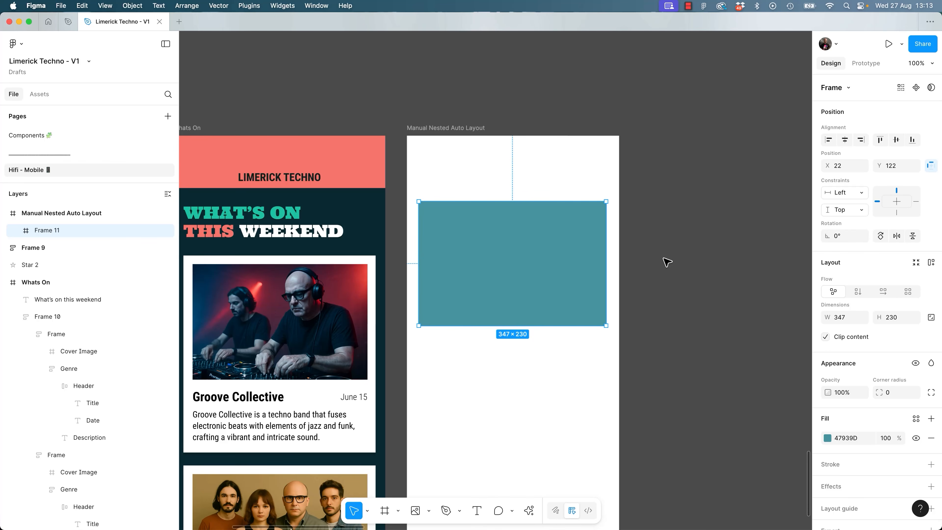
pyautogui.click(667, 262)
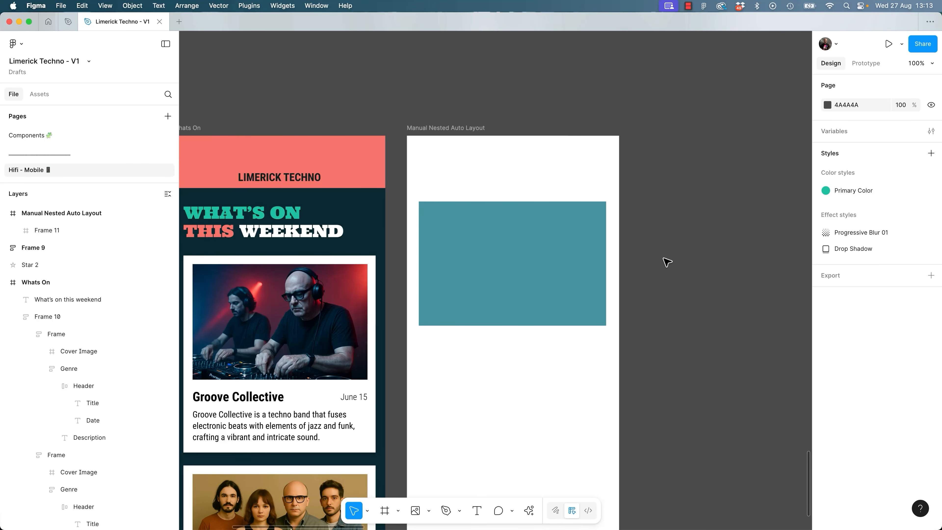
# Import Image 05 - BYOL.jpg from the Exercise Files at about 251 × 167 and move it inside the teal frame.
pyautogui.press('super+shift+k')
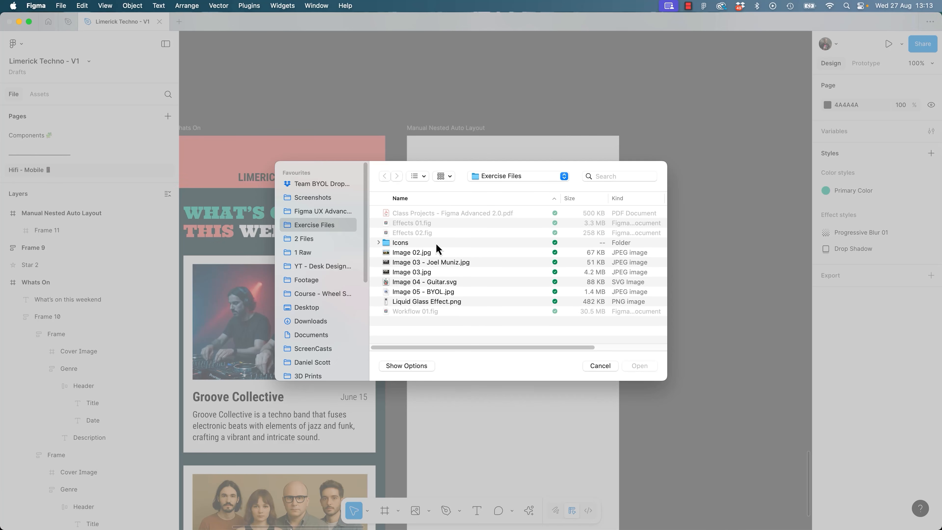
pyautogui.click(424, 293)
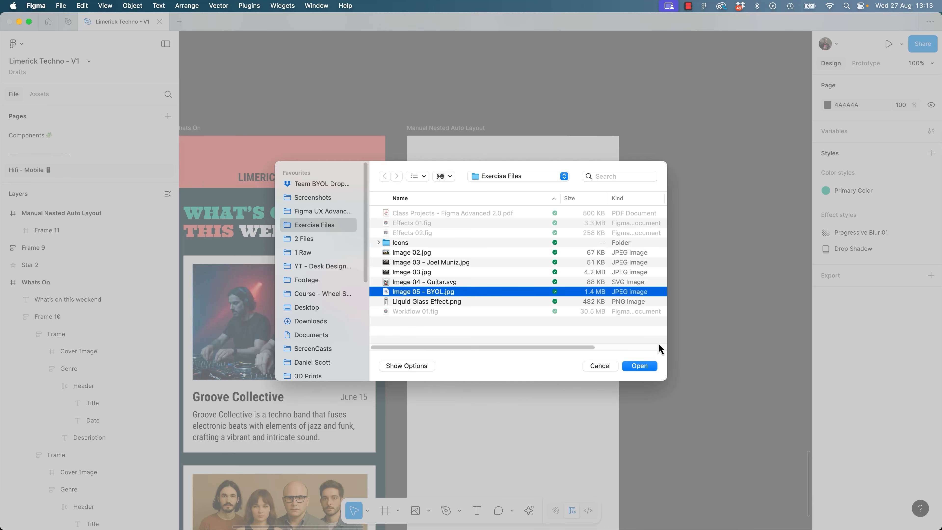
pyautogui.click(644, 368)
pyautogui.moveTo(659, 203); pyautogui.dragTo(741, 293)
pyautogui.moveTo(753, 252); pyautogui.dragTo(516, 237)
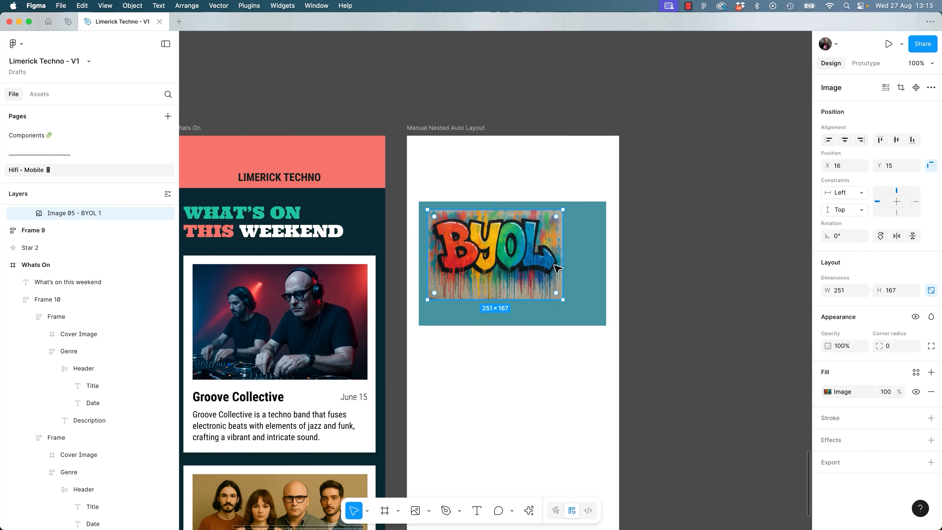
# Try to resize the BYOL image by its edges to fit the teal frame while its aspect ratio is locked.
pyautogui.moveTo(563, 268); pyautogui.dragTo(601, 280)
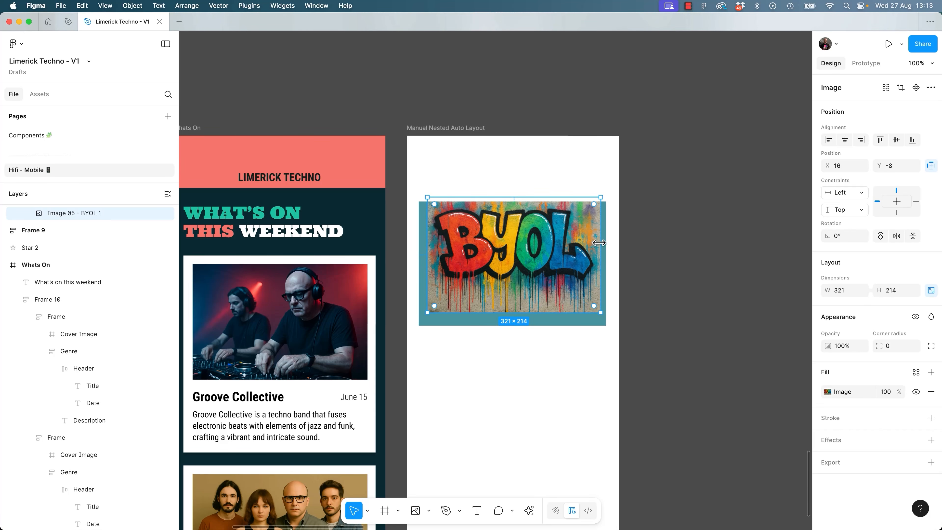
pyautogui.moveTo(601, 243); pyautogui.dragTo(595, 242)
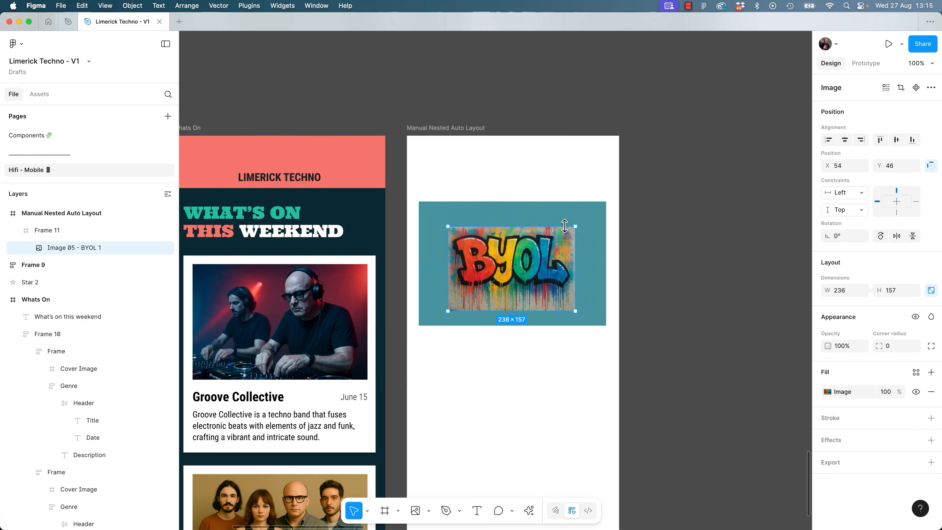
pyautogui.moveTo(543, 218)
pyautogui.mouseDown()
pyautogui.moveTo(536, 235)
pyautogui.moveTo(513, 154)
pyautogui.moveTo(525, 214)
pyautogui.mouseUp()
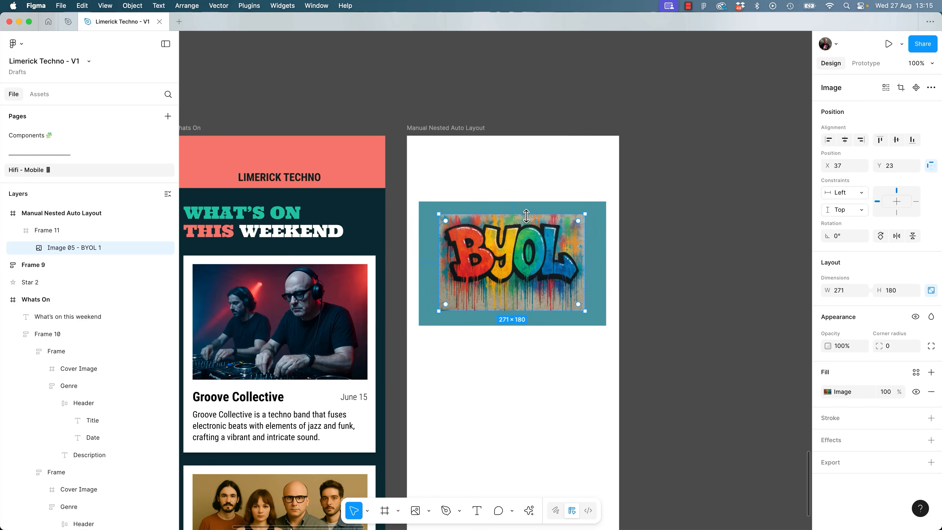
# Unlock the BYOL image's aspect ratio and stretch its edges to about 311 × 189 at X 19, Y 14 in the frame.
pyautogui.click(931, 291)
pyautogui.moveTo(495, 214); pyautogui.dragTo(496, 209)
pyautogui.moveTo(586, 271); pyautogui.dragTo(597, 271)
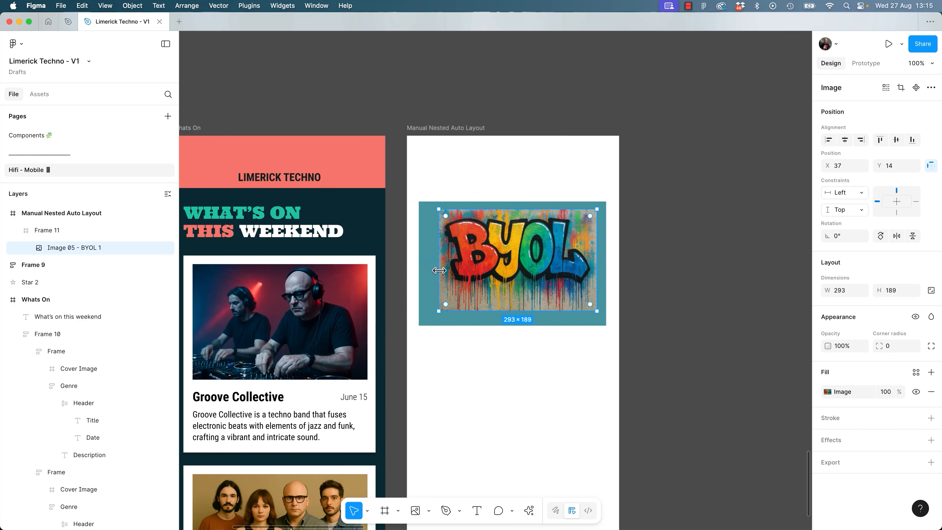
pyautogui.moveTo(436, 270); pyautogui.dragTo(429, 245)
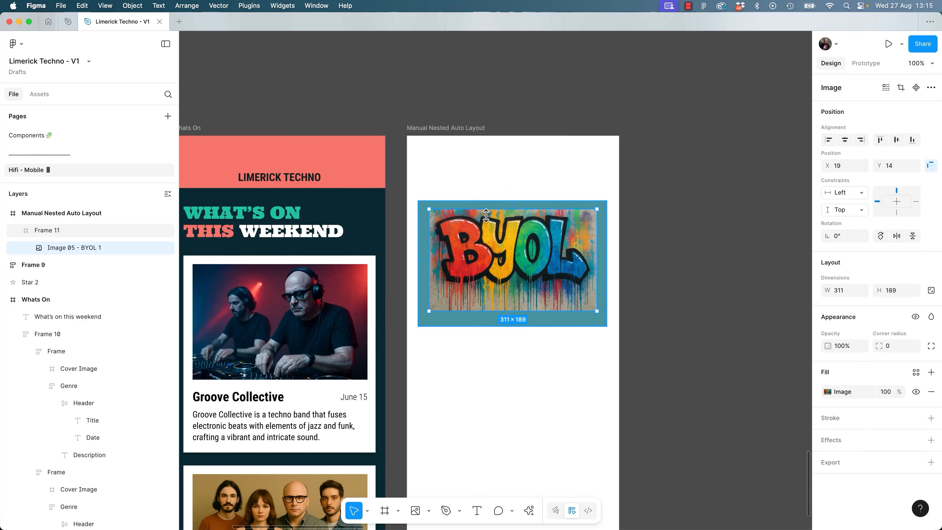
# Rename the teal frame layer "Card" and the BYOL picture layer inside it "Image".
pyautogui.click(484, 205)
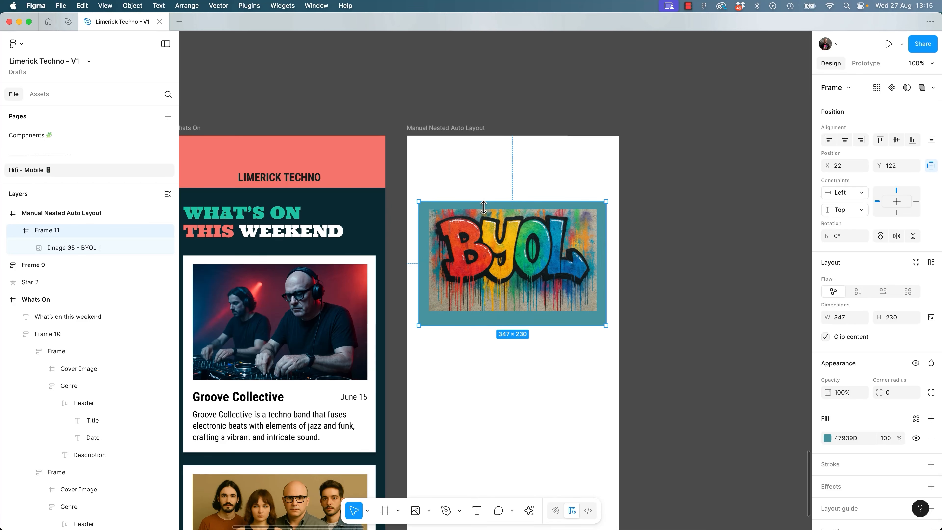
pyautogui.doubleClick(45, 232)
pyautogui.write('C')
pyautogui.press('Return')
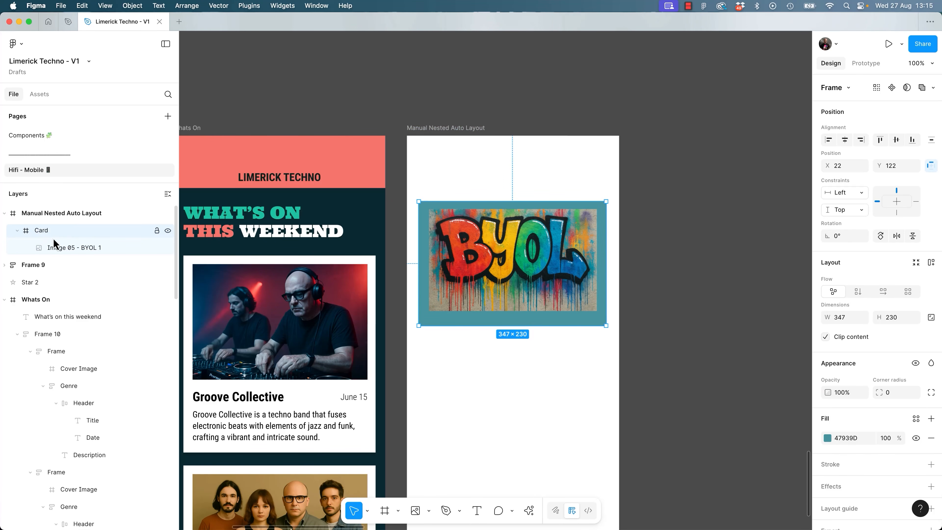
pyautogui.doubleClick(55, 248)
pyautogui.write('Image')
pyautogui.press('Return')
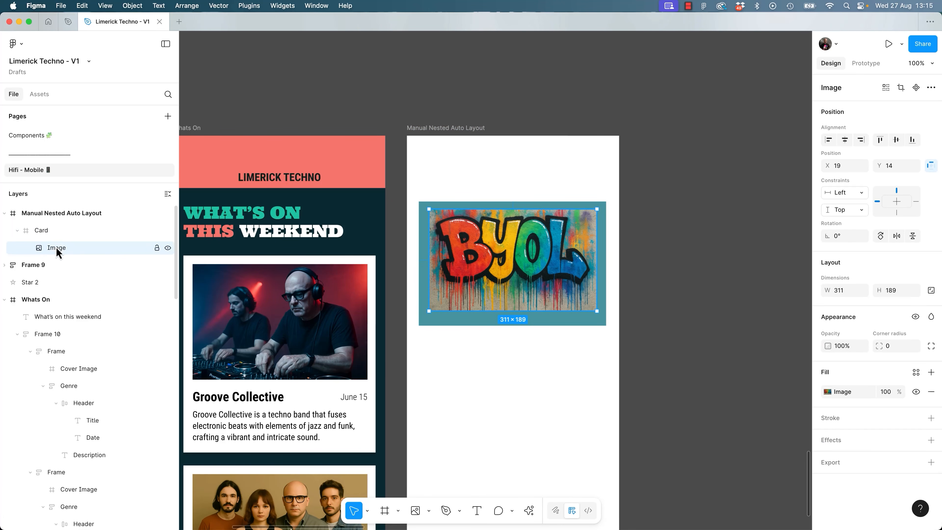
# Apply auto layout to the Card frame and set its horizontal and vertical padding to 16.
pyautogui.click(40, 230)
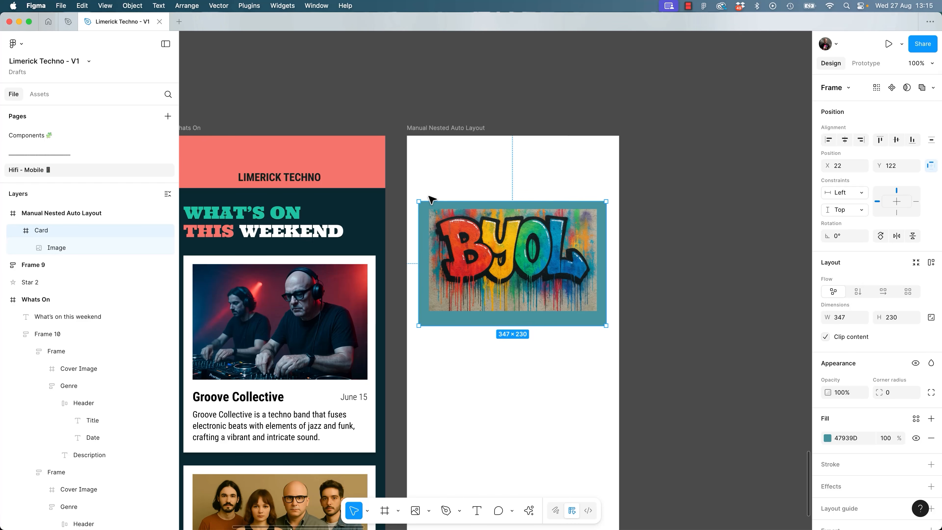
pyautogui.hotkey('shift', 'a')
pyautogui.moveTo(609, 270)
pyautogui.mouseDown()
pyautogui.moveTo(643, 271)
pyautogui.moveTo(575, 273)
pyautogui.moveTo(606, 270)
pyautogui.mouseUp()
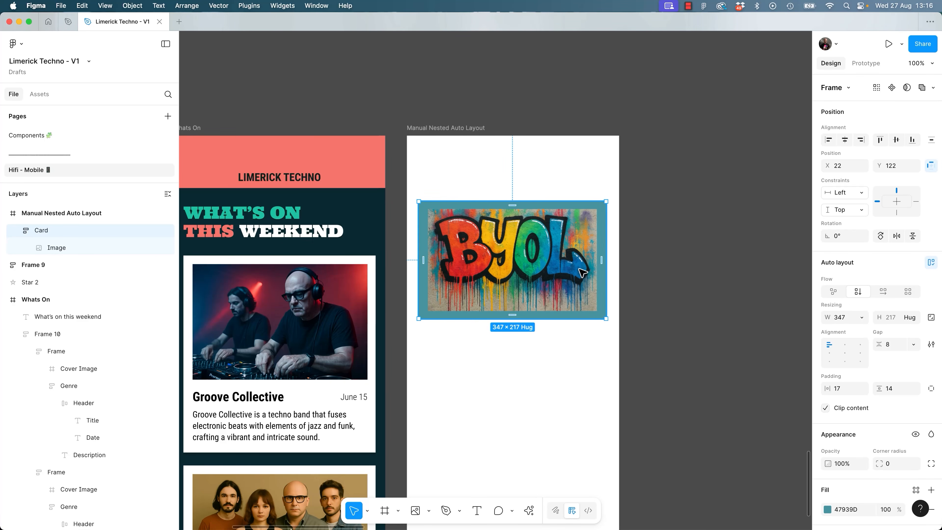
pyautogui.click(850, 391)
pyautogui.write('1')
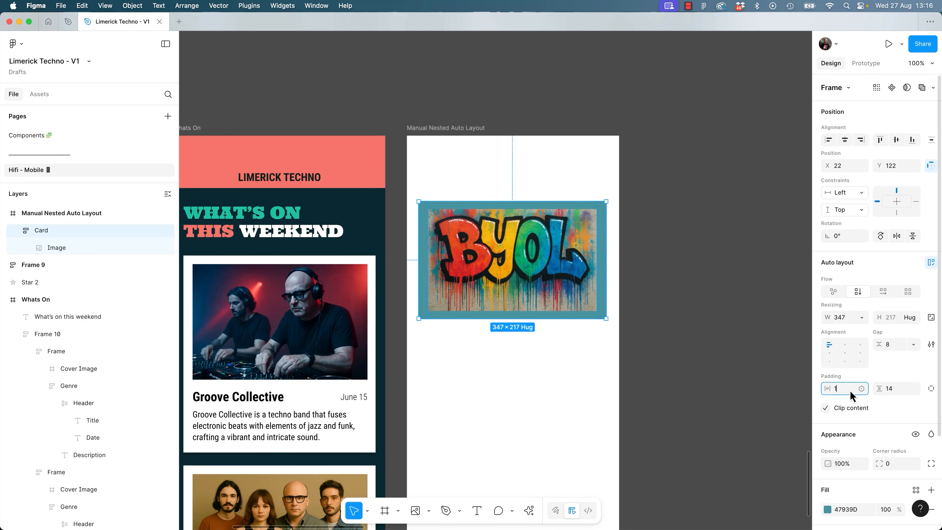
pyautogui.write('6')
pyautogui.press('Tab')
pyautogui.write('16')
pyautogui.press('Return')
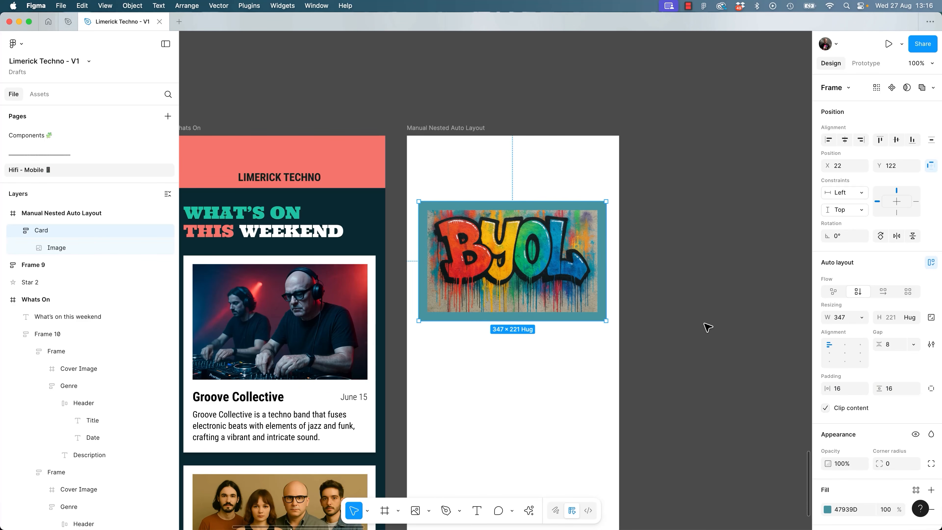
# Add the text "BRING YOUR OWN LAPTOP" and move it into the Card below the BYOL image.
pyautogui.press('t')
pyautogui.click(688, 337)
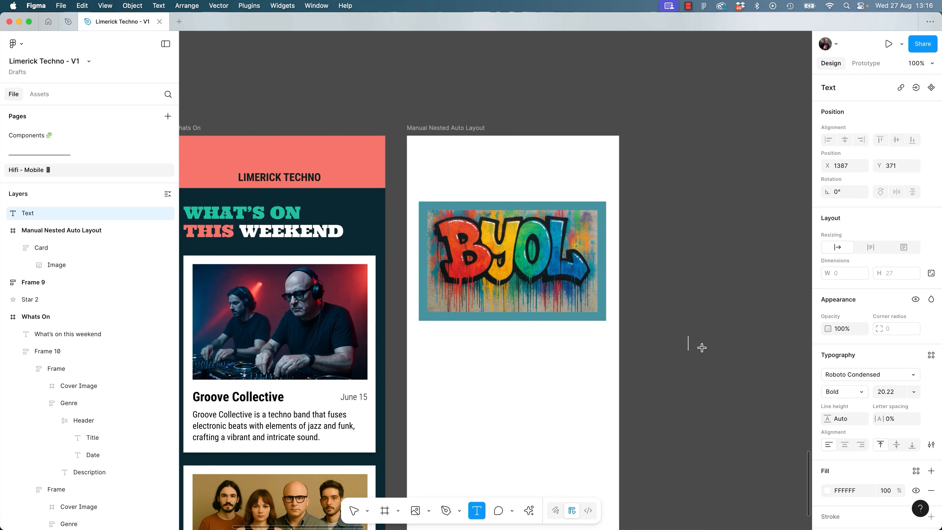
pyautogui.write('BRING YOUR OWN LAPTOP')
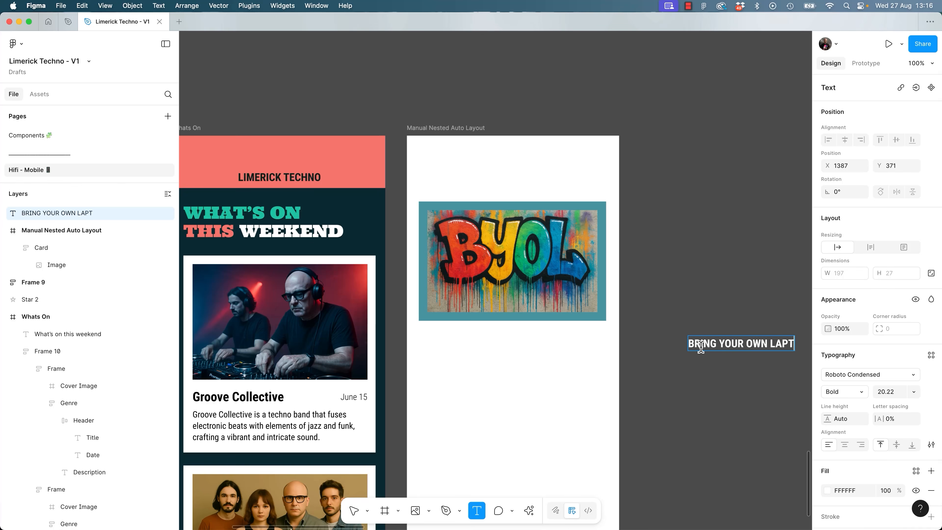
pyautogui.click(672, 244)
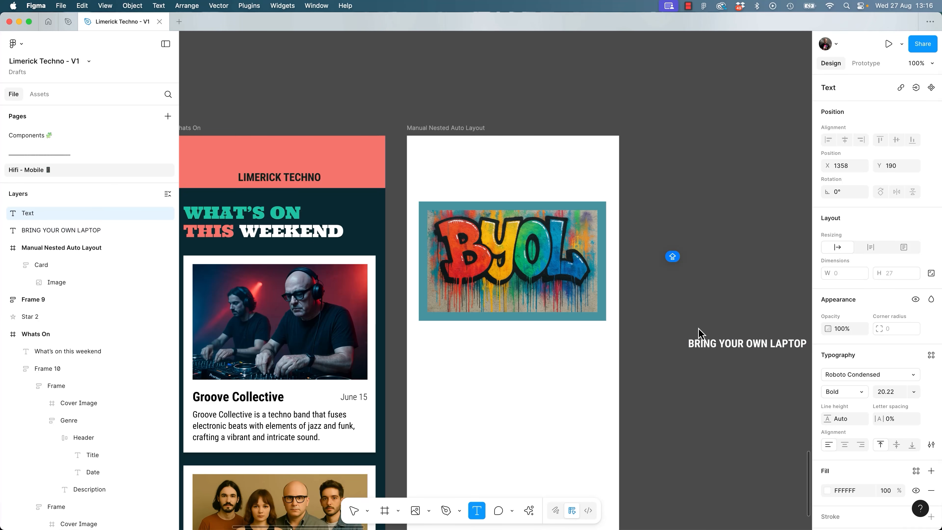
pyautogui.click(711, 346)
pyautogui.moveTo(708, 348); pyautogui.dragTo(526, 299)
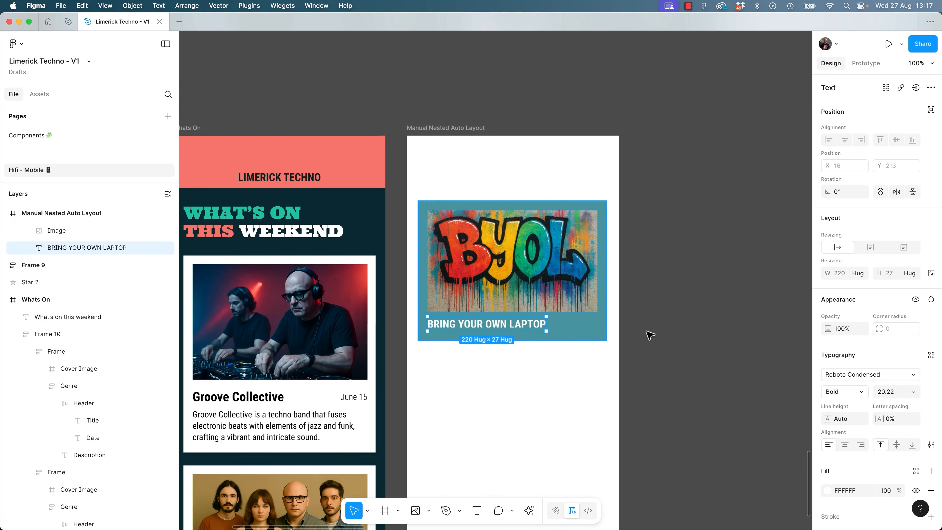
# Add the text "AUG 17" in Roboto Condensed Light and move it into the Card between the image and the title.
pyautogui.click(681, 333)
pyautogui.press('t')
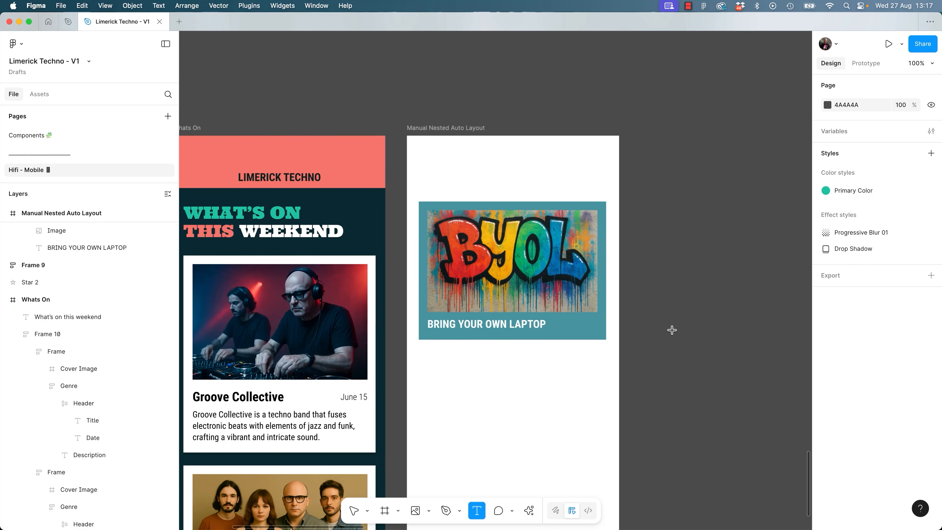
pyautogui.click(662, 325)
pyautogui.moveTo(672, 331); pyautogui.dragTo(584, 324)
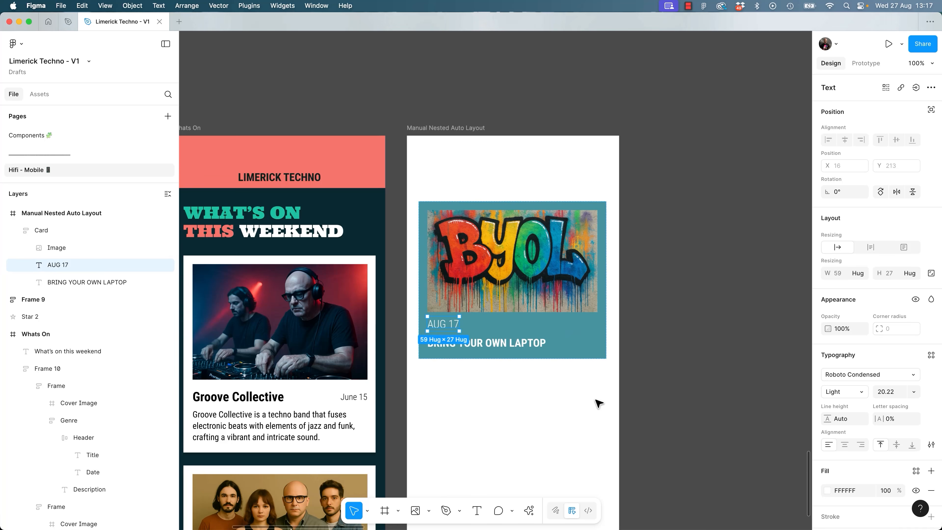
# Try the horizontal flow on the Card's auto layout and switch it back to vertical.
pyautogui.click(477, 208)
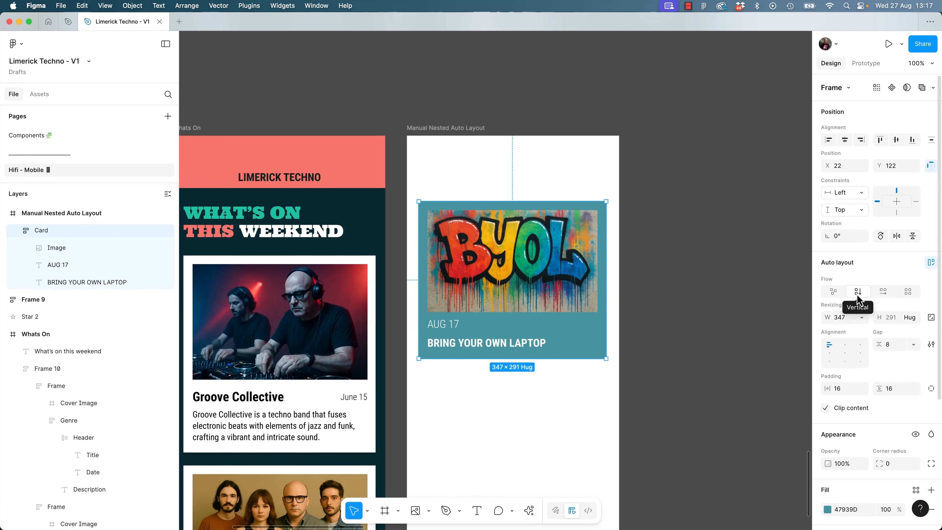
pyautogui.click(883, 292)
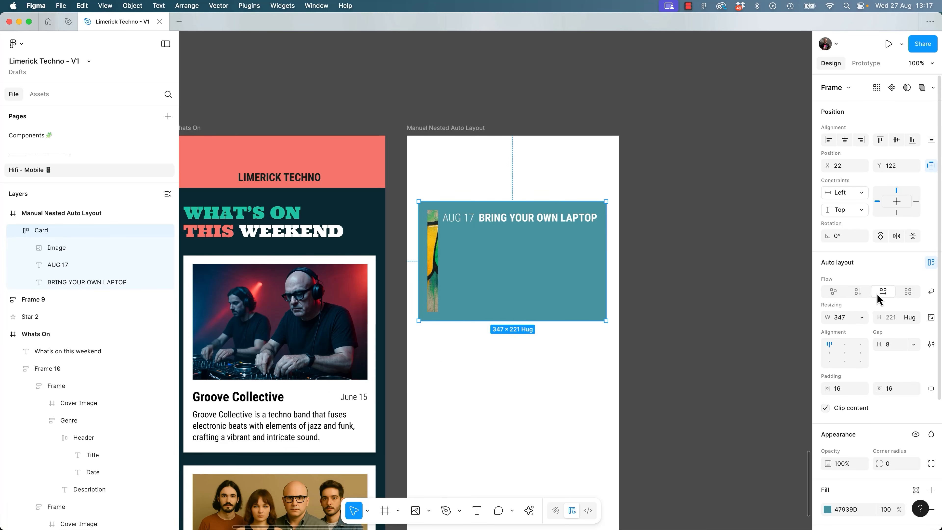
pyautogui.click(858, 293)
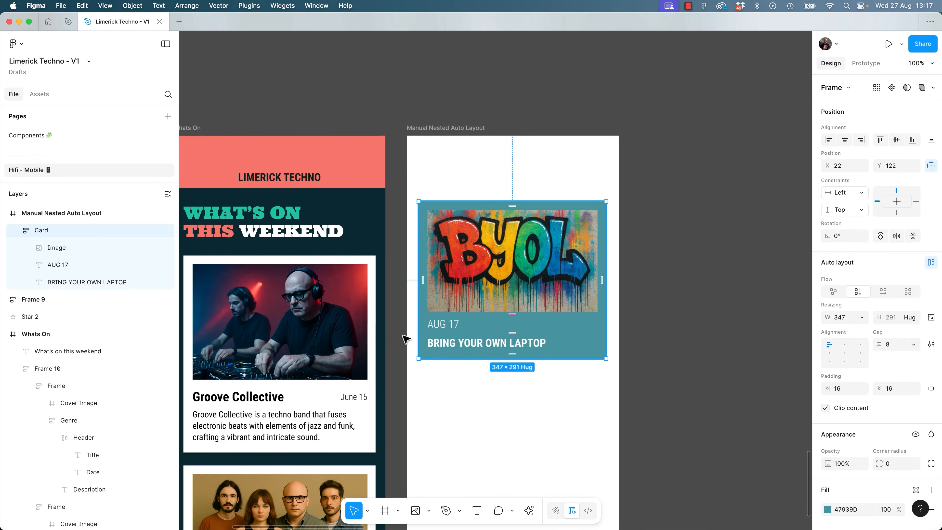
# Place the title above AUG 17 in the Card and wrap the two text layers in a frame.
pyautogui.click(66, 286)
pyautogui.moveTo(62, 285); pyautogui.dragTo(80, 265)
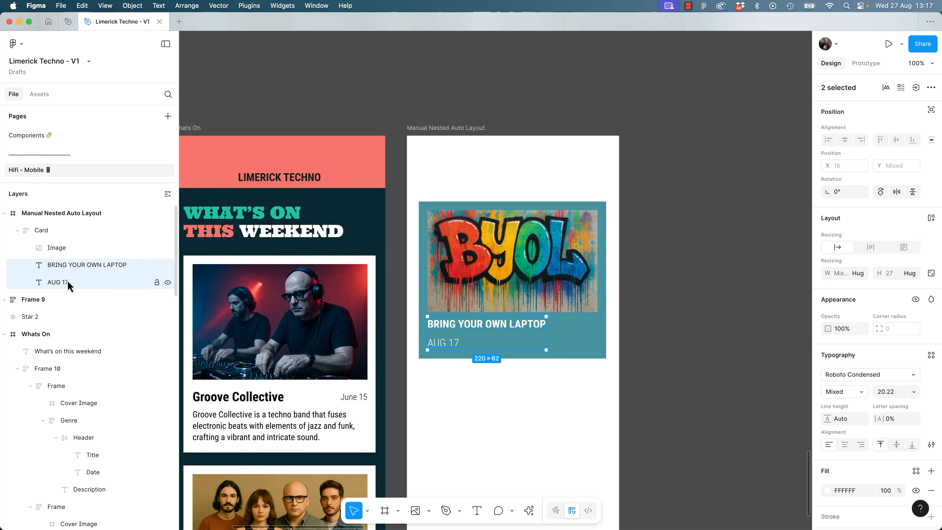
pyautogui.rightClick(74, 270)
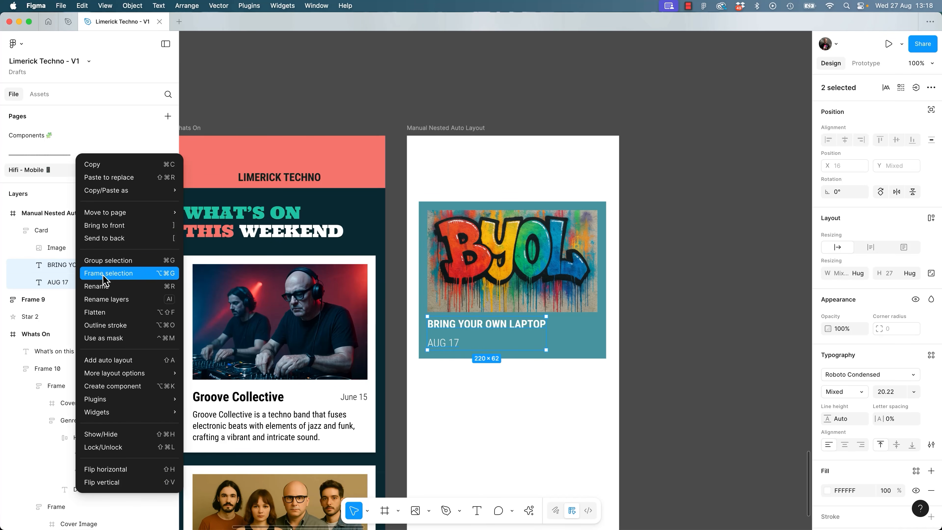
pyautogui.click(104, 275)
# Apply auto layout to the frame around the two texts and rename it "HEADING".
pyautogui.click(69, 266)
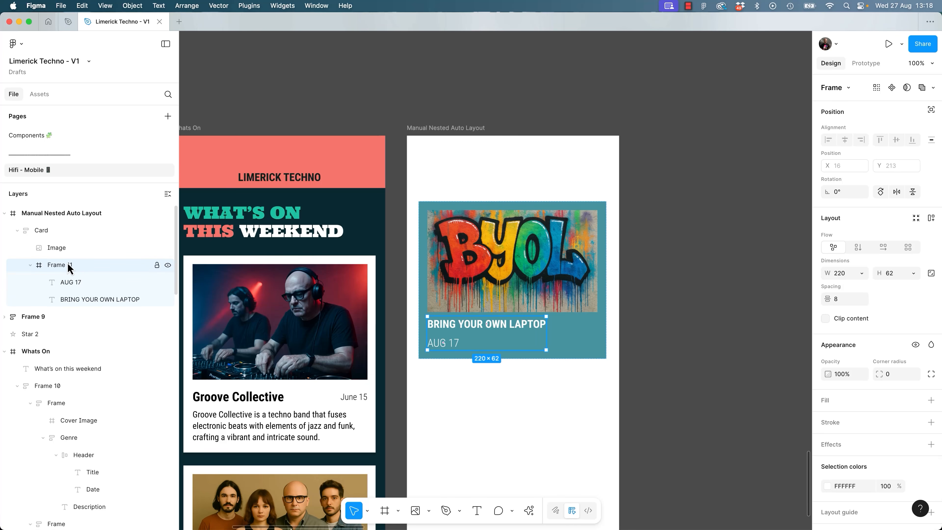
pyautogui.hotkey('shift', 'a')
pyautogui.doubleClick(68, 266)
pyautogui.write('HEADING')
pyautogui.press('Return')
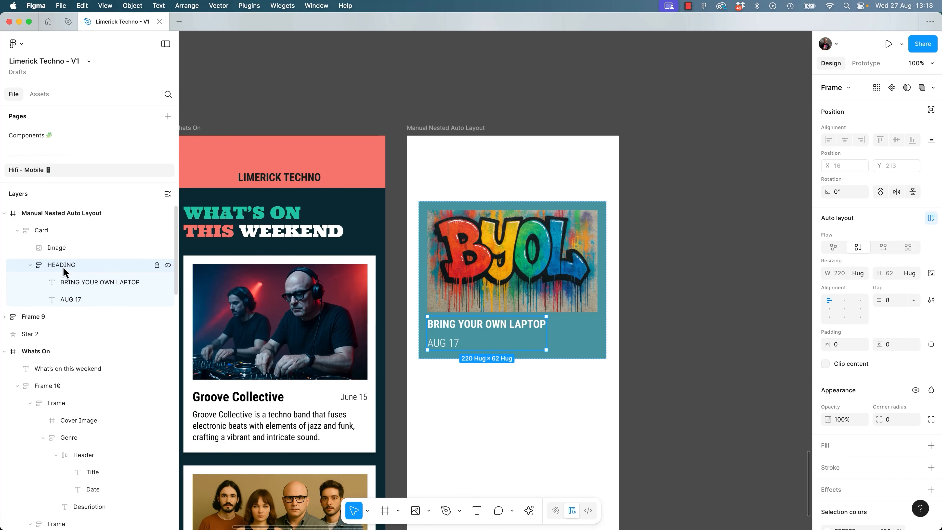
# Set the HEADING frame's auto layout flow to horizontal so the title and date share one row.
pyautogui.click(44, 233)
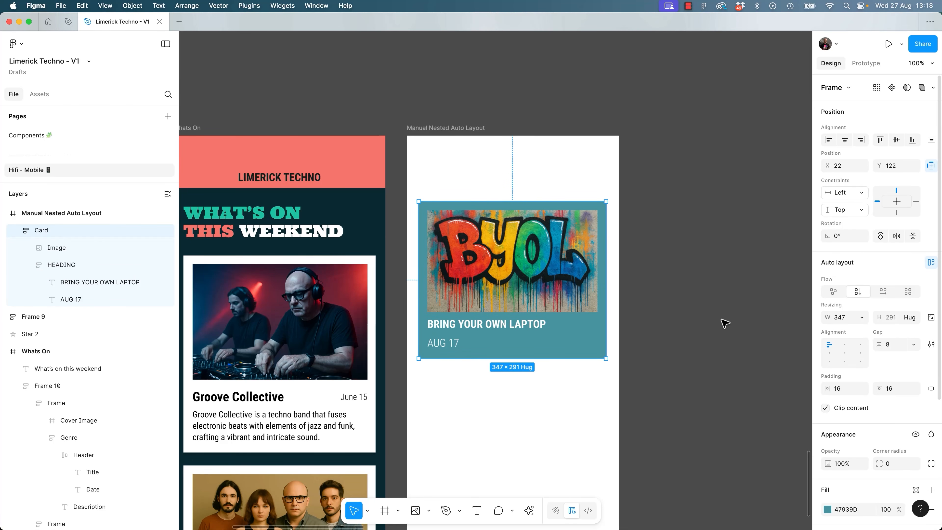
pyautogui.click(66, 265)
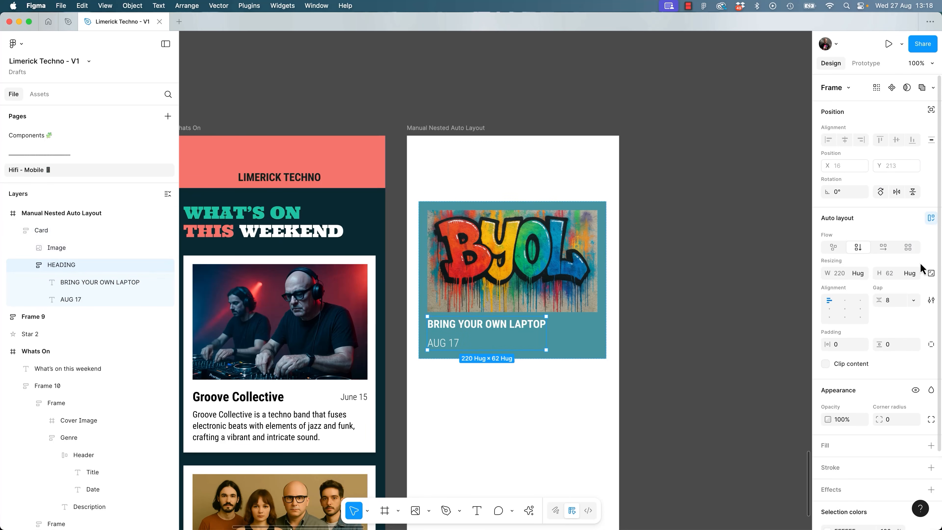
pyautogui.click(882, 247)
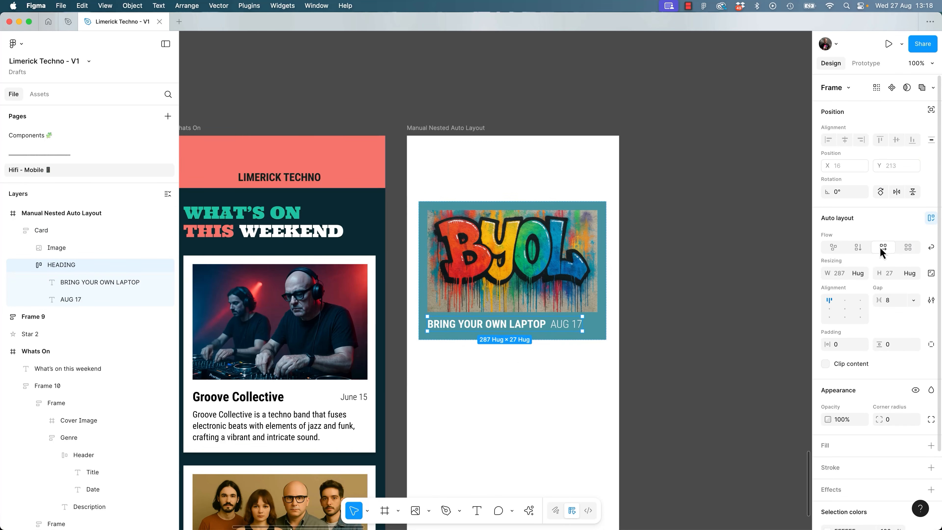
pyautogui.click(721, 345)
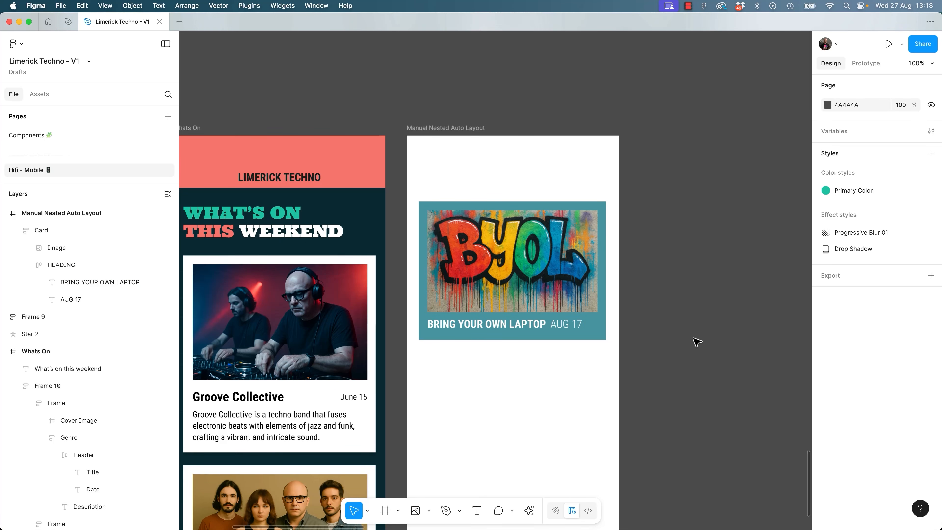
# Test the Card by nudging its width and temporarily inserting extra letters into the title, then restore the original text.
pyautogui.click(600, 302)
pyautogui.moveTo(607, 313)
pyautogui.mouseDown()
pyautogui.moveTo(664, 311)
pyautogui.moveTo(606, 314)
pyautogui.mouseUp()
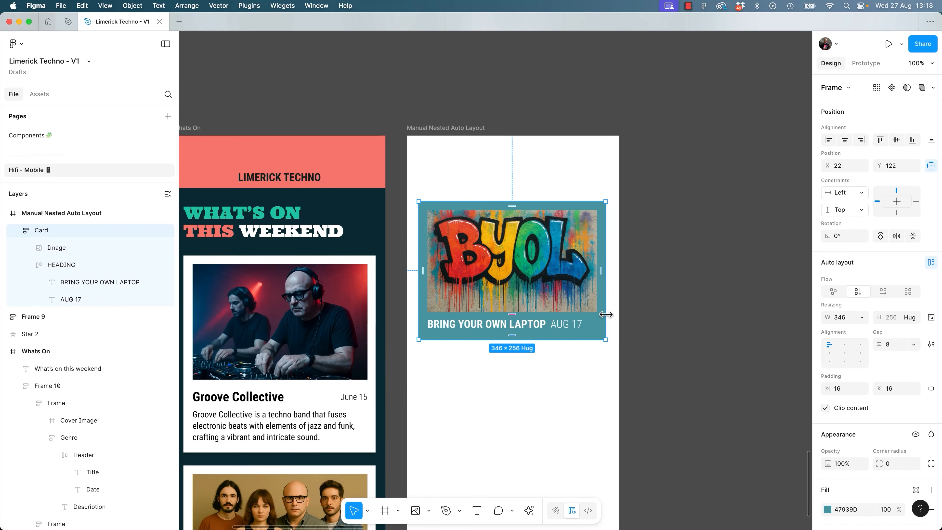
pyautogui.click(536, 325)
pyautogui.doubleClick(536, 325)
pyautogui.write('SDFASDFASF')
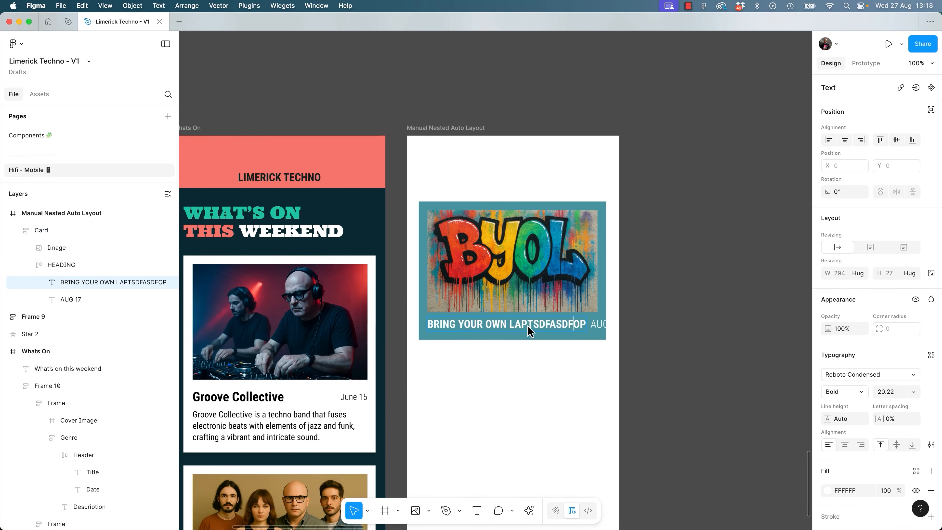
pyautogui.press('BackSpace')
pyautogui.press('BackSpace')
pyautogui.press('BackSpace')
pyautogui.press('BackSpace')
pyautogui.press('BackSpace')
pyautogui.press('BackSpace')
pyautogui.press('BackSpace')
pyautogui.press('BackSpace')
pyautogui.press('BackSpace')
pyautogui.press('BackSpace')
pyautogui.press('Escape')
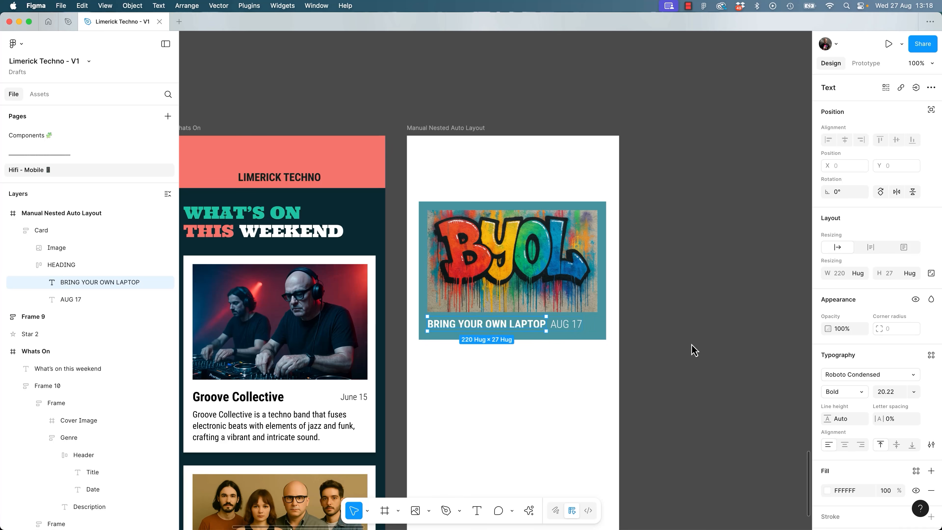
pyautogui.click(704, 329)
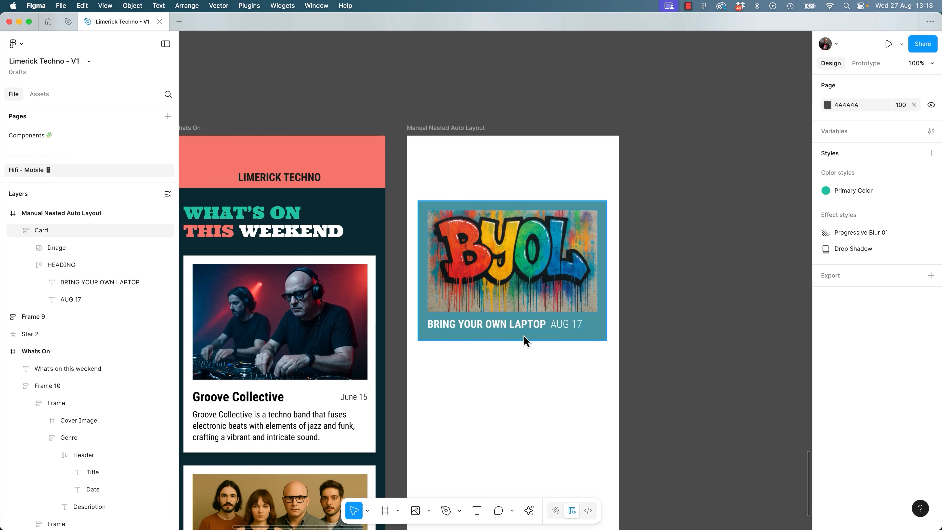
# Set the HEADING frame's width to Fill container, keeping its contents aligned top left.
pyautogui.click(70, 269)
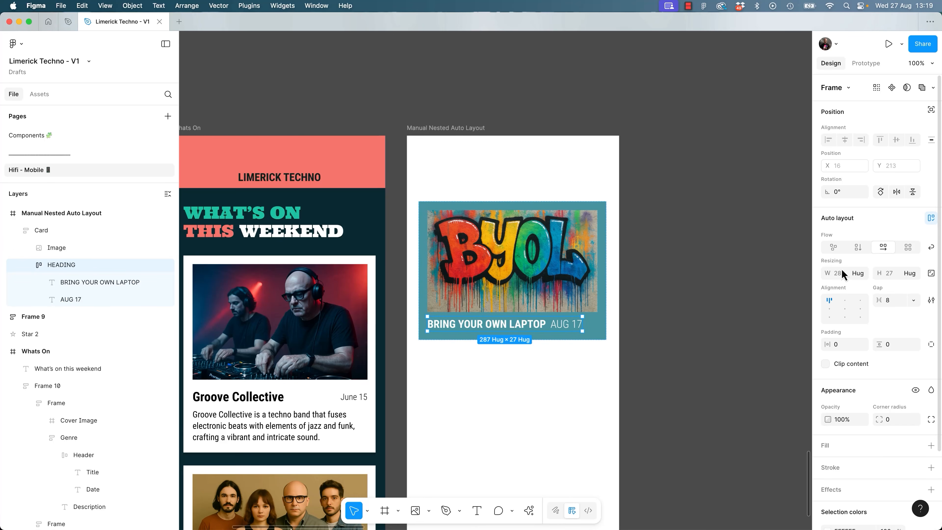
pyautogui.click(862, 273)
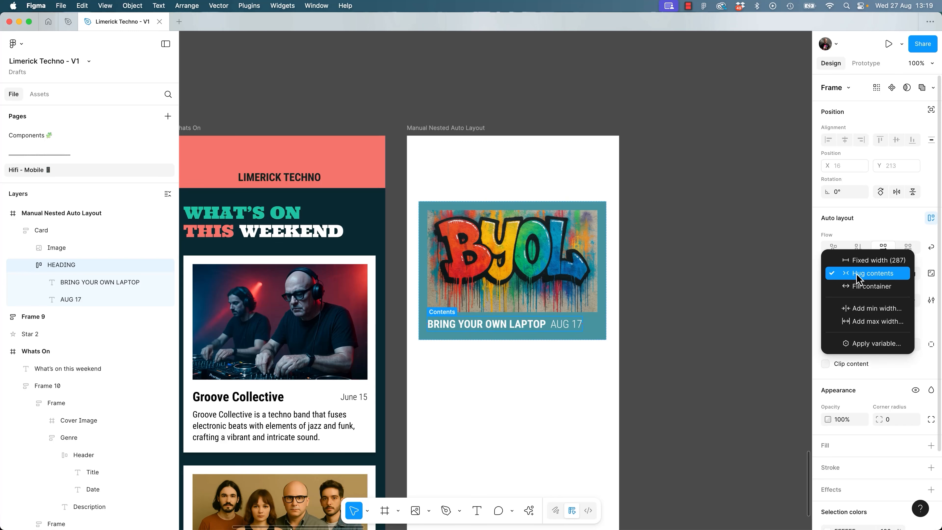
pyautogui.click(817, 253)
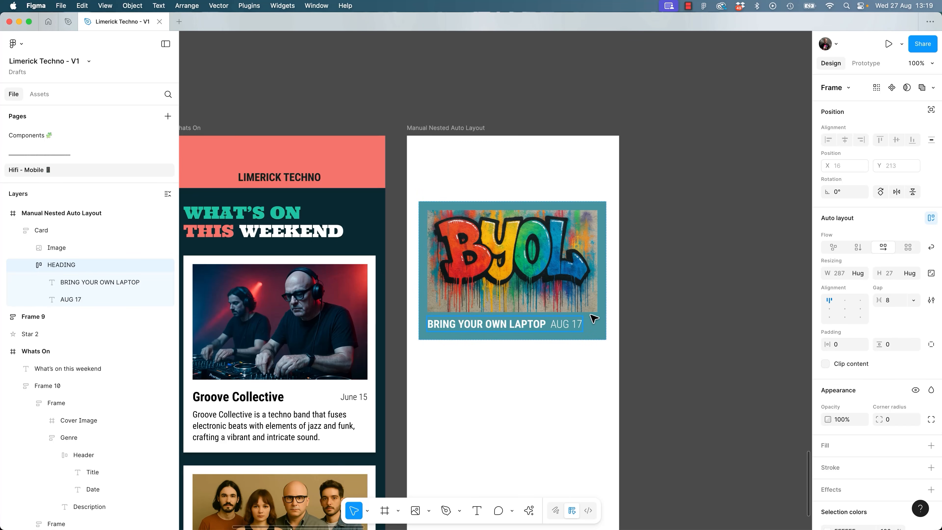
pyautogui.click(862, 273)
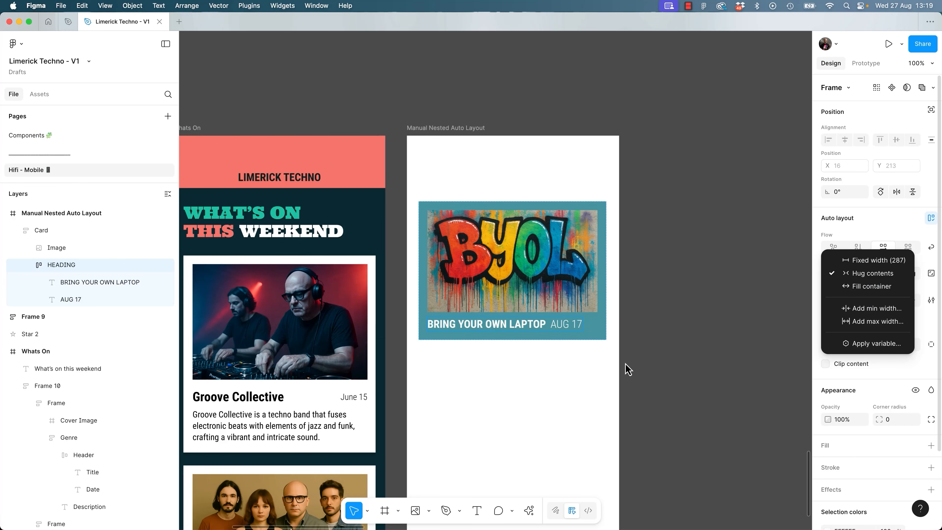
pyautogui.click(857, 293)
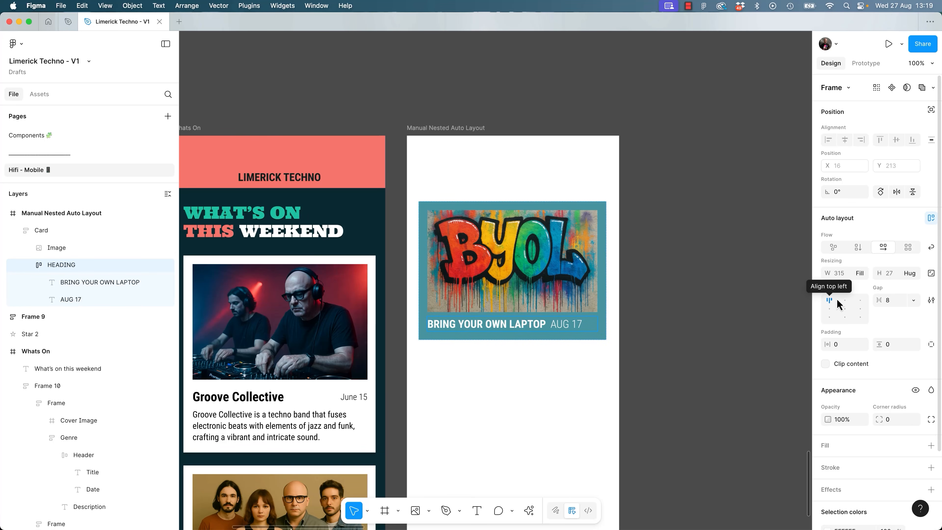
pyautogui.click(828, 299)
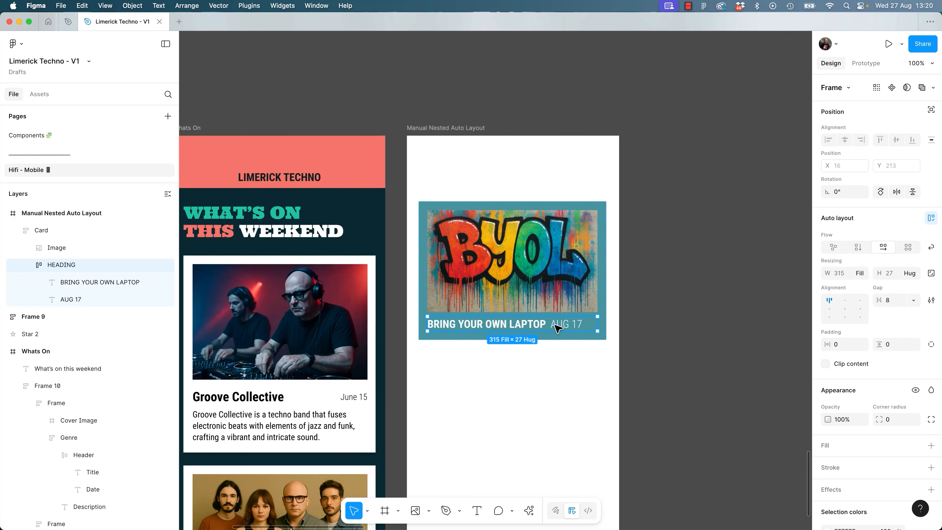
# Set the HEADING frame's gap to Auto to spread the title and date to opposite ends.
pyautogui.click(914, 300)
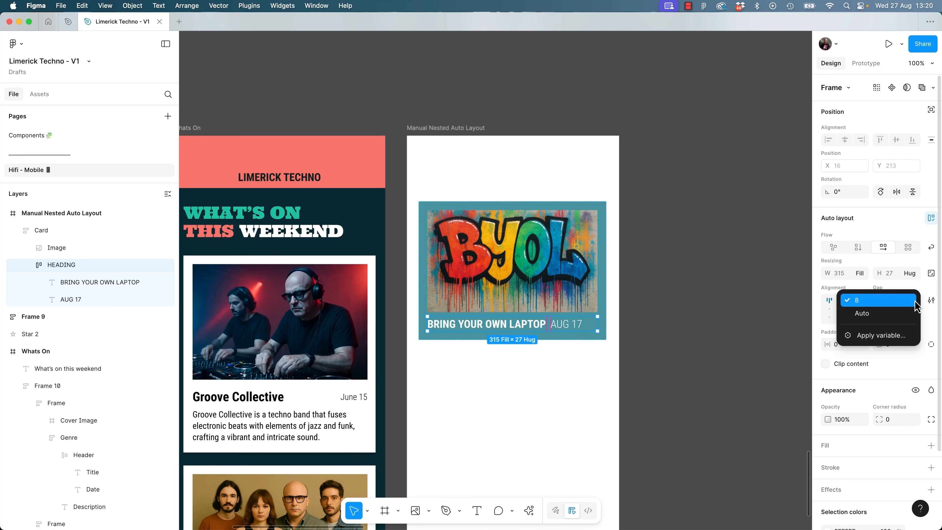
pyautogui.click(889, 314)
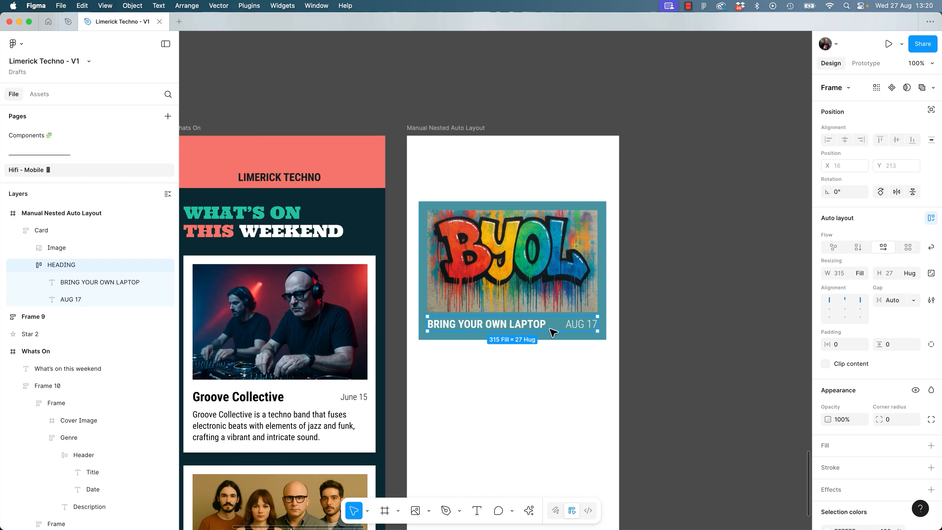
pyautogui.click(663, 362)
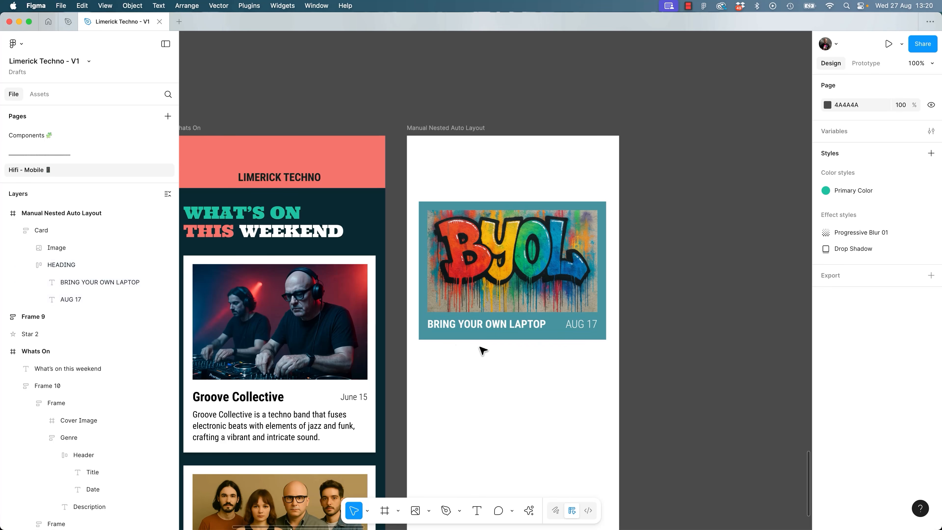
# Examine the nested layer structure of the Card, from the Image to the HEADING frame and the text inside it.
pyautogui.click(30, 265)
pyautogui.click(47, 228)
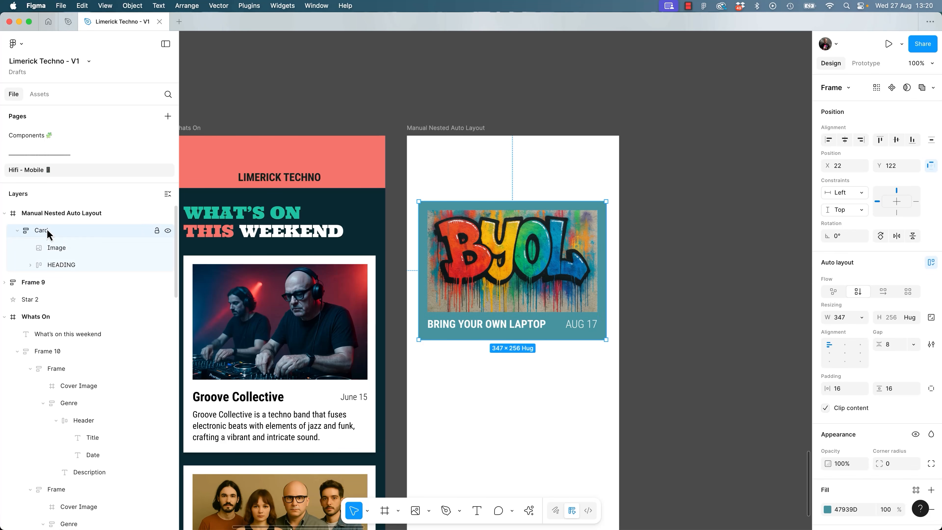
pyautogui.click(58, 249)
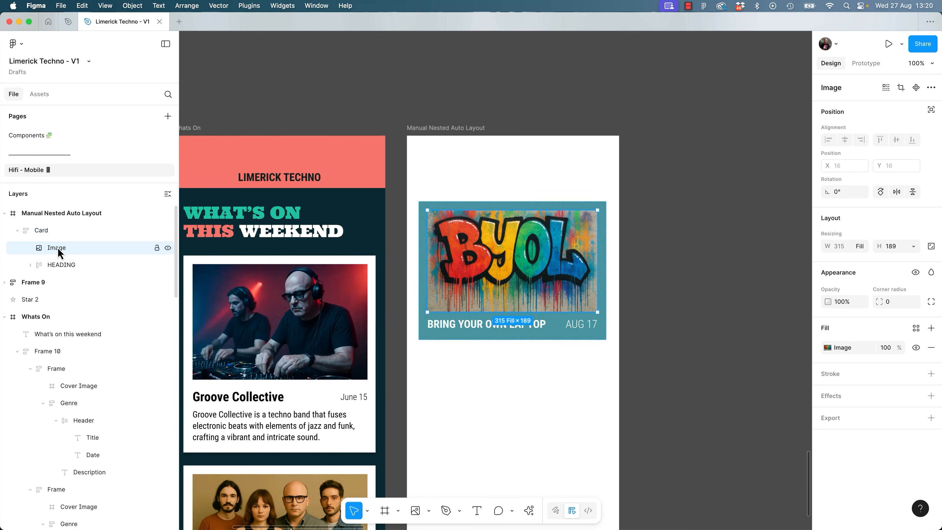
pyautogui.click(61, 266)
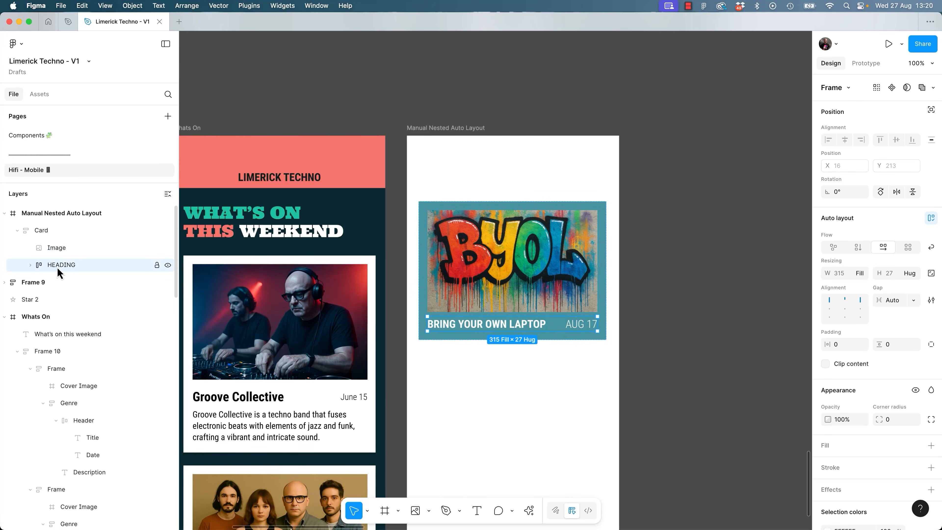
pyautogui.click(31, 265)
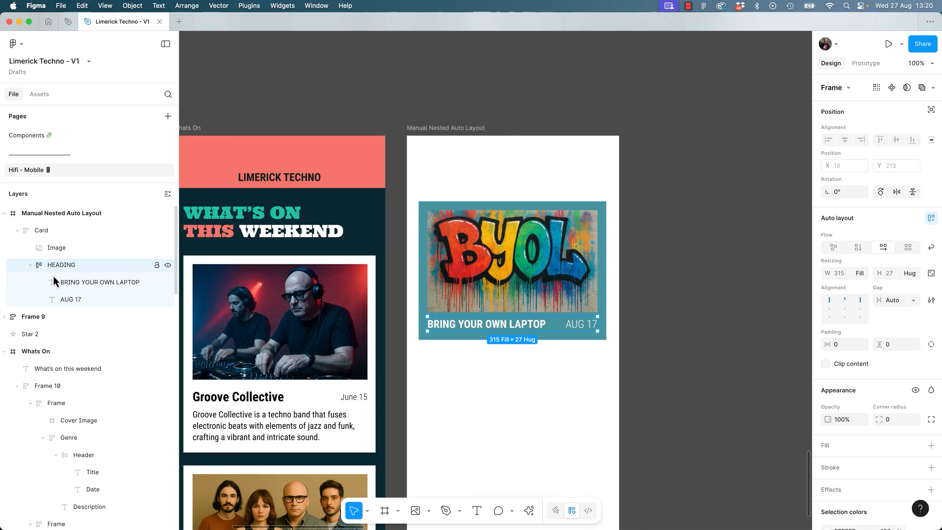
pyautogui.click(70, 282)
pyautogui.click(64, 272)
pyautogui.click(30, 266)
pyautogui.click(542, 405)
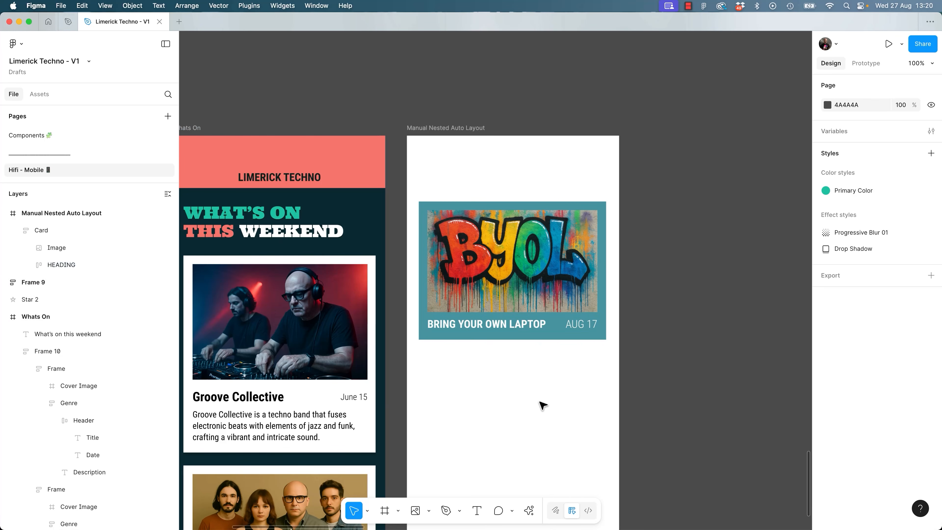
# Paste the Cosmic Journey description text, resized to about 285 × 115, into the Card beneath the HEADING frame.
pyautogui.press('super+v')
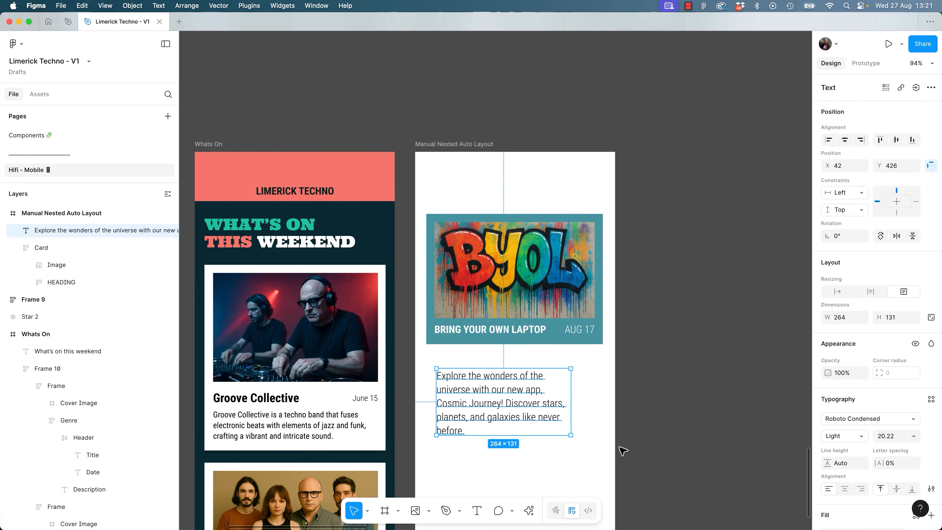
pyautogui.moveTo(572, 409); pyautogui.dragTo(582, 411)
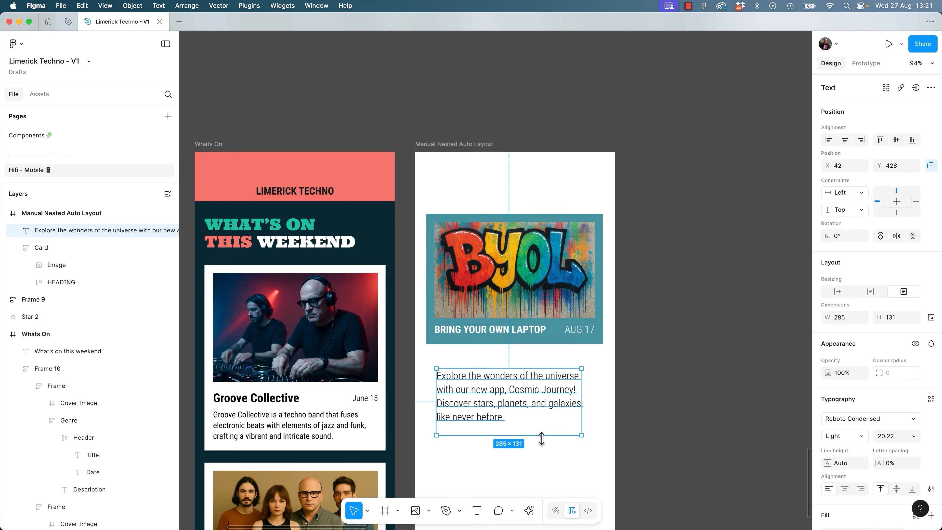
pyautogui.moveTo(542, 439); pyautogui.dragTo(541, 427)
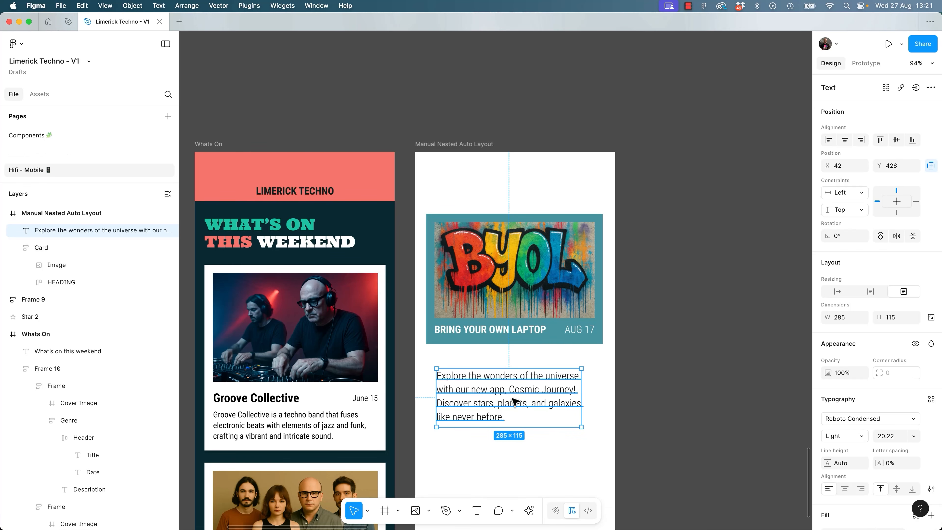
pyautogui.moveTo(488, 408); pyautogui.dragTo(492, 341)
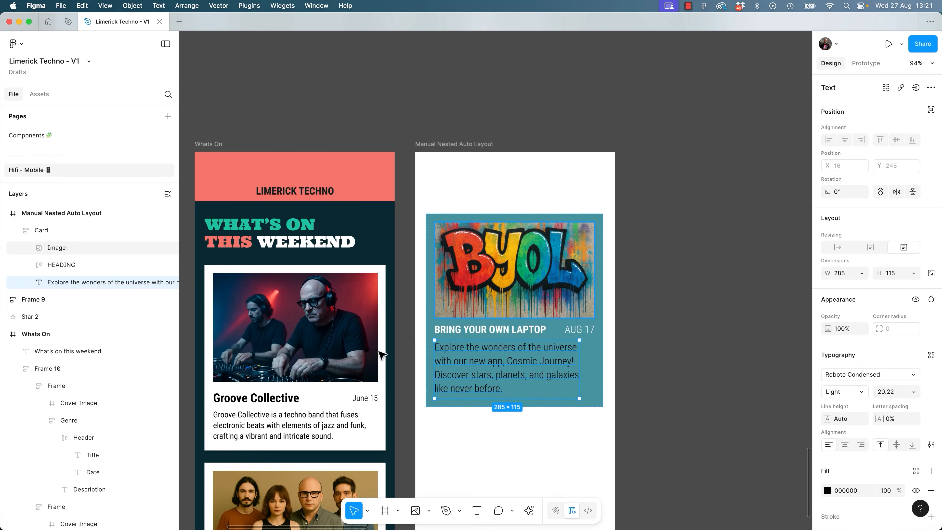
pyautogui.click(314, 366)
# Try the description text at Fill container width by slightly resizing the Card.
pyautogui.doubleClick(521, 372)
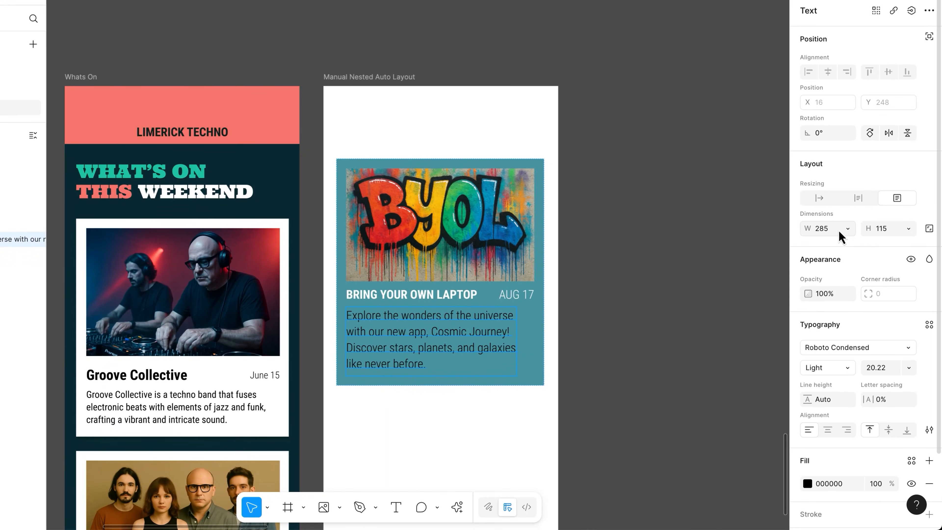
pyautogui.click(847, 229)
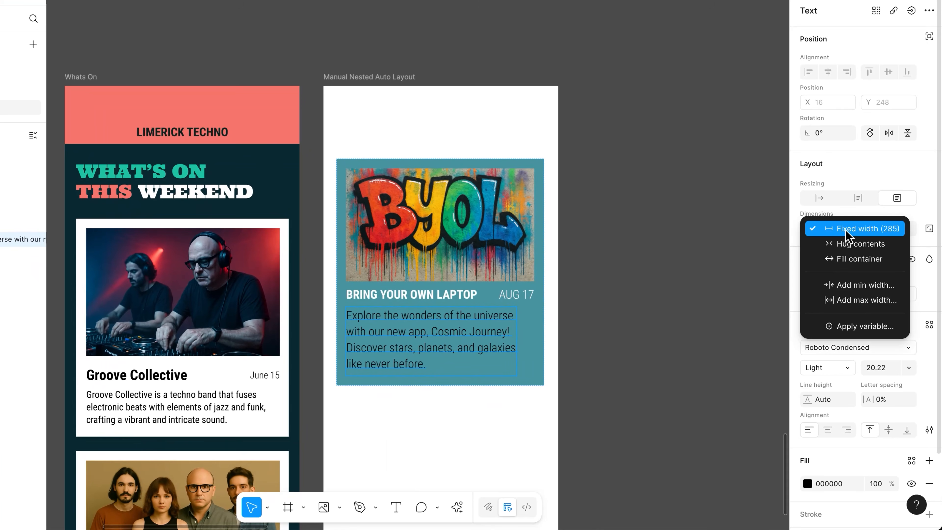
pyautogui.click(848, 261)
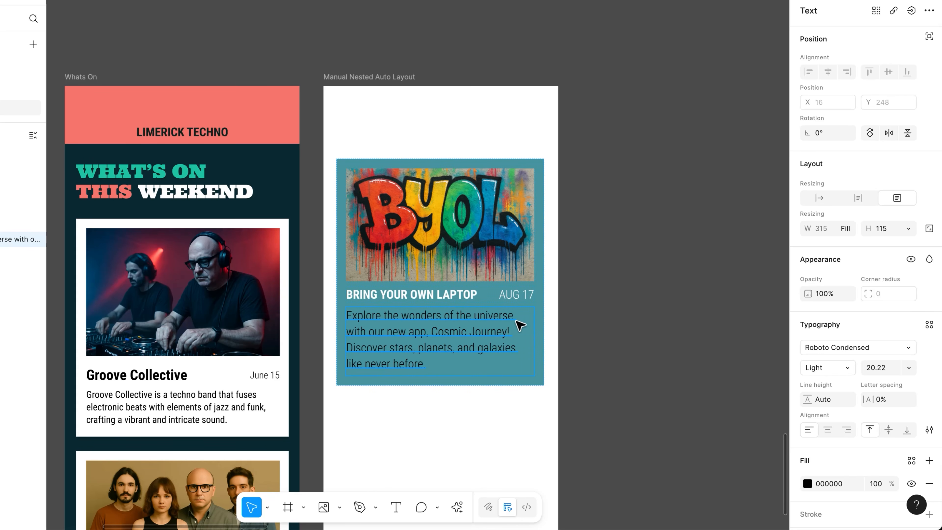
pyautogui.moveTo(546, 341); pyautogui.dragTo(530, 343)
# Set the description text's font weight to Regular and its width to Fill container.
pyautogui.click(841, 372)
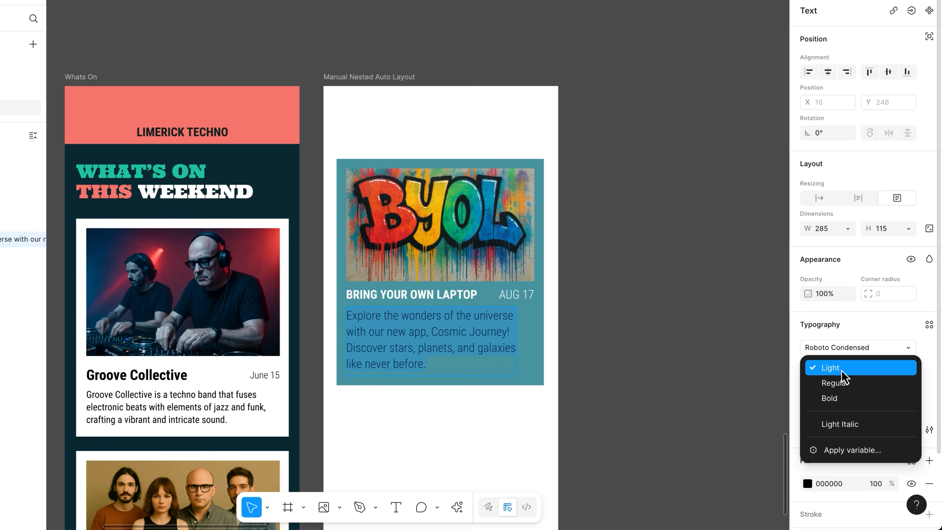
pyautogui.click(832, 383)
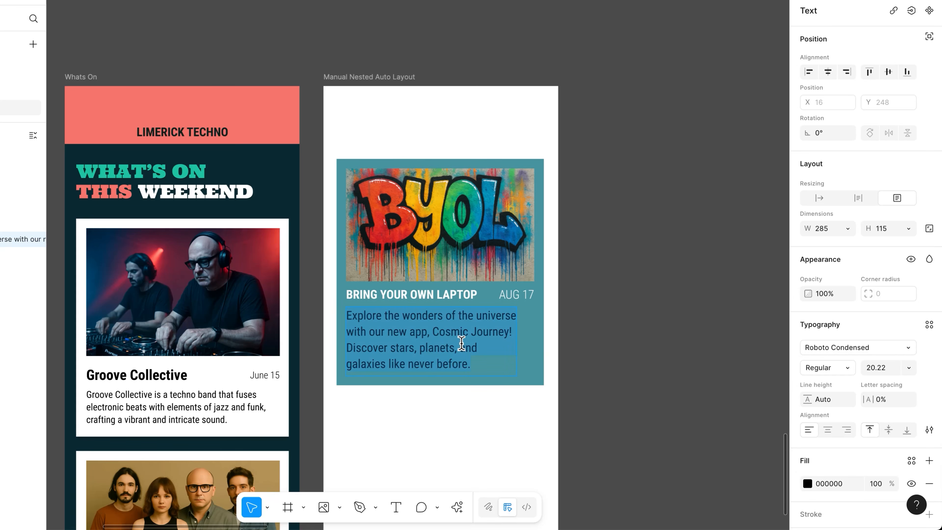
pyautogui.press('Escape')
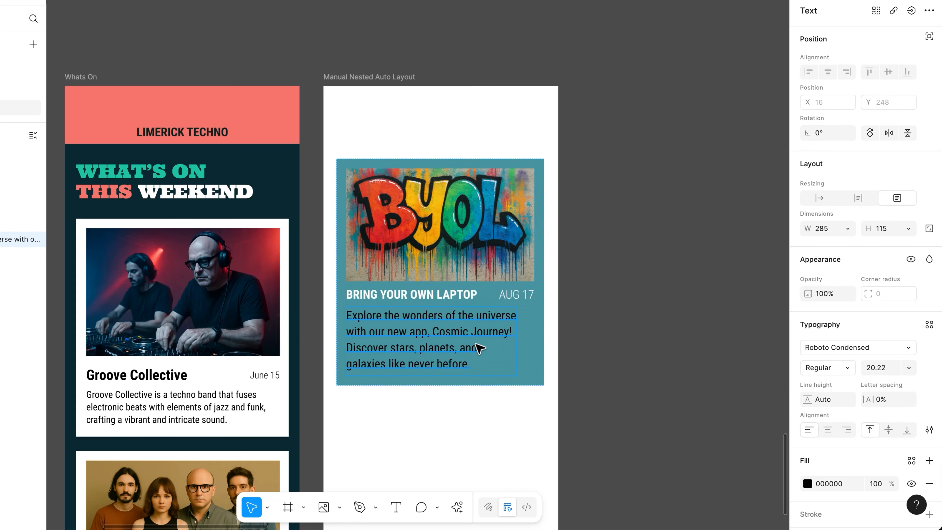
pyautogui.click(847, 229)
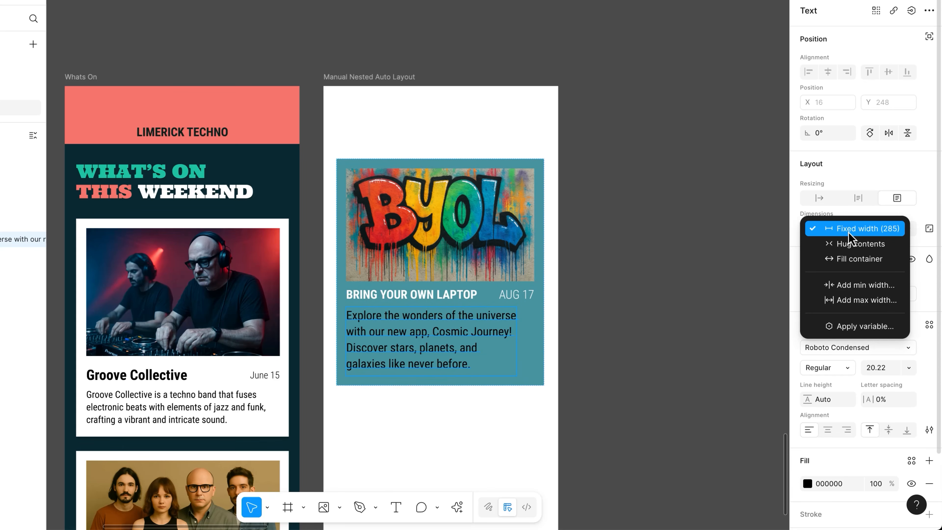
pyautogui.click(853, 258)
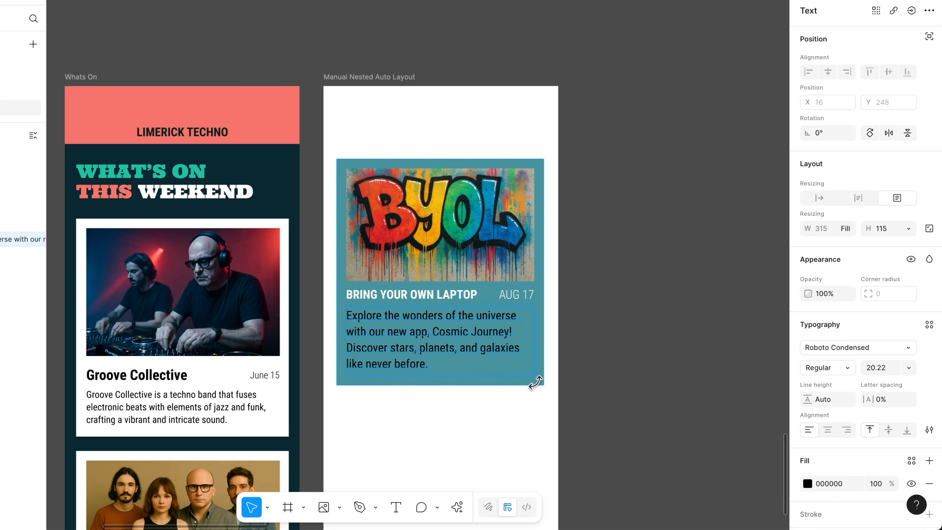
# Test the description's height behaviour by appending "Check this all works" and filler letters, then remove the added text.
pyautogui.press('Escape')
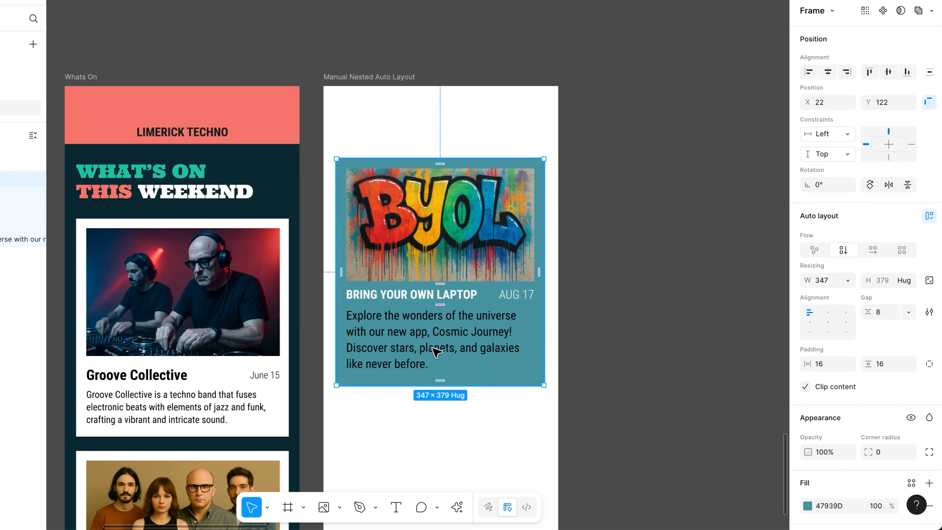
pyautogui.click(435, 351)
pyautogui.press('Return')
pyautogui.click(436, 366)
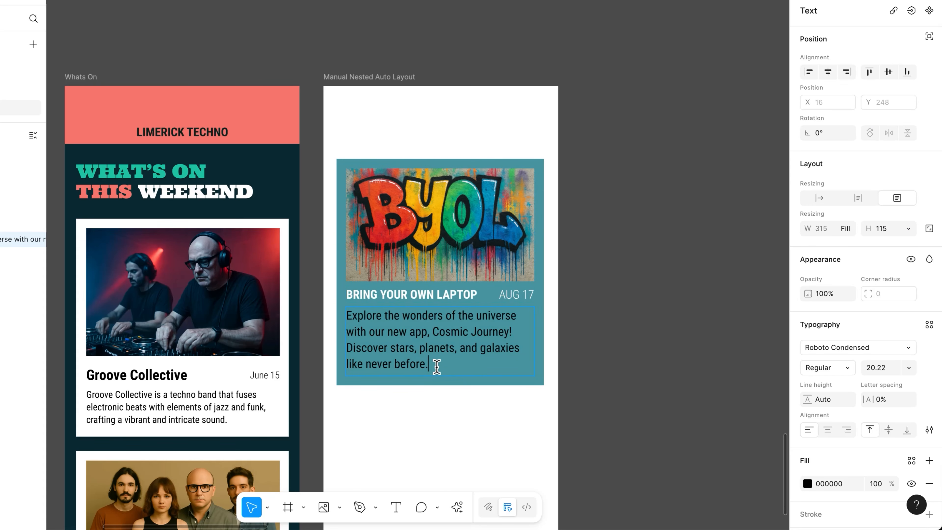
pyautogui.write('Check this all works salkdfj;laskdjf;laskdjf')
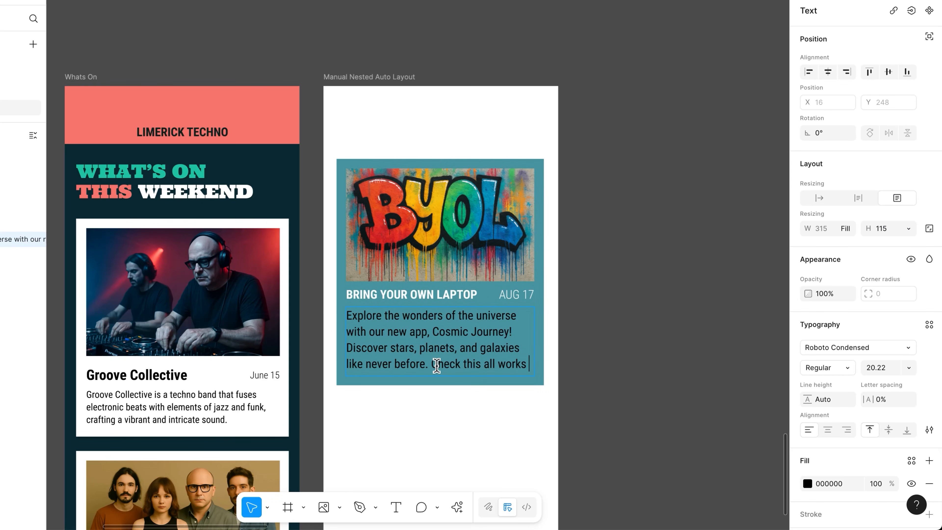
pyautogui.moveTo(436, 365); pyautogui.dragTo(506, 393)
pyautogui.press('BackSpace')
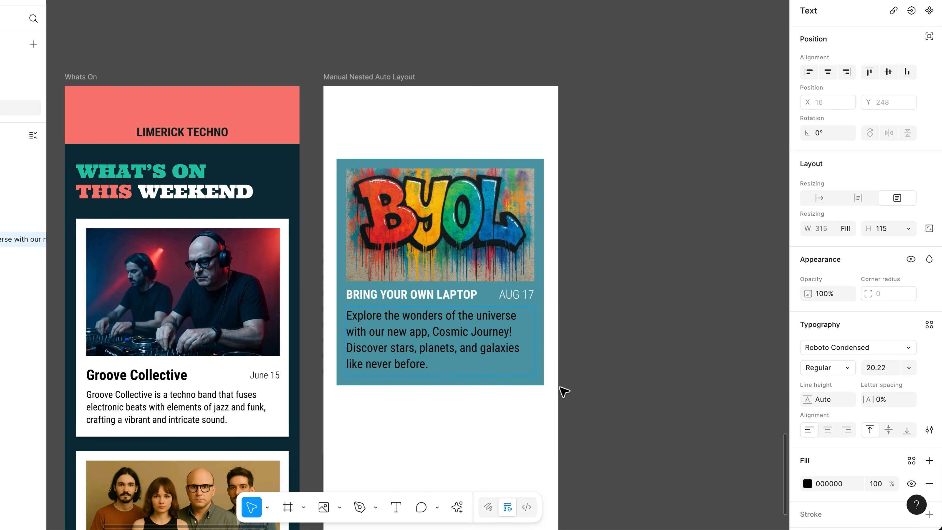
pyautogui.press('Escape')
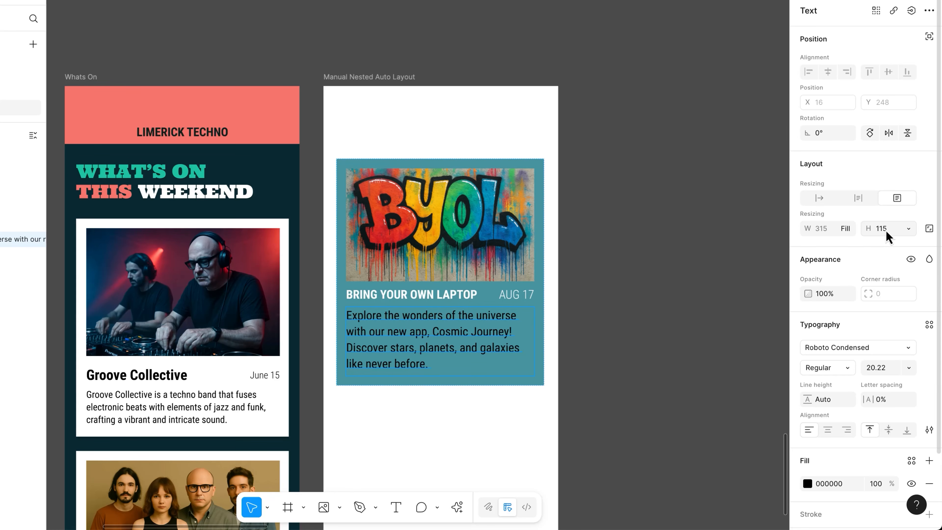
# Set the description text's height to Hug contents.
pyautogui.click(909, 229)
pyautogui.click(894, 244)
pyautogui.click(895, 199)
pyautogui.click(895, 230)
pyautogui.click(933, 205)
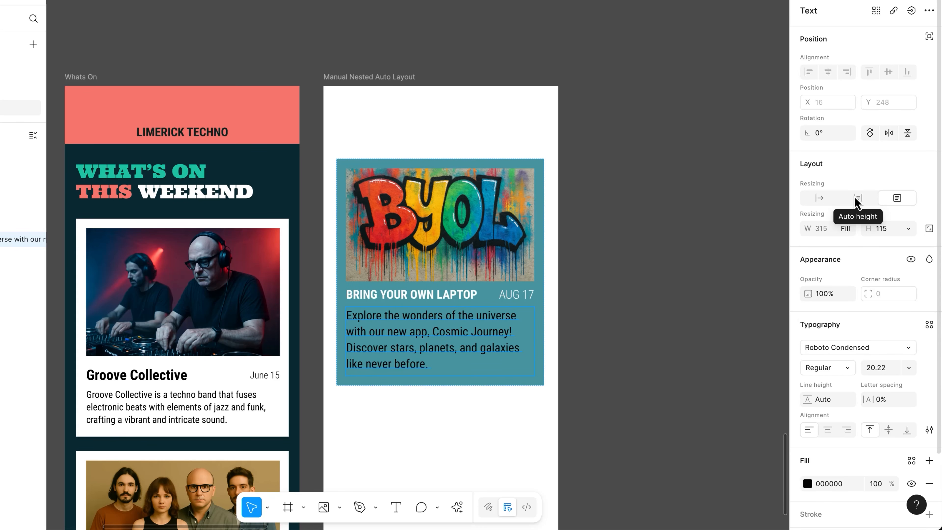
pyautogui.click(908, 229)
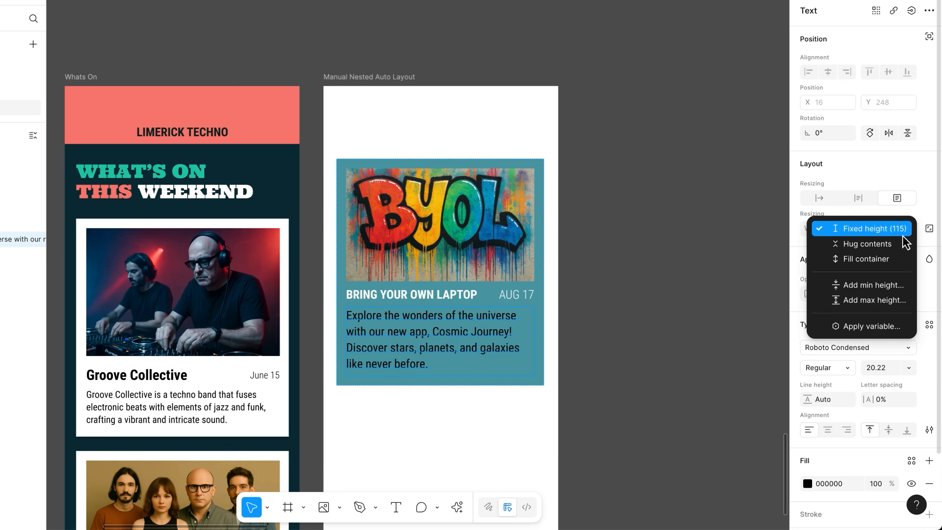
pyautogui.click(894, 244)
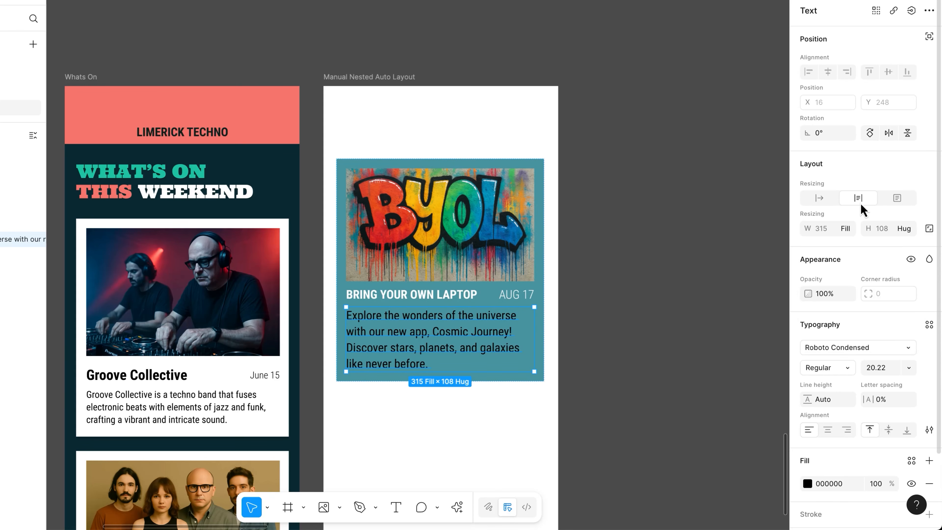
# Stretch the description text's height to about 115, then snap the box back to fit its text.
pyautogui.moveTo(454, 371); pyautogui.dragTo(454, 376)
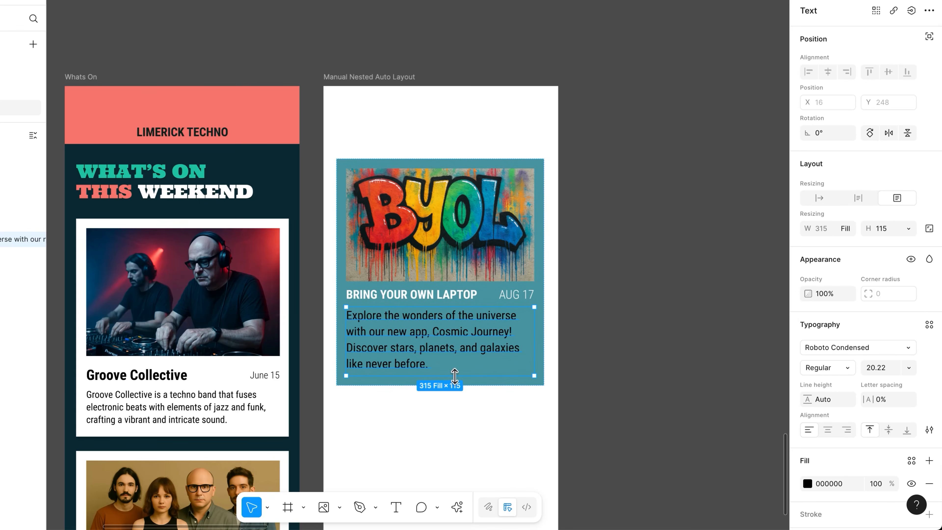
pyautogui.doubleClick(453, 376)
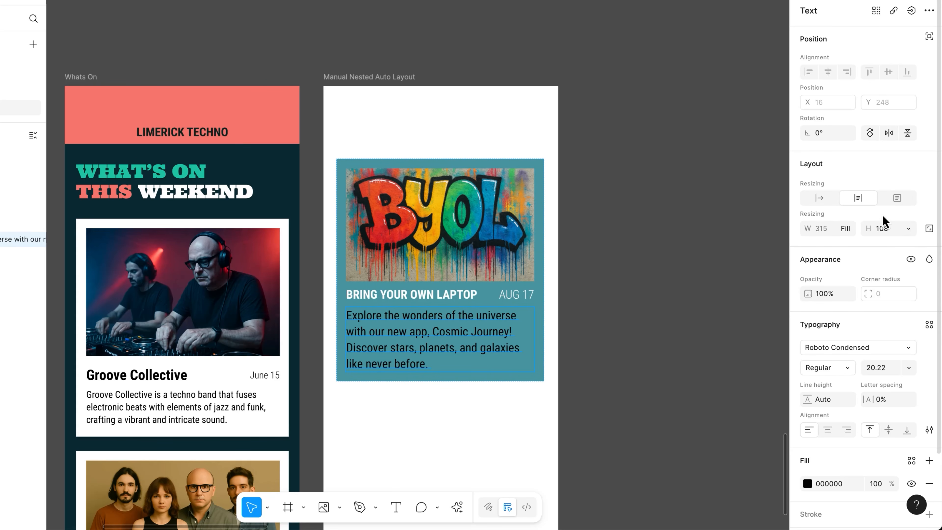
pyautogui.click(656, 333)
# Append "Testing mc Testing" and filler letters to the description to test its auto height, then delete the added text.
pyautogui.doubleClick(413, 357)
pyautogui.click(432, 366)
pyautogui.write('Testing mc Te')
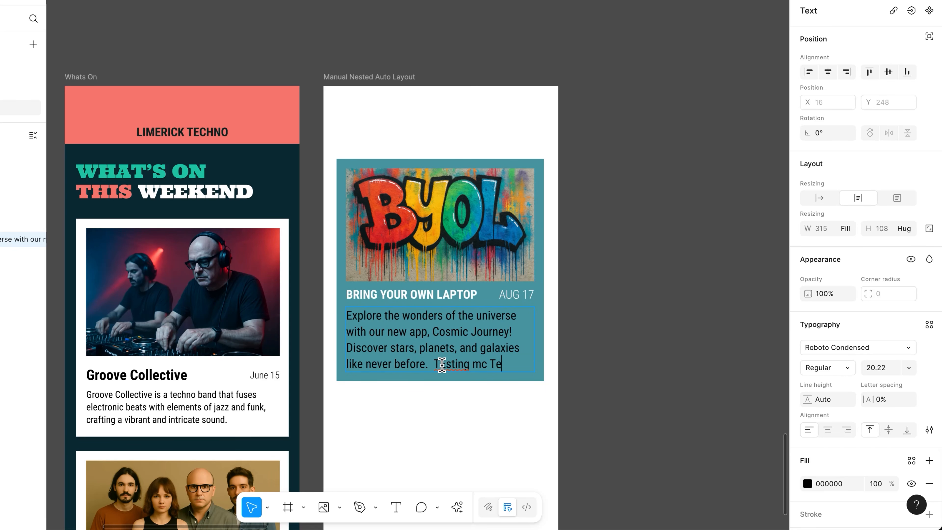
pyautogui.write("stingasl;'dkjfasl;kdjfl;asdik jf")
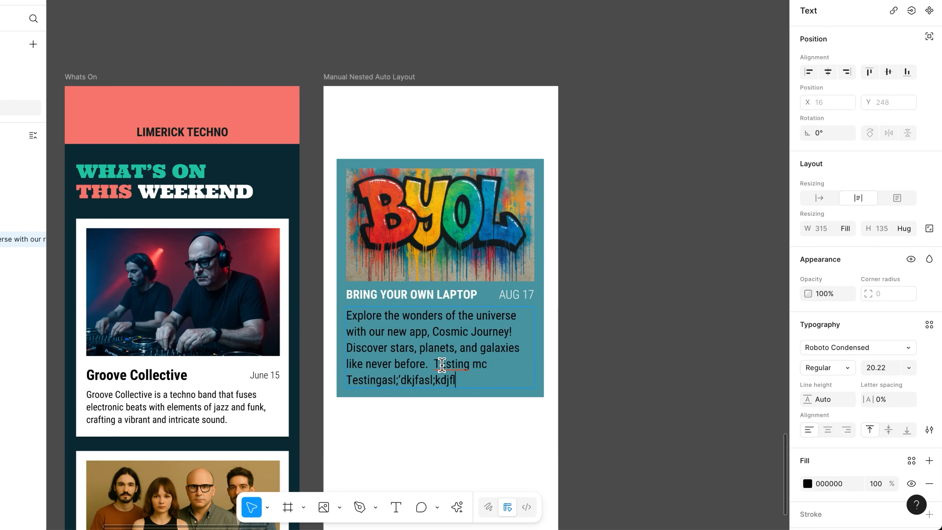
pyautogui.keyDown('shift'); pyautogui.click(434, 364); pyautogui.keyUp('shift')
pyautogui.press('BackSpace')
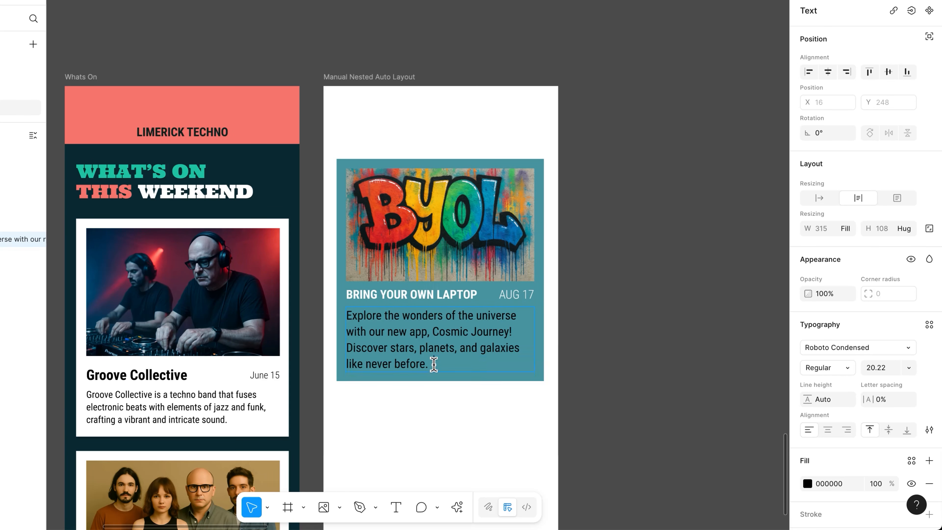
pyautogui.press('Escape')
pyautogui.click(637, 385)
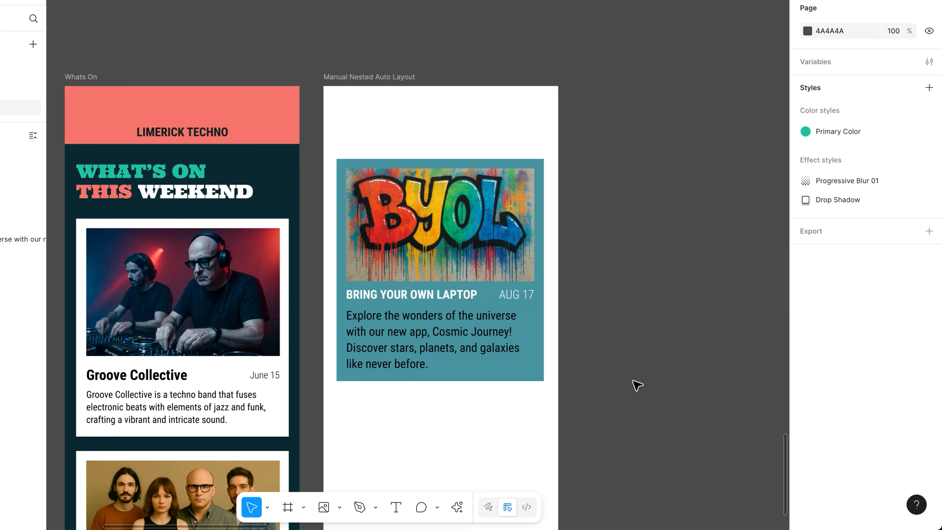
# Test how the Card's contents respond to resizing by adjusting its width, leaving the Card slightly narrower.
pyautogui.click(441, 175)
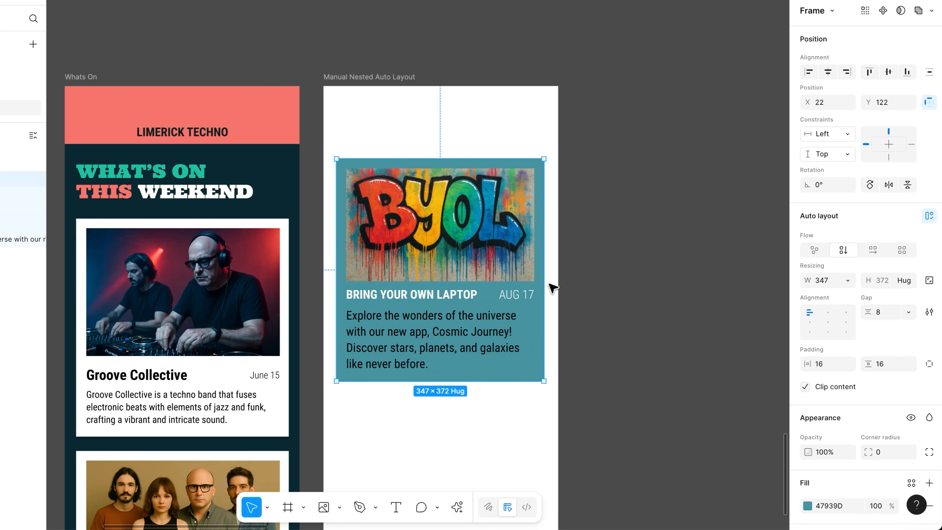
pyautogui.moveTo(550, 286); pyautogui.dragTo(544, 303)
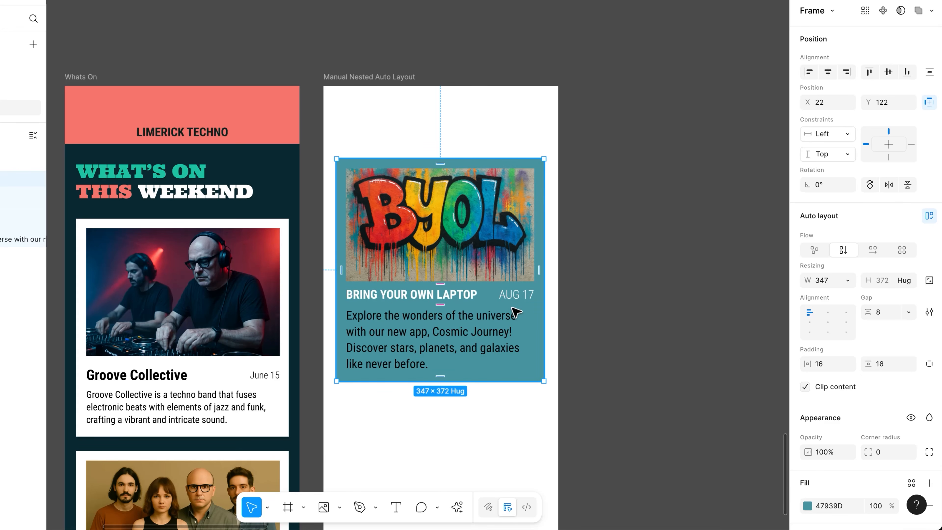
pyautogui.moveTo(545, 320)
pyautogui.mouseDown()
pyautogui.moveTo(568, 321)
pyautogui.moveTo(532, 328)
pyautogui.mouseUp()
# Narrow the description text inside the Card to a fixed width of about 251.
pyautogui.click(439, 351)
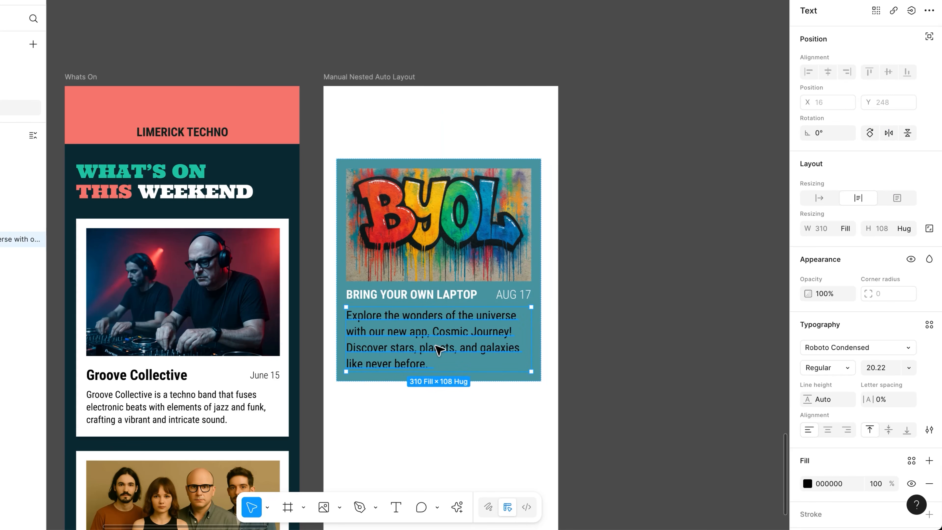
pyautogui.click(847, 230)
pyautogui.click(847, 229)
pyautogui.moveTo(533, 347); pyautogui.dragTo(497, 347)
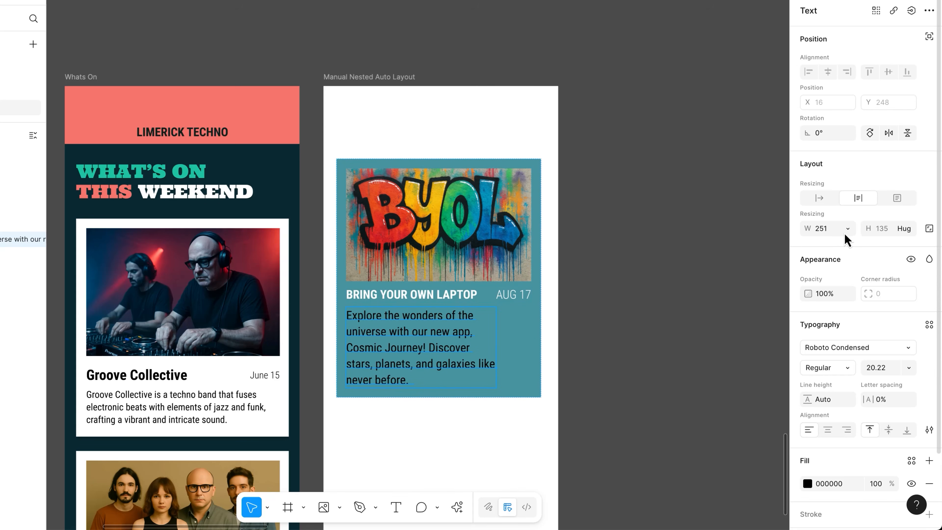
# Widen the description text to 310, give it a fixed width, and check how it behaves when the Card's width is adjusted.
pyautogui.moveTo(497, 347); pyautogui.dragTo(533, 347)
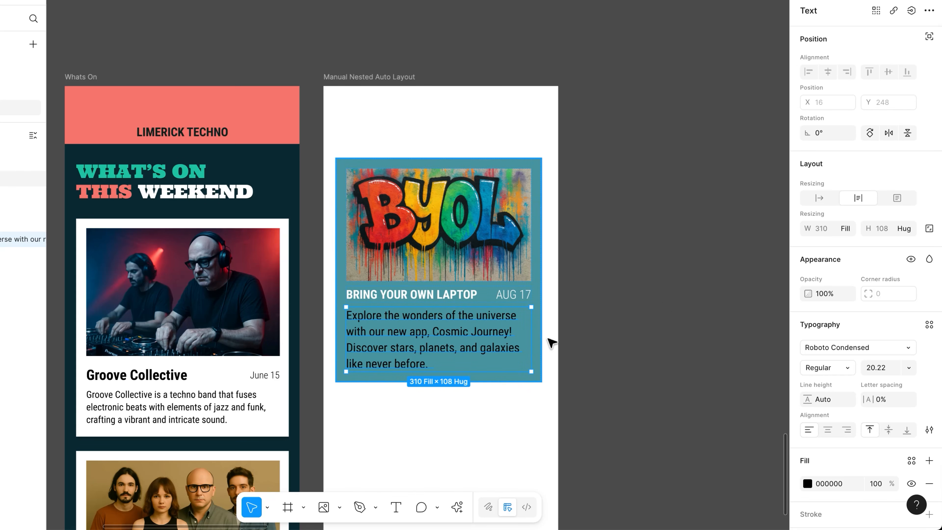
pyautogui.click(847, 230)
pyautogui.click(852, 197)
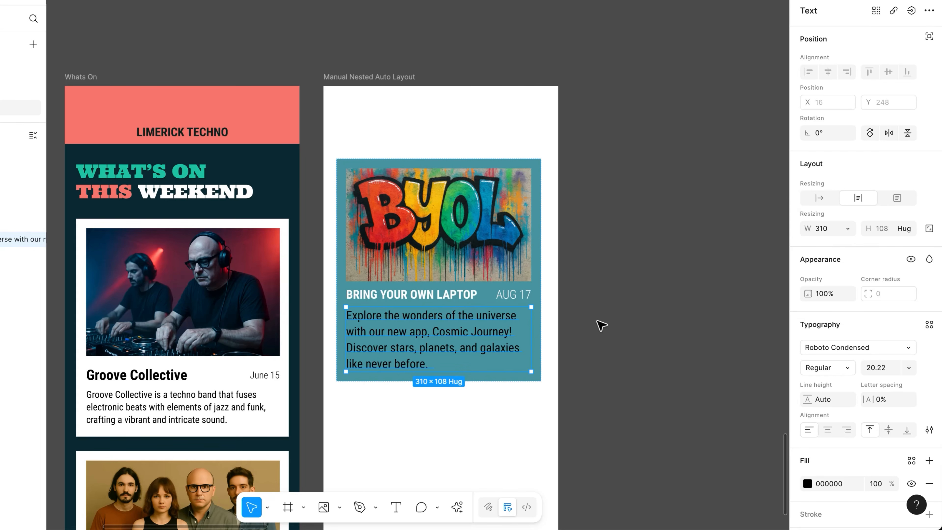
pyautogui.click(607, 263)
pyautogui.click(541, 284)
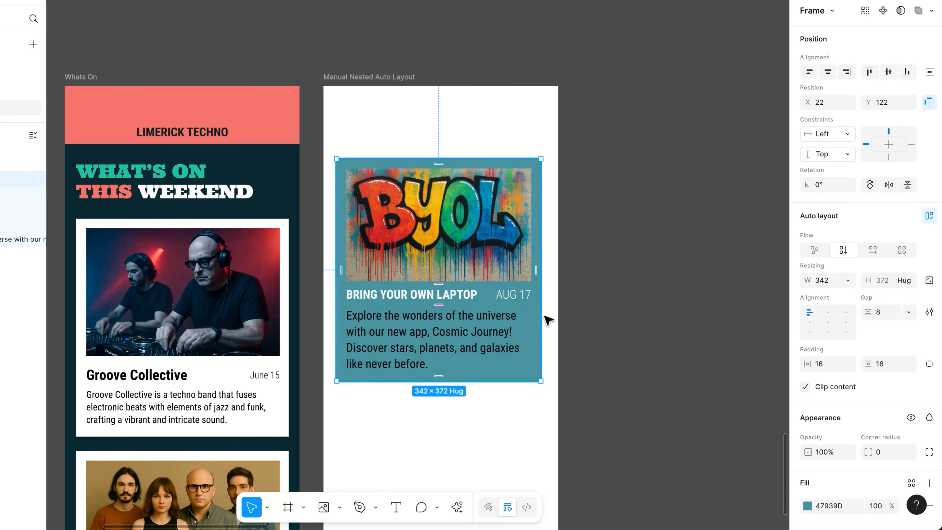
pyautogui.moveTo(543, 309)
pyautogui.mouseDown()
pyautogui.moveTo(600, 309)
pyautogui.moveTo(542, 311)
pyautogui.mouseUp()
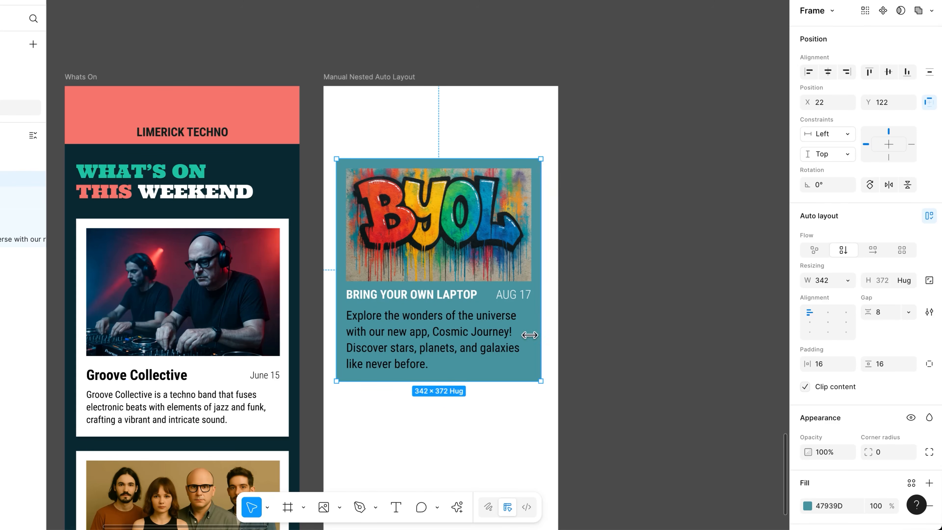
# Set the description text's width to fill container inside the Card.
pyautogui.click(483, 343)
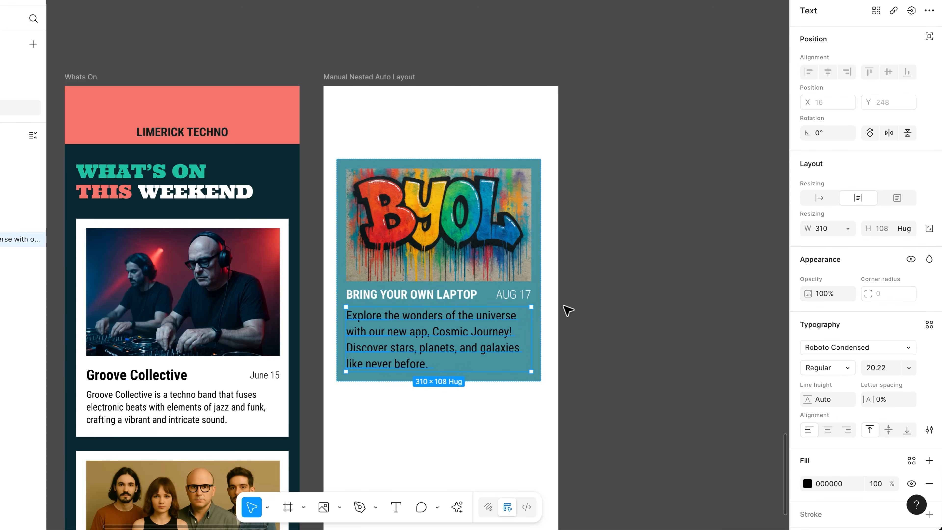
pyautogui.click(848, 229)
pyautogui.click(850, 257)
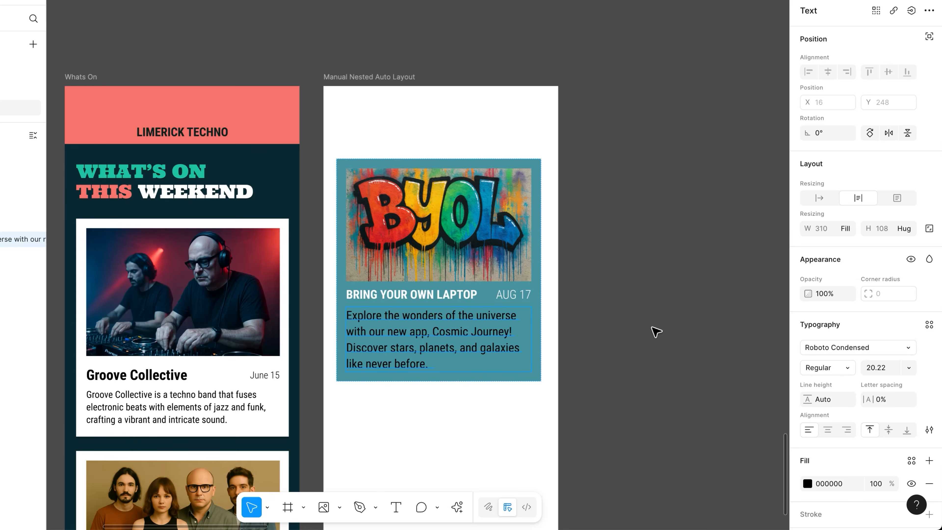
pyautogui.click(653, 330)
pyautogui.hotkey('ctrl', 'z')
pyautogui.click(605, 345)
pyautogui.click(511, 330)
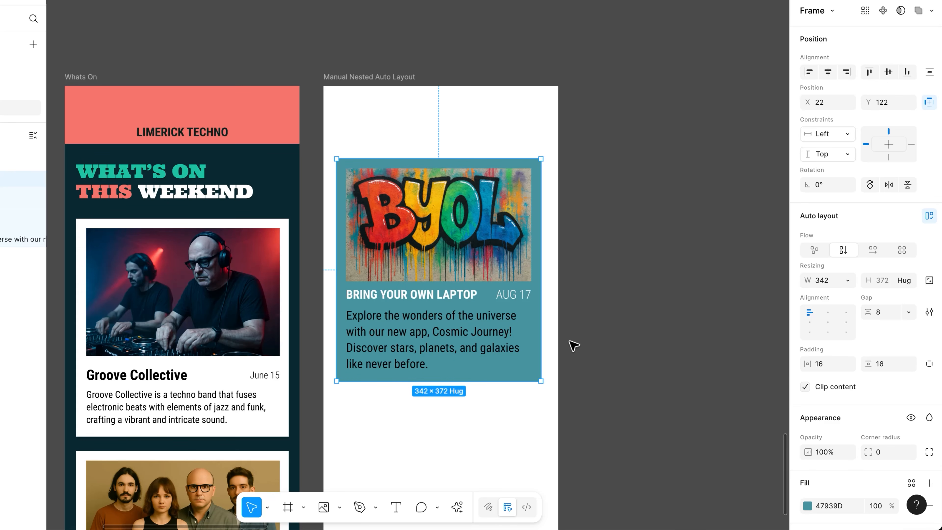
# Review the HEADING's sizing settings and the height sizing options of the description text.
pyautogui.click(460, 303)
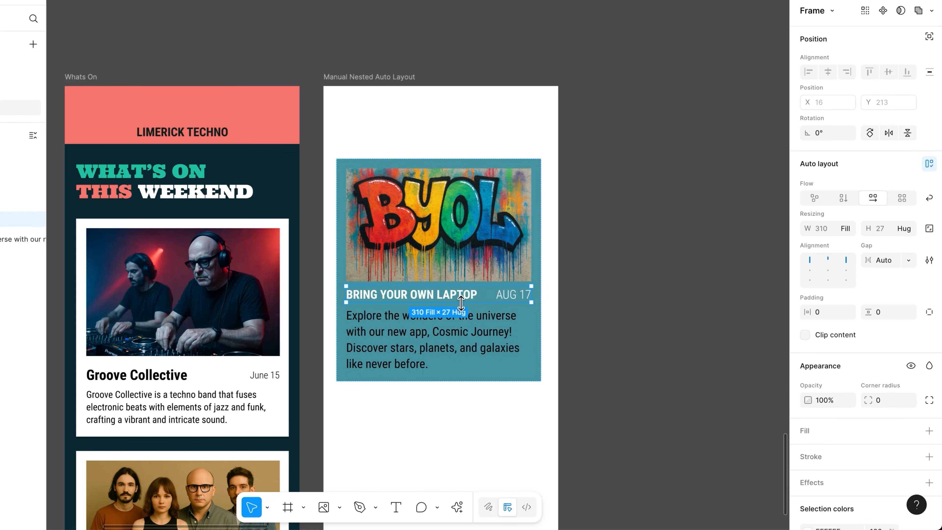
pyautogui.click(487, 332)
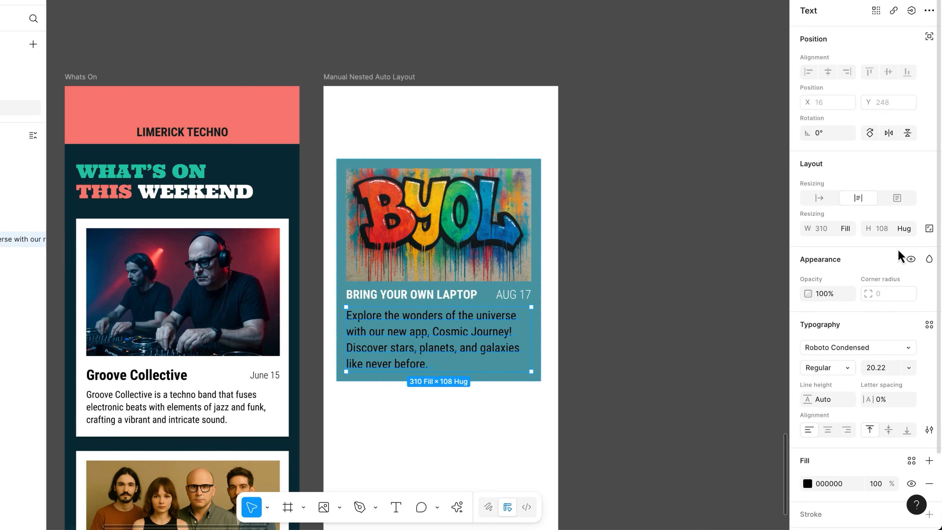
pyautogui.click(912, 231)
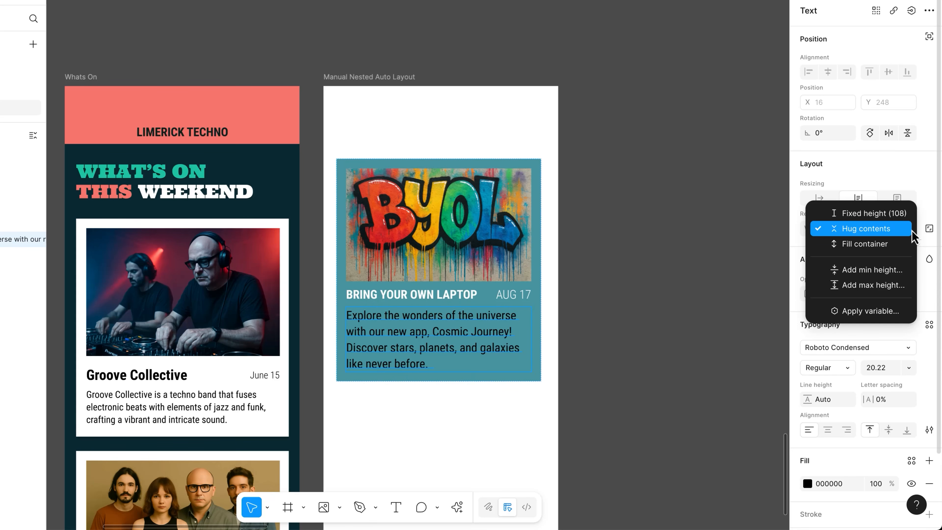
pyautogui.click(654, 375)
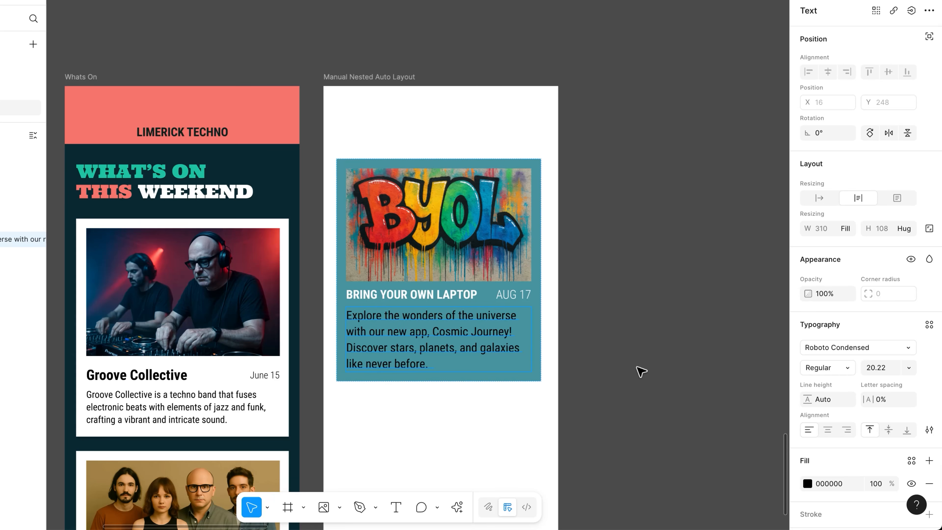
pyautogui.click(641, 372)
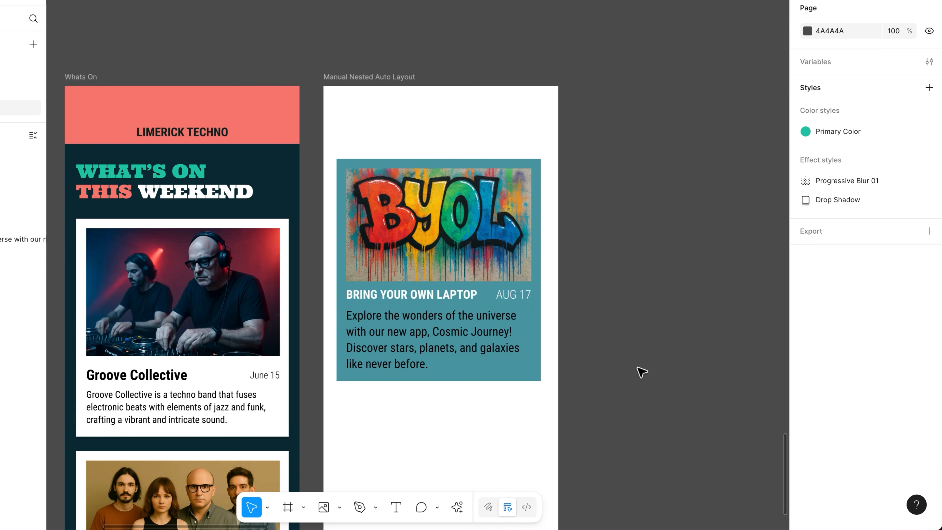
# Duplicate the Card onto the empty canvas beside the frame and place another copy below it.
pyautogui.click(478, 357)
pyautogui.moveTo(544, 345)
pyautogui.mouseDown()
pyautogui.moveTo(744, 347)
pyautogui.moveTo(543, 356)
pyautogui.mouseUp()
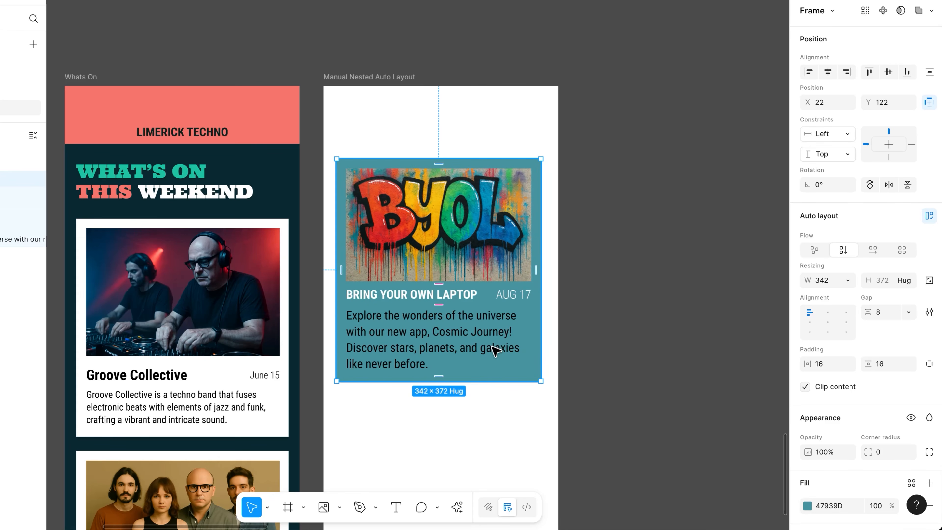
pyautogui.scroll(-5, 482, 334)
pyautogui.moveTo(416, 214); pyautogui.dragTo(531, 214)
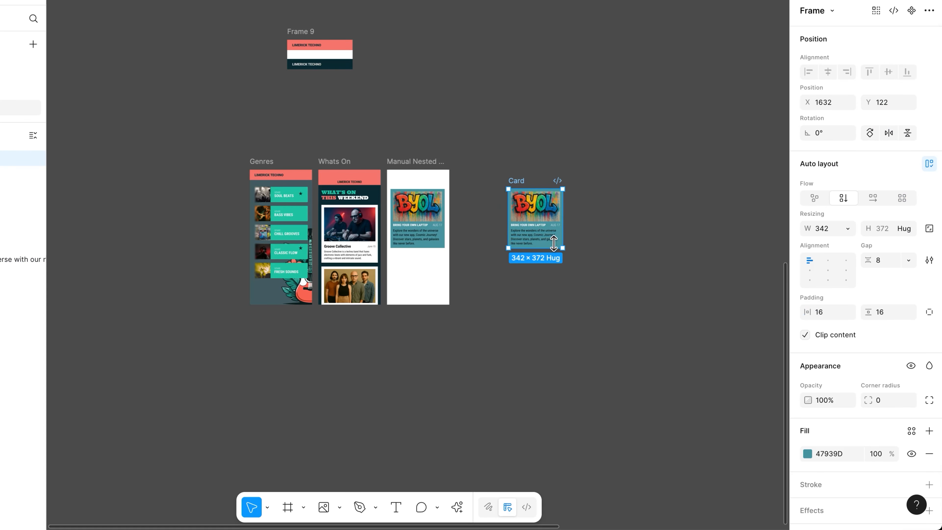
pyautogui.moveTo(554, 221); pyautogui.dragTo(555, 291)
# Wrap the two Card copies in a vertical auto layout and extend the stack to four cards.
pyautogui.moveTo(489, 145); pyautogui.dragTo(634, 349)
pyautogui.hotkey('shift', 'a')
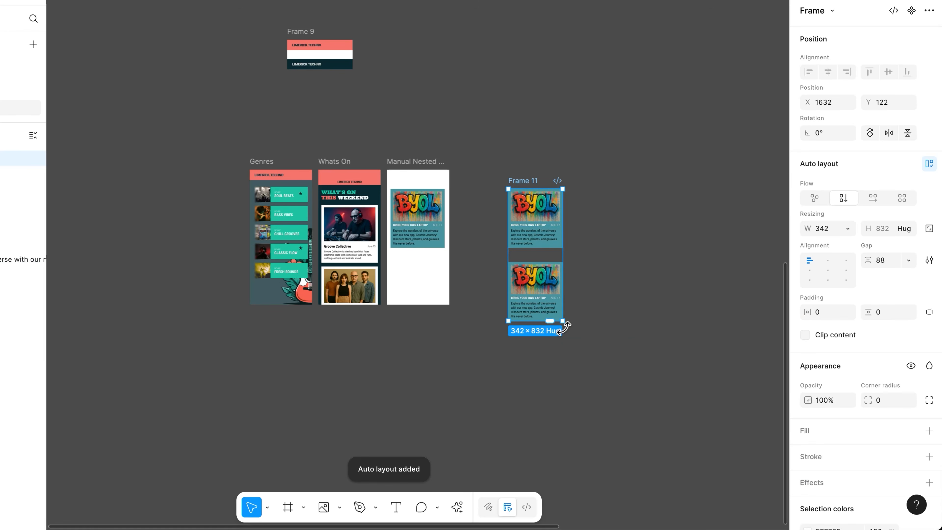
pyautogui.moveTo(557, 326); pyautogui.dragTo(562, 472)
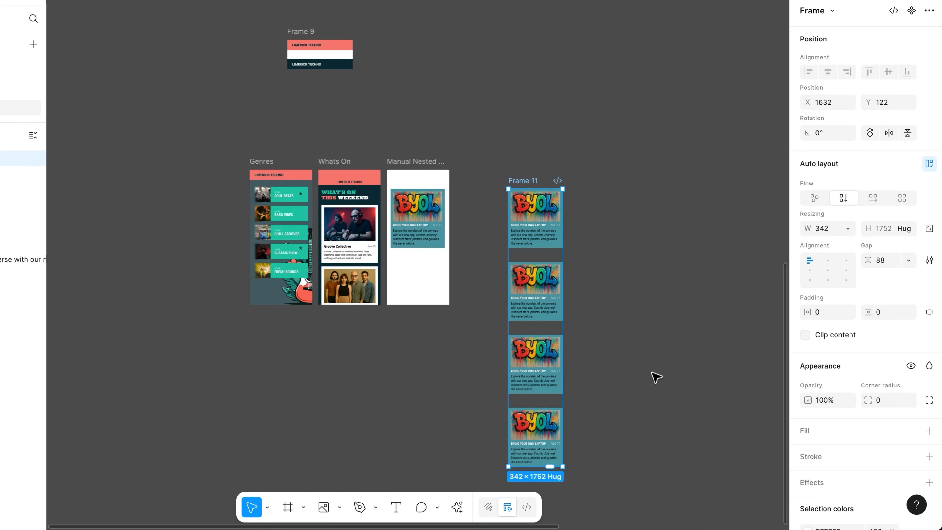
# Run the AI Replace content action on the card stack with the prompt "Fill in realistic content".
pyautogui.hotkey('ctrl', 'k')
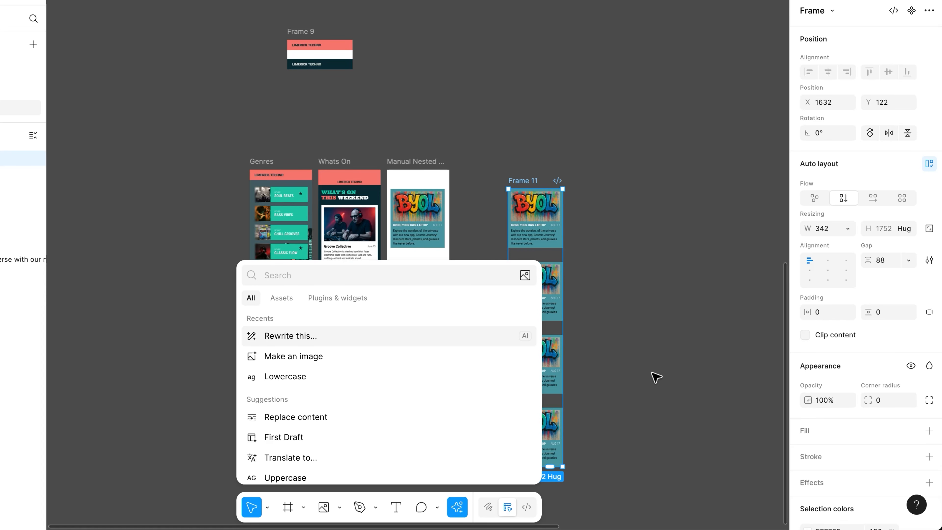
pyautogui.write('replace')
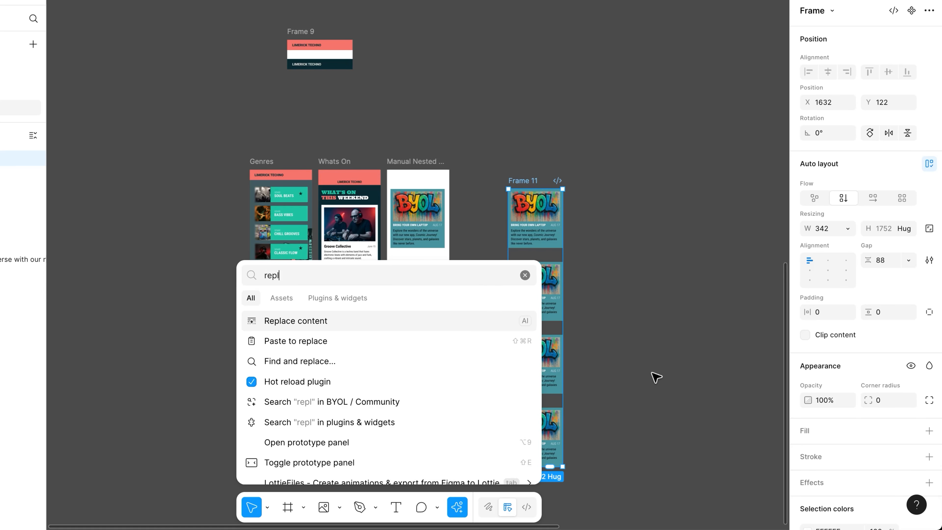
pyautogui.press('Return')
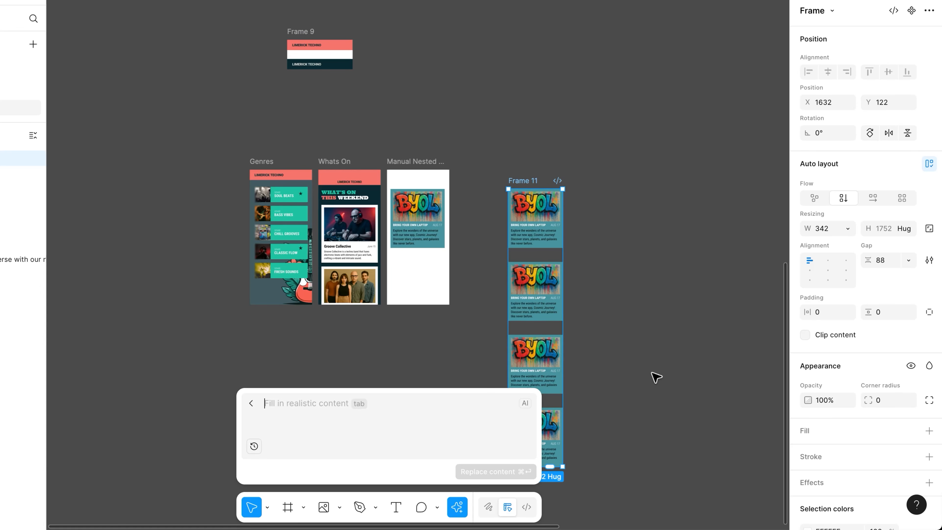
pyautogui.press('Tab')
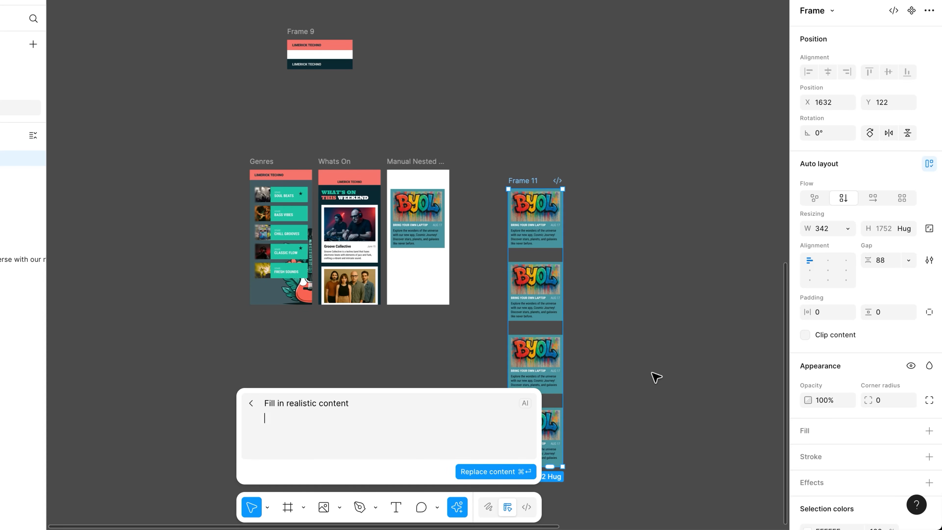
pyautogui.press('super+Return')
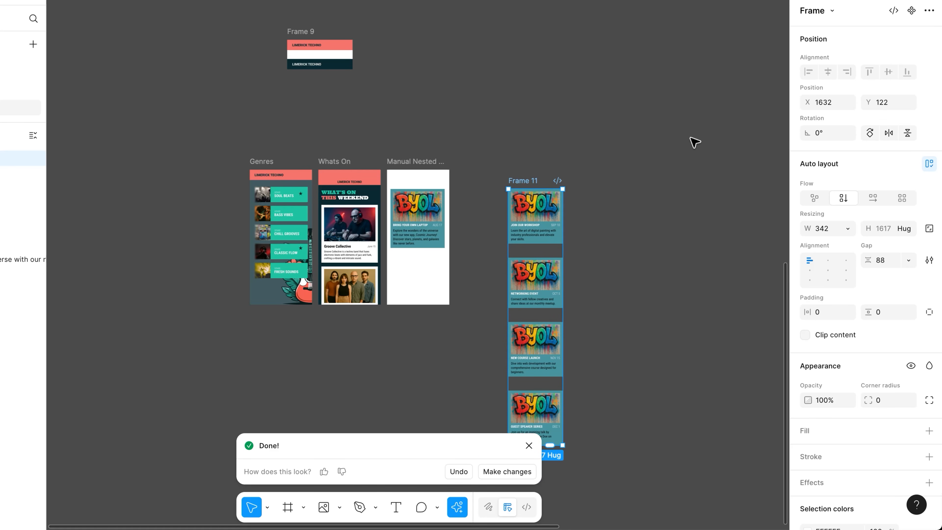
# Examine the replaced titles, dates and descriptions in each card of the stack.
pyautogui.scroll(6, 552, 369)
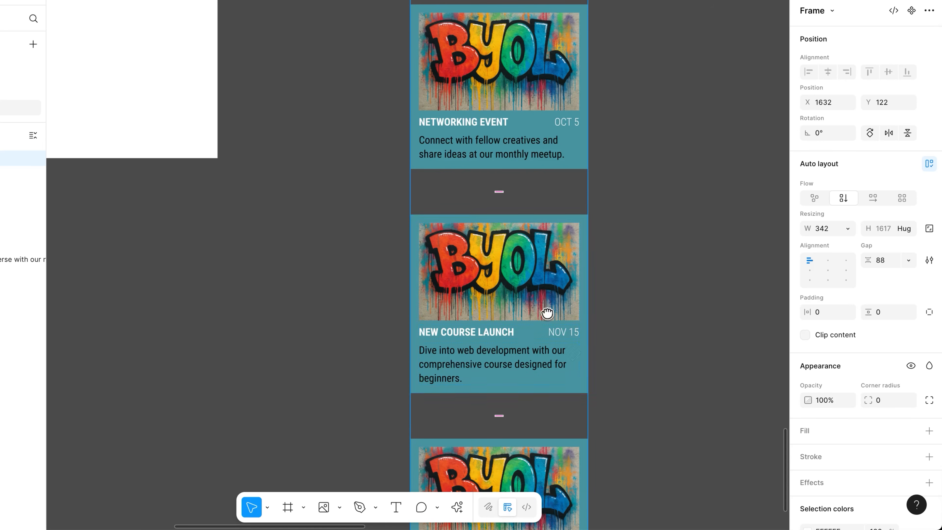
pyautogui.scroll(5, 545, 312)
pyautogui.moveTo(539, 257); pyautogui.dragTo(544, 381)
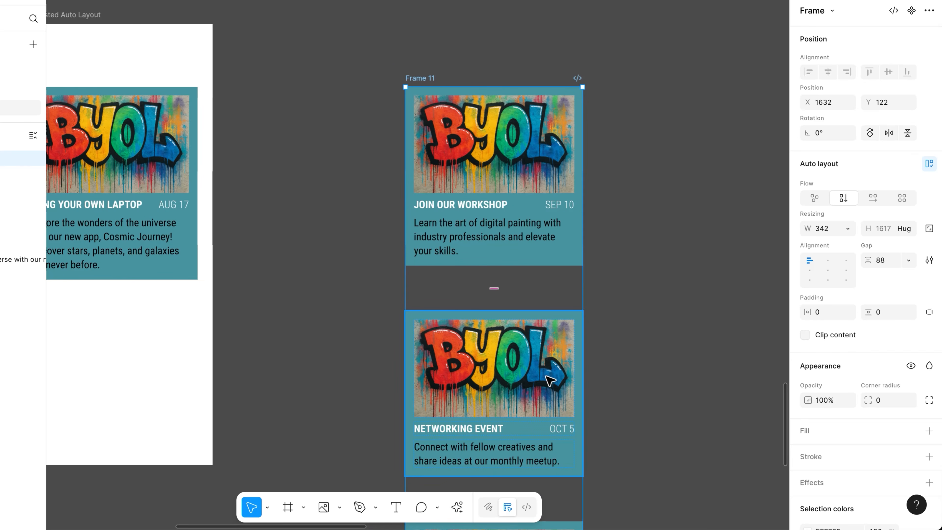
pyautogui.scroll(-8, 538, 371)
pyautogui.scroll(-7, 530, 316)
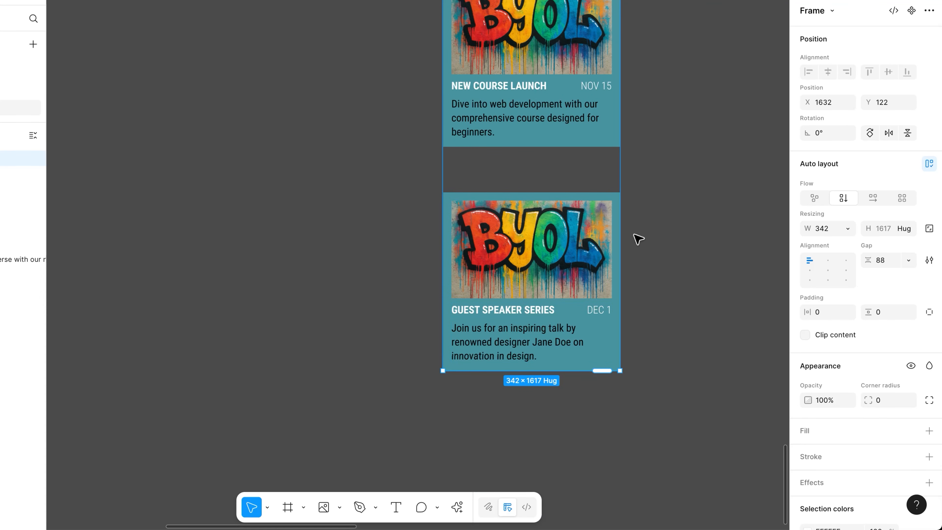
pyautogui.click(688, 207)
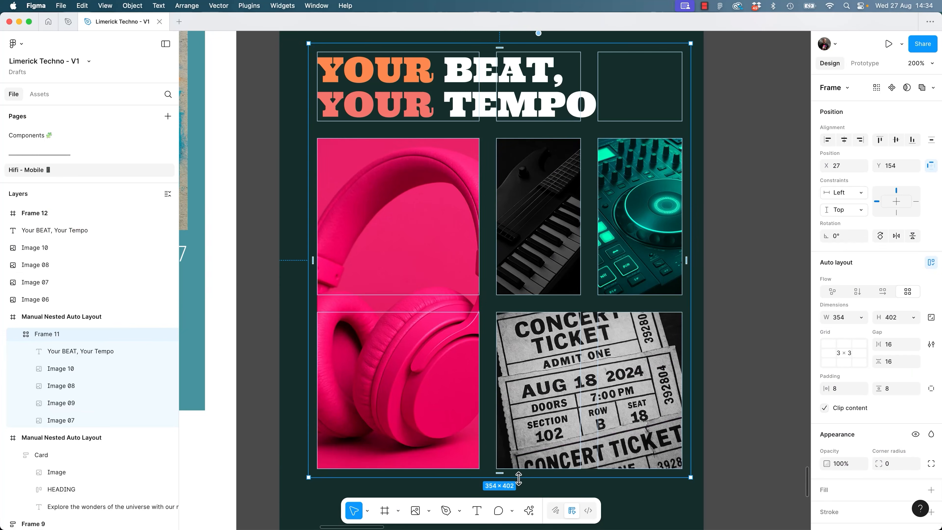
# Resize the image grid frame to about 362 × 368 and try moving the turntable image into the neighbouring keyboard image's cell.
pyautogui.moveTo(531, 497); pyautogui.dragTo(531, 439)
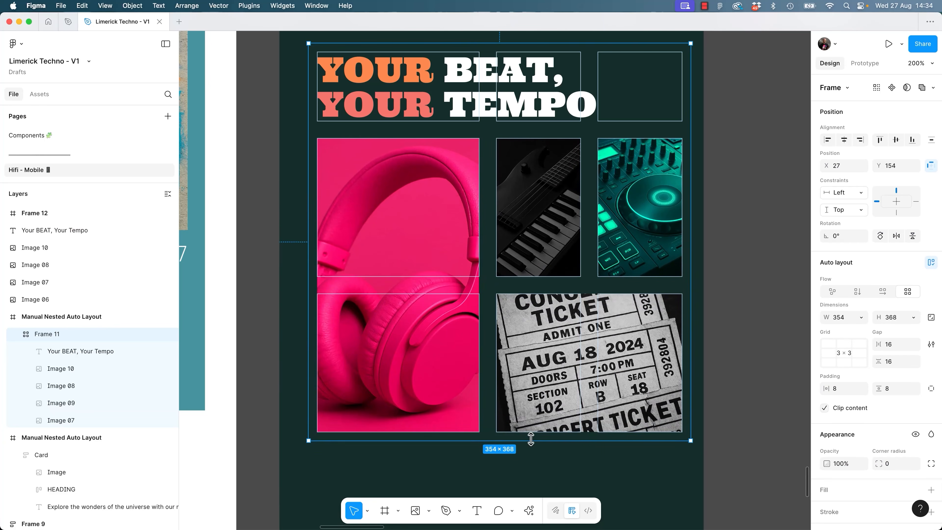
pyautogui.moveTo(690, 293)
pyautogui.mouseDown()
pyautogui.moveTo(585, 298)
pyautogui.moveTo(700, 309)
pyautogui.mouseUp()
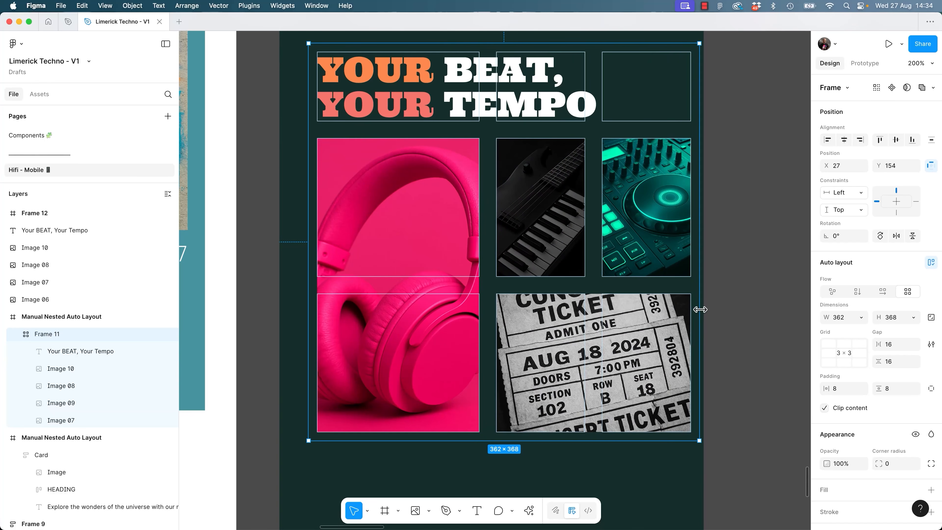
pyautogui.click(636, 212)
pyautogui.moveTo(661, 230); pyautogui.dragTo(551, 227)
pyautogui.click(766, 371)
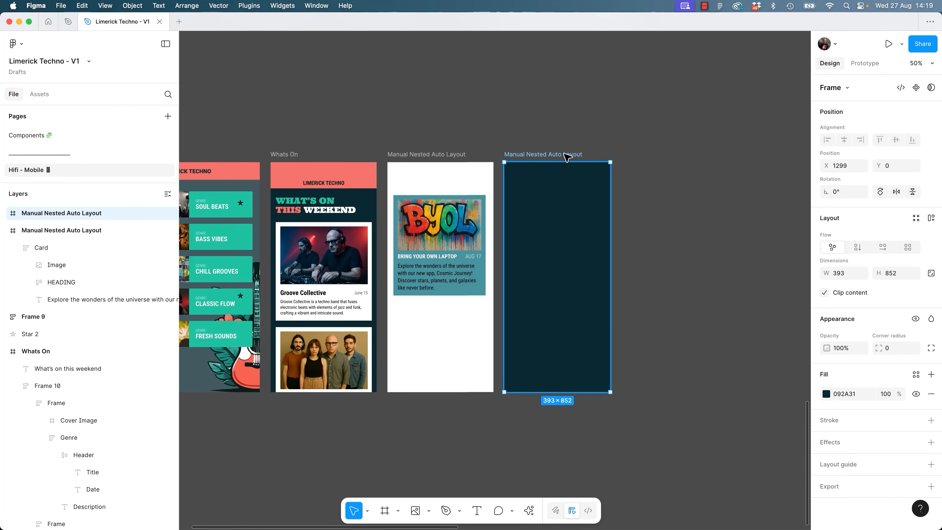
# Draw a frame about 340 × 267 inside the empty dark Manual Nested Auto Layout frame.
pyautogui.hotkey('shift', '2')
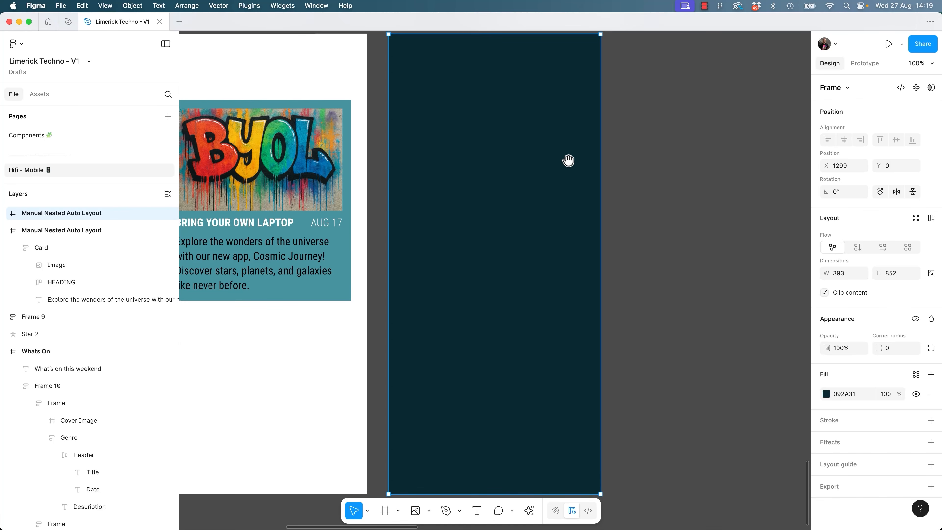
pyautogui.scroll(3, 566, 159)
pyautogui.scroll(3, 567, 266)
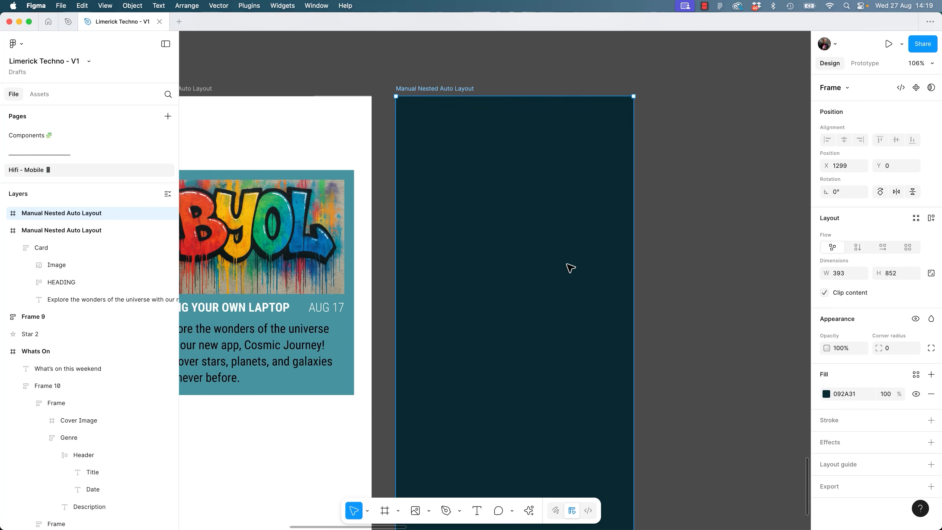
pyautogui.click(724, 228)
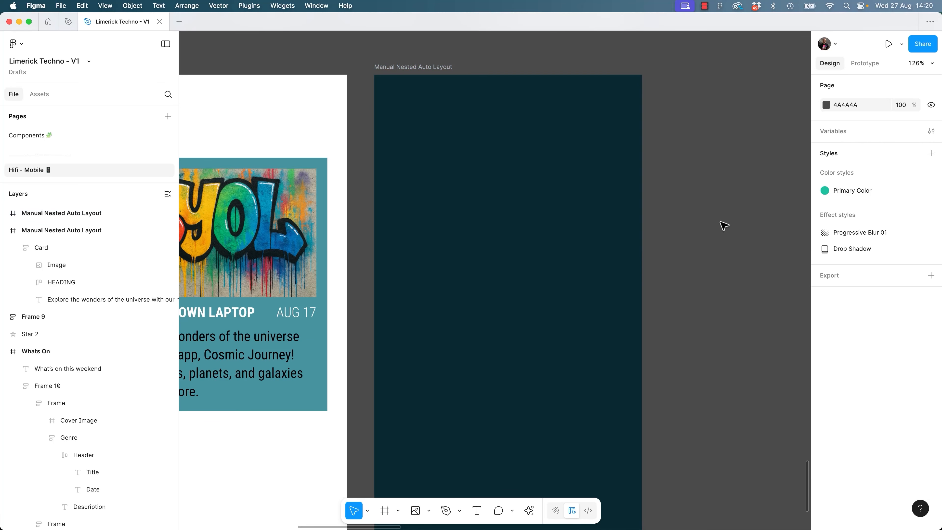
pyautogui.press('f')
pyautogui.moveTo(394, 180); pyautogui.dragTo(627, 362)
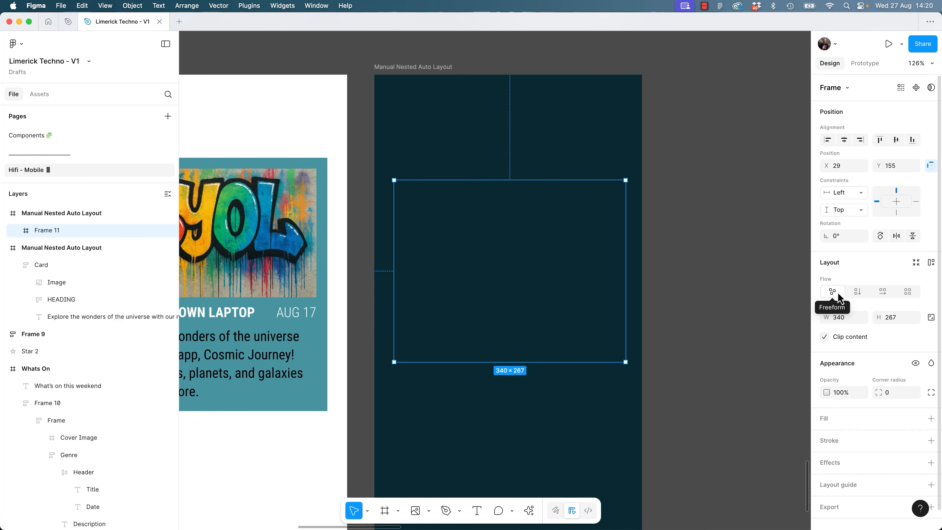
# Draw a small frame about 46 × 53 near the middle of the new frame and give it an FFFFFF fill.
pyautogui.press('f')
pyautogui.moveTo(492, 248); pyautogui.dragTo(524, 284)
pyautogui.click(561, 284)
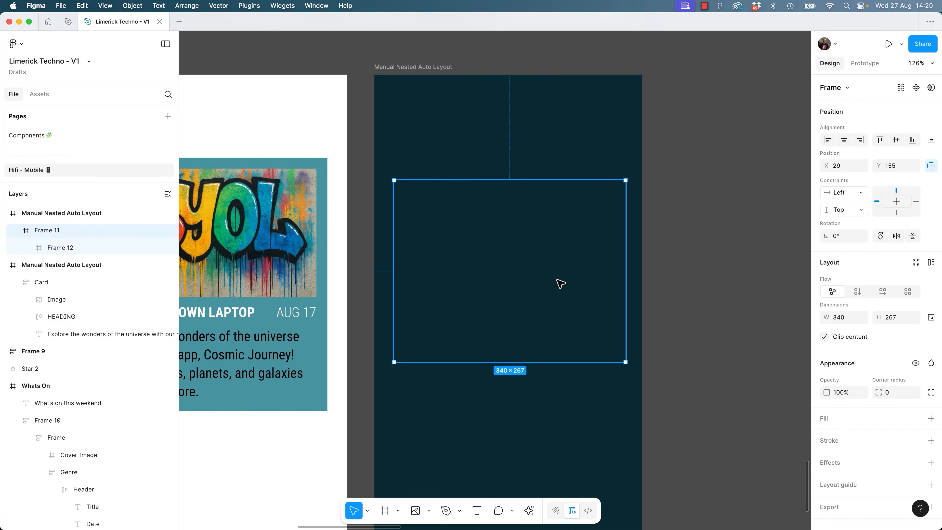
pyautogui.click(523, 270)
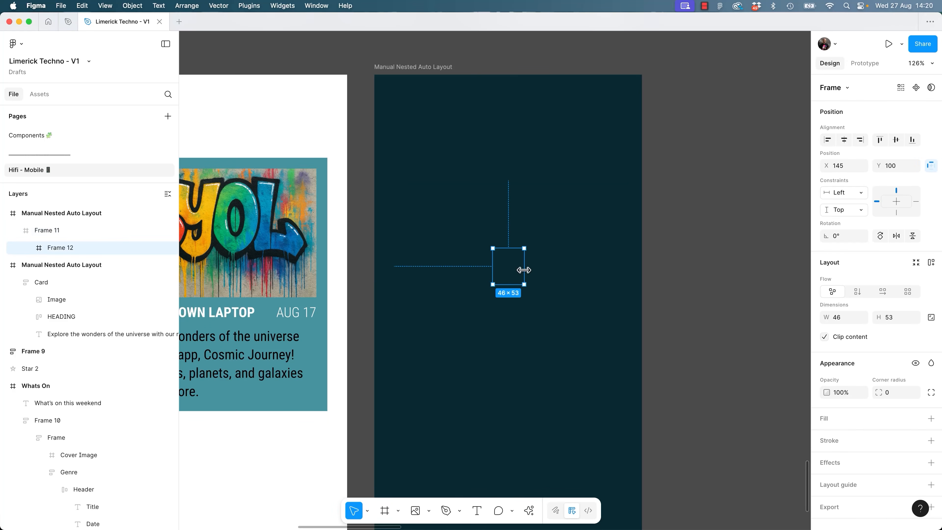
pyautogui.click(931, 419)
pyautogui.click(573, 293)
pyautogui.click(524, 278)
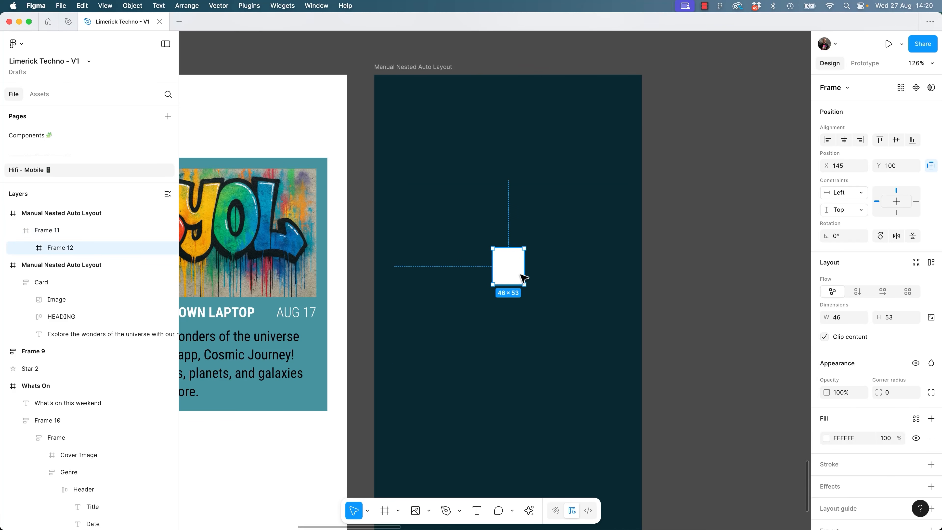
# Delete the small white frame and switch the 340 × 267 frame to a 2 × 2 grid auto layout.
pyautogui.press('Delete')
pyautogui.click(526, 278)
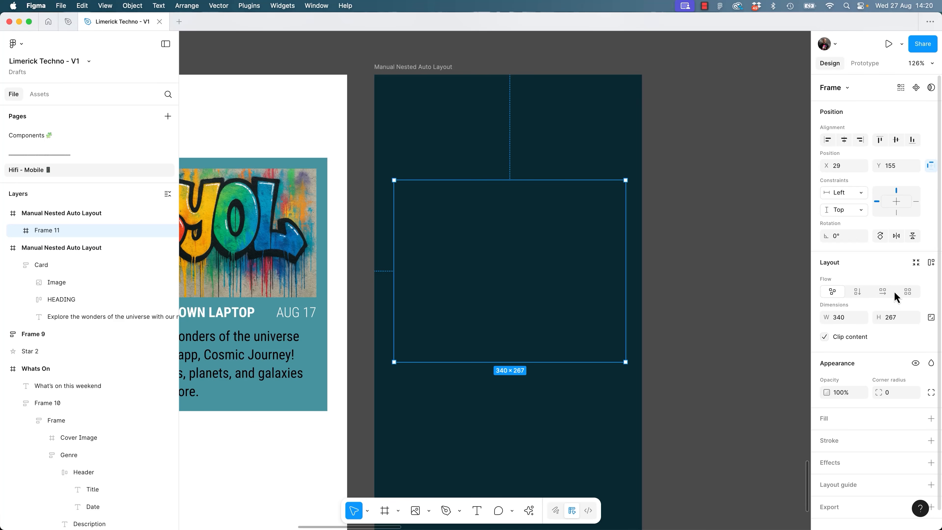
pyautogui.click(907, 293)
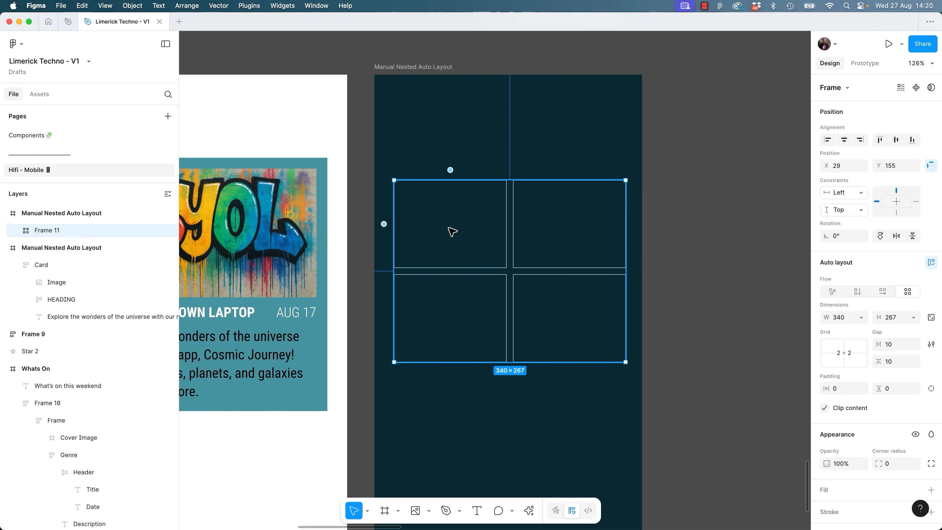
pyautogui.click(717, 268)
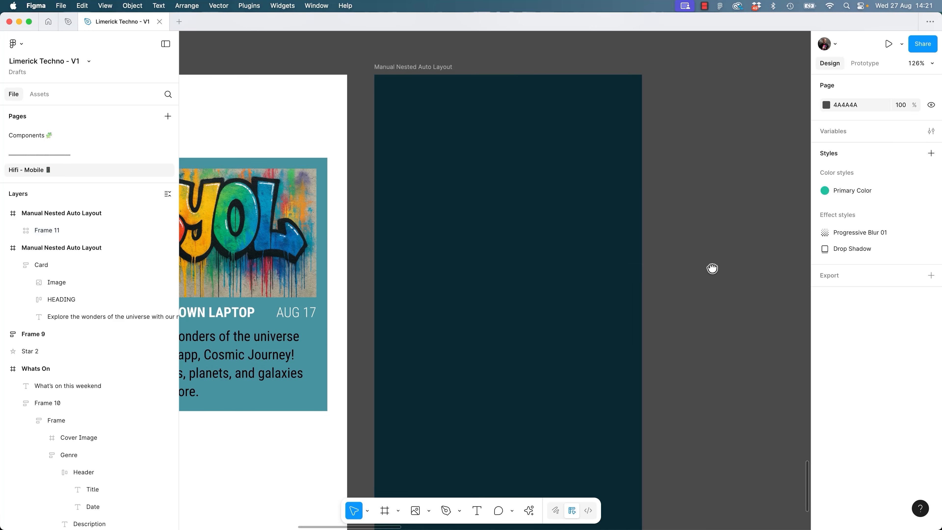
# Import Image 06.png through Image 10.png from Exercise Files and place all five on the canvas.
pyautogui.moveTo(713, 267); pyautogui.dragTo(549, 260)
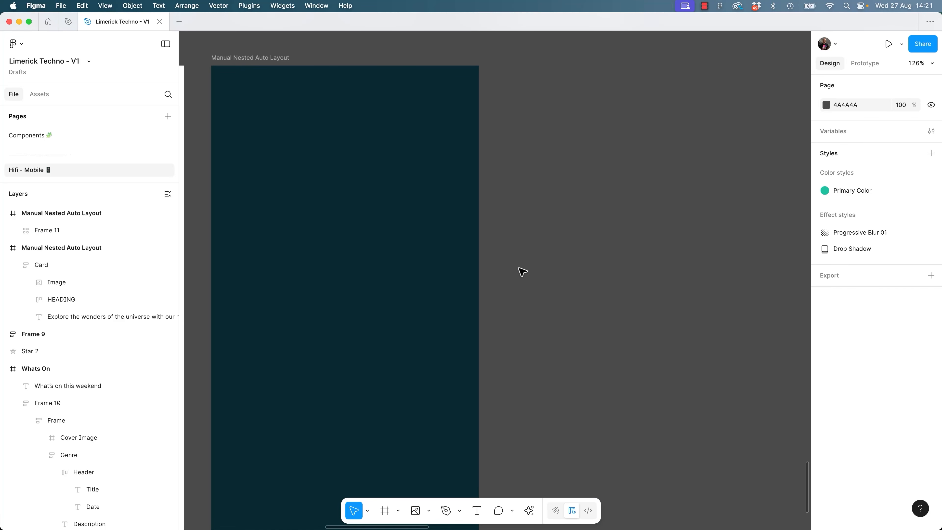
pyautogui.press('super+shift+k')
pyautogui.click(424, 290)
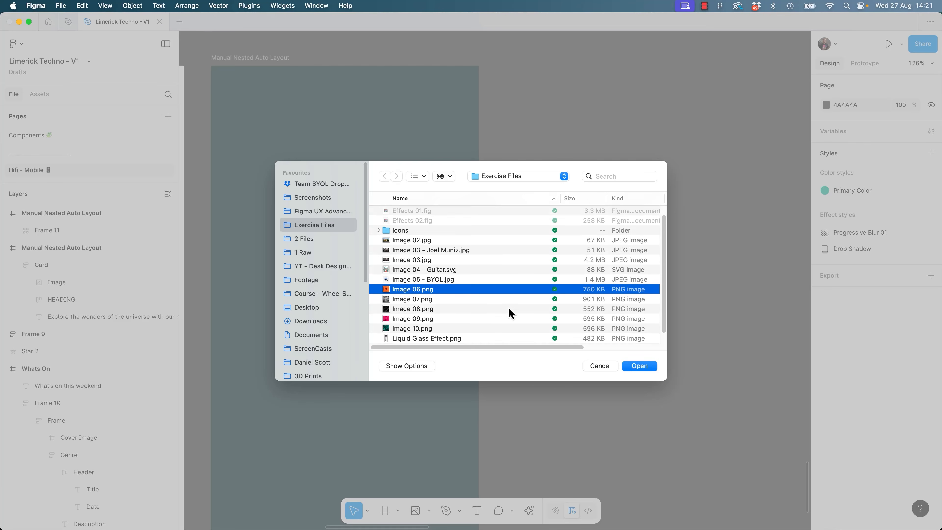
pyautogui.scroll(-1, 508, 308)
pyautogui.keyDown('shift'); pyautogui.click(441, 311); pyautogui.keyUp('shift')
pyautogui.click(640, 365)
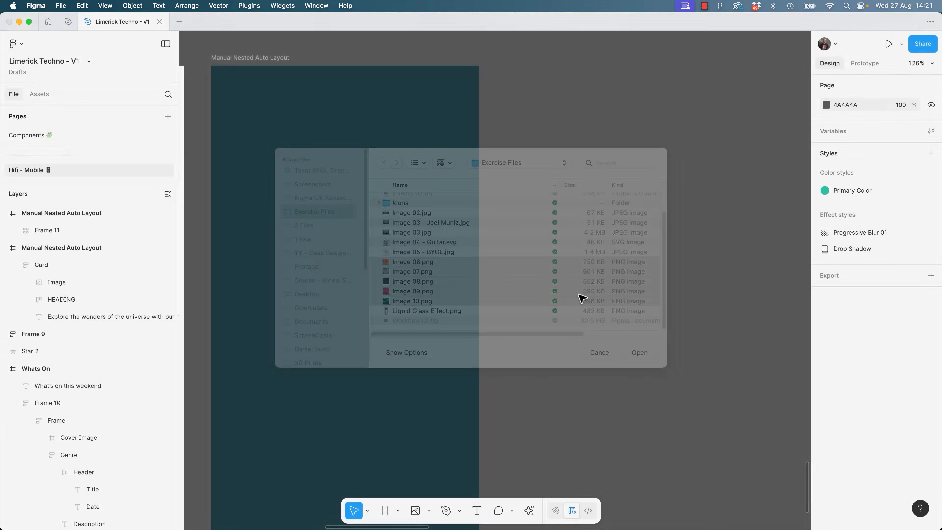
pyautogui.click(509, 483)
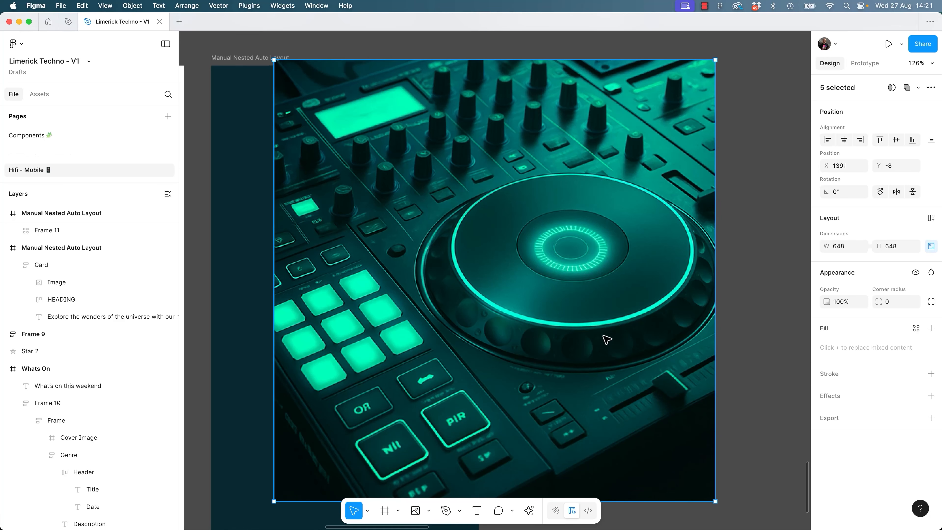
# Move the five imported images clear of the dark frame and shift the turntable image off the stack.
pyautogui.press('super+minus')
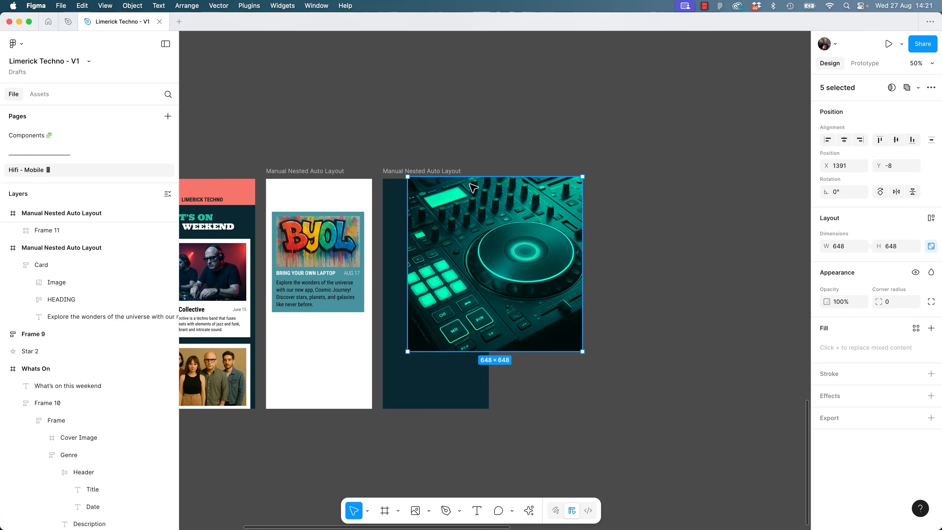
pyautogui.moveTo(474, 188); pyautogui.dragTo(601, 178)
pyautogui.click(641, 227)
pyautogui.moveTo(642, 227); pyautogui.dragTo(650, 271)
pyautogui.click(374, 286)
pyautogui.click(410, 269)
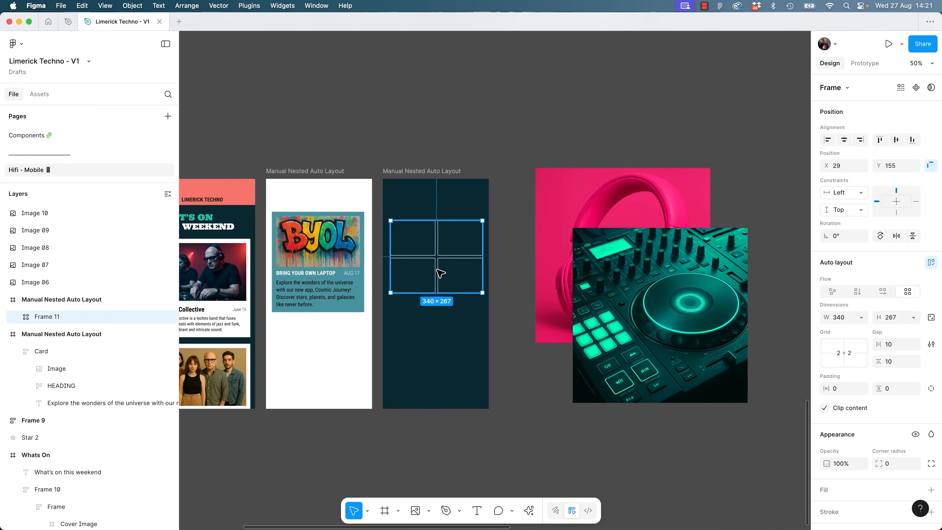
# Scale the loose turntable image down to 216 × 216.
pyautogui.moveTo(667, 328); pyautogui.dragTo(468, 302)
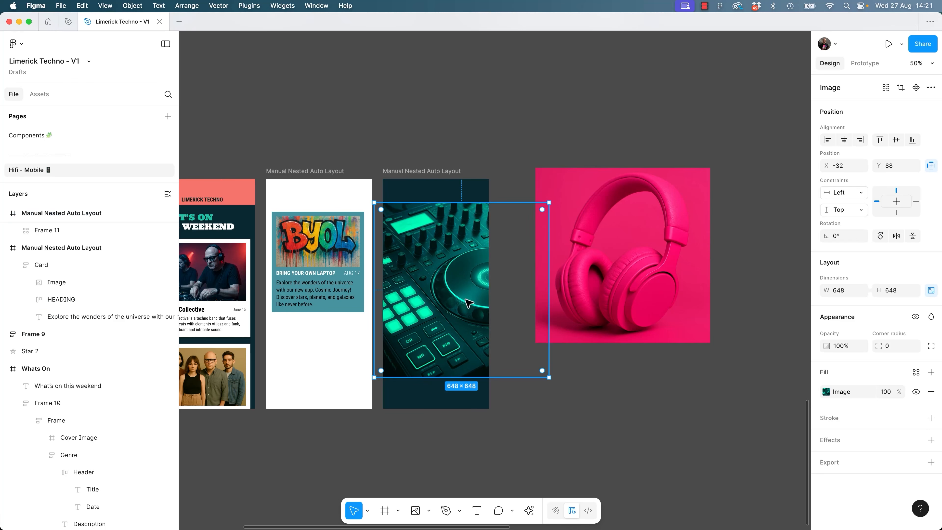
pyautogui.moveTo(415, 278); pyautogui.dragTo(616, 285)
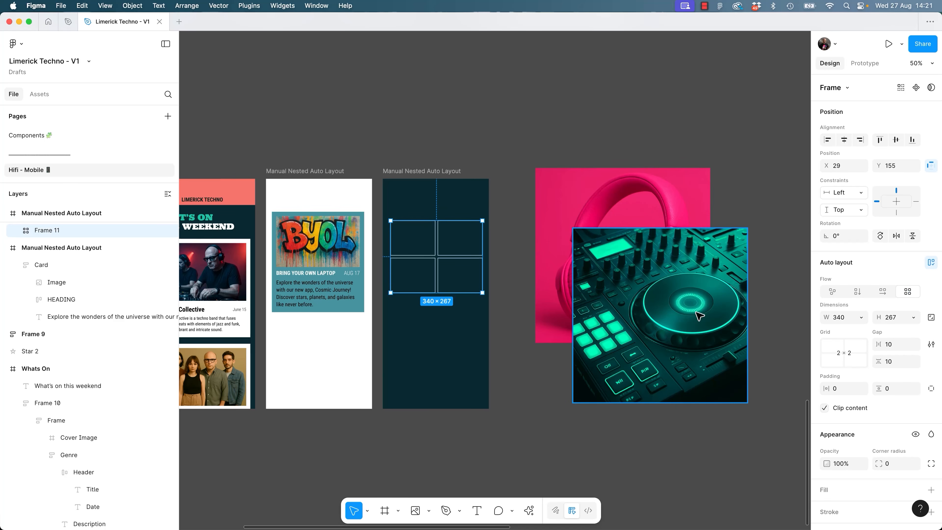
pyautogui.click(733, 346)
pyautogui.moveTo(750, 405); pyautogui.dragTo(631, 286)
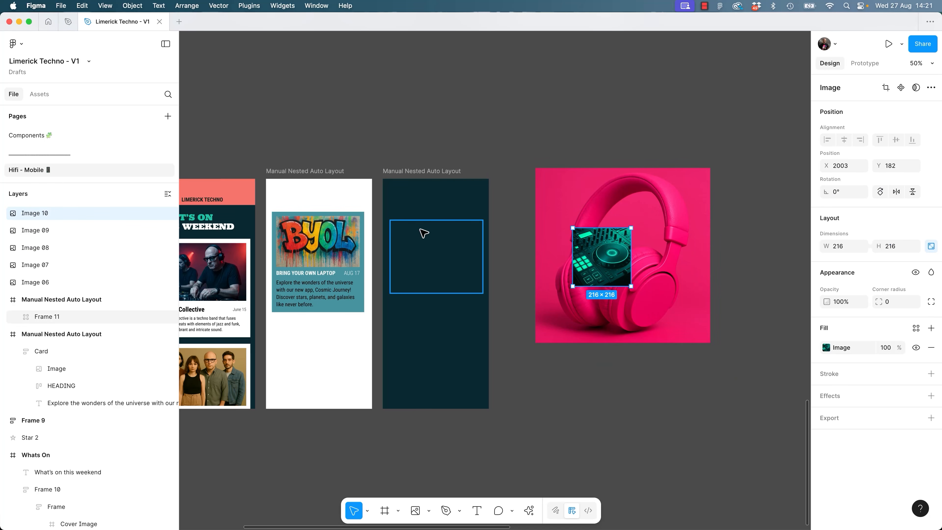
pyautogui.click(426, 238)
pyautogui.moveTo(601, 258); pyautogui.dragTo(423, 245)
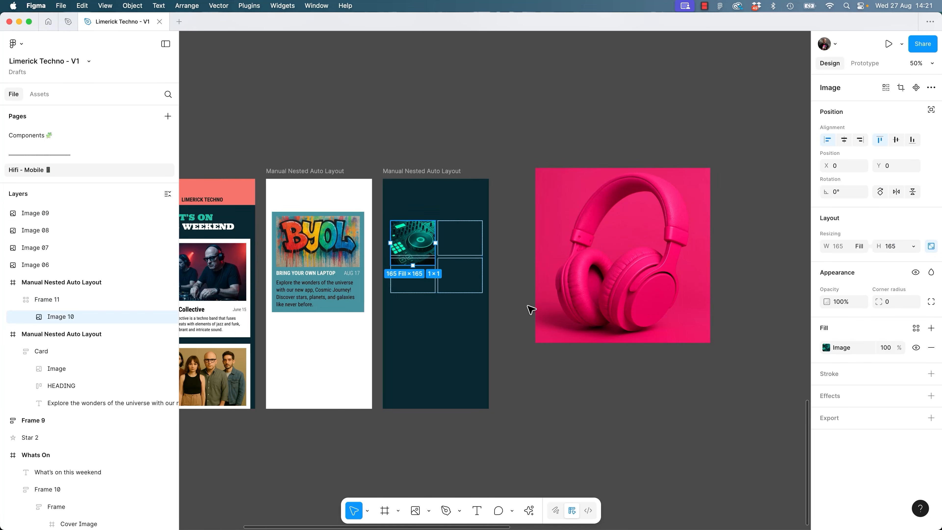
pyautogui.press('super+z')
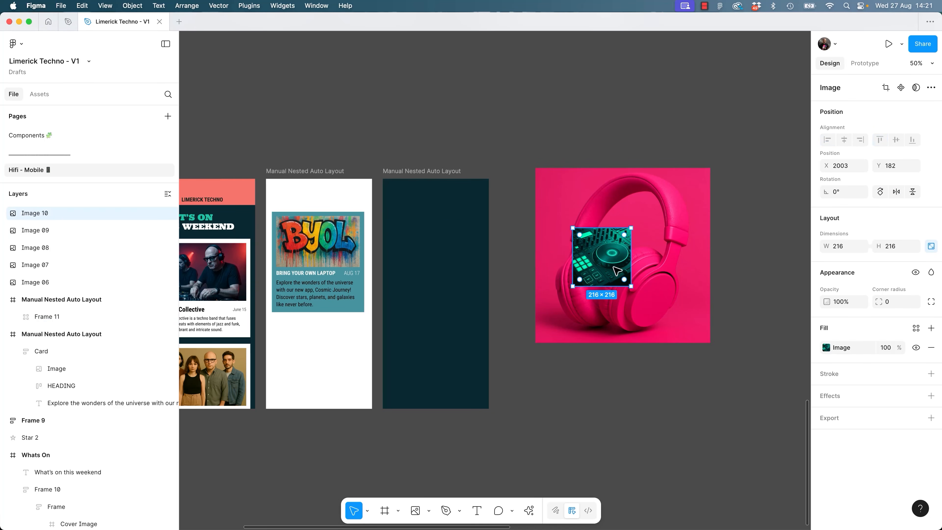
# Paste a copy of the turntable image into the grid's second-row, second-column cell and resize the grid frame to about 335 × 267.
pyautogui.click(430, 238)
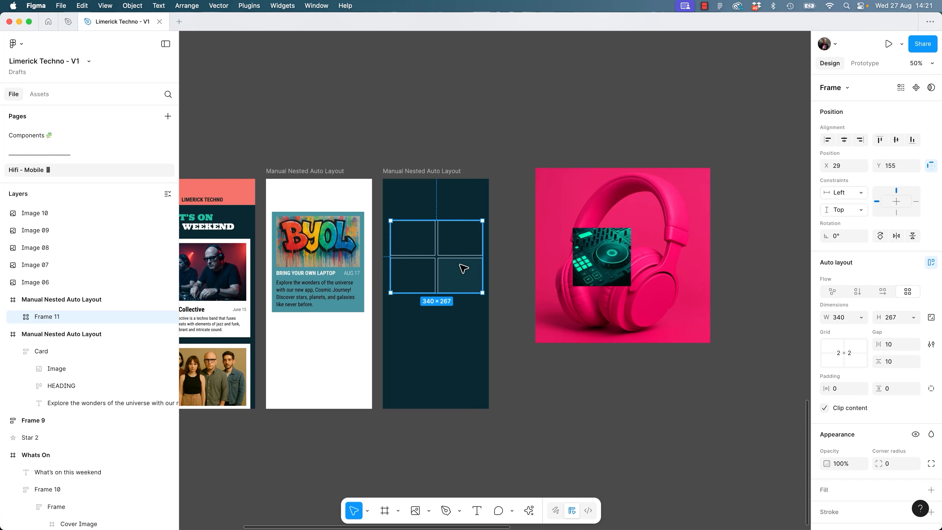
pyautogui.press('super+v')
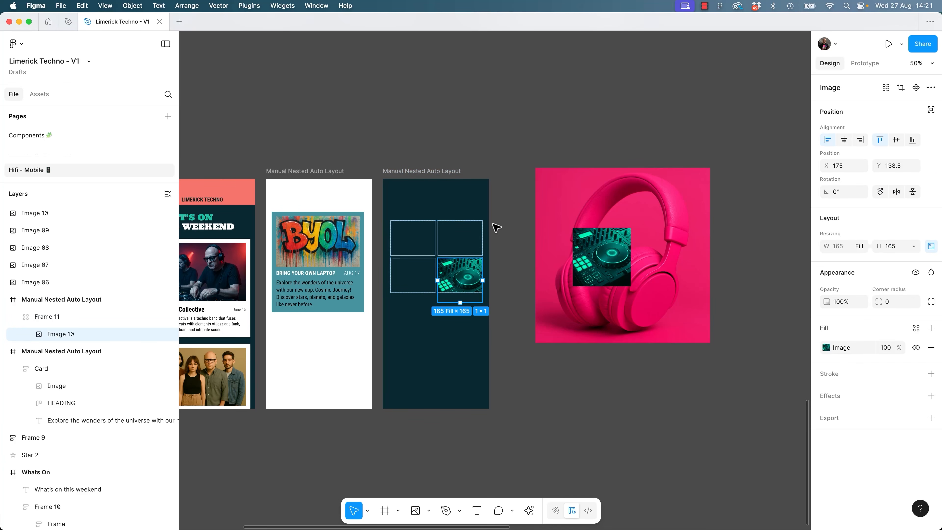
pyautogui.click(483, 214)
pyautogui.click(480, 246)
pyautogui.moveTo(486, 252); pyautogui.dragTo(457, 258)
pyautogui.press('super+plus')
pyautogui.moveTo(566, 281); pyautogui.dragTo(524, 301)
pyautogui.press('space')
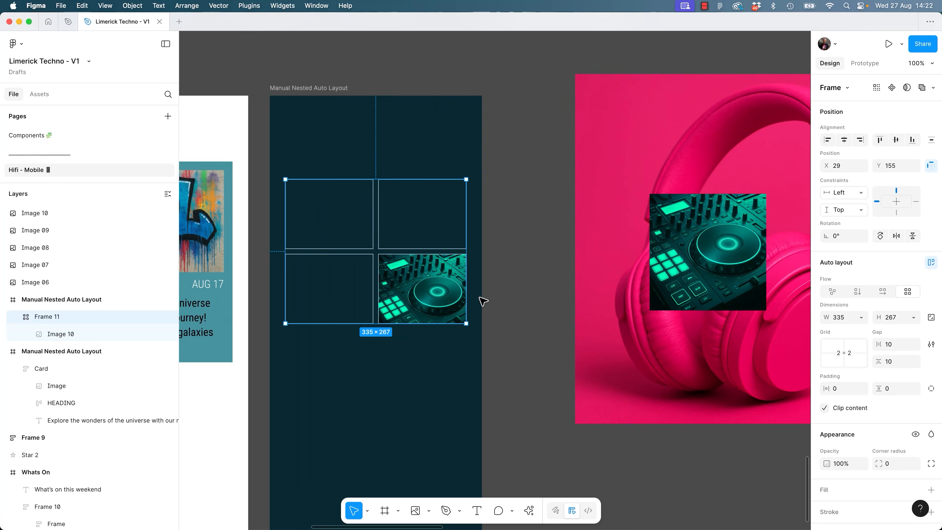
# Unlock the aspect ratio of the turntable image in the grid and of the five loose images.
pyautogui.click(457, 300)
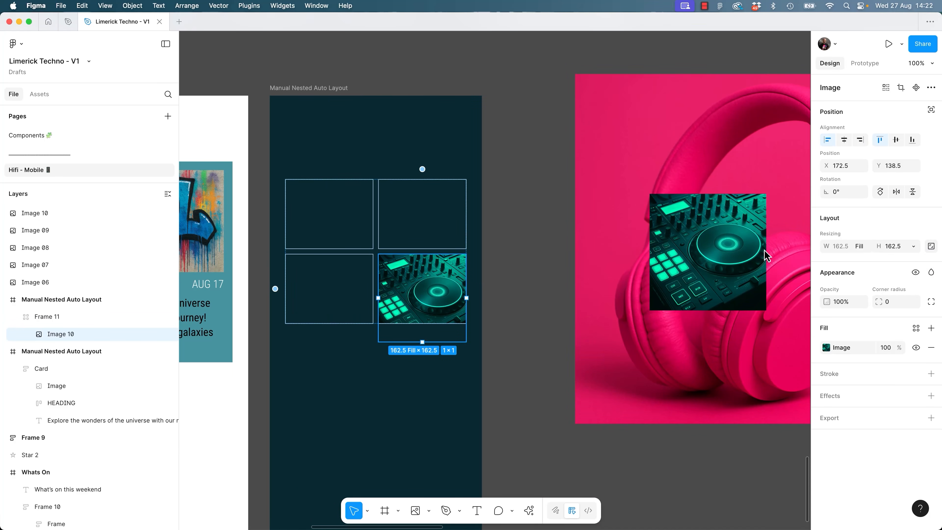
pyautogui.scroll(2, 506, 289)
pyautogui.moveTo(521, 288); pyautogui.dragTo(758, 370)
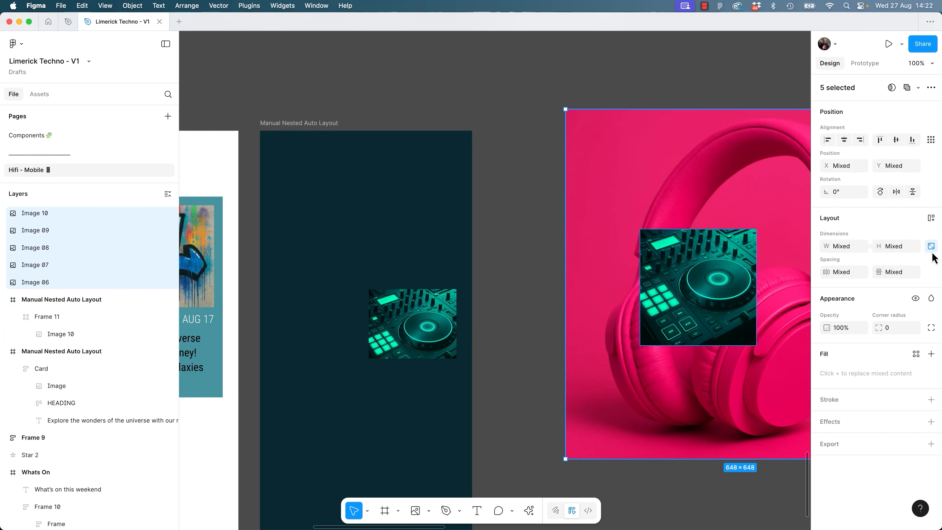
pyautogui.click(520, 327)
pyautogui.click(411, 253)
pyautogui.moveTo(460, 307); pyautogui.dragTo(457, 360)
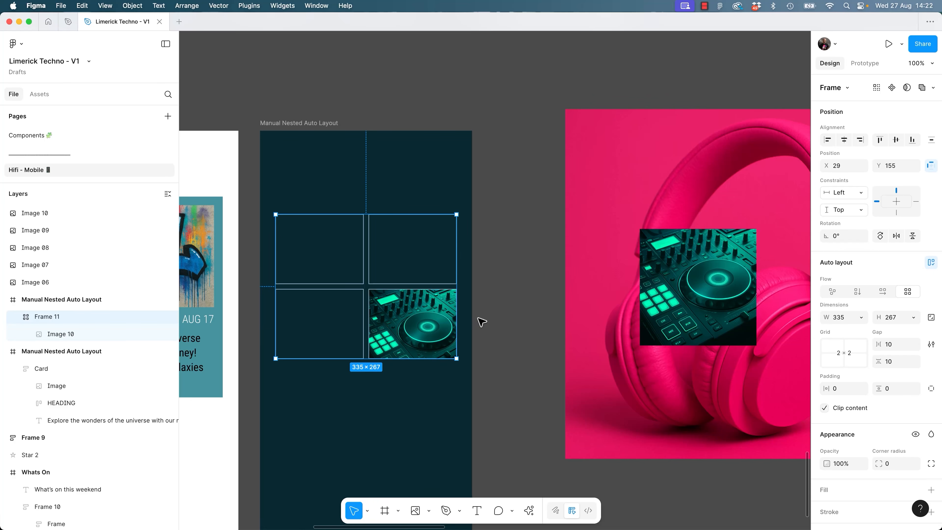
pyautogui.moveTo(480, 314); pyautogui.dragTo(571, 330)
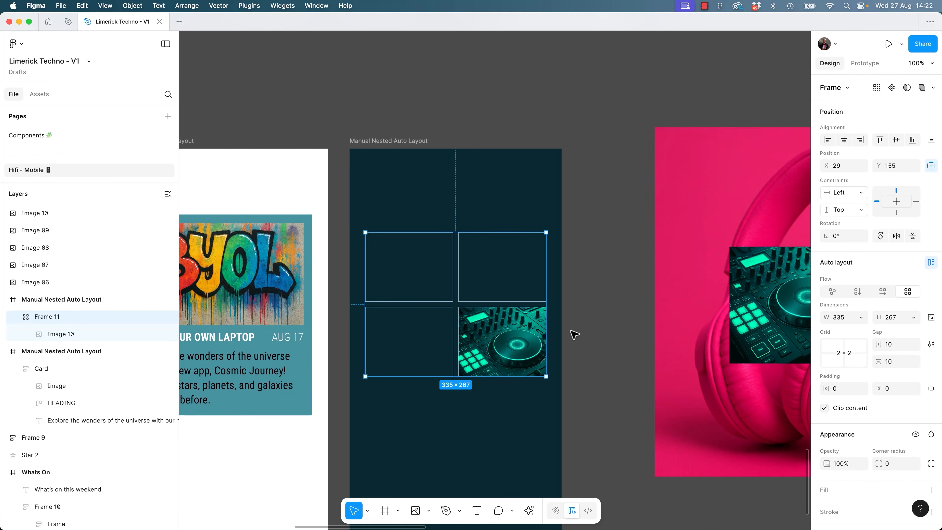
pyautogui.click(621, 339)
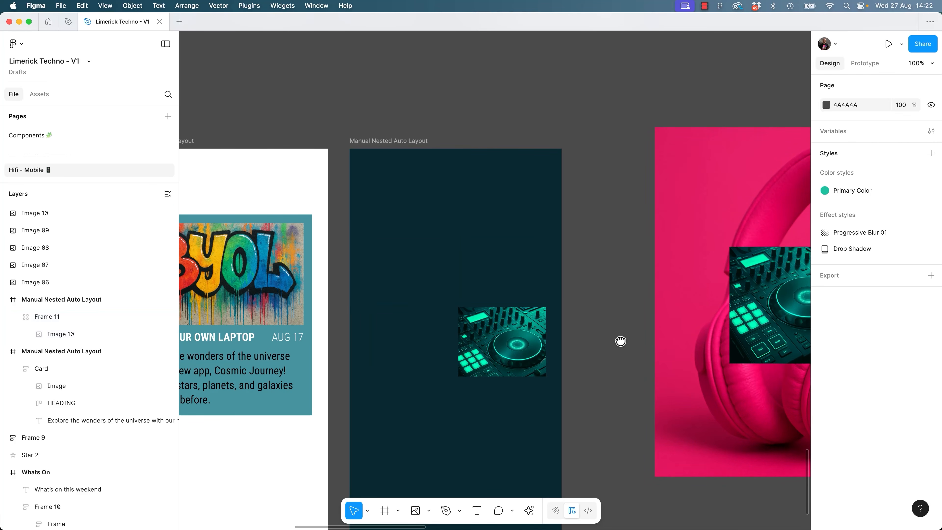
# Move the pink headphones image into the grid's first column, spanning both rows and filling its width and height.
pyautogui.click(693, 293)
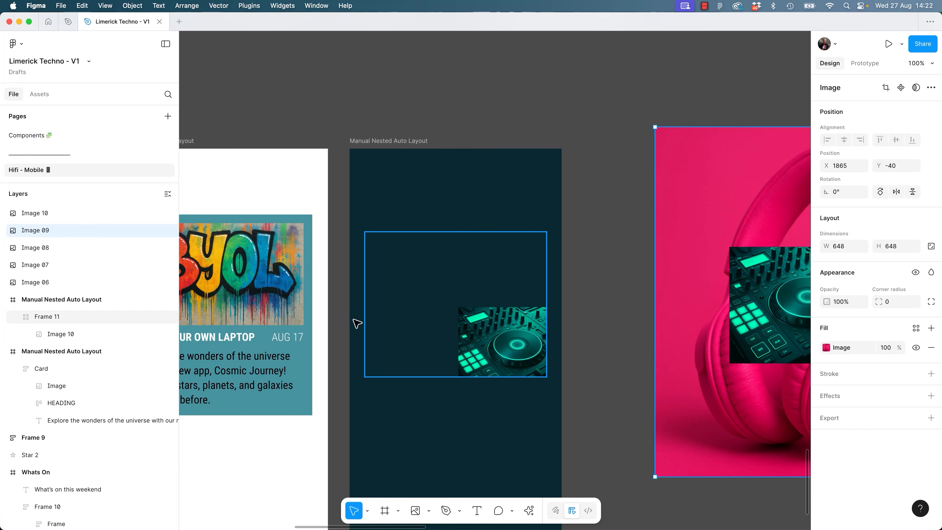
pyautogui.click(404, 293)
pyautogui.click(608, 292)
pyautogui.click(689, 190)
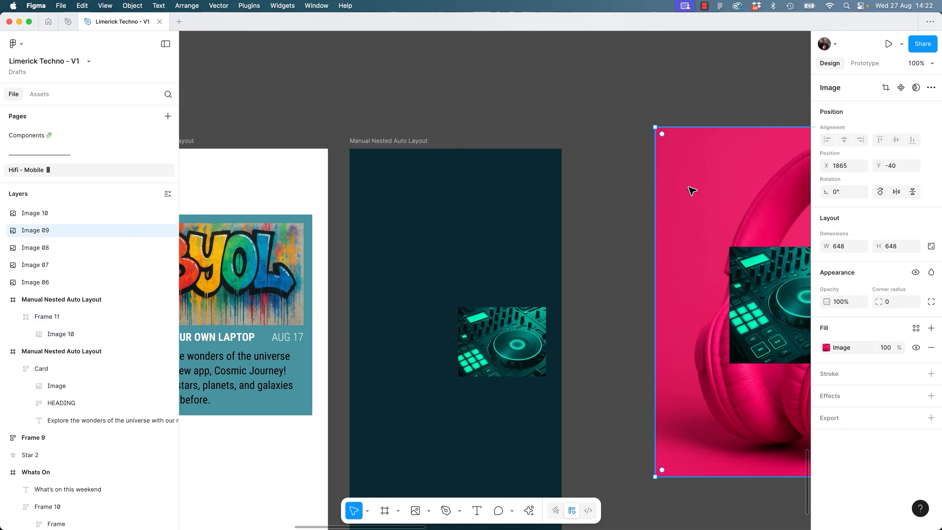
pyautogui.moveTo(658, 136); pyautogui.dragTo(408, 376)
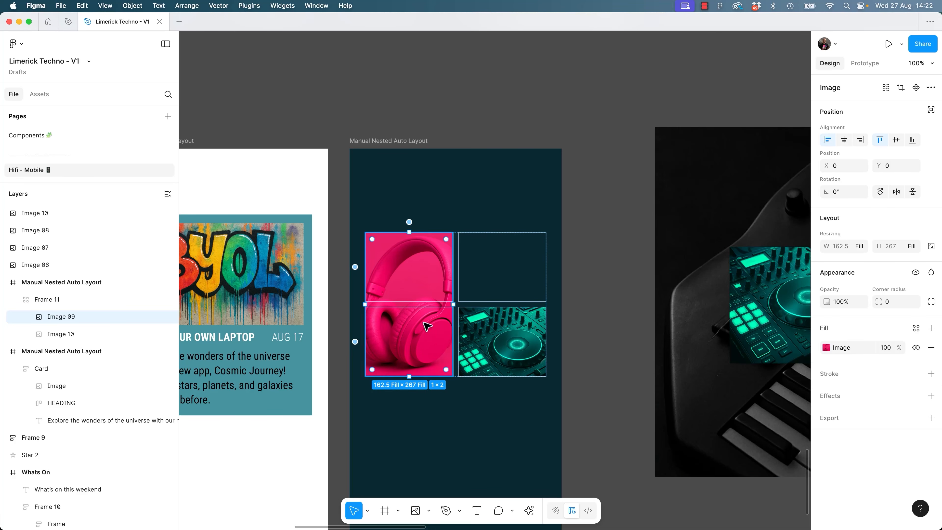
pyautogui.click(604, 305)
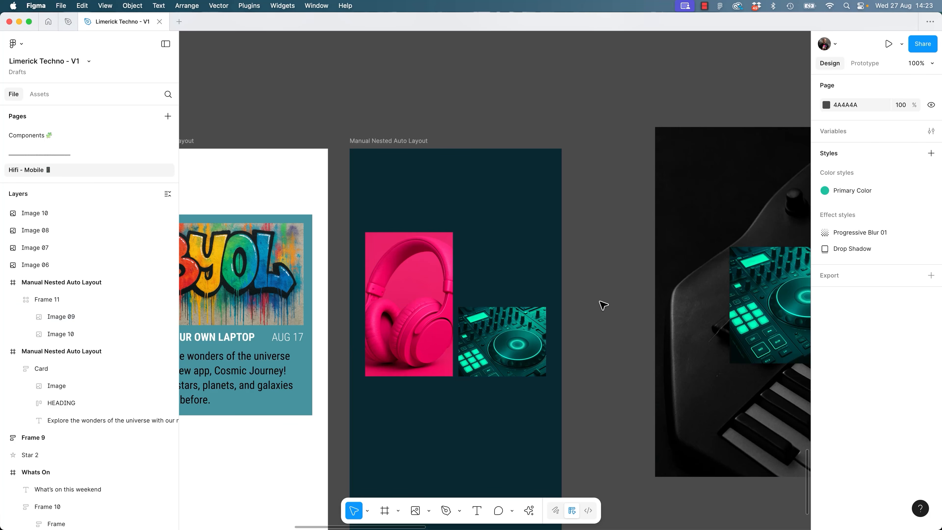
# Widen the image grid frame to about 344 × 267.
pyautogui.click(546, 337)
pyautogui.moveTo(547, 337)
pyautogui.mouseDown()
pyautogui.moveTo(496, 326)
pyautogui.moveTo(564, 308)
pyautogui.moveTo(553, 327)
pyautogui.mouseUp()
pyautogui.moveTo(551, 377)
pyautogui.mouseDown()
pyautogui.moveTo(433, 416)
pyautogui.moveTo(529, 361)
pyautogui.moveTo(551, 376)
pyautogui.mouseUp()
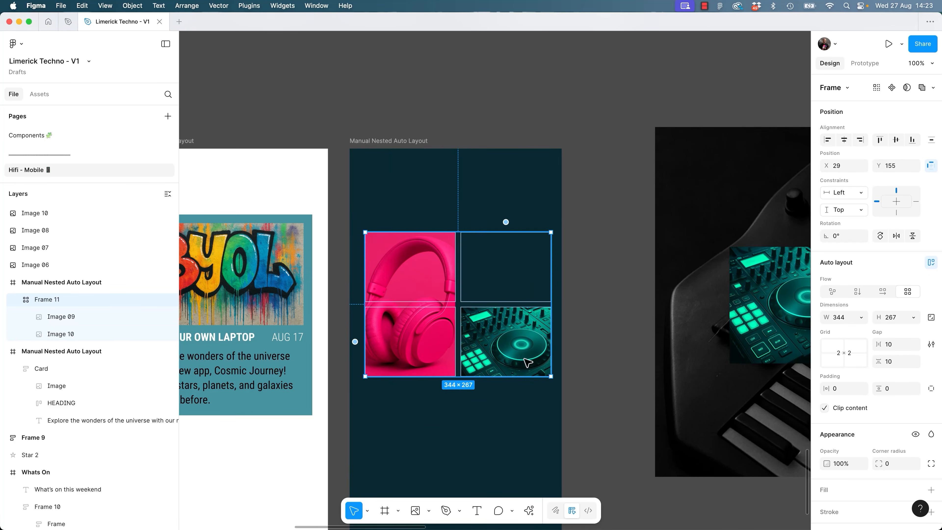
pyautogui.click(589, 352)
# Move the loose guitar and keyboard image away from the concert ticket image beneath it.
pyautogui.hscroll(5, 594, 296)
pyautogui.moveTo(603, 246); pyautogui.dragTo(595, 142)
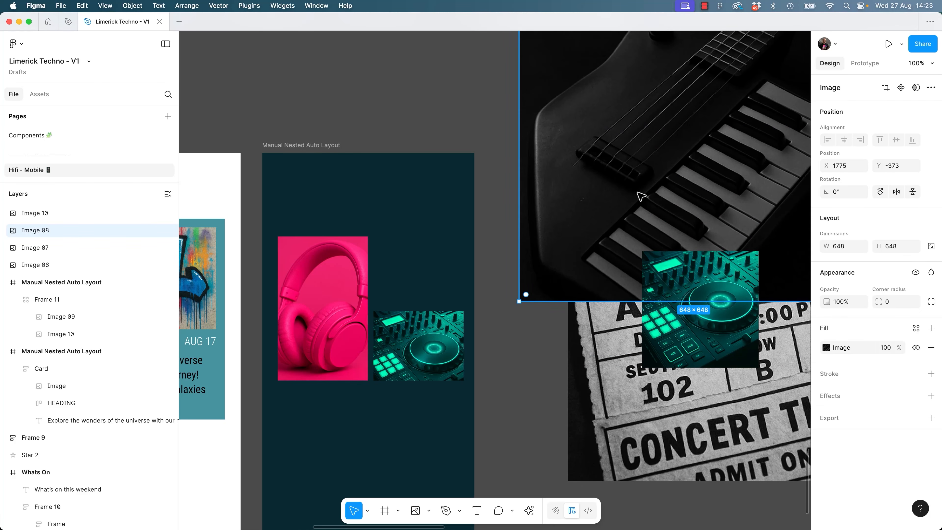
pyautogui.moveTo(570, 255); pyautogui.dragTo(717, 97)
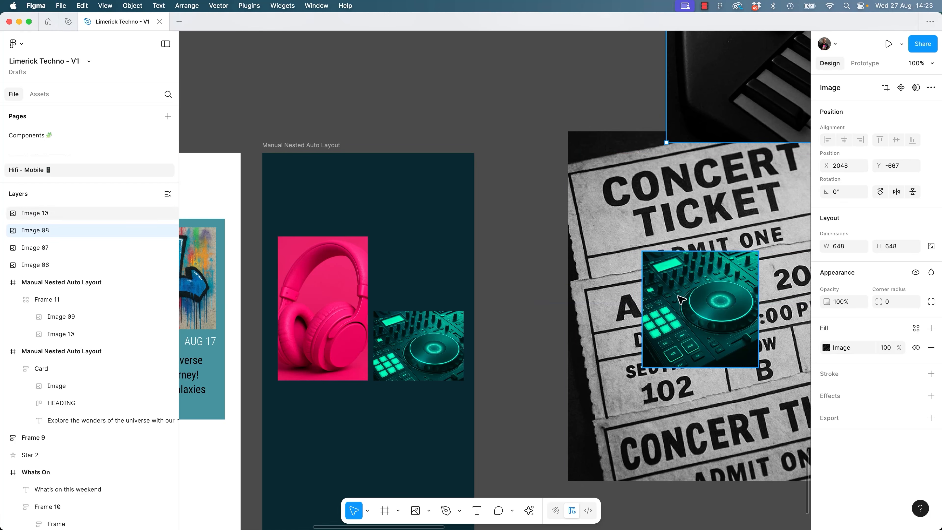
# Paste a copy of the concert ticket image into the empty grid cell above the turntable.
pyautogui.click(625, 227)
pyautogui.click(448, 297)
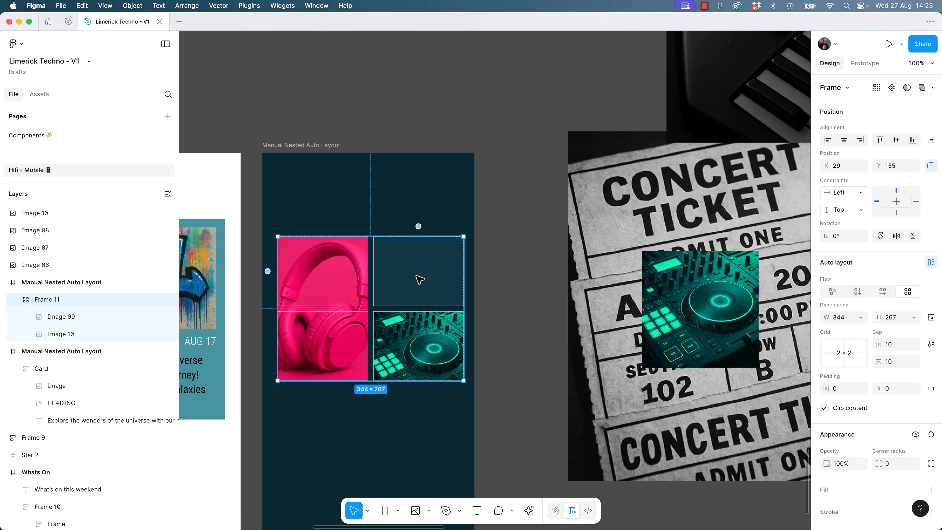
pyautogui.press('cmd+v')
pyautogui.click(538, 299)
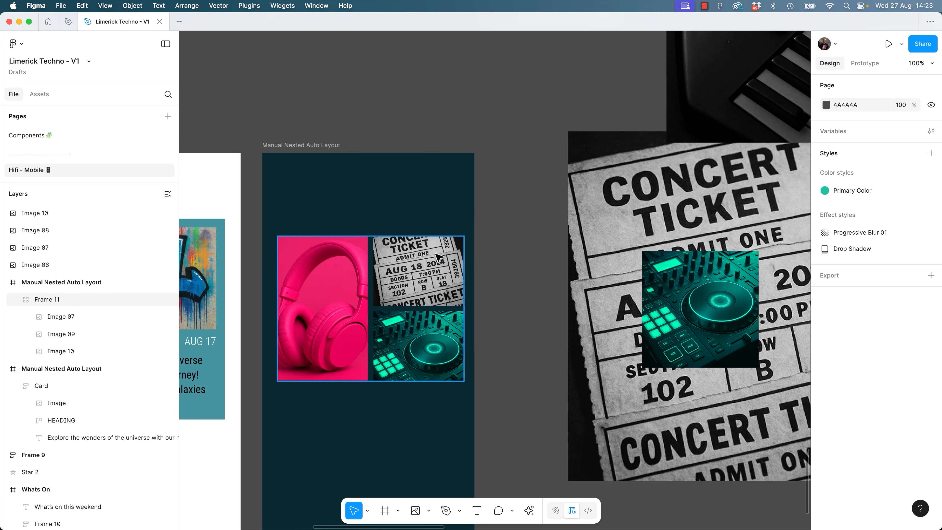
pyautogui.click(460, 260)
pyautogui.moveTo(465, 237); pyautogui.dragTo(422, 212)
pyautogui.press('super+z')
pyautogui.click(538, 337)
pyautogui.hscroll(-5, 537, 336)
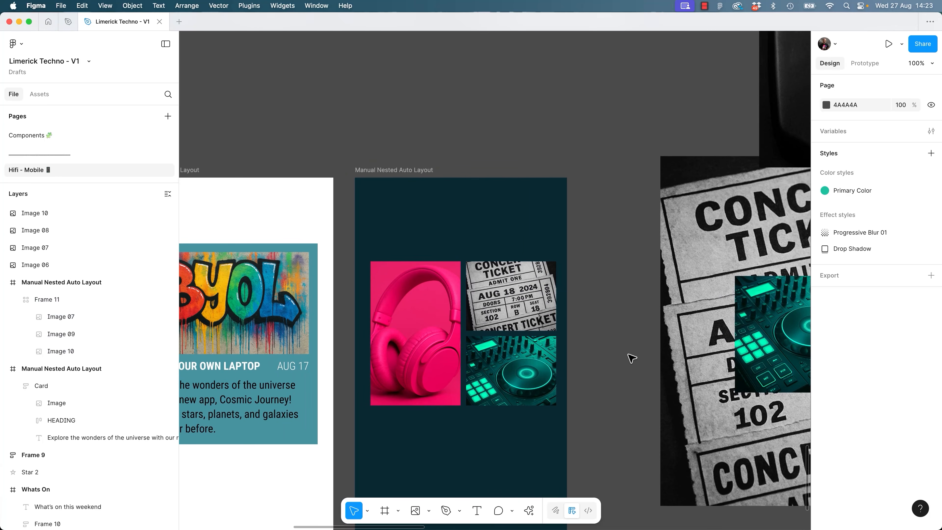
# Stretch the concert ticket image in the grid to 344 wide so it spans both columns of the first row.
pyautogui.click(447, 343)
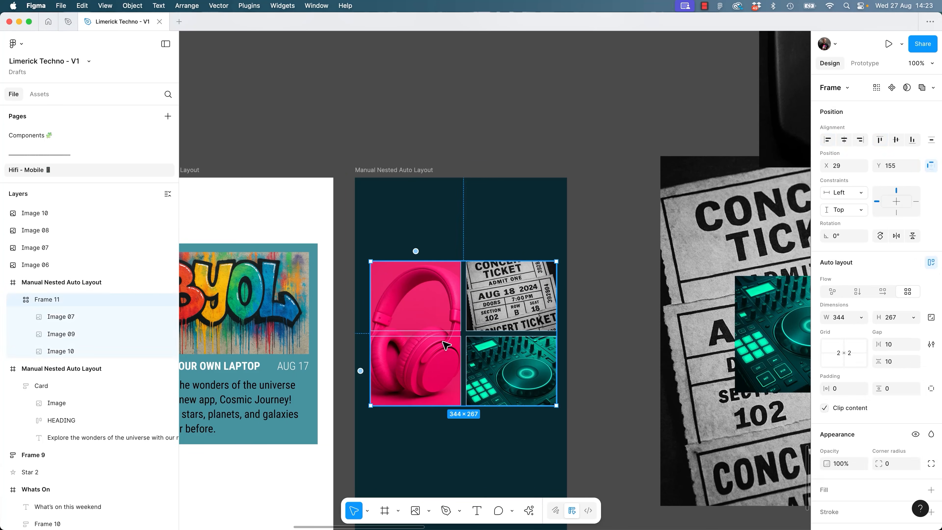
pyautogui.click(447, 345)
pyautogui.click(512, 303)
pyautogui.moveTo(465, 296); pyautogui.dragTo(370, 296)
pyautogui.press('Escape')
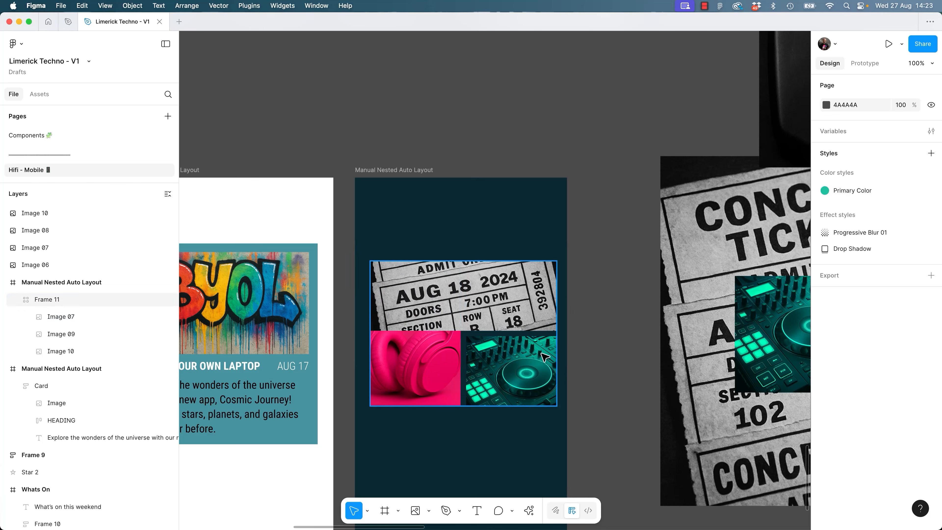
pyautogui.moveTo(559, 406); pyautogui.dragTo(540, 411)
pyautogui.press('super+z')
pyautogui.click(476, 262)
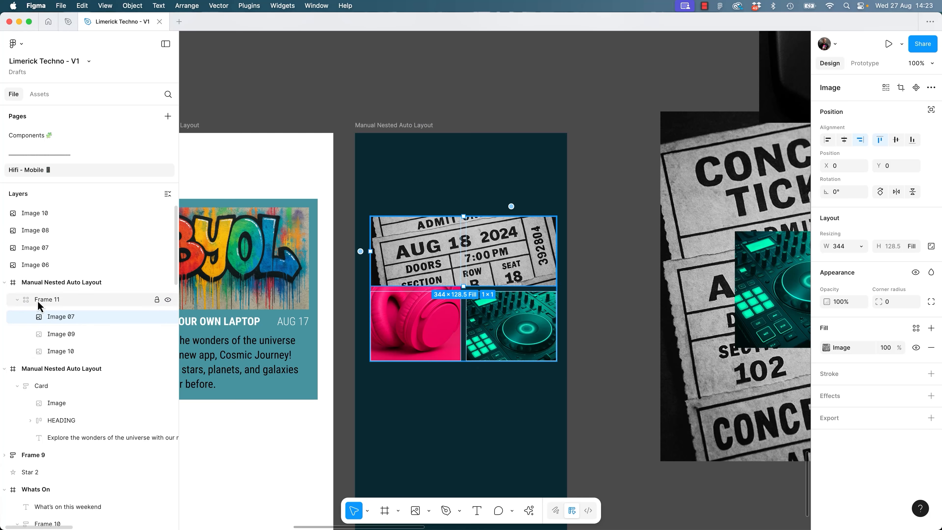
# Try moving the concert ticket layer to the end of the image grid's layer order, and undo the reordering.
pyautogui.moveTo(59, 319); pyautogui.dragTo(62, 356)
pyautogui.click(585, 309)
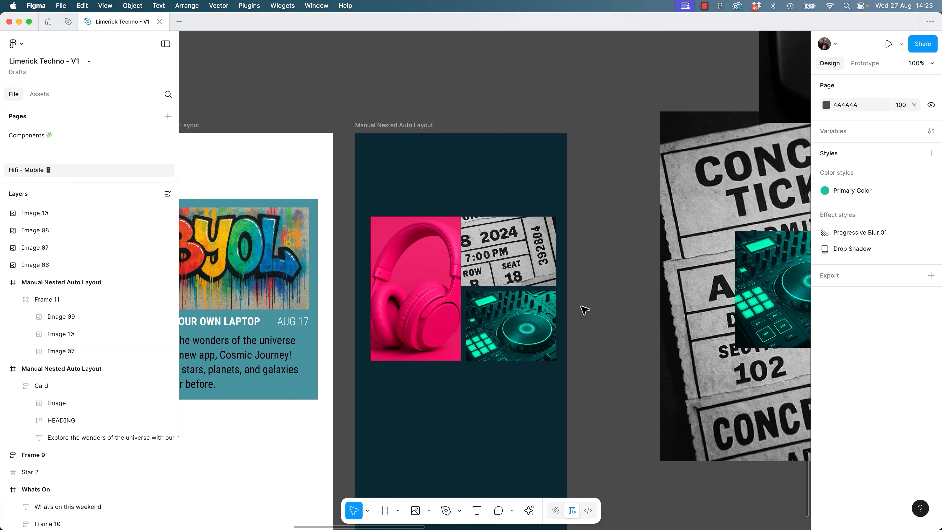
pyautogui.press('super+z')
pyautogui.press('super+z')
# Undo the concert ticket's two-column stretch so it occupies only the cell above the turntable.
pyautogui.click(581, 307)
pyautogui.doubleClick(469, 274)
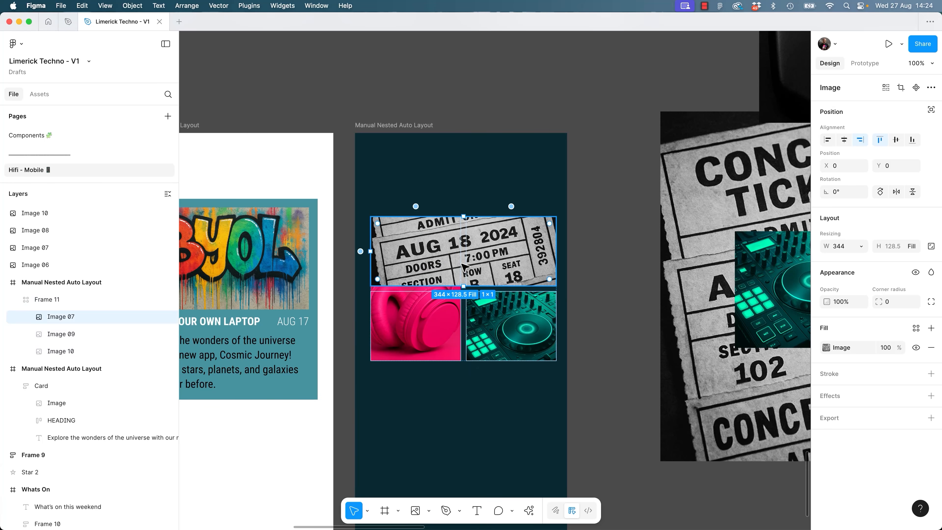
pyautogui.press('super+z')
pyautogui.press('super+z')
pyautogui.press('super+z')
pyautogui.press('super+z')
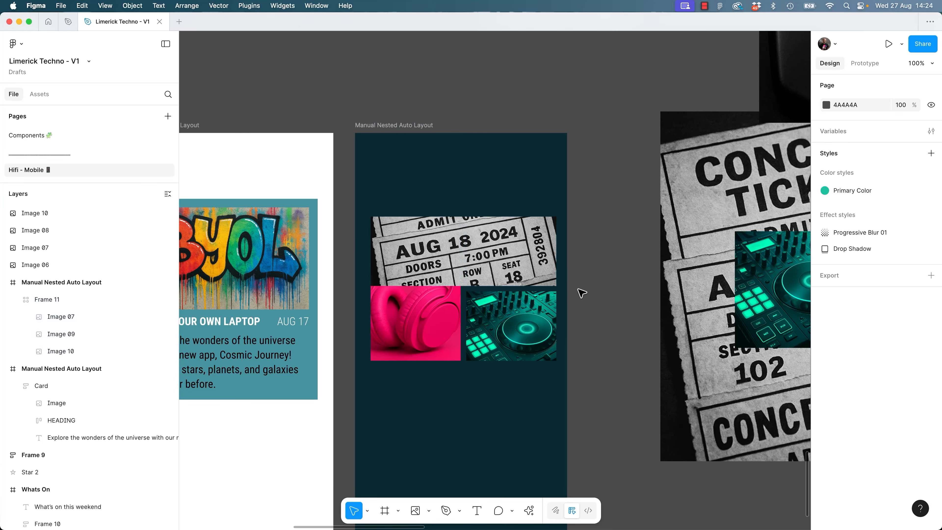
pyautogui.click(595, 294)
# Set the image grid's column and row gaps to 16 and its horizontal and vertical padding to 8.
pyautogui.click(471, 253)
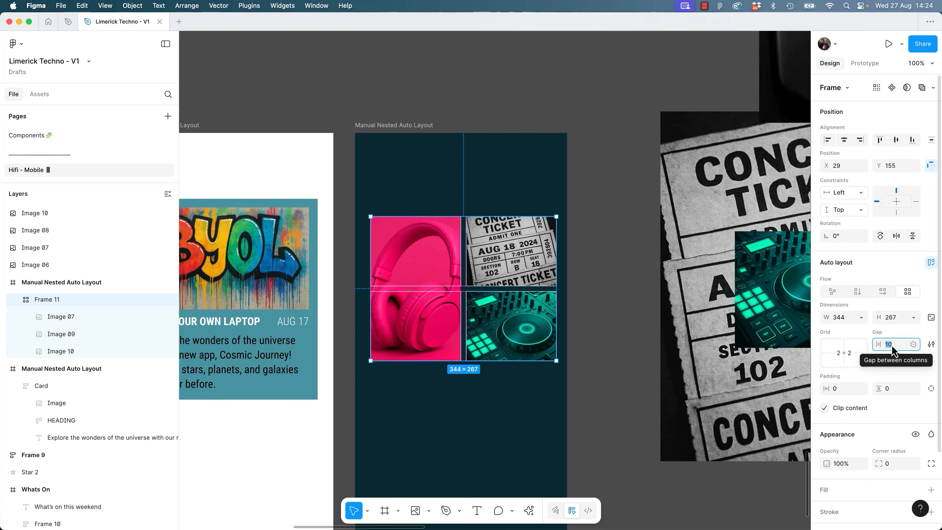
pyautogui.write('16')
pyautogui.press('Return')
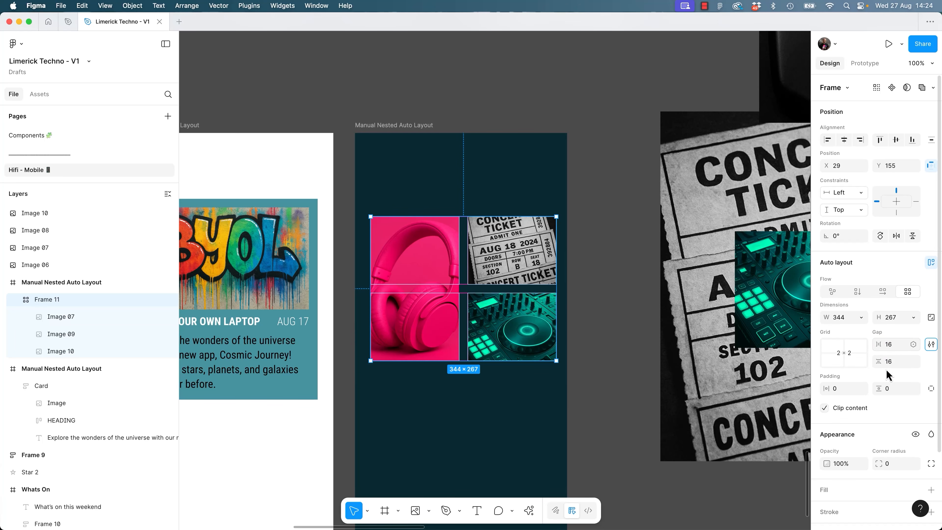
pyautogui.write('8')
pyautogui.press('Tab')
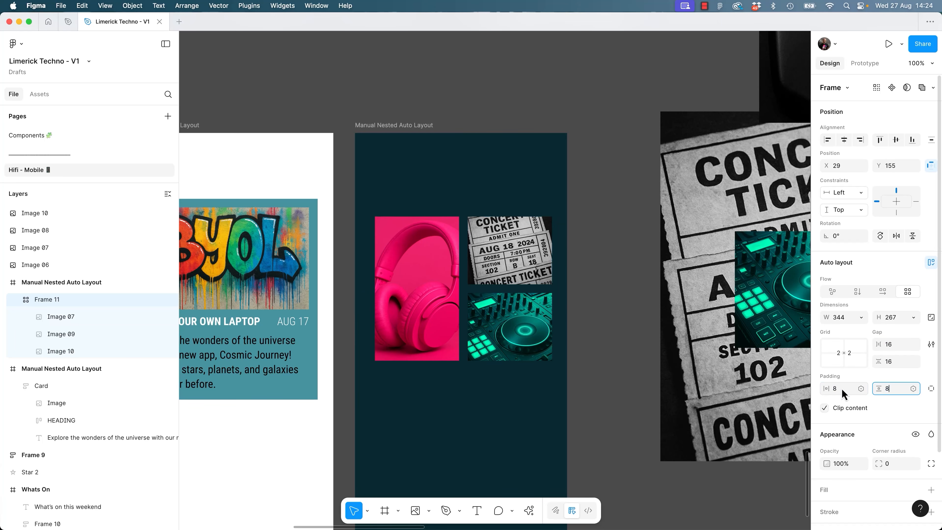
pyautogui.write('8')
pyautogui.press('Return')
# Widen the image grid on both sides to 393 so it spans the full width of the dark frame.
pyautogui.moveTo(372, 285); pyautogui.dragTo(355, 285)
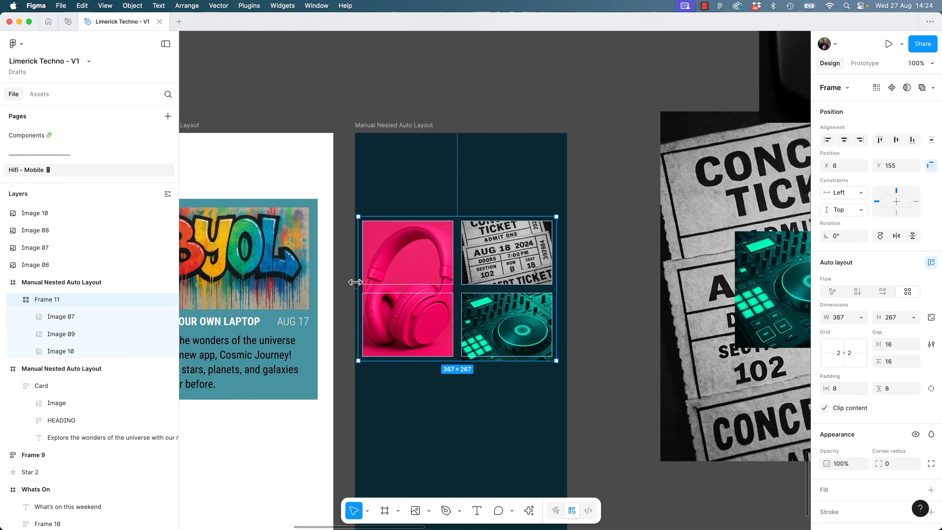
pyautogui.moveTo(562, 282); pyautogui.dragTo(567, 282)
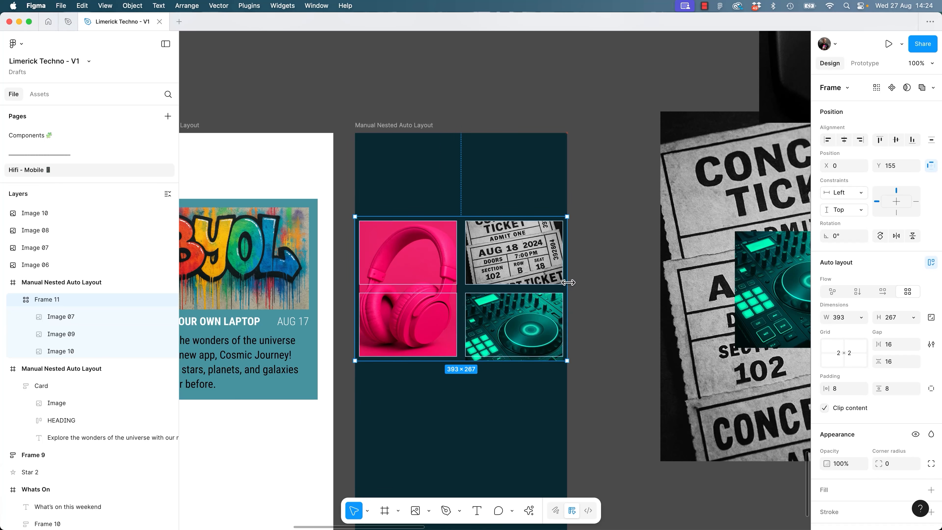
pyautogui.click(615, 318)
# Try another scaling mode for the turntable image in the grid and return it to Fill.
pyautogui.click(527, 363)
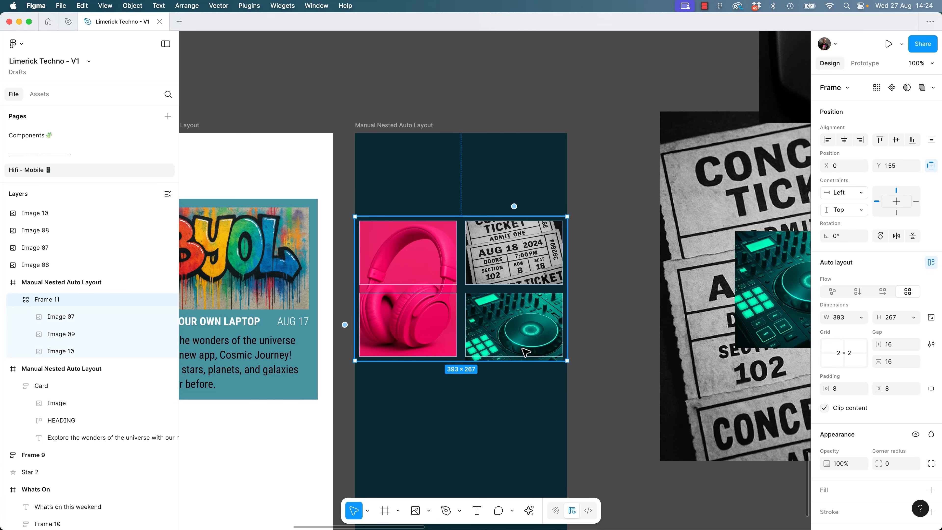
pyautogui.click(521, 347)
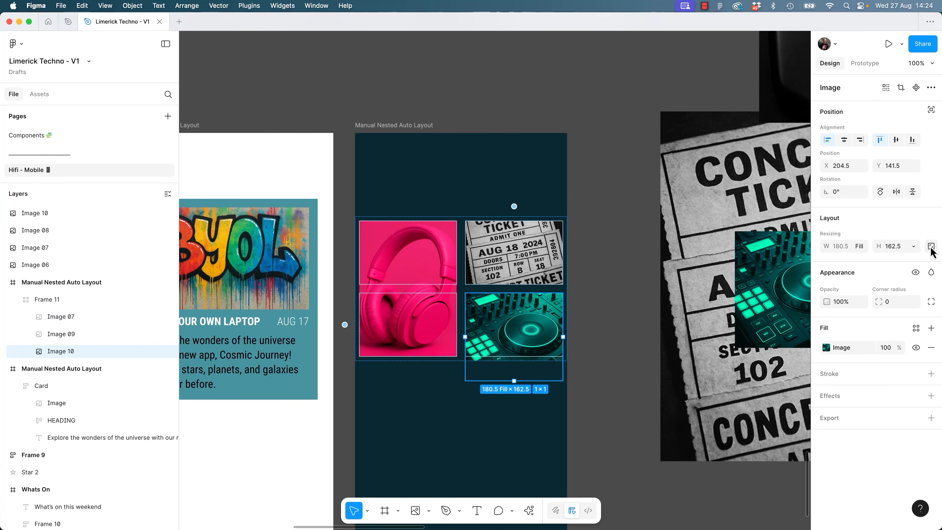
pyautogui.click(826, 348)
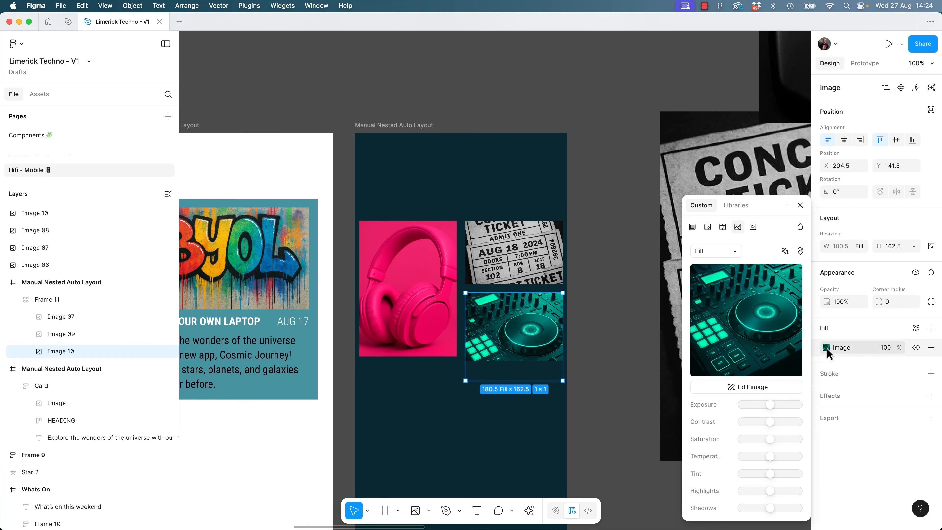
pyautogui.click(713, 251)
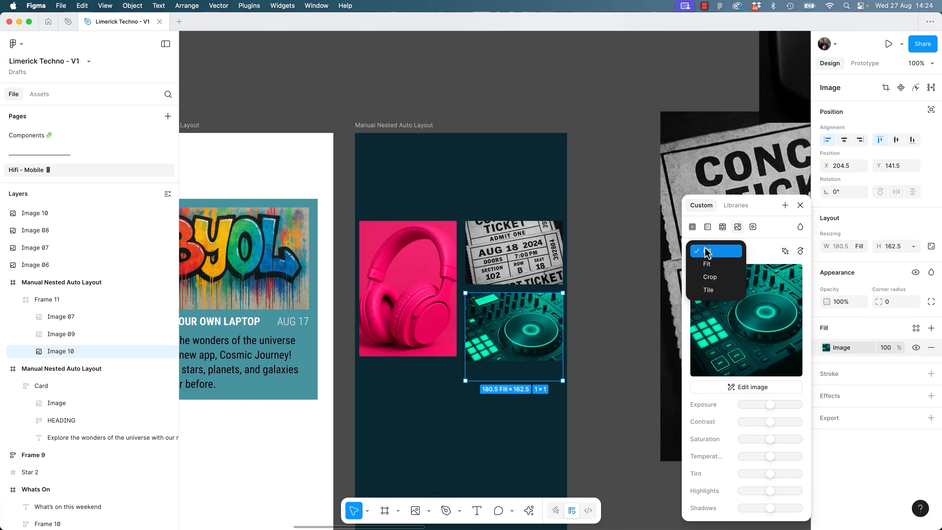
pyautogui.click(713, 272)
pyautogui.click(714, 253)
pyautogui.click(715, 238)
pyautogui.click(611, 355)
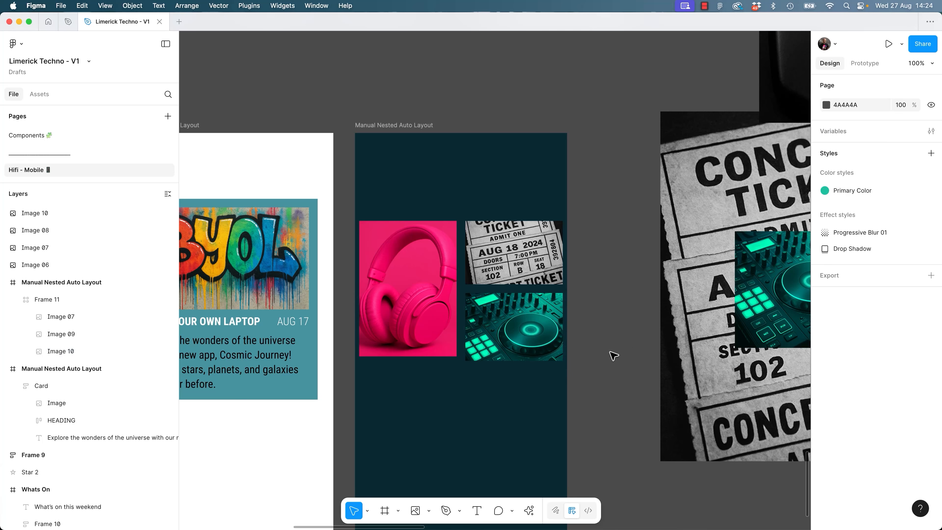
# Shorten the turntable image so its lower edge fits inside its grid cell.
pyautogui.doubleClick(549, 331)
pyautogui.moveTo(538, 360)
pyautogui.mouseDown()
pyautogui.moveTo(537, 377)
pyautogui.moveTo(540, 359)
pyautogui.mouseUp()
pyautogui.click(589, 370)
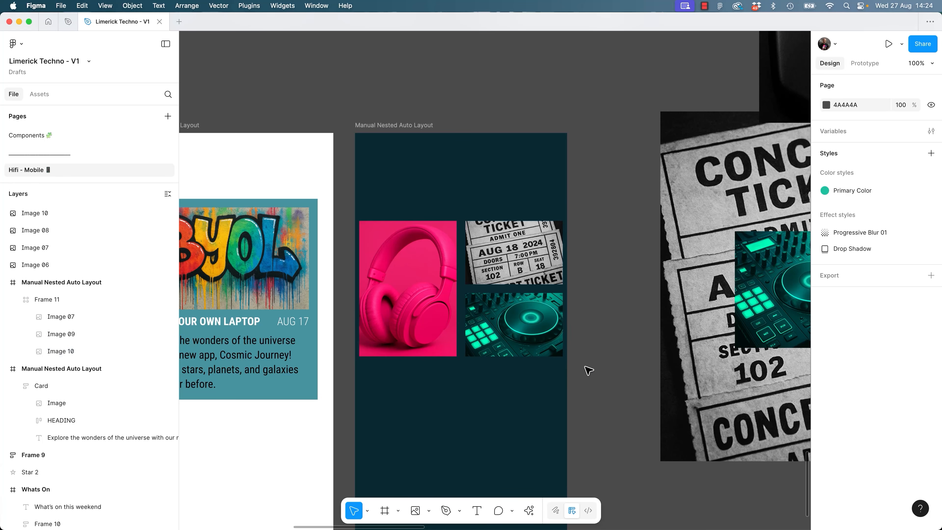
# Swap the turntable image with the concert ticket image above it in the grid's second column.
pyautogui.click(511, 331)
pyautogui.moveTo(526, 329); pyautogui.dragTo(523, 299)
pyautogui.click(591, 306)
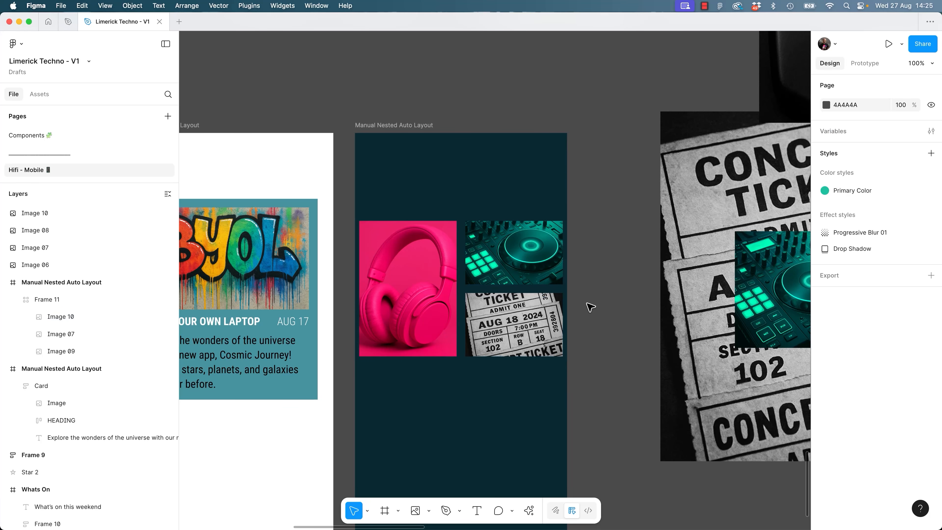
# Try duplicating the concert ticket image within the grid, and undo the duplication.
pyautogui.click(511, 324)
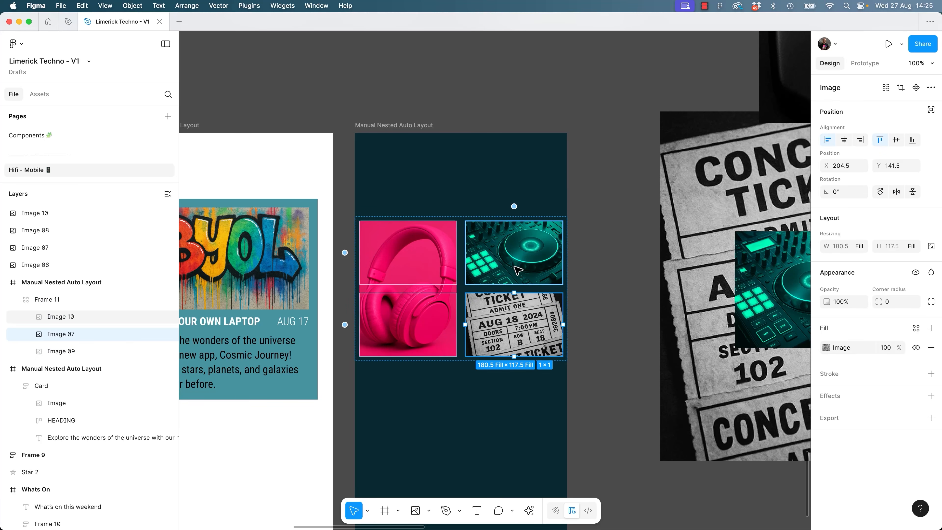
pyautogui.press('super+d')
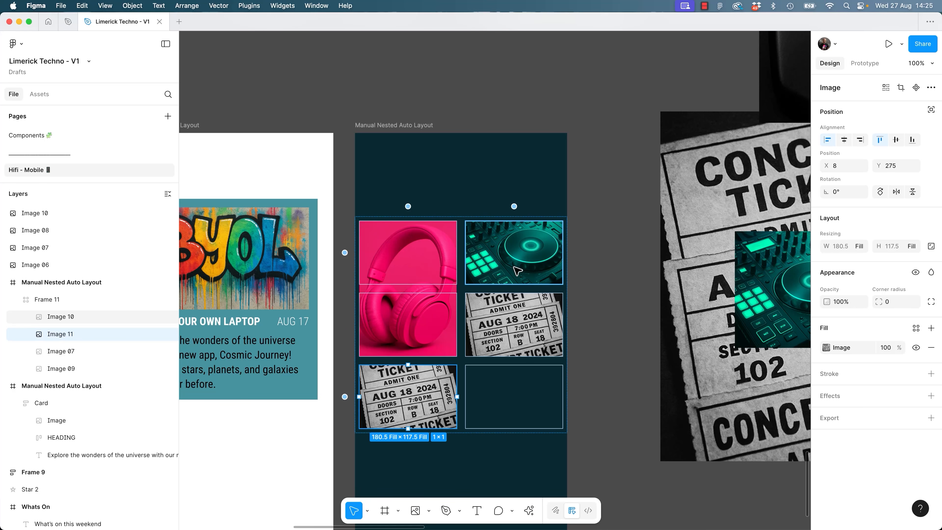
pyautogui.press('super+z')
pyautogui.press('Escape')
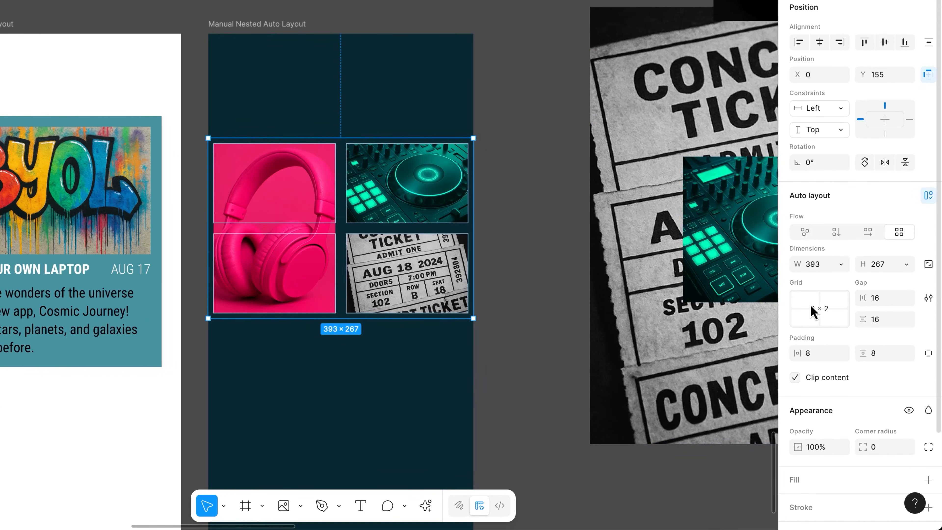
# Change the image grid to 3 × 2 cells and narrow it to 393 to match the dark frame.
pyautogui.click(839, 345)
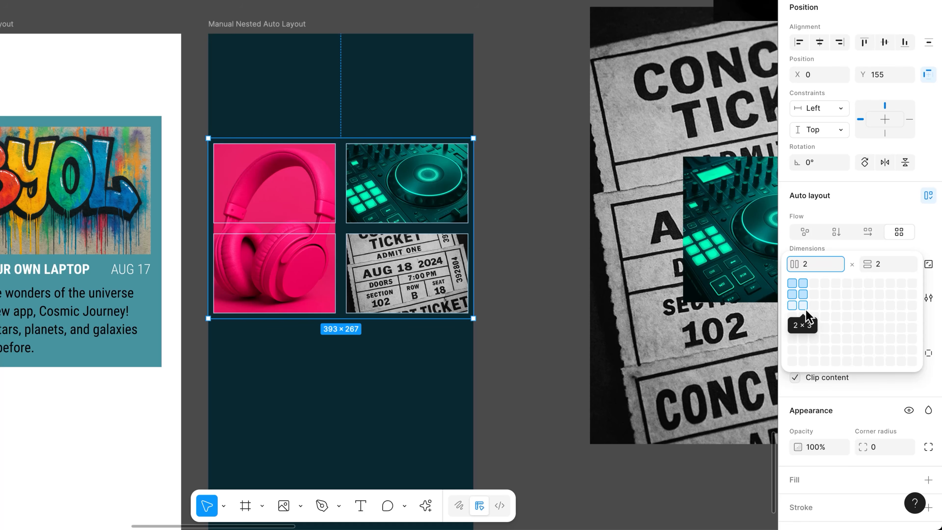
pyautogui.click(814, 299)
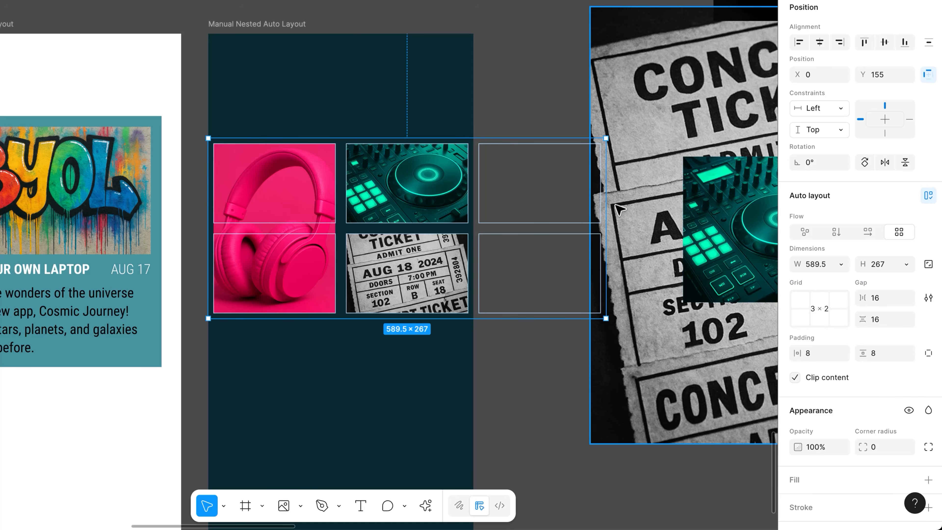
pyautogui.moveTo(576, 216); pyautogui.dragTo(473, 219)
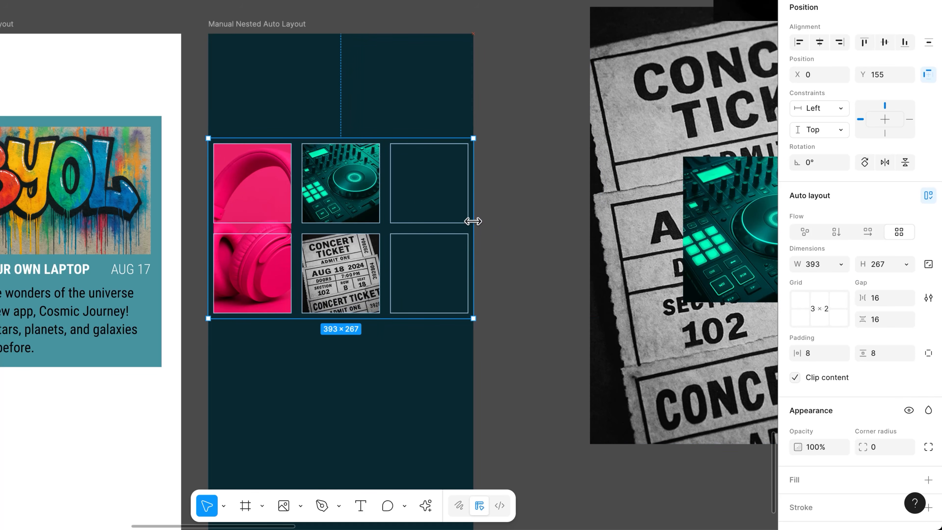
pyautogui.click(525, 284)
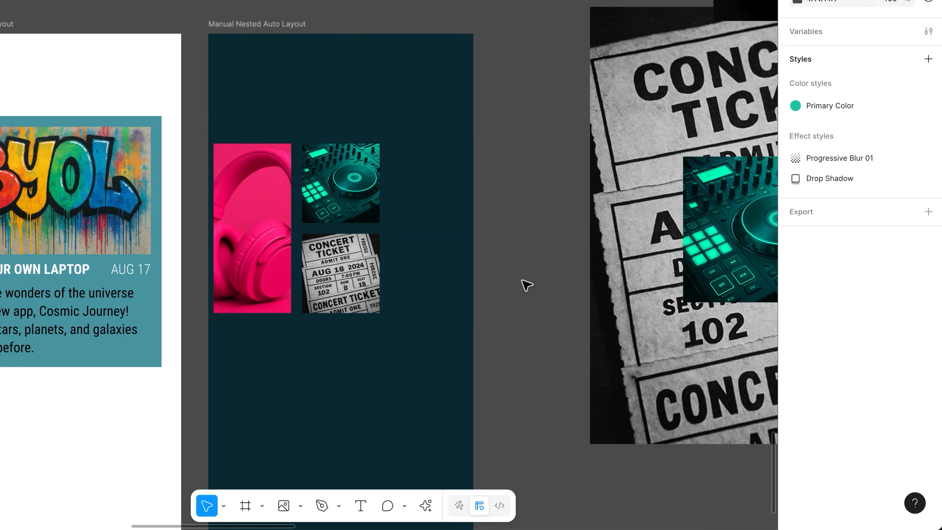
# Stretch the concert ticket image across the second and third columns of the grid's second row.
pyautogui.scroll(1, 532, 286)
pyautogui.hscroll(1, 532, 286)
pyautogui.click(354, 306)
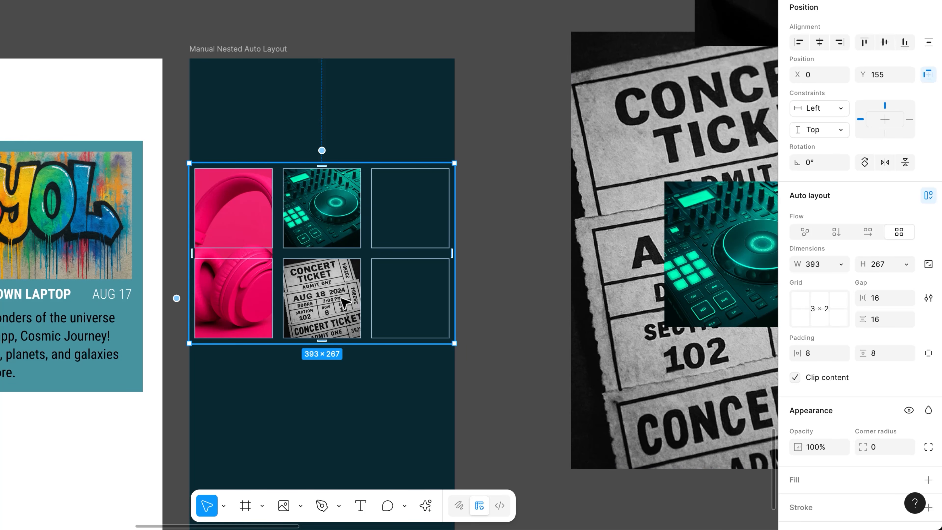
pyautogui.click(354, 305)
pyautogui.moveTo(360, 302); pyautogui.dragTo(454, 299)
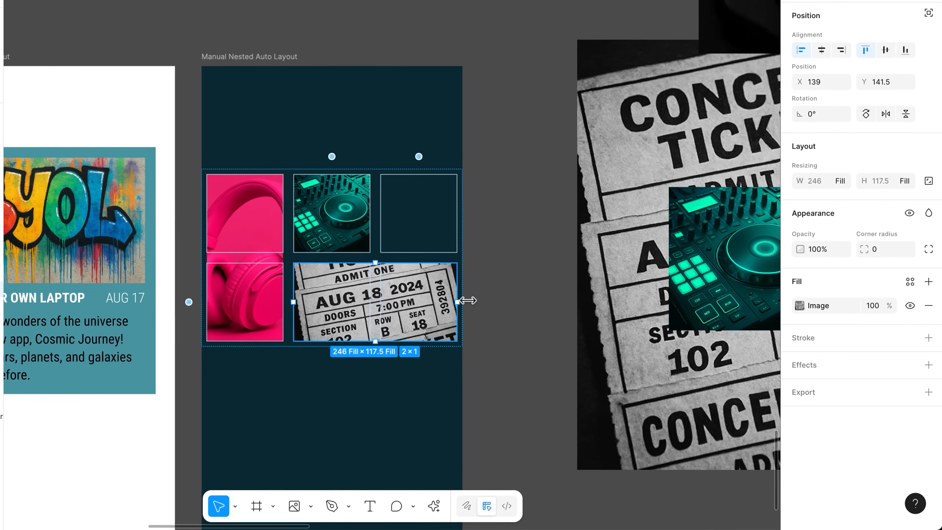
pyautogui.click(507, 260)
# Paste a copy of the loose guitar and keyboard image into the empty third cell of the grid's first row.
pyautogui.moveTo(509, 255); pyautogui.dragTo(286, 354)
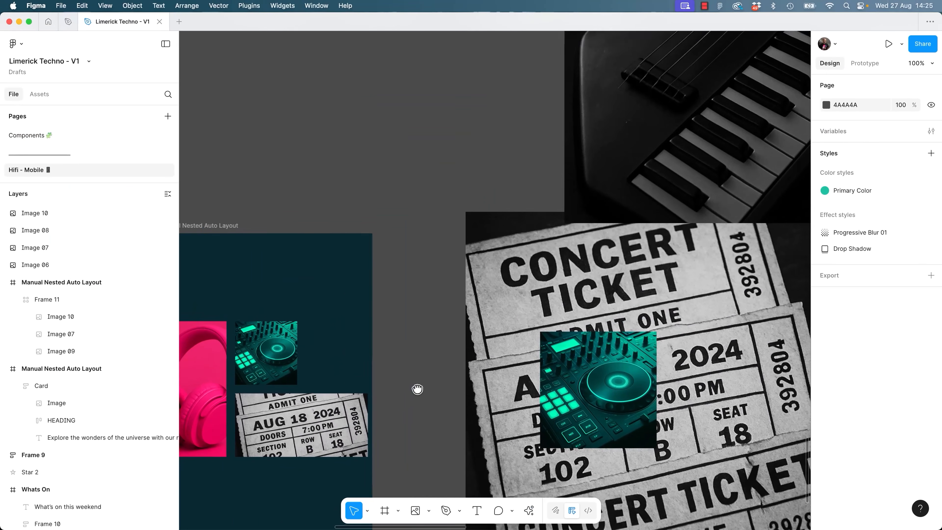
pyautogui.moveTo(417, 388); pyautogui.dragTo(428, 379)
pyautogui.click(742, 118)
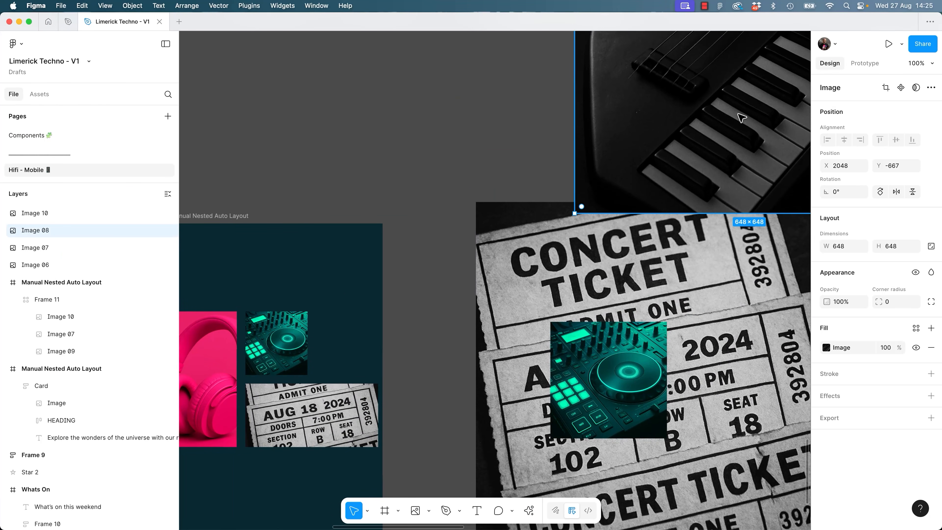
pyautogui.click(363, 326)
pyautogui.press('super+v')
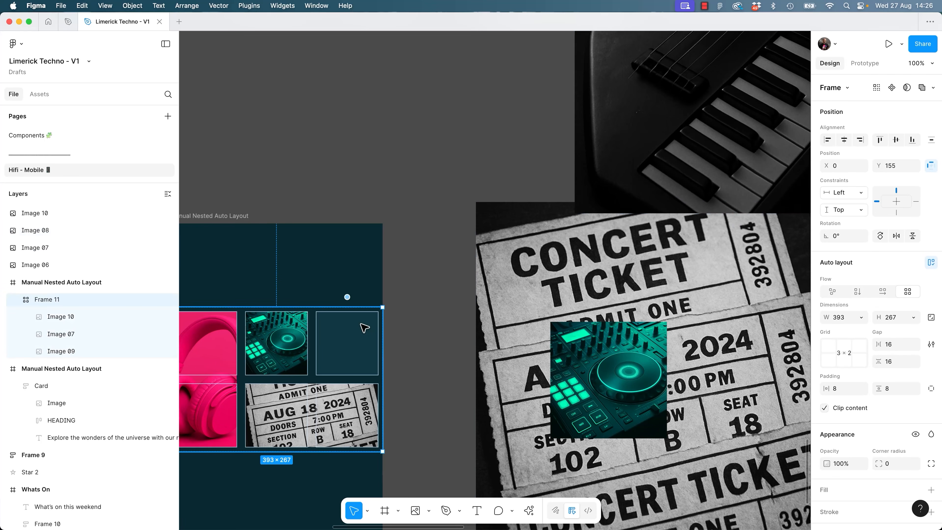
pyautogui.click(404, 330)
# Change the fill of the dark frame that holds the image grid to white.
pyautogui.moveTo(404, 330); pyautogui.dragTo(593, 254)
pyautogui.click(378, 140)
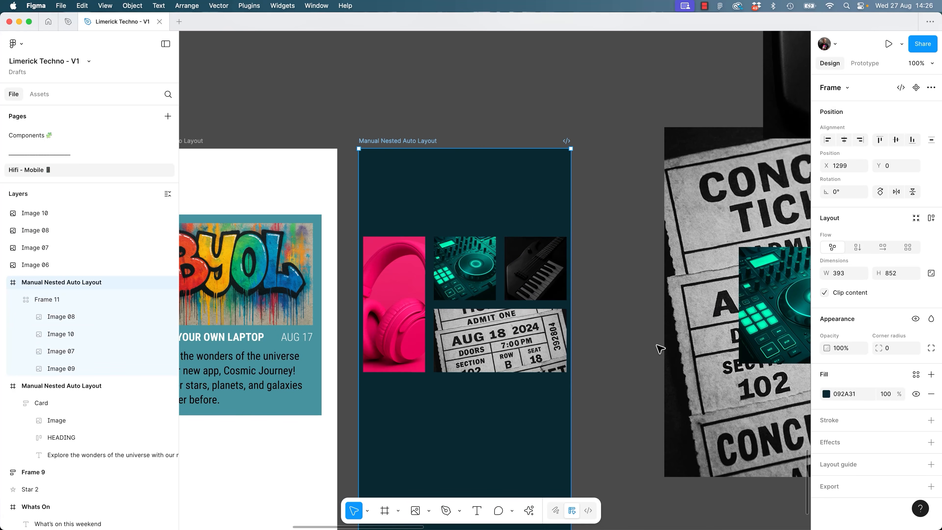
pyautogui.click(827, 394)
pyautogui.moveTo(732, 326); pyautogui.dragTo(685, 286)
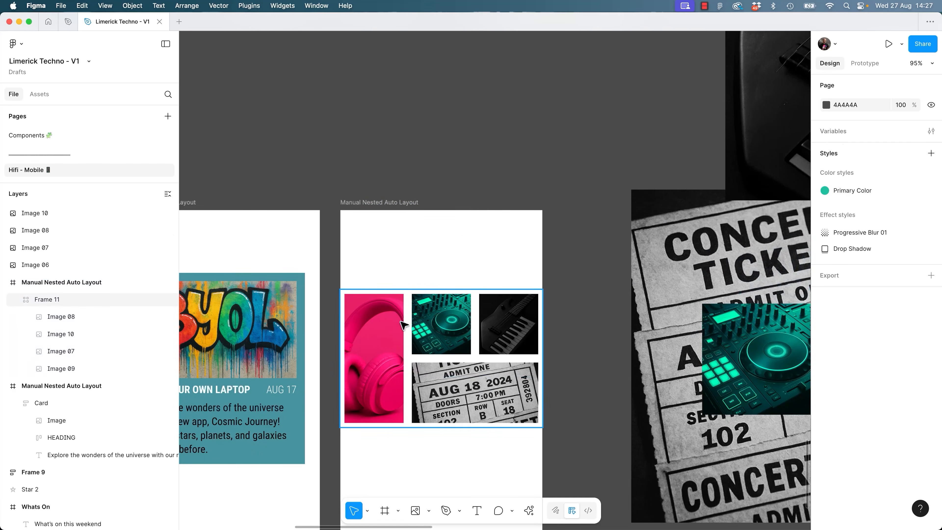
# Try moving the turntable image into the third cell of the first row, and undo the move.
pyautogui.doubleClick(441, 328)
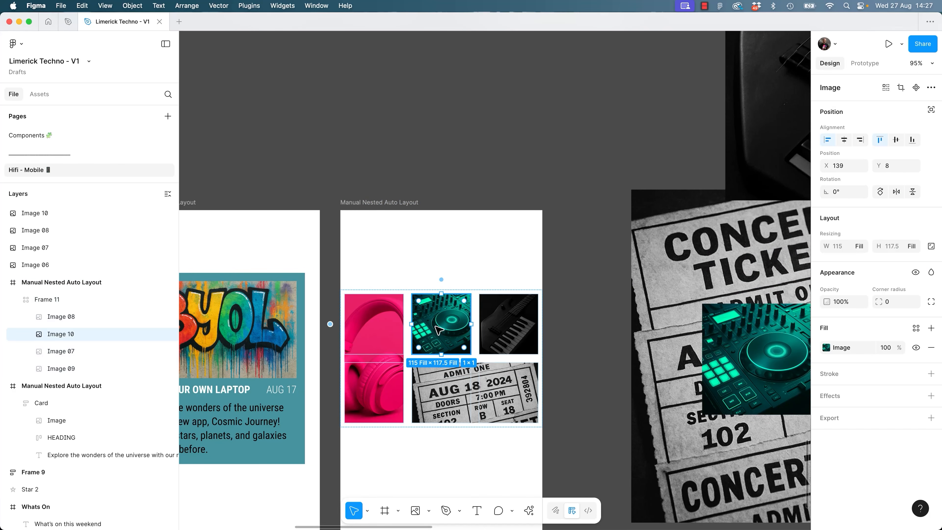
pyautogui.moveTo(440, 330); pyautogui.dragTo(537, 331)
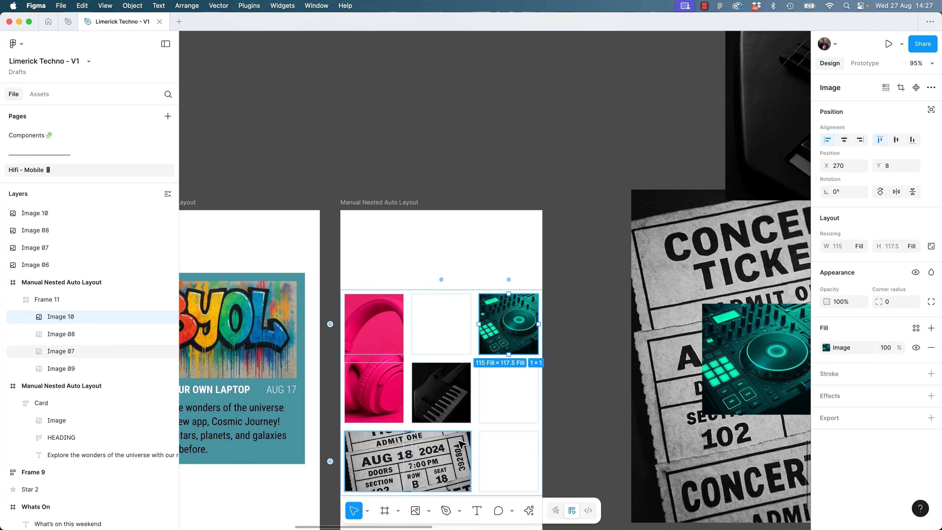
pyautogui.press('super+z')
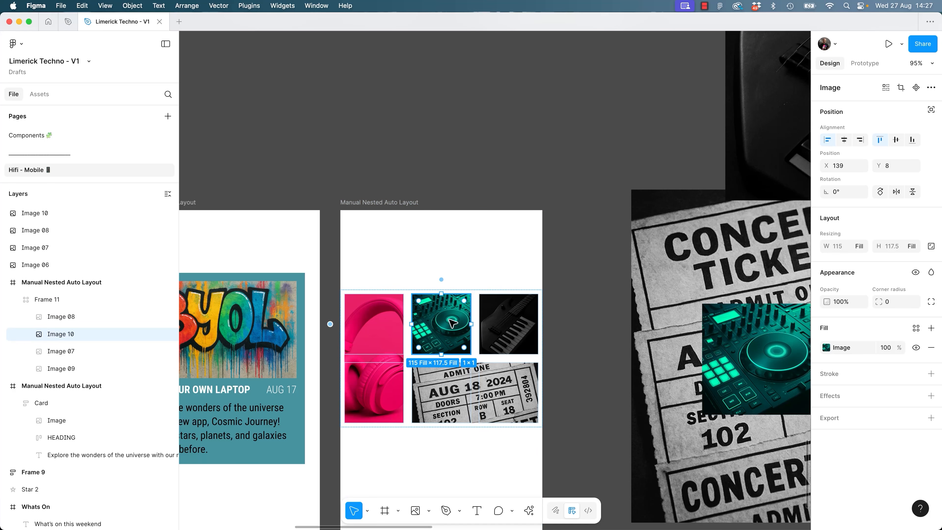
# Swap the guitar and keyboard image with the turntable image in the grid's first row.
pyautogui.click(511, 330)
pyautogui.moveTo(497, 325); pyautogui.dragTo(431, 325)
pyautogui.click(574, 327)
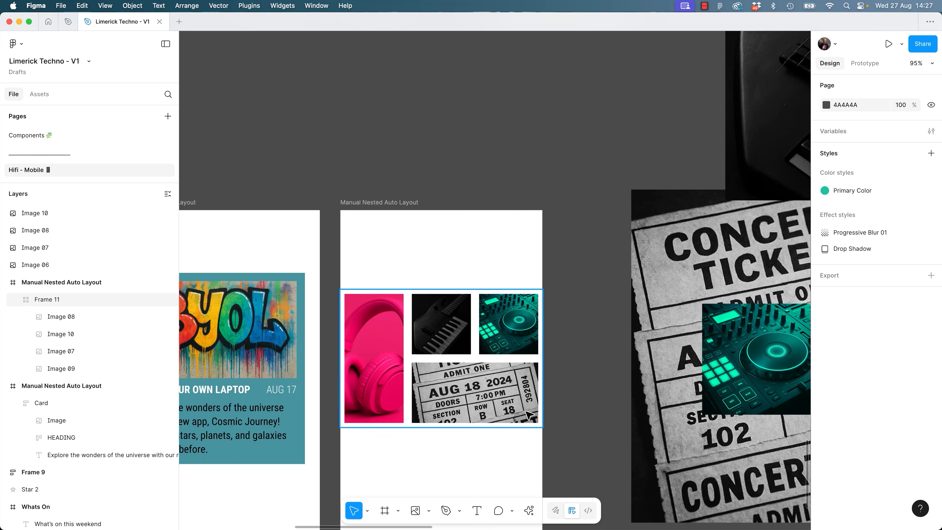
pyautogui.click(518, 344)
pyautogui.press('Escape')
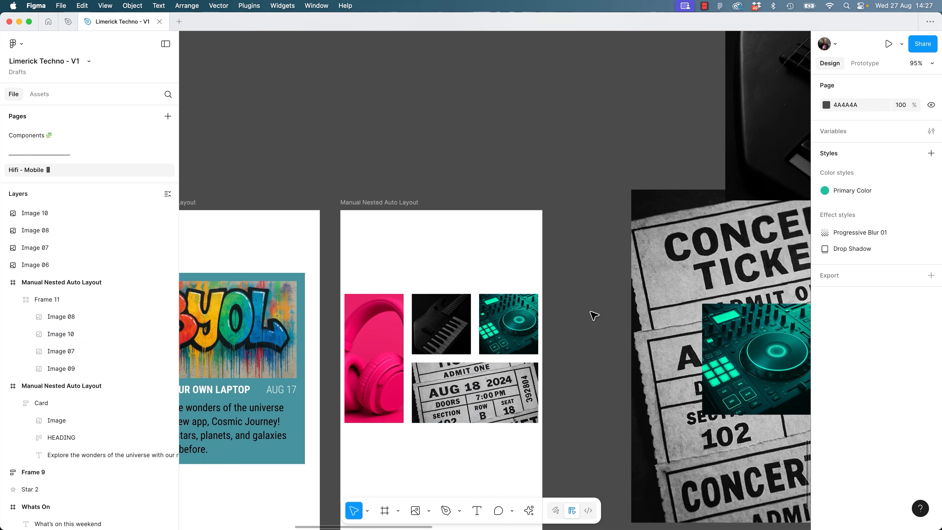
pyautogui.click(531, 323)
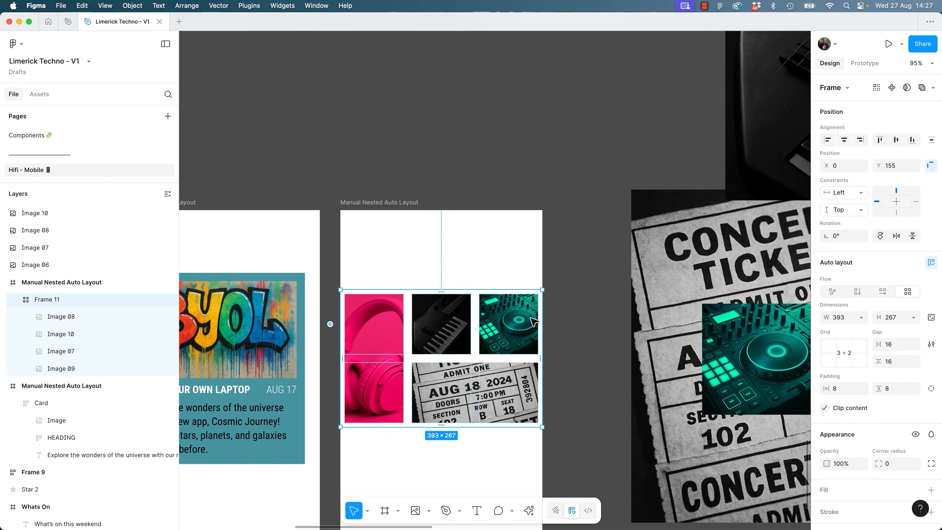
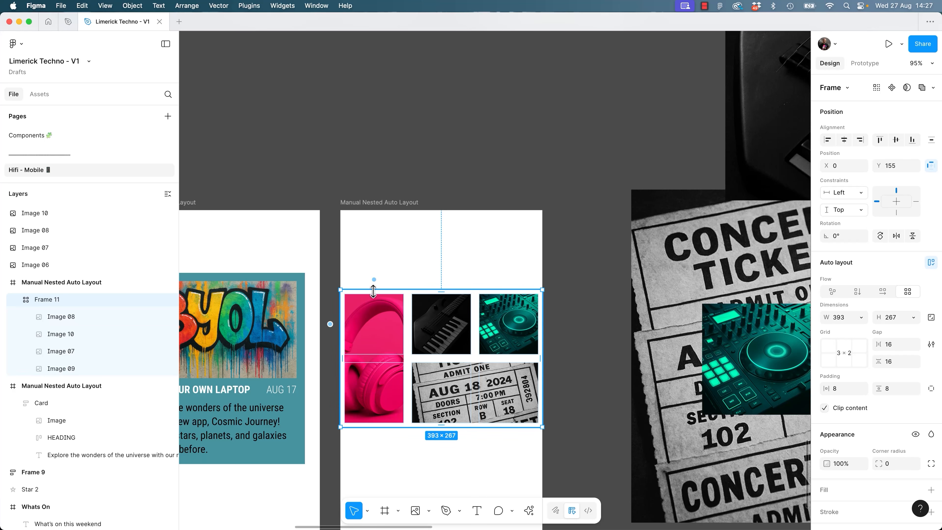
# Widen the first column of the image grid to 150.
pyautogui.click(374, 280)
pyautogui.moveTo(384, 289); pyautogui.dragTo(394, 286)
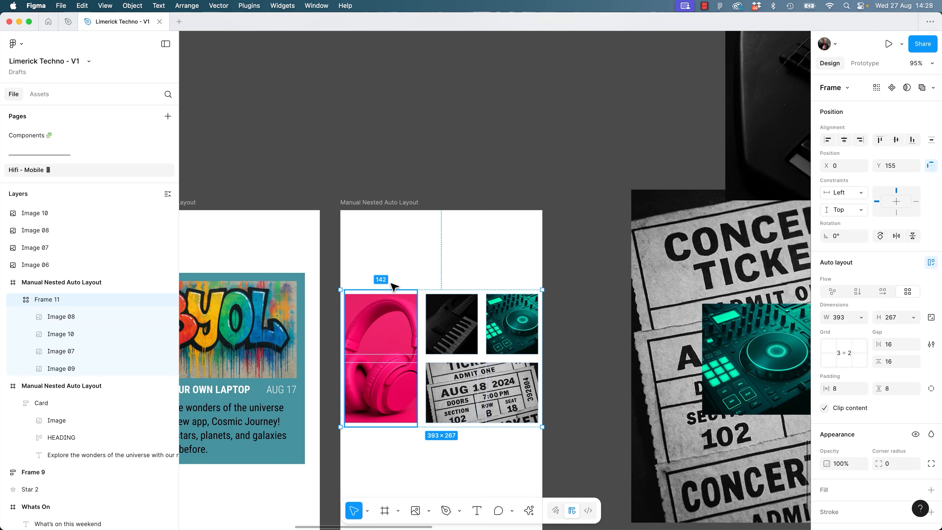
pyautogui.click(382, 280)
pyautogui.write('150')
pyautogui.press('Return')
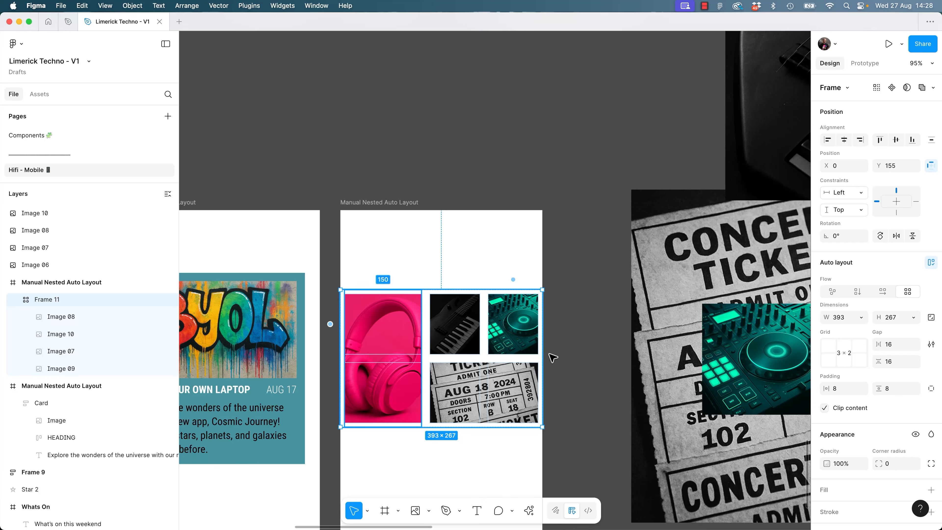
# Try stretching the headphones image past the grid's upper edge to a height of 311 and toggling the frame's content clipping, and undo the changes.
pyautogui.click(562, 357)
pyautogui.click(399, 326)
pyautogui.moveTo(392, 299); pyautogui.dragTo(382, 263)
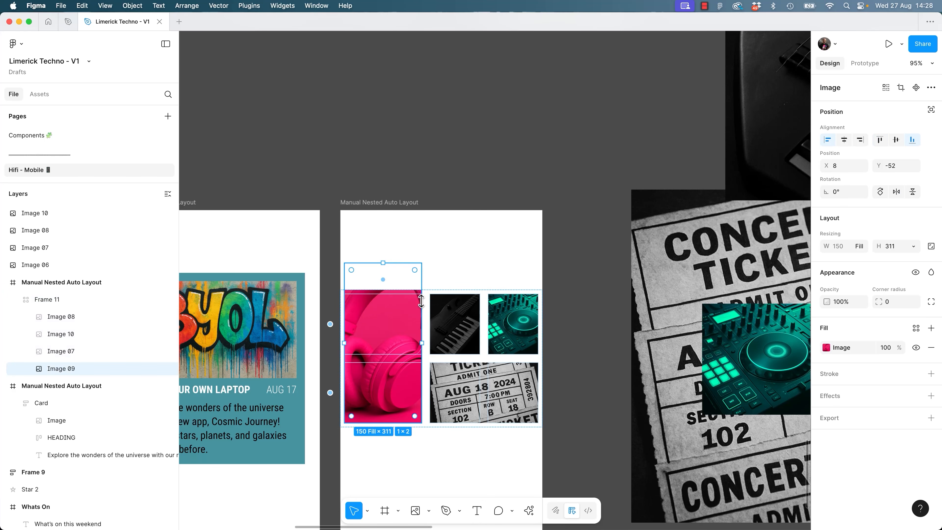
pyautogui.click(526, 292)
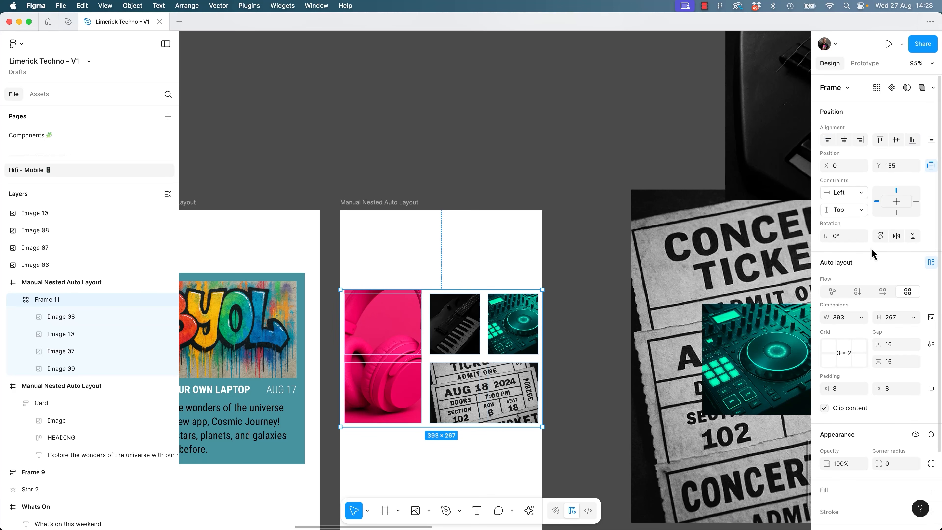
pyautogui.click(824, 408)
pyautogui.moveTo(448, 428)
pyautogui.mouseDown()
pyautogui.moveTo(448, 396)
pyautogui.moveTo(448, 422)
pyautogui.mouseUp()
pyautogui.press('super+z')
pyautogui.click(549, 327)
pyautogui.press('super+z')
pyautogui.press('super+z')
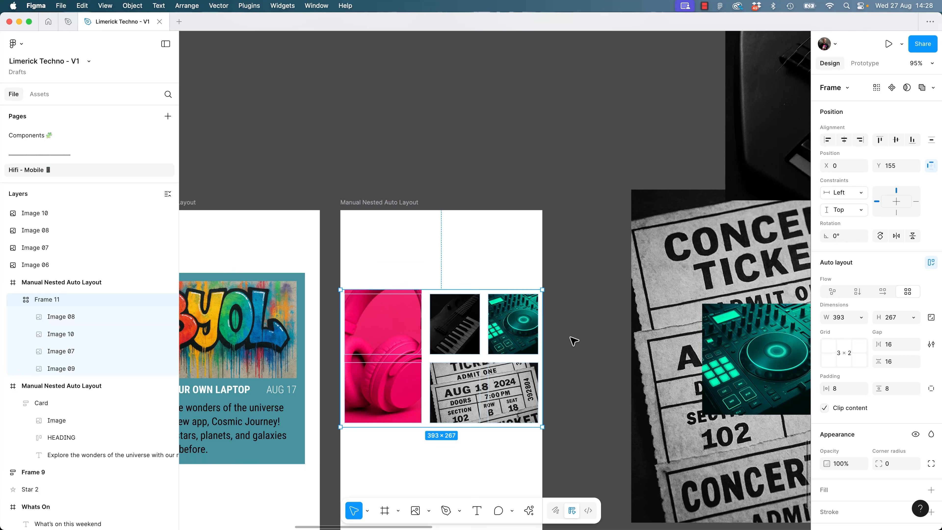
pyautogui.press('super+z')
pyautogui.click(587, 348)
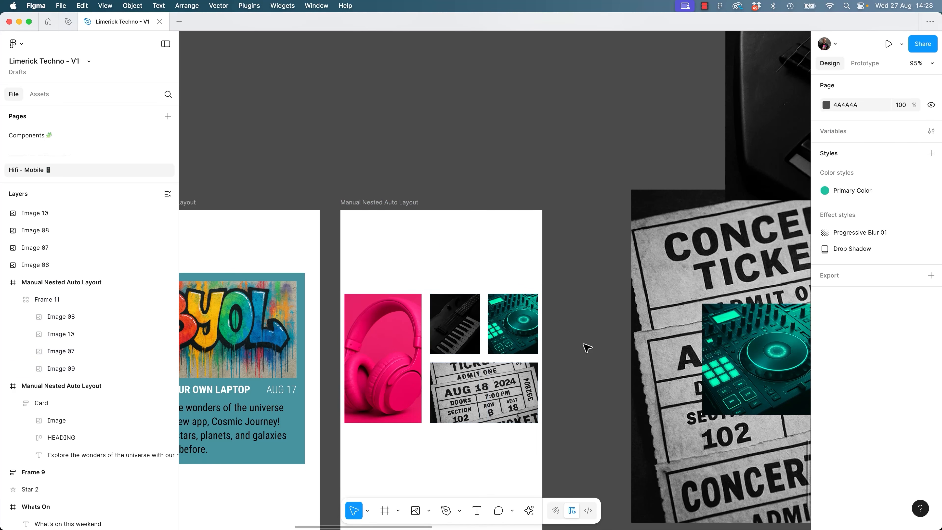
# Inset the grid frame from both sides of the mobile frame, making it 342 wide at X 27.
pyautogui.click(489, 387)
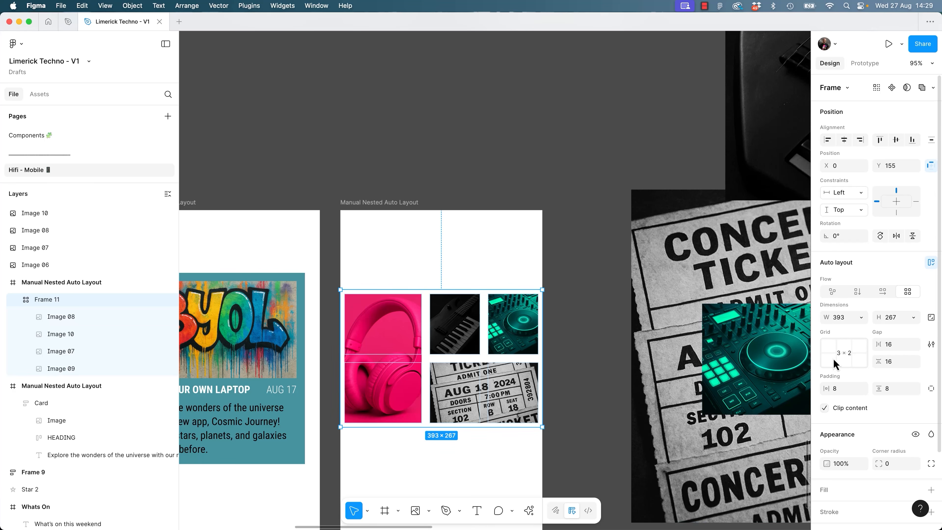
pyautogui.moveTo(542, 362); pyautogui.dragTo(530, 362)
pyautogui.moveTo(341, 359); pyautogui.dragTo(355, 362)
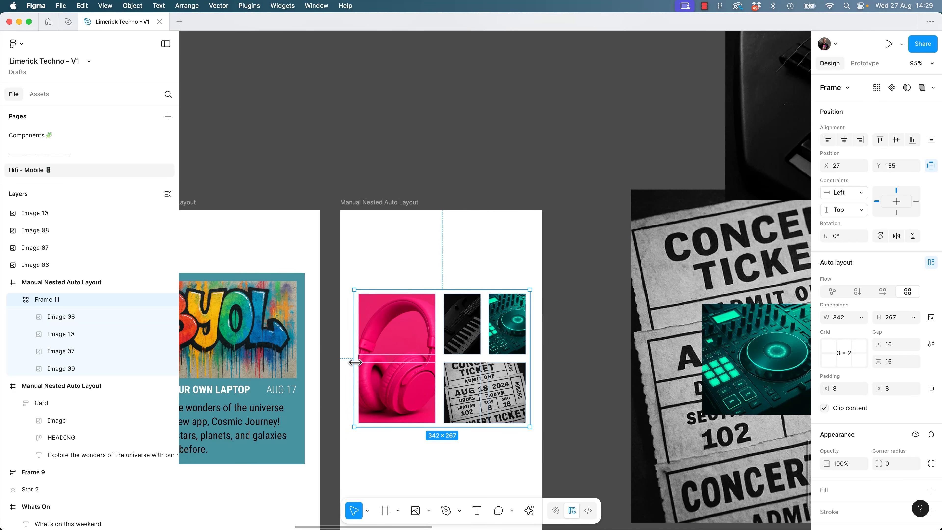
# Paste the "YOUR BEAT, YOUR TEMPO" heading and place it on the canvas above the mobile frame.
pyautogui.click(586, 356)
pyautogui.press('cmd+v')
pyautogui.moveTo(558, 287); pyautogui.dragTo(555, 108)
# Change the fill of the mobile frame that holds the image grid to the page's dark green.
pyautogui.click(406, 202)
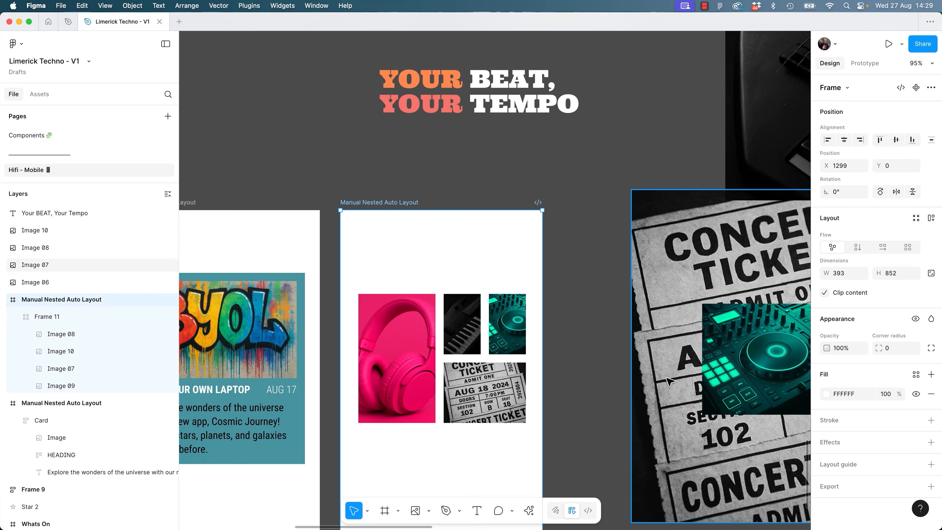
pyautogui.click(825, 395)
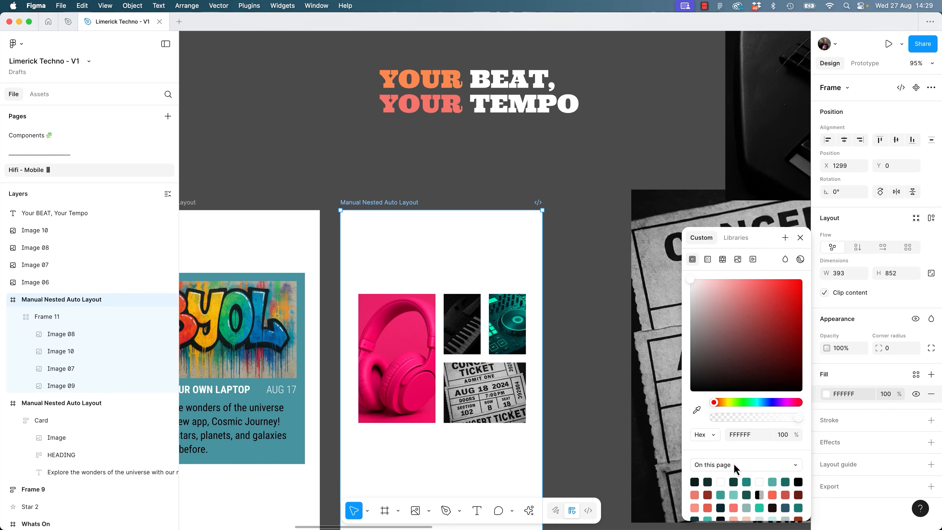
pyautogui.click(708, 481)
pyautogui.click(549, 259)
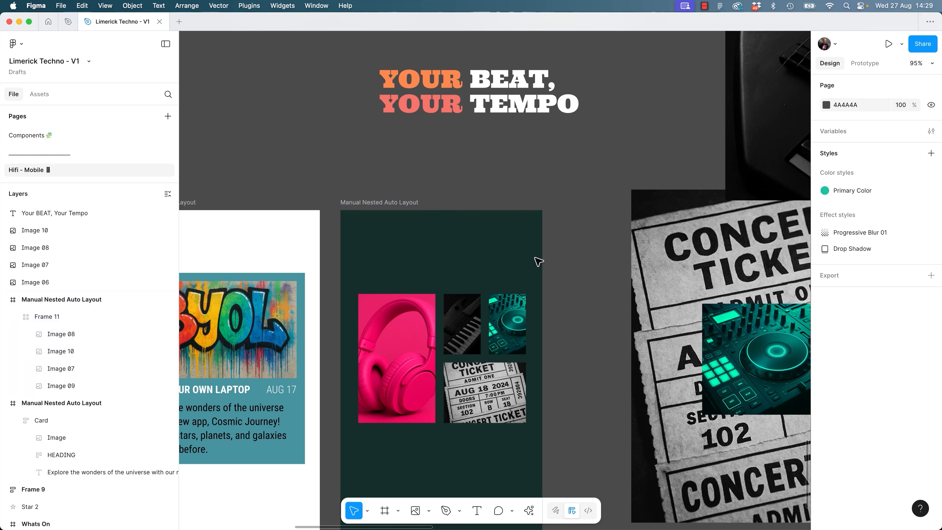
# Extend the image grid to three columns by three rows.
pyautogui.click(397, 414)
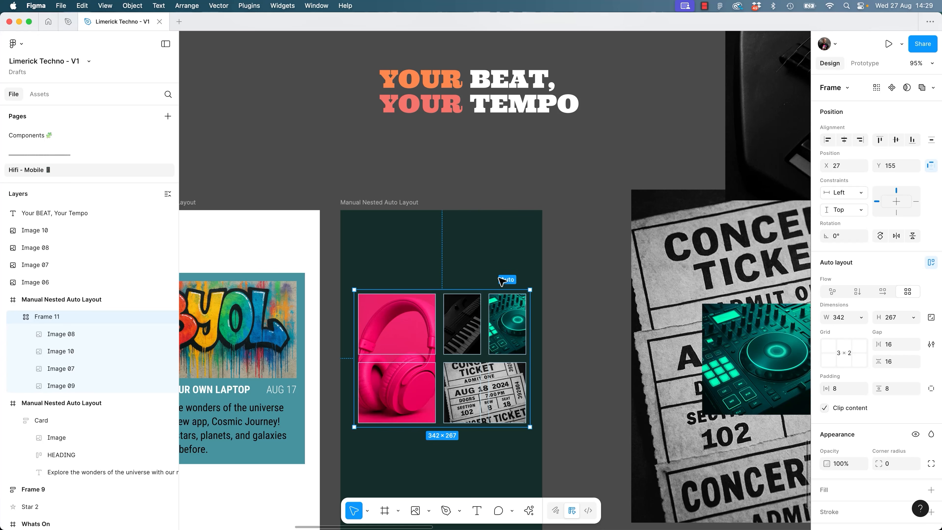
pyautogui.click(830, 351)
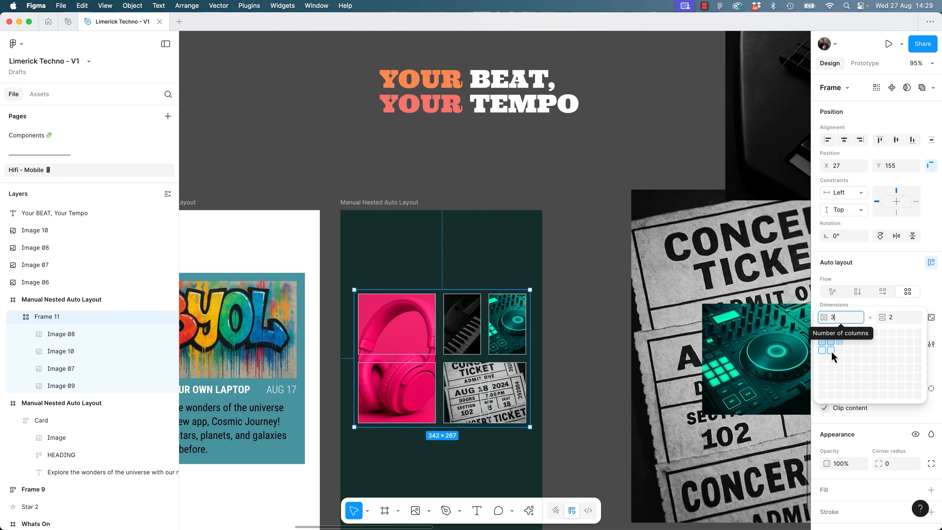
pyautogui.click(842, 353)
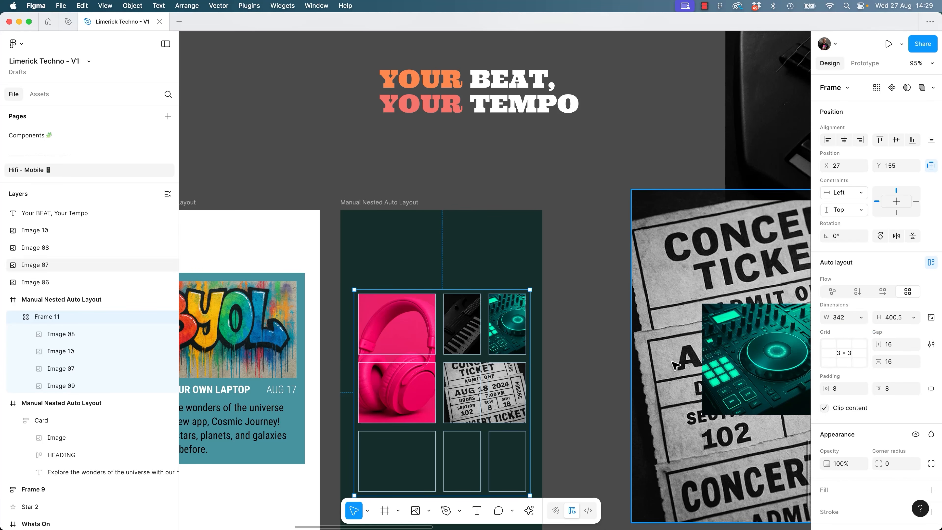
# Move the ticket, headphones, keyboard and turntable images down one row, leaving the grid's first row empty.
pyautogui.click(512, 330)
pyautogui.moveTo(507, 386); pyautogui.dragTo(508, 455)
pyautogui.click(429, 395)
pyautogui.moveTo(413, 345); pyautogui.dragTo(413, 411)
pyautogui.moveTo(462, 333); pyautogui.dragTo(459, 382)
pyautogui.moveTo(507, 325); pyautogui.dragTo(499, 389)
# Put a copy of the "YOUR BEAT, YOUR TEMPO" heading into the first row of the grid.
pyautogui.click(426, 112)
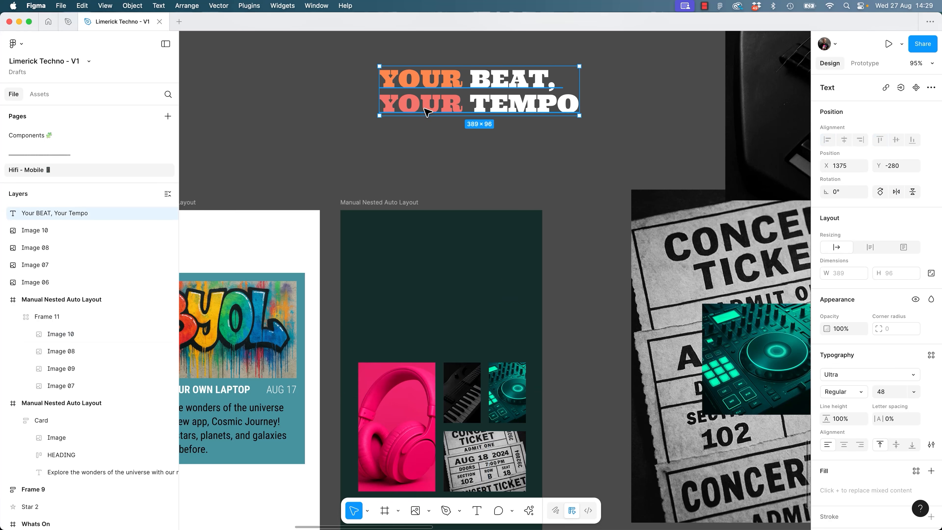
pyautogui.press('super+x')
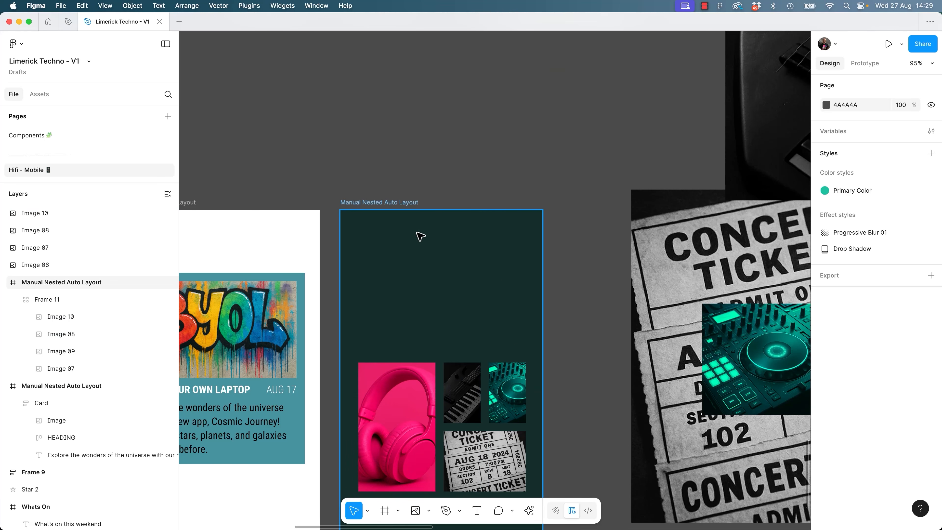
pyautogui.press('super+z')
pyautogui.click(463, 374)
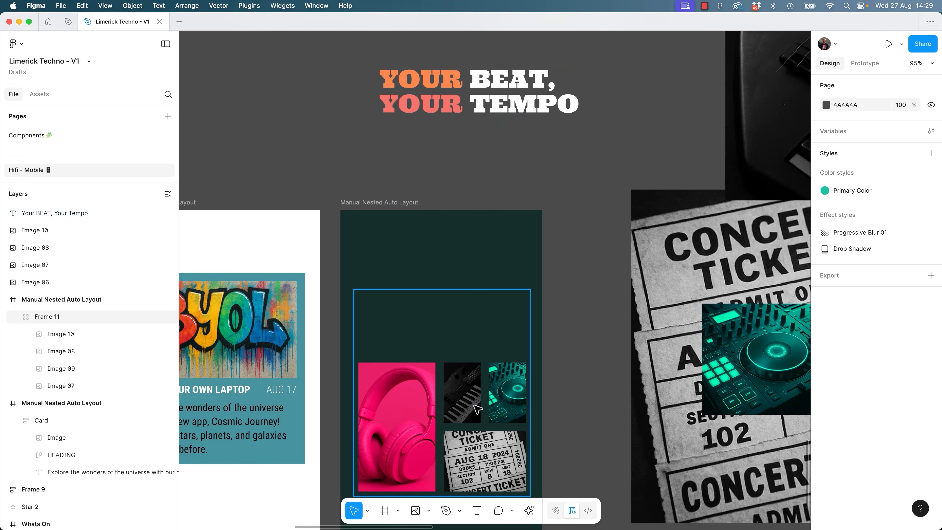
pyautogui.press('super+v')
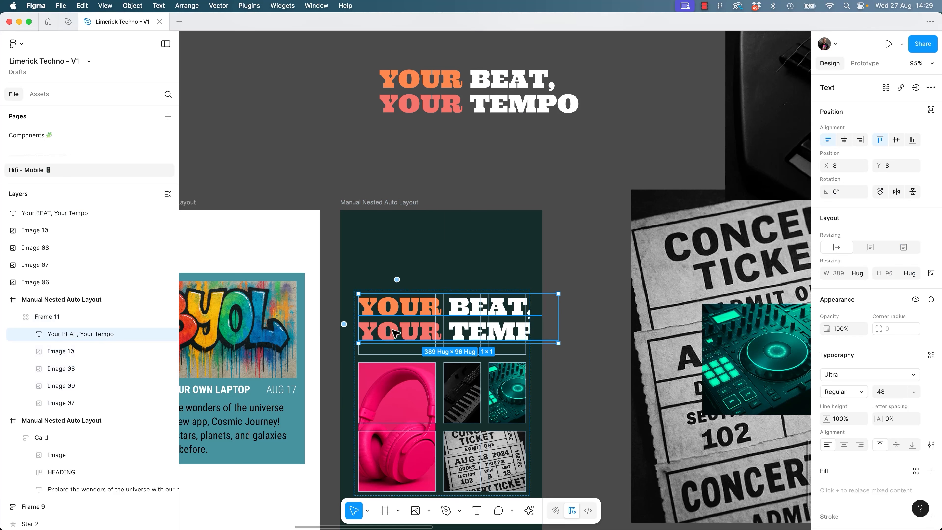
# Set the font size of the heading inside the grid to 32.
pyautogui.click(886, 393)
pyautogui.write('32')
pyautogui.press('Return')
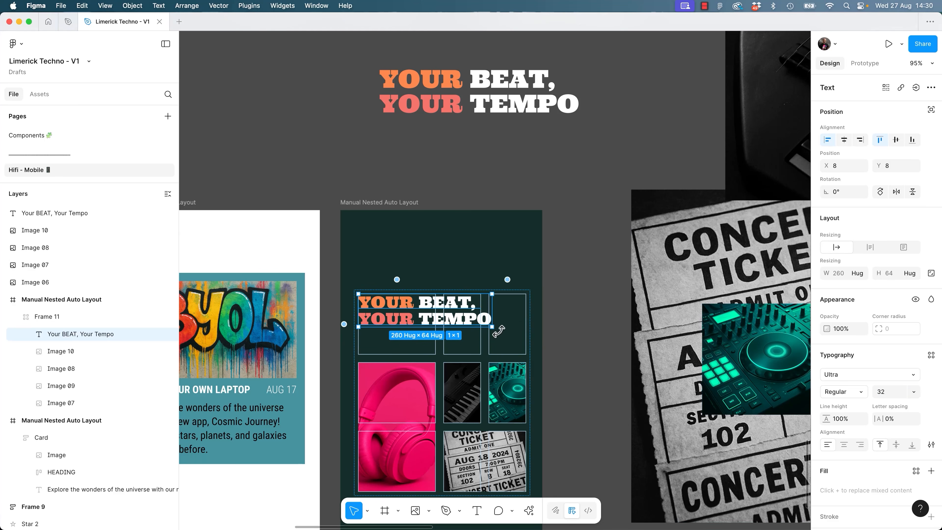
# Resize the grid frame to 354 wide and 402 high, and undo a trial narrowing to 203.
pyautogui.click(578, 358)
pyautogui.click(521, 334)
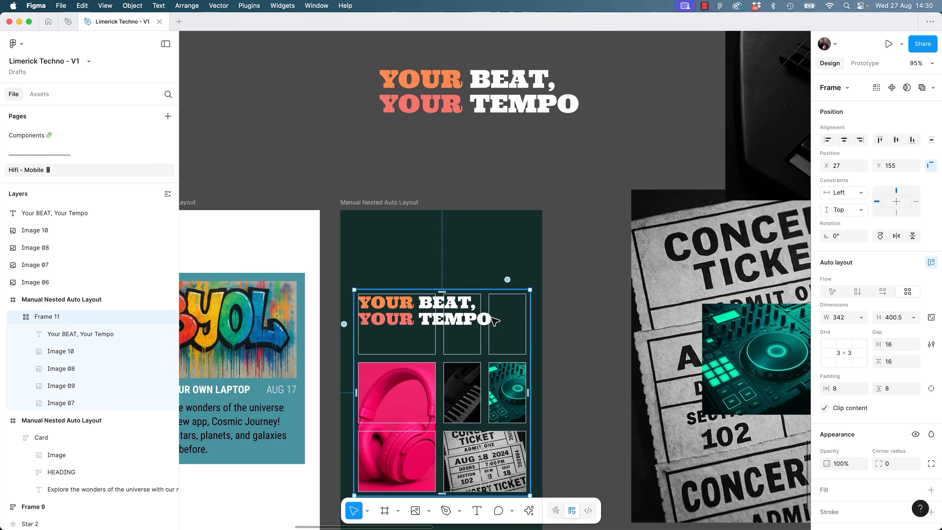
pyautogui.moveTo(533, 395)
pyautogui.mouseDown()
pyautogui.moveTo(576, 393)
pyautogui.moveTo(442, 390)
pyautogui.moveTo(538, 393)
pyautogui.moveTo(537, 401)
pyautogui.mouseUp()
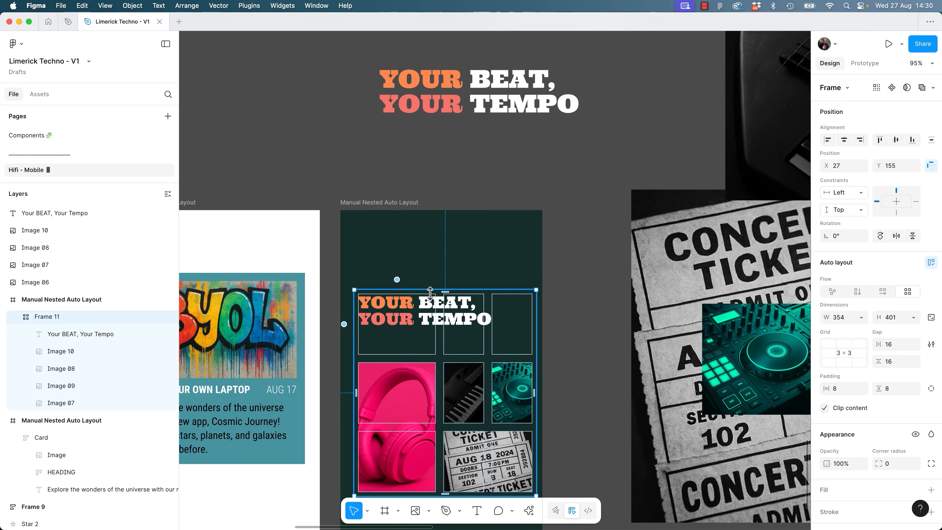
pyautogui.moveTo(448, 289)
pyautogui.mouseDown()
pyautogui.moveTo(450, 276)
pyautogui.moveTo(450, 289)
pyautogui.mouseUp()
pyautogui.moveTo(539, 400); pyautogui.dragTo(459, 400)
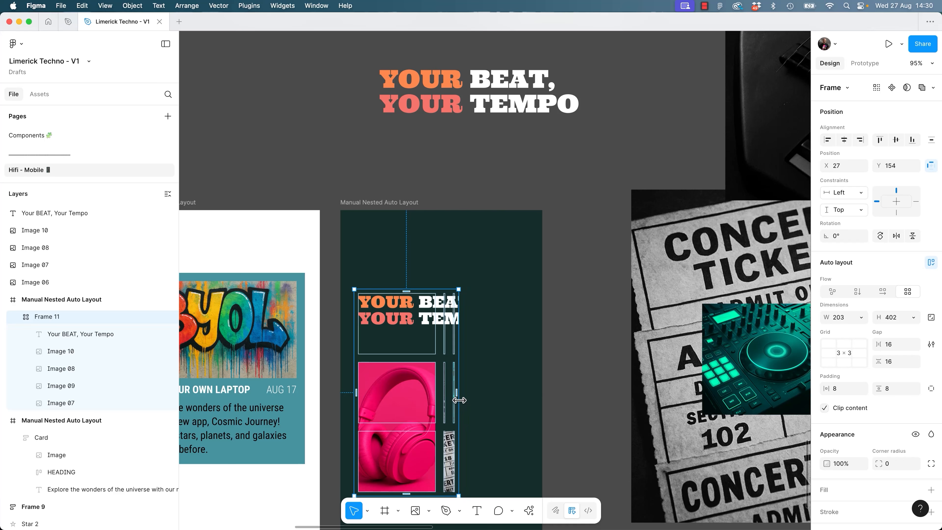
pyautogui.hotkey('ctrl', 'z')
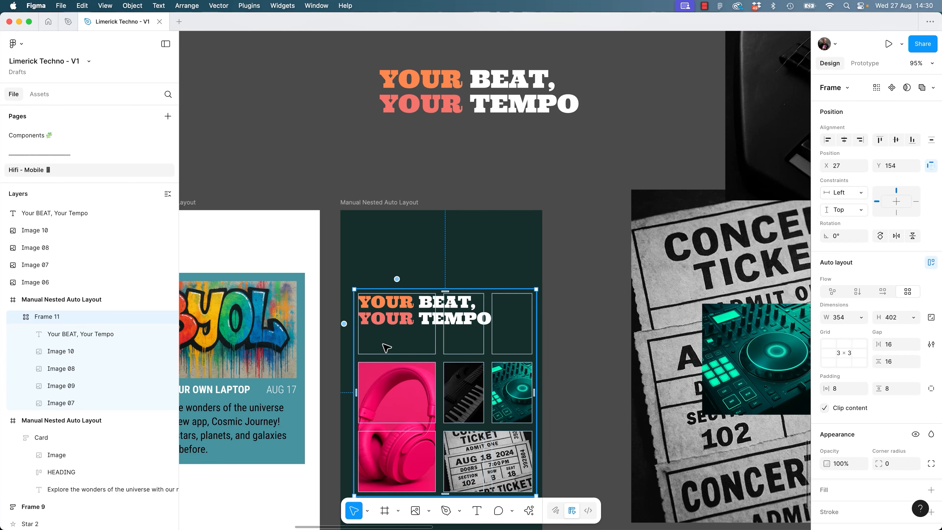
# Set the first row's height to about 125 and make the heading fill the width of all three columns.
pyautogui.moveTo(344, 326)
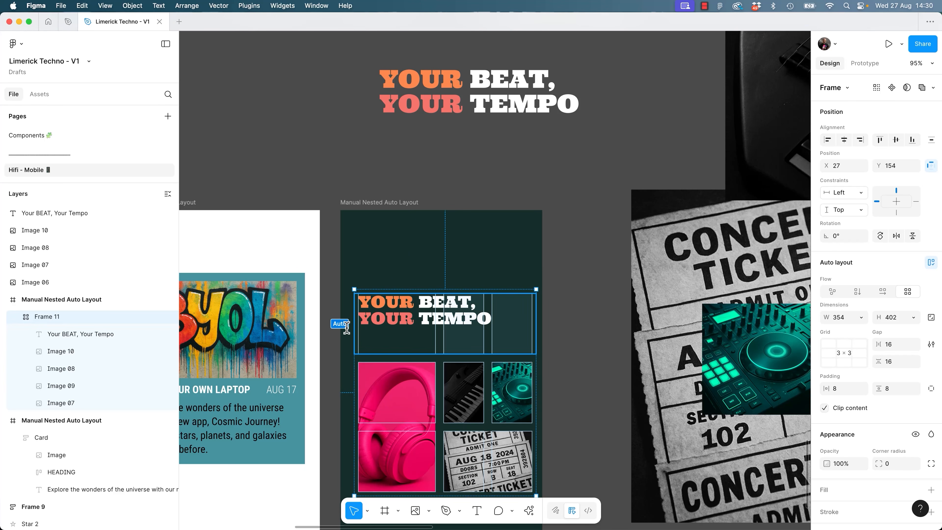
pyautogui.moveTo(375, 354); pyautogui.dragTo(490, 358)
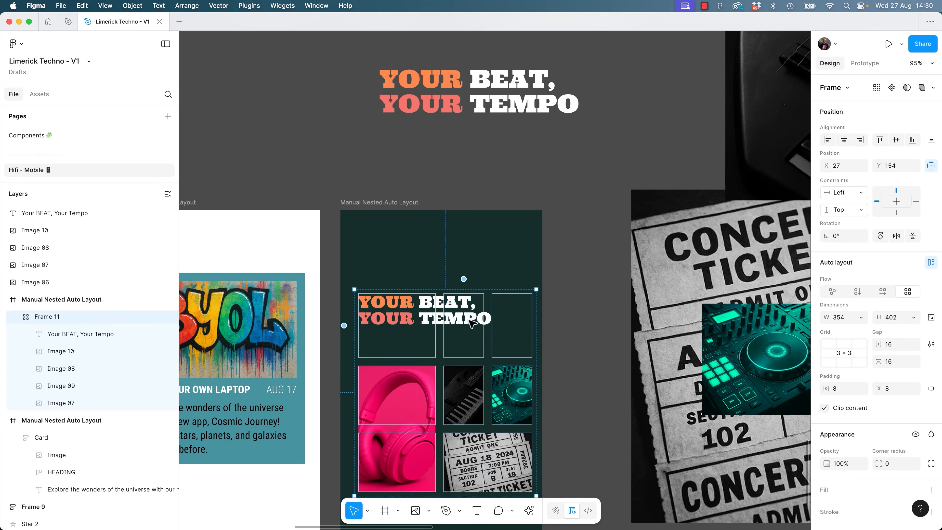
pyautogui.click(419, 322)
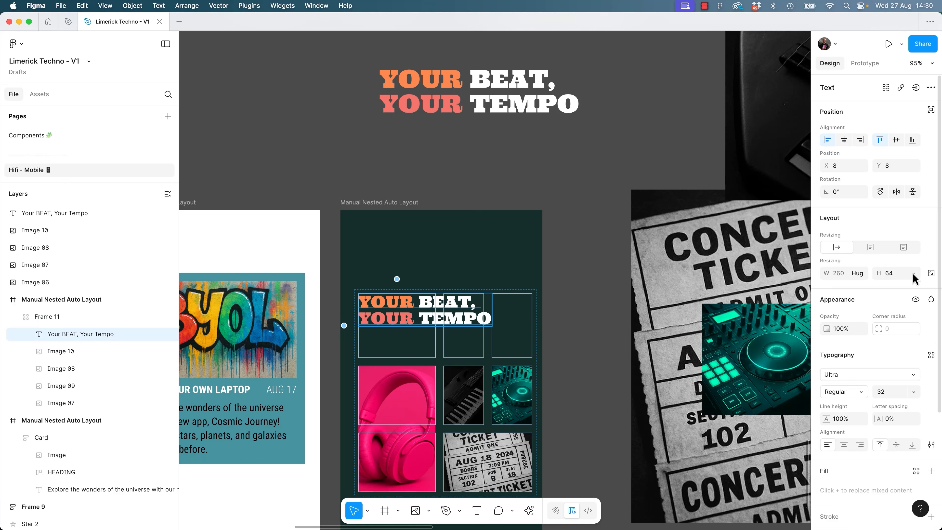
pyautogui.click(860, 276)
pyautogui.click(863, 286)
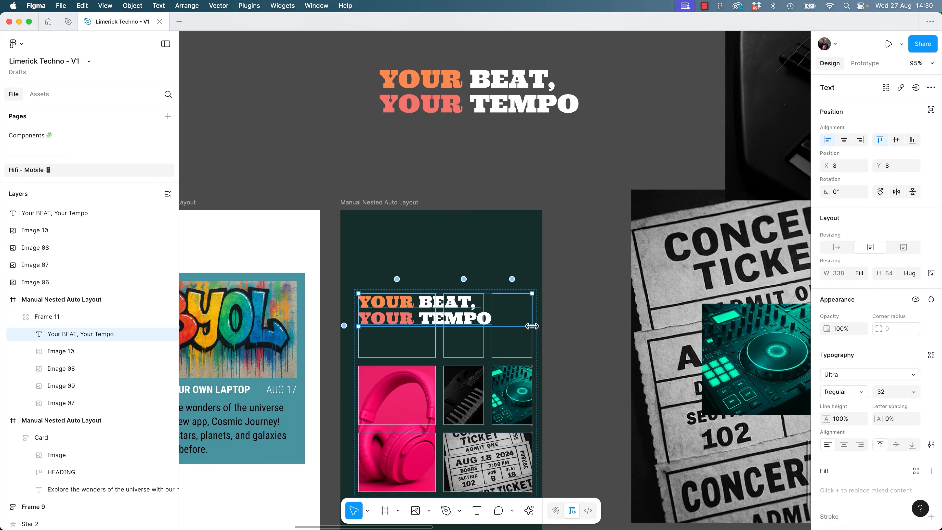
# Try widening the grid frame to 366 so it reaches the mobile frame's edge.
pyautogui.click(556, 342)
pyautogui.click(538, 348)
pyautogui.moveTo(537, 349)
pyautogui.mouseDown()
pyautogui.moveTo(492, 346)
pyautogui.moveTo(537, 350)
pyautogui.mouseUp()
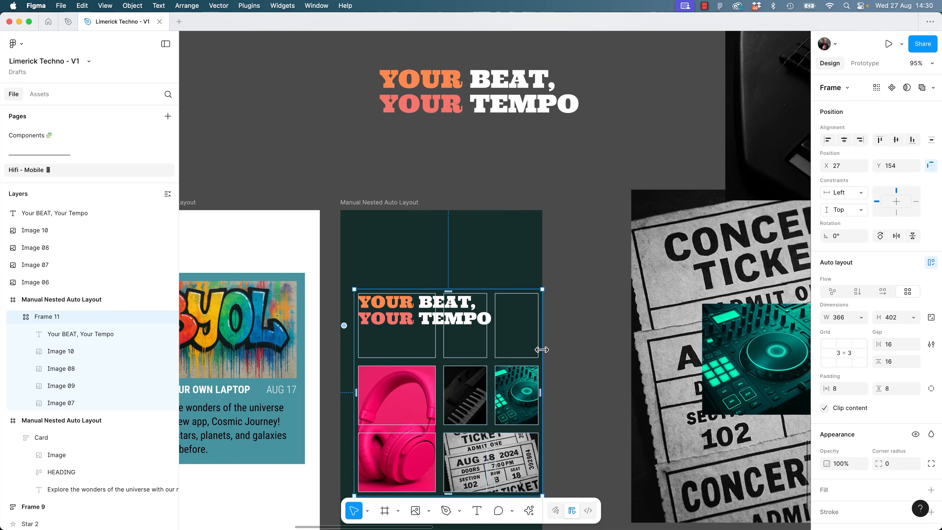
pyautogui.click(578, 339)
# Reduce the height of the grid's heading row to 64.
pyautogui.click(470, 336)
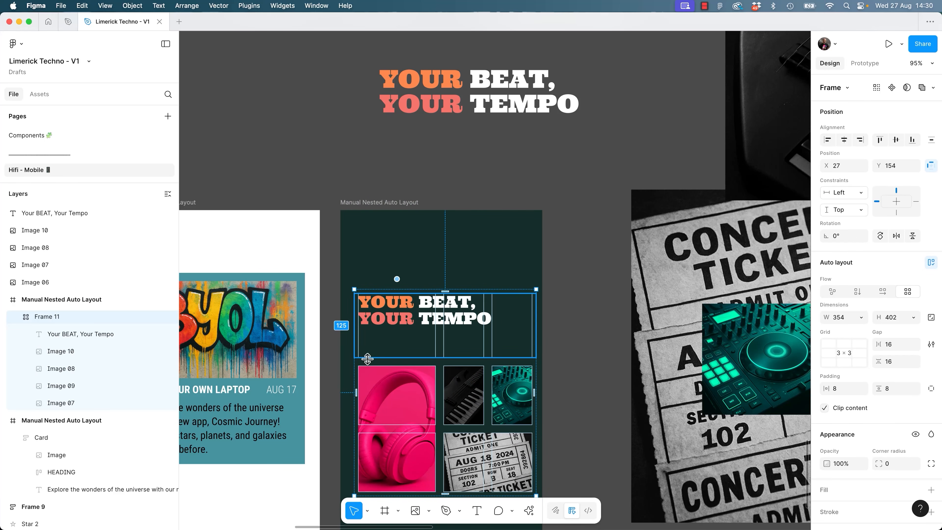
pyautogui.moveTo(368, 358); pyautogui.dragTo(372, 334)
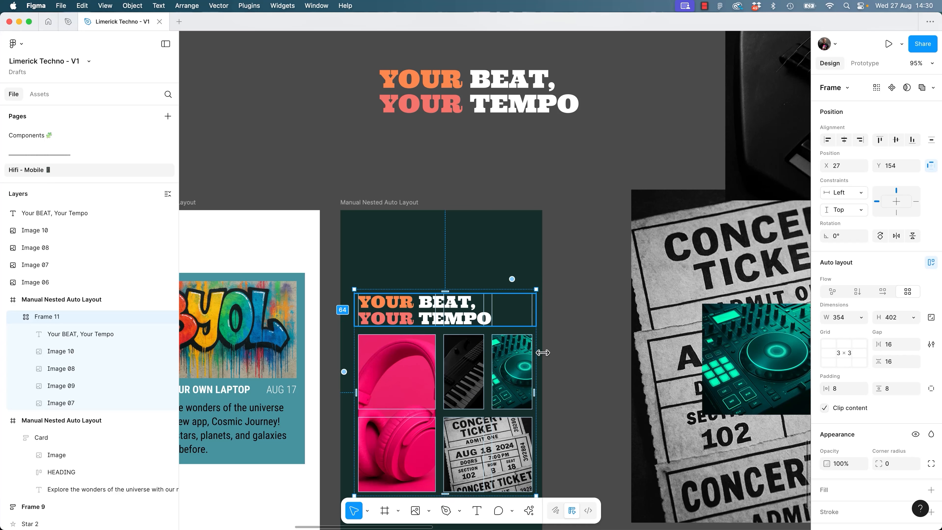
pyautogui.click(563, 358)
# Spread the loose turntable, concert ticket, keyboard and orange guitar images apart on the canvas beside the mobile frames.
pyautogui.scroll(-3, 563, 359)
pyautogui.hscroll(-2, 562, 358)
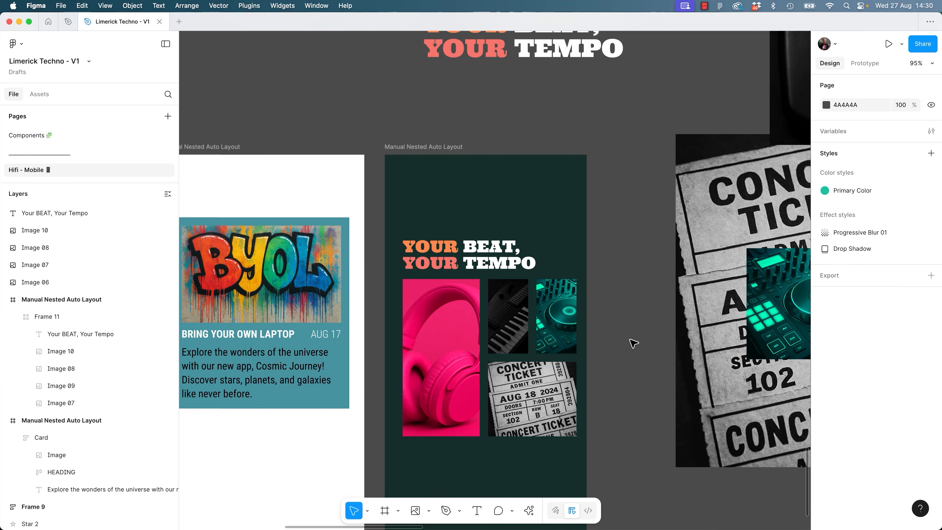
pyautogui.hscroll(5, 652, 349)
pyautogui.scroll(-1, 652, 349)
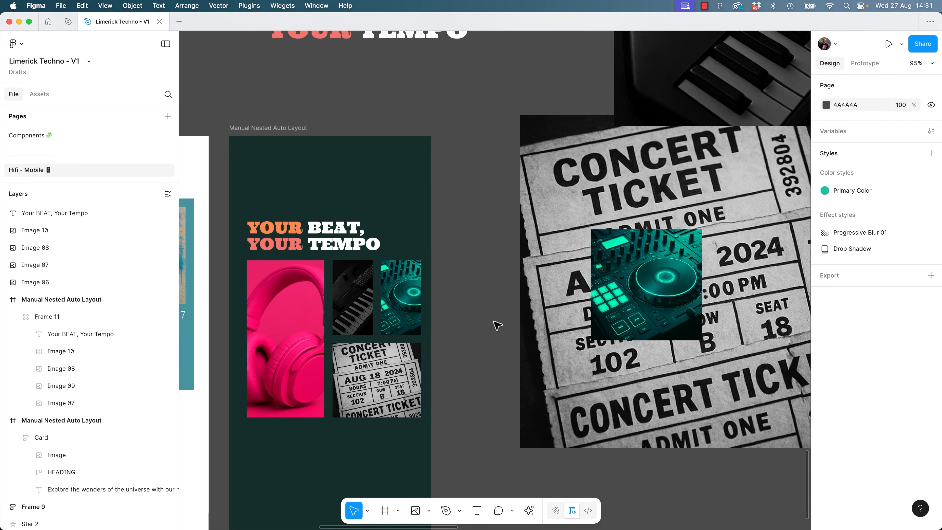
pyautogui.scroll(-5, 497, 325)
pyautogui.moveTo(535, 273); pyautogui.dragTo(690, 182)
pyautogui.moveTo(578, 277); pyautogui.dragTo(801, 285)
pyautogui.moveTo(559, 290); pyautogui.dragTo(558, 345)
pyautogui.moveTo(586, 289); pyautogui.dragTo(542, 333)
pyautogui.click(568, 344)
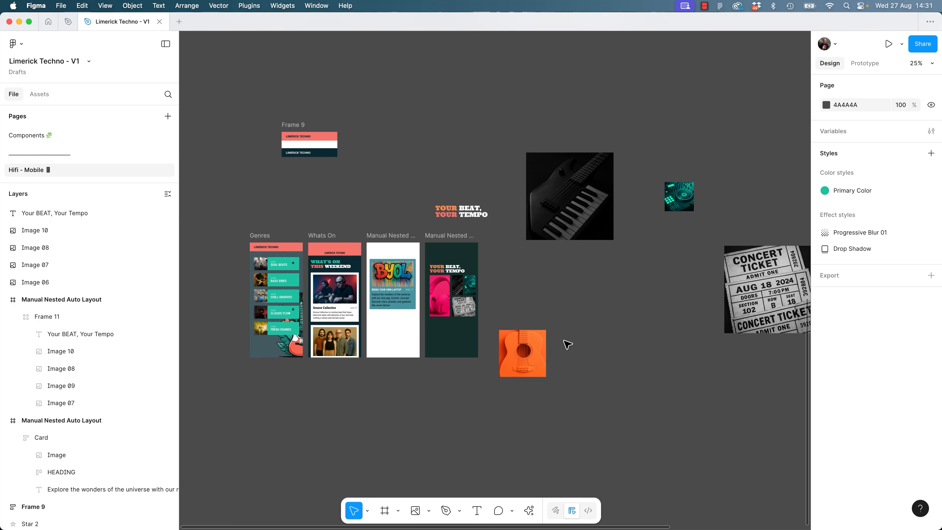
pyautogui.hotkey('shift', '0')
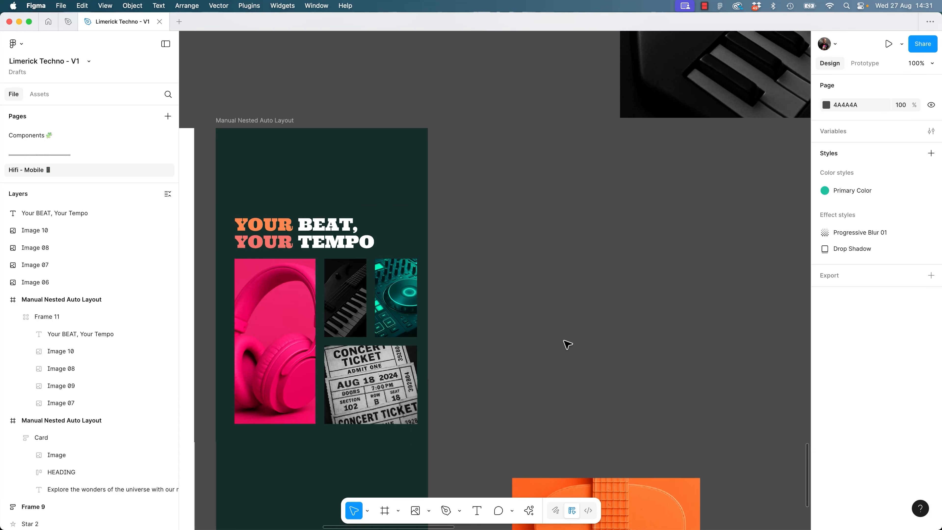
# Draw a frame about 346 × 340 on the empty canvas beside the orange guitar image.
pyautogui.click(254, 363)
pyautogui.scroll(-7, 490, 332)
pyautogui.hscroll(4, 656, 340)
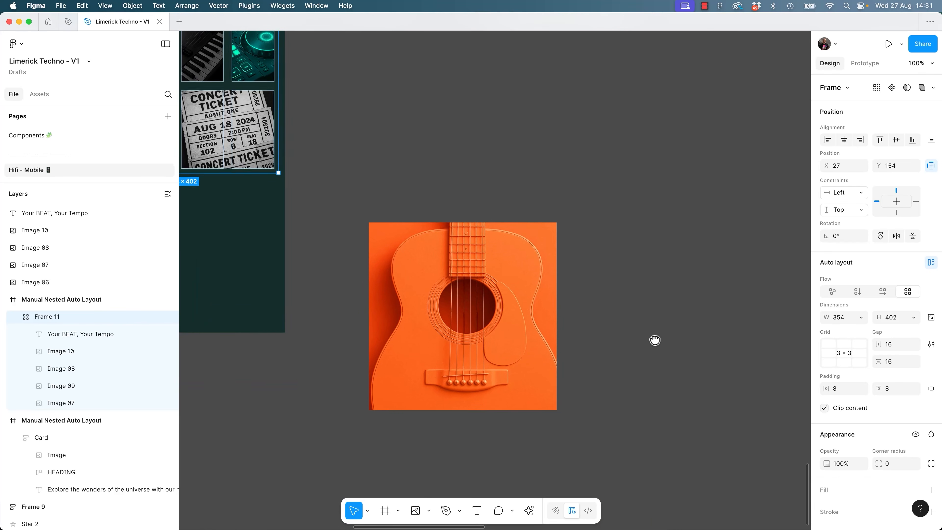
pyautogui.hscroll(4, 656, 339)
pyautogui.press('f')
pyautogui.moveTo(500, 212)
pyautogui.mouseDown()
pyautogui.moveTo(605, 371)
pyautogui.moveTo(687, 395)
pyautogui.mouseUp()
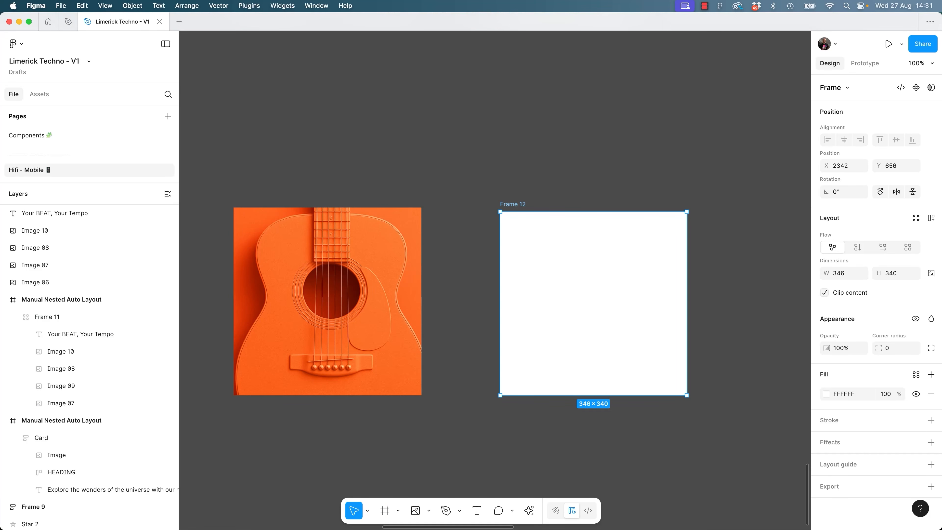
# Generate an AI image in the new frame with the prompt "Guitar close up. Can you use the color #FF0073 as the main color.".
pyautogui.click(533, 516)
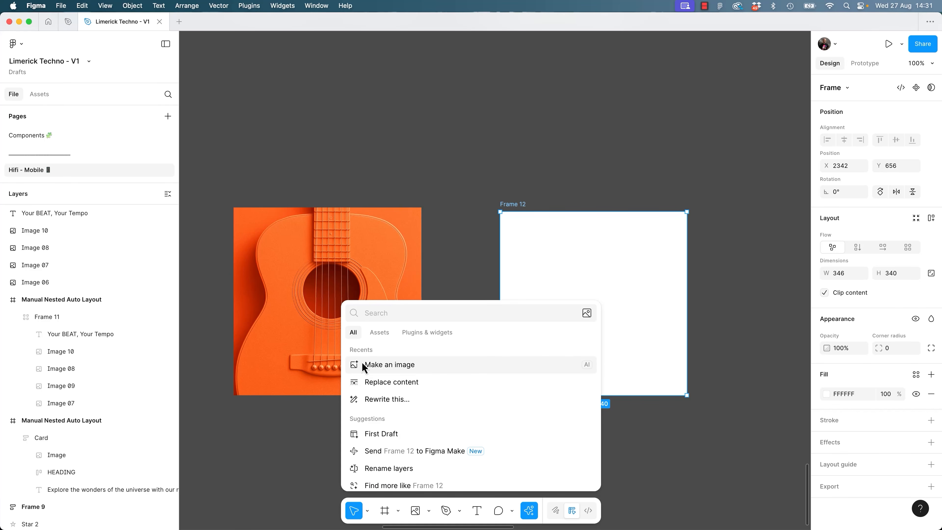
pyautogui.click(377, 368)
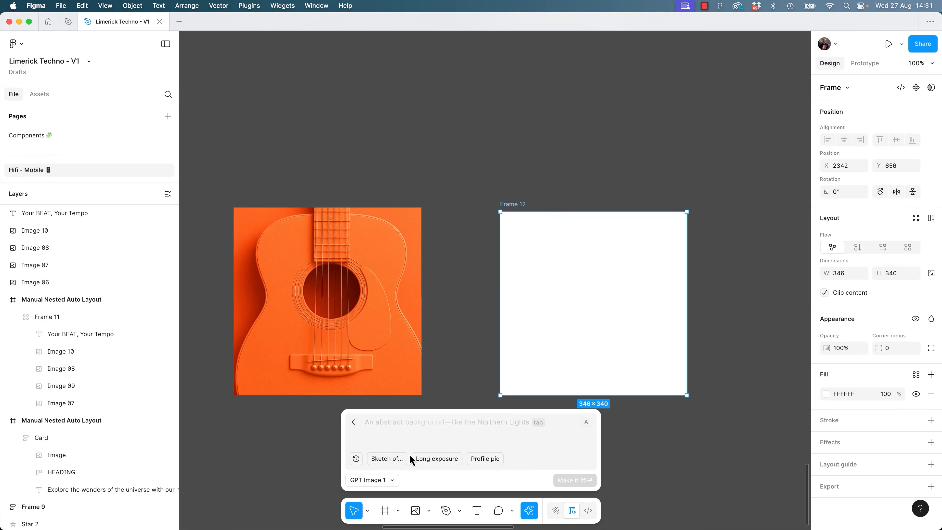
pyautogui.write('Guitar close up. Can you use the color #FF0073 as the main color.')
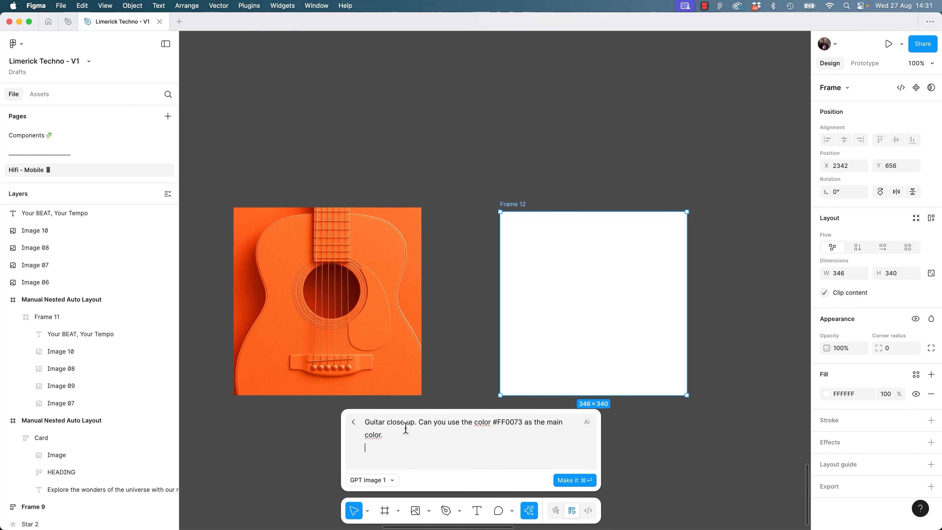
pyautogui.doubleClick(508, 422)
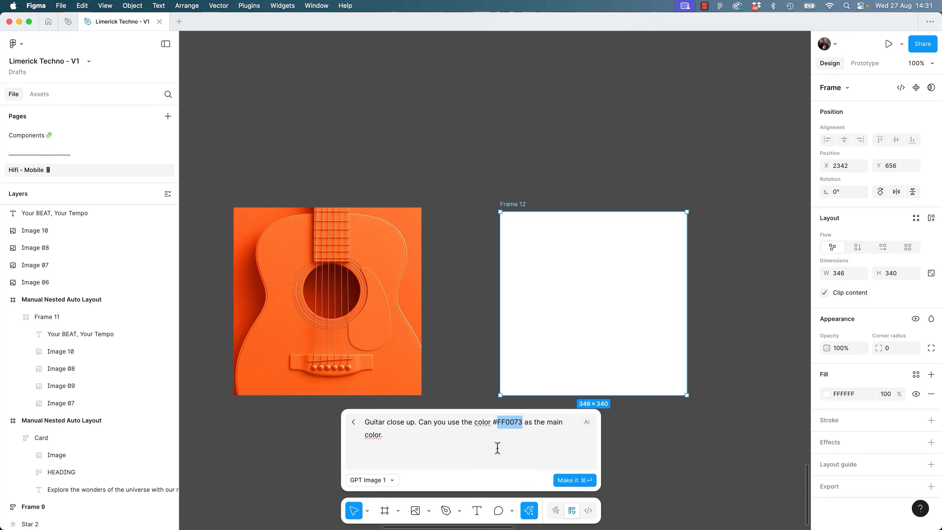
pyautogui.click(530, 422)
pyautogui.press('super+Return')
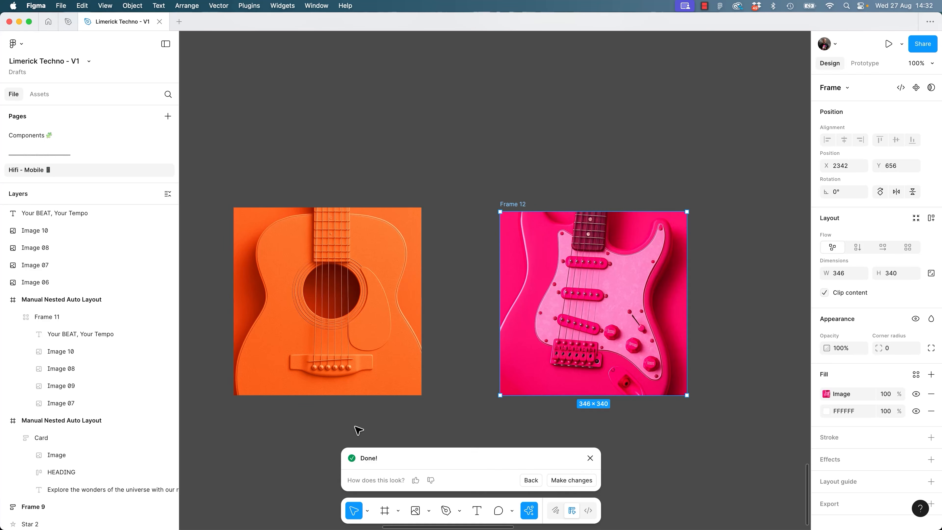
pyautogui.click(471, 211)
pyautogui.click(536, 265)
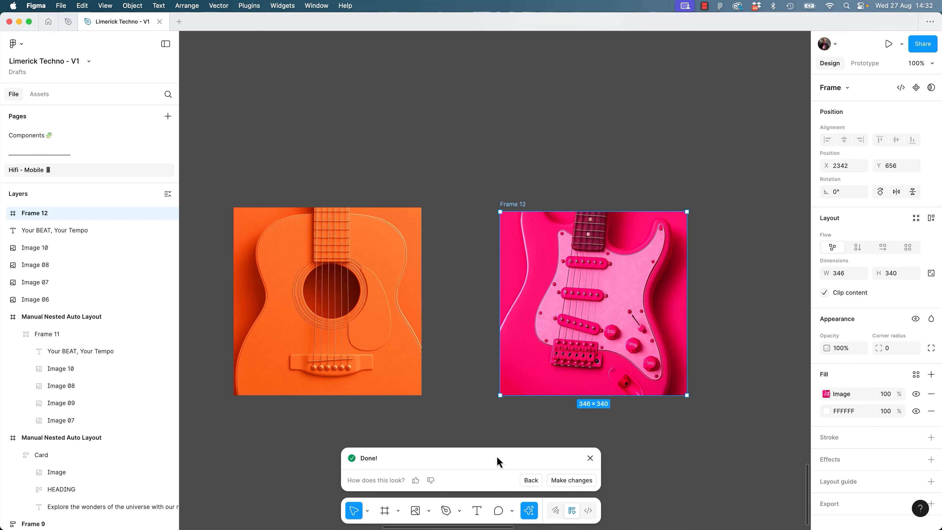
pyautogui.click(590, 458)
pyautogui.click(467, 429)
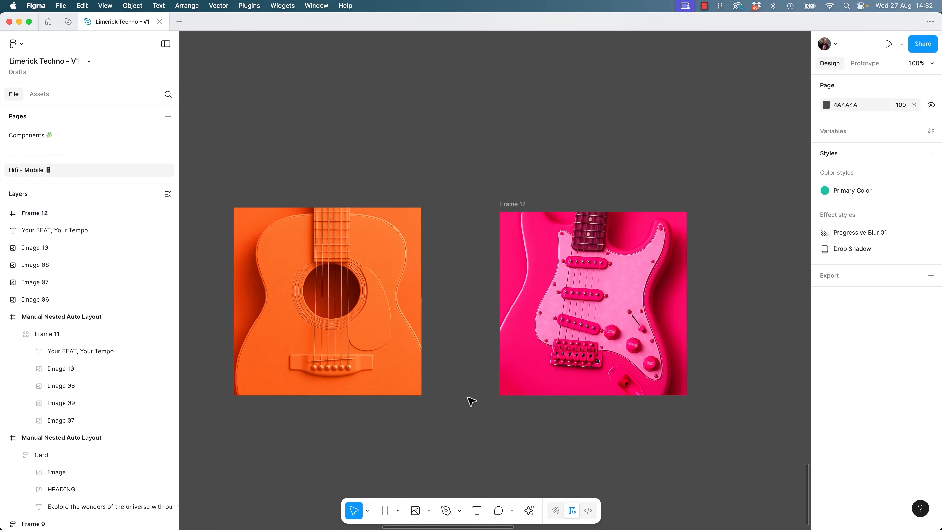
pyautogui.hscroll(-10, 471, 401)
pyautogui.hscroll(-4, 238, 140)
pyautogui.scroll(2, 238, 140)
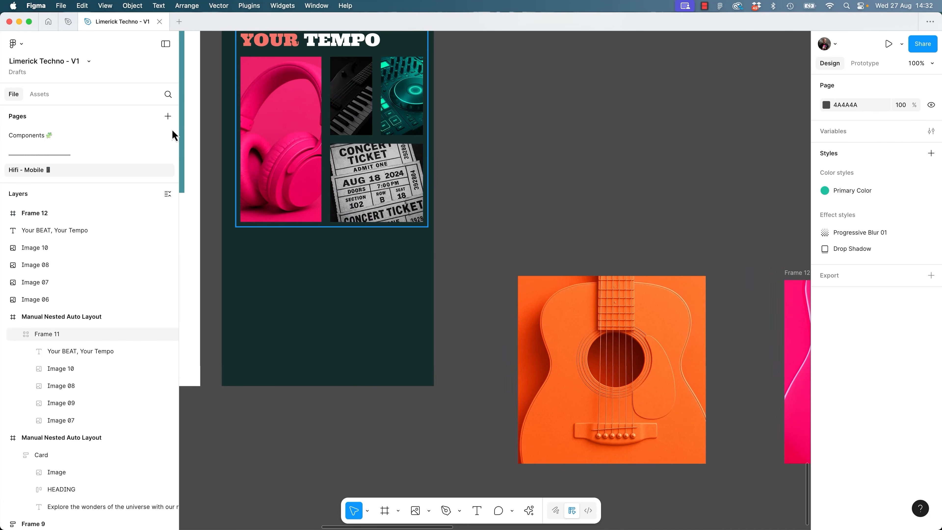
pyautogui.scroll(-5, 593, 167)
pyautogui.hscroll(5, 593, 167)
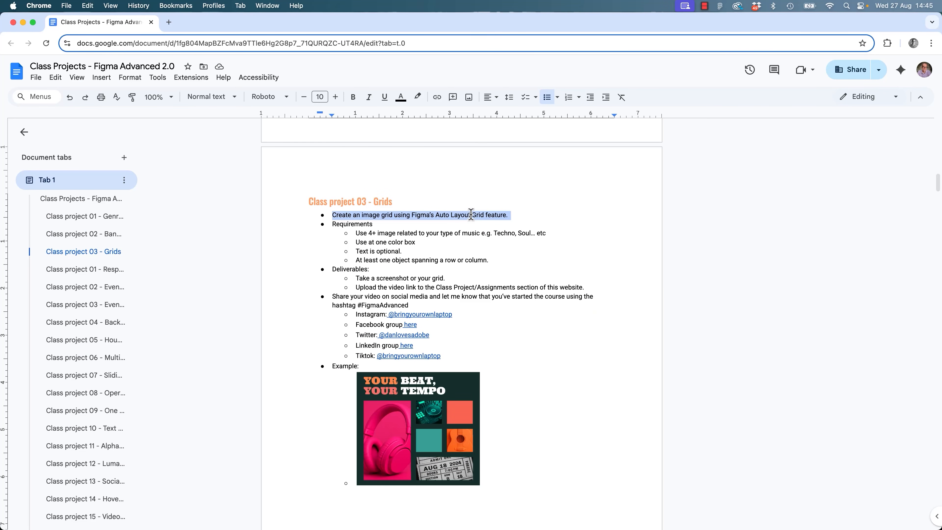
# Review the image and color box requirements of Class project 03 - Grids in the Google Docs brief.
pyautogui.click(436, 224)
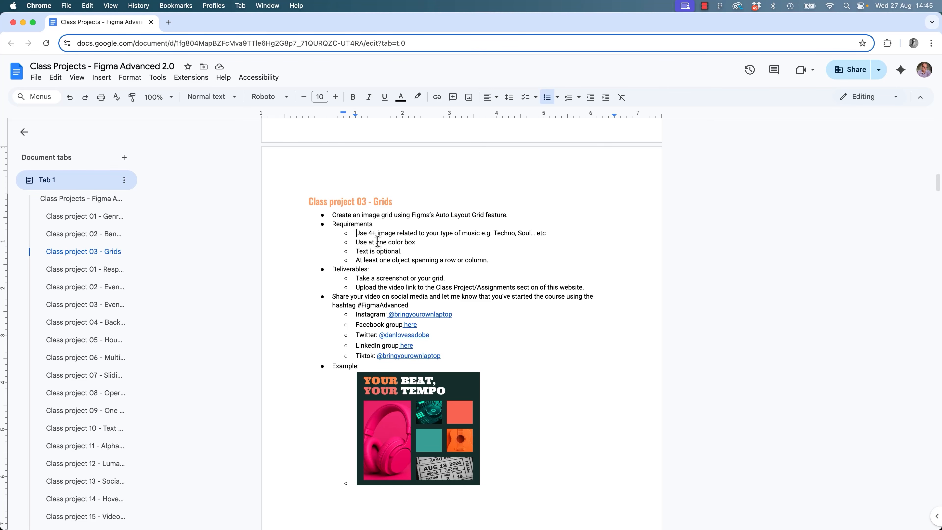
pyautogui.moveTo(354, 233); pyautogui.dragTo(490, 261)
pyautogui.tripleClick(377, 233)
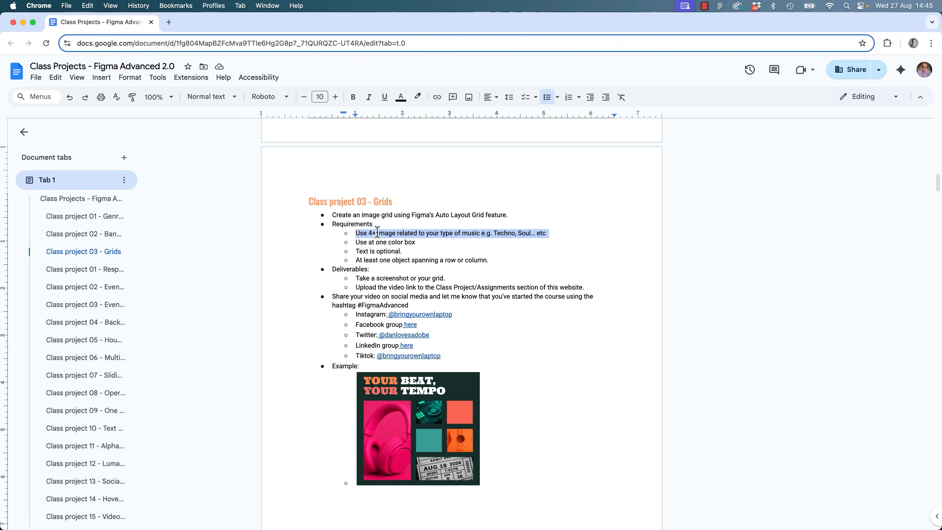
pyautogui.click(446, 233)
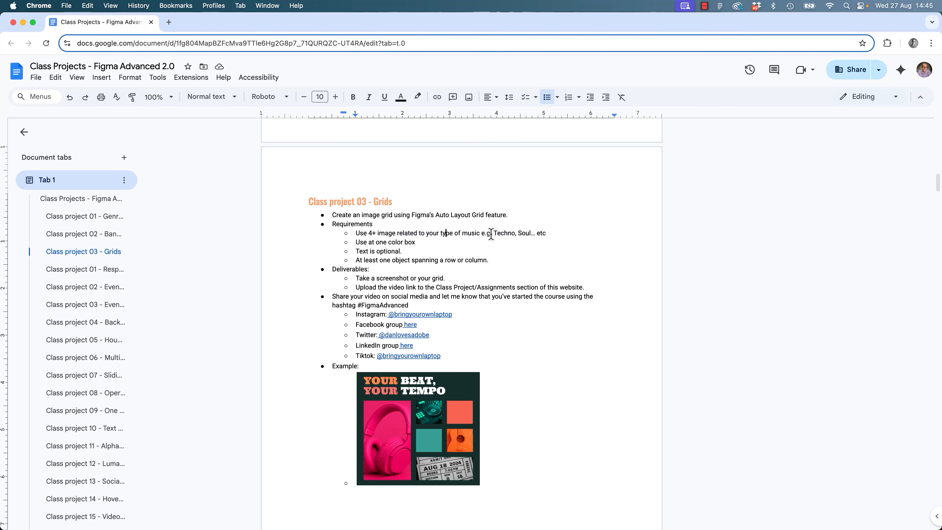
pyautogui.moveTo(479, 234); pyautogui.dragTo(545, 232)
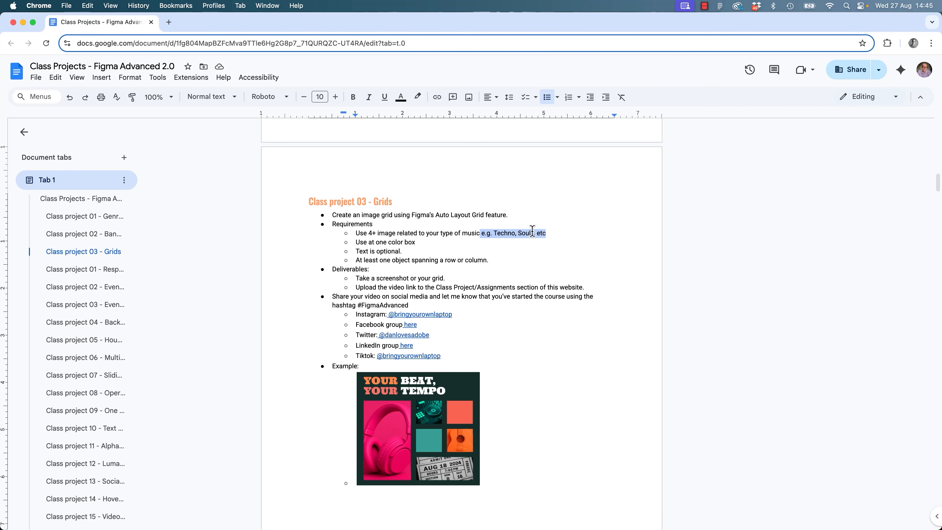
pyautogui.doubleClick(511, 233)
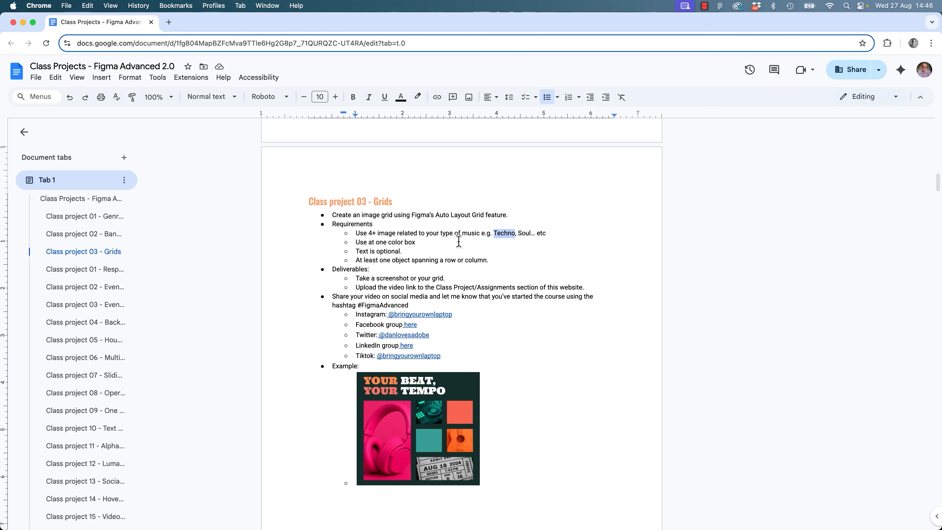
pyautogui.click(426, 242)
pyautogui.tripleClick(390, 242)
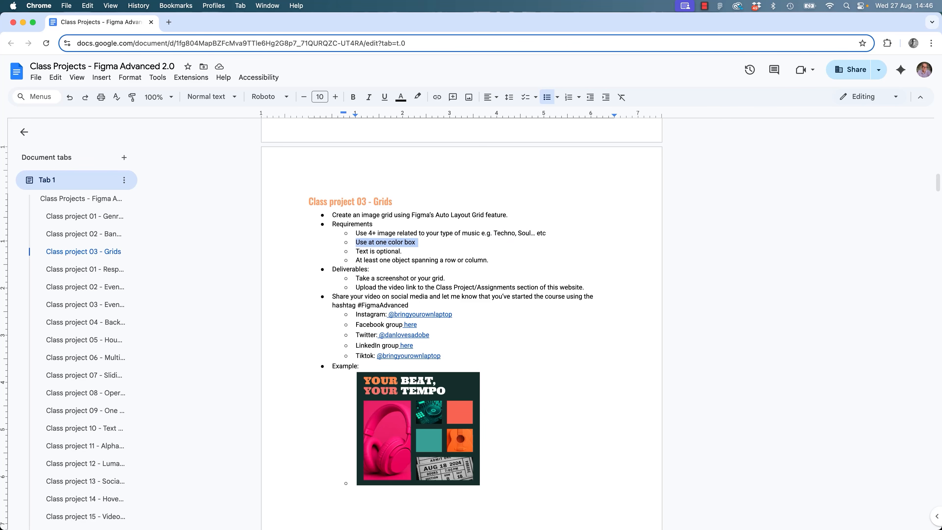
# Switch to Figma and examine the color boxes and the heading's grid frame in the dark green mobile frame.
pyautogui.press('super+Tab')
pyautogui.doubleClick(560, 238)
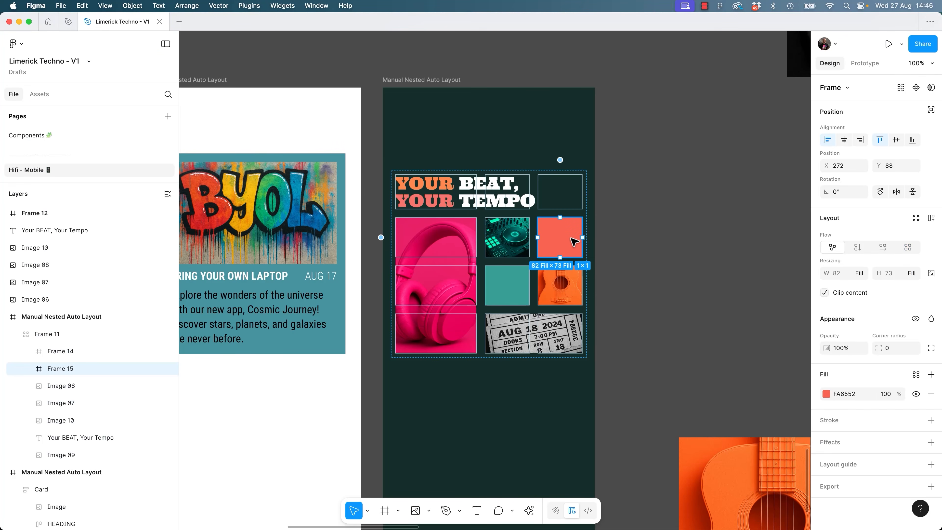
pyautogui.click(519, 290)
pyautogui.click(566, 245)
pyautogui.click(595, 248)
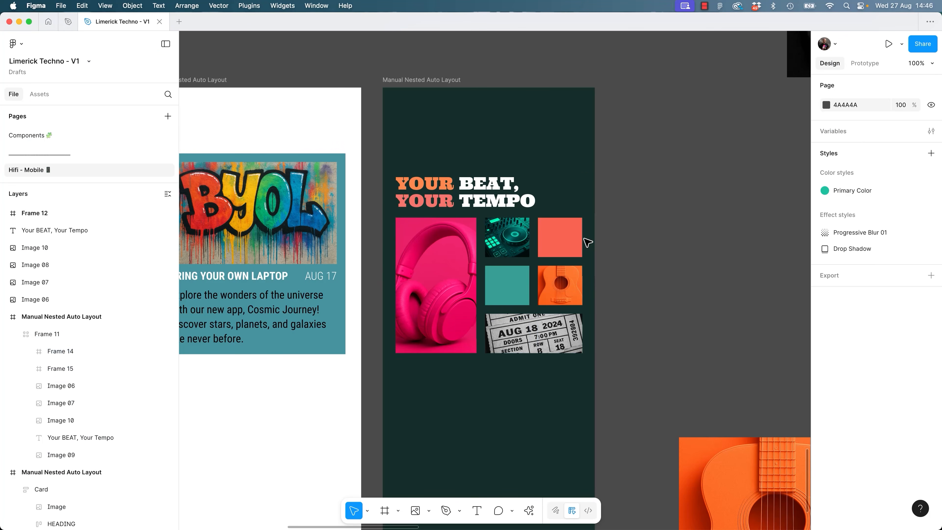
pyautogui.click(511, 186)
pyautogui.moveTo(587, 357)
pyautogui.mouseDown()
pyautogui.moveTo(626, 351)
pyautogui.moveTo(622, 253)
pyautogui.moveTo(578, 378)
pyautogui.moveTo(587, 359)
pyautogui.mouseUp()
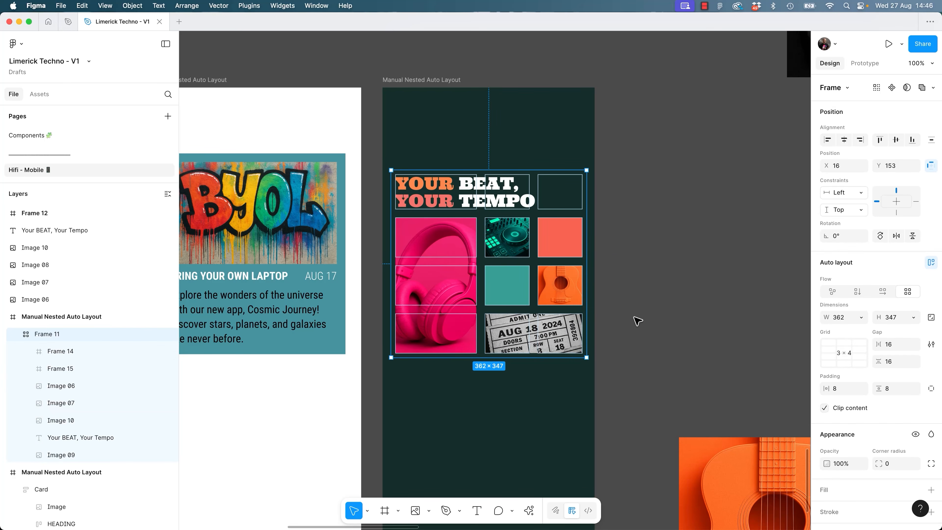
pyautogui.click(637, 321)
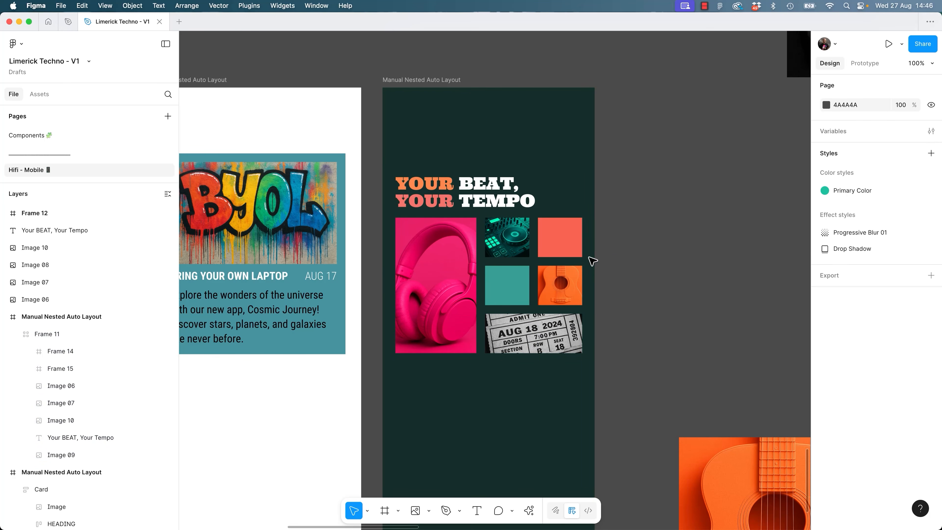
# Move the coral color box out of the grid and place it back in the cell beside the turntable image.
pyautogui.doubleClick(565, 243)
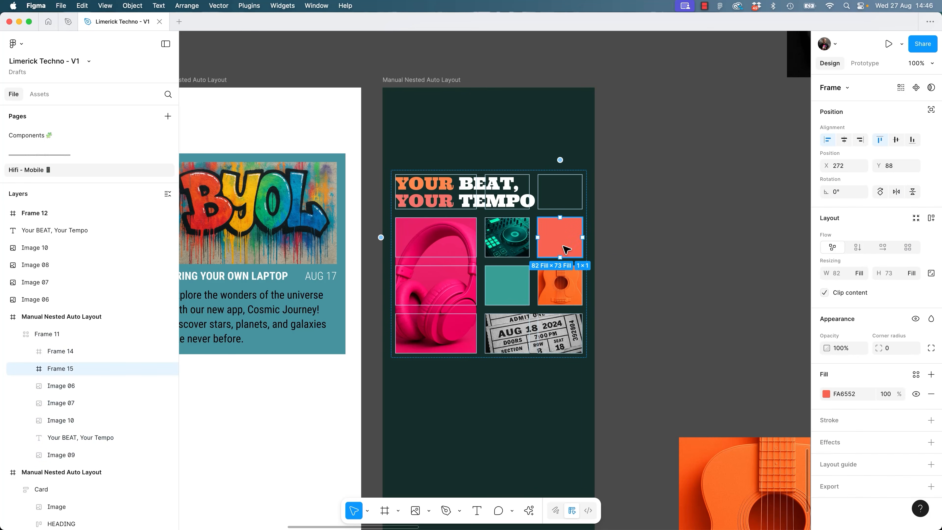
pyautogui.moveTo(554, 243); pyautogui.dragTo(709, 225)
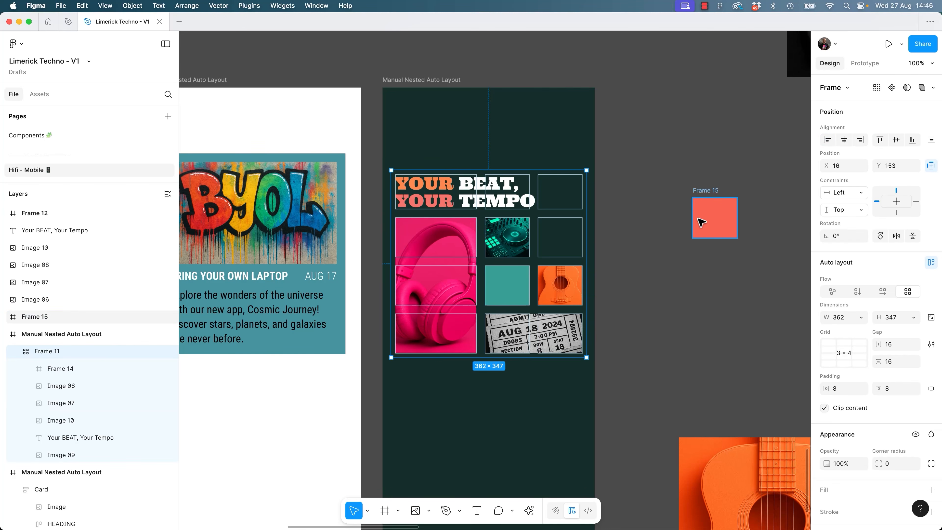
pyautogui.moveTo(714, 219); pyautogui.dragTo(588, 267)
pyautogui.click(589, 256)
pyautogui.click(589, 256)
pyautogui.click(649, 269)
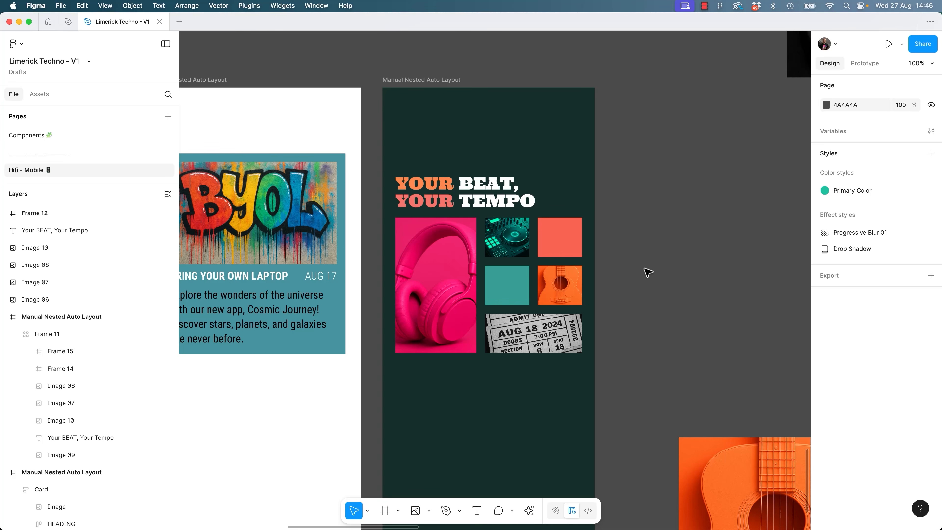
pyautogui.click(556, 249)
pyautogui.click(554, 250)
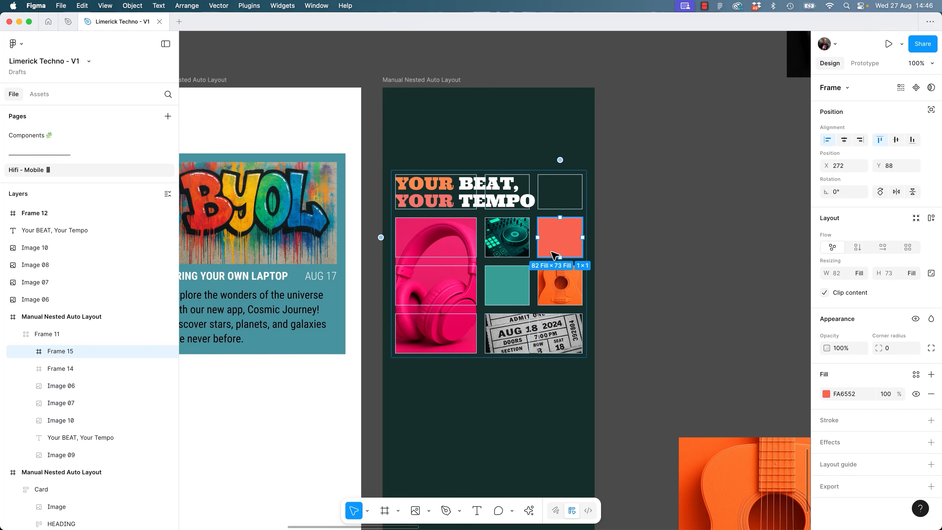
pyautogui.click(616, 255)
# Switch to the Google Docs brief and compare its optional text and row or column spanning requirements with the Figma grid.
pyautogui.press('super+Tab')
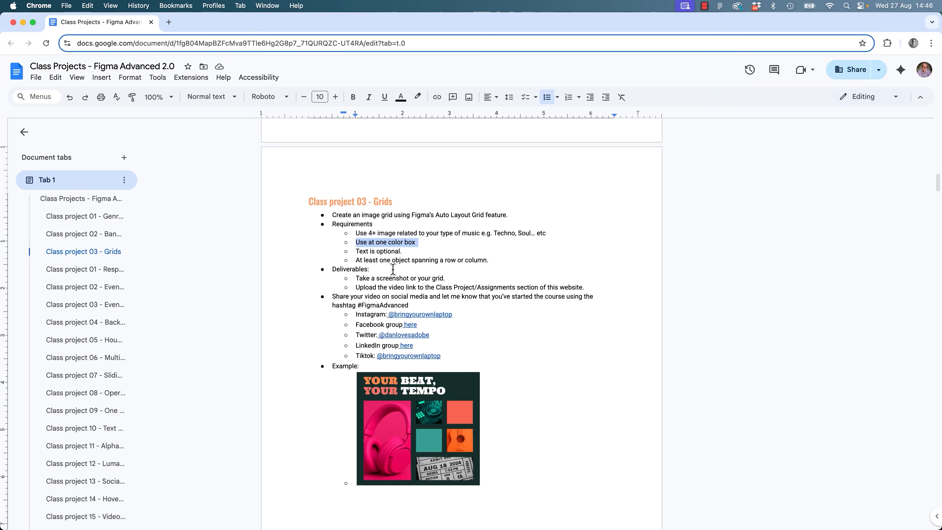
pyautogui.tripleClick(369, 251)
pyautogui.click(369, 251)
pyautogui.tripleClick(369, 251)
pyautogui.tripleClick(373, 261)
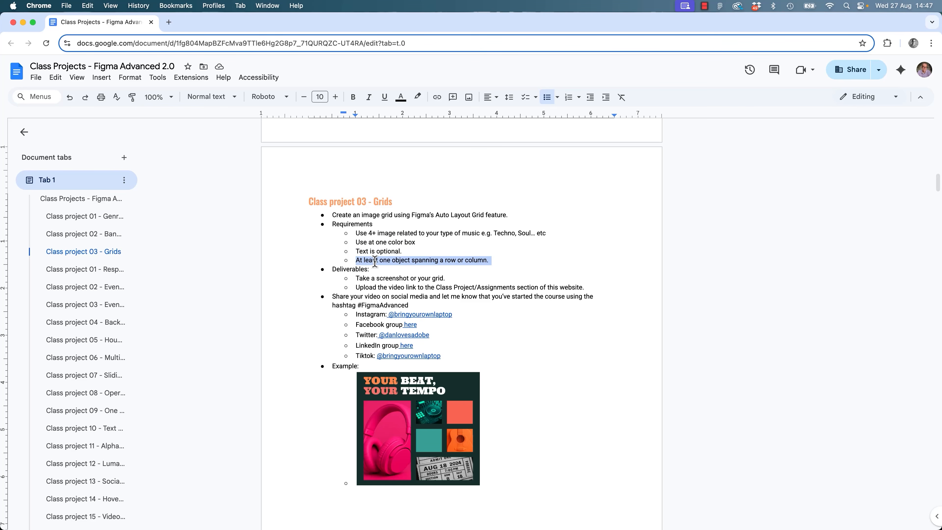
pyautogui.press('super+Tab')
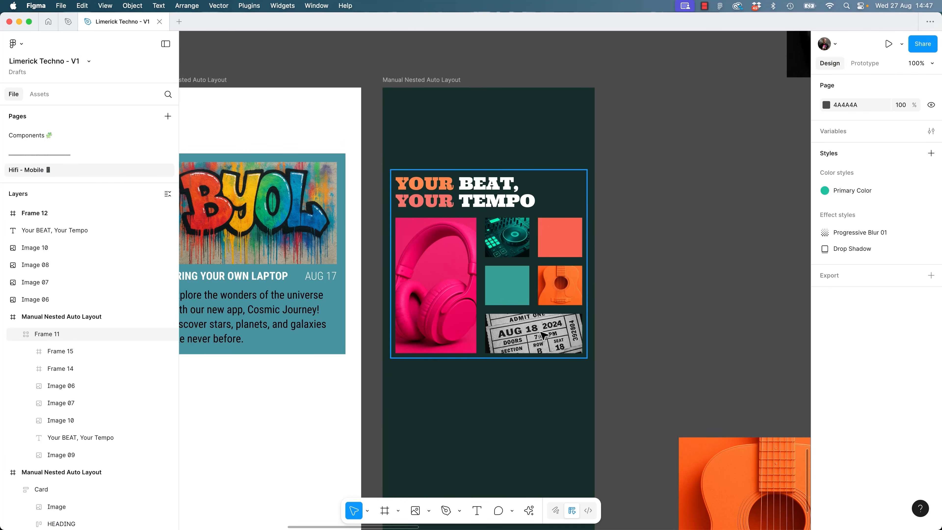
pyautogui.press('super+Tab')
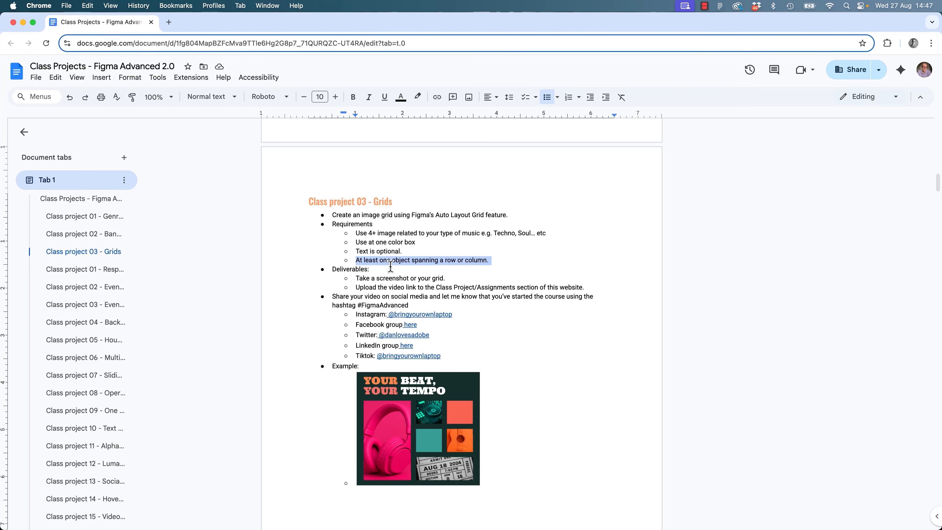
# Review the deliverables and the social media sharing instructions of Class project 03 - Grids.
pyautogui.tripleClick(374, 279)
pyautogui.tripleClick(379, 287)
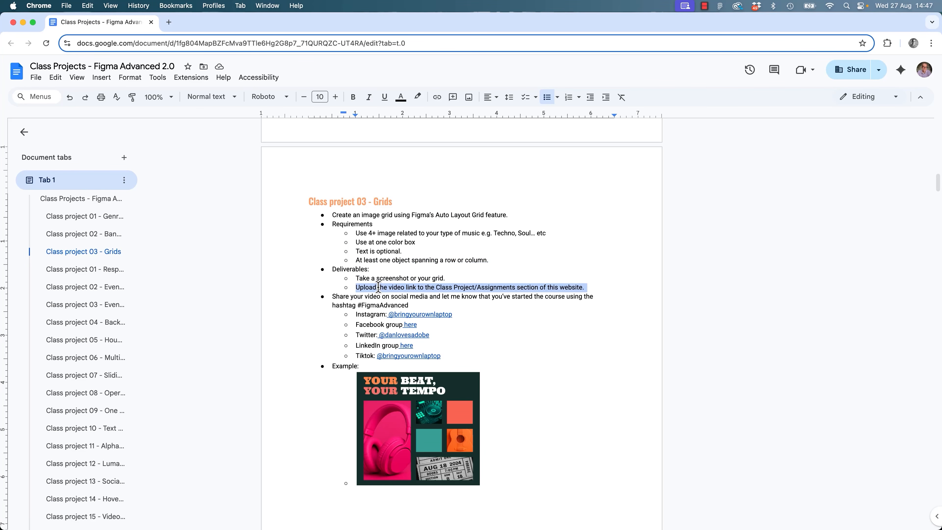
pyautogui.tripleClick(375, 296)
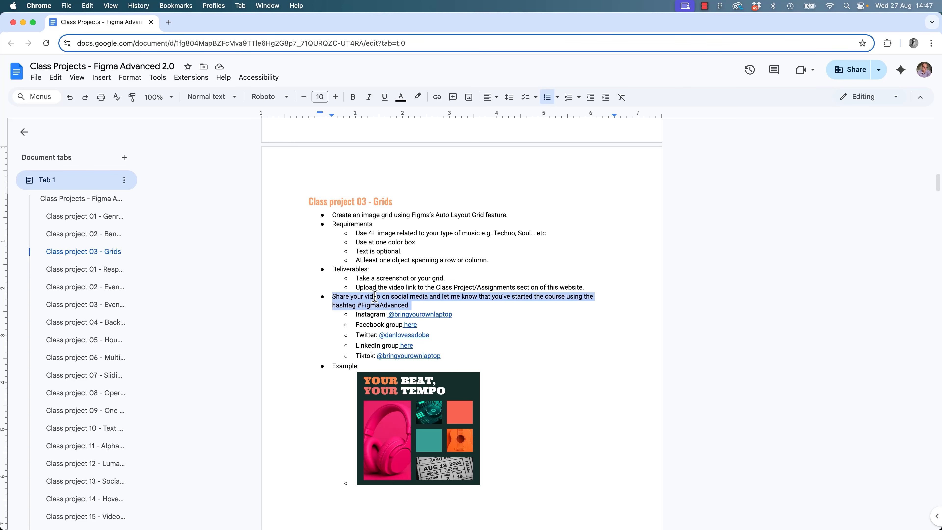
pyautogui.tripleClick(375, 296)
pyautogui.click(376, 297)
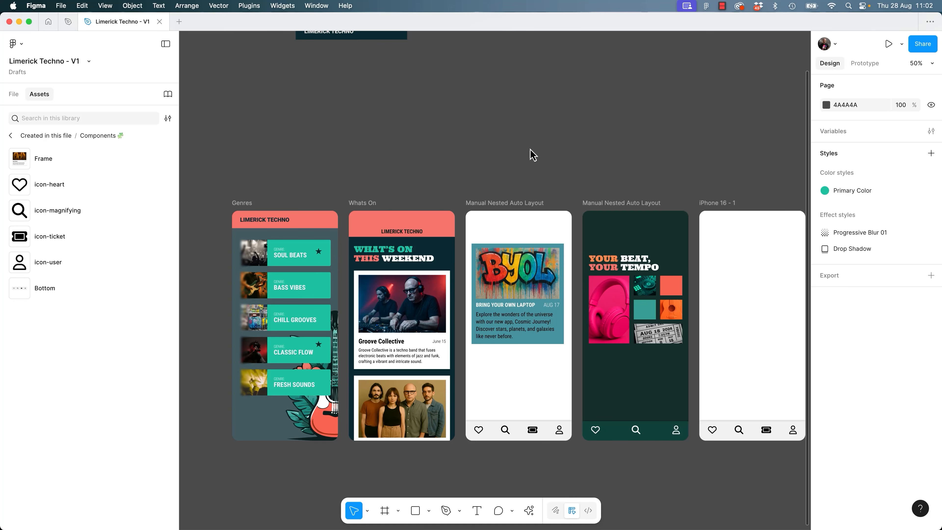
# Move the event card list aside in the Whats On frame to expose the navigation icons, and undo the move.
pyautogui.click(663, 445)
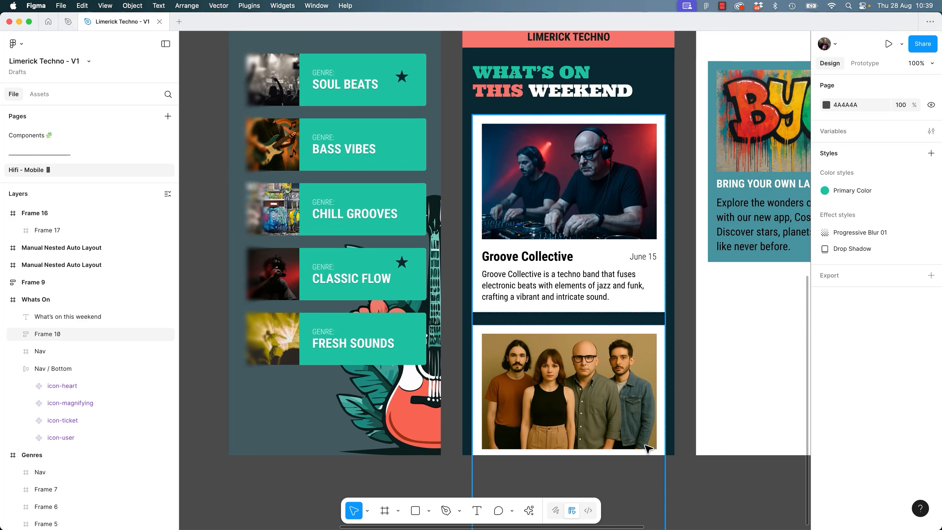
pyautogui.moveTo(645, 435); pyautogui.dragTo(507, 450)
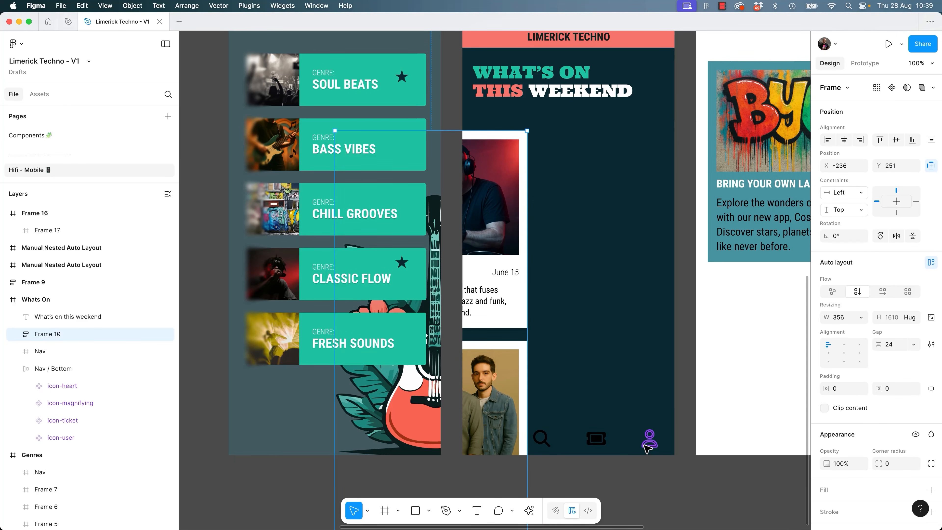
pyautogui.press('super+z')
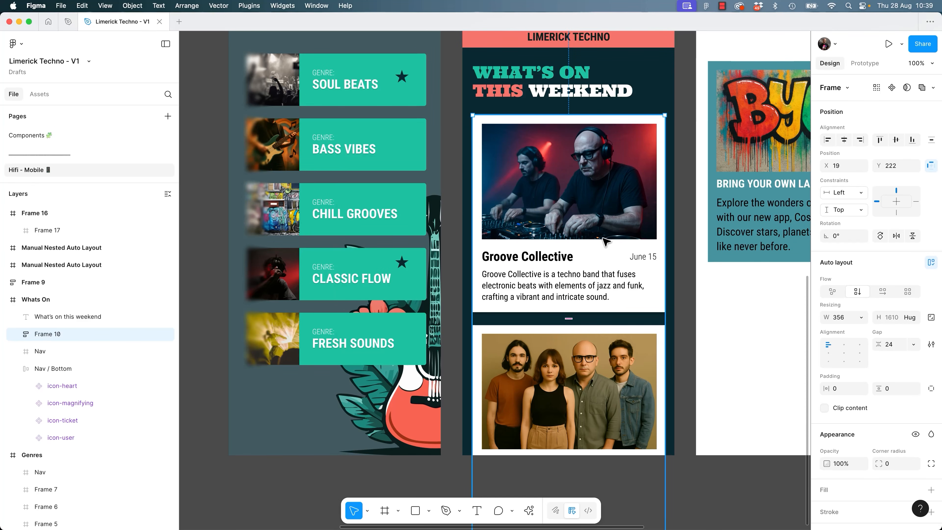
# Send the event card list behind the other Whats On layers, and move the bottom navigation to the base of the BYOL card frame.
pyautogui.press('[')
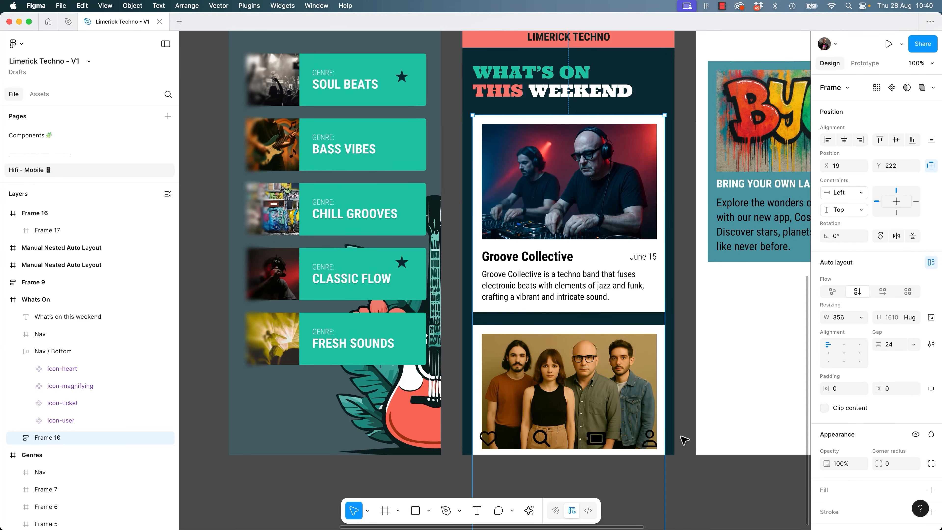
pyautogui.click(689, 369)
pyautogui.click(649, 441)
pyautogui.hscroll(10, 650, 441)
pyautogui.moveTo(399, 440); pyautogui.dragTo(630, 439)
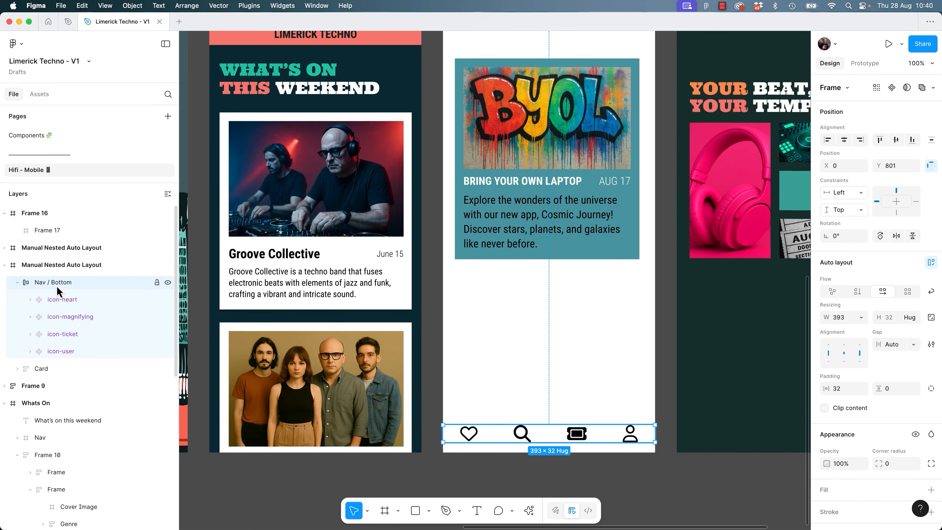
# Examine the heart, magnifying, ticket and user icon layers inside Nav / Bottom.
pyautogui.click(71, 303)
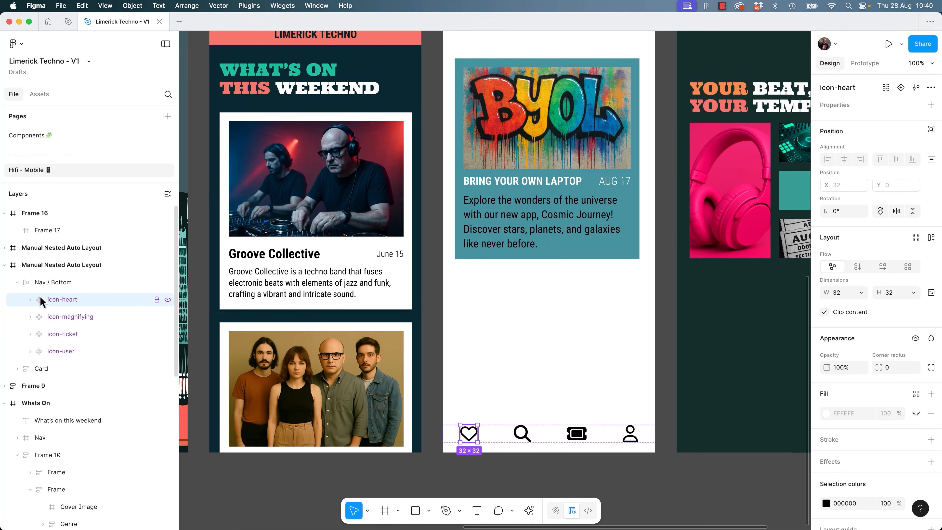
pyautogui.click(66, 318)
pyautogui.click(68, 335)
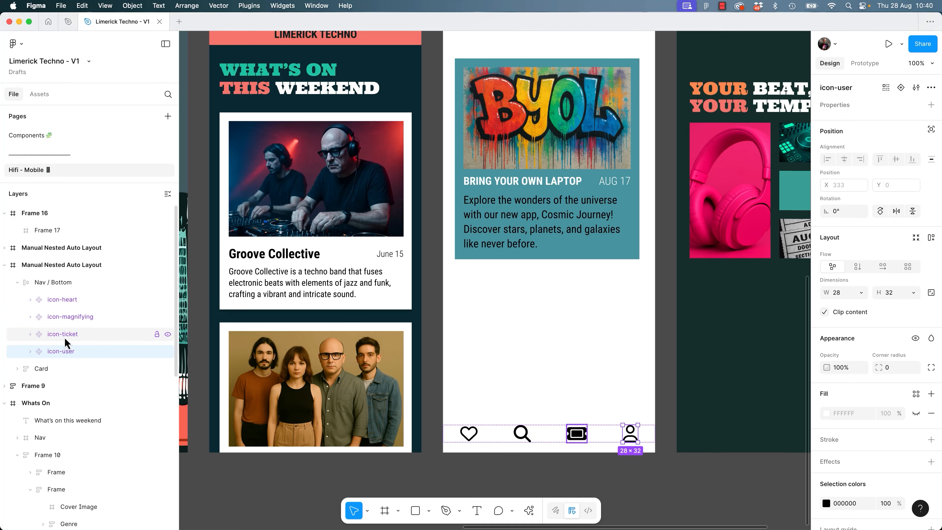
pyautogui.click(70, 316)
pyautogui.click(68, 300)
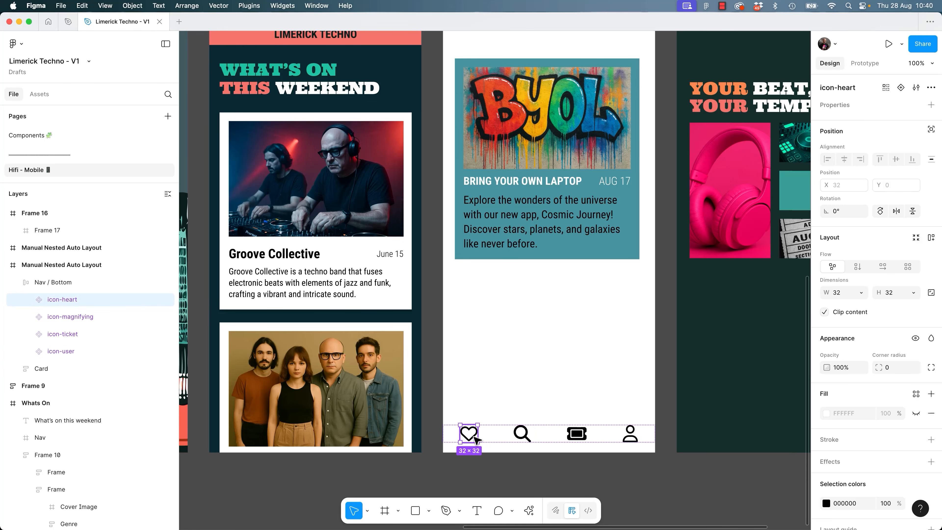
# Place a copy of the heart icon above the bottom navigation and pull out a point on the main heart icon's vector.
pyautogui.moveTo(469, 433); pyautogui.dragTo(531, 373)
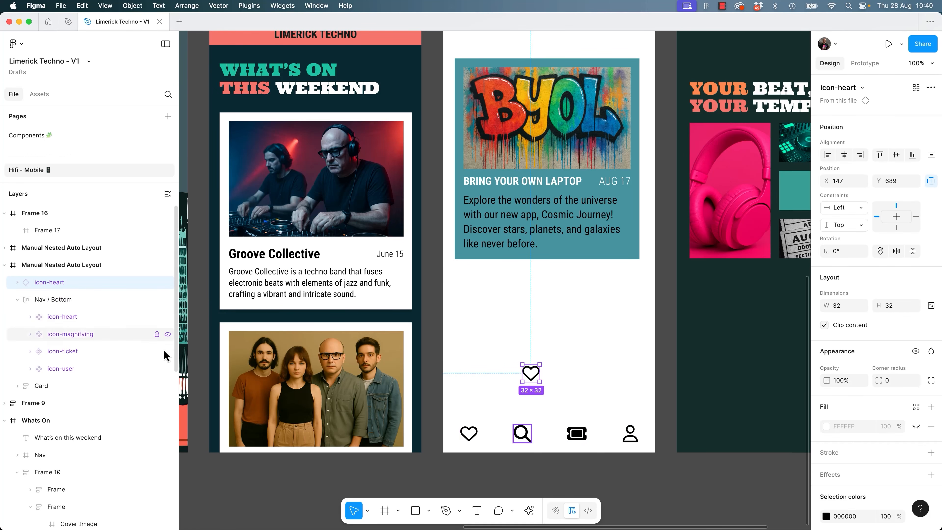
pyautogui.click(474, 432)
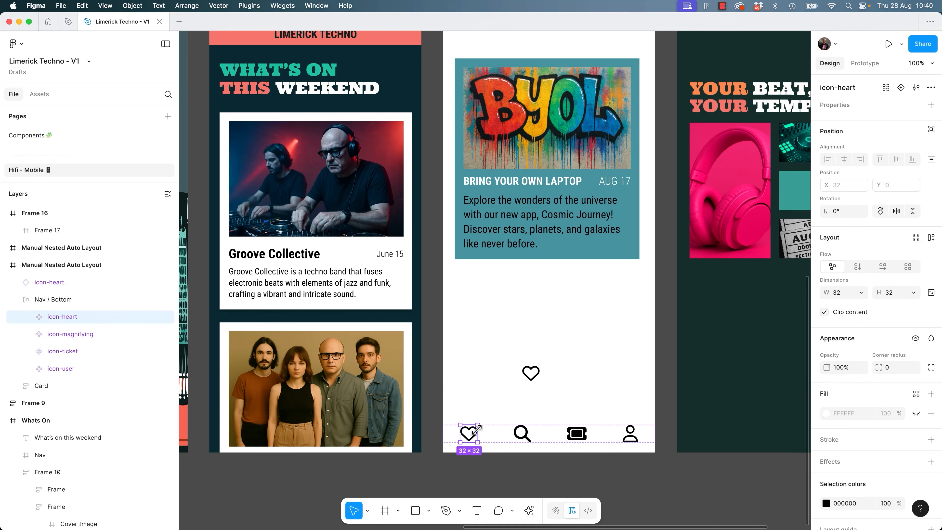
pyautogui.doubleClick(474, 432)
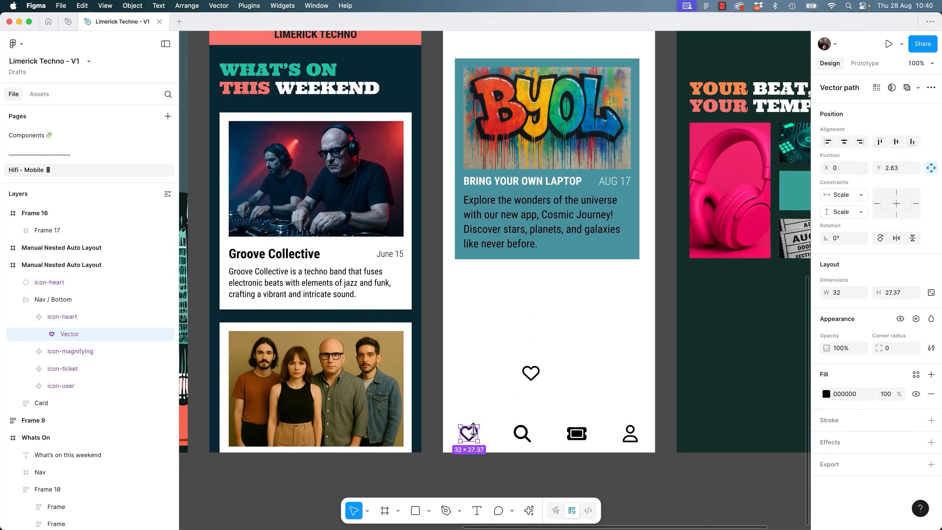
pyautogui.doubleClick(474, 431)
pyautogui.moveTo(473, 430); pyautogui.dragTo(495, 464)
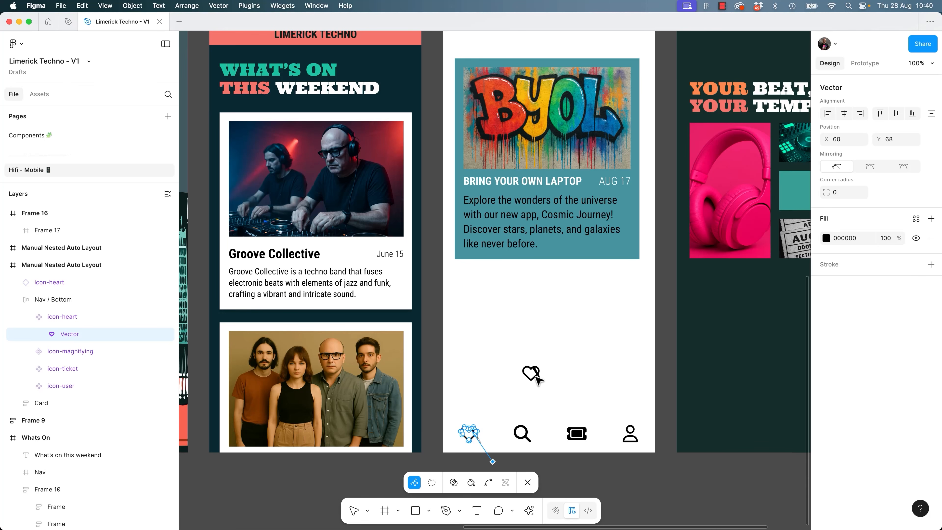
# Undo the heart vector edit and the extra heart icon copy.
pyautogui.press('super+z')
pyautogui.press('super+z')
pyautogui.press('super+z')
pyautogui.press('super+z')
pyautogui.press('super+z')
pyautogui.press('super+z')
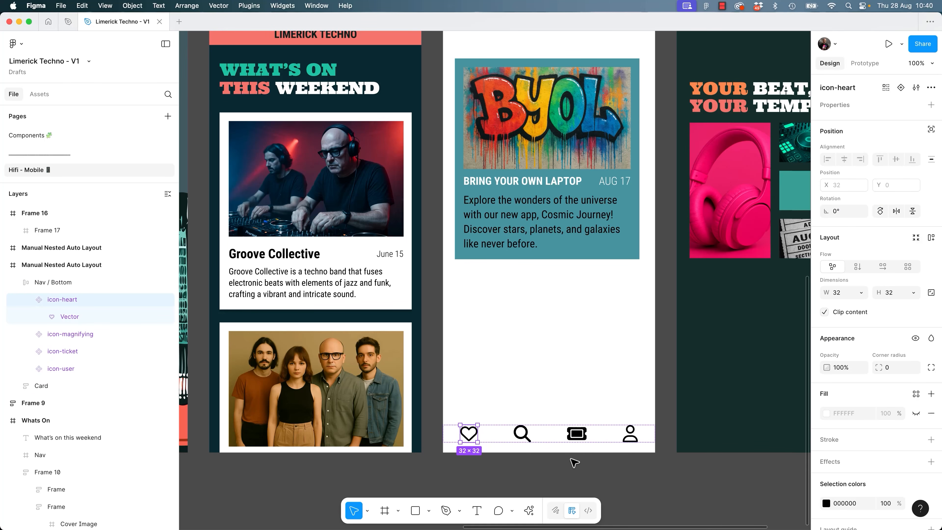
# Lock the Nav / Bottom frame below the BYOL card and turn it into a component.
pyautogui.click(541, 473)
pyautogui.click(465, 436)
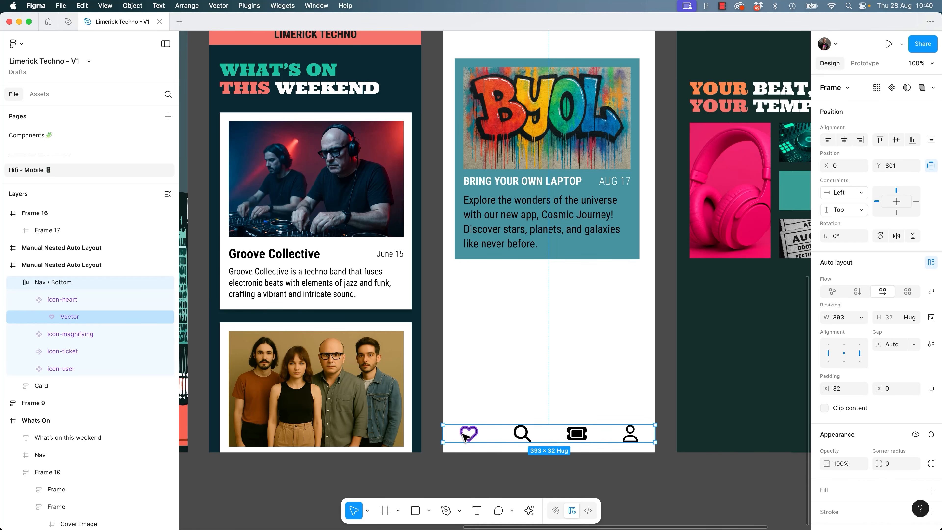
pyautogui.press('super+shift+l')
pyautogui.press('super+shift+k')
pyautogui.press('Escape')
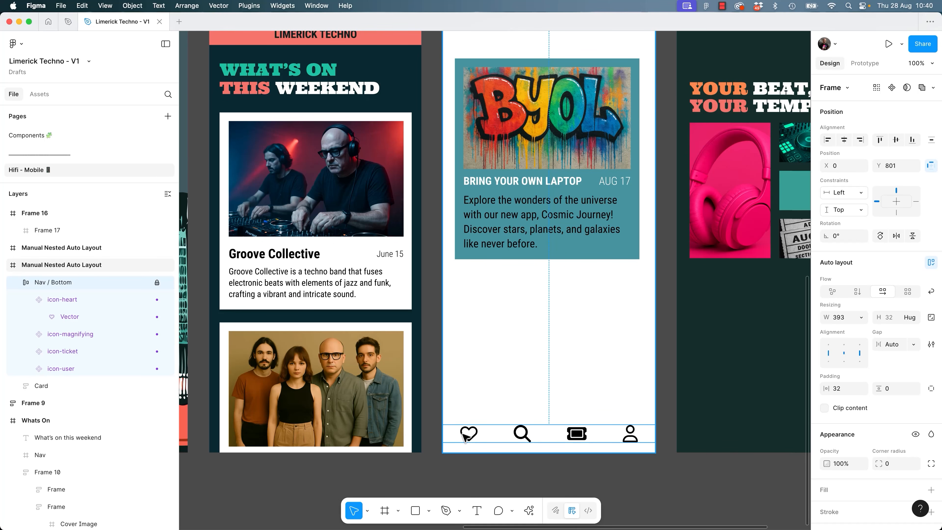
pyautogui.press('alt')
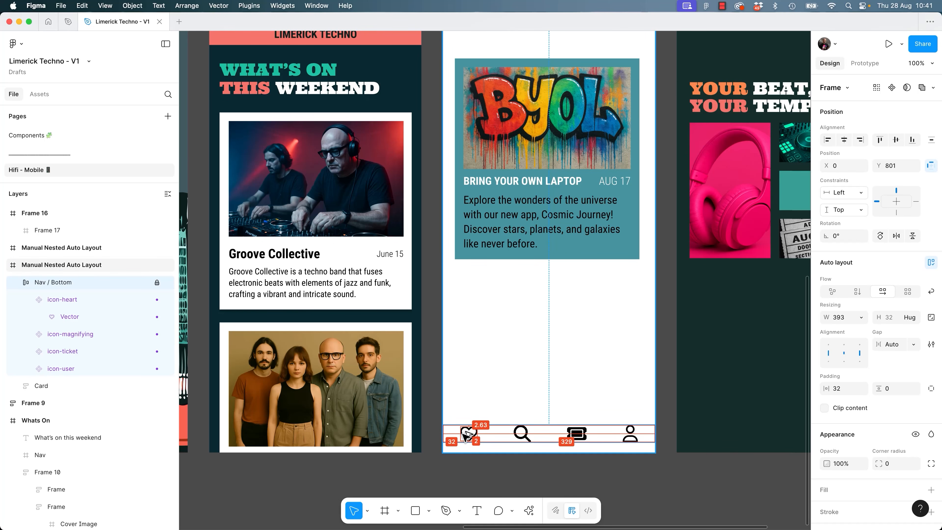
pyautogui.press('super+alt+k')
pyautogui.hscroll(4, 574, 386)
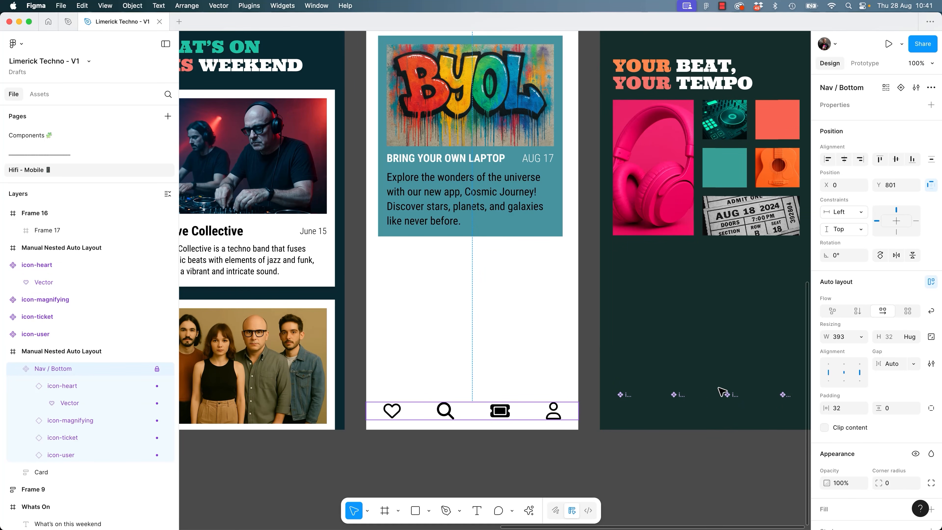
# Examine the icon-heart instance nested inside the locked Nav / Bottom component.
pyautogui.moveTo(753, 337); pyautogui.dragTo(655, 335)
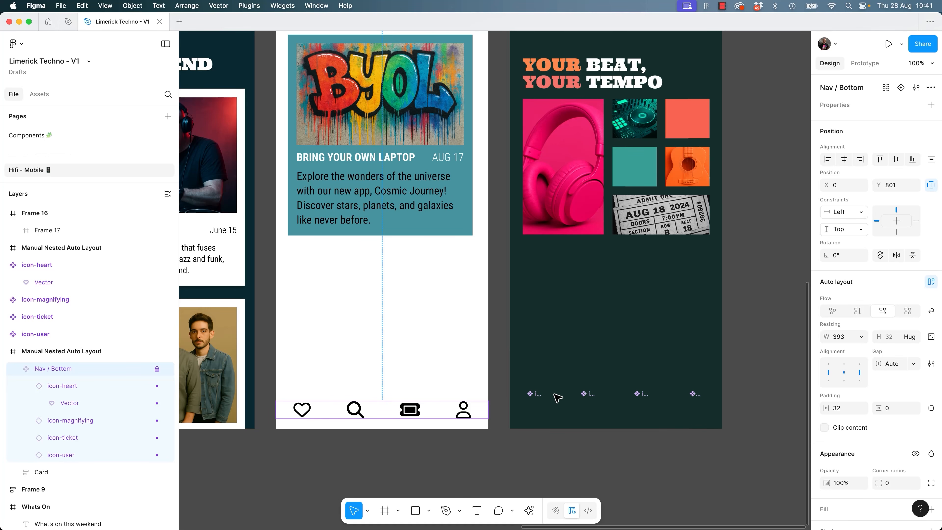
pyautogui.click(312, 413)
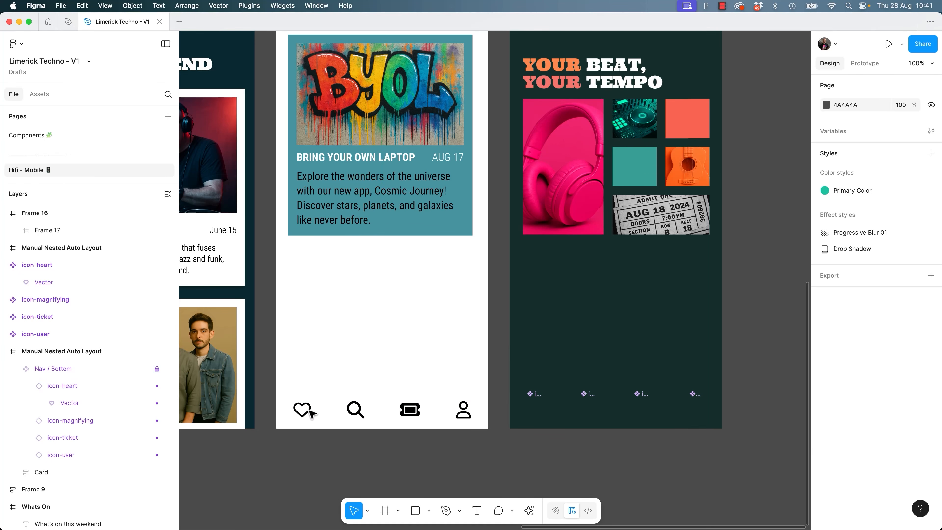
pyautogui.click(74, 386)
pyautogui.rightClick(64, 388)
pyautogui.press('Escape')
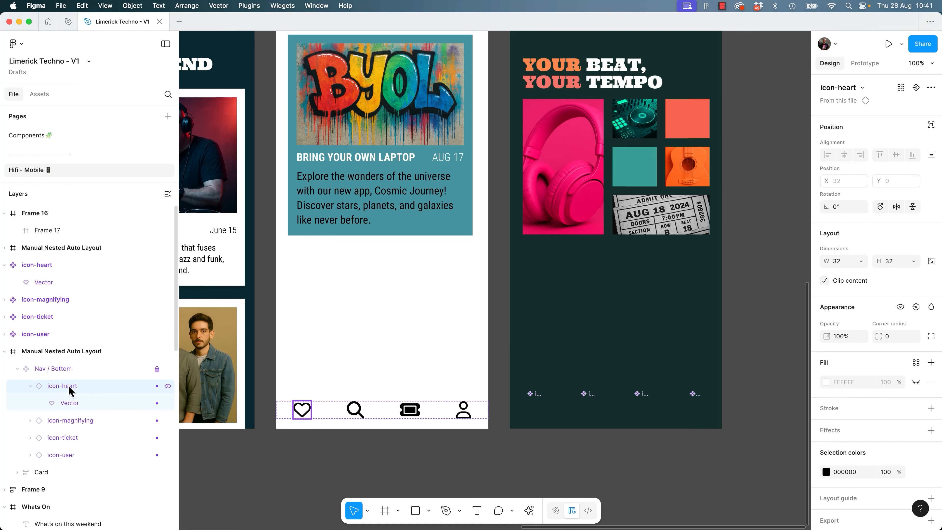
pyautogui.click(363, 451)
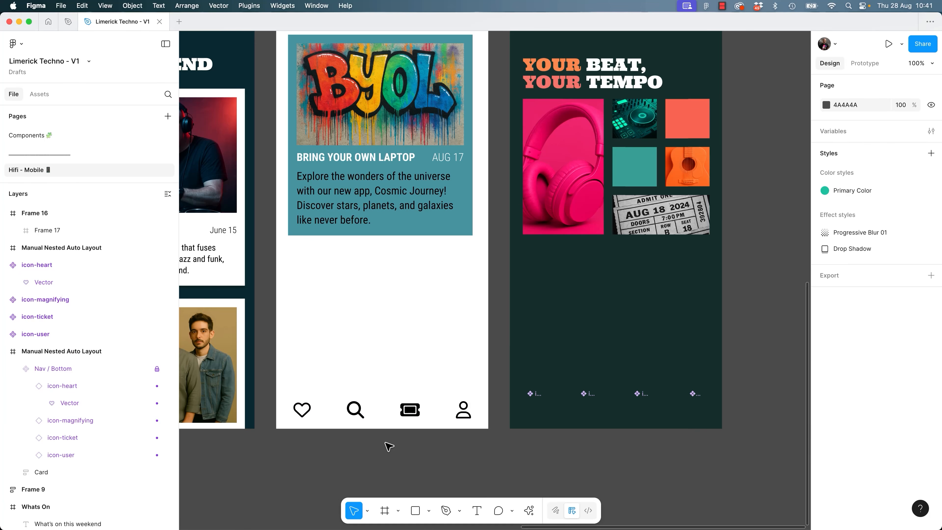
pyautogui.press('super+z')
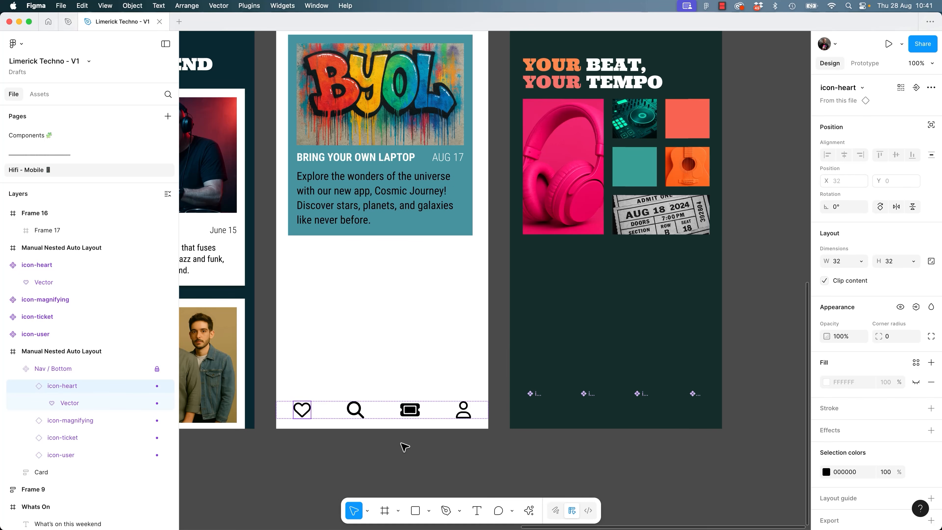
# Move the dark Your Beat, Your Tempo frame aside to expose the main icon components, and undo the move.
pyautogui.moveTo(594, 130); pyautogui.dragTo(549, 204)
pyautogui.press('super+minus')
pyautogui.moveTo(599, 158); pyautogui.dragTo(436, 271)
pyautogui.moveTo(485, 196); pyautogui.dragTo(621, 207)
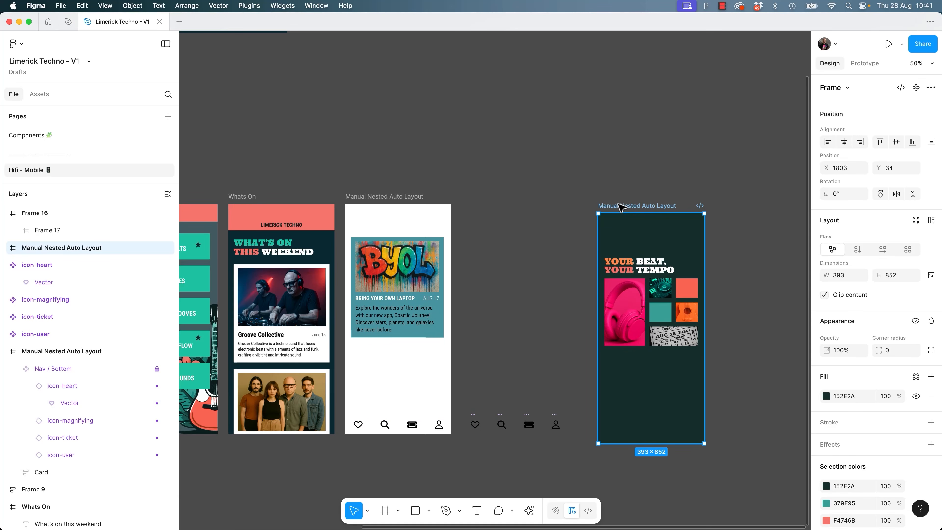
pyautogui.press('super+z')
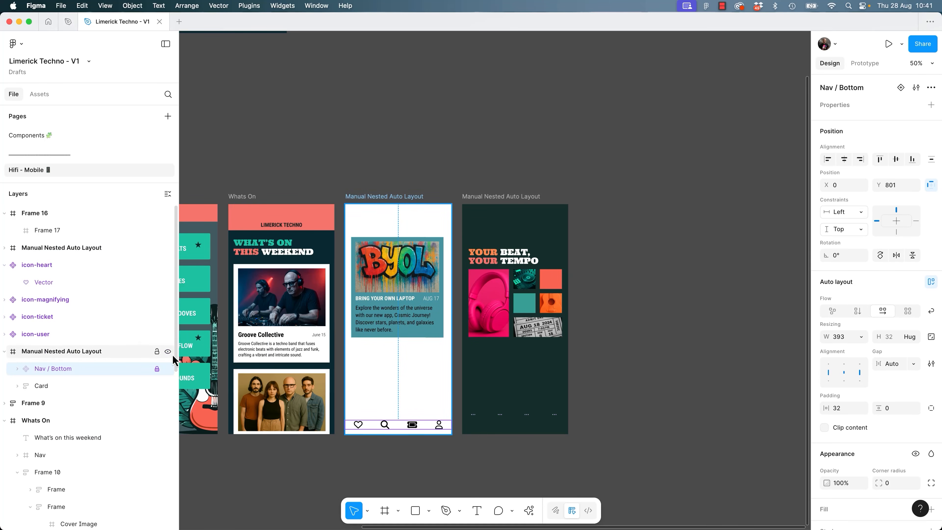
# Move the four main icon components from the dark frame onto the empty canvas beside it and cut them.
pyautogui.moveTo(606, 442); pyautogui.dragTo(463, 399)
pyautogui.moveTo(534, 428); pyautogui.dragTo(685, 415)
pyautogui.moveTo(604, 393); pyautogui.dragTo(687, 373)
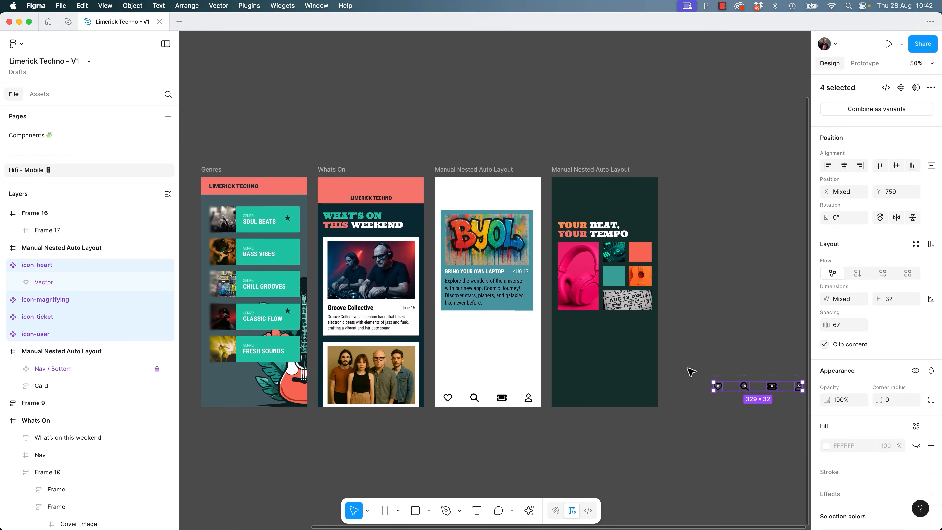
pyautogui.click(692, 372)
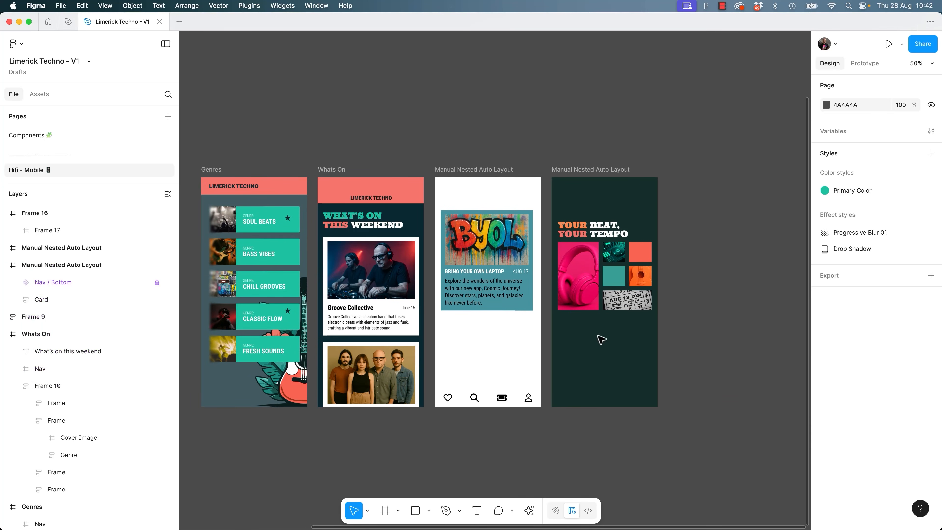
# Paste the four icon components on the Components page and position them beside the Jazz Fusion card component.
pyautogui.click(23, 136)
pyautogui.press('super+minus')
pyautogui.press('super+minus')
pyautogui.press('super+minus')
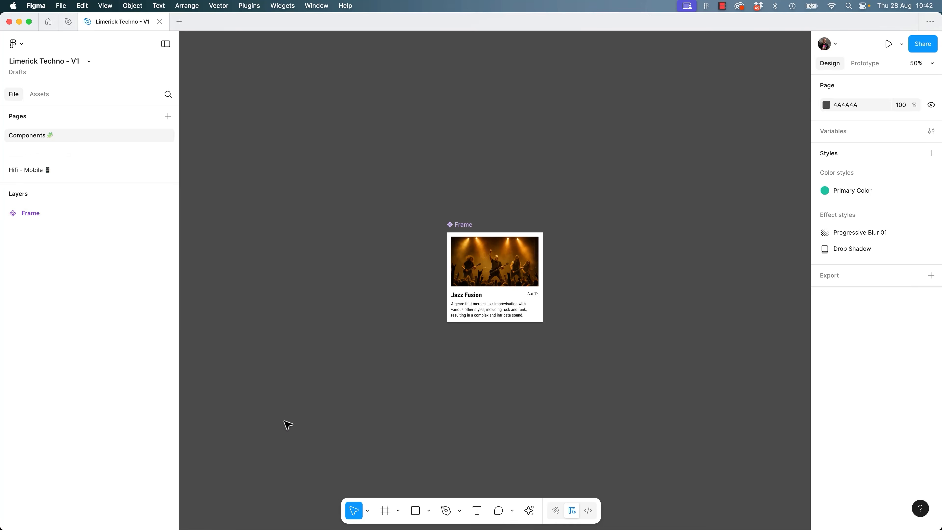
pyautogui.hscroll(3, 463, 312)
pyautogui.scroll(1, 464, 312)
pyautogui.press('super+equal')
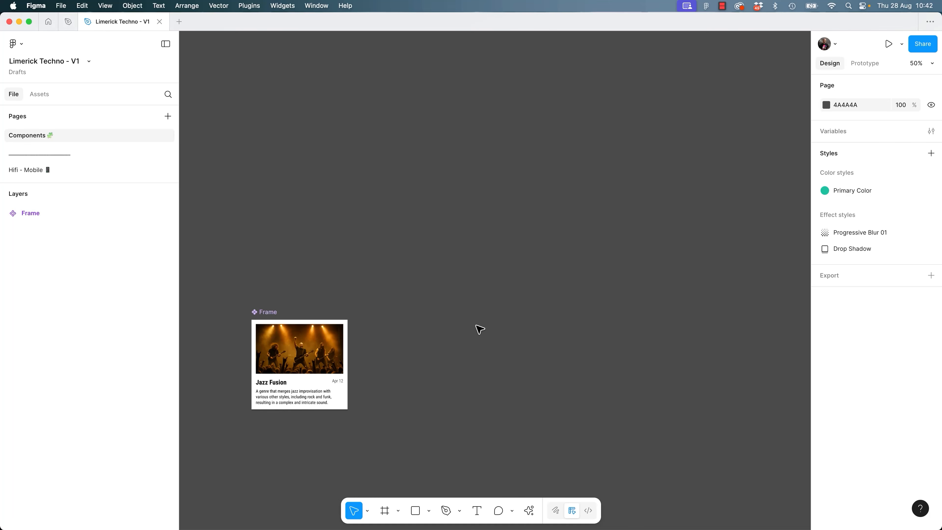
pyautogui.press('super+equal')
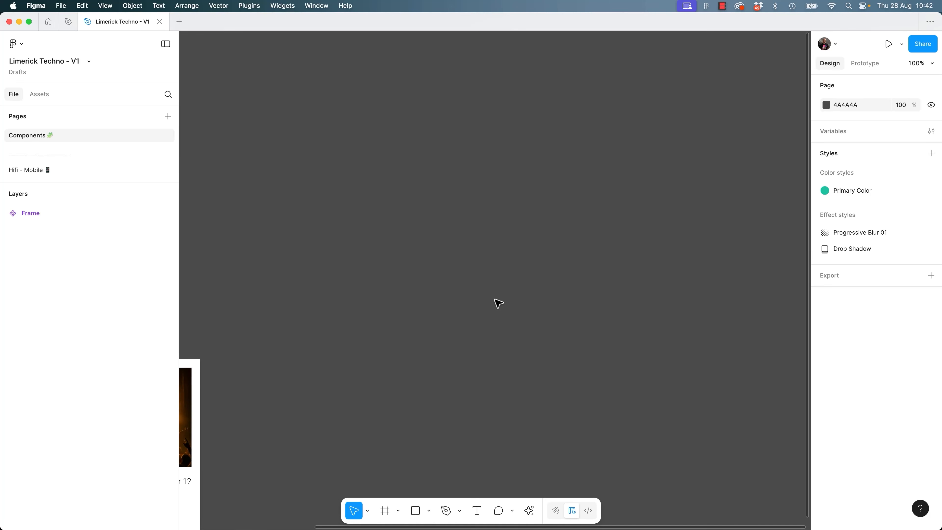
pyautogui.scroll(-3, 477, 280)
pyautogui.hscroll(-2, 478, 280)
pyautogui.press('super+v')
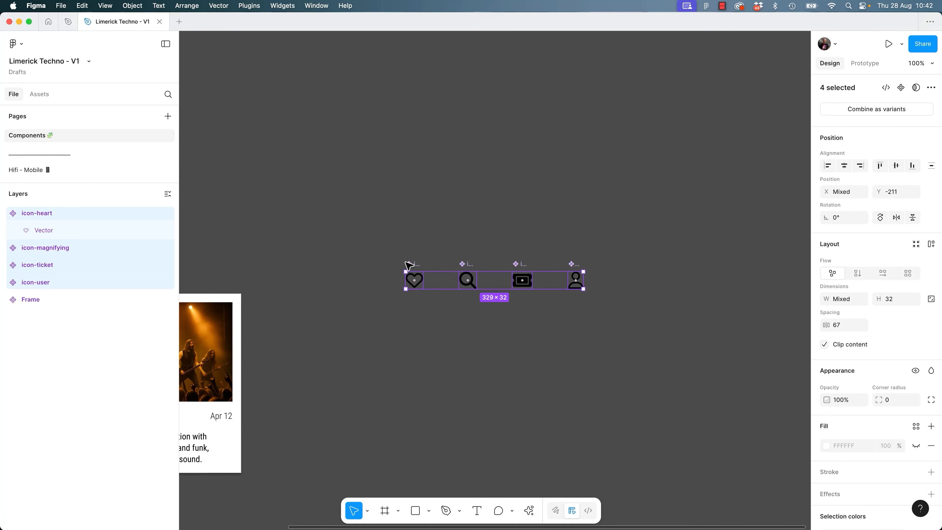
pyautogui.moveTo(417, 265); pyautogui.dragTo(300, 294)
# Return to the Hifi - Mobile page and bring the four mobile frames into view.
pyautogui.click(28, 168)
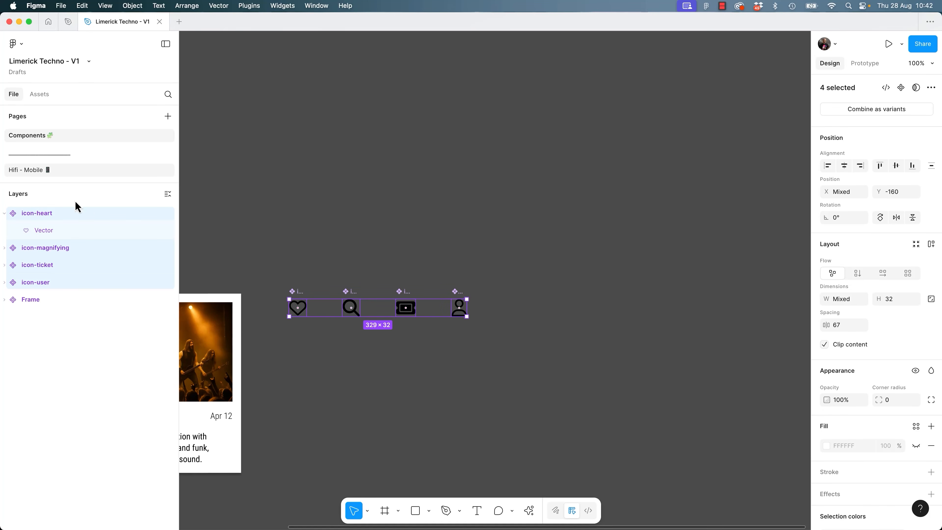
pyautogui.hscroll(-4, 233, 215)
pyautogui.scroll(1, 233, 214)
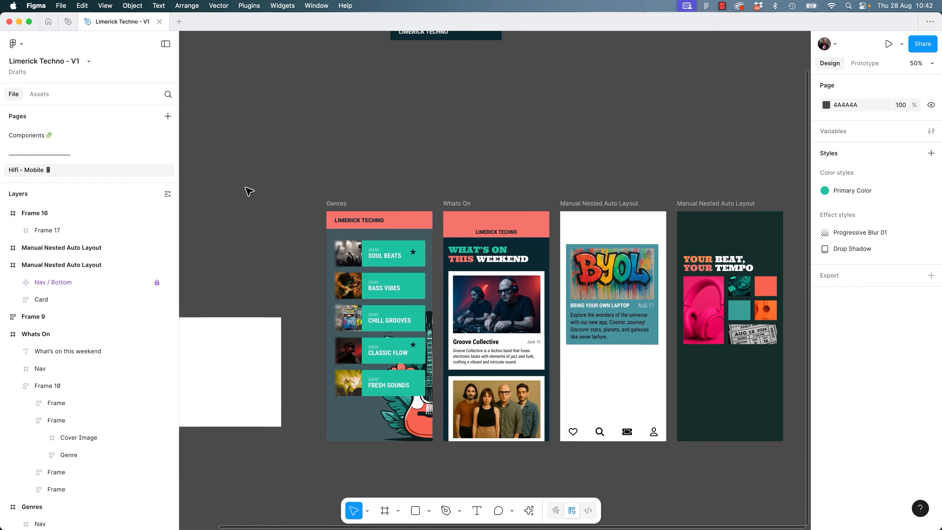
pyautogui.press('Tab')
pyautogui.click(663, 448)
pyautogui.moveTo(734, 472); pyautogui.dragTo(608, 467)
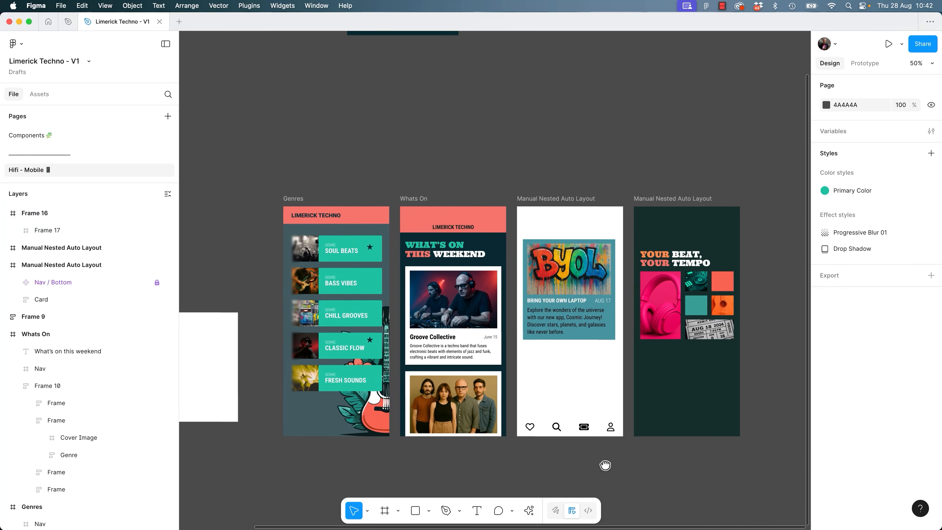
# Try to select the locked navigation icons below the BYOL card, and open the keyboard shortcuts reference for selection.
pyautogui.hotkey('shift', '0')
pyautogui.scroll(-6, 558, 464)
pyautogui.hscroll(3, 558, 464)
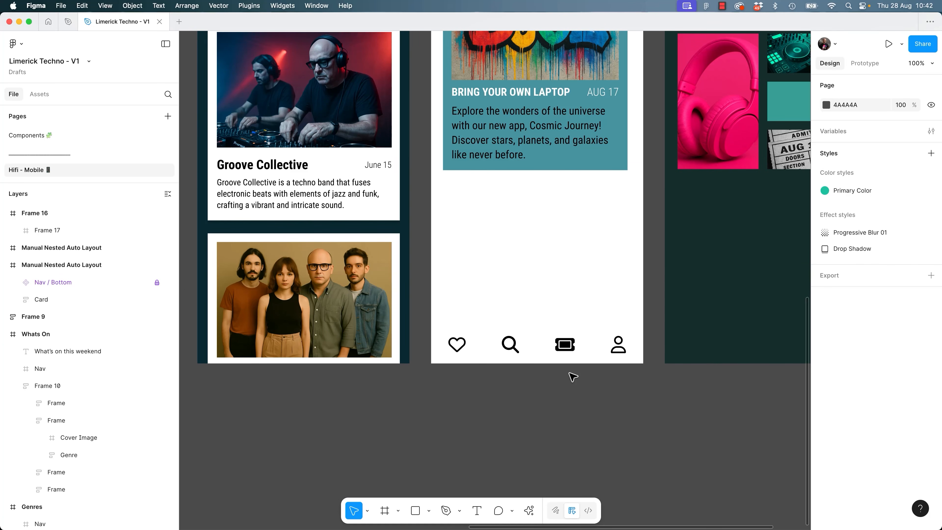
pyautogui.moveTo(459, 312); pyautogui.dragTo(526, 389)
pyautogui.hotkey('ctrl', 'shift', '/')
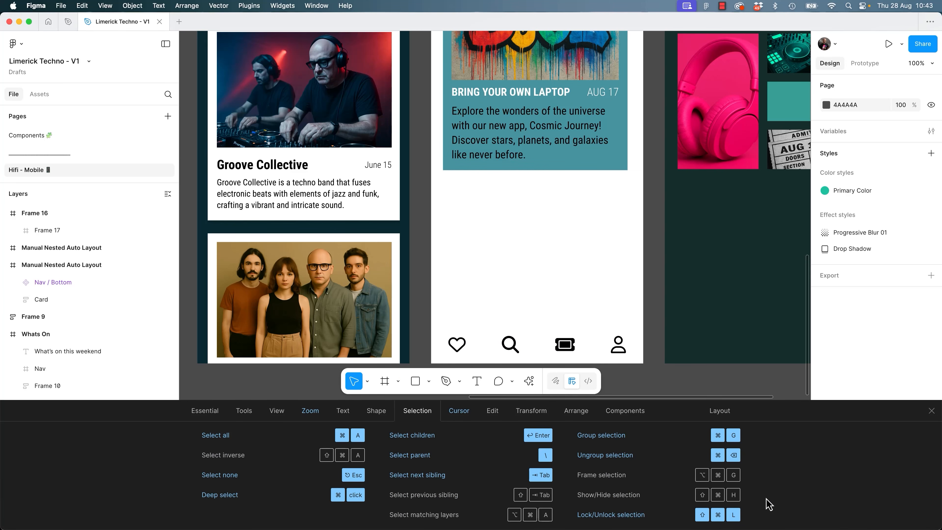
# Close the keyboard shortcuts reference and select the Nav / Bottom component under the Bring Your Own Laptop card.
pyautogui.click(931, 410)
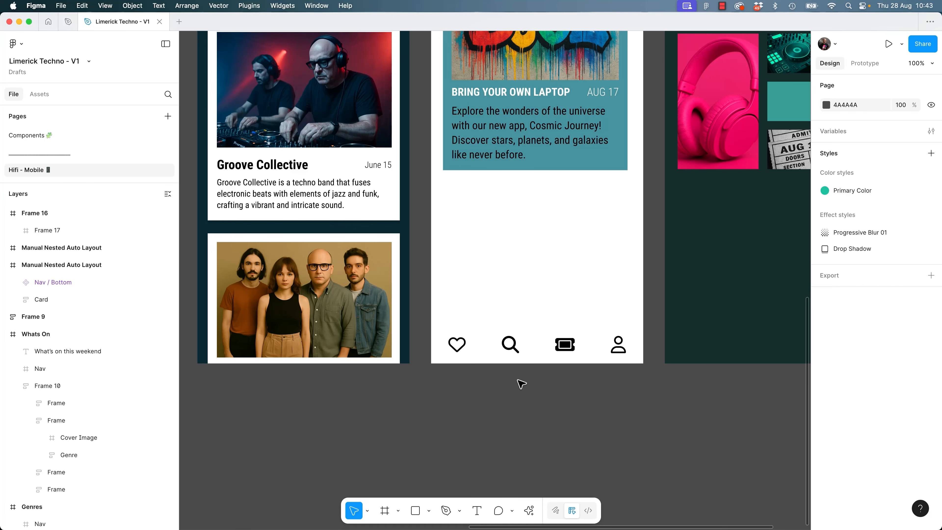
pyautogui.click(510, 345)
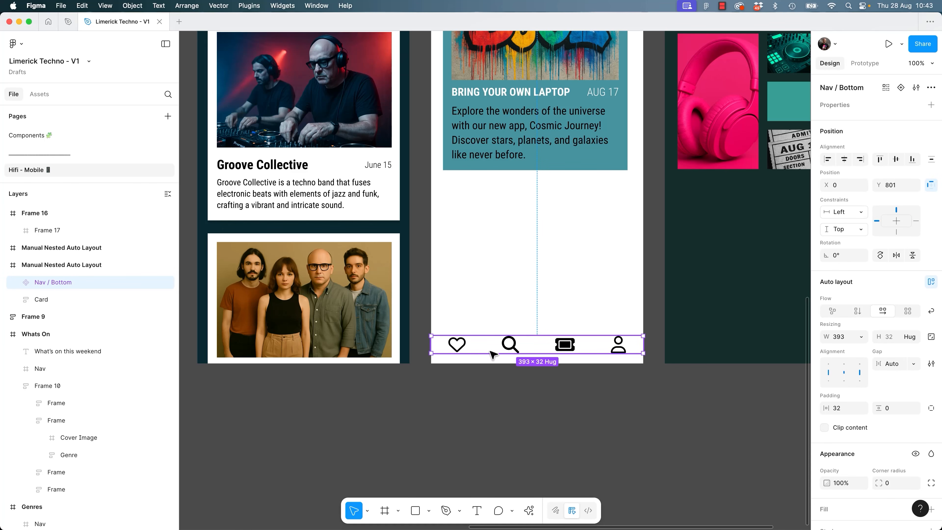
pyautogui.moveTo(542, 333); pyautogui.dragTo(507, 412)
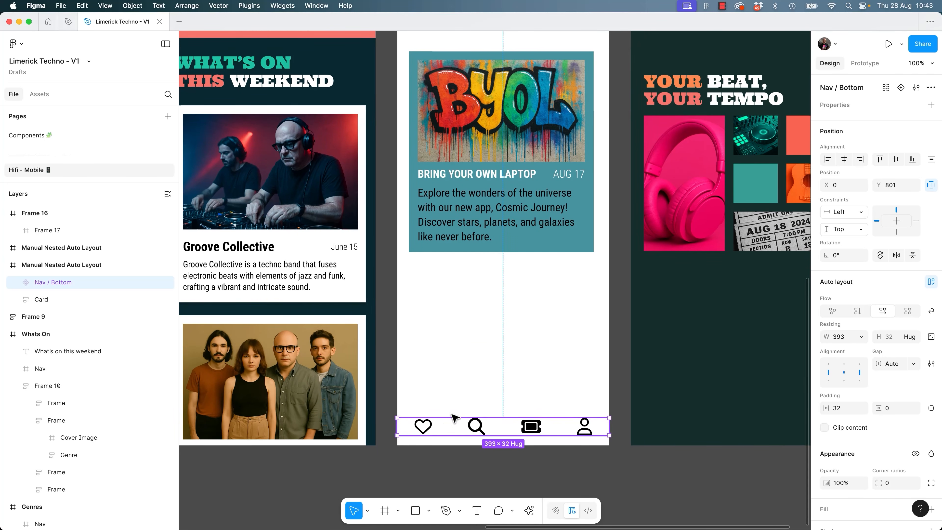
pyautogui.moveTo(382, 403); pyautogui.dragTo(450, 373)
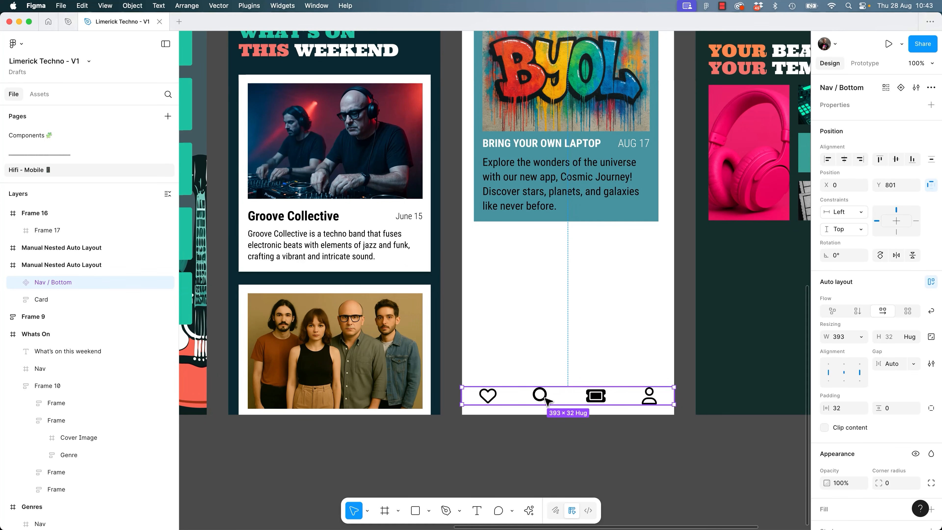
# Cut the Nav / Bottom component, paste it onto the Components page, and place the pasted bars below the icon components.
pyautogui.press('super+x')
pyautogui.click(41, 137)
pyautogui.press('super+v')
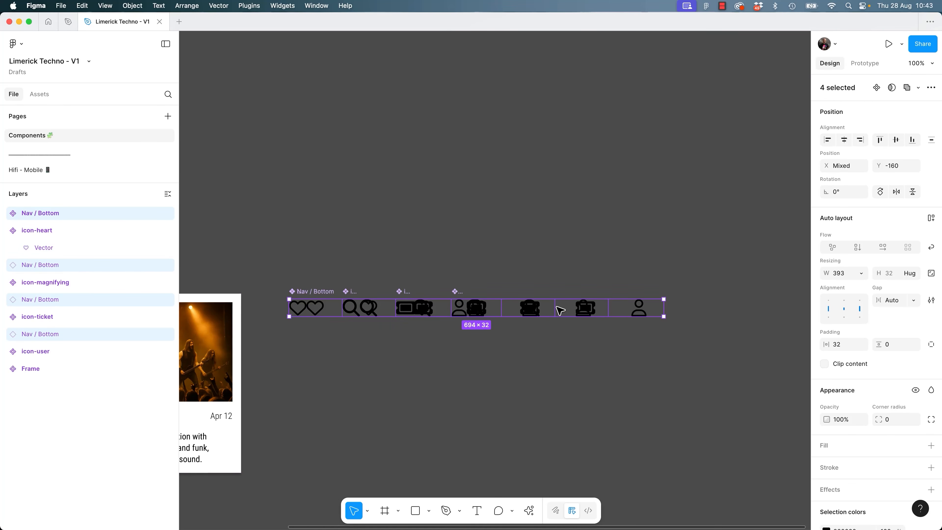
pyautogui.moveTo(588, 317); pyautogui.dragTo(588, 398)
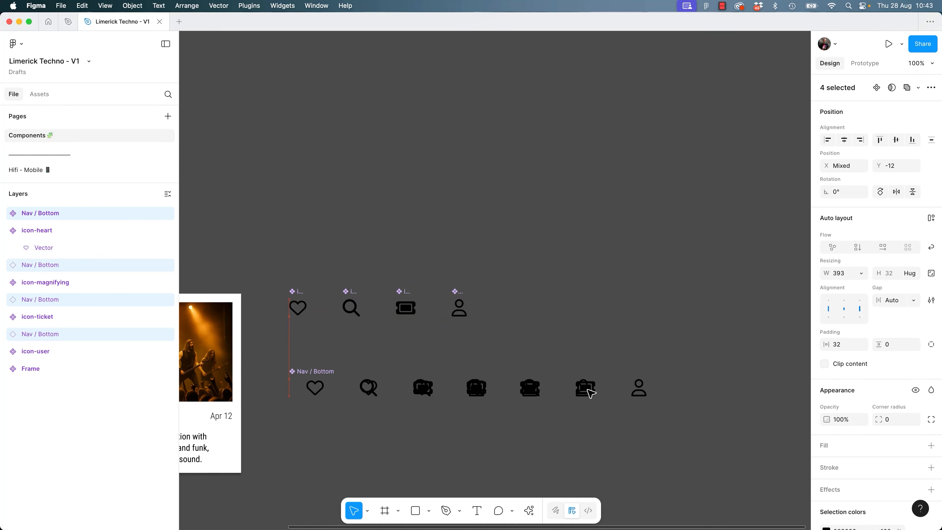
pyautogui.click(515, 369)
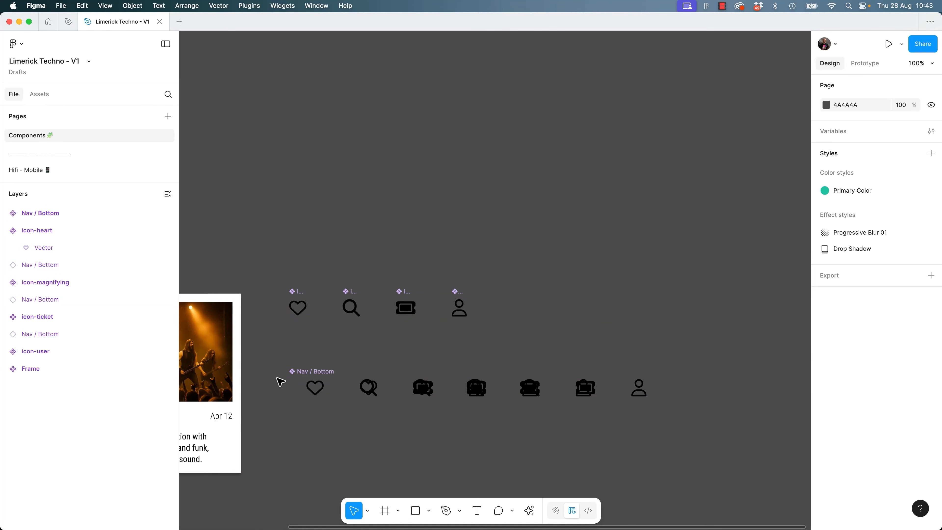
# Spread the overlapping navigation bar copies apart into separate spots below the icon components.
pyautogui.moveTo(309, 384); pyautogui.dragTo(309, 436)
pyautogui.moveTo(367, 386); pyautogui.dragTo(346, 352)
pyautogui.moveTo(406, 389); pyautogui.dragTo(325, 406)
pyautogui.moveTo(573, 394); pyautogui.dragTo(662, 417)
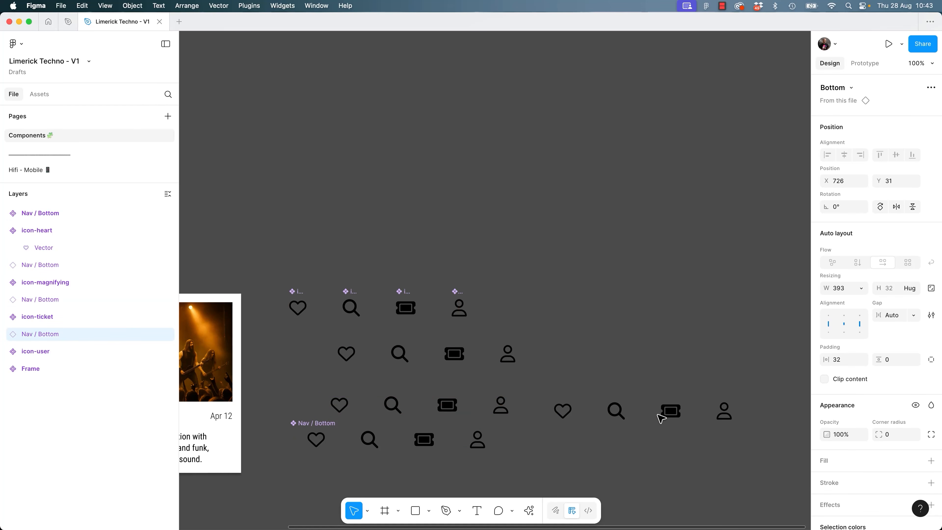
pyautogui.click(593, 327)
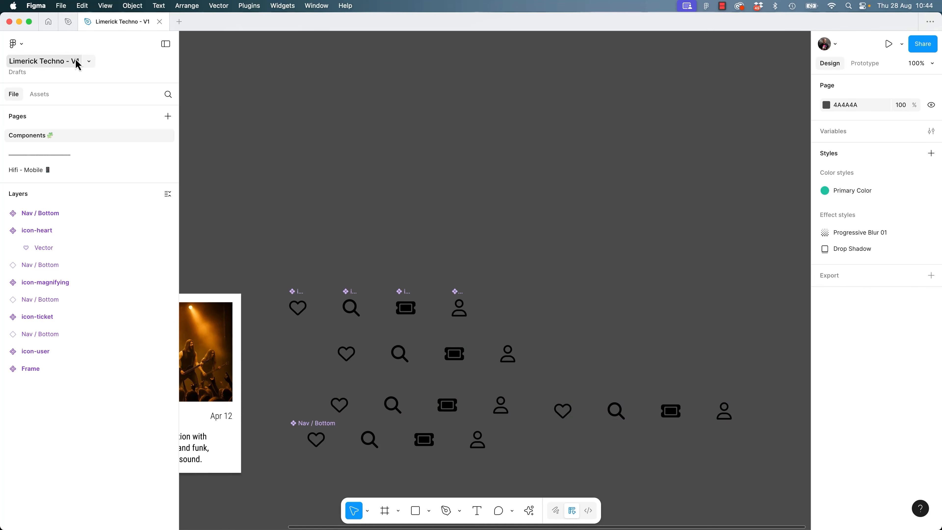
# Undo the spreading, moving, pasting and cutting of the bottom navigation bar.
pyautogui.click(39, 170)
pyautogui.press('super+z')
pyautogui.press('super+z')
pyautogui.press('super+z')
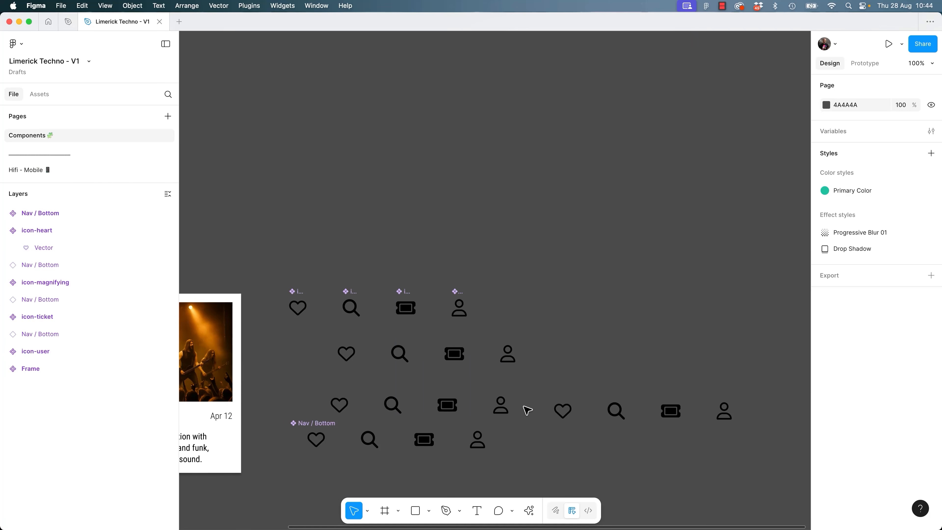
pyautogui.press('super+z')
pyautogui.press('super+z')
pyautogui.press('super+z')
pyautogui.press('super+z')
pyautogui.press('super+z')
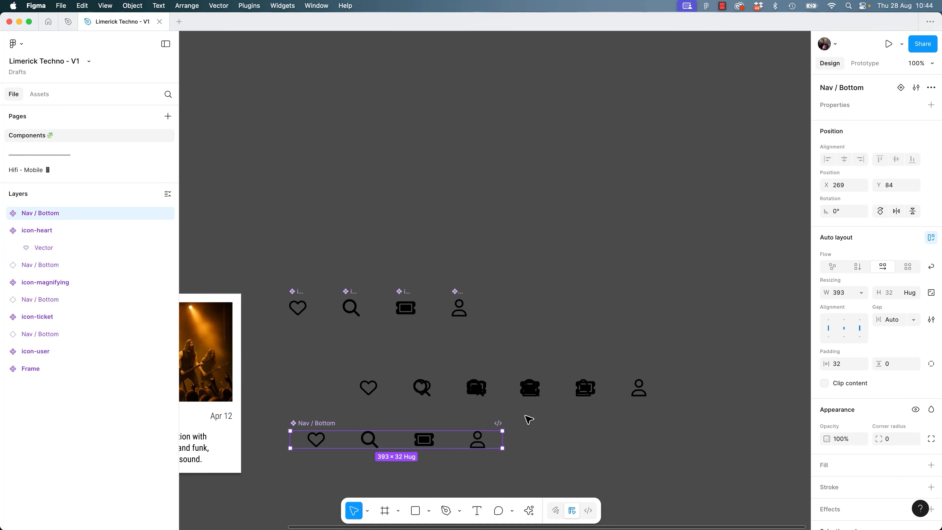
pyautogui.press('super+z')
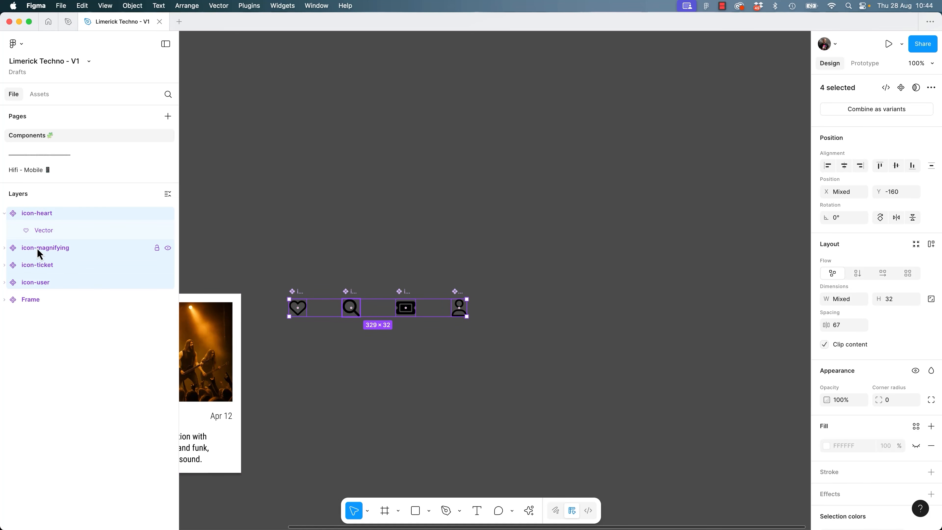
# Return to the Hifi - Mobile page and copy the Nav / Bottom component from the mobile frame.
pyautogui.click(33, 169)
pyautogui.press('pageup')
pyautogui.press('pagedown')
pyautogui.press('super+v')
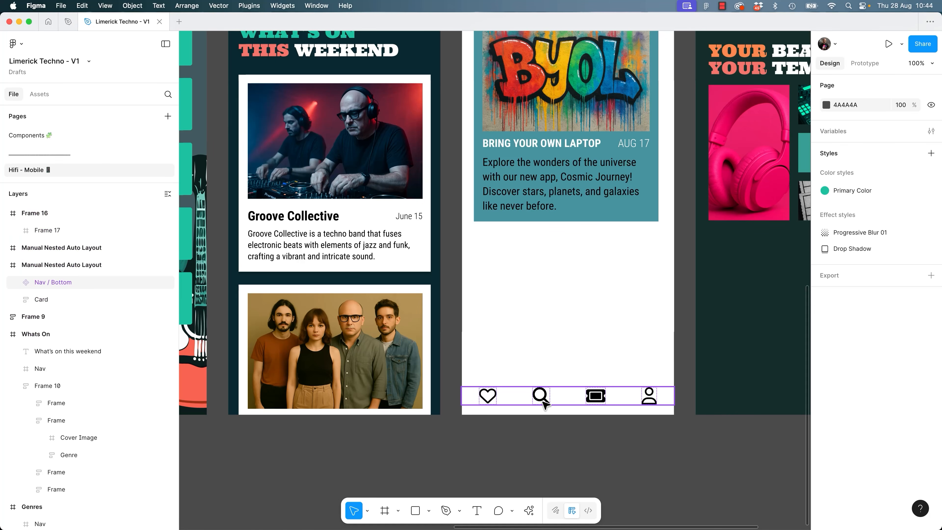
pyautogui.click(17, 282)
pyautogui.click(17, 282)
pyautogui.click(543, 439)
pyautogui.click(543, 395)
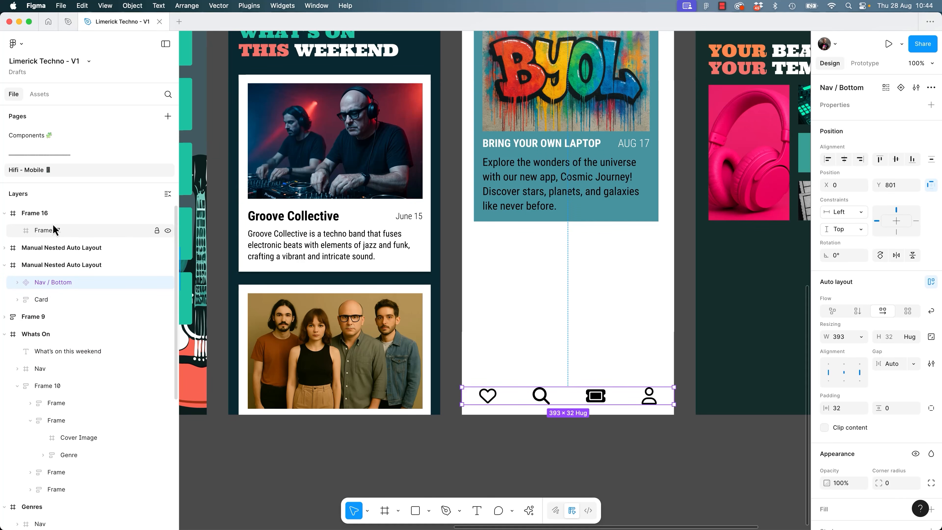
# Try pasting the navigation bar on the Components page with nothing selected and moving it below the icons, and undo both.
pyautogui.click(31, 135)
pyautogui.click(388, 377)
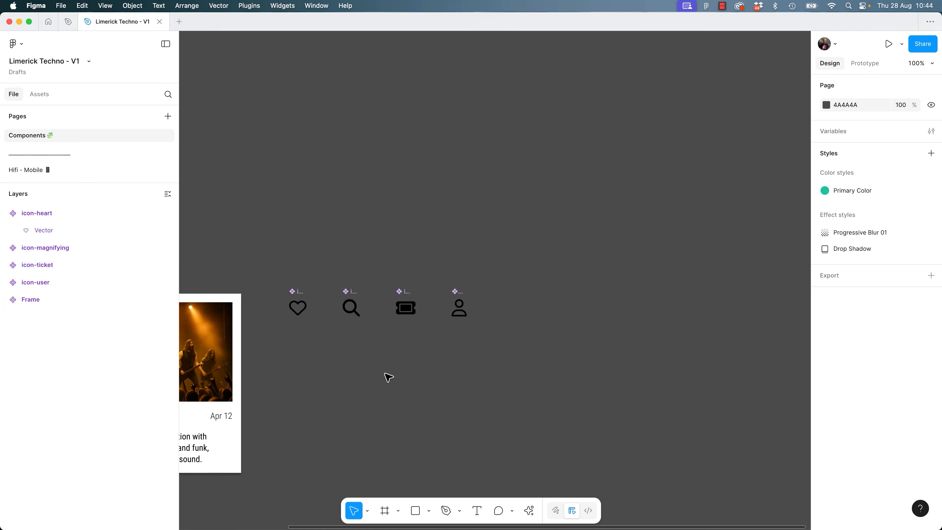
pyautogui.press('super+v')
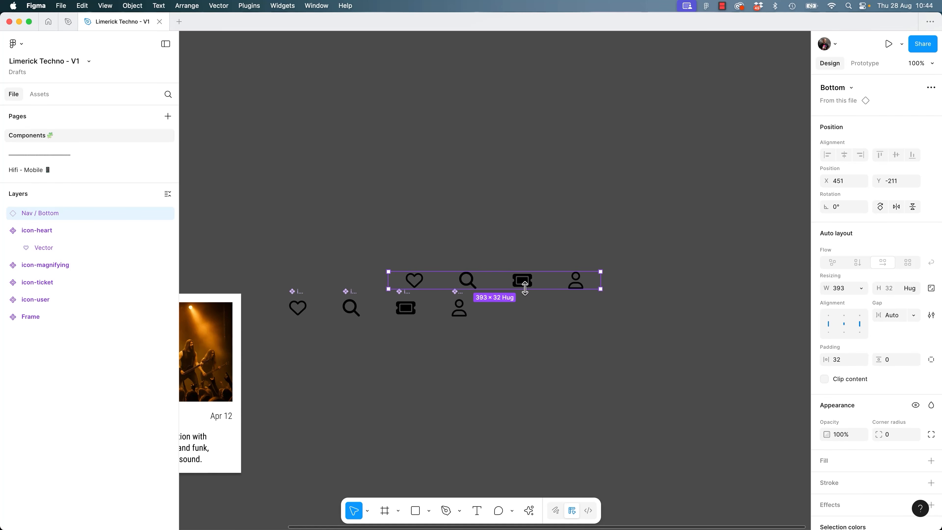
pyautogui.moveTo(525, 288); pyautogui.dragTo(522, 383)
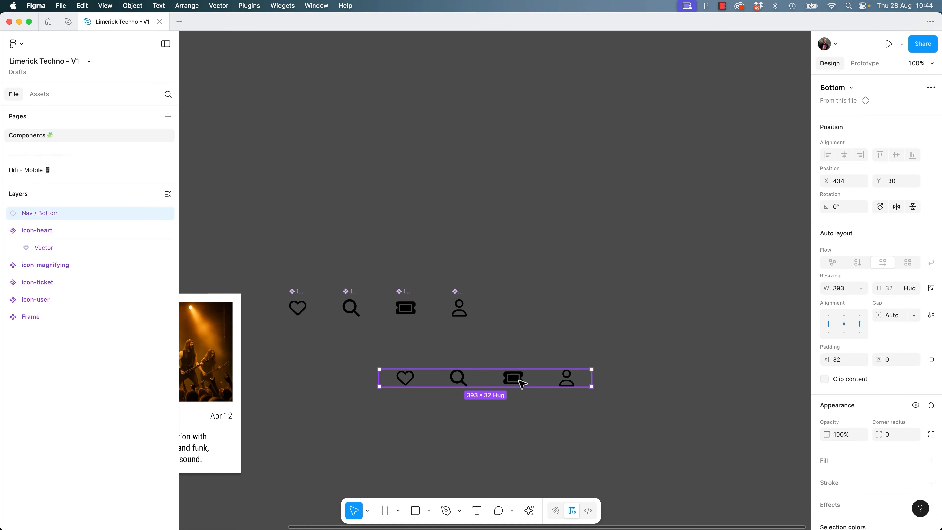
pyautogui.press('super+z')
pyautogui.press('super+z')
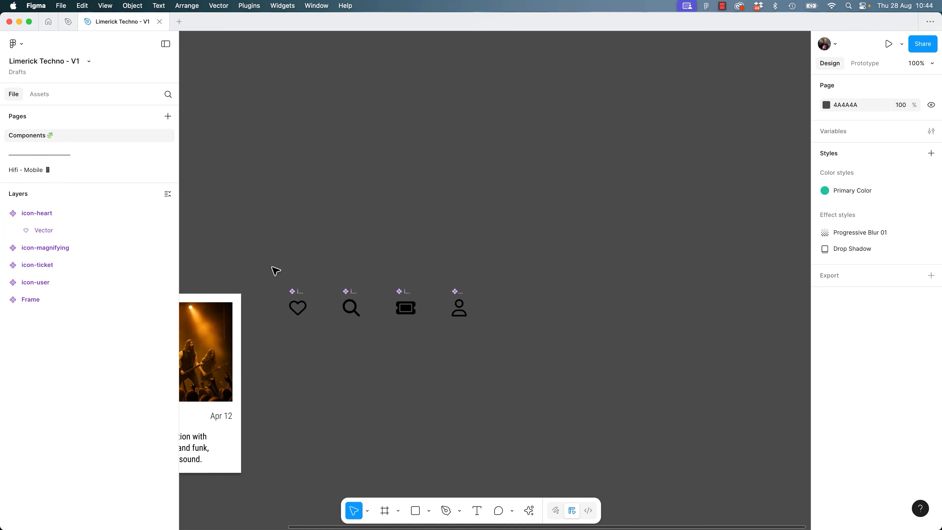
# Paste the navigation bar with all four icon components selected, try moving the copies below them, and undo the move.
pyautogui.moveTo(271, 268); pyautogui.dragTo(532, 338)
pyautogui.press('super+v')
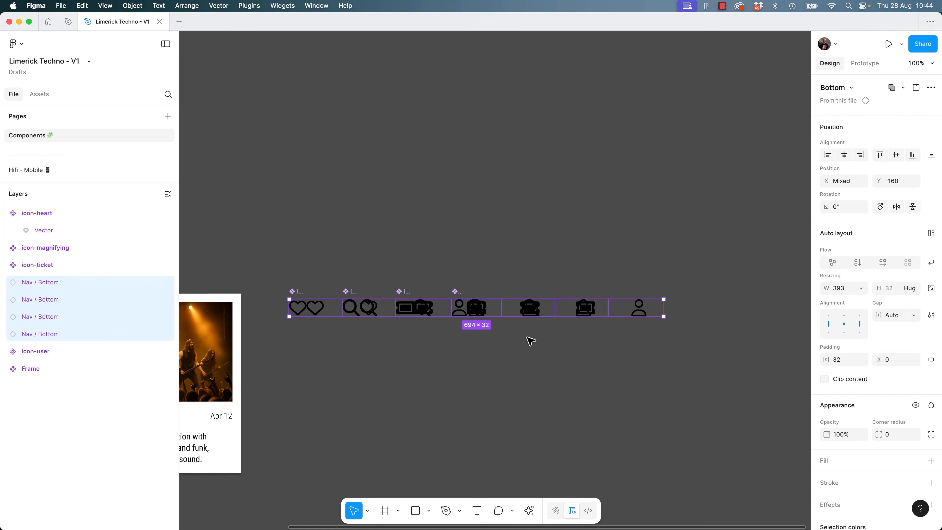
pyautogui.moveTo(636, 312); pyautogui.dragTo(642, 397)
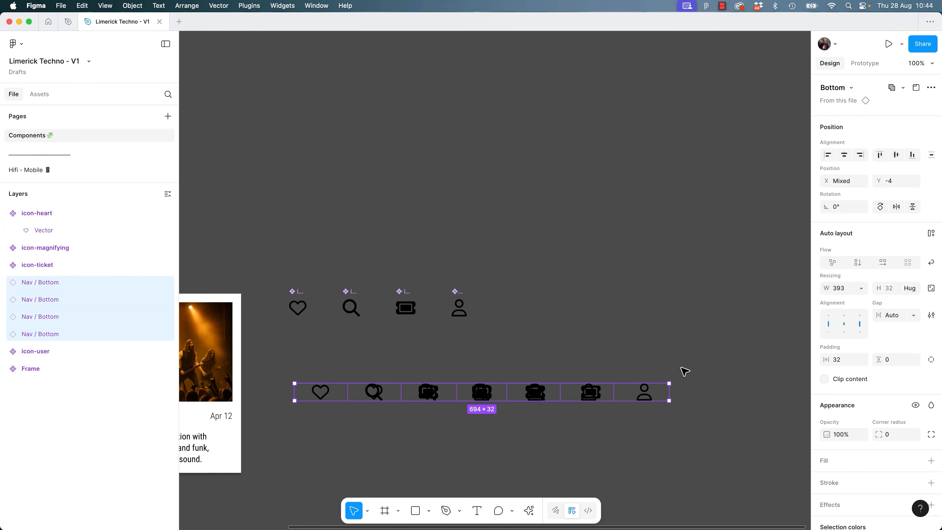
pyautogui.press('super+z')
pyautogui.click(534, 436)
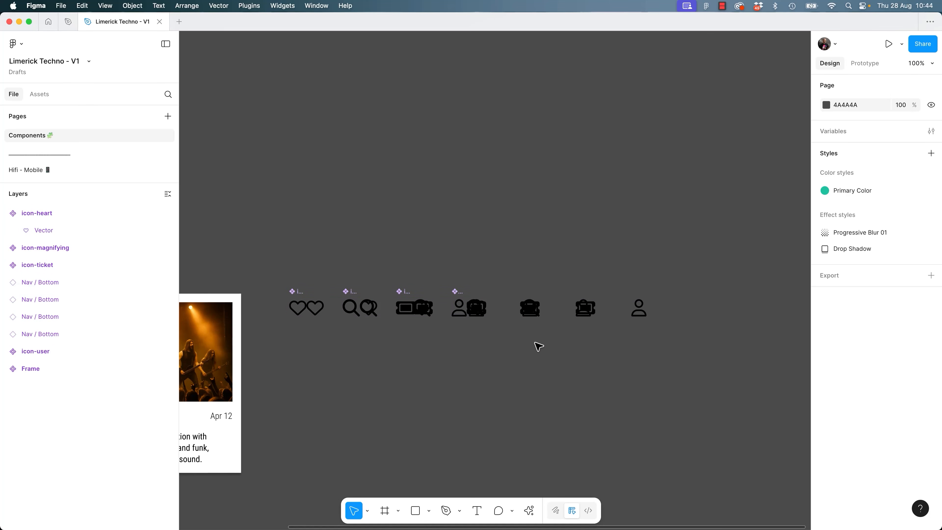
# Try moving one of the overlapping navigation bar copies below the icon row and undo it.
pyautogui.moveTo(576, 316); pyautogui.dragTo(581, 399)
pyautogui.press('super+z')
pyautogui.press('super+z')
pyautogui.press('super+z')
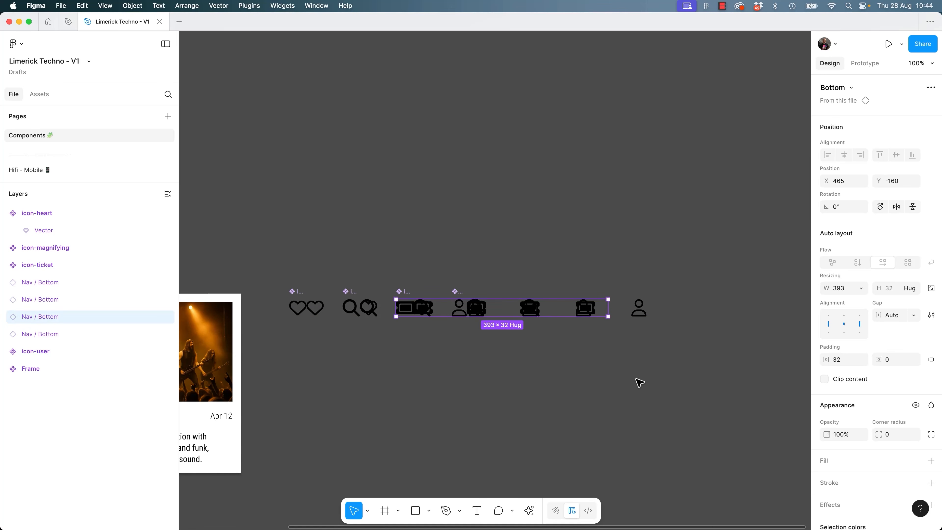
pyautogui.press('super+z')
# Paste the navigation bar again over the selected icon components and examine the stacked copies.
pyautogui.click(520, 419)
pyautogui.moveTo(253, 242); pyautogui.dragTo(541, 367)
pyautogui.press('super+v')
pyautogui.click(541, 374)
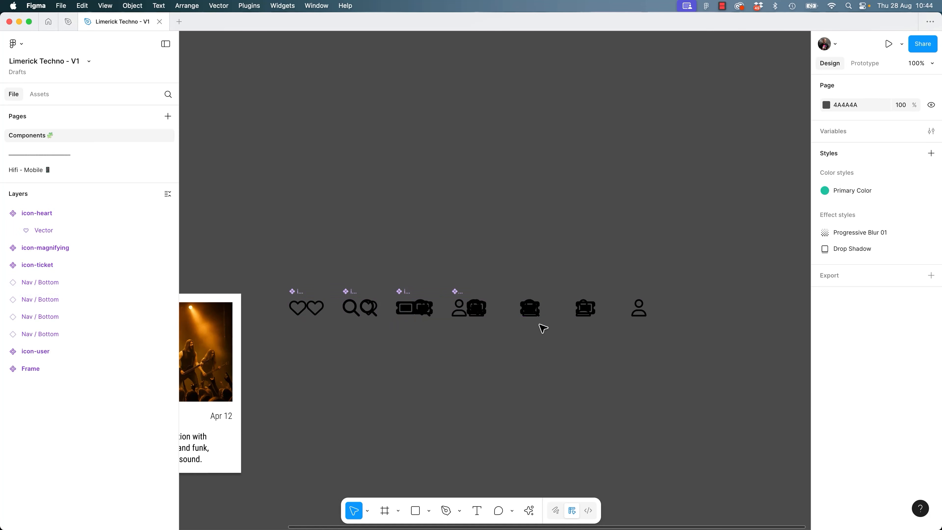
pyautogui.click(548, 307)
pyautogui.moveTo(705, 237); pyautogui.dragTo(515, 352)
pyautogui.click(50, 286)
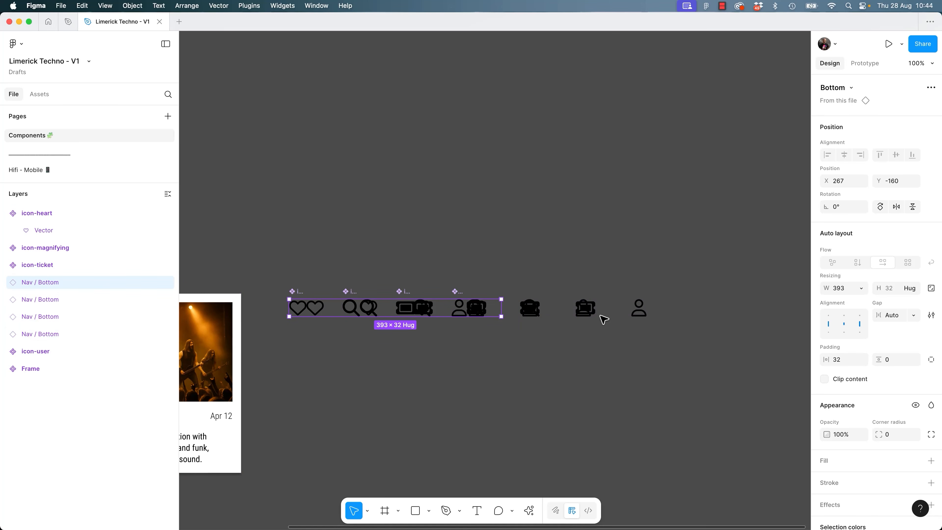
pyautogui.click(496, 401)
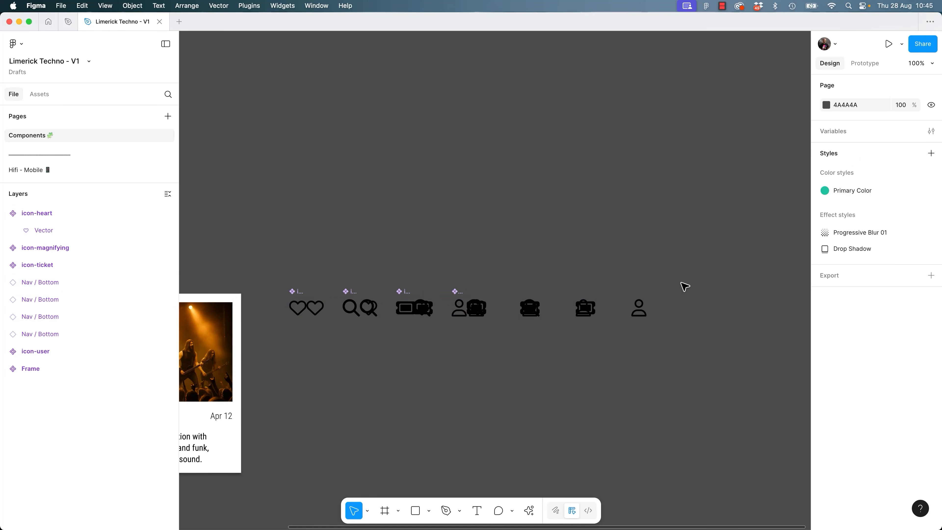
# Undo the pasted navigation bar copies so only the original components are left on the Components page.
pyautogui.press('super+z')
pyautogui.press('super+z')
pyautogui.press('super+z')
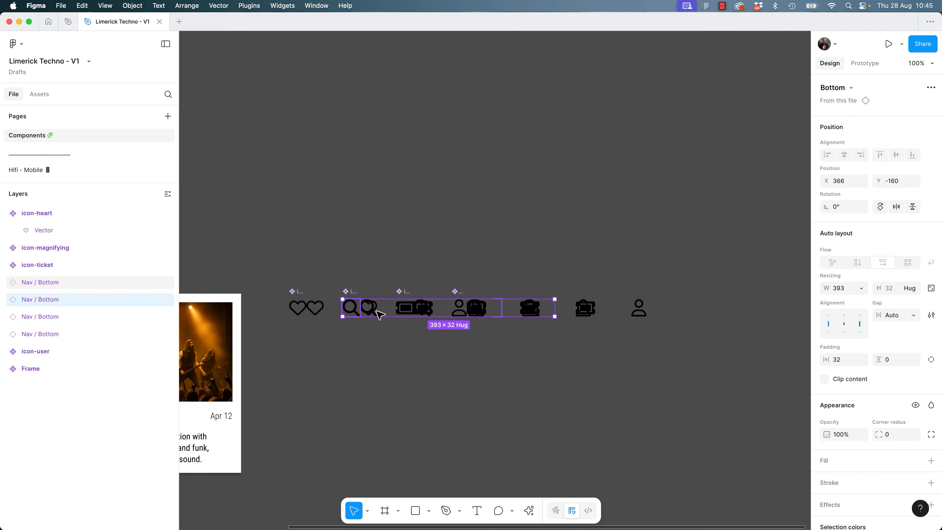
pyautogui.press('super+z')
pyautogui.press('super+z')
pyautogui.press('super+z')
pyautogui.press('super+z')
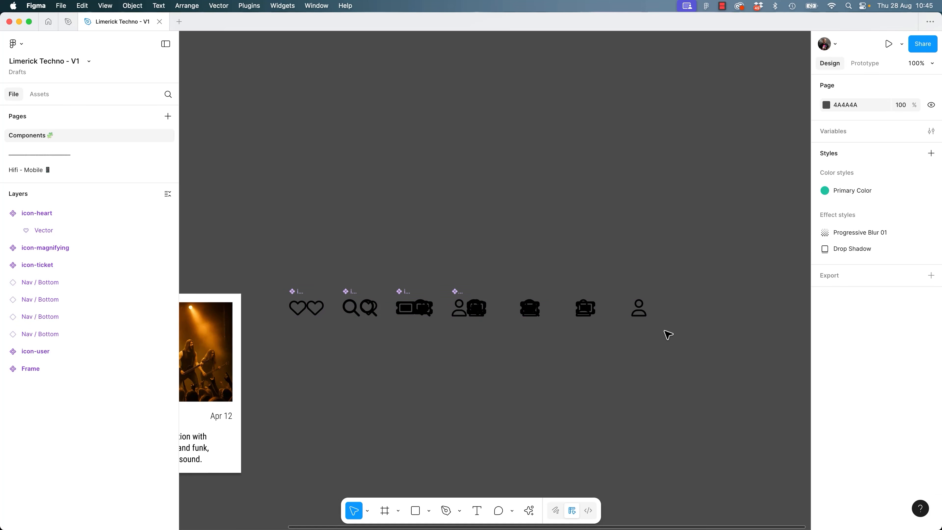
pyautogui.press('super+z')
pyautogui.press('super+z')
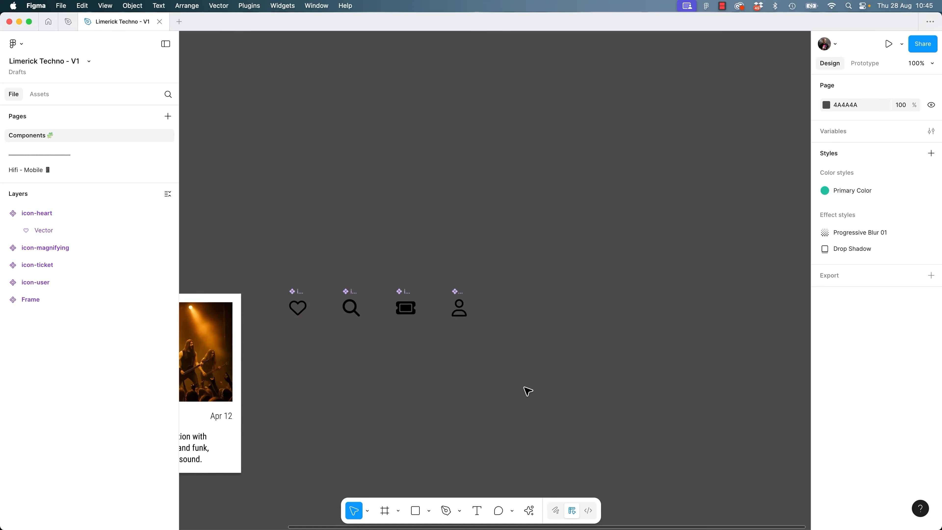
# Move the Nav / Bottom main component from the Hifi - Mobile page to the Components page, below the icon components.
pyautogui.click(48, 170)
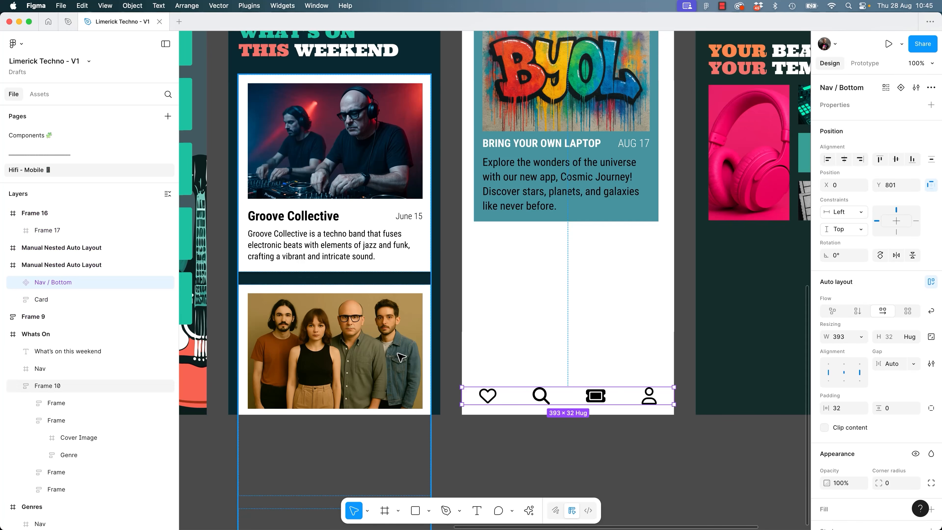
pyautogui.click(548, 425)
pyautogui.click(549, 403)
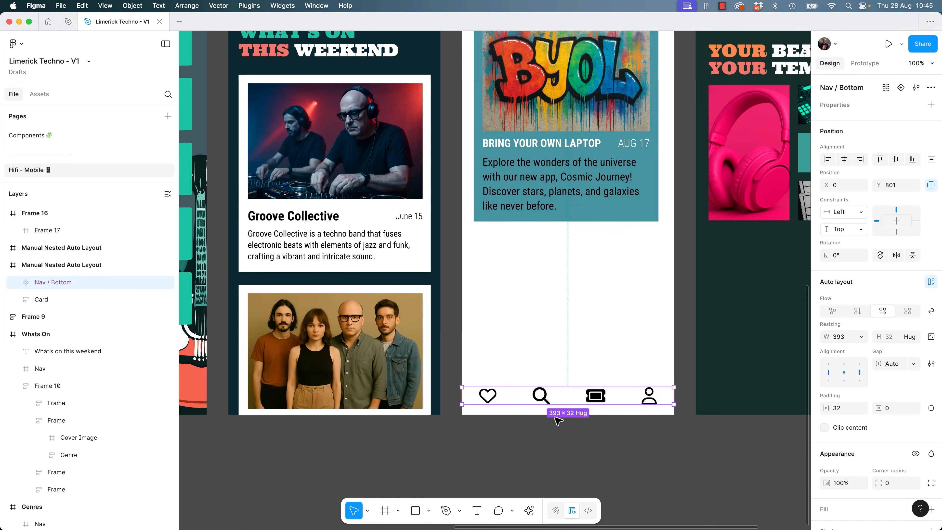
pyautogui.press('Delete')
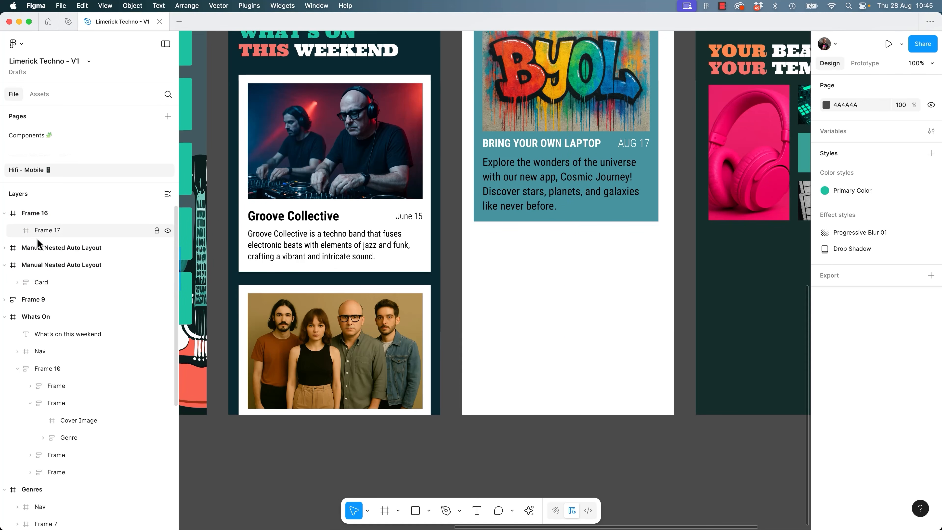
pyautogui.click(34, 141)
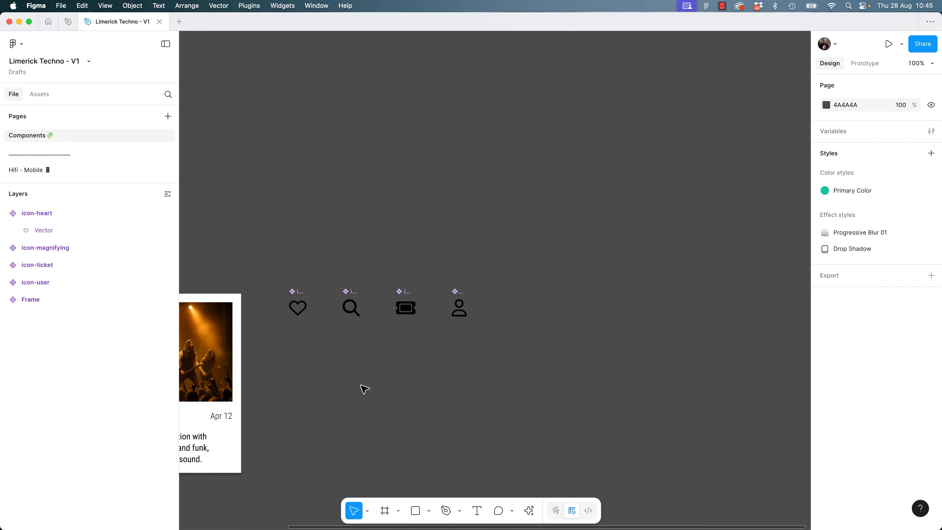
pyautogui.press('super+v')
pyautogui.moveTo(544, 276); pyautogui.dragTo(425, 396)
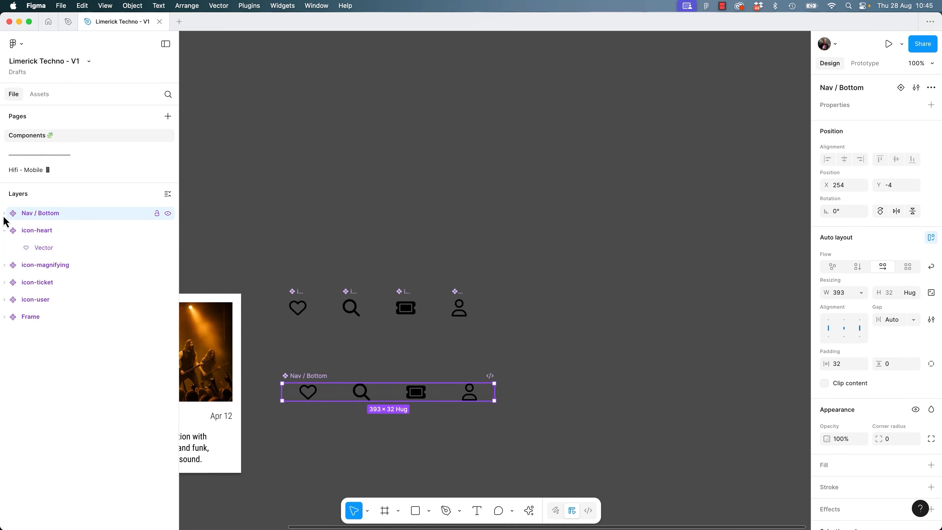
# Expand Nav / Bottom to examine its nested icon instances alongside their main components, and return to the Hifi - Mobile page.
pyautogui.click(4, 213)
pyautogui.click(58, 248)
pyautogui.click(59, 266)
pyautogui.moveTo(264, 279); pyautogui.dragTo(551, 318)
pyautogui.click(555, 328)
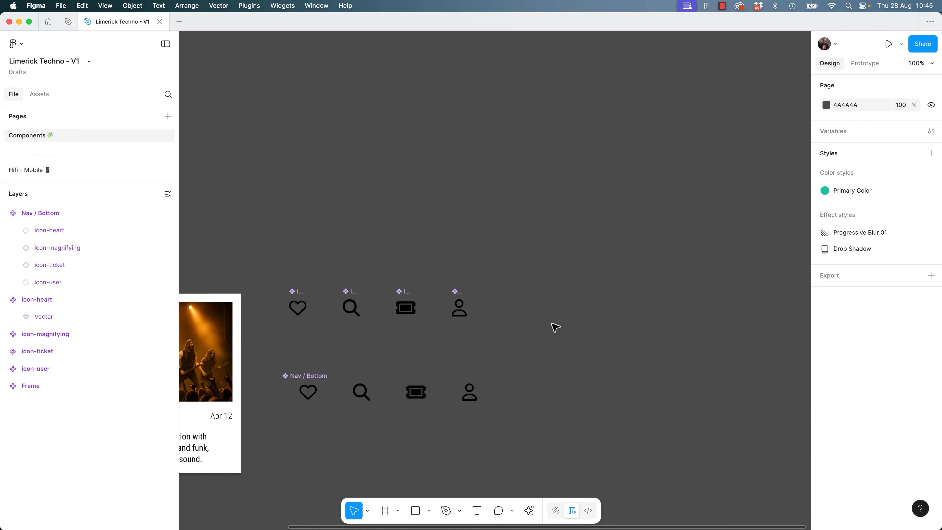
pyautogui.click(41, 172)
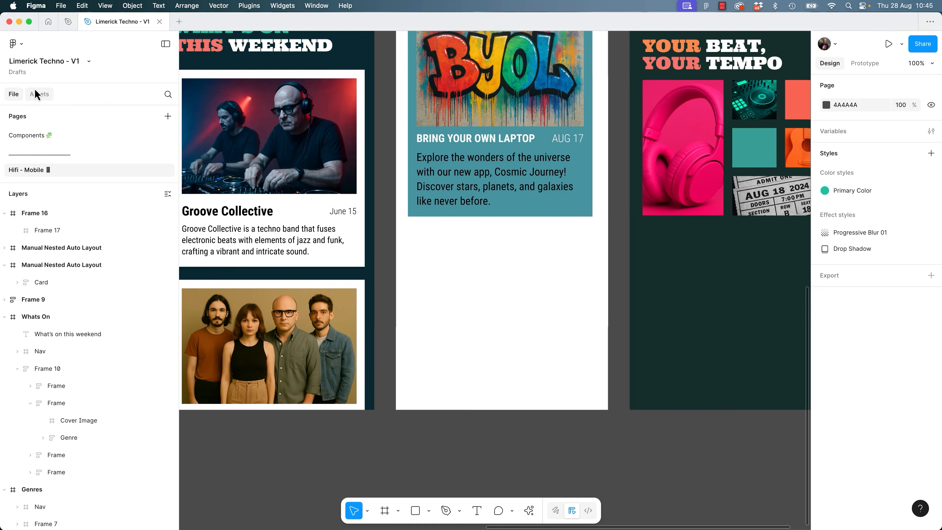
# Place an instance of the Bottom navigation component from this file's library along the lower edge of the white Bring Your Own Laptop screen.
pyautogui.click(37, 93)
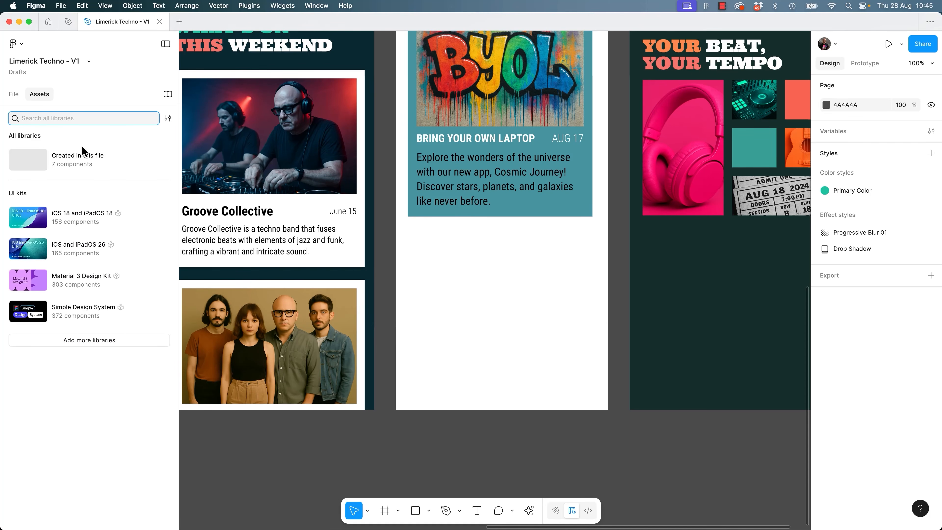
pyautogui.click(66, 156)
pyautogui.click(93, 153)
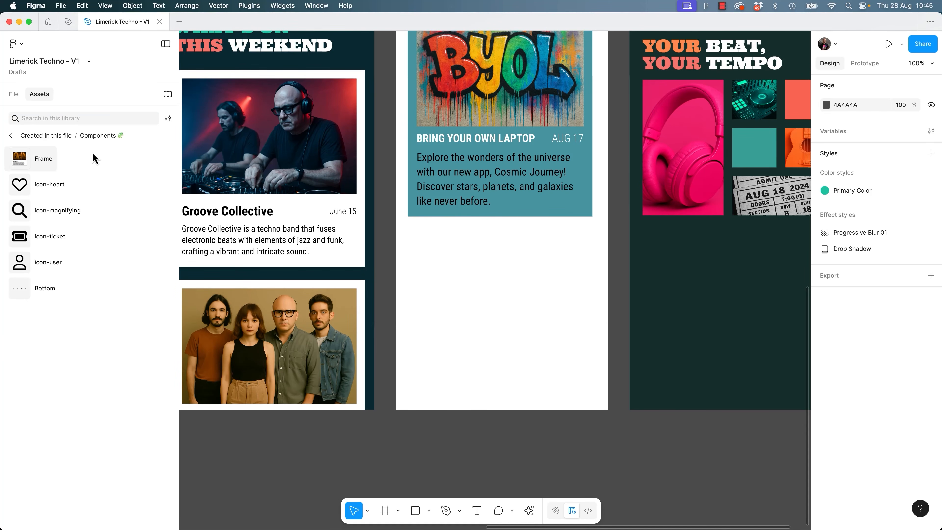
pyautogui.moveTo(20, 288); pyautogui.dragTo(509, 388)
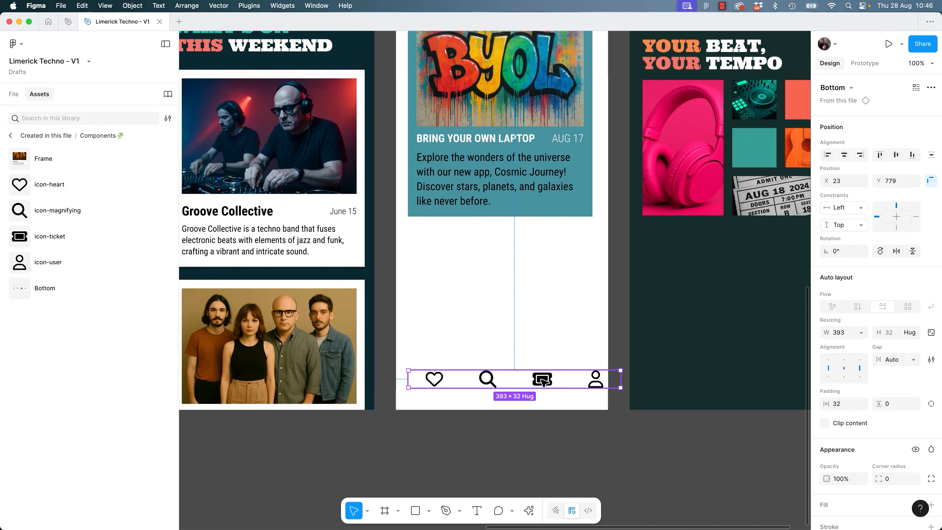
pyautogui.click(13, 94)
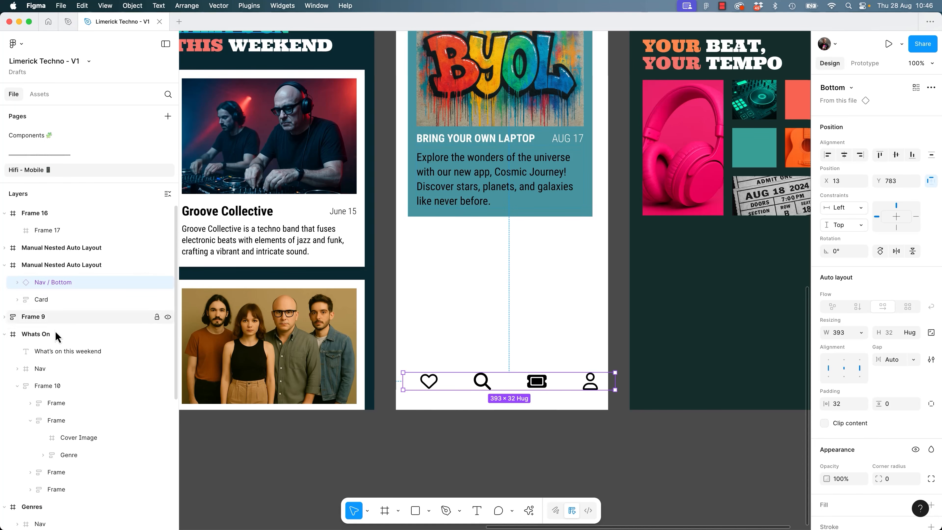
pyautogui.moveTo(518, 374); pyautogui.dragTo(530, 392)
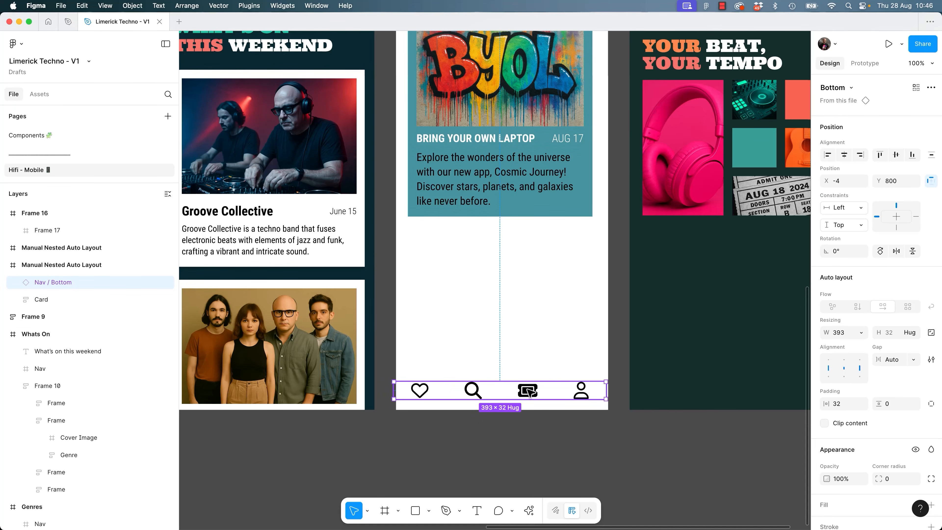
# Duplicate the bottom navigation instance onto the dark Your Beat, Your Tempo screen, aligned at X 0, Y 802.
pyautogui.moveTo(681, 446); pyautogui.dragTo(584, 448)
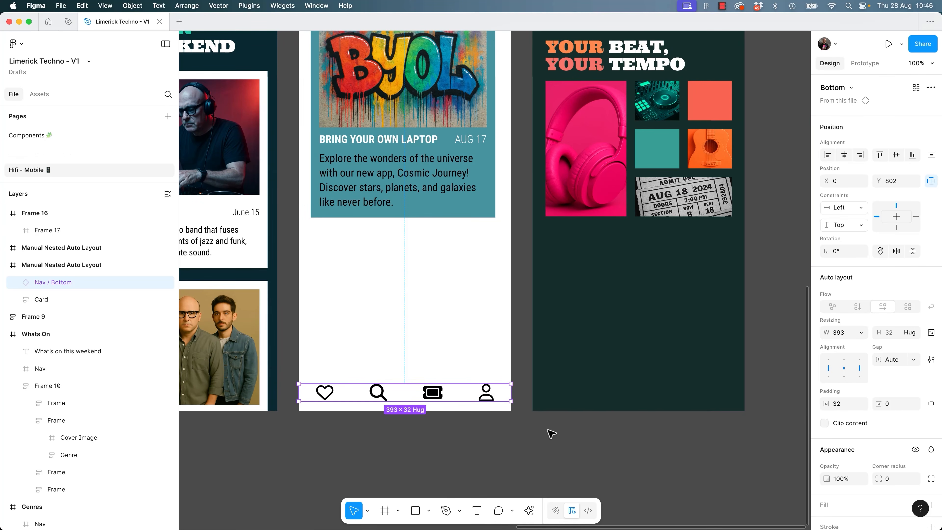
pyautogui.moveTo(445, 388); pyautogui.dragTo(674, 391)
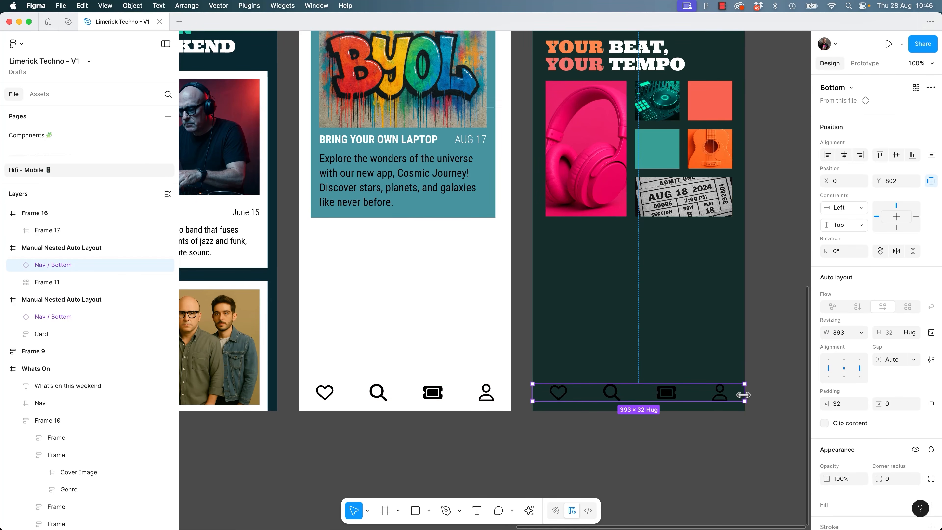
pyautogui.moveTo(744, 395)
pyautogui.mouseDown()
pyautogui.moveTo(679, 399)
pyautogui.moveTo(745, 399)
pyautogui.mouseUp()
# Recolor the icons of the dark screen's navigation instance to white FFFFFF.
pyautogui.scroll(-3, 881, 453)
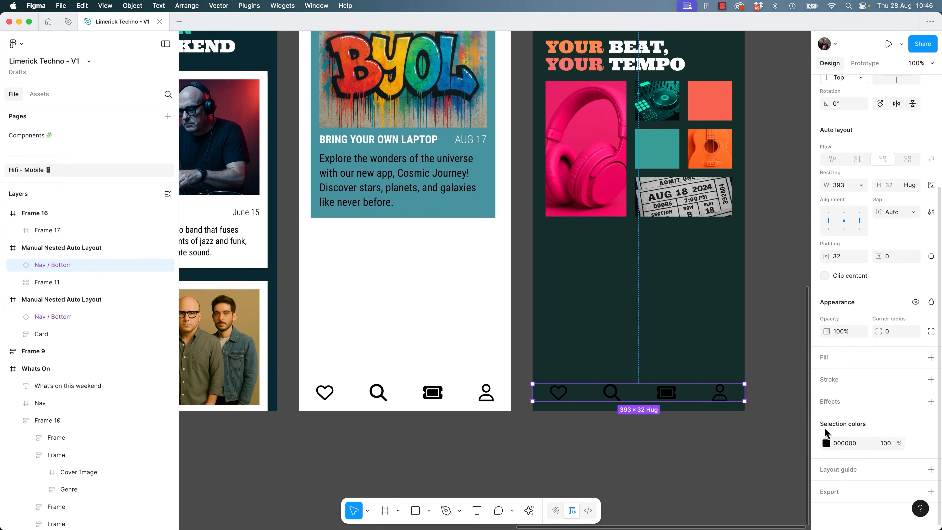
pyautogui.click(826, 443)
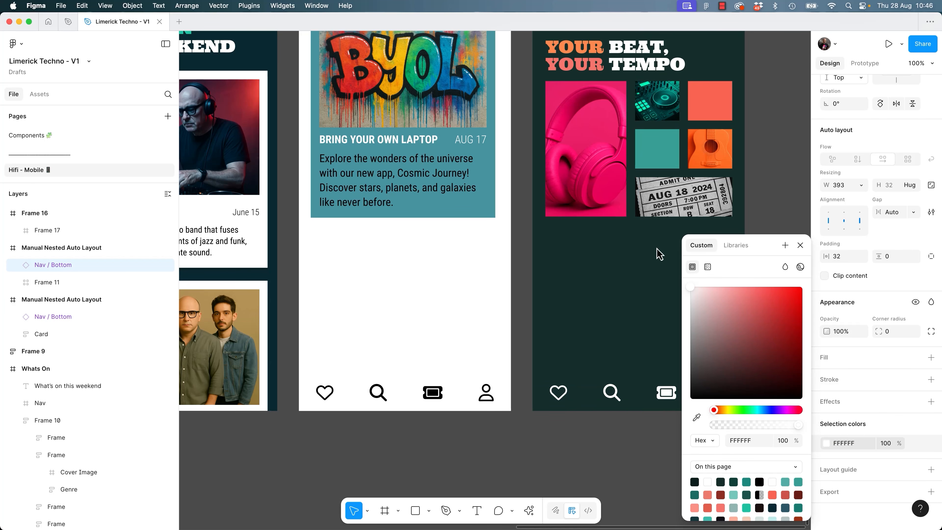
pyautogui.click(637, 471)
# On the Components page, give the Nav / Bottom main component a top padding of 16 and a bottom padding of 24.
pyautogui.doubleClick(32, 135)
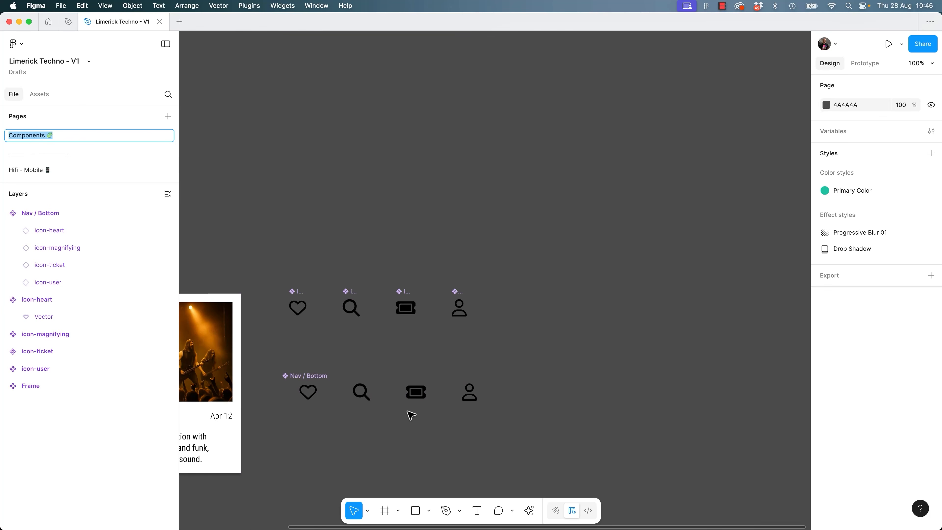
pyautogui.click(426, 396)
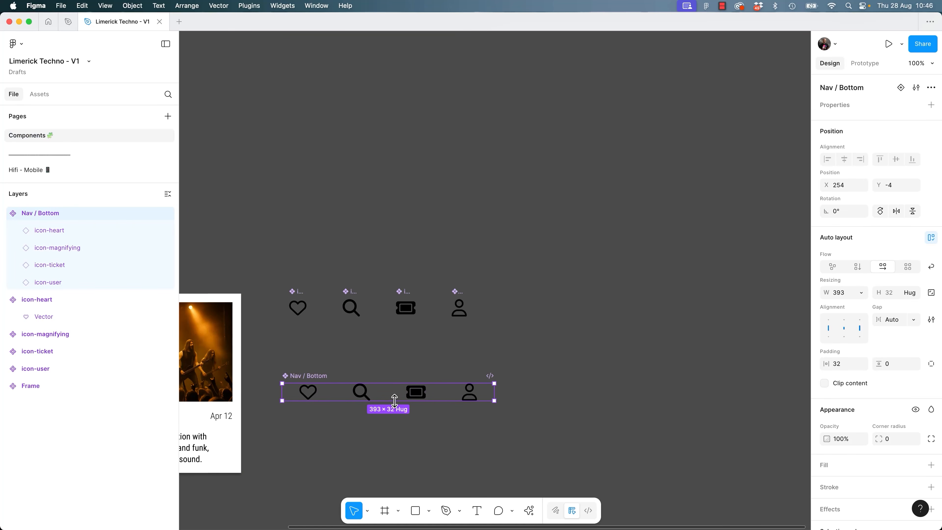
pyautogui.click(894, 365)
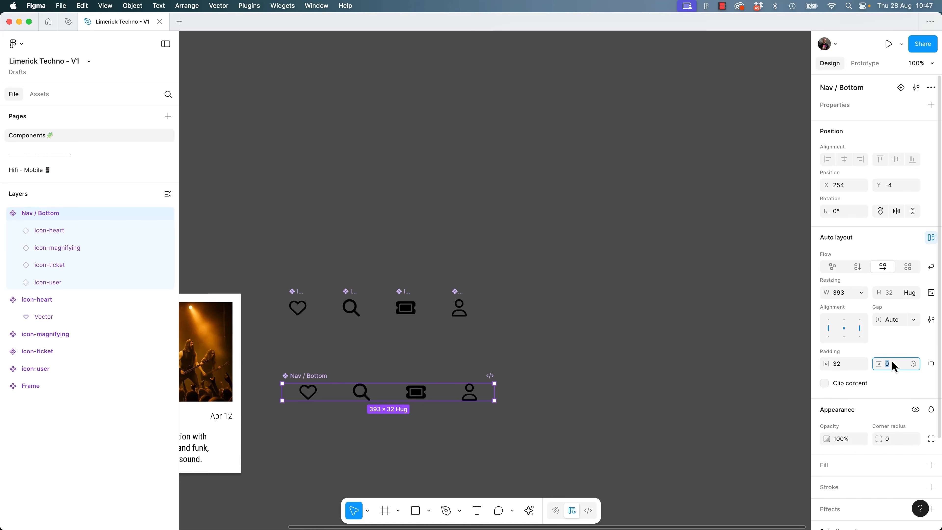
pyautogui.click(932, 364)
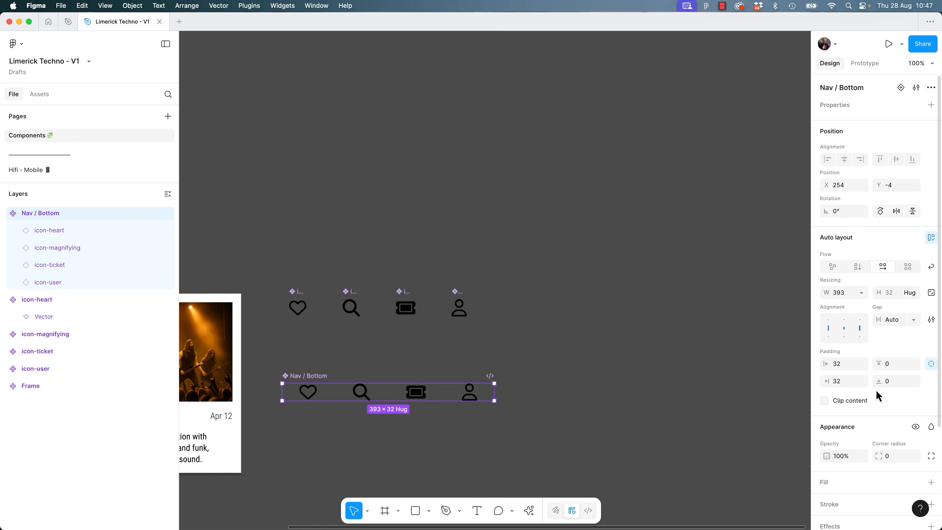
pyautogui.click(894, 386)
pyautogui.write('24')
pyautogui.click(897, 371)
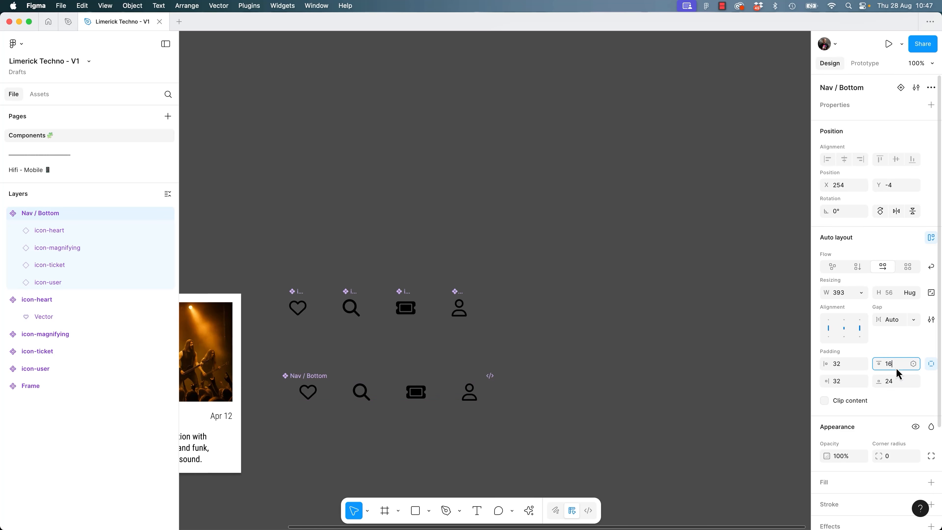
pyautogui.press('Return')
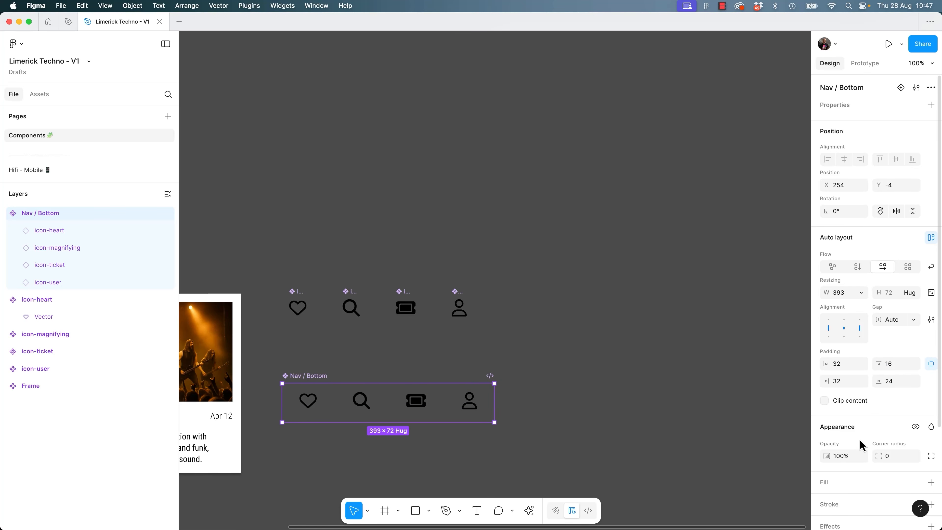
# Add a light grey F1F1F1 fill to the Nav / Bottom main component.
pyautogui.scroll(-2, 855, 446)
pyautogui.click(931, 457)
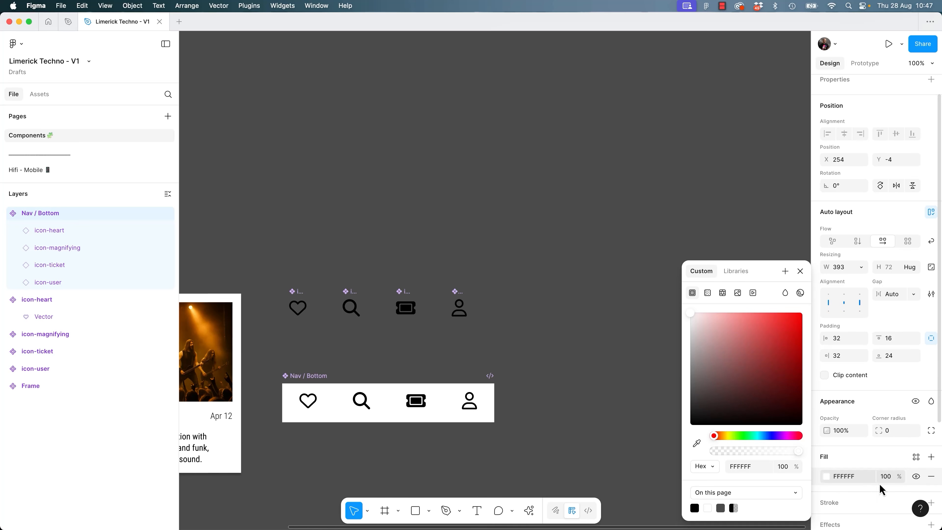
pyautogui.moveTo(690, 314); pyautogui.dragTo(687, 322)
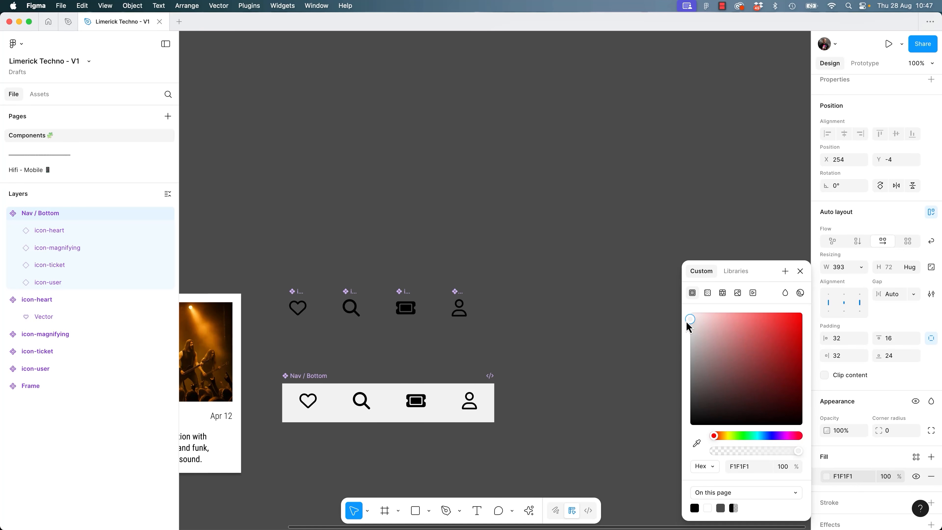
pyautogui.click(587, 407)
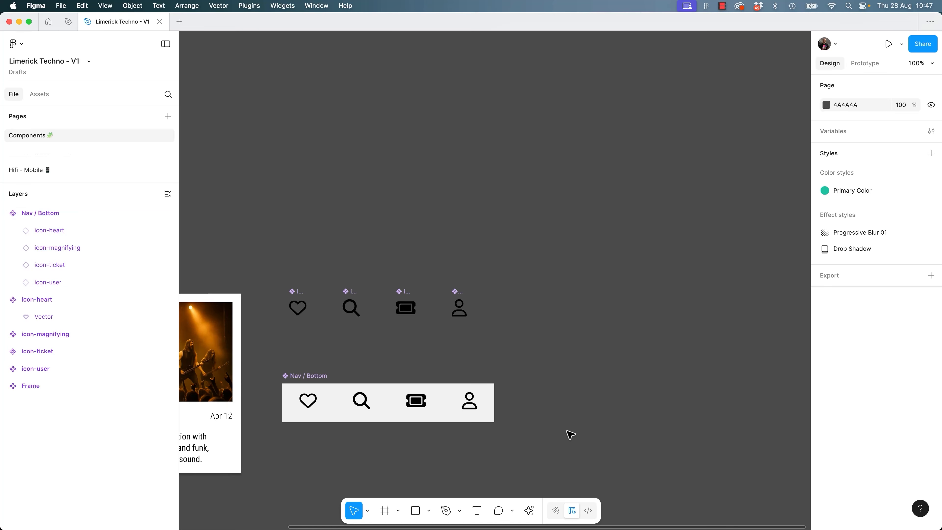
# Add a drop shadow to the Nav / Bottom main component with X 0, Y -4, blur 4 and black at 15% opacity.
pyautogui.click(444, 400)
pyautogui.scroll(-5, 873, 464)
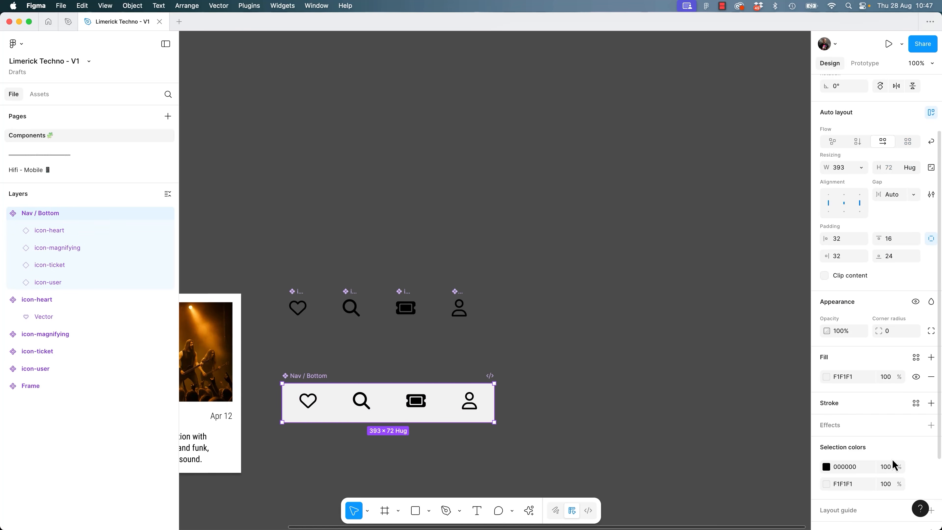
pyautogui.click(931, 425)
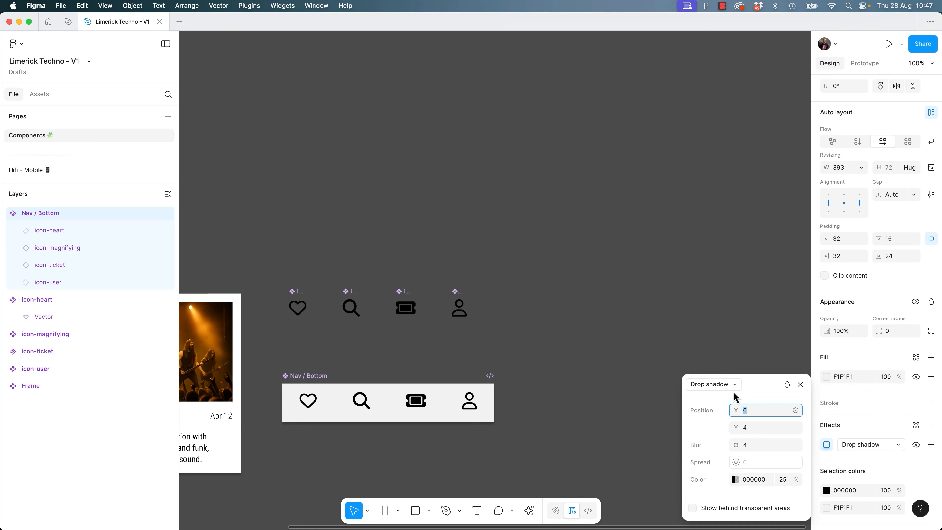
pyautogui.click(754, 429)
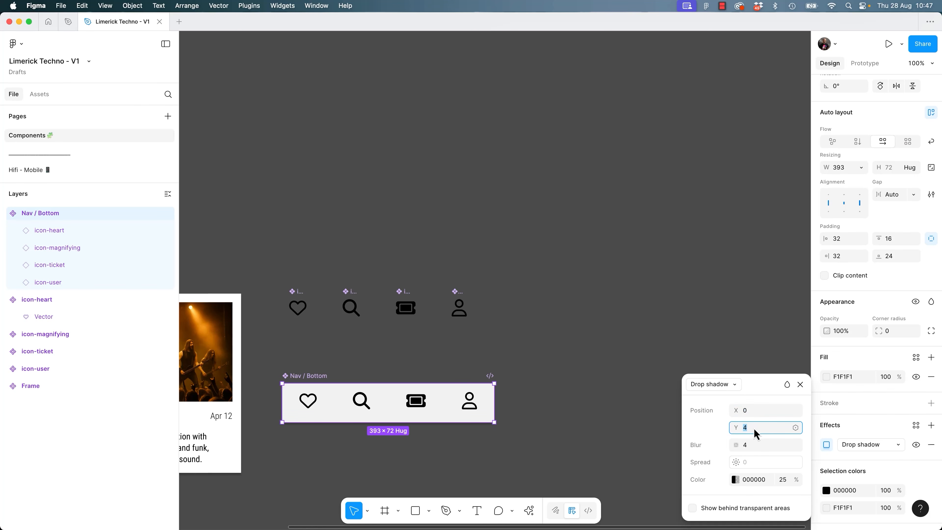
pyautogui.click(747, 413)
pyautogui.click(749, 432)
pyautogui.press('Tab')
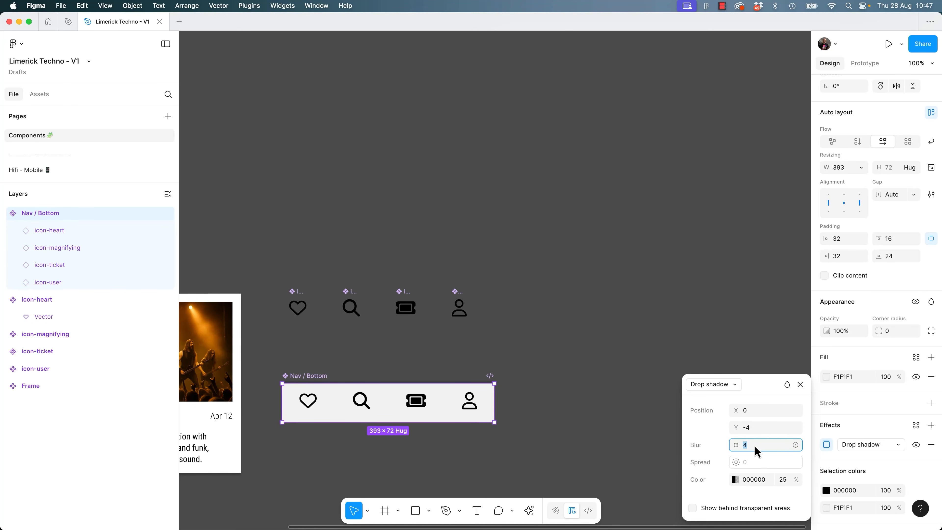
pyautogui.click(781, 485)
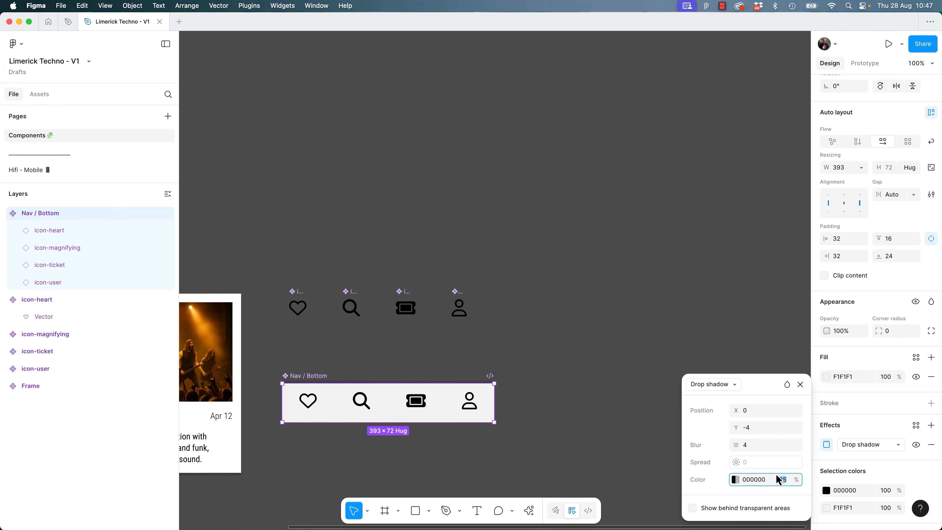
pyautogui.write('15')
pyautogui.press('Return')
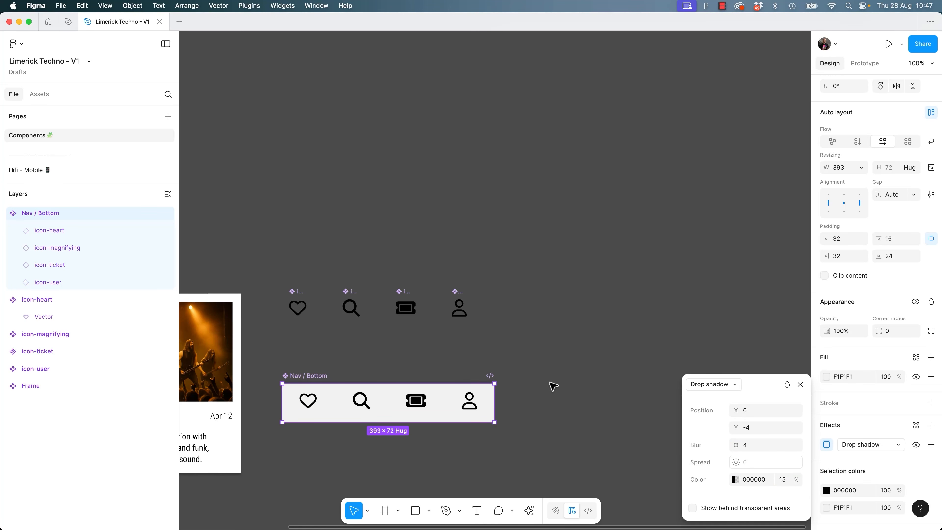
pyautogui.click(554, 387)
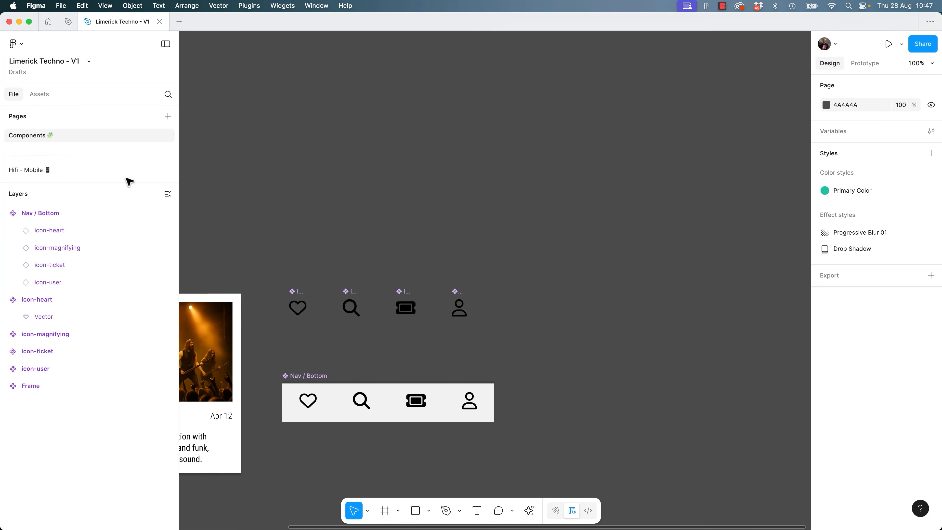
# On the Hifi - Mobile page, change the dark screen's navigation instance fill to the dark green 11413B.
pyautogui.click(26, 173)
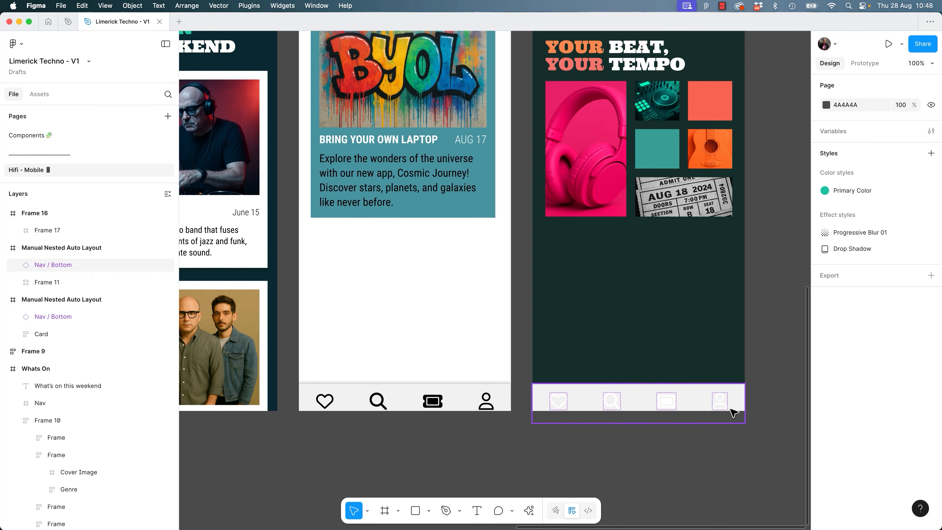
pyautogui.click(709, 400)
pyautogui.scroll(-6, 864, 445)
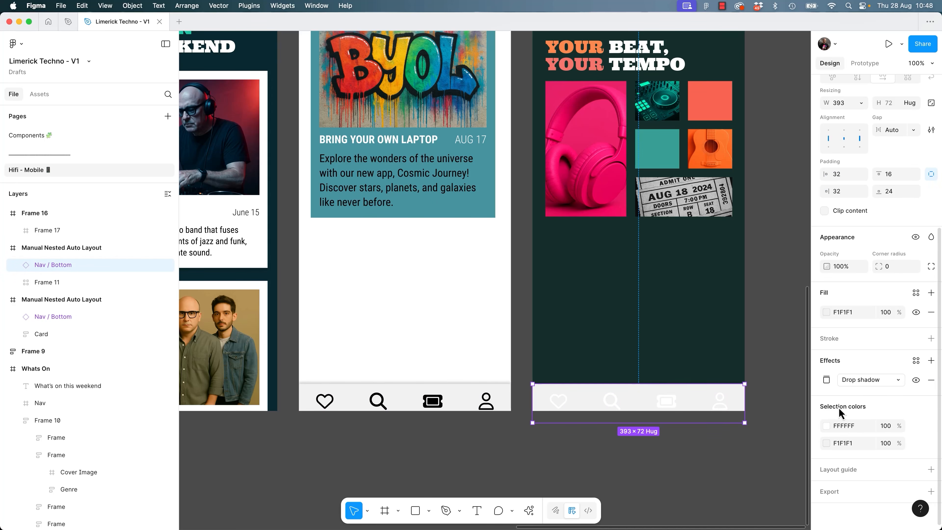
pyautogui.click(826, 313)
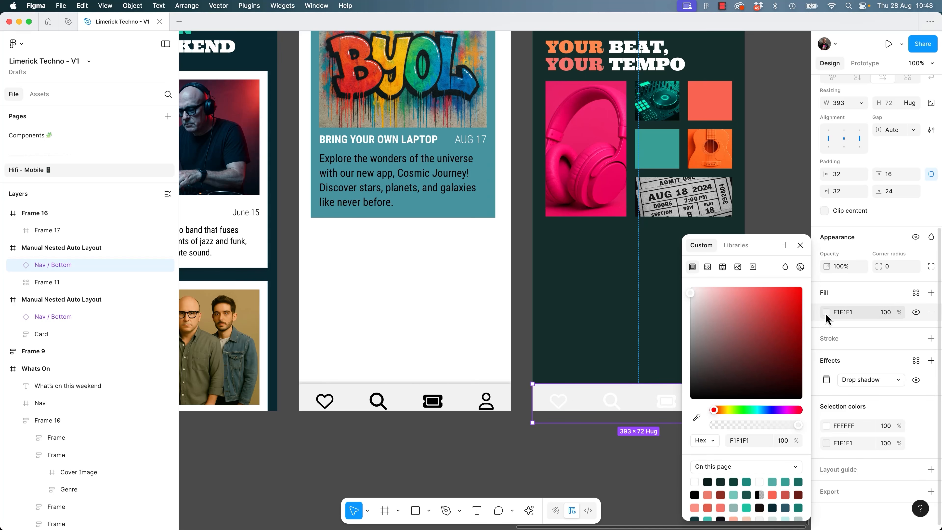
pyautogui.click(735, 481)
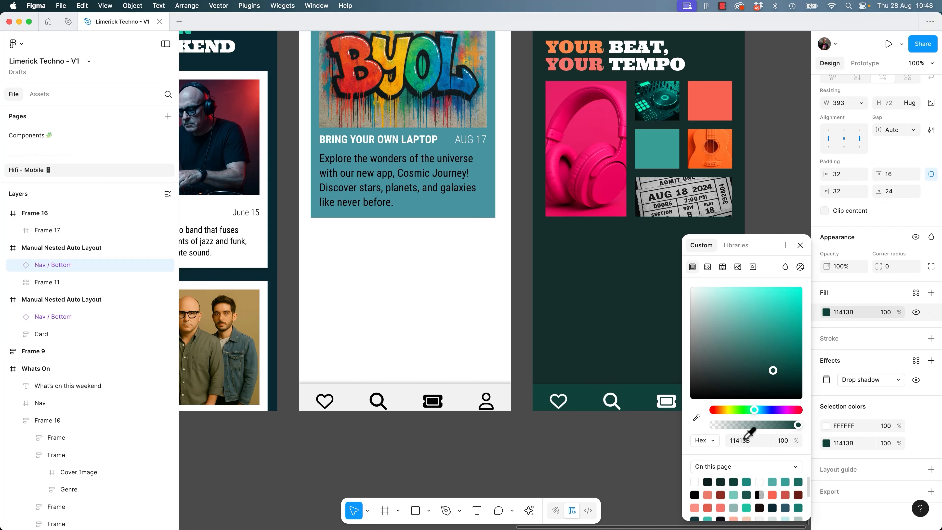
pyautogui.click(800, 244)
pyautogui.click(659, 479)
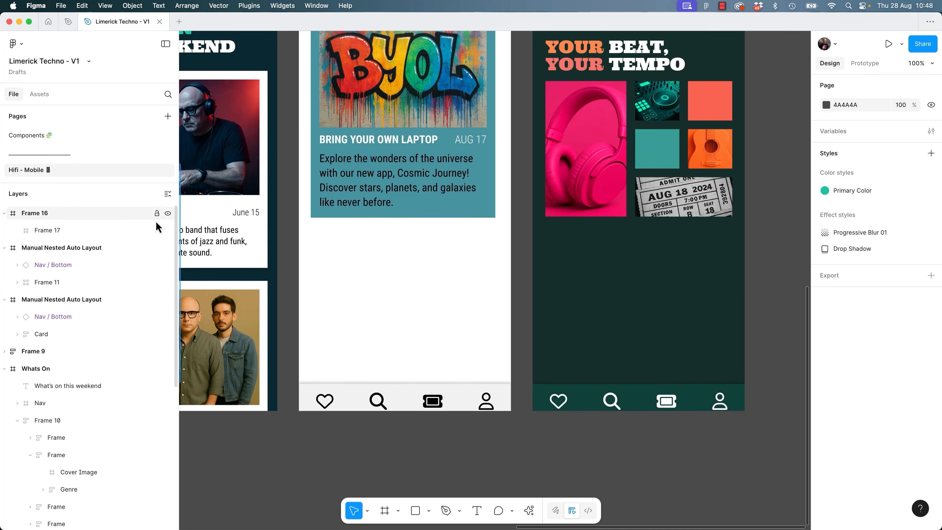
# Check the main component on the Components page, then hide icon-ticket in the dark screen's navigation instance on Hifi - Mobile.
pyautogui.click(71, 139)
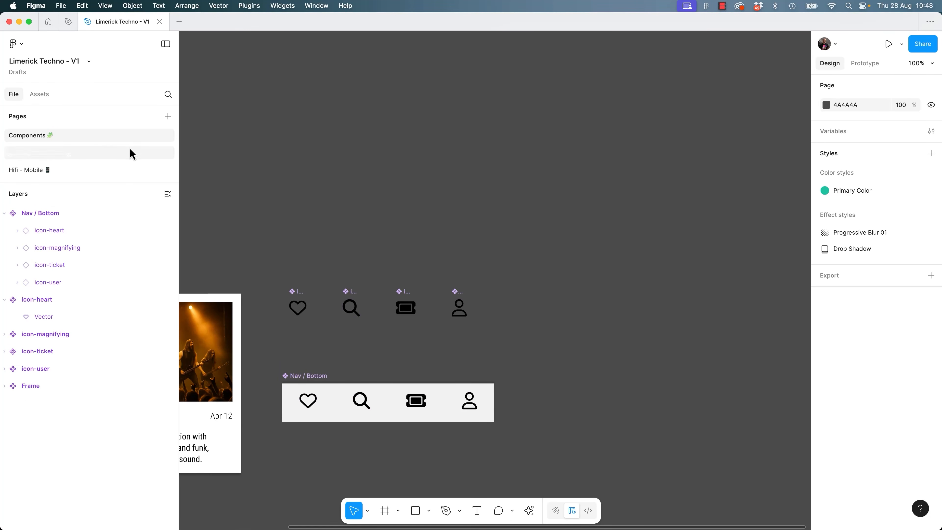
pyautogui.click(43, 170)
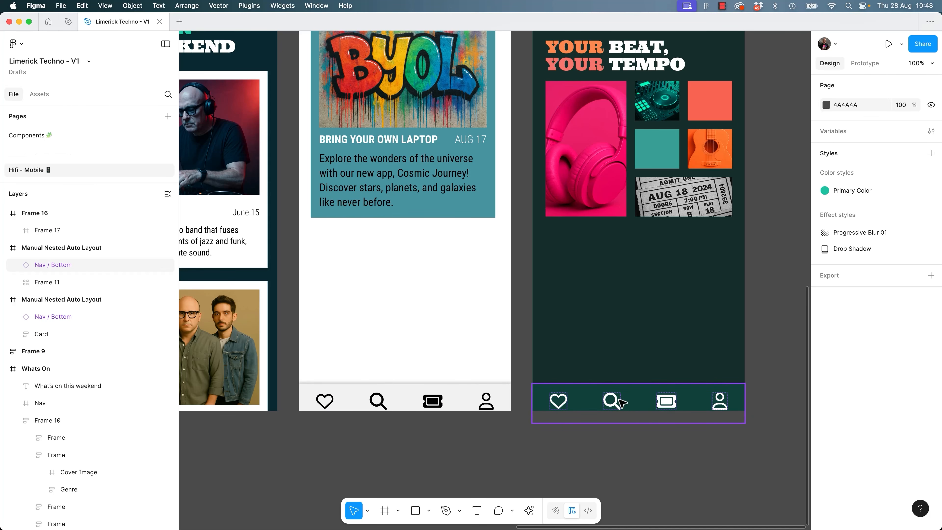
pyautogui.doubleClick(667, 401)
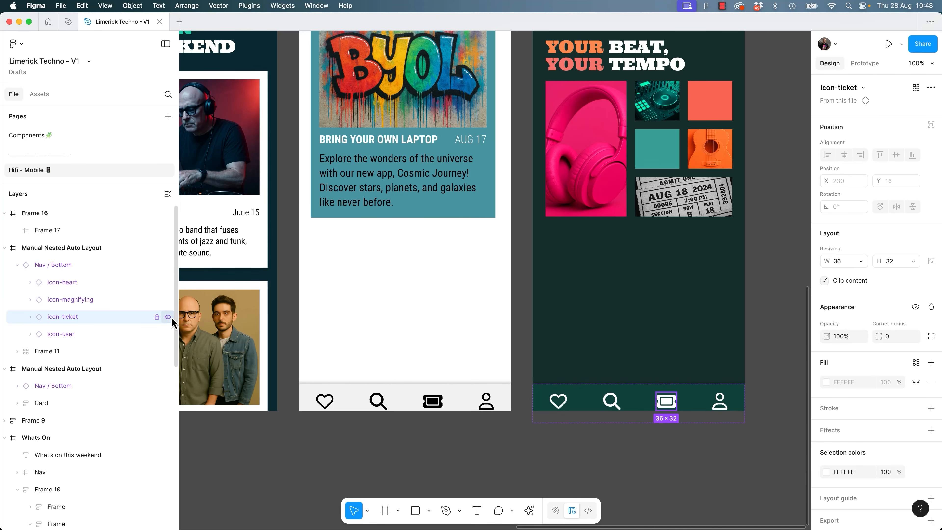
pyautogui.click(168, 317)
pyautogui.click(673, 485)
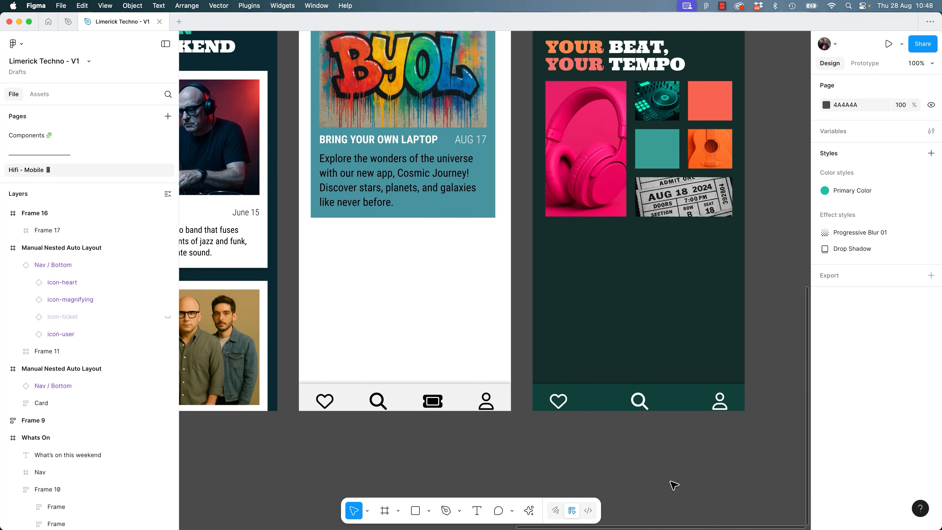
pyautogui.click(609, 418)
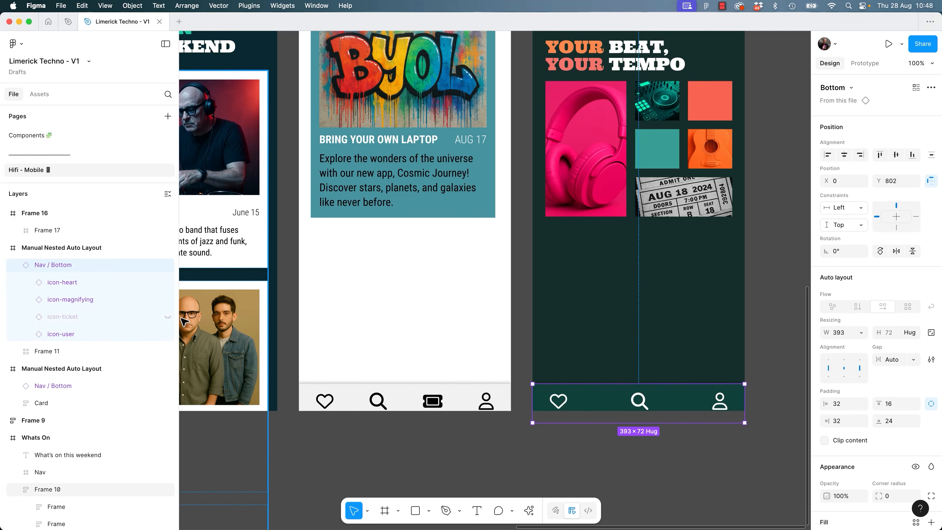
# Hide icon-magnifying in the dark screen's navigation instance and make it visible again.
pyautogui.click(650, 407)
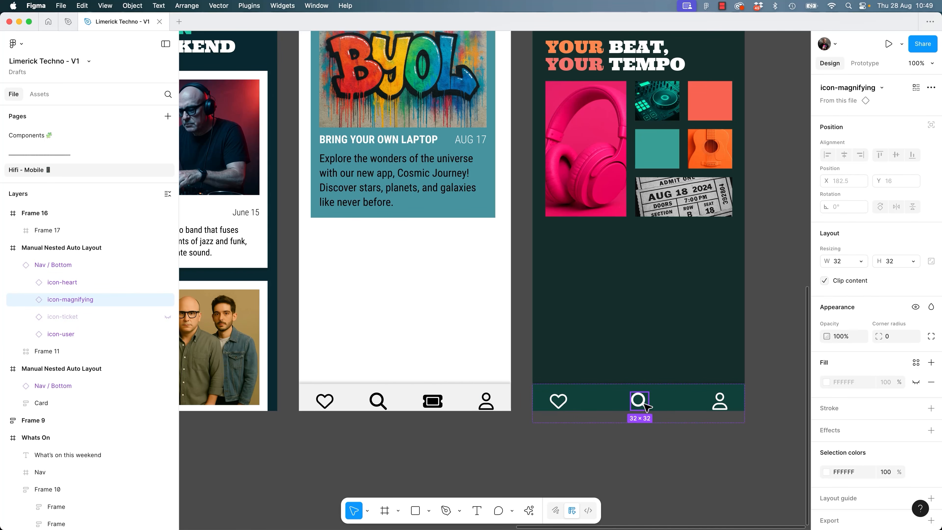
pyautogui.press('shift+super+h')
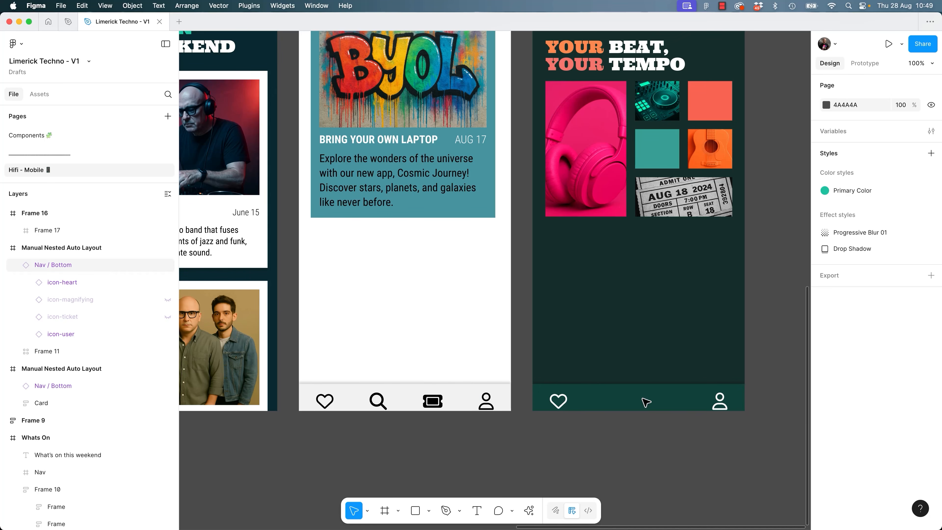
pyautogui.click(166, 303)
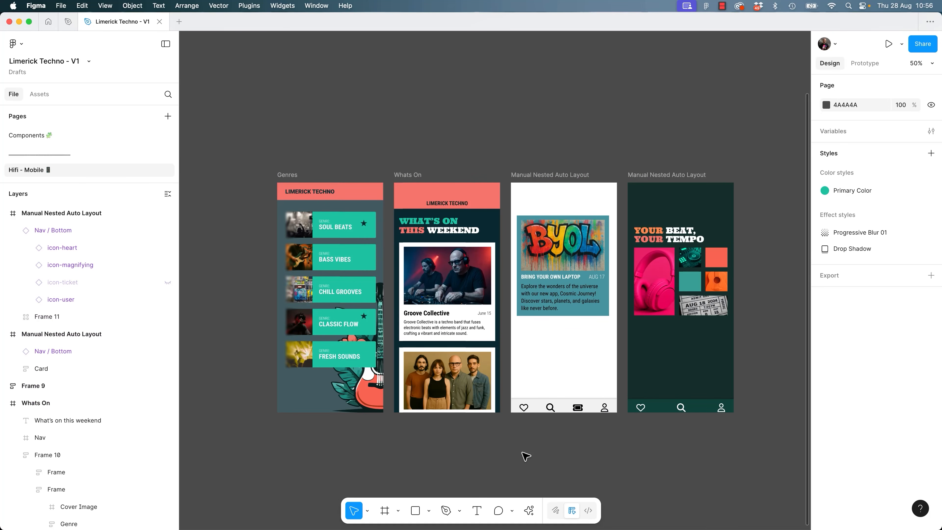
# Move both Nav / Bottom instances up to Y 780 so they sit flush with the bottom edges of their screens.
pyautogui.moveTo(517, 450); pyautogui.dragTo(491, 416)
pyautogui.click(567, 379)
pyautogui.keyDown('shift'); pyautogui.click(638, 380); pyautogui.keyUp('shift')
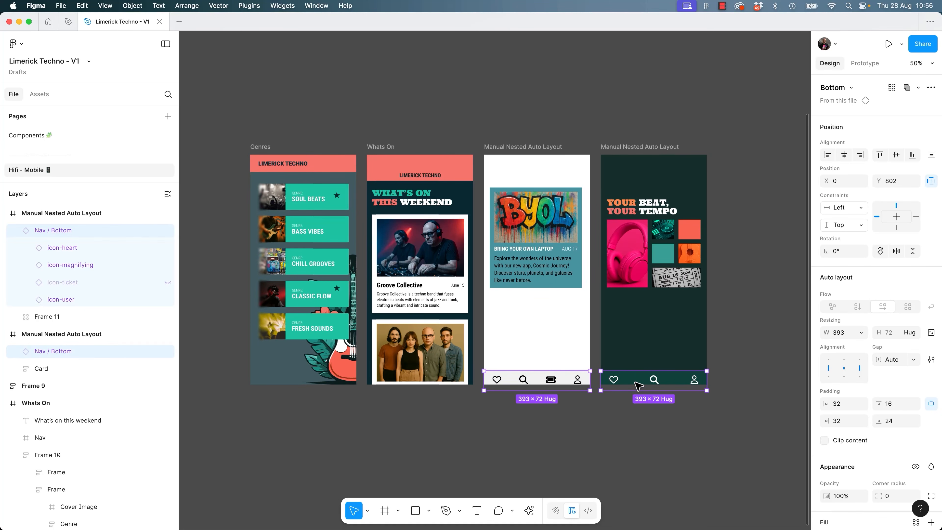
# Try shortening the white BYOL screen to test its navigation instance, and undo the resize.
pyautogui.click(528, 148)
pyautogui.moveTo(560, 388)
pyautogui.mouseDown()
pyautogui.moveTo(563, 356)
pyautogui.moveTo(563, 404)
pyautogui.moveTo(562, 369)
pyautogui.mouseUp()
pyautogui.press('super+z')
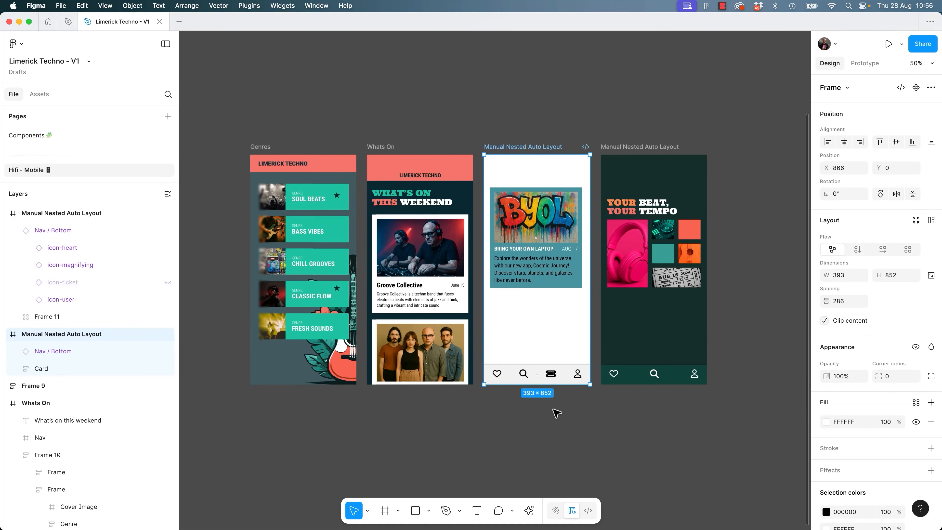
# Check the horizontal constraint options of the white screen's navigation instance, then try widening the screen frame and undo that resize.
pyautogui.click(567, 379)
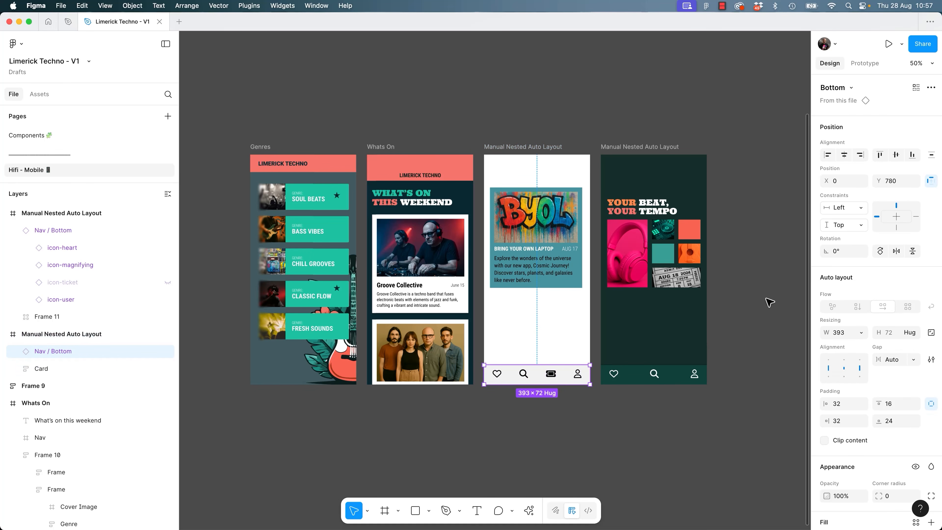
pyautogui.click(859, 214)
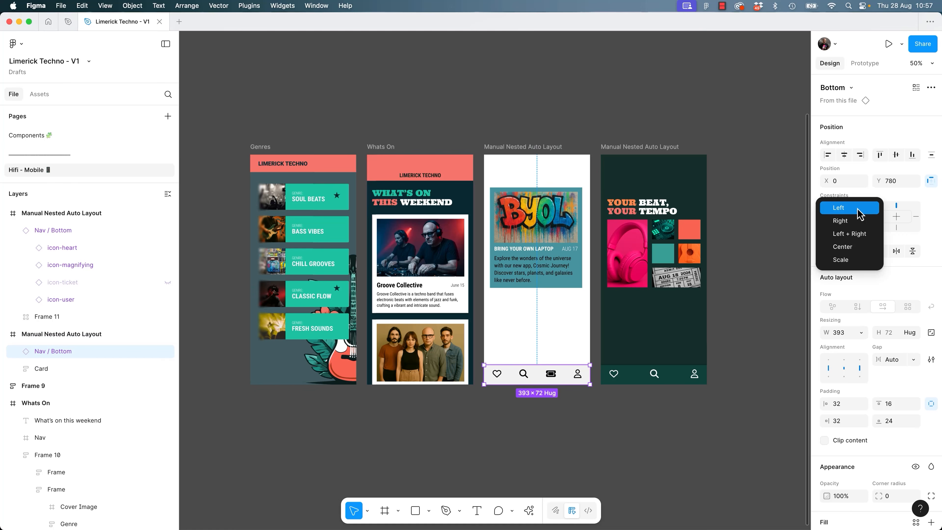
pyautogui.click(667, 460)
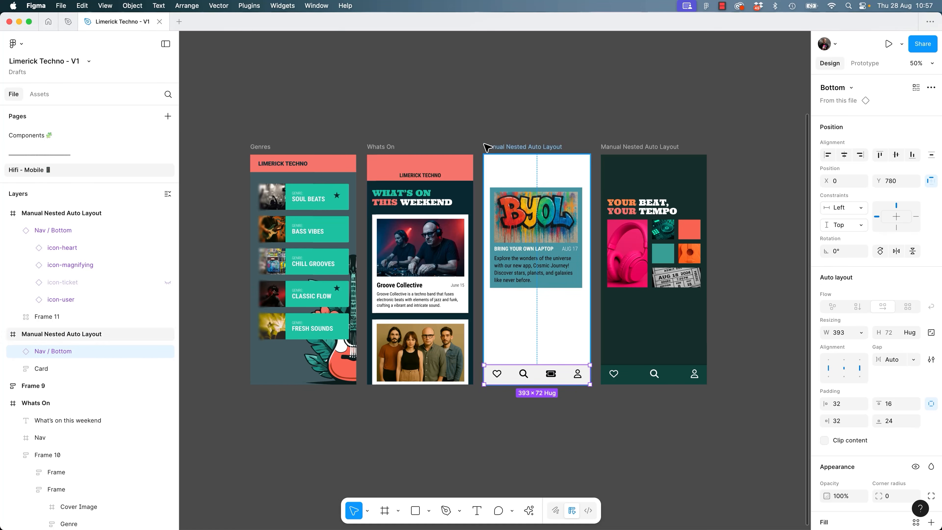
pyautogui.click(544, 148)
pyautogui.moveTo(594, 317); pyautogui.dragTo(643, 328)
pyautogui.press('super+z')
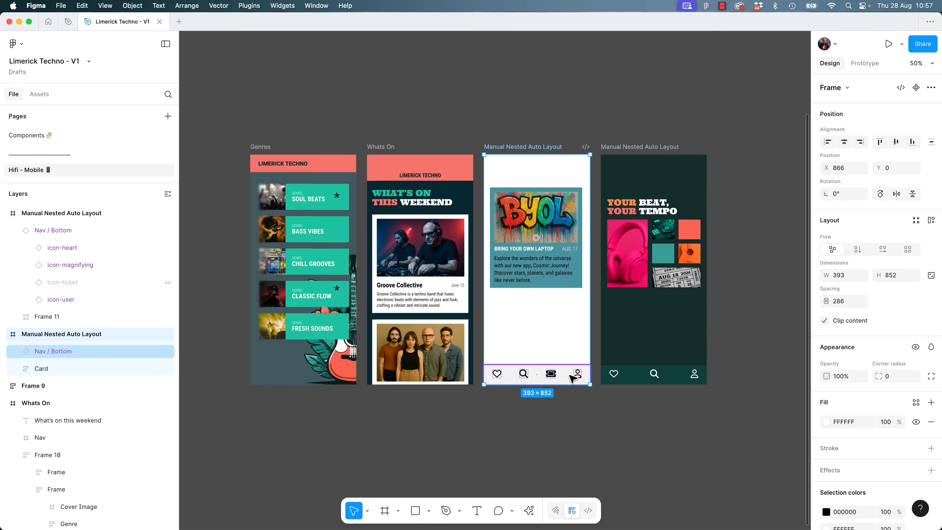
# Set the white screen's navigation instance to the Left + Right horizontal constraint and test it by resizing the frame's width.
pyautogui.click(573, 378)
pyautogui.click(859, 209)
pyautogui.click(847, 232)
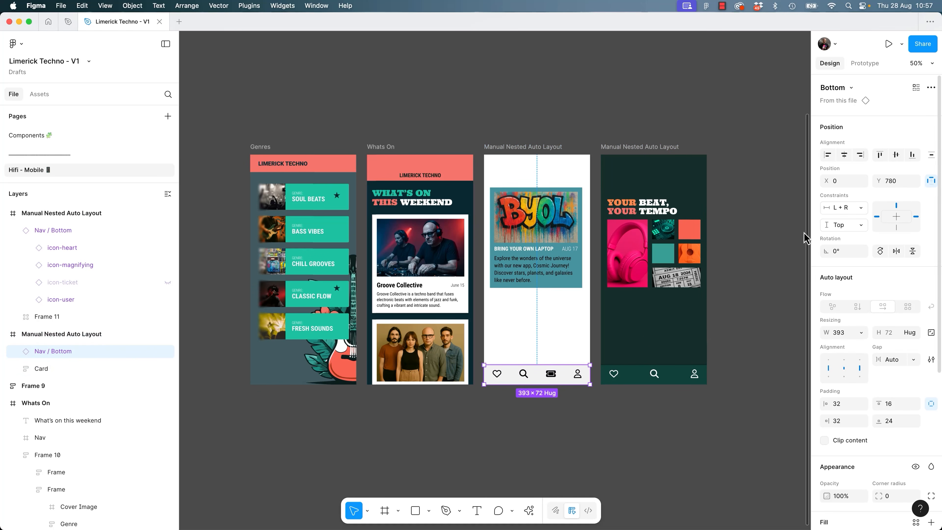
pyautogui.click(539, 165)
pyautogui.moveTo(596, 224)
pyautogui.mouseDown()
pyautogui.moveTo(634, 231)
pyautogui.moveTo(591, 230)
pyautogui.mouseUp()
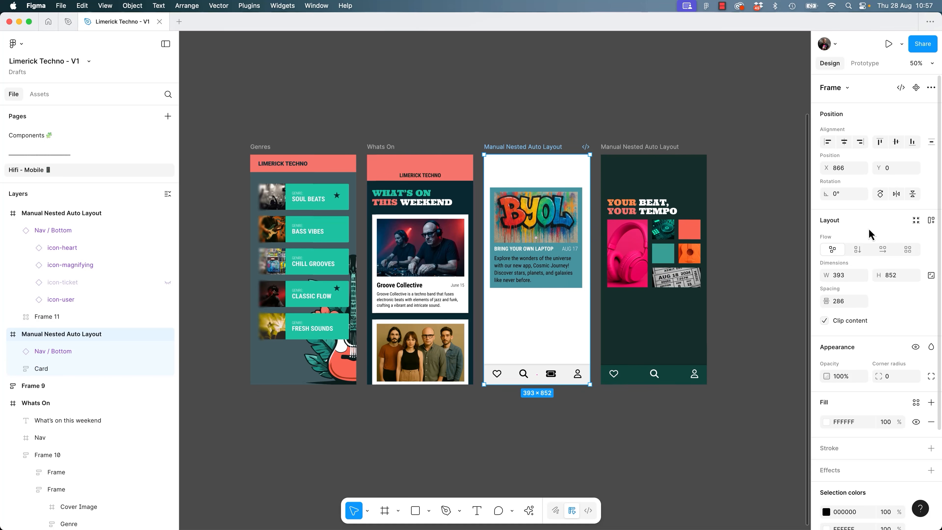
# Set the vertical constraint of the white screen's navigation instance to Bottom.
pyautogui.click(557, 376)
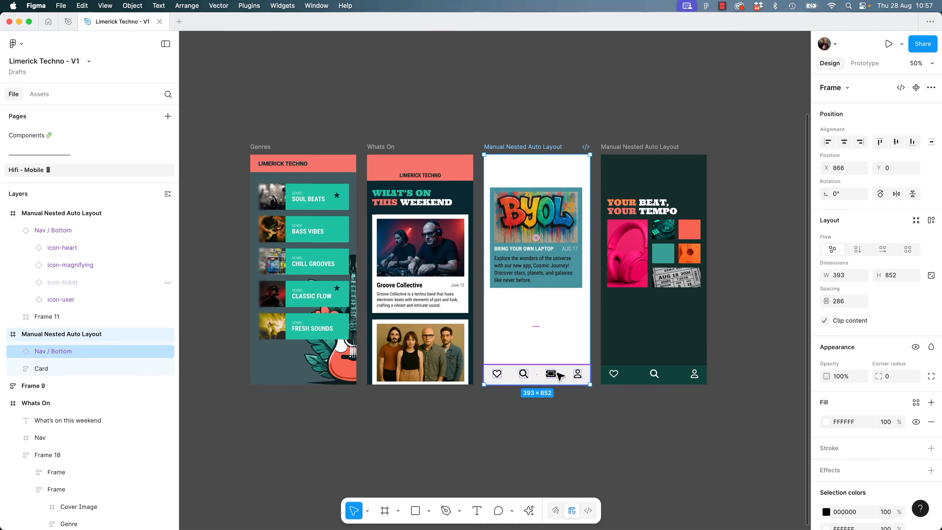
pyautogui.click(844, 225)
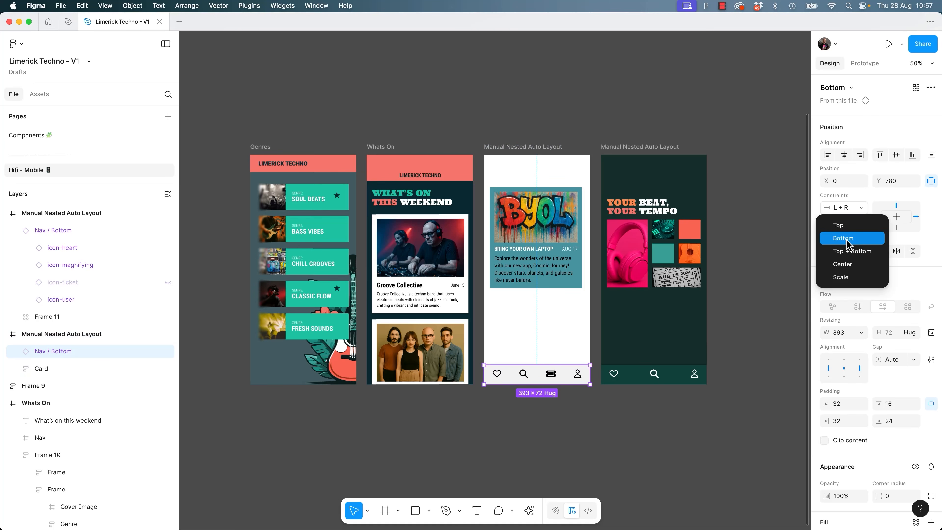
pyautogui.click(847, 238)
pyautogui.click(586, 461)
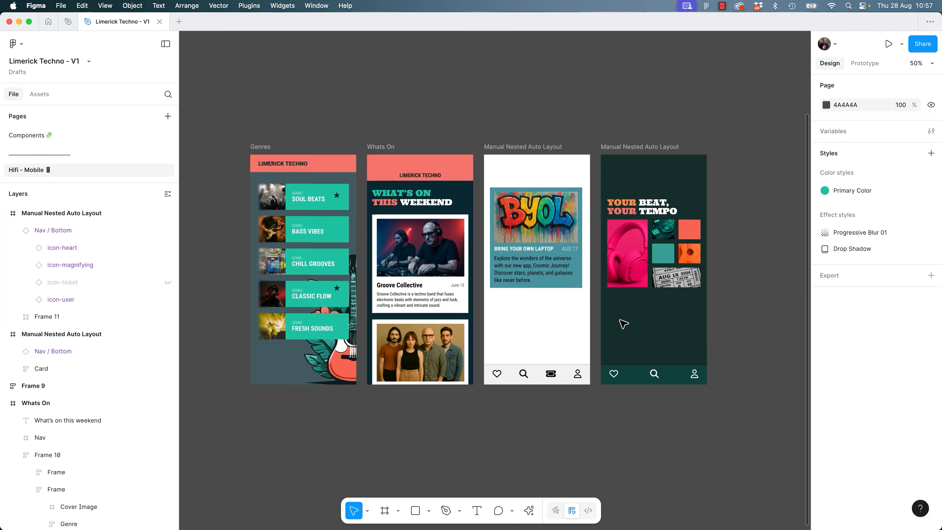
# Move the dark screen's navigation instance out onto the empty canvas and back inside the dark screen to compare its constraint settings.
pyautogui.click(635, 379)
pyautogui.hscroll(5, 731, 348)
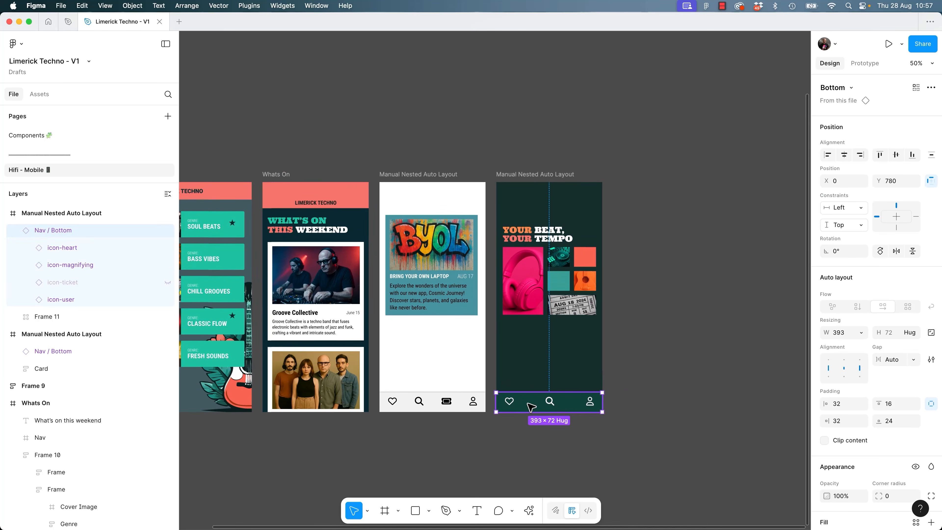
pyautogui.moveTo(531, 404); pyautogui.dragTo(707, 351)
pyautogui.hscroll(5, 716, 389)
pyautogui.scroll(3, 716, 389)
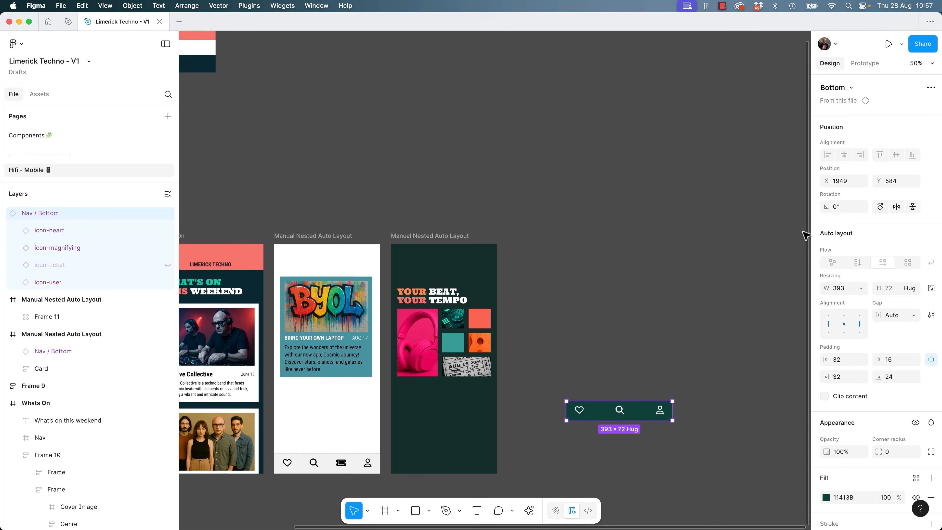
pyautogui.moveTo(598, 419); pyautogui.dragTo(432, 443)
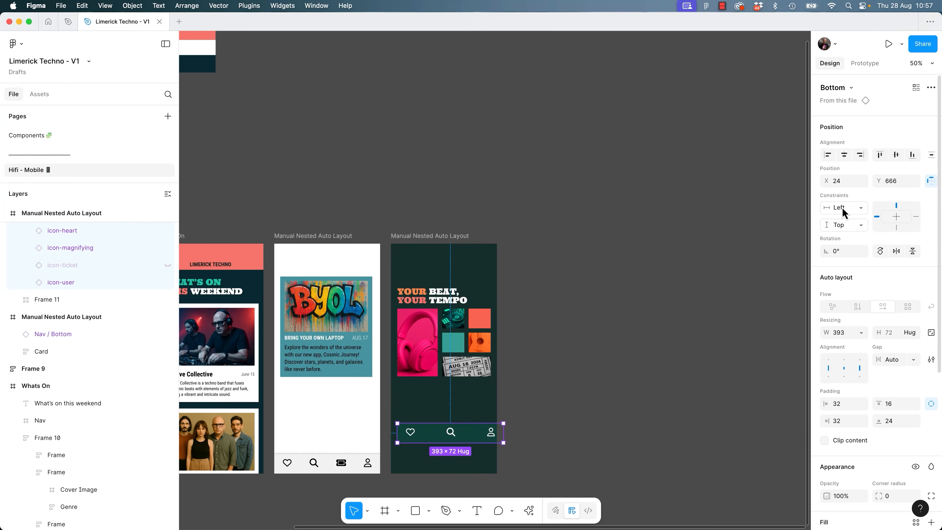
# Draw a 192 × 182 frame on the empty canvas, move it into the dark screen to check its constraints, and delete it.
pyautogui.click(542, 419)
pyautogui.moveTo(573, 386); pyautogui.dragTo(611, 370)
pyautogui.press('f')
pyautogui.moveTo(651, 327); pyautogui.dragTo(703, 376)
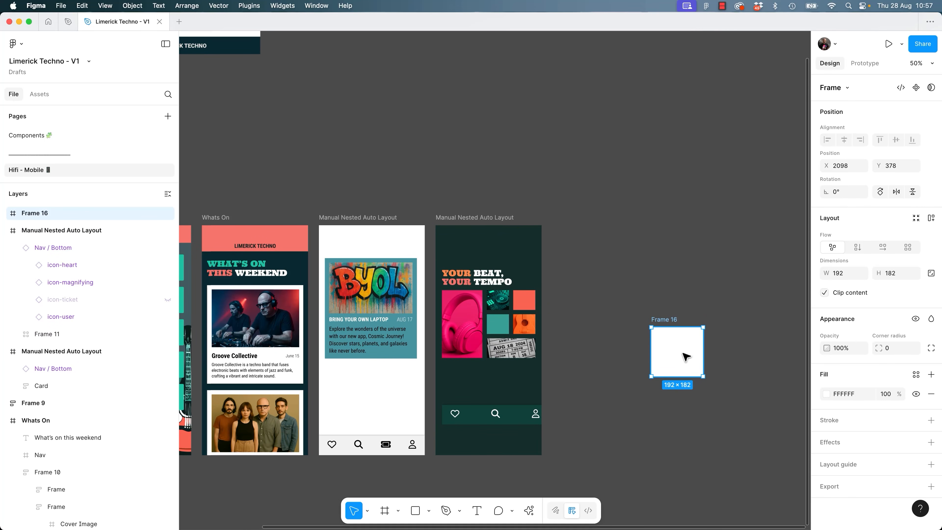
pyautogui.moveTo(676, 324); pyautogui.dragTo(490, 238)
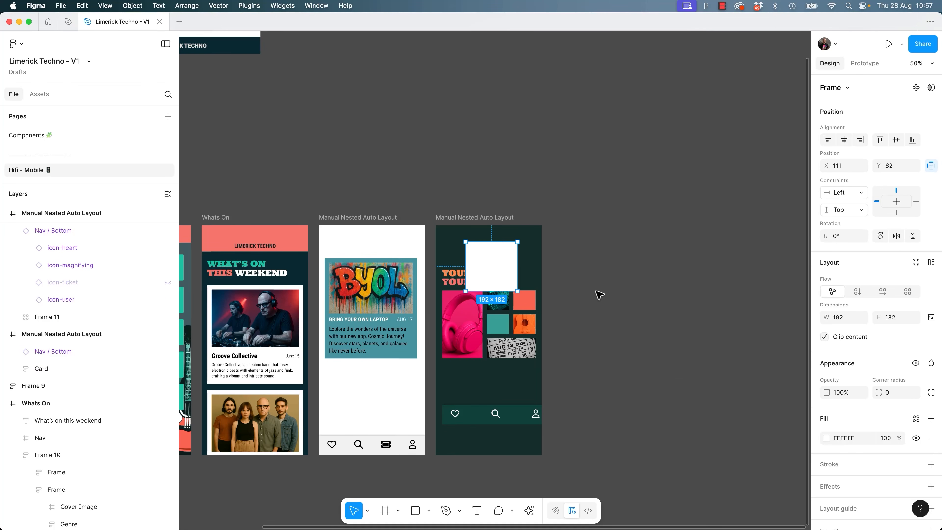
pyautogui.press('Delete')
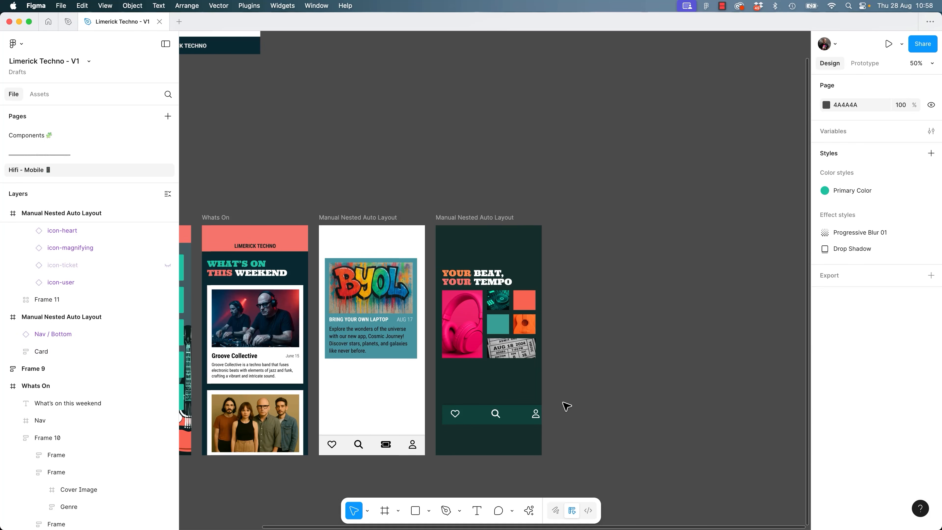
# Move the navigation instance back flush with the bottom edge of the dark screen, spanning its full width.
pyautogui.click(523, 421)
pyautogui.moveTo(519, 420); pyautogui.dragTo(513, 448)
pyautogui.click(629, 395)
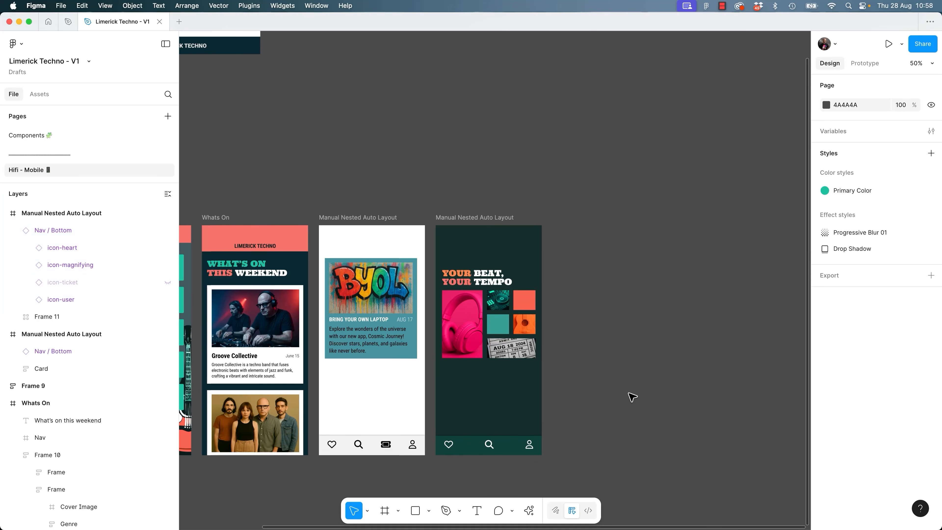
# On the Components page, draw a 1233 × 753 frame around all the main components.
pyautogui.hscroll(-2, 658, 368)
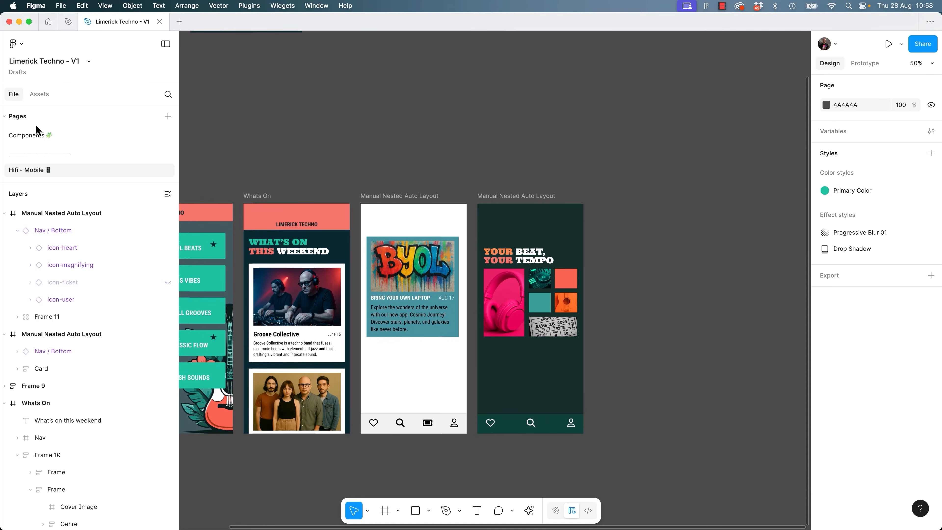
pyautogui.click(35, 137)
pyautogui.click(543, 320)
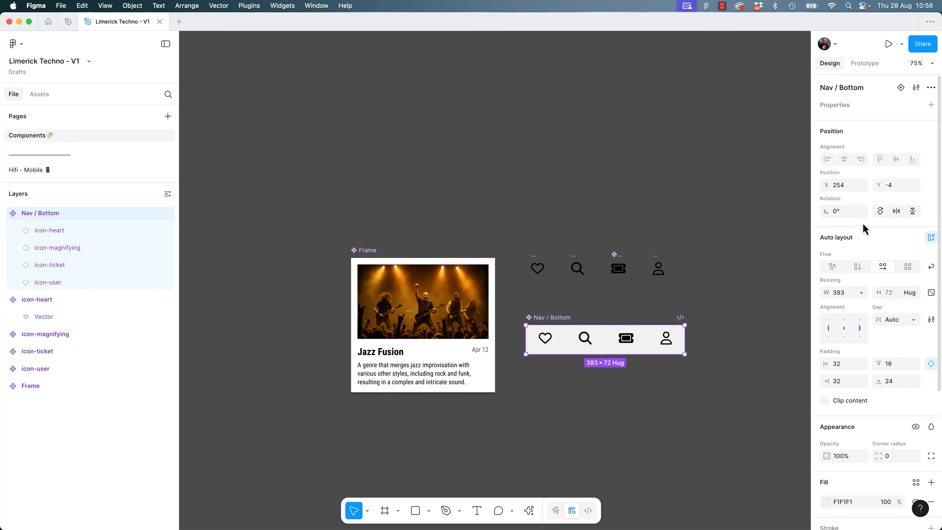
pyautogui.click(745, 318)
pyautogui.press('f')
pyautogui.moveTo(274, 161); pyautogui.dragTo(772, 465)
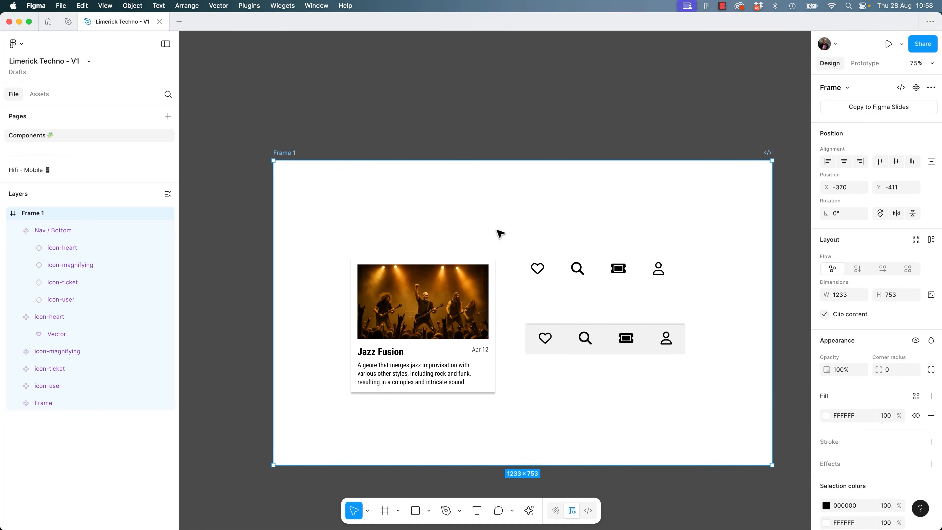
# Set the Nav / Bottom main component's horizontal constraint to Right inside the new frame, keeping the vertical constraint at Top.
pyautogui.click(573, 351)
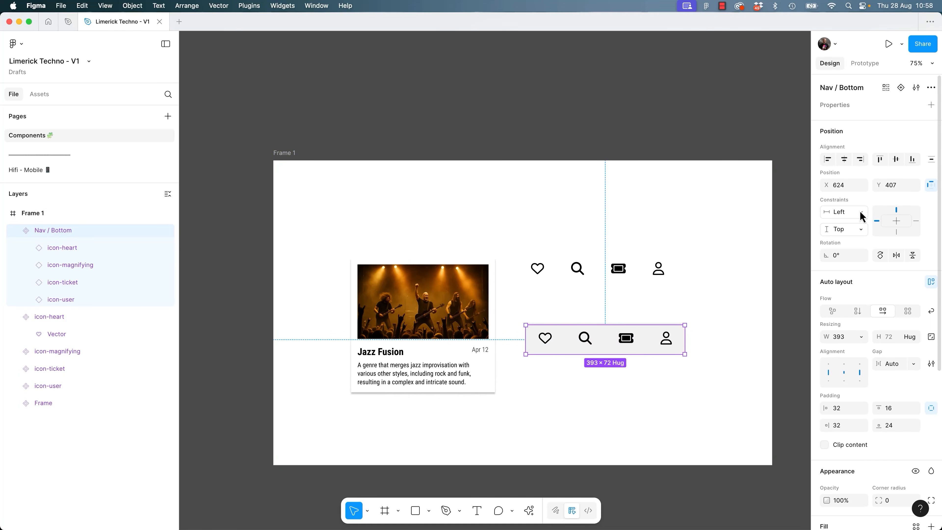
pyautogui.click(849, 229)
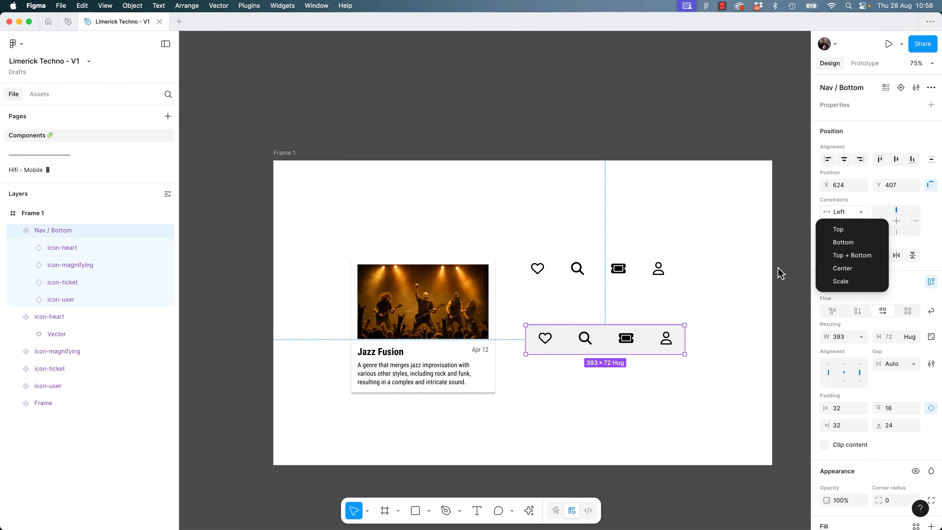
pyautogui.click(851, 231)
pyautogui.click(847, 232)
pyautogui.click(849, 219)
pyautogui.click(849, 219)
pyautogui.click(848, 233)
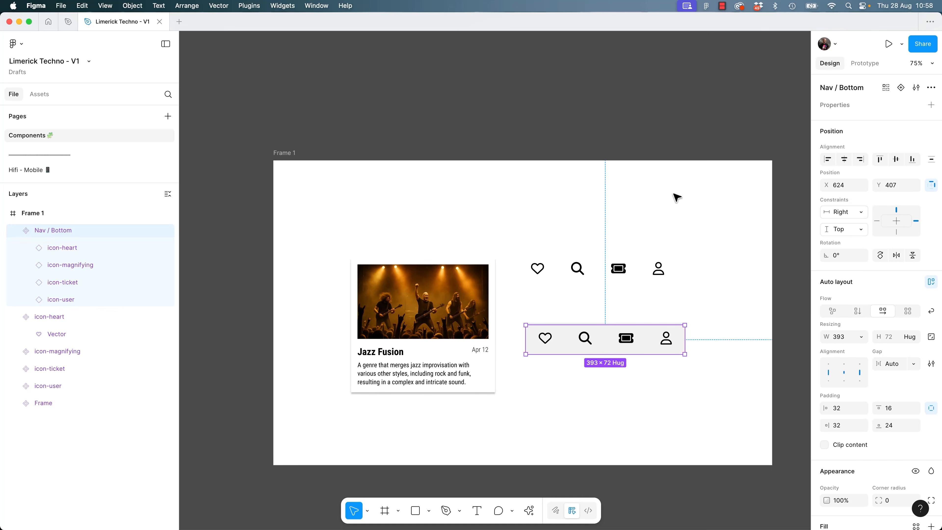
pyautogui.click(330, 142)
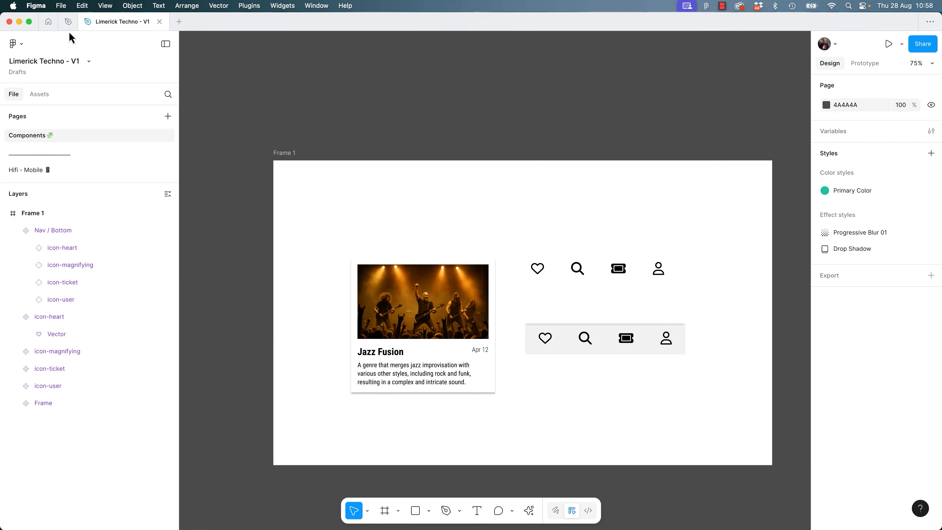
# On the Hifi - Mobile page, add an iPhone 16 frame beside the dark screen and align its top with the other screens.
pyautogui.click(27, 170)
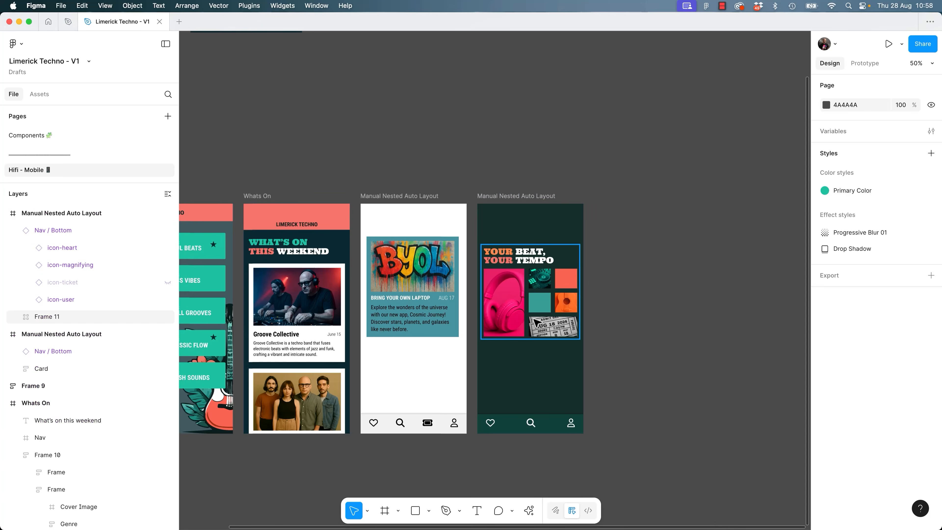
pyautogui.press('f')
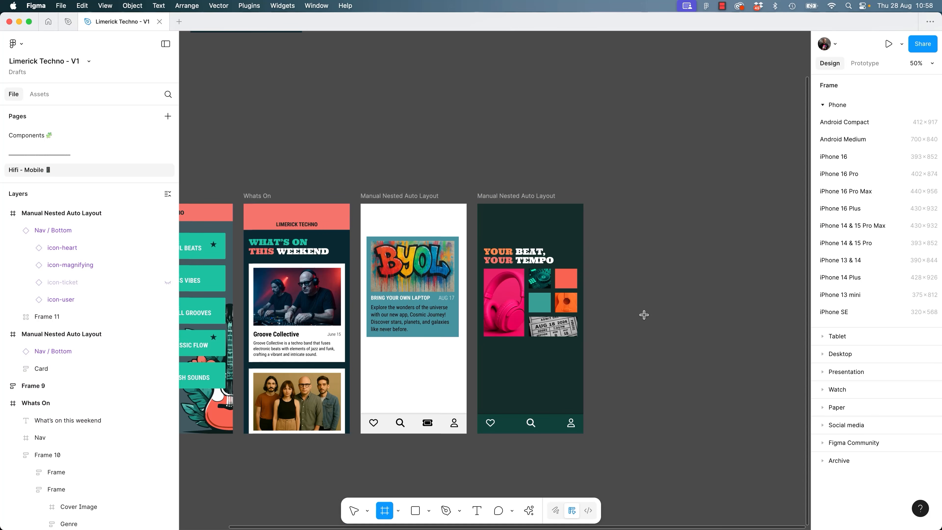
pyautogui.press('Escape')
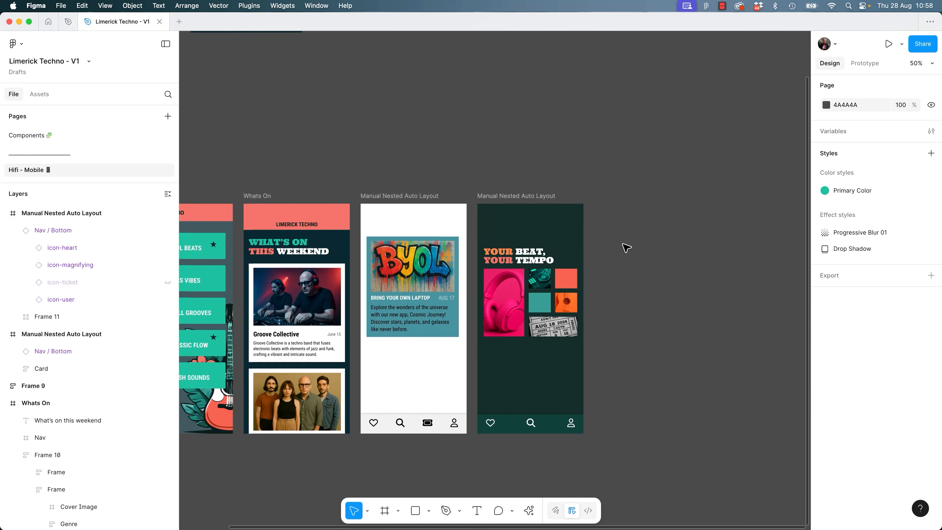
pyautogui.press('f')
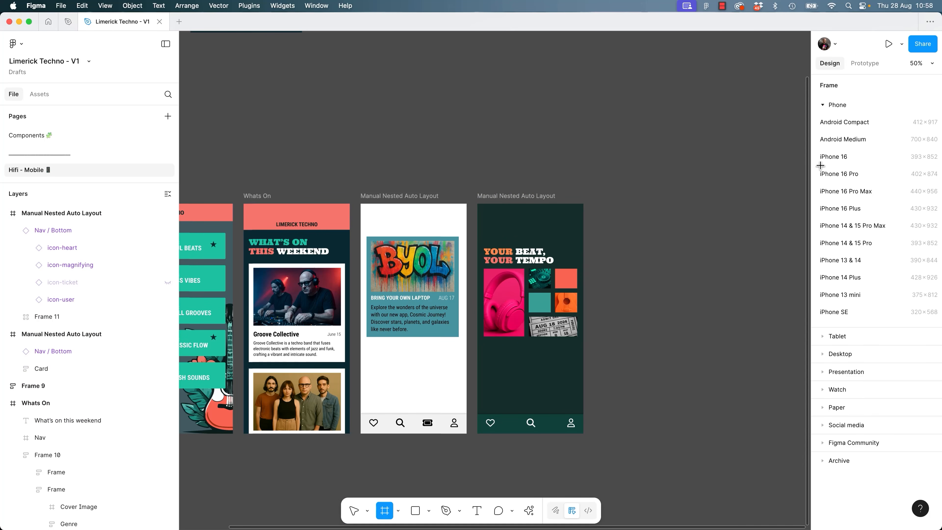
pyautogui.click(833, 156)
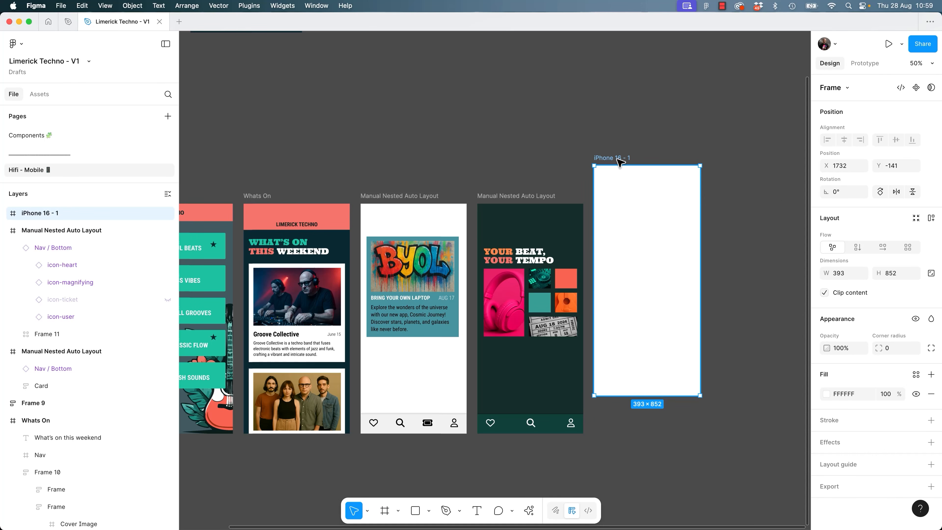
pyautogui.moveTo(618, 160); pyautogui.dragTo(617, 200)
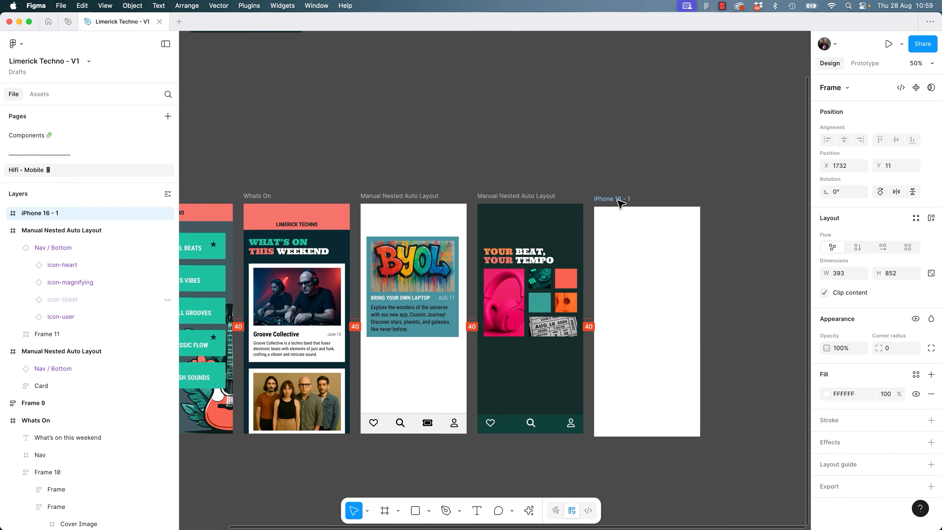
pyautogui.click(619, 171)
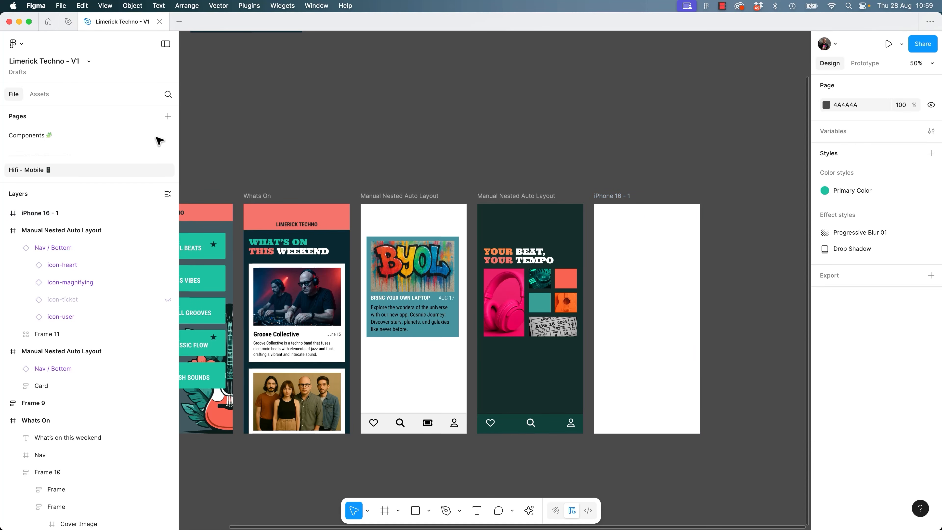
# Try placing an instance of the Bottom component from this file's assets on the iPhone 16 - 1 frame, and delete it.
pyautogui.click(39, 94)
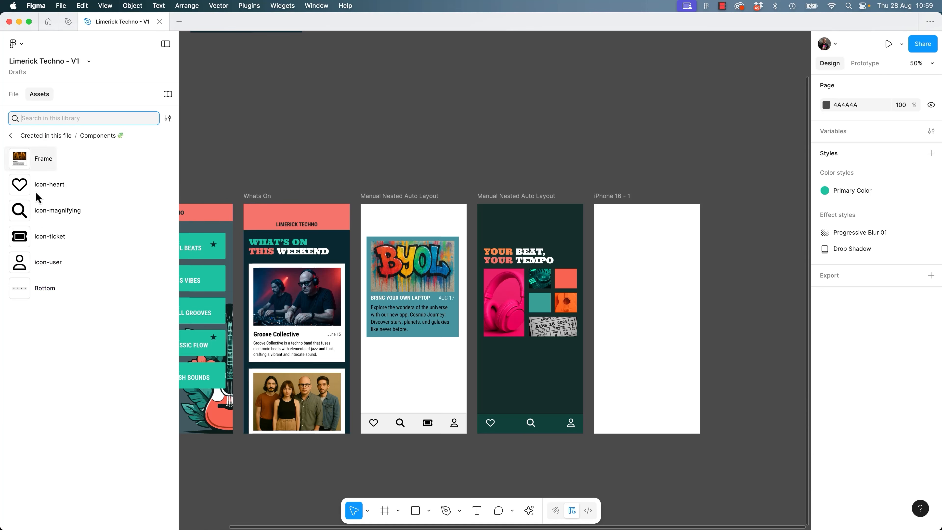
pyautogui.moveTo(20, 297); pyautogui.dragTo(664, 388)
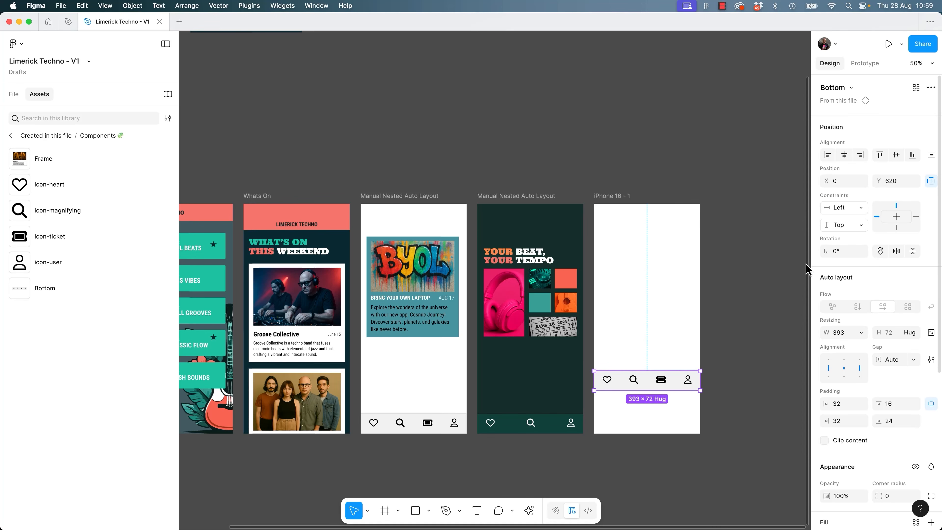
pyautogui.click(732, 343)
pyautogui.click(678, 381)
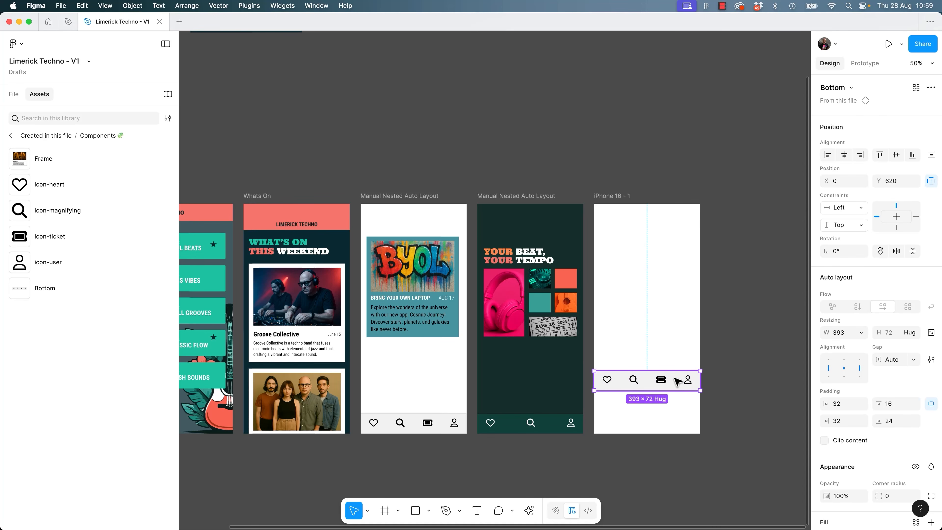
pyautogui.press('Delete')
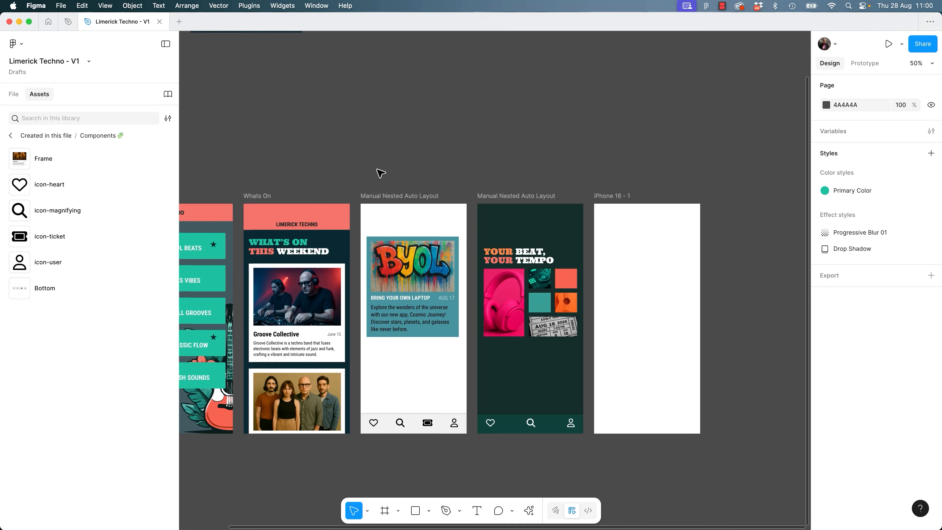
# Set the dark screen's nav bar instance constraints to Left and Right horizontally and Bottom vertically.
pyautogui.click(509, 429)
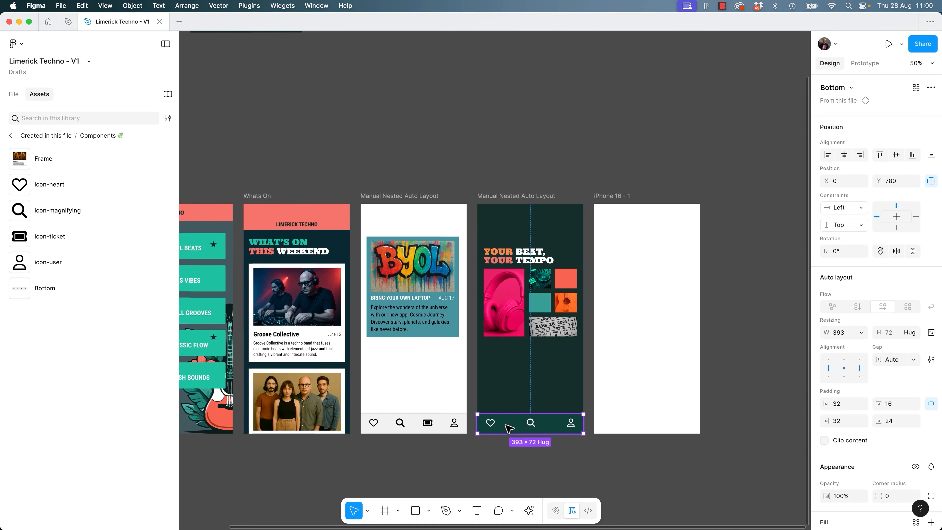
pyautogui.click(850, 225)
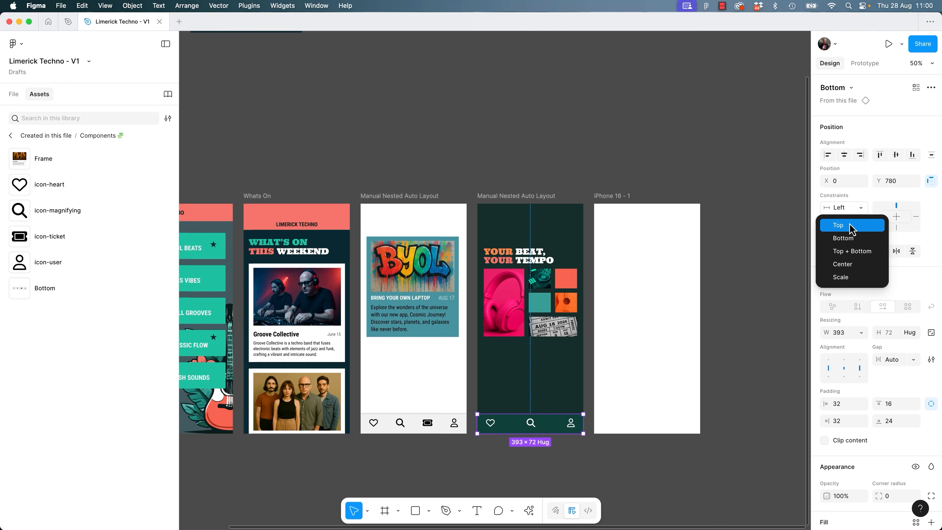
pyautogui.click(853, 243)
pyautogui.click(842, 209)
pyautogui.click(846, 233)
# Copy the nav bar instance from the white Manual Nested Auto Layout screen into the iPhone 16 - 1 frame.
pyautogui.click(453, 420)
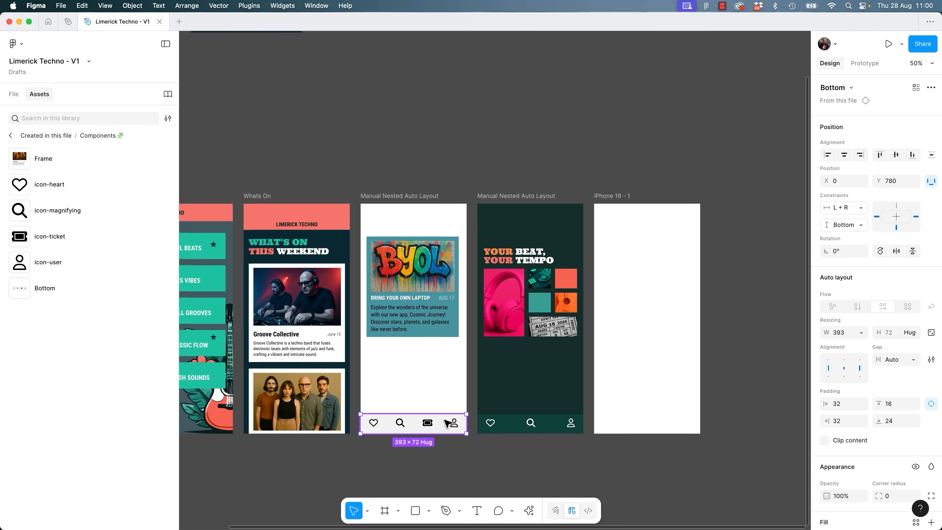
pyautogui.click(626, 196)
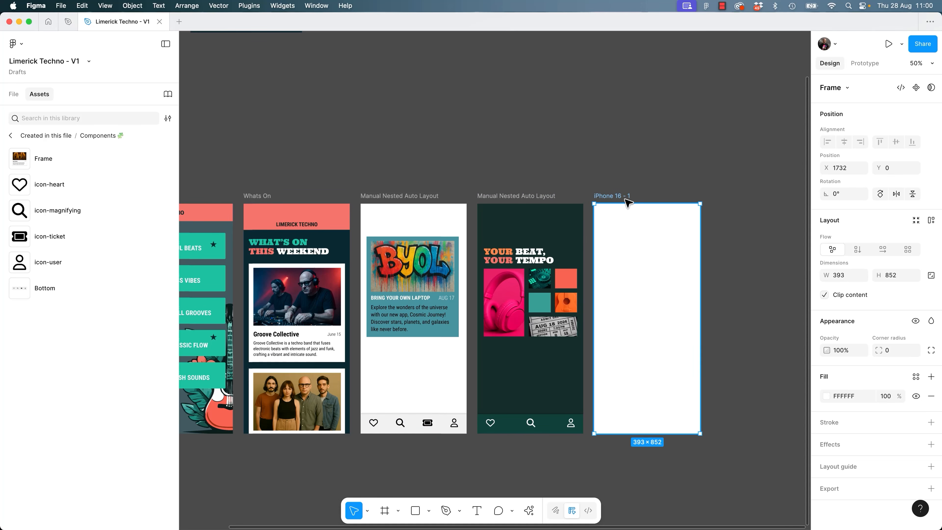
pyautogui.press('super+v')
pyautogui.click(736, 332)
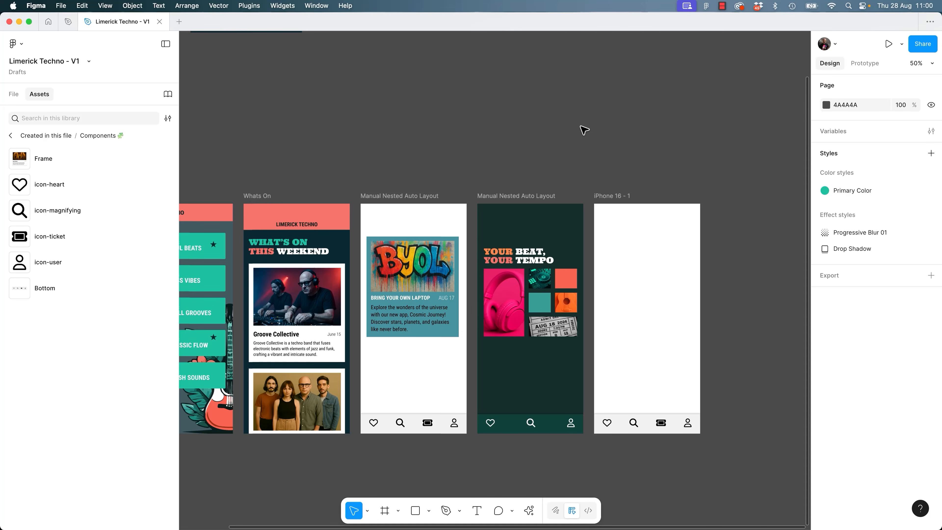
# Try rounding the corners of all five mobile screens together, and undo the corner radius change.
pyautogui.click(425, 196)
pyautogui.hscroll(-5, 492, 208)
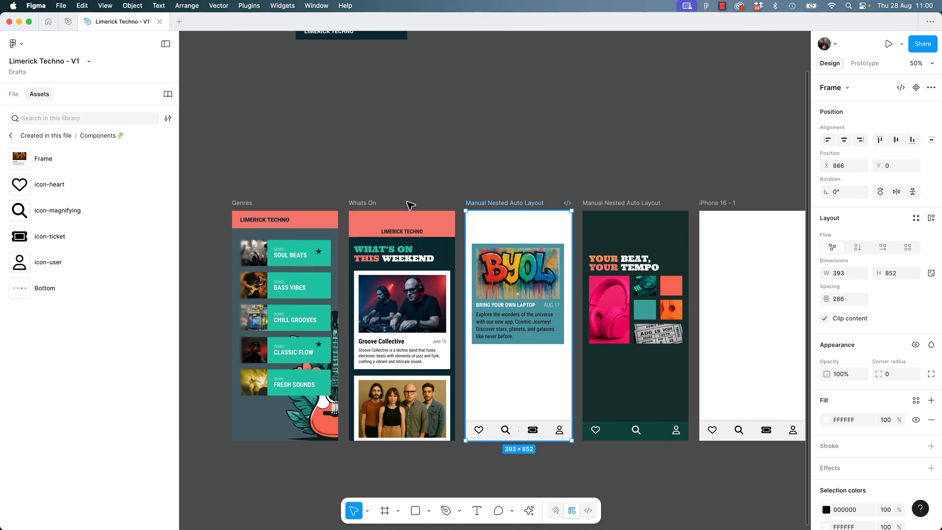
pyautogui.moveTo(221, 190); pyautogui.dragTo(746, 214)
pyautogui.click(242, 203)
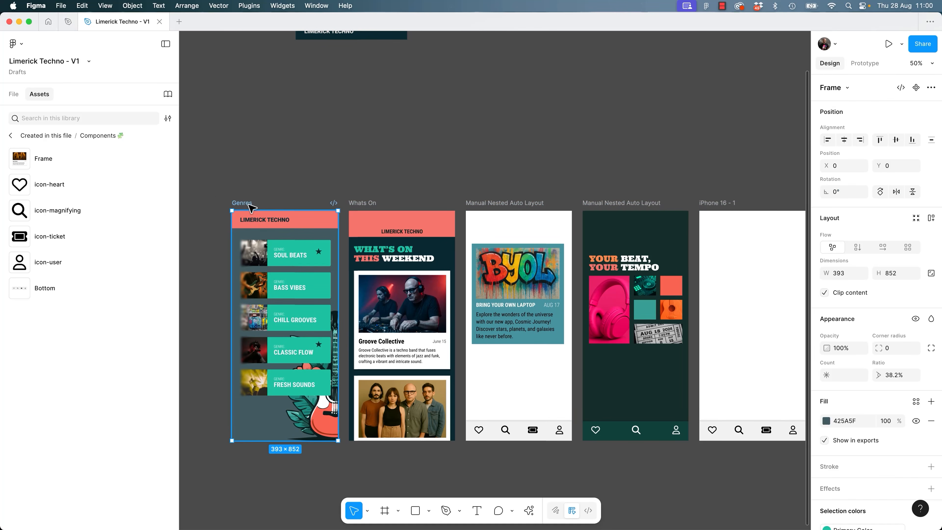
pyautogui.keyDown('shift'); pyautogui.click(362, 203); pyautogui.keyUp('shift')
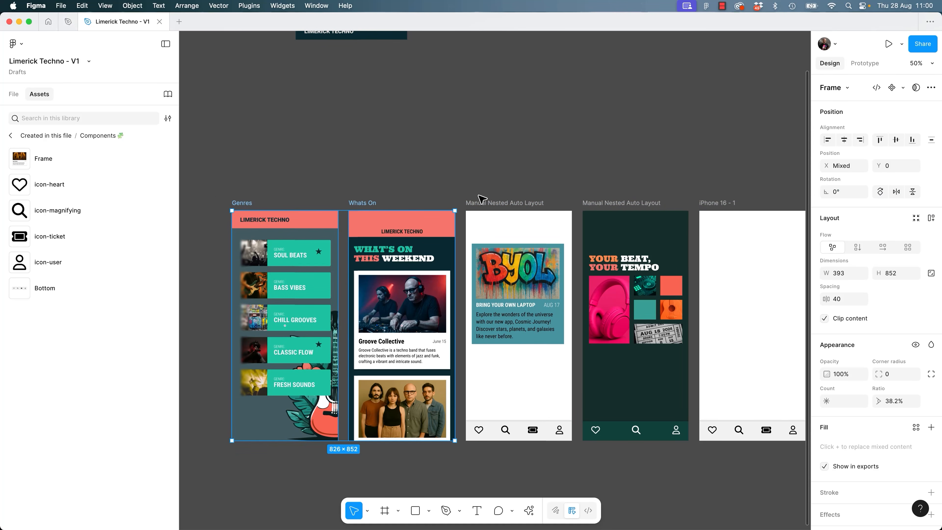
pyautogui.keyDown('shift'); pyautogui.click(489, 203); pyautogui.keyUp('shift')
pyautogui.keyDown('shift'); pyautogui.click(623, 203); pyautogui.keyUp('shift')
pyautogui.keyDown('shift'); pyautogui.click(719, 203); pyautogui.keyUp('shift')
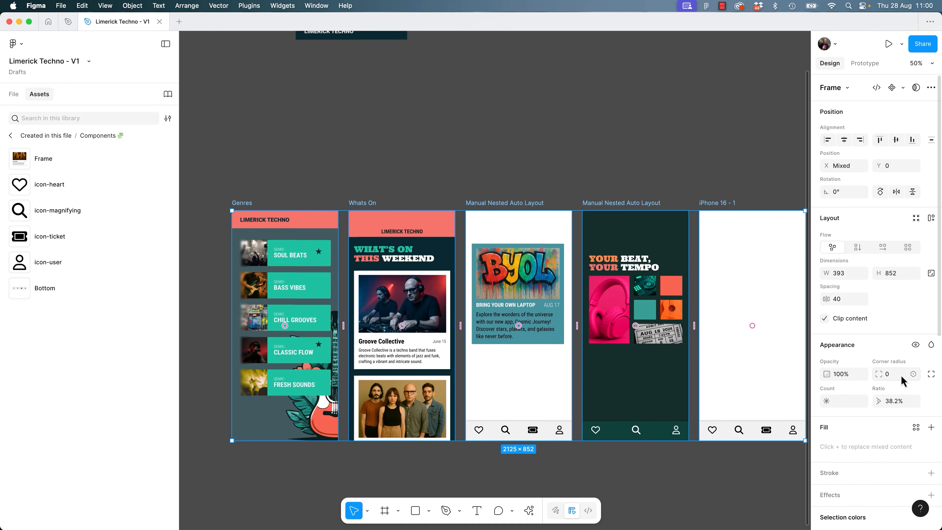
pyautogui.write('8')
pyautogui.press('Return')
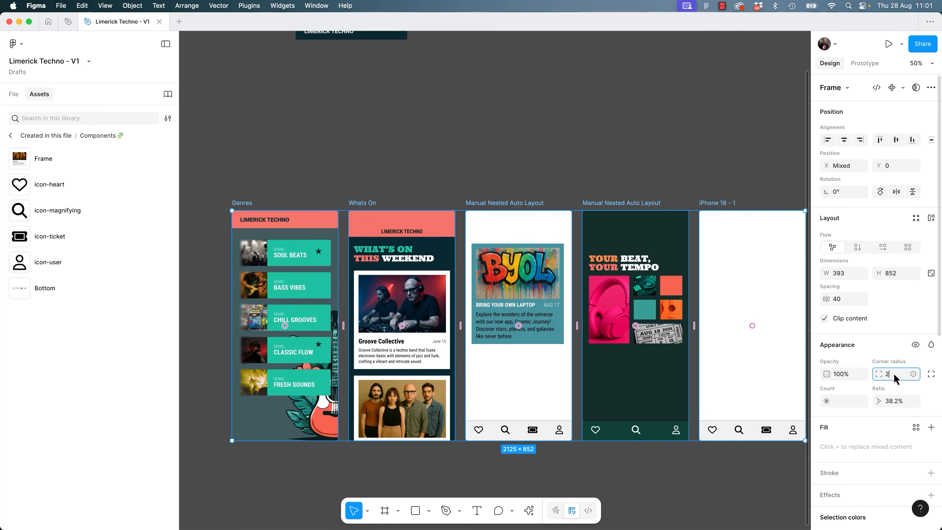
pyautogui.click(546, 136)
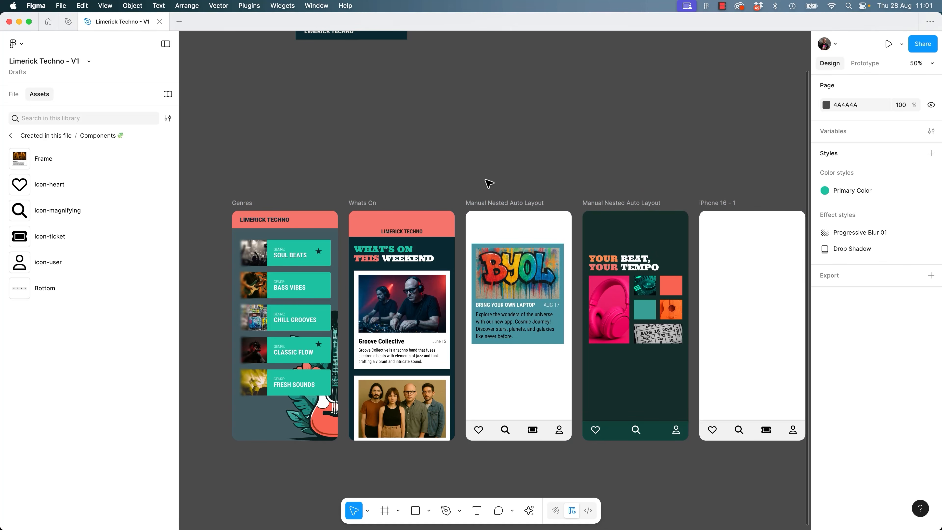
pyautogui.press('super+a')
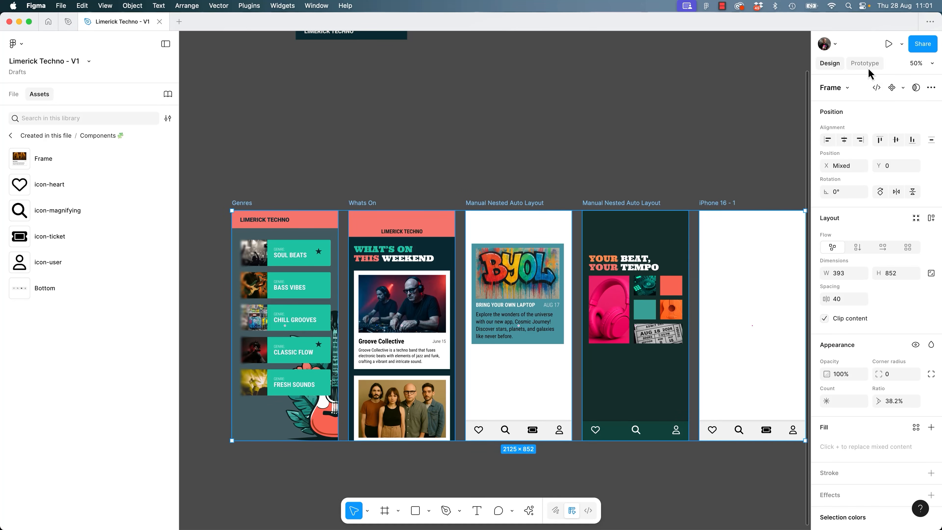
# Present the mobile screens as a prototype, step through several of them, and close the preview.
pyautogui.click(888, 43)
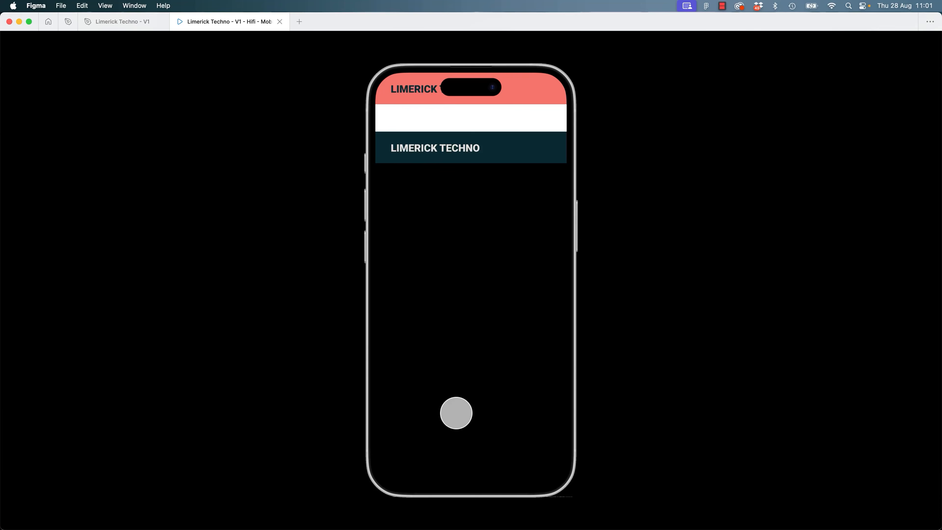
pyautogui.press('Right')
pyautogui.press('Right')
pyautogui.press('Right')
pyautogui.press('Right')
pyautogui.press('Right')
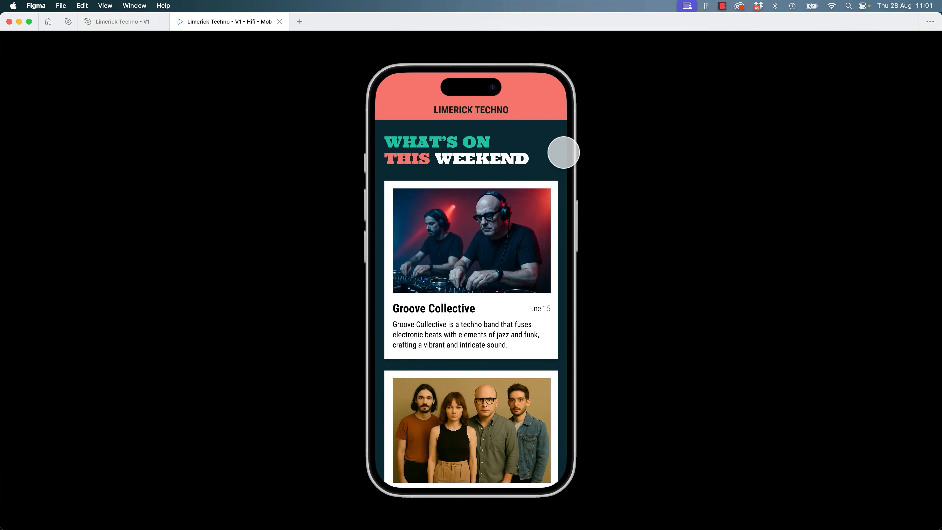
pyautogui.press('super+w')
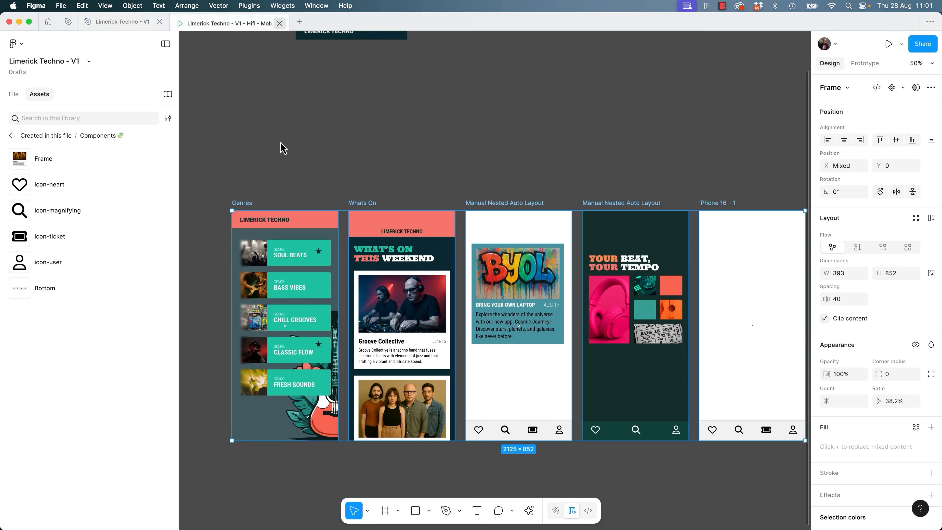
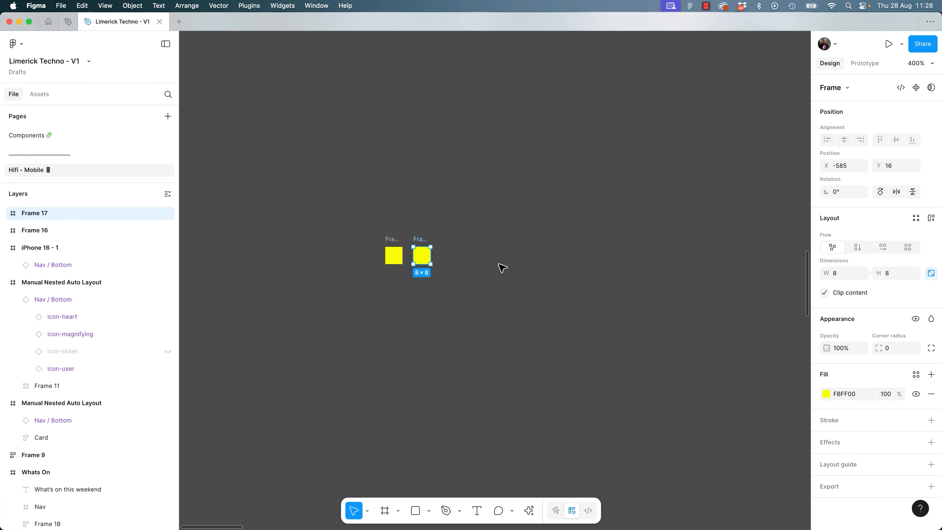
# Set the size of the second yellow square, Frame 17, to 16 × 16 with its proportions locked.
pyautogui.click(825, 274)
pyautogui.click(843, 276)
pyautogui.write('16')
pyautogui.press('Return')
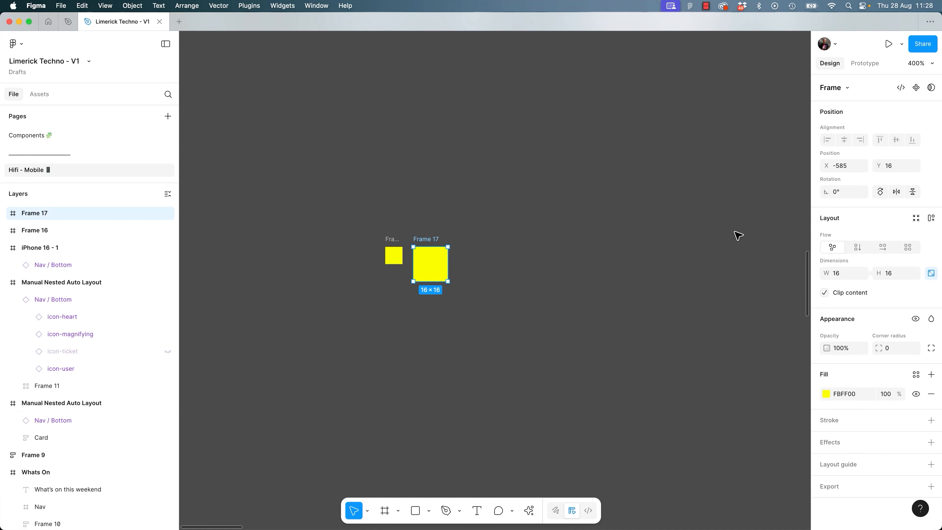
# Duplicate the 16 × 16 yellow square to its right and enlarge the copy by 8 to 24 × 24.
pyautogui.moveTo(444, 272); pyautogui.dragTo(498, 271)
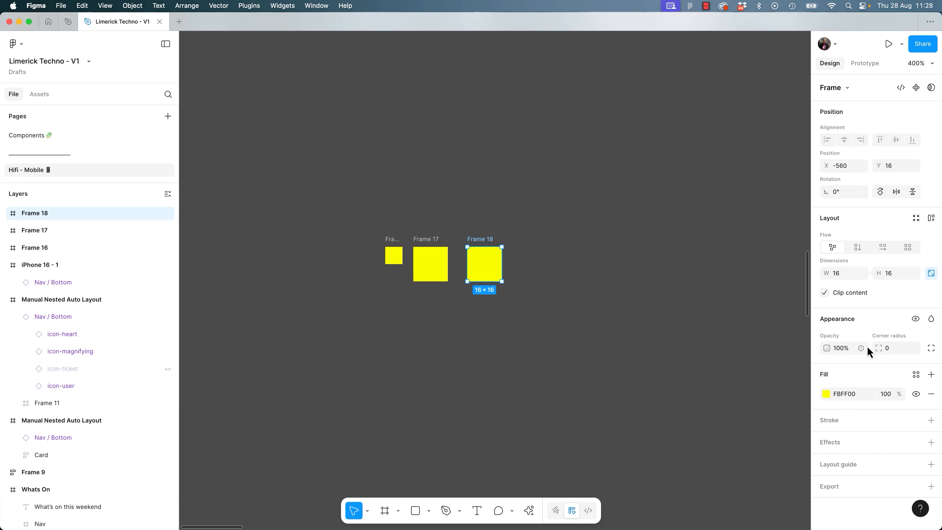
pyautogui.write('8')
pyautogui.press('Return')
# Duplicate the 24 × 24 yellow square to its right and enlarge the copy by 8 to 32 × 32.
pyautogui.moveTo(510, 268); pyautogui.dragTo(589, 274)
pyautogui.click(848, 274)
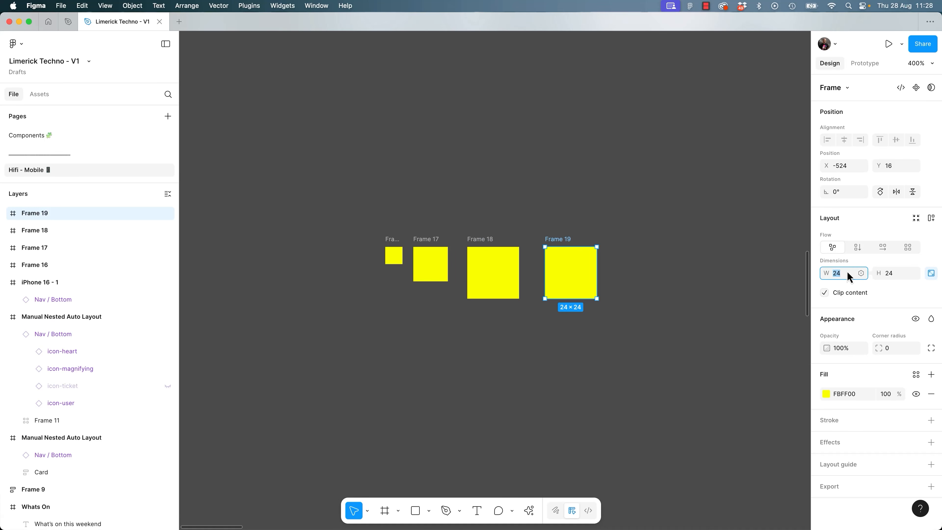
pyautogui.write('+8')
pyautogui.press('Return')
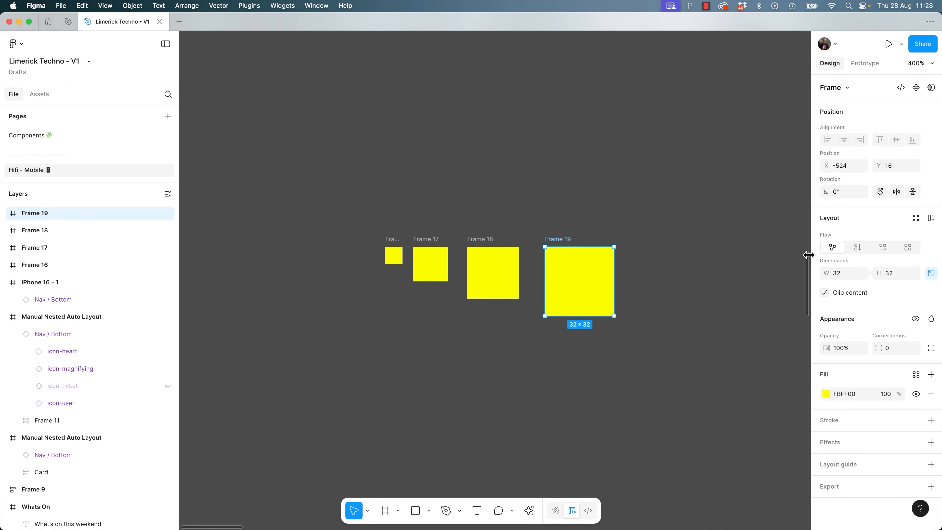
# Duplicate the 32 × 32 yellow square to its right and enlarge the copy by 8 to 40 × 40.
pyautogui.moveTo(614, 330); pyautogui.dragTo(460, 337)
pyautogui.moveTo(433, 277); pyautogui.dragTo(530, 284)
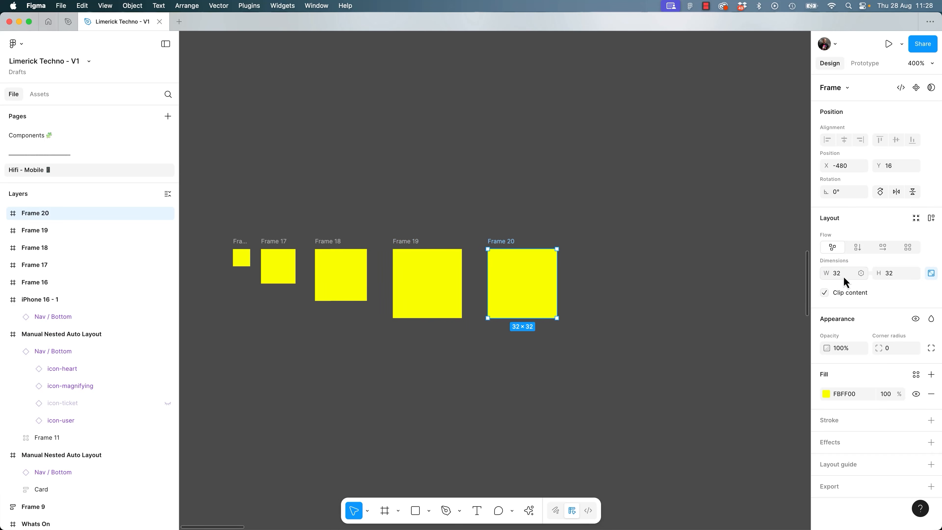
pyautogui.write('+8')
pyautogui.press('Return')
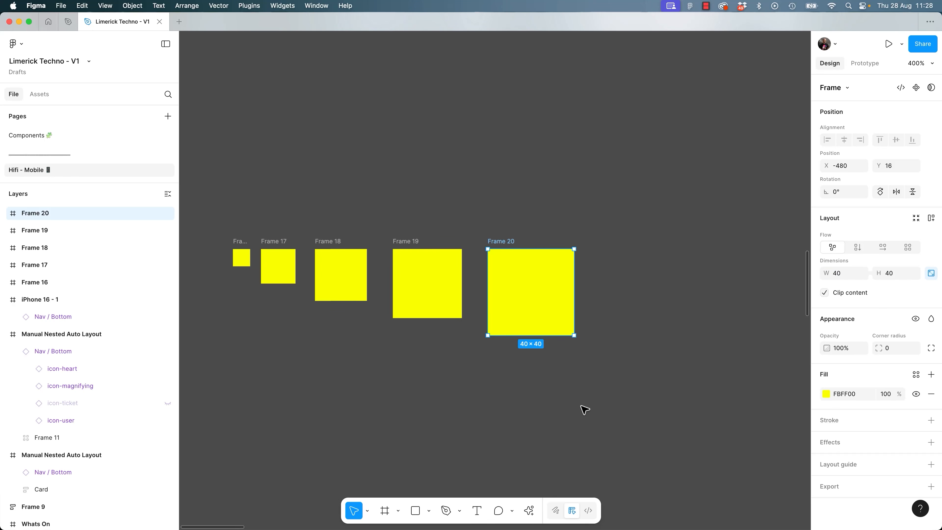
pyautogui.click(453, 421)
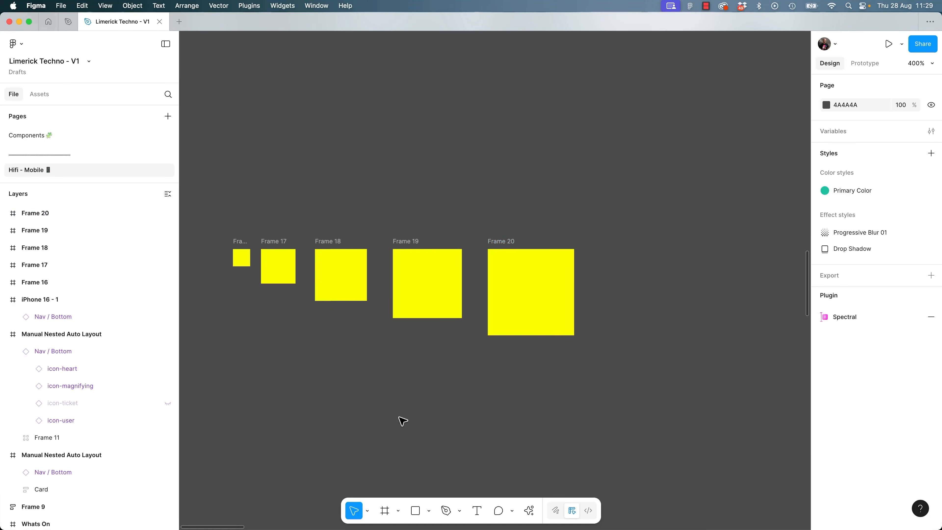
# Move the 16 × 16 yellow square, Frame 17, slightly to the right to widen its gap from the 8 × 8 square.
pyautogui.moveTo(366, 368); pyautogui.dragTo(499, 408)
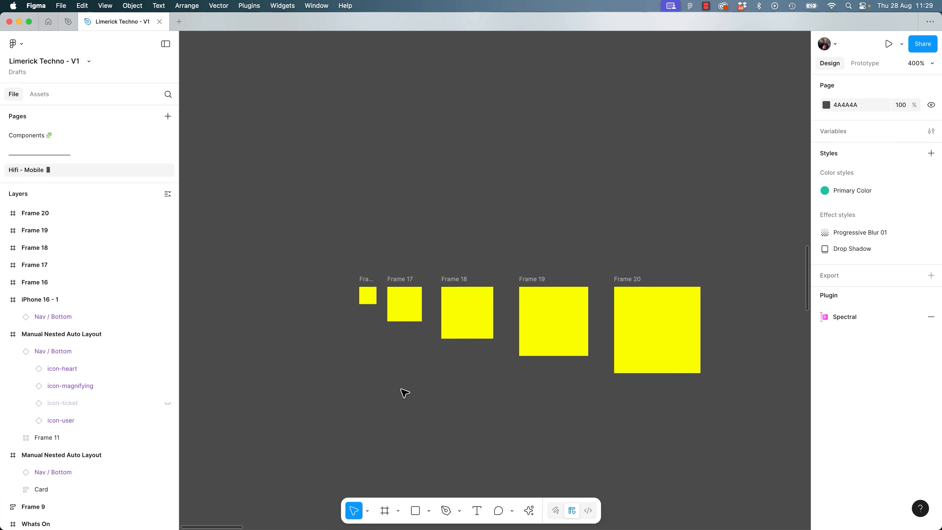
pyautogui.scroll(5, 369, 296)
pyautogui.click(376, 299)
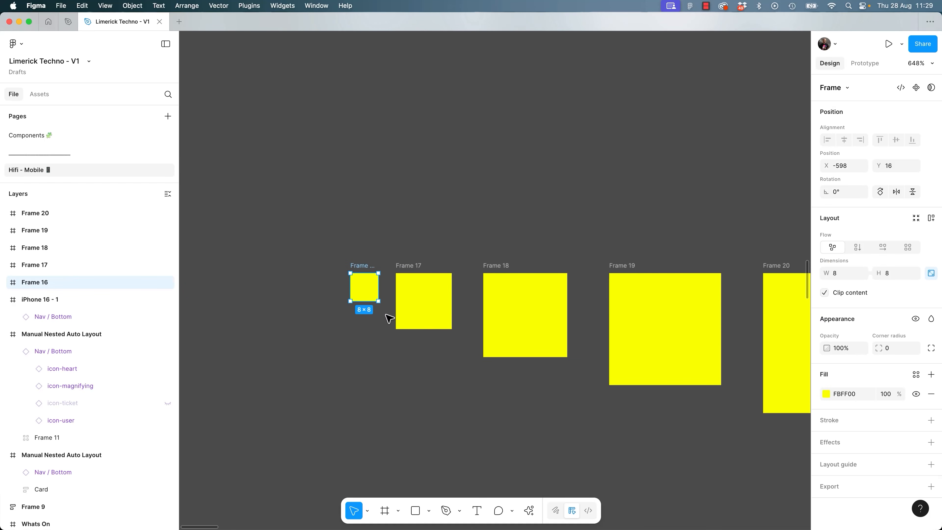
pyautogui.moveTo(401, 295); pyautogui.dragTo(413, 294)
pyautogui.click(486, 233)
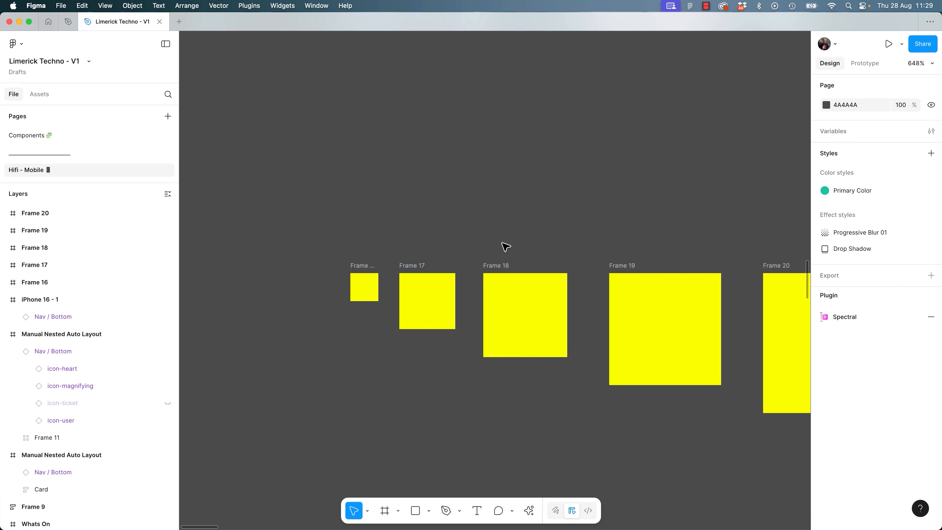
# Examine the sizes of the yellow squares and the gap between the 8 × 8 and 16 × 16 ones up close.
pyautogui.moveTo(668, 339); pyautogui.dragTo(589, 346)
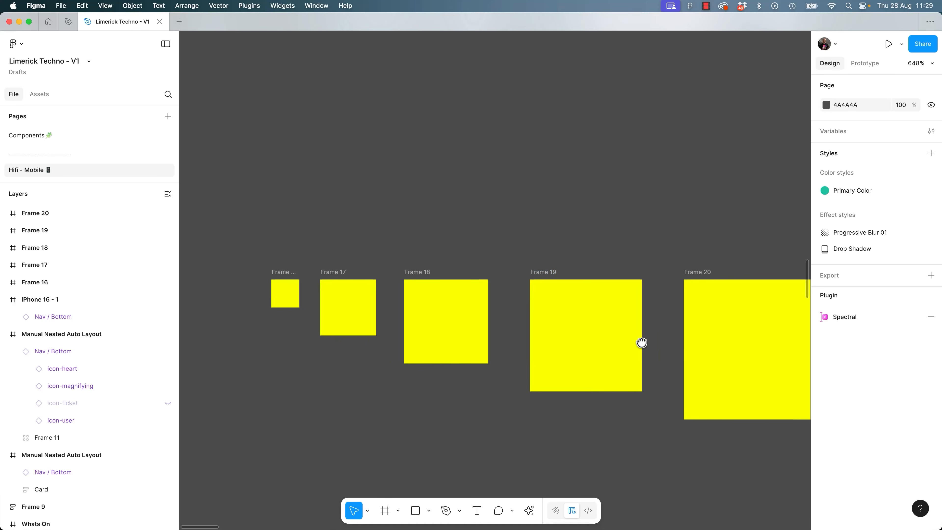
pyautogui.moveTo(379, 394); pyautogui.dragTo(439, 438)
pyautogui.scroll(5, 396, 358)
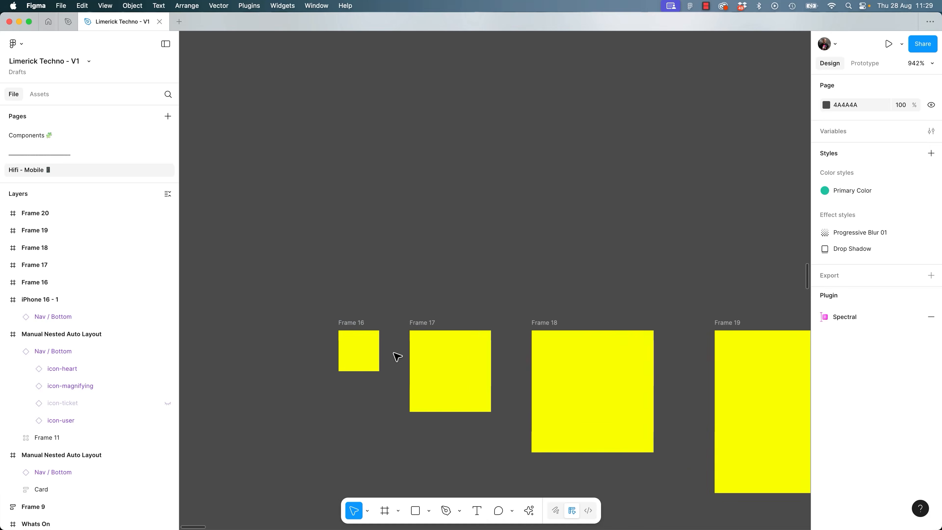
pyautogui.scroll(2, 396, 357)
pyautogui.scroll(-2, 393, 353)
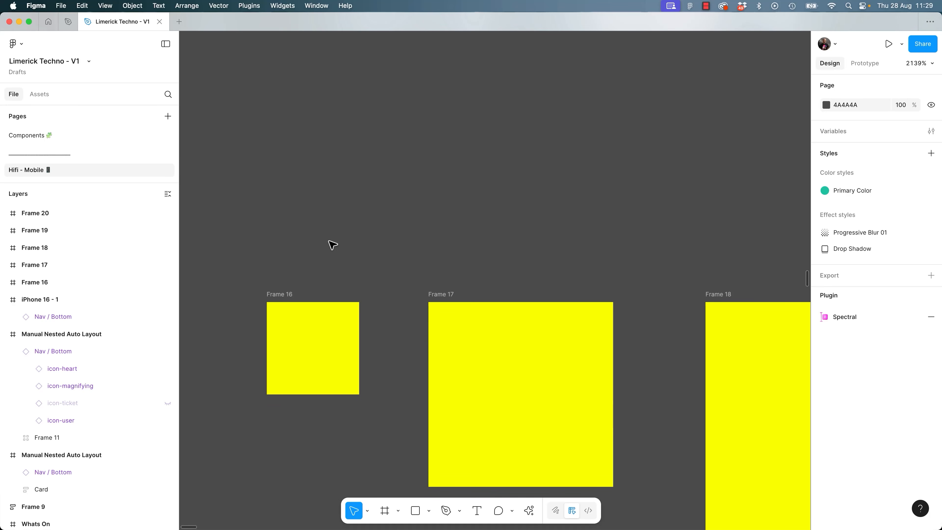
pyautogui.press("shift+'")
pyautogui.moveTo(364, 255); pyautogui.dragTo(417, 189)
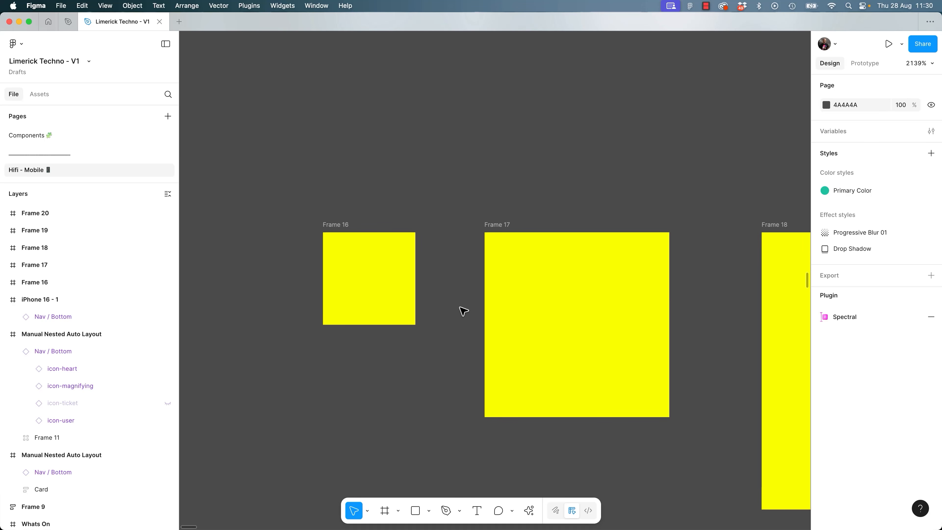
pyautogui.press('super+space')
pyautogui.scroll(3, 459, 256)
pyautogui.press('Escape')
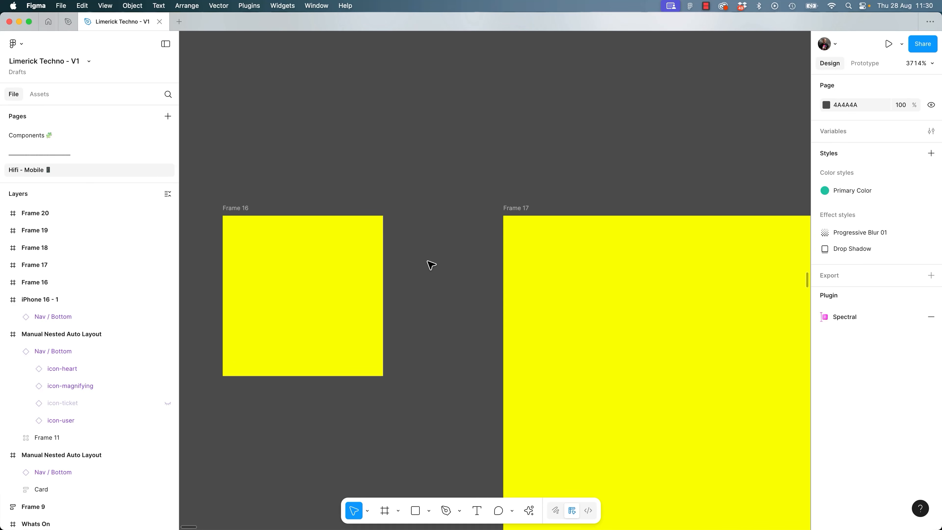
# Turn on the pixel grid over the yellow squares on the canvas.
pyautogui.scroll(-2, 429, 267)
pyautogui.scroll(-1, 427, 256)
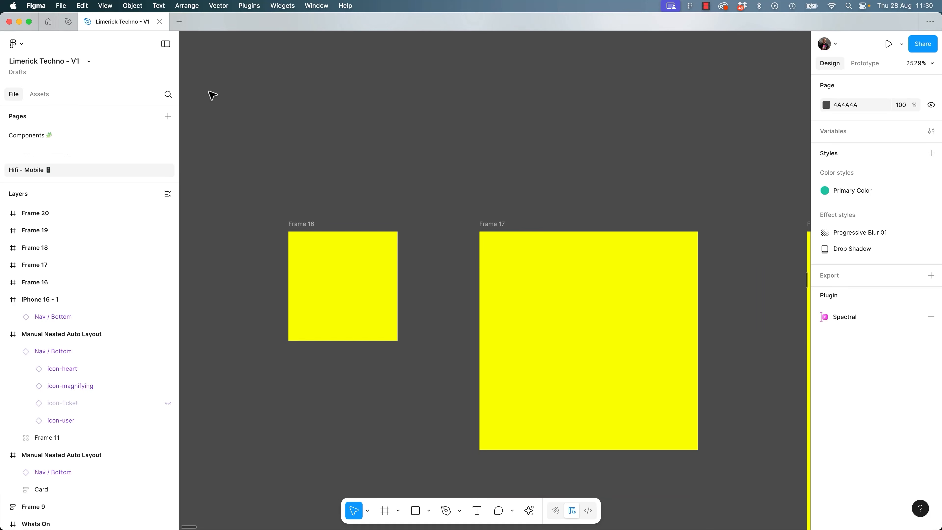
pyautogui.click(105, 5)
pyautogui.click(110, 21)
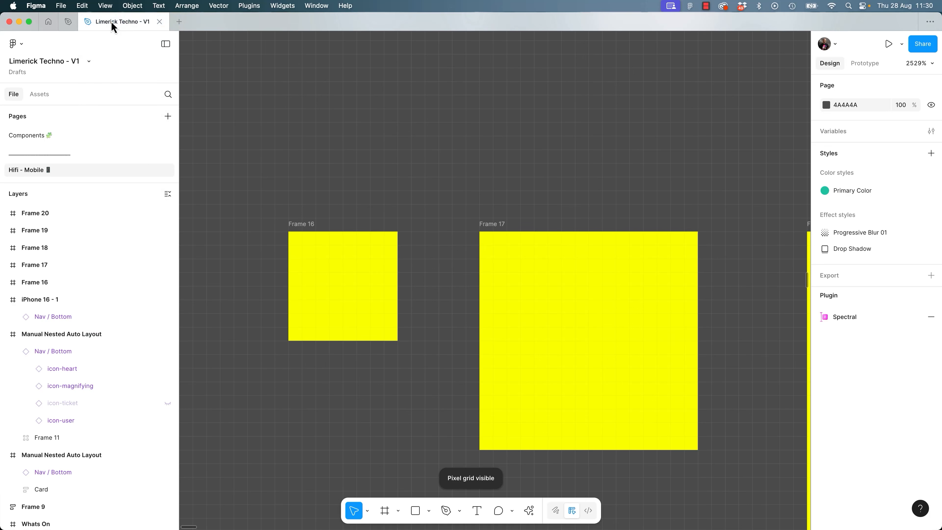
# Move the 16 × 16 yellow square, Frame 17, to X -586, 4 px from the 8 × 8 square.
pyautogui.moveTo(534, 271); pyautogui.dragTo(511, 267)
pyautogui.scroll(-1, 555, 275)
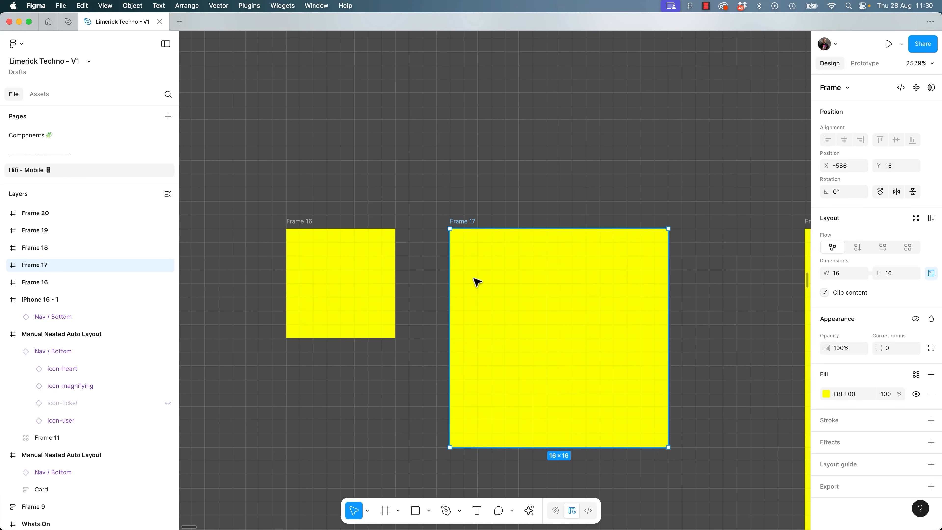
pyautogui.moveTo(563, 294); pyautogui.dragTo(513, 295)
pyautogui.press('super+z')
# Move the 24 × 24 yellow square, Frame 18, to X -562, leaving an 8 px gap after Frame 17.
pyautogui.moveTo(723, 295); pyautogui.dragTo(511, 263)
pyautogui.click(744, 268)
pyautogui.press('Left')
pyautogui.press('Left')
pyautogui.press('Left')
pyautogui.press('Left')
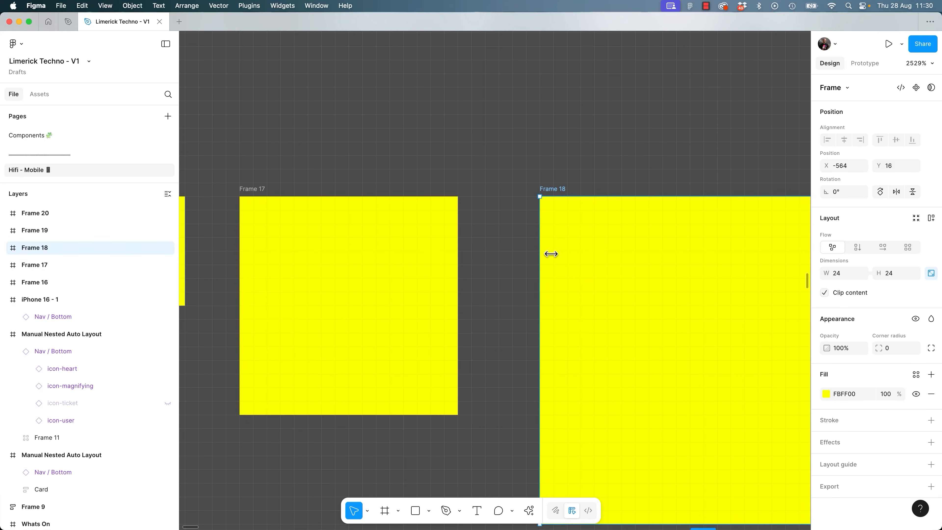
pyautogui.hotkey('shift', '2')
pyautogui.moveTo(491, 253)
pyautogui.mouseDown()
pyautogui.moveTo(499, 261)
pyautogui.moveTo(477, 262)
pyautogui.mouseUp()
pyautogui.click(437, 208)
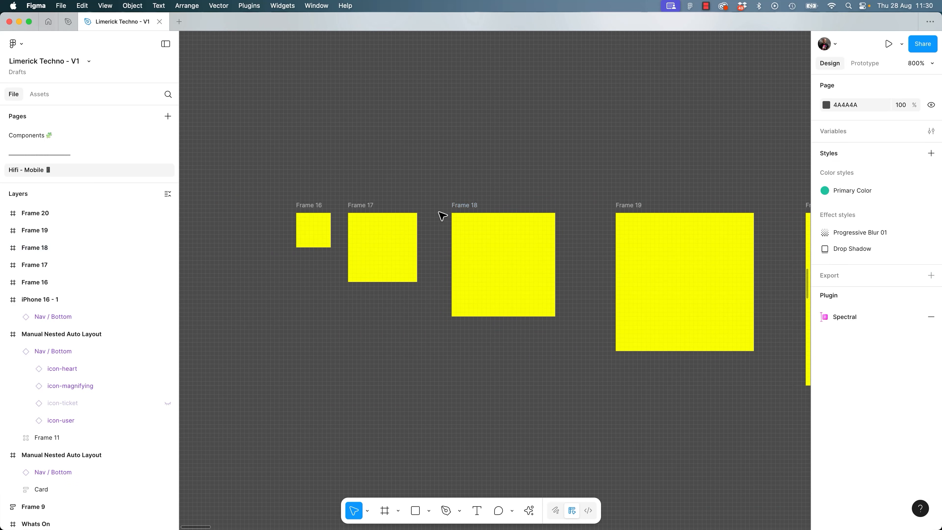
# Check the gap between the 16 × 16 and 24 × 24 yellow squares up close against the pixel grid.
pyautogui.scroll(5, 448, 261)
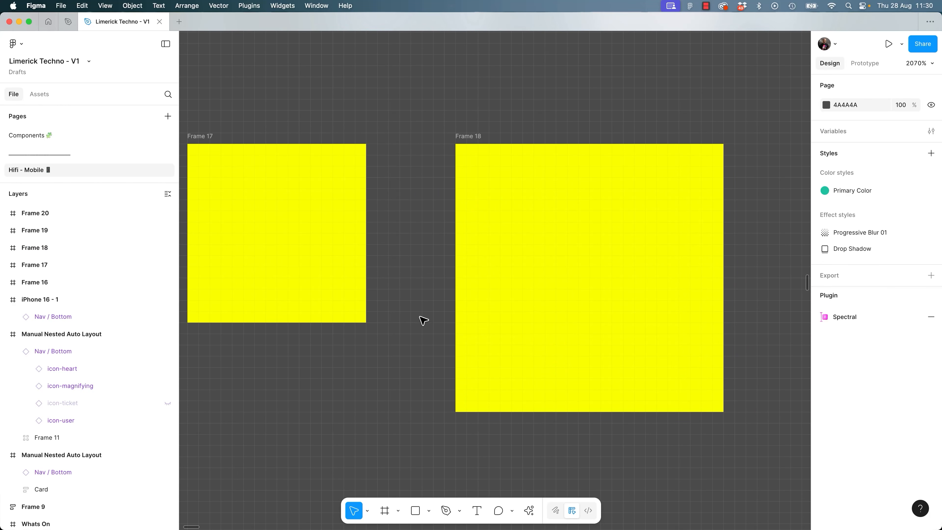
pyautogui.hscroll(-3, 485, 320)
pyautogui.scroll(1, 484, 334)
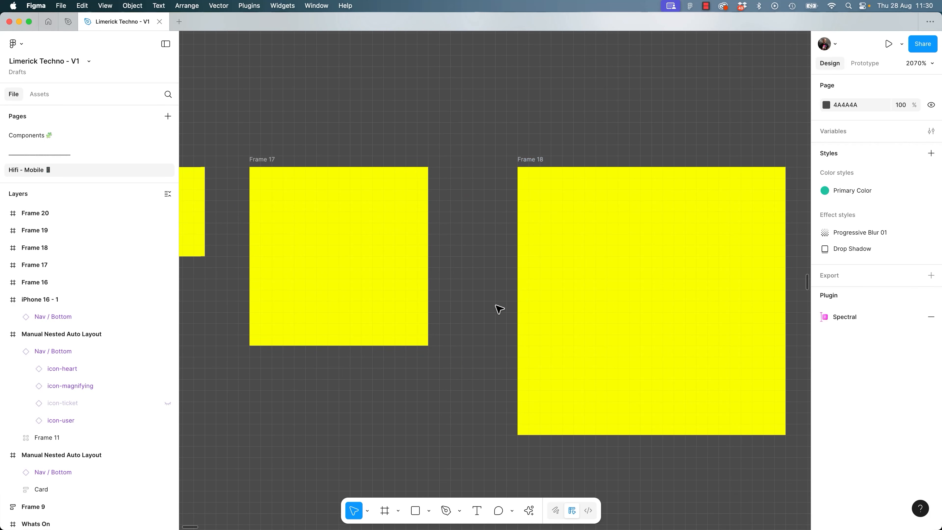
pyautogui.click(368, 282)
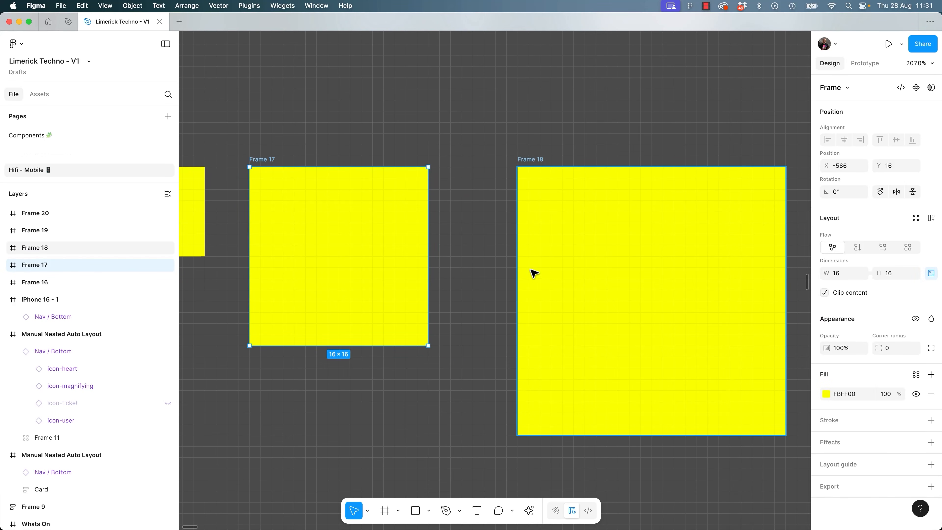
pyautogui.click(537, 267)
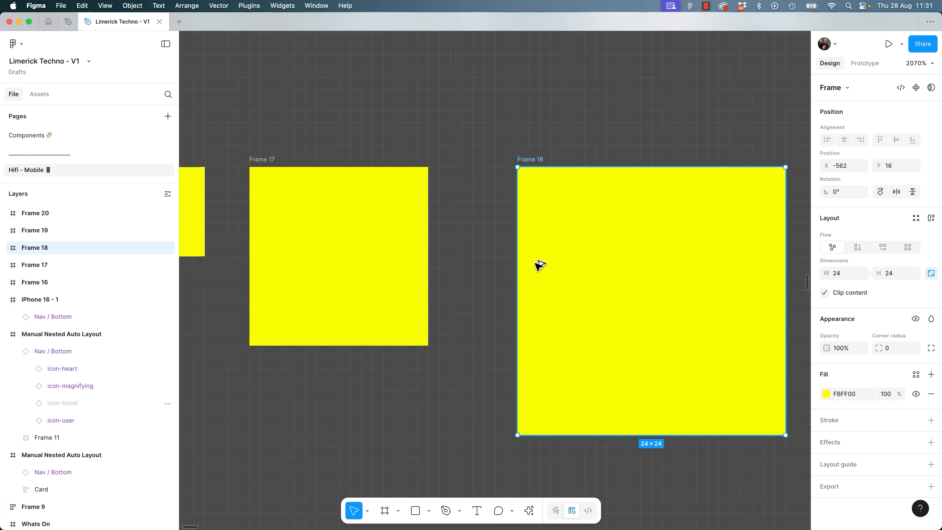
pyautogui.press('alt')
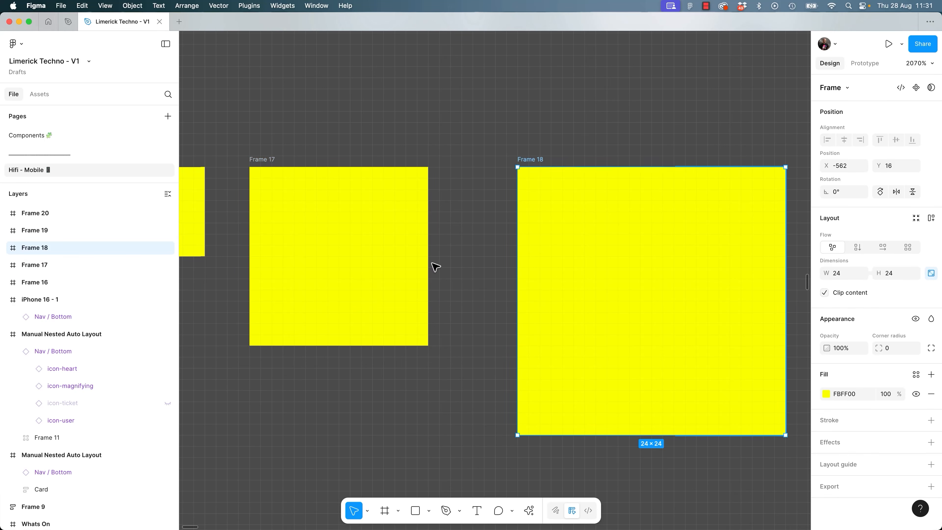
pyautogui.press('Escape')
# Move the 32 × 32 yellow square, Frame 19, flush against the right edge of Frame 18.
pyautogui.hscroll(5, 542, 280)
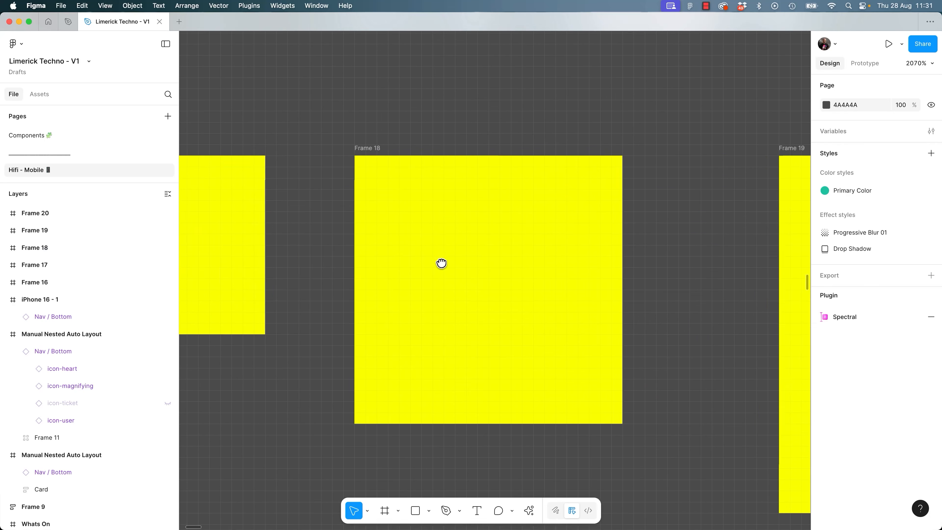
pyautogui.hscroll(2, 633, 278)
pyautogui.moveTo(736, 265); pyautogui.dragTo(578, 265)
# Offset Frame 19 to the right of Frame 18 by adding 16 to its X position.
pyautogui.click(854, 169)
pyautogui.click(855, 171)
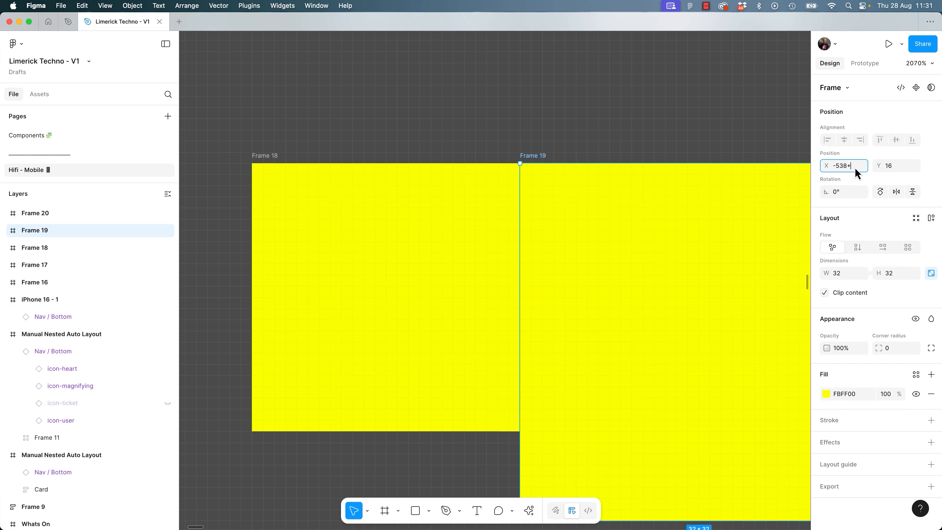
pyautogui.press('Return')
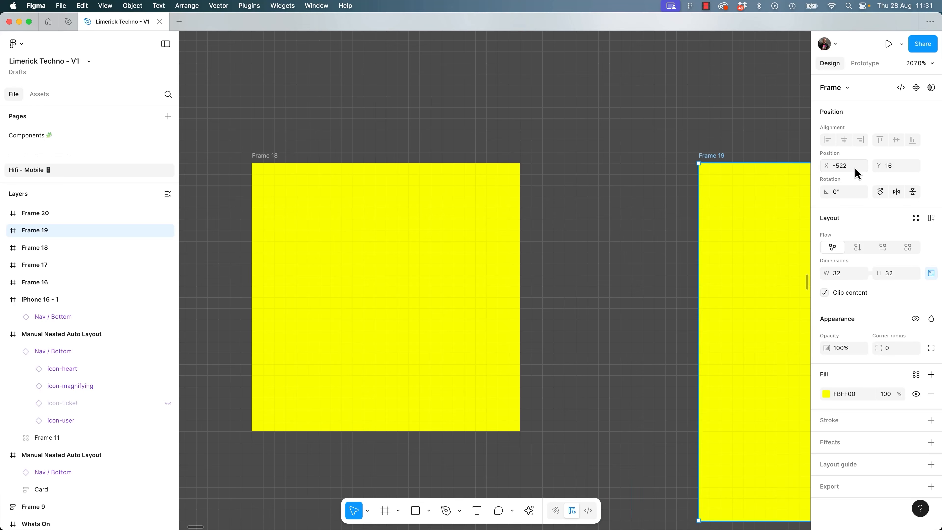
pyautogui.click(632, 205)
pyautogui.press('super+minus')
pyautogui.press('super+minus')
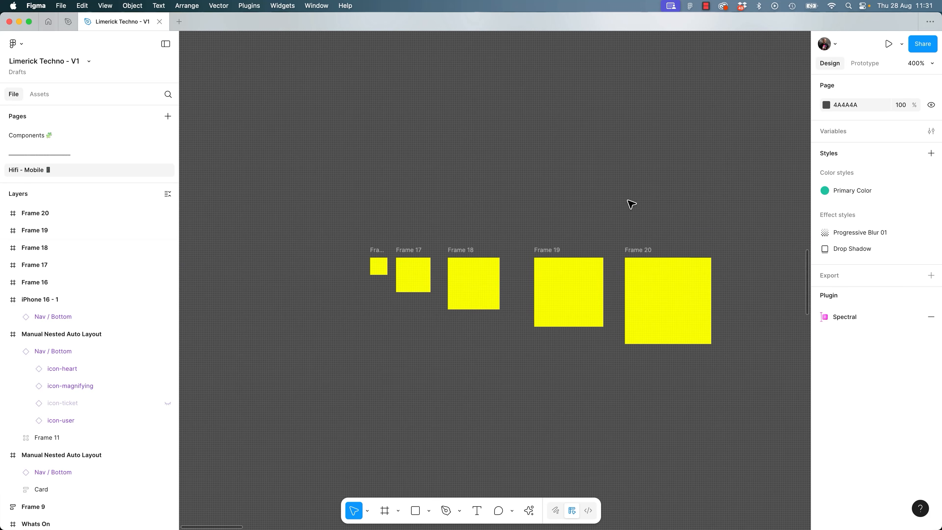
# Undo the last X offset of Frame 19, bringing it back against Frame 18.
pyautogui.click(563, 298)
pyautogui.click(656, 303)
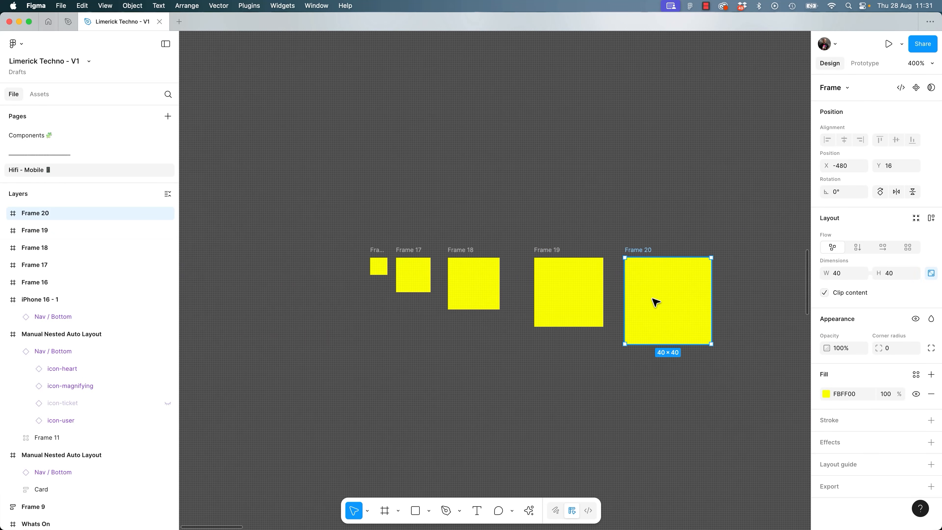
pyautogui.click(568, 288)
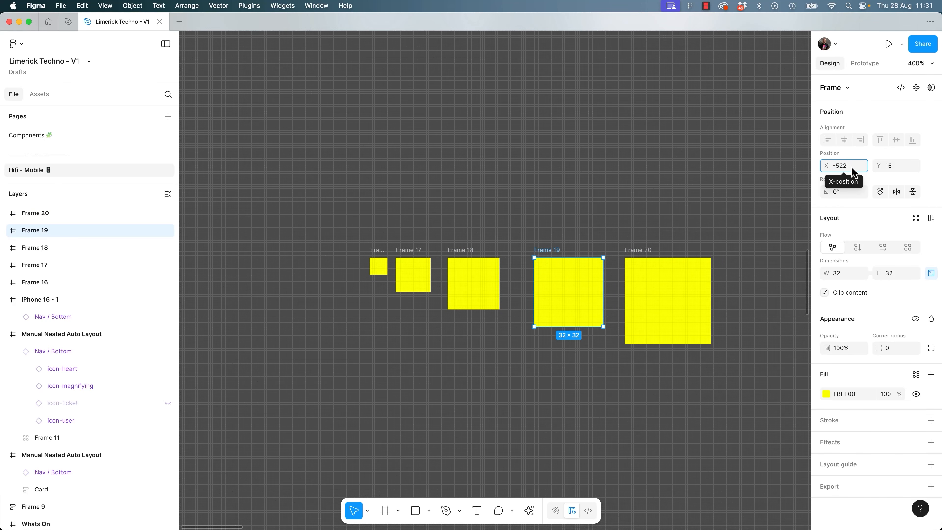
pyautogui.press('super+z')
pyautogui.press('super+z')
pyautogui.press('super+z')
pyautogui.press('super+z')
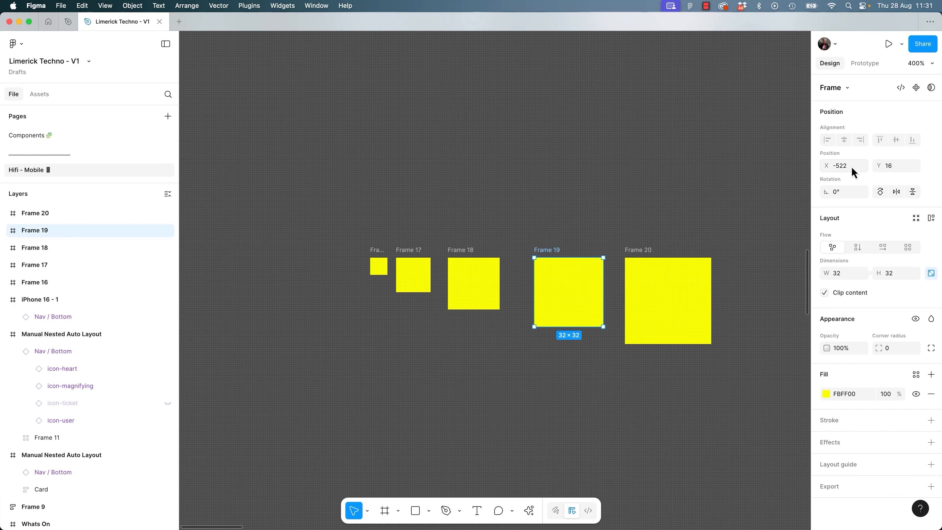
pyautogui.press('super+z')
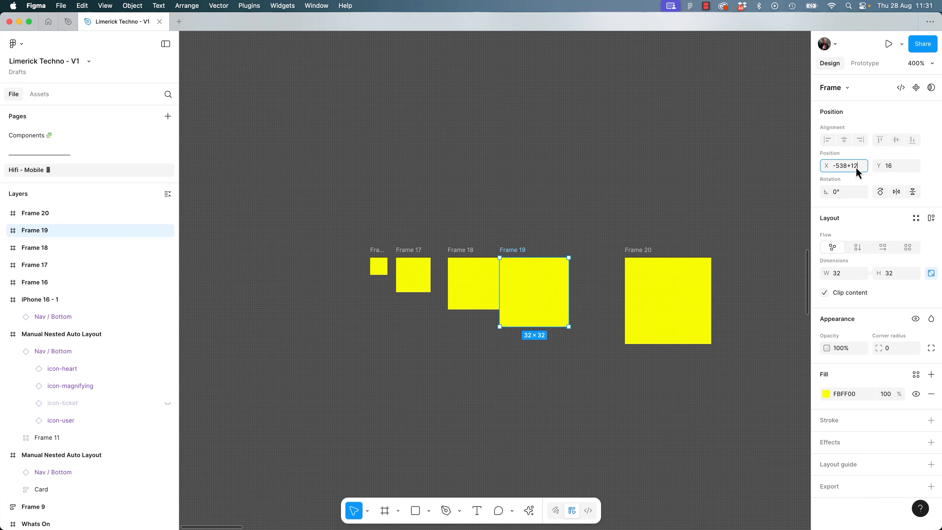
# Add 12 to Frame 19's X position to leave a 12 px gap after Frame 18.
pyautogui.write('12')
pyautogui.press('Return')
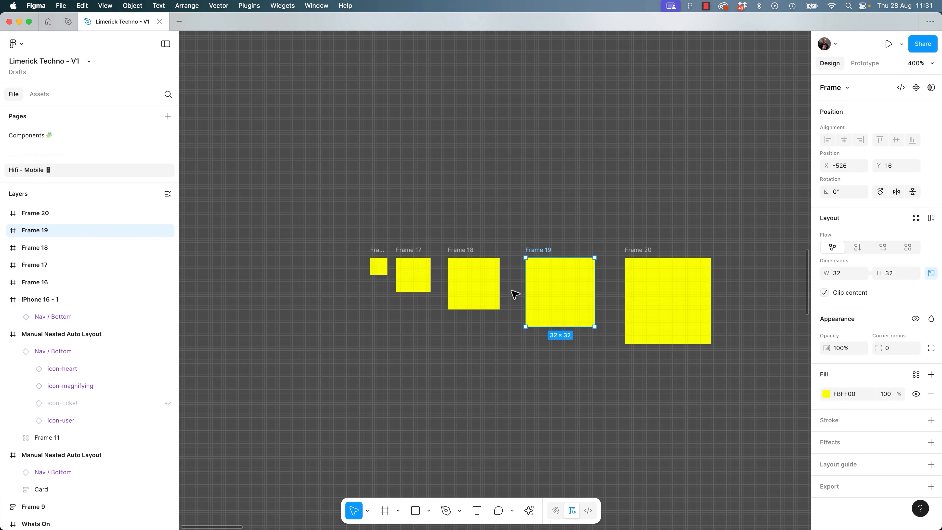
pyautogui.click(530, 204)
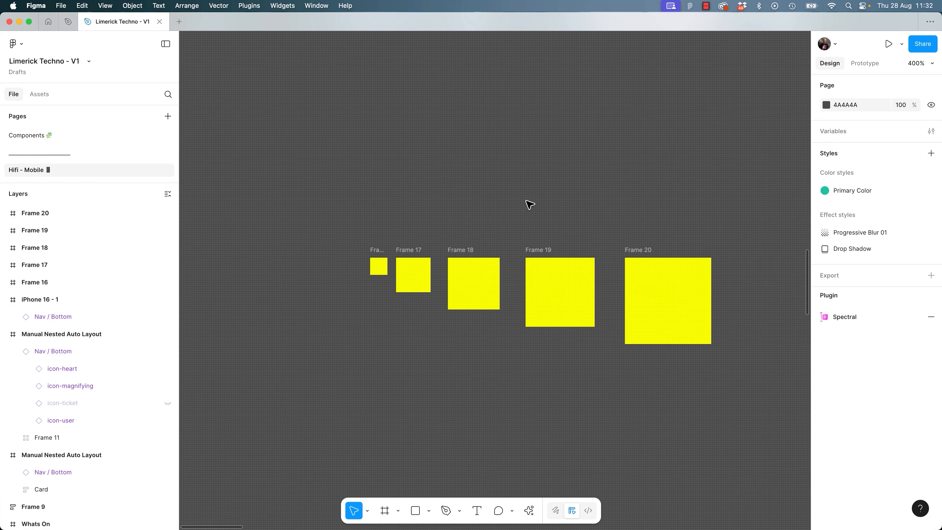
# Move the 40 × 40 yellow square, Frame 20, flush against Frame 19 and add 16 to its X position.
pyautogui.moveTo(669, 295); pyautogui.dragTo(651, 293)
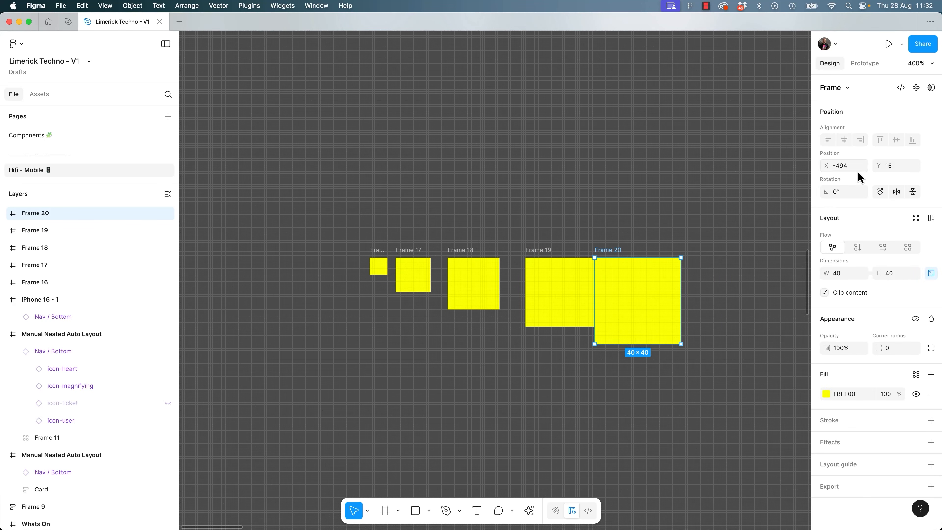
pyautogui.write('16')
pyautogui.press('Return')
pyautogui.click(649, 180)
pyautogui.moveTo(642, 201); pyautogui.dragTo(552, 192)
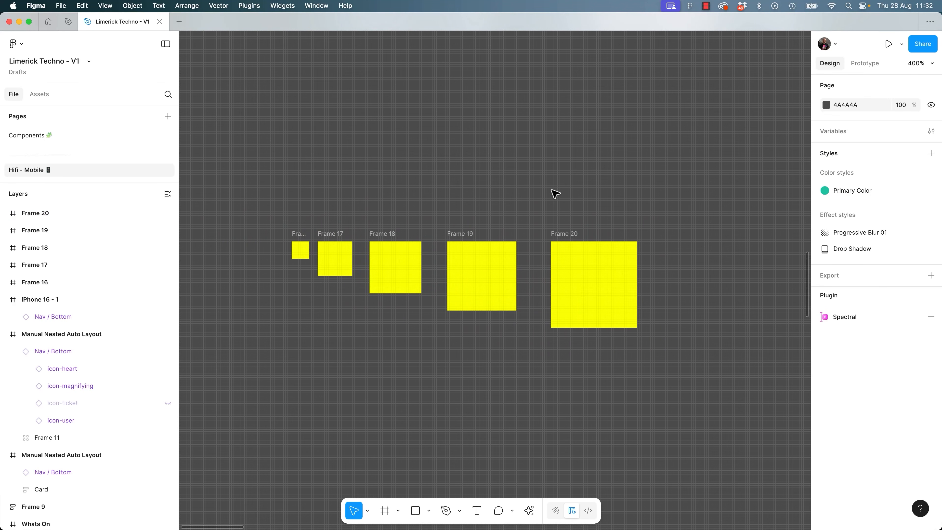
# Compare the sizes of the 24, 32 and 40 px yellow squares at a smaller scale beside the Genres screen.
pyautogui.scroll(-5, 557, 192)
pyautogui.scroll(-4, 610, 213)
pyautogui.moveTo(546, 196); pyautogui.dragTo(522, 212)
pyautogui.hscroll(5, 522, 211)
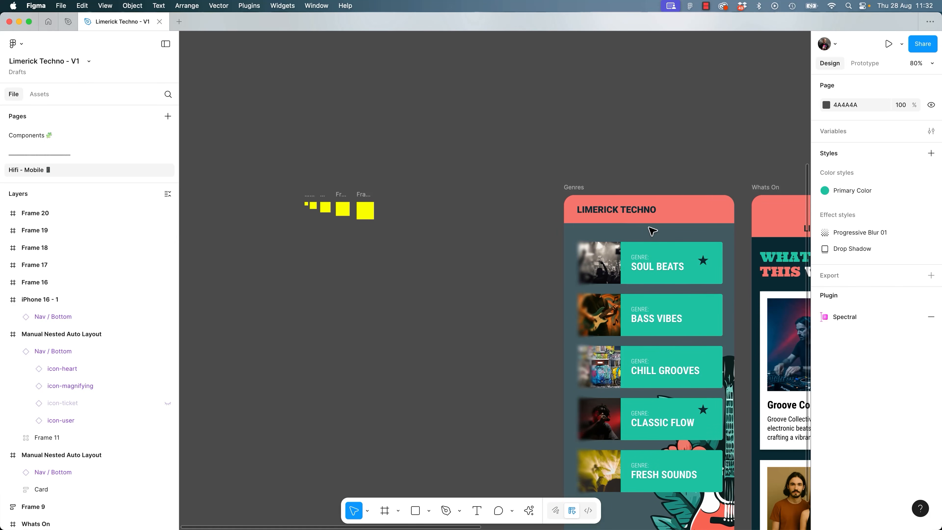
pyautogui.click(342, 209)
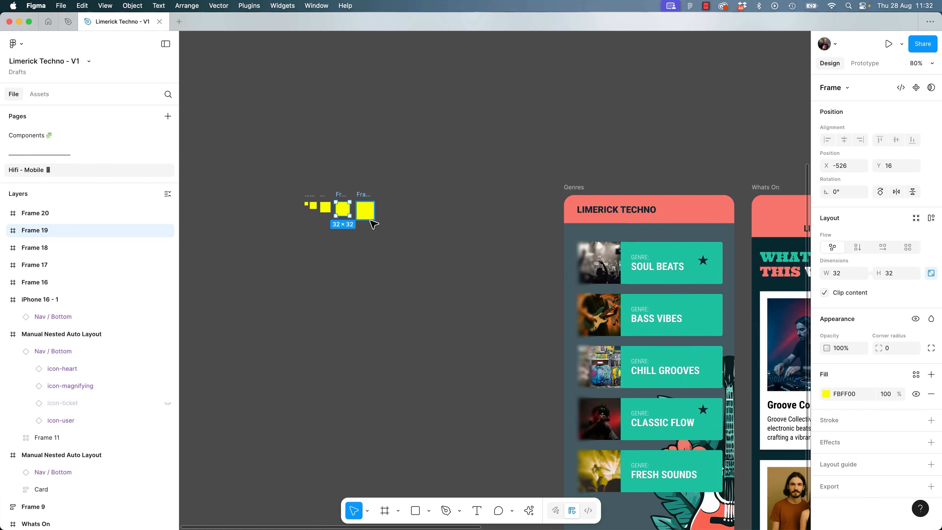
pyautogui.click(366, 210)
pyautogui.click(413, 284)
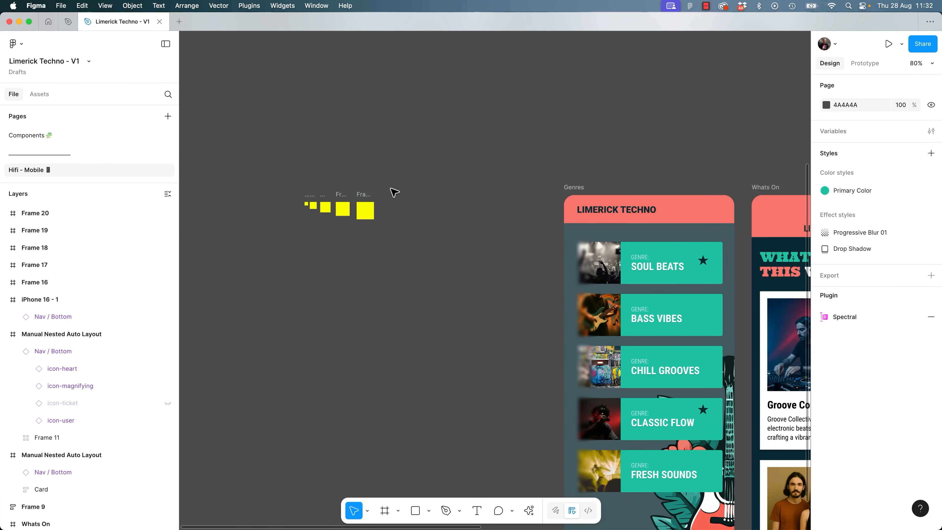
pyautogui.click(325, 207)
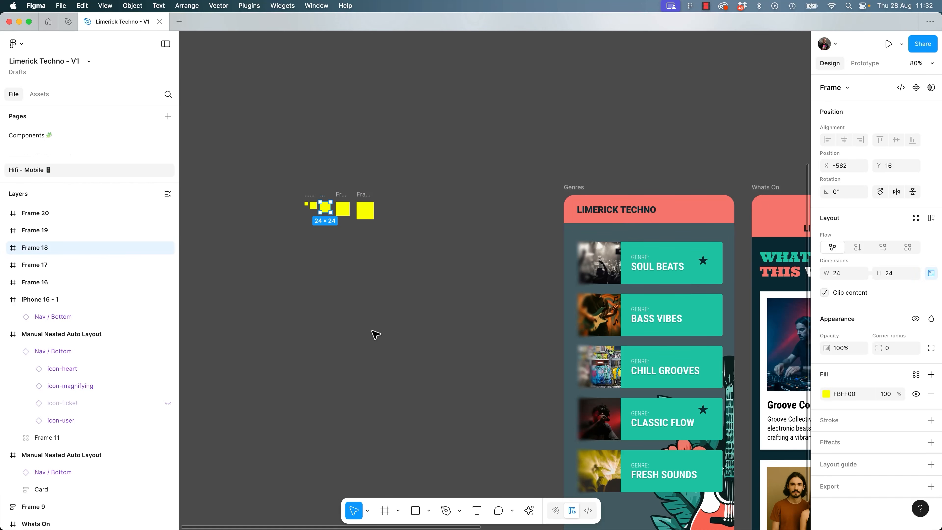
pyautogui.click(366, 311)
# Move all five yellow squares together toward the Genres screen, to Y 46.
pyautogui.moveTo(296, 175); pyautogui.dragTo(430, 210)
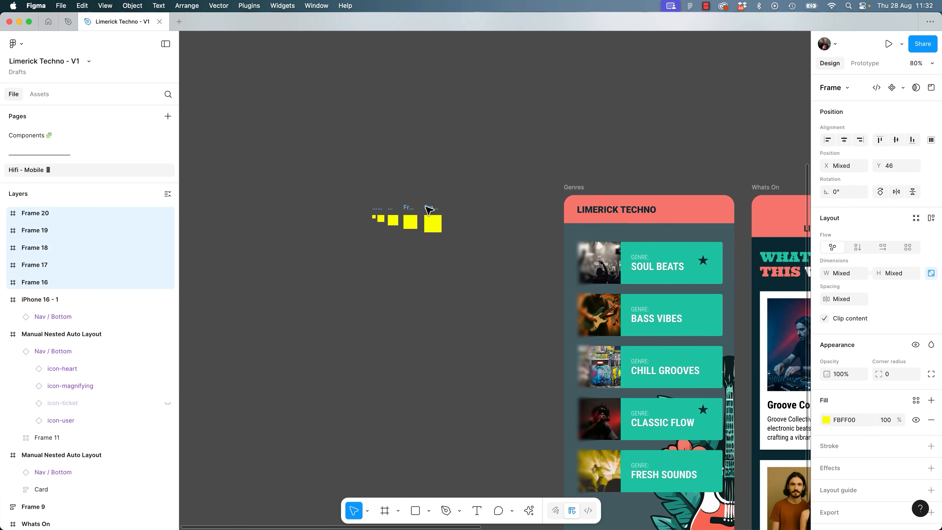
pyautogui.click(413, 243)
pyautogui.click(411, 224)
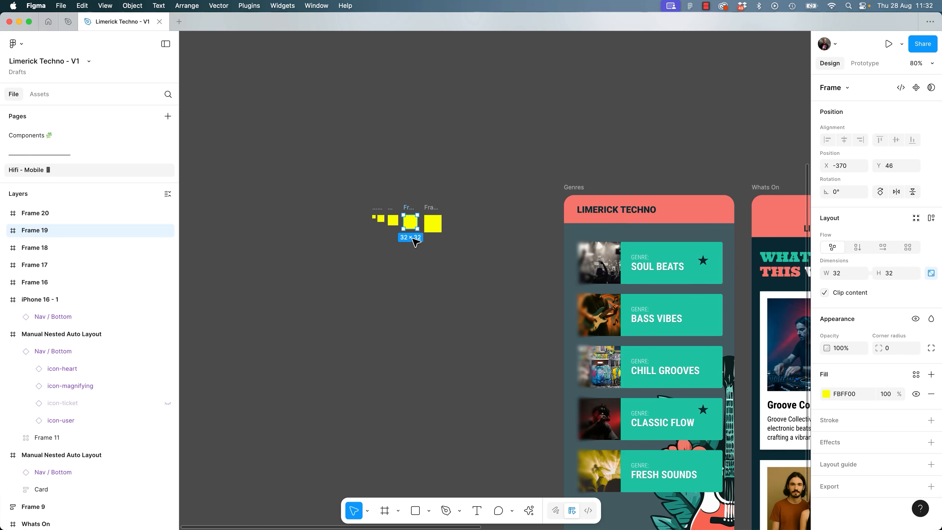
pyautogui.click(411, 281)
# Run the DesignDoc [Spectral] measures and annotations plugin for the yellow squares.
pyautogui.scroll(5, 414, 267)
pyautogui.scroll(5, 478, 360)
pyautogui.hscroll(-3, 478, 361)
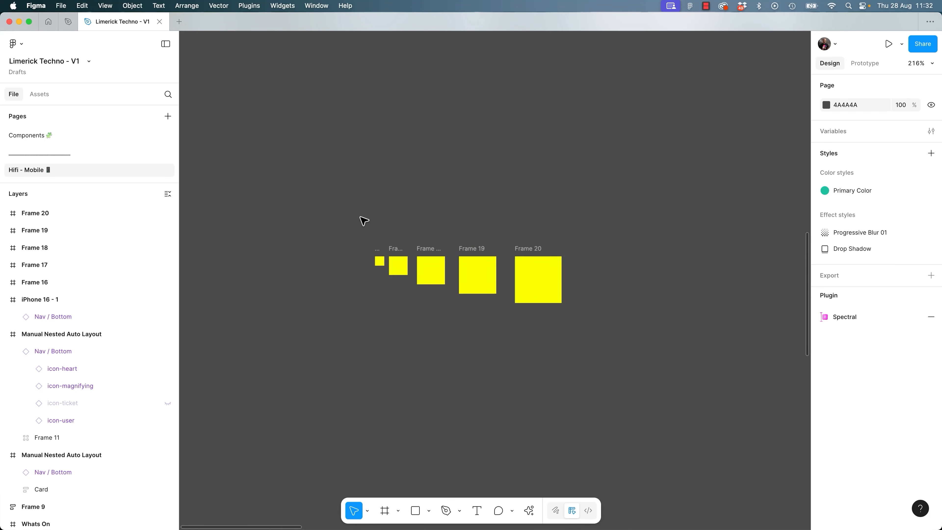
pyautogui.click(529, 510)
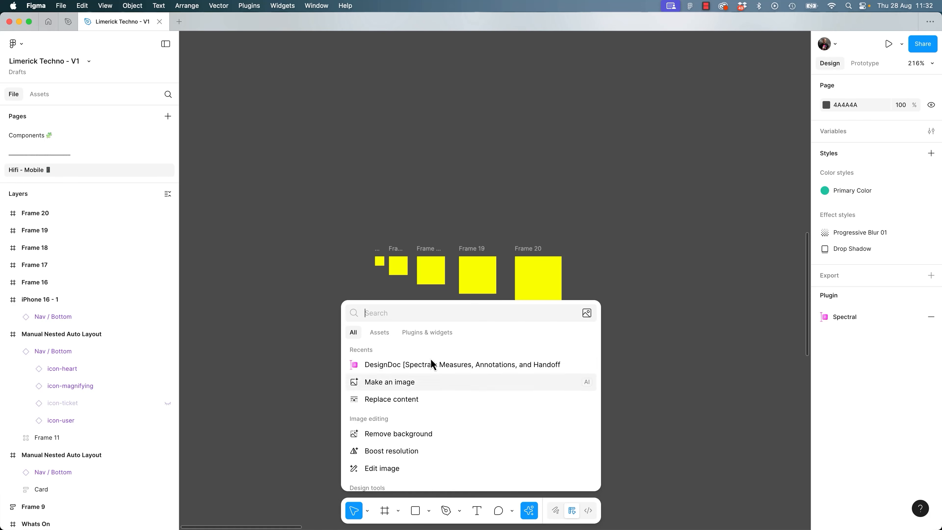
pyautogui.click(429, 333)
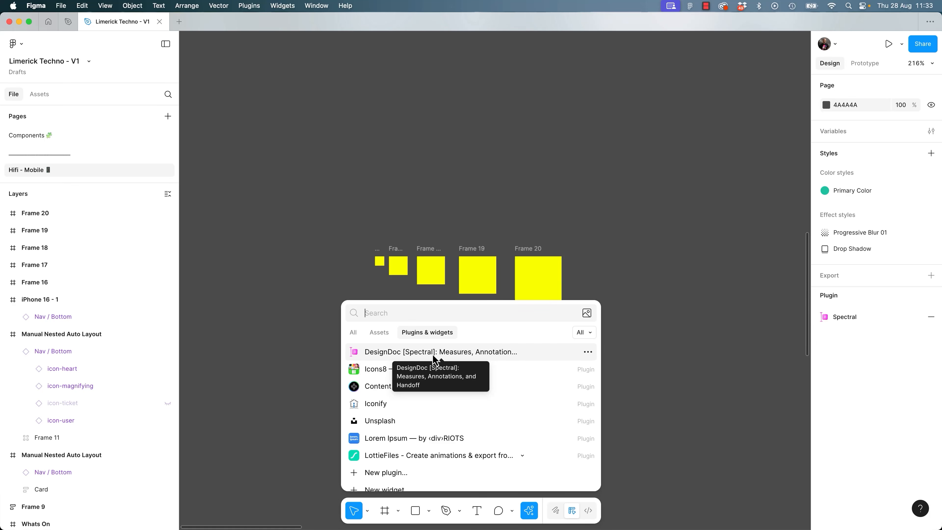
pyautogui.click(382, 352)
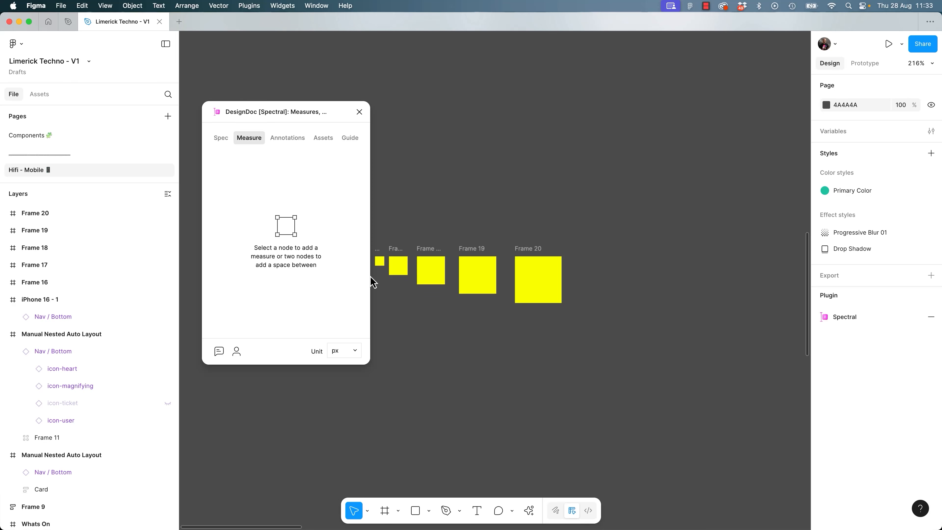
# Add a width measurement above the 8 × 8 yellow square, Frame 16.
pyautogui.hscroll(-5, 538, 368)
pyautogui.scroll(3, 538, 369)
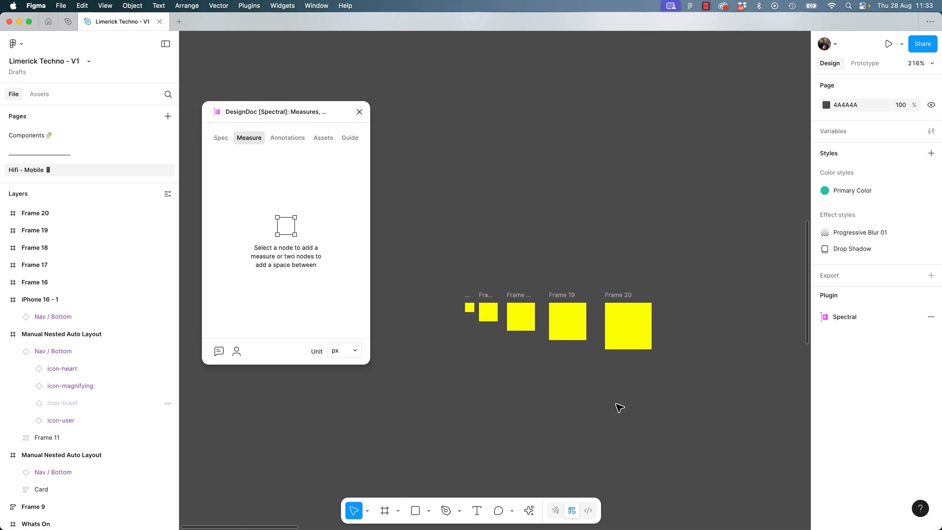
pyautogui.moveTo(441, 248); pyautogui.dragTo(634, 364)
pyautogui.moveTo(434, 271); pyautogui.dragTo(476, 340)
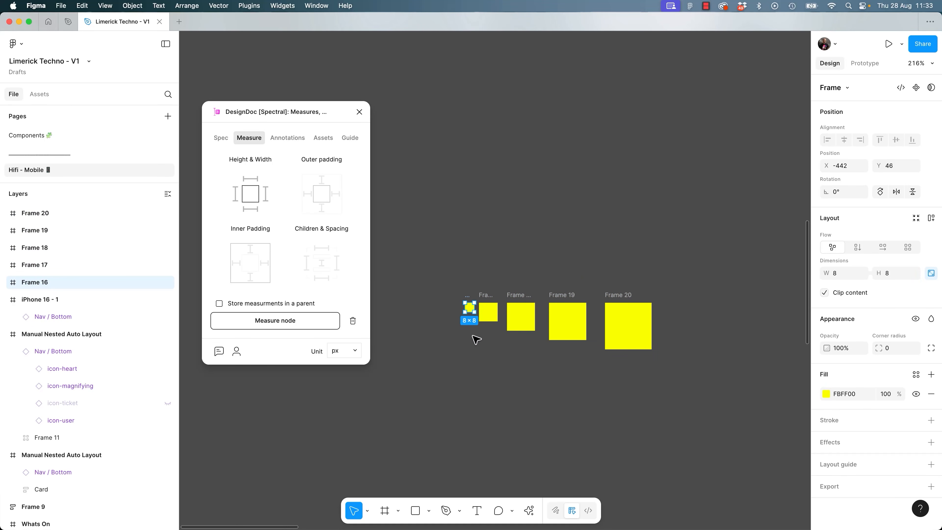
pyautogui.scroll(10, 476, 337)
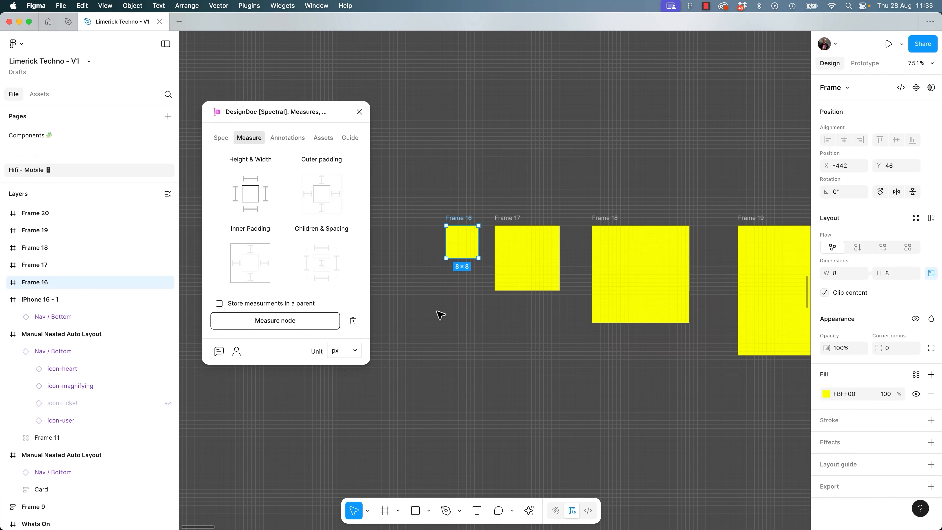
pyautogui.click(250, 180)
pyautogui.scroll(-5, 541, 311)
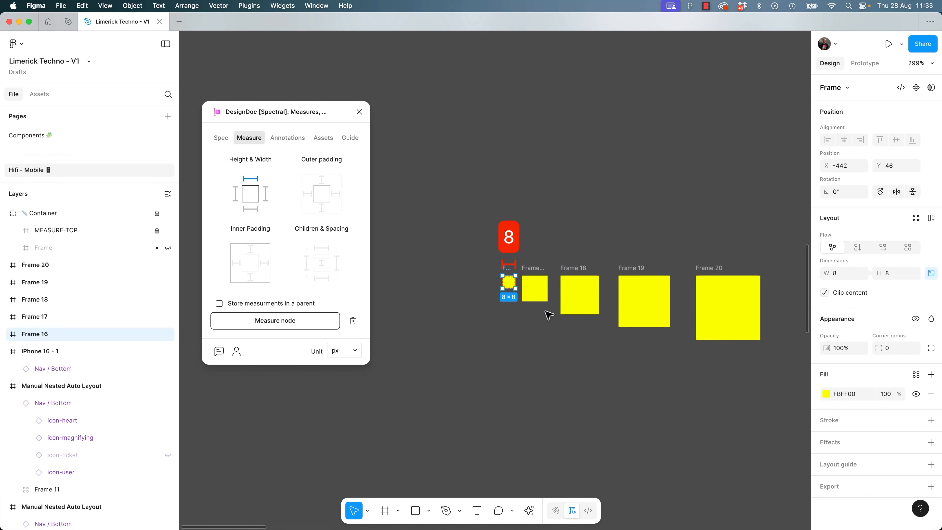
# Examine the plugin's Container group and its MEASURE-TOP layer, toggling the group's visibility off and on.
pyautogui.moveTo(691, 322); pyautogui.dragTo(634, 351)
pyautogui.click(602, 226)
pyautogui.moveTo(614, 269); pyautogui.dragTo(578, 330)
pyautogui.scroll(-2, 599, 329)
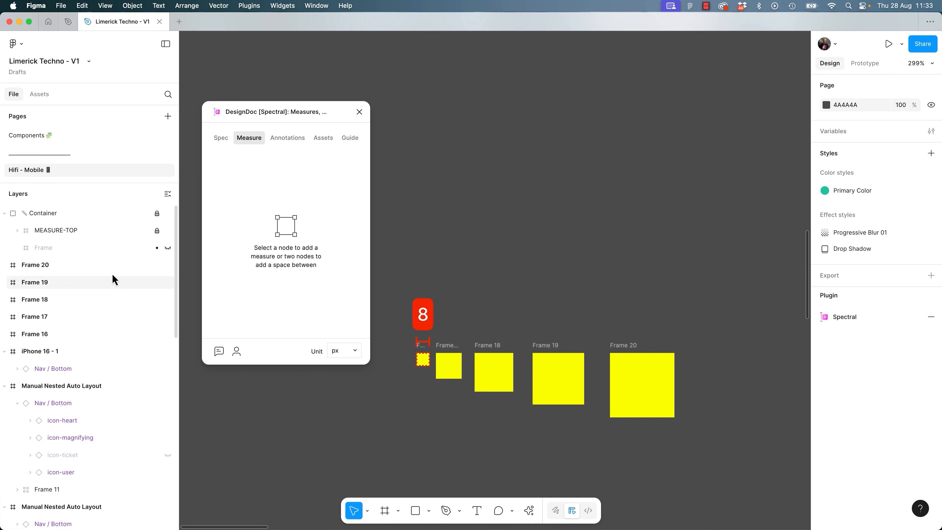
pyautogui.click(54, 216)
pyautogui.click(49, 230)
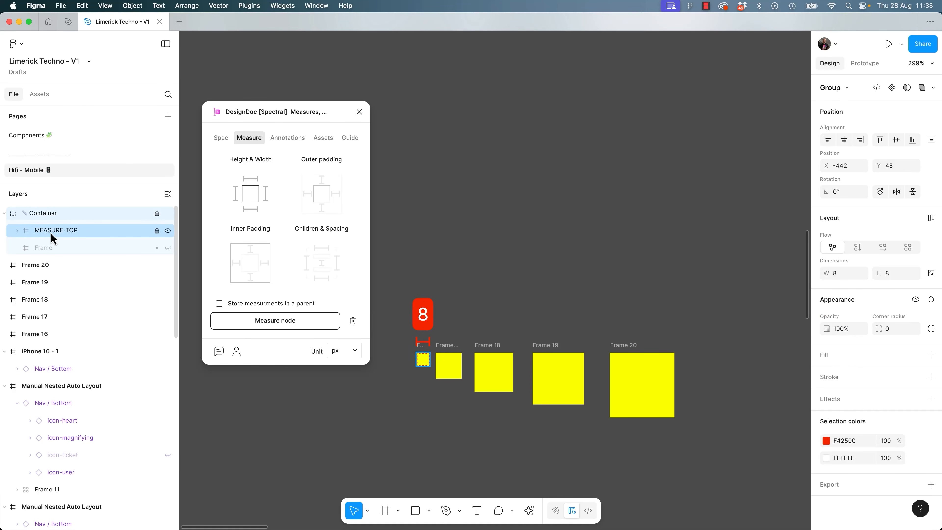
pyautogui.click(167, 215)
pyautogui.click(166, 215)
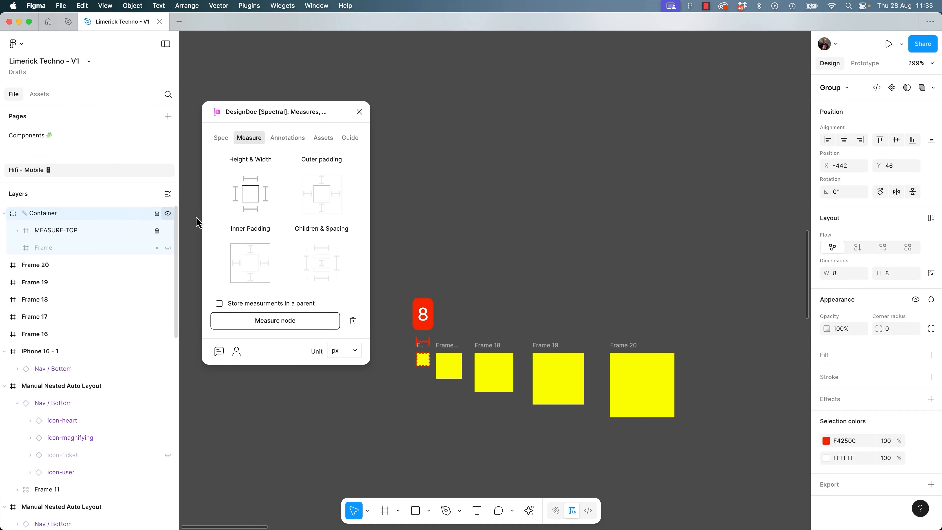
pyautogui.click(499, 225)
# Add width measurements above the 16, 24, 32 and 40 px yellow squares, Frames 17 to 20.
pyautogui.click(449, 363)
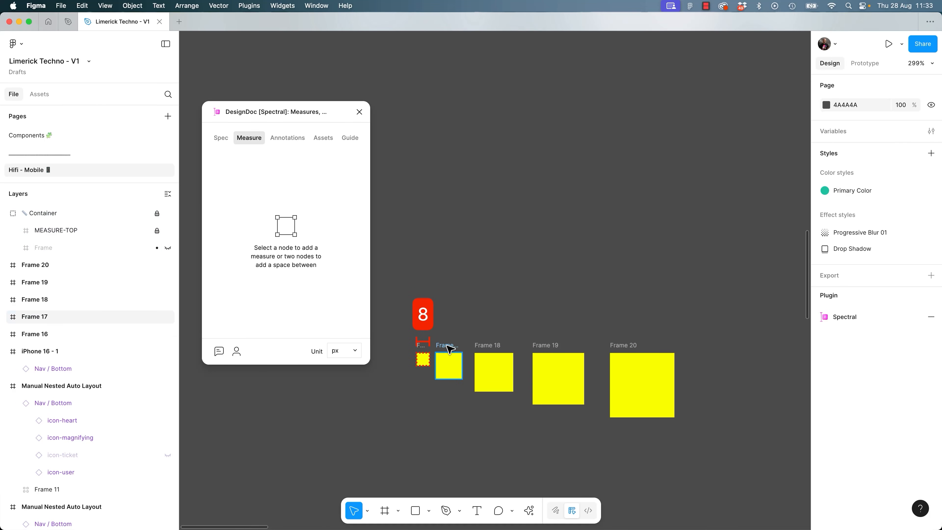
pyautogui.click(250, 179)
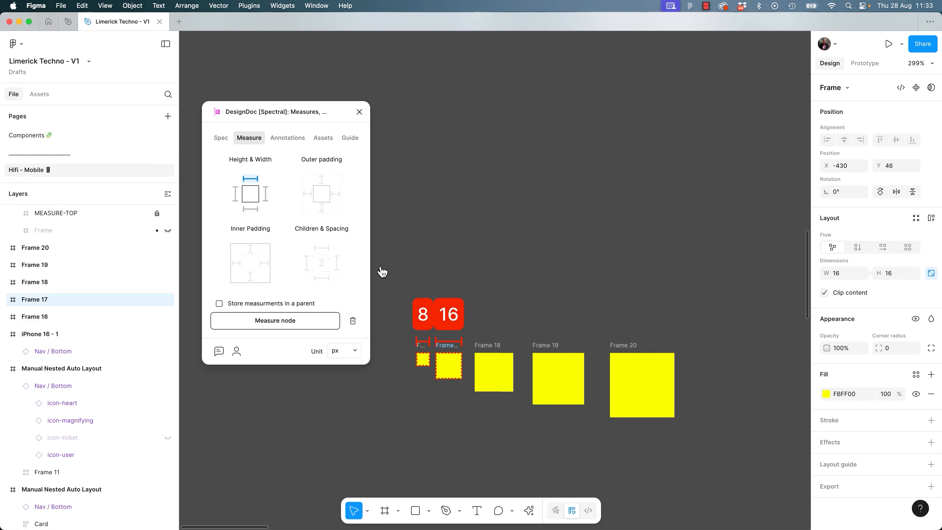
pyautogui.click(501, 353)
pyautogui.click(250, 179)
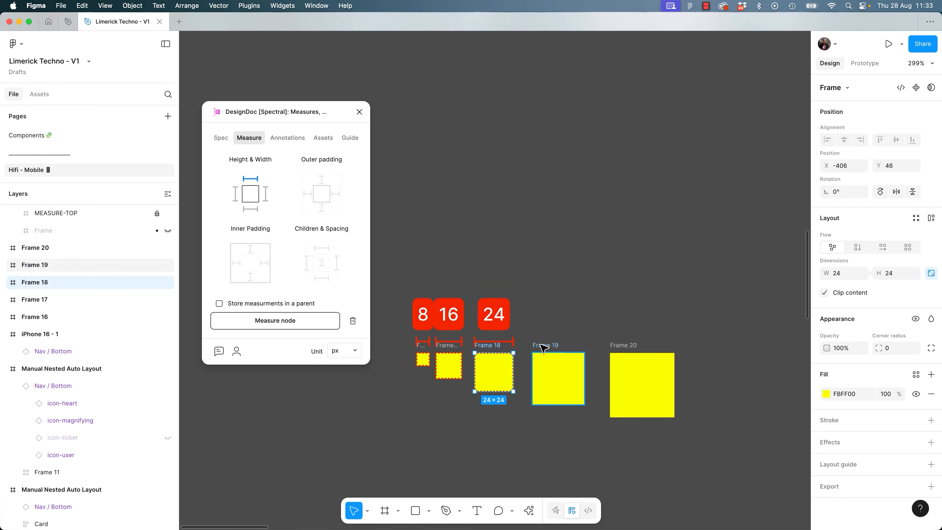
pyautogui.click(545, 351)
pyautogui.click(251, 179)
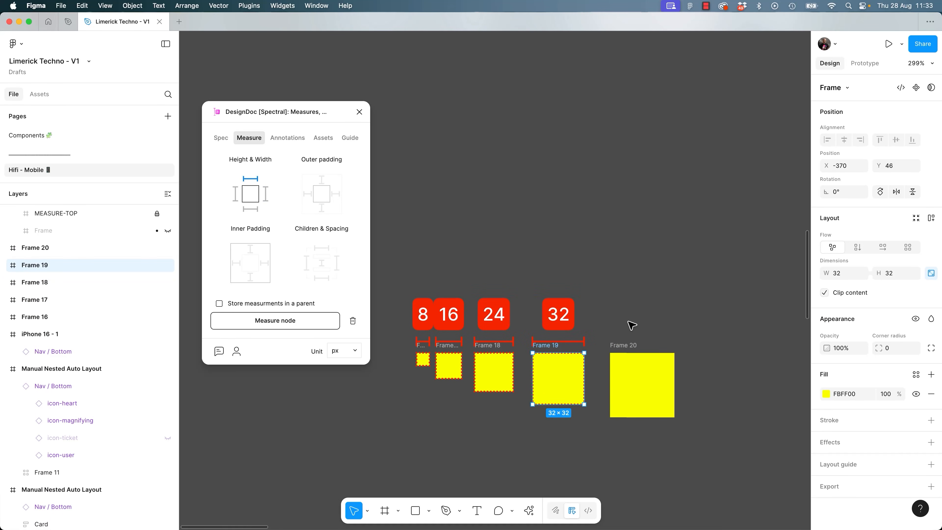
pyautogui.click(630, 354)
pyautogui.click(250, 179)
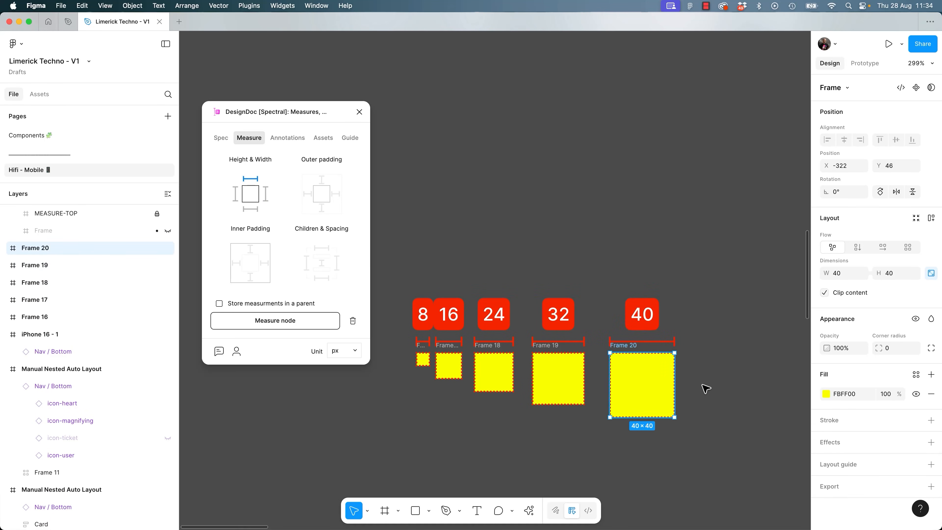
pyautogui.click(518, 261)
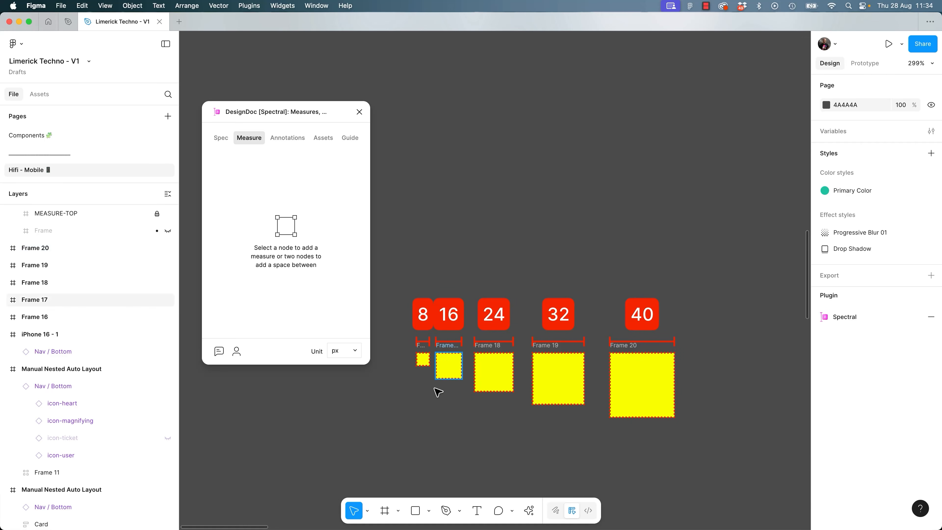
# Add outer spacing measurements between each neighbouring pair of yellow squares, from Frame 16 through Frame 20.
pyautogui.moveTo(445, 413); pyautogui.dragTo(413, 359)
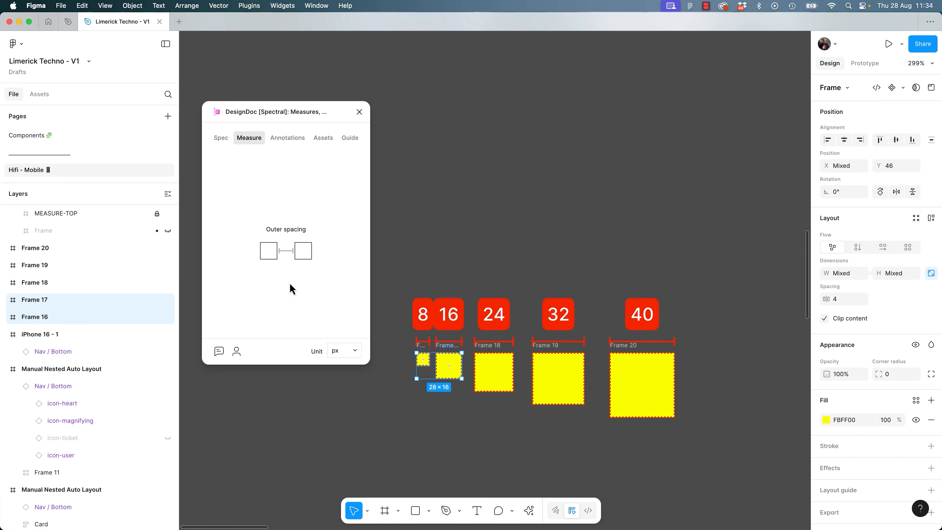
pyautogui.click(293, 255)
pyautogui.moveTo(578, 432); pyautogui.dragTo(493, 378)
pyautogui.click(298, 256)
pyautogui.moveTo(582, 411); pyautogui.dragTo(618, 386)
pyautogui.click(288, 251)
pyautogui.click(559, 239)
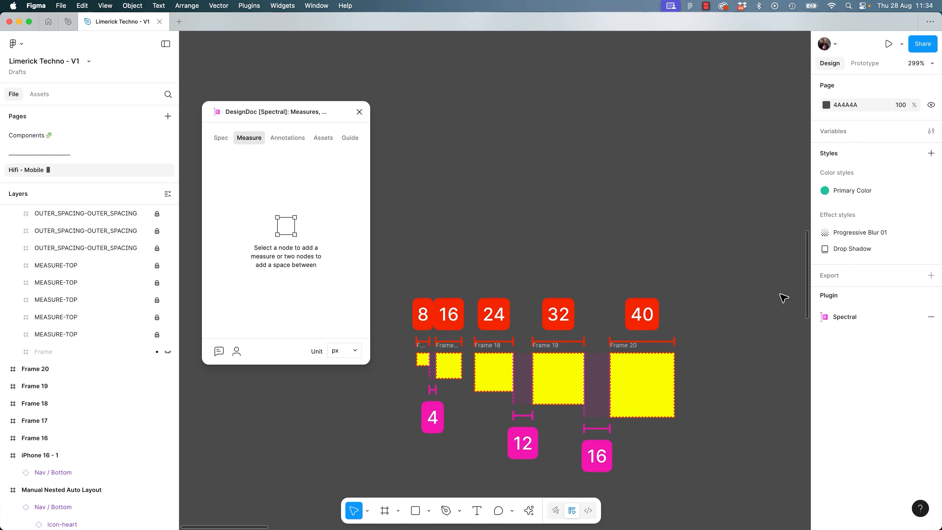
pyautogui.moveTo(488, 412); pyautogui.dragTo(449, 371)
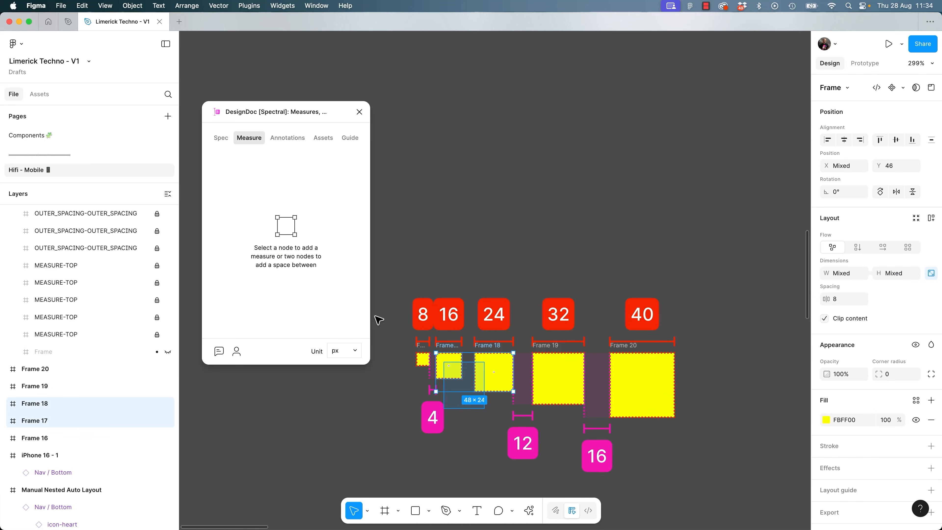
pyautogui.click(294, 256)
pyautogui.click(552, 226)
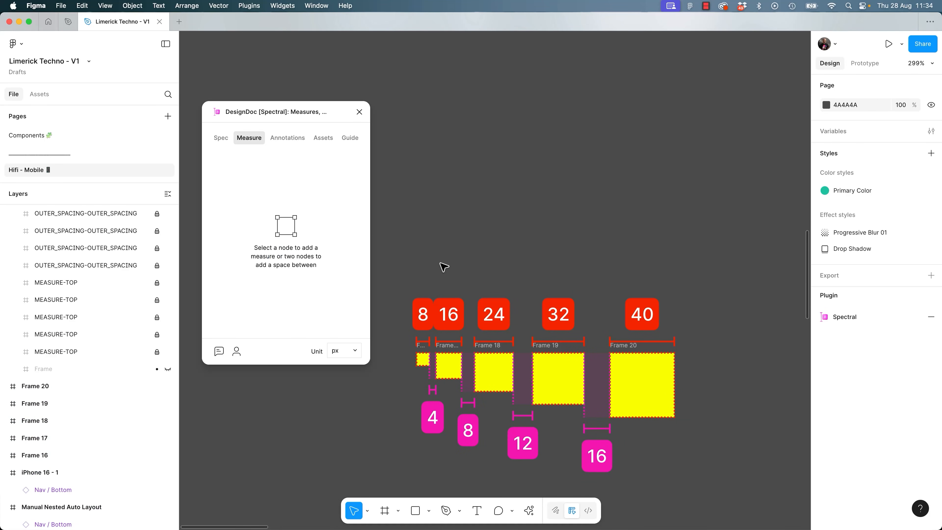
# Close the DesignDoc [Spectral] plugin and collapse the Container group of measurements in the layer list.
pyautogui.scroll(-3, 721, 304)
pyautogui.scroll(-10, 718, 291)
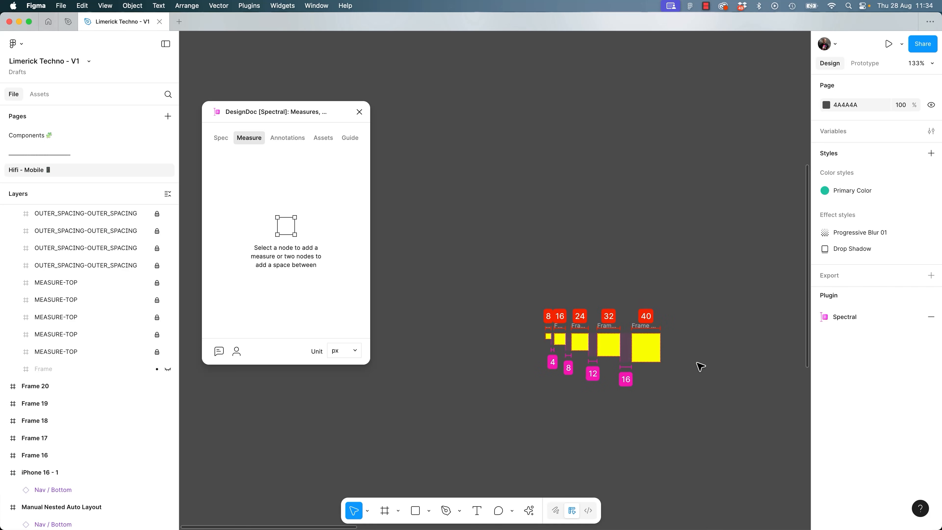
pyautogui.hscroll(-2, 645, 354)
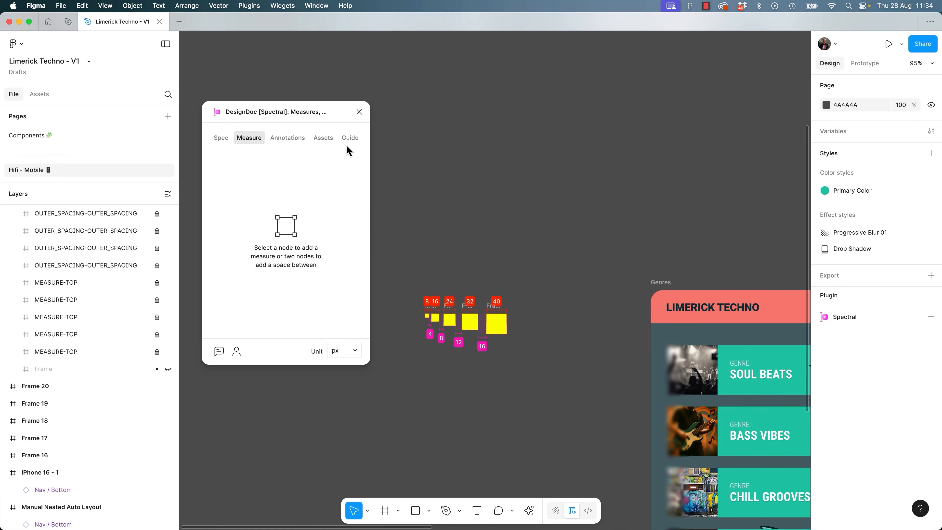
pyautogui.click(359, 111)
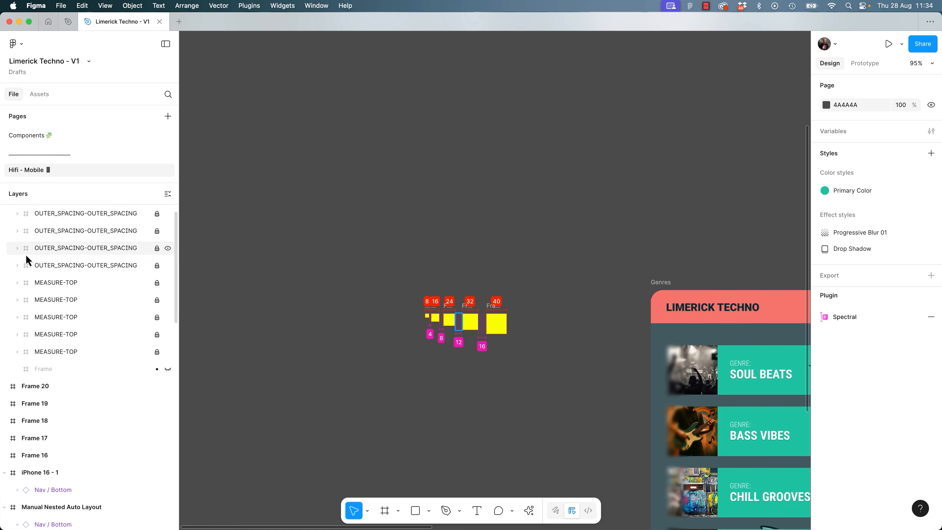
pyautogui.scroll(1, 45, 267)
pyautogui.click(5, 213)
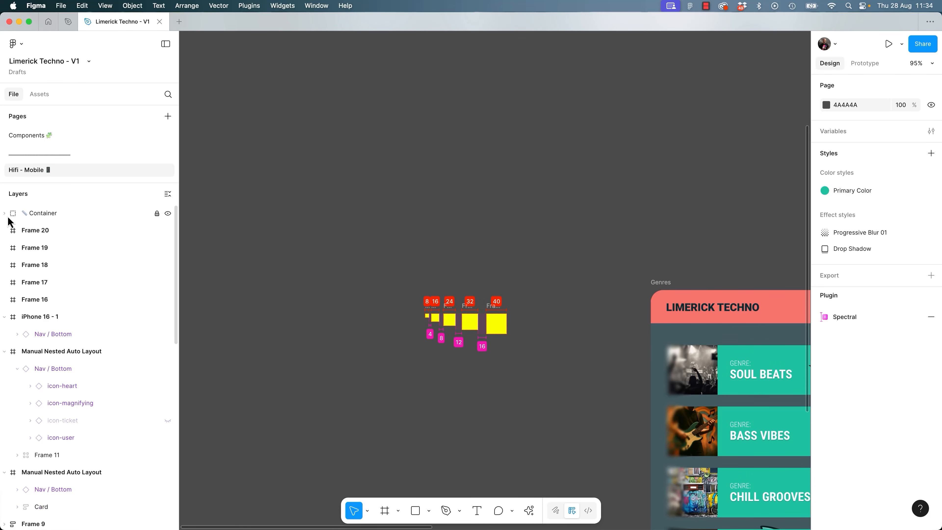
pyautogui.click(42, 217)
pyautogui.click(291, 344)
# Draw a frame about 282 × 167 around the yellow squares and move the Container group of measurements into it.
pyautogui.press('f')
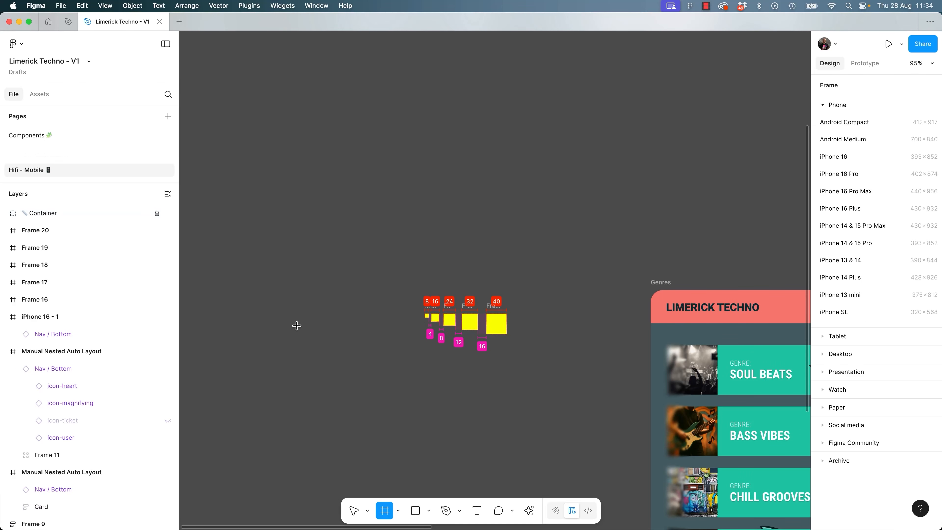
pyautogui.moveTo(397, 282); pyautogui.dragTo(541, 367)
pyautogui.doubleClick(45, 214)
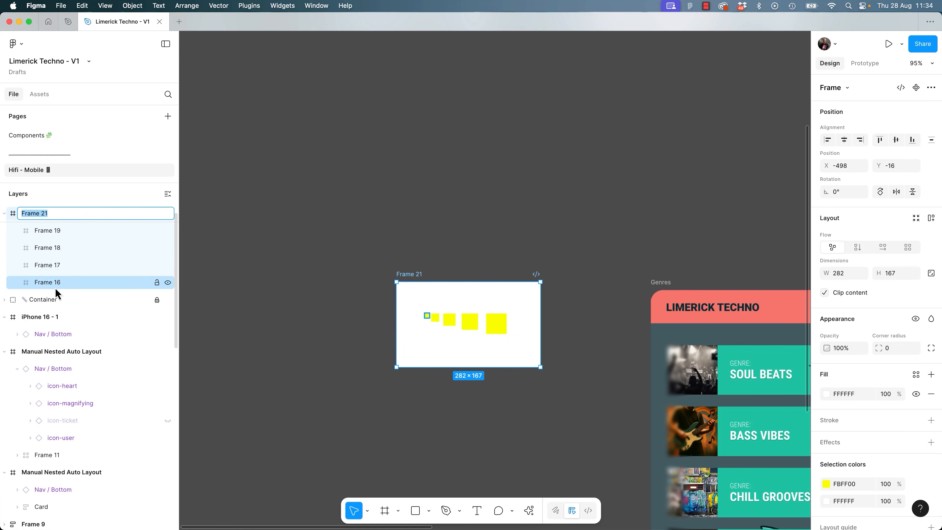
pyautogui.click(41, 302)
pyautogui.moveTo(43, 302); pyautogui.dragTo(56, 226)
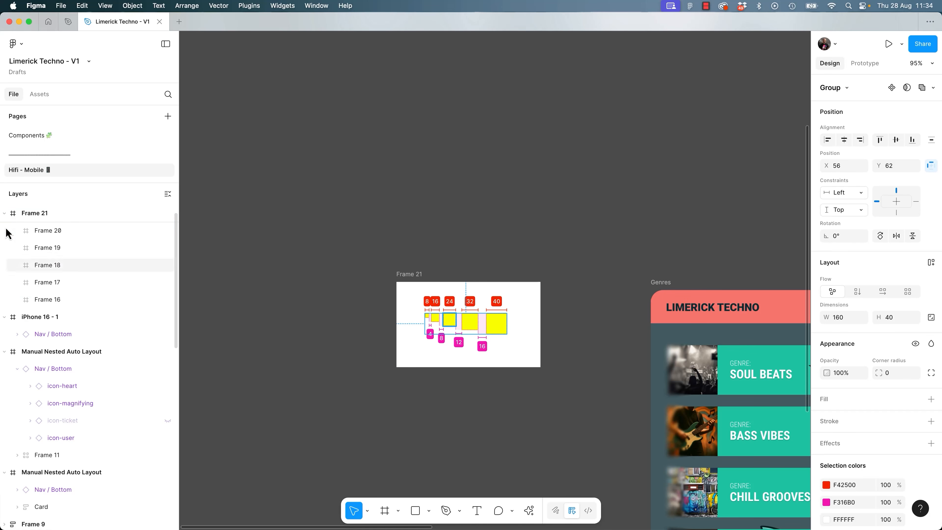
# Rename the new frame around the yellow squares as Spacing.
pyautogui.click(35, 213)
pyautogui.doubleClick(34, 214)
pyautogui.write('Spacing')
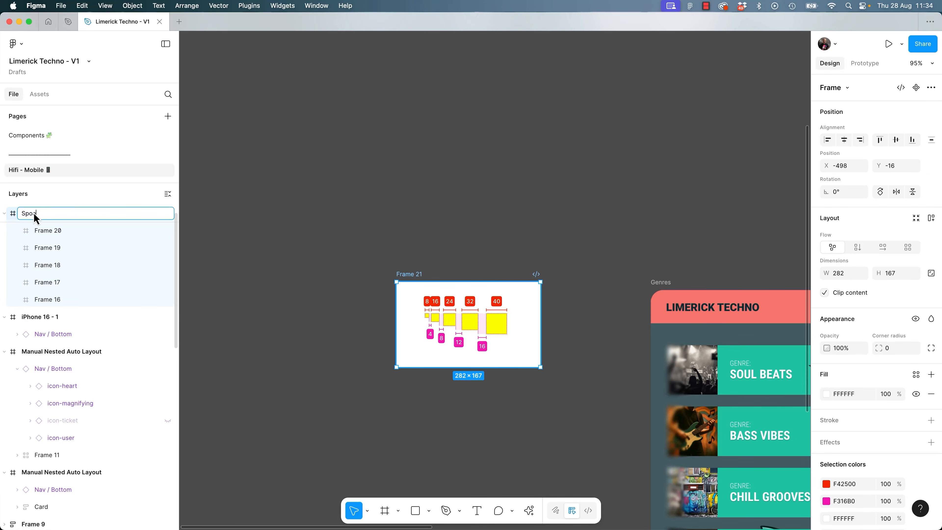
pyautogui.press('Return')
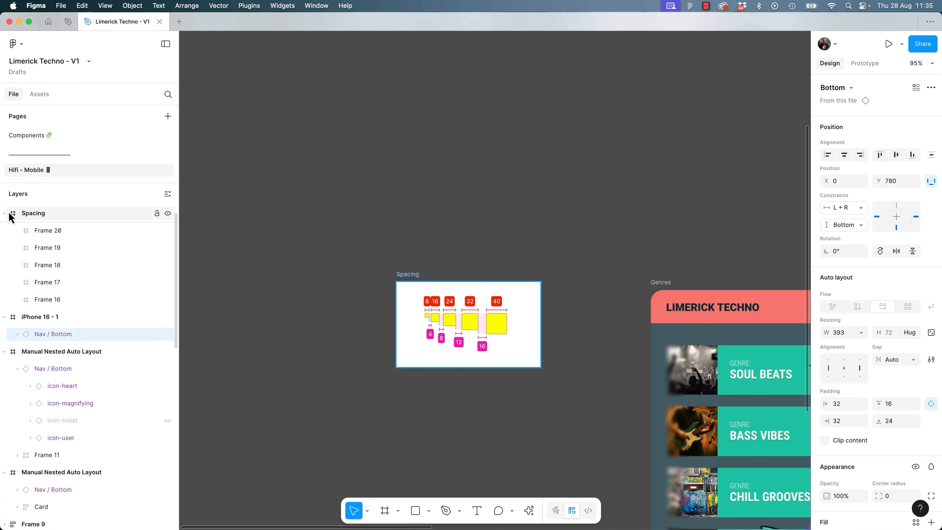
# Check the Container group inside the Spacing frame and collapse the frame's layers.
pyautogui.click(7, 216)
pyautogui.press('Escape')
pyautogui.click(8, 217)
pyautogui.click(278, 274)
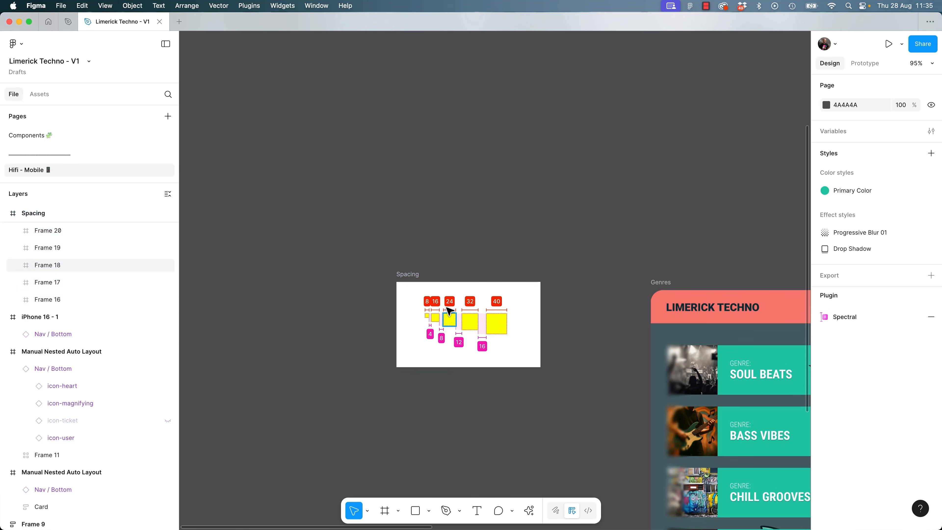
pyautogui.moveTo(449, 308); pyautogui.dragTo(480, 336)
pyautogui.moveTo(404, 289); pyautogui.dragTo(508, 347)
pyautogui.click(313, 305)
pyautogui.click(49, 230)
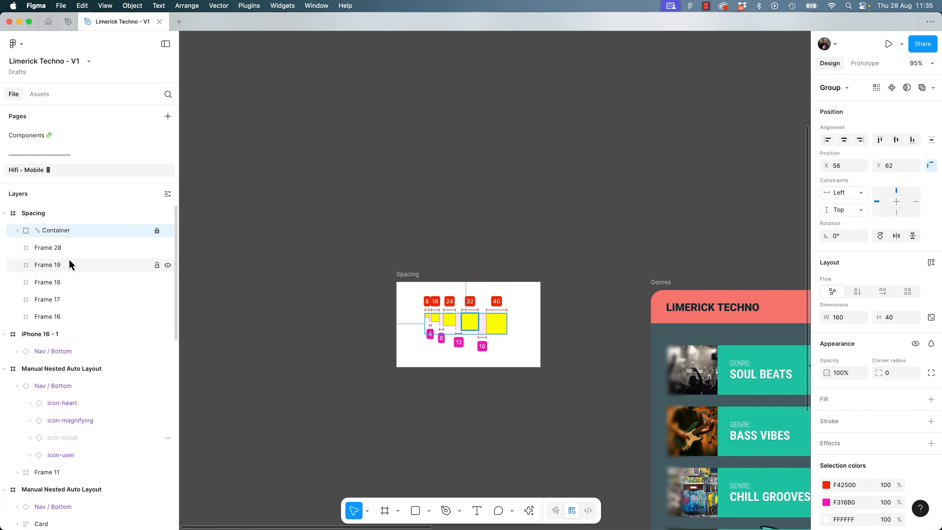
pyautogui.click(17, 231)
pyautogui.click(17, 231)
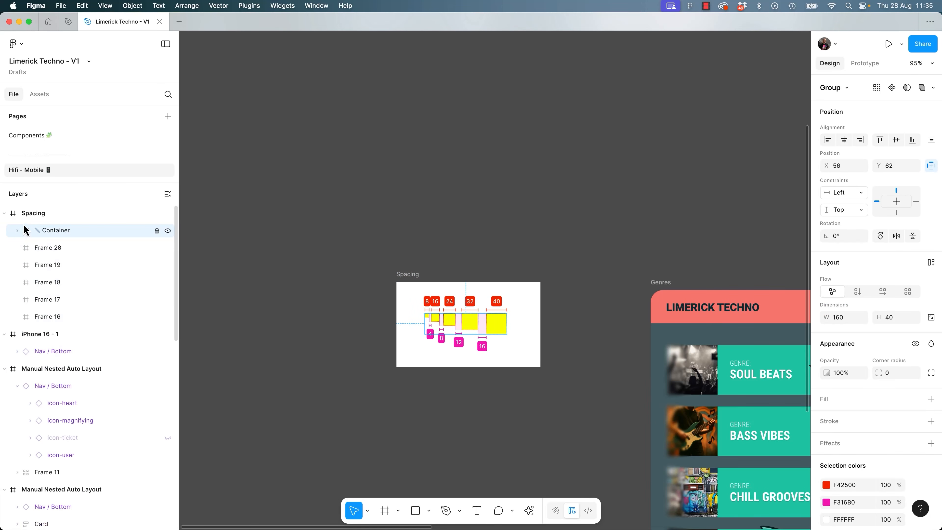
pyautogui.click(11, 214)
pyautogui.click(5, 214)
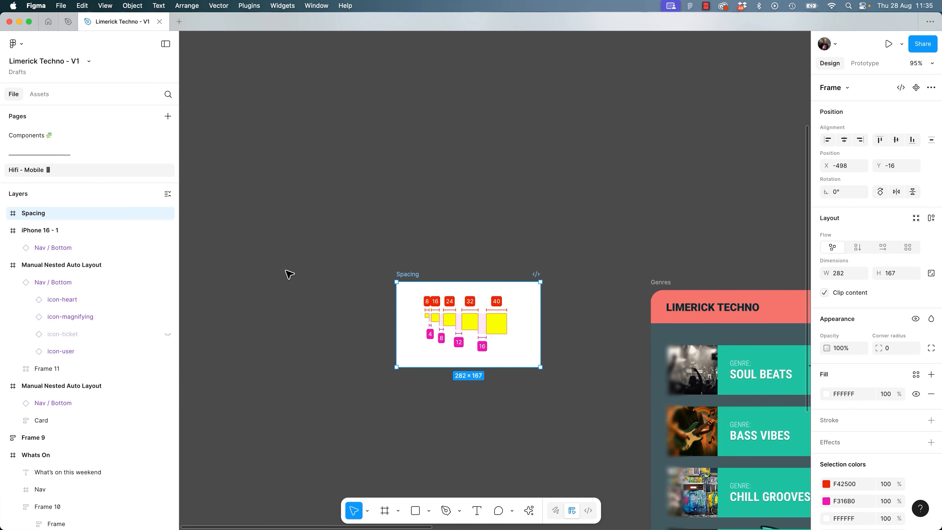
pyautogui.click(298, 282)
# Change the Spacing frame's fill to black, 000000.
pyautogui.scroll(5, 519, 304)
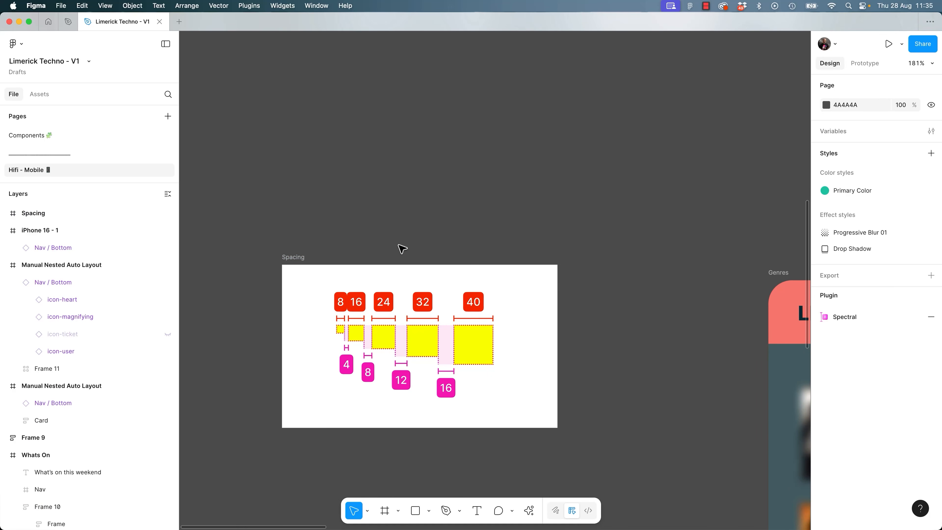
pyautogui.click(297, 257)
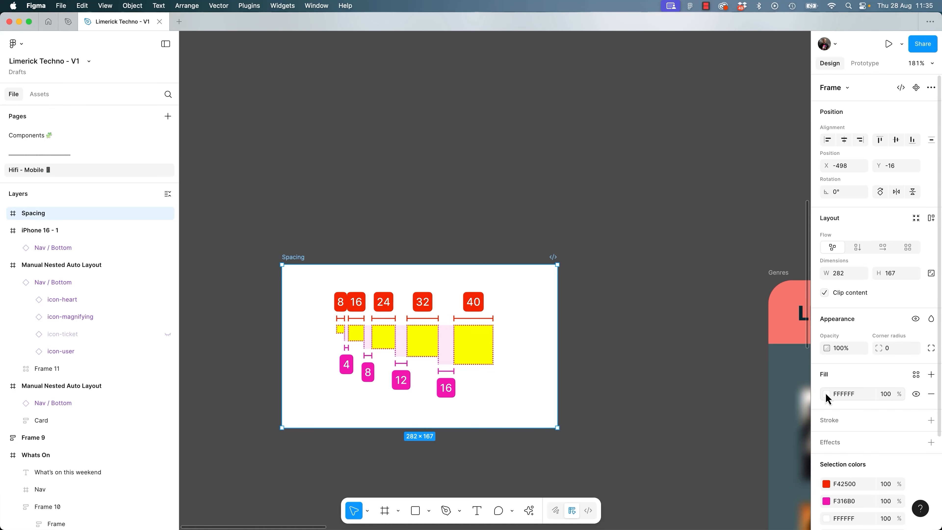
pyautogui.click(826, 393)
pyautogui.moveTo(769, 345); pyautogui.dragTo(668, 416)
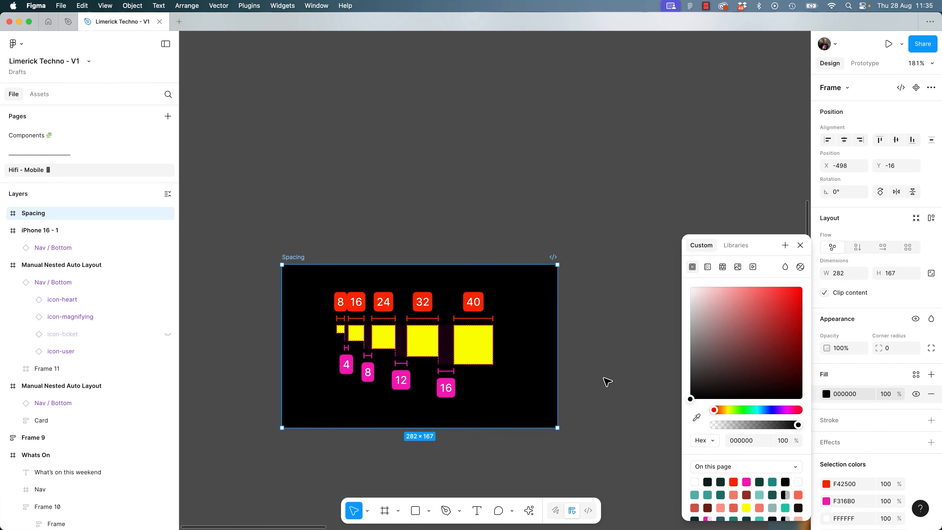
pyautogui.click(605, 356)
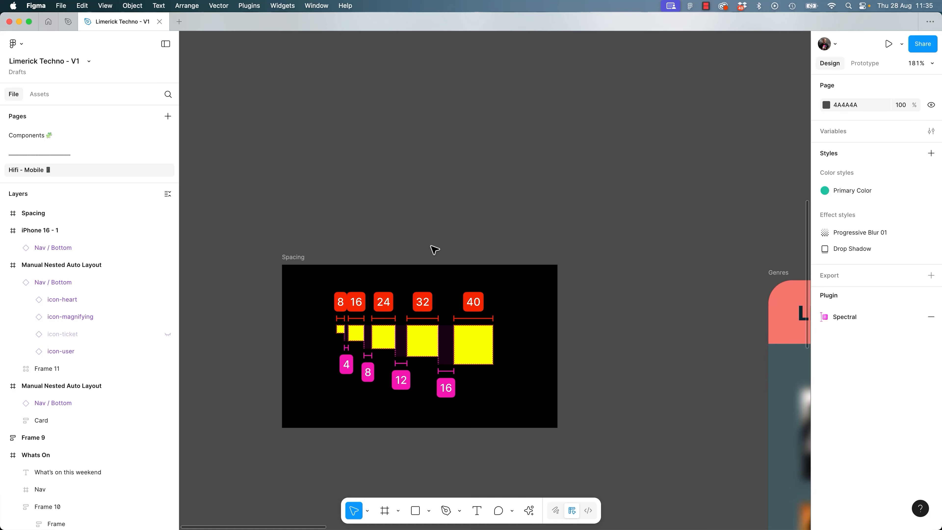
# Compare the Spacing frame with the neighbouring Genres screen and its genre cards.
pyautogui.hscroll(5, 687, 290)
pyautogui.scroll(-3, 687, 290)
pyautogui.hscroll(10, 690, 269)
pyautogui.scroll(-3, 690, 270)
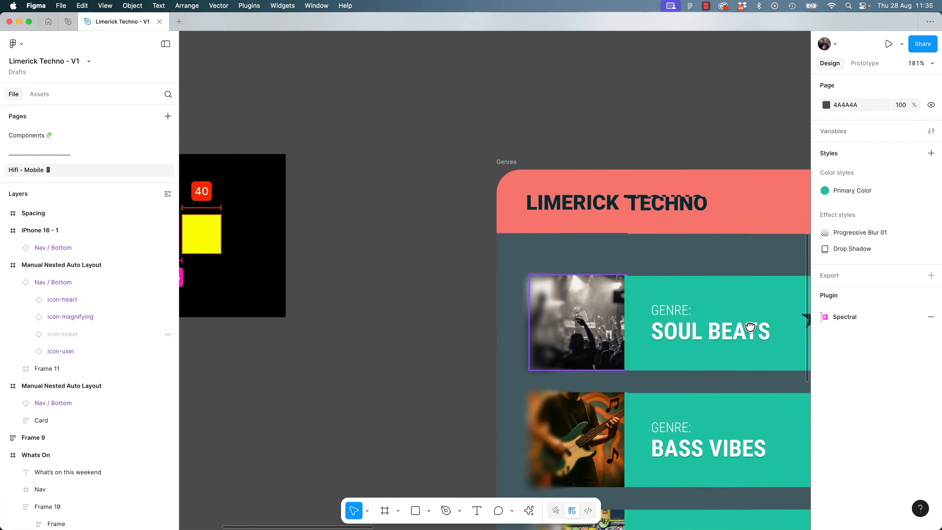
pyautogui.hscroll(-15, 723, 319)
pyautogui.scroll(4, 723, 318)
pyautogui.moveTo(724, 319); pyautogui.dragTo(758, 324)
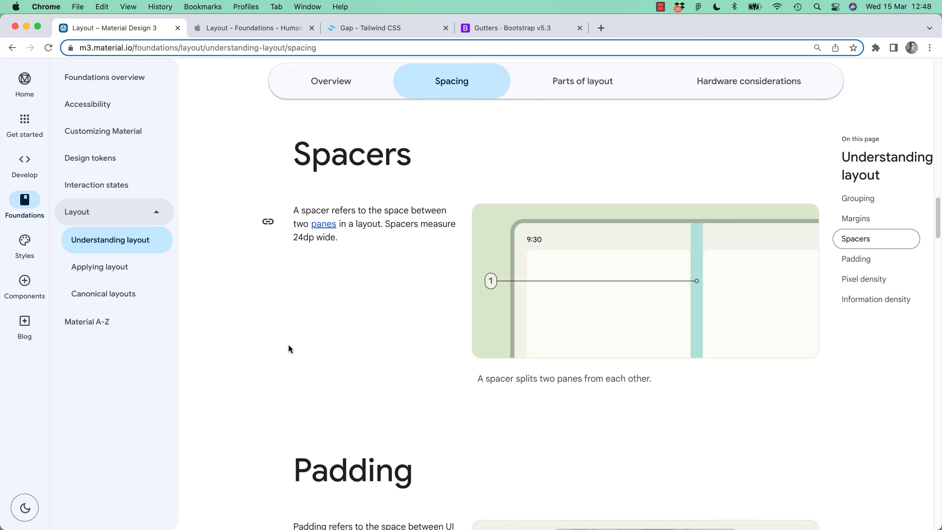
# Switch to Chrome and look over the layout and spacing pages of Apple, Material Design 3, Bootstrap and Tailwind CSS.
pyautogui.click(244, 34)
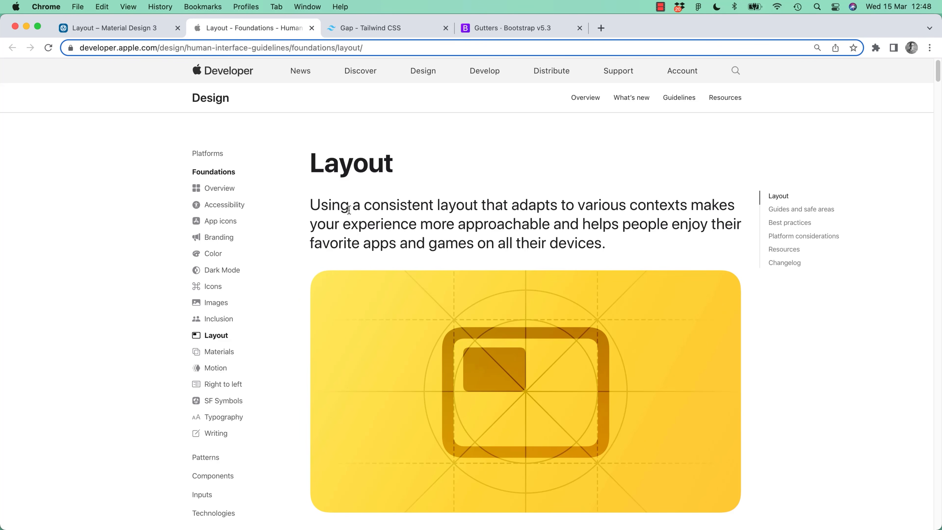
pyautogui.click(109, 32)
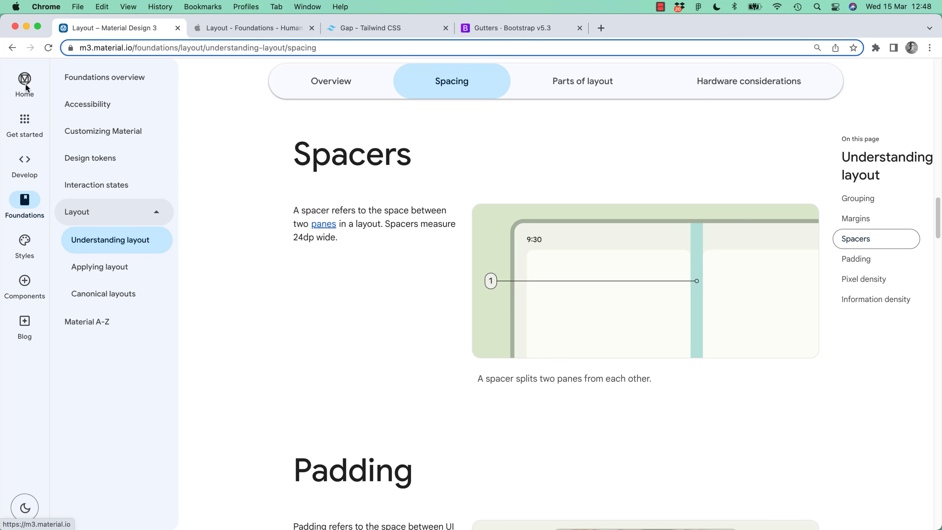
pyautogui.click(498, 31)
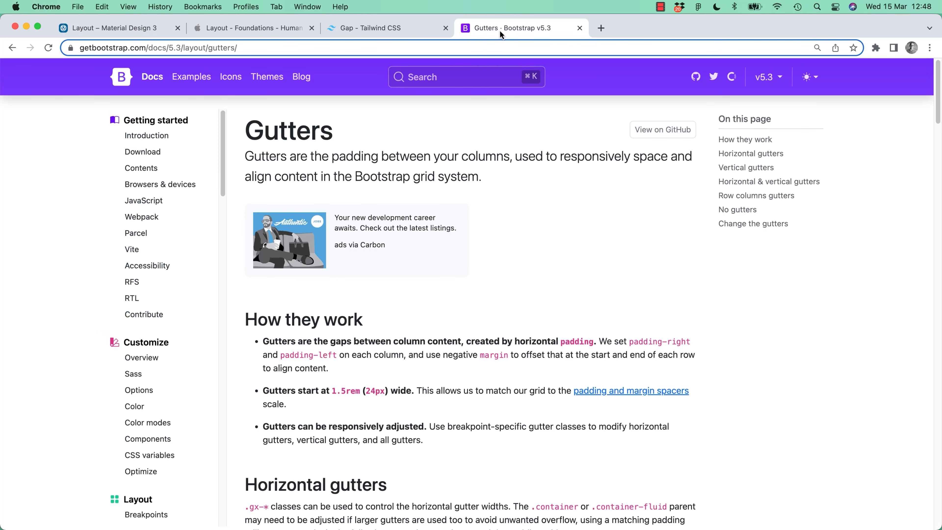
pyautogui.click(392, 28)
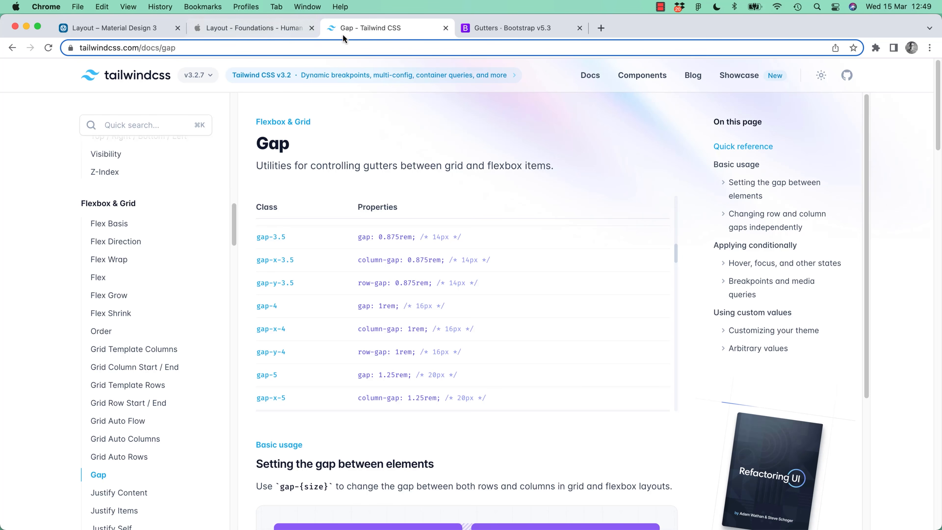
# Examine the Spacers section of the Material Design 3 spacing page, highlighting the page address and the spacer width.
pyautogui.click(106, 34)
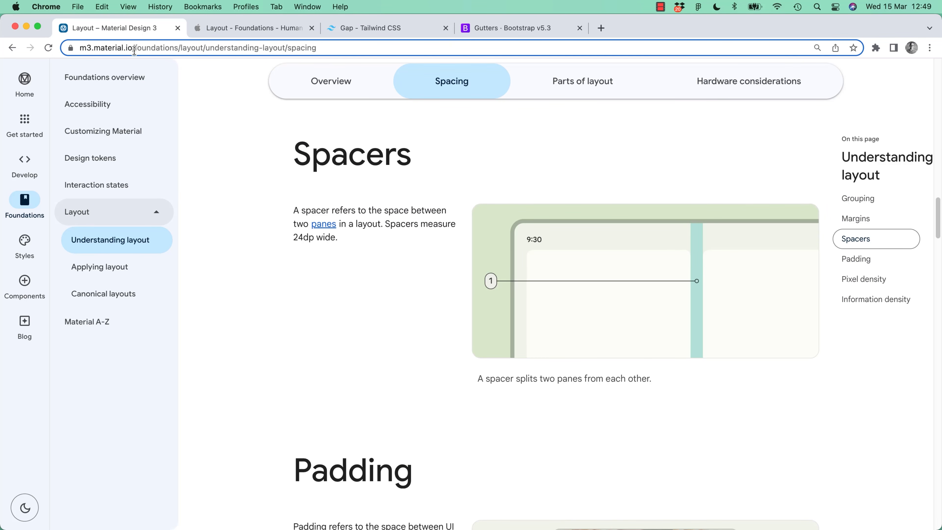
pyautogui.click(90, 48)
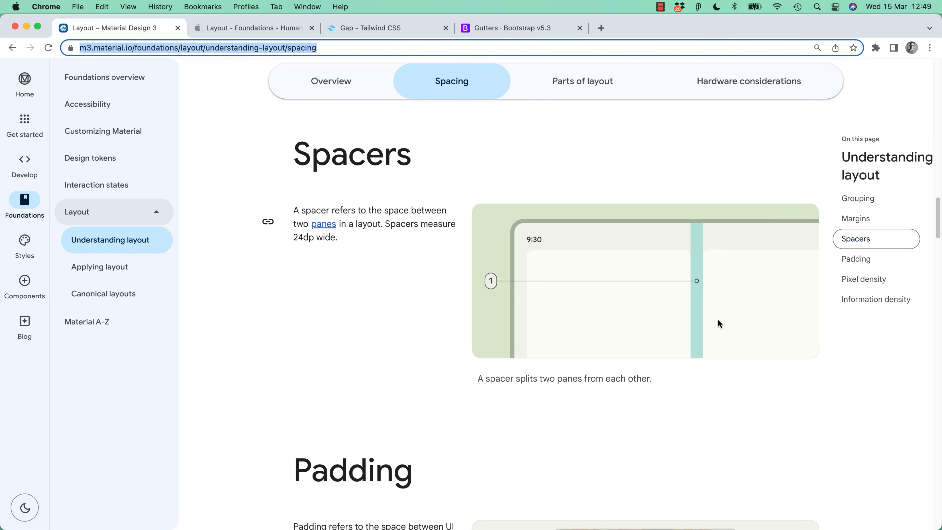
pyautogui.click(304, 241)
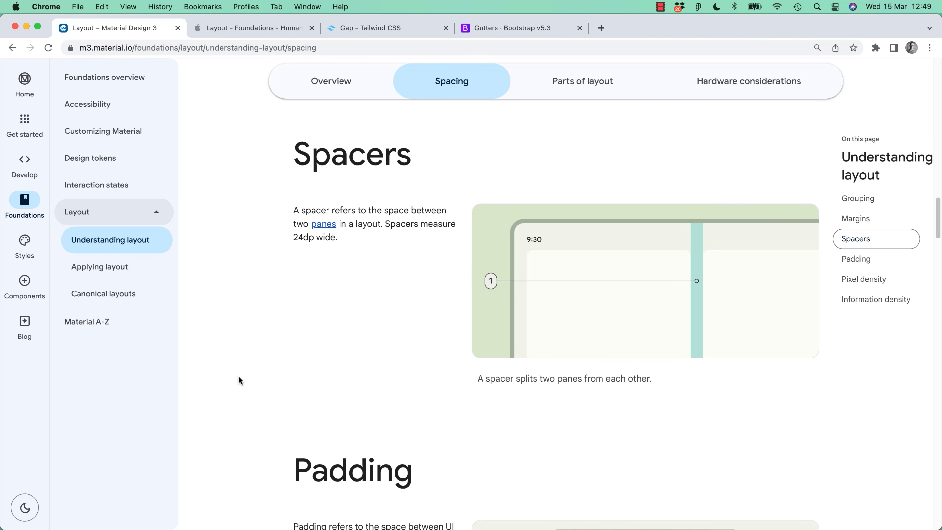
pyautogui.moveTo(293, 238); pyautogui.dragTo(315, 238)
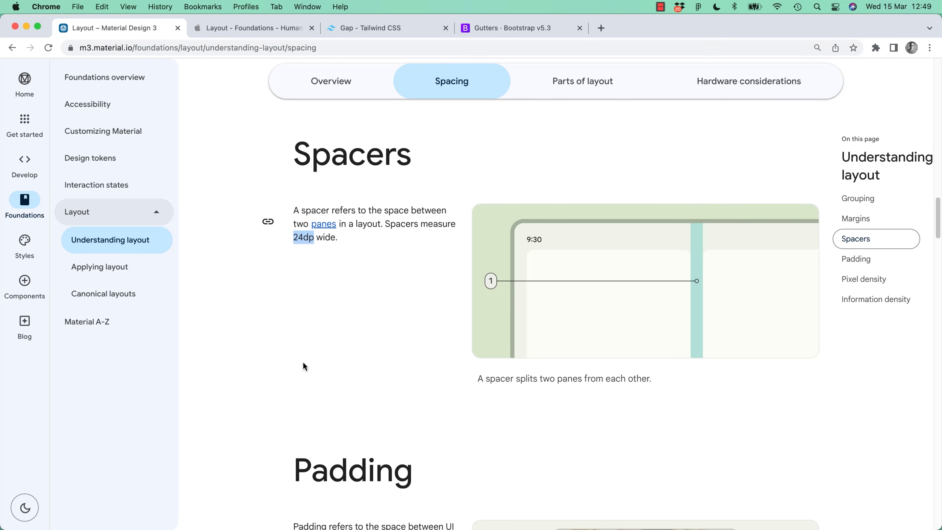
pyautogui.click(303, 238)
pyautogui.moveTo(304, 238); pyautogui.dragTo(315, 238)
pyautogui.click(309, 238)
pyautogui.moveTo(299, 238); pyautogui.dragTo(309, 238)
pyautogui.click(329, 240)
# Read through Apple's Human Interface Guidelines Layout page, from safe areas and best practices to the iOS and watchOS platform considerations.
pyautogui.click(264, 28)
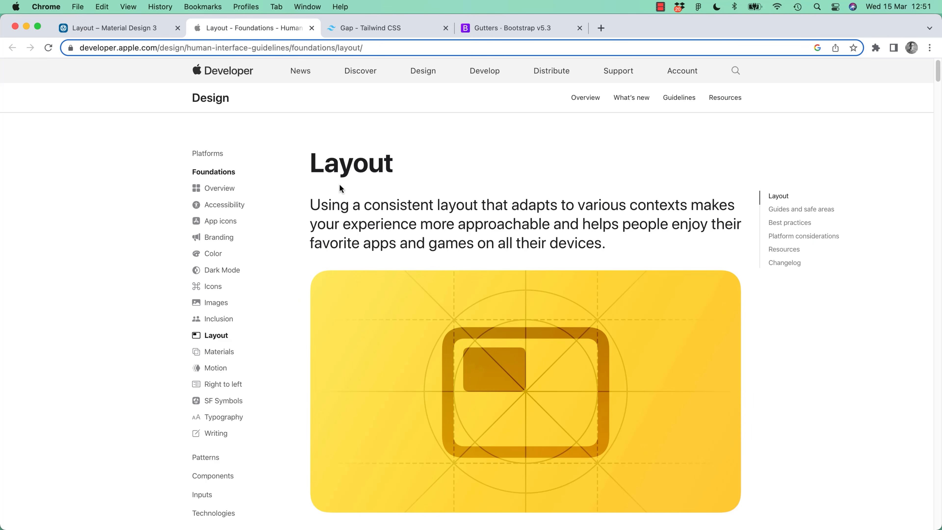
pyautogui.scroll(-20, 299, 295)
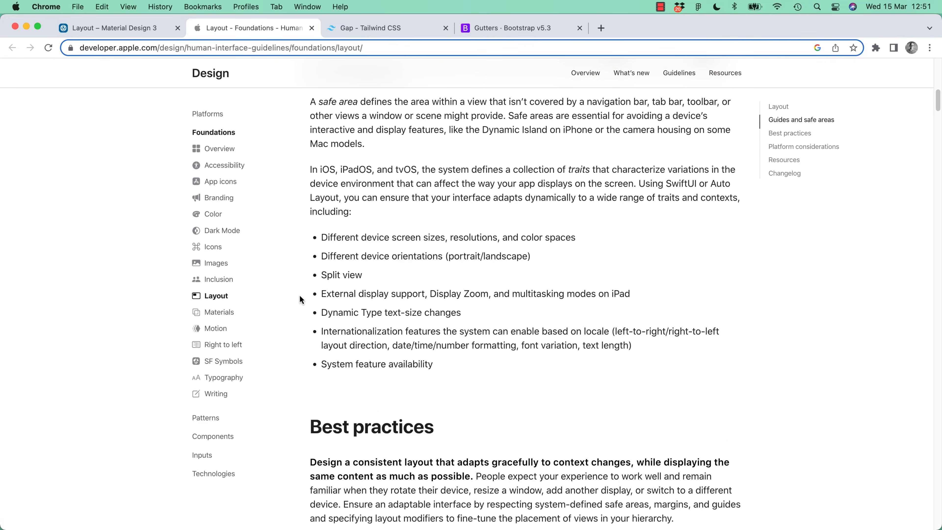
pyautogui.scroll(-9, 445, 282)
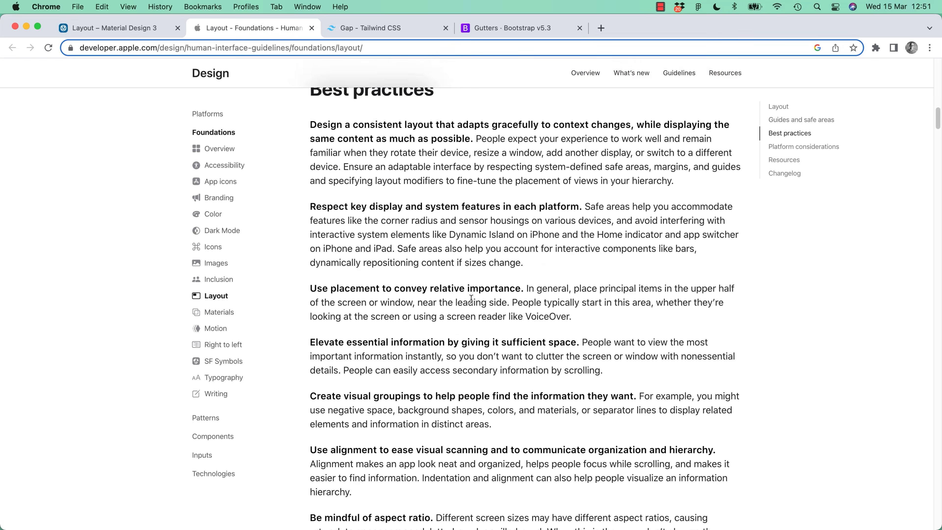
pyautogui.scroll(-5, 471, 302)
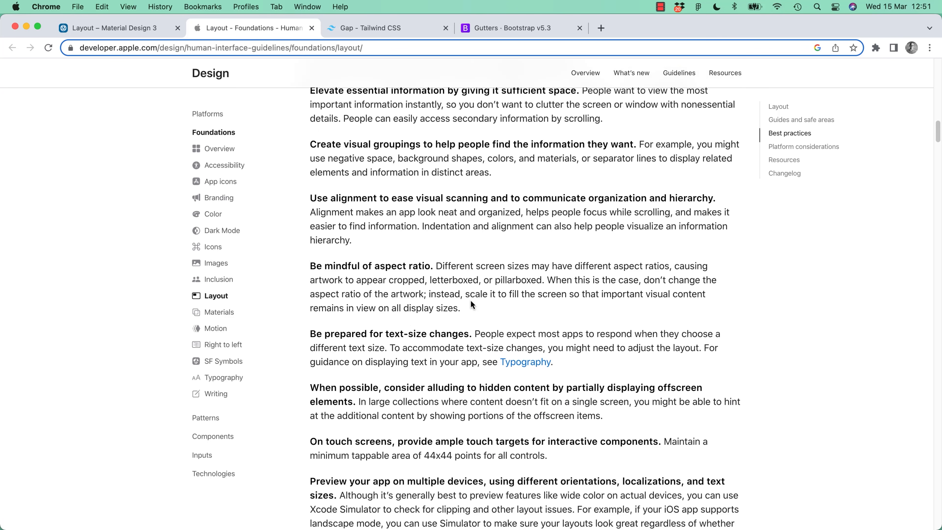
pyautogui.scroll(-14, 386, 287)
pyautogui.scroll(-20, 386, 287)
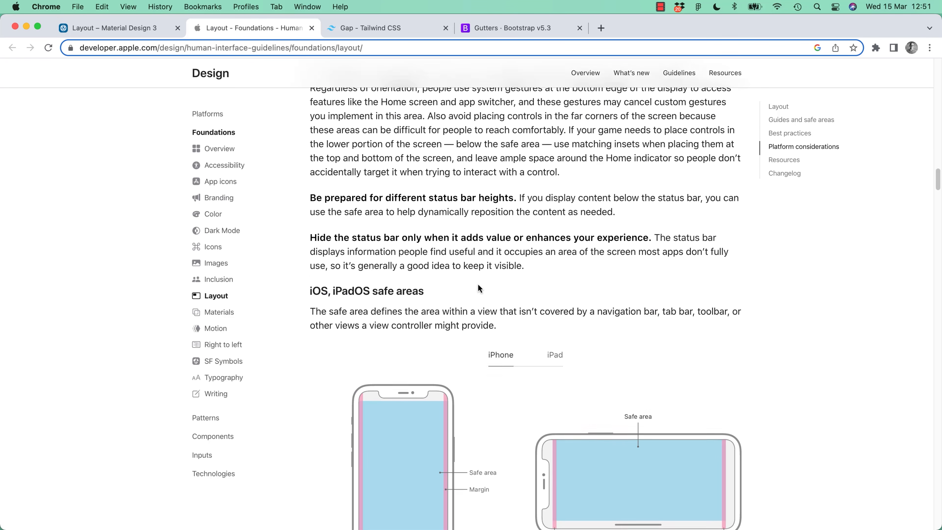
pyautogui.scroll(-9, 477, 285)
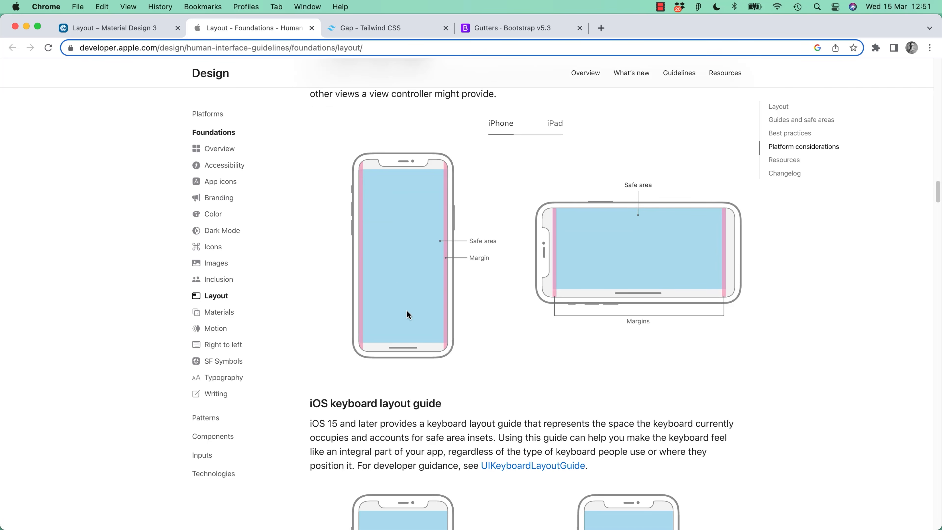
pyautogui.scroll(-20, 404, 302)
pyautogui.scroll(-20, 363, 312)
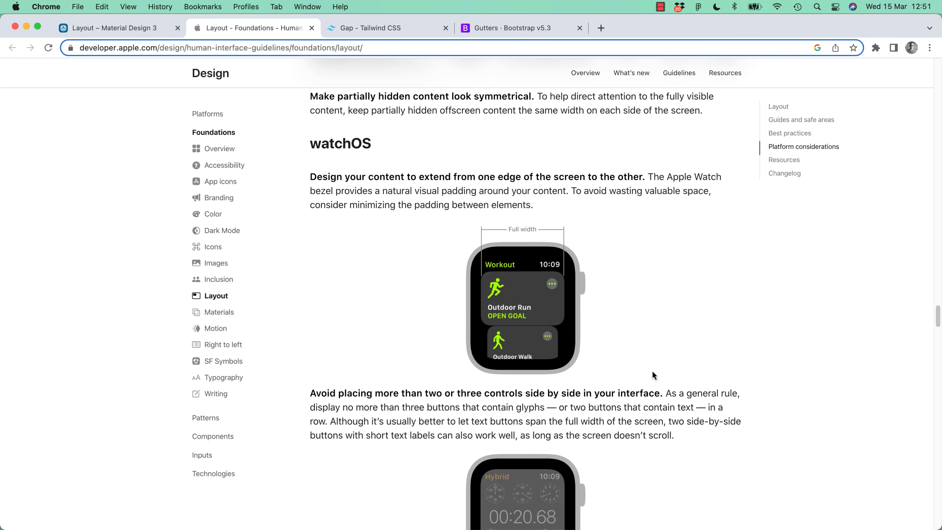
# Examine how gutters work on Bootstrap's Gutters page and highlight the starting gutter width in pixels.
pyautogui.click(393, 32)
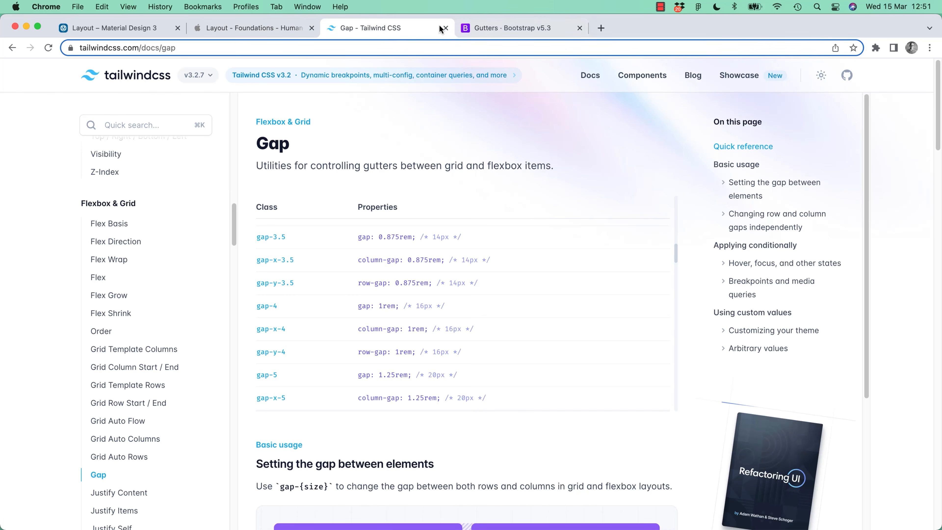
pyautogui.click(513, 30)
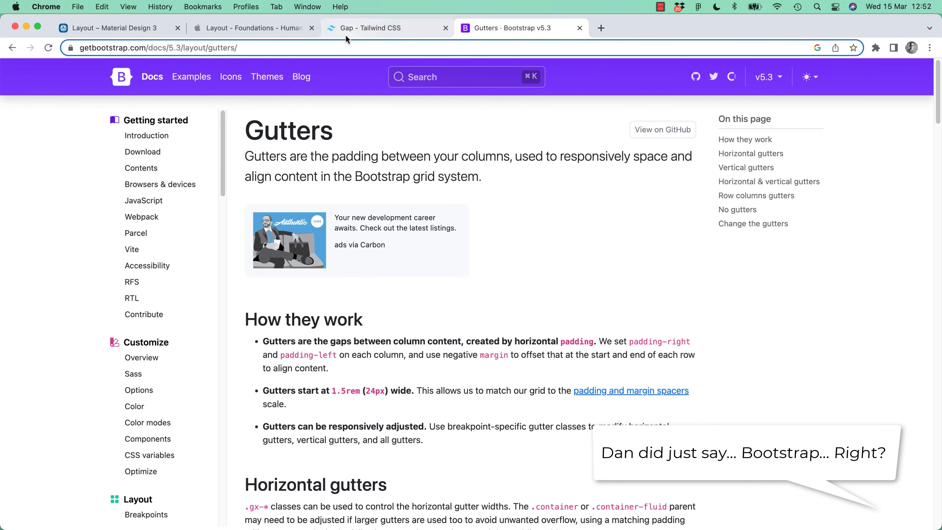
pyautogui.scroll(-3, 460, 294)
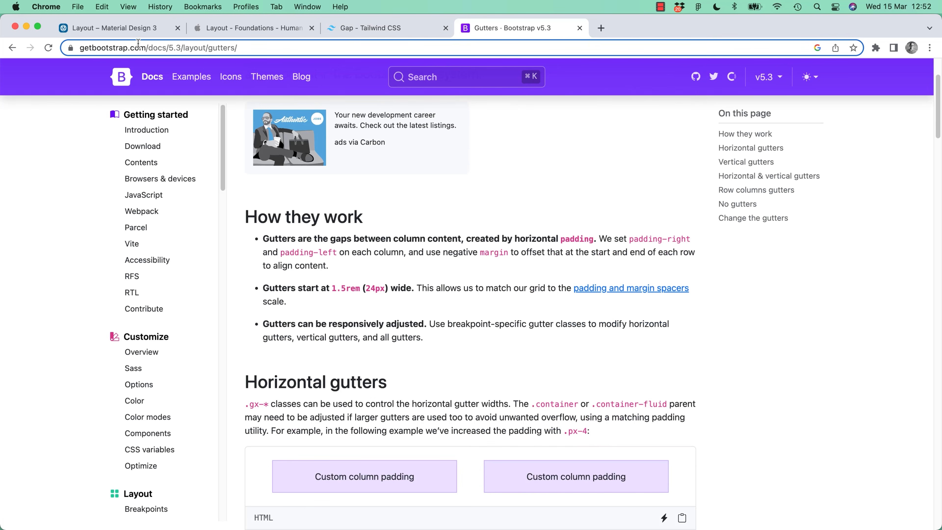
pyautogui.doubleClick(221, 48)
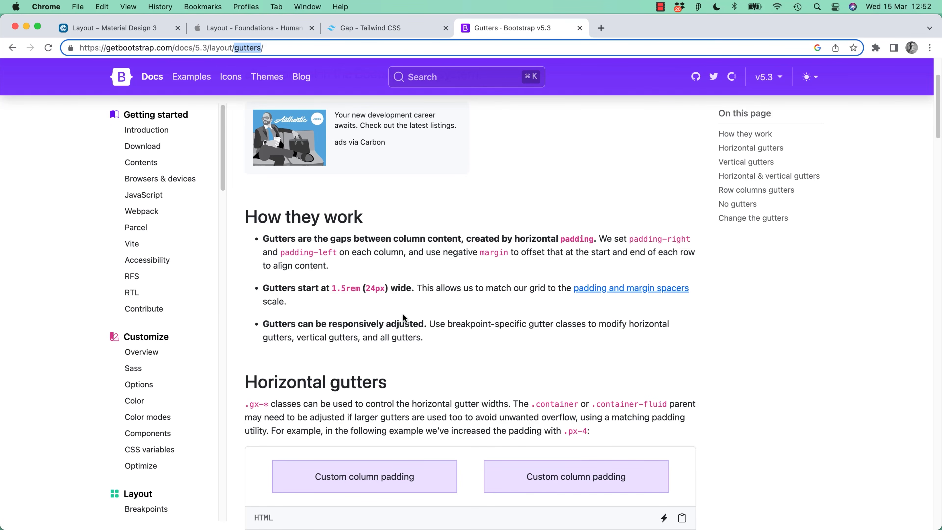
pyautogui.moveTo(332, 288); pyautogui.dragTo(385, 288)
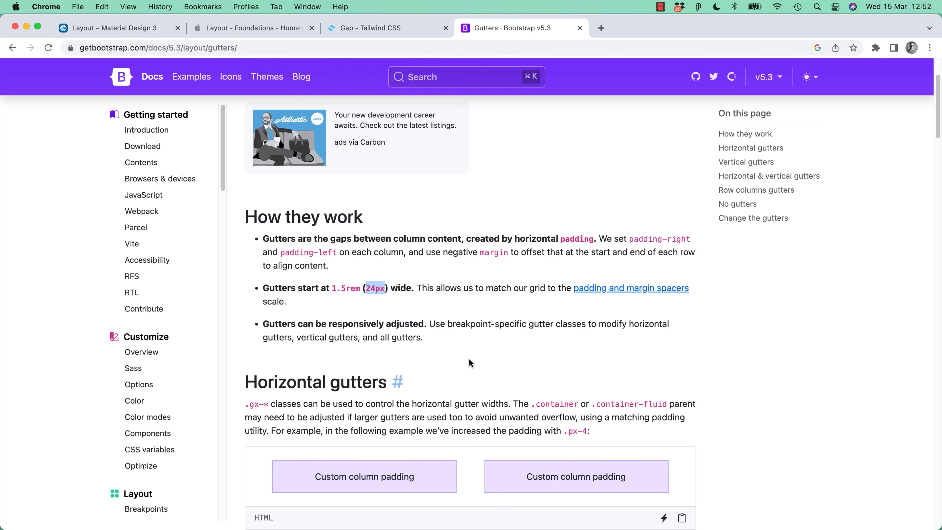
pyautogui.click(557, 152)
# Examine the pixel values in Tailwind's Gap class table from gap-0 through gap-3.
pyautogui.click(385, 29)
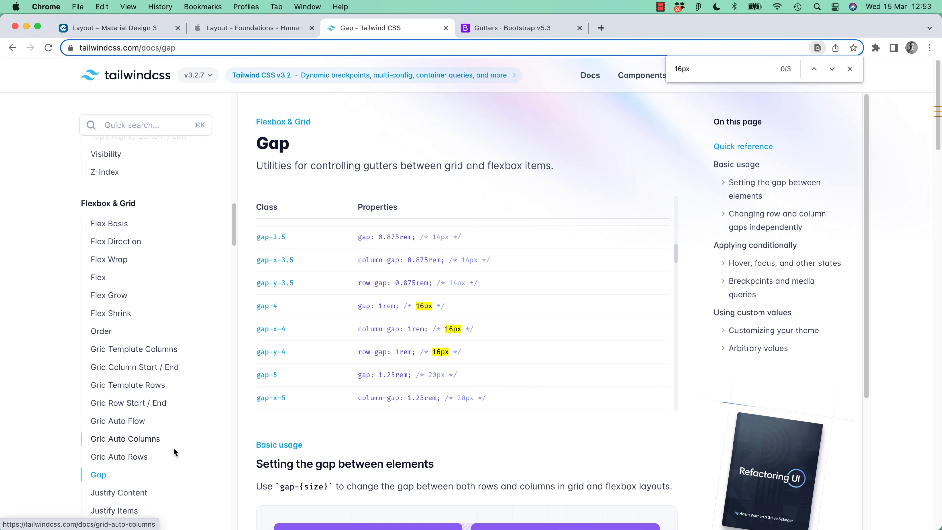
pyautogui.scroll(10, 318, 345)
pyautogui.scroll(3, 321, 353)
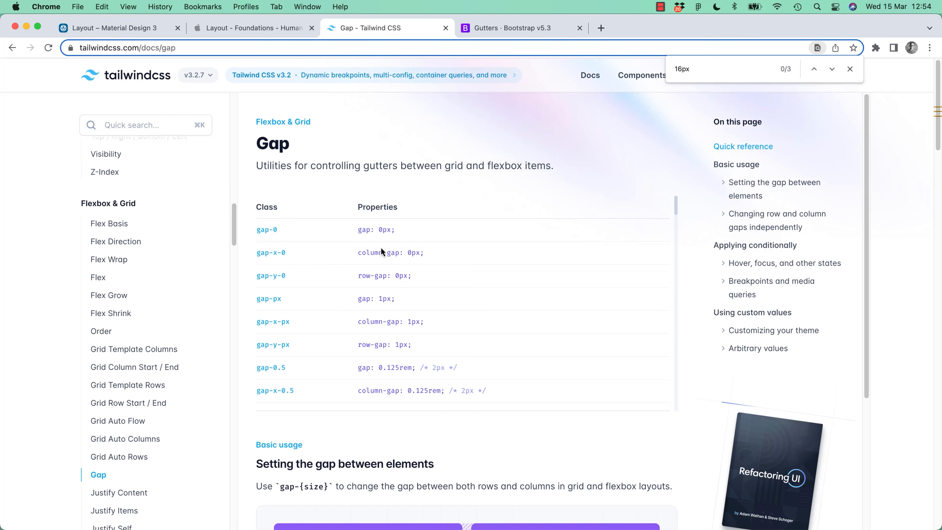
pyautogui.scroll(-5, 359, 370)
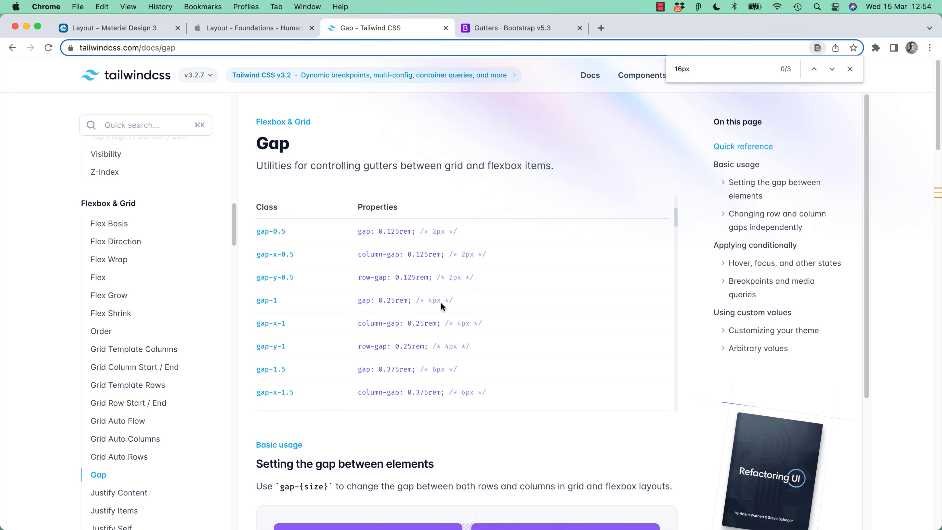
pyautogui.scroll(-2, 463, 326)
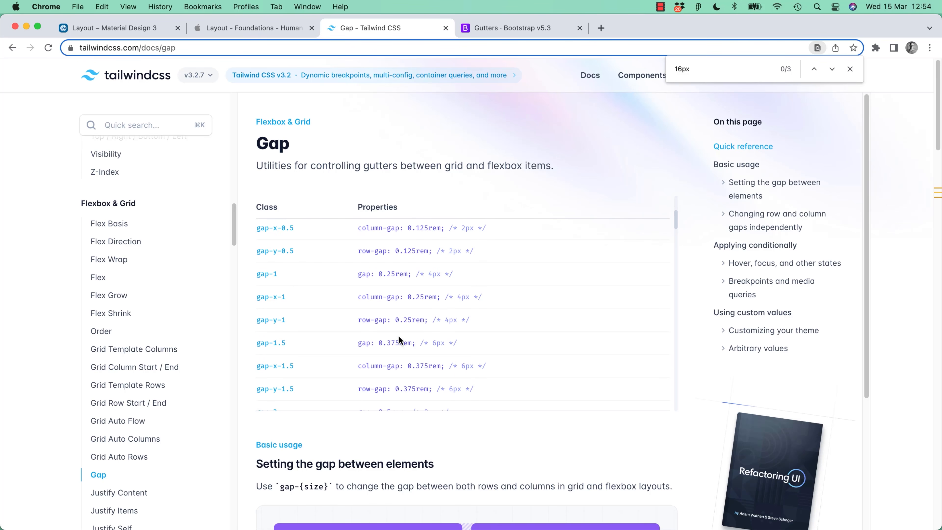
pyautogui.scroll(-5, 448, 321)
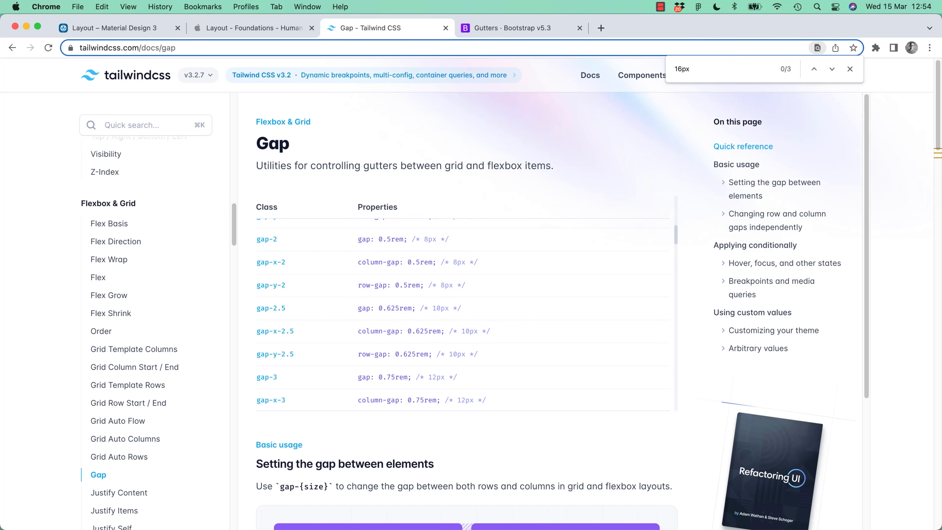
# Switch to Figma and view the Measurements frame in the Event App v1.0 file.
pyautogui.press('super+Tab')
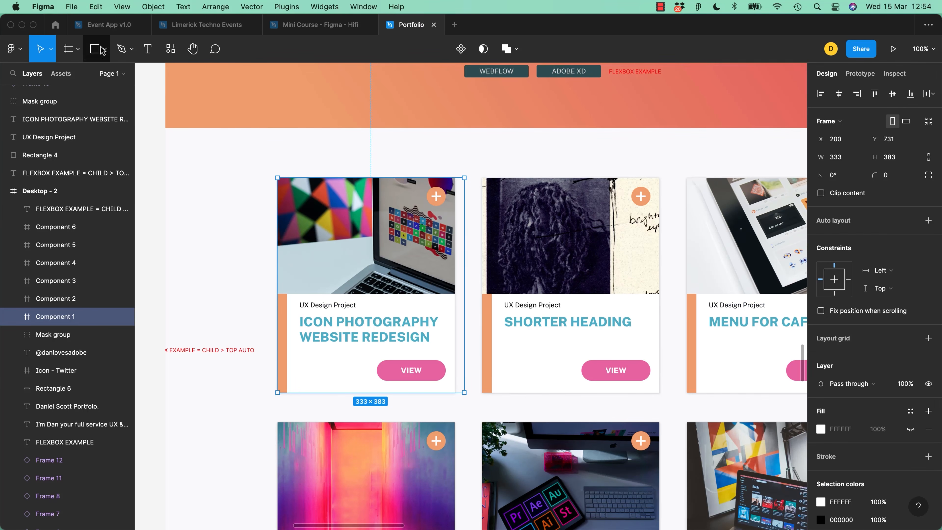
pyautogui.click(98, 32)
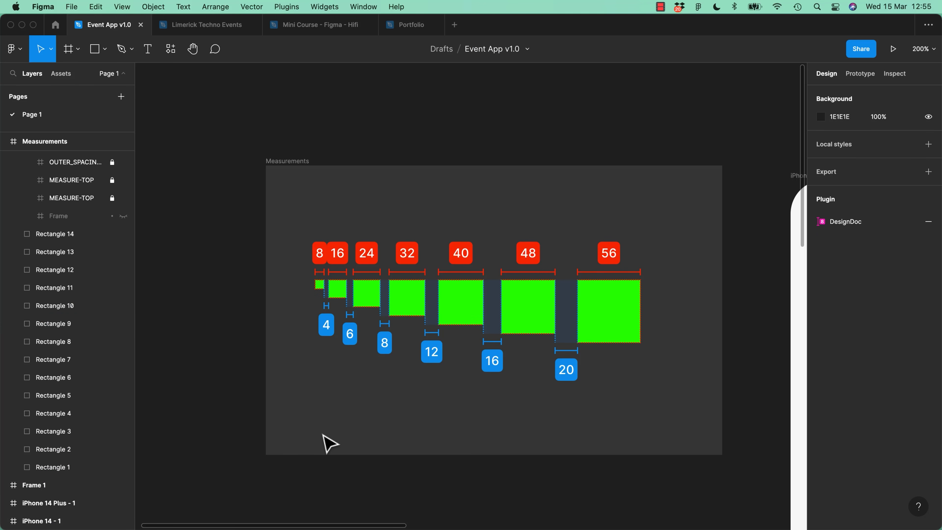
# Read the Class project 04 brief in Google Docs and compare it with the Nav / Bottom instance in Figma.
pyautogui.press('super+Tab')
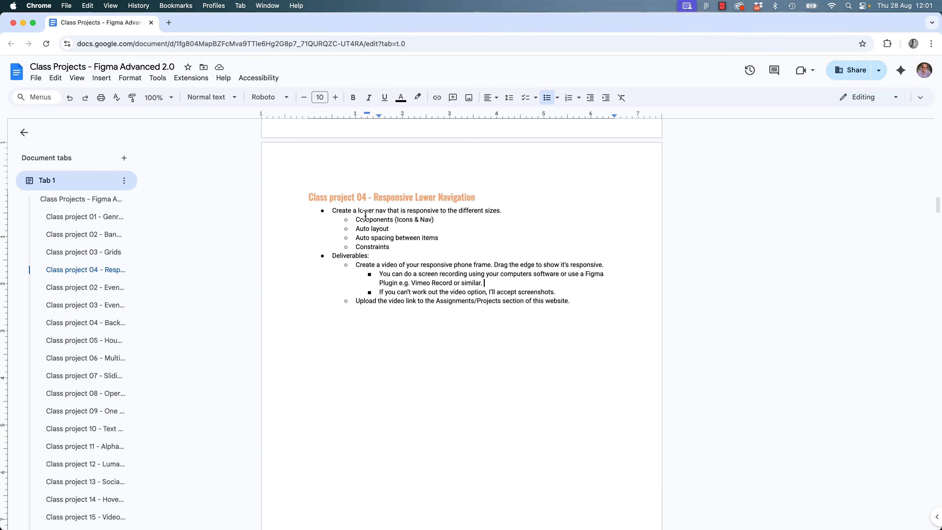
pyautogui.moveTo(333, 211); pyautogui.dragTo(382, 211)
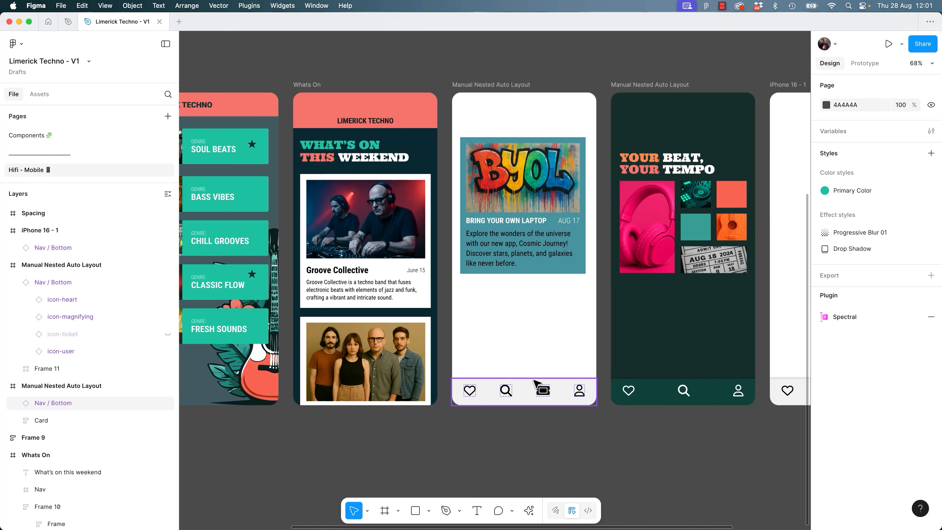
pyautogui.click(526, 392)
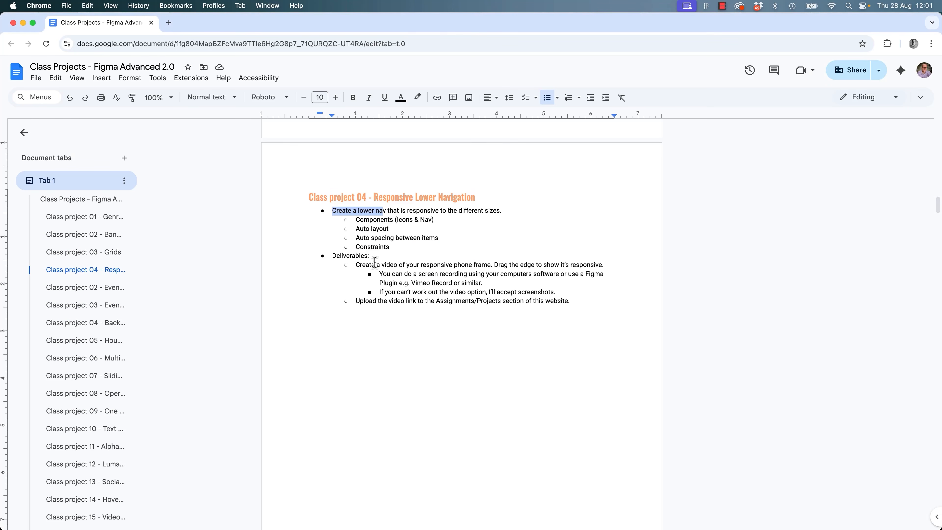
pyautogui.doubleClick(359, 219)
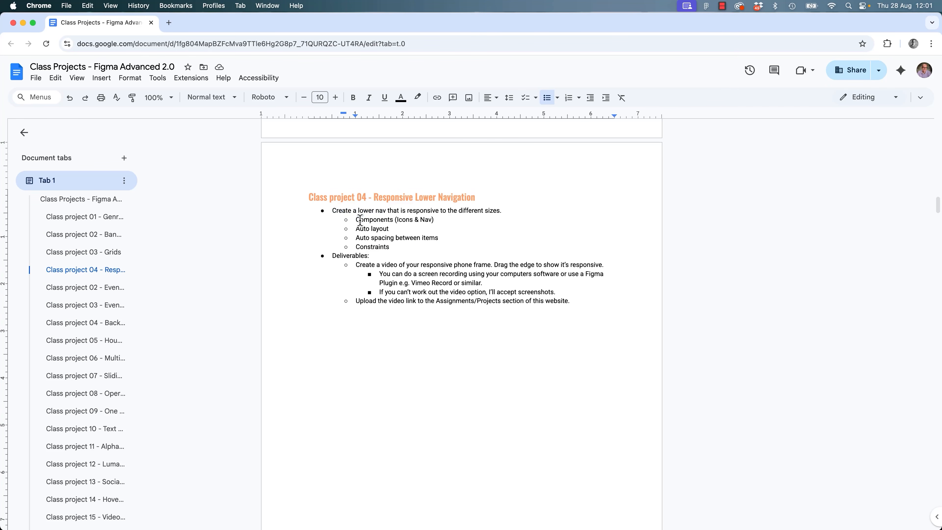
pyautogui.doubleClick(405, 220)
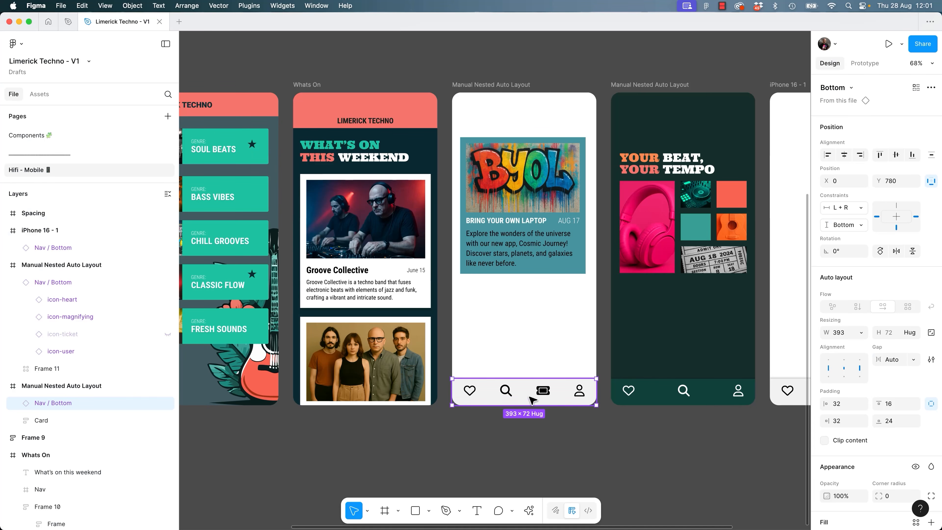
# Inspect the bottom navigation and icon-heart components on Figma's Components page.
pyautogui.click(34, 143)
pyautogui.click(564, 288)
pyautogui.click(548, 232)
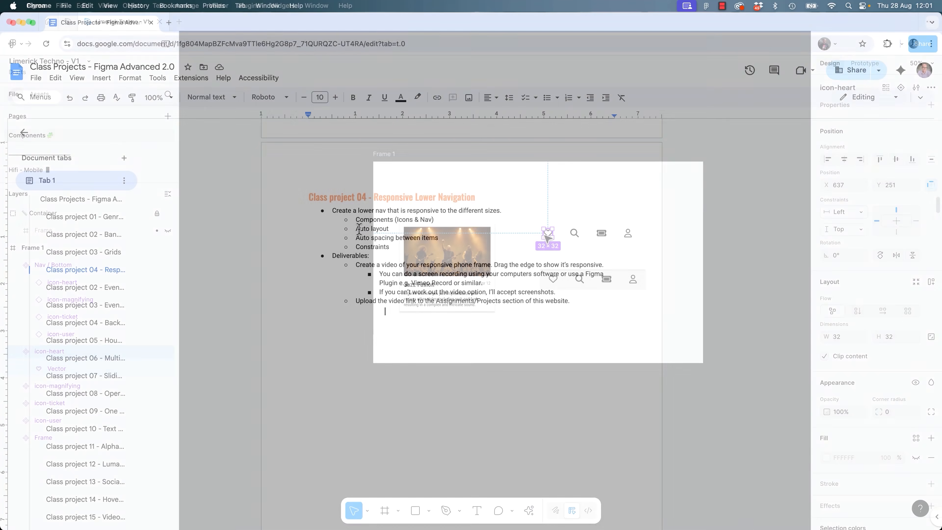
# Check the brief's auto layout and auto spacing requirements, switch to Figma, and try narrowing the Nav / Bottom instance below the BYOL card, undoing the change.
pyautogui.tripleClick(359, 229)
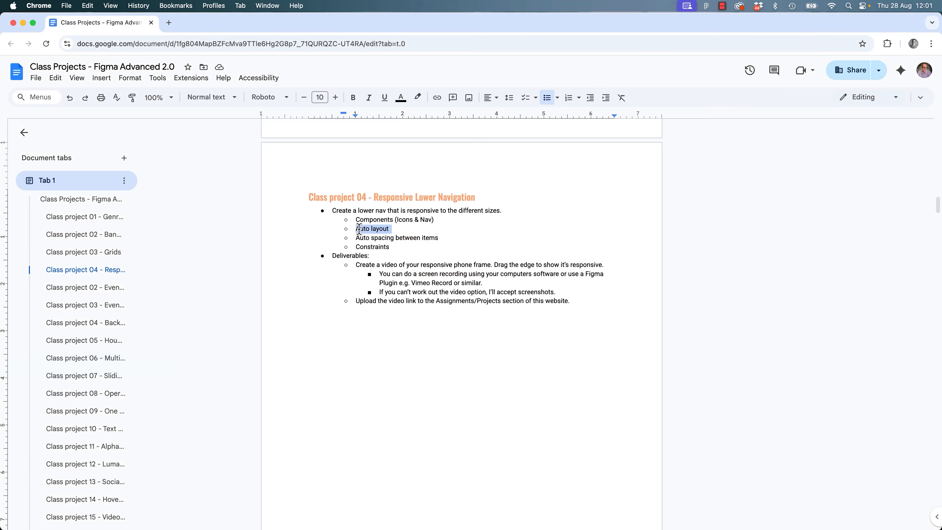
pyautogui.tripleClick(363, 238)
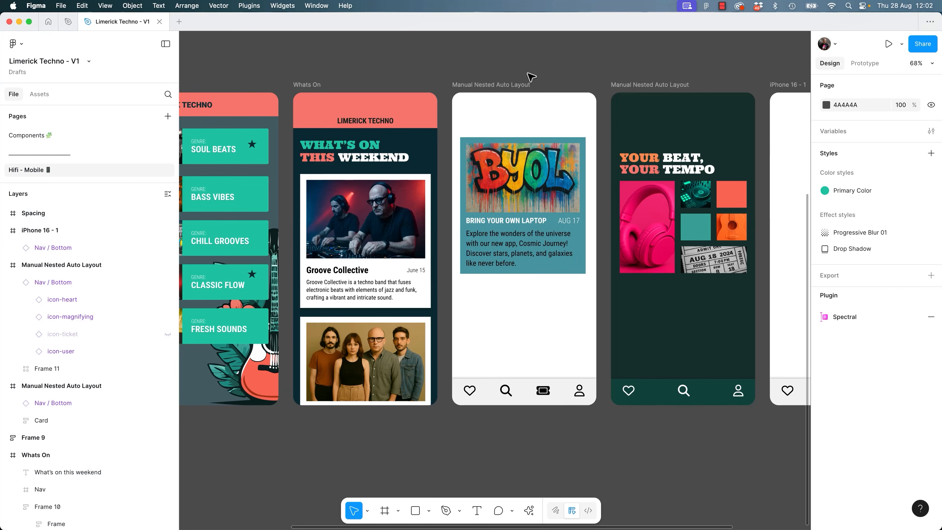
pyautogui.click(571, 393)
pyautogui.moveTo(595, 391)
pyautogui.mouseDown()
pyautogui.moveTo(539, 391)
pyautogui.moveTo(604, 393)
pyautogui.moveTo(577, 402)
pyautogui.moveTo(586, 400)
pyautogui.mouseUp()
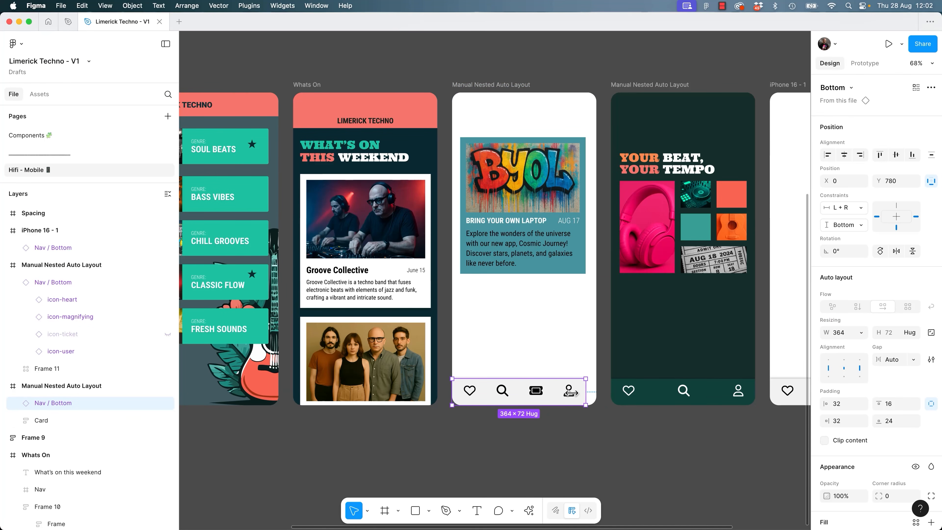
pyautogui.press('super+z')
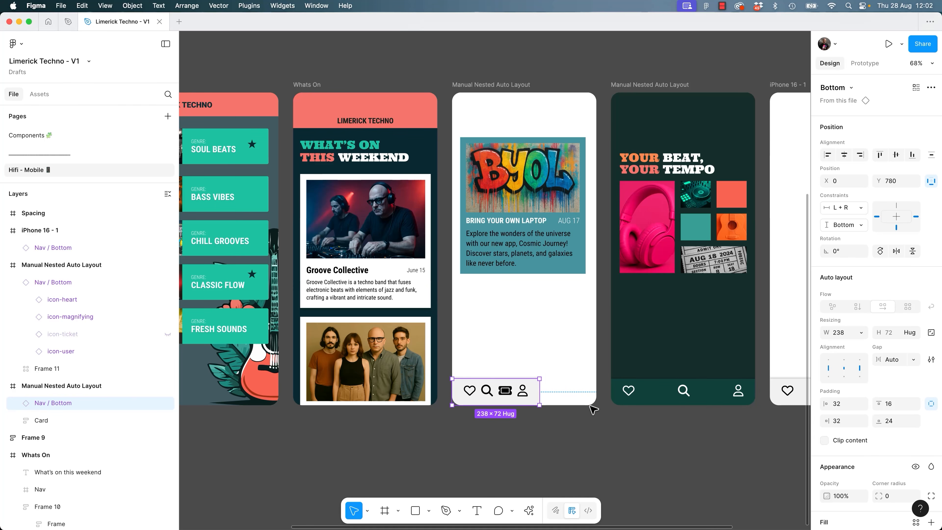
pyautogui.press('super+z')
pyautogui.click(606, 438)
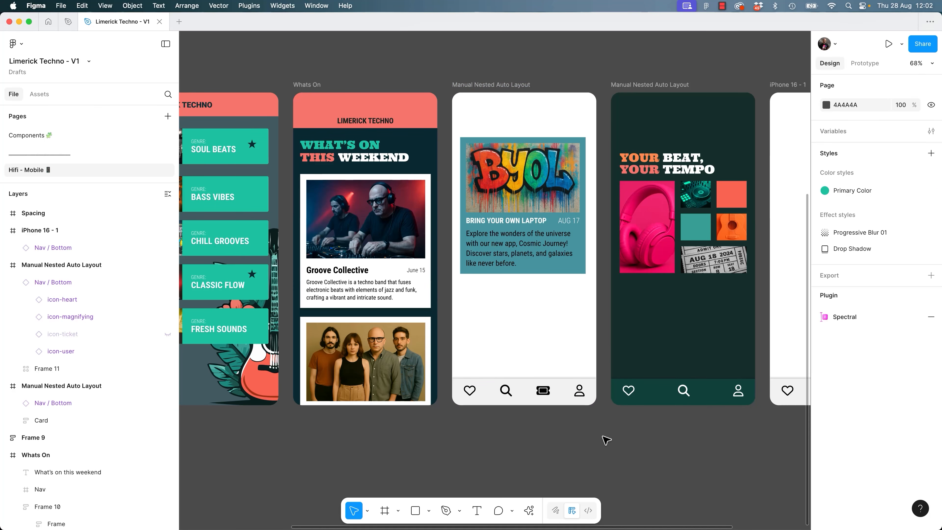
# Apply the iPhone 13 mini size preset (375 × 812) to the iPhone 16 - 1 frame.
pyautogui.click(481, 87)
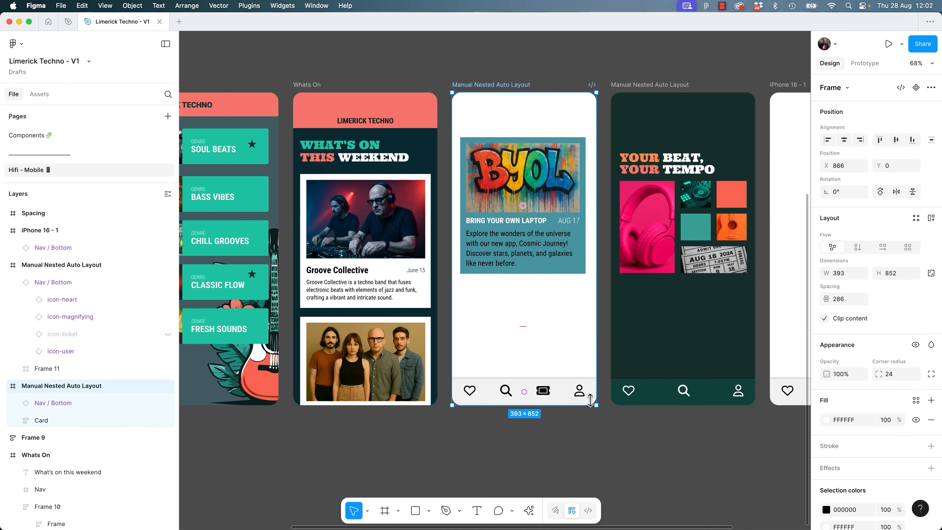
pyautogui.hscroll(10, 594, 396)
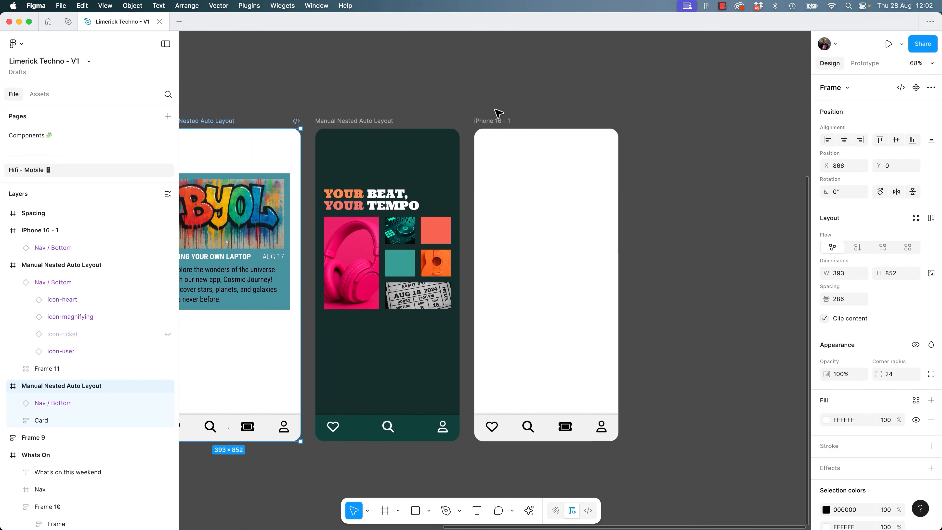
pyautogui.click(497, 121)
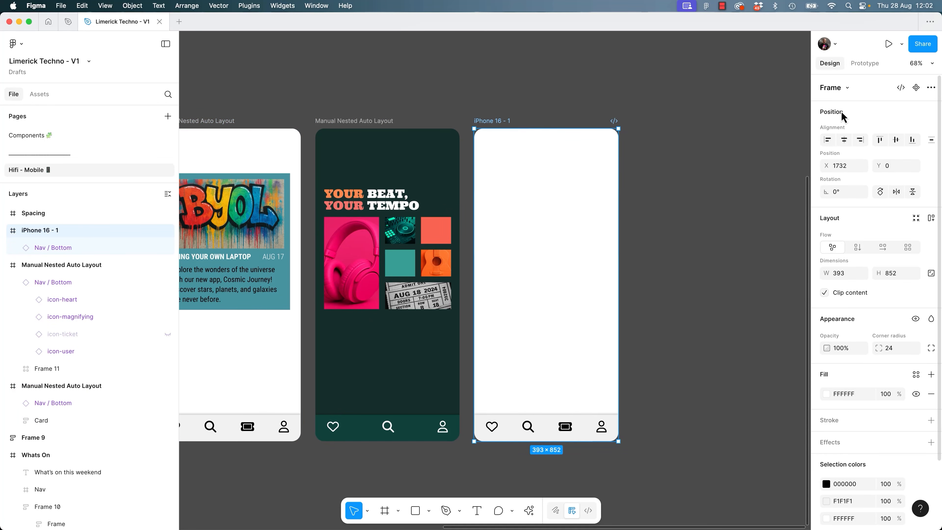
pyautogui.click(845, 89)
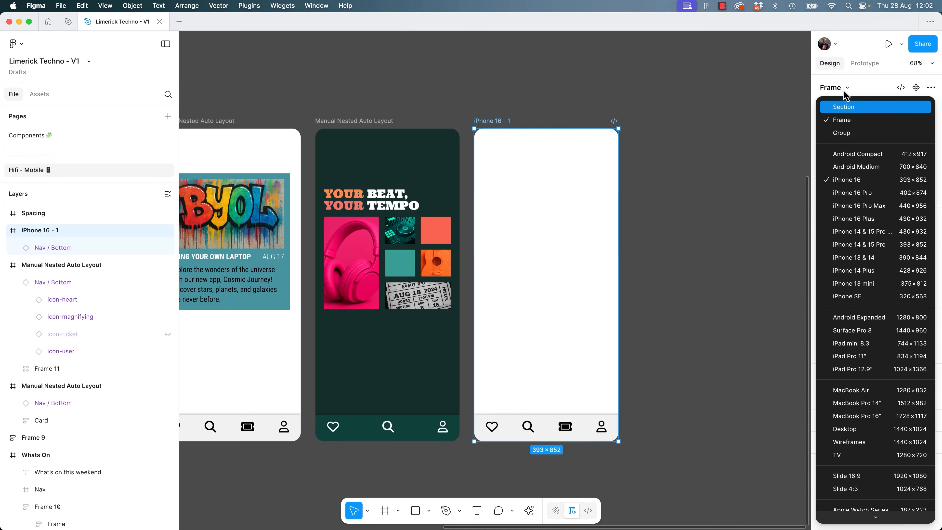
pyautogui.click(844, 289)
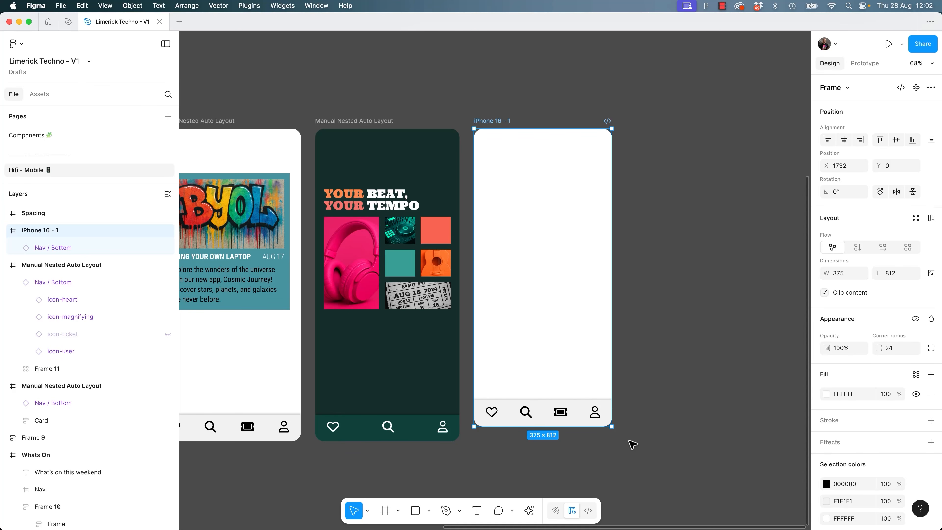
# Try enlarging the iPhone 16 - 1 frame to about 580 × 837, and undo both of its size changes.
pyautogui.moveTo(612, 427); pyautogui.dragTo(678, 437)
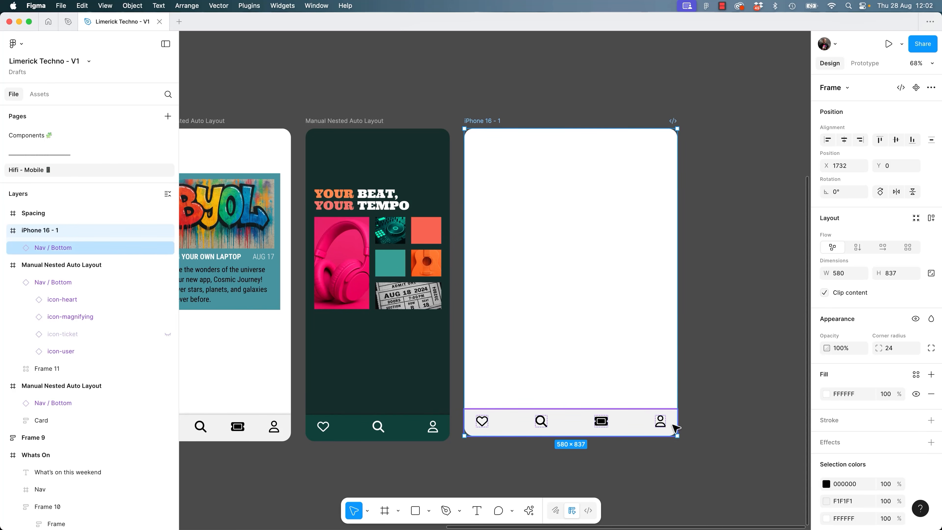
pyautogui.press('super+z')
pyautogui.press('super+z')
pyautogui.click(682, 377)
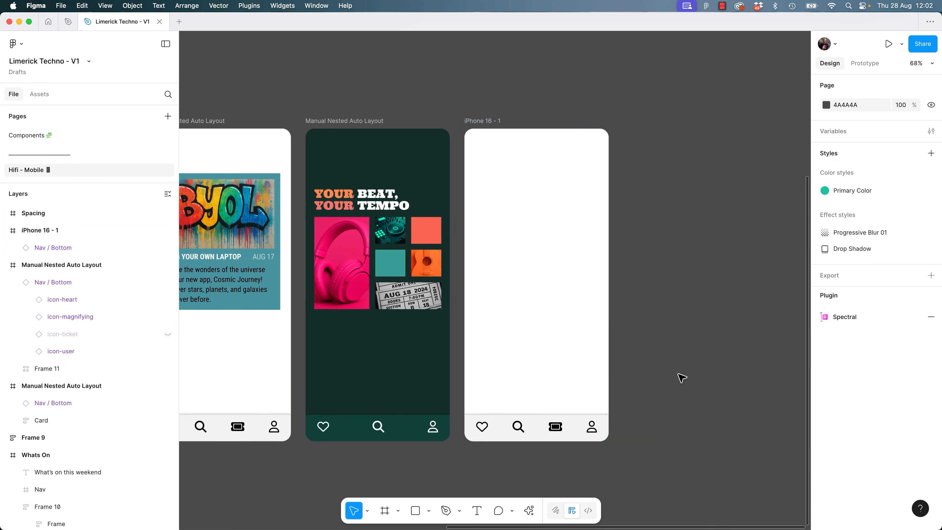
# Switch to Google Docs and read the Constraints requirement and the responsive-frame video deliverable of Class project 04.
pyautogui.press('super+Tab')
pyautogui.click(410, 248)
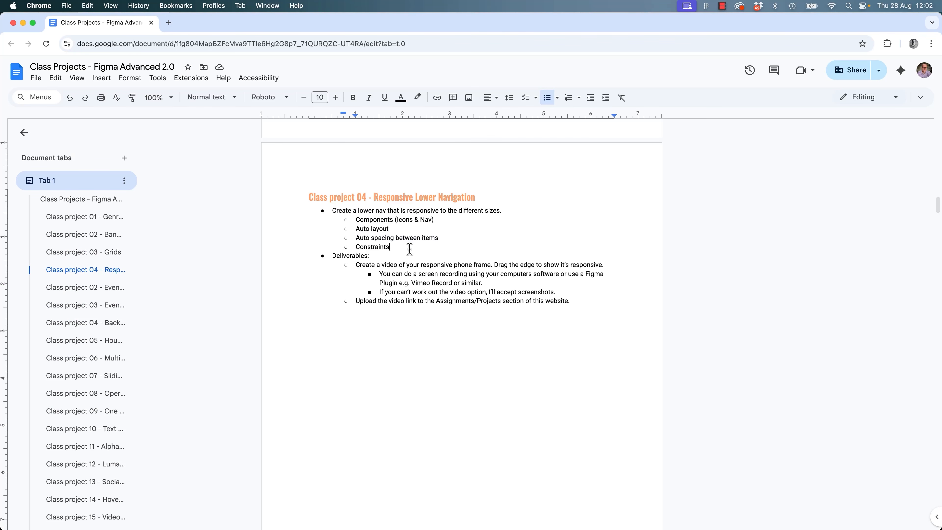
pyautogui.tripleClick(375, 266)
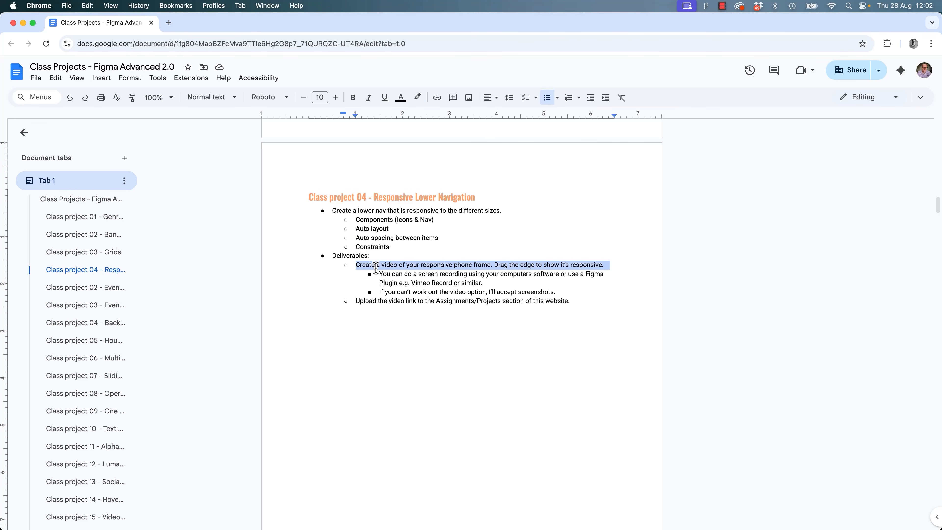
# Switch to Figma, try resizing the iPhone 16 - 1 frame from its corner, and undo the change.
pyautogui.press('super+Tab')
pyautogui.click(497, 121)
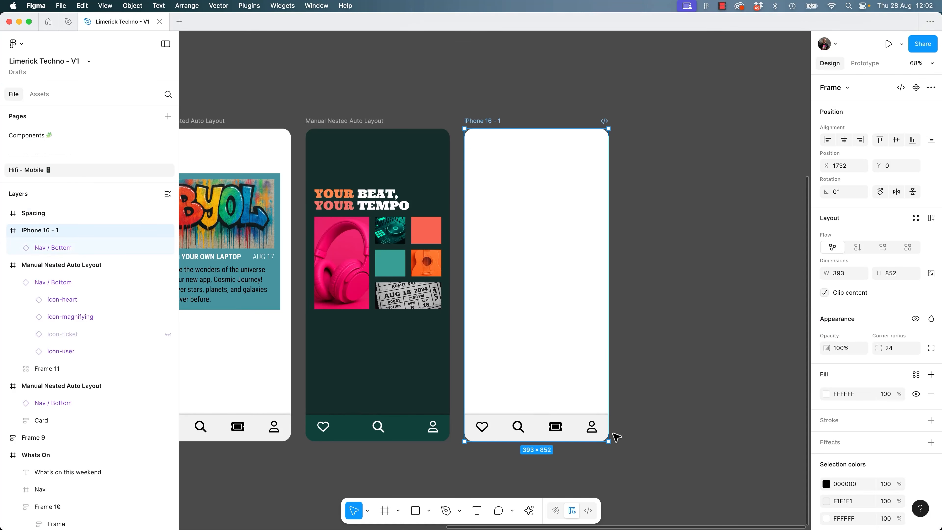
pyautogui.moveTo(609, 441); pyautogui.dragTo(632, 428)
pyautogui.press('super+z')
pyautogui.click(668, 385)
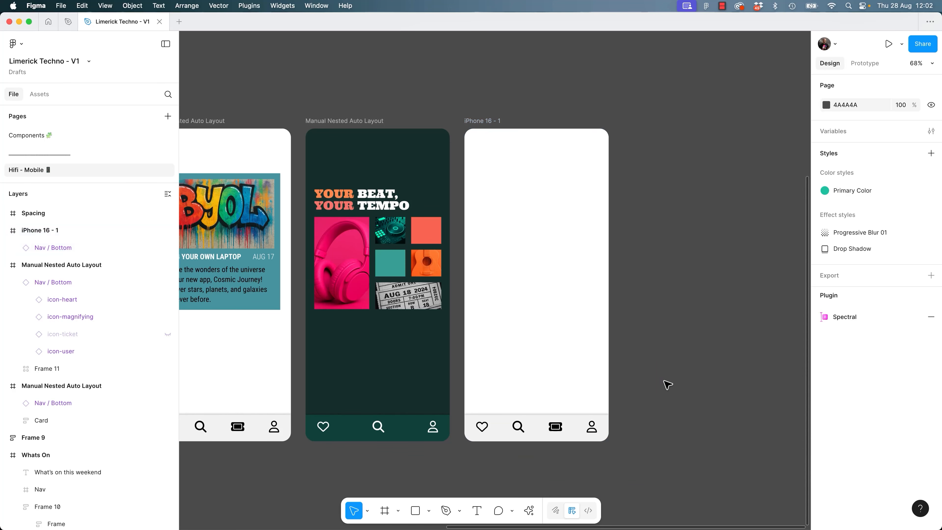
# Switch to Google Docs and read the brief's screen-recording, Vimeo Record plugin and screenshot options.
pyautogui.press('super+Tab')
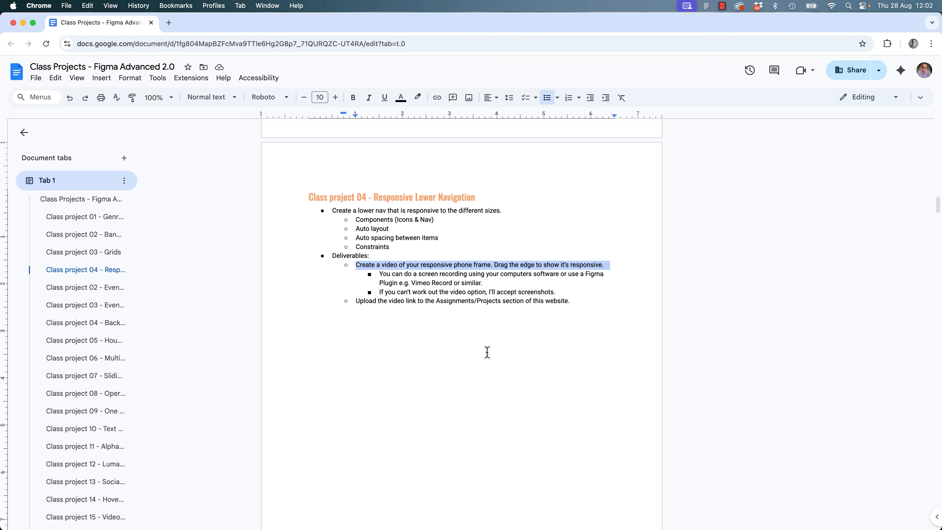
pyautogui.click(488, 283)
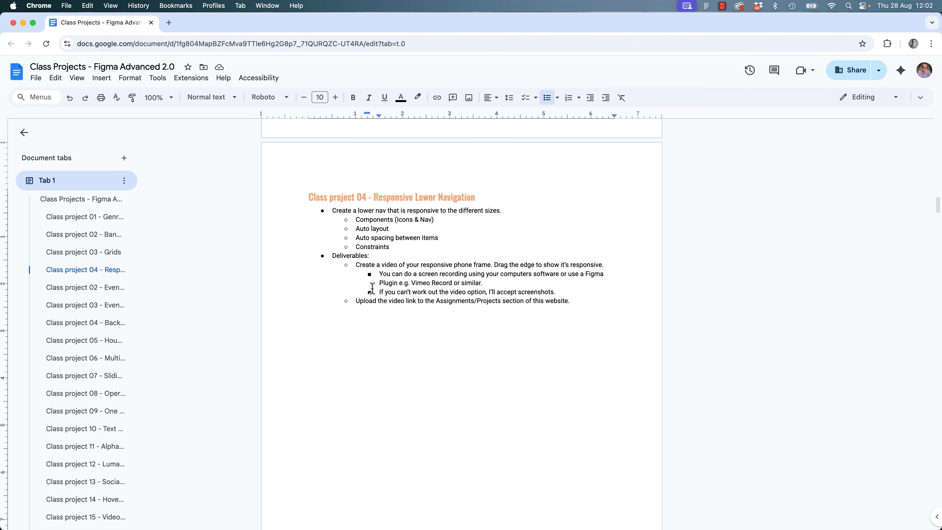
pyautogui.tripleClick(431, 292)
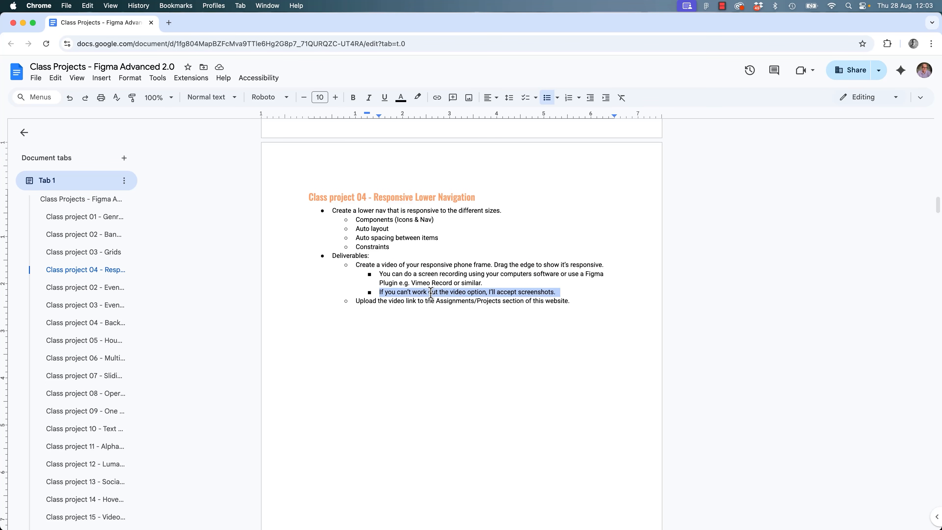
# Switch to Figma and inspect the Nav / Bottom instance in the iPhone 16 - 1 frame.
pyautogui.press('super+Tab')
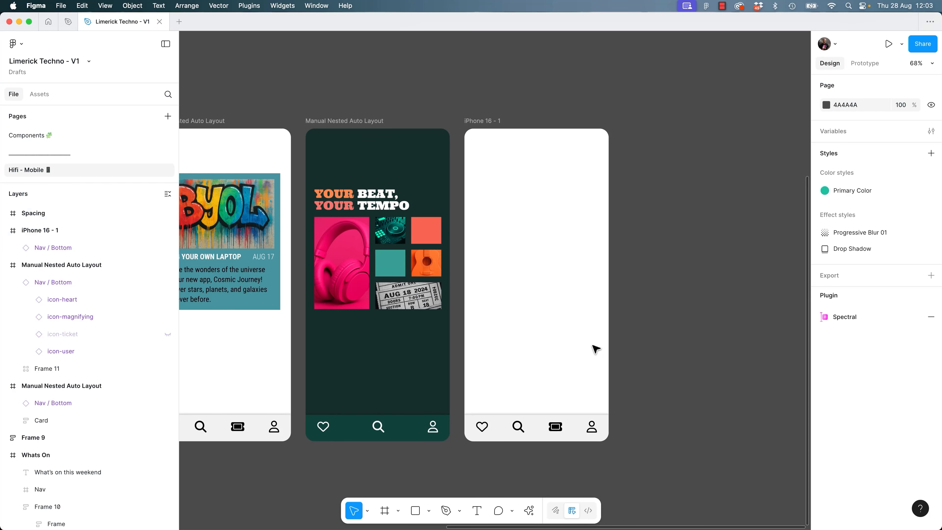
pyautogui.click(574, 429)
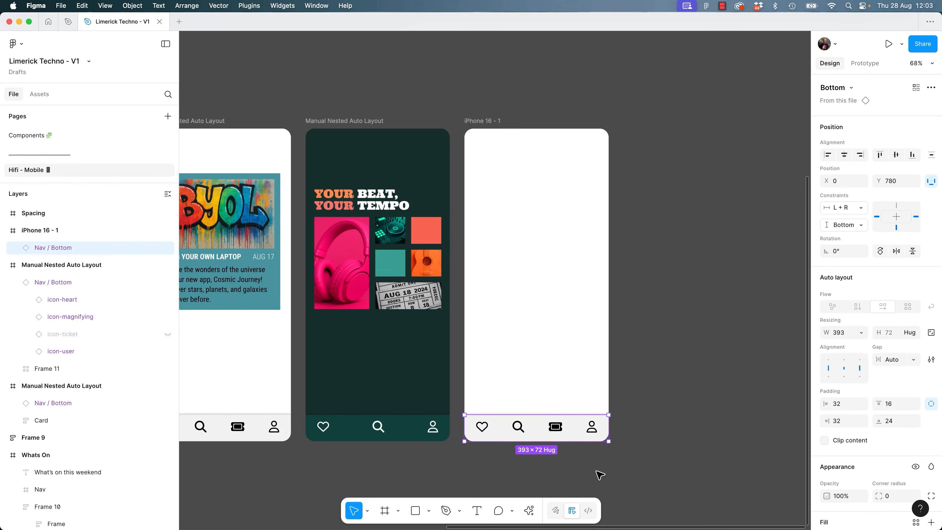
pyautogui.click(662, 439)
# Check the plugin name in the Google Docs brief, search Figma's plugins and widgets for "vimeo", and view the Vimeo Record details.
pyautogui.press('super+Tab')
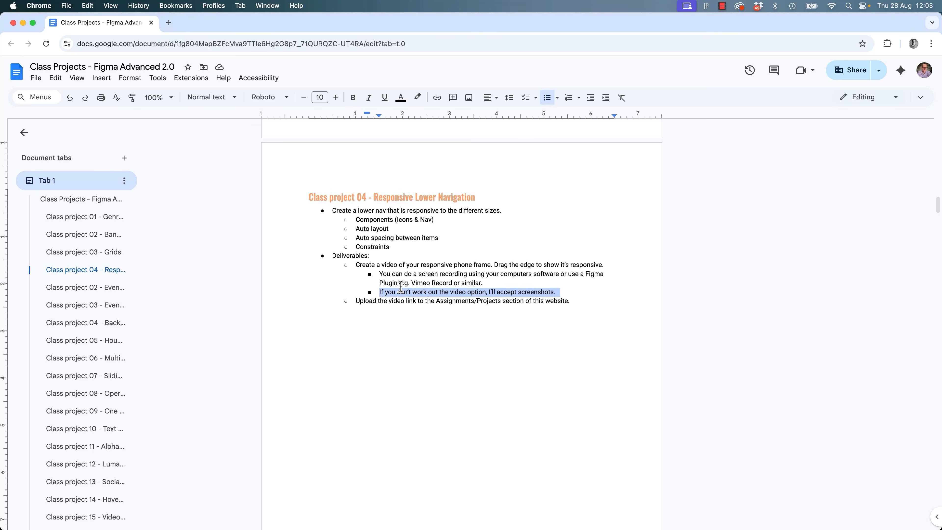
pyautogui.press('super+Tab')
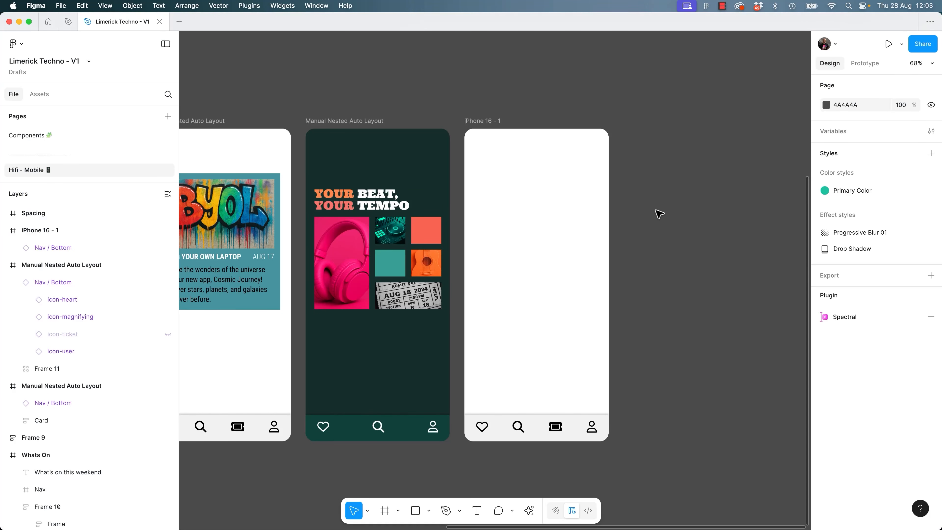
pyautogui.click(530, 511)
pyautogui.click(427, 333)
pyautogui.click(389, 317)
pyautogui.write('viemo')
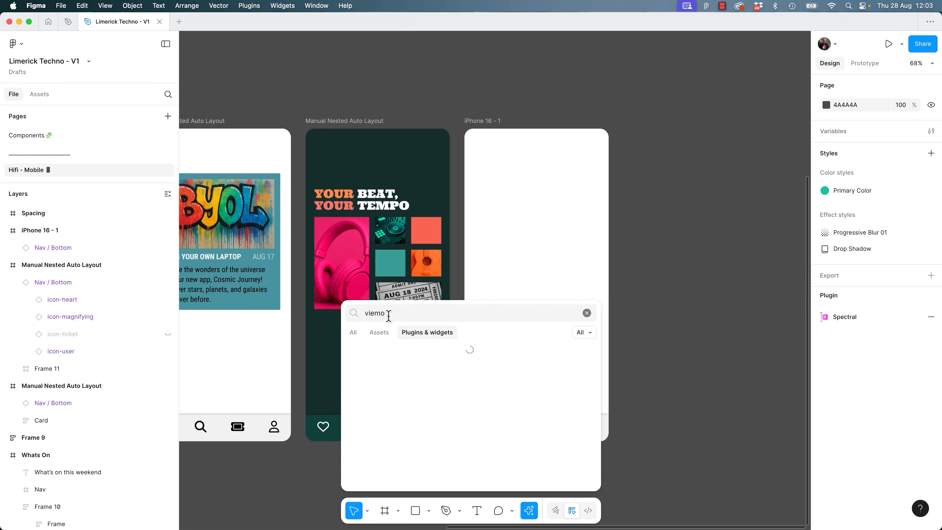
pyautogui.press('BackSpace')
pyautogui.write('meo')
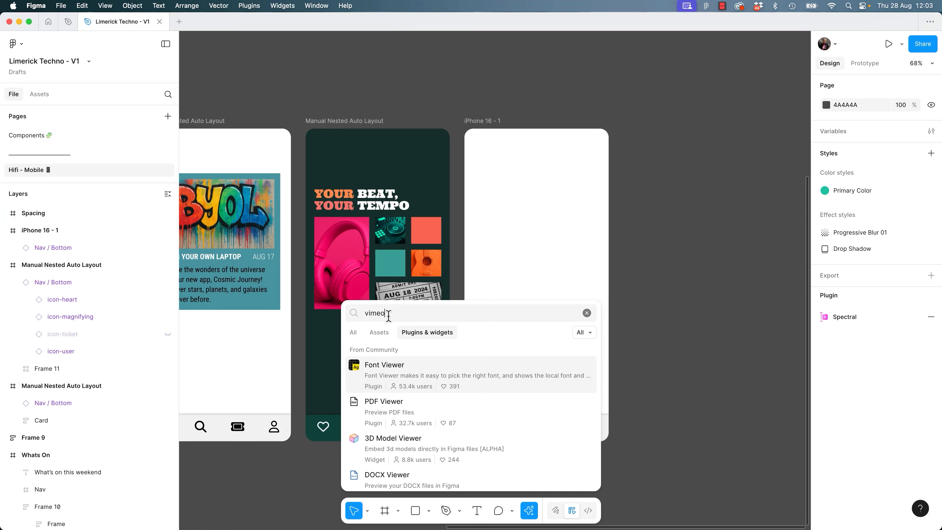
pyautogui.click(386, 377)
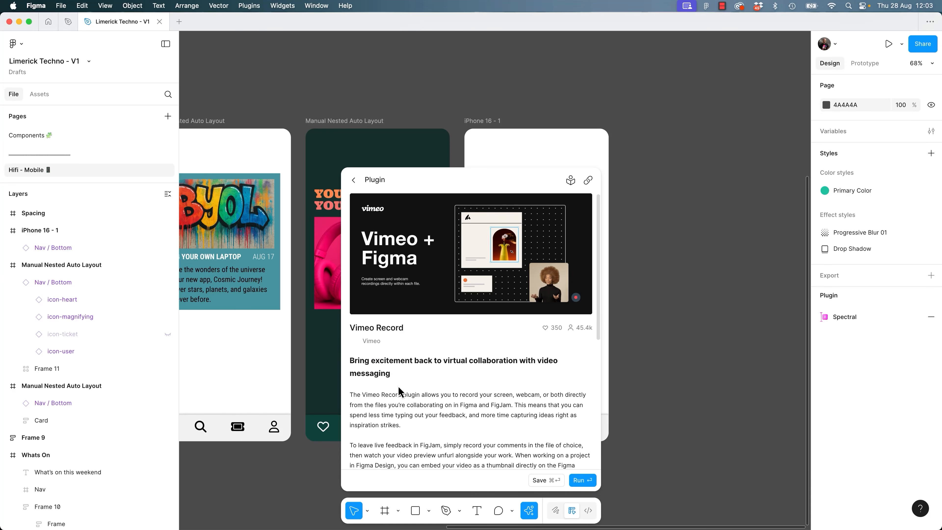
pyautogui.click(649, 204)
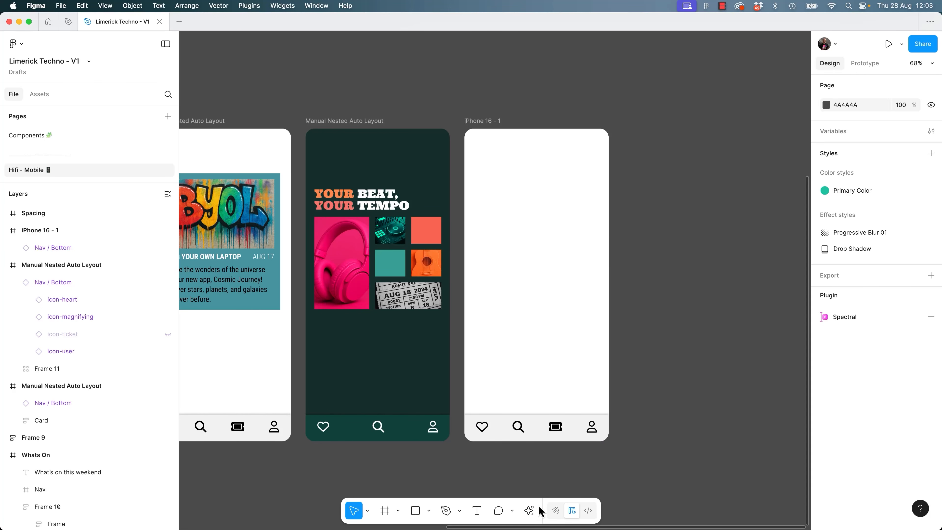
# Switch to Google Docs and review the Class project 04 - Responsive Lower Navigation heading and its upload requirement.
pyautogui.press('super+Tab')
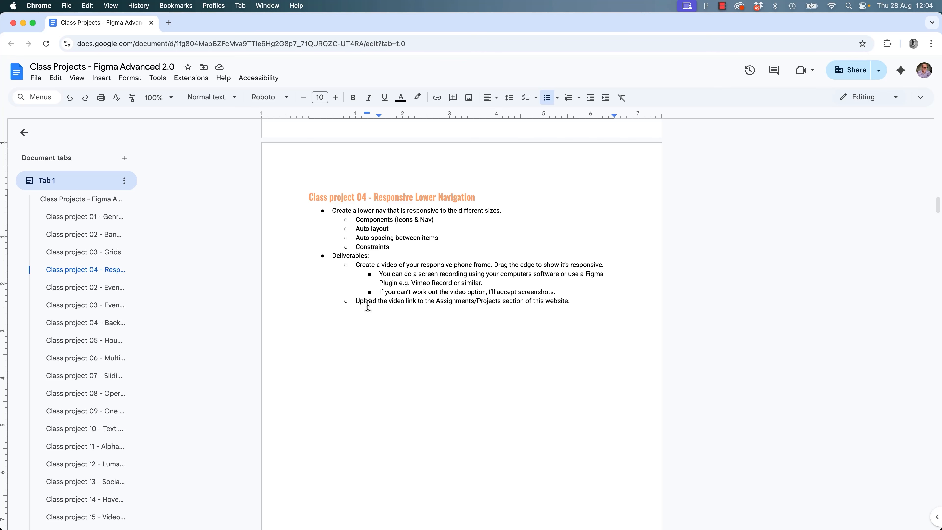
pyautogui.tripleClick(397, 198)
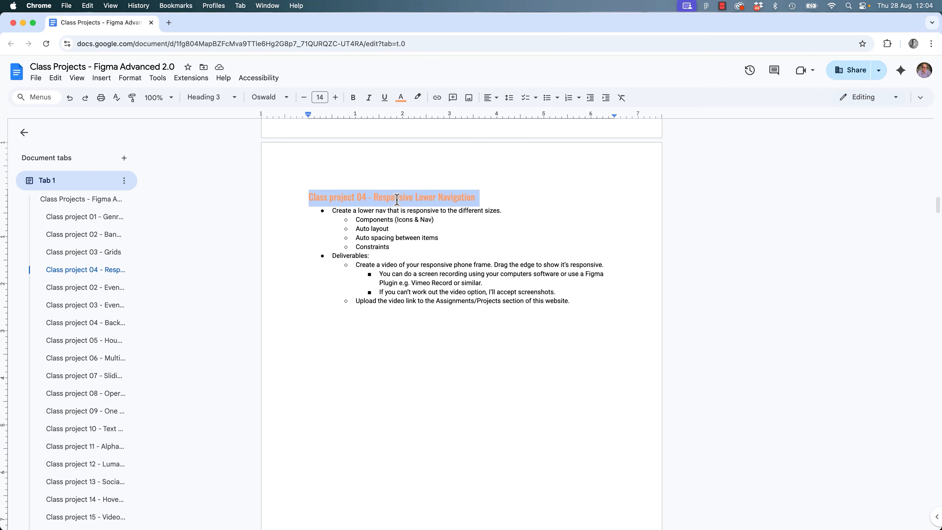
pyautogui.click(397, 199)
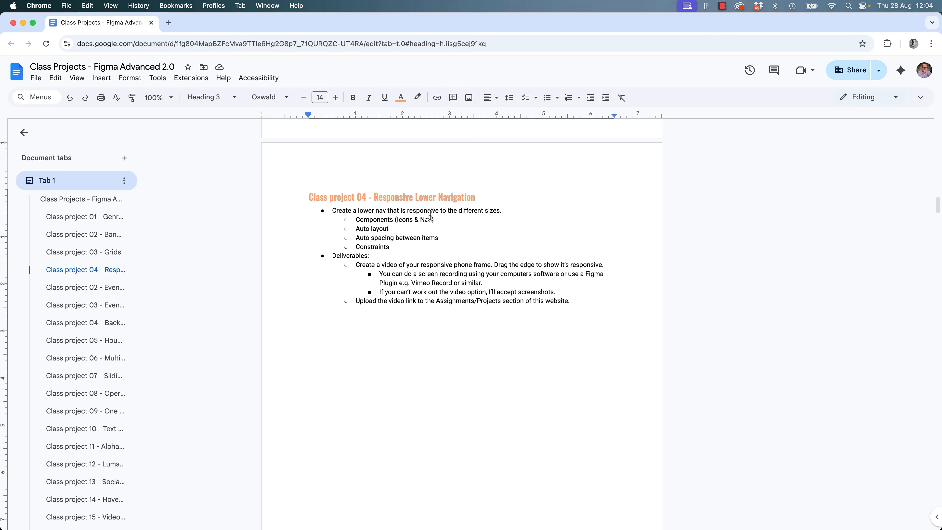
pyautogui.click(490, 200)
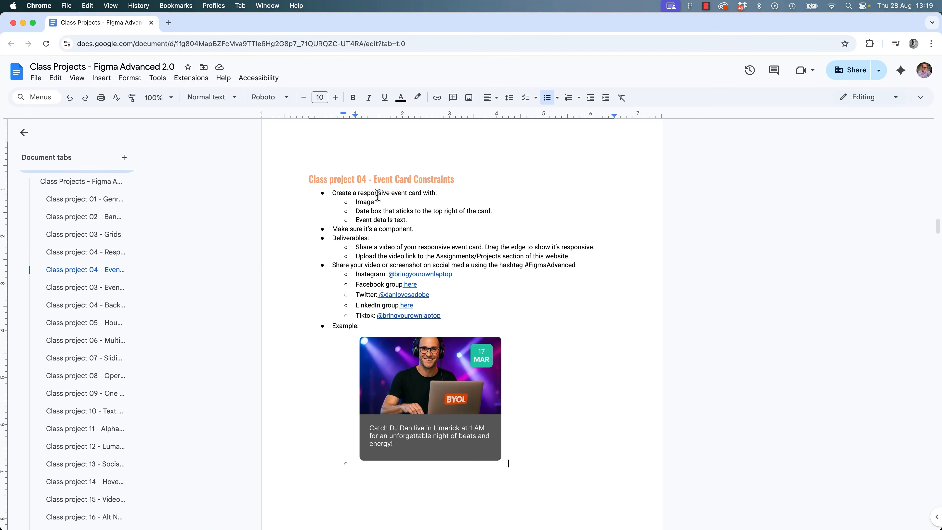
# Test the event card from the Event Card Constraints brief by narrowing its Container in Figma and restoring it to 345 wide, then return to Google Docs.
pyautogui.tripleClick(377, 193)
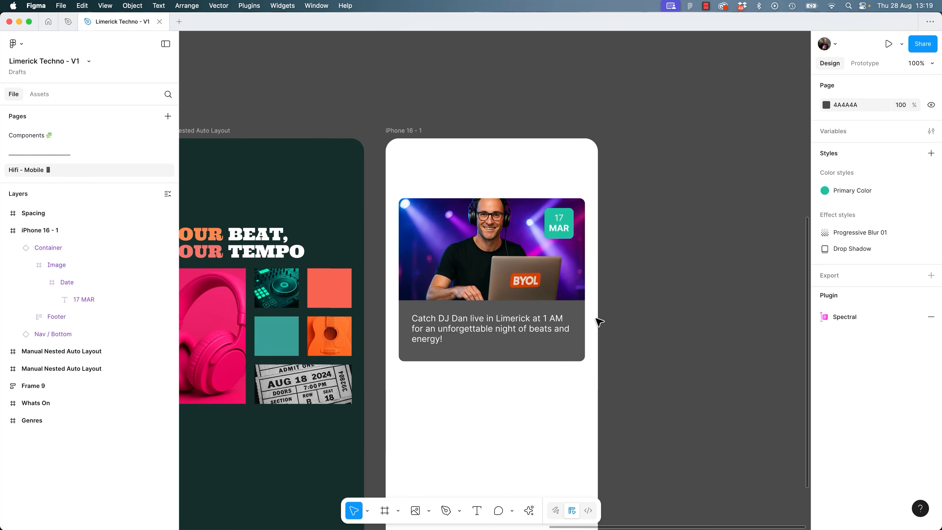
pyautogui.moveTo(594, 323)
pyautogui.mouseDown()
pyautogui.moveTo(533, 324)
pyautogui.moveTo(587, 336)
pyautogui.mouseUp()
pyautogui.moveTo(536, 333); pyautogui.dragTo(586, 333)
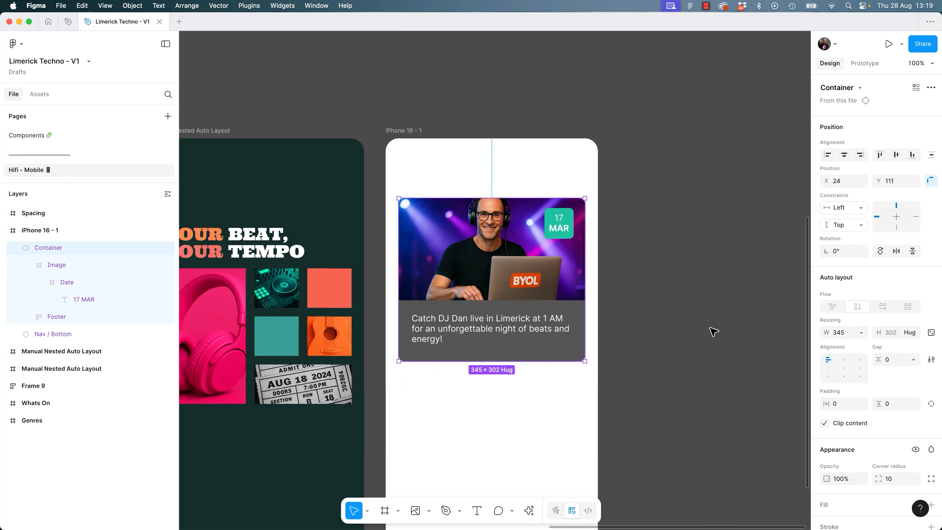
pyautogui.click(713, 330)
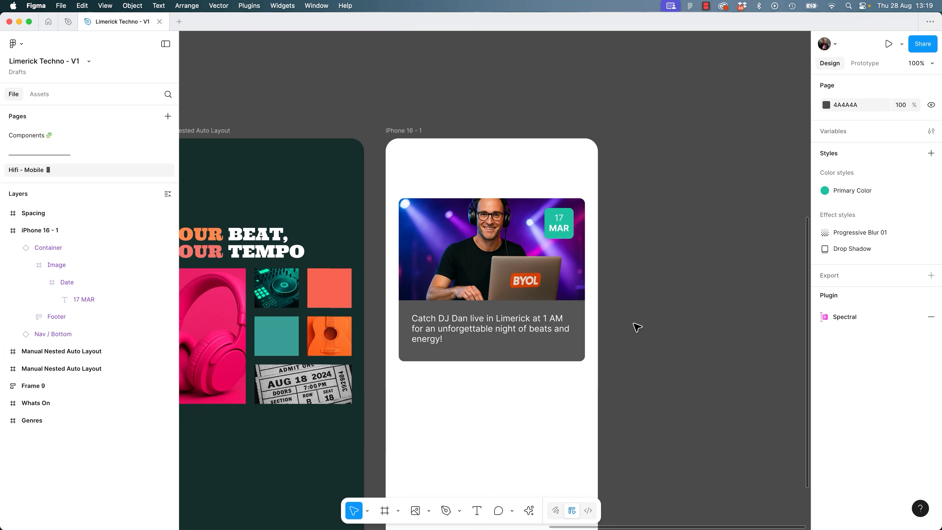
pyautogui.press('super+Tab')
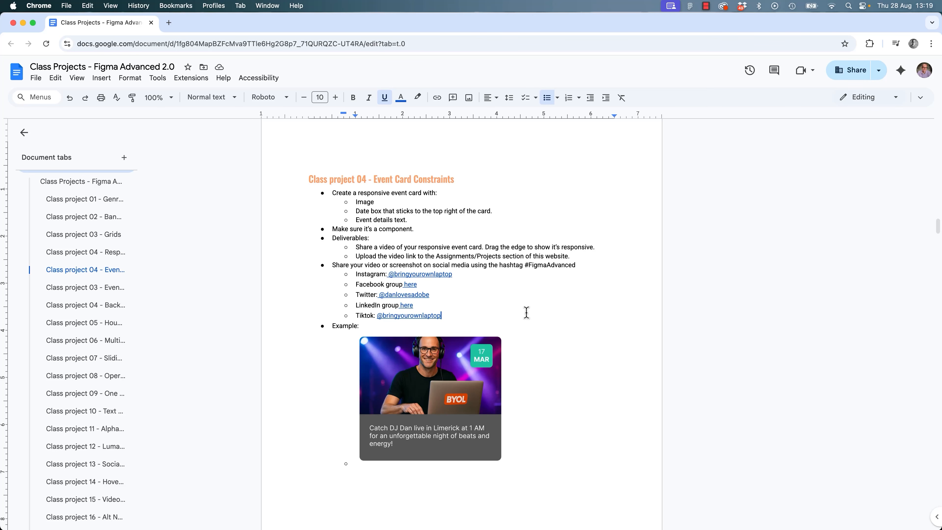
# Review the responsive video deliverable in the Event Card Constraints brief, check the event card's Container in Figma, and return to Google Docs.
pyautogui.click(484, 397)
pyautogui.click(534, 385)
pyautogui.tripleClick(412, 245)
pyautogui.press('super+Tab')
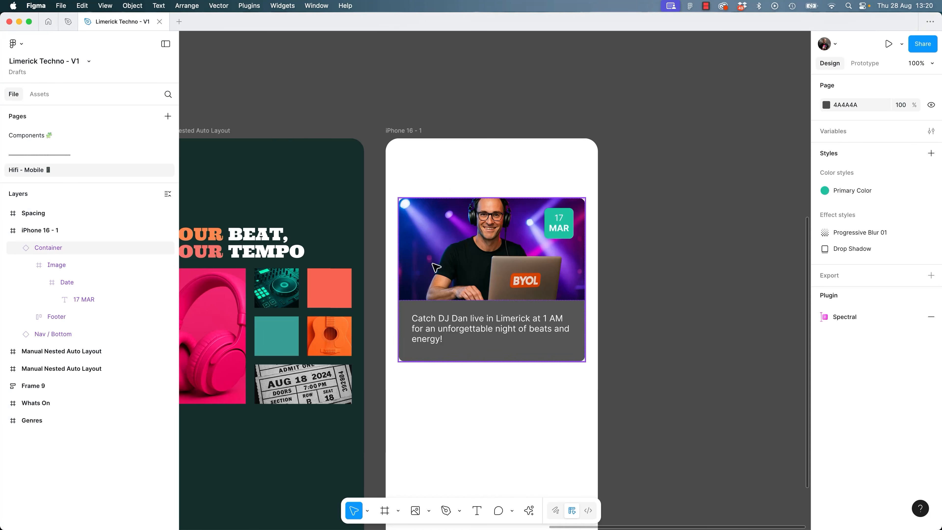
pyautogui.click(586, 288)
pyautogui.moveTo(585, 288)
pyautogui.mouseDown()
pyautogui.moveTo(503, 296)
pyautogui.moveTo(586, 296)
pyautogui.mouseUp()
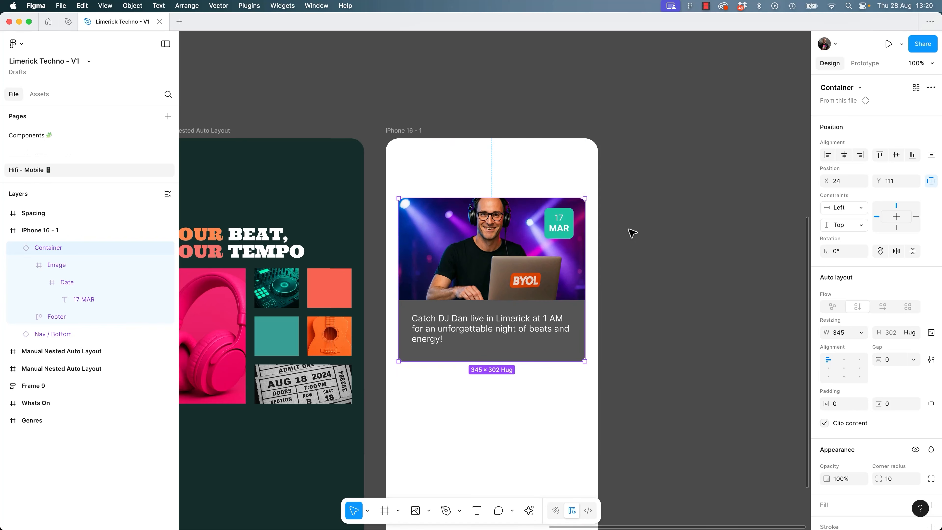
pyautogui.click(633, 233)
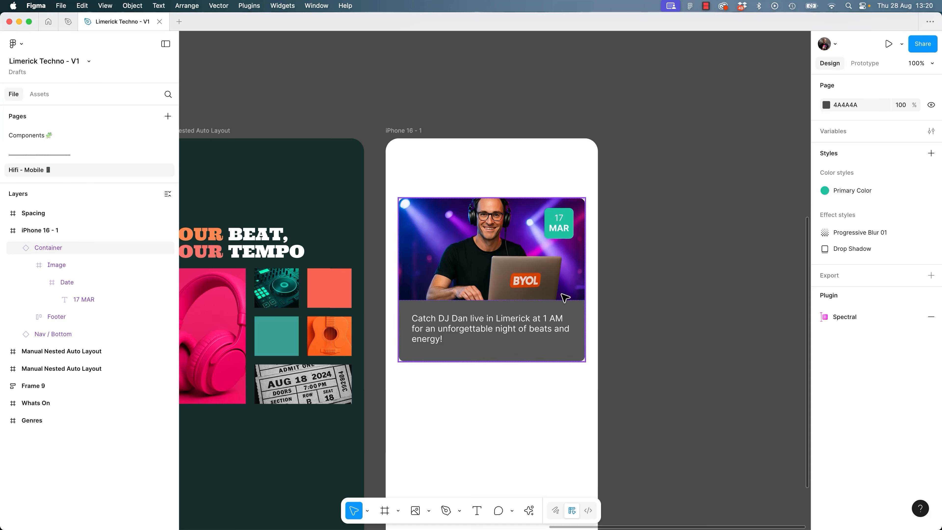
pyautogui.press('super+Tab')
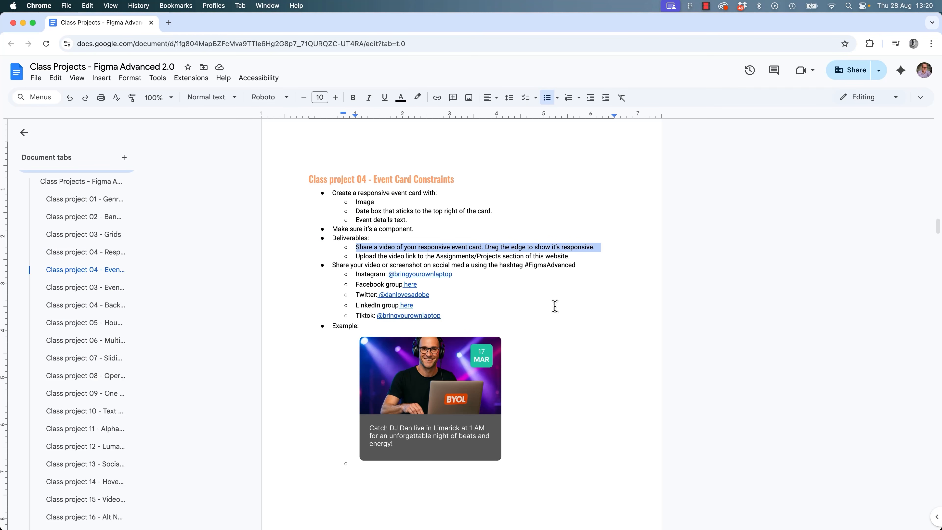
# Review the Event Card Constraints brief's date box, details text, component, video upload and #FigmaAdvanced sharing requirements.
pyautogui.click(364, 201)
pyautogui.tripleClick(424, 211)
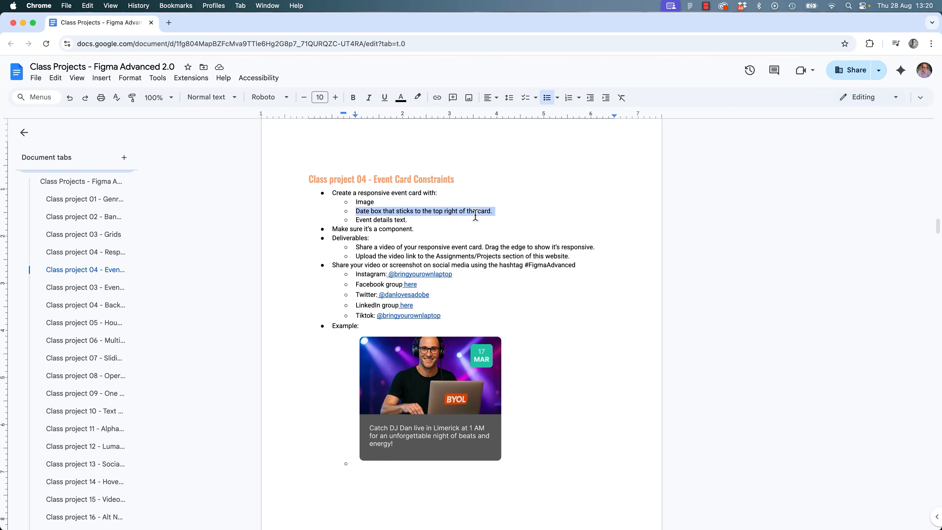
pyautogui.tripleClick(375, 219)
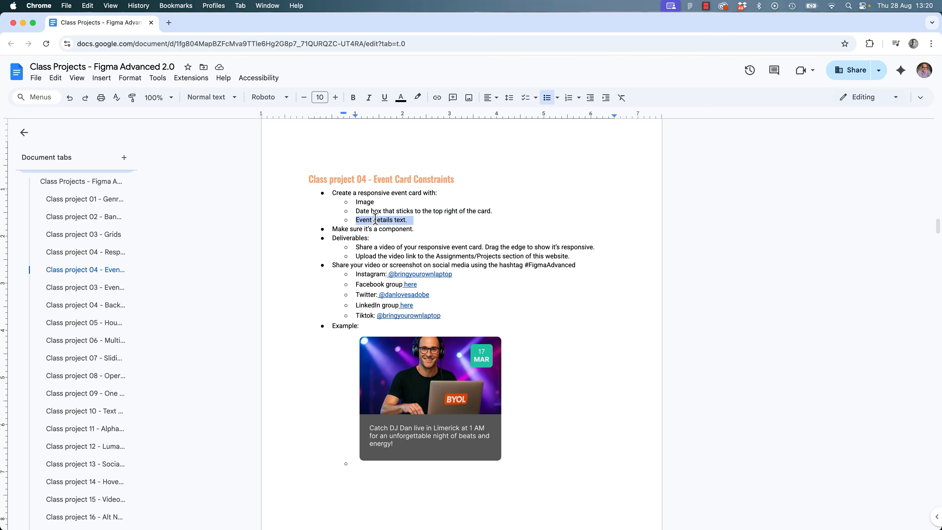
pyautogui.tripleClick(376, 220)
pyautogui.tripleClick(355, 228)
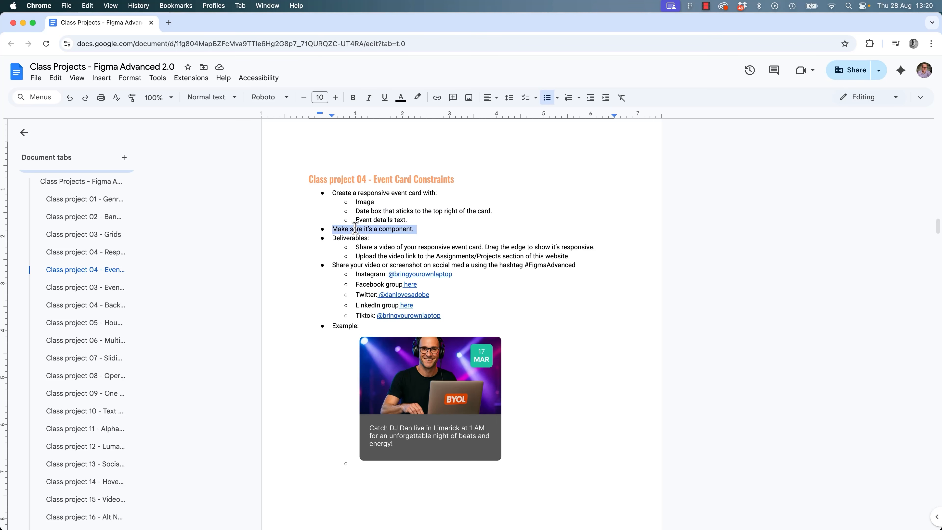
pyautogui.tripleClick(359, 246)
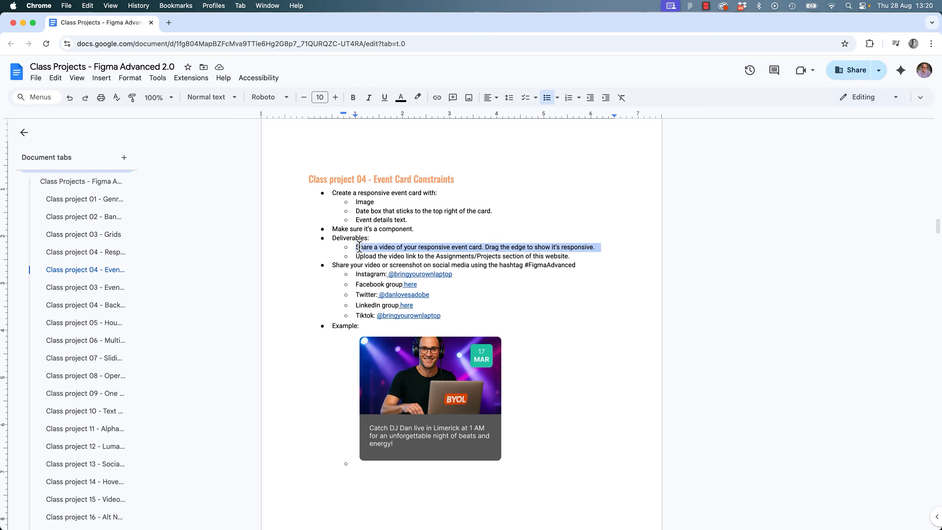
pyautogui.tripleClick(368, 256)
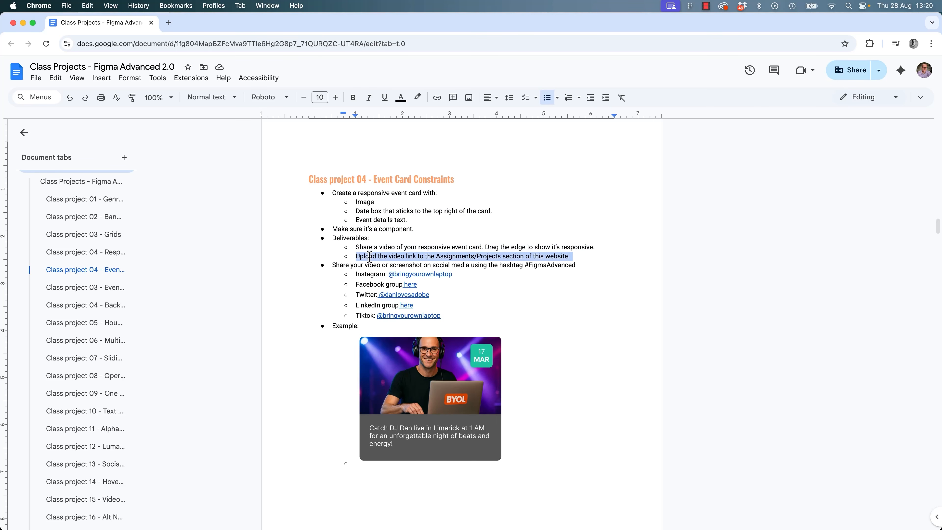
pyautogui.tripleClick(367, 265)
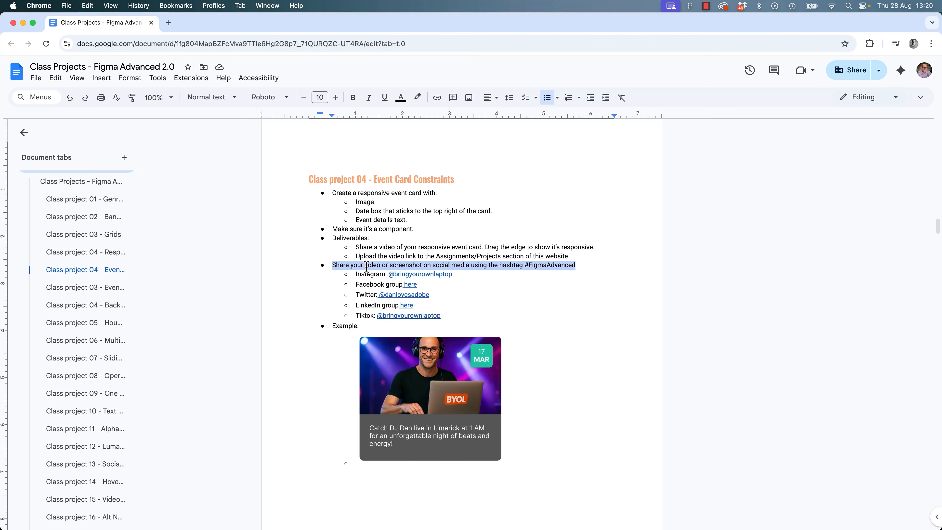
pyautogui.doubleClick(566, 265)
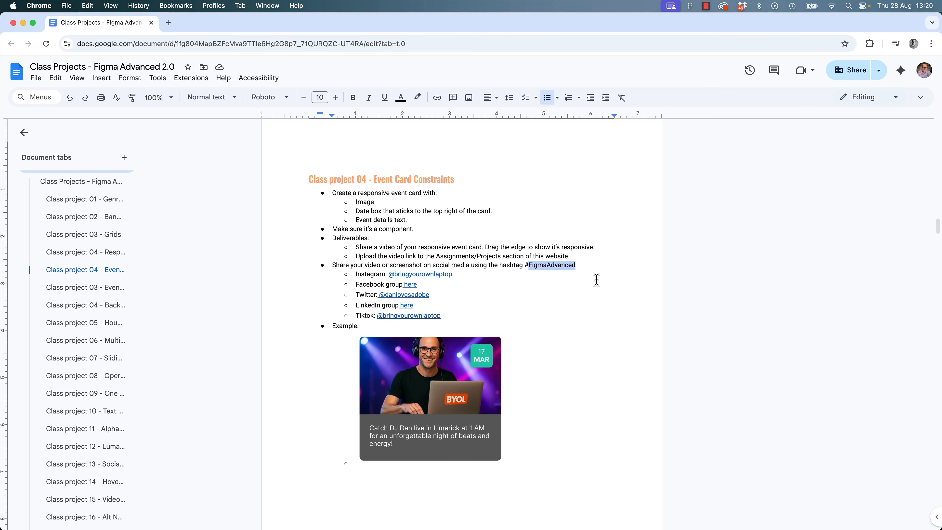
pyautogui.click(587, 270)
pyautogui.moveTo(352, 275); pyautogui.dragTo(507, 321)
pyautogui.click(506, 321)
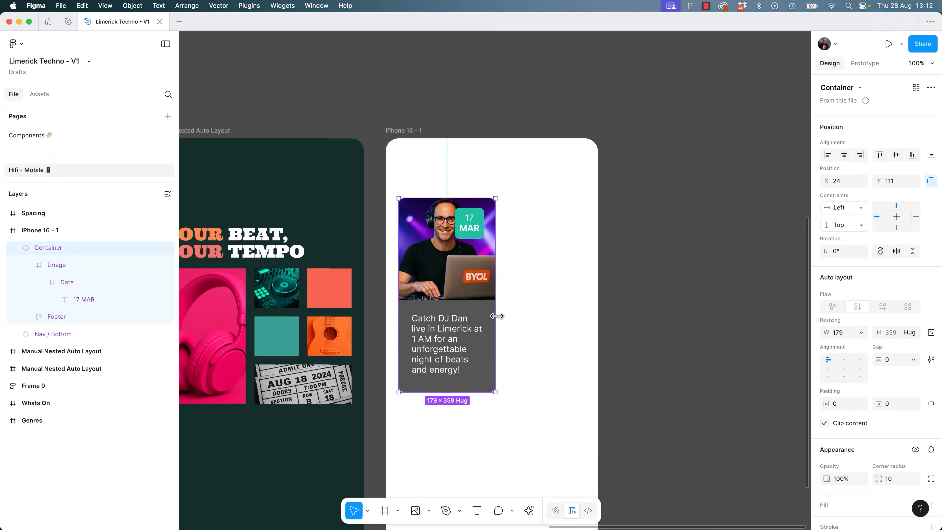
# Test the event card's responsiveness in Figma by widening its Container in the iPhone 16 - 1 frame.
pyautogui.moveTo(498, 315); pyautogui.dragTo(679, 335)
pyautogui.click(679, 335)
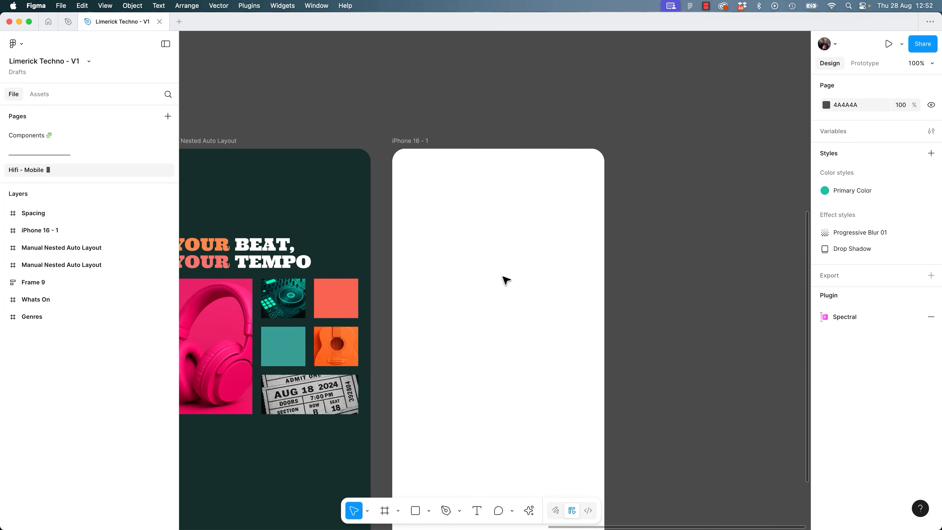
# Draw a frame about 295 × 178 in the upper part of iPhone 16 - 1 and fill it with teal 2FC1BC.
pyautogui.press('f')
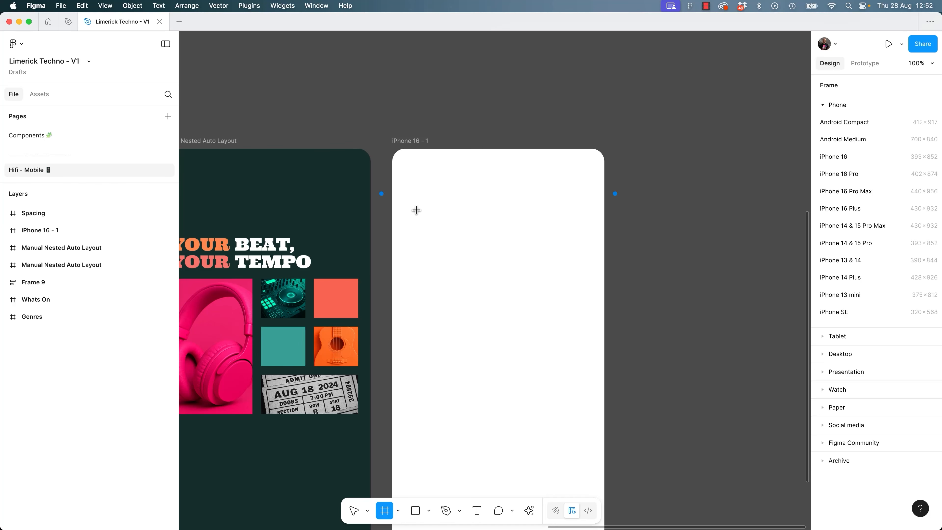
pyautogui.moveTo(417, 202); pyautogui.dragTo(577, 299)
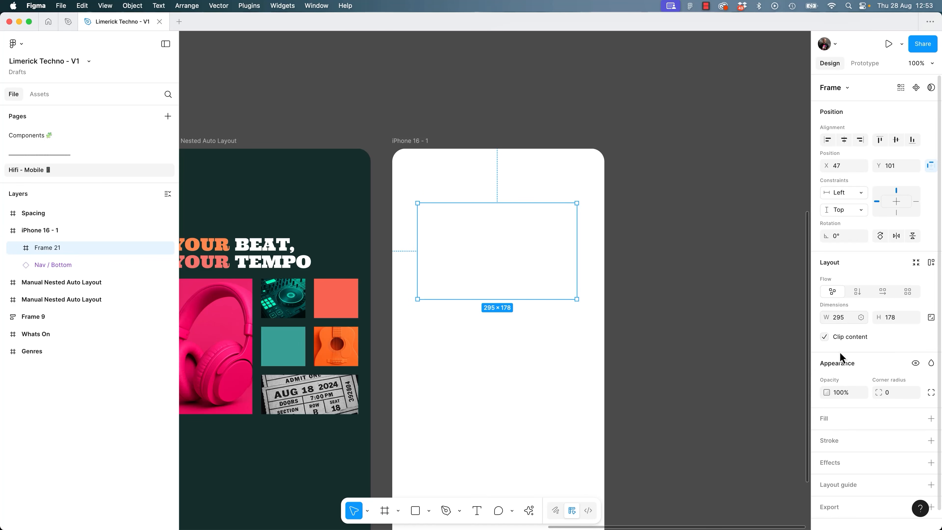
pyautogui.click(931, 419)
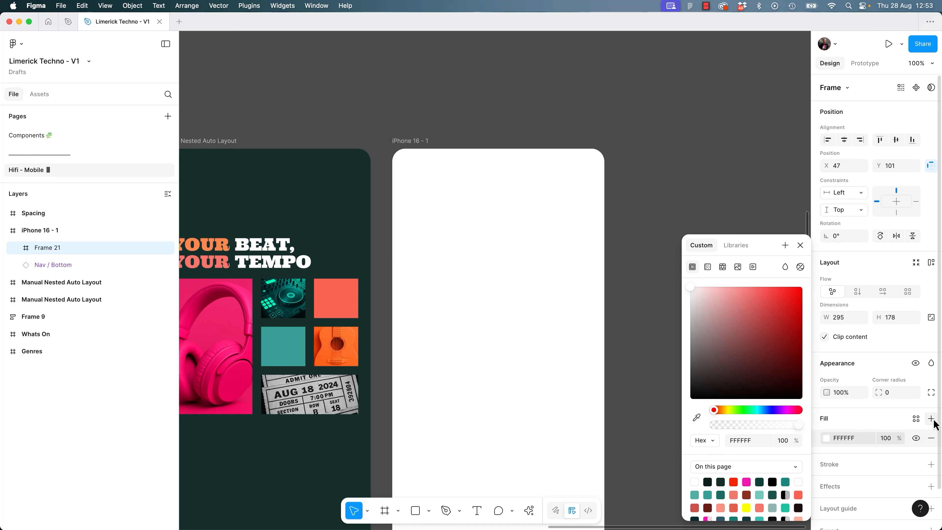
pyautogui.click(763, 410)
pyautogui.moveTo(762, 412); pyautogui.dragTo(756, 413)
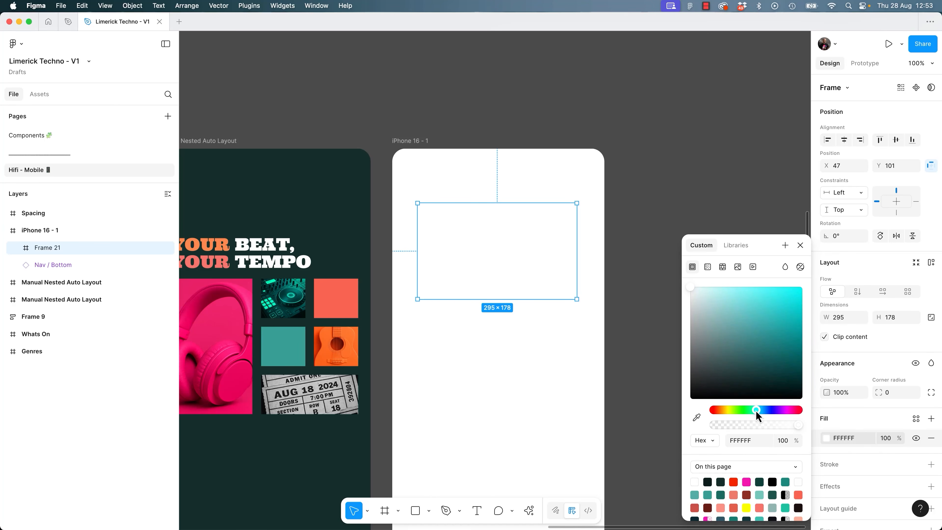
pyautogui.moveTo(753, 349); pyautogui.dragTo(776, 321)
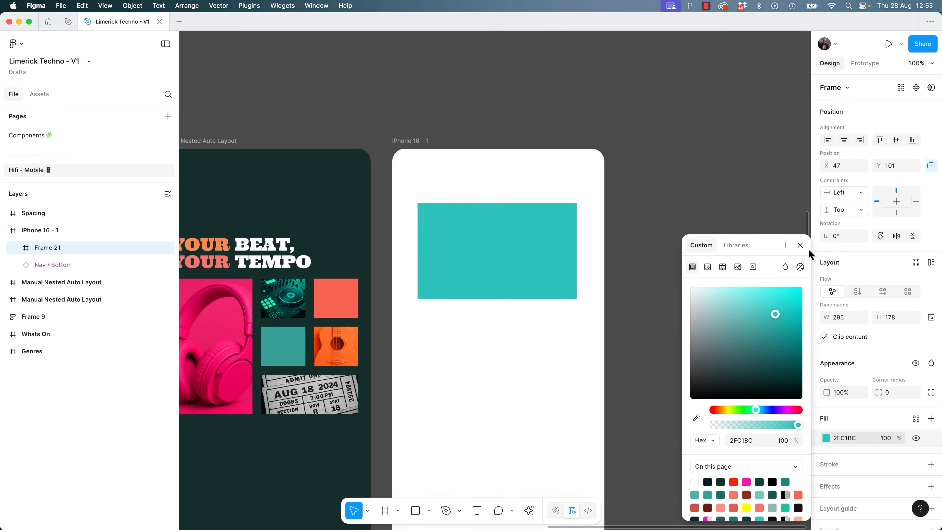
pyautogui.click(800, 246)
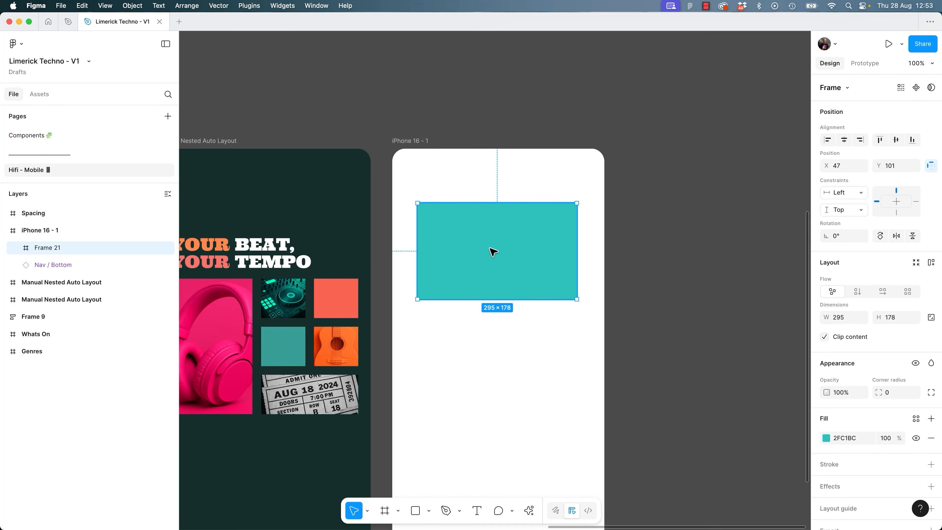
# Draw a nested frame about 54 × 57 inside the teal frame and fill it with pink FF005E.
pyautogui.press('f')
pyautogui.moveTo(499, 226); pyautogui.dragTo(528, 256)
pyautogui.click(931, 419)
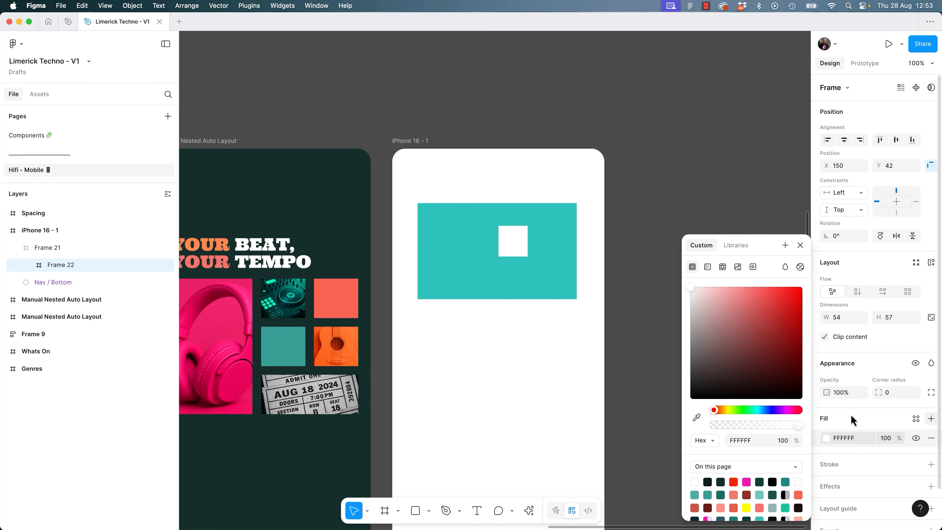
pyautogui.click(793, 409)
pyautogui.moveTo(761, 381); pyautogui.dragTo(804, 284)
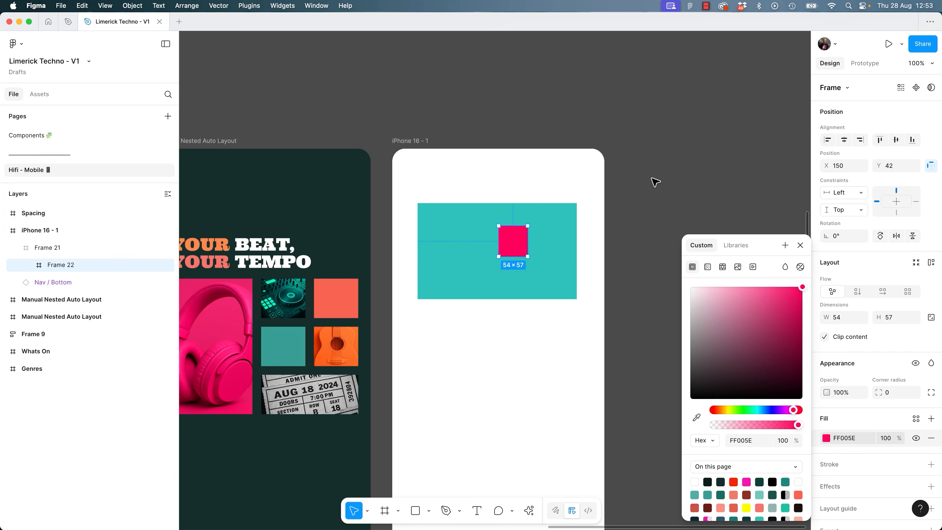
pyautogui.click(664, 173)
# Place the pink frame at X 220, Y 18 with a right constraint, and enlarge the teal frame to about 304 × 189.
pyautogui.click(513, 244)
pyautogui.moveTo(513, 244); pyautogui.dragTo(551, 230)
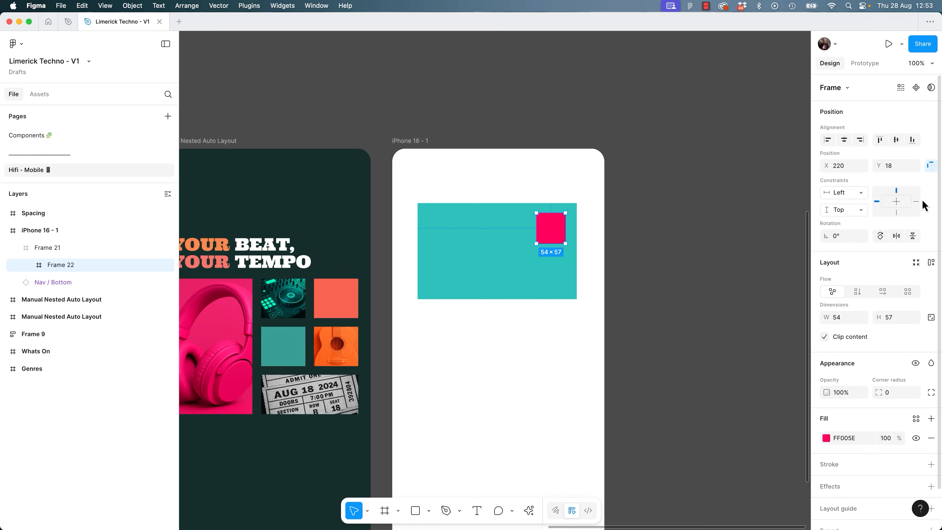
pyautogui.click(702, 324)
pyautogui.click(519, 288)
pyautogui.moveTo(578, 299)
pyautogui.mouseDown()
pyautogui.moveTo(505, 375)
pyautogui.moveTo(619, 320)
pyautogui.moveTo(442, 279)
pyautogui.moveTo(585, 326)
pyautogui.moveTo(581, 305)
pyautogui.mouseUp()
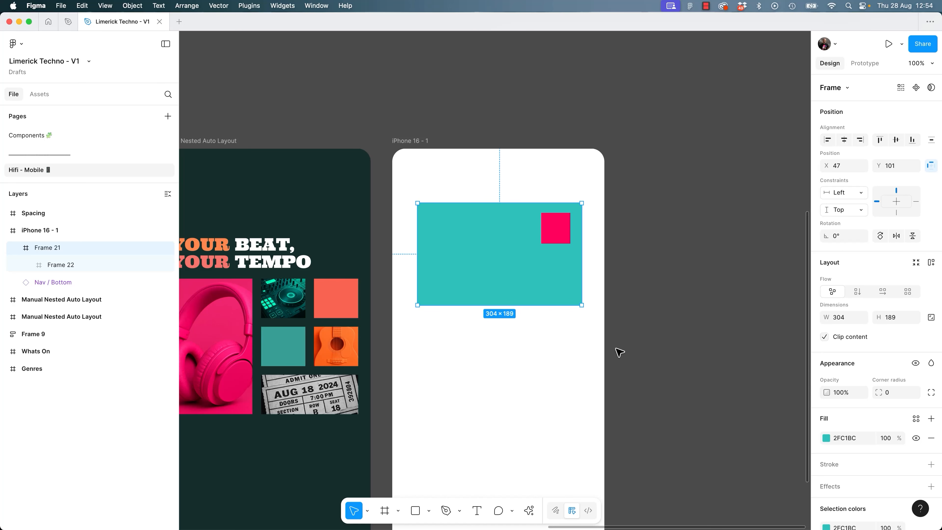
# Draw a frame about 178 × 59 below the teal frame and fill it with grey 555555.
pyautogui.press('f')
pyautogui.moveTo(432, 327); pyautogui.dragTo(529, 359)
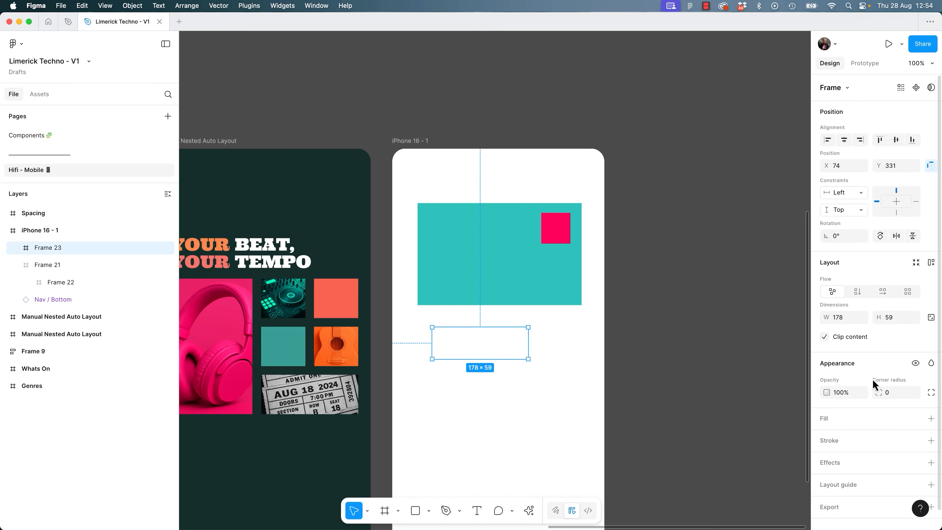
pyautogui.click(929, 420)
pyautogui.moveTo(748, 324); pyautogui.dragTo(676, 362)
pyautogui.click(490, 337)
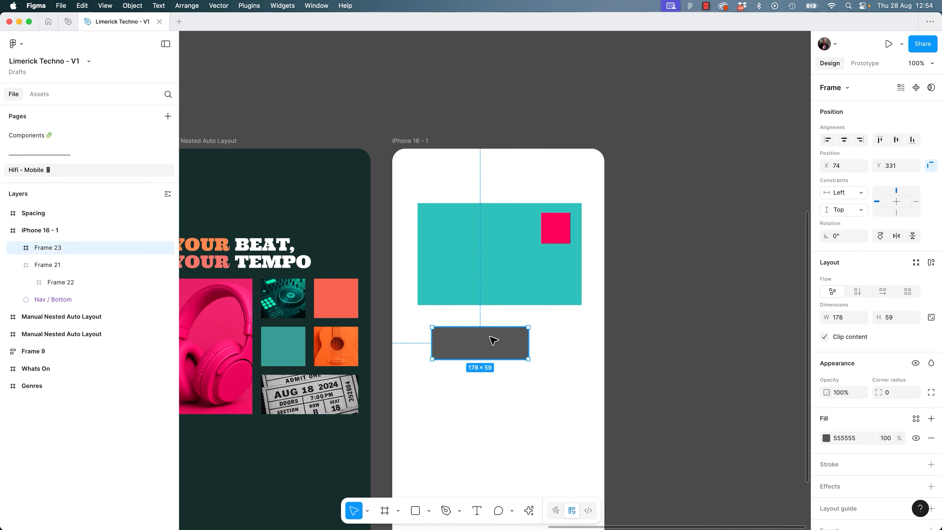
# Add a text layer inside the grey frame and paste "Text Stuff" repeatedly as one long line.
pyautogui.press('t')
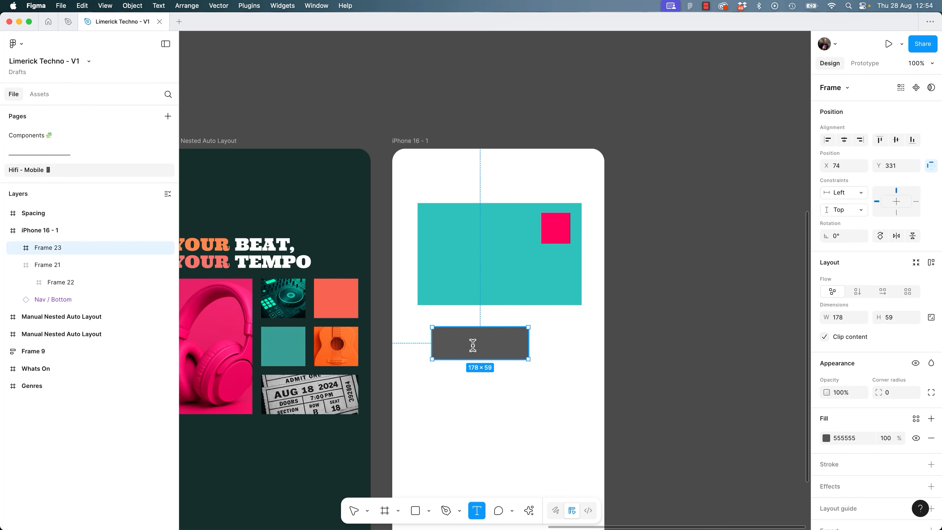
pyautogui.click(477, 346)
pyautogui.press('super+v')
pyautogui.press('super+v')
pyautogui.press('super+v')
pyautogui.press('super+v')
pyautogui.press('super+v')
pyautogui.press('super+v')
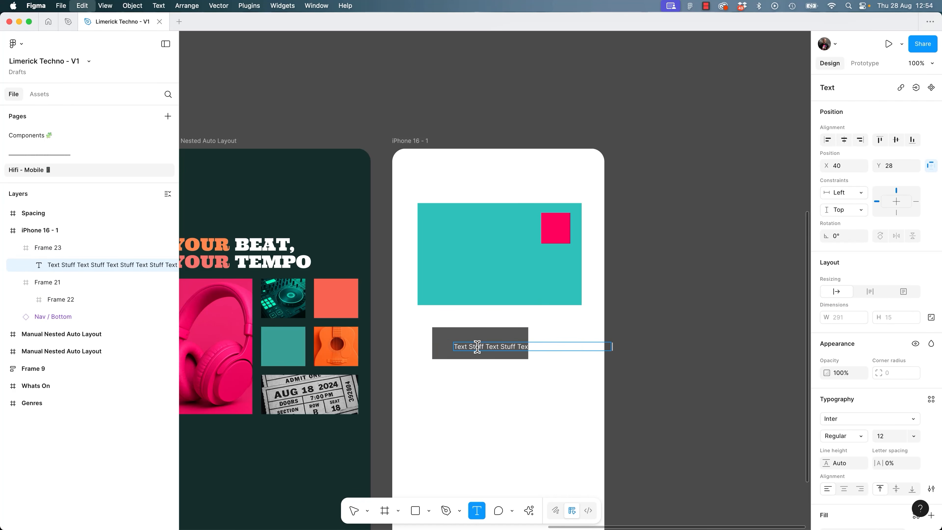
pyautogui.press('Escape')
pyautogui.click(683, 345)
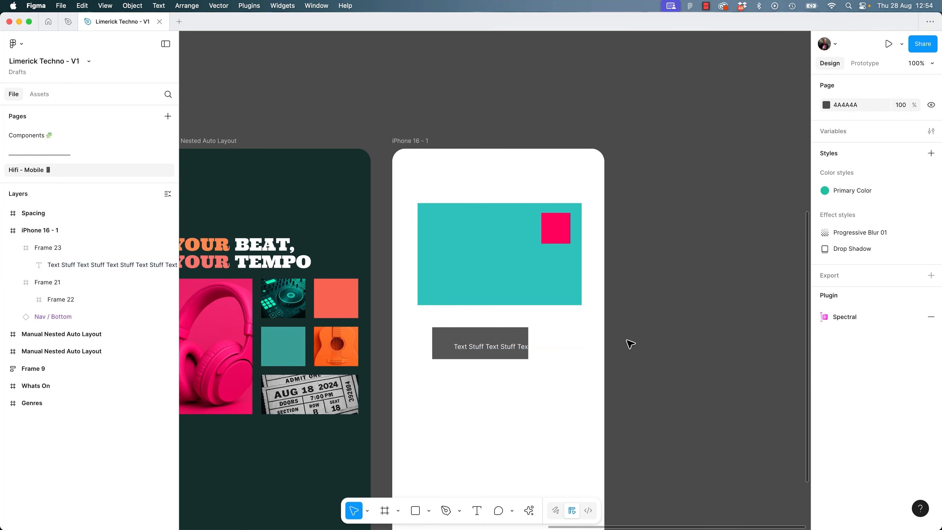
# Align the grey text frame with the teal frame's left edge and widen it to match the teal frame.
pyautogui.click(466, 332)
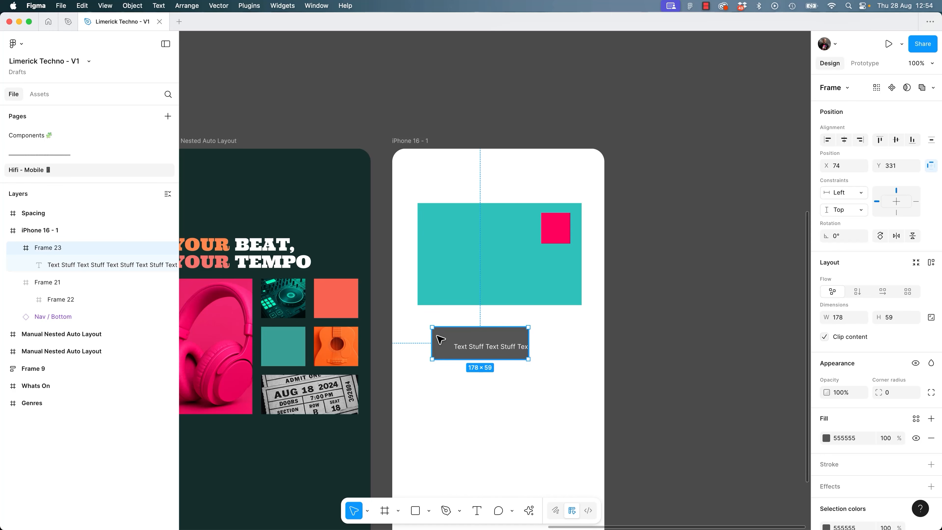
pyautogui.moveTo(439, 336); pyautogui.dragTo(425, 333)
pyautogui.moveTo(514, 339)
pyautogui.mouseDown()
pyautogui.moveTo(581, 339)
pyautogui.moveTo(530, 343)
pyautogui.mouseUp()
# Set the text layer to auto height and narrow it to about 254 wide so it wraps inside the grey frame.
pyautogui.click(499, 341)
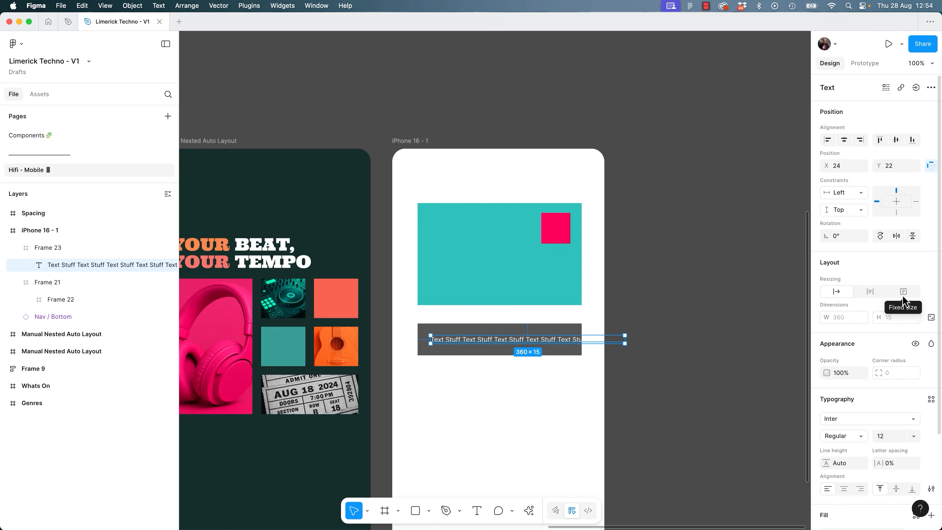
pyautogui.click(871, 299)
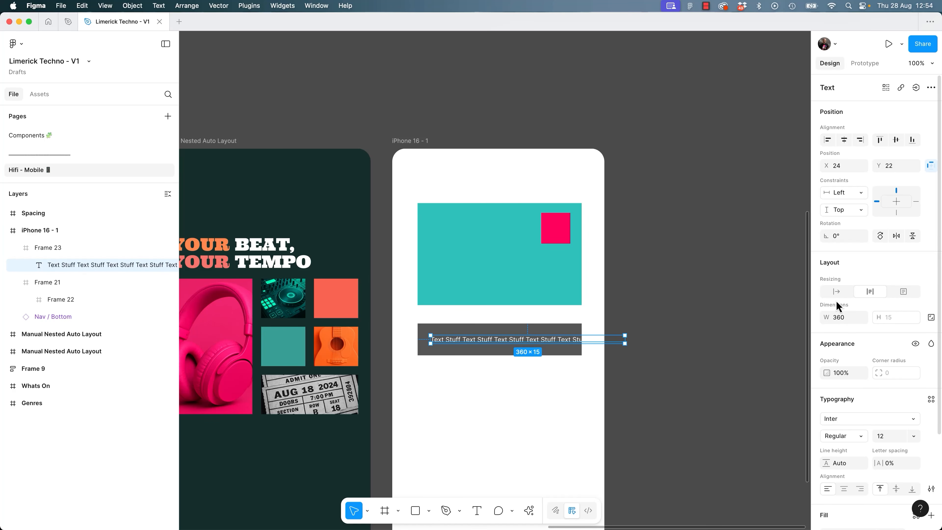
pyautogui.moveTo(625, 341); pyautogui.dragTo(587, 340)
pyautogui.press('Escape')
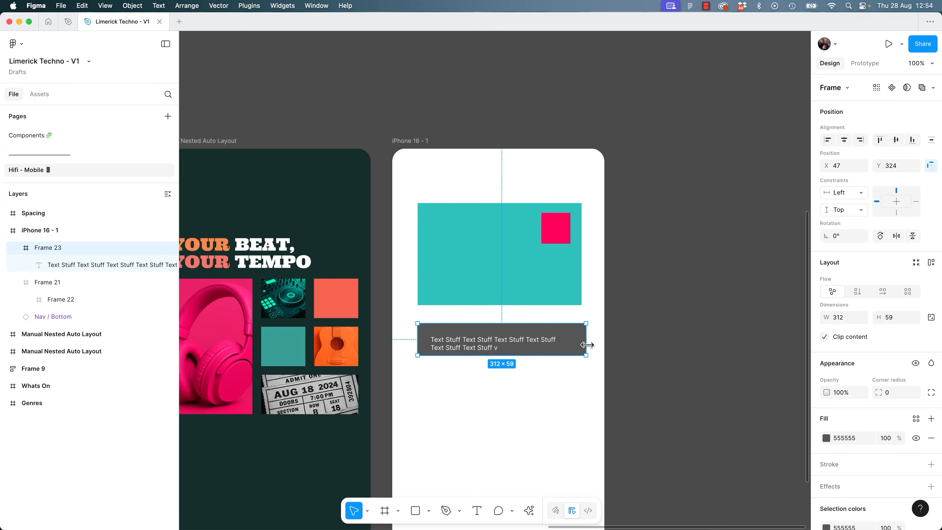
# Add auto layout to the grey text frame, try narrowing the frame, and undo that resize.
pyautogui.hotkey('shift', 'a')
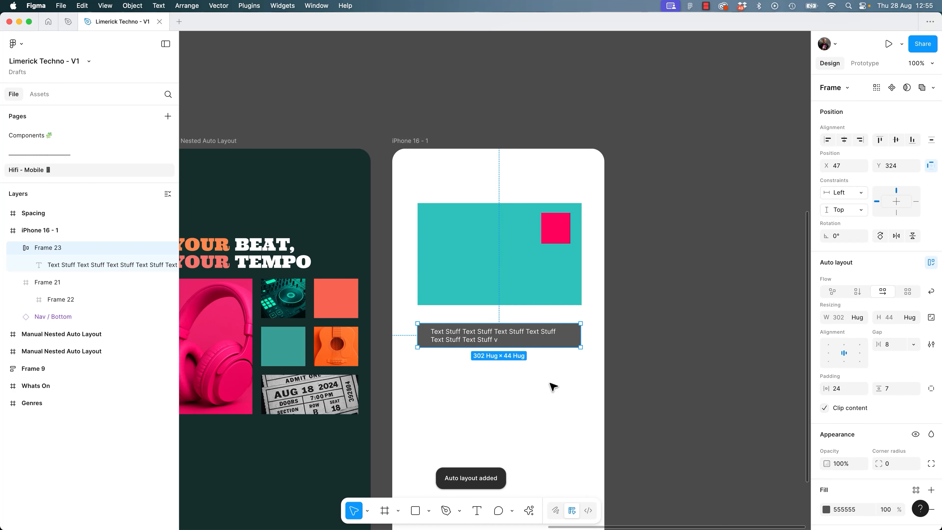
pyautogui.moveTo(582, 350); pyautogui.dragTo(523, 363)
pyautogui.press('super+z')
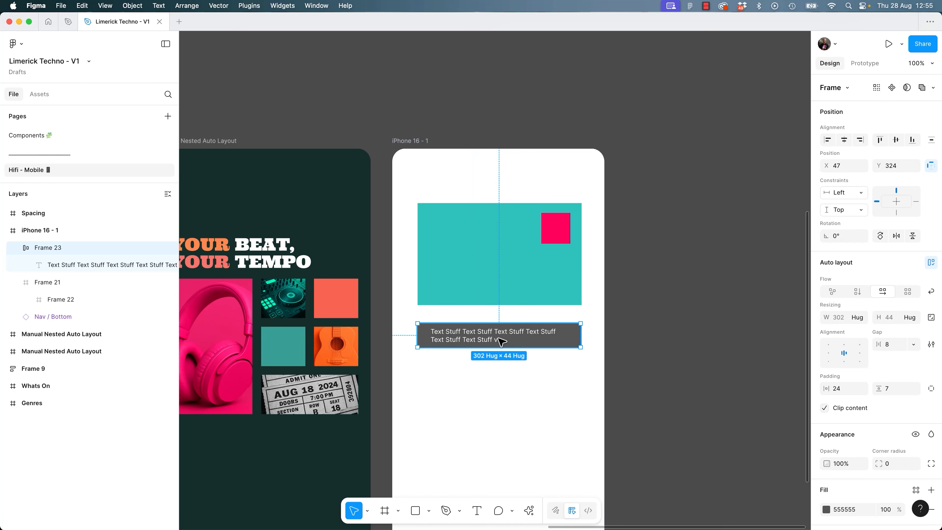
# Set the text layer's width to fill its container and fit the grey frame flush beneath the teal frame at 304 wide.
pyautogui.click(499, 338)
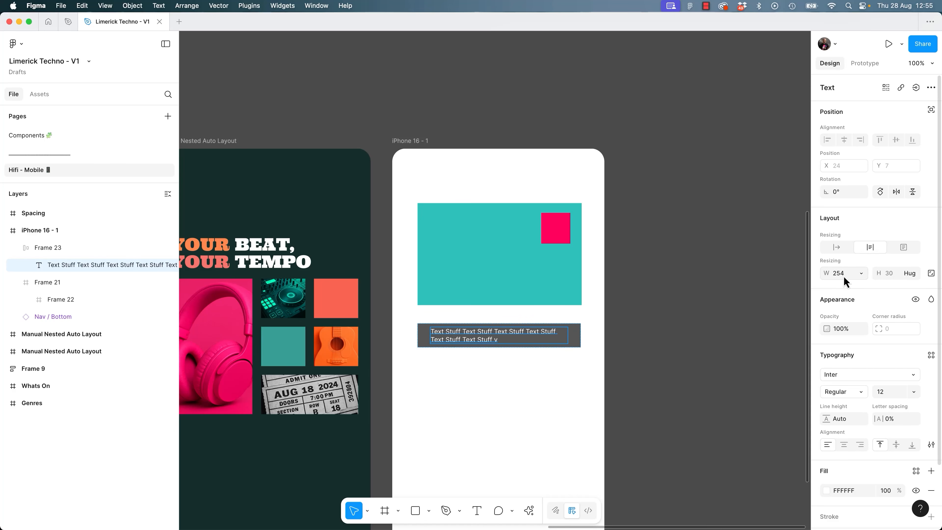
pyautogui.click(861, 273)
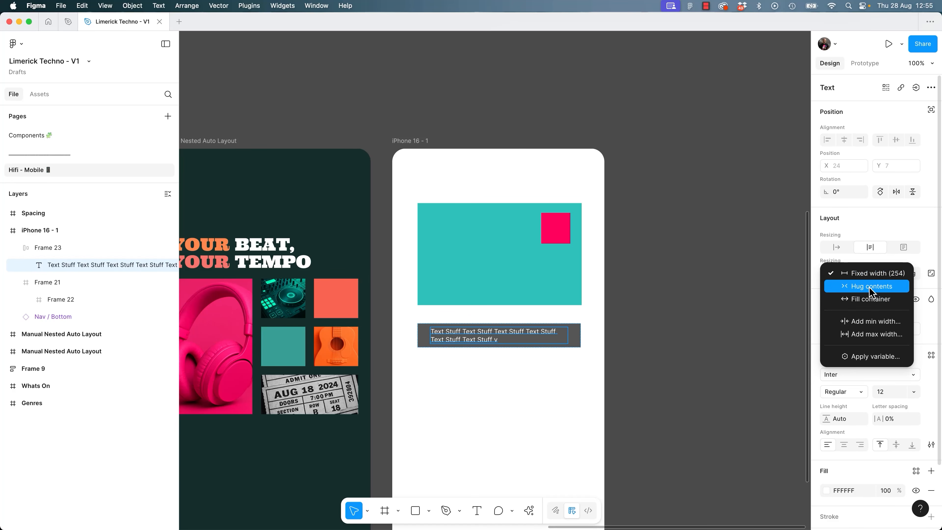
pyautogui.click(868, 300)
pyautogui.click(577, 335)
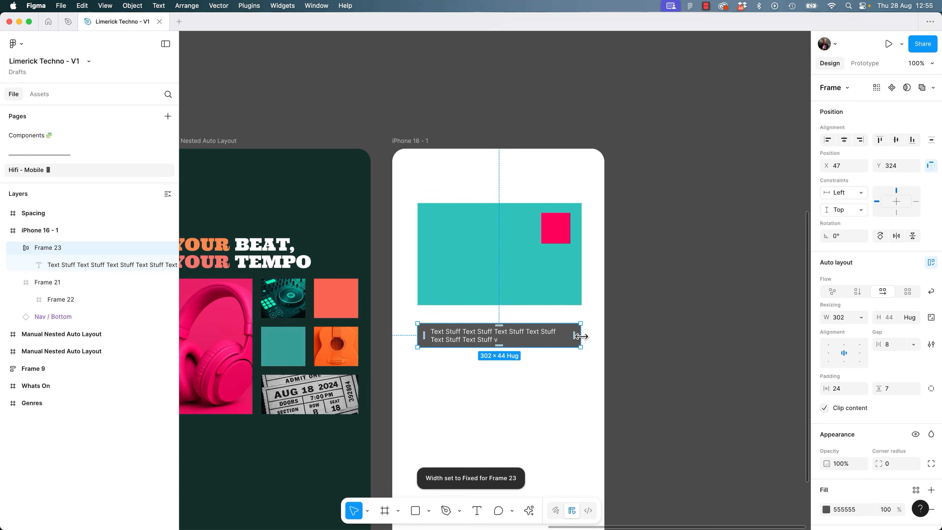
pyautogui.moveTo(580, 337)
pyautogui.mouseDown()
pyautogui.moveTo(656, 336)
pyautogui.moveTo(506, 338)
pyautogui.moveTo(594, 351)
pyautogui.moveTo(568, 348)
pyautogui.moveTo(583, 353)
pyautogui.moveTo(568, 324)
pyautogui.mouseUp()
pyautogui.click(672, 339)
# Wrap the teal frame and the grey text frame together in a new parent frame.
pyautogui.moveTo(407, 189); pyautogui.dragTo(589, 350)
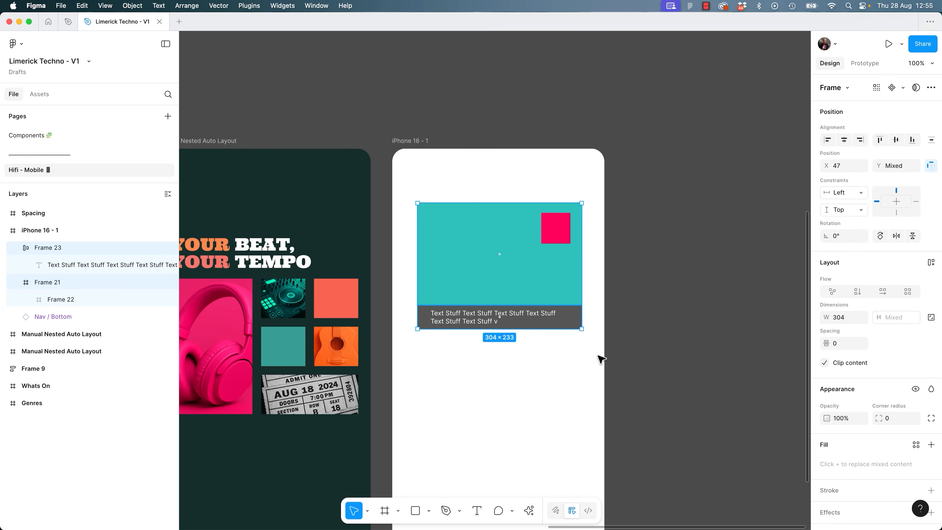
pyautogui.rightClick(516, 286)
pyautogui.click(540, 293)
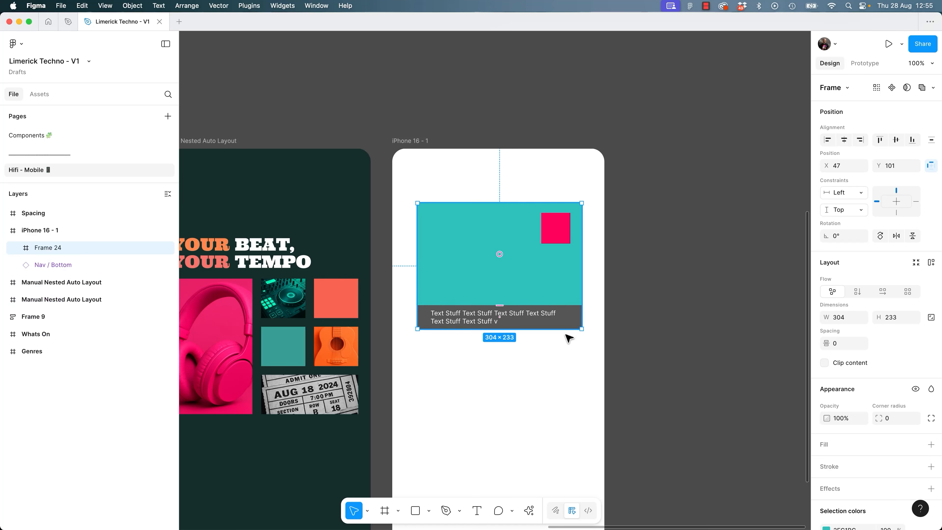
# Rename the new parent frame and all its nested layers automatically with AI.
pyautogui.doubleClick(50, 252)
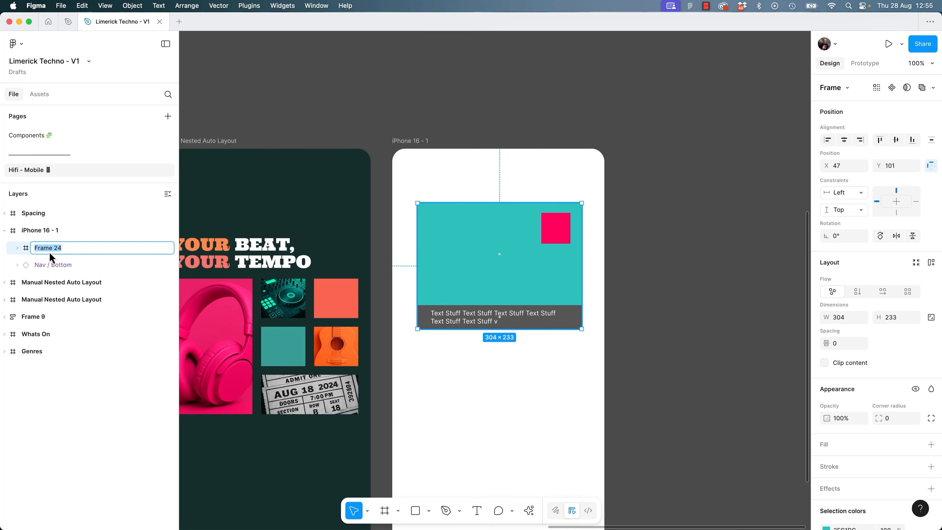
pyautogui.click(123, 355)
pyautogui.click(60, 252)
pyautogui.rightClick(52, 255)
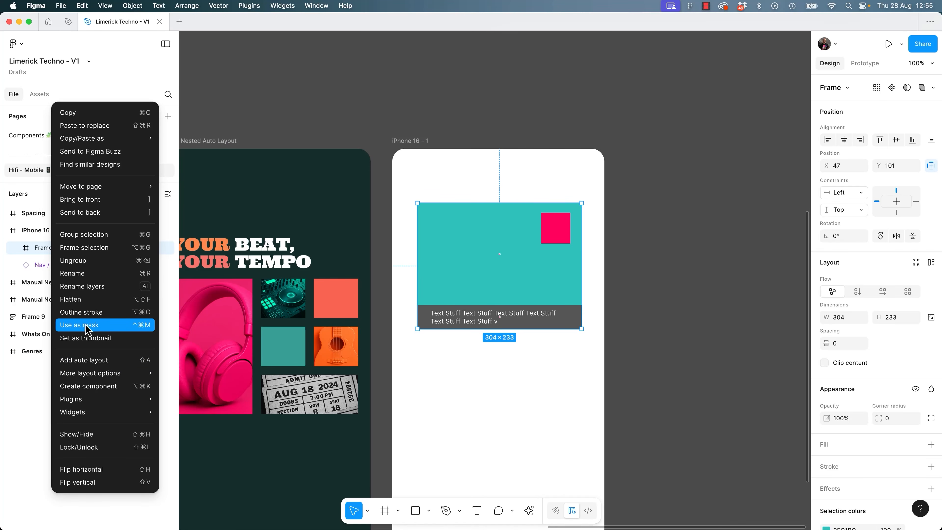
pyautogui.click(85, 287)
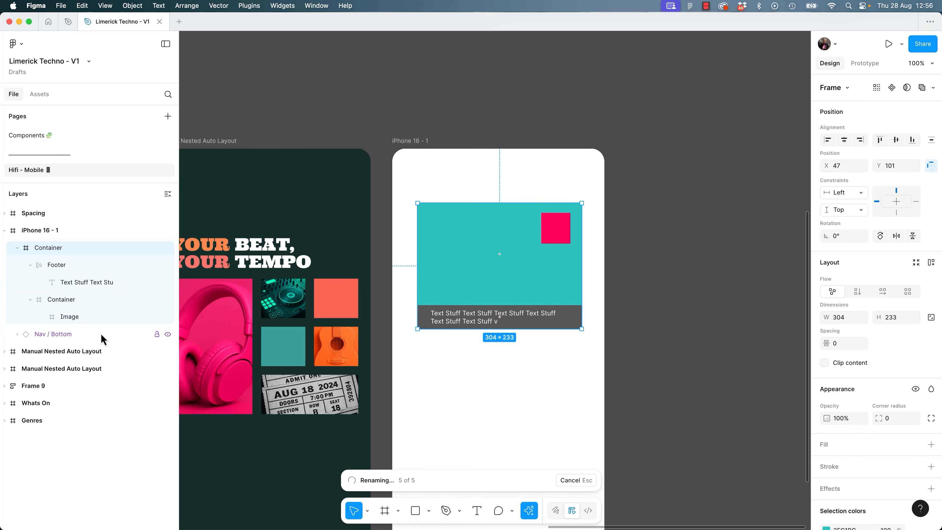
# Rename the teal frame nested inside the outer Container as Image.
pyautogui.click(55, 268)
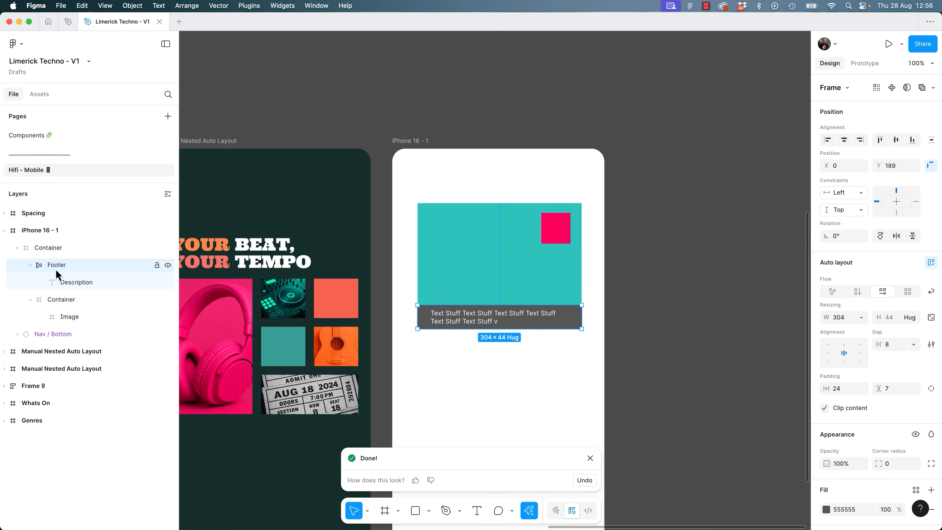
pyautogui.click(63, 301)
pyautogui.doubleClick(64, 301)
pyautogui.press('BackSpace')
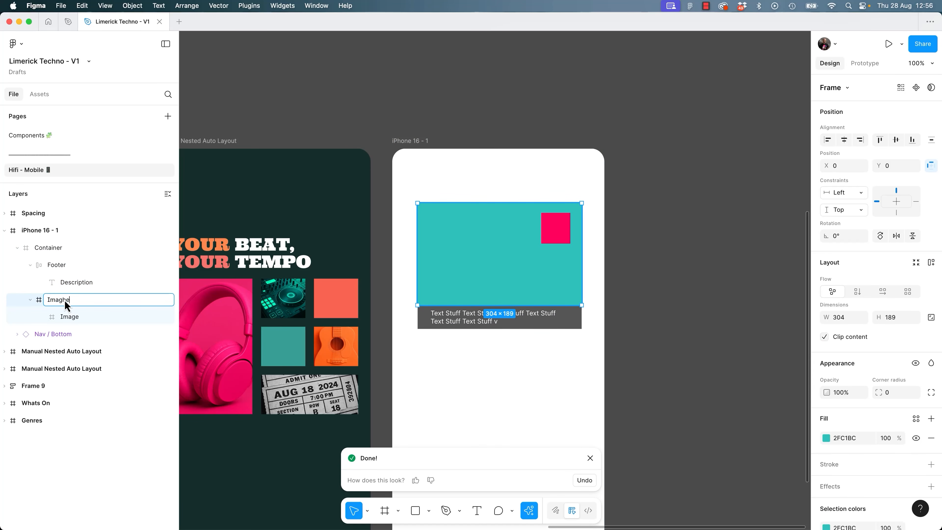
pyautogui.write('Image')
pyautogui.press('Return')
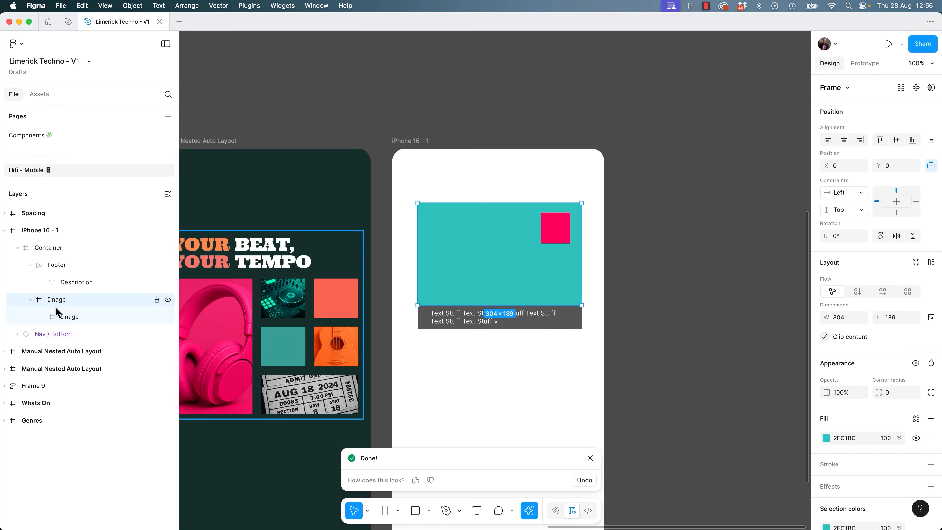
# Rename the pink square's layer inside the Image frame as Date.
pyautogui.click(71, 318)
pyautogui.doubleClick(72, 321)
pyautogui.write('Date')
pyautogui.press('Return')
# Check the Description, Footer and Image layers, and collapse the Footer and Image frames in the layer list.
pyautogui.click(61, 286)
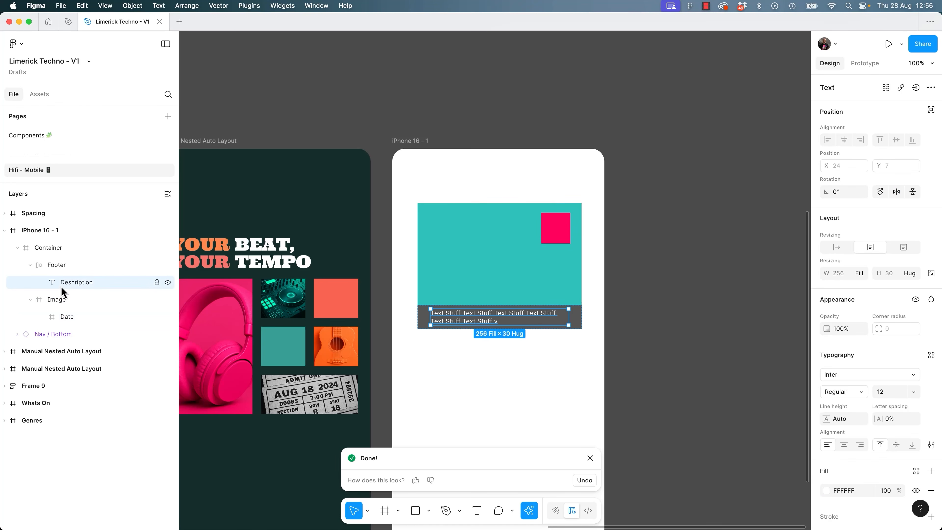
pyautogui.click(55, 264)
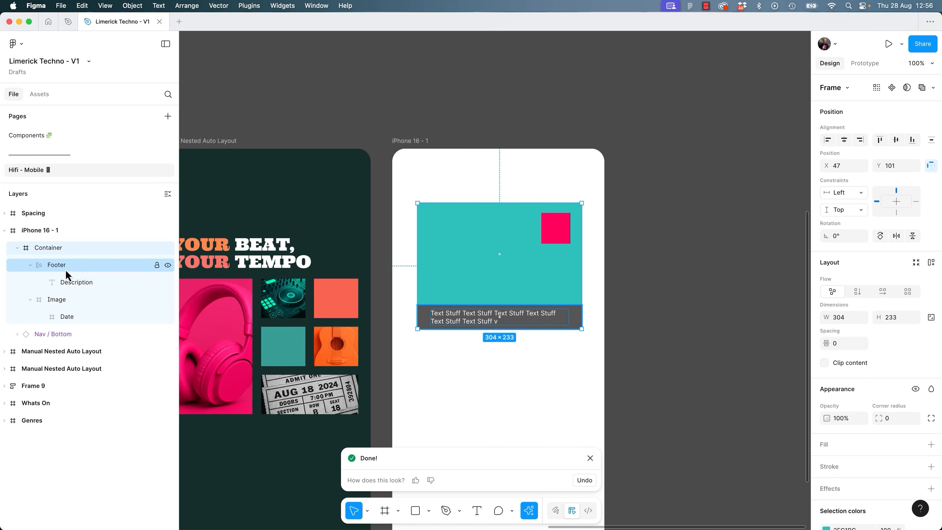
pyautogui.click(59, 264)
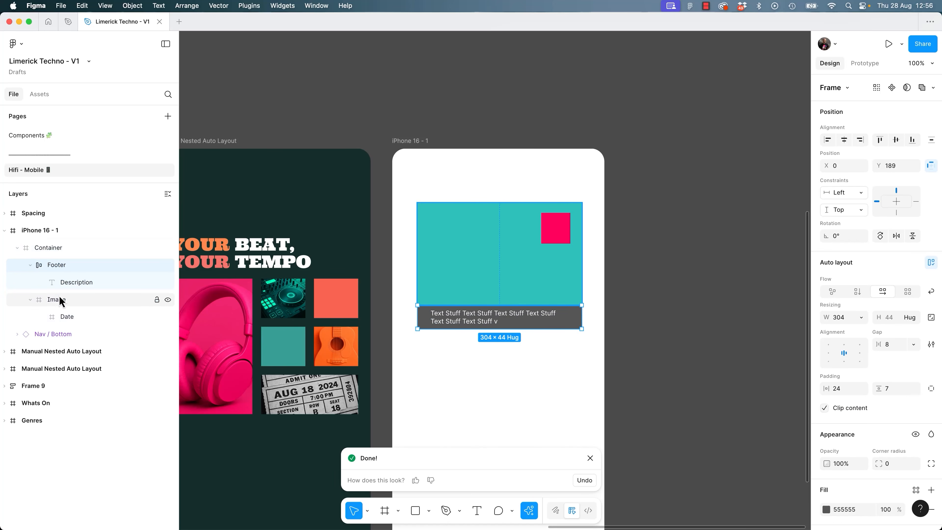
pyautogui.click(59, 300)
pyautogui.click(31, 265)
pyautogui.click(29, 283)
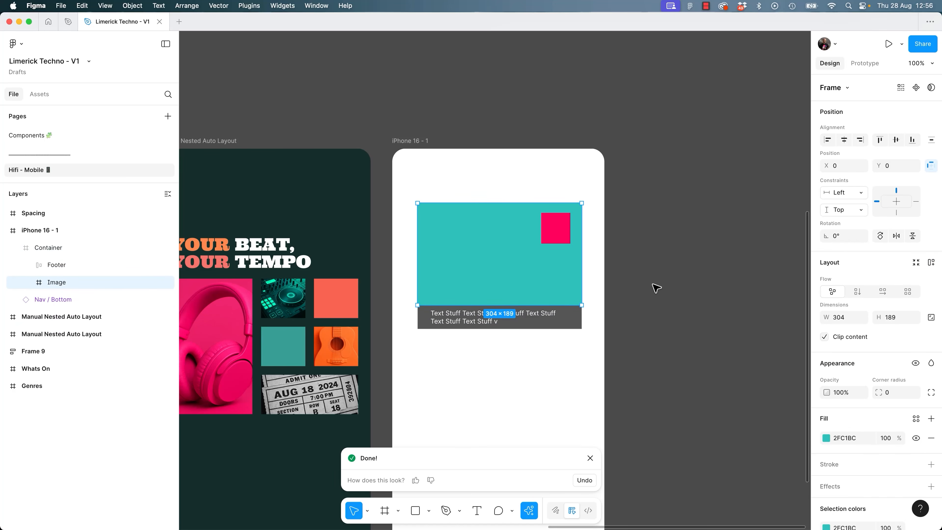
pyautogui.click(656, 288)
# Add auto layout to the outer Container frame of the card.
pyautogui.click(523, 287)
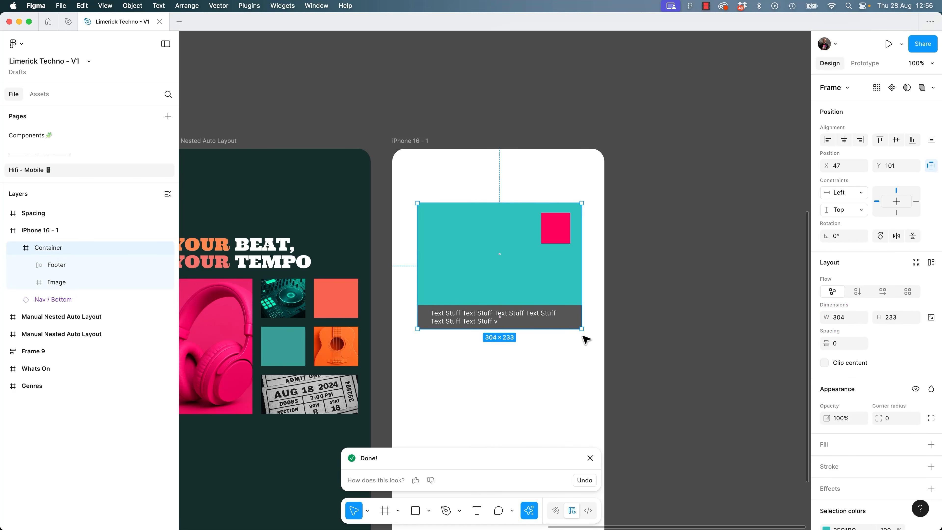
pyautogui.moveTo(582, 329)
pyautogui.mouseDown()
pyautogui.moveTo(657, 367)
pyautogui.moveTo(588, 320)
pyautogui.moveTo(582, 329)
pyautogui.mouseUp()
pyautogui.hotkey('shift', 'a')
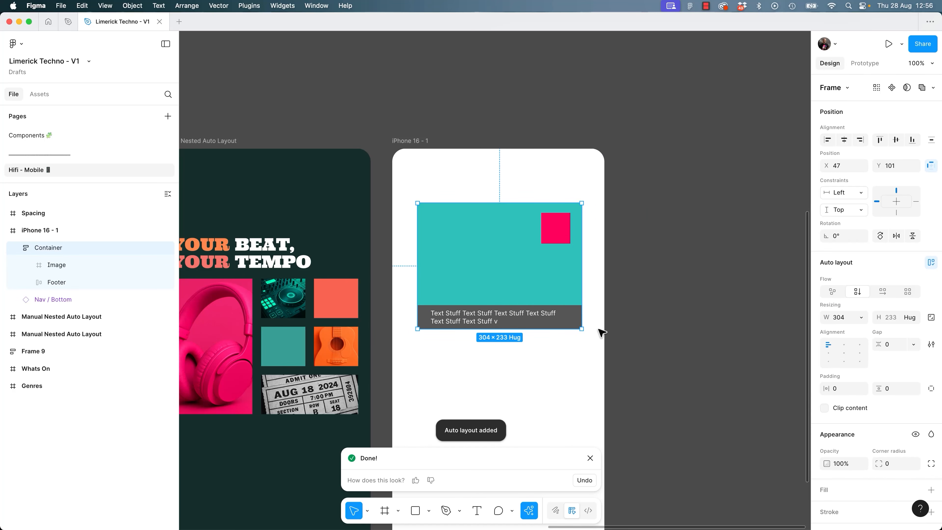
# Test the card's responsiveness by resizing the Container frame to about 286 × 320.
pyautogui.moveTo(586, 329); pyautogui.dragTo(567, 342)
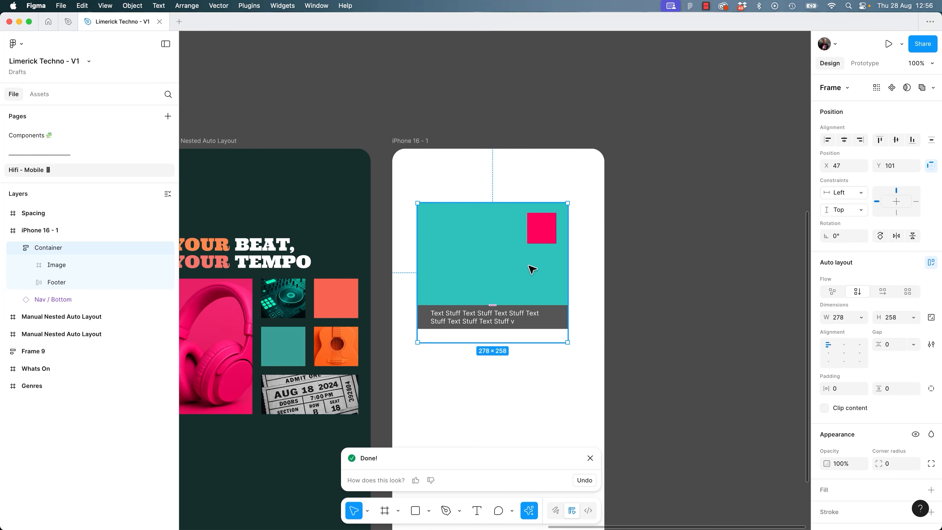
pyautogui.click(532, 269)
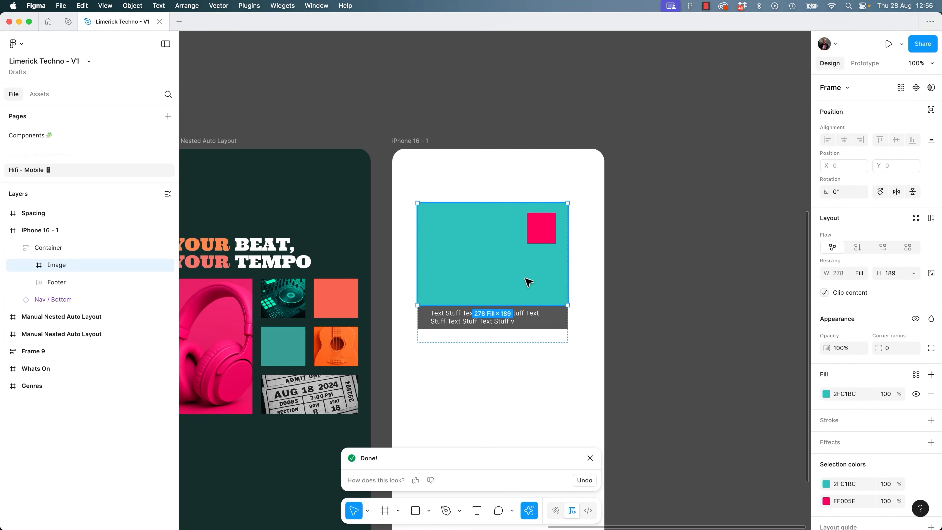
pyautogui.click(555, 336)
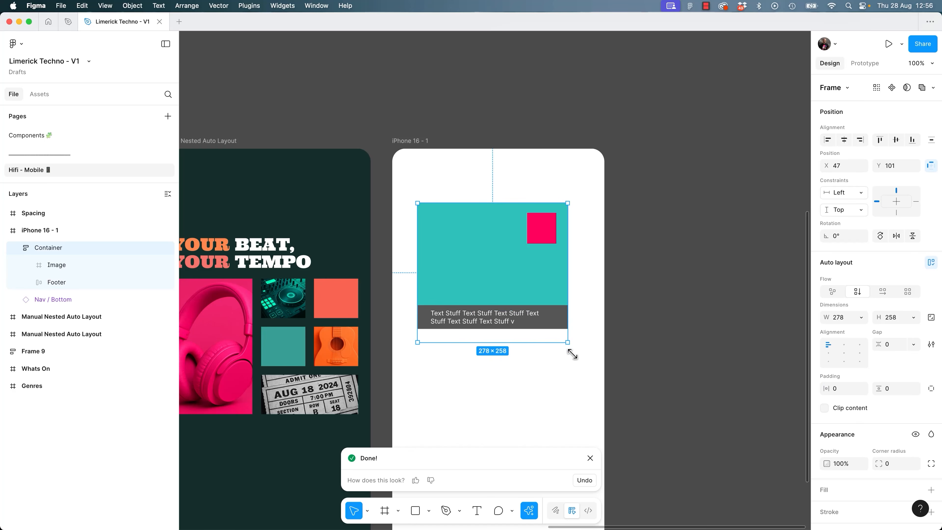
pyautogui.moveTo(572, 354); pyautogui.dragTo(574, 374)
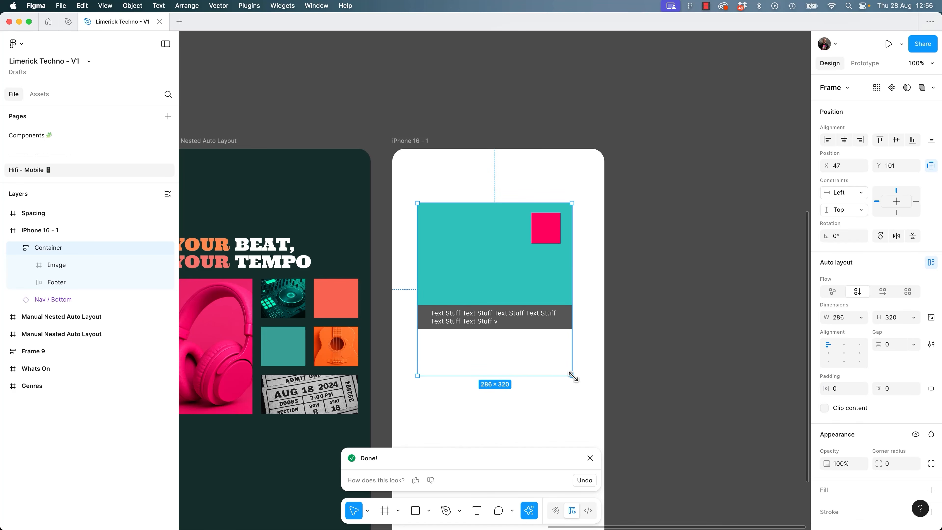
# Set the Footer frame's height to fill the container and align its text to the top.
pyautogui.click(560, 326)
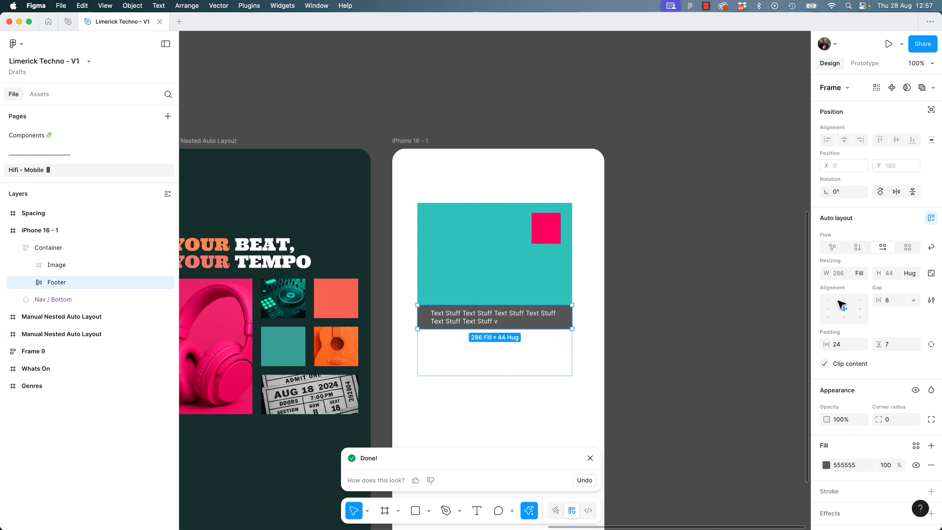
pyautogui.click(915, 278)
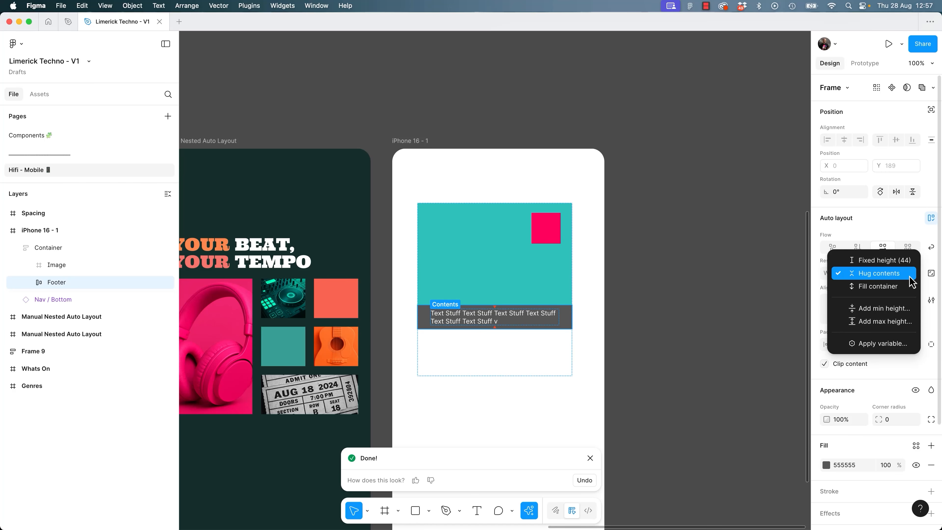
pyautogui.click(894, 294)
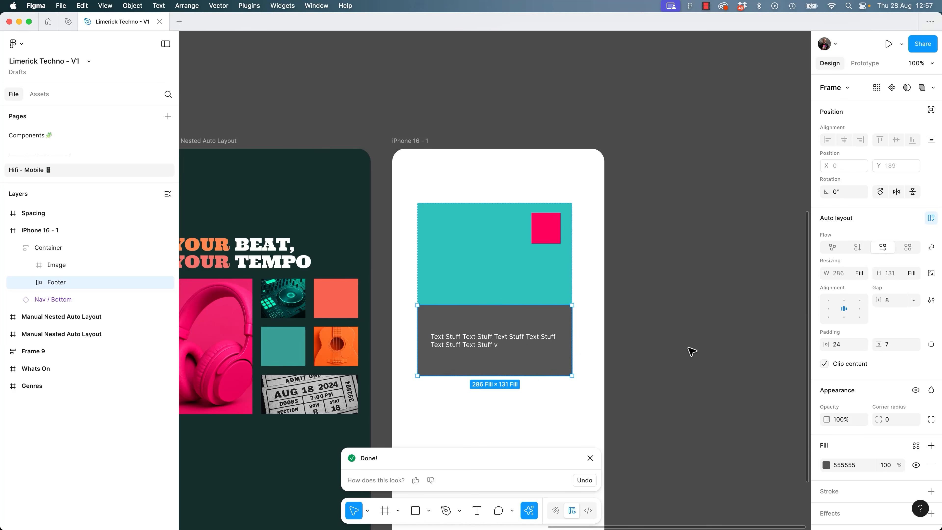
pyautogui.click(843, 301)
pyautogui.click(616, 297)
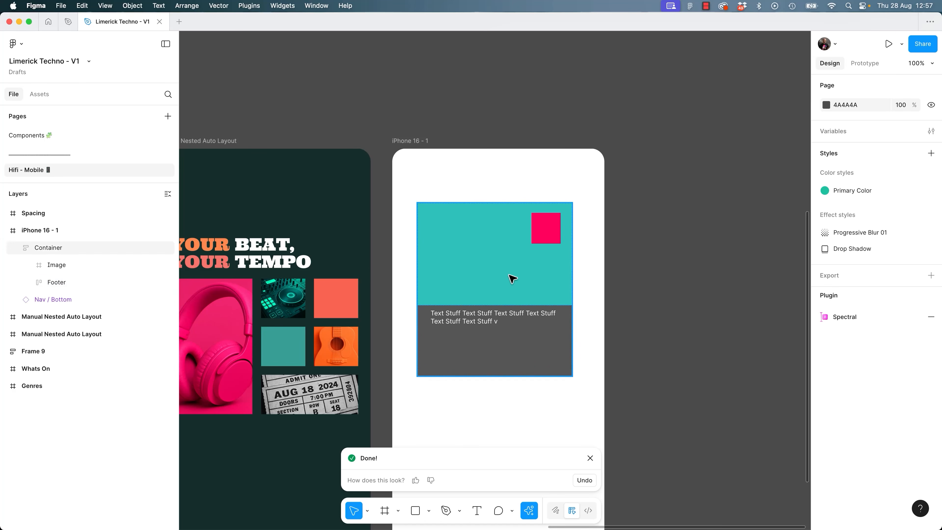
# Resize the Container frame slightly wider and shorter, and dismiss the layer-renaming message.
pyautogui.click(511, 274)
pyautogui.moveTo(576, 379); pyautogui.dragTo(582, 344)
pyautogui.click(643, 323)
pyautogui.hscroll(10, 648, 318)
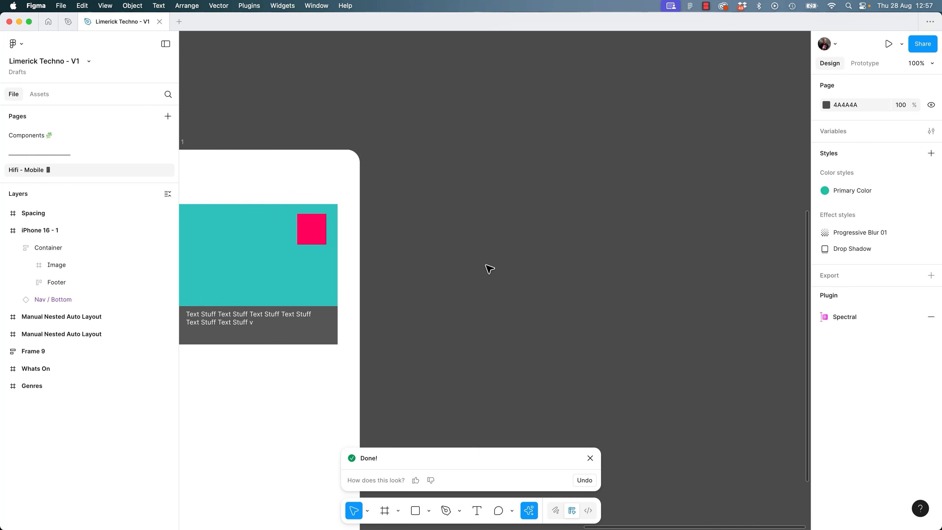
pyautogui.click(590, 458)
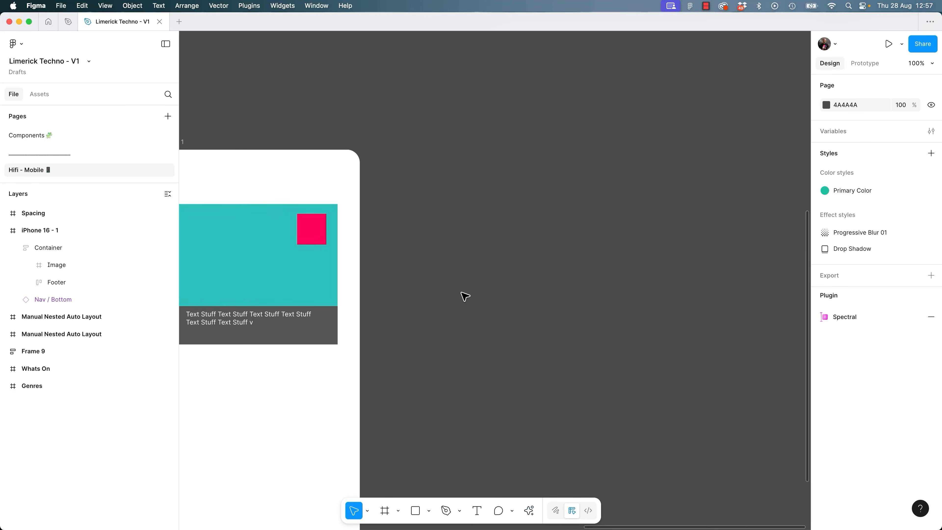
# Demonstrate nesting by drawing an about 410 × 348 frame beside the phone with two frames inside each other, and delete it.
pyautogui.press('f')
pyautogui.moveTo(444, 192); pyautogui.dragTo(665, 379)
pyautogui.press('f')
pyautogui.moveTo(469, 219); pyautogui.dragTo(643, 316)
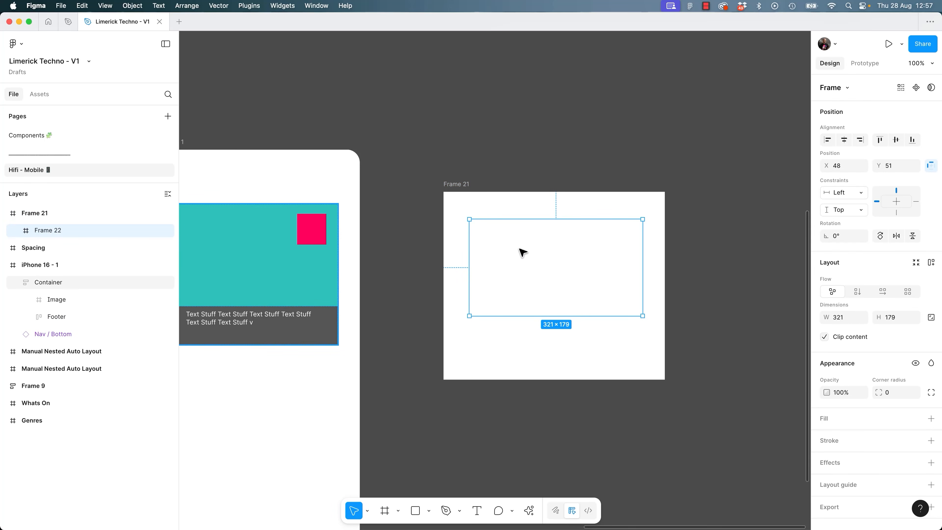
pyautogui.press('f')
pyautogui.moveTo(599, 230); pyautogui.dragTo(619, 263)
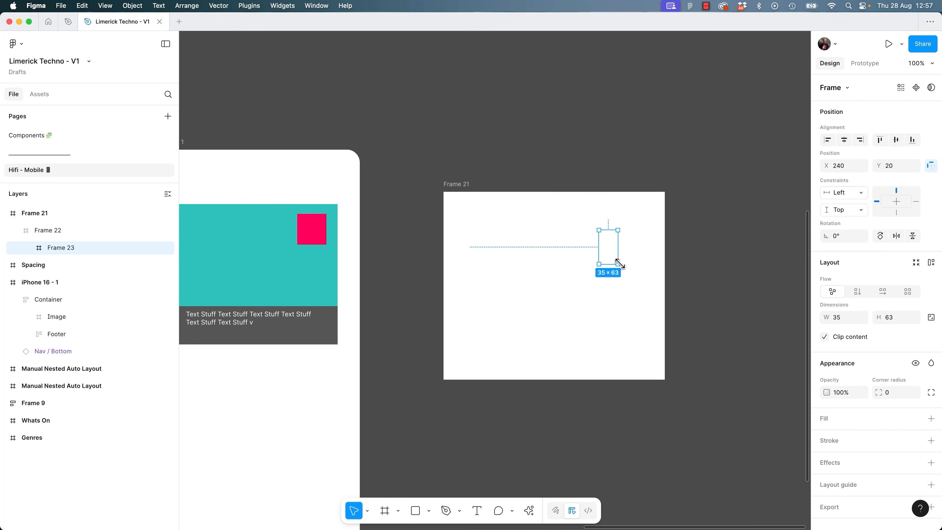
pyautogui.click(452, 185)
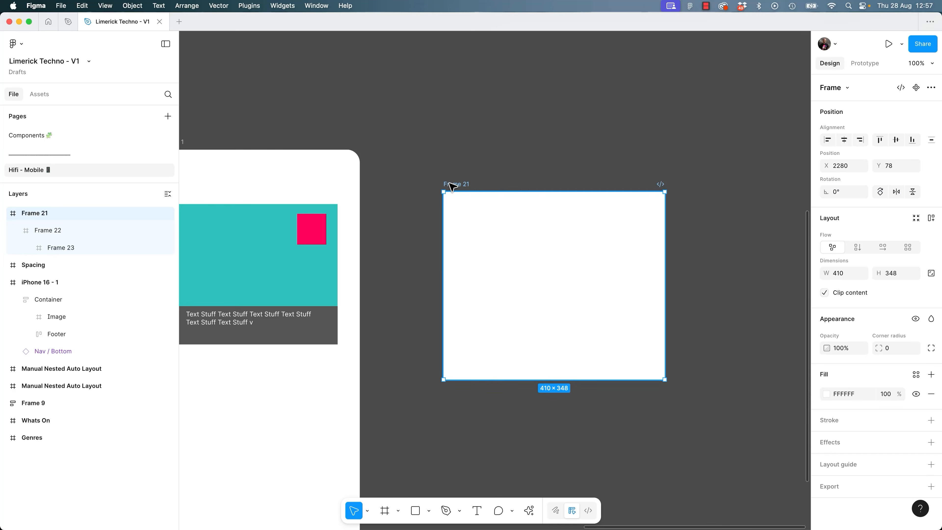
pyautogui.press('Delete')
pyautogui.moveTo(411, 246); pyautogui.dragTo(601, 304)
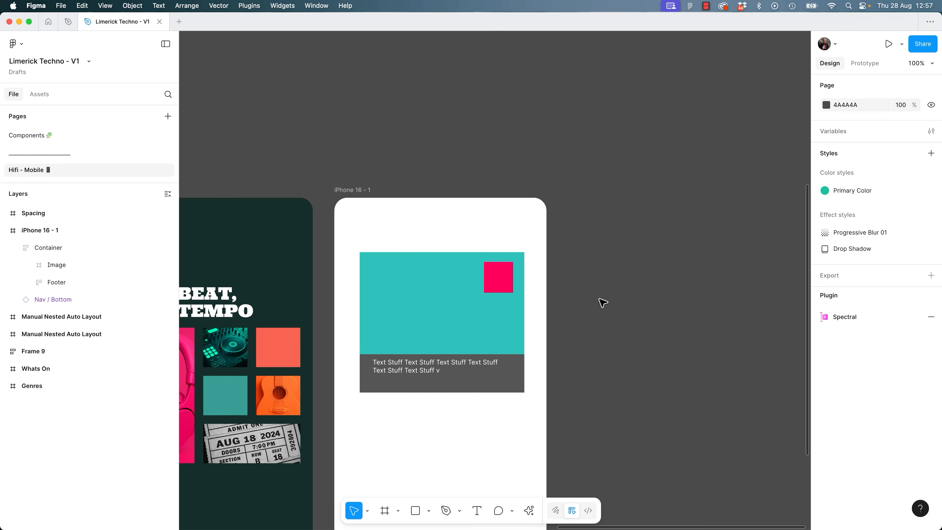
pyautogui.moveTo(602, 302); pyautogui.dragTo(652, 299)
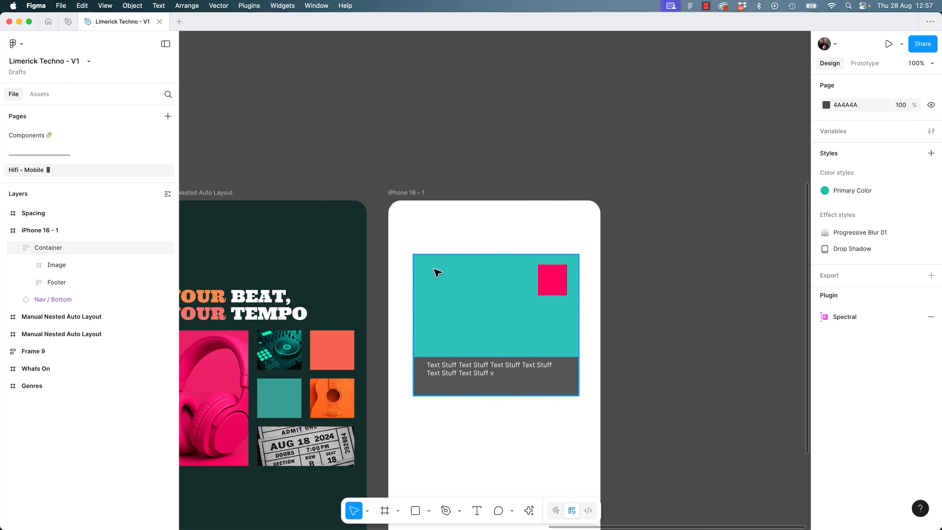
# Examine how the card on iPhone 16 - 1 is built by selecting its container, image area and pink date square.
pyautogui.click(461, 284)
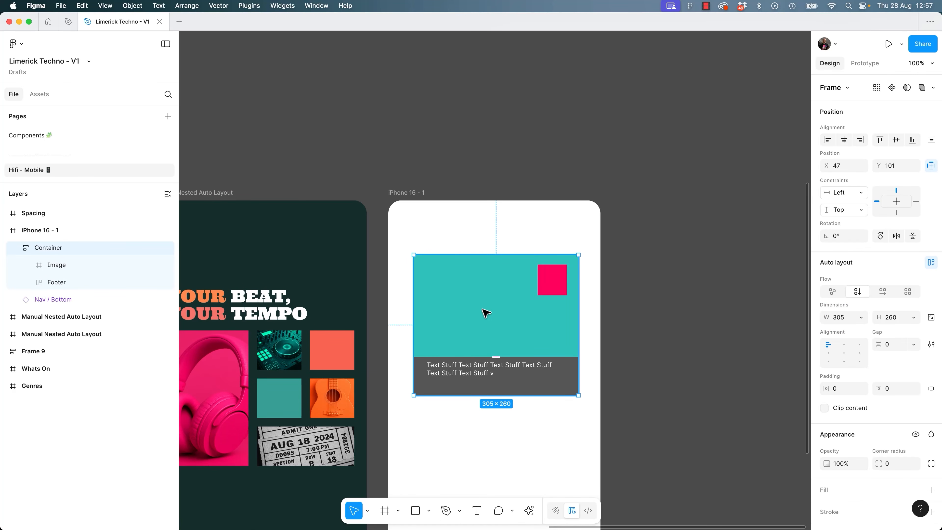
pyautogui.click(655, 347)
pyautogui.click(543, 330)
pyautogui.click(518, 335)
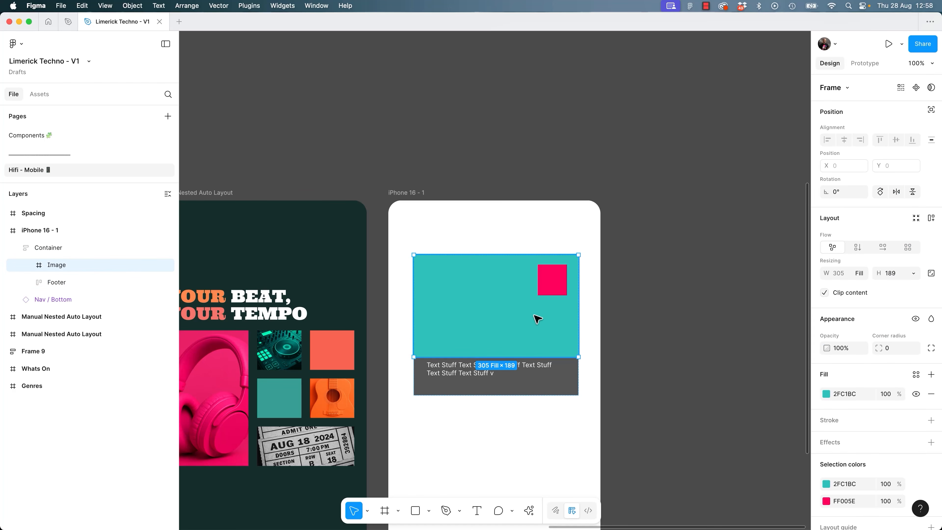
pyautogui.click(552, 288)
pyautogui.click(632, 301)
pyautogui.moveTo(668, 301); pyautogui.dragTo(615, 295)
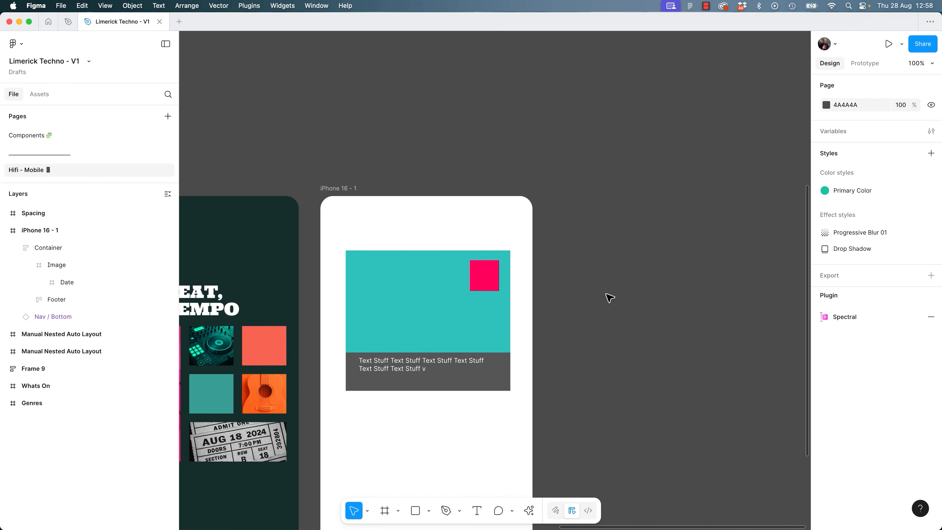
# Import Image 11.png and place it on the canvas beside the iPhone 16 - 1 frame, about 304 × 191.
pyautogui.press('super+shift+k')
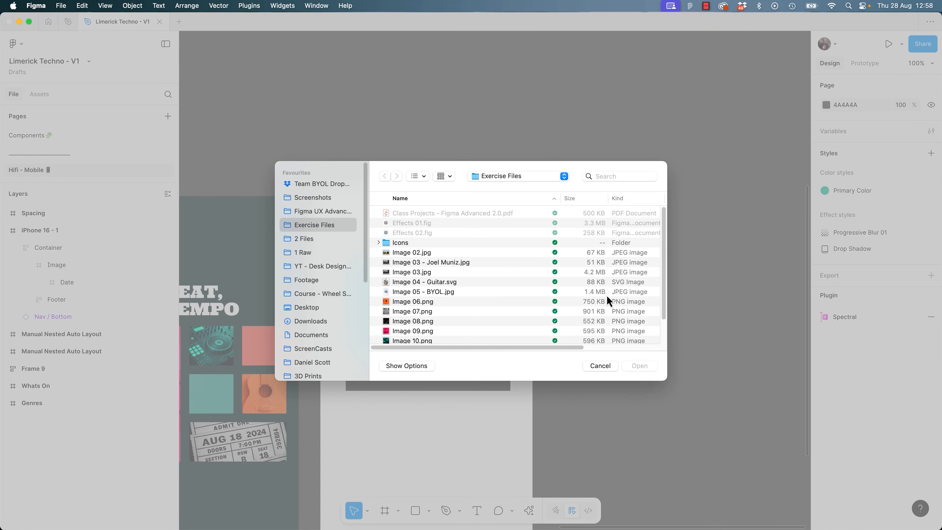
pyautogui.scroll(-2, 449, 292)
pyautogui.click(422, 315)
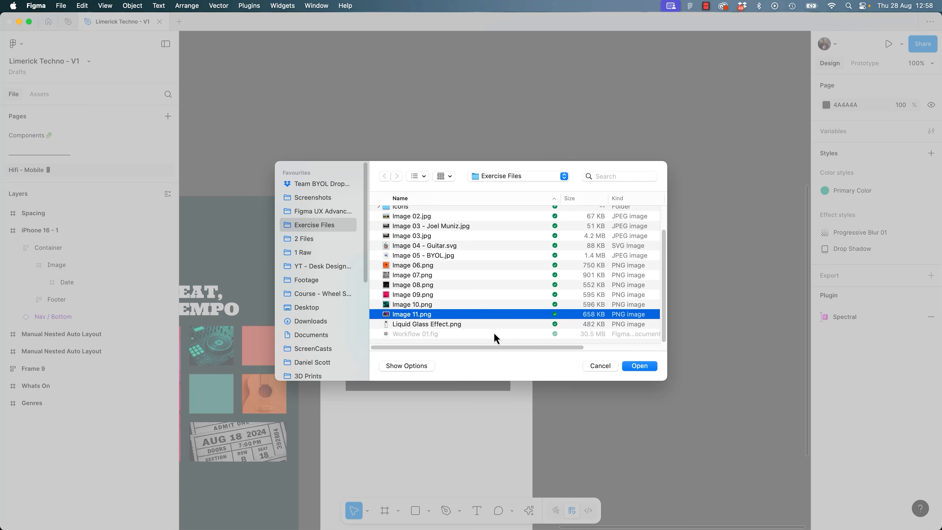
pyautogui.click(653, 367)
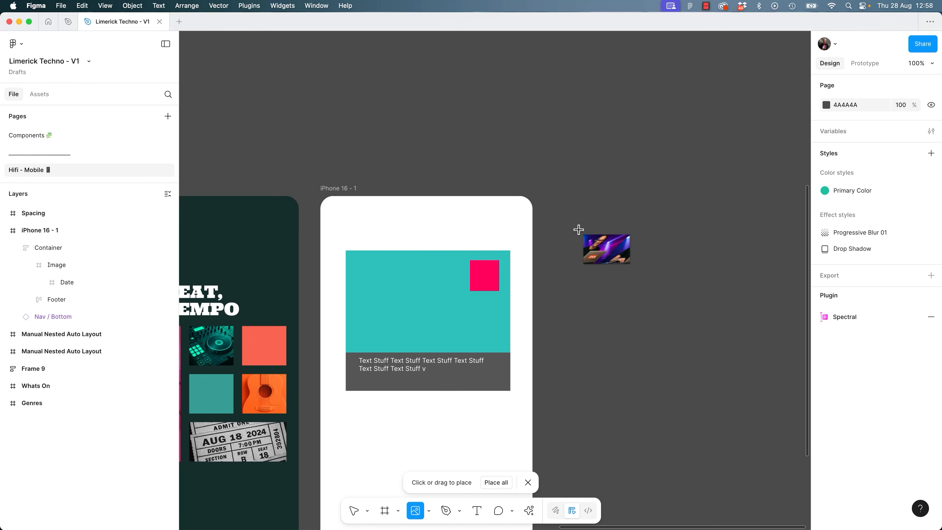
pyautogui.moveTo(577, 229); pyautogui.dragTo(679, 332)
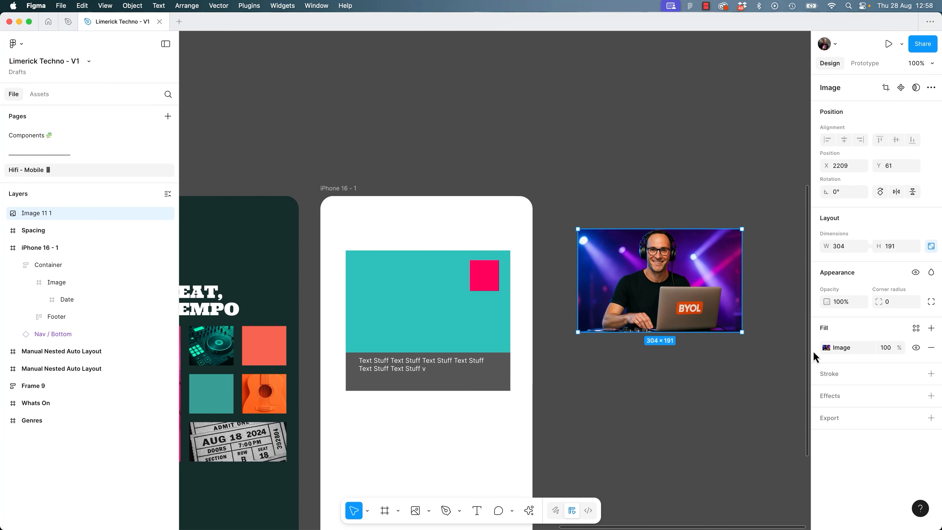
# Copy the image fill from the placed picture and apply it to the card's Image frame above its teal fill.
pyautogui.doubleClick(443, 326)
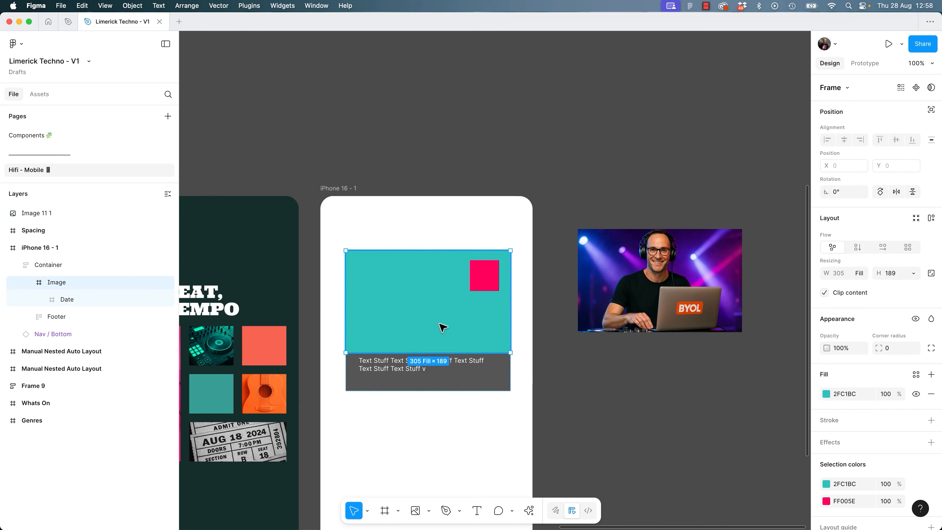
pyautogui.click(706, 400)
pyautogui.click(655, 296)
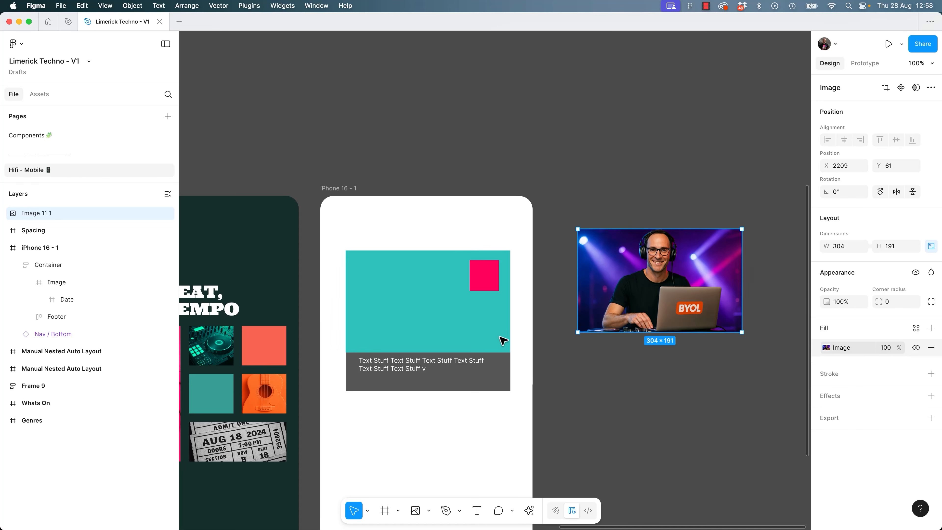
pyautogui.click(461, 339)
pyautogui.press('super+v')
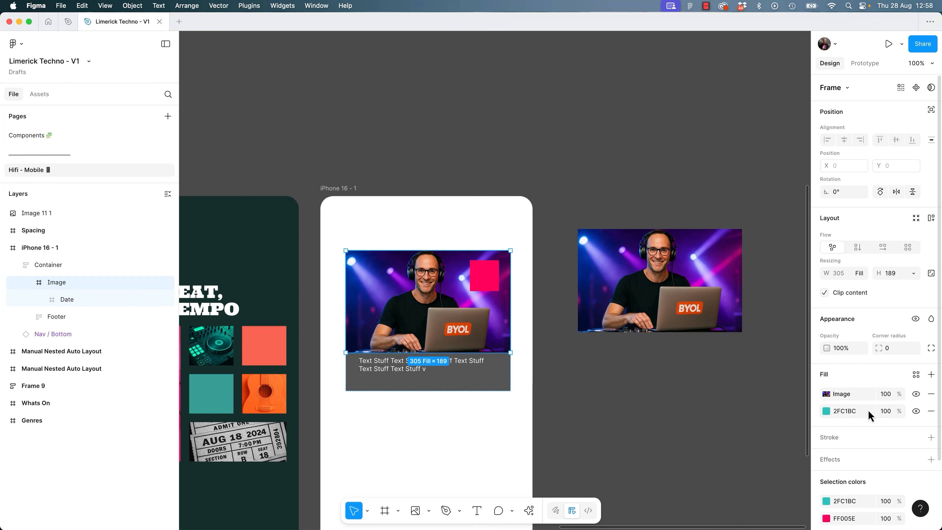
pyautogui.click(693, 401)
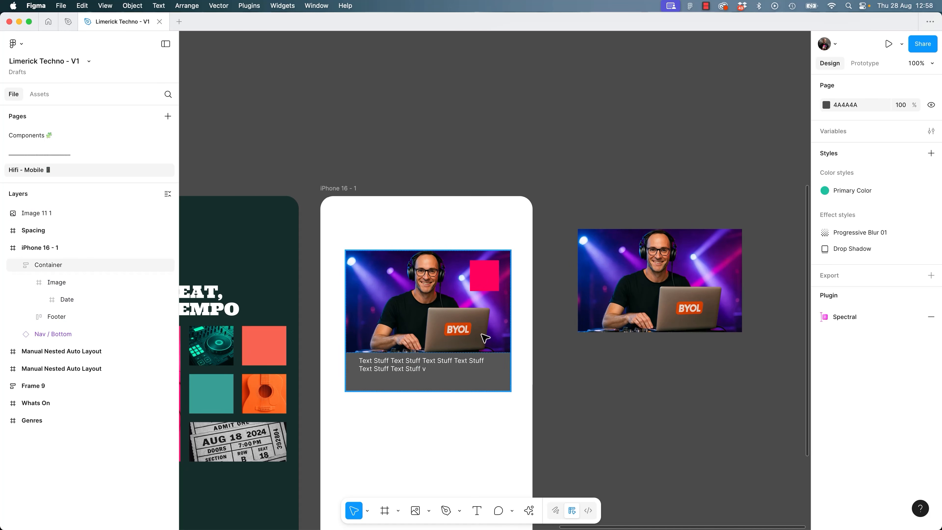
# Try enlarging the card container to test how the image and footer respond, and undo the resize.
pyautogui.click(389, 275)
pyautogui.moveTo(511, 401); pyautogui.dragTo(523, 430)
pyautogui.press('super+z')
pyautogui.click(568, 407)
# Clear the footer description and generate new text with the AI rewrite, asking for event details for the DJ performing in Limerick at 1am.
pyautogui.click(412, 370)
pyautogui.click(409, 368)
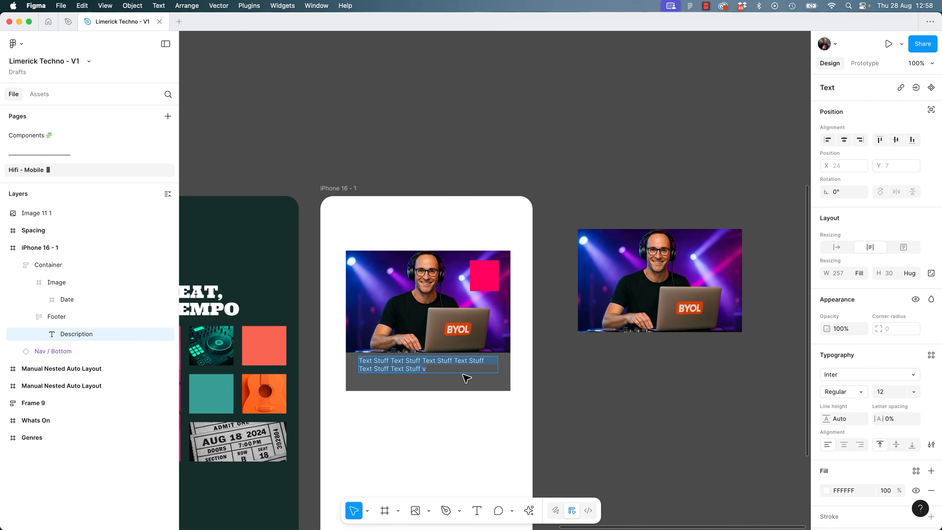
pyautogui.press('BackSpace')
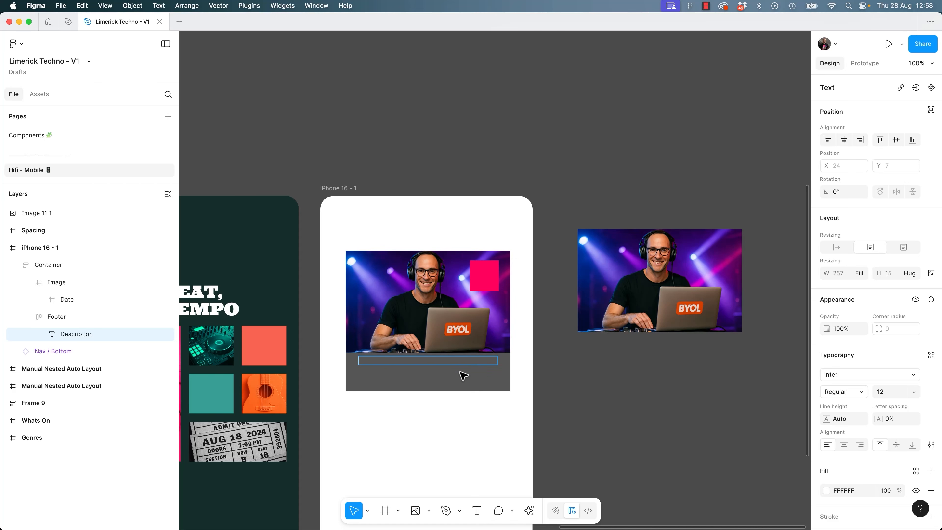
pyautogui.press('super+k')
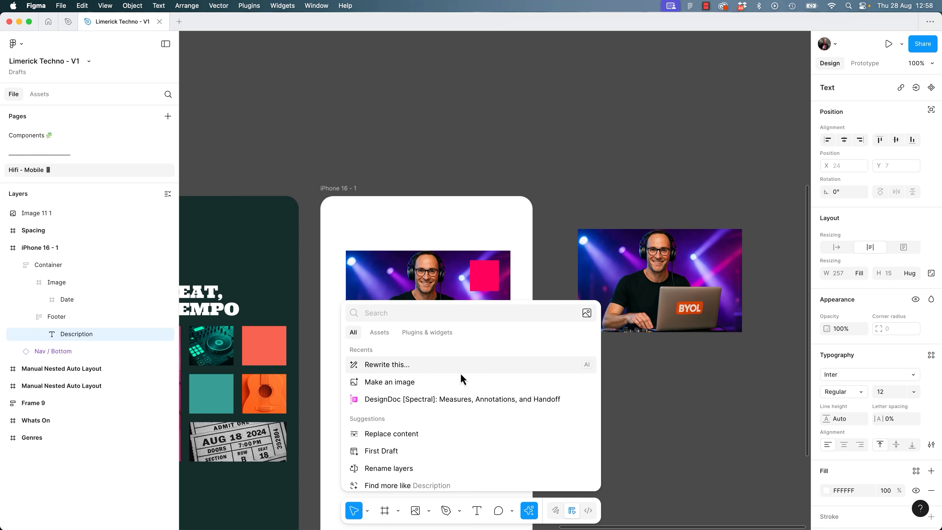
pyautogui.press('Return')
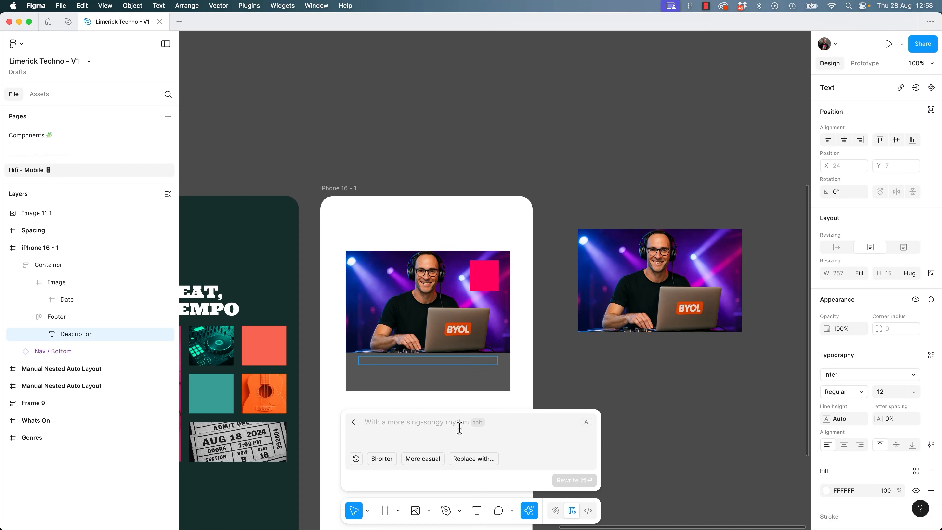
pyautogui.write('Event details for DJ Dan performing in Limerick at 1am.')
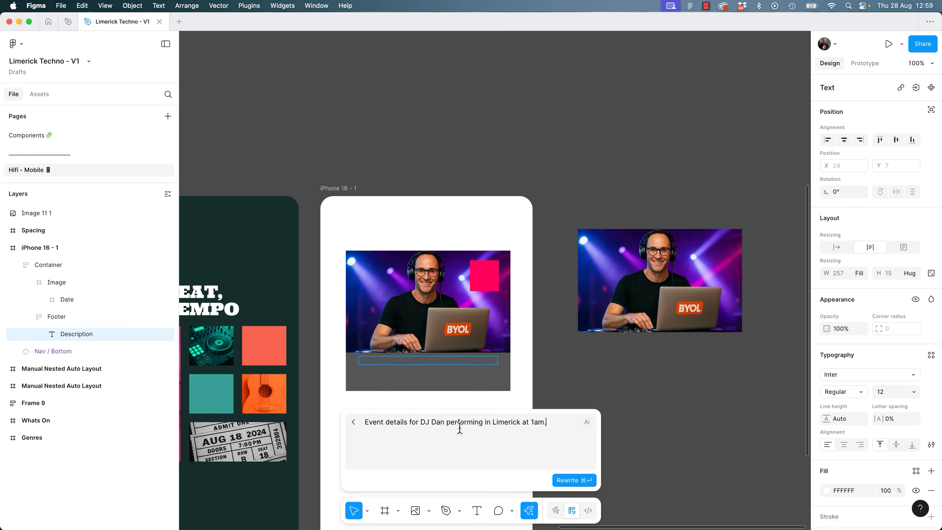
pyautogui.press('super+Return')
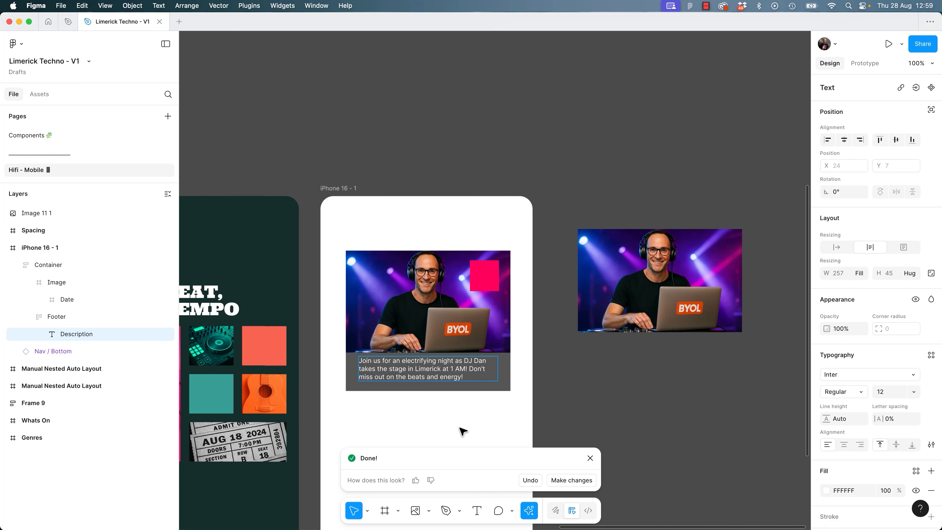
# Rewrite the generated description again with the instruction "make shorter" and accept the result.
pyautogui.click(579, 482)
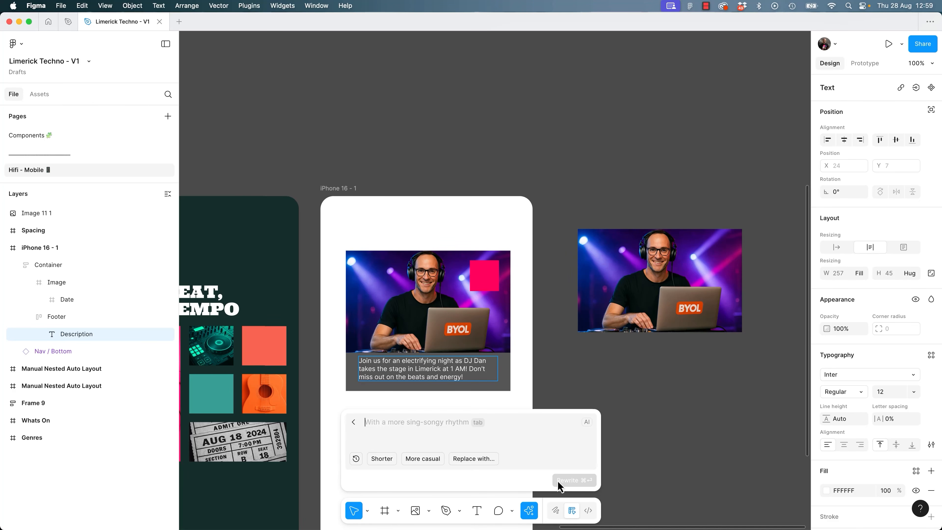
pyautogui.write('make shorter')
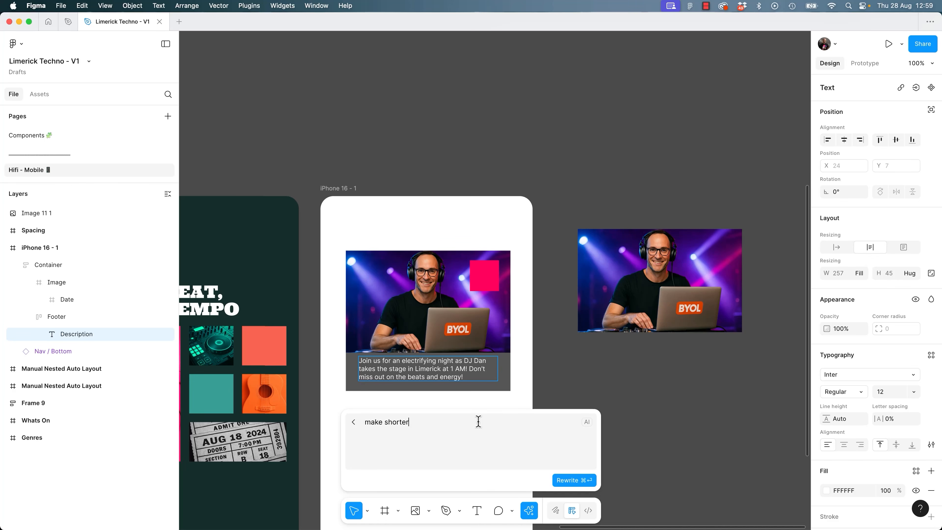
pyautogui.press('super+Return')
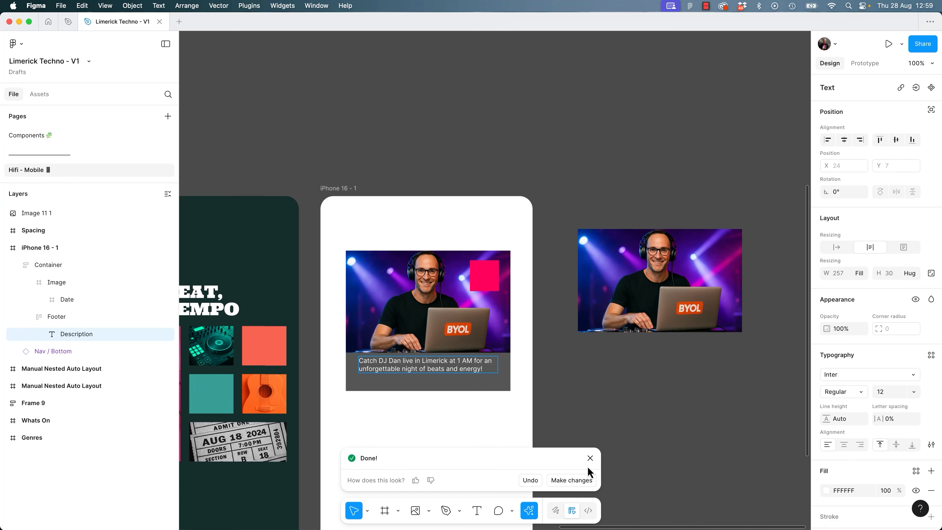
pyautogui.click(589, 459)
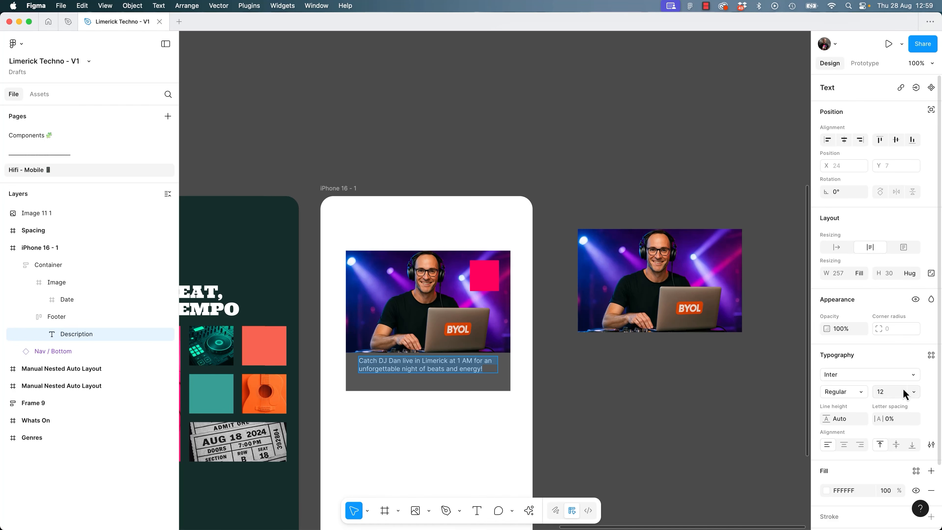
# Set the description text's font size to 16 and finish editing the text.
pyautogui.click(898, 397)
pyautogui.write('16')
pyautogui.press('Return')
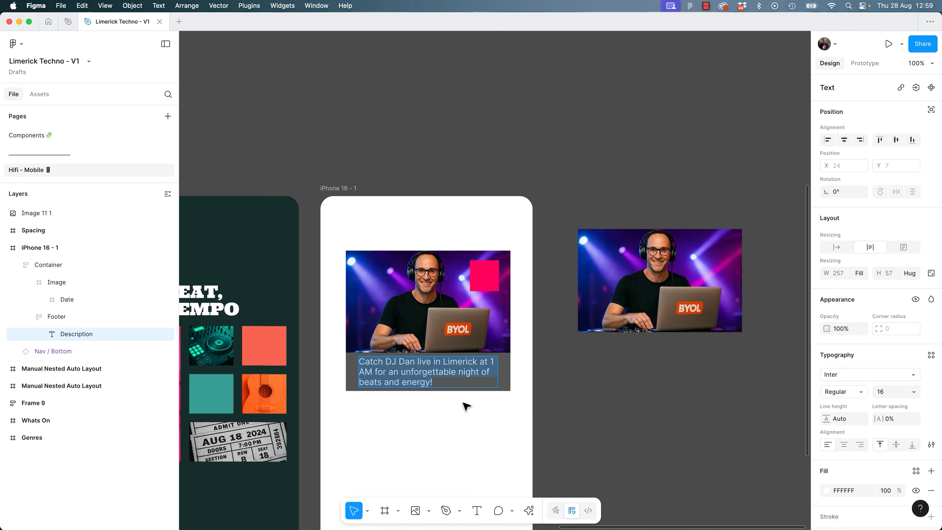
pyautogui.press('Escape')
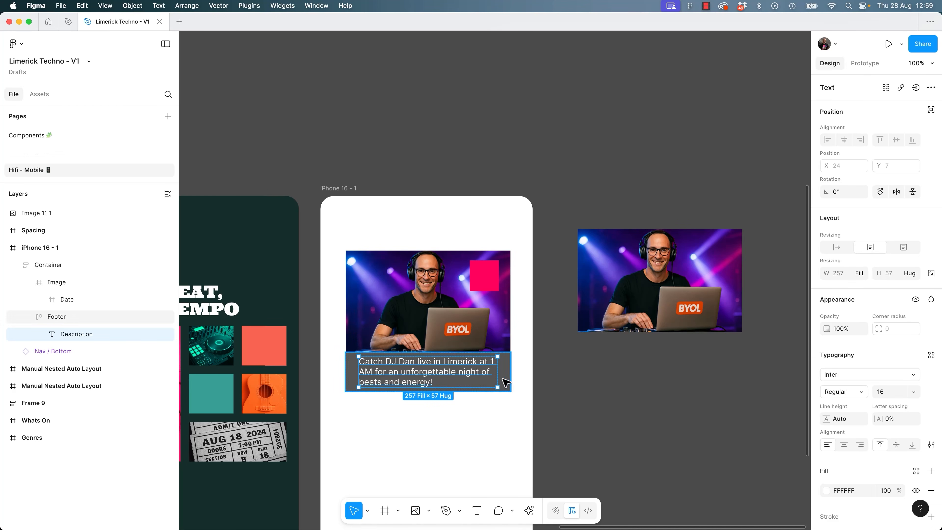
# Stretch the description's text box to a height of about 73, try enlarging the card container, and undo the container resize.
pyautogui.moveTo(473, 386); pyautogui.dragTo(470, 397)
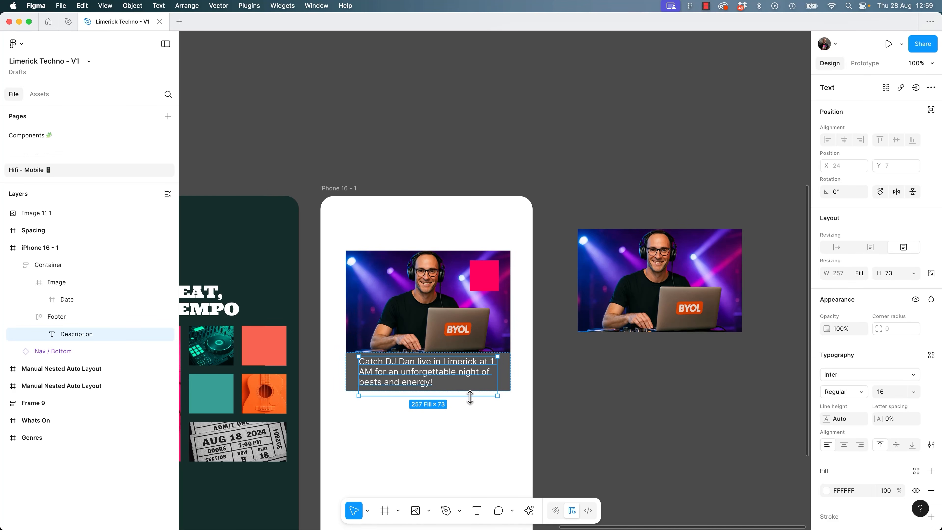
pyautogui.click(505, 381)
pyautogui.click(547, 374)
pyautogui.click(474, 327)
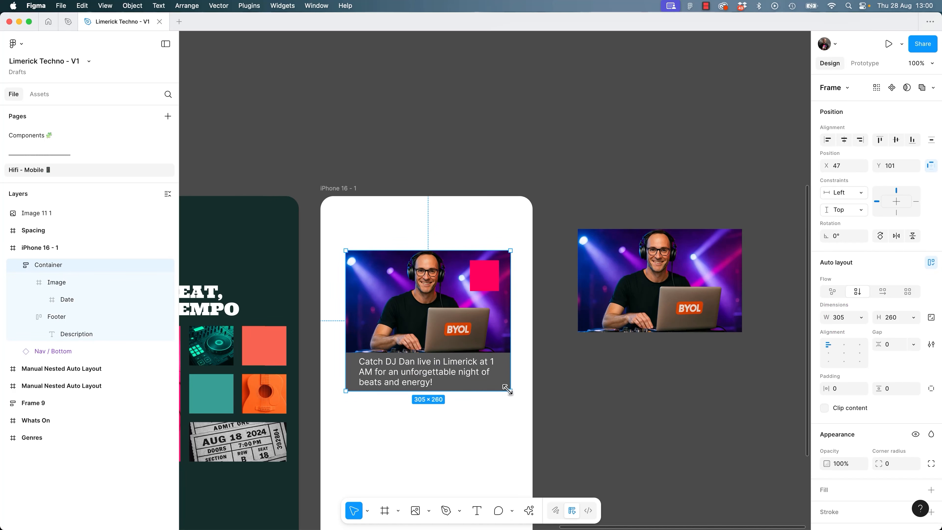
pyautogui.moveTo(511, 390); pyautogui.dragTo(518, 413)
pyautogui.press('super+z')
# Set the description text box's resizing to auto height.
pyautogui.doubleClick(427, 370)
pyautogui.doubleClick(429, 380)
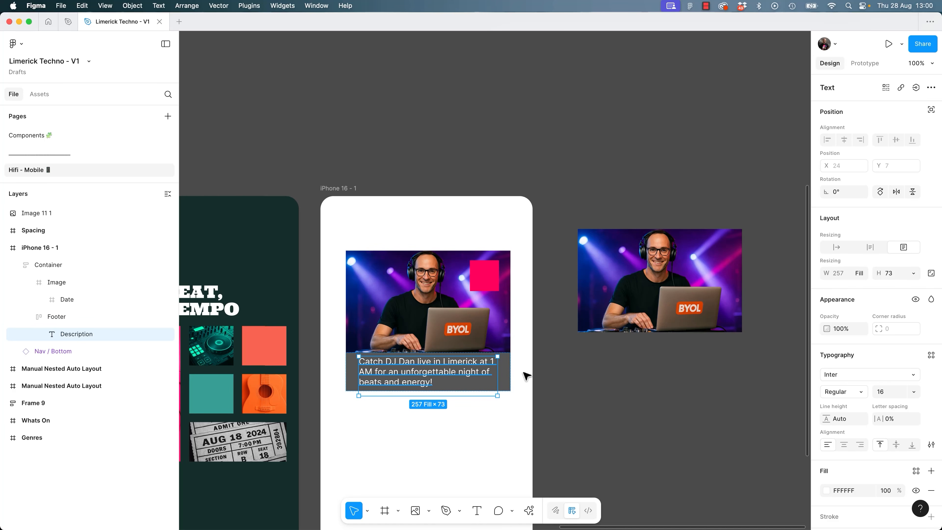
pyautogui.click(870, 246)
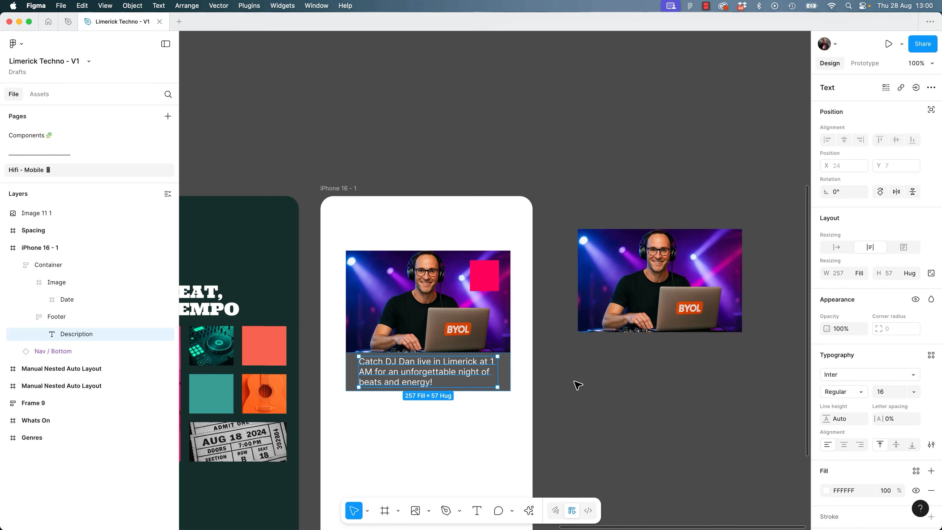
# Set the Footer frame's vertical padding to 24 at the top and 32 at the bottom.
pyautogui.click(508, 377)
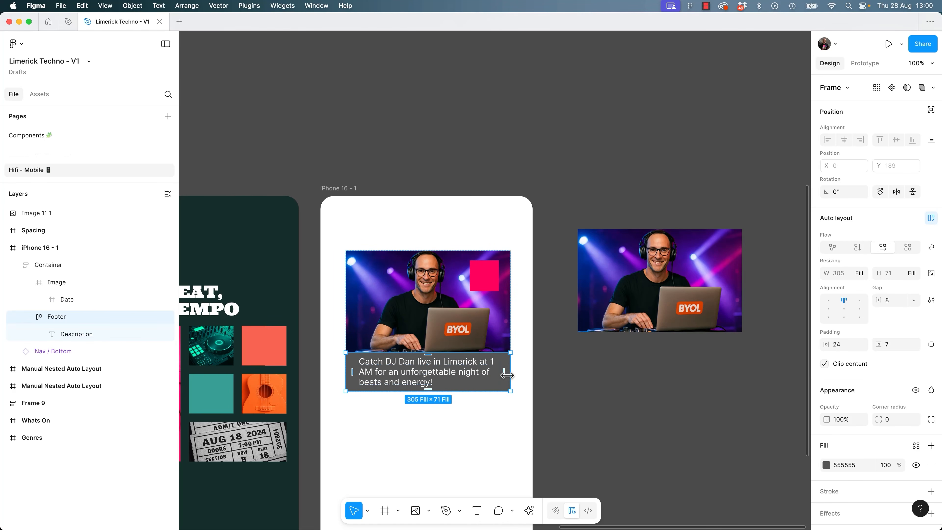
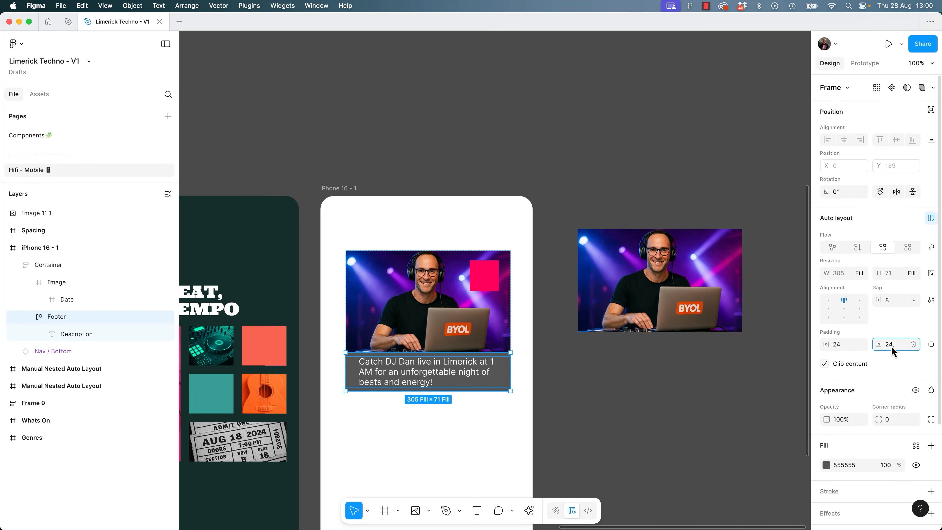
pyautogui.press('Return')
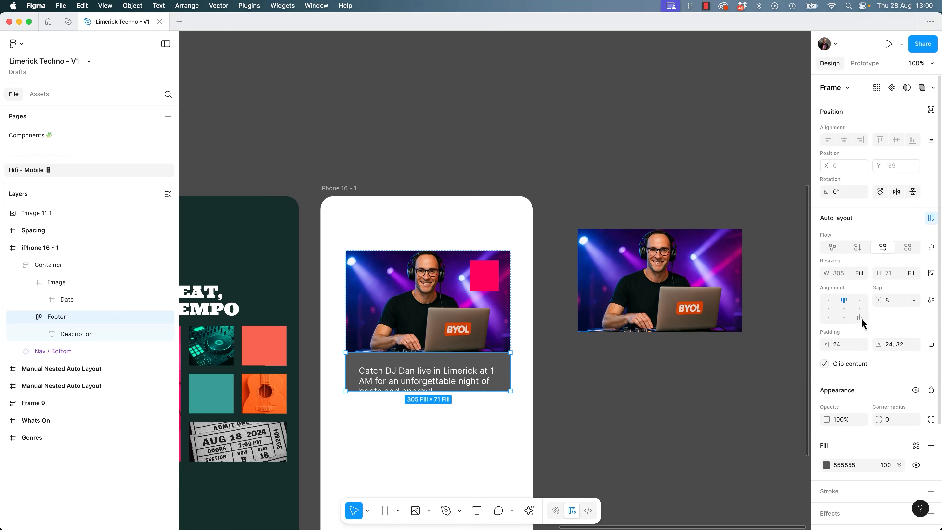
pyautogui.click(914, 275)
pyautogui.click(905, 273)
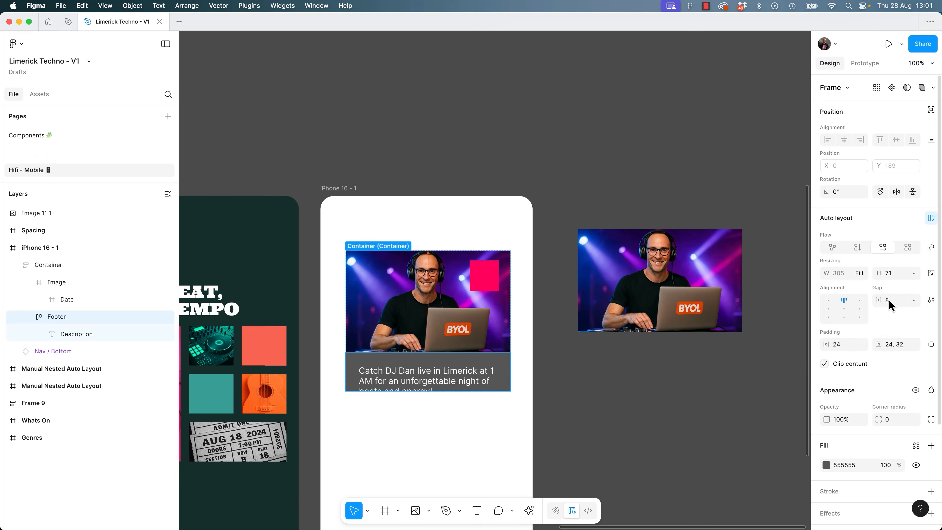
# Extend the card container downward to a height of about 330 to make room for the description.
pyautogui.click(670, 409)
pyautogui.click(469, 386)
pyautogui.moveTo(469, 391); pyautogui.dragTo(468, 433)
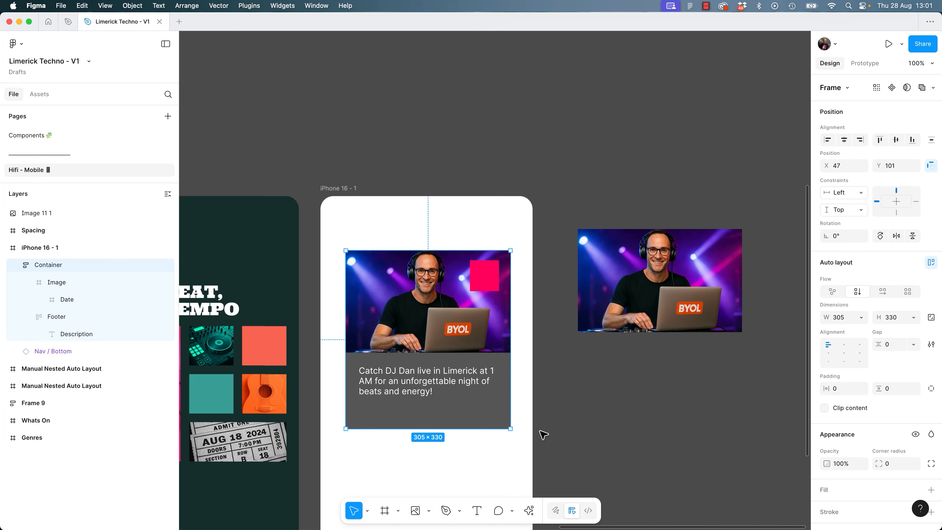
# Check the Footer frame's bottom and top padding values on the canvas, and reselect the card container.
pyautogui.doubleClick(497, 423)
pyautogui.click(497, 423)
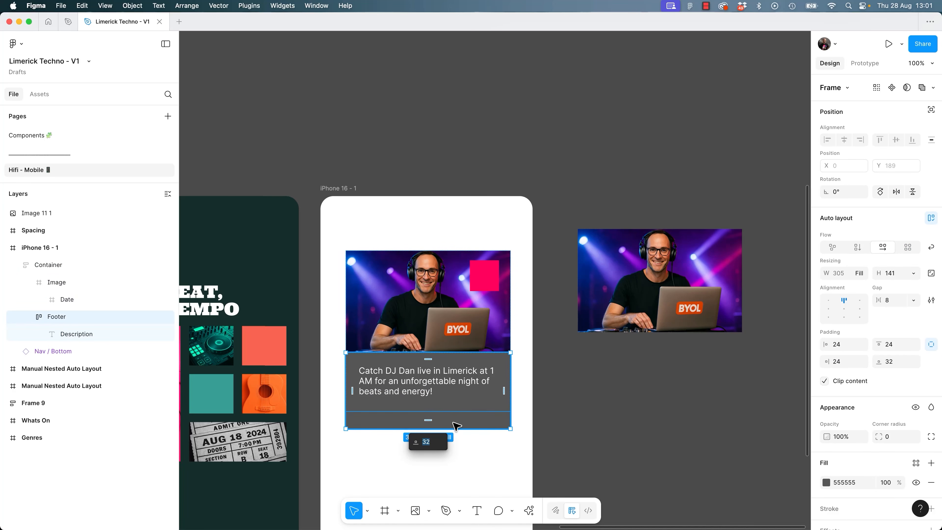
pyautogui.click(464, 365)
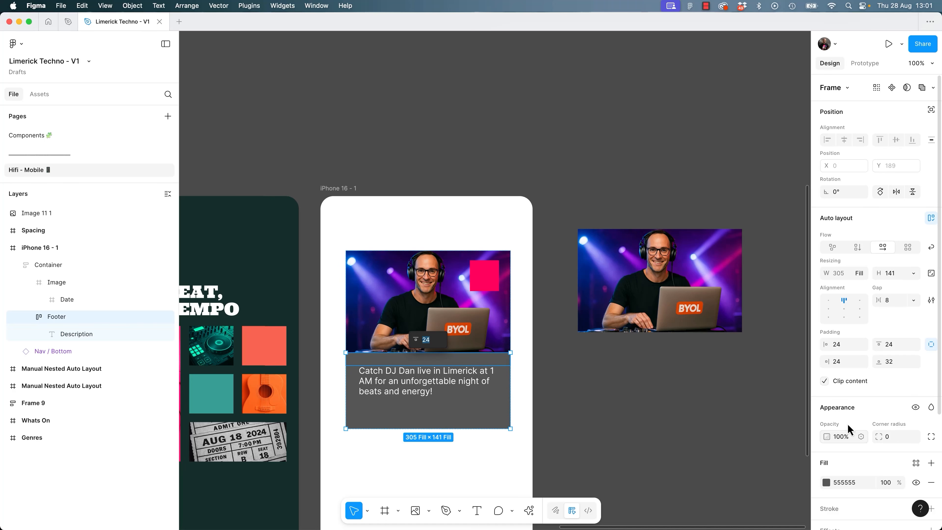
pyautogui.click(635, 425)
pyautogui.click(466, 411)
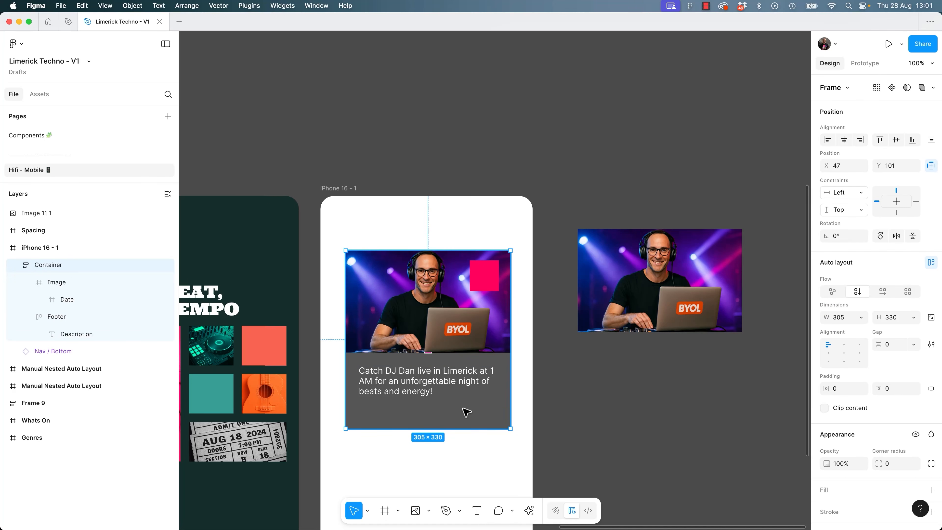
# Select the Footer frame inside the card, show its individual padding values and clear the selection.
pyautogui.doubleClick(467, 412)
pyautogui.click(931, 345)
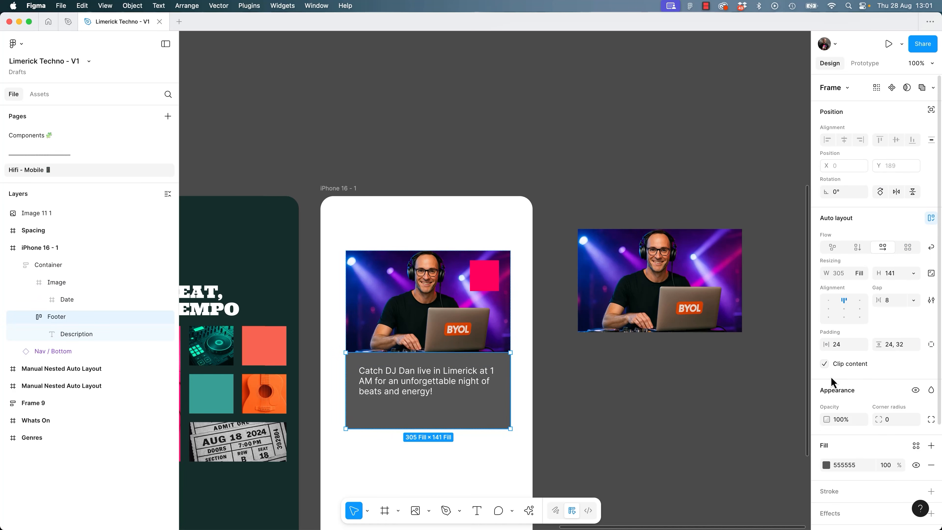
pyautogui.click(716, 417)
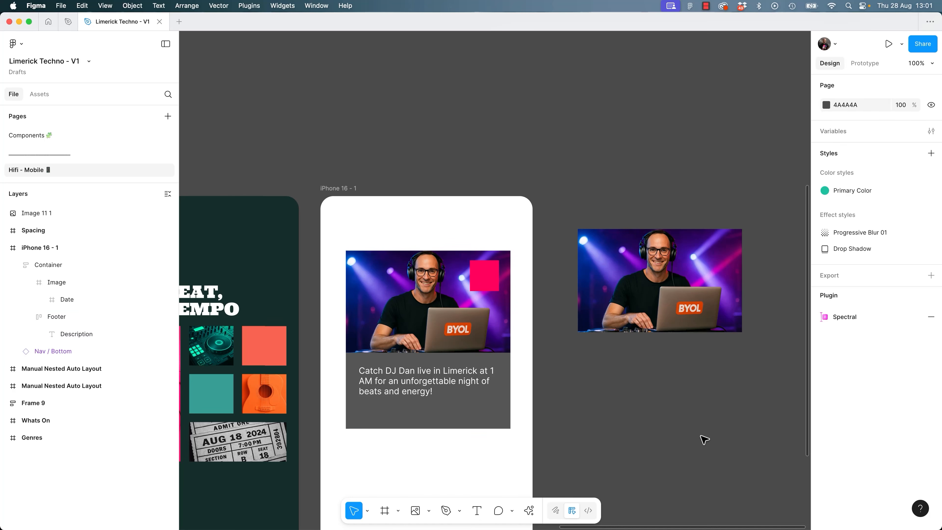
# Append several lines of filler text to the end of the card's description to test how the footer responds.
pyautogui.click(417, 417)
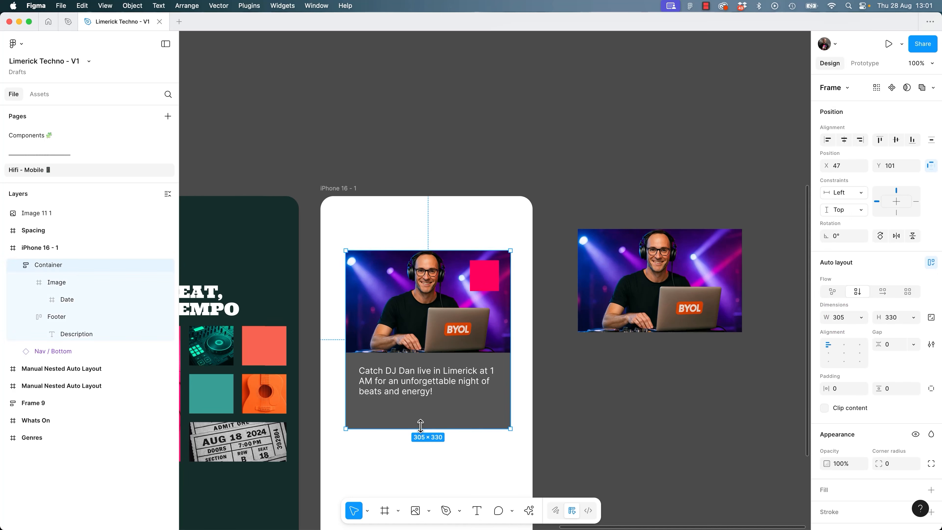
pyautogui.click(436, 391)
pyautogui.click(436, 393)
pyautogui.press('Return')
pyautogui.click(436, 393)
pyautogui.write('energy! asdfasdfasdfasdfasd')
pyautogui.press('Return')
pyautogui.write('fasd')
pyautogui.press('Return')
pyautogui.write('fads')
pyautogui.press('Return')
# Delete all the filler text so the description ends at "beats and energy!".
pyautogui.press('BackSpace')
pyautogui.press('BackSpace')
pyautogui.press('BackSpace')
pyautogui.press('BackSpace')
pyautogui.press('BackSpace')
pyautogui.press('BackSpace')
pyautogui.press('BackSpace')
pyautogui.press('BackSpace')
pyautogui.press('BackSpace')
pyautogui.press('BackSpace')
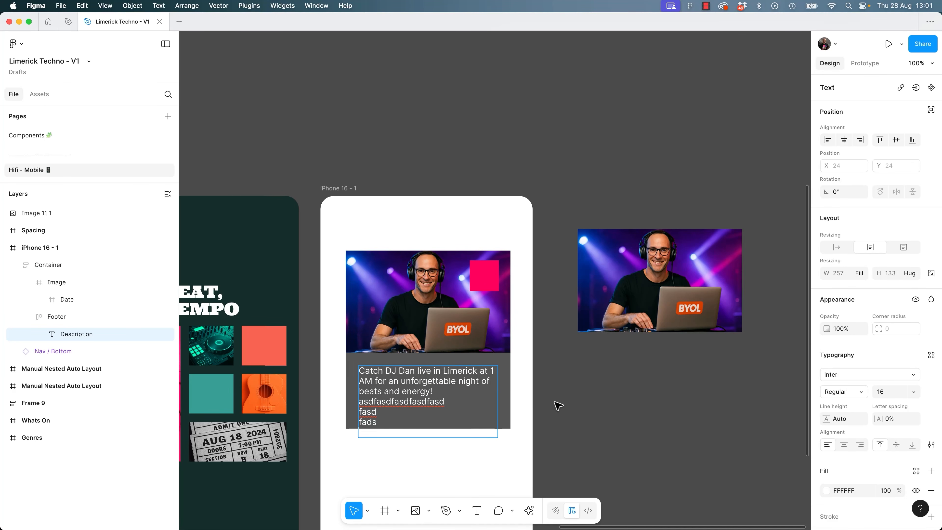
pyautogui.press('BackSpace')
pyautogui.press('BackSpace')
pyautogui.press('BackSpace')
pyautogui.press('BackSpace')
pyautogui.press('BackSpace')
pyautogui.press('BackSpace')
pyautogui.press('BackSpace')
pyautogui.press('BackSpace')
pyautogui.press('BackSpace')
pyautogui.press('BackSpace')
pyautogui.press('BackSpace')
pyautogui.press('BackSpace')
pyautogui.press('BackSpace')
pyautogui.press('BackSpace')
pyautogui.press('BackSpace')
pyautogui.press('BackSpace')
pyautogui.press('BackSpace')
pyautogui.press('BackSpace')
pyautogui.press('BackSpace')
pyautogui.press('BackSpace')
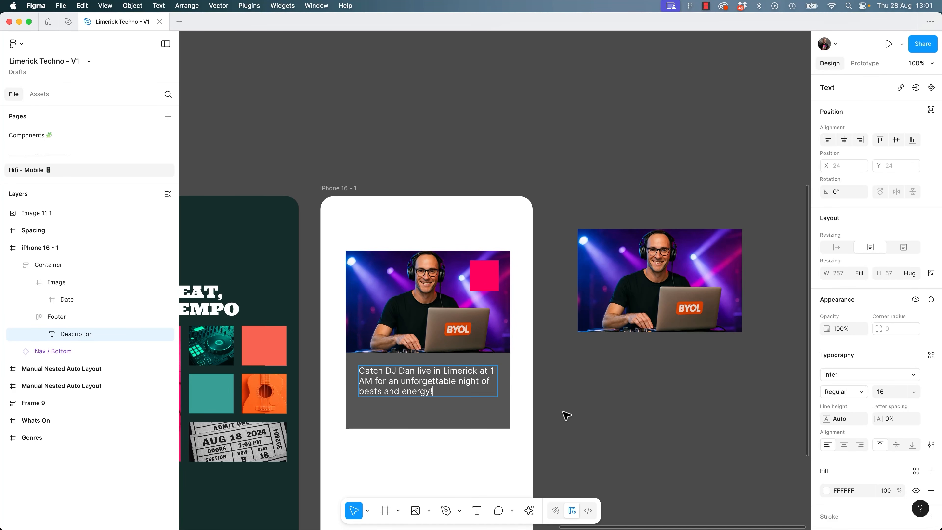
# Exit the description text and set the Footer frame's height sizing to fixed.
pyautogui.press('Escape')
pyautogui.press('Escape')
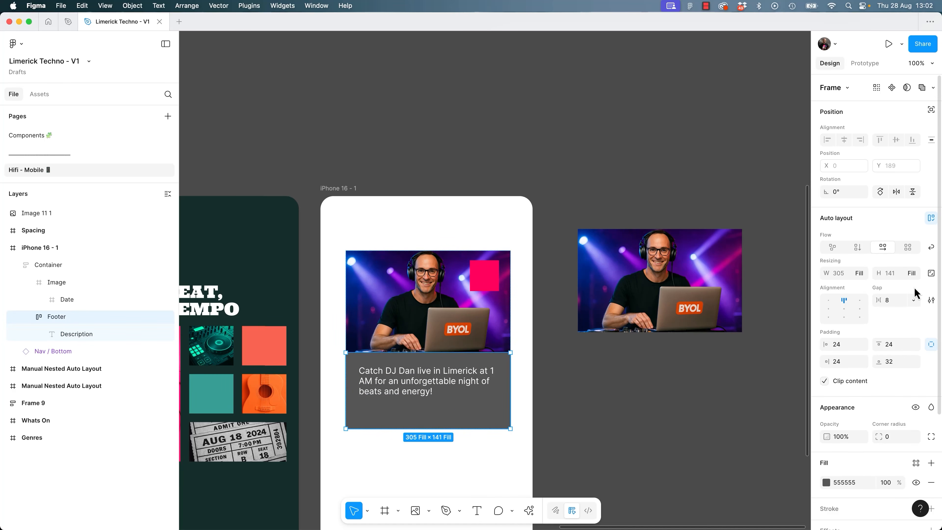
pyautogui.click(915, 275)
pyautogui.click(914, 277)
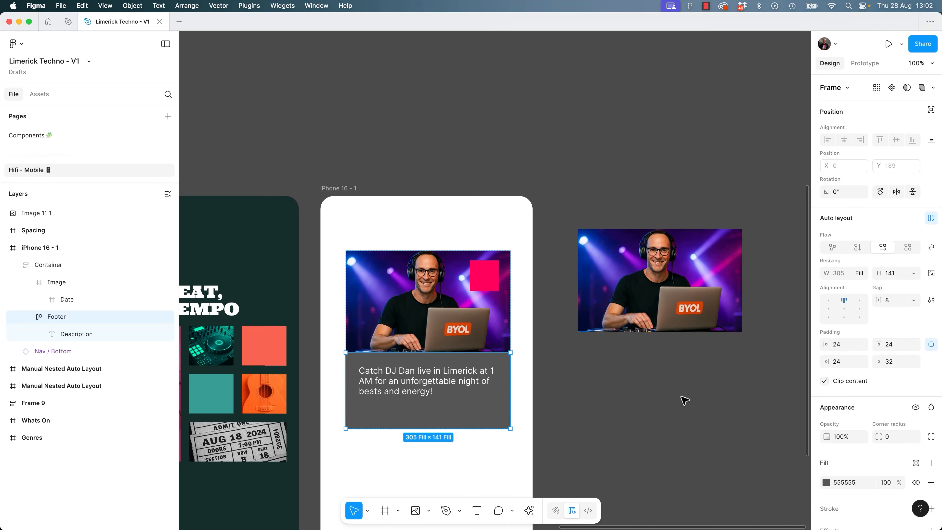
# Select the card container and set its height to hug contents.
pyautogui.click(382, 283)
pyautogui.hotkey('shift', 'Return')
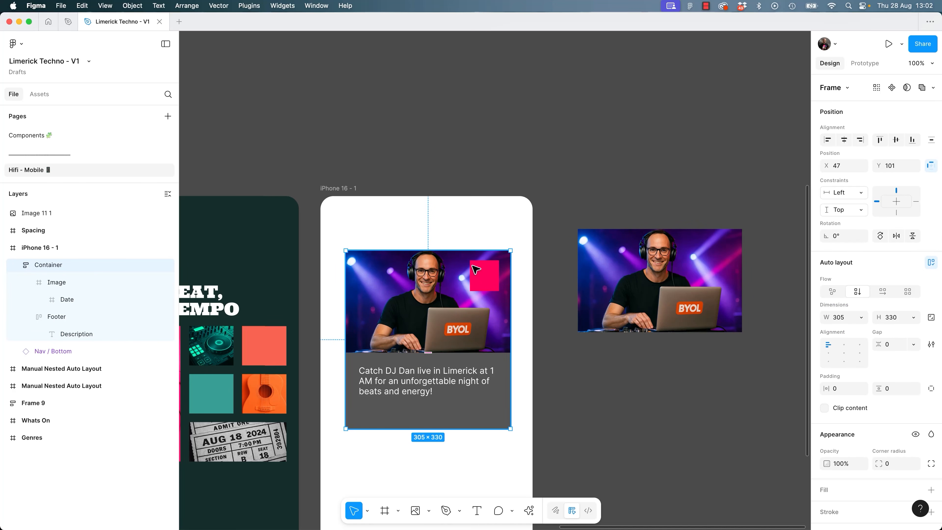
pyautogui.click(913, 317)
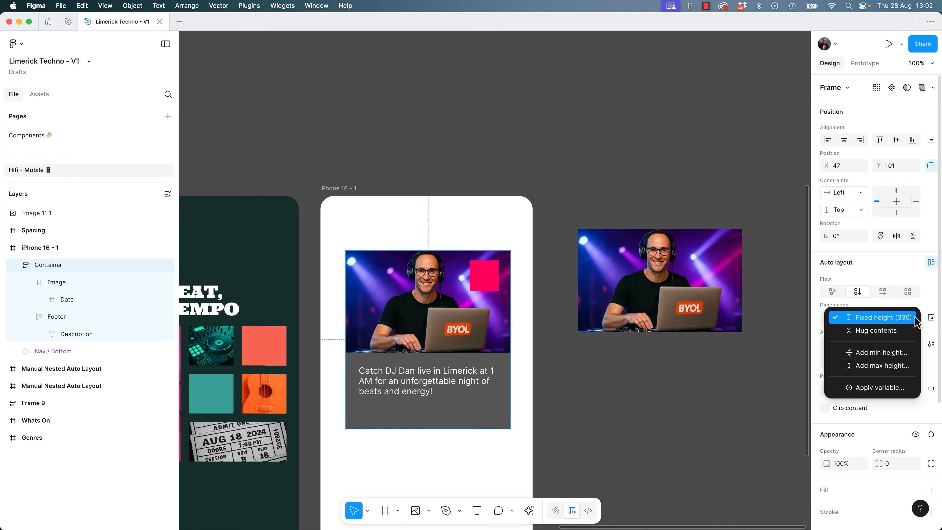
pyautogui.click(898, 330)
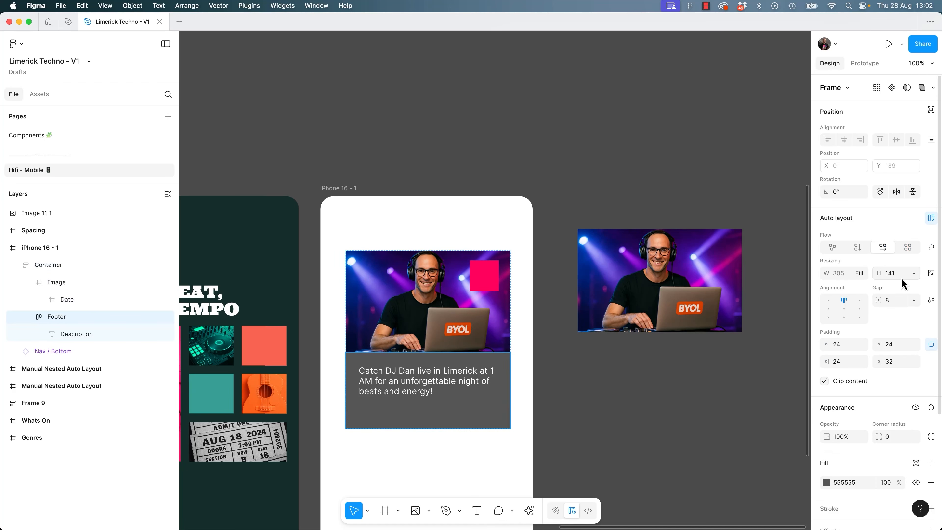
# Set the Footer frame's height to hug contents, and reselect the card container.
pyautogui.click(914, 273)
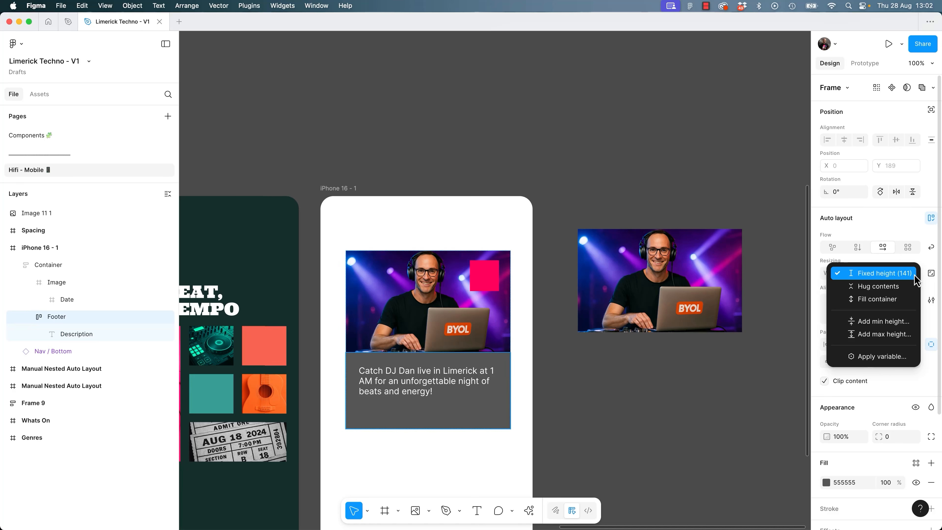
pyautogui.click(900, 286)
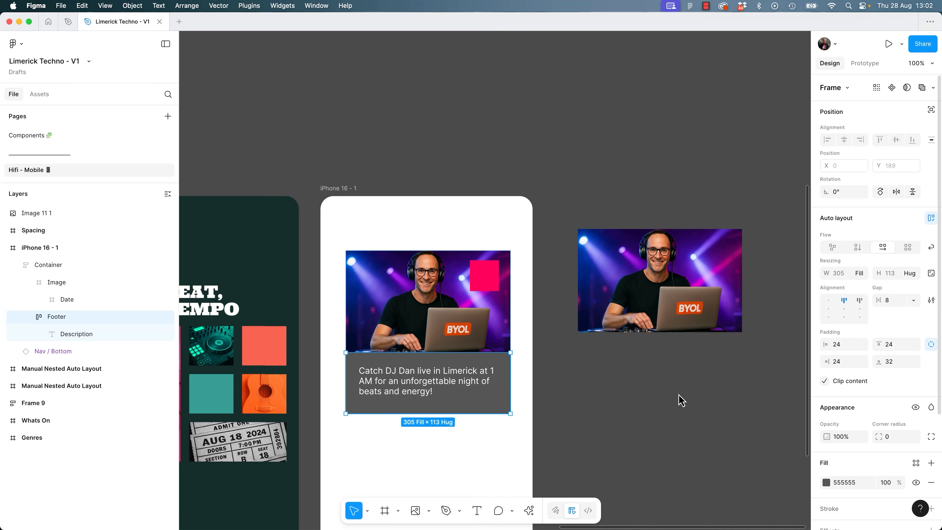
pyautogui.click(686, 396)
pyautogui.click(418, 329)
pyautogui.click(469, 391)
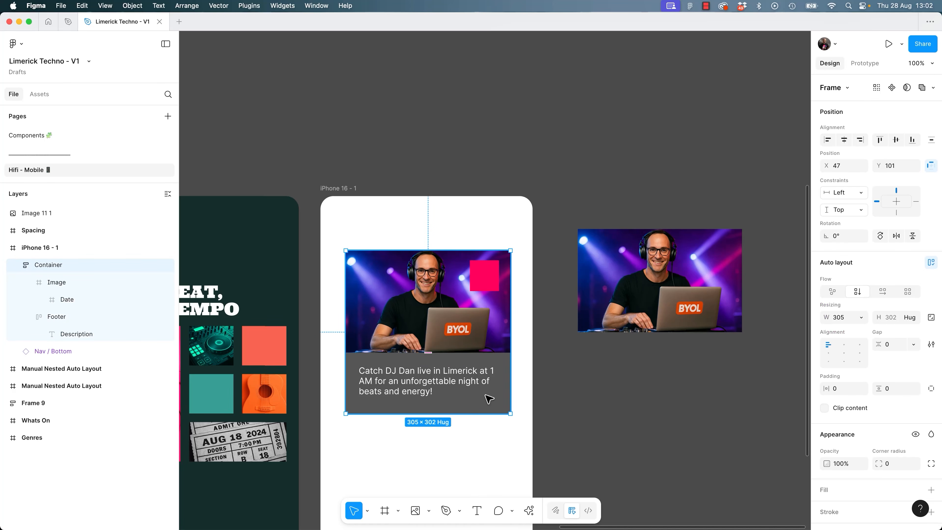
# Add filler text to the end of the description to test the card's resizing, and undo it.
pyautogui.doubleClick(441, 392)
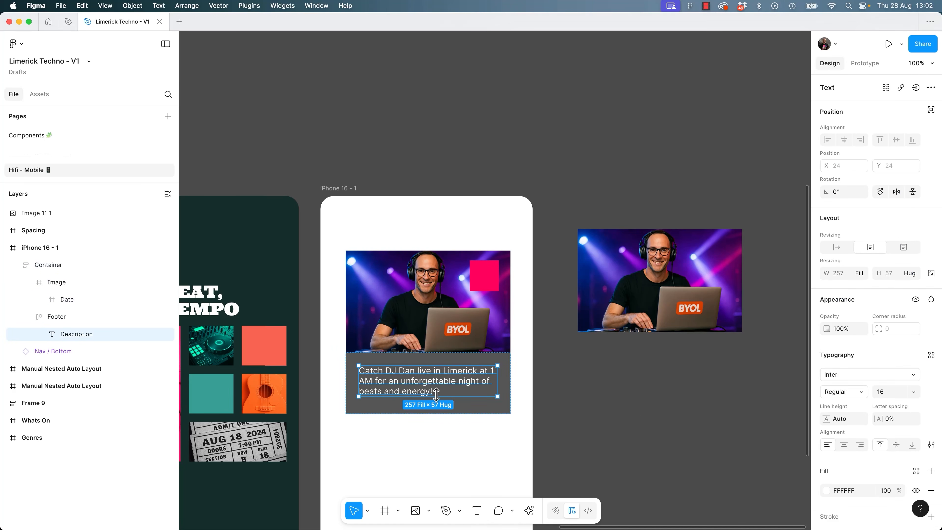
pyautogui.doubleClick(438, 394)
pyautogui.click(436, 391)
pyautogui.write('Typeoasijkdfl;kasjdfl;kjasd ;flkjas ;lfkjd')
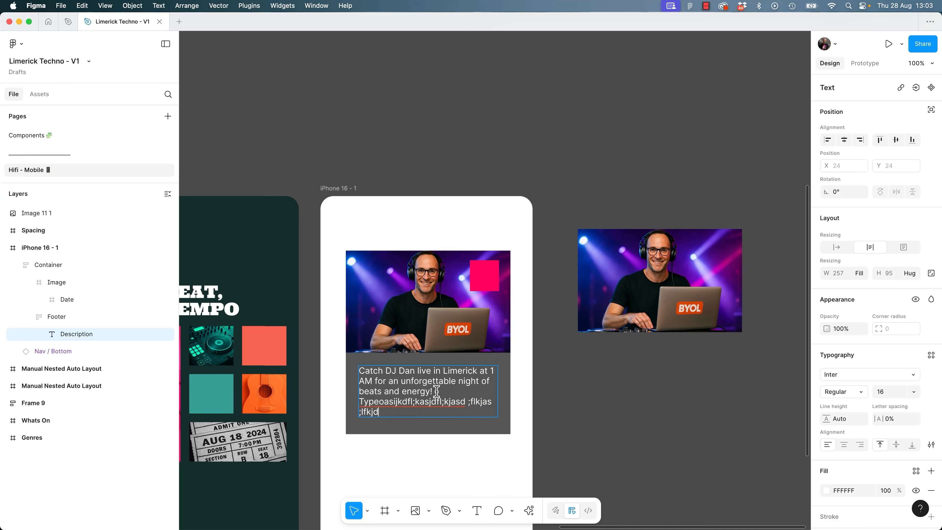
pyautogui.press('super+z')
pyautogui.press('Escape')
# Widen the card container on both sides to a width of about 351.
pyautogui.click(498, 336)
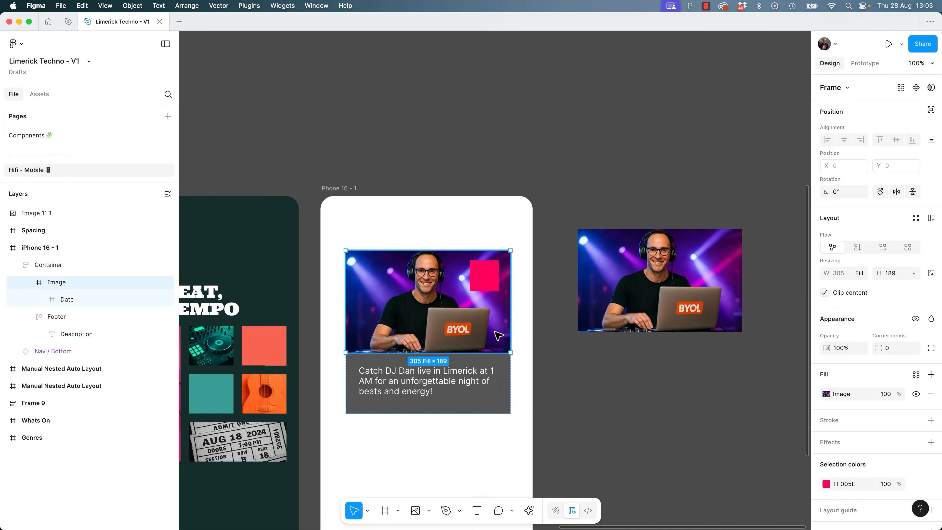
pyautogui.press('Escape')
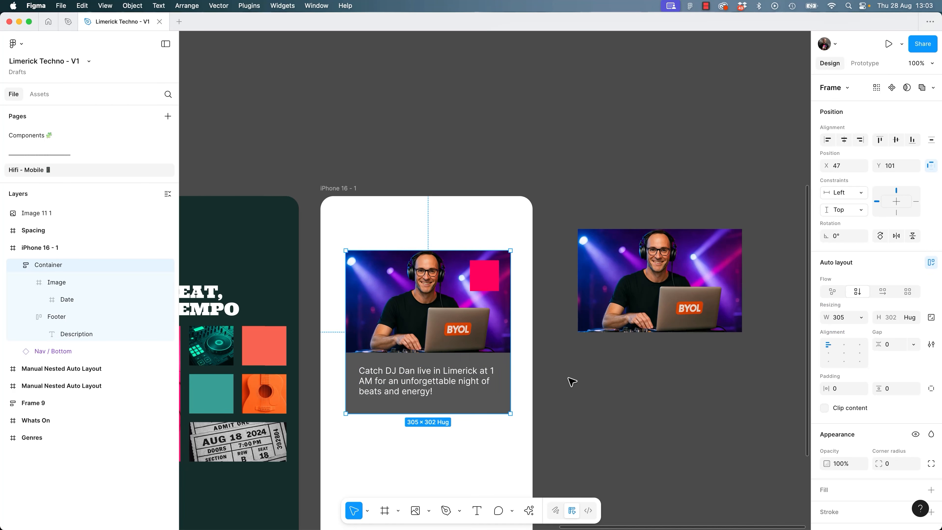
pyautogui.scroll(-1, 593, 381)
pyautogui.moveTo(505, 336); pyautogui.dragTo(516, 336)
pyautogui.moveTo(341, 335)
pyautogui.mouseDown()
pyautogui.moveTo(316, 335)
pyautogui.moveTo(326, 336)
pyautogui.mouseUp()
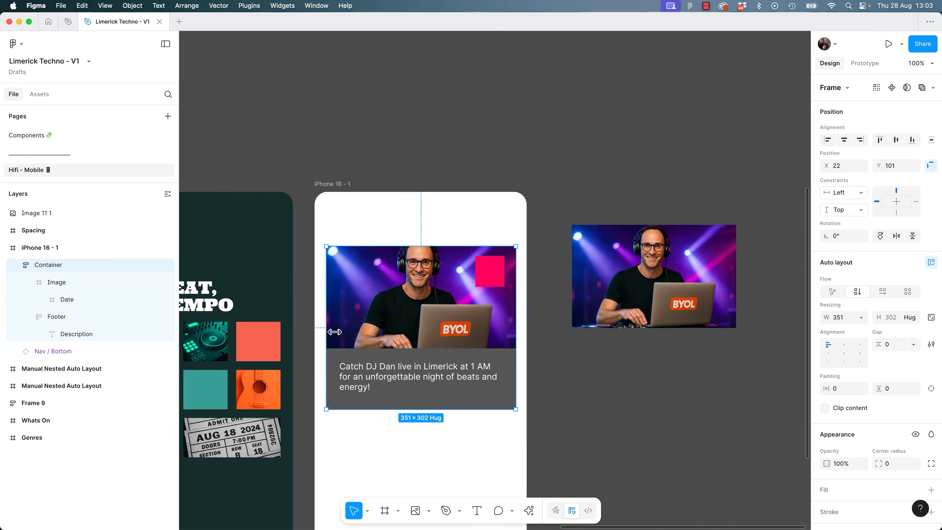
# Add a layout guide to the iPhone 16 - 1 frame and change its type to columns.
pyautogui.click(333, 192)
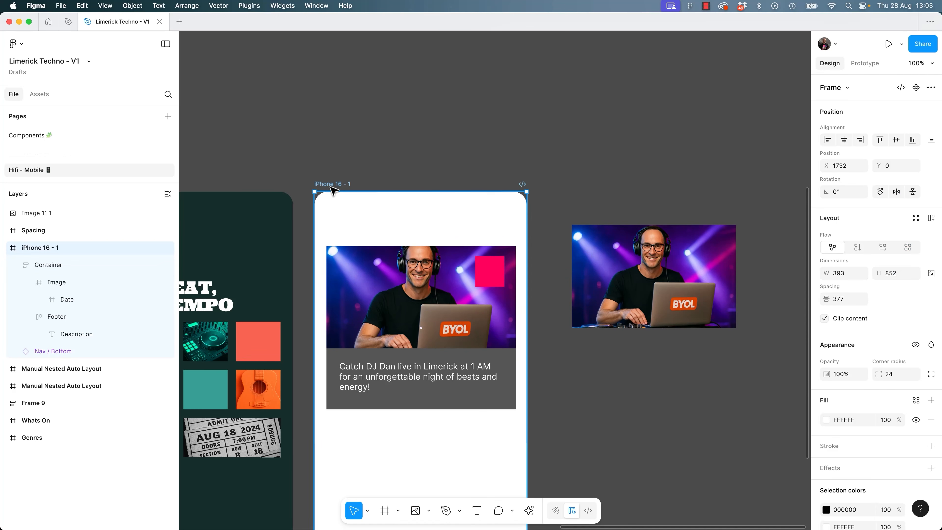
pyautogui.scroll(-5, 900, 429)
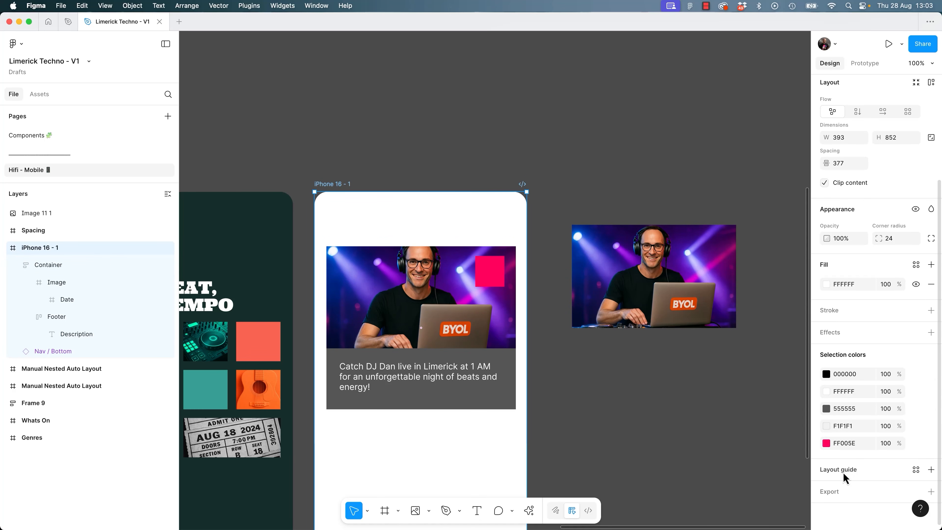
pyautogui.click(931, 471)
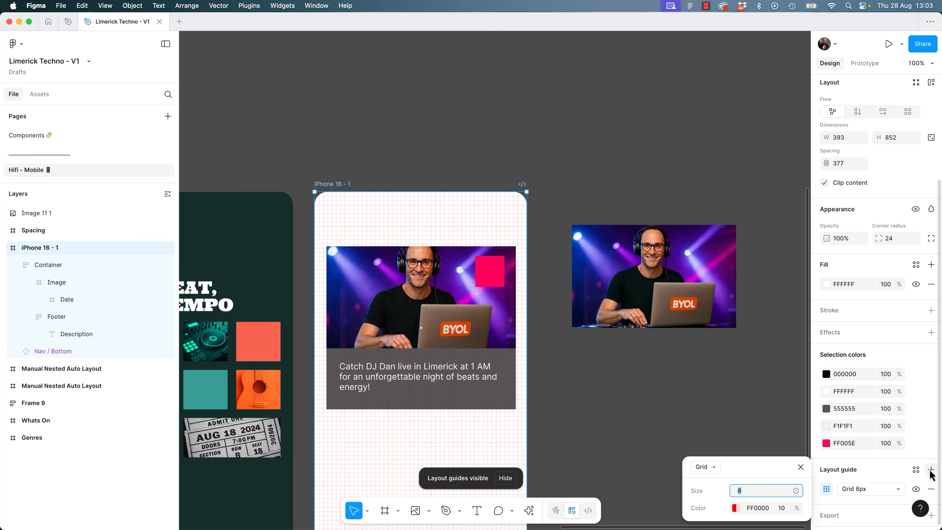
pyautogui.click(853, 489)
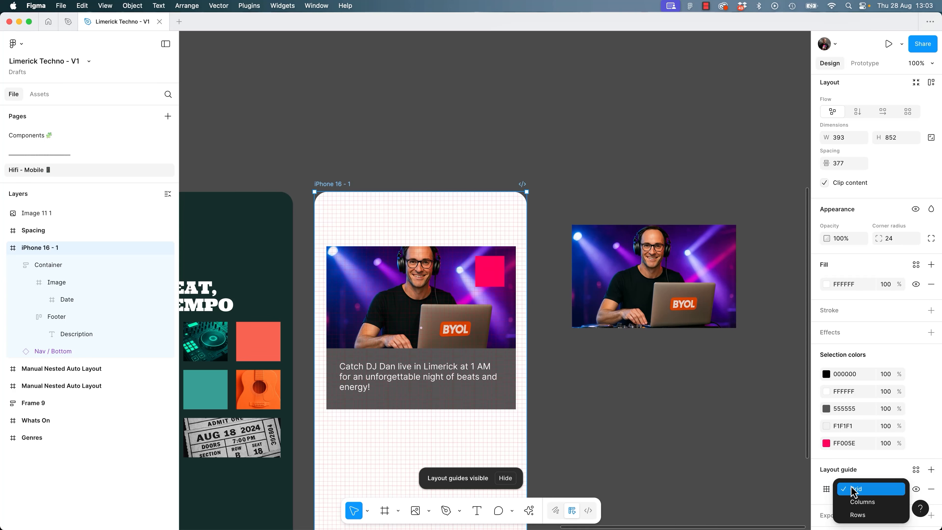
pyautogui.click(858, 505)
pyautogui.scroll(-1, 871, 499)
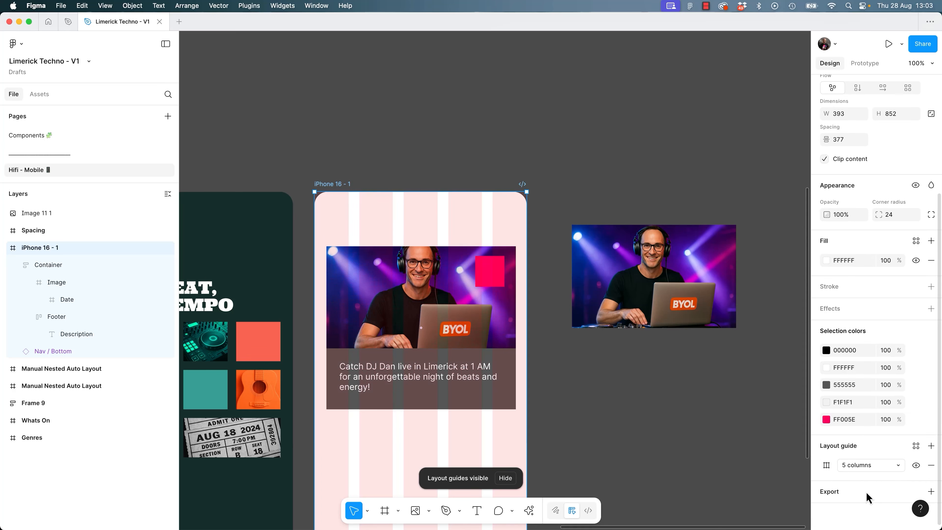
# Set the layout guide's column count to 1 and its margin to 24, and close its settings.
pyautogui.click(826, 466)
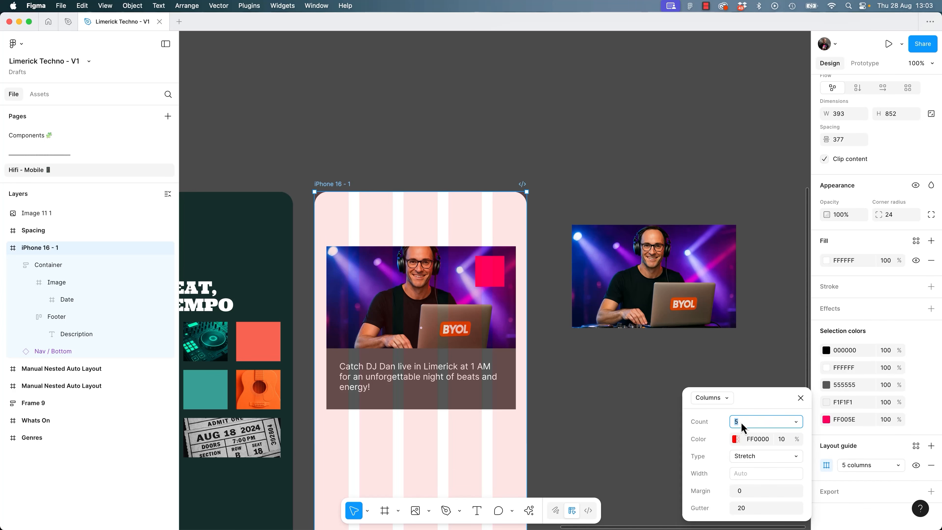
pyautogui.write('1')
pyautogui.press('Tab')
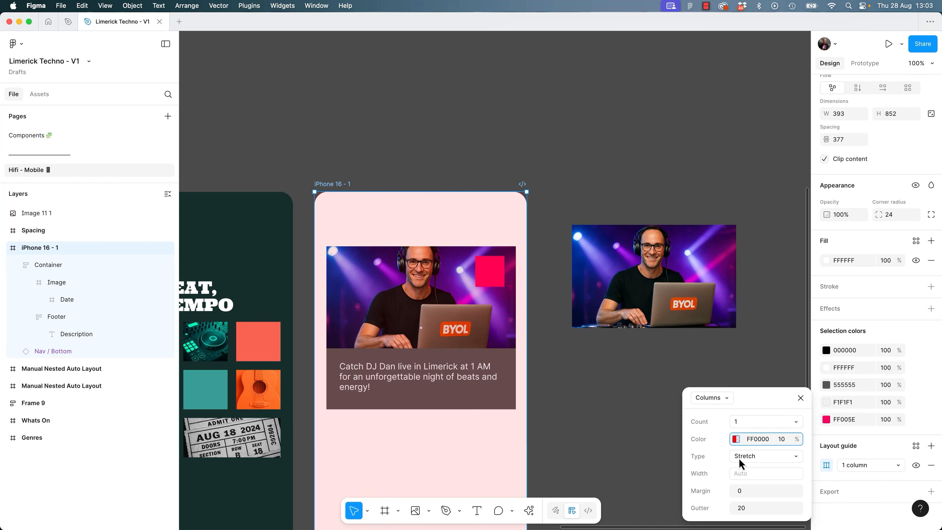
pyautogui.click(754, 492)
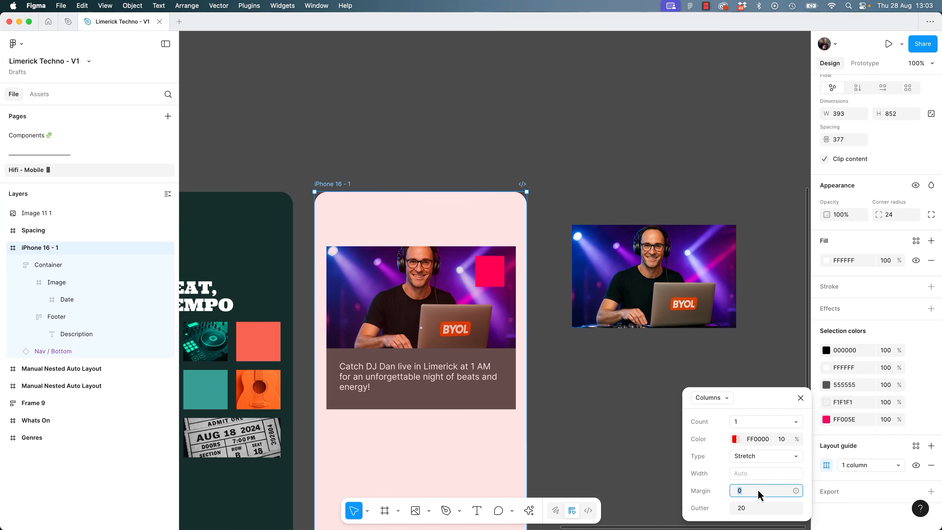
pyautogui.write('24')
pyautogui.press('Return')
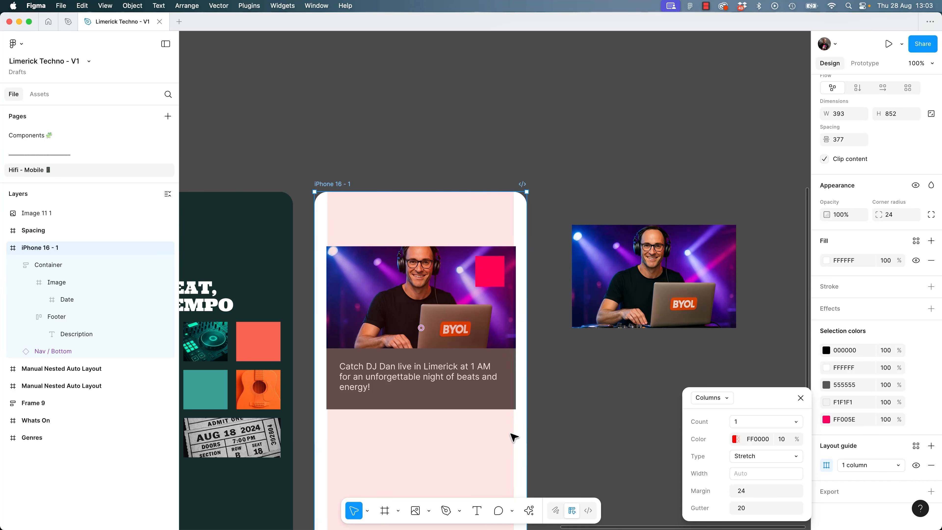
pyautogui.click(800, 397)
# Fit the card container's edges to the column guide, giving it a width of 345 at X 24.
pyautogui.click(650, 437)
pyautogui.click(504, 389)
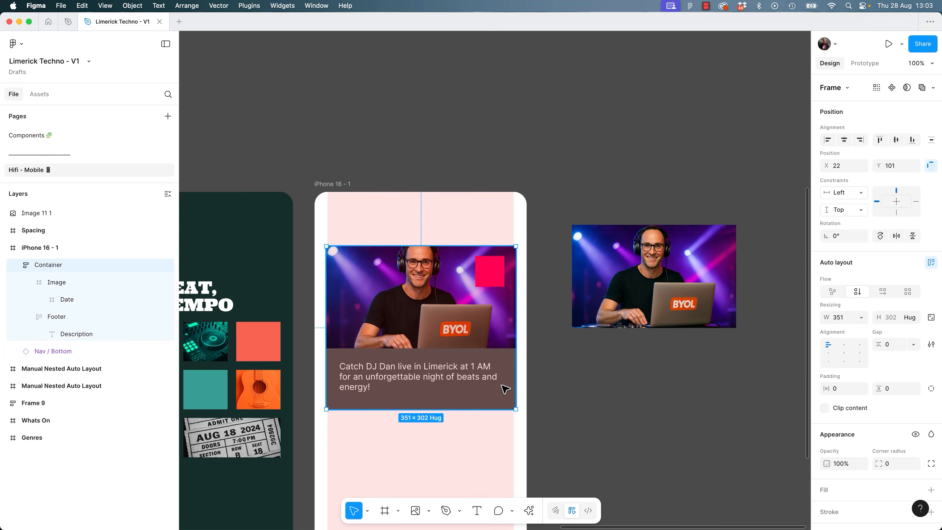
pyautogui.moveTo(514, 362); pyautogui.dragTo(512, 361)
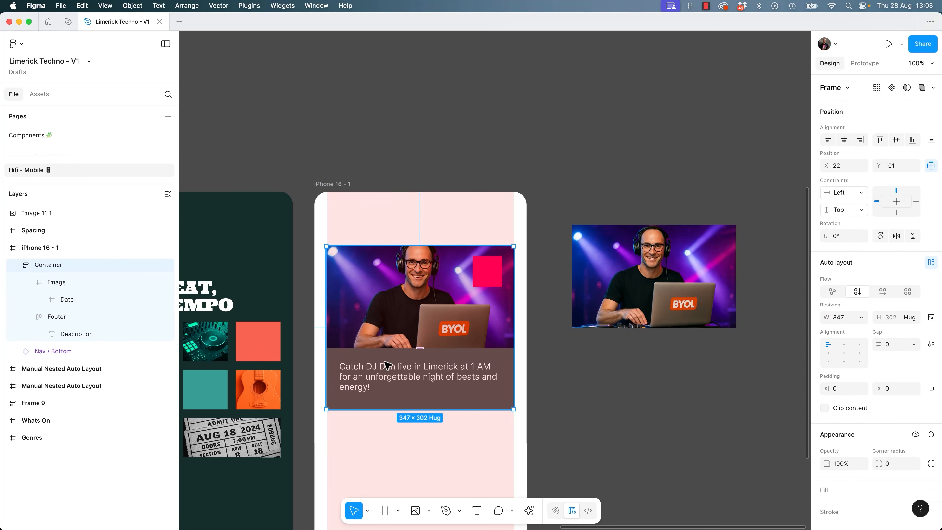
pyautogui.moveTo(324, 376); pyautogui.dragTo(325, 376)
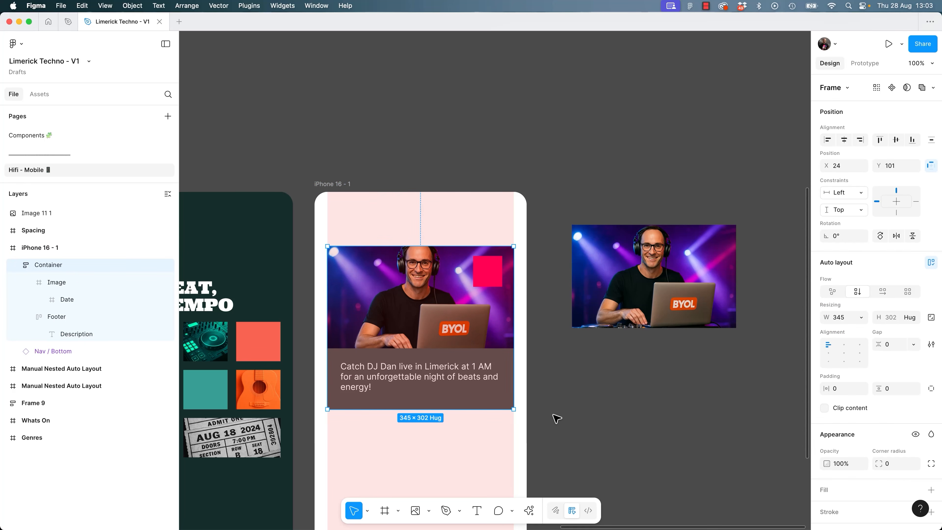
# Deselect the card container and hide the layout guides.
pyautogui.click(574, 418)
pyautogui.moveTo(574, 418); pyautogui.dragTo(614, 418)
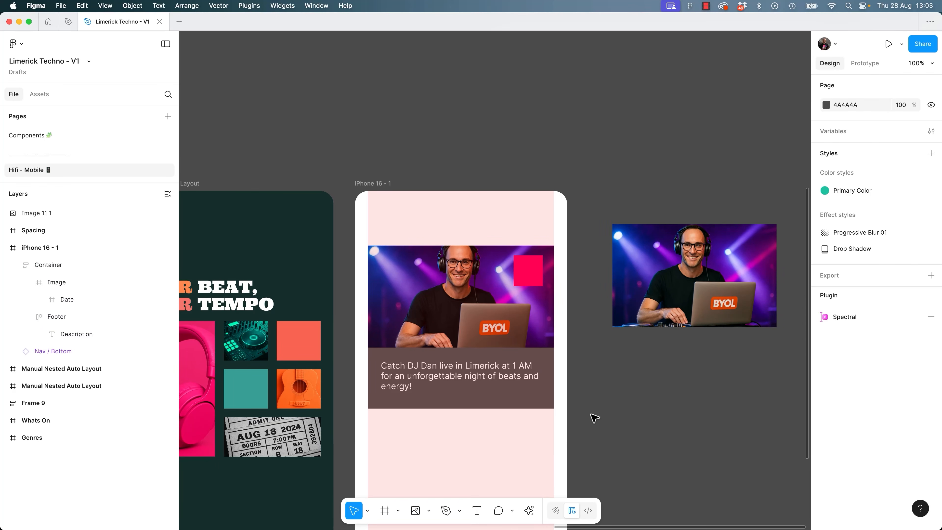
pyautogui.hotkey('ctrl', 'g')
pyautogui.hotkey('ctrl', 'g')
pyautogui.hotkey('ctrl', 'g')
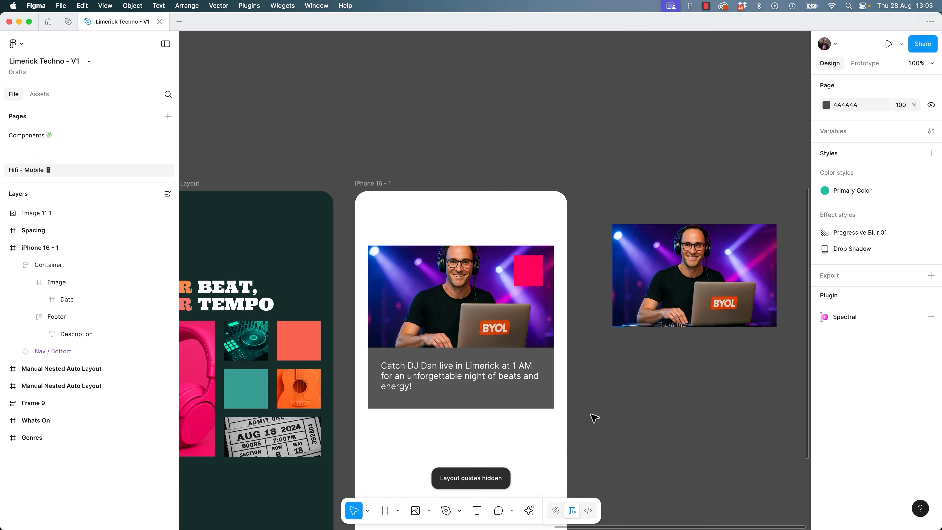
# Set the card container's corner radius to 24 and turn on clip content so the image and footer follow the rounding.
pyautogui.click(474, 256)
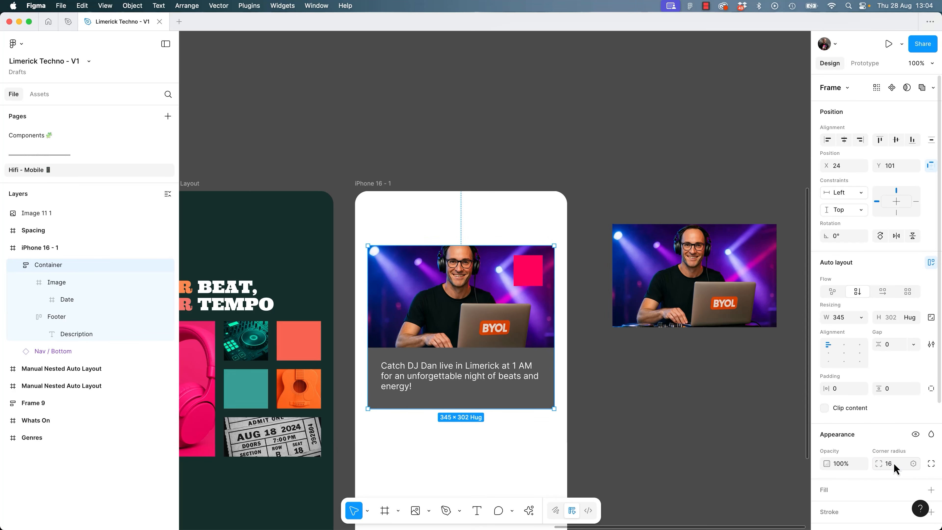
pyautogui.click(633, 416)
pyautogui.press('super+z')
pyautogui.write('24')
pyautogui.press('Return')
pyautogui.click(824, 408)
pyautogui.click(623, 441)
pyautogui.click(548, 400)
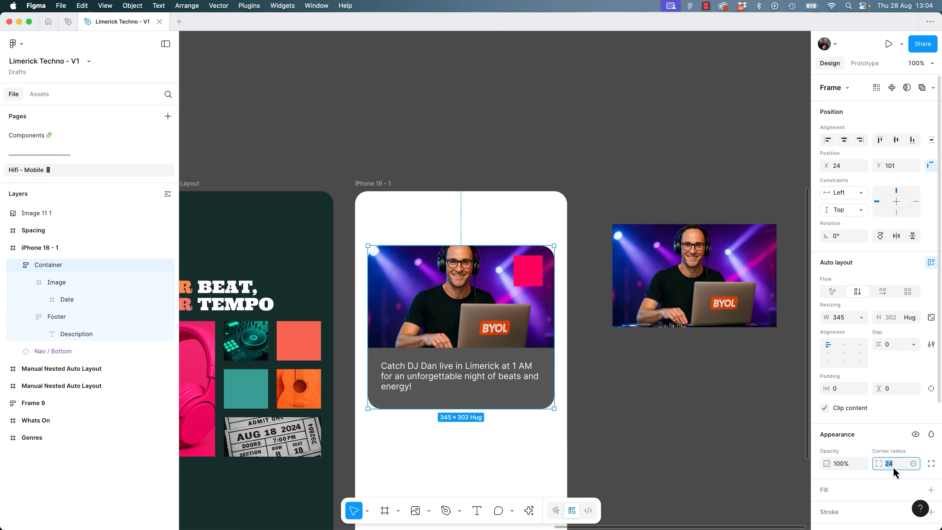
# Try a corner radius of 16 on the card container, and settle on 12.
pyautogui.write('16')
pyautogui.press('Return')
pyautogui.write('2')
pyautogui.press('Return')
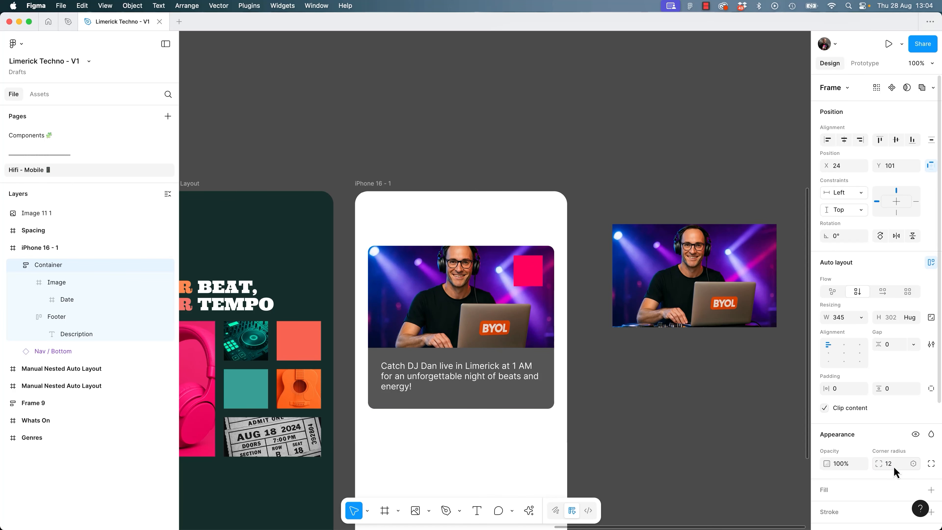
# Set the card container's corner radius to 10.
pyautogui.click(703, 416)
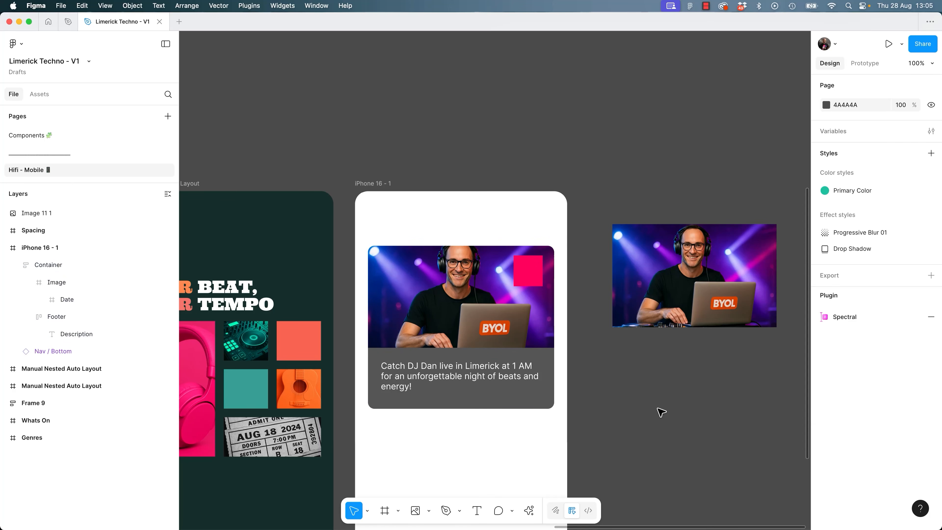
pyautogui.click(518, 389)
pyautogui.click(891, 465)
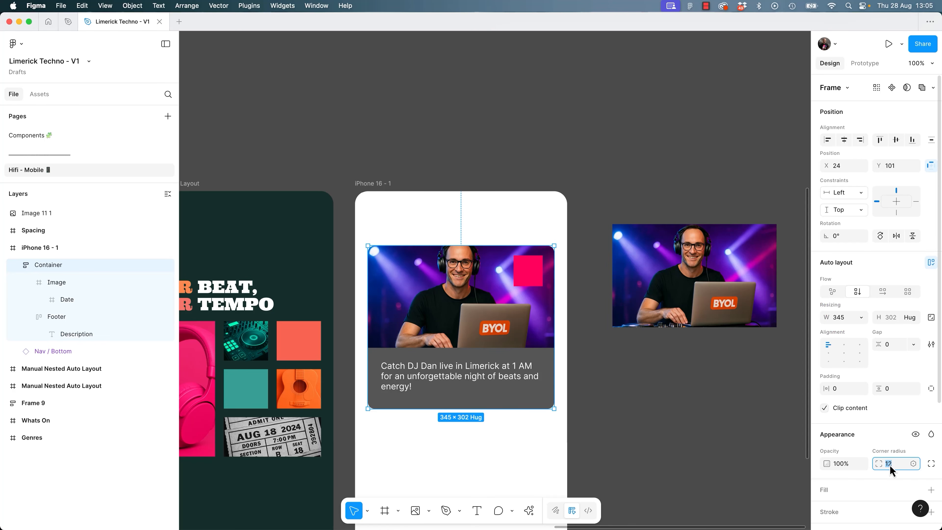
pyautogui.click(728, 410)
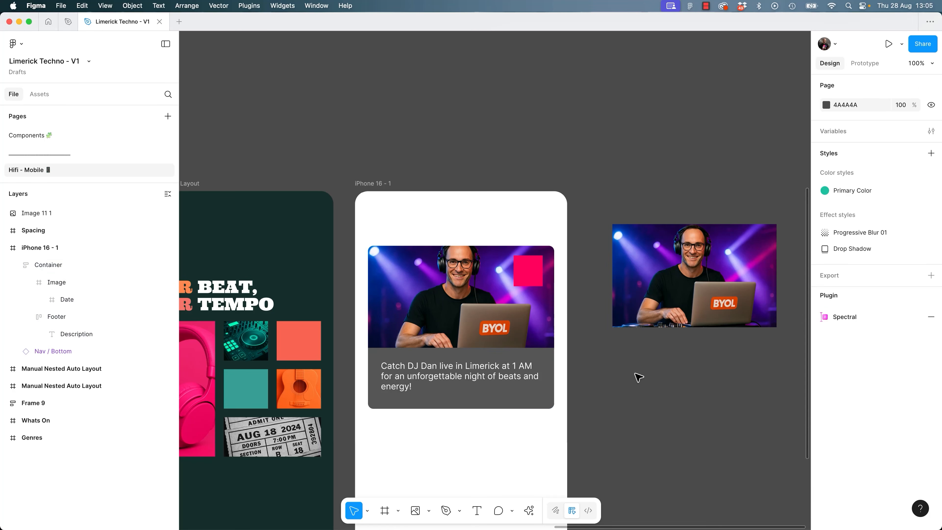
# Turn off clip content on the card container to compare its corners, and turn it back on.
pyautogui.click(507, 355)
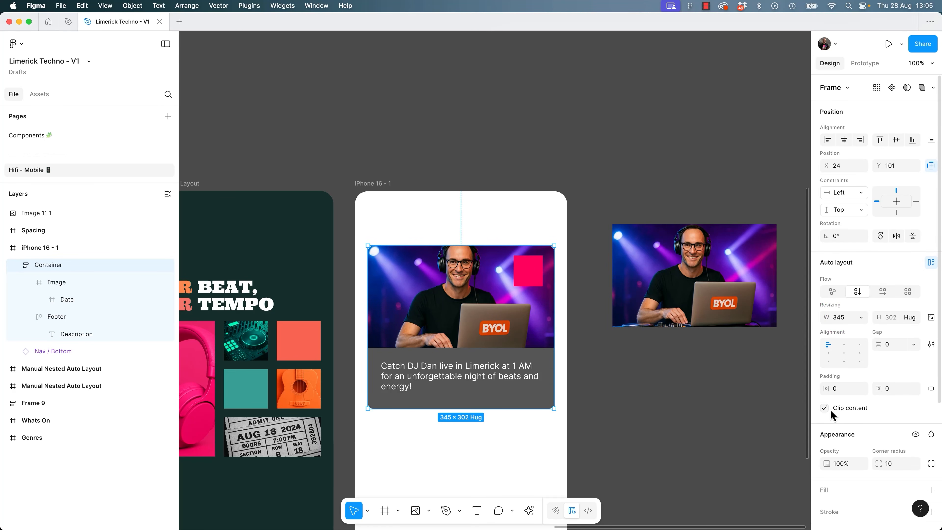
pyautogui.click(652, 442)
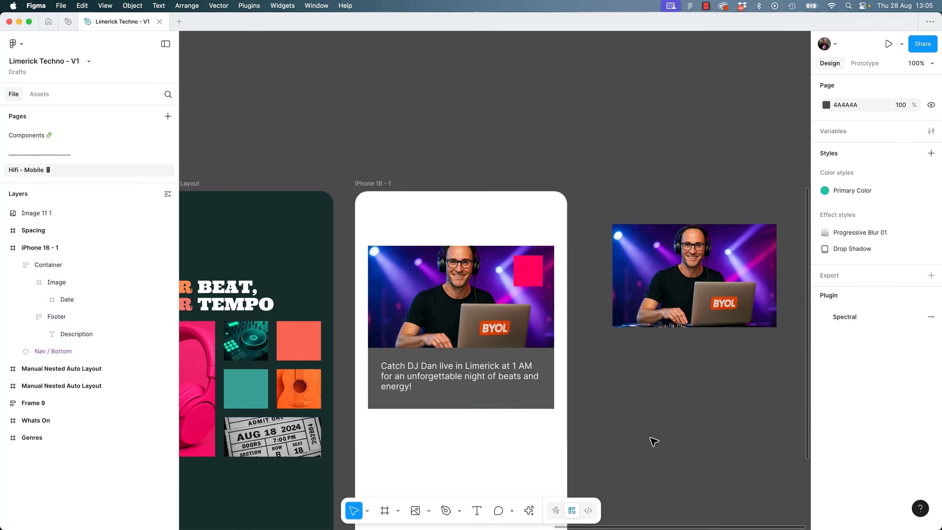
pyautogui.click(512, 389)
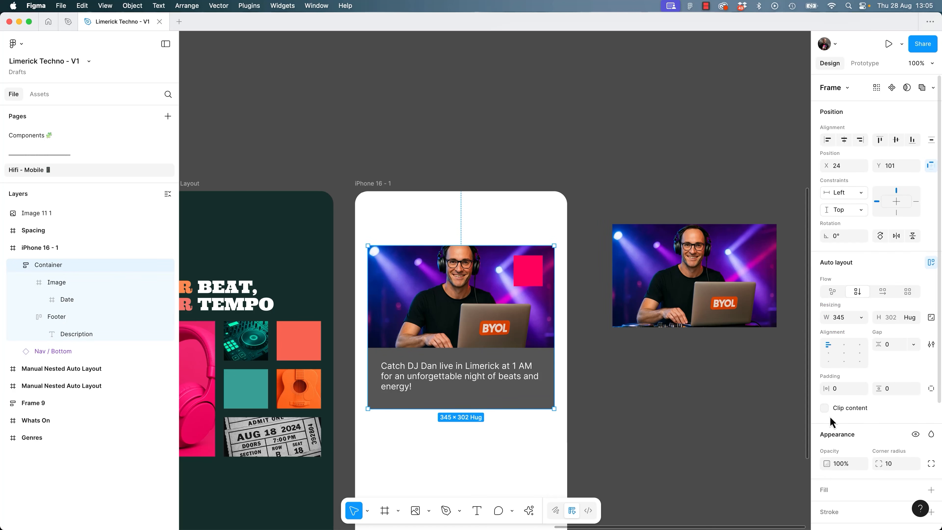
pyautogui.click(649, 471)
# Turn the card container into a component outside the iPhone 16 - 1 frame and place an instance of it inside that frame.
pyautogui.click(451, 330)
pyautogui.moveTo(460, 317); pyautogui.dragTo(598, 125)
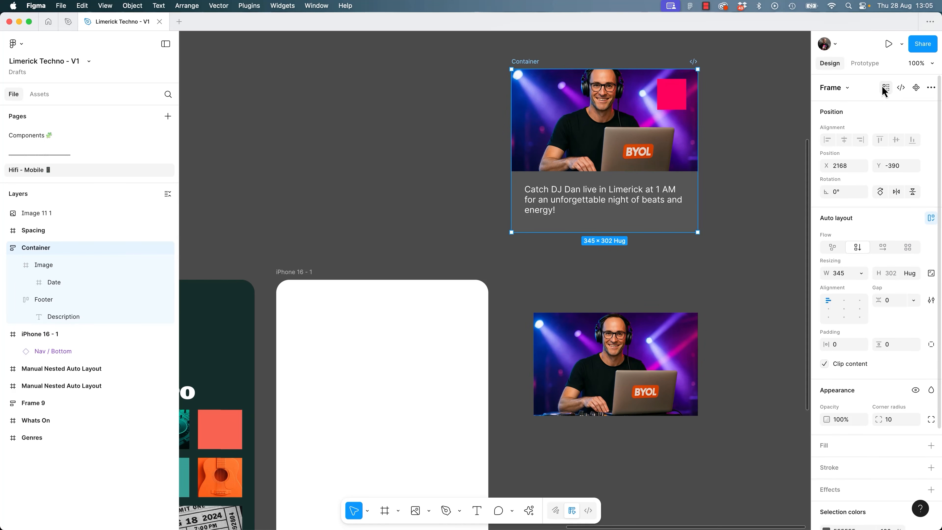
pyautogui.click(916, 88)
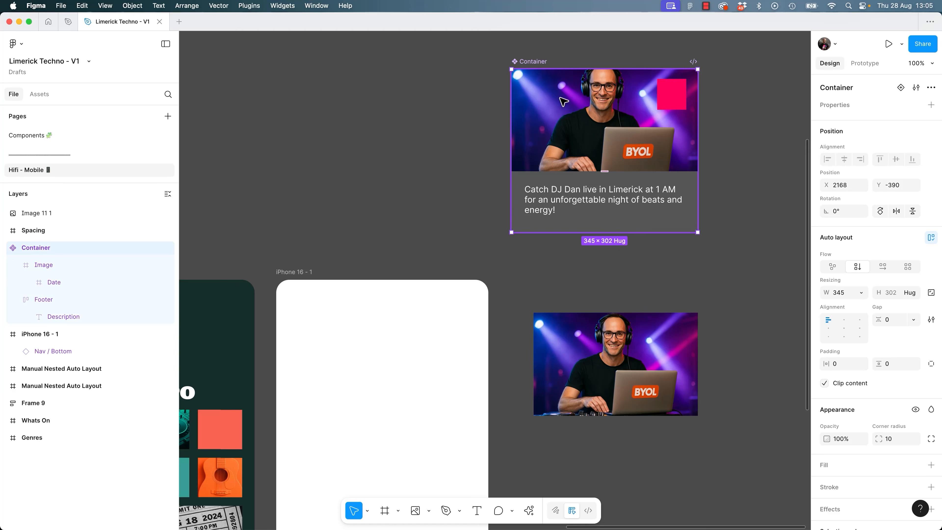
pyautogui.moveTo(634, 127); pyautogui.dragTo(407, 397)
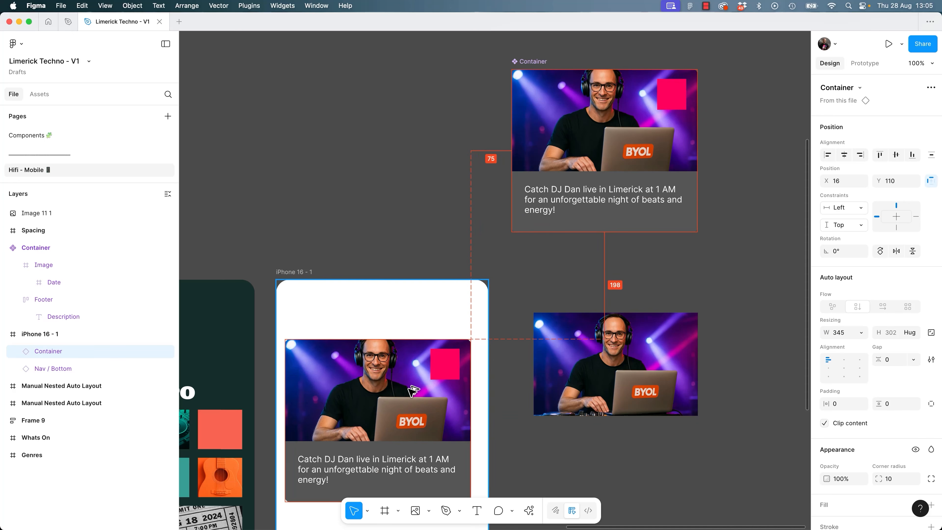
# Move the main card component to the Components page, placing it in Frame 1 below the Jazz Fusion card at X 45, Y 407.
pyautogui.click(541, 147)
pyautogui.press('super+x')
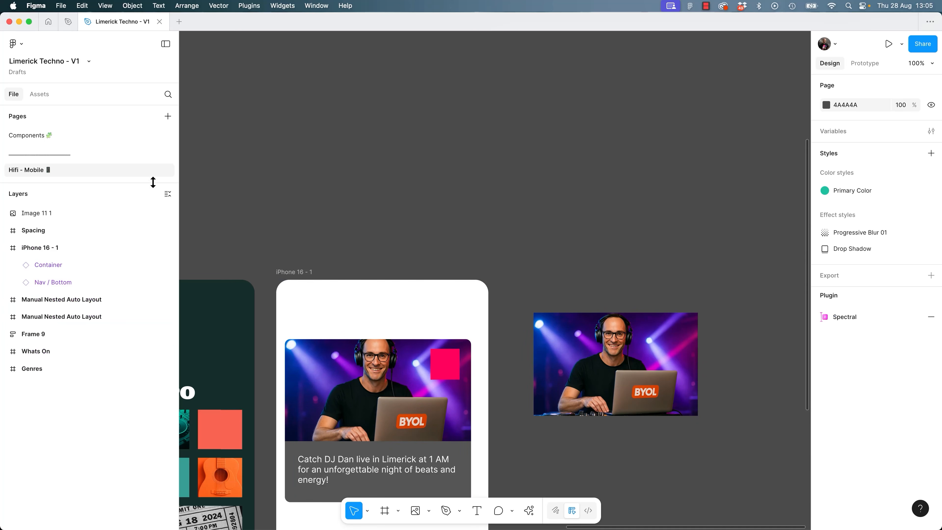
pyautogui.click(29, 137)
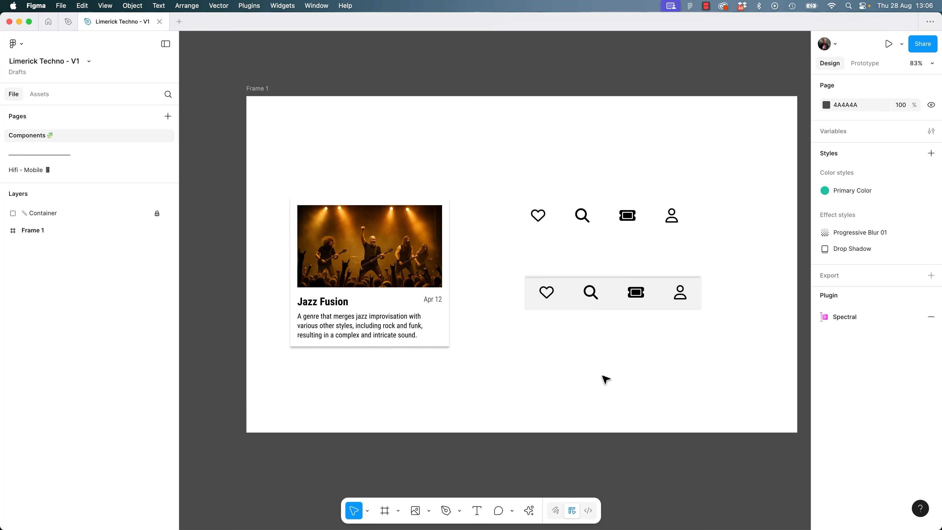
pyautogui.press('super+v')
pyautogui.moveTo(492, 301); pyautogui.dragTo(516, 354)
pyautogui.moveTo(411, 227); pyautogui.dragTo(388, 131)
pyautogui.moveTo(538, 335); pyautogui.dragTo(365, 328)
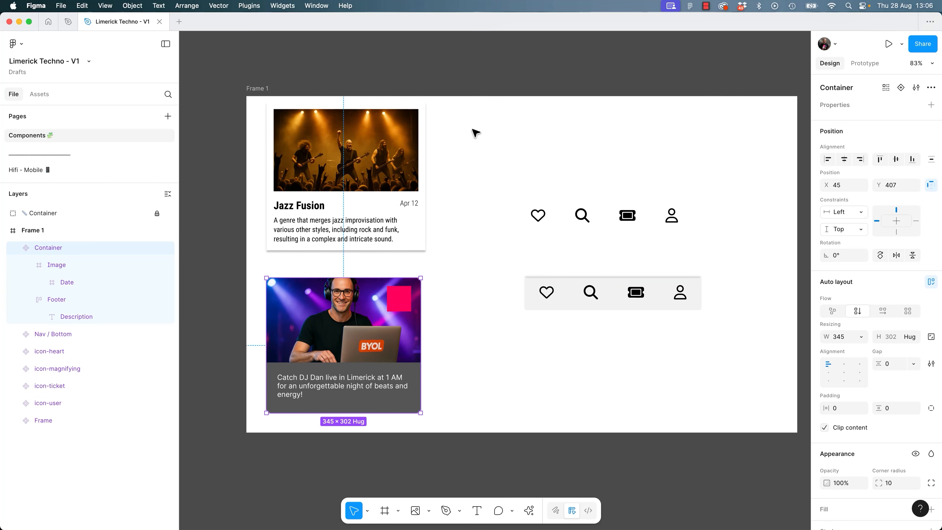
# Return to the Hifi - Mobile page and delete the loose DJ image beside the iPhone 16 - 1 frame.
pyautogui.click(28, 169)
pyautogui.moveTo(548, 237); pyautogui.dragTo(654, 97)
pyautogui.click(716, 260)
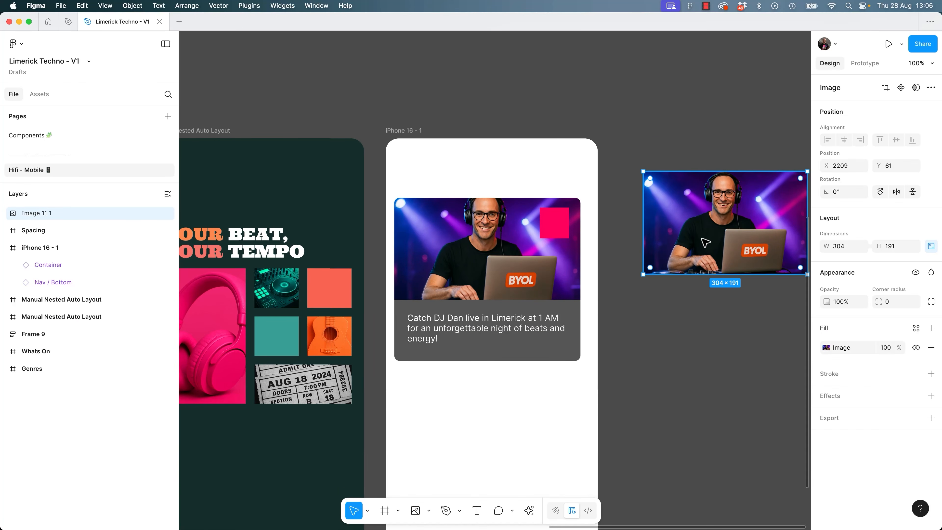
pyautogui.press('Delete')
# Position the card instance at X 24, Y 111 in the iPhone 16 - 1 frame.
pyautogui.click(565, 259)
pyautogui.moveTo(533, 255); pyautogui.dragTo(538, 255)
pyautogui.click(652, 264)
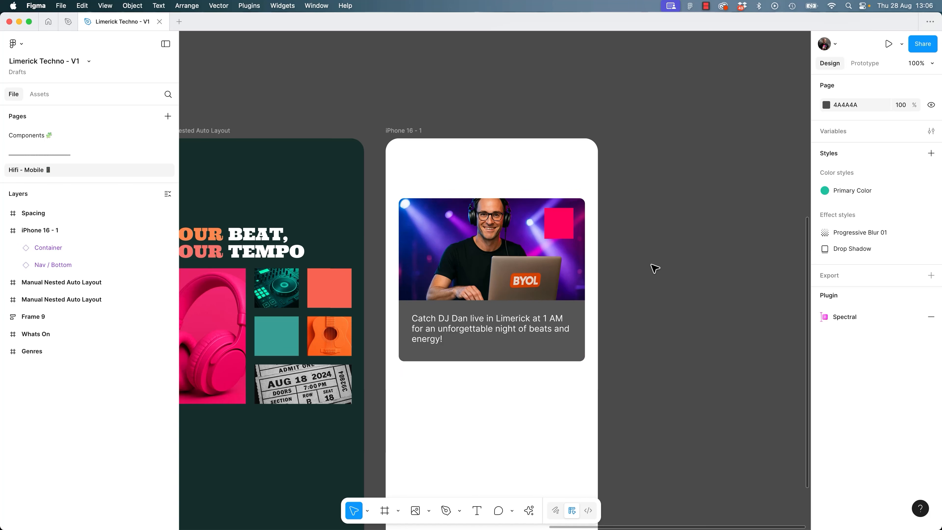
# Restyle the card instance's date square in teal with rounded corners and place the text 17 MAR over it.
pyautogui.click(565, 234)
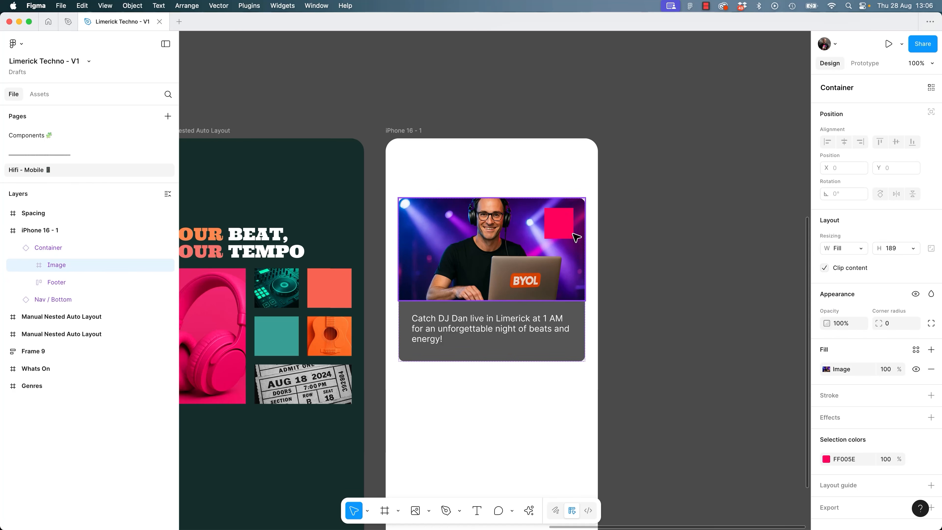
pyautogui.click(560, 233)
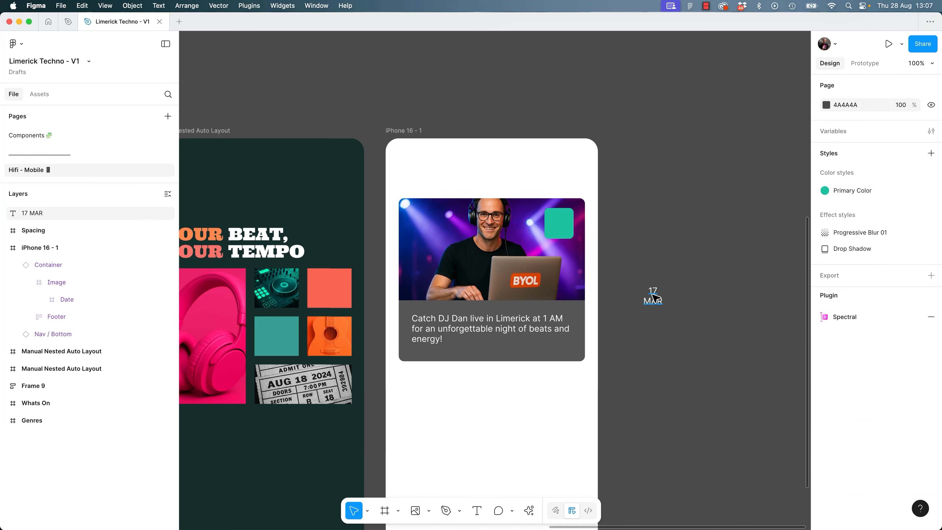
pyautogui.click(652, 295)
pyautogui.press('super+x')
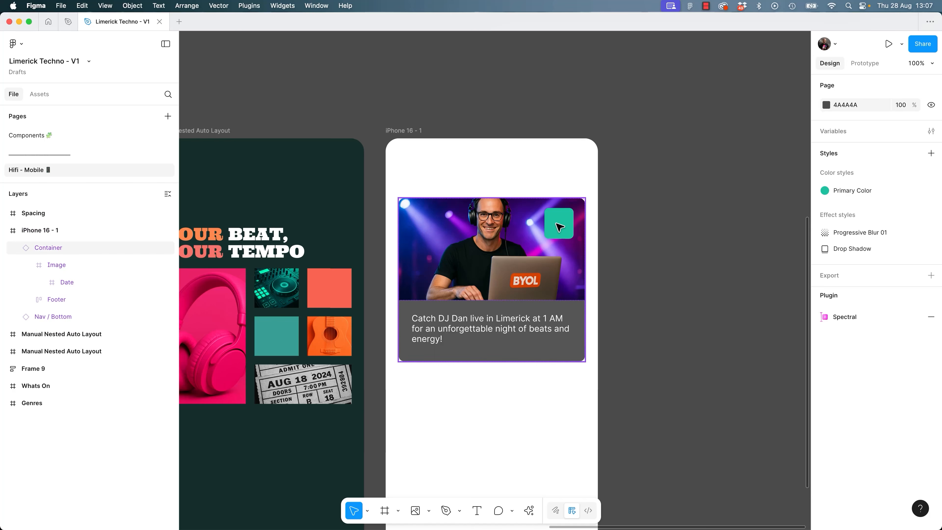
pyautogui.click(559, 227)
pyautogui.press('super+v')
pyautogui.moveTo(497, 301); pyautogui.dragTo(560, 229)
# Make the word MAR bold in the date text.
pyautogui.doubleClick(560, 230)
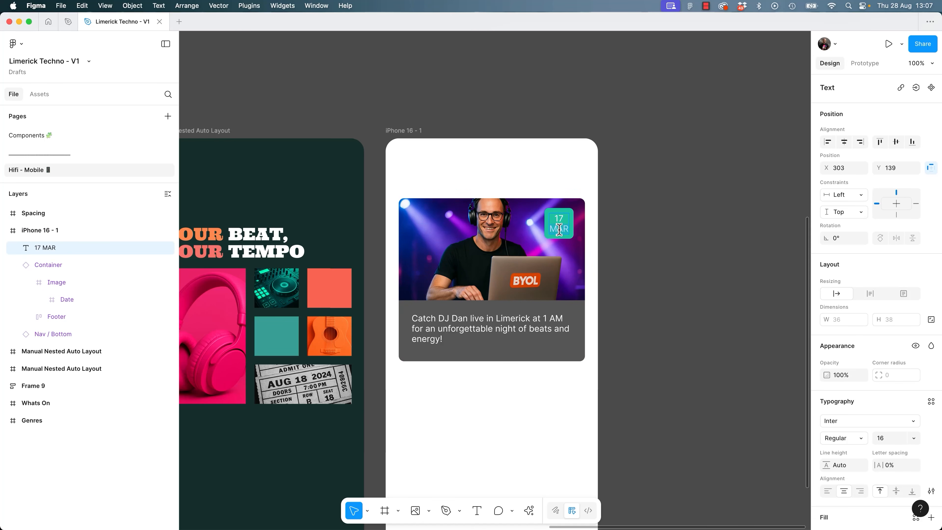
pyautogui.press('super+b')
pyautogui.click(689, 260)
pyautogui.click(684, 262)
pyautogui.click(581, 290)
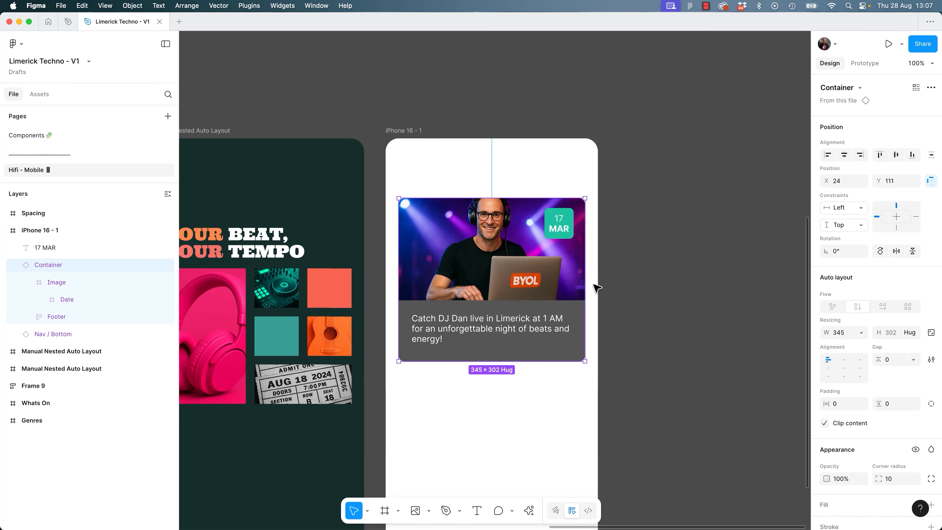
pyautogui.moveTo(586, 283)
pyautogui.mouseDown()
pyautogui.moveTo(534, 284)
pyautogui.moveTo(582, 284)
pyautogui.mouseUp()
pyautogui.press('super+z')
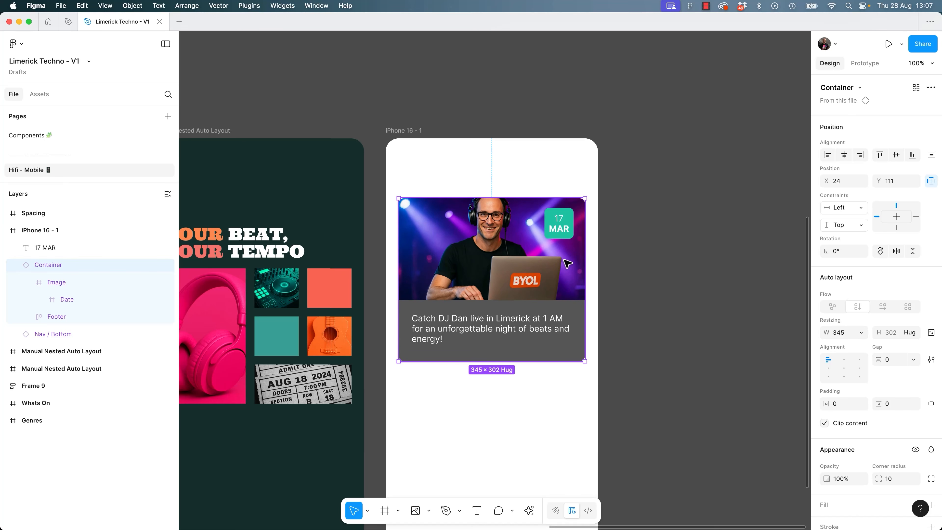
# Remove the 17 MAR text that lies over the card instance from the iPhone 16 - 1 frame.
pyautogui.click(565, 238)
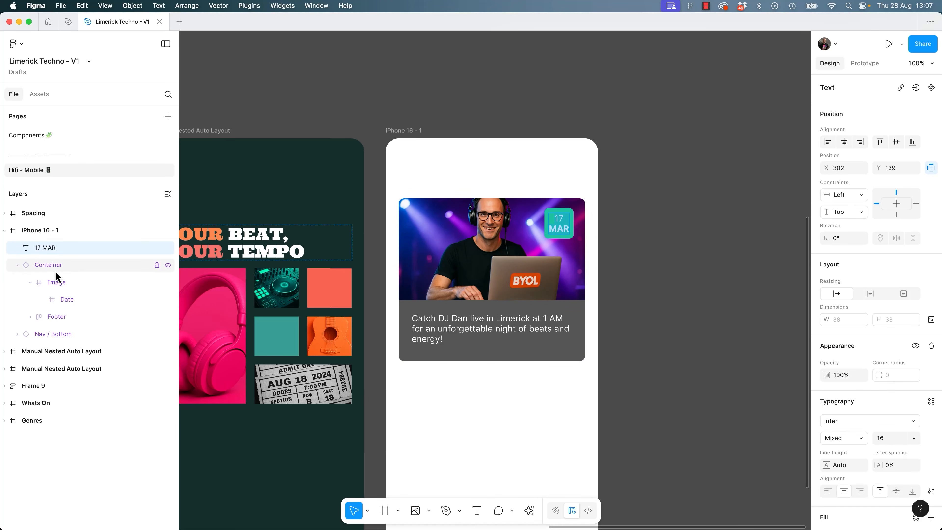
pyautogui.click(655, 304)
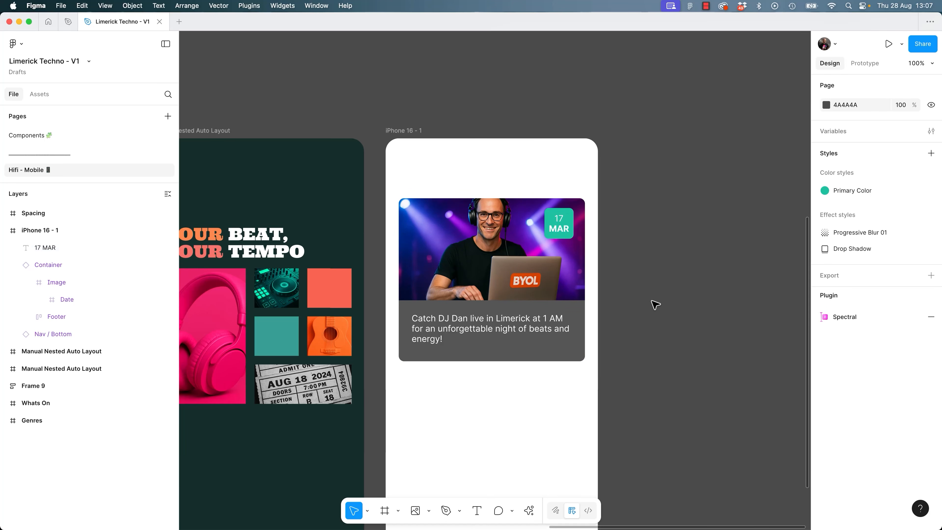
pyautogui.click(493, 261)
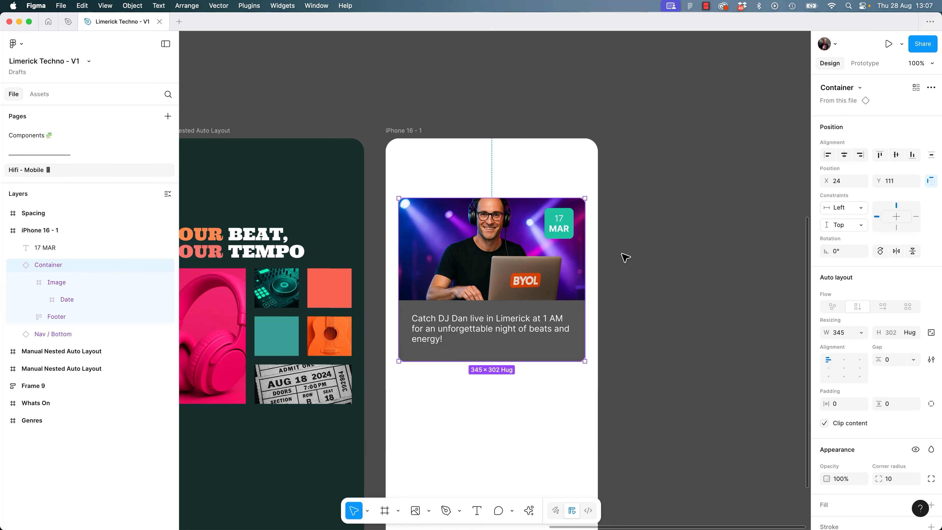
pyautogui.click(561, 232)
pyautogui.press('Delete')
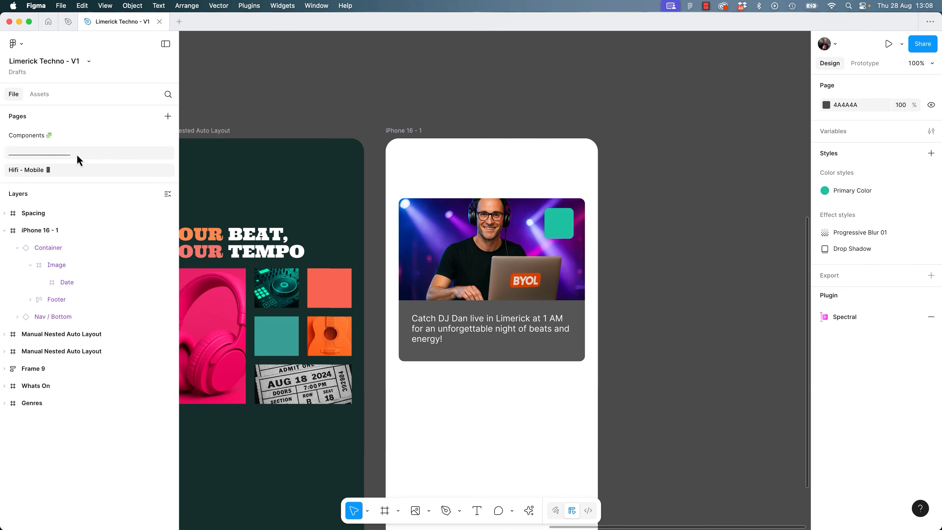
# Add the 17 MAR text inside the main card component's date square on the Components page, at X 8, Y 9.
pyautogui.click(34, 138)
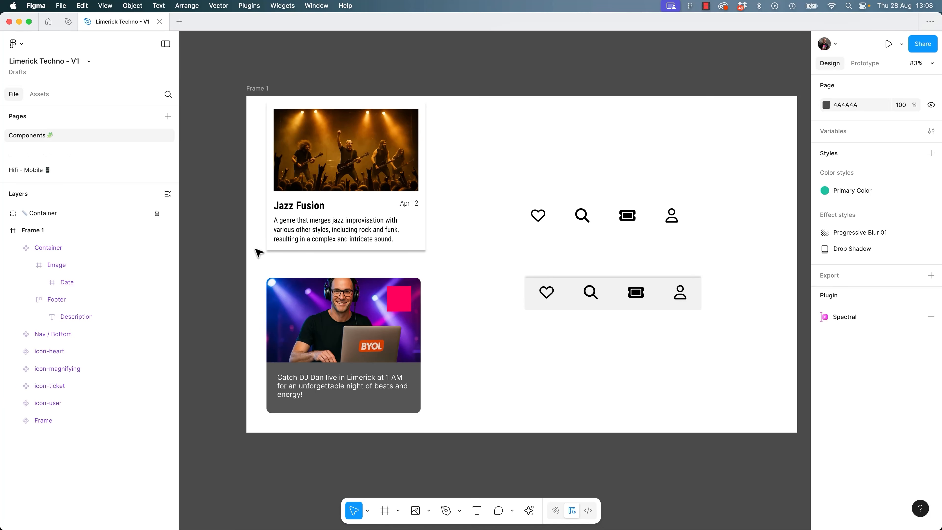
pyautogui.hscroll(-2, 491, 313)
pyautogui.click(455, 305)
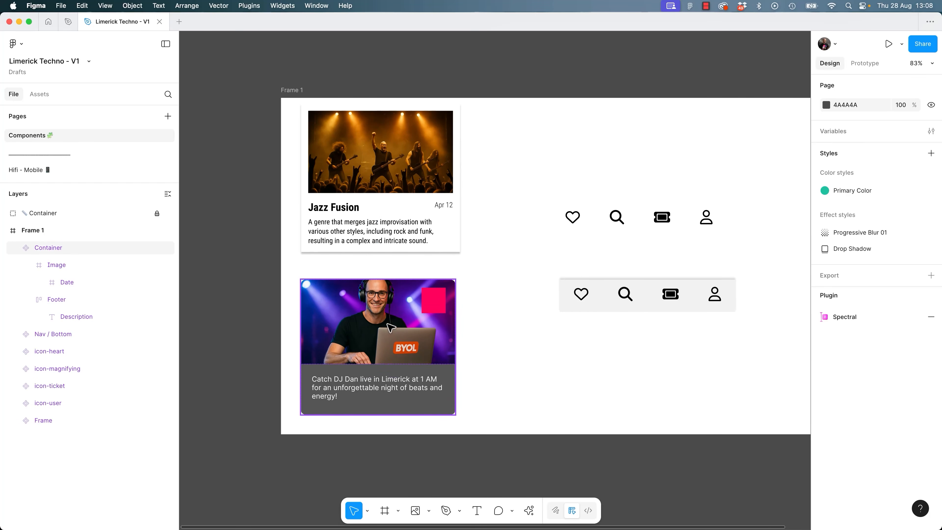
pyautogui.click(454, 304)
pyautogui.click(437, 307)
pyautogui.click(438, 310)
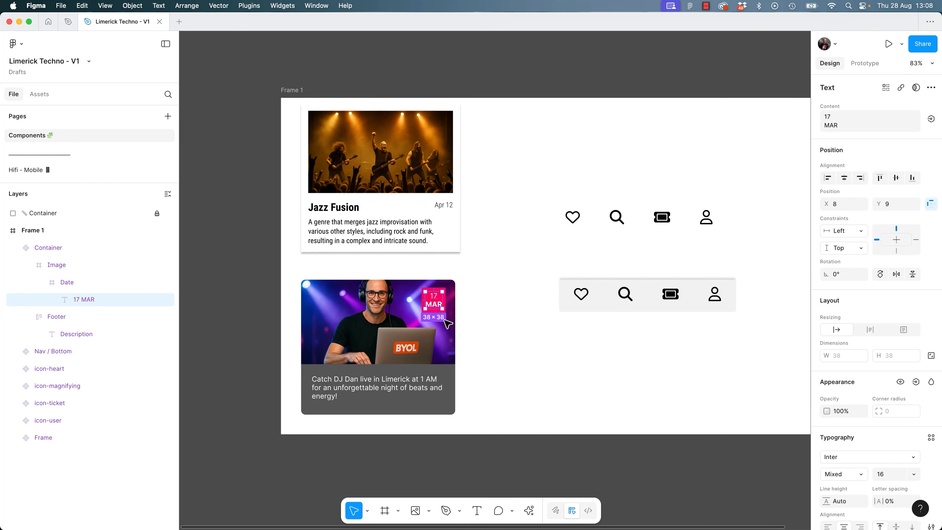
pyautogui.click(473, 325)
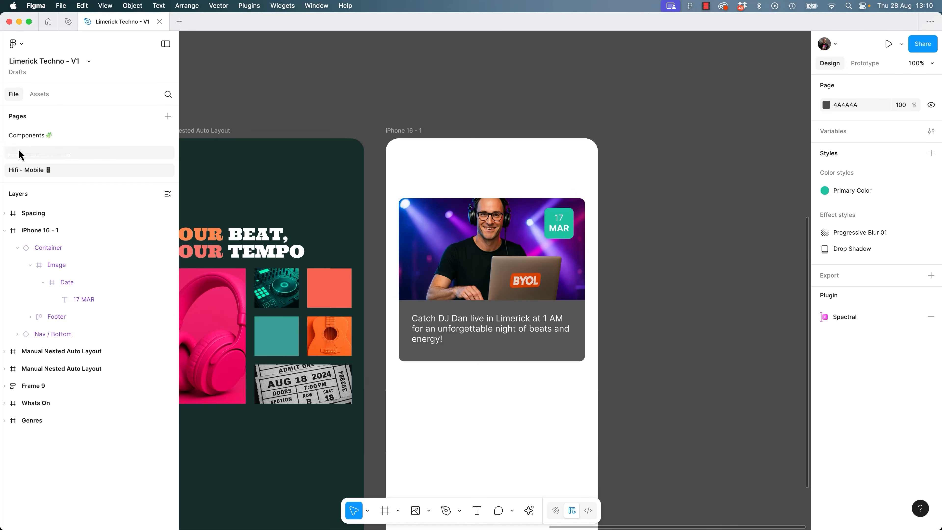
# Push the changes of the card instance on the Hifi - Mobile page to its main component.
pyautogui.click(28, 138)
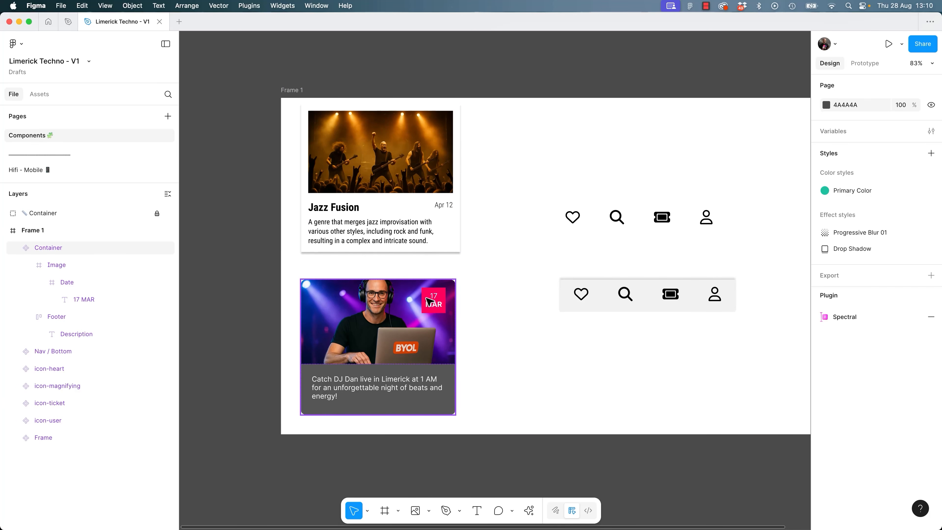
pyautogui.click(30, 170)
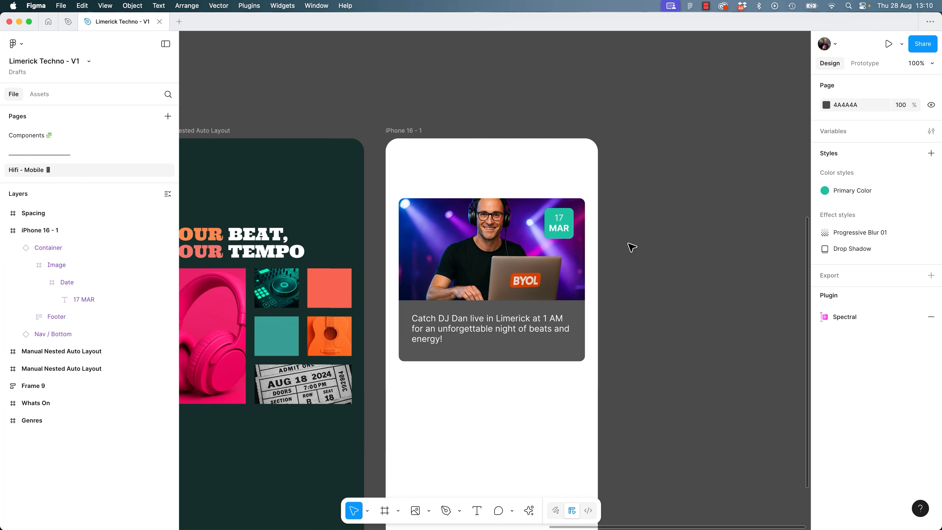
pyautogui.click(548, 231)
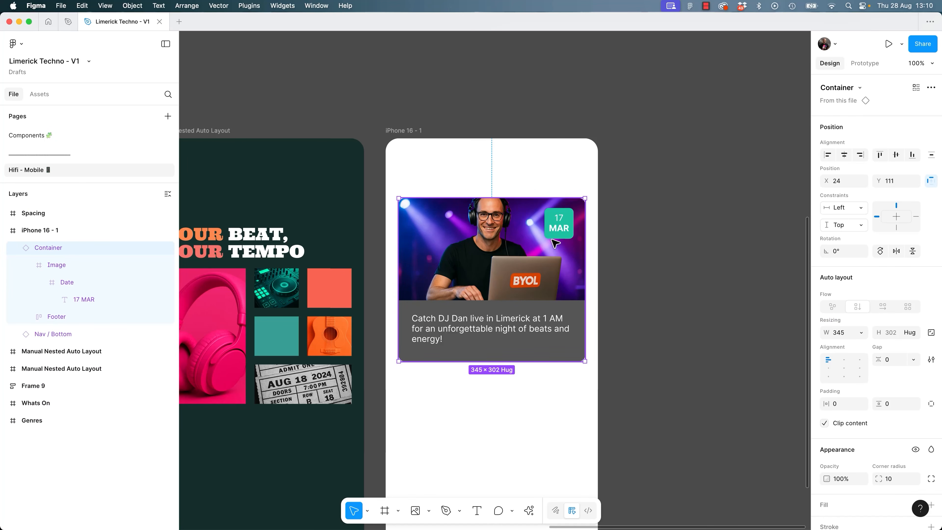
pyautogui.click(555, 243)
pyautogui.click(637, 249)
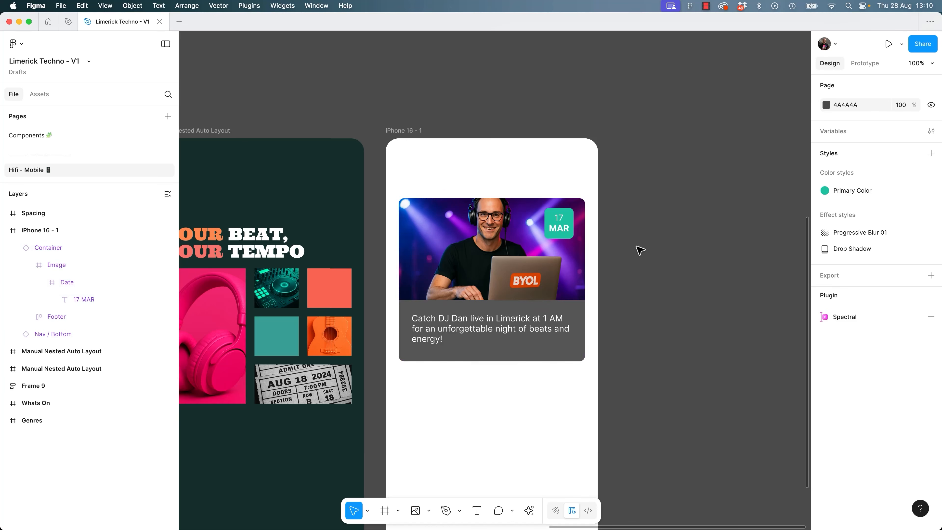
pyautogui.click(487, 299)
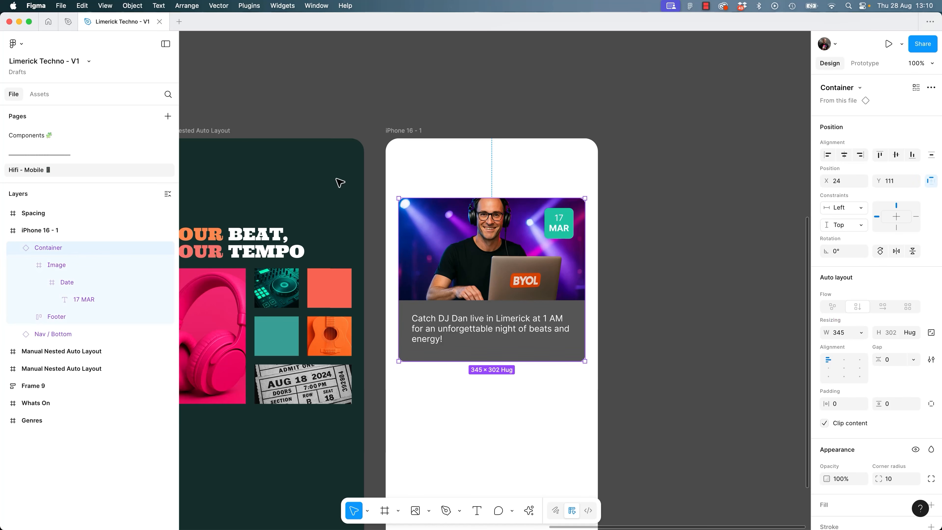
pyautogui.rightClick(542, 286)
pyautogui.moveTo(604, 388)
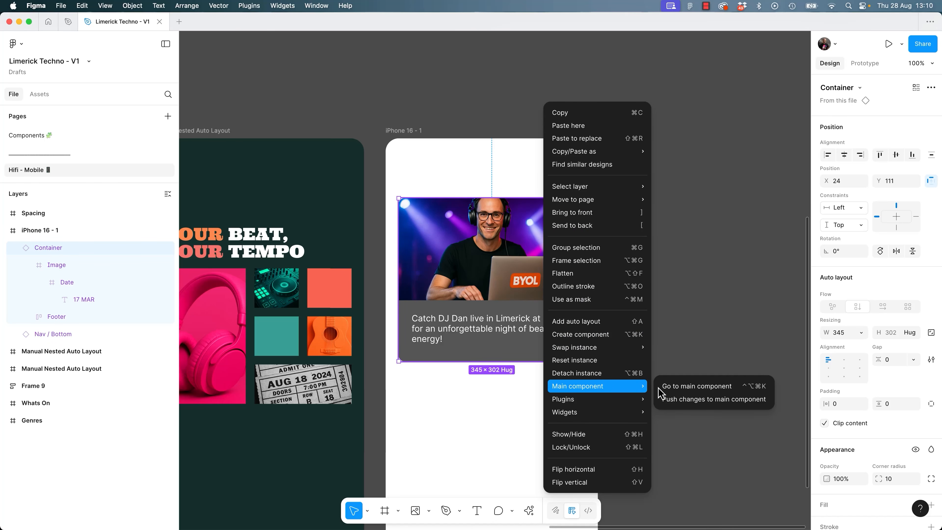
pyautogui.click(687, 406)
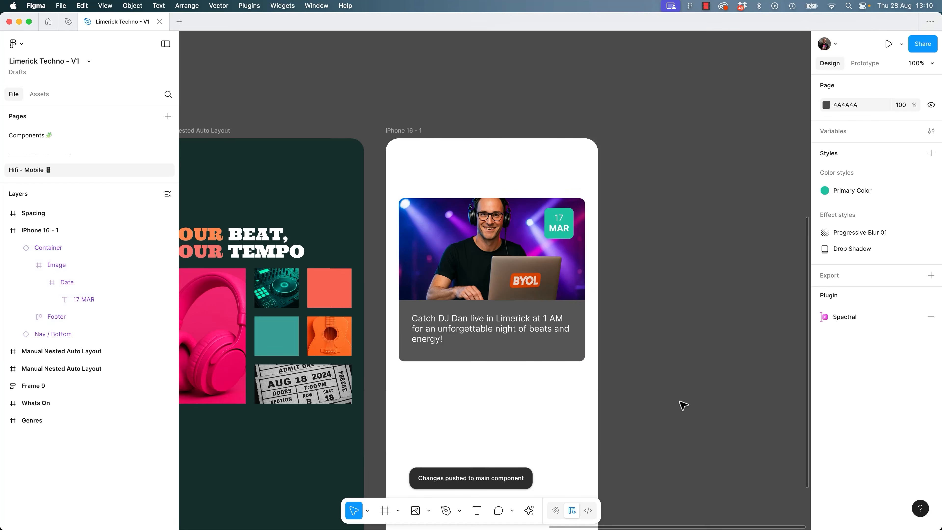
# On the Components page, draw a frame about 402 × 339 beside Frame 1, with an inner frame about 83 × 73 filled AB4747.
pyautogui.click(30, 135)
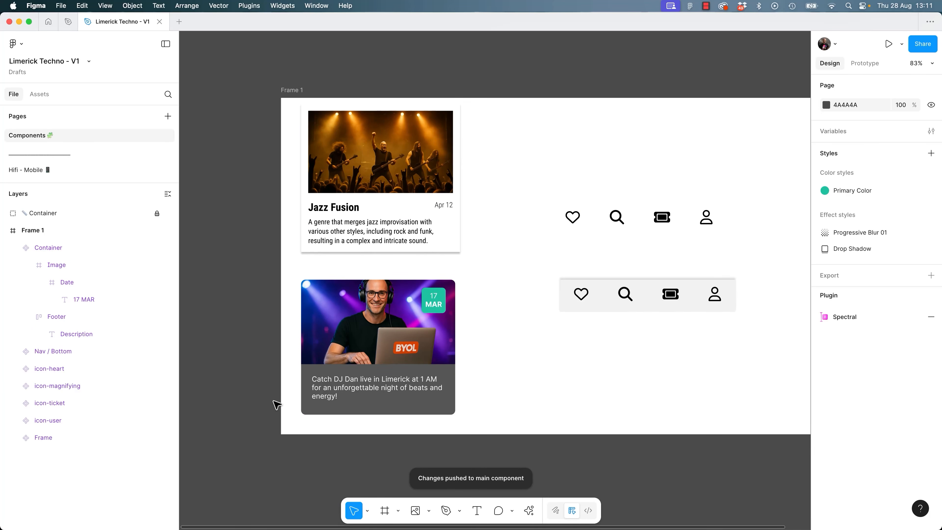
pyautogui.hscroll(-15, 378, 408)
pyautogui.scroll(2, 378, 408)
pyautogui.press('f')
pyautogui.moveTo(311, 237); pyautogui.dragTo(492, 388)
pyautogui.press('f')
pyautogui.moveTo(433, 254); pyautogui.dragTo(471, 287)
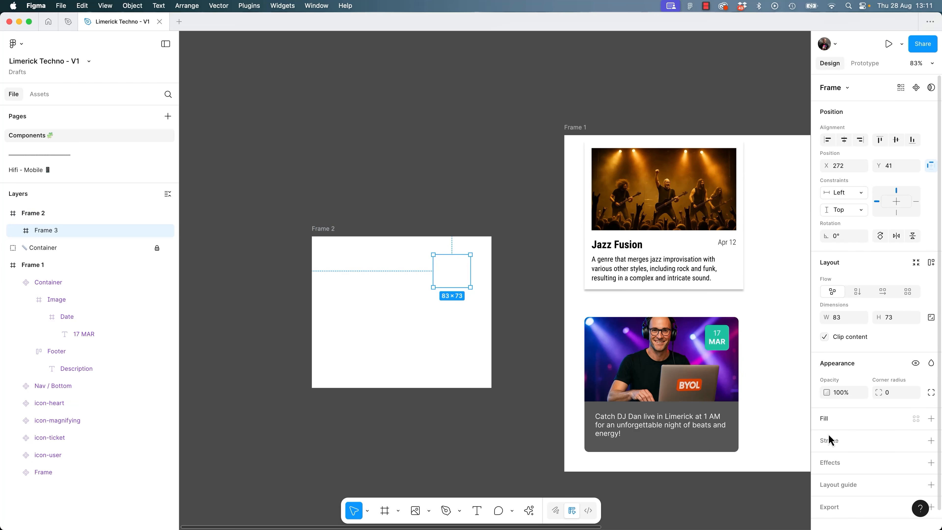
pyautogui.click(931, 418)
pyautogui.click(755, 350)
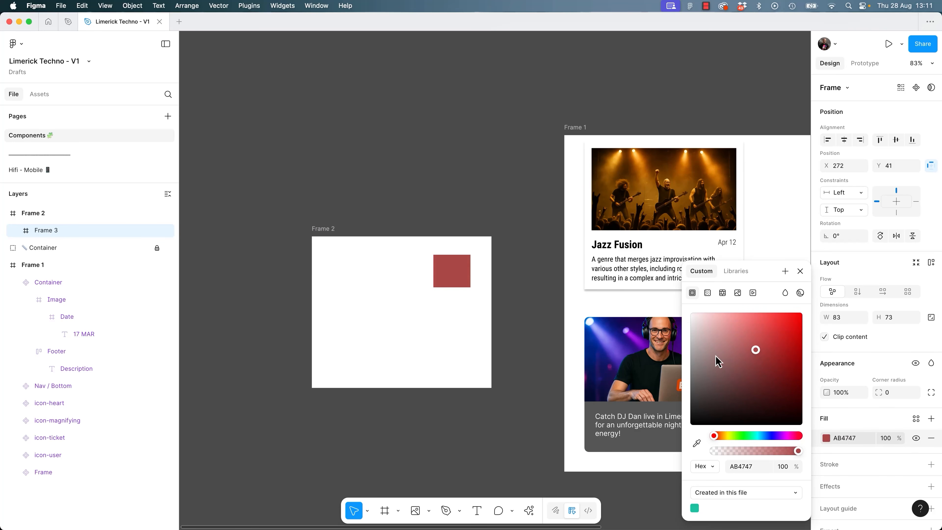
# Apply the suggested auto layout to the new outer frame containing the red rectangle.
pyautogui.moveTo(252, 187); pyautogui.dragTo(495, 423)
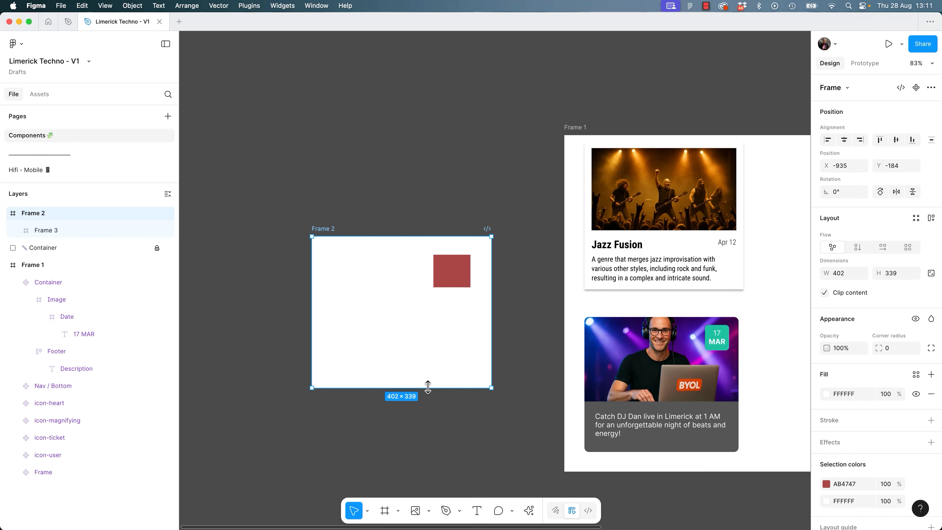
pyautogui.rightClick(427, 386)
pyautogui.moveTo(473, 401)
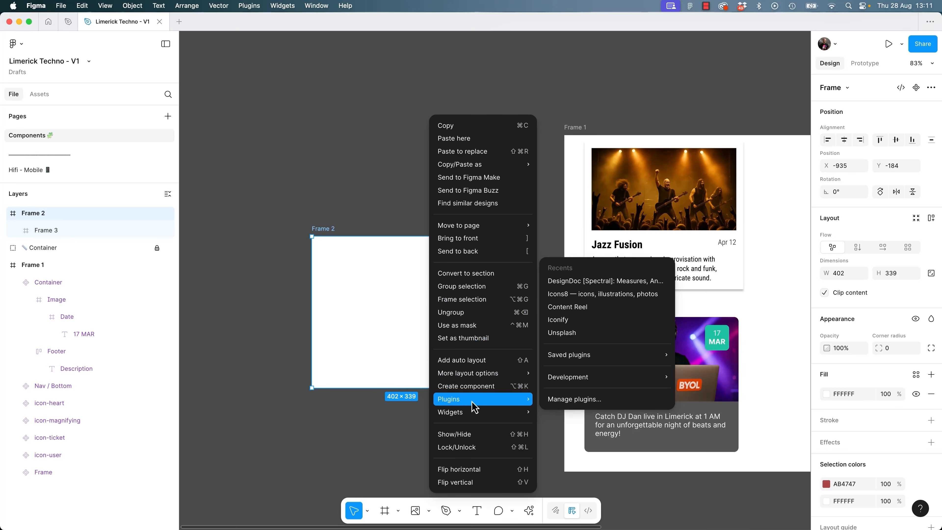
pyautogui.moveTo(482, 374)
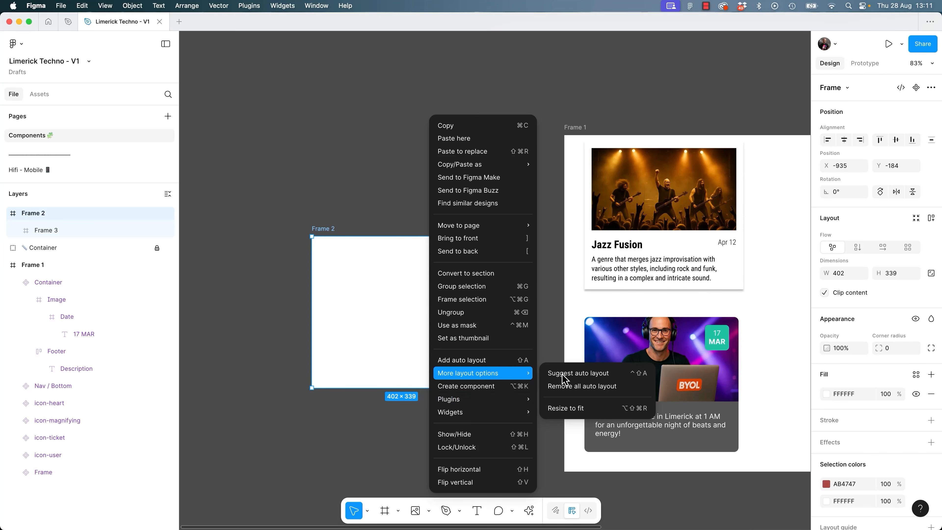
pyautogui.click(580, 376)
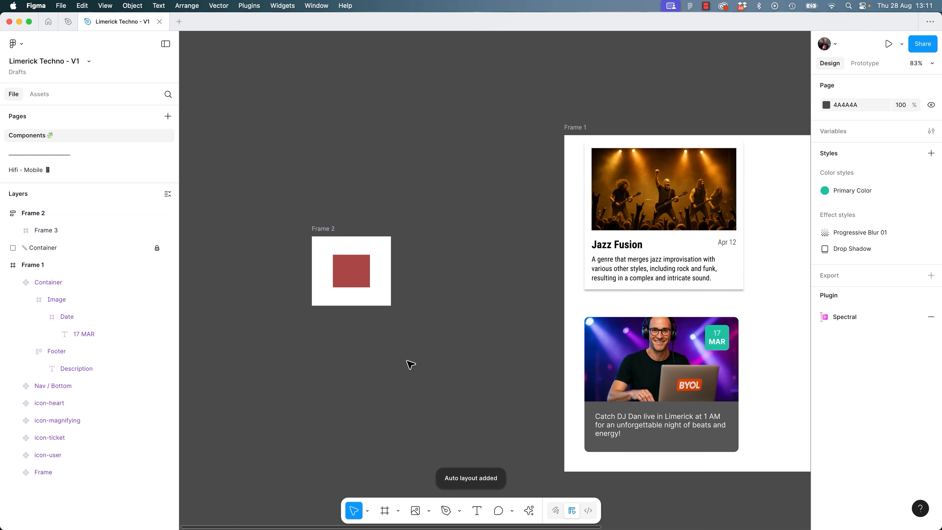
# Undo the suggested auto layout and delete the trial frame with its red rectangle.
pyautogui.press('super+z')
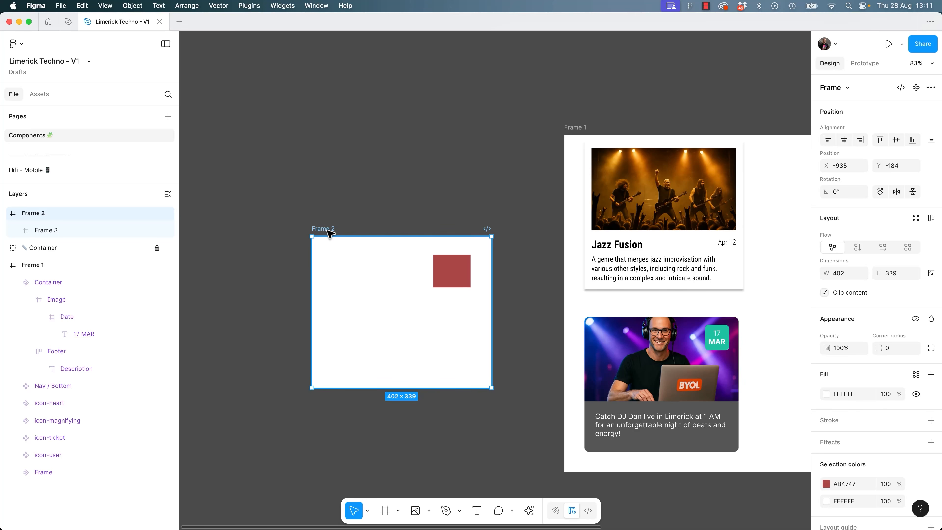
pyautogui.press('Delete')
# Try changing the width of the DJ event card's main component in Frame 1 by its edge.
pyautogui.scroll(-4, 415, 275)
pyautogui.hscroll(6, 415, 275)
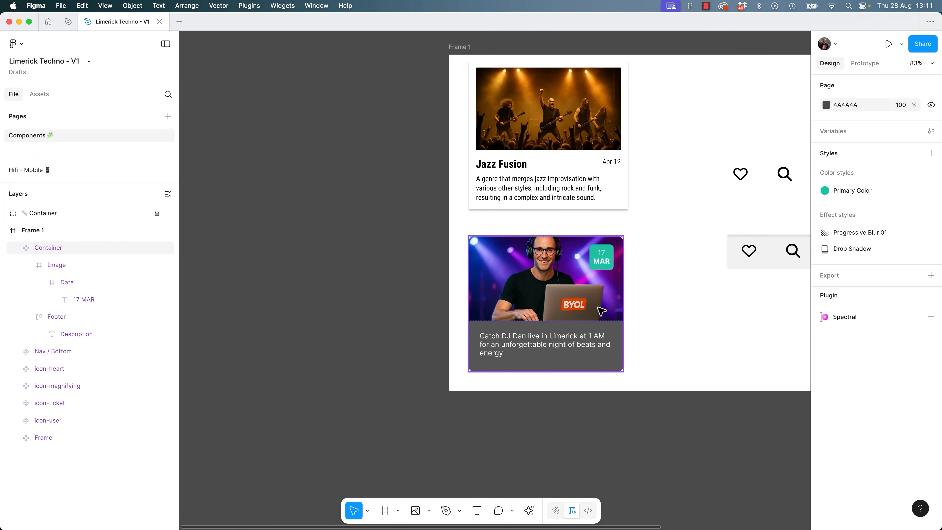
pyautogui.click(619, 319)
pyautogui.moveTo(623, 315)
pyautogui.mouseDown()
pyautogui.moveTo(706, 319)
pyautogui.moveTo(621, 320)
pyautogui.mouseUp()
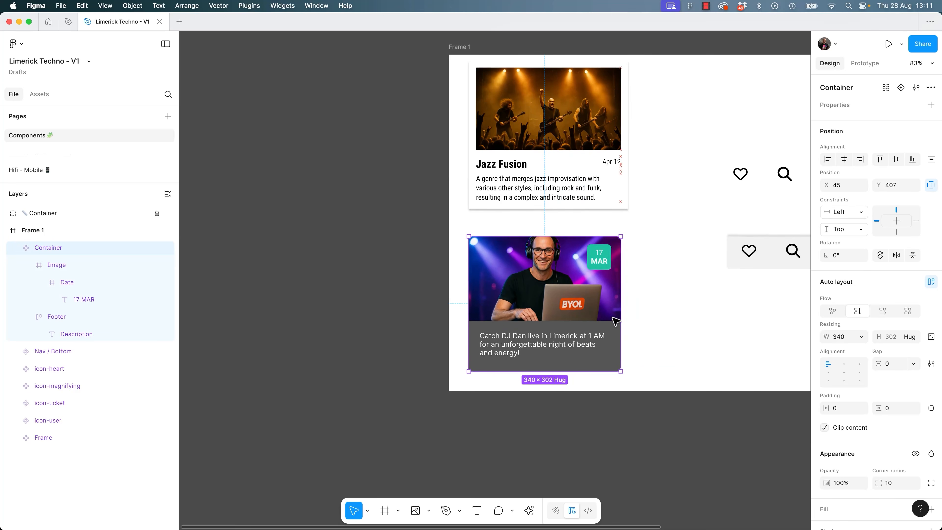
pyautogui.click(374, 373)
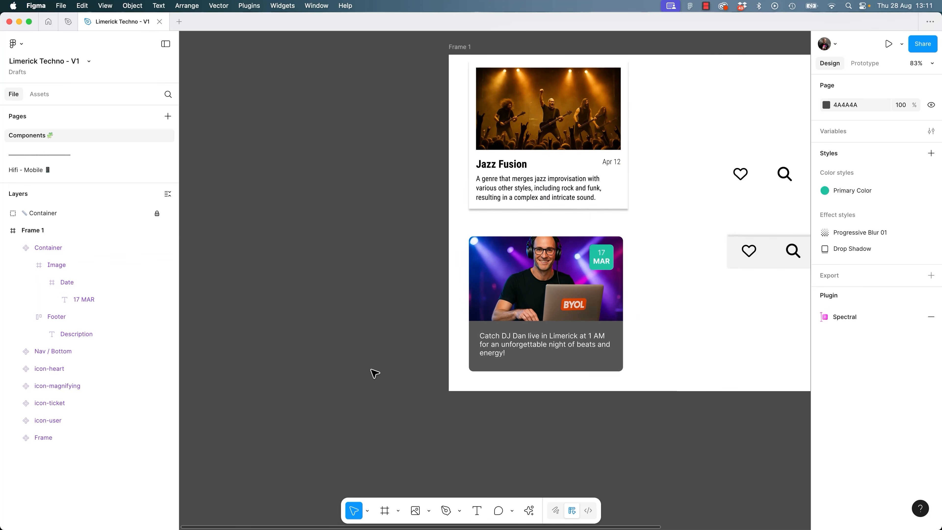
pyautogui.click(621, 307)
pyautogui.moveTo(623, 308)
pyautogui.mouseDown()
pyautogui.moveTo(571, 307)
pyautogui.moveTo(624, 309)
pyautogui.mouseUp()
pyautogui.click(311, 348)
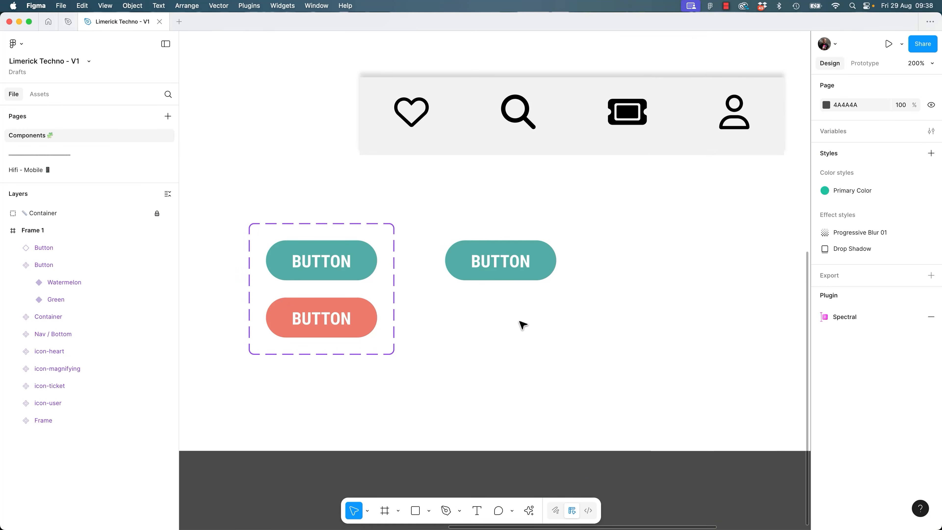
# Switch the Color variant of the Button instance beside the component set to Watermelon.
pyautogui.click(541, 267)
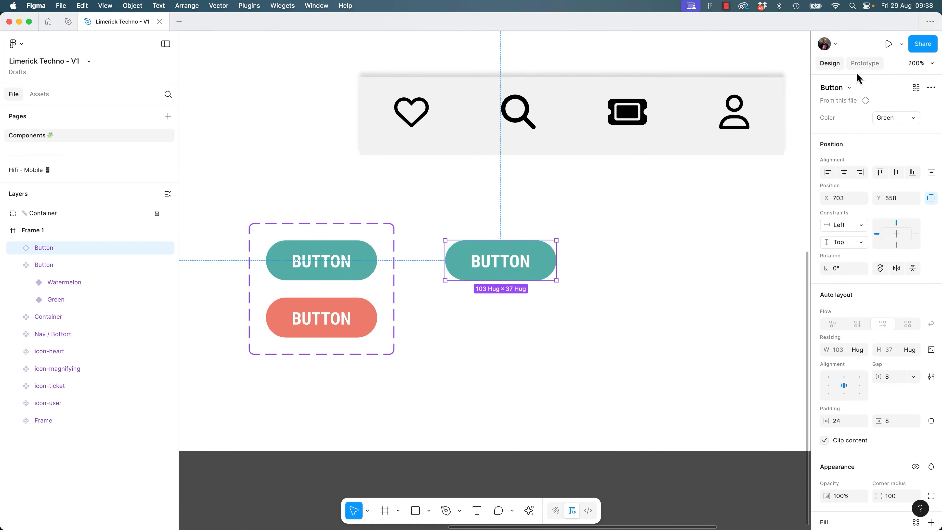
pyautogui.click(902, 124)
pyautogui.click(894, 134)
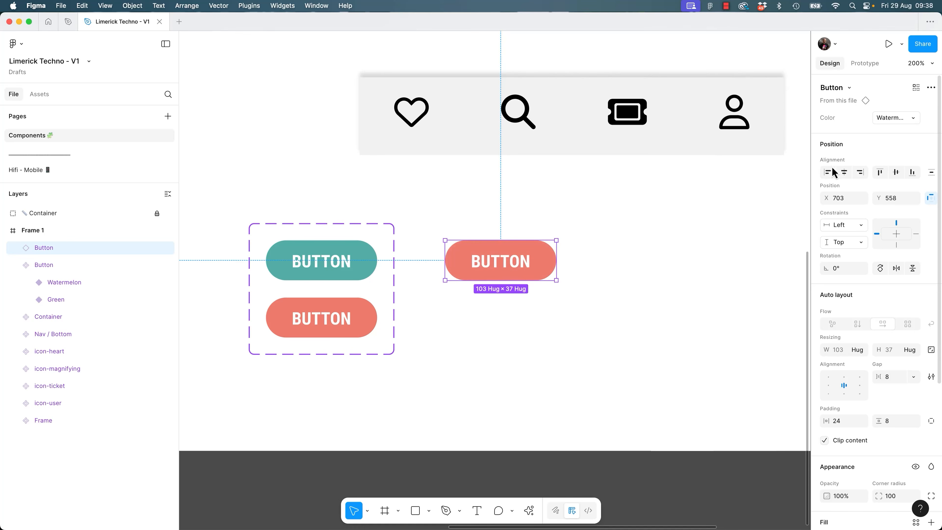
pyautogui.click(681, 350)
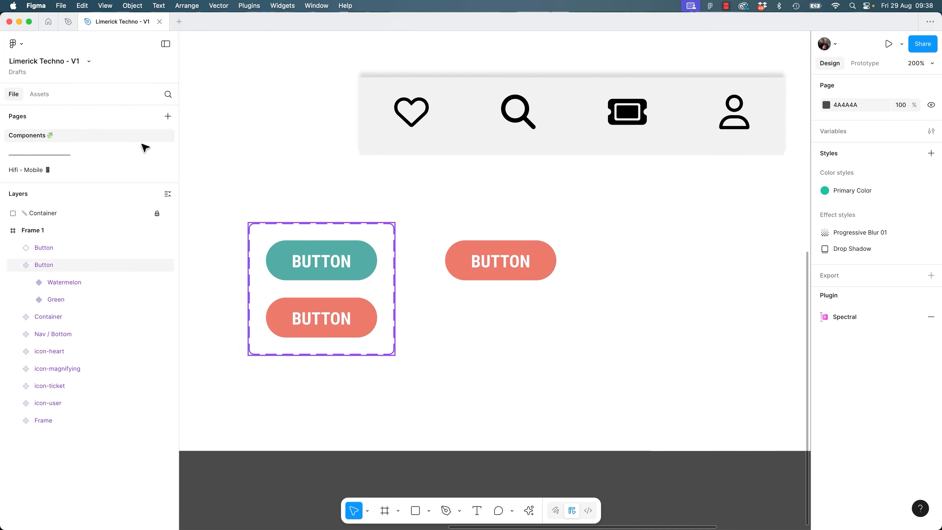
# Place another Button instance from the file's assets in the empty area below the first one and set its Color to Watermelon.
pyautogui.click(39, 94)
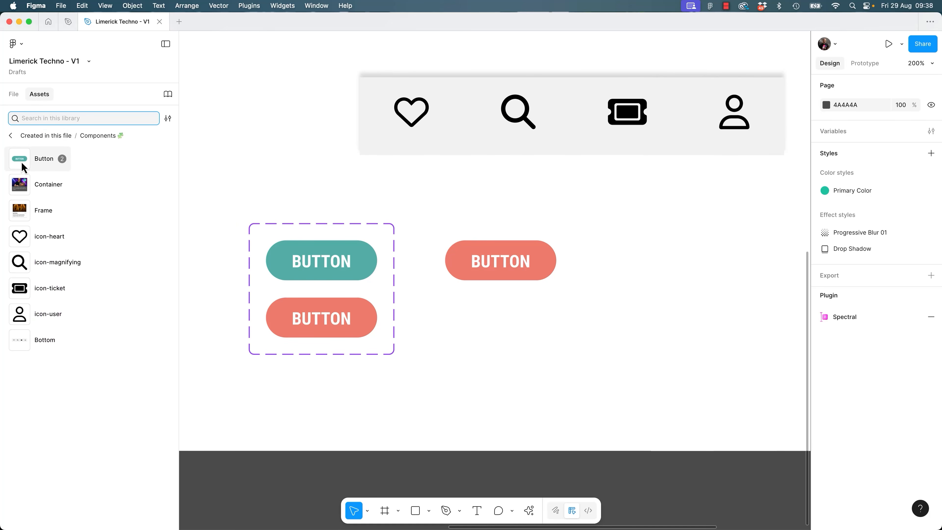
pyautogui.moveTo(23, 167); pyautogui.dragTo(623, 392)
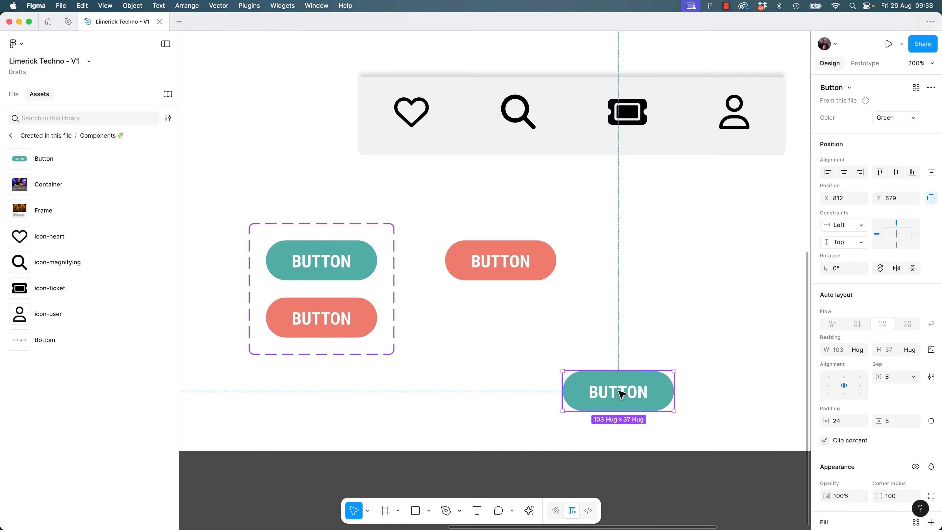
pyautogui.click(888, 123)
pyautogui.click(883, 132)
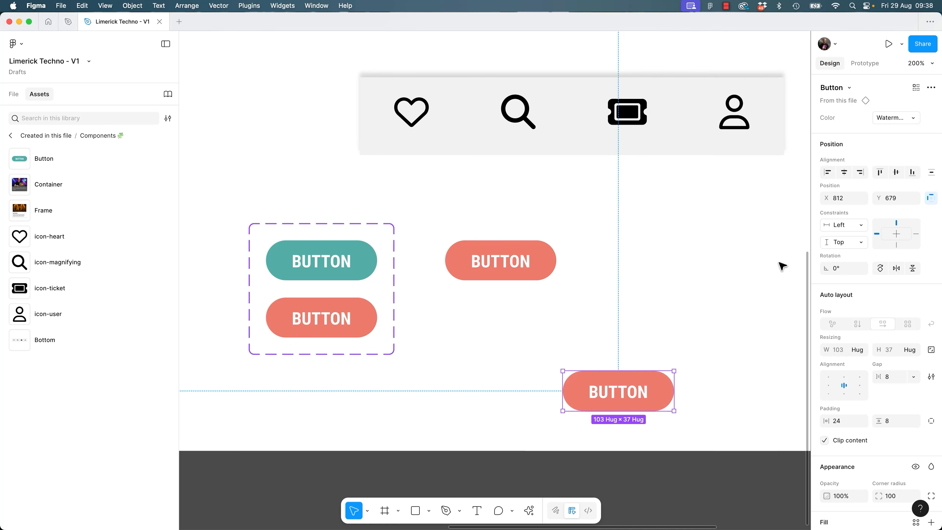
pyautogui.click(717, 326)
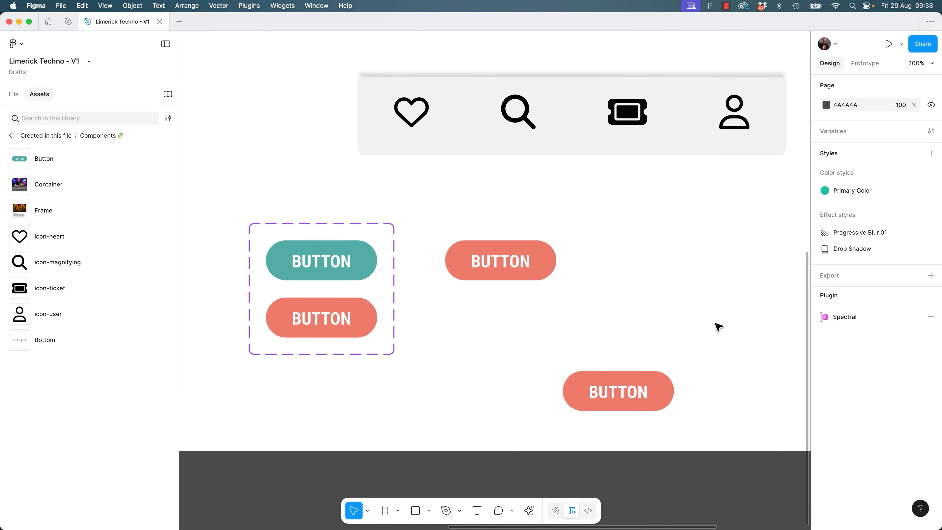
pyautogui.scroll(-2, 712, 330)
pyautogui.hscroll(1, 712, 331)
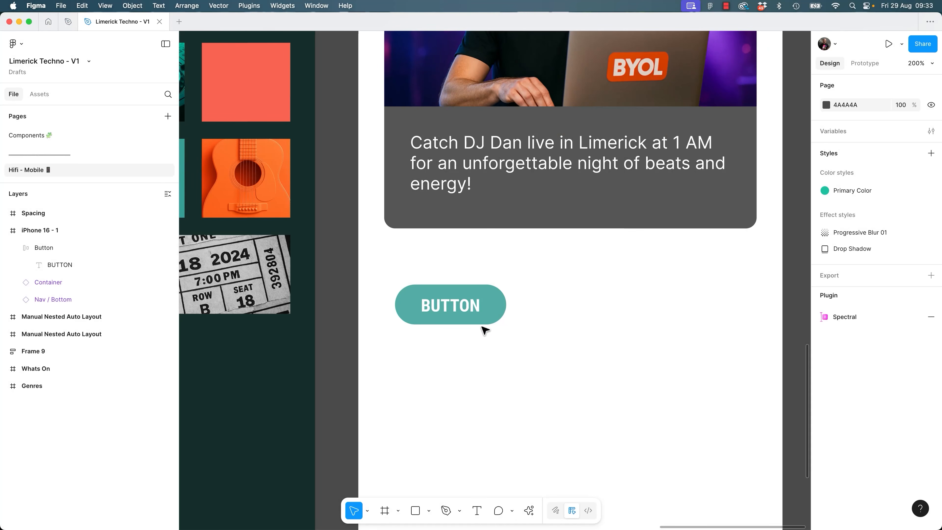
# Turn the green BUTTON frame below the event card on the Hifi - Mobile page into a component.
pyautogui.click(485, 322)
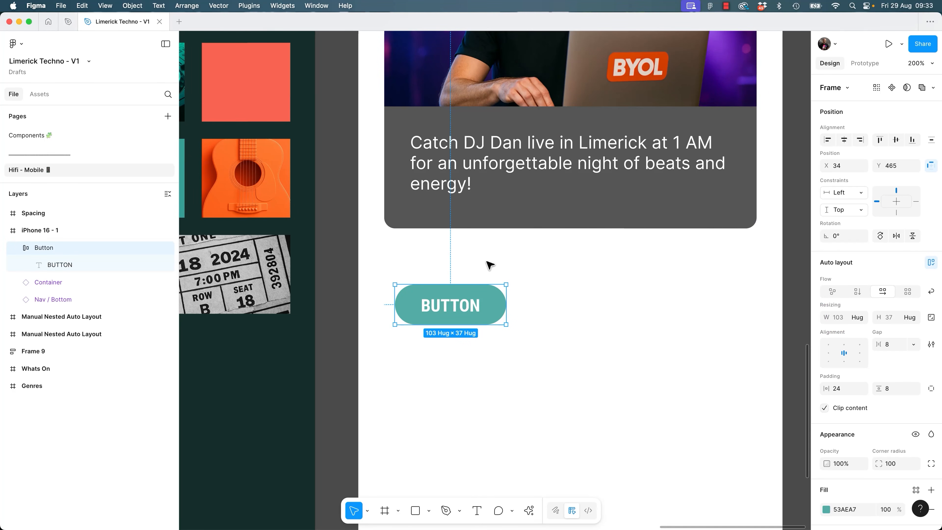
pyautogui.moveTo(484, 294)
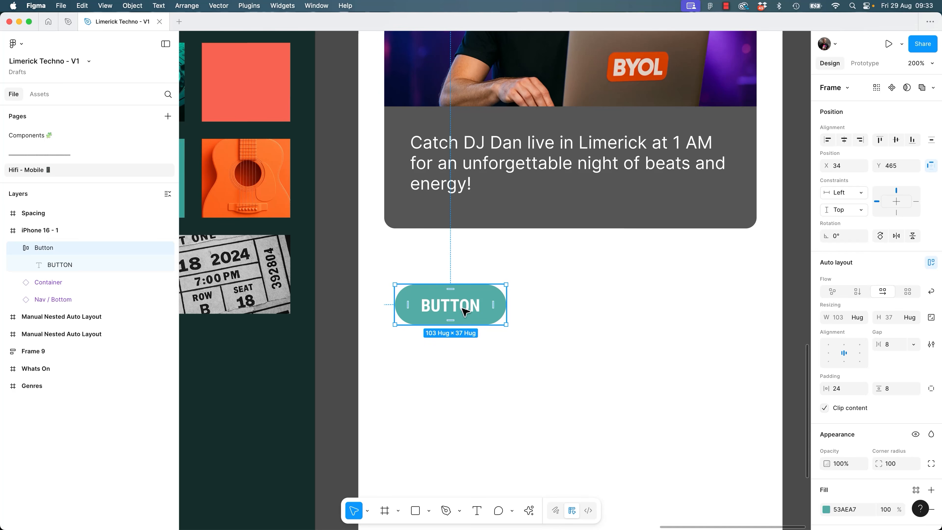
pyautogui.press('alt')
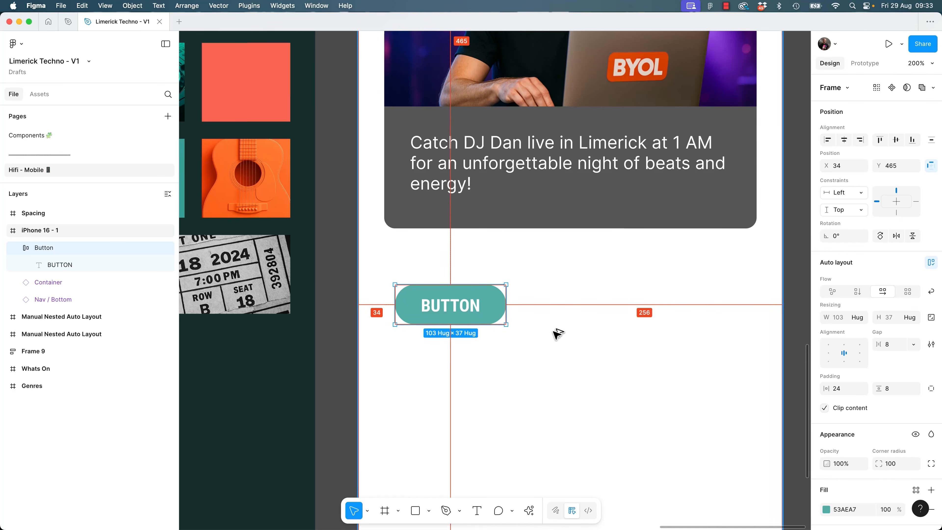
pyautogui.press('super+alt+k')
pyautogui.press('super+z')
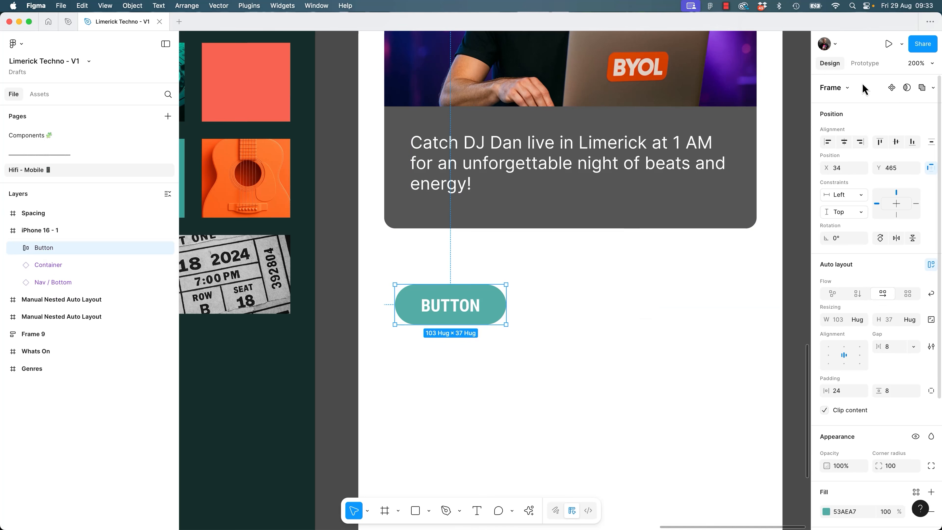
pyautogui.click(891, 88)
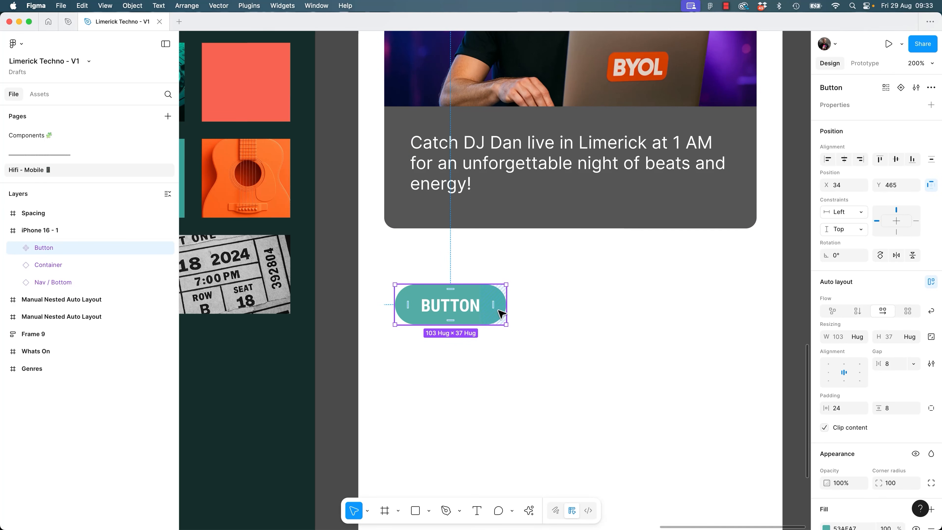
# Add a second variant to the Button component and set its fill to the coral colour EF7B6B.
pyautogui.click(903, 88)
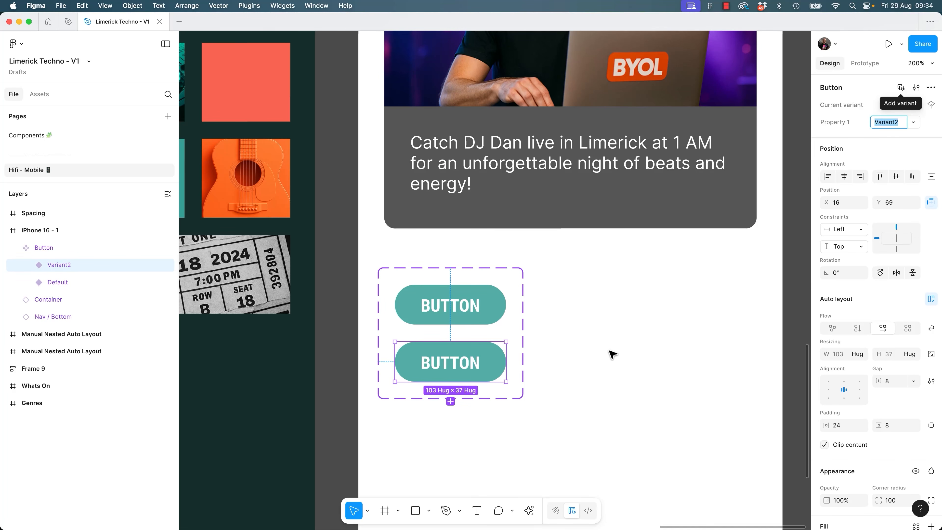
pyautogui.click(489, 367)
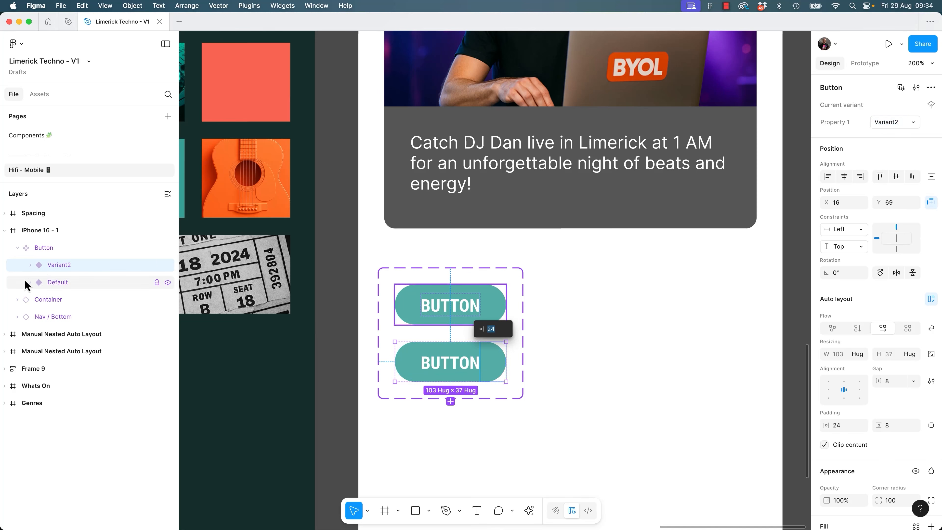
pyautogui.scroll(-5, 881, 424)
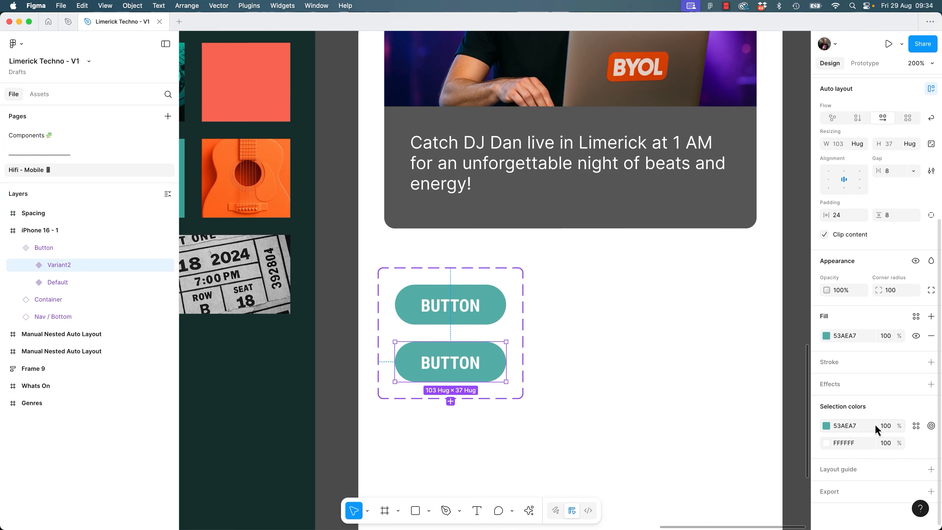
pyautogui.click(826, 336)
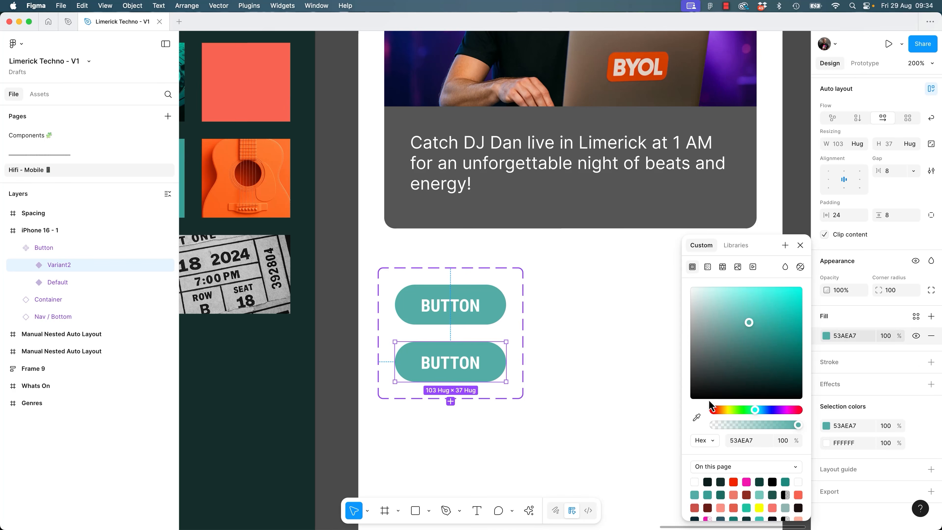
pyautogui.click(734, 495)
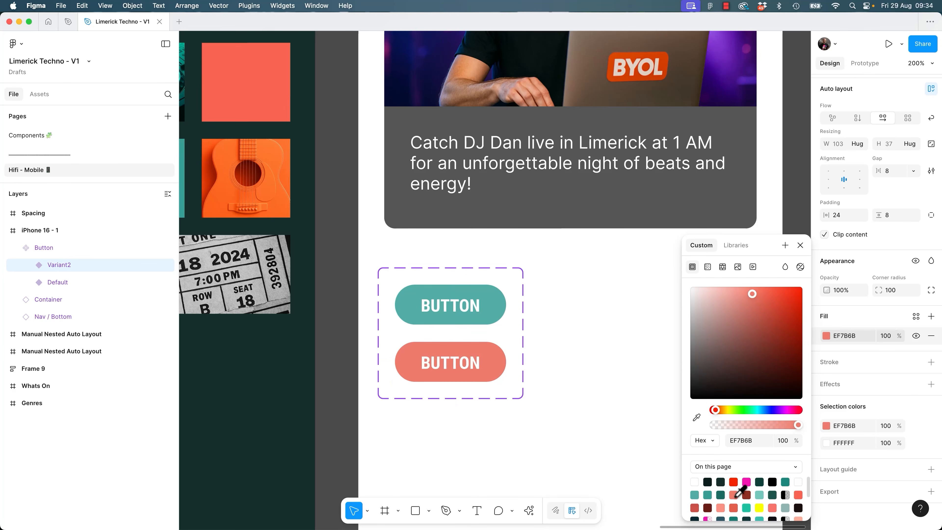
pyautogui.click(595, 369)
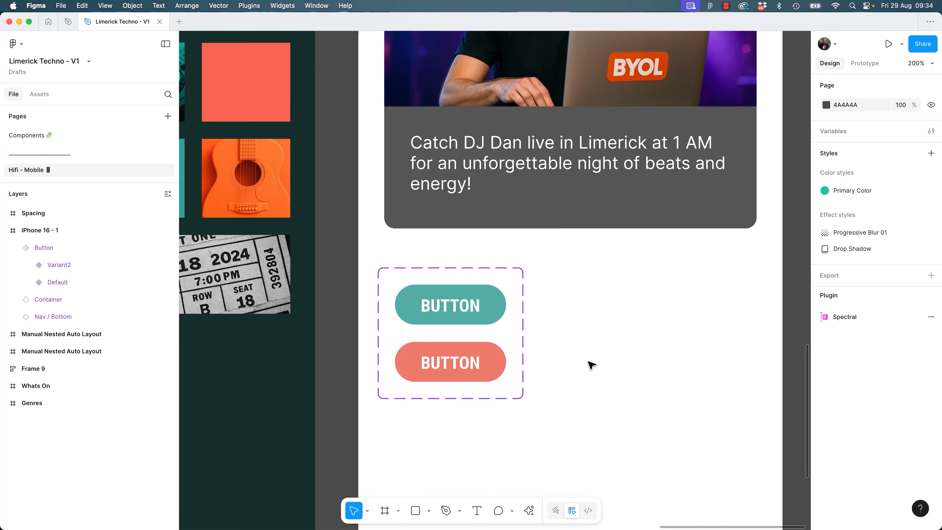
# Move the Button component set from the iPhone 16 - 1 frame into Frame 1 on the Components page, at X 834, Y 454.
pyautogui.hscroll(4, 587, 360)
pyautogui.scroll(-2, 586, 360)
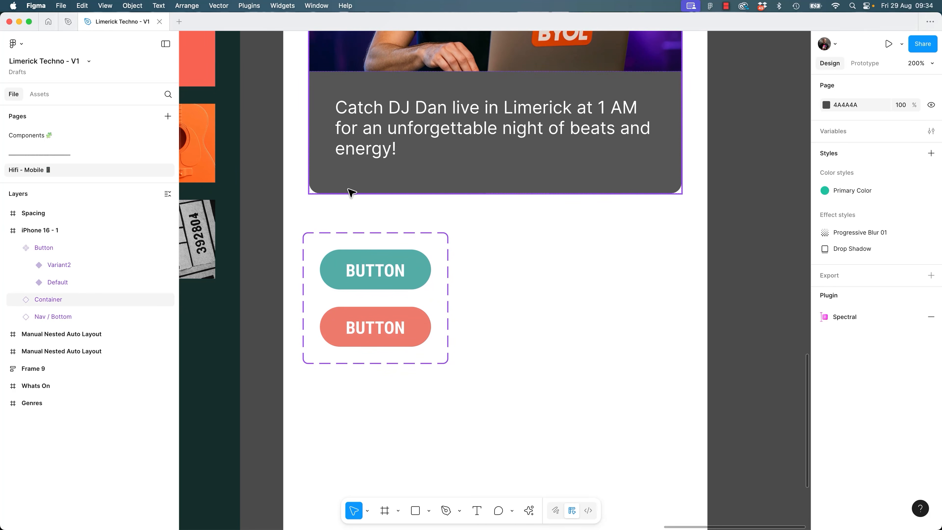
pyautogui.click(402, 240)
pyautogui.press('BackSpace')
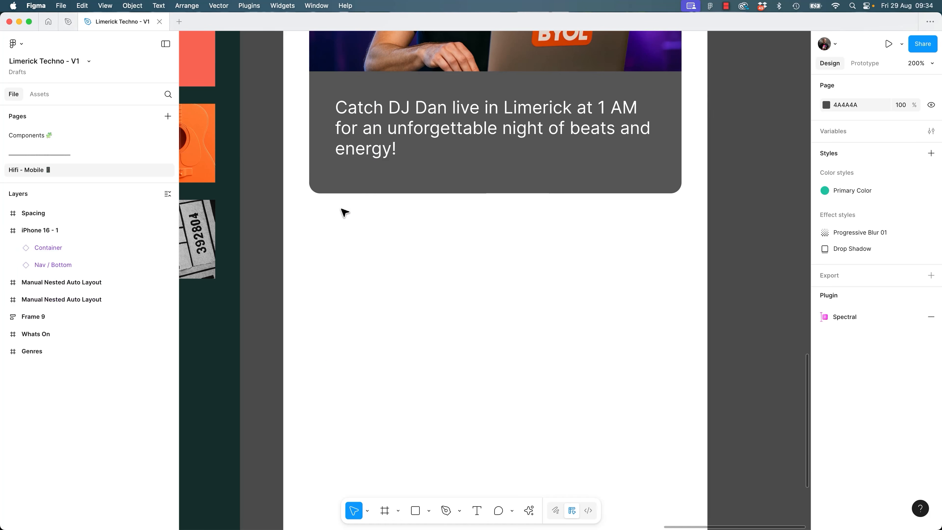
pyautogui.click(29, 135)
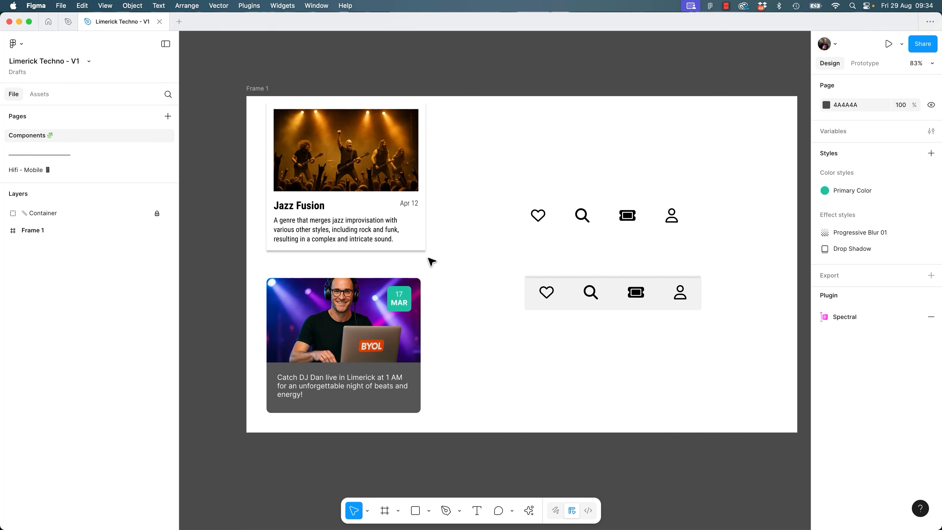
pyautogui.hscroll(4, 431, 259)
pyautogui.scroll(-1, 431, 258)
pyautogui.press('super+z')
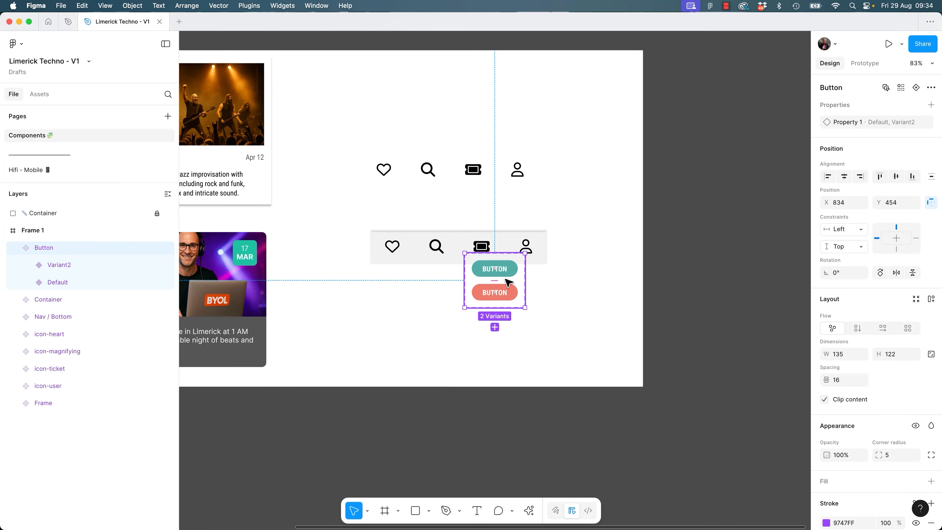
# Move the Button component set to the empty area below the navigation bar in Frame 1, at X 521, Y 542.
pyautogui.moveTo(514, 273); pyautogui.dragTo(375, 312)
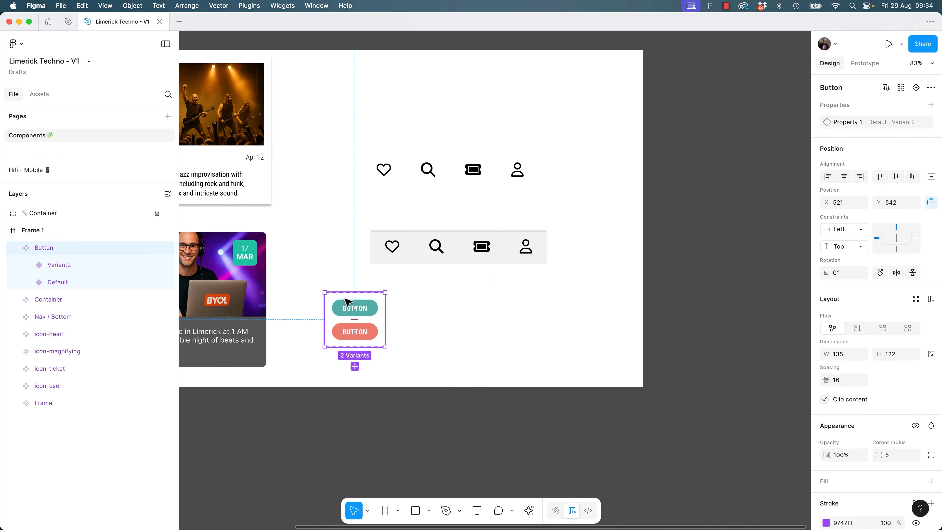
pyautogui.hotkey('shift', '2')
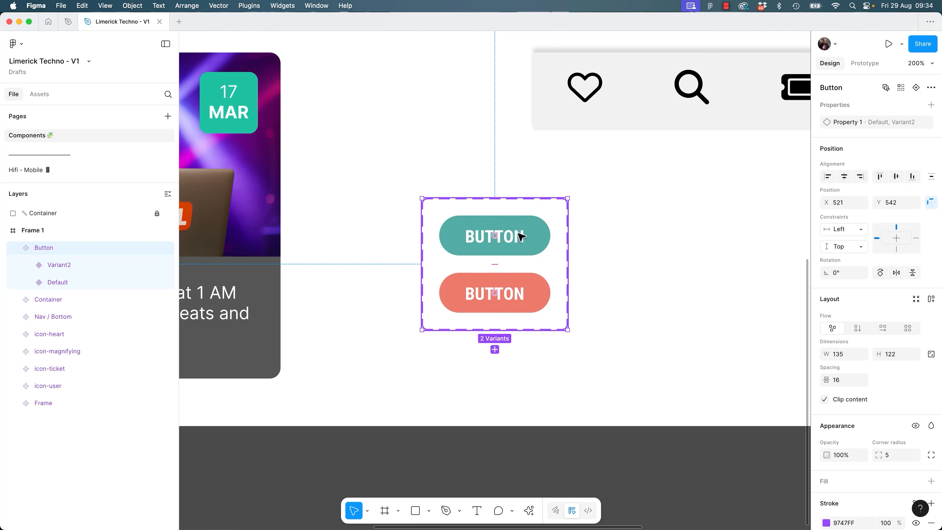
pyautogui.click(619, 271)
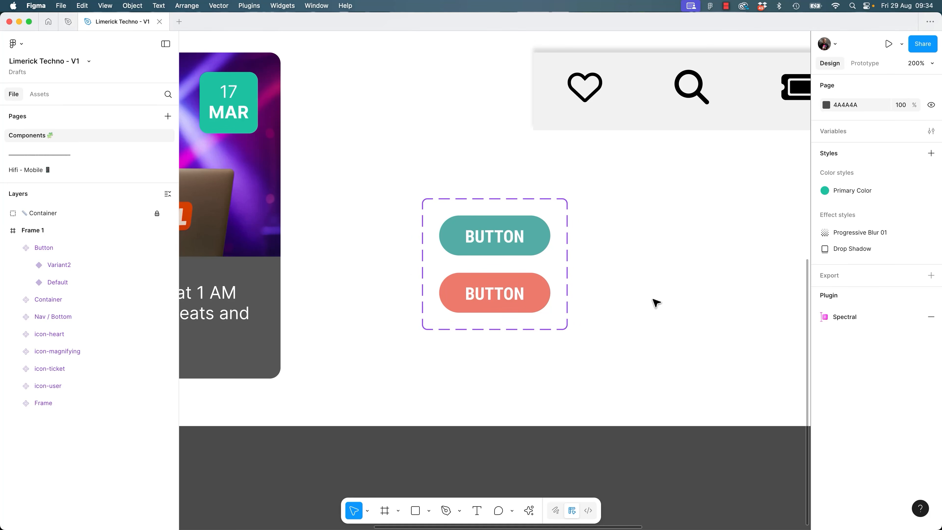
# Go to the Hifi - Mobile page and bring up the component assets.
pyautogui.click(12, 171)
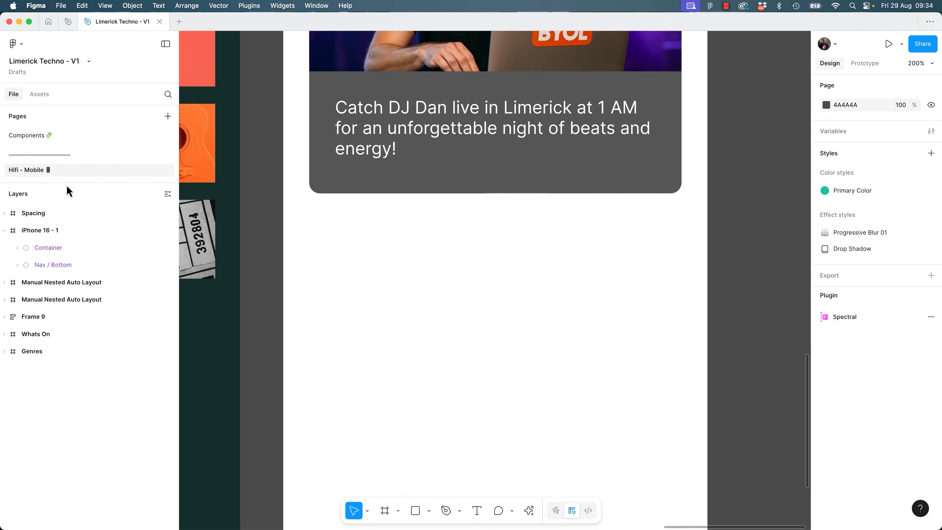
pyautogui.click(30, 95)
pyautogui.click(17, 97)
pyautogui.hotkey('alt', '2')
pyautogui.hotkey('alt', '1')
pyautogui.hotkey('alt', '2')
pyautogui.hotkey('alt', '1')
pyautogui.hotkey('alt', '2')
pyautogui.click(13, 96)
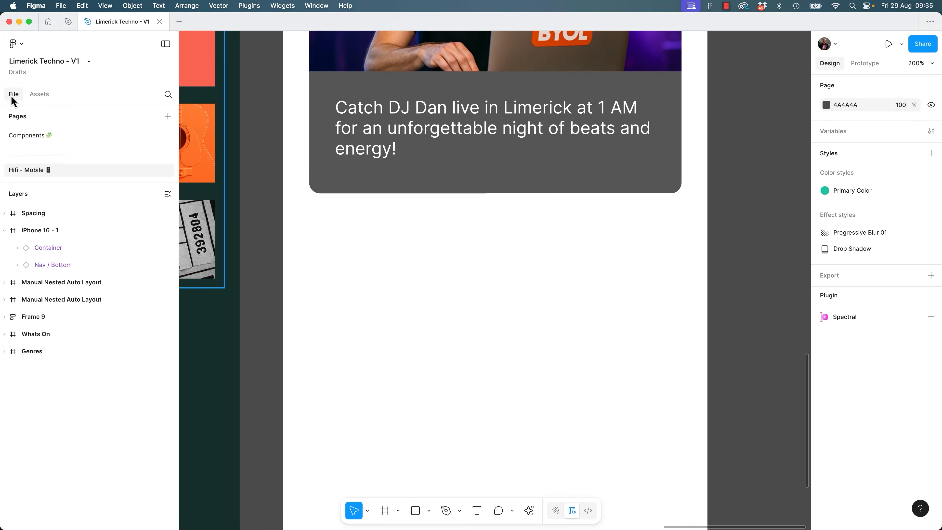
pyautogui.click(44, 97)
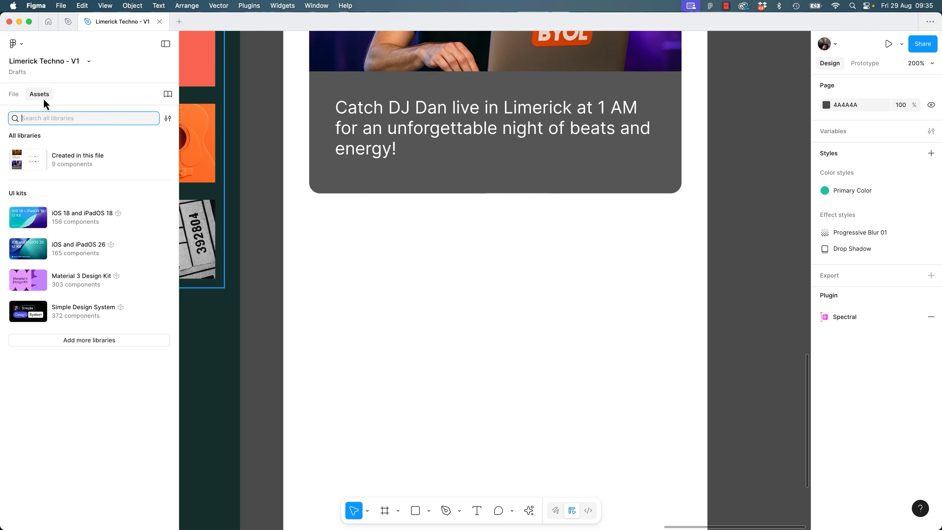
pyautogui.hotkey('alt', '1')
pyautogui.click(43, 98)
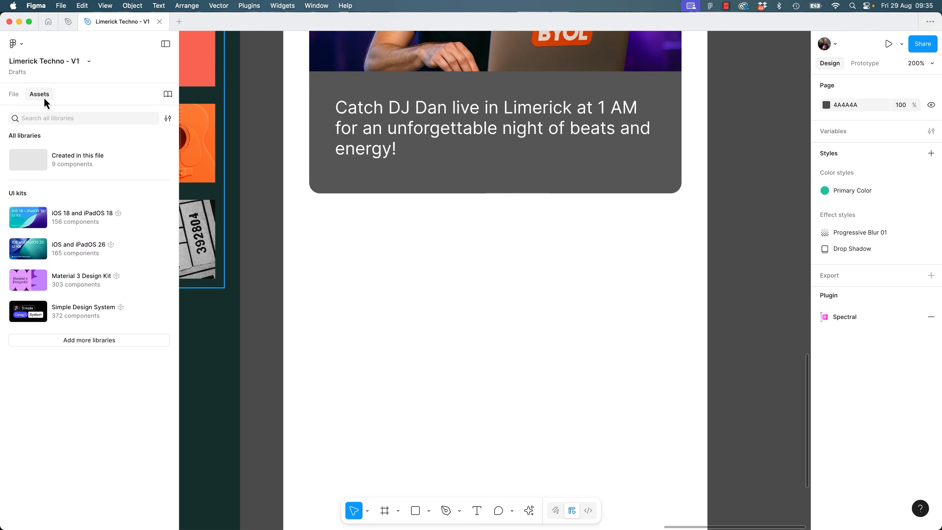
# Place a Button instance from this file's Components assets below the event card at X 50, Y 506, and set Property 1 to Variant2.
pyautogui.click(71, 160)
pyautogui.click(40, 155)
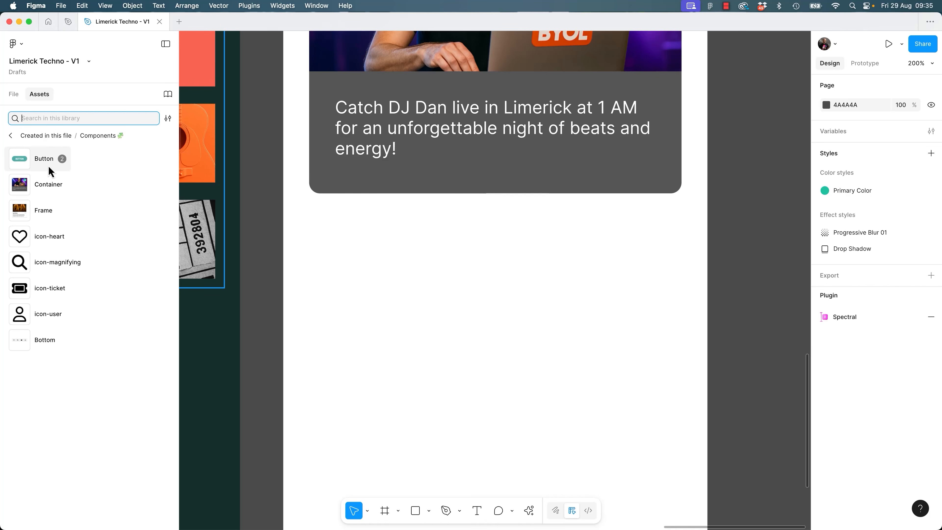
pyautogui.moveTo(35, 162); pyautogui.dragTo(393, 314)
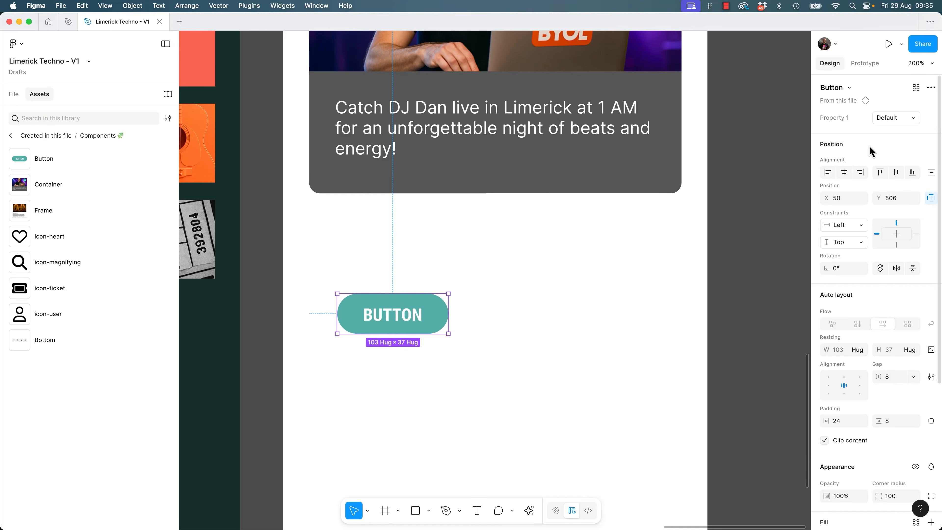
pyautogui.click(901, 118)
pyautogui.click(901, 129)
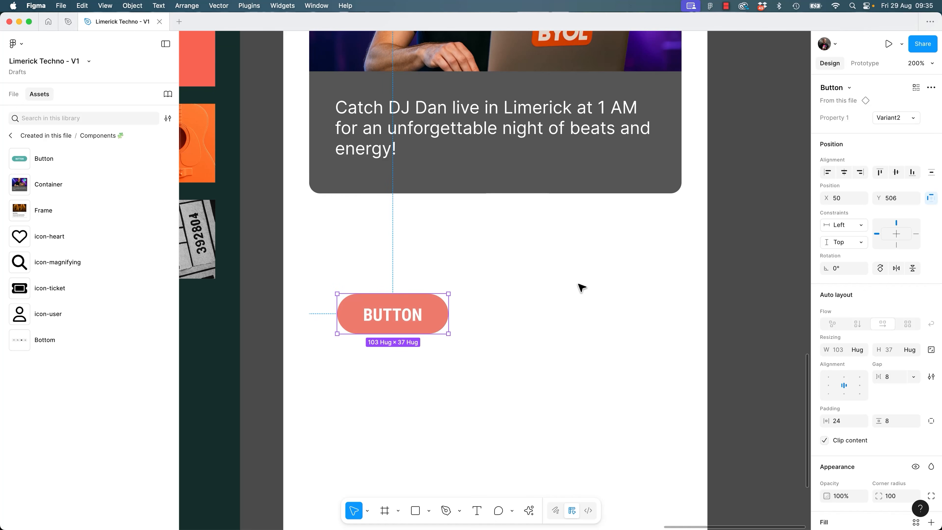
pyautogui.click(578, 285)
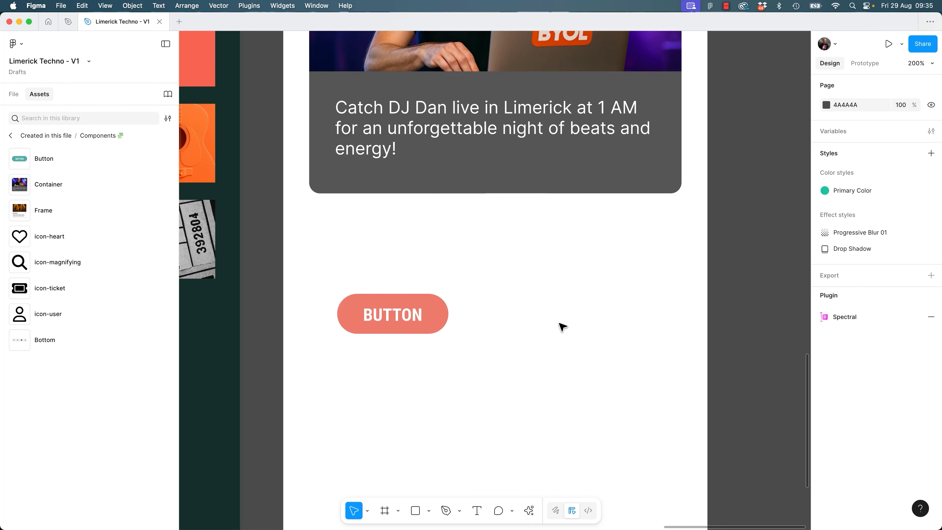
# On the Components page, rename the Button component set's variant property to Button.
pyautogui.hotkey('alt', '1')
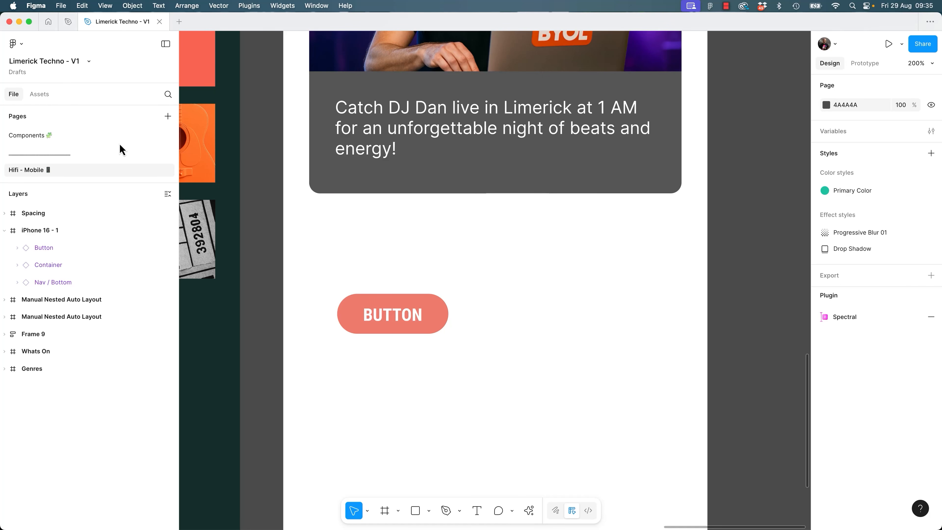
pyautogui.click(30, 139)
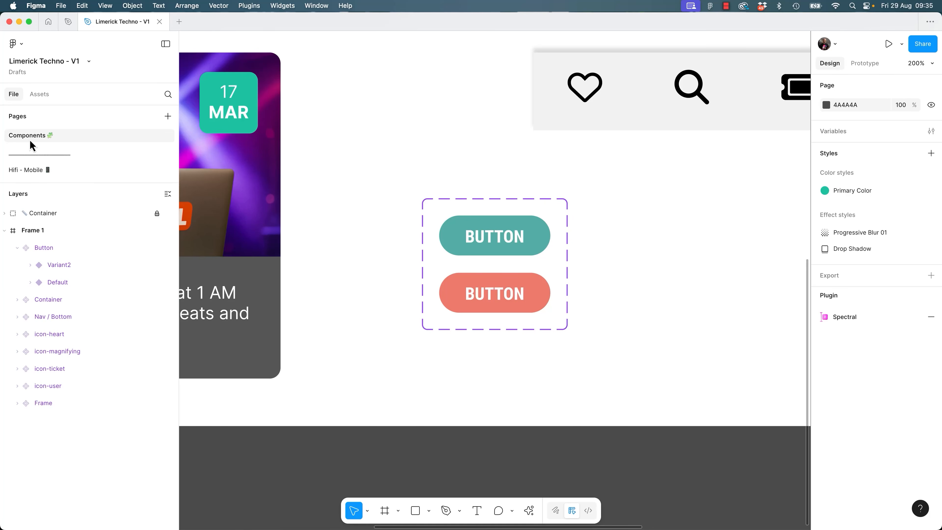
pyautogui.click(440, 254)
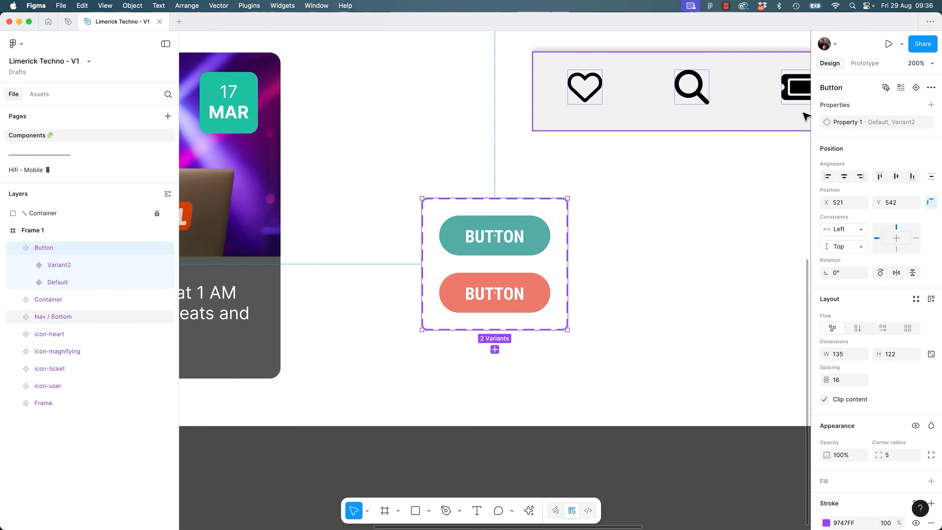
pyautogui.moveTo(851, 126)
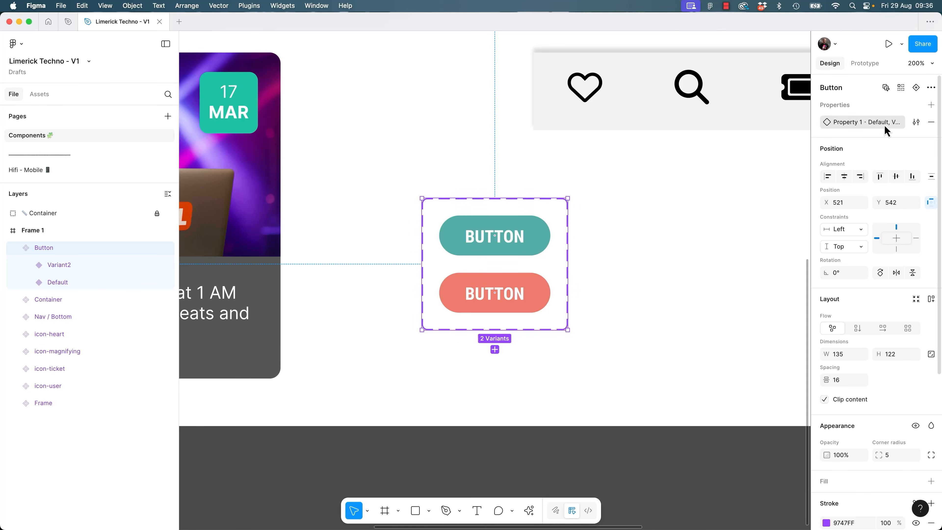
pyautogui.click(916, 124)
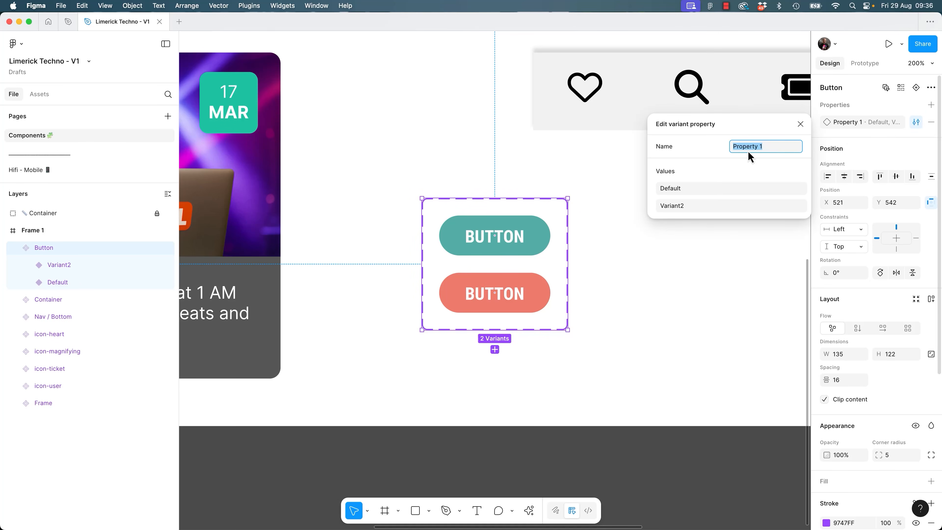
pyautogui.write('Button')
pyautogui.press('Return')
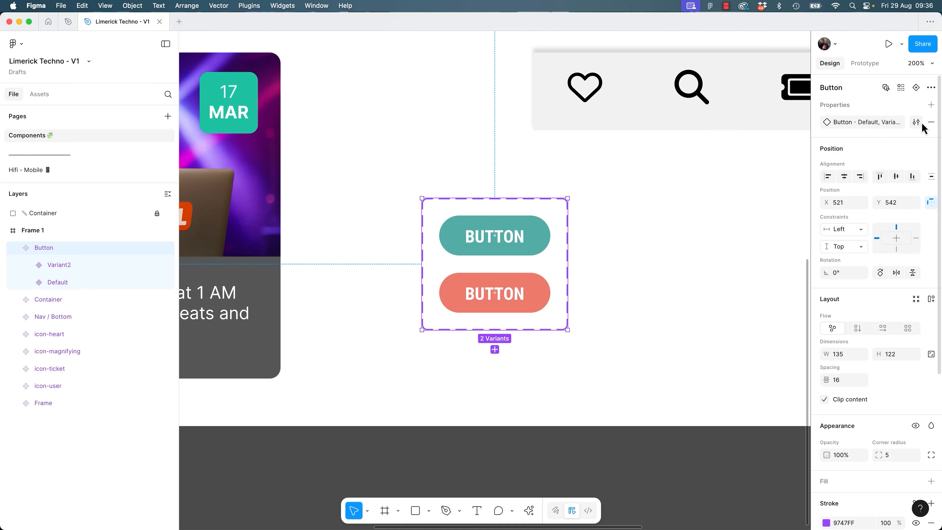
# Rename the Button component set's variant property to Color.
pyautogui.click(916, 122)
pyautogui.click(685, 191)
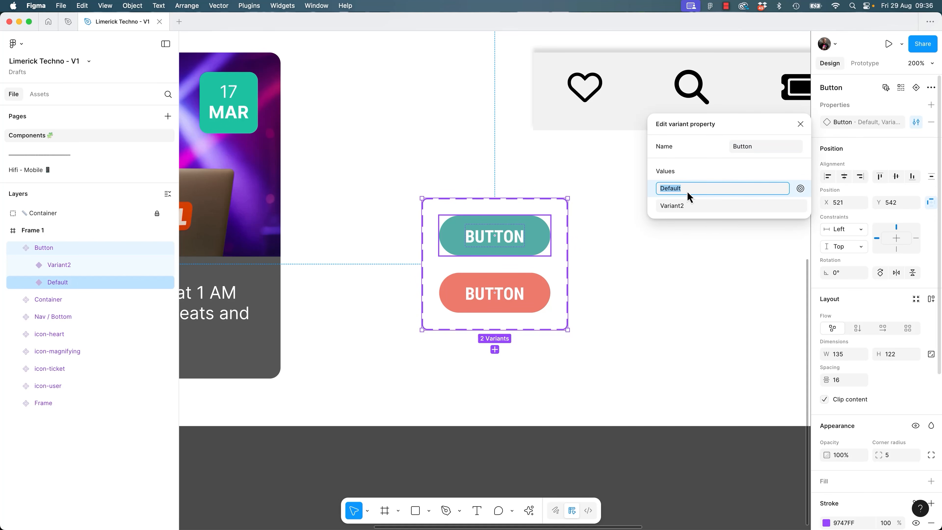
pyautogui.click(748, 148)
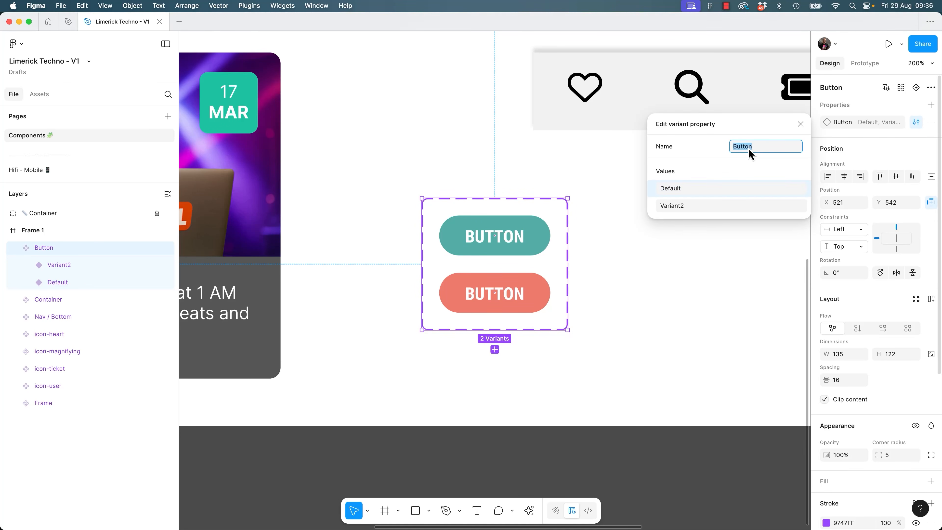
pyautogui.write('Color')
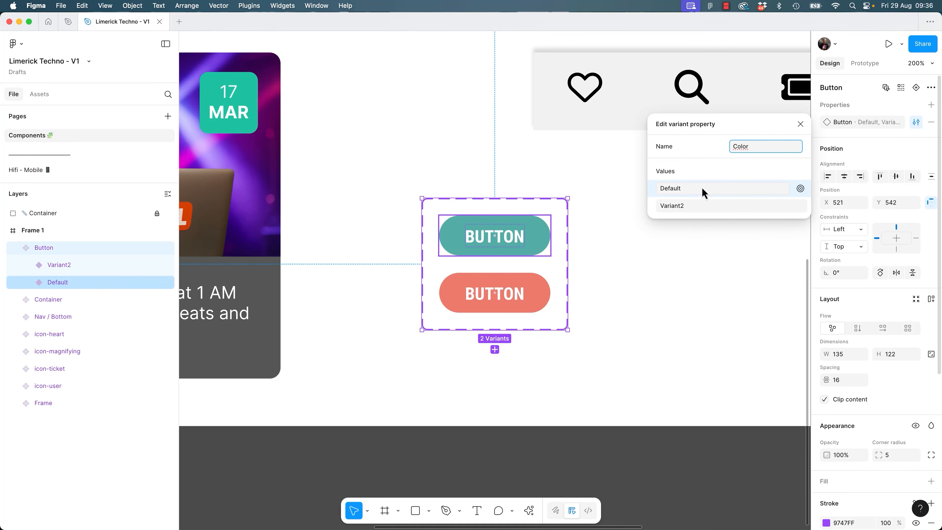
pyautogui.press('Return')
# Rename the Color property's values, changing Default to Green and Variant2 to Watermelon.
pyautogui.click(912, 122)
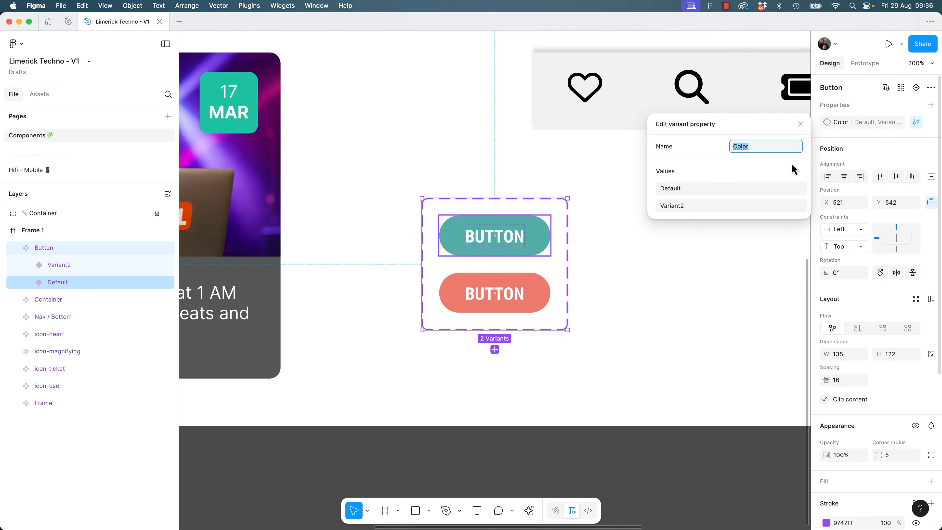
pyautogui.click(710, 193)
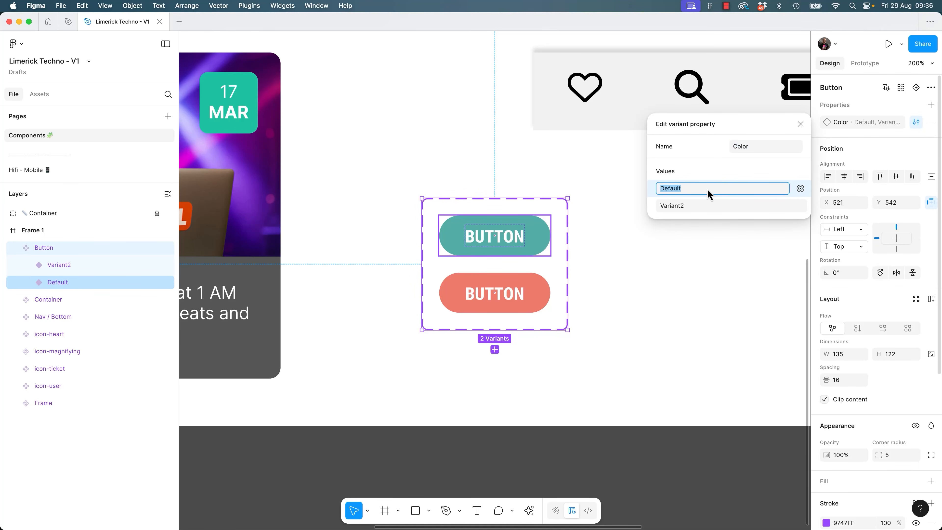
pyautogui.write('Green')
pyautogui.press('Return')
pyautogui.press('Tab')
pyautogui.write('Watermelon')
pyautogui.press('Return')
pyautogui.click(652, 325)
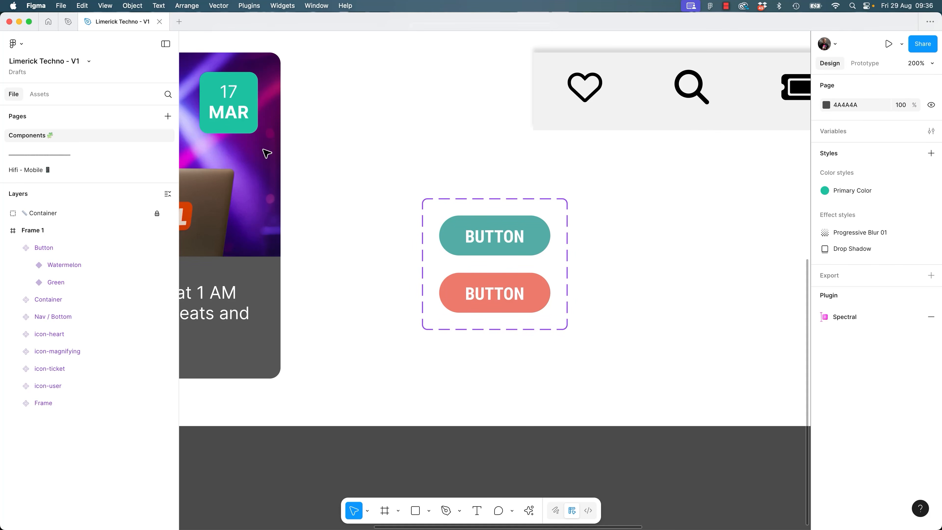
# On the Hifi - Mobile page, switch the Button instance's Color to Green and back to Watermelon.
pyautogui.click(30, 173)
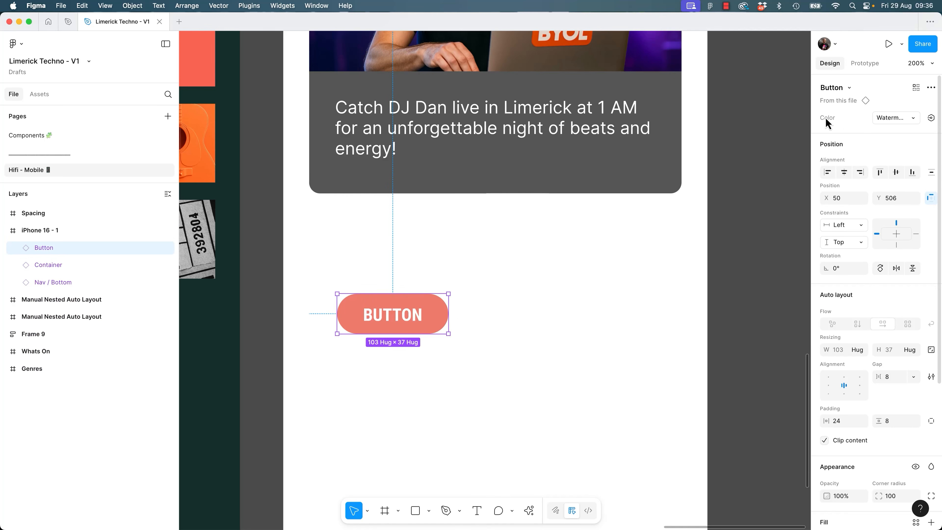
pyautogui.click(887, 119)
pyautogui.click(882, 108)
pyautogui.click(909, 118)
pyautogui.click(904, 130)
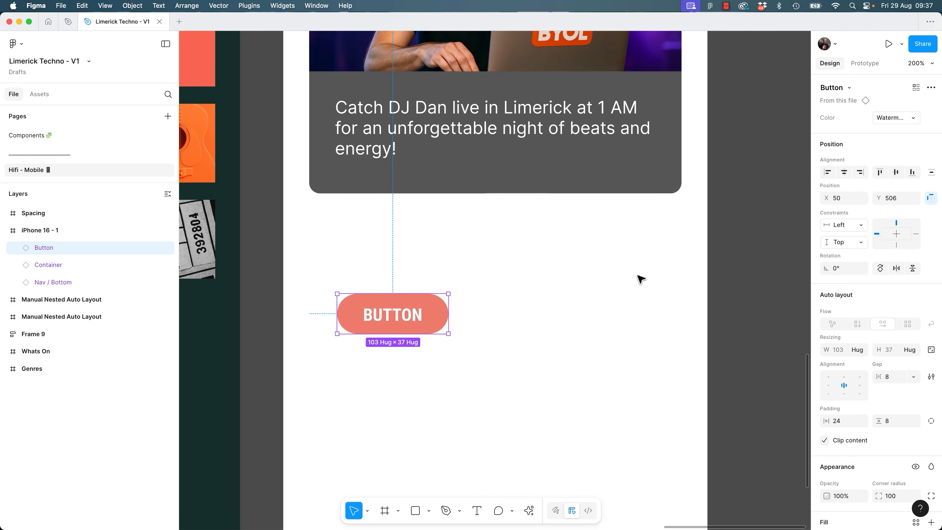
pyautogui.click(604, 296)
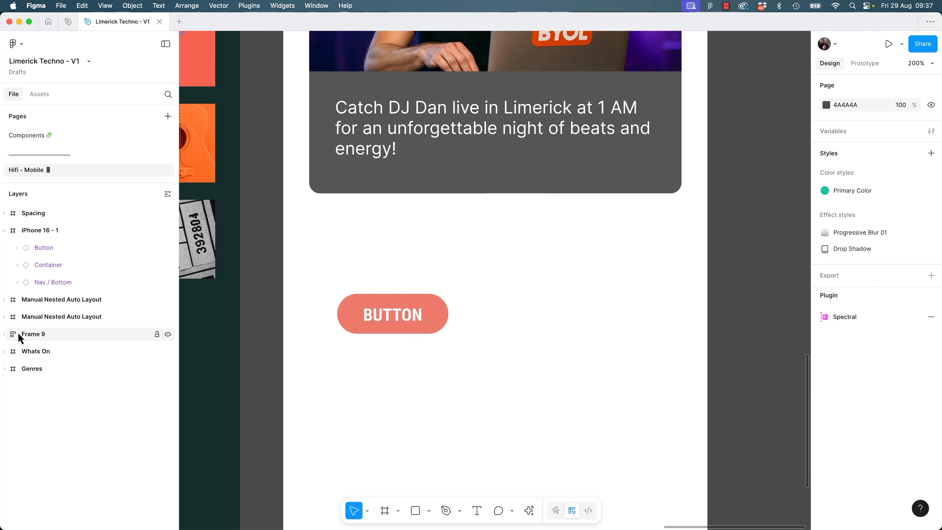
pyautogui.click(5, 334)
pyautogui.click(4, 333)
pyautogui.click(4, 334)
pyautogui.click(5, 335)
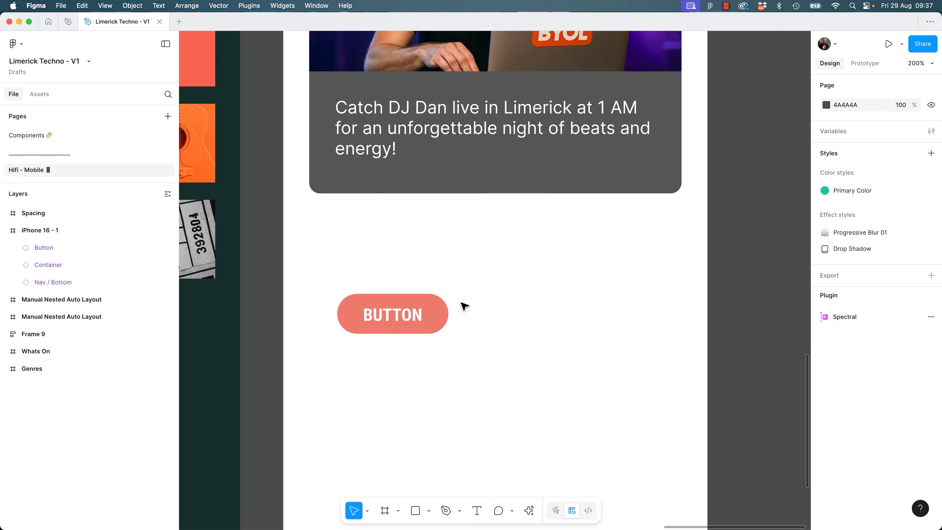
pyautogui.click(442, 310)
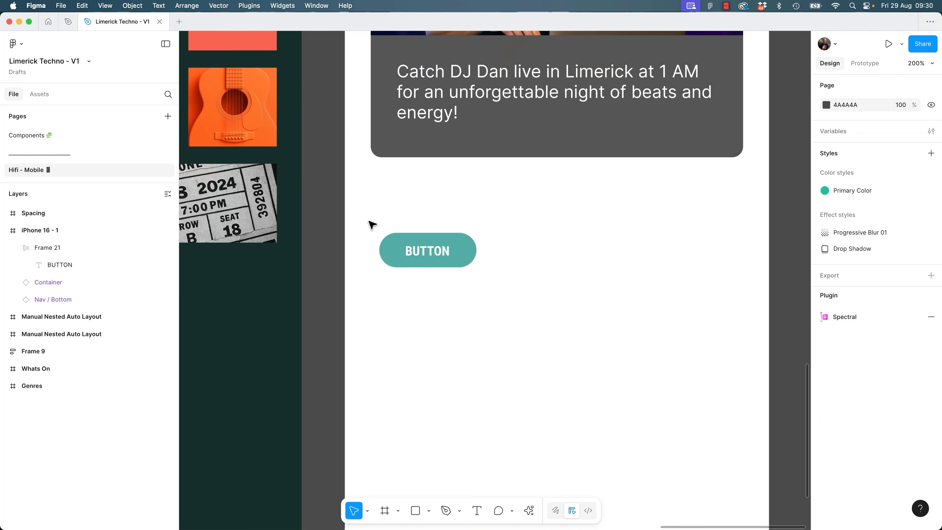
# Delete the green BUTTON frame below the event card and draw an empty frame about 138 × 47 in its place.
pyautogui.moveTo(367, 220); pyautogui.dragTo(498, 299)
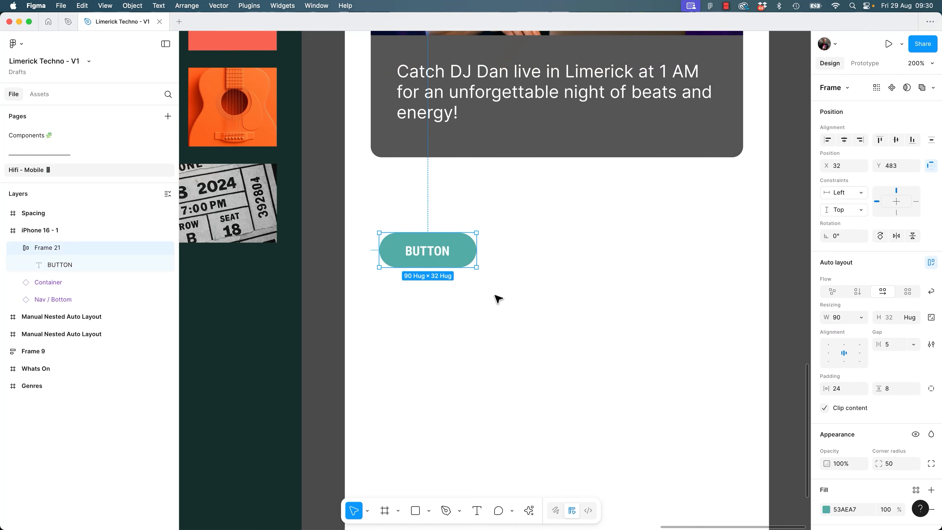
pyautogui.press('BackSpace')
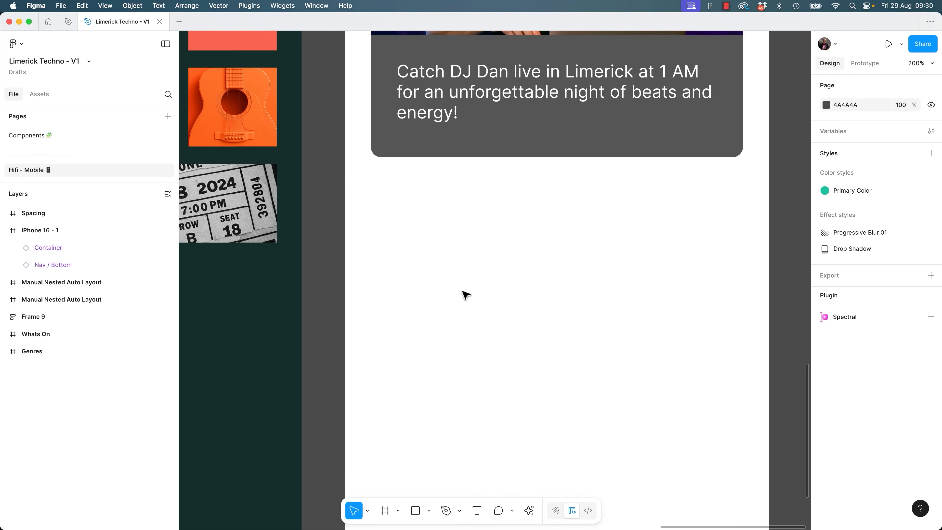
pyautogui.press('f')
pyautogui.moveTo(381, 213); pyautogui.dragTo(530, 264)
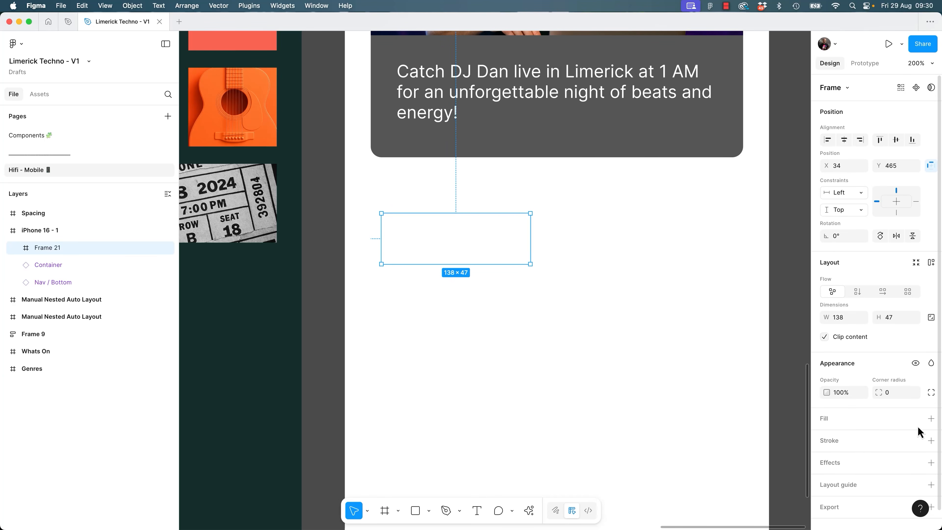
# Give the new frame below the event card a teal fill, 53AEA7.
pyautogui.click(932, 420)
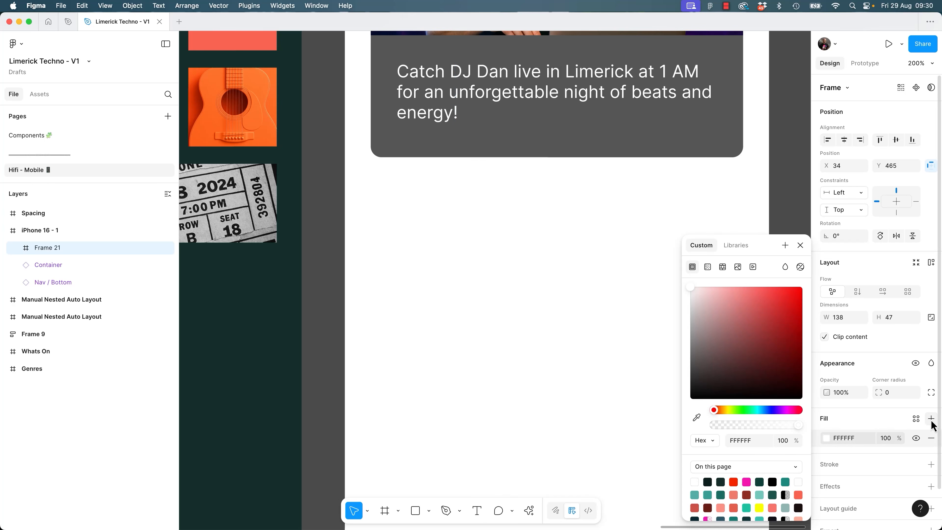
pyautogui.click(696, 494)
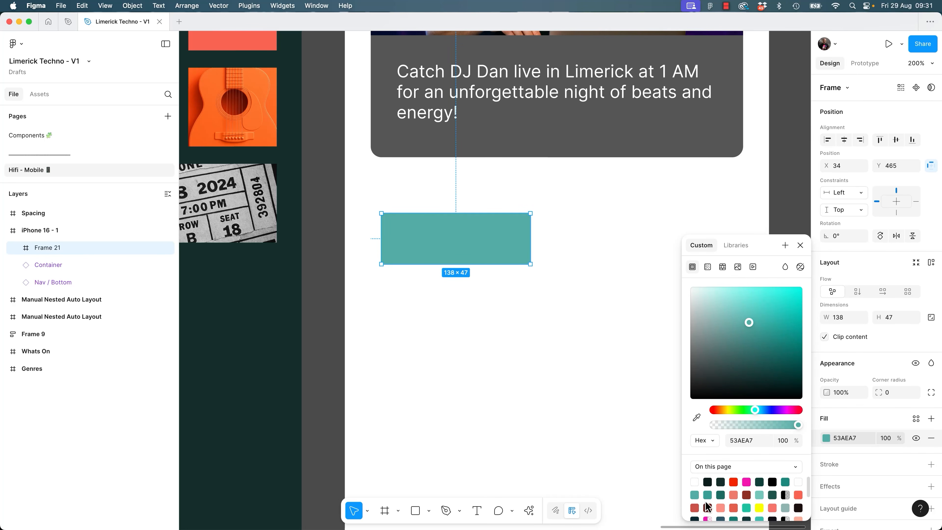
pyautogui.click(801, 246)
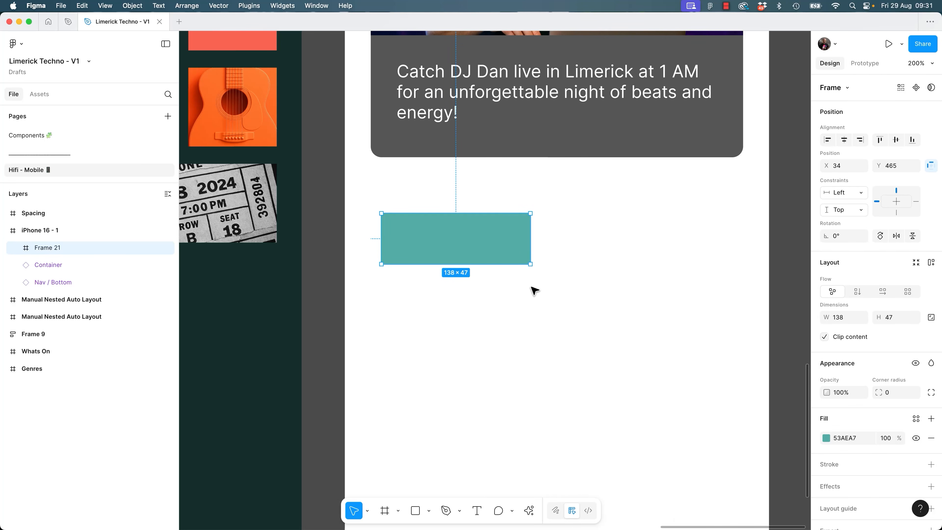
# Add the text BUTTON inside the teal frame and set its font size to 16.
pyautogui.press('f')
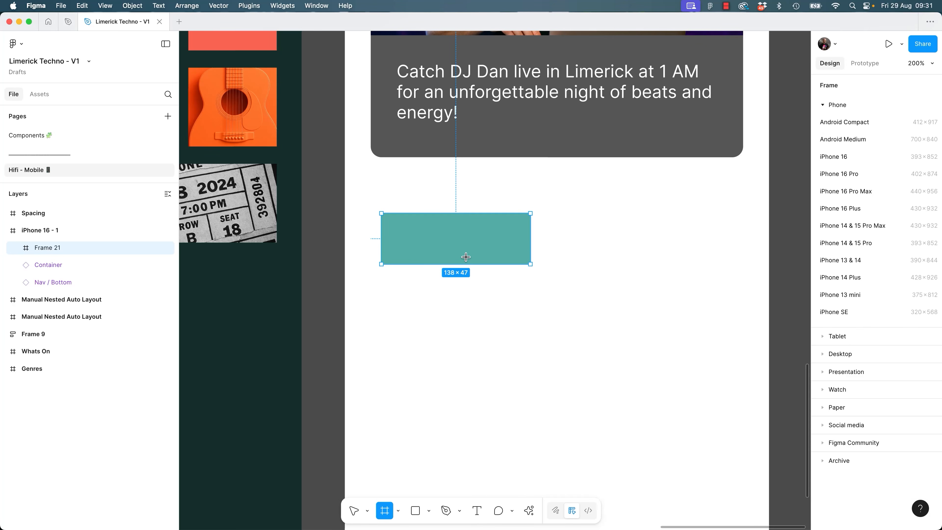
pyautogui.press('t')
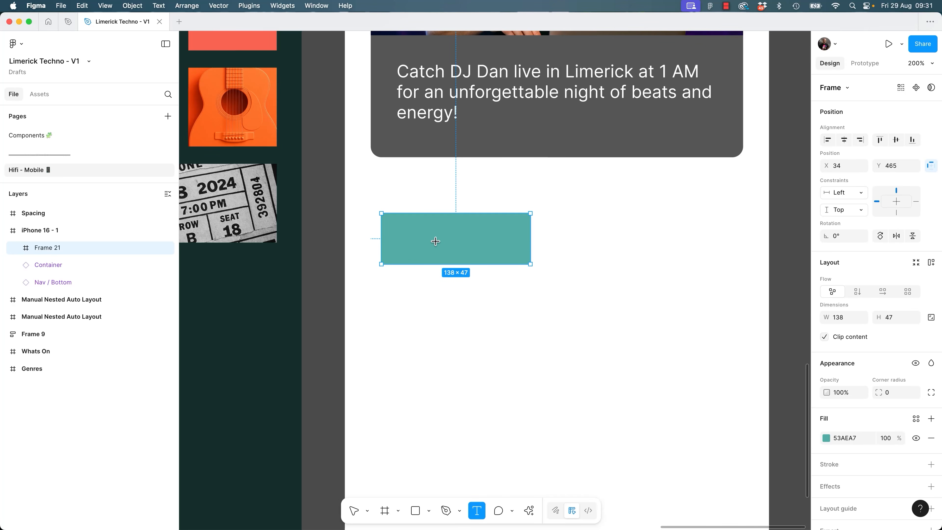
pyautogui.click(436, 242)
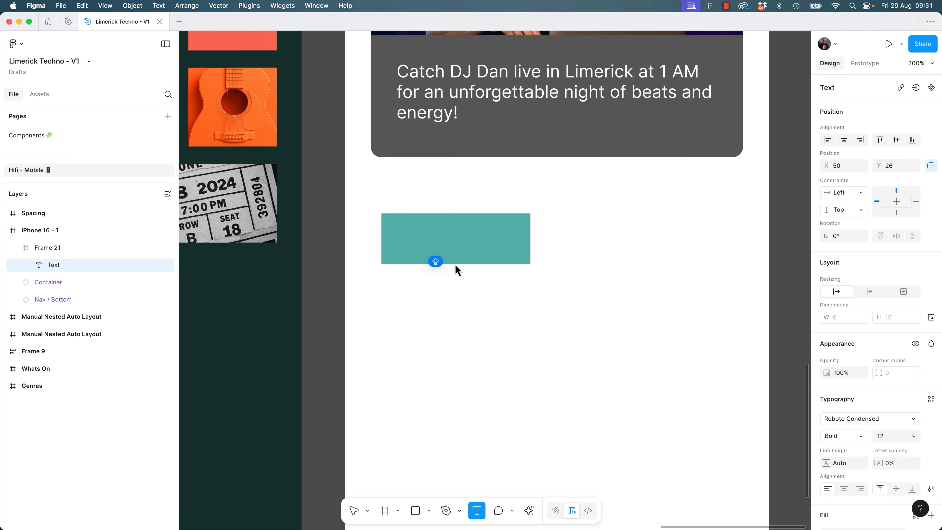
pyautogui.write('BUTTON')
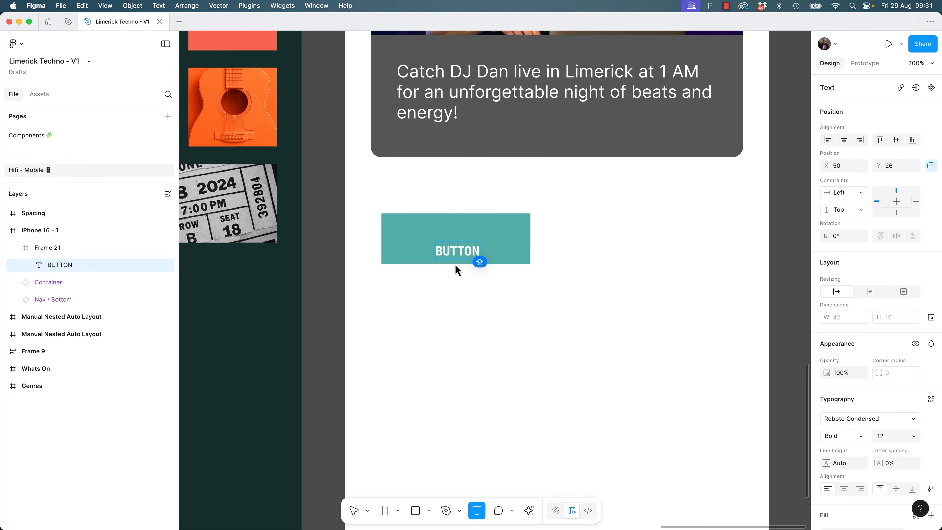
pyautogui.doubleClick(456, 250)
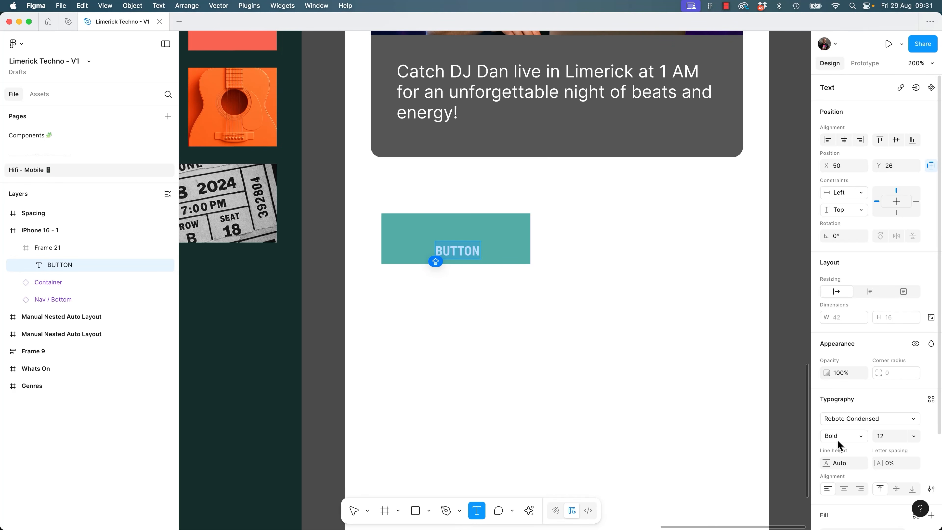
pyautogui.click(912, 437)
pyautogui.click(894, 488)
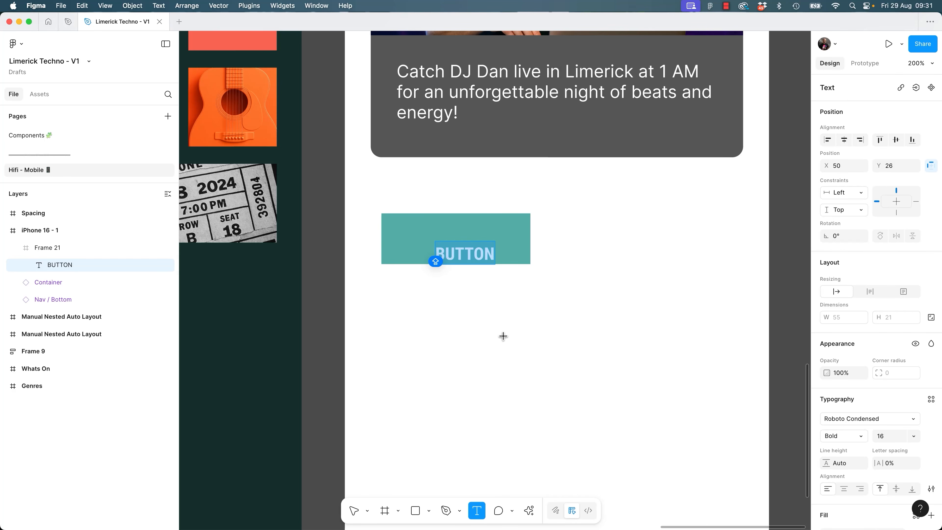
pyautogui.press('Escape')
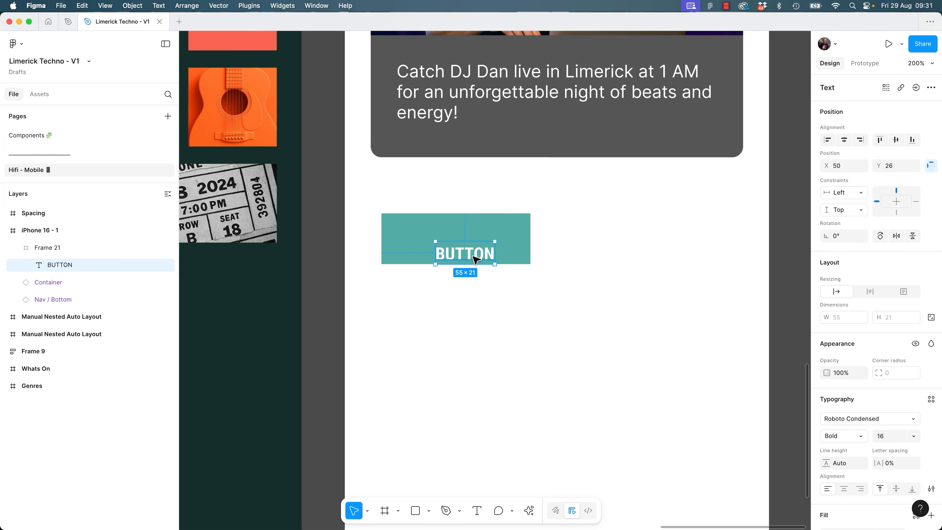
# Rename the teal frame as Button and apply auto layout to it.
pyautogui.click(490, 231)
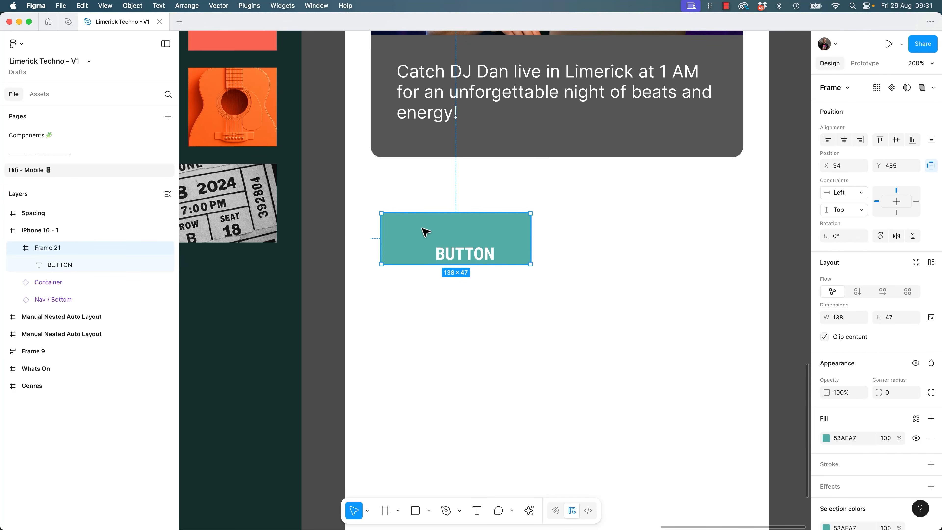
pyautogui.doubleClick(49, 252)
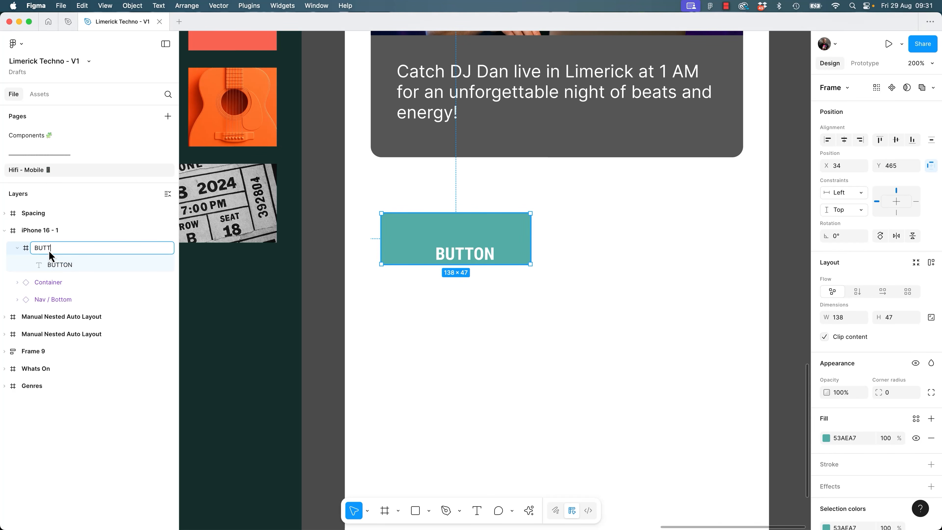
pyautogui.write('Button')
pyautogui.press('Return')
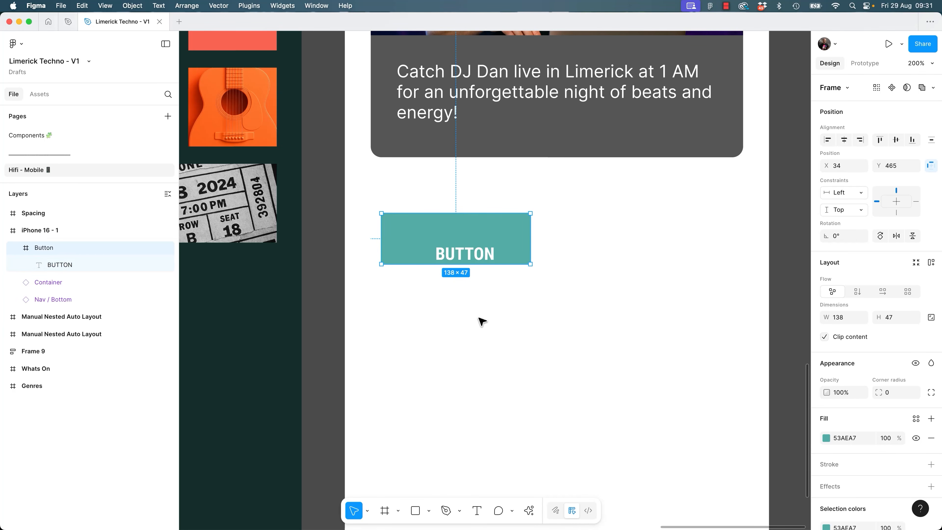
pyautogui.hotkey('shift', 'a')
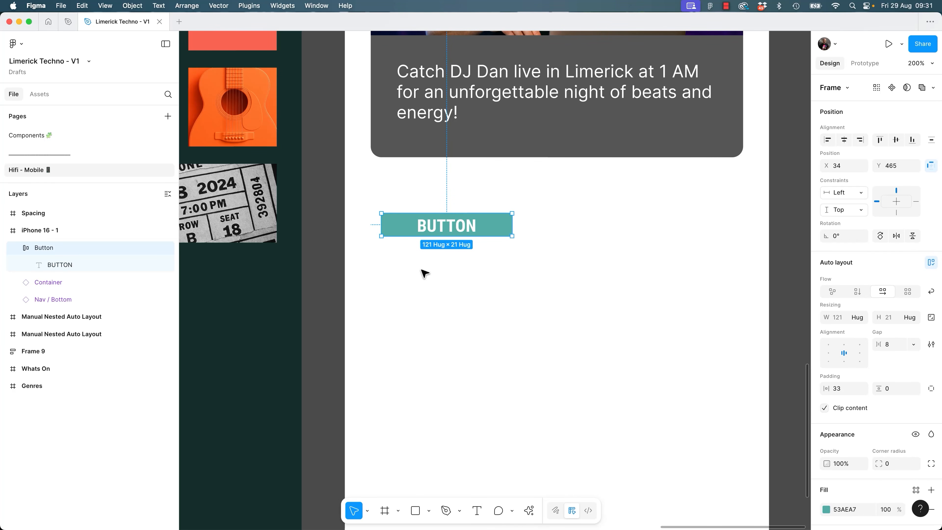
# Test the auto layout by appending "type more" to the button's label, and undo the added text.
pyautogui.doubleClick(468, 227)
pyautogui.click(469, 227)
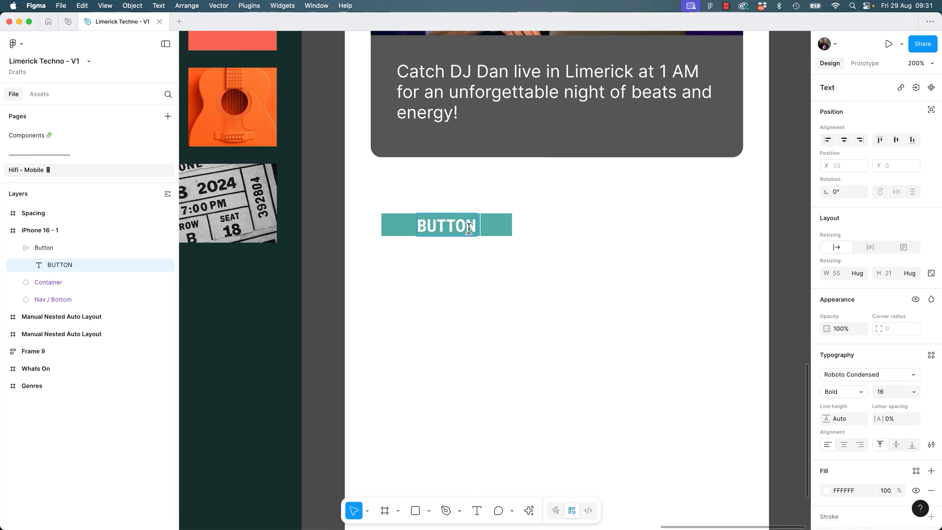
pyautogui.write('type more')
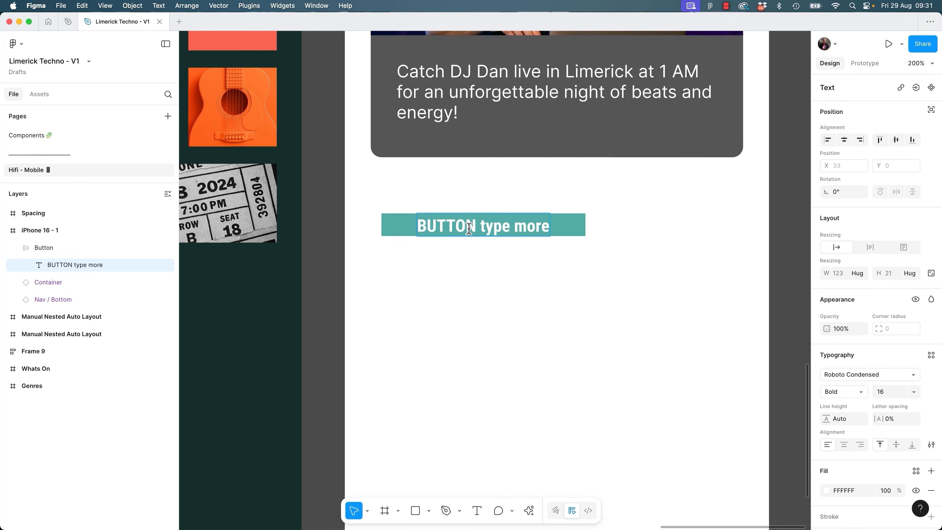
pyautogui.press('super+z')
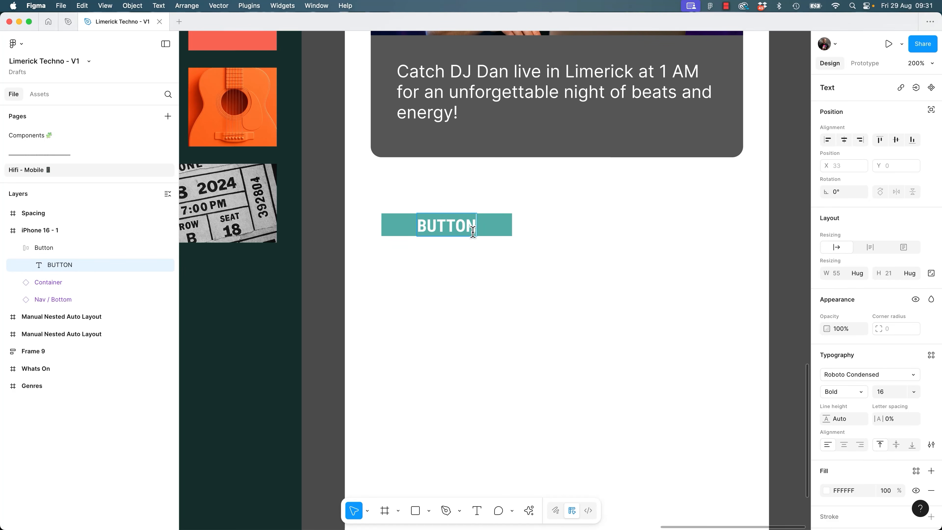
pyautogui.press('Escape')
pyautogui.press('Escape')
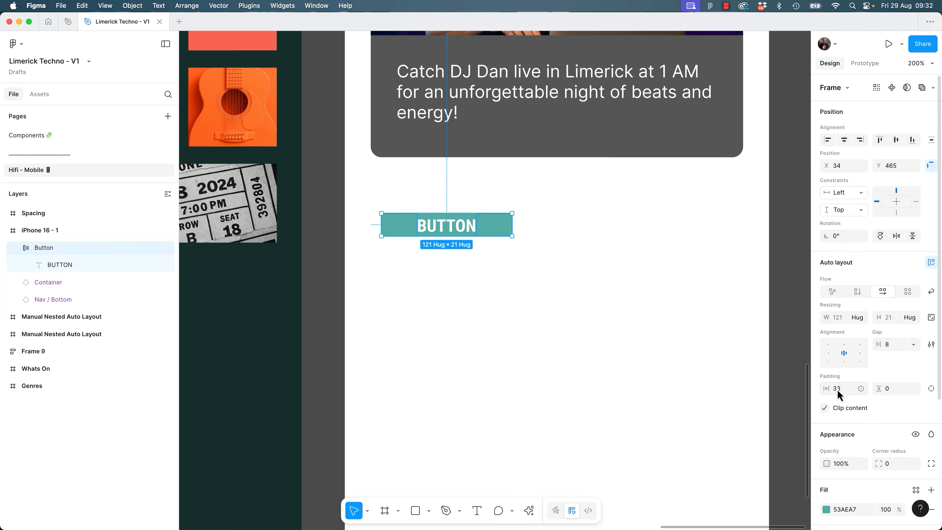
# Set the Button frame's horizontal padding to 24 and vertical padding to 8.
pyautogui.click(846, 392)
pyautogui.press('Tab')
pyautogui.write('8')
pyautogui.press('Return')
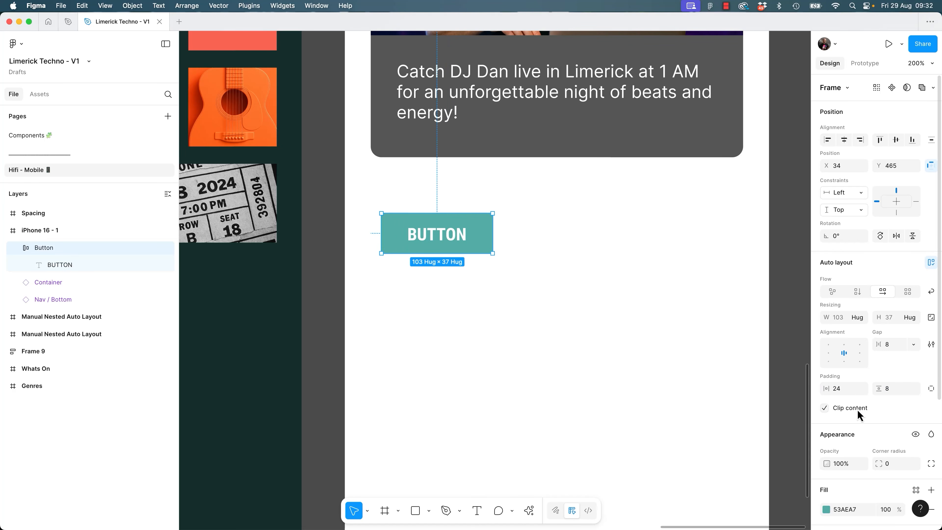
# Try rounding the Button frame by stepping its corner radius up to 21.
pyautogui.click(898, 465)
pyautogui.press('Up')
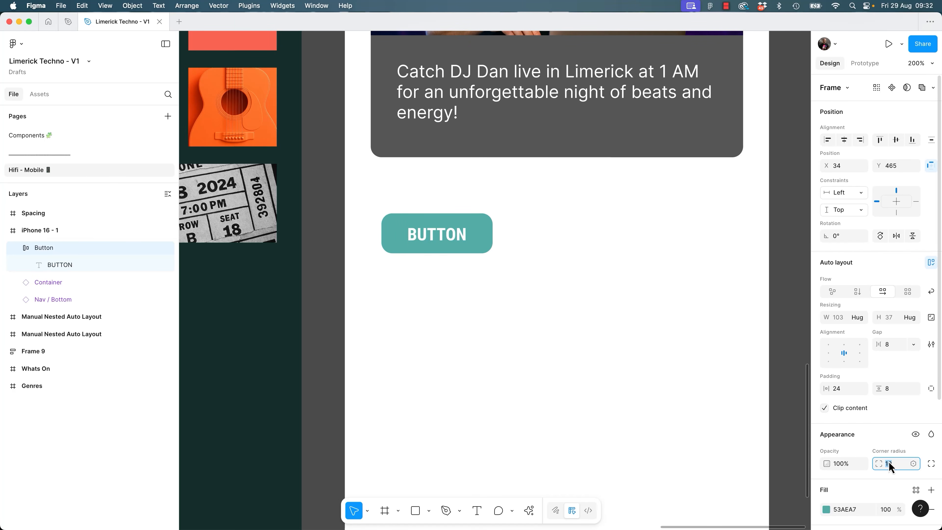
pyautogui.press('Up')
pyautogui.press('Up')
pyautogui.press('Up')
pyautogui.press('Up')
pyautogui.press('Up')
pyautogui.press('Up')
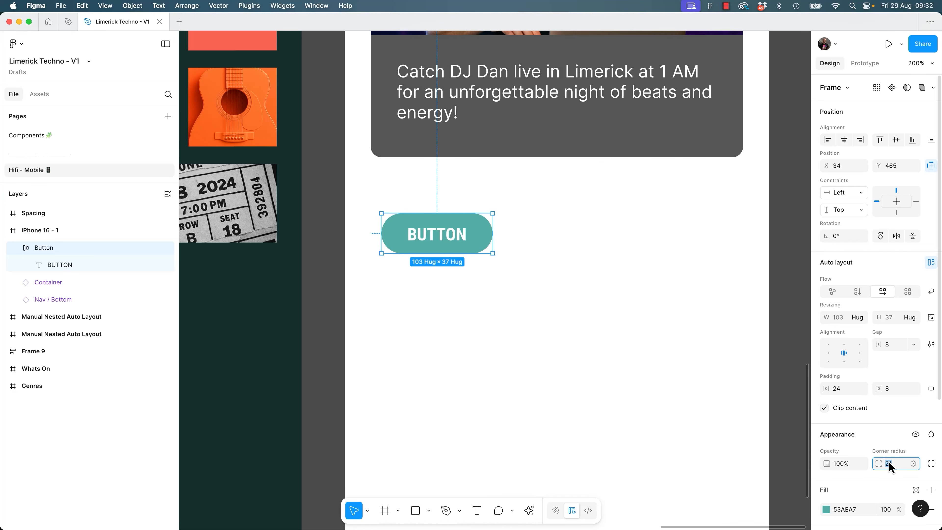
pyautogui.moveTo(507, 298); pyautogui.dragTo(729, 474)
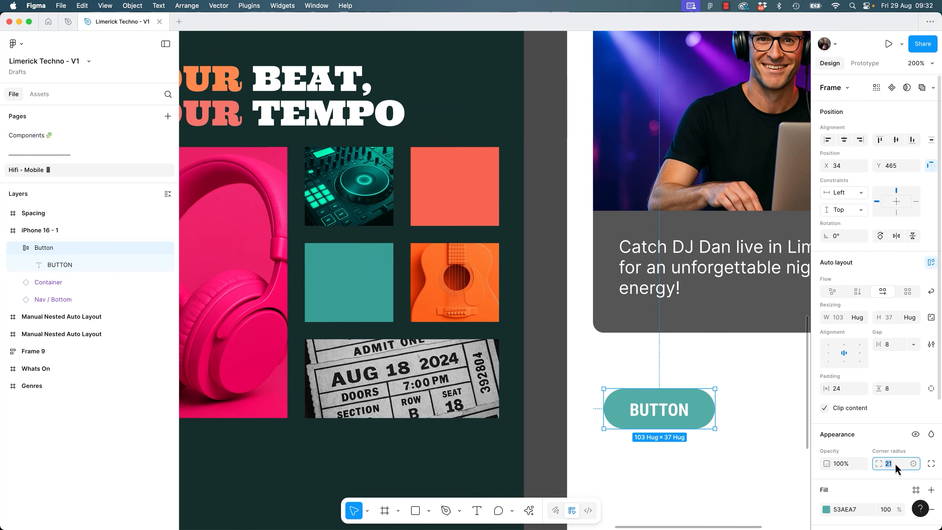
# Set the Button frame's corner radius to 100 for fully rounded ends.
pyautogui.press('Down')
pyautogui.press('Down')
pyautogui.press('Down')
pyautogui.press('Down')
pyautogui.press('Down')
pyautogui.press('Down')
pyautogui.press('Up')
pyautogui.press('Up')
pyautogui.press('Up')
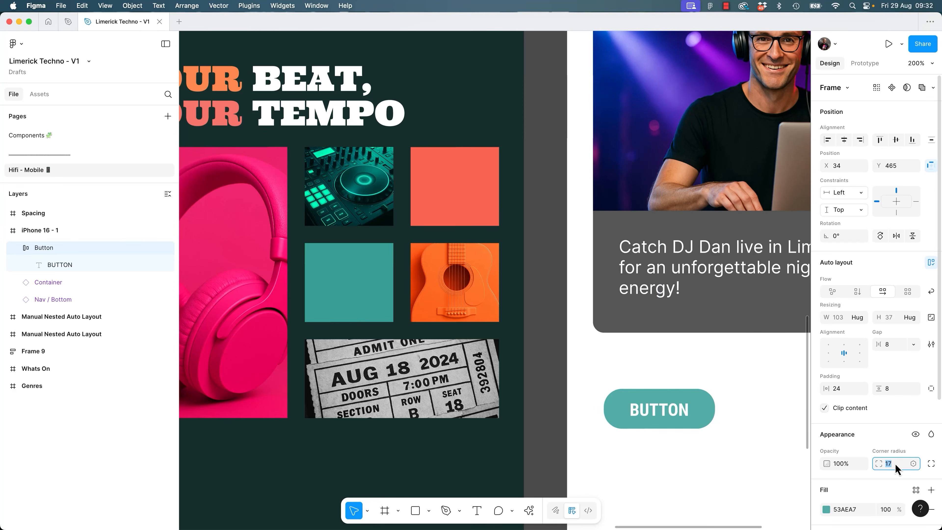
pyautogui.write('100')
pyautogui.press('Return')
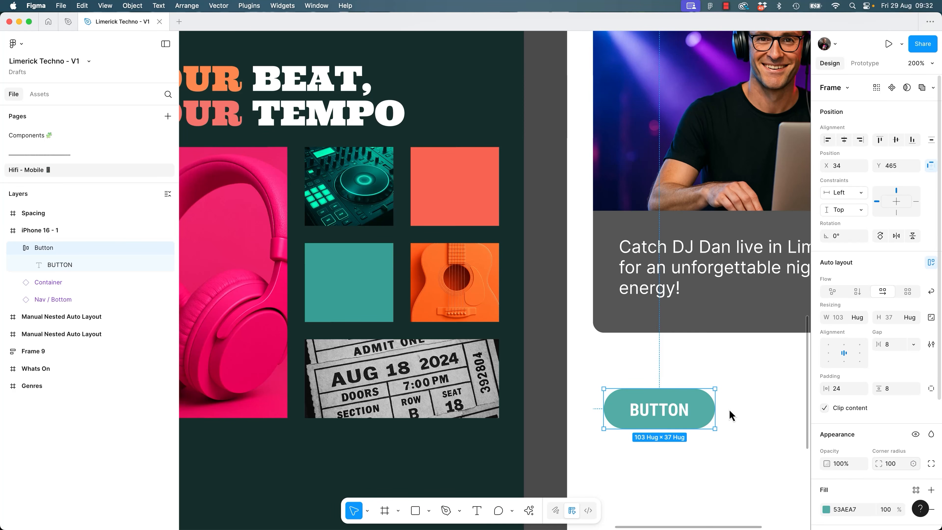
pyautogui.click(749, 447)
pyautogui.moveTo(742, 450); pyautogui.dragTo(497, 367)
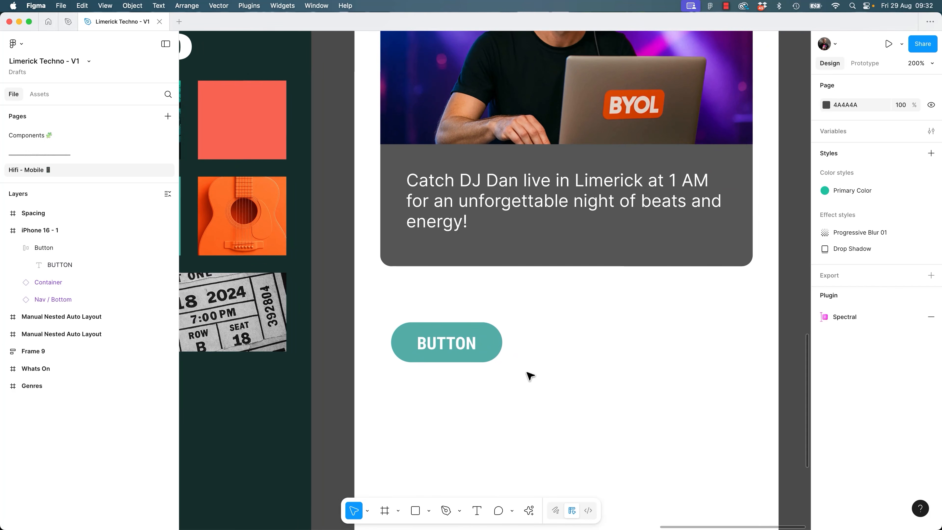
pyautogui.moveTo(430, 397); pyautogui.dragTo(434, 359)
pyautogui.click(472, 288)
pyautogui.click(471, 287)
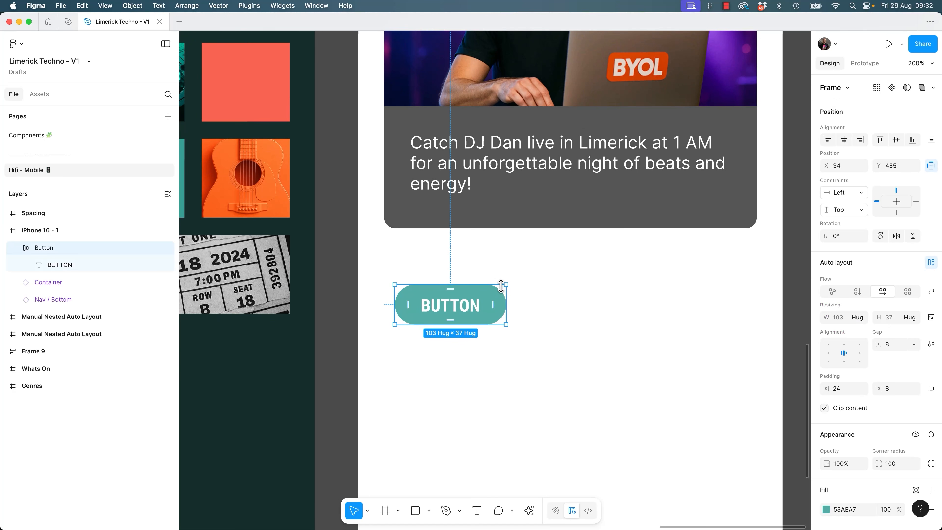
pyautogui.click(613, 323)
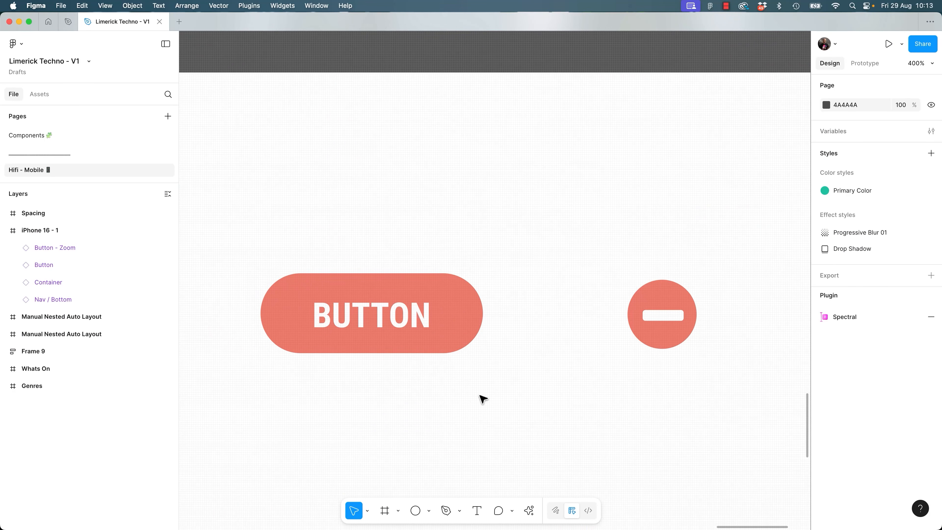
# Switch the watermelon BUTTON instance's Color to Green and its Fill to Outline.
pyautogui.click(456, 340)
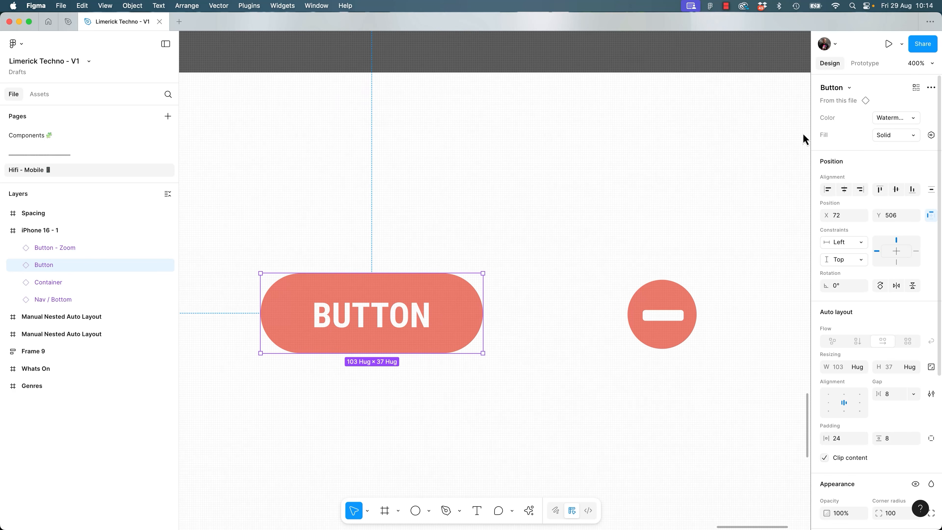
pyautogui.click(913, 121)
pyautogui.click(905, 105)
pyautogui.click(900, 138)
pyautogui.click(842, 152)
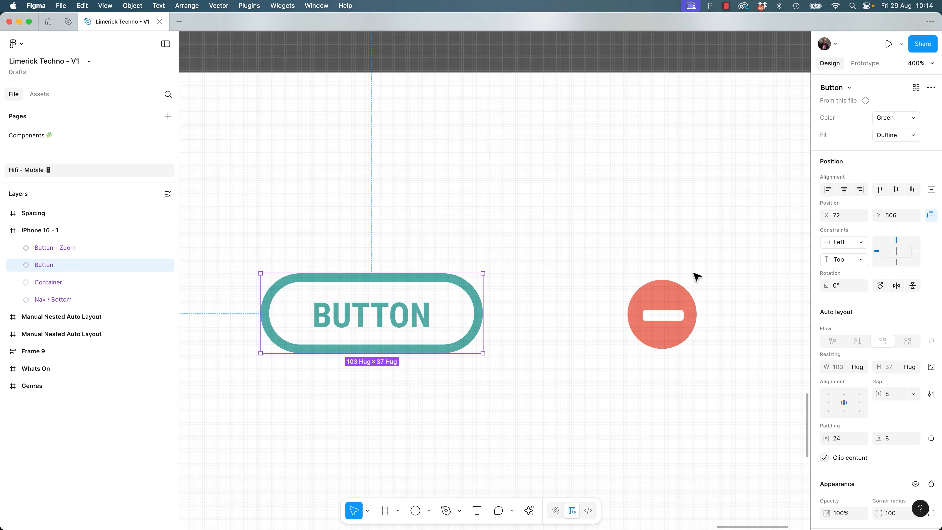
# Place a Button - Zoom instance from the file's components above the outlined BUTTON.
pyautogui.click(678, 297)
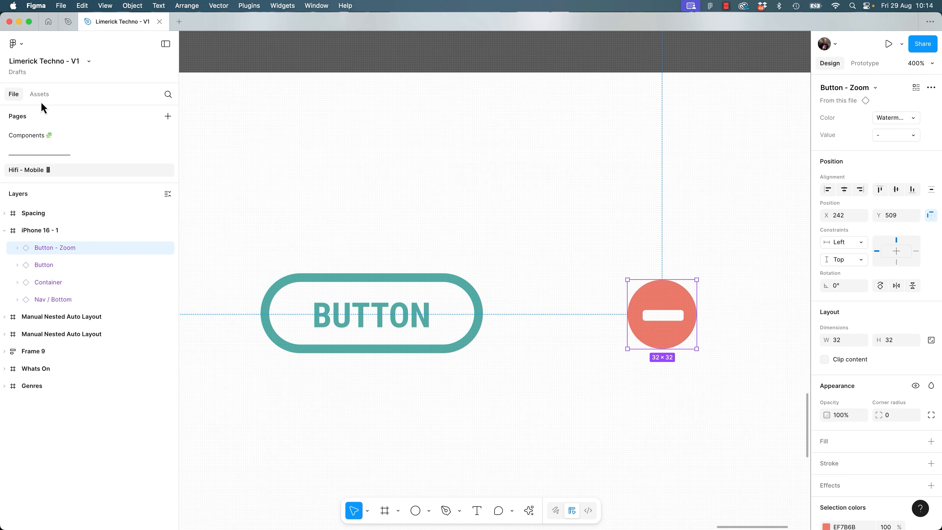
pyautogui.click(44, 96)
pyautogui.moveTo(56, 189); pyautogui.dragTo(373, 186)
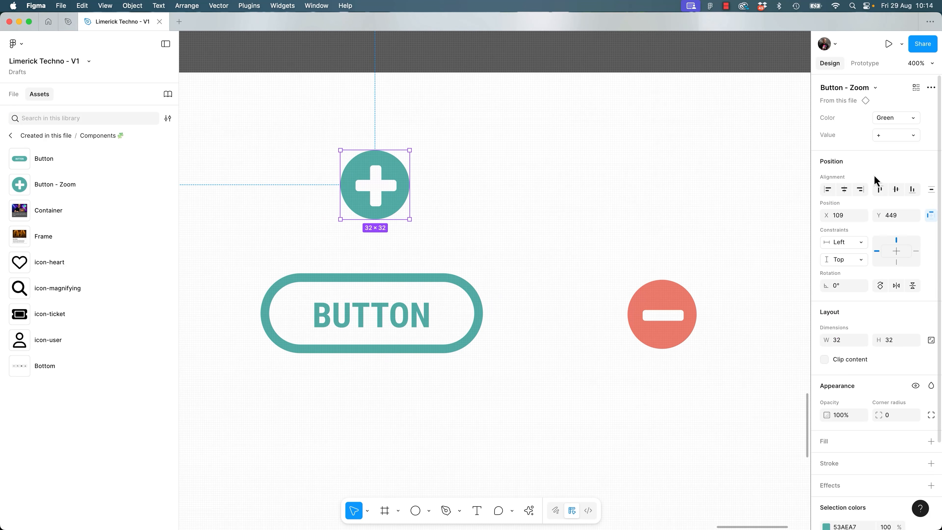
# Set the new Button - Zoom instance's Color to Watermelon and its Value to -.
pyautogui.click(917, 122)
pyautogui.click(890, 136)
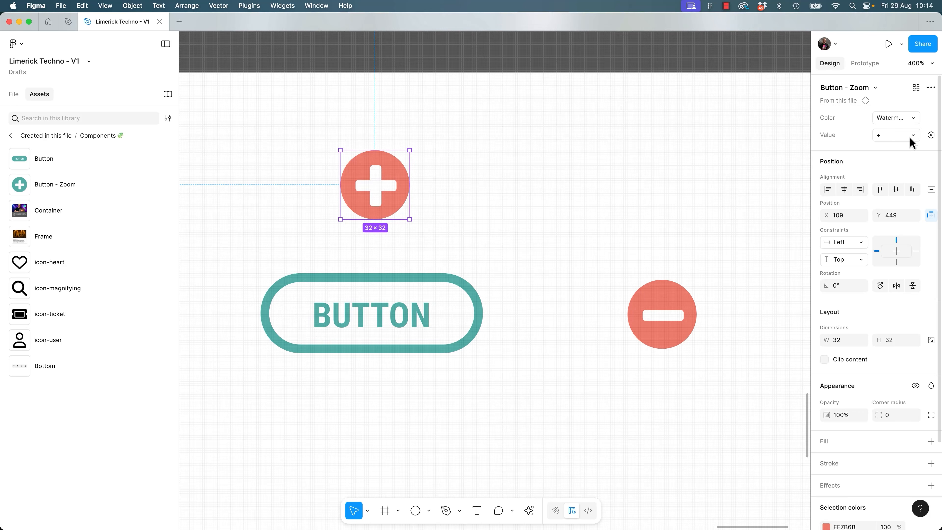
pyautogui.click(896, 136)
pyautogui.click(897, 147)
pyautogui.click(544, 217)
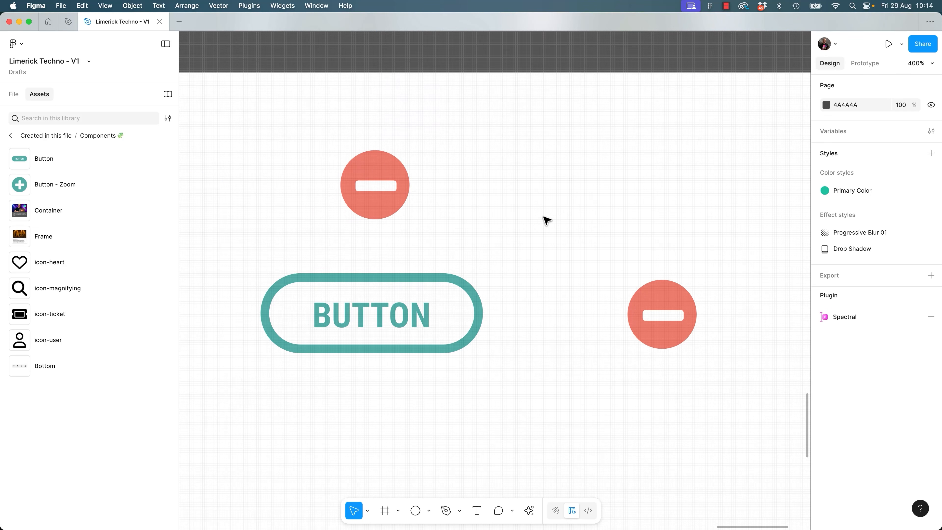
pyautogui.click(468, 296)
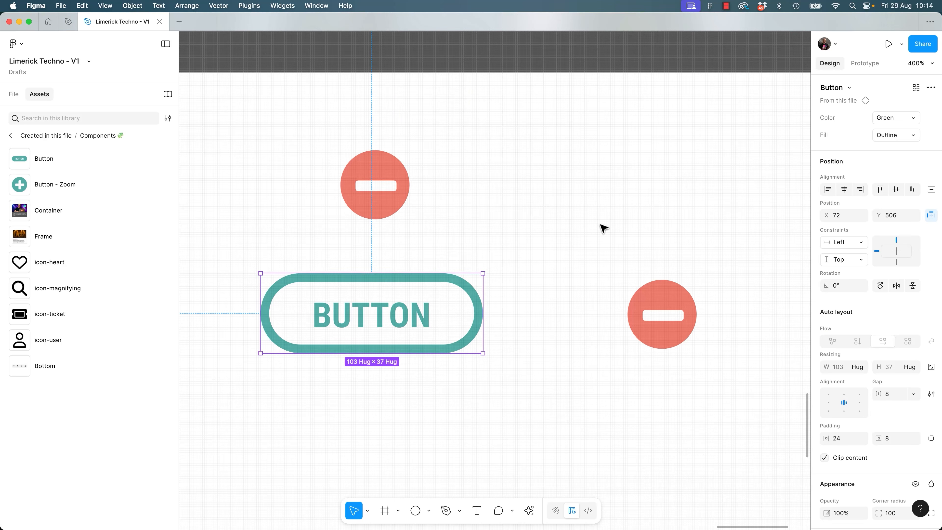
pyautogui.click(532, 242)
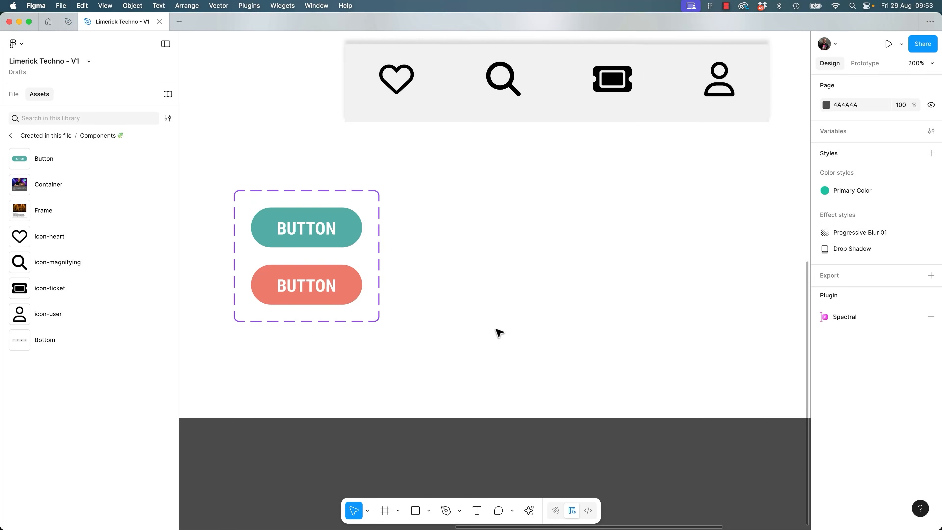
# Add a third variant to the Button component set, below the Watermelon variant.
pyautogui.scroll(3, 499, 332)
pyautogui.hscroll(-3, 499, 333)
pyautogui.click(457, 268)
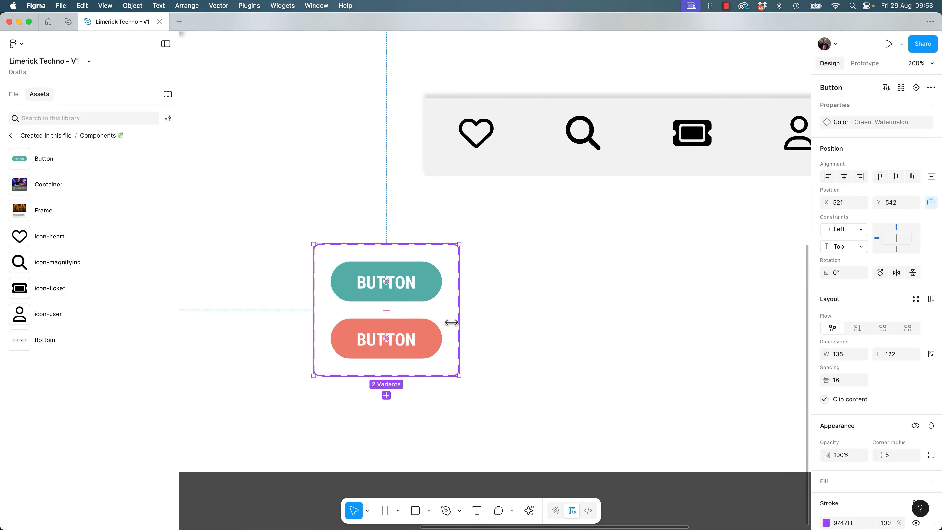
pyautogui.click(437, 330)
pyautogui.click(386, 378)
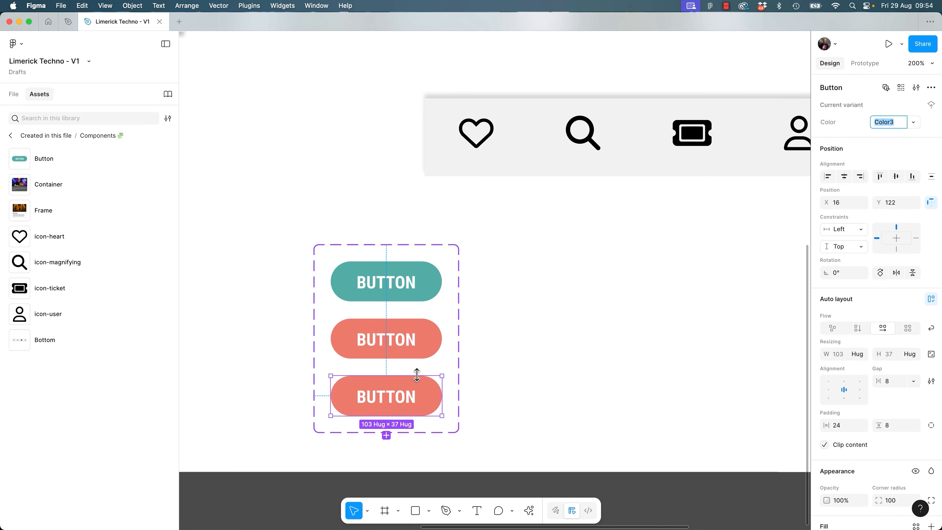
pyautogui.moveTo(491, 375); pyautogui.dragTo(559, 315)
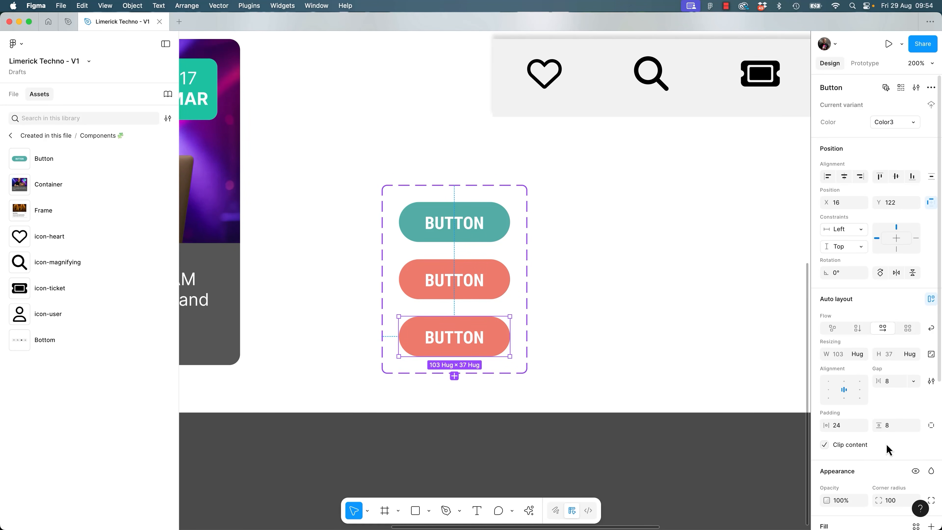
# Give the third Button variant a 4 px stroke in the green sampled from the first button, and remove its fill.
pyautogui.scroll(-5, 886, 441)
pyautogui.click(931, 378)
pyautogui.click(826, 397)
pyautogui.click(885, 425)
pyautogui.write('4')
pyautogui.click(695, 429)
pyautogui.click(490, 223)
pyautogui.click(931, 353)
# Recolor the third variant's BUTTON text with the green sampled from the first button.
pyautogui.doubleClick(470, 329)
pyautogui.click(826, 421)
pyautogui.click(695, 429)
pyautogui.click(493, 226)
pyautogui.click(567, 326)
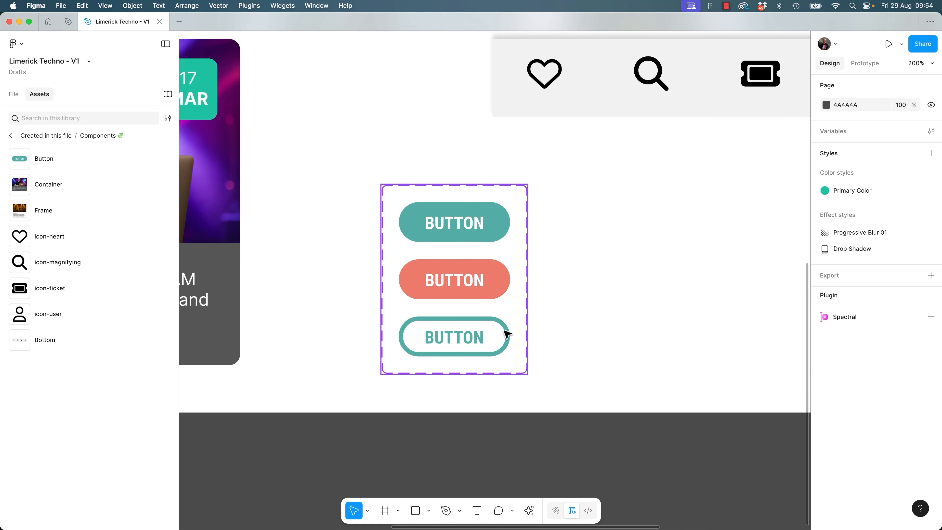
# Duplicate the green outlined variant to add a fourth variant below it in the Button component set.
pyautogui.click(505, 330)
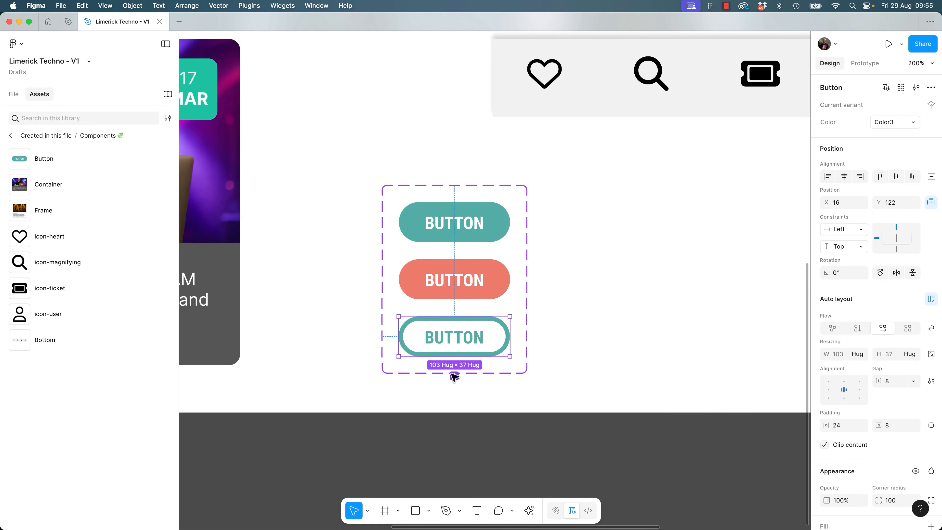
pyautogui.press('super+d')
pyautogui.press('super+z')
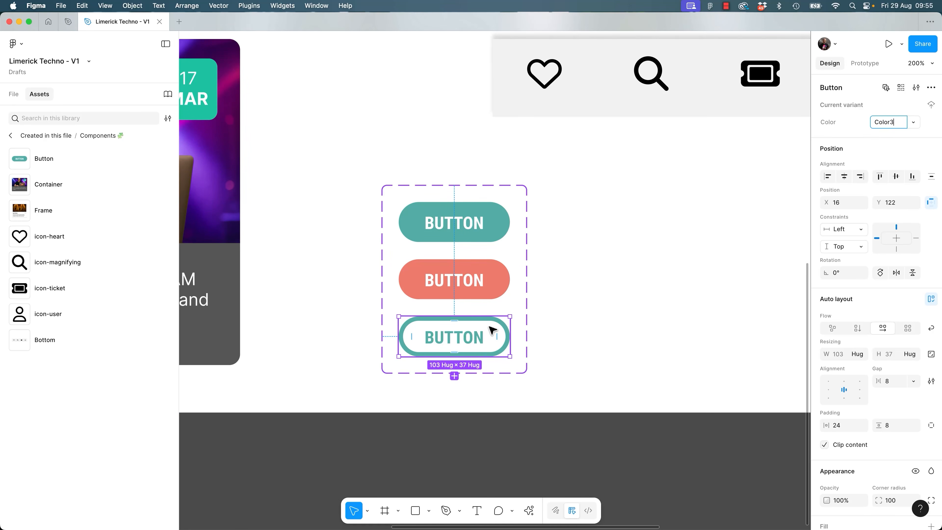
pyautogui.press('super+d')
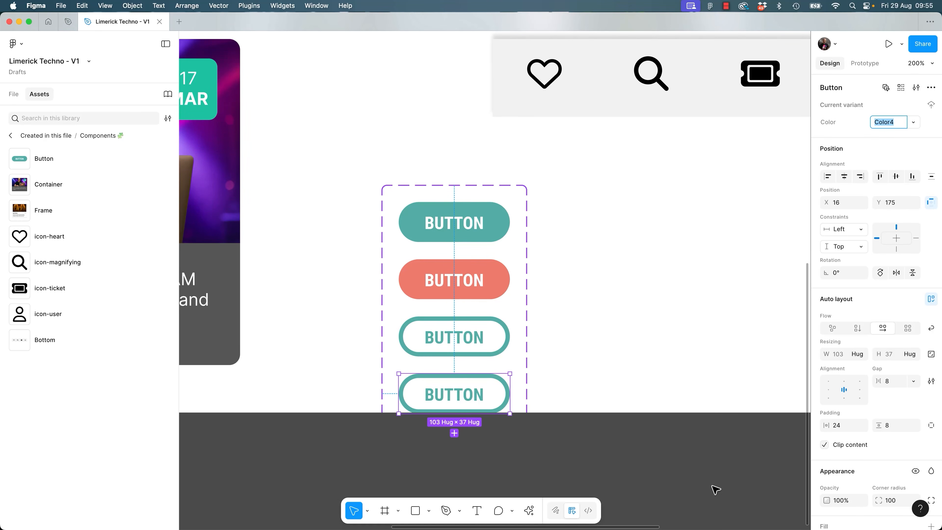
# Recolor the fourth variant's stroke and text with the watermelon sampled from the second button.
pyautogui.scroll(-5, 881, 469)
pyautogui.click(826, 375)
pyautogui.click(697, 431)
pyautogui.click(489, 278)
pyautogui.click(827, 471)
pyautogui.click(697, 431)
pyautogui.click(490, 278)
pyautogui.click(601, 329)
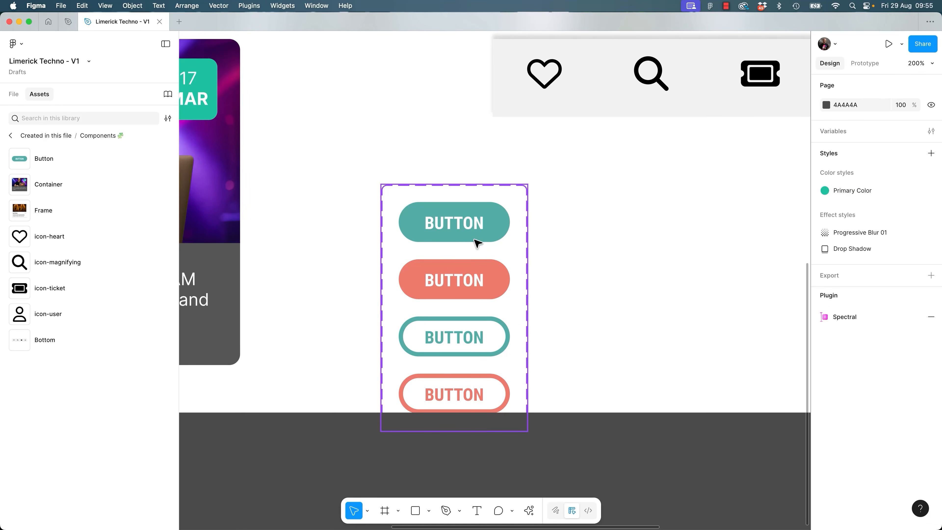
# Try out an instance of the green button beside the component set, checking its Color options, and delete it.
pyautogui.hscroll(4, 570, 334)
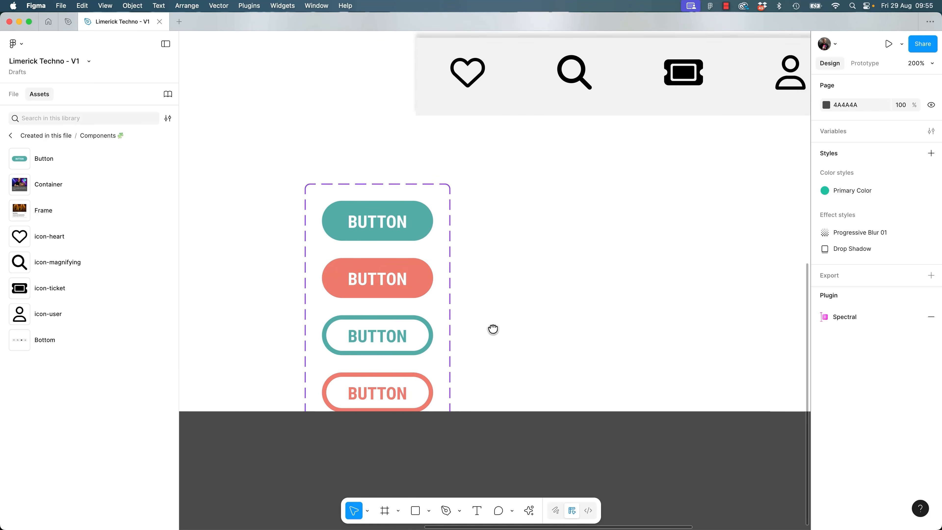
pyautogui.click(426, 240)
pyautogui.moveTo(421, 239); pyautogui.dragTo(613, 270)
pyautogui.click(896, 125)
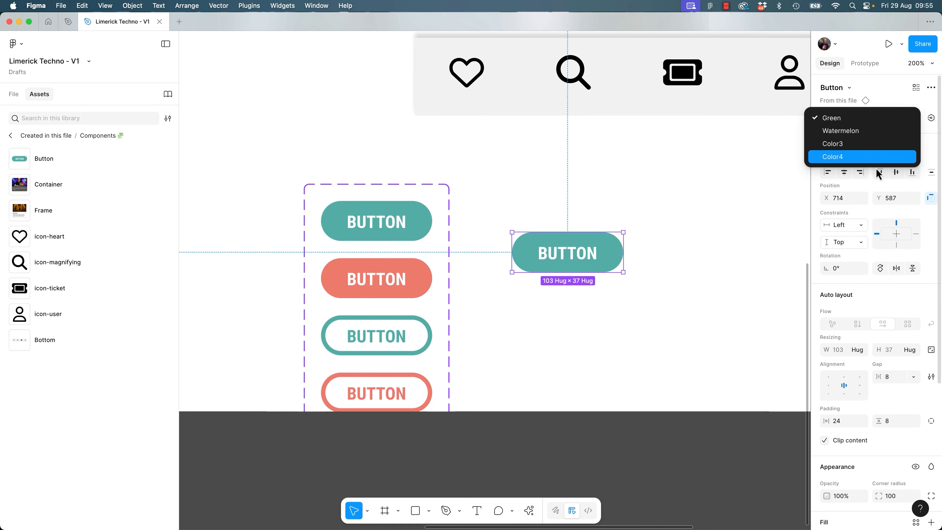
pyautogui.press('Escape')
pyautogui.press('Delete')
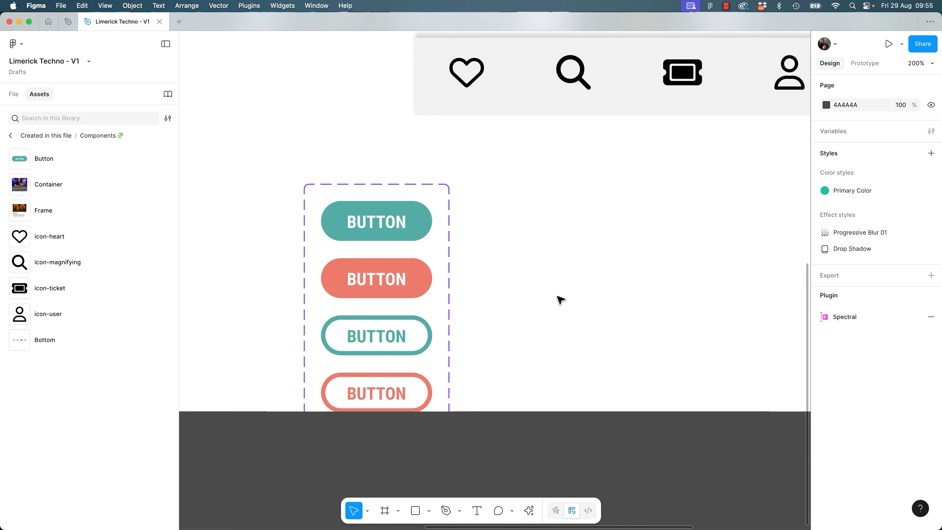
# Add a variant property named Fill with the value Solid to the Button component set.
pyautogui.click(446, 288)
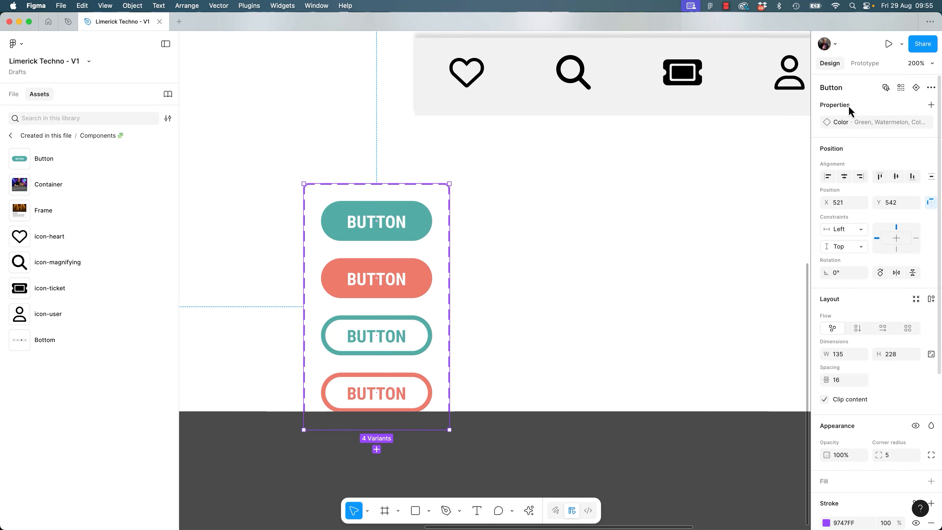
pyautogui.click(931, 104)
pyautogui.click(866, 139)
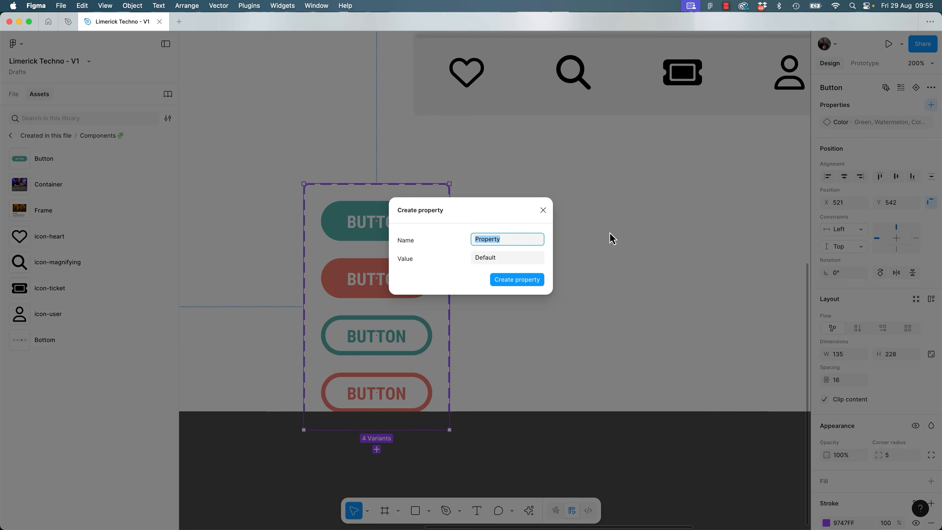
pyautogui.write('Fill')
pyautogui.click(515, 261)
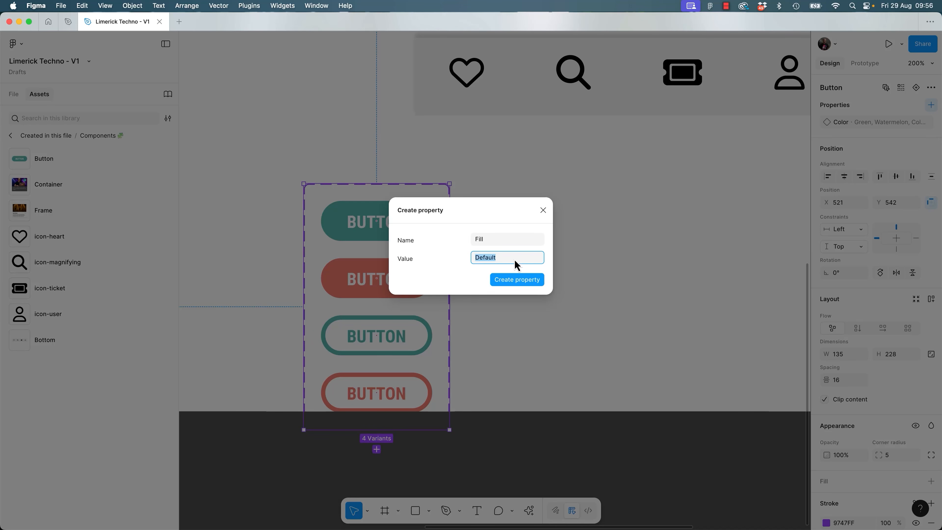
pyautogui.write('Sol')
pyautogui.press('Return')
pyautogui.click(491, 244)
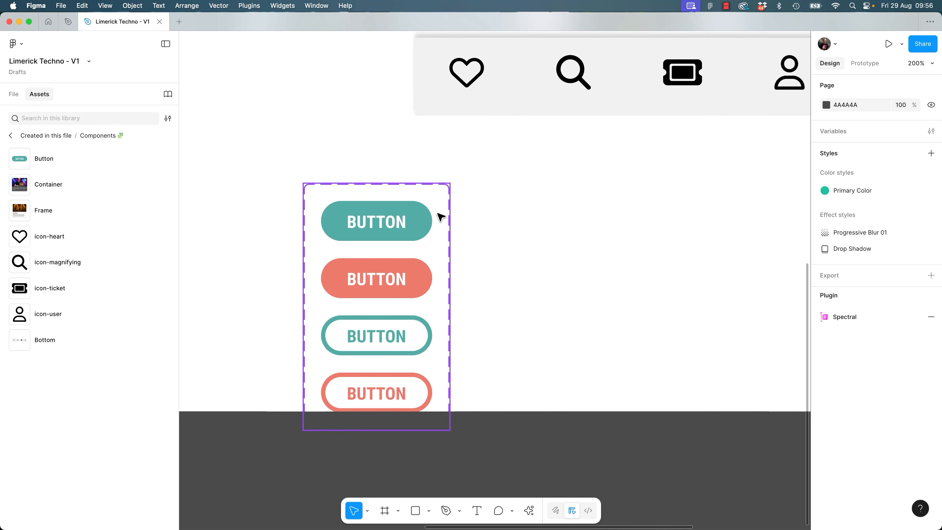
# Check the Color and Fill values of the Button set's solid green and solid watermelon variants.
pyautogui.click(440, 217)
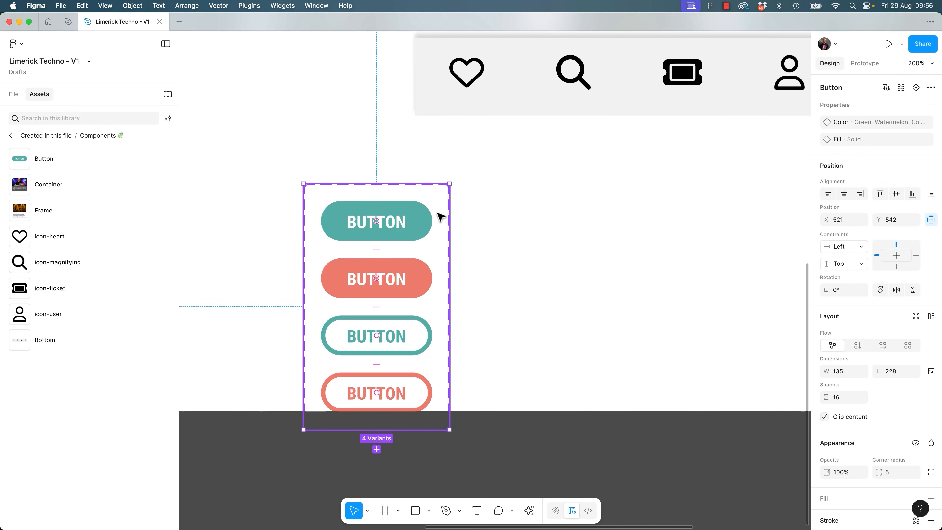
pyautogui.click(419, 224)
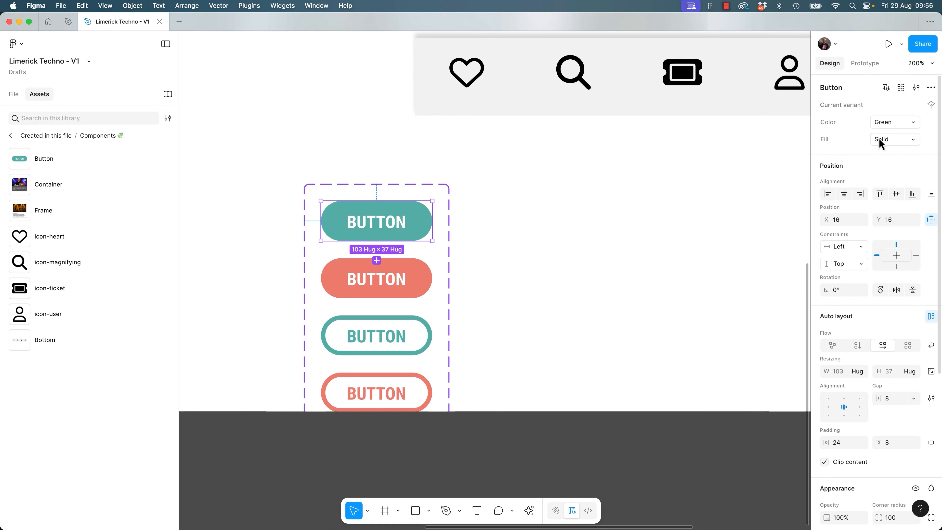
pyautogui.click(403, 279)
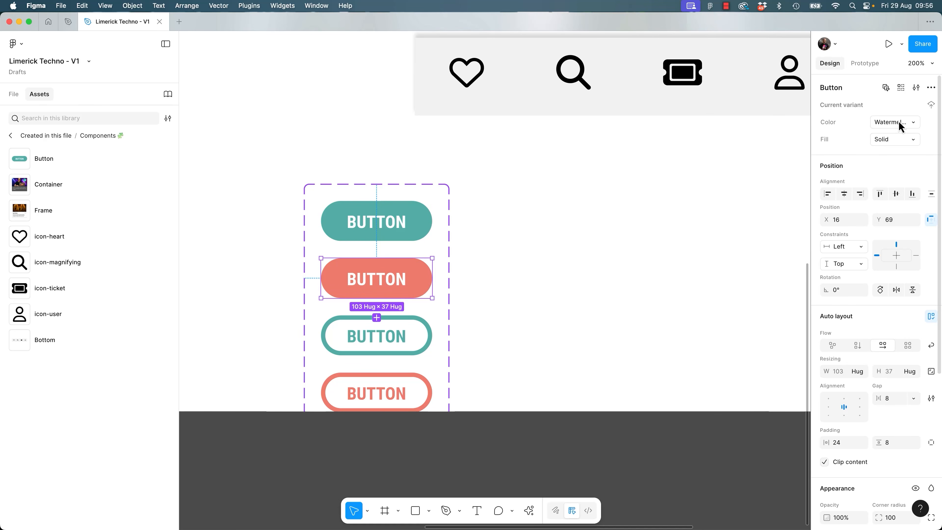
# Set the third variant's Color to Green and its Fill to a new value named Outline.
pyautogui.click(420, 349)
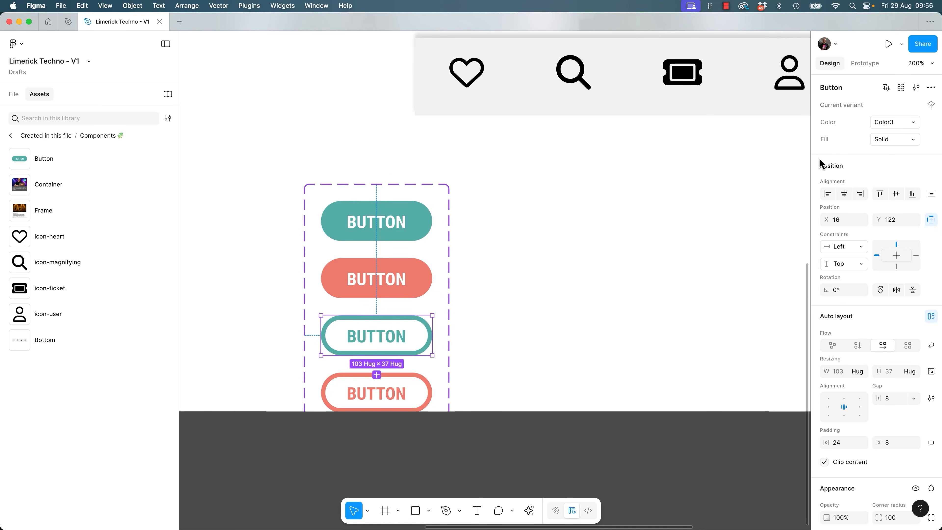
pyautogui.click(905, 126)
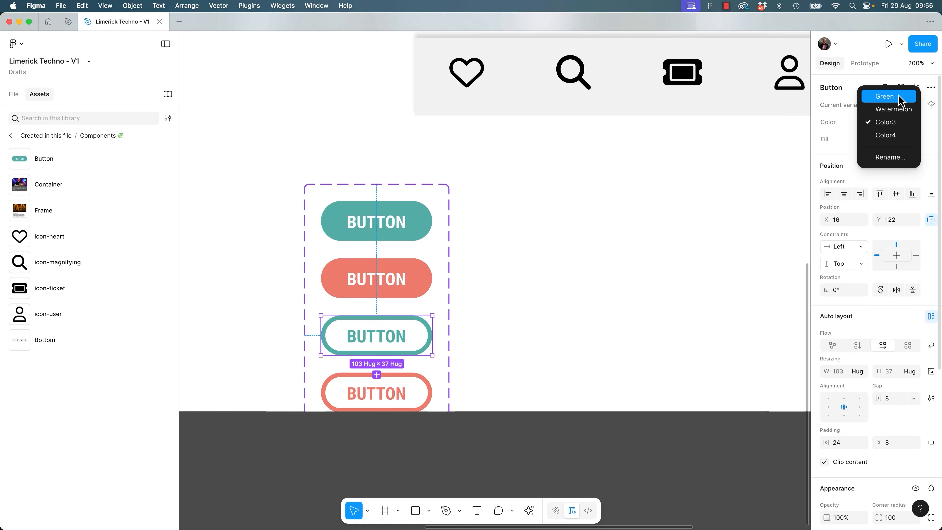
pyautogui.click(905, 99)
pyautogui.click(917, 143)
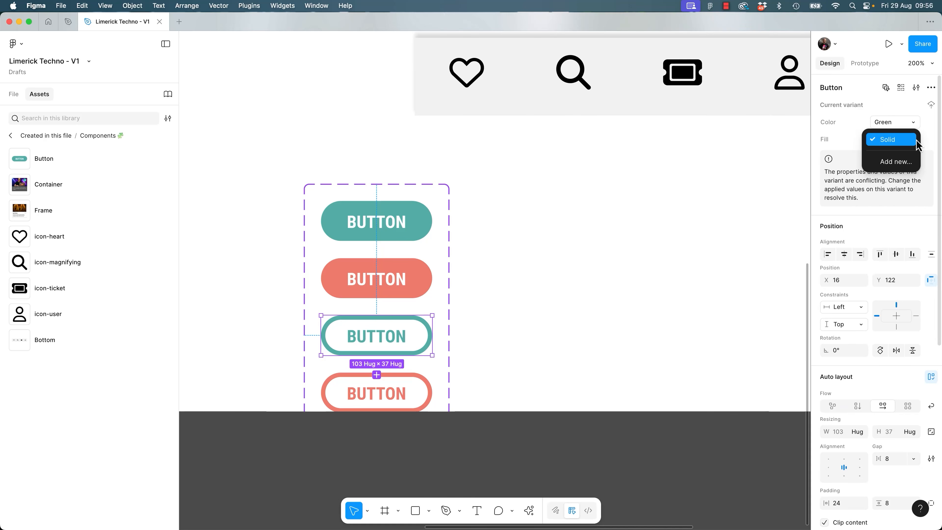
pyautogui.click(900, 164)
pyautogui.write('Outline')
pyautogui.press('Return')
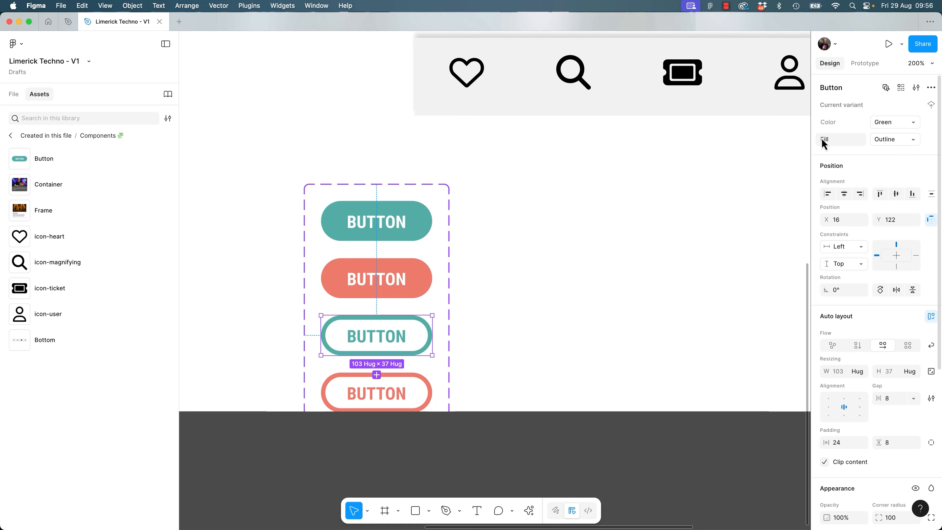
# Set the fourth variant's Color to Watermelon and its Fill to Outline.
pyautogui.click(428, 388)
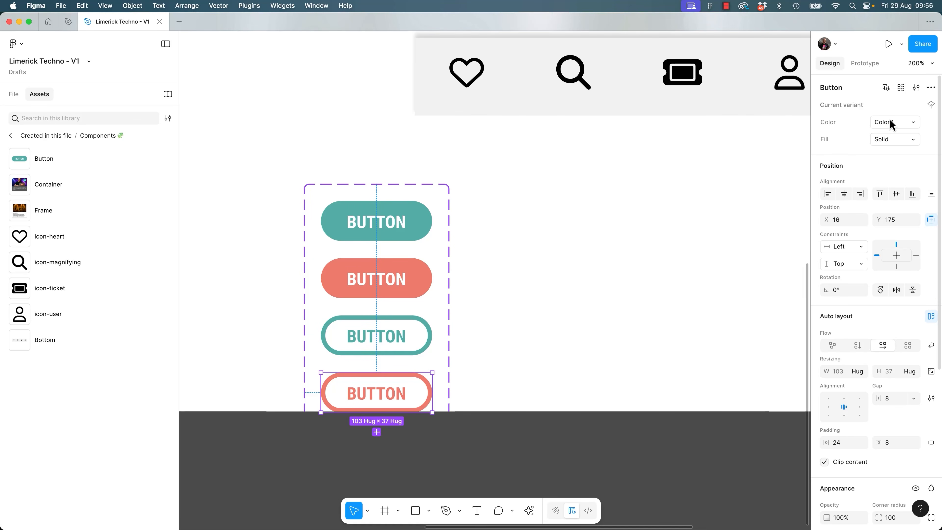
pyautogui.click(913, 124)
pyautogui.click(905, 111)
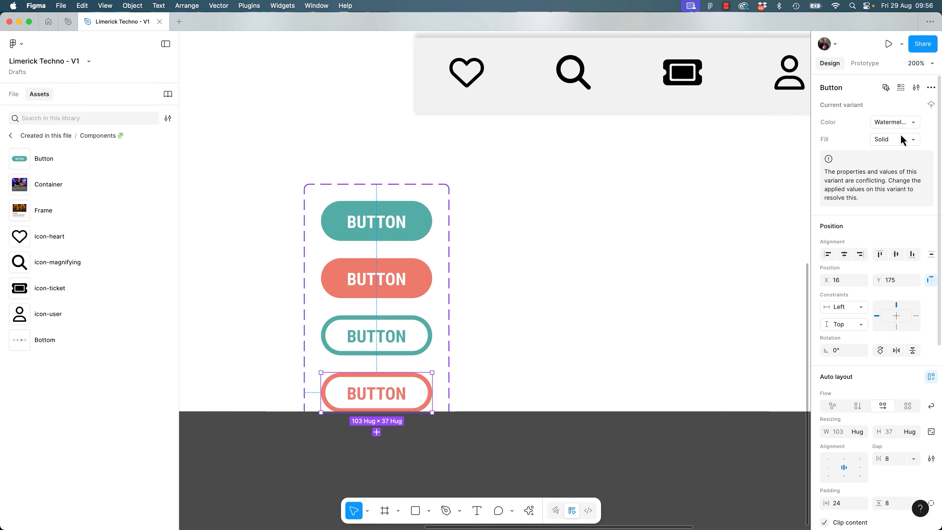
pyautogui.click(902, 140)
pyautogui.click(915, 141)
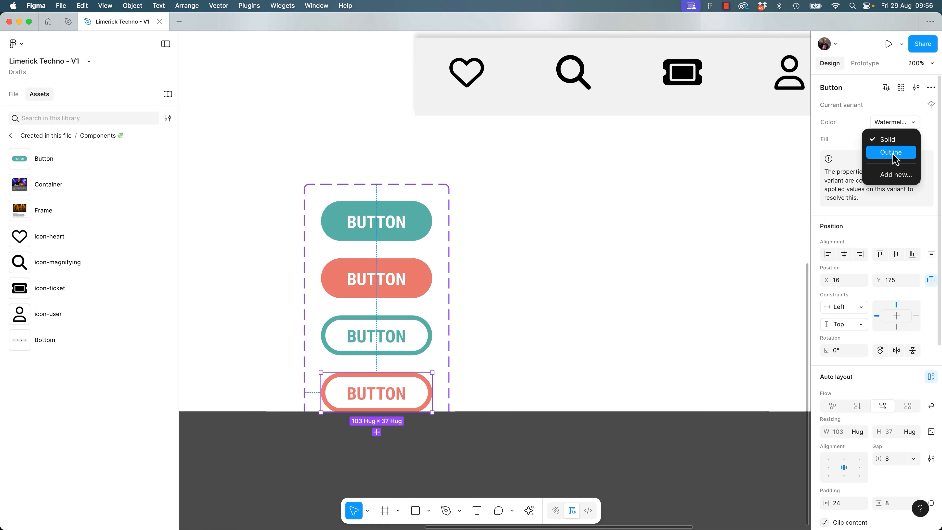
pyautogui.click(896, 159)
pyautogui.click(601, 292)
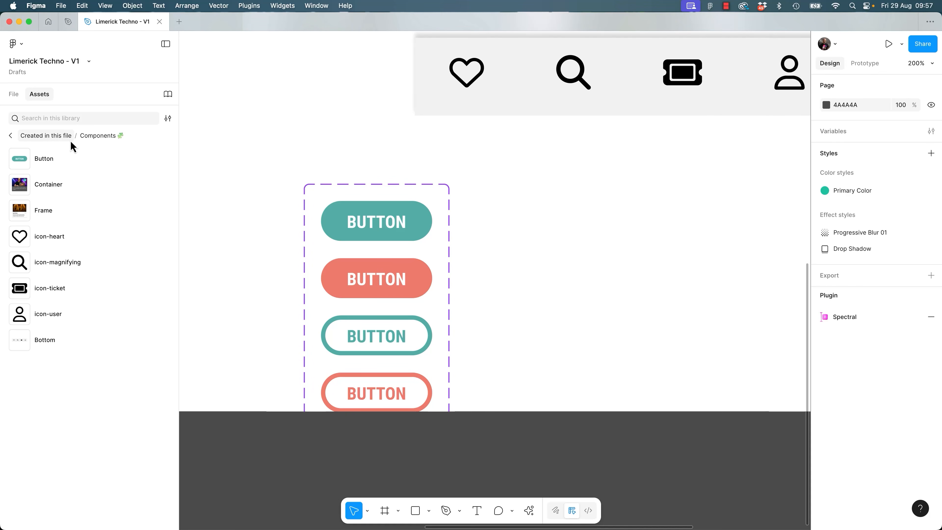
# Place a Button instance from the file's components beside the component set.
pyautogui.hotkey('alt', '1')
pyautogui.hotkey('alt', '2')
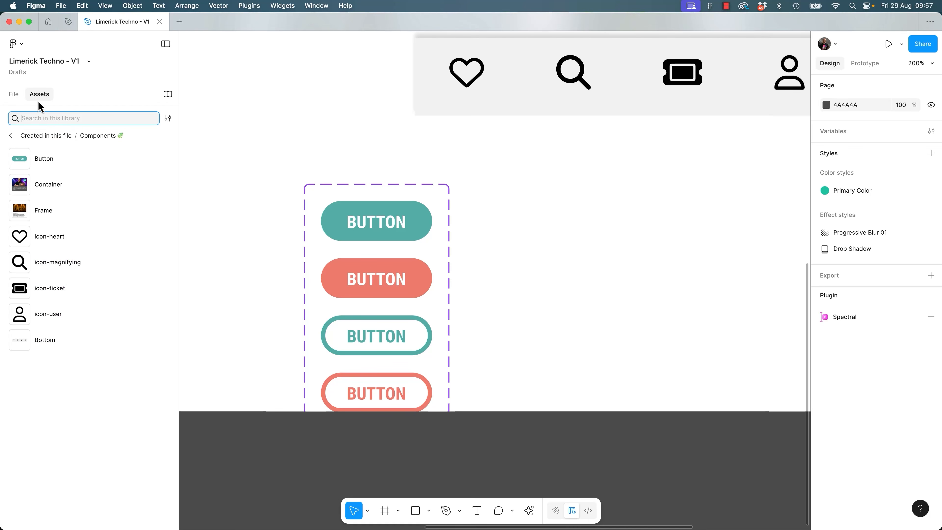
pyautogui.moveTo(26, 170); pyautogui.dragTo(558, 256)
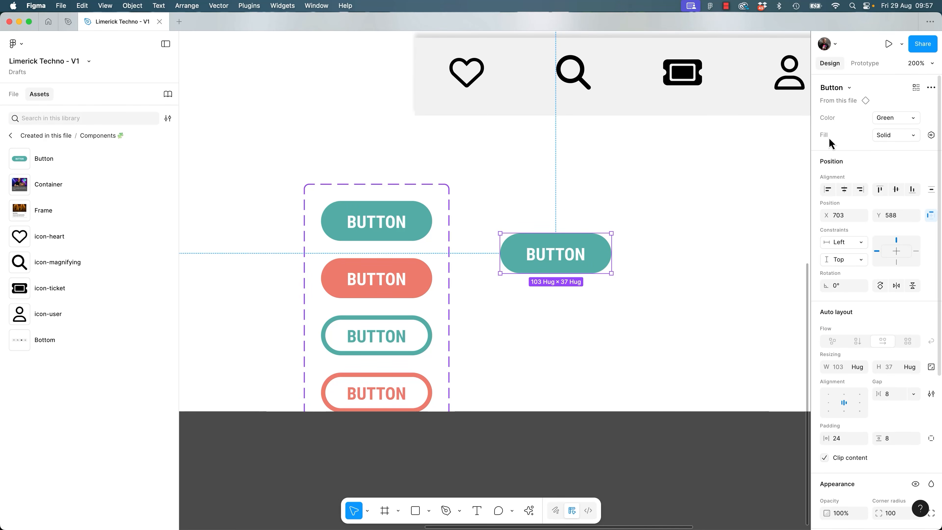
# Switch the placed Button instance's Color to Watermelon and its Fill to Outline.
pyautogui.click(890, 118)
pyautogui.click(882, 133)
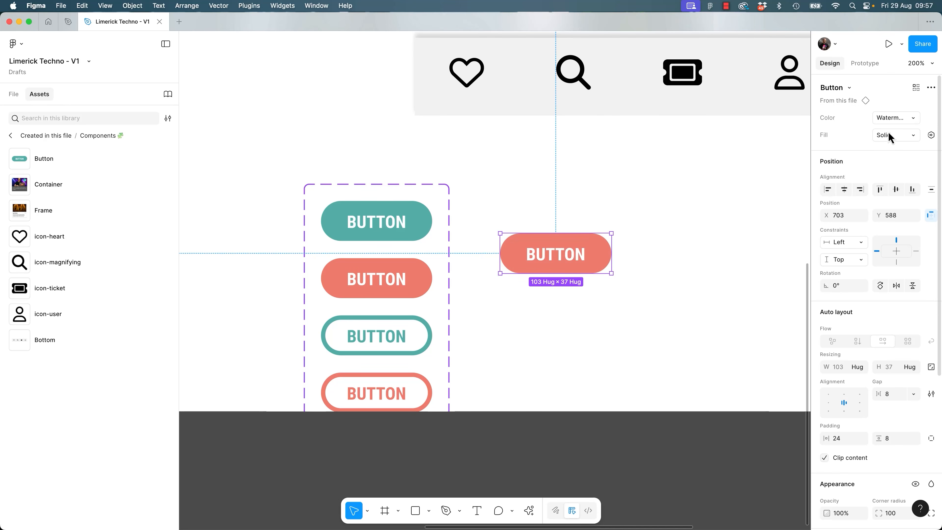
pyautogui.click(893, 135)
pyautogui.click(875, 148)
pyautogui.click(736, 270)
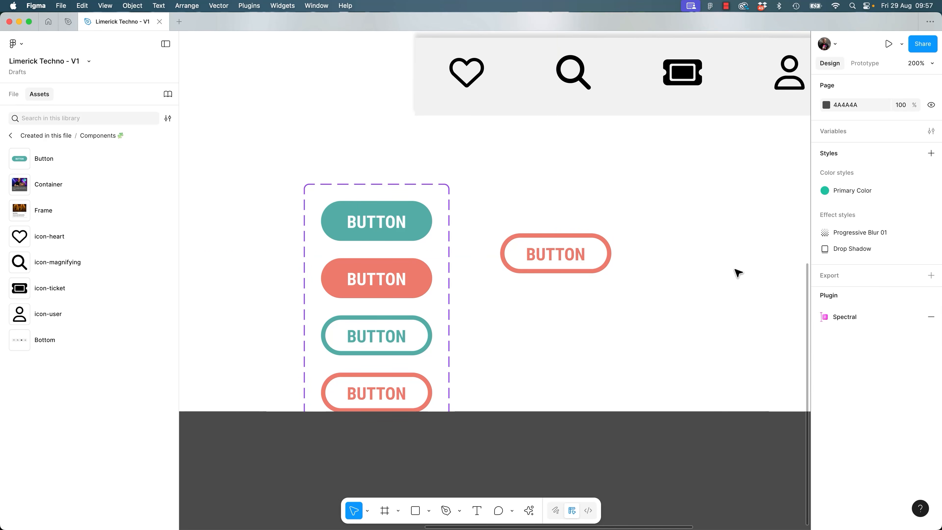
# Review the Button set's properties and the Color and Fill options of its solid green and outlined green variants.
pyautogui.moveTo(728, 268); pyautogui.dragTo(688, 274)
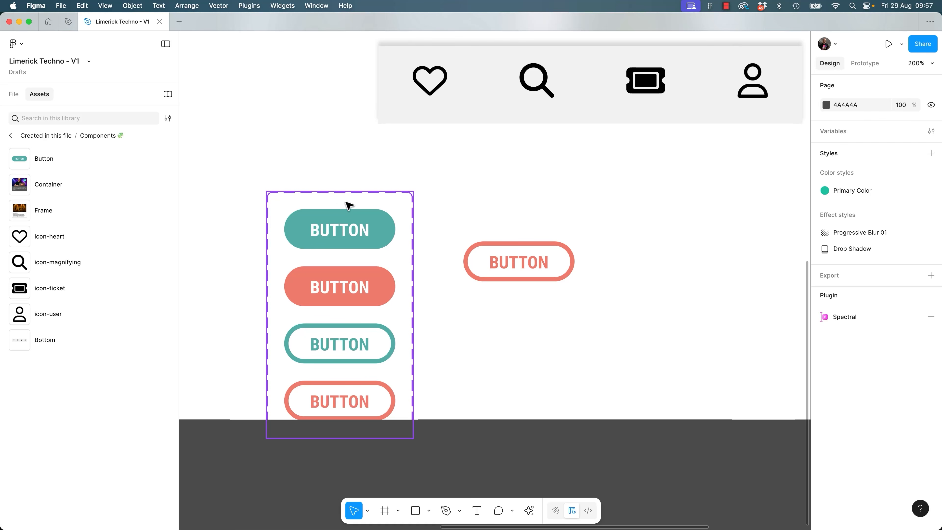
pyautogui.click(366, 214)
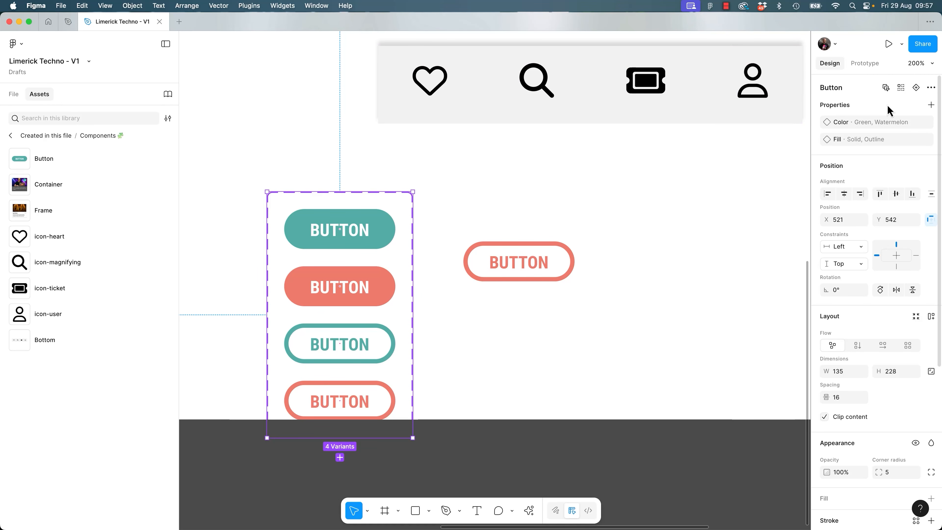
pyautogui.click(374, 244)
pyautogui.click(909, 124)
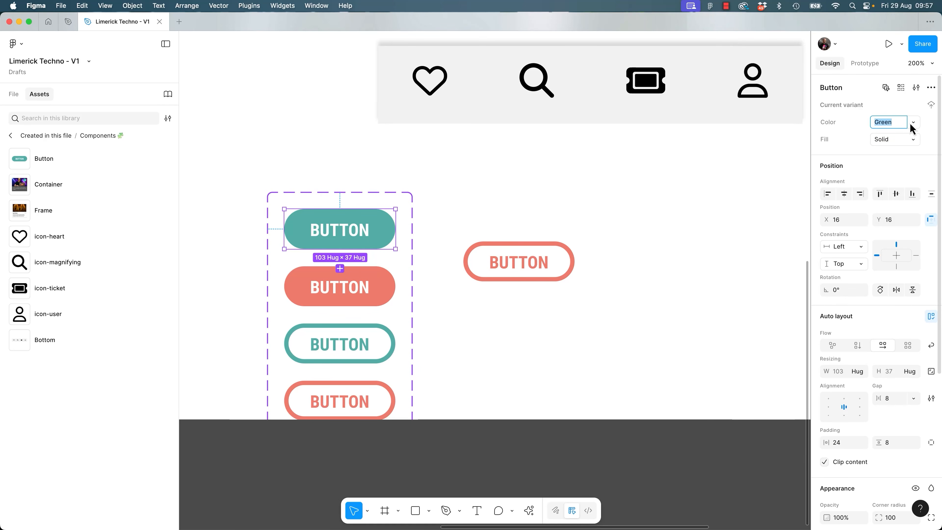
pyautogui.click(911, 124)
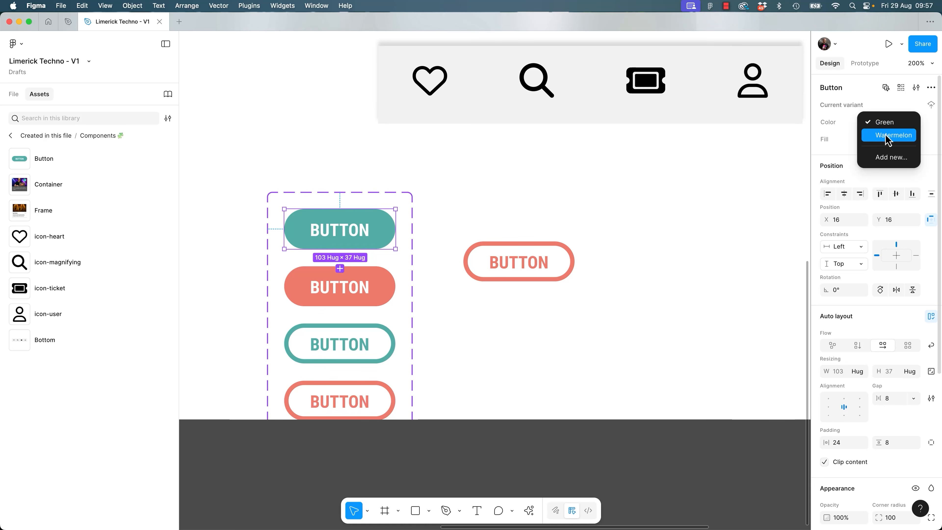
pyautogui.click(629, 312)
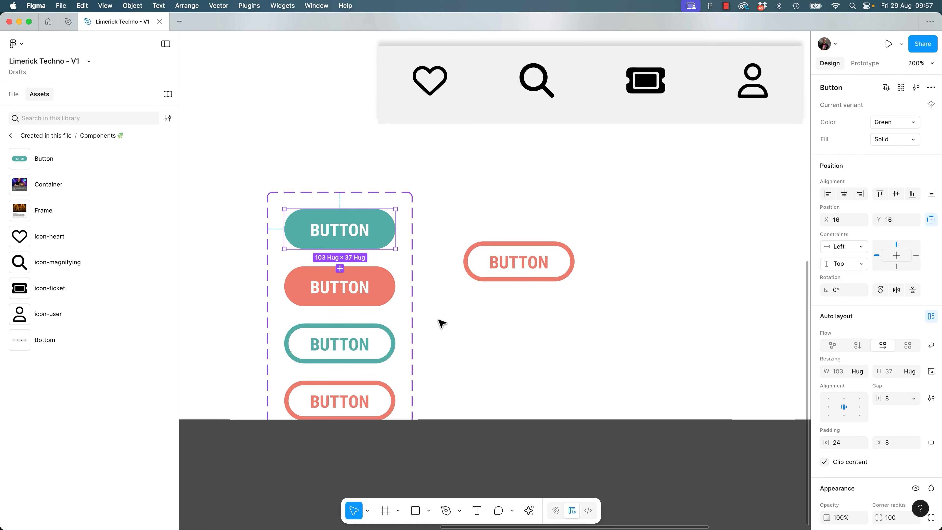
pyautogui.click(394, 337)
pyautogui.click(911, 122)
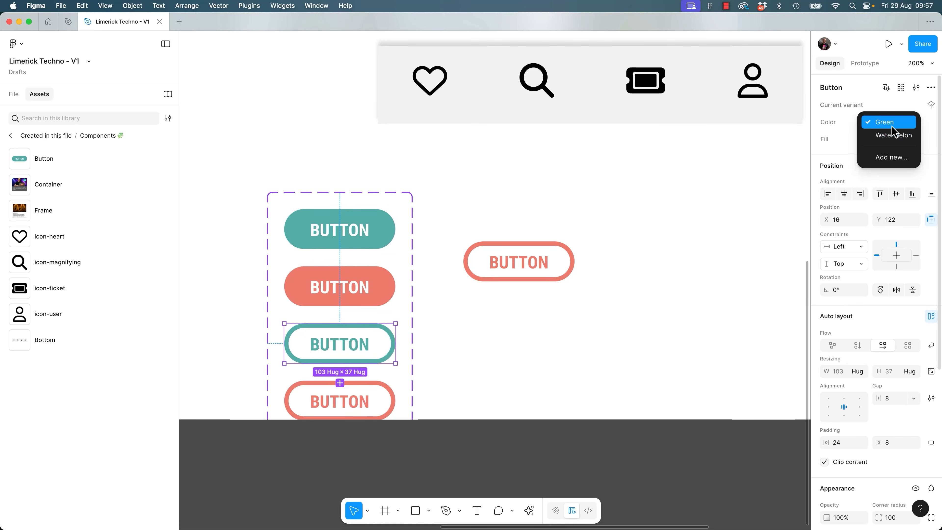
pyautogui.click(707, 225)
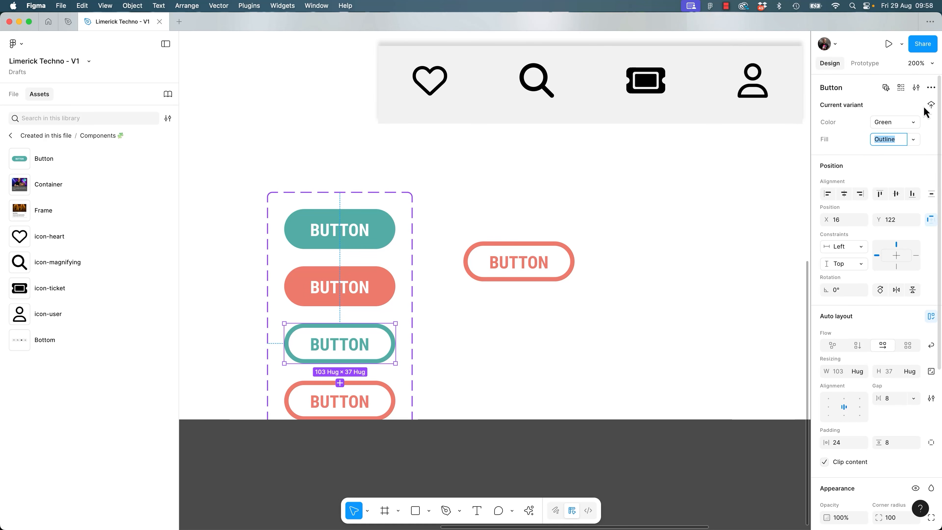
pyautogui.click(913, 140)
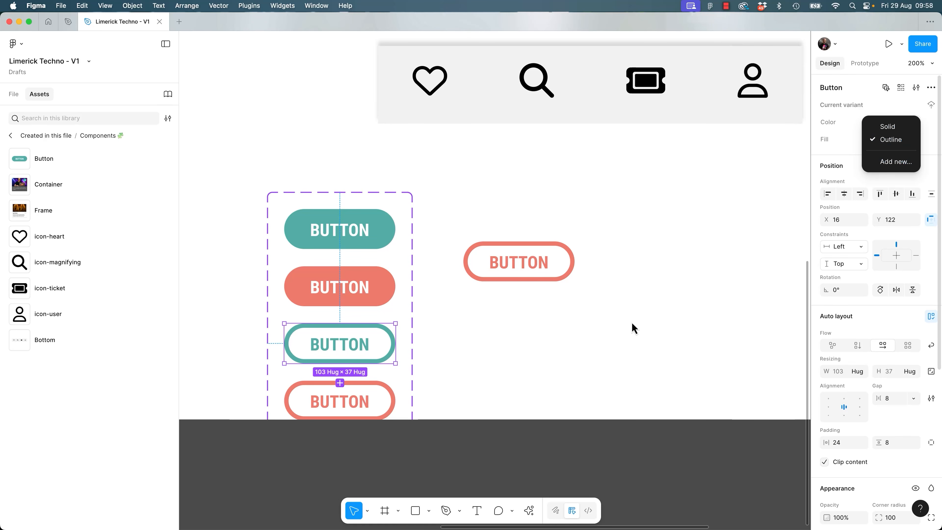
pyautogui.click(630, 328)
pyautogui.click(631, 329)
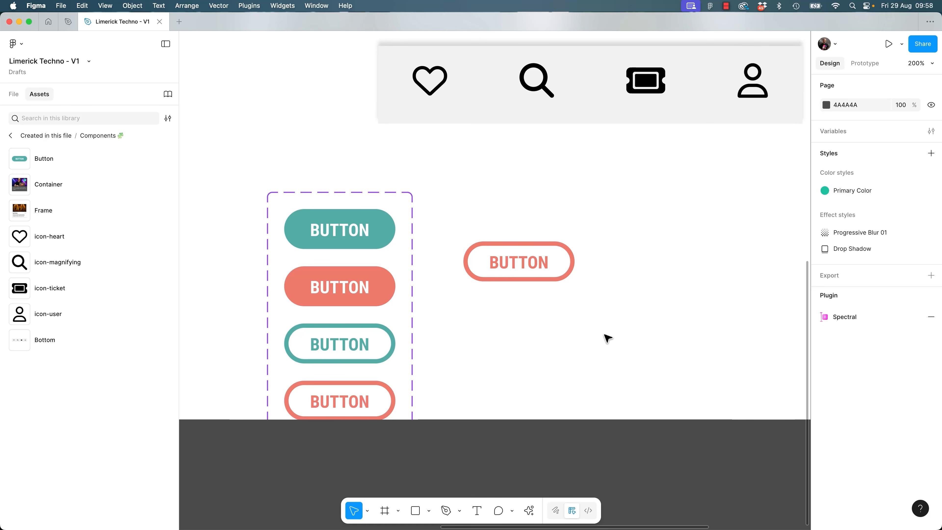
pyautogui.hscroll(3, 605, 331)
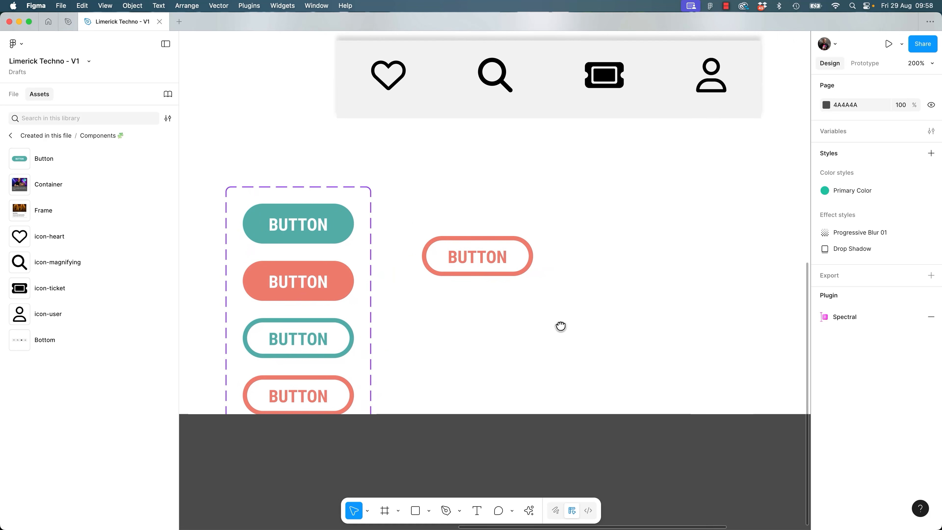
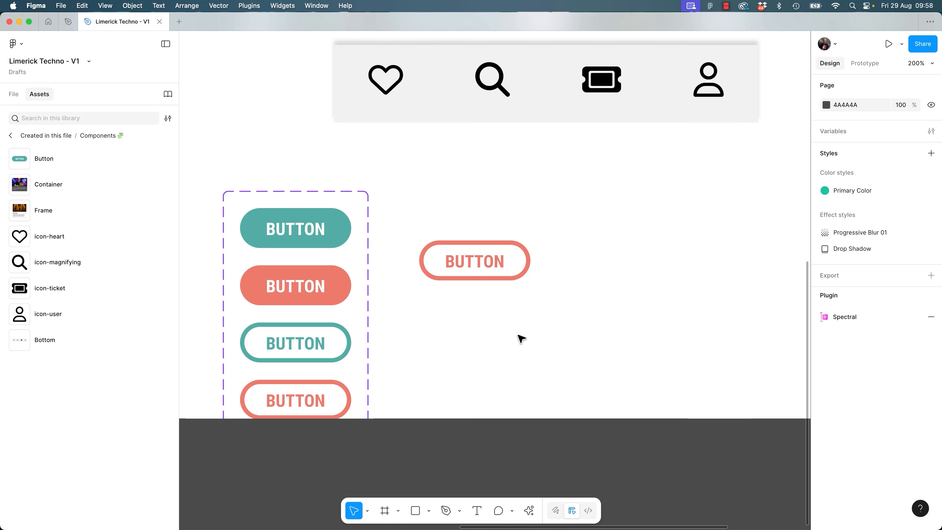
pyautogui.moveTo(487, 255); pyautogui.dragTo(475, 223)
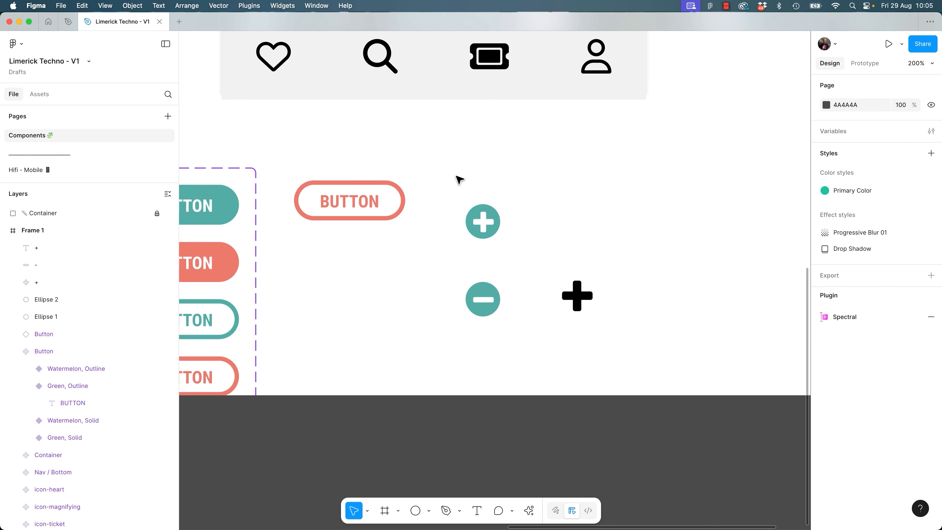
# Move the black plus text farther away from the green circle icons and preview alternative Google fonts for it.
pyautogui.moveTo(456, 177); pyautogui.dragTo(523, 255)
pyautogui.moveTo(469, 276); pyautogui.dragTo(543, 350)
pyautogui.click(542, 351)
pyautogui.click(583, 307)
pyautogui.moveTo(582, 308); pyautogui.dragTo(611, 289)
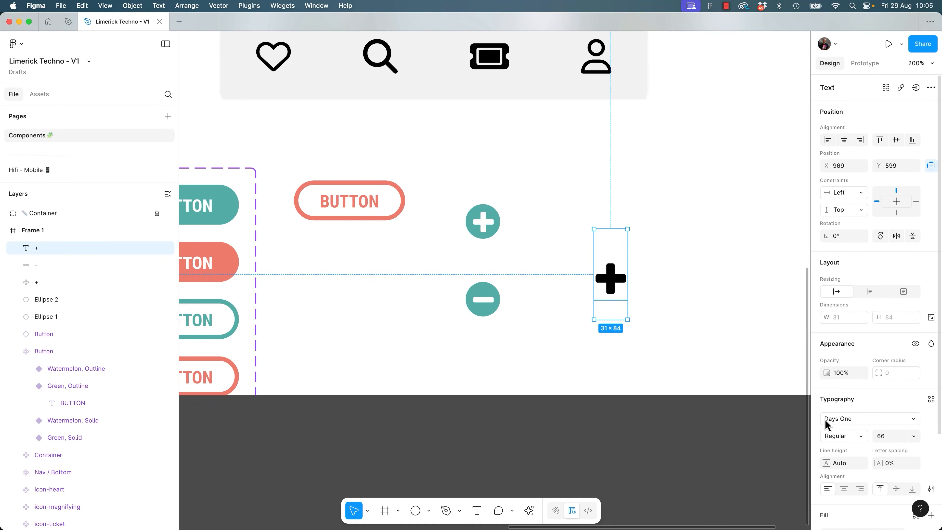
pyautogui.click(859, 421)
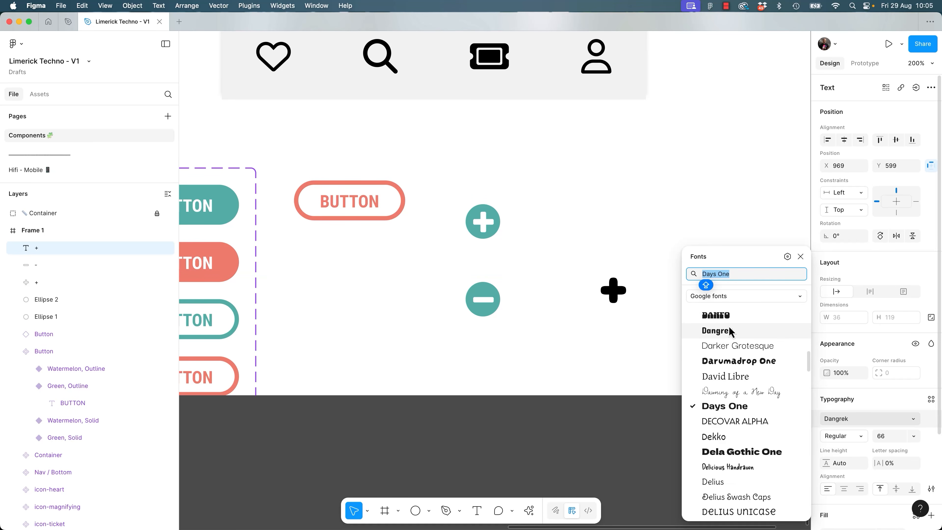
pyautogui.click(634, 362)
# Try converting the black plus text into a vector path with Outline stroke.
pyautogui.click(611, 293)
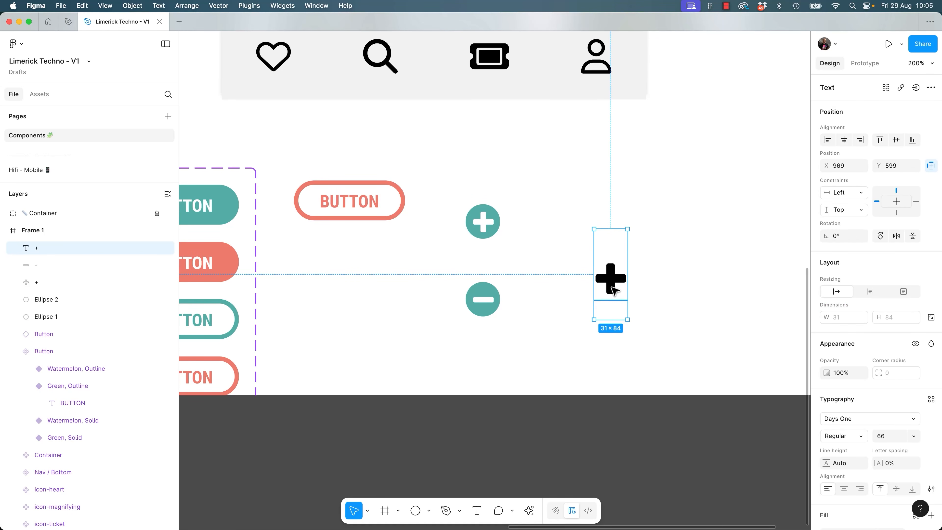
pyautogui.rightClick(612, 290)
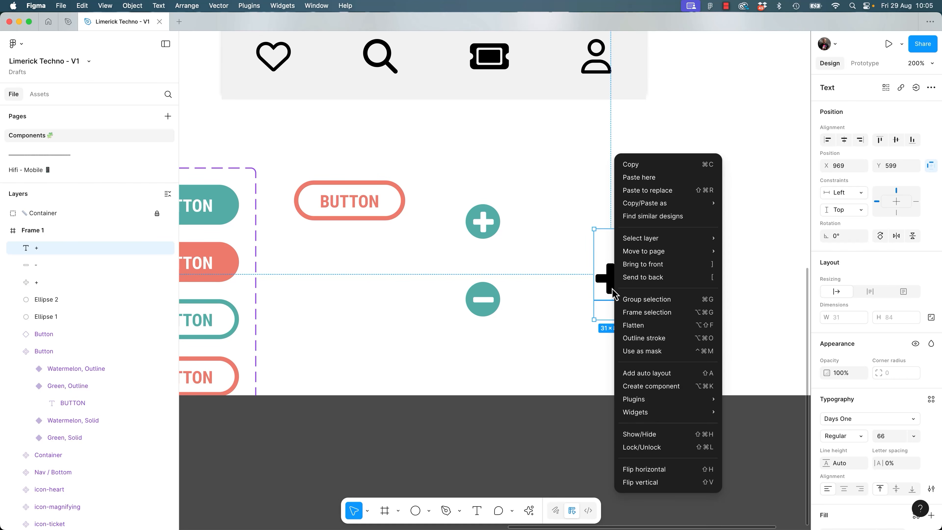
pyautogui.click(636, 338)
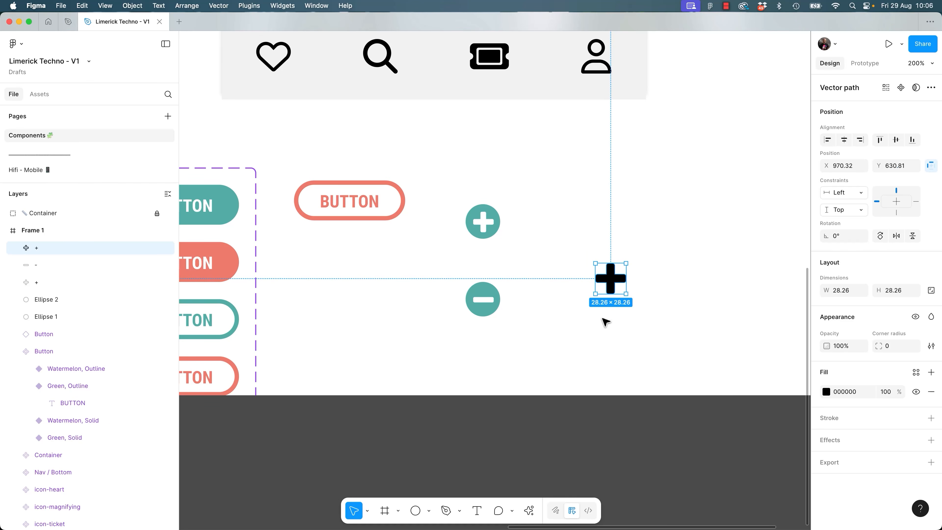
pyautogui.moveTo(611, 279); pyautogui.dragTo(655, 241)
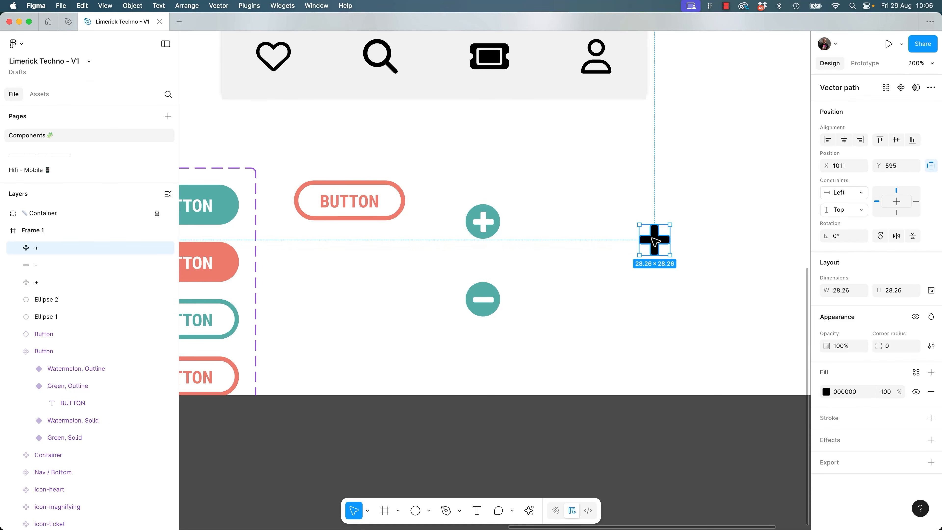
pyautogui.press('super+z')
pyautogui.press('super+z')
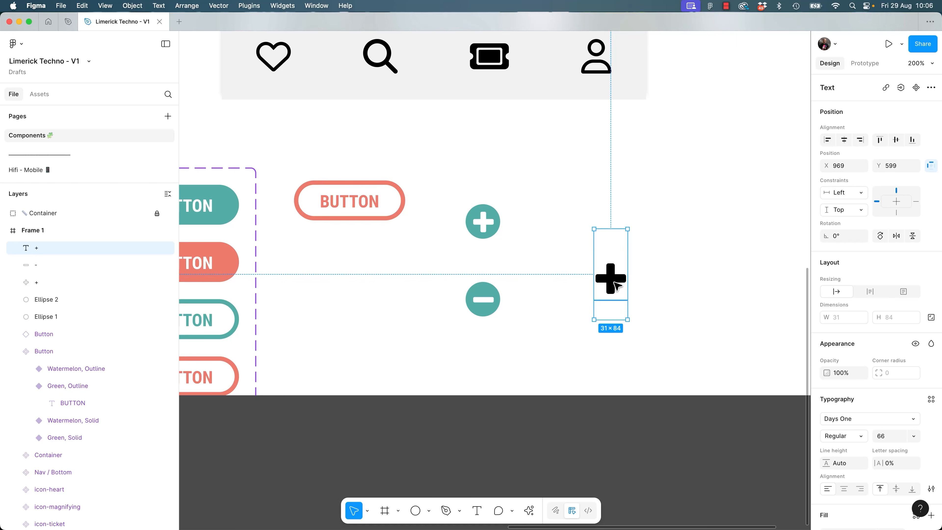
# Duplicate the black plus text beside the original and change the copy's text to a minus sign.
pyautogui.moveTo(617, 284); pyautogui.dragTo(675, 284)
pyautogui.doubleClick(655, 281)
pyautogui.write('-')
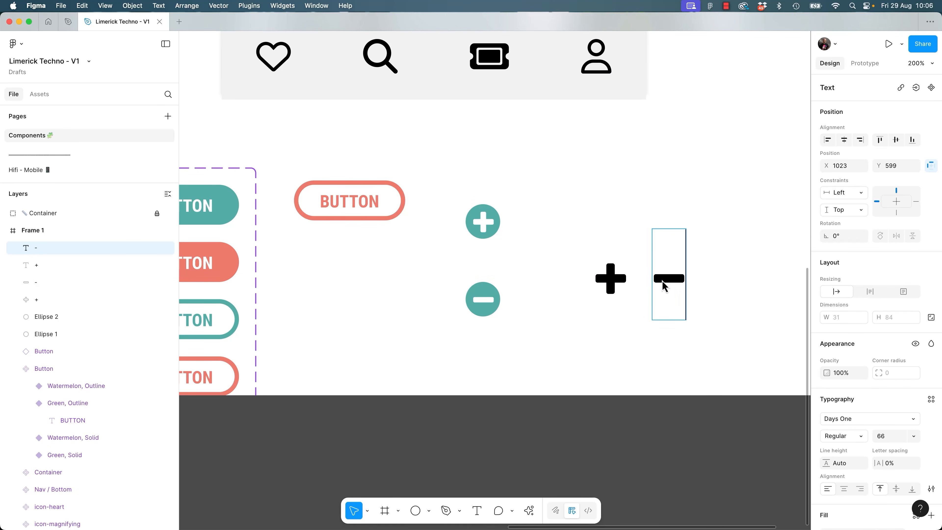
pyautogui.moveTo(736, 265); pyautogui.dragTo(610, 326)
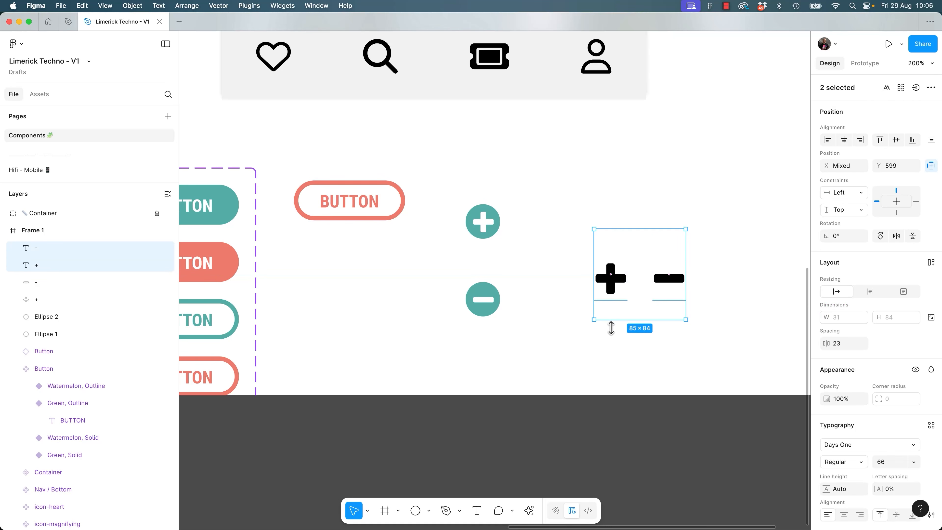
pyautogui.click(626, 336)
# Duplicate the black minus text beside the original and replace the copy's text with the arrow "->".
pyautogui.click(669, 284)
pyautogui.moveTo(680, 283); pyautogui.dragTo(738, 284)
pyautogui.doubleClick(720, 285)
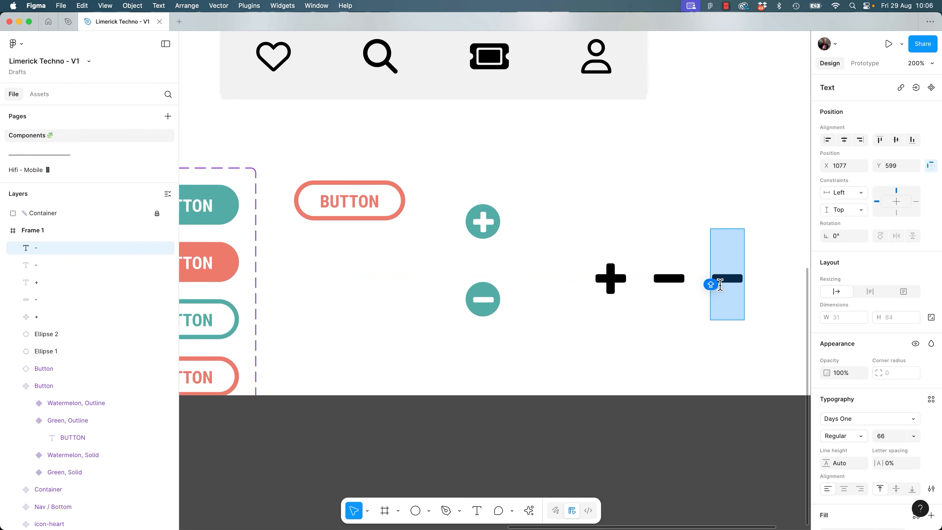
pyautogui.write('->')
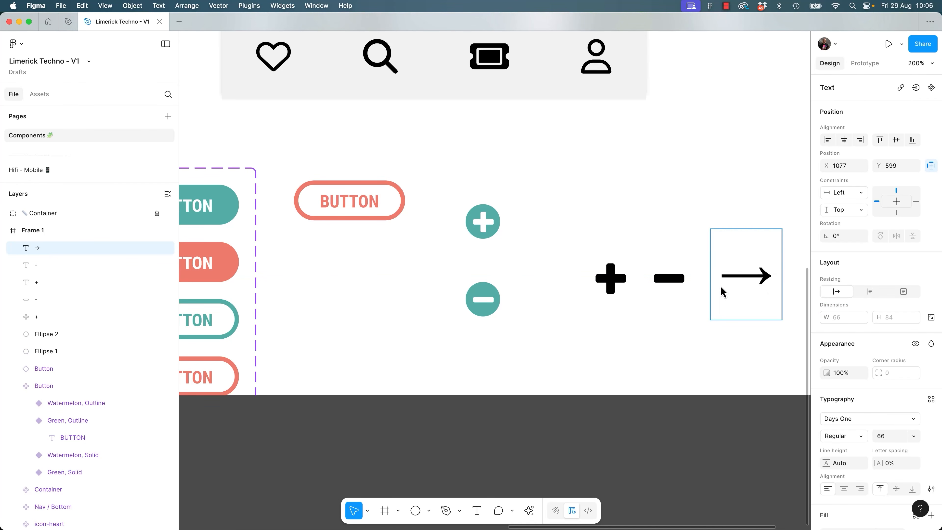
# Preview different fonts on the arrow text and set it to Dhurjati.
pyautogui.doubleClick(770, 275)
pyautogui.click(905, 420)
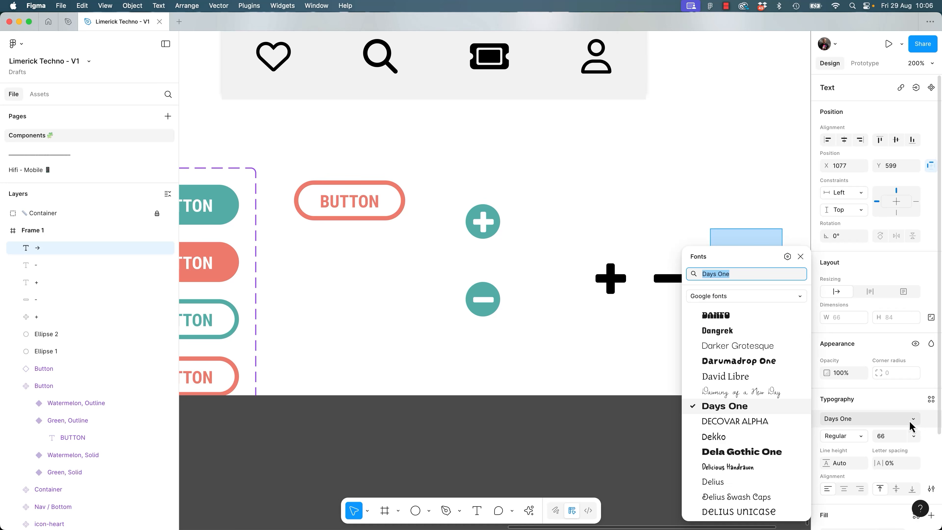
pyautogui.click(731, 482)
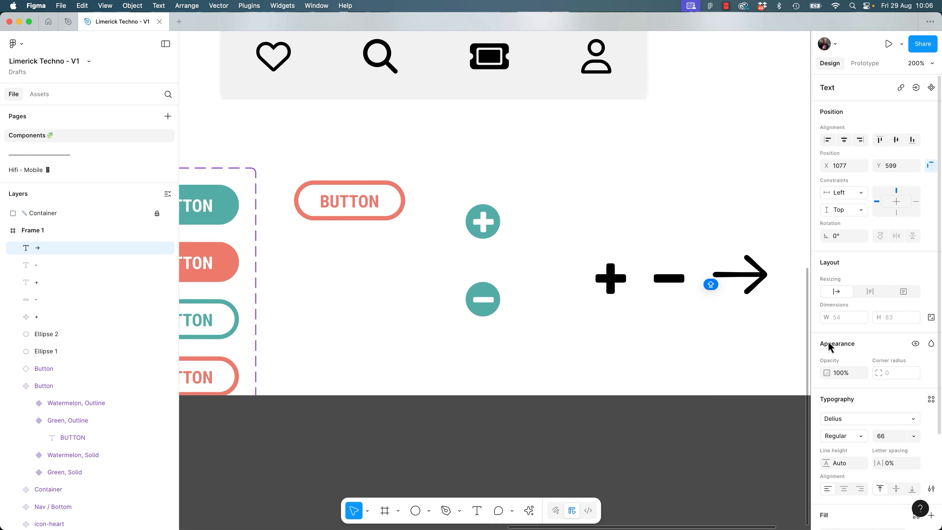
pyautogui.moveTo(740, 288); pyautogui.dragTo(597, 218)
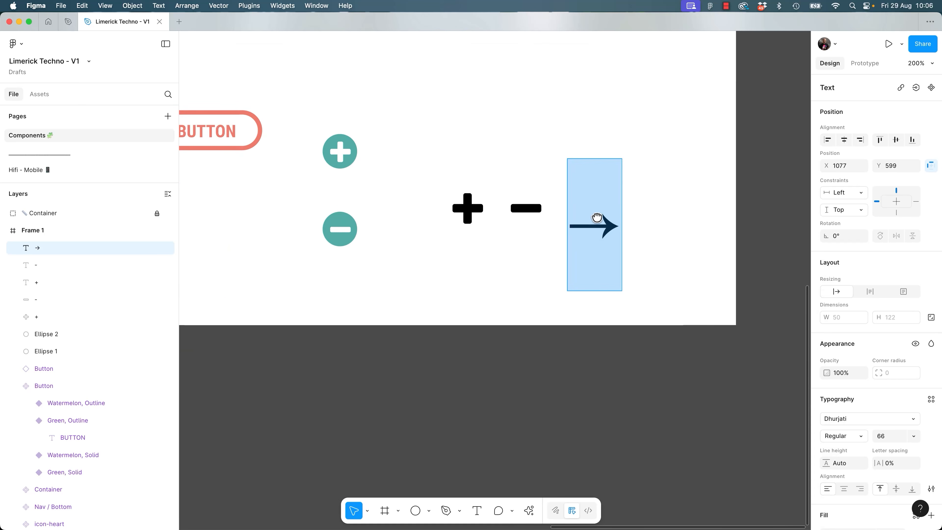
pyautogui.click(913, 419)
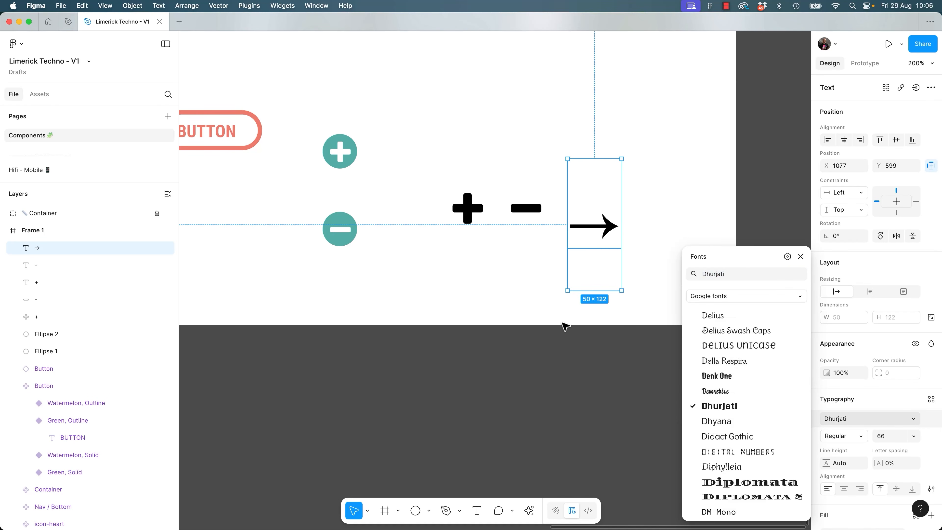
pyautogui.click(509, 316)
# Delete the arrow text beside the black plus and minus.
pyautogui.moveTo(515, 320); pyautogui.dragTo(665, 462)
pyautogui.click(762, 338)
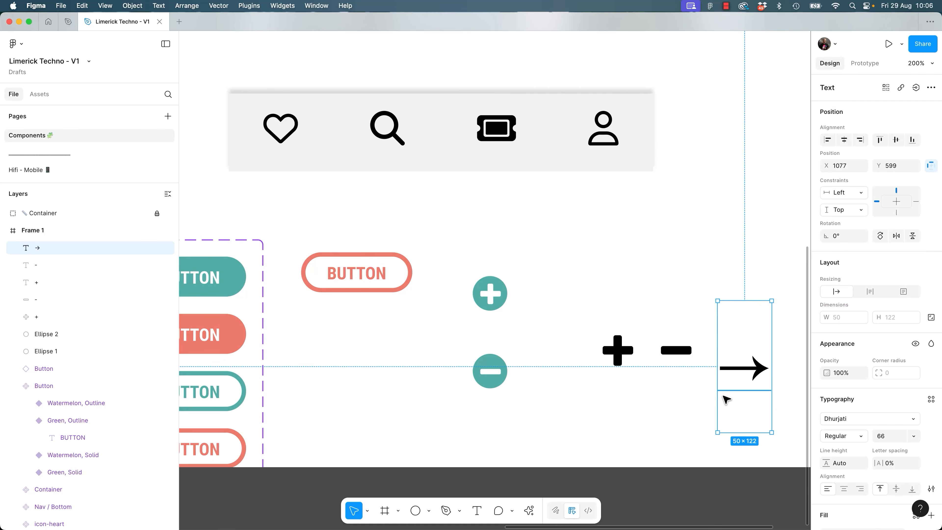
pyautogui.press('Delete')
# Move the black plus and minus texts out of the white frame onto the dark canvas.
pyautogui.scroll(1, 612, 296)
pyautogui.hscroll(-1, 612, 296)
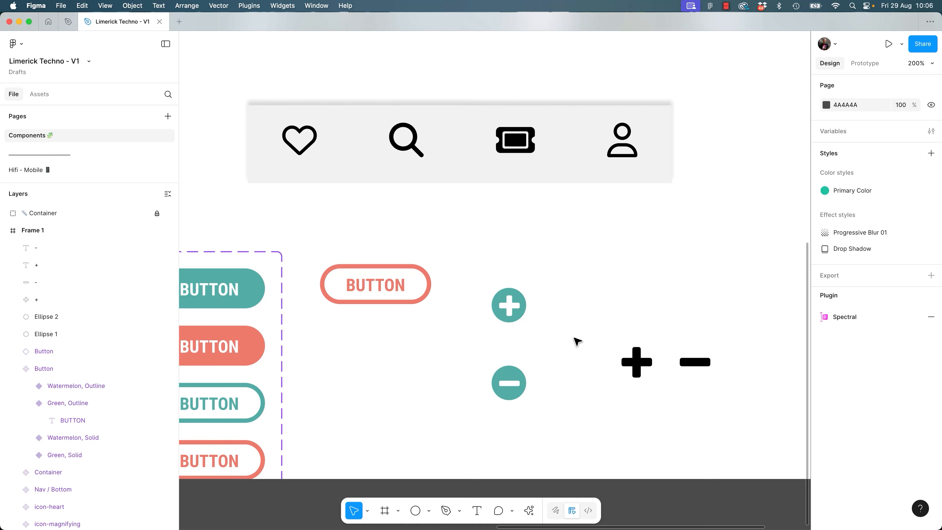
pyautogui.moveTo(592, 335); pyautogui.dragTo(721, 399)
pyautogui.moveTo(646, 364); pyautogui.dragTo(741, 520)
pyautogui.click(661, 371)
# Move the green plus circle with its symbol down, closer to the green minus circle.
pyautogui.moveTo(476, 332); pyautogui.dragTo(561, 423)
pyautogui.click(567, 335)
pyautogui.moveTo(482, 280); pyautogui.dragTo(542, 337)
pyautogui.moveTo(510, 299); pyautogui.dragTo(510, 328)
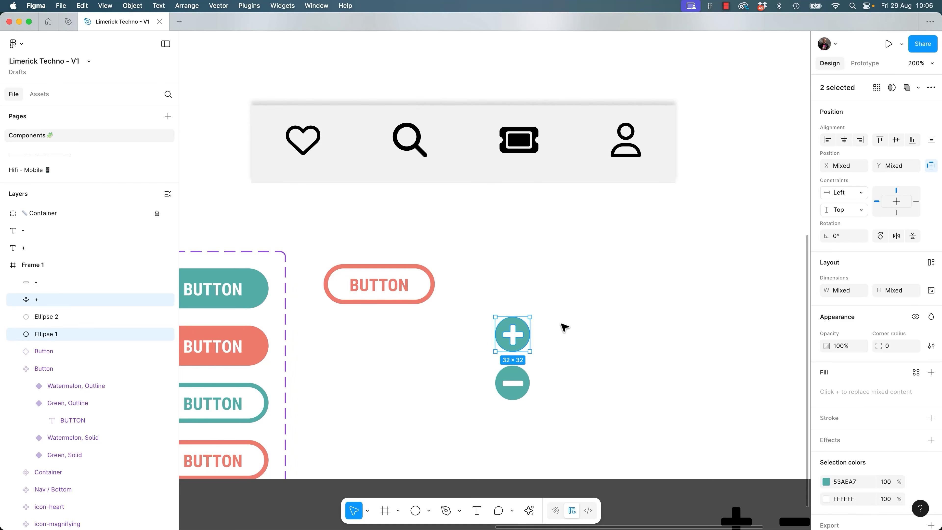
pyautogui.scroll(-2, 564, 326)
pyautogui.hscroll(-2, 563, 326)
# Duplicate the green plus and minus icons beside the originals with a 13 px gap.
pyautogui.click(501, 313)
pyautogui.moveTo(512, 262); pyautogui.dragTo(592, 352)
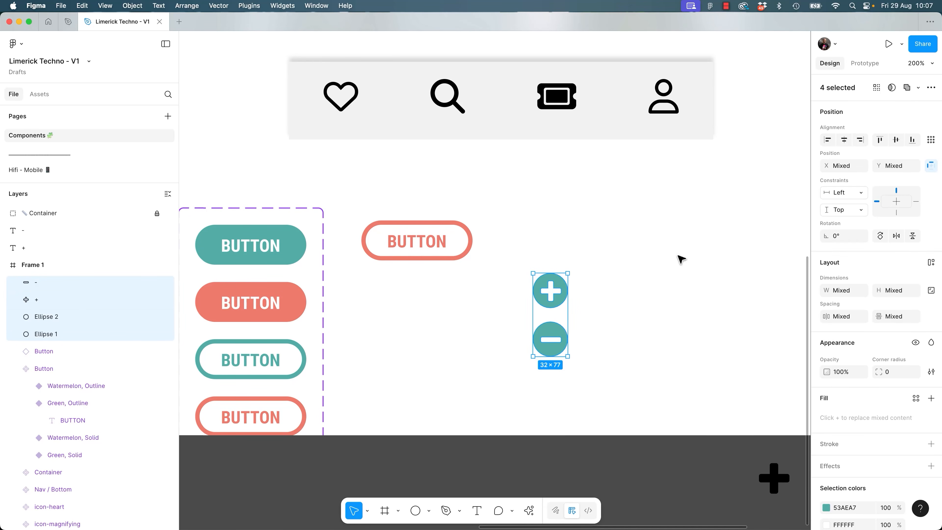
pyautogui.click(634, 299)
pyautogui.moveTo(523, 270); pyautogui.dragTo(602, 334)
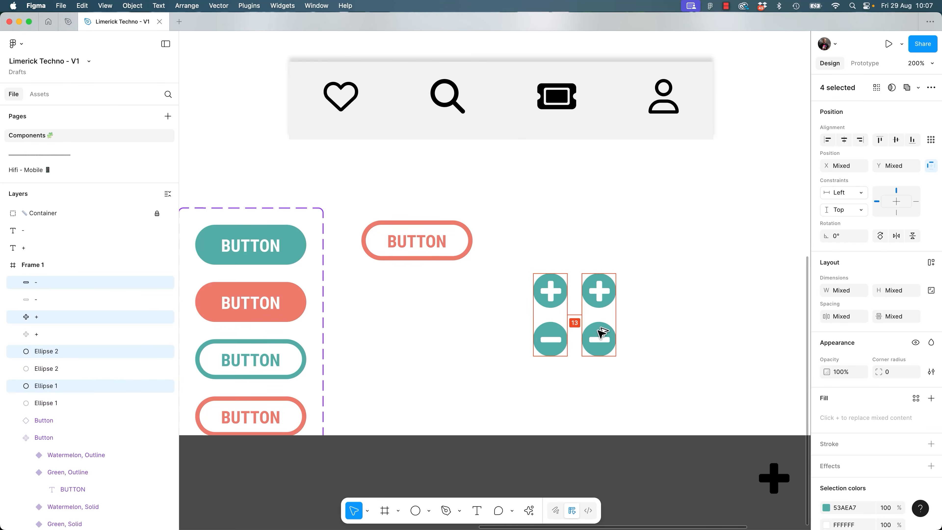
pyautogui.click(627, 298)
# Recolor both duplicated circles with the watermelon fill sampled from the solid watermelon button.
pyautogui.click(616, 301)
pyautogui.keyDown('shift'); pyautogui.click(612, 331); pyautogui.keyUp('shift')
pyautogui.click(827, 418)
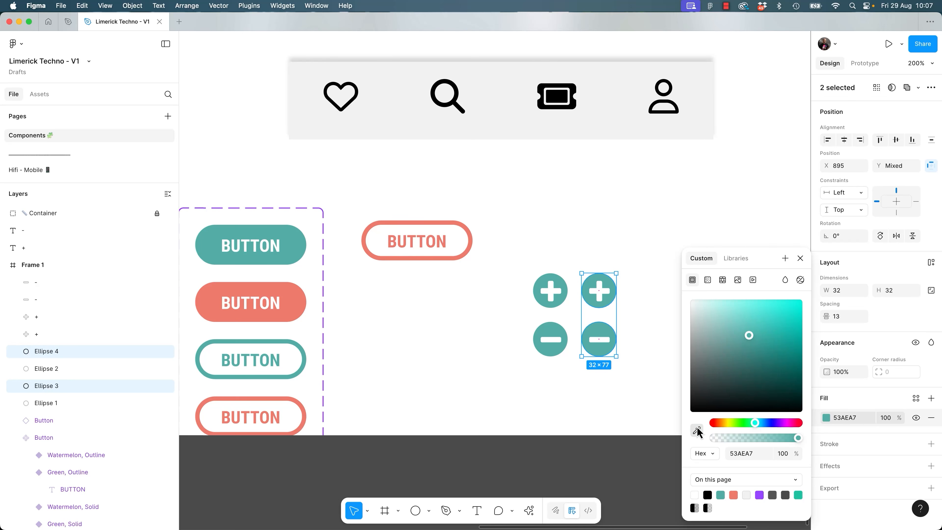
pyautogui.click(697, 430)
pyautogui.click(302, 301)
pyautogui.click(426, 344)
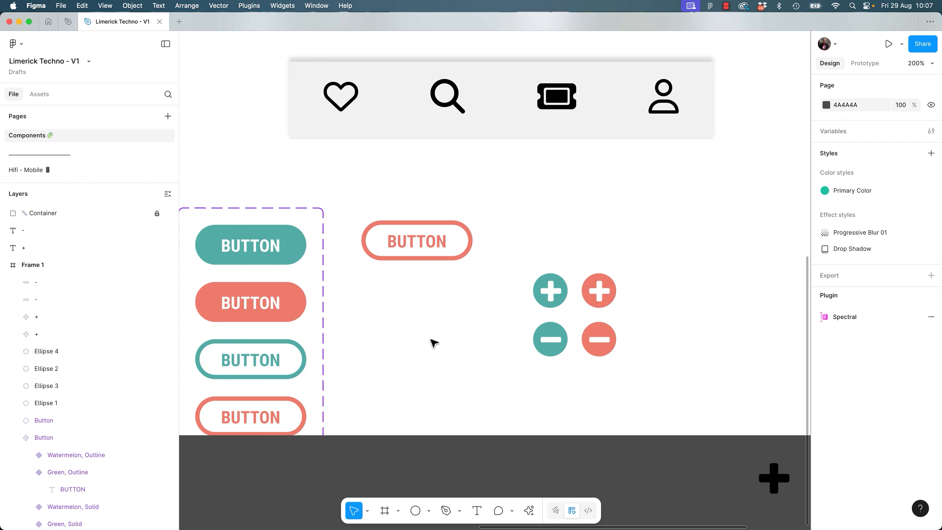
# Try moving the white plus symbol out of its green circle.
pyautogui.moveTo(532, 278); pyautogui.dragTo(647, 382)
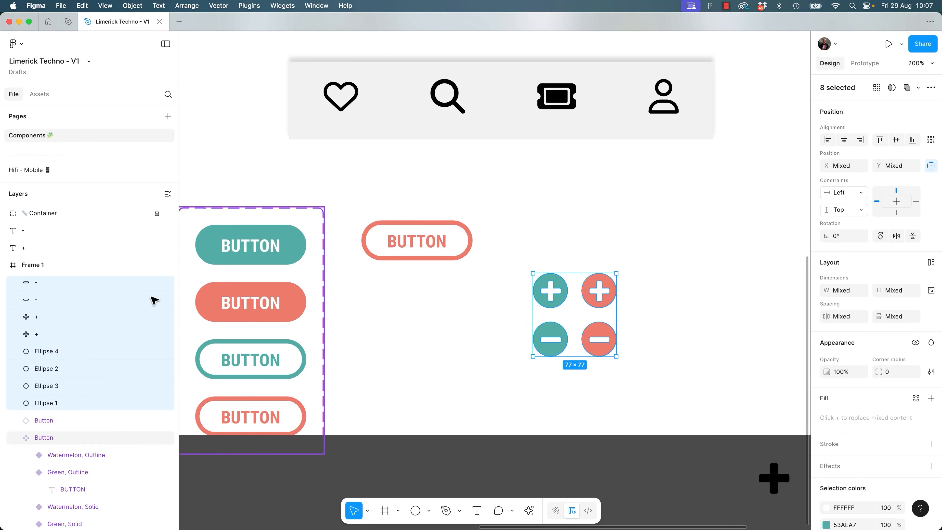
pyautogui.click(445, 353)
pyautogui.moveTo(552, 292); pyautogui.dragTo(519, 294)
pyautogui.press('super+z')
# Try creating multiple components directly from the eight ungrouped circle and symbol layers.
pyautogui.moveTo(519, 255); pyautogui.dragTo(616, 351)
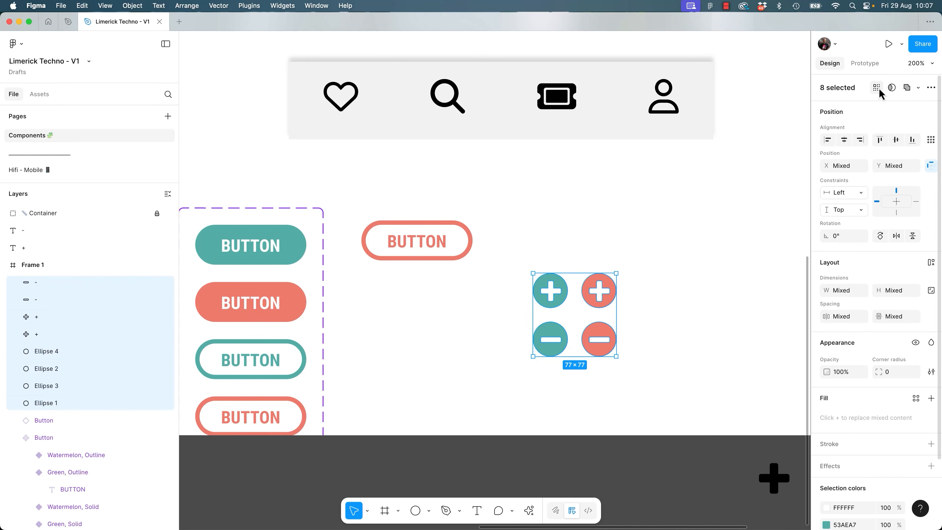
pyautogui.click(917, 88)
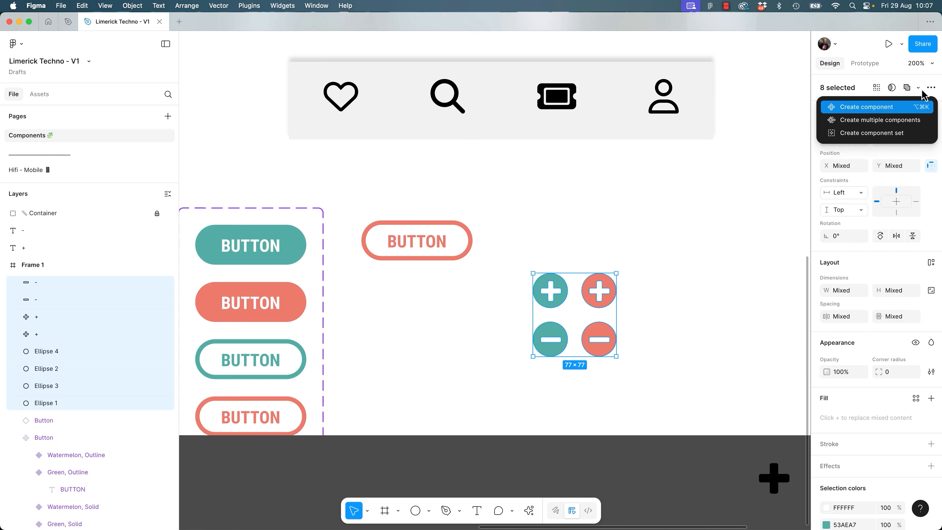
pyautogui.click(853, 120)
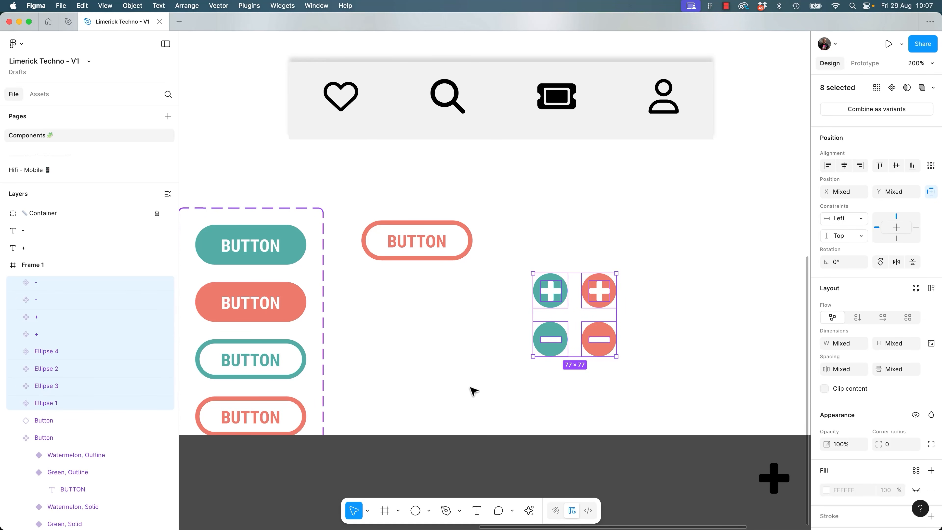
pyautogui.press('super+z')
pyautogui.press('super+z')
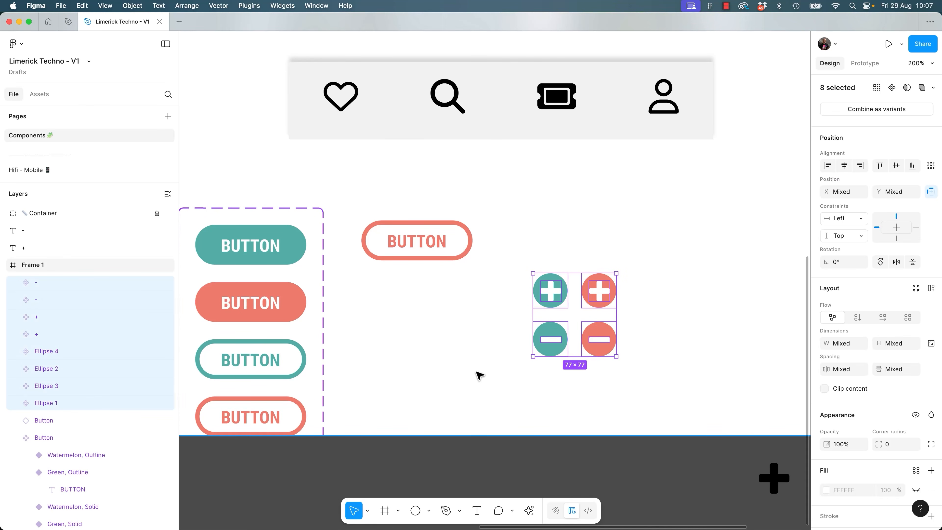
pyautogui.click(478, 372)
# Group each of the four circles with its own plus or minus symbol.
pyautogui.moveTo(521, 268); pyautogui.dragTo(557, 301)
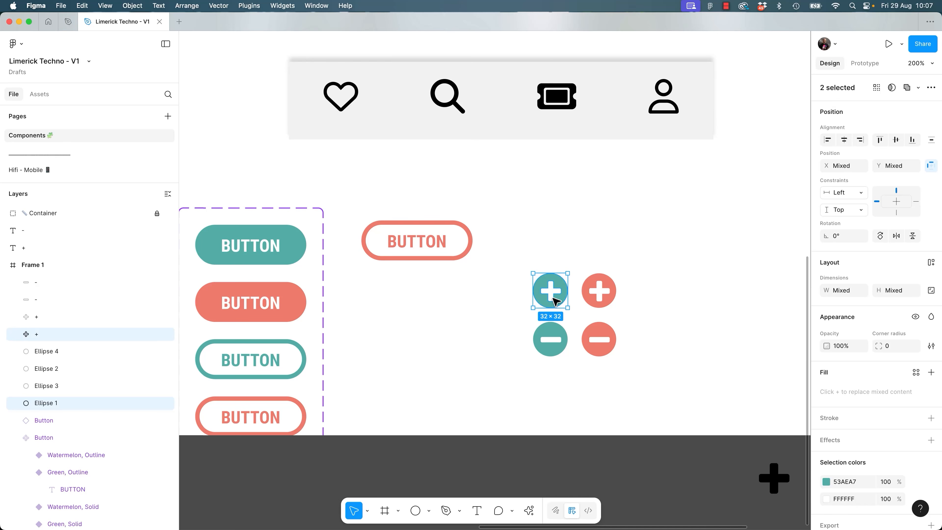
pyautogui.press('super+g')
pyautogui.moveTo(646, 278); pyautogui.dragTo(596, 351)
pyautogui.press('super+g')
pyautogui.press('super+g')
pyautogui.moveTo(502, 323); pyautogui.dragTo(550, 365)
pyautogui.press('super+g')
pyautogui.click(515, 243)
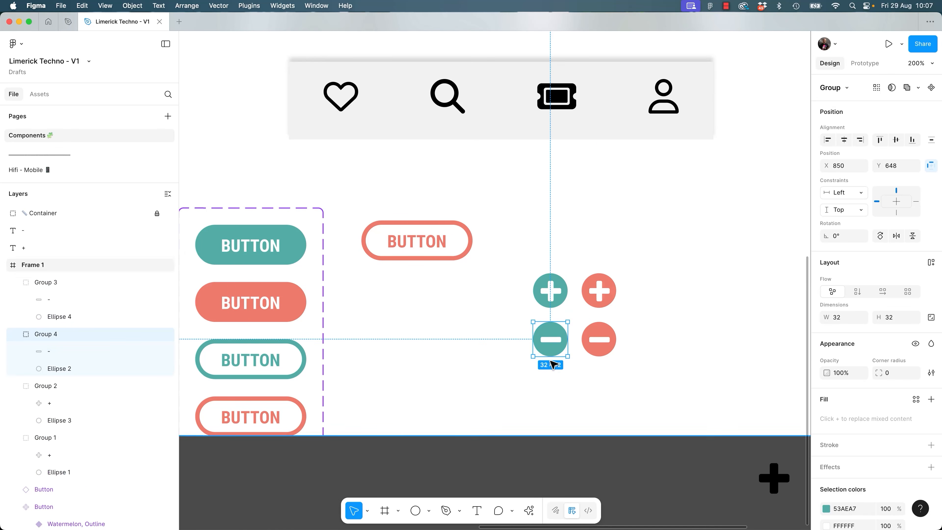
# Create multiple components at once from the four plus and minus icon groups.
pyautogui.moveTo(512, 240); pyautogui.dragTo(661, 382)
pyautogui.click(931, 89)
pyautogui.click(931, 93)
pyautogui.click(903, 87)
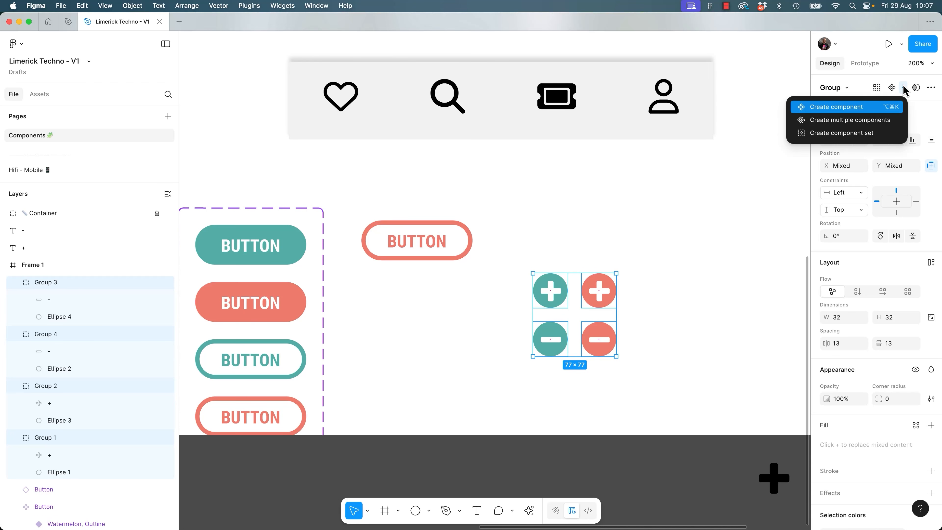
pyautogui.click(830, 123)
pyautogui.click(655, 289)
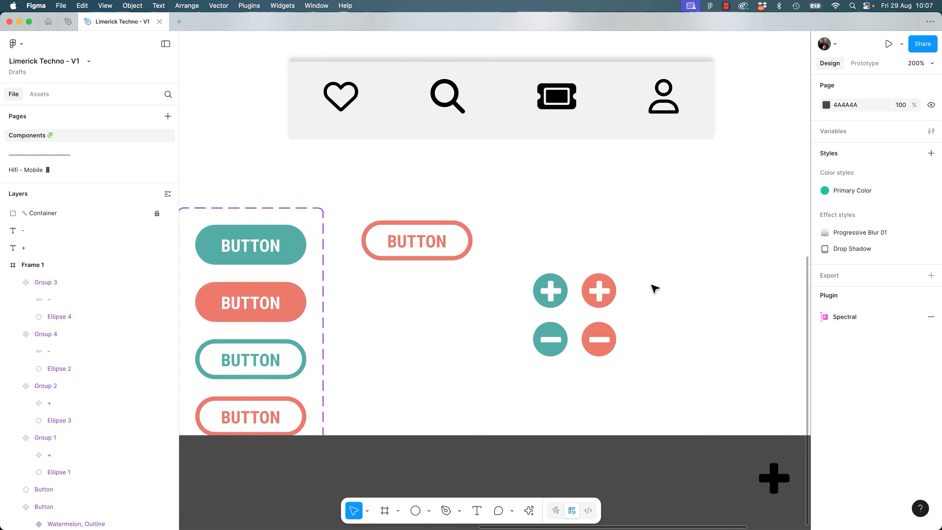
# Combine the four green and watermelon plus and minus icon components as variants of one component set.
pyautogui.click(599, 291)
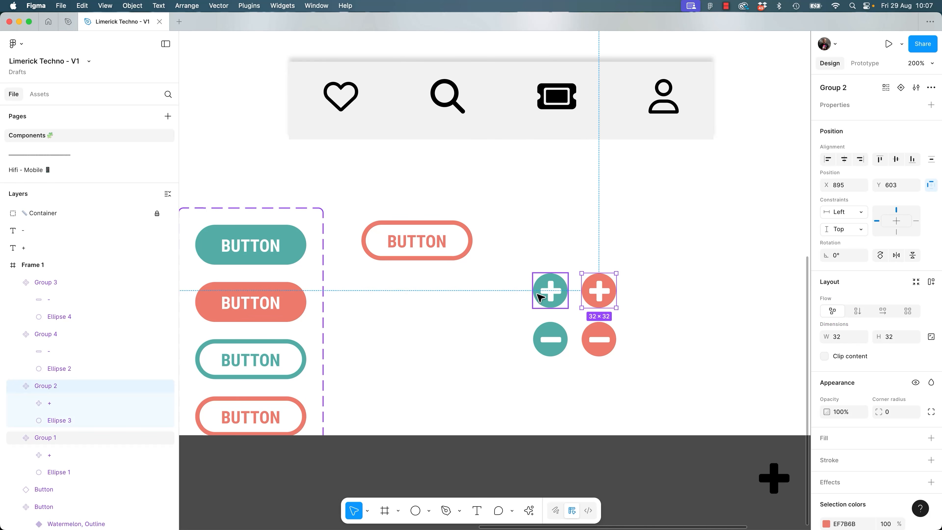
pyautogui.click(553, 293)
pyautogui.click(551, 339)
pyautogui.click(608, 348)
pyautogui.moveTo(665, 259); pyautogui.dragTo(520, 376)
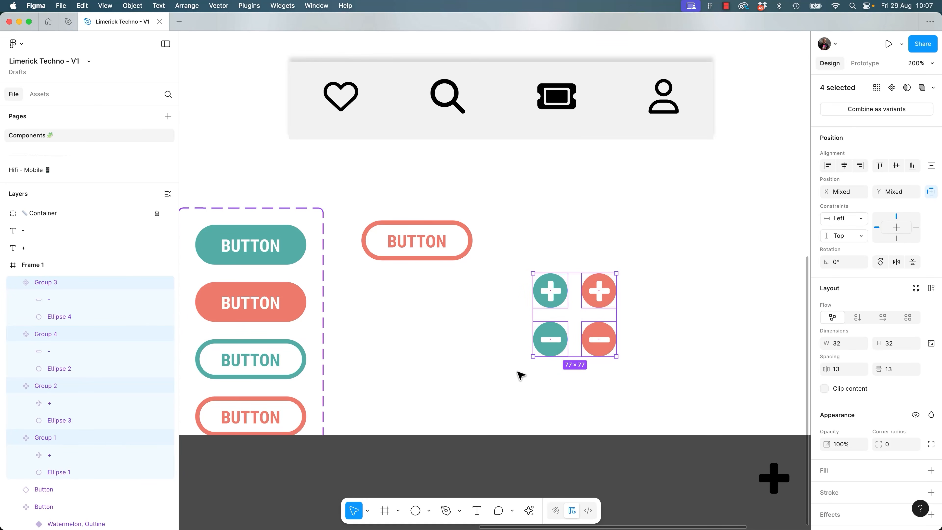
pyautogui.click(879, 110)
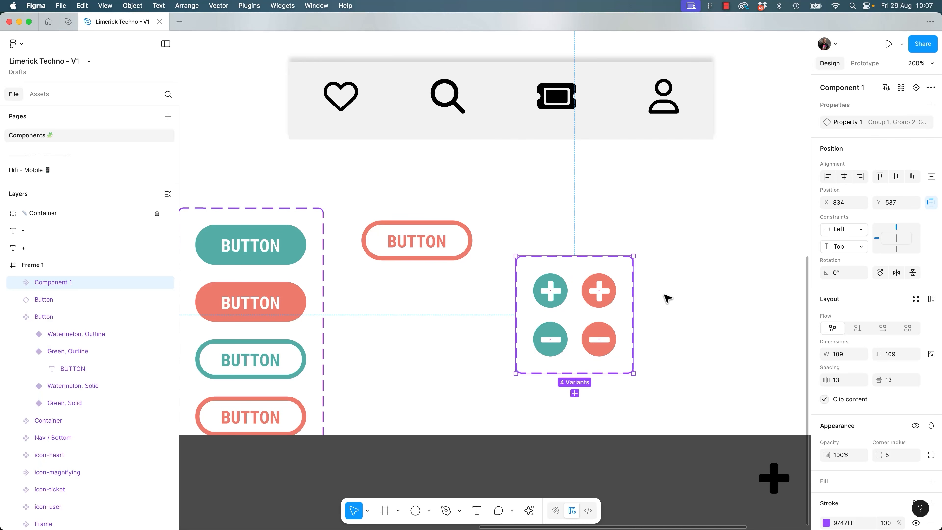
pyautogui.click(668, 296)
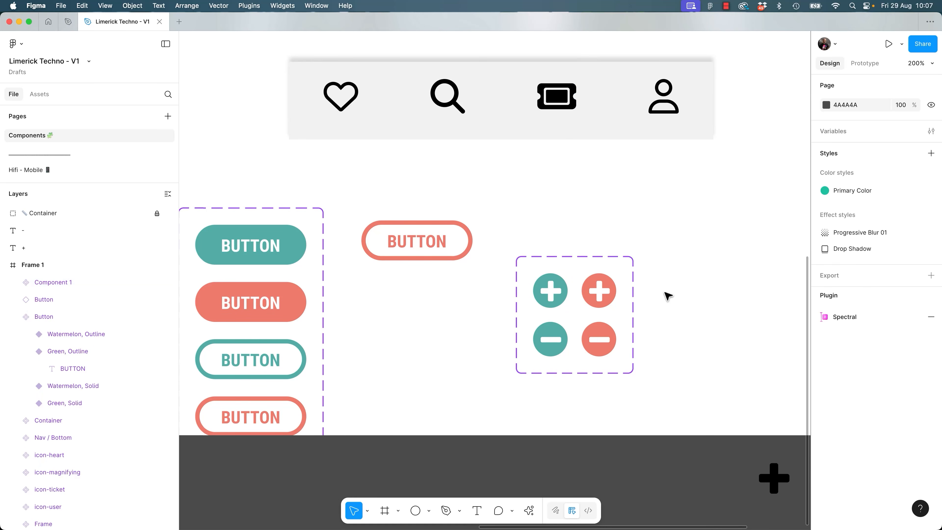
pyautogui.moveTo(664, 296); pyautogui.dragTo(715, 309)
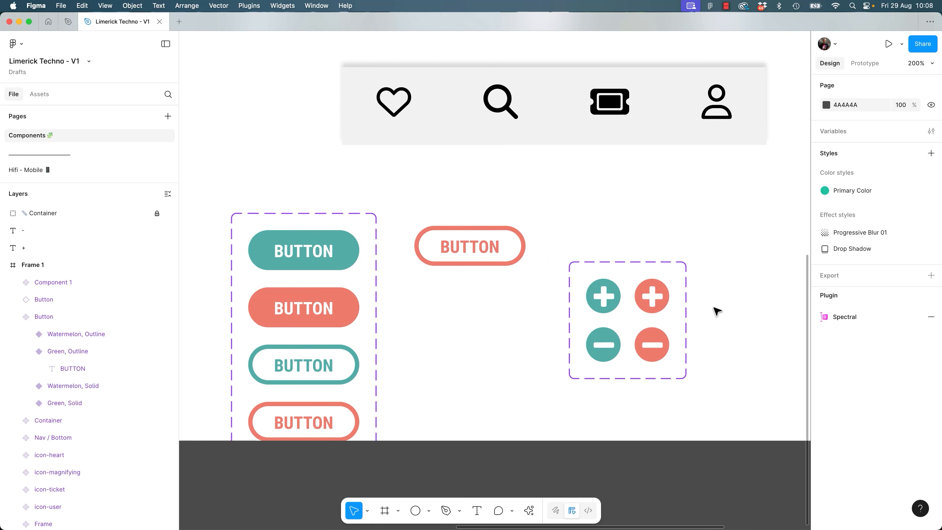
# Rename the plus and minus icon set's existing variant property to Color.
pyautogui.click(679, 311)
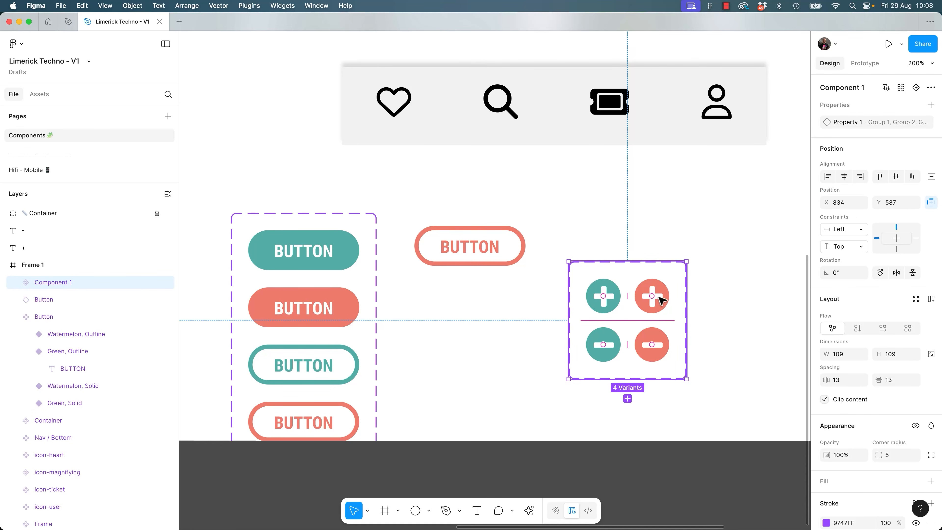
pyautogui.moveTo(698, 315); pyautogui.dragTo(663, 330)
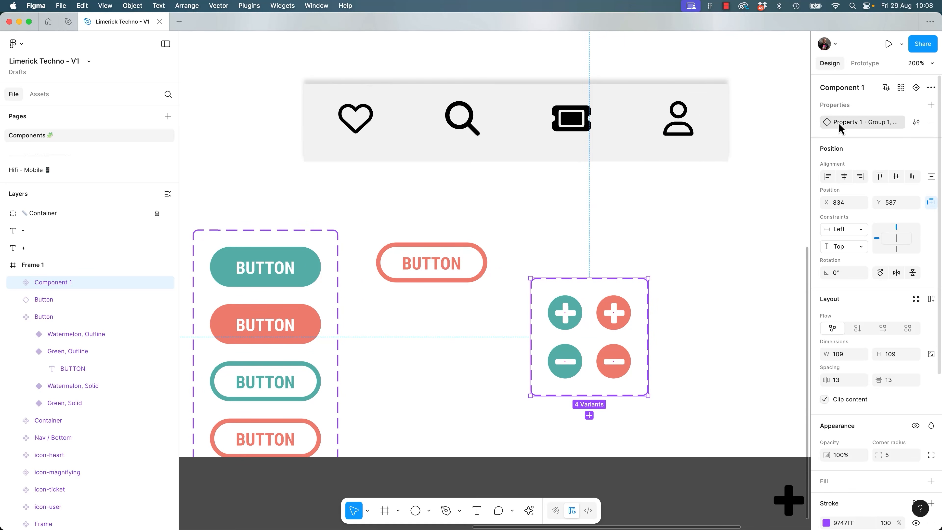
pyautogui.doubleClick(849, 126)
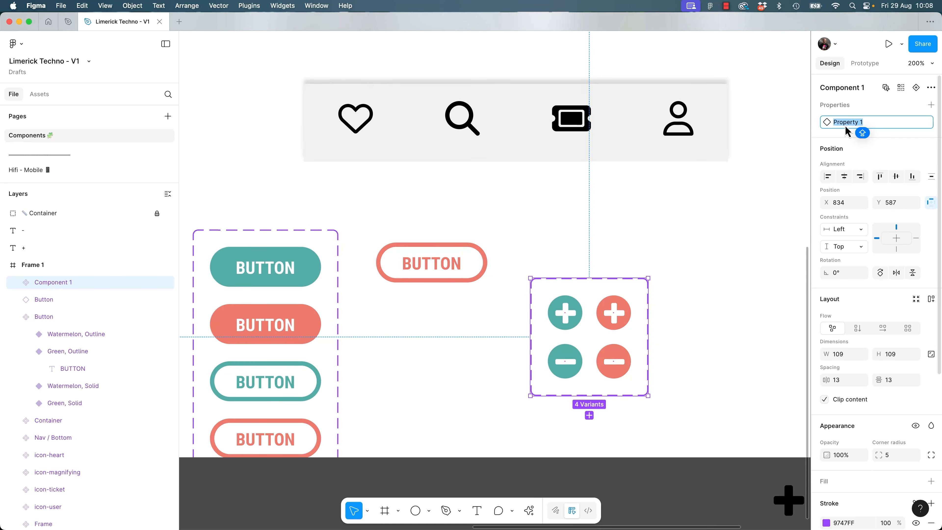
pyautogui.write('Color')
pyautogui.press('Return')
# Add a second variant property named Value to the plus and minus icon component set.
pyautogui.click(931, 105)
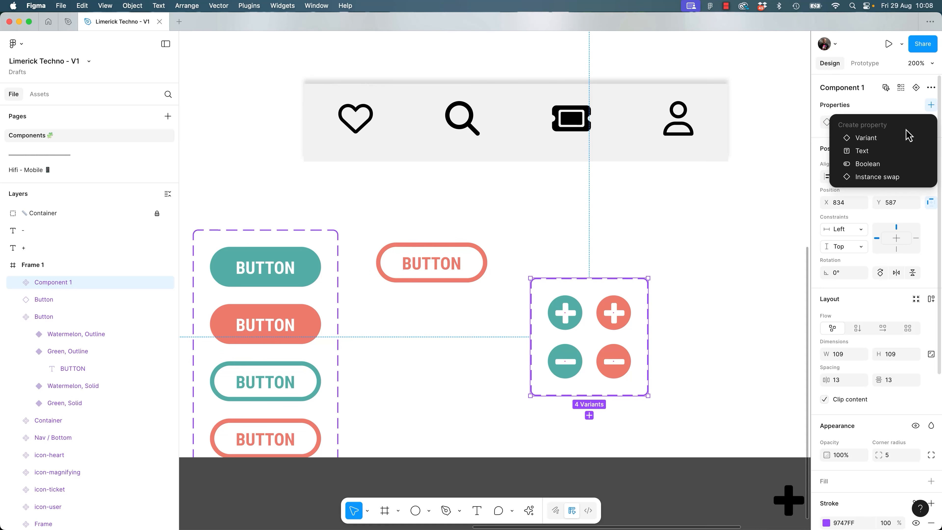
pyautogui.click(865, 138)
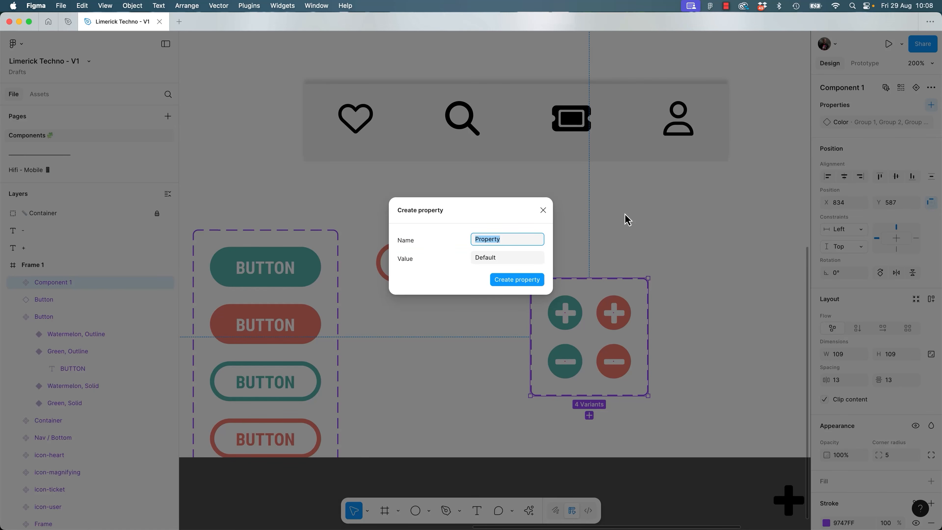
pyautogui.write('V')
pyautogui.click(534, 280)
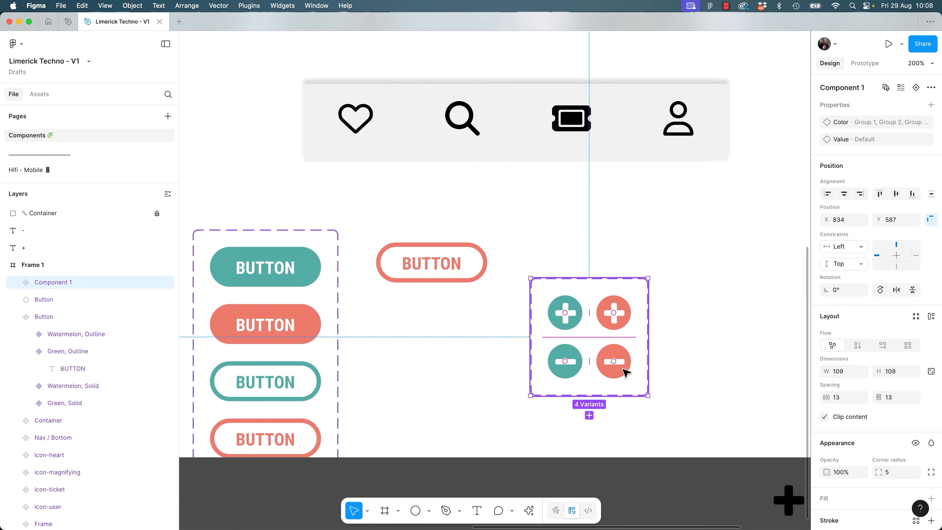
pyautogui.click(713, 366)
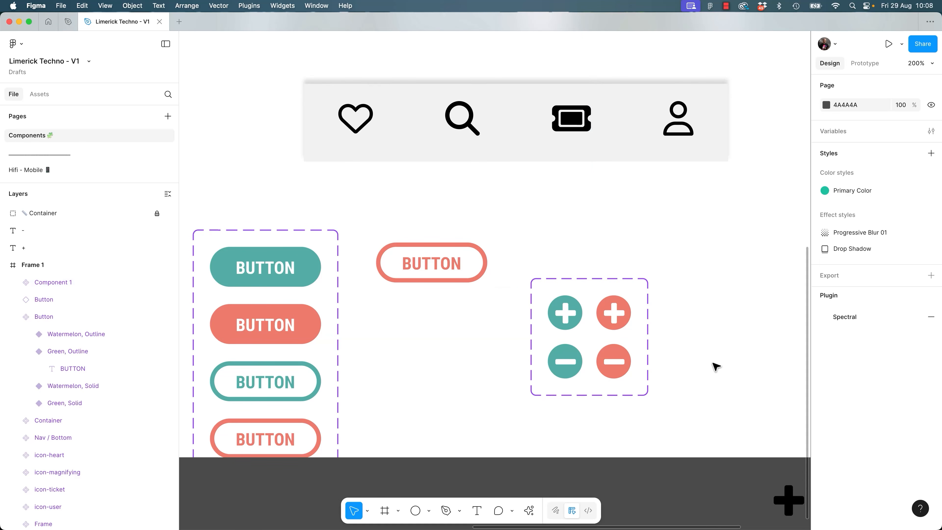
# Rename the green plus variant's Color value to Green.
pyautogui.click(631, 330)
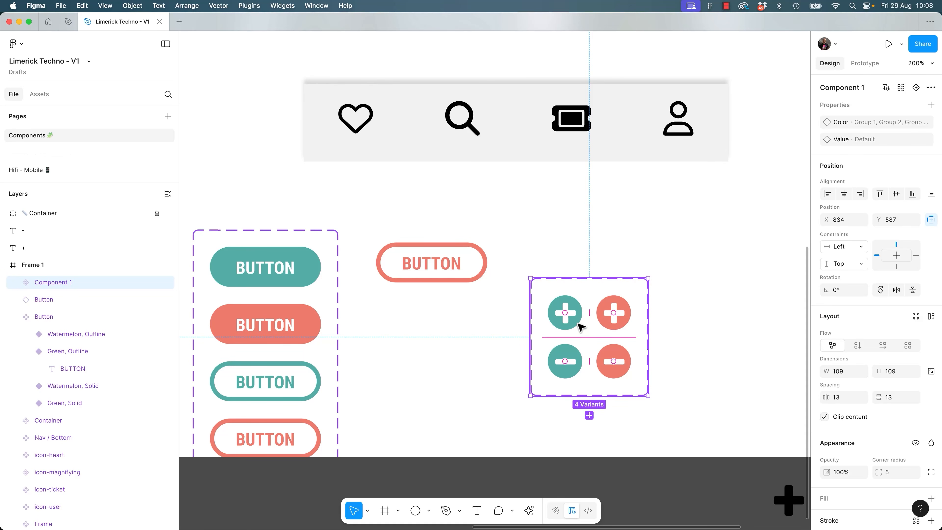
pyautogui.click(578, 327)
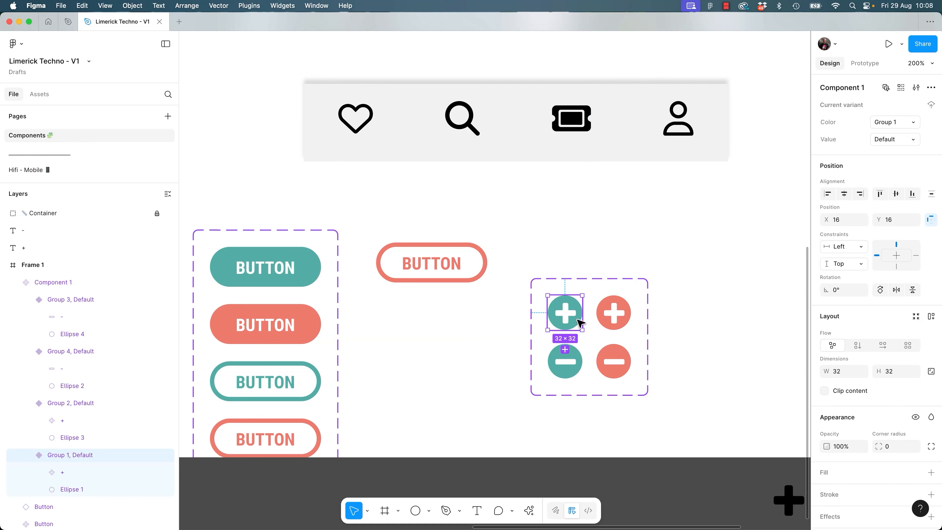
pyautogui.click(888, 127)
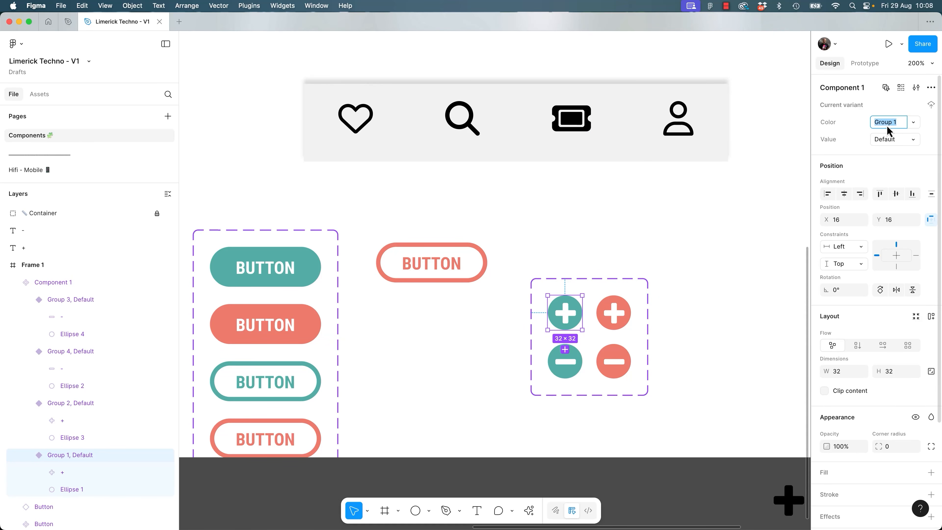
pyautogui.click(915, 122)
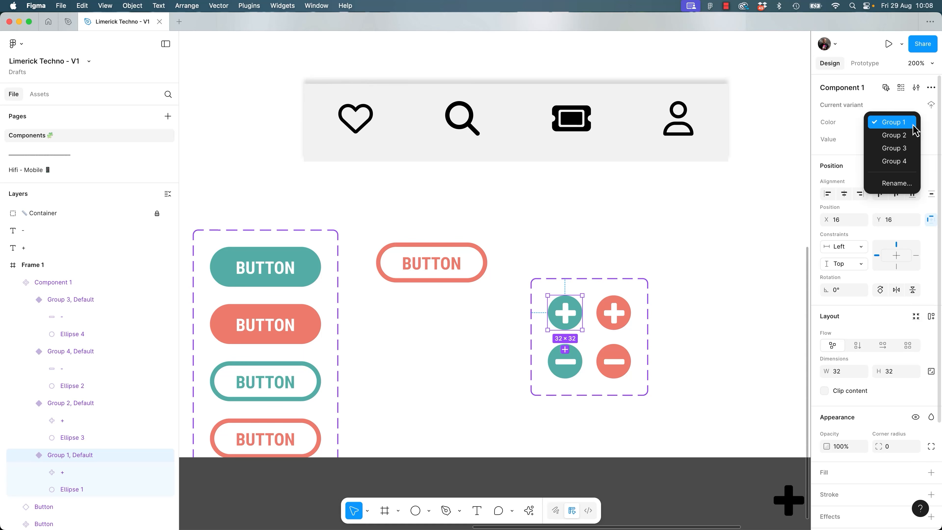
pyautogui.click(892, 184)
pyautogui.write('Green')
pyautogui.press('Return')
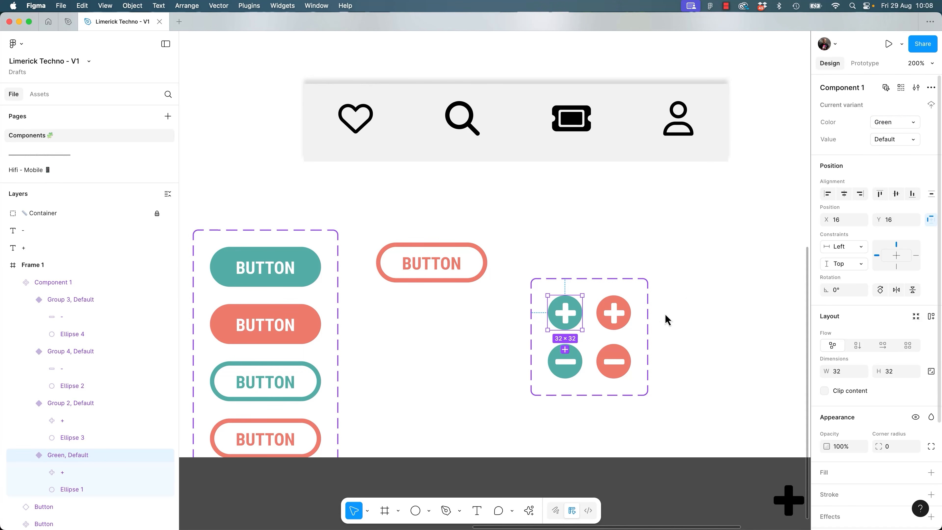
# Set the green plus variant's Value property to +.
pyautogui.doubleClick(901, 143)
pyautogui.click(917, 140)
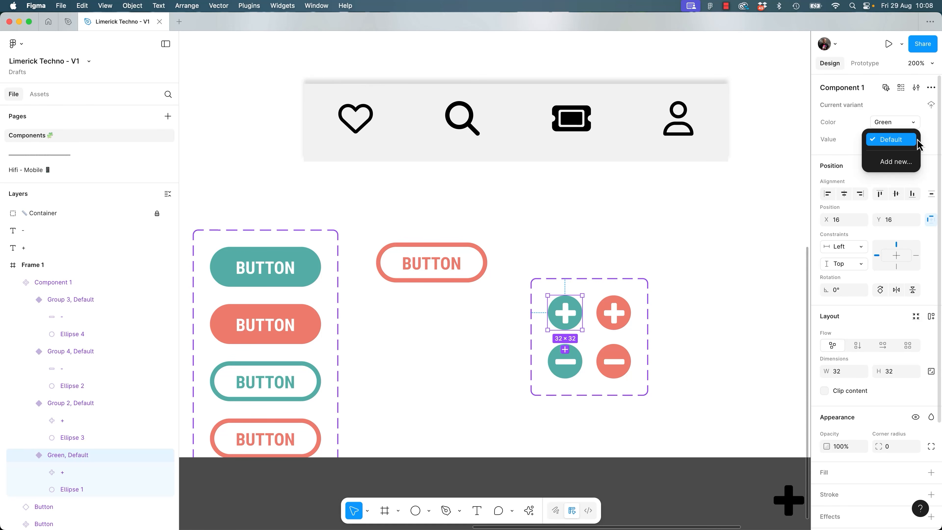
pyautogui.click(906, 140)
pyautogui.click(889, 141)
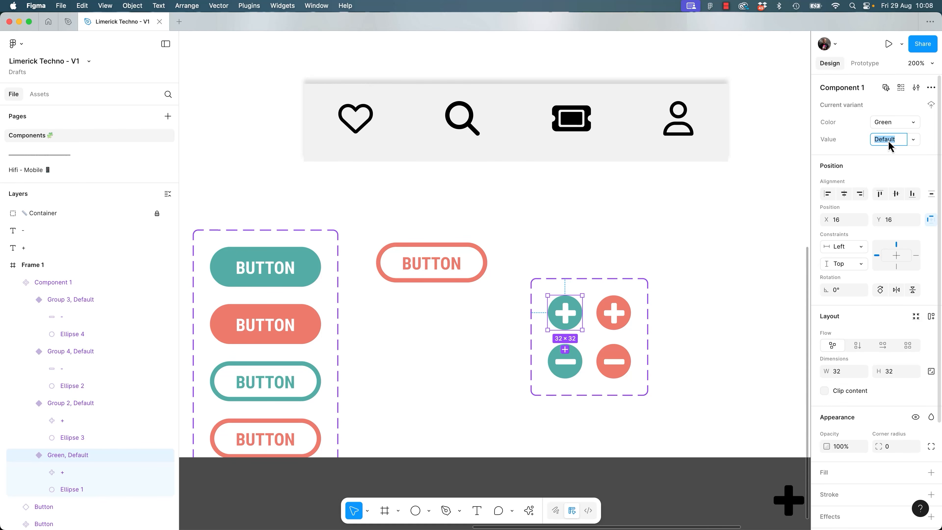
pyautogui.write('+')
pyautogui.click(726, 315)
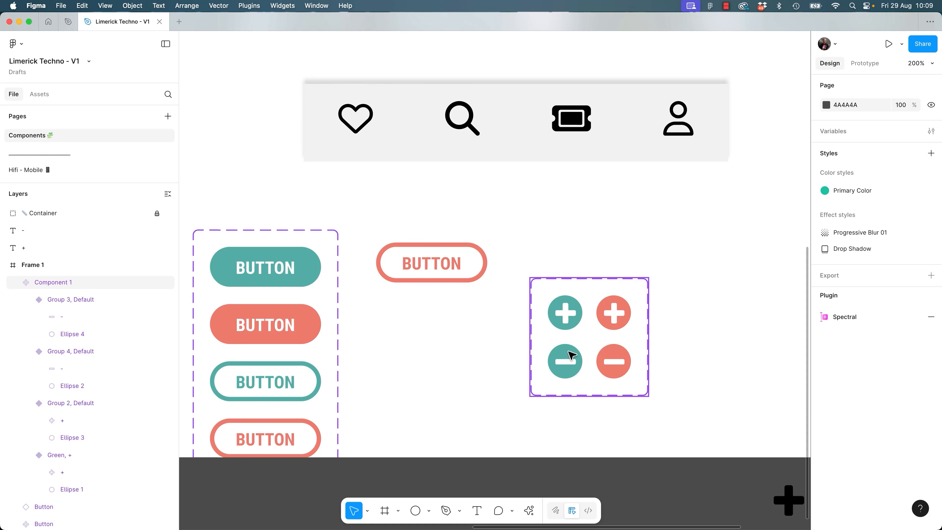
# Set the green minus variant's Color to Green and its Value to a new option, -.
pyautogui.click(571, 356)
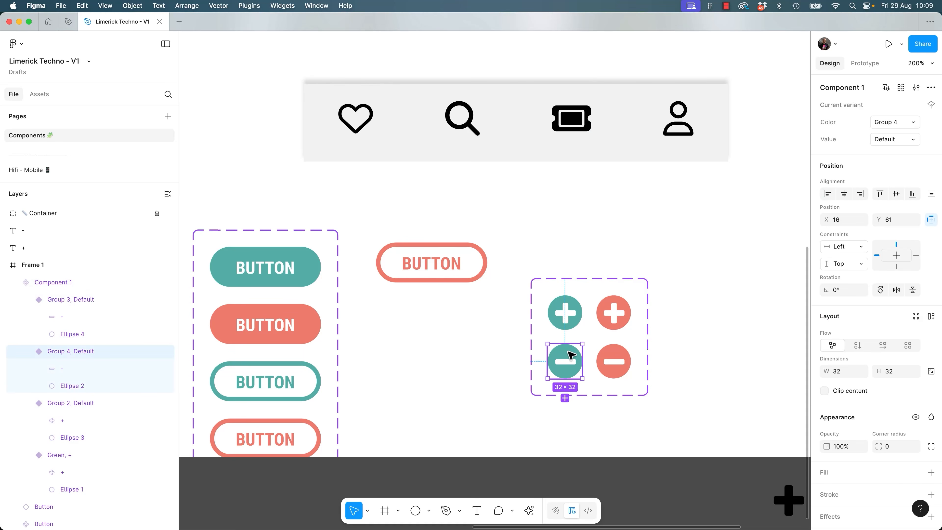
pyautogui.click(907, 124)
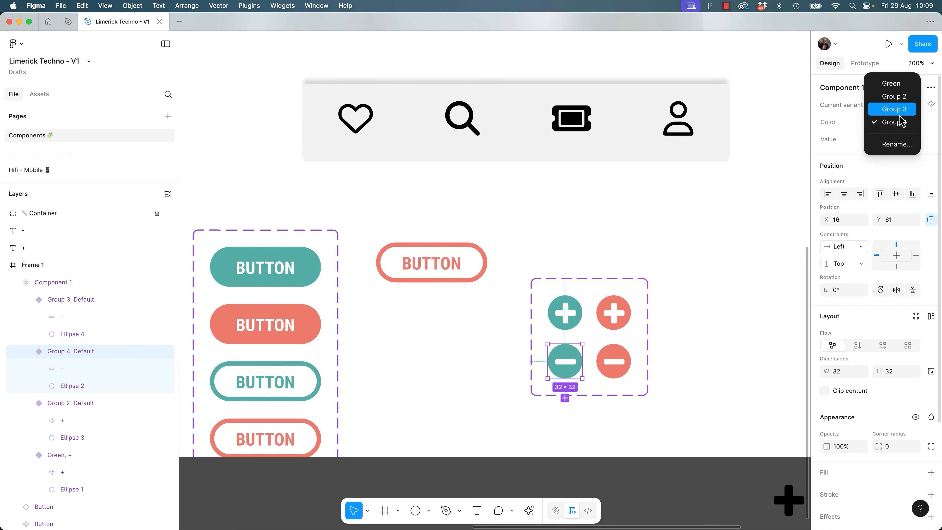
pyautogui.click(891, 83)
pyautogui.click(906, 141)
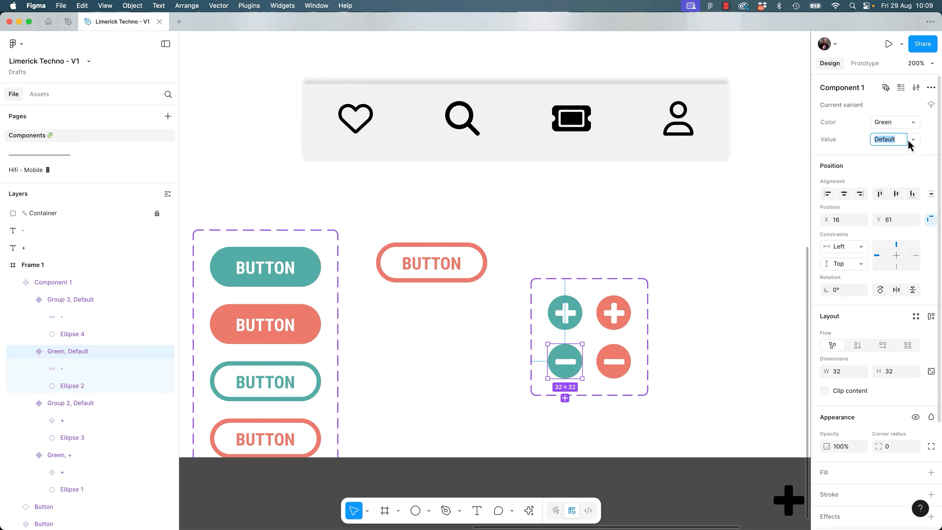
pyautogui.click(912, 141)
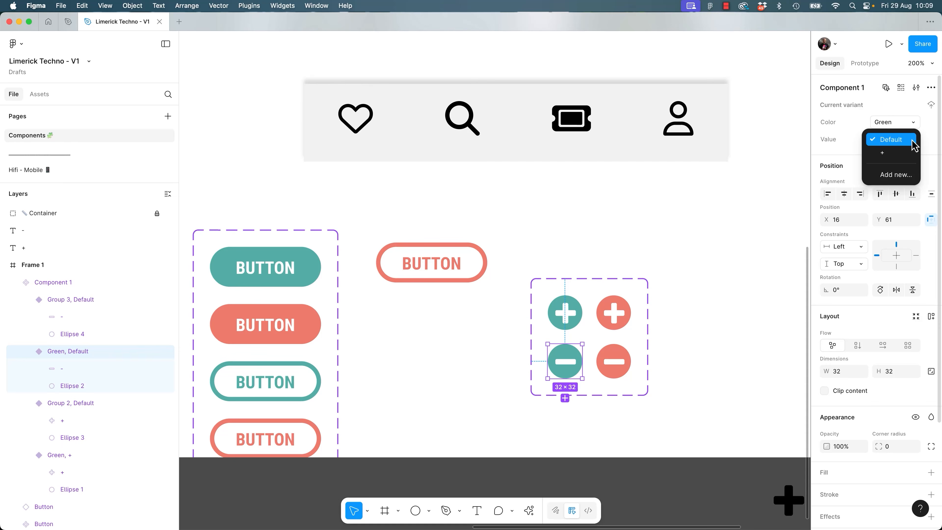
pyautogui.click(895, 175)
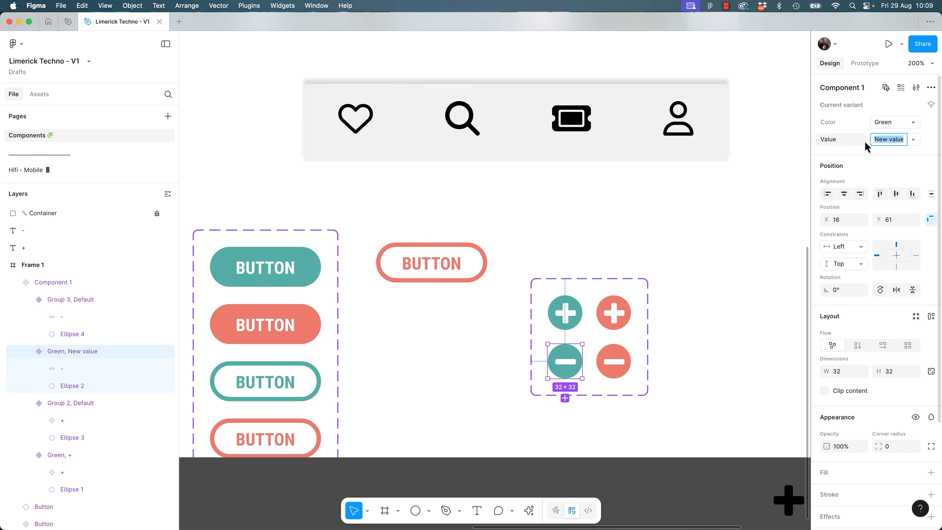
pyautogui.write('-')
pyautogui.press('Return')
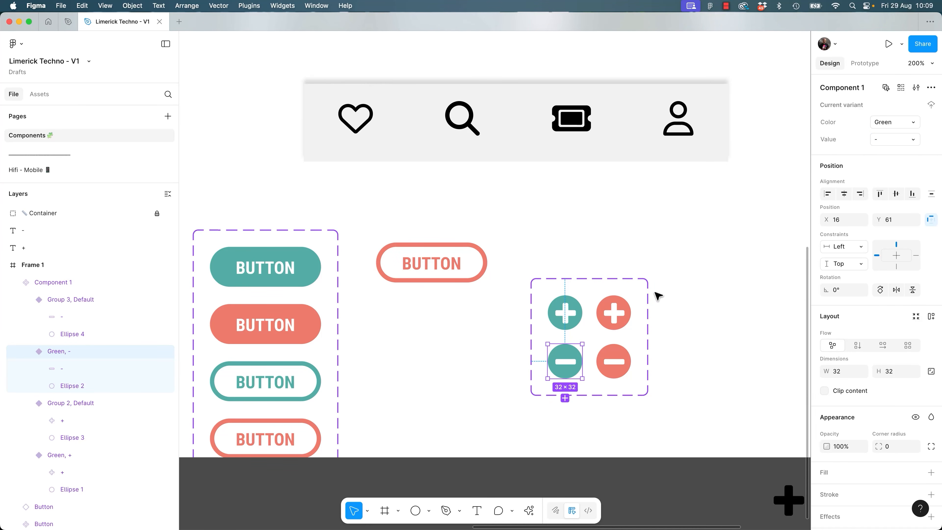
# Name the watermelon plus variant's Color Watermelon and set its Value to +.
pyautogui.click(620, 318)
pyautogui.click(887, 122)
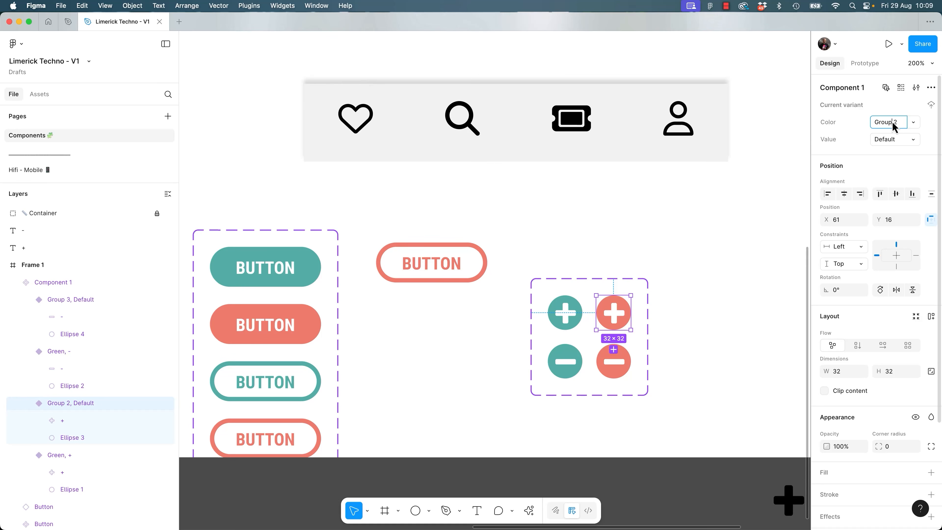
pyautogui.click(913, 123)
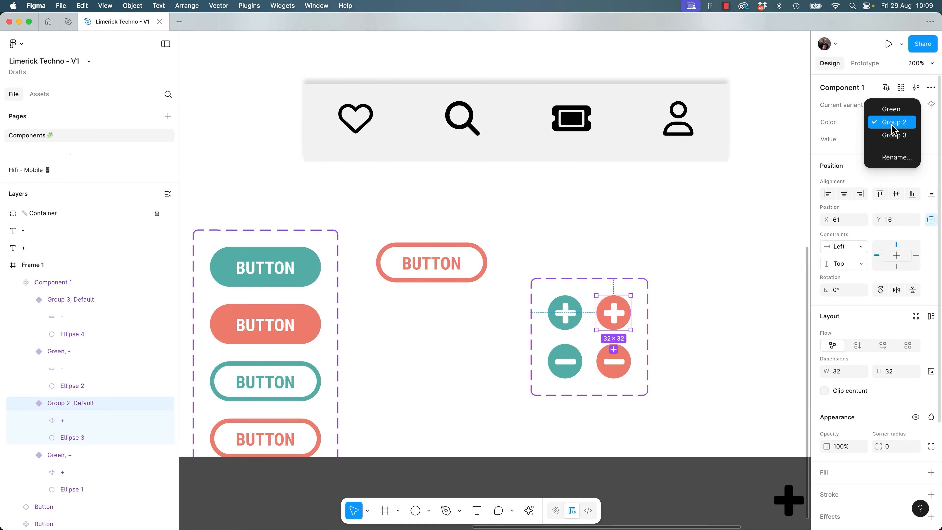
pyautogui.click(896, 157)
pyautogui.write('termelcon')
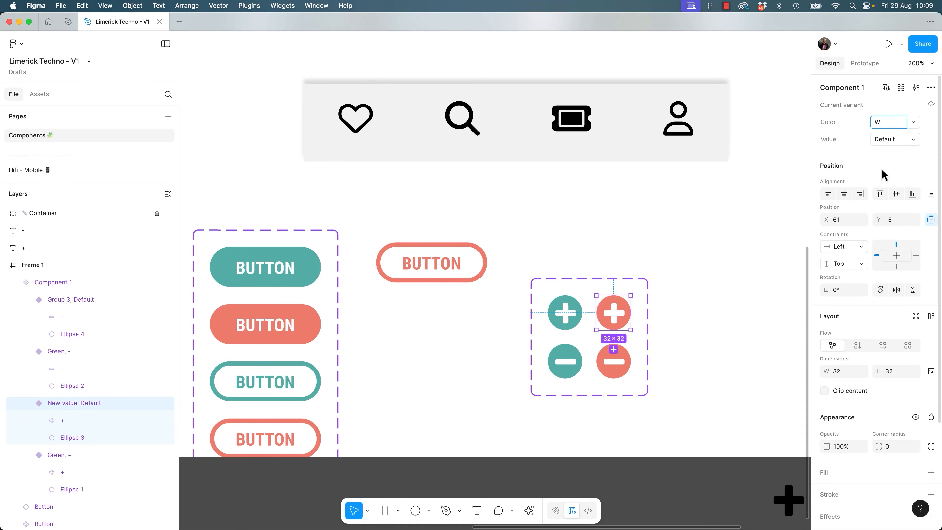
pyautogui.press('BackSpace')
pyautogui.press('BackSpace')
pyautogui.press('BackSpace')
pyautogui.write('on')
pyautogui.press('Return')
pyautogui.click(917, 140)
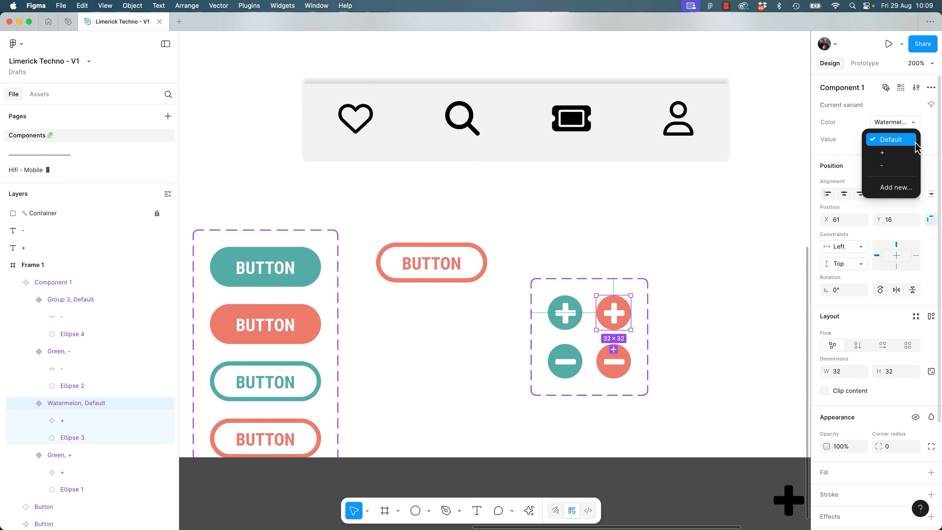
pyautogui.click(907, 156)
# Set the watermelon minus variant's Color to Watermelon and its Value to -.
pyautogui.click(631, 351)
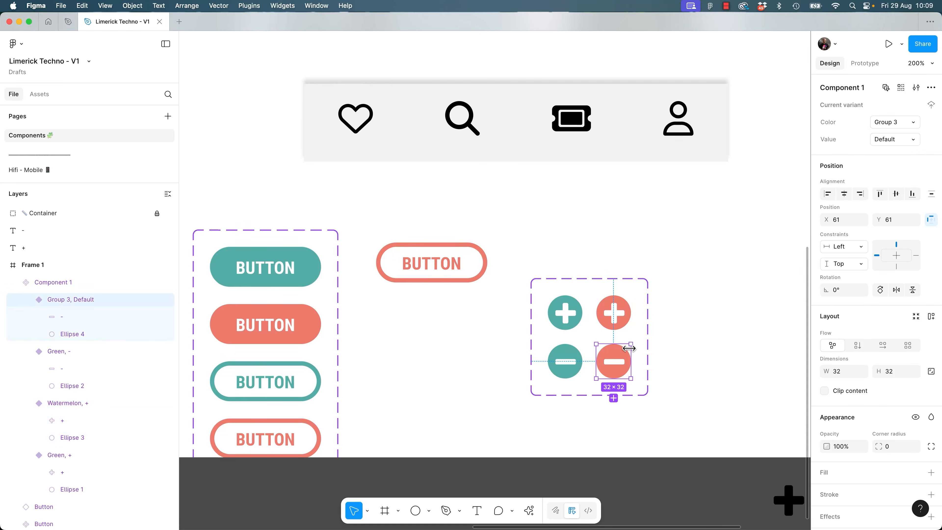
pyautogui.click(901, 123)
pyautogui.click(910, 111)
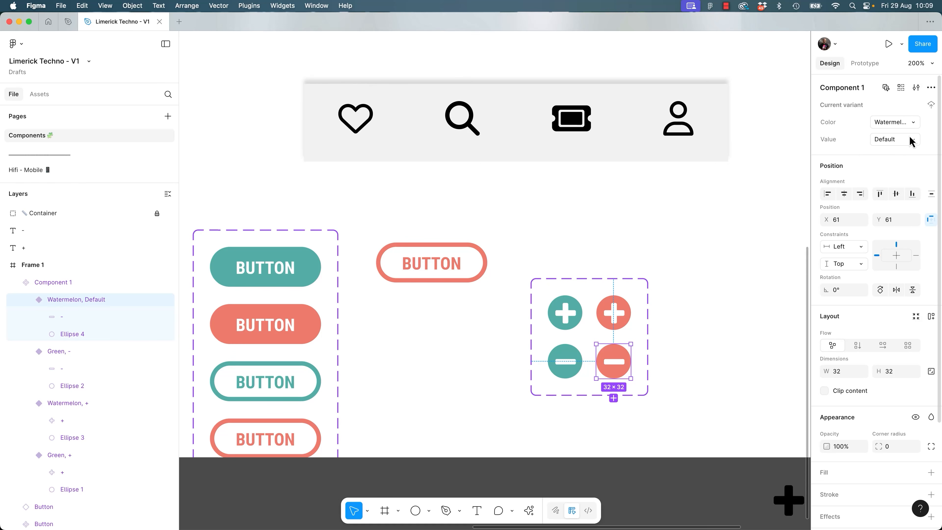
pyautogui.click(916, 143)
pyautogui.click(902, 164)
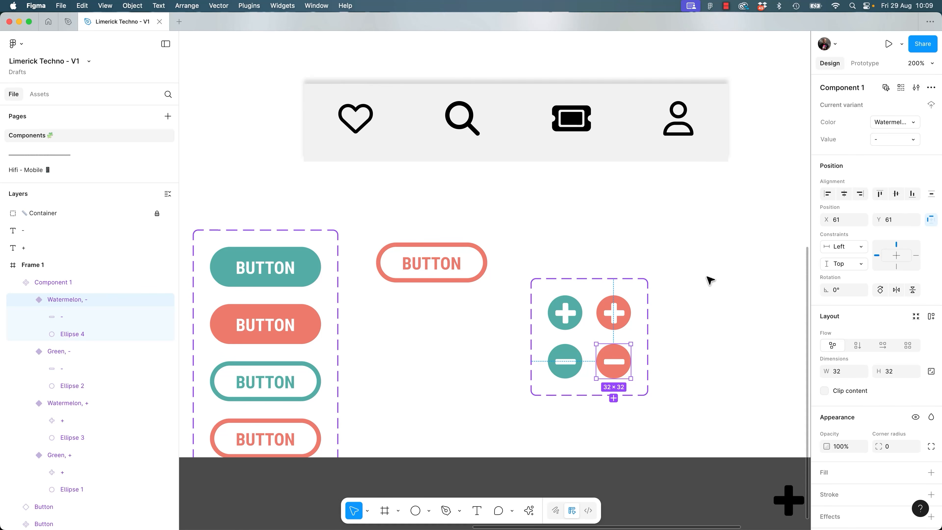
pyautogui.click(715, 288)
# Go to the Hifi - Mobile page and view the details of Component 1 among the file's assets.
pyautogui.moveTo(711, 282); pyautogui.dragTo(559, 235)
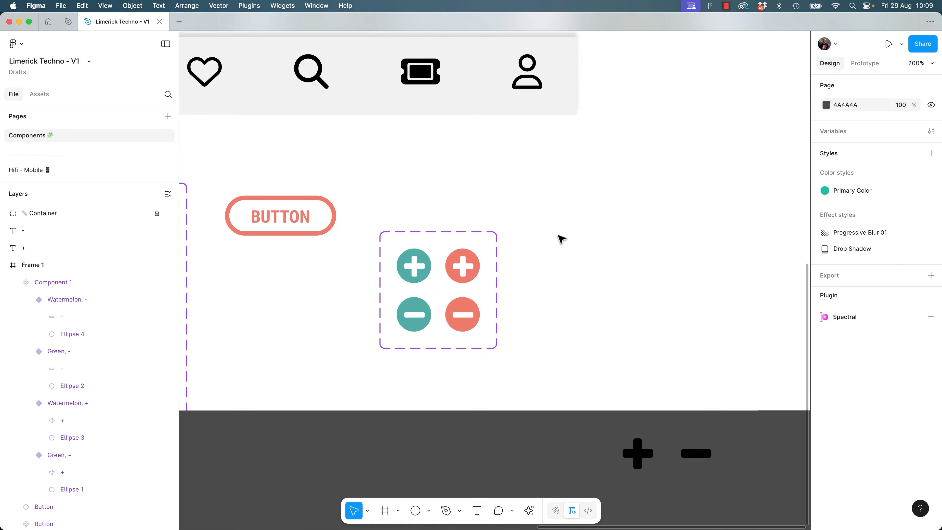
pyautogui.click(31, 171)
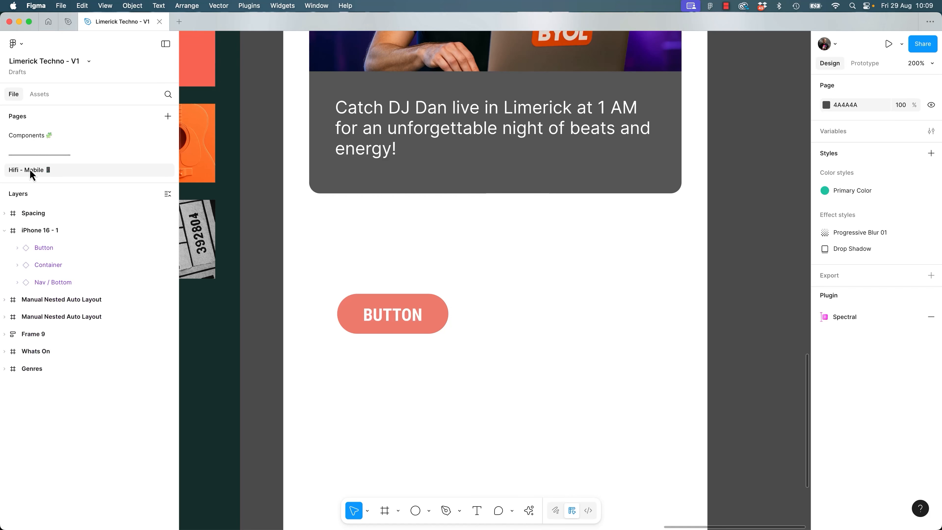
pyautogui.click(40, 97)
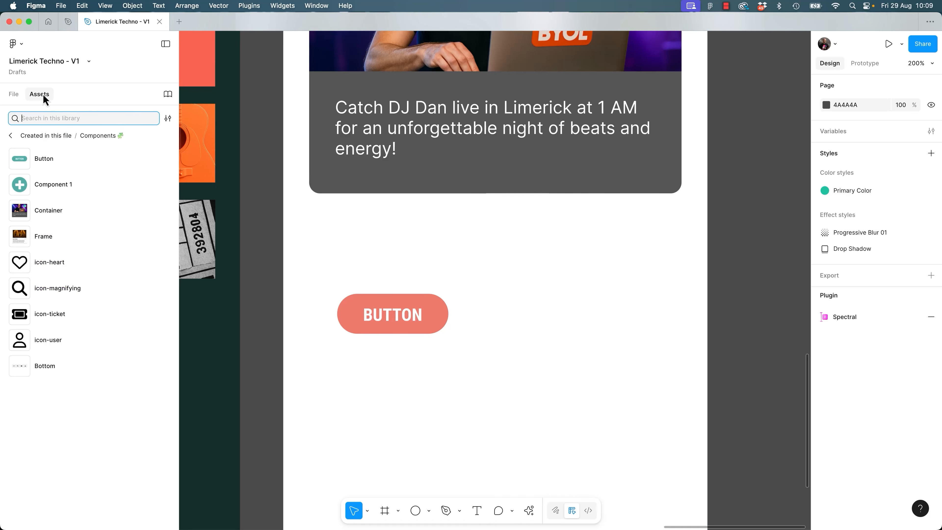
pyautogui.click(53, 184)
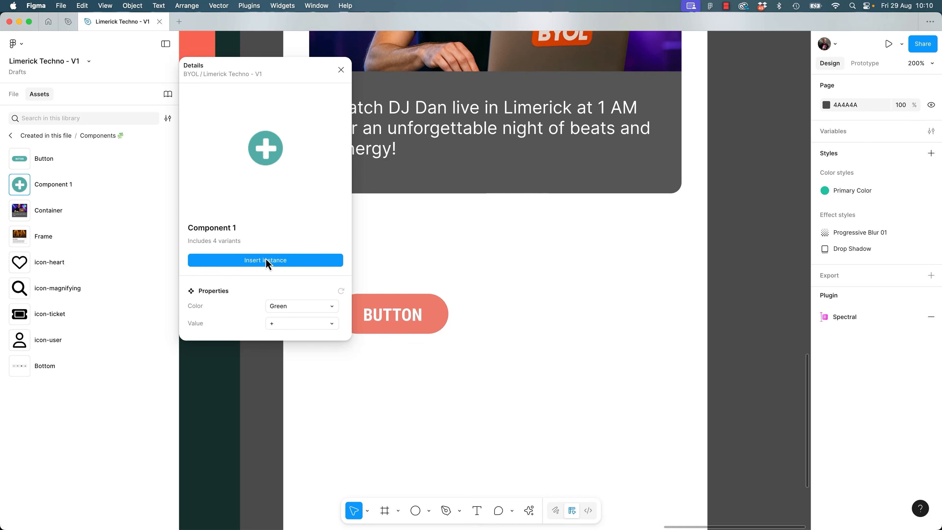
pyautogui.click(341, 70)
pyautogui.rightClick(59, 185)
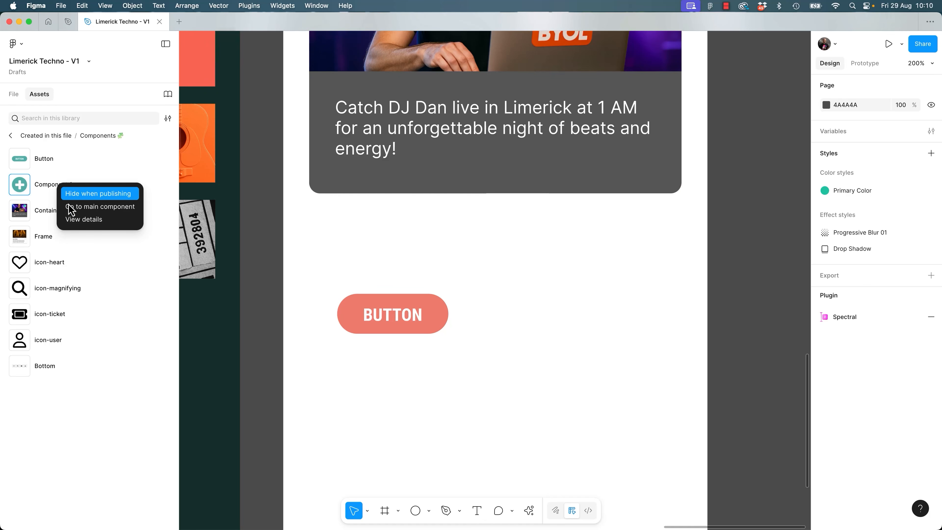
pyautogui.click(71, 218)
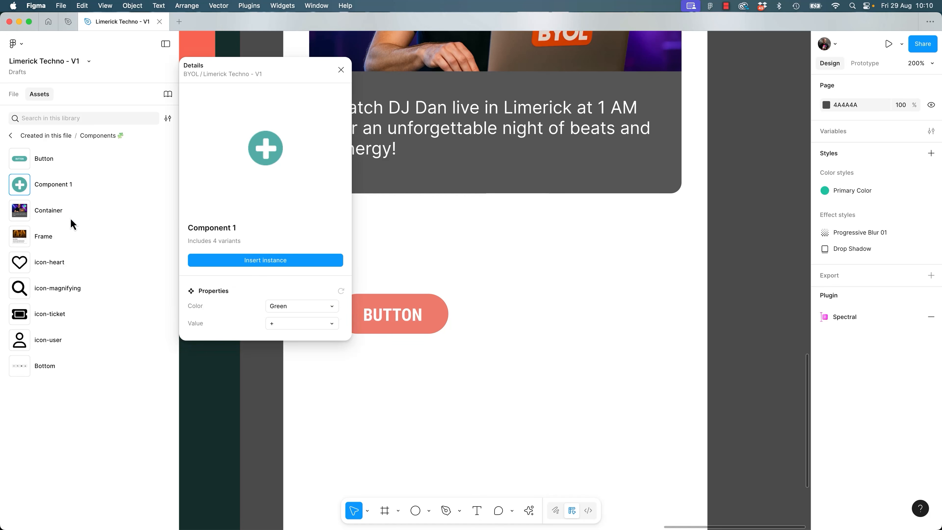
pyautogui.click(341, 70)
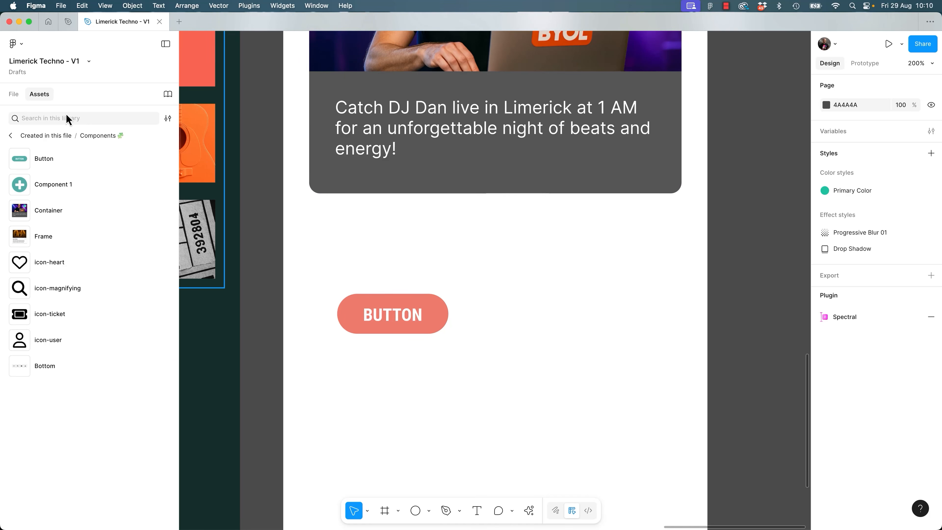
# Rename the plus/minus component set on the Components page as Button - Zoom.
pyautogui.hotkey('alt', '1')
pyautogui.click(23, 135)
pyautogui.click(413, 247)
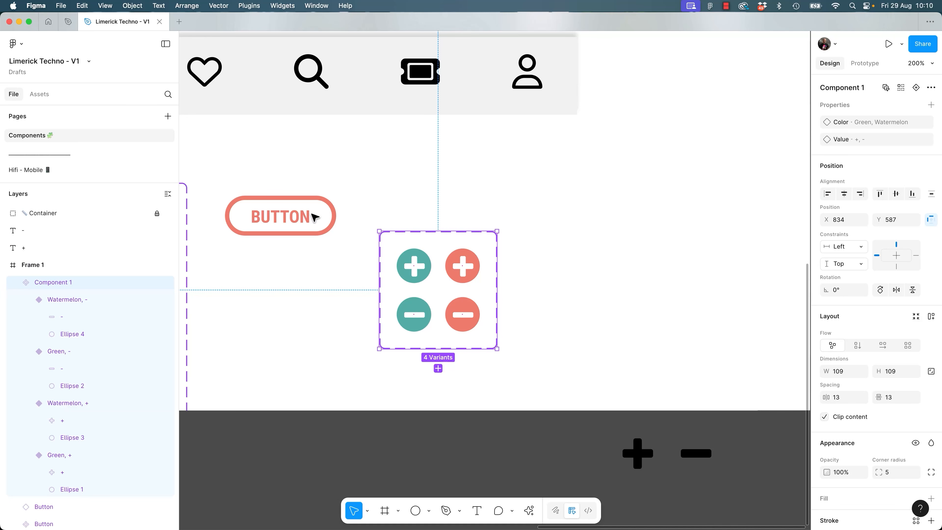
pyautogui.doubleClick(60, 283)
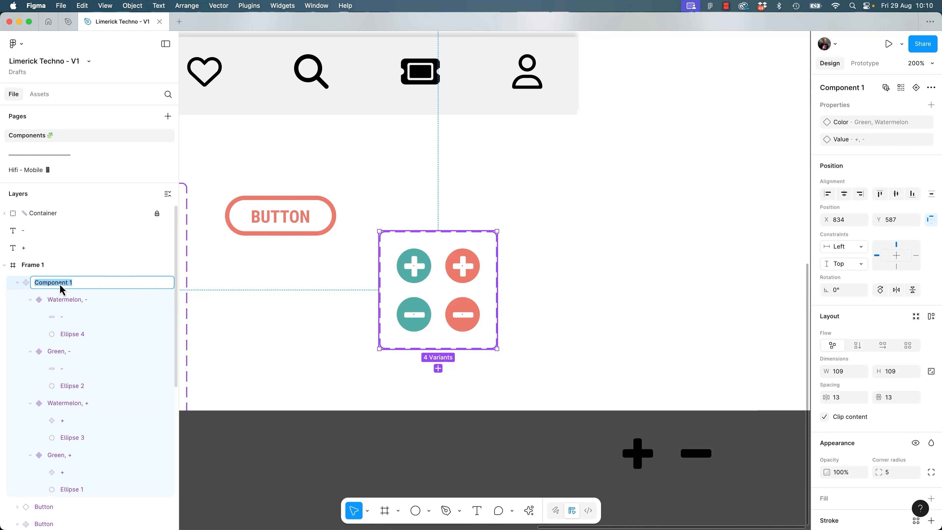
pyautogui.click(662, 196)
pyautogui.click(490, 247)
pyautogui.click(849, 90)
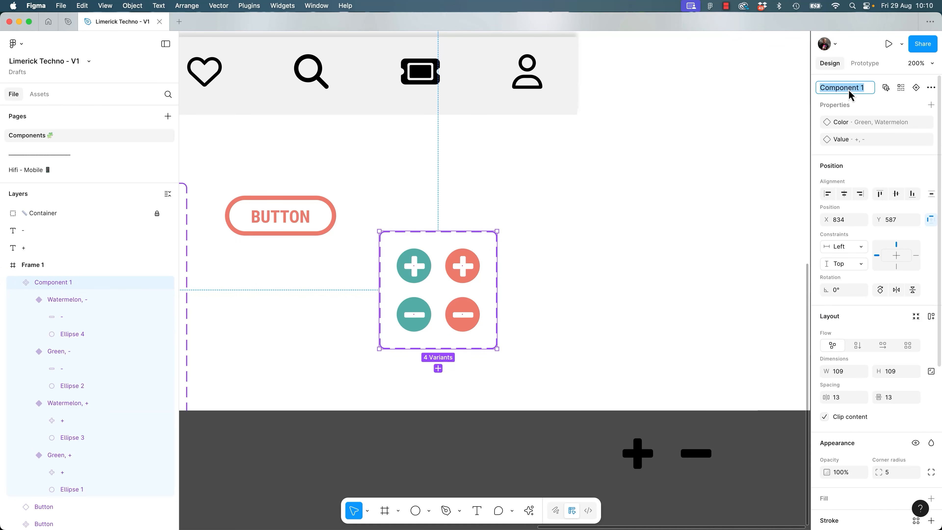
pyautogui.write('Bu')
pyautogui.press('Return')
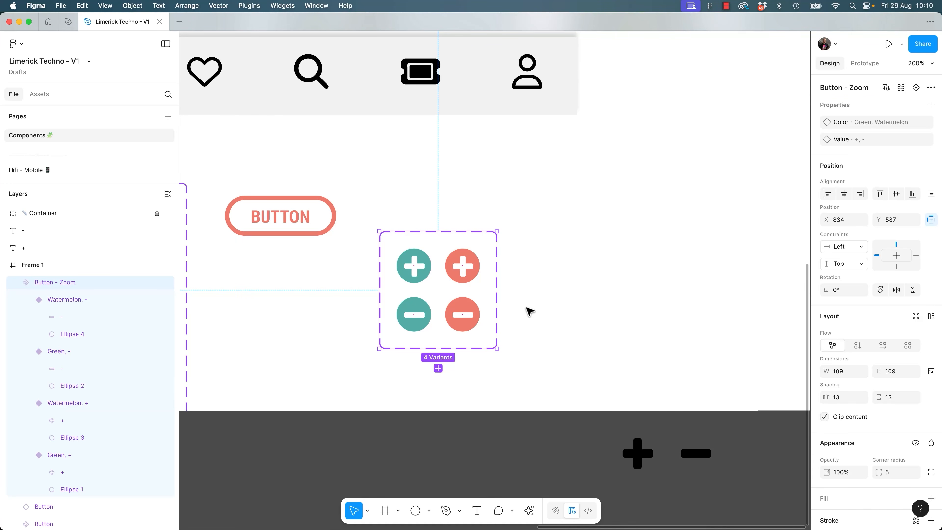
pyautogui.click(531, 311)
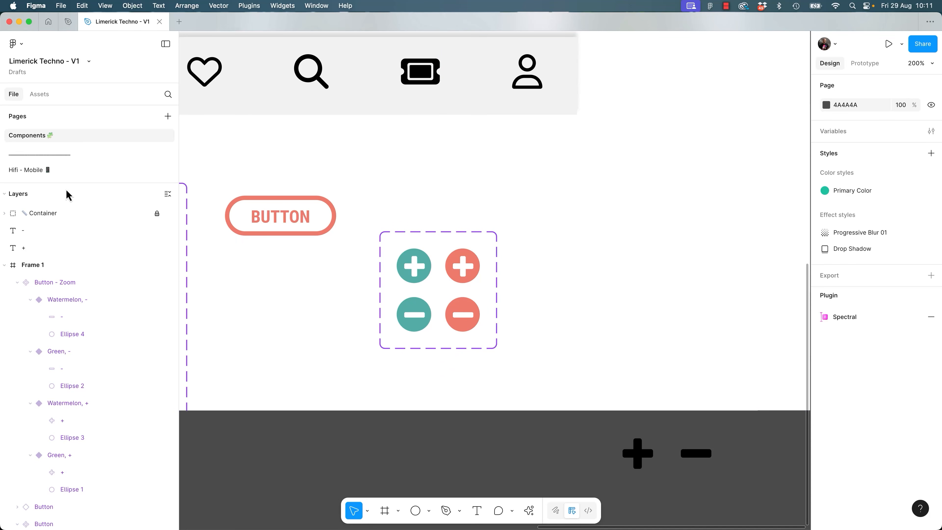
# Place an instance of Button - Zoom on the Hifi - Mobile page, below and beside the watermelon button in the iPhone frame.
pyautogui.click(11, 174)
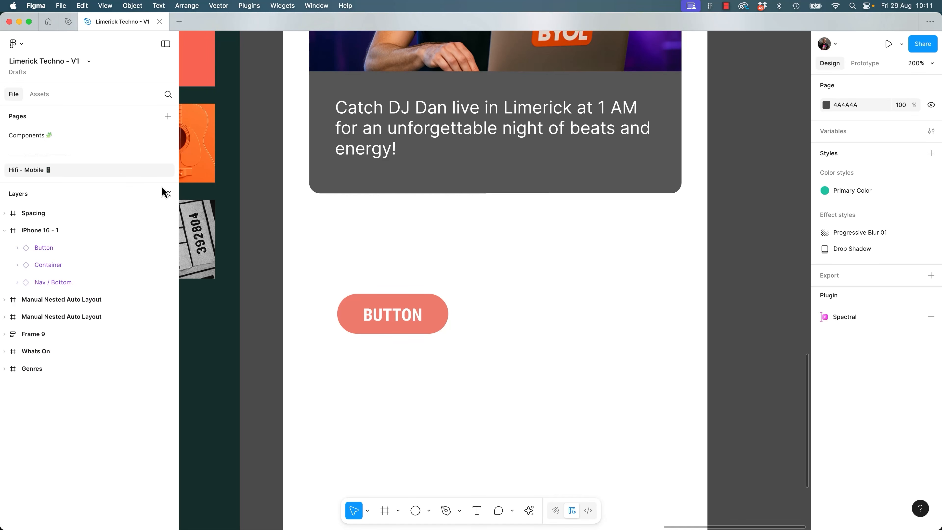
pyautogui.hotkey('shift', 'i')
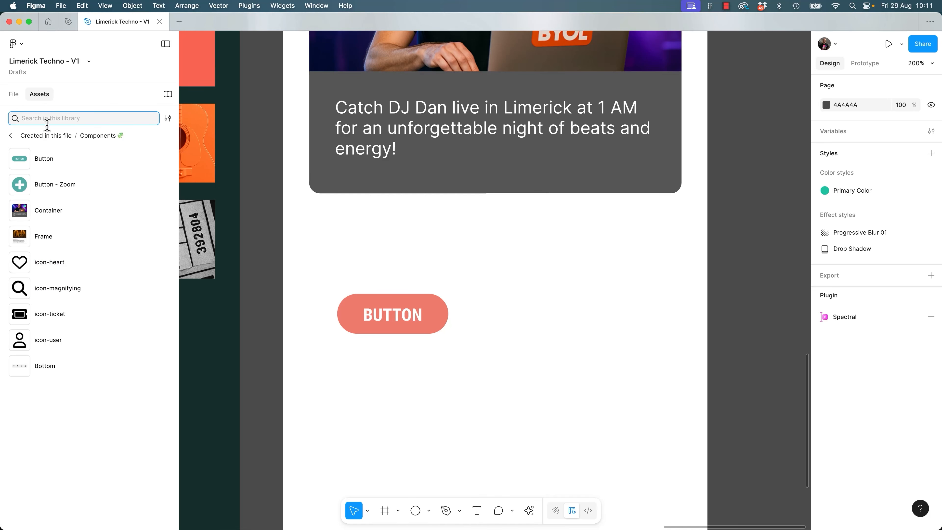
pyautogui.moveTo(44, 188); pyautogui.dragTo(536, 359)
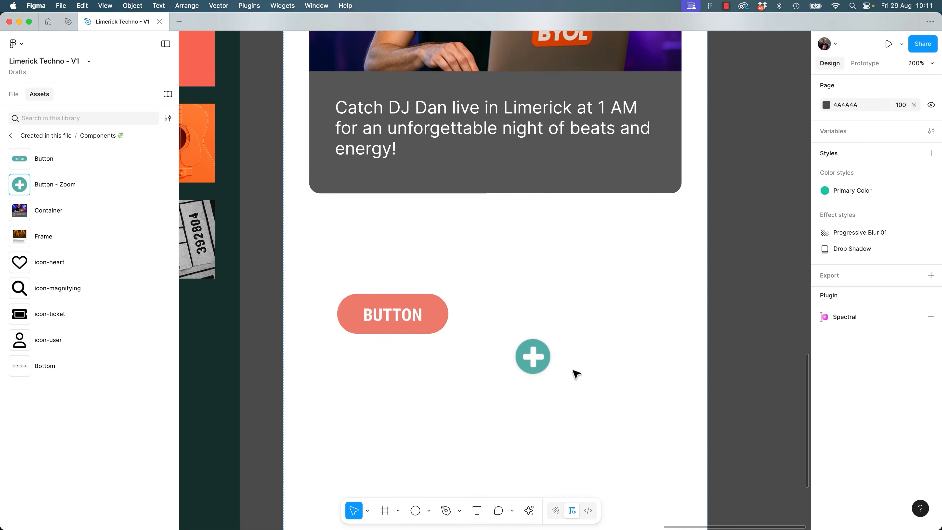
# Set the Button - Zoom instance's Color to Watermelon and its Value to -.
pyautogui.click(899, 126)
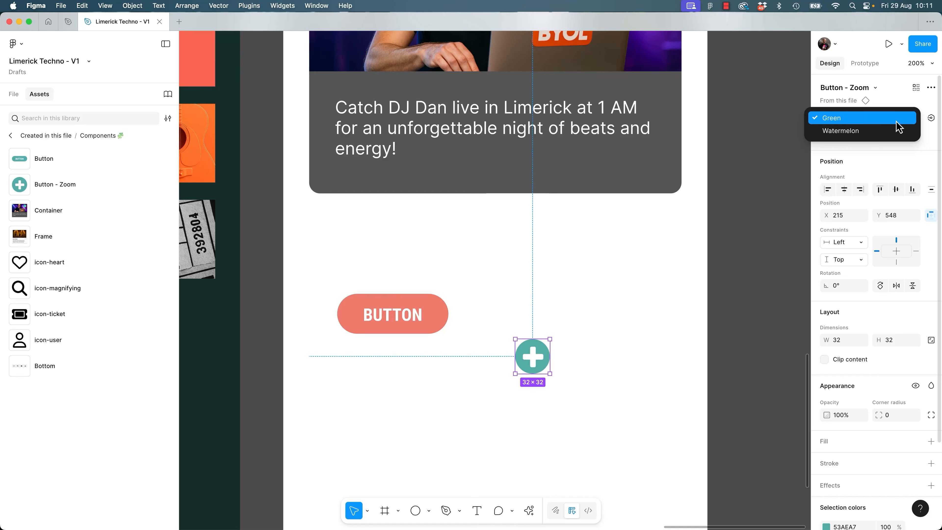
pyautogui.click(890, 131)
pyautogui.click(896, 135)
pyautogui.click(883, 148)
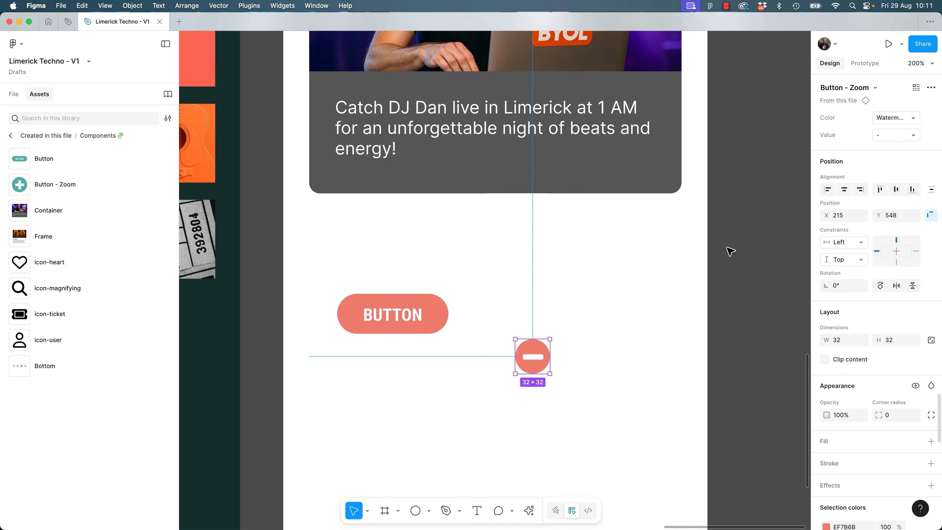
pyautogui.click(633, 293)
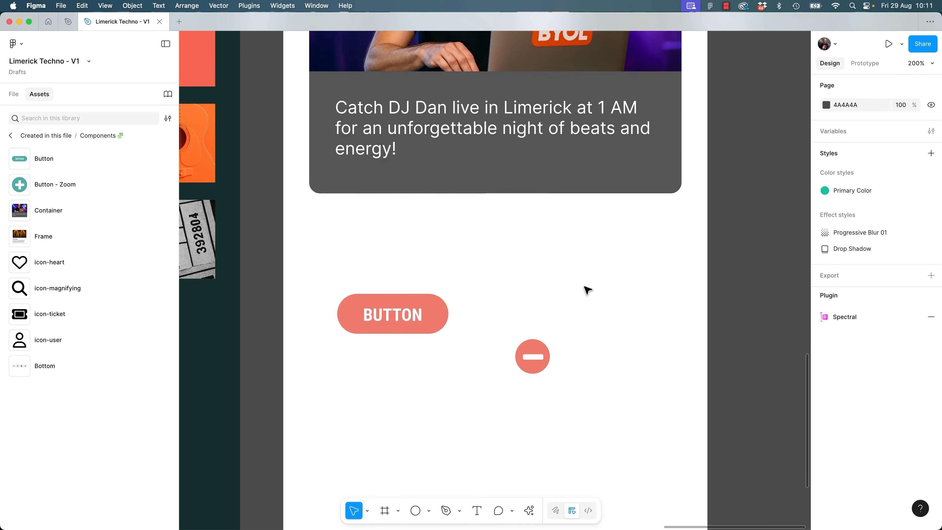
# Return to the Components page and examine the properties of the Button - Zoom and Button component sets.
pyautogui.click(13, 94)
pyautogui.click(24, 140)
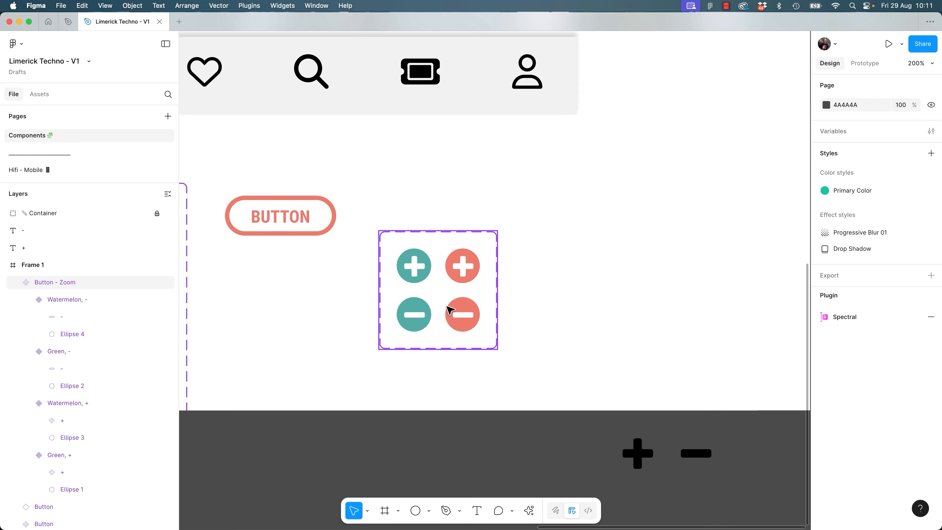
pyautogui.click(397, 305)
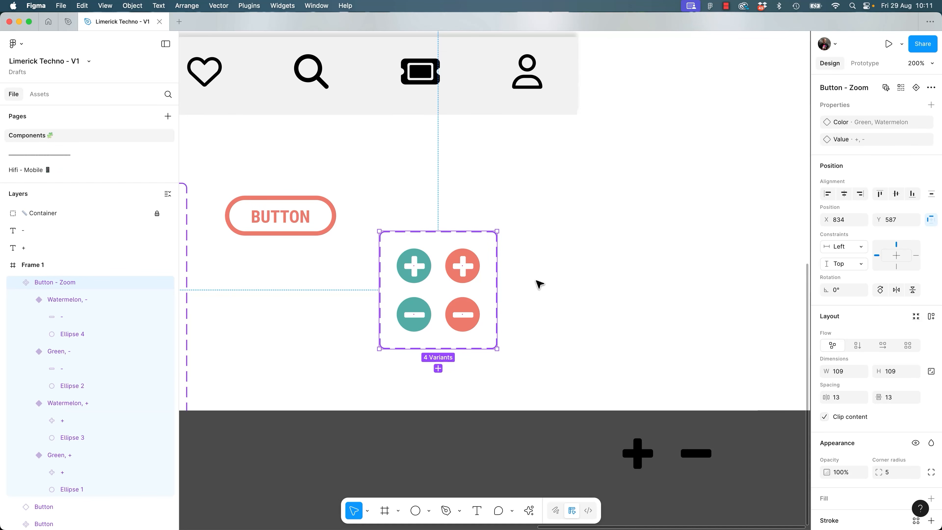
pyautogui.click(541, 284)
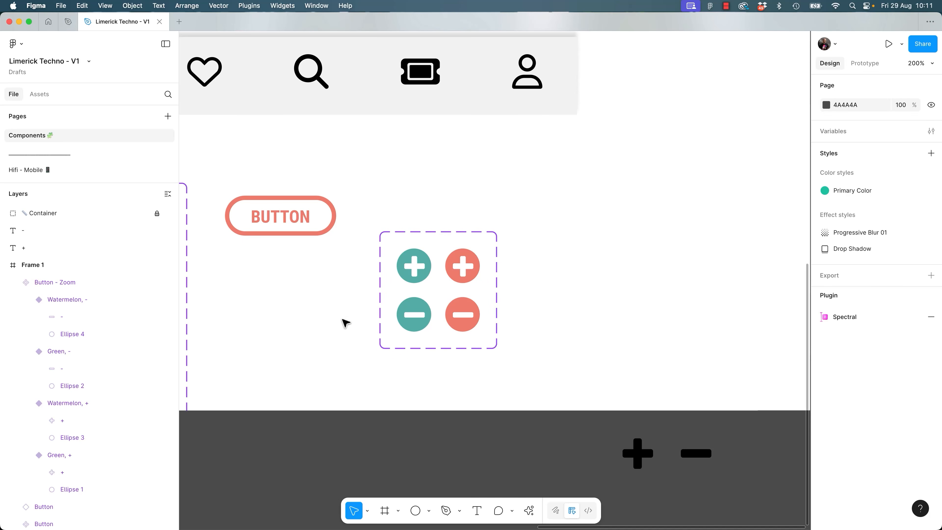
pyautogui.moveTo(307, 333); pyautogui.dragTo(555, 334)
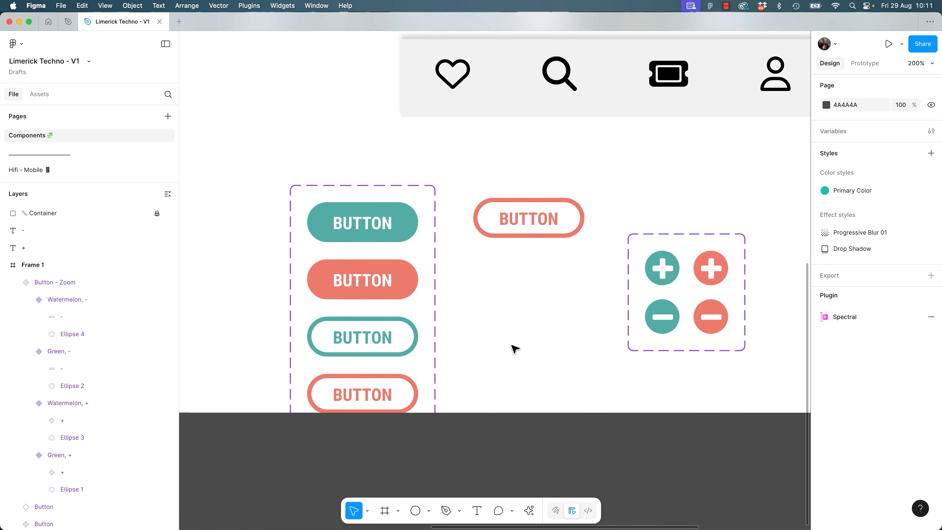
pyautogui.click(397, 247)
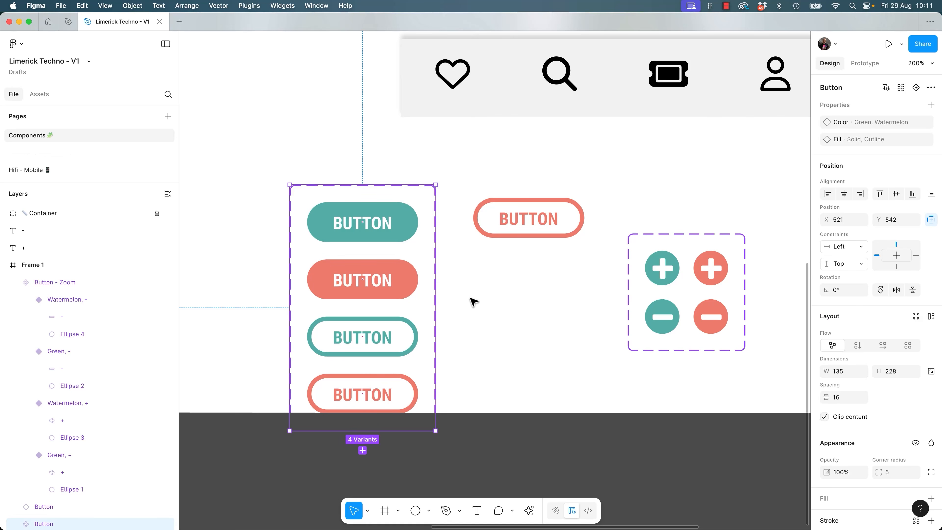
pyautogui.click(478, 319)
pyautogui.moveTo(616, 217); pyautogui.dragTo(764, 365)
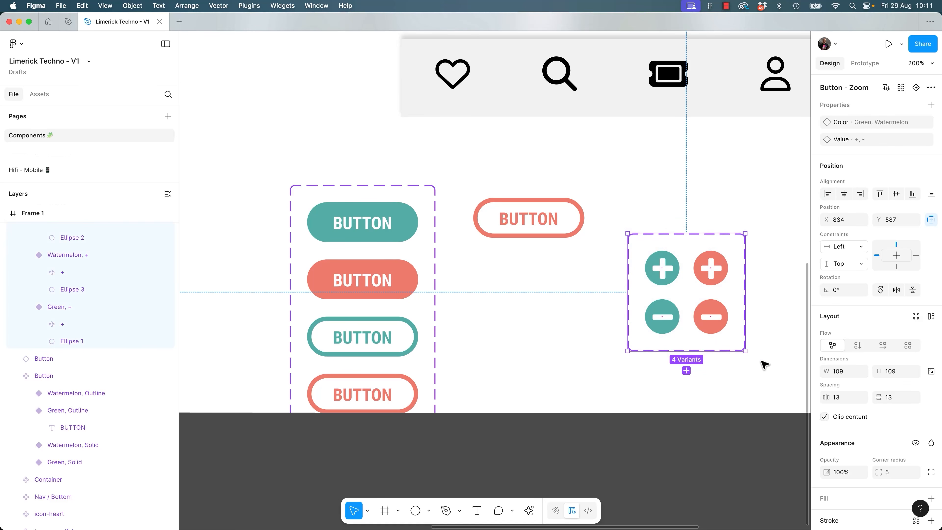
pyautogui.click(763, 364)
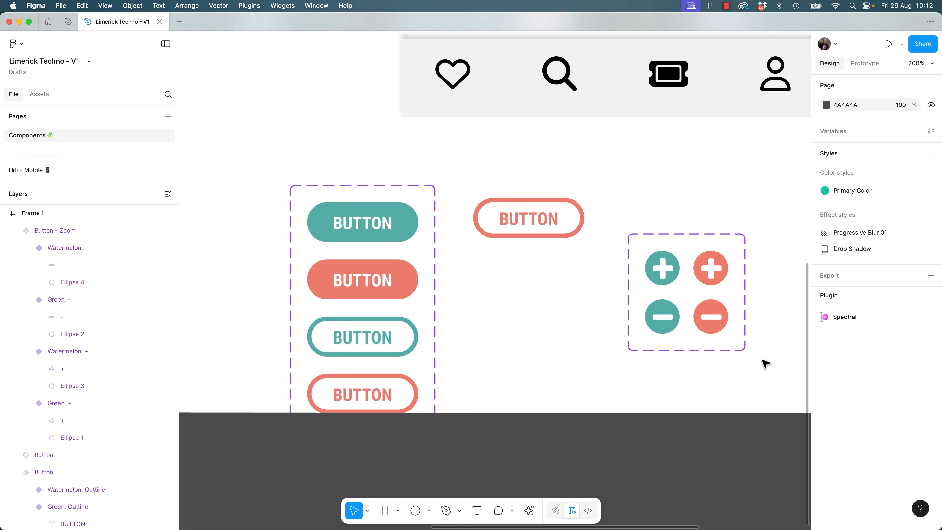
# Move the Button component set up and to the left, to about X 496, Y 506, so it fits inside the white frame.
pyautogui.click(434, 269)
pyautogui.moveTo(426, 263); pyautogui.dragTo(400, 221)
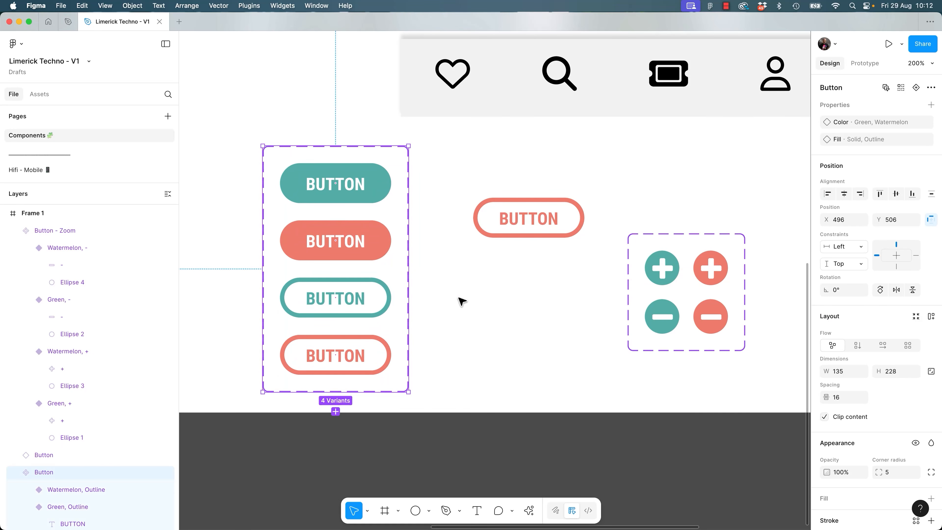
pyautogui.click(447, 363)
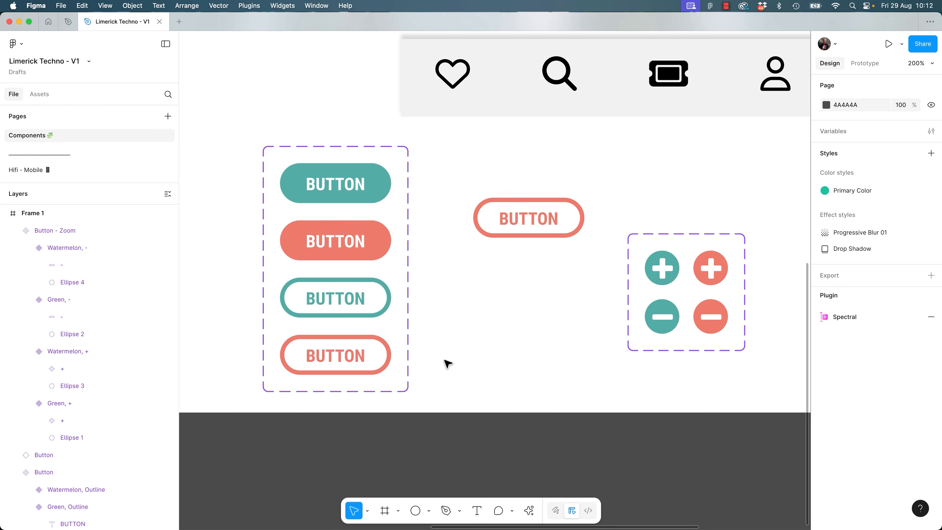
# Create an instance of the solid green button variant above the standalone outlined watermelon button, at about X 724, Y 506.
pyautogui.click(383, 193)
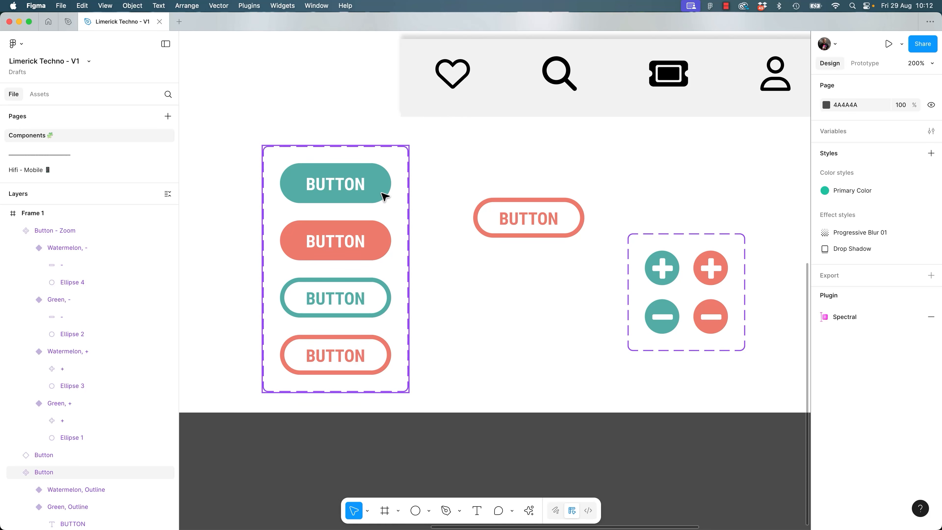
pyautogui.click(383, 194)
pyautogui.moveTo(578, 189); pyautogui.dragTo(611, 178)
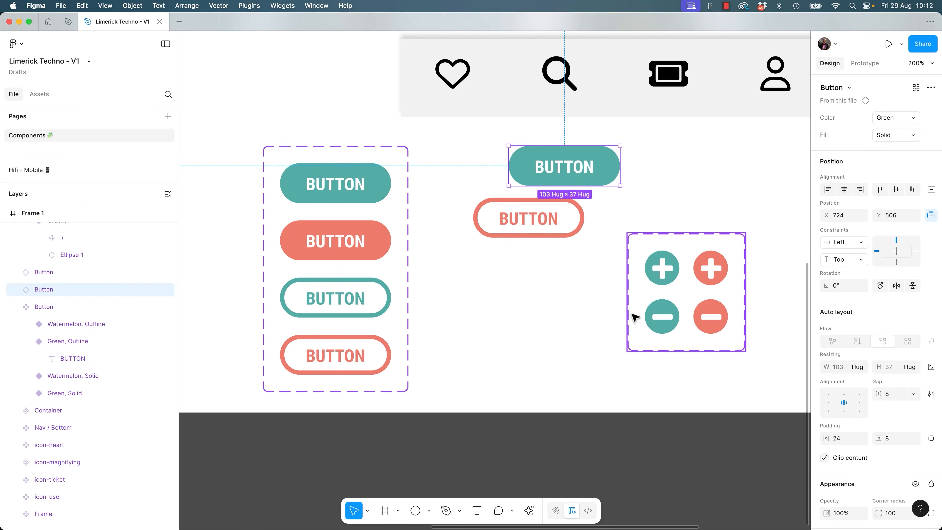
pyautogui.click(480, 321)
pyautogui.click(593, 176)
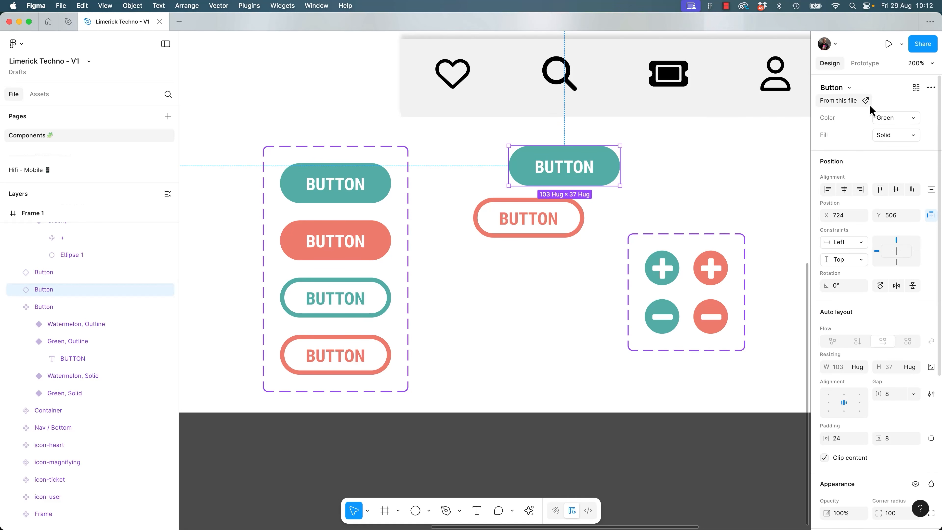
pyautogui.click(523, 329)
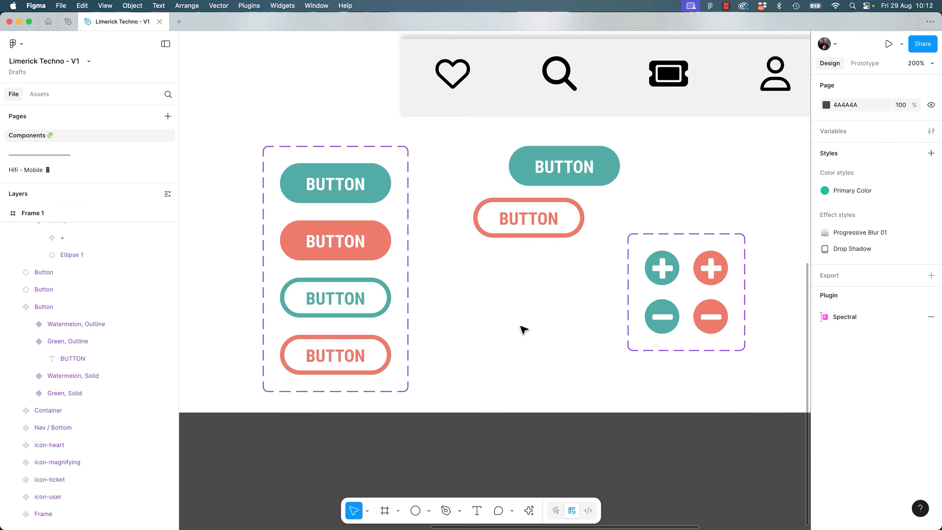